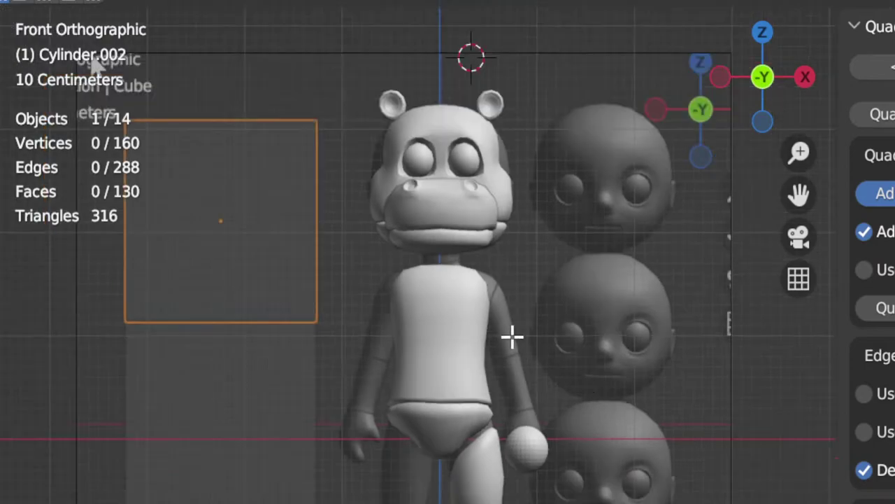
Step: Return to Object Mode and raise the lower-leg cylinder slightly along the Z axis, toward the thigh
{"action": "middle_click_drag", "start_coordinate": [512, 335], "coordinate": [553, 356], "text": "shift"}
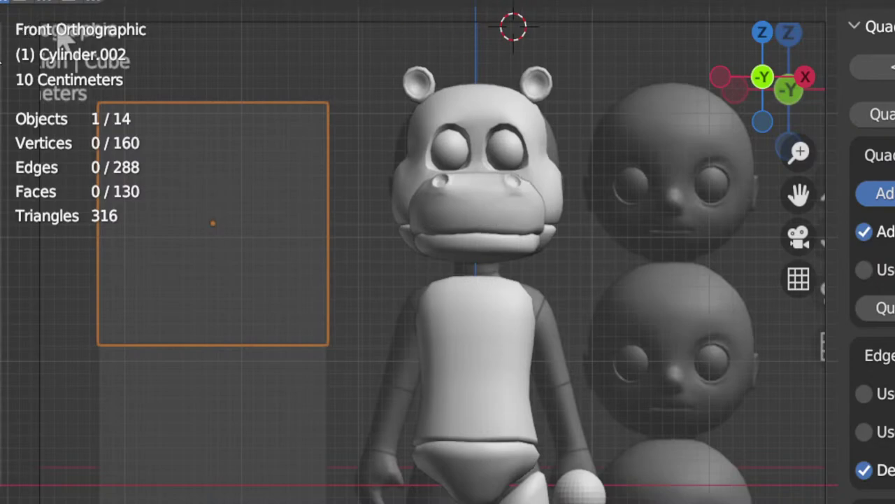
{"action": "left_click", "coordinate": [42, 1]}
{"action": "left_click", "coordinate": [39, 2]}
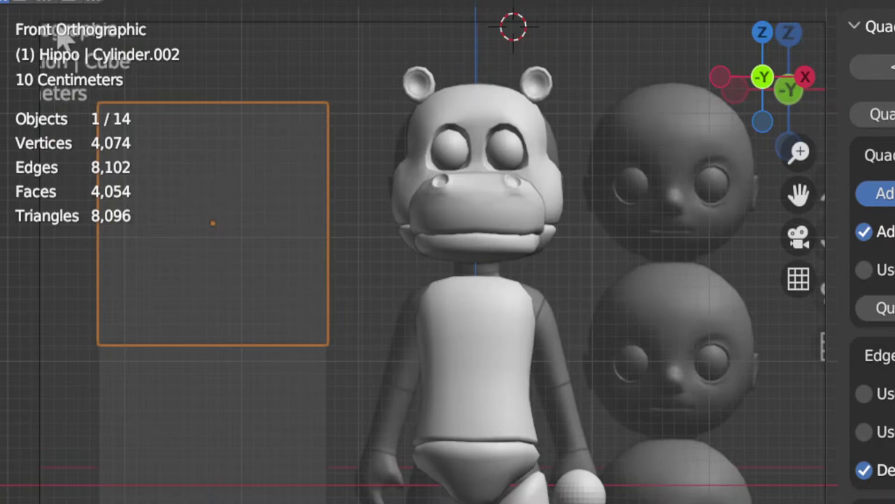
{"action": "middle_click_drag", "start_coordinate": [504, 500], "coordinate": [489, 404], "text": "shift"}
{"action": "scroll", "coordinate": [492, 400], "scroll_direction": "up", "scroll_amount": 4}
{"action": "middle_click_drag", "start_coordinate": [500, 436], "coordinate": [505, 479], "text": "shift"}
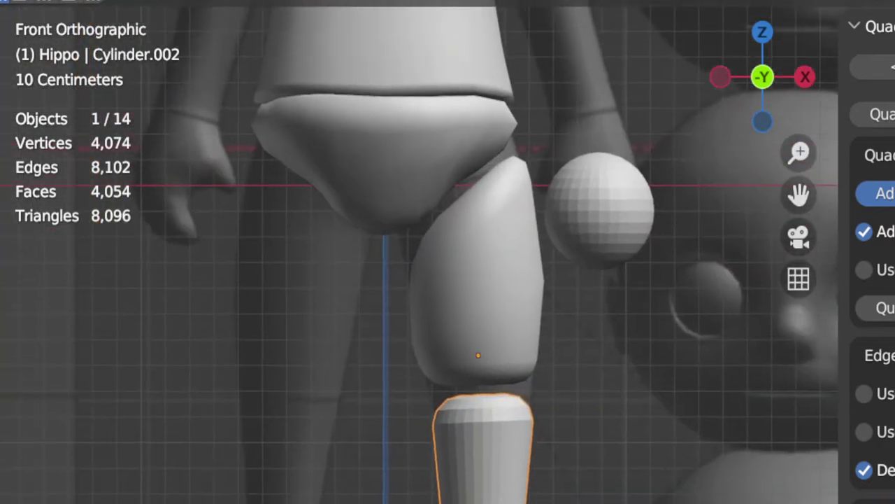
{"action": "key", "text": "g"}
{"action": "key", "text": "z"}
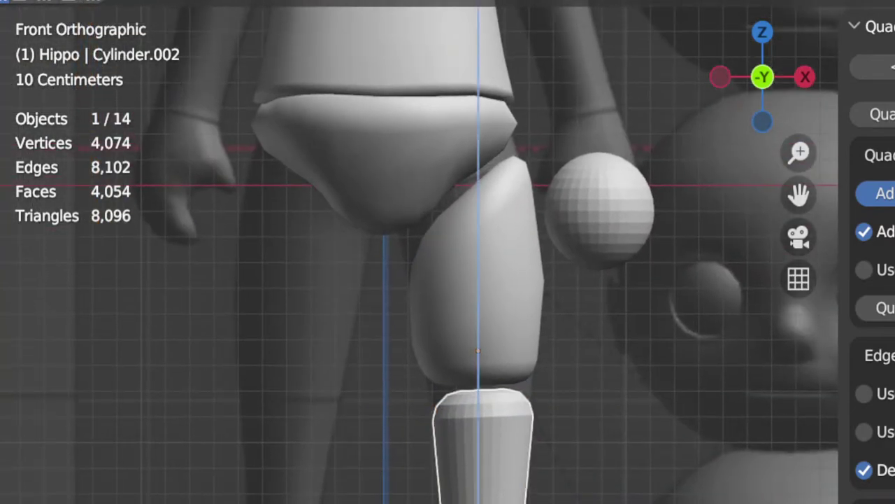
{"action": "left_click", "coordinate": [500, 451]}
Step: Edit the lower-leg mesh: select the face ring around its knee end and scale it by 1.053, then by 0.936
{"action": "key", "text": "Tab"}
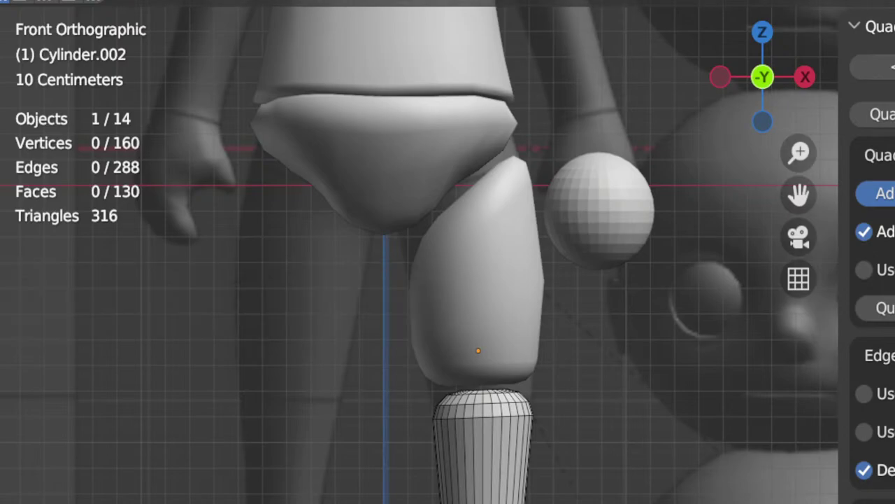
{"action": "scroll", "coordinate": [527, 333], "scroll_direction": "up", "scroll_amount": 2}
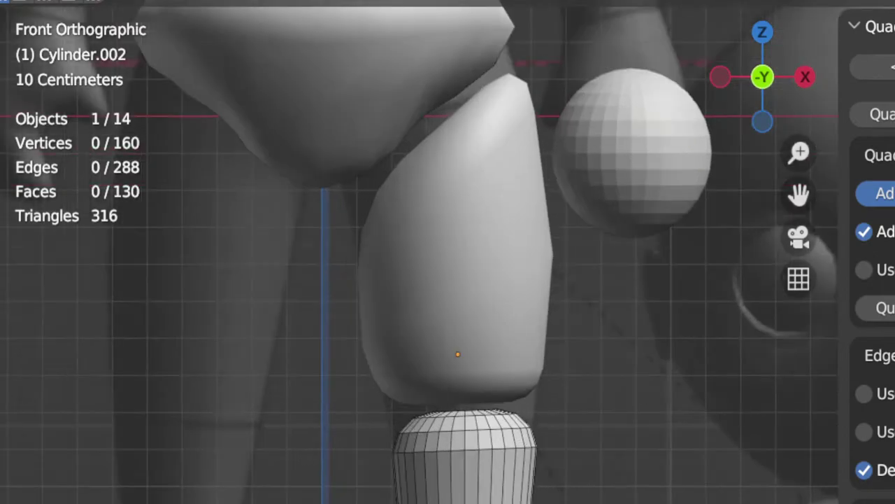
{"action": "middle_click_drag", "start_coordinate": [528, 431], "coordinate": [578, 466]}
{"action": "key", "text": "KP_1"}
{"action": "scroll", "coordinate": [524, 438], "scroll_direction": "down", "scroll_amount": 2}
{"action": "scroll", "coordinate": [539, 428], "scroll_direction": "up", "scroll_amount": 2}
{"action": "scroll", "coordinate": [538, 448], "scroll_direction": "up", "scroll_amount": 1, "text": "alt"}
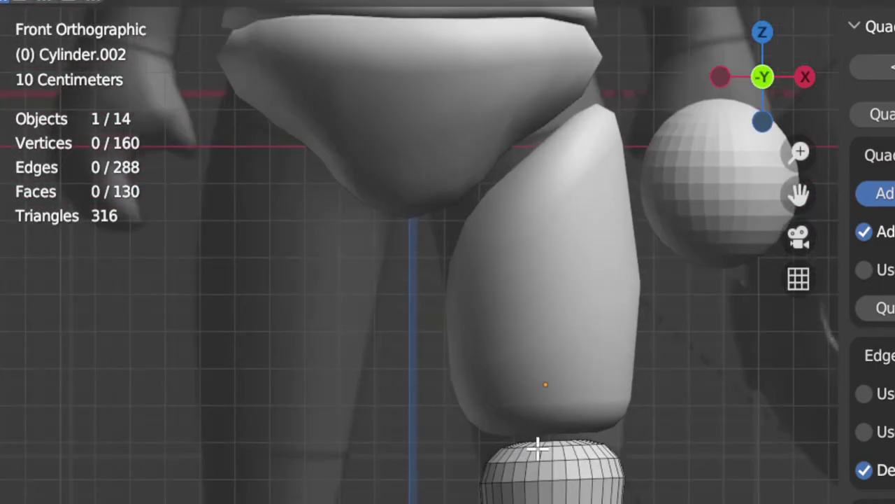
{"action": "left_click", "coordinate": [528, 454], "text": "alt"}
{"action": "key", "text": "ctrl+z"}
{"action": "left_click", "coordinate": [529, 456], "text": "ctrl+alt"}
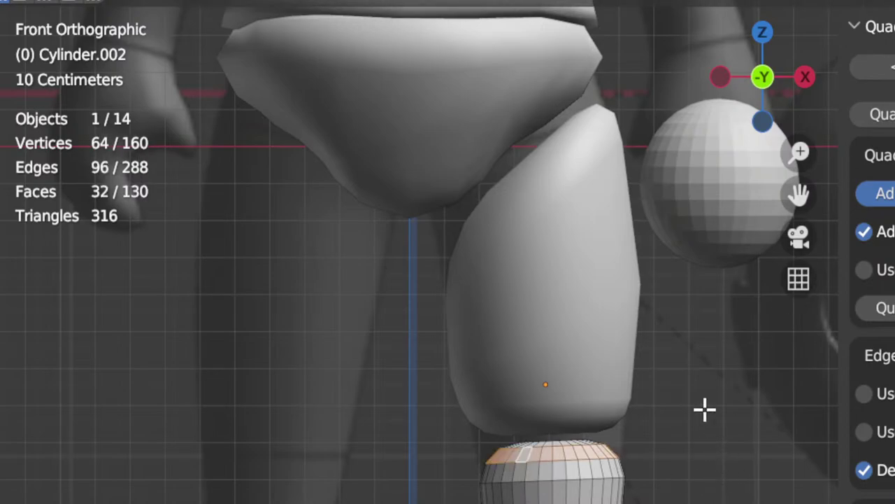
{"action": "key", "text": "s"}
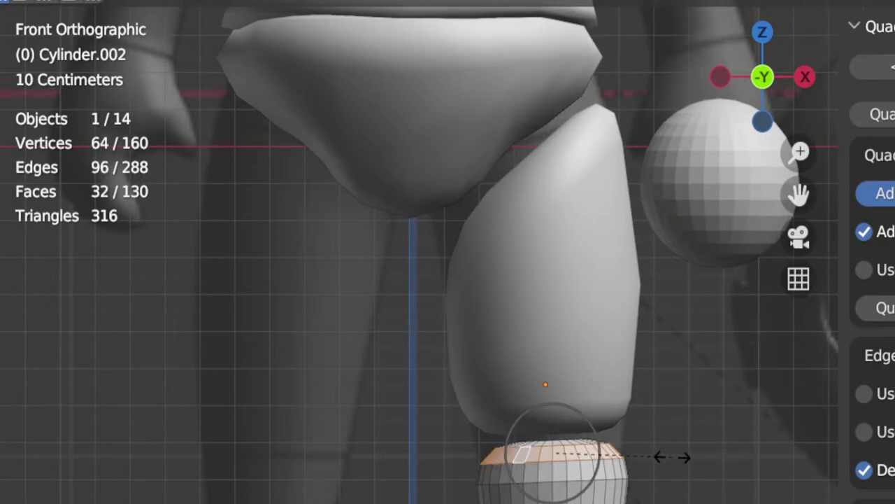
{"action": "left_click", "coordinate": [673, 456]}
{"action": "key", "text": "r"}
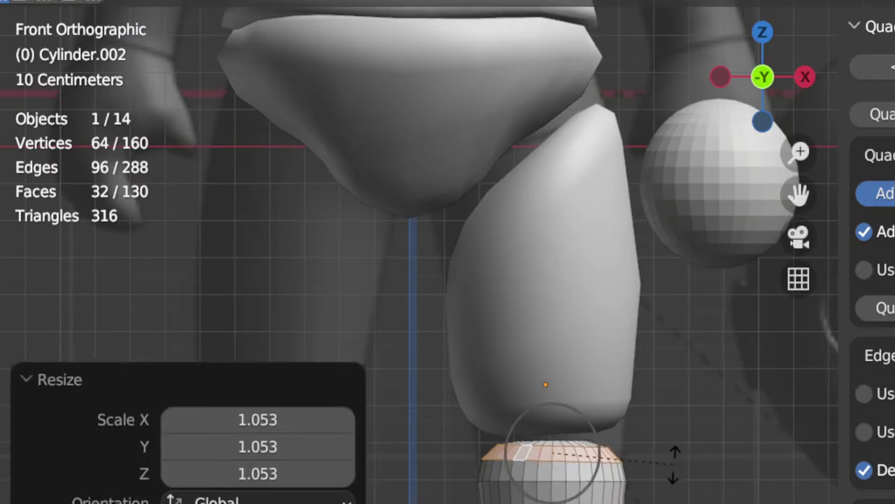
{"action": "left_click", "coordinate": [675, 463]}
{"action": "key", "text": "s"}
{"action": "left_click", "coordinate": [661, 463]}
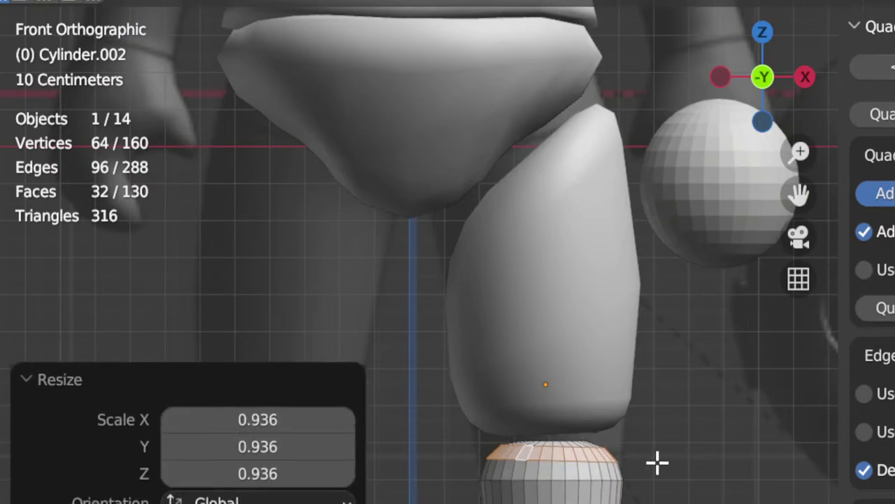
Step: Refine the tilt and size of the selected knee-end face ring, rotating it by -3.83° and finally by 1.77°
{"action": "key", "text": "r"}
{"action": "left_click", "coordinate": [663, 455]}
{"action": "key", "text": "s"}
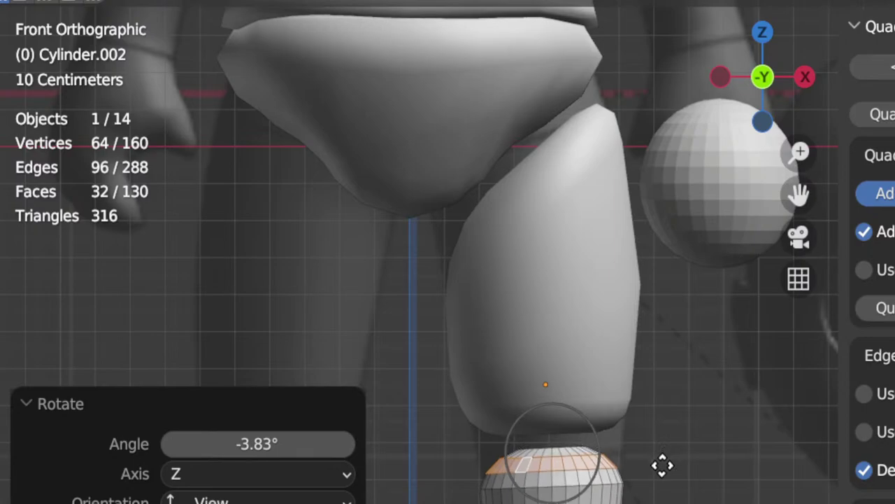
{"action": "left_click", "coordinate": [664, 456]}
{"action": "key", "text": "r"}
{"action": "left_click", "coordinate": [669, 476]}
Step: Select the entire lower-leg mesh, rotate it slightly in the front view, and return to Object Mode
{"action": "scroll", "coordinate": [670, 477], "scroll_direction": "down", "scroll_amount": 2}
{"action": "middle_click_drag", "start_coordinate": [660, 480], "coordinate": [675, 385], "text": "shift"}
{"action": "scroll", "coordinate": [539, 490], "scroll_direction": "up", "scroll_amount": 3}
{"action": "middle_click_drag", "start_coordinate": [539, 503], "coordinate": [556, 366], "text": "shift"}
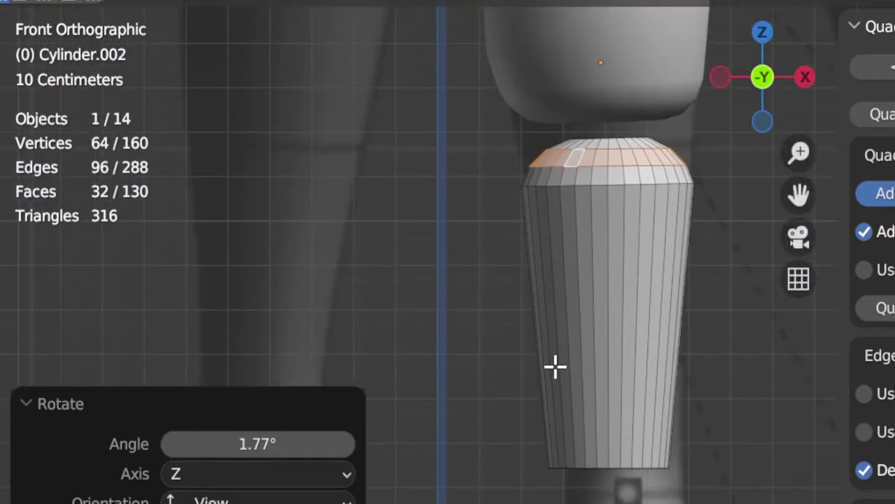
{"action": "key", "text": "2"}
{"action": "left_click", "coordinate": [615, 466]}
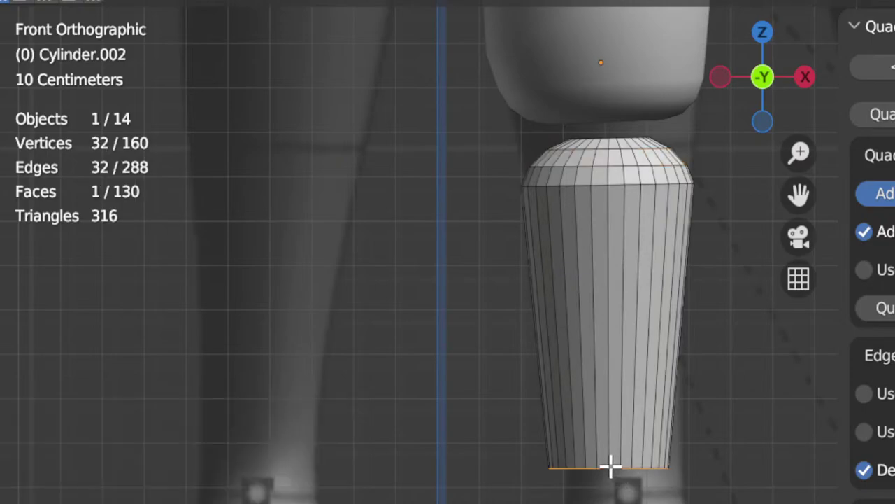
{"action": "scroll", "coordinate": [625, 297], "scroll_direction": "down", "scroll_amount": 4}
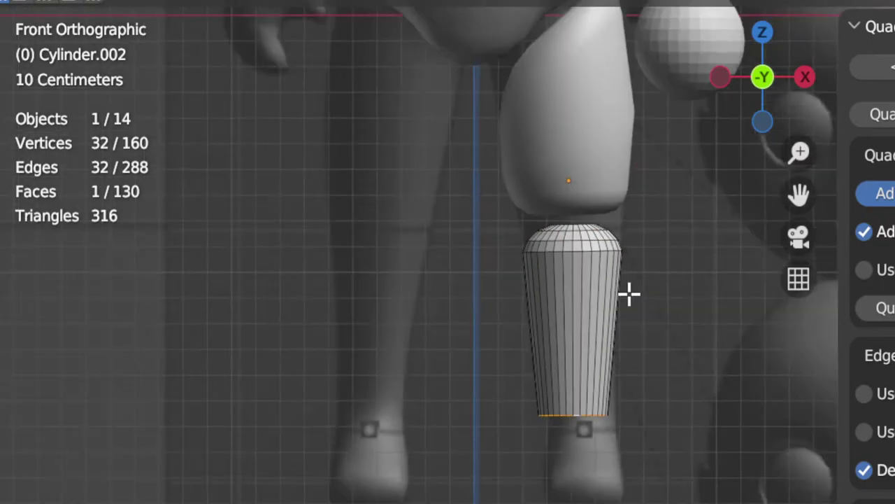
{"action": "scroll", "coordinate": [629, 294], "scroll_direction": "up", "scroll_amount": 3}
{"action": "key", "text": "a"}
{"action": "key", "text": "r"}
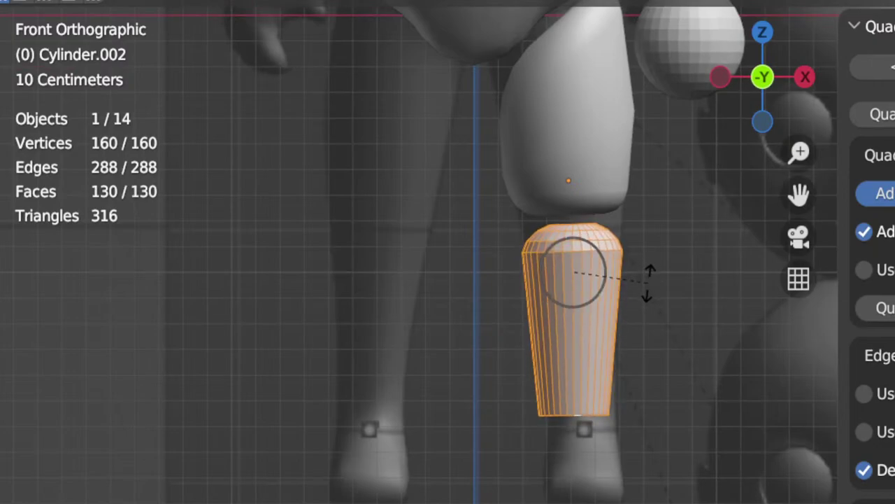
{"action": "left_click", "coordinate": [647, 284]}
{"action": "key", "text": "Tab"}
Step: Rotate the thigh object slightly in the front view so it lines up with the lower leg
{"action": "left_click", "coordinate": [595, 160]}
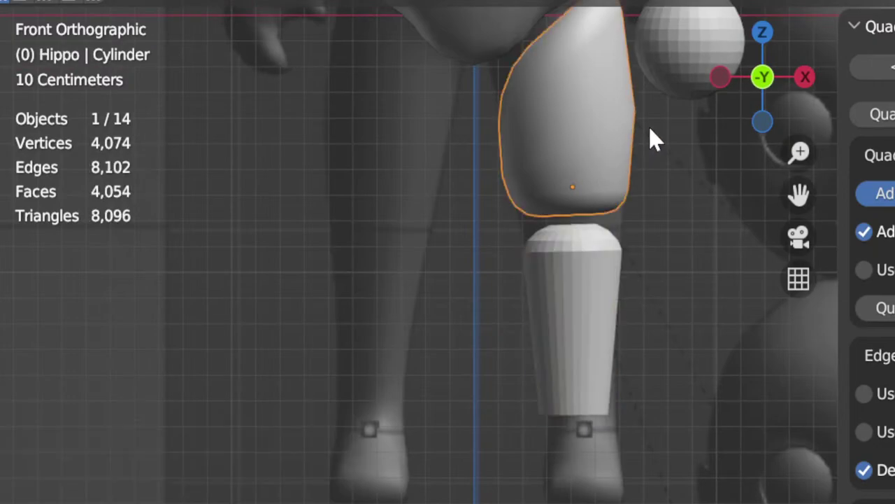
{"action": "key", "text": "r"}
{"action": "left_click", "coordinate": [660, 130]}
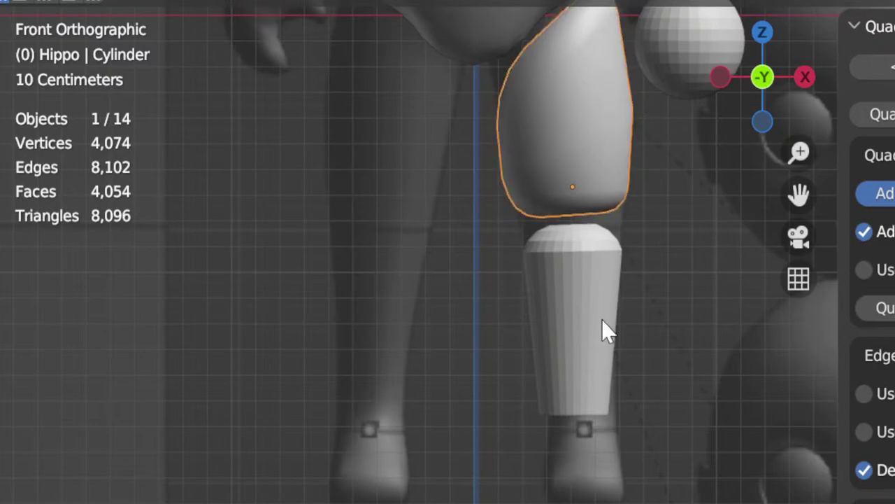
Step: Move the lower leg slightly outward under the thigh and shade it smooth
{"action": "left_click", "coordinate": [601, 319]}
{"action": "key", "text": "g"}
{"action": "left_click", "coordinate": [605, 320]}
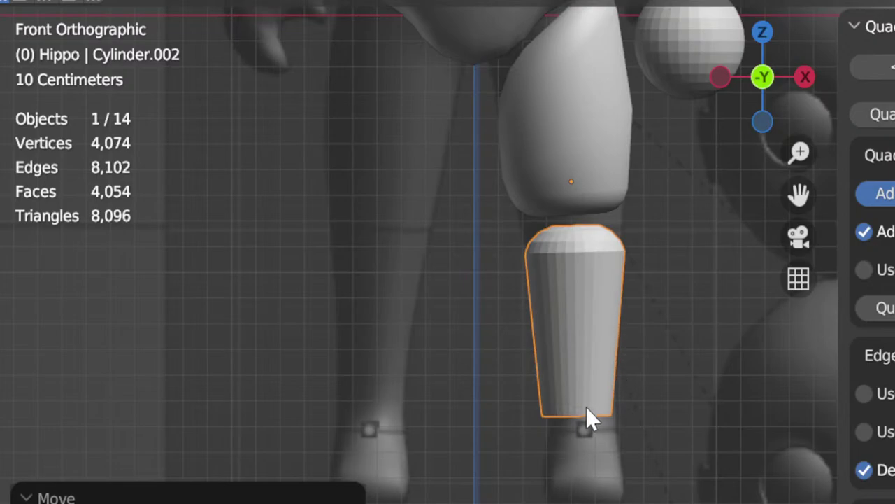
{"action": "scroll", "coordinate": [586, 413], "scroll_direction": "up", "scroll_amount": 1}
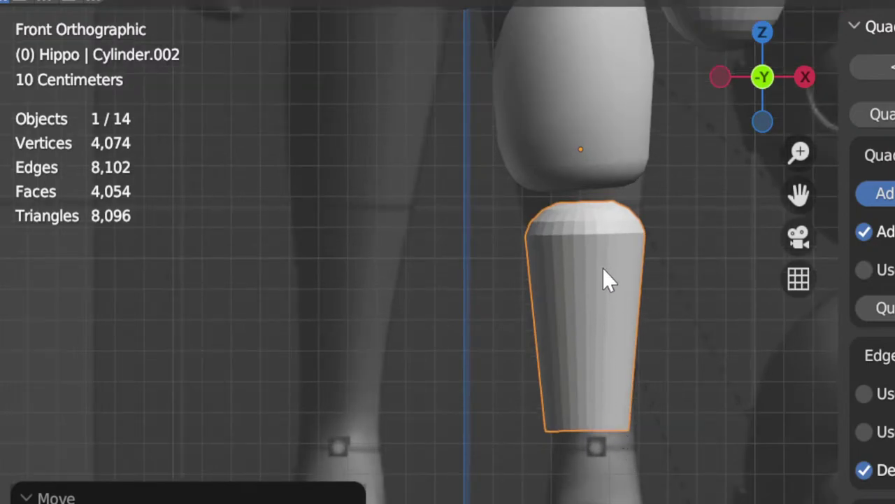
{"action": "left_click", "coordinate": [316, 2]}
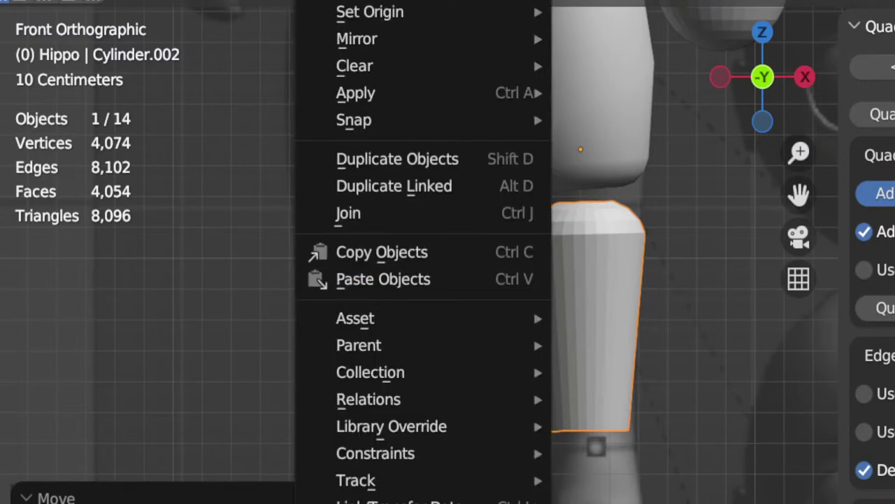
Step: Bevel the edge loop around the ankle end of the lower leg to round it off, then return to Object Mode
{"action": "key", "text": "Tab"}
{"action": "scroll", "coordinate": [609, 427], "scroll_direction": "up", "scroll_amount": 2}
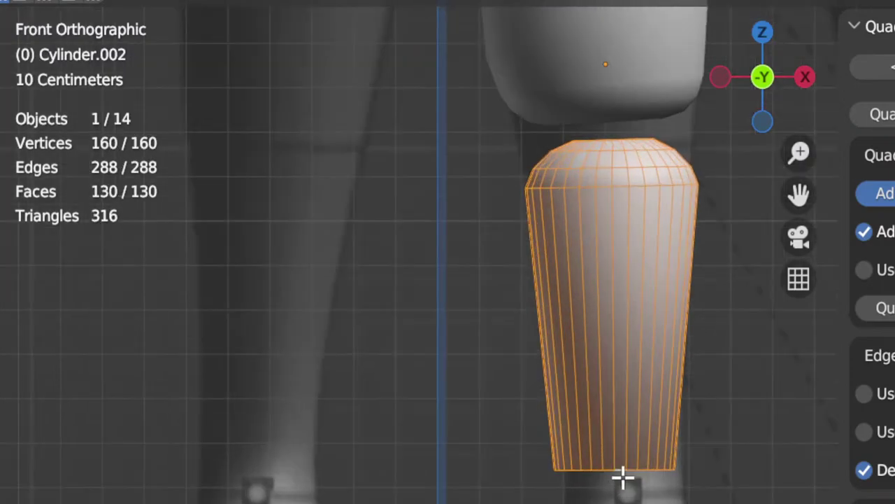
{"action": "middle_click_drag", "start_coordinate": [622, 478], "coordinate": [672, 376]}
{"action": "left_click", "coordinate": [646, 382], "text": "alt"}
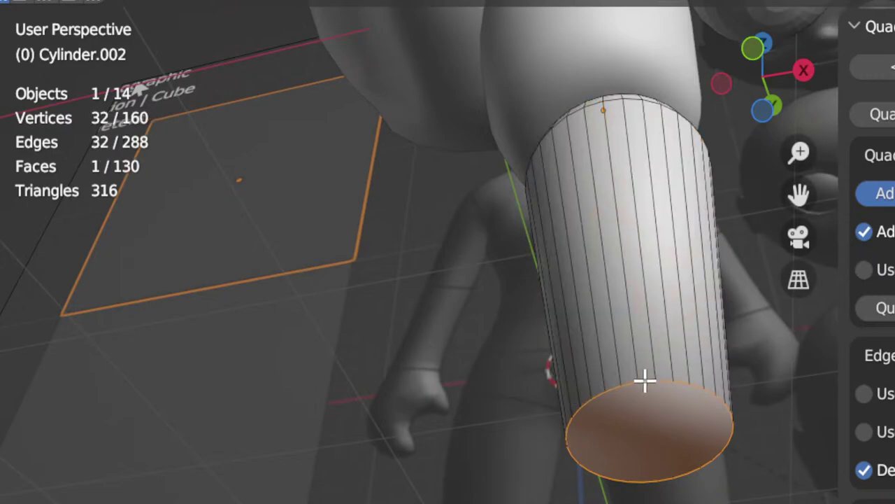
{"action": "key", "text": "ctrl+b"}
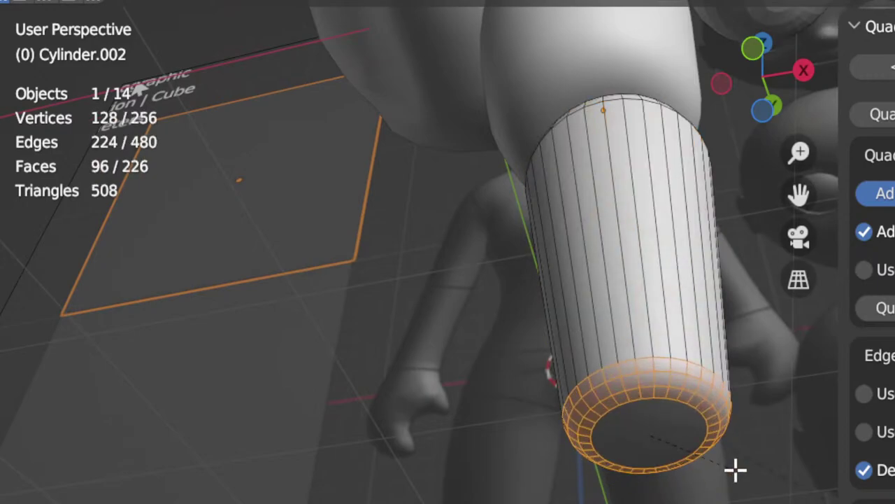
{"action": "left_click", "coordinate": [734, 475]}
{"action": "key", "text": "Tab"}
{"action": "middle_click_drag", "start_coordinate": [665, 410], "coordinate": [708, 471]}
{"action": "key", "text": "KP_1"}
{"action": "scroll", "coordinate": [577, 231], "scroll_direction": "down", "scroll_amount": 2}
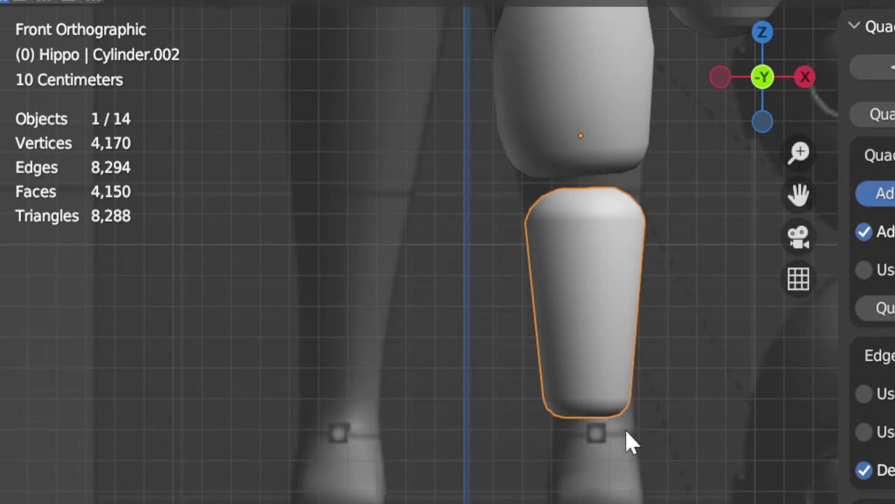
Step: Place the 3D cursor just below the ankle, add a cube mesh there, and scale it down to foot size
{"action": "middle_click_drag", "start_coordinate": [646, 459], "coordinate": [675, 497]}
{"action": "key", "text": "KP_1"}
{"action": "scroll", "coordinate": [735, 452], "scroll_direction": "down", "scroll_amount": 2}
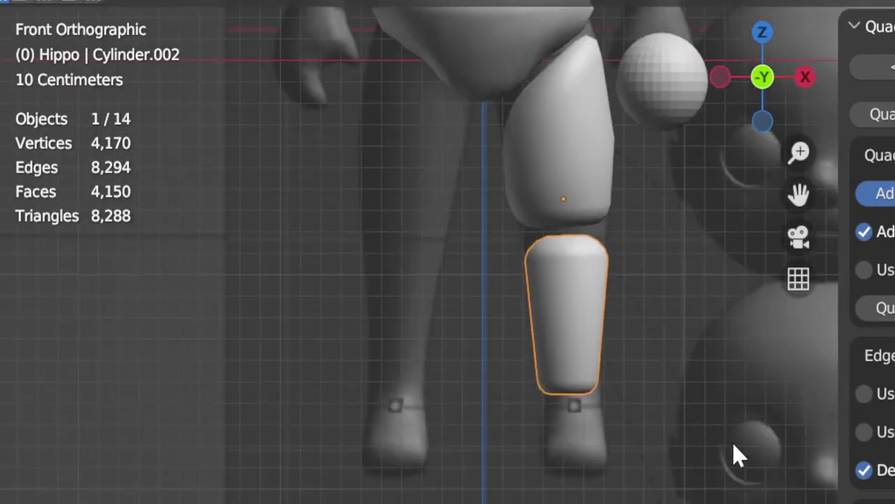
{"action": "right_click", "coordinate": [582, 420], "text": "shift"}
{"action": "key", "text": "shift+a"}
{"action": "mouse_move", "coordinate": [585, 266]}
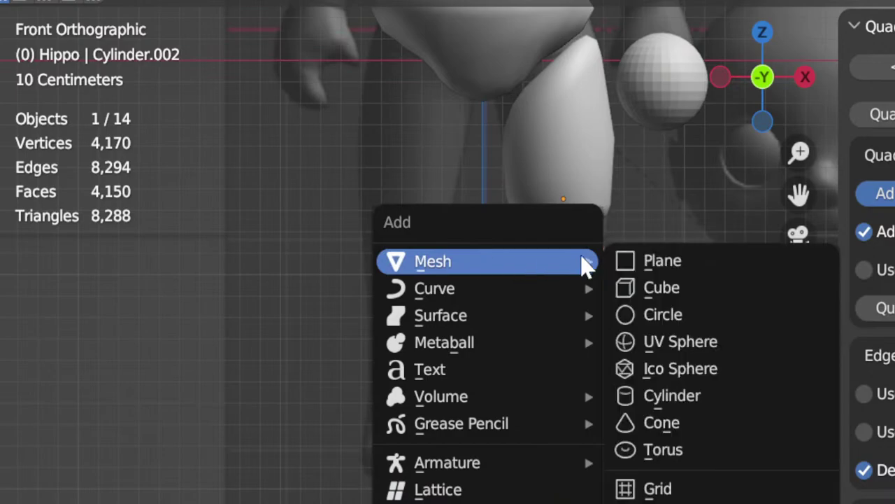
{"action": "left_click", "coordinate": [715, 306]}
{"action": "scroll", "coordinate": [614, 466], "scroll_direction": "down", "scroll_amount": 3}
{"action": "key", "text": "s"}
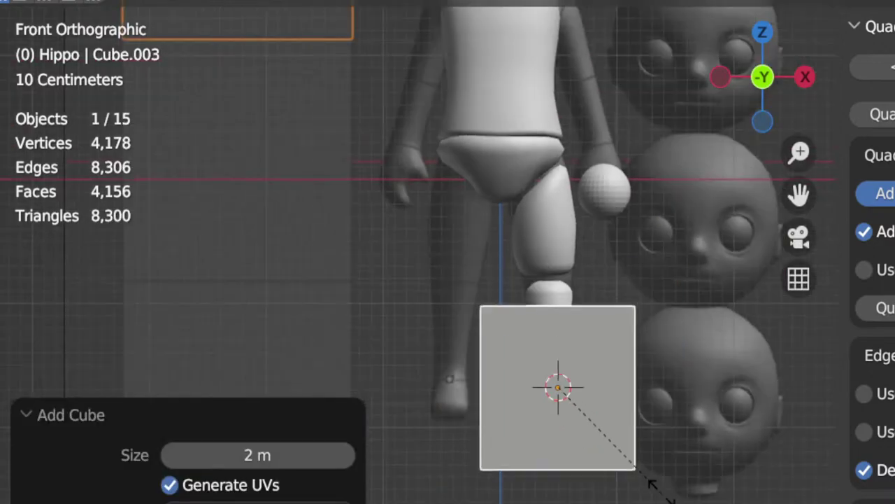
{"action": "left_click", "coordinate": [578, 406]}
Step: Lengthen the foot cube along the Y axis in the side view
{"action": "key", "text": "KP_3"}
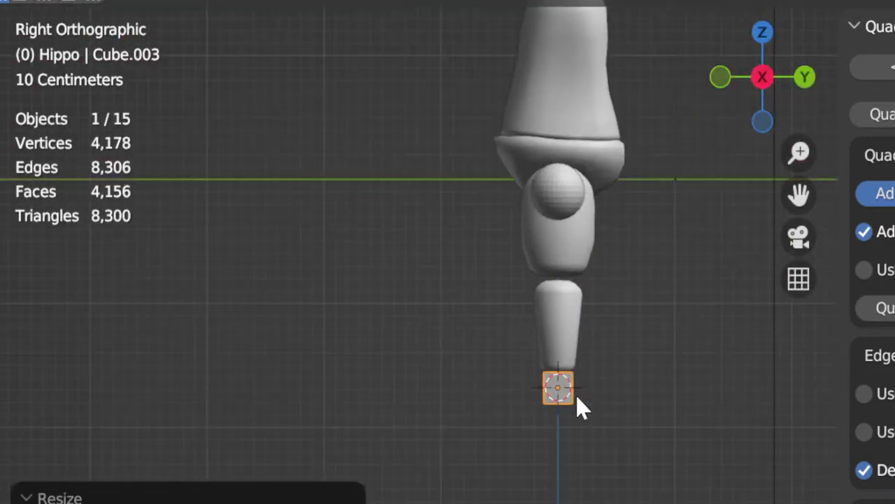
{"action": "scroll", "coordinate": [580, 409], "scroll_direction": "up", "scroll_amount": 5}
{"action": "key", "text": "s"}
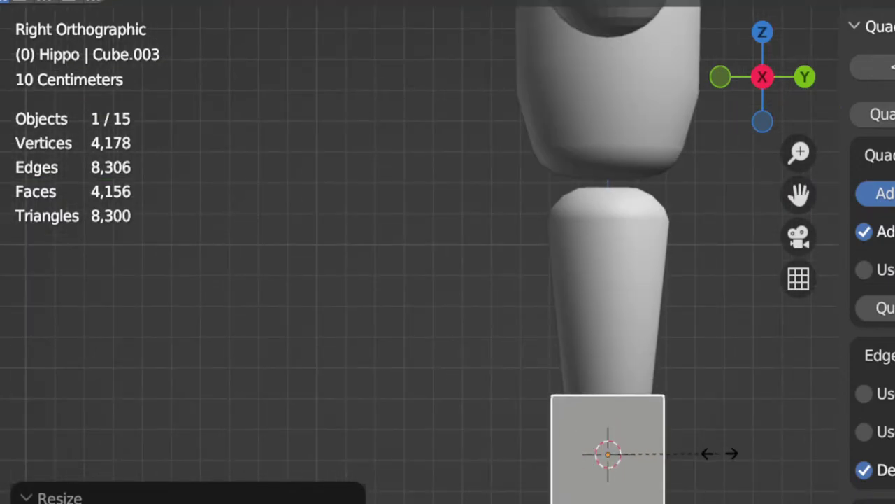
{"action": "key", "text": "y"}
{"action": "left_click", "coordinate": [731, 475]}
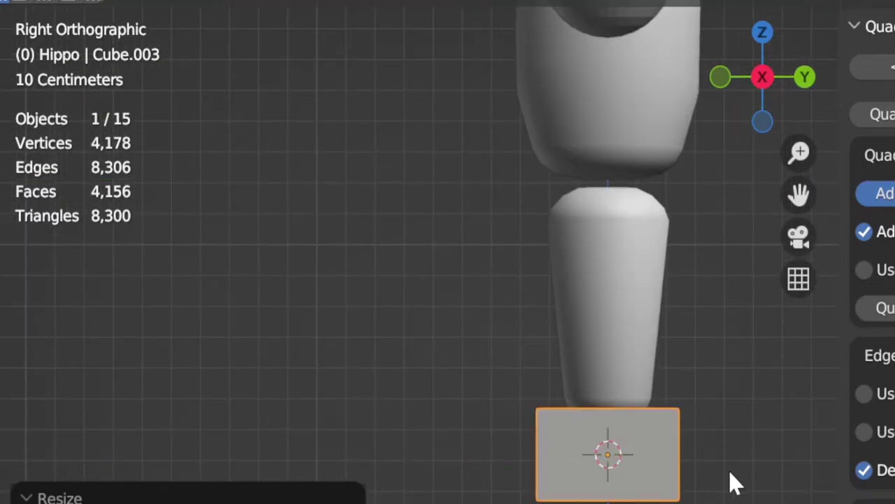
Step: Shift the foot block forward beneath the lower leg and flatten it along the Z axis
{"action": "key", "text": "g"}
{"action": "left_click", "coordinate": [665, 479]}
{"action": "key", "text": "s"}
{"action": "key", "text": "z"}
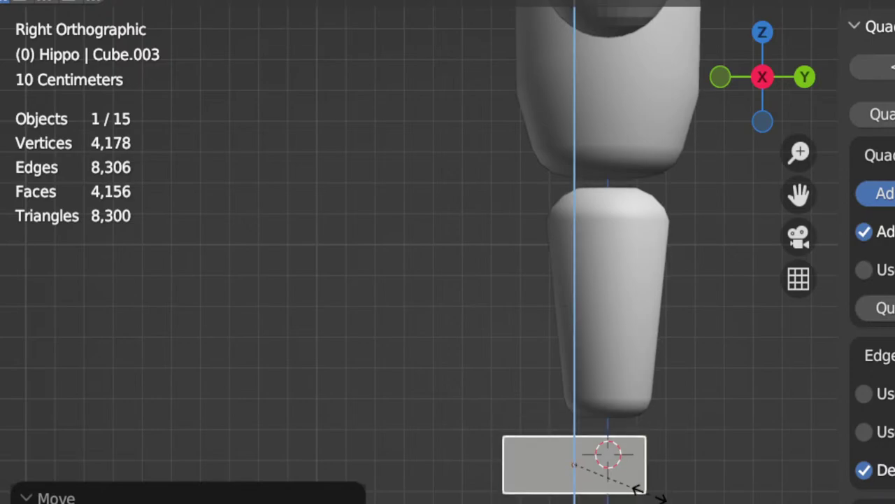
{"action": "left_click", "coordinate": [632, 473]}
{"action": "key", "text": "g"}
{"action": "left_click", "coordinate": [638, 463]}
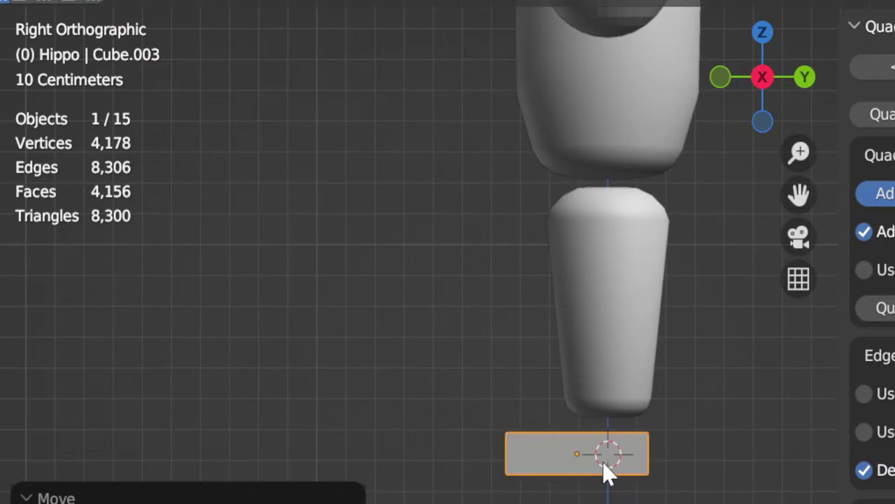
{"action": "middle_click_drag", "start_coordinate": [562, 482], "coordinate": [483, 441]}
{"action": "middle_click_drag", "start_coordinate": [629, 455], "coordinate": [696, 465]}
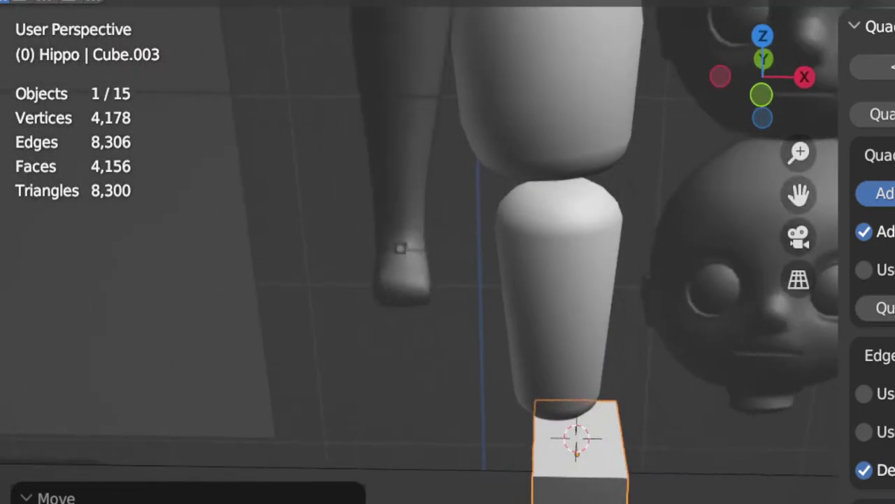
{"action": "key", "text": "KP_1"}
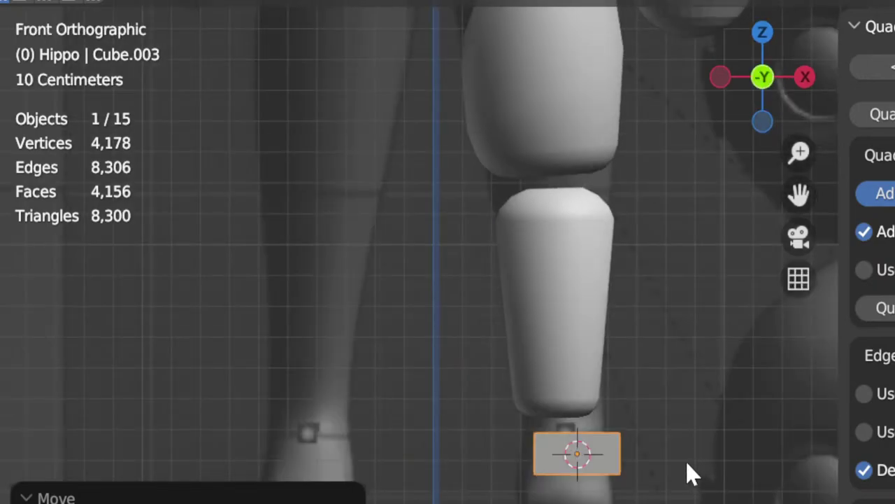
Step: Apply the foot block's transform, add a level 2 Subdivision Surface modifier, and enter Edit Mode
{"action": "key", "text": "ctrl+a"}
{"action": "left_click", "coordinate": [680, 465]}
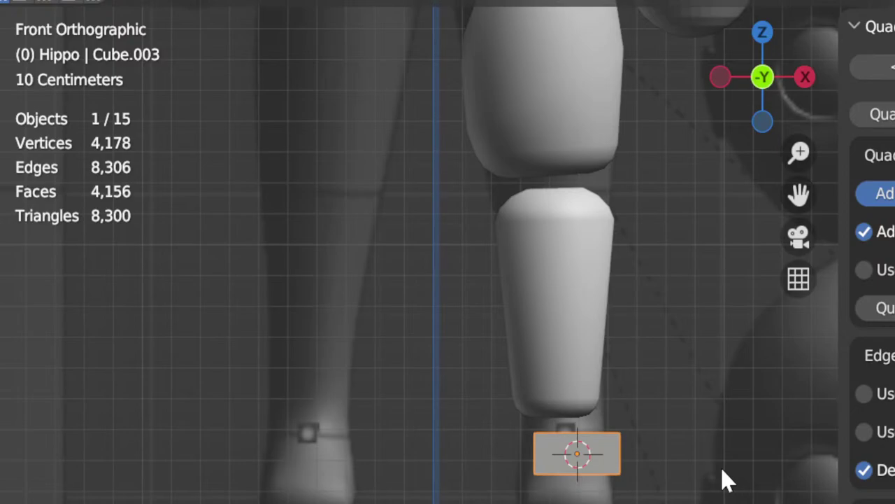
{"action": "key", "text": "ctrl+2"}
{"action": "scroll", "coordinate": [650, 420], "scroll_direction": "up", "scroll_amount": 2}
{"action": "key", "text": "Tab"}
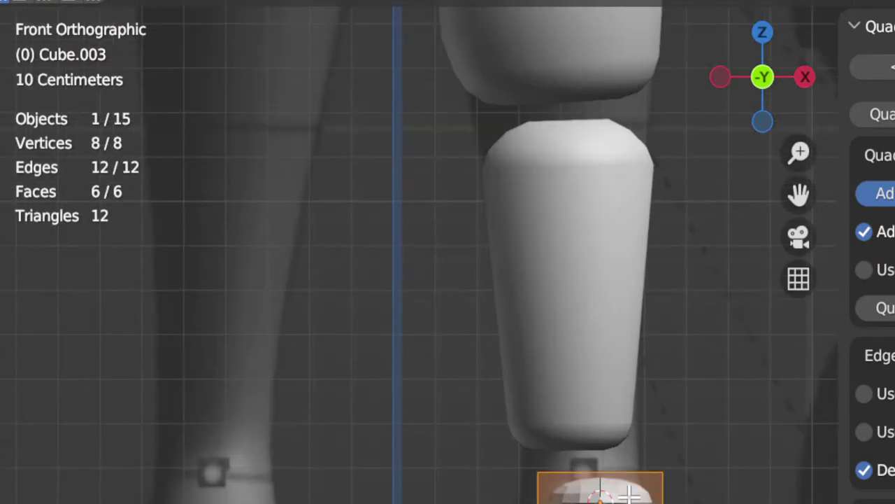
Step: Cut two crosswise edge loops into the foot block, one near the toe end and one near the heel
{"action": "middle_click_drag", "start_coordinate": [626, 493], "coordinate": [427, 493]}
{"action": "key", "text": "ctrl+r"}
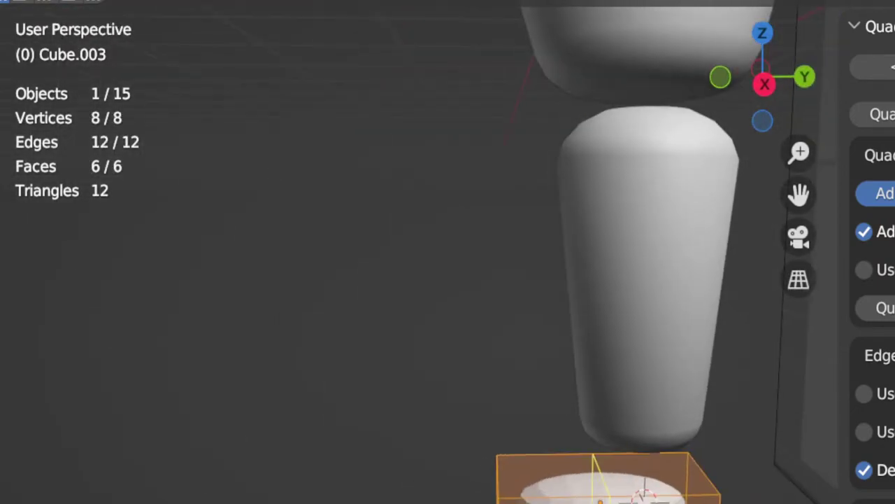
{"action": "left_click", "coordinate": [599, 483]}
{"action": "left_click", "coordinate": [546, 501]}
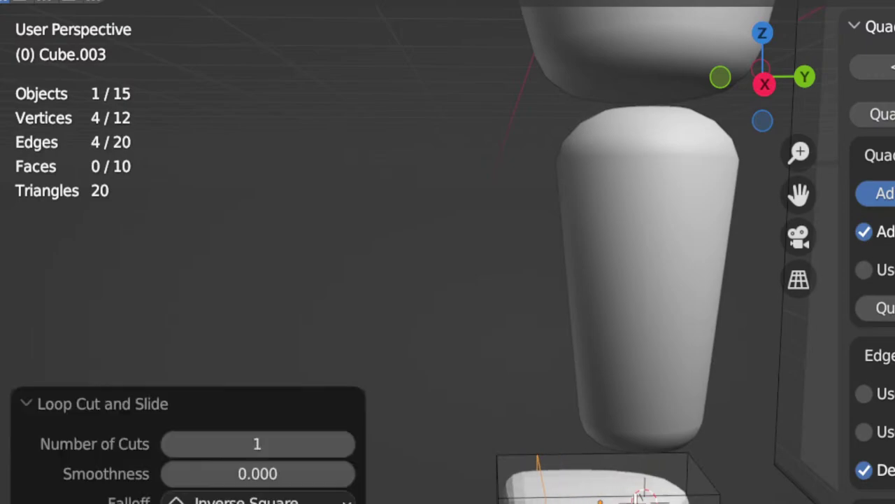
{"action": "key", "text": "ctrl+r"}
{"action": "left_click", "coordinate": [644, 496]}
{"action": "left_click", "coordinate": [692, 499]}
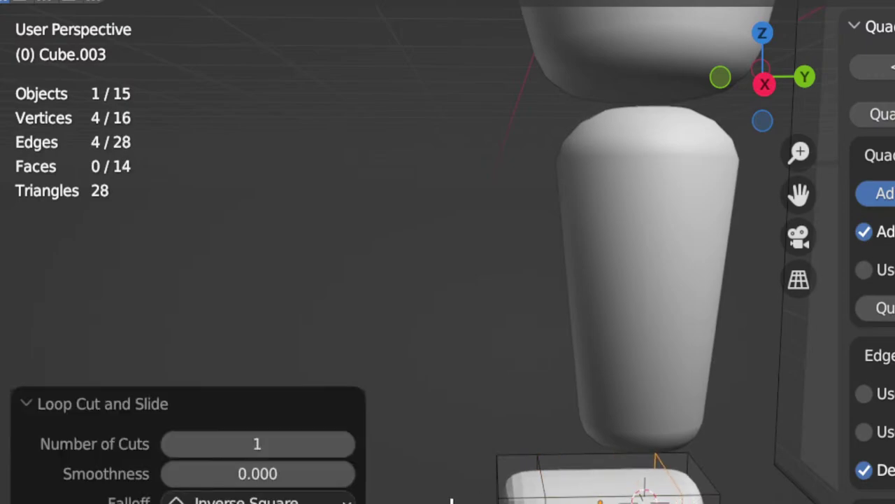
Step: Add four evenly spaced lengthwise loop cuts across the width of the foot block, without sliding them
{"action": "middle_click_drag", "start_coordinate": [452, 499], "coordinate": [650, 500]}
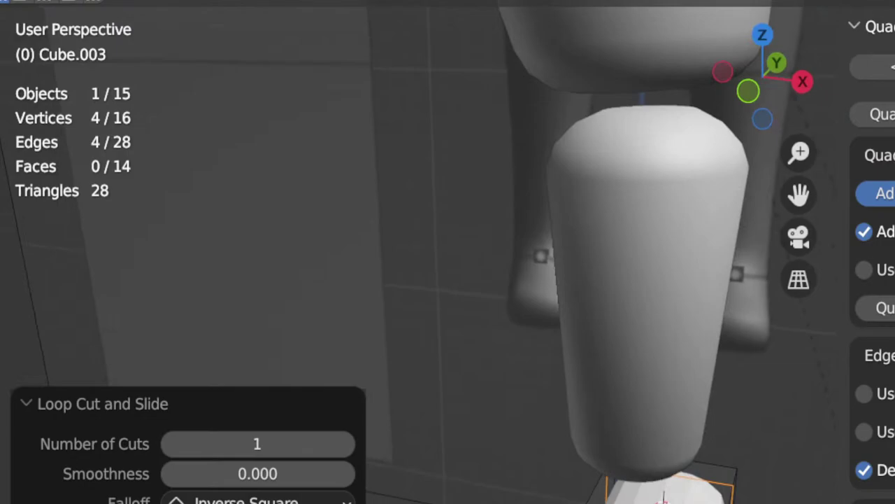
{"action": "scroll", "coordinate": [663, 483], "scroll_direction": "up", "scroll_amount": 3}
{"action": "left_click", "coordinate": [663, 496]}
{"action": "right_click", "coordinate": [663, 495]}
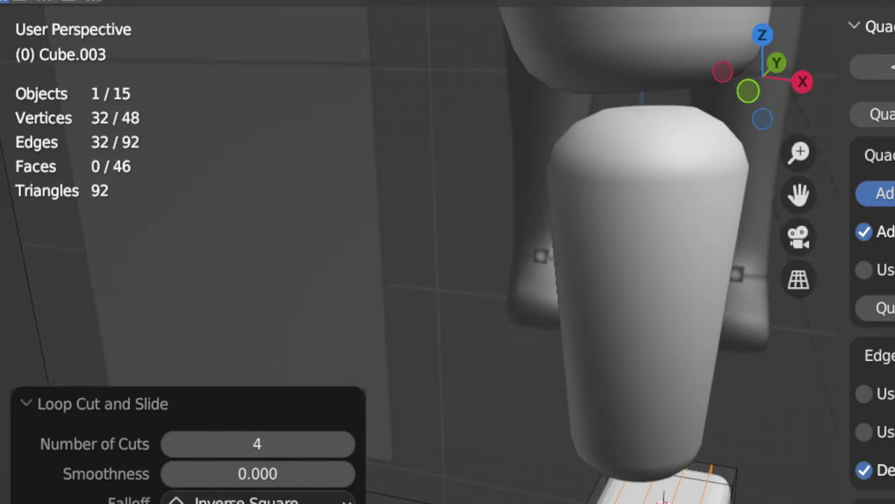
{"action": "middle_click_drag", "start_coordinate": [663, 496], "coordinate": [580, 497]}
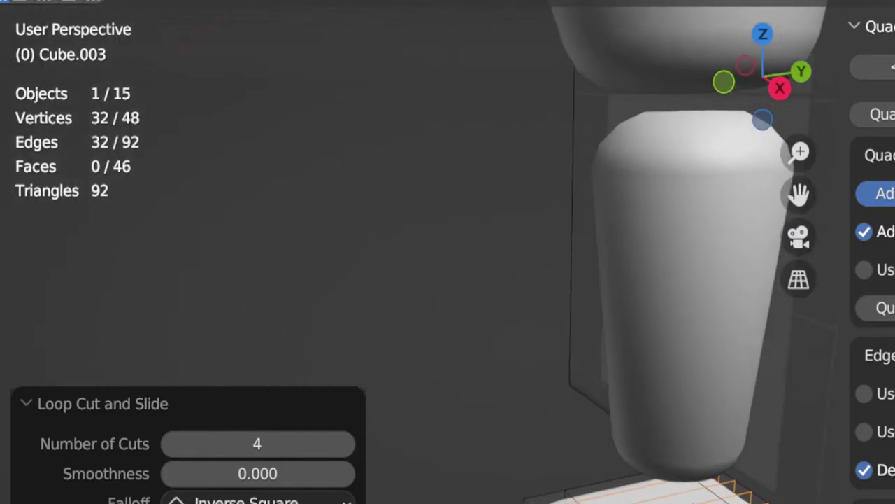
{"action": "middle_click_drag", "start_coordinate": [663, 496], "coordinate": [622, 432], "text": "shift"}
{"action": "middle_click_drag", "start_coordinate": [623, 502], "coordinate": [661, 501]}
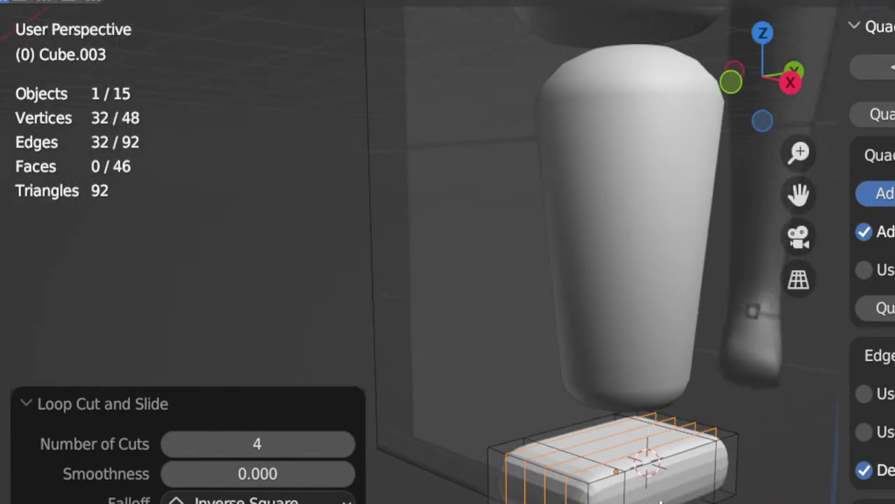
{"action": "middle_click_drag", "start_coordinate": [660, 501], "coordinate": [531, 486]}
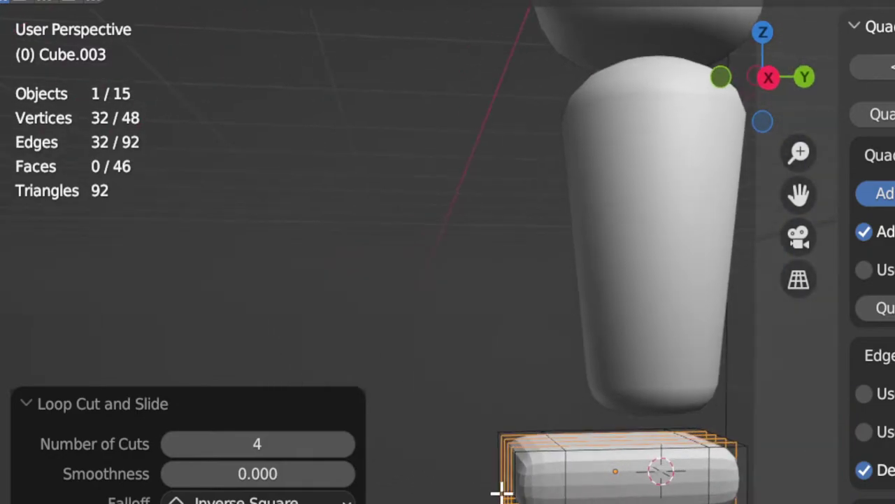
{"action": "key", "text": "ctrl+r"}
{"action": "left_click", "coordinate": [502, 493]}
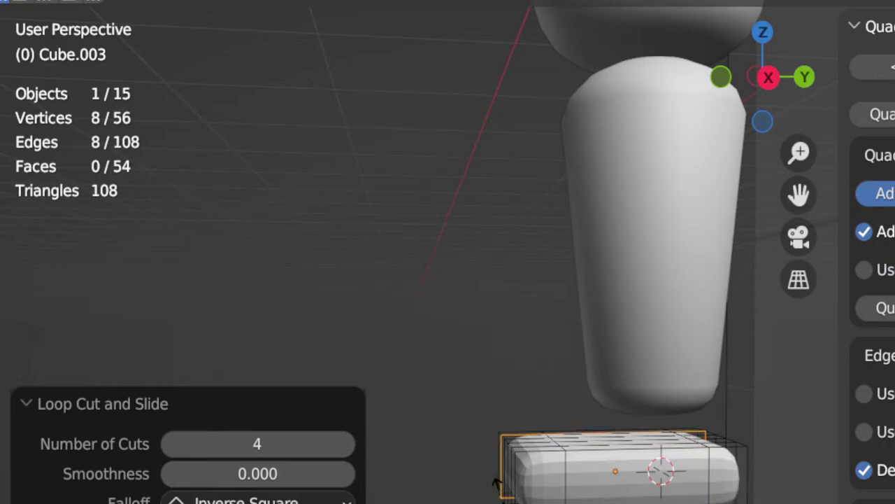
{"action": "left_click", "coordinate": [504, 497]}
{"action": "key", "text": "ctrl+z"}
Step: Add one horizontal loop cut around the foot block and slide it down toward the sole
{"action": "key", "text": "ctrl+r"}
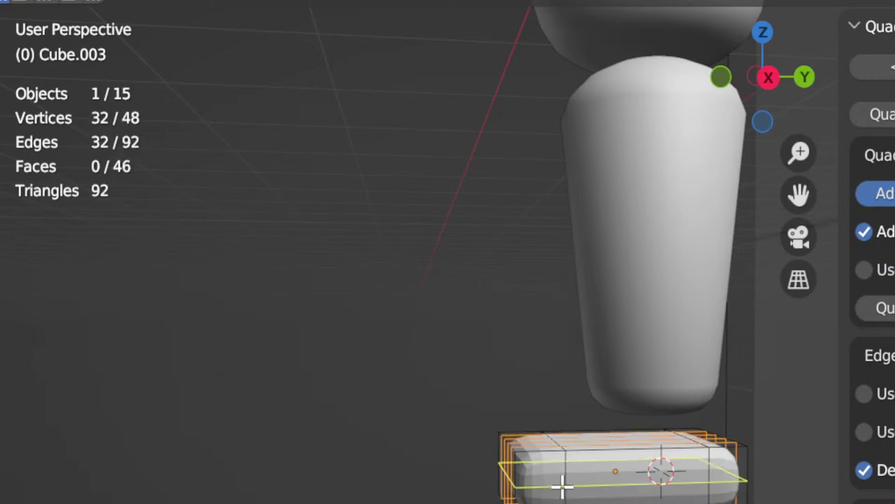
{"action": "left_click", "coordinate": [566, 485]}
{"action": "left_click", "coordinate": [571, 493]}
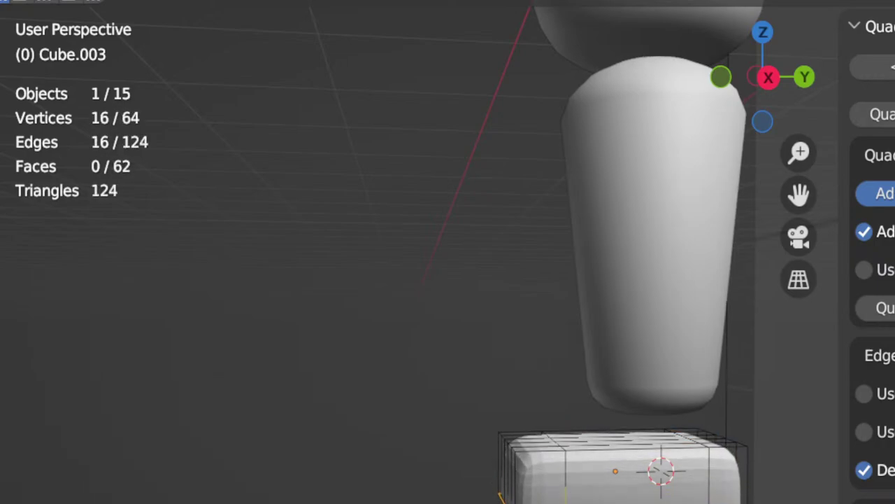
{"action": "left_click", "coordinate": [581, 498]}
Step: Extrude three alternate faces on the foot's front end forward to form toes, then return to Object Mode
{"action": "middle_click_drag", "start_coordinate": [581, 497], "coordinate": [738, 490]}
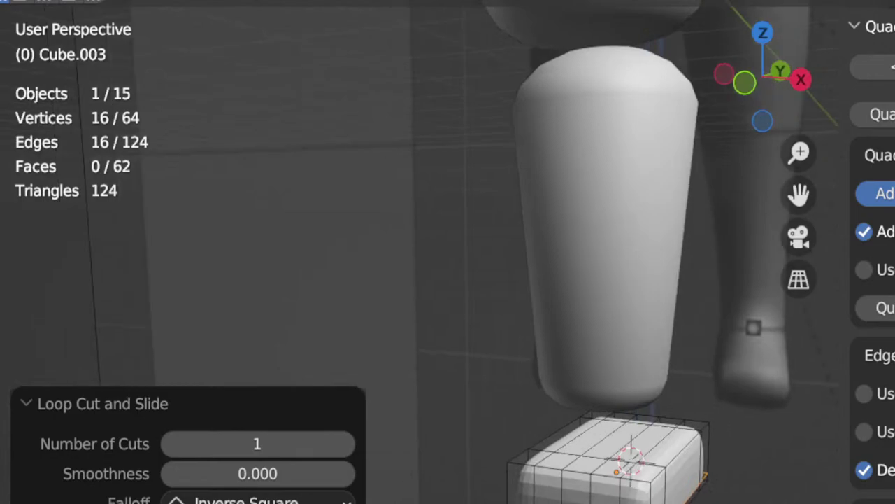
{"action": "middle_click_drag", "start_coordinate": [454, 280], "coordinate": [469, 280]}
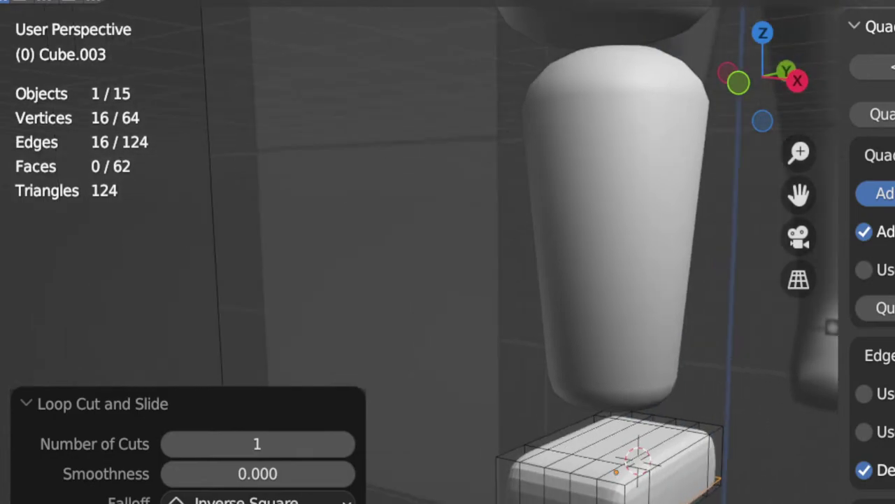
{"action": "left_click", "coordinate": [533, 497]}
{"action": "key", "text": "3"}
{"action": "left_click", "coordinate": [510, 499]}
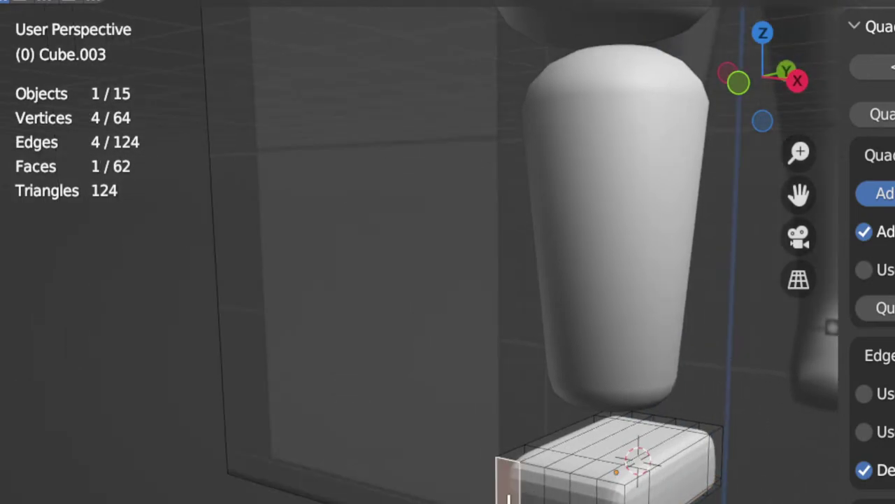
{"action": "middle_click_drag", "start_coordinate": [510, 498], "coordinate": [550, 499]}
{"action": "left_click", "coordinate": [553, 495], "text": "shift"}
{"action": "left_click", "coordinate": [617, 498], "text": "shift"}
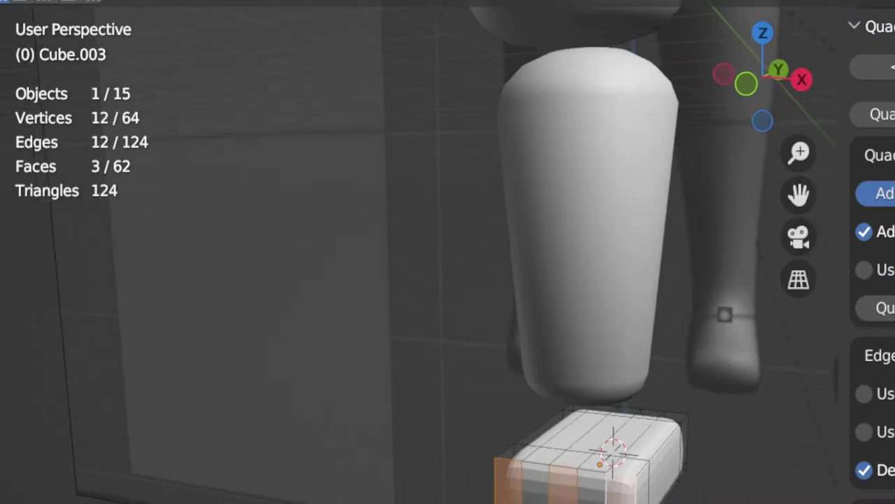
{"action": "middle_click_drag", "start_coordinate": [617, 499], "coordinate": [665, 499]}
{"action": "middle_click_drag", "start_coordinate": [518, 499], "coordinate": [481, 500]}
{"action": "key", "text": "e"}
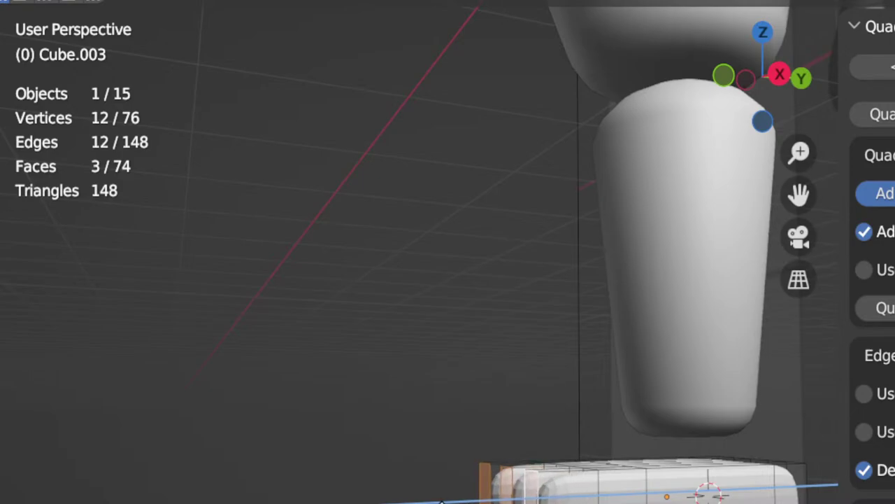
{"action": "left_click", "coordinate": [510, 499]}
{"action": "middle_click_drag", "start_coordinate": [510, 499], "coordinate": [615, 483]}
{"action": "key", "text": "Tab"}
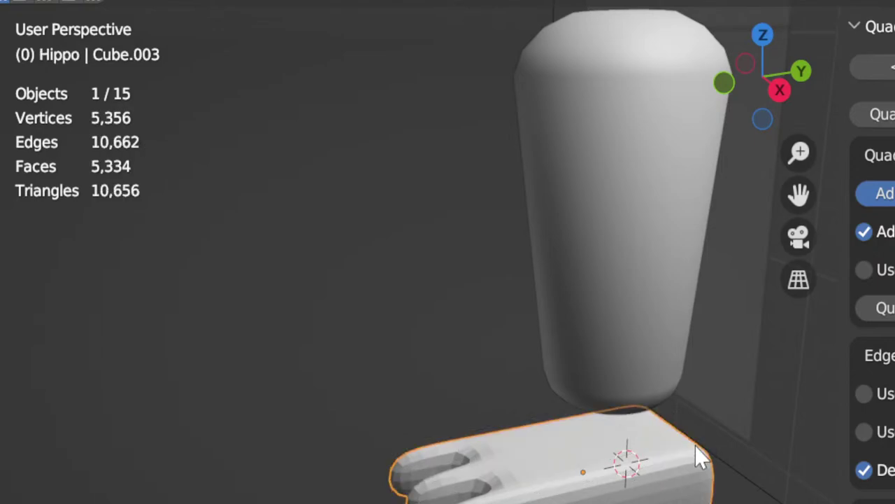
Step: Select the upper back edge of the heel in Edit Mode and raise it about 0.155 m along Z
{"action": "key", "text": "Tab"}
{"action": "left_click", "coordinate": [711, 438], "text": "alt"}
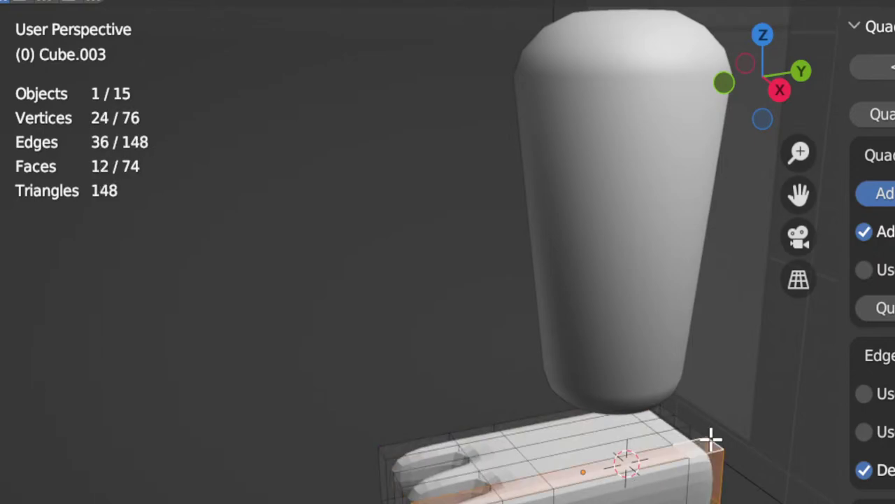
{"action": "key", "text": "2"}
{"action": "left_click", "coordinate": [711, 438], "text": "alt"}
{"action": "middle_click_drag", "start_coordinate": [765, 496], "coordinate": [581, 471]}
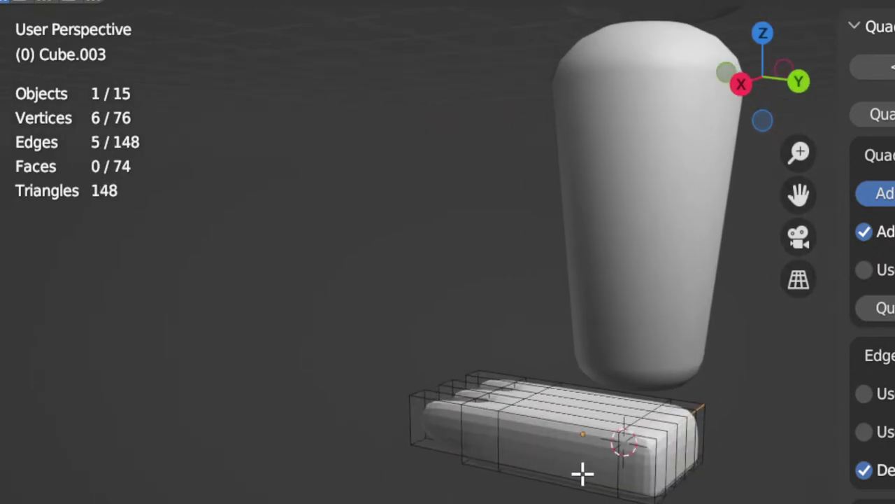
{"action": "middle_click_drag", "start_coordinate": [668, 489], "coordinate": [634, 455]}
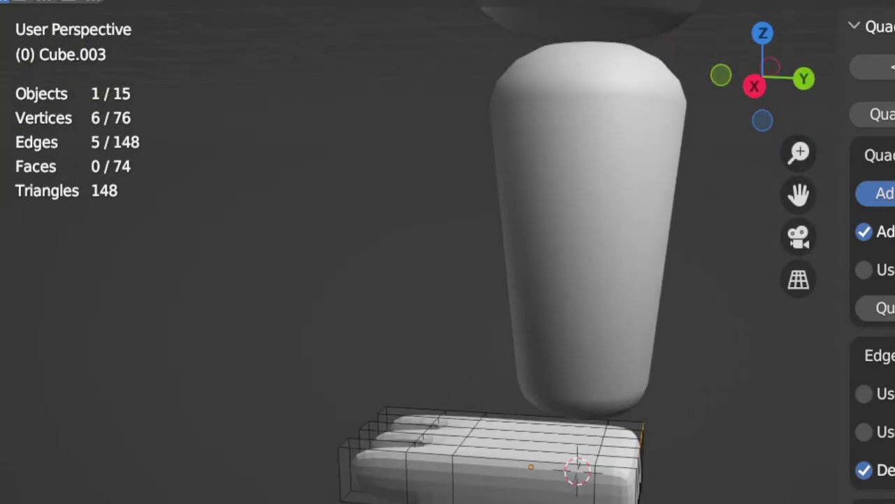
{"action": "key", "text": "g"}
{"action": "key", "text": "z"}
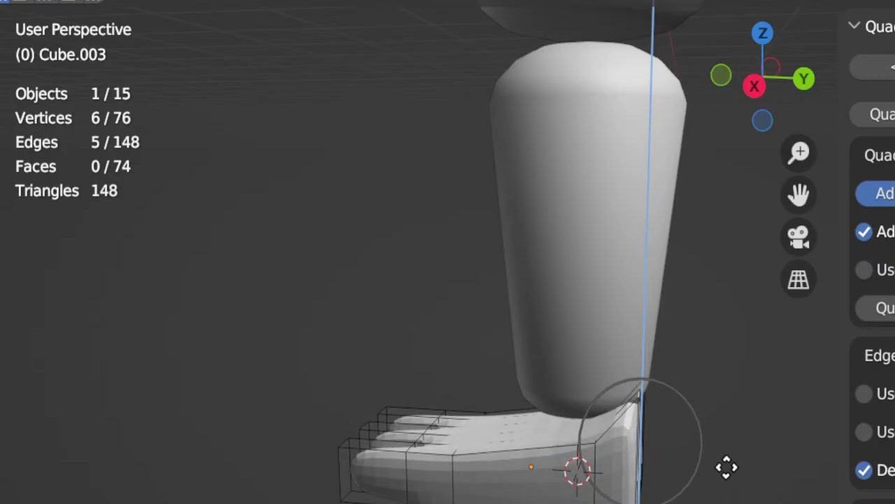
{"action": "left_click", "coordinate": [727, 459]}
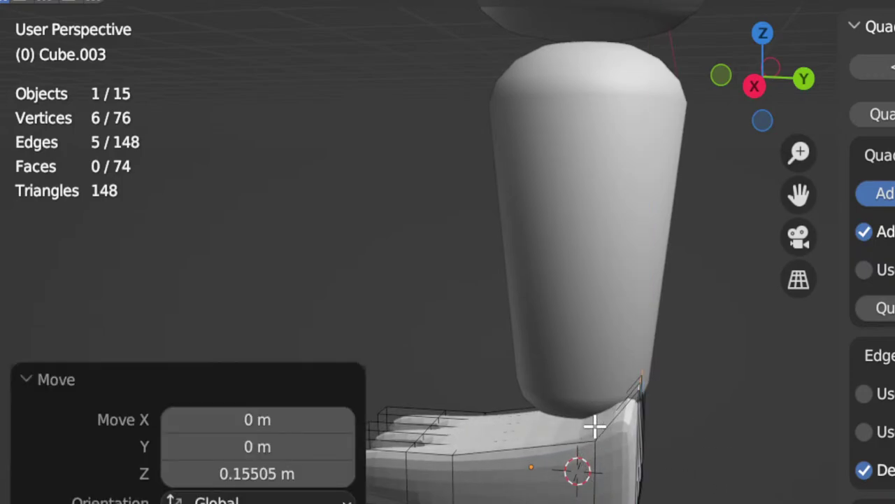
Step: Raise the middle lengthwise edge on top of the foot along Z to build up the instep
{"action": "left_click", "coordinate": [595, 426], "text": "alt"}
{"action": "left_click", "coordinate": [597, 453]}
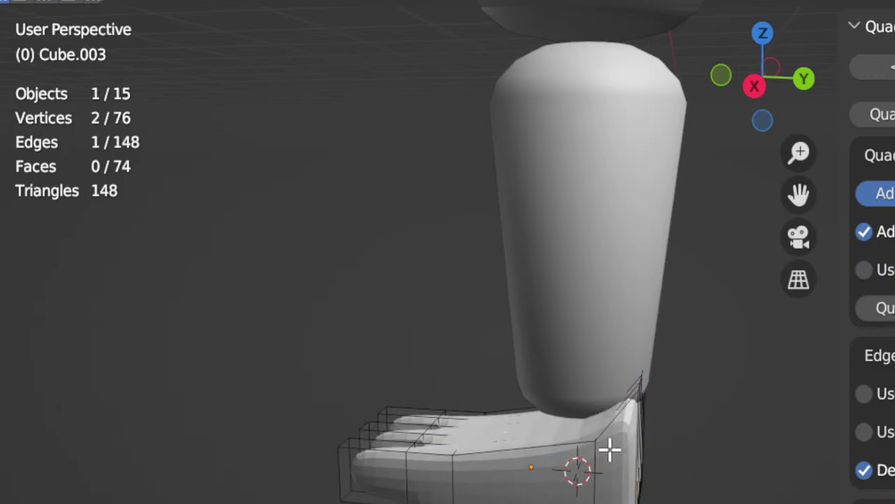
{"action": "key", "text": "z"}
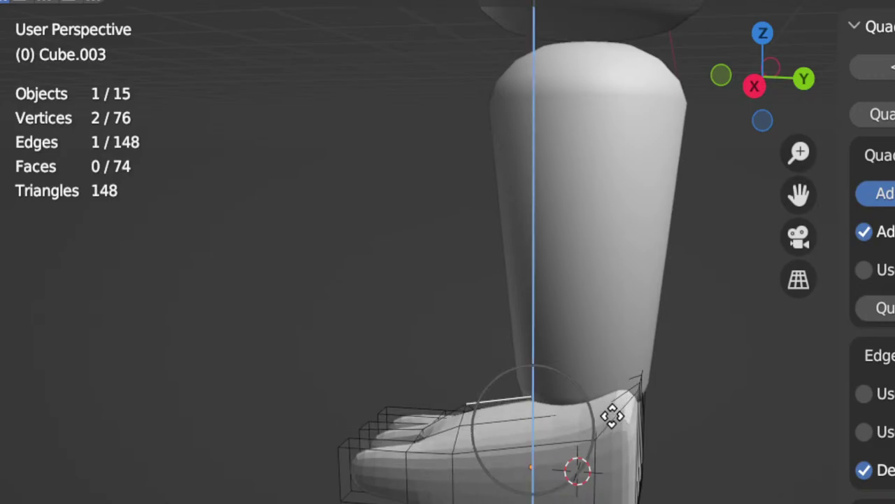
{"action": "left_click", "coordinate": [614, 421]}
Step: Select the face loops around all three extruded toes in face select mode
{"action": "middle_click_drag", "start_coordinate": [440, 470], "coordinate": [709, 450]}
{"action": "key", "text": "3"}
{"action": "left_click", "coordinate": [561, 493]}
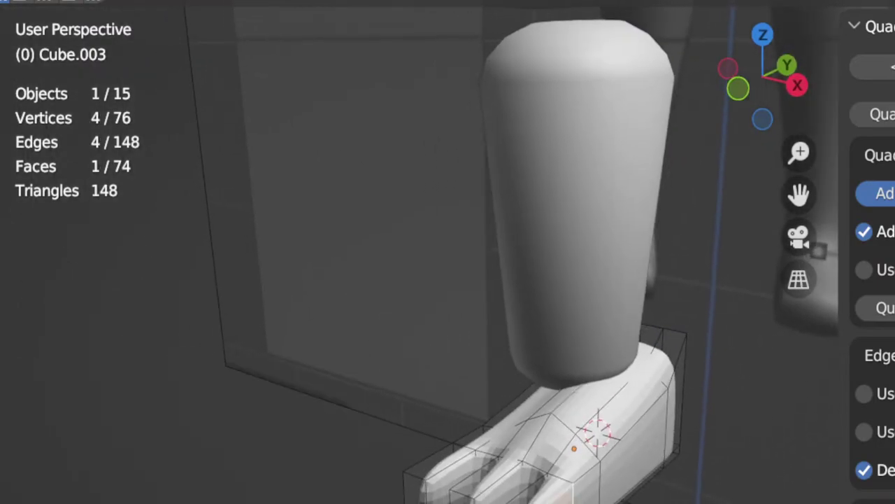
{"action": "mouse_move", "coordinate": [562, 493]}
{"action": "middle_mouse_down"}
{"action": "mouse_move", "coordinate": [611, 493]}
{"action": "mouse_move", "coordinate": [548, 488]}
{"action": "middle_mouse_up"}
{"action": "left_click", "coordinate": [523, 501], "text": "alt"}
{"action": "left_click", "coordinate": [472, 499], "text": "alt+shift"}
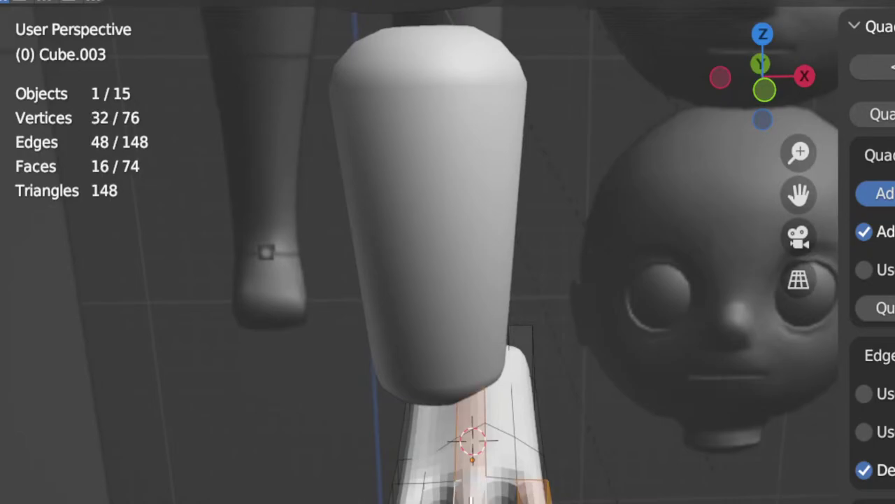
{"action": "middle_click_drag", "start_coordinate": [463, 498], "coordinate": [410, 486]}
{"action": "left_click", "coordinate": [410, 486], "text": "alt"}
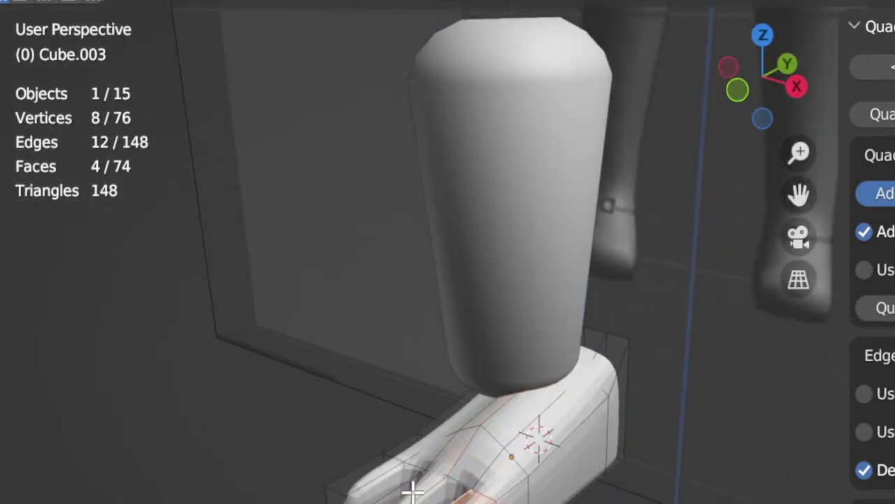
{"action": "left_click", "coordinate": [413, 494], "text": "alt+shift"}
{"action": "left_click", "coordinate": [371, 493], "text": "alt+shift"}
{"action": "left_click", "coordinate": [368, 484], "text": "alt+shift"}
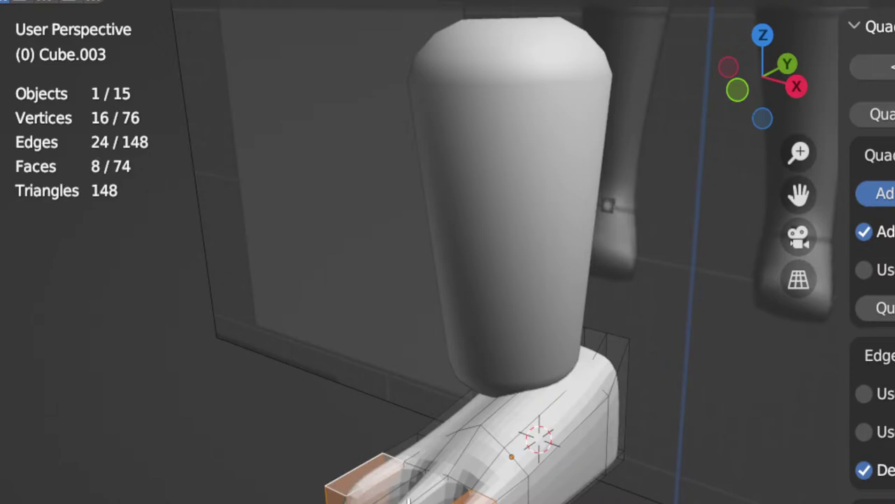
{"action": "left_click", "coordinate": [397, 499], "text": "alt+shift"}
{"action": "middle_click_drag", "start_coordinate": [397, 495], "coordinate": [482, 495]}
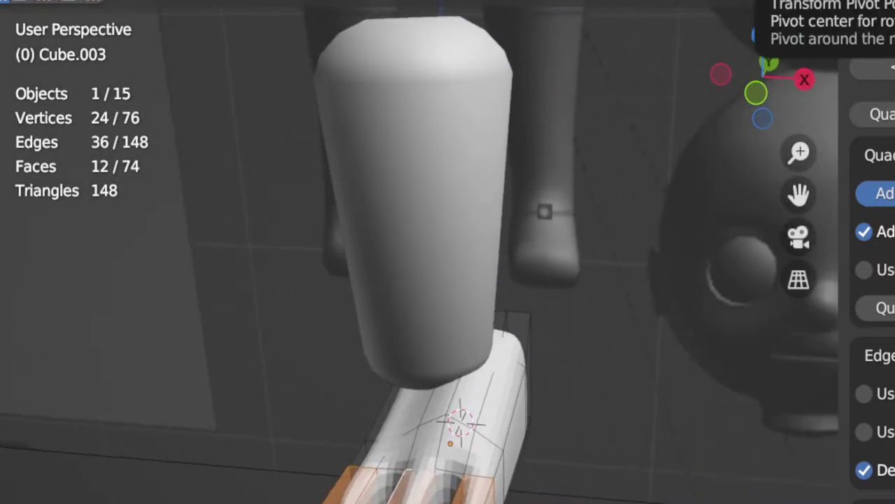
Step: Set the transform pivot point to Median Point
{"action": "left_click", "coordinate": [799, 7]}
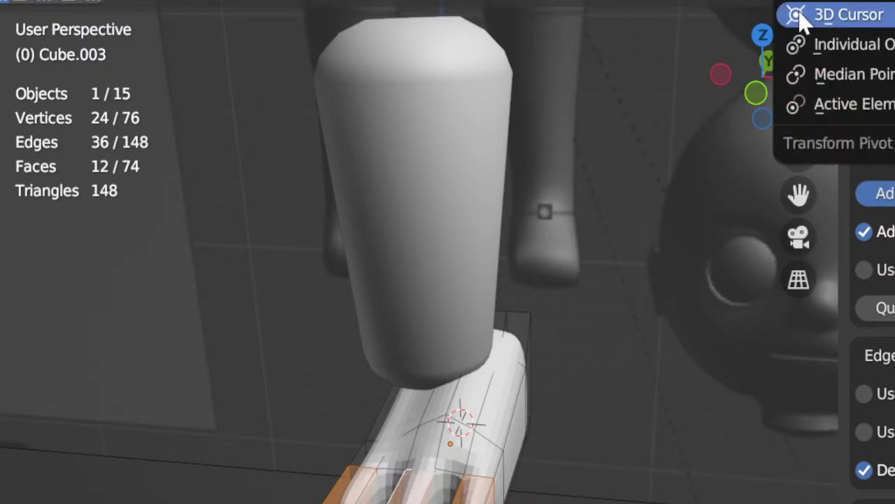
{"action": "left_click", "coordinate": [786, 74]}
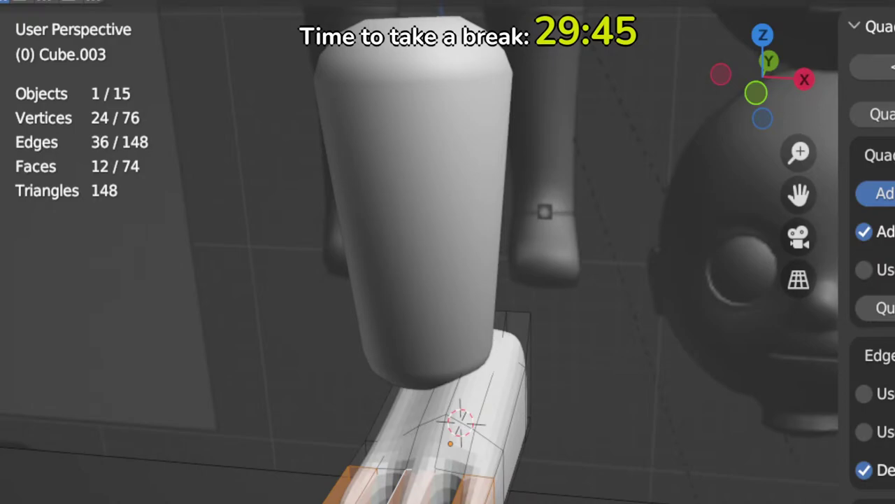
Step: Try to widen all three toes together along X and undo the scaling
{"action": "mouse_move", "coordinate": [448, 252]}
{"action": "middle_mouse_down"}
{"action": "mouse_move", "coordinate": [433, 251]}
{"action": "mouse_move", "coordinate": [456, 252]}
{"action": "middle_mouse_up"}
{"action": "key", "text": "s"}
{"action": "key", "text": "x"}
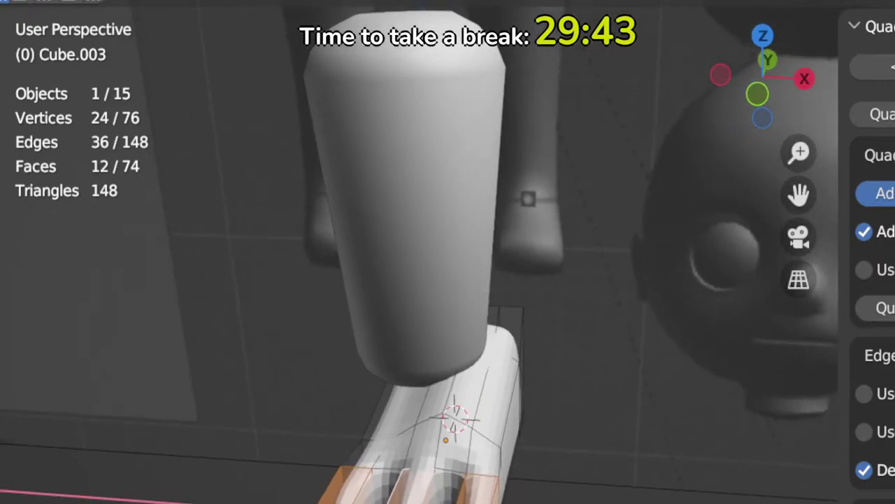
{"action": "key", "text": "s"}
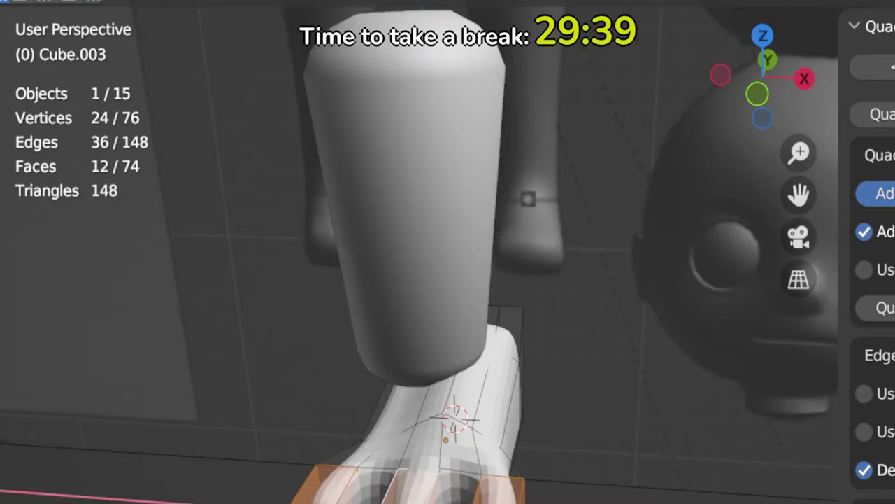
{"action": "key", "text": "Return"}
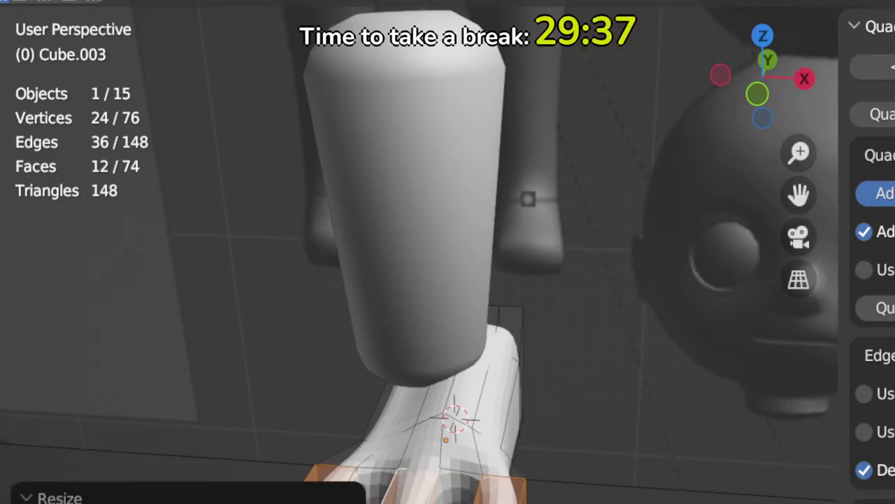
{"action": "middle_click_drag", "start_coordinate": [592, 501], "coordinate": [672, 498]}
{"action": "key", "text": "ctrl+z"}
Step: Select the two opposite side faces of the outer toe and scale them apart along X to widen it
{"action": "left_click", "coordinate": [451, 499]}
{"action": "middle_click_drag", "start_coordinate": [451, 498], "coordinate": [302, 501]}
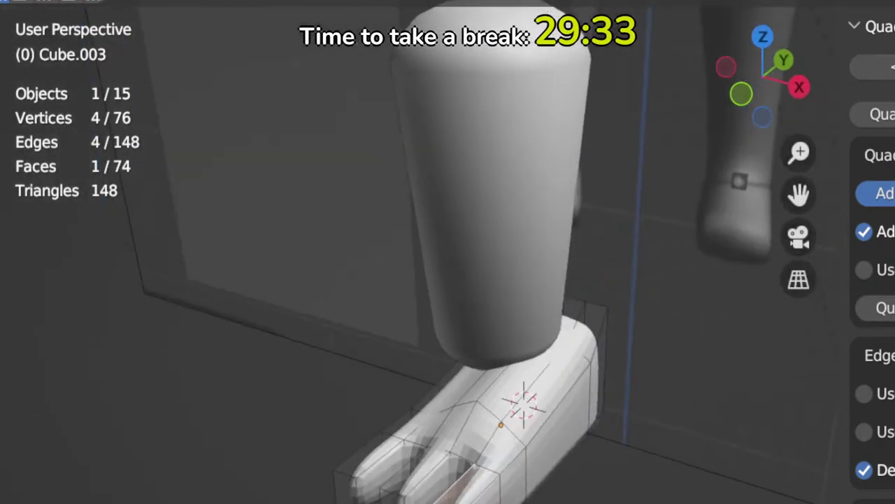
{"action": "left_click", "coordinate": [475, 499], "text": "shift"}
{"action": "middle_click_drag", "start_coordinate": [474, 501], "coordinate": [652, 451], "text": "shift"}
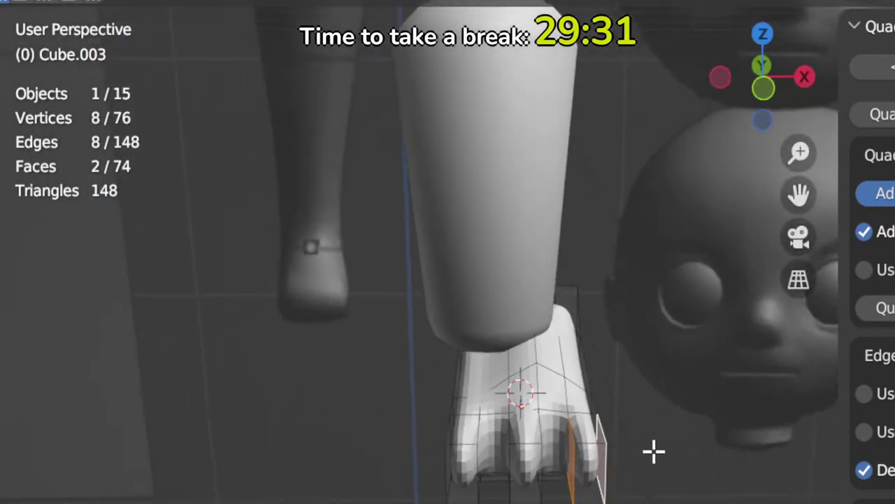
{"action": "key", "text": "s"}
{"action": "key", "text": "x"}
{"action": "left_click", "coordinate": [700, 460]}
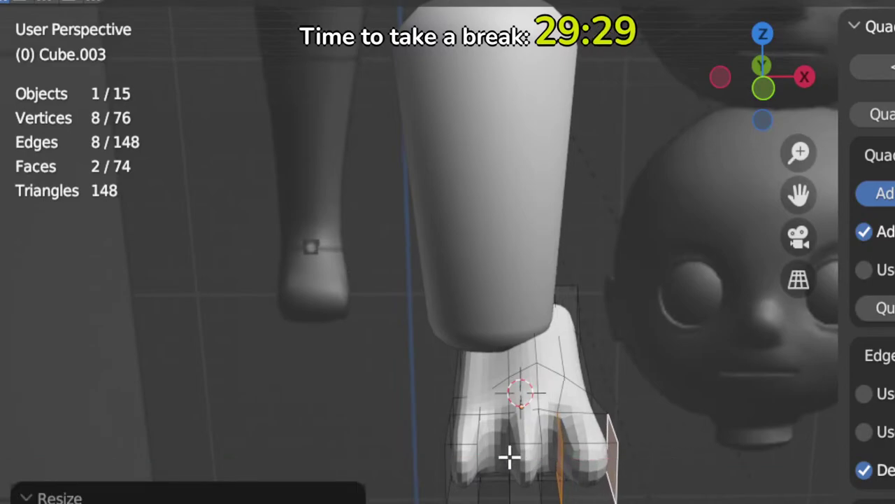
Step: Select both side faces of the middle toe and scale them apart along X
{"action": "middle_click_drag", "start_coordinate": [509, 456], "coordinate": [576, 452]}
{"action": "left_click", "coordinate": [522, 464]}
{"action": "middle_click_drag", "start_coordinate": [522, 464], "coordinate": [591, 488]}
{"action": "left_click", "coordinate": [539, 462], "text": "shift"}
{"action": "key", "text": "x"}
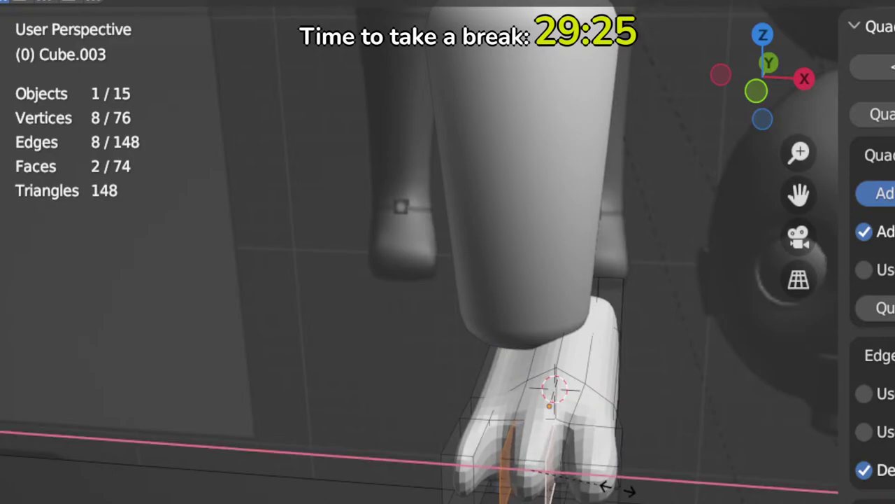
{"action": "left_click", "coordinate": [644, 487]}
Step: Widen the inner toe by selecting its two side faces and scaling them along X
{"action": "middle_click_drag", "start_coordinate": [646, 488], "coordinate": [518, 492]}
{"action": "left_click", "coordinate": [461, 478]}
{"action": "left_click", "coordinate": [483, 490], "text": "shift"}
{"action": "key", "text": "s"}
{"action": "key", "text": "s"}
{"action": "key", "text": "x"}
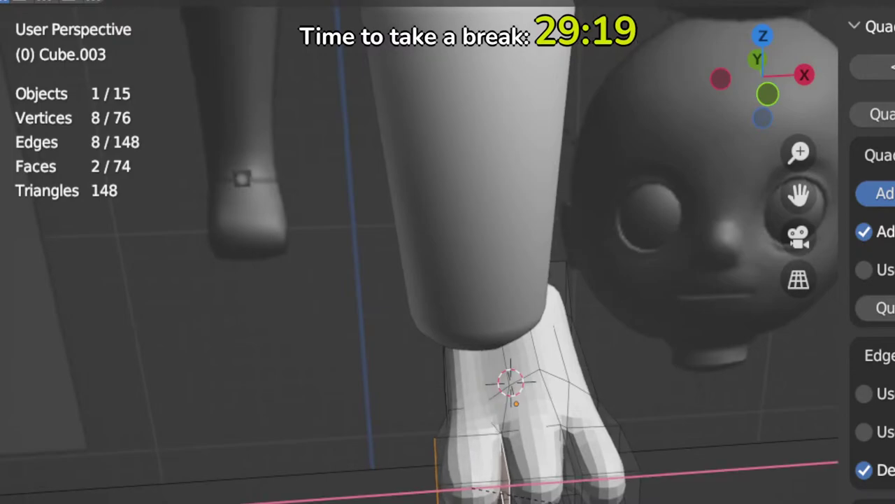
{"action": "left_click", "coordinate": [504, 490]}
Step: In bottom view, rotate the inner toe's selected side faces slightly and shift them away from the middle toe
{"action": "middle_click_drag", "start_coordinate": [490, 413], "coordinate": [504, 489]}
{"action": "key", "text": "KP_7"}
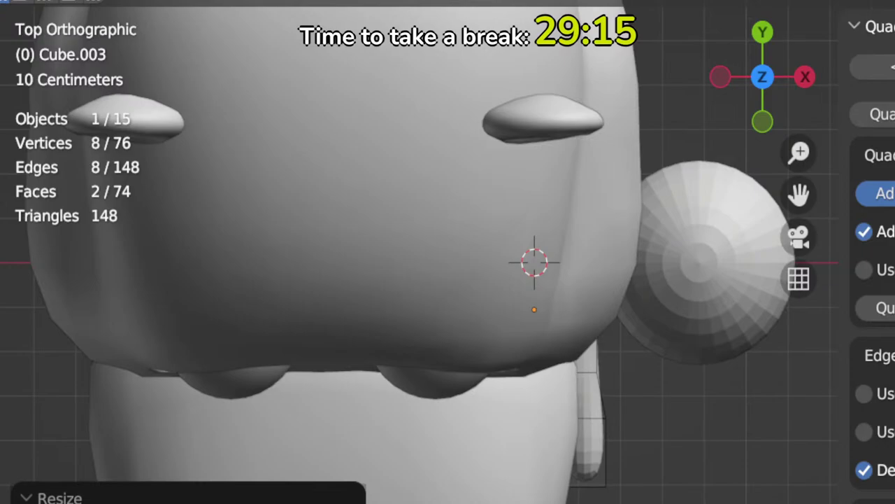
{"action": "middle_click_drag", "start_coordinate": [648, 497], "coordinate": [648, 438]}
{"action": "key", "text": "KP_7"}
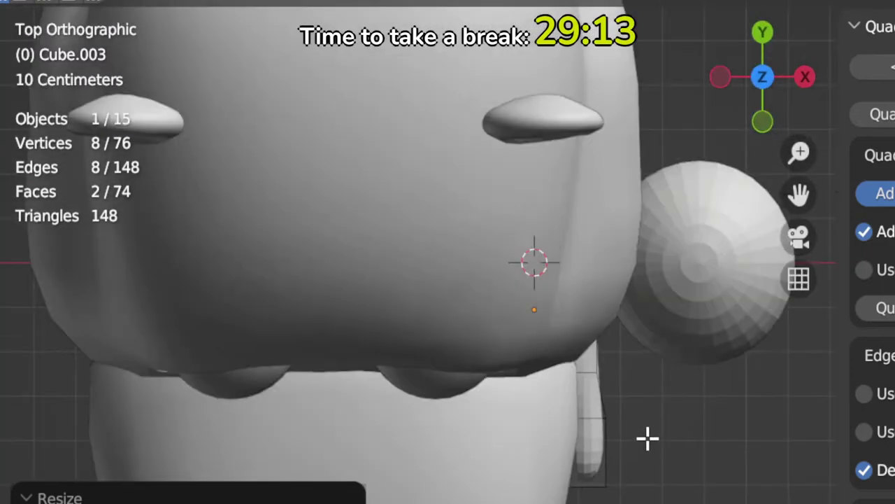
{"action": "key", "text": "ctrl+KP_7"}
{"action": "scroll", "coordinate": [616, 455], "scroll_direction": "up", "scroll_amount": 3}
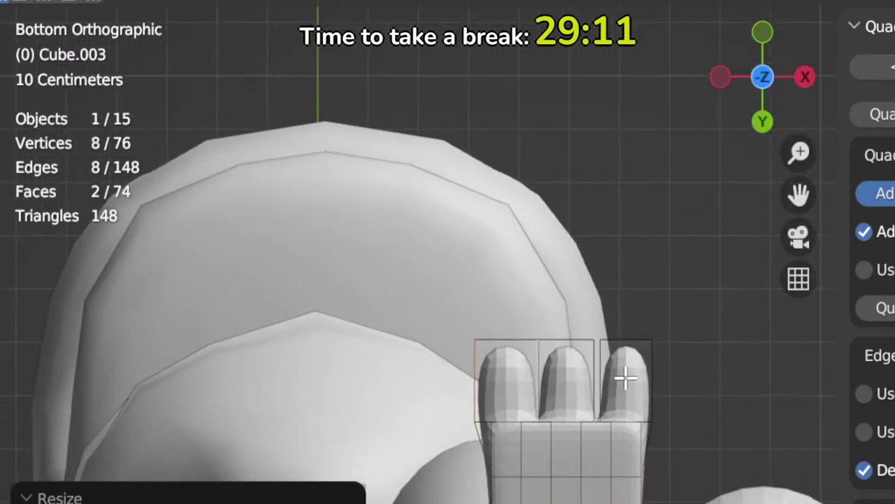
{"action": "key", "text": "s"}
{"action": "left_click", "coordinate": [619, 353]}
{"action": "key", "text": "g"}
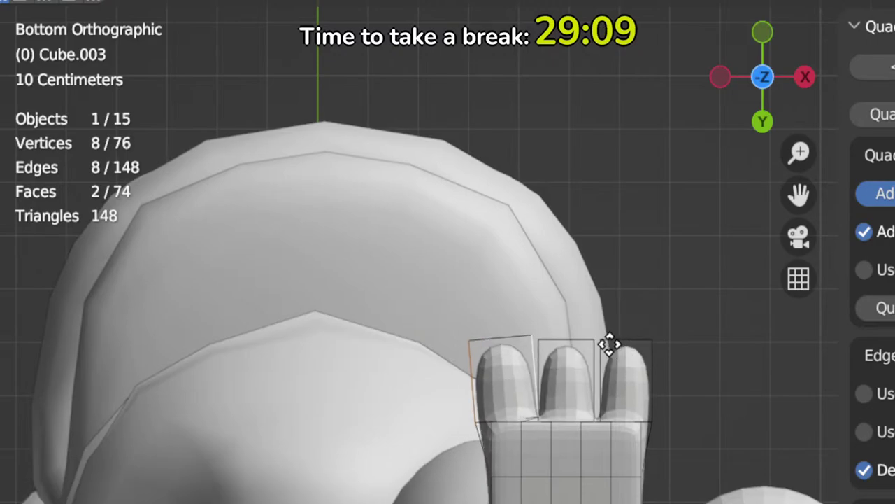
{"action": "left_click", "coordinate": [606, 339]}
{"action": "middle_click_drag", "start_coordinate": [606, 340], "coordinate": [609, 425]}
{"action": "key", "text": "KP_3"}
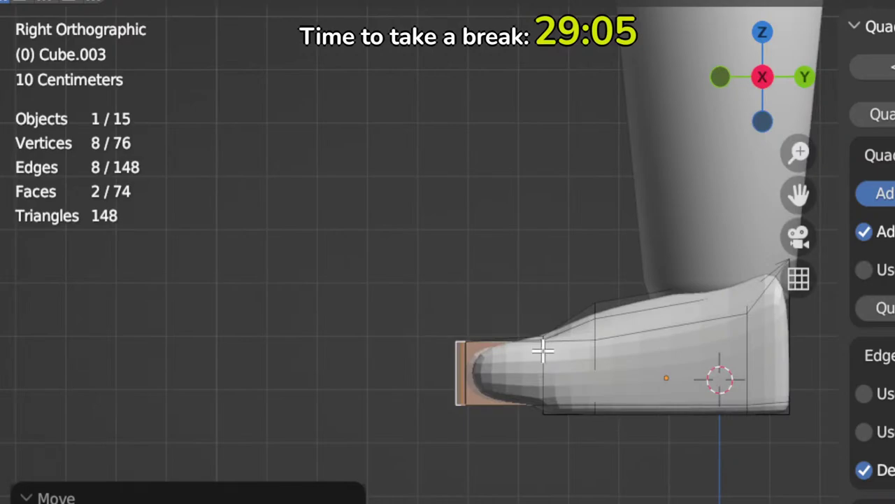
{"action": "middle_click_drag", "start_coordinate": [600, 412], "coordinate": [567, 356]}
{"action": "left_click", "coordinate": [565, 329]}
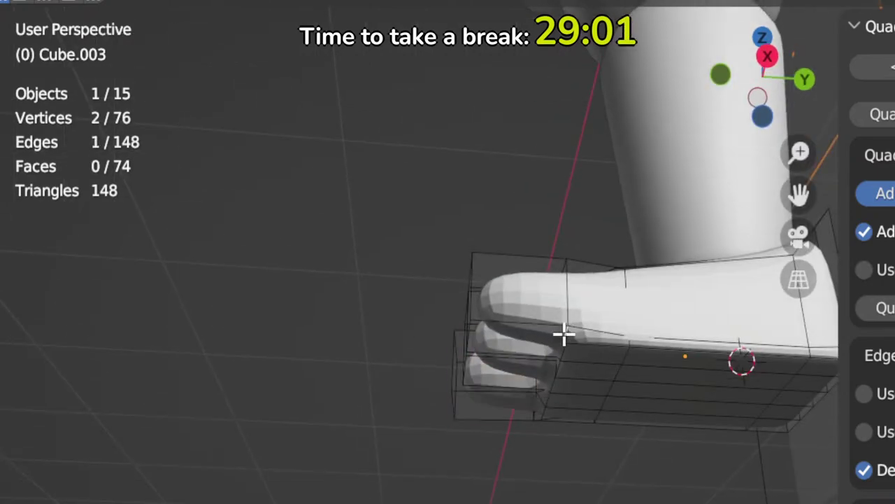
{"action": "middle_click_drag", "start_coordinate": [553, 374], "coordinate": [553, 448]}
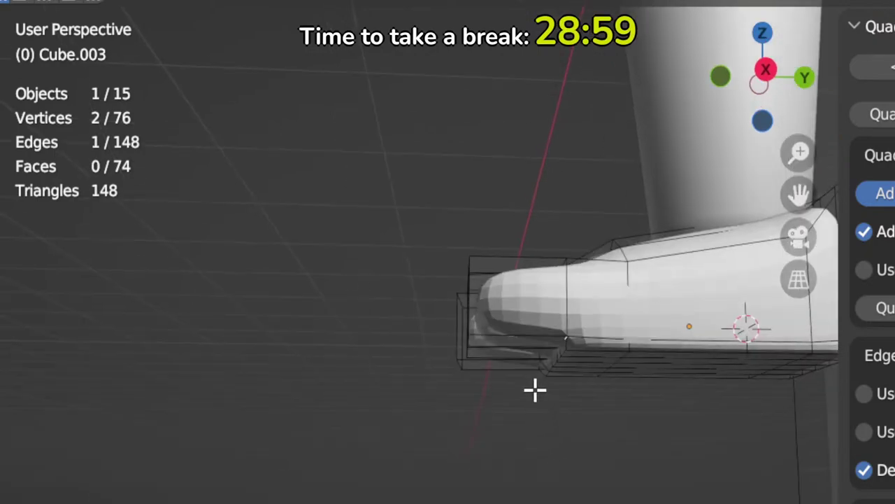
{"action": "key", "text": "KP_3"}
{"action": "middle_click_drag", "start_coordinate": [558, 371], "coordinate": [592, 368]}
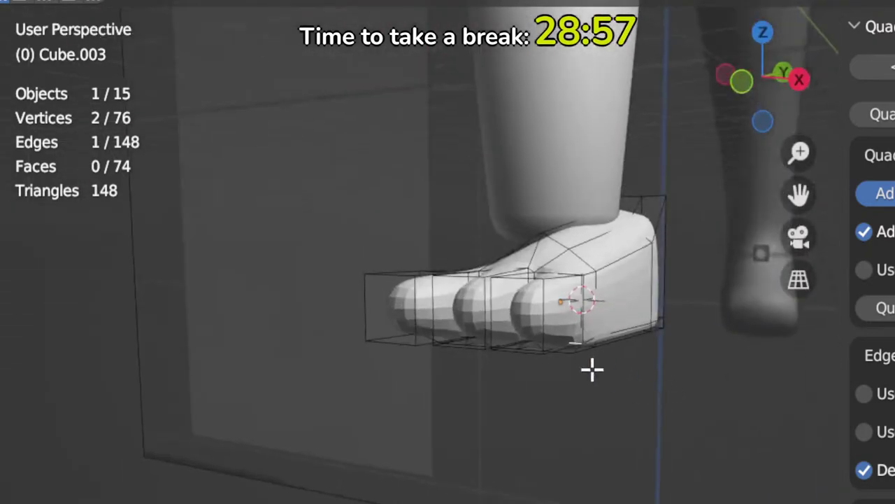
{"action": "key", "text": "alt+a"}
Step: Select the front faces of all three toes and lower them along Z in right side view
{"action": "left_click", "coordinate": [539, 316]}
{"action": "middle_click_drag", "start_coordinate": [556, 312], "coordinate": [590, 330]}
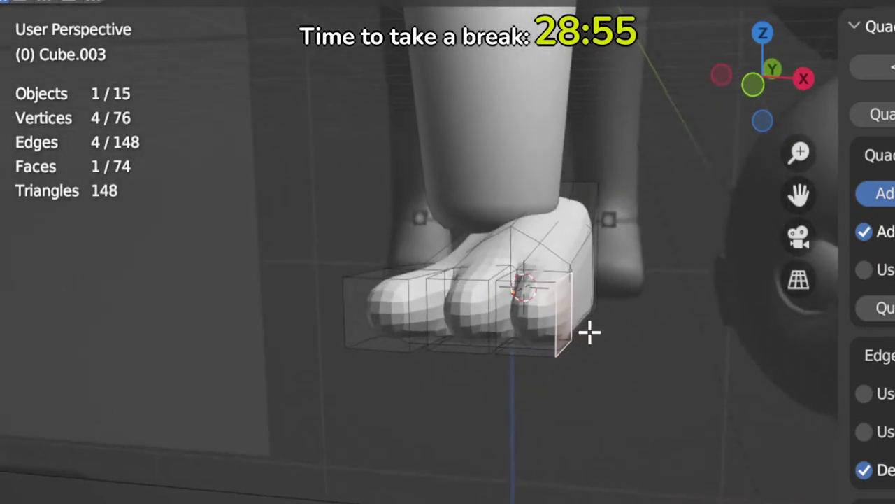
{"action": "left_click", "coordinate": [450, 306], "text": "shift"}
{"action": "left_click", "coordinate": [403, 314], "text": "shift"}
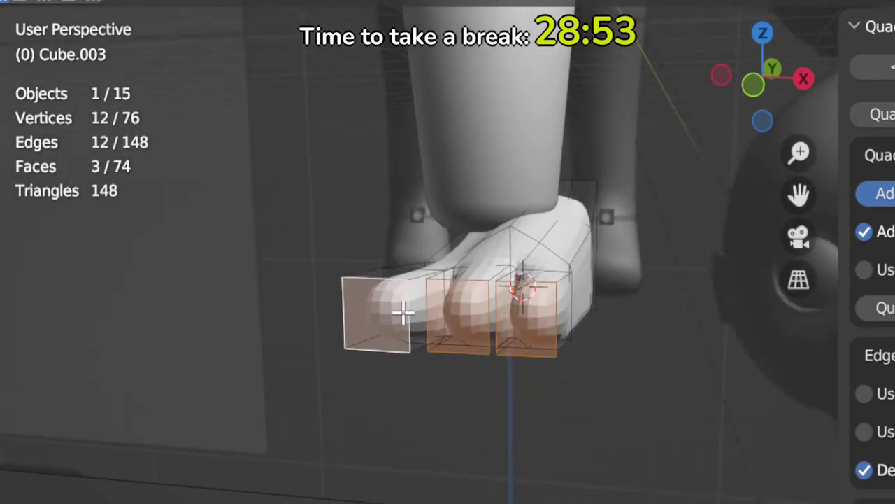
{"action": "key", "text": "KP_3"}
{"action": "key", "text": "g"}
{"action": "key", "text": "z"}
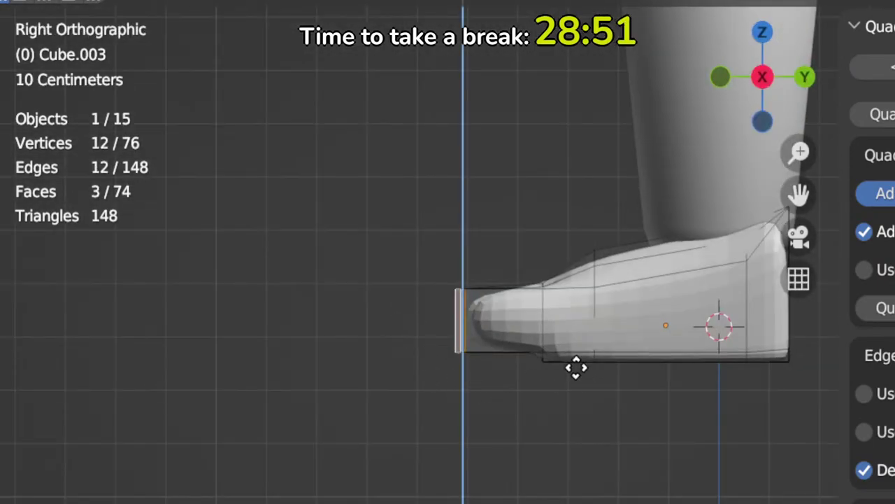
{"action": "left_click", "coordinate": [574, 384]}
Step: Add one centred loop cut around the foot between the heel and the instep
{"action": "middle_click_drag", "start_coordinate": [574, 385], "coordinate": [659, 266]}
{"action": "left_click", "coordinate": [500, 375]}
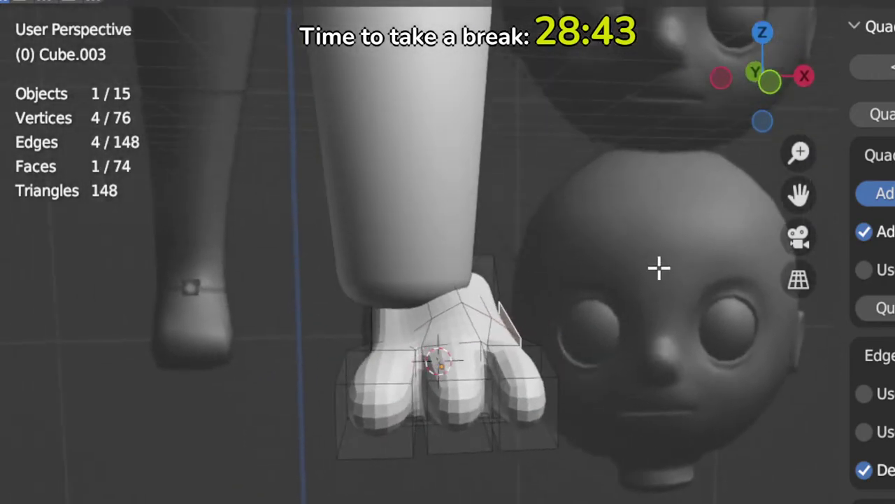
{"action": "key", "text": "KP_1"}
{"action": "scroll", "coordinate": [660, 266], "scroll_direction": "down", "scroll_amount": 3}
{"action": "scroll", "coordinate": [472, 395], "scroll_direction": "up", "scroll_amount": 2}
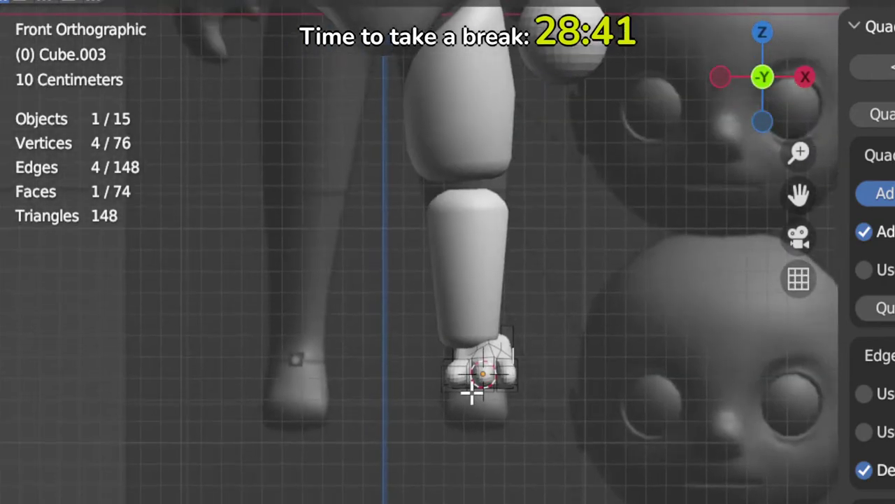
{"action": "mouse_move", "coordinate": [473, 396]}
{"action": "middle_mouse_down"}
{"action": "mouse_move", "coordinate": [618, 408]}
{"action": "mouse_move", "coordinate": [552, 390]}
{"action": "mouse_move", "coordinate": [461, 383]}
{"action": "middle_mouse_up"}
{"action": "scroll", "coordinate": [461, 382], "scroll_direction": "up", "scroll_amount": 1}
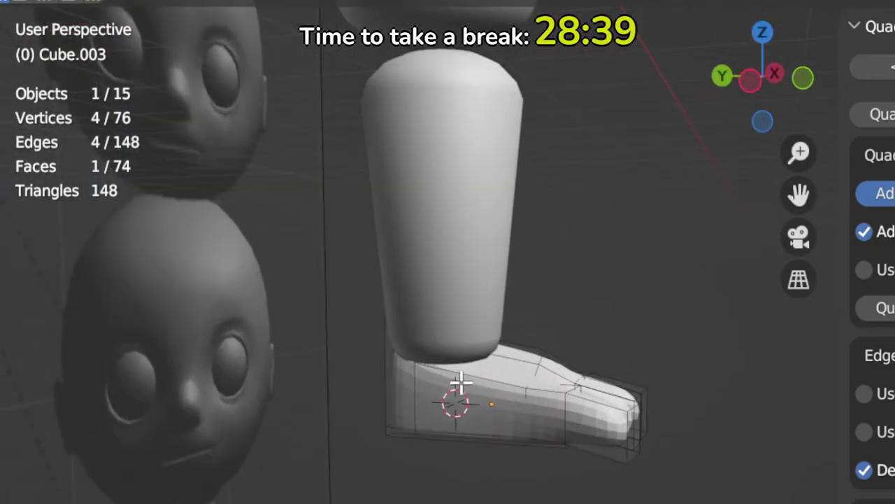
{"action": "key", "text": "ctrl+r"}
{"action": "left_click", "coordinate": [441, 343]}
{"action": "right_click", "coordinate": [441, 343]}
Step: Select the new loop's vertical edges on the foot's inner side and move them inward along X to form an arch
{"action": "middle_click_drag", "start_coordinate": [442, 344], "coordinate": [428, 412]}
{"action": "left_click", "coordinate": [451, 404]}
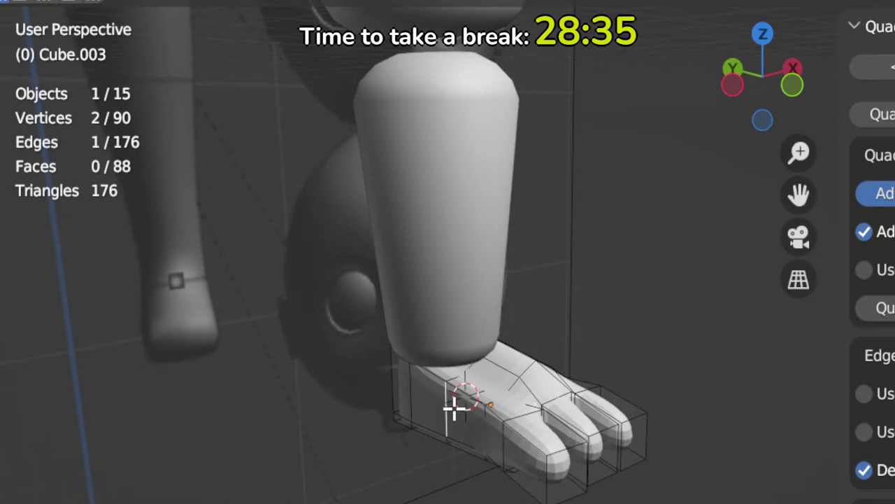
{"action": "key", "text": "g"}
{"action": "key", "text": "x"}
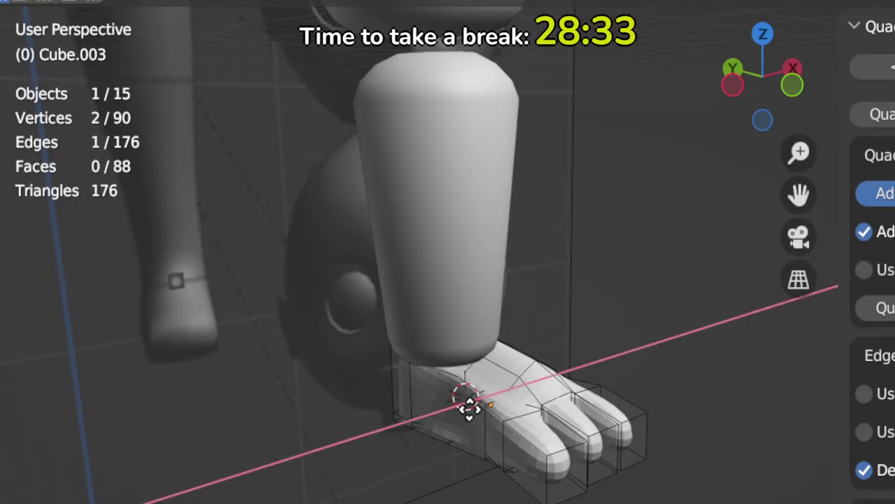
{"action": "left_click", "coordinate": [457, 445]}
{"action": "middle_click_drag", "start_coordinate": [457, 446], "coordinate": [440, 436]}
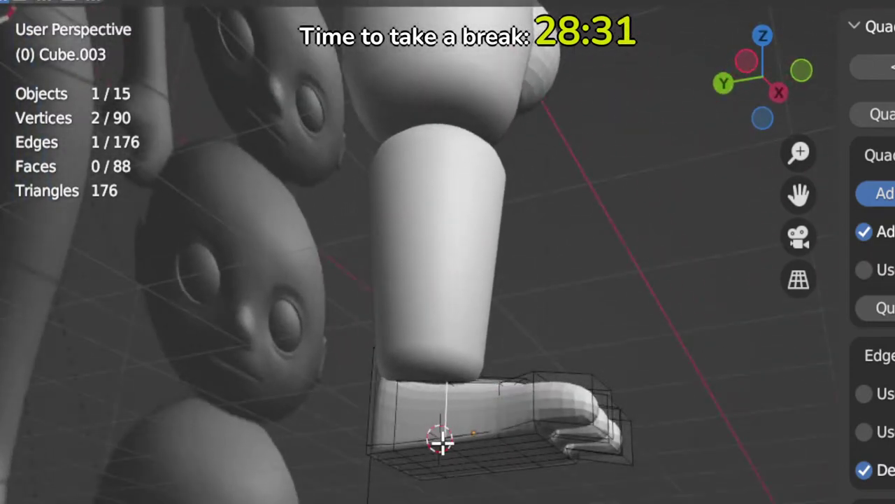
{"action": "left_click", "coordinate": [443, 443], "text": "shift"}
{"action": "scroll", "coordinate": [445, 417], "scroll_direction": "up", "scroll_amount": 2}
{"action": "middle_click_drag", "start_coordinate": [426, 402], "coordinate": [408, 463]}
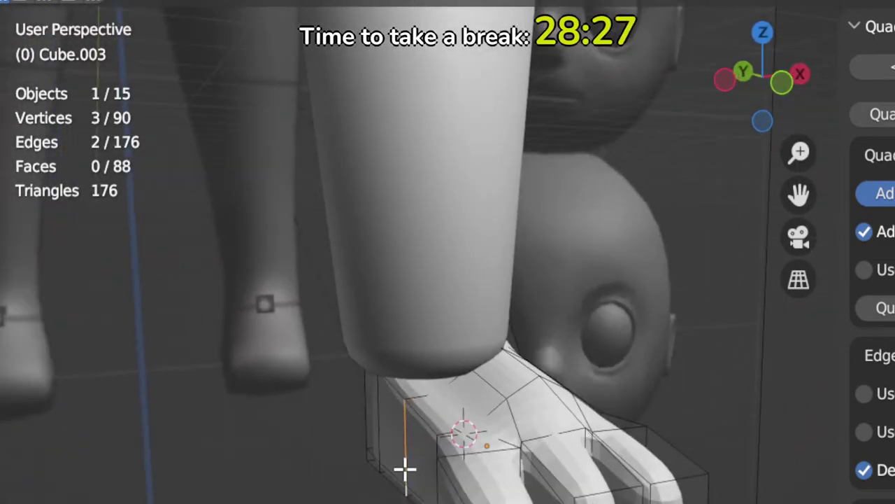
{"action": "key", "text": "g"}
{"action": "key", "text": "x"}
{"action": "left_click", "coordinate": [429, 468]}
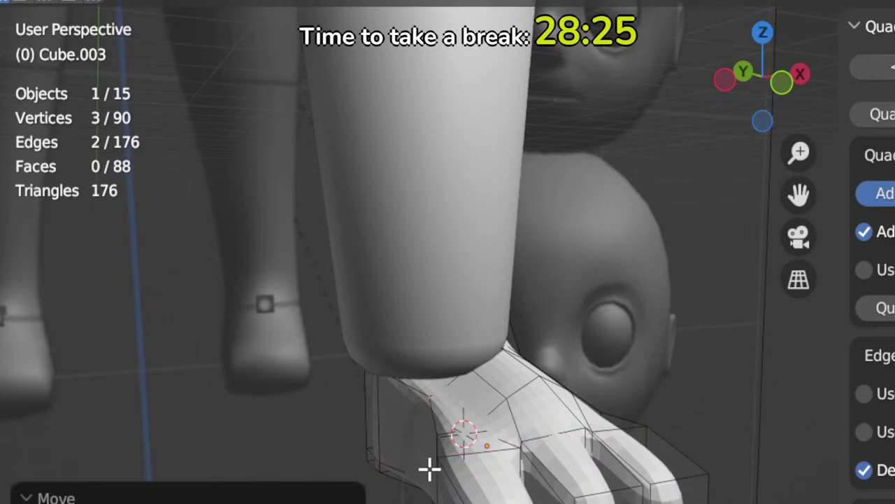
Step: Move the new loop's vertical edges on the foot's outer side outward along X, then return to Object Mode
{"action": "middle_click_drag", "start_coordinate": [428, 468], "coordinate": [515, 381]}
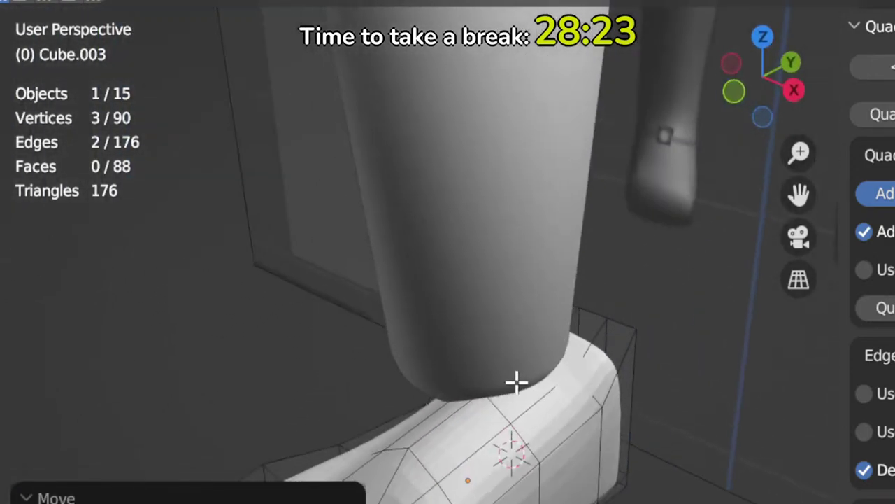
{"action": "left_click", "coordinate": [588, 501]}
{"action": "left_click", "coordinate": [542, 499]}
{"action": "middle_click_drag", "start_coordinate": [553, 499], "coordinate": [591, 499]}
{"action": "left_click", "coordinate": [546, 501], "text": "shift"}
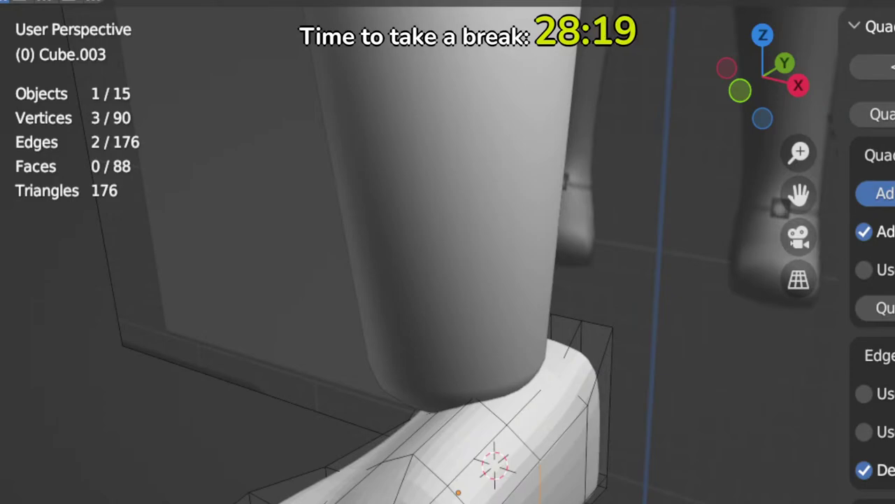
{"action": "key", "text": "g"}
{"action": "key", "text": "x"}
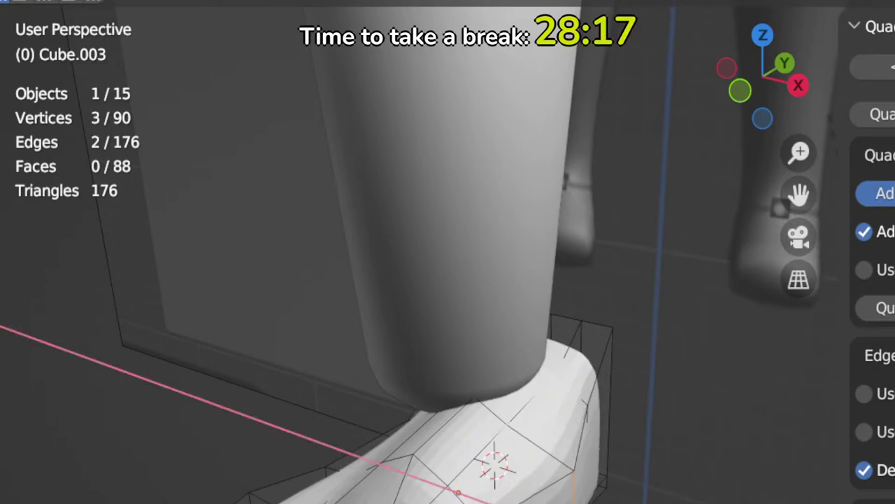
{"action": "key", "text": "Return"}
{"action": "middle_click_drag", "start_coordinate": [606, 503], "coordinate": [374, 486], "text": "shift"}
{"action": "key", "text": "Tab"}
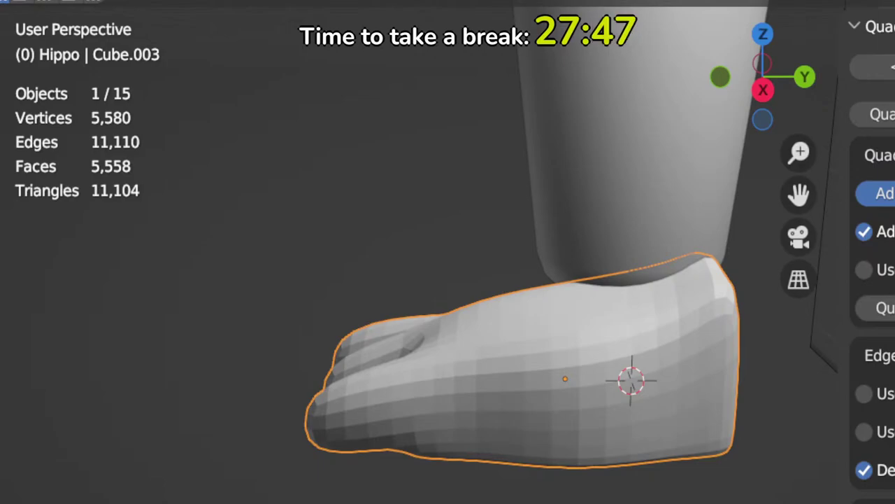
Step: Select the row of faces across the back of the heel in Edit Mode with face selection
{"action": "middle_click_drag", "start_coordinate": [587, 371], "coordinate": [656, 479]}
{"action": "key", "text": "KP_1"}
{"action": "key", "text": "Tab"}
{"action": "key", "text": "3"}
{"action": "left_click", "coordinate": [541, 362]}
{"action": "left_click", "coordinate": [444, 389], "text": "ctrl"}
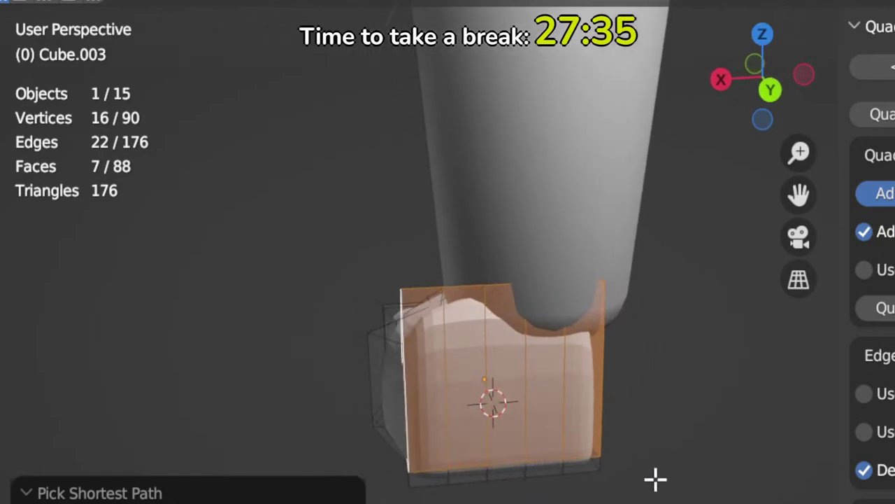
{"action": "key", "text": "s"}
{"action": "key", "text": "x"}
{"action": "right_click", "coordinate": [688, 470]}
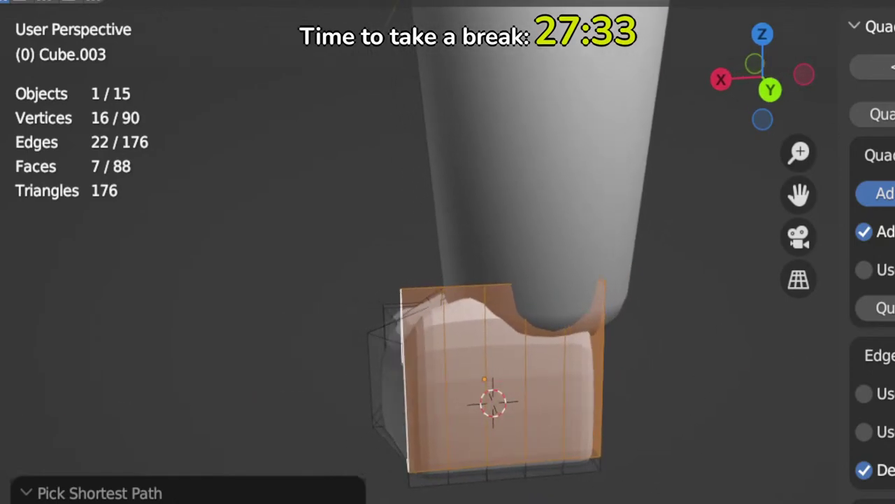
Step: Scale the selected faces across the back of the heel along X to widen the heel
{"action": "key", "text": "s"}
{"action": "key", "text": "x"}
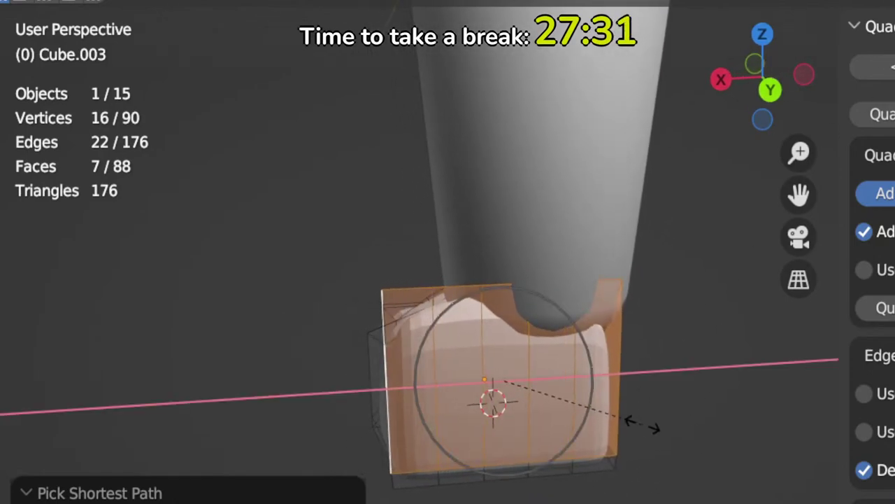
{"action": "left_click", "coordinate": [668, 437]}
Step: Select the single middle face on the back of the heel and move it backward along Y
{"action": "middle_click_drag", "start_coordinate": [668, 437], "coordinate": [618, 441]}
{"action": "left_click", "coordinate": [510, 390]}
{"action": "key", "text": "g"}
{"action": "key", "text": "y"}
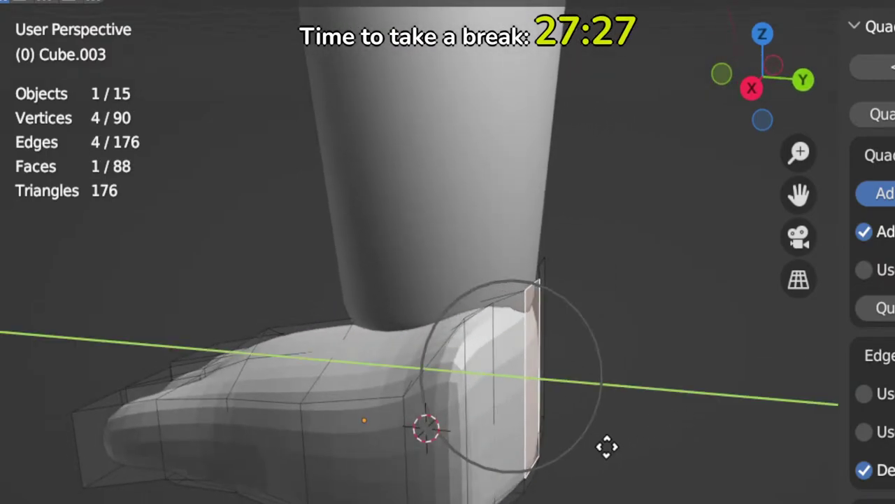
{"action": "left_click", "coordinate": [622, 448]}
Step: Select the matching vertical edges on both sides of the heel and move them about -0.025 m along Y, toward the toes
{"action": "middle_click_drag", "start_coordinate": [518, 452], "coordinate": [532, 493]}
{"action": "left_click", "coordinate": [493, 465]}
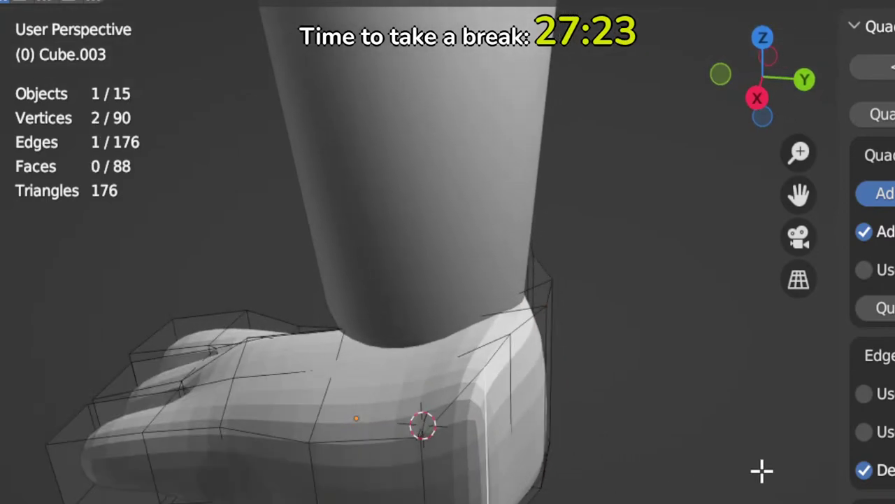
{"action": "middle_click_drag", "start_coordinate": [761, 472], "coordinate": [524, 474]}
{"action": "left_click", "coordinate": [776, 439], "text": "shift"}
{"action": "middle_click_drag", "start_coordinate": [613, 486], "coordinate": [748, 456]}
{"action": "key", "text": "g"}
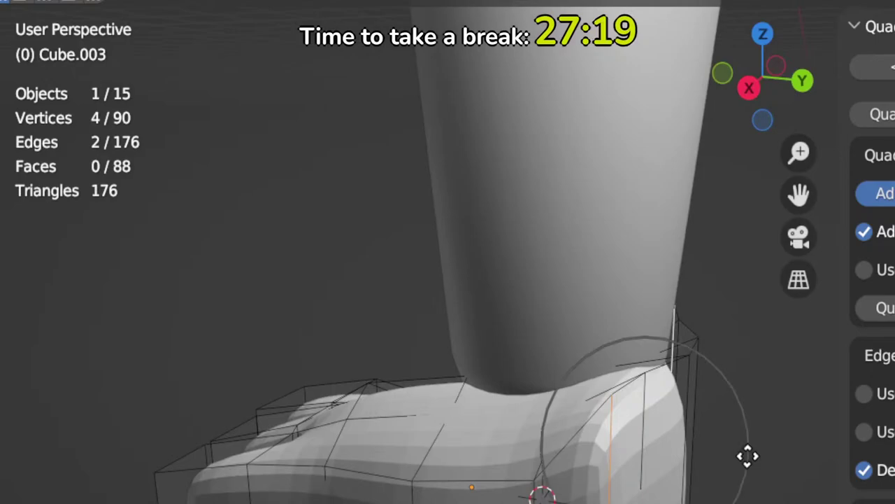
{"action": "key", "text": "y"}
{"action": "left_click", "coordinate": [727, 460]}
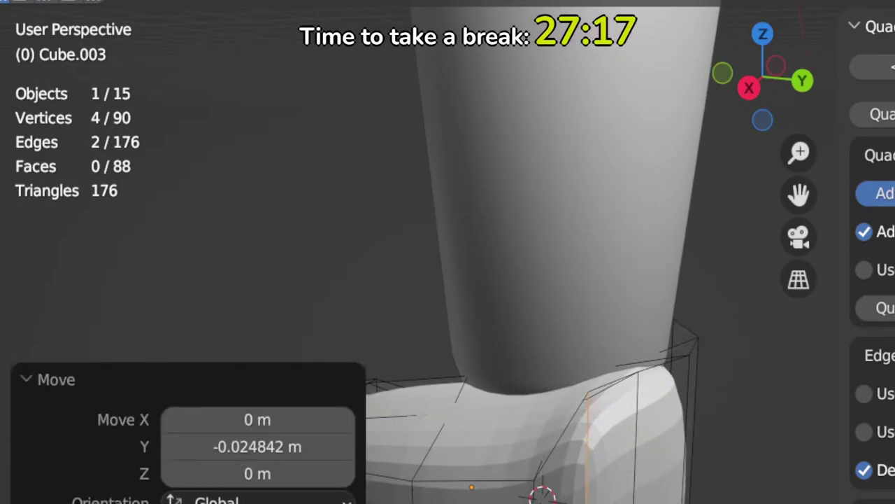
Step: Select the edge loop around the foot just in front of the heel and move it about -0.058 m along Y
{"action": "left_click", "coordinate": [538, 470], "text": "alt"}
{"action": "key", "text": "g"}
{"action": "key", "text": "y"}
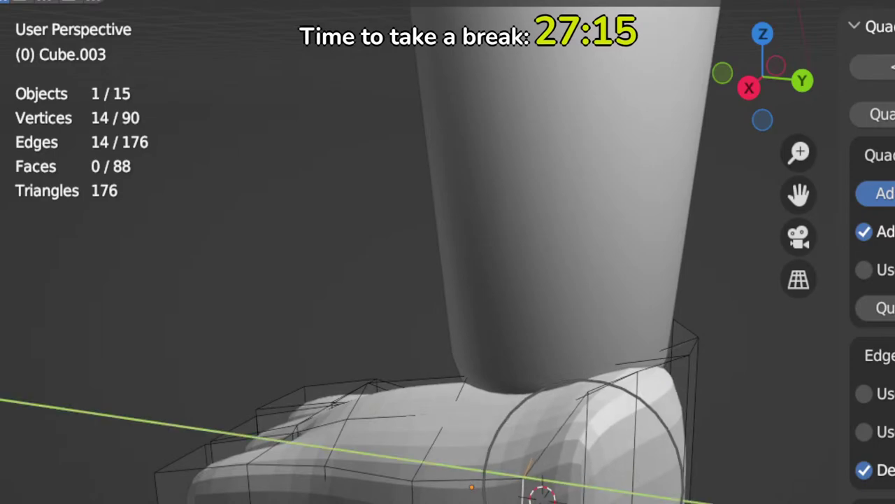
{"action": "left_click", "coordinate": [640, 497]}
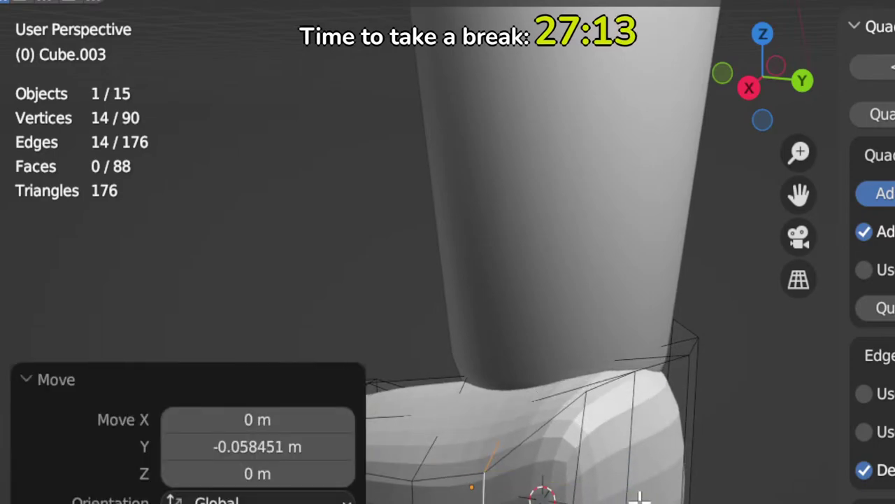
Step: Select the vertical edge at the rear corner of the heel and move it about 0.018 m backward along Y
{"action": "left_click", "coordinate": [678, 462]}
{"action": "key", "text": "g"}
{"action": "key", "text": "y"}
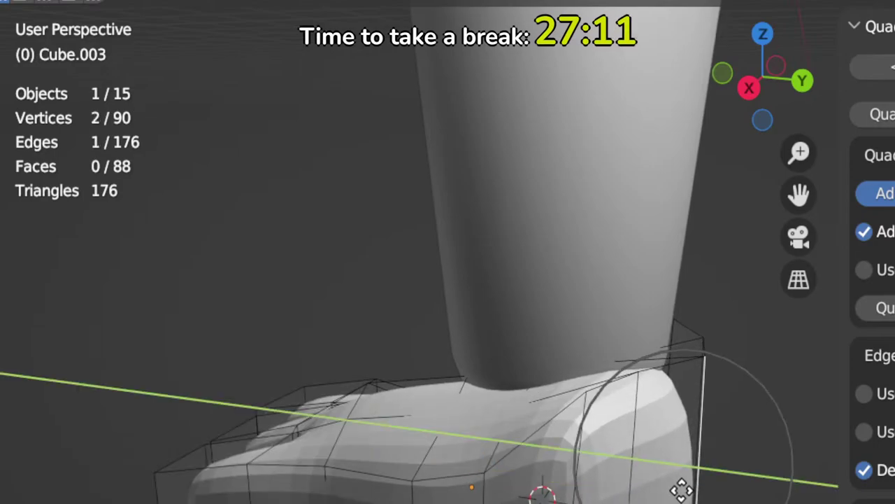
{"action": "left_click", "coordinate": [665, 487]}
{"action": "mouse_move", "coordinate": [666, 488]}
{"action": "middle_mouse_down"}
{"action": "mouse_move", "coordinate": [707, 473]}
{"action": "mouse_move", "coordinate": [670, 490]}
{"action": "middle_mouse_up"}
{"action": "scroll", "coordinate": [665, 490], "scroll_direction": "down", "scroll_amount": 3}
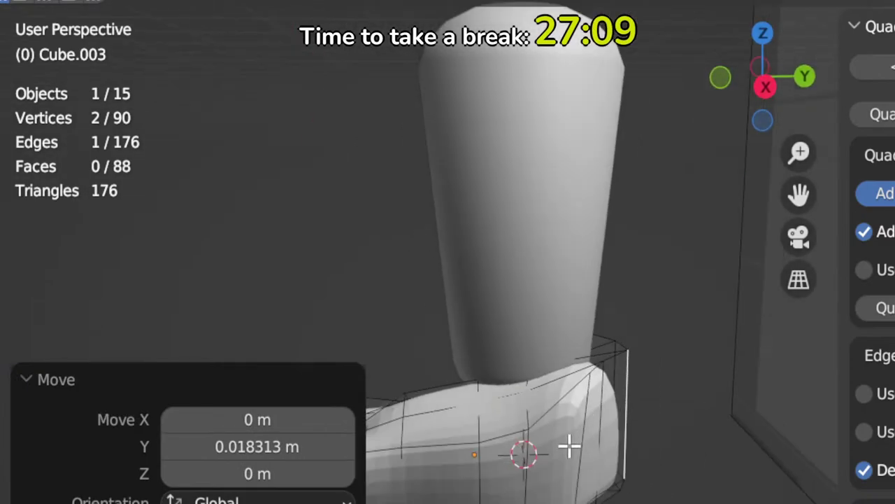
{"action": "middle_click_drag", "start_coordinate": [569, 445], "coordinate": [752, 438]}
Step: Return to Object Mode and shade the foot smooth
{"action": "key", "text": "Tab"}
{"action": "scroll", "coordinate": [751, 438], "scroll_direction": "down", "scroll_amount": 4}
{"action": "middle_click_drag", "start_coordinate": [579, 466], "coordinate": [786, 386]}
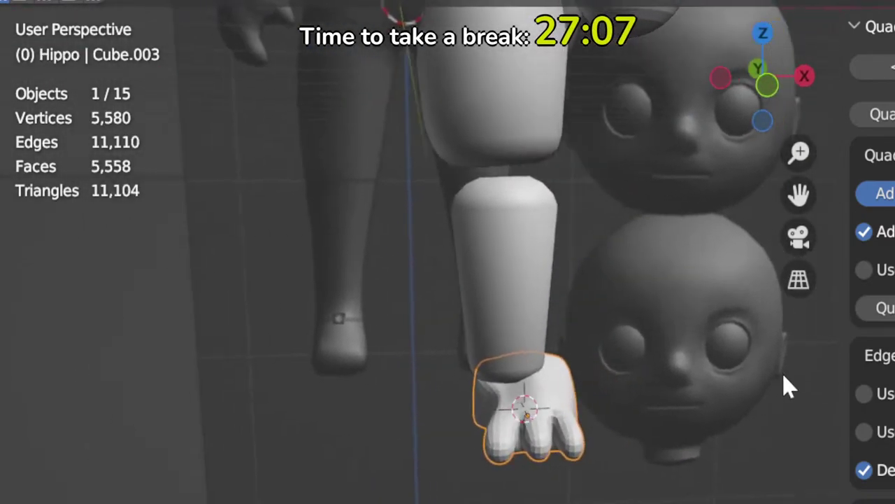
{"action": "key", "text": "KP_1"}
{"action": "scroll", "coordinate": [493, 315], "scroll_direction": "up", "scroll_amount": 1}
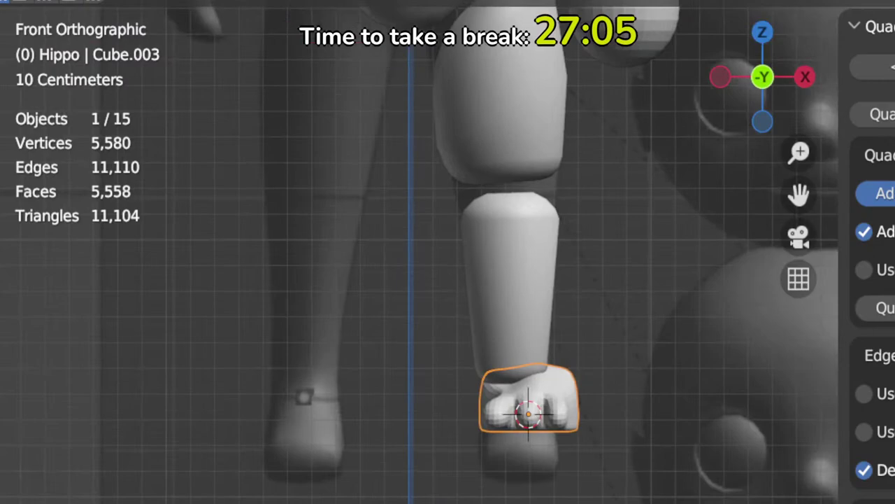
{"action": "left_click", "coordinate": [328, 2]}
{"action": "left_click", "coordinate": [420, 501]}
{"action": "scroll", "coordinate": [645, 461], "scroll_direction": "up", "scroll_amount": 3}
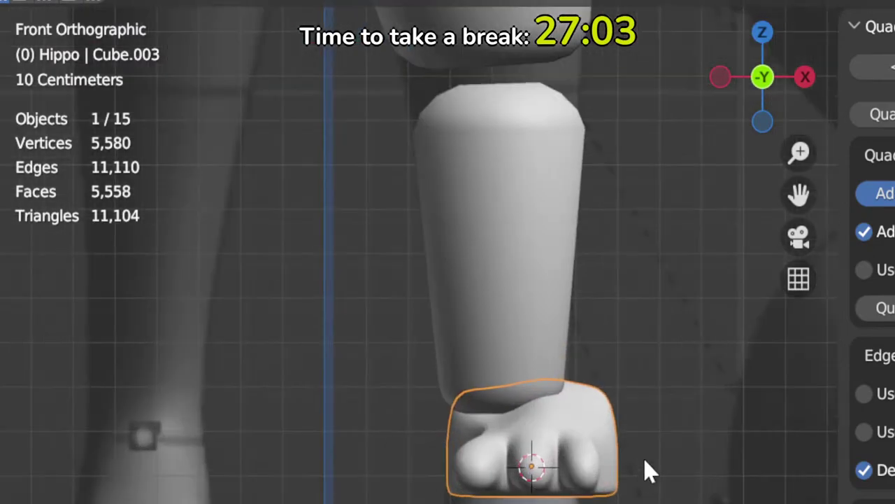
{"action": "middle_click_drag", "start_coordinate": [645, 460], "coordinate": [574, 428]}
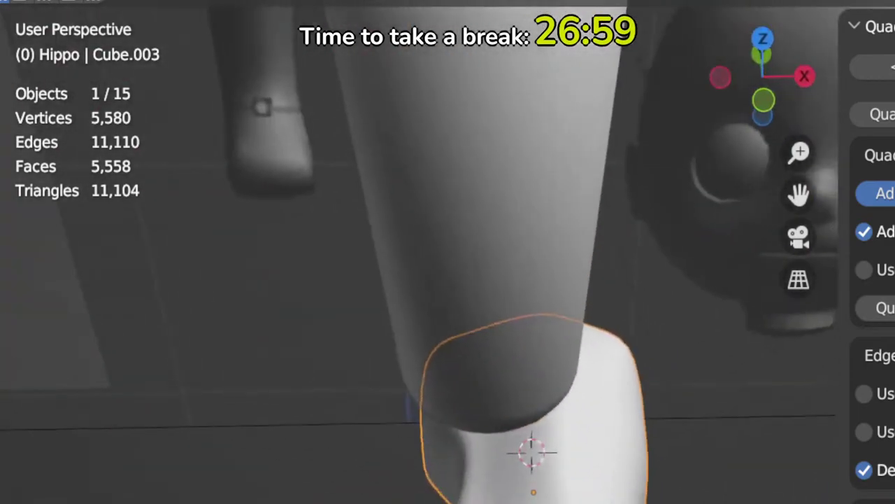
{"action": "key", "text": "Tab"}
{"action": "middle_click_drag", "start_coordinate": [628, 426], "coordinate": [636, 336]}
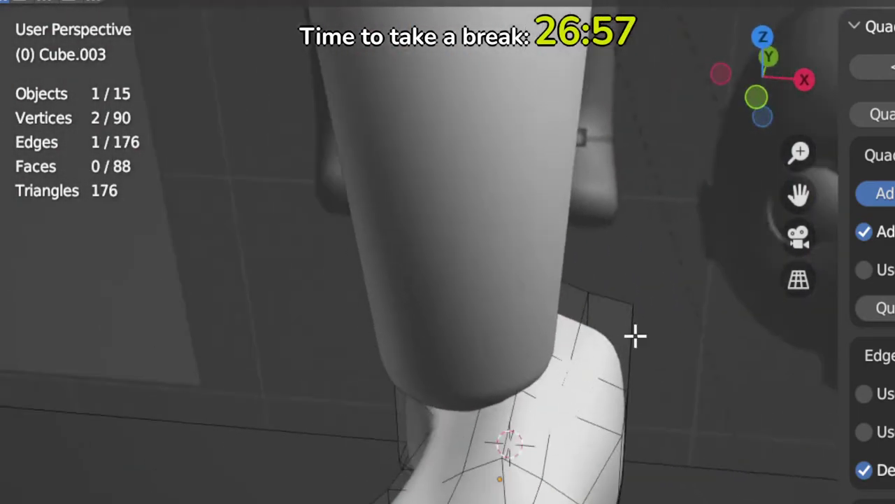
{"action": "key", "text": "KP_1"}
{"action": "key", "text": "Tab"}
{"action": "middle_click_drag", "start_coordinate": [594, 359], "coordinate": [556, 497]}
Step: Apply the foot's subdivision to its mesh and switch the foot to Sculpt Mode
{"action": "key", "text": "q"}
{"action": "left_click", "coordinate": [570, 464]}
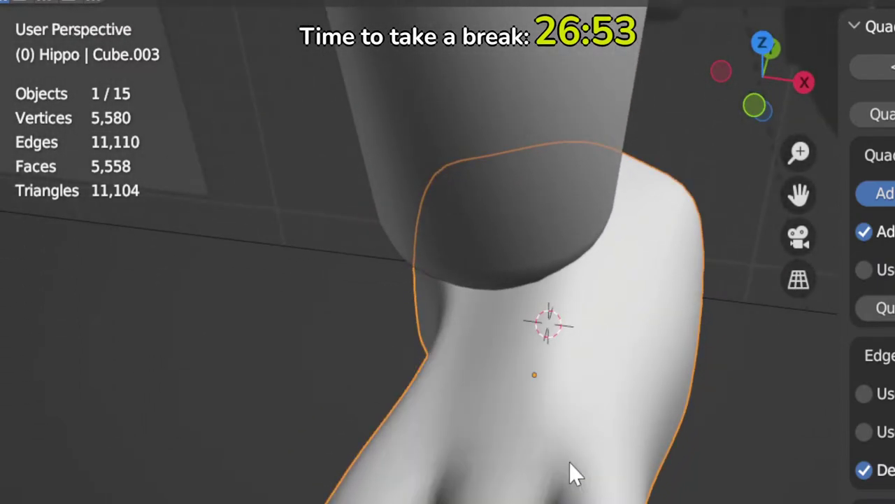
{"action": "key", "text": "a"}
{"action": "middle_click_drag", "start_coordinate": [570, 460], "coordinate": [499, 420]}
{"action": "key", "text": "Tab"}
{"action": "key", "text": "ctrl+Tab"}
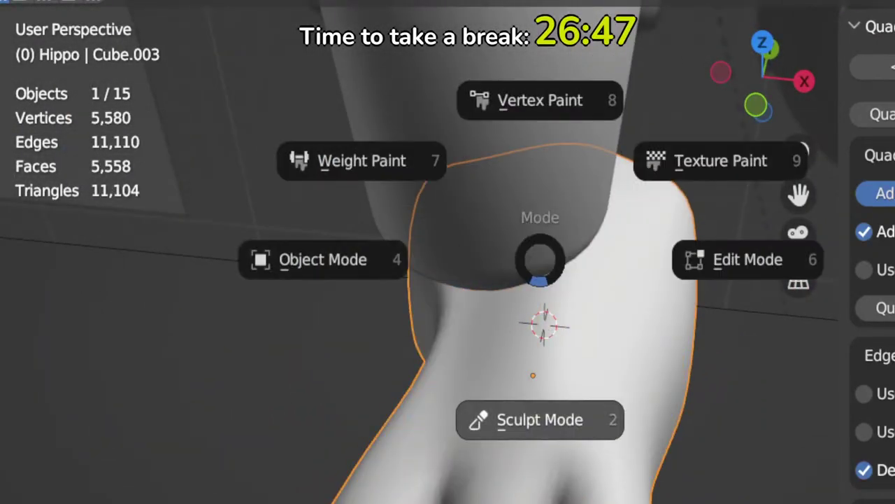
{"action": "left_click", "coordinate": [542, 420]}
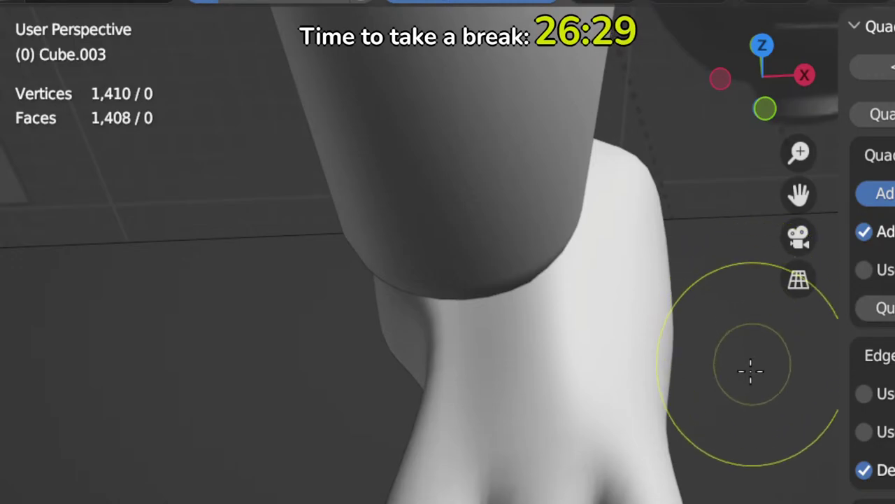
Step: Isolate the foot in Local View and look at the heel from directly above
{"action": "scroll", "coordinate": [642, 354], "scroll_direction": "down", "scroll_amount": 2}
{"action": "mouse_move", "coordinate": [642, 355]}
{"action": "middle_mouse_down"}
{"action": "mouse_move", "coordinate": [592, 403]}
{"action": "mouse_move", "coordinate": [685, 434]}
{"action": "mouse_move", "coordinate": [639, 387]}
{"action": "mouse_move", "coordinate": [554, 420]}
{"action": "mouse_move", "coordinate": [544, 473]}
{"action": "mouse_move", "coordinate": [492, 434]}
{"action": "mouse_move", "coordinate": [478, 441]}
{"action": "middle_mouse_up"}
{"action": "key", "text": "KP_1"}
{"action": "scroll", "coordinate": [658, 357], "scroll_direction": "up", "scroll_amount": 3}
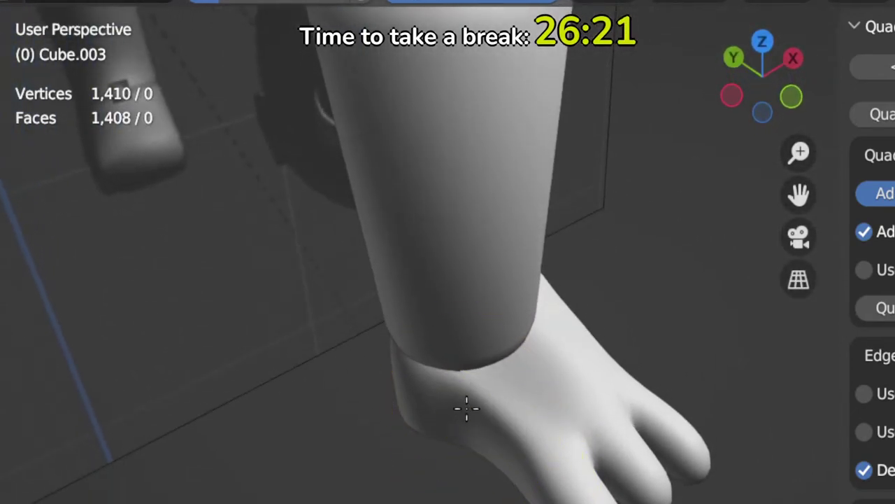
{"action": "middle_click_drag", "start_coordinate": [373, 392], "coordinate": [457, 362]}
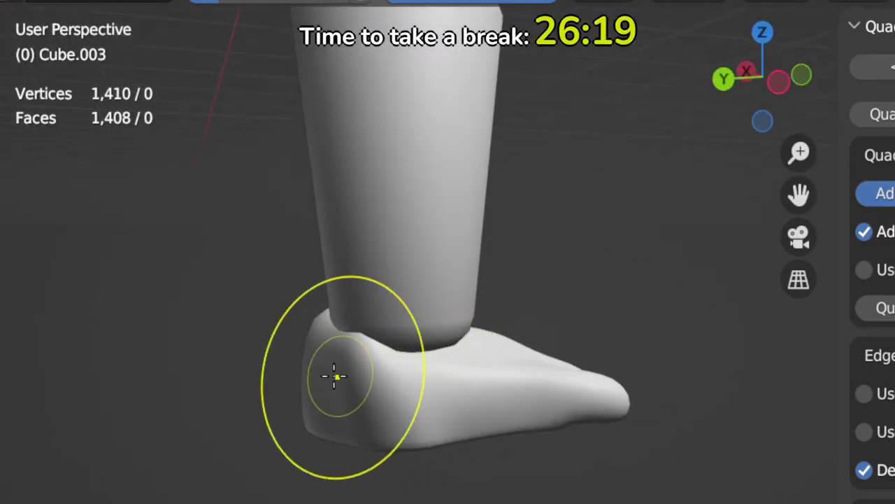
{"action": "middle_click_drag", "start_coordinate": [329, 393], "coordinate": [422, 429]}
{"action": "key", "text": "KP_Divide"}
{"action": "middle_click_drag", "start_coordinate": [583, 344], "coordinate": [574, 412]}
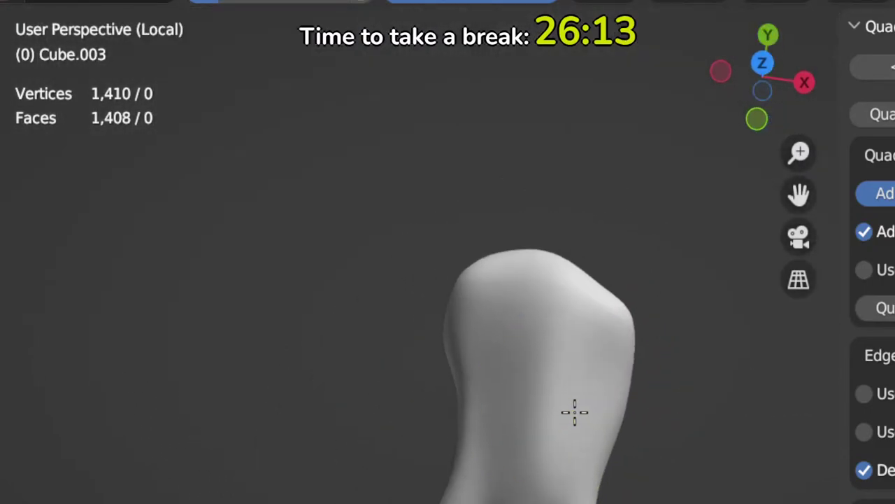
{"action": "key", "text": "KP_7"}
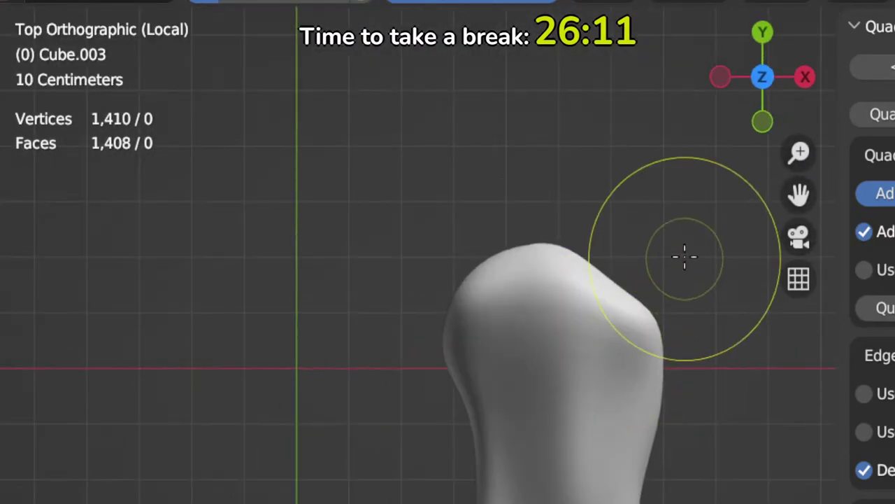
Step: Round the heel's outer back corner with the Grab brush, smooth it, and sculpt a hollow into the top where the ankle sits
{"action": "mouse_move", "coordinate": [631, 265]}
{"action": "left_mouse_down"}
{"action": "mouse_move", "coordinate": [641, 262]}
{"action": "mouse_move", "coordinate": [608, 273]}
{"action": "mouse_move", "coordinate": [618, 268]}
{"action": "mouse_move", "coordinate": [504, 258]}
{"action": "mouse_move", "coordinate": [544, 284]}
{"action": "mouse_move", "coordinate": [548, 274]}
{"action": "mouse_move", "coordinate": [531, 310]}
{"action": "left_mouse_up"}
{"action": "mouse_move", "coordinate": [595, 354]}
{"action": "left_mouse_down", "text": "shift"}
{"action": "mouse_move", "coordinate": [575, 343]}
{"action": "mouse_move", "coordinate": [550, 394]}
{"action": "mouse_move", "coordinate": [579, 373]}
{"action": "mouse_move", "coordinate": [538, 364]}
{"action": "mouse_move", "coordinate": [581, 354]}
{"action": "mouse_move", "coordinate": [552, 324]}
{"action": "mouse_move", "coordinate": [569, 362]}
{"action": "mouse_move", "coordinate": [566, 314]}
{"action": "left_mouse_up", "text": "shift"}
{"action": "mouse_move", "coordinate": [566, 314]}
{"action": "middle_mouse_down"}
{"action": "mouse_move", "coordinate": [614, 431]}
{"action": "mouse_move", "coordinate": [610, 374]}
{"action": "mouse_move", "coordinate": [512, 306]}
{"action": "mouse_move", "coordinate": [496, 330]}
{"action": "mouse_move", "coordinate": [619, 346]}
{"action": "mouse_move", "coordinate": [560, 357]}
{"action": "mouse_move", "coordinate": [691, 384]}
{"action": "mouse_move", "coordinate": [697, 422]}
{"action": "middle_mouse_up"}
{"action": "mouse_move", "coordinate": [553, 440]}
{"action": "middle_mouse_down"}
{"action": "mouse_move", "coordinate": [614, 449]}
{"action": "mouse_move", "coordinate": [565, 496]}
{"action": "mouse_move", "coordinate": [562, 490]}
{"action": "middle_mouse_up"}
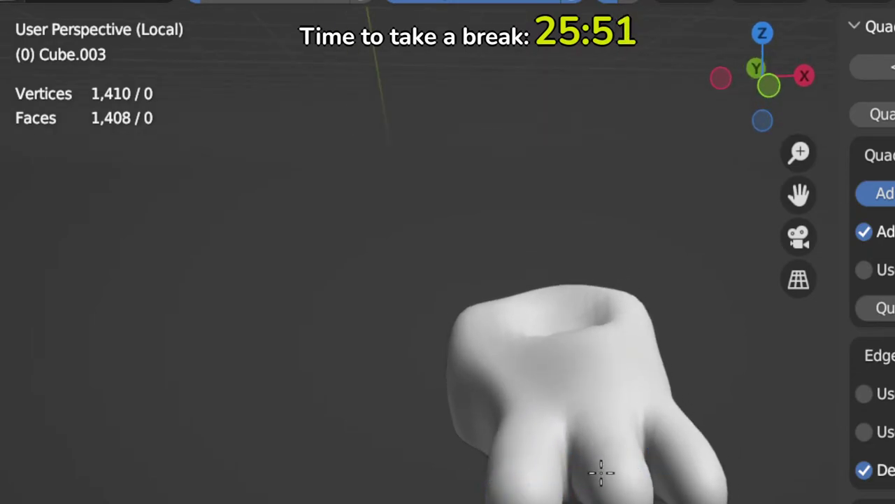
{"action": "middle_click_drag", "start_coordinate": [601, 472], "coordinate": [631, 492]}
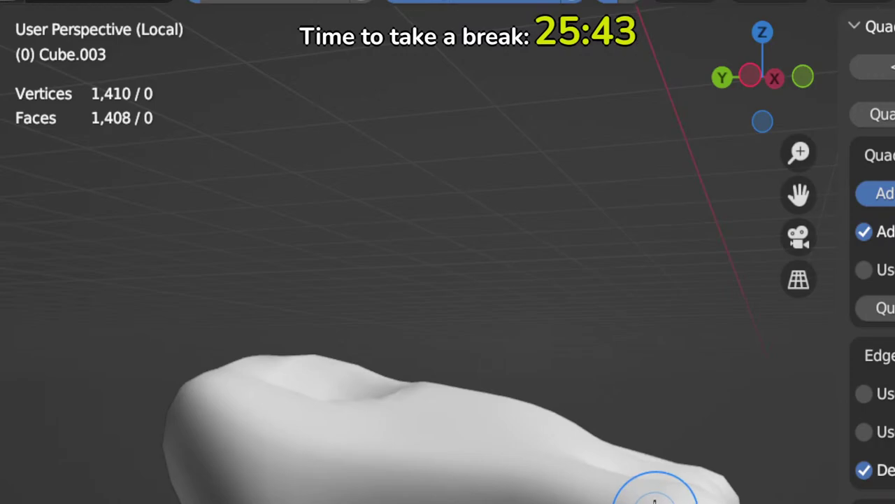
Step: Refine the floor and walls of the ankle hollow on top of the foot with sculpt strokes from several angles
{"action": "middle_click_drag", "start_coordinate": [620, 473], "coordinate": [537, 503]}
{"action": "middle_click_drag", "start_coordinate": [537, 461], "coordinate": [419, 500], "text": "shift"}
{"action": "middle_click_drag", "start_coordinate": [418, 459], "coordinate": [369, 500], "text": "shift"}
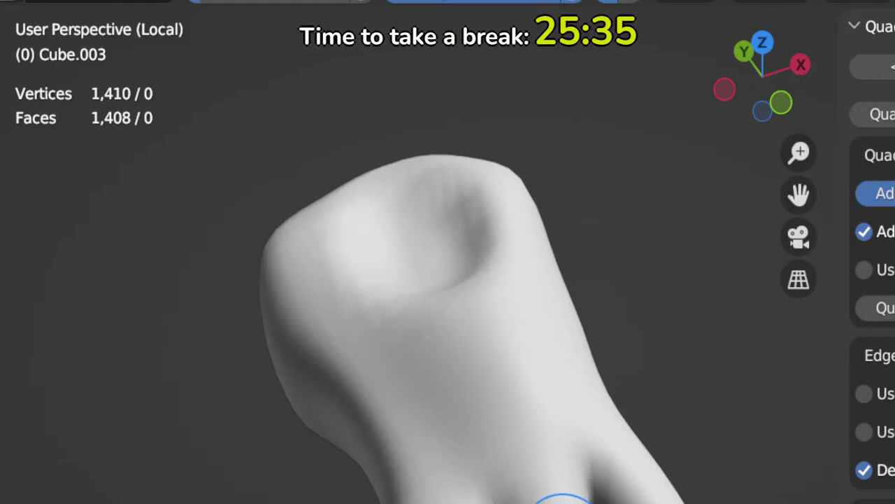
{"action": "middle_click_drag", "start_coordinate": [563, 500], "coordinate": [526, 502]}
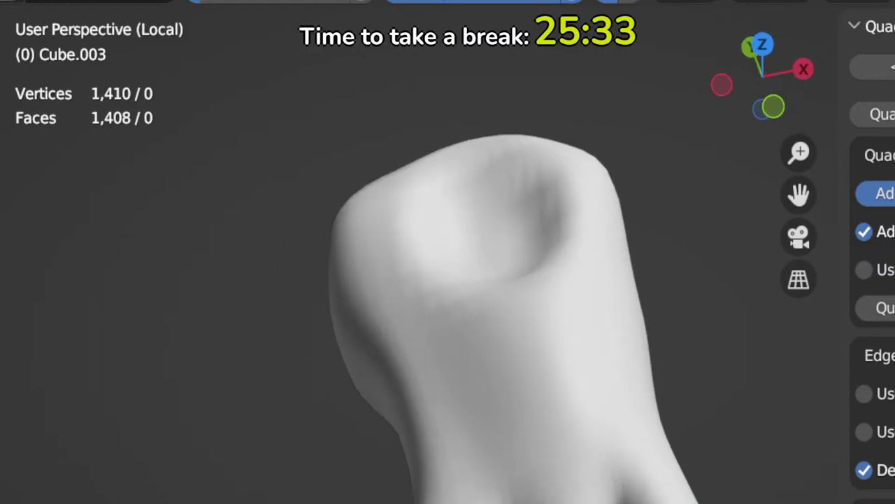
{"action": "mouse_move", "coordinate": [628, 484]}
{"action": "middle_mouse_down", "text": "shift"}
{"action": "mouse_move", "coordinate": [634, 492]}
{"action": "mouse_move", "coordinate": [511, 502]}
{"action": "mouse_move", "coordinate": [540, 466]}
{"action": "mouse_move", "coordinate": [575, 452]}
{"action": "mouse_move", "coordinate": [574, 491]}
{"action": "mouse_move", "coordinate": [568, 406]}
{"action": "mouse_move", "coordinate": [598, 402]}
{"action": "mouse_move", "coordinate": [619, 440]}
{"action": "mouse_move", "coordinate": [583, 382]}
{"action": "mouse_move", "coordinate": [624, 422]}
{"action": "mouse_move", "coordinate": [605, 426]}
{"action": "mouse_move", "coordinate": [606, 451]}
{"action": "mouse_move", "coordinate": [599, 386]}
{"action": "middle_mouse_up", "text": "shift"}
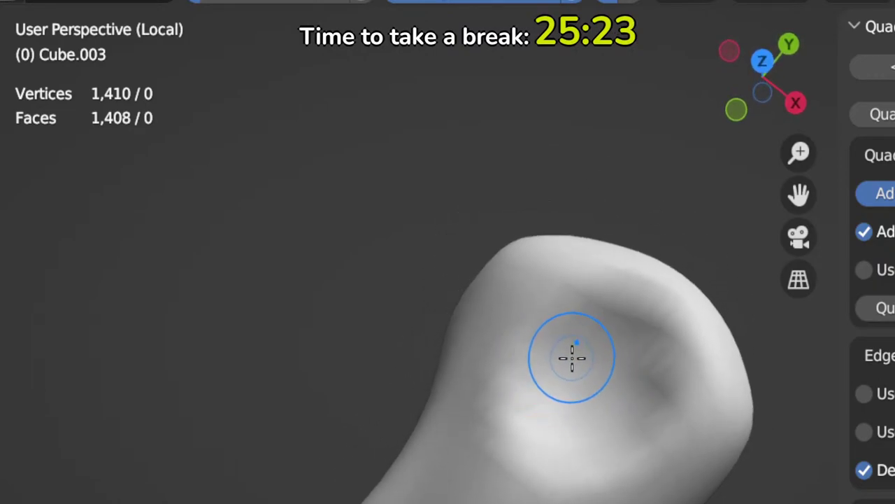
{"action": "left_click_drag", "start_coordinate": [572, 358], "coordinate": [559, 389]}
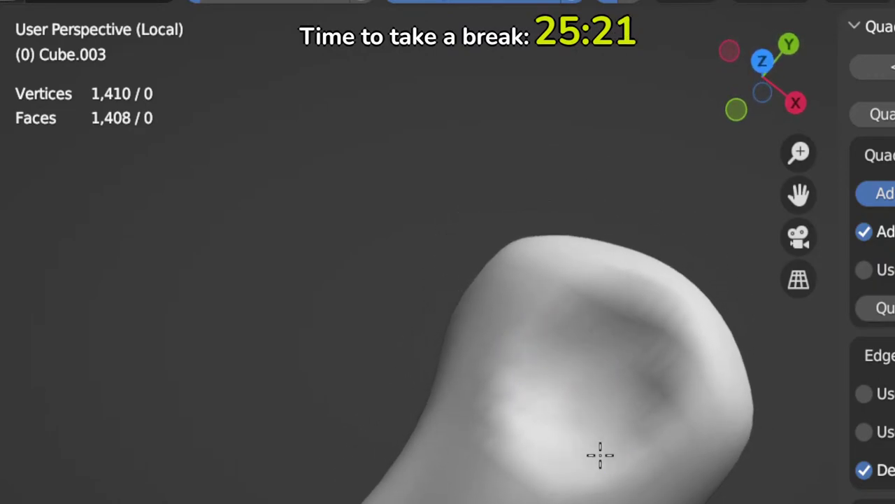
{"action": "middle_click_drag", "start_coordinate": [600, 454], "coordinate": [544, 436]}
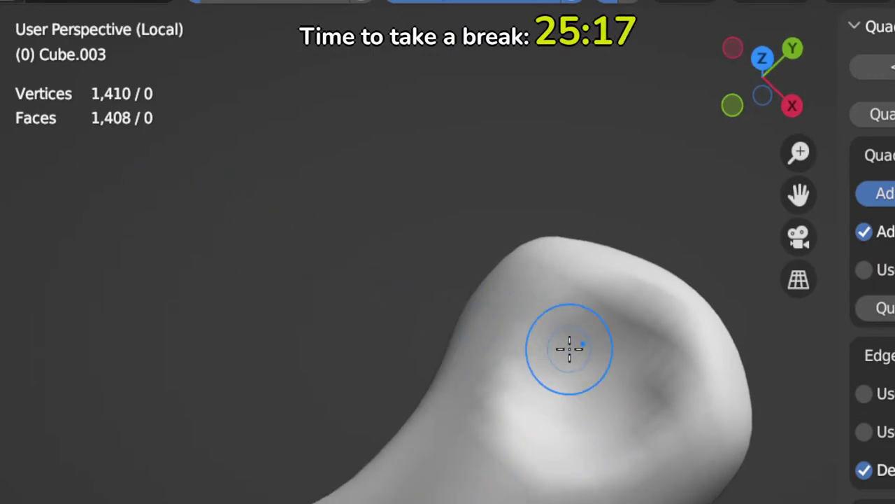
{"action": "mouse_move", "coordinate": [569, 350]}
{"action": "middle_mouse_down"}
{"action": "mouse_move", "coordinate": [585, 394]}
{"action": "mouse_move", "coordinate": [472, 336]}
{"action": "mouse_move", "coordinate": [435, 281]}
{"action": "middle_mouse_up"}
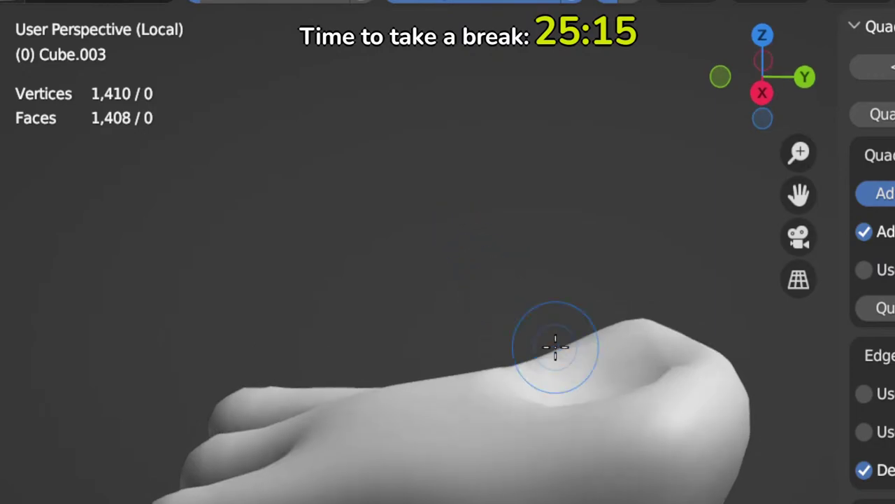
Step: Reshape the lower back of the heel into a fuller, rounder profile in the right side view with the Grab brush
{"action": "key", "text": "KP_3"}
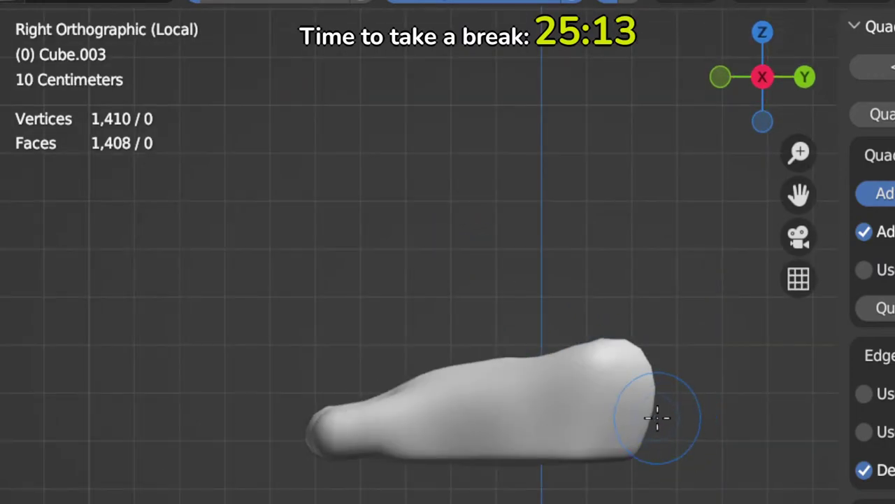
{"action": "middle_click_drag", "start_coordinate": [657, 418], "coordinate": [618, 442], "text": "shift"}
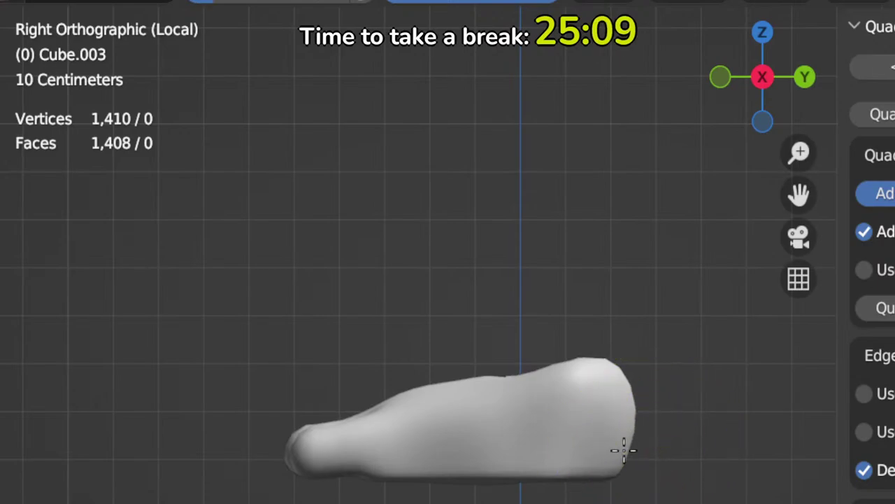
{"action": "mouse_move", "coordinate": [606, 376]}
{"action": "middle_mouse_down"}
{"action": "mouse_move", "coordinate": [586, 432]}
{"action": "mouse_move", "coordinate": [634, 446]}
{"action": "mouse_move", "coordinate": [636, 412]}
{"action": "mouse_move", "coordinate": [644, 461]}
{"action": "middle_mouse_up"}
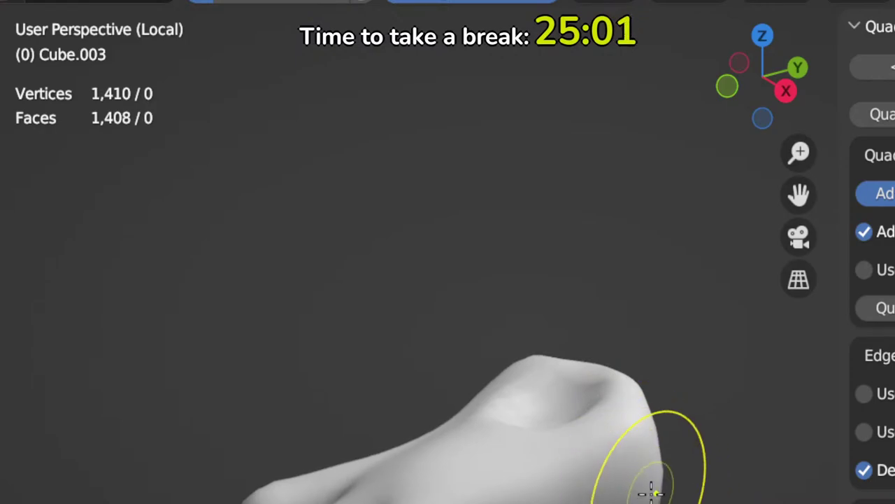
{"action": "key", "text": "KP_3"}
{"action": "left_click_drag", "start_coordinate": [652, 464], "coordinate": [634, 464]}
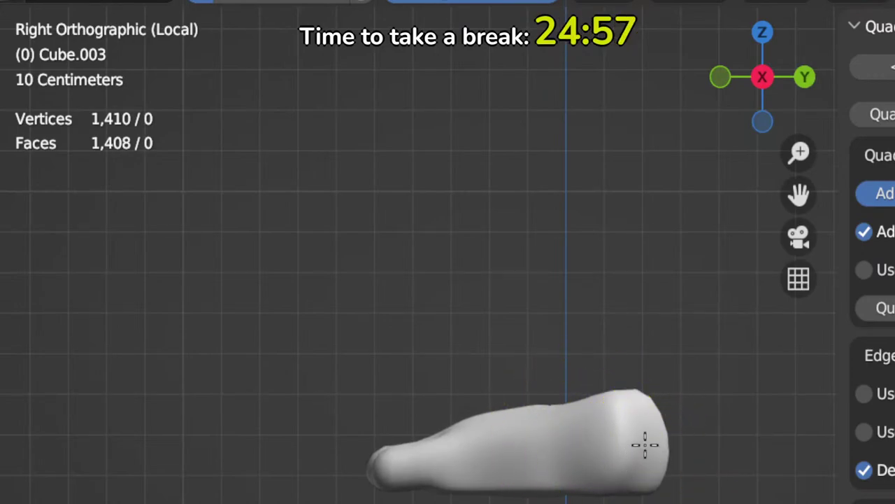
{"action": "middle_click_drag", "start_coordinate": [622, 503], "coordinate": [622, 497], "text": "shift"}
{"action": "scroll", "coordinate": [636, 455], "scroll_direction": "up", "scroll_amount": 3}
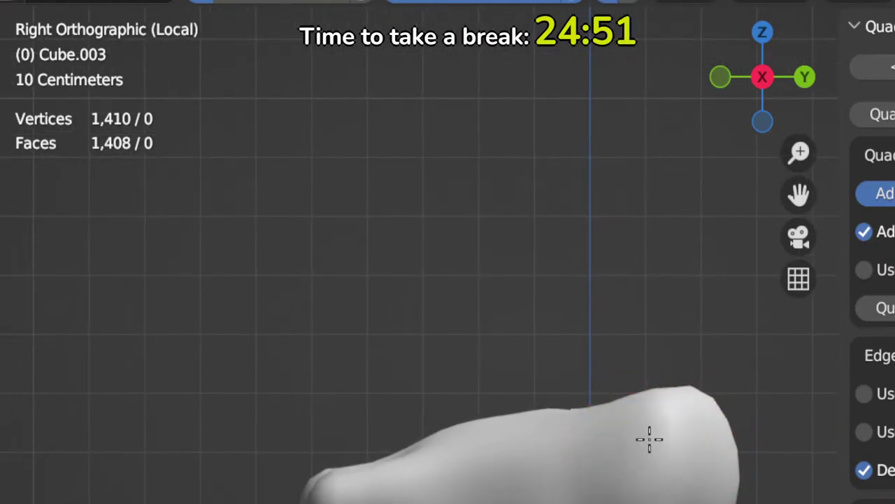
{"action": "middle_click_drag", "start_coordinate": [619, 444], "coordinate": [648, 493]}
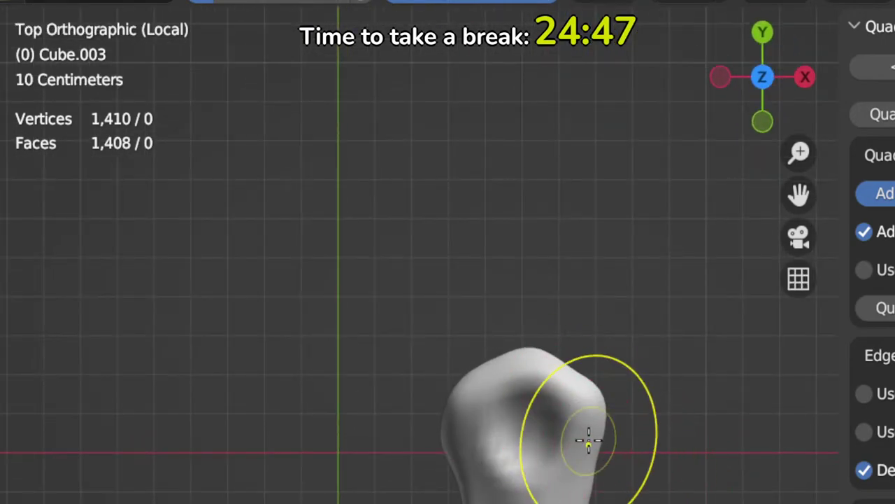
Step: Round the back outline of the heel in the top view with the Grab brush and check the side profile
{"action": "left_click_drag", "start_coordinate": [566, 372], "coordinate": [568, 356]}
{"action": "mouse_move", "coordinate": [504, 360]}
{"action": "left_mouse_down"}
{"action": "mouse_move", "coordinate": [485, 359]}
{"action": "mouse_move", "coordinate": [516, 370]}
{"action": "mouse_move", "coordinate": [552, 420]}
{"action": "mouse_move", "coordinate": [586, 400]}
{"action": "left_mouse_up"}
{"action": "middle_click_drag", "start_coordinate": [597, 409], "coordinate": [599, 438], "text": "shift"}
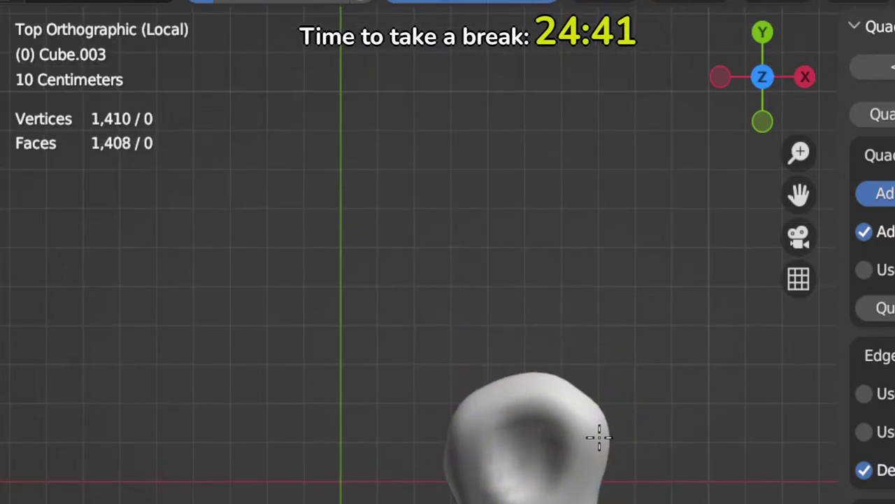
{"action": "key", "text": "KP_3"}
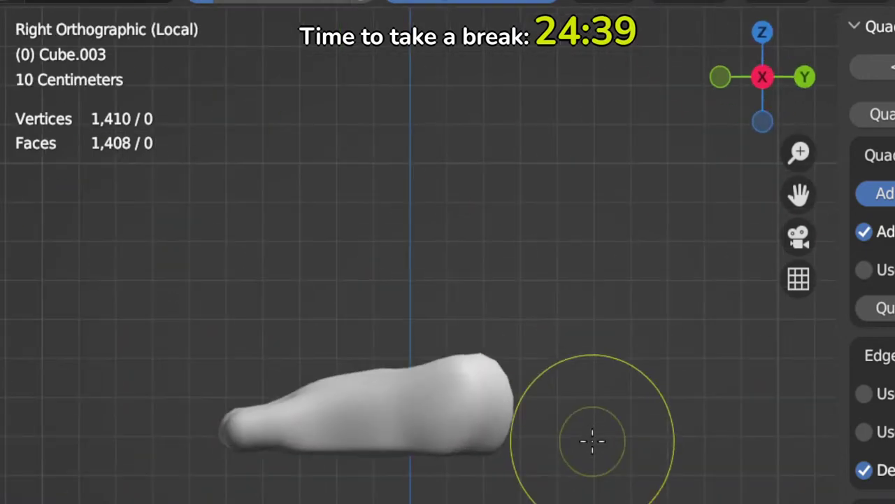
{"action": "middle_click_drag", "start_coordinate": [542, 478], "coordinate": [626, 500], "text": "shift"}
{"action": "scroll", "coordinate": [502, 458], "scroll_direction": "up", "scroll_amount": 4}
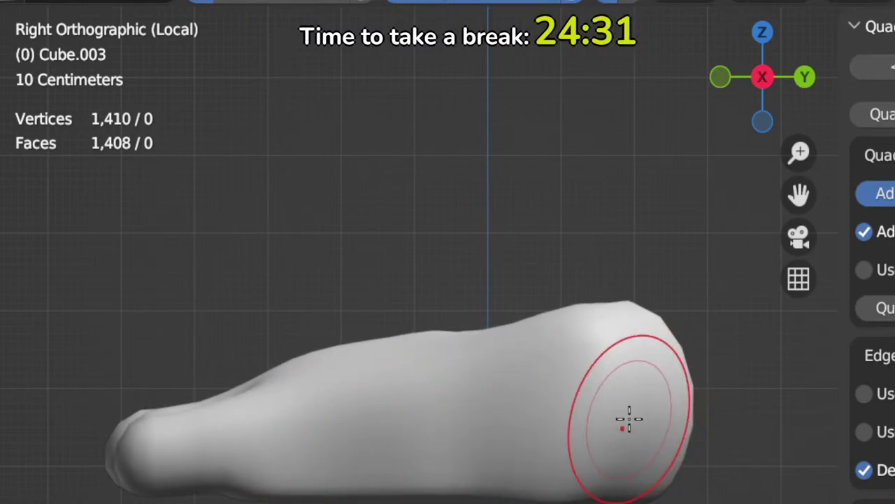
Step: Examine the instep, the toes and the ankle hollow from the front, outer side and inner side of the foot
{"action": "key", "text": "KP_1"}
{"action": "middle_click_drag", "start_coordinate": [513, 436], "coordinate": [526, 483], "text": "shift"}
{"action": "middle_click_drag", "start_coordinate": [488, 429], "coordinate": [528, 409]}
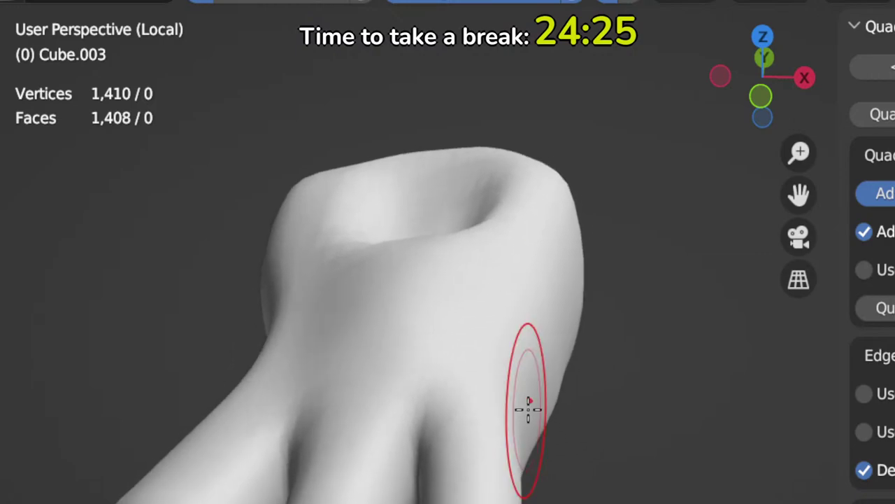
{"action": "middle_click_drag", "start_coordinate": [516, 483], "coordinate": [518, 503]}
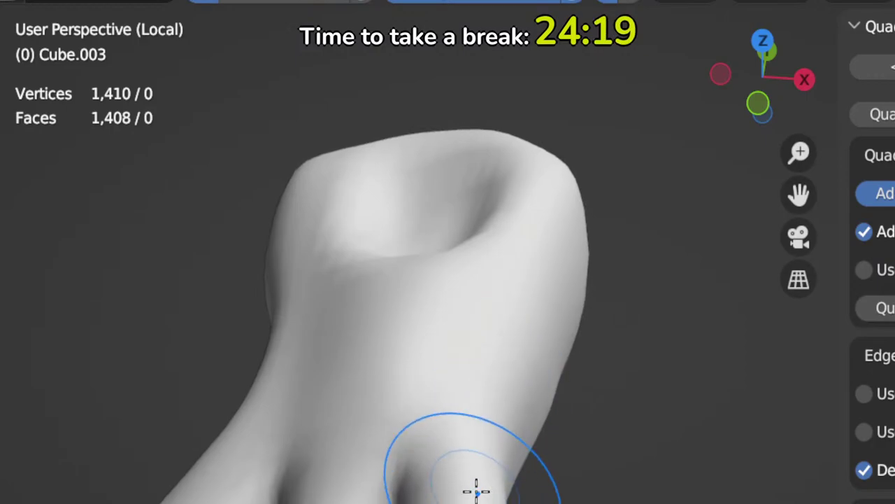
{"action": "mouse_move", "coordinate": [476, 491]}
{"action": "middle_mouse_down"}
{"action": "mouse_move", "coordinate": [481, 503]}
{"action": "mouse_move", "coordinate": [424, 410]}
{"action": "mouse_move", "coordinate": [471, 490]}
{"action": "mouse_move", "coordinate": [430, 424]}
{"action": "mouse_move", "coordinate": [476, 489]}
{"action": "mouse_move", "coordinate": [480, 460]}
{"action": "mouse_move", "coordinate": [462, 493]}
{"action": "mouse_move", "coordinate": [493, 482]}
{"action": "mouse_move", "coordinate": [481, 495]}
{"action": "middle_mouse_up"}
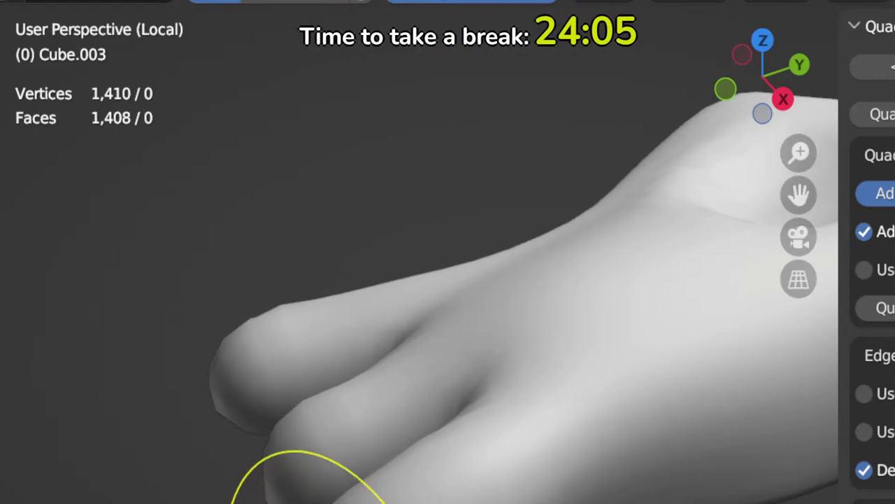
{"action": "middle_click_drag", "start_coordinate": [318, 497], "coordinate": [493, 497]}
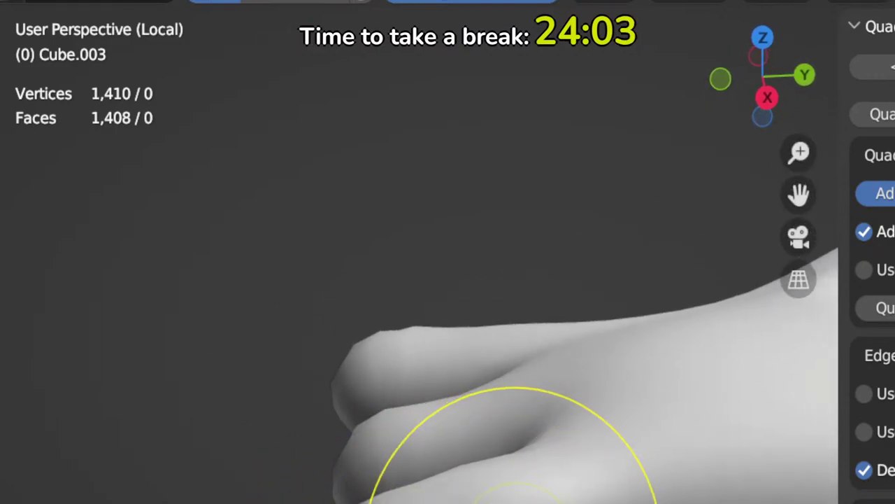
{"action": "middle_click_drag", "start_coordinate": [538, 479], "coordinate": [648, 496]}
{"action": "mouse_move", "coordinate": [539, 489]}
{"action": "middle_mouse_down"}
{"action": "mouse_move", "coordinate": [513, 455]}
{"action": "mouse_move", "coordinate": [562, 468]}
{"action": "mouse_move", "coordinate": [406, 448]}
{"action": "mouse_move", "coordinate": [485, 494]}
{"action": "mouse_move", "coordinate": [515, 496]}
{"action": "mouse_move", "coordinate": [495, 489]}
{"action": "mouse_move", "coordinate": [500, 447]}
{"action": "mouse_move", "coordinate": [466, 420]}
{"action": "mouse_move", "coordinate": [578, 356]}
{"action": "middle_mouse_up"}
{"action": "scroll", "coordinate": [515, 496], "scroll_direction": "up", "scroll_amount": 3}
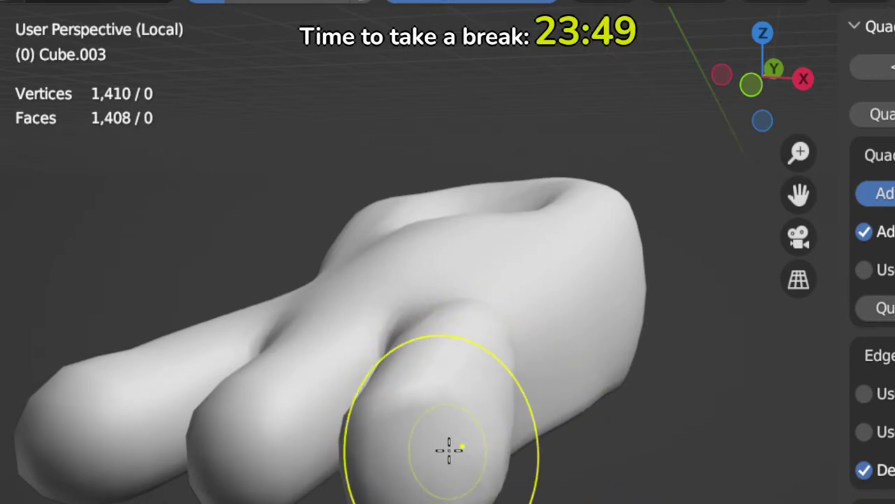
{"action": "mouse_move", "coordinate": [460, 430]}
{"action": "middle_mouse_down"}
{"action": "mouse_move", "coordinate": [466, 458]}
{"action": "mouse_move", "coordinate": [495, 439]}
{"action": "mouse_move", "coordinate": [482, 416]}
{"action": "mouse_move", "coordinate": [524, 386]}
{"action": "mouse_move", "coordinate": [468, 368]}
{"action": "mouse_move", "coordinate": [422, 371]}
{"action": "middle_mouse_up"}
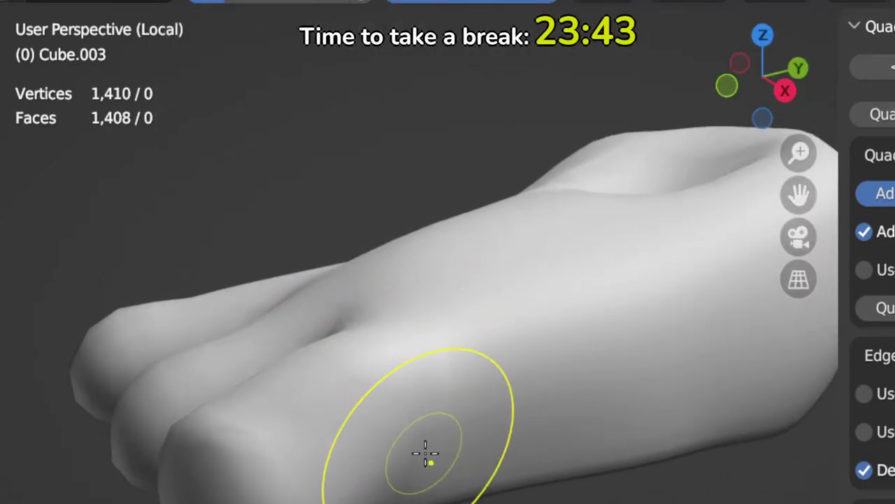
{"action": "mouse_move", "coordinate": [426, 454]}
{"action": "middle_mouse_down"}
{"action": "mouse_move", "coordinate": [492, 434]}
{"action": "mouse_move", "coordinate": [494, 452]}
{"action": "mouse_move", "coordinate": [535, 420]}
{"action": "mouse_move", "coordinate": [452, 418]}
{"action": "mouse_move", "coordinate": [513, 412]}
{"action": "mouse_move", "coordinate": [506, 373]}
{"action": "mouse_move", "coordinate": [526, 349]}
{"action": "mouse_move", "coordinate": [506, 304]}
{"action": "mouse_move", "coordinate": [508, 366]}
{"action": "mouse_move", "coordinate": [487, 396]}
{"action": "mouse_move", "coordinate": [500, 444]}
{"action": "mouse_move", "coordinate": [487, 424]}
{"action": "middle_mouse_up"}
{"action": "scroll", "coordinate": [493, 413], "scroll_direction": "down", "scroll_amount": 3}
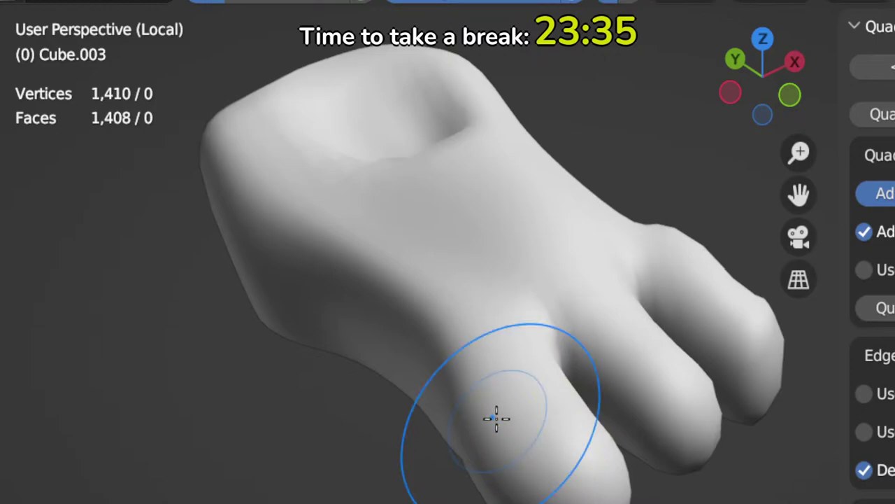
{"action": "mouse_move", "coordinate": [514, 469]}
{"action": "middle_mouse_down"}
{"action": "mouse_move", "coordinate": [514, 415]}
{"action": "mouse_move", "coordinate": [481, 448]}
{"action": "middle_mouse_up"}
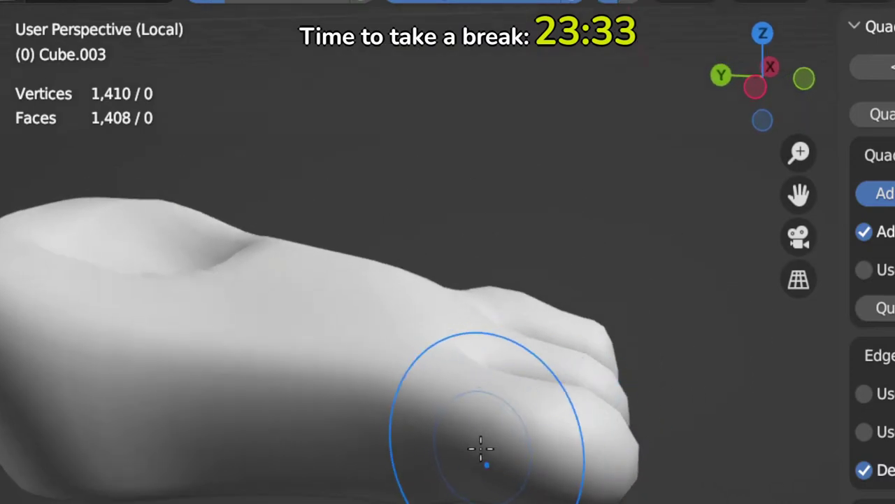
{"action": "middle_click_drag", "start_coordinate": [554, 437], "coordinate": [436, 448]}
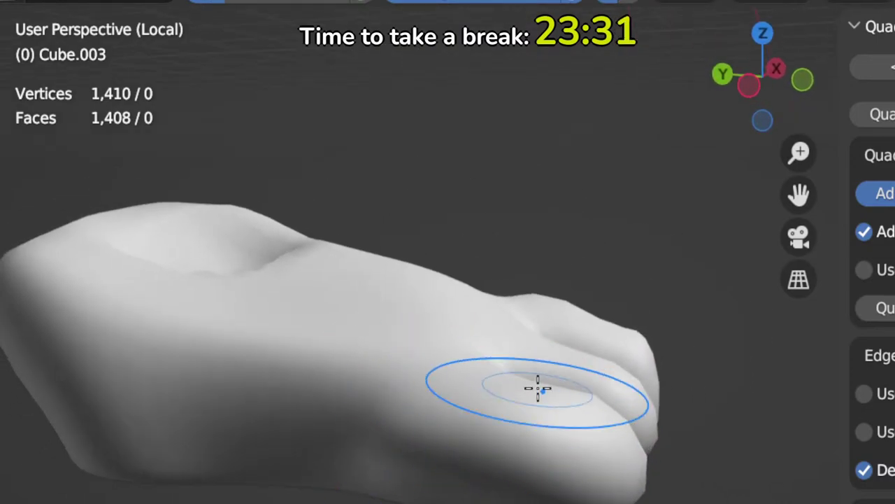
{"action": "mouse_move", "coordinate": [537, 388]}
{"action": "middle_mouse_down"}
{"action": "mouse_move", "coordinate": [490, 416]}
{"action": "mouse_move", "coordinate": [497, 433]}
{"action": "mouse_move", "coordinate": [482, 336]}
{"action": "middle_mouse_up"}
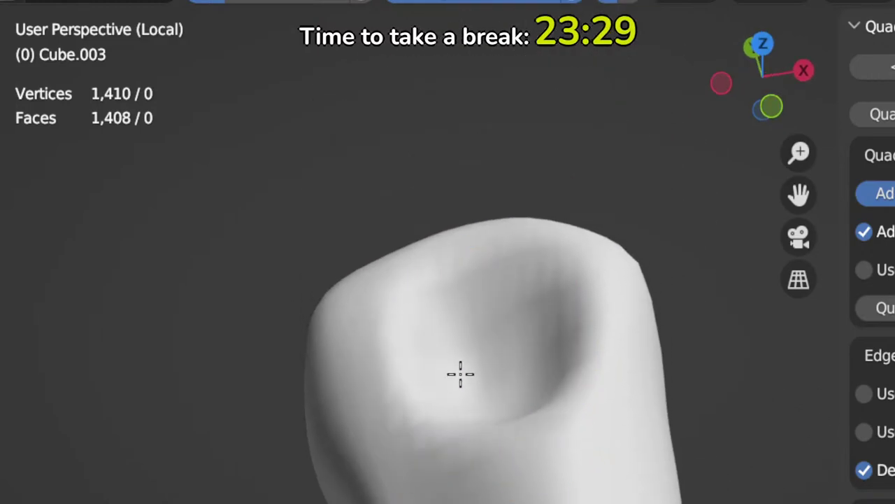
{"action": "middle_click_drag", "start_coordinate": [508, 380], "coordinate": [530, 356]}
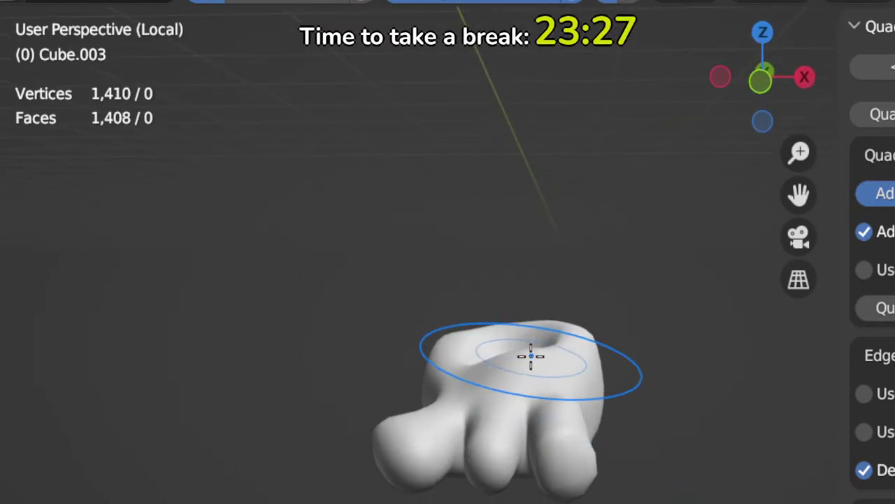
Step: Reshape the ankle hollow's rim and the instep below it in the front view with the Grab brush
{"action": "key", "text": "KP_1"}
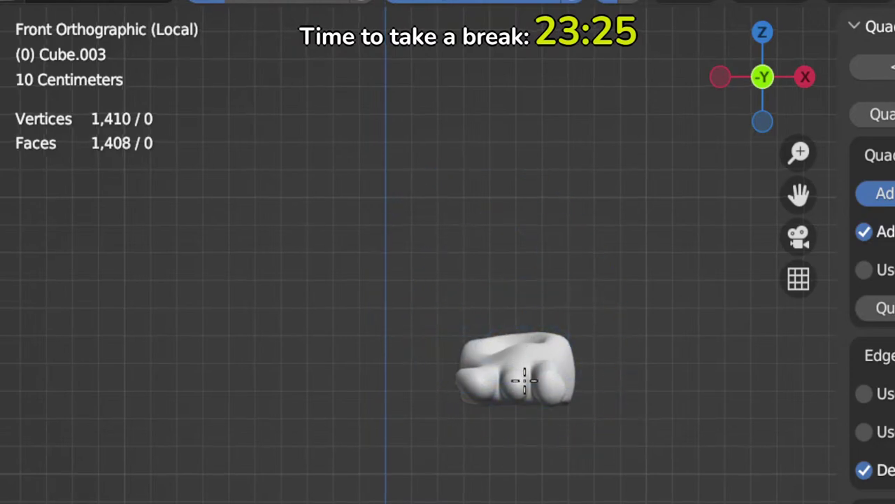
{"action": "scroll", "coordinate": [510, 250], "scroll_direction": "up", "scroll_amount": 4}
{"action": "scroll", "coordinate": [548, 418], "scroll_direction": "up", "scroll_amount": 3}
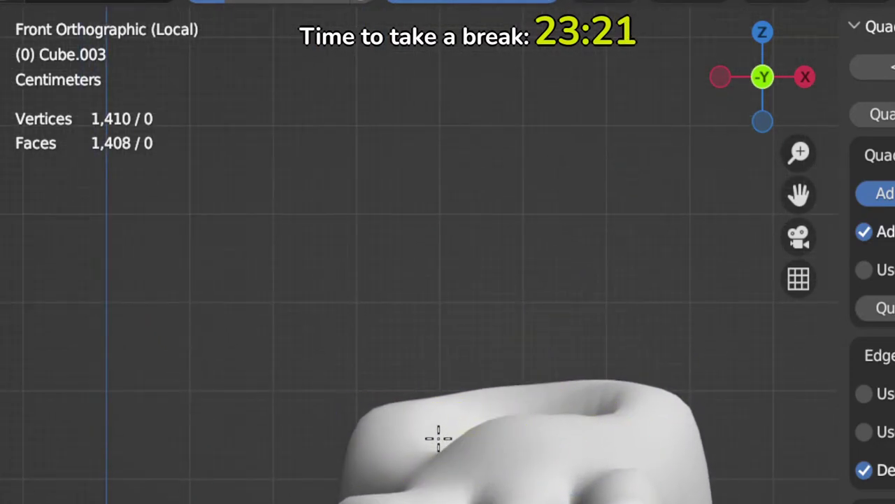
{"action": "left_click_drag", "start_coordinate": [420, 435], "coordinate": [646, 384]}
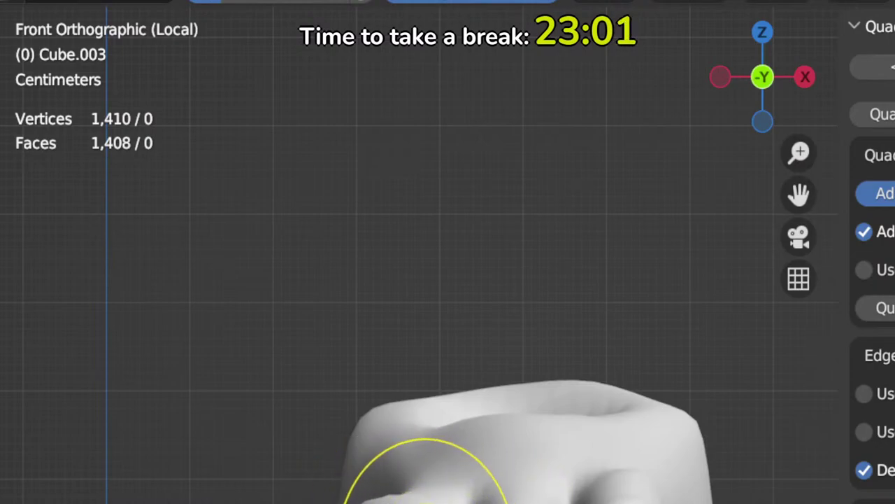
Step: Resize the Grab brush and pull the outer toe's side and tip inward into a shorter, rounder shape
{"action": "mouse_move", "coordinate": [448, 494]}
{"action": "middle_mouse_down"}
{"action": "mouse_move", "coordinate": [455, 483]}
{"action": "mouse_move", "coordinate": [518, 500]}
{"action": "mouse_move", "coordinate": [469, 462]}
{"action": "mouse_move", "coordinate": [534, 454]}
{"action": "mouse_move", "coordinate": [588, 500]}
{"action": "middle_mouse_up"}
{"action": "scroll", "coordinate": [501, 456], "scroll_direction": "up", "scroll_amount": 5}
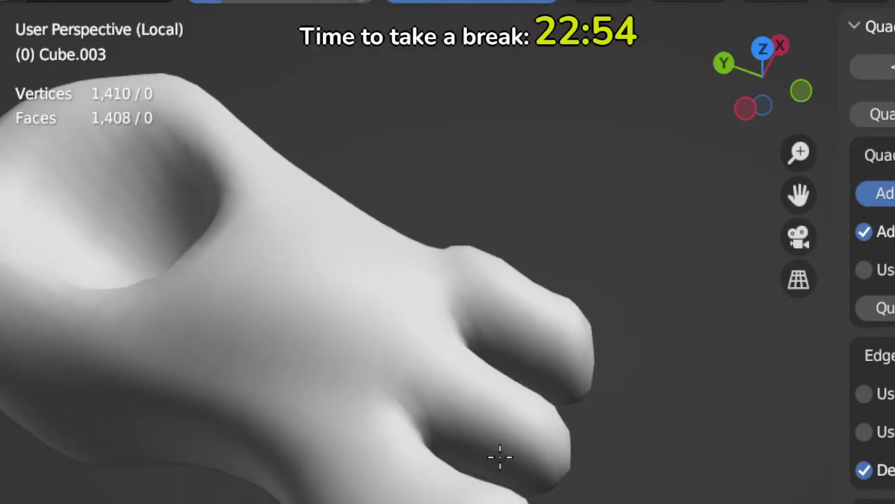
{"action": "middle_click_drag", "start_coordinate": [500, 456], "coordinate": [520, 409], "text": "shift"}
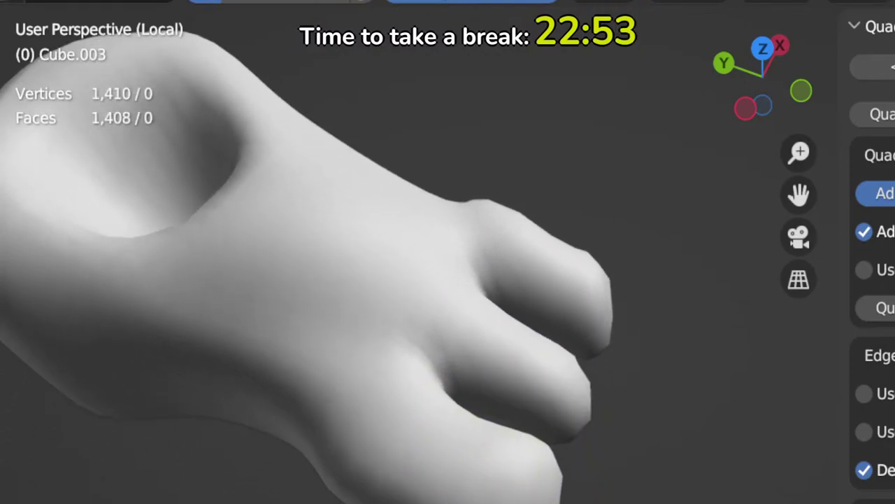
{"action": "middle_click_drag", "start_coordinate": [500, 479], "coordinate": [476, 458]}
{"action": "middle_click_drag", "start_coordinate": [400, 459], "coordinate": [668, 503], "text": "shift"}
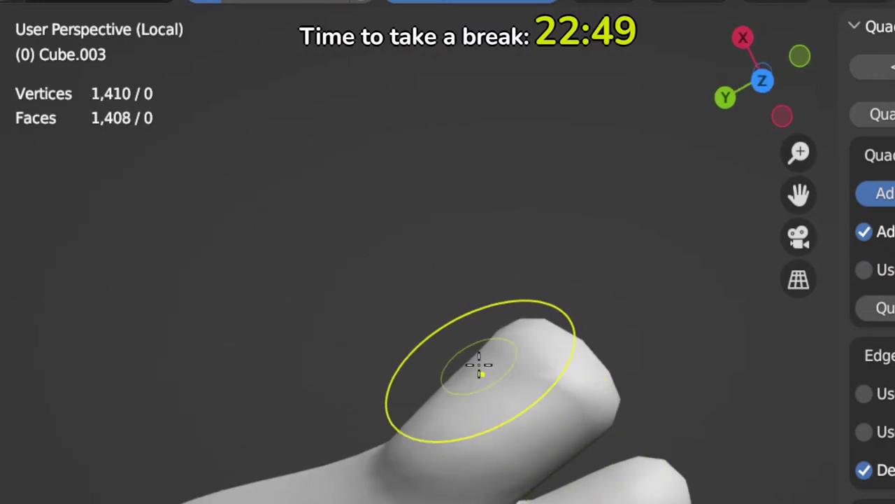
{"action": "mouse_move", "coordinate": [510, 378]}
{"action": "left_mouse_down"}
{"action": "mouse_move", "coordinate": [513, 371]}
{"action": "mouse_move", "coordinate": [560, 385]}
{"action": "left_mouse_up"}
{"action": "scroll", "coordinate": [536, 349], "scroll_direction": "up", "scroll_amount": 1}
{"action": "key", "text": "f"}
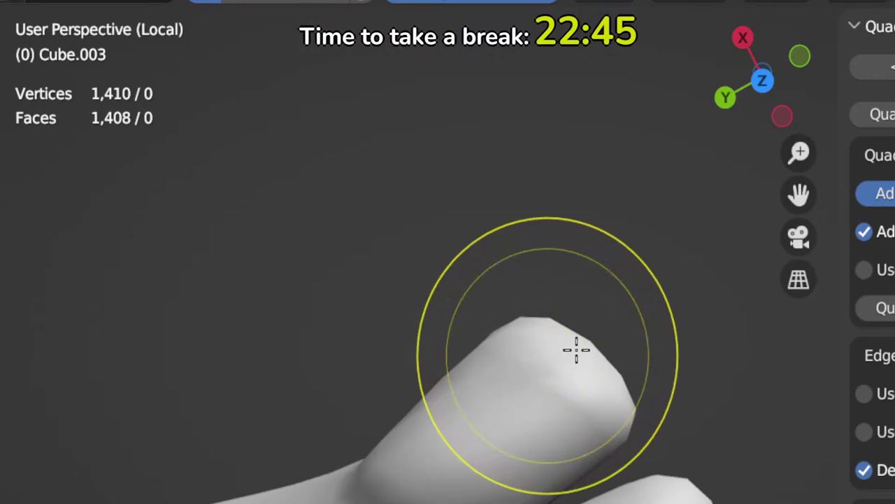
{"action": "left_click", "coordinate": [582, 349]}
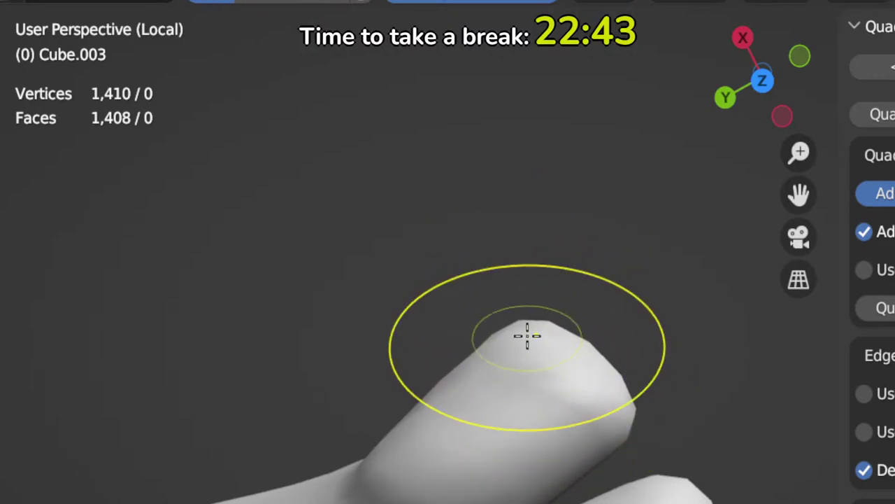
{"action": "left_click_drag", "start_coordinate": [527, 331], "coordinate": [521, 359]}
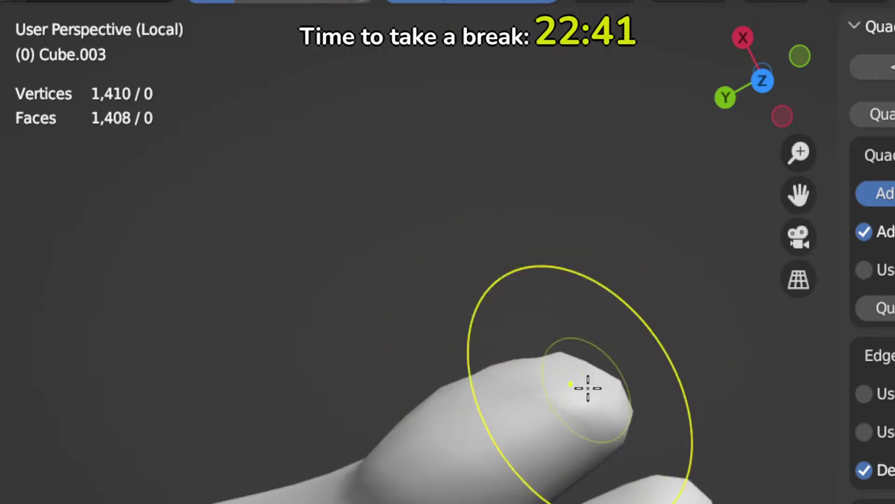
{"action": "left_click_drag", "start_coordinate": [587, 365], "coordinate": [564, 376]}
{"action": "left_click_drag", "start_coordinate": [514, 364], "coordinate": [498, 377]}
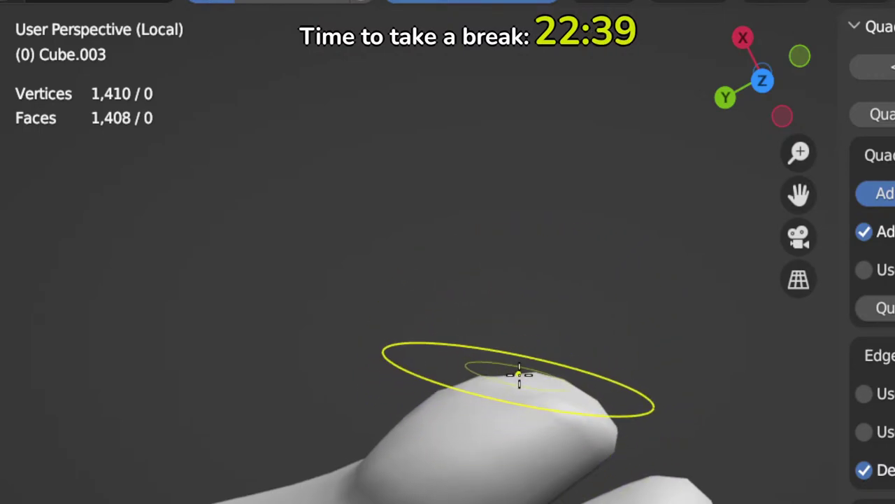
Step: Even out the bump on the outer toe and compare the rounding of all three toes in the front view
{"action": "middle_click_drag", "start_coordinate": [529, 352], "coordinate": [515, 426], "text": "ctrl"}
{"action": "scroll", "coordinate": [482, 399], "scroll_direction": "up", "scroll_amount": 5}
{"action": "middle_click_drag", "start_coordinate": [482, 398], "coordinate": [597, 487]}
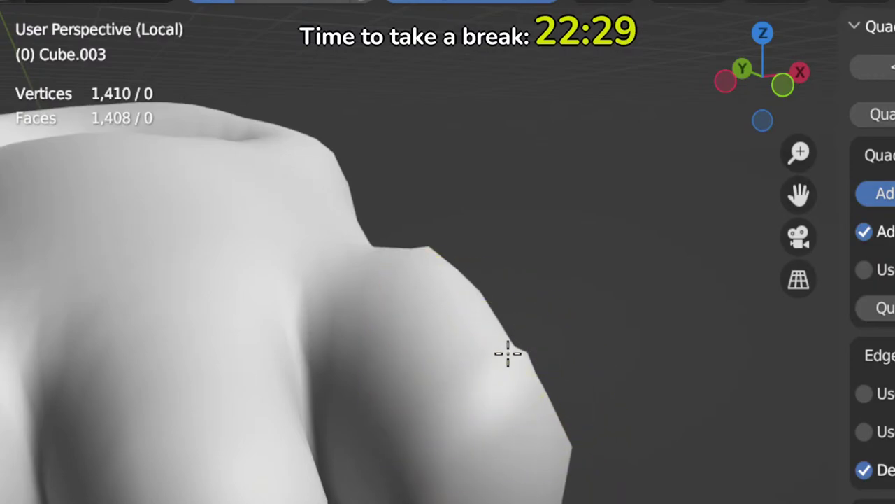
{"action": "mouse_move", "coordinate": [520, 366]}
{"action": "middle_mouse_down"}
{"action": "mouse_move", "coordinate": [449, 471]}
{"action": "mouse_move", "coordinate": [480, 392]}
{"action": "mouse_move", "coordinate": [578, 436]}
{"action": "mouse_move", "coordinate": [543, 456]}
{"action": "middle_mouse_up"}
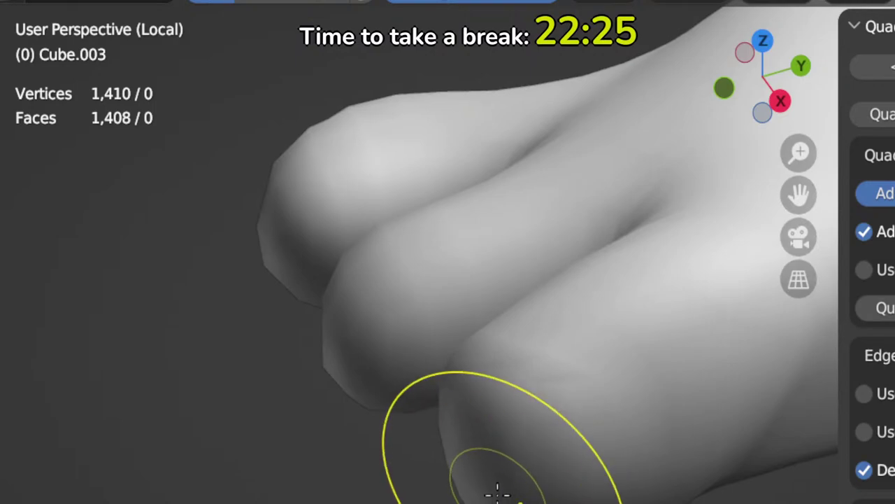
{"action": "mouse_move", "coordinate": [513, 448]}
{"action": "middle_mouse_down"}
{"action": "mouse_move", "coordinate": [553, 436]}
{"action": "mouse_move", "coordinate": [539, 412]}
{"action": "mouse_move", "coordinate": [525, 483]}
{"action": "middle_mouse_up"}
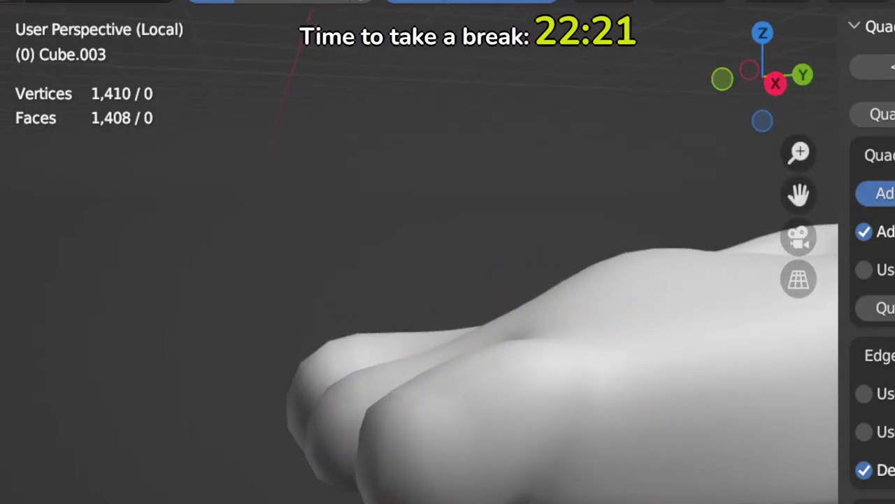
{"action": "key", "text": "KP_1"}
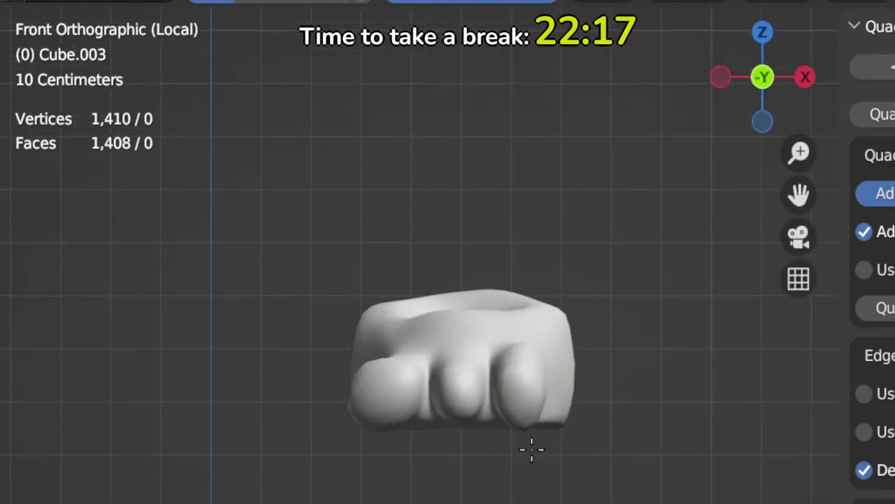
{"action": "scroll", "coordinate": [531, 449], "scroll_direction": "up", "scroll_amount": 4}
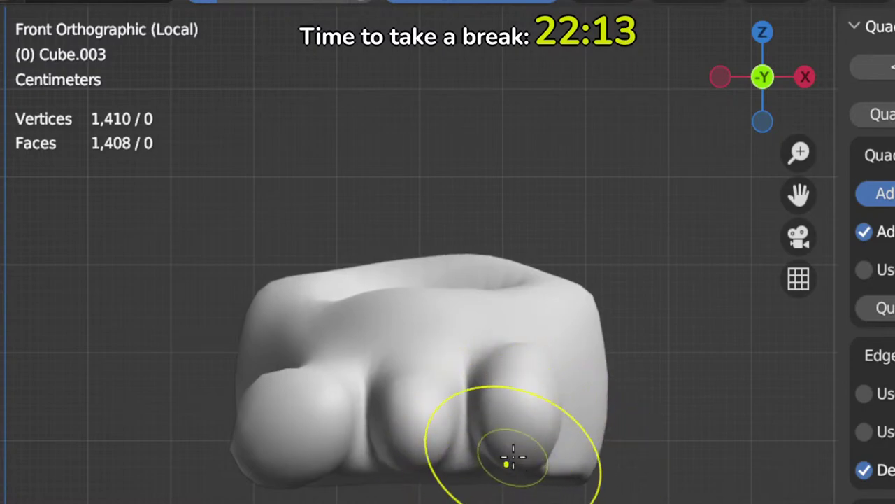
Step: Smooth the back wall and upper rim of the ankle hollow with close-up strokes
{"action": "mouse_move", "coordinate": [517, 430]}
{"action": "middle_mouse_down", "text": "ctrl"}
{"action": "mouse_move", "coordinate": [517, 503]}
{"action": "mouse_move", "coordinate": [520, 477]}
{"action": "middle_mouse_up", "text": "ctrl"}
{"action": "mouse_move", "coordinate": [497, 396]}
{"action": "middle_mouse_down", "text": "shift"}
{"action": "mouse_move", "coordinate": [524, 503]}
{"action": "mouse_move", "coordinate": [484, 372]}
{"action": "mouse_move", "coordinate": [506, 454]}
{"action": "middle_mouse_up", "text": "shift"}
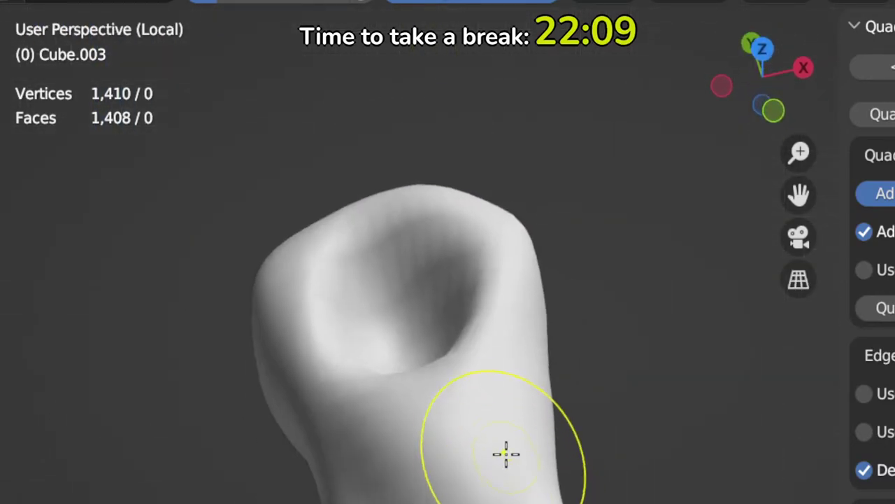
{"action": "scroll", "coordinate": [494, 402], "scroll_direction": "up", "scroll_amount": 1}
{"action": "middle_click_drag", "start_coordinate": [480, 354], "coordinate": [581, 497], "text": "shift"}
{"action": "mouse_move", "coordinate": [555, 463]}
{"action": "left_mouse_down", "text": "shift"}
{"action": "mouse_move", "coordinate": [520, 356]}
{"action": "mouse_move", "coordinate": [555, 387]}
{"action": "mouse_move", "coordinate": [499, 342]}
{"action": "mouse_move", "coordinate": [497, 385]}
{"action": "left_mouse_up", "text": "shift"}
{"action": "middle_click_drag", "start_coordinate": [496, 385], "coordinate": [493, 350], "text": "ctrl"}
{"action": "middle_click_drag", "start_coordinate": [494, 350], "coordinate": [492, 364], "text": "shift"}
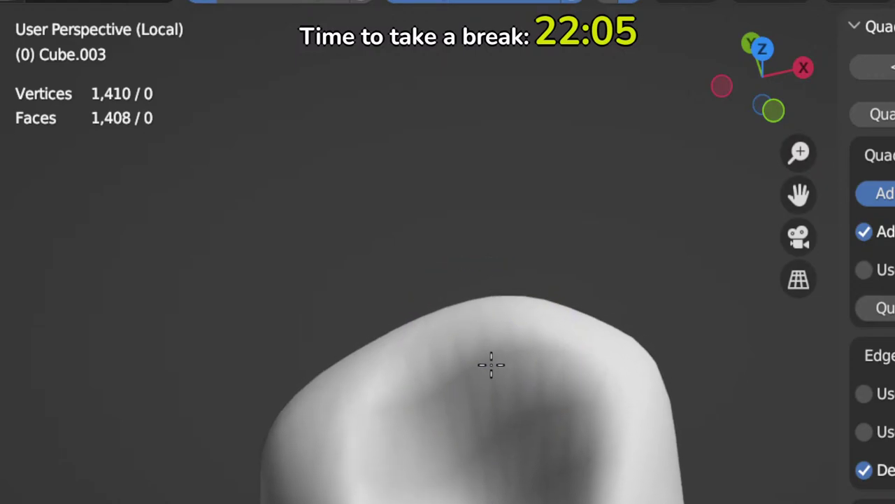
{"action": "mouse_move", "coordinate": [491, 361]}
{"action": "left_mouse_down", "text": "shift"}
{"action": "mouse_move", "coordinate": [458, 367]}
{"action": "mouse_move", "coordinate": [498, 345]}
{"action": "left_mouse_up", "text": "shift"}
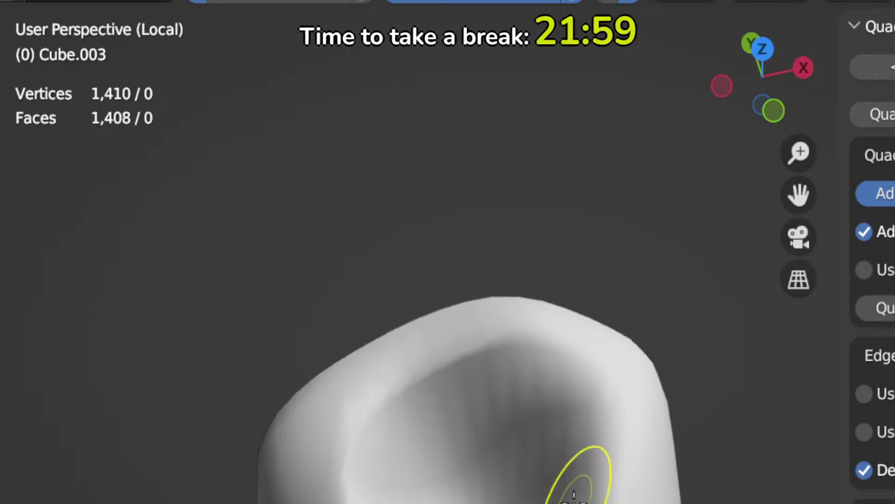
Step: Sculpt along the back and outer inside edges of the ankle hollow to give its rim a crisper border
{"action": "mouse_move", "coordinate": [574, 495]}
{"action": "left_mouse_down"}
{"action": "mouse_move", "coordinate": [596, 440]}
{"action": "mouse_move", "coordinate": [531, 361]}
{"action": "mouse_move", "coordinate": [419, 385]}
{"action": "left_mouse_up"}
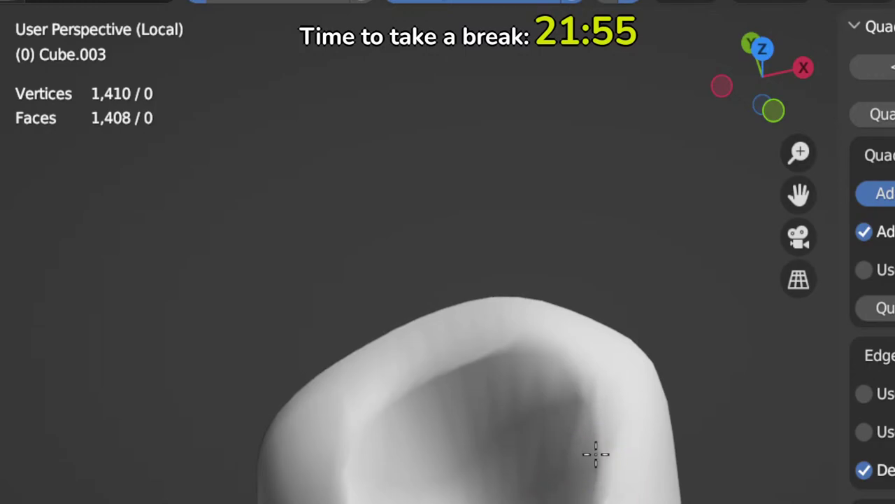
{"action": "mouse_move", "coordinate": [595, 454]}
{"action": "left_mouse_down"}
{"action": "mouse_move", "coordinate": [571, 394]}
{"action": "mouse_move", "coordinate": [453, 389]}
{"action": "left_mouse_up"}
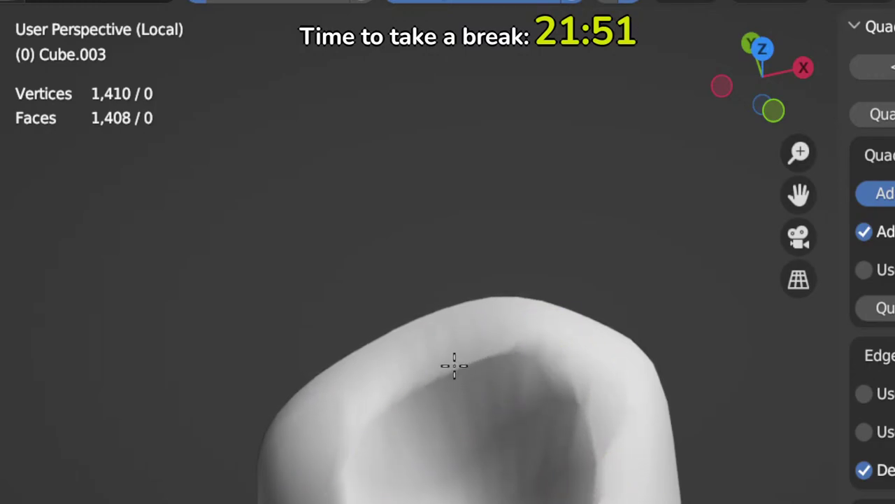
{"action": "scroll", "coordinate": [530, 448], "scroll_direction": "down", "scroll_amount": 3}
{"action": "middle_click_drag", "start_coordinate": [576, 495], "coordinate": [385, 385]}
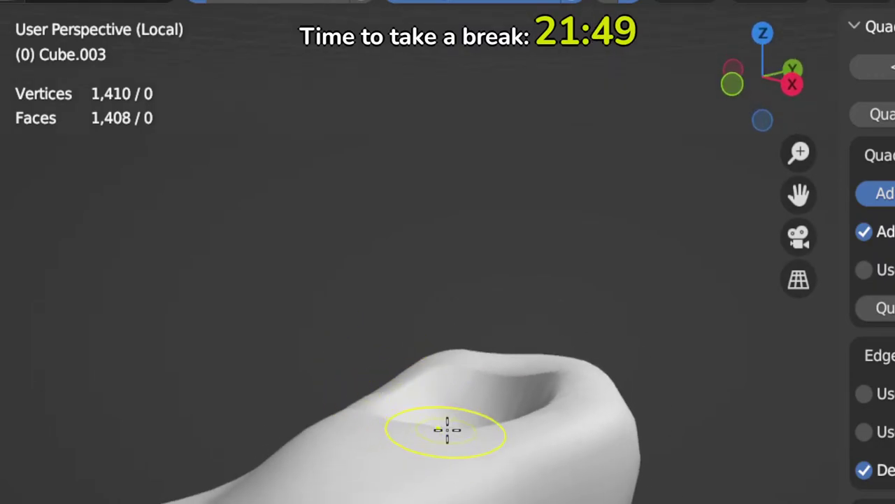
Step: Reshape the near edge and upper rim of the ankle hollow with Grab strokes and check the foot in front view
{"action": "mouse_move", "coordinate": [447, 429]}
{"action": "left_mouse_down"}
{"action": "mouse_move", "coordinate": [459, 380]}
{"action": "mouse_move", "coordinate": [480, 396]}
{"action": "mouse_move", "coordinate": [503, 386]}
{"action": "mouse_move", "coordinate": [498, 375]}
{"action": "left_mouse_up"}
{"action": "middle_click_drag", "start_coordinate": [486, 410], "coordinate": [640, 399]}
{"action": "mouse_move", "coordinate": [581, 354]}
{"action": "middle_mouse_down"}
{"action": "mouse_move", "coordinate": [606, 380]}
{"action": "mouse_move", "coordinate": [584, 341]}
{"action": "middle_mouse_up"}
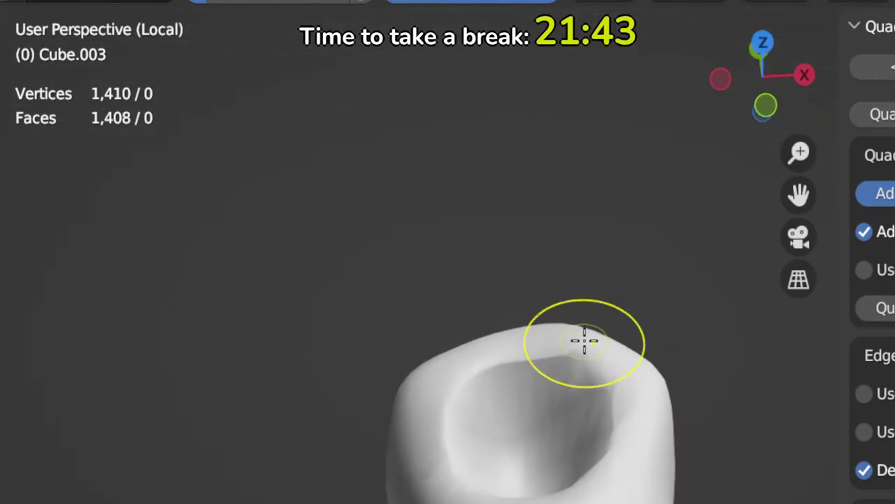
{"action": "mouse_move", "coordinate": [595, 349]}
{"action": "left_mouse_down"}
{"action": "mouse_move", "coordinate": [610, 352]}
{"action": "mouse_move", "coordinate": [598, 363]}
{"action": "left_mouse_up"}
{"action": "mouse_move", "coordinate": [592, 370]}
{"action": "middle_mouse_down", "text": "ctrl"}
{"action": "mouse_move", "coordinate": [572, 388]}
{"action": "mouse_move", "coordinate": [568, 426]}
{"action": "middle_mouse_up", "text": "ctrl"}
{"action": "key", "text": "KP_1"}
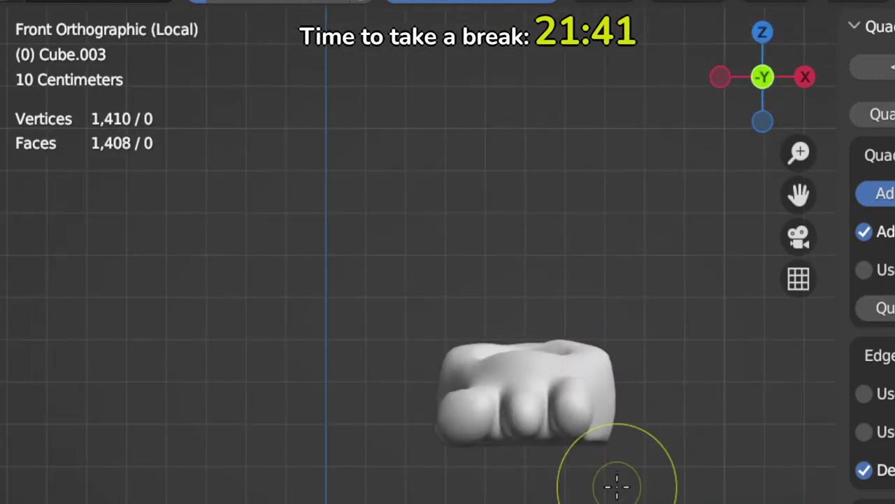
Step: Leave local view, switch to Object Mode and move the foot down below the lower leg in front view
{"action": "key", "text": "KP_Divide"}
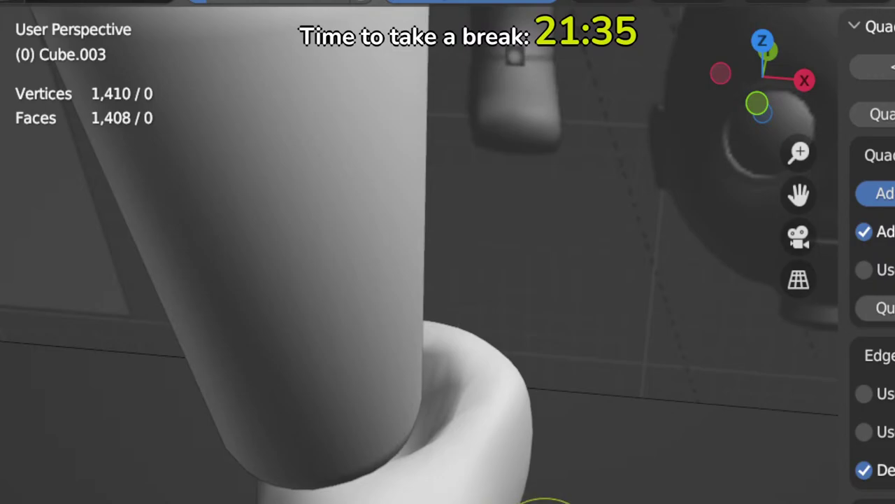
{"action": "middle_click_drag", "start_coordinate": [546, 503], "coordinate": [536, 503]}
{"action": "key", "text": "ctrl+Tab"}
{"action": "left_click", "coordinate": [418, 496]}
{"action": "middle_click_drag", "start_coordinate": [448, 503], "coordinate": [467, 461]}
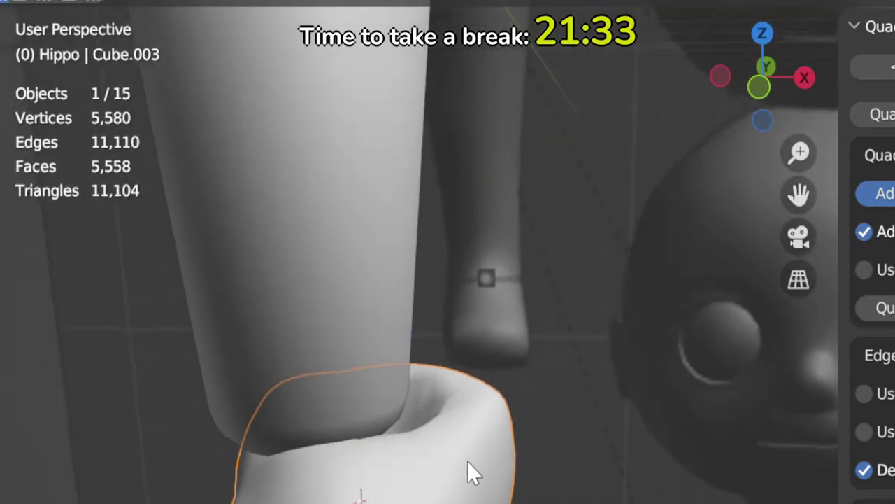
{"action": "key", "text": "KP_1"}
{"action": "key", "text": "g"}
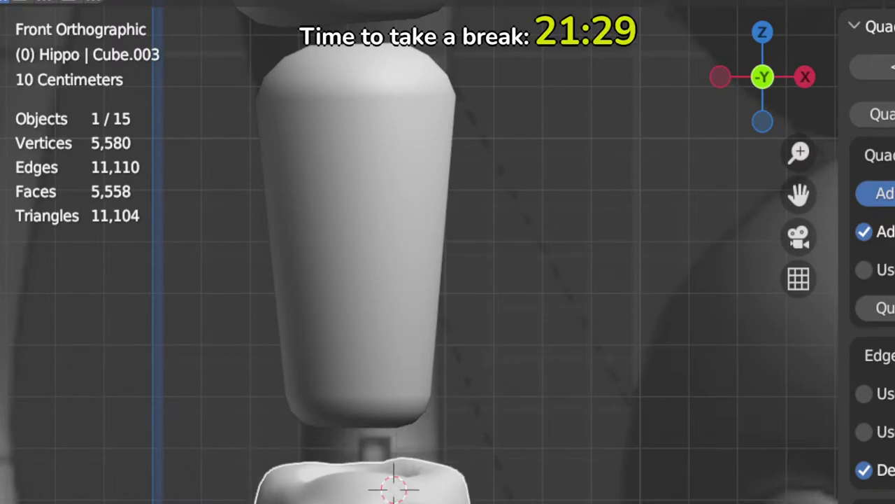
{"action": "left_click", "coordinate": [404, 421]}
Step: Move the lower leg slightly down along the Z axis toward the foot
{"action": "middle_click_drag", "start_coordinate": [404, 420], "coordinate": [607, 482], "text": "shift"}
{"action": "left_click", "coordinate": [537, 314]}
{"action": "key", "text": "g"}
{"action": "key", "text": "z"}
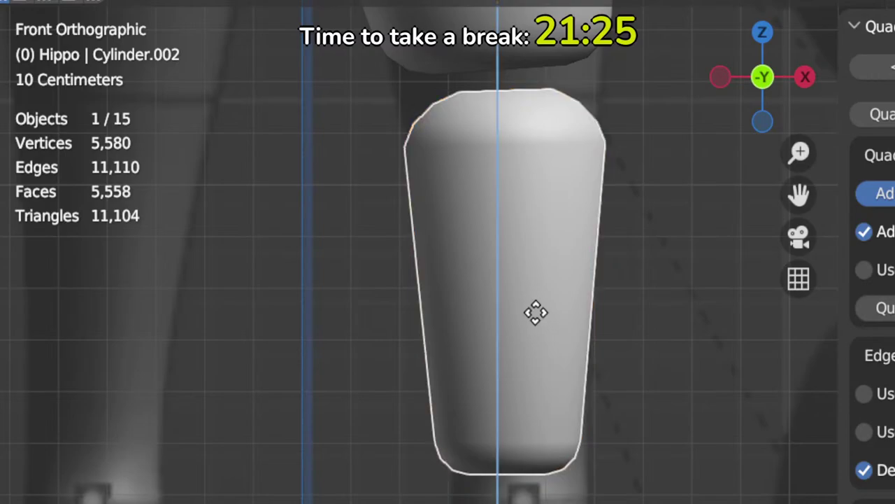
{"action": "left_click", "coordinate": [541, 327]}
Step: Move the foot slightly further down along the Z axis beneath the lower leg
{"action": "middle_click_drag", "start_coordinate": [544, 328], "coordinate": [563, 289], "text": "shift"}
{"action": "left_click", "coordinate": [578, 496]}
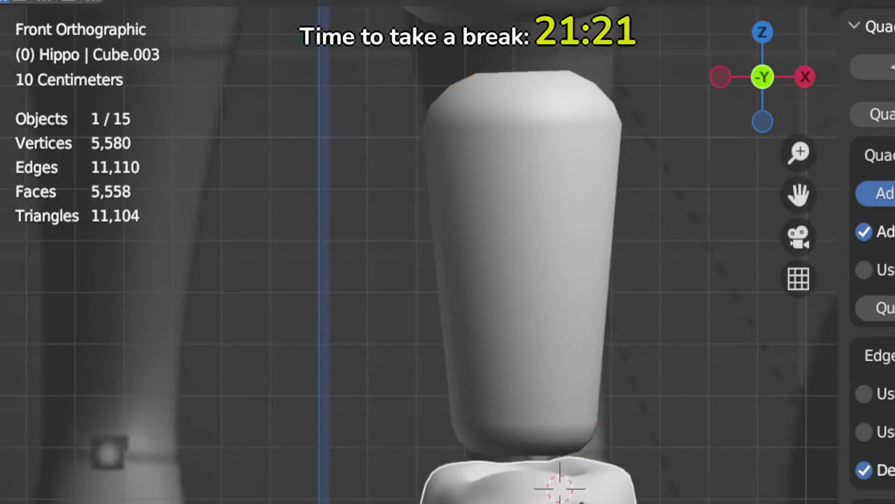
{"action": "key", "text": "g"}
{"action": "key", "text": "z"}
{"action": "key", "text": "Return"}
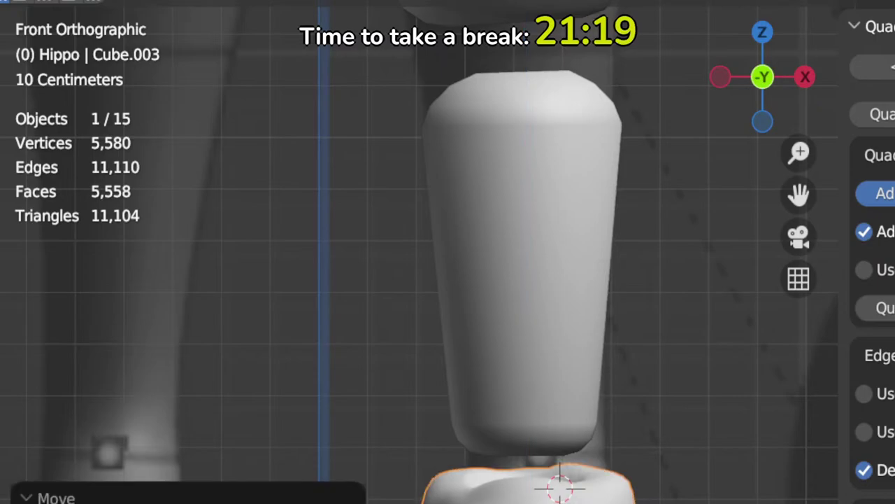
Step: Switch the foot to Sculpt Mode and examine its fit under the lower leg from the side and front
{"action": "middle_click_drag", "start_coordinate": [490, 280], "coordinate": [651, 283]}
{"action": "middle_click_drag", "start_coordinate": [532, 392], "coordinate": [496, 392]}
{"action": "key", "text": "ctrl+Tab"}
{"action": "left_click", "coordinate": [496, 480]}
{"action": "middle_click_drag", "start_coordinate": [494, 500], "coordinate": [493, 482]}
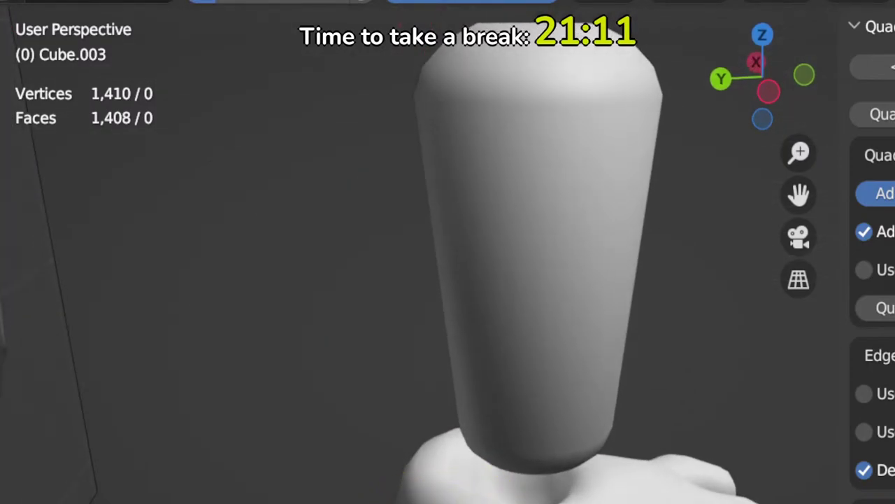
{"action": "mouse_move", "coordinate": [511, 503]}
{"action": "middle_mouse_down"}
{"action": "mouse_move", "coordinate": [564, 486]}
{"action": "mouse_move", "coordinate": [576, 503]}
{"action": "mouse_move", "coordinate": [546, 503]}
{"action": "mouse_move", "coordinate": [597, 496]}
{"action": "middle_mouse_up"}
{"action": "key", "text": "KP_3"}
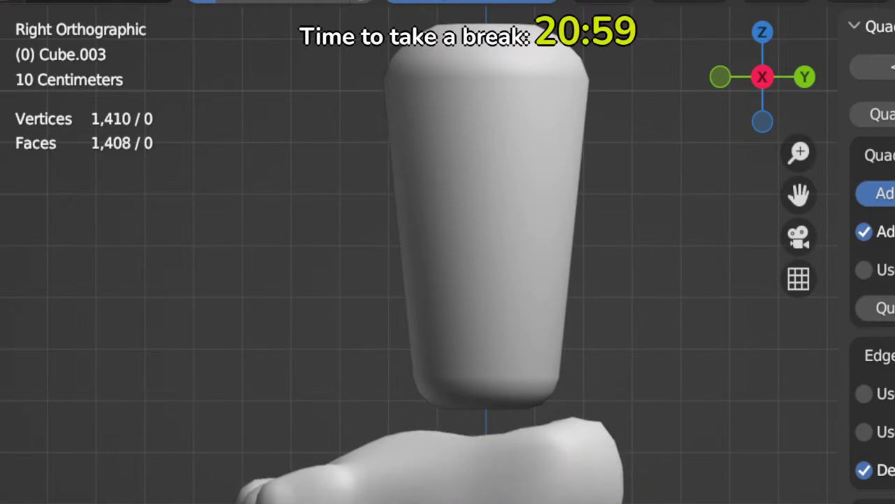
{"action": "scroll", "coordinate": [459, 483], "scroll_direction": "down", "scroll_amount": 5}
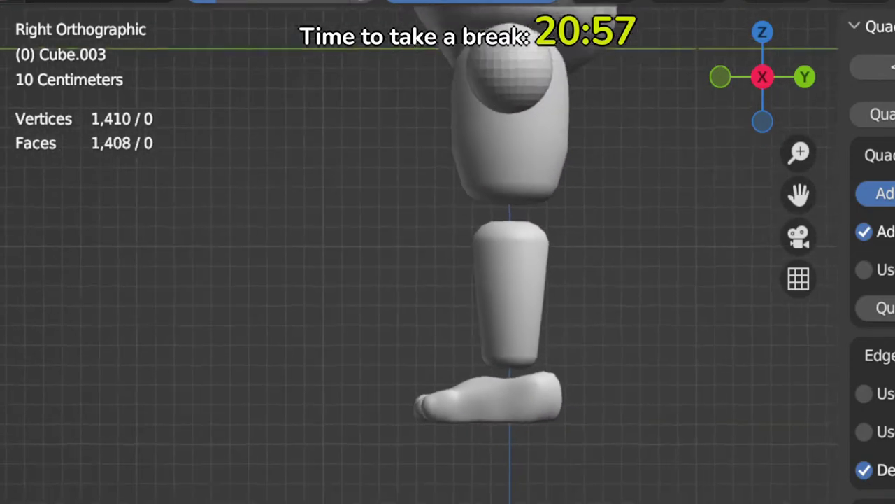
{"action": "scroll", "coordinate": [455, 469], "scroll_direction": "up", "scroll_amount": 4}
{"action": "middle_click_drag", "start_coordinate": [456, 464], "coordinate": [538, 500]}
{"action": "key", "text": "KP_1"}
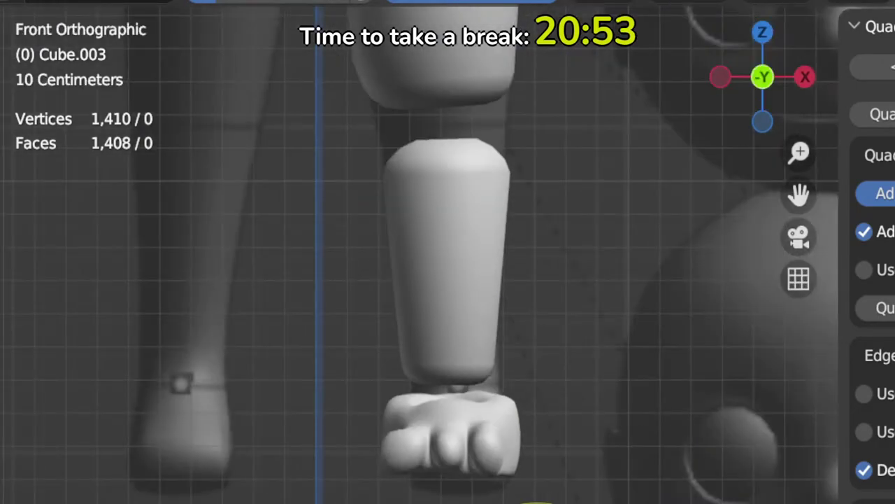
Step: Examine the proportions and alignment of hips, thigh, lower leg and foot in the front, right and left views
{"action": "scroll", "coordinate": [566, 480], "scroll_direction": "down", "scroll_amount": 2}
{"action": "key", "text": "ctrl+Tab"}
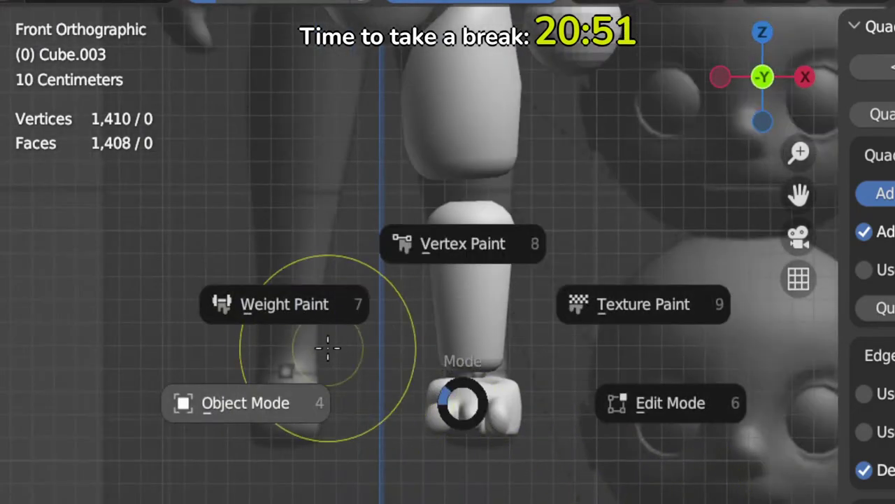
{"action": "left_click", "coordinate": [329, 346]}
{"action": "middle_click_drag", "start_coordinate": [505, 417], "coordinate": [494, 503], "text": "shift"}
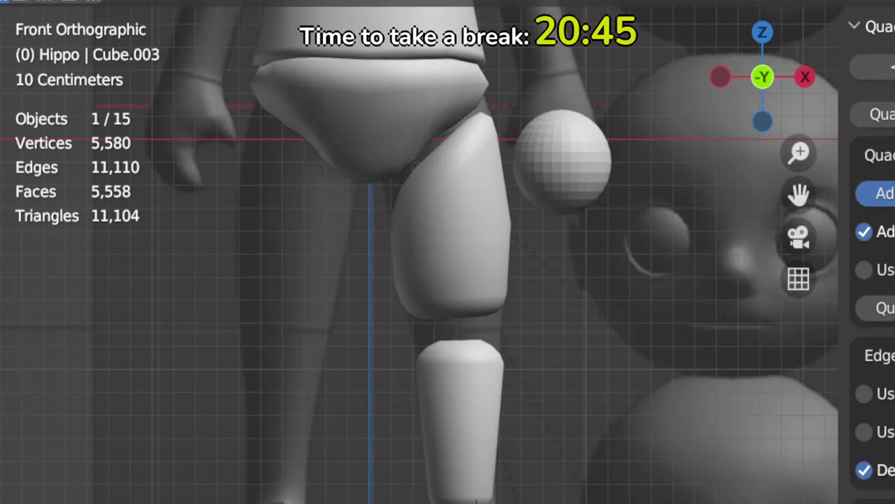
{"action": "middle_click_drag", "start_coordinate": [478, 500], "coordinate": [392, 489]}
{"action": "key", "text": "KP_3"}
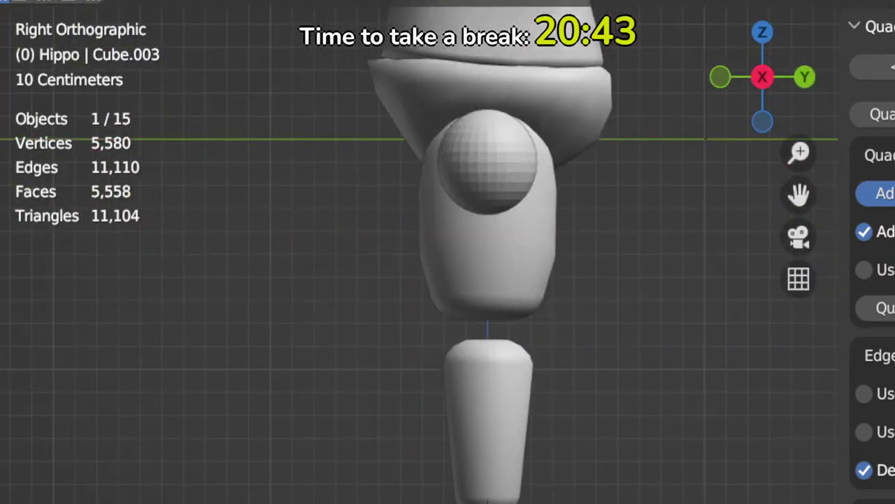
{"action": "key", "text": "ctrl+Tab"}
{"action": "left_click", "coordinate": [566, 498]}
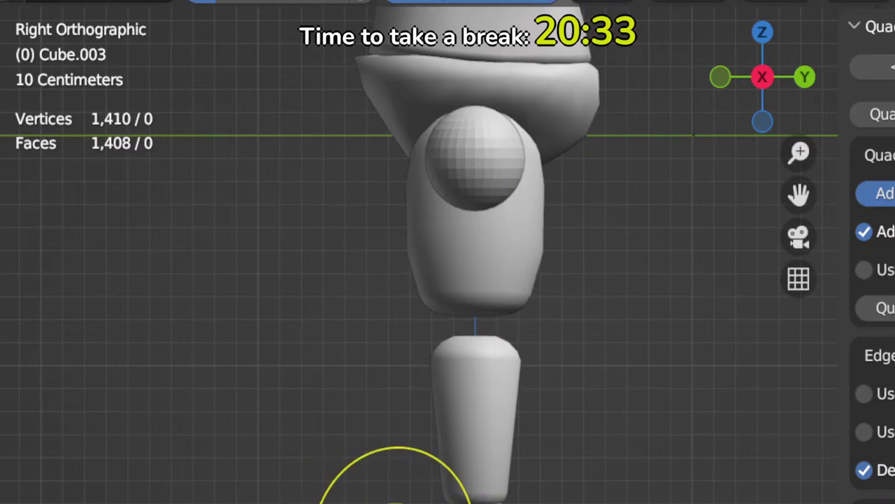
{"action": "key", "text": "ctrl+KP_3"}
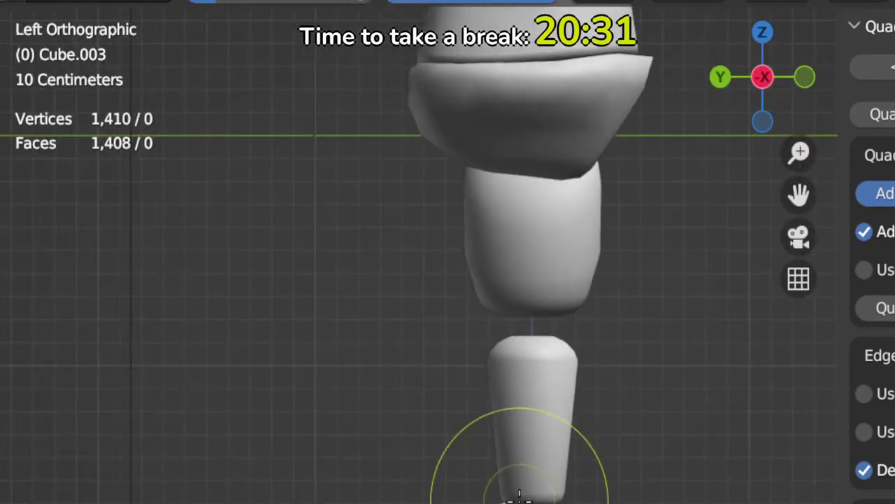
{"action": "middle_click_drag", "start_coordinate": [576, 503], "coordinate": [594, 496], "text": "shift"}
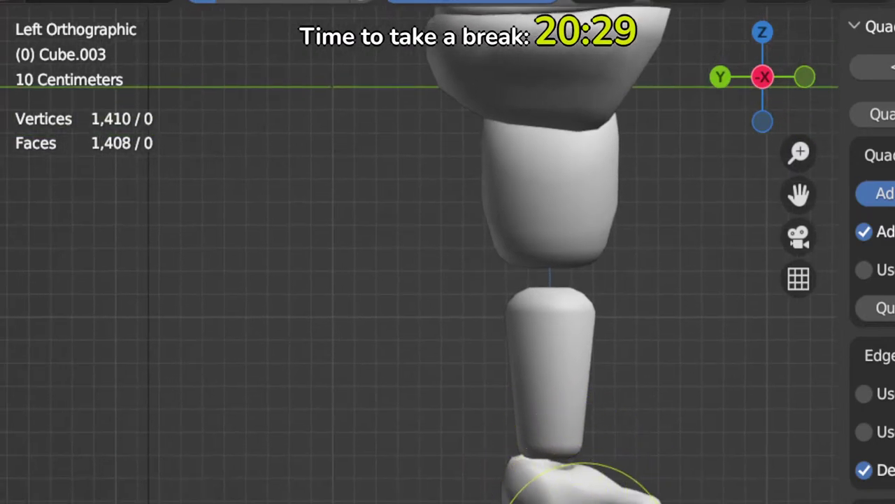
{"action": "scroll", "coordinate": [582, 499], "scroll_direction": "up", "scroll_amount": 1}
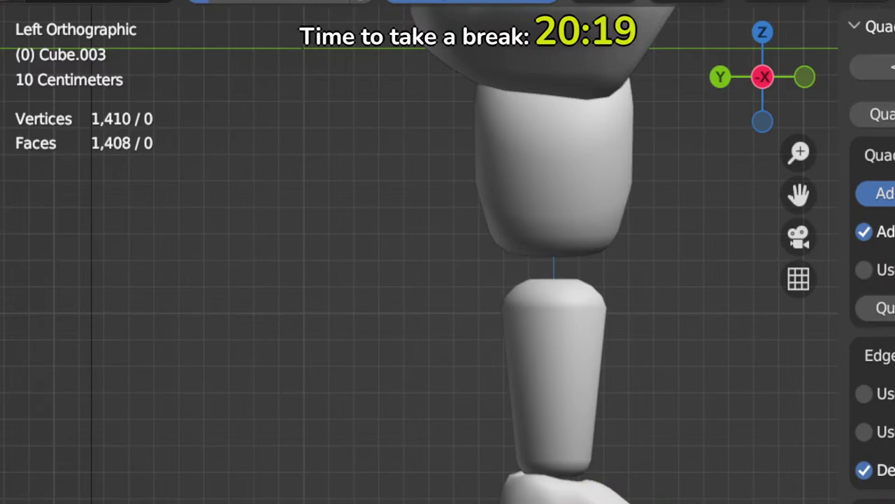
Step: Look through the available sculpting tools and return to Object Mode
{"action": "key", "text": "t"}
{"action": "scroll", "coordinate": [63, 266], "scroll_direction": "down", "scroll_amount": 12}
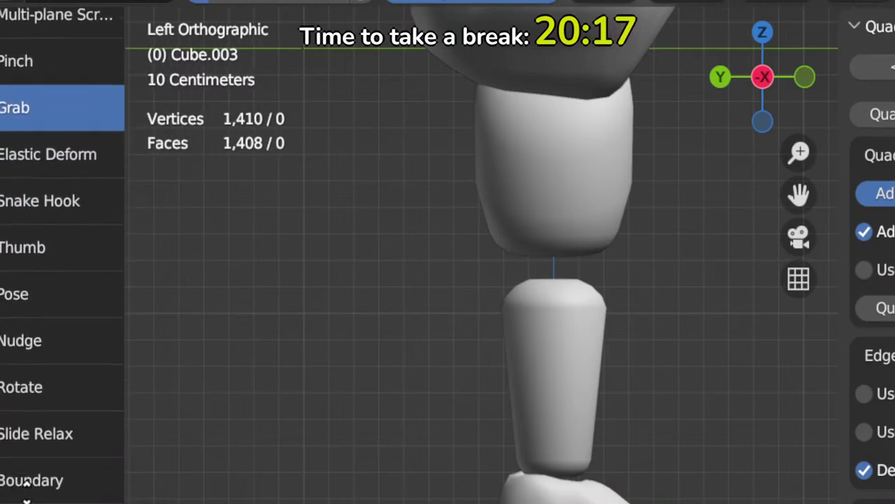
{"action": "scroll", "coordinate": [63, 266], "scroll_direction": "down", "scroll_amount": 8}
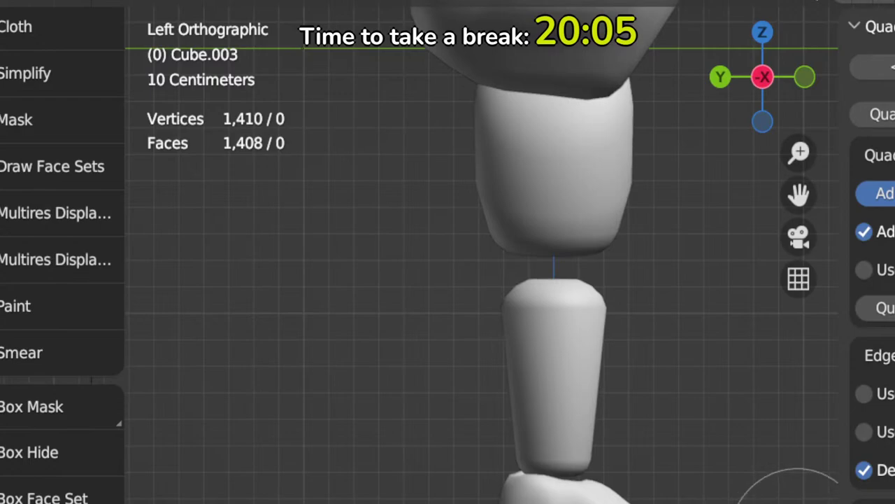
{"action": "mouse_move", "coordinate": [742, 500]}
{"action": "middle_mouse_down"}
{"action": "mouse_move", "coordinate": [676, 500]}
{"action": "mouse_move", "coordinate": [629, 483]}
{"action": "mouse_move", "coordinate": [693, 480]}
{"action": "mouse_move", "coordinate": [658, 483]}
{"action": "mouse_move", "coordinate": [679, 480]}
{"action": "mouse_move", "coordinate": [738, 503]}
{"action": "mouse_move", "coordinate": [693, 490]}
{"action": "middle_mouse_up"}
{"action": "key", "text": "ctrl+Tab"}
Step: In Edit Mode, lower the thigh's bottom rings by about 0.049 m using proportional editing and scale them to 0.931
{"action": "key", "text": "KP_1"}
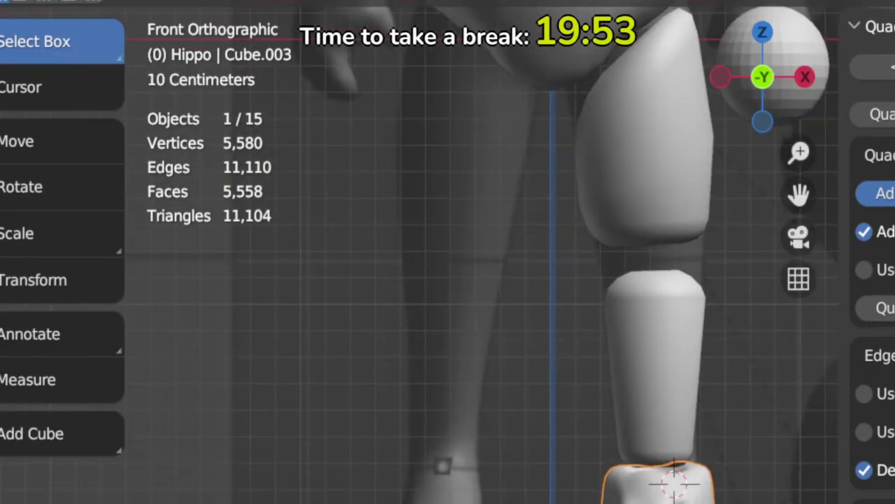
{"action": "left_click", "coordinate": [685, 202]}
{"action": "key", "text": "KP_Decimal"}
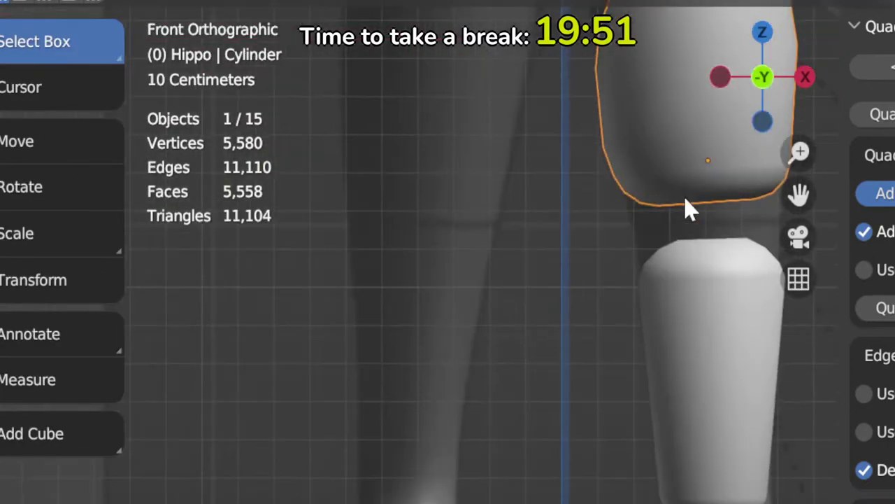
{"action": "key", "text": "Tab"}
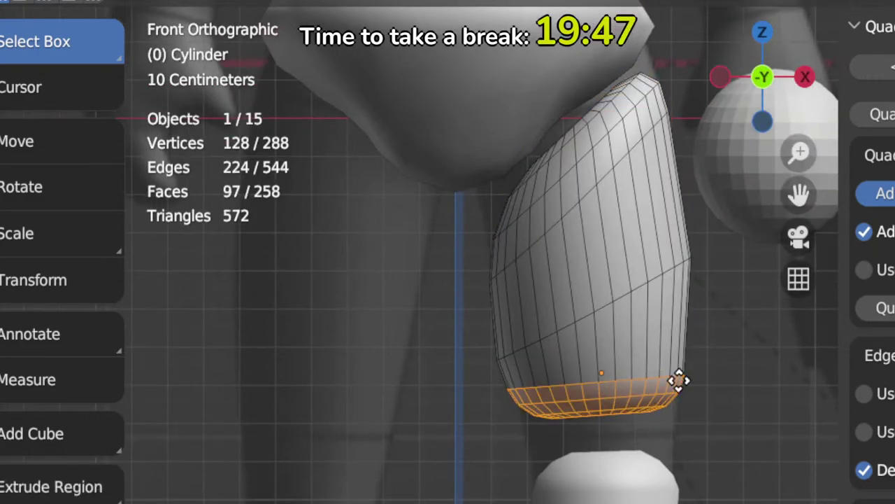
{"action": "key", "text": "o"}
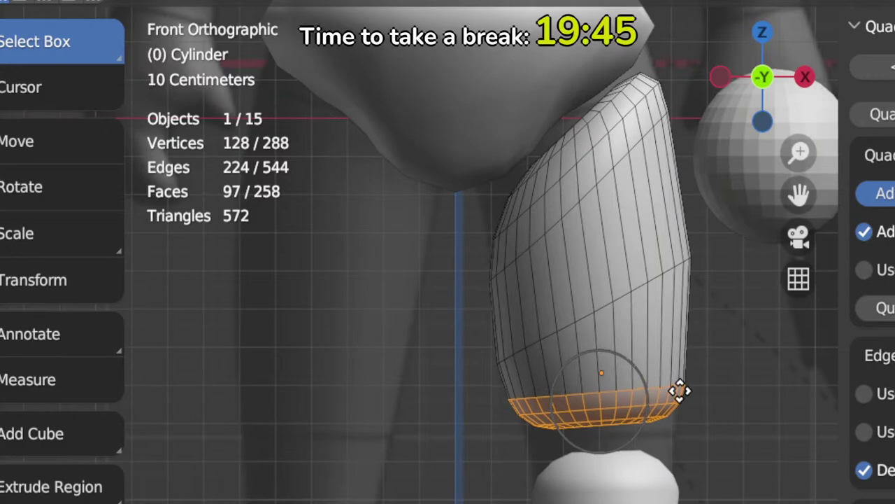
{"action": "left_click", "coordinate": [679, 396]}
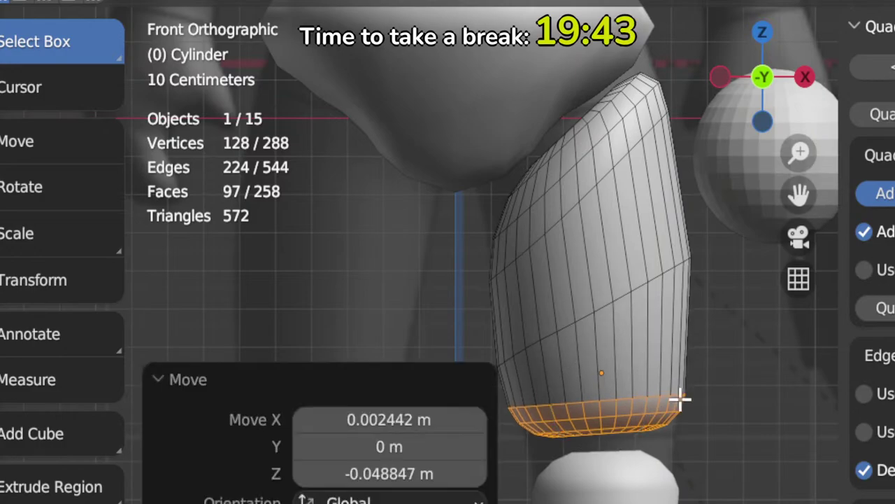
{"action": "key", "text": "s"}
{"action": "left_click", "coordinate": [717, 438]}
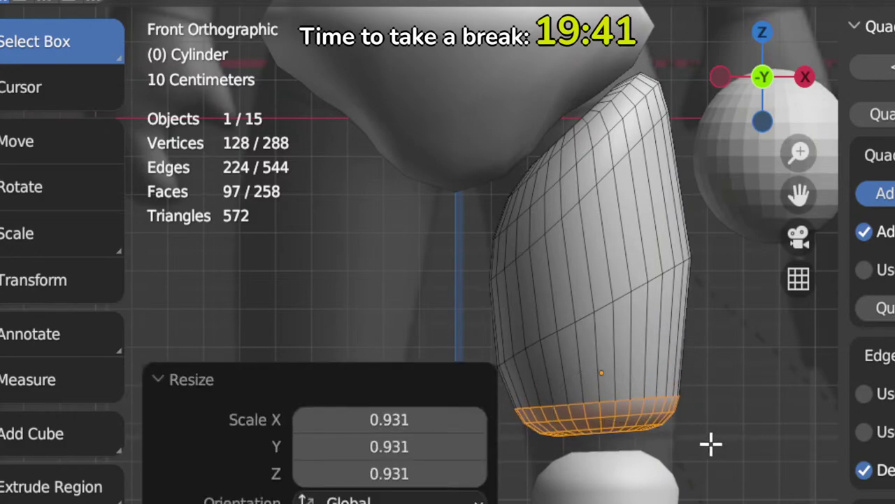
Step: Switch editing from the thigh to the lower leg and set the selection mode to faces
{"action": "middle_click_drag", "start_coordinate": [681, 470], "coordinate": [709, 397], "text": "shift"}
{"action": "key", "text": "Tab"}
{"action": "left_click", "coordinate": [671, 445]}
{"action": "key", "text": "Tab"}
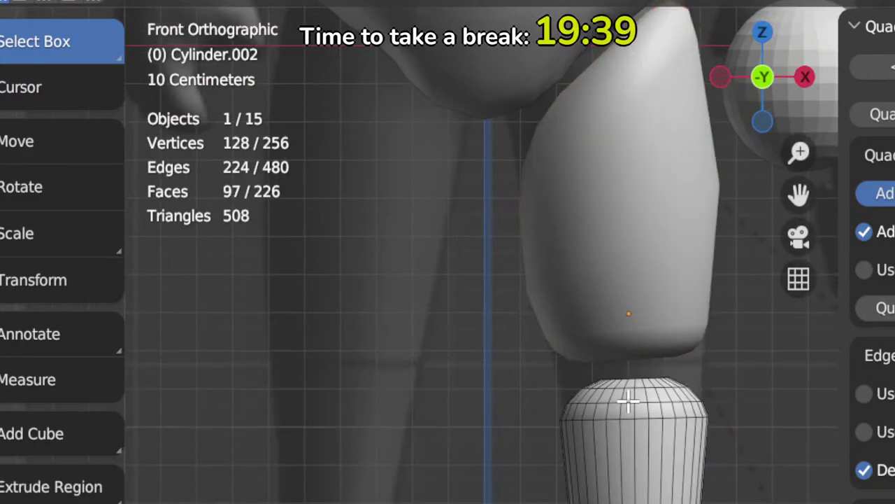
{"action": "left_click", "coordinate": [600, 393], "text": "alt"}
{"action": "key", "text": "3"}
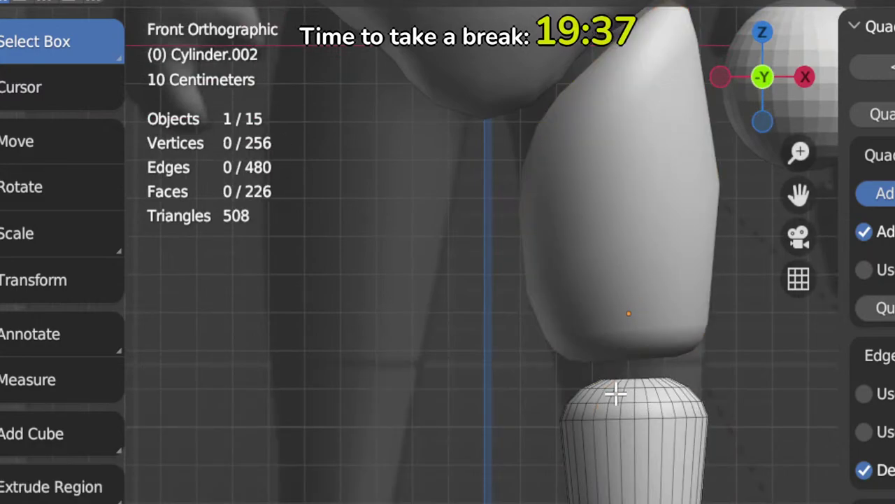
{"action": "left_click", "coordinate": [620, 392], "text": "alt"}
{"action": "key", "text": "g"}
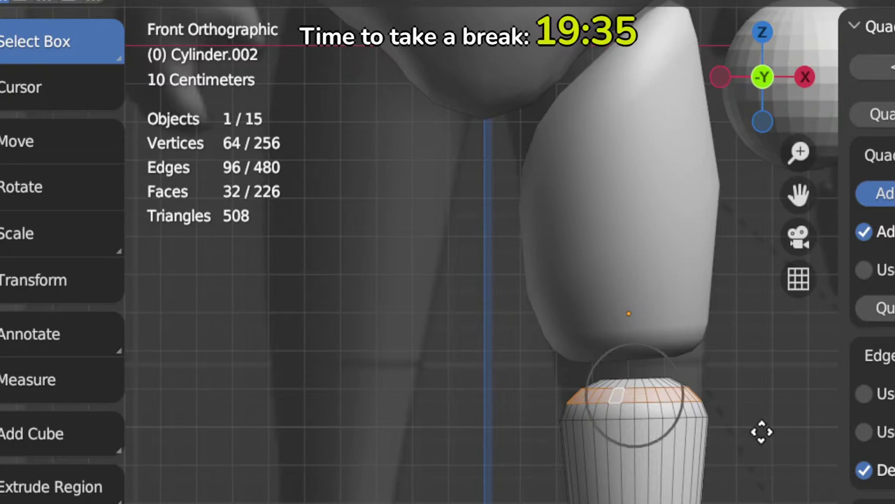
{"action": "key", "text": "z"}
{"action": "left_click", "coordinate": [759, 431]}
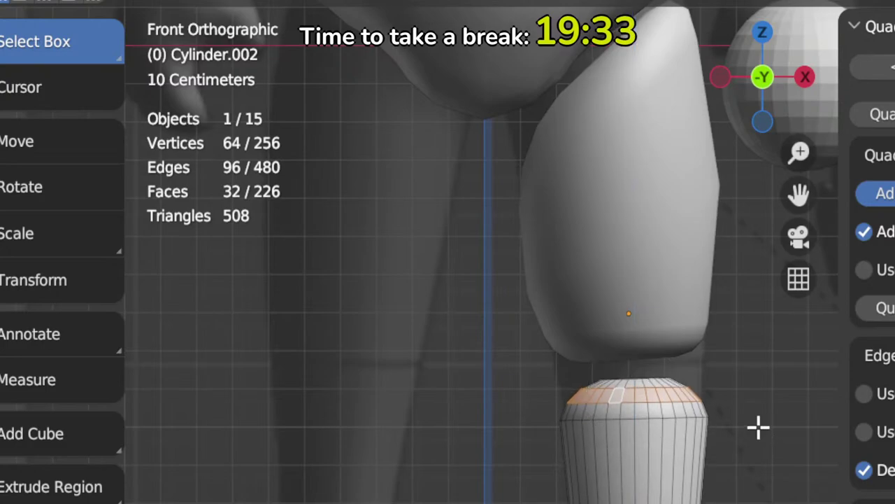
{"action": "left_click", "coordinate": [644, 410], "text": "alt"}
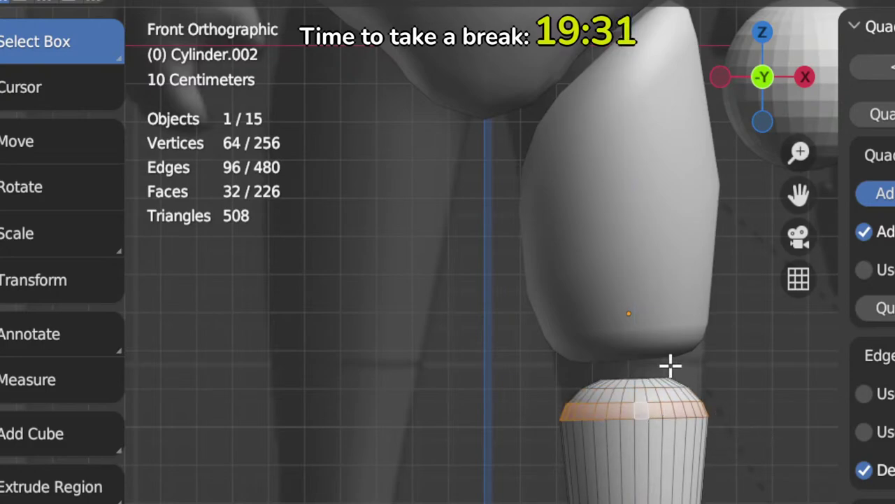
Step: Lower the lower leg's top cap face by about 0.034 m along Z with proportional editing
{"action": "middle_click_drag", "start_coordinate": [670, 364], "coordinate": [662, 426]}
{"action": "left_click", "coordinate": [625, 370]}
{"action": "key", "text": "KP_5"}
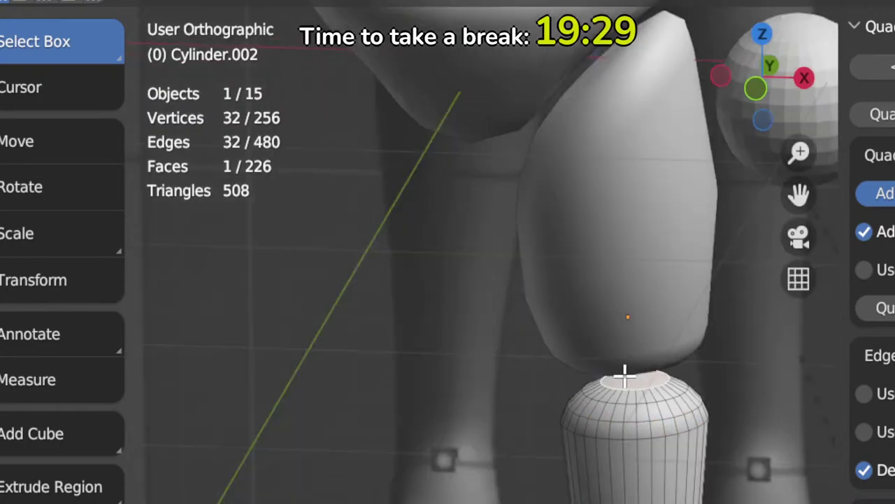
{"action": "key", "text": "KP_3"}
{"action": "key", "text": "KP_1"}
{"action": "key", "text": "g"}
{"action": "key", "text": "z"}
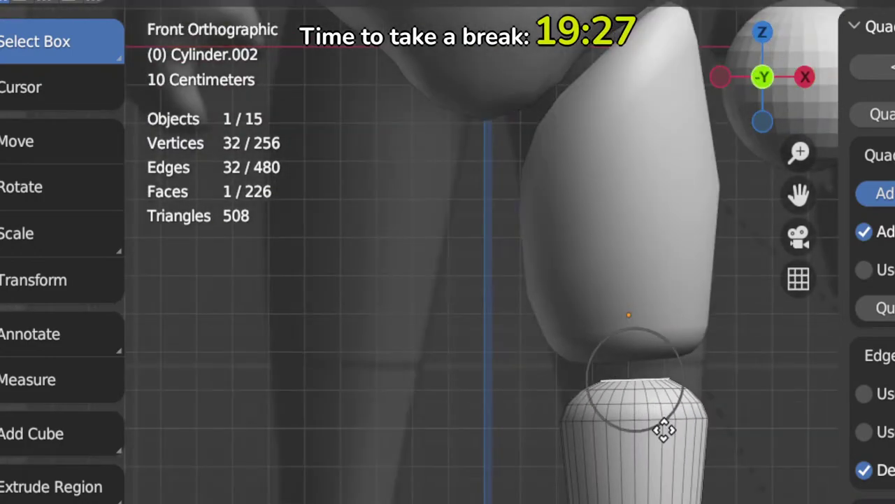
{"action": "key", "text": "z"}
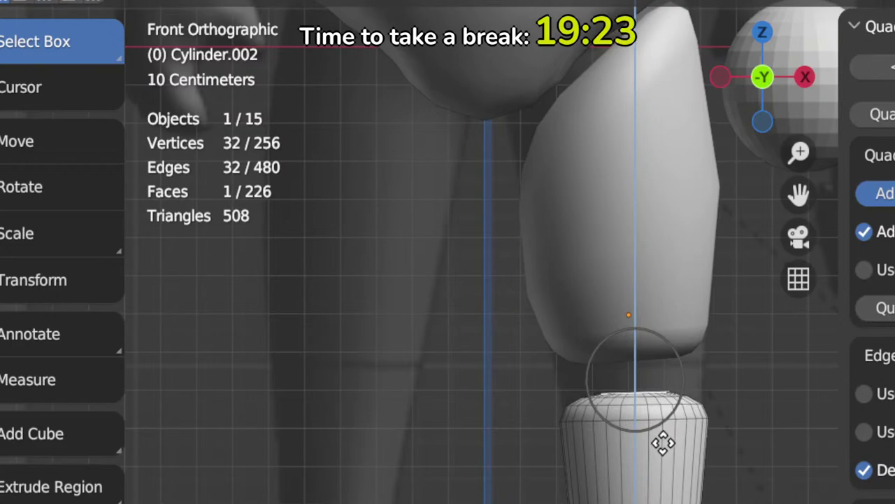
{"action": "left_click", "coordinate": [663, 442]}
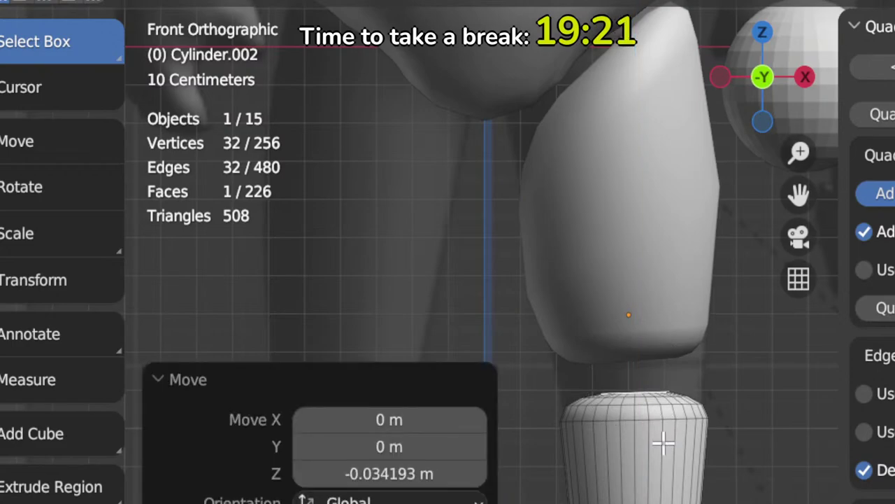
Step: Scale the two face rings below the lower leg's top cap to 1.021 and raise them about 0.067 m along Z
{"action": "scroll", "coordinate": [645, 432], "scroll_direction": "up", "scroll_amount": 2}
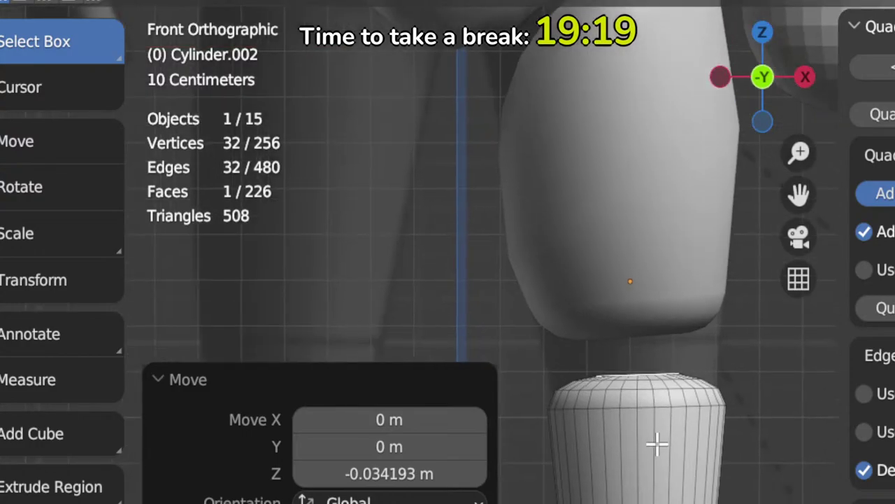
{"action": "left_click", "coordinate": [619, 382], "text": "alt"}
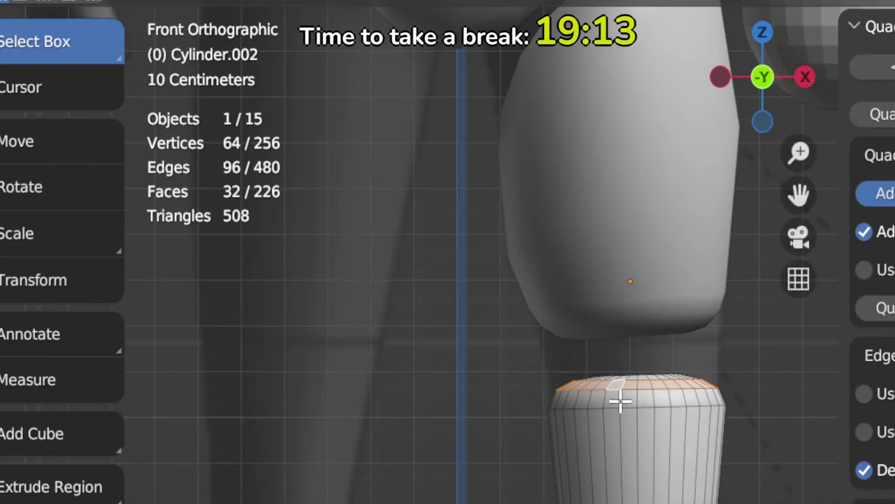
{"action": "left_click", "coordinate": [619, 400], "text": "alt+shift"}
{"action": "key", "text": "s"}
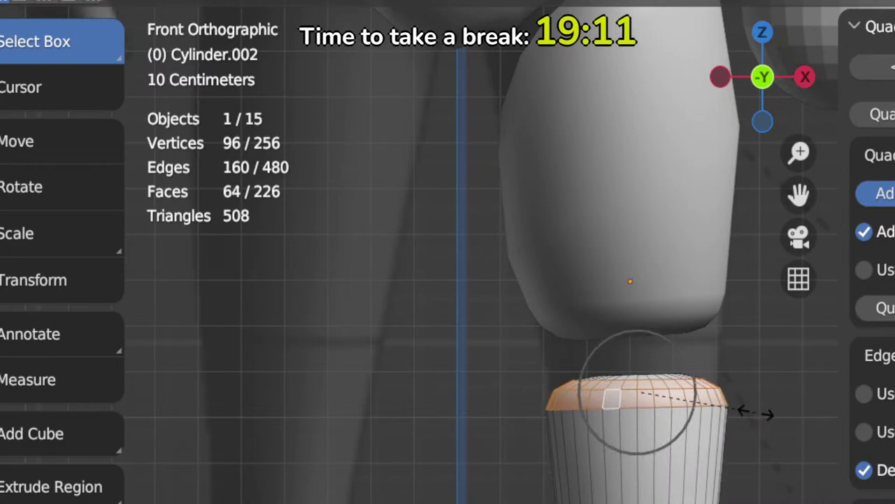
{"action": "left_click", "coordinate": [743, 421]}
{"action": "key", "text": "g"}
{"action": "key", "text": "z"}
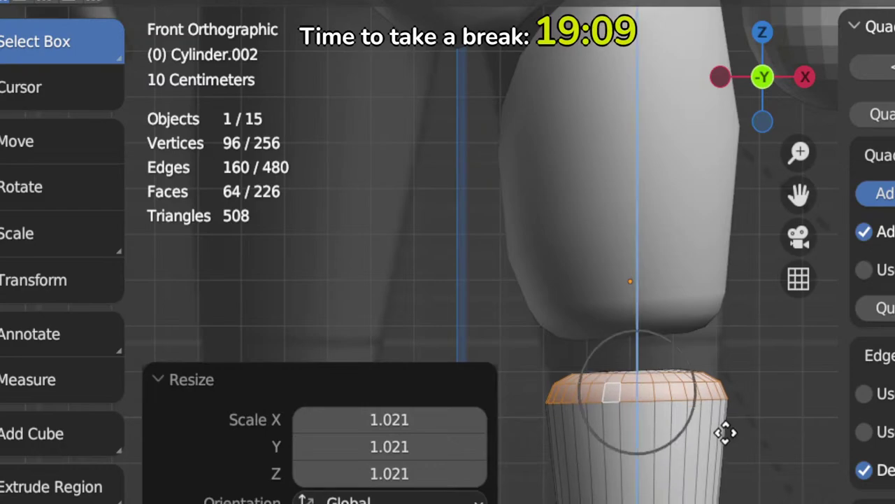
{"action": "left_click", "coordinate": [726, 408]}
Step: Add one loop cut around the middle of the lower leg and scale it slightly outward to bulge the calf
{"action": "scroll", "coordinate": [712, 459], "scroll_direction": "down", "scroll_amount": 3}
{"action": "middle_click_drag", "start_coordinate": [660, 451], "coordinate": [678, 446], "text": "shift"}
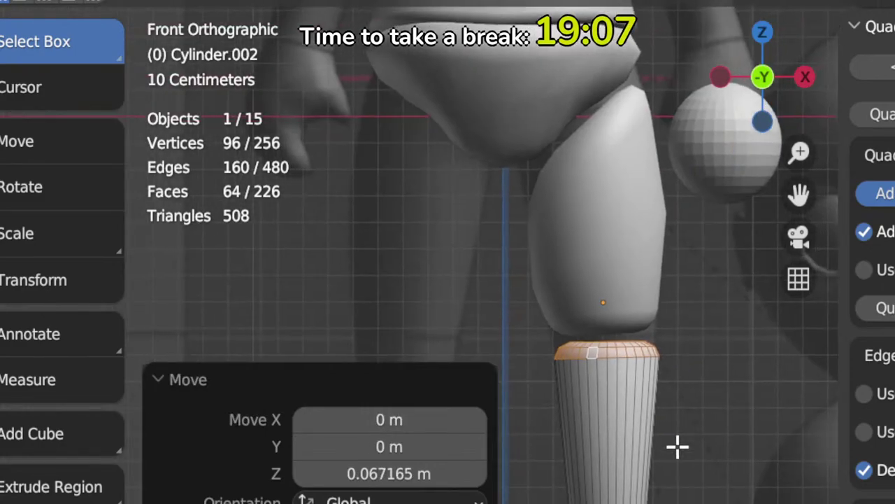
{"action": "left_click", "coordinate": [588, 418]}
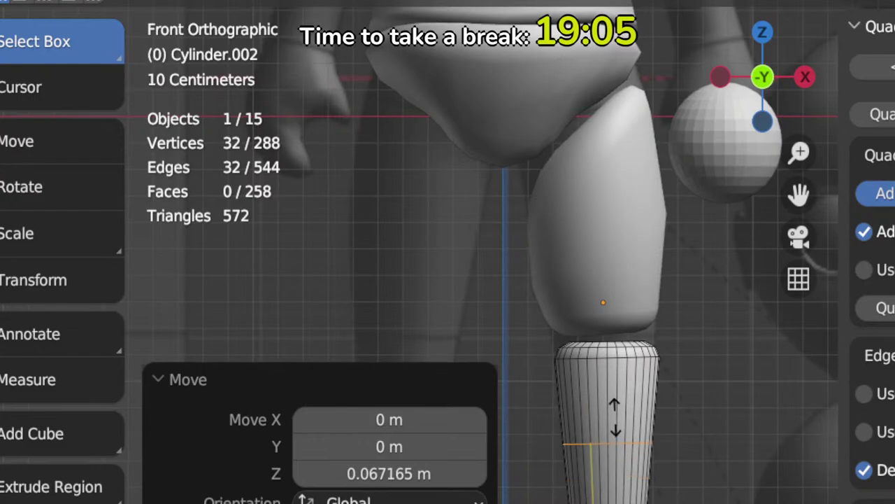
{"action": "right_click", "coordinate": [705, 480]}
{"action": "key", "text": "s"}
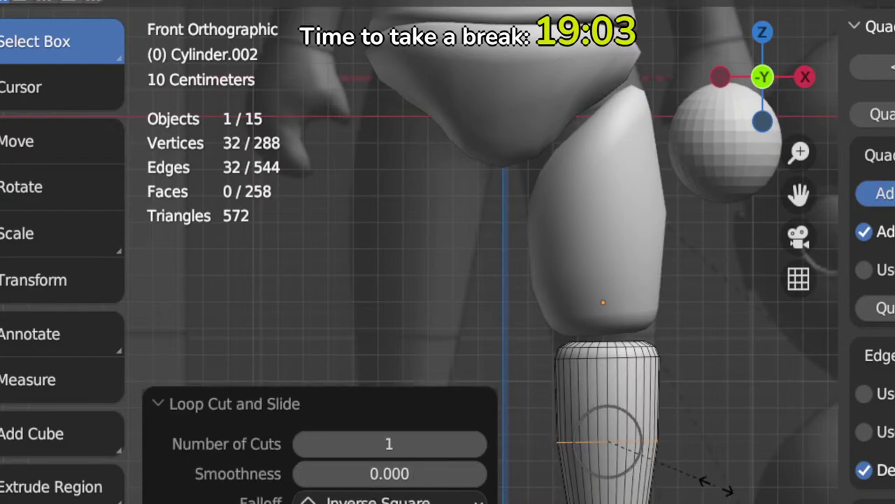
{"action": "left_click", "coordinate": [696, 481]}
{"action": "scroll", "coordinate": [696, 481], "scroll_direction": "down", "scroll_amount": 3}
{"action": "key", "text": "Tab"}
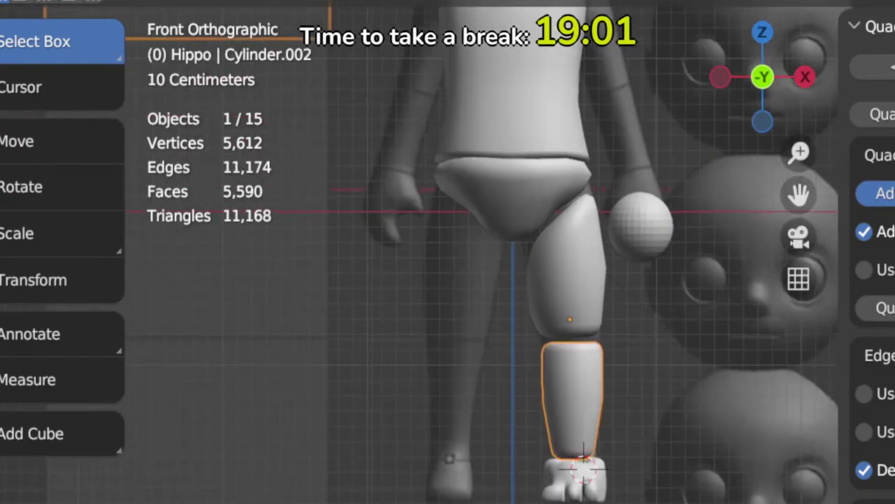
Step: Shrink the whole lower leg mesh with a -0.0281 m Shrink/Fatten offset and raise it about 0.007 m along Z
{"action": "scroll", "coordinate": [648, 490], "scroll_direction": "up", "scroll_amount": 3}
{"action": "key", "text": "Tab"}
{"action": "key", "text": "a"}
{"action": "key", "text": "s"}
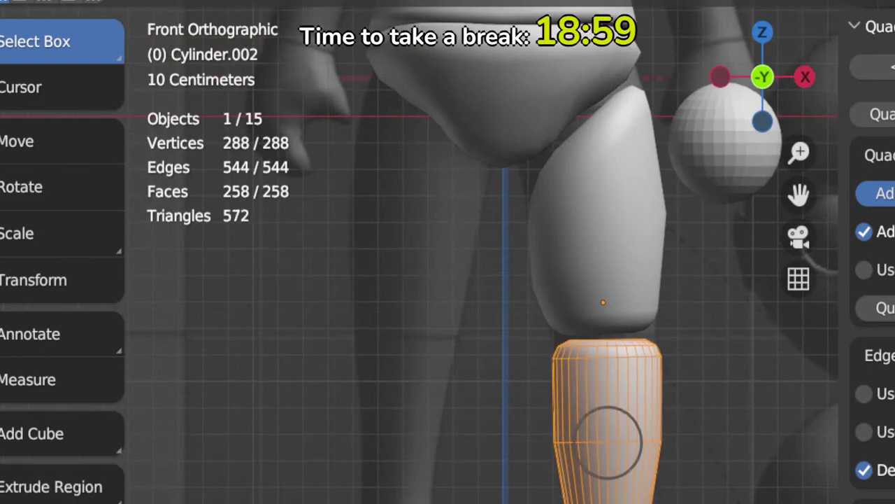
{"action": "key", "text": "Return"}
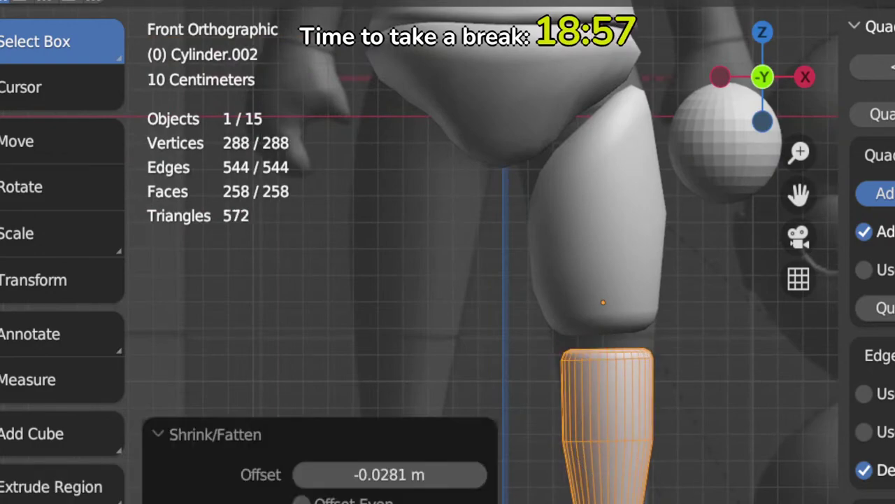
{"action": "key", "text": "g"}
{"action": "key", "text": "z"}
{"action": "key", "text": "Return"}
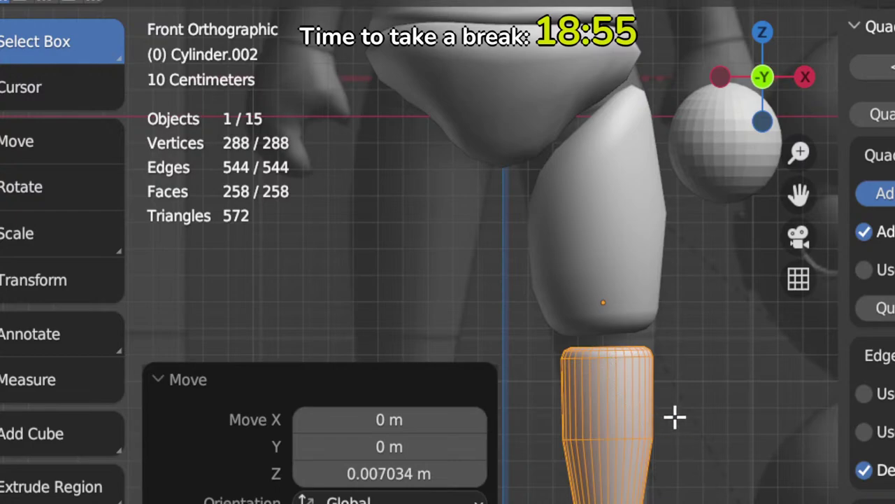
{"action": "scroll", "coordinate": [656, 387], "scroll_direction": "up", "scroll_amount": 2}
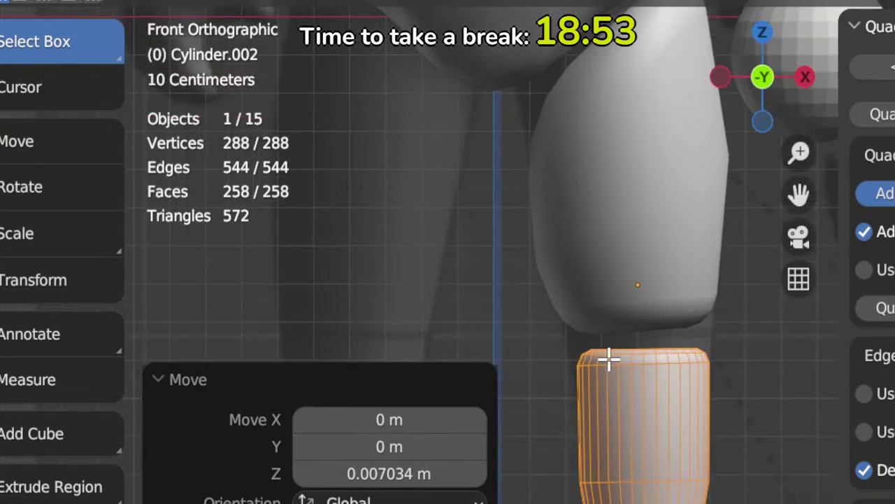
{"action": "key", "text": "Tab"}
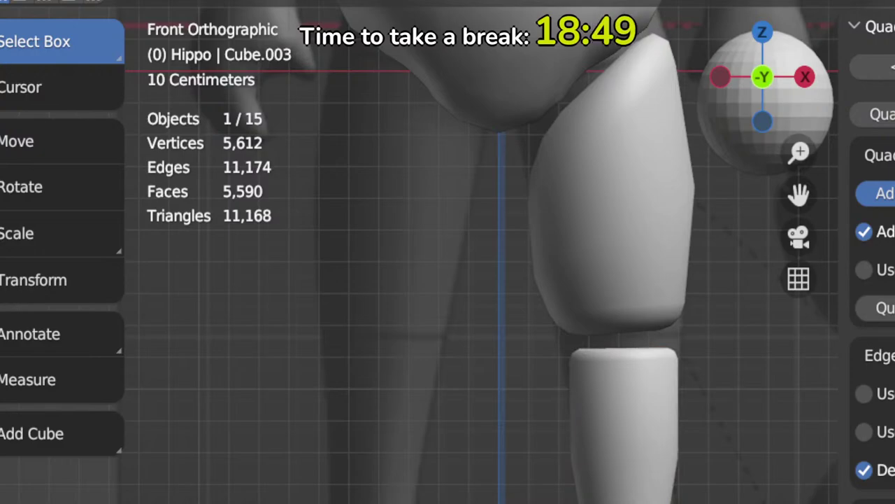
Step: Scale the three-toed foot down and reposition it below the lower leg
{"action": "middle_click_drag", "start_coordinate": [490, 280], "coordinate": [480, 233], "text": "shift"}
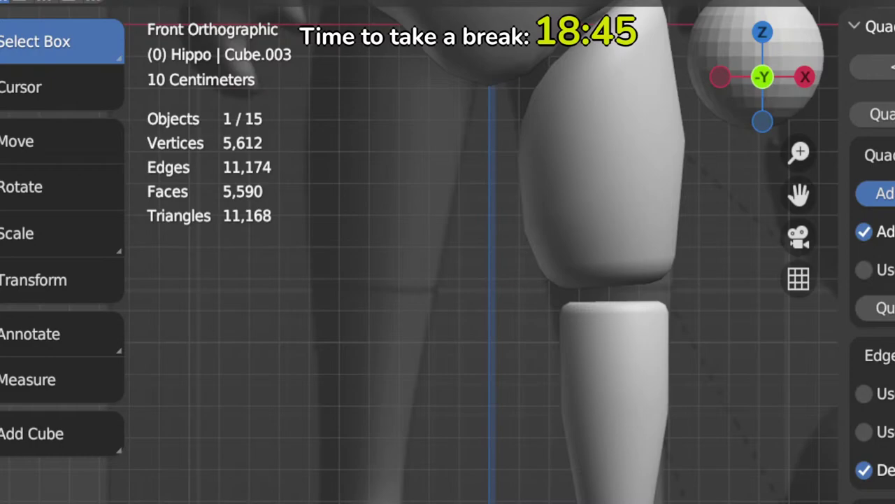
{"action": "scroll", "coordinate": [526, 329], "scroll_direction": "up", "scroll_amount": 1}
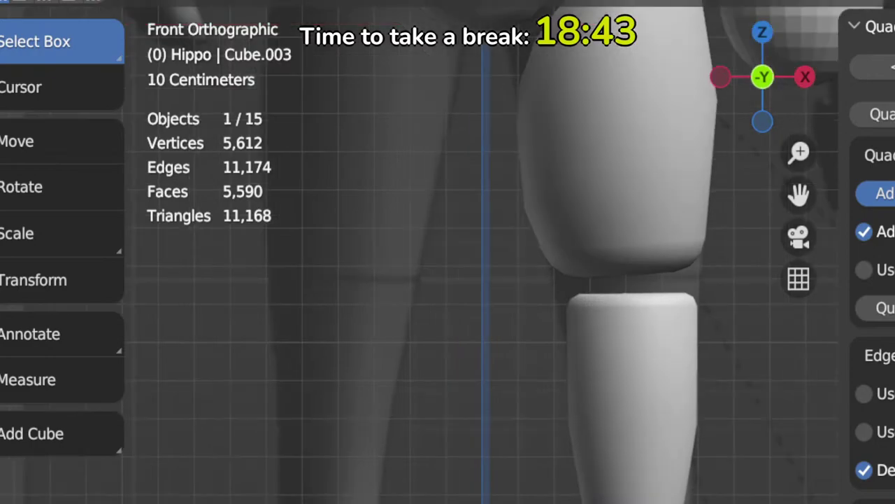
{"action": "middle_click_drag", "start_coordinate": [527, 329], "coordinate": [502, 280], "text": "shift"}
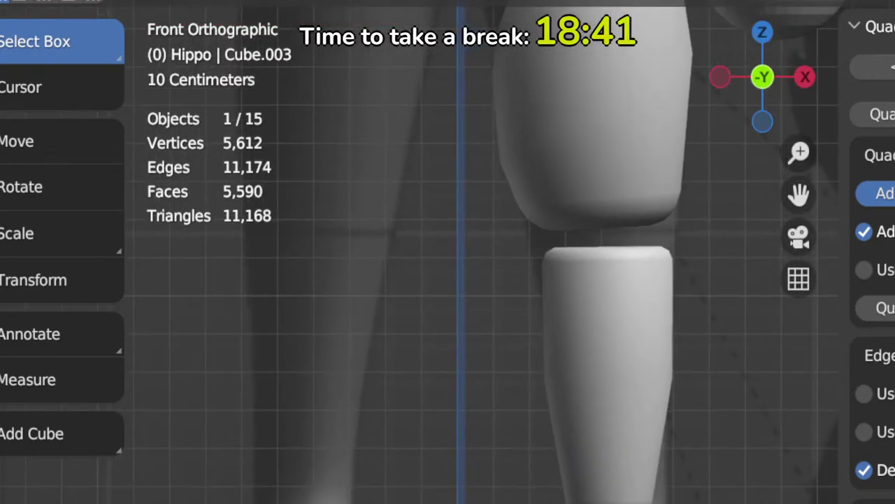
{"action": "key", "text": "KP_3"}
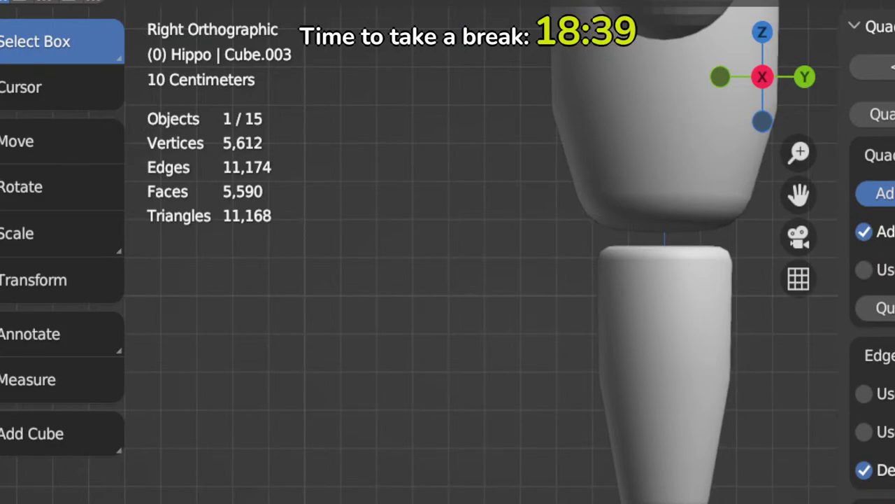
{"action": "key", "text": "s"}
{"action": "key", "text": "Return"}
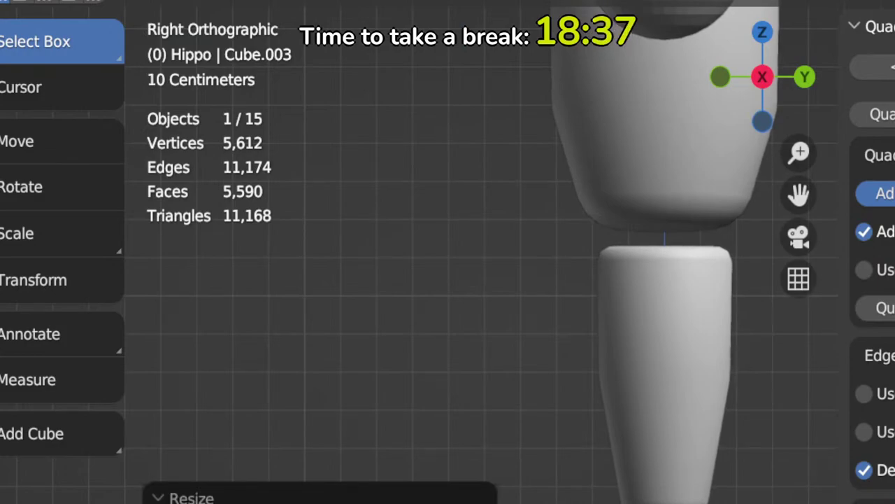
{"action": "key", "text": "g"}
{"action": "key", "text": "Return"}
{"action": "middle_click_drag", "start_coordinate": [664, 314], "coordinate": [658, 296], "text": "shift"}
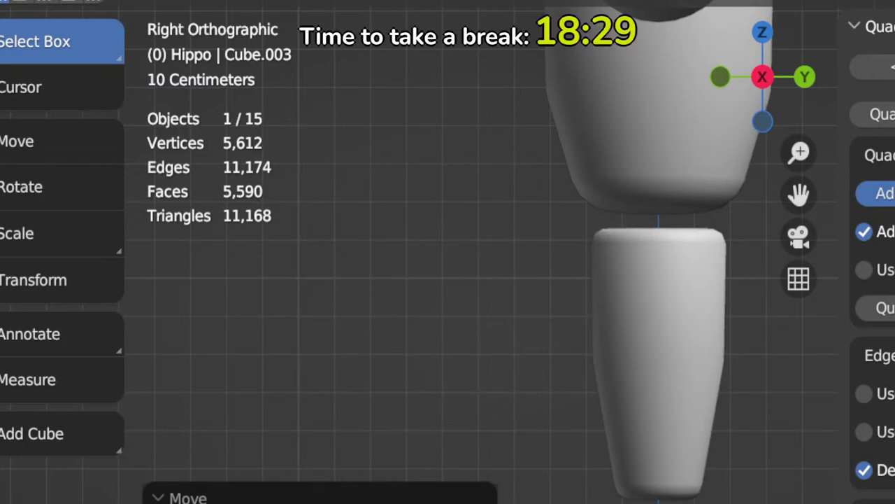
{"action": "key", "text": "KP_1"}
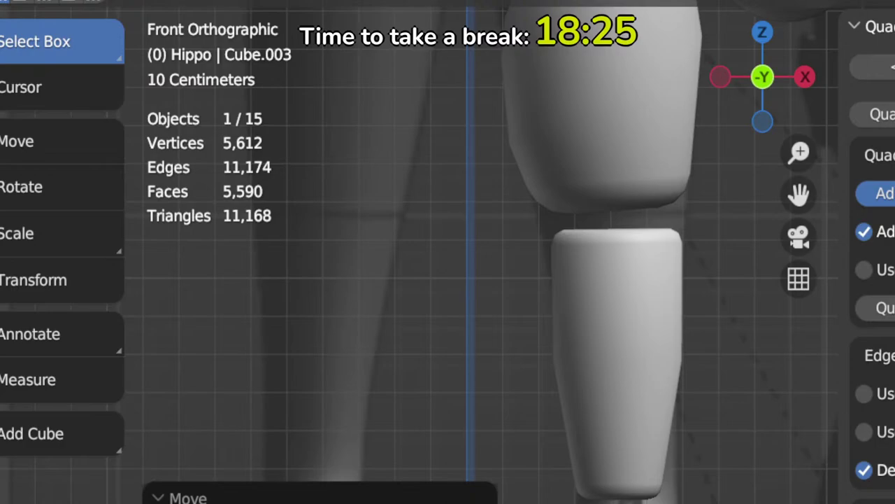
Step: Add a UV sphere with 8 segments and 8 rings
{"action": "key", "text": "shift+a"}
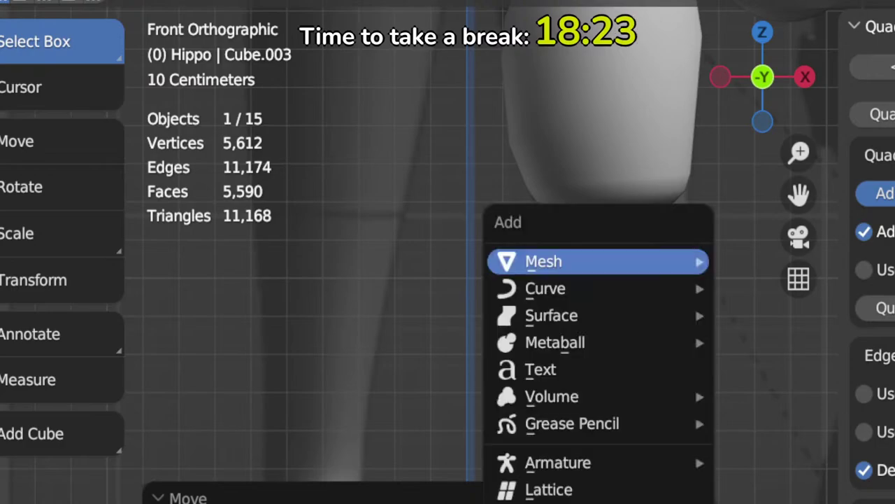
{"action": "mouse_move", "coordinate": [625, 265]}
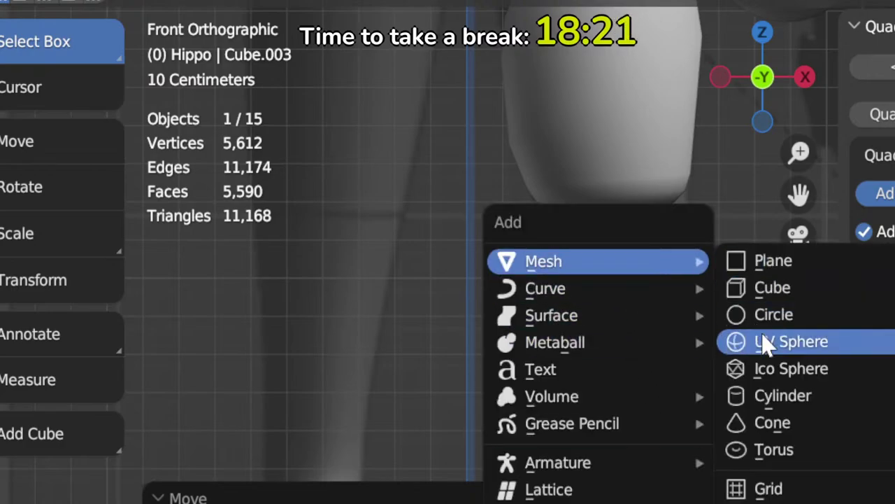
{"action": "left_click", "coordinate": [765, 342]}
{"action": "left_click", "coordinate": [371, 393]}
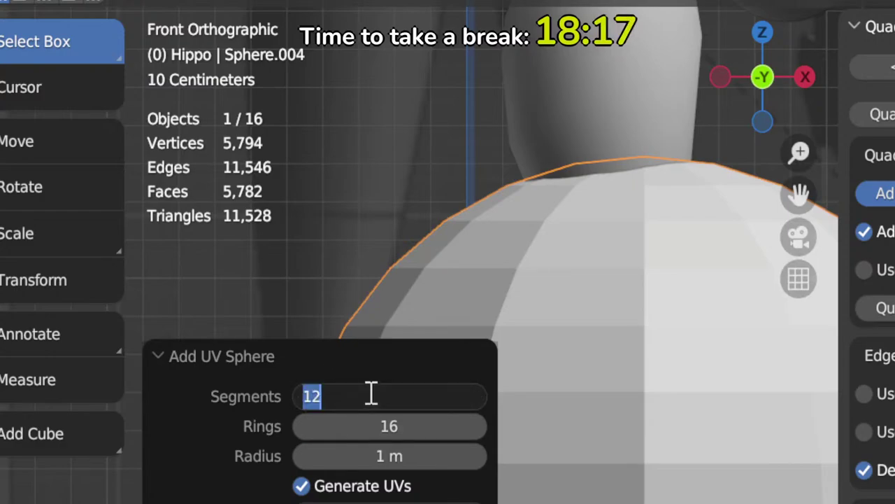
{"action": "key", "text": "Return"}
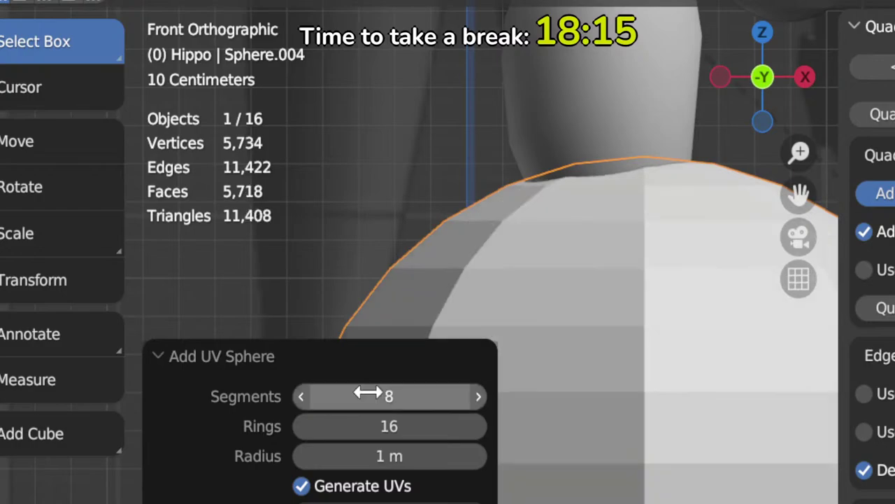
{"action": "left_click", "coordinate": [407, 426]}
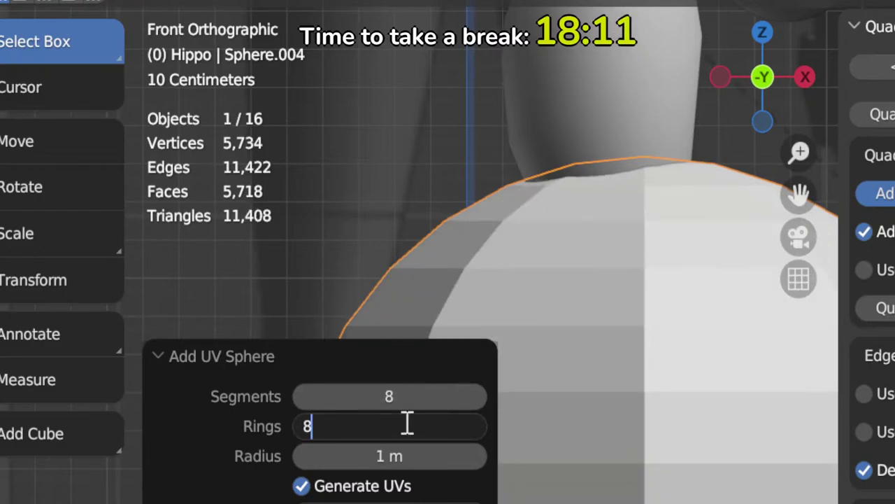
{"action": "key", "text": "Return"}
Step: Rotate the UV sphere 90 degrees about X, scale it down and place it between the foot and the lower leg
{"action": "scroll", "coordinate": [671, 403], "scroll_direction": "down", "scroll_amount": 3}
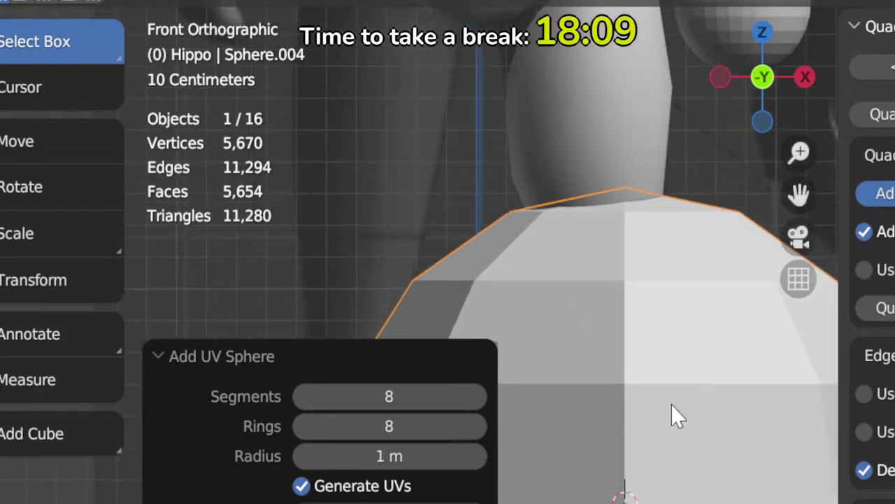
{"action": "type", "text": "sx90"}
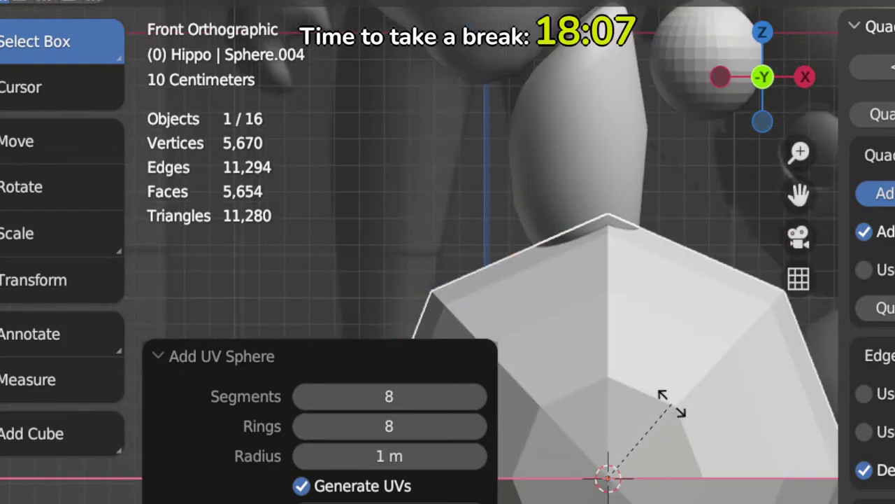
{"action": "key", "text": "Return"}
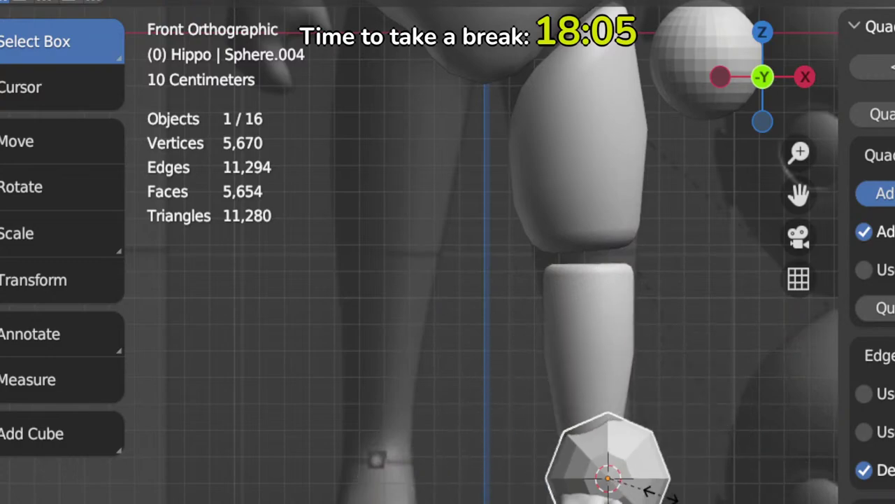
{"action": "left_click", "coordinate": [636, 492]}
{"action": "key", "text": "g"}
{"action": "left_click", "coordinate": [619, 481]}
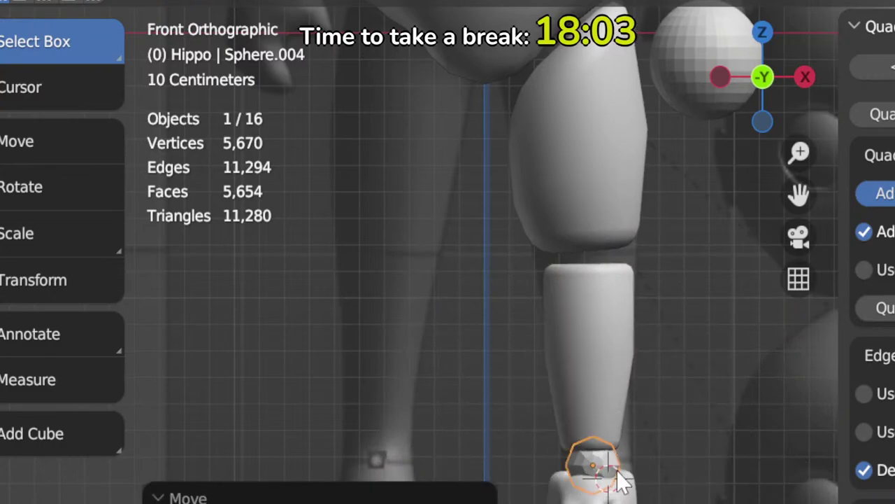
Step: Shrink the UV sphere further and recentre it under the lower leg in the side view
{"action": "key", "text": "KP_3"}
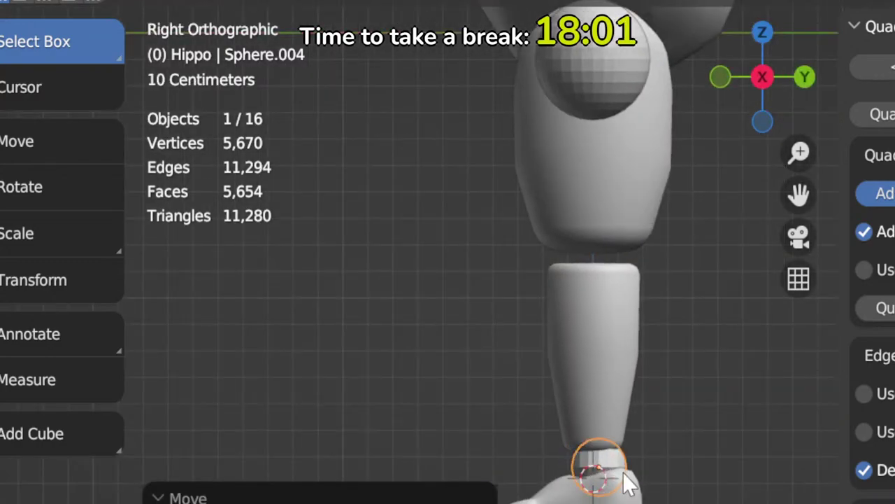
{"action": "scroll", "coordinate": [623, 474], "scroll_direction": "up", "scroll_amount": 5}
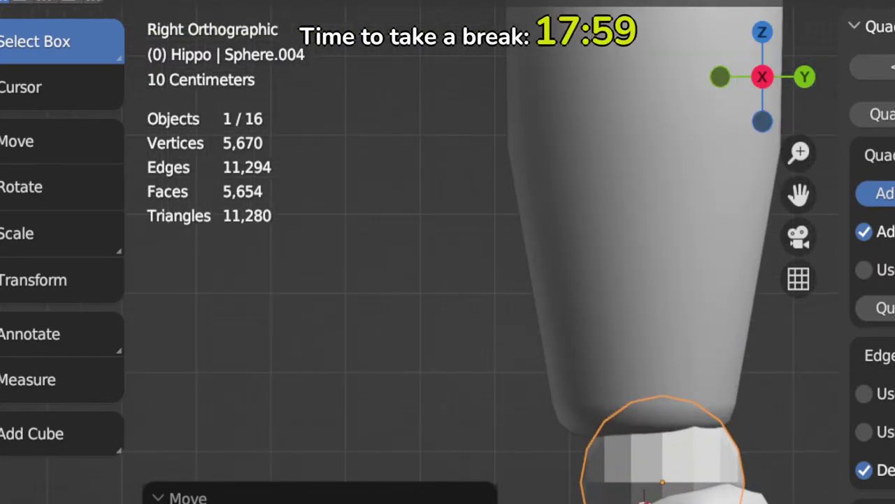
{"action": "key", "text": "s"}
{"action": "key", "text": "Return"}
{"action": "key", "text": "g"}
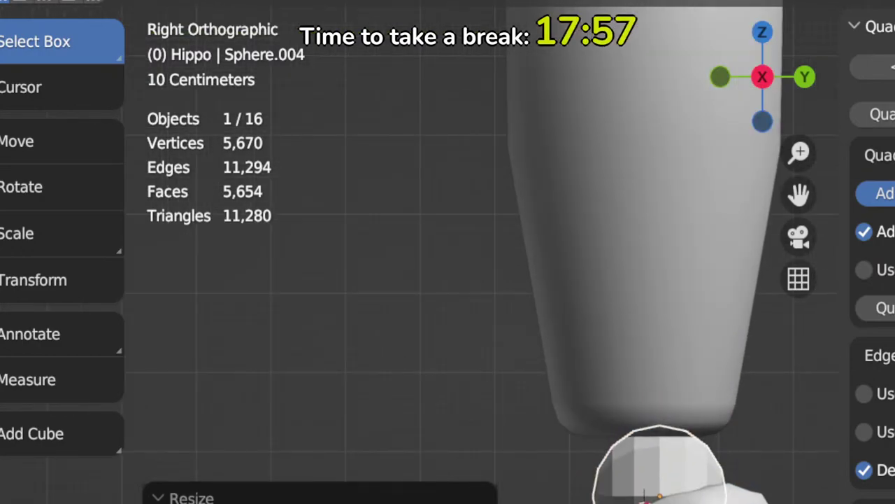
{"action": "key", "text": "g"}
{"action": "key", "text": "Return"}
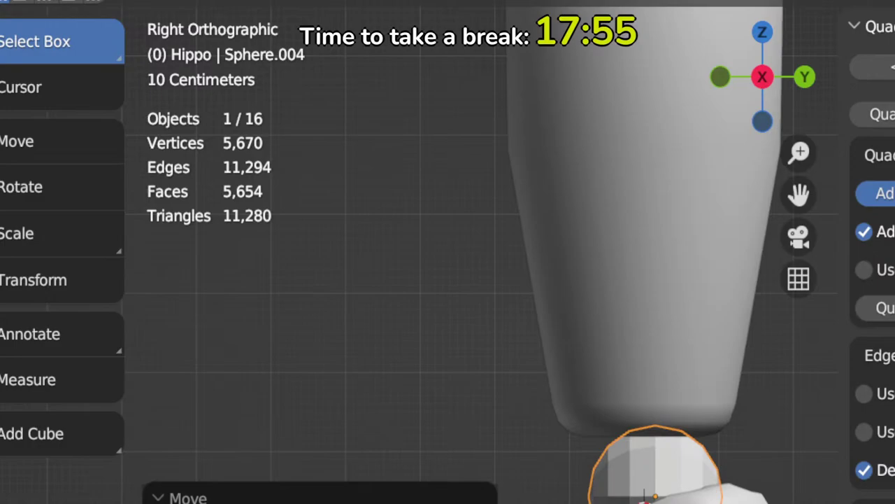
Step: Replace the UV sphere with an ico sphere with 2 subdivisions, scaled down and raised between foot and lower leg
{"action": "key", "text": "Delete"}
{"action": "key", "text": "shift+a"}
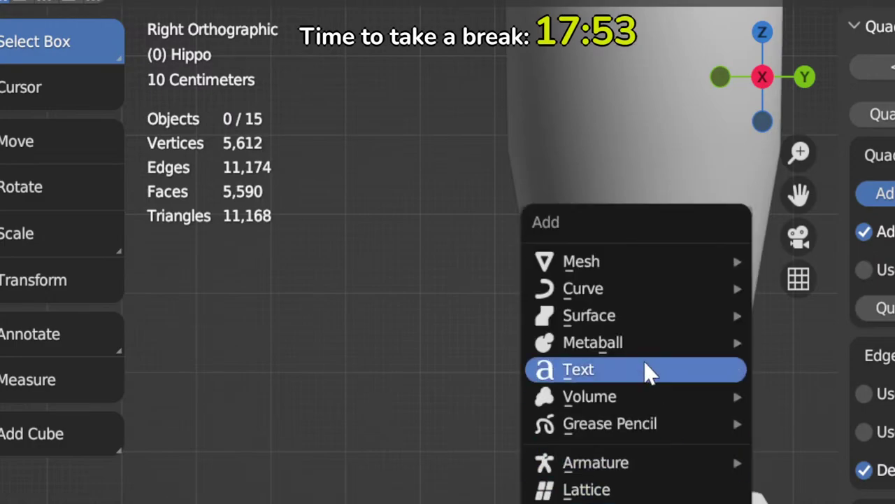
{"action": "mouse_move", "coordinate": [732, 266]}
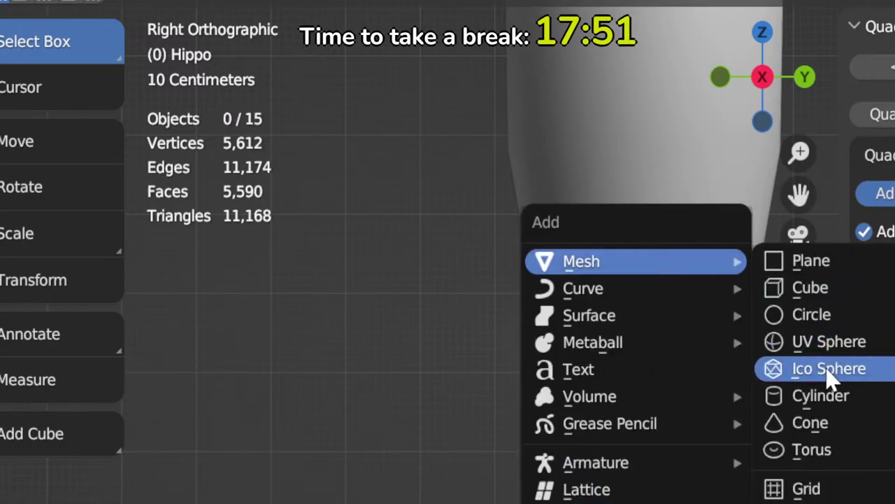
{"action": "left_click", "coordinate": [805, 369]}
{"action": "key", "text": "s"}
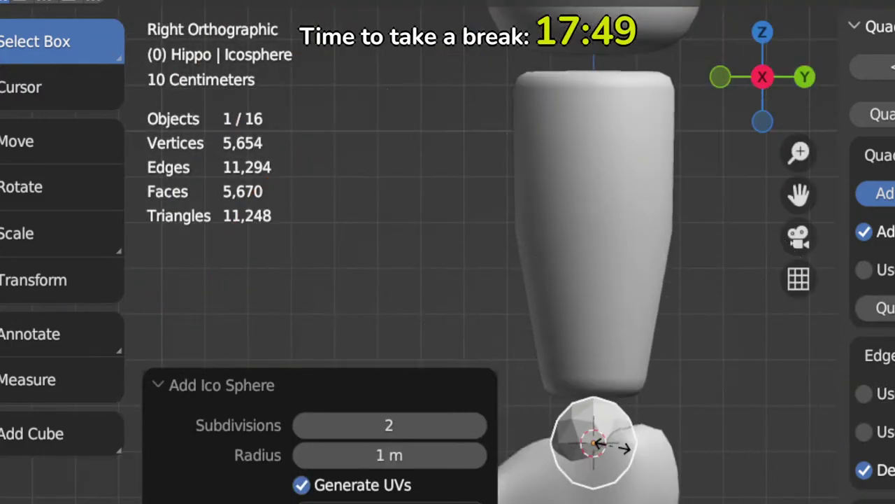
{"action": "left_click", "coordinate": [613, 446]}
{"action": "key", "text": "g"}
{"action": "left_click", "coordinate": [615, 439]}
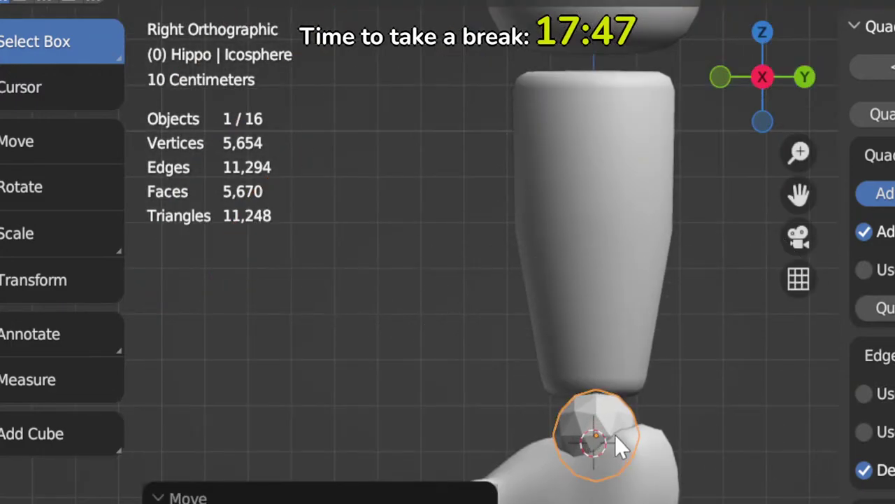
Step: Centre the ico sphere under the lower leg in the front view, partly sunk into the foot
{"action": "key", "text": "KP_1"}
{"action": "key", "text": "g"}
{"action": "left_click", "coordinate": [588, 427]}
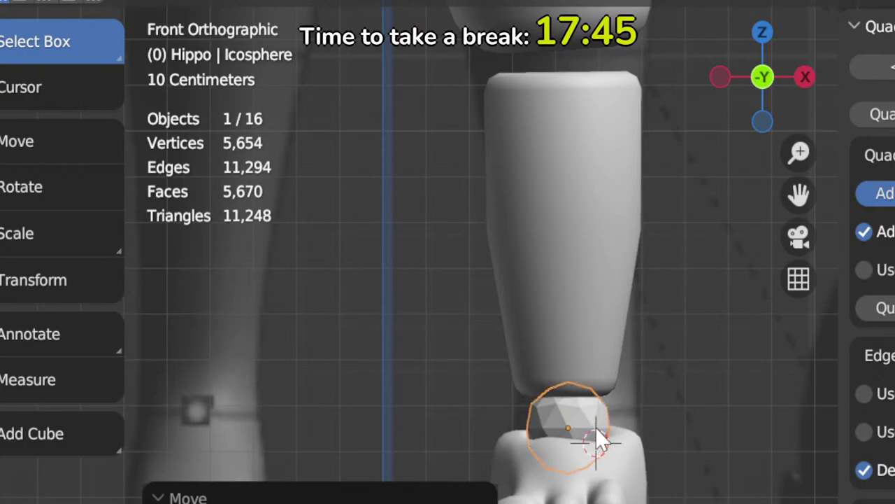
{"action": "key", "text": "g"}
{"action": "left_click", "coordinate": [593, 424]}
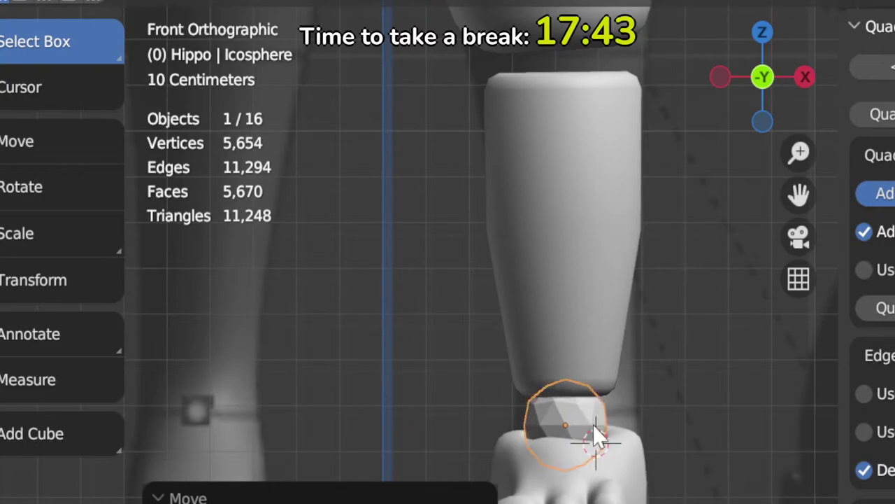
Step: Scale the ico sphere down slightly and adjust its position at the ankle in the side view
{"action": "key", "text": "KP_3"}
{"action": "key", "text": "s"}
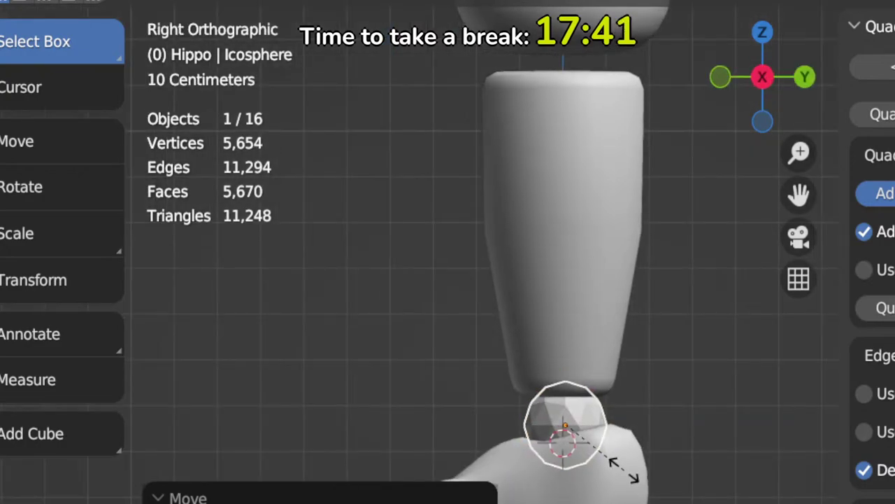
{"action": "left_click", "coordinate": [623, 470]}
{"action": "key", "text": "s"}
{"action": "left_click", "coordinate": [609, 461]}
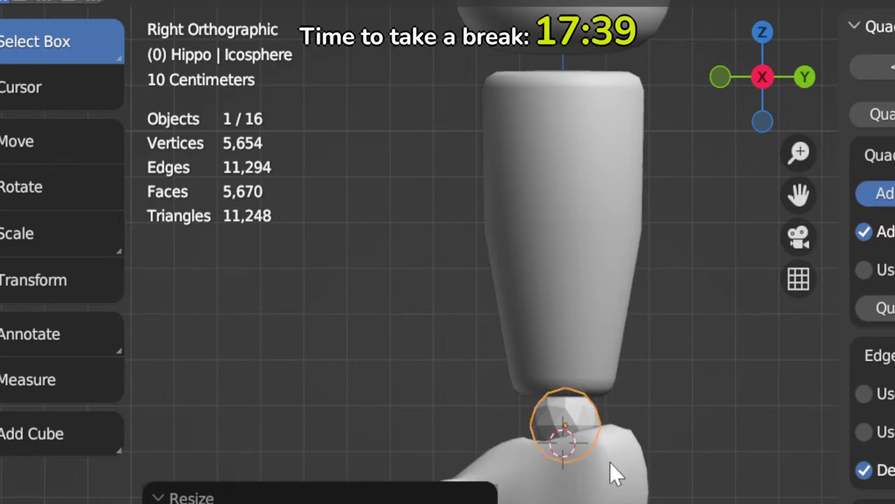
{"action": "key", "text": "g"}
{"action": "left_click", "coordinate": [609, 459]}
Step: Put the three-toed foot into Sculpt Mode and, viewing it from below, widen the outer edge of its sole
{"action": "scroll", "coordinate": [609, 459], "scroll_direction": "down", "scroll_amount": 2}
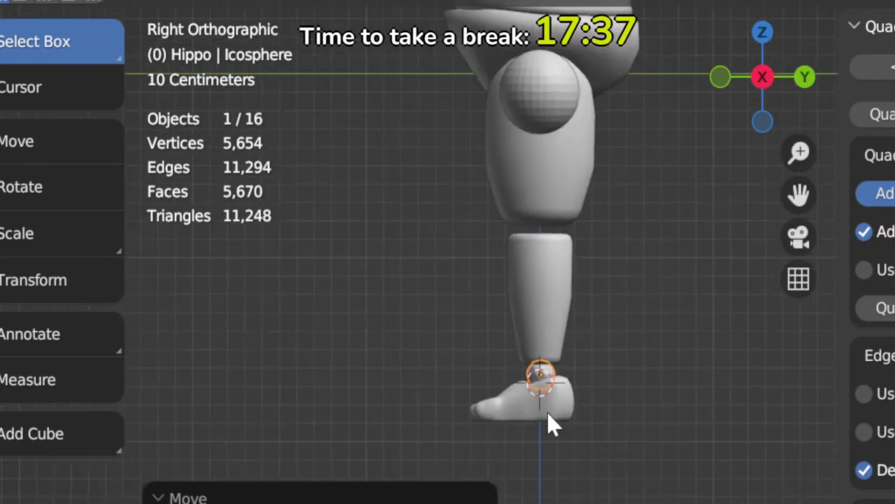
{"action": "key", "text": "KP_1"}
{"action": "middle_click_drag", "start_coordinate": [553, 423], "coordinate": [592, 448], "text": "shift"}
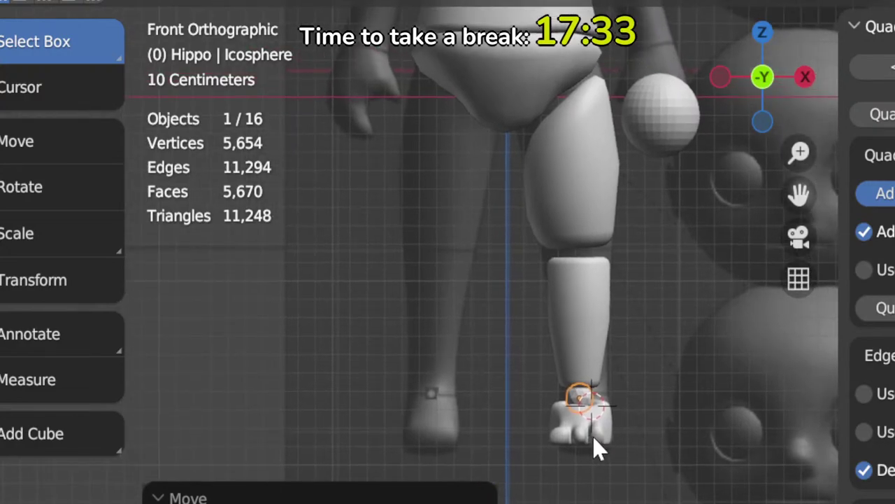
{"action": "scroll", "coordinate": [592, 441], "scroll_direction": "up", "scroll_amount": 3}
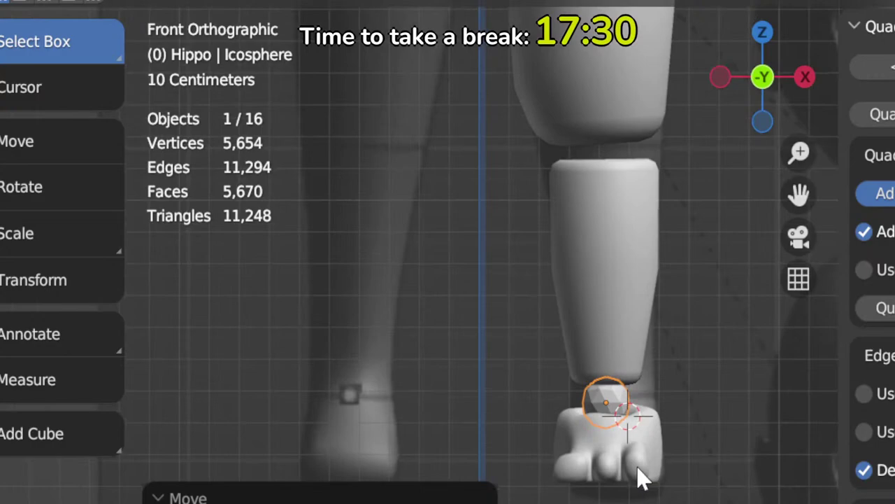
{"action": "middle_click_drag", "start_coordinate": [639, 476], "coordinate": [632, 142]}
{"action": "left_click", "coordinate": [642, 472]}
{"action": "key", "text": "KP_7"}
{"action": "key", "text": "ctrl+KP_7"}
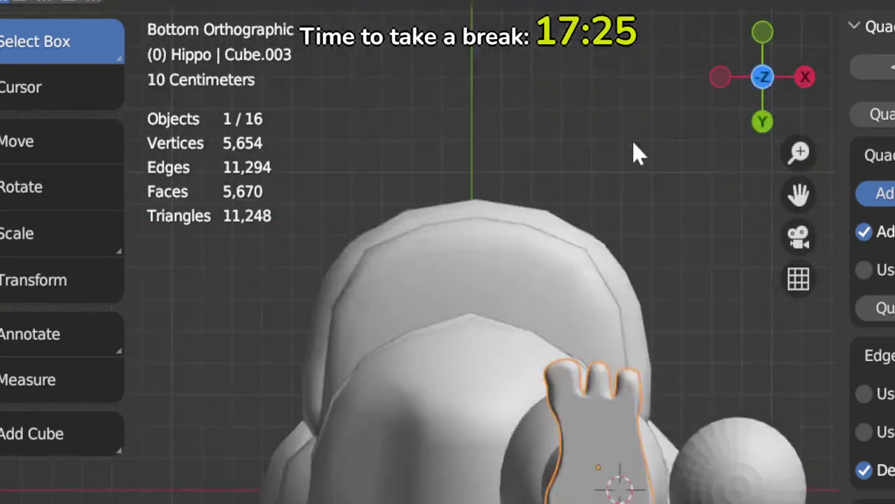
{"action": "key", "text": "ctrl+Tab"}
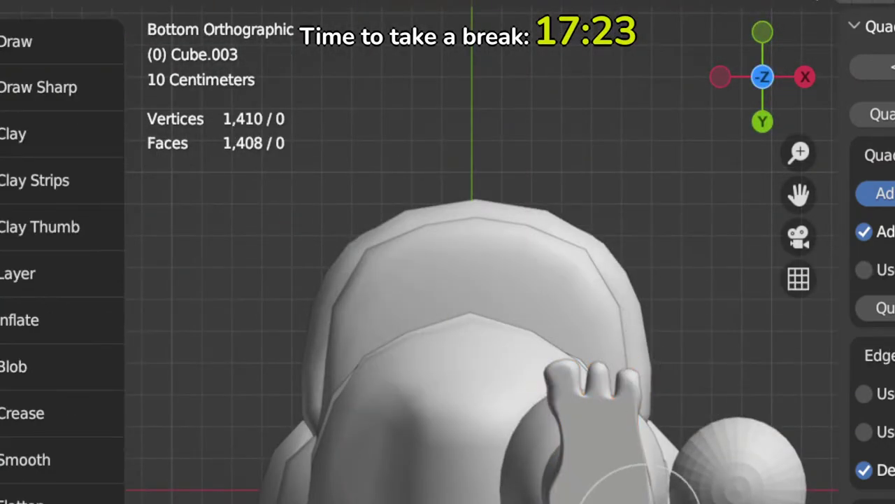
{"action": "scroll", "coordinate": [655, 470], "scroll_direction": "up", "scroll_amount": 2}
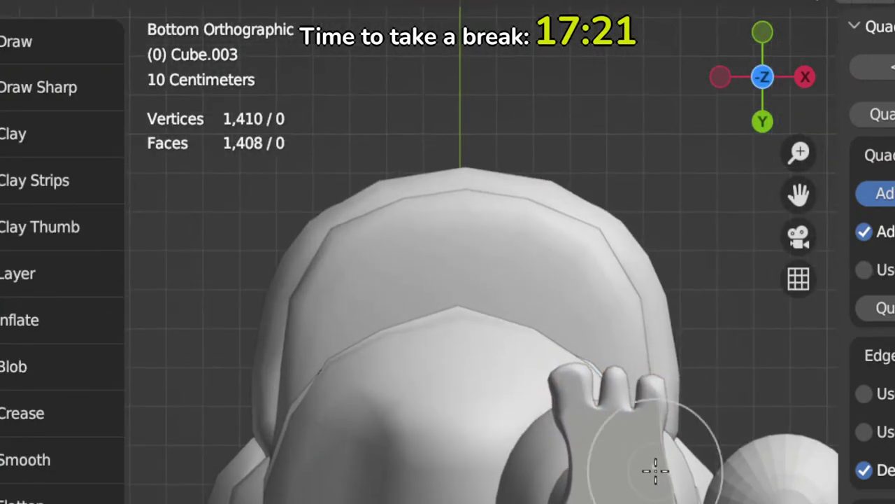
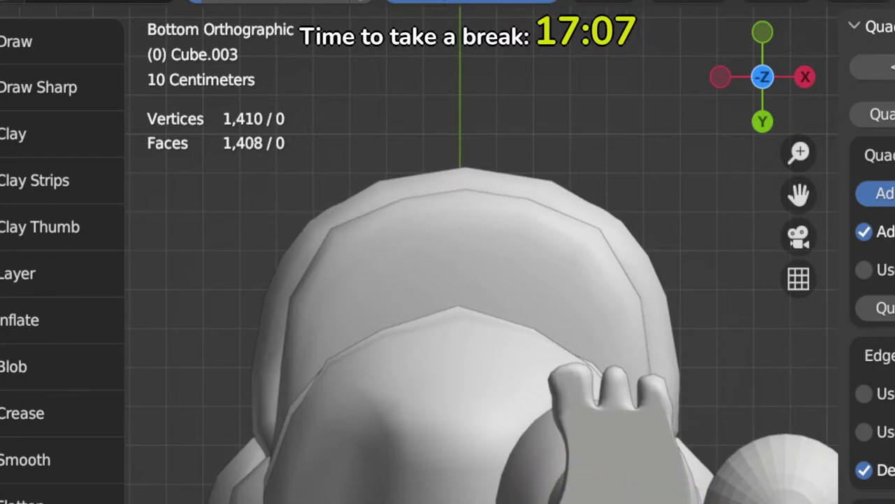
{"action": "middle_click_drag", "start_coordinate": [595, 394], "coordinate": [625, 490], "text": "shift"}
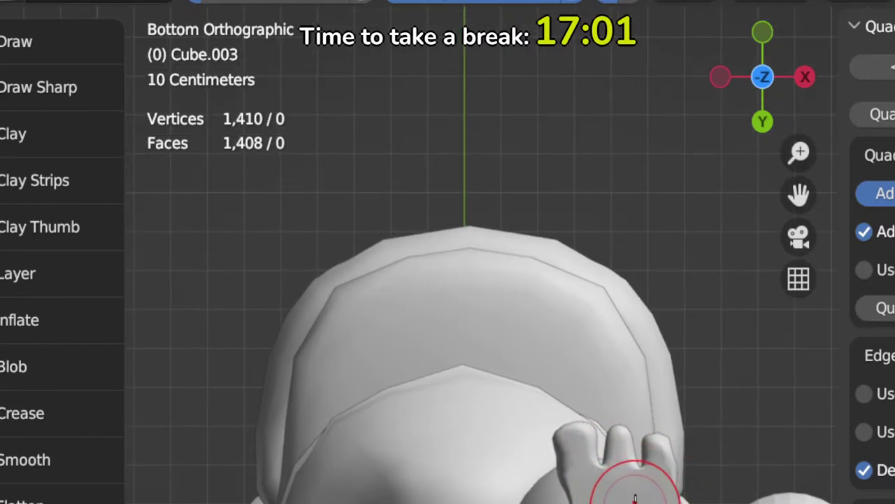
Step: Refine the foot's rim around the ankle sphere in Sculpt Mode, working around it from the front, sides and back
{"action": "key", "text": "KP_1"}
{"action": "middle_click_drag", "start_coordinate": [654, 443], "coordinate": [616, 503], "text": "shift"}
{"action": "scroll", "coordinate": [630, 497], "scroll_direction": "down", "scroll_amount": 2}
{"action": "scroll", "coordinate": [622, 493], "scroll_direction": "up", "scroll_amount": 2}
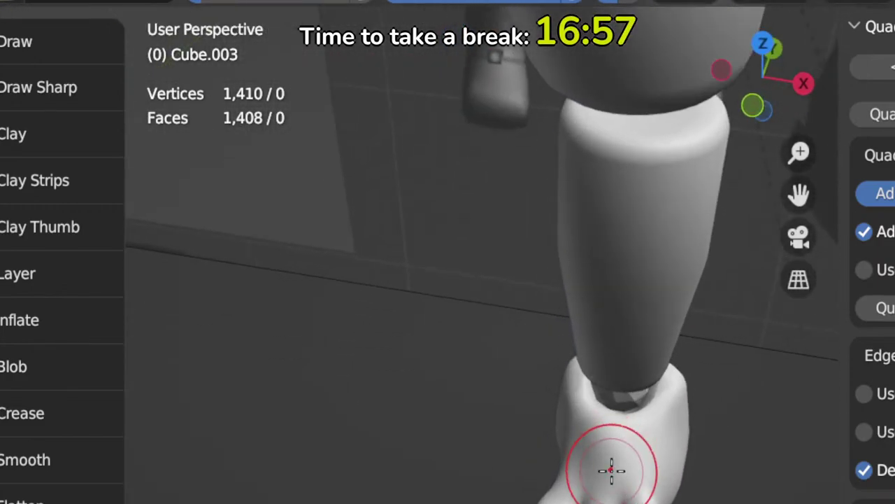
{"action": "key", "text": "KP_1"}
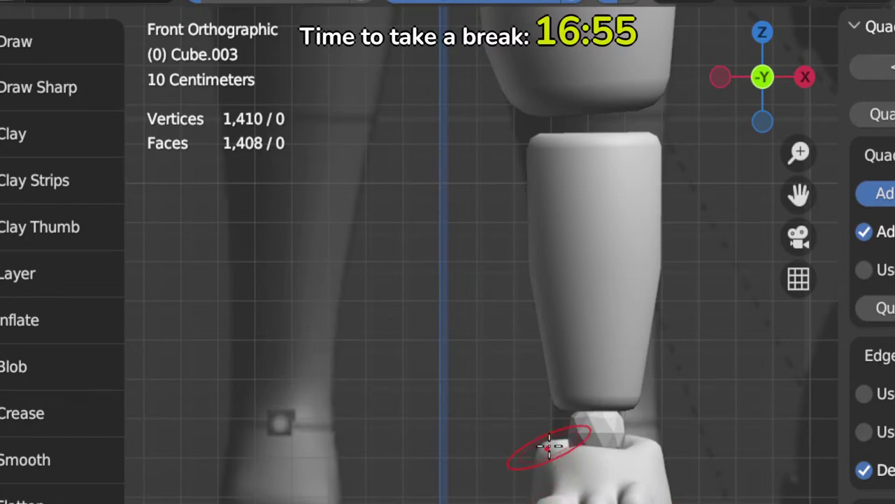
{"action": "middle_click_drag", "start_coordinate": [549, 445], "coordinate": [584, 472]}
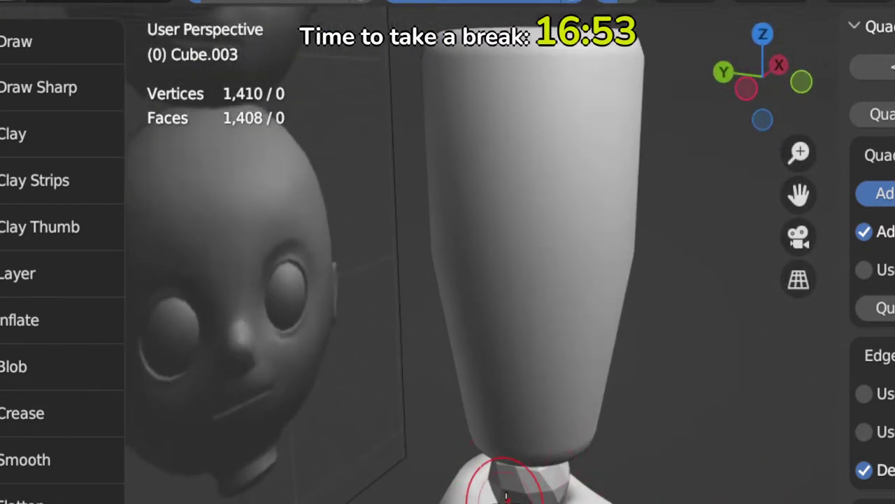
{"action": "middle_click_drag", "start_coordinate": [524, 486], "coordinate": [505, 501]}
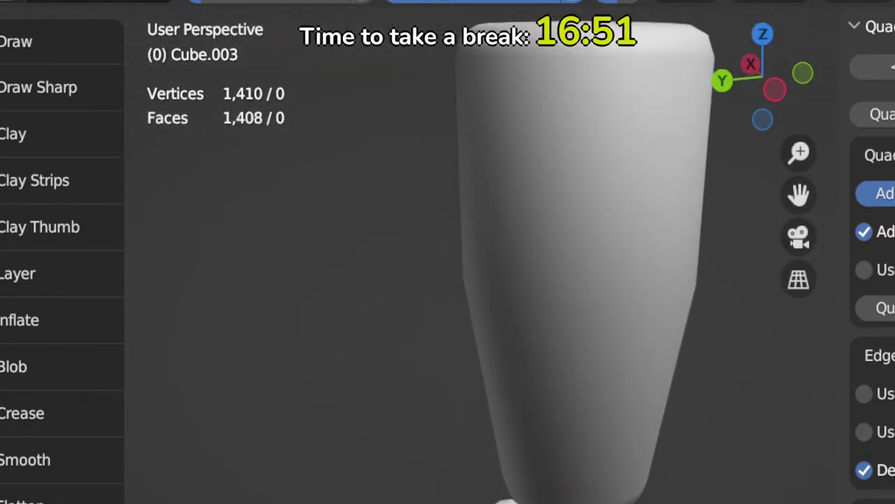
{"action": "middle_click_drag", "start_coordinate": [648, 503], "coordinate": [615, 502], "text": "shift"}
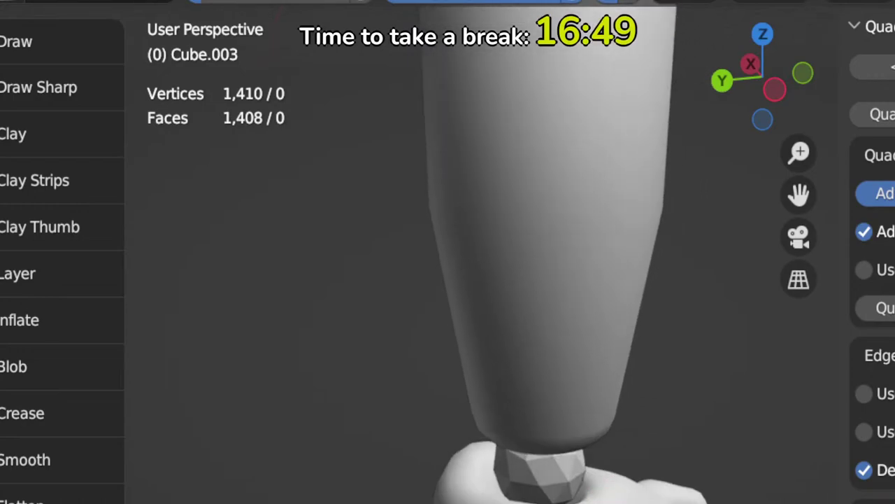
{"action": "middle_click_drag", "start_coordinate": [616, 455], "coordinate": [537, 498]}
{"action": "middle_click_drag", "start_coordinate": [720, 489], "coordinate": [745, 500]}
{"action": "middle_click_drag", "start_coordinate": [699, 483], "coordinate": [574, 496]}
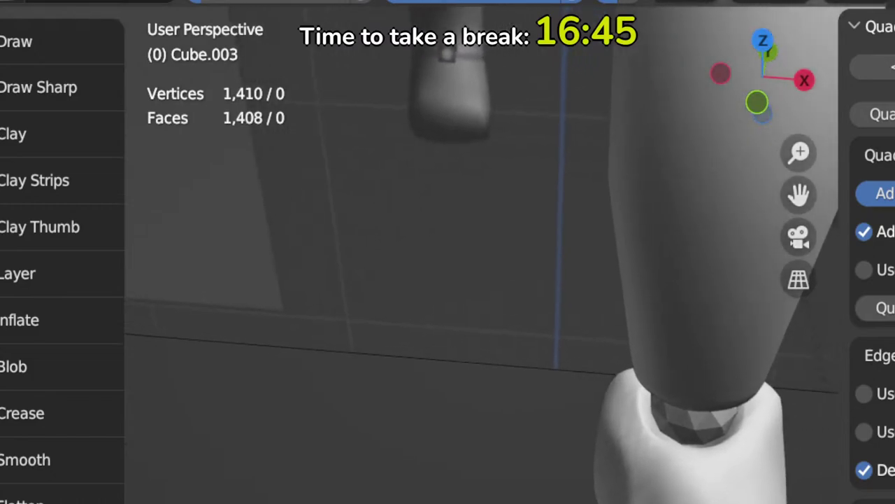
{"action": "mouse_move", "coordinate": [739, 477]}
{"action": "middle_mouse_down"}
{"action": "mouse_move", "coordinate": [670, 459]}
{"action": "mouse_move", "coordinate": [643, 490]}
{"action": "mouse_move", "coordinate": [721, 503]}
{"action": "middle_mouse_up"}
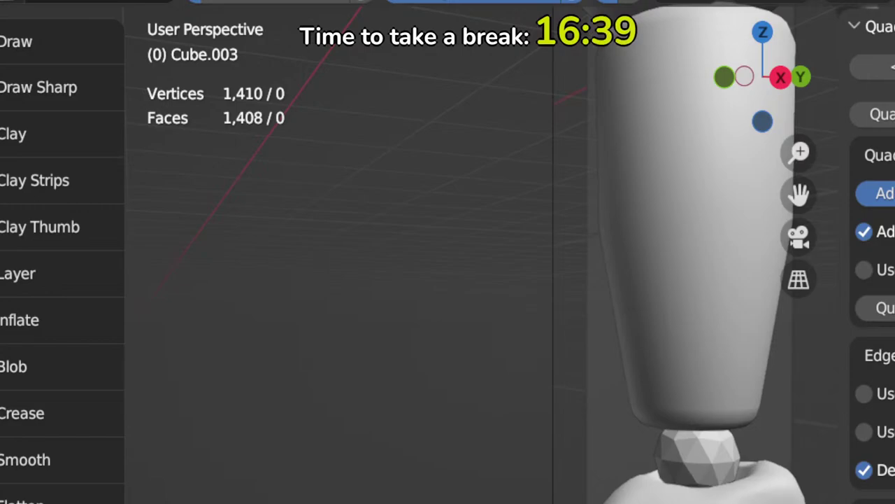
{"action": "middle_click_drag", "start_coordinate": [776, 501], "coordinate": [576, 503]}
{"action": "middle_click_drag", "start_coordinate": [706, 501], "coordinate": [630, 501]}
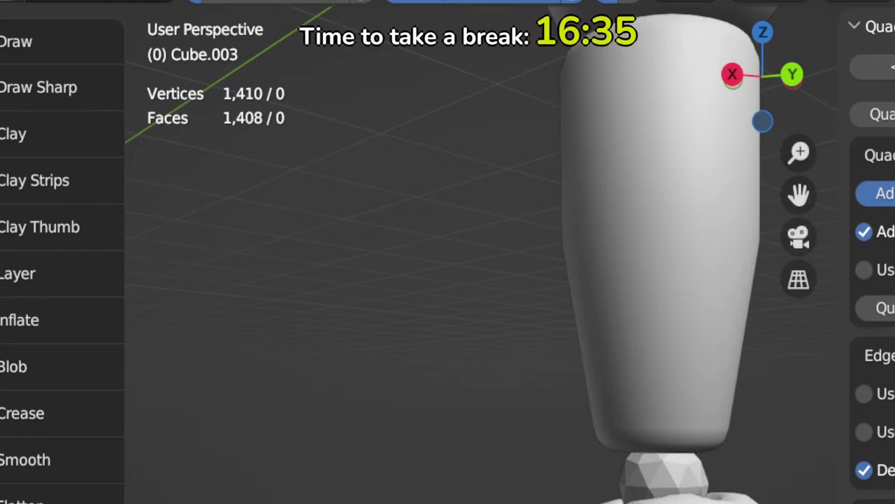
{"action": "middle_click_drag", "start_coordinate": [825, 500], "coordinate": [769, 502]}
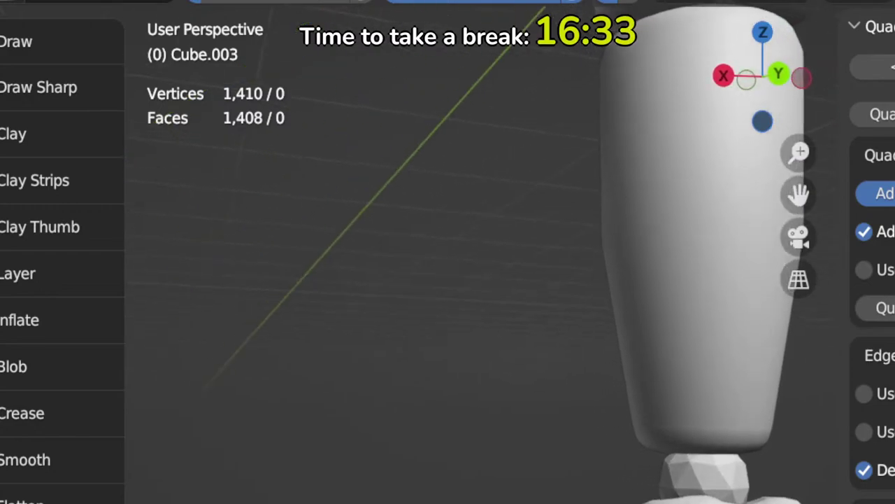
{"action": "middle_click_drag", "start_coordinate": [630, 489], "coordinate": [812, 399]}
{"action": "middle_click_drag", "start_coordinate": [689, 503], "coordinate": [682, 503]}
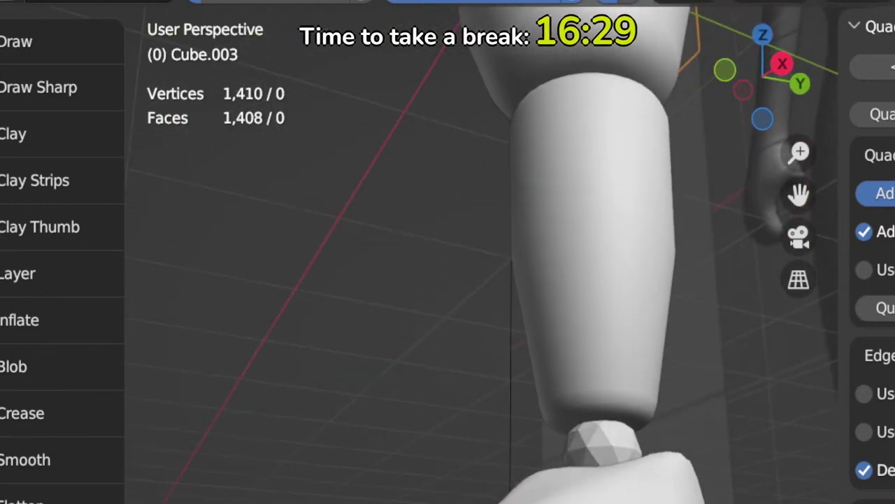
{"action": "middle_click_drag", "start_coordinate": [455, 420], "coordinate": [618, 483]}
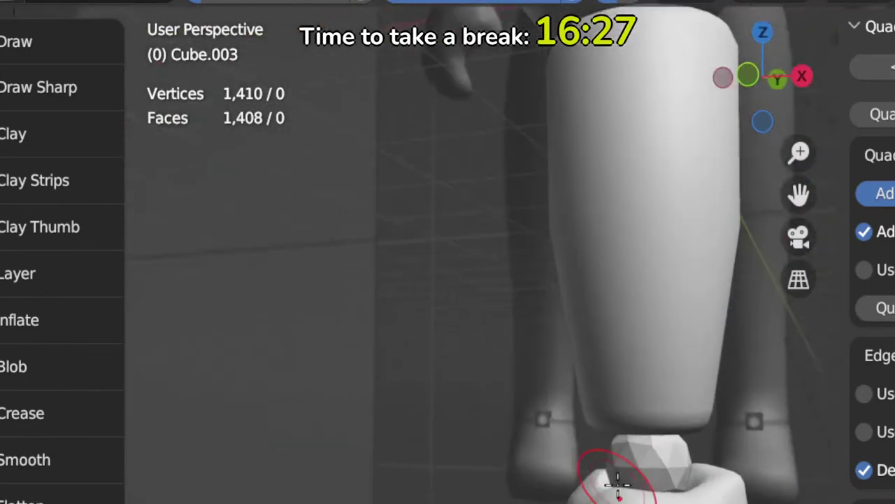
{"action": "key", "text": "KP_1"}
{"action": "scroll", "coordinate": [618, 482], "scroll_direction": "up", "scroll_amount": 2}
{"action": "scroll", "coordinate": [617, 483], "scroll_direction": "down", "scroll_amount": 2}
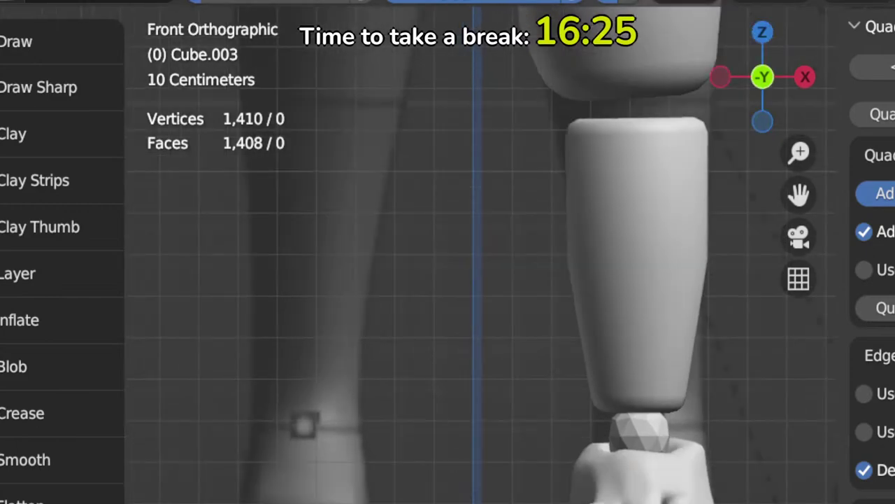
Step: Return to Object Mode and adjust the foot's height beneath the lower leg, moving it only along the Z axis
{"action": "key", "text": "ctrl+Tab"}
{"action": "left_click", "coordinate": [669, 453]}
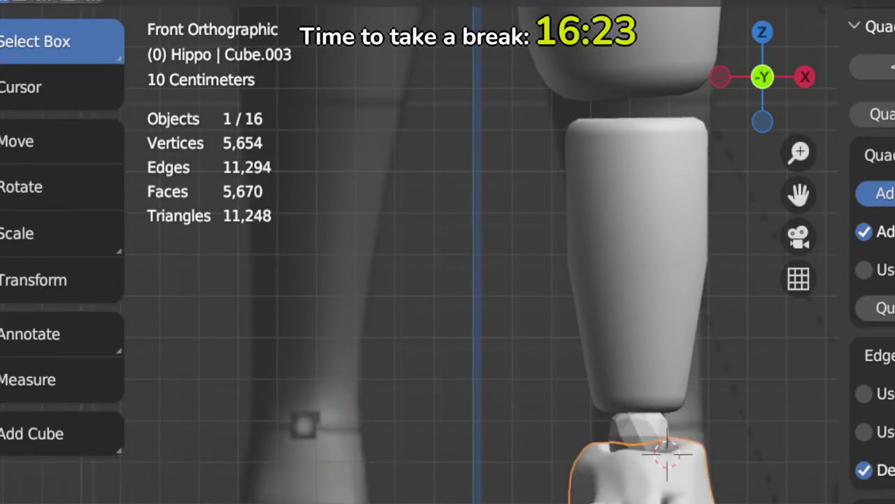
{"action": "scroll", "coordinate": [650, 486], "scroll_direction": "down", "scroll_amount": 3}
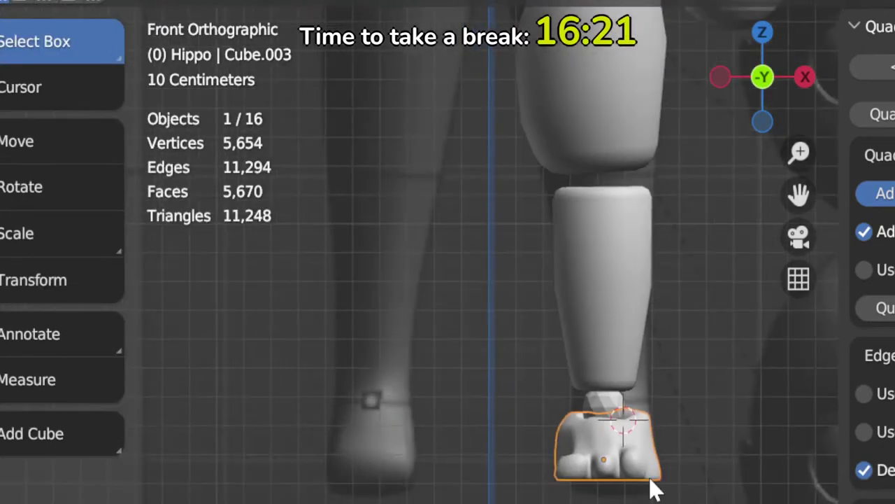
{"action": "scroll", "coordinate": [650, 485], "scroll_direction": "up", "scroll_amount": 1}
{"action": "left_click", "coordinate": [578, 470]}
{"action": "scroll", "coordinate": [578, 470], "scroll_direction": "up", "scroll_amount": 2}
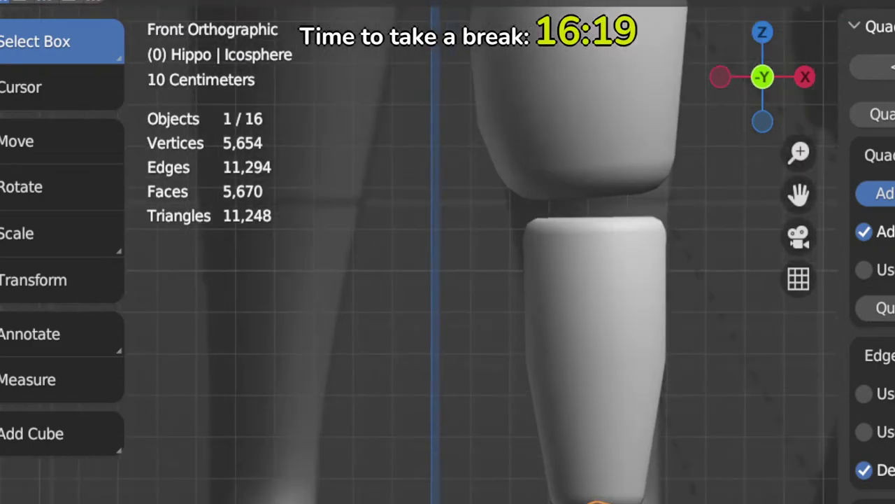
{"action": "left_click", "coordinate": [332, 1]}
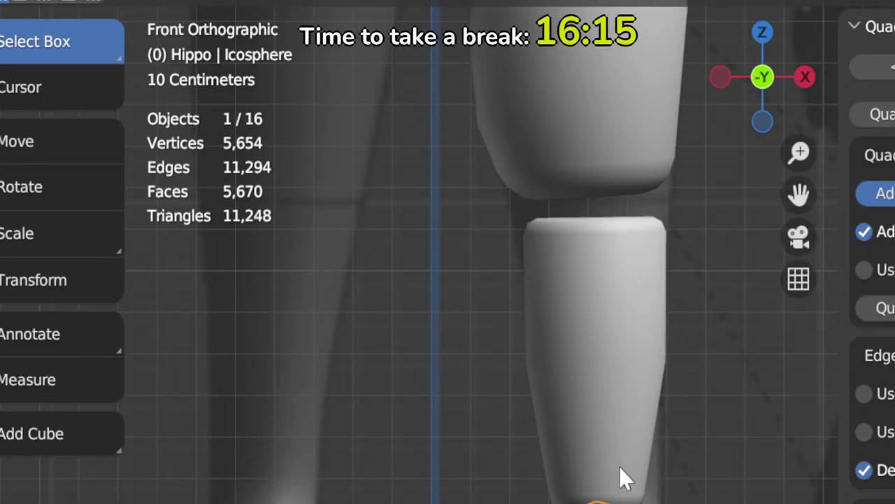
{"action": "left_click", "coordinate": [619, 466]}
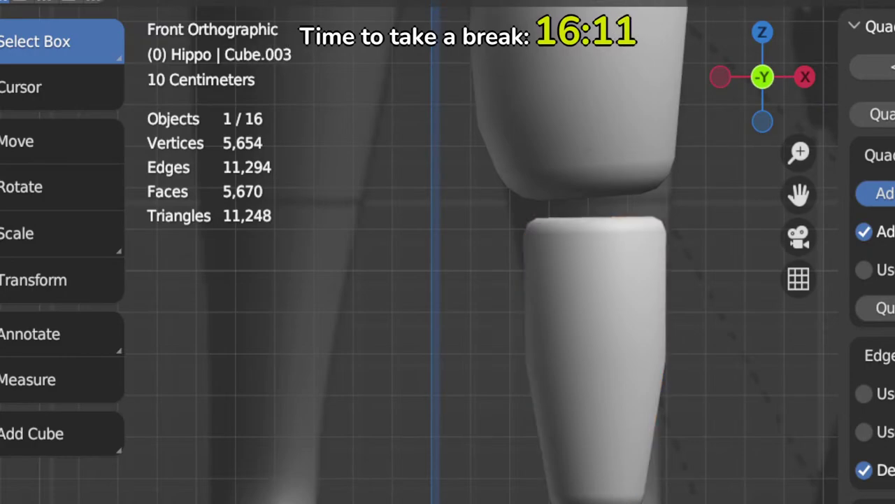
{"action": "key", "text": "g"}
{"action": "key", "text": "z"}
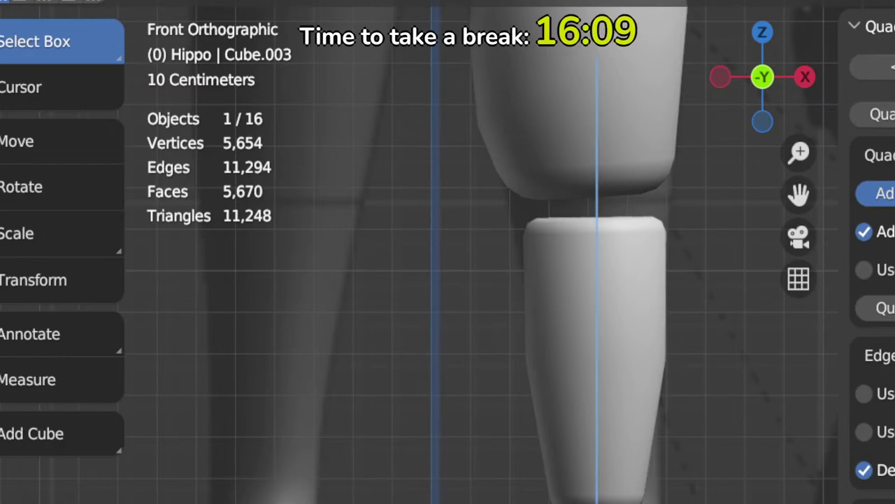
{"action": "key", "text": "Return"}
Step: Adjust the height of the ankle ico sphere along the Z axis to fit between foot and lower leg
{"action": "left_click", "coordinate": [597, 501]}
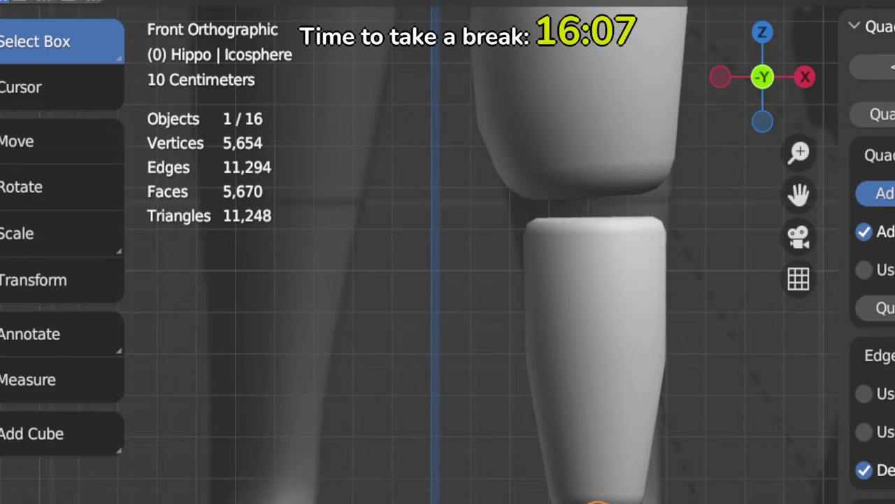
{"action": "key", "text": "g"}
{"action": "key", "text": "z"}
{"action": "left_click", "coordinate": [618, 339]}
Step: Duplicate the ankle sphere's mesh in Edit Mode, place the copy at the knee and scale it by about 1.434
{"action": "middle_click_drag", "start_coordinate": [619, 340], "coordinate": [643, 467], "text": "shift"}
{"action": "key", "text": "Tab"}
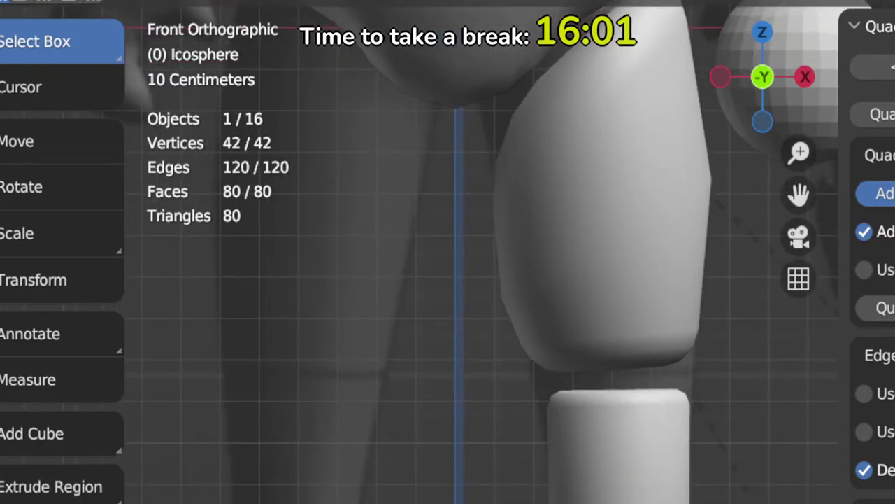
{"action": "key", "text": "shift+d"}
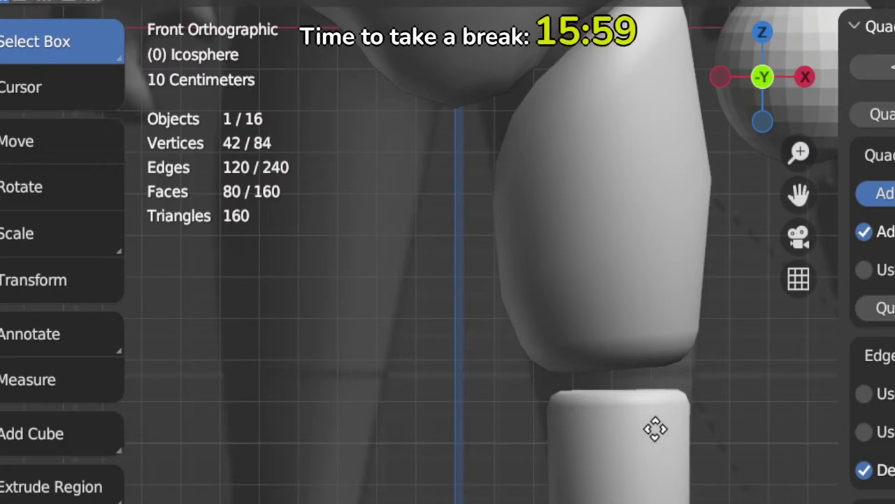
{"action": "left_click", "coordinate": [637, 382]}
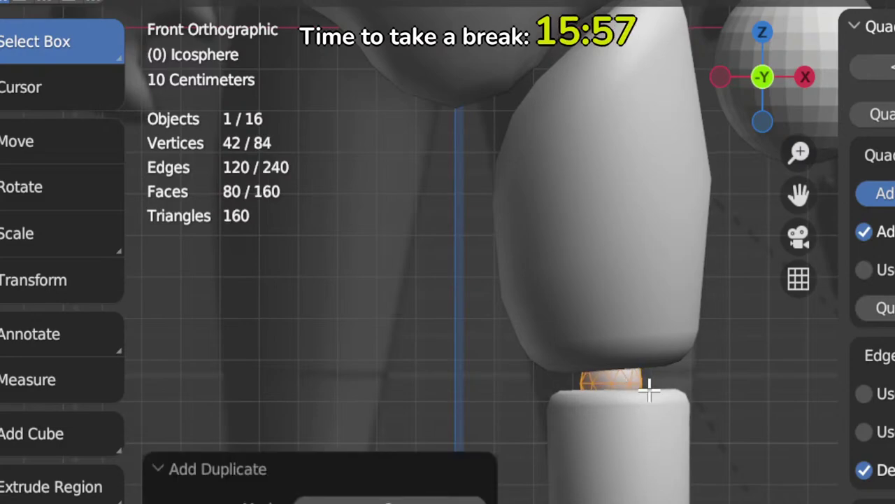
{"action": "key", "text": "s"}
{"action": "left_click", "coordinate": [660, 400]}
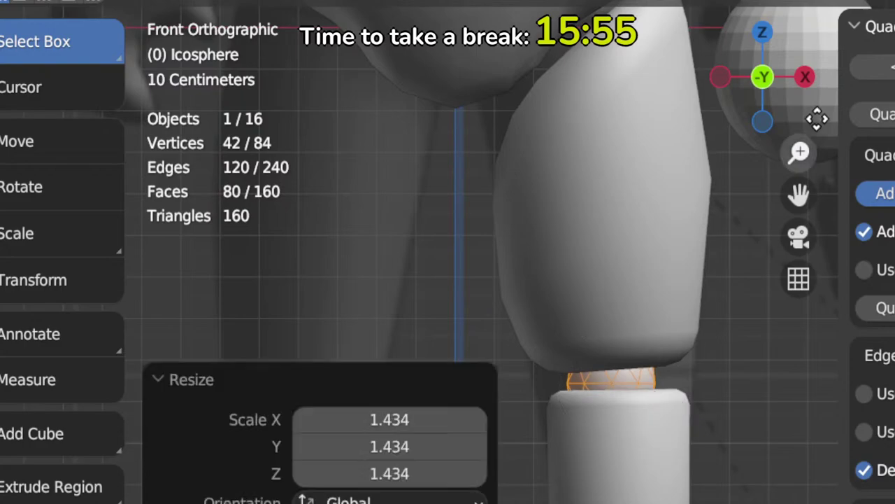
Step: Adjust the knee sphere's size in the side view and shift it slightly forward between thigh and lower leg
{"action": "scroll", "coordinate": [743, 283], "scroll_direction": "down", "scroll_amount": 3}
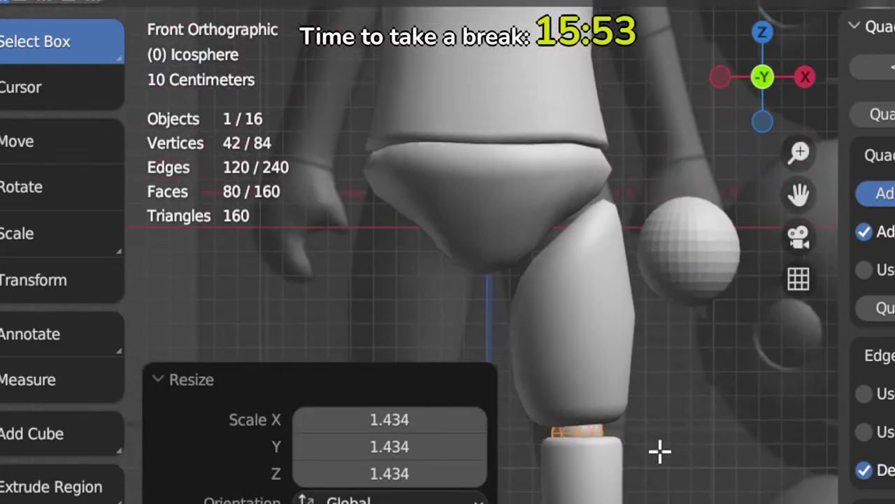
{"action": "key", "text": "KP_3"}
{"action": "key", "text": "s"}
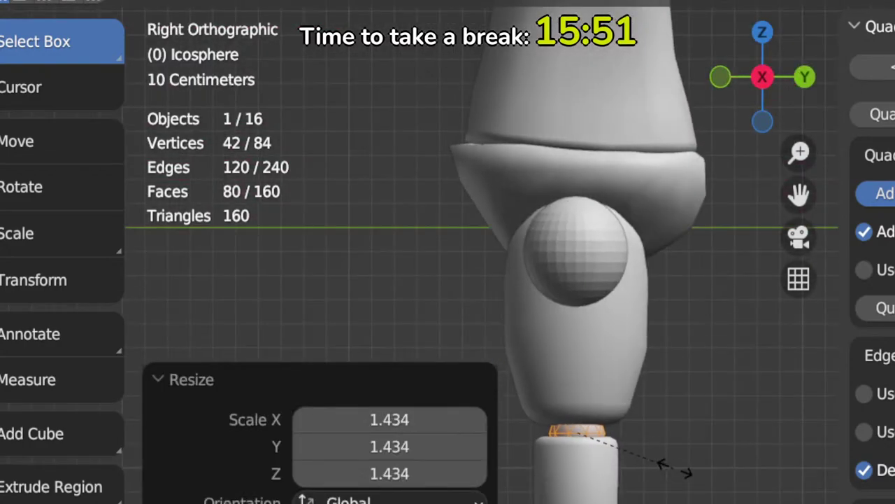
{"action": "left_click", "coordinate": [680, 471]}
{"action": "key", "text": "g"}
{"action": "left_click", "coordinate": [677, 471]}
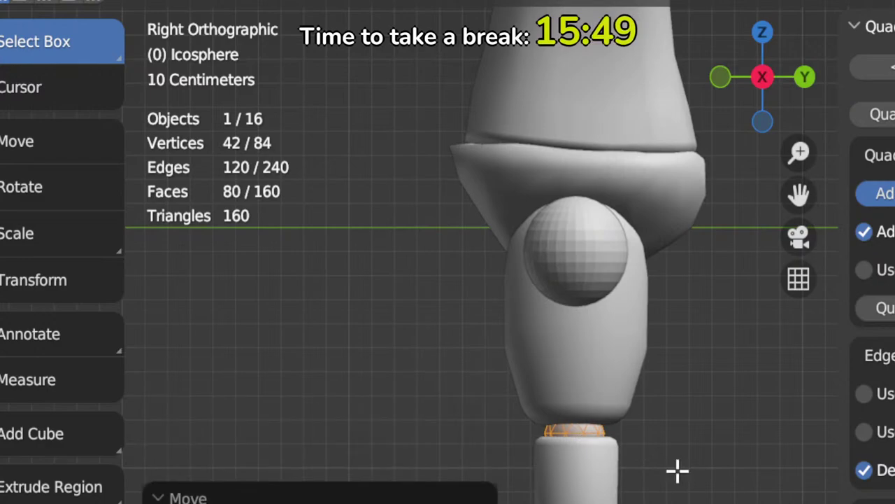
Step: Duplicate the knee sphere to the hip in the front view, enlarge it and fit it between pelvis and thigh
{"action": "key", "text": "KP_1"}
{"action": "middle_click_drag", "start_coordinate": [669, 448], "coordinate": [669, 503], "text": "shift"}
{"action": "scroll", "coordinate": [538, 353], "scroll_direction": "down", "scroll_amount": 1}
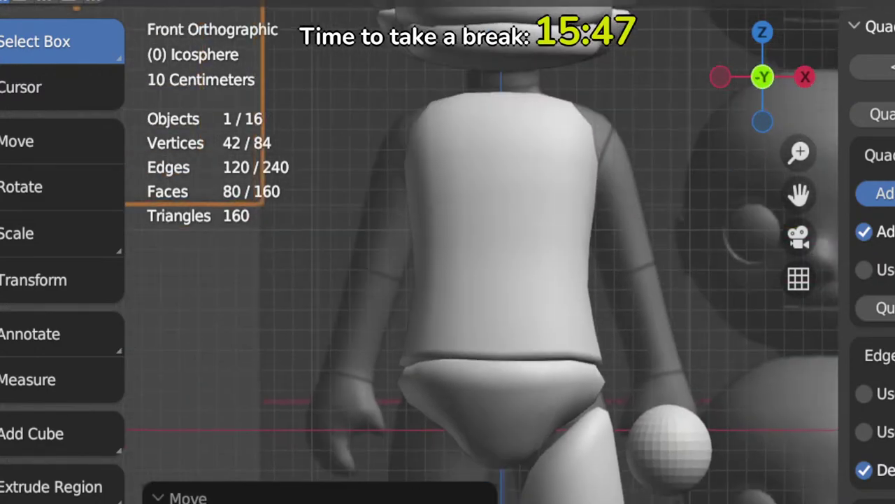
{"action": "middle_click_drag", "start_coordinate": [539, 354], "coordinate": [644, 327], "text": "shift"}
{"action": "key", "text": "shift+d"}
{"action": "left_click", "coordinate": [706, 424]}
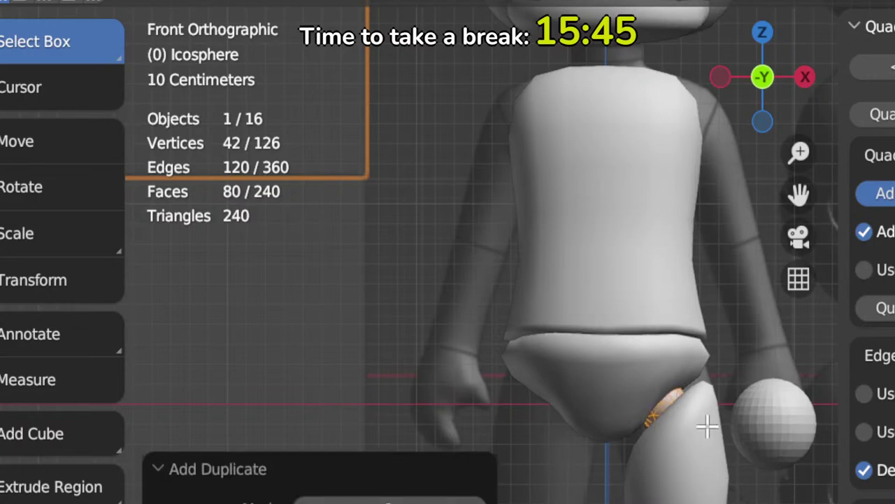
{"action": "key", "text": "s"}
{"action": "left_click", "coordinate": [748, 456]}
{"action": "key", "text": "g"}
{"action": "left_click", "coordinate": [723, 441]}
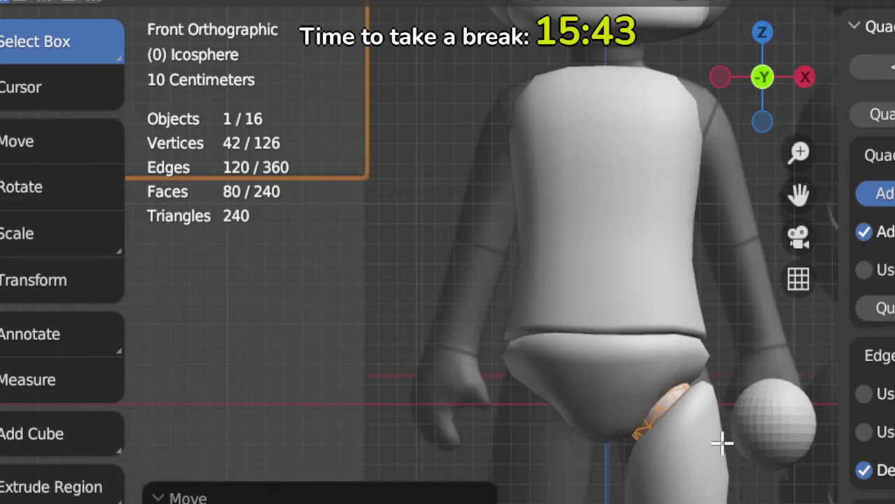
Step: Duplicate the hip sphere to the shoulder, scale it down and sink it partly into the torso's upper side
{"action": "middle_click_drag", "start_coordinate": [724, 441], "coordinate": [702, 503], "text": "shift"}
{"action": "key", "text": "shift+d"}
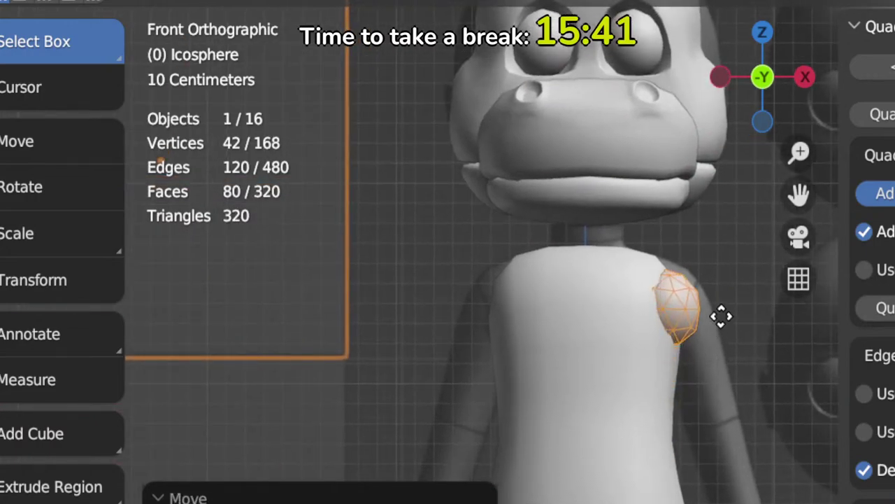
{"action": "left_click", "coordinate": [746, 318]}
{"action": "key", "text": "s"}
{"action": "left_click", "coordinate": [721, 334]}
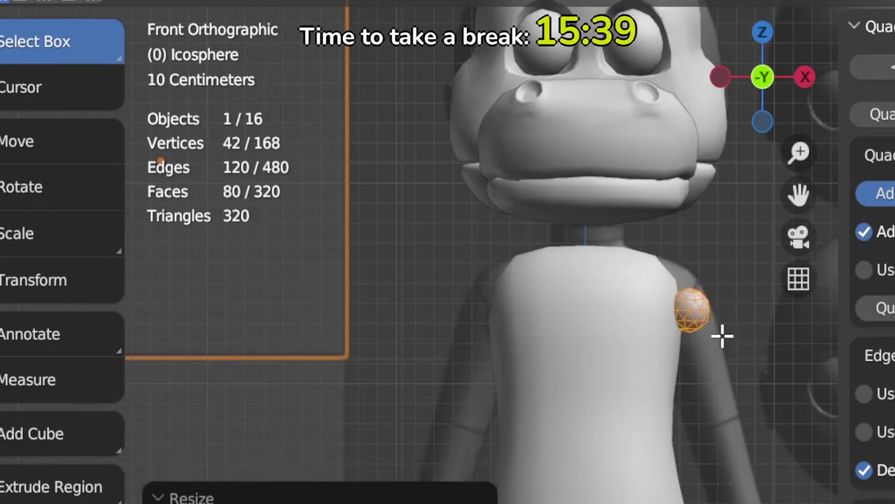
{"action": "key", "text": "g"}
{"action": "left_click", "coordinate": [719, 327]}
{"action": "key", "text": "s"}
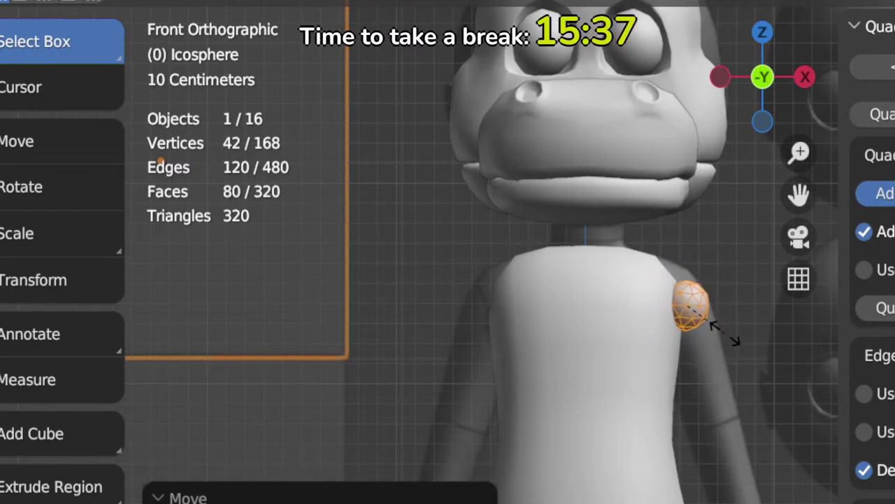
{"action": "left_click", "coordinate": [723, 333]}
{"action": "key", "text": "g"}
{"action": "left_click", "coordinate": [718, 341]}
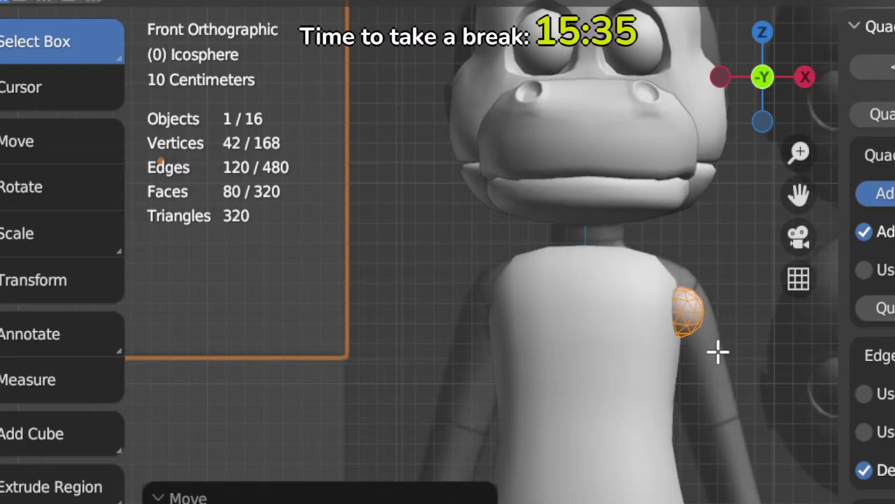
Step: Return to Object Mode with the joint spheres shaded smooth, and show the shoulder joint in the front view
{"action": "key", "text": "Tab"}
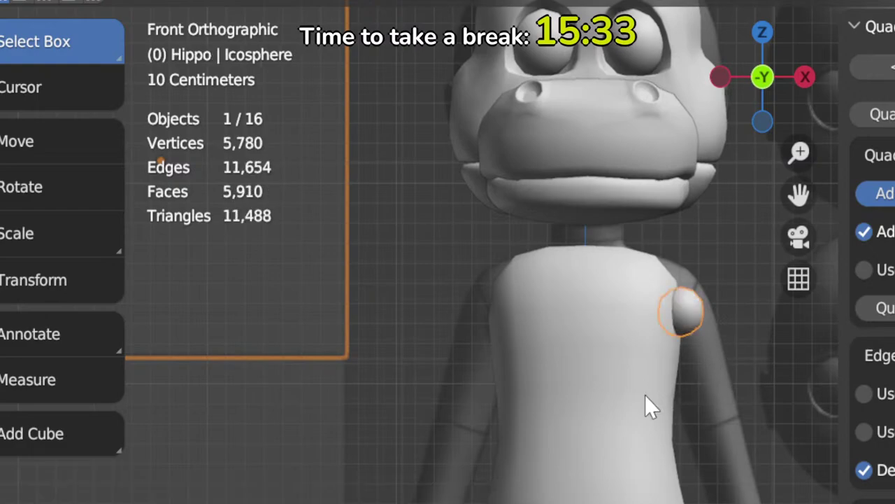
{"action": "left_click", "coordinate": [645, 396]}
{"action": "left_click", "coordinate": [741, 426]}
{"action": "middle_click_drag", "start_coordinate": [742, 426], "coordinate": [707, 420]}
{"action": "key", "text": "KP_1"}
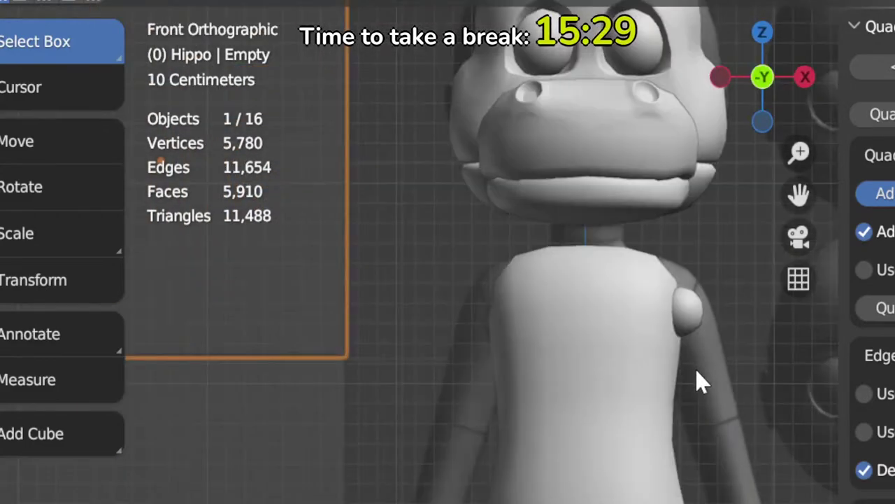
Step: Nudge the shoulder sphere's mesh slightly downward along the torso's side in the front view
{"action": "scroll", "coordinate": [695, 368], "scroll_direction": "up", "scroll_amount": 2}
{"action": "middle_click_drag", "start_coordinate": [656, 390], "coordinate": [554, 373], "text": "shift"}
{"action": "left_click", "coordinate": [610, 277]}
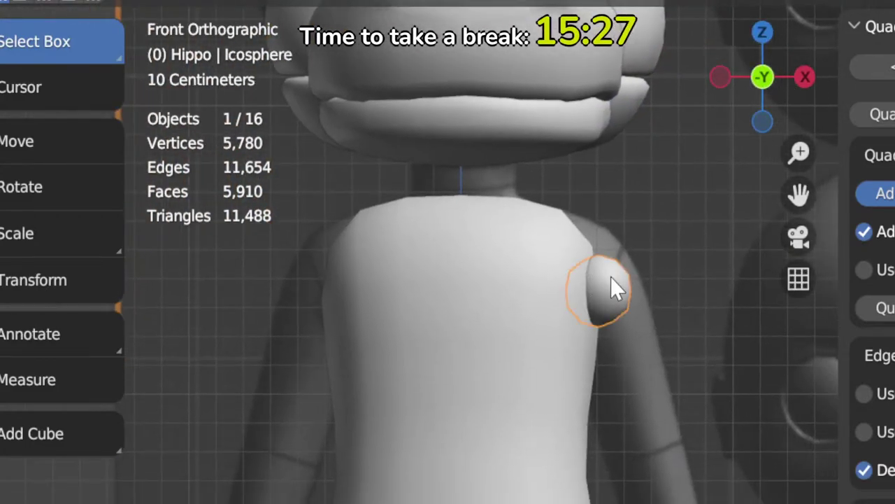
{"action": "key", "text": "Tab"}
{"action": "key", "text": "g"}
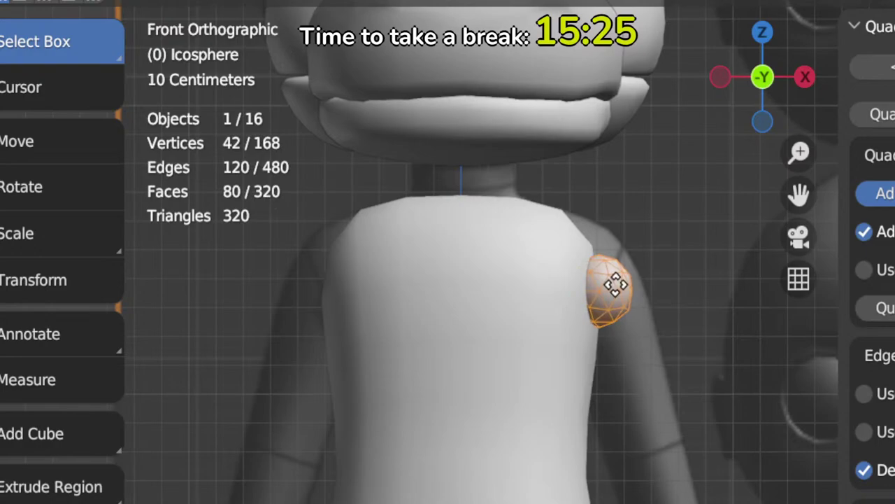
{"action": "left_click", "coordinate": [617, 289]}
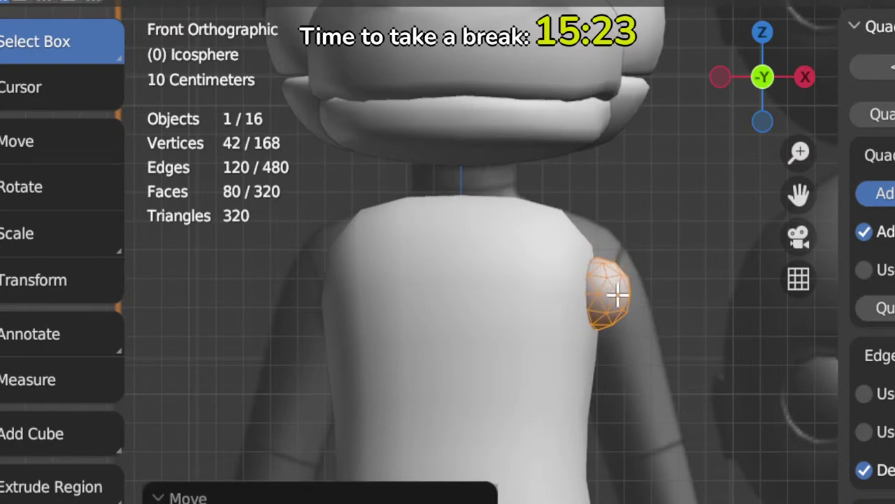
Step: Shift the shoulder sphere slightly toward the back in the side view and enlarge its mesh a little
{"action": "scroll", "coordinate": [636, 357], "scroll_direction": "down", "scroll_amount": 2}
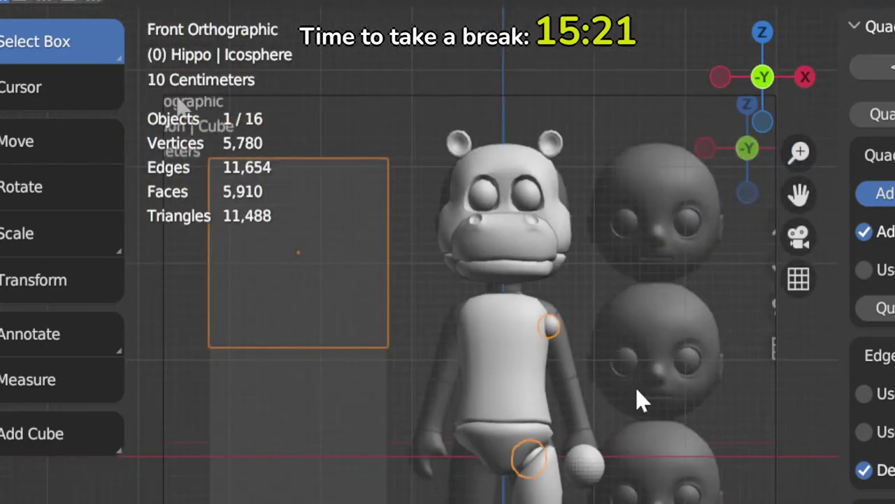
{"action": "scroll", "coordinate": [618, 450], "scroll_direction": "up", "scroll_amount": 5}
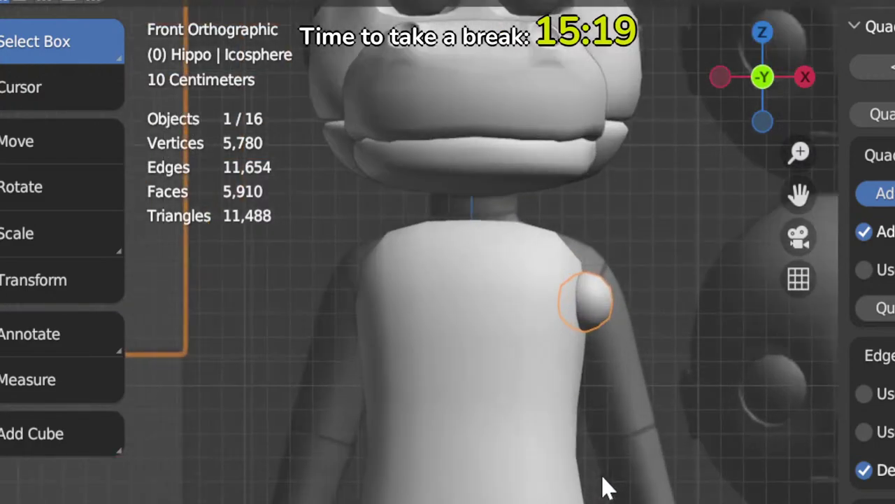
{"action": "scroll", "coordinate": [606, 488], "scroll_direction": "up", "scroll_amount": 2}
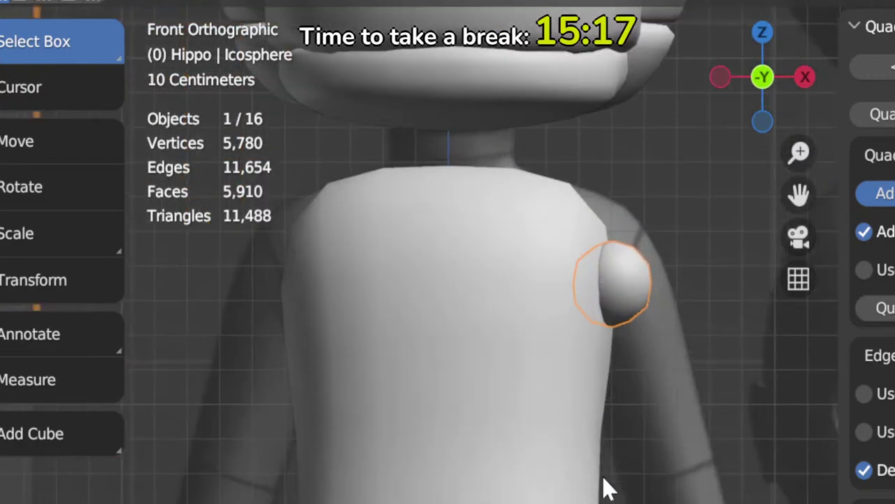
{"action": "key", "text": "KP_3"}
{"action": "scroll", "coordinate": [553, 437], "scroll_direction": "up", "scroll_amount": 2}
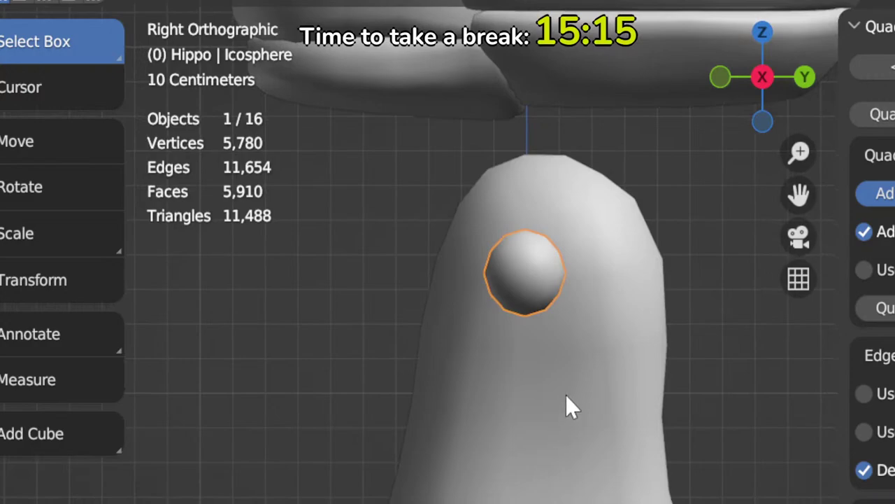
{"action": "key", "text": "g"}
{"action": "left_click", "coordinate": [557, 335]}
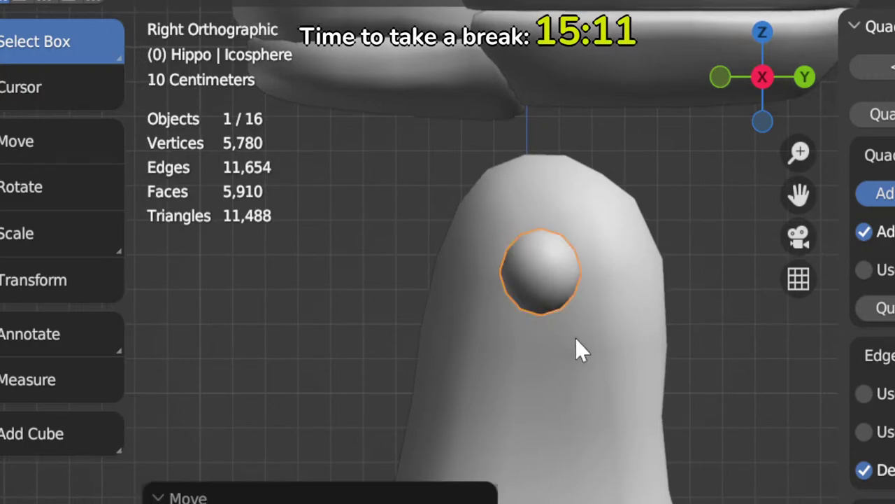
{"action": "key", "text": "Tab"}
{"action": "key", "text": "s"}
{"action": "left_click", "coordinate": [587, 319]}
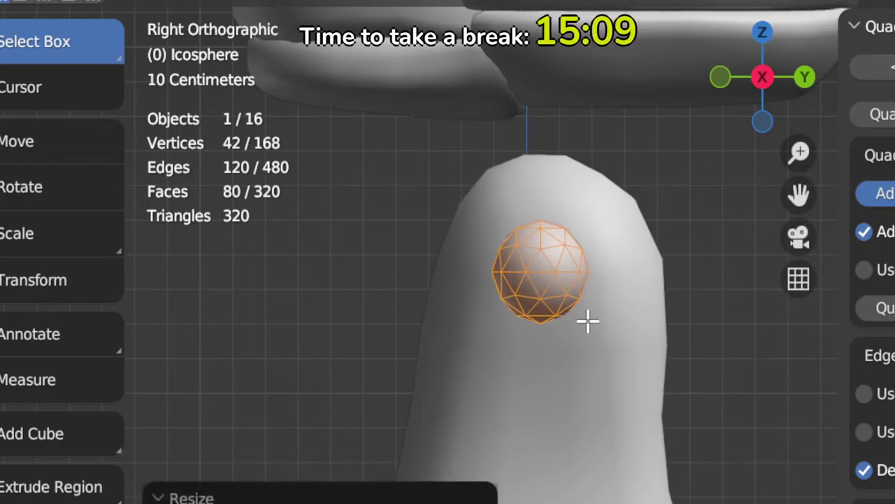
Step: Reposition the enlarged shoulder sphere's mesh against the torso's side in the front view and return to Object Mode
{"action": "key", "text": "KP_1"}
{"action": "key", "text": "g"}
{"action": "left_click", "coordinate": [581, 324]}
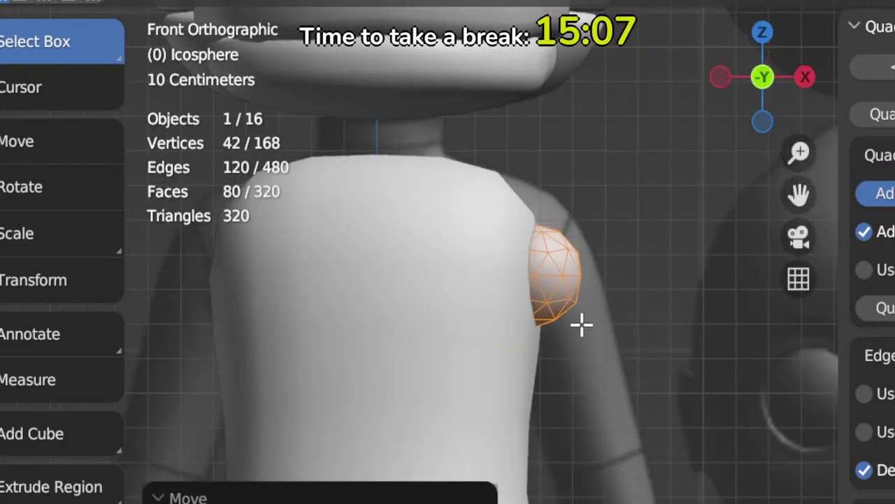
{"action": "scroll", "coordinate": [593, 341], "scroll_direction": "down", "scroll_amount": 2}
{"action": "key", "text": "Tab"}
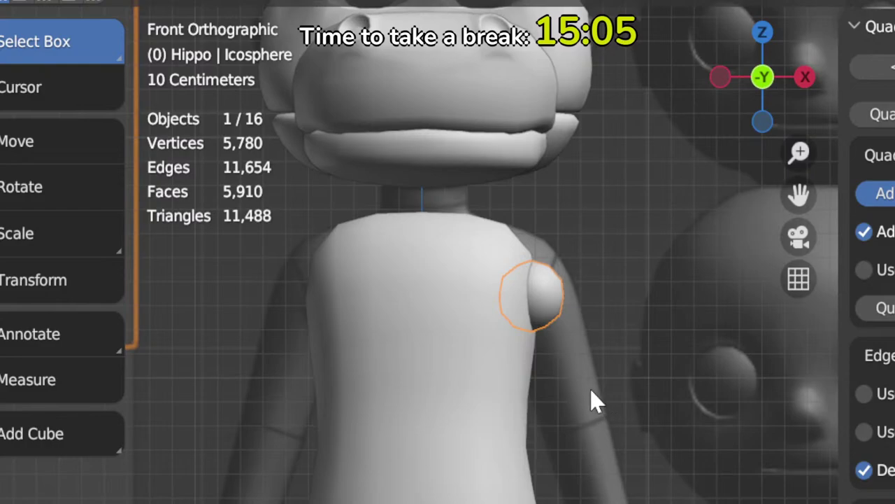
{"action": "scroll", "coordinate": [591, 389], "scroll_direction": "down", "scroll_amount": 3}
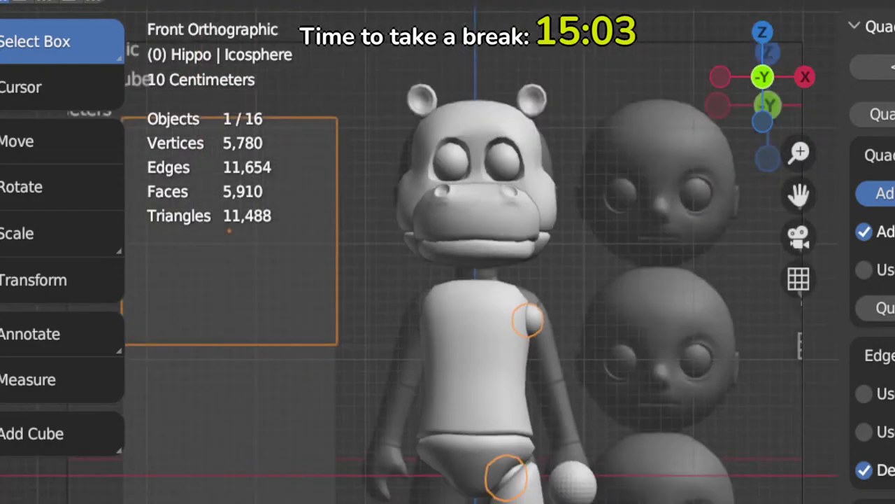
{"action": "left_click", "coordinate": [522, 489]}
{"action": "left_click", "coordinate": [550, 364]}
{"action": "scroll", "coordinate": [557, 385], "scroll_direction": "up", "scroll_amount": 3}
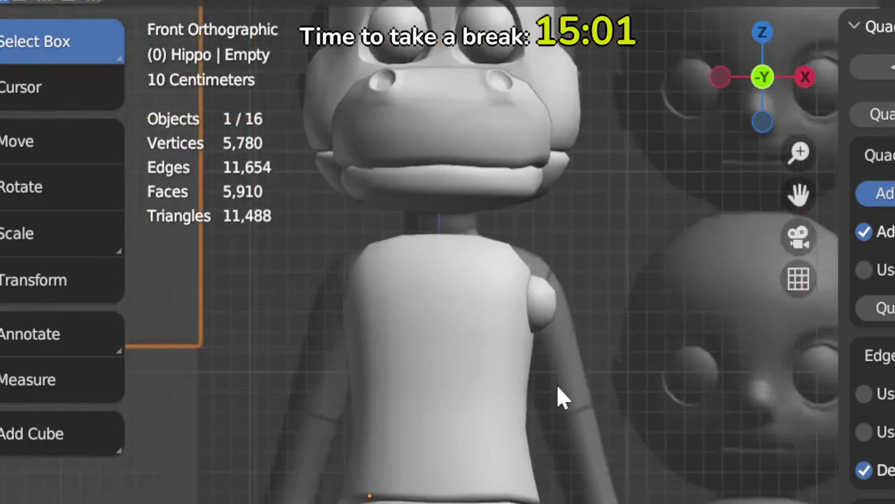
{"action": "left_click", "coordinate": [480, 373]}
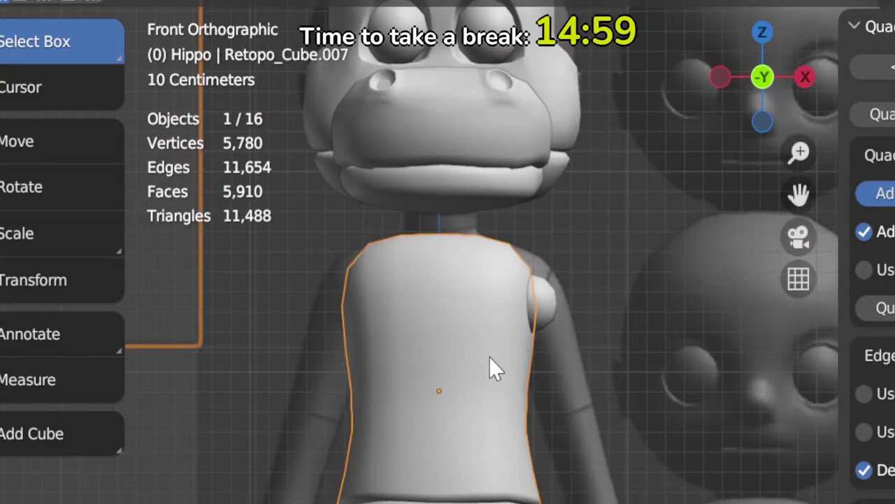
{"action": "key", "text": "shift+a"}
{"action": "mouse_move", "coordinate": [467, 263]}
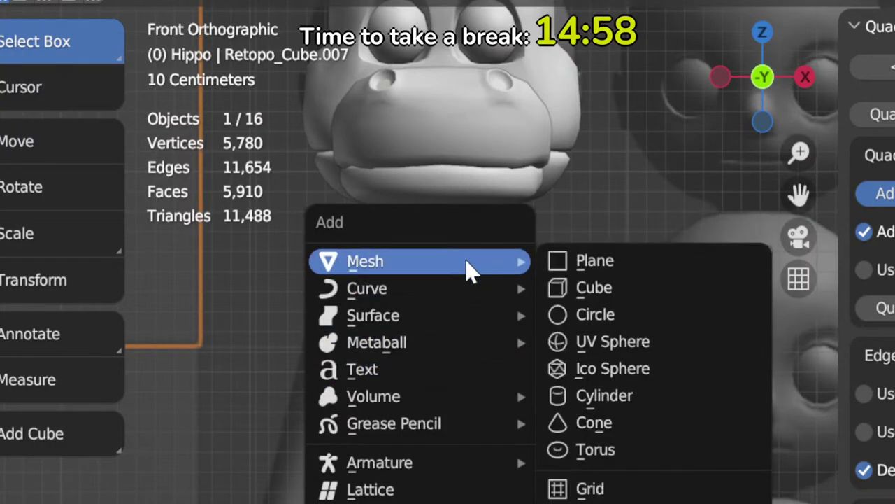
{"action": "left_click", "coordinate": [592, 396]}
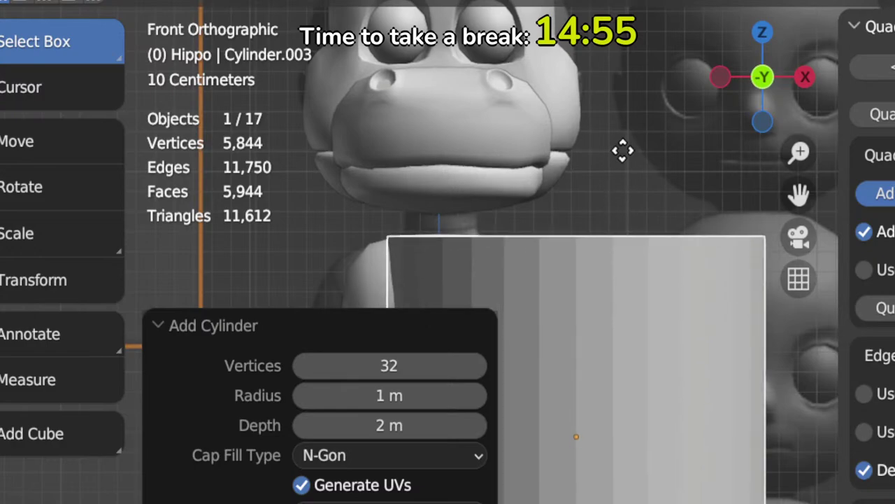
{"action": "left_click", "coordinate": [622, 241]}
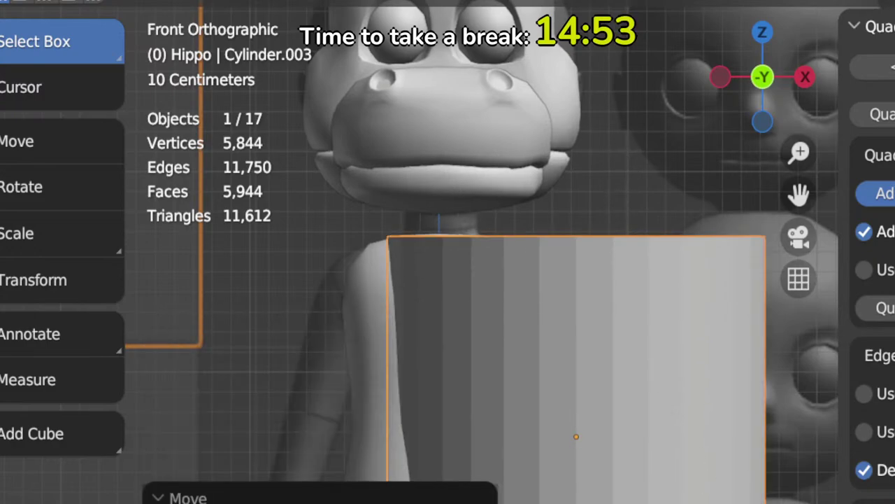
{"action": "key", "text": "Delete"}
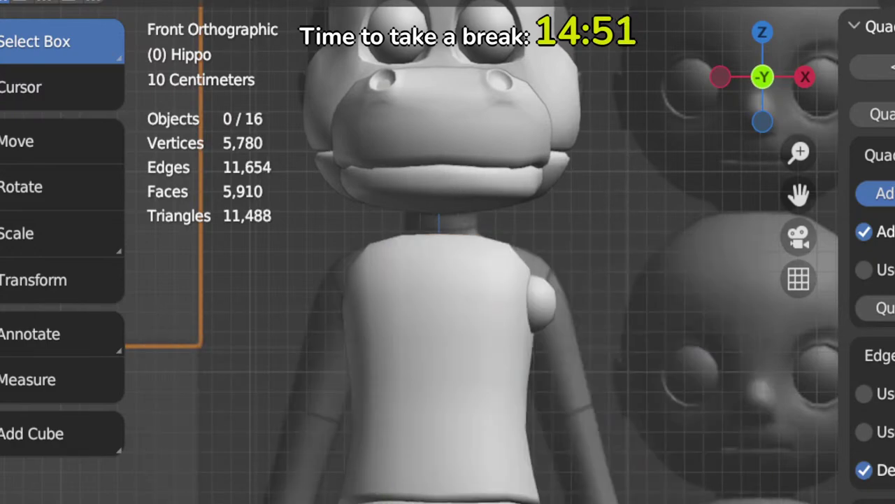
Step: Add a cylinder mesh with 16 vertices for the upper arm and place it beside the torso
{"action": "key", "text": "shift+a"}
{"action": "mouse_move", "coordinate": [647, 259]}
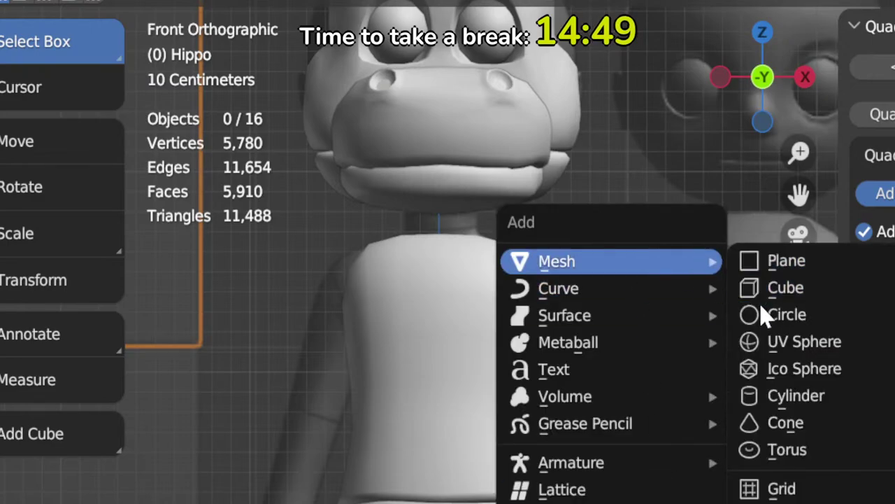
{"action": "left_click", "coordinate": [764, 394]}
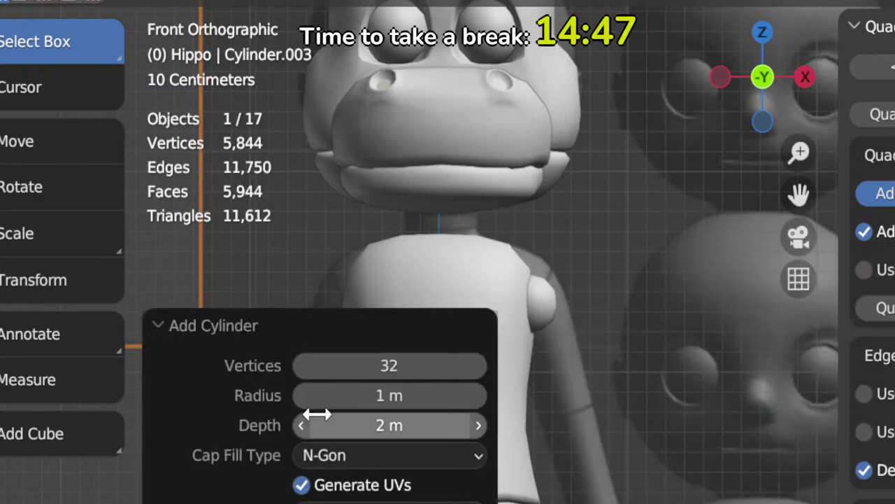
{"action": "double_click", "coordinate": [366, 374]}
{"action": "type", "text": "16"}
{"action": "key", "text": "Return"}
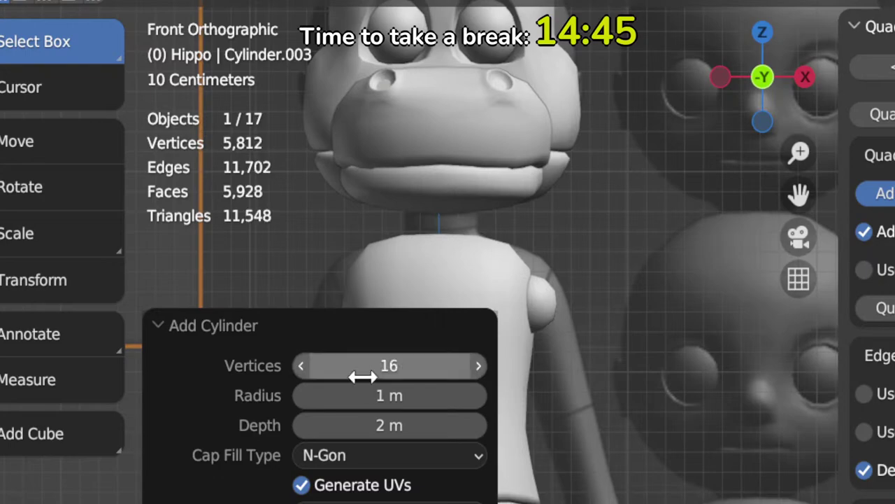
{"action": "key", "text": "g"}
{"action": "left_click", "coordinate": [648, 88]}
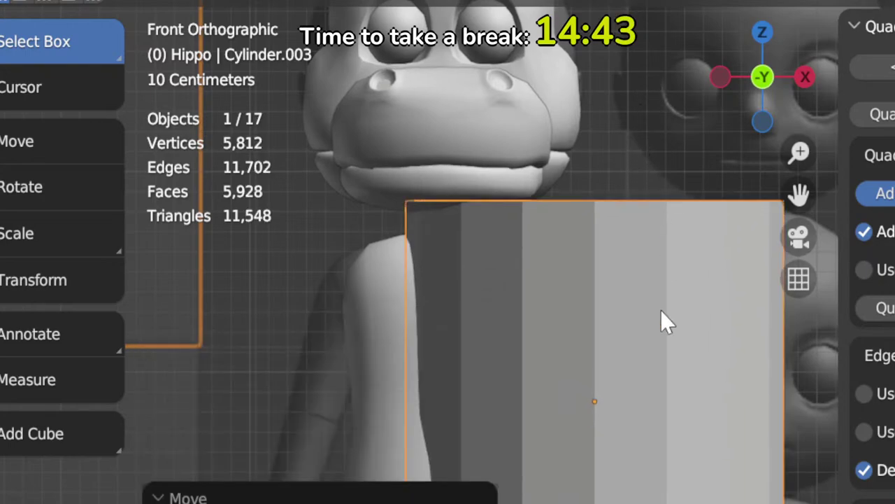
Step: Scale the cylinder down to a small block over the reference's upper arm and apply its transform in Object Mode
{"action": "key", "text": "s"}
{"action": "left_click", "coordinate": [633, 366]}
{"action": "scroll", "coordinate": [633, 423], "scroll_direction": "up", "scroll_amount": 3}
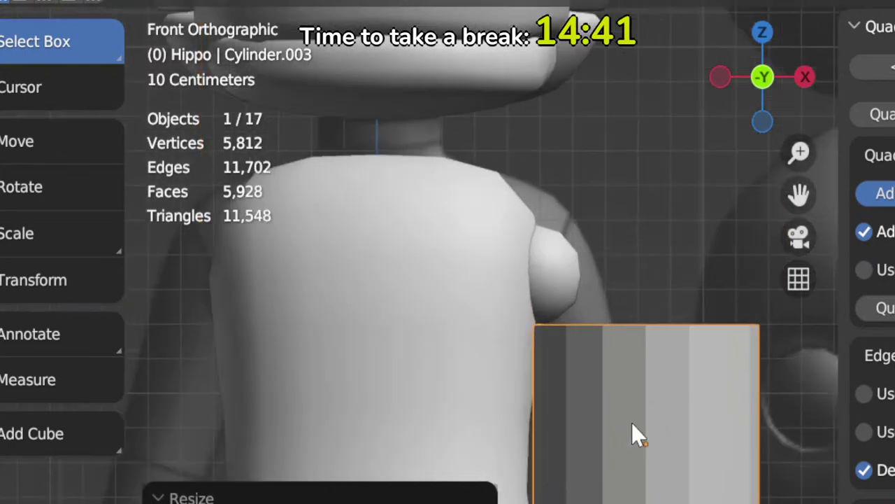
{"action": "middle_click_drag", "start_coordinate": [632, 423], "coordinate": [582, 448], "text": "shift"}
{"action": "key", "text": "s"}
{"action": "left_click", "coordinate": [648, 453]}
{"action": "key", "text": "g"}
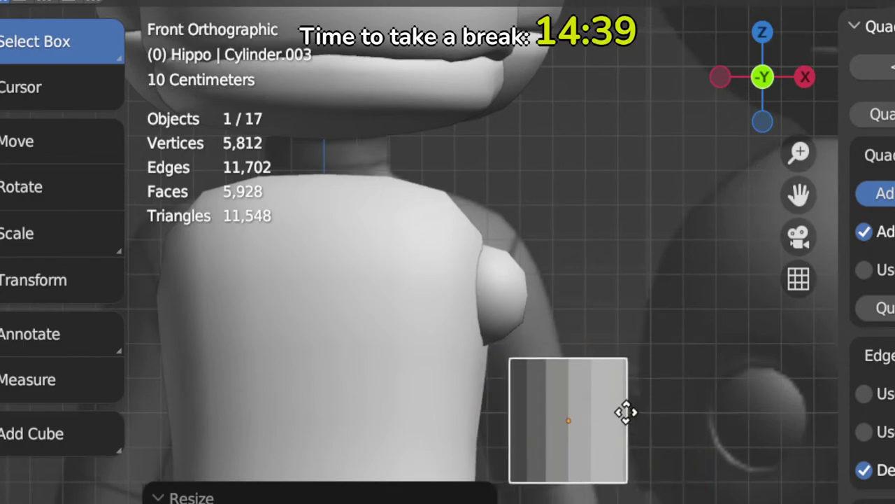
{"action": "left_click", "coordinate": [628, 412]}
{"action": "key", "text": "Tab"}
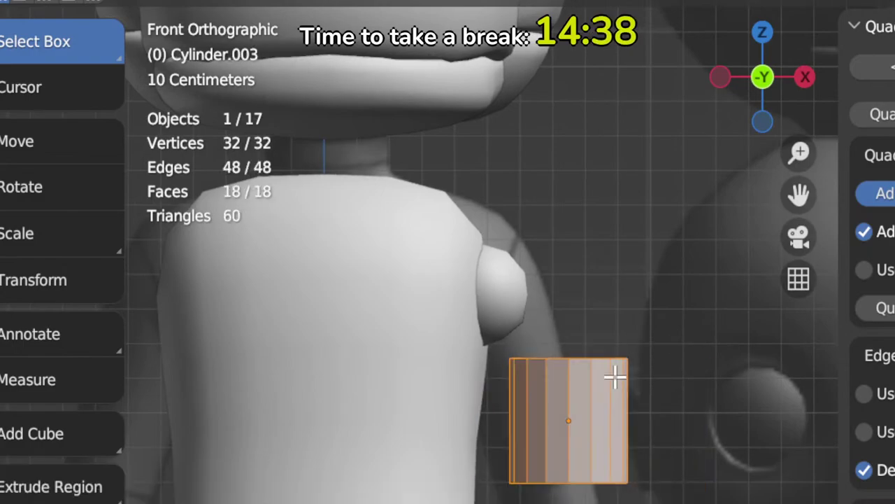
{"action": "key", "text": "Tab"}
{"action": "key", "text": "ctrl+a"}
{"action": "left_click", "coordinate": [581, 369]}
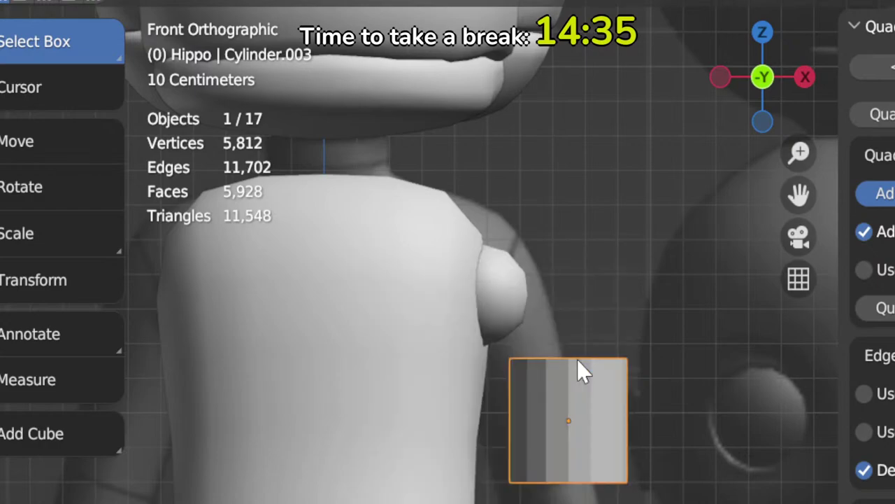
Step: Tilt the cylinder's top face in Edit Mode and move it up to the shoulder joint, following the arm's slope
{"action": "key", "text": "Tab"}
{"action": "left_click", "coordinate": [578, 360]}
{"action": "key", "text": "r"}
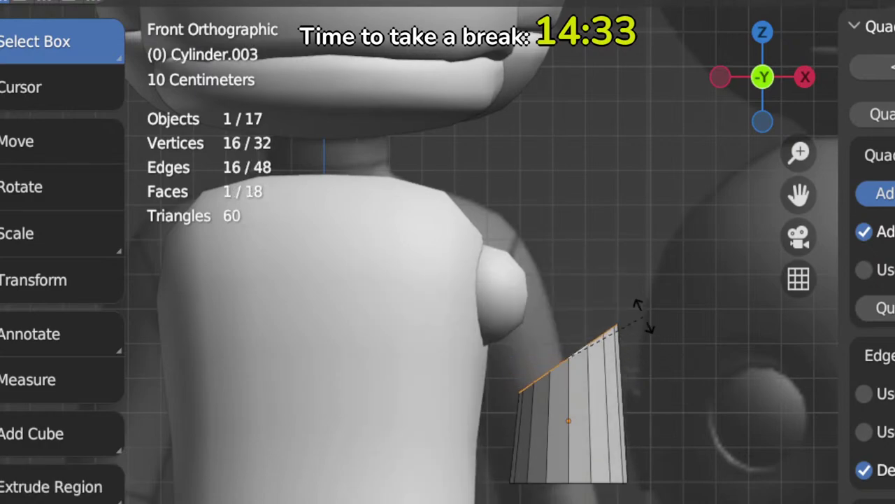
{"action": "left_click", "coordinate": [644, 306]}
{"action": "key", "text": "g"}
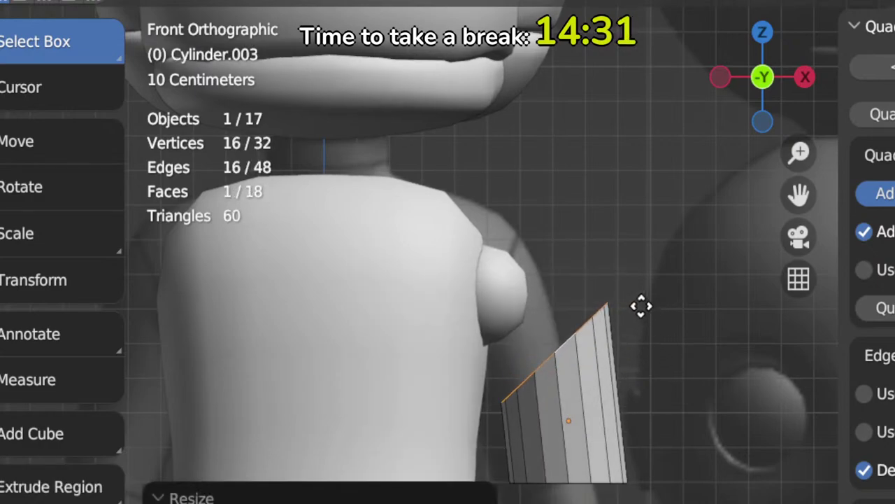
{"action": "left_click", "coordinate": [583, 252]}
{"action": "key", "text": "r"}
{"action": "left_click", "coordinate": [552, 222]}
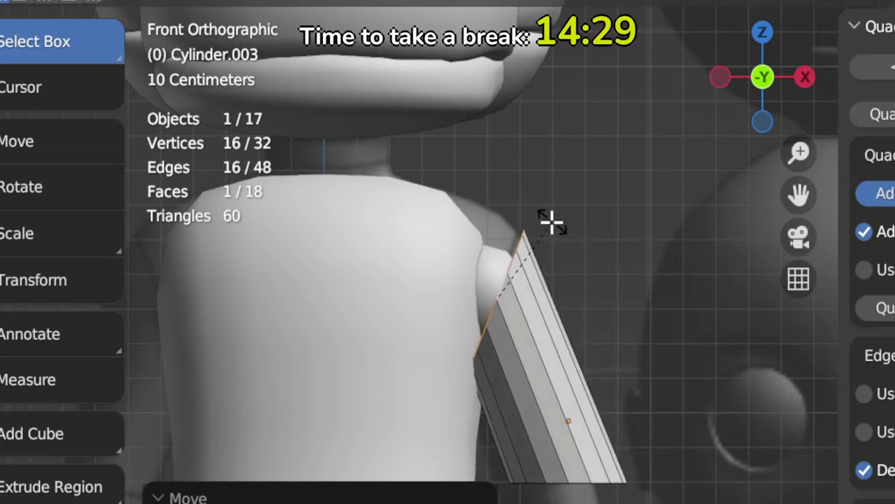
Step: Fine-tune the top face's size and shift it outward to the outer edge of the shoulder sphere
{"action": "key", "text": "s"}
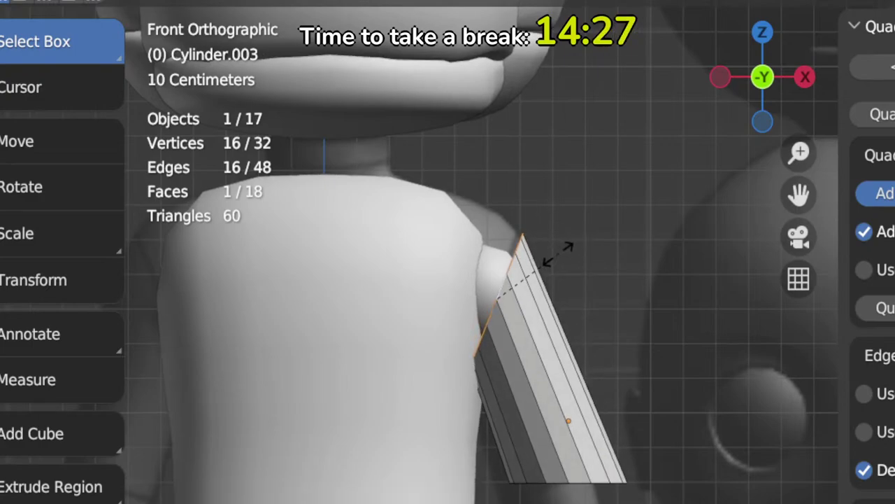
{"action": "left_click", "coordinate": [553, 256]}
{"action": "key", "text": "g"}
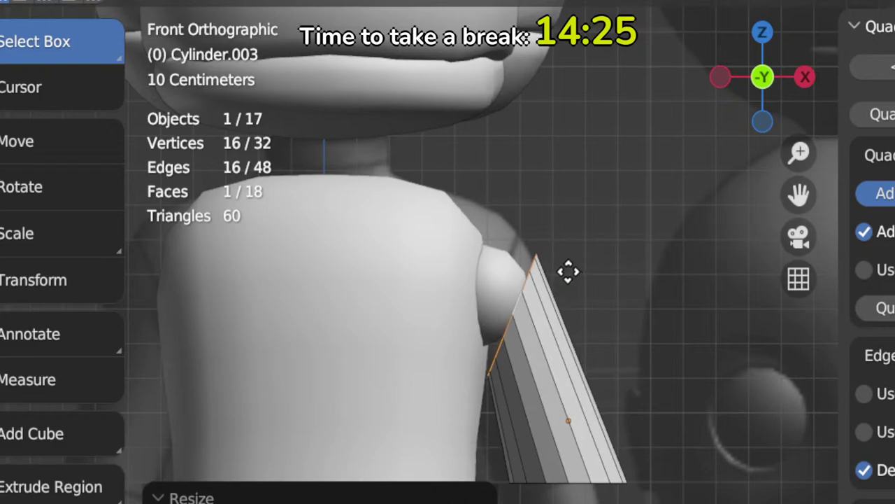
{"action": "left_click", "coordinate": [567, 268]}
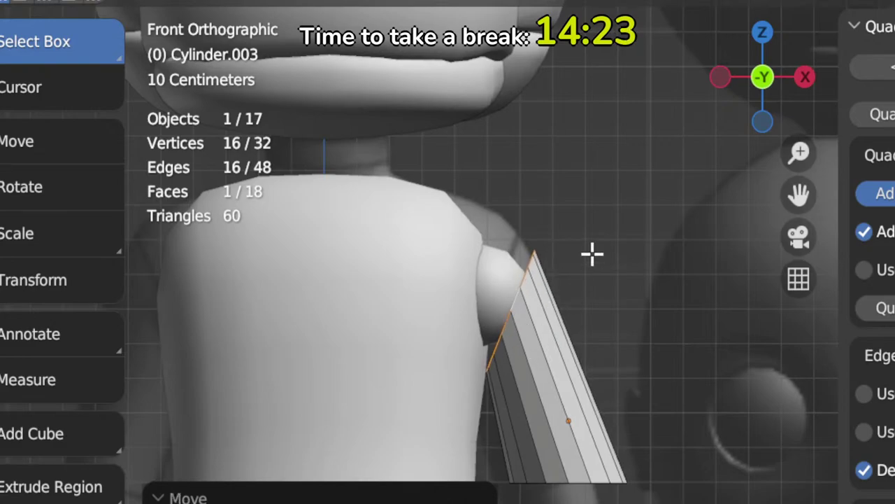
Step: Shrink the upper arm cylinder's bottom face, tilt it square to the arm's slope, and move it onto the reference elbow area
{"action": "middle_click_drag", "start_coordinate": [587, 335], "coordinate": [616, 308], "text": "shift"}
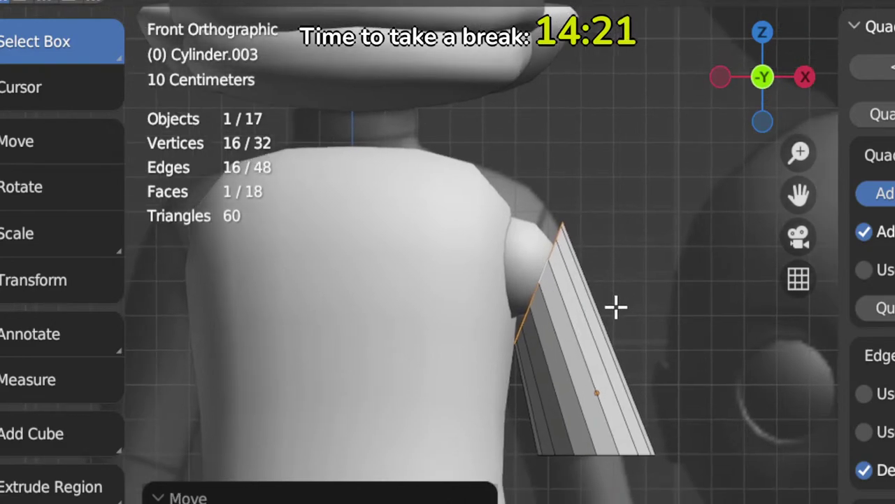
{"action": "left_click", "coordinate": [606, 459], "text": "alt"}
{"action": "key", "text": "s"}
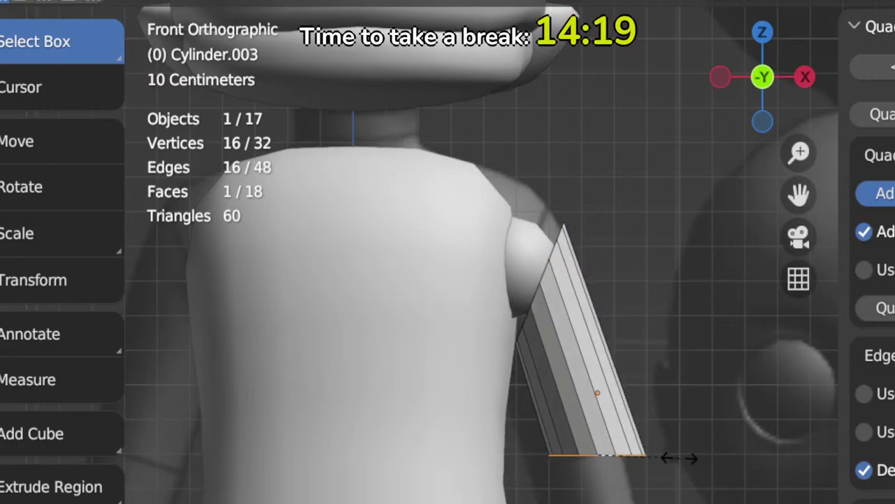
{"action": "left_click", "coordinate": [672, 452]}
{"action": "key", "text": "s"}
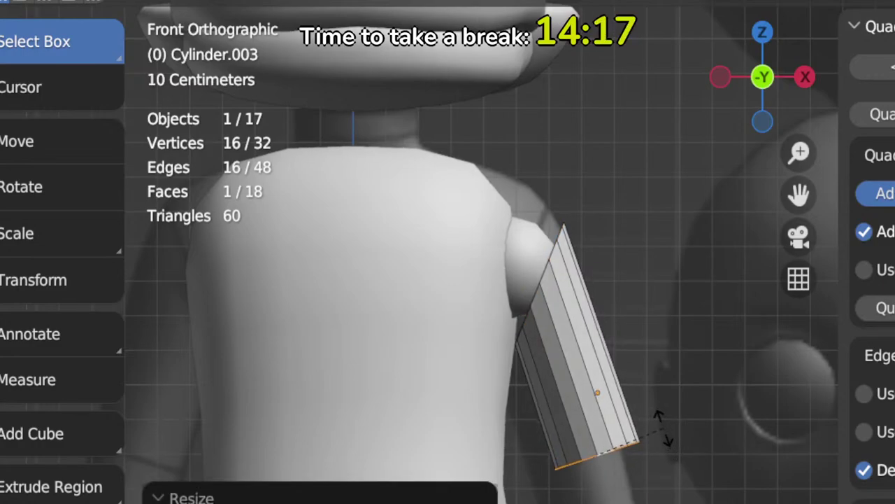
{"action": "key", "text": "g"}
{"action": "left_click", "coordinate": [650, 431]}
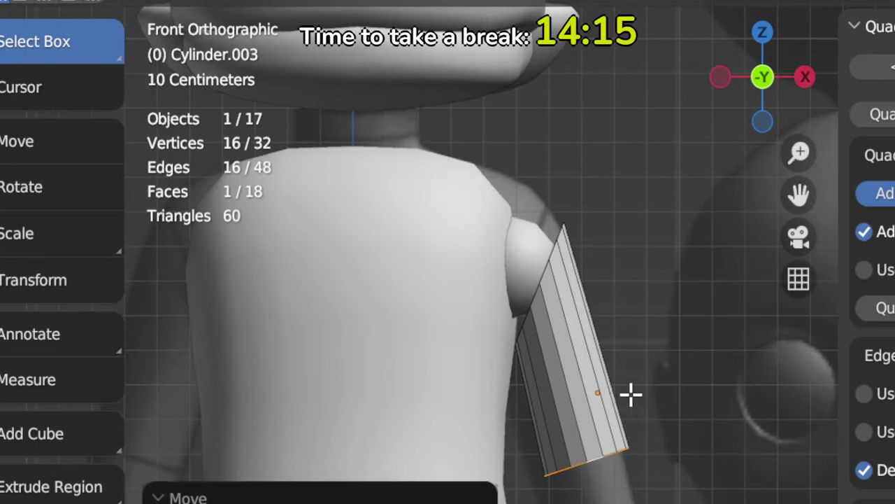
Step: Fine-tune the size and position of the upper arm's top face against the shoulder sphere
{"action": "left_click", "coordinate": [529, 302]}
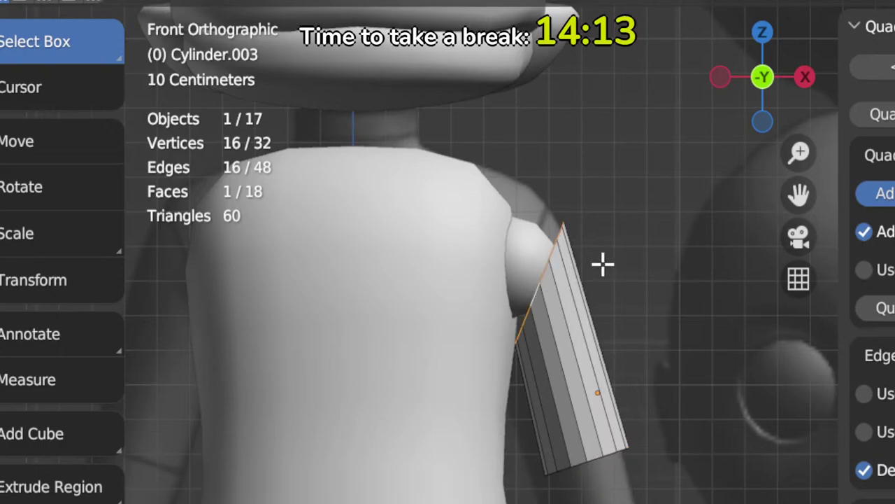
{"action": "key", "text": "s"}
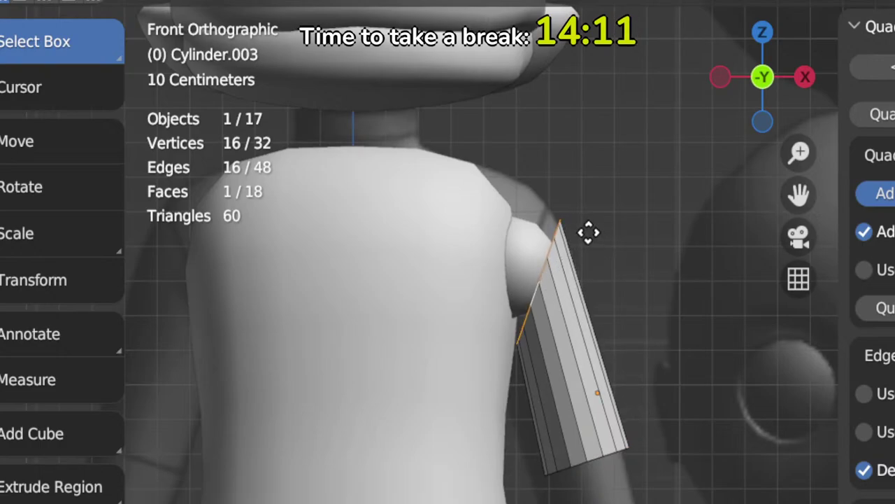
{"action": "key", "text": "Tab"}
Step: In Sculpt Mode, pull the torso's side inward just below the shoulder sphere with the Grab brush
{"action": "left_click", "coordinate": [509, 323]}
{"action": "key", "text": "Tab"}
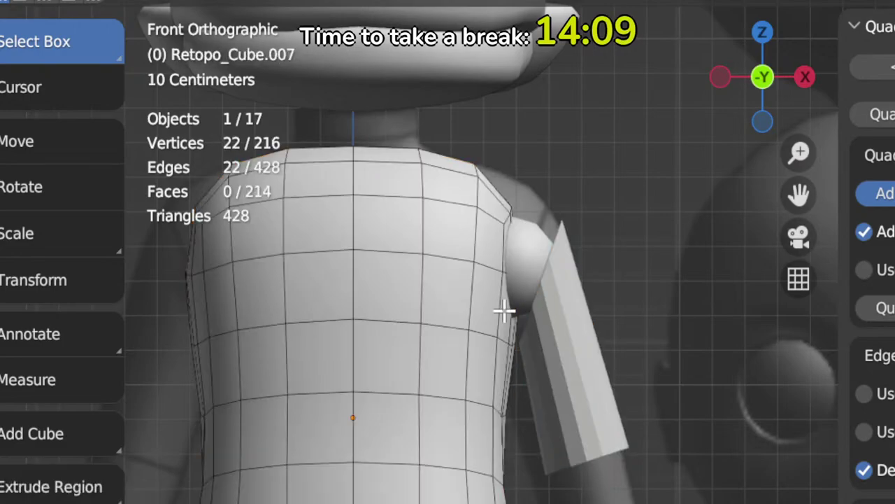
{"action": "key", "text": "ctrl+Tab"}
{"action": "left_click", "coordinate": [543, 424]}
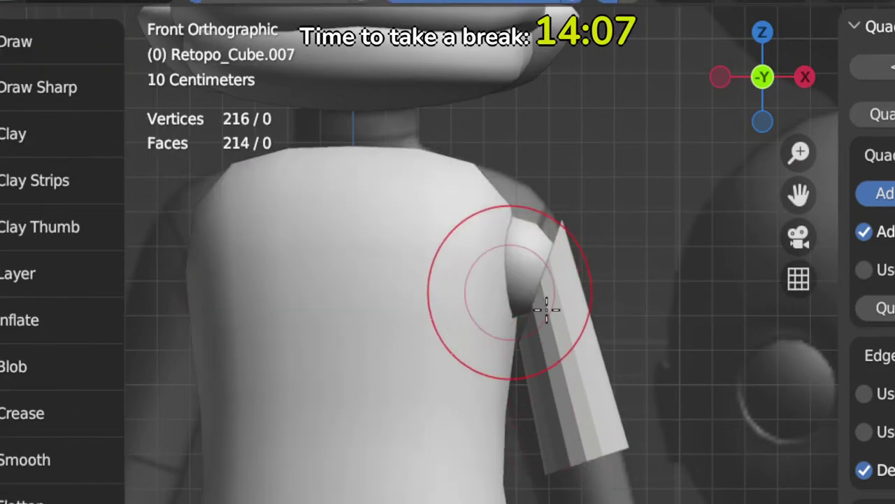
{"action": "key", "text": "g"}
{"action": "mouse_move", "coordinate": [530, 314]}
{"action": "left_mouse_down"}
{"action": "mouse_move", "coordinate": [510, 335]}
{"action": "mouse_move", "coordinate": [507, 308]}
{"action": "left_mouse_up"}
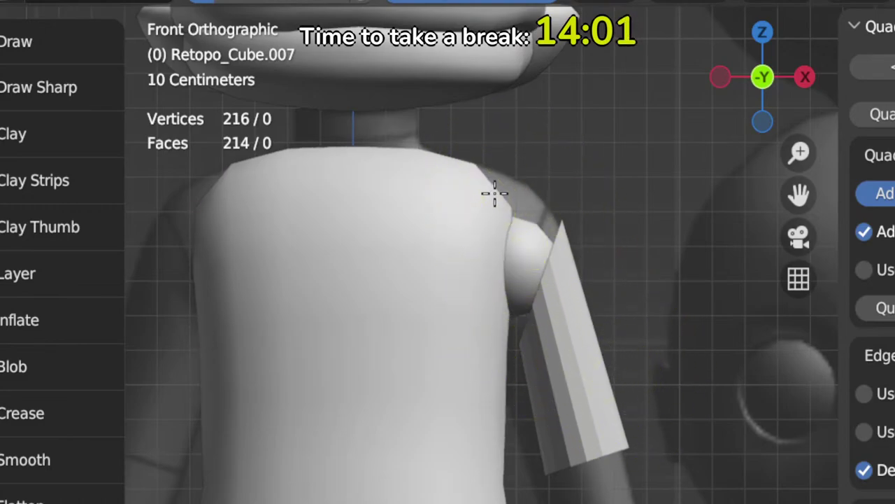
Step: Return to editing the upper arm cylinder and move its top face up and inward over the shoulder sphere
{"action": "key", "text": "ctrl+Tab"}
{"action": "left_click", "coordinate": [535, 341]}
{"action": "left_click", "coordinate": [532, 311]}
{"action": "key", "text": "Tab"}
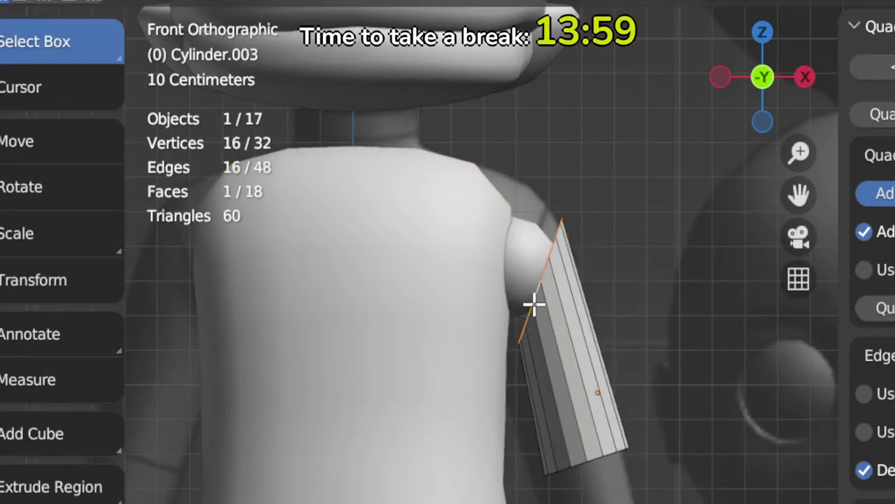
{"action": "key", "text": "g"}
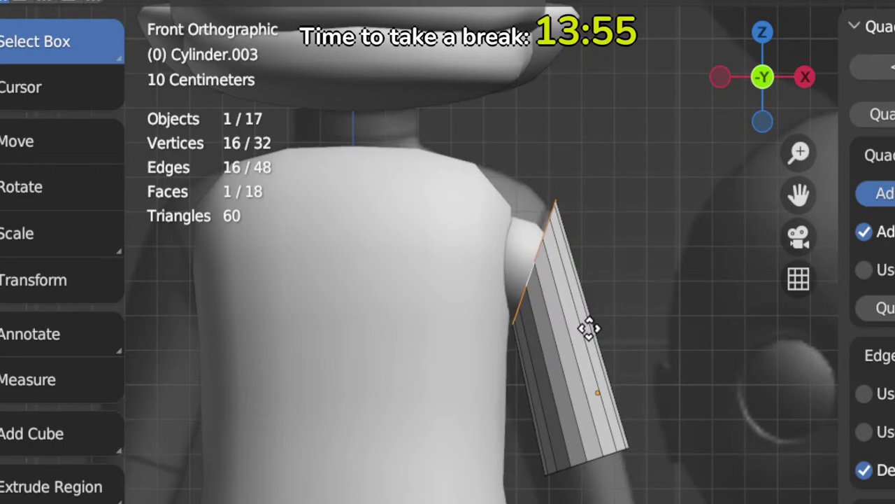
{"action": "left_click", "coordinate": [584, 325]}
{"action": "middle_click_drag", "start_coordinate": [550, 273], "coordinate": [568, 282]}
{"action": "key", "text": "KP_1"}
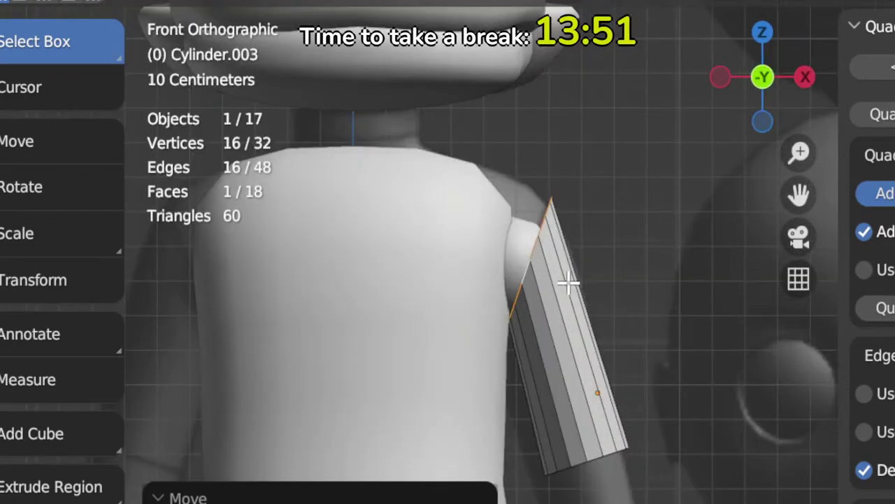
Step: Apply the upper arm cylinder's transform in Object Mode and return to Edit Mode
{"action": "scroll", "coordinate": [584, 287], "scroll_direction": "up", "scroll_amount": 1}
{"action": "key", "text": "Tab"}
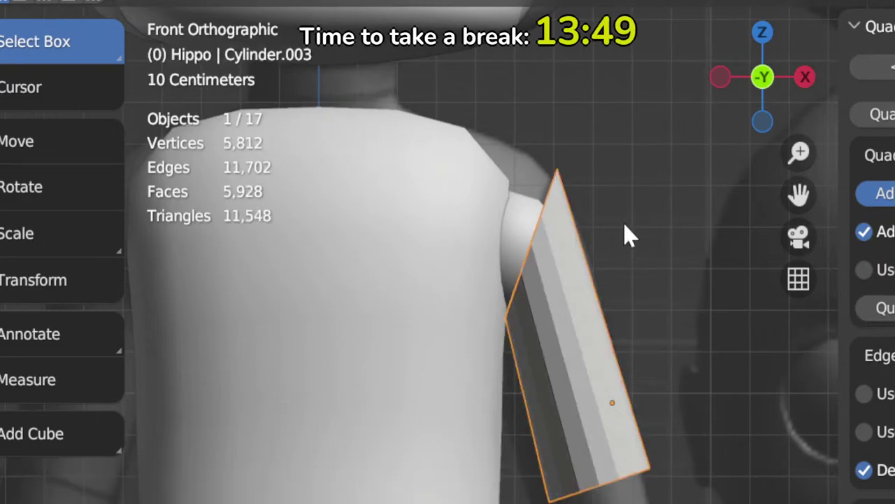
{"action": "key", "text": "ctrl+a"}
{"action": "left_click", "coordinate": [628, 235]}
{"action": "key", "text": "Tab"}
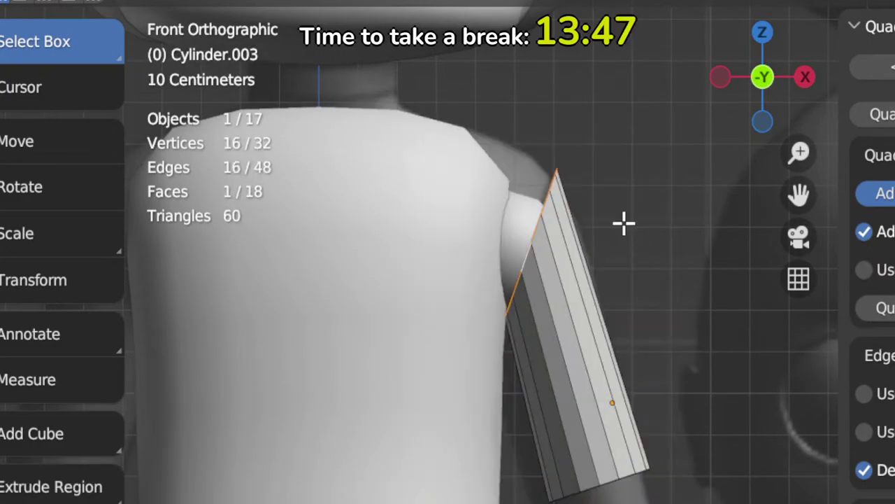
Step: Try to bevel the upper arm's top rim with 3 segments and a width of 0.112 m
{"action": "key", "text": "ctrl+b"}
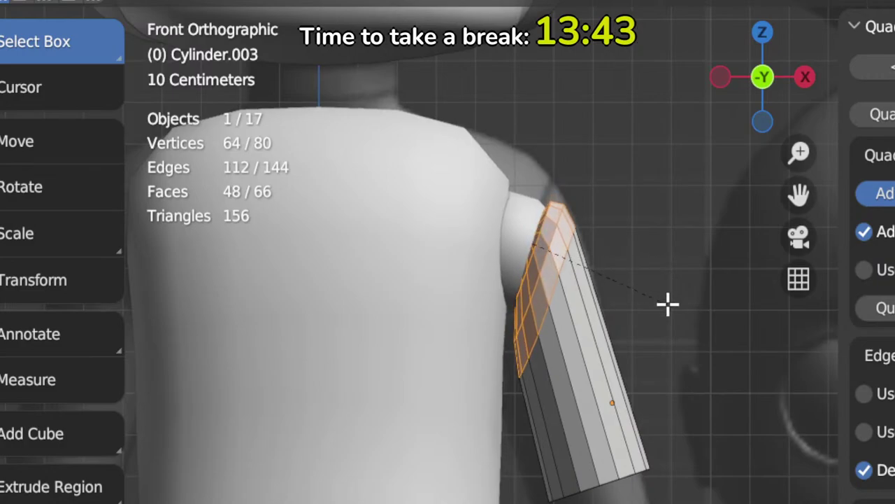
{"action": "left_click", "coordinate": [663, 300]}
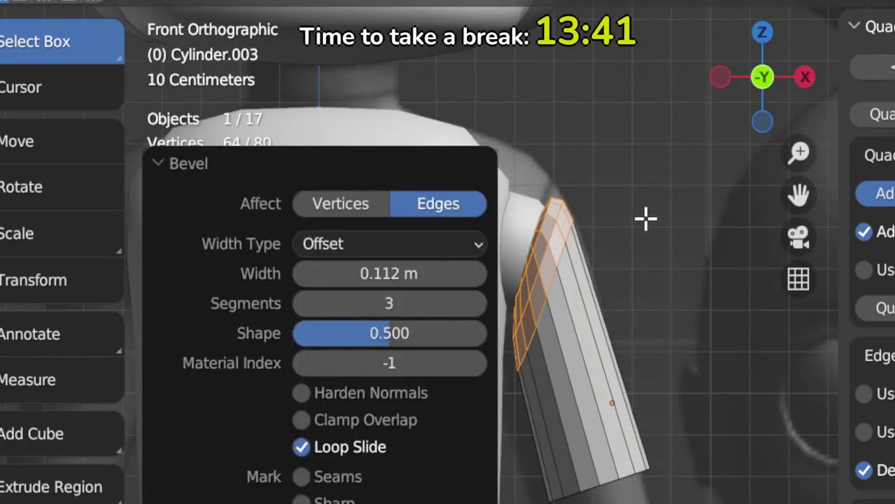
{"action": "key", "text": "r"}
{"action": "left_click", "coordinate": [657, 272]}
{"action": "key", "text": "ctrl+z"}
{"action": "key", "text": "ctrl+z"}
{"action": "key", "text": "ctrl+z"}
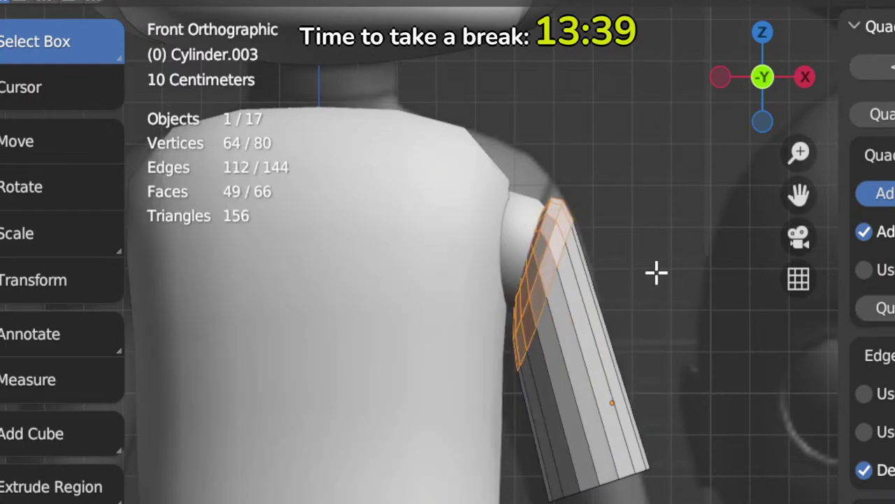
{"action": "key", "text": "Tab"}
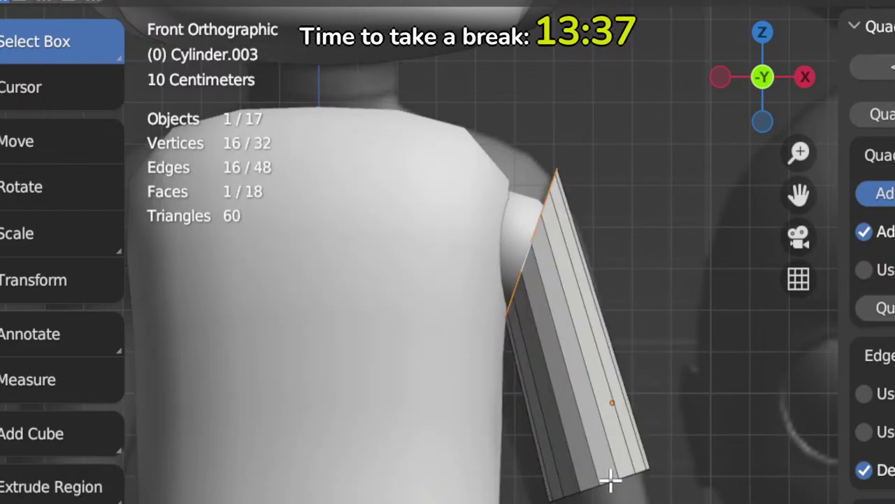
Step: Add a Bevel modifier to the upper arm cylinder and raise its segments to round both end rims
{"action": "left_click", "coordinate": [611, 480], "text": "alt"}
{"action": "key", "text": "Tab"}
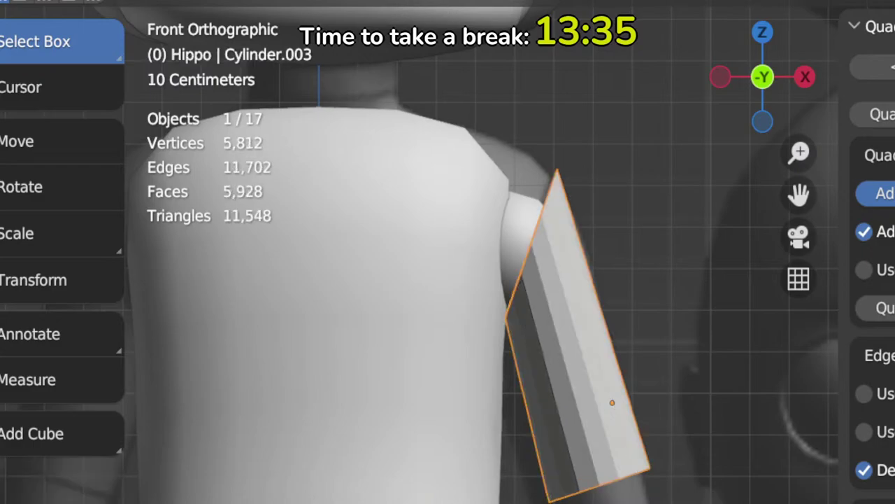
{"action": "key", "text": "shift+a"}
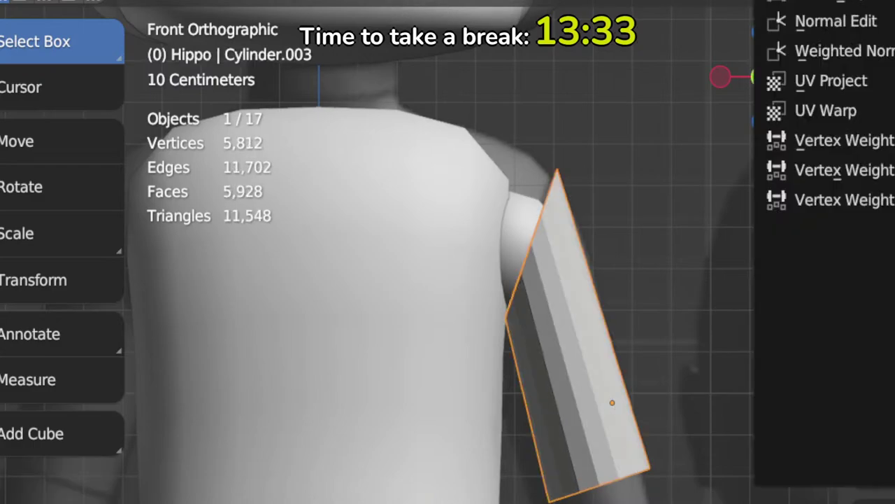
{"action": "key", "text": "ctrl+1"}
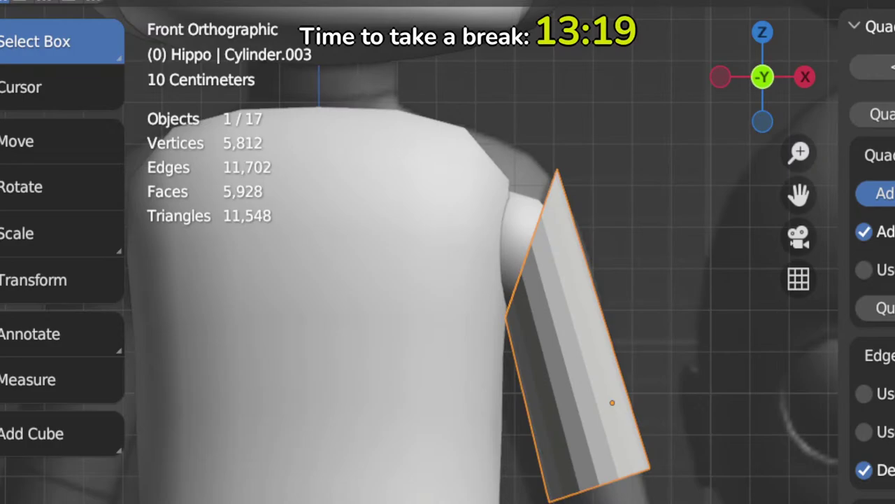
{"action": "key", "text": "ctrl+z"}
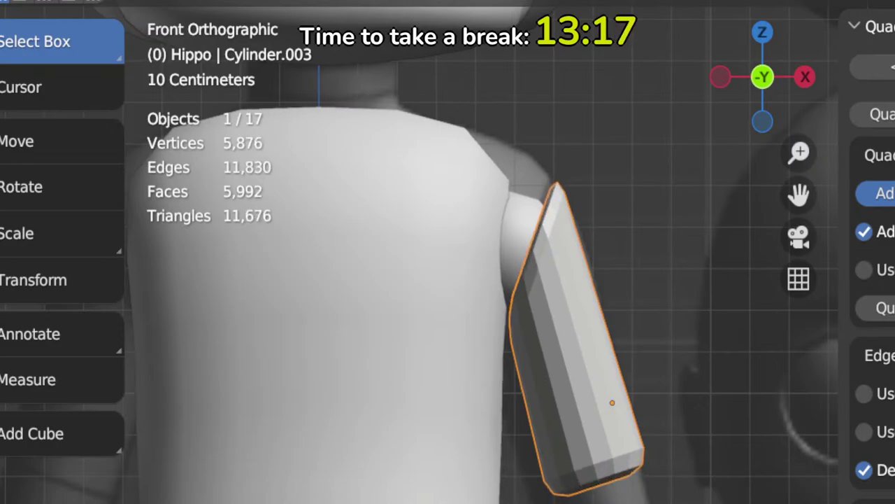
{"action": "key", "text": "ctrl+z"}
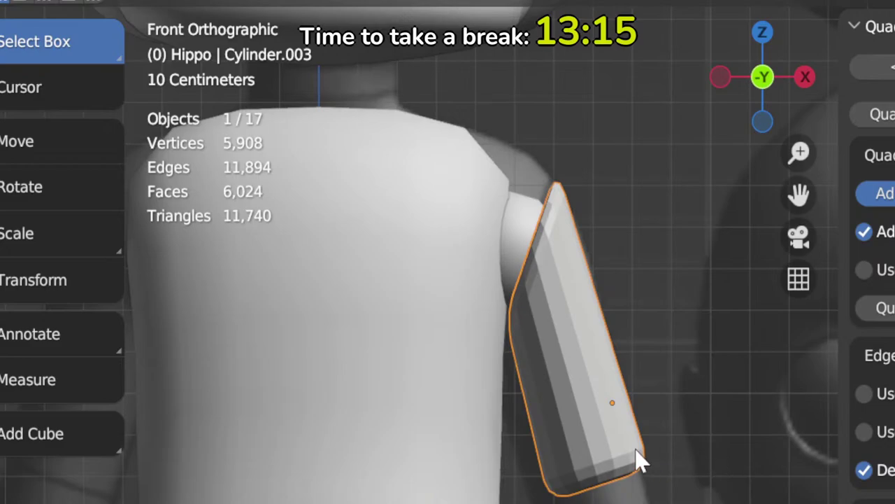
Step: Add one centred loop cut around the upper arm and scale it up to bulge the middle
{"action": "key", "text": "Tab"}
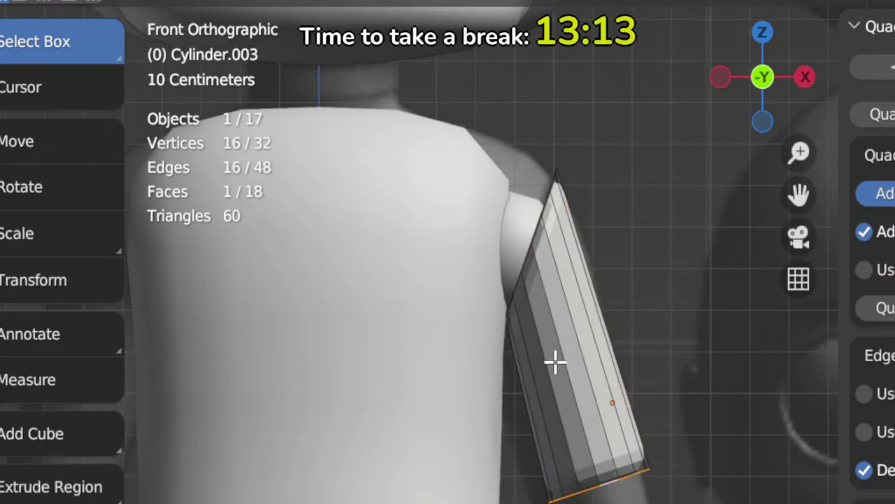
{"action": "left_click", "coordinate": [555, 361]}
{"action": "right_click", "coordinate": [556, 362]}
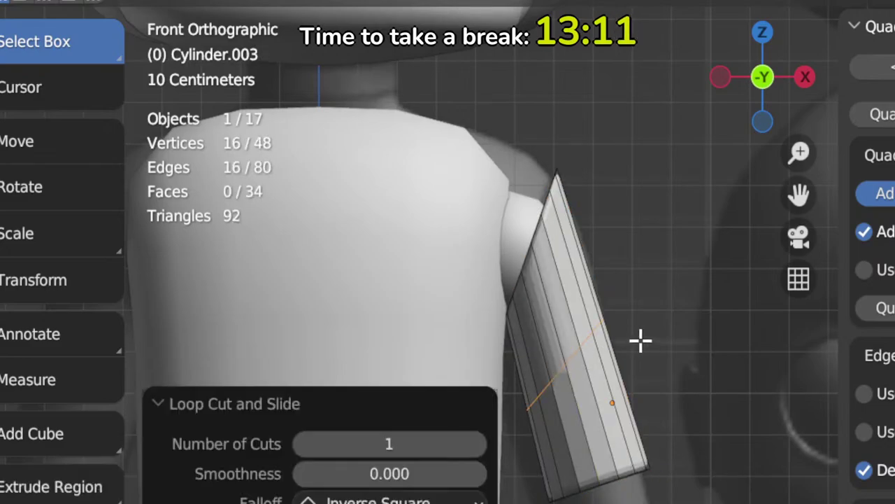
{"action": "key", "text": "s"}
{"action": "left_click", "coordinate": [665, 344]}
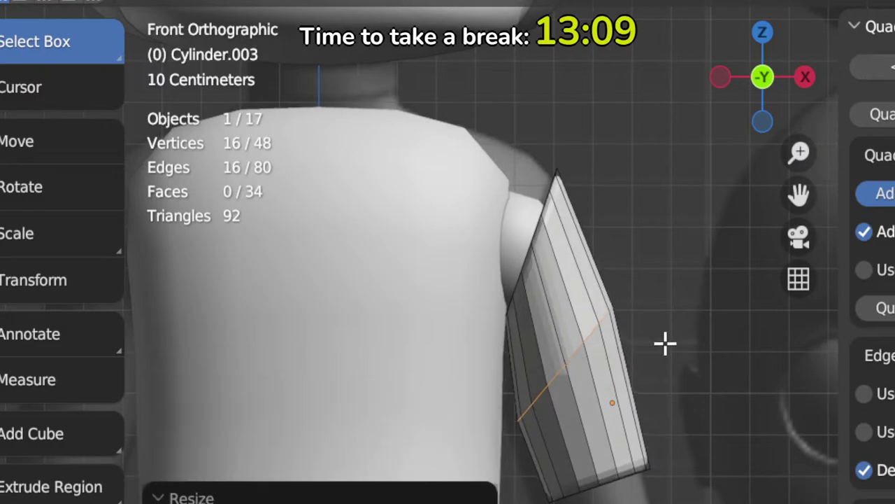
Step: Slide the middle edge loop toward the shoulder, rotate it to a flatter angle, and adjust its size
{"action": "key", "text": "s"}
{"action": "left_click", "coordinate": [614, 387]}
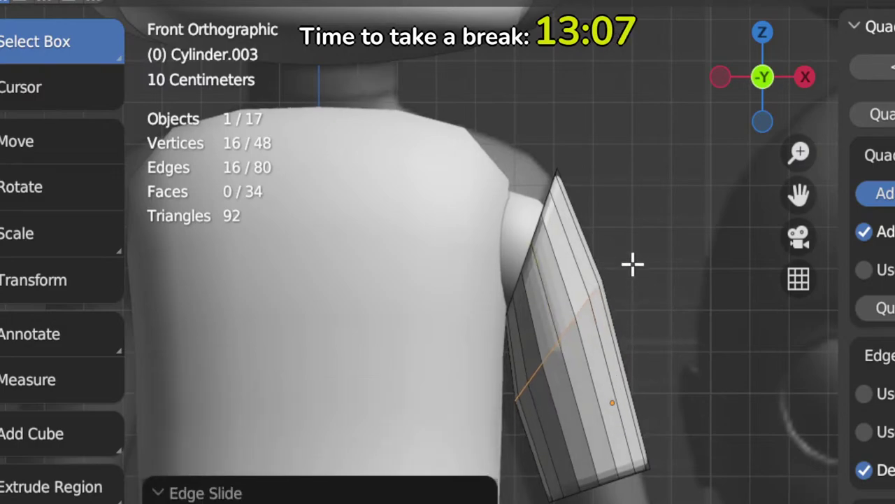
{"action": "key", "text": "r"}
{"action": "left_click", "coordinate": [631, 287]}
{"action": "key", "text": "s"}
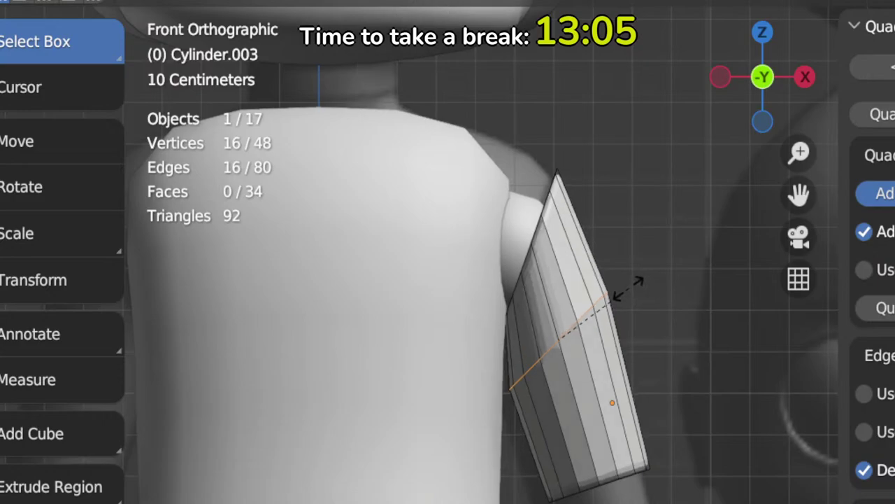
{"action": "left_click", "coordinate": [627, 288]}
Step: Shrink the upper arm's bottom face slightly and nudge it inward and upward along the reference arm
{"action": "scroll", "coordinate": [653, 436], "scroll_direction": "down", "scroll_amount": 1}
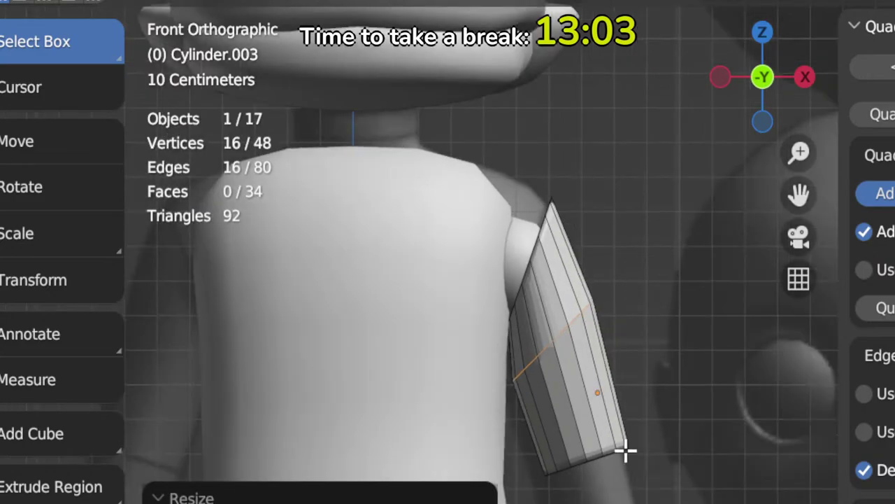
{"action": "left_click", "coordinate": [595, 456], "text": "alt"}
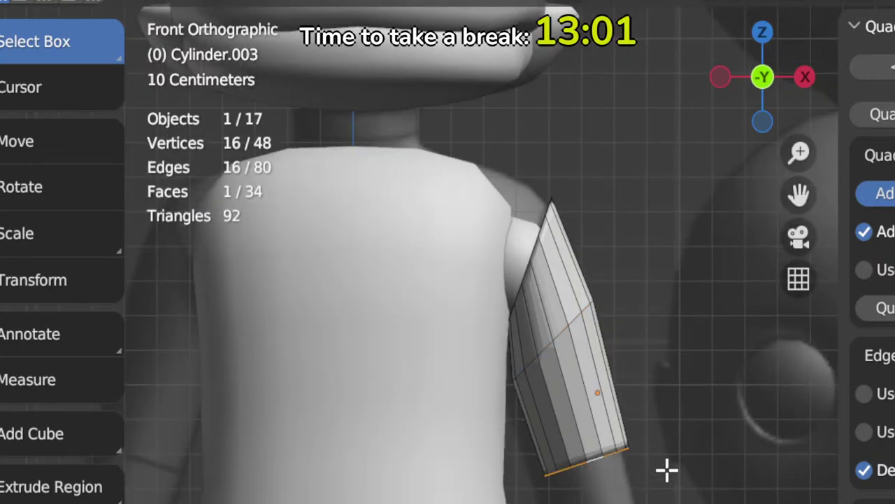
{"action": "key", "text": "s"}
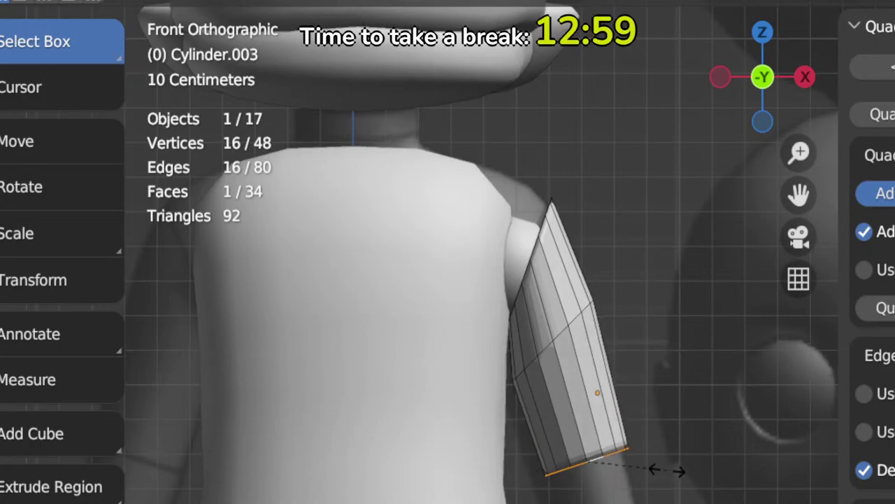
{"action": "left_click", "coordinate": [668, 470]}
{"action": "key", "text": "g"}
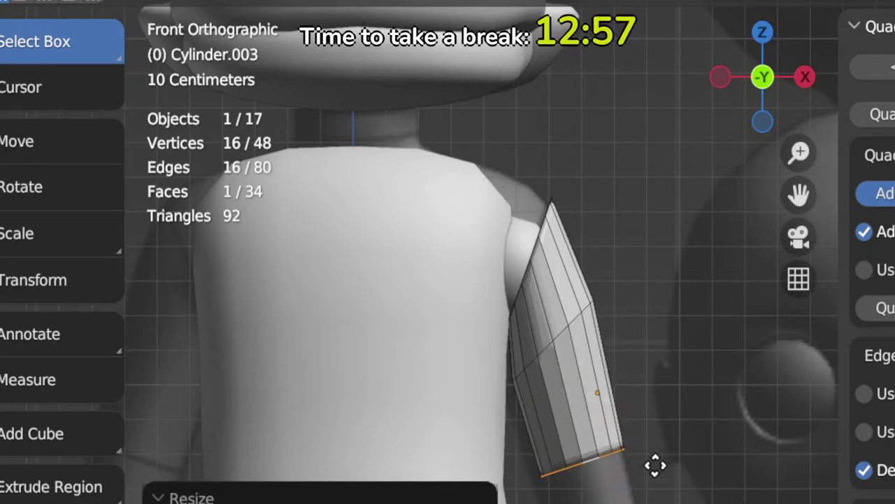
{"action": "left_click", "coordinate": [655, 464]}
{"action": "key", "text": "g"}
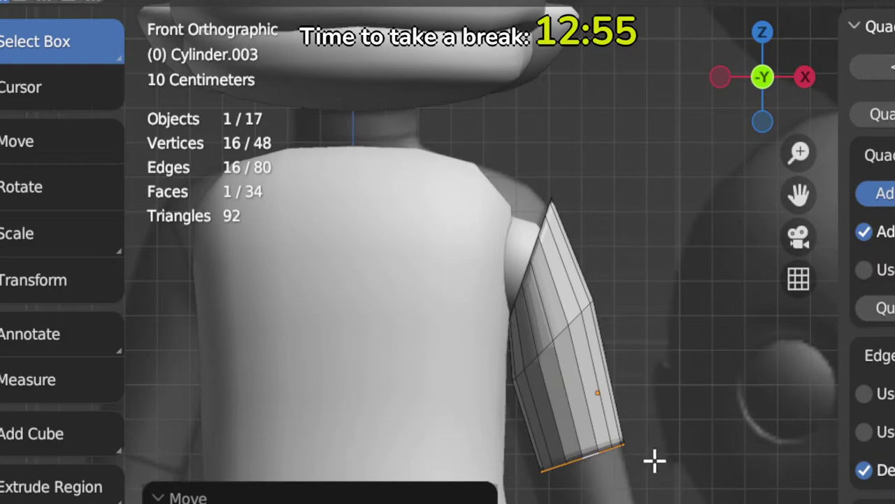
{"action": "middle_click_drag", "start_coordinate": [652, 463], "coordinate": [647, 435], "text": "shift"}
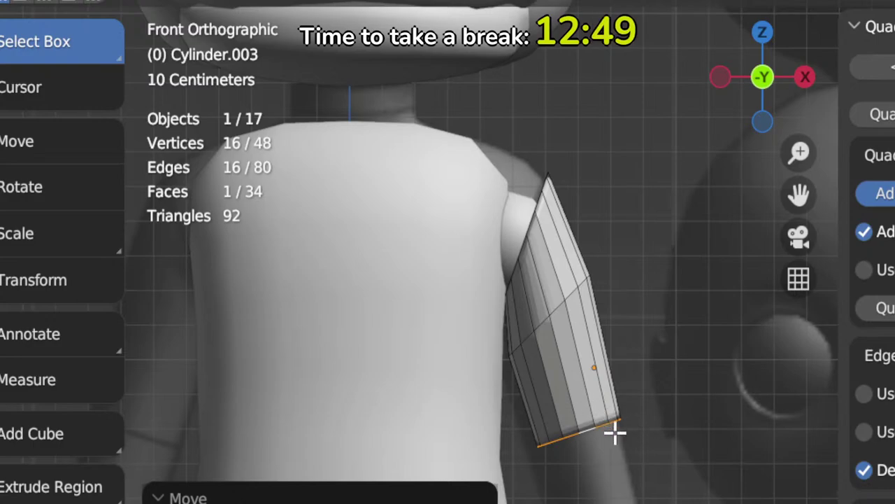
{"action": "scroll", "coordinate": [616, 441], "scroll_direction": "up", "scroll_amount": 1}
{"action": "middle_click_drag", "start_coordinate": [620, 454], "coordinate": [569, 380], "text": "shift"}
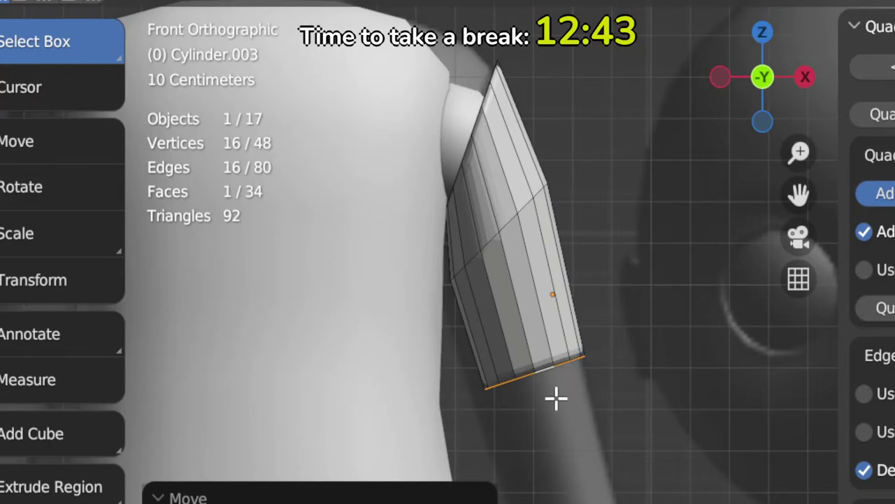
Step: Duplicate the upper arm's bottom face just below it and shift both end faces to leave a narrow elbow gap
{"action": "key", "text": "e"}
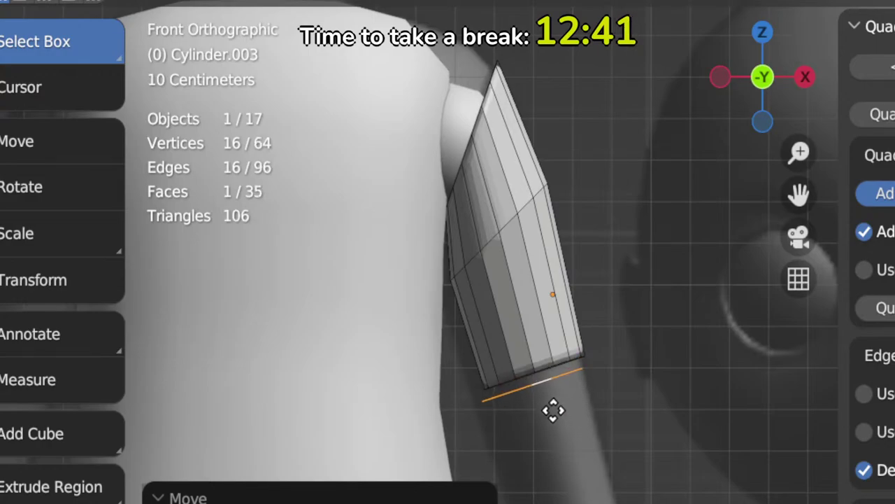
{"action": "right_click", "coordinate": [548, 384]}
{"action": "left_click", "coordinate": [550, 370], "text": "alt"}
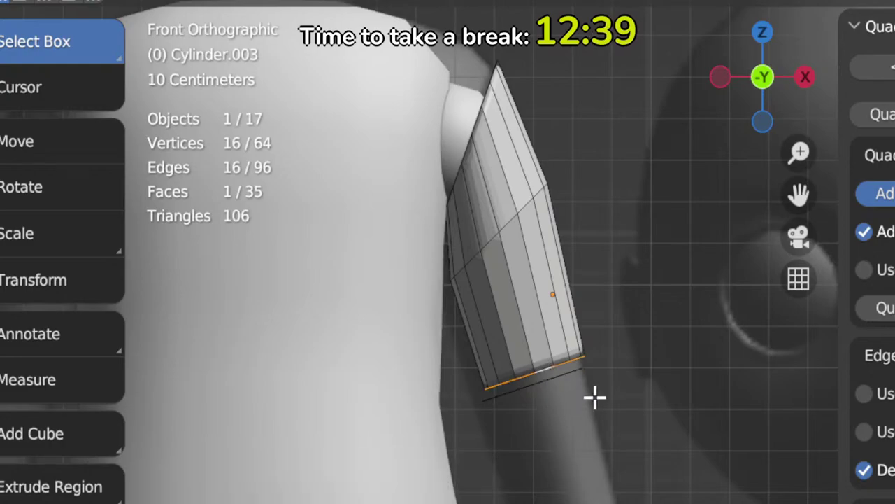
{"action": "key", "text": "g"}
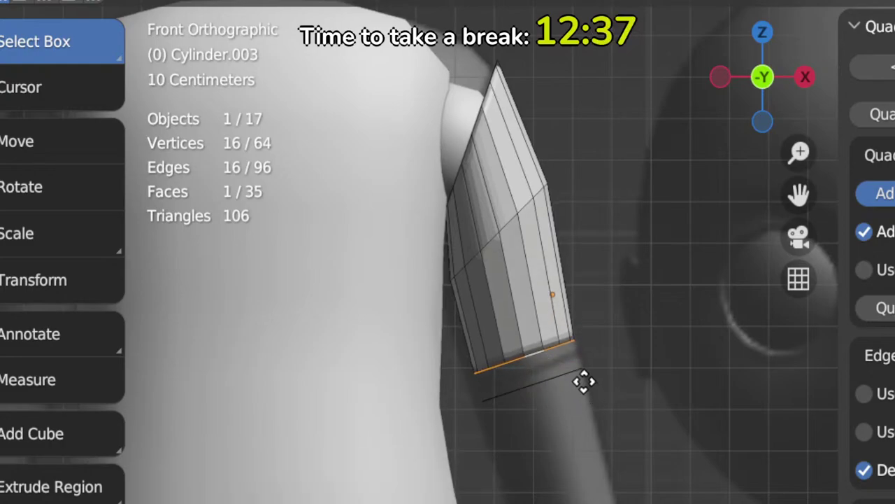
{"action": "left_click", "coordinate": [583, 379]}
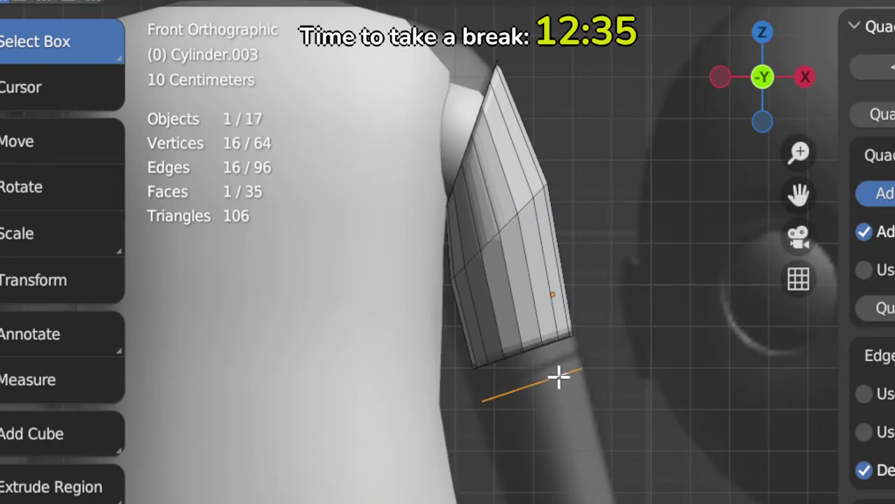
{"action": "left_click", "coordinate": [626, 397]}
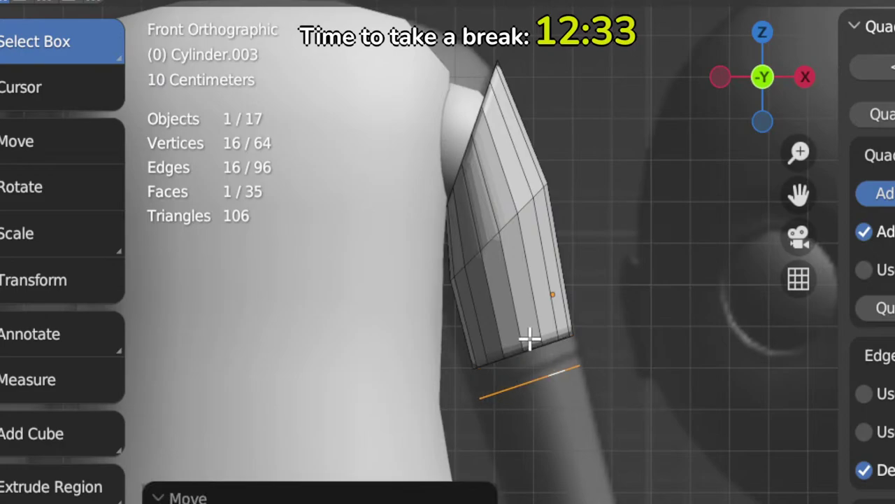
{"action": "left_click", "coordinate": [531, 339], "text": "alt"}
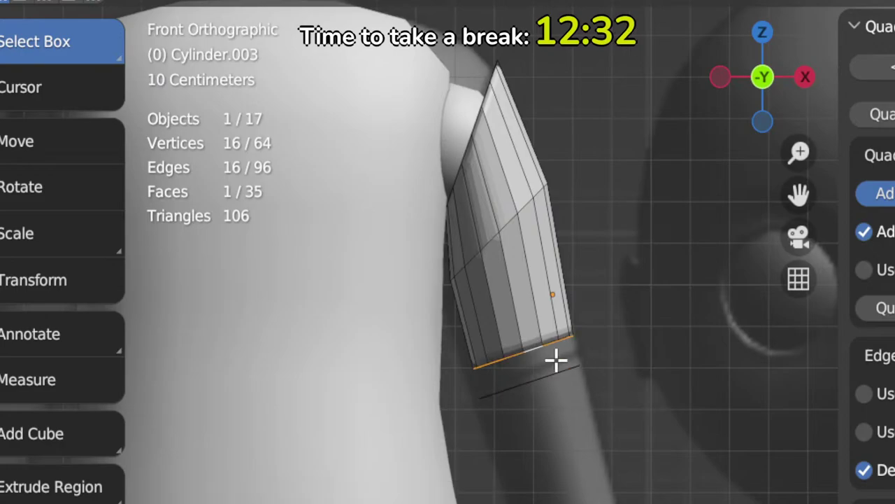
{"action": "left_click", "coordinate": [615, 392]}
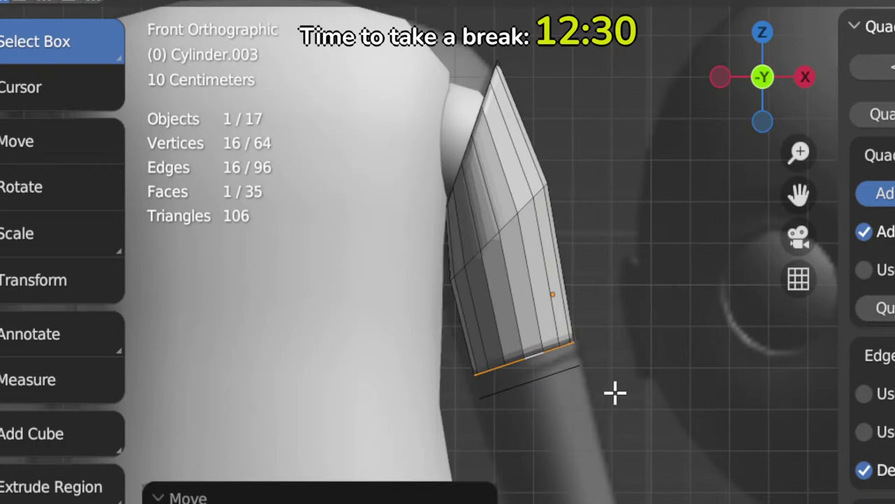
Step: Move the upper arm's middle edge loop slightly outward and down along the reference arm
{"action": "left_click", "coordinate": [508, 226], "text": "alt"}
{"action": "key", "text": "g"}
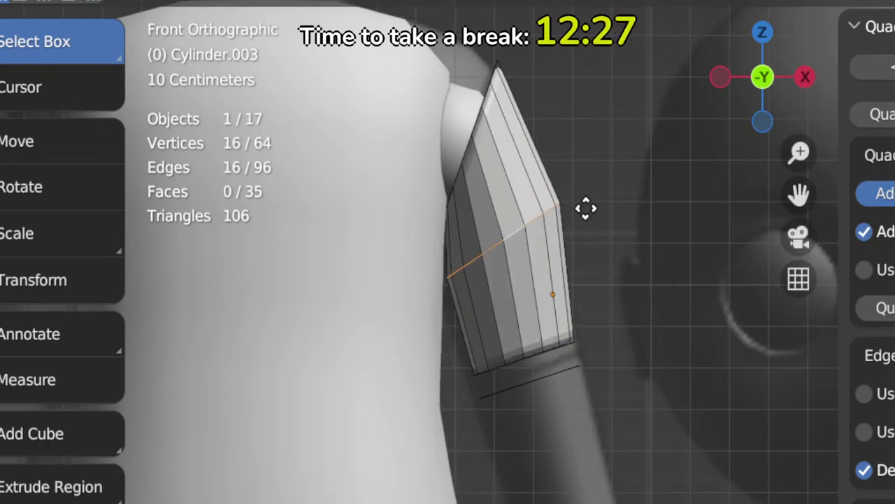
{"action": "left_click", "coordinate": [586, 215]}
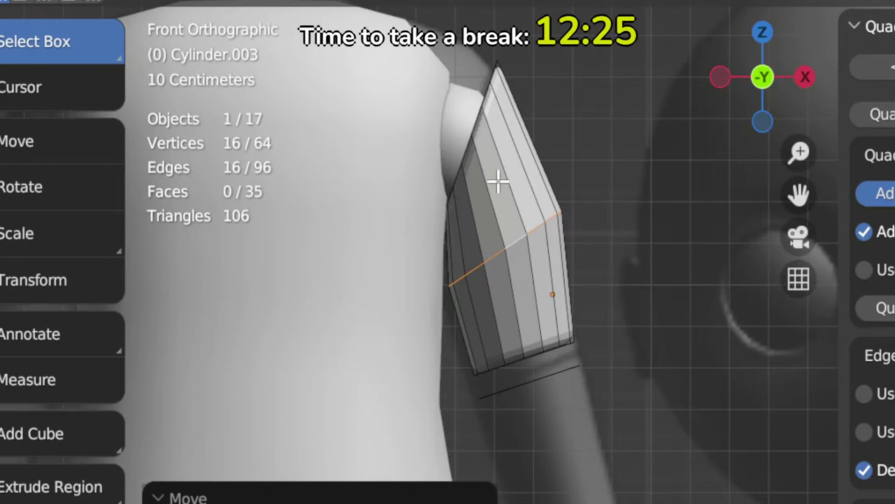
Step: Extrude the detached elbow face down to the wrist as the forearm, then rotate its end nearly level and enlarge it slightly
{"action": "left_click", "coordinate": [564, 383], "text": "alt"}
{"action": "left_click", "coordinate": [565, 384]}
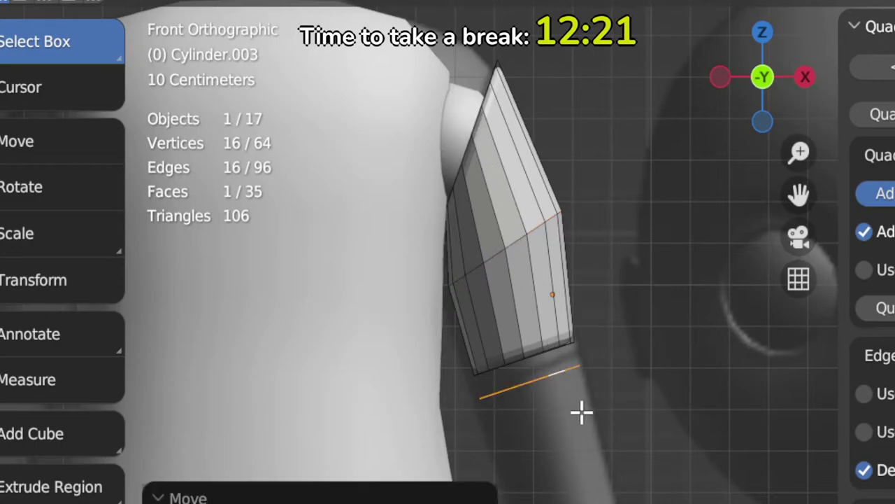
{"action": "middle_click_drag", "start_coordinate": [581, 413], "coordinate": [583, 296], "text": "shift"}
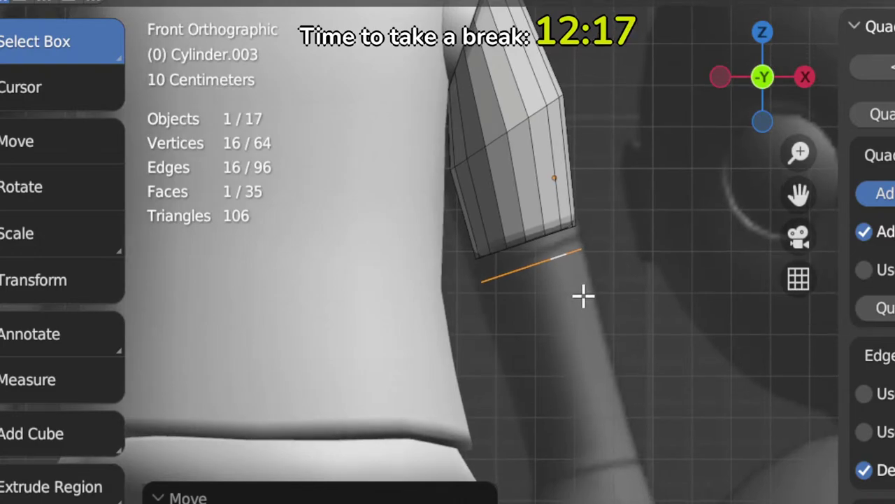
{"action": "key", "text": "e"}
{"action": "left_click", "coordinate": [655, 493]}
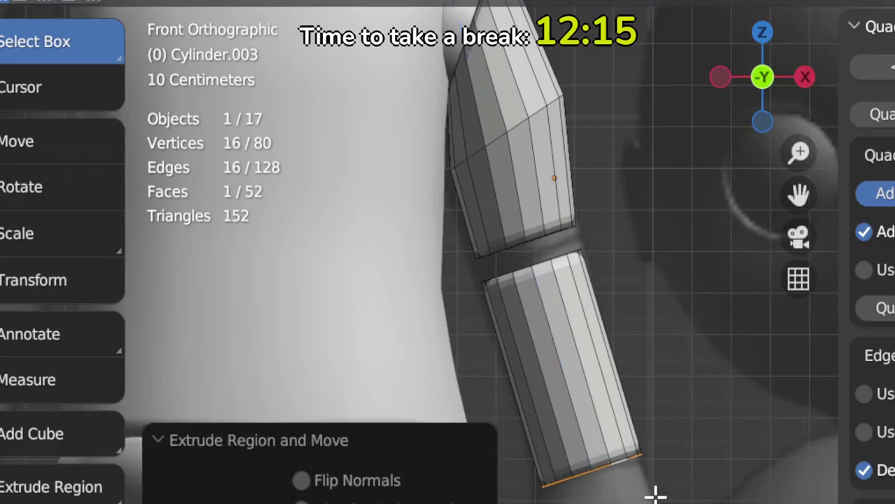
{"action": "key", "text": "r"}
{"action": "left_click", "coordinate": [673, 464]}
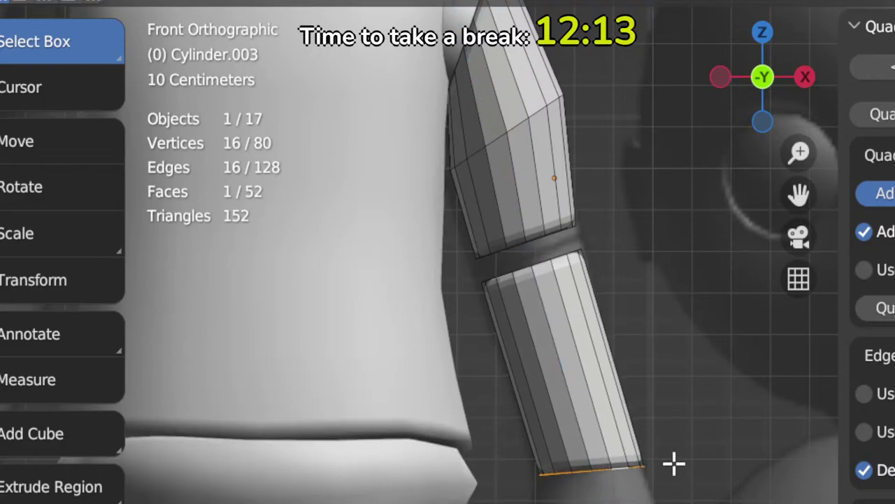
{"action": "key", "text": "s"}
{"action": "left_click", "coordinate": [678, 463]}
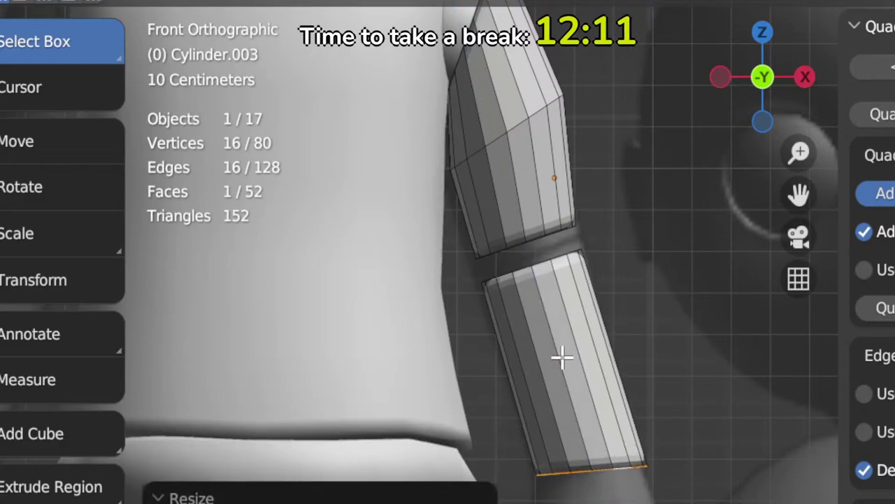
Step: Add one centred loop cut around the forearm and scale it up to bulge the middle
{"action": "left_click", "coordinate": [526, 268], "text": "alt"}
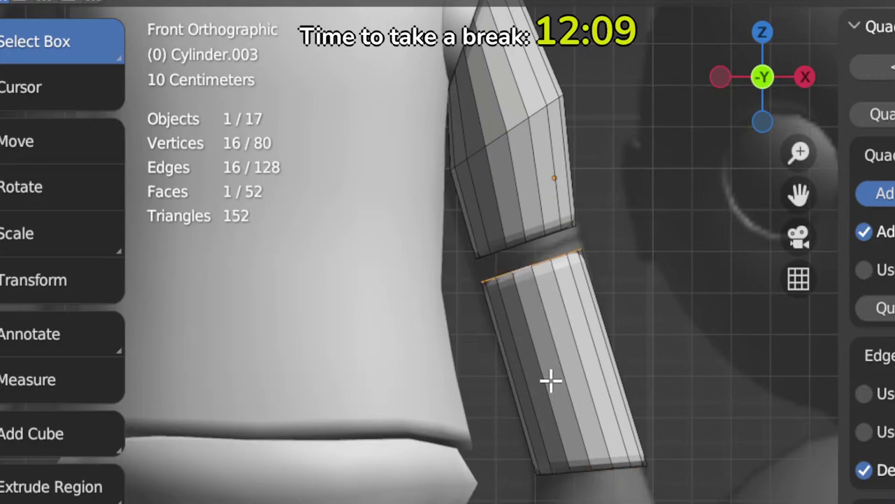
{"action": "left_click", "coordinate": [551, 378]}
{"action": "key", "text": "s"}
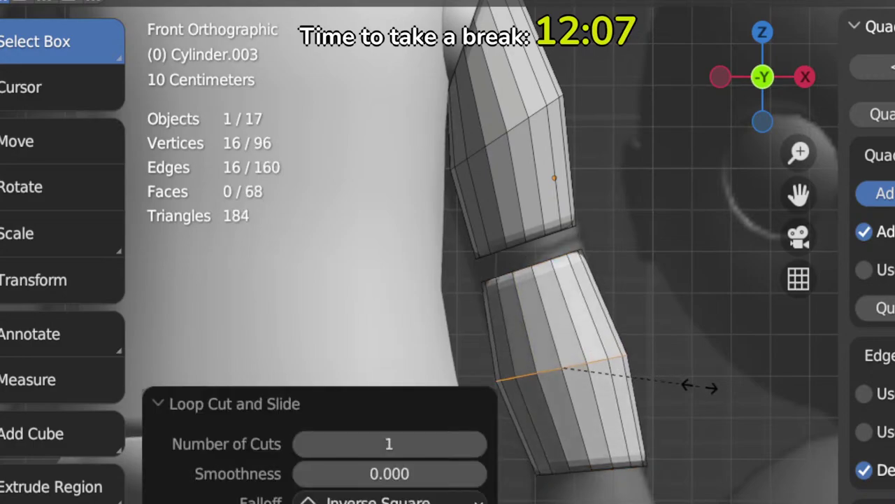
{"action": "left_click", "coordinate": [701, 388]}
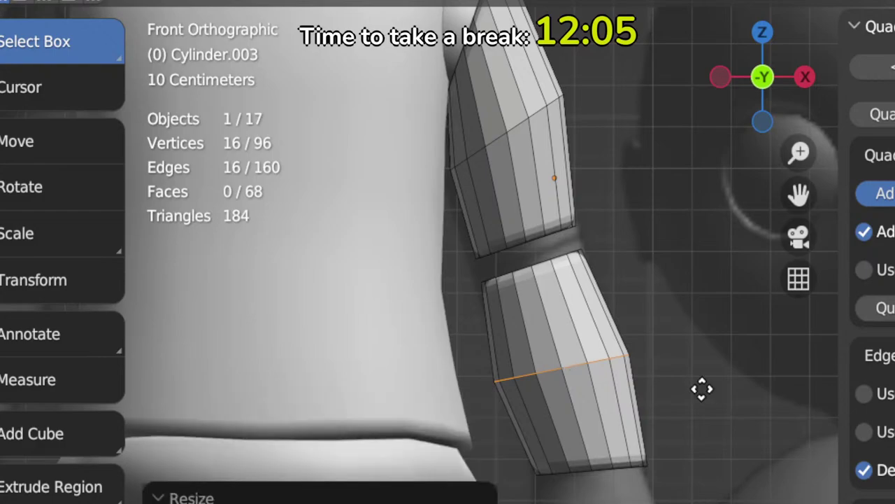
Step: Move the forearm's middle edge loop slightly toward the elbow and tilt it more steeply to match the reference arm
{"action": "key", "text": "g"}
{"action": "left_click", "coordinate": [696, 378]}
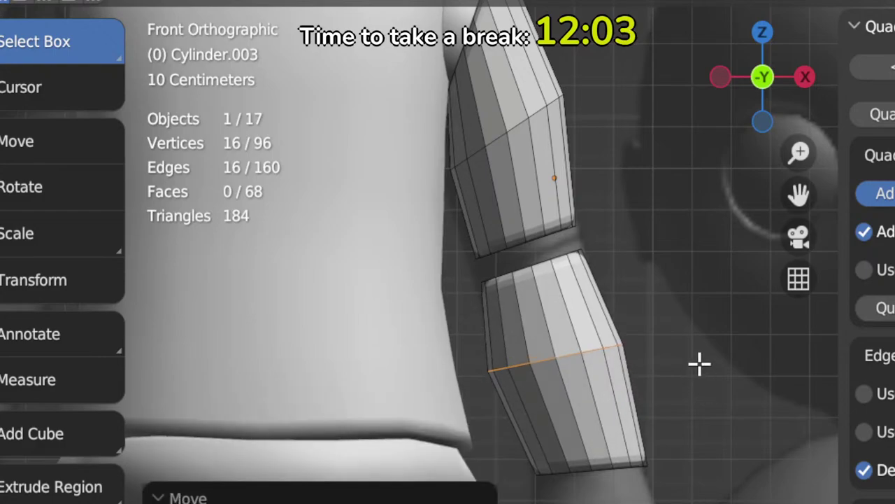
{"action": "key", "text": "r"}
{"action": "left_click", "coordinate": [690, 352]}
{"action": "key", "text": "g"}
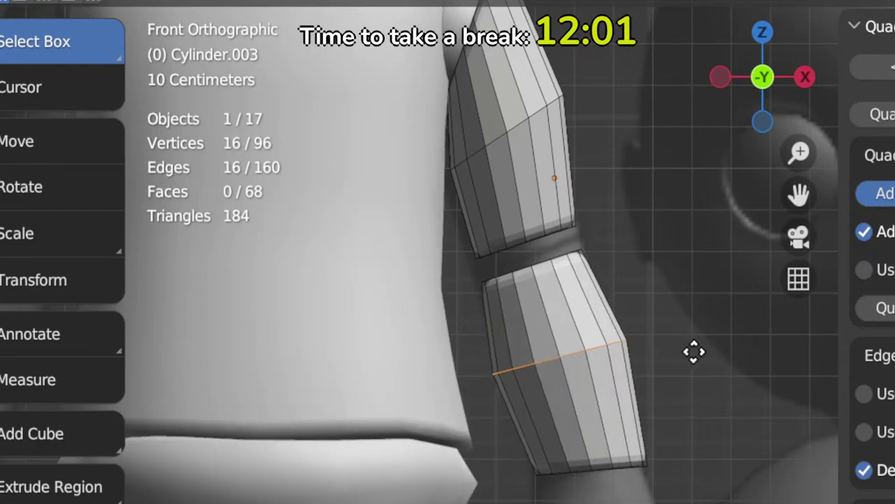
{"action": "left_click", "coordinate": [695, 352]}
Step: Leave mesh editing and shade the upper arm and forearm object smooth
{"action": "scroll", "coordinate": [683, 390], "scroll_direction": "down", "scroll_amount": 1}
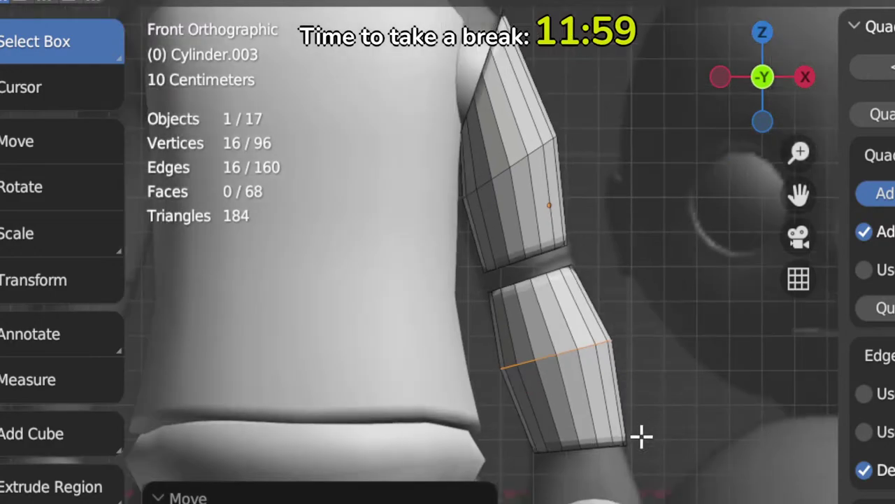
{"action": "scroll", "coordinate": [634, 435], "scroll_direction": "down", "scroll_amount": 5}
{"action": "scroll", "coordinate": [630, 441], "scroll_direction": "up", "scroll_amount": 3}
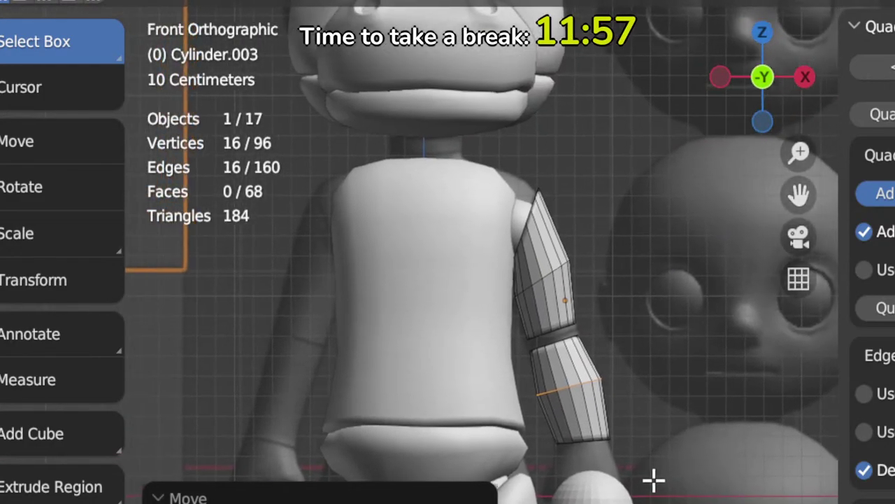
{"action": "scroll", "coordinate": [653, 480], "scroll_direction": "down", "scroll_amount": 2}
{"action": "key", "text": "Tab"}
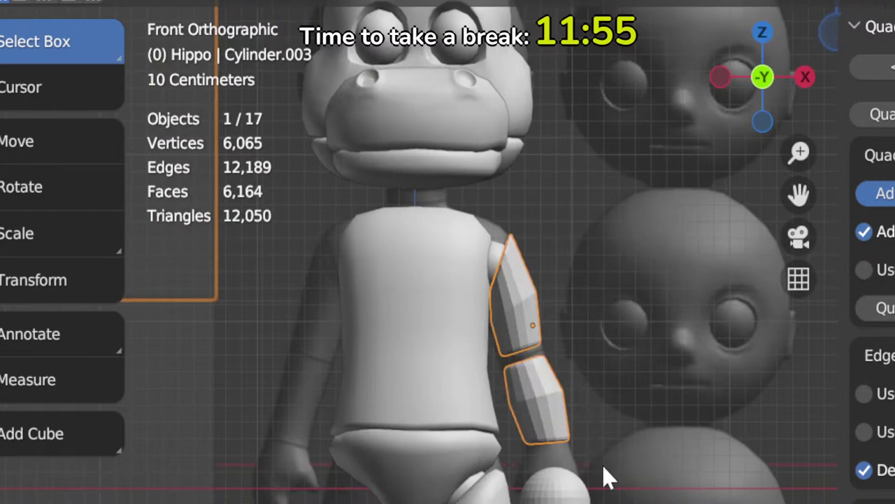
{"action": "left_click", "coordinate": [326, 2]}
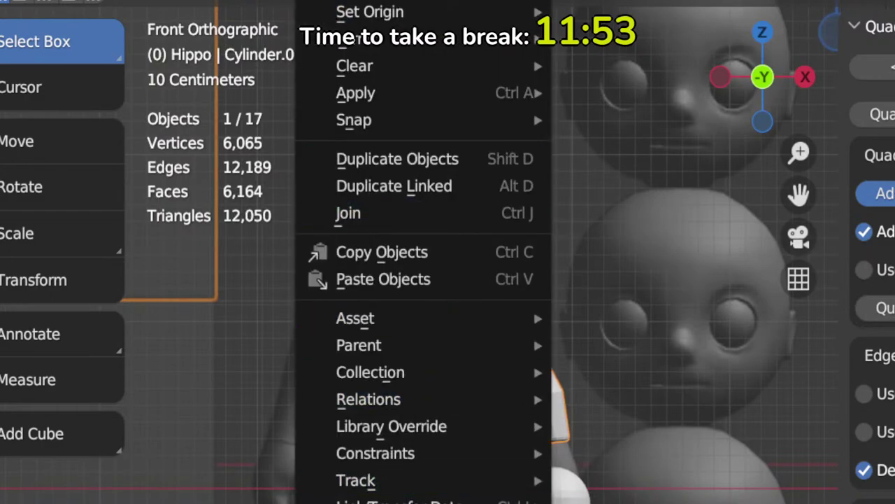
{"action": "left_click", "coordinate": [434, 501]}
{"action": "scroll", "coordinate": [549, 405], "scroll_direction": "up", "scroll_amount": 5}
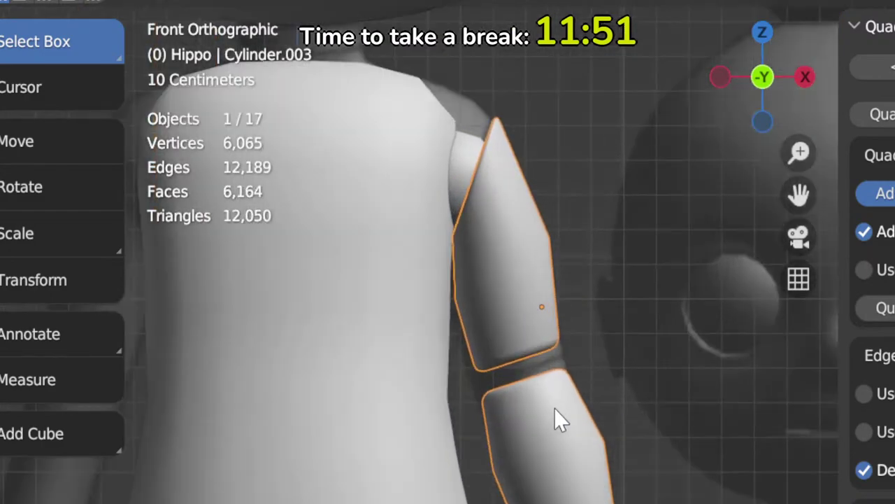
Step: Open the shoulder sphere's mesh for editing
{"action": "left_click", "coordinate": [474, 167]}
{"action": "key", "text": "Tab"}
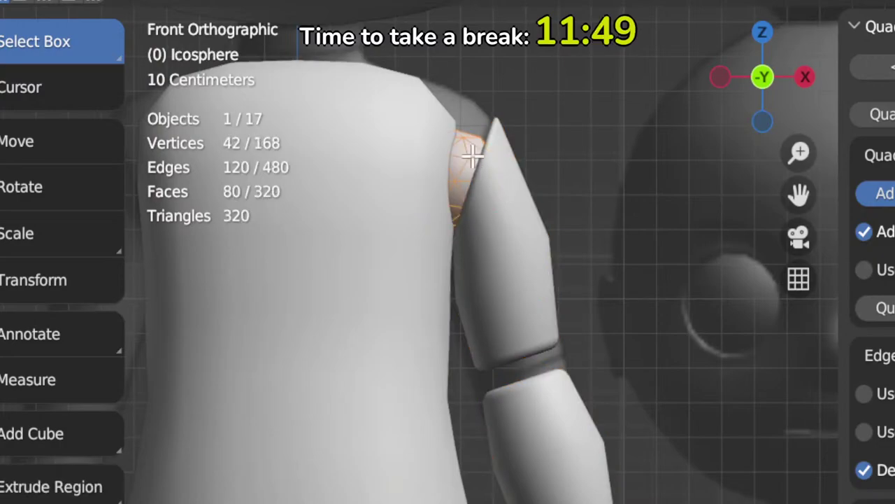
Step: Duplicate the shoulder joint icosphere, place the copy at the elbow gap, and scale it down to fit the arm
{"action": "key", "text": "shift+d"}
{"action": "left_click", "coordinate": [536, 336]}
{"action": "key", "text": "s"}
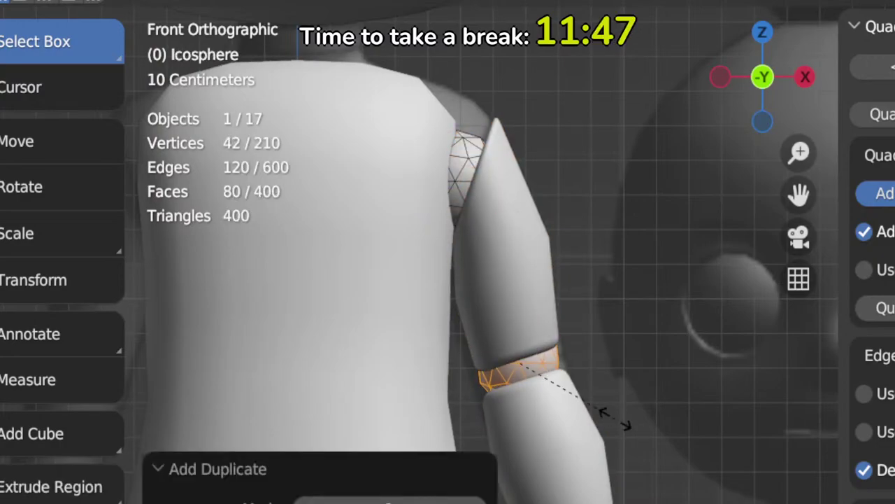
{"action": "left_click", "coordinate": [610, 418]}
Step: Scale the elbow joint sphere down further and centre it between the arm segments in the right side view
{"action": "key", "text": "KP_3"}
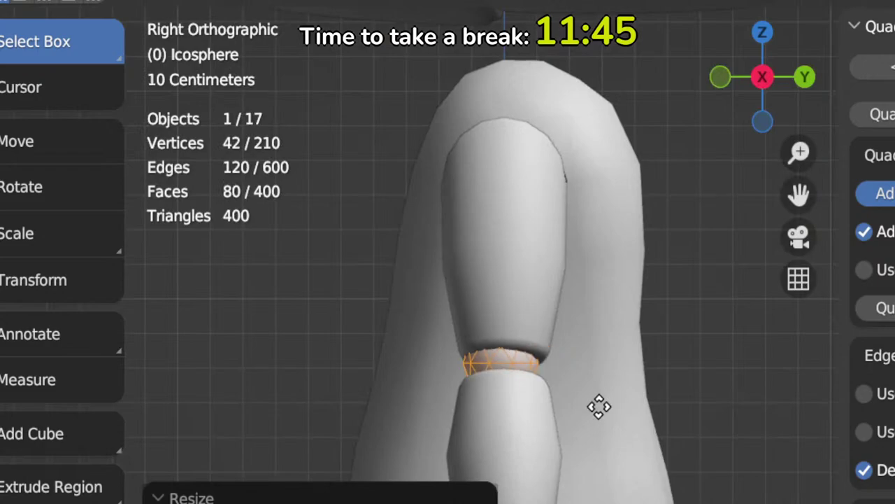
{"action": "left_click", "coordinate": [603, 408]}
{"action": "key", "text": "s"}
{"action": "left_click", "coordinate": [619, 445]}
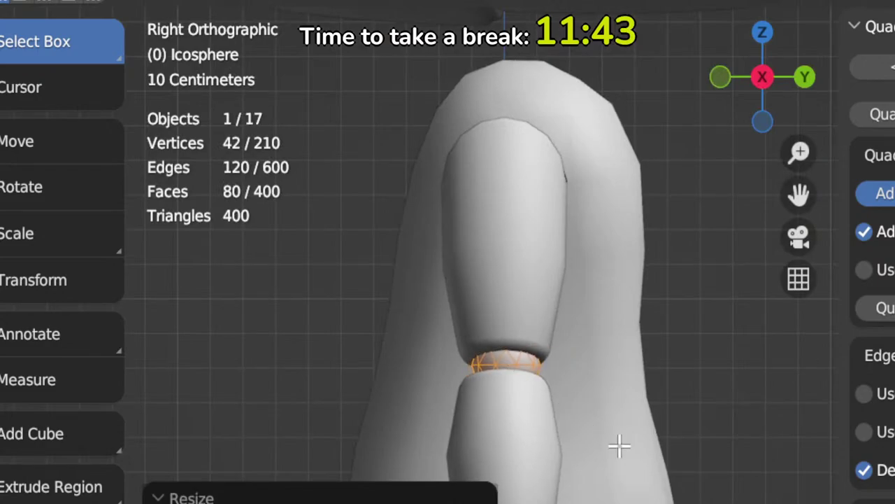
{"action": "key", "text": "g"}
{"action": "left_click", "coordinate": [618, 448]}
Step: Shift the elbow joint sphere slightly outward in the front view and return to Object Mode
{"action": "middle_click_drag", "start_coordinate": [618, 448], "coordinate": [838, 323]}
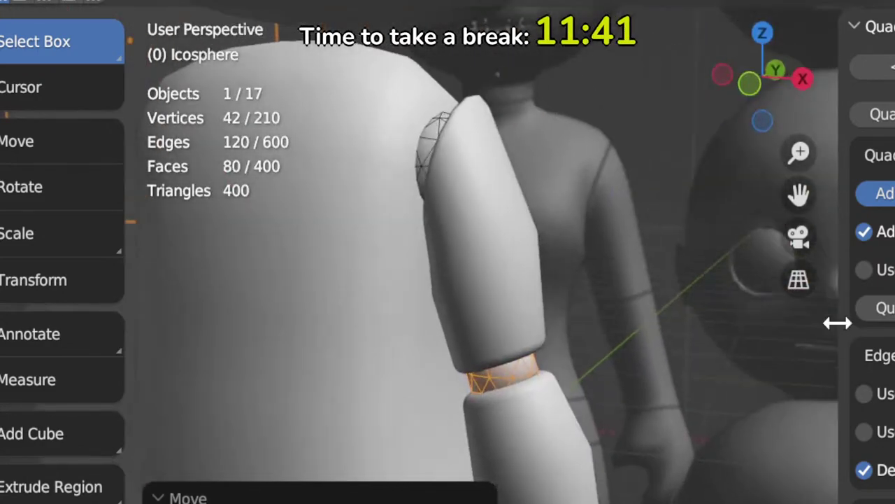
{"action": "middle_click_drag", "start_coordinate": [486, 375], "coordinate": [549, 339]}
{"action": "key", "text": "KP_1"}
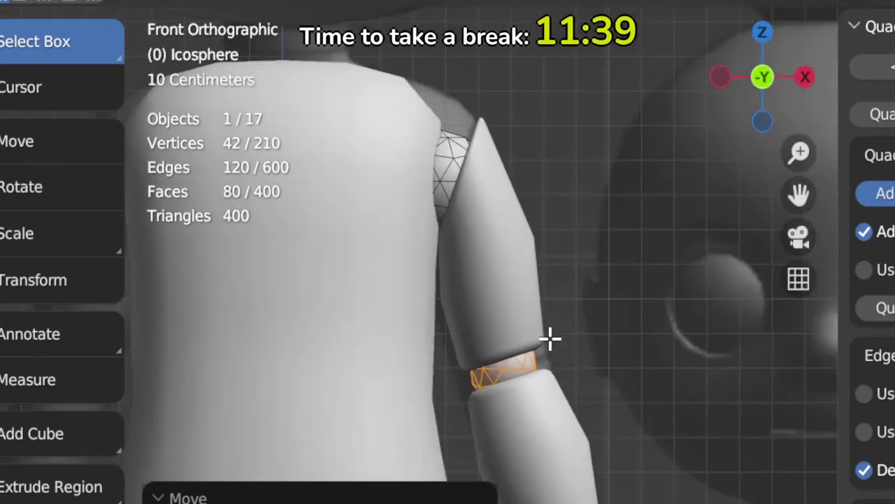
{"action": "key", "text": "g"}
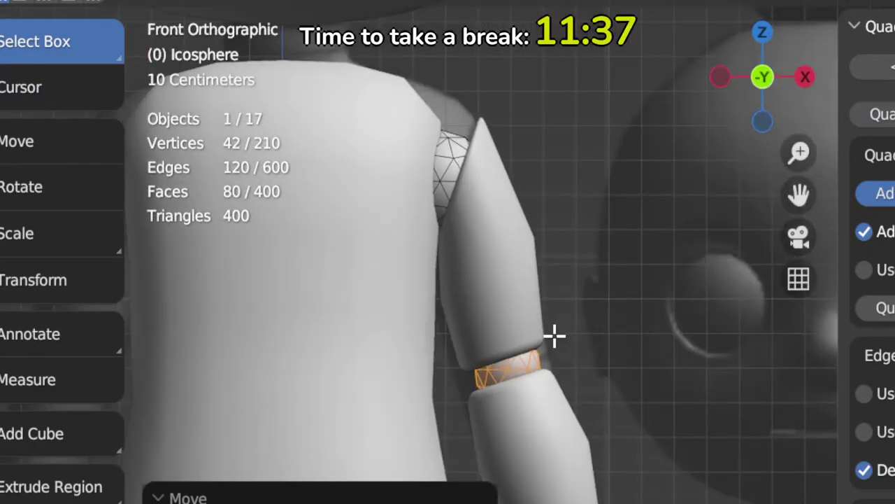
{"action": "scroll", "coordinate": [590, 359], "scroll_direction": "down", "scroll_amount": 3}
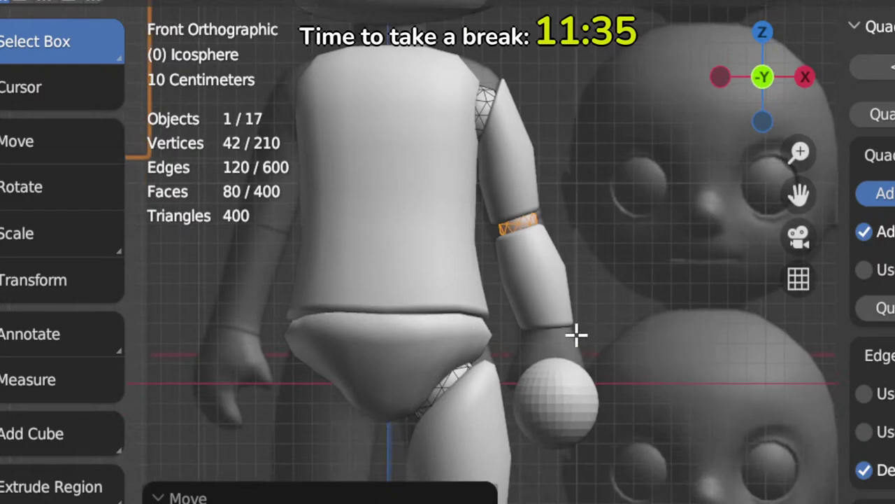
{"action": "key", "text": "Tab"}
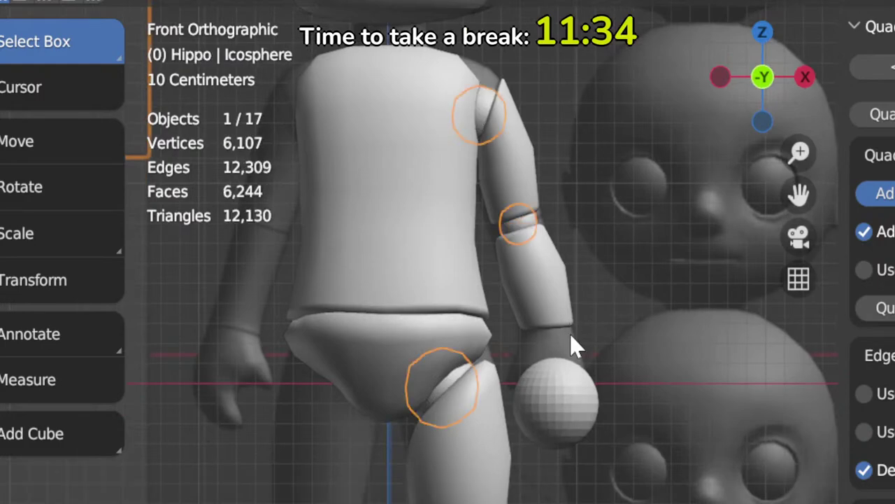
Step: Move the hand sphere away from the reference hand into the free area beside the arm
{"action": "scroll", "coordinate": [566, 434], "scroll_direction": "up", "scroll_amount": 2}
{"action": "left_click", "coordinate": [575, 414]}
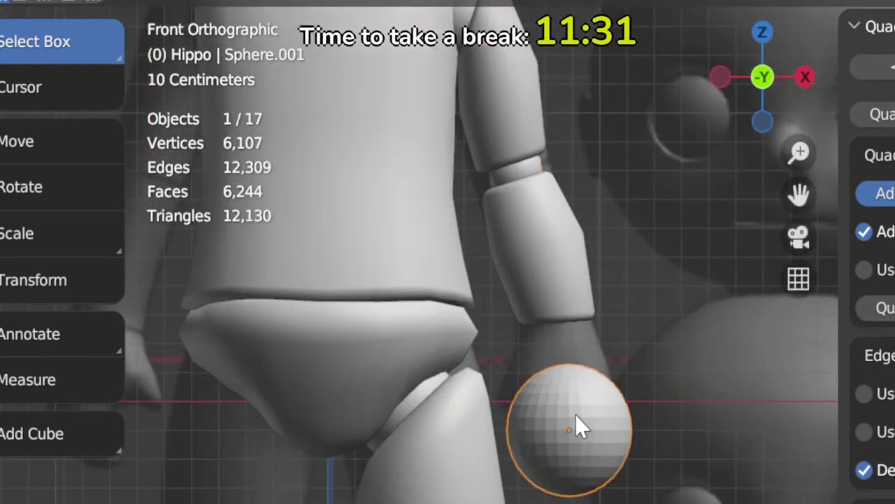
{"action": "scroll", "coordinate": [575, 415], "scroll_direction": "down", "scroll_amount": 1}
{"action": "middle_click_drag", "start_coordinate": [575, 414], "coordinate": [508, 461], "text": "shift"}
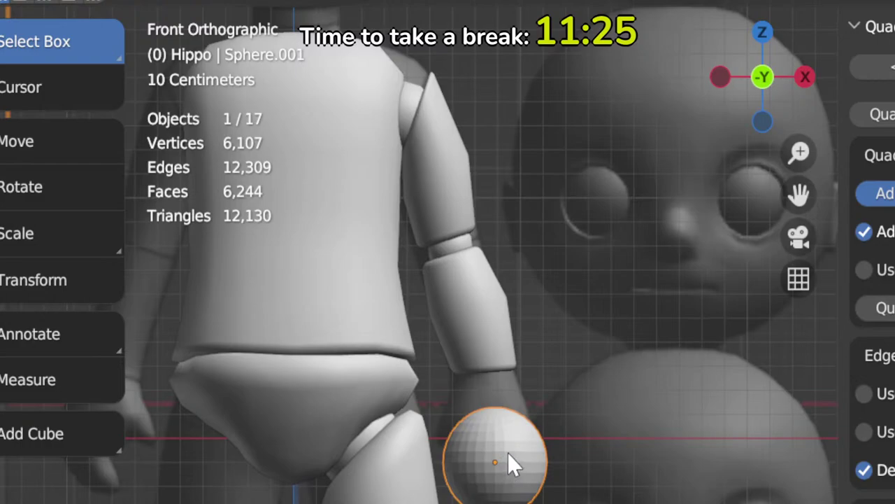
{"action": "key", "text": "g"}
{"action": "left_click", "coordinate": [651, 412]}
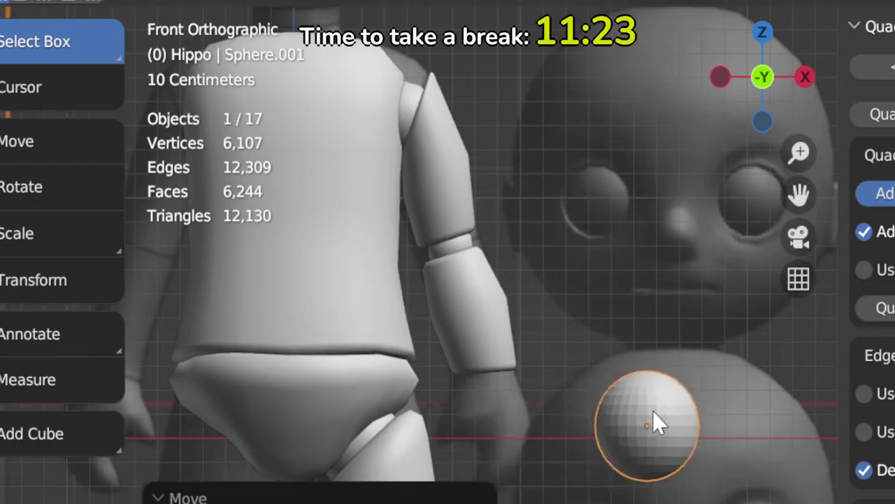
{"action": "scroll", "coordinate": [653, 411], "scroll_direction": "up", "scroll_amount": 3}
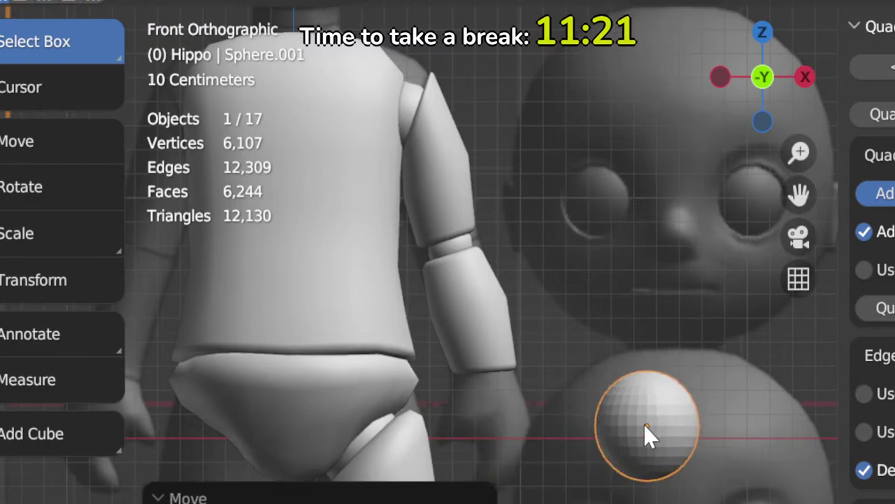
{"action": "key", "text": "shift+a"}
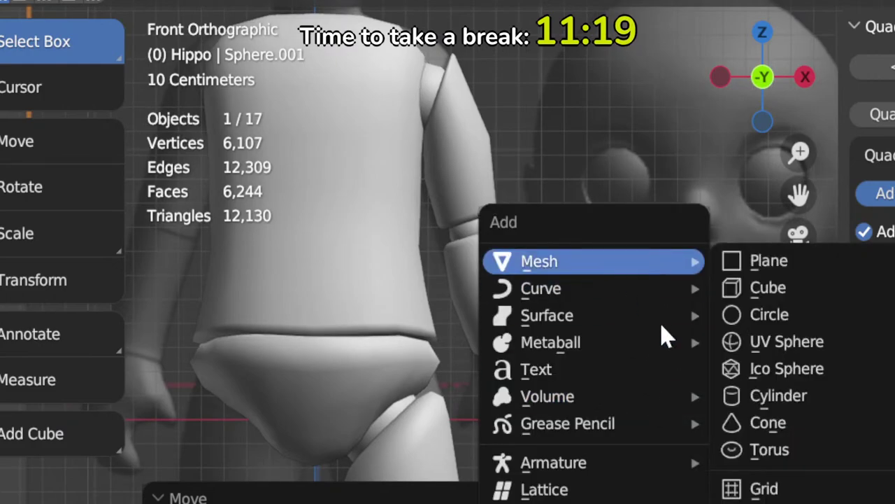
{"action": "key", "text": "Escape"}
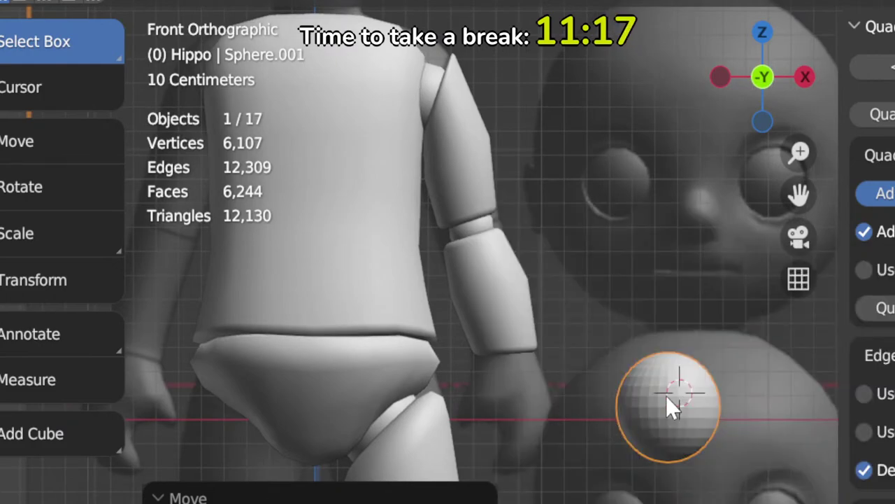
{"action": "key", "text": "Tab"}
{"action": "key", "text": "Tab"}
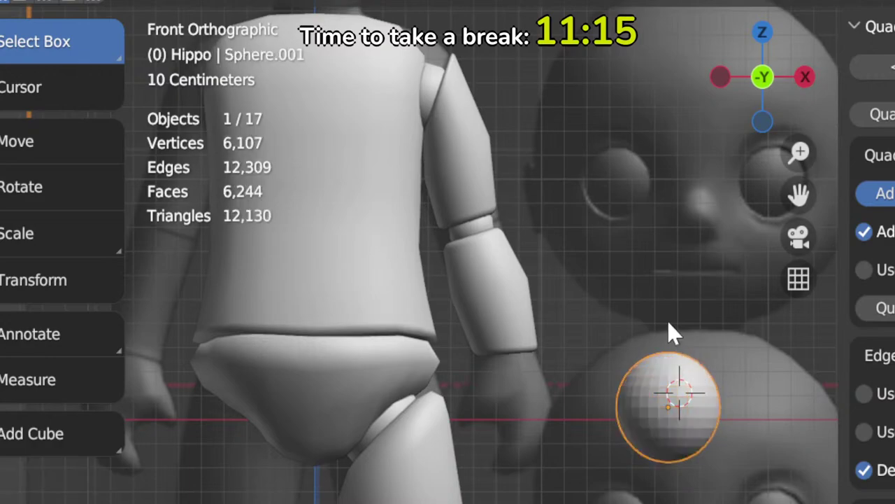
{"action": "key", "text": "ctrl+Tab"}
{"action": "left_click", "coordinate": [676, 419]}
{"action": "middle_click_drag", "start_coordinate": [680, 425], "coordinate": [610, 472], "text": "shift"}
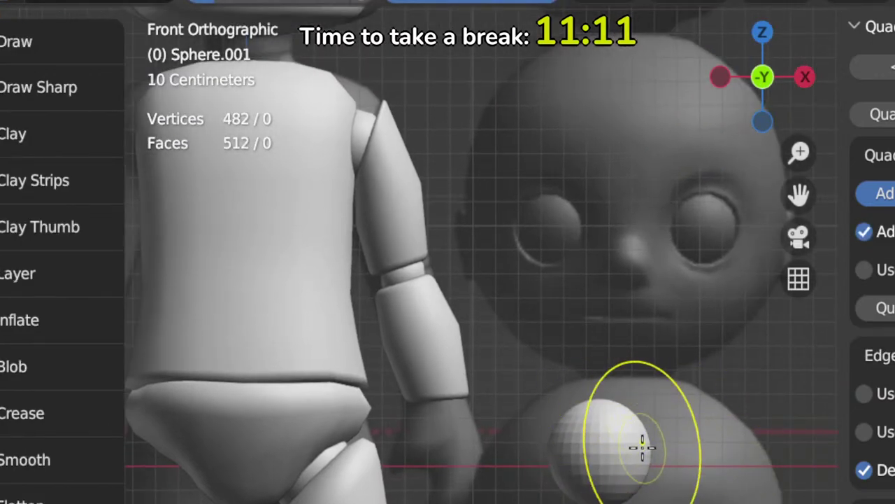
{"action": "key", "text": "Tab"}
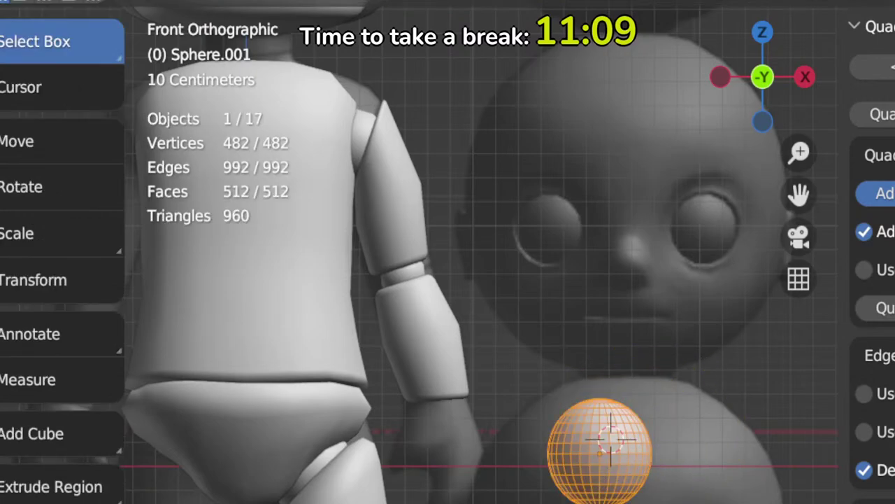
{"action": "key", "text": "Tab"}
Step: Flatten the hand sphere by scaling it along the Y axis in Object Mode
{"action": "middle_click_drag", "start_coordinate": [595, 480], "coordinate": [433, 490]}
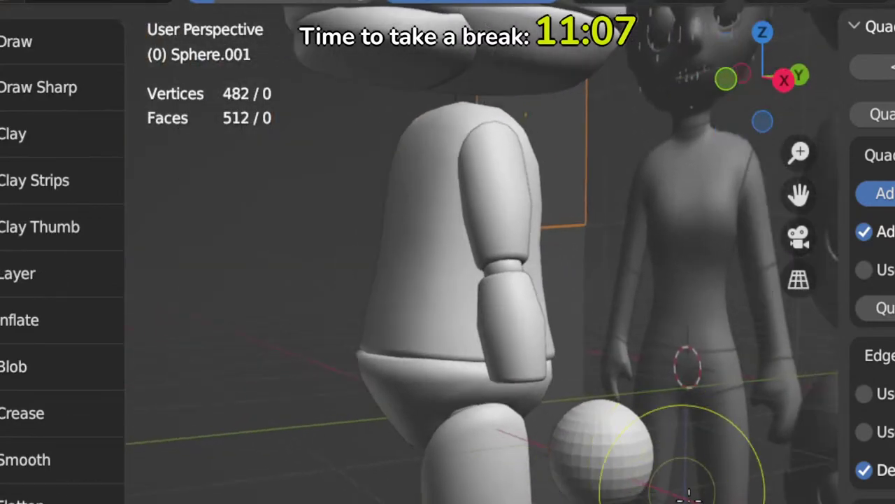
{"action": "key", "text": "ctrl+Tab"}
{"action": "key", "text": "s"}
{"action": "key", "text": "y"}
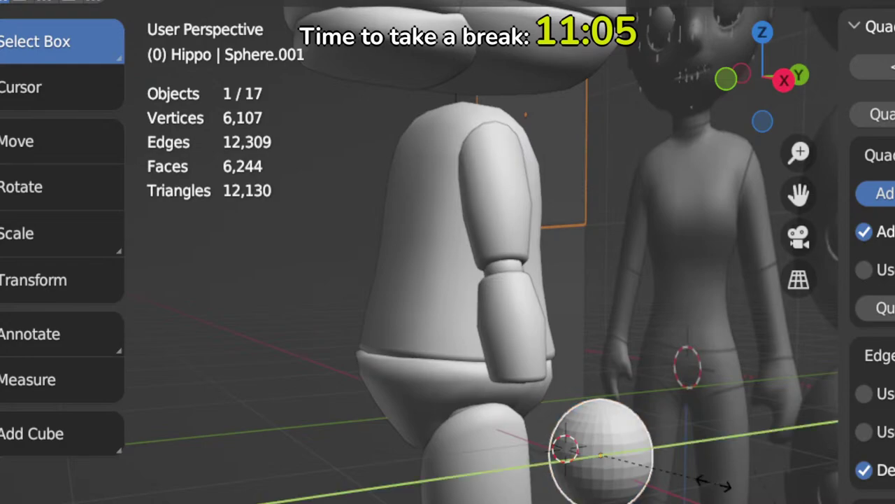
{"action": "left_click", "coordinate": [660, 464]}
{"action": "key", "text": "KP_1"}
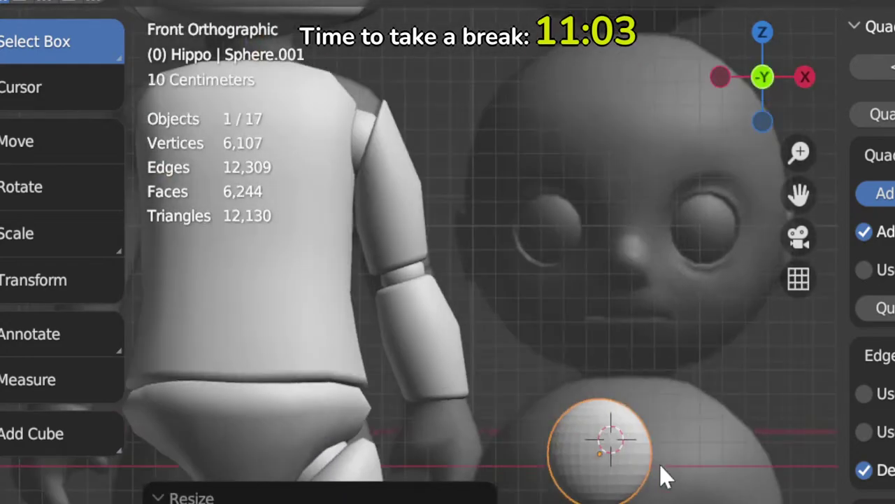
Step: Apply the hand sphere's scale and enter Sculpt Mode on it
{"action": "key", "text": "ctrl+Tab"}
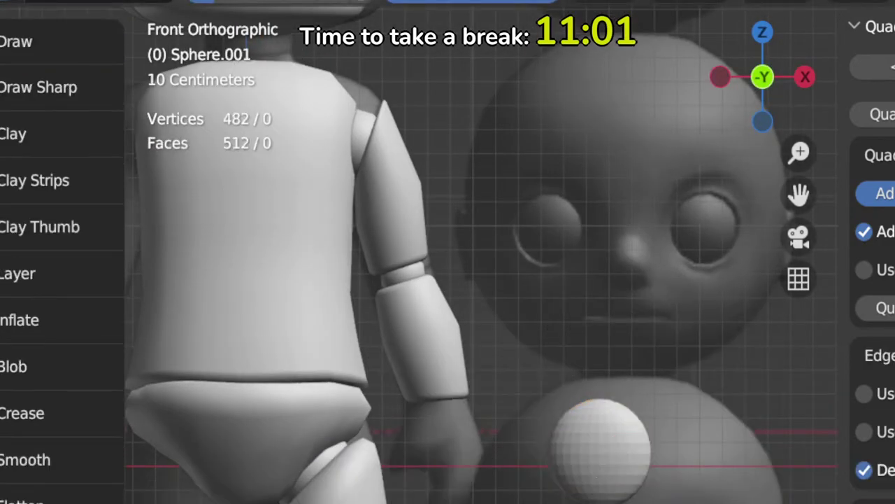
{"action": "key", "text": "ctrl+Tab"}
{"action": "key", "text": "ctrl+a"}
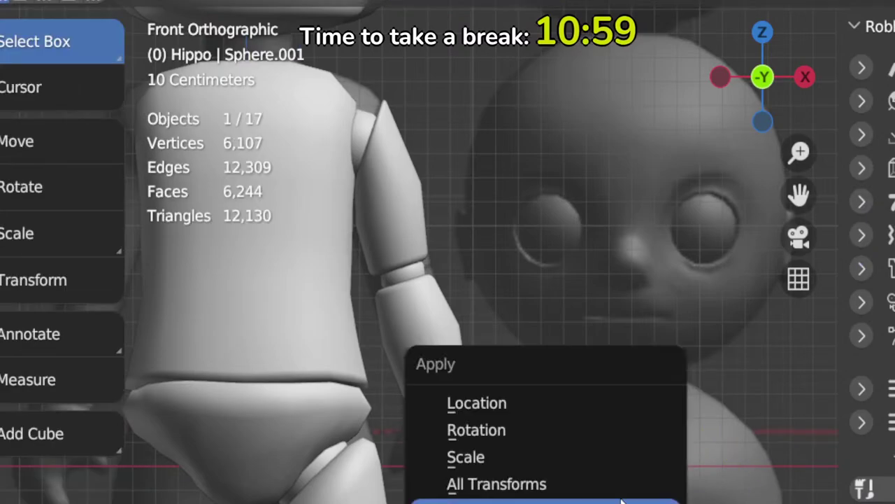
{"action": "left_click", "coordinate": [606, 458]}
{"action": "key", "text": "Tab"}
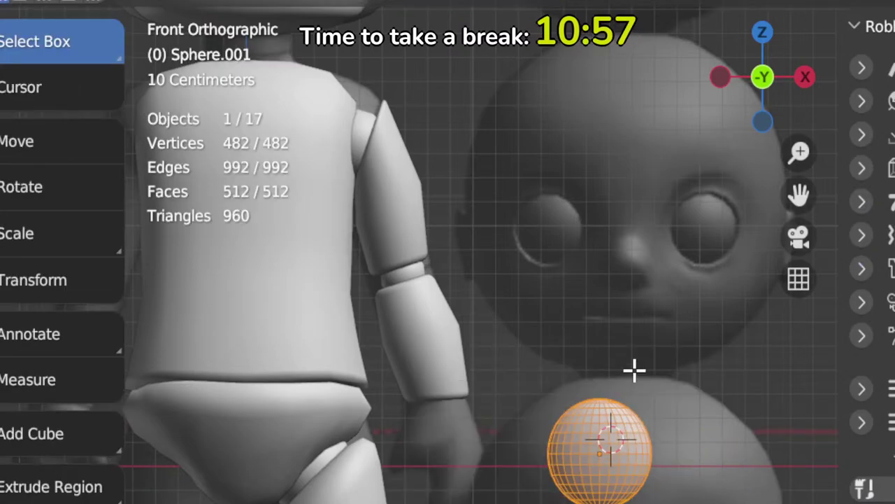
{"action": "key", "text": "ctrl+Tab"}
{"action": "middle_click_drag", "start_coordinate": [639, 472], "coordinate": [628, 482], "text": "shift"}
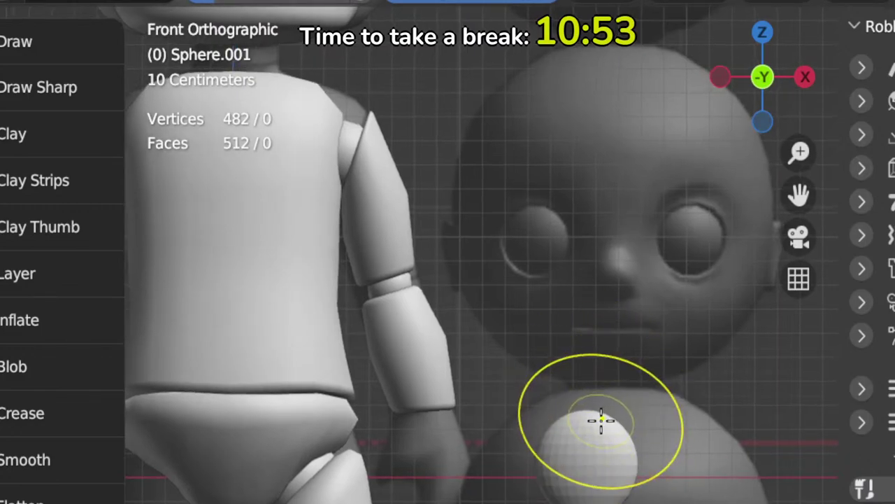
Step: Sculpt the flattened sphere in the front view by pulling its upper edge up and outward into a broad palm
{"action": "left_click_drag", "start_coordinate": [616, 428], "coordinate": [622, 420]}
{"action": "mouse_move", "coordinate": [567, 426]}
{"action": "left_mouse_down"}
{"action": "mouse_move", "coordinate": [558, 419]}
{"action": "mouse_move", "coordinate": [623, 414]}
{"action": "mouse_move", "coordinate": [549, 408]}
{"action": "left_mouse_up"}
{"action": "mouse_move", "coordinate": [566, 492]}
{"action": "left_mouse_down"}
{"action": "mouse_move", "coordinate": [570, 444]}
{"action": "mouse_move", "coordinate": [632, 414]}
{"action": "mouse_move", "coordinate": [633, 425]}
{"action": "left_mouse_up"}
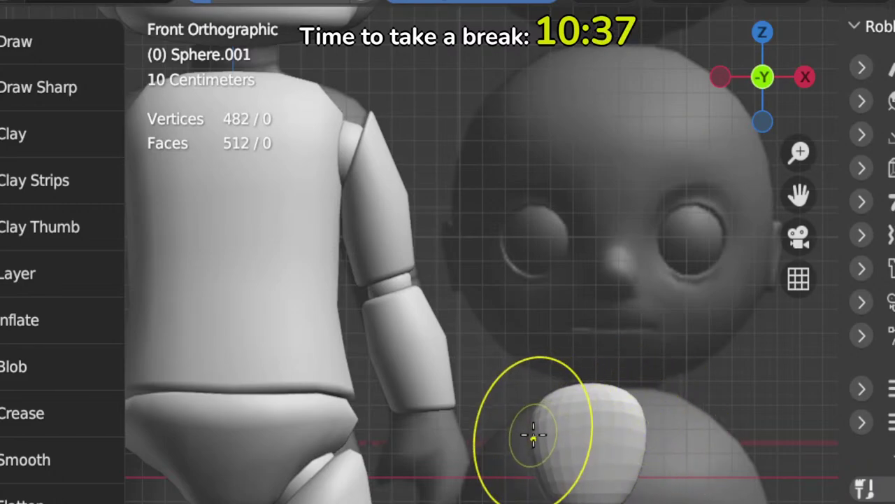
Step: Pull a pointed thumb out of the palm's inner side, deepen the notch beside it, and raise the finger end
{"action": "left_click_drag", "start_coordinate": [522, 434], "coordinate": [502, 424]}
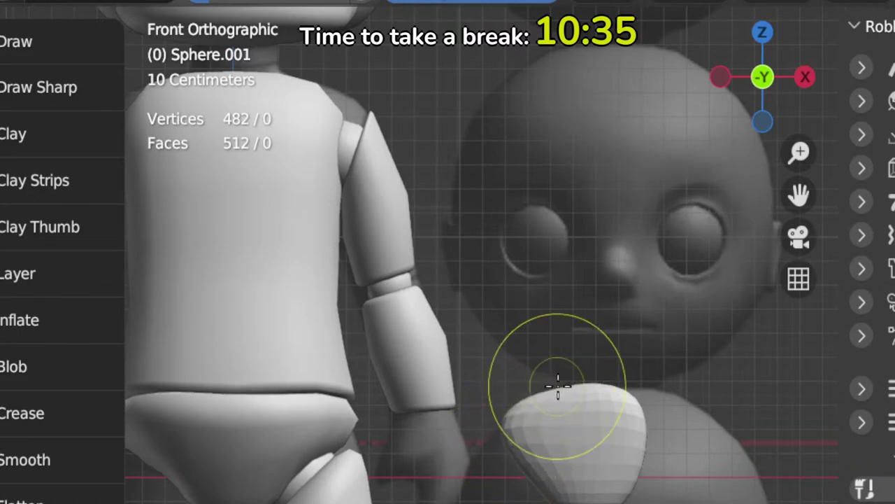
{"action": "left_click_drag", "start_coordinate": [558, 388], "coordinate": [562, 394]}
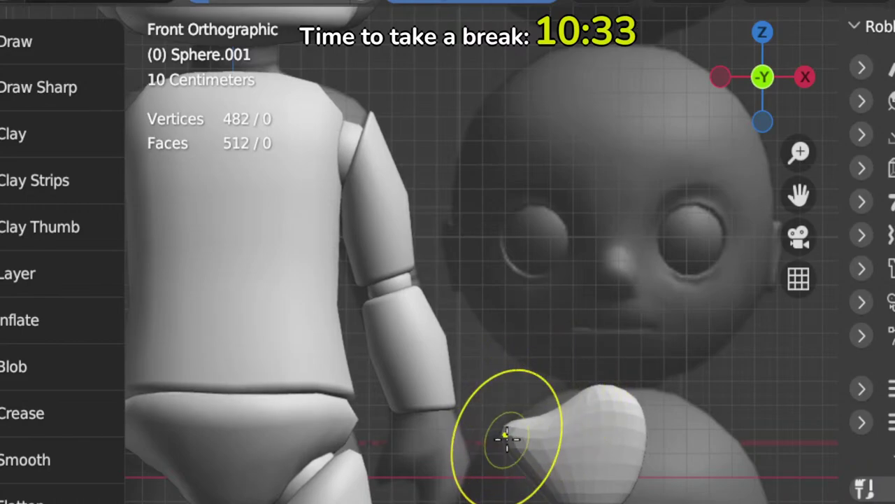
{"action": "left_click_drag", "start_coordinate": [507, 439], "coordinate": [508, 430]}
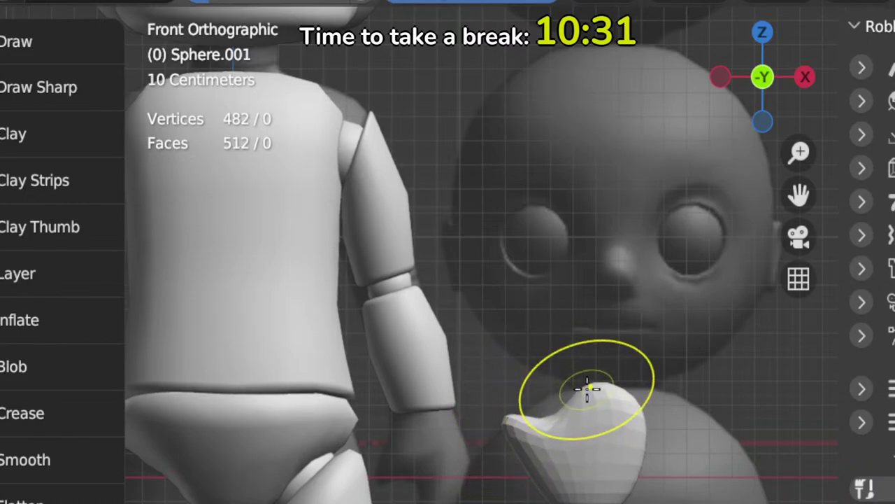
{"action": "left_click_drag", "start_coordinate": [621, 392], "coordinate": [635, 382]}
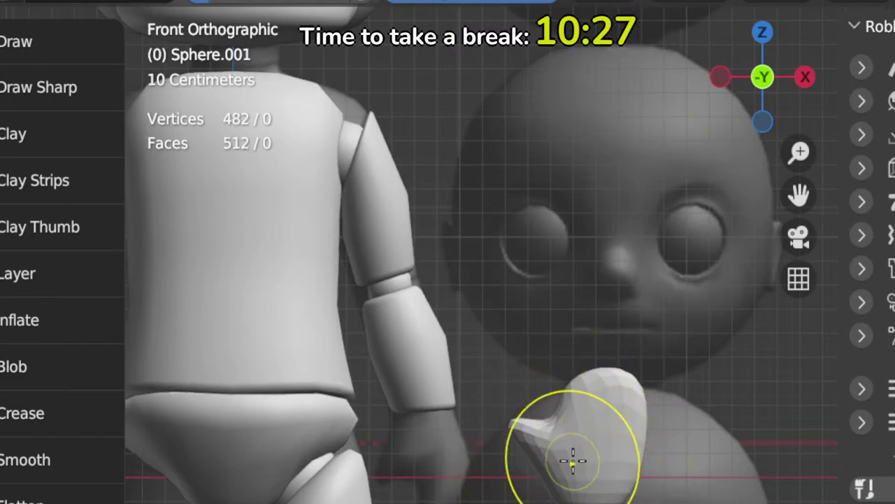
Step: Reshape the finger end of the hand mesh from the side so that it curves over the palm
{"action": "mouse_move", "coordinate": [650, 380]}
{"action": "middle_mouse_down", "text": "ctrl"}
{"action": "mouse_move", "coordinate": [651, 402]}
{"action": "mouse_move", "coordinate": [556, 440]}
{"action": "mouse_move", "coordinate": [569, 390]}
{"action": "mouse_move", "coordinate": [524, 352]}
{"action": "mouse_move", "coordinate": [543, 371]}
{"action": "middle_mouse_up", "text": "ctrl"}
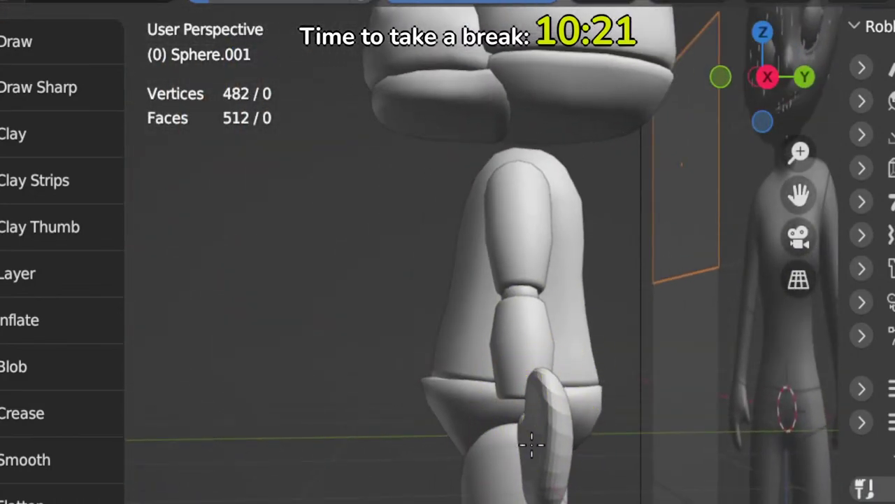
{"action": "middle_click_drag", "start_coordinate": [530, 418], "coordinate": [542, 386]}
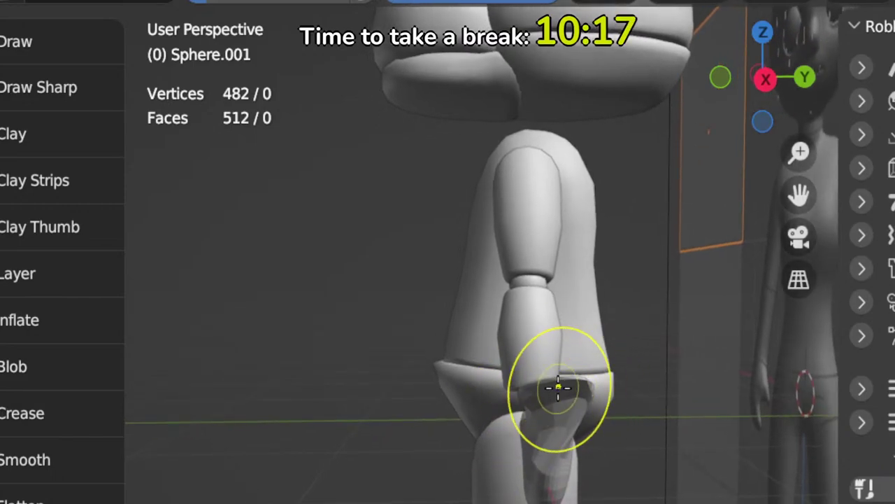
{"action": "middle_click_drag", "start_coordinate": [569, 375], "coordinate": [532, 397]}
{"action": "middle_click_drag", "start_coordinate": [506, 434], "coordinate": [517, 460]}
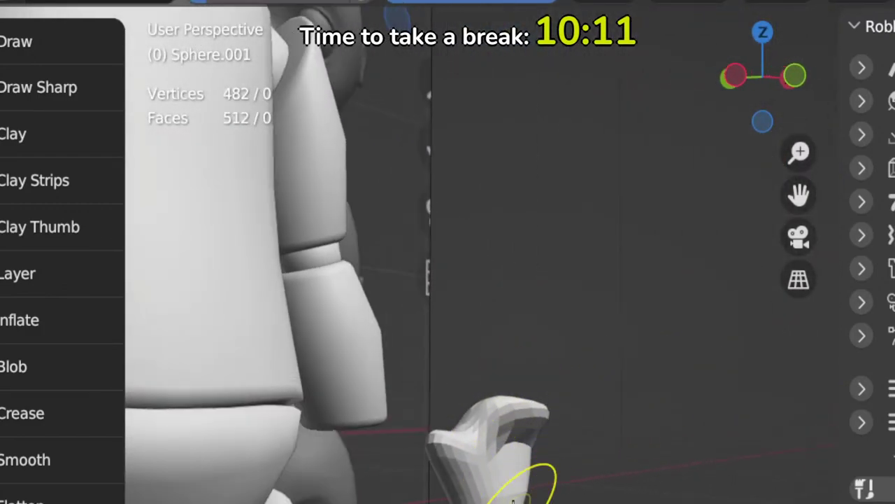
Step: Refine the hand's thumb and curled finger end from several angles with sculpt strokes
{"action": "scroll", "coordinate": [513, 501], "scroll_direction": "up", "scroll_amount": 2}
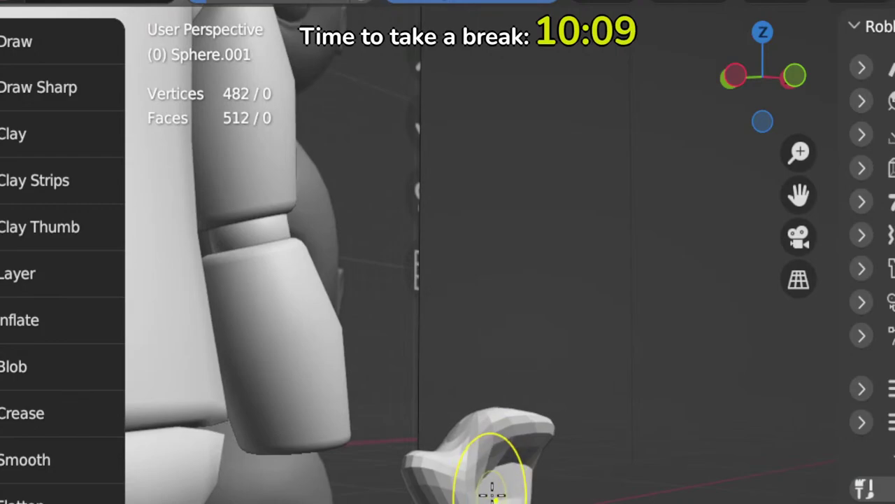
{"action": "key", "text": "x"}
{"action": "mouse_move", "coordinate": [481, 501]}
{"action": "middle_mouse_down"}
{"action": "mouse_move", "coordinate": [458, 498]}
{"action": "mouse_move", "coordinate": [456, 485]}
{"action": "mouse_move", "coordinate": [394, 480]}
{"action": "mouse_move", "coordinate": [431, 473]}
{"action": "middle_mouse_up"}
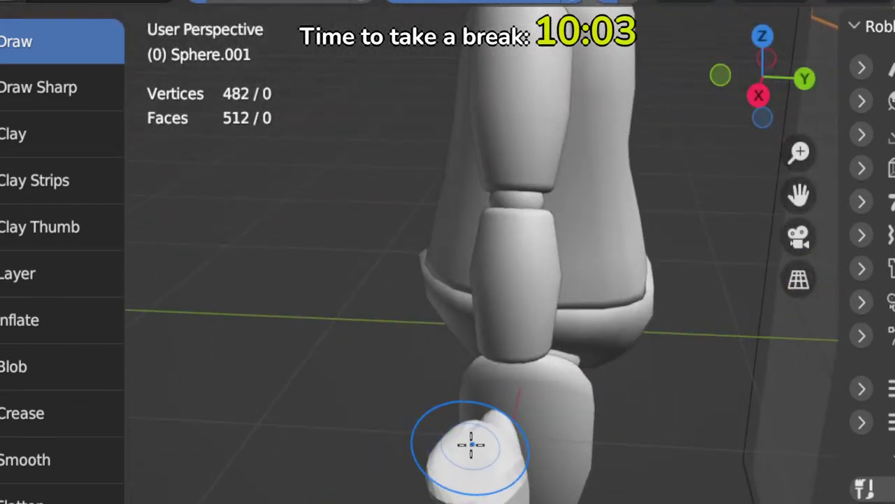
{"action": "middle_click_drag", "start_coordinate": [474, 439], "coordinate": [504, 500]}
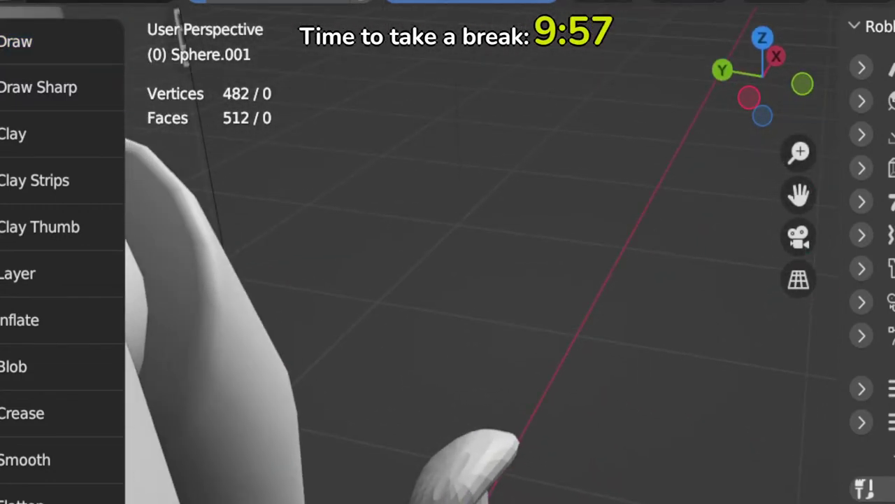
{"action": "middle_click_drag", "start_coordinate": [490, 392], "coordinate": [507, 353]}
{"action": "mouse_move", "coordinate": [552, 490]}
{"action": "middle_mouse_down"}
{"action": "mouse_move", "coordinate": [441, 492]}
{"action": "mouse_move", "coordinate": [459, 489]}
{"action": "mouse_move", "coordinate": [448, 493]}
{"action": "mouse_move", "coordinate": [452, 474]}
{"action": "mouse_move", "coordinate": [573, 424]}
{"action": "mouse_move", "coordinate": [552, 462]}
{"action": "middle_mouse_up"}
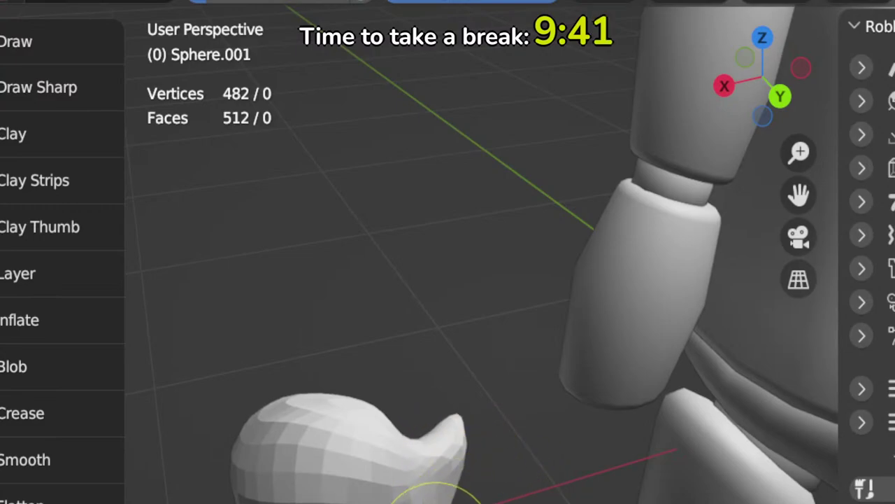
{"action": "middle_click_drag", "start_coordinate": [435, 501], "coordinate": [330, 488]}
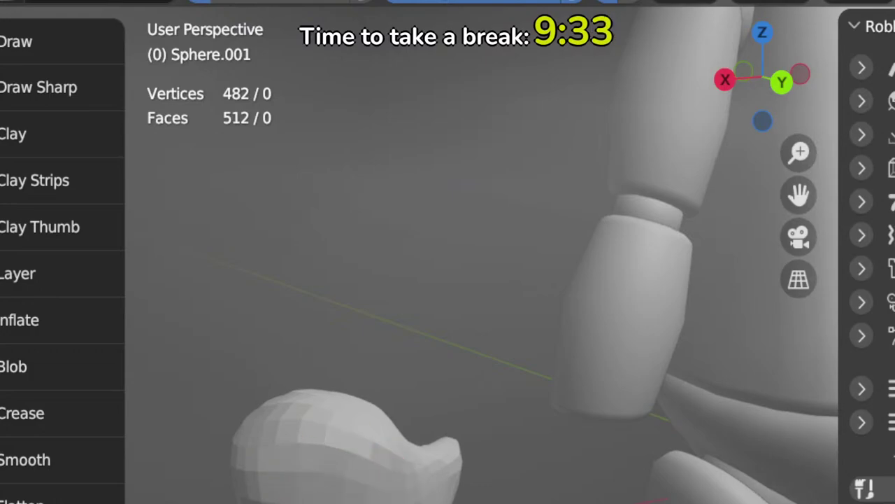
{"action": "middle_click_drag", "start_coordinate": [347, 503], "coordinate": [501, 503]}
{"action": "middle_click_drag", "start_coordinate": [420, 493], "coordinate": [349, 479]}
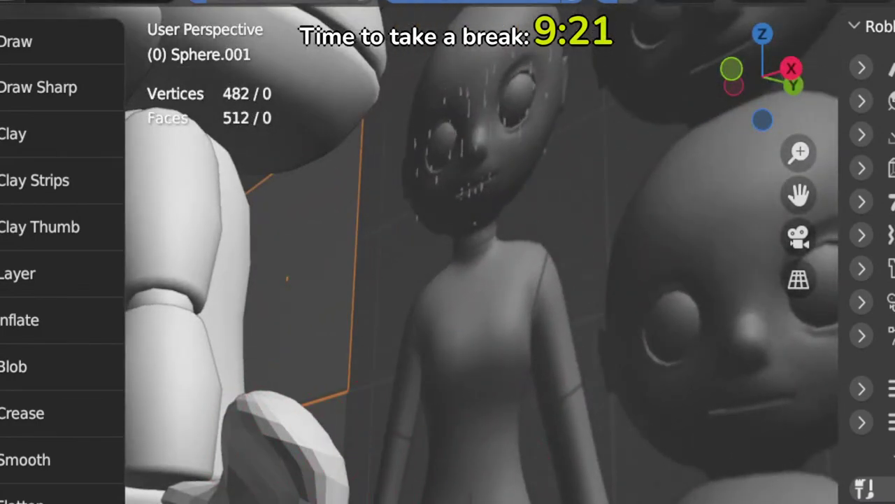
{"action": "middle_click_drag", "start_coordinate": [321, 489], "coordinate": [412, 474]}
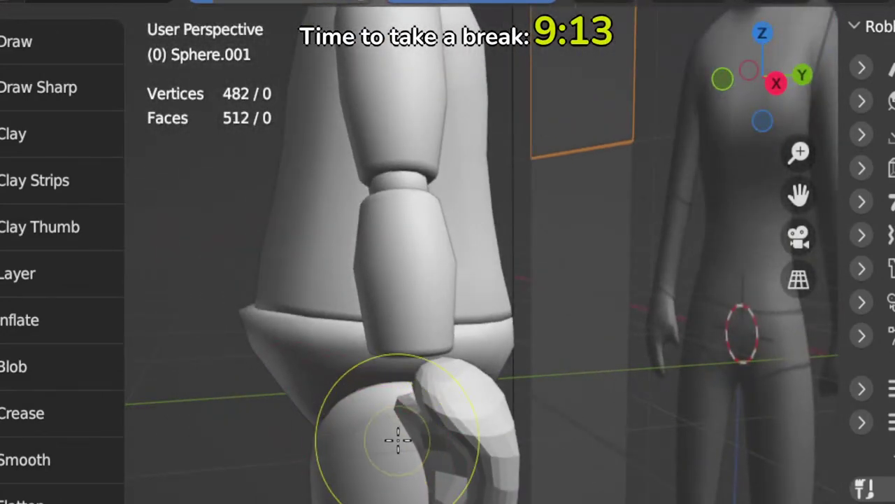
{"action": "mouse_move", "coordinate": [397, 439]}
{"action": "middle_mouse_down"}
{"action": "mouse_move", "coordinate": [437, 384]}
{"action": "mouse_move", "coordinate": [463, 376]}
{"action": "mouse_move", "coordinate": [399, 471]}
{"action": "mouse_move", "coordinate": [471, 424]}
{"action": "mouse_move", "coordinate": [552, 443]}
{"action": "mouse_move", "coordinate": [553, 490]}
{"action": "mouse_move", "coordinate": [462, 490]}
{"action": "mouse_move", "coordinate": [412, 473]}
{"action": "mouse_move", "coordinate": [386, 392]}
{"action": "mouse_move", "coordinate": [370, 408]}
{"action": "mouse_move", "coordinate": [391, 411]}
{"action": "middle_mouse_up"}
{"action": "left_click_drag", "start_coordinate": [415, 416], "coordinate": [467, 495]}
Step: Adjust the remesh voxel size for the hand and voxel-remesh it into a denser, even mesh
{"action": "key", "text": "r"}
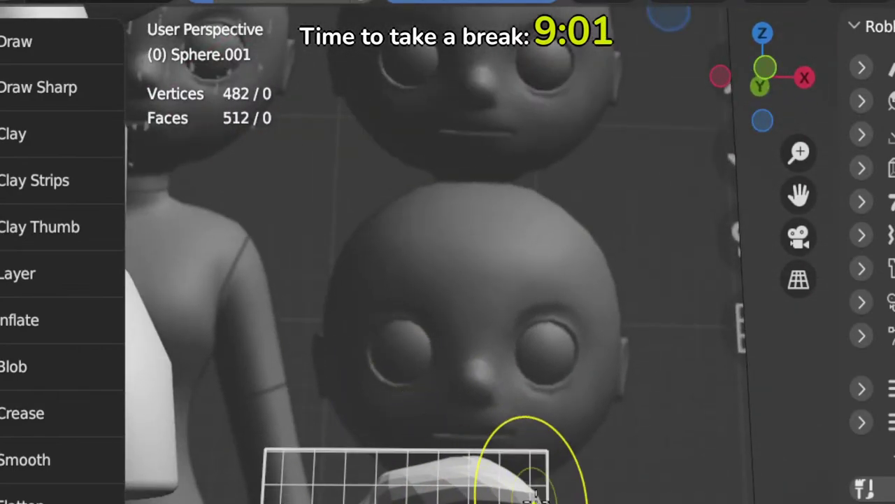
{"action": "left_click", "coordinate": [607, 481]}
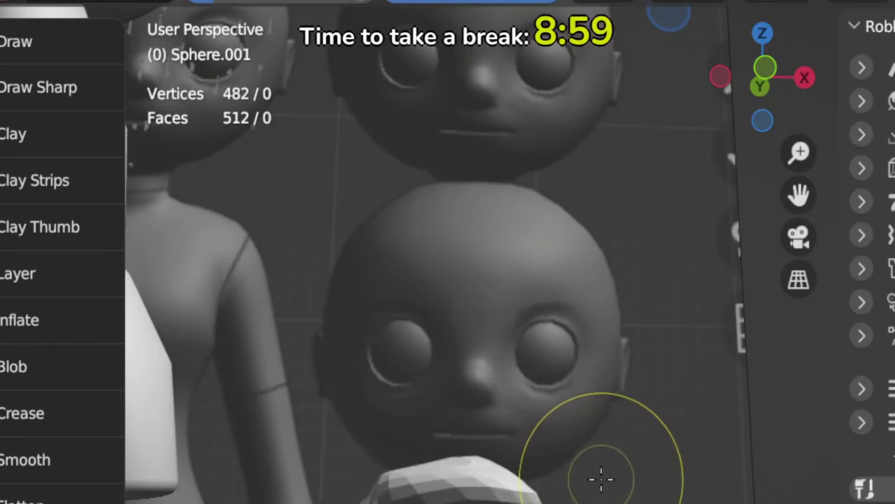
{"action": "key", "text": "ctrl+r"}
Step: Examine the remeshed hand's fingers, thumb and palm from the side, above and front
{"action": "middle_click_drag", "start_coordinate": [580, 490], "coordinate": [490, 495]}
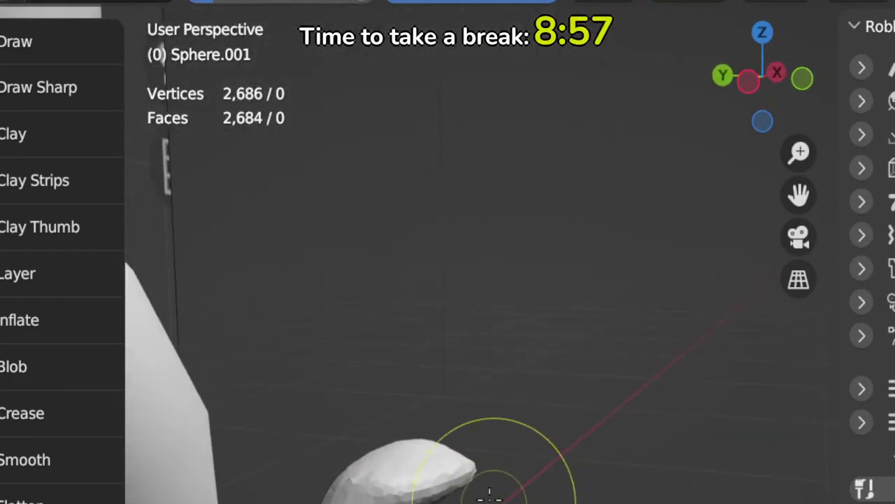
{"action": "middle_click_drag", "start_coordinate": [465, 466], "coordinate": [412, 495]}
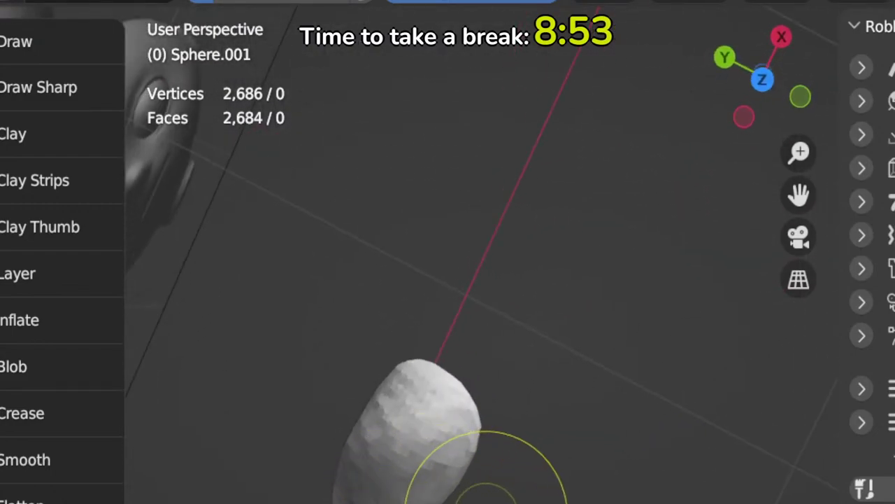
{"action": "middle_click_drag", "start_coordinate": [486, 490], "coordinate": [390, 490]}
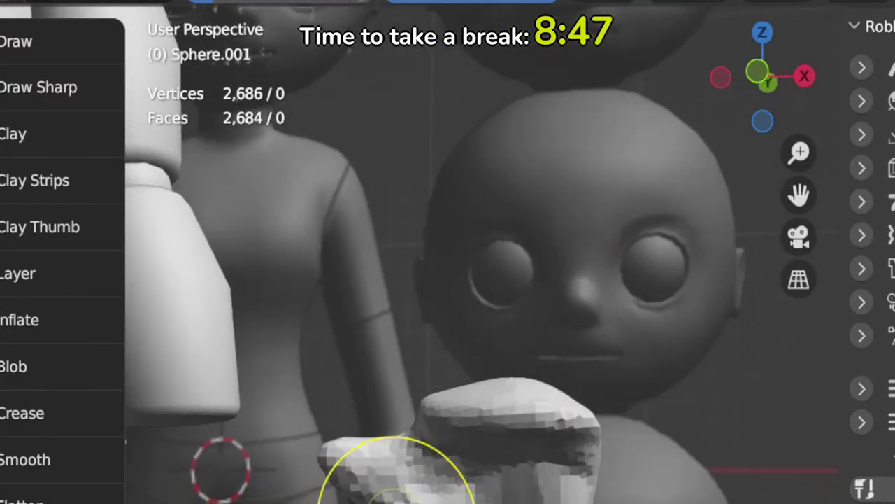
{"action": "middle_click_drag", "start_coordinate": [493, 463], "coordinate": [410, 414]}
{"action": "middle_click_drag", "start_coordinate": [505, 453], "coordinate": [424, 473]}
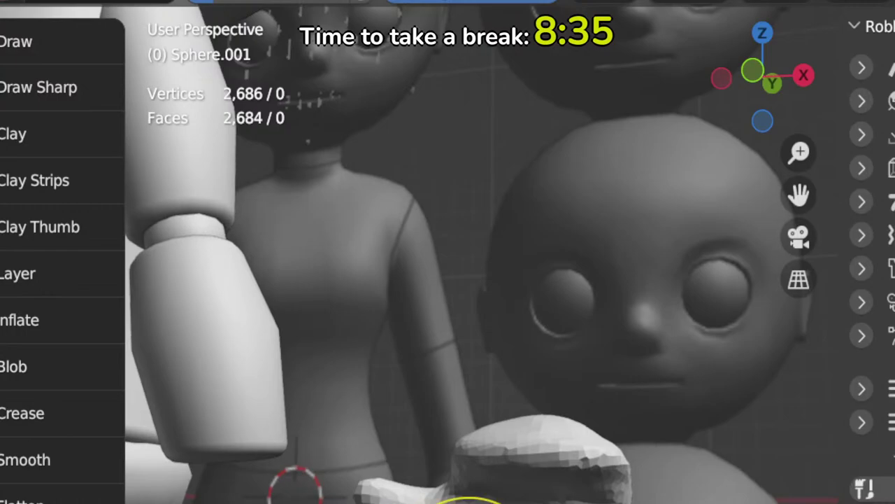
{"action": "middle_click_drag", "start_coordinate": [294, 483], "coordinate": [319, 478], "text": "shift"}
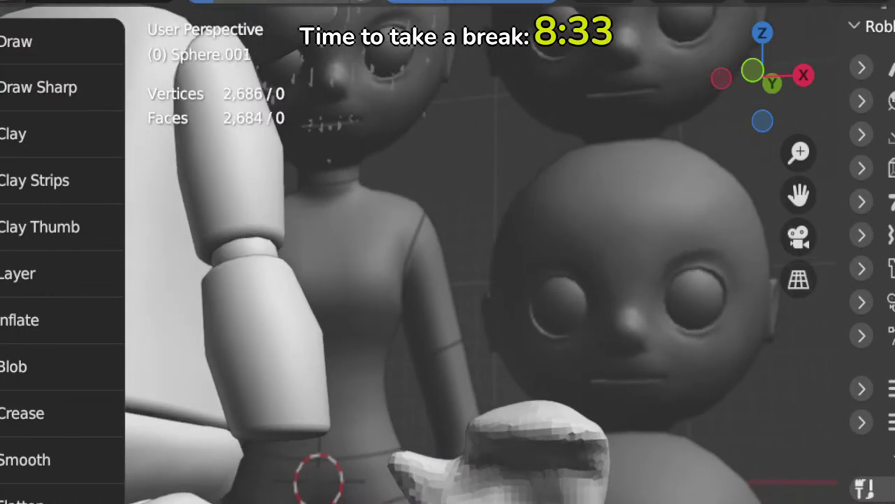
{"action": "key", "text": "KP_1"}
{"action": "scroll", "coordinate": [492, 487], "scroll_direction": "up", "scroll_amount": 5}
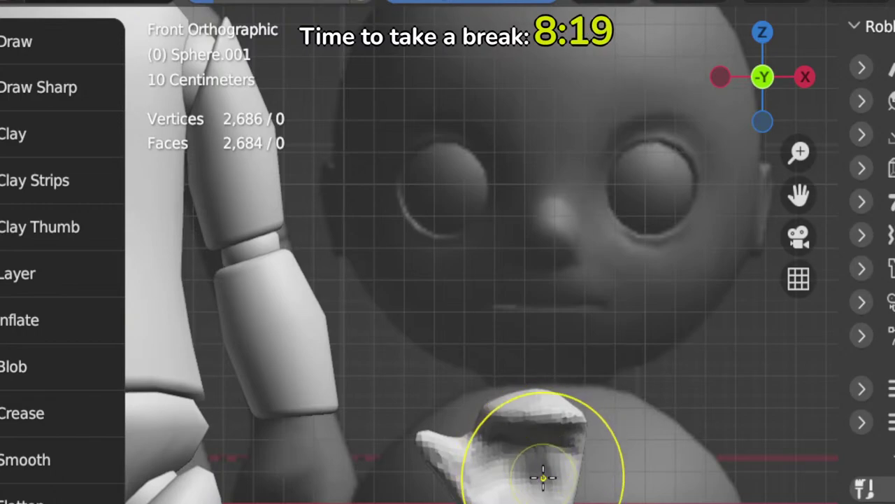
{"action": "scroll", "coordinate": [566, 480], "scroll_direction": "up", "scroll_amount": 4}
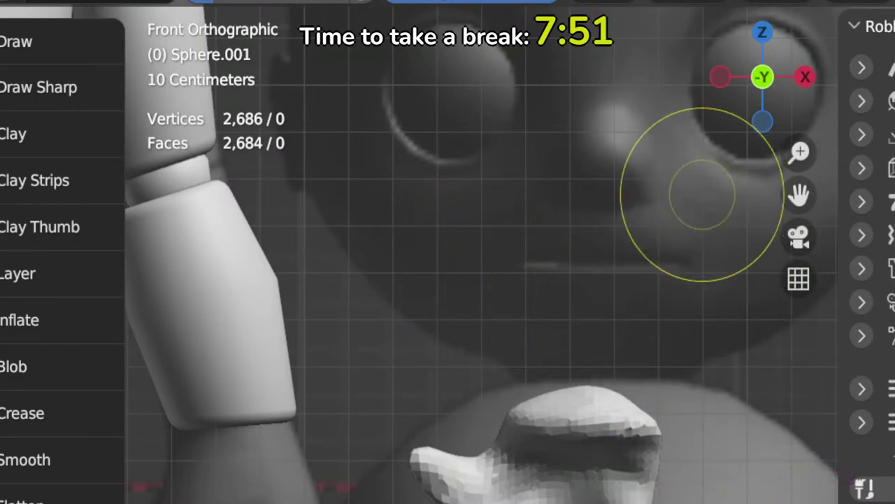
Step: Examine the whole character in the front view, comparing the head, torso, arm and separate hand with the reference image
{"action": "scroll", "coordinate": [632, 315], "scroll_direction": "down", "scroll_amount": 5}
{"action": "scroll", "coordinate": [626, 319], "scroll_direction": "up", "scroll_amount": 1}
{"action": "scroll", "coordinate": [626, 319], "scroll_direction": "down", "scroll_amount": 3}
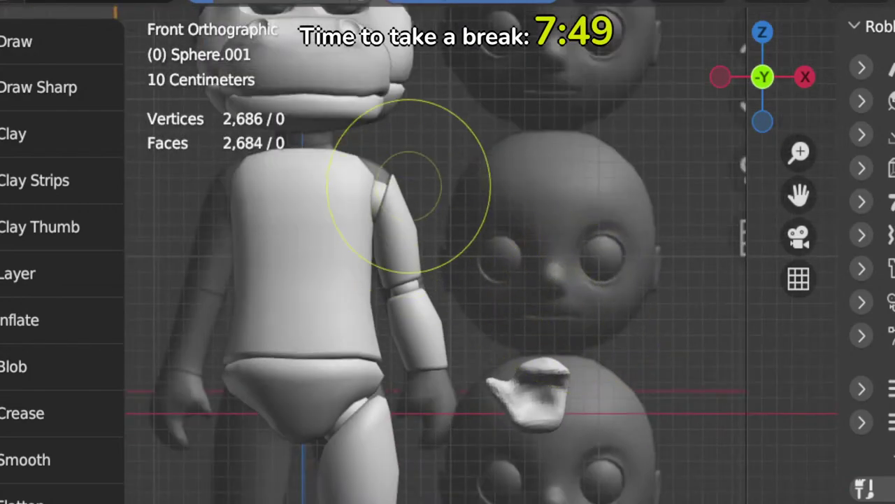
{"action": "middle_click_drag", "start_coordinate": [410, 210], "coordinate": [464, 266]}
{"action": "scroll", "coordinate": [382, 182], "scroll_direction": "up", "scroll_amount": 2}
{"action": "key", "text": "KP_1"}
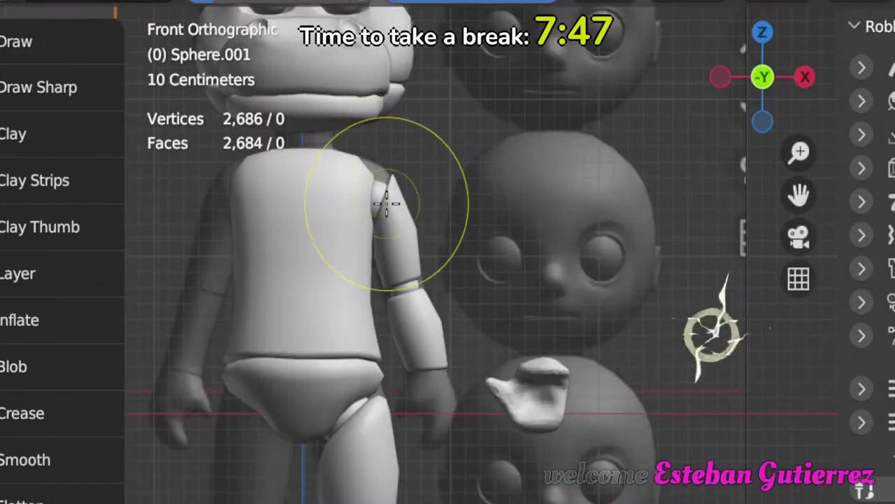
{"action": "middle_click_drag", "start_coordinate": [388, 203], "coordinate": [504, 437], "text": "shift"}
{"action": "scroll", "coordinate": [461, 308], "scroll_direction": "up", "scroll_amount": 2}
{"action": "scroll", "coordinate": [436, 233], "scroll_direction": "down", "scroll_amount": 2}
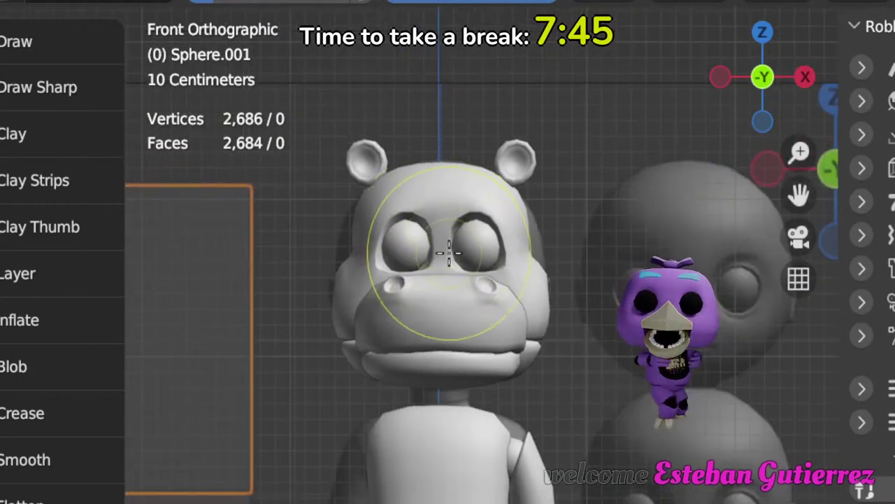
{"action": "middle_click_drag", "start_coordinate": [452, 254], "coordinate": [518, 312], "text": "shift"}
{"action": "scroll", "coordinate": [522, 311], "scroll_direction": "up", "scroll_amount": 1}
{"action": "scroll", "coordinate": [521, 309], "scroll_direction": "up", "scroll_amount": 2}
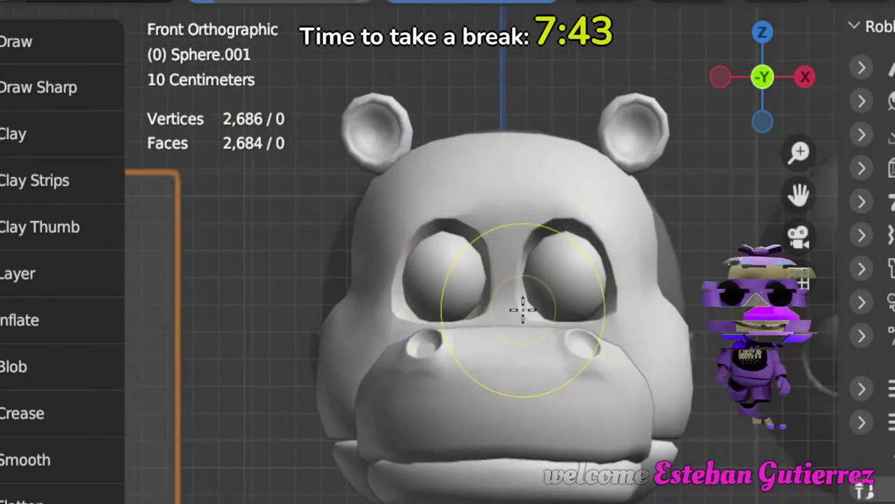
{"action": "scroll", "coordinate": [564, 372], "scroll_direction": "up", "scroll_amount": 1}
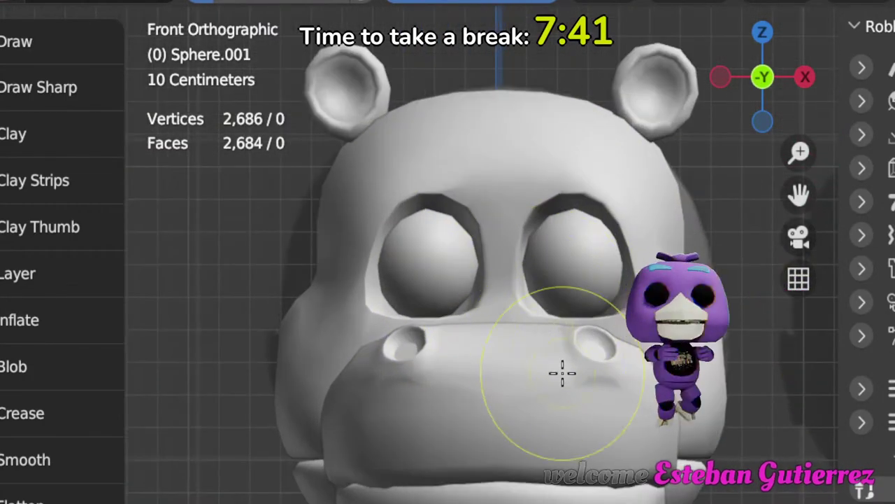
{"action": "scroll", "coordinate": [565, 376], "scroll_direction": "down", "scroll_amount": 3}
{"action": "scroll", "coordinate": [563, 371], "scroll_direction": "down", "scroll_amount": 2}
{"action": "scroll", "coordinate": [579, 380], "scroll_direction": "up", "scroll_amount": 4}
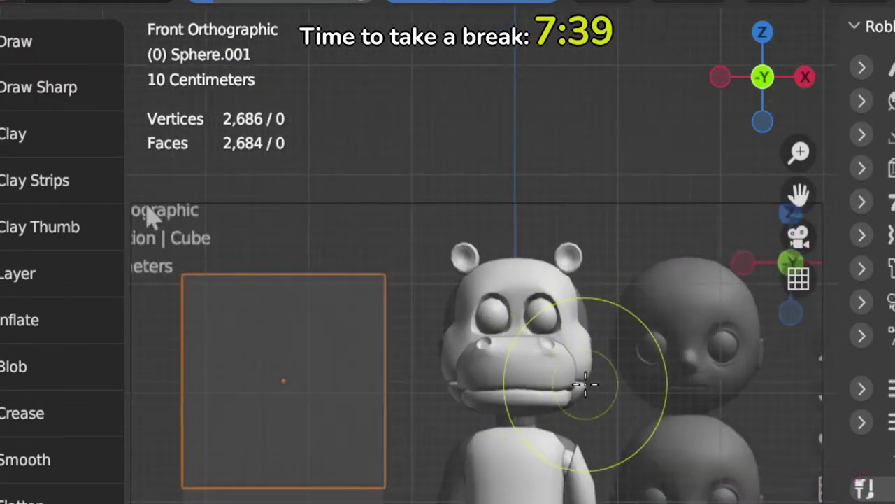
{"action": "scroll", "coordinate": [595, 428], "scroll_direction": "down", "scroll_amount": 1}
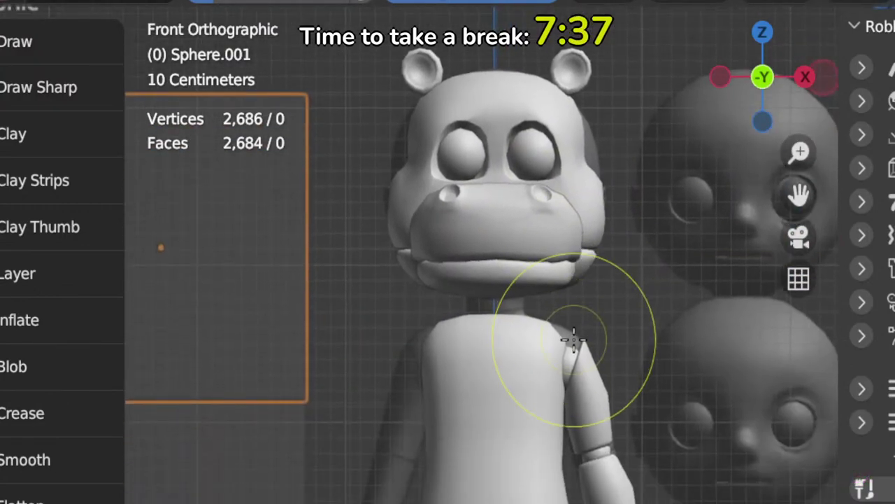
{"action": "scroll", "coordinate": [536, 336], "scroll_direction": "down", "scroll_amount": 3}
{"action": "scroll", "coordinate": [563, 404], "scroll_direction": "up", "scroll_amount": 2}
{"action": "scroll", "coordinate": [560, 401], "scroll_direction": "up", "scroll_amount": 2}
{"action": "middle_click_drag", "start_coordinate": [494, 256], "coordinate": [489, 392], "text": "shift"}
{"action": "scroll", "coordinate": [500, 340], "scroll_direction": "up", "scroll_amount": 2}
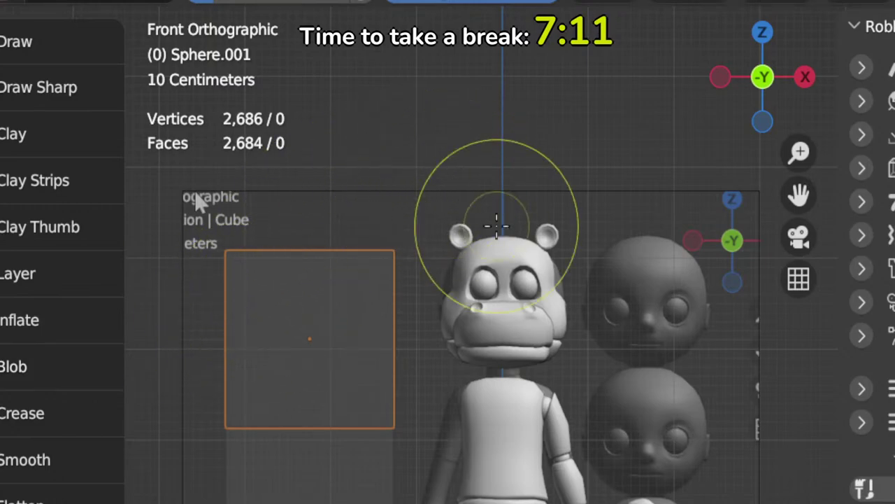
{"action": "scroll", "coordinate": [580, 430], "scroll_direction": "down", "scroll_amount": 2}
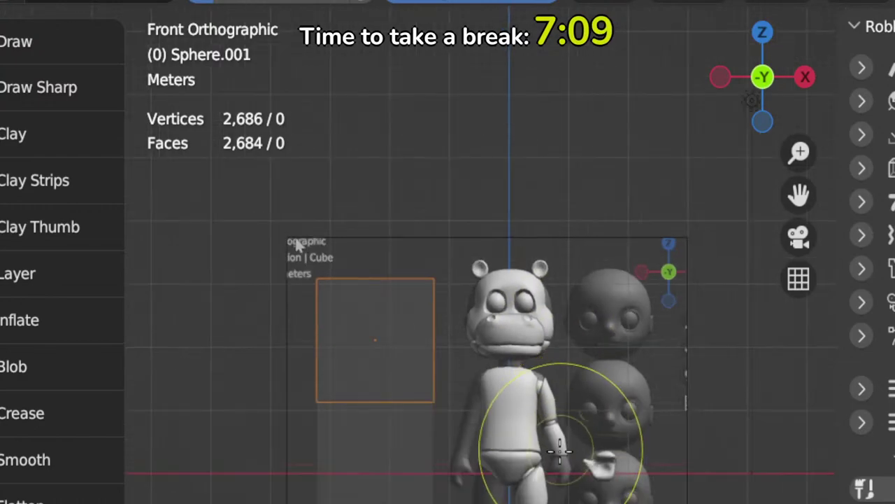
{"action": "middle_click_drag", "start_coordinate": [550, 480], "coordinate": [552, 465], "text": "shift"}
{"action": "scroll", "coordinate": [518, 419], "scroll_direction": "up", "scroll_amount": 3}
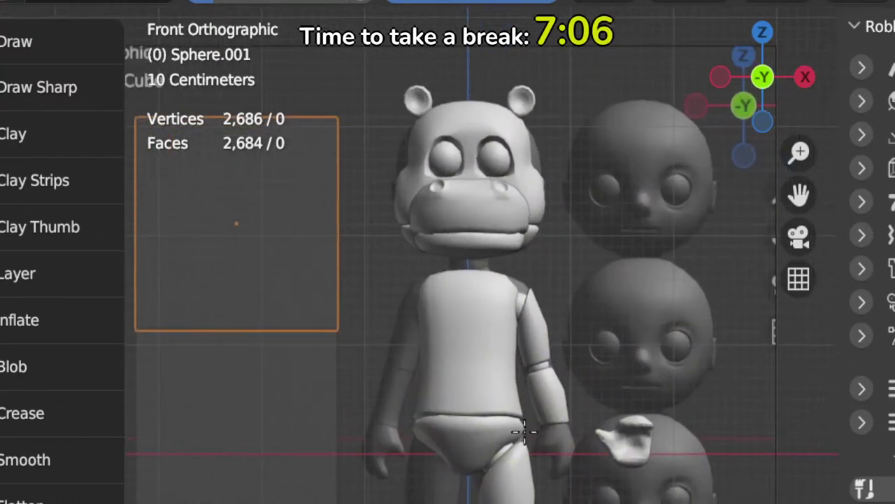
{"action": "middle_click_drag", "start_coordinate": [525, 432], "coordinate": [518, 432], "text": "shift"}
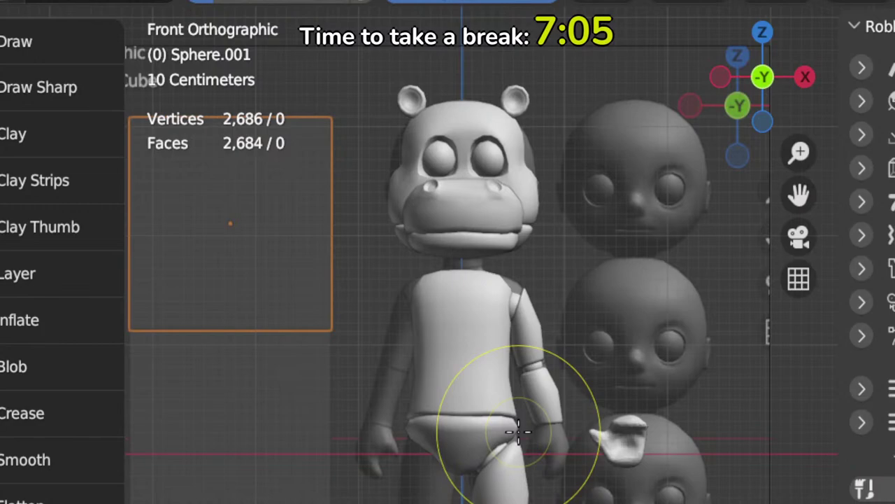
Step: Switch the hand to Object Mode, focus on it, and inspect its wireframe in Edit Mode
{"action": "key", "text": "ctrl+Tab"}
{"action": "left_click", "coordinate": [474, 422]}
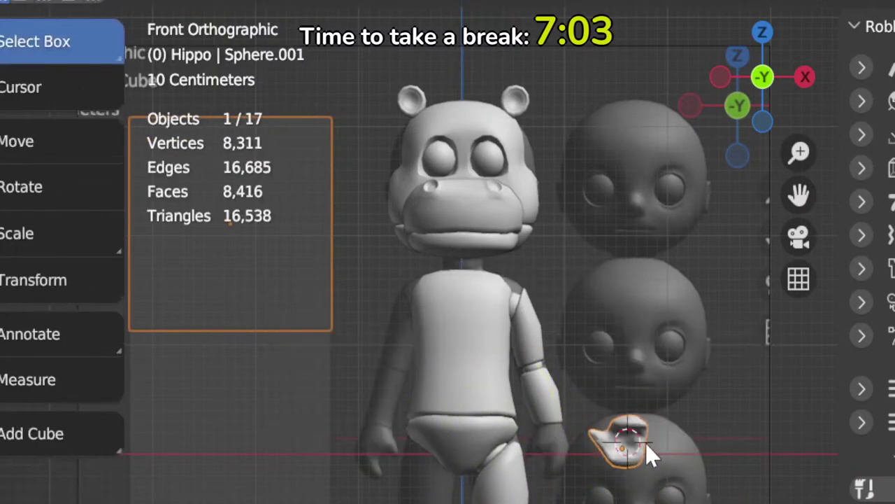
{"action": "scroll", "coordinate": [643, 468], "scroll_direction": "up", "scroll_amount": 4}
{"action": "key", "text": "KP_Decimal"}
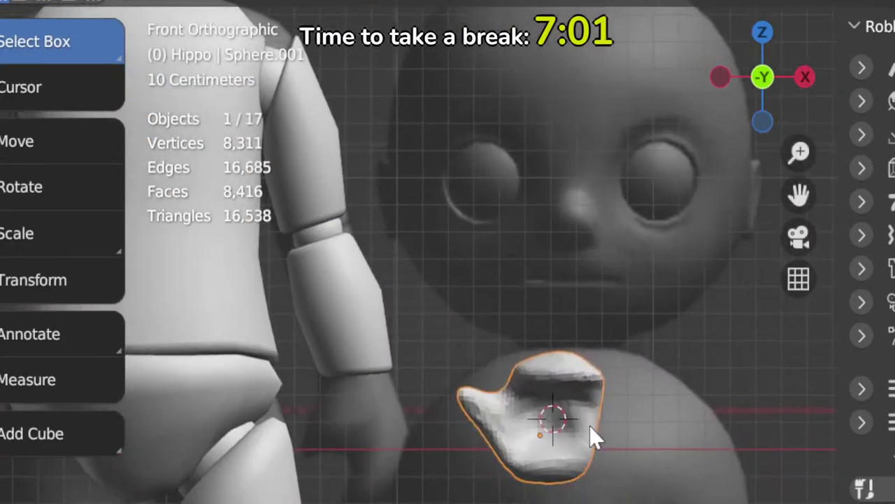
{"action": "scroll", "coordinate": [584, 431], "scroll_direction": "up", "scroll_amount": 2}
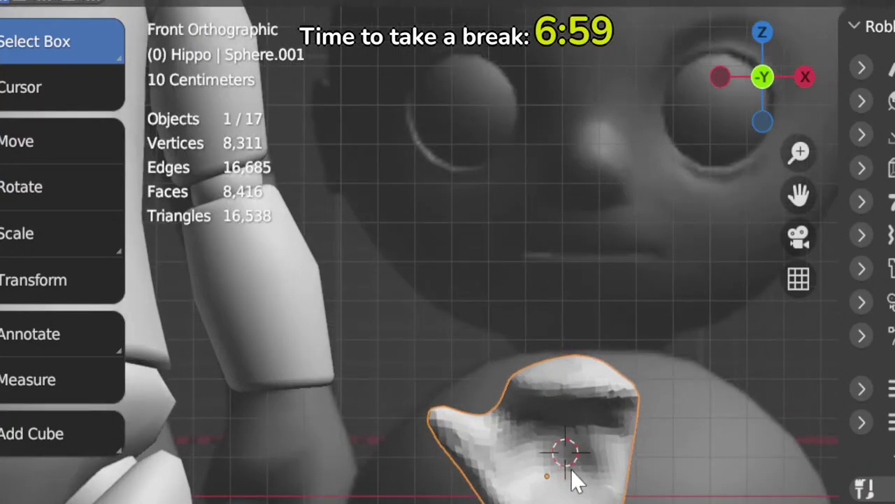
{"action": "key", "text": "Tab"}
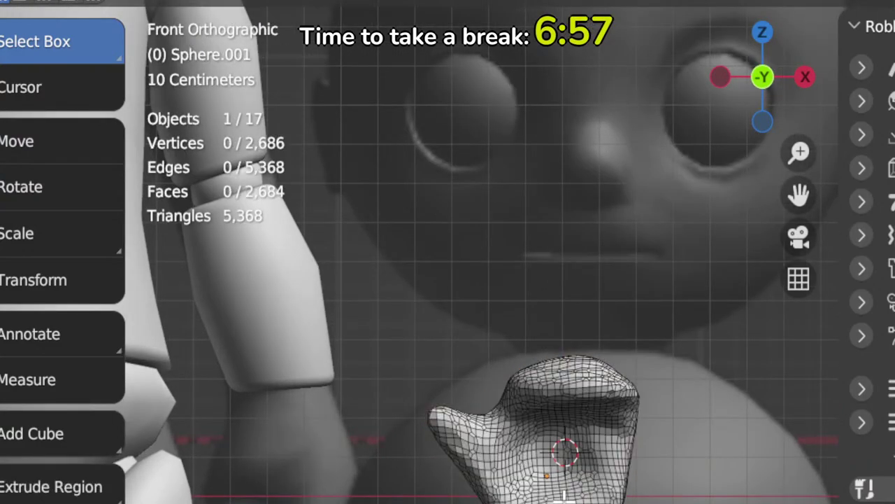
{"action": "key", "text": "Tab"}
{"action": "key", "text": "Tab"}
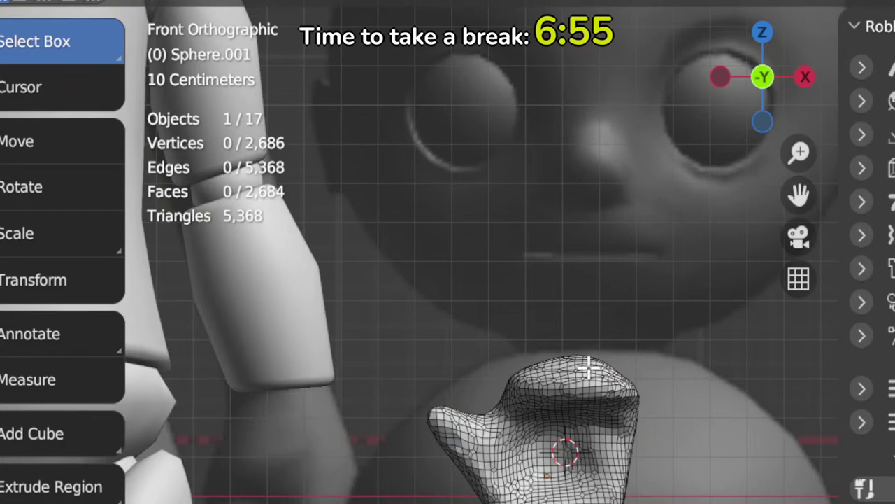
Step: Return the hand to Sculpt Mode with the Grab brush and look through the remaining sculpting tools down to Box Hide
{"action": "key", "text": "ctrl+Tab"}
{"action": "scroll", "coordinate": [63, 251], "scroll_direction": "down", "scroll_amount": 5}
{"action": "key", "text": "g"}
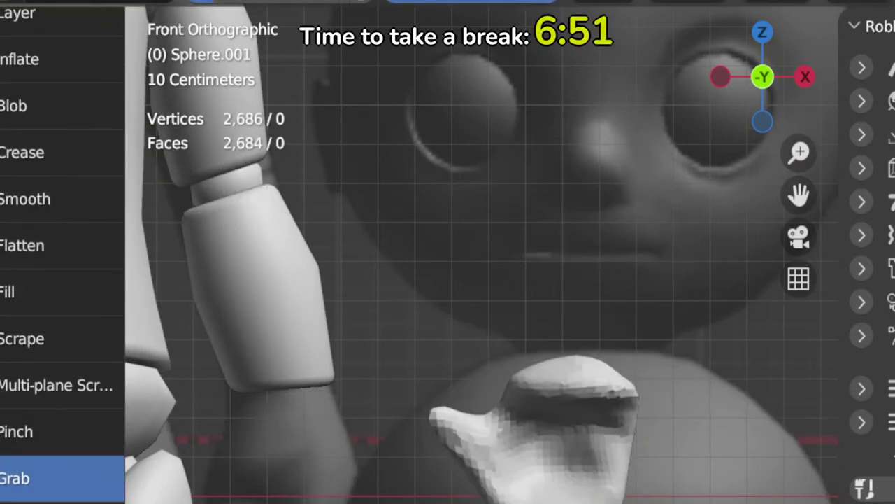
{"action": "scroll", "coordinate": [63, 252], "scroll_direction": "down", "scroll_amount": 10}
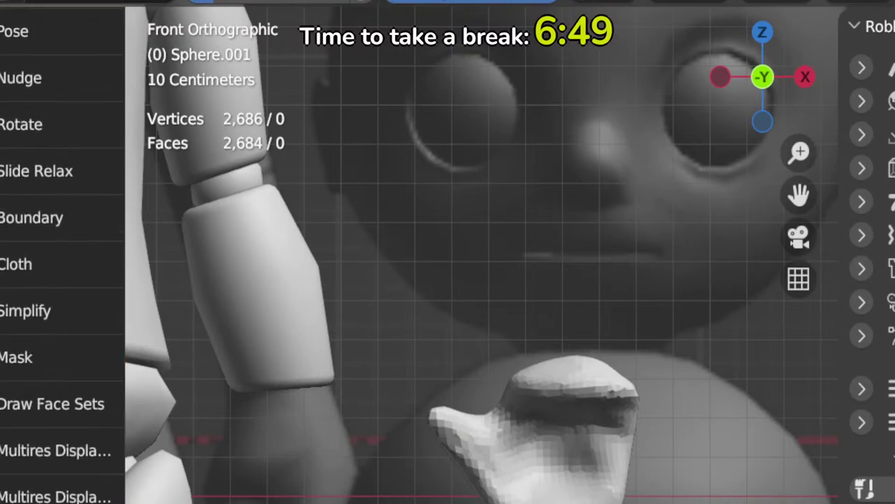
{"action": "scroll", "coordinate": [63, 252], "scroll_direction": "down", "scroll_amount": 5}
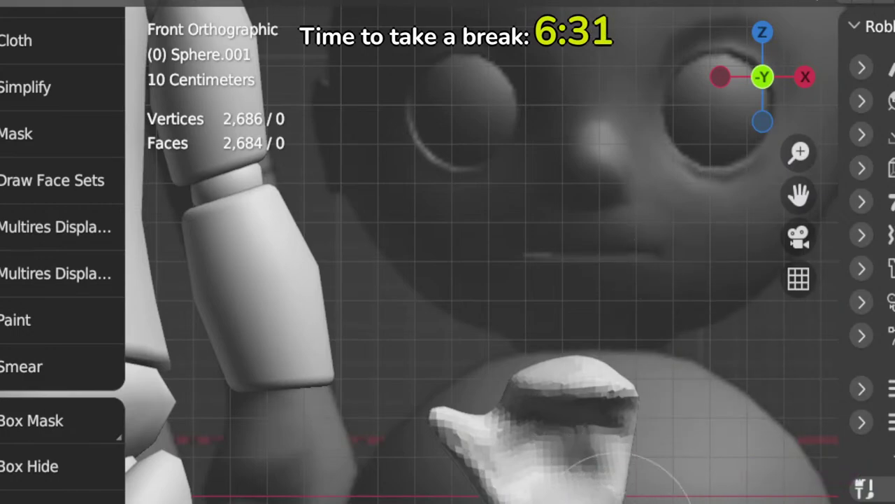
{"action": "scroll", "coordinate": [18, 94], "scroll_direction": "up", "scroll_amount": 10}
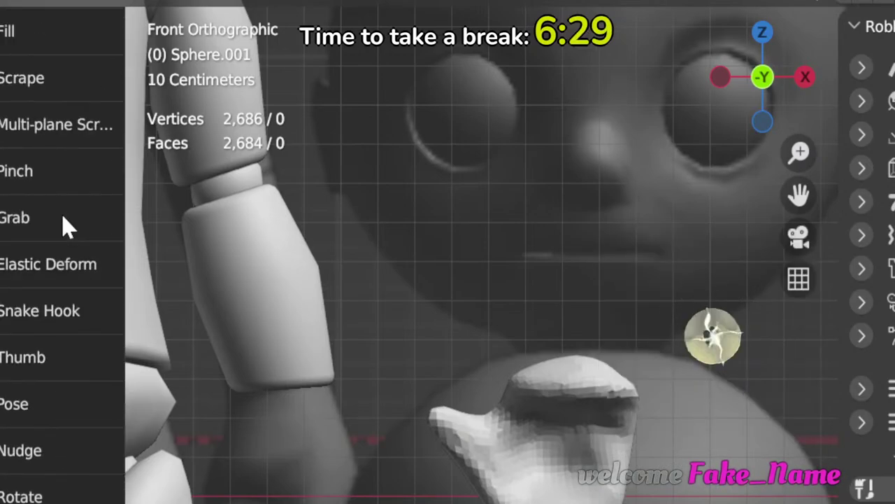
{"action": "scroll", "coordinate": [66, 225], "scroll_direction": "up", "scroll_amount": 10}
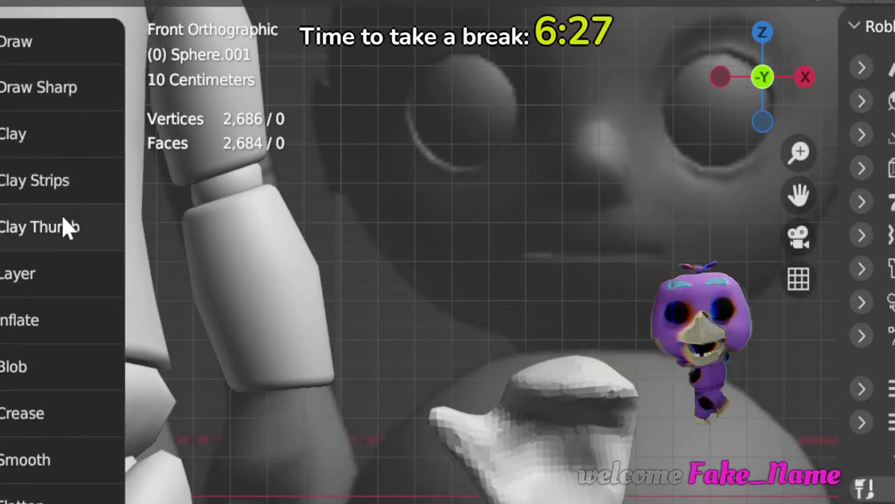
{"action": "left_click", "coordinate": [52, 56]}
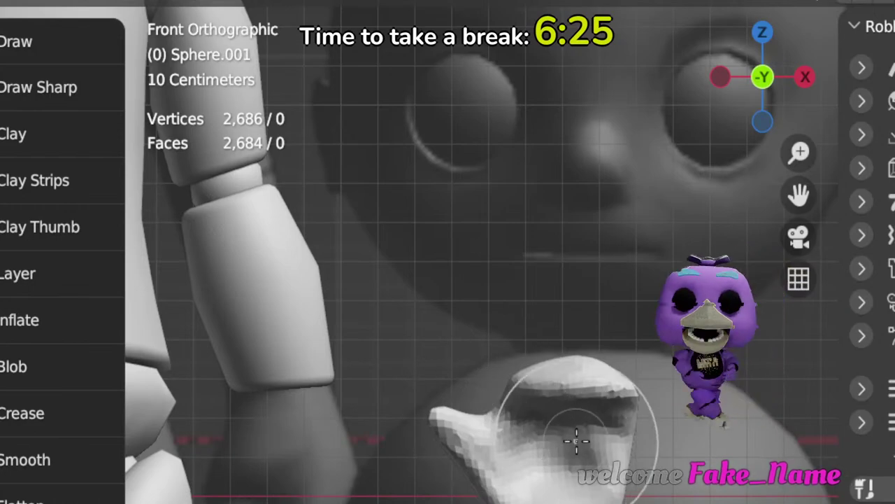
Step: Examine the hippo's head and body in the front view, comparing the arm and the separate hand with the reference figure
{"action": "scroll", "coordinate": [495, 427], "scroll_direction": "down", "scroll_amount": 8}
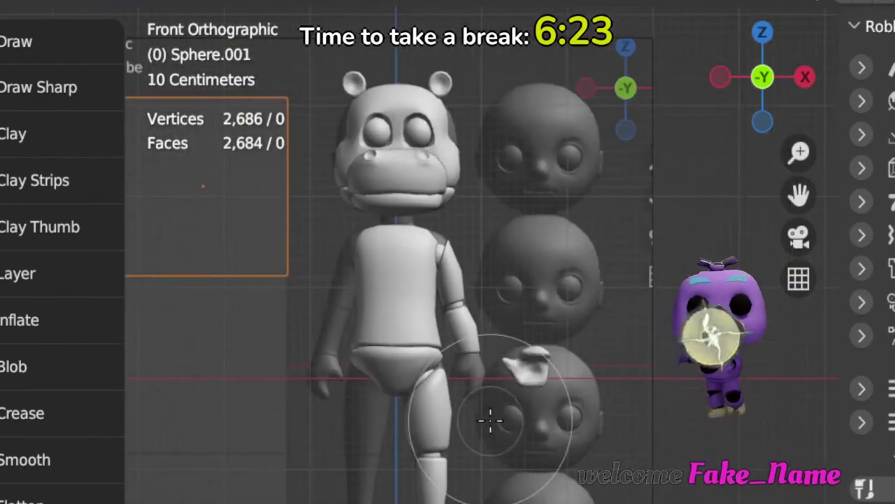
{"action": "middle_click_drag", "start_coordinate": [410, 258], "coordinate": [508, 483], "text": "shift"}
{"action": "scroll", "coordinate": [498, 456], "scroll_direction": "up", "scroll_amount": 3}
{"action": "scroll", "coordinate": [500, 378], "scroll_direction": "up", "scroll_amount": 3}
{"action": "middle_click_drag", "start_coordinate": [488, 429], "coordinate": [541, 266], "text": "shift"}
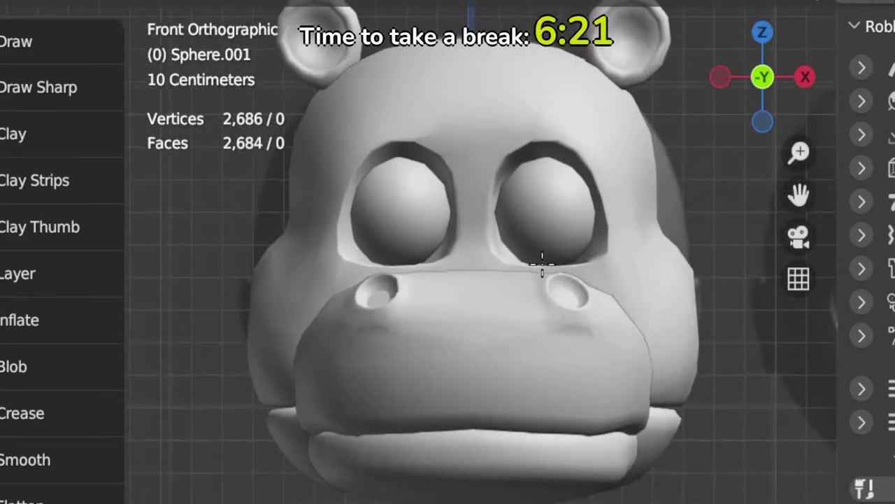
{"action": "scroll", "coordinate": [542, 274], "scroll_direction": "down", "scroll_amount": 2}
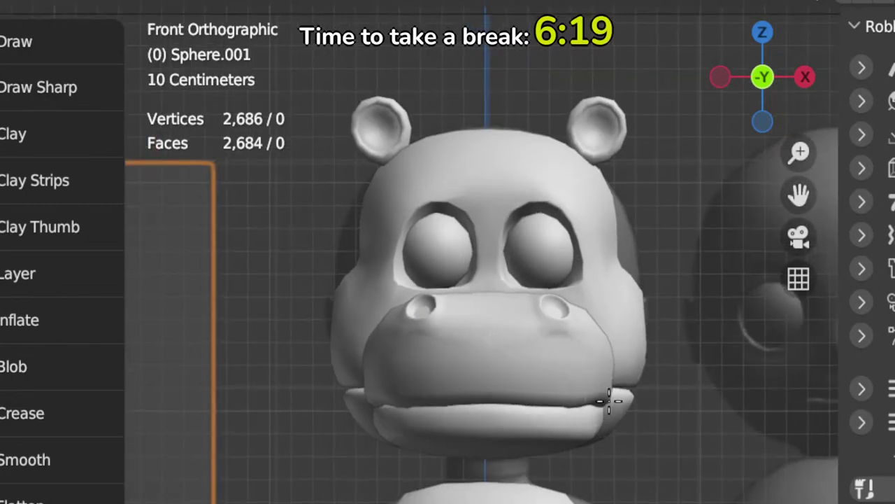
{"action": "scroll", "coordinate": [625, 422], "scroll_direction": "down", "scroll_amount": 3}
{"action": "scroll", "coordinate": [586, 396], "scroll_direction": "up", "scroll_amount": 3}
{"action": "scroll", "coordinate": [600, 443], "scroll_direction": "down", "scroll_amount": 3}
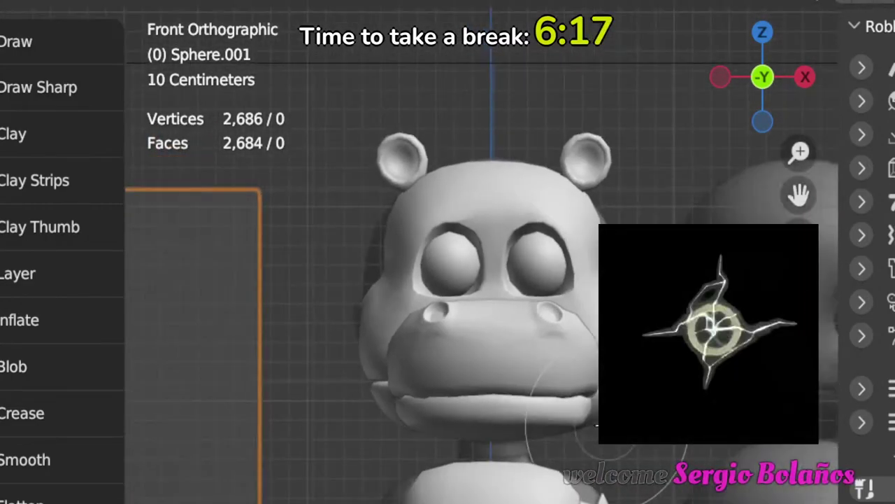
{"action": "middle_click_drag", "start_coordinate": [637, 503], "coordinate": [662, 503], "text": "shift"}
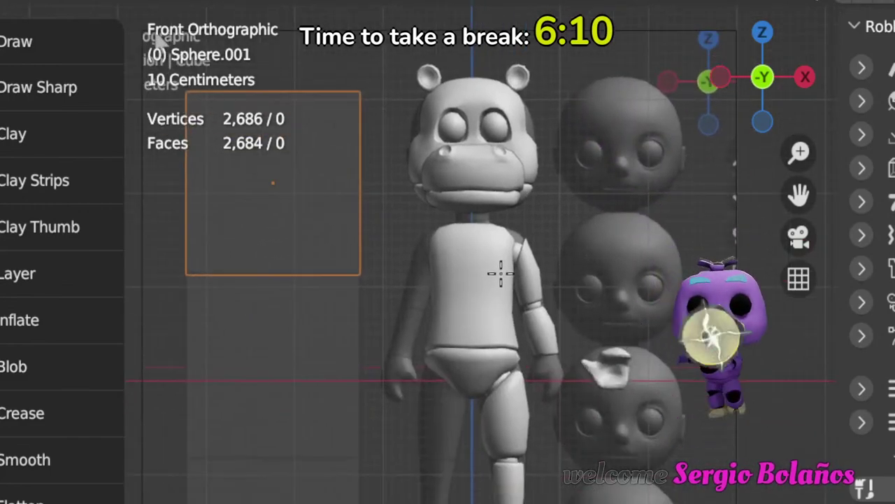
{"action": "scroll", "coordinate": [499, 480], "scroll_direction": "up", "scroll_amount": 4}
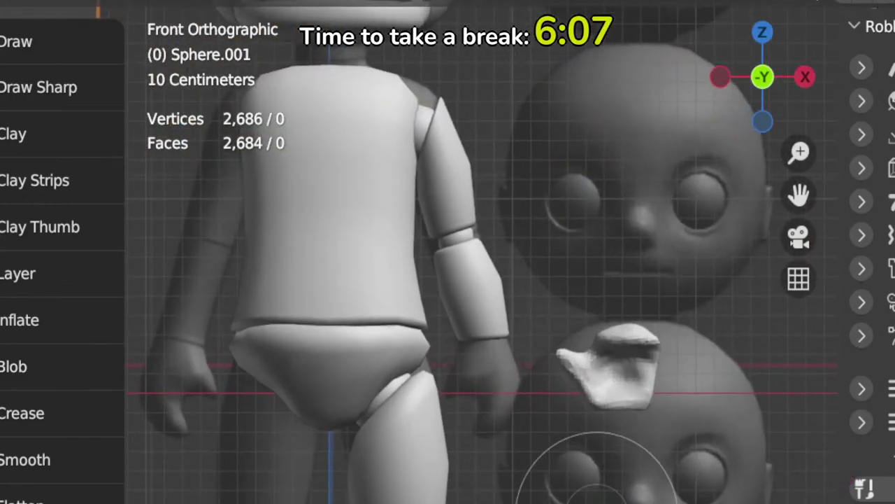
Step: Switch the sculpted hand to Object Mode and retopologize it with Quad Remesher using a quad count of 100
{"action": "key", "text": "ctrl+Tab"}
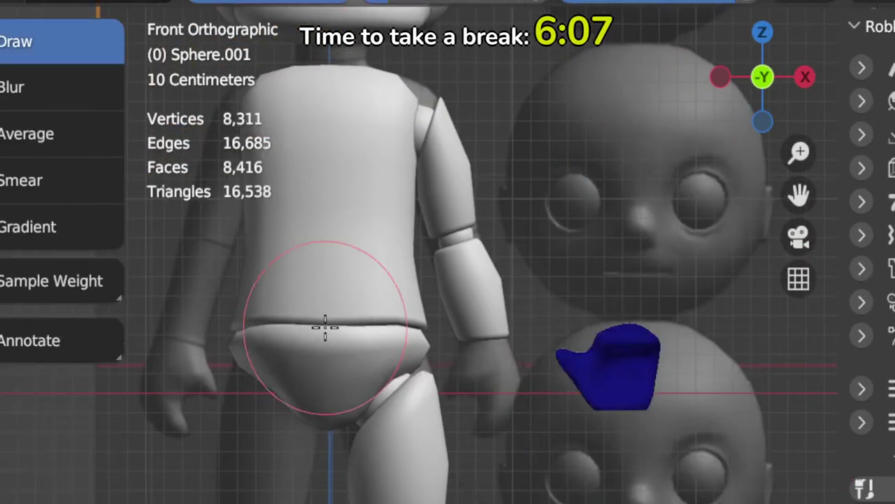
{"action": "key", "text": "ctrl+Tab"}
{"action": "left_click", "coordinate": [474, 409]}
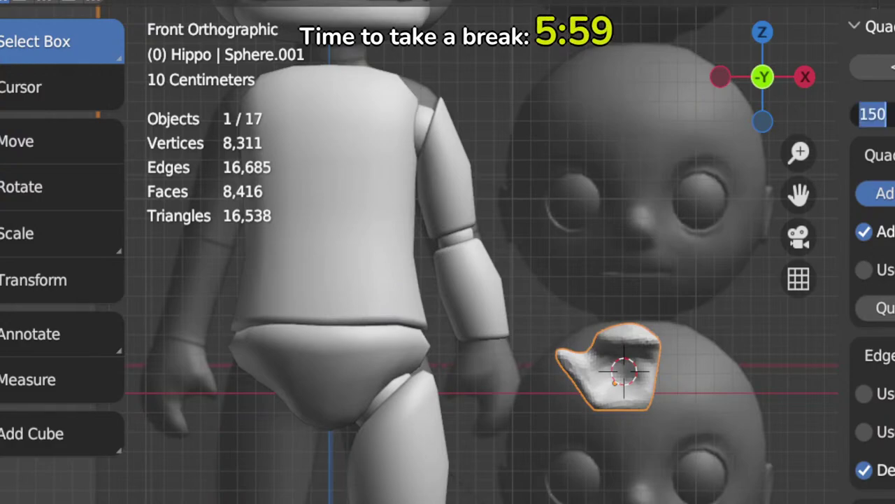
{"action": "key", "text": "Return"}
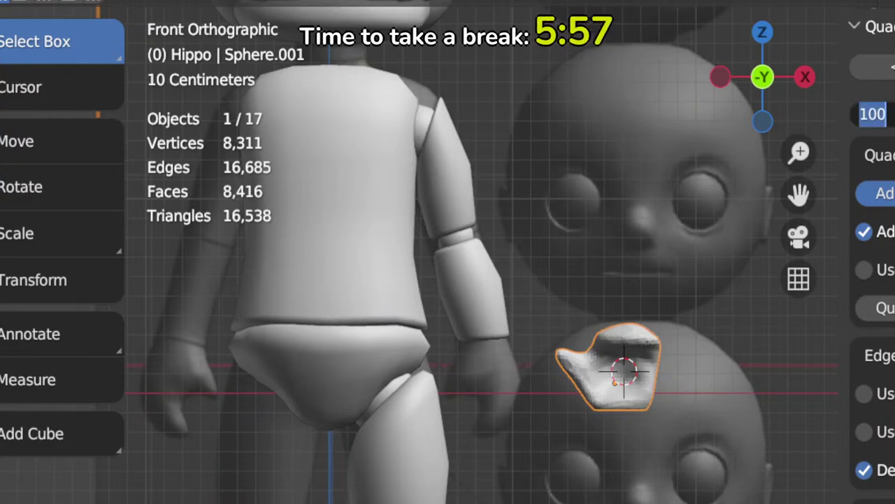
{"action": "key", "text": "Return"}
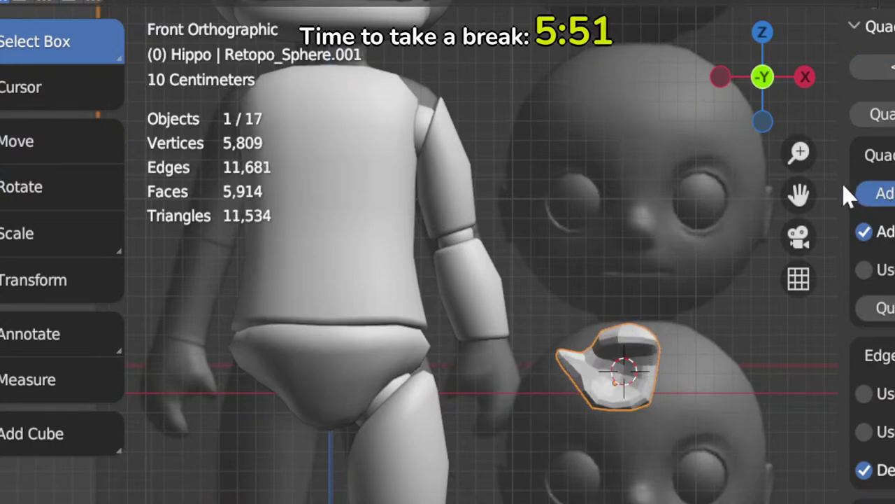
Step: Enter Edit Mode on the remeshed hand and dissolve the edge loop running beside the thumb and under the curled fingers
{"action": "left_click_drag", "start_coordinate": [838, 185], "coordinate": [892, 185]}
{"action": "key", "text": "Tab"}
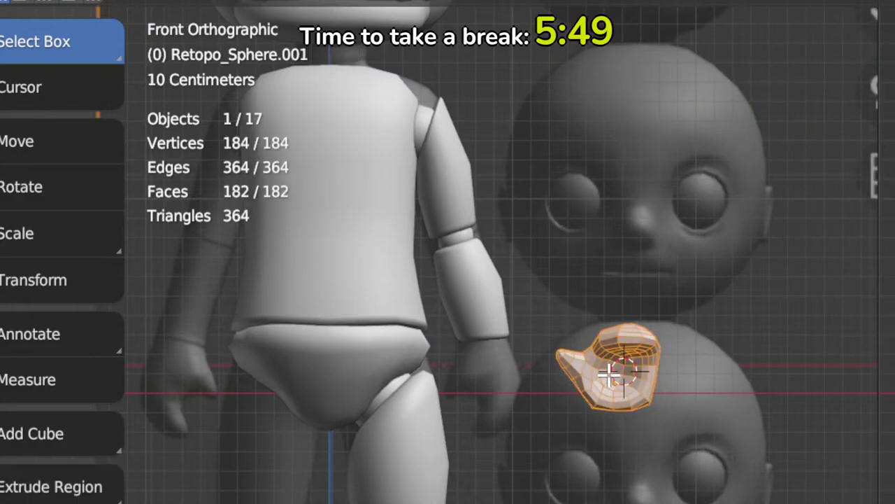
{"action": "scroll", "coordinate": [609, 374], "scroll_direction": "up", "scroll_amount": 6}
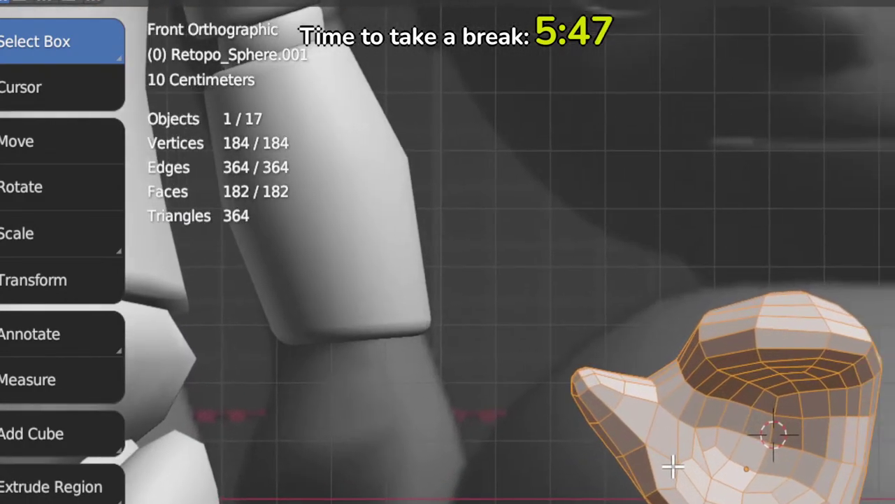
{"action": "left_click", "coordinate": [691, 422], "text": "alt"}
{"action": "left_click", "coordinate": [682, 414], "text": "alt"}
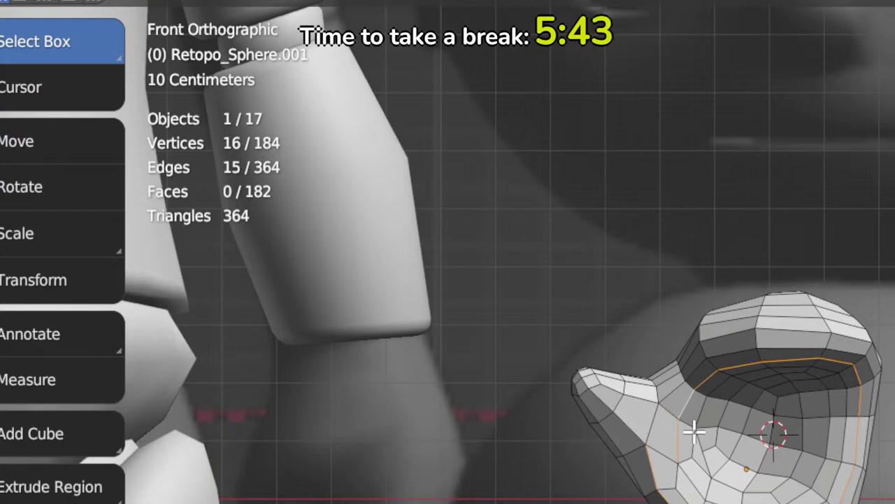
{"action": "key", "text": "x"}
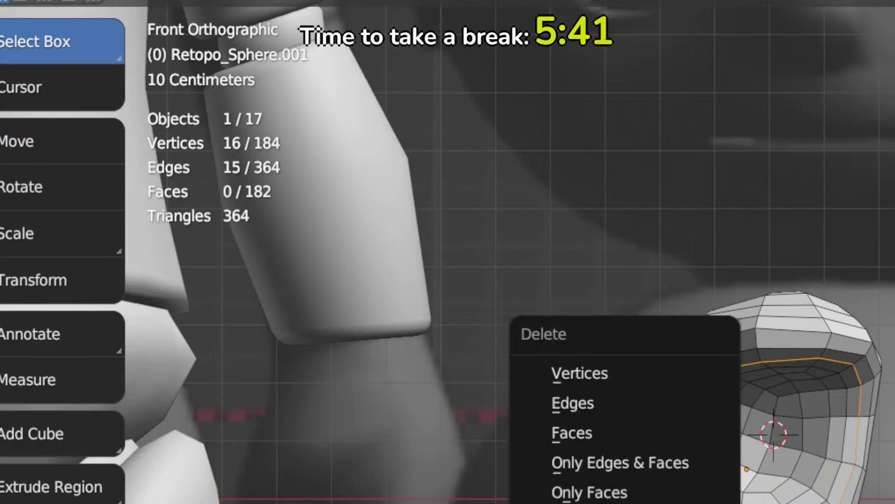
{"action": "key", "text": "i"}
Step: Select the inner edge loop circling the palm beneath the curled fingers and dissolve it
{"action": "mouse_move", "coordinate": [629, 350]}
{"action": "middle_mouse_down"}
{"action": "mouse_move", "coordinate": [685, 434]}
{"action": "mouse_move", "coordinate": [633, 357]}
{"action": "middle_mouse_up"}
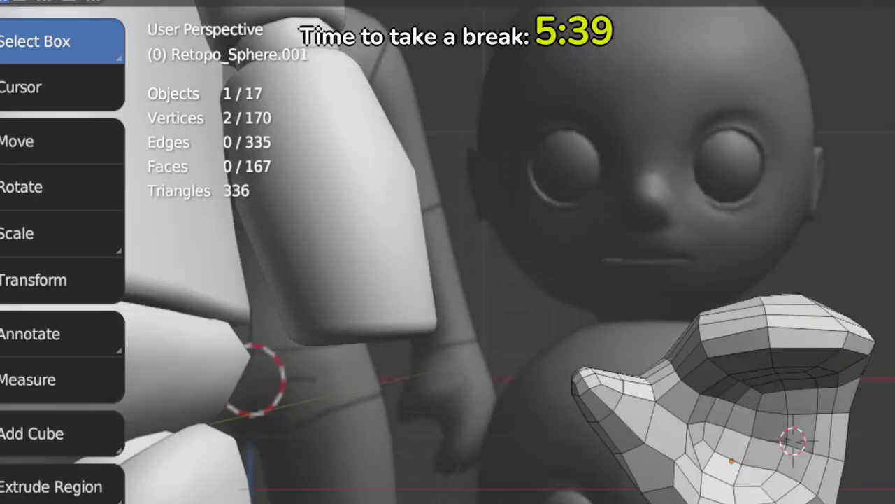
{"action": "middle_click_drag", "start_coordinate": [792, 440], "coordinate": [743, 445]}
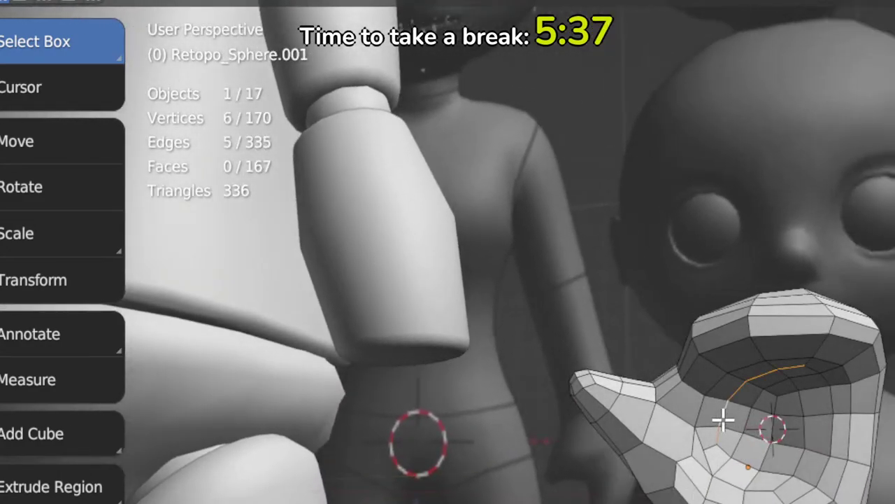
{"action": "left_click", "coordinate": [825, 430], "text": "ctrl"}
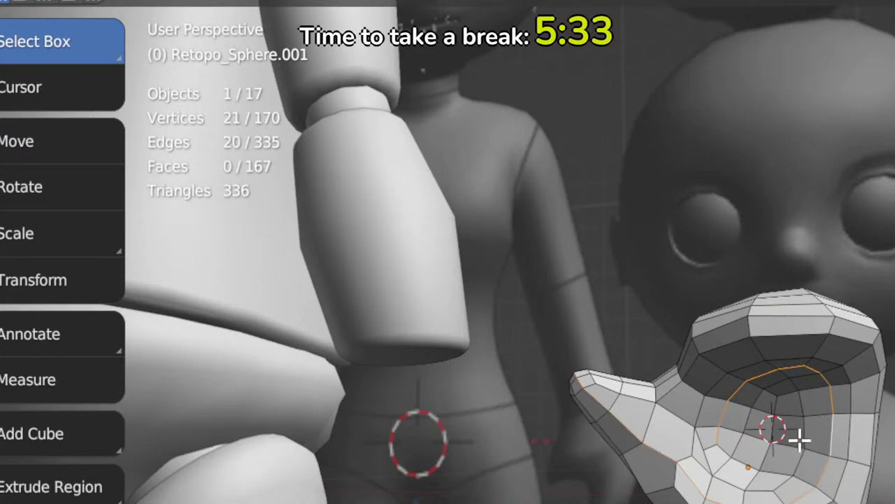
{"action": "middle_click_drag", "start_coordinate": [800, 439], "coordinate": [689, 490]}
{"action": "key", "text": "x"}
{"action": "left_click", "coordinate": [751, 443]}
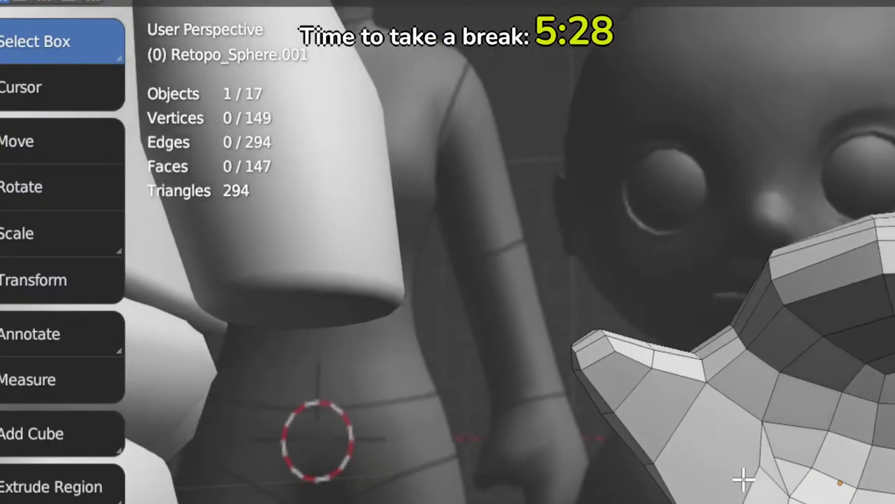
Step: Return the simplified hand to Object Mode, shade it smooth, and show it in the front view
{"action": "scroll", "coordinate": [778, 482], "scroll_direction": "down", "scroll_amount": 4}
{"action": "key", "text": "Tab"}
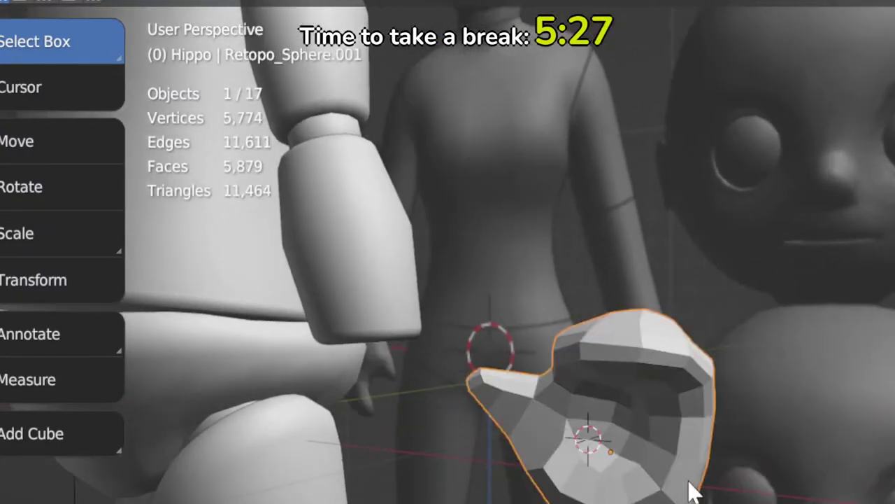
{"action": "scroll", "coordinate": [629, 450], "scroll_direction": "down", "scroll_amount": 3}
{"action": "left_click", "coordinate": [320, 3]}
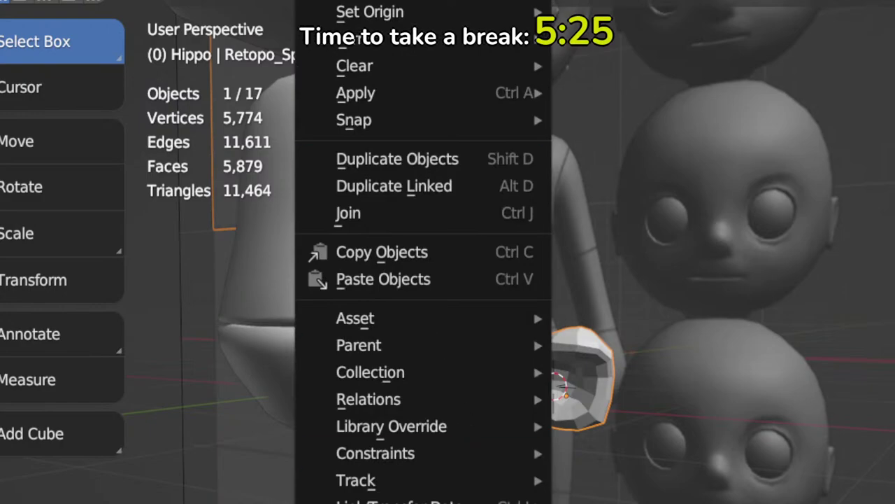
{"action": "left_click", "coordinate": [329, 501]}
{"action": "mouse_move", "coordinate": [658, 464]}
{"action": "middle_mouse_down"}
{"action": "mouse_move", "coordinate": [657, 486]}
{"action": "mouse_move", "coordinate": [660, 440]}
{"action": "middle_mouse_up"}
{"action": "key", "text": "KP_1"}
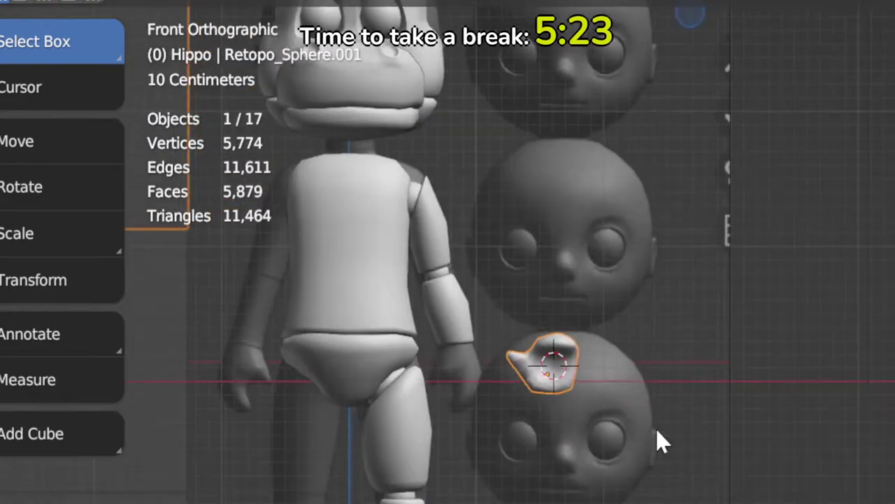
Step: Rotate the hand so its fingers point down, including a turn about the Z axis, and adjust its scale
{"action": "scroll", "coordinate": [662, 441], "scroll_direction": "down", "scroll_amount": 3}
{"action": "key", "text": "r"}
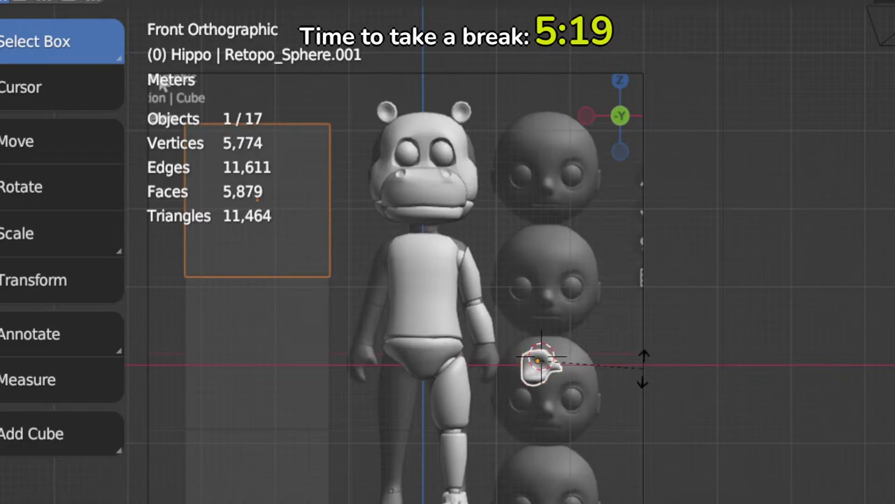
{"action": "key", "text": "z"}
{"action": "left_click", "coordinate": [575, 423]}
{"action": "key", "text": "s"}
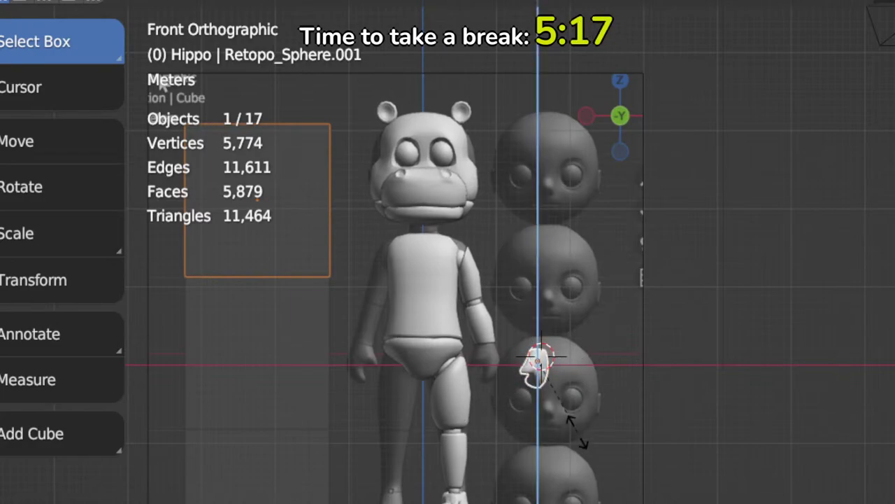
{"action": "left_click", "coordinate": [586, 456]}
Step: Move the hand beneath the forearm and rotate it to line up with the wrist over the reference hand
{"action": "scroll", "coordinate": [567, 422], "scroll_direction": "up", "scroll_amount": 2}
{"action": "middle_click_drag", "start_coordinate": [567, 421], "coordinate": [668, 430], "text": "shift"}
{"action": "key", "text": "g"}
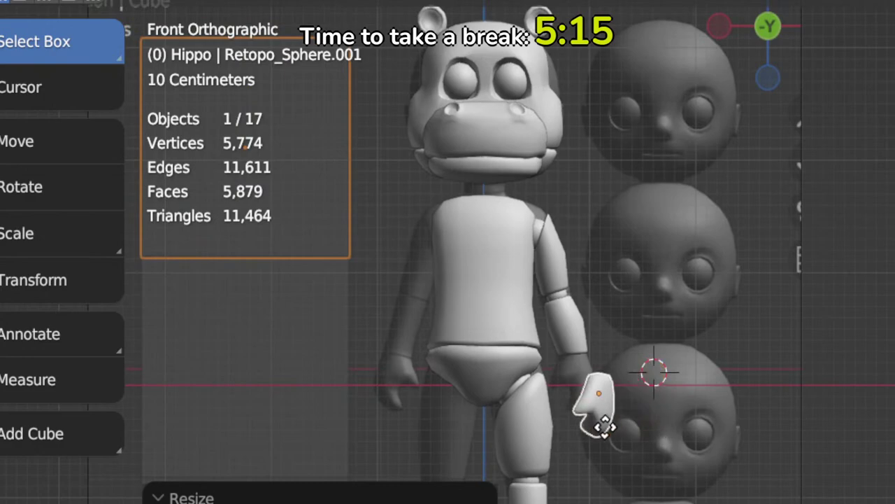
{"action": "left_click", "coordinate": [584, 405]}
{"action": "key", "text": "r"}
{"action": "left_click", "coordinate": [641, 348]}
{"action": "key", "text": "g"}
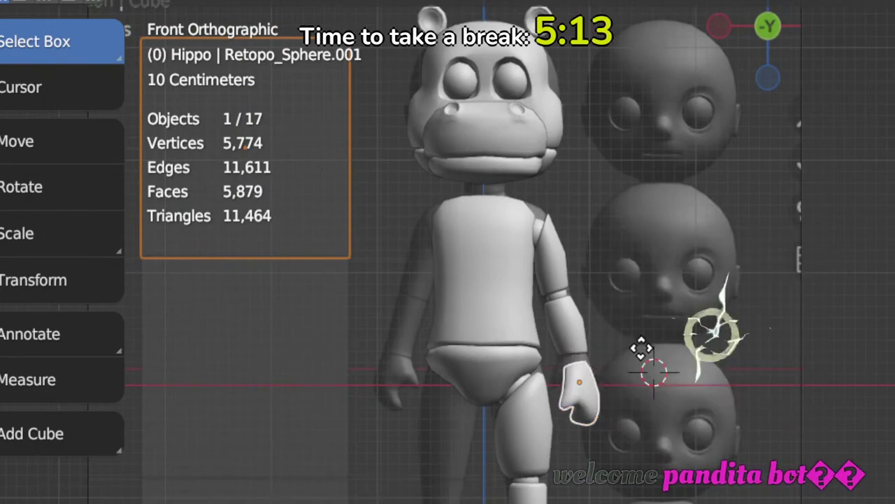
{"action": "left_click", "coordinate": [641, 345]}
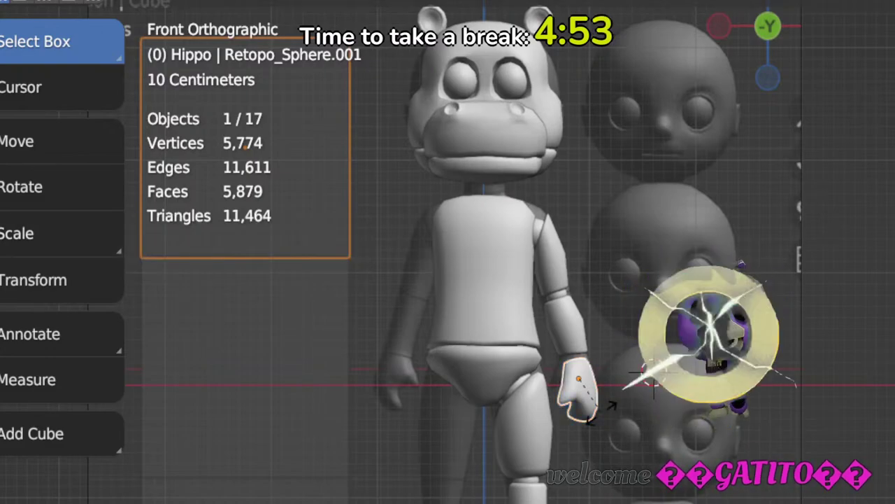
Step: Align the hand under the forearm in the right side view and fine-tune its scale
{"action": "key", "text": "KP_3"}
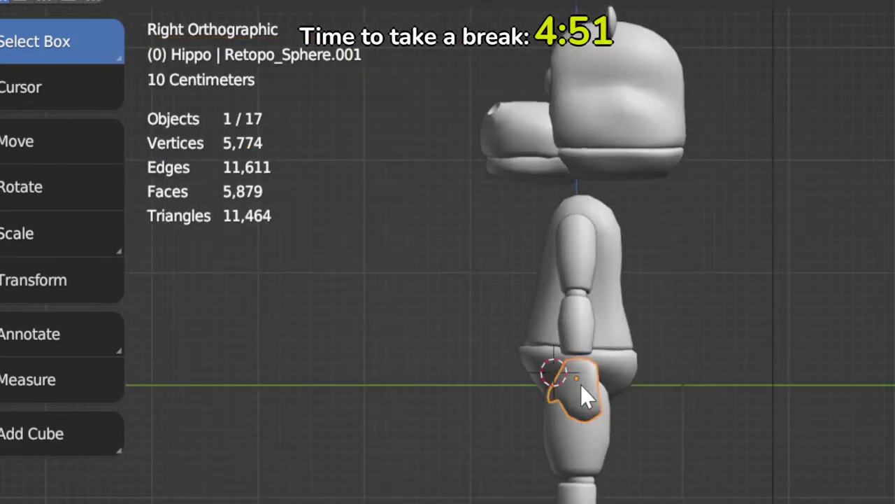
{"action": "key", "text": "g"}
{"action": "left_click", "coordinate": [584, 381]}
{"action": "scroll", "coordinate": [600, 402], "scroll_direction": "up", "scroll_amount": 5}
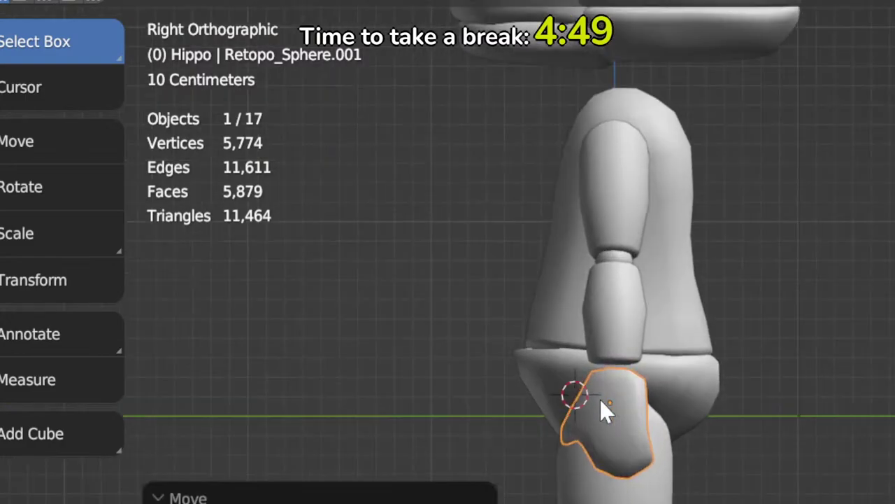
{"action": "key", "text": "s"}
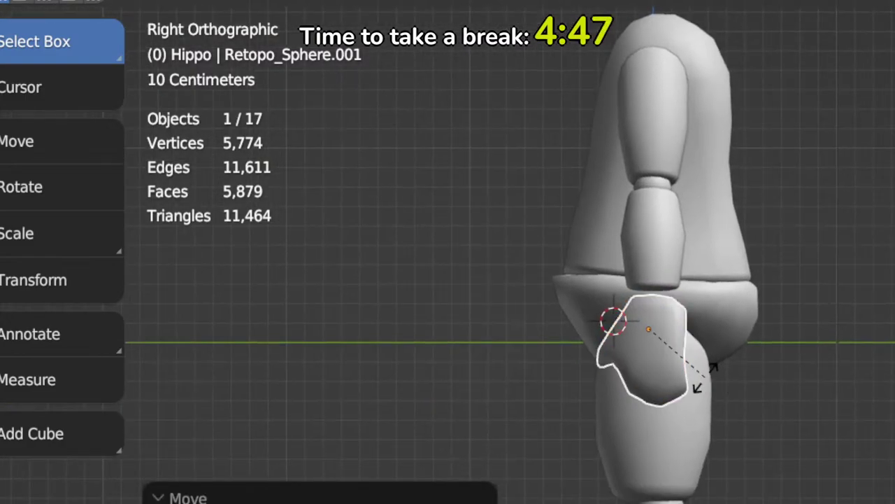
{"action": "left_click", "coordinate": [701, 378]}
Step: Fine-tune the hand's rotation about the Z axis in the front view
{"action": "key", "text": "KP_1"}
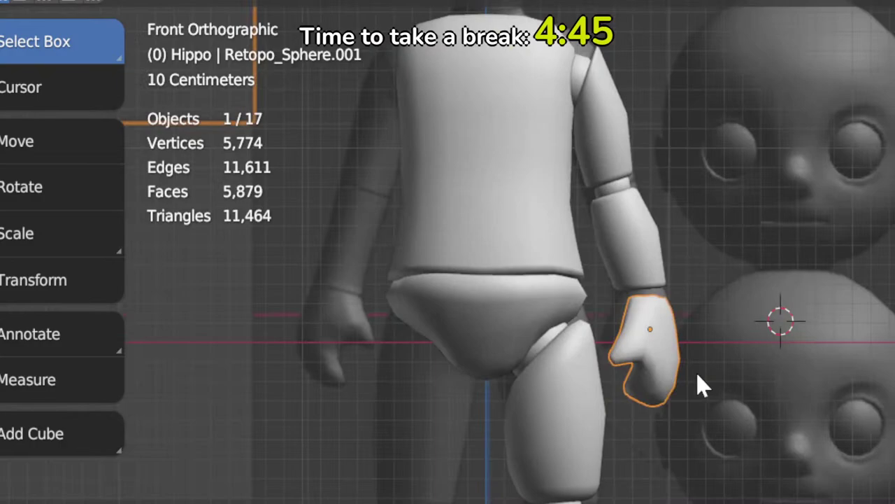
{"action": "key", "text": "r"}
{"action": "key", "text": "z"}
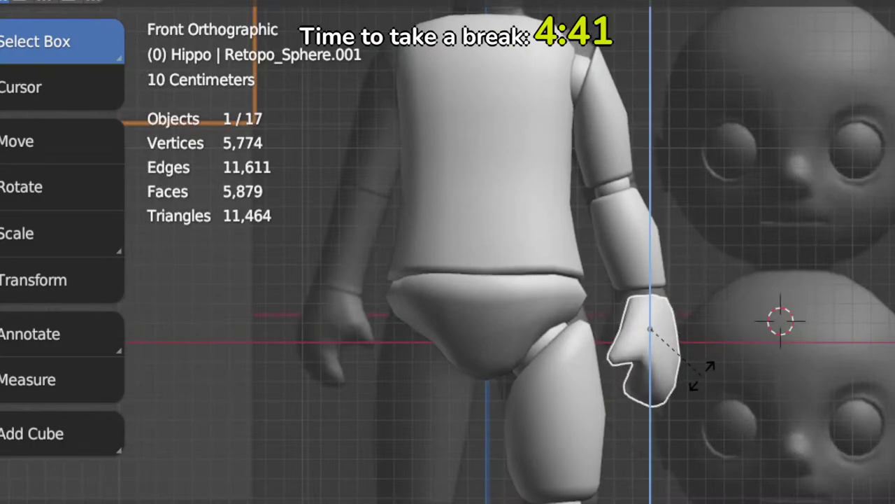
{"action": "left_click", "coordinate": [701, 376]}
{"action": "key", "text": "r"}
{"action": "key", "text": "z"}
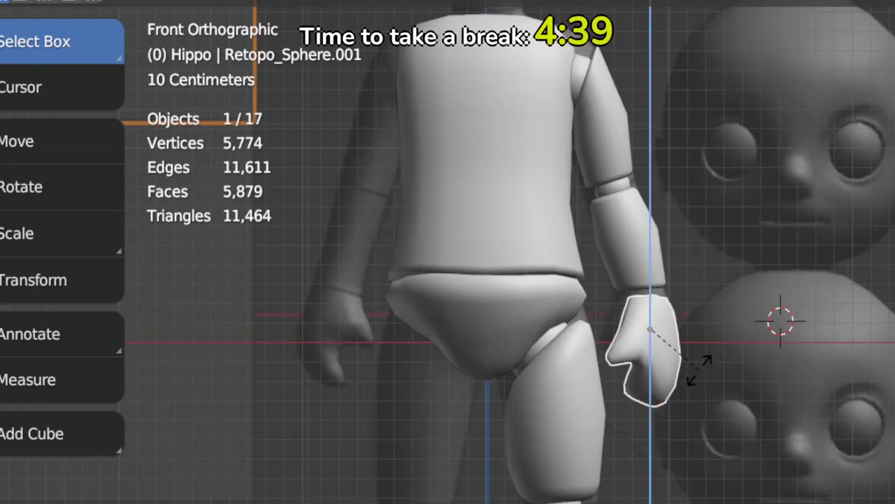
{"action": "left_click", "coordinate": [685, 376]}
Step: Duplicate the elbow's joint ball, place the copy at the wrist between forearm and hand, and scale it down
{"action": "scroll", "coordinate": [678, 308], "scroll_direction": "down", "scroll_amount": 2}
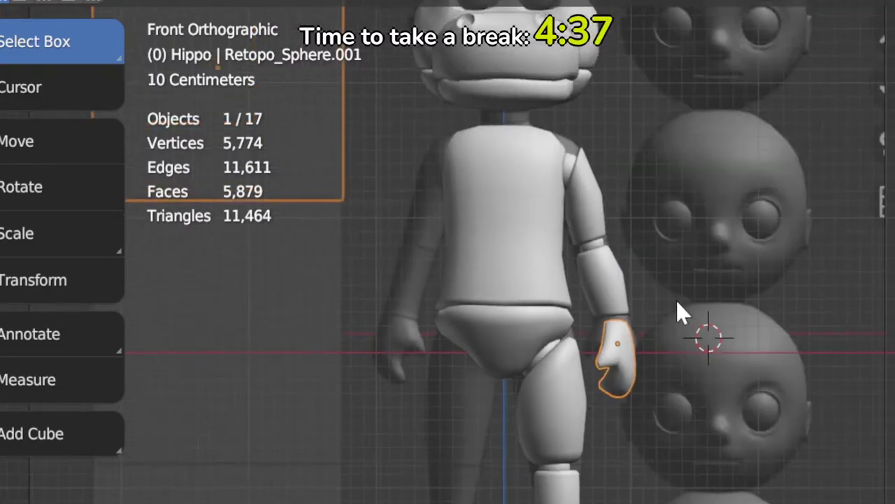
{"action": "scroll", "coordinate": [678, 322], "scroll_direction": "down", "scroll_amount": 3}
{"action": "scroll", "coordinate": [659, 380], "scroll_direction": "up", "scroll_amount": 3}
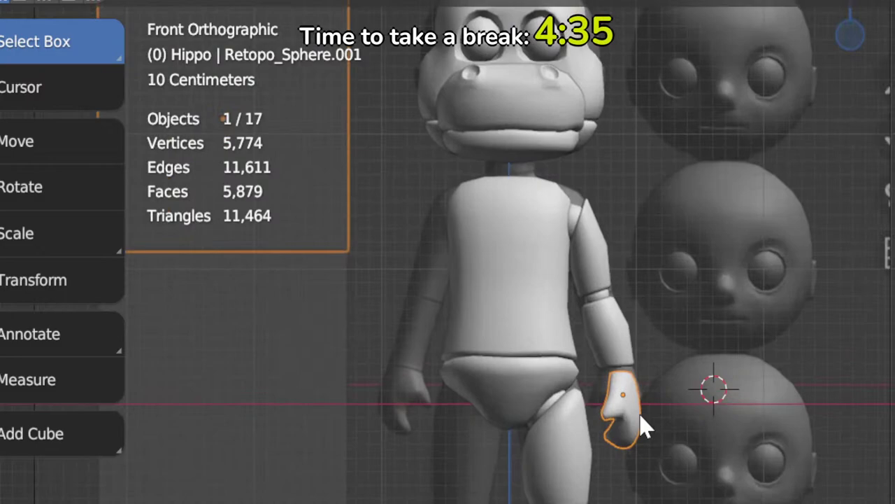
{"action": "scroll", "coordinate": [650, 415], "scroll_direction": "up", "scroll_amount": 3}
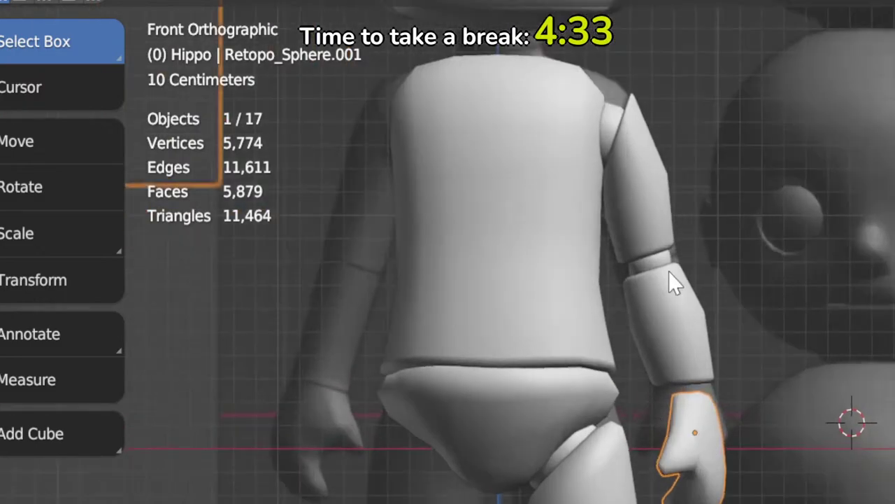
{"action": "left_click", "coordinate": [663, 266]}
{"action": "key", "text": "Tab"}
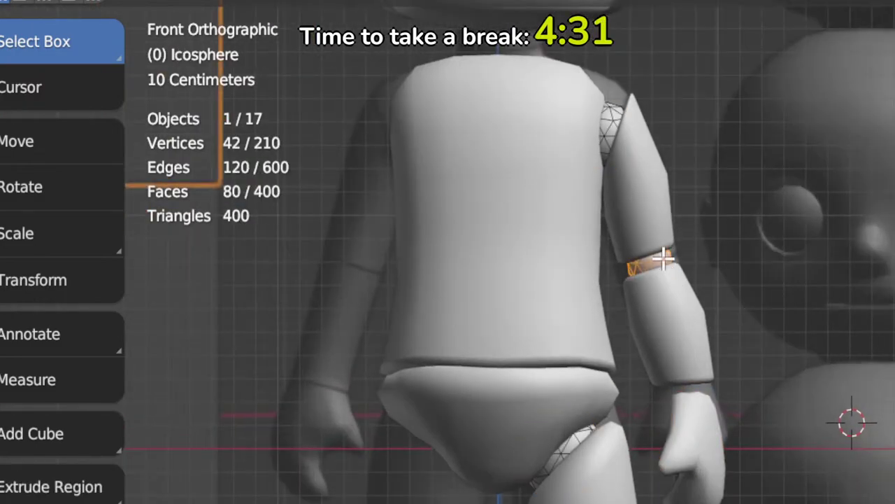
{"action": "key", "text": "shift+d"}
{"action": "left_click", "coordinate": [704, 384]}
{"action": "key", "text": "s"}
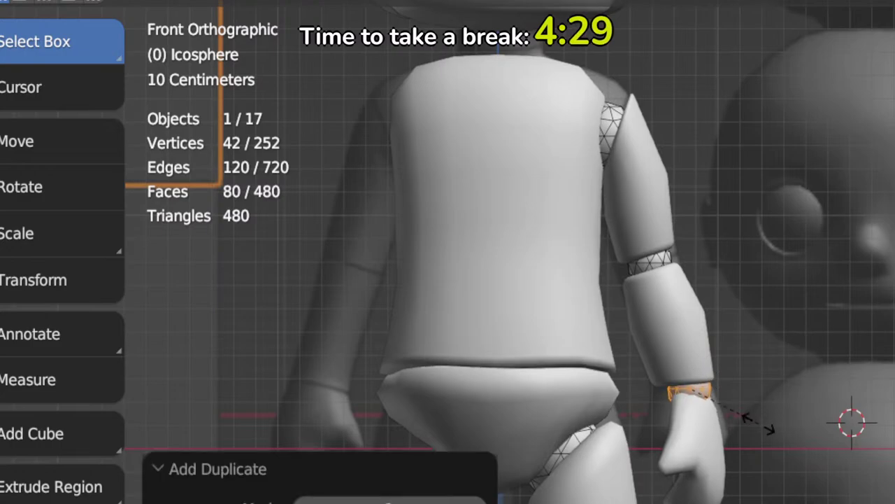
{"action": "left_click", "coordinate": [738, 398]}
Step: Center the wrist ball under the forearm in the right side view and return to Object Mode
{"action": "key", "text": "KP_3"}
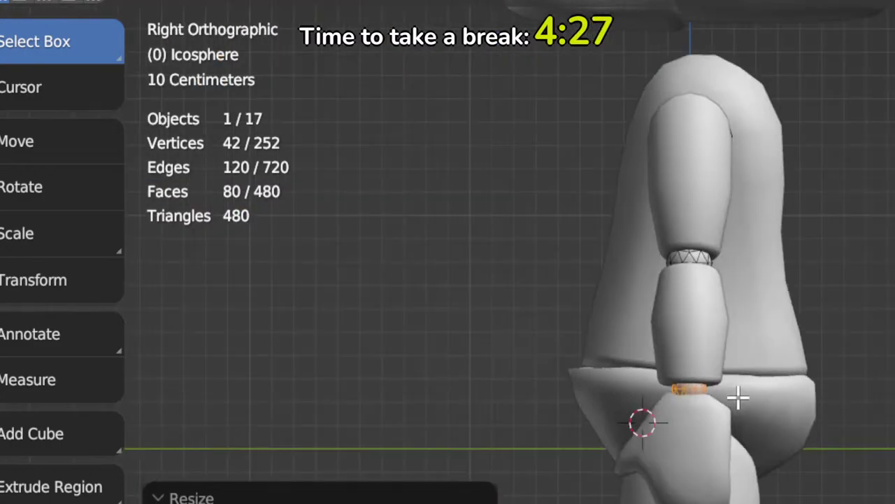
{"action": "scroll", "coordinate": [736, 420], "scroll_direction": "up", "scroll_amount": 4}
{"action": "middle_click_drag", "start_coordinate": [770, 469], "coordinate": [488, 472], "text": "shift"}
{"action": "key", "text": "g"}
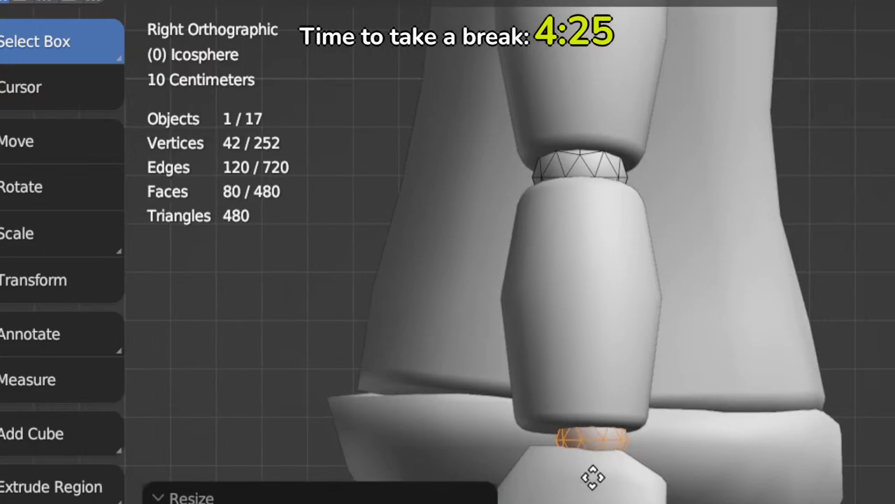
{"action": "left_click", "coordinate": [582, 477]}
{"action": "key", "text": "Tab"}
Step: Move the hand so it sits centered beneath the wrist ball in the side view
{"action": "left_click", "coordinate": [582, 477]}
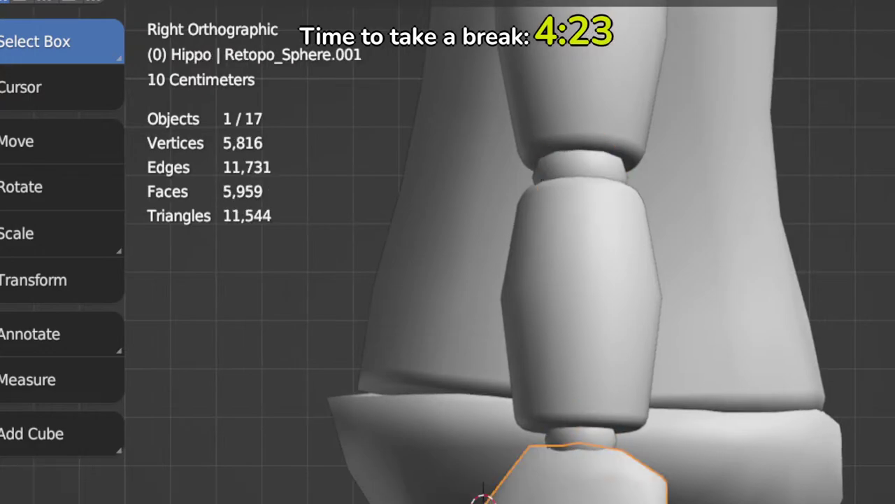
{"action": "key", "text": "g"}
{"action": "left_click", "coordinate": [467, 492]}
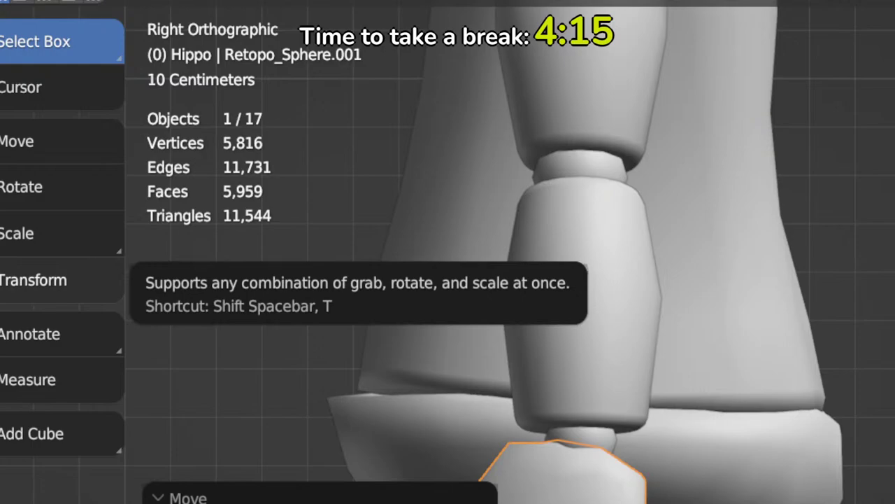
Step: Sculpt the pelvis with the Grab brush in the right side view, pulling its upper front edge slightly inward
{"action": "scroll", "coordinate": [438, 243], "scroll_direction": "down", "scroll_amount": 2}
{"action": "middle_click_drag", "start_coordinate": [438, 244], "coordinate": [435, 250]}
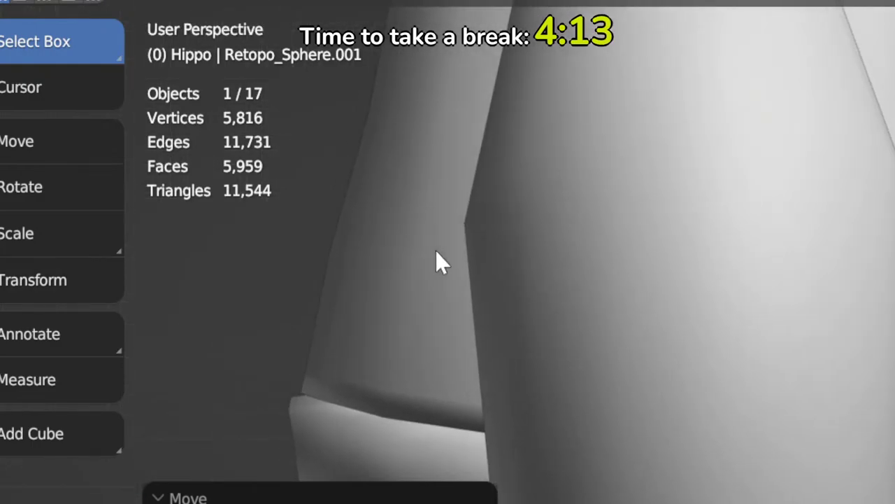
{"action": "scroll", "coordinate": [448, 245], "scroll_direction": "down", "scroll_amount": 3}
{"action": "key", "text": "KP_3"}
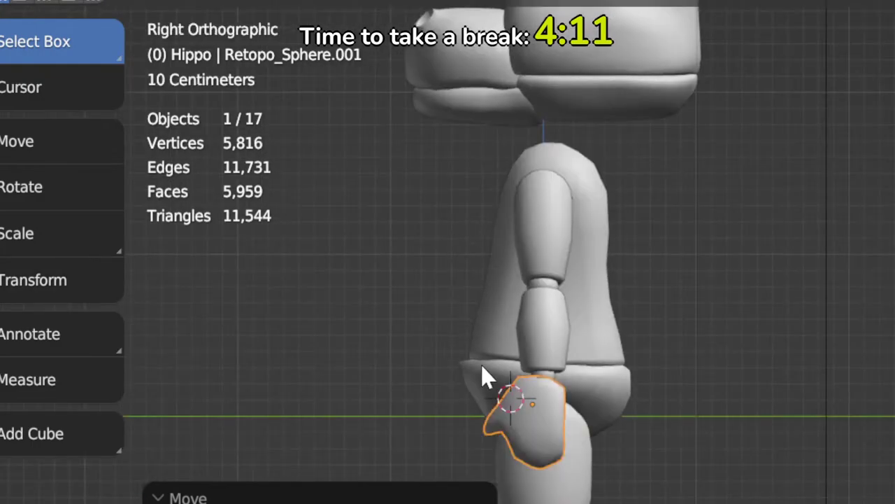
{"action": "left_click", "coordinate": [459, 371]}
{"action": "key", "text": "ctrl+Tab"}
{"action": "left_click", "coordinate": [459, 375]}
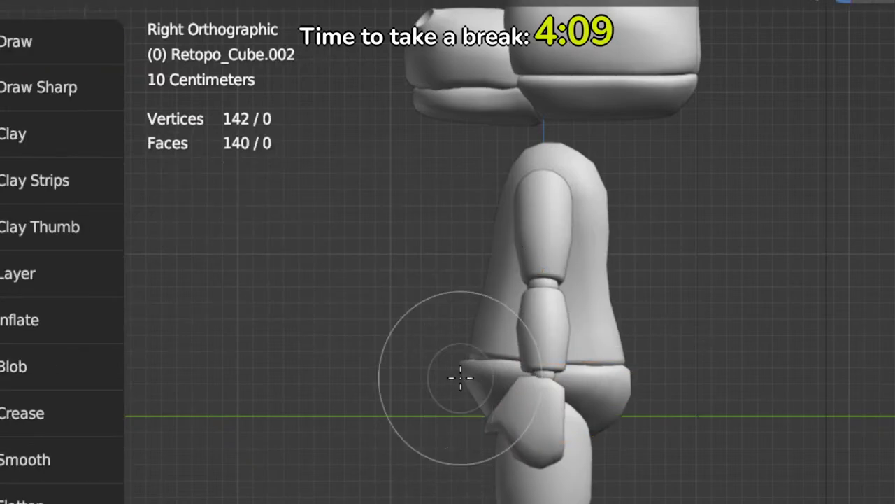
{"action": "key", "text": "g"}
{"action": "left_click_drag", "start_coordinate": [458, 361], "coordinate": [466, 361]}
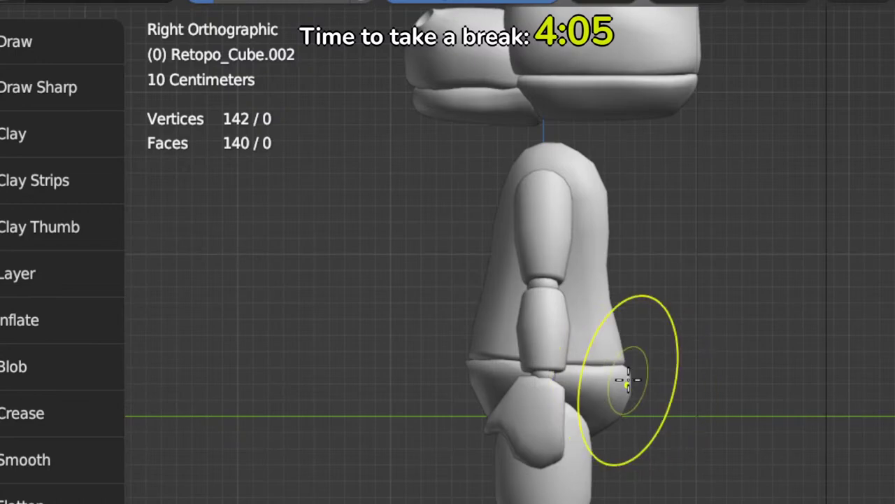
Step: Return to Object Mode, select the leg pieces, and shift them slightly backward in the right side view
{"action": "scroll", "coordinate": [463, 490], "scroll_direction": "down", "scroll_amount": 3}
{"action": "mouse_move", "coordinate": [463, 489]}
{"action": "middle_mouse_down"}
{"action": "mouse_move", "coordinate": [522, 493]}
{"action": "mouse_move", "coordinate": [407, 465]}
{"action": "middle_mouse_up"}
{"action": "key", "text": "KP_3"}
{"action": "scroll", "coordinate": [568, 483], "scroll_direction": "up", "scroll_amount": 1}
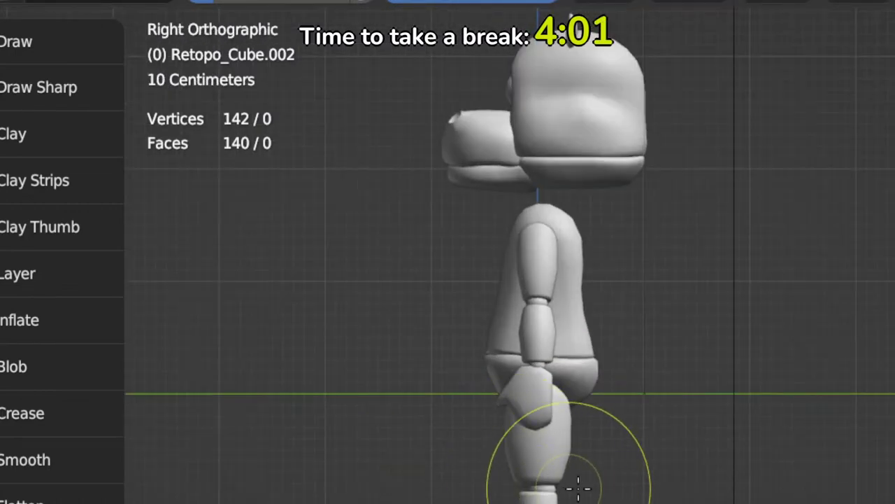
{"action": "key", "text": "ctrl+Tab"}
{"action": "left_click_drag", "start_coordinate": [477, 452], "coordinate": [606, 503]}
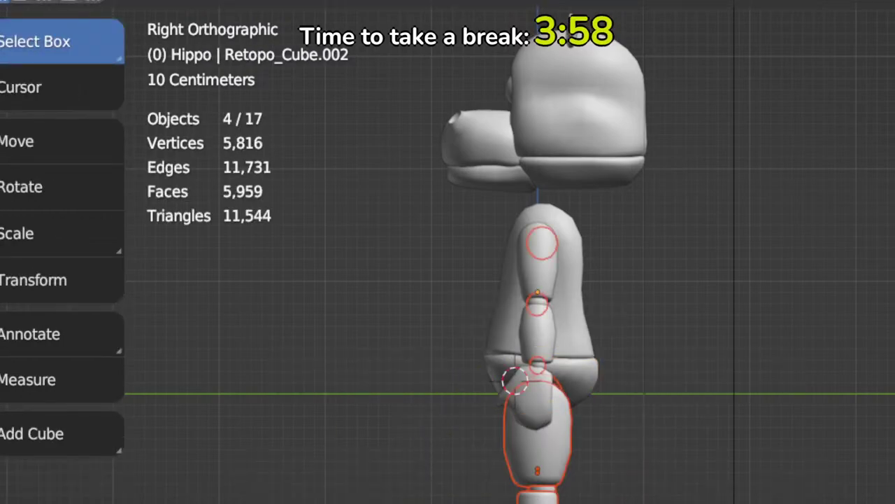
{"action": "left_click", "coordinate": [547, 474]}
{"action": "left_click", "coordinate": [543, 498], "text": "shift"}
{"action": "left_click", "coordinate": [538, 503], "text": "shift"}
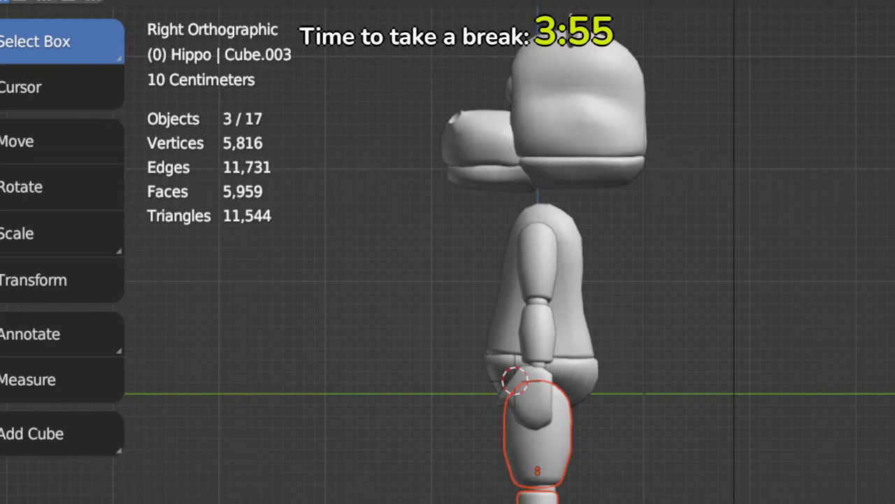
{"action": "key", "text": "g"}
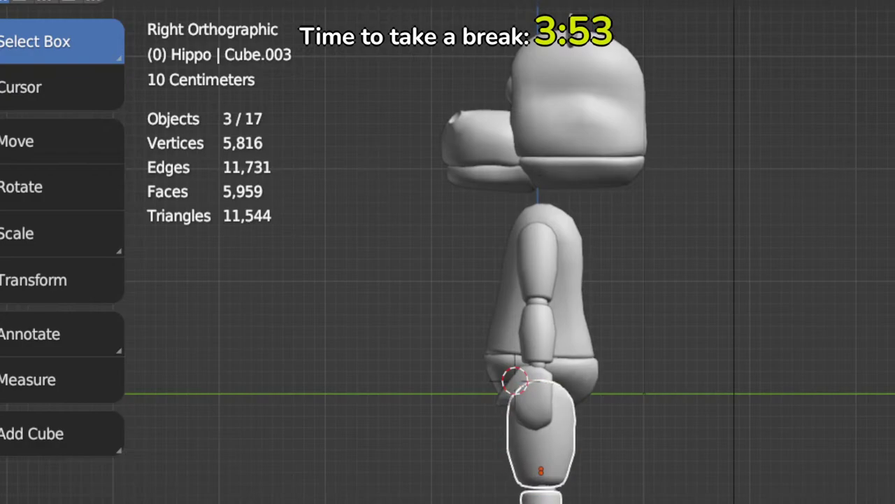
{"action": "left_click", "coordinate": [543, 501]}
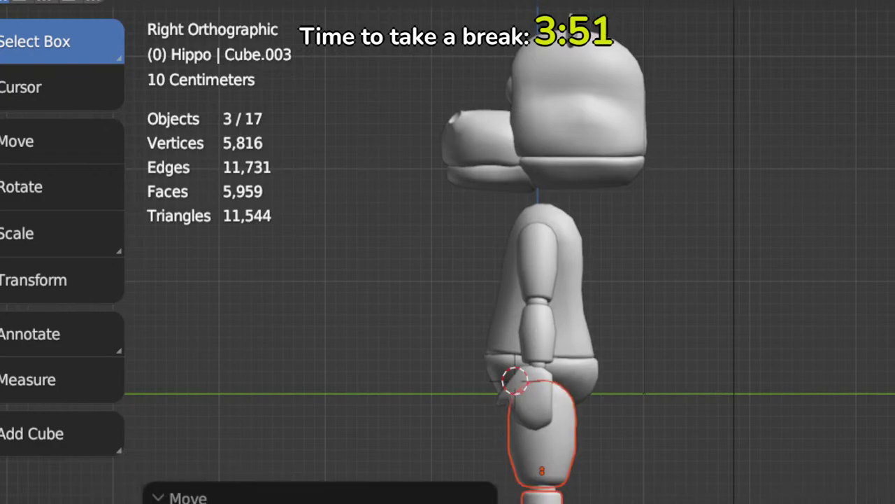
Step: Select the leg's joint balls in Edit Mode, move them to line up with the shifted leg, and return to Object Mode
{"action": "middle_click_drag", "start_coordinate": [543, 502], "coordinate": [754, 496]}
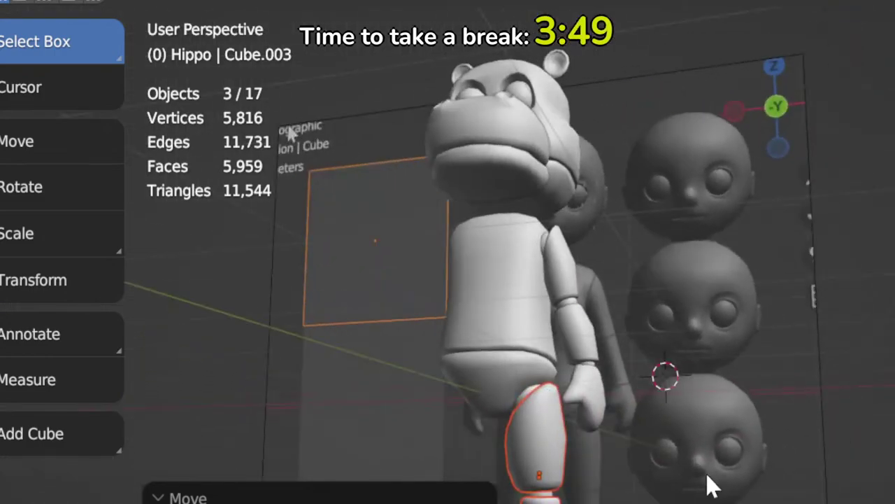
{"action": "scroll", "coordinate": [708, 476], "scroll_direction": "up", "scroll_amount": 2}
{"action": "left_click", "coordinate": [516, 416]}
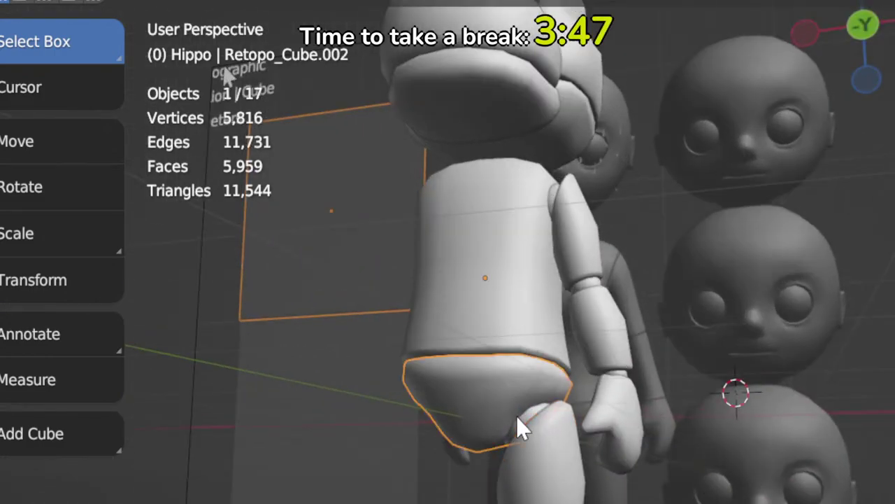
{"action": "left_click", "coordinate": [516, 416]}
{"action": "key", "text": "Tab"}
{"action": "left_click", "coordinate": [526, 418]}
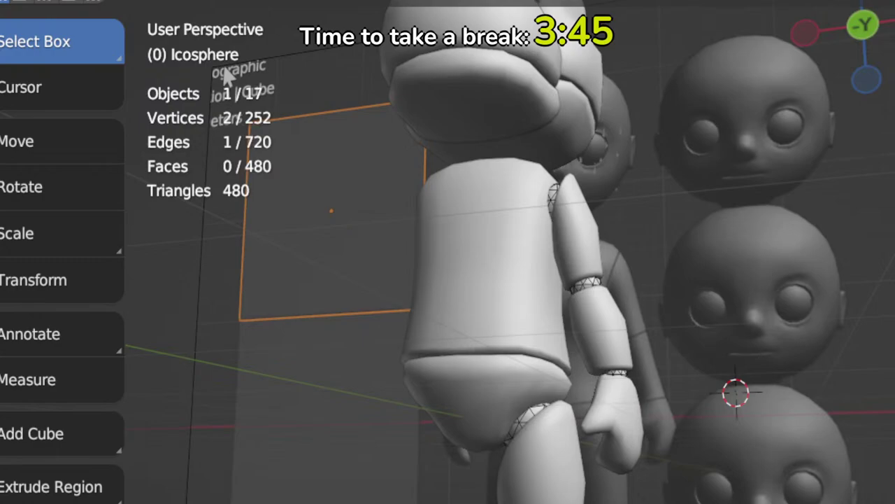
{"action": "key", "text": "ctrl+l"}
{"action": "key", "text": "l"}
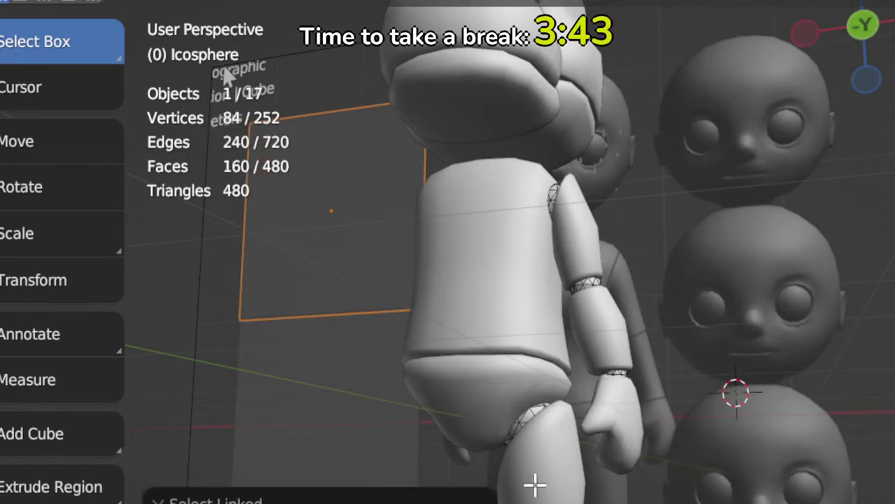
{"action": "key", "text": "l"}
{"action": "key", "text": "KP_3"}
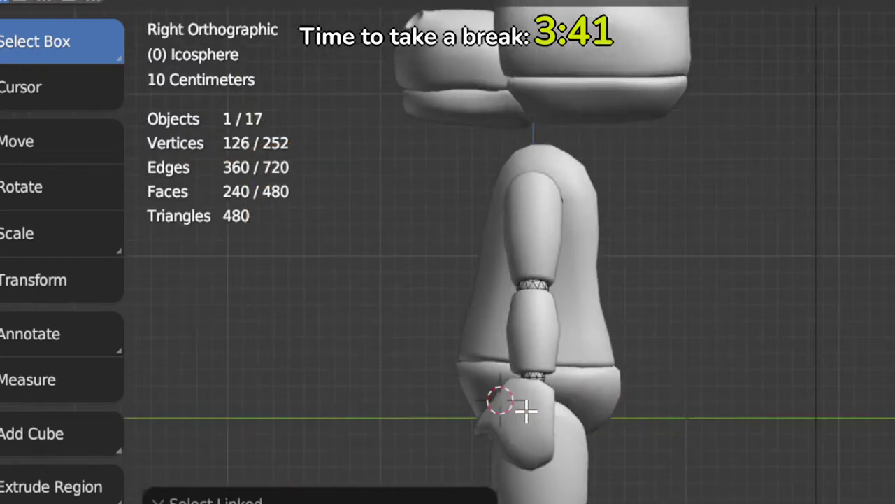
{"action": "scroll", "coordinate": [562, 466], "scroll_direction": "down", "scroll_amount": 1}
{"action": "middle_click_drag", "start_coordinate": [583, 503], "coordinate": [629, 450], "text": "shift"}
{"action": "scroll", "coordinate": [629, 450], "scroll_direction": "up", "scroll_amount": 4}
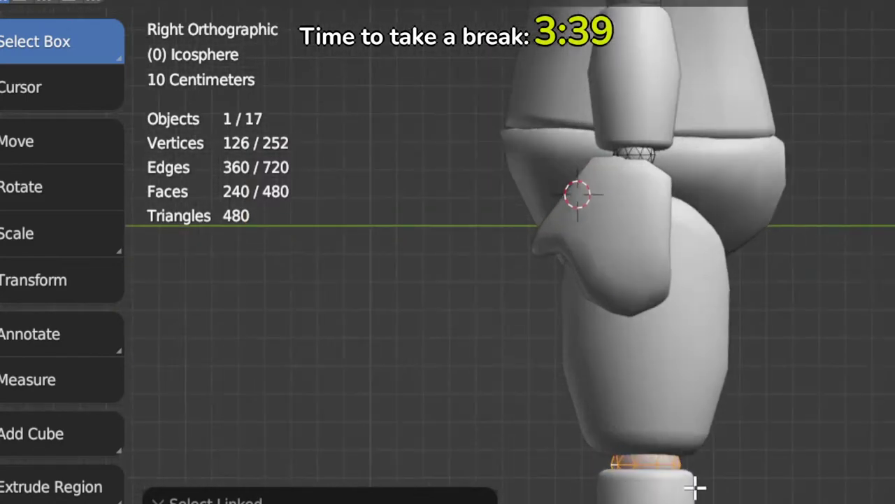
{"action": "key", "text": "g"}
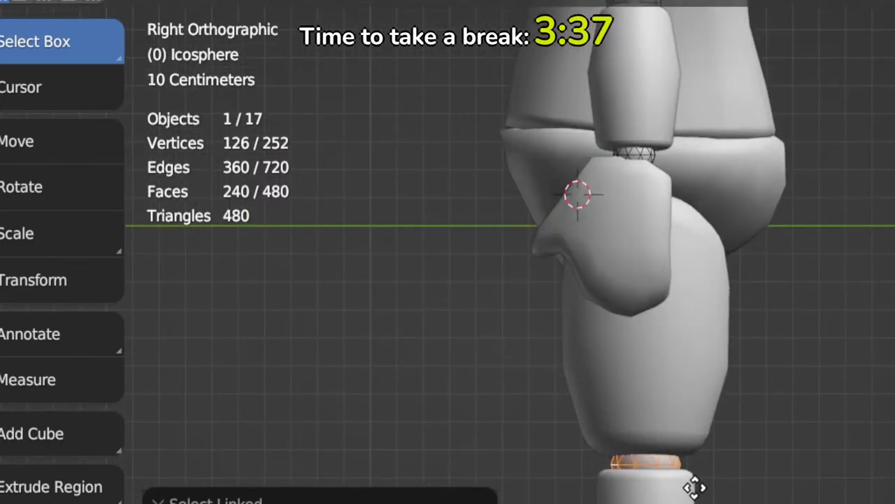
{"action": "left_click", "coordinate": [695, 487]}
{"action": "key", "text": "Tab"}
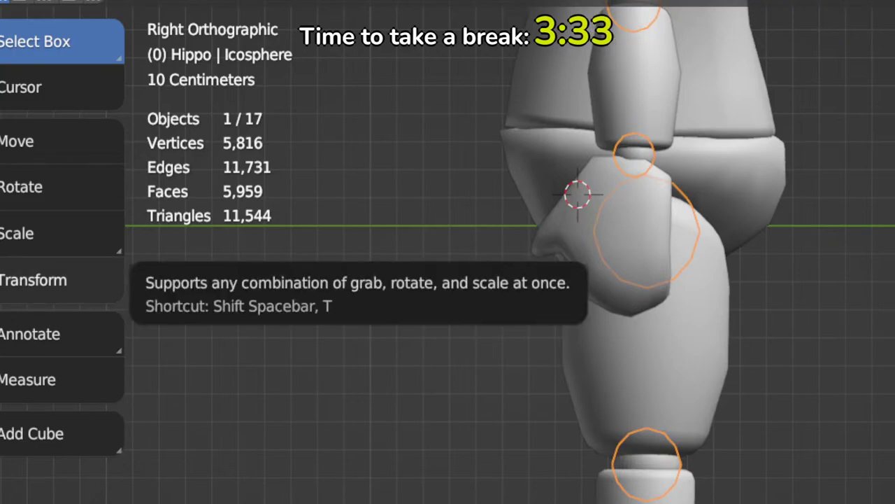
Step: Sculpt the torso's front to push the chest slightly forward in the side view, then return to Object Mode
{"action": "scroll", "coordinate": [625, 268], "scroll_direction": "down", "scroll_amount": 3}
{"action": "middle_click_drag", "start_coordinate": [640, 230], "coordinate": [658, 364], "text": "shift"}
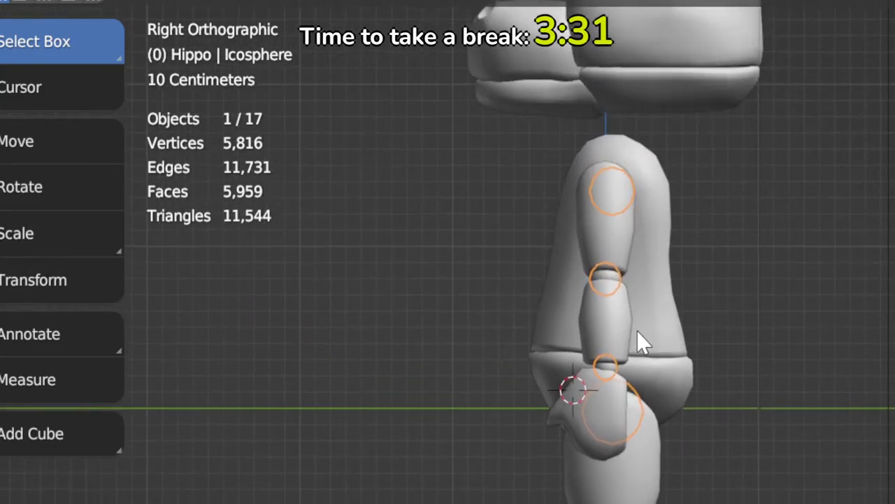
{"action": "left_click", "coordinate": [558, 226]}
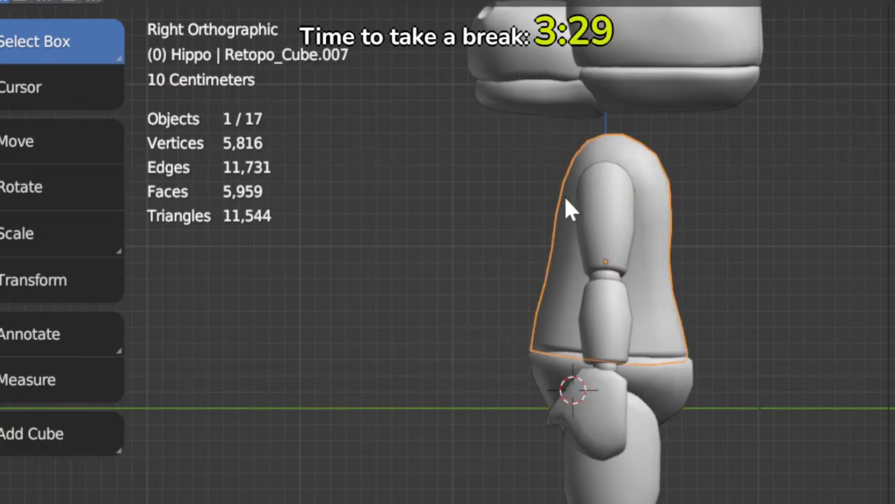
{"action": "key", "text": "ctrl+Tab"}
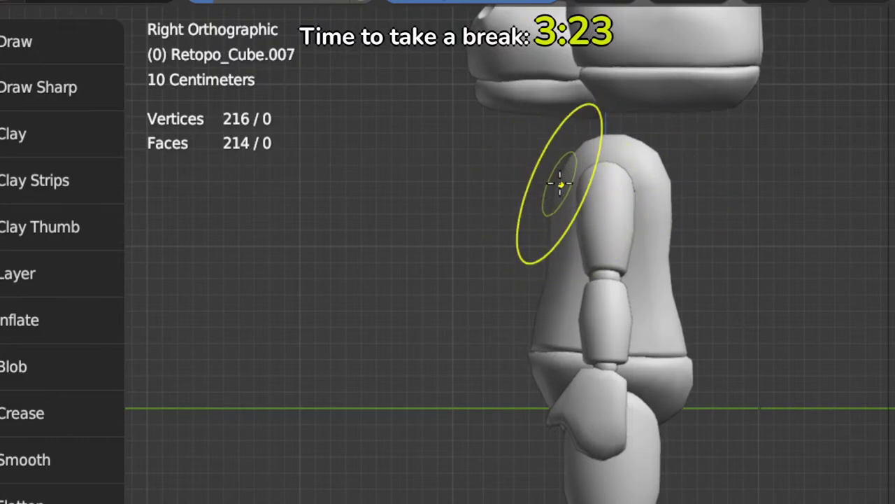
{"action": "key", "text": "ctrl+Tab"}
Step: Select the arm and the hand and shift them slightly backward along the Y axis in the right side view
{"action": "left_click", "coordinate": [613, 266]}
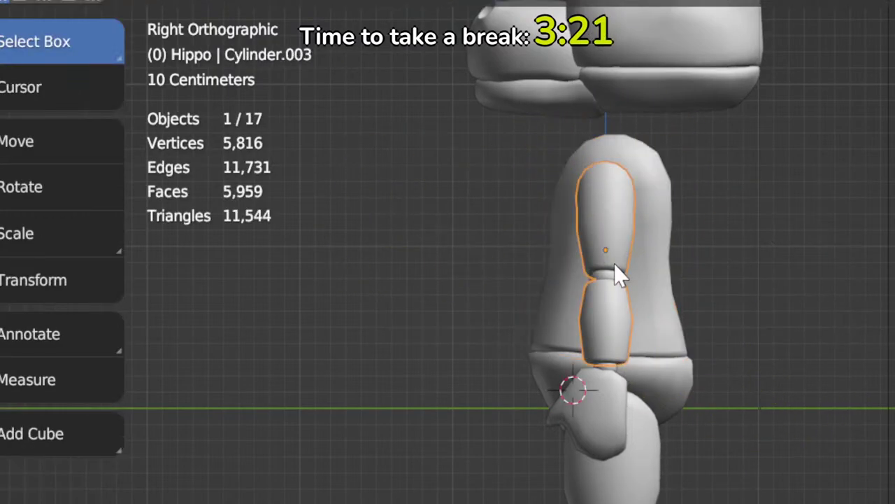
{"action": "left_click", "coordinate": [613, 413], "text": "shift"}
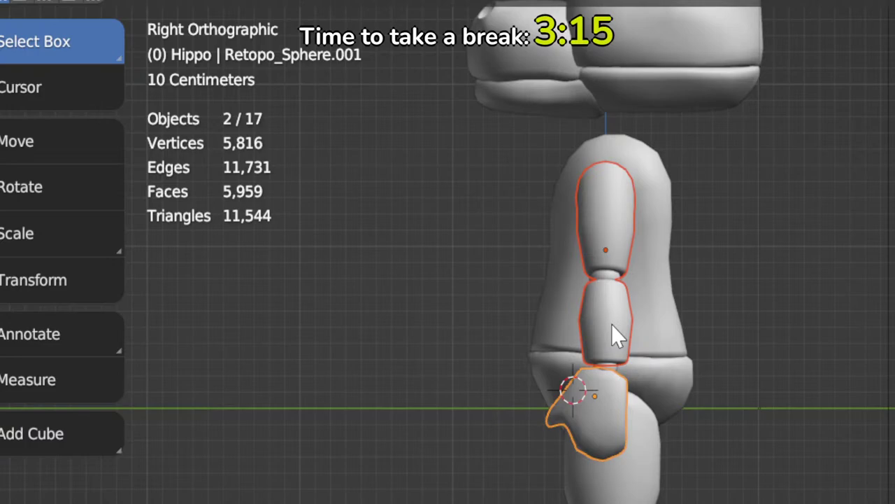
{"action": "key", "text": "g"}
{"action": "key", "text": "y"}
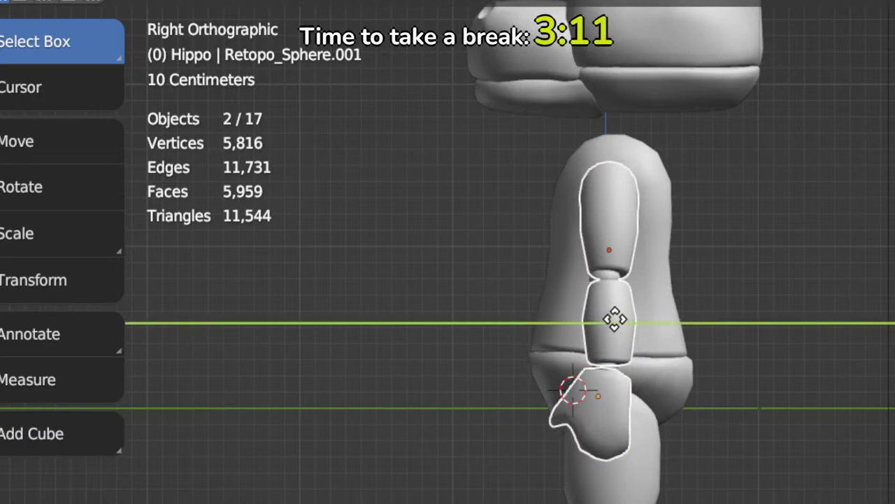
{"action": "left_click", "coordinate": [615, 317]}
Step: Select the shoulder, elbow and wrist joint balls in Edit Mode, shift them slightly backward along Y to match the arm, and return to Object Mode
{"action": "left_click", "coordinate": [612, 276]}
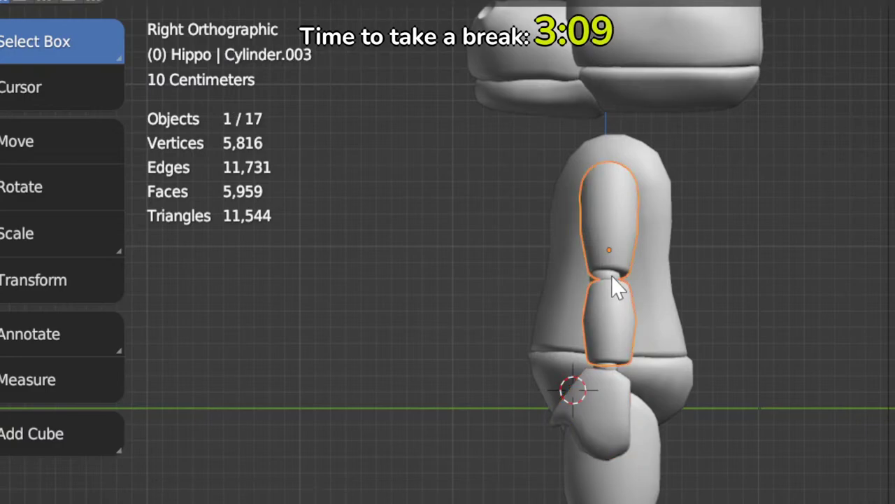
{"action": "left_click", "coordinate": [611, 276]}
{"action": "key", "text": "Tab"}
{"action": "scroll", "coordinate": [611, 276], "scroll_direction": "up", "scroll_amount": 1}
{"action": "middle_click_drag", "start_coordinate": [611, 275], "coordinate": [724, 160]}
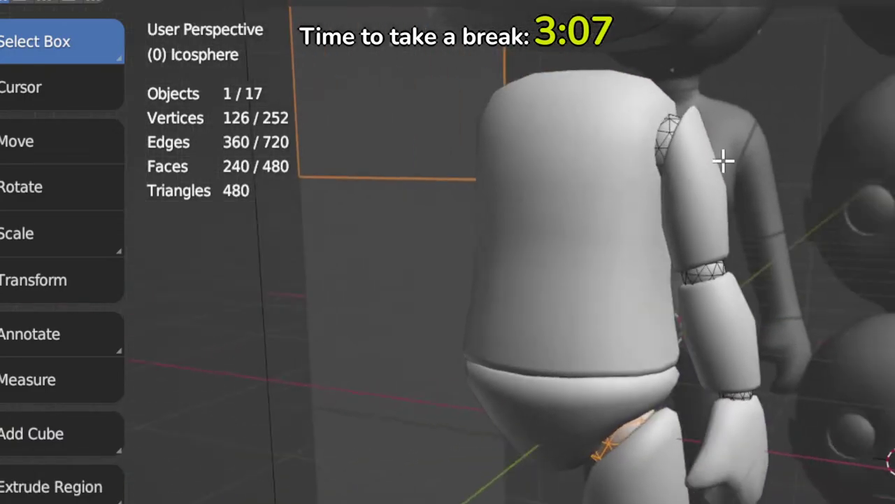
{"action": "left_click", "coordinate": [671, 121]}
{"action": "key", "text": "ctrl+l"}
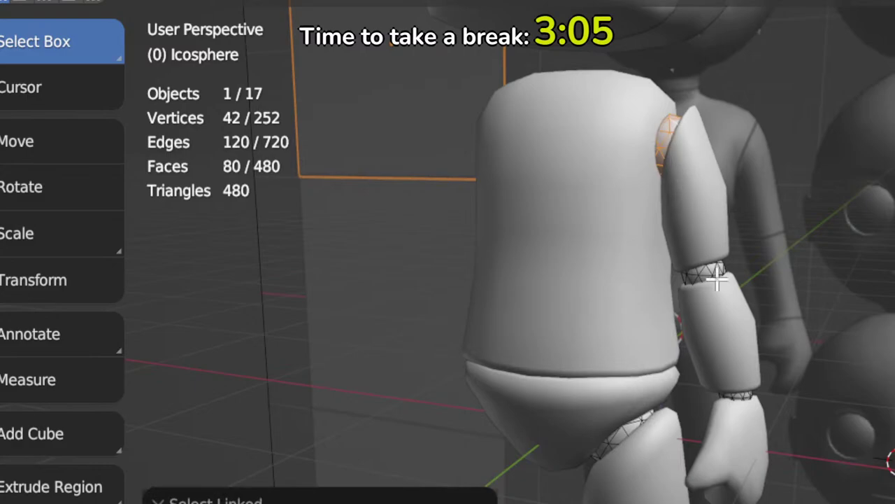
{"action": "key", "text": "l"}
{"action": "key", "text": "l"}
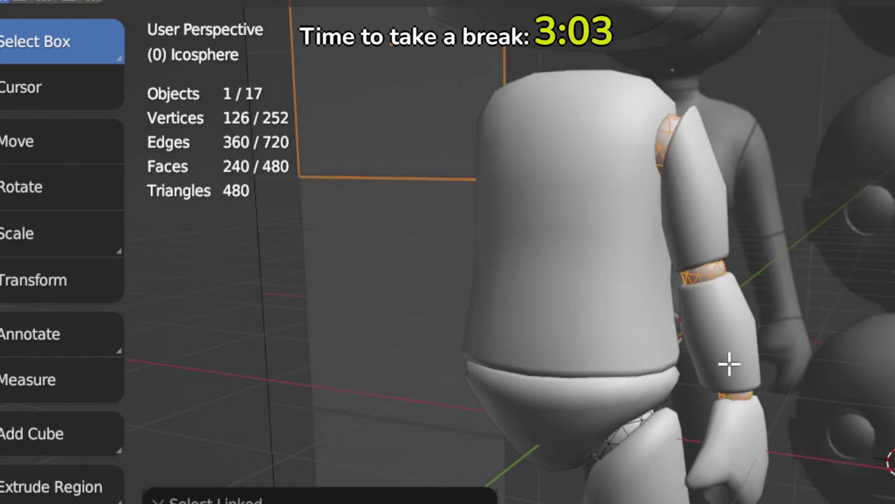
{"action": "key", "text": "KP_3"}
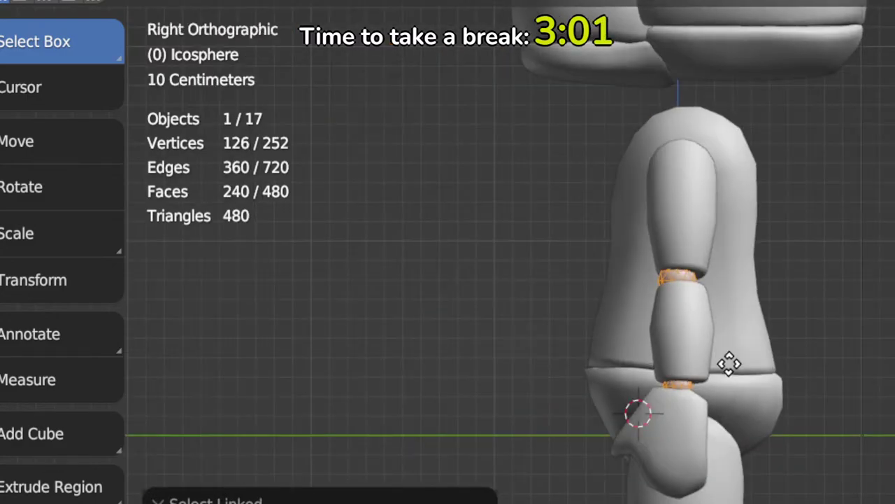
{"action": "key", "text": "y"}
{"action": "left_click", "coordinate": [735, 363]}
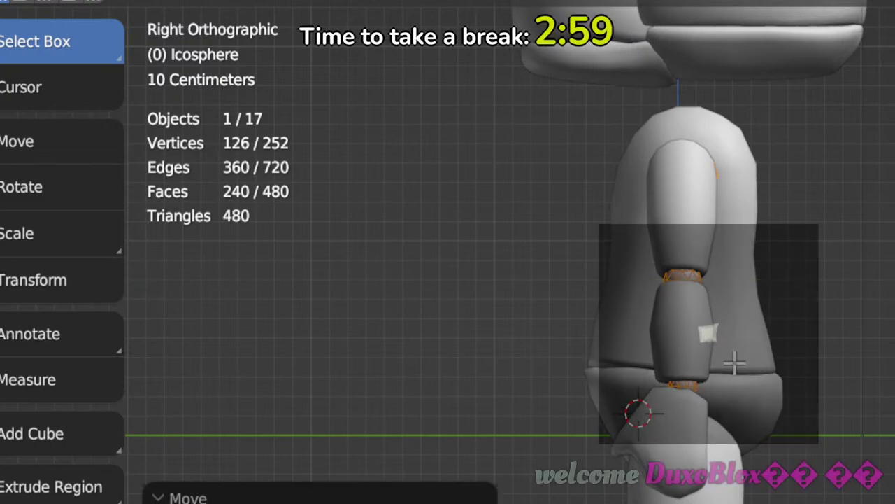
{"action": "key", "text": "Tab"}
{"action": "key", "text": "alt+a"}
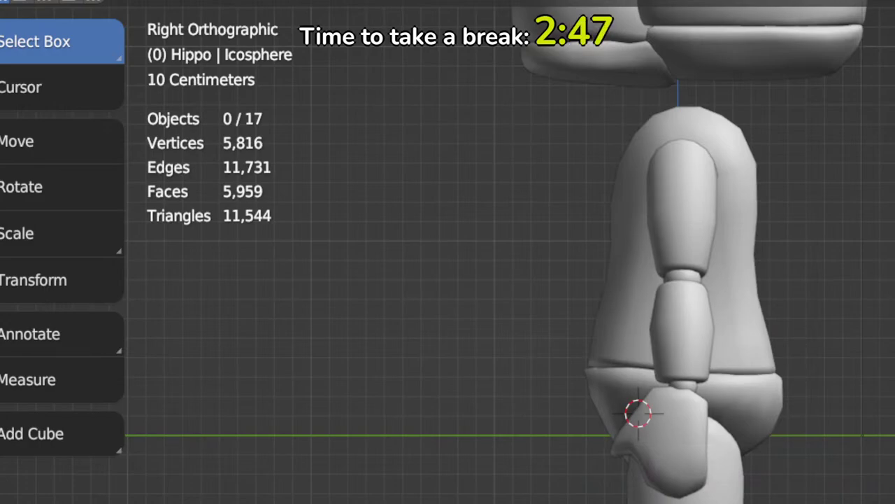
Step: Select all the head pieces in the right side view, scale them down, and move them closer to the torso
{"action": "scroll", "coordinate": [592, 193], "scroll_direction": "down", "scroll_amount": 4}
{"action": "scroll", "coordinate": [566, 334], "scroll_direction": "up", "scroll_amount": 4}
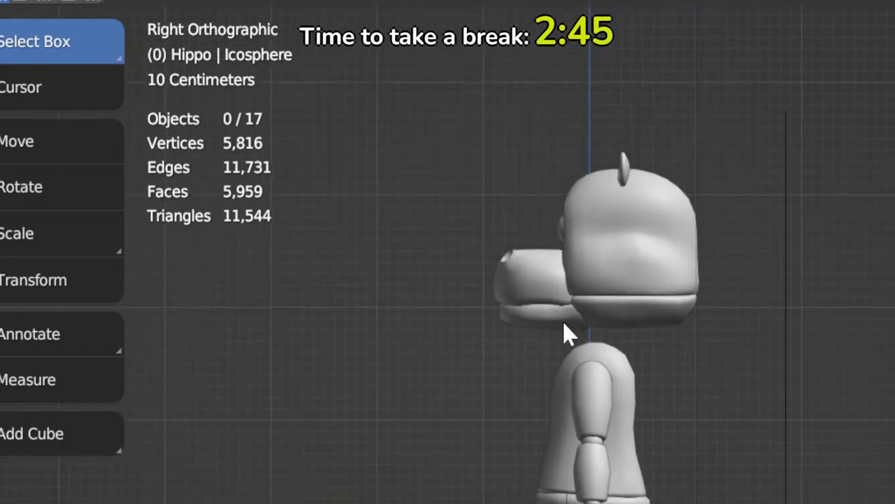
{"action": "left_click_drag", "start_coordinate": [417, 112], "coordinate": [734, 328]}
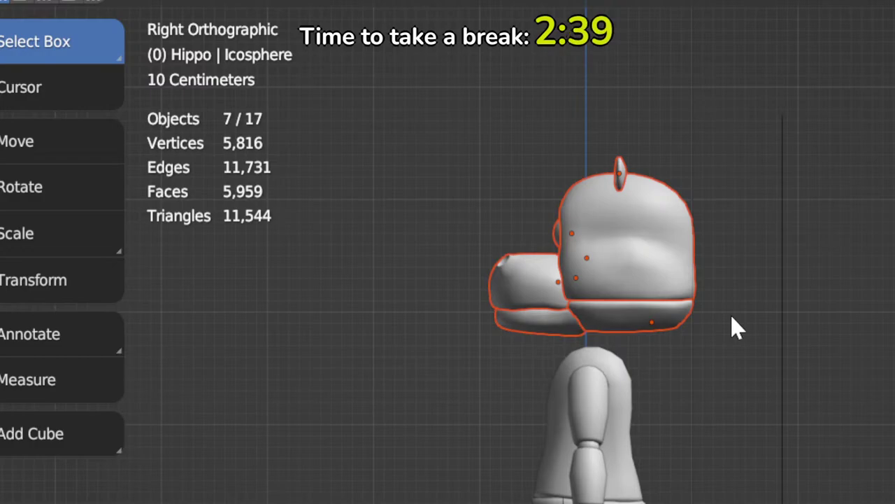
{"action": "key", "text": "s"}
{"action": "left_click", "coordinate": [685, 311]}
{"action": "key", "text": "g"}
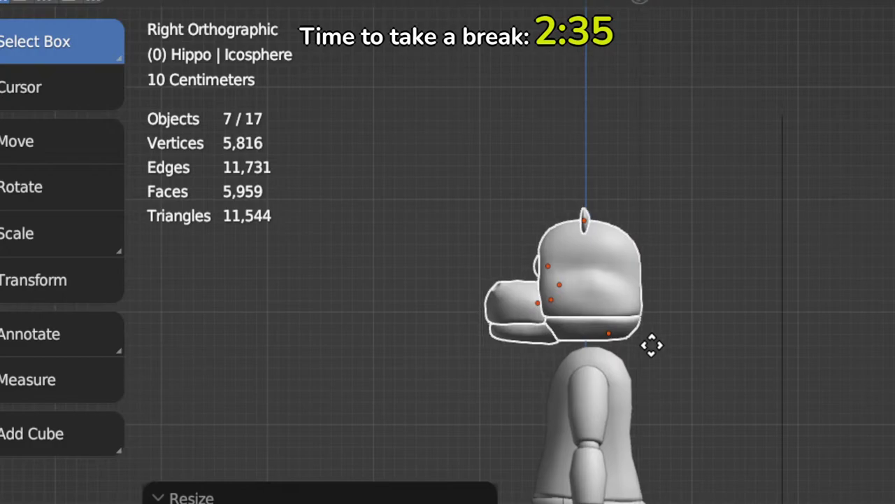
{"action": "left_click", "coordinate": [652, 344]}
{"action": "left_click", "coordinate": [629, 139]}
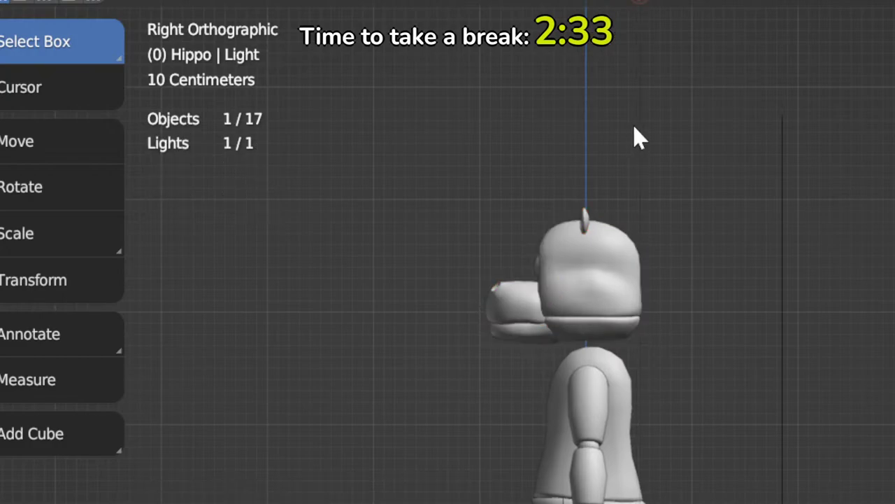
{"action": "right_click", "coordinate": [690, 14]}
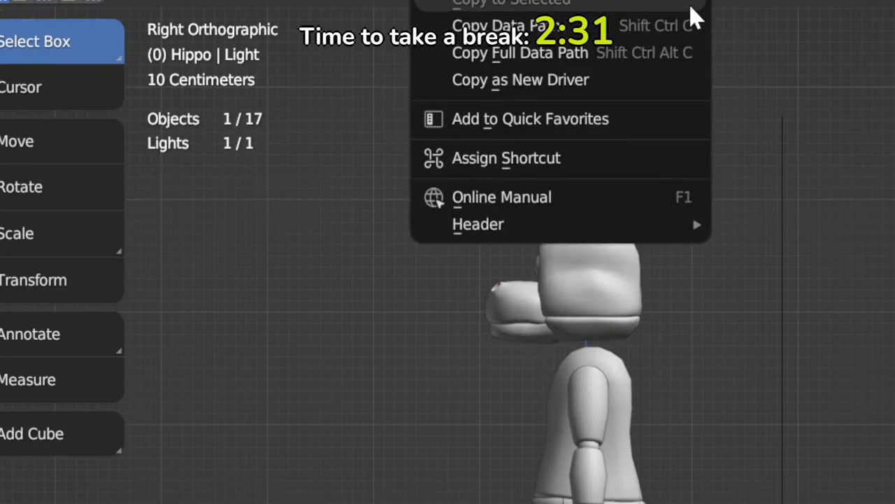
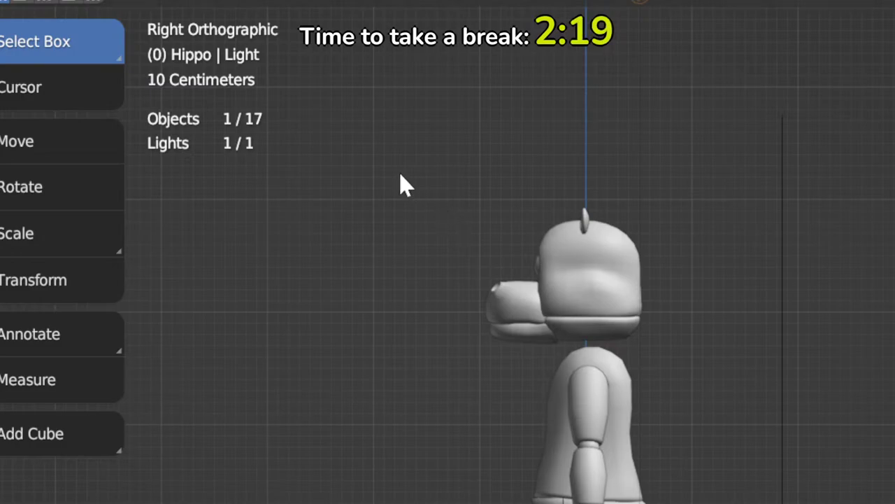
Step: Reselect the head pieces, centre them above the torso in the front view, and enlarge them slightly
{"action": "left_click_drag", "start_coordinate": [400, 174], "coordinate": [675, 340]}
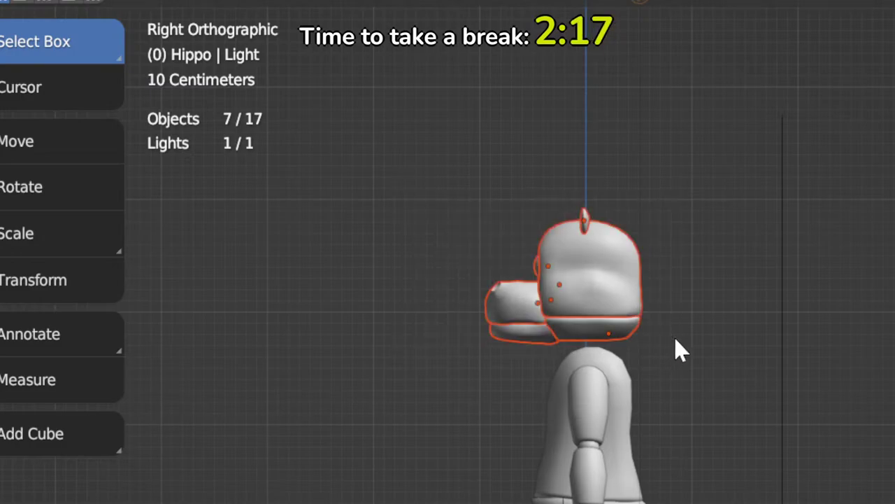
{"action": "key", "text": "KP_1"}
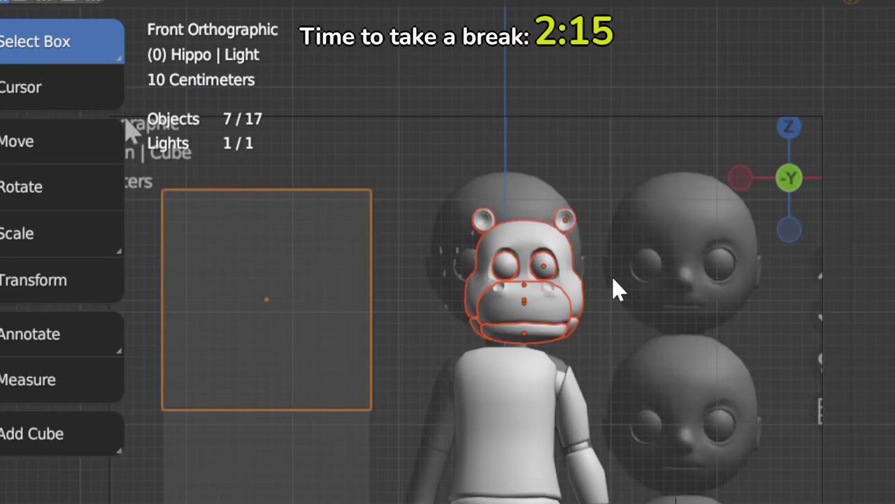
{"action": "key", "text": "g"}
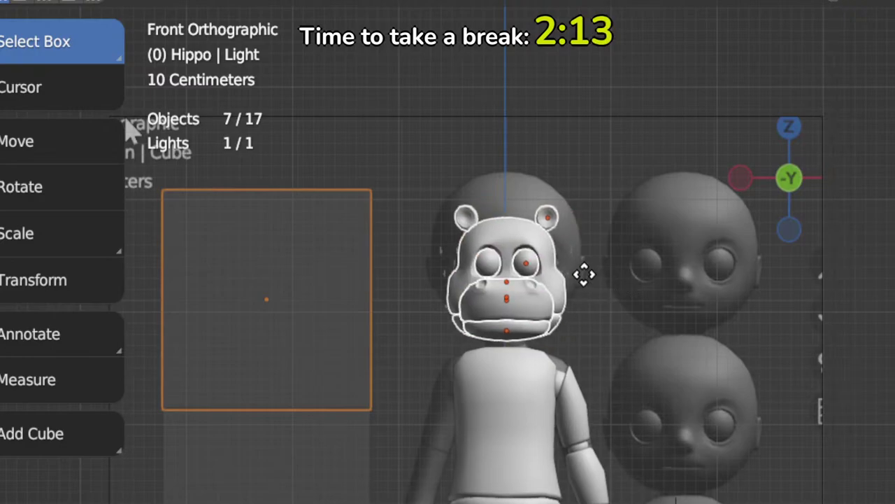
{"action": "left_click", "coordinate": [585, 274]}
{"action": "key", "text": "s"}
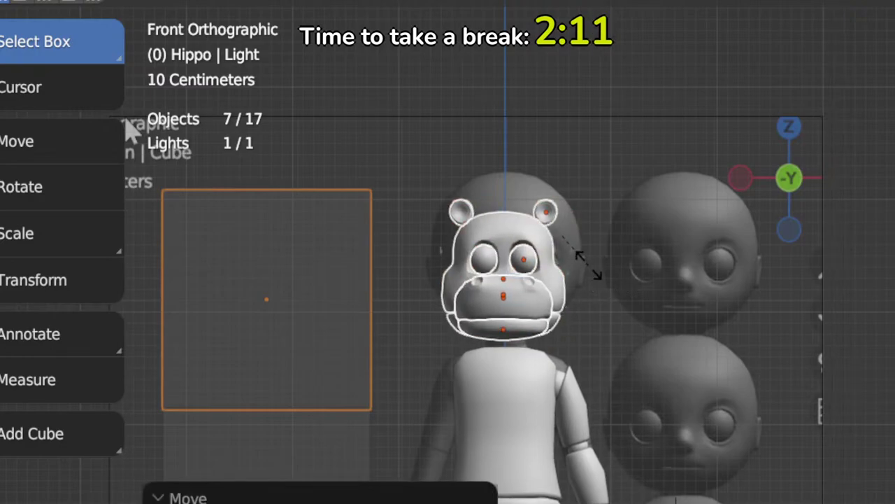
{"action": "left_click", "coordinate": [593, 265]}
{"action": "key", "text": "g"}
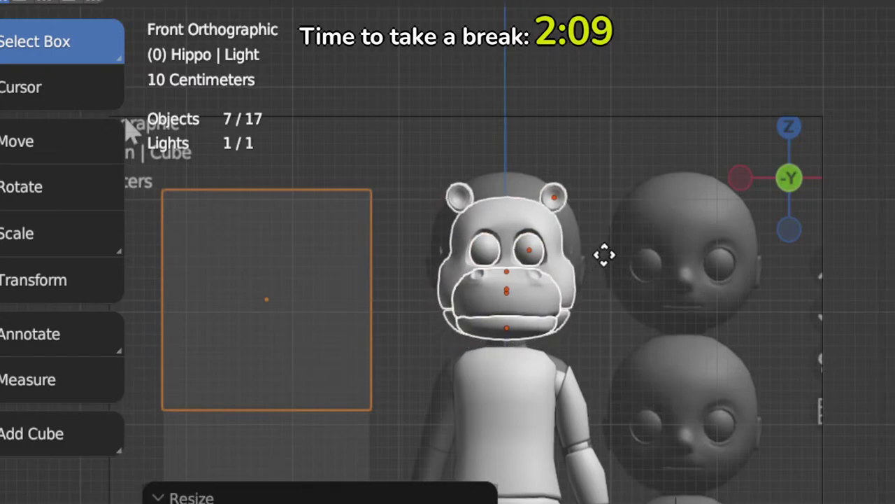
{"action": "left_click", "coordinate": [605, 255]}
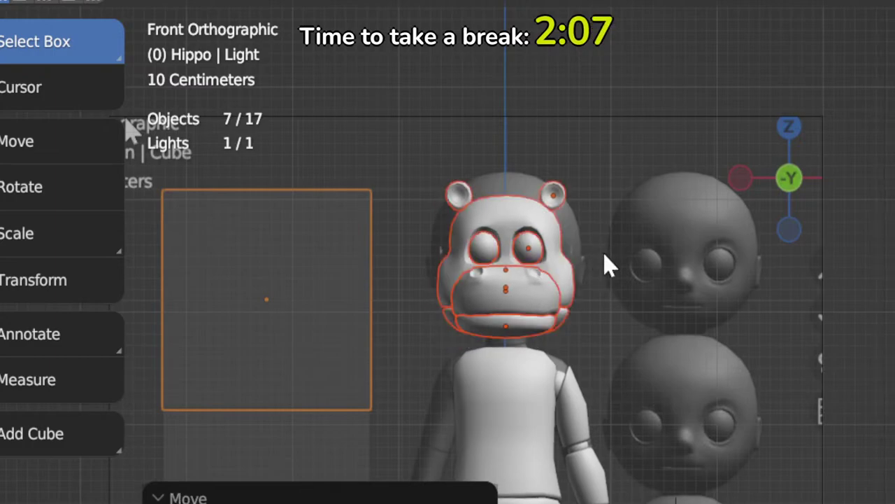
Step: Scale the head pieces down in the right side view and lower them along Z to sit just above the torso
{"action": "key", "text": "KP_3"}
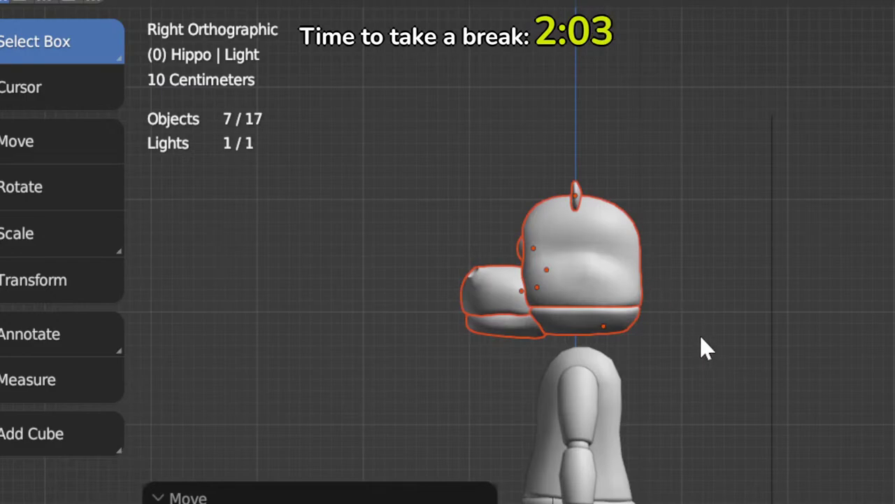
{"action": "scroll", "coordinate": [701, 337], "scroll_direction": "down", "scroll_amount": 5}
{"action": "scroll", "coordinate": [702, 348], "scroll_direction": "up", "scroll_amount": 4}
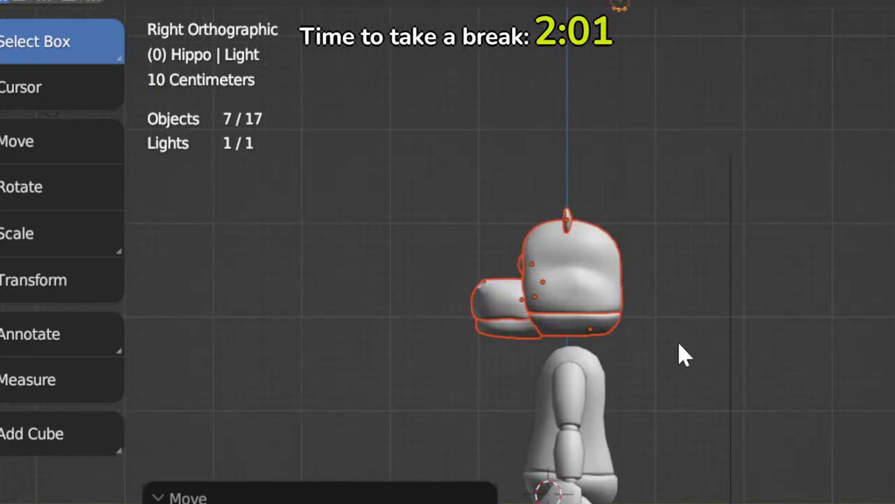
{"action": "key", "text": "s"}
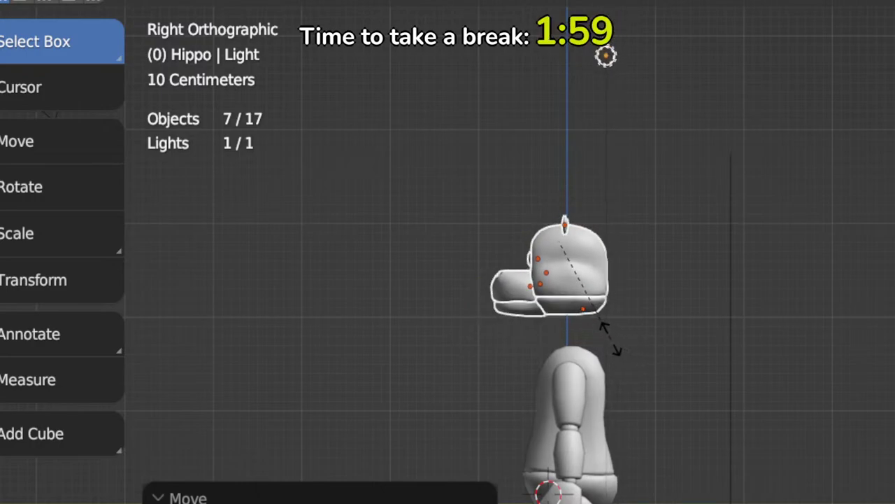
{"action": "left_click", "coordinate": [608, 343]}
{"action": "key", "text": "g"}
{"action": "key", "text": "z"}
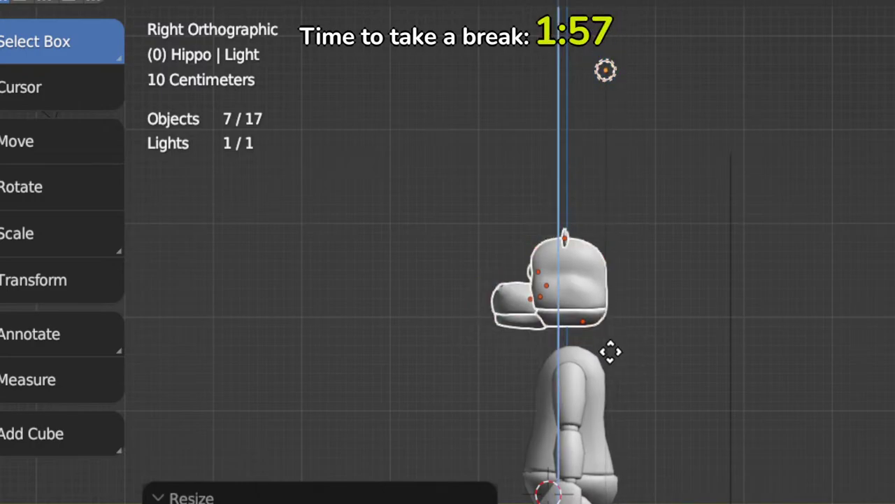
{"action": "left_click", "coordinate": [610, 365]}
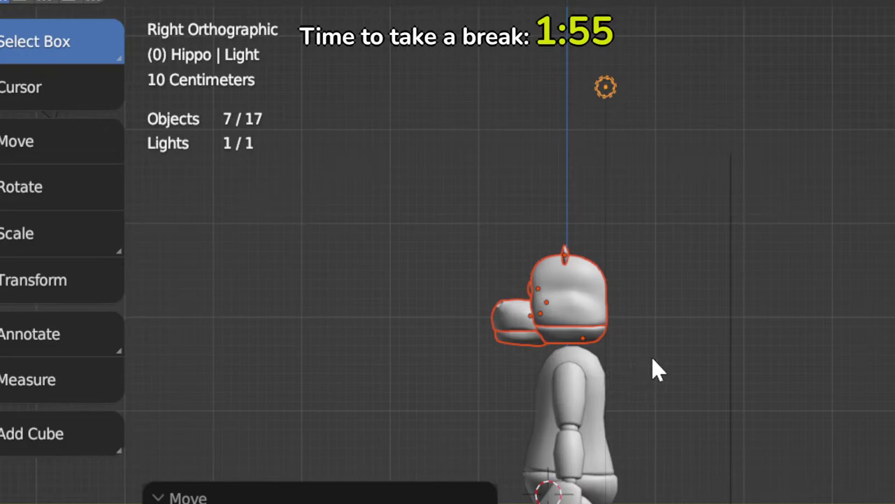
Step: Fine-tune the overall size of the head pieces against the body in the right side view
{"action": "key", "text": "s"}
{"action": "key", "text": "y"}
{"action": "key", "text": "Escape"}
{"action": "key", "text": "s"}
{"action": "left_click", "coordinate": [627, 347]}
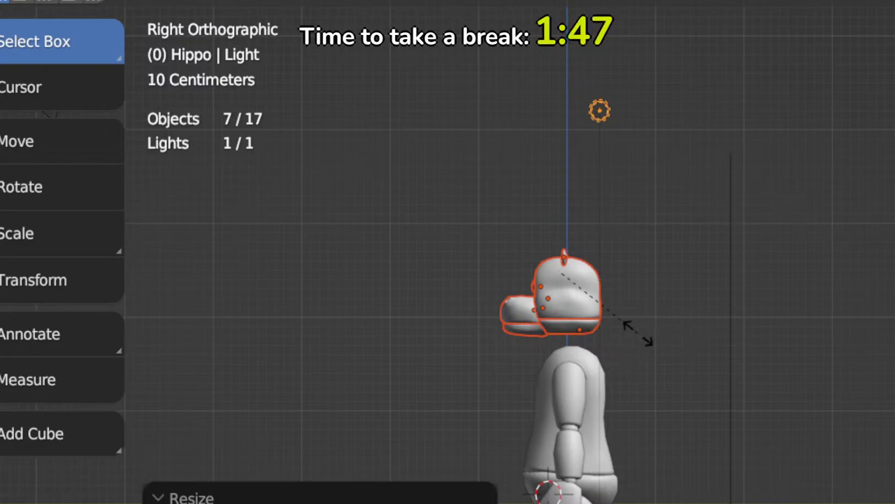
{"action": "left_click", "coordinate": [656, 328]}
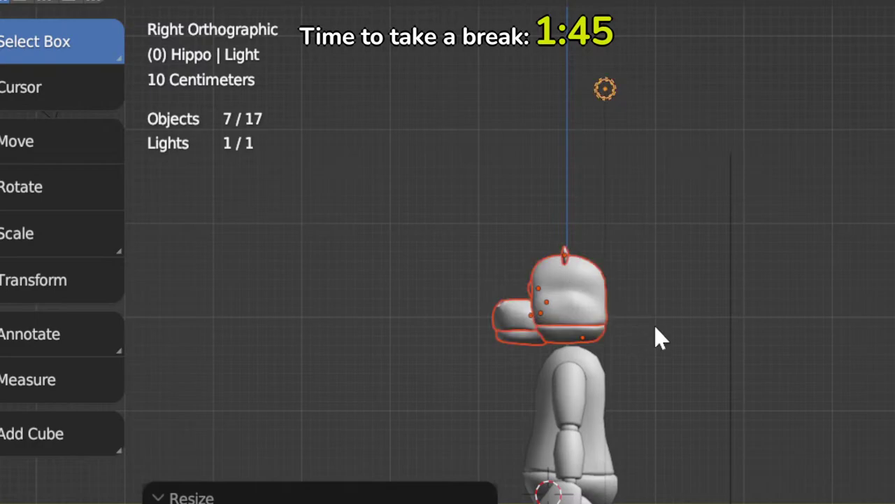
Step: Reposition the head pieces in the front view so they are centred above the torso
{"action": "key", "text": "KP_1"}
{"action": "scroll", "coordinate": [559, 318], "scroll_direction": "up", "scroll_amount": 2}
{"action": "middle_click_drag", "start_coordinate": [556, 320], "coordinate": [714, 343], "text": "shift"}
{"action": "key", "text": "g"}
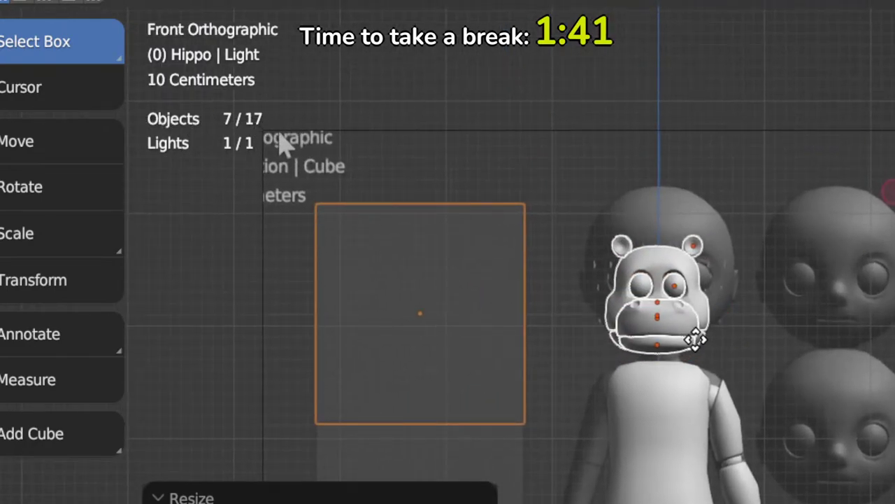
{"action": "left_click", "coordinate": [697, 340]}
Step: Enlarge the head pieces slightly in the front view and recentre them over the neck
{"action": "scroll", "coordinate": [698, 341], "scroll_direction": "up", "scroll_amount": 2}
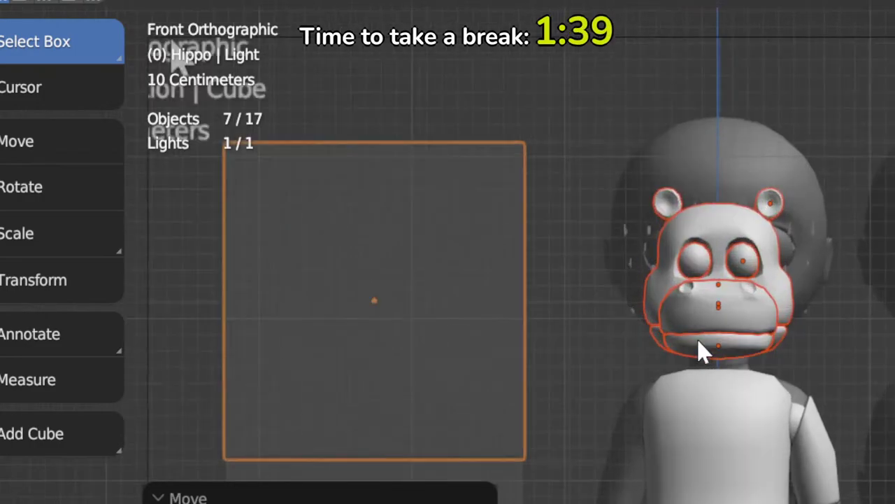
{"action": "scroll", "coordinate": [739, 356], "scroll_direction": "down", "scroll_amount": 2, "text": "ctrl"}
{"action": "key", "text": "s"}
{"action": "left_click", "coordinate": [790, 308]}
{"action": "key", "text": "g"}
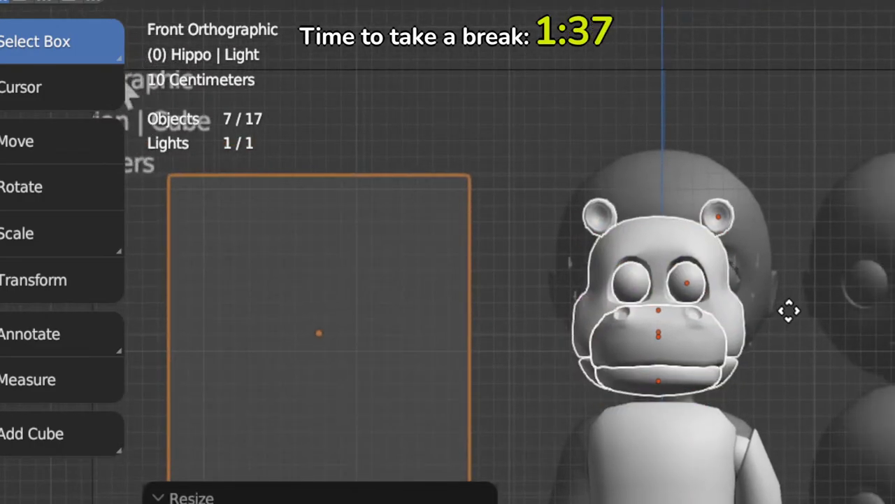
{"action": "left_click", "coordinate": [794, 303]}
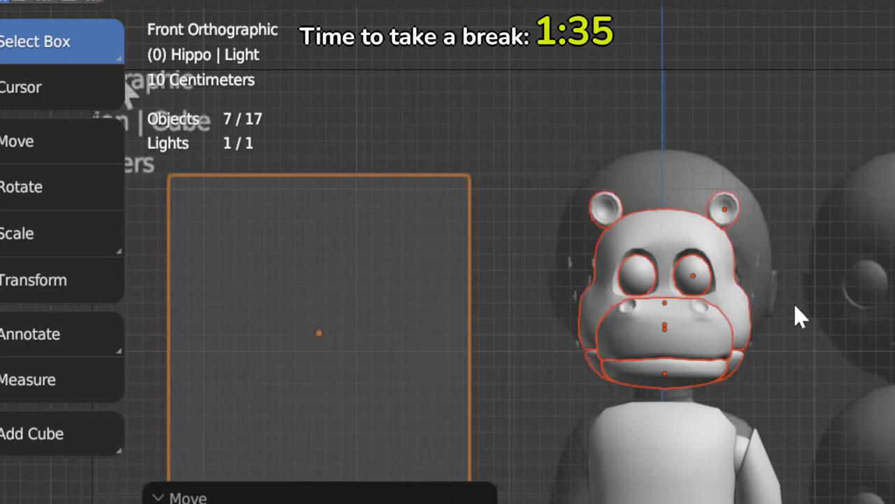
Step: Shrink the head pieces slightly in the front view and nudge them into place above the neck
{"action": "key", "text": "KP_3"}
{"action": "key", "text": "KP_1"}
{"action": "key", "text": "s"}
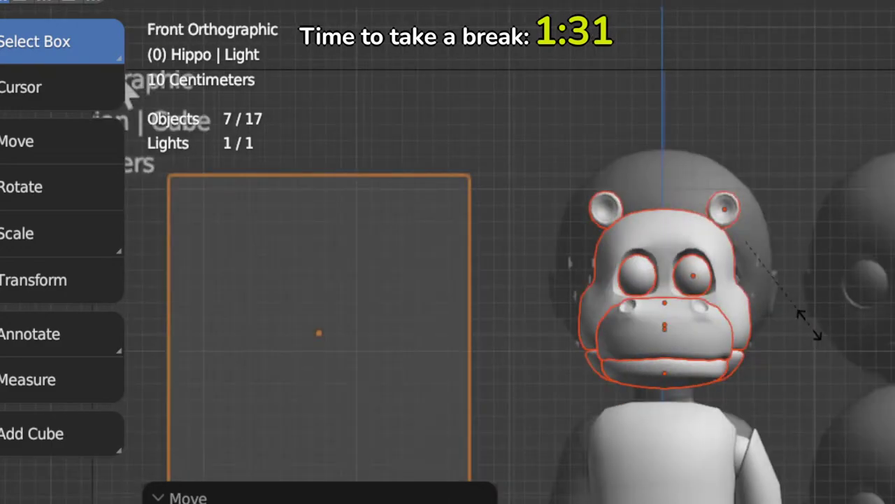
{"action": "left_click", "coordinate": [805, 329]}
{"action": "key", "text": "g"}
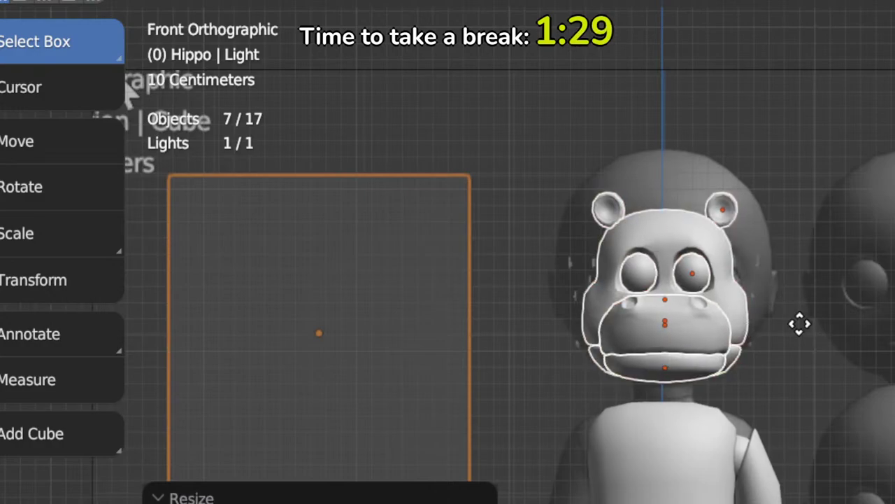
{"action": "left_click", "coordinate": [796, 315]}
Step: Lower the head pieces along Z in the right side view so they sit closer to the torso
{"action": "key", "text": "KP_3"}
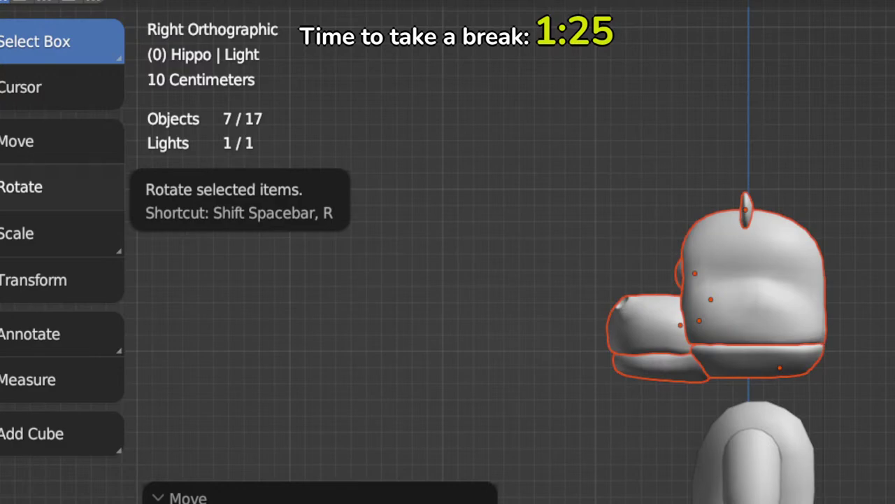
{"action": "scroll", "coordinate": [834, 364], "scroll_direction": "down", "scroll_amount": 4}
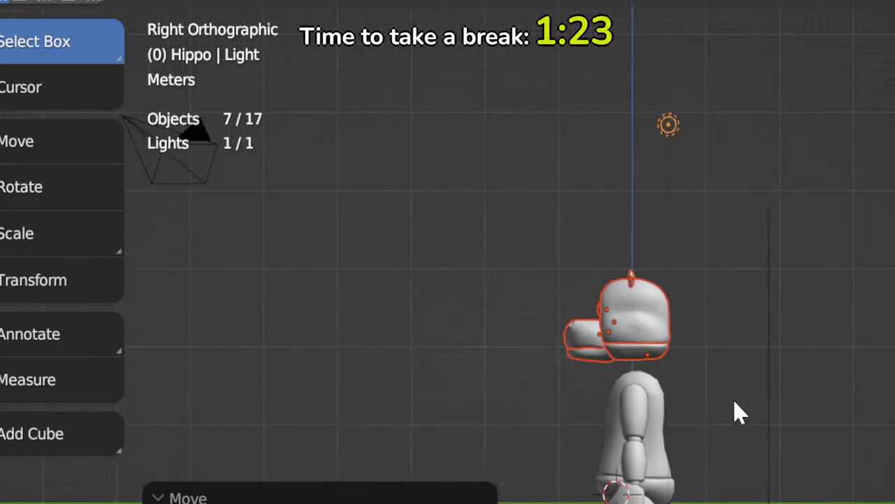
{"action": "scroll", "coordinate": [740, 413], "scroll_direction": "up", "scroll_amount": 3}
{"action": "scroll", "coordinate": [775, 400], "scroll_direction": "down", "scroll_amount": 1}
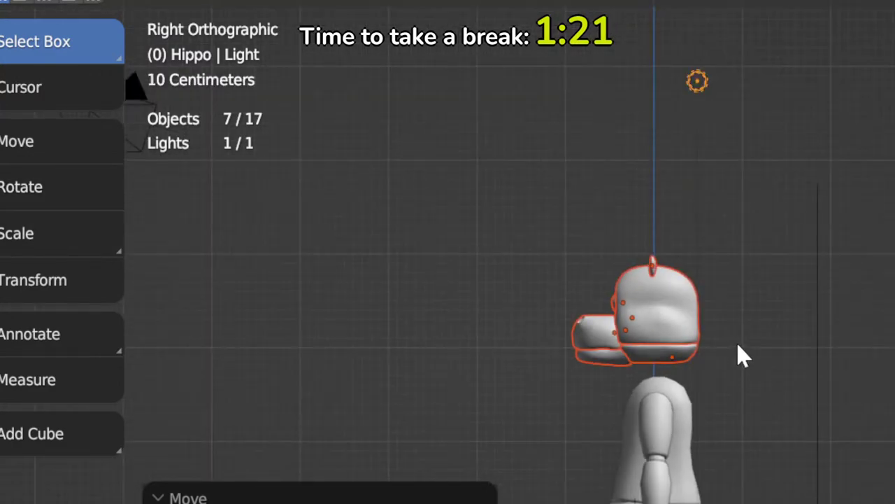
{"action": "key", "text": "g"}
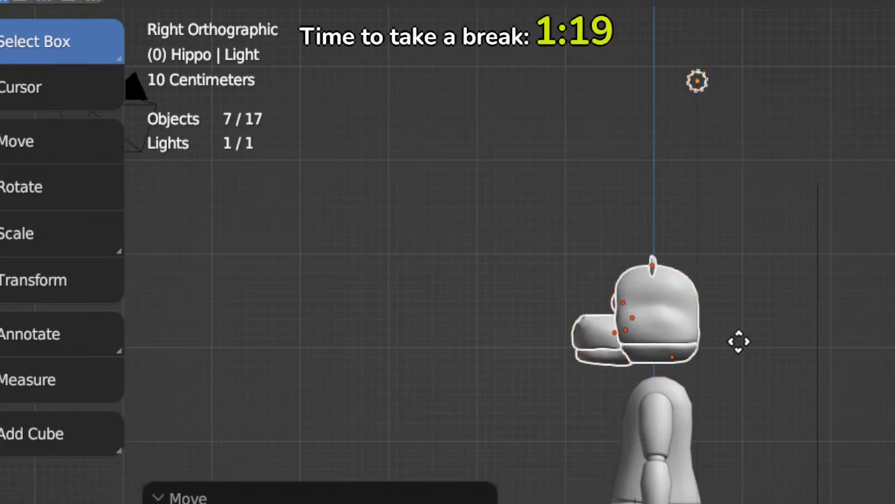
{"action": "key", "text": "z"}
{"action": "left_click", "coordinate": [741, 353]}
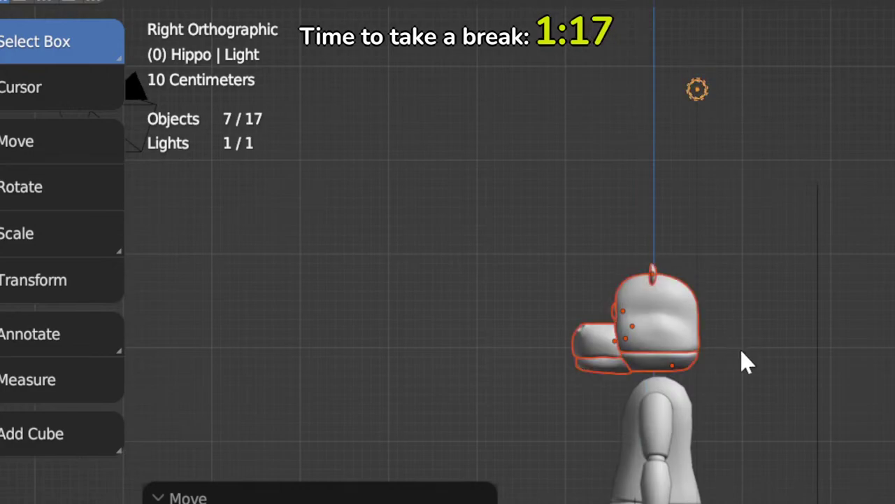
{"action": "scroll", "coordinate": [695, 403], "scroll_direction": "up", "scroll_amount": 2}
{"action": "scroll", "coordinate": [679, 405], "scroll_direction": "down", "scroll_amount": 1}
{"action": "scroll", "coordinate": [679, 405], "scroll_direction": "down", "scroll_amount": 2}
{"action": "middle_click_drag", "start_coordinate": [616, 413], "coordinate": [775, 427]}
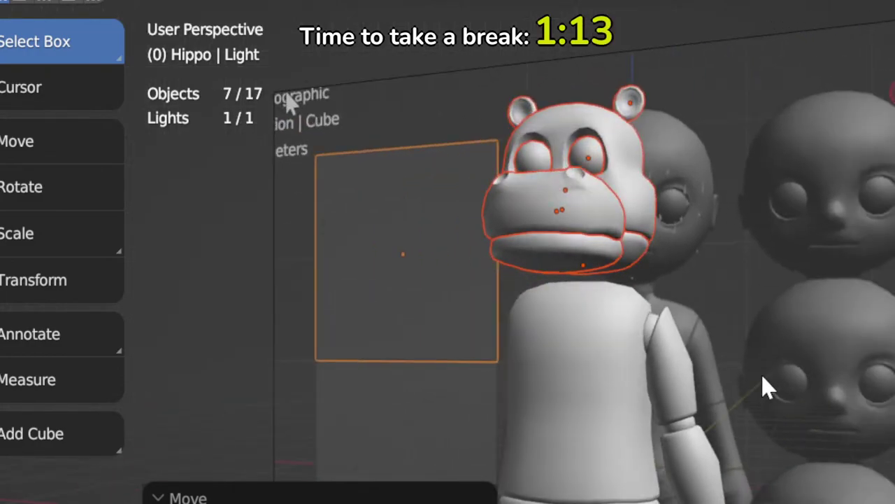
Step: Add a mesh cylinder with 6 vertices at the 3D cursor for the hippo's neck
{"action": "key", "text": "KP_1"}
{"action": "scroll", "coordinate": [560, 329], "scroll_direction": "down", "scroll_amount": 2}
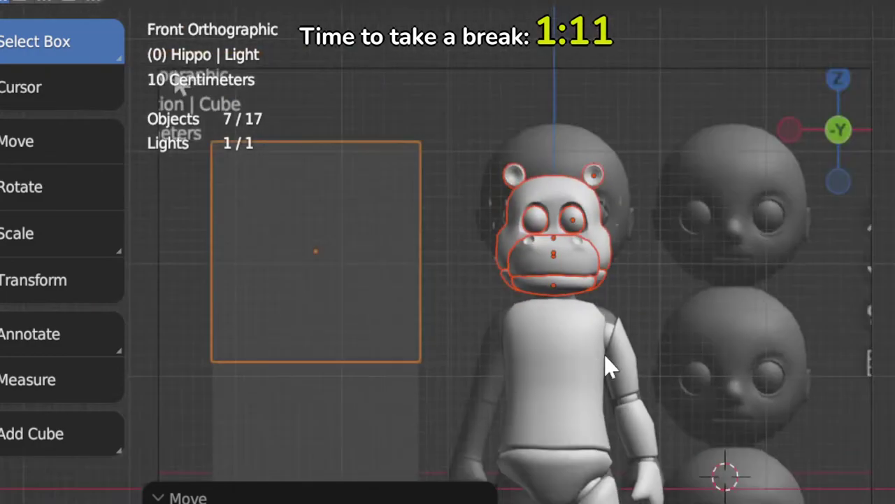
{"action": "scroll", "coordinate": [660, 340], "scroll_direction": "down", "scroll_amount": 3}
{"action": "key", "text": "shift+a"}
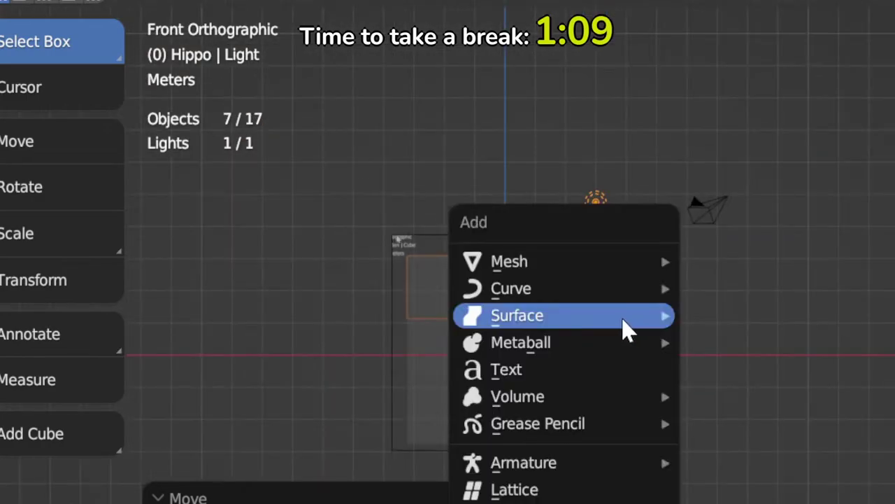
{"action": "mouse_move", "coordinate": [566, 266]}
{"action": "left_click", "coordinate": [704, 394]}
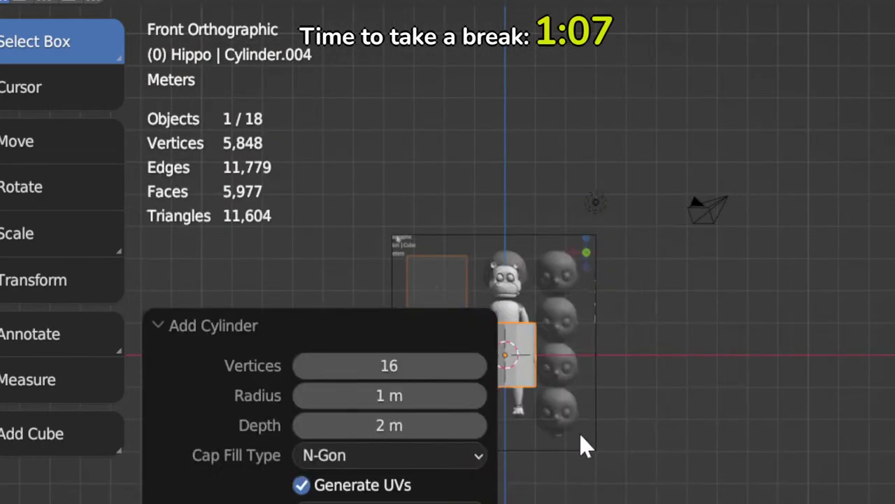
{"action": "middle_click_drag", "start_coordinate": [559, 409], "coordinate": [686, 406]}
{"action": "left_click", "coordinate": [378, 366]}
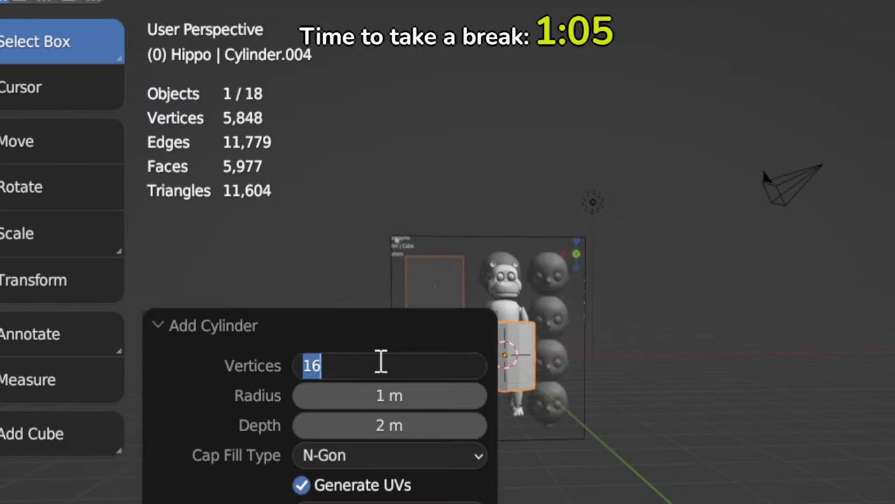
{"action": "type", "text": "6"}
{"action": "key", "text": "Return"}
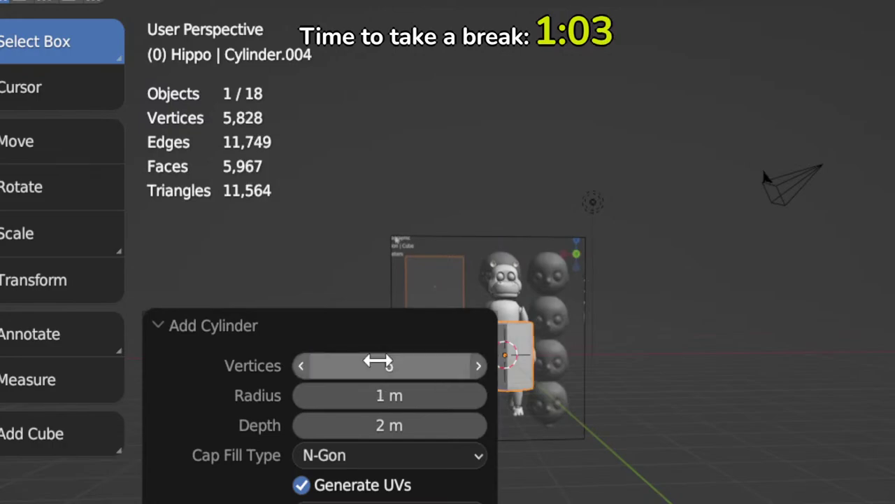
Step: Scale the cylinder down to neck width and raise it along Z to bridge the head and torso
{"action": "key", "text": "KP_1"}
{"action": "middle_click_drag", "start_coordinate": [504, 424], "coordinate": [633, 417], "text": "shift"}
{"action": "left_click", "coordinate": [164, 321]}
{"action": "scroll", "coordinate": [613, 416], "scroll_direction": "up", "scroll_amount": 4}
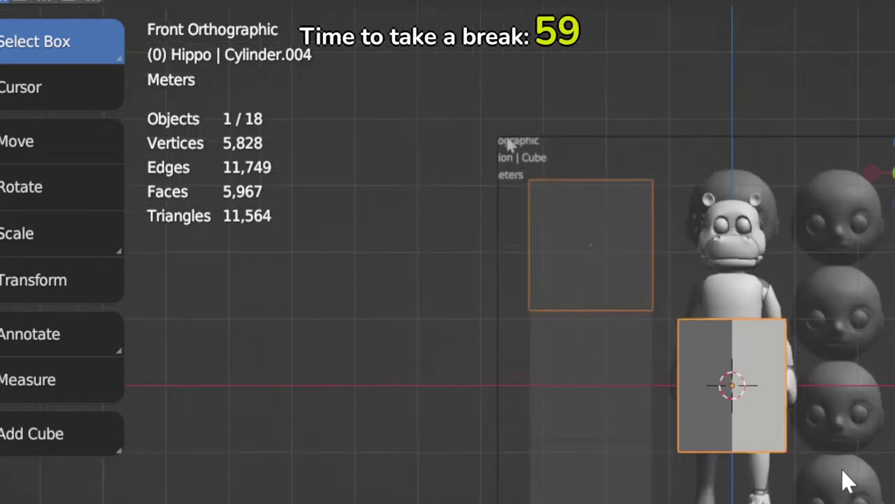
{"action": "key", "text": "s"}
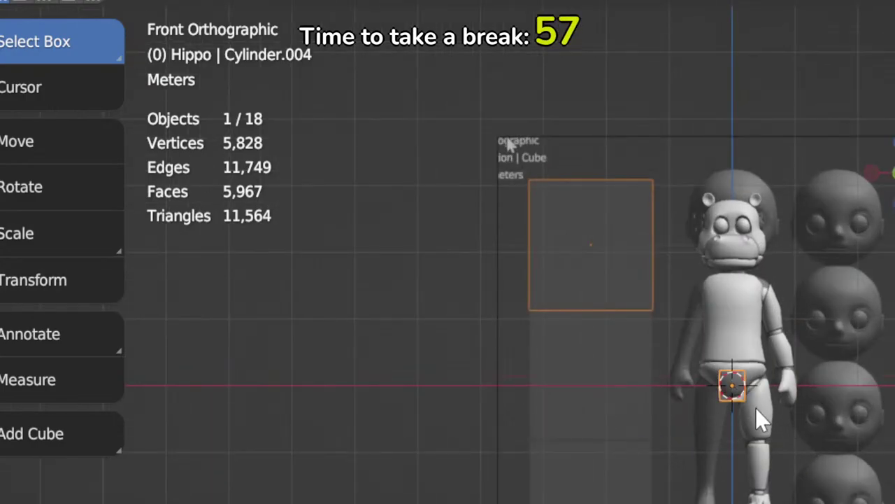
{"action": "key", "text": "g"}
{"action": "key", "text": "z"}
{"action": "left_click", "coordinate": [741, 295]}
{"action": "scroll", "coordinate": [746, 338], "scroll_direction": "up", "scroll_amount": 5}
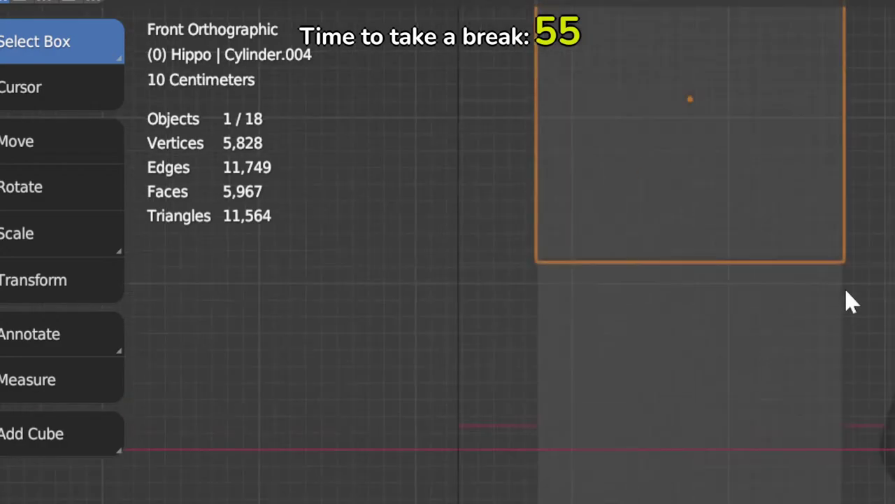
{"action": "scroll", "coordinate": [630, 342], "scroll_direction": "down", "scroll_amount": 8}
{"action": "scroll", "coordinate": [781, 340], "scroll_direction": "up", "scroll_amount": 3}
{"action": "key", "text": "s"}
{"action": "left_click", "coordinate": [755, 312]}
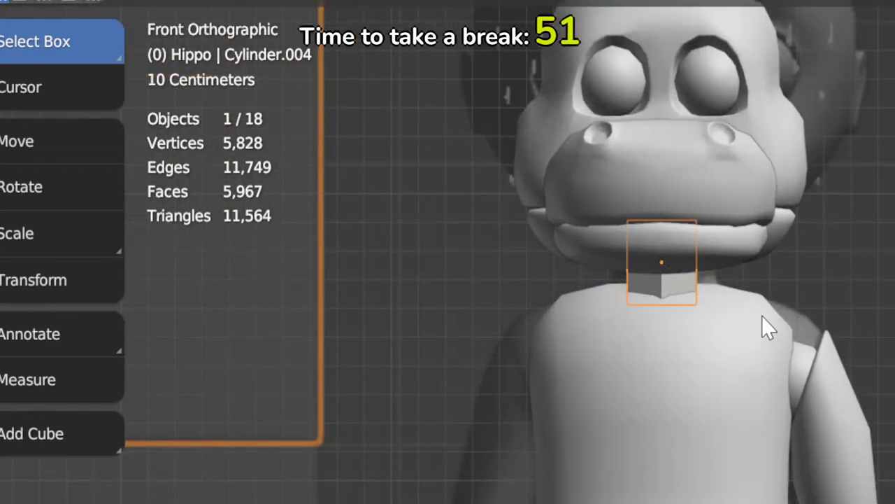
Step: Stretch the neck cylinder slightly along Z and shade it smooth
{"action": "key", "text": "s"}
{"action": "key", "text": "z"}
{"action": "left_click", "coordinate": [775, 321]}
{"action": "middle_click_drag", "start_coordinate": [775, 320], "coordinate": [669, 328]}
{"action": "key", "text": "KP_1"}
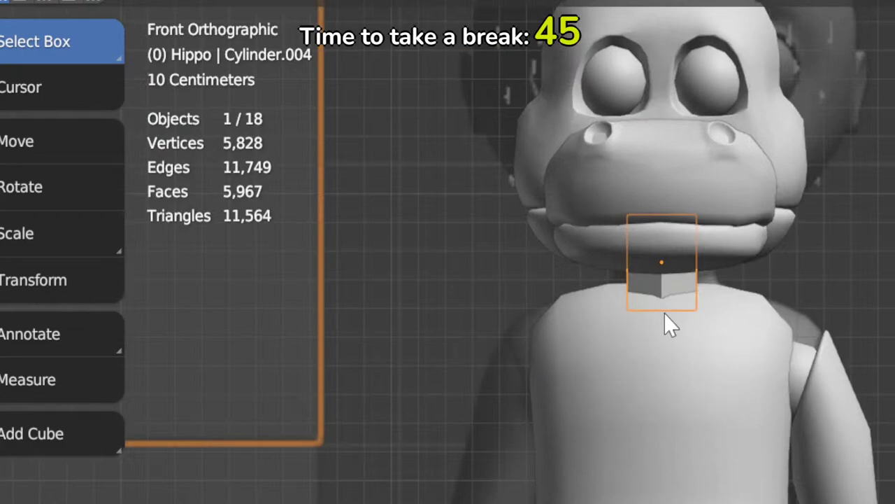
{"action": "left_click", "coordinate": [350, 1]}
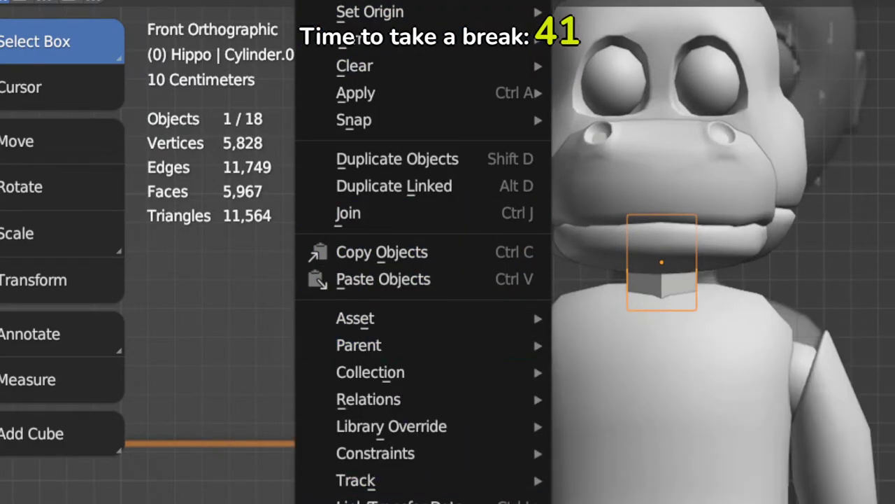
{"action": "left_click", "coordinate": [437, 250]}
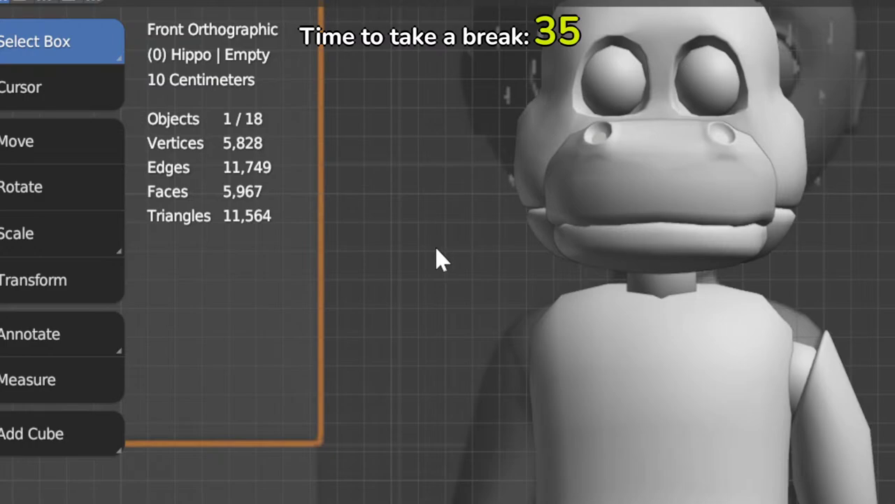
Step: Select the arm, hand and thigh pieces together in the front view
{"action": "scroll", "coordinate": [811, 279], "scroll_direction": "down", "scroll_amount": 2}
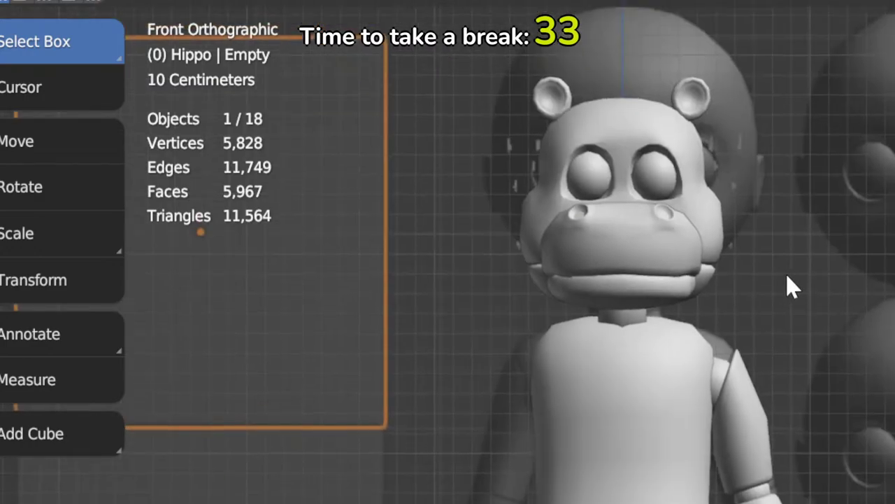
{"action": "middle_click_drag", "start_coordinate": [791, 287], "coordinate": [813, 285], "text": "shift"}
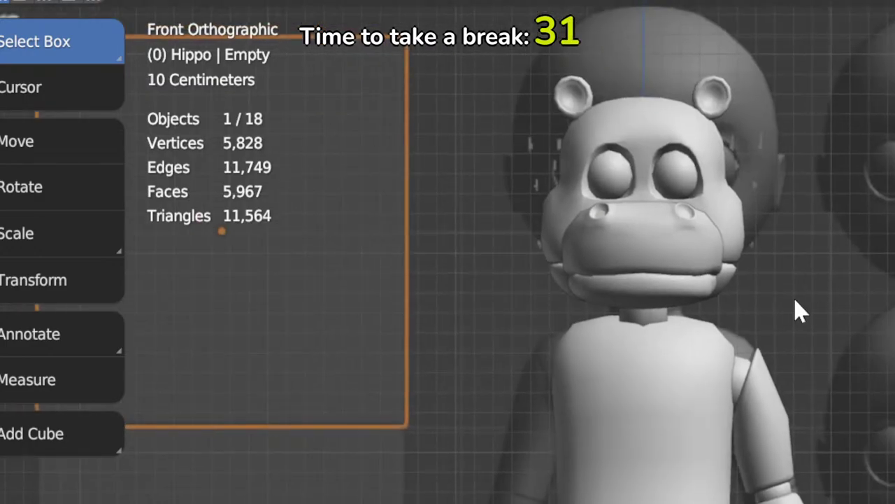
{"action": "scroll", "coordinate": [789, 286], "scroll_direction": "down", "scroll_amount": 2}
{"action": "scroll", "coordinate": [755, 273], "scroll_direction": "up", "scroll_amount": 2}
{"action": "left_click", "coordinate": [746, 280]}
{"action": "scroll", "coordinate": [755, 297], "scroll_direction": "up", "scroll_amount": 2}
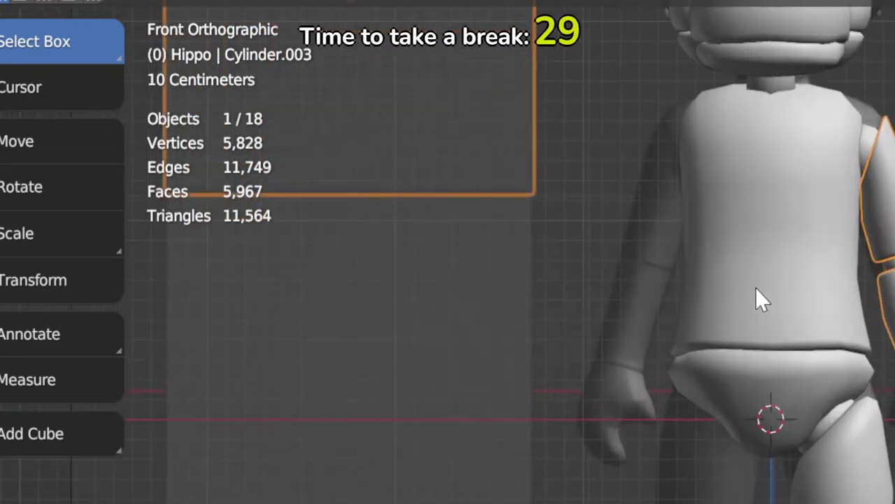
{"action": "middle_click_drag", "start_coordinate": [756, 300], "coordinate": [614, 269], "text": "shift"}
{"action": "left_click", "coordinate": [783, 384], "text": "shift"}
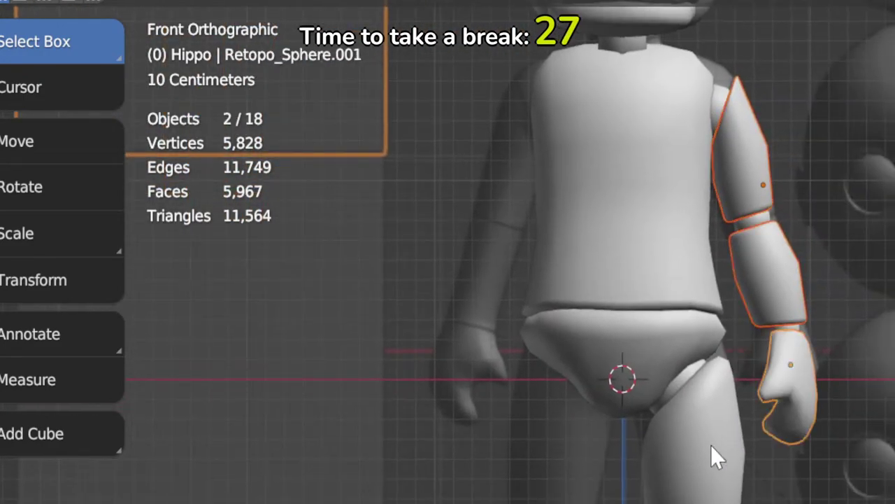
{"action": "left_click", "coordinate": [711, 430], "text": "shift"}
{"action": "scroll", "coordinate": [711, 428], "scroll_direction": "up", "scroll_amount": 2}
{"action": "middle_click_drag", "start_coordinate": [711, 428], "coordinate": [703, 353], "text": "shift"}
{"action": "scroll", "coordinate": [699, 344], "scroll_direction": "down", "scroll_amount": 2}
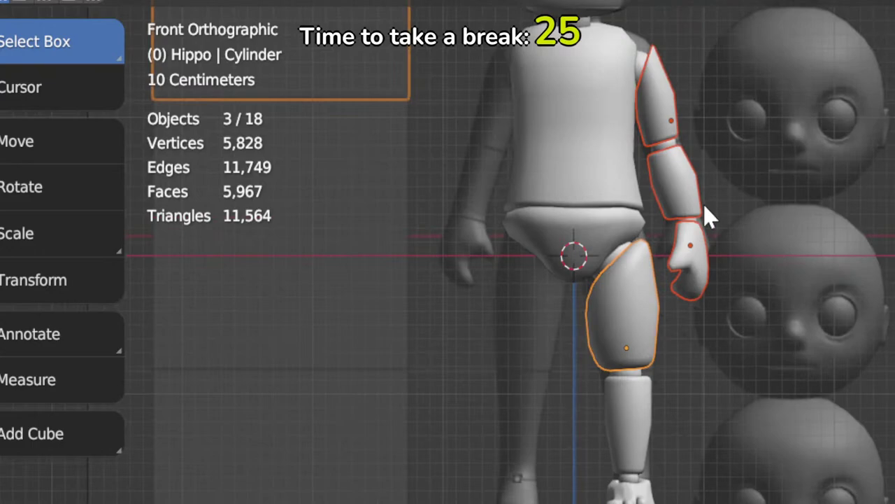
Step: Clear the selection and reselect the arm, hand, thigh and lower-leg pieces
{"action": "left_click", "coordinate": [655, 106]}
{"action": "key", "text": "alt+a"}
{"action": "left_click", "coordinate": [674, 116], "text": "shift"}
{"action": "left_click", "coordinate": [694, 264], "text": "shift"}
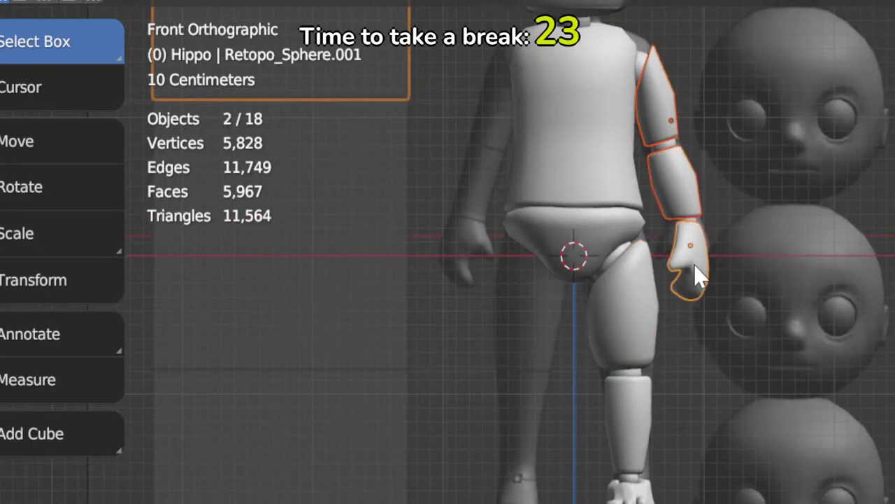
{"action": "left_click", "coordinate": [638, 336], "text": "shift"}
{"action": "left_click", "coordinate": [645, 451], "text": "shift"}
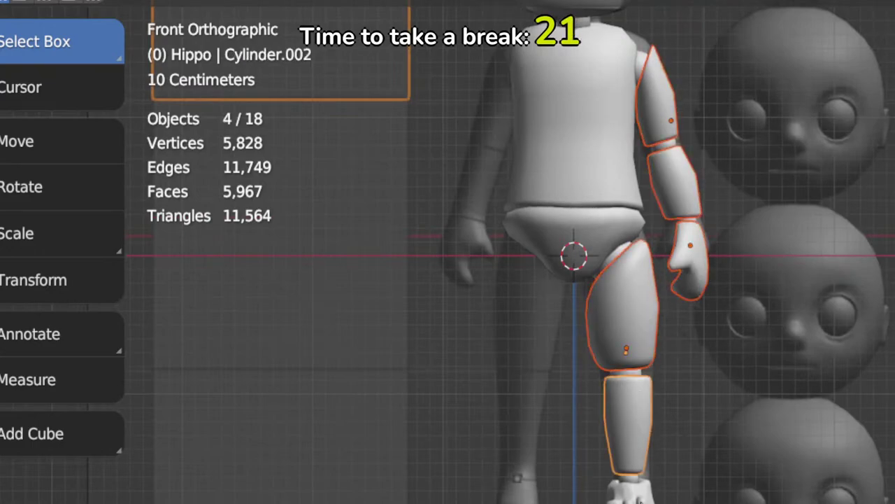
{"action": "left_click", "coordinate": [664, 203]}
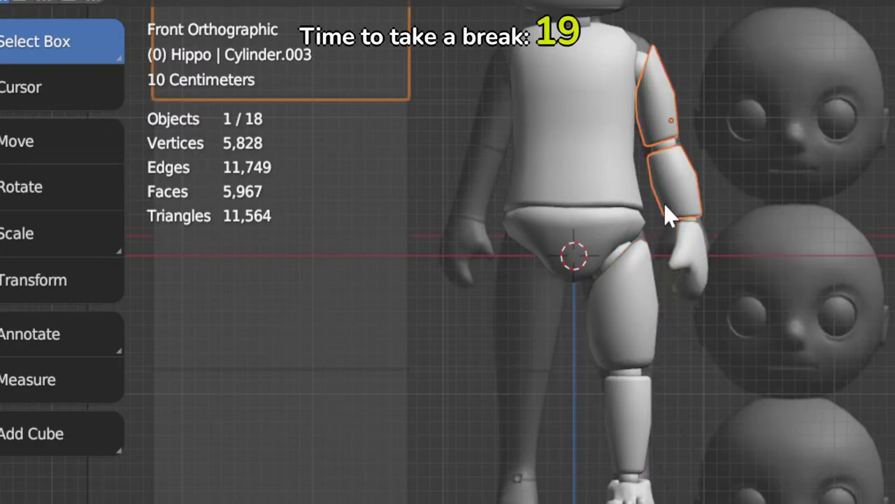
{"action": "left_click", "coordinate": [691, 269], "text": "shift"}
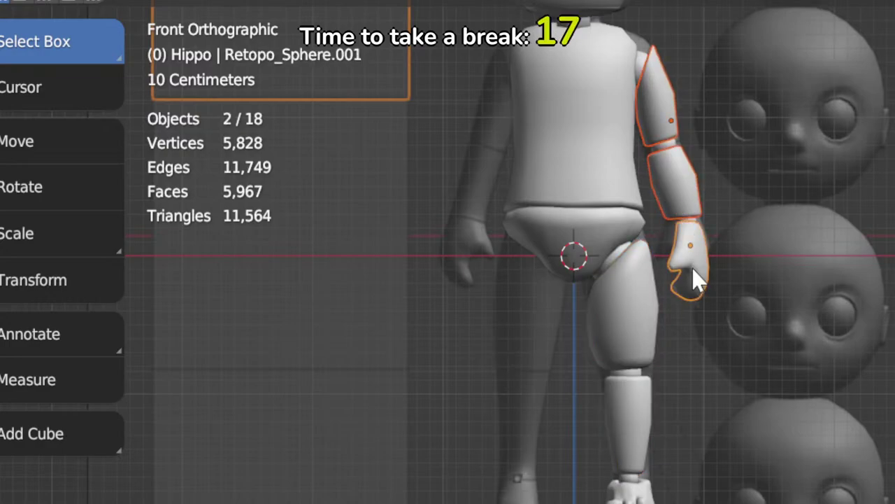
{"action": "left_click", "coordinate": [674, 208]}
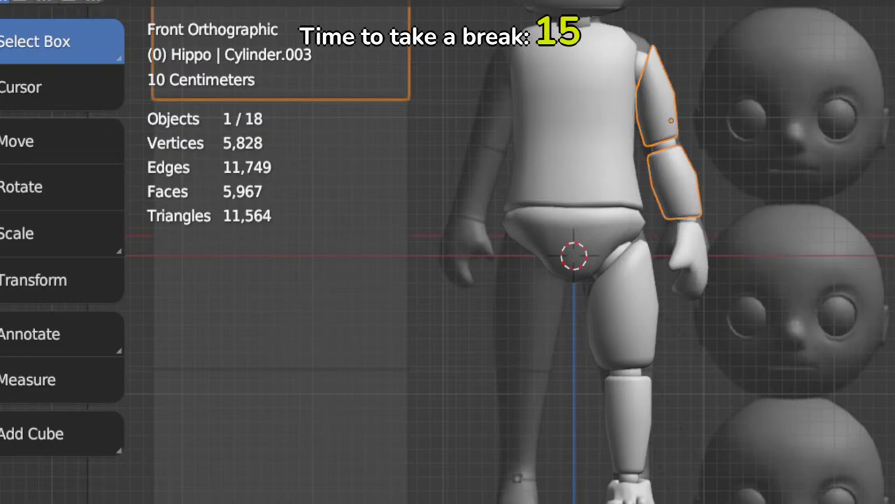
{"action": "key", "text": "q"}
{"action": "key", "text": "Escape"}
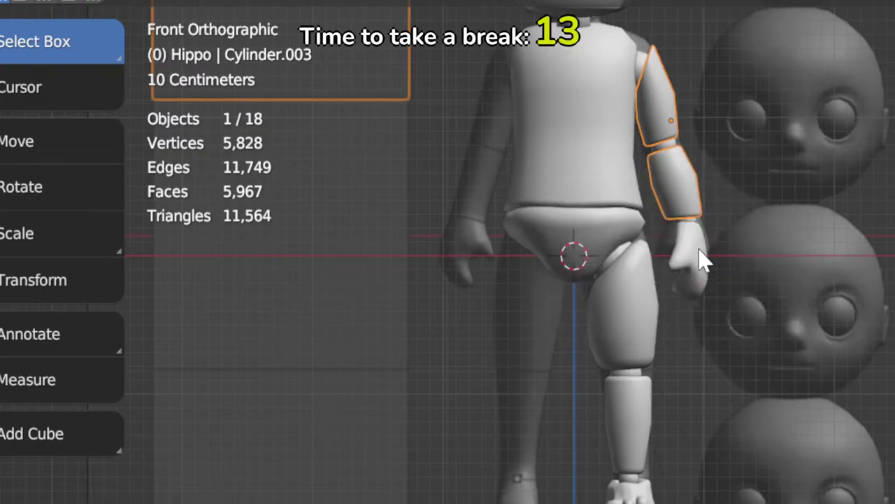
{"action": "left_click", "coordinate": [703, 260]}
{"action": "key", "text": "q"}
{"action": "key", "text": "Escape"}
{"action": "left_click", "coordinate": [635, 333]}
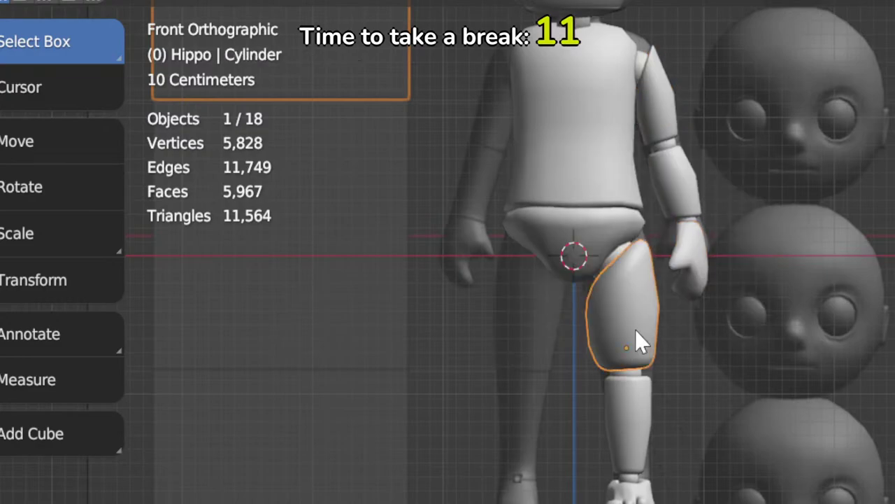
{"action": "key", "text": "q"}
{"action": "key", "text": "Escape"}
{"action": "left_click", "coordinate": [629, 422]}
{"action": "key", "text": "q"}
{"action": "key", "text": "Escape"}
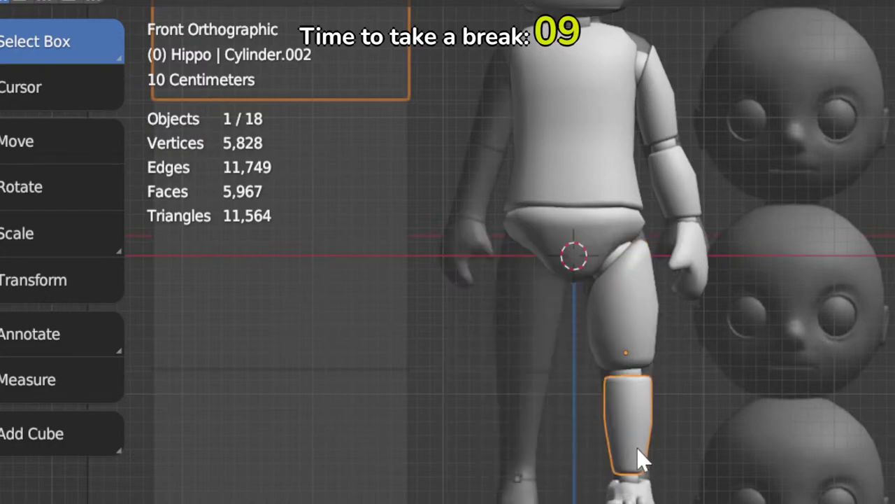
{"action": "left_click", "coordinate": [645, 490]}
{"action": "key", "text": "q"}
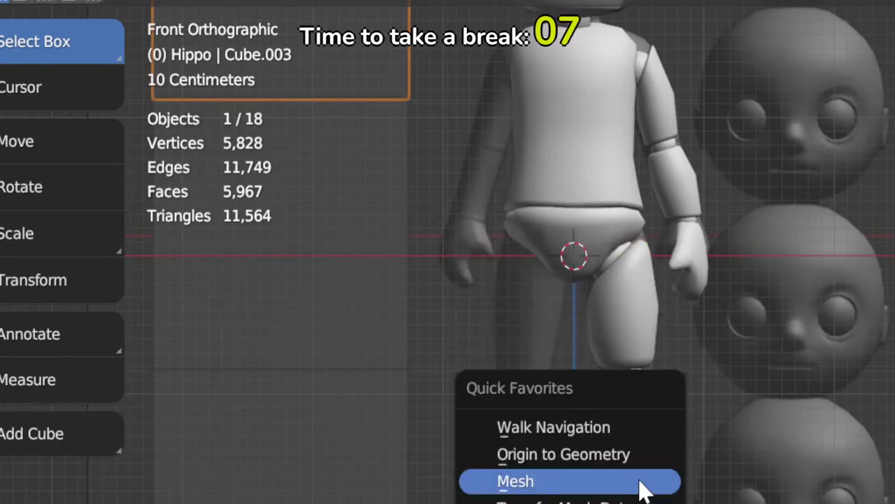
{"action": "key", "text": "Escape"}
Step: Slide the edge loop just below the lower leg's upper rim slightly further down the cylinder
{"action": "left_click", "coordinate": [630, 420]}
{"action": "key", "text": "Tab"}
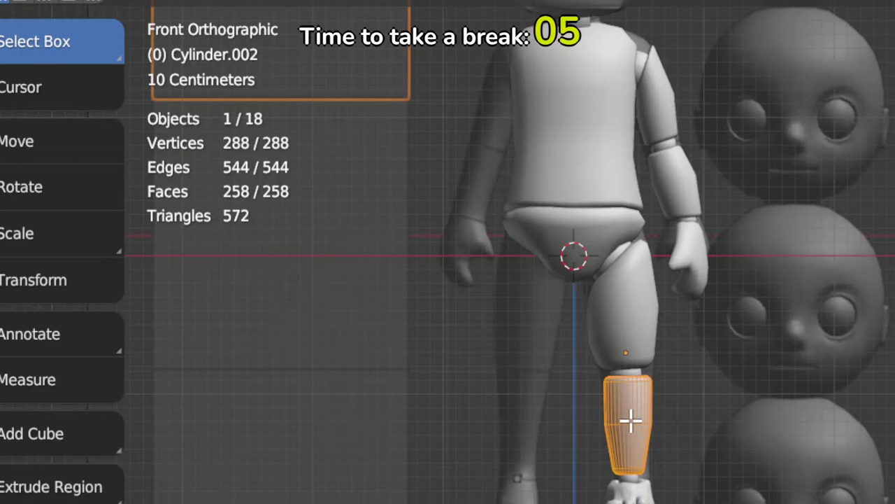
{"action": "key", "text": "Tab"}
{"action": "scroll", "coordinate": [630, 419], "scroll_direction": "up", "scroll_amount": 5}
{"action": "key", "text": "Tab"}
{"action": "key", "text": "Tab"}
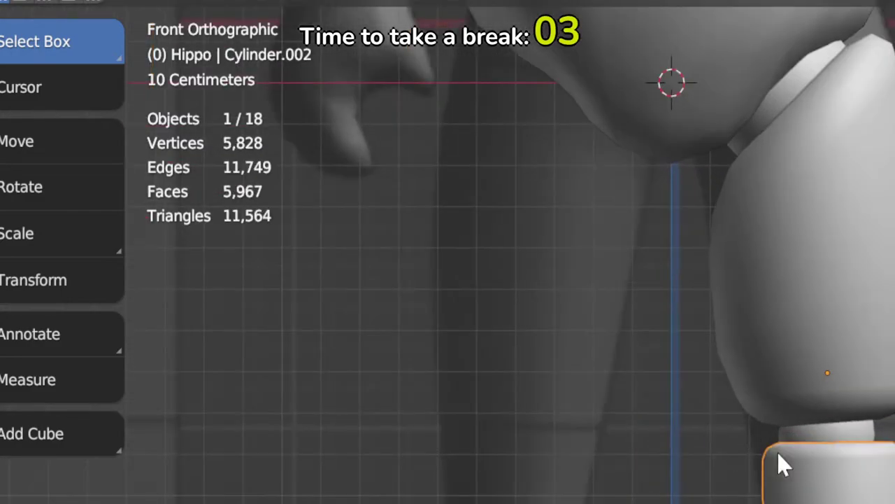
{"action": "key", "text": "Tab"}
{"action": "left_click", "coordinate": [797, 460], "text": "alt"}
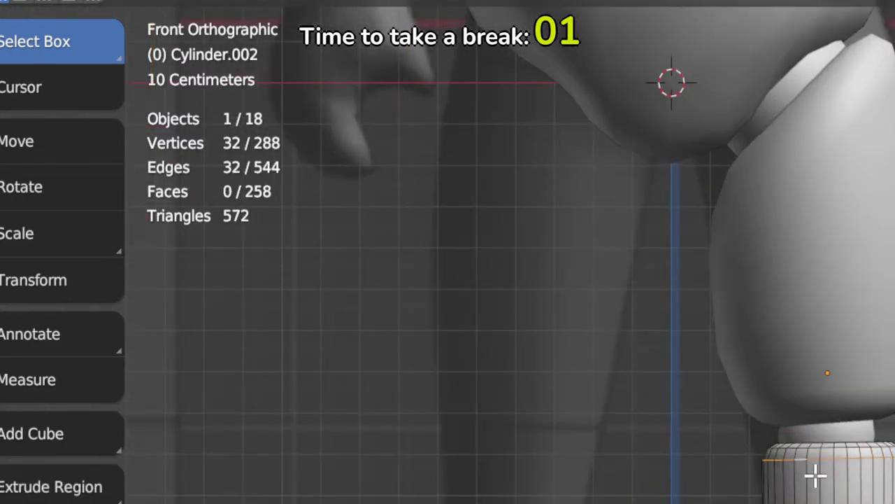
{"action": "key", "text": "g"}
{"action": "key", "text": "g"}
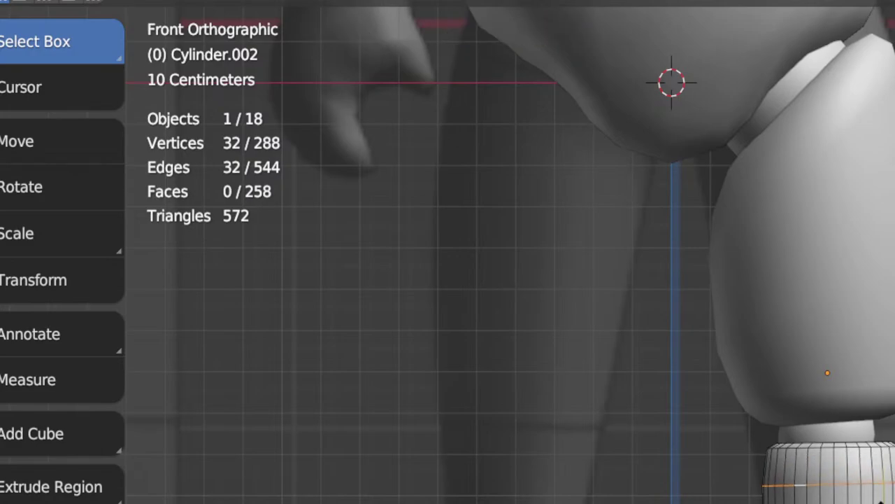
{"action": "key", "text": "Tab"}
{"action": "scroll", "coordinate": [524, 343], "scroll_direction": "down", "scroll_amount": 4}
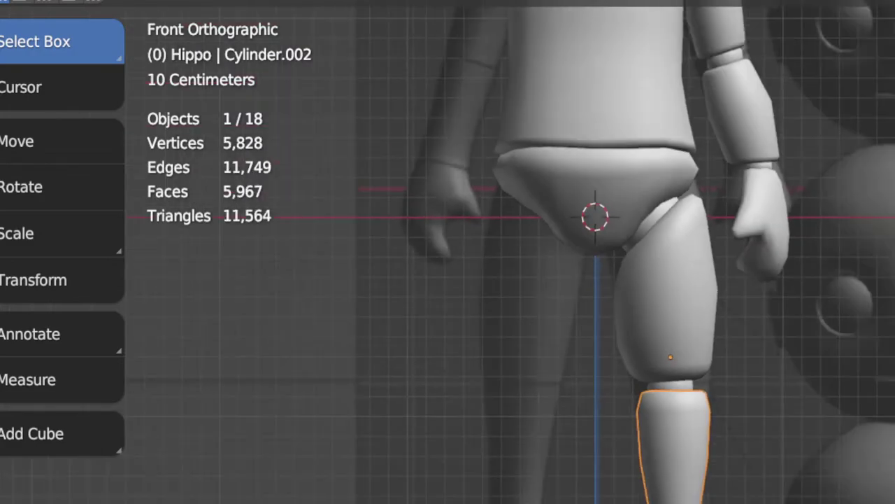
Step: Clear the edge selection in the lower-leg mesh and return to Object Mode
{"action": "middle_click_drag", "start_coordinate": [847, 496], "coordinate": [809, 485], "text": "shift"}
{"action": "key", "text": "Tab"}
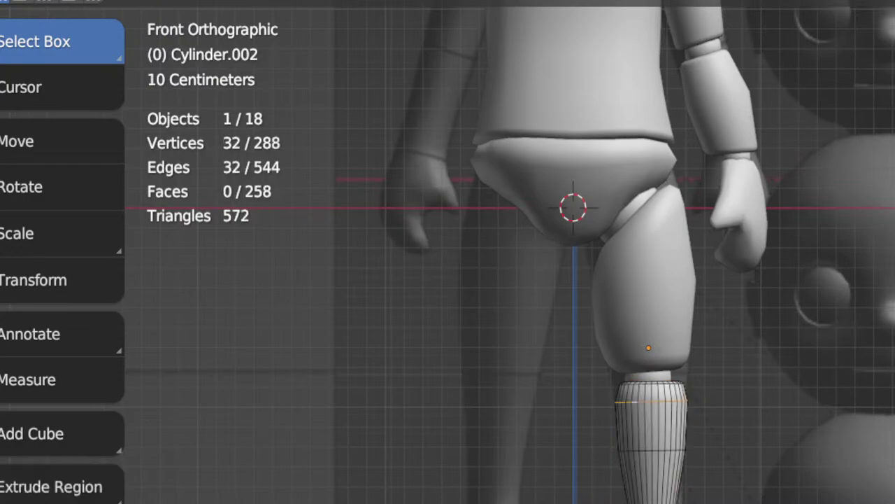
{"action": "scroll", "coordinate": [524, 335], "scroll_direction": "up", "scroll_amount": 2}
{"action": "key", "text": "alt+a"}
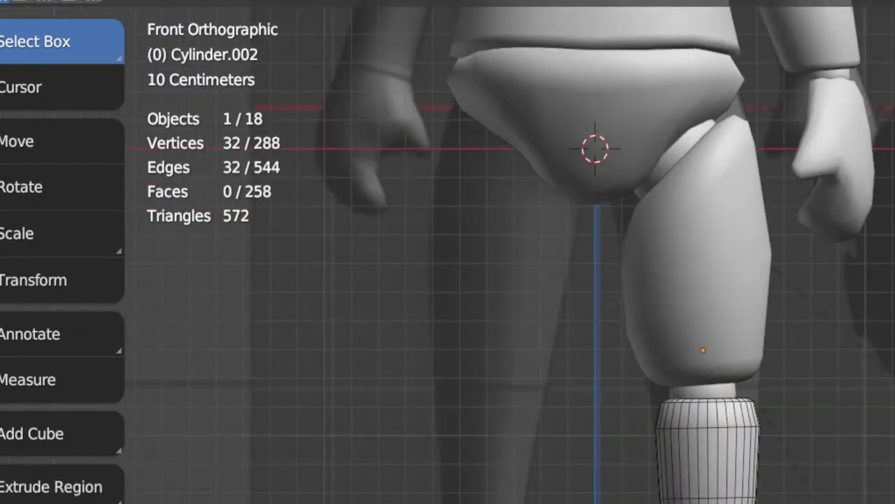
{"action": "key", "text": "Tab"}
{"action": "scroll", "coordinate": [647, 372], "scroll_direction": "down", "scroll_amount": 5}
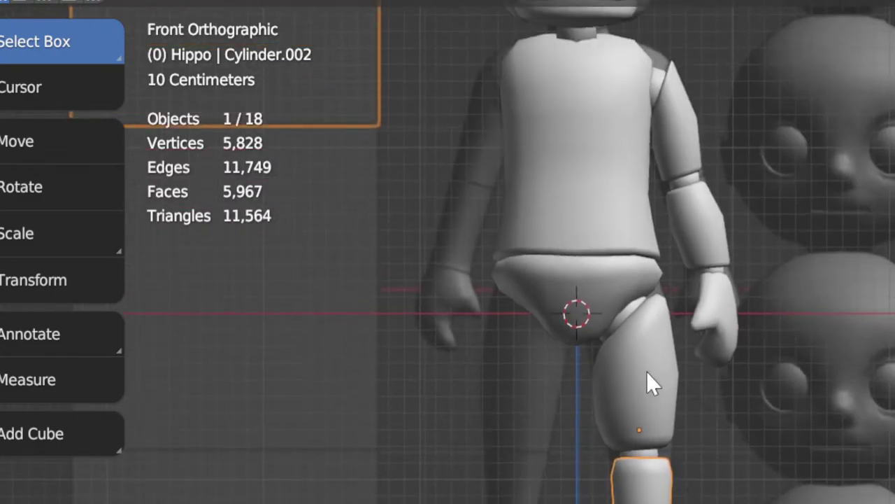
Step: Select the thigh and examine the whole figure in perspective before returning to the front view
{"action": "left_click", "coordinate": [646, 371]}
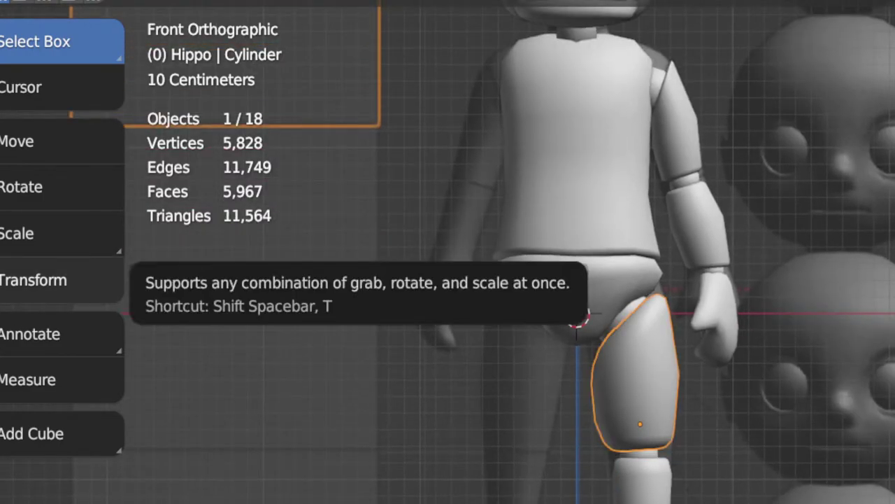
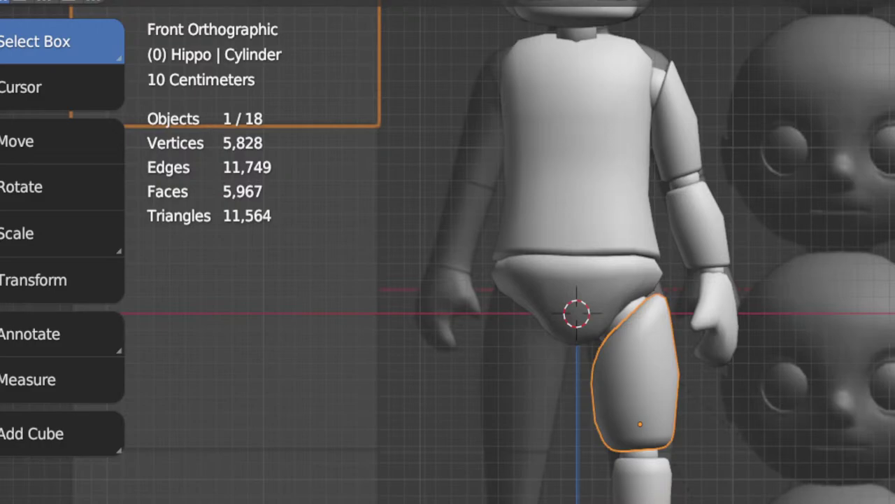
{"action": "scroll", "coordinate": [573, 294], "scroll_direction": "down", "scroll_amount": 4}
{"action": "middle_click_drag", "start_coordinate": [671, 391], "coordinate": [640, 379]}
{"action": "middle_click_drag", "start_coordinate": [640, 380], "coordinate": [614, 328]}
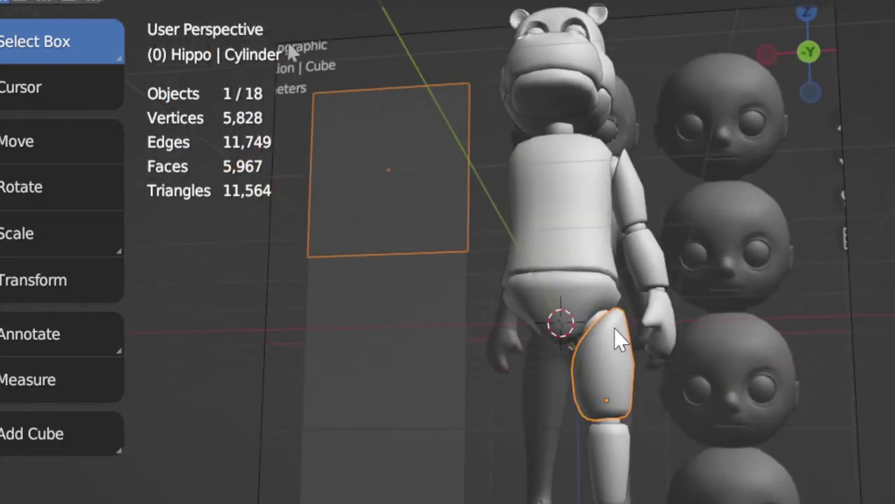
{"action": "key", "text": "KP_1"}
{"action": "scroll", "coordinate": [601, 494], "scroll_direction": "up", "scroll_amount": 2}
{"action": "middle_click_drag", "start_coordinate": [623, 502], "coordinate": [630, 476], "text": "shift"}
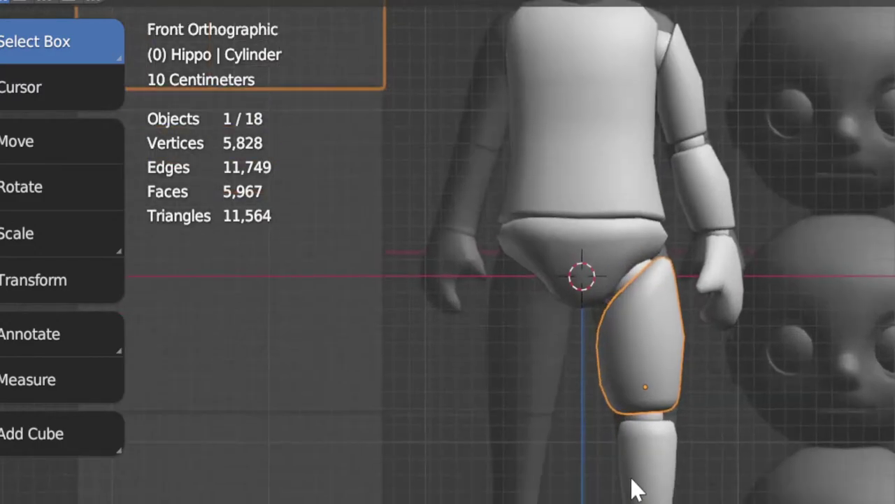
Step: Open the foot mesh in Edit Mode and select a horizontal edge ring running around the side of the foot and the toes
{"action": "key", "text": "Tab"}
{"action": "scroll", "coordinate": [526, 340], "scroll_direction": "up", "scroll_amount": 3}
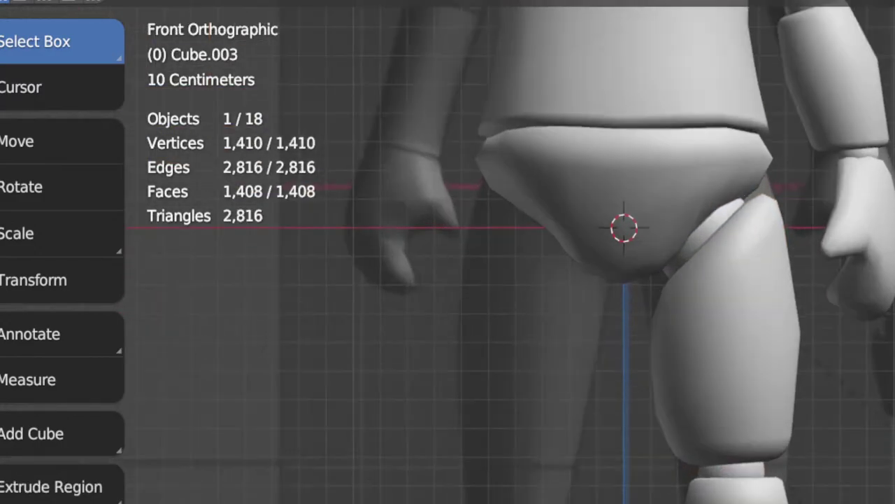
{"action": "middle_click_drag", "start_coordinate": [719, 503], "coordinate": [672, 385], "text": "shift"}
{"action": "scroll", "coordinate": [672, 386], "scroll_direction": "up", "scroll_amount": 6}
{"action": "scroll", "coordinate": [724, 329], "scroll_direction": "down", "scroll_amount": 4}
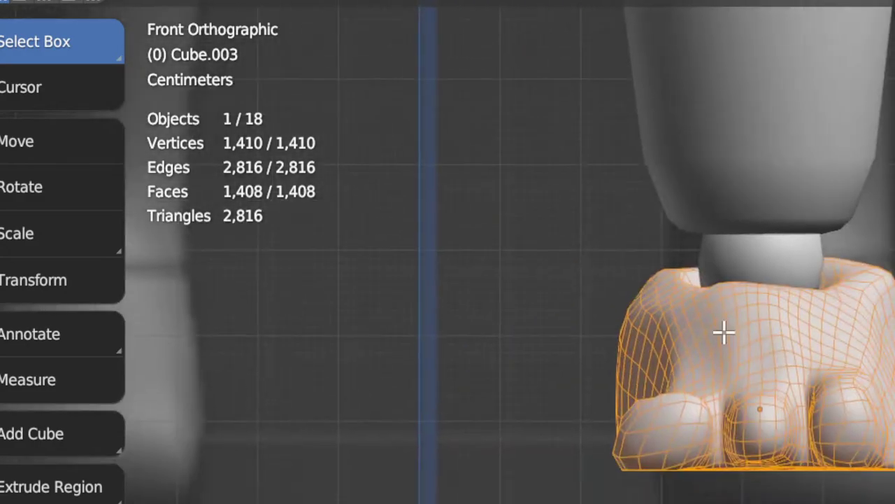
{"action": "middle_click_drag", "start_coordinate": [724, 330], "coordinate": [667, 472]}
{"action": "left_click", "coordinate": [721, 453], "text": "alt"}
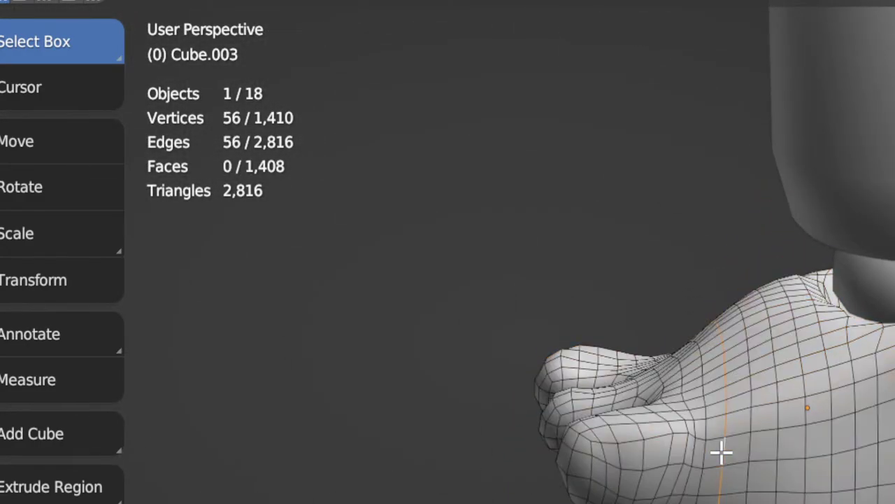
{"action": "left_click", "coordinate": [780, 440], "text": "ctrl+alt"}
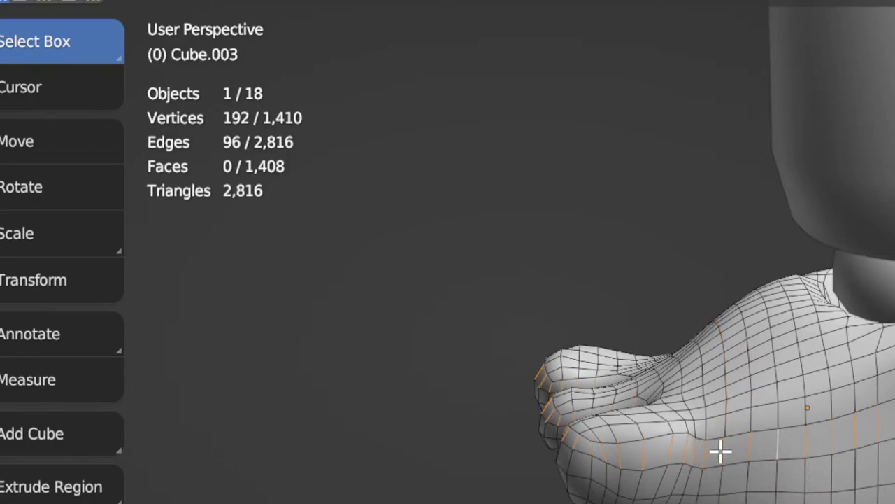
Step: Apply Checker Deselect to the foot's edge ring, extend it to full edge loops and dissolve those edges
{"action": "key", "text": "q"}
{"action": "key", "text": "c"}
{"action": "key", "text": "q"}
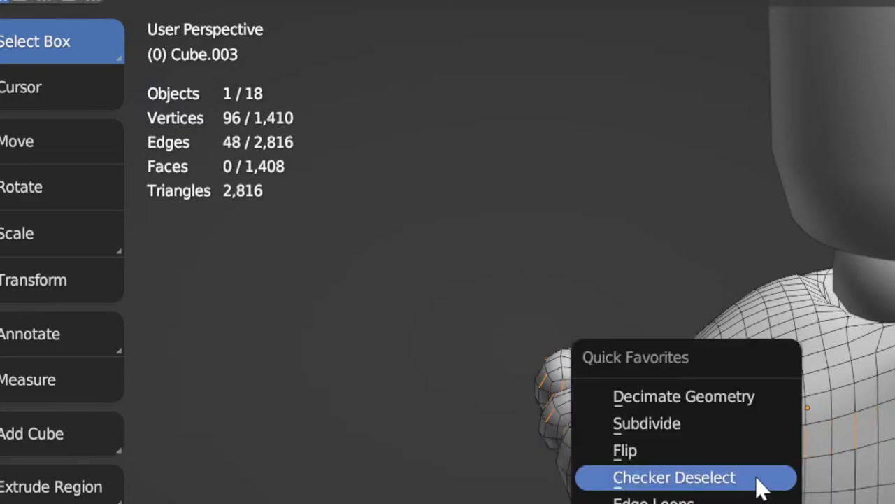
{"action": "left_click", "coordinate": [731, 498]}
{"action": "middle_click_drag", "start_coordinate": [731, 498], "coordinate": [784, 503]}
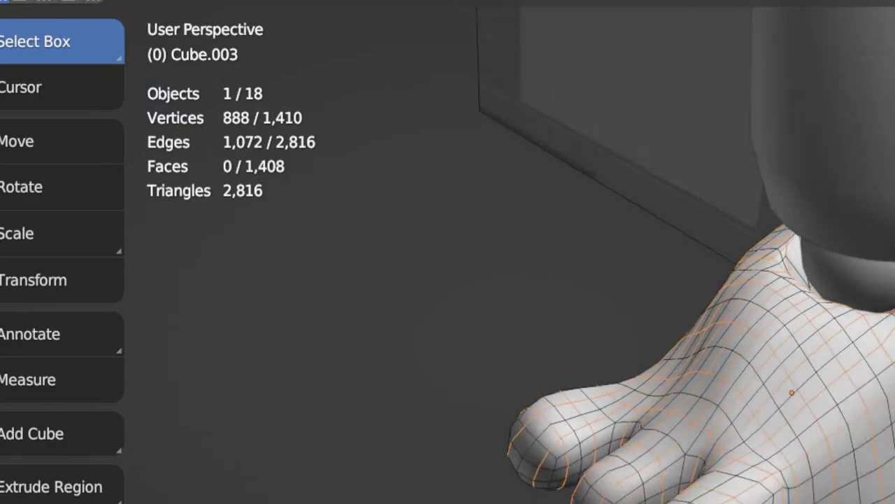
{"action": "key", "text": "x"}
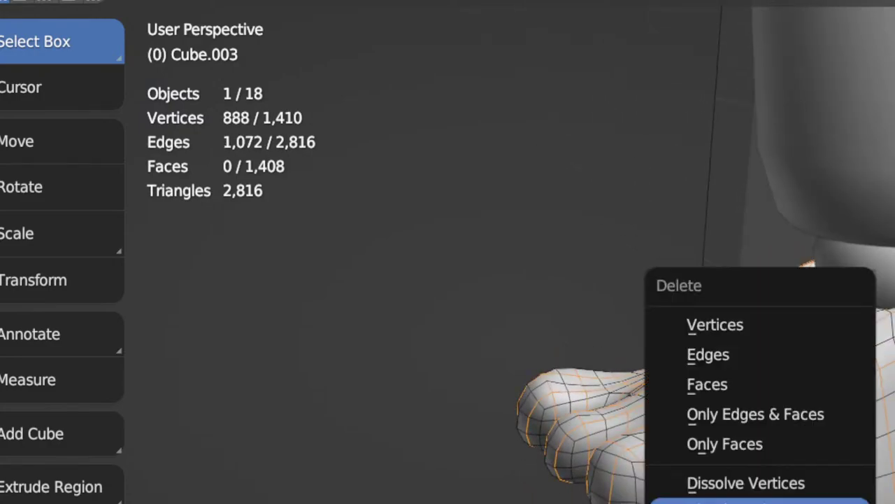
{"action": "left_click", "coordinate": [727, 501]}
{"action": "middle_click_drag", "start_coordinate": [728, 501], "coordinate": [732, 470]}
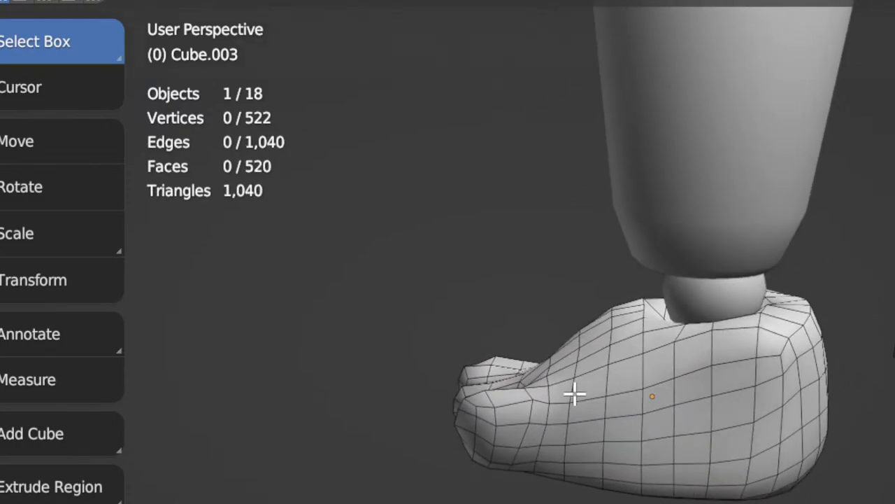
Step: Select alternating vertical edge loops along the side of the foot
{"action": "left_click", "coordinate": [572, 392], "text": "alt"}
{"action": "left_click", "coordinate": [643, 374], "text": "alt"}
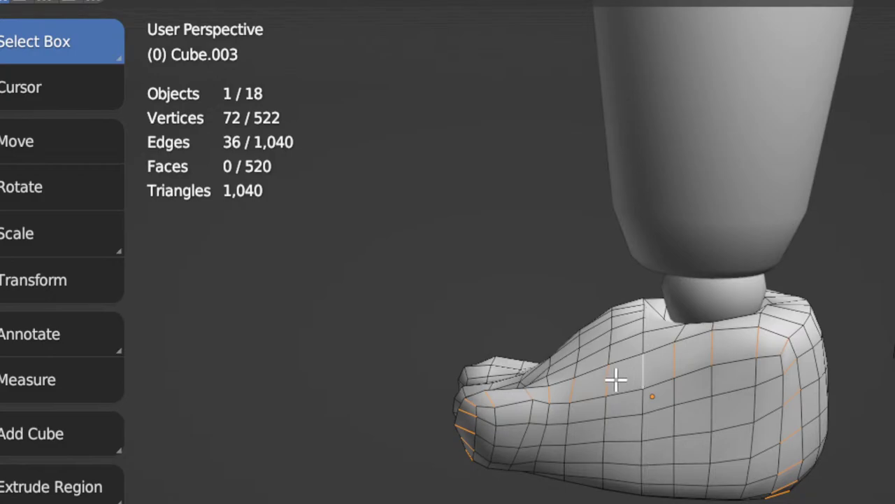
{"action": "left_click", "coordinate": [609, 379], "text": "alt"}
{"action": "left_click", "coordinate": [676, 390], "text": "alt+shift"}
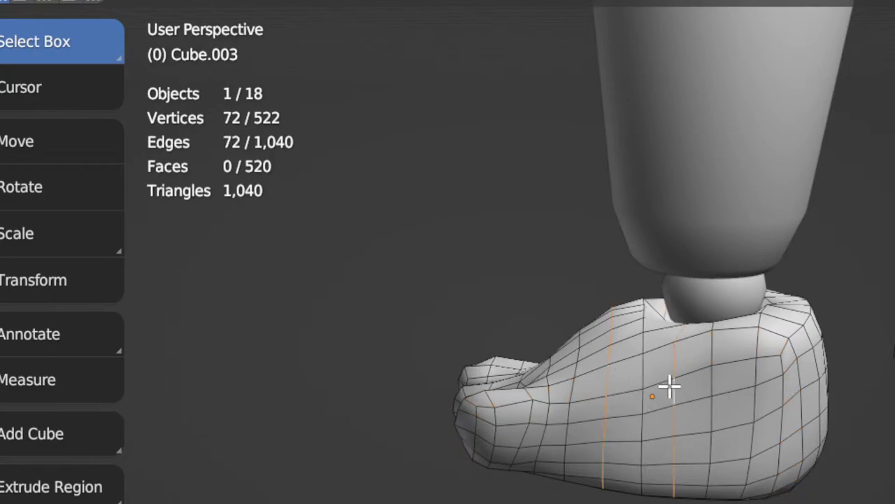
{"action": "middle_click_drag", "start_coordinate": [682, 389], "coordinate": [562, 366]}
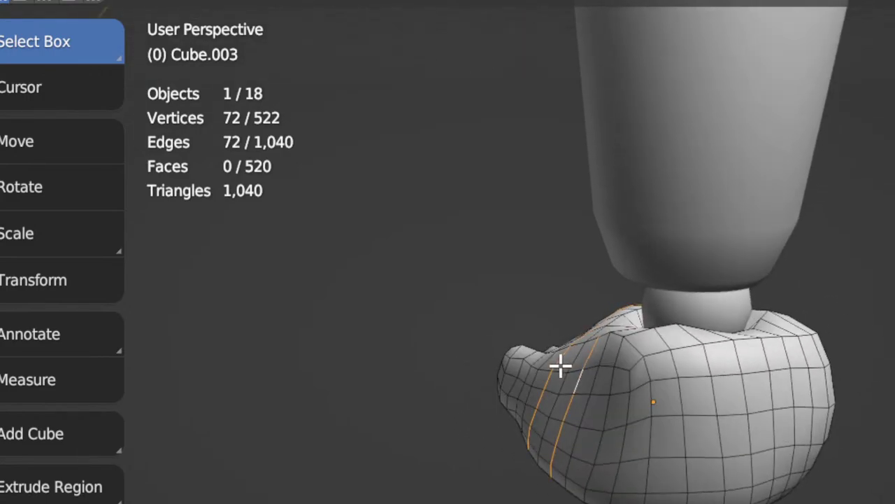
{"action": "left_click", "coordinate": [654, 439], "text": "alt+shift"}
{"action": "middle_click_drag", "start_coordinate": [655, 439], "coordinate": [744, 476]}
{"action": "key", "text": "ctrl+z"}
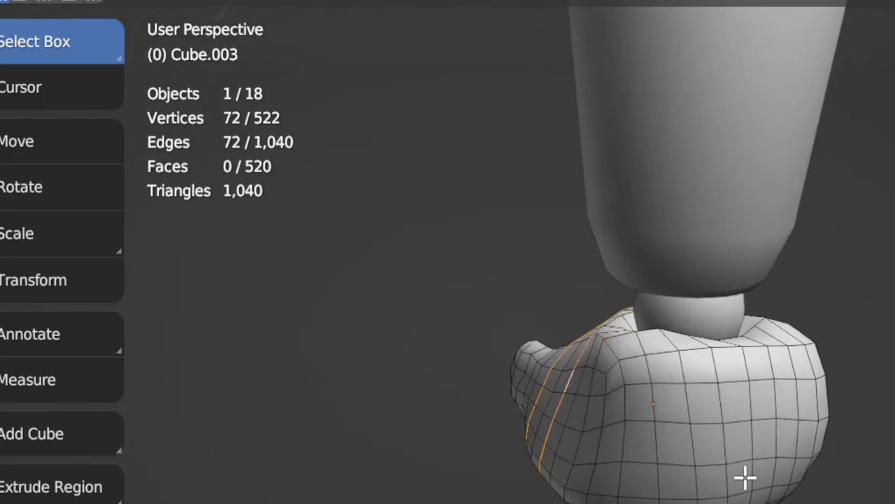
Step: Add every other vertical edge loop around the heel to the selection and dissolve the selected edges
{"action": "left_click", "coordinate": [653, 447], "text": "alt+shift"}
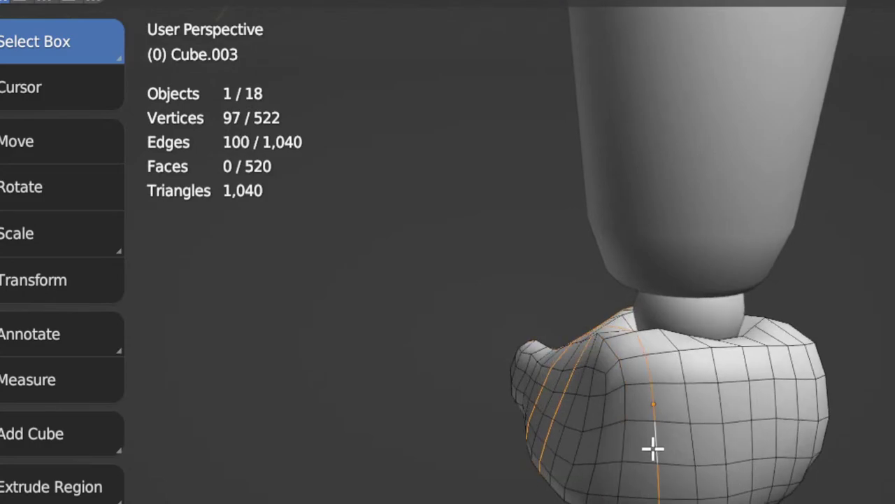
{"action": "middle_click_drag", "start_coordinate": [653, 447], "coordinate": [664, 471]}
{"action": "left_click", "coordinate": [664, 442], "text": "alt+shift"}
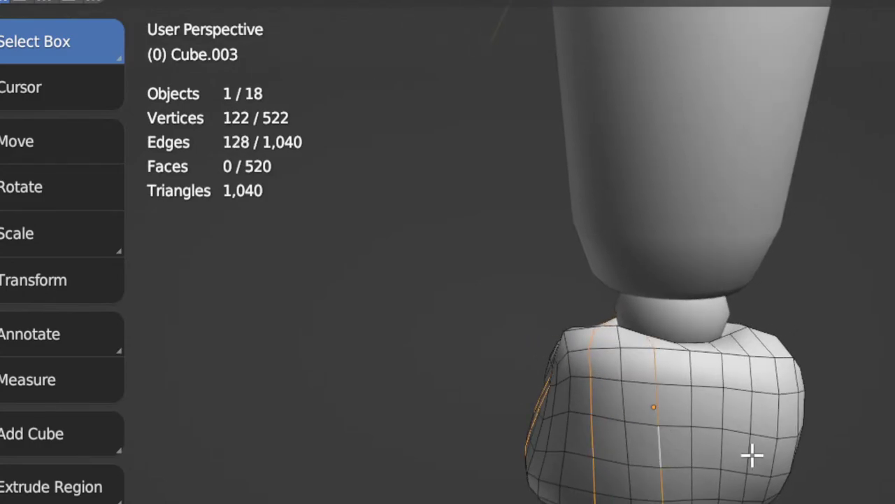
{"action": "left_click", "coordinate": [715, 450], "text": "alt+shift"}
{"action": "mouse_move", "coordinate": [715, 449]}
{"action": "middle_mouse_down"}
{"action": "mouse_move", "coordinate": [731, 476]}
{"action": "mouse_move", "coordinate": [699, 444]}
{"action": "middle_mouse_up"}
{"action": "left_click", "coordinate": [699, 444], "text": "alt+shift"}
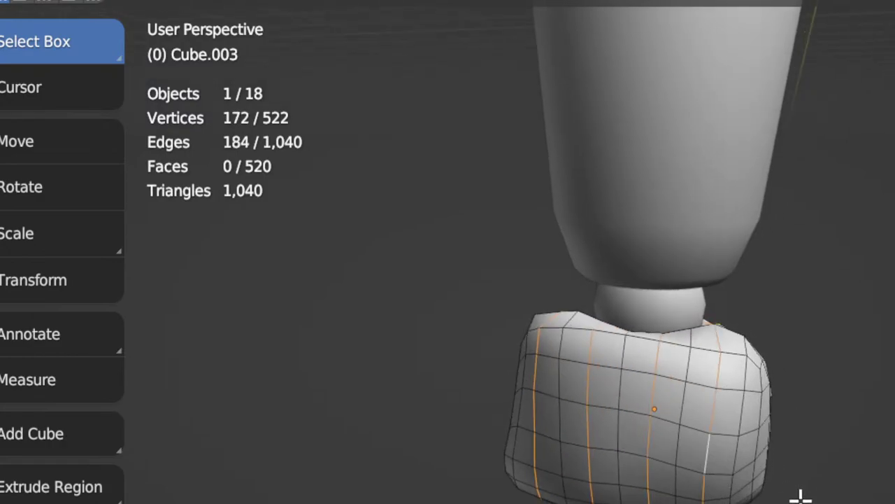
{"action": "mouse_move", "coordinate": [800, 494]}
{"action": "middle_mouse_down"}
{"action": "mouse_move", "coordinate": [826, 503]}
{"action": "mouse_move", "coordinate": [812, 503]}
{"action": "middle_mouse_up"}
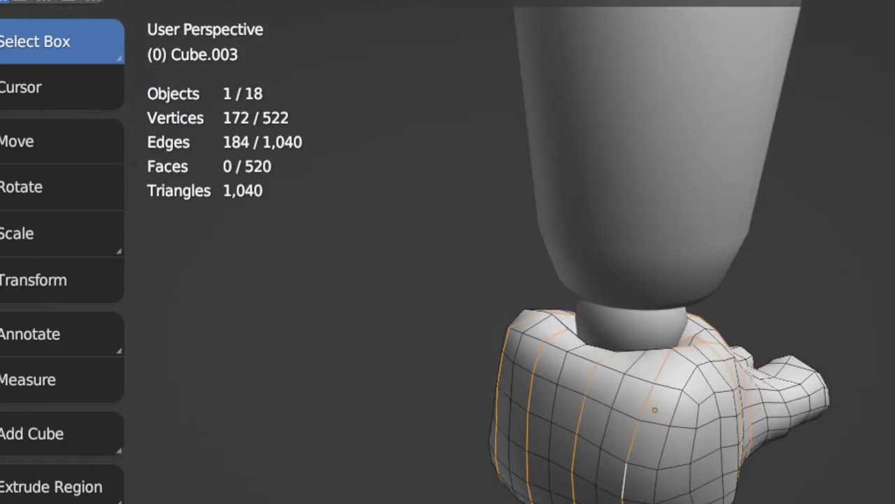
{"action": "key", "text": "x"}
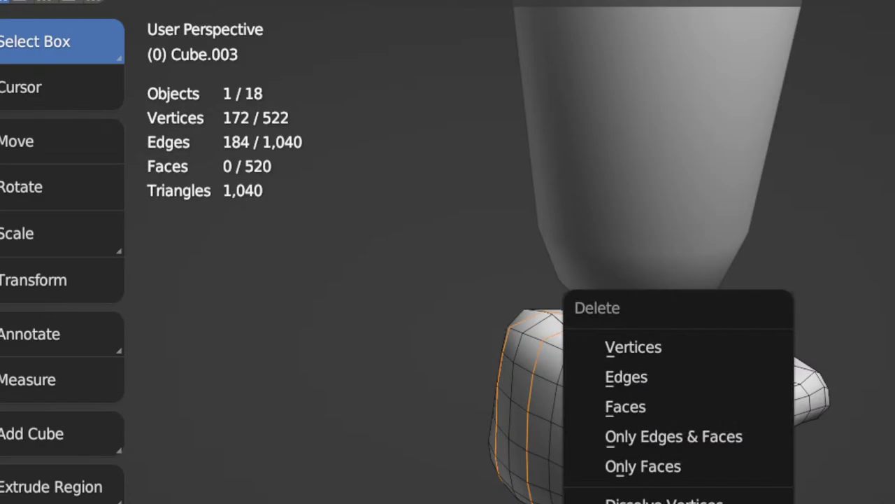
{"action": "key", "text": "i"}
{"action": "middle_click_drag", "start_coordinate": [700, 503], "coordinate": [392, 490]}
{"action": "scroll", "coordinate": [608, 394], "scroll_direction": "up", "scroll_amount": 2}
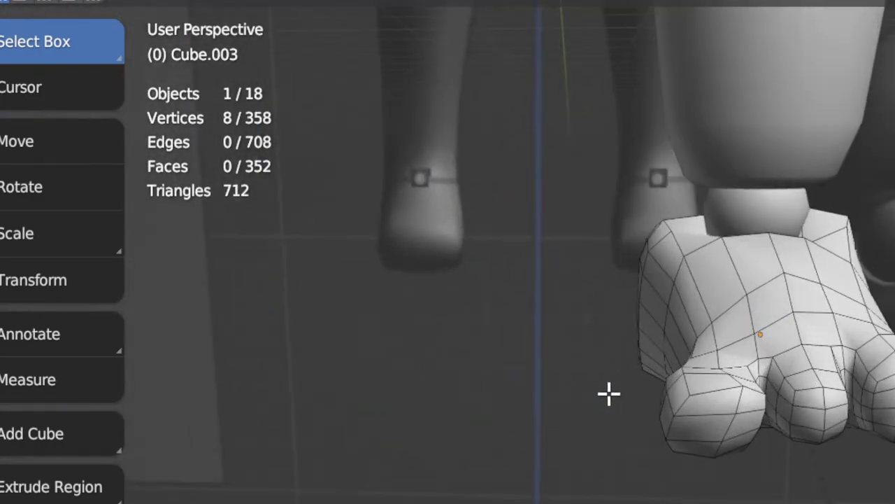
Step: Dissolve one of the closely spaced edge loops bordering the foot's sole, using Dissolve Edges
{"action": "middle_click_drag", "start_coordinate": [609, 393], "coordinate": [709, 332]}
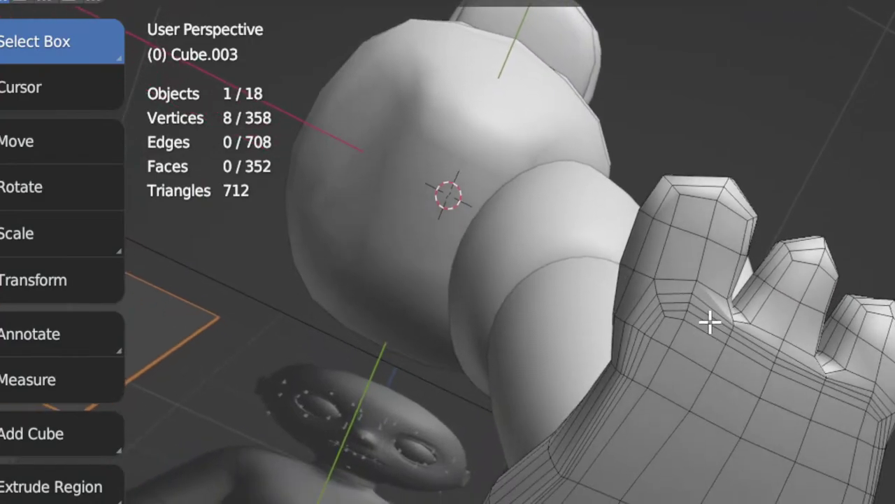
{"action": "left_click", "coordinate": [710, 321], "text": "alt"}
{"action": "key", "text": "x"}
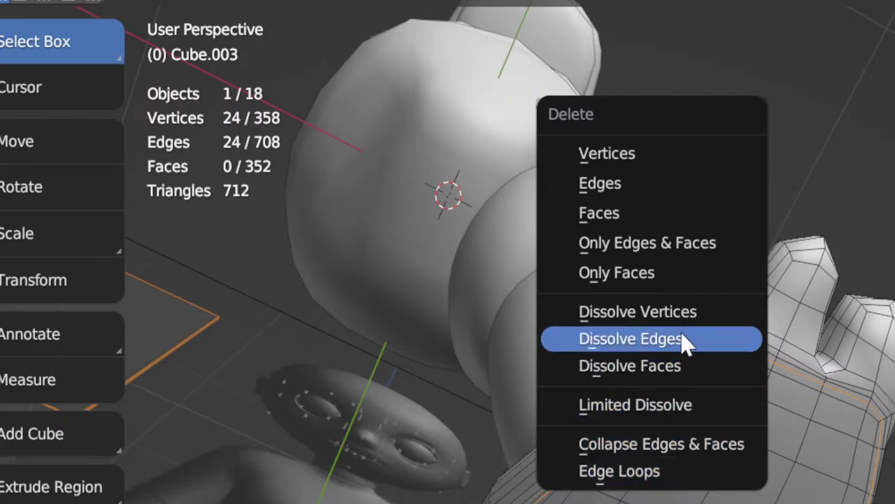
{"action": "left_click", "coordinate": [696, 474]}
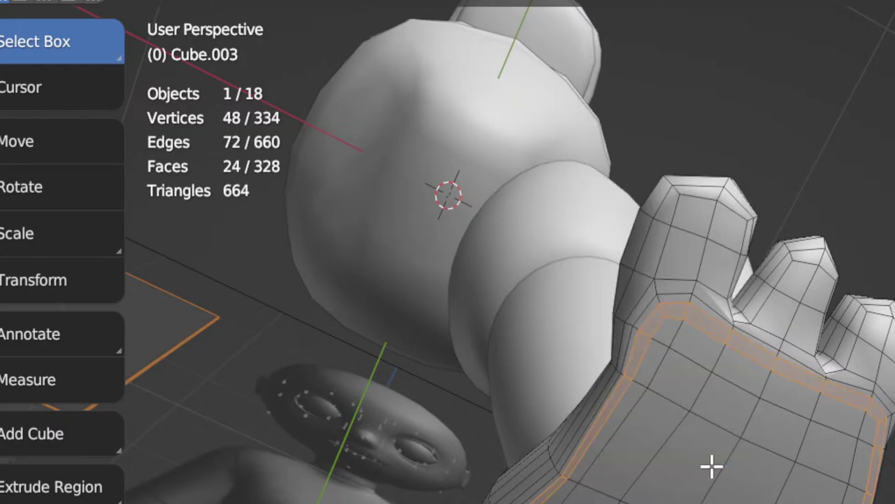
{"action": "key", "text": "ctrl+z"}
{"action": "key", "text": "x"}
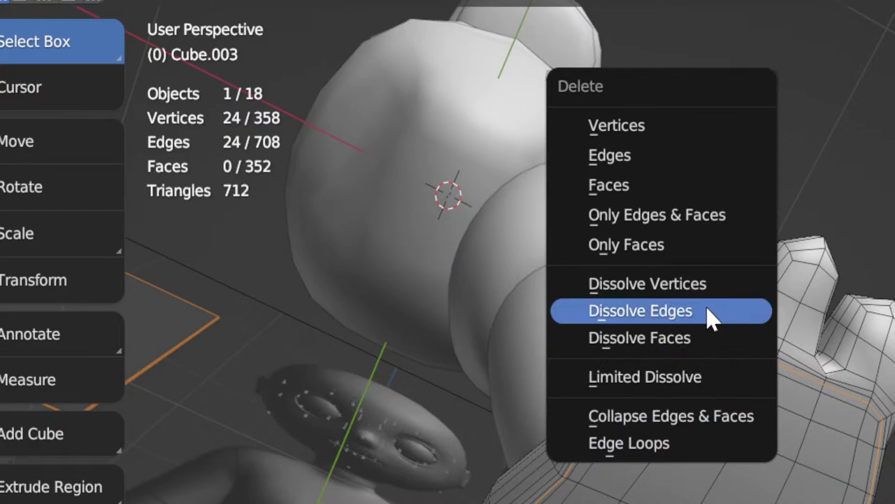
{"action": "left_click", "coordinate": [708, 315]}
{"action": "middle_click_drag", "start_coordinate": [739, 380], "coordinate": [702, 294]}
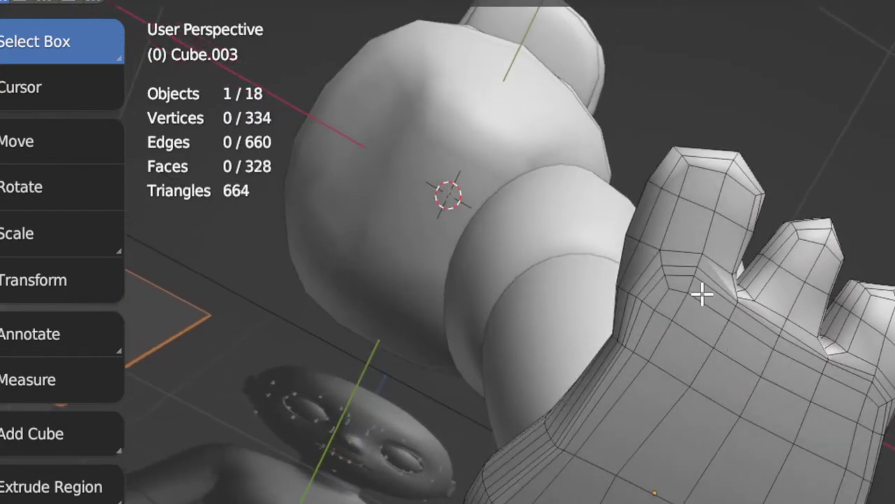
Step: Dissolve the inner edge loop running around the foot's sole and behind the toes
{"action": "left_click", "coordinate": [699, 286], "text": "alt"}
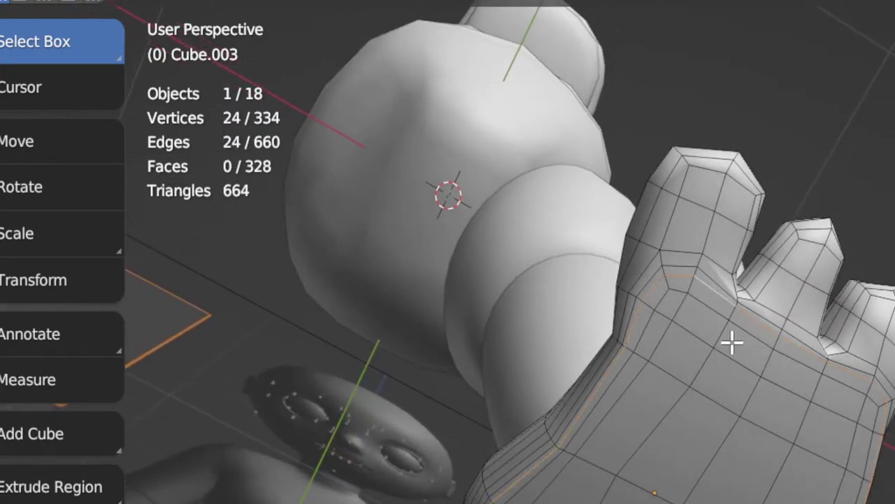
{"action": "key", "text": "x"}
{"action": "left_click", "coordinate": [750, 371]}
{"action": "mouse_move", "coordinate": [735, 340]}
{"action": "middle_mouse_down"}
{"action": "mouse_move", "coordinate": [770, 366]}
{"action": "mouse_move", "coordinate": [732, 332]}
{"action": "middle_mouse_up"}
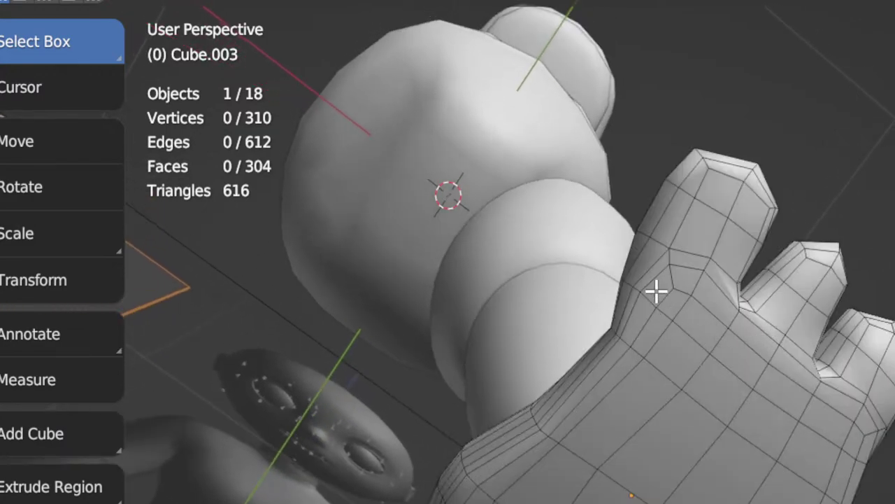
Step: Select two edge loops running around the sides of the foot below the ankle and dissolve them
{"action": "middle_click_drag", "start_coordinate": [653, 302], "coordinate": [584, 495]}
{"action": "left_click", "coordinate": [590, 486], "text": "alt"}
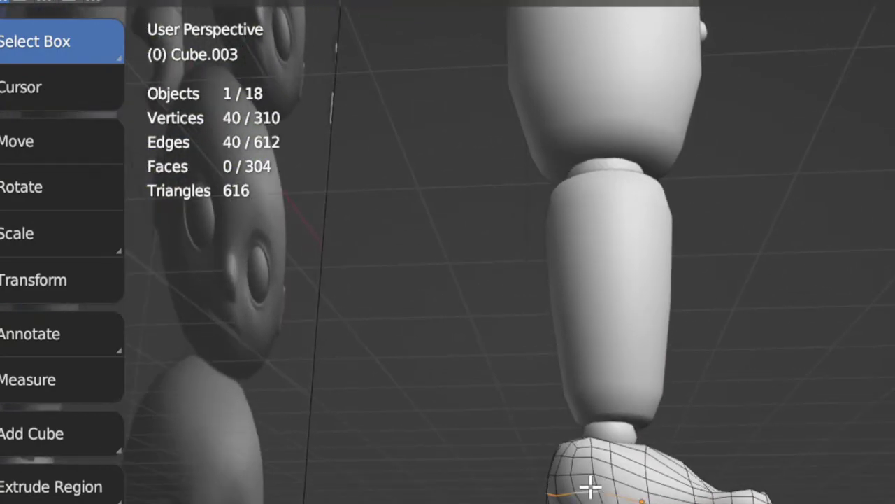
{"action": "scroll", "coordinate": [590, 490], "scroll_direction": "up", "scroll_amount": 4}
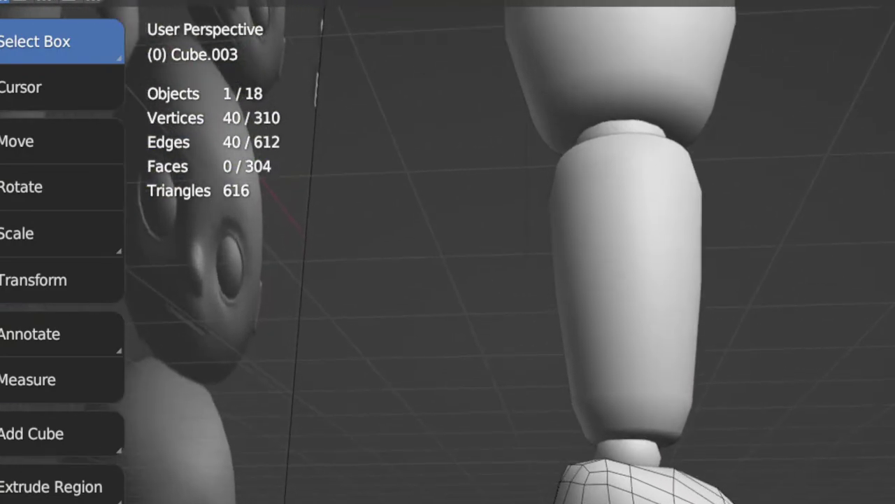
{"action": "left_click", "coordinate": [598, 487], "text": "ctrl+alt"}
{"action": "left_click", "coordinate": [596, 487], "text": "alt"}
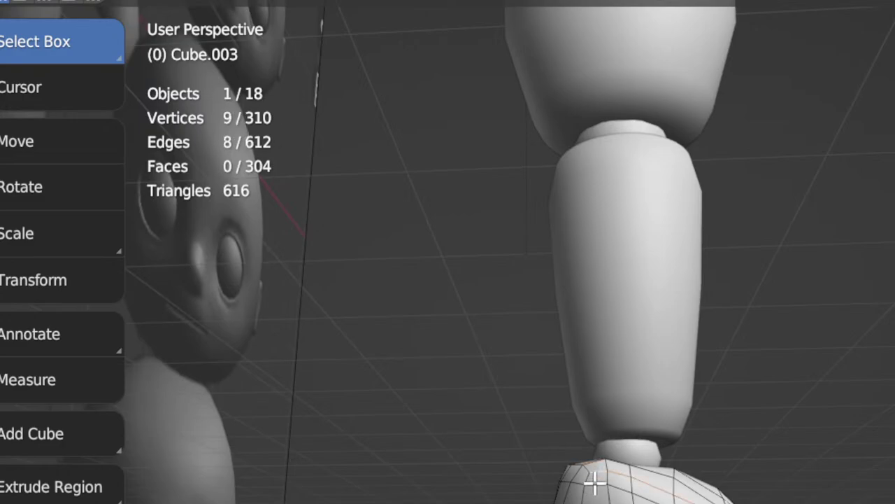
{"action": "left_click", "coordinate": [598, 481], "text": "alt"}
{"action": "left_click", "coordinate": [595, 468], "text": "alt+shift"}
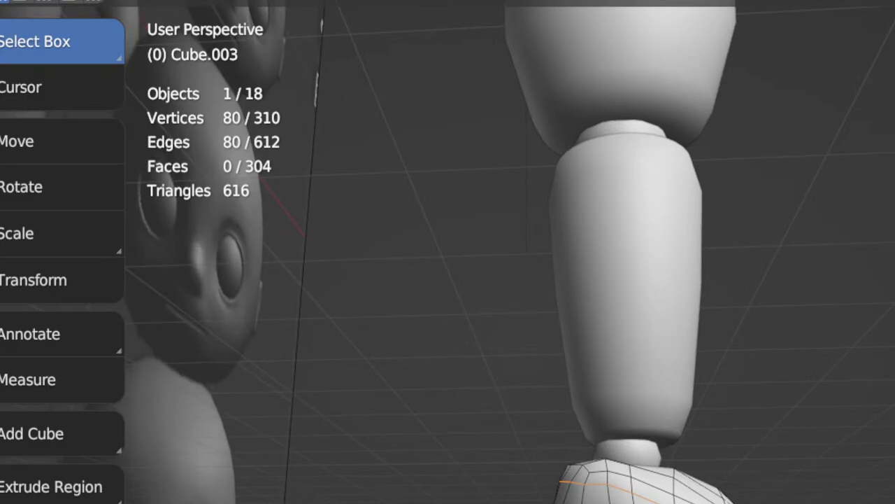
{"action": "middle_click_drag", "start_coordinate": [594, 467], "coordinate": [549, 467]}
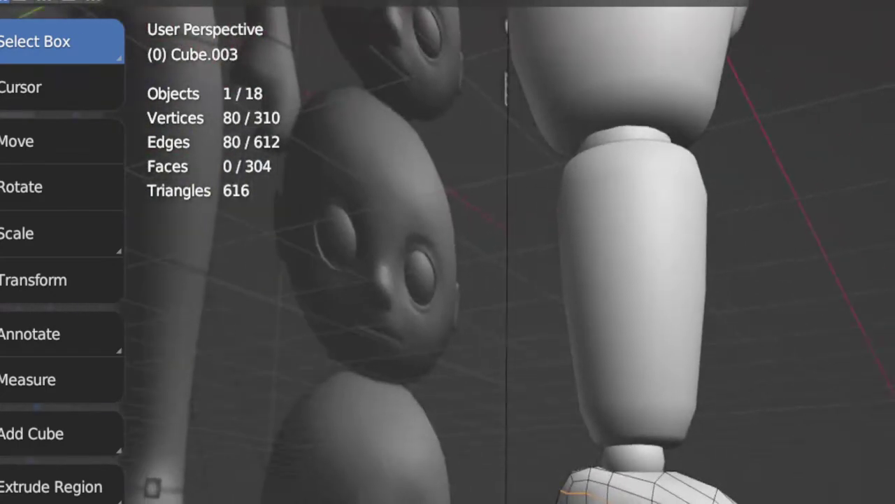
{"action": "key", "text": "x"}
{"action": "key", "text": "i"}
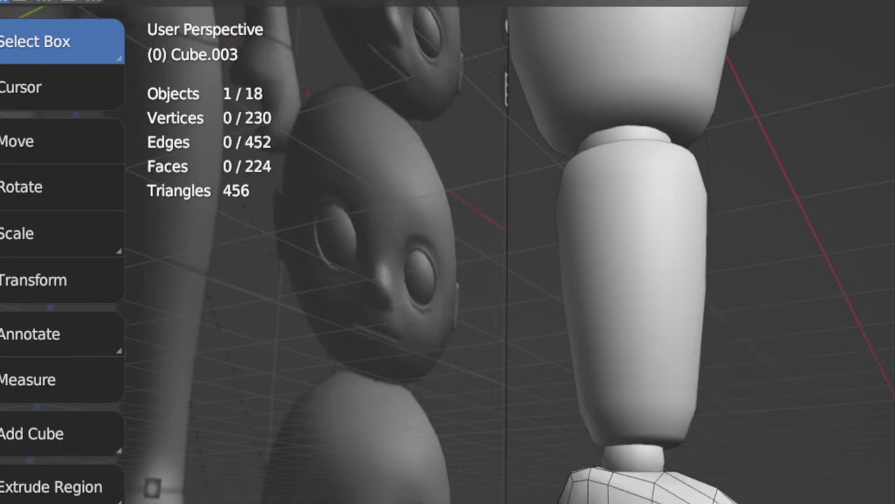
{"action": "middle_click_drag", "start_coordinate": [549, 467], "coordinate": [490, 413]}
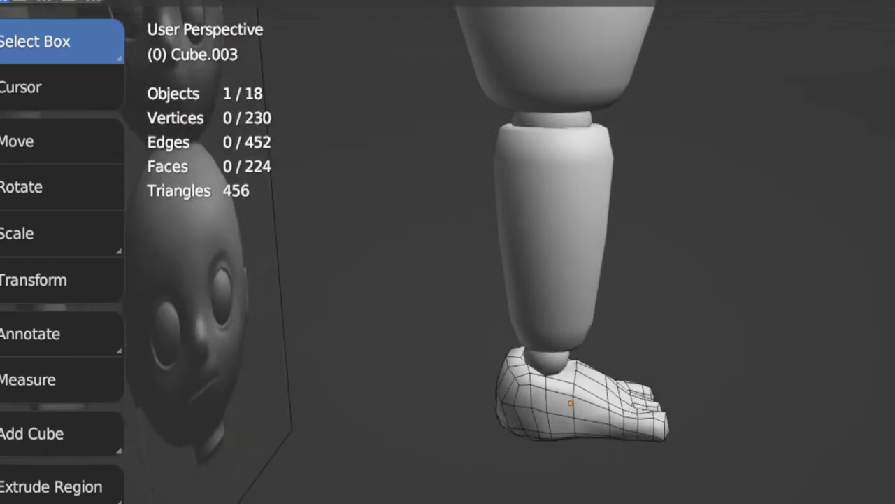
Step: Select the entire foot mesh, return to Object Mode and select the lower leg piece
{"action": "middle_click_drag", "start_coordinate": [475, 266], "coordinate": [490, 259]}
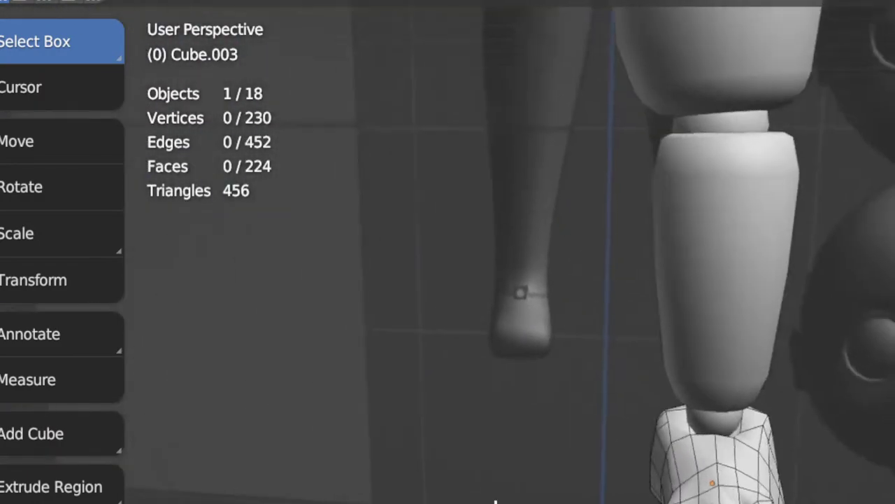
{"action": "key", "text": "a"}
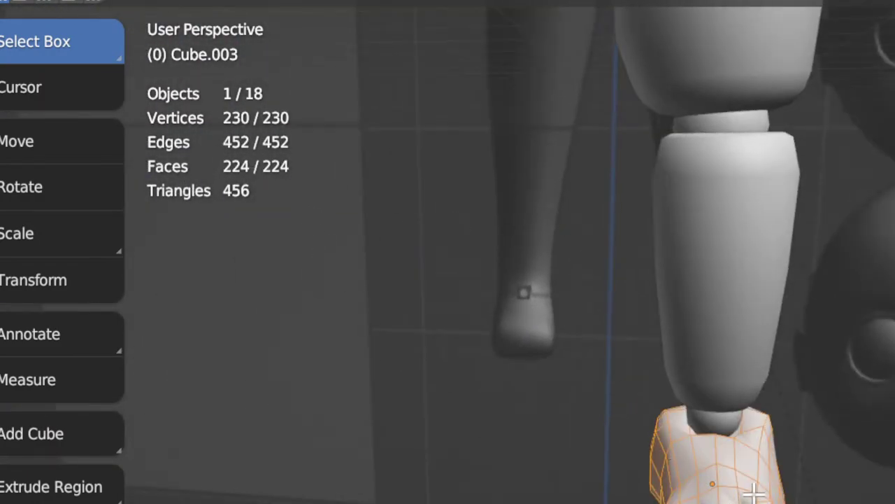
{"action": "key", "text": "Tab"}
{"action": "middle_click_drag", "start_coordinate": [735, 420], "coordinate": [724, 321]}
{"action": "left_click", "coordinate": [725, 319]}
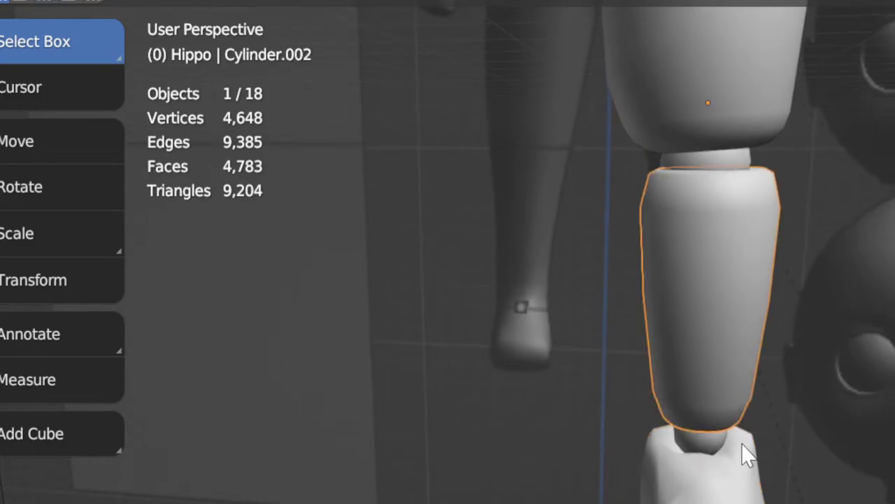
Step: Add the thigh and foot to the lower leg selection and open all three in Edit Mode with all geometry selected
{"action": "scroll", "coordinate": [743, 458], "scroll_direction": "down", "scroll_amount": 3}
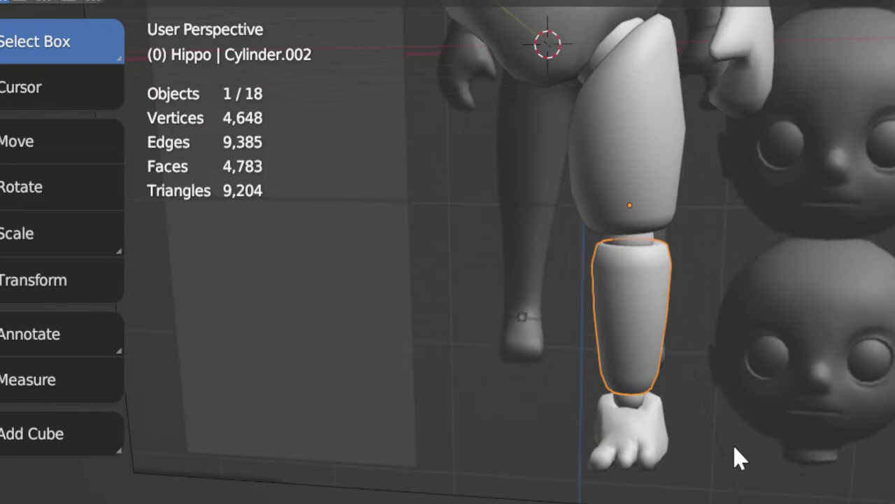
{"action": "middle_click_drag", "start_coordinate": [675, 420], "coordinate": [640, 389]}
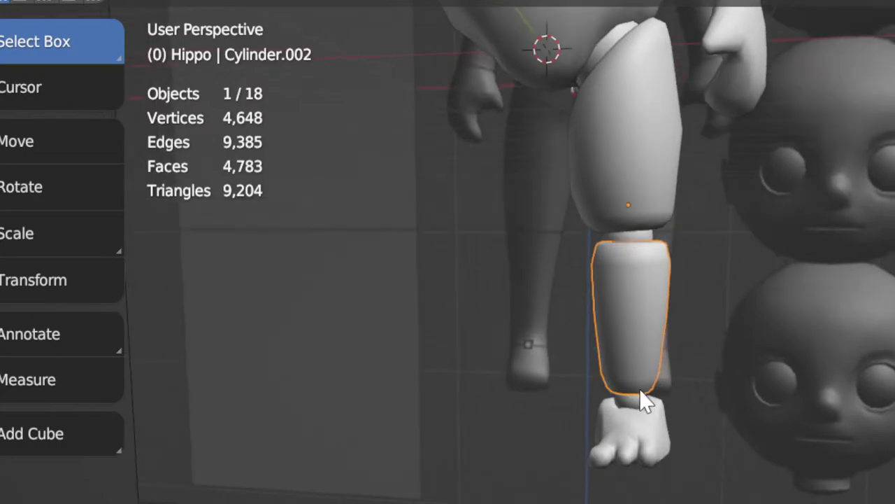
{"action": "middle_click_drag", "start_coordinate": [664, 329], "coordinate": [664, 444], "text": "shift"}
{"action": "middle_click_drag", "start_coordinate": [649, 355], "coordinate": [628, 381]}
{"action": "left_click", "coordinate": [664, 249]}
{"action": "left_click", "coordinate": [628, 383], "text": "shift"}
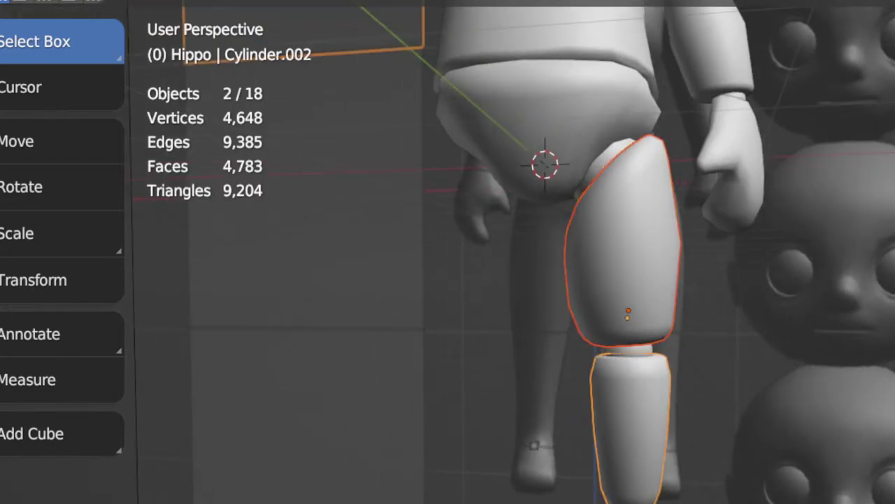
{"action": "key", "text": "Tab"}
{"action": "key", "text": "a"}
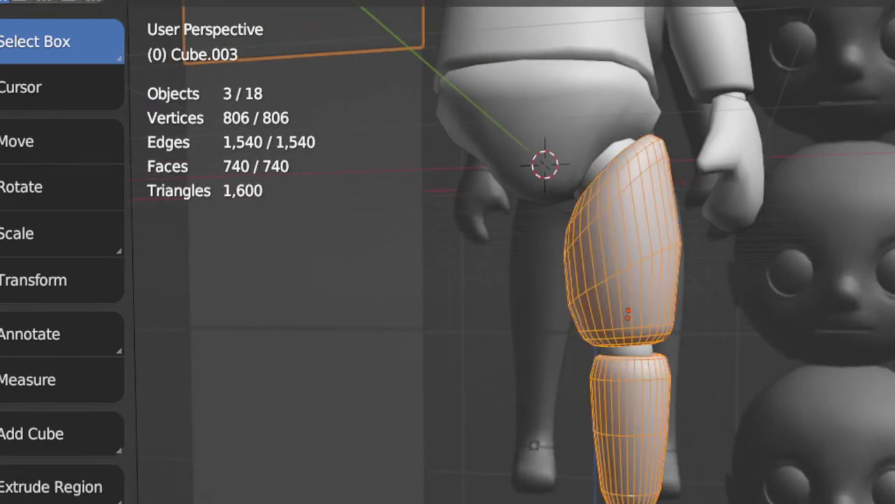
Step: Select the thigh's ring of vertical edges, apply Checker Deselect, extend the rest to edge loops and dissolve those edges
{"action": "middle_click_drag", "start_coordinate": [628, 381], "coordinate": [672, 378]}
{"action": "middle_click_drag", "start_coordinate": [707, 498], "coordinate": [671, 497]}
{"action": "scroll", "coordinate": [674, 490], "scroll_direction": "up", "scroll_amount": 2}
{"action": "scroll", "coordinate": [673, 488], "scroll_direction": "up", "scroll_amount": 1}
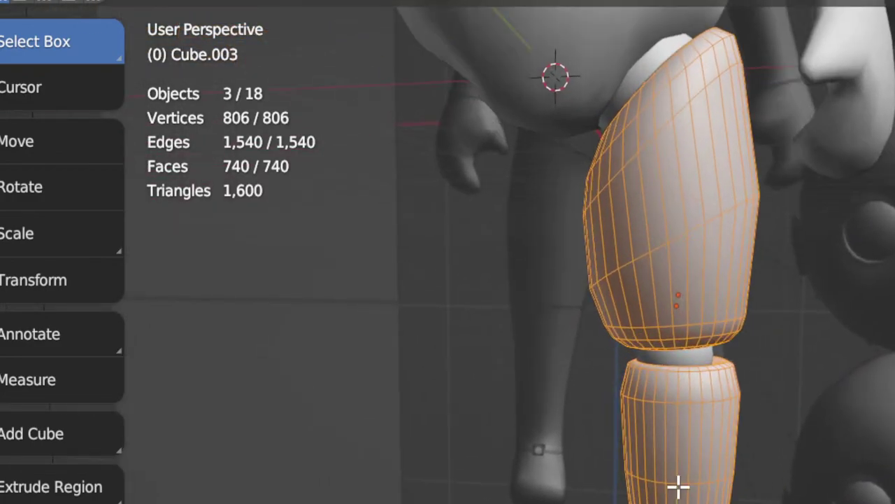
{"action": "left_click", "coordinate": [665, 277]}
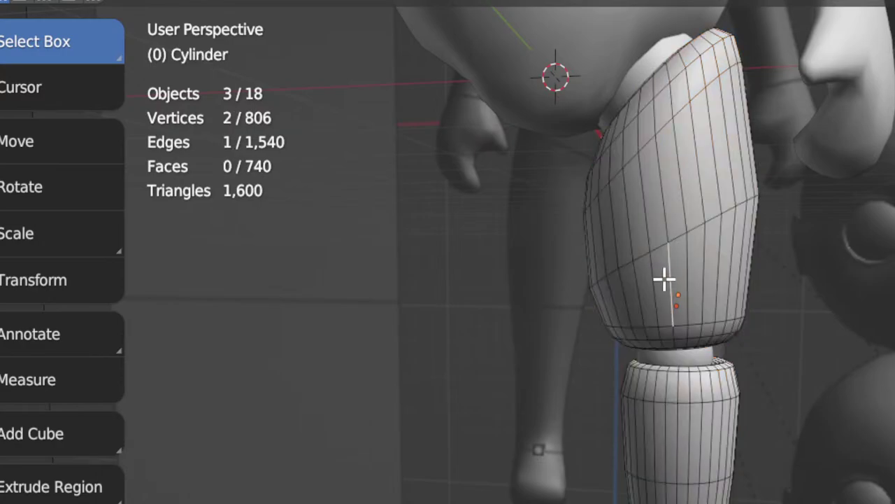
{"action": "left_click", "coordinate": [665, 278], "text": "ctrl+alt"}
{"action": "key", "text": "q"}
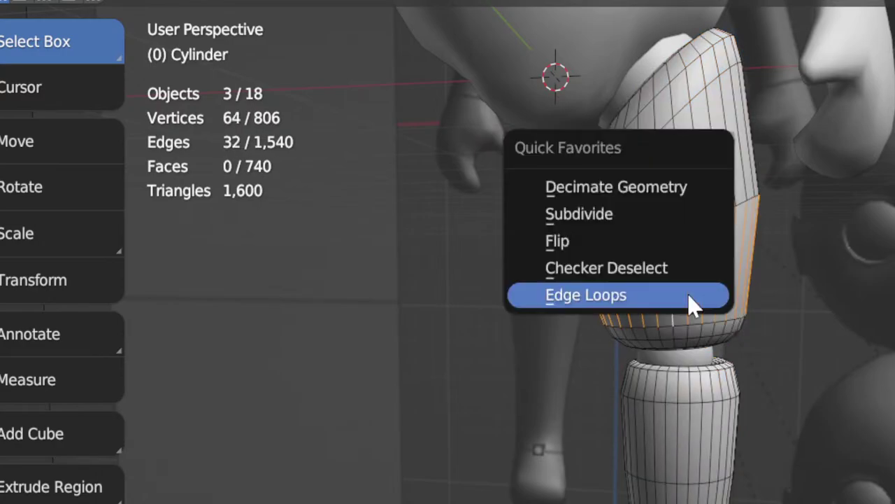
{"action": "left_click", "coordinate": [639, 279]}
{"action": "key", "text": "q"}
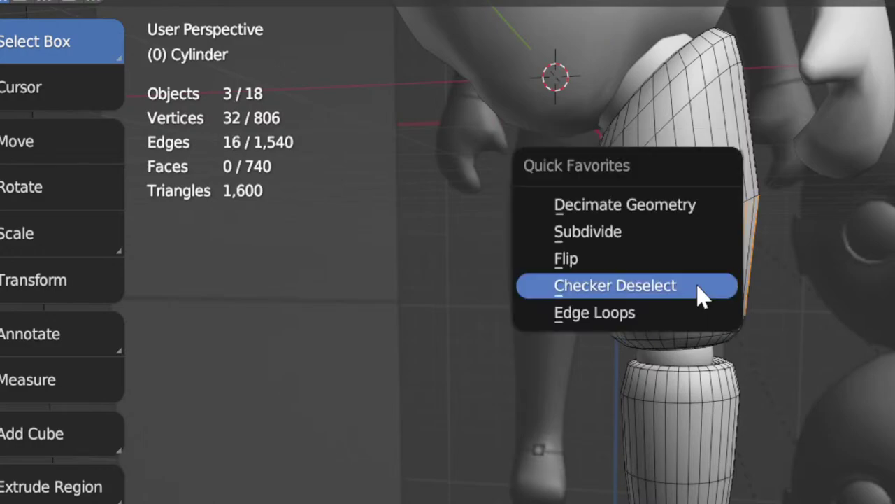
{"action": "left_click", "coordinate": [624, 314]}
{"action": "key", "text": "x"}
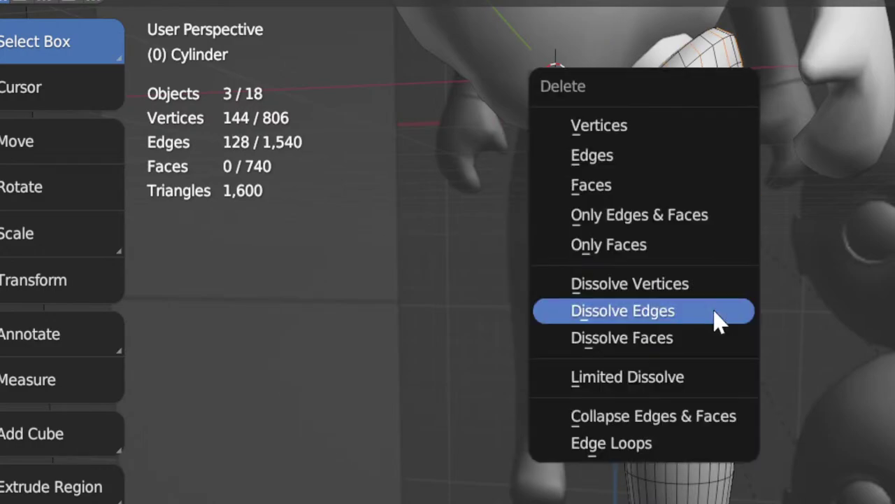
{"action": "left_click", "coordinate": [719, 320]}
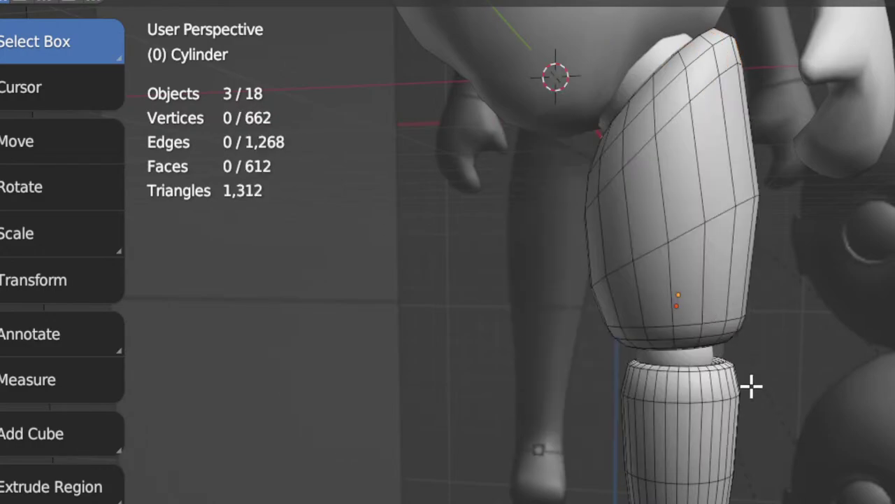
Step: Thin the lower leg's vertical edges by applying Checker Deselect to their ring, extending to edge loops and using Dissolve Edges
{"action": "scroll", "coordinate": [749, 381], "scroll_direction": "up", "scroll_amount": 3}
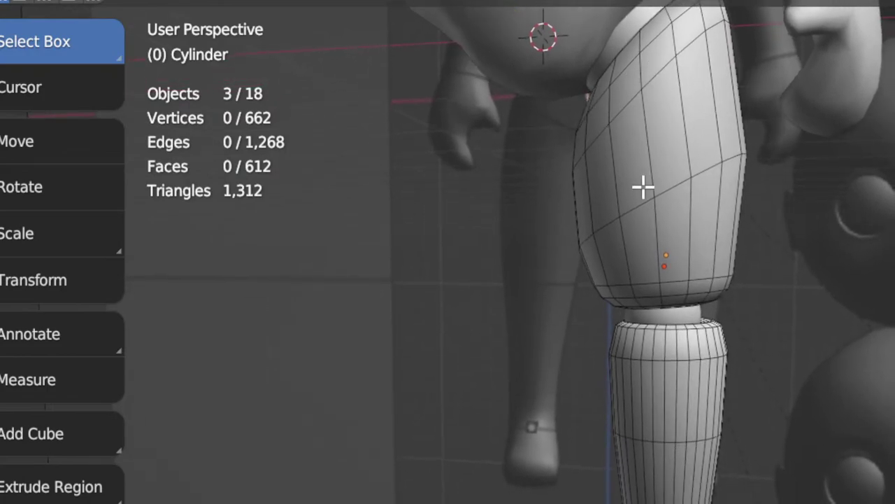
{"action": "left_click", "coordinate": [661, 409], "text": "ctrl+alt"}
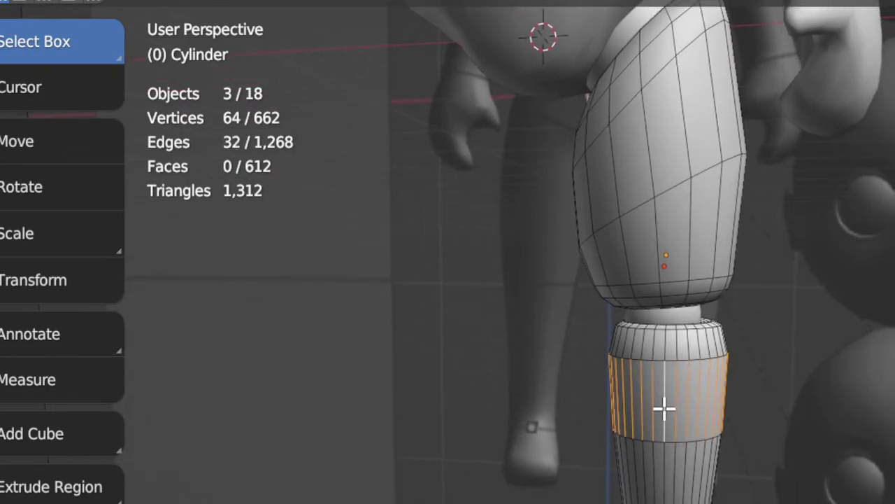
{"action": "key", "text": "q"}
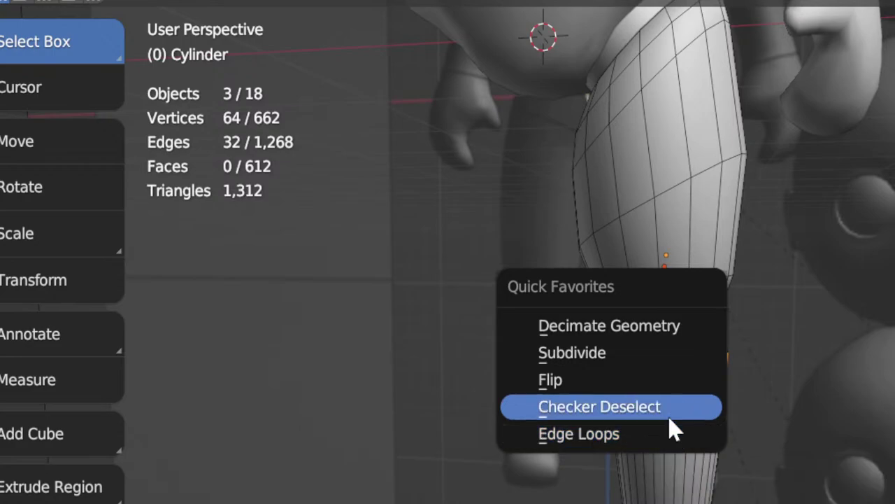
{"action": "left_click", "coordinate": [666, 411]}
{"action": "key", "text": "q"}
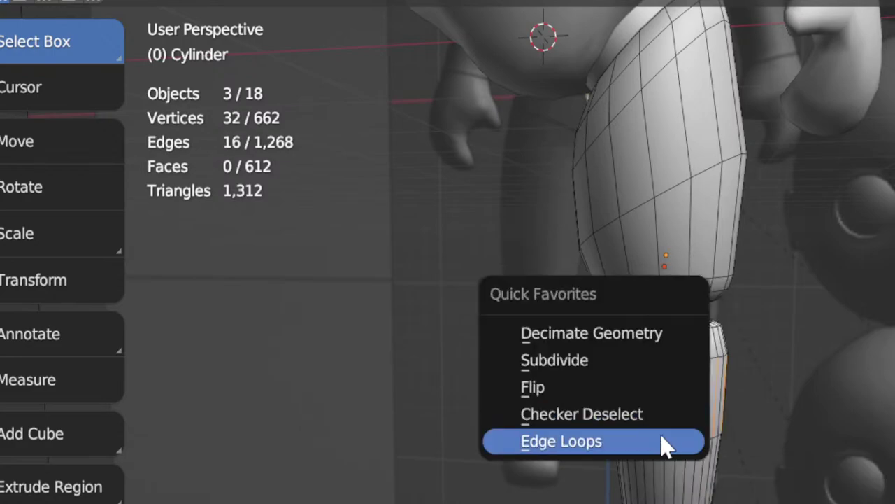
{"action": "left_click", "coordinate": [663, 439]}
{"action": "key", "text": "x"}
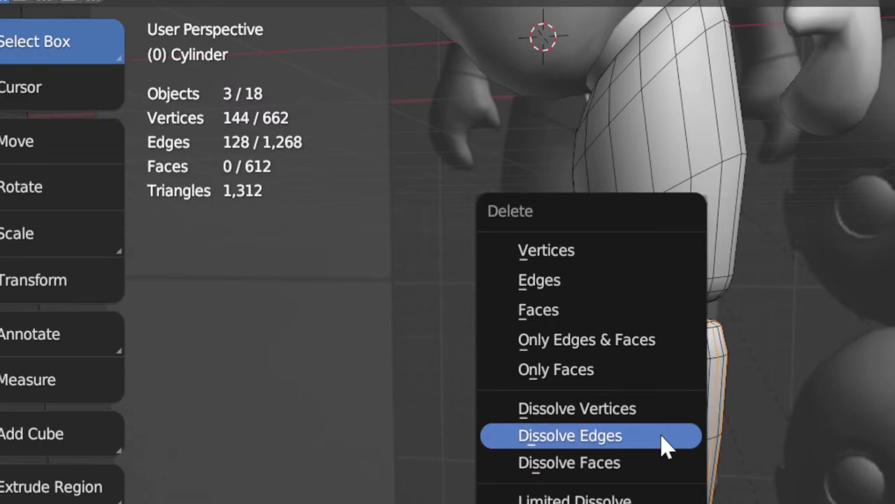
{"action": "left_click", "coordinate": [665, 442]}
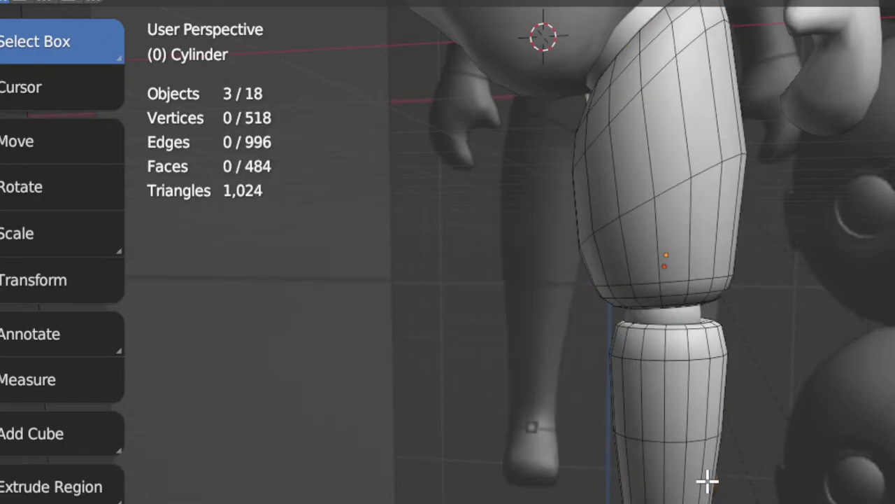
Step: Select all geometry of the leg pieces and return to Object Mode
{"action": "key", "text": "a"}
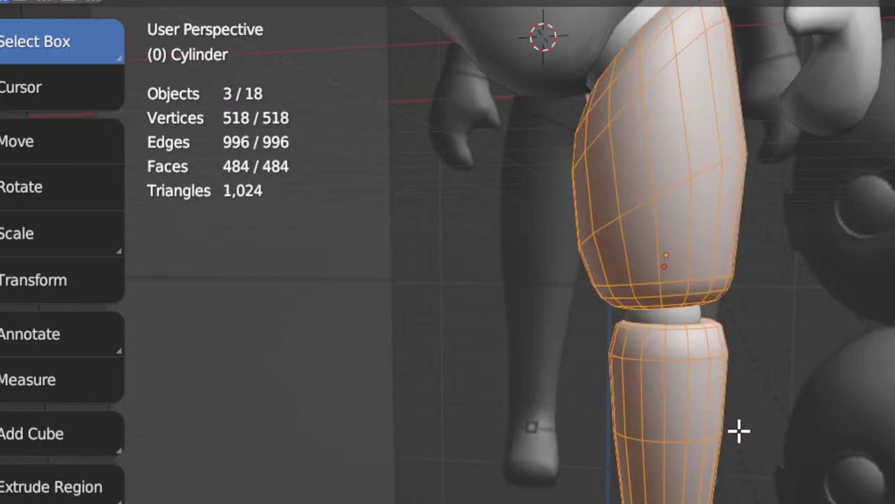
{"action": "key", "text": "Tab"}
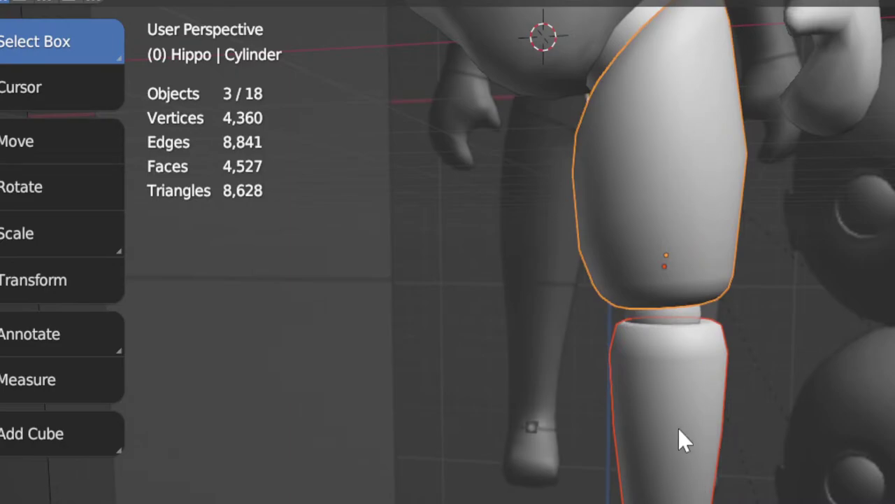
{"action": "middle_click_drag", "start_coordinate": [623, 224], "coordinate": [634, 461]}
{"action": "key", "text": "Tab"}
{"action": "key", "text": "Tab"}
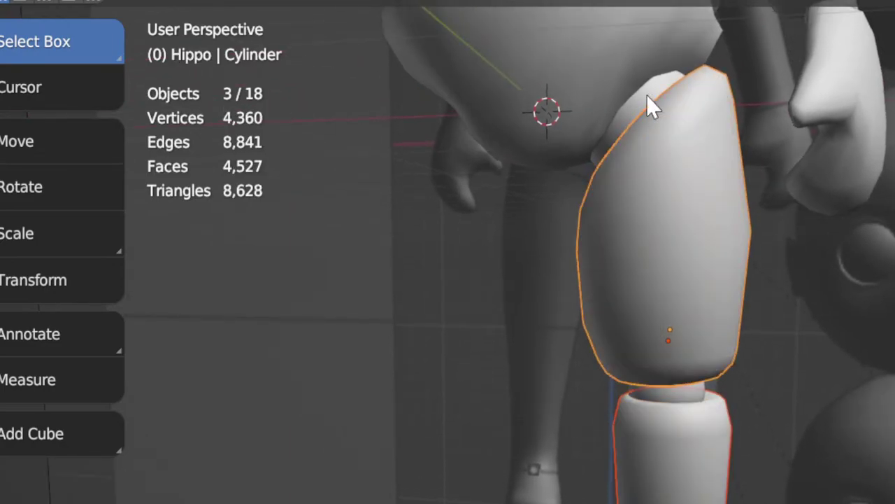
Step: Open the joint-ball object in Edit Mode, select all the balls and separate them by loose parts
{"action": "left_click", "coordinate": [647, 95]}
{"action": "key", "text": "Tab"}
{"action": "left_click", "coordinate": [646, 93]}
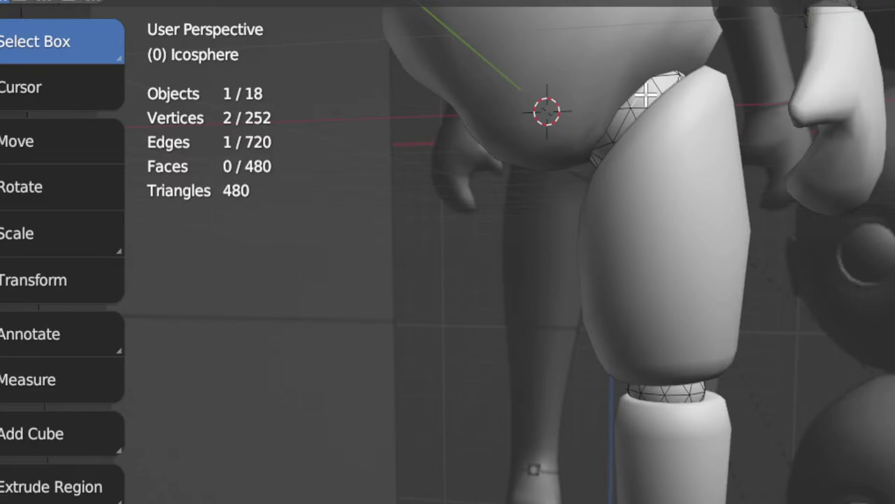
{"action": "key", "text": "l"}
{"action": "middle_click_drag", "start_coordinate": [646, 91], "coordinate": [669, 168]}
{"action": "key", "text": "a"}
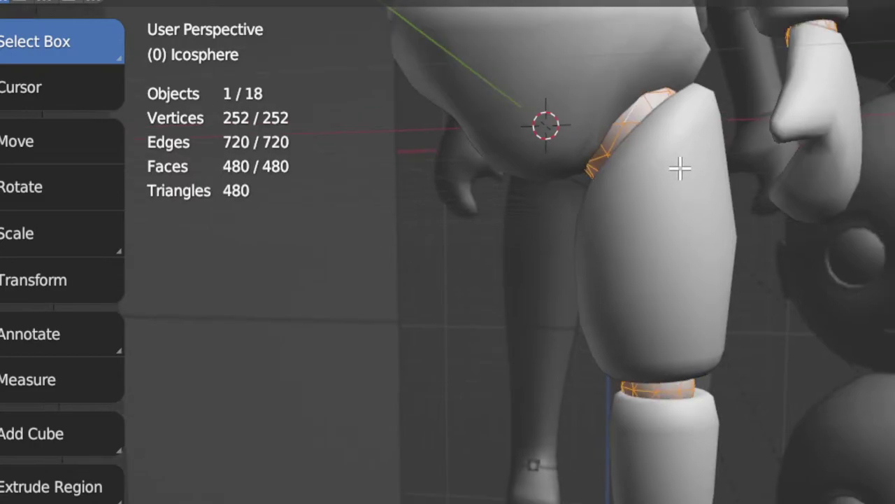
{"action": "key", "text": "p"}
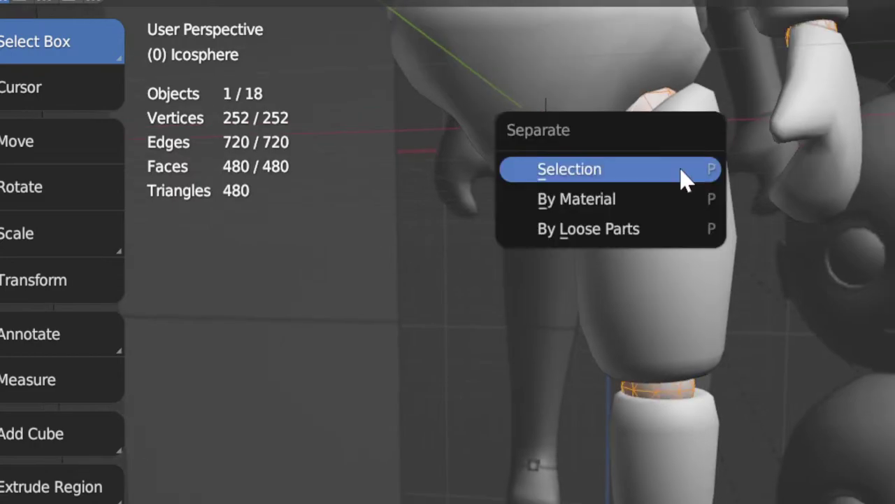
{"action": "left_click", "coordinate": [670, 234]}
{"action": "scroll", "coordinate": [673, 260], "scroll_direction": "down", "scroll_amount": 4}
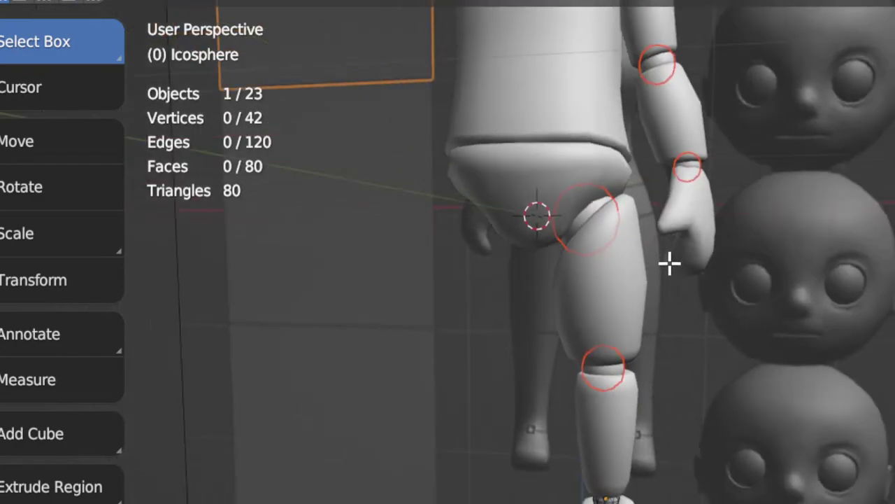
Step: Return to Object Mode and join the hip ball into the pelvis
{"action": "scroll", "coordinate": [677, 361], "scroll_direction": "up", "scroll_amount": 3}
{"action": "middle_click_drag", "start_coordinate": [677, 362], "coordinate": [680, 376], "text": "shift"}
{"action": "key", "text": "KP_1"}
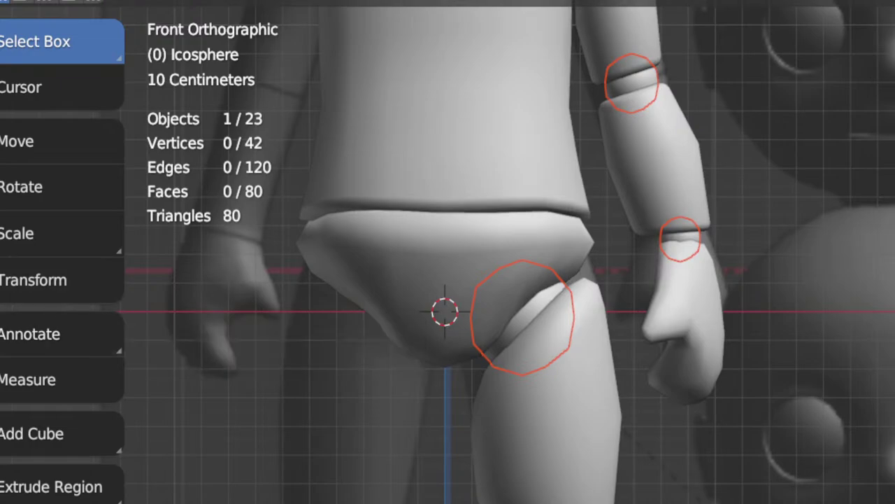
{"action": "key", "text": "Tab"}
{"action": "left_click", "coordinate": [664, 454]}
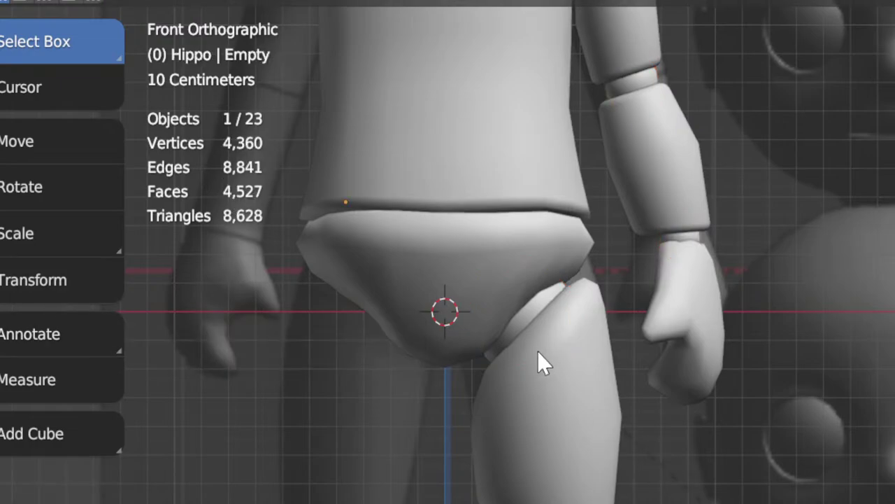
{"action": "left_click", "coordinate": [524, 319]}
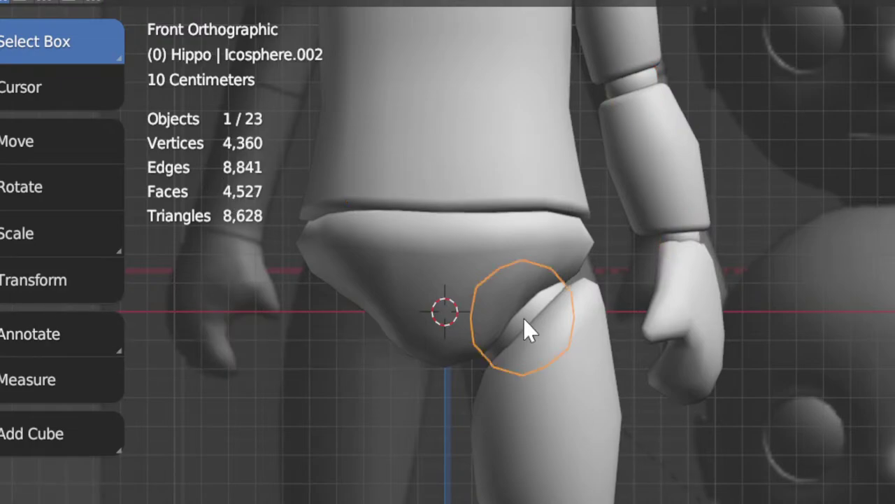
{"action": "left_click", "coordinate": [453, 275], "text": "shift"}
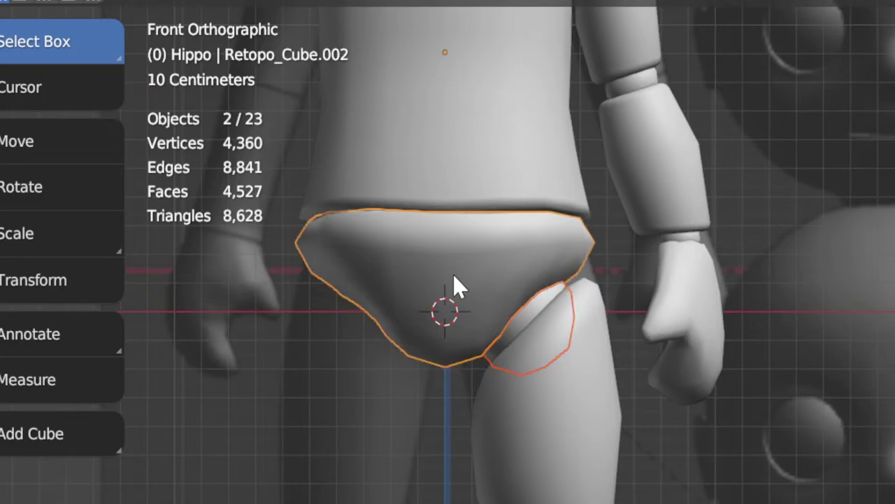
{"action": "key", "text": "ctrl+j"}
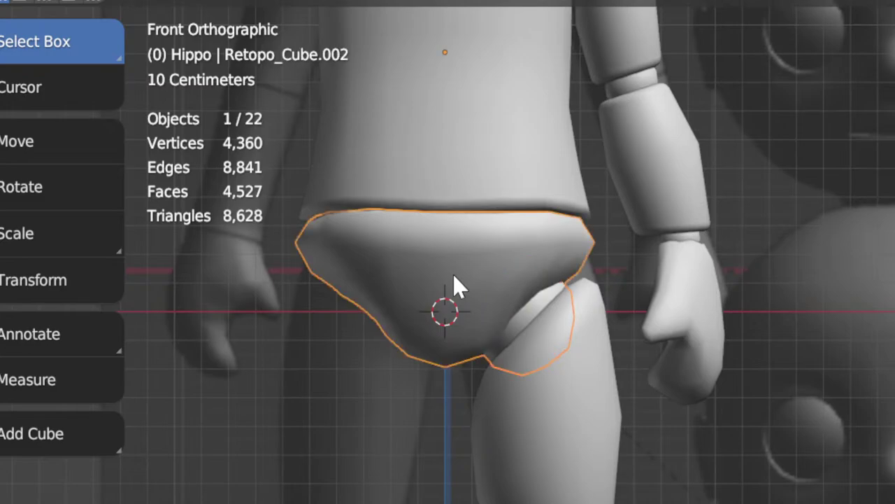
Step: Join the knee ball into the thigh
{"action": "left_click", "coordinate": [543, 378]}
{"action": "scroll", "coordinate": [616, 426], "scroll_direction": "up", "scroll_amount": 4}
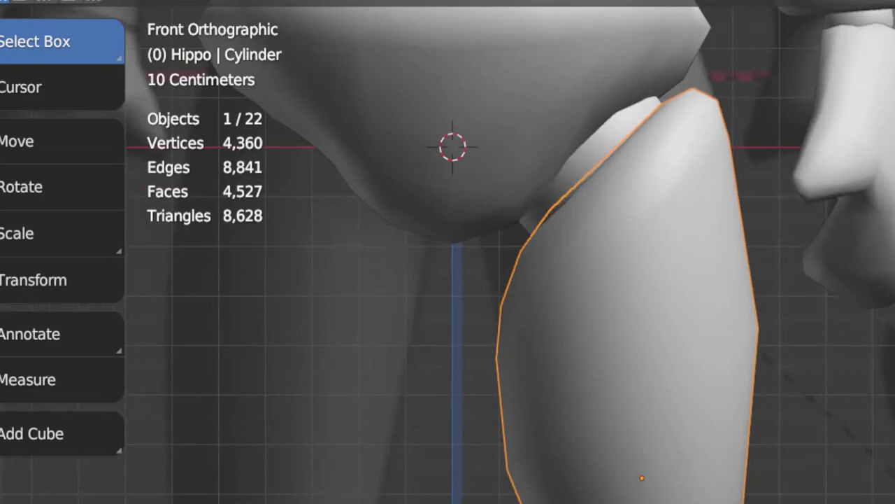
{"action": "left_click", "coordinate": [697, 423]}
{"action": "left_click", "coordinate": [698, 405], "text": "shift"}
{"action": "key", "text": "ctrl+j"}
{"action": "middle_click_drag", "start_coordinate": [697, 405], "coordinate": [704, 55], "text": "shift"}
{"action": "middle_click_drag", "start_coordinate": [636, 406], "coordinate": [675, 295], "text": "shift"}
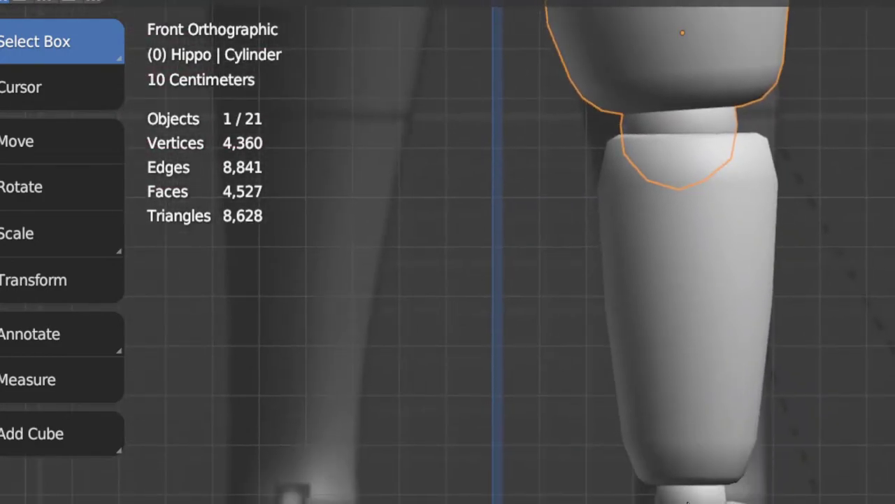
Step: Join the ankle ball into the lower leg
{"action": "middle_click_drag", "start_coordinate": [694, 382], "coordinate": [696, 400], "text": "shift"}
{"action": "left_click", "coordinate": [696, 400]}
{"action": "left_click", "coordinate": [697, 400], "text": "shift"}
{"action": "key", "text": "ctrl+j"}
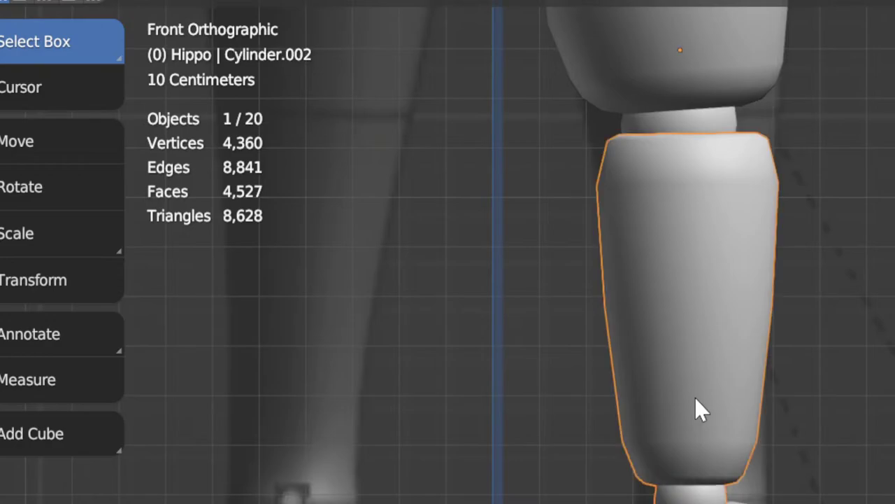
Step: Select the foot, thigh and lower leg and inspect their meshes together in Edit Mode
{"action": "left_click", "coordinate": [727, 501]}
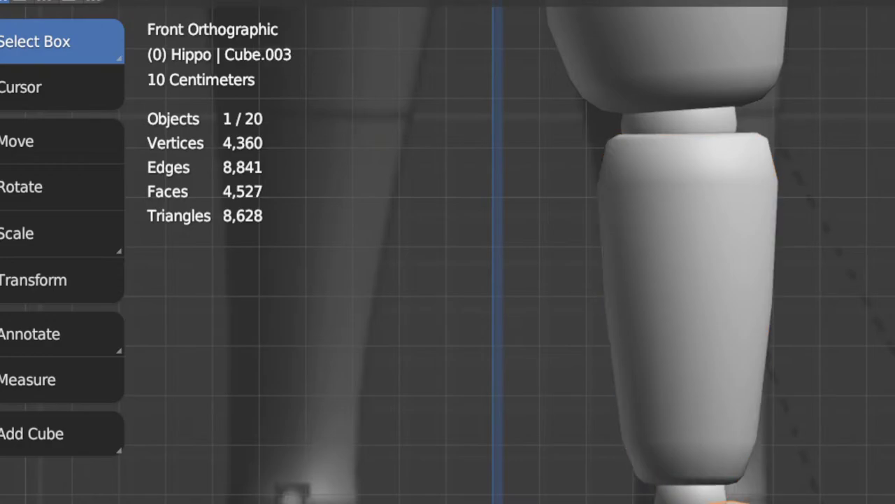
{"action": "scroll", "coordinate": [691, 398], "scroll_direction": "down", "scroll_amount": 3}
{"action": "middle_click_drag", "start_coordinate": [723, 314], "coordinate": [733, 503], "text": "shift"}
{"action": "left_click", "coordinate": [633, 248]}
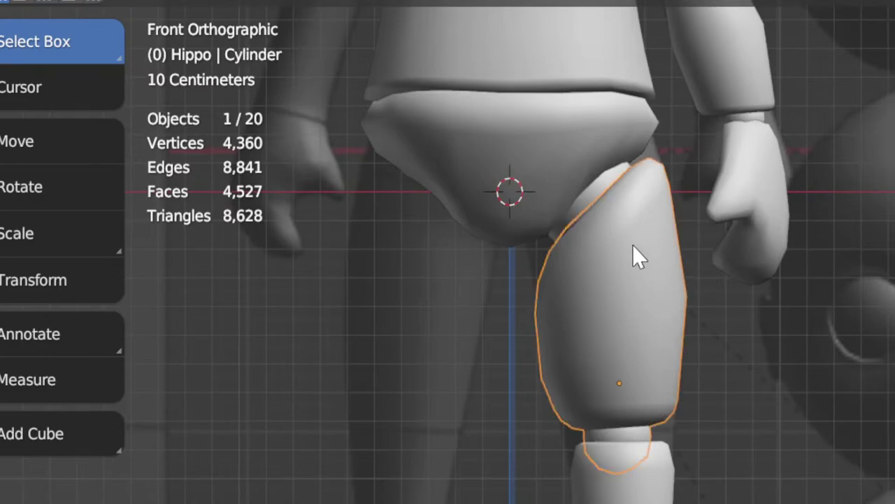
{"action": "left_click", "coordinate": [600, 486], "text": "shift"}
{"action": "left_click", "coordinate": [602, 490], "text": "shift"}
{"action": "key", "text": "Tab"}
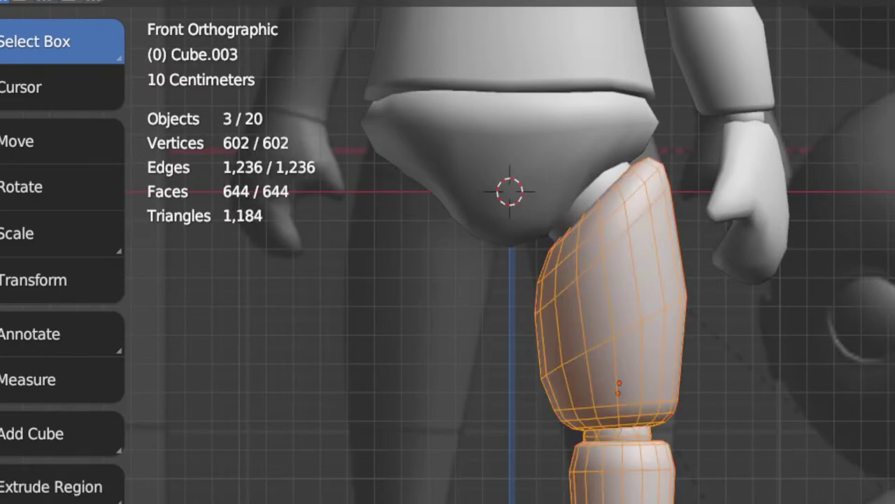
{"action": "key", "text": "Tab"}
Step: Separate the combined upper arm and forearm object by loose parts and return to Object Mode
{"action": "scroll", "coordinate": [673, 442], "scroll_direction": "down", "scroll_amount": 3}
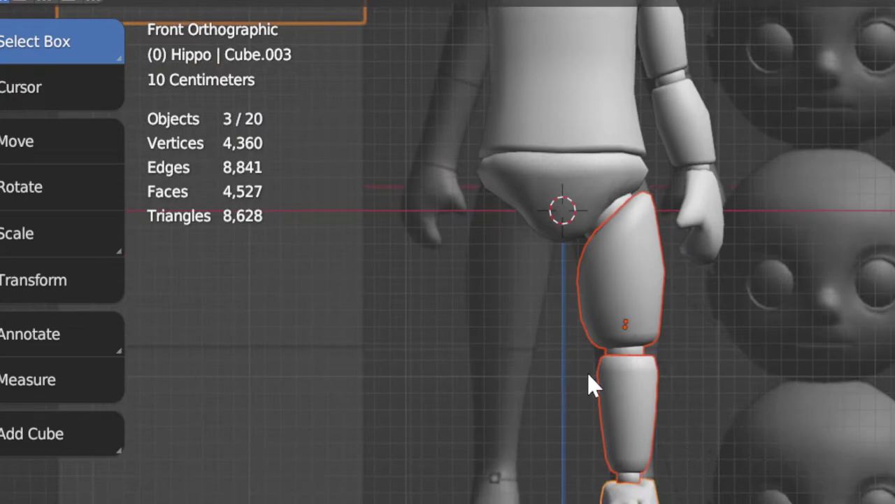
{"action": "scroll", "coordinate": [595, 378], "scroll_direction": "up", "scroll_amount": 2}
{"action": "middle_click_drag", "start_coordinate": [662, 308], "coordinate": [607, 461], "text": "shift"}
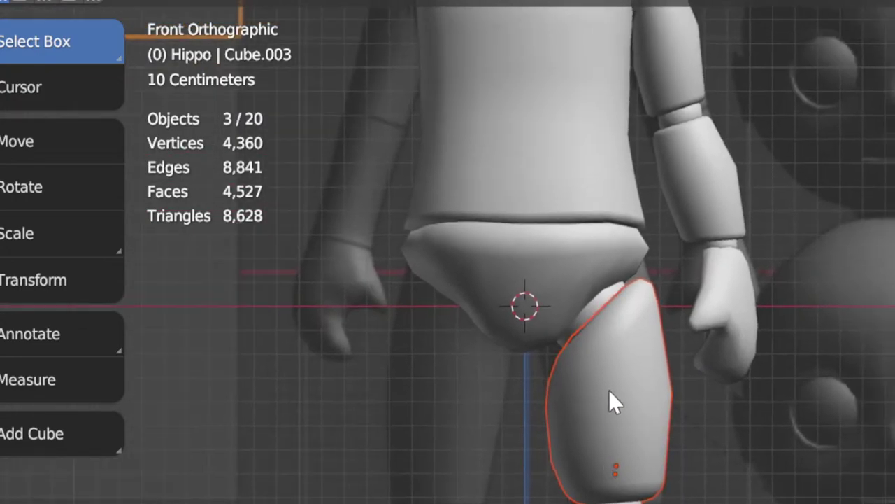
{"action": "scroll", "coordinate": [614, 288], "scroll_direction": "down", "scroll_amount": 2}
{"action": "middle_click_drag", "start_coordinate": [664, 360], "coordinate": [636, 460], "text": "shift"}
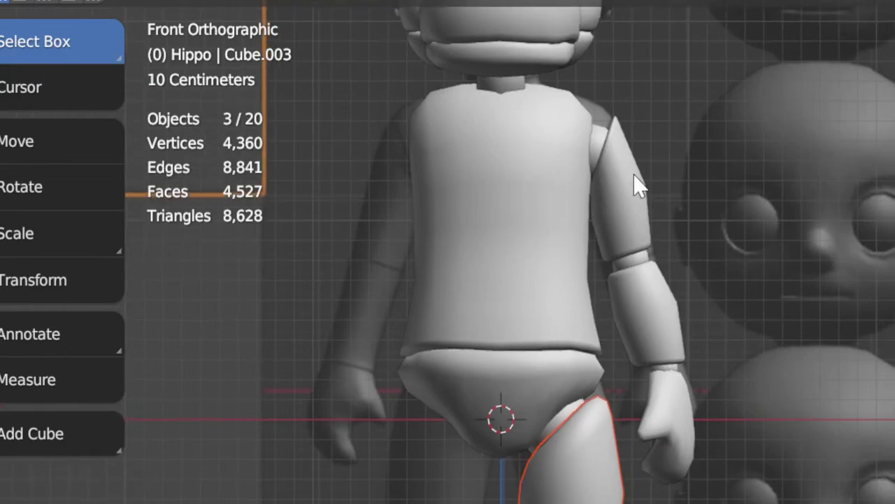
{"action": "left_click", "coordinate": [638, 183]}
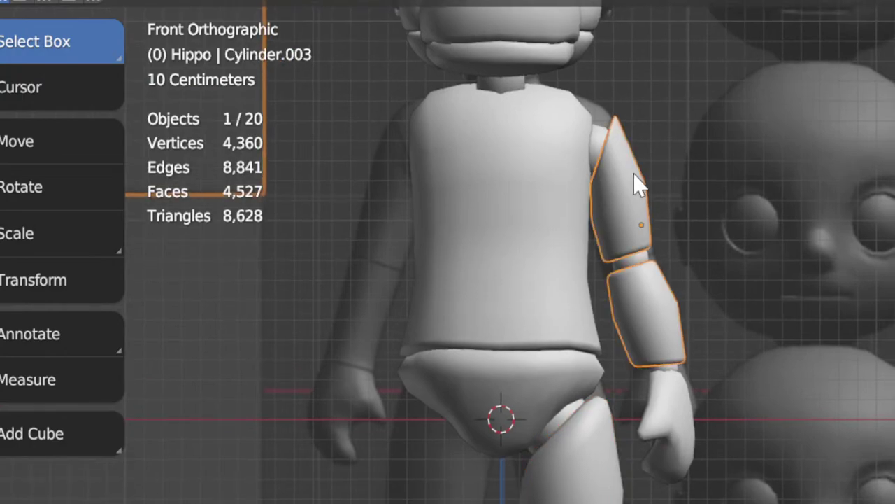
{"action": "key", "text": "Tab"}
{"action": "key", "text": "a"}
{"action": "key", "text": "p"}
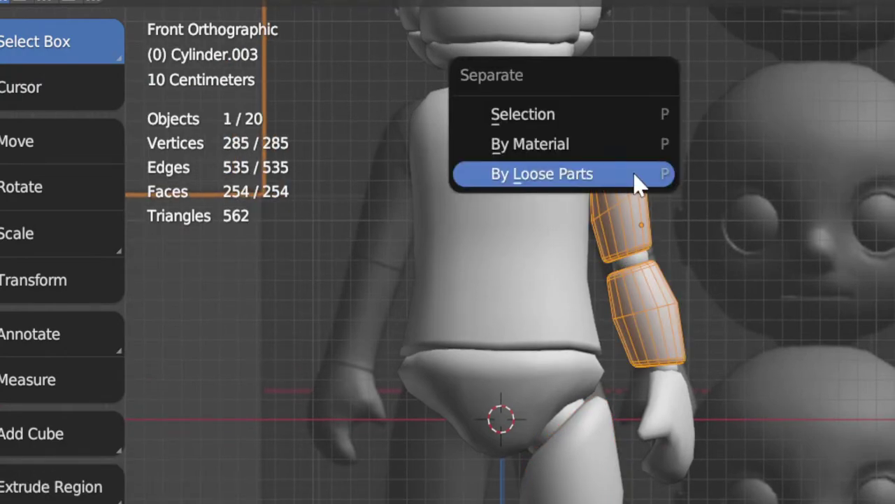
{"action": "left_click", "coordinate": [636, 184]}
{"action": "key", "text": "Tab"}
Step: Join the shoulder ball into the torso
{"action": "left_click", "coordinate": [636, 214]}
{"action": "scroll", "coordinate": [635, 212], "scroll_direction": "up", "scroll_amount": 2}
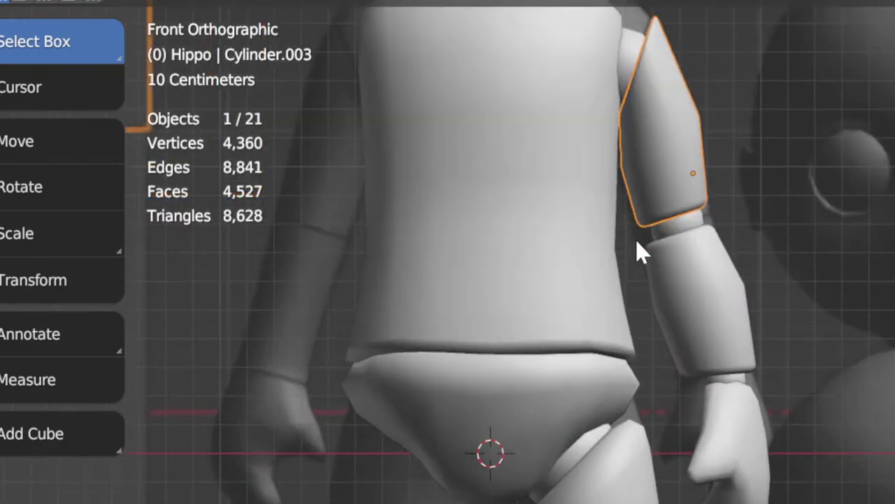
{"action": "middle_click_drag", "start_coordinate": [635, 239], "coordinate": [609, 420], "text": "shift"}
{"action": "left_click", "coordinate": [580, 280]}
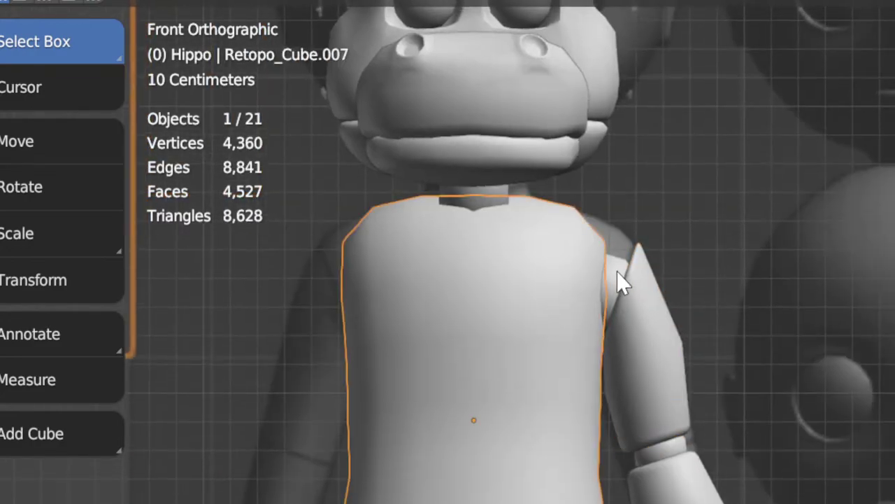
{"action": "left_click", "coordinate": [619, 280]}
{"action": "left_click", "coordinate": [620, 280]}
{"action": "left_click", "coordinate": [619, 280]}
{"action": "left_click", "coordinate": [551, 292], "text": "shift"}
{"action": "key", "text": "ctrl+j"}
Step: Join the elbow ball into the upper arm
{"action": "left_click", "coordinate": [633, 338]}
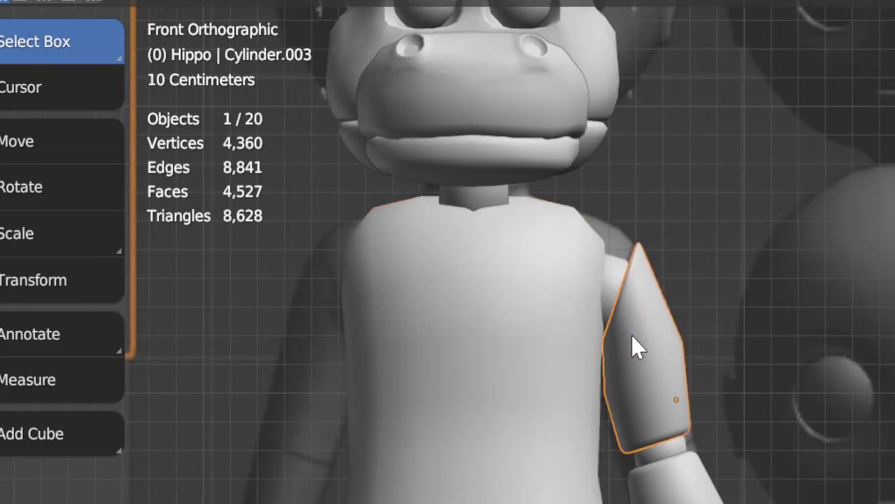
{"action": "middle_click_drag", "start_coordinate": [632, 335], "coordinate": [609, 300], "text": "shift"}
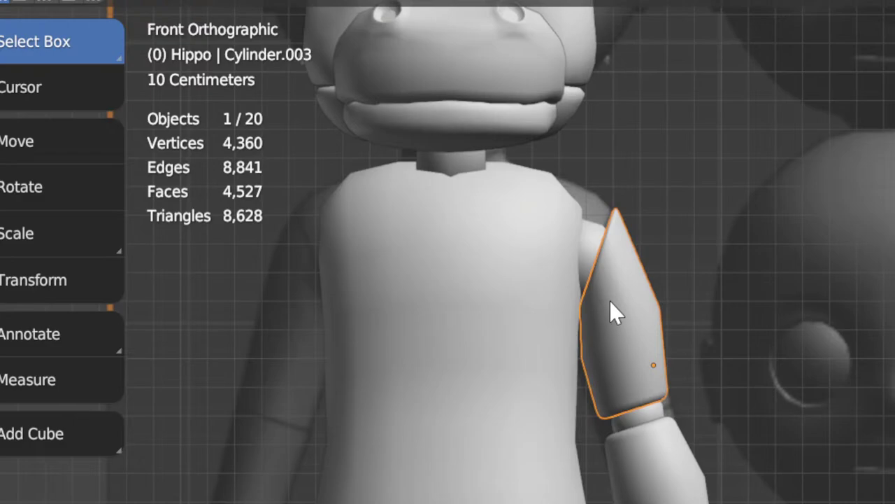
{"action": "left_click", "coordinate": [656, 408]}
{"action": "left_click", "coordinate": [647, 360], "text": "shift"}
{"action": "key", "text": "ctrl+j"}
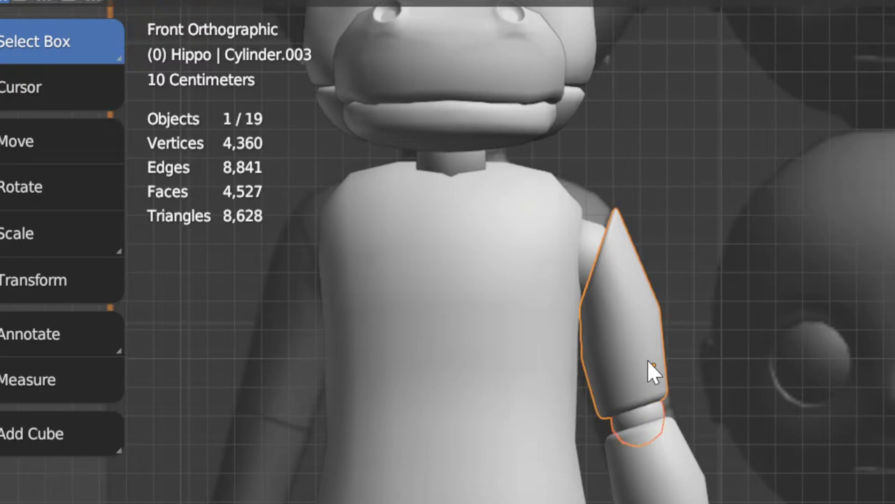
Step: Join the wrist ball into the forearm
{"action": "middle_click_drag", "start_coordinate": [652, 503], "coordinate": [676, 463], "text": "shift"}
{"action": "scroll", "coordinate": [677, 464], "scroll_direction": "up", "scroll_amount": 2}
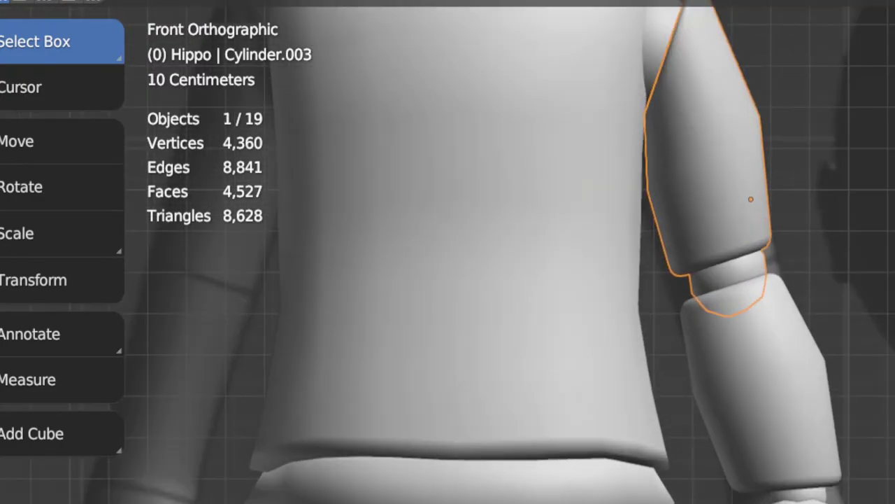
{"action": "left_click", "coordinate": [806, 499]}
{"action": "left_click", "coordinate": [806, 500]}
{"action": "left_click", "coordinate": [762, 382], "text": "shift"}
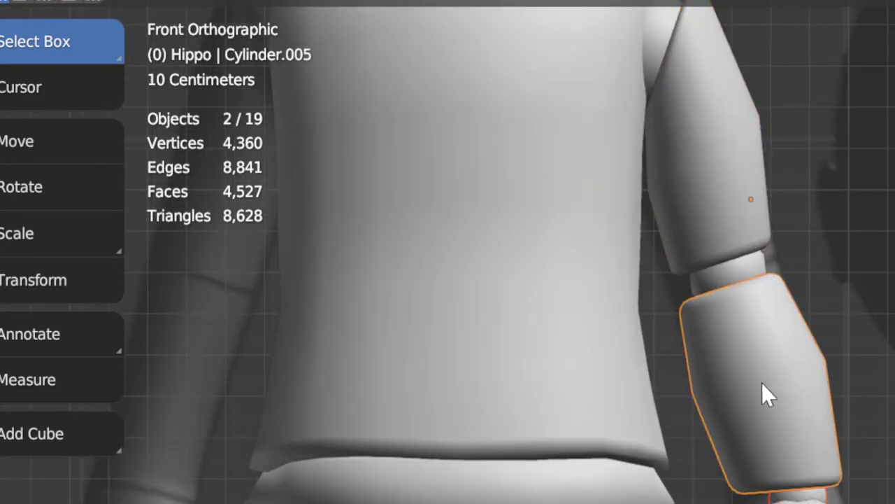
{"action": "key", "text": "ctrl+j"}
Step: Check the joined arm and torso pieces by selecting them and inspect the upper arm's mesh in Edit Mode
{"action": "scroll", "coordinate": [762, 383], "scroll_direction": "down", "scroll_amount": 3}
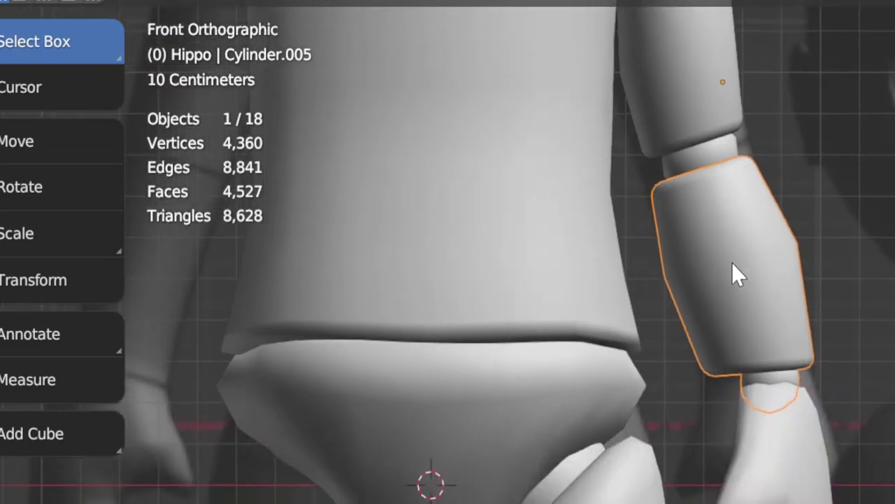
{"action": "left_click", "coordinate": [800, 480]}
{"action": "scroll", "coordinate": [800, 480], "scroll_direction": "up", "scroll_amount": 3}
{"action": "left_click", "coordinate": [797, 362]}
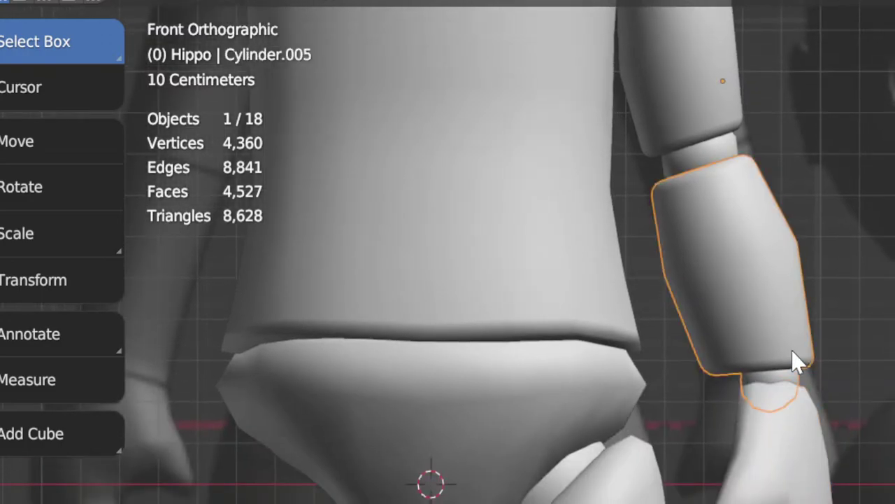
{"action": "scroll", "coordinate": [753, 282], "scroll_direction": "up", "scroll_amount": 5, "text": "shift"}
{"action": "left_click", "coordinate": [697, 147]}
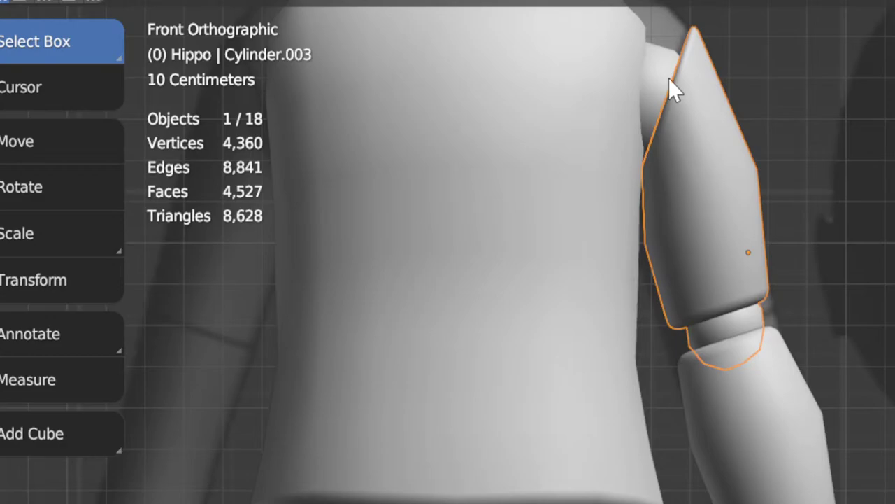
{"action": "left_click", "coordinate": [664, 77]}
{"action": "left_click", "coordinate": [706, 172]}
{"action": "key", "text": "Tab"}
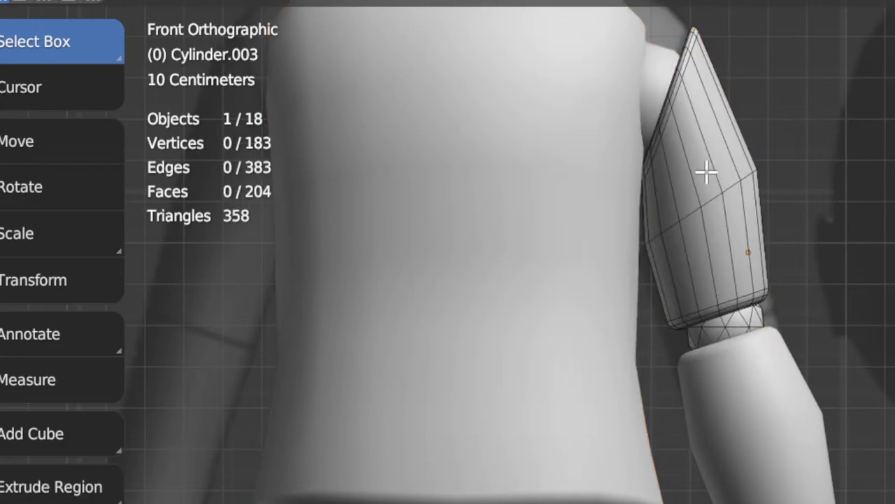
{"action": "scroll", "coordinate": [707, 172], "scroll_direction": "up", "scroll_amount": 2}
{"action": "middle_click_drag", "start_coordinate": [716, 205], "coordinate": [536, 310], "text": "shift"}
{"action": "scroll", "coordinate": [599, 286], "scroll_direction": "down", "scroll_amount": 3}
{"action": "scroll", "coordinate": [597, 360], "scroll_direction": "up", "scroll_amount": 1}
{"action": "key", "text": "Tab"}
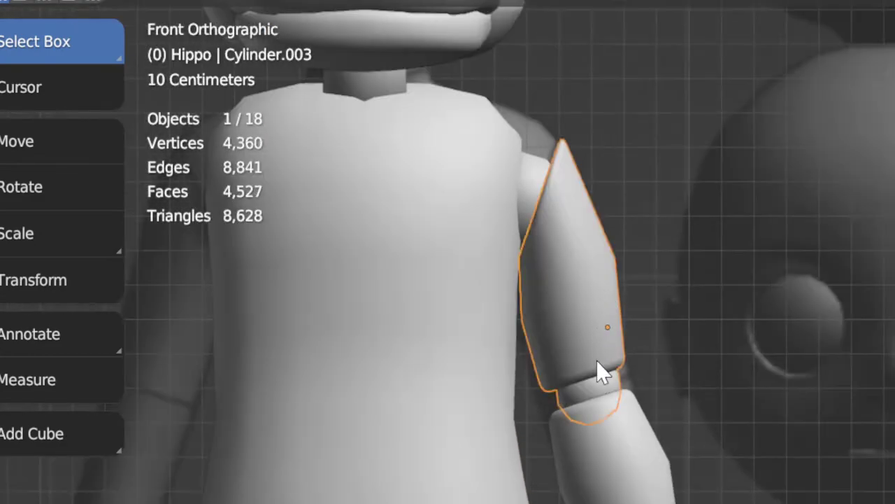
Step: Add the forearm and hand to the upper arm selection and inspect all their geometry in Edit Mode
{"action": "left_click", "coordinate": [617, 494], "text": "shift"}
{"action": "left_click", "coordinate": [617, 494], "text": "shift"}
{"action": "key", "text": "Tab"}
{"action": "key", "text": "a"}
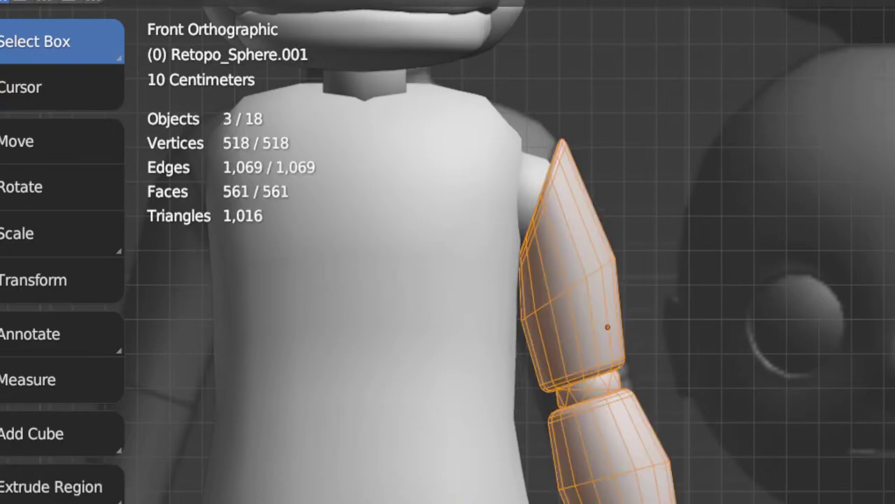
{"action": "scroll", "coordinate": [632, 443], "scroll_direction": "down", "scroll_amount": 4}
{"action": "key", "text": "Tab"}
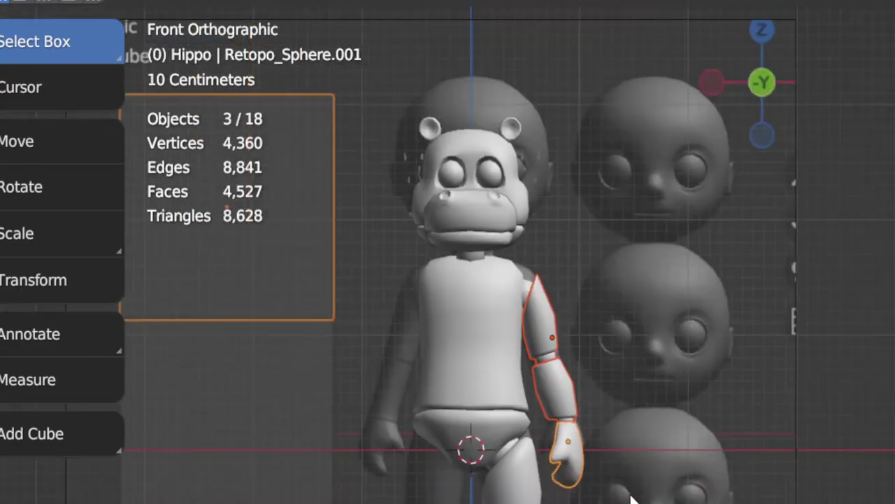
Step: Examine the separate arm, hand and leg pieces by selecting them one at a time
{"action": "scroll", "coordinate": [617, 490], "scroll_direction": "up", "scroll_amount": 4}
{"action": "scroll", "coordinate": [639, 340], "scroll_direction": "down", "scroll_amount": 1}
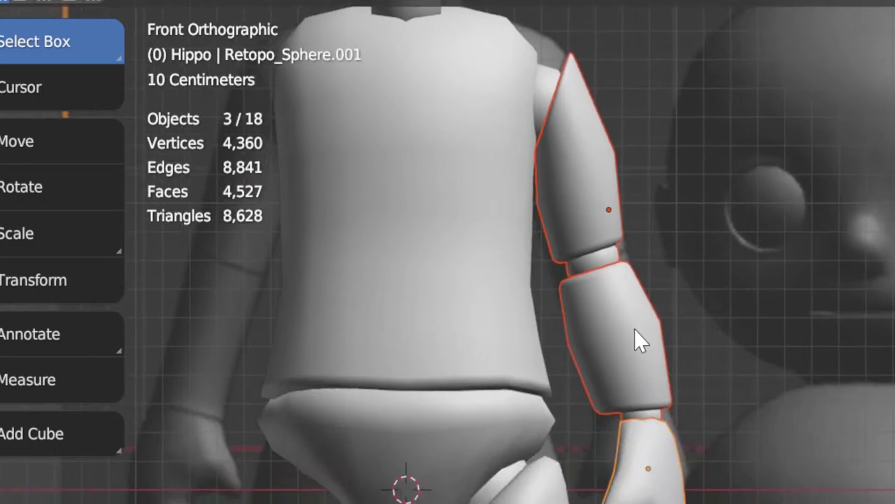
{"action": "left_click", "coordinate": [634, 329]}
{"action": "left_click", "coordinate": [605, 360]}
{"action": "left_click", "coordinate": [668, 462]}
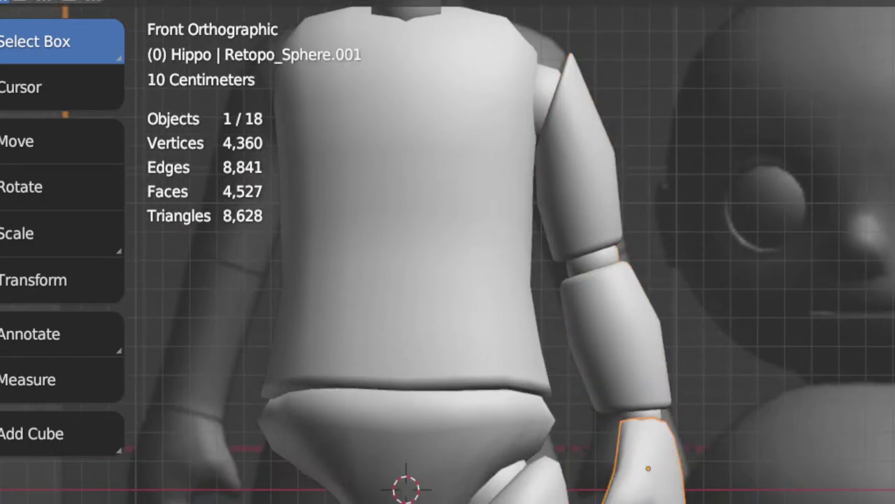
{"action": "middle_click_drag", "start_coordinate": [531, 503], "coordinate": [598, 287], "text": "shift"}
{"action": "left_click", "coordinate": [598, 276]}
{"action": "left_click", "coordinate": [601, 501]}
{"action": "middle_click_drag", "start_coordinate": [613, 503], "coordinate": [671, 404], "text": "shift"}
{"action": "left_click", "coordinate": [595, 272]}
{"action": "scroll", "coordinate": [693, 363], "scroll_direction": "up", "scroll_amount": 6, "text": "shift"}
Step: Select the pelvis and mirror it with its joined hip ball across the body's centre line
{"action": "left_click", "coordinate": [625, 343]}
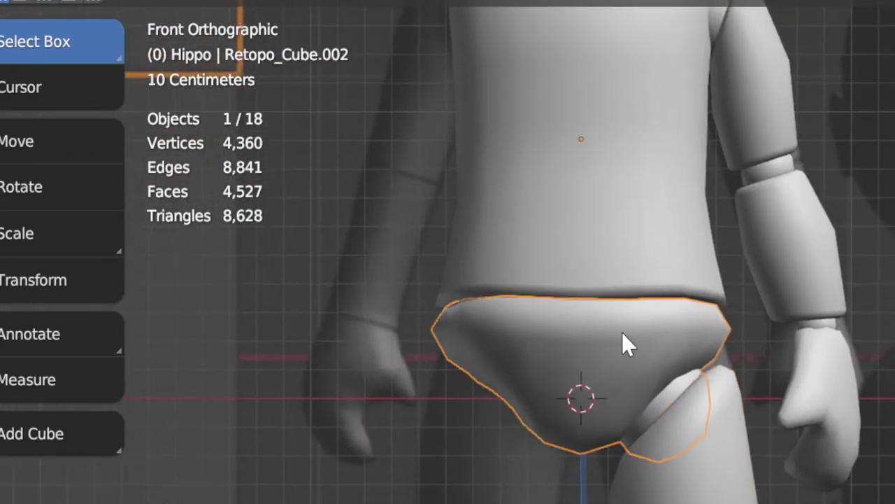
{"action": "middle_click_drag", "start_coordinate": [625, 344], "coordinate": [610, 356], "text": "shift"}
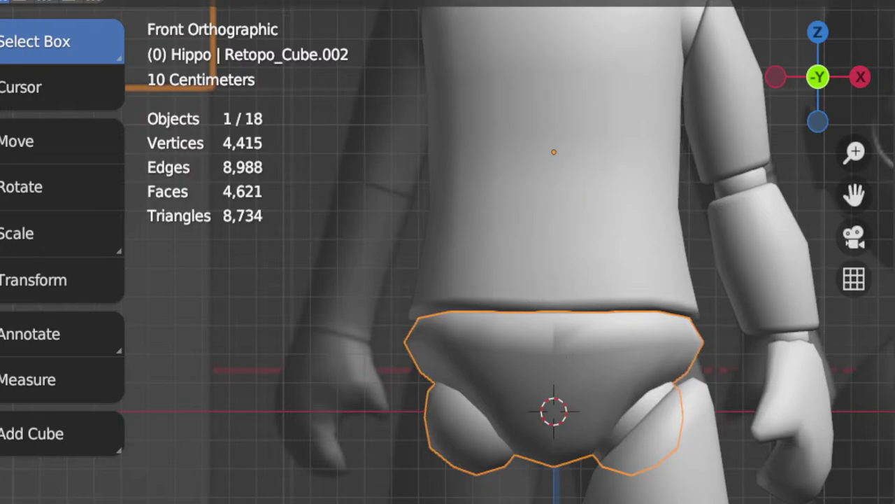
{"action": "scroll", "coordinate": [713, 490], "scroll_direction": "up", "scroll_amount": 4}
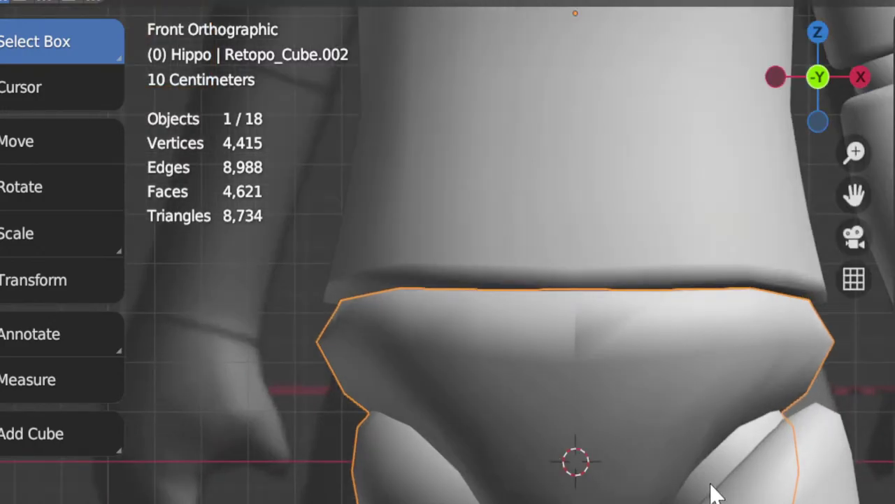
Step: Check the thigh and pelvis by selecting them and inspect the pelvis mesh in Edit Mode
{"action": "scroll", "coordinate": [714, 490], "scroll_direction": "down", "scroll_amount": 4}
{"action": "left_click", "coordinate": [705, 474]}
{"action": "scroll", "coordinate": [707, 413], "scroll_direction": "up", "scroll_amount": 3}
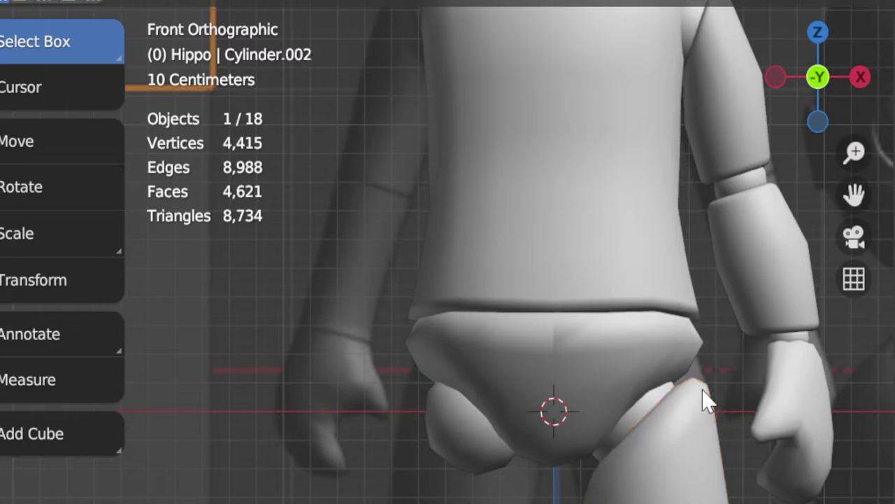
{"action": "left_click", "coordinate": [704, 398]}
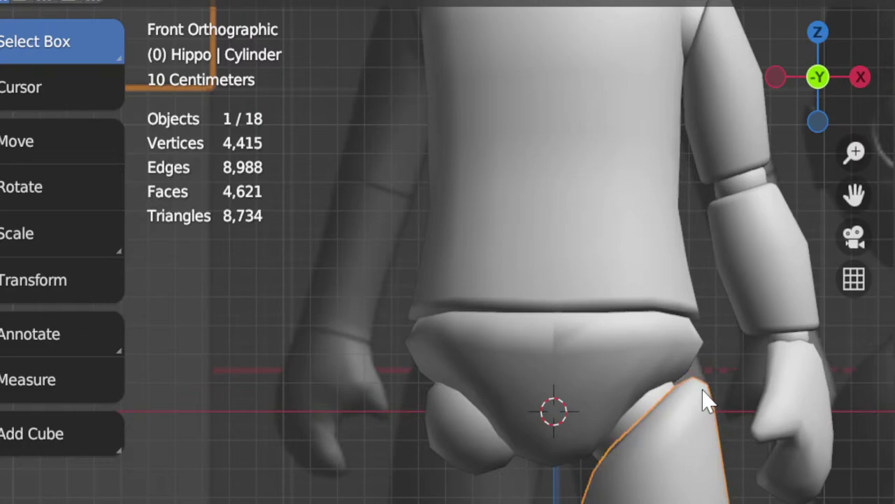
{"action": "left_click", "coordinate": [600, 378]}
{"action": "left_click", "coordinate": [599, 375]}
{"action": "key", "text": "Tab"}
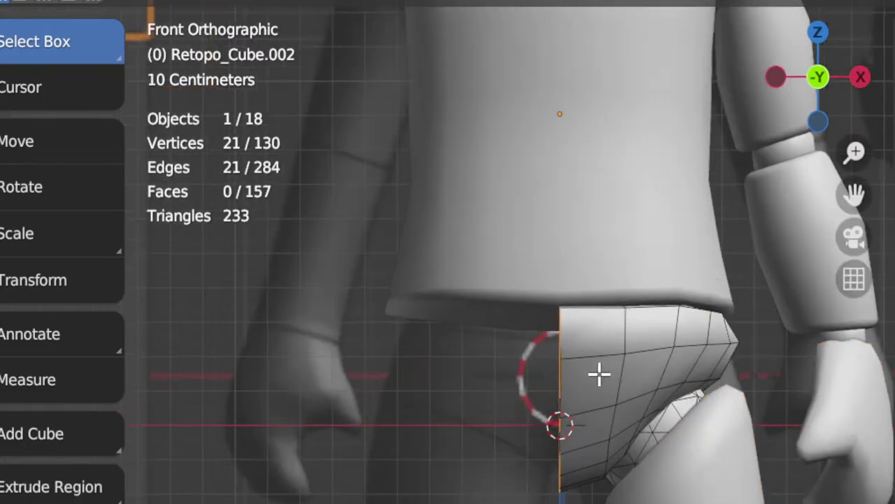
{"action": "key", "text": "Tab"}
Step: Undo the mirroring of the pelvis with its joined hip ball
{"action": "scroll", "coordinate": [600, 378], "scroll_direction": "up", "scroll_amount": 1}
{"action": "key", "text": "ctrl+z"}
{"action": "key", "text": "ctrl+z"}
{"action": "key", "text": "ctrl+z"}
{"action": "key", "text": "ctrl+shift+z"}
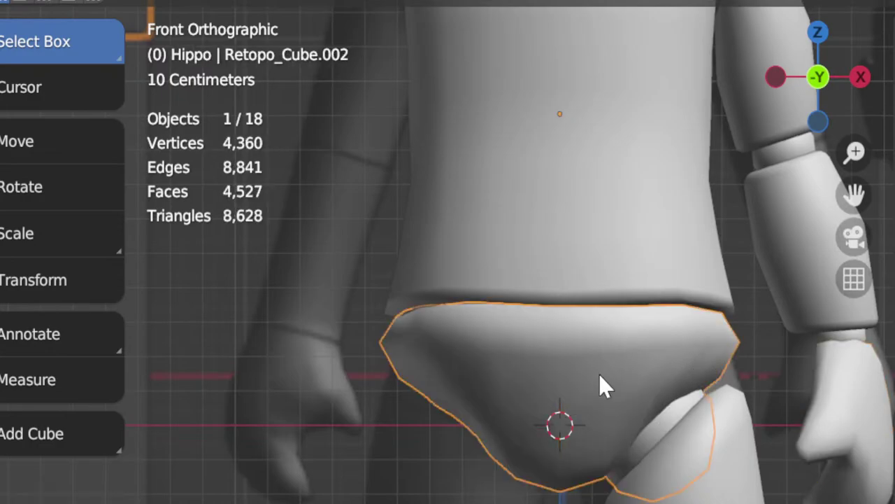
Step: Separate the hip ball from the pelvis into its own object and mirror it across the body's centre line
{"action": "key", "text": "Tab"}
{"action": "left_click", "coordinate": [683, 434]}
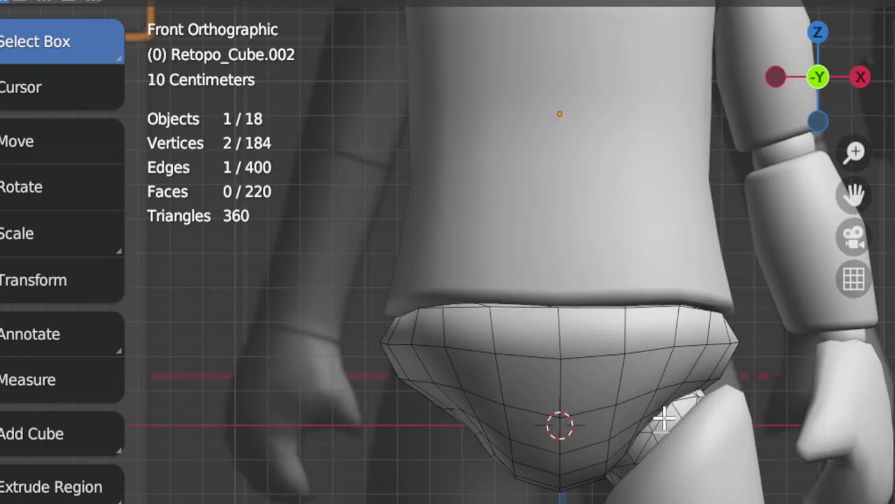
{"action": "key", "text": "ctrl+l"}
{"action": "key", "text": "p"}
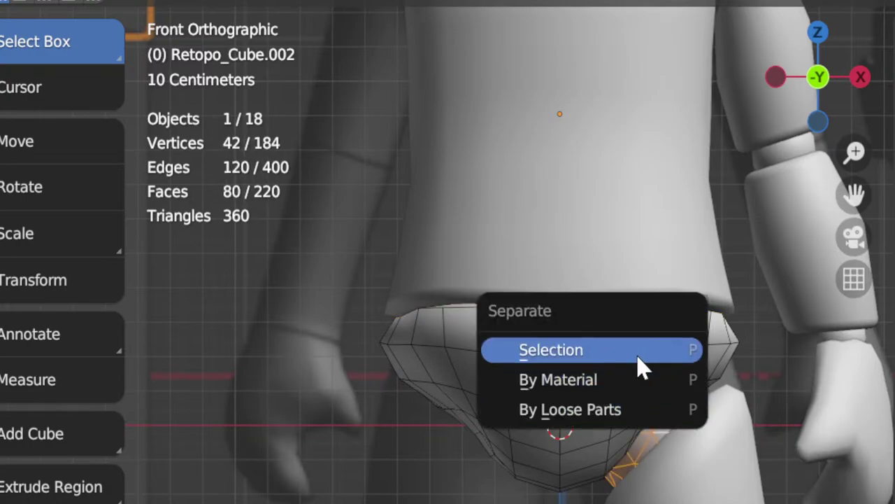
{"action": "left_click", "coordinate": [637, 357]}
{"action": "key", "text": "Tab"}
{"action": "left_click", "coordinate": [672, 412]}
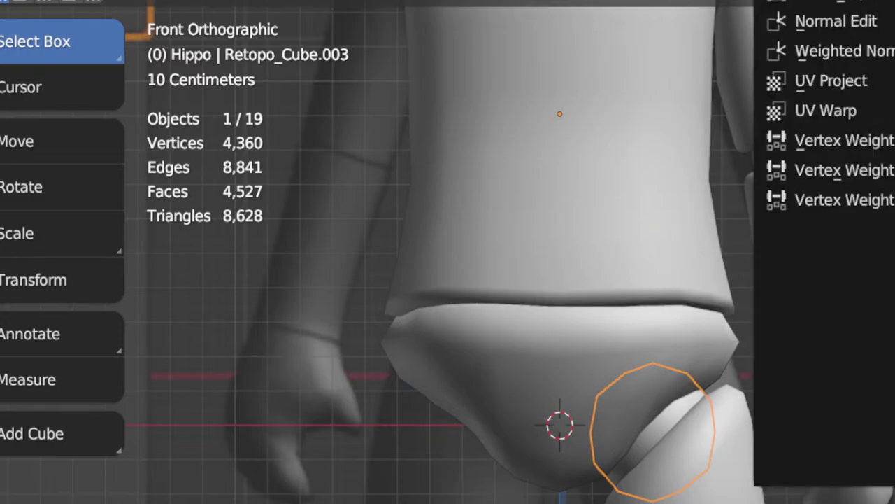
{"action": "left_click", "coordinate": [536, 377]}
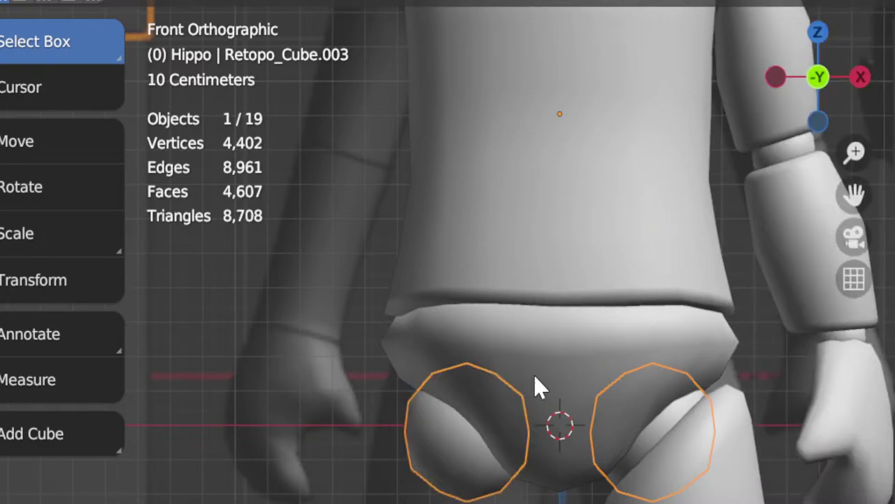
Step: Symmetrize the pelvis mesh across its centre line in Sculpt Mode
{"action": "left_click", "coordinate": [671, 346]}
{"action": "key", "text": "Tab"}
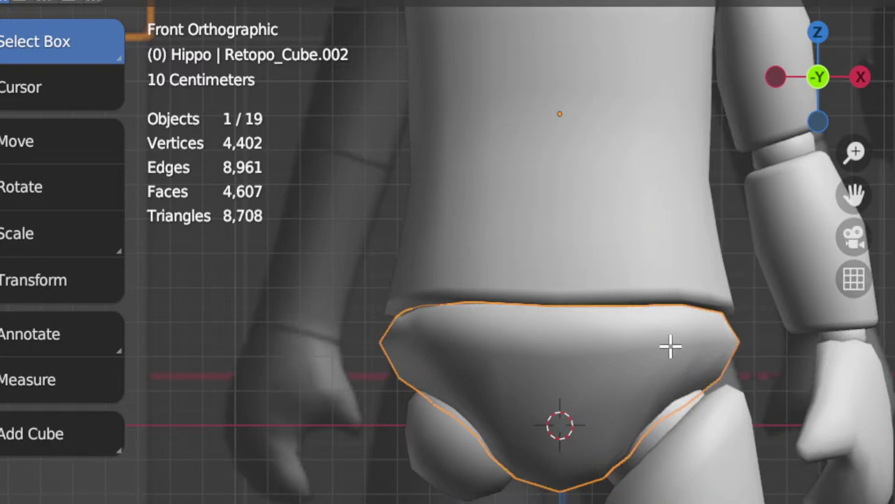
{"action": "key", "text": "a"}
{"action": "key", "text": "s"}
{"action": "right_click", "coordinate": [645, 244]}
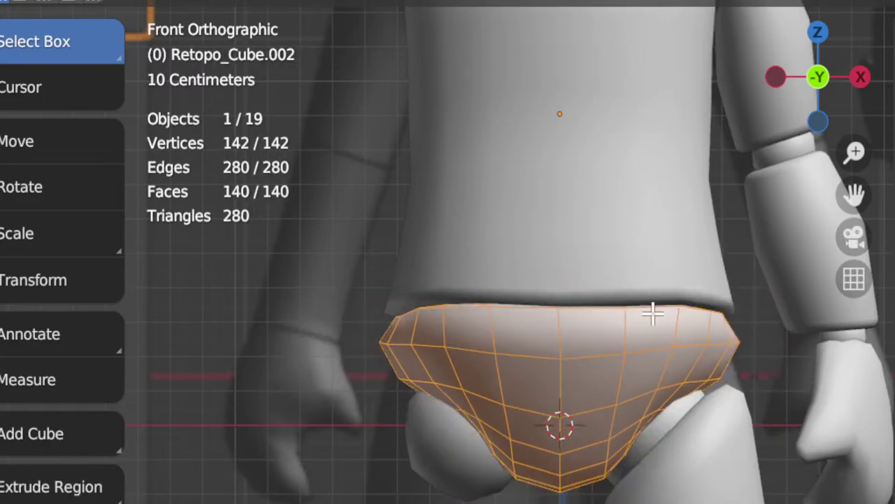
{"action": "key", "text": "ctrl+Tab"}
{"action": "left_click", "coordinate": [625, 394]}
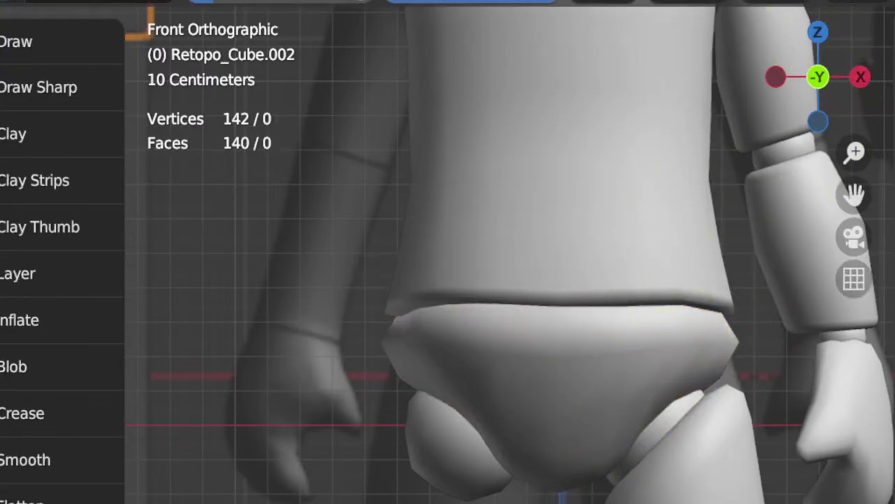
{"action": "key", "text": "ctrl+z"}
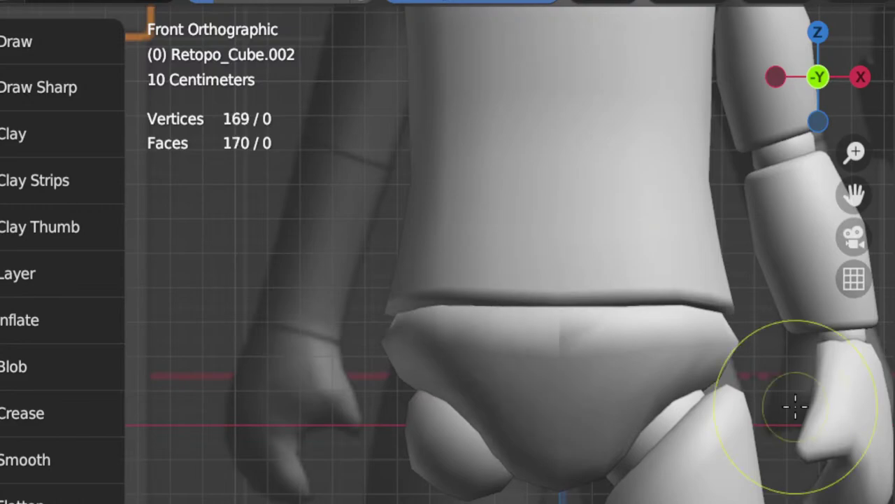
{"action": "key", "text": "ctrl+shift+z"}
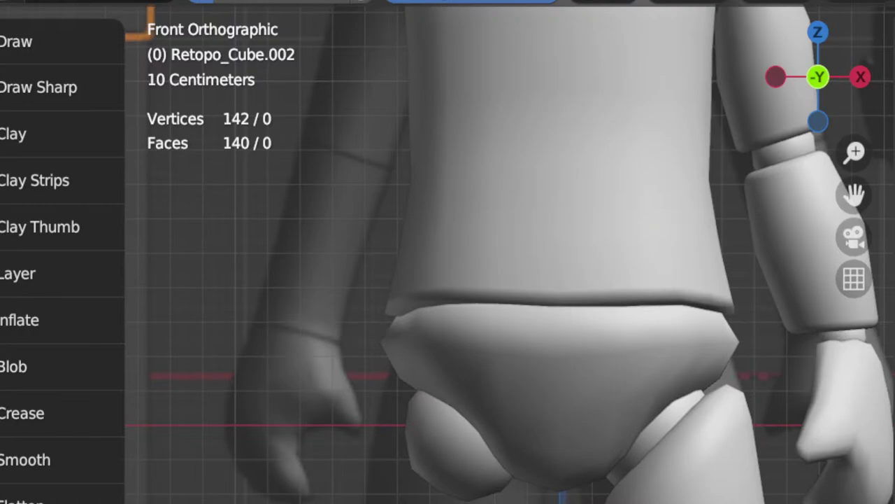
{"action": "left_click", "coordinate": [632, 410]}
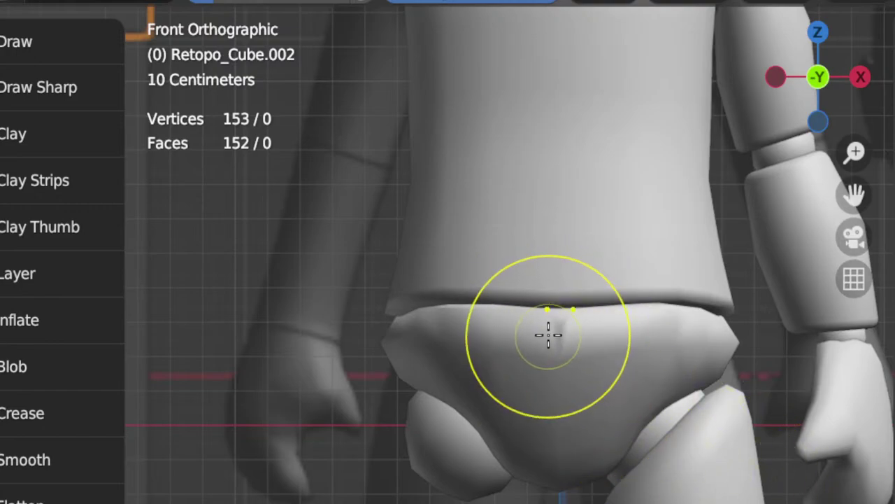
Step: Merge the two neighbouring vertices at the top of the pelvis's front centre seam into the upper one
{"action": "key", "text": "Tab"}
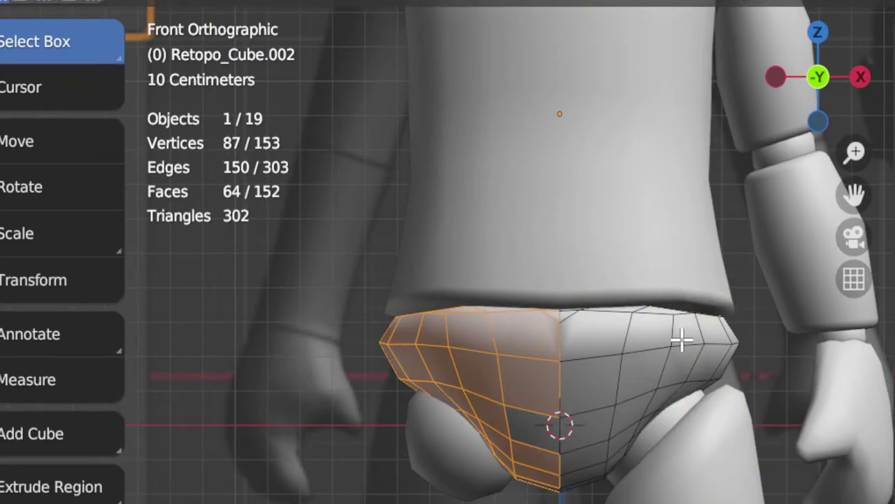
{"action": "key", "text": "Tab"}
{"action": "key", "text": "Tab"}
{"action": "scroll", "coordinate": [700, 340], "scroll_direction": "up", "scroll_amount": 2}
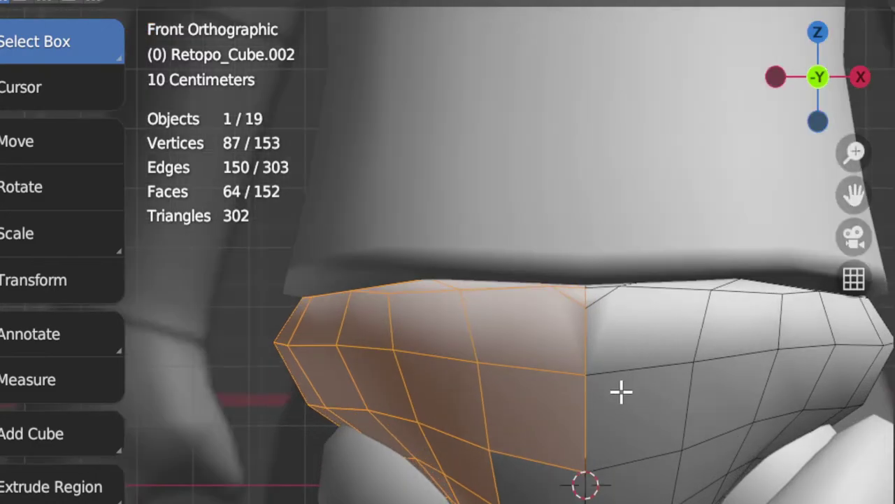
{"action": "scroll", "coordinate": [616, 385], "scroll_direction": "up", "scroll_amount": 4}
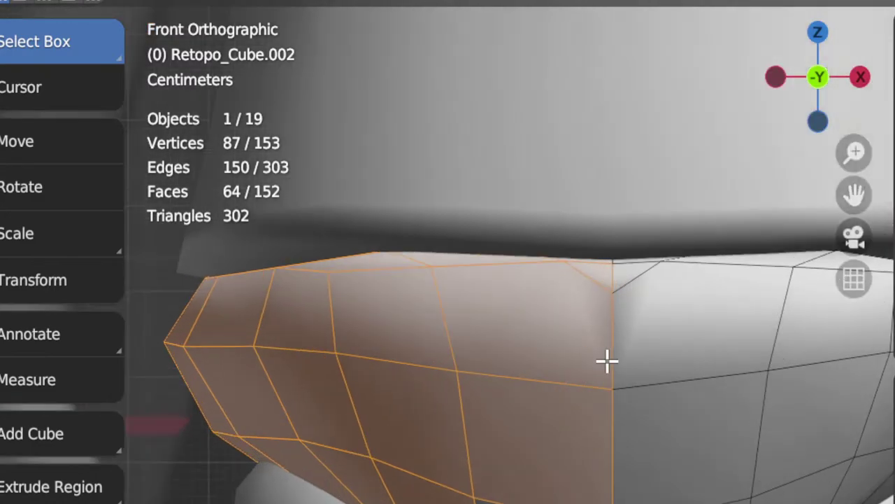
{"action": "left_click", "coordinate": [542, 448]}
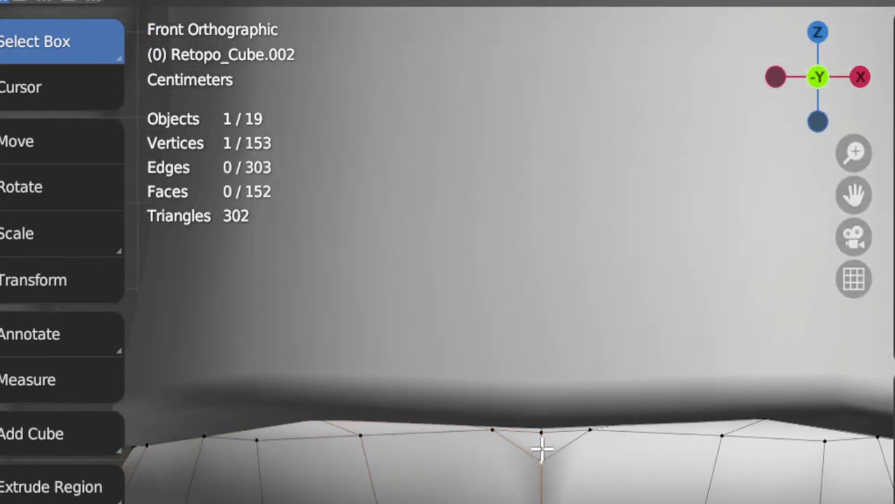
{"action": "left_click", "coordinate": [542, 435], "text": "shift"}
{"action": "key", "text": "q"}
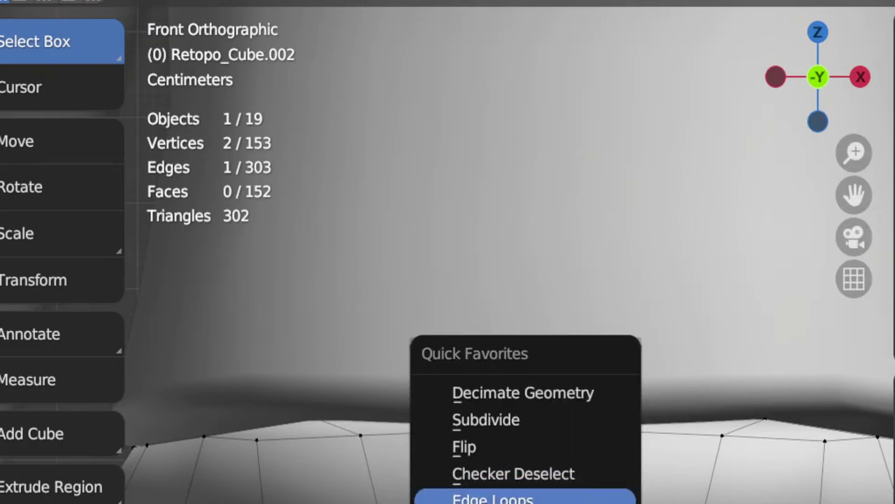
{"action": "key", "text": "Escape"}
{"action": "key", "text": "m"}
{"action": "left_click", "coordinate": [615, 473]}
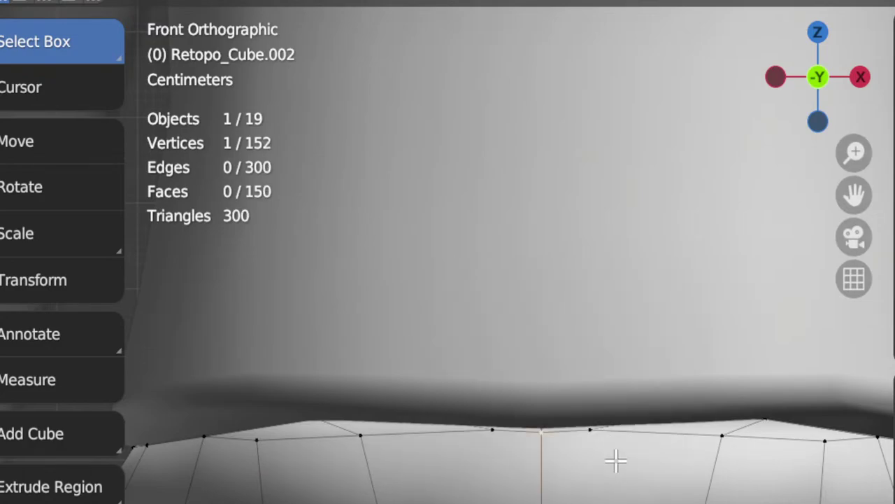
Step: Check the pelvis surface in Sculpt Mode and return to Object Mode
{"action": "scroll", "coordinate": [631, 482], "scroll_direction": "down", "scroll_amount": 3}
{"action": "key", "text": "ctrl+Tab"}
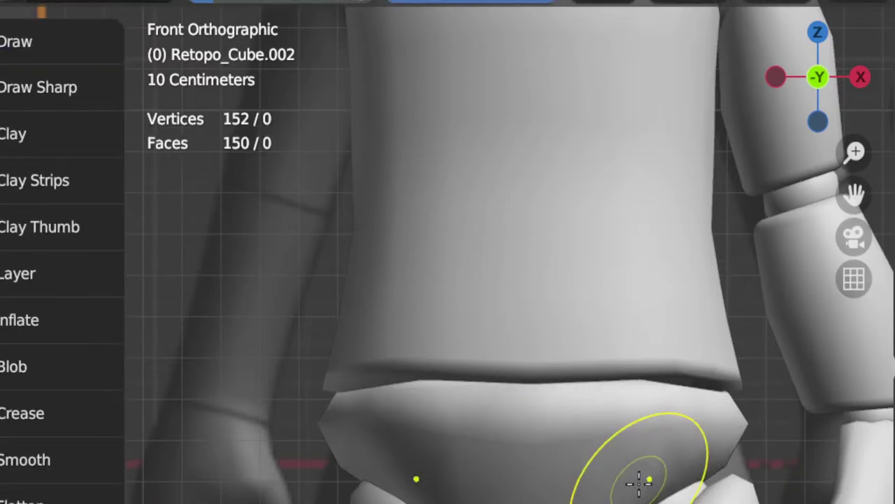
{"action": "key", "text": "Tab"}
{"action": "key", "text": "Tab"}
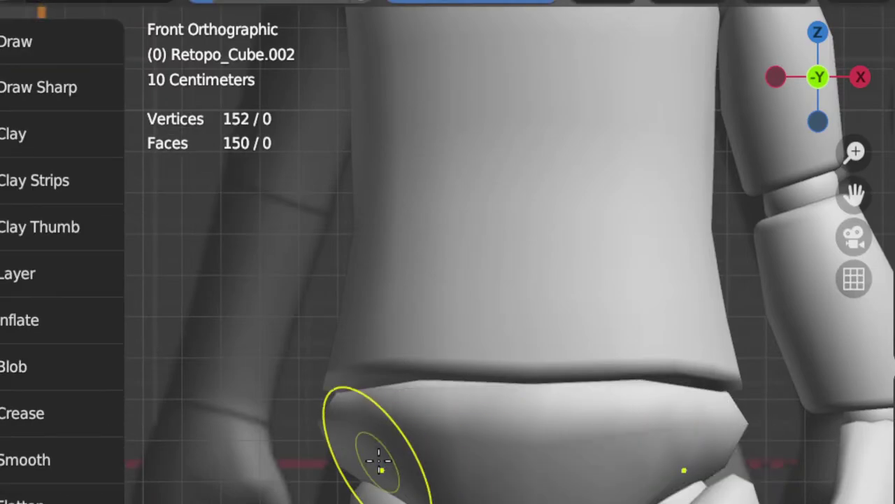
{"action": "key", "text": "ctrl+Tab"}
{"action": "scroll", "coordinate": [475, 483], "scroll_direction": "down", "scroll_amount": 3}
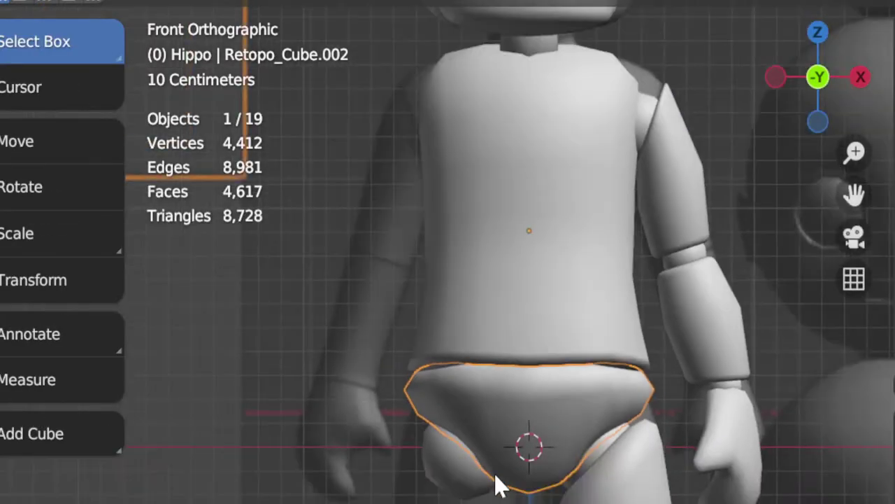
Step: Convert the mirrored hip balls to a mesh and join them to the pelvis
{"action": "left_click", "coordinate": [464, 455]}
{"action": "key", "text": "q"}
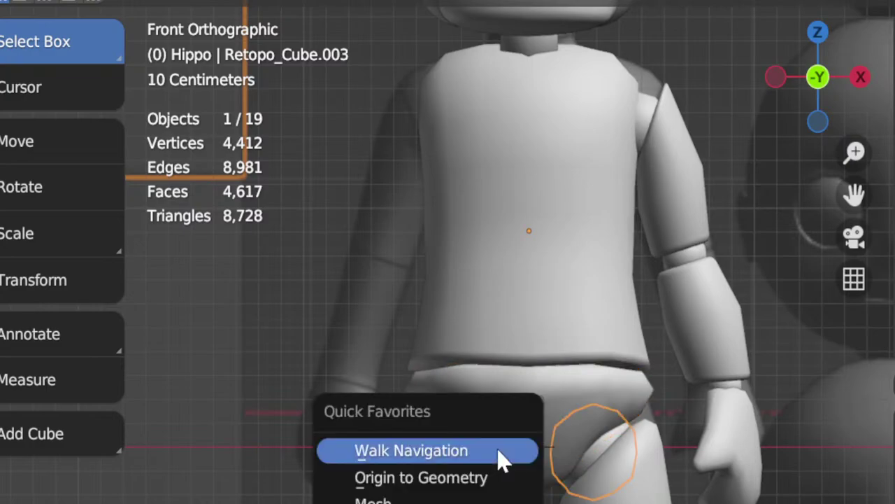
{"action": "left_click", "coordinate": [568, 421], "text": "shift"}
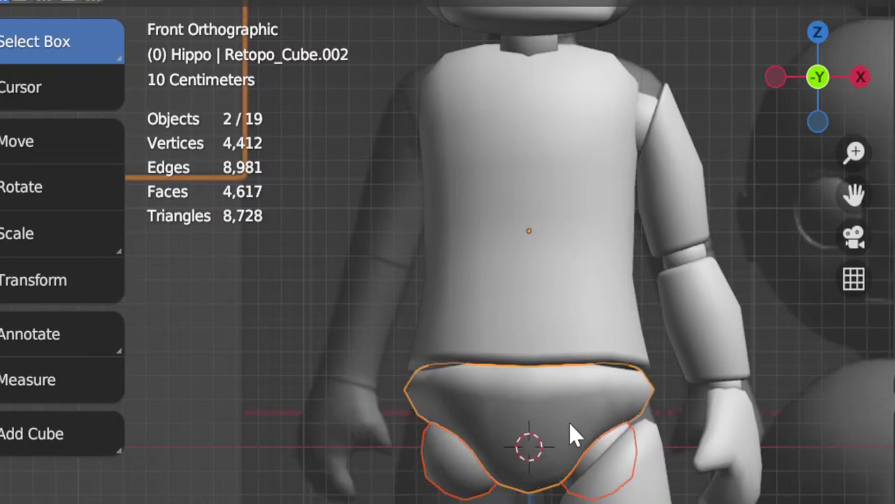
{"action": "key", "text": "ctrl+j"}
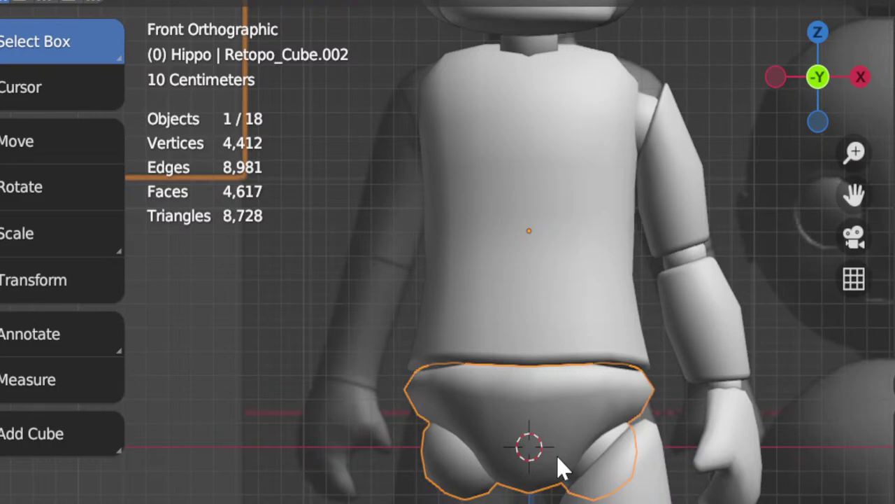
Step: Examine the pelvis, leg, arm and torso pieces from the front
{"action": "scroll", "coordinate": [596, 441], "scroll_direction": "down", "scroll_amount": 4}
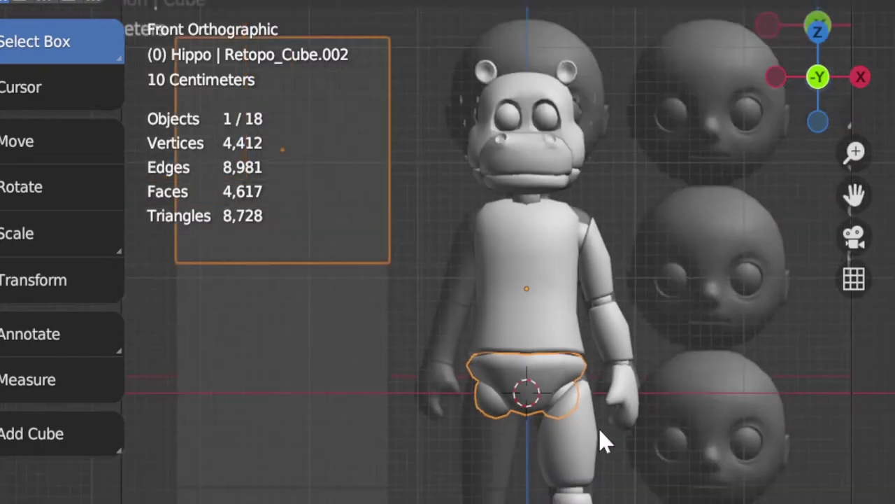
{"action": "scroll", "coordinate": [599, 425], "scroll_direction": "up", "scroll_amount": 3}
{"action": "scroll", "coordinate": [606, 441], "scroll_direction": "down", "scroll_amount": 3}
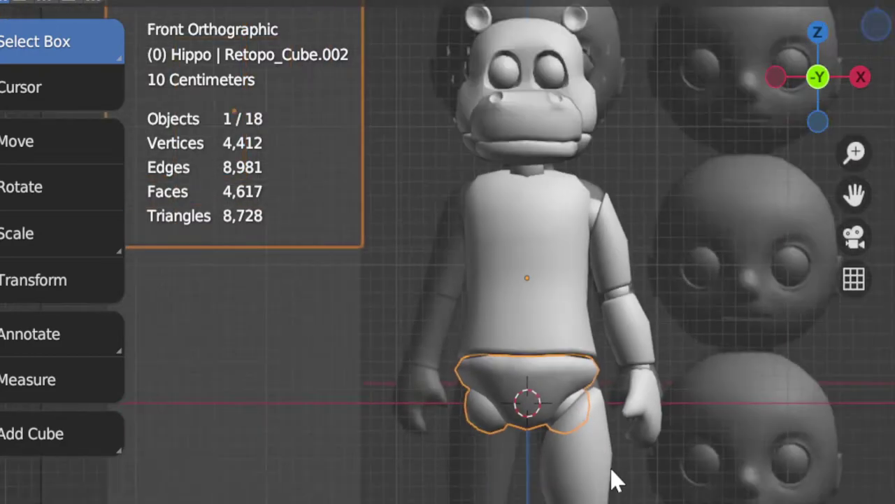
{"action": "scroll", "coordinate": [609, 490], "scroll_direction": "up", "scroll_amount": 4}
{"action": "scroll", "coordinate": [608, 495], "scroll_direction": "down", "scroll_amount": 1}
{"action": "scroll", "coordinate": [628, 447], "scroll_direction": "up", "scroll_amount": 1}
{"action": "scroll", "coordinate": [628, 447], "scroll_direction": "down", "scroll_amount": 2}
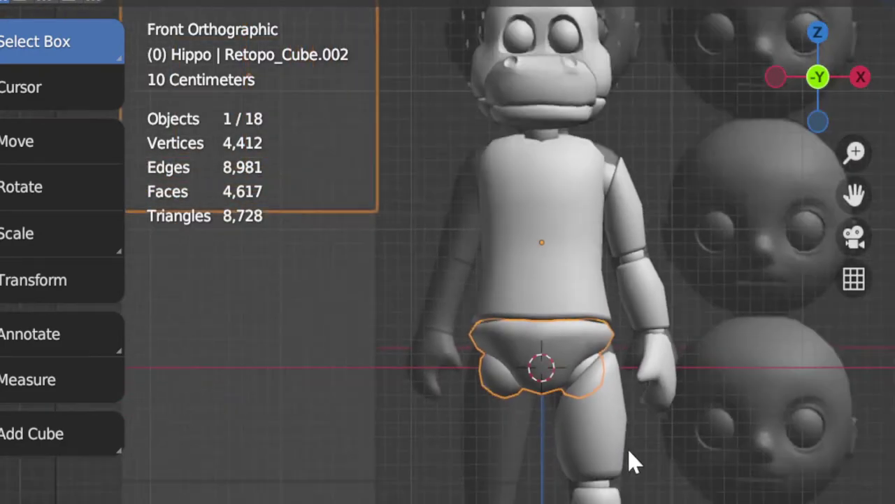
{"action": "scroll", "coordinate": [625, 490], "scroll_direction": "up", "scroll_amount": 3}
{"action": "middle_click_drag", "start_coordinate": [625, 490], "coordinate": [625, 398], "text": "shift"}
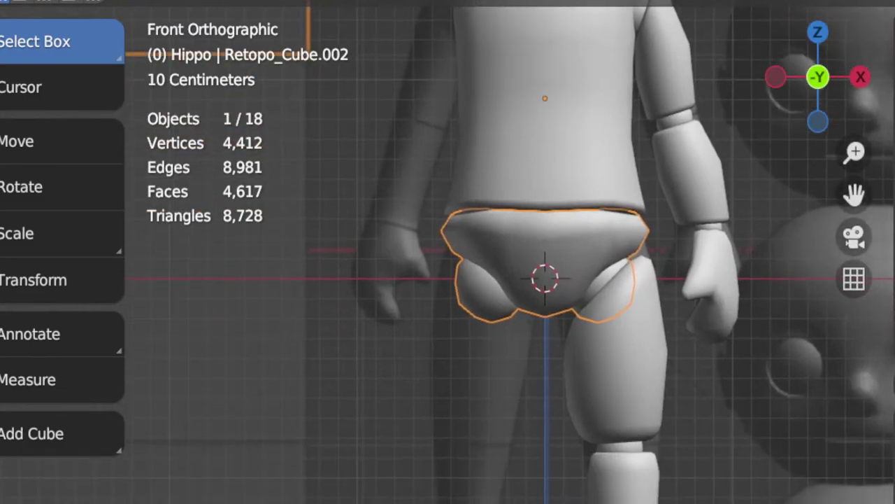
{"action": "scroll", "coordinate": [520, 351], "scroll_direction": "up", "scroll_amount": 1}
{"action": "middle_click_drag", "start_coordinate": [583, 358], "coordinate": [599, 395], "text": "shift"}
{"action": "middle_click_drag", "start_coordinate": [535, 302], "coordinate": [525, 485], "text": "shift"}
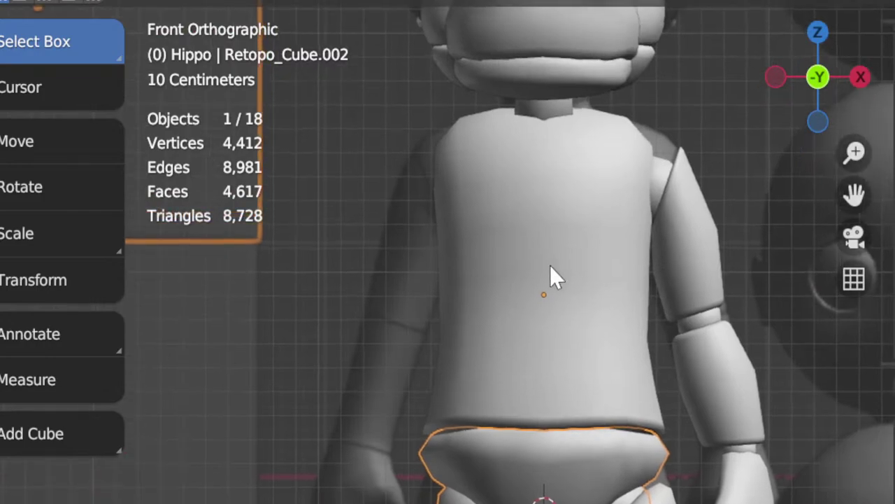
Step: Mirror the torso with its joined shoulder ball across the body's centre line and convert it to a mesh
{"action": "left_click", "coordinate": [549, 277]}
{"action": "scroll", "coordinate": [560, 286], "scroll_direction": "up", "scroll_amount": 1}
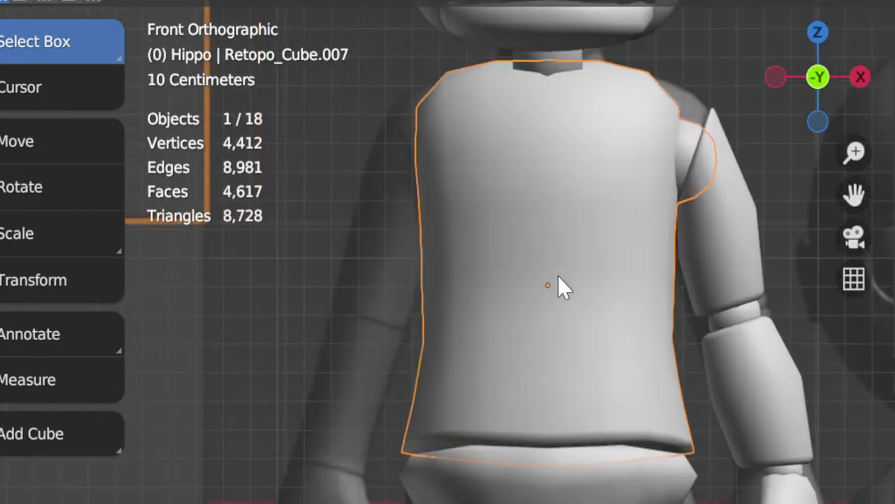
{"action": "middle_click_drag", "start_coordinate": [560, 286], "coordinate": [518, 357], "text": "shift"}
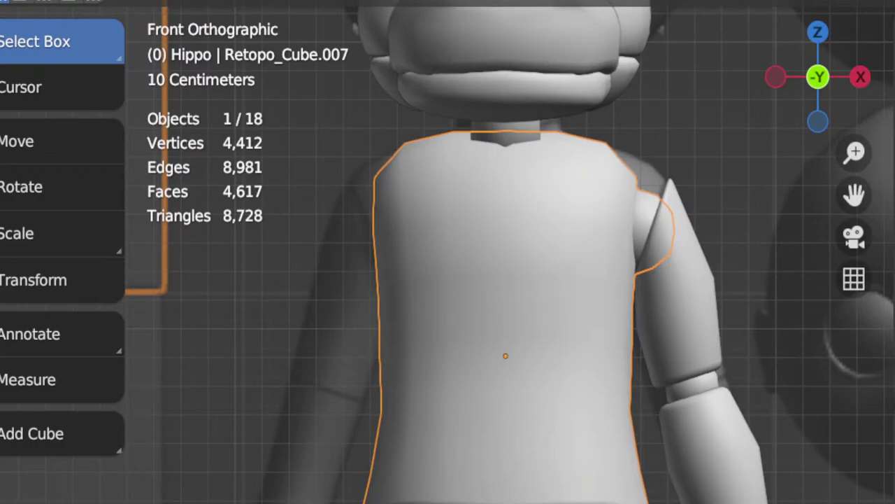
{"action": "key", "text": "q"}
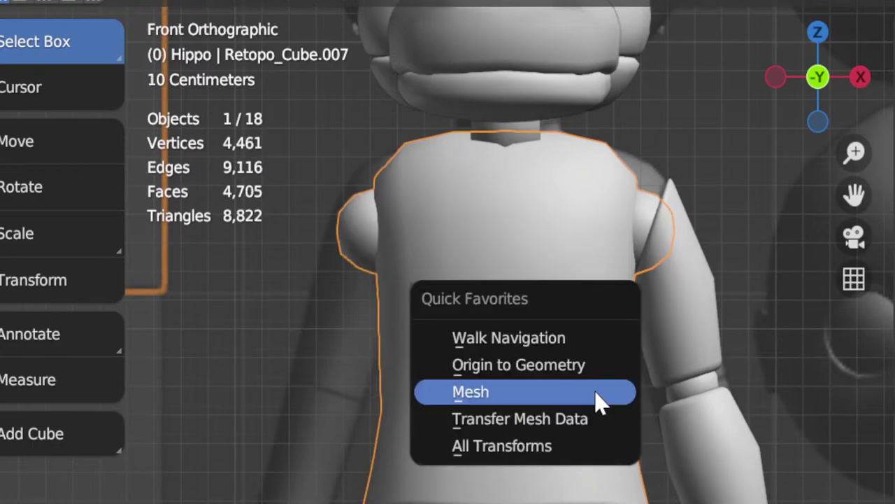
{"action": "left_click", "coordinate": [597, 394]}
{"action": "middle_click_drag", "start_coordinate": [580, 441], "coordinate": [622, 226], "text": "shift"}
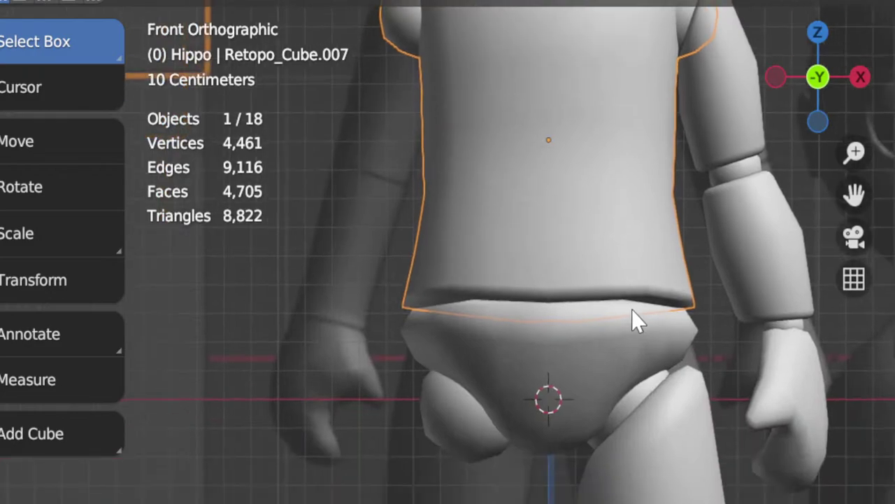
Step: Mirror the upper arm to the other side with a Mirror modifier that uses the torso as mirror object
{"action": "middle_click_drag", "start_coordinate": [659, 288], "coordinate": [591, 417], "text": "shift"}
{"action": "left_click", "coordinate": [649, 227]}
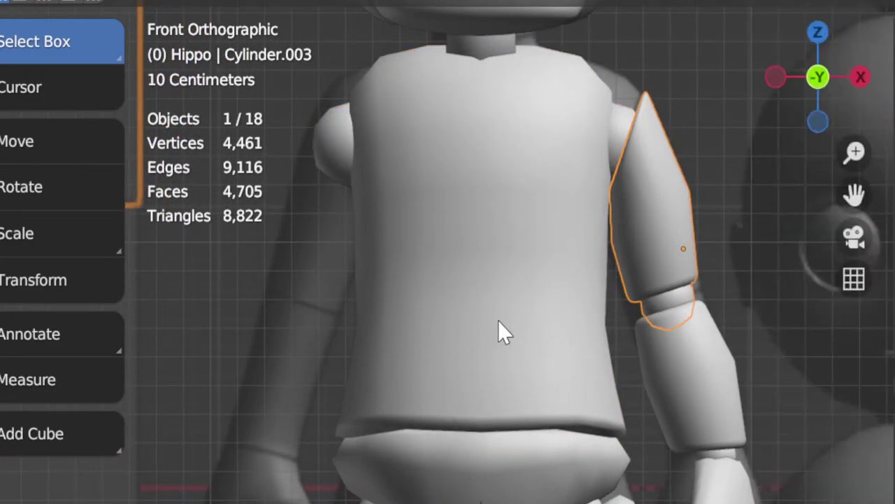
{"action": "left_click", "coordinate": [503, 323]}
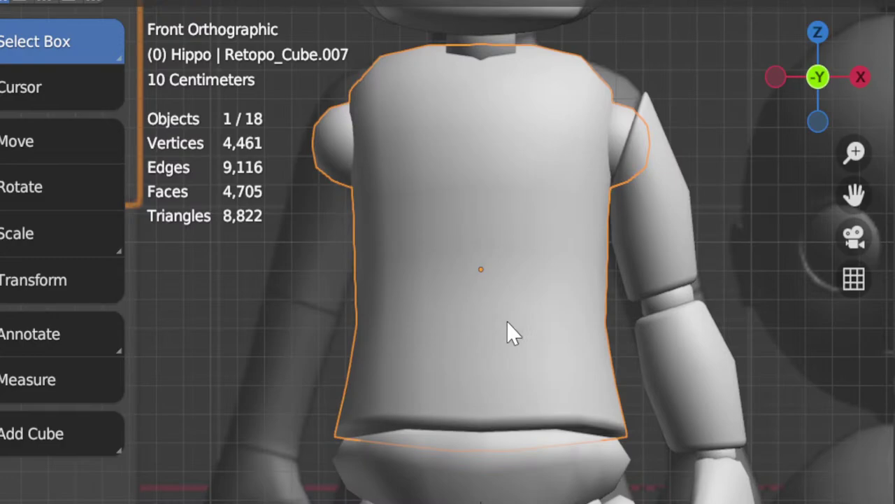
{"action": "left_click", "coordinate": [682, 241]}
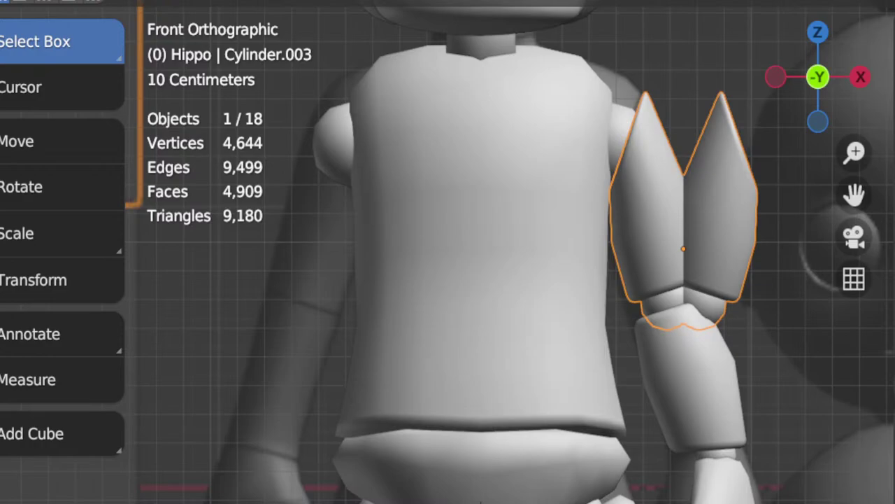
{"action": "left_click", "coordinate": [460, 360]}
Step: Mirror the forearm and the hand to the other side, using the torso as mirror object
{"action": "left_click", "coordinate": [715, 398]}
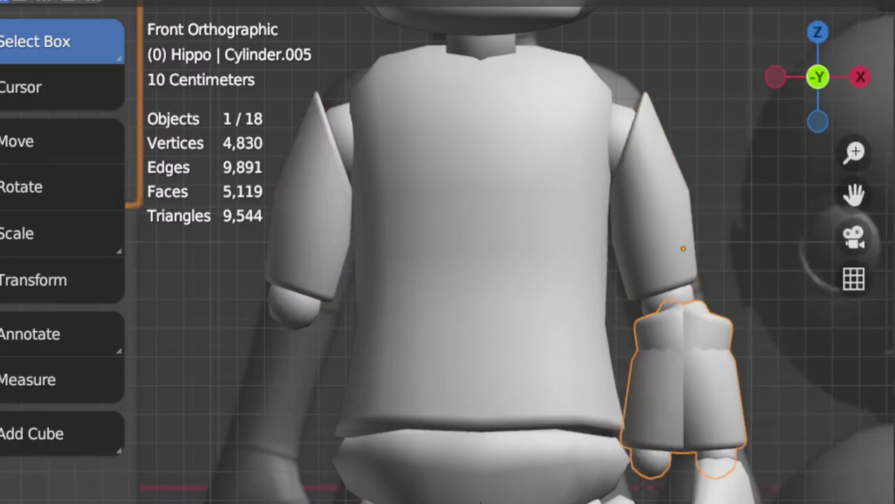
{"action": "left_click", "coordinate": [470, 321]}
{"action": "middle_click_drag", "start_coordinate": [512, 387], "coordinate": [520, 328], "text": "shift"}
{"action": "left_click", "coordinate": [664, 456]}
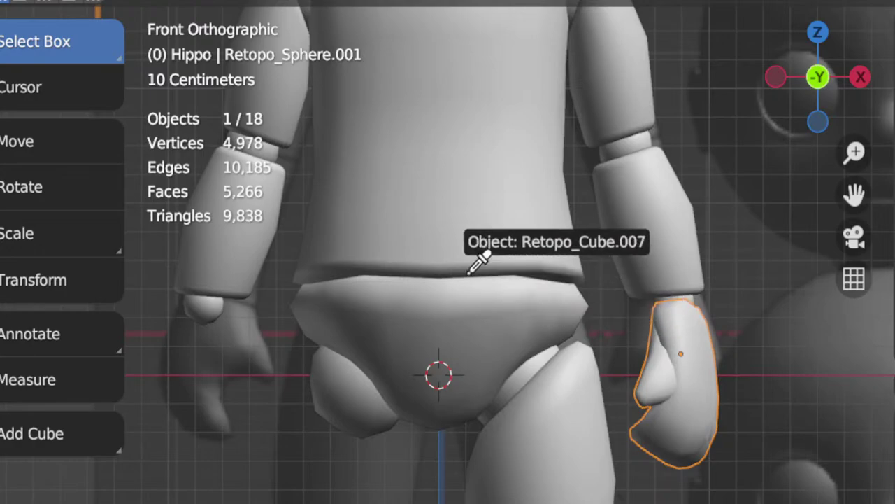
{"action": "left_click", "coordinate": [455, 186]}
{"action": "scroll", "coordinate": [425, 463], "scroll_direction": "down", "scroll_amount": 2}
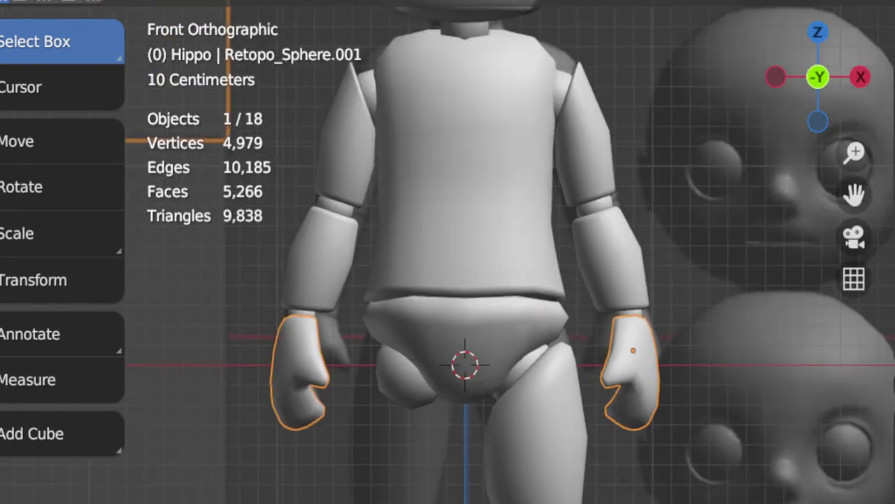
{"action": "scroll", "coordinate": [520, 345], "scroll_direction": "down", "scroll_amount": 2}
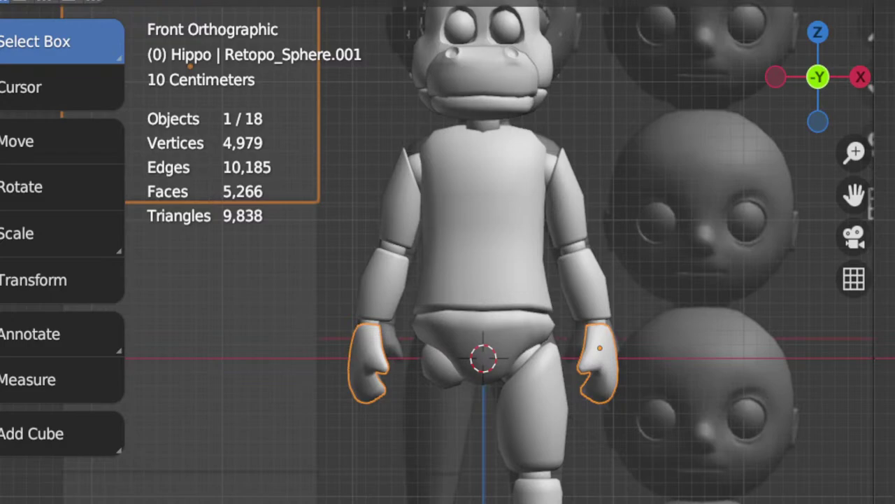
Step: Scale the whole hand mesh down slightly in Edit Mode and reposition it under the wrist ball
{"action": "scroll", "coordinate": [450, 493], "scroll_direction": "up", "scroll_amount": 3}
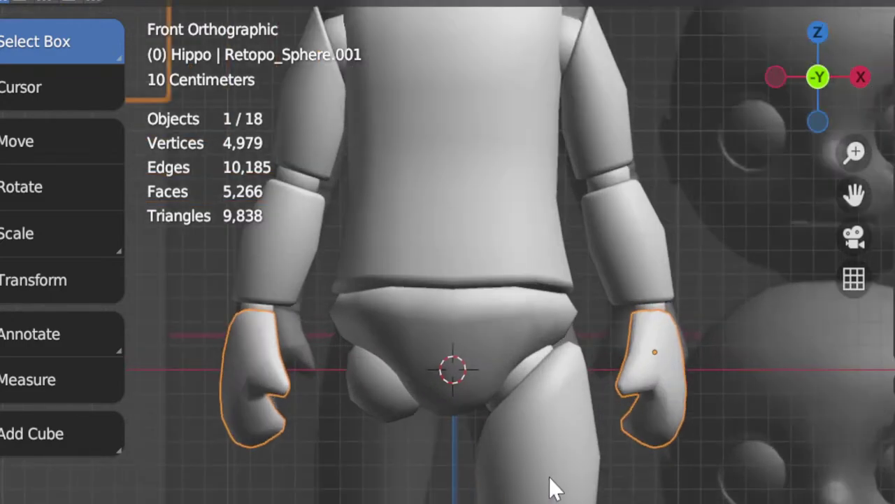
{"action": "key", "text": "Tab"}
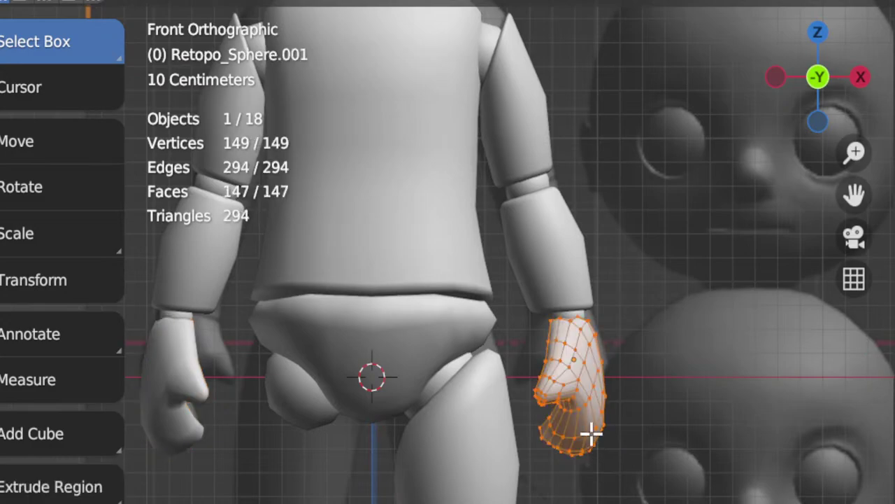
{"action": "key", "text": "s"}
{"action": "left_click", "coordinate": [632, 480]}
{"action": "key", "text": "g"}
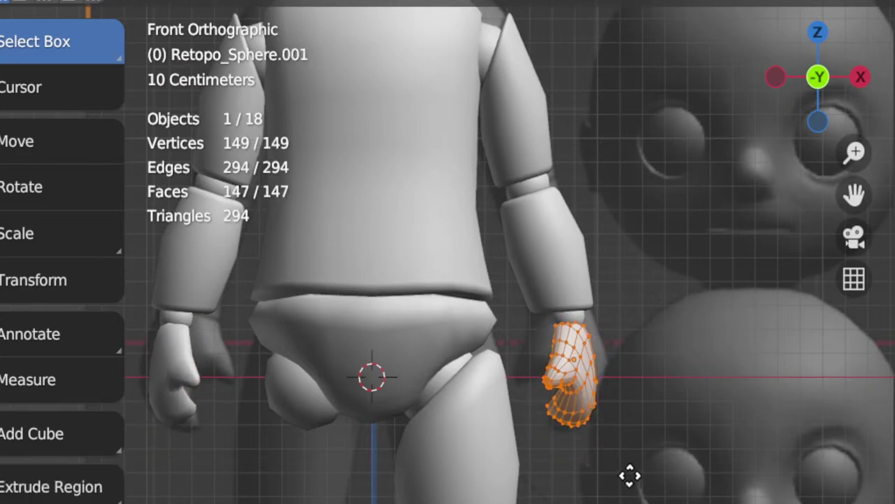
{"action": "left_click", "coordinate": [629, 466]}
{"action": "key", "text": "s"}
{"action": "left_click", "coordinate": [634, 478]}
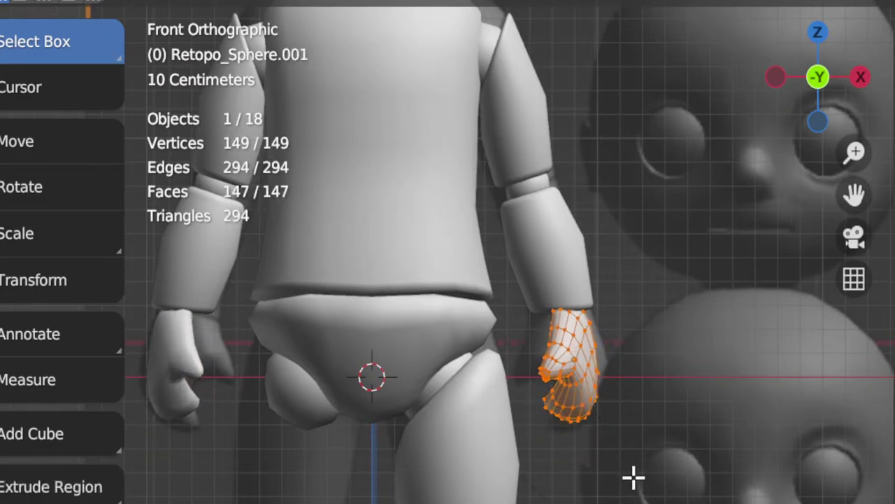
{"action": "key", "text": "g"}
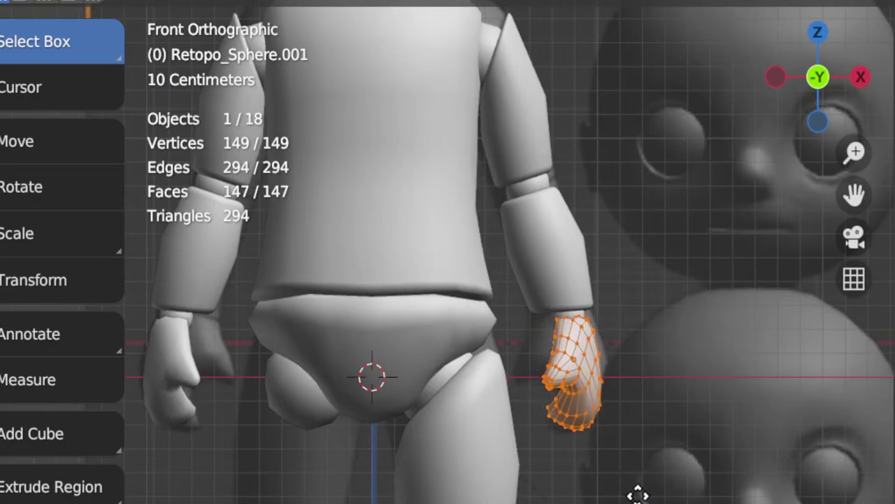
{"action": "left_click", "coordinate": [636, 492]}
{"action": "key", "text": "Tab"}
{"action": "scroll", "coordinate": [610, 448], "scroll_direction": "down", "scroll_amount": 4}
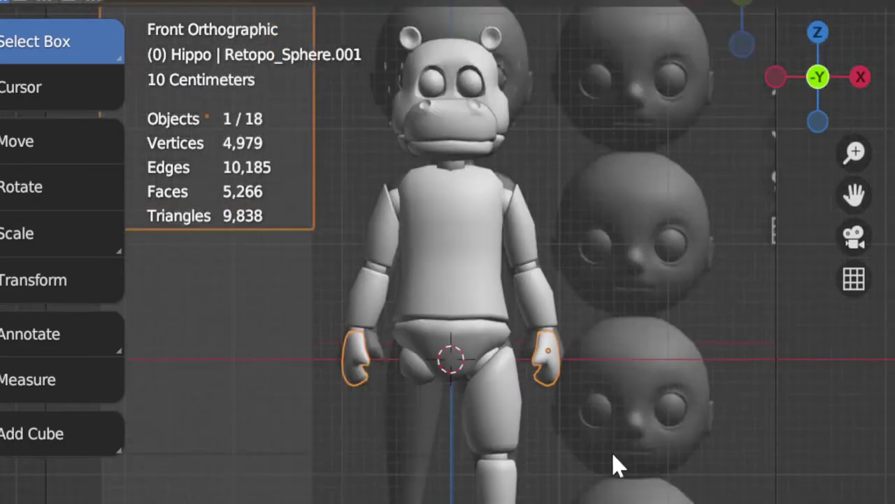
Step: Mirror the thigh, lower leg and foot to the other side, using the torso as mirror object
{"action": "left_click", "coordinate": [520, 437]}
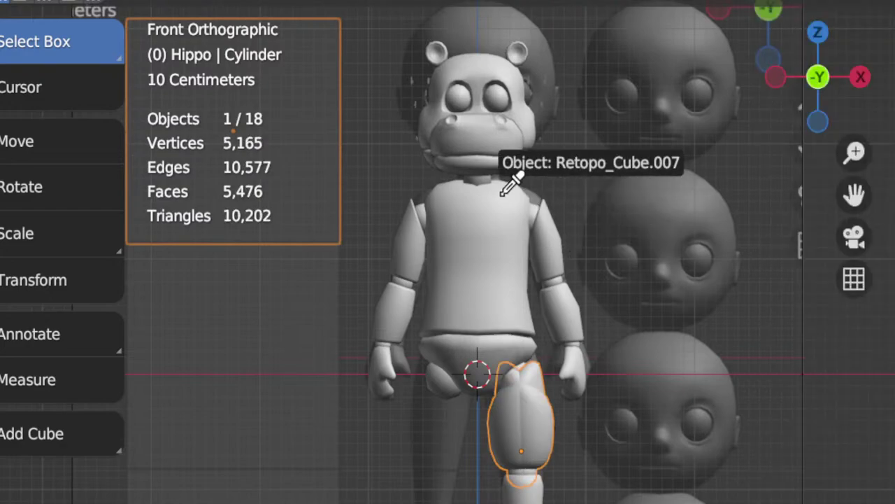
{"action": "left_click", "coordinate": [478, 272]}
{"action": "left_click", "coordinate": [522, 490]}
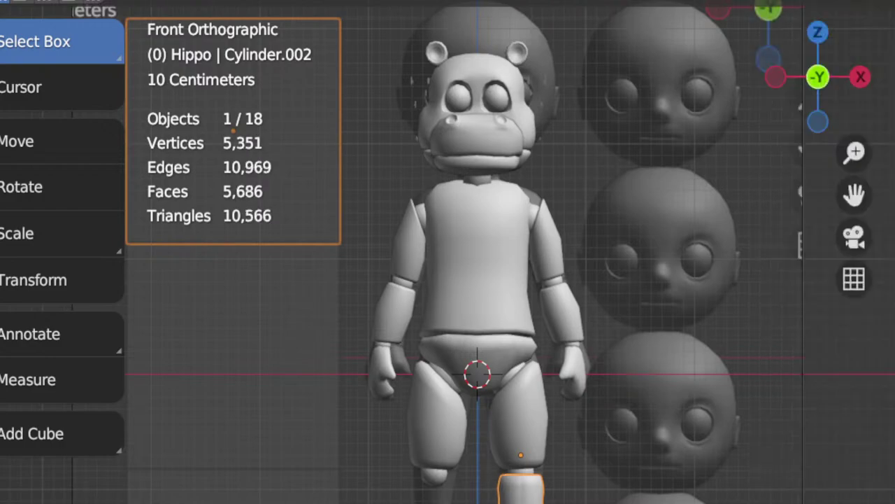
{"action": "left_click", "coordinate": [494, 287]}
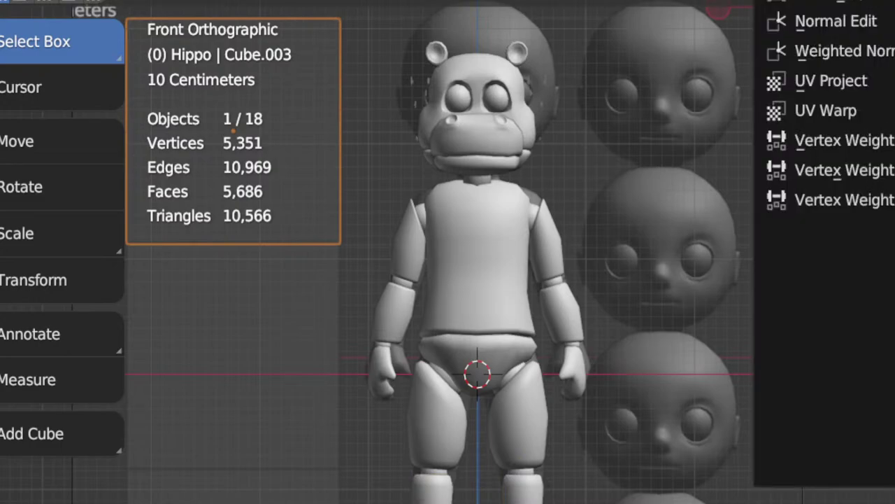
{"action": "left_click", "coordinate": [448, 257]}
{"action": "scroll", "coordinate": [480, 430], "scroll_direction": "up", "scroll_amount": 2}
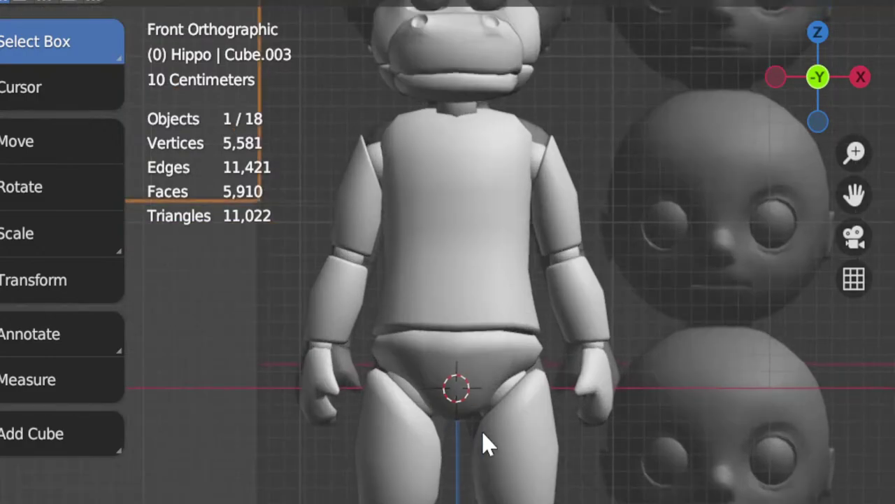
{"action": "scroll", "coordinate": [482, 431], "scroll_direction": "down", "scroll_amount": 2}
{"action": "middle_click_drag", "start_coordinate": [482, 433], "coordinate": [486, 450], "text": "shift"}
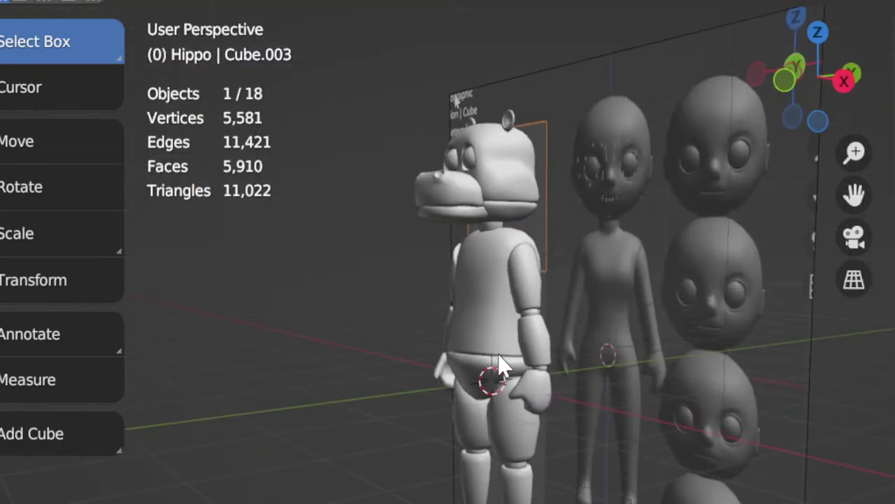
Step: Move the reference image sideways in the front view so it no longer sits behind the hippo
{"action": "left_click", "coordinate": [612, 366]}
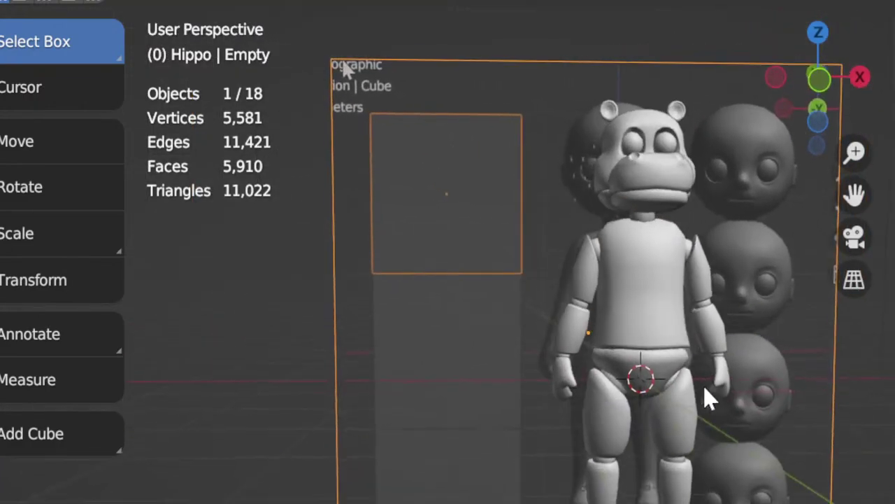
{"action": "key", "text": "KP_1"}
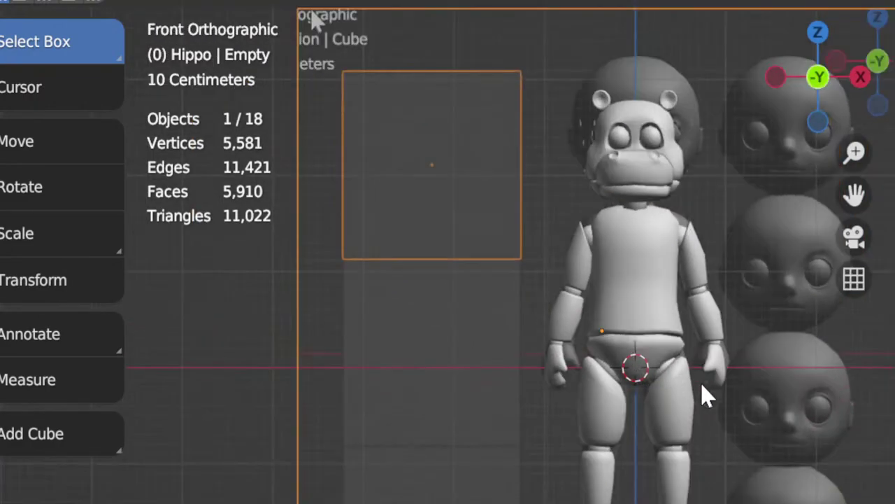
{"action": "key", "text": "g"}
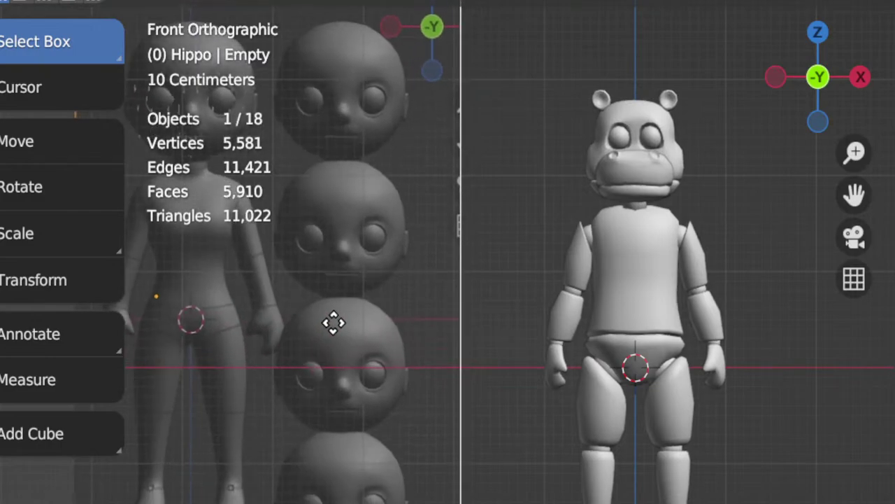
{"action": "left_click", "coordinate": [337, 324]}
Step: Select all hippo parts with the torso as the active object and convert them to meshes
{"action": "left_click_drag", "start_coordinate": [511, 48], "coordinate": [762, 503]}
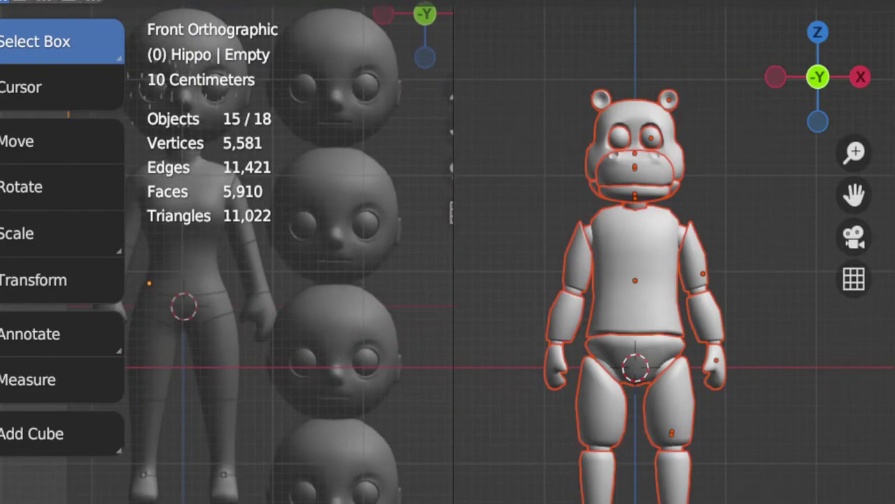
{"action": "left_click", "coordinate": [635, 302], "text": "shift"}
{"action": "key", "text": "q"}
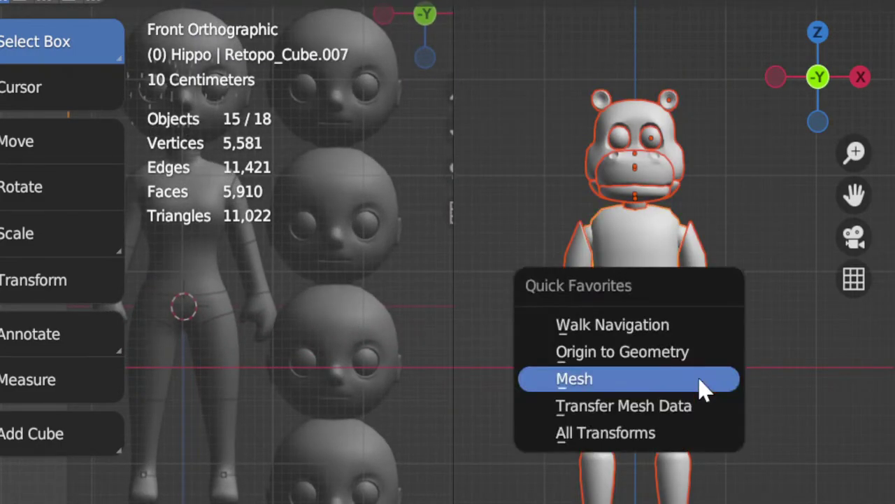
{"action": "left_click", "coordinate": [704, 382]}
Step: Examine the geometry of all converted parts in Edit Mode with everything selected and return to Object Mode
{"action": "scroll", "coordinate": [697, 386], "scroll_direction": "up", "scroll_amount": 2}
{"action": "middle_click_drag", "start_coordinate": [692, 384], "coordinate": [524, 464], "text": "shift"}
{"action": "scroll", "coordinate": [542, 403], "scroll_direction": "down", "scroll_amount": 3}
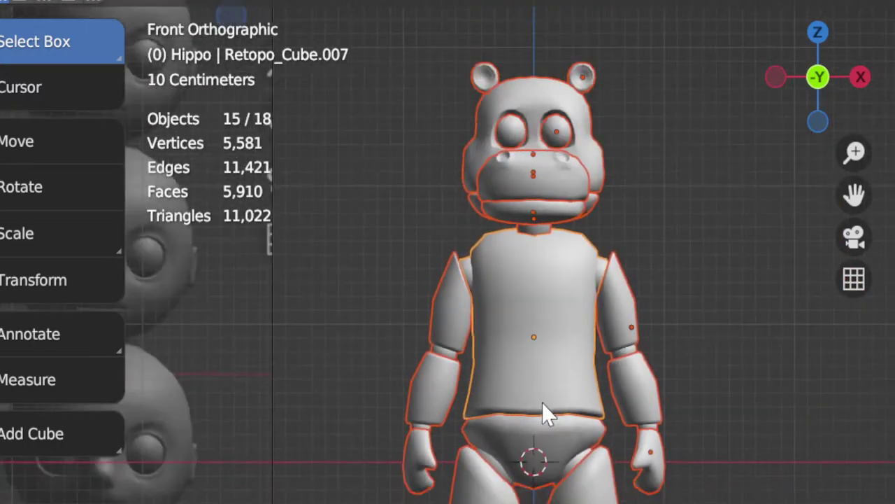
{"action": "key", "text": "Tab"}
{"action": "key", "text": "a"}
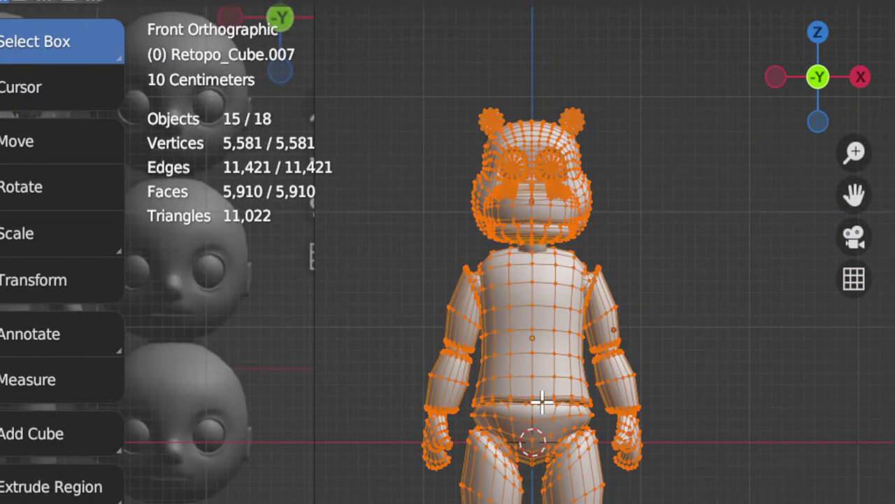
{"action": "scroll", "coordinate": [483, 284], "scroll_direction": "up", "scroll_amount": 2}
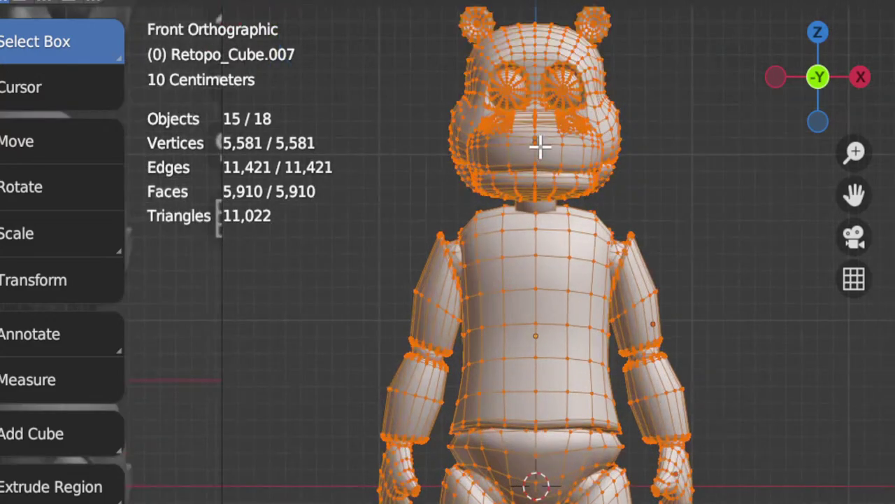
{"action": "middle_click_drag", "start_coordinate": [568, 85], "coordinate": [578, 270], "text": "shift"}
{"action": "scroll", "coordinate": [580, 270], "scroll_direction": "up", "scroll_amount": 4}
{"action": "scroll", "coordinate": [601, 226], "scroll_direction": "down", "scroll_amount": 6}
{"action": "key", "text": "Tab"}
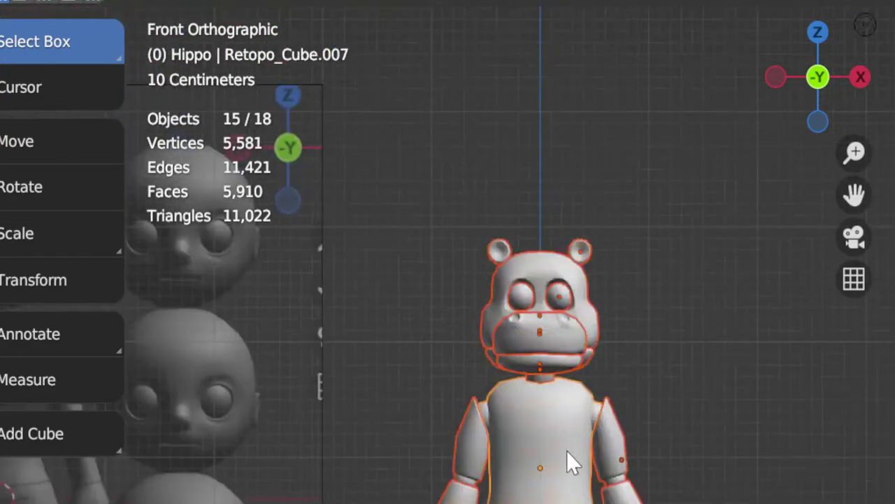
{"action": "middle_click_drag", "start_coordinate": [553, 456], "coordinate": [565, 331], "text": "shift"}
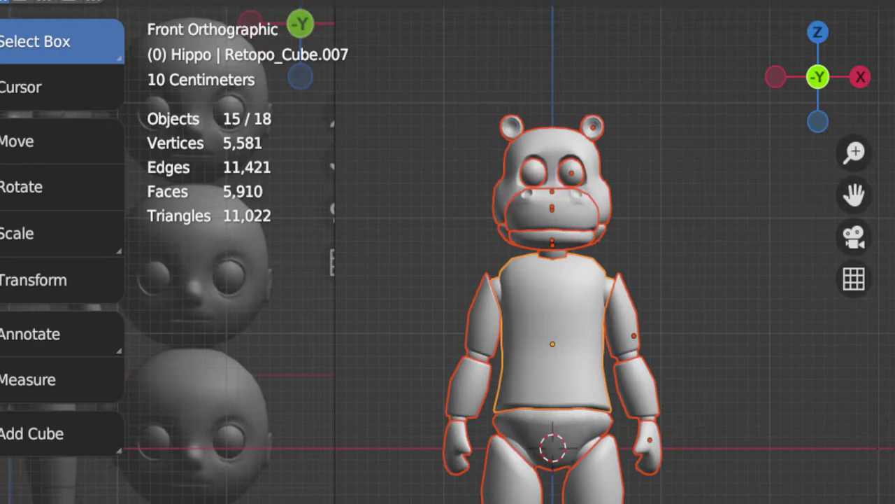
Step: Examine the assembled hippo from the side and front, and deselect all objects
{"action": "middle_click_drag", "start_coordinate": [490, 501], "coordinate": [361, 500]}
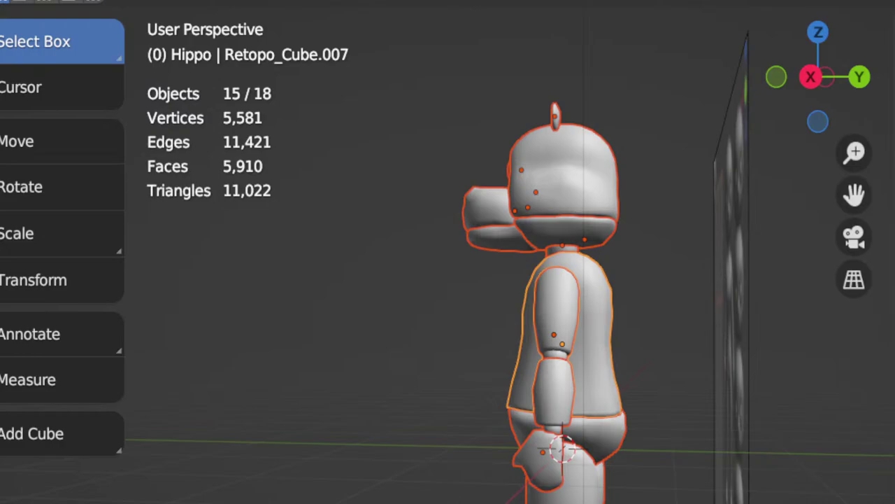
{"action": "middle_click_drag", "start_coordinate": [465, 377], "coordinate": [644, 340]}
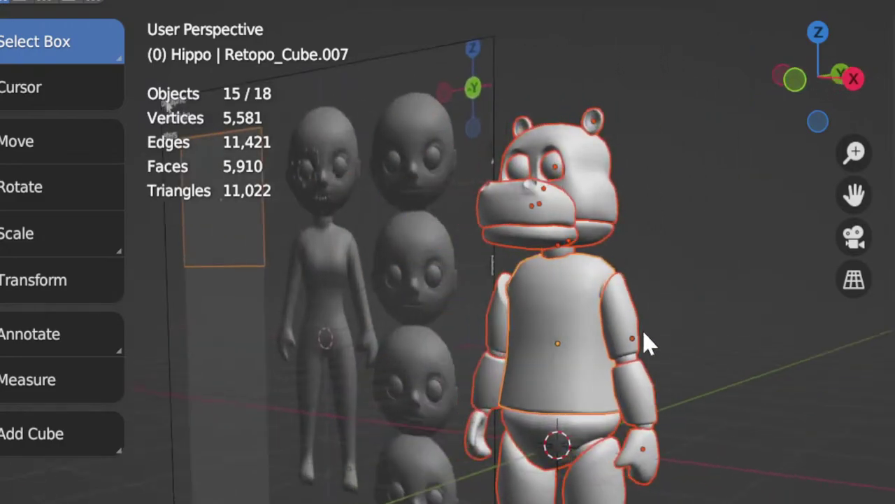
{"action": "key", "text": "KP_1"}
{"action": "scroll", "coordinate": [552, 312], "scroll_direction": "up", "scroll_amount": 4}
{"action": "middle_click_drag", "start_coordinate": [552, 312], "coordinate": [556, 359], "text": "shift"}
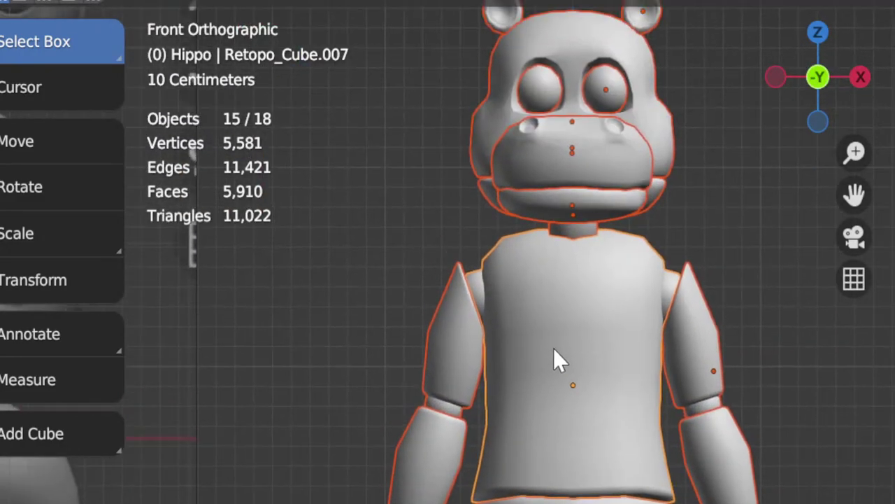
{"action": "scroll", "coordinate": [563, 358], "scroll_direction": "down", "scroll_amount": 2}
{"action": "scroll", "coordinate": [571, 347], "scroll_direction": "down", "scroll_amount": 1}
{"action": "middle_click_drag", "start_coordinate": [582, 263], "coordinate": [596, 306], "text": "shift"}
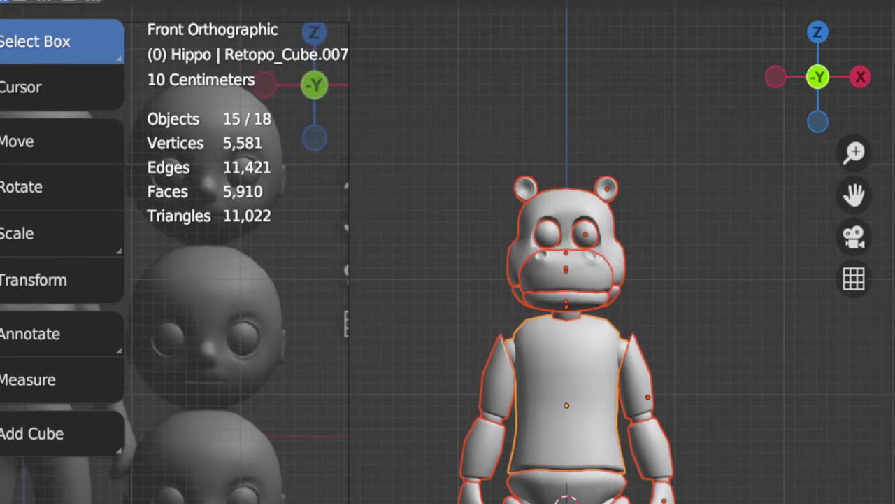
{"action": "scroll", "coordinate": [664, 448], "scroll_direction": "up", "scroll_amount": 2}
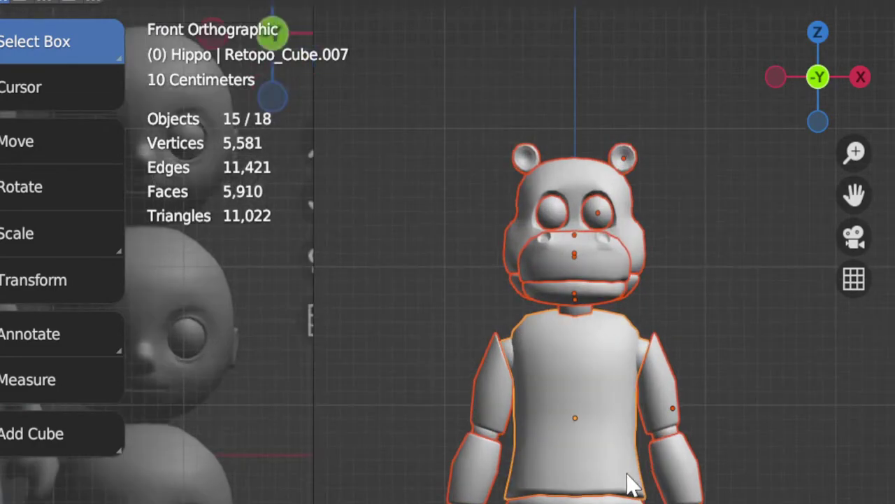
{"action": "middle_click_drag", "start_coordinate": [630, 483], "coordinate": [667, 272], "text": "shift"}
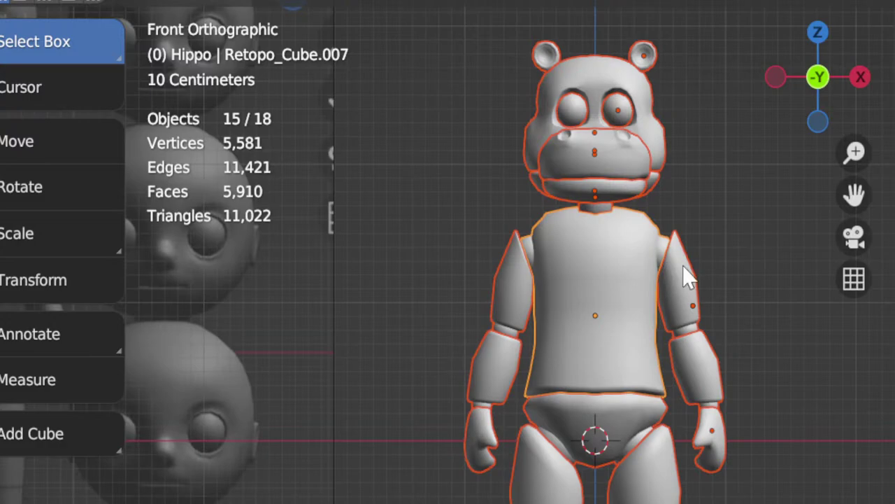
{"action": "key", "text": "alt+a"}
{"action": "middle_click_drag", "start_coordinate": [736, 490], "coordinate": [755, 451], "text": "shift"}
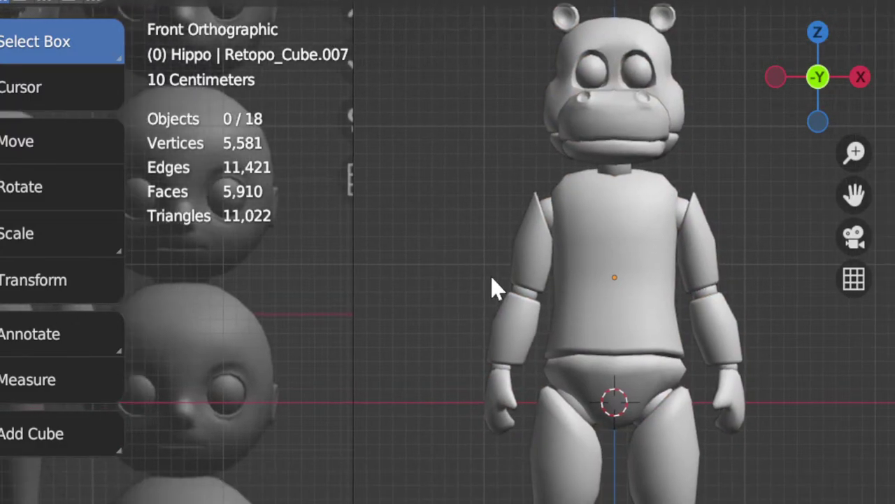
Step: Select only the paired upper-arm object and enter Edit Mode on it
{"action": "middle_click_drag", "start_coordinate": [779, 325], "coordinate": [666, 356], "text": "shift"}
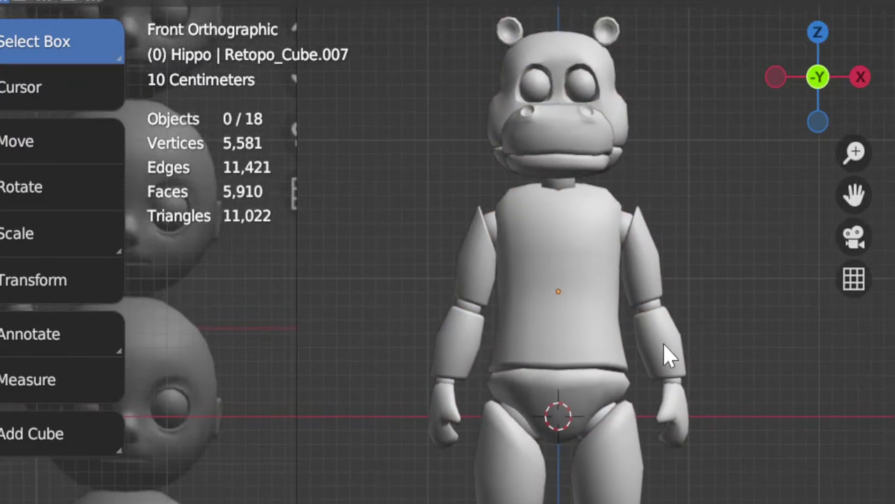
{"action": "scroll", "coordinate": [651, 335], "scroll_direction": "down", "scroll_amount": 2}
{"action": "left_click", "coordinate": [616, 296]}
{"action": "scroll", "coordinate": [638, 372], "scroll_direction": "up", "scroll_amount": 2}
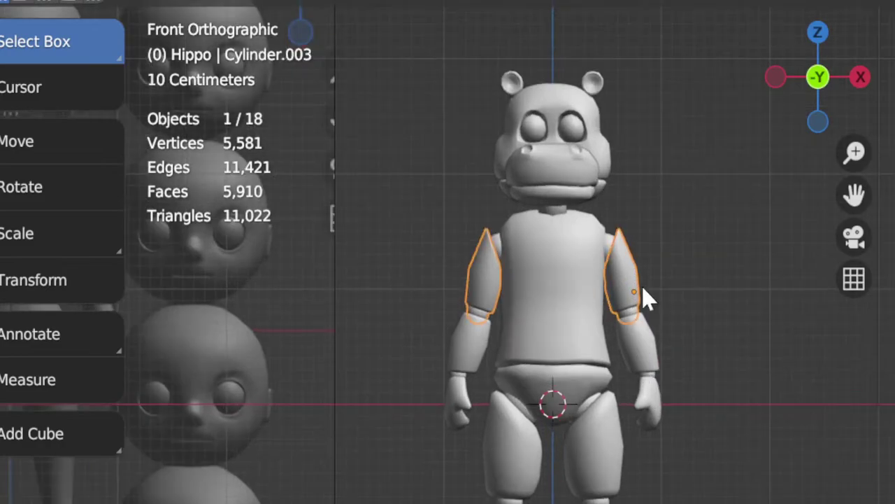
{"action": "left_click", "coordinate": [653, 361], "text": "shift"}
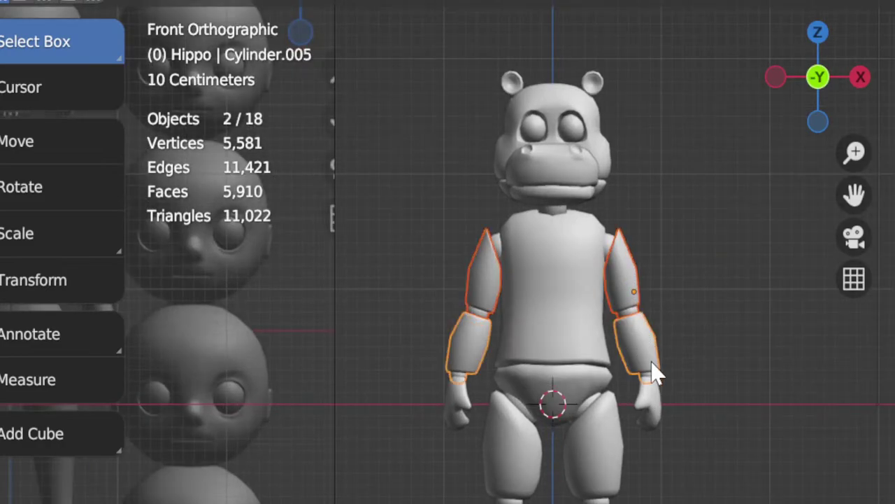
{"action": "left_click", "coordinate": [635, 280]}
{"action": "key", "text": "Tab"}
Step: With X-ray enabled, separate the positive-X upper arm and its elbow ball into their own object and return to Object Mode
{"action": "scroll", "coordinate": [650, 354], "scroll_direction": "up", "scroll_amount": 3}
{"action": "middle_click_drag", "start_coordinate": [681, 321], "coordinate": [639, 432], "text": "shift"}
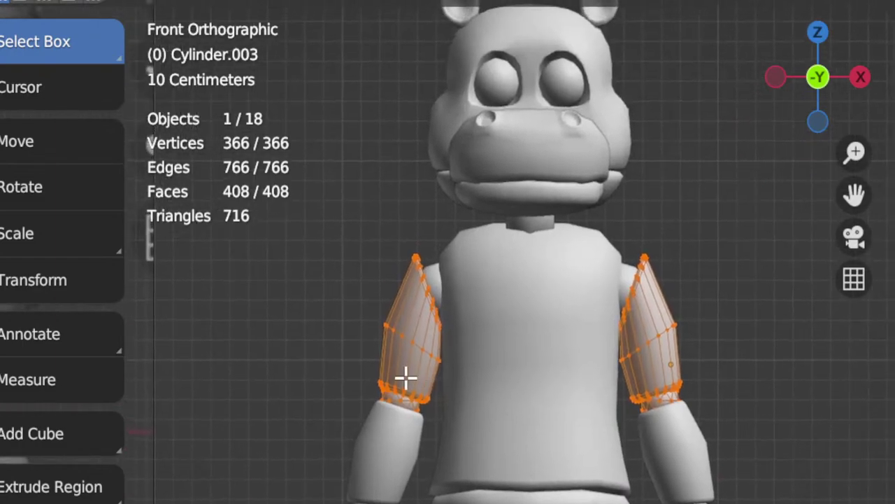
{"action": "key", "text": "alt+z"}
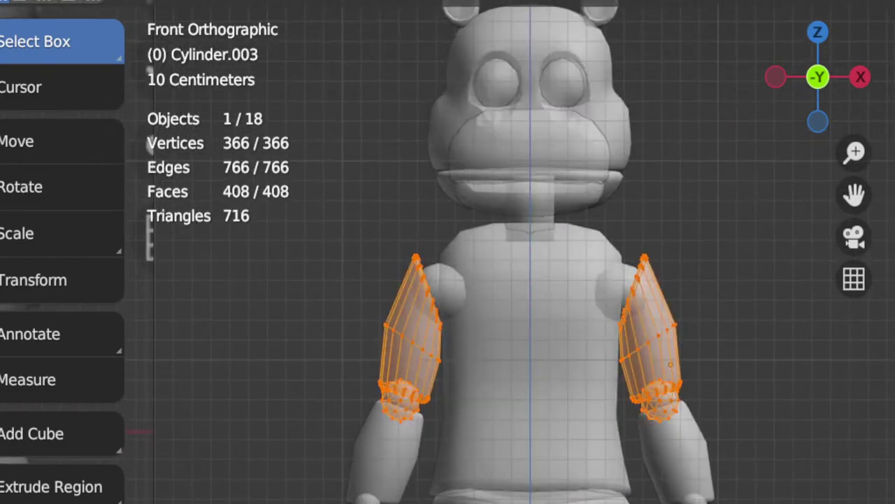
{"action": "left_click_drag", "start_coordinate": [604, 242], "coordinate": [768, 447]}
{"action": "key", "text": "p"}
{"action": "left_click", "coordinate": [767, 454]}
{"action": "key", "text": "Tab"}
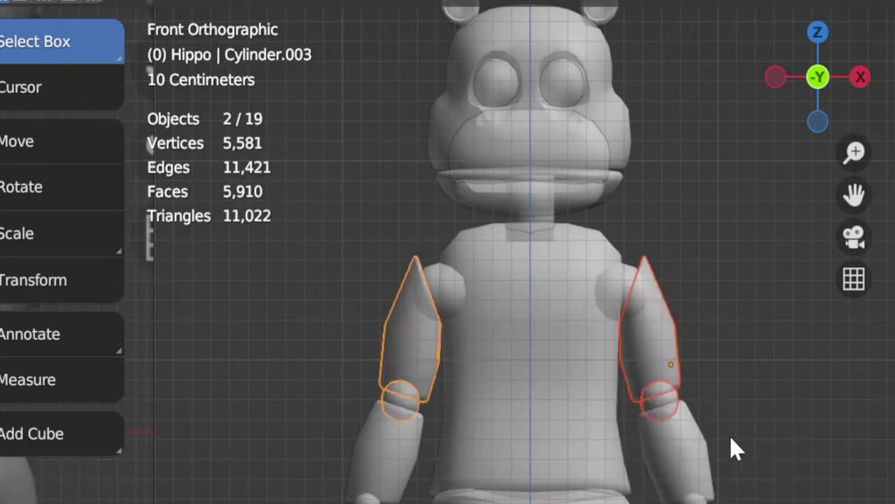
Step: Separate the positive-X forearm from the paired forearm mesh into its own object and return to Object Mode
{"action": "left_click", "coordinate": [694, 462]}
{"action": "key", "text": "Tab"}
{"action": "left_click_drag", "start_coordinate": [694, 503], "coordinate": [765, 502]}
{"action": "key", "text": "p"}
{"action": "left_click", "coordinate": [765, 502]}
{"action": "key", "text": "Tab"}
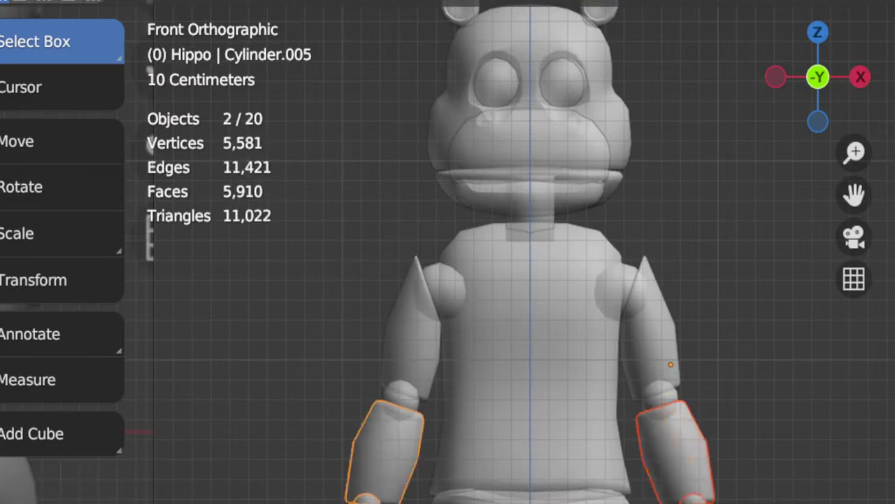
Step: Separate the positive-X hand from the paired hand mesh into its own object and return to Object Mode
{"action": "middle_click_drag", "start_coordinate": [683, 503], "coordinate": [668, 481], "text": "shift"}
{"action": "left_click", "coordinate": [679, 479]}
{"action": "key", "text": "Tab"}
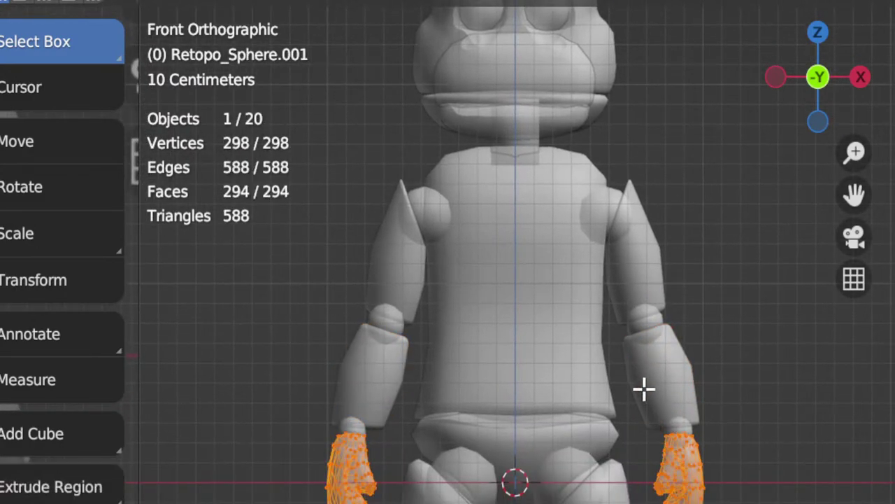
{"action": "left_click_drag", "start_coordinate": [644, 387], "coordinate": [753, 503]}
{"action": "key", "text": "p"}
{"action": "key", "text": "Tab"}
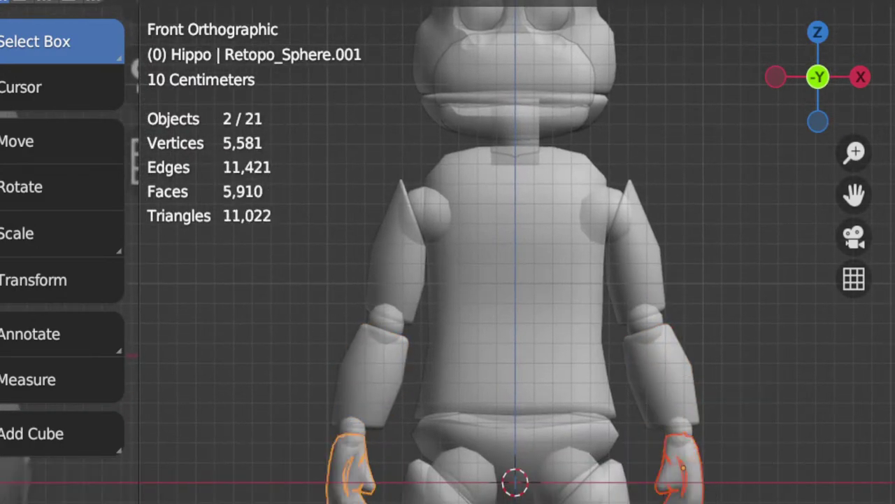
Step: Inspect the hand, forearm, upper arms, torso and pelvis by selecting them in turn to check which parts are separate objects
{"action": "left_click", "coordinate": [693, 475]}
{"action": "left_click", "coordinate": [665, 367]}
{"action": "left_click", "coordinate": [612, 245]}
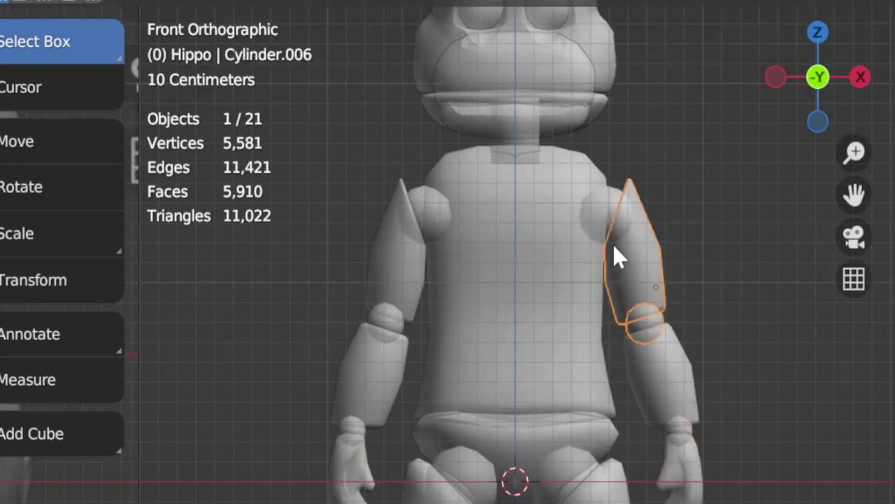
{"action": "left_click", "coordinate": [391, 240]}
{"action": "left_click", "coordinate": [489, 325]}
{"action": "middle_click_drag", "start_coordinate": [489, 324], "coordinate": [529, 215], "text": "shift"}
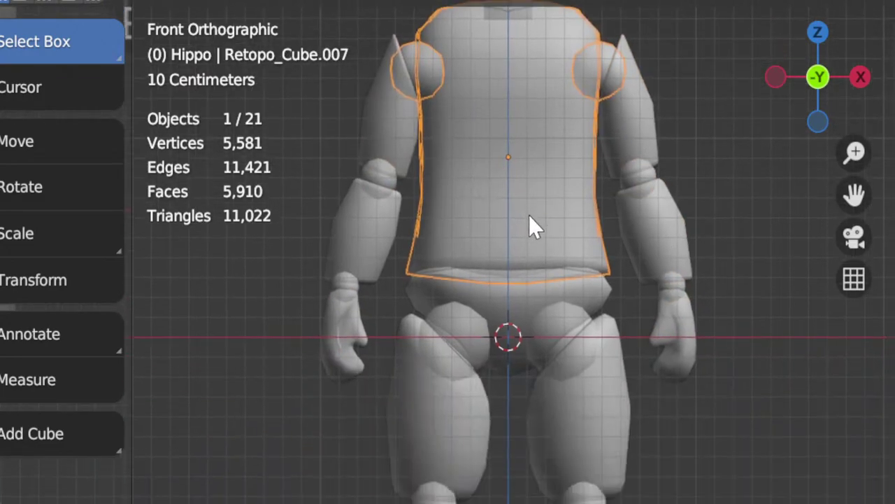
{"action": "left_click", "coordinate": [512, 307]}
Step: Separate the character's left thigh from the combined thigh mesh into its own object
{"action": "left_click", "coordinate": [629, 433]}
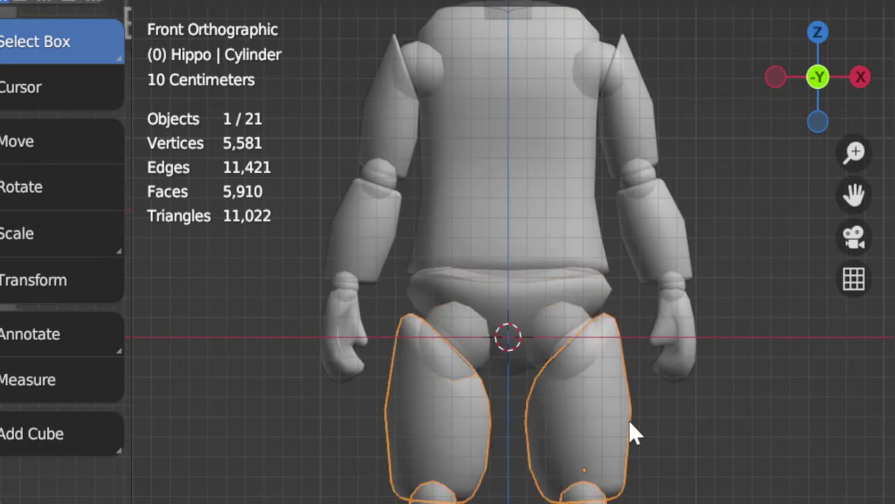
{"action": "key", "text": "Tab"}
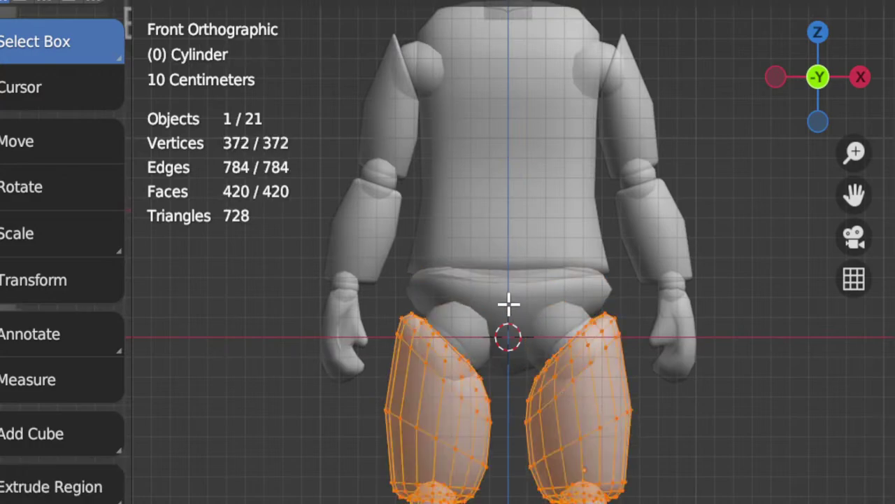
{"action": "left_click_drag", "start_coordinate": [487, 260], "coordinate": [701, 503]}
{"action": "left_click_drag", "start_coordinate": [503, 256], "coordinate": [707, 503]}
{"action": "key", "text": "p"}
{"action": "left_click", "coordinate": [608, 500]}
{"action": "key", "text": "Tab"}
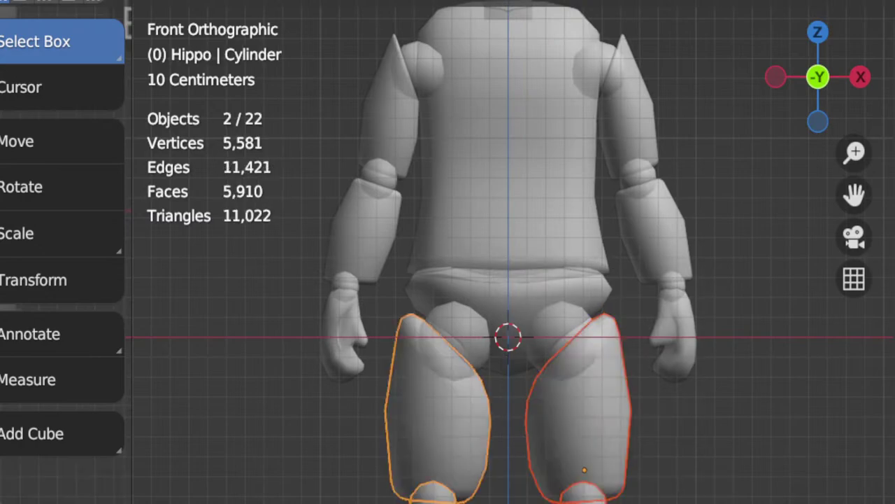
Step: Separate the character's left lower leg from the combined lower-leg mesh into its own object
{"action": "scroll", "coordinate": [635, 414], "scroll_direction": "down", "scroll_amount": 5, "text": "shift"}
{"action": "left_click", "coordinate": [558, 422]}
{"action": "key", "text": "Tab"}
{"action": "left_click_drag", "start_coordinate": [510, 290], "coordinate": [686, 503]}
{"action": "key", "text": "p"}
{"action": "left_click", "coordinate": [682, 501]}
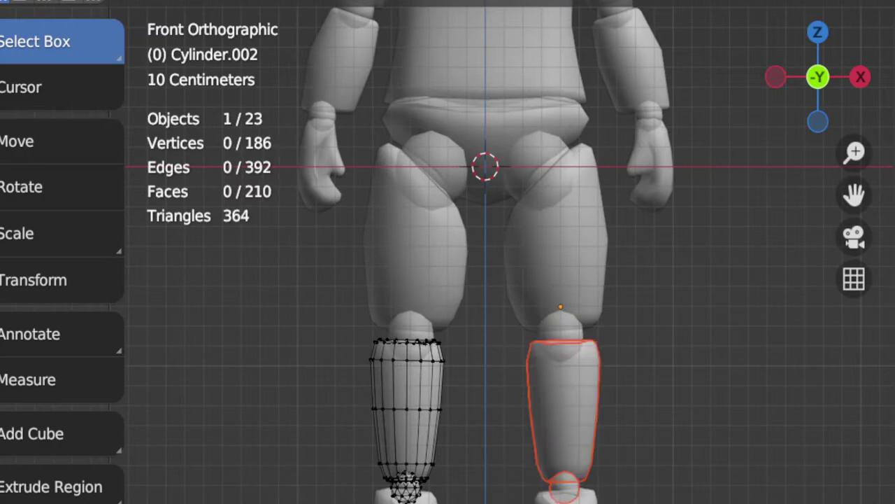
{"action": "key", "text": "Tab"}
Step: Split the combined feet mesh into two objects by separating the selected foot geometry
{"action": "left_click", "coordinate": [565, 498]}
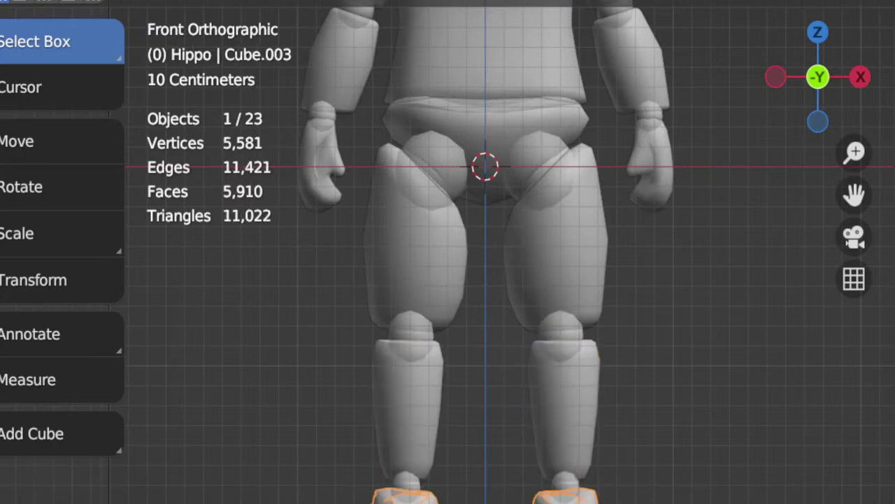
{"action": "middle_click_drag", "start_coordinate": [574, 500], "coordinate": [593, 503]}
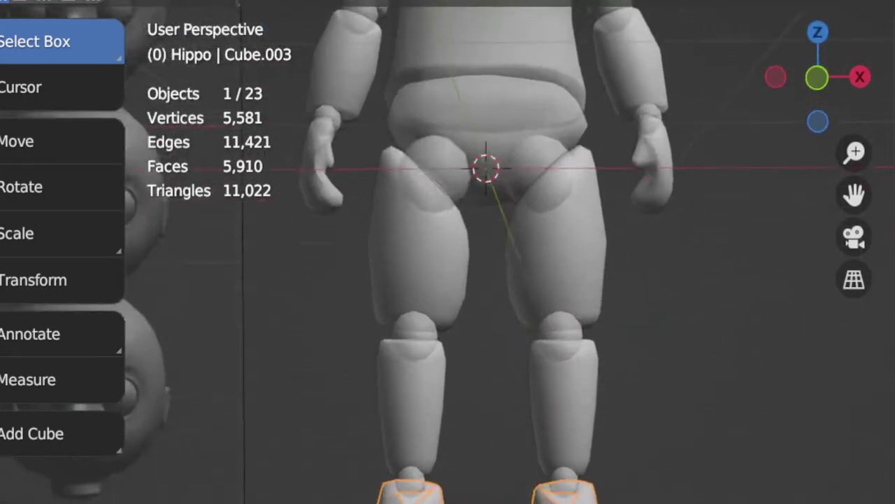
{"action": "key", "text": "KP_1"}
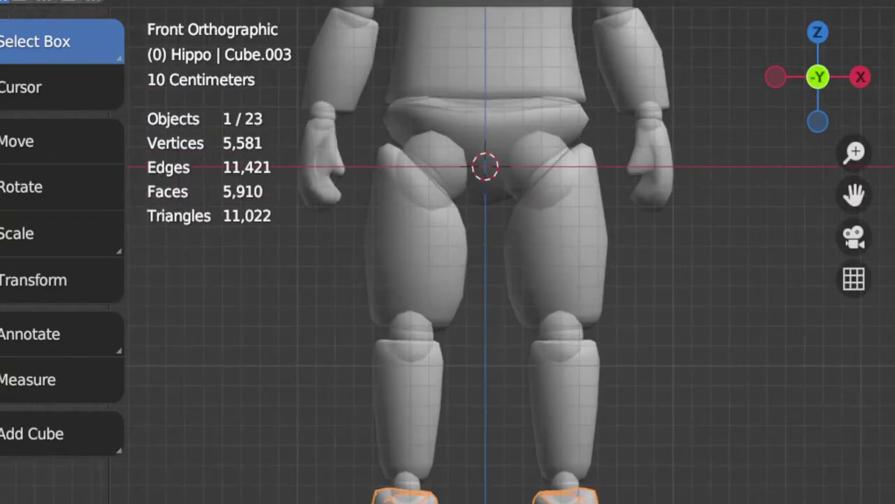
{"action": "middle_click_drag", "start_coordinate": [660, 440], "coordinate": [655, 503], "text": "shift"}
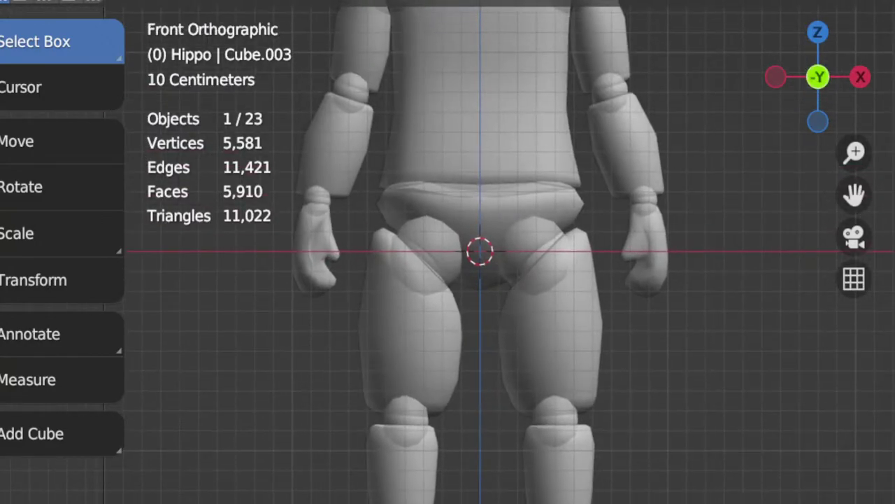
{"action": "key", "text": "Tab"}
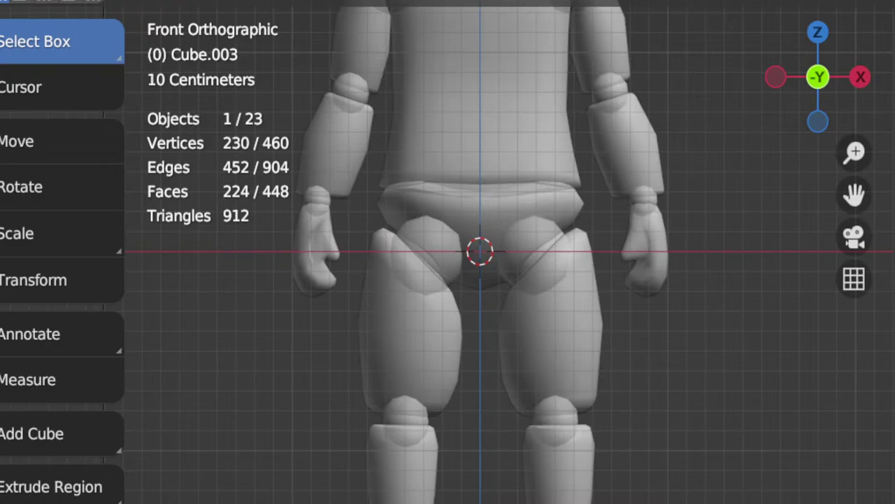
{"action": "key", "text": "p"}
{"action": "key", "text": "s"}
{"action": "key", "text": "Tab"}
{"action": "scroll", "coordinate": [510, 255], "scroll_direction": "down", "scroll_amount": 3}
{"action": "scroll", "coordinate": [524, 340], "scroll_direction": "up", "scroll_amount": 3}
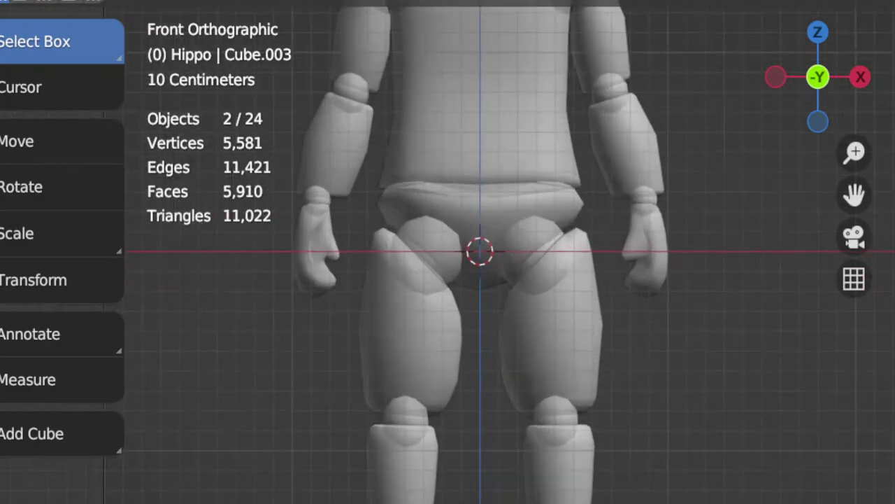
Step: Examine the lower leg, thigh, torso and head by selecting each to check how the character's parts are divided
{"action": "left_click", "coordinate": [554, 450]}
{"action": "left_click", "coordinate": [556, 353]}
{"action": "left_click", "coordinate": [525, 172]}
{"action": "middle_click_drag", "start_coordinate": [487, 194], "coordinate": [504, 357], "text": "shift"}
{"action": "middle_click_drag", "start_coordinate": [506, 124], "coordinate": [529, 406], "text": "shift"}
{"action": "scroll", "coordinate": [514, 303], "scroll_direction": "down", "scroll_amount": 1}
{"action": "scroll", "coordinate": [529, 406], "scroll_direction": "up", "scroll_amount": 2}
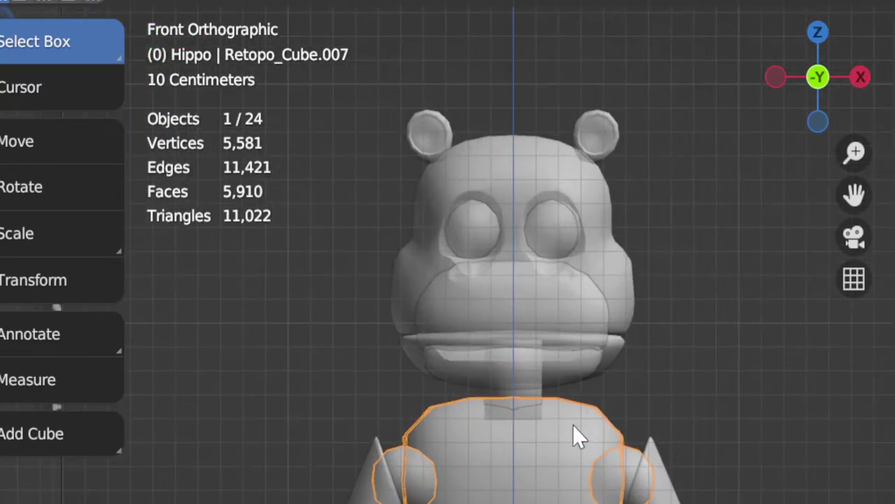
{"action": "left_click", "coordinate": [630, 306]}
{"action": "middle_click_drag", "start_coordinate": [634, 342], "coordinate": [675, 341]}
{"action": "key", "text": "KP_1"}
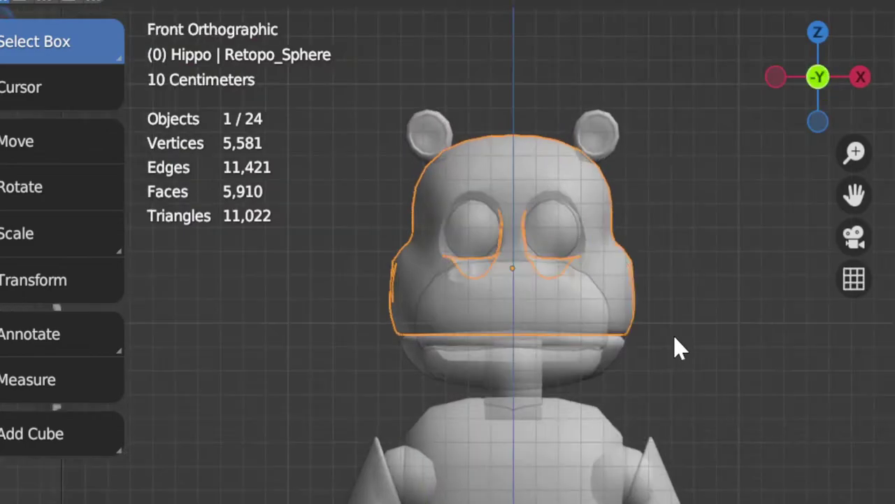
{"action": "scroll", "coordinate": [675, 337], "scroll_direction": "down", "scroll_amount": 4}
{"action": "middle_click_drag", "start_coordinate": [592, 503], "coordinate": [634, 371], "text": "shift"}
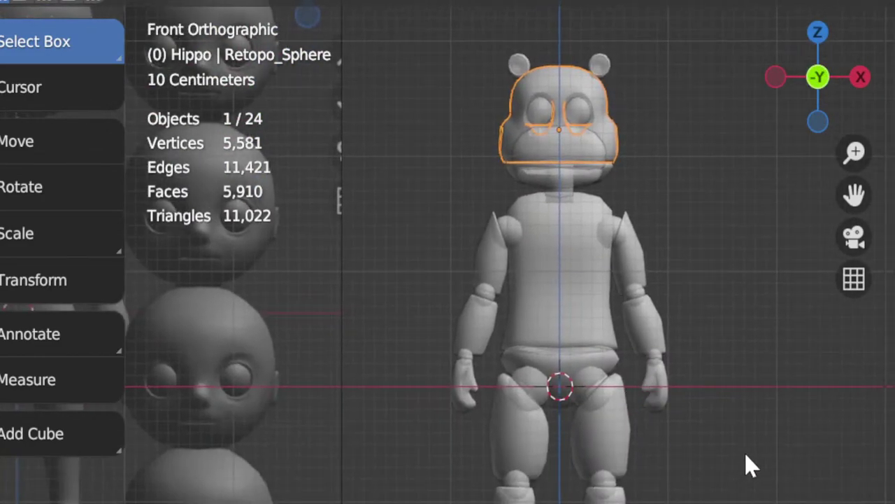
{"action": "left_click", "coordinate": [701, 458]}
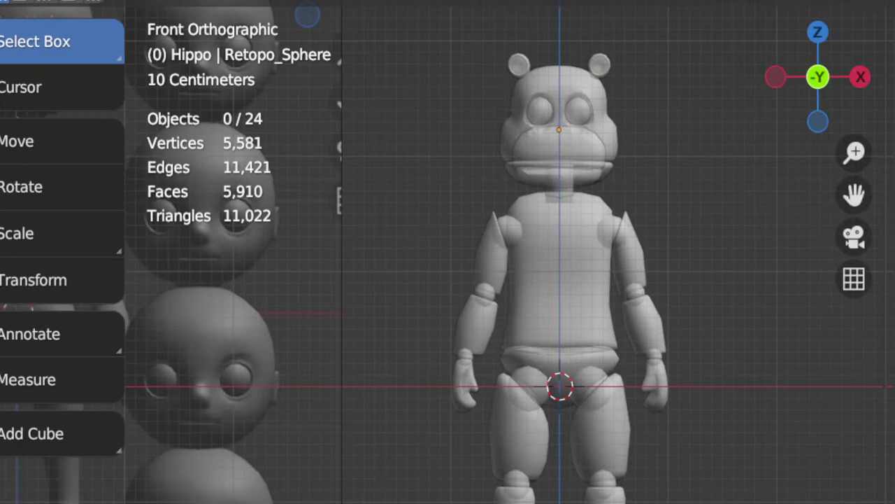
{"action": "left_click", "coordinate": [530, 282]}
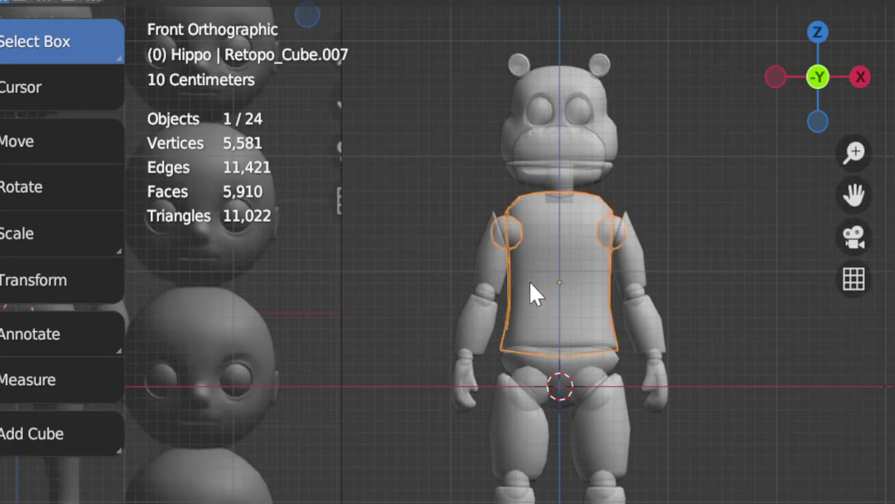
Step: Rename the character's left upper arm object as LeftUpperArm_Geo
{"action": "scroll", "coordinate": [723, 366], "scroll_direction": "up", "scroll_amount": 2}
{"action": "middle_click_drag", "start_coordinate": [720, 355], "coordinate": [686, 389], "text": "shift"}
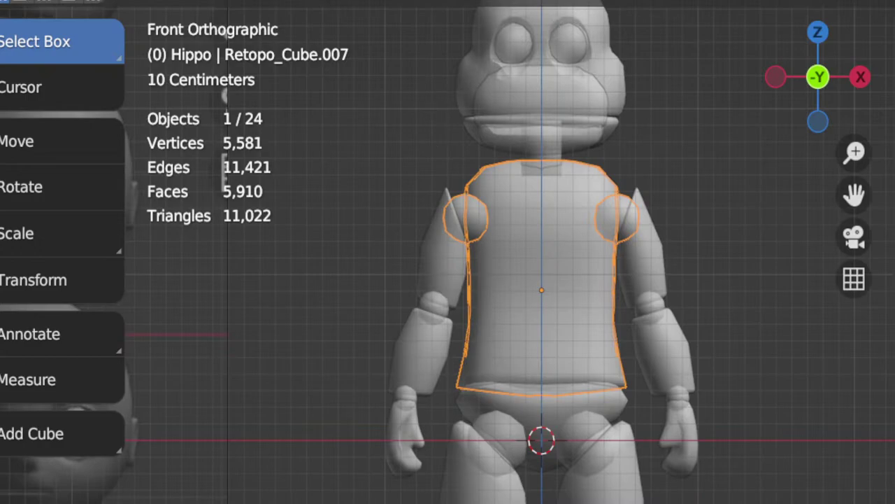
{"action": "left_click", "coordinate": [301, 491]}
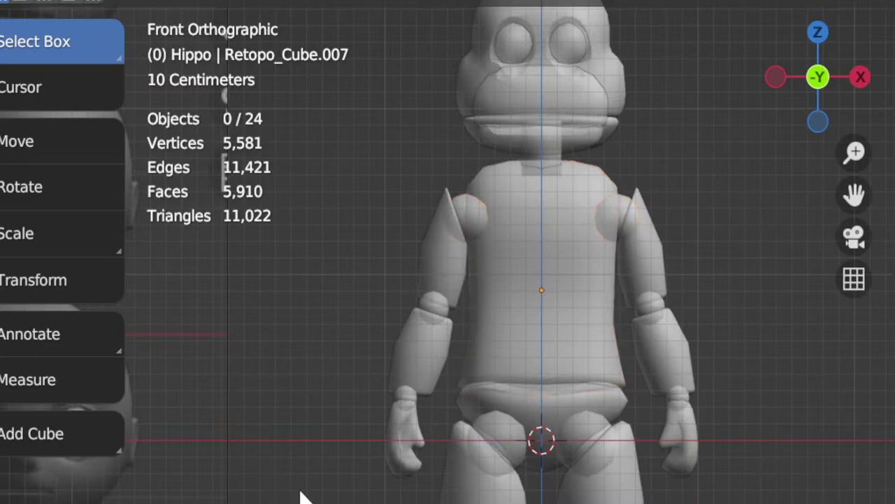
{"action": "left_click", "coordinate": [502, 331]}
{"action": "left_click", "coordinate": [658, 280]}
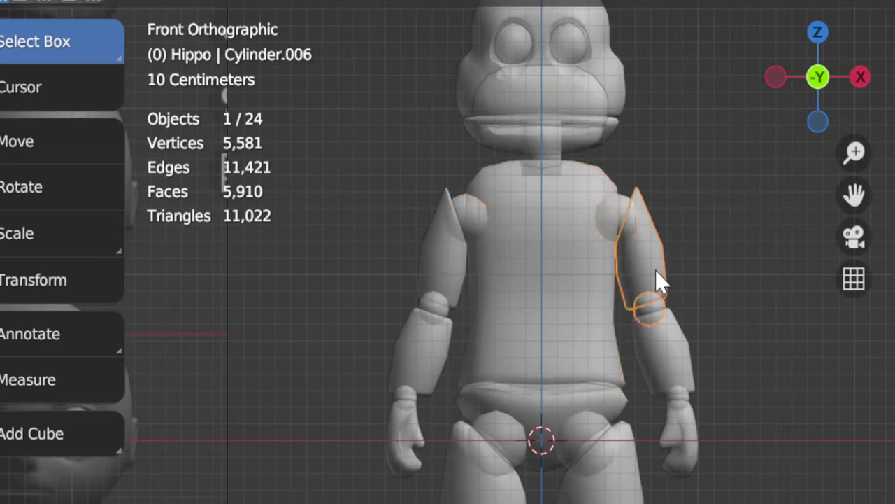
{"action": "key", "text": "F2"}
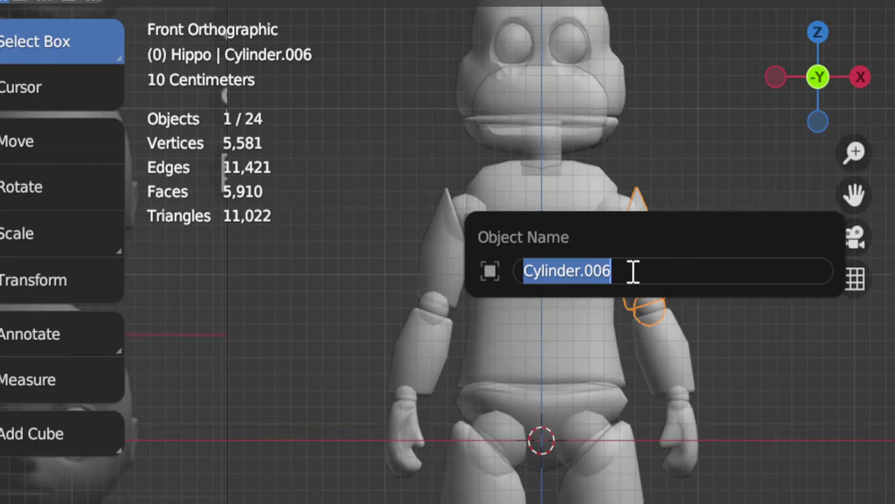
{"action": "type", "text": "Lef"}
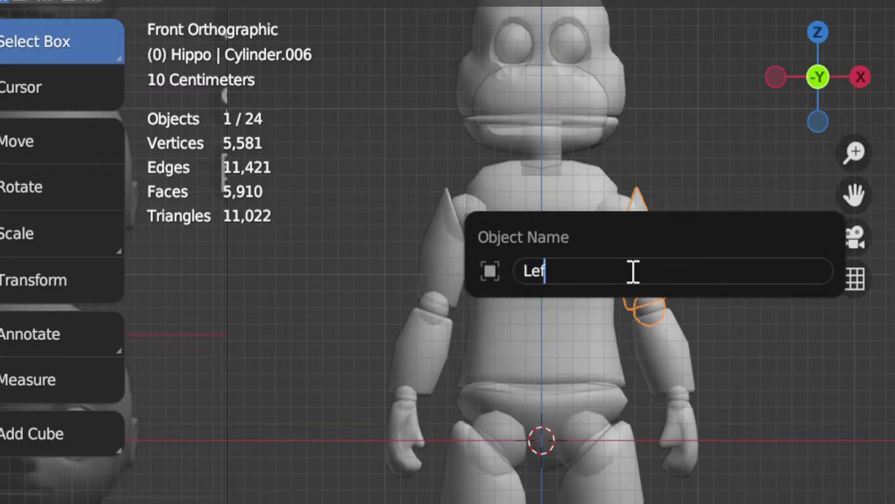
{"action": "type", "text": "tUpperArm_geo"}
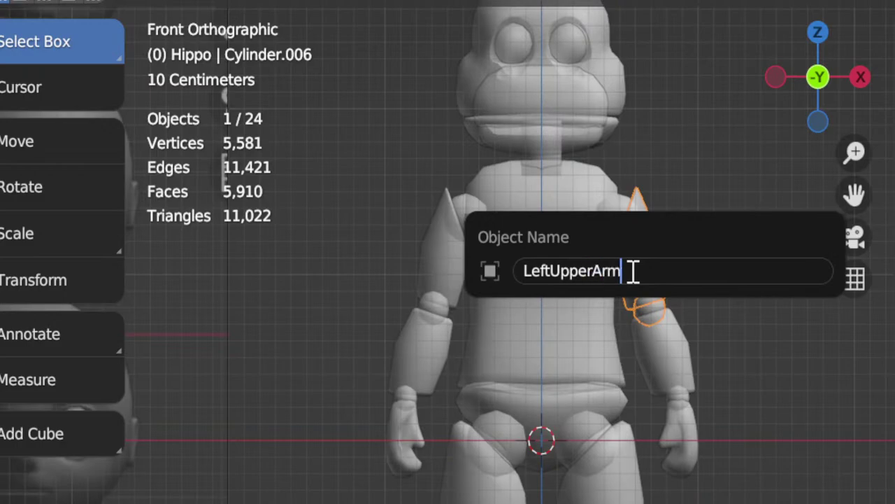
{"action": "key", "text": "BackSpace"}
{"action": "key", "text": "BackSpace"}
{"action": "key", "text": "BackSpace"}
{"action": "type", "text": "Geo"}
{"action": "key", "text": "Return"}
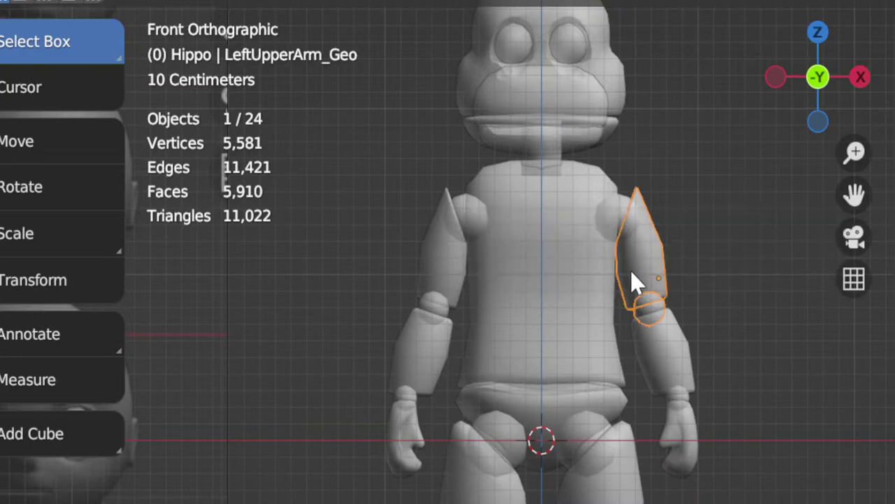
Step: Rename the character's left forearm object as LeftLowerArm_Geo
{"action": "left_click", "coordinate": [668, 370]}
{"action": "key", "text": "F2"}
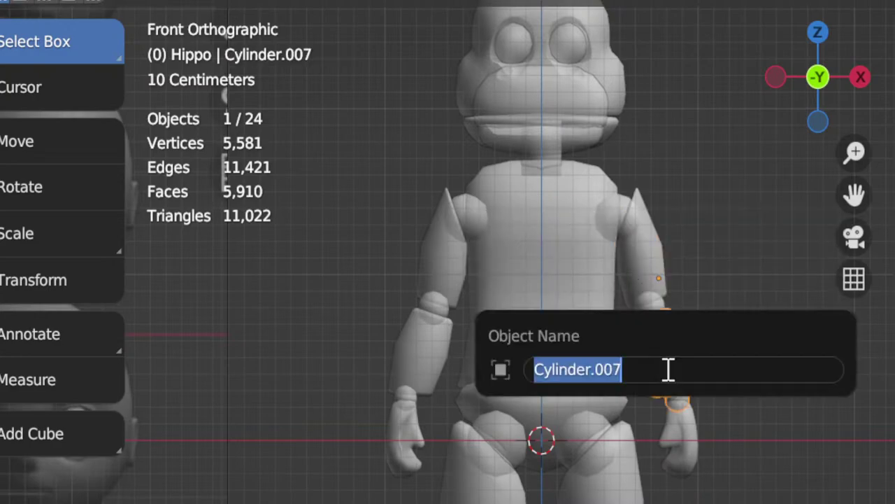
{"action": "type", "text": "LeftLowe"}
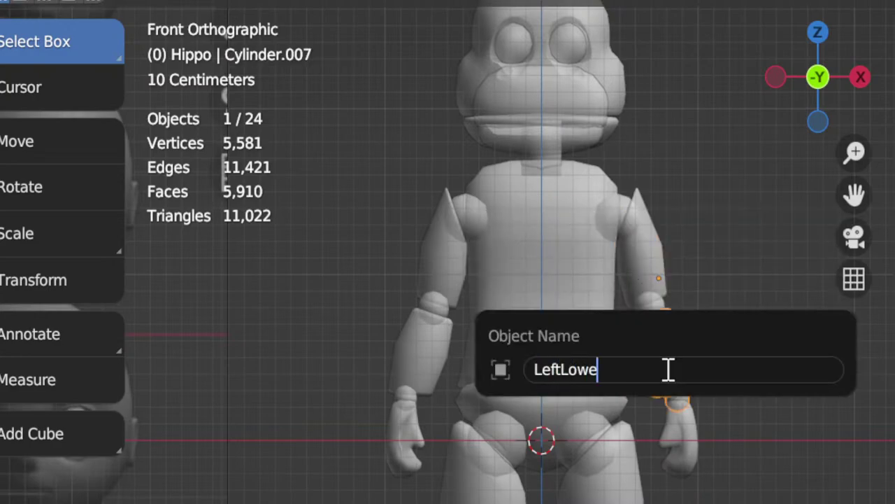
{"action": "type", "text": "rArm_Geo"}
{"action": "key", "text": "Return"}
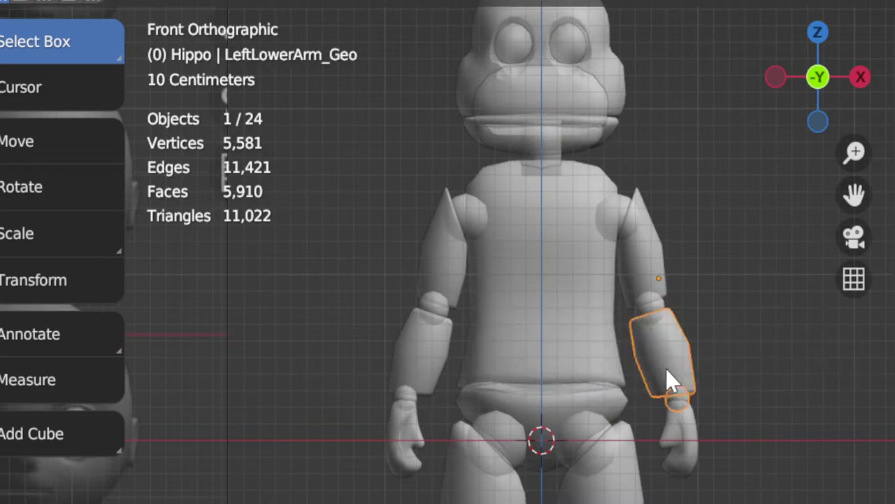
Step: Rename the character's left hand object as LeftHand
{"action": "left_click", "coordinate": [673, 448]}
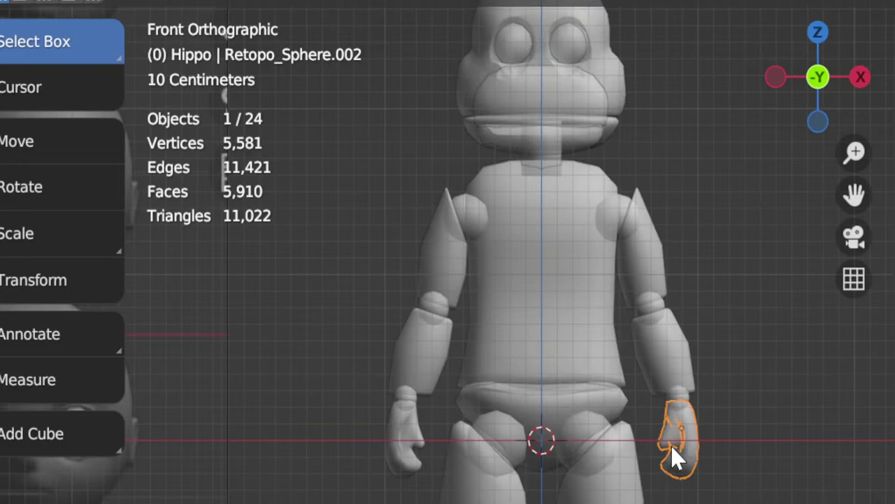
{"action": "key", "text": "F2"}
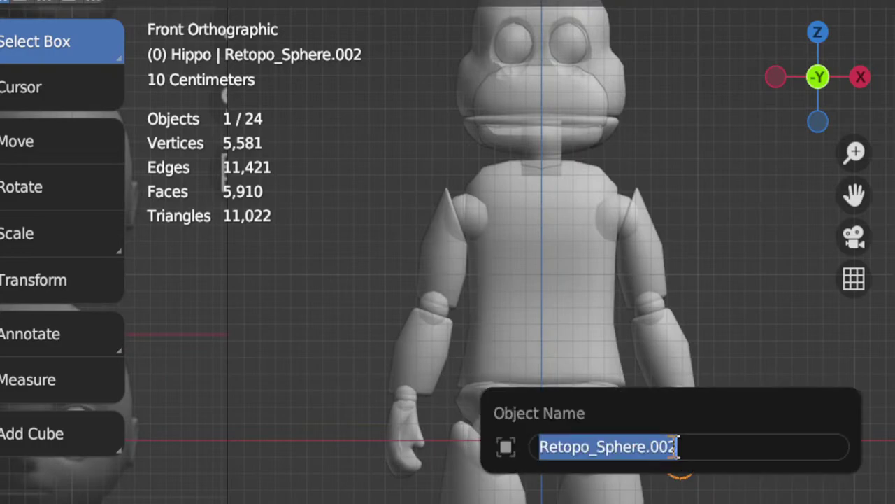
{"action": "type", "text": "Left"}
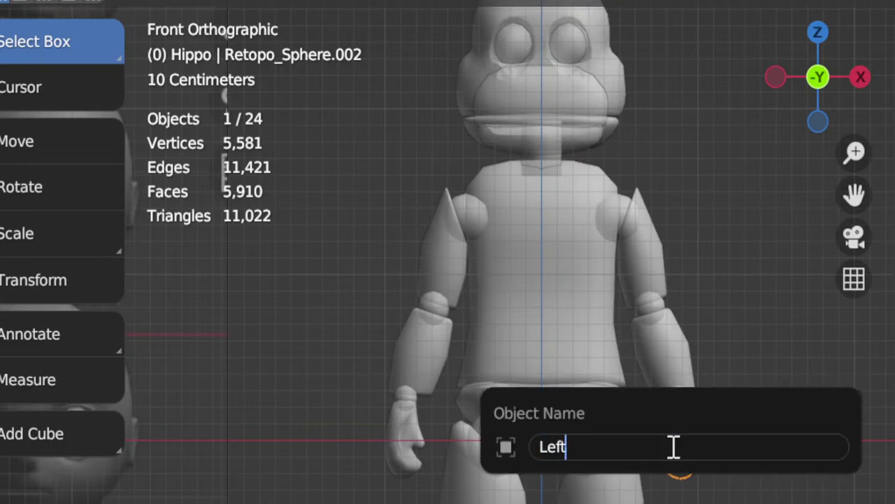
{"action": "type", "text": "UpperArm"}
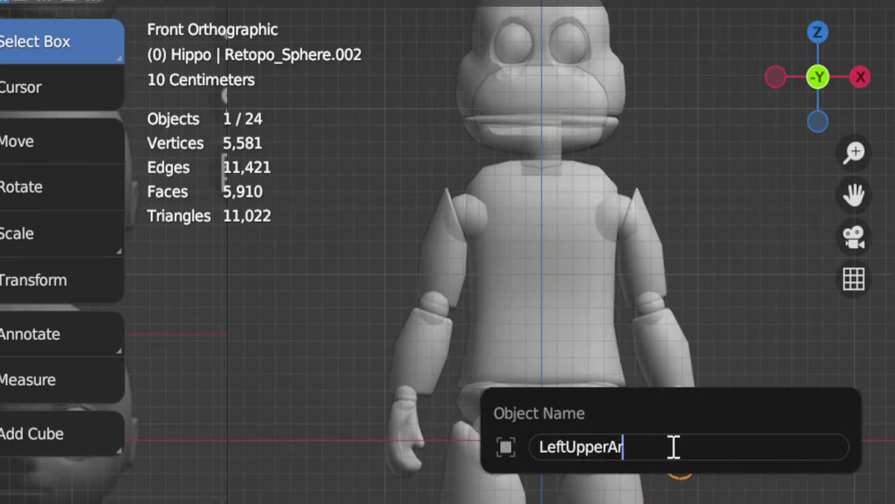
{"action": "key", "text": "BackSpace"}
{"action": "key", "text": "BackSpace"}
{"action": "key", "text": "BackSpace"}
{"action": "key", "text": "BackSpace"}
{"action": "key", "text": "BackSpace"}
{"action": "key", "text": "BackSpace"}
{"action": "key", "text": "BackSpace"}
{"action": "key", "text": "BackSpace"}
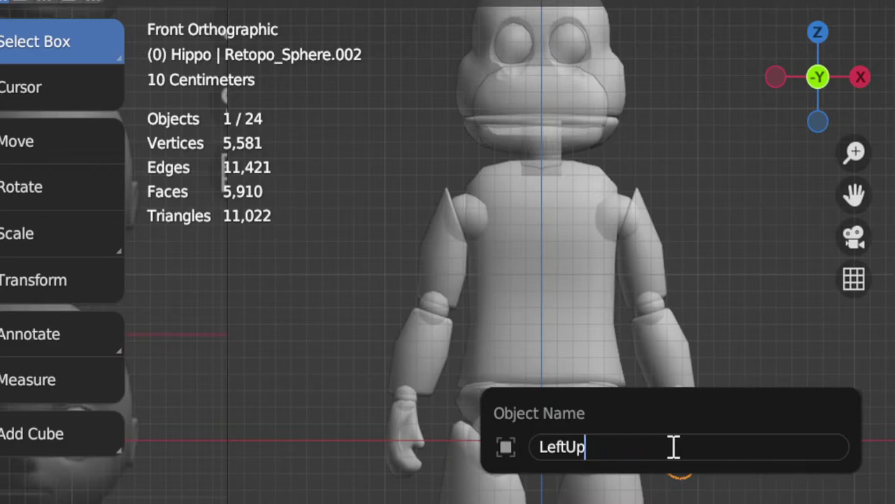
{"action": "type", "text": "Hand"}
{"action": "key", "text": "Return"}
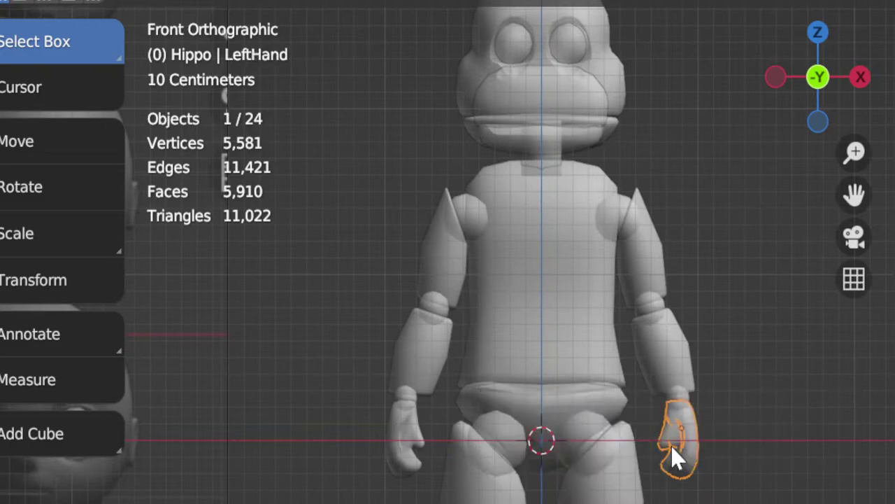
Step: Rename the character's left hand object as LeftHand_Geo
{"action": "key", "text": "F2"}
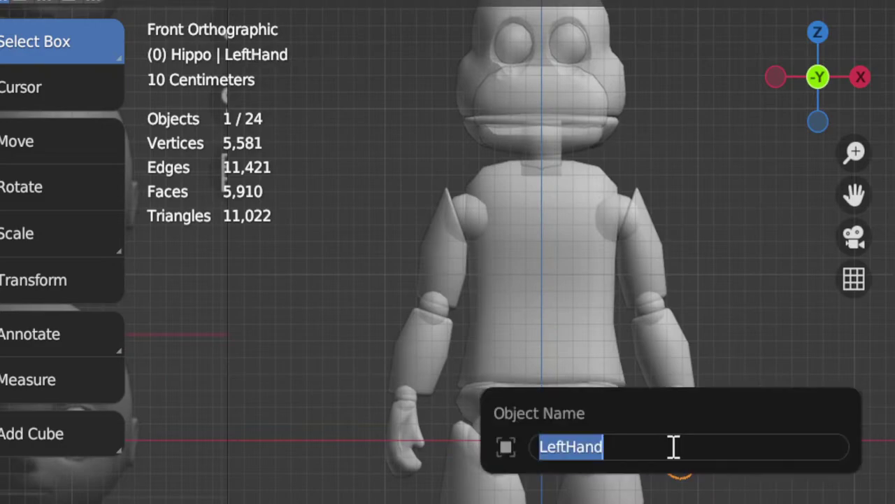
{"action": "key", "text": "End"}
{"action": "type", "text": "_Gei"}
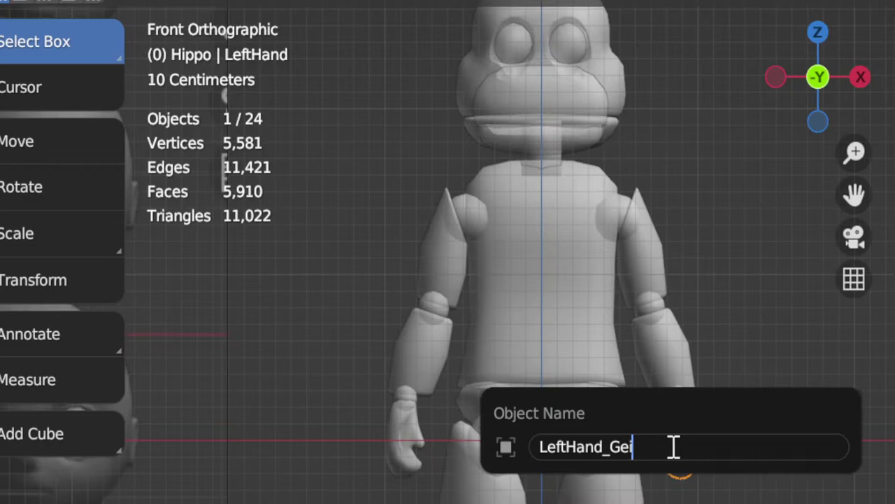
{"action": "key", "text": "BackSpace"}
{"action": "type", "text": "o"}
{"action": "key", "text": "Return"}
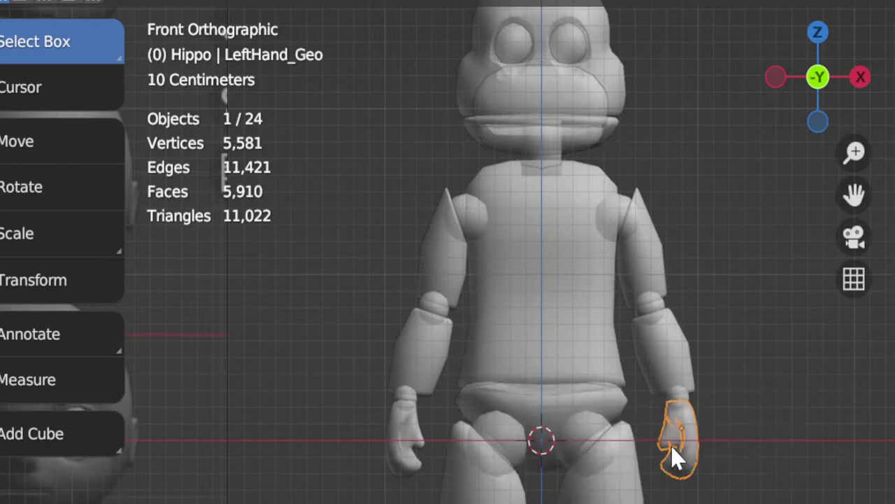
Step: Examine the character's left arm by selecting its forearm, upper arm and hand and viewing the upper arm's mesh in Edit Mode
{"action": "left_click", "coordinate": [689, 351]}
{"action": "left_click", "coordinate": [651, 269]}
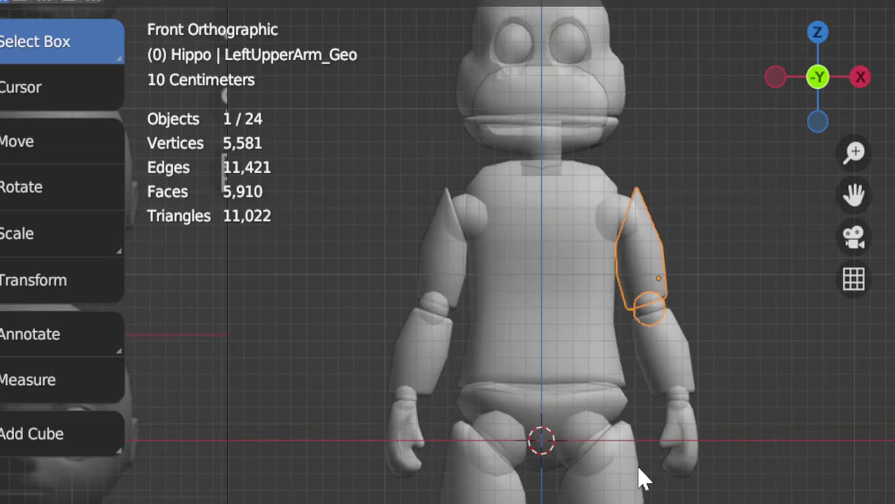
{"action": "scroll", "coordinate": [644, 479], "scroll_direction": "down", "scroll_amount": 1}
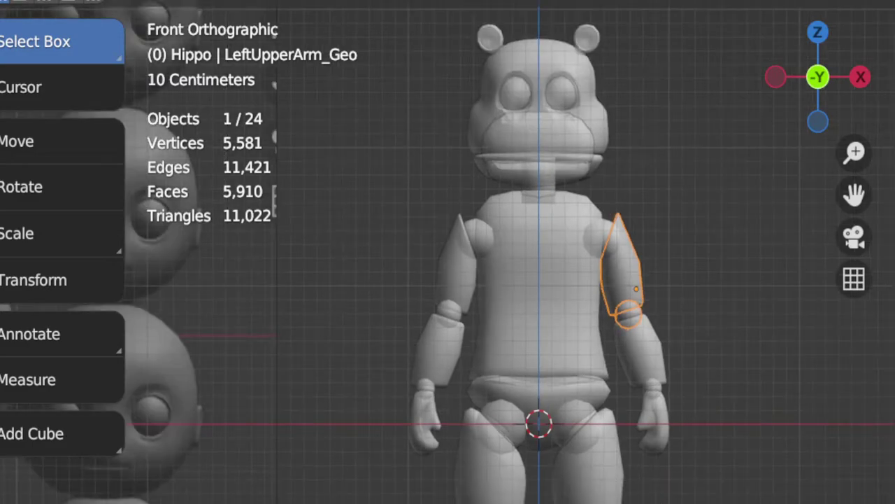
{"action": "scroll", "coordinate": [697, 480], "scroll_direction": "up", "scroll_amount": 1}
{"action": "scroll", "coordinate": [749, 254], "scroll_direction": "up", "scroll_amount": 2}
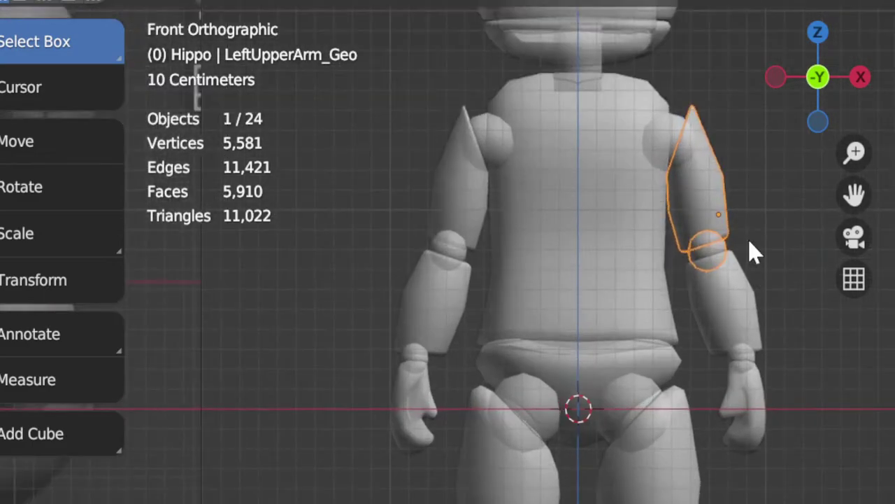
{"action": "key", "text": "Tab"}
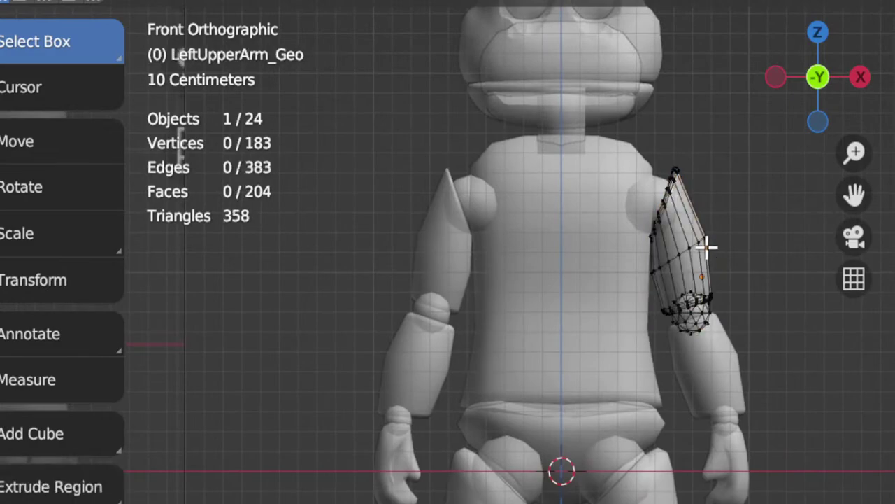
{"action": "key", "text": "Tab"}
{"action": "middle_click_drag", "start_coordinate": [708, 422], "coordinate": [669, 378], "text": "shift"}
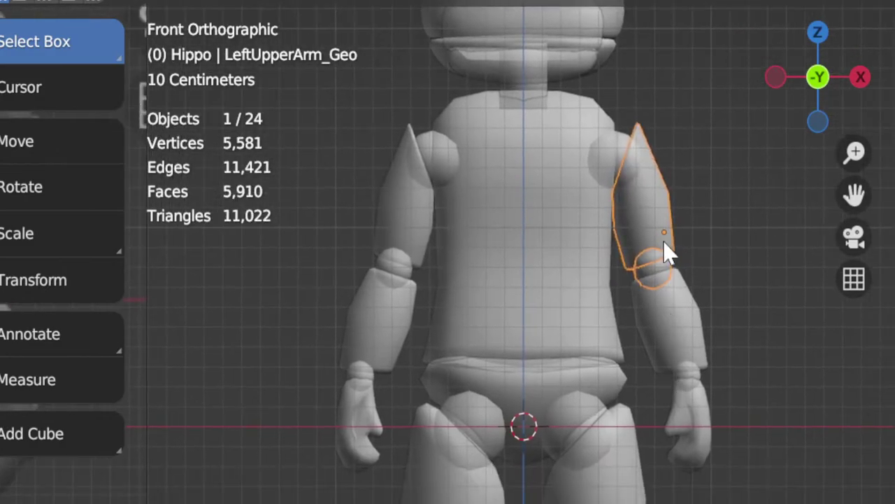
{"action": "left_click", "coordinate": [677, 300]}
{"action": "left_click", "coordinate": [700, 455]}
Step: Rename the character's left thigh object as LeftUpperLeg_Geo
{"action": "left_click", "coordinate": [648, 495]}
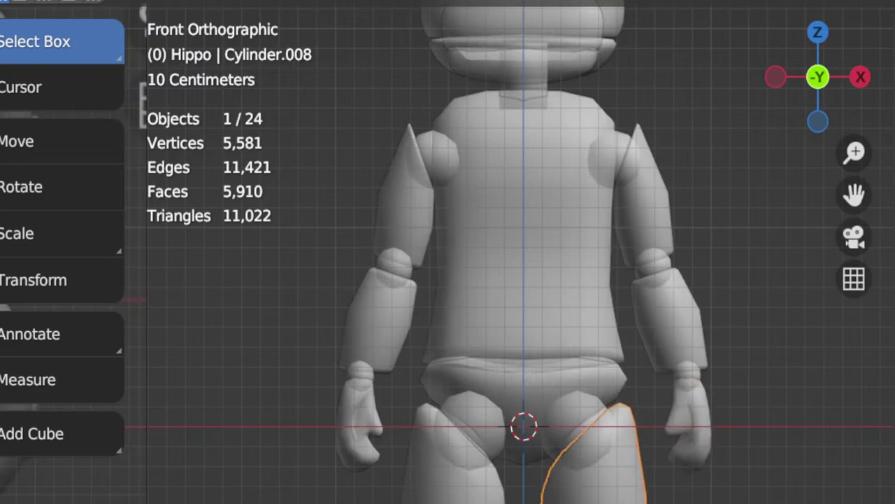
{"action": "middle_click_drag", "start_coordinate": [647, 495], "coordinate": [632, 439], "text": "shift"}
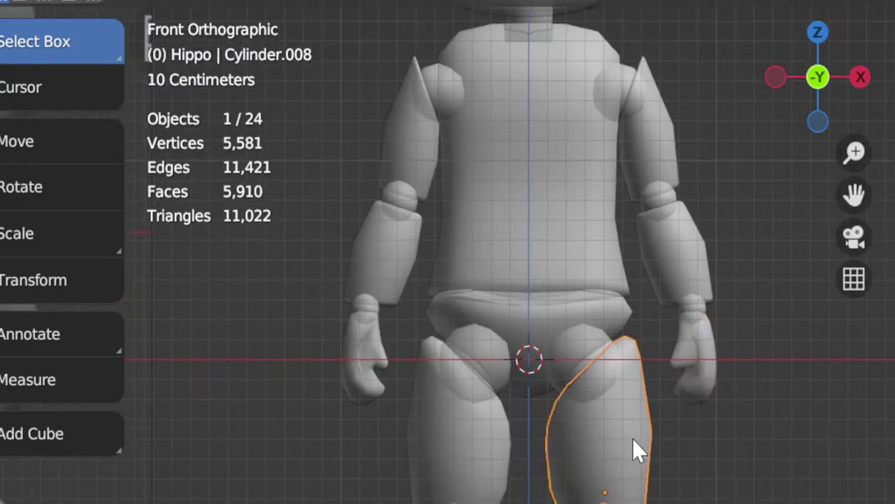
{"action": "key", "text": "F2"}
{"action": "type", "text": "Left"}
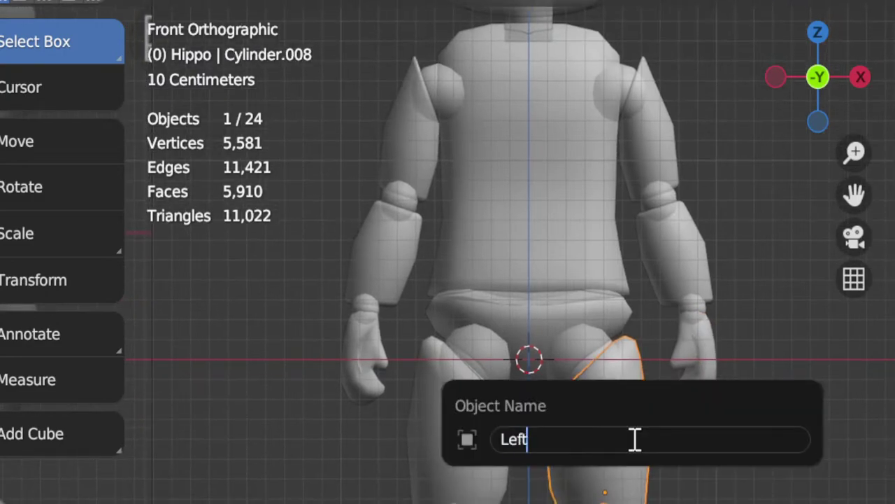
{"action": "type", "text": "UpperLeg"}
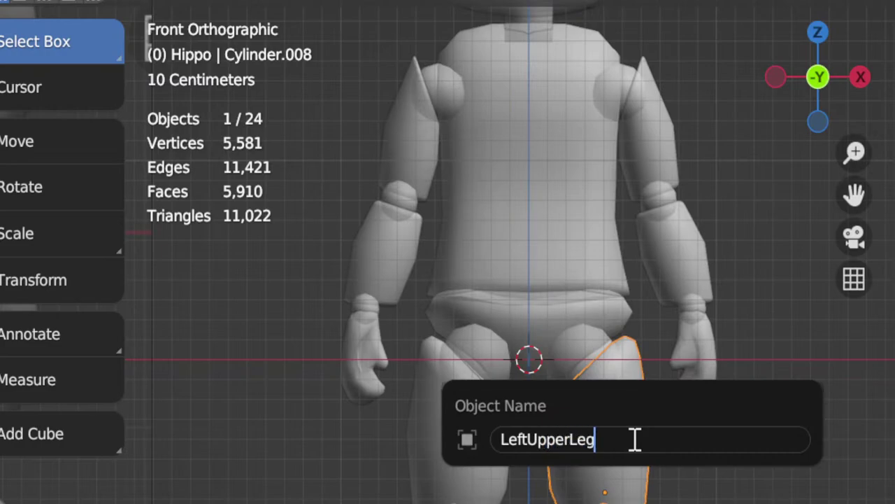
{"action": "type", "text": "_Geo"}
{"action": "key", "text": "Return"}
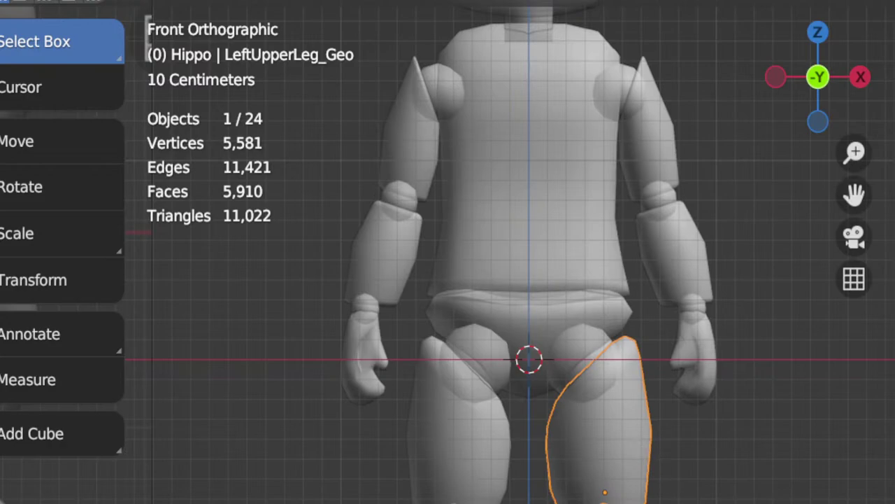
Step: Rename the character's left shin object as LeftLowerLeg_Geo
{"action": "left_click", "coordinate": [604, 499]}
{"action": "middle_click_drag", "start_coordinate": [601, 422], "coordinate": [601, 307], "text": "shift"}
{"action": "key", "text": "F2"}
{"action": "type", "text": "Le"}
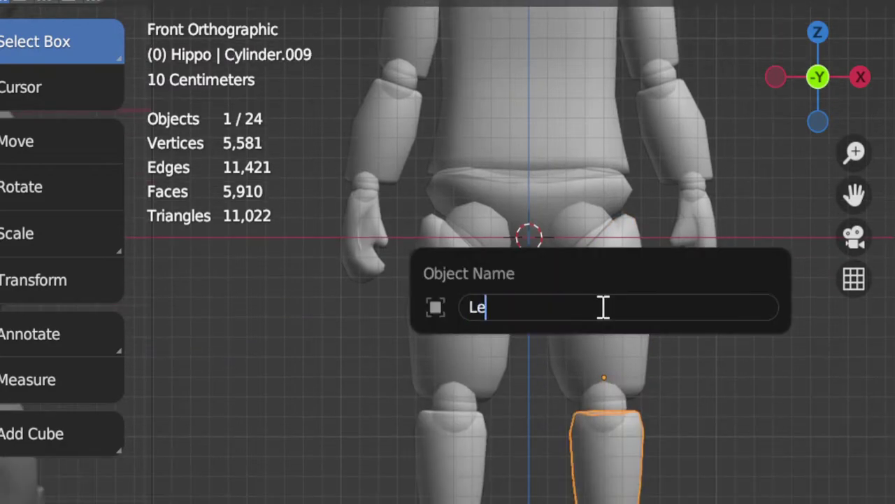
{"action": "type", "text": "ftLowerLeg"}
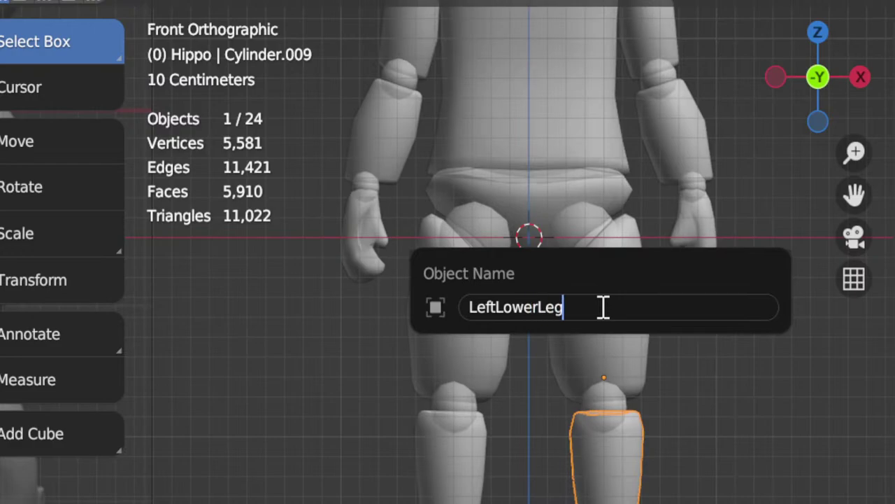
{"action": "type", "text": "_H"}
{"action": "key", "text": "BackSpace"}
{"action": "type", "text": "Geo"}
{"action": "key", "text": "Return"}
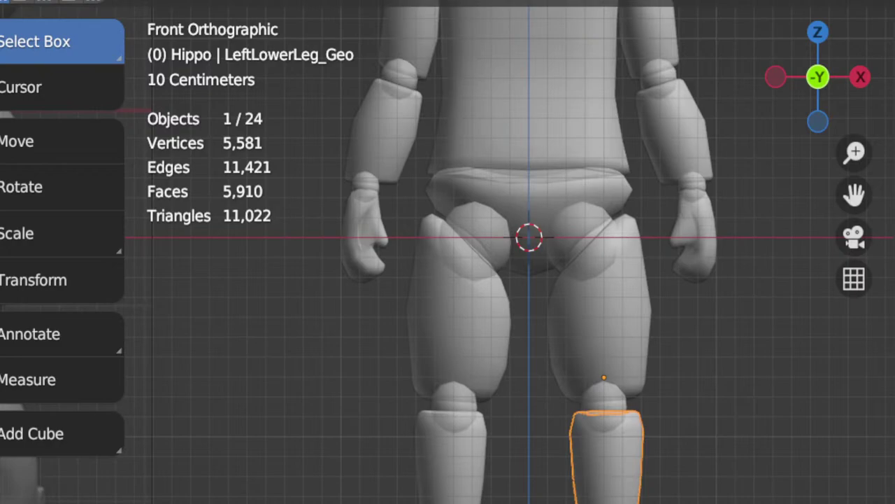
Step: Rename the character's left foot object as LeftFoot_Geo
{"action": "left_click", "coordinate": [603, 502]}
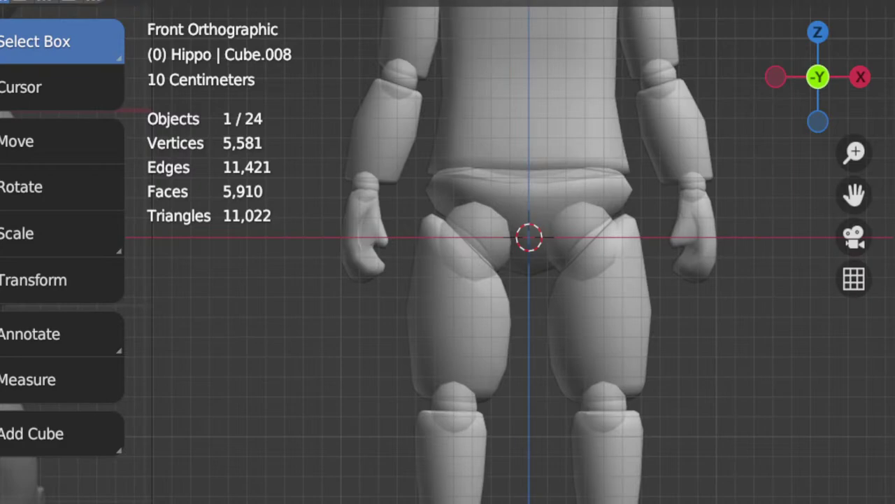
{"action": "key", "text": "Return"}
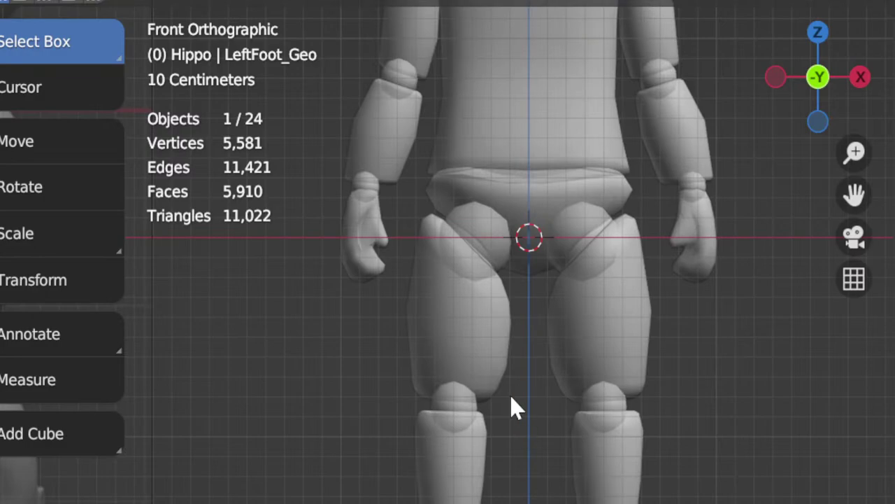
Step: Rename the character's right upper arm object as RightUpperArm_Geo
{"action": "middle_click_drag", "start_coordinate": [501, 434], "coordinate": [538, 480], "text": "shift"}
{"action": "middle_click_drag", "start_coordinate": [534, 292], "coordinate": [555, 424], "text": "shift"}
{"action": "middle_click_drag", "start_coordinate": [516, 278], "coordinate": [530, 349], "text": "shift"}
{"action": "left_click", "coordinate": [414, 271]}
{"action": "left_click", "coordinate": [445, 262]}
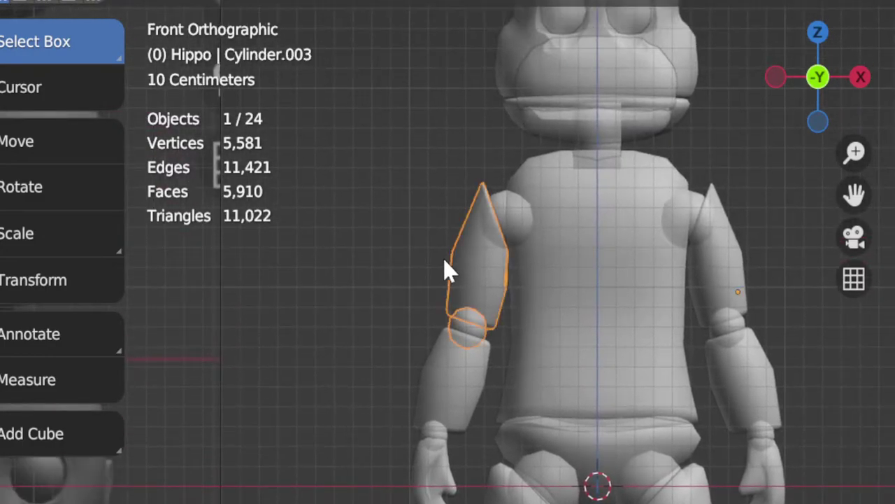
{"action": "key", "text": "F2"}
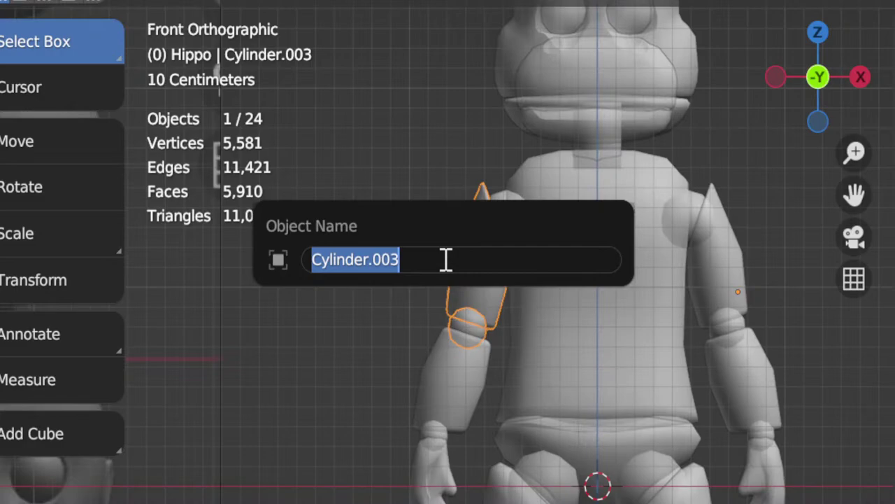
{"action": "type", "text": "Right"}
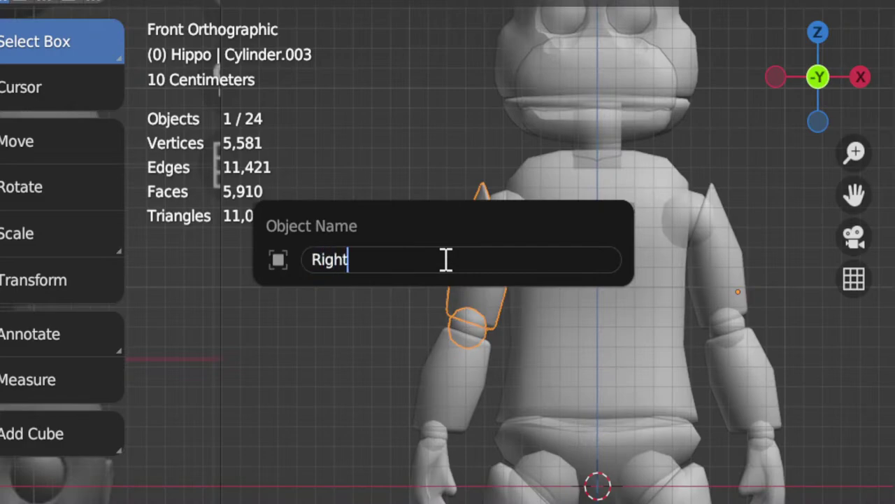
{"action": "type", "text": "UpperArm_"}
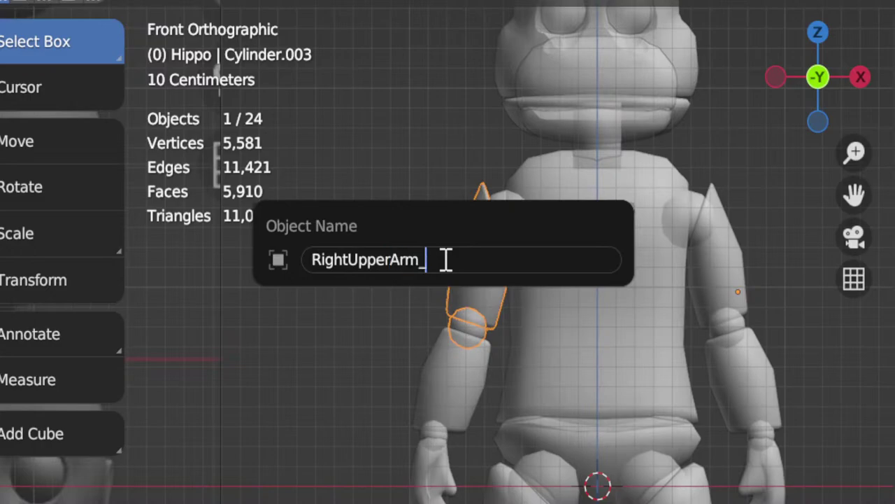
{"action": "type", "text": "Geo"}
{"action": "key", "text": "Return"}
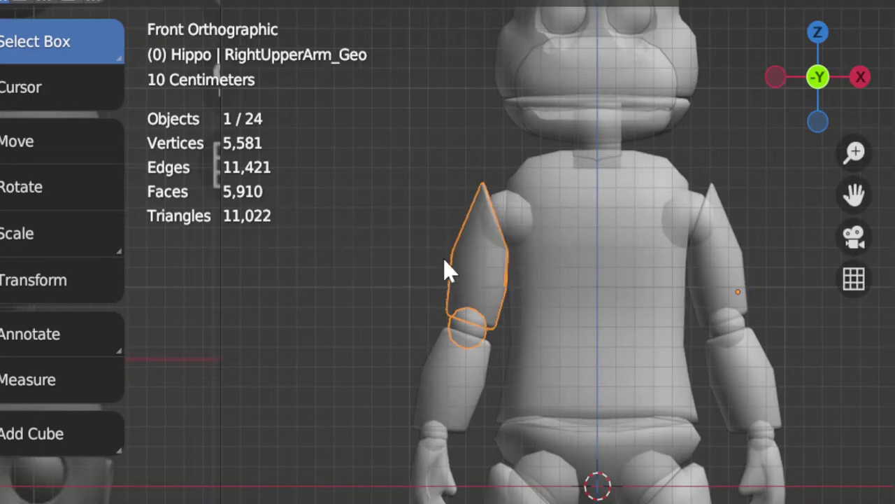
Step: Rename the character's right forearm object as RightLowerArm_Geo
{"action": "left_click", "coordinate": [476, 377]}
{"action": "key", "text": "F2"}
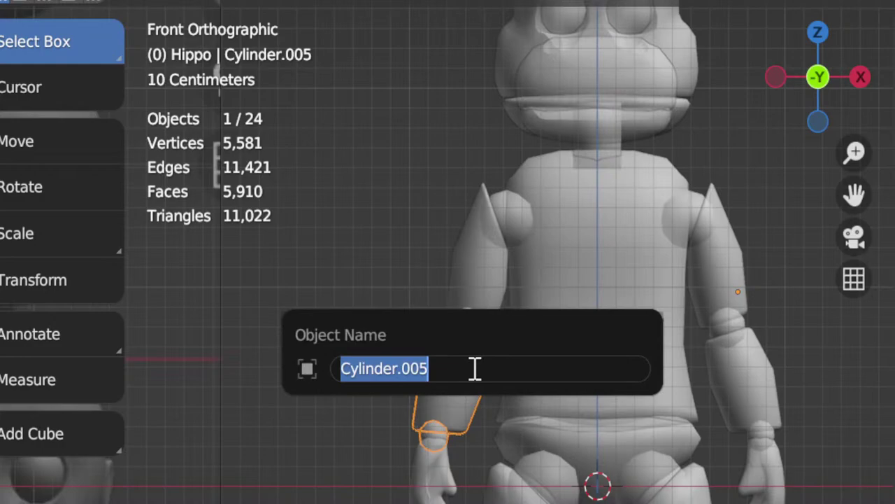
{"action": "type", "text": "RightLo"}
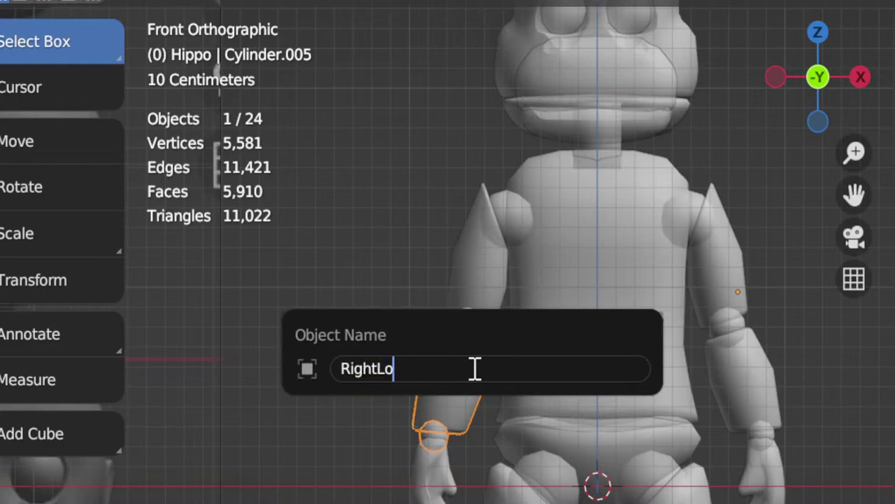
{"action": "type", "text": "werArm_"}
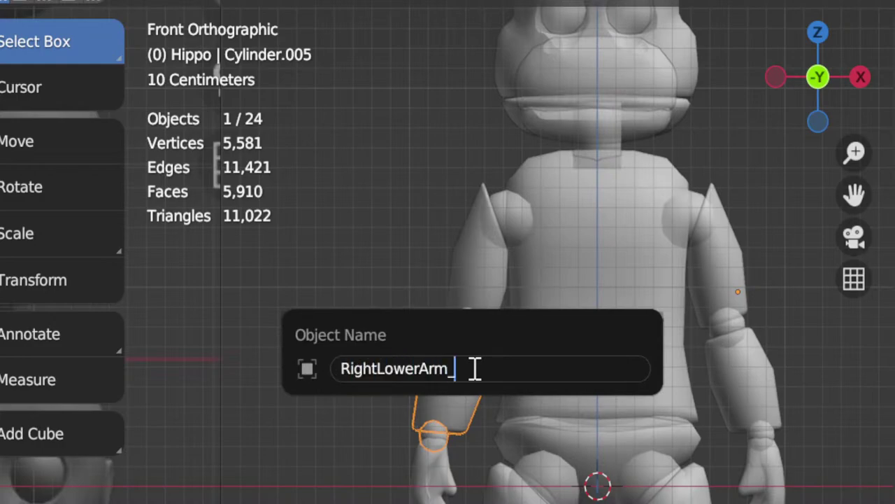
{"action": "type", "text": "Geo"}
{"action": "key", "text": "Return"}
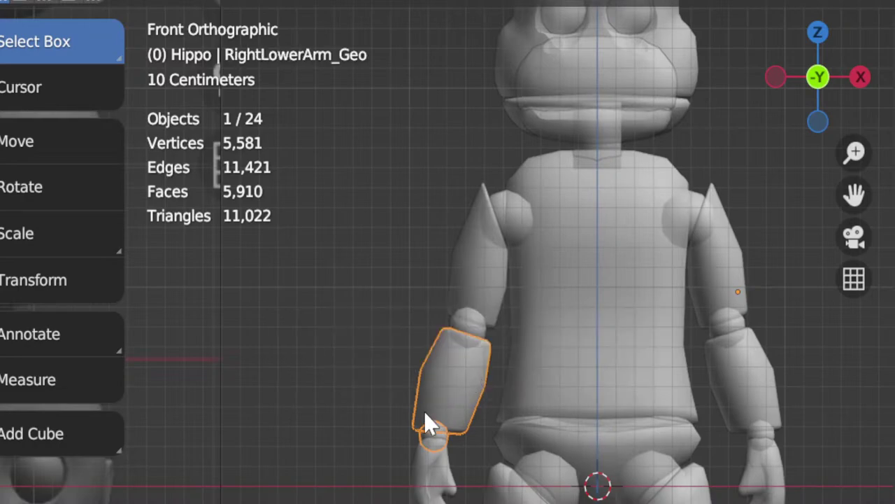
Step: Rename the character's right hand object as RightHand_Geo
{"action": "left_click", "coordinate": [434, 432]}
{"action": "key", "text": "F2"}
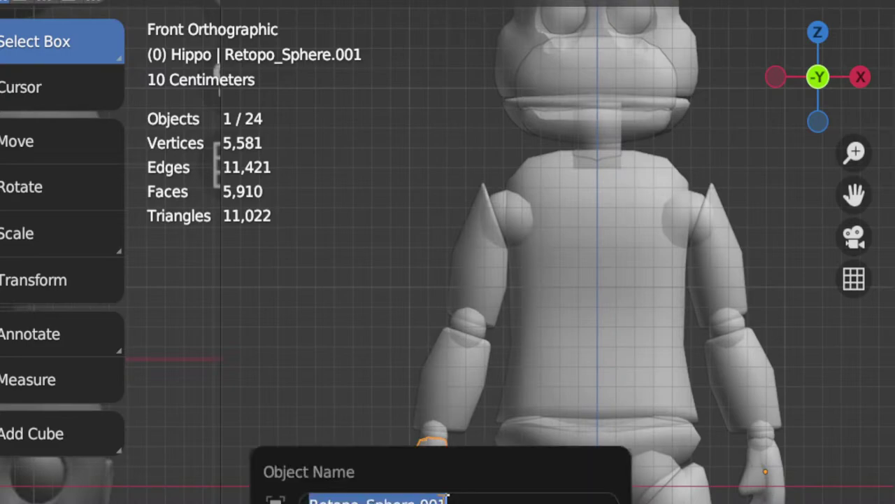
{"action": "key", "text": "BackSpace"}
{"action": "type", "text": "R"}
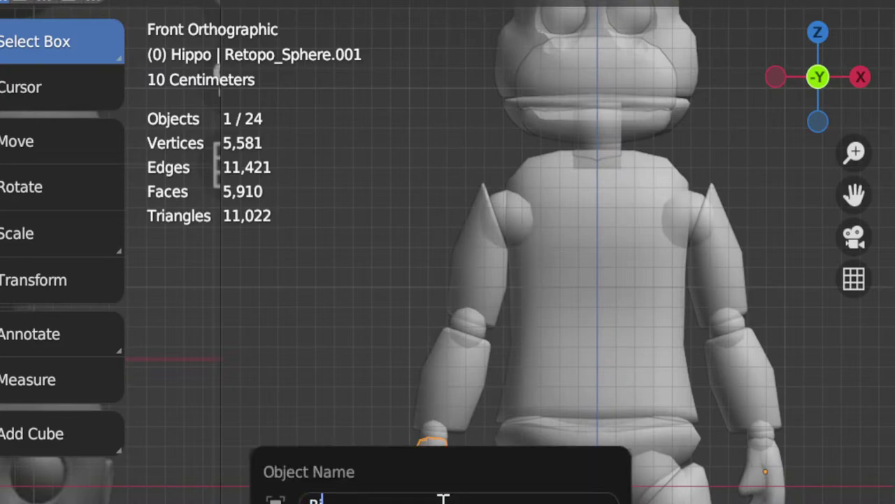
{"action": "type", "text": "ightHand_Geo"}
{"action": "key", "text": "Return"}
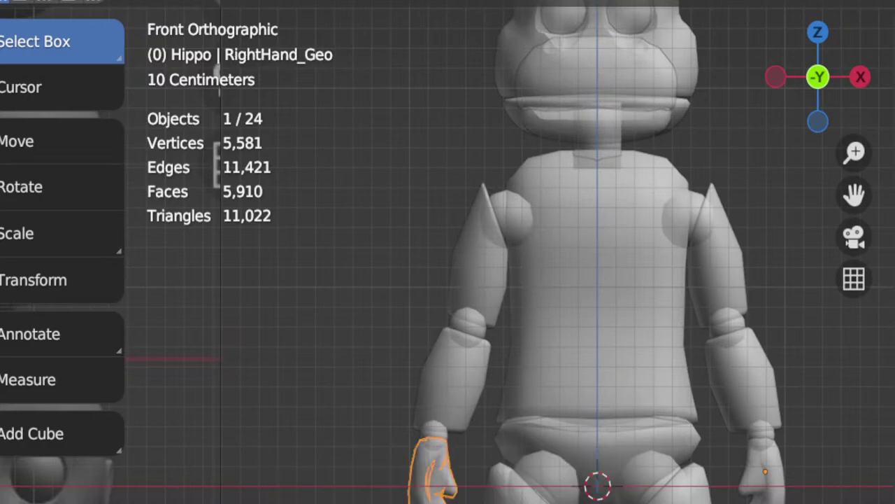
Step: Rename the character's right foot object as RightFoot
{"action": "middle_click_drag", "start_coordinate": [493, 494], "coordinate": [498, 201], "text": "shift"}
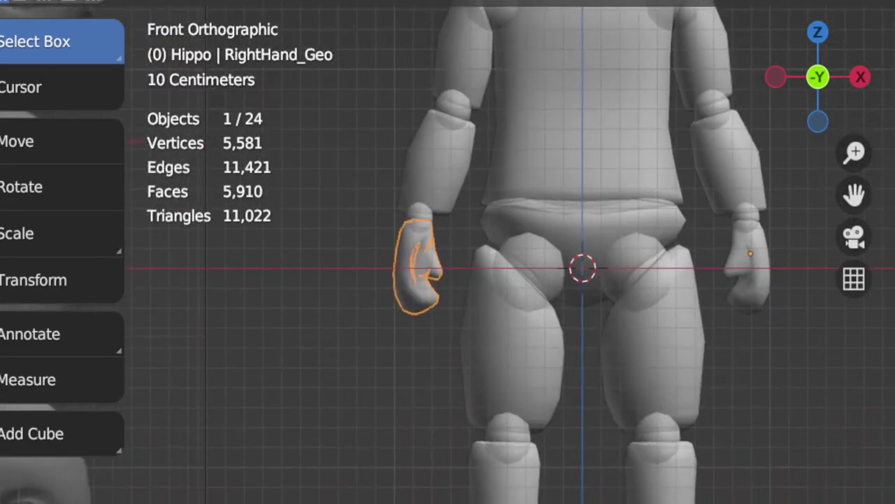
{"action": "left_click", "coordinate": [508, 426]}
{"action": "left_click", "coordinate": [509, 427]}
{"action": "left_click", "coordinate": [509, 426]}
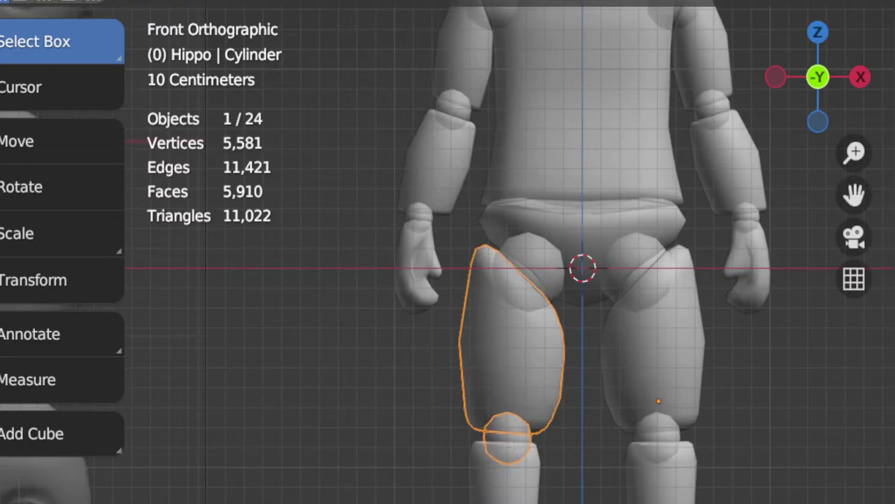
{"action": "left_click", "coordinate": [509, 426]}
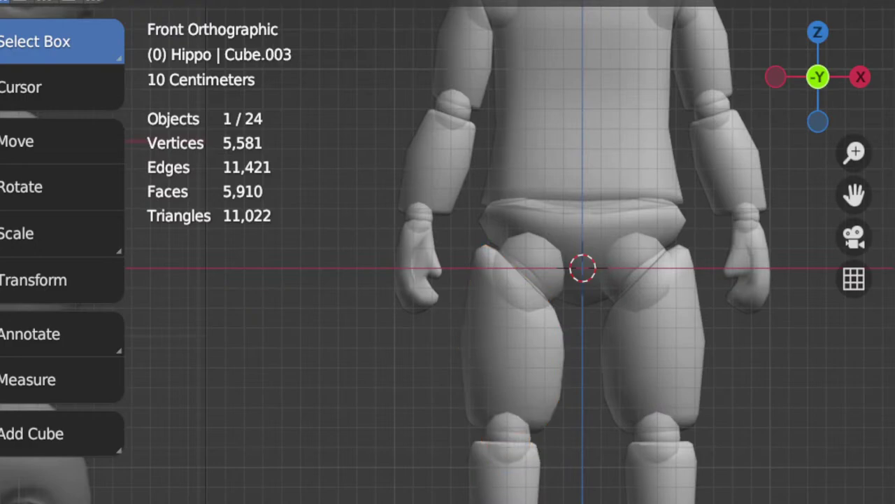
{"action": "key", "text": "Return"}
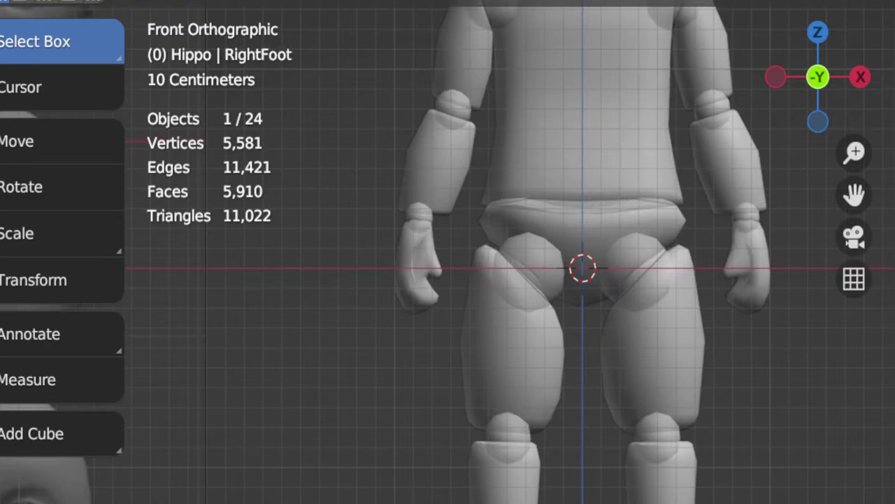
Step: Rename the character's right lower leg object as RightLowerLeg_Geo
{"action": "left_click", "coordinate": [519, 488]}
{"action": "key", "text": "F2"}
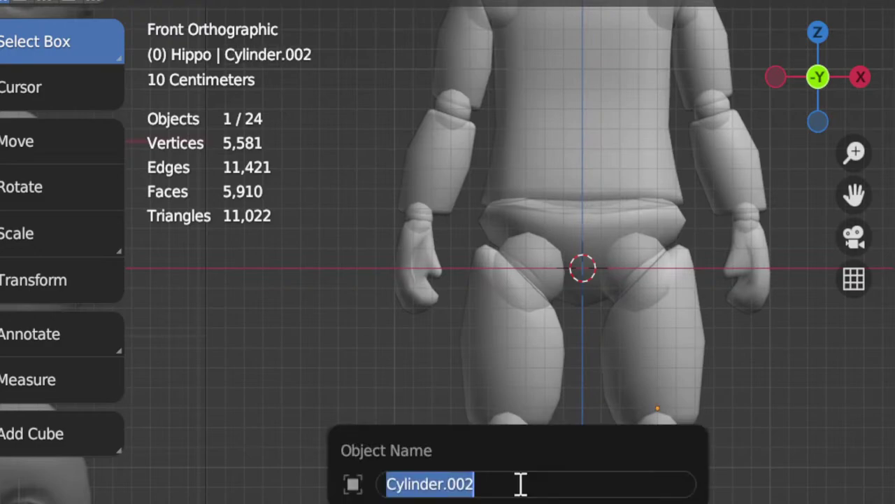
{"action": "type", "text": "RightL"}
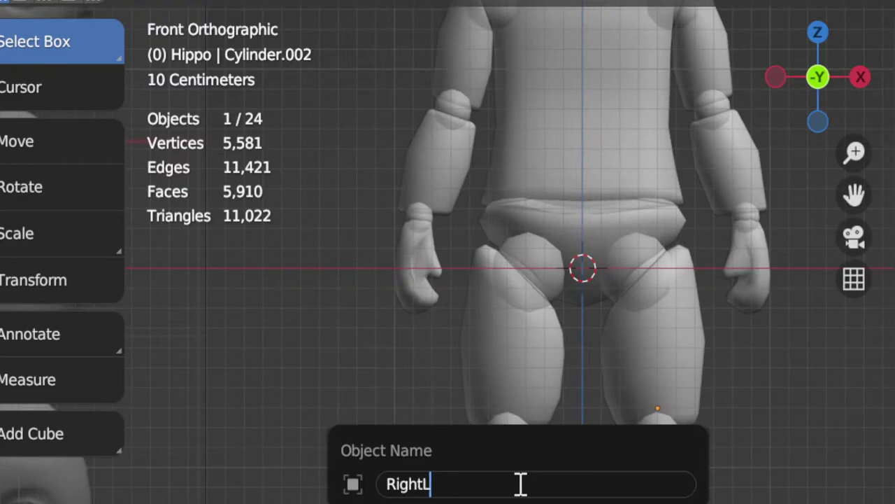
{"action": "type", "text": "owerLeg_"}
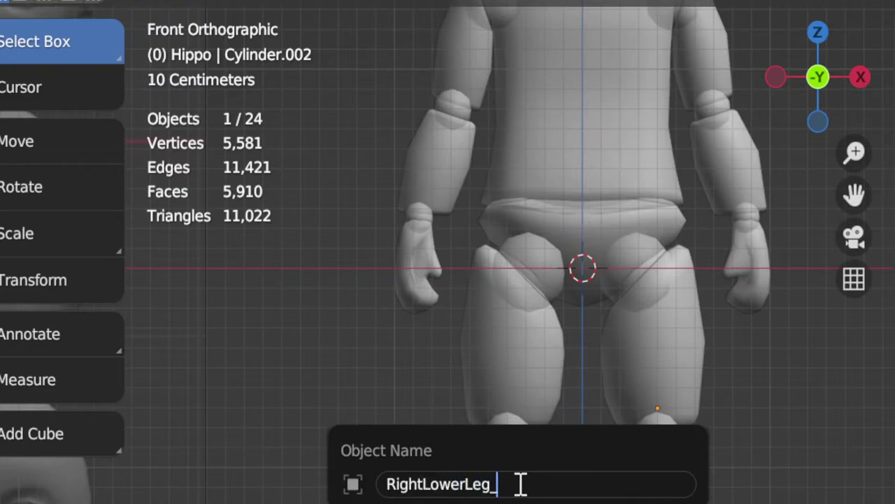
{"action": "type", "text": "Geo"}
{"action": "key", "text": "Return"}
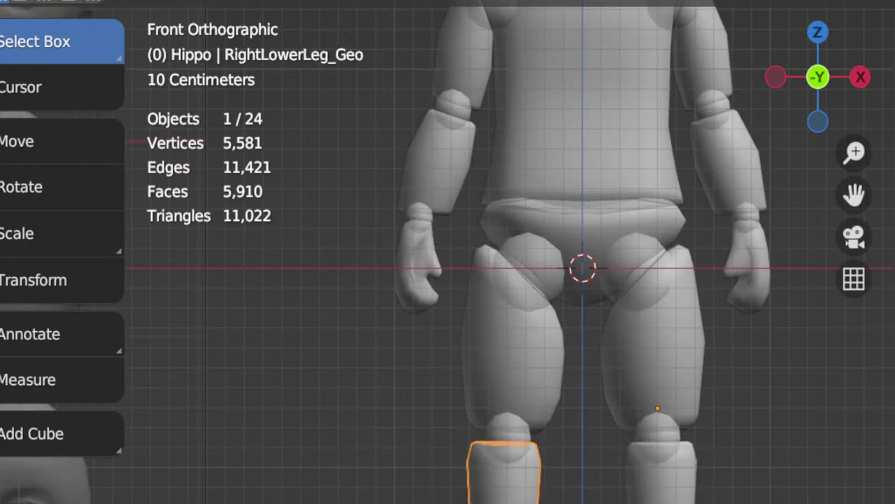
{"action": "left_click", "coordinate": [520, 490]}
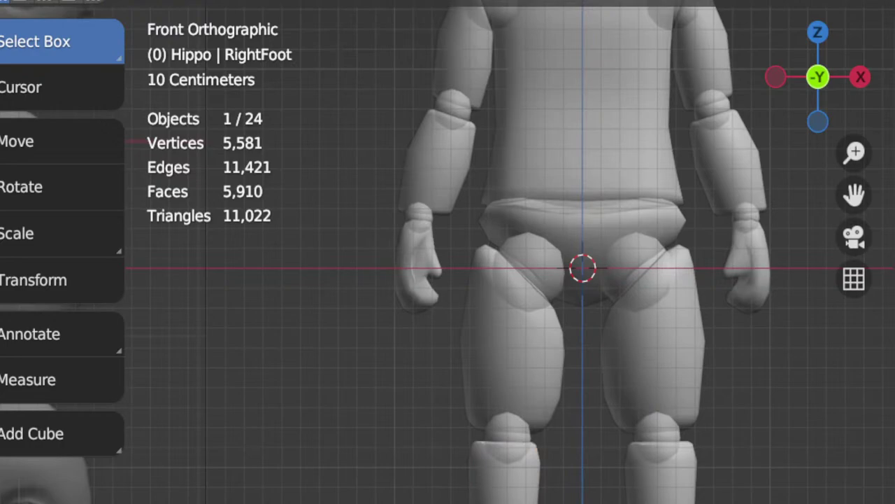
{"action": "key", "text": "Return"}
Step: Rename the character's right upper leg object as RightUpperLeg_Geo
{"action": "left_click", "coordinate": [495, 355]}
{"action": "key", "text": "F2"}
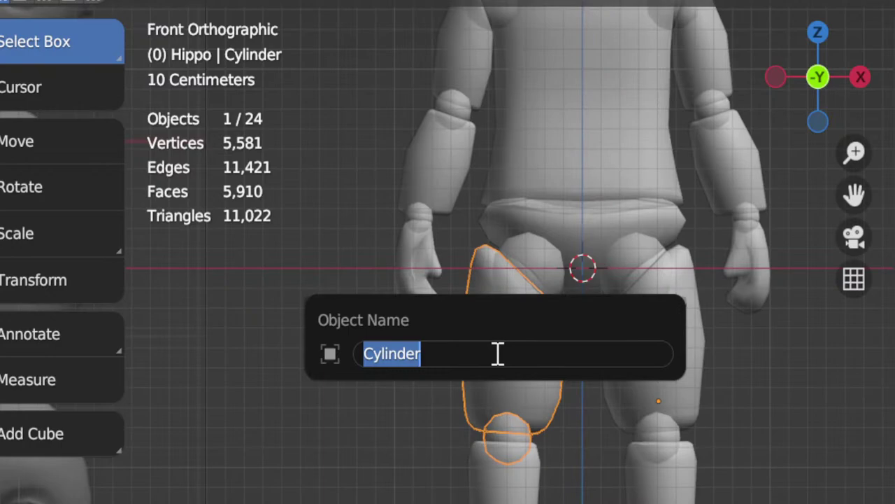
{"action": "type", "text": "RightUp"}
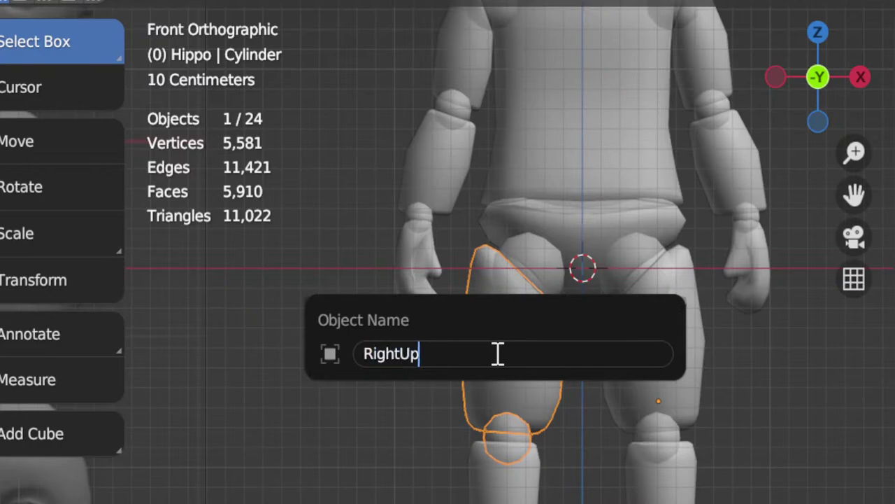
{"action": "type", "text": "per"}
{"action": "type", "text": "Leg."}
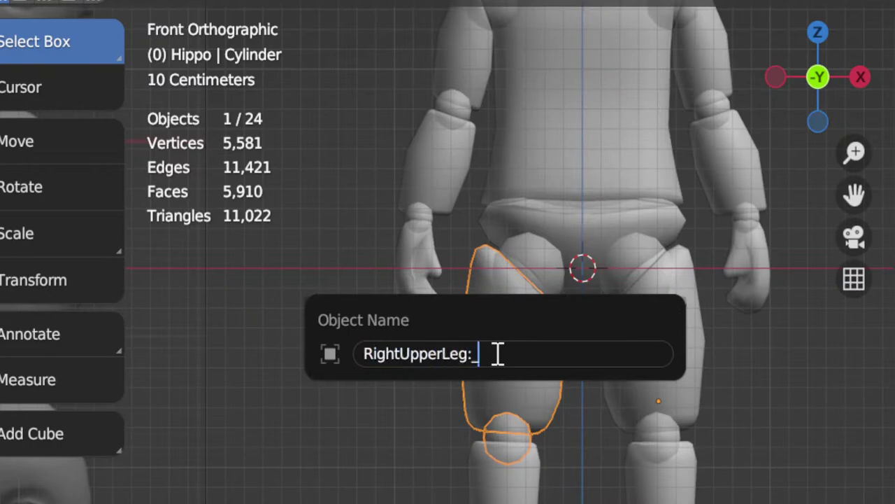
{"action": "key", "text": "BackSpace"}
{"action": "type", "text": "_Geo"}
{"action": "key", "text": "Return"}
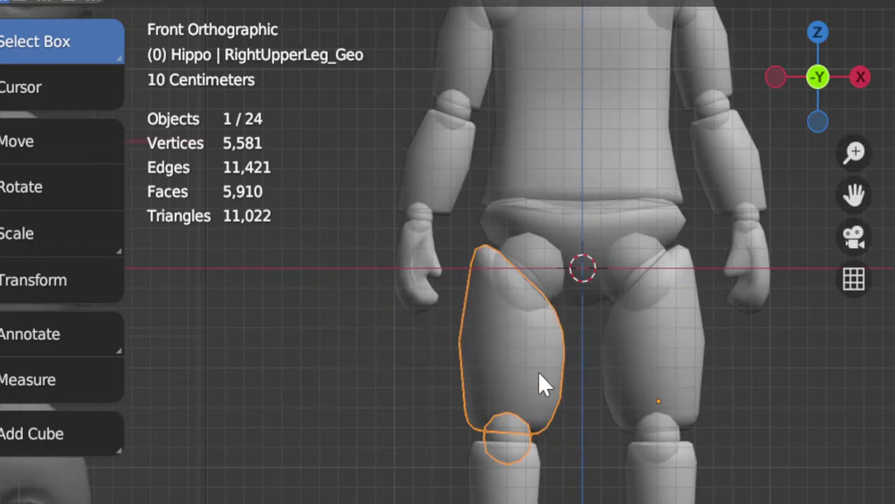
Step: Shift only the knee ball of the right upper leg mesh slightly outward along the X axis
{"action": "scroll", "coordinate": [540, 485], "scroll_direction": "up", "scroll_amount": 3}
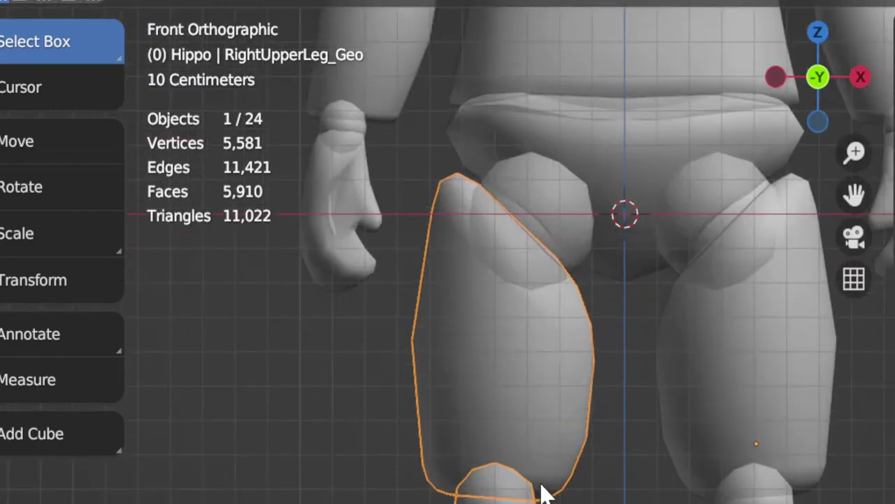
{"action": "middle_click_drag", "start_coordinate": [543, 486], "coordinate": [522, 423], "text": "shift"}
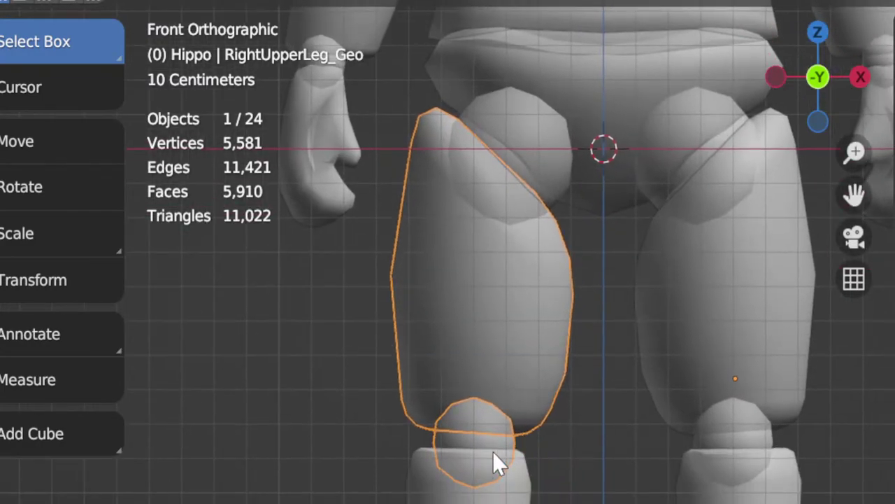
{"action": "key", "text": "Tab"}
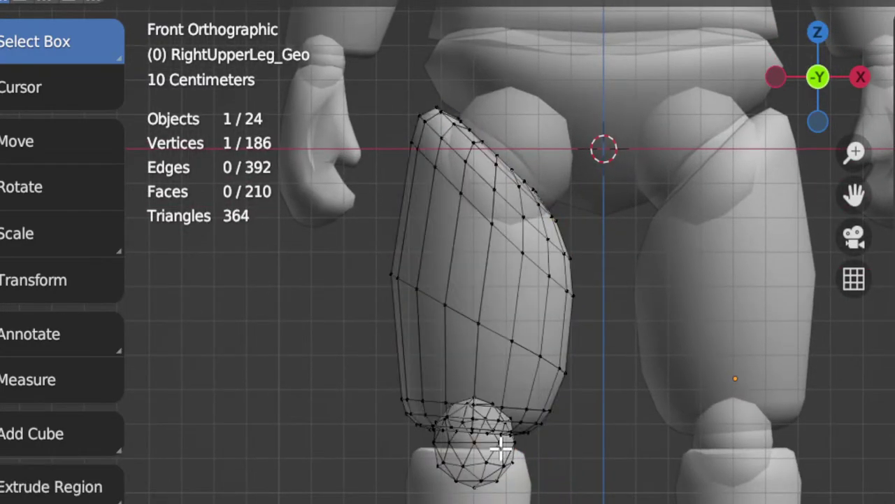
{"action": "key", "text": "l"}
{"action": "key", "text": "g"}
{"action": "key", "text": "x"}
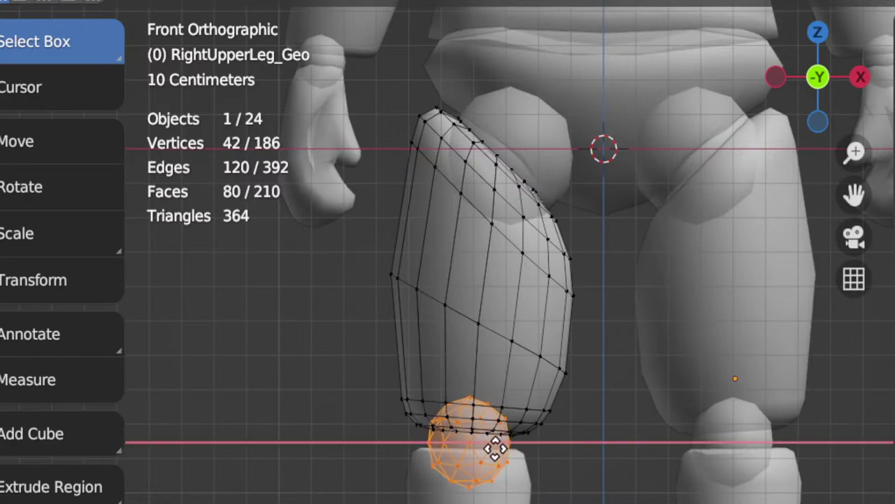
{"action": "key", "text": "Escape"}
{"action": "key", "text": "Tab"}
Step: Shift only the knee ball of the left upper leg mesh slightly outward along the X axis
{"action": "left_click", "coordinate": [711, 440]}
{"action": "key", "text": "Tab"}
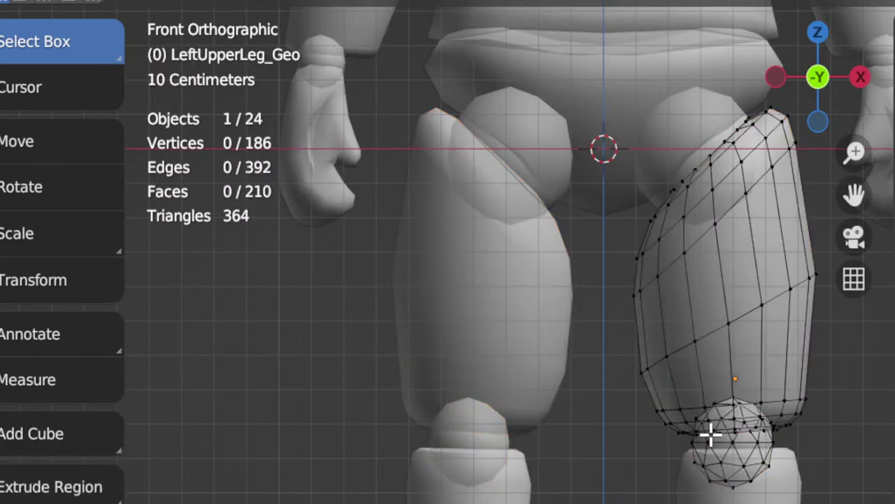
{"action": "left_click", "coordinate": [711, 435]}
{"action": "key", "text": "l"}
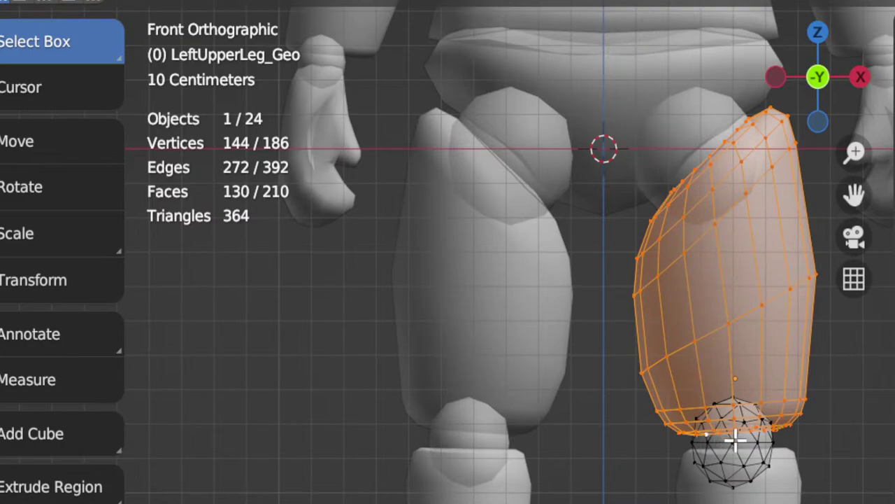
{"action": "key", "text": "ctrl+z"}
{"action": "key", "text": "l"}
{"action": "key", "text": "g"}
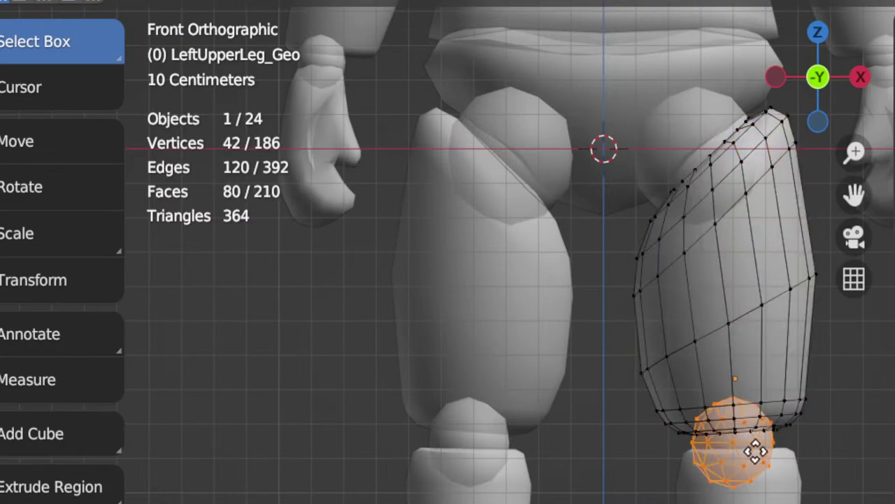
{"action": "key", "text": "x"}
{"action": "left_click", "coordinate": [760, 451]}
{"action": "key", "text": "Tab"}
{"action": "scroll", "coordinate": [751, 474], "scroll_direction": "down", "scroll_amount": 3}
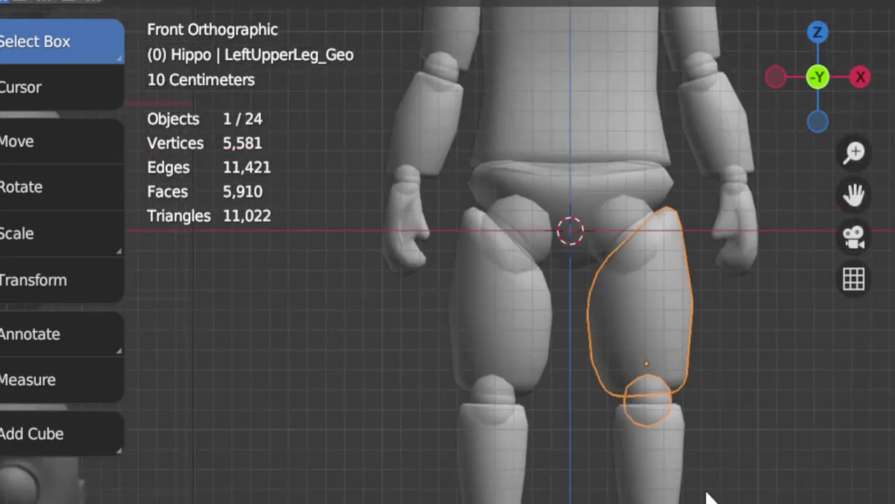
Step: Deselect the left upper leg and turn off X-ray display so the hippo's parts show as solid
{"action": "left_click", "coordinate": [771, 471]}
{"action": "middle_click_drag", "start_coordinate": [667, 137], "coordinate": [594, 403], "text": "shift"}
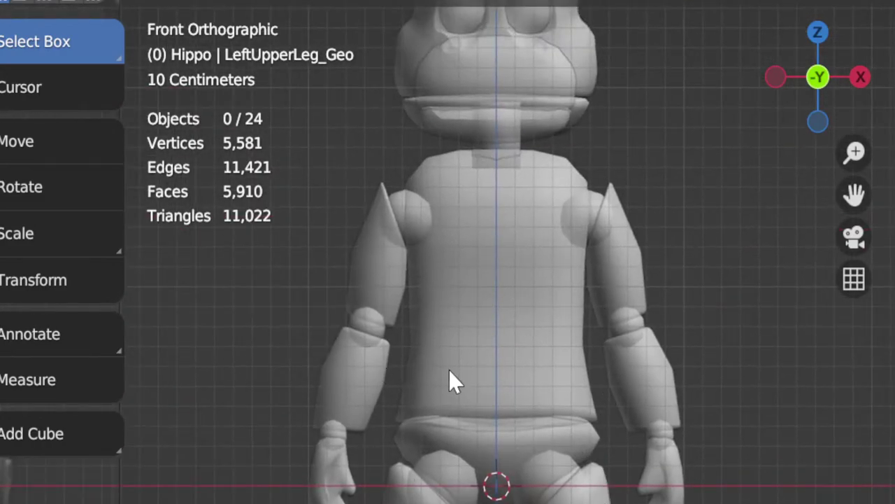
{"action": "scroll", "coordinate": [454, 384], "scroll_direction": "down", "scroll_amount": 3}
{"action": "middle_click_drag", "start_coordinate": [499, 304], "coordinate": [517, 389], "text": "shift"}
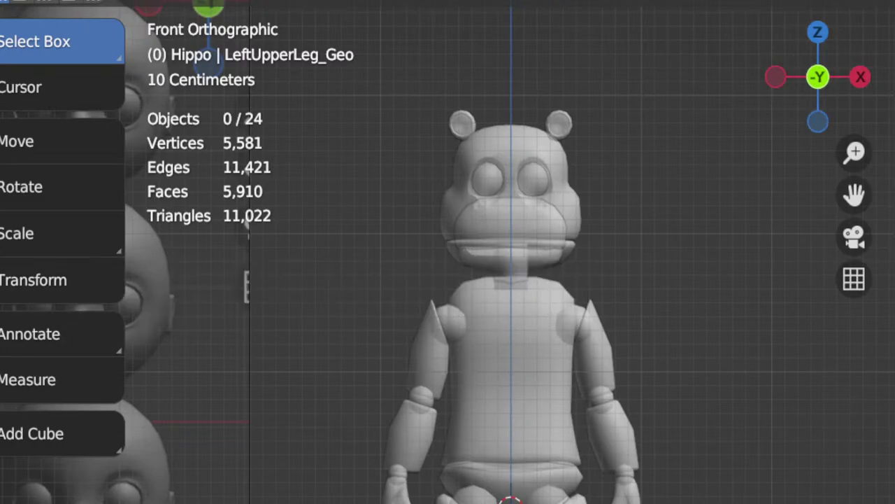
{"action": "key", "text": "alt+z"}
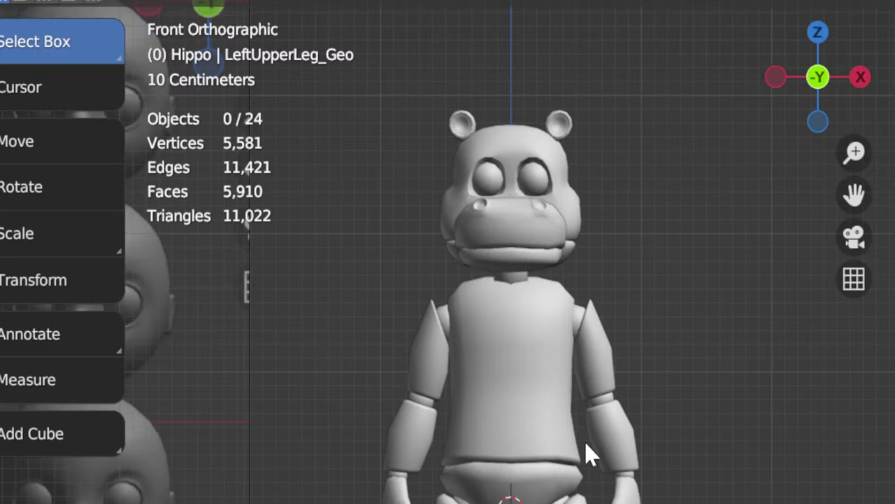
{"action": "scroll", "coordinate": [577, 454], "scroll_direction": "down", "scroll_amount": 3}
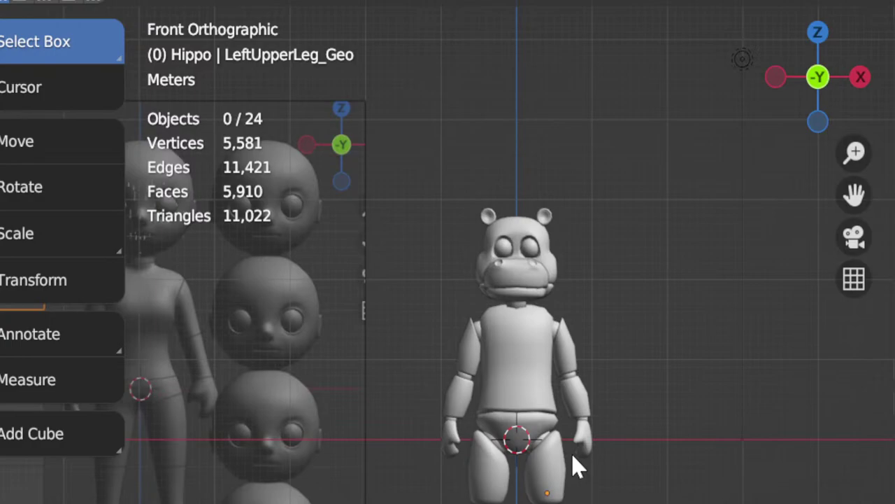
{"action": "scroll", "coordinate": [590, 413], "scroll_direction": "up", "scroll_amount": 2}
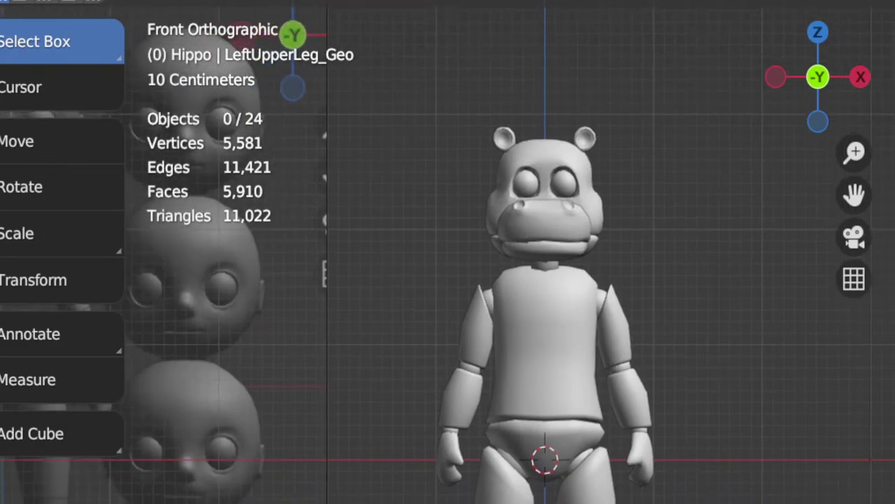
Step: Try rotating the lower muzzle mesh downward around its current origin in the right side view
{"action": "scroll", "coordinate": [582, 417], "scroll_direction": "up", "scroll_amount": 3}
{"action": "left_click", "coordinate": [521, 353]}
{"action": "scroll", "coordinate": [518, 350], "scroll_direction": "up", "scroll_amount": 3}
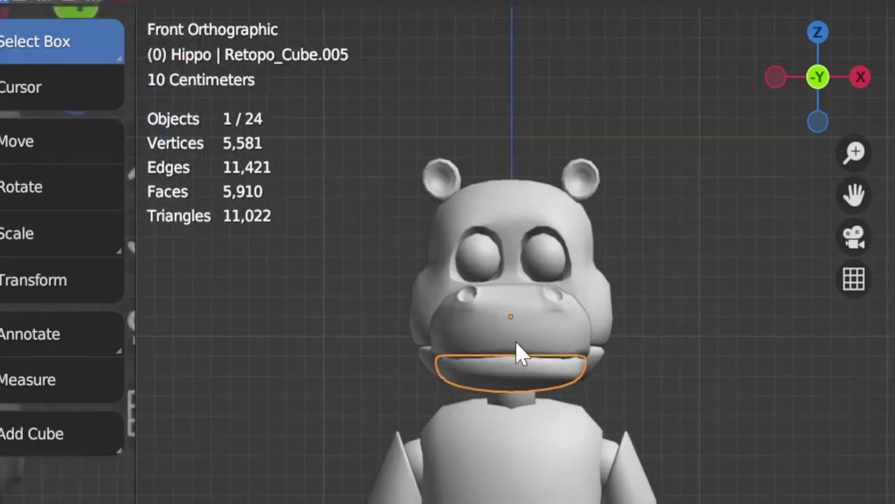
{"action": "middle_click_drag", "start_coordinate": [518, 347], "coordinate": [410, 424]}
{"action": "key", "text": "KP_3"}
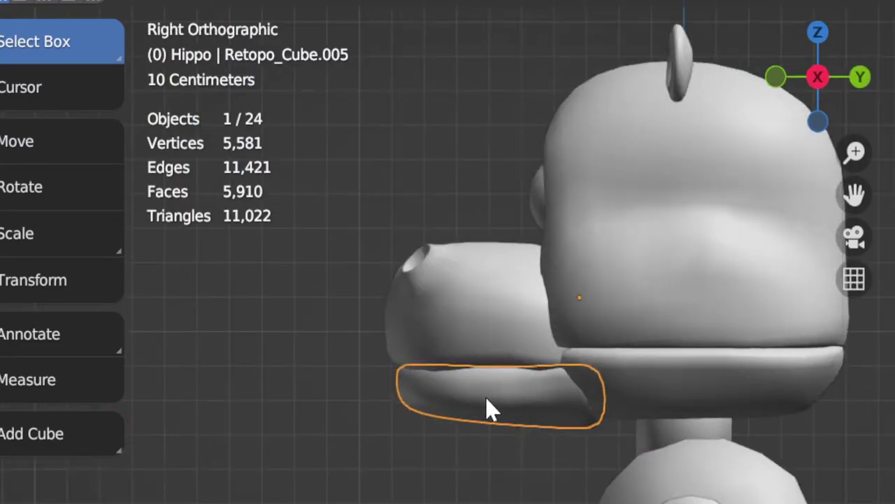
{"action": "key", "text": "r"}
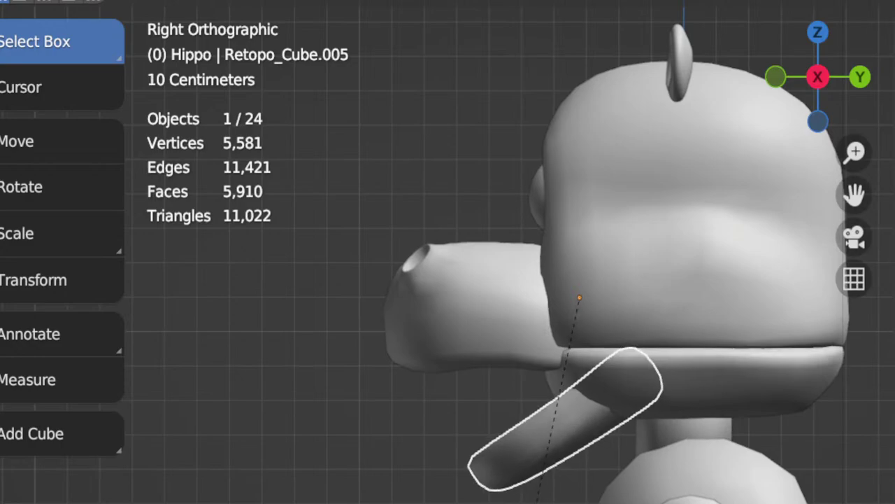
{"action": "left_click", "coordinate": [376, 485]}
{"action": "middle_click_drag", "start_coordinate": [376, 486], "coordinate": [541, 239]}
Step: Select the torso, pelvis and left arm parts one after another in front view to examine their names and origin points
{"action": "key", "text": "KP_1"}
{"action": "scroll", "coordinate": [556, 489], "scroll_direction": "down", "scroll_amount": 2}
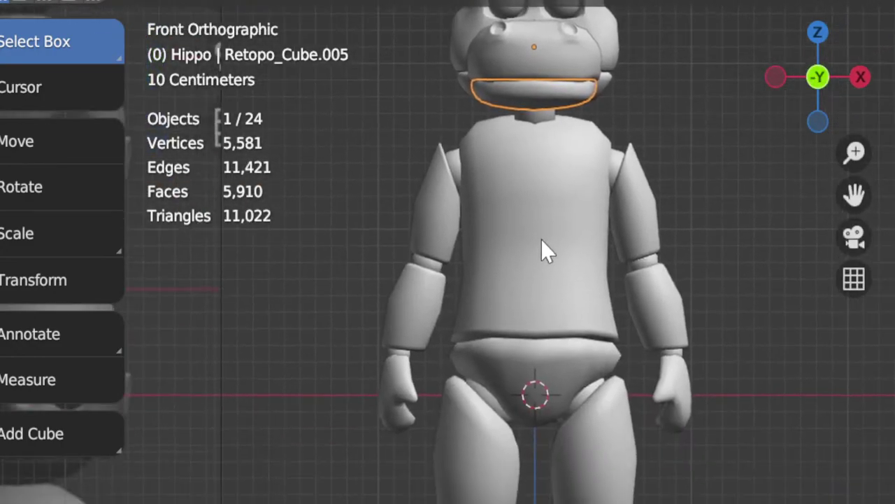
{"action": "scroll", "coordinate": [544, 323], "scroll_direction": "down", "scroll_amount": 3}
{"action": "middle_click_drag", "start_coordinate": [540, 312], "coordinate": [546, 383], "text": "shift"}
{"action": "scroll", "coordinate": [551, 432], "scroll_direction": "up", "scroll_amount": 3}
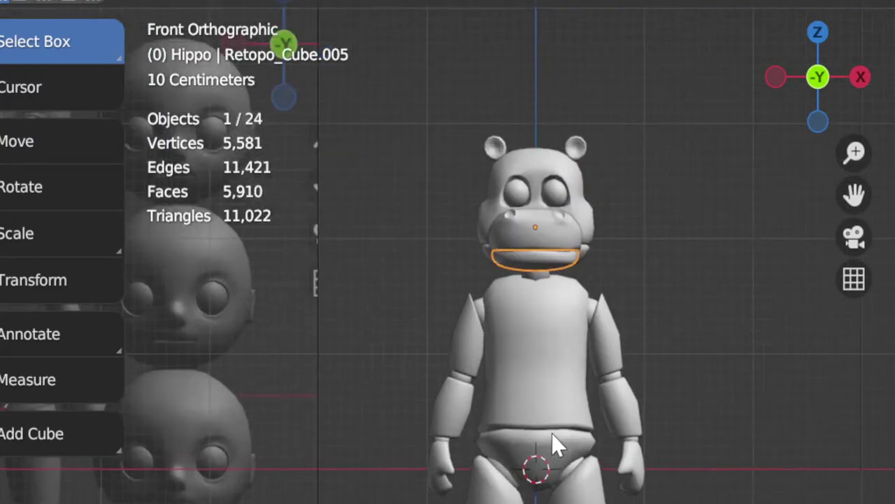
{"action": "left_click", "coordinate": [570, 386]}
{"action": "left_click", "coordinate": [566, 488]}
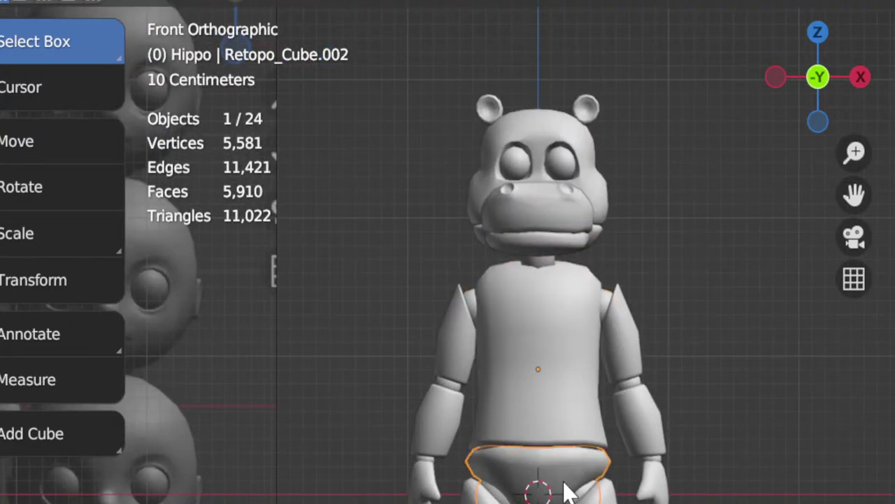
{"action": "left_click", "coordinate": [642, 336]}
{"action": "left_click", "coordinate": [645, 477]}
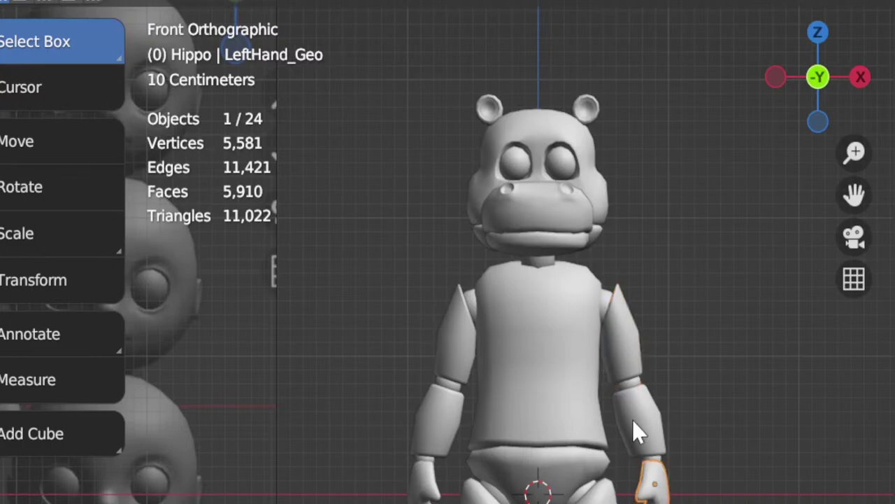
{"action": "left_click", "coordinate": [634, 423]}
{"action": "left_click", "coordinate": [626, 353]}
{"action": "scroll", "coordinate": [543, 363], "scroll_direction": "down", "scroll_amount": 4}
{"action": "middle_click_drag", "start_coordinate": [513, 363], "coordinate": [506, 202], "text": "shift"}
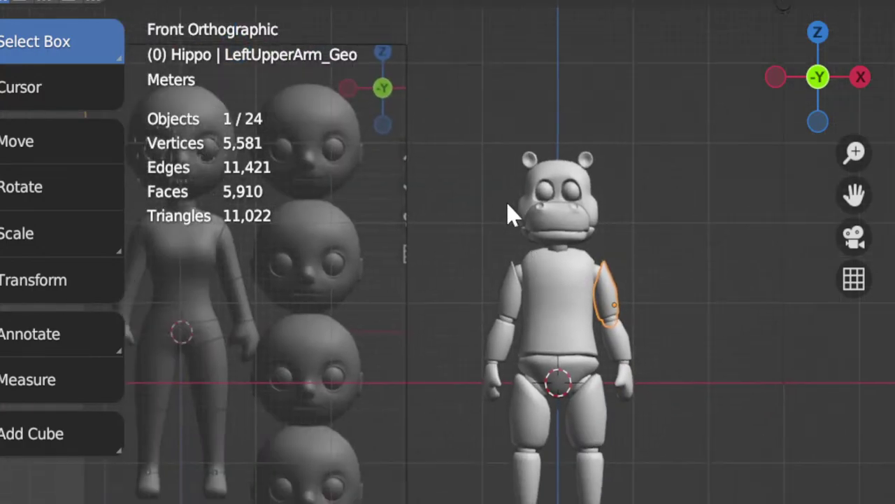
Step: Select all of the hippo's body parts together and examine where their origin points sit
{"action": "left_click_drag", "start_coordinate": [482, 136], "coordinate": [723, 501]}
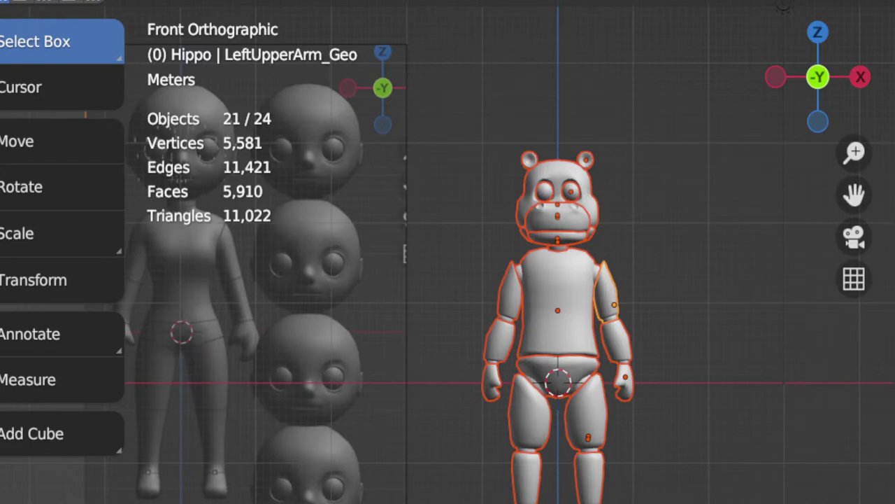
{"action": "scroll", "coordinate": [759, 490], "scroll_direction": "up", "scroll_amount": 5}
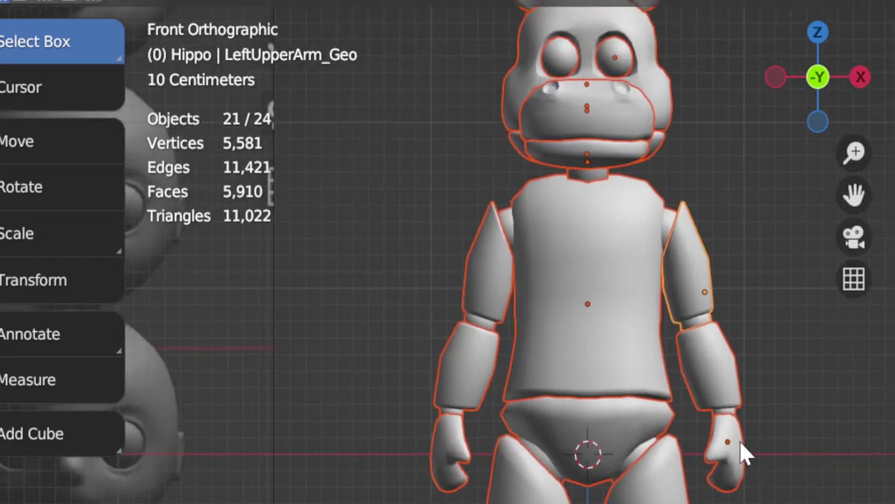
{"action": "middle_click_drag", "start_coordinate": [741, 442], "coordinate": [739, 443], "text": "shift"}
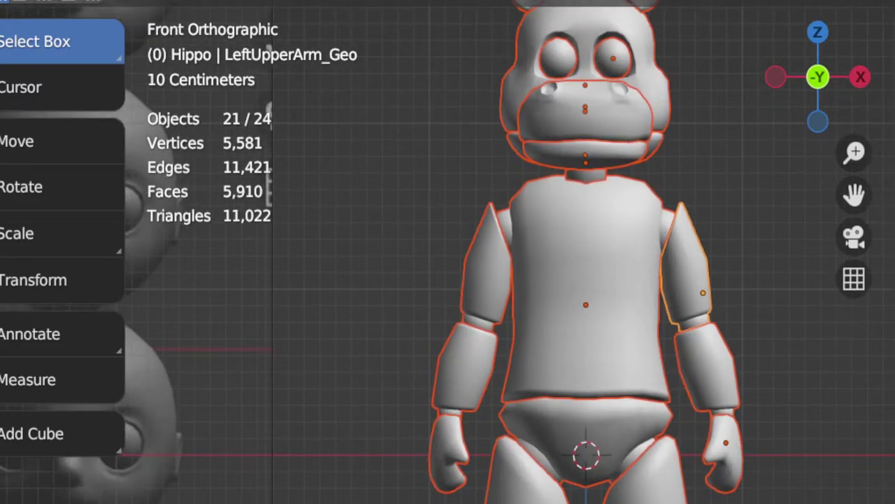
{"action": "middle_click_drag", "start_coordinate": [690, 192], "coordinate": [721, 421], "text": "shift"}
{"action": "scroll", "coordinate": [703, 313], "scroll_direction": "up", "scroll_amount": 3}
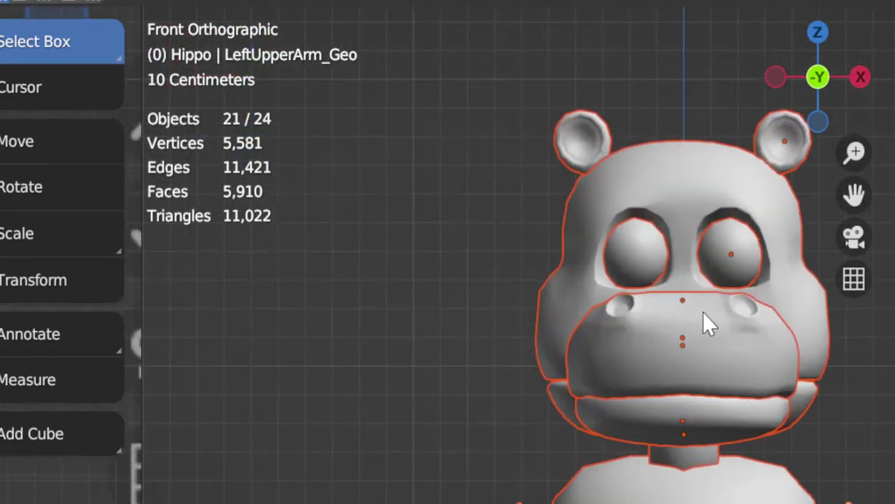
Step: Select the hippo's head mesh, check its geometry in Edit Mode, and rename the object as Head
{"action": "left_click", "coordinate": [683, 180]}
{"action": "middle_click_drag", "start_coordinate": [681, 292], "coordinate": [576, 264], "text": "shift"}
{"action": "key", "text": "Tab"}
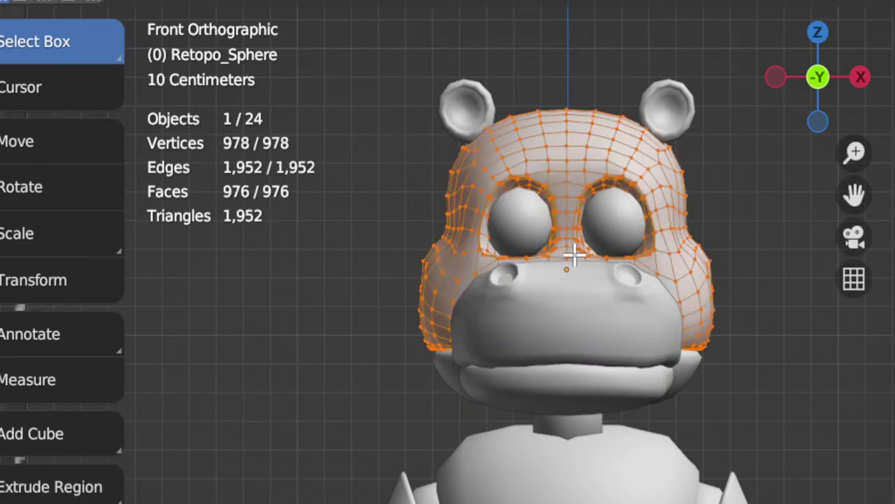
{"action": "key", "text": "Tab"}
{"action": "key", "text": "F2"}
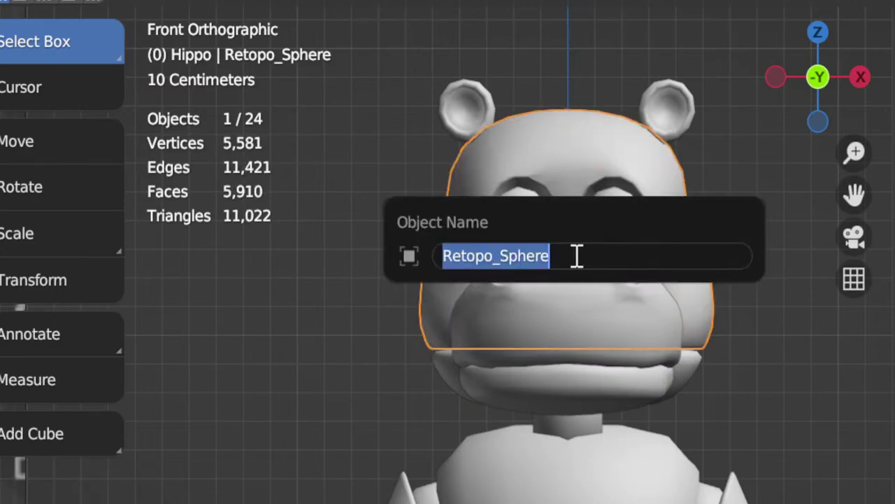
{"action": "type", "text": "Head"}
{"action": "key", "text": "Return"}
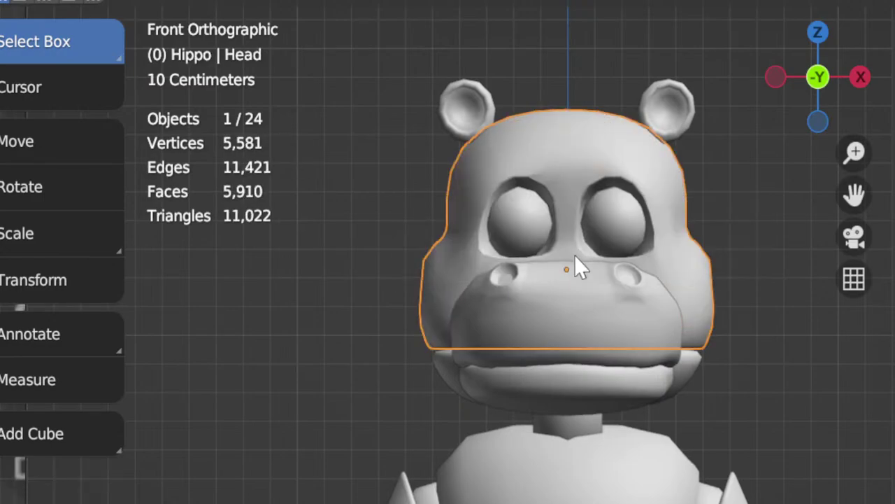
Step: Clear the selection of the head mesh so that none of the hippo's parts are selected
{"action": "scroll", "coordinate": [574, 255], "scroll_direction": "down", "scroll_amount": 2}
{"action": "scroll", "coordinate": [588, 294], "scroll_direction": "down", "scroll_amount": 4, "text": "shift"}
{"action": "scroll", "coordinate": [602, 314], "scroll_direction": "down", "scroll_amount": 3}
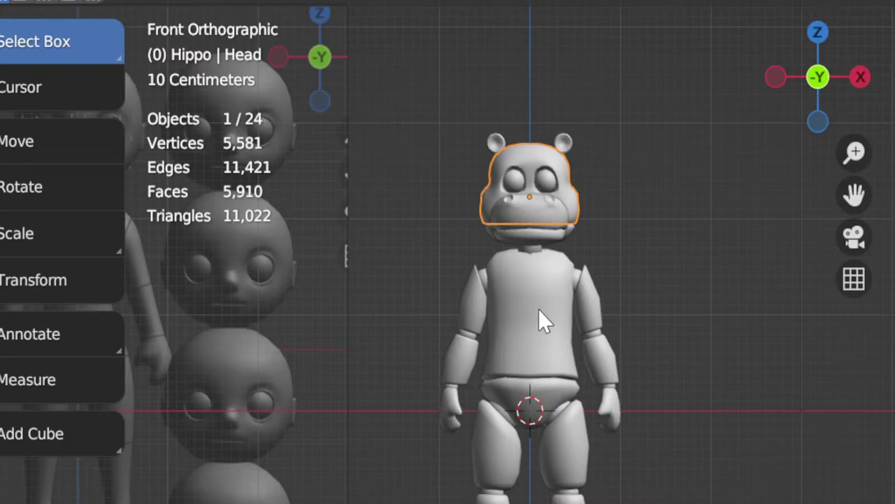
{"action": "scroll", "coordinate": [557, 367], "scroll_direction": "up", "scroll_amount": 2}
{"action": "middle_click_drag", "start_coordinate": [543, 328], "coordinate": [590, 333], "text": "shift"}
{"action": "scroll", "coordinate": [590, 334], "scroll_direction": "down", "scroll_amount": 2}
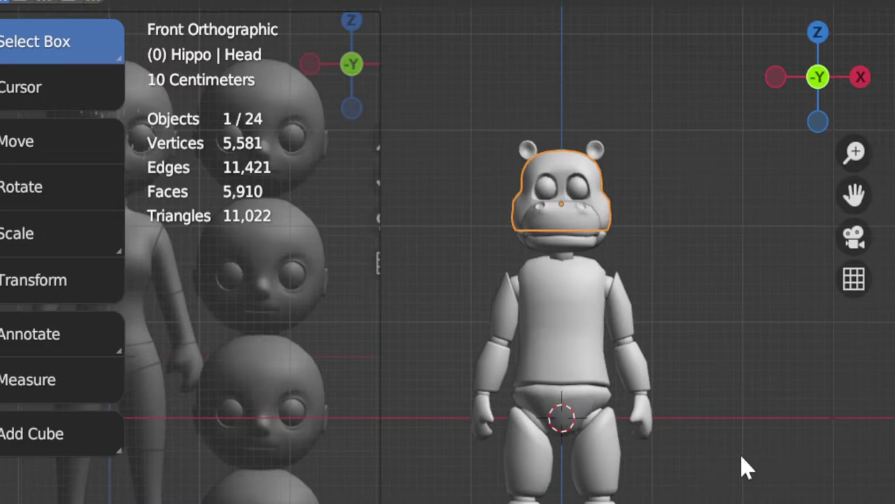
{"action": "key", "text": "alt+a"}
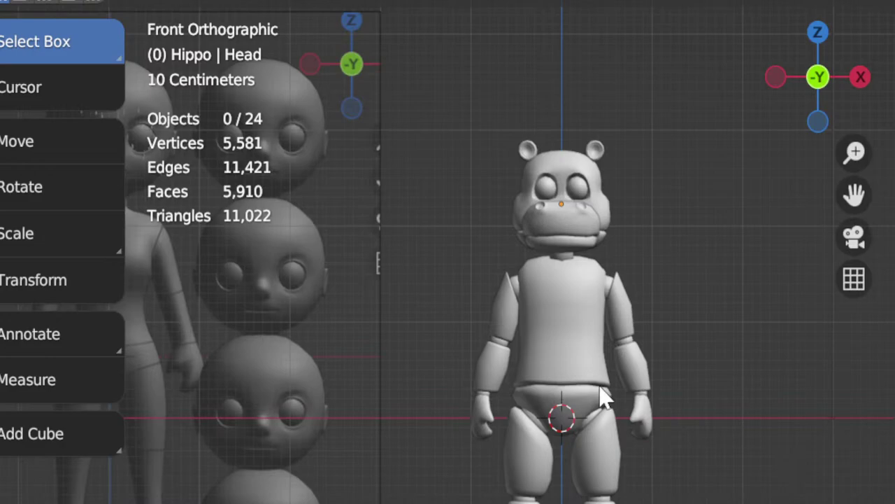
{"action": "middle_click_drag", "start_coordinate": [641, 280], "coordinate": [601, 344], "text": "shift"}
{"action": "scroll", "coordinate": [600, 254], "scroll_direction": "up", "scroll_amount": 2}
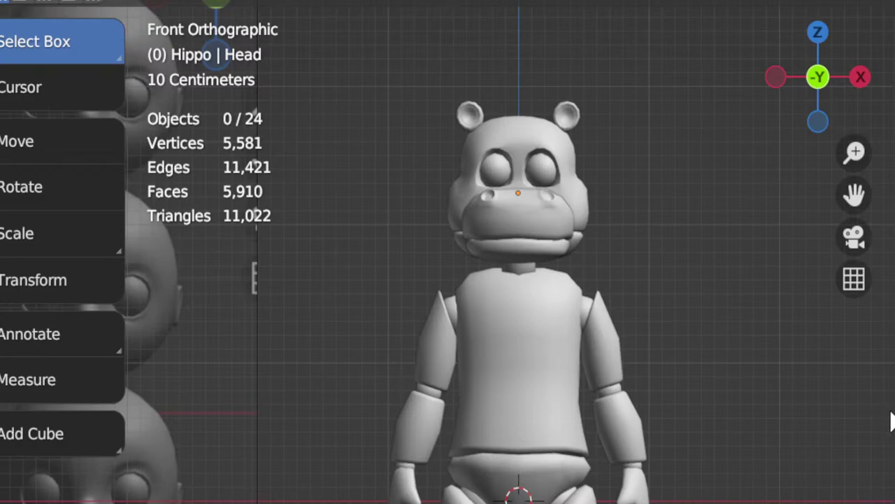
Step: Bring the armature into the scene and examine how its bones line up with the hippo's body parts
{"action": "left_click_drag", "start_coordinate": [886, 410], "coordinate": [894, 410]}
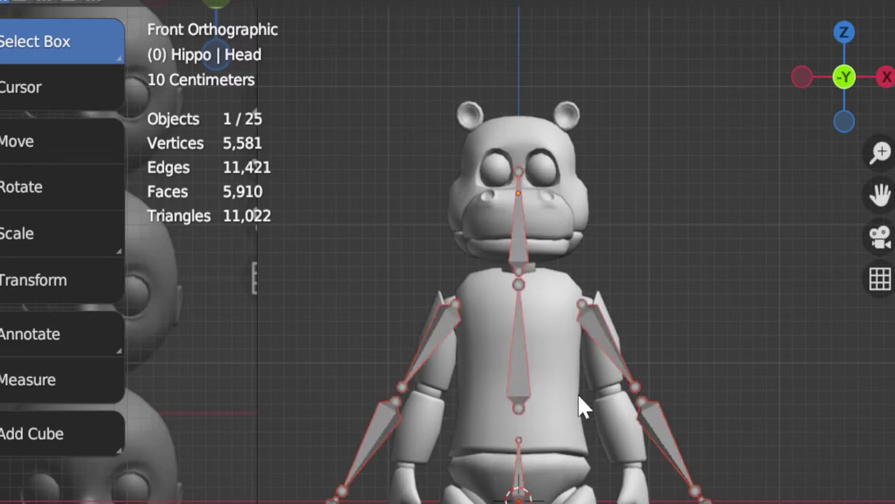
{"action": "scroll", "coordinate": [578, 409], "scroll_direction": "down", "scroll_amount": 4}
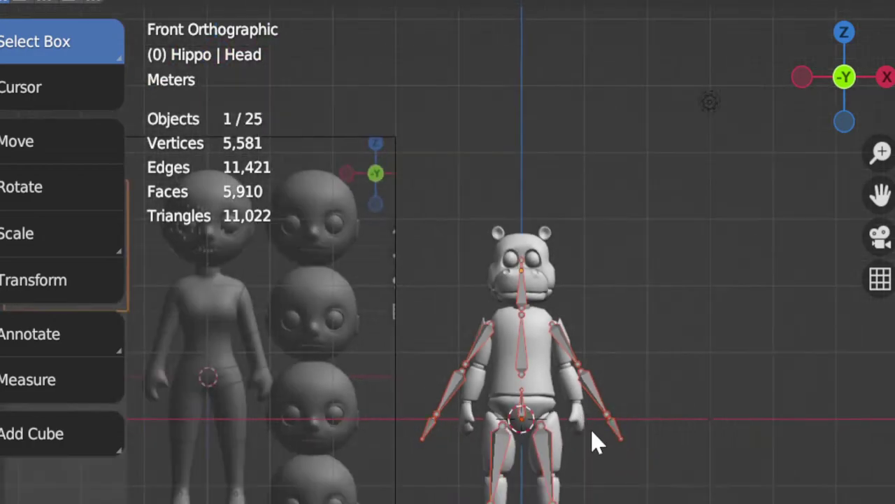
{"action": "scroll", "coordinate": [602, 398], "scroll_direction": "up", "scroll_amount": 2}
{"action": "scroll", "coordinate": [619, 381], "scroll_direction": "up", "scroll_amount": 4}
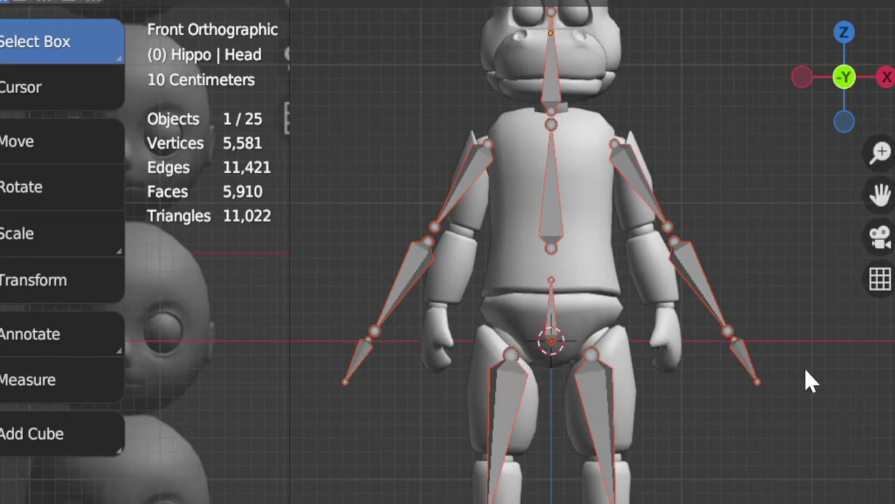
{"action": "middle_click_drag", "start_coordinate": [805, 378], "coordinate": [726, 374]}
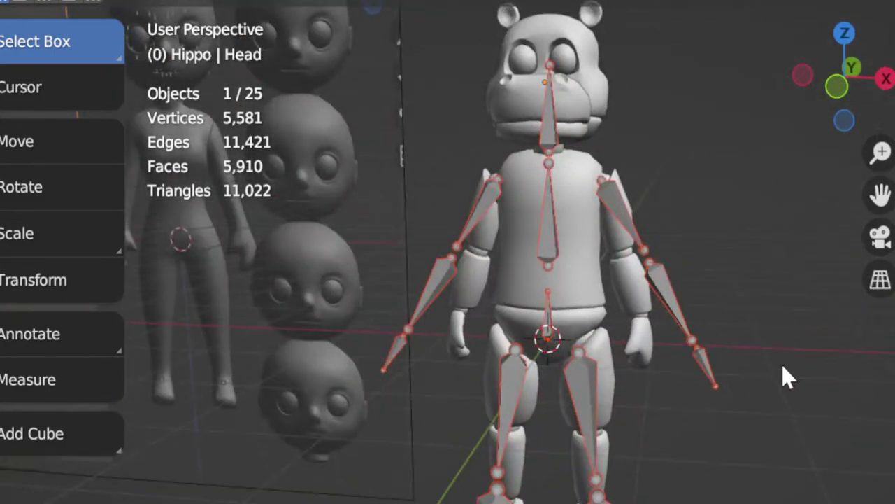
{"action": "key", "text": "KP_1"}
{"action": "scroll", "coordinate": [660, 389], "scroll_direction": "down", "scroll_amount": 3}
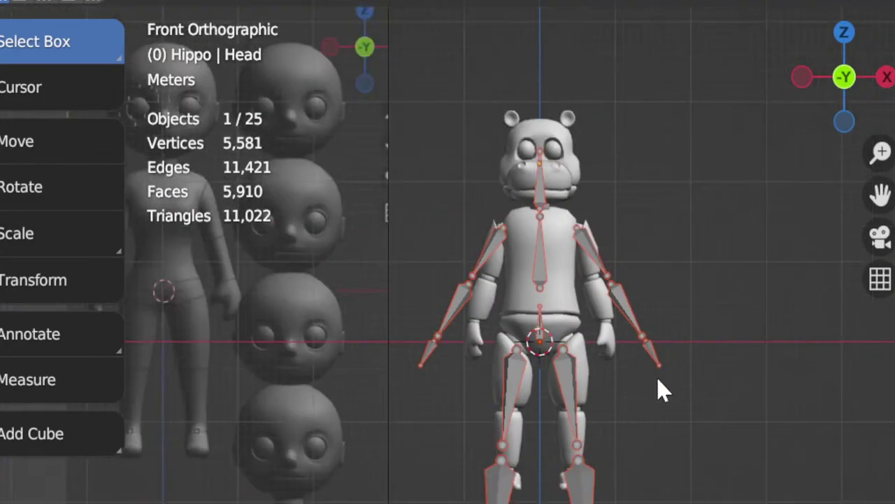
{"action": "scroll", "coordinate": [642, 392], "scroll_direction": "up", "scroll_amount": 2}
{"action": "scroll", "coordinate": [644, 394], "scroll_direction": "up", "scroll_amount": 5}
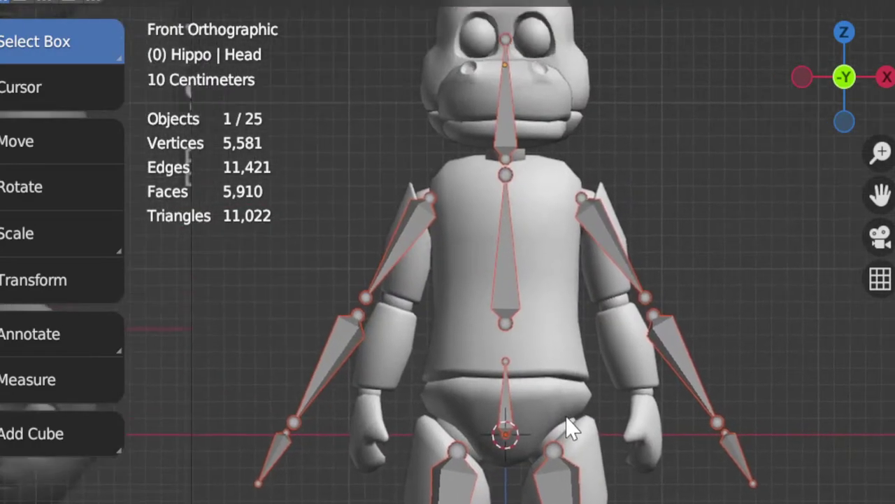
{"action": "scroll", "coordinate": [609, 252], "scroll_direction": "down", "scroll_amount": 3}
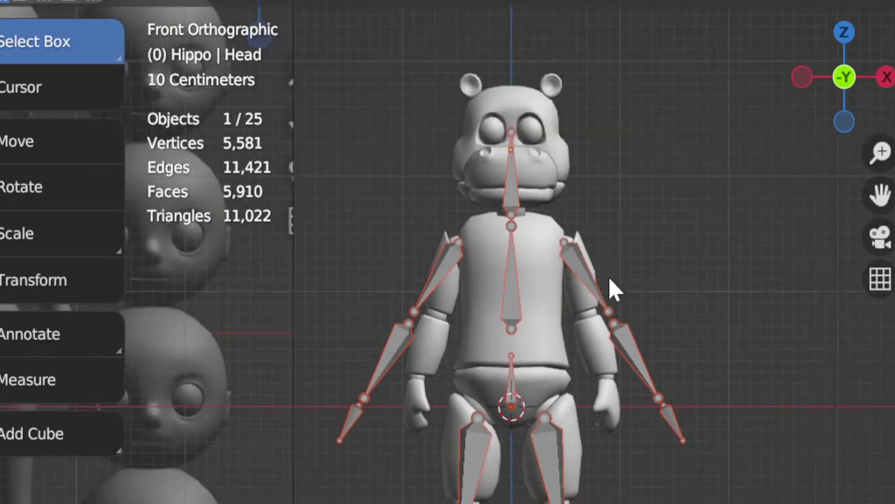
Step: Edit the armature and lower the tip of the Head bone to the upper edge of the muzzle
{"action": "key", "text": "Tab"}
{"action": "key", "text": "Tab"}
{"action": "left_click", "coordinate": [579, 270]}
{"action": "key", "text": "Tab"}
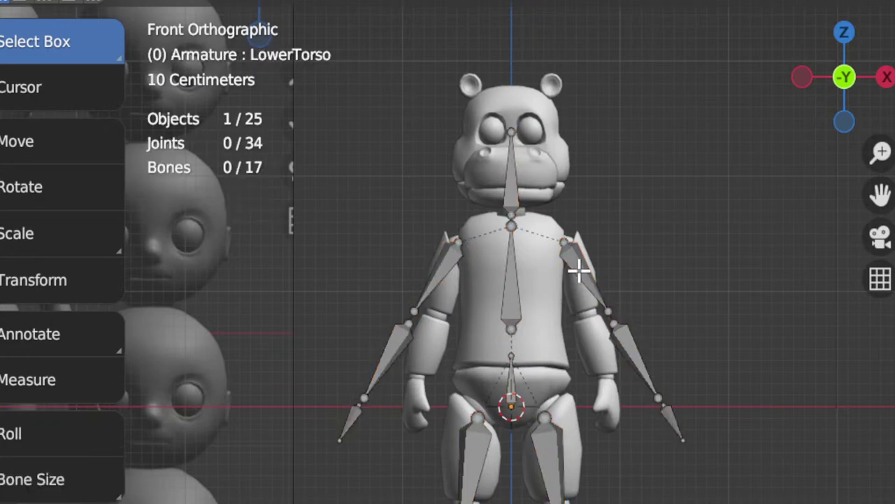
{"action": "scroll", "coordinate": [667, 382], "scroll_direction": "up", "scroll_amount": 4}
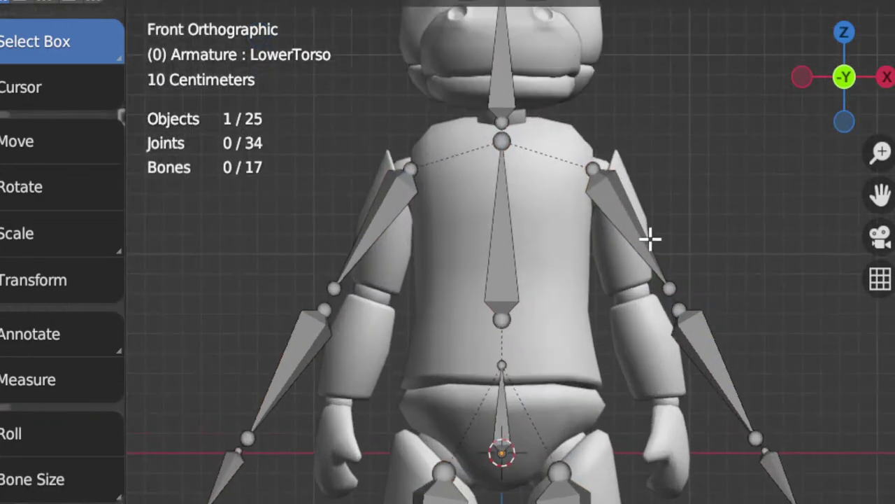
{"action": "middle_click_drag", "start_coordinate": [650, 240], "coordinate": [683, 371], "text": "shift"}
{"action": "scroll", "coordinate": [656, 332], "scroll_direction": "up", "scroll_amount": 2}
{"action": "middle_click_drag", "start_coordinate": [658, 330], "coordinate": [654, 390], "text": "shift"}
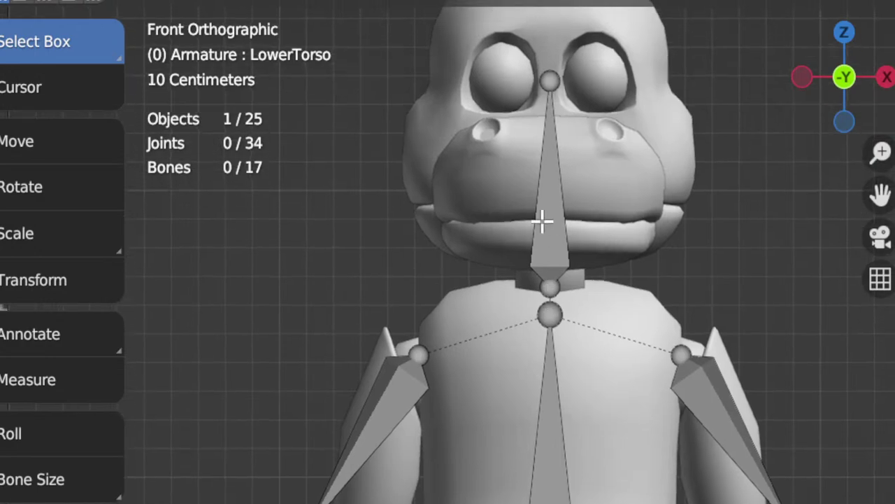
{"action": "left_click", "coordinate": [554, 80]}
{"action": "left_click", "coordinate": [637, 167]}
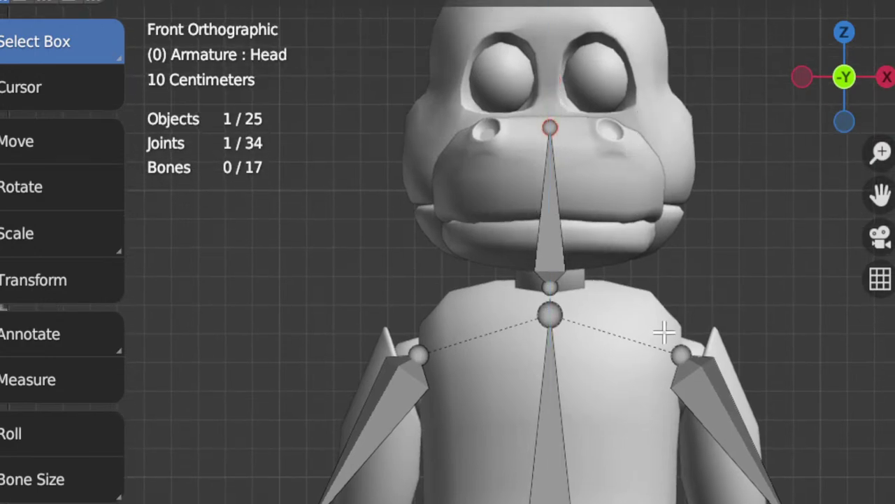
Step: Try moving the LeftUpperArm bone's shoulder joint outward and down in the front view, and undo the move
{"action": "middle_click_drag", "start_coordinate": [665, 326], "coordinate": [624, 296], "text": "shift"}
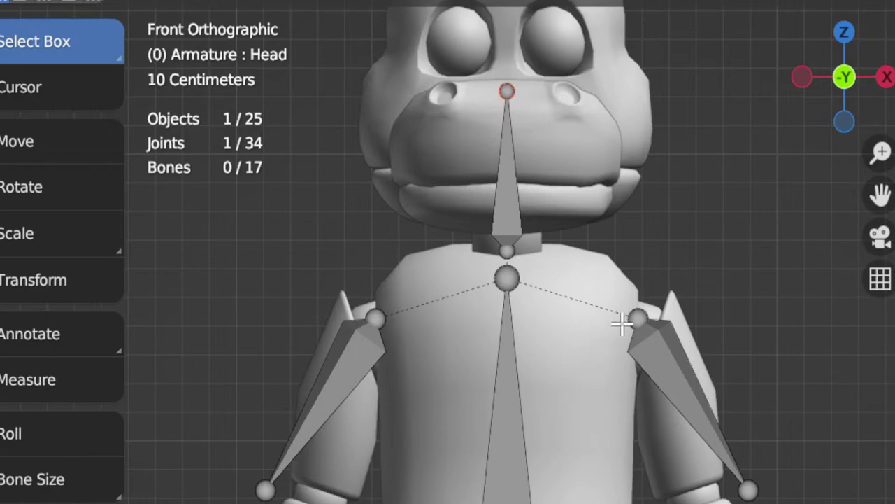
{"action": "left_click", "coordinate": [638, 318]}
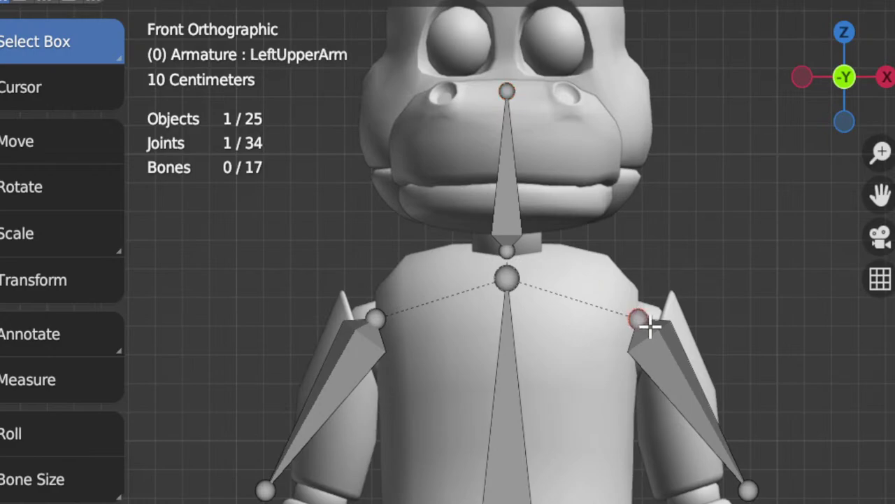
{"action": "key", "text": "g"}
{"action": "left_click", "coordinate": [658, 340]}
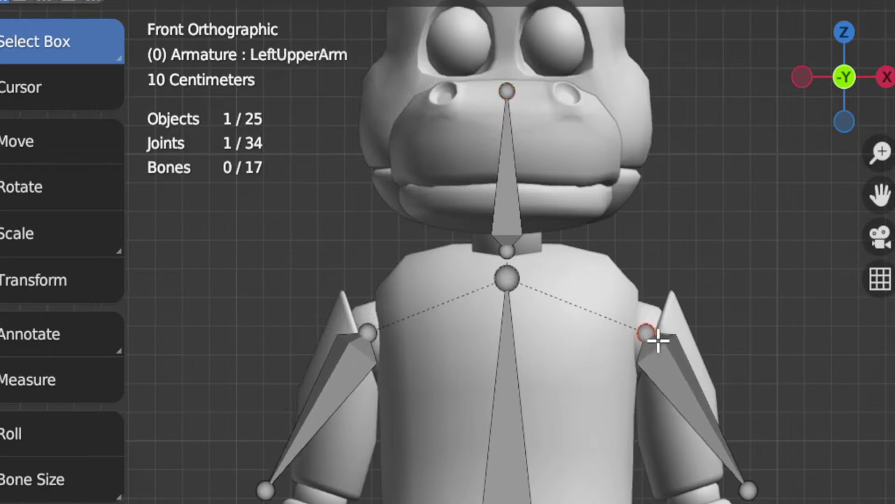
{"action": "middle_click_drag", "start_coordinate": [672, 401], "coordinate": [681, 158], "text": "shift"}
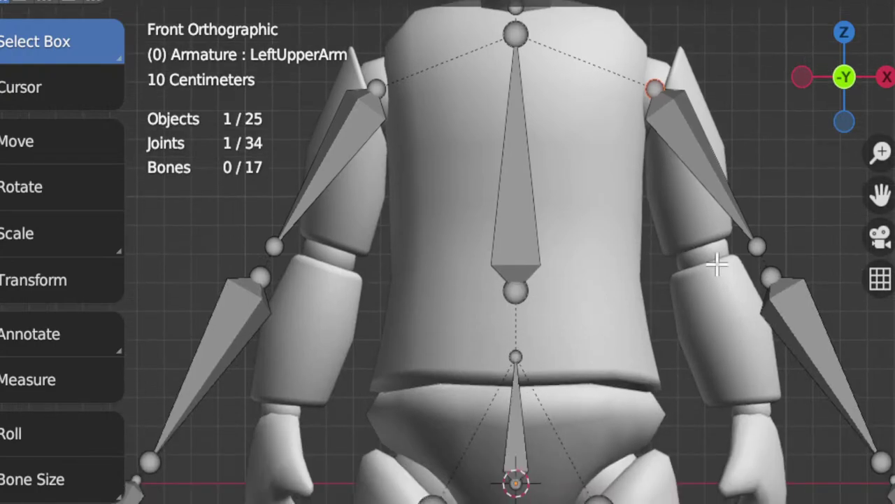
{"action": "left_click", "coordinate": [765, 248]}
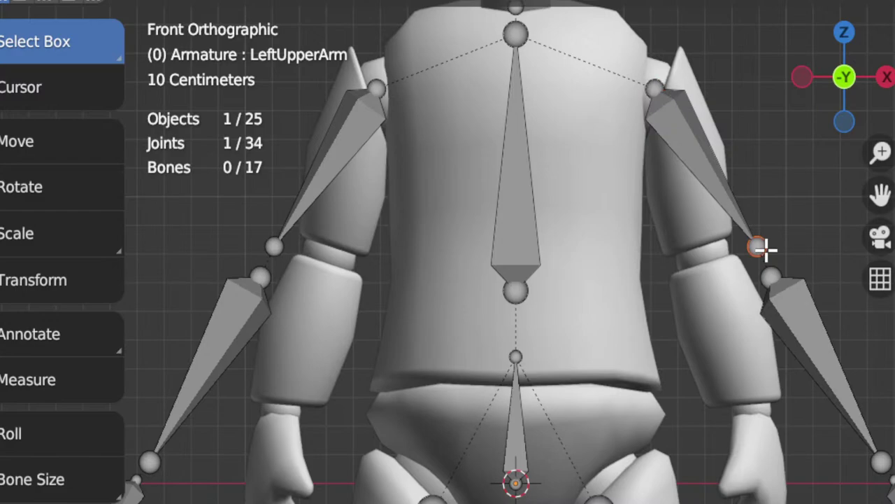
{"action": "key", "text": "ctrl+z"}
{"action": "key", "text": "ctrl+z"}
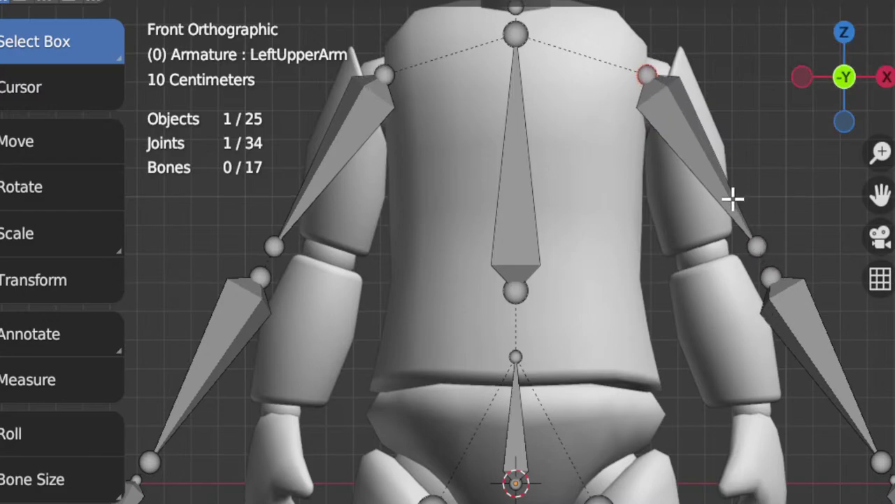
Step: Move the LeftUpperArm bone's shoulder joint backward along the Y axis into the middle of the hippo's shoulder
{"action": "key", "text": "KP_3"}
{"action": "middle_click_drag", "start_coordinate": [734, 198], "coordinate": [747, 451]}
{"action": "key", "text": "KP_7"}
{"action": "scroll", "coordinate": [735, 399], "scroll_direction": "up", "scroll_amount": 4}
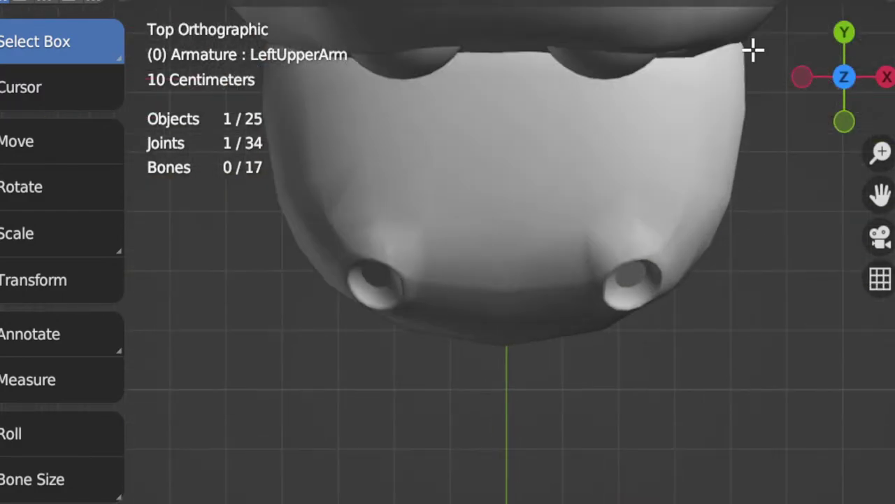
{"action": "key", "text": "KP_Decimal"}
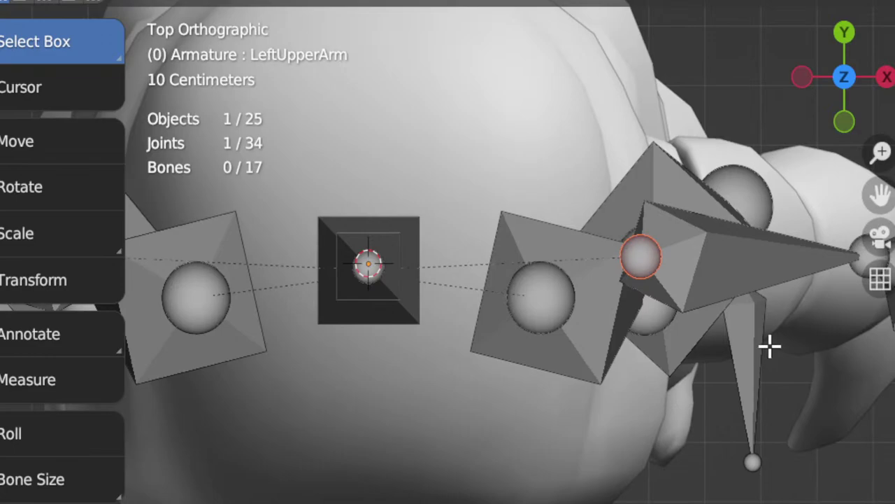
{"action": "key", "text": "ctrl+KP_1"}
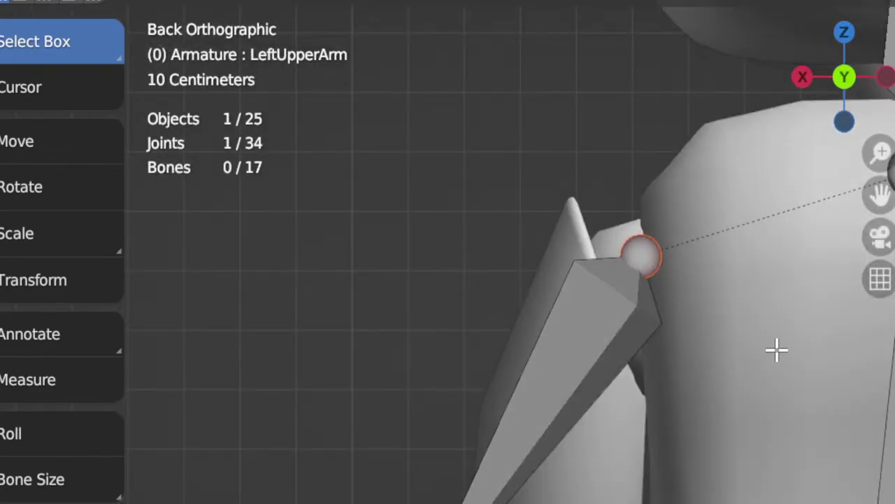
{"action": "key", "text": "KP_3"}
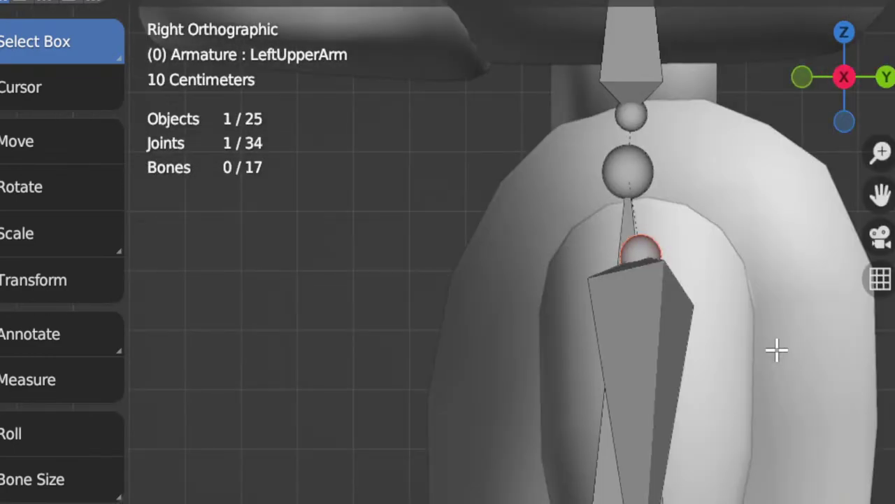
{"action": "middle_click_drag", "start_coordinate": [796, 349], "coordinate": [687, 432]}
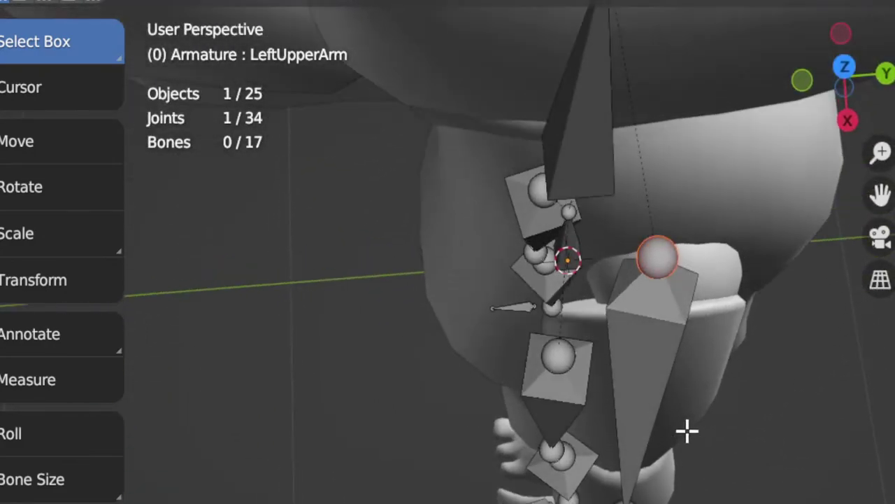
{"action": "key", "text": "g"}
{"action": "key", "text": "y"}
{"action": "left_click", "coordinate": [710, 426]}
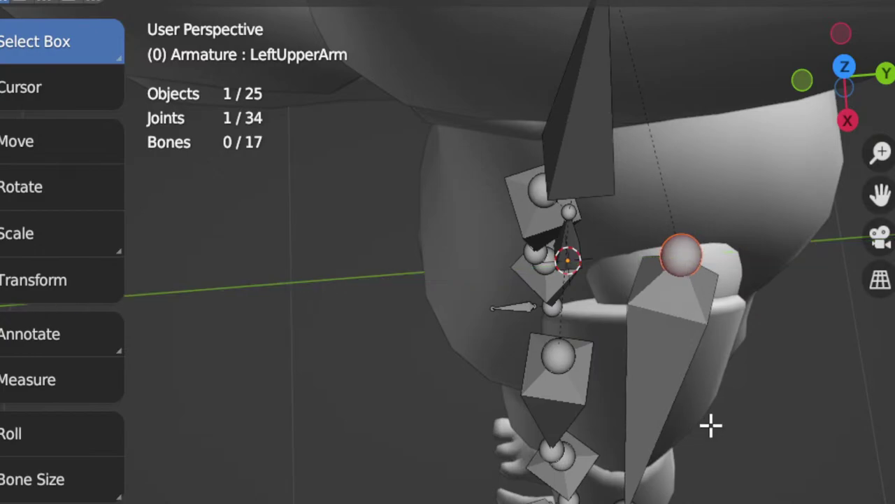
Step: Fine-tune the position of the LeftUpperArm bone's shoulder joint against the shoulder in the front view
{"action": "key", "text": "KP_1"}
{"action": "key", "text": "g"}
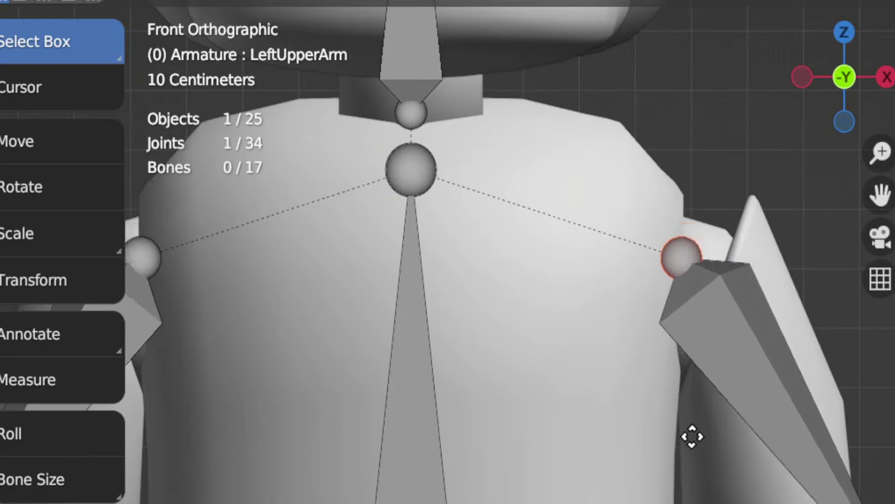
{"action": "scroll", "coordinate": [708, 431], "scroll_direction": "down", "scroll_amount": 4}
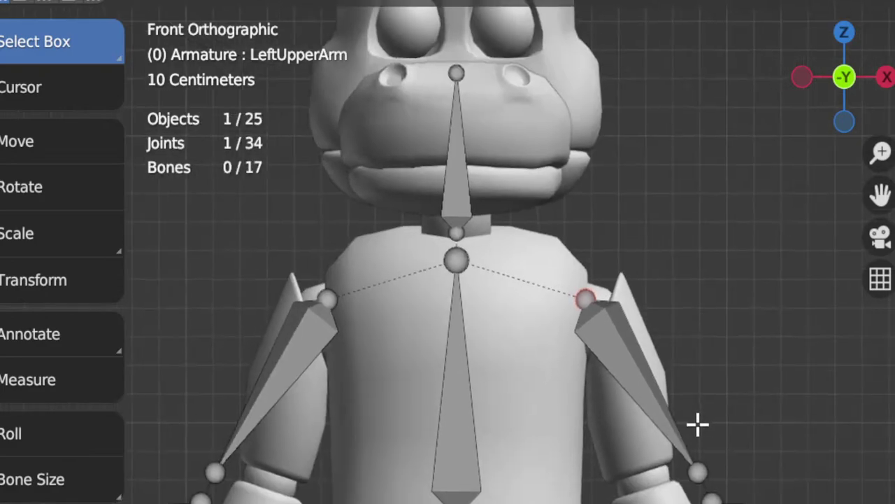
Step: Move the lower end of the LeftUpperArm bone inward onto the hippo's elbow, just above the elbow gap
{"action": "middle_click_drag", "start_coordinate": [695, 429], "coordinate": [732, 365], "text": "shift"}
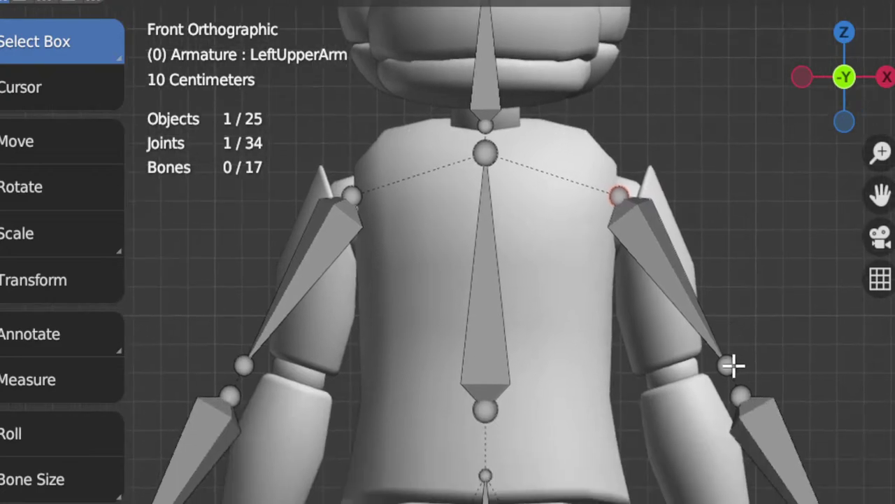
{"action": "key", "text": "g"}
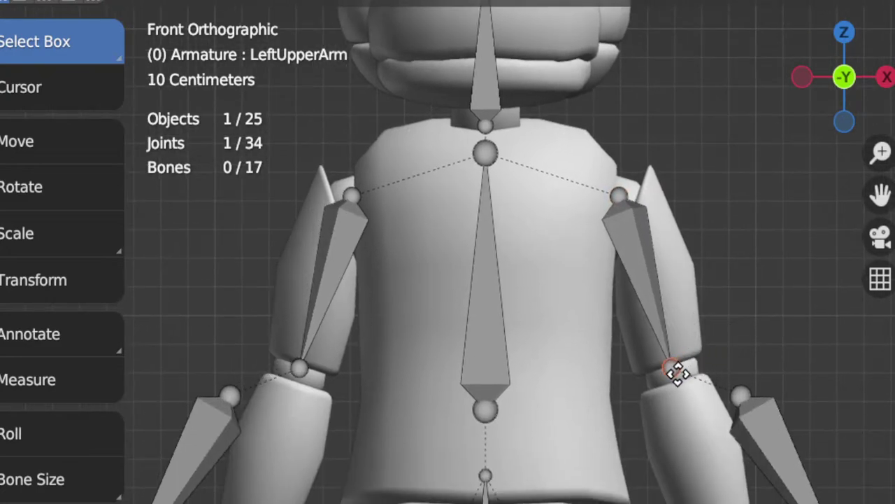
{"action": "left_click", "coordinate": [674, 358]}
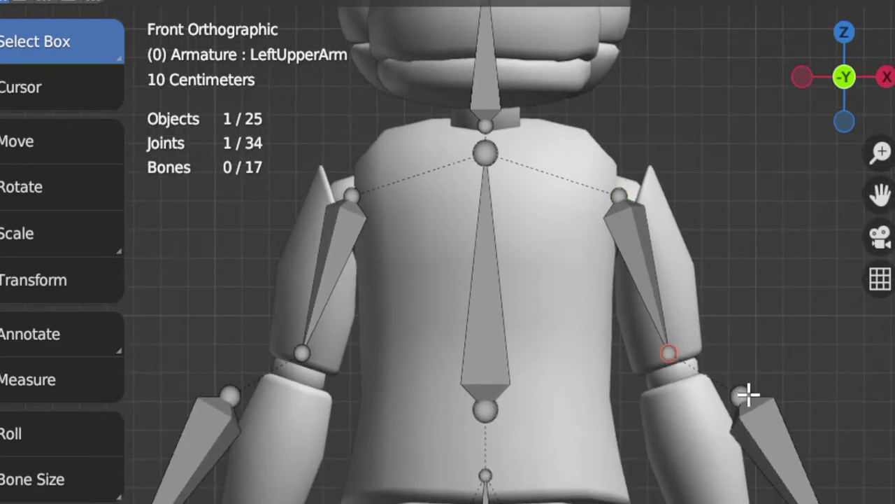
Step: Move the LeftLowerArm bone inward to the elbow gap and place its lower joint at the wrist end of the forearm
{"action": "left_click", "coordinate": [794, 452]}
{"action": "key", "text": "g"}
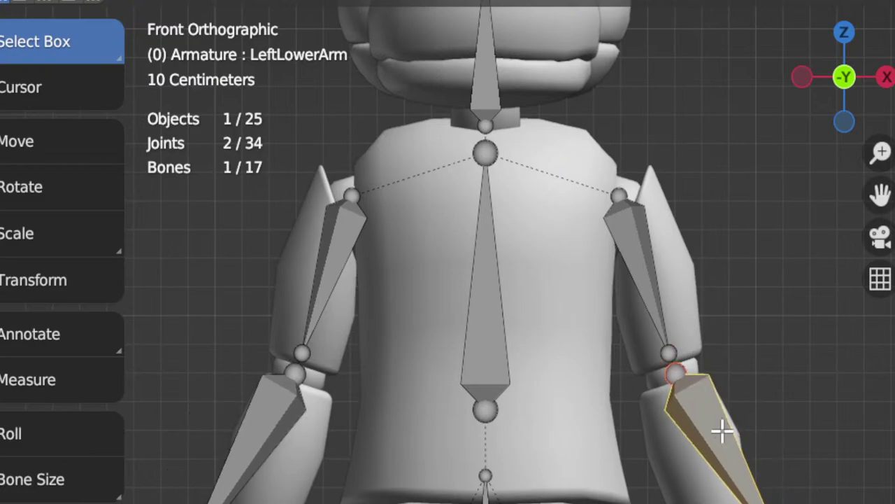
{"action": "left_click", "coordinate": [769, 501]}
{"action": "key", "text": "g"}
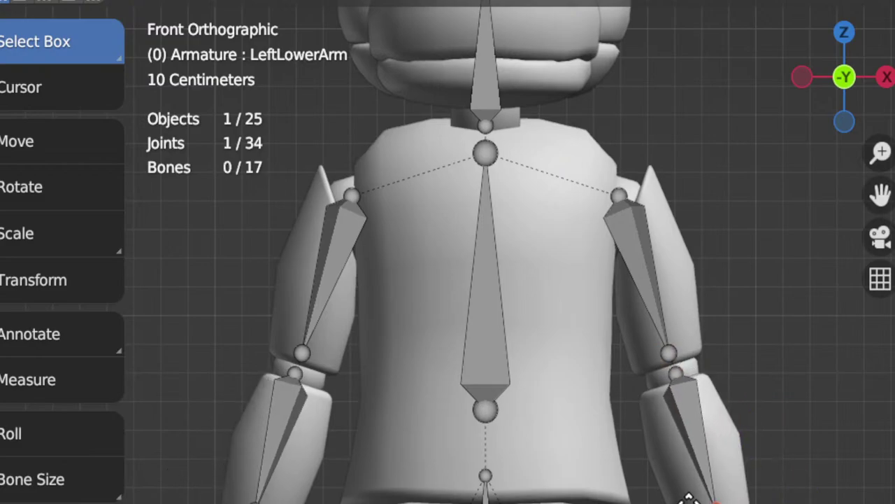
{"action": "left_click", "coordinate": [684, 500]}
{"action": "middle_click_drag", "start_coordinate": [734, 503], "coordinate": [711, 420], "text": "shift"}
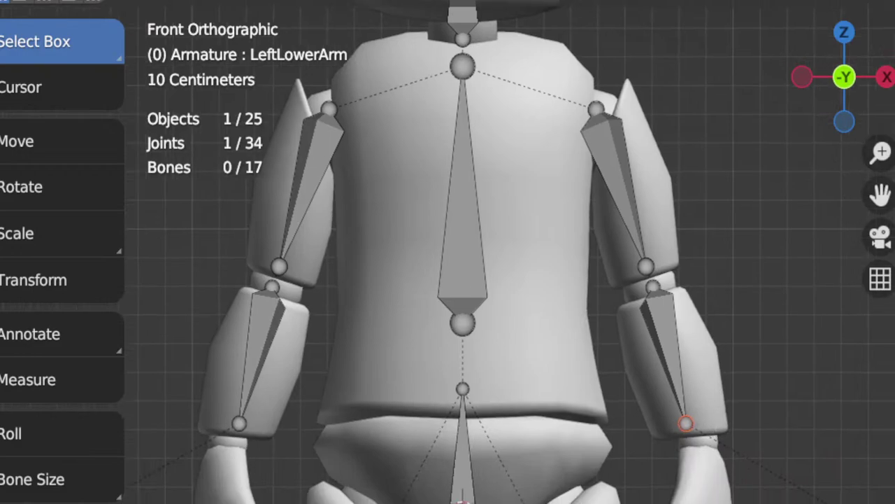
Step: Move the LeftHand bone inward to the wrist and align its tip with the hippo's hand in the front view
{"action": "left_click", "coordinate": [750, 499]}
{"action": "key", "text": "g"}
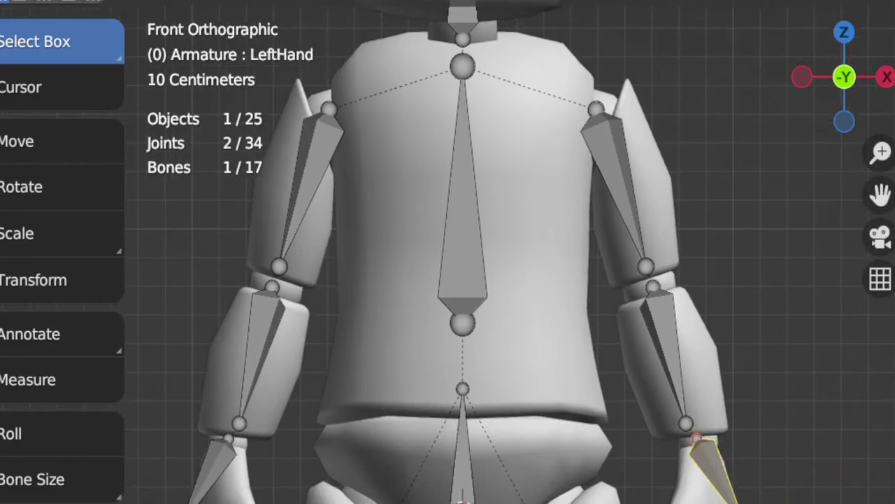
{"action": "left_click", "coordinate": [737, 502]}
{"action": "key", "text": "g"}
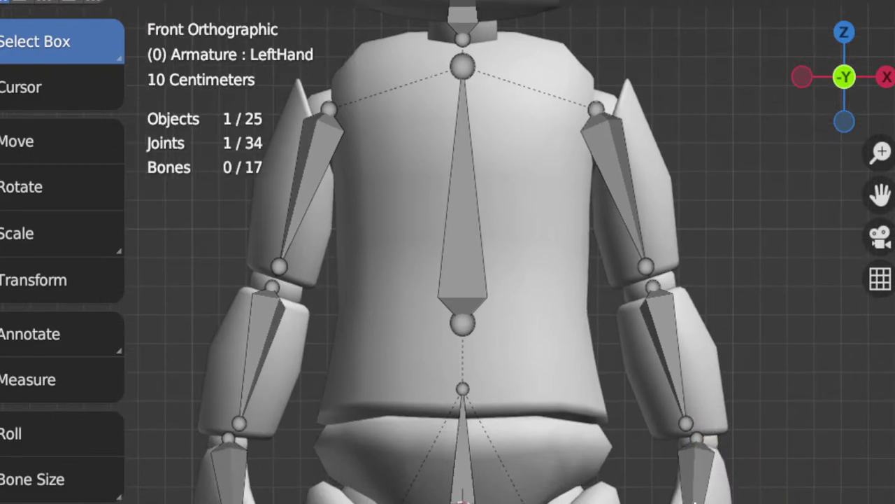
Step: In the side view, move the LeftHand bone's wrist joint and the LeftLowerArm bone's lower joint backward to the wrist
{"action": "key", "text": "KP_3"}
{"action": "middle_click_drag", "start_coordinate": [696, 490], "coordinate": [310, 486], "text": "shift"}
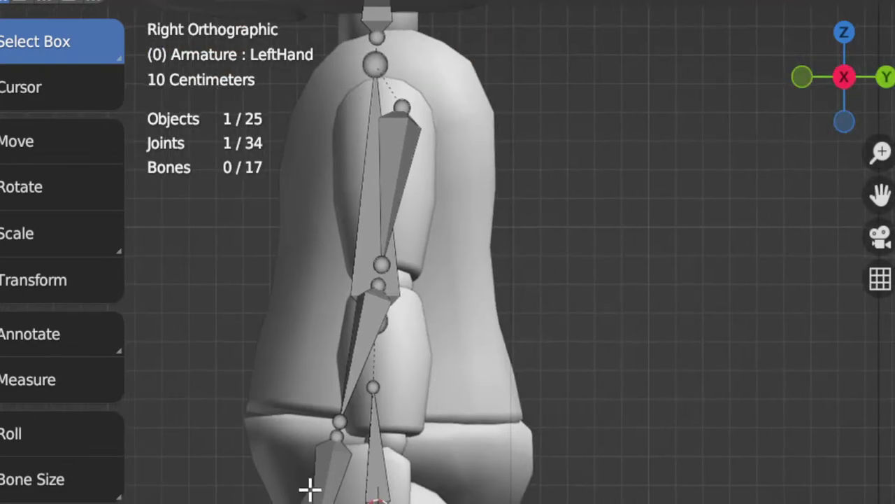
{"action": "key", "text": "g"}
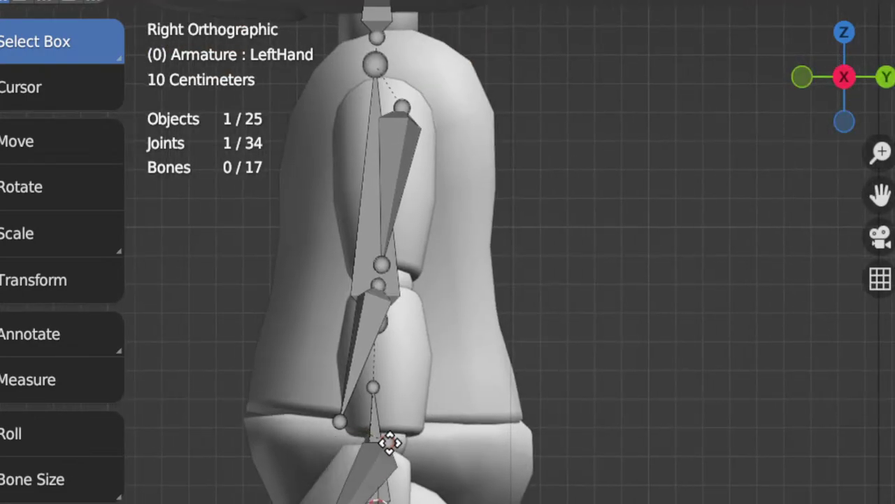
{"action": "left_click", "coordinate": [342, 421]}
{"action": "key", "text": "g"}
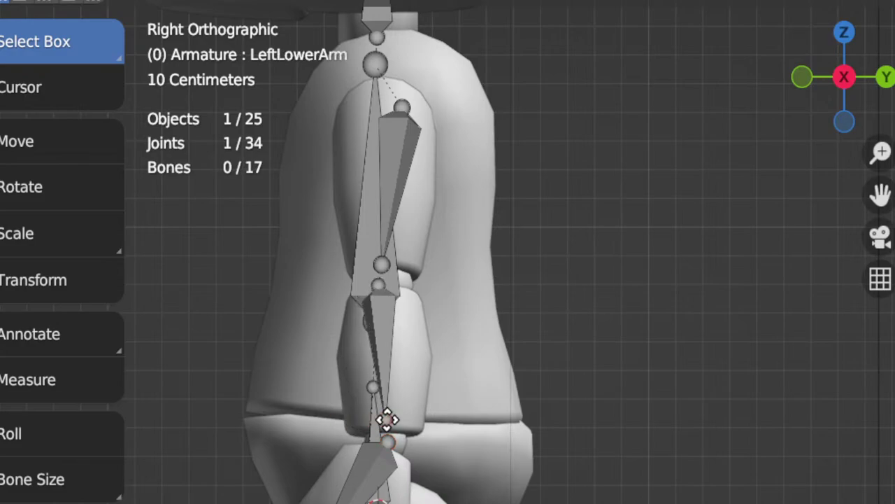
{"action": "left_click", "coordinate": [387, 420]}
{"action": "left_click", "coordinate": [378, 284], "text": "shift"}
{"action": "key", "text": "g"}
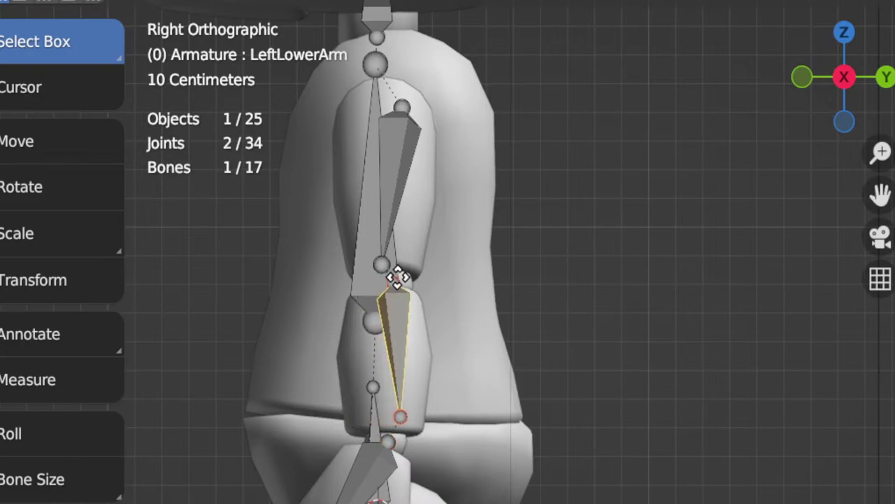
{"action": "right_click", "coordinate": [397, 277]}
Step: Move the LeftLowerArm bone's upper joint and the LeftUpperArm bone's lower joint backward to the elbow in the side view
{"action": "left_click", "coordinate": [379, 280]}
{"action": "key", "text": "g"}
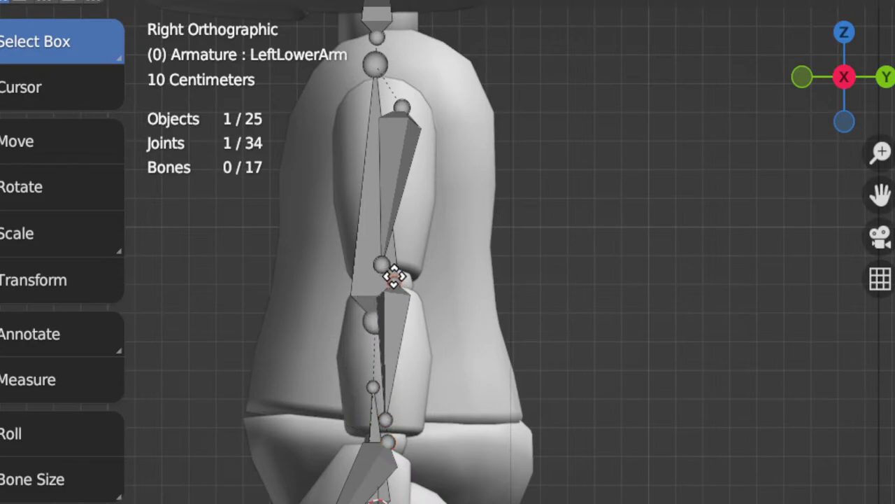
{"action": "middle_click_drag", "start_coordinate": [431, 252], "coordinate": [578, 459], "text": "shift"}
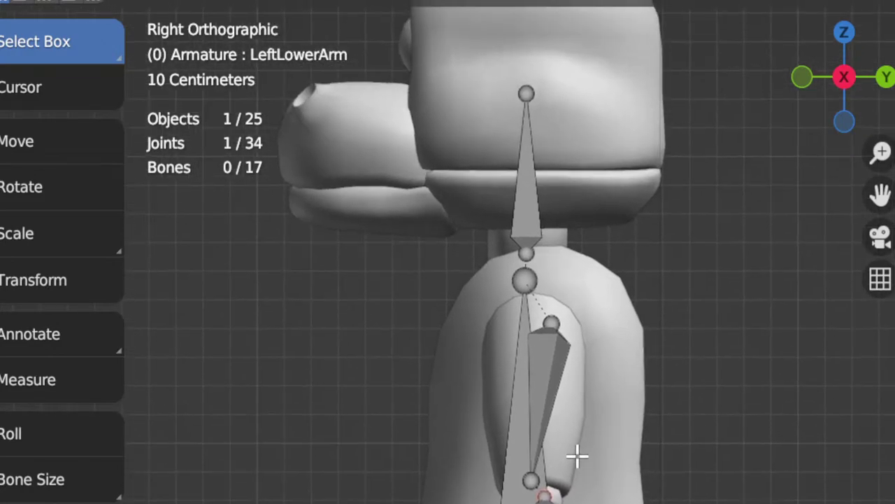
{"action": "left_click", "coordinate": [533, 479]}
{"action": "key", "text": "g"}
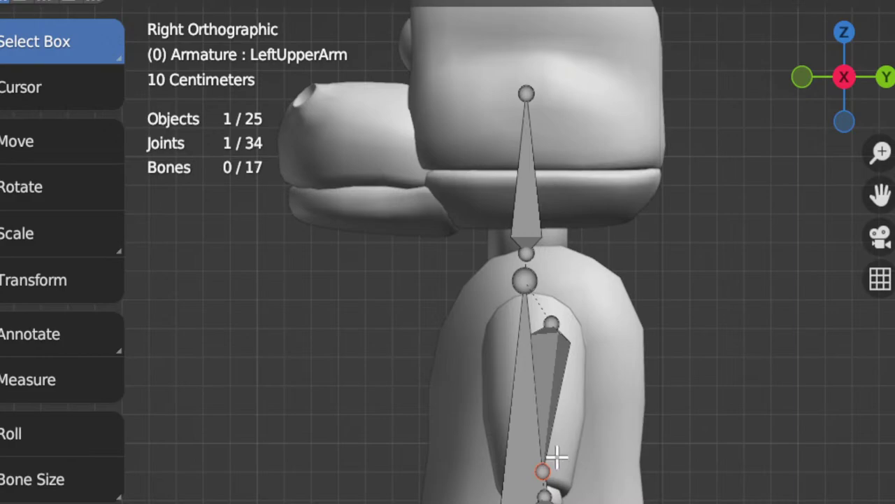
Step: Position the LeftUpperLeg bone's hip joint on the hip in the front view and move it backward in the side view
{"action": "key", "text": "KP_1"}
{"action": "scroll", "coordinate": [560, 455], "scroll_direction": "down", "scroll_amount": 7}
{"action": "middle_click_drag", "start_coordinate": [547, 464], "coordinate": [565, 396], "text": "shift"}
{"action": "scroll", "coordinate": [673, 366], "scroll_direction": "up", "scroll_amount": 5}
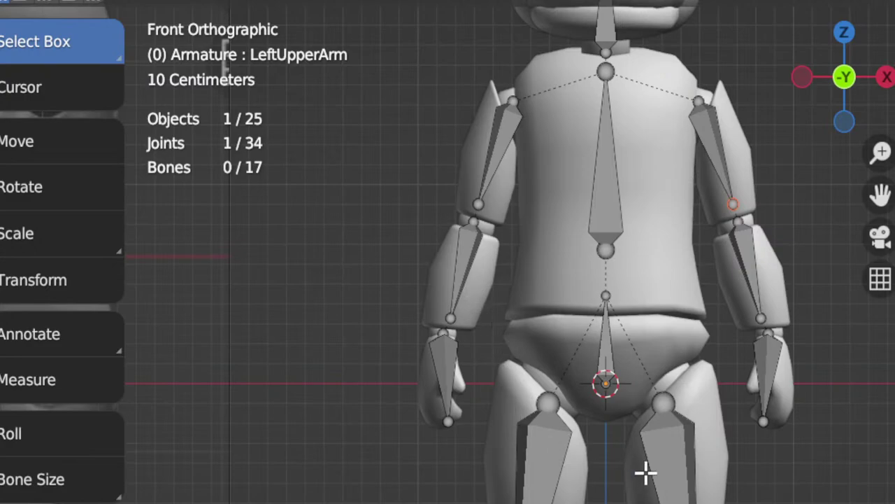
{"action": "scroll", "coordinate": [646, 472], "scroll_direction": "down", "scroll_amount": 1}
{"action": "middle_click_drag", "start_coordinate": [646, 472], "coordinate": [569, 420], "text": "shift"}
{"action": "scroll", "coordinate": [600, 436], "scroll_direction": "up", "scroll_amount": 3}
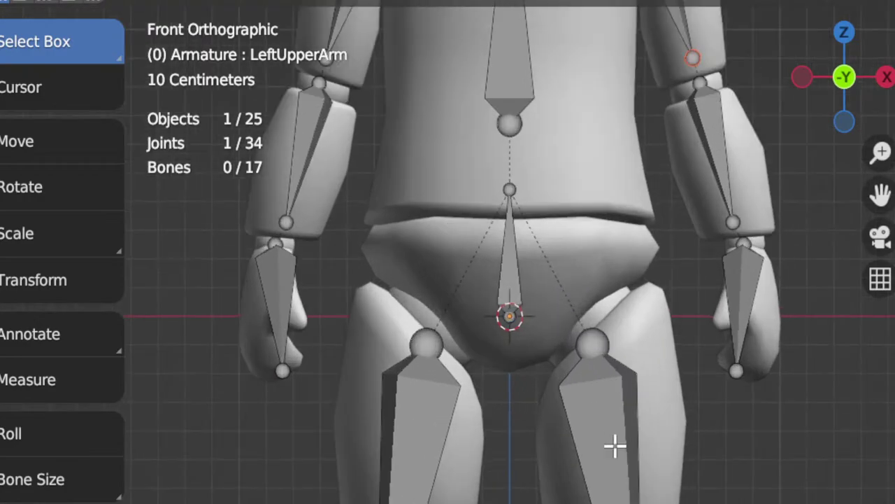
{"action": "middle_click_drag", "start_coordinate": [614, 445], "coordinate": [575, 435], "text": "shift"}
{"action": "left_click", "coordinate": [530, 350]}
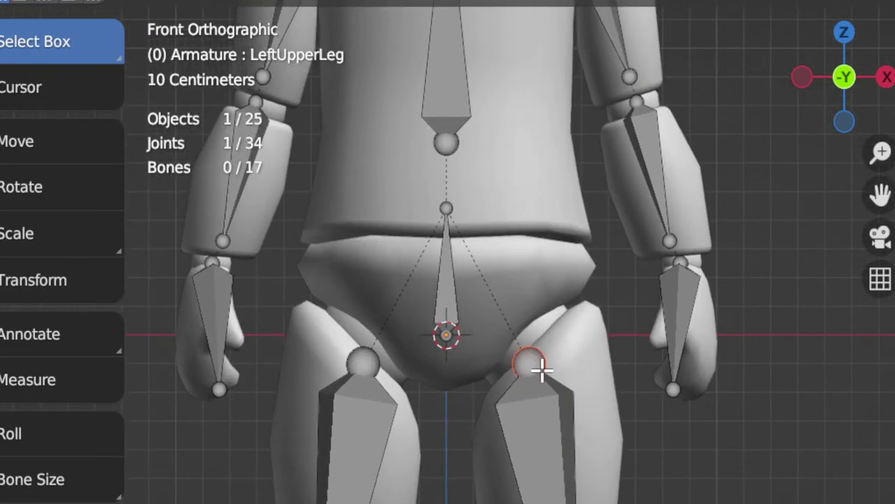
{"action": "key", "text": "g"}
{"action": "key", "text": "KP_3"}
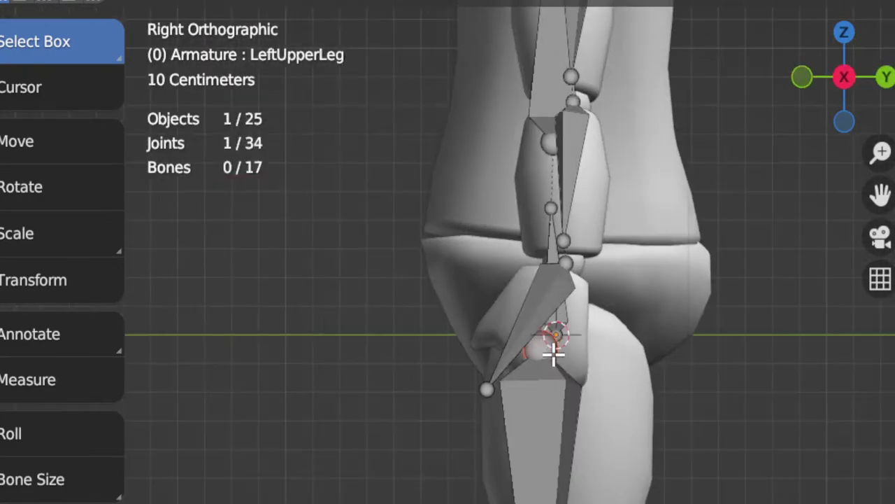
{"action": "key", "text": "g"}
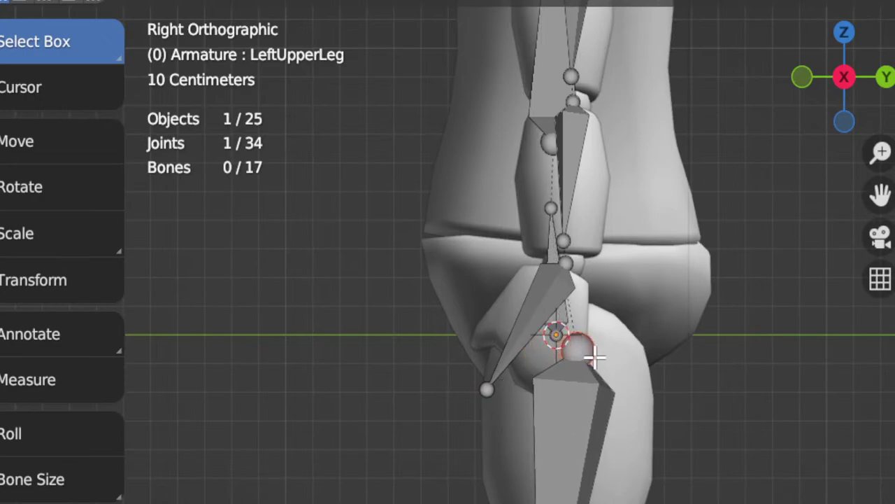
Step: Move the LeftUpperLeg bone's lower joint to the bottom of the thigh, just above the knee gap, in the side view
{"action": "middle_click_drag", "start_coordinate": [593, 358], "coordinate": [620, 262], "text": "shift"}
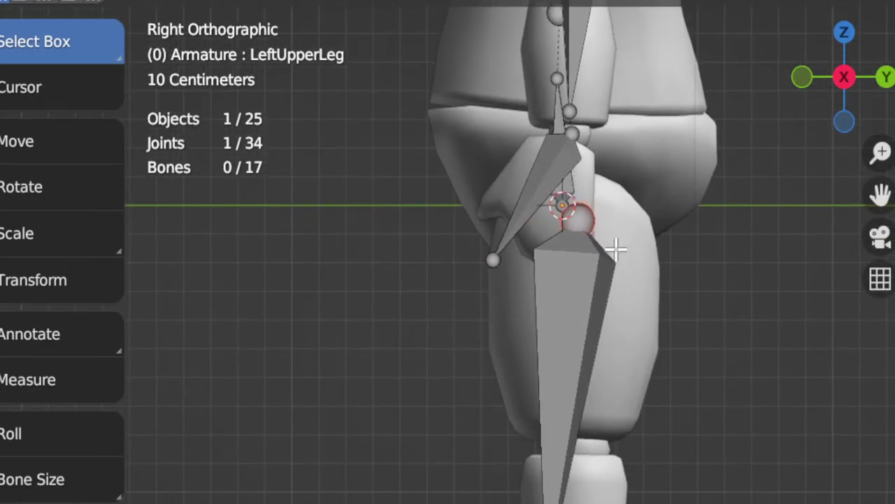
{"action": "middle_click_drag", "start_coordinate": [602, 408], "coordinate": [610, 292], "text": "shift"}
{"action": "left_click", "coordinate": [561, 464]}
{"action": "key", "text": "g"}
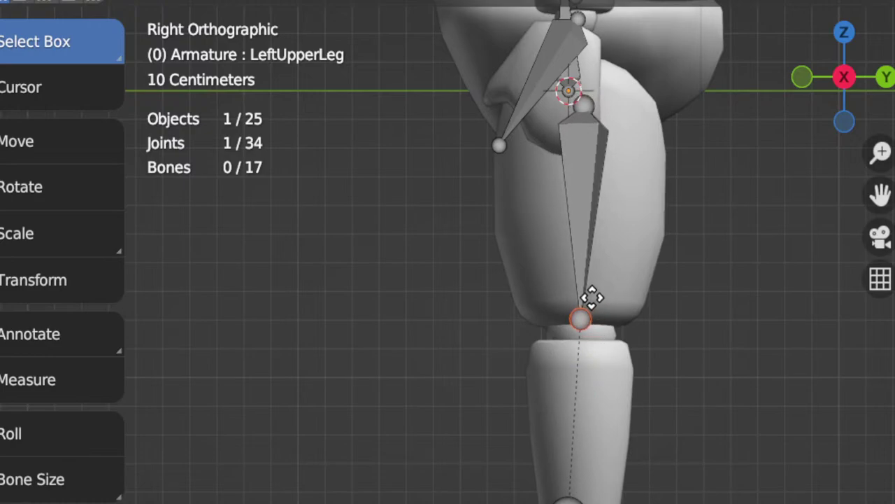
{"action": "left_click", "coordinate": [592, 297]}
{"action": "key", "text": "g"}
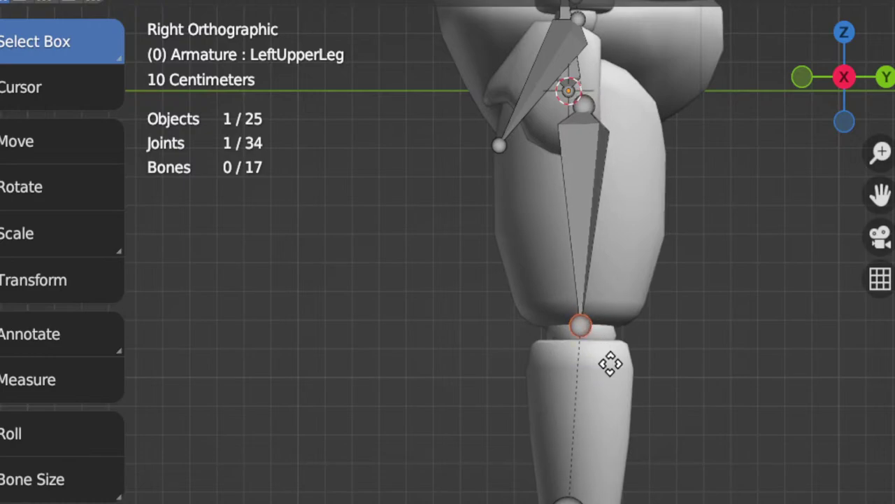
{"action": "left_click", "coordinate": [607, 357]}
Step: Move the LeftLowerLeg bone's upper joint up into the knee gap, just below the thigh bone's end
{"action": "left_click", "coordinate": [570, 497]}
{"action": "key", "text": "g"}
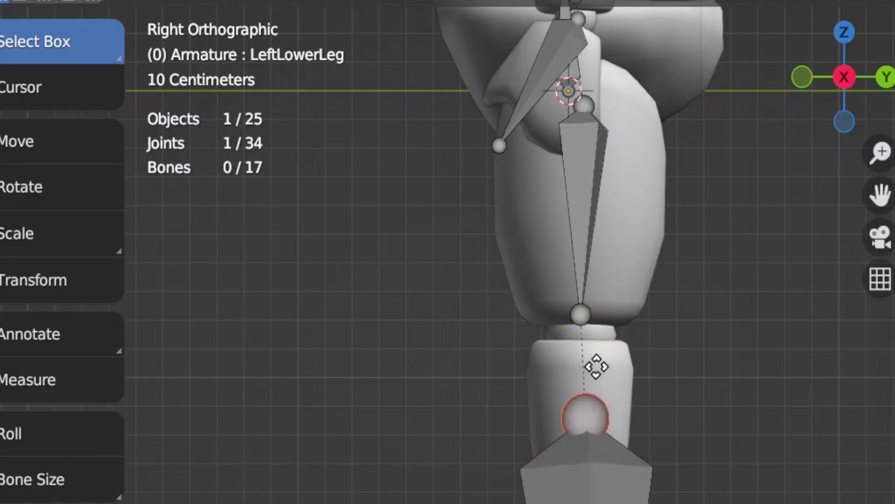
{"action": "left_click", "coordinate": [595, 285]}
Step: Move the LeftLowerLeg bone's lower joint together with the LeftFoot bone up to the bottom of the shin
{"action": "scroll", "coordinate": [644, 326], "scroll_direction": "down", "scroll_amount": 6, "text": "shift"}
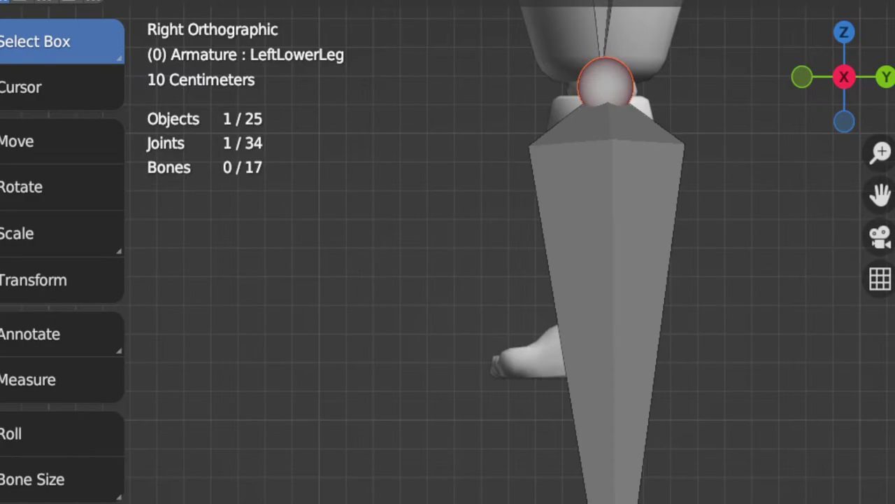
{"action": "key", "text": "l"}
{"action": "key", "text": "g"}
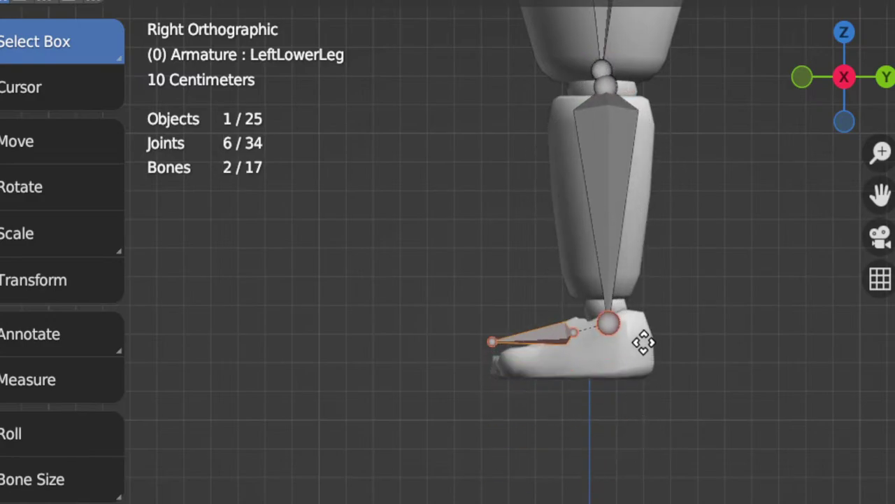
{"action": "left_click", "coordinate": [644, 308]}
Step: Move the LeftFoot bone down into the hippo's foot and raise its rear joint to the ankle in the side view
{"action": "left_click", "coordinate": [562, 300]}
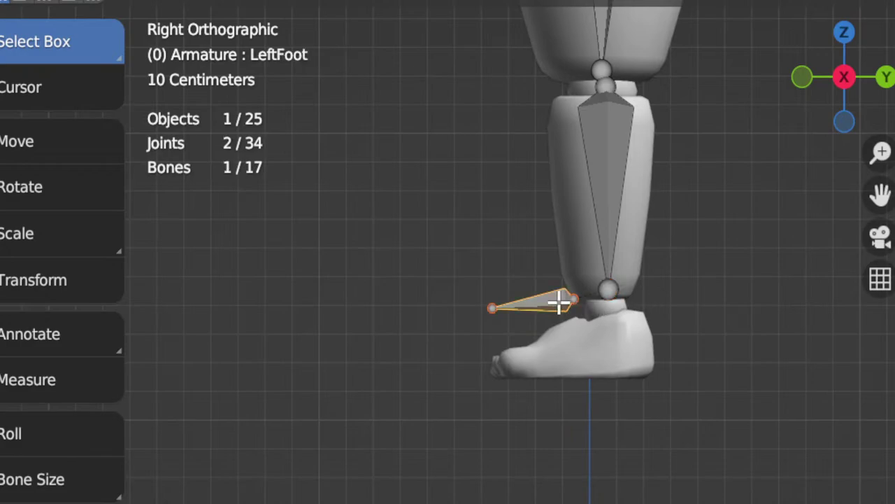
{"action": "key", "text": "g"}
{"action": "left_click", "coordinate": [592, 354]}
{"action": "left_click", "coordinate": [592, 354]}
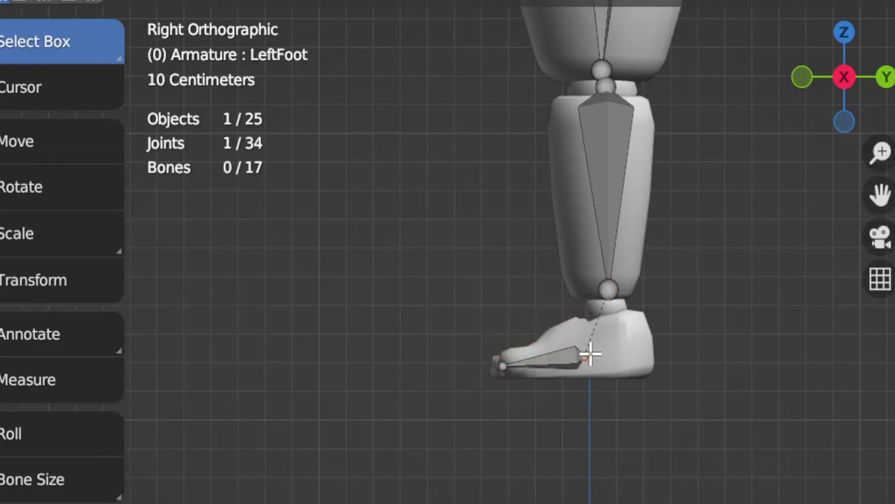
{"action": "key", "text": "g"}
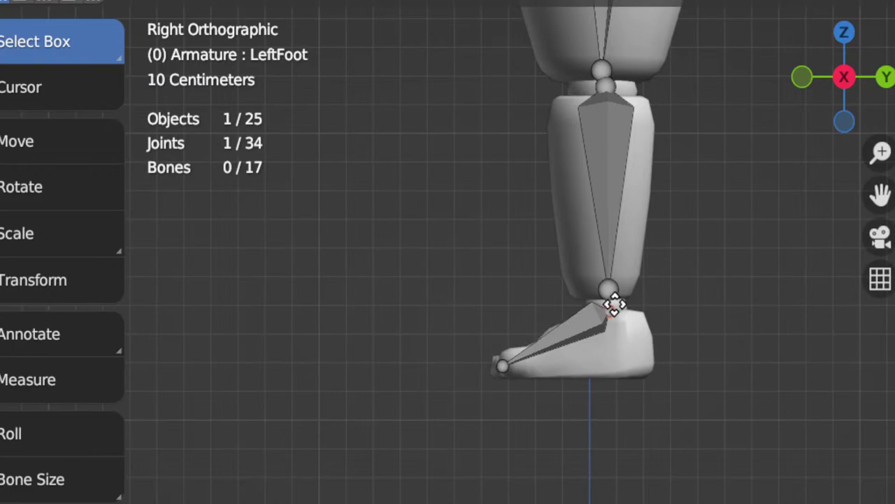
{"action": "left_click", "coordinate": [616, 305]}
Step: In the front view, move the LeftLowerLeg bone's lower joint inward to the middle of the ankle
{"action": "scroll", "coordinate": [620, 350], "scroll_direction": "down", "scroll_amount": 3}
{"action": "key", "text": "KP_1"}
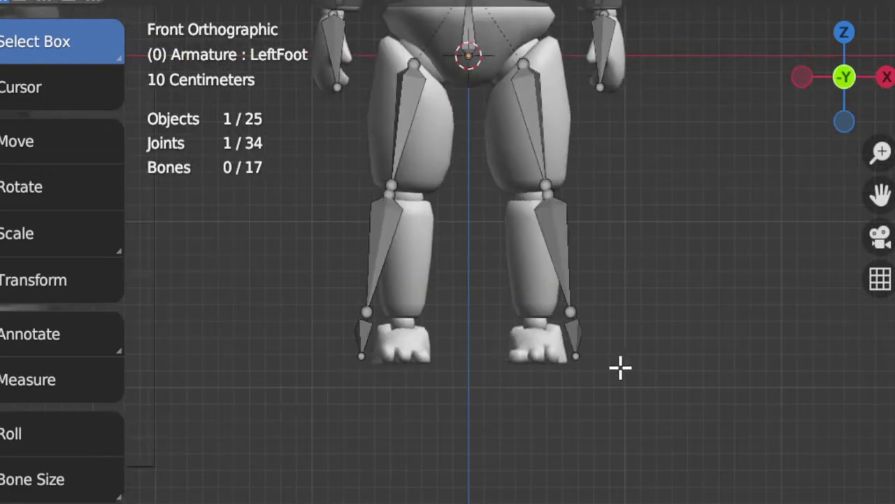
{"action": "middle_click_drag", "start_coordinate": [589, 378], "coordinate": [629, 416], "text": "shift"}
{"action": "scroll", "coordinate": [633, 412], "scroll_direction": "up", "scroll_amount": 4}
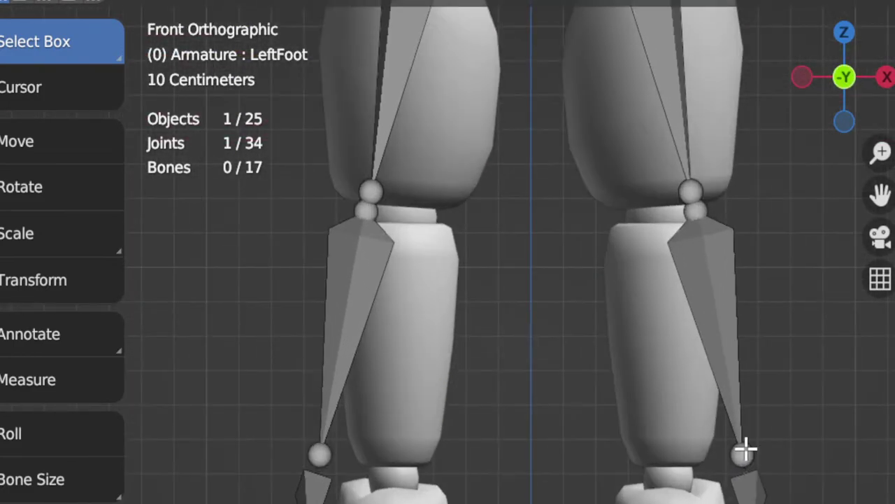
{"action": "left_click", "coordinate": [740, 454]}
{"action": "key", "text": "g"}
{"action": "left_click", "coordinate": [676, 468]}
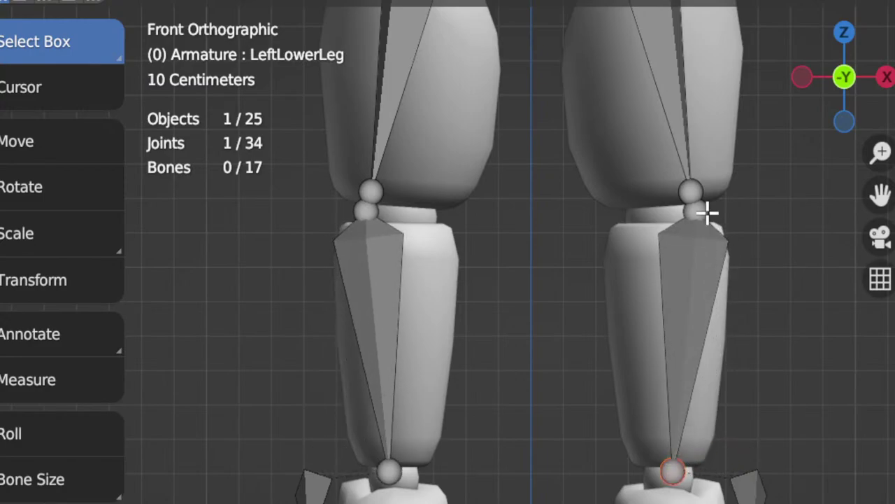
Step: Move the LeftLowerLeg bone's upper joint and the LeftUpperLeg bone's lower joint inward to the middle of the knee
{"action": "left_click", "coordinate": [703, 207]}
{"action": "key", "text": "g"}
{"action": "left_click", "coordinate": [671, 207]}
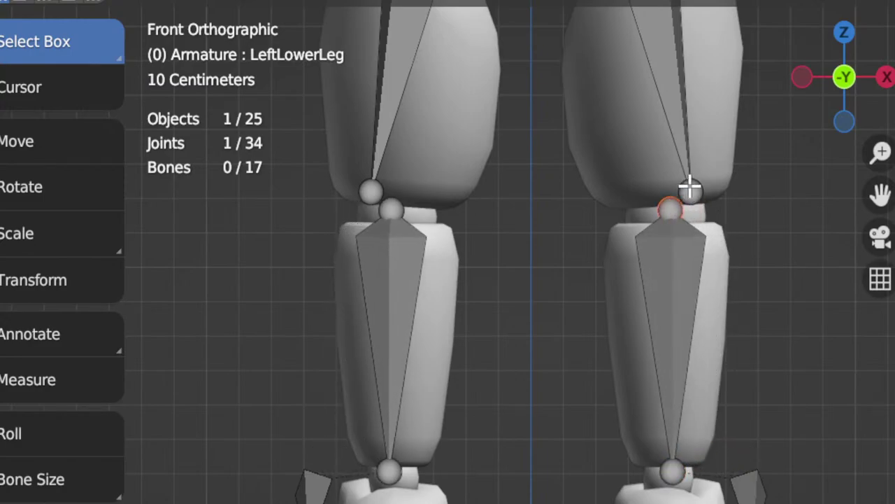
{"action": "left_click", "coordinate": [691, 190]}
{"action": "key", "text": "g"}
{"action": "left_click", "coordinate": [673, 179]}
Step: Move the LeftFoot bone inward to the middle of the hippo's foot in the front view
{"action": "middle_click_drag", "start_coordinate": [755, 106], "coordinate": [720, 118], "text": "shift"}
{"action": "middle_click_drag", "start_coordinate": [690, 382], "coordinate": [689, 269], "text": "shift"}
{"action": "scroll", "coordinate": [689, 268], "scroll_direction": "down", "scroll_amount": 1, "text": "shift"}
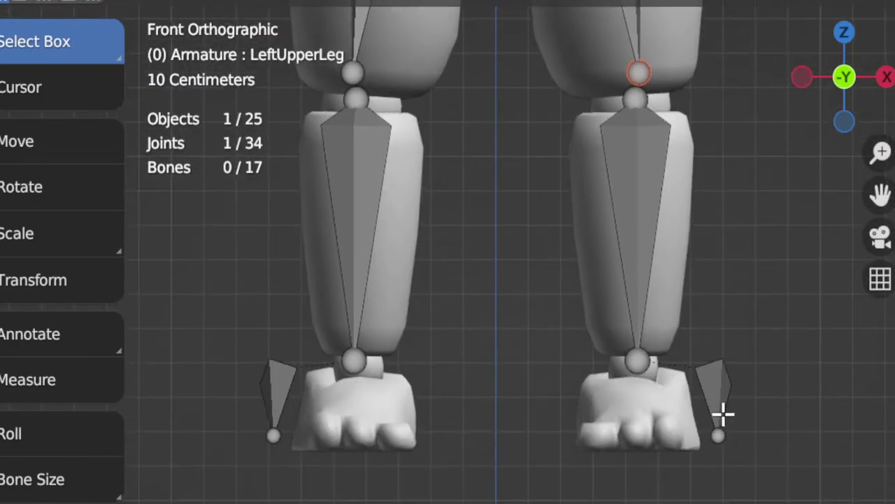
{"action": "left_click", "coordinate": [714, 380]}
{"action": "key", "text": "g"}
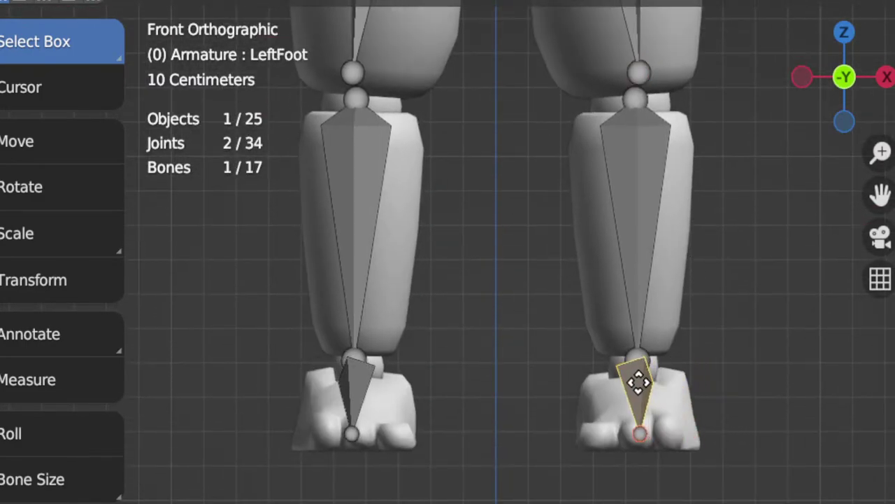
Step: Select the Head bone's upper joint and examine how the bones fit the hippo's body and head
{"action": "scroll", "coordinate": [638, 381], "scroll_direction": "down", "scroll_amount": 3}
{"action": "scroll", "coordinate": [636, 480], "scroll_direction": "up", "scroll_amount": 6, "text": "shift"}
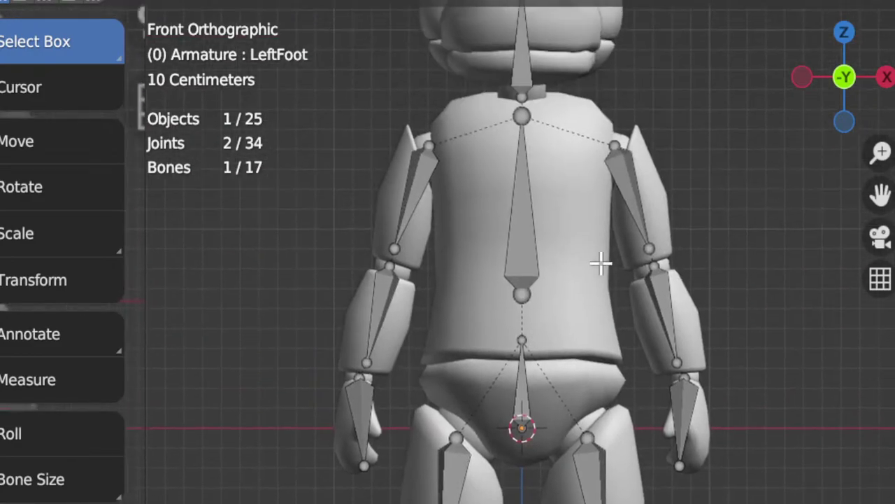
{"action": "scroll", "coordinate": [598, 325], "scroll_direction": "up", "scroll_amount": 3, "text": "shift"}
{"action": "scroll", "coordinate": [593, 389], "scroll_direction": "up", "scroll_amount": 4}
{"action": "scroll", "coordinate": [574, 406], "scroll_direction": "down", "scroll_amount": 2}
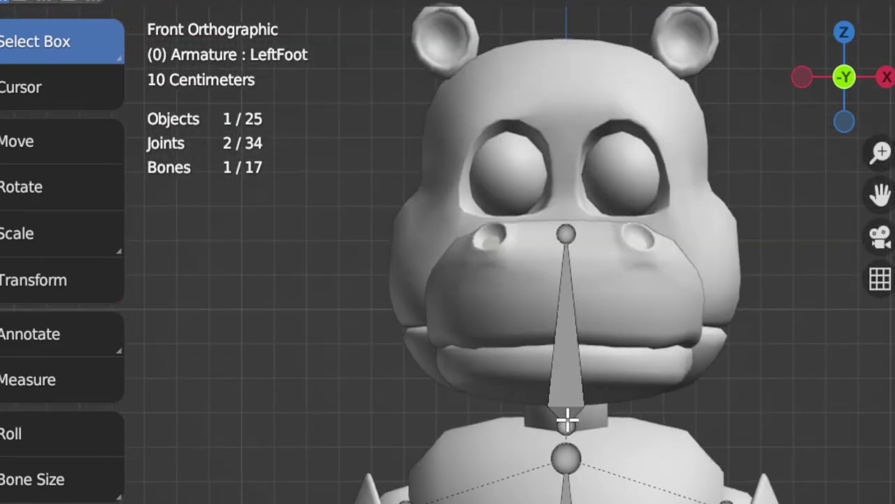
{"action": "left_click", "coordinate": [567, 422]}
{"action": "middle_click_drag", "start_coordinate": [590, 254], "coordinate": [532, 348]}
{"action": "key", "text": "KP_1"}
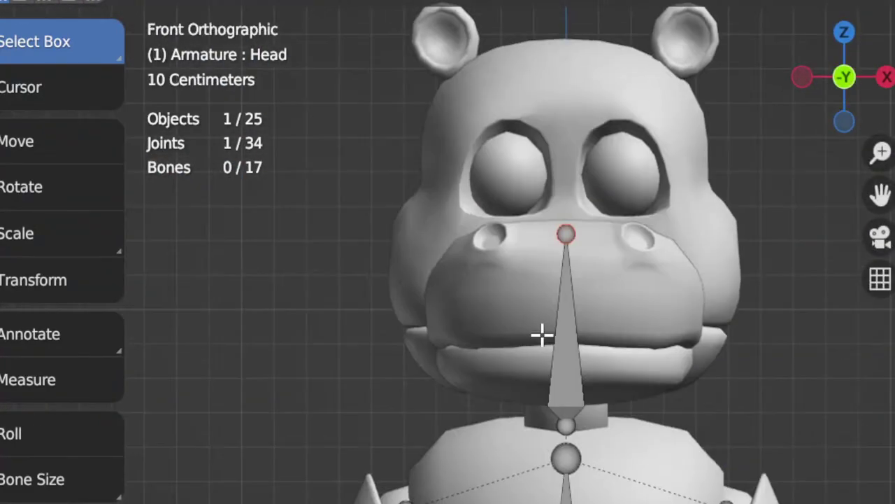
Step: In the right side view, move the Head bone's lower joint up to the top of the neck, at the base of the hippo's head
{"action": "scroll", "coordinate": [594, 378], "scroll_direction": "down", "scroll_amount": 3}
{"action": "middle_click_drag", "start_coordinate": [593, 378], "coordinate": [335, 439]}
{"action": "scroll", "coordinate": [539, 451], "scroll_direction": "up", "scroll_amount": 3}
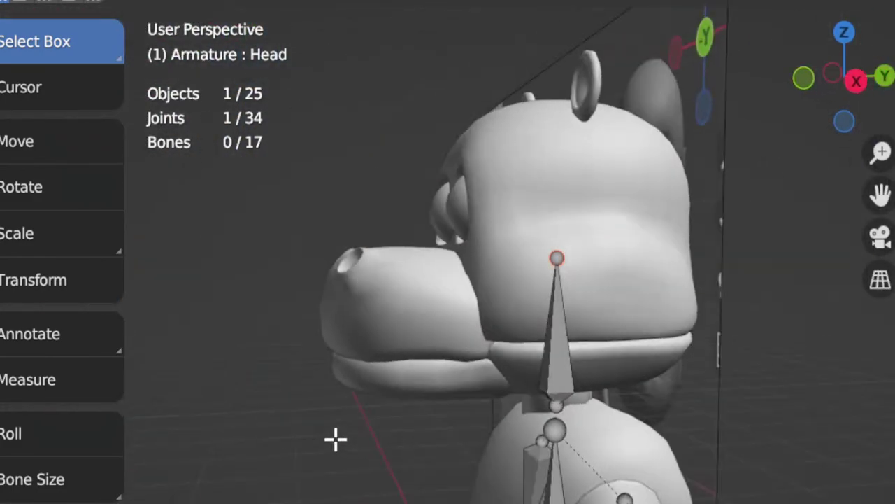
{"action": "key", "text": "KP_3"}
{"action": "left_click", "coordinate": [564, 361]}
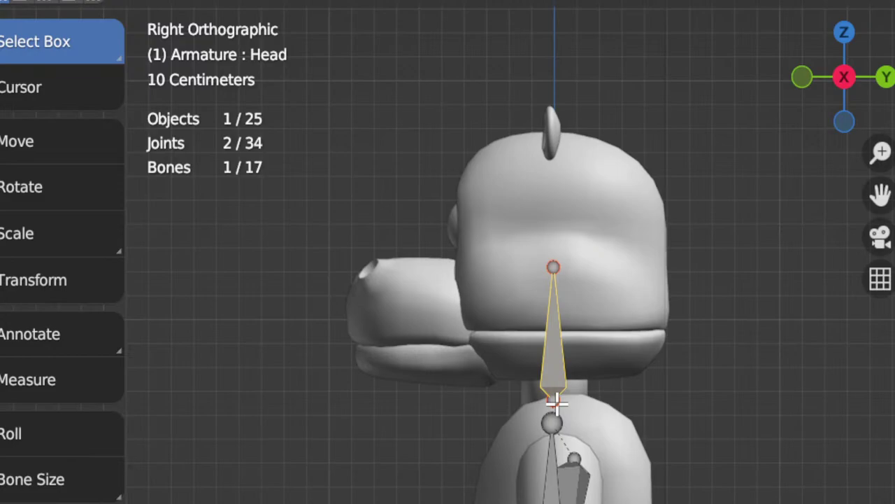
{"action": "middle_click_drag", "start_coordinate": [485, 480], "coordinate": [593, 455]}
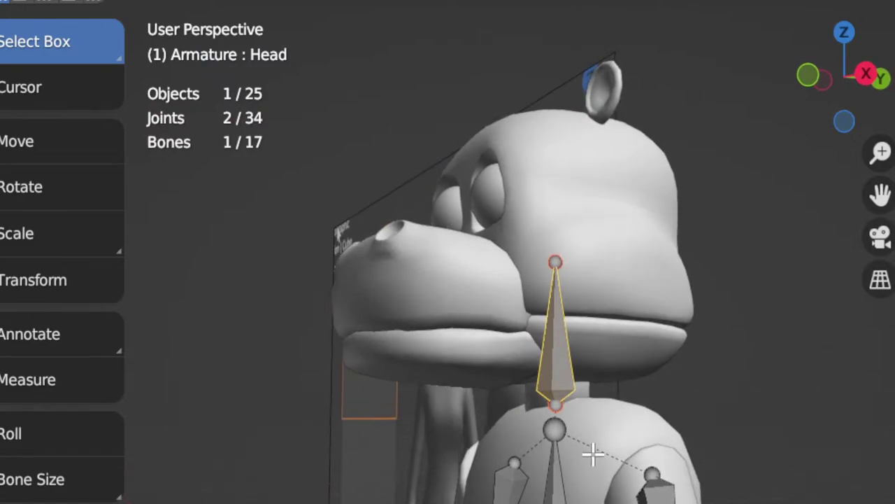
{"action": "middle_click_drag", "start_coordinate": [626, 471], "coordinate": [700, 475]}
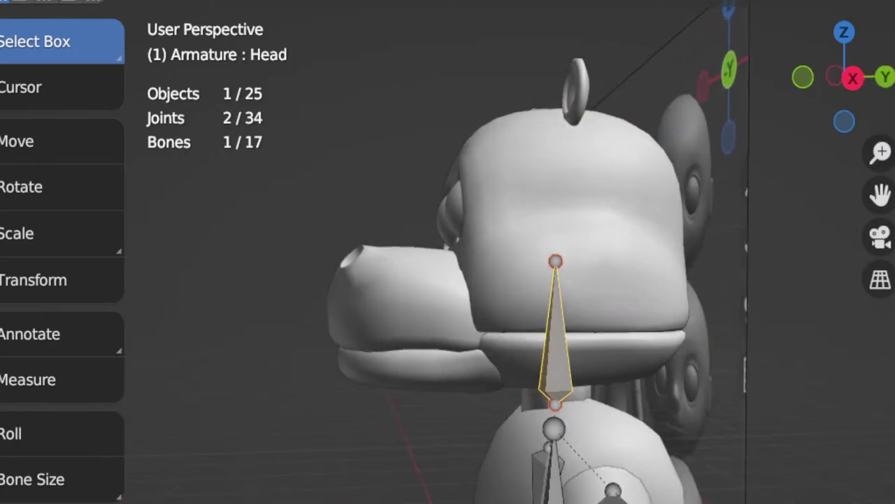
{"action": "key", "text": "KP_3"}
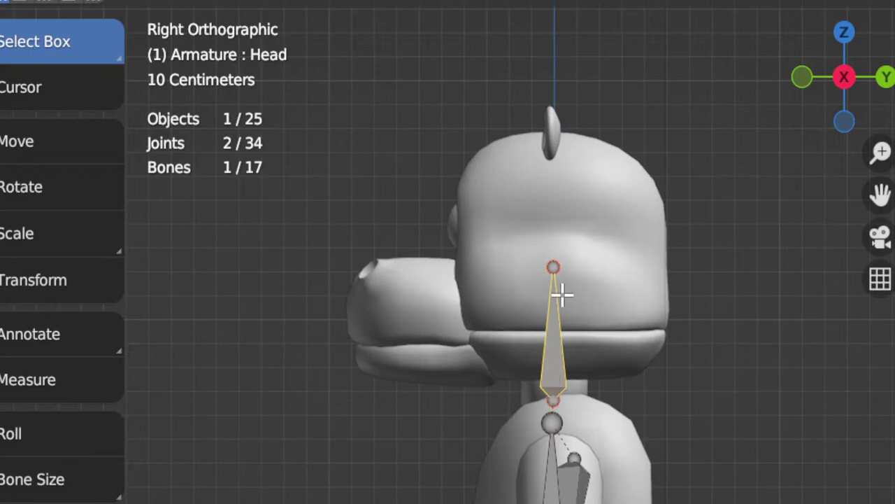
{"action": "left_click", "coordinate": [553, 267]}
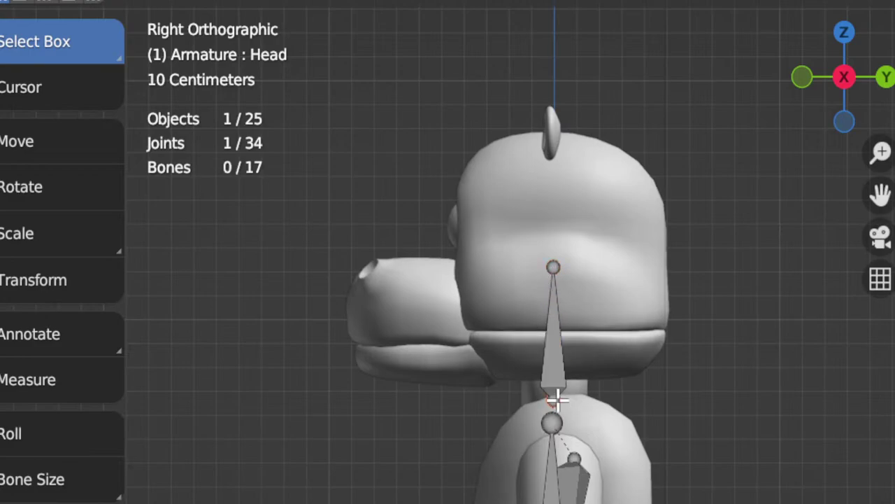
{"action": "key", "text": "g"}
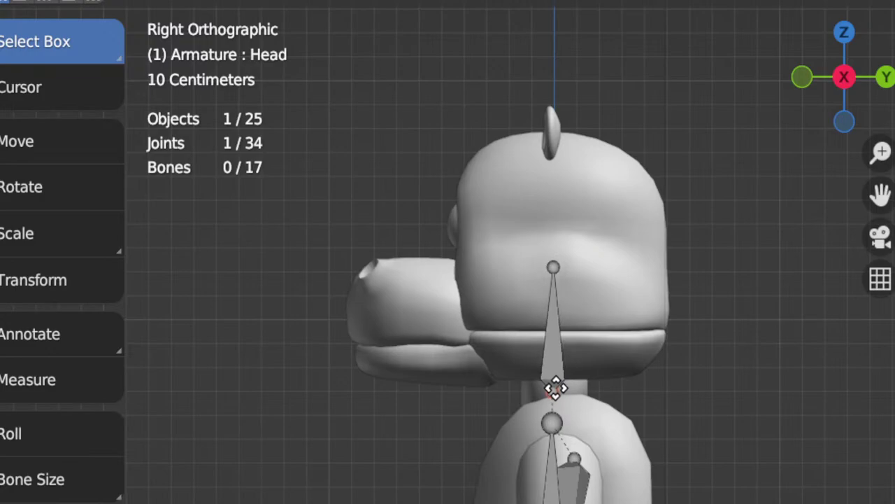
{"action": "left_click_drag", "start_coordinate": [556, 387], "coordinate": [556, 382]}
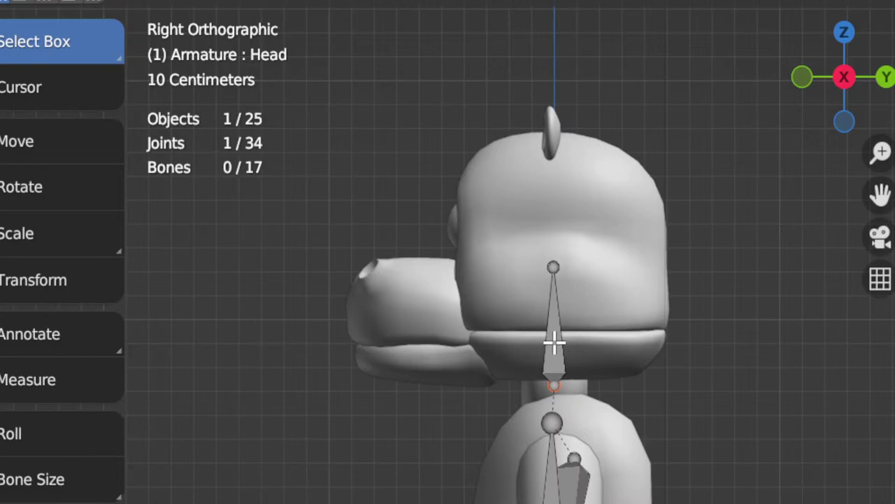
Step: Extrude a new bone straight up along the Z axis from the Head bone's upper joint, ending inside the hippo's upper head
{"action": "left_click", "coordinate": [553, 341]}
{"action": "left_click", "coordinate": [554, 266]}
{"action": "middle_click_drag", "start_coordinate": [557, 335], "coordinate": [620, 491], "text": "shift"}
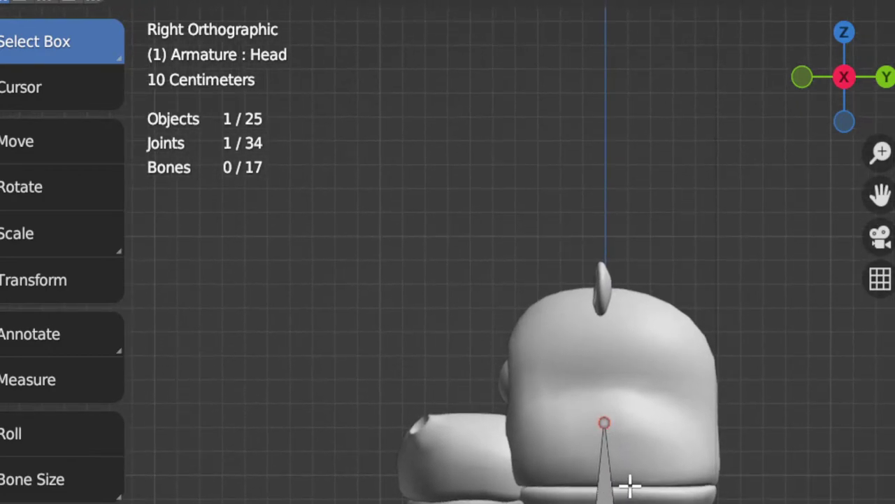
{"action": "key", "text": "e"}
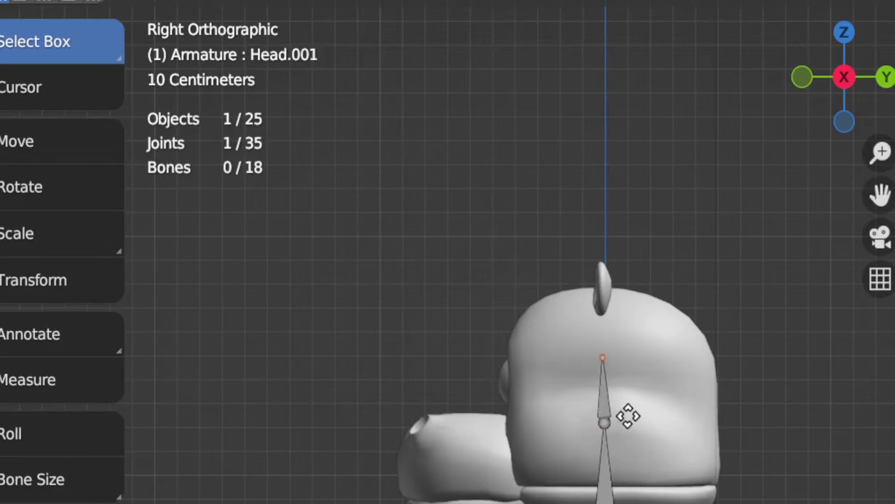
{"action": "key", "text": "z"}
{"action": "left_click", "coordinate": [613, 405]}
Step: Rename the new bone above the Head bone as DynamicHead
{"action": "left_click", "coordinate": [602, 396]}
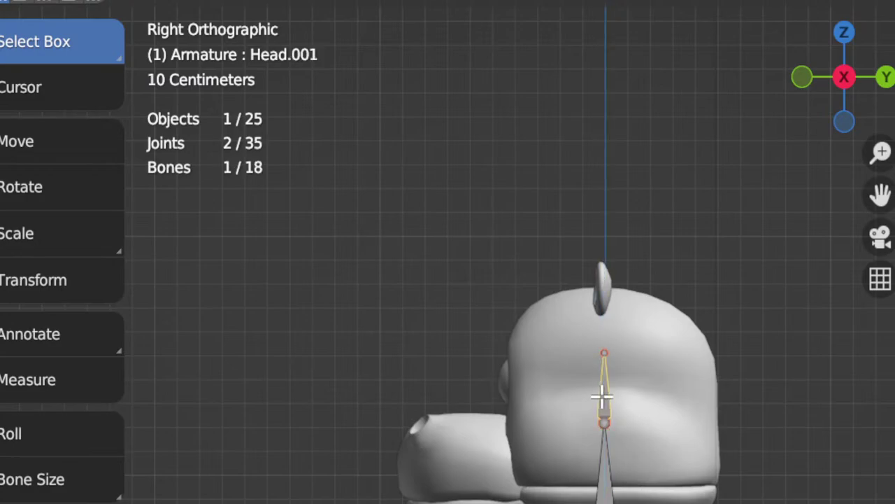
{"action": "key", "text": "F2"}
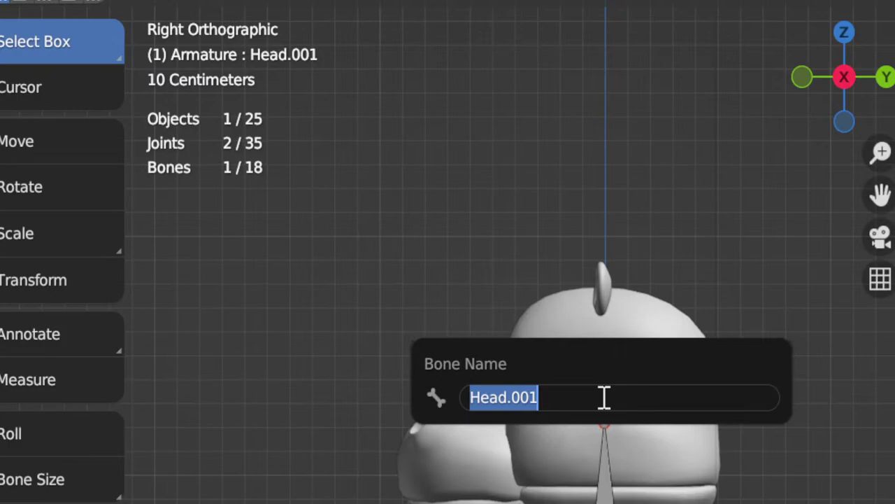
{"action": "type", "text": "Dinamy"}
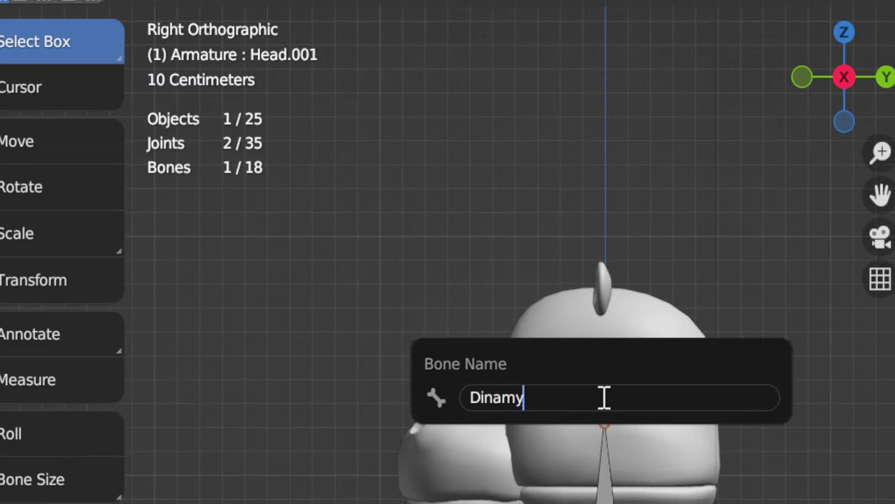
{"action": "key", "text": "BackSpace"}
{"action": "key", "text": "BackSpace"}
{"action": "key", "text": "BackSpace"}
{"action": "key", "text": "BackSpace"}
{"action": "key", "text": "BackSpace"}
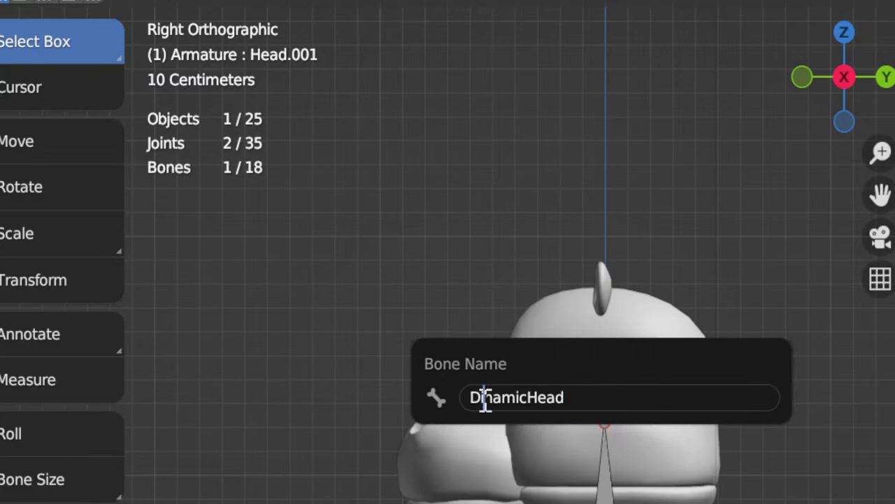
{"action": "key", "text": "BackSpace"}
{"action": "type", "text": "y"}
{"action": "key", "text": "Return"}
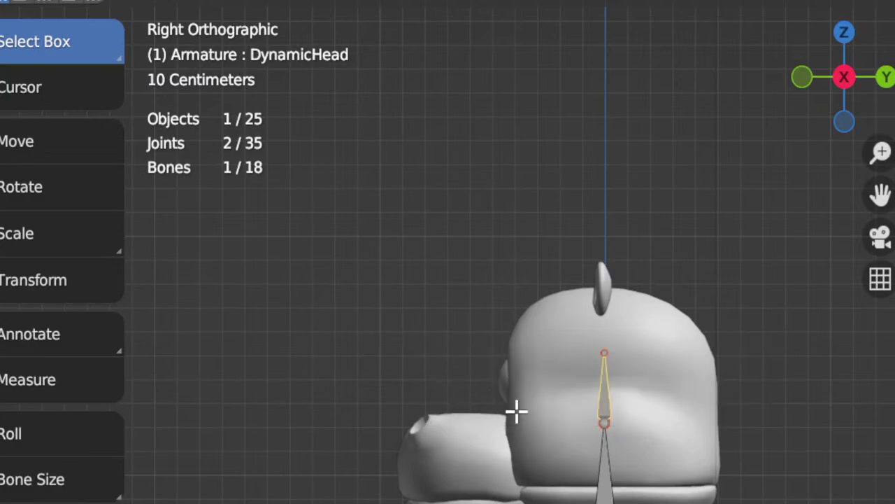
Step: Examine the DynamicHead bone's placement between the hippo's eyes from the front and from angled views
{"action": "middle_click_drag", "start_coordinate": [530, 417], "coordinate": [742, 434]}
{"action": "key", "text": "KP_1"}
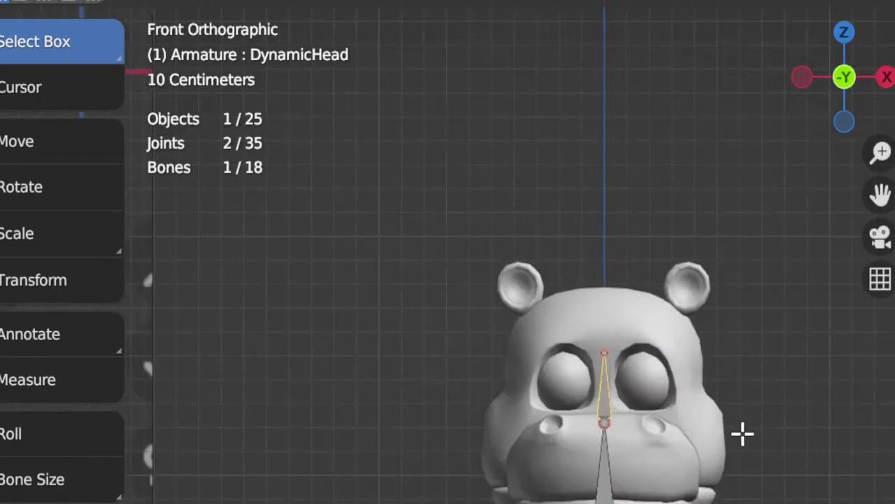
{"action": "scroll", "coordinate": [739, 433], "scroll_direction": "down", "scroll_amount": 2}
{"action": "middle_click_drag", "start_coordinate": [552, 445], "coordinate": [574, 501], "text": "shift"}
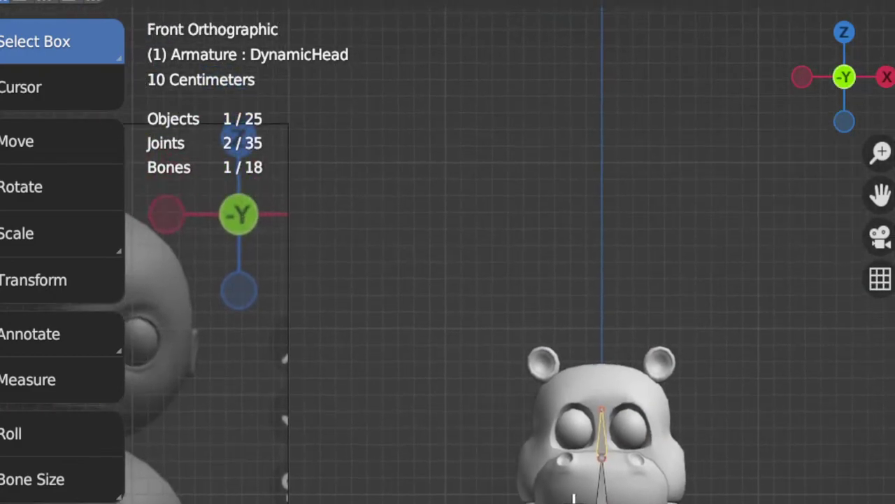
{"action": "scroll", "coordinate": [575, 501], "scroll_direction": "up", "scroll_amount": 3}
{"action": "scroll", "coordinate": [578, 501], "scroll_direction": "up", "scroll_amount": 1}
{"action": "middle_click_drag", "start_coordinate": [606, 463], "coordinate": [508, 329], "text": "shift"}
{"action": "scroll", "coordinate": [508, 328], "scroll_direction": "up", "scroll_amount": 2}
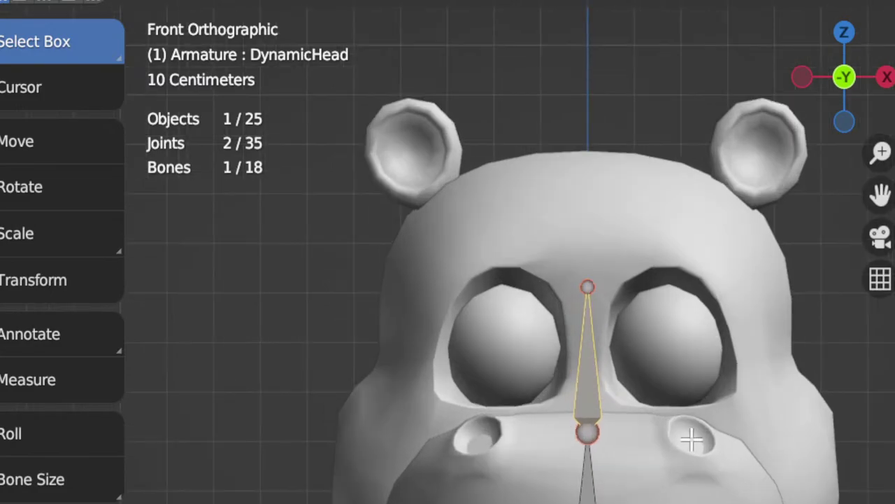
{"action": "middle_click_drag", "start_coordinate": [690, 438], "coordinate": [345, 425]}
{"action": "scroll", "coordinate": [422, 429], "scroll_direction": "down", "scroll_amount": 4}
{"action": "middle_click_drag", "start_coordinate": [441, 426], "coordinate": [627, 440]}
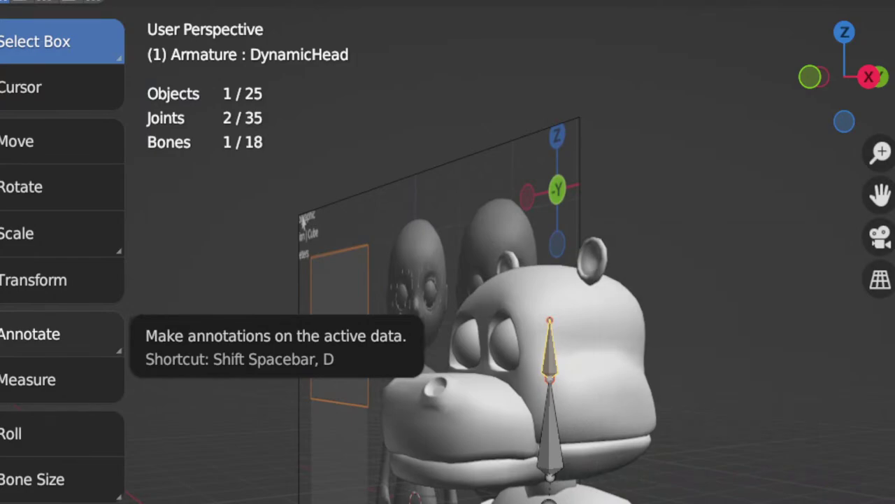
{"action": "mouse_move", "coordinate": [724, 463]}
{"action": "middle_mouse_down"}
{"action": "mouse_move", "coordinate": [637, 456]}
{"action": "mouse_move", "coordinate": [632, 435]}
{"action": "middle_mouse_up"}
Step: In the right side view, duplicate the DynamicHead bone and place the copy at the back of the hippo's protruding lower jaw
{"action": "key", "text": "KP_3"}
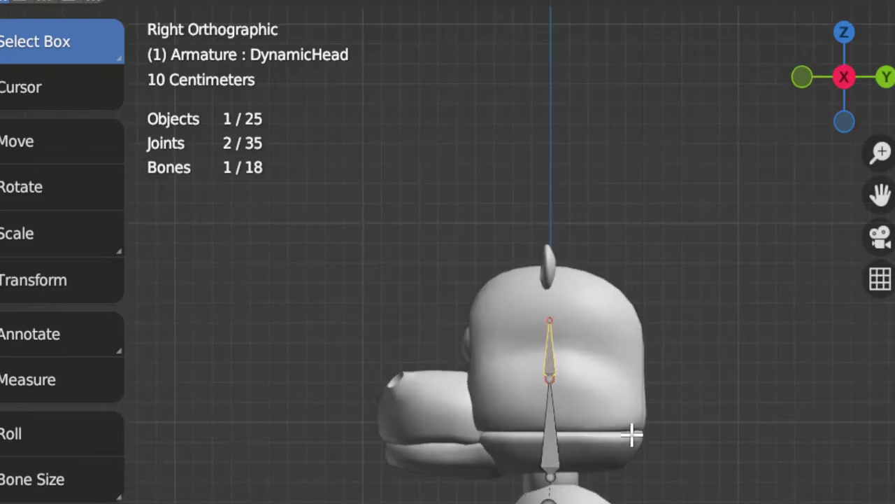
{"action": "scroll", "coordinate": [590, 412], "scroll_direction": "up", "scroll_amount": 4}
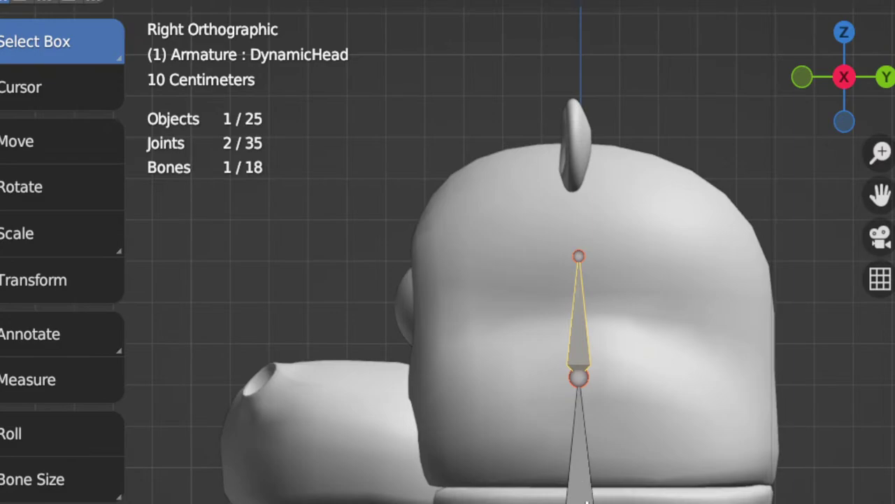
{"action": "middle_click_drag", "start_coordinate": [587, 500], "coordinate": [598, 426], "text": "shift"}
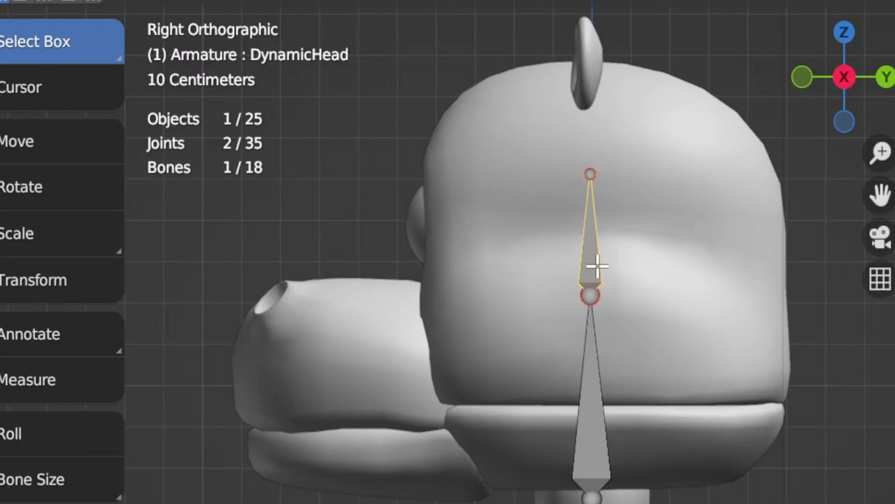
{"action": "key", "text": "shift+d"}
{"action": "left_click", "coordinate": [472, 432]}
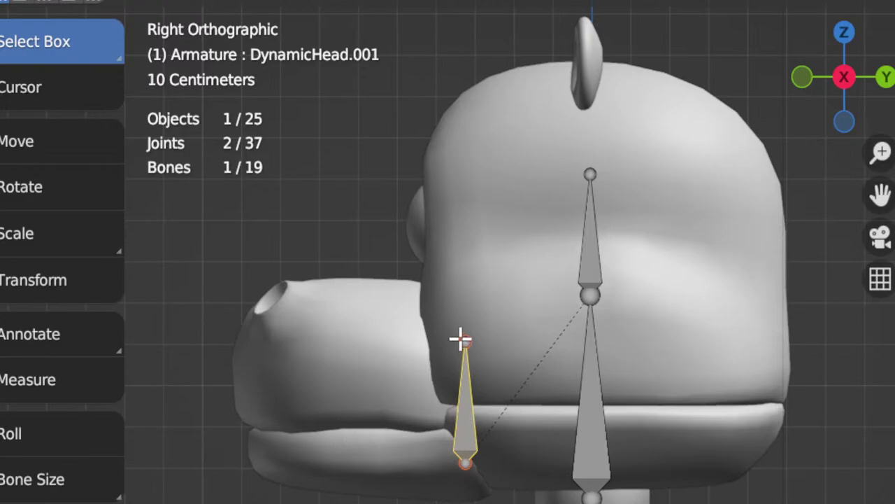
Step: Move the copied bone's tip to the front of the lower jaw and shift its base joint slightly up and back
{"action": "left_click_drag", "start_coordinate": [461, 339], "coordinate": [238, 455]}
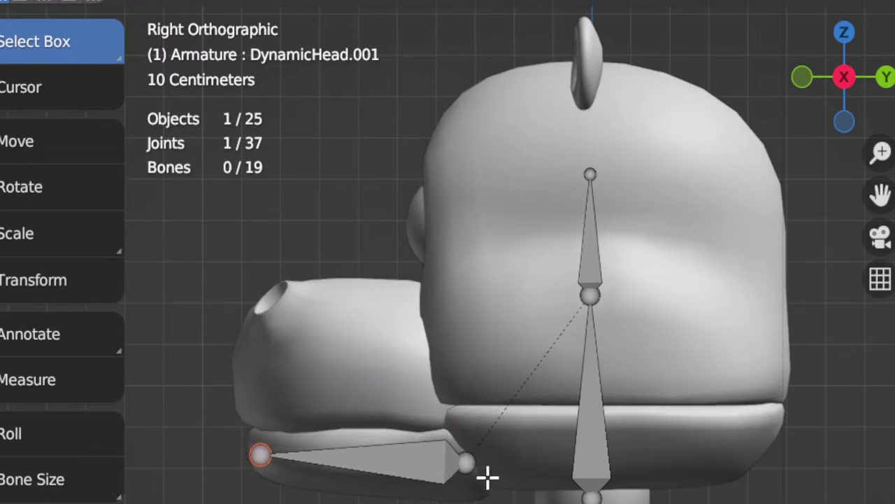
{"action": "left_click", "coordinate": [469, 462]}
{"action": "left_click_drag", "start_coordinate": [471, 462], "coordinate": [505, 442]}
{"action": "left_click_drag", "start_coordinate": [259, 454], "coordinate": [257, 461]}
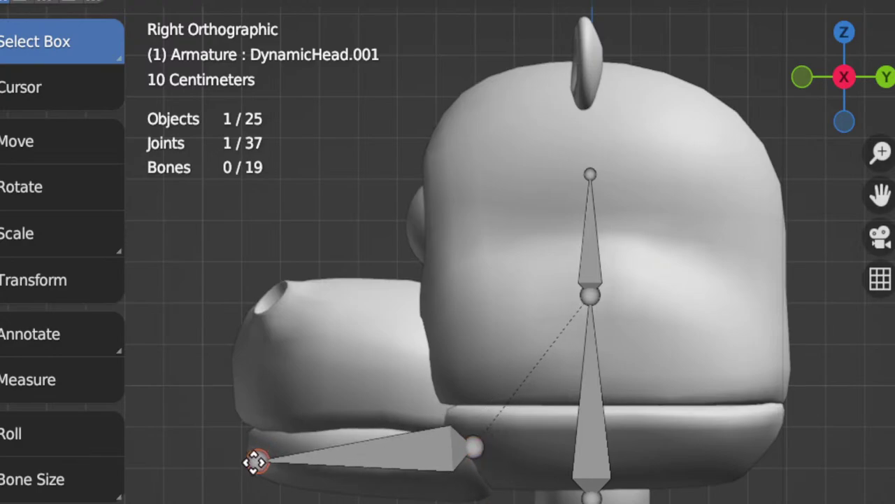
Step: Rename the bone lying along the hippo's lower jaw as Jaw
{"action": "middle_click_drag", "start_coordinate": [545, 306], "coordinate": [361, 466]}
{"action": "left_click", "coordinate": [363, 469]}
{"action": "key", "text": "F2"}
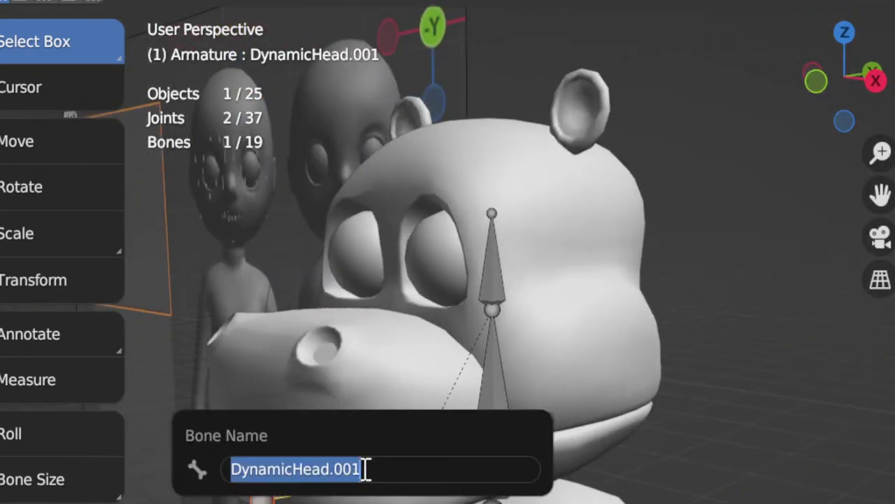
{"action": "type", "text": "Jaw"}
{"action": "key", "text": "Return"}
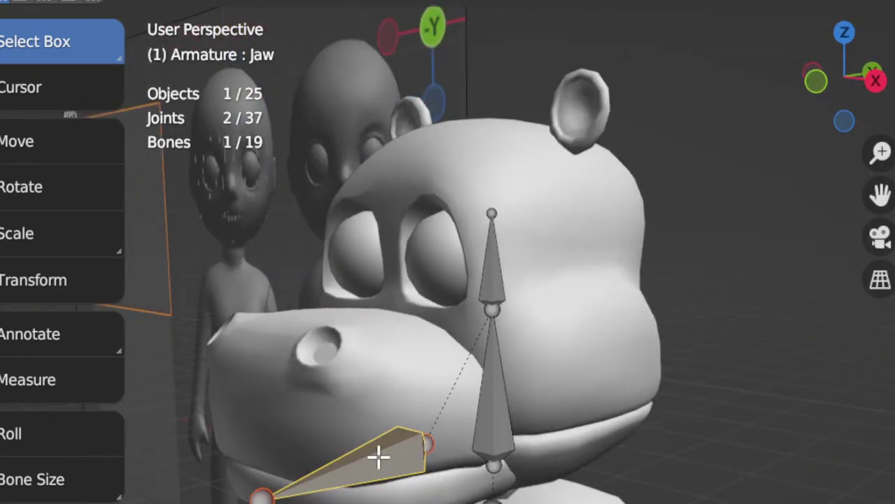
Step: In the front view, duplicate the Jaw bone and place the copy over the hippo's eye on the positive X side
{"action": "middle_click_drag", "start_coordinate": [377, 457], "coordinate": [719, 436]}
{"action": "left_click", "coordinate": [534, 410]}
{"action": "left_click", "coordinate": [534, 303]}
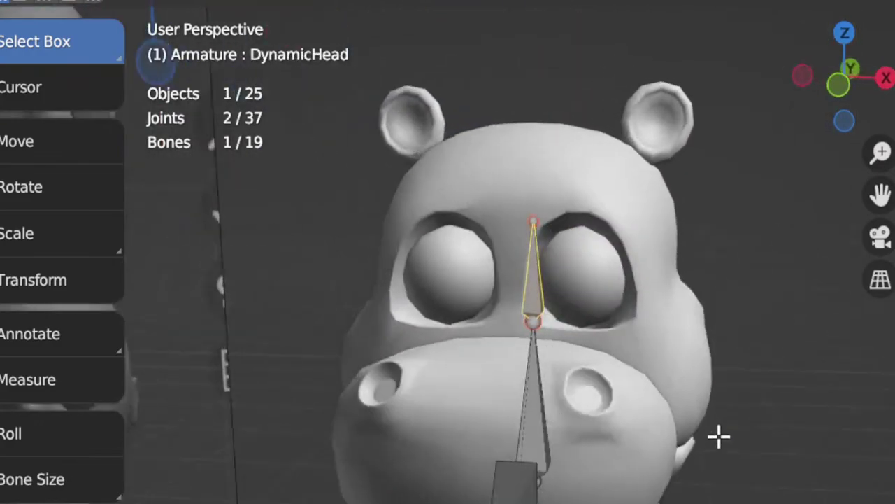
{"action": "key", "text": "KP_1"}
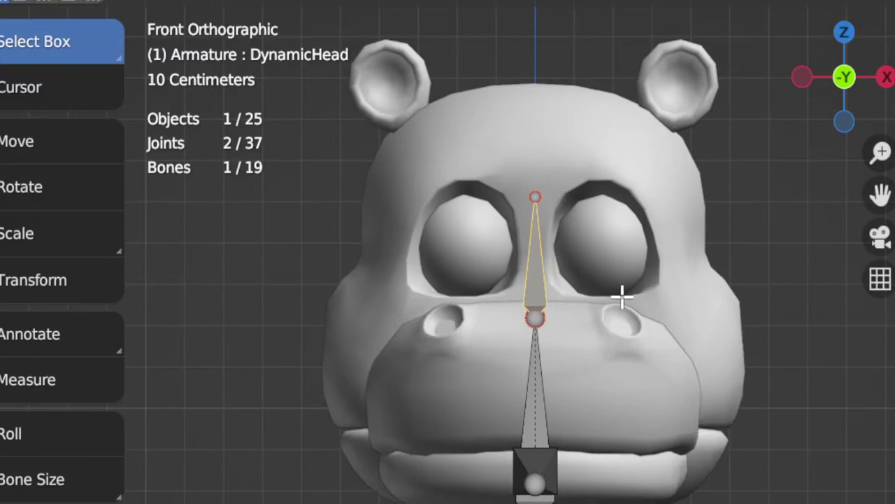
{"action": "middle_click_drag", "start_coordinate": [624, 296], "coordinate": [586, 319], "text": "shift"}
{"action": "middle_click_drag", "start_coordinate": [573, 446], "coordinate": [402, 447]}
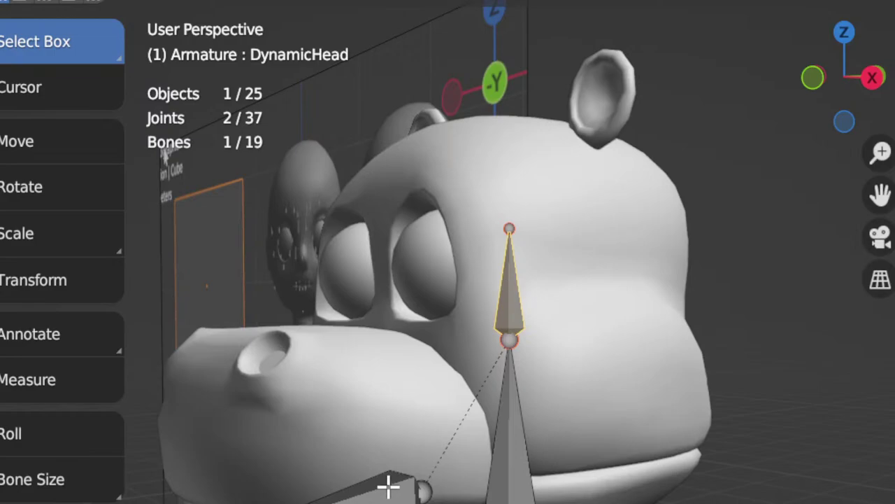
{"action": "left_click", "coordinate": [356, 495]}
{"action": "key", "text": "KP_1"}
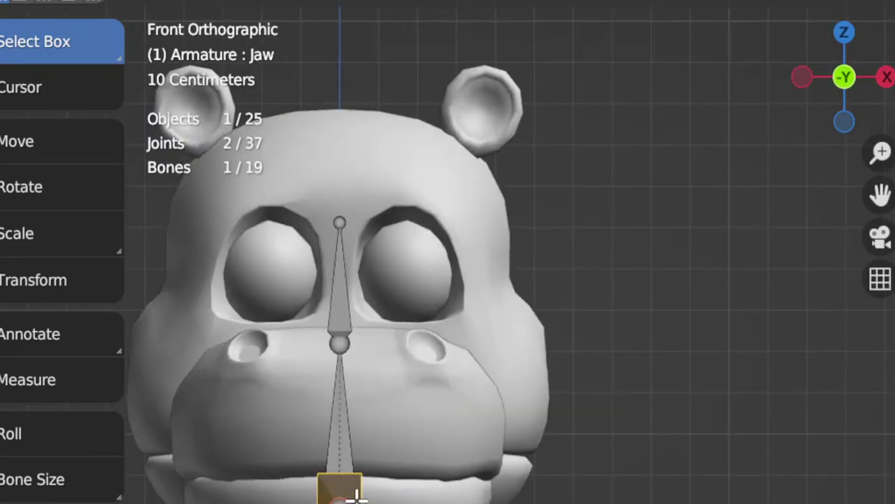
{"action": "key", "text": "shift+d"}
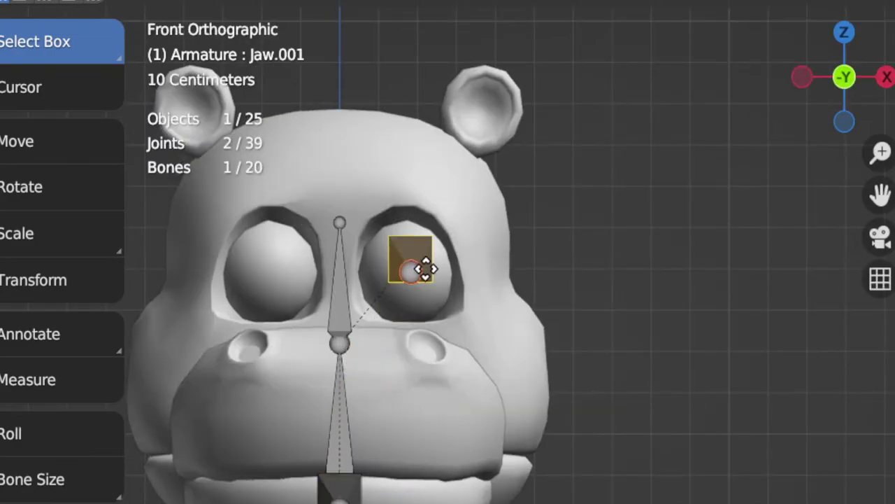
{"action": "left_click", "coordinate": [426, 268]}
Step: In the right side view, move the eye bone's front tip so that the bone stands upright above its base joint
{"action": "middle_click_drag", "start_coordinate": [426, 268], "coordinate": [426, 268]}
{"action": "key", "text": "KP_3"}
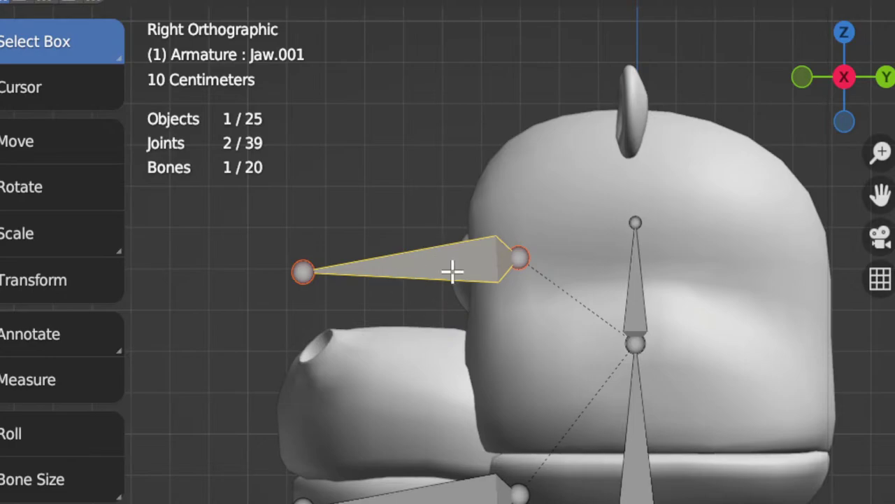
{"action": "left_click", "coordinate": [301, 270]}
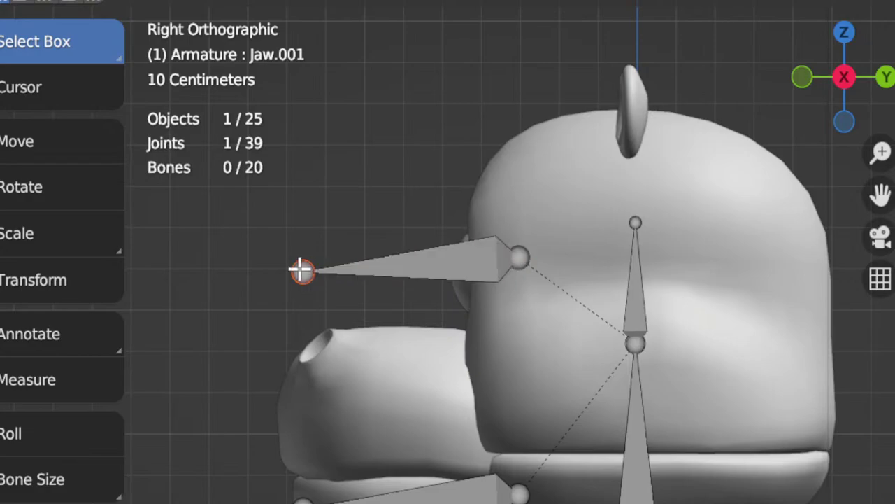
{"action": "key", "text": "g"}
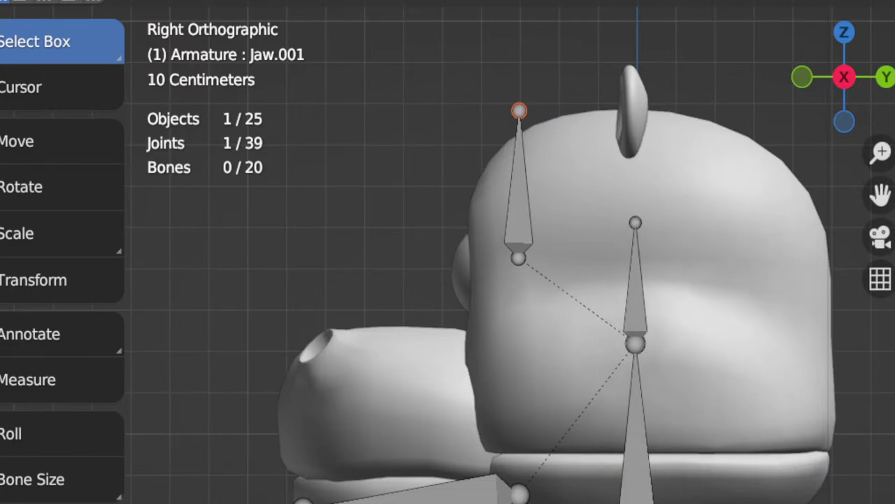
Step: Rename the upright bone over the hippo's positive-X eye as LeftEye
{"action": "left_click", "coordinate": [530, 172]}
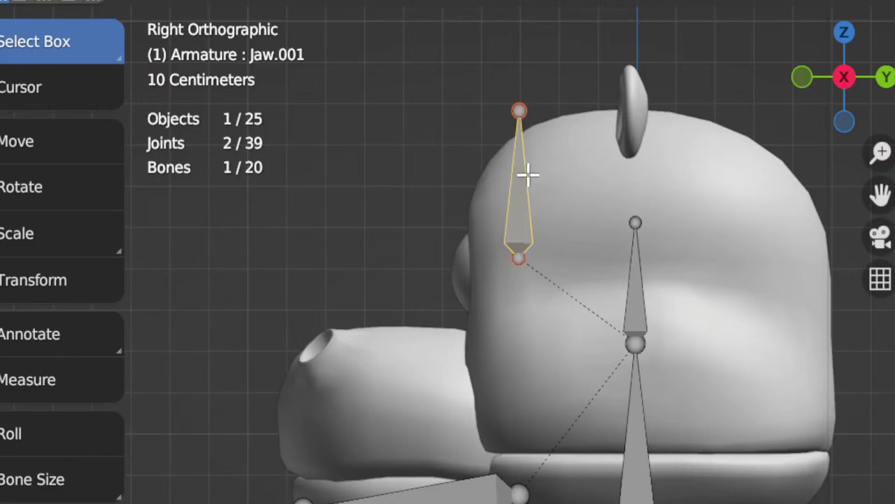
{"action": "key", "text": "F2"}
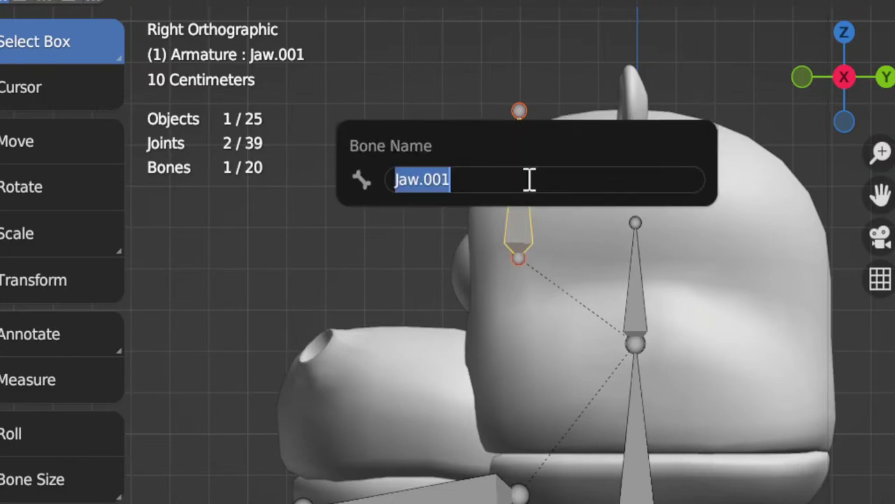
{"action": "type", "text": "LeftEye"}
{"action": "key", "text": "Return"}
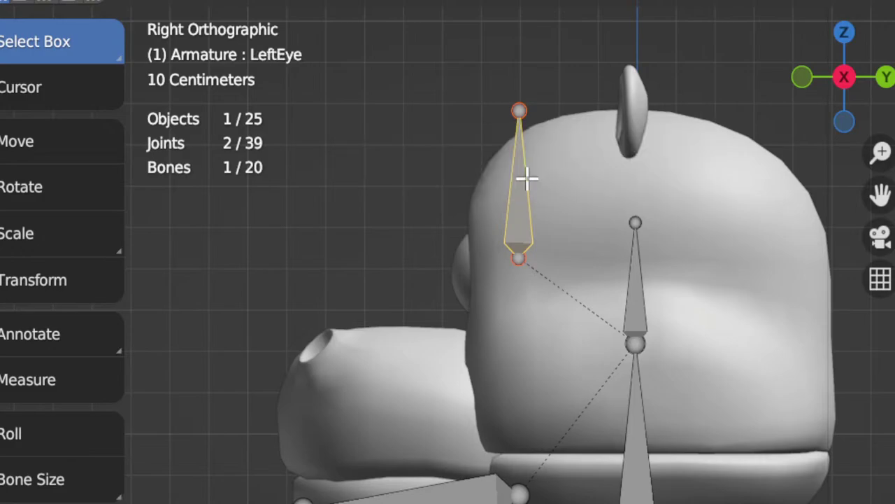
Step: In the front view, separate all the selected geometry of the eyeball mesh into its own object
{"action": "middle_click_drag", "start_coordinate": [506, 260], "coordinate": [841, 292]}
{"action": "key", "text": "KP_1"}
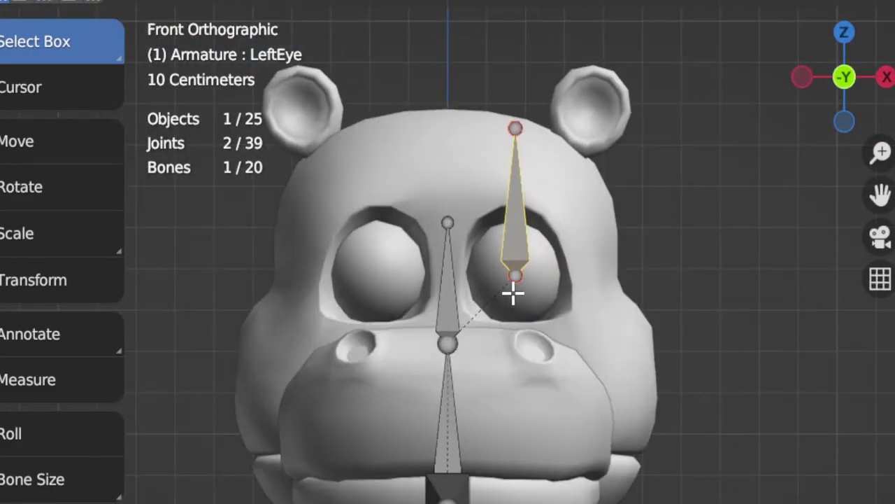
{"action": "scroll", "coordinate": [517, 294], "scroll_direction": "up", "scroll_amount": 1}
{"action": "key", "text": "Tab"}
{"action": "left_click", "coordinate": [550, 282]}
{"action": "key", "text": "Tab"}
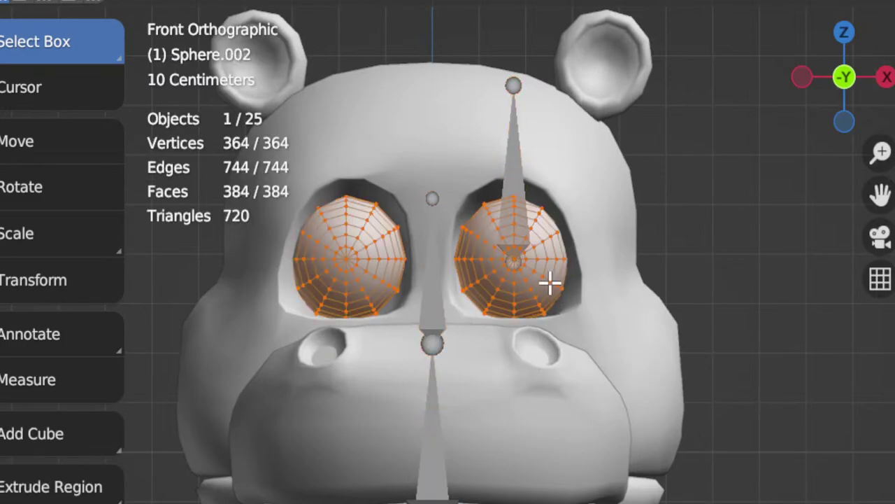
{"action": "key", "text": "p"}
{"action": "left_click", "coordinate": [552, 284]}
{"action": "key", "text": "Tab"}
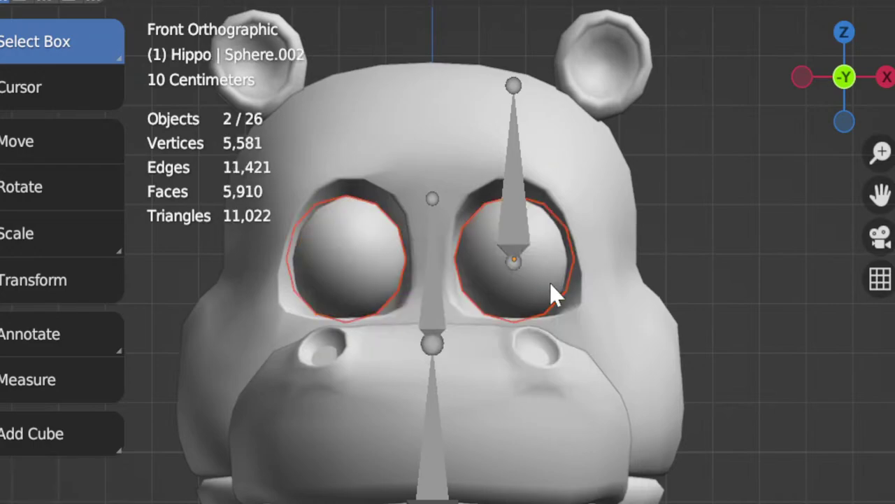
Step: Separate the new eyeball mesh by loose parts so that each eyeball is its own object
{"action": "left_click", "coordinate": [550, 283]}
{"action": "key", "text": "Tab"}
{"action": "key", "text": "a"}
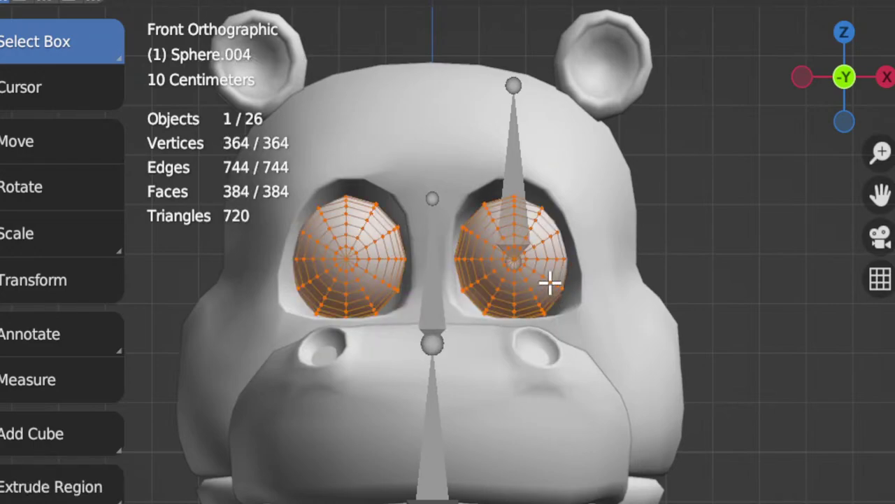
{"action": "key", "text": "p"}
{"action": "left_click", "coordinate": [534, 328]}
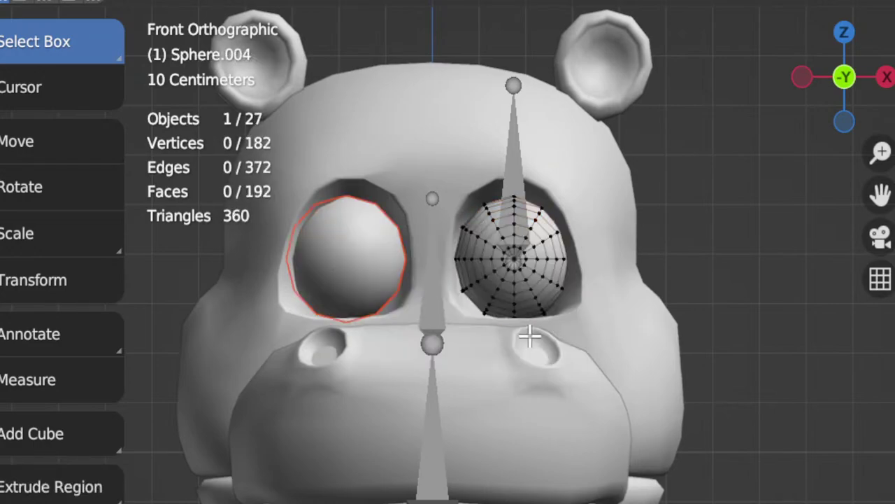
{"action": "key", "text": "Tab"}
Step: Set the origin of the eyeball on the negative X side to its geometry
{"action": "left_click", "coordinate": [531, 242]}
{"action": "middle_click_drag", "start_coordinate": [543, 251], "coordinate": [499, 287]}
{"action": "left_click", "coordinate": [351, 256]}
{"action": "key", "text": "q"}
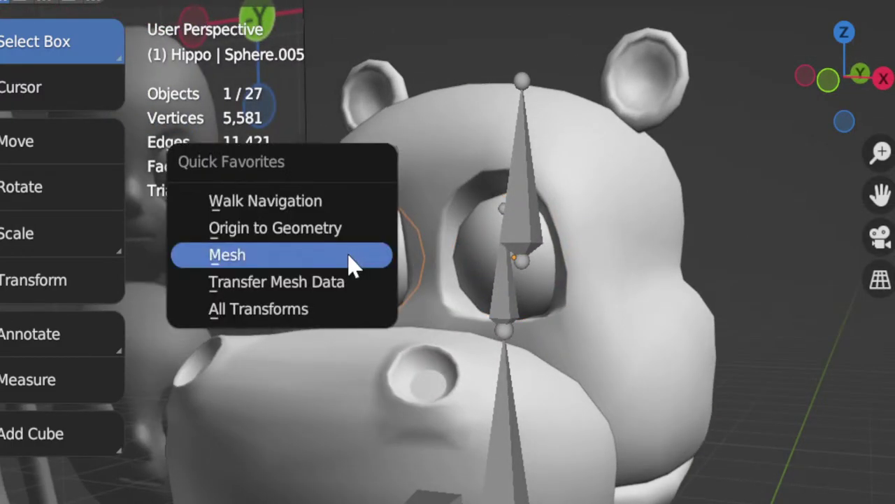
{"action": "left_click", "coordinate": [350, 233]}
Step: Snap the 3D cursor to the origin of the eyeball on the positive X side
{"action": "left_click", "coordinate": [510, 310]}
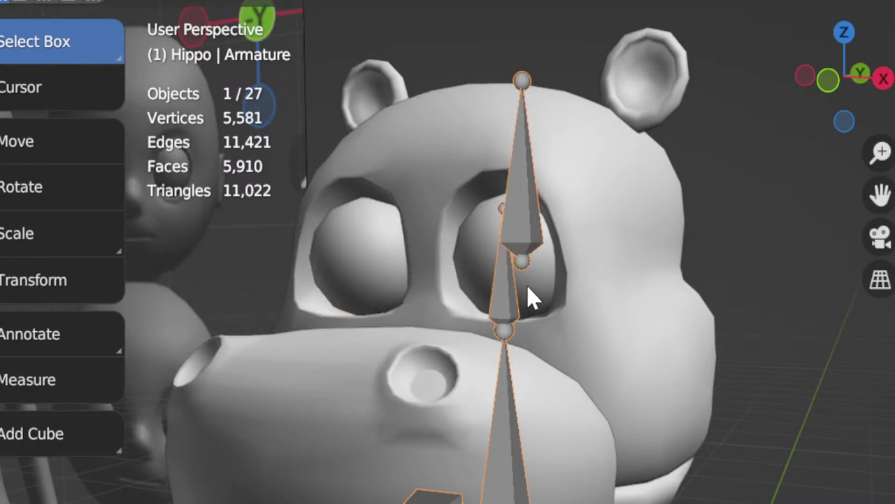
{"action": "left_click", "coordinate": [528, 248]}
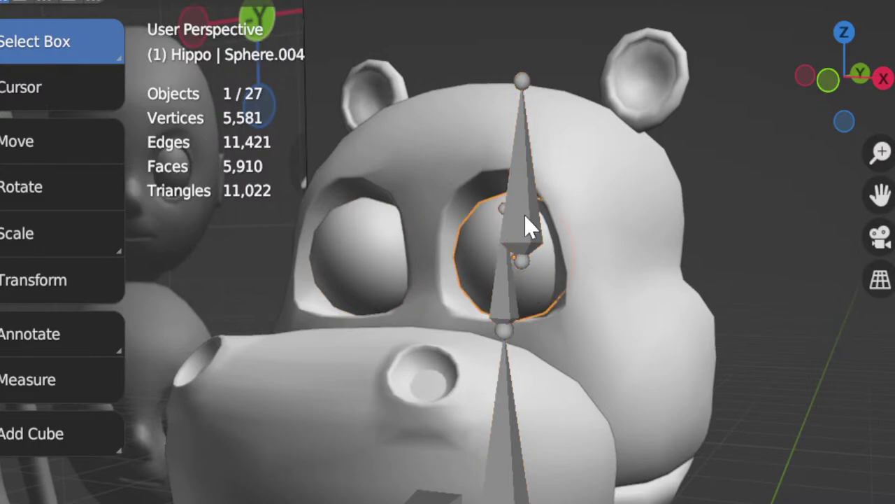
{"action": "key", "text": "shift+s"}
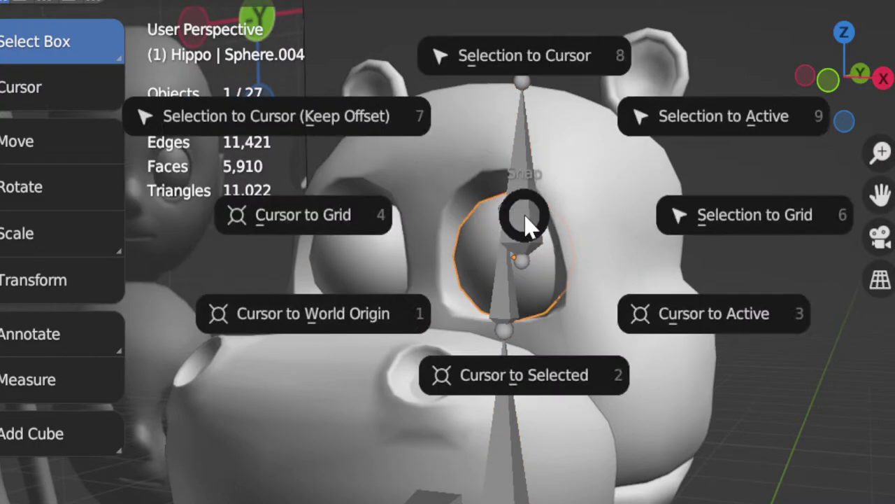
{"action": "left_click", "coordinate": [490, 382]}
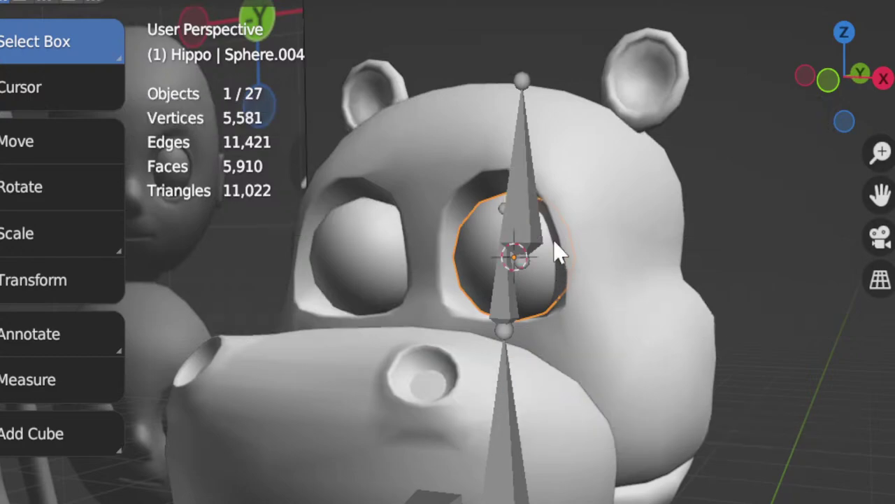
Step: Snap the LeftEye bone to the 3D cursor so its base joint sits at the eyeball's centre
{"action": "left_click", "coordinate": [535, 216]}
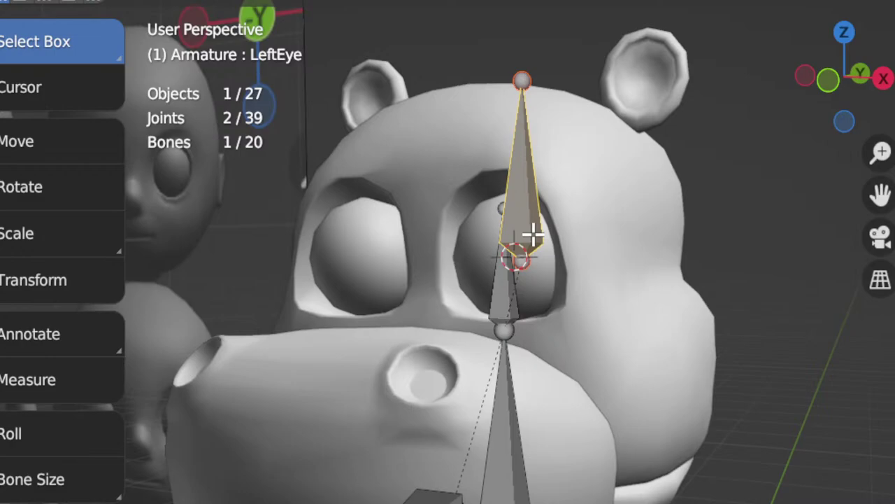
{"action": "key", "text": "shift+s"}
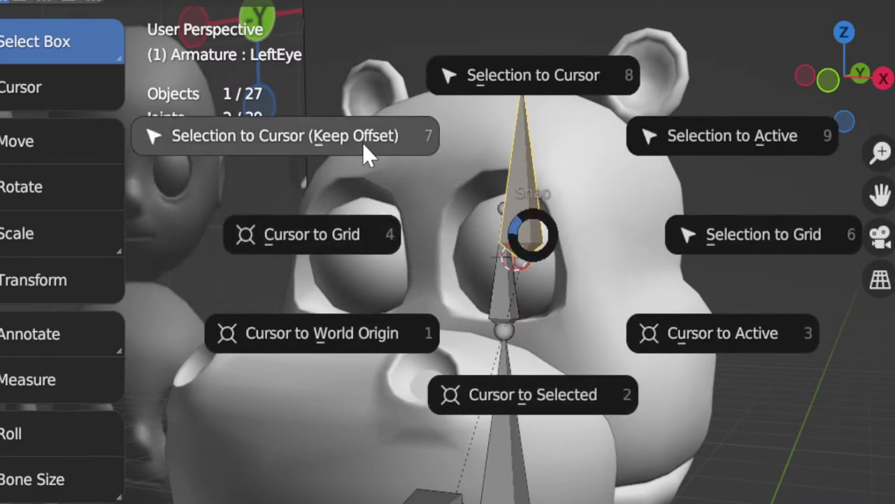
{"action": "left_click", "coordinate": [509, 82]}
Step: Symmetrize the LeftEye bone to create a matching RightEye bone at the opposite eye
{"action": "middle_click_drag", "start_coordinate": [510, 83], "coordinate": [708, 344]}
{"action": "key", "text": "KP_3"}
{"action": "key", "text": "KP_1"}
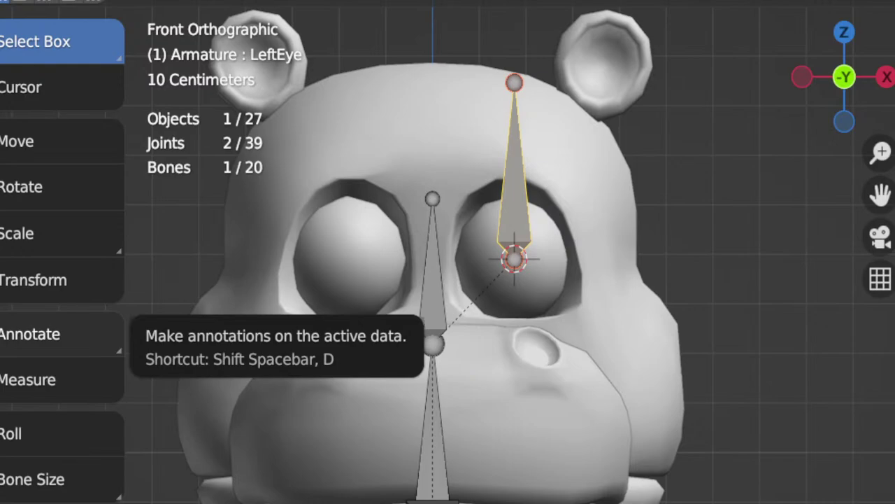
{"action": "scroll", "coordinate": [212, 320], "scroll_direction": "down", "scroll_amount": 1}
{"action": "middle_click_drag", "start_coordinate": [263, 326], "coordinate": [314, 396], "text": "shift"}
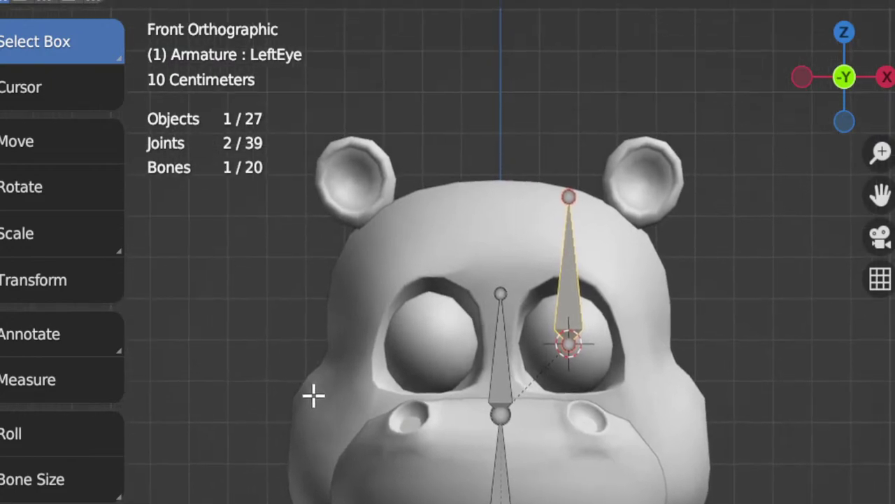
{"action": "left_click", "coordinate": [361, 2]}
{"action": "left_click", "coordinate": [416, 392]}
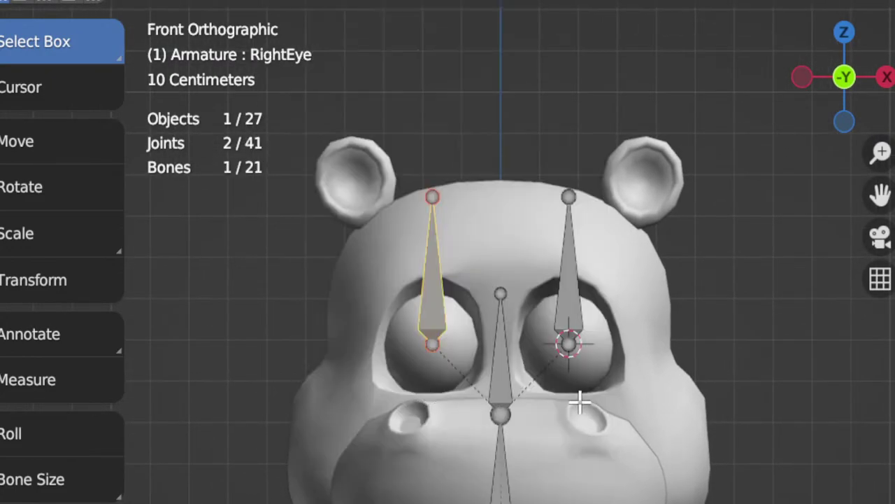
Step: Parent the RightEye and LeftEye bones to the DynamicHead bone with Keep Offset
{"action": "middle_click_drag", "start_coordinate": [539, 399], "coordinate": [227, 403]}
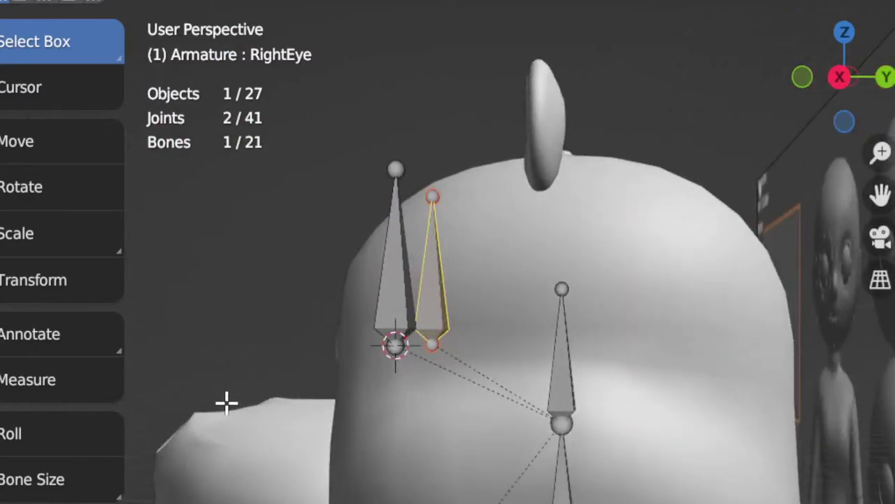
{"action": "left_click", "coordinate": [400, 310], "text": "shift"}
{"action": "left_click", "coordinate": [560, 381], "text": "shift"}
{"action": "key", "text": "ctrl+p"}
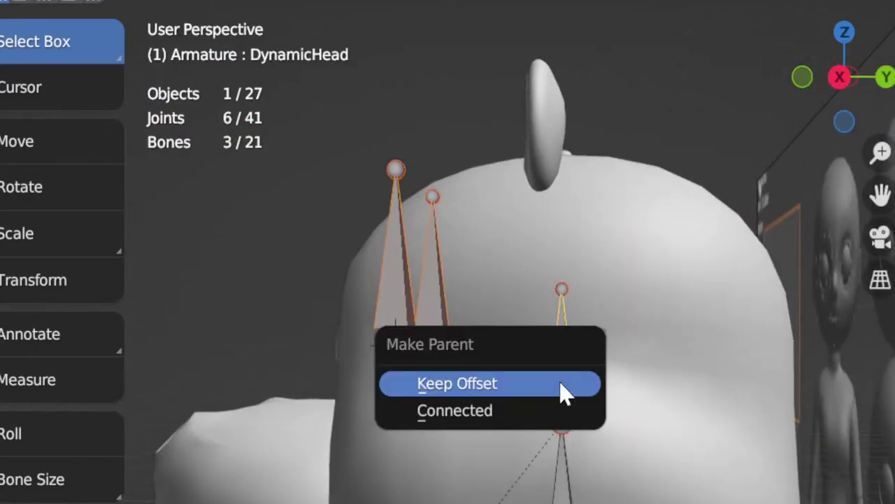
{"action": "left_click", "coordinate": [565, 392]}
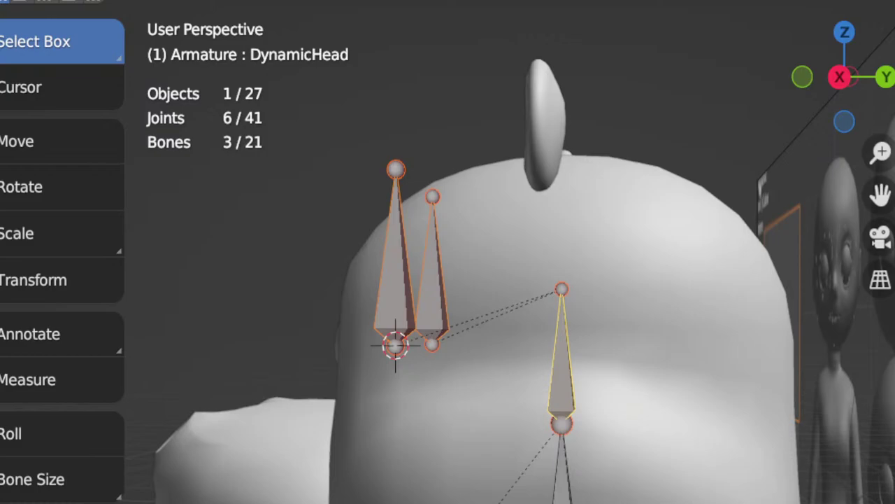
Step: Parent the Jaw bone to the DynamicHead bone with Keep Offset
{"action": "left_click", "coordinate": [496, 496]}
{"action": "left_click", "coordinate": [562, 375], "text": "shift"}
{"action": "key", "text": "ctrl+p"}
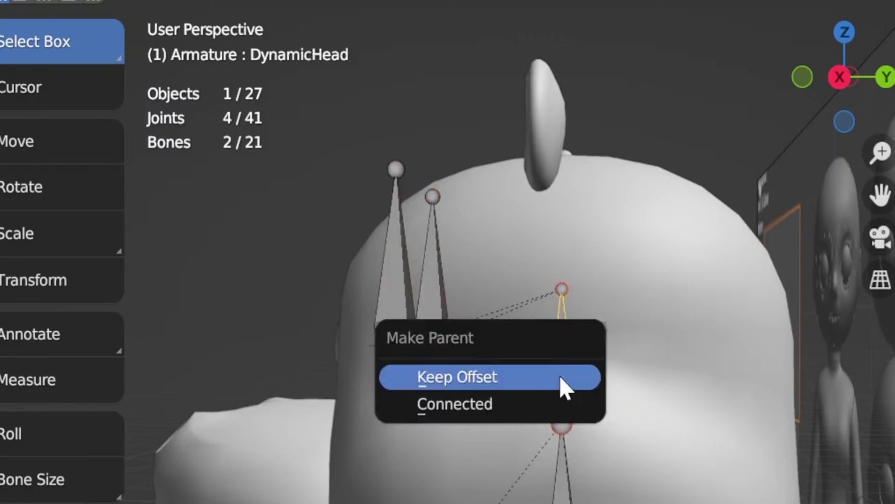
{"action": "left_click", "coordinate": [560, 377]}
Step: Duplicate the LeftEye bone with X mirroring and place the copy at the base of the positive-X ear, aligning it in the side view
{"action": "scroll", "coordinate": [559, 433], "scroll_direction": "down", "scroll_amount": 3}
{"action": "middle_click_drag", "start_coordinate": [548, 493], "coordinate": [618, 470]}
{"action": "middle_click_drag", "start_coordinate": [364, 388], "coordinate": [406, 388]}
{"action": "key", "text": "KP_1"}
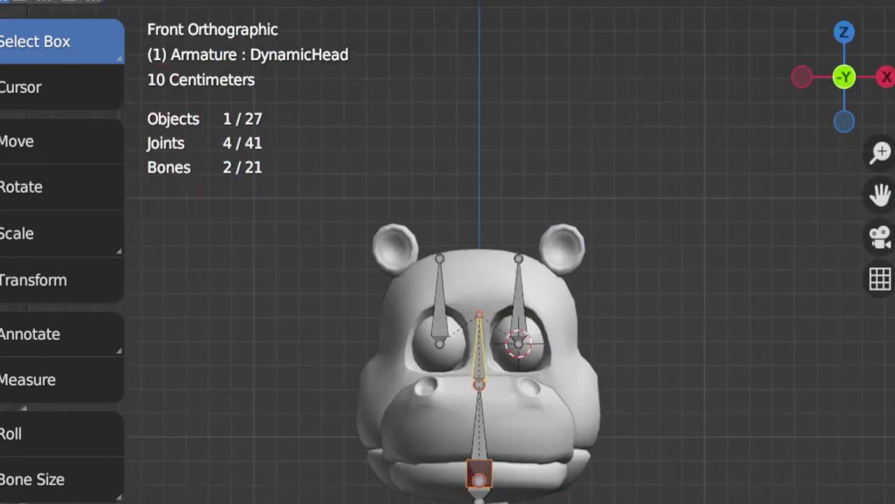
{"action": "scroll", "coordinate": [646, 421], "scroll_direction": "up", "scroll_amount": 4}
{"action": "left_click", "coordinate": [512, 392]}
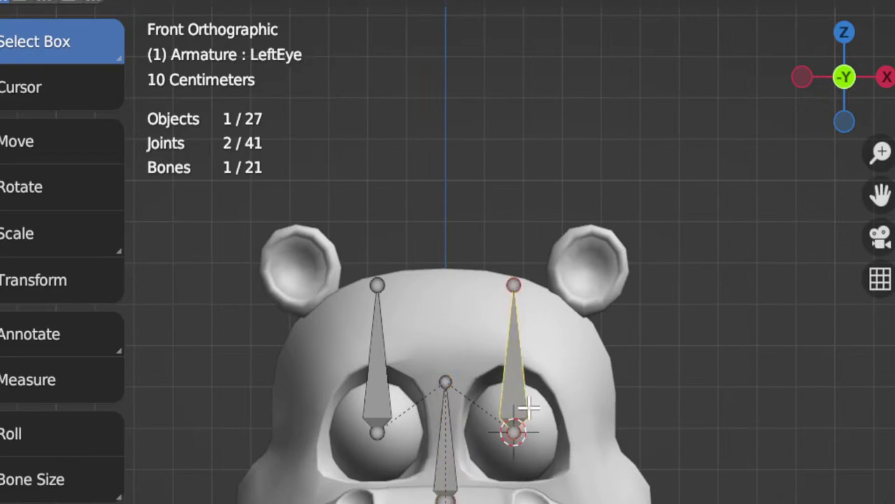
{"action": "key", "text": "shift+d"}
{"action": "key", "text": "KP_3"}
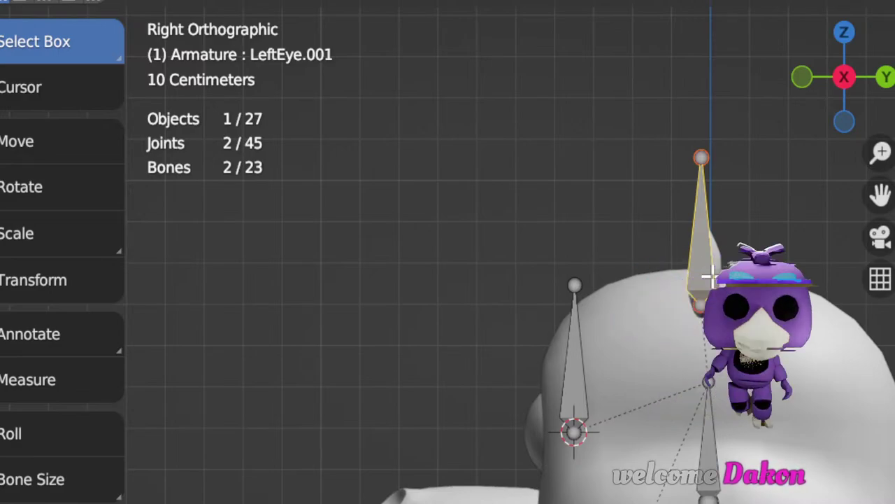
{"action": "key", "text": "KP_4"}
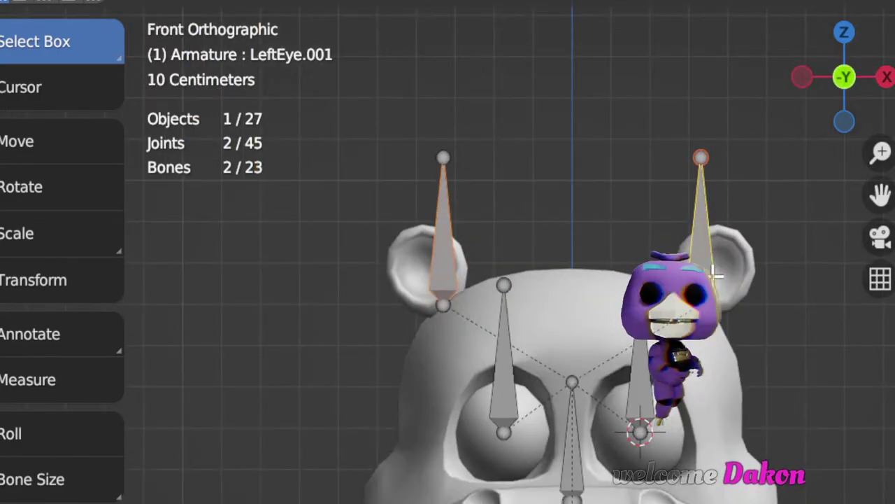
Step: In the front view, move the ear bone's tip to the ear's outer upper rim and its base joint to the ear's inner lower edge
{"action": "left_click", "coordinate": [707, 158]}
{"action": "key", "text": "g"}
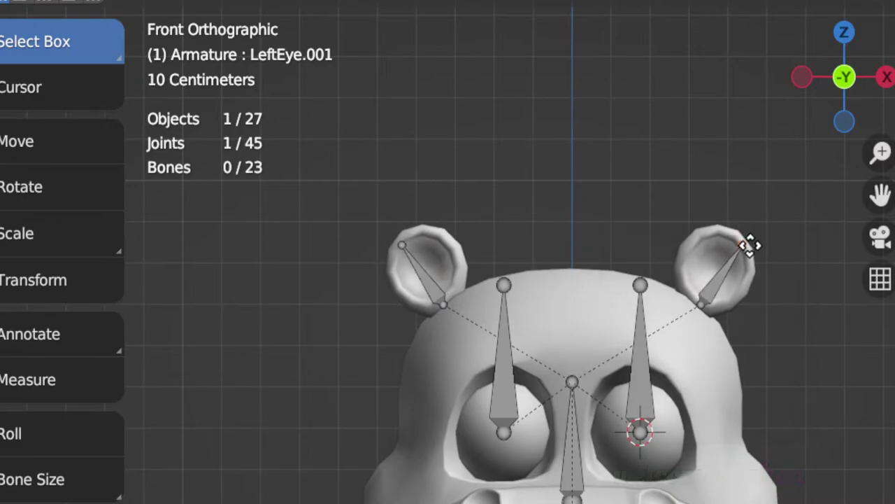
{"action": "left_click", "coordinate": [751, 245]}
{"action": "left_click", "coordinate": [703, 305]}
{"action": "key", "text": "g"}
{"action": "left_click", "coordinate": [694, 294]}
Step: Rename the bone inside the positive-X ear as LeftEar
{"action": "left_click", "coordinate": [703, 277]}
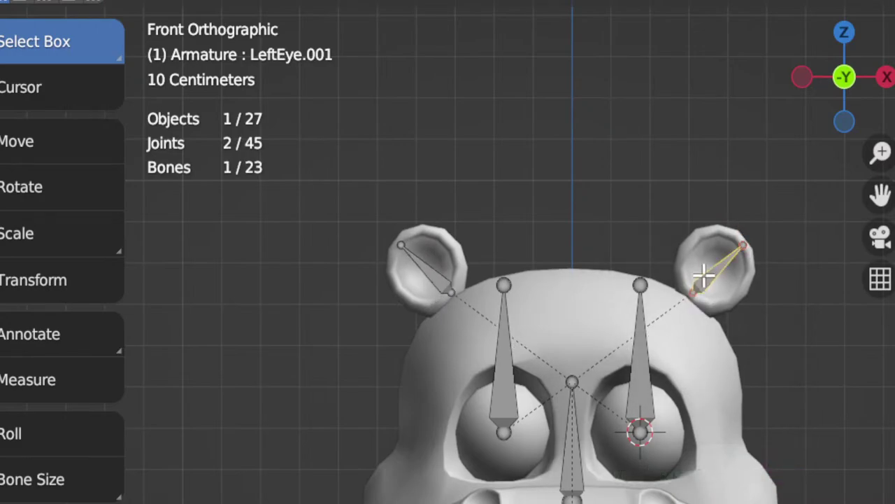
{"action": "right_click", "coordinate": [706, 270], "text": "shift"}
{"action": "key", "text": "F2"}
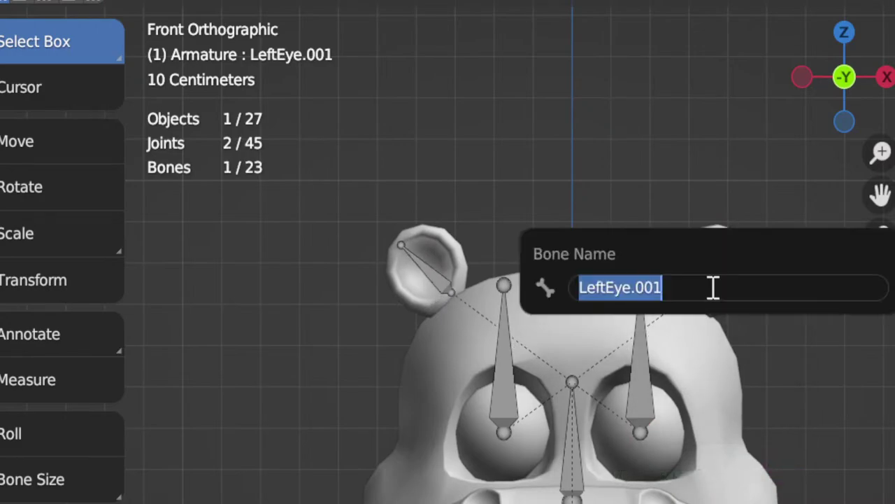
{"action": "type", "text": "LeftEar"}
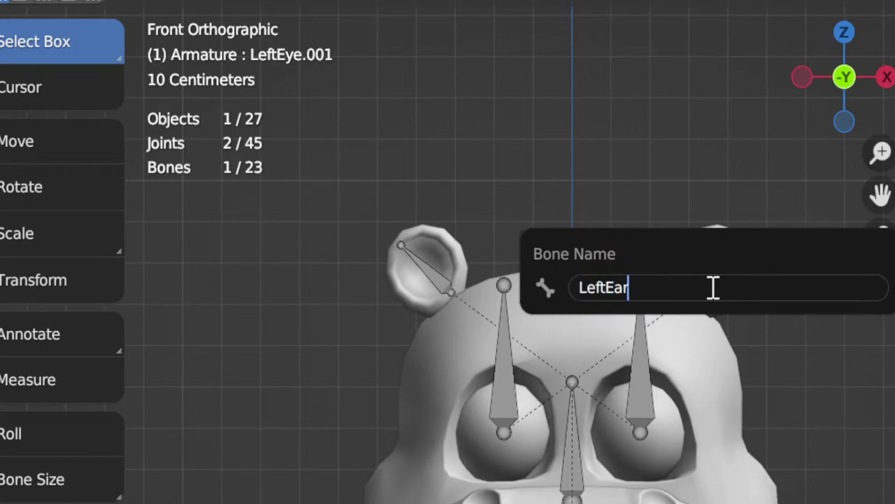
{"action": "key", "text": "Return"}
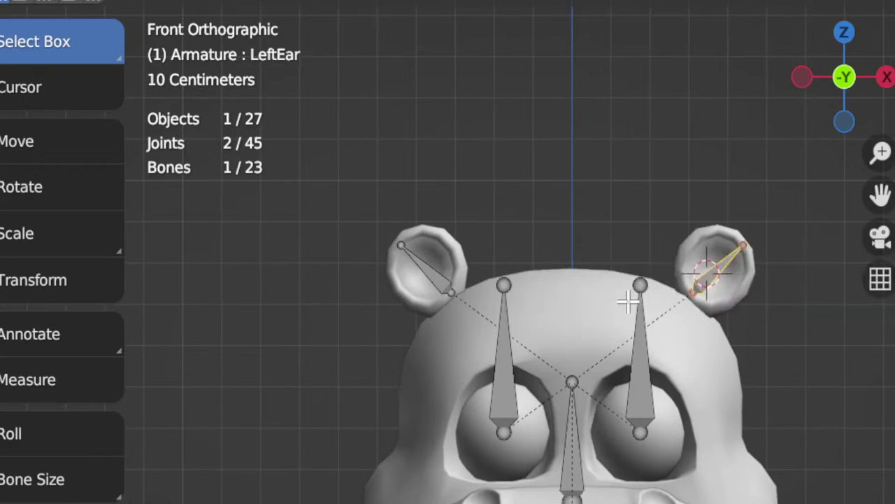
Step: Rename the mirrored bone inside the negative-X ear as RightEar
{"action": "left_click", "coordinate": [432, 289]}
{"action": "key", "text": "F2"}
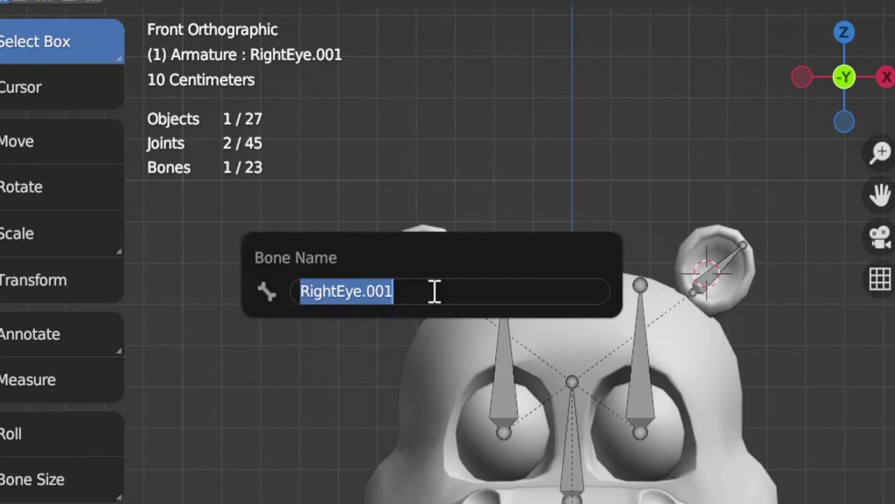
{"action": "type", "text": "RightEar"}
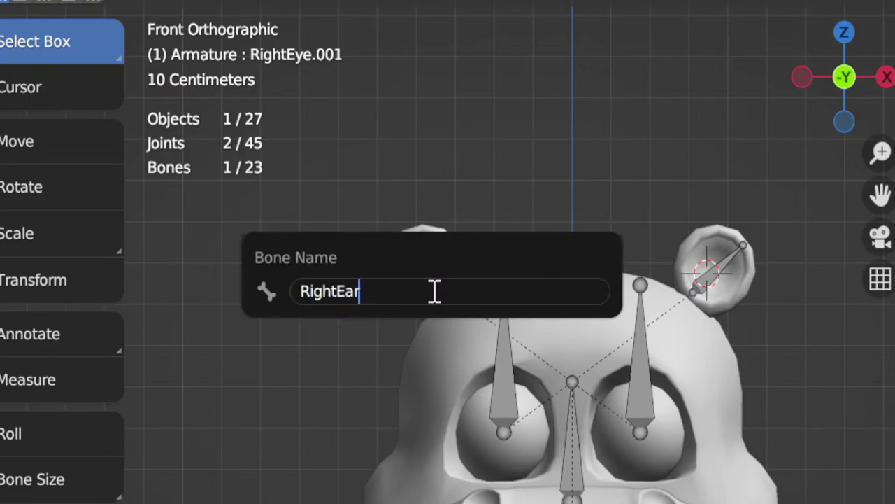
{"action": "key", "text": "Return"}
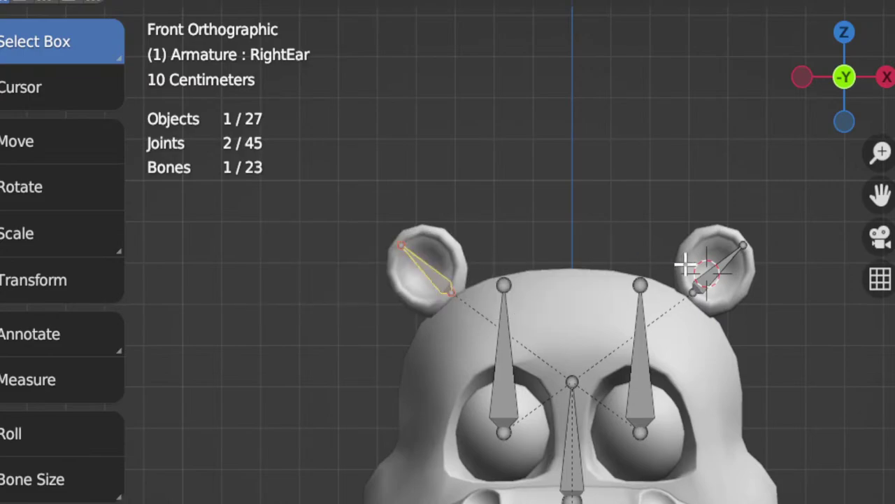
Step: Lower the LeftEar bone's base joint to the inner lower edge of the ear in the front view
{"action": "key", "text": "KP_3"}
{"action": "scroll", "coordinate": [401, 266], "scroll_direction": "up", "scroll_amount": 2}
{"action": "left_click", "coordinate": [354, 235]}
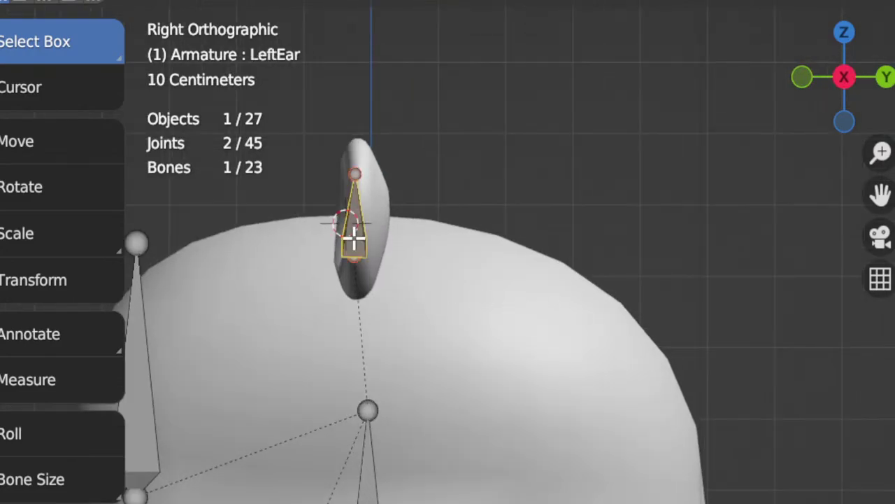
{"action": "key", "text": "KP_1"}
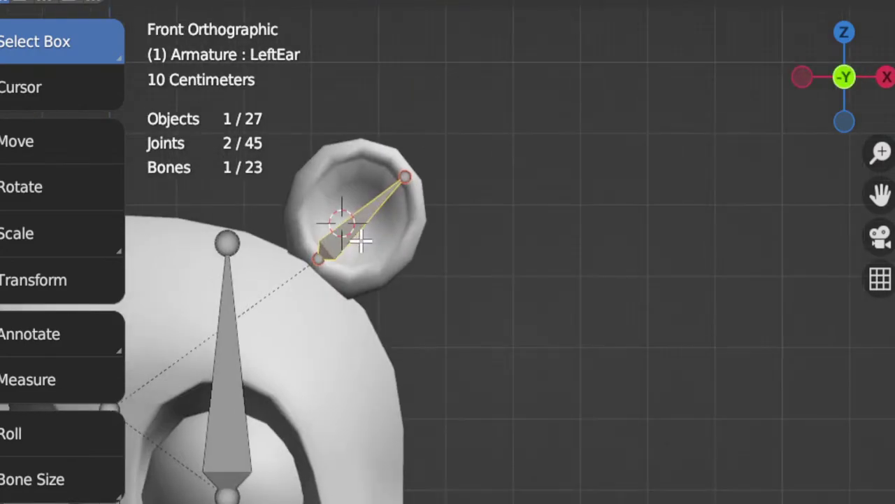
{"action": "left_click", "coordinate": [310, 266]}
{"action": "key", "text": "g"}
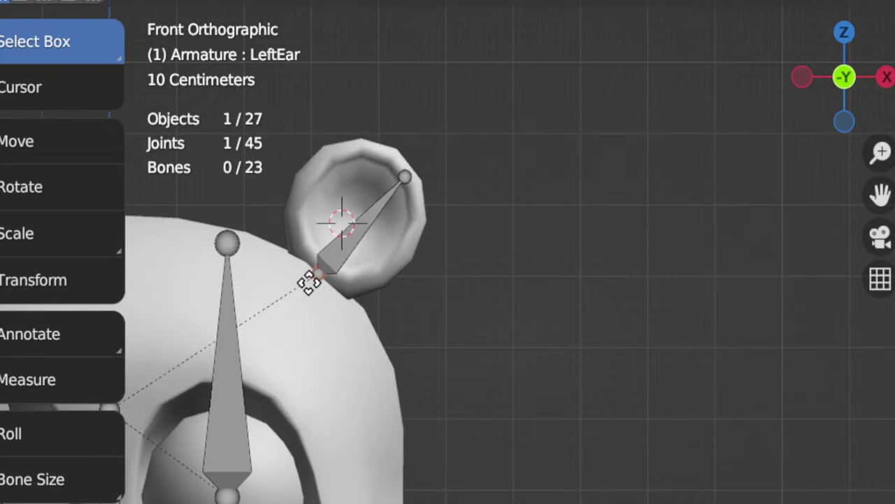
{"action": "left_click", "coordinate": [310, 282]}
{"action": "scroll", "coordinate": [317, 286], "scroll_direction": "down", "scroll_amount": 3}
{"action": "middle_click_drag", "start_coordinate": [317, 287], "coordinate": [509, 260], "text": "shift"}
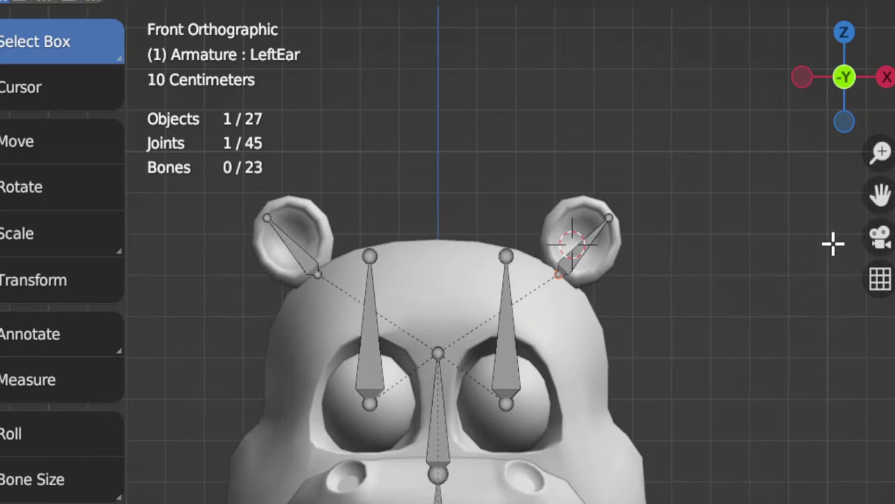
Step: Switch the hippo armature from Edit Mode back to Object Mode
{"action": "scroll", "coordinate": [678, 389], "scroll_direction": "down", "scroll_amount": 3}
{"action": "middle_click_drag", "start_coordinate": [678, 390], "coordinate": [655, 361]}
{"action": "key", "text": "KP_1"}
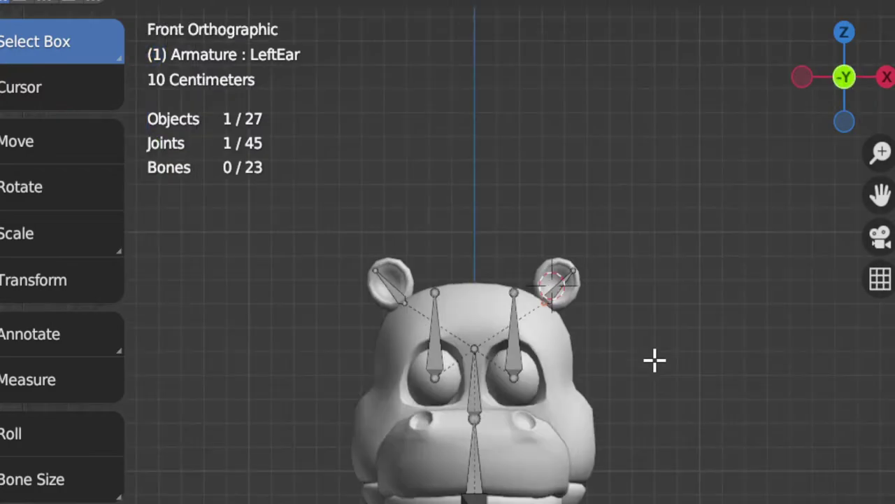
{"action": "scroll", "coordinate": [621, 340], "scroll_direction": "down", "scroll_amount": 5}
{"action": "middle_click_drag", "start_coordinate": [614, 403], "coordinate": [632, 277], "text": "shift"}
{"action": "key", "text": "ctrl+Tab"}
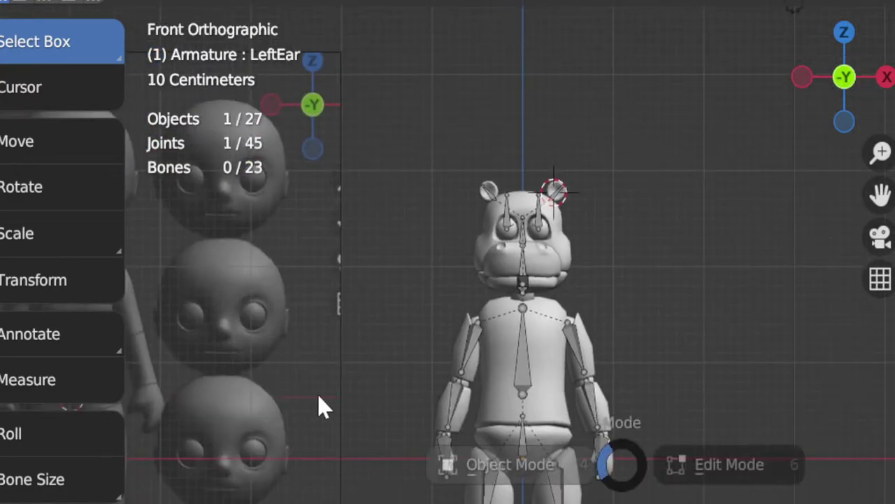
{"action": "left_click", "coordinate": [318, 398]}
{"action": "middle_click_drag", "start_coordinate": [574, 426], "coordinate": [620, 390], "text": "shift"}
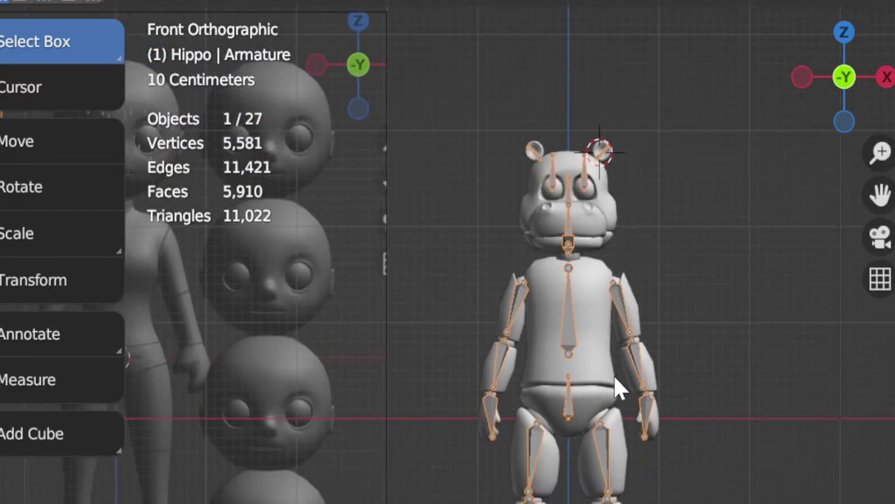
Step: Examine the bone placement along the hippo's whole body and the torso mesh's geometry
{"action": "scroll", "coordinate": [593, 369], "scroll_direction": "up", "scroll_amount": 3}
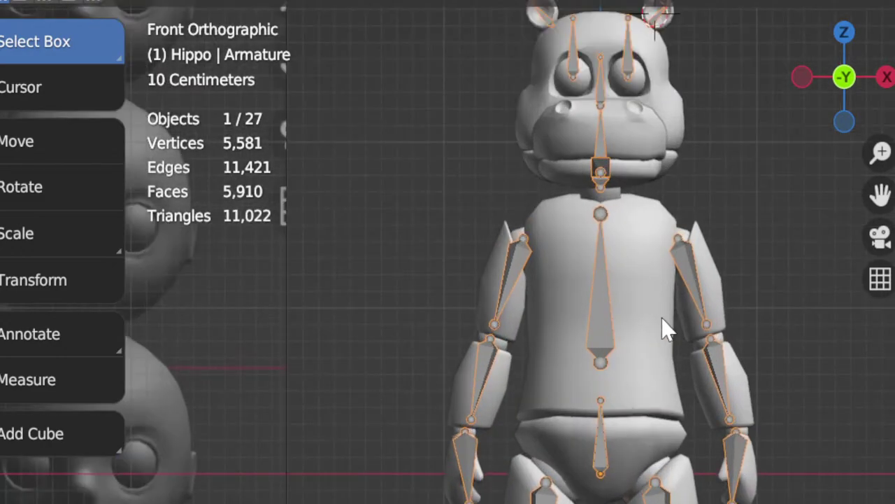
{"action": "scroll", "coordinate": [662, 320], "scroll_direction": "down", "scroll_amount": 3}
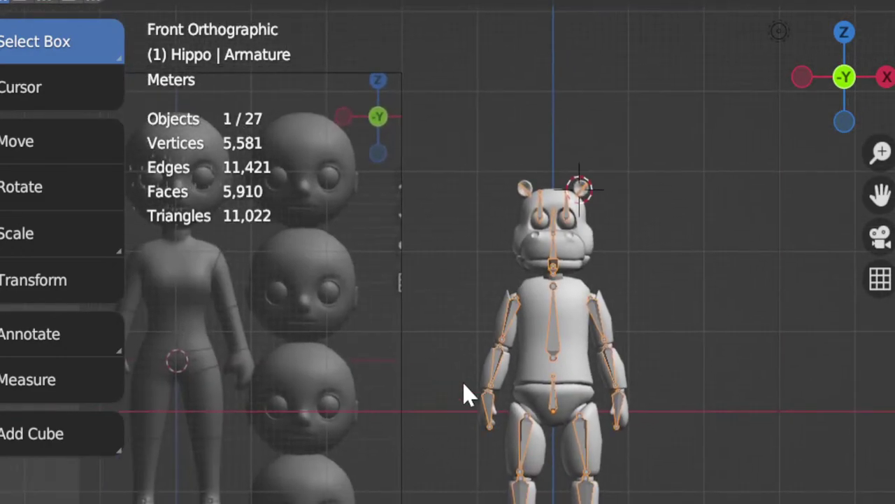
{"action": "scroll", "coordinate": [574, 406], "scroll_direction": "up", "scroll_amount": 5}
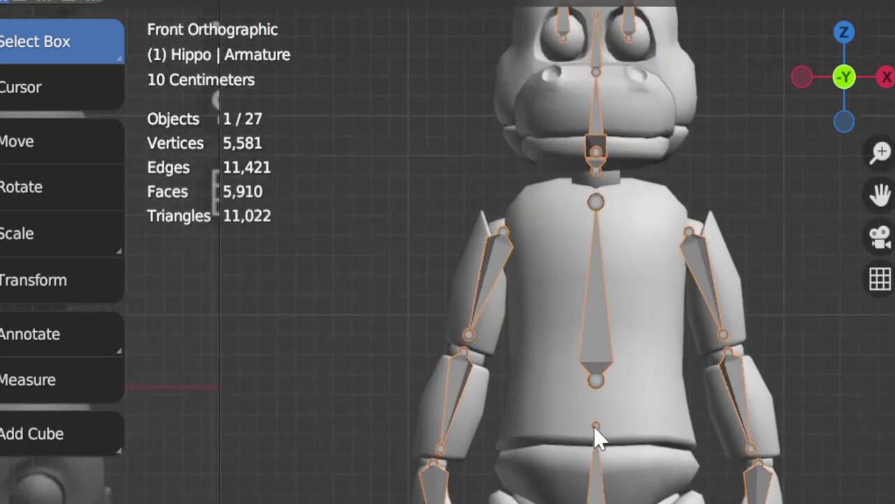
{"action": "scroll", "coordinate": [600, 437], "scroll_direction": "down", "scroll_amount": 6}
{"action": "scroll", "coordinate": [594, 399], "scroll_direction": "up", "scroll_amount": 6}
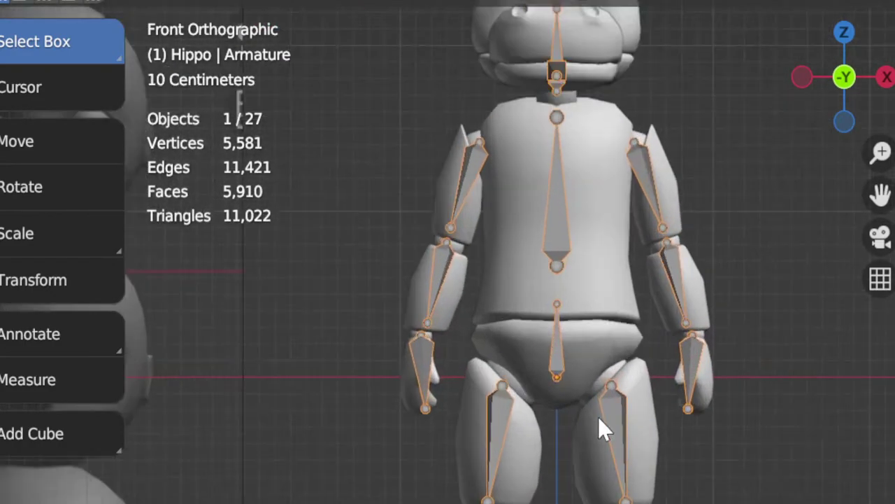
{"action": "middle_click_drag", "start_coordinate": [599, 386], "coordinate": [598, 420], "text": "shift"}
{"action": "middle_click_drag", "start_coordinate": [633, 333], "coordinate": [600, 460], "text": "shift"}
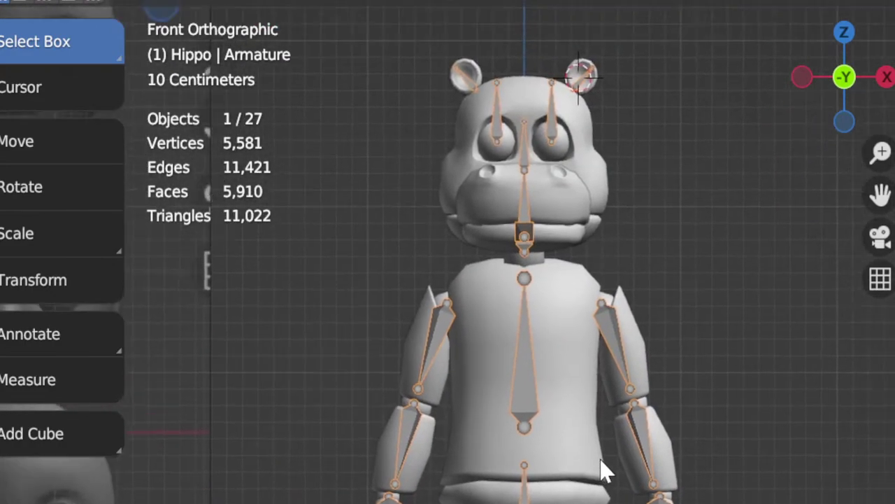
{"action": "left_click", "coordinate": [596, 369]}
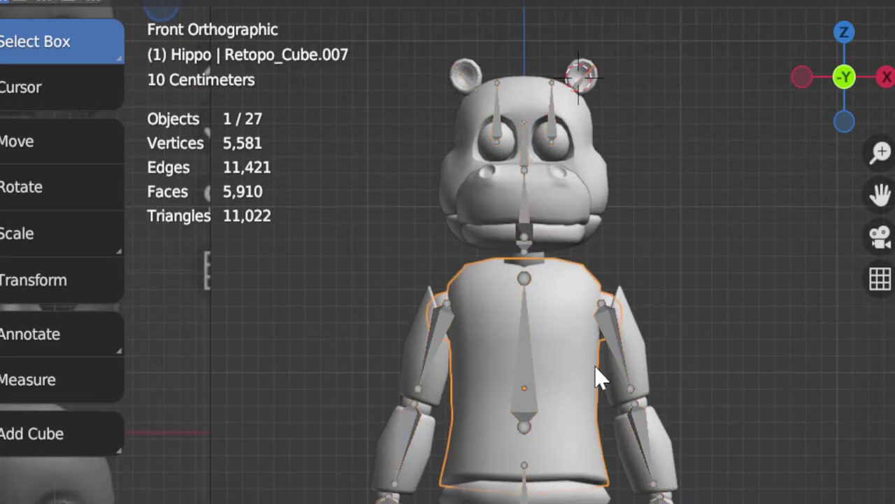
{"action": "scroll", "coordinate": [595, 378], "scroll_direction": "down", "scroll_amount": 3}
{"action": "key", "text": "Tab"}
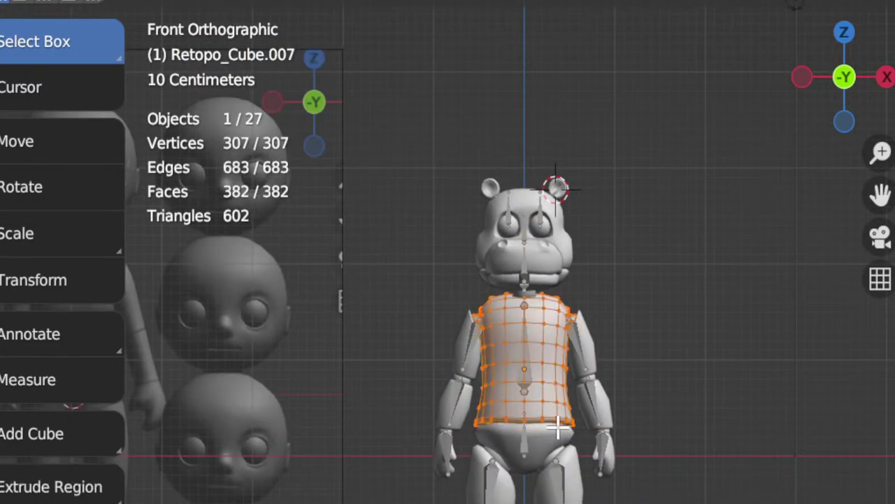
{"action": "key", "text": "Tab"}
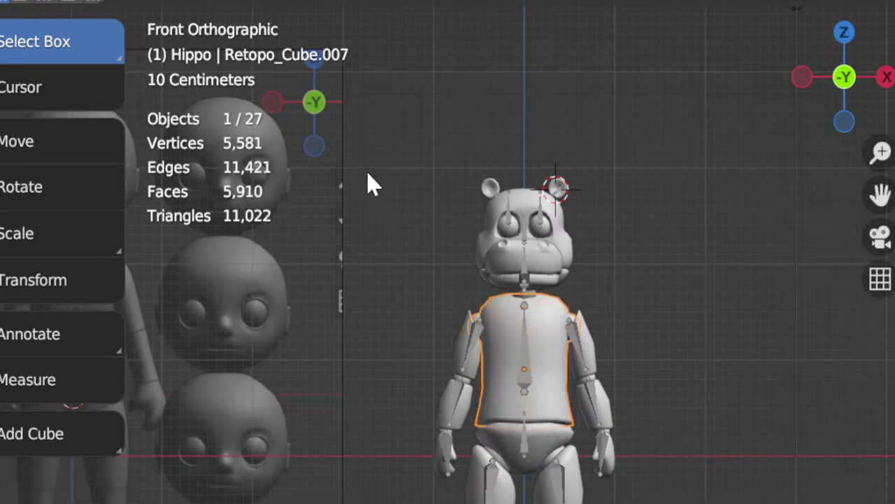
Step: Select all the hippo's meshes with the armature as active object and parent them using Armature Deform With Empty Groups
{"action": "left_click_drag", "start_coordinate": [373, 102], "coordinate": [671, 503]}
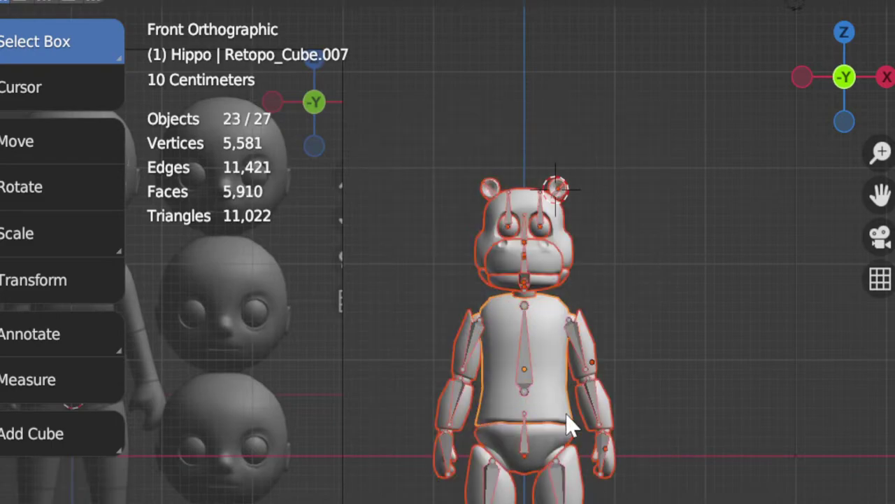
{"action": "left_click", "coordinate": [526, 362], "text": "shift"}
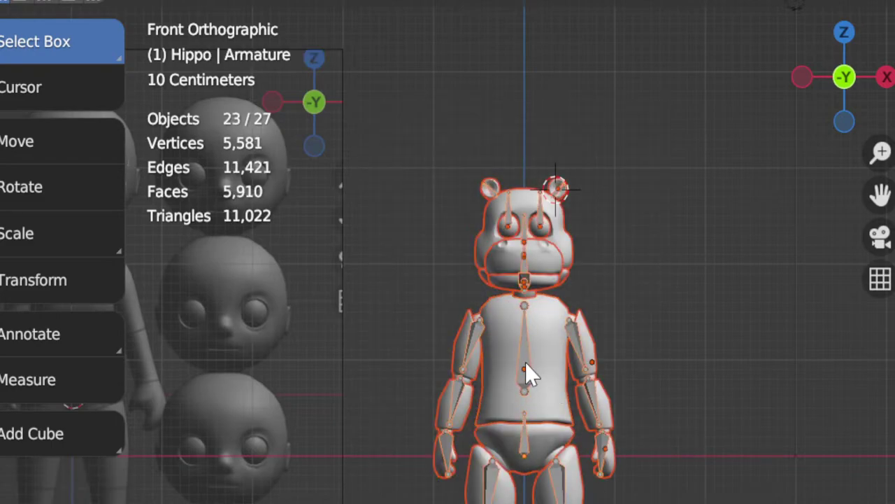
{"action": "key", "text": "ctrl+p"}
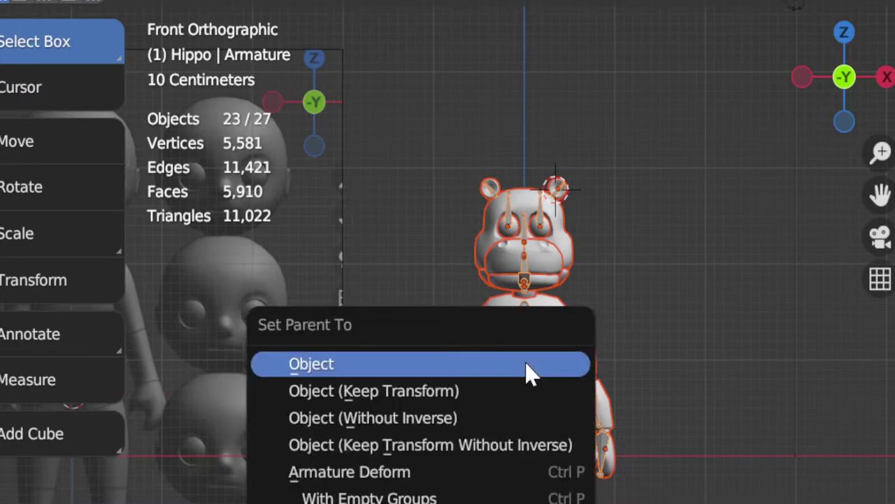
{"action": "left_click", "coordinate": [492, 498]}
{"action": "scroll", "coordinate": [700, 458], "scroll_direction": "up", "scroll_amount": 4}
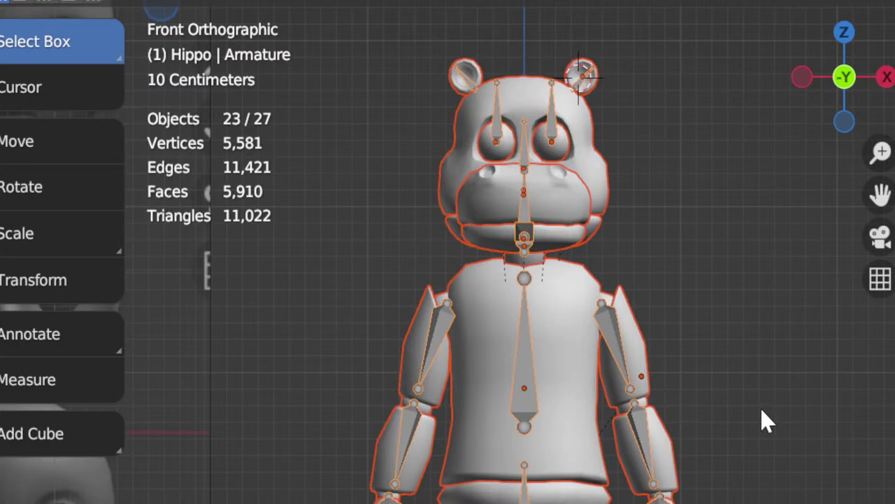
Step: Open only the torso mesh in Edit Mode and enlarge the properties area to expose its vertex groups
{"action": "key", "text": "alt+a"}
{"action": "left_click", "coordinate": [578, 410]}
{"action": "key", "text": "Tab"}
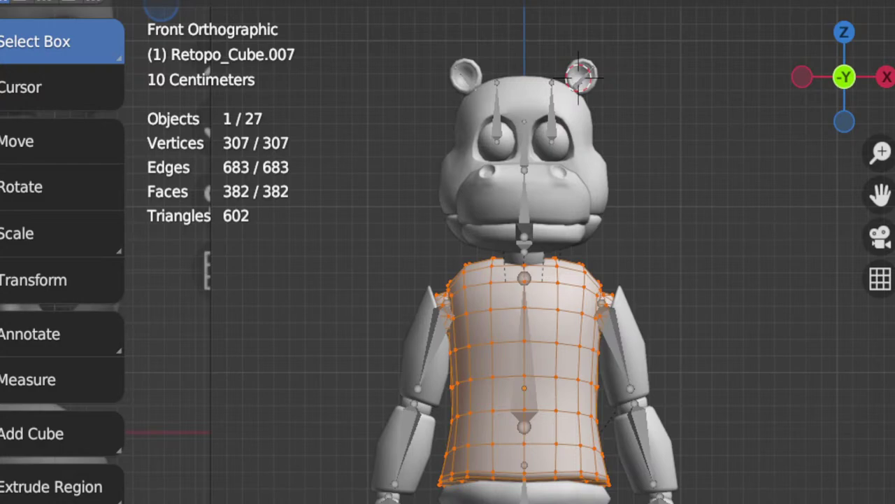
{"action": "key", "text": "g"}
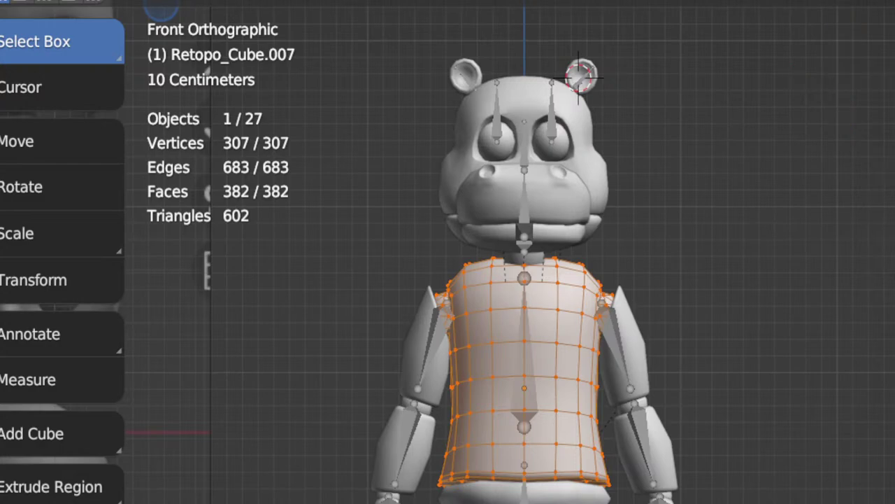
{"action": "left_click_drag", "start_coordinate": [894, 451], "coordinate": [608, 445]}
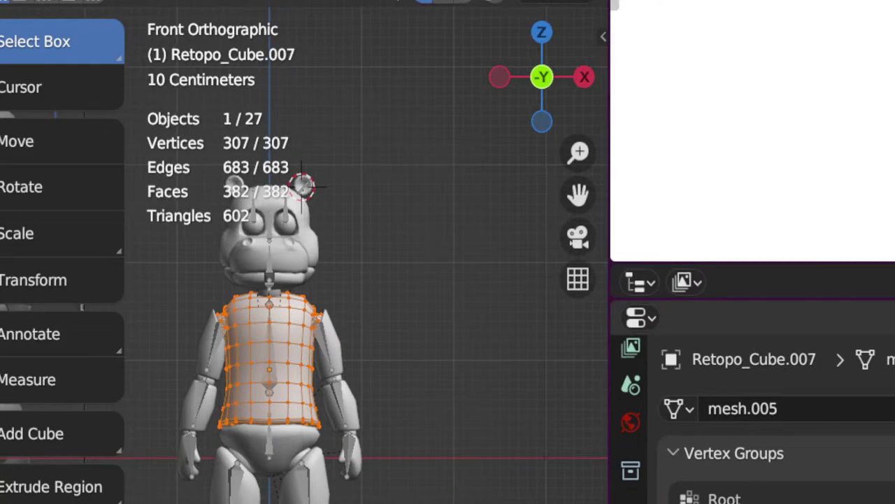
Step: Switch mesh editing to the pelvis piece Retopo_Cube.002 and go to the start of its vertex group list
{"action": "left_click", "coordinate": [302, 434]}
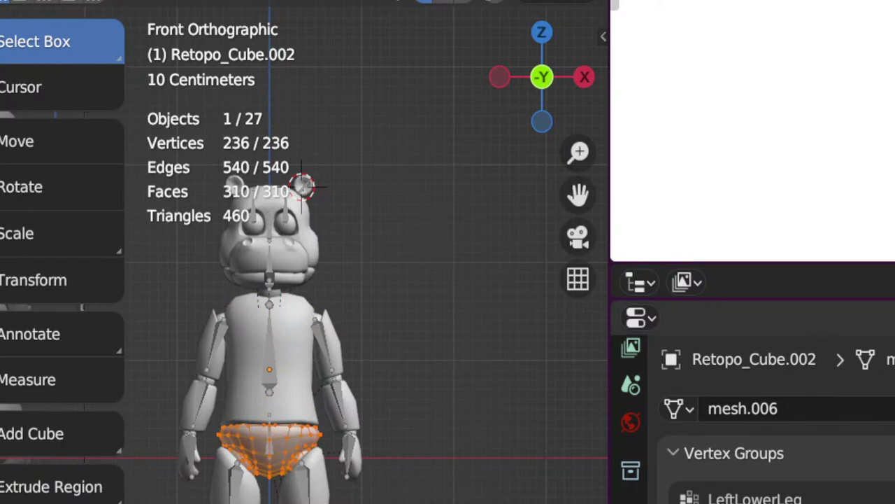
{"action": "scroll", "coordinate": [781, 498], "scroll_direction": "up", "scroll_amount": 15}
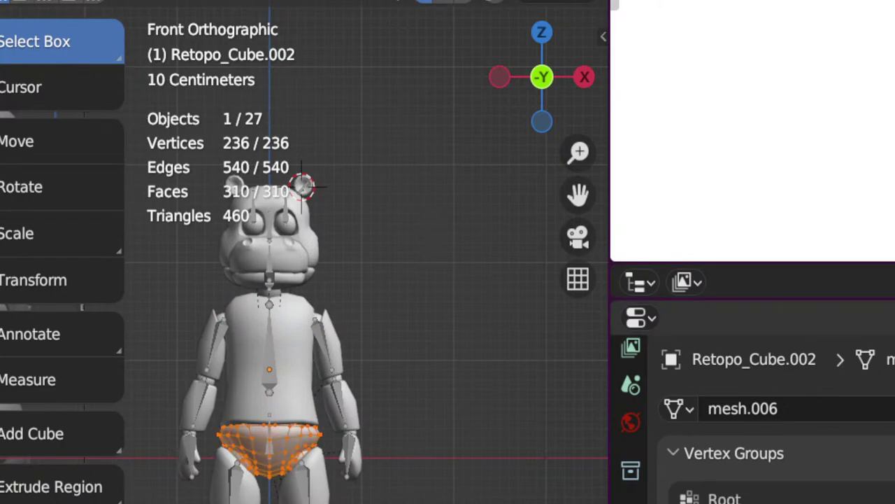
Step: Switch mesh editing to LeftUpperArm_Geo, select all its vertices and look through its vertex groups for the matching bone
{"action": "left_click", "coordinate": [331, 334]}
{"action": "key", "text": "a"}
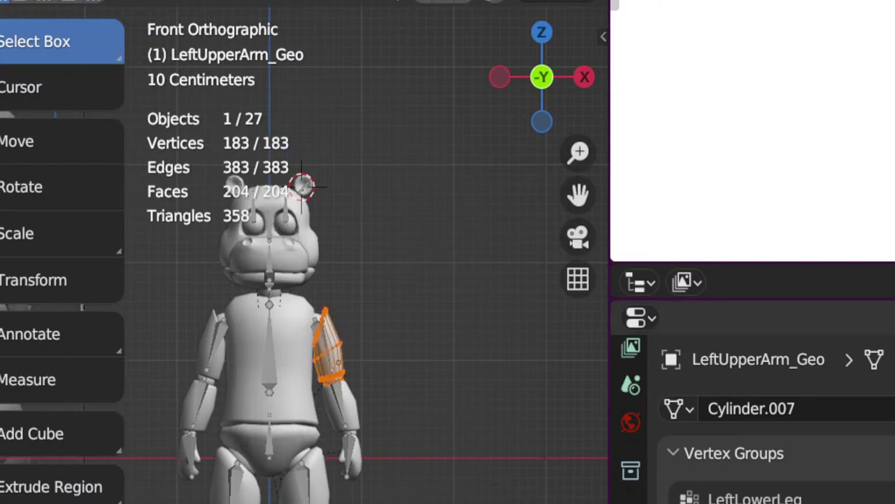
{"action": "scroll", "coordinate": [781, 498], "scroll_direction": "up", "scroll_amount": 2}
{"action": "scroll", "coordinate": [780, 498], "scroll_direction": "down", "scroll_amount": 2}
{"action": "scroll", "coordinate": [781, 498], "scroll_direction": "up", "scroll_amount": 8}
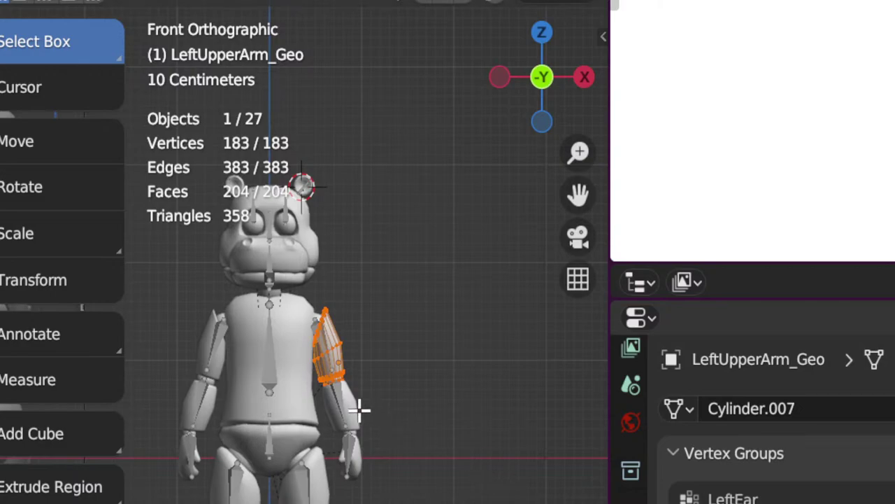
Step: Switch mesh editing to LeftLowerArm_Geo, select all its vertices and look for the lower arm's vertex group
{"action": "key", "text": "alt+q"}
{"action": "key", "text": "a"}
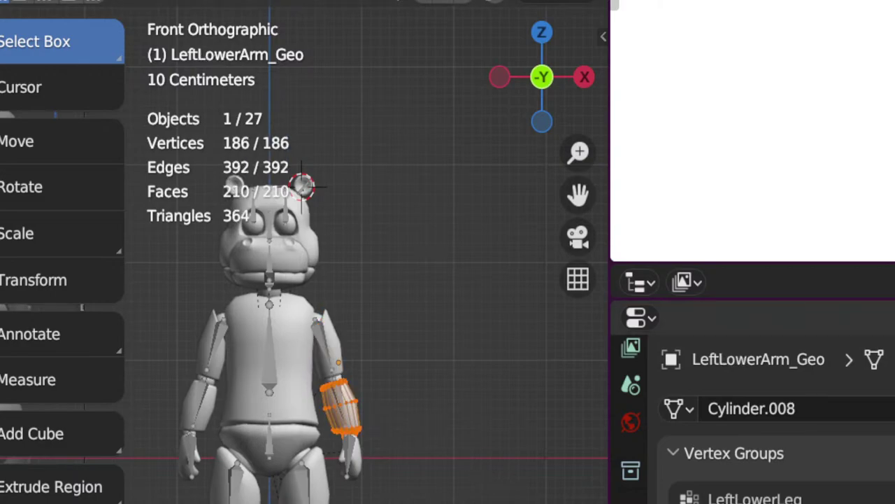
{"action": "scroll", "coordinate": [780, 498], "scroll_direction": "up", "scroll_amount": 3}
{"action": "scroll", "coordinate": [763, 498], "scroll_direction": "down", "scroll_amount": 4}
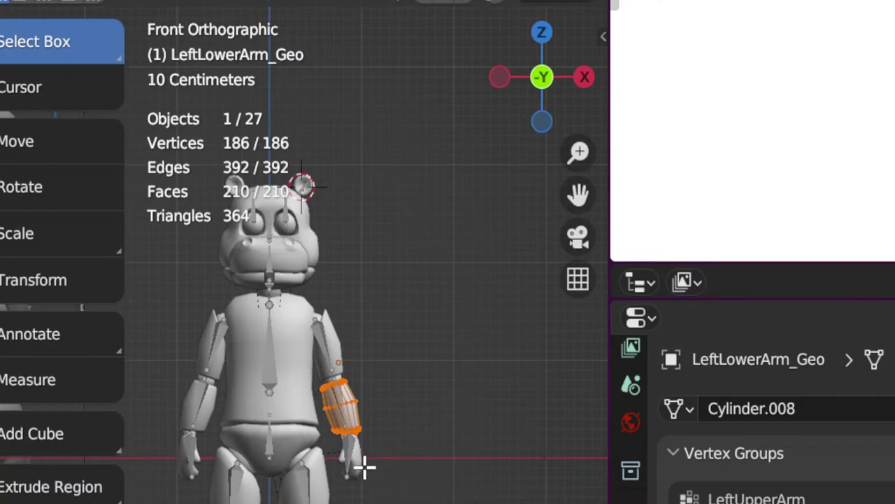
Step: Switch mesh editing to LeftHand_Geo, select all its vertices and look for the hand's vertex group
{"action": "key", "text": "alt+q"}
{"action": "key", "text": "a"}
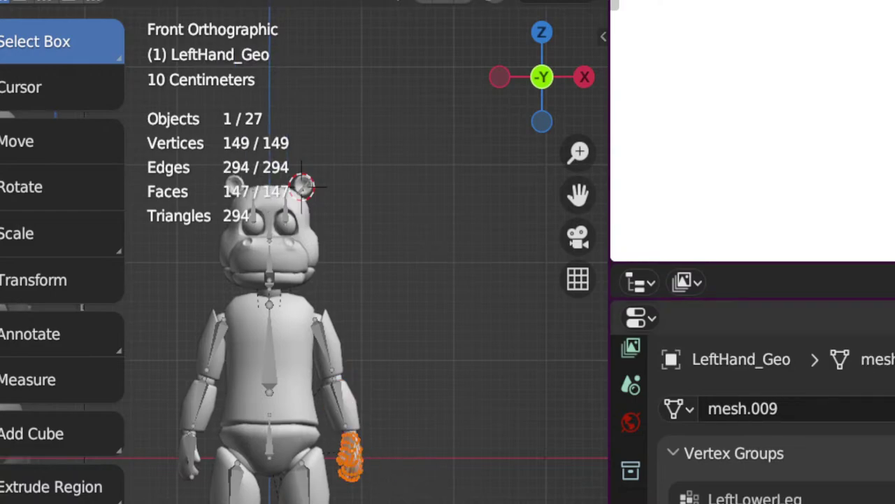
{"action": "scroll", "coordinate": [763, 498], "scroll_direction": "up", "scroll_amount": 3}
{"action": "scroll", "coordinate": [763, 498], "scroll_direction": "down", "scroll_amount": 5}
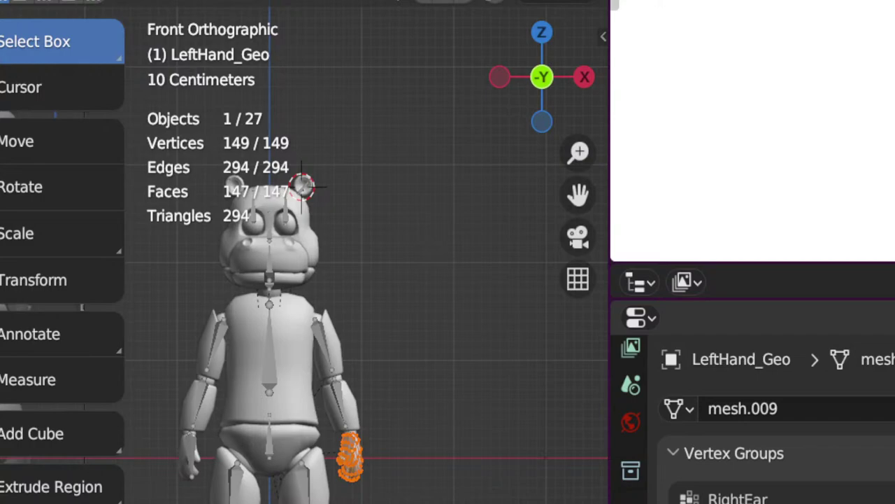
Step: Switch mesh editing to RightUpperArm_Geo, select all its vertices and look for the matching vertex group
{"action": "middle_click_drag", "start_coordinate": [335, 475], "coordinate": [431, 503], "text": "shift"}
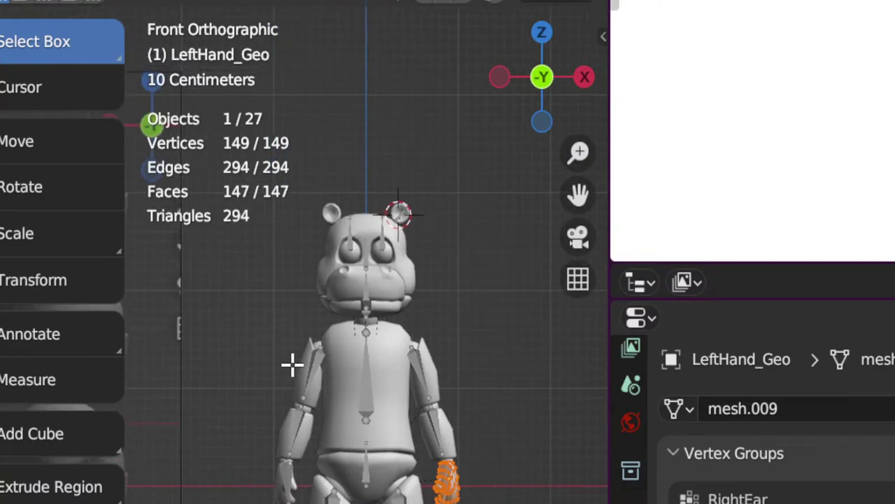
{"action": "key", "text": "alt+q"}
{"action": "key", "text": "a"}
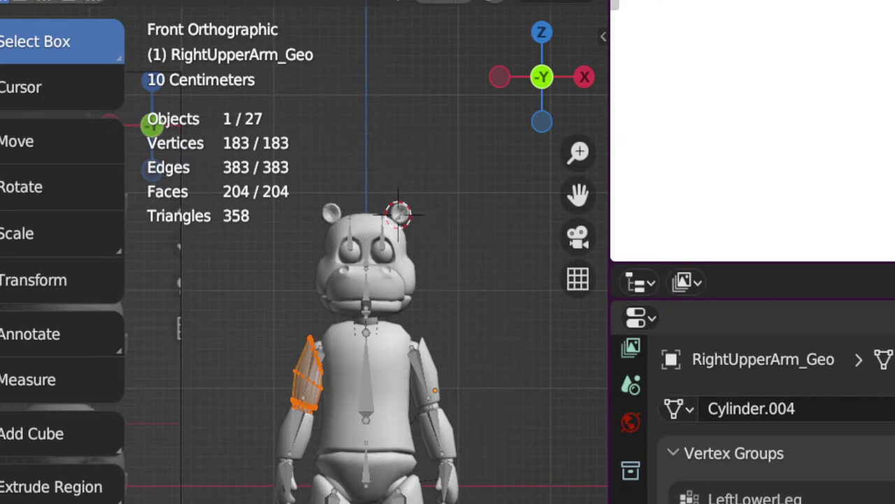
{"action": "scroll", "coordinate": [763, 498], "scroll_direction": "up", "scroll_amount": 3}
Step: Switch mesh editing to RightLowerArm_Geo, select all its vertices and look for the matching vertex group
{"action": "key", "text": "alt+q"}
{"action": "key", "text": "a"}
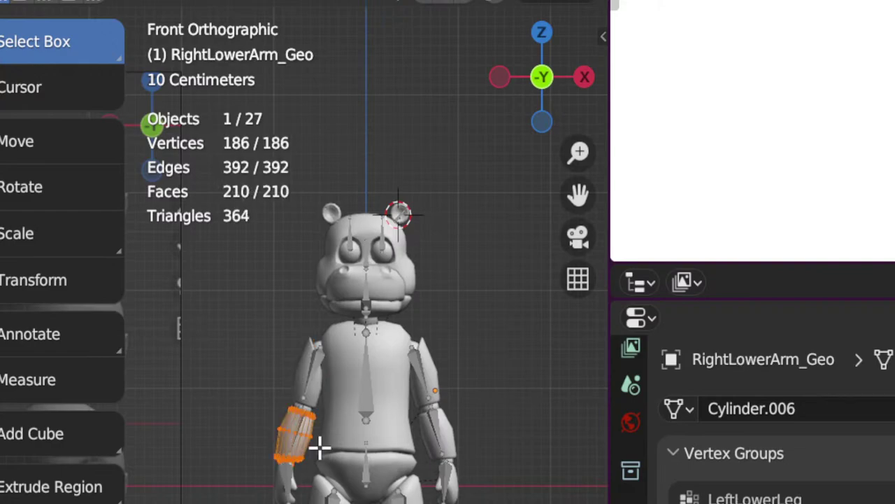
{"action": "scroll", "coordinate": [763, 498], "scroll_direction": "up", "scroll_amount": 6}
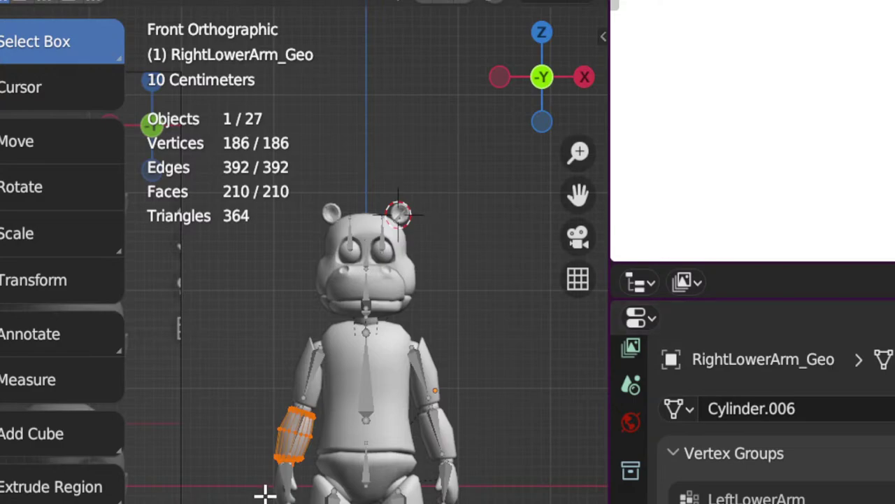
Step: Switch mesh editing to RightHand_Geo and select all its vertices, and do the same for RightUpperLeg_Geo
{"action": "key", "text": "alt+q"}
{"action": "key", "text": "a"}
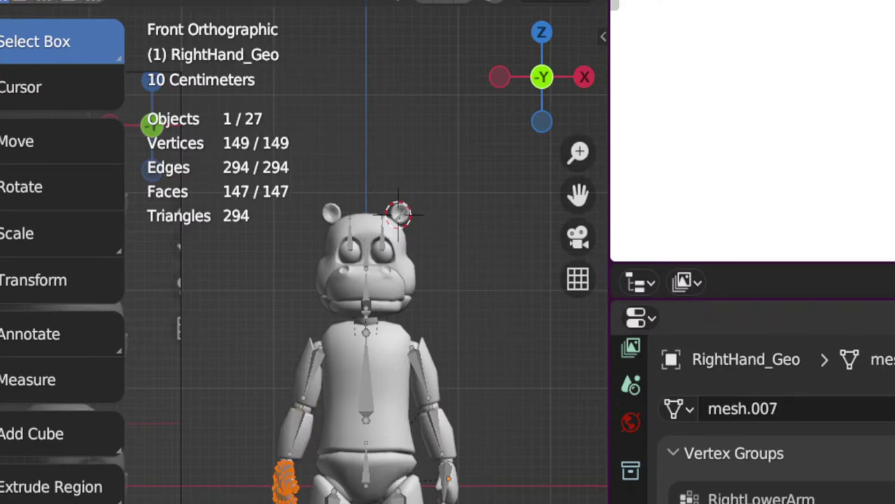
{"action": "middle_click_drag", "start_coordinate": [377, 503], "coordinate": [403, 453], "text": "shift"}
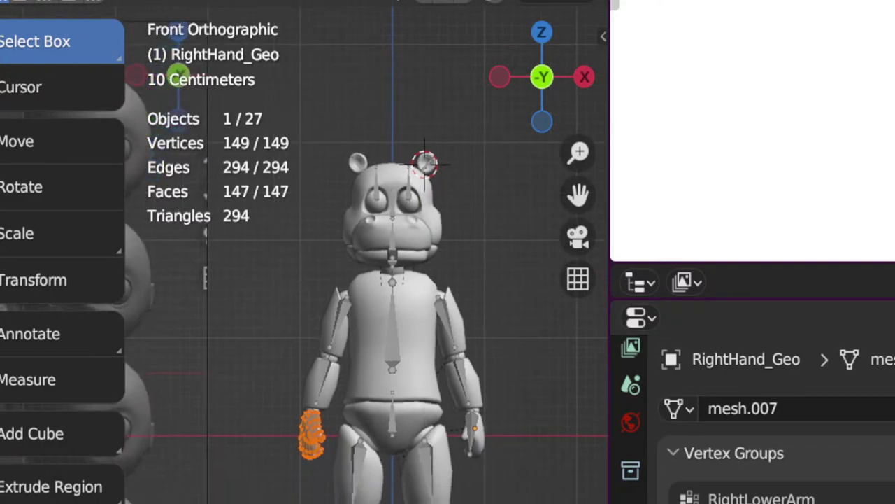
{"action": "key", "text": "alt+q"}
{"action": "key", "text": "a"}
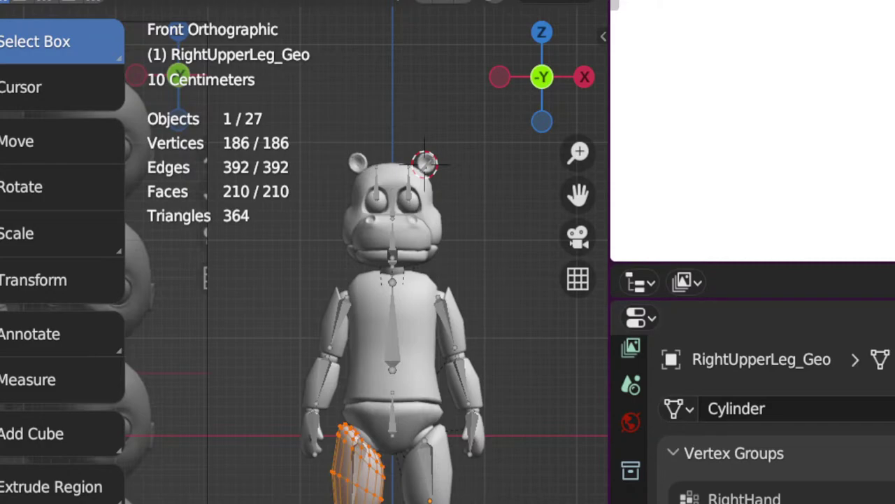
{"action": "middle_click_drag", "start_coordinate": [894, 198], "coordinate": [879, 218], "text": "shift"}
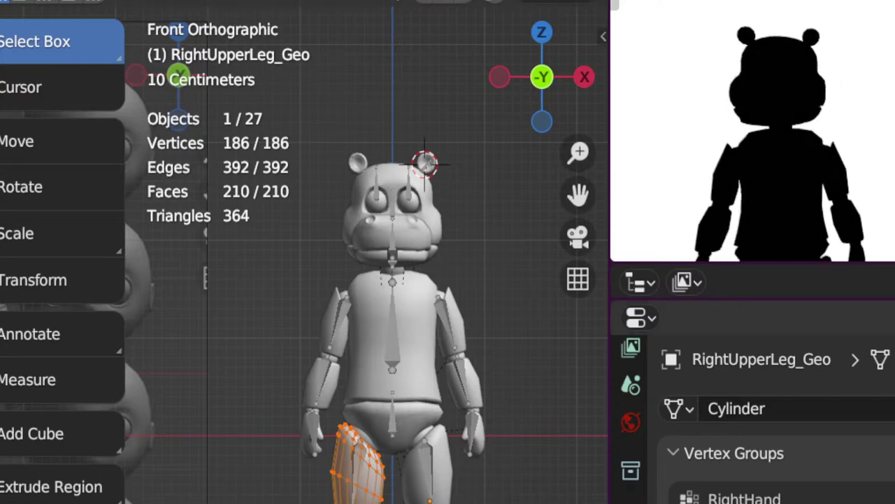
Step: Switch mesh editing through RightLowerLeg_Geo to RightFoot_Geo, select all the foot's vertices and look through its vertex groups
{"action": "left_click", "coordinate": [393, 494]}
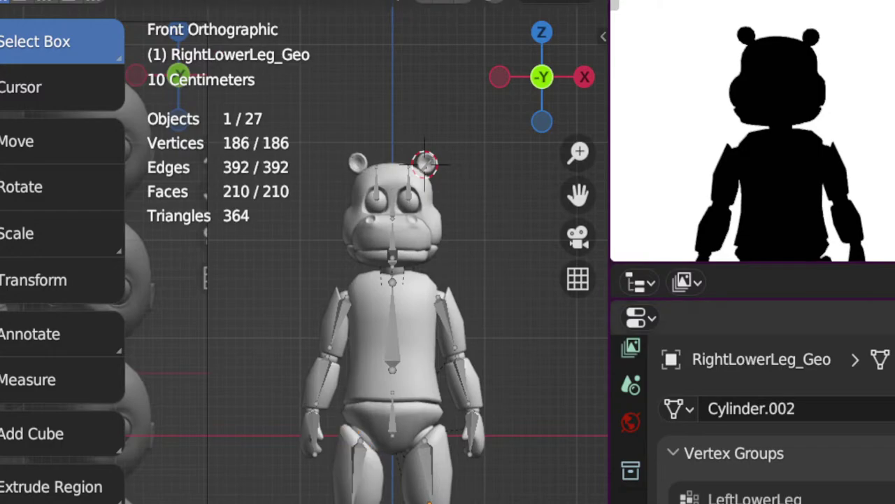
{"action": "scroll", "coordinate": [776, 497], "scroll_direction": "up", "scroll_amount": 1}
{"action": "key", "text": "alt+q"}
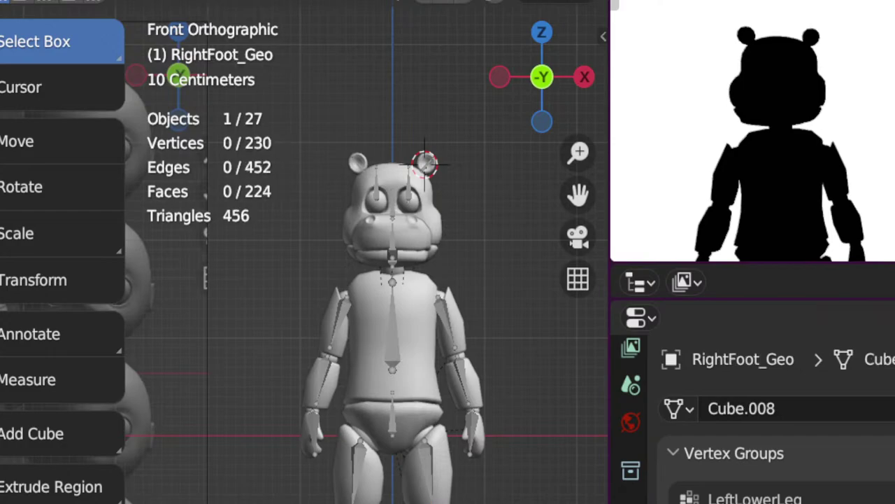
{"action": "key", "text": "a"}
{"action": "scroll", "coordinate": [777, 496], "scroll_direction": "up", "scroll_amount": 2}
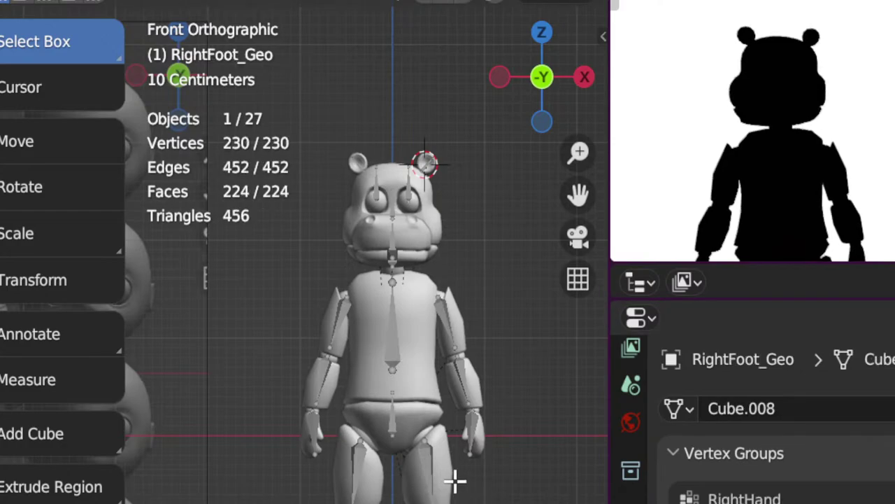
Step: Switch mesh editing to LeftUpperLeg_Geo and select all its vertices
{"action": "key", "text": "alt+q"}
{"action": "key", "text": "z"}
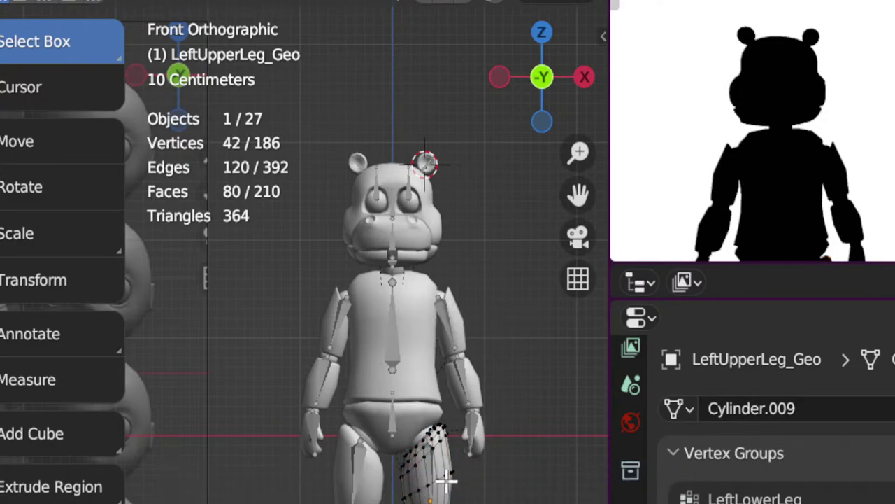
{"action": "key", "text": "a"}
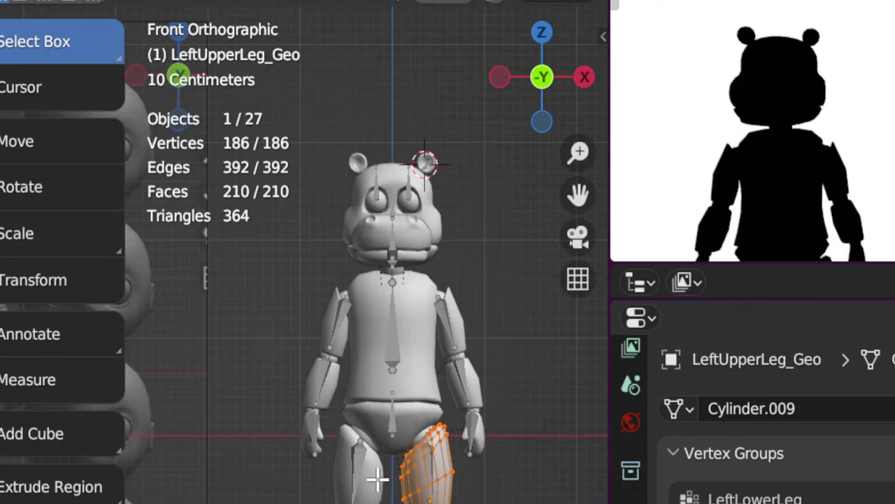
Step: Go back over the right upper leg, lower leg and foot meshes to check their vertex groups
{"action": "key", "text": "alt+q"}
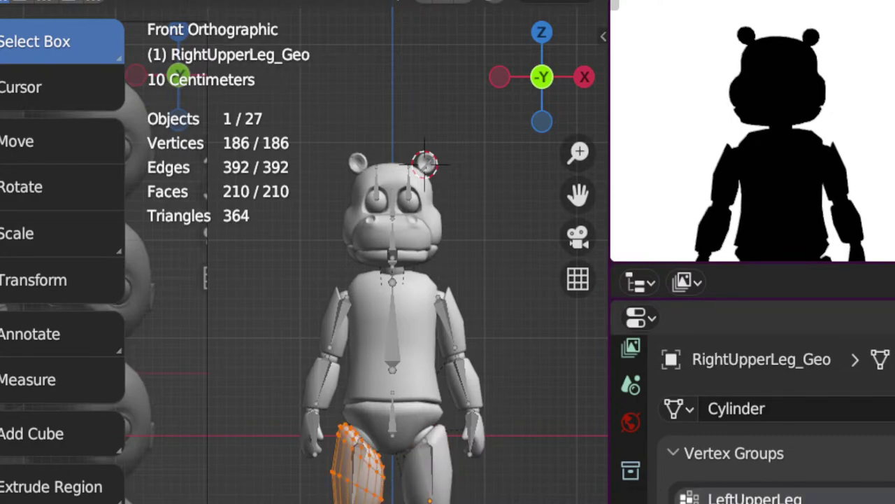
{"action": "key", "text": "alt+q"}
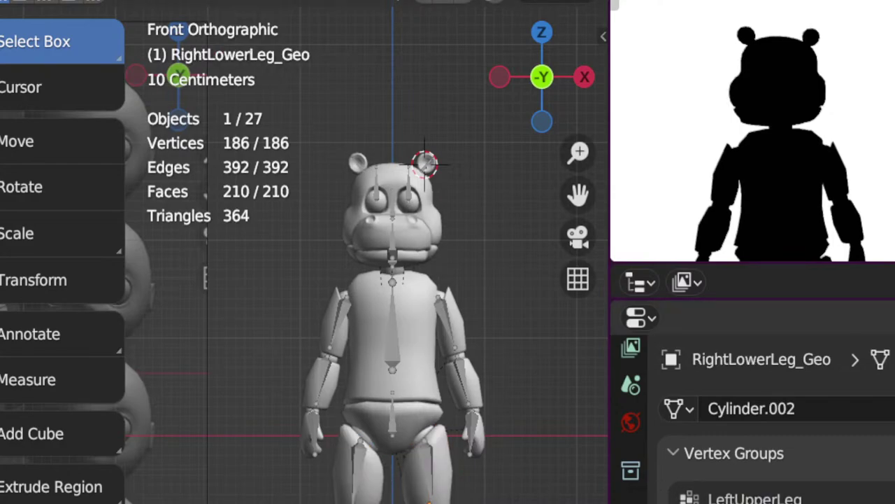
{"action": "key", "text": "alt+q"}
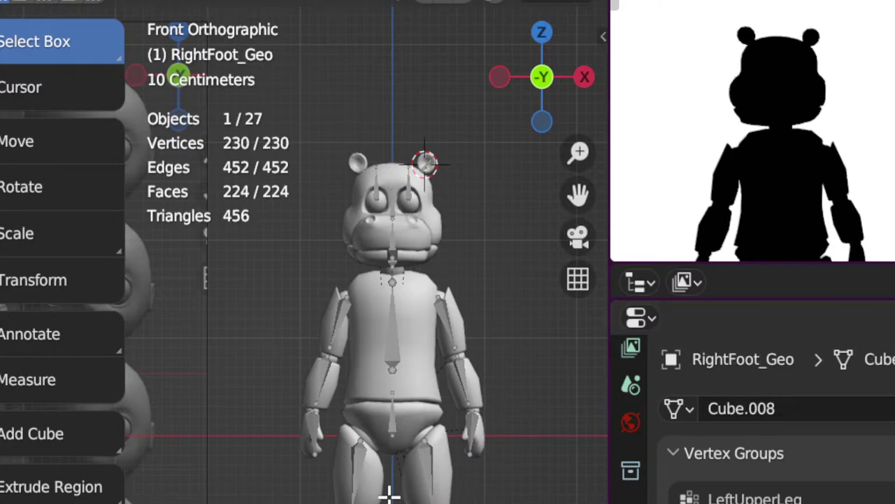
{"action": "key", "text": "alt+q"}
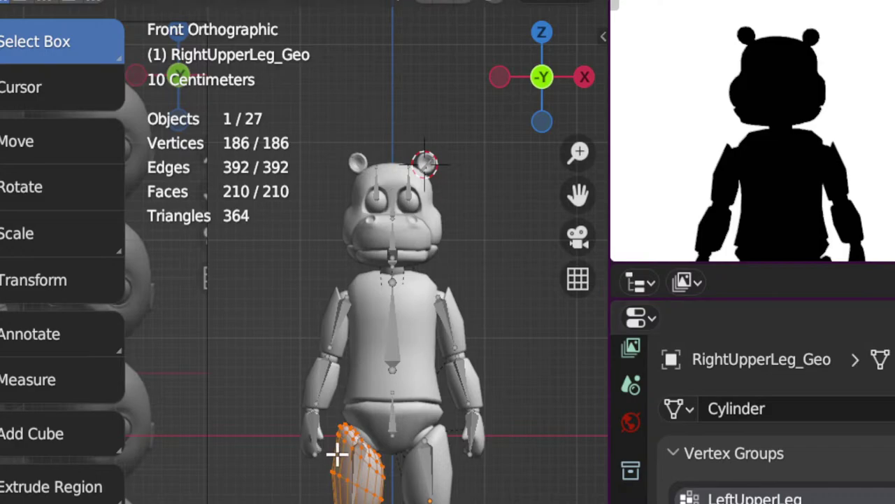
{"action": "key", "text": "ctrl+g"}
{"action": "key", "text": "Escape"}
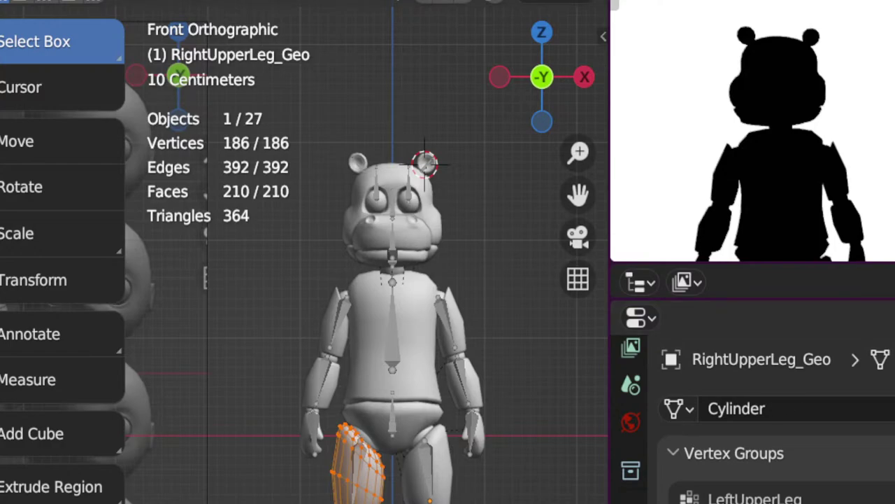
Step: Check RightLowerLeg_Geo again, and look through the whole vertex group list of RightFoot_Geo
{"action": "key", "text": "alt+q"}
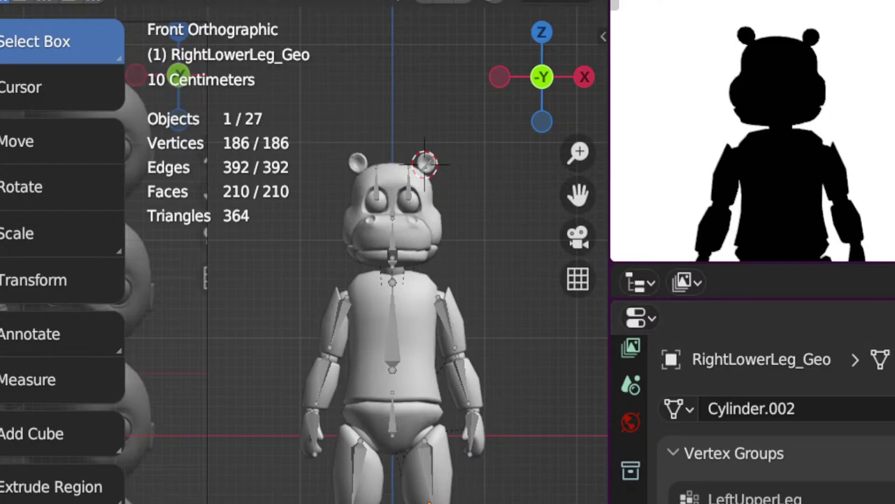
{"action": "key", "text": "alt+q"}
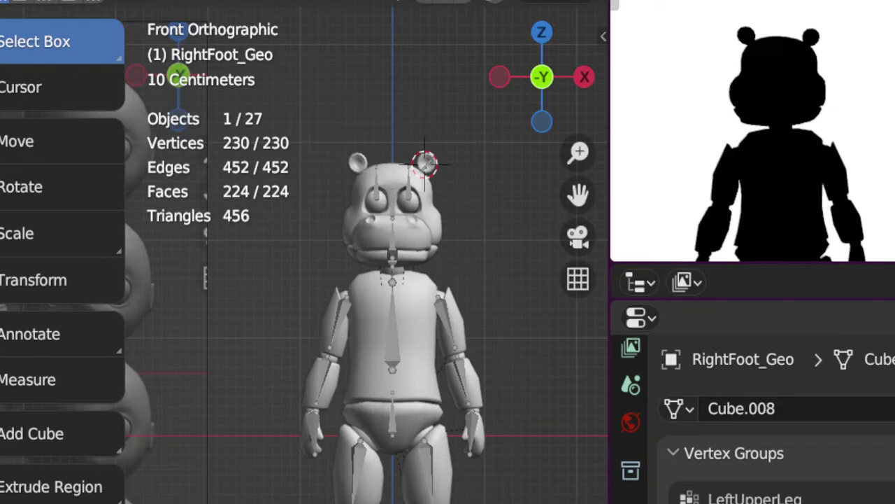
{"action": "scroll", "coordinate": [764, 498], "scroll_direction": "up", "scroll_amount": 2}
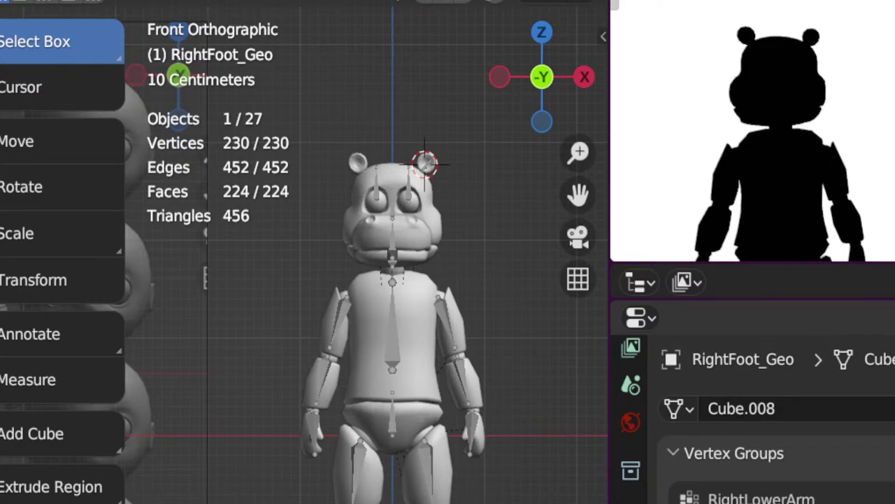
{"action": "scroll", "coordinate": [763, 498], "scroll_direction": "down", "scroll_amount": 2}
{"action": "scroll", "coordinate": [762, 498], "scroll_direction": "down", "scroll_amount": 5}
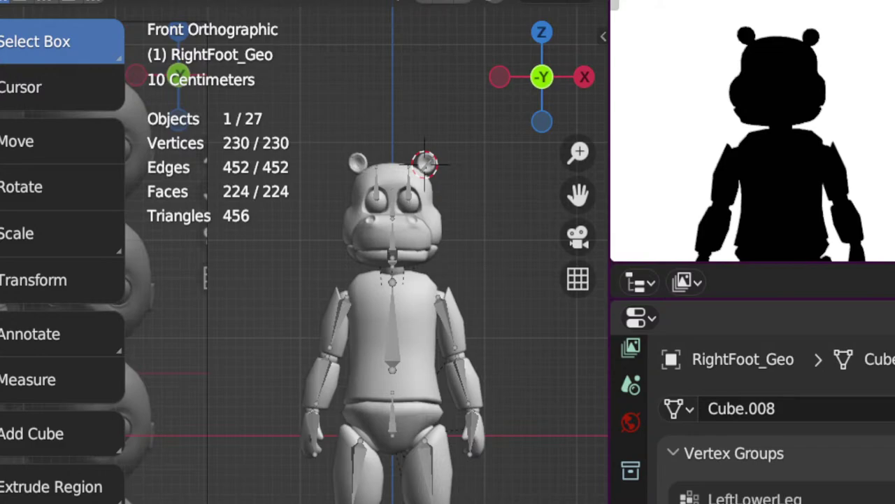
Step: Check the vertex groups of RightLowerLeg_Geo and RightUpperLeg_Geo, ending with mesh editing on LeftUpperLeg_Geo
{"action": "left_click", "coordinate": [429, 501]}
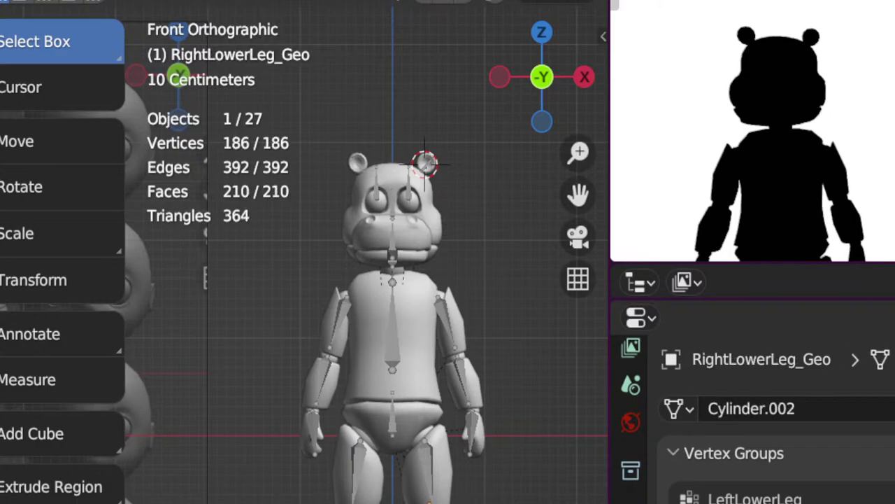
{"action": "left_click", "coordinate": [374, 486]}
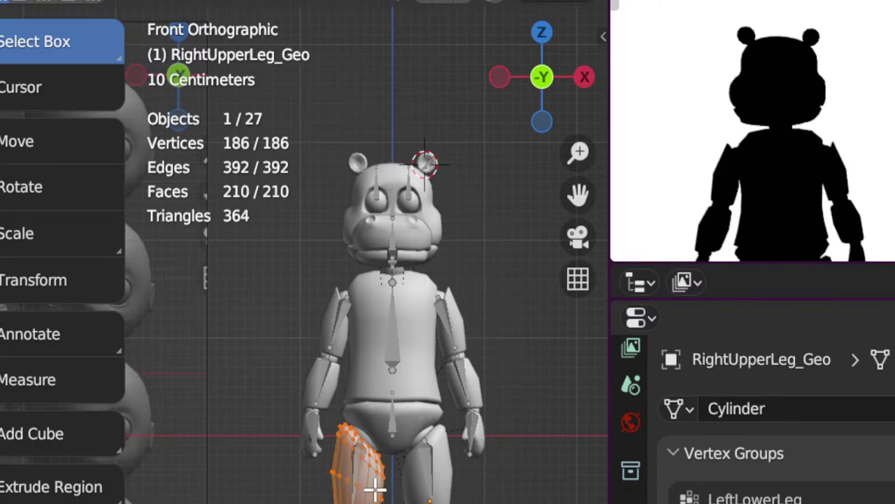
{"action": "left_click", "coordinate": [447, 490]}
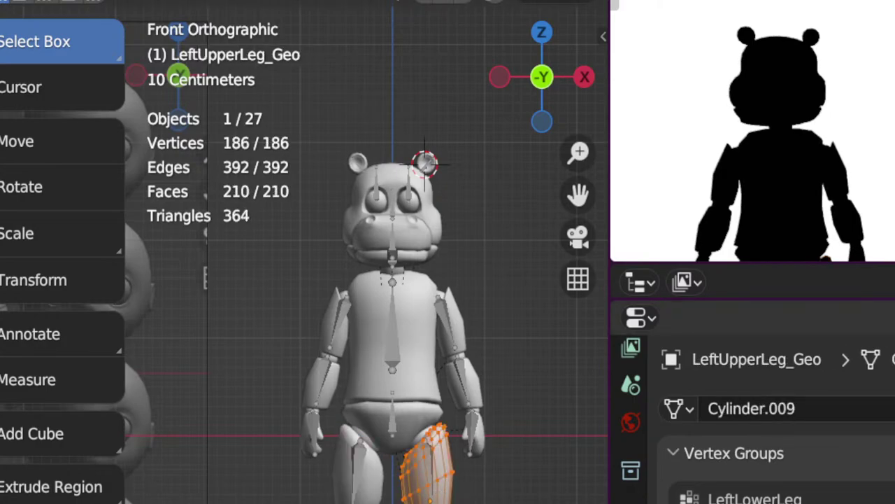
{"action": "scroll", "coordinate": [776, 497], "scroll_direction": "up", "scroll_amount": 2}
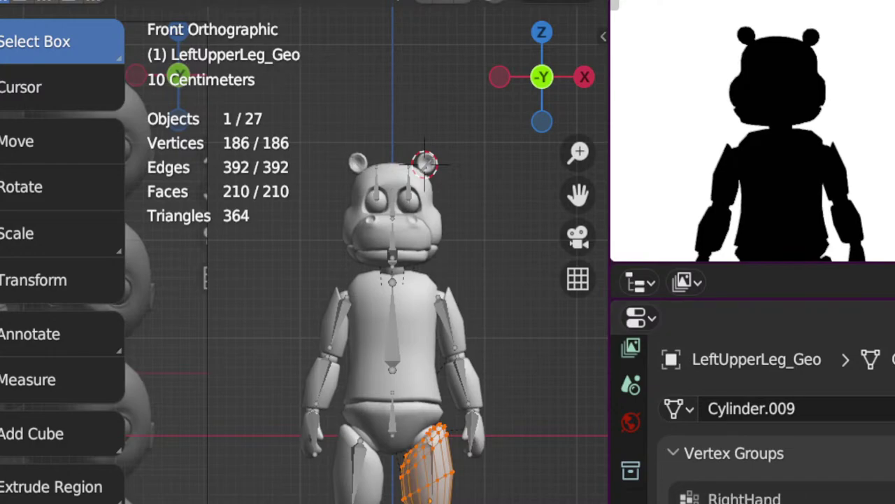
Step: Switch mesh editing to LeftLowerLeg_Geo and select all its vertices, and do the same for LeftFoot_Geo
{"action": "key", "text": "alt+q"}
{"action": "key", "text": "a"}
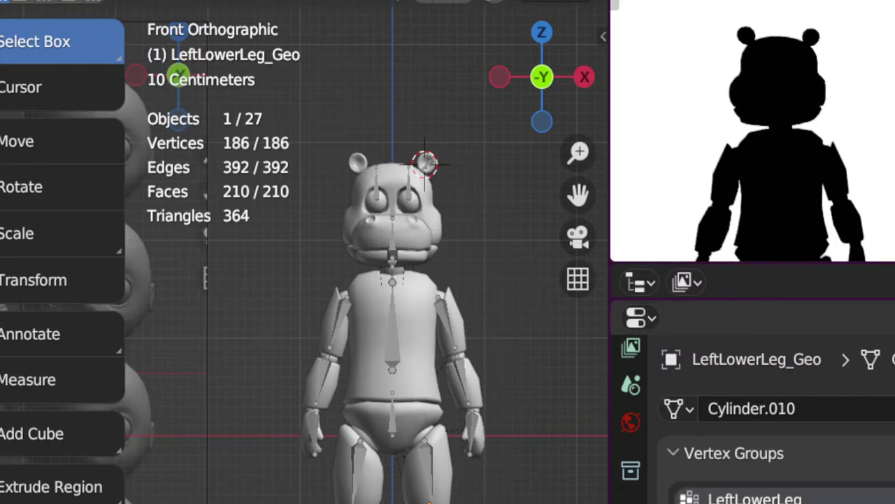
{"action": "key", "text": "alt+q"}
{"action": "key", "text": "a"}
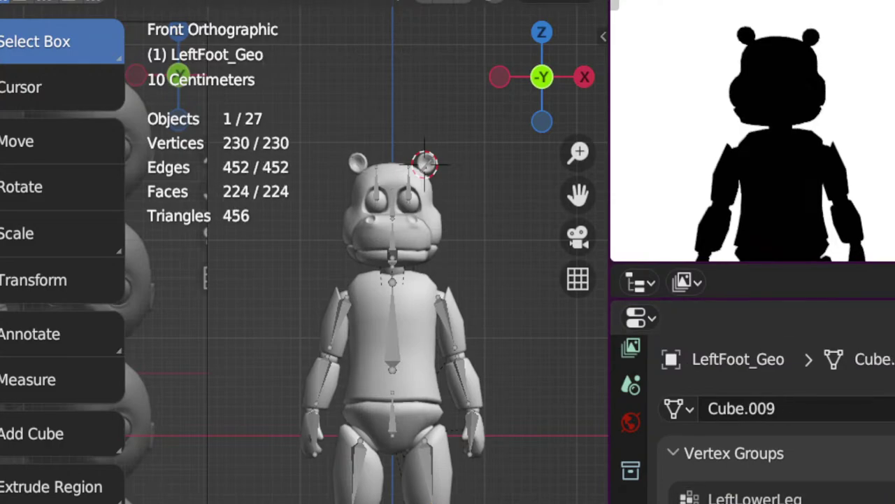
{"action": "scroll", "coordinate": [776, 497], "scroll_direction": "up", "scroll_amount": 2}
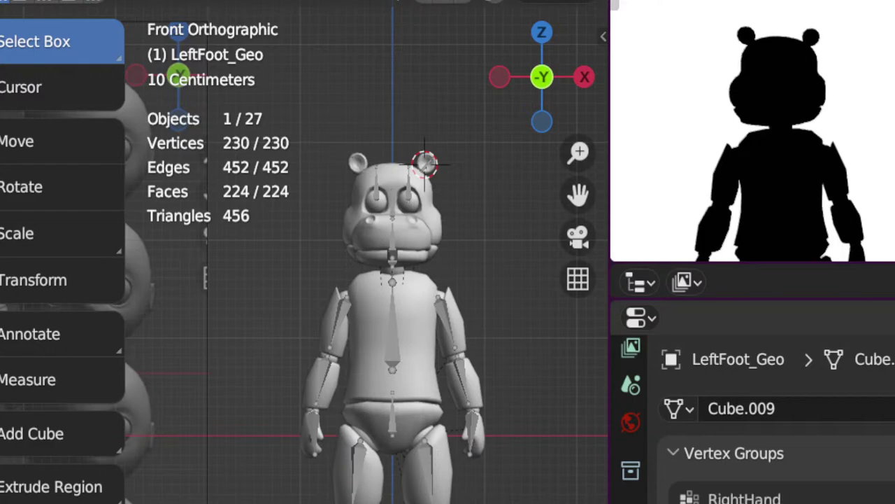
Step: Revisit the left lower leg, torso, left lower arm and left hand meshes to check their vertex groups
{"action": "key", "text": "alt+q"}
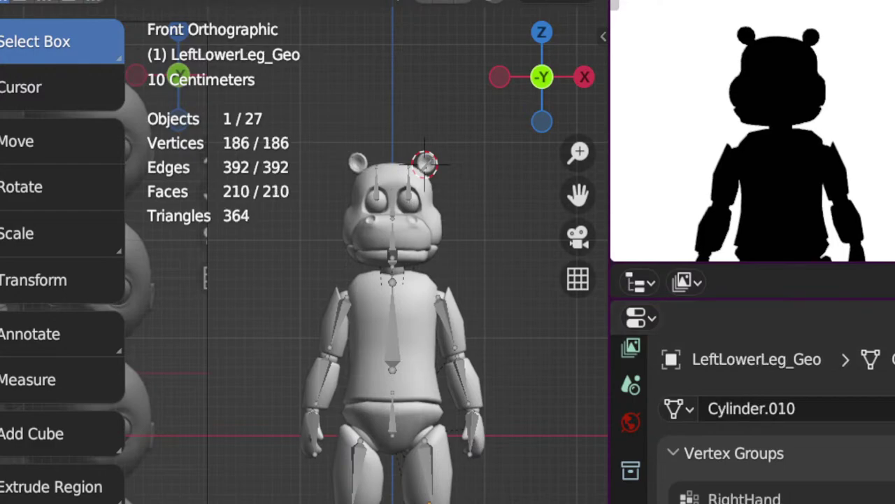
{"action": "key", "text": "alt+q"}
{"action": "middle_click_drag", "start_coordinate": [451, 444], "coordinate": [459, 503], "text": "shift"}
{"action": "key", "text": "alt+q"}
{"action": "key", "text": "alt+q"}
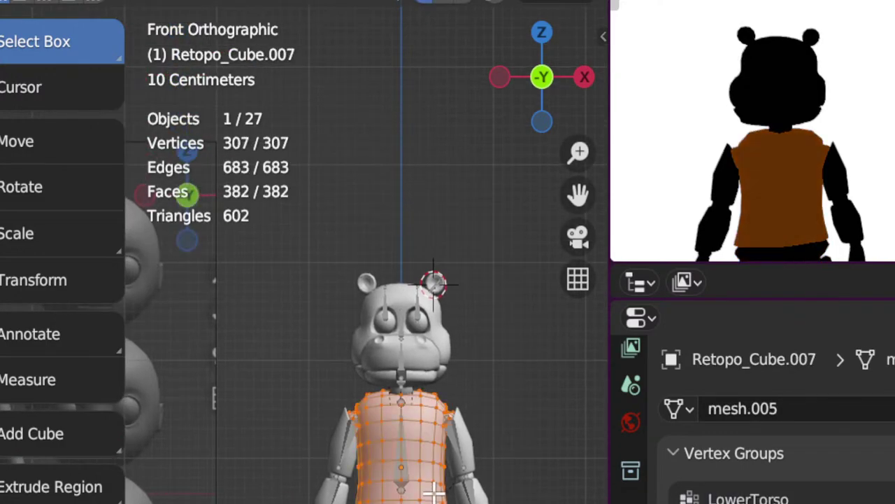
{"action": "key", "text": "alt+q"}
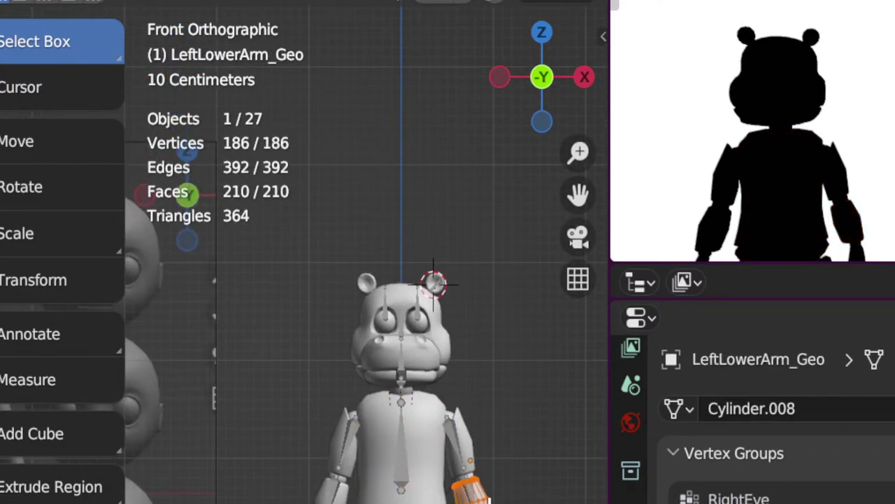
{"action": "key", "text": "alt+q"}
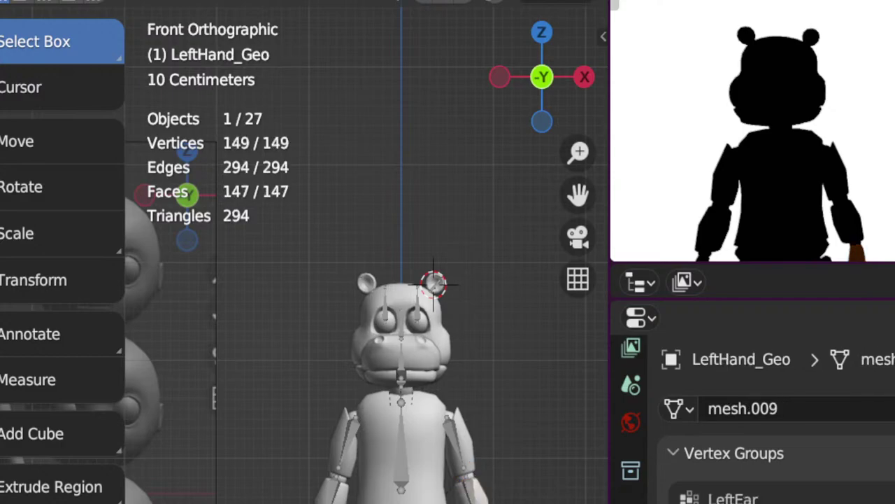
Step: Switch mesh editing to the lower jaw mesh Retopo_Cube.005 and look through its vertex groups
{"action": "scroll", "coordinate": [464, 382], "scroll_direction": "up", "scroll_amount": 4}
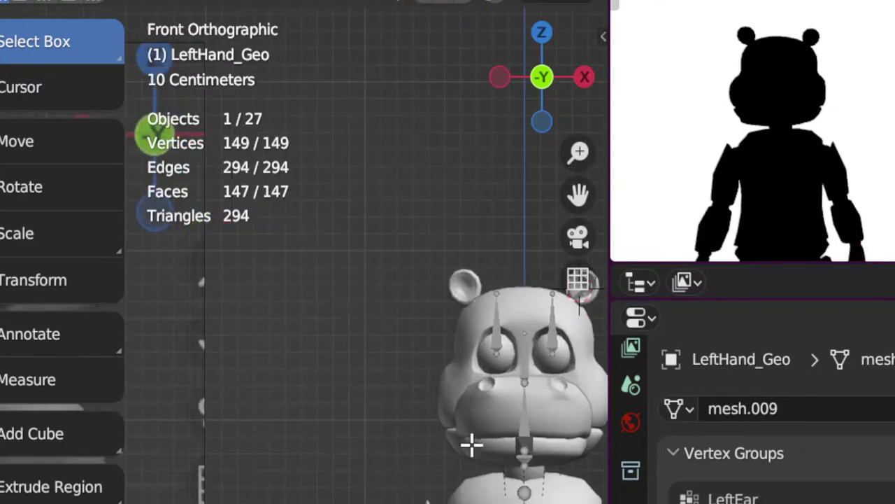
{"action": "middle_click_drag", "start_coordinate": [424, 455], "coordinate": [315, 463], "text": "shift"}
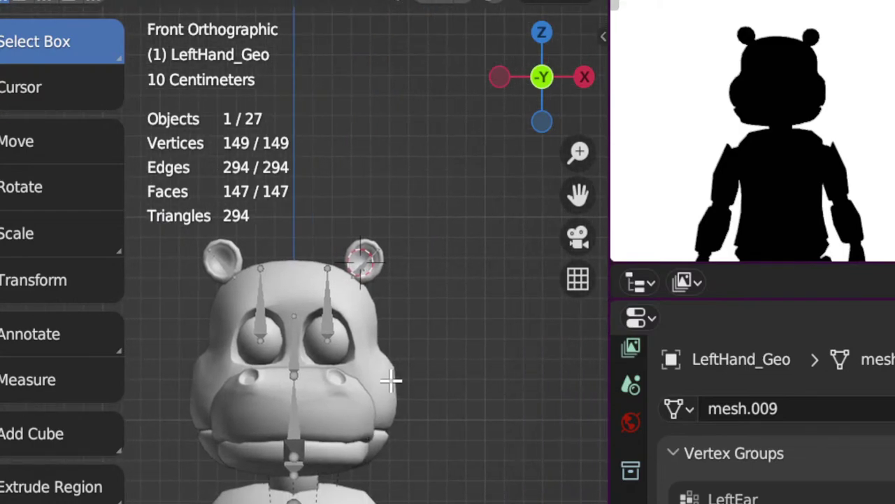
{"action": "key", "text": "alt+q"}
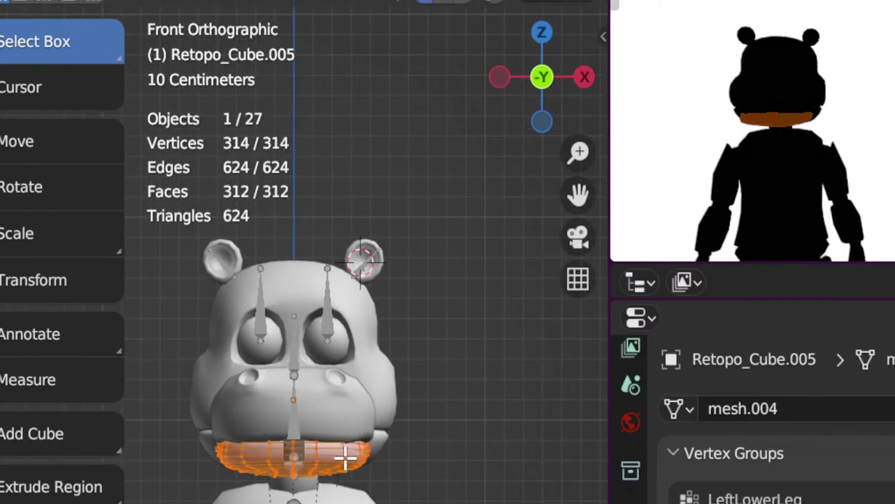
{"action": "scroll", "coordinate": [782, 496], "scroll_direction": "up", "scroll_amount": 10}
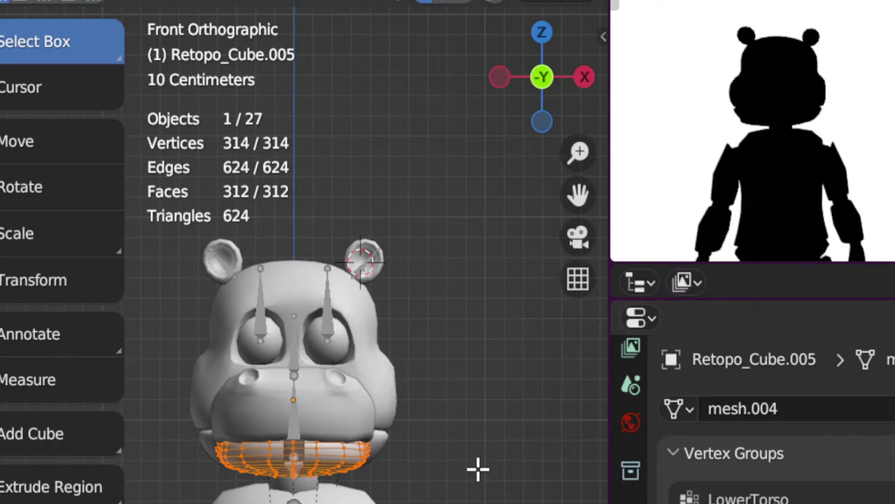
Step: Leave mesh editing and select the hippo's snout mesh, Retopo_Cube.001
{"action": "key", "text": "Tab"}
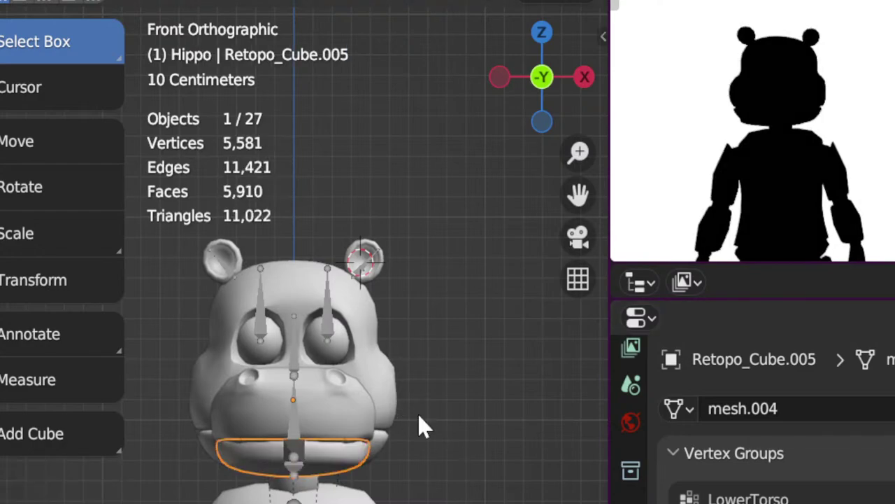
{"action": "middle_click_drag", "start_coordinate": [417, 413], "coordinate": [353, 423]}
{"action": "left_click", "coordinate": [447, 480]}
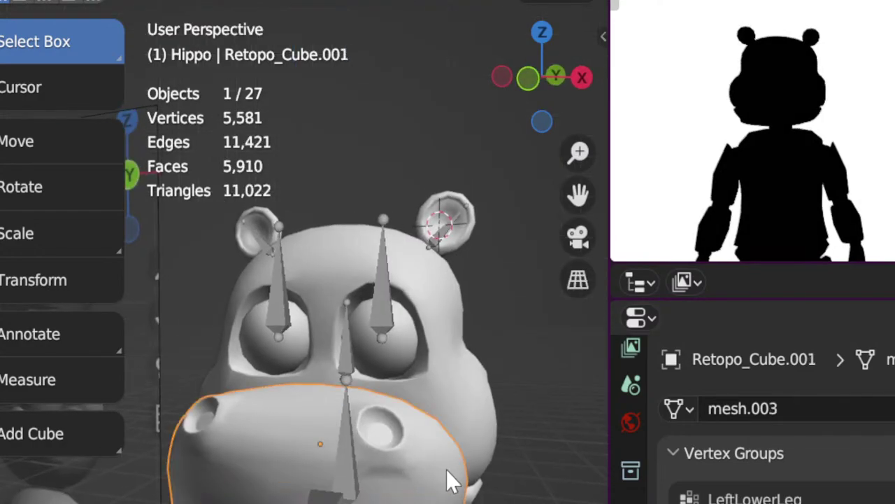
Step: Join the hippo's snout mesh into the Head mesh
{"action": "left_click", "coordinate": [477, 416], "text": "shift"}
{"action": "middle_click_drag", "start_coordinate": [477, 417], "coordinate": [395, 415]}
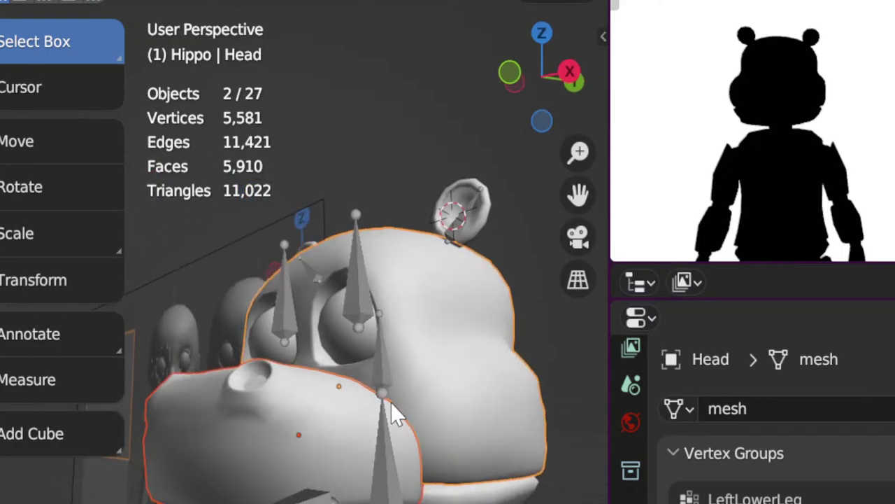
{"action": "key", "text": "ctrl+j"}
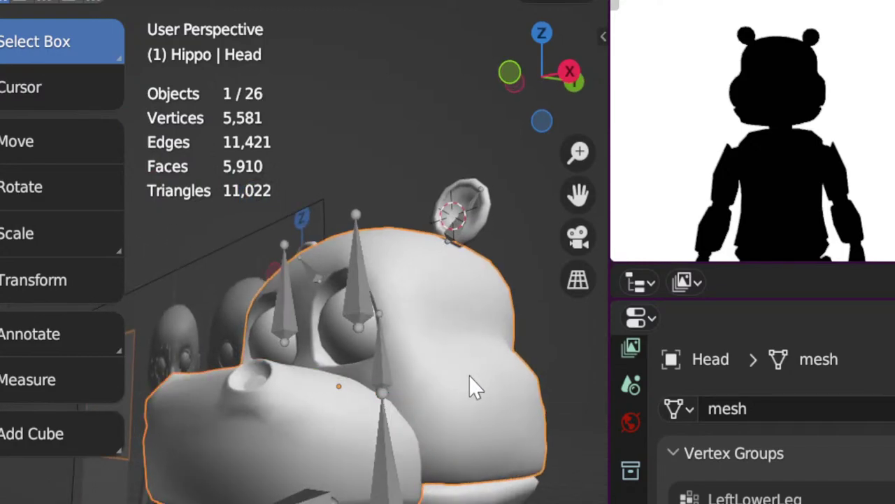
Step: Open the joined Head mesh for editing with all its vertices selected and find the Head entry in its vertex groups
{"action": "middle_click_drag", "start_coordinate": [468, 377], "coordinate": [515, 399]}
{"action": "key", "text": "Tab"}
{"action": "key", "text": "Tab"}
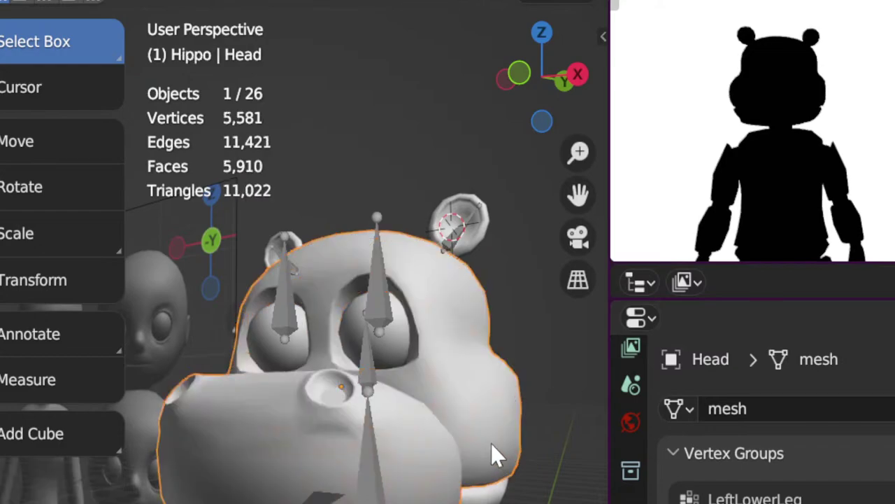
{"action": "middle_click_drag", "start_coordinate": [492, 456], "coordinate": [474, 443]}
{"action": "key", "text": "Tab"}
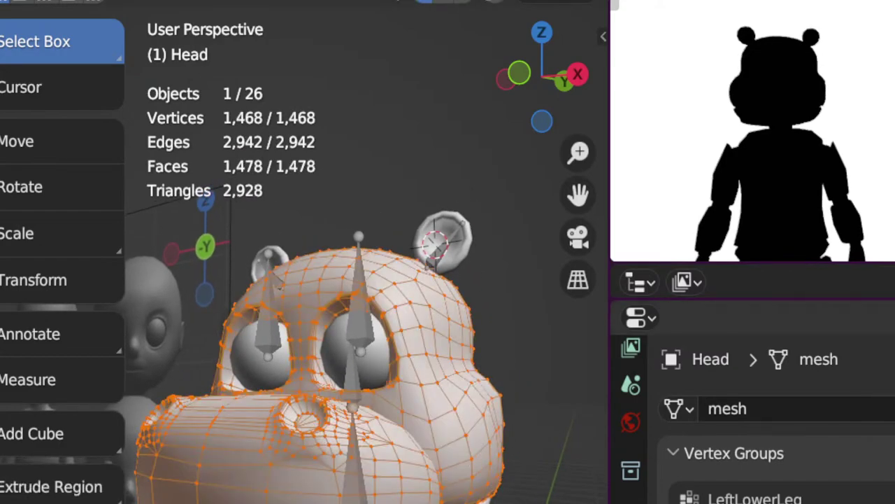
{"action": "scroll", "coordinate": [789, 497], "scroll_direction": "up", "scroll_amount": 8}
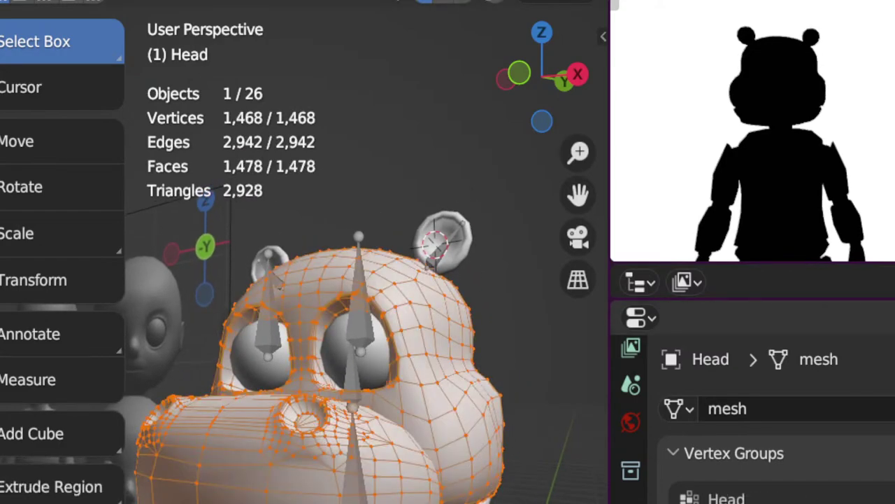
{"action": "scroll", "coordinate": [756, 498], "scroll_direction": "up", "scroll_amount": 1}
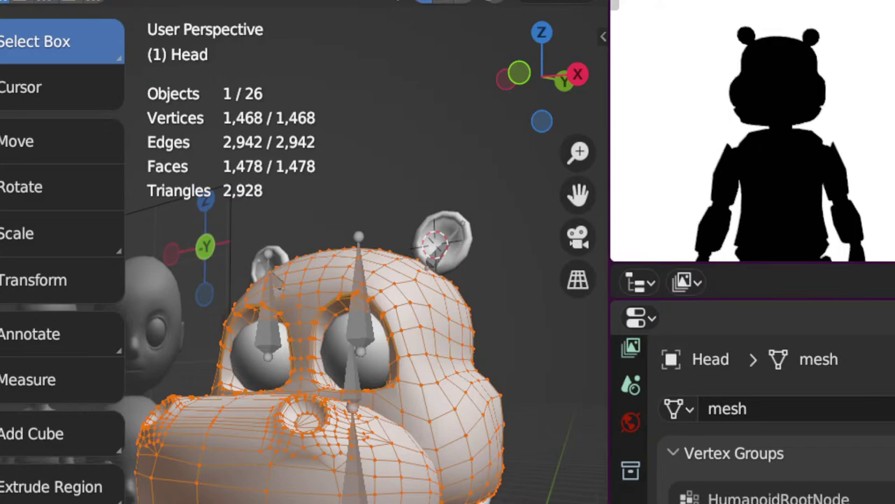
Step: Switch mesh editing to the ears mesh Retopo_Sphere.003, select only the left ear's linked vertices and look for the matching vertex group
{"action": "key", "text": "alt+q"}
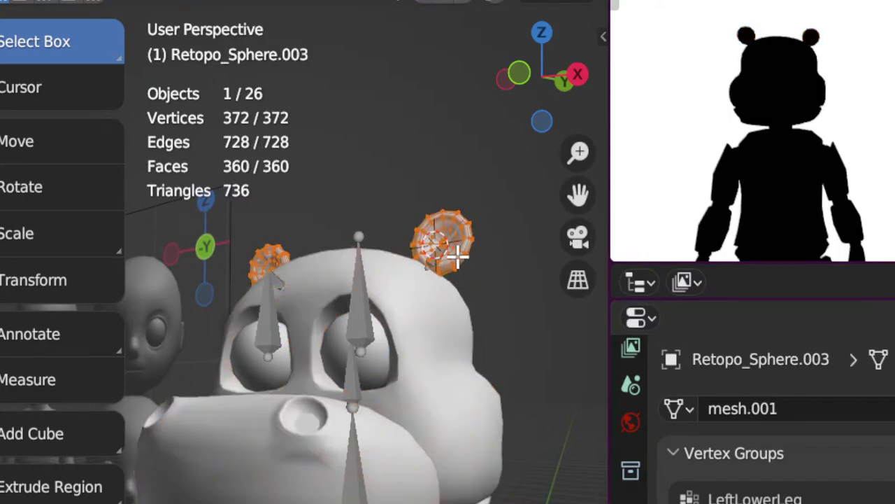
{"action": "middle_click_drag", "start_coordinate": [457, 258], "coordinate": [476, 286]}
{"action": "left_click", "coordinate": [471, 260]}
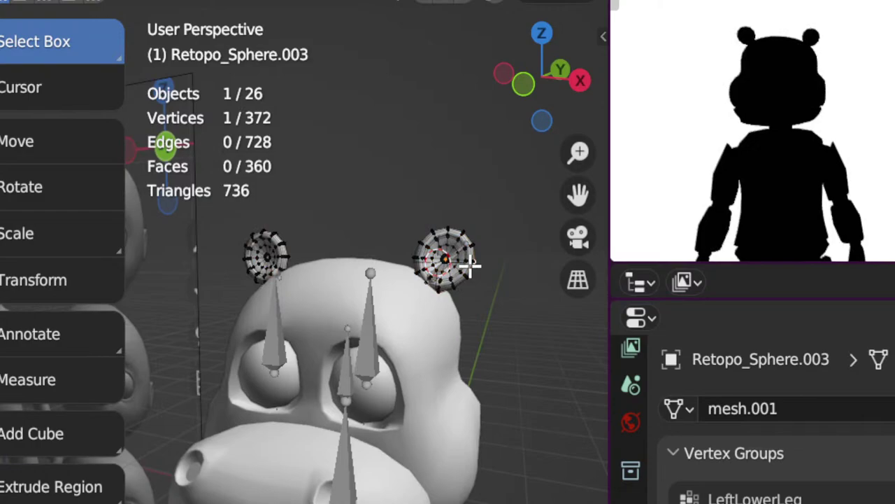
{"action": "key", "text": "ctrl+l"}
{"action": "scroll", "coordinate": [755, 498], "scroll_direction": "up", "scroll_amount": 10}
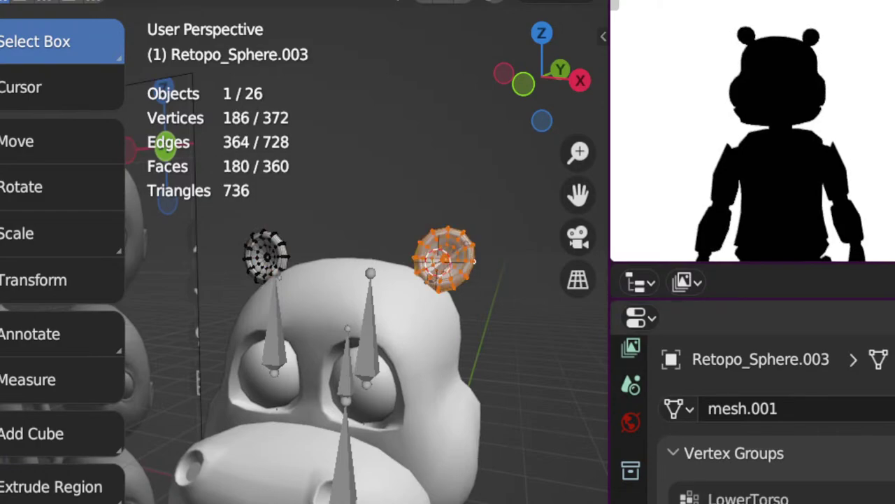
{"action": "scroll", "coordinate": [750, 499], "scroll_direction": "down", "scroll_amount": 1}
{"action": "scroll", "coordinate": [750, 498], "scroll_direction": "up", "scroll_amount": 2}
{"action": "scroll", "coordinate": [750, 498], "scroll_direction": "up", "scroll_amount": 1}
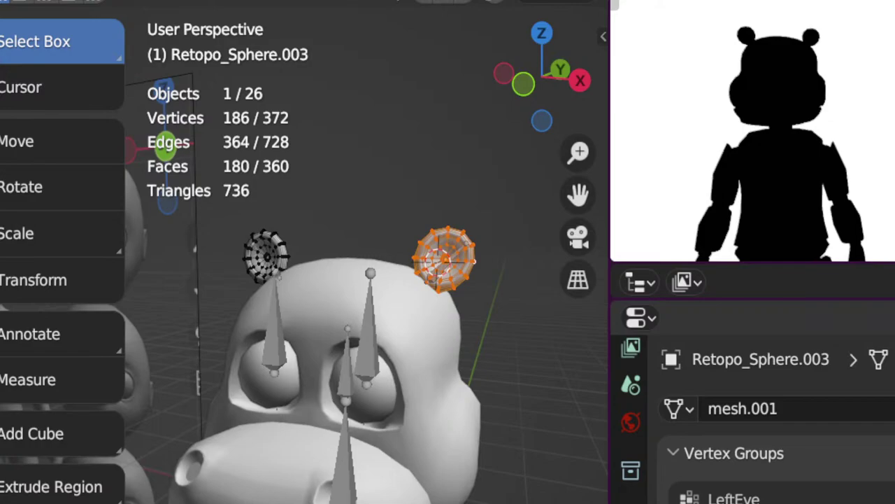
Step: Select only the right ear's linked vertices in Retopo_Sphere.003, and return to Object Mode
{"action": "left_click", "coordinate": [279, 242]}
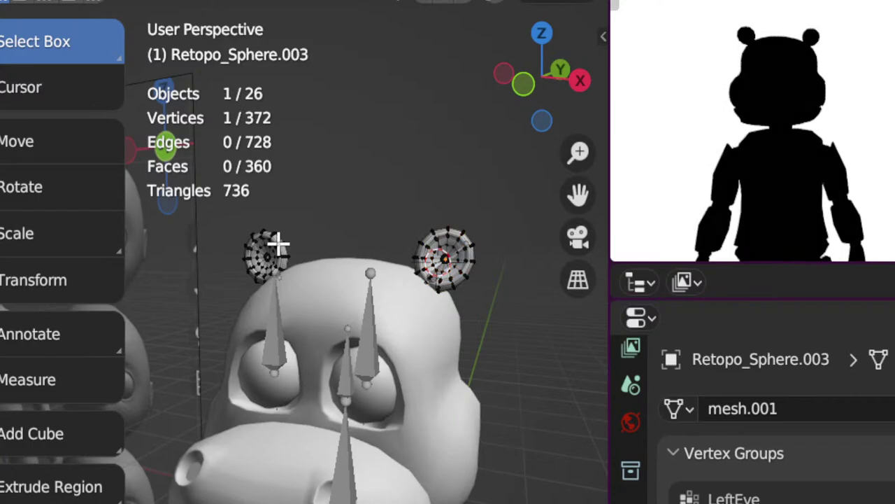
{"action": "key", "text": "l"}
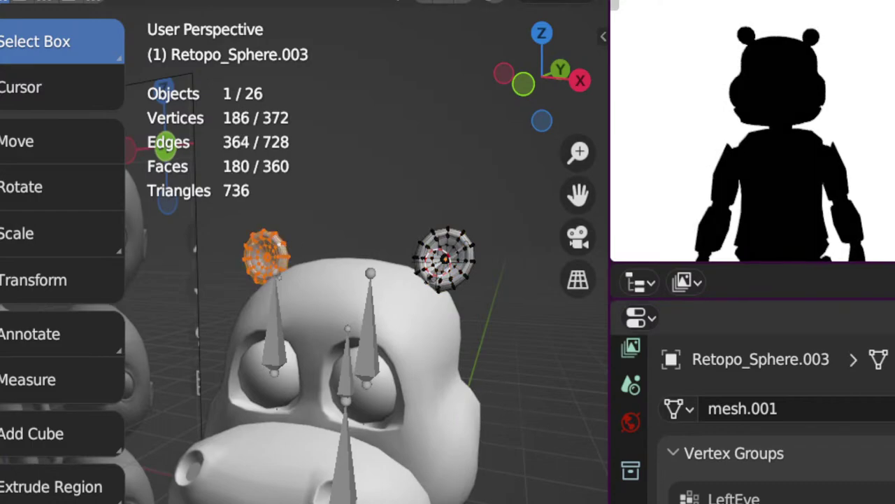
{"action": "scroll", "coordinate": [275, 389], "scroll_direction": "down", "scroll_amount": 2}
{"action": "middle_click_drag", "start_coordinate": [438, 424], "coordinate": [360, 427]}
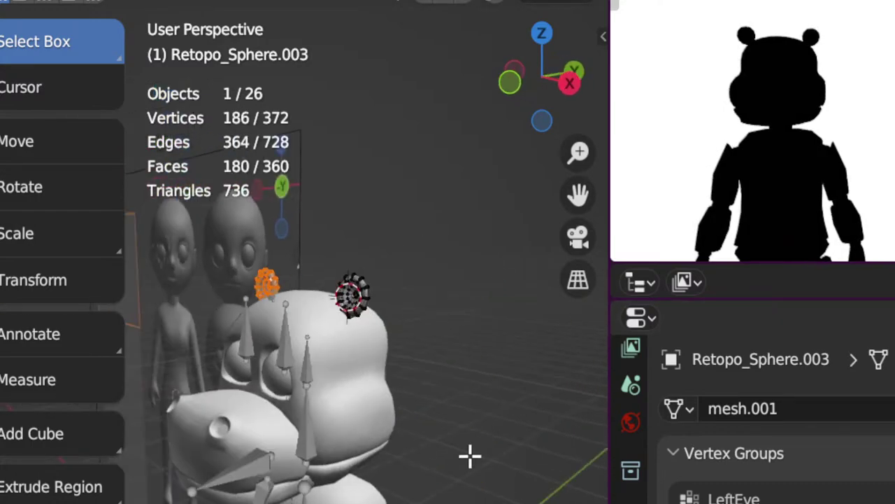
{"action": "key", "text": "ctrl+Tab"}
{"action": "left_click", "coordinate": [214, 336]}
{"action": "middle_click_drag", "start_coordinate": [296, 400], "coordinate": [348, 381]}
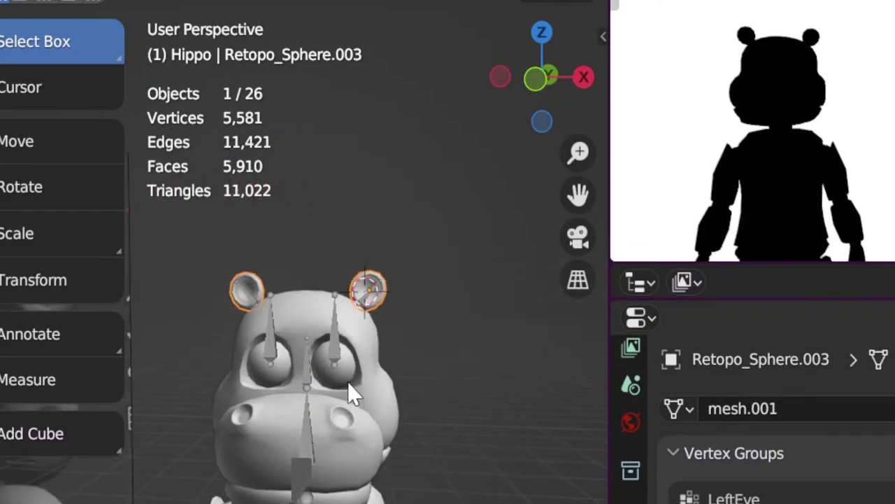
Step: Open the left eye mesh Sphere.004 for editing, select all its vertices and look for the matching vertex group
{"action": "scroll", "coordinate": [348, 382], "scroll_direction": "up", "scroll_amount": 2}
{"action": "left_click", "coordinate": [383, 405]}
{"action": "key", "text": "Tab"}
{"action": "key", "text": "a"}
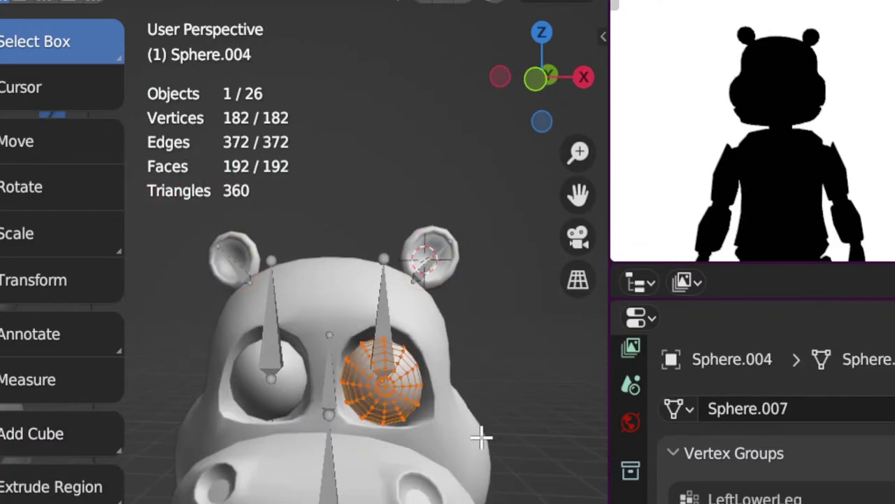
{"action": "scroll", "coordinate": [781, 495], "scroll_direction": "up", "scroll_amount": 12}
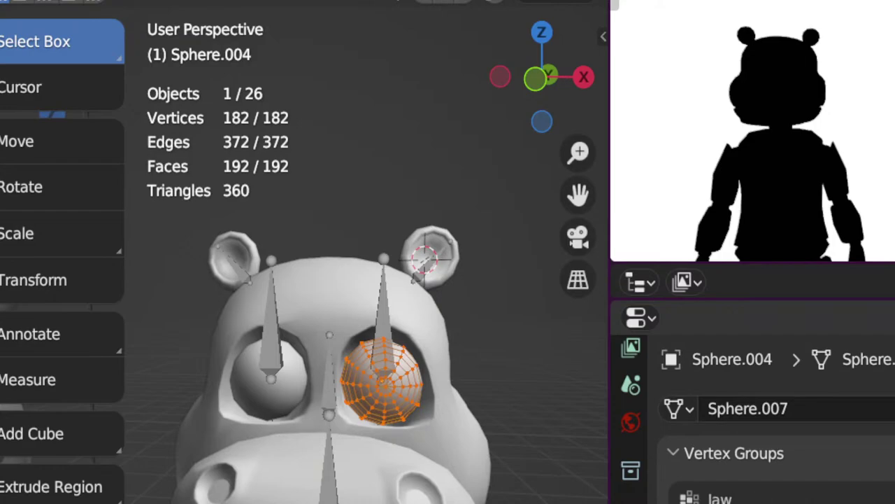
{"action": "scroll", "coordinate": [762, 499], "scroll_direction": "down", "scroll_amount": 2}
Step: Switch mesh editing to the right eye mesh Sphere.005, select all its vertices and look for the matching vertex group
{"action": "key", "text": "alt+q"}
{"action": "key", "text": "a"}
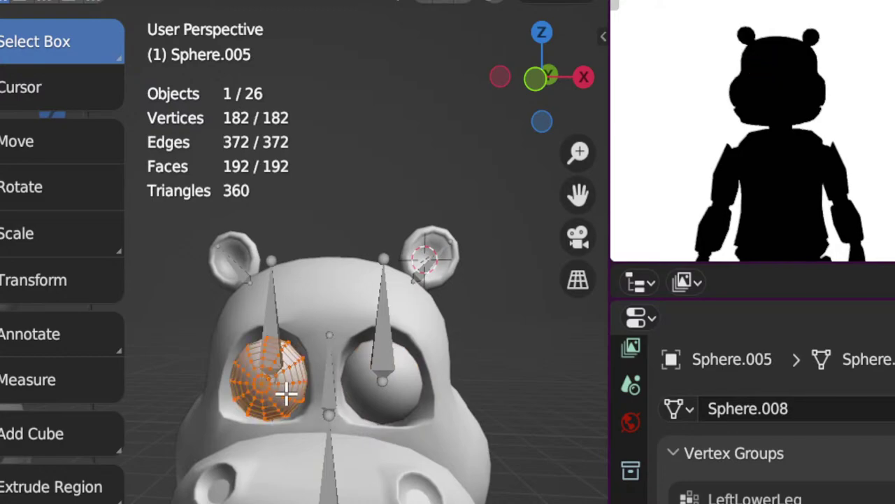
{"action": "scroll", "coordinate": [763, 498], "scroll_direction": "up", "scroll_amount": 5}
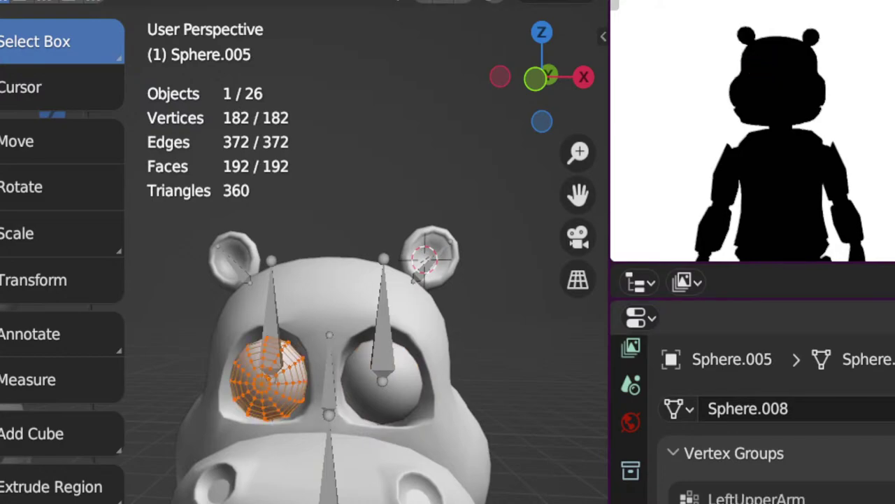
{"action": "scroll", "coordinate": [762, 498], "scroll_direction": "down", "scroll_amount": 2}
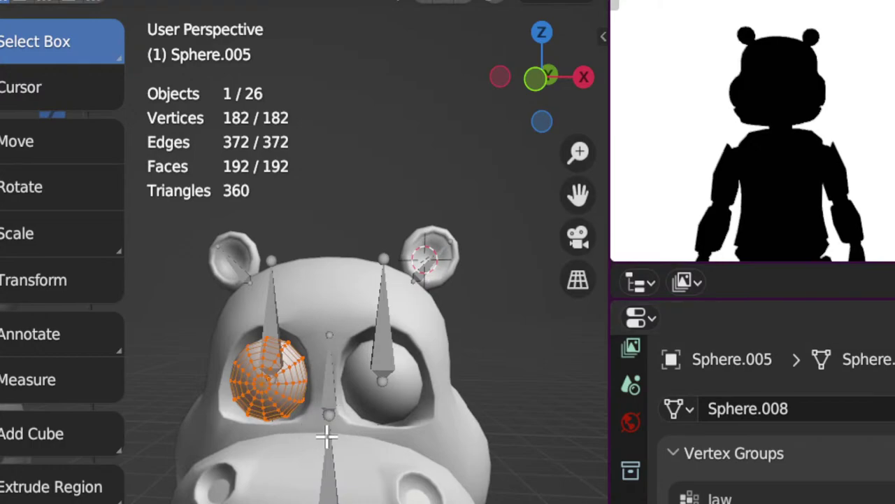
Step: Leave mesh editing and switch the hippo's armature to Pose Mode
{"action": "key", "text": "ctrl+Tab"}
{"action": "left_click", "coordinate": [130, 399]}
{"action": "middle_click_drag", "start_coordinate": [359, 443], "coordinate": [341, 459]}
{"action": "left_click", "coordinate": [351, 413]}
{"action": "key", "text": "ctrl+Tab"}
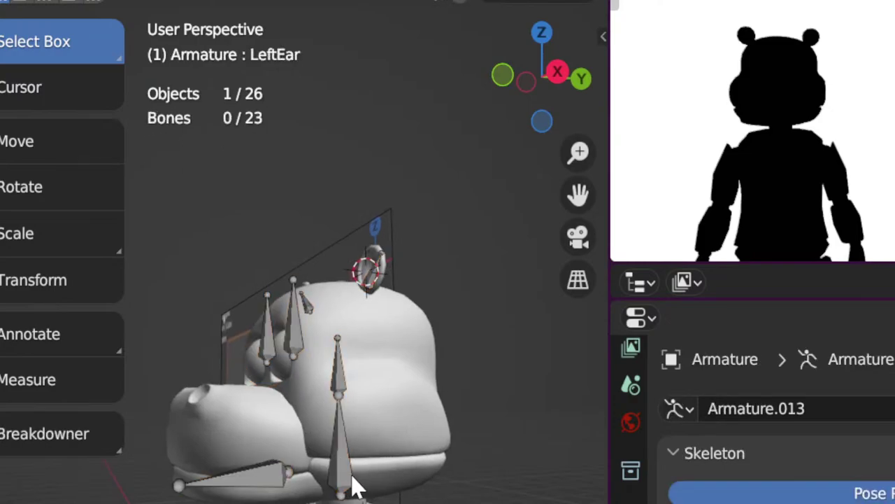
Step: Test-rotate the Jaw bone in the right orthographic view and cancel the rotation
{"action": "left_click", "coordinate": [343, 481]}
{"action": "key", "text": "KP_3"}
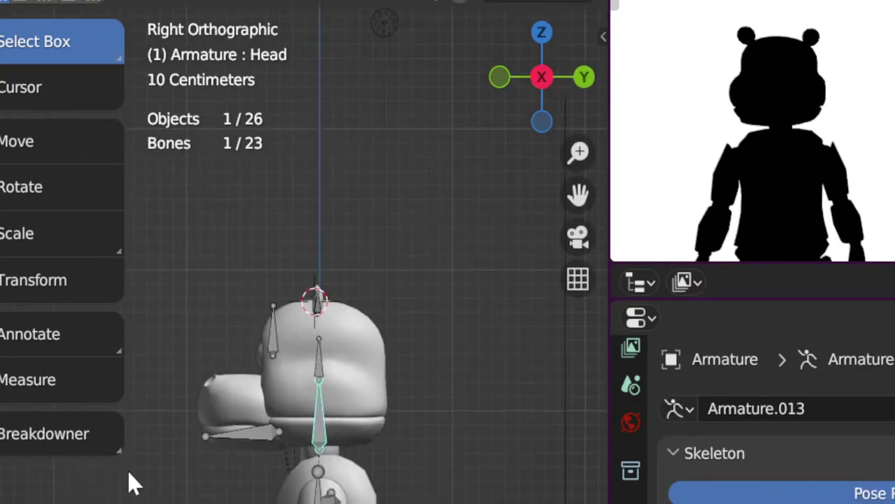
{"action": "scroll", "coordinate": [324, 455], "scroll_direction": "up", "scroll_amount": 5}
{"action": "left_click", "coordinate": [329, 486]}
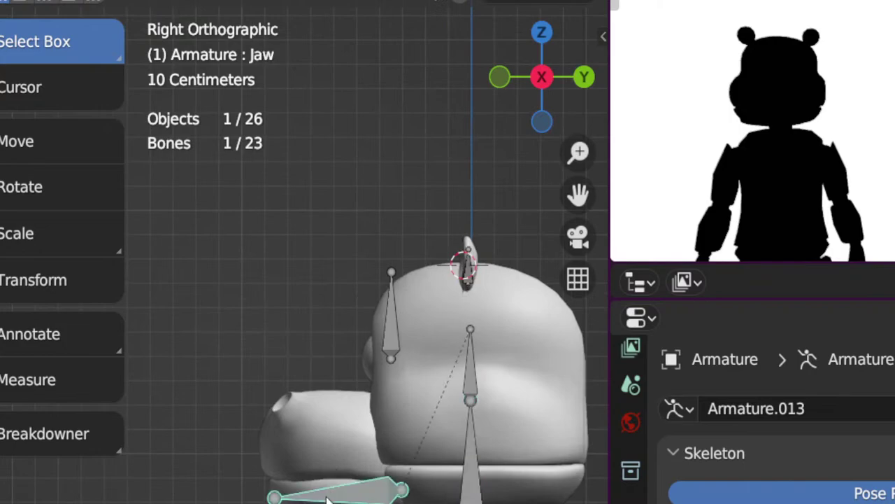
{"action": "key", "text": "r"}
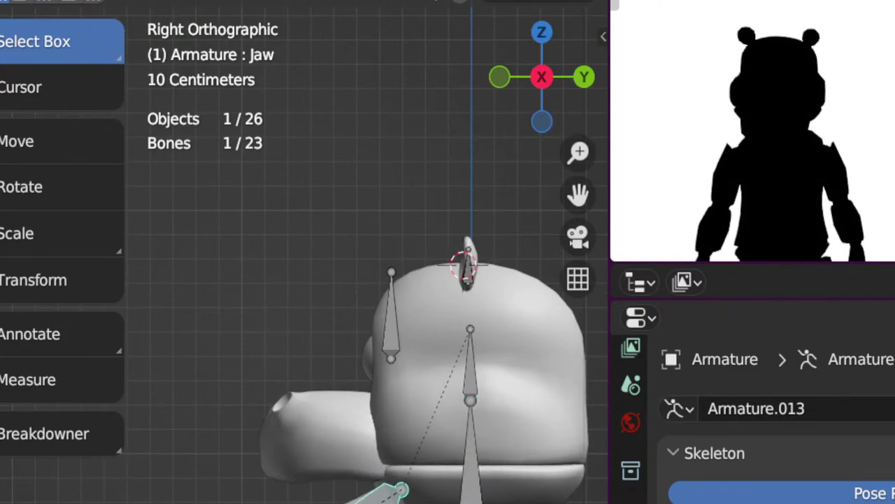
{"action": "right_click", "coordinate": [329, 499]}
Step: Test-rotate the LeftEye and LeftEar bones in the right orthographic view, cancelling each rotation
{"action": "mouse_move", "coordinate": [328, 499]}
{"action": "middle_mouse_down"}
{"action": "mouse_move", "coordinate": [320, 480]}
{"action": "mouse_move", "coordinate": [318, 490]}
{"action": "middle_mouse_up"}
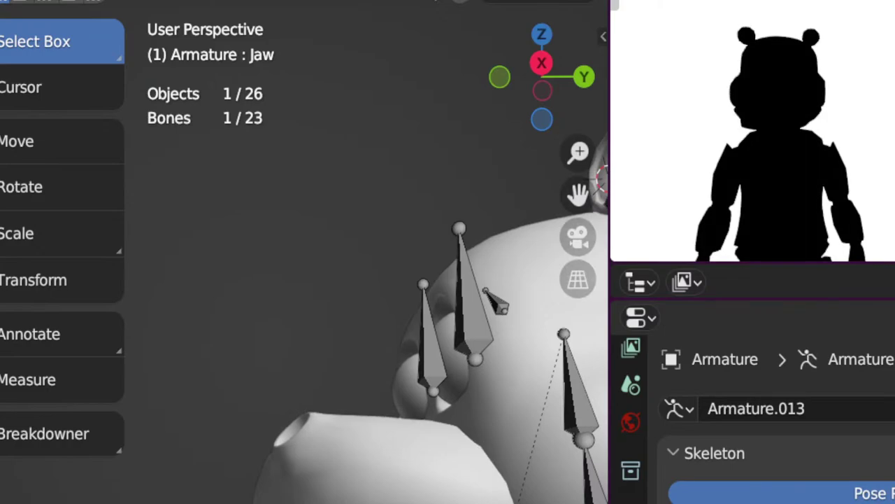
{"action": "middle_click_drag", "start_coordinate": [420, 294], "coordinate": [312, 289], "text": "shift"}
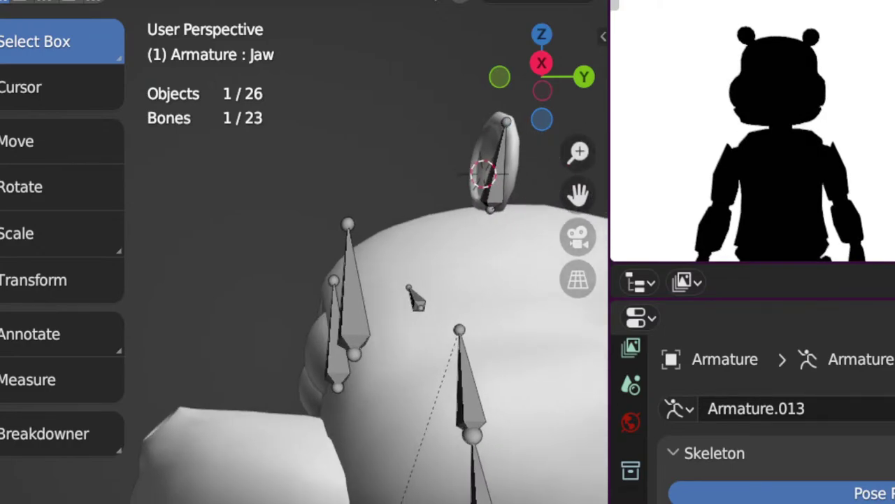
{"action": "key", "text": "KP_3"}
{"action": "left_click", "coordinate": [314, 308]}
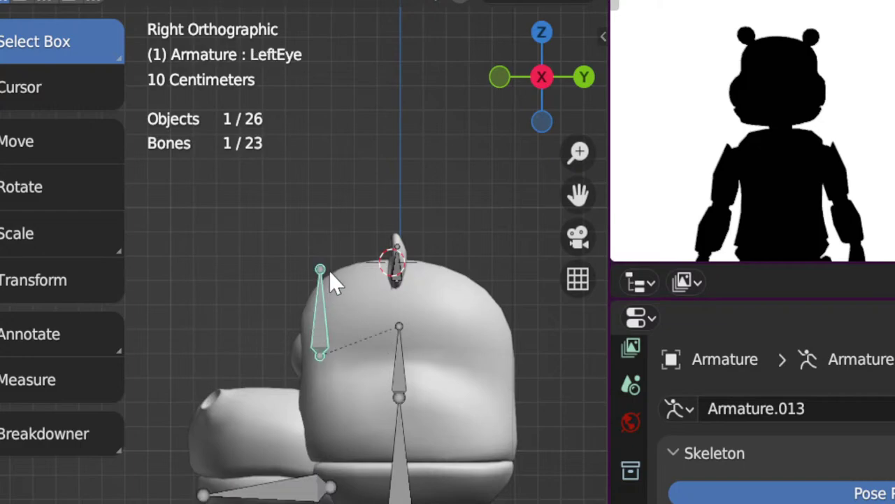
{"action": "key", "text": "r"}
{"action": "key", "text": "Escape"}
{"action": "left_click", "coordinate": [397, 280]}
{"action": "key", "text": "r"}
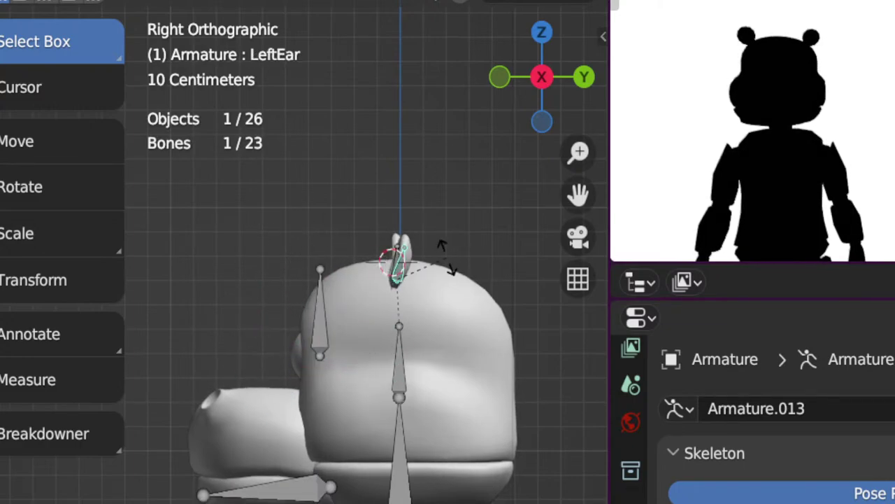
{"action": "key", "text": "Escape"}
Step: Test-rotate the LeftUpperArm and LeftLowerArm bones in the front orthographic view without keeping the rotations
{"action": "scroll", "coordinate": [439, 493], "scroll_direction": "down", "scroll_amount": 3}
{"action": "middle_click_drag", "start_coordinate": [439, 495], "coordinate": [459, 384], "text": "shift"}
{"action": "key", "text": "KP_1"}
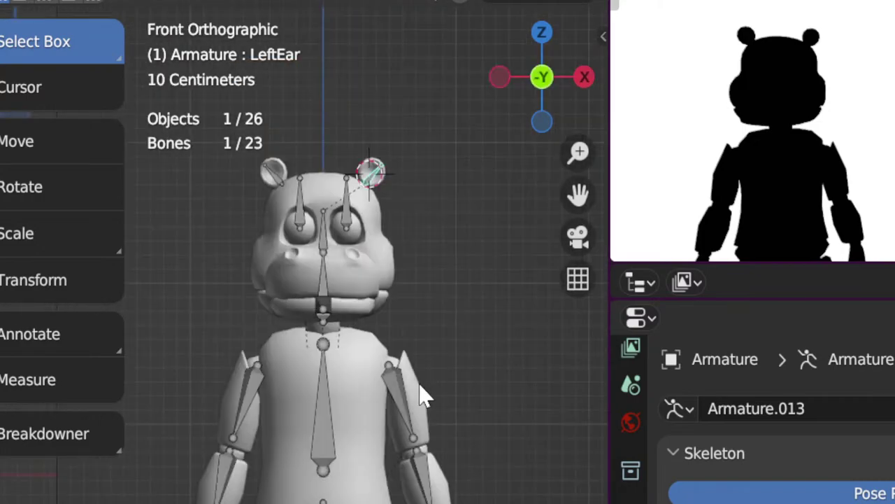
{"action": "left_click", "coordinate": [403, 404]}
{"action": "key", "text": "r"}
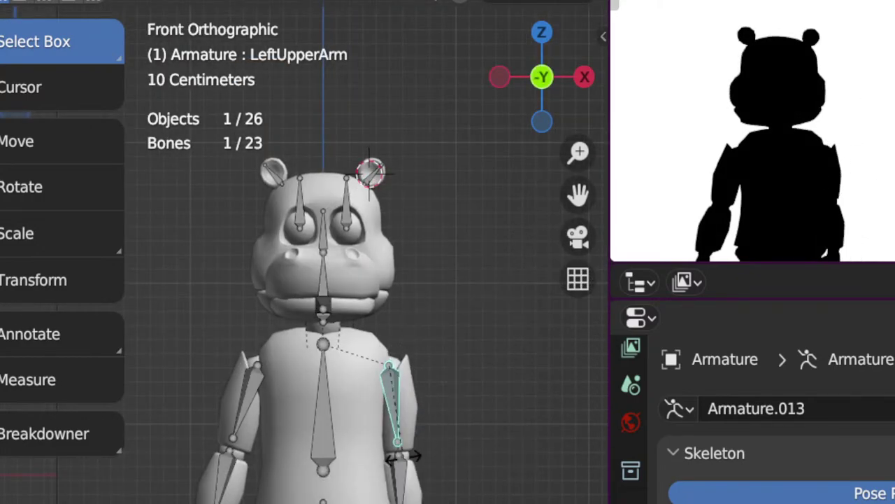
{"action": "left_click", "coordinate": [411, 411]}
{"action": "left_click", "coordinate": [419, 475]}
{"action": "key", "text": "r"}
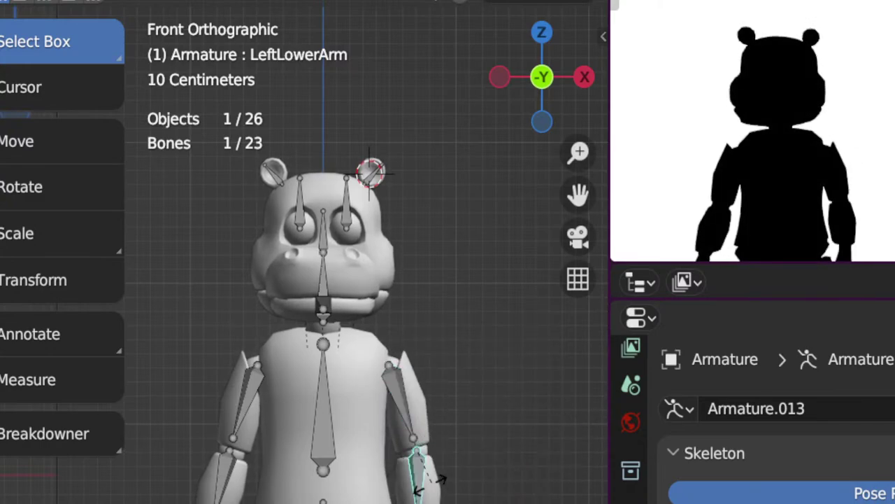
{"action": "right_click", "coordinate": [498, 466]}
Step: Test-rotate the UpperTorso bone to check which meshes follow it, and cancel the rotation
{"action": "left_click", "coordinate": [328, 445]}
{"action": "key", "text": "r"}
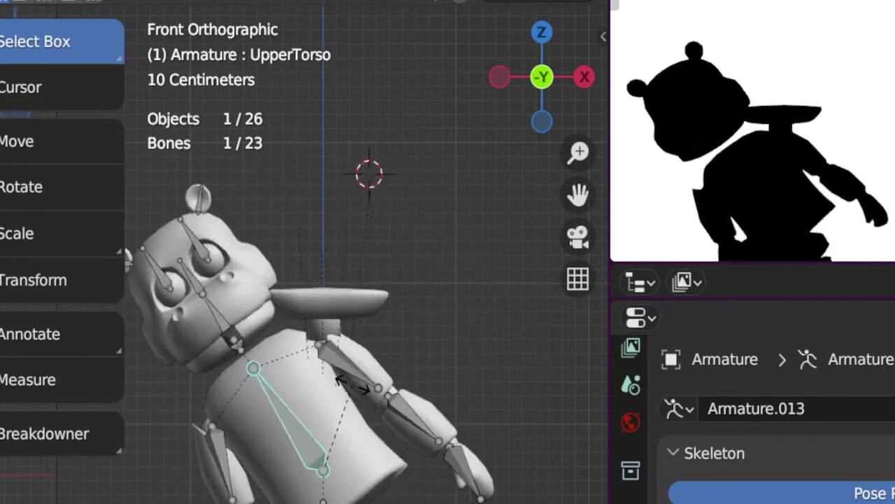
{"action": "left_click", "coordinate": [493, 494]}
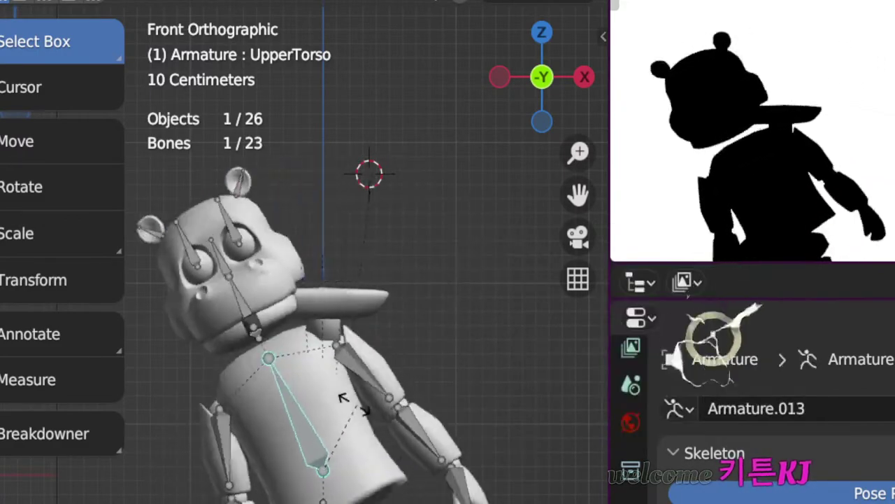
{"action": "right_click", "coordinate": [354, 405]}
Step: Leave Pose Mode and select the mesh Cube.006 at the base of the hippo's head
{"action": "middle_click_drag", "start_coordinate": [399, 374], "coordinate": [280, 353]}
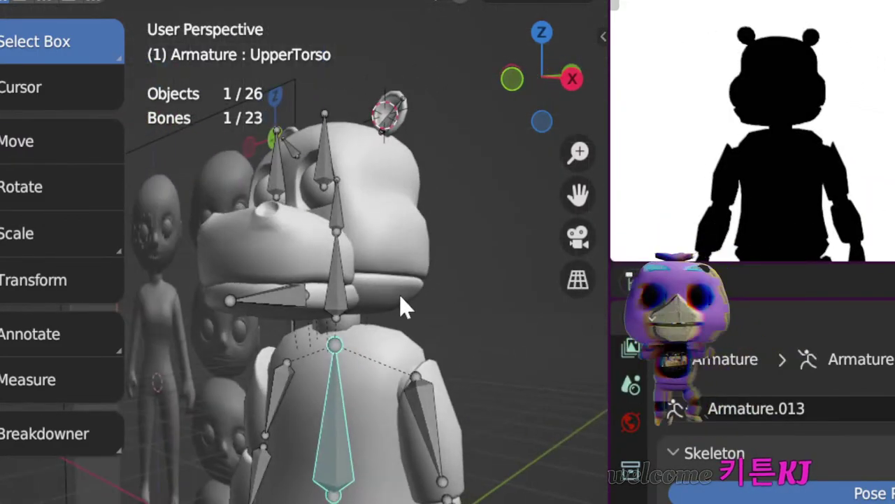
{"action": "left_click", "coordinate": [405, 307]}
{"action": "key", "text": "ctrl+Tab"}
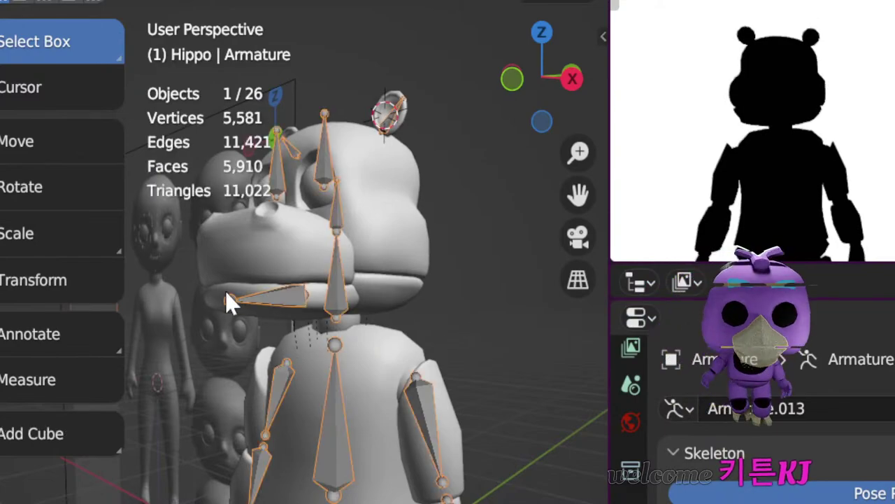
{"action": "left_click", "coordinate": [415, 293]}
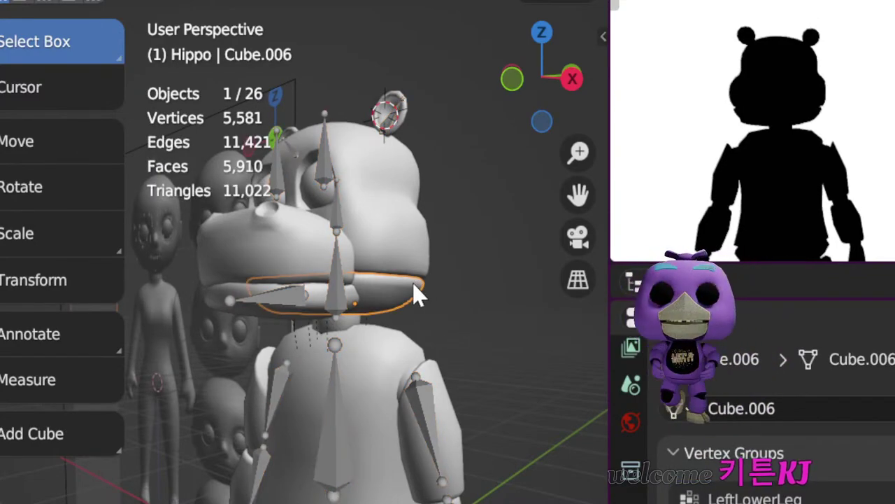
Step: Select the lower jaw mesh Cube.006 and look through its vertex groups in Edit Mode
{"action": "middle_click_drag", "start_coordinate": [410, 314], "coordinate": [334, 356], "text": "shift"}
{"action": "left_click", "coordinate": [379, 288]}
{"action": "left_click", "coordinate": [391, 374]}
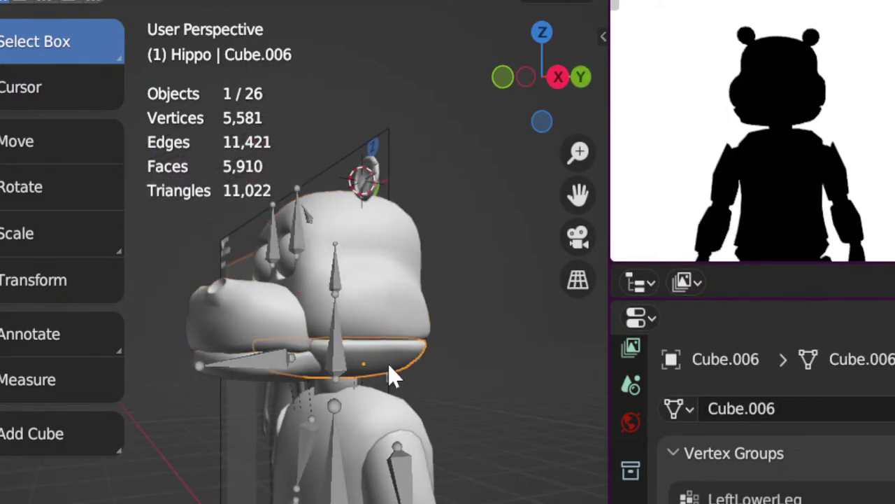
{"action": "left_click", "coordinate": [375, 289], "text": "shift"}
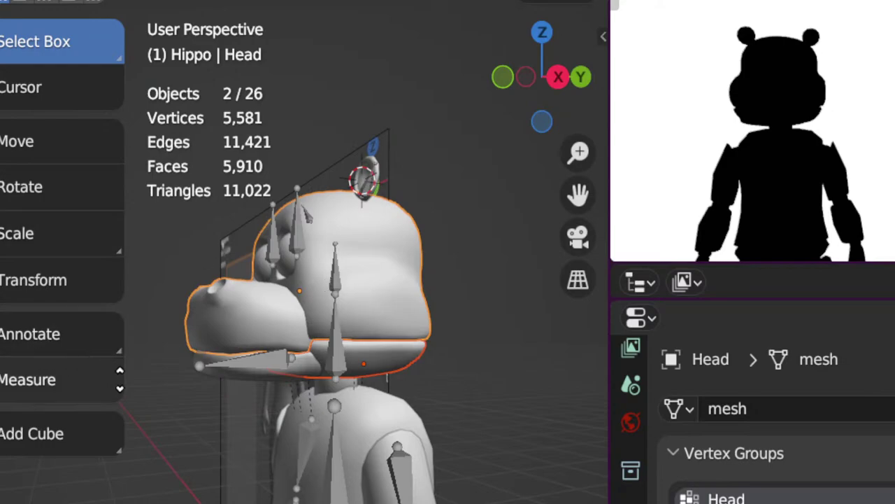
{"action": "middle_click_drag", "start_coordinate": [116, 373], "coordinate": [209, 459]}
{"action": "left_click", "coordinate": [382, 364]}
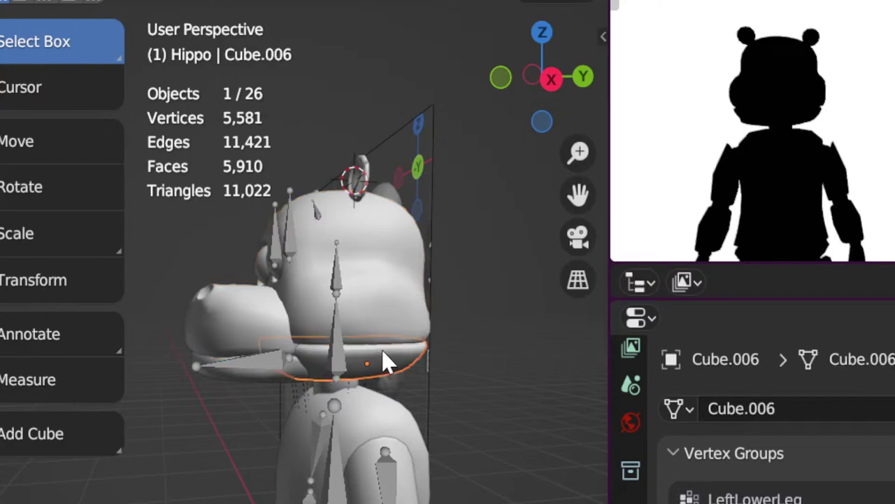
{"action": "key", "text": "Tab"}
{"action": "scroll", "coordinate": [770, 498], "scroll_direction": "up", "scroll_amount": 5}
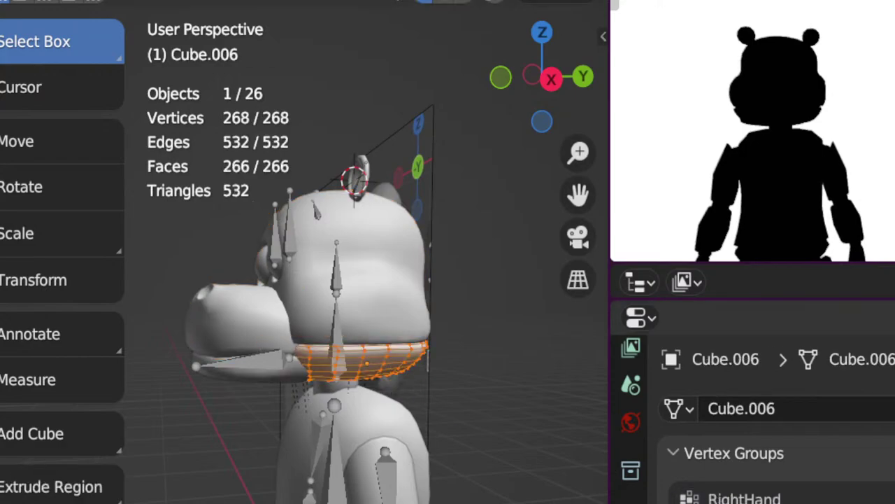
{"action": "scroll", "coordinate": [770, 498], "scroll_direction": "up", "scroll_amount": 1}
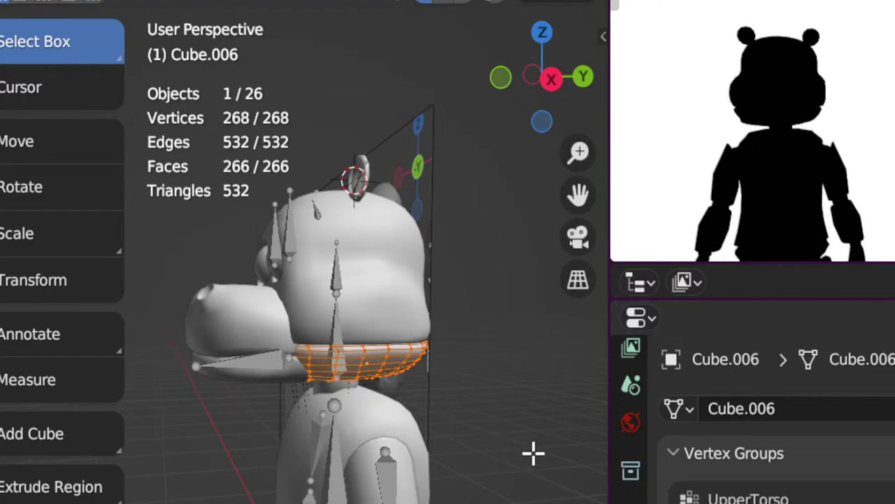
{"action": "key", "text": "Tab"}
Step: Test-rotate the Jaw bone in Pose Mode from the right orthographic view, then cancel the rotation
{"action": "left_click", "coordinate": [343, 328]}
{"action": "key", "text": "ctrl+Tab"}
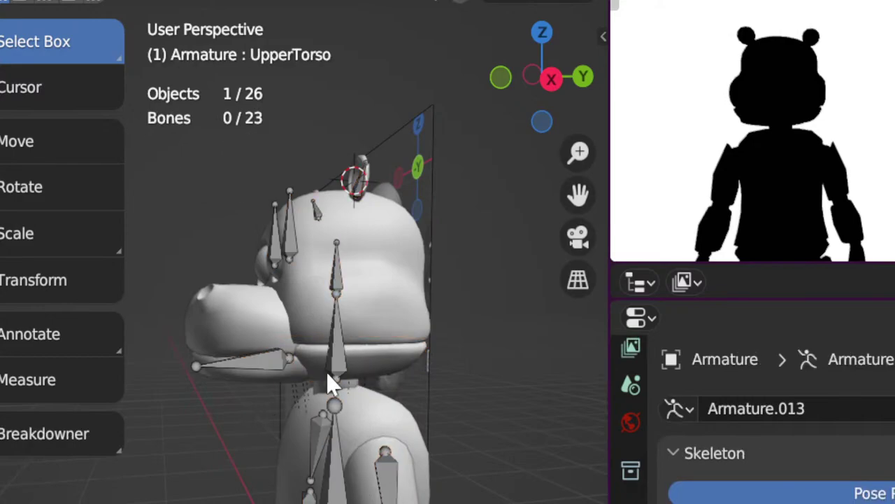
{"action": "left_click", "coordinate": [336, 353]}
{"action": "key", "text": "KP_3"}
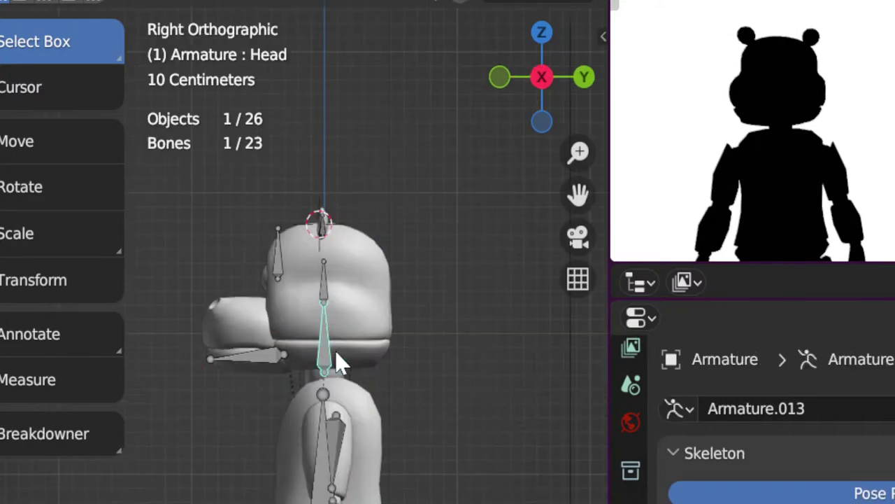
{"action": "left_click", "coordinate": [247, 365]}
{"action": "key", "text": "r"}
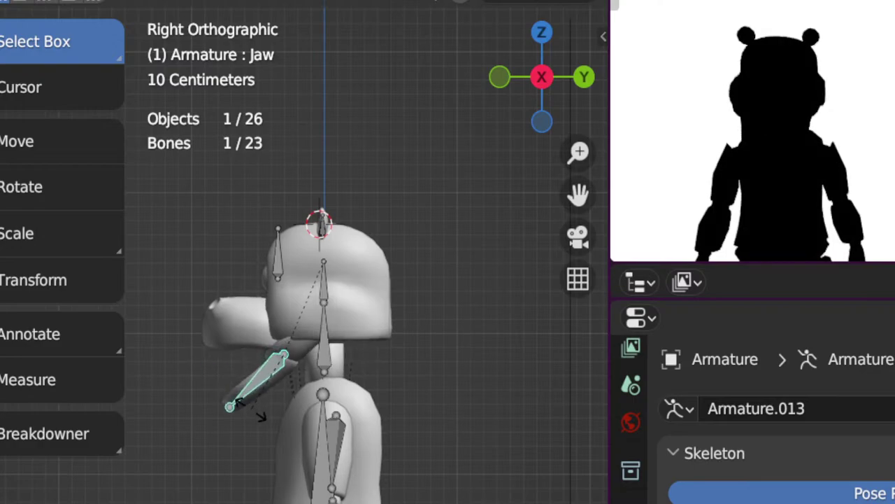
{"action": "key", "text": "Escape"}
Step: Move the Jaw bone's base joint in Edit Mode to the back end of the lower jaw mesh
{"action": "key", "text": "Tab"}
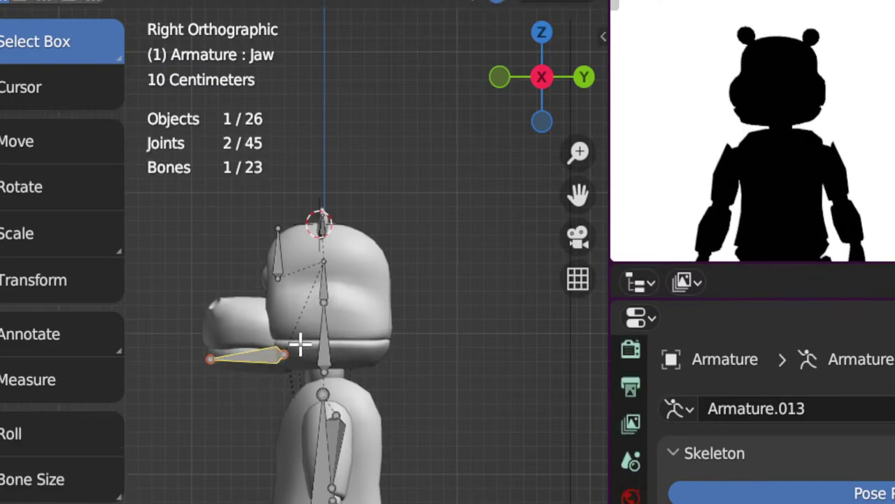
{"action": "left_click", "coordinate": [288, 357]}
{"action": "key", "text": "g"}
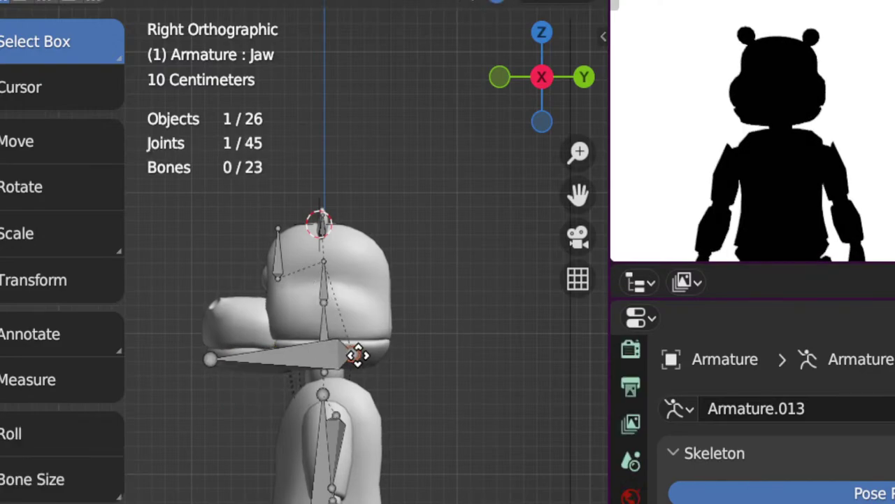
{"action": "left_click", "coordinate": [384, 345]}
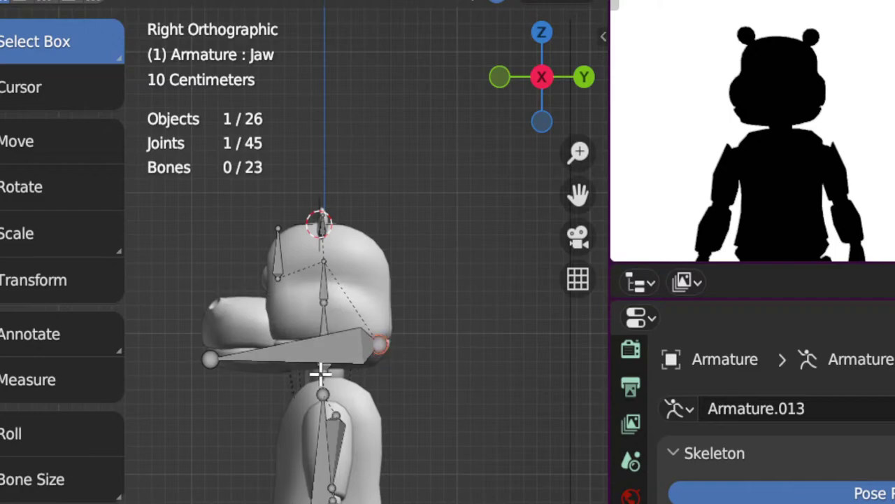
Step: Test-rotate the Jaw bone around its new pivot in Pose Mode and cancel the rotation
{"action": "key", "text": "ctrl+Tab"}
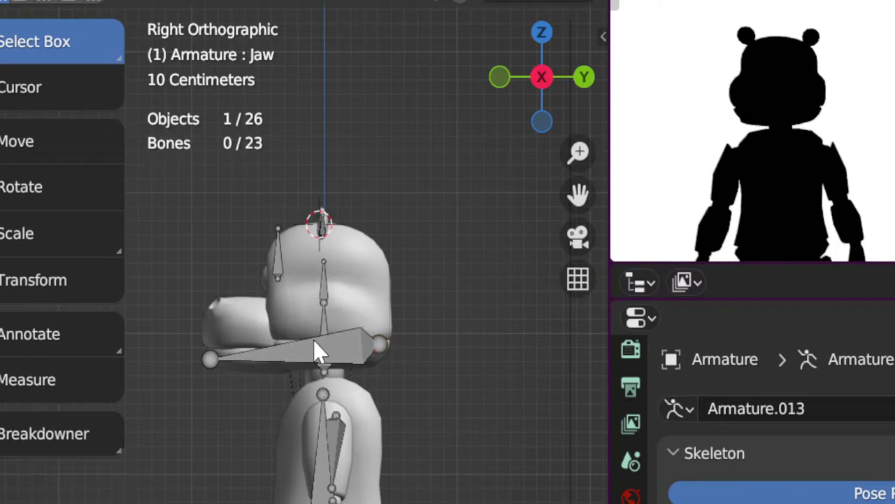
{"action": "left_click", "coordinate": [314, 343]}
{"action": "key", "text": "r"}
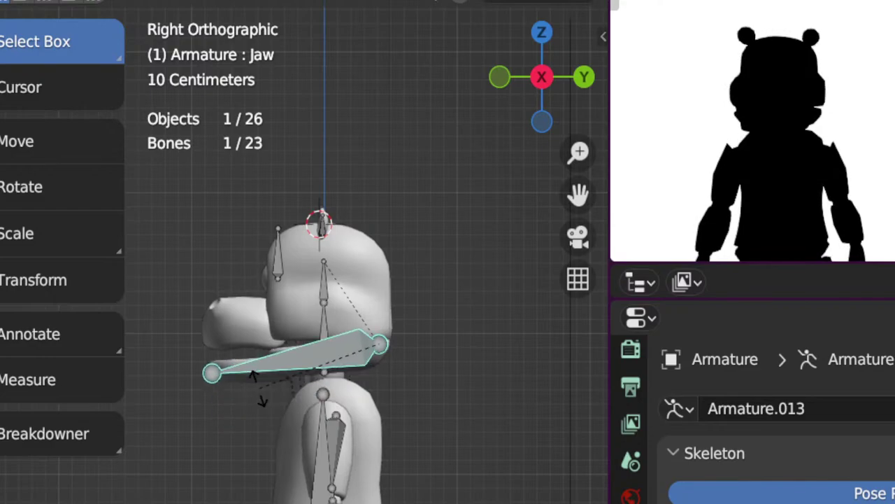
{"action": "right_click", "coordinate": [256, 419]}
{"action": "middle_click_drag", "start_coordinate": [256, 426], "coordinate": [261, 408]}
{"action": "key", "text": "KP_3"}
Step: Rotate the Jaw bone downward to try opening the mouth, then reset the bone to its rest pose
{"action": "key", "text": "r"}
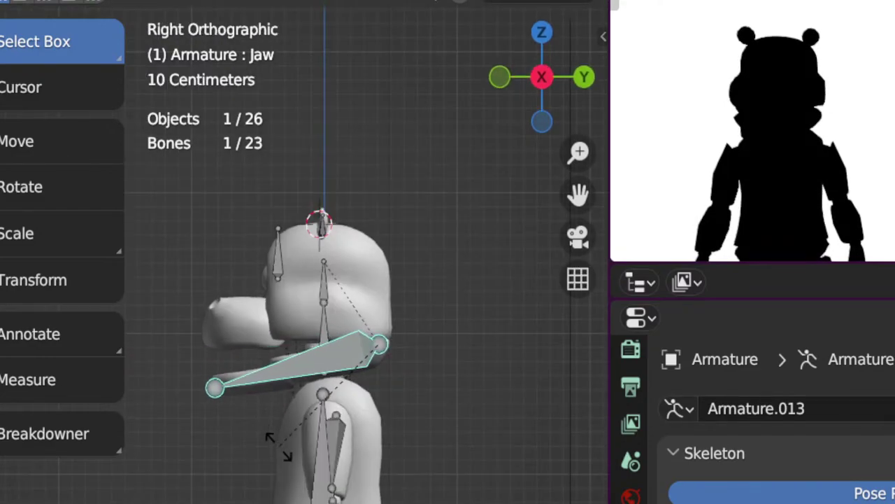
{"action": "left_click", "coordinate": [274, 448]}
{"action": "middle_click_drag", "start_coordinate": [270, 450], "coordinate": [287, 435]}
{"action": "key", "text": "KP_3"}
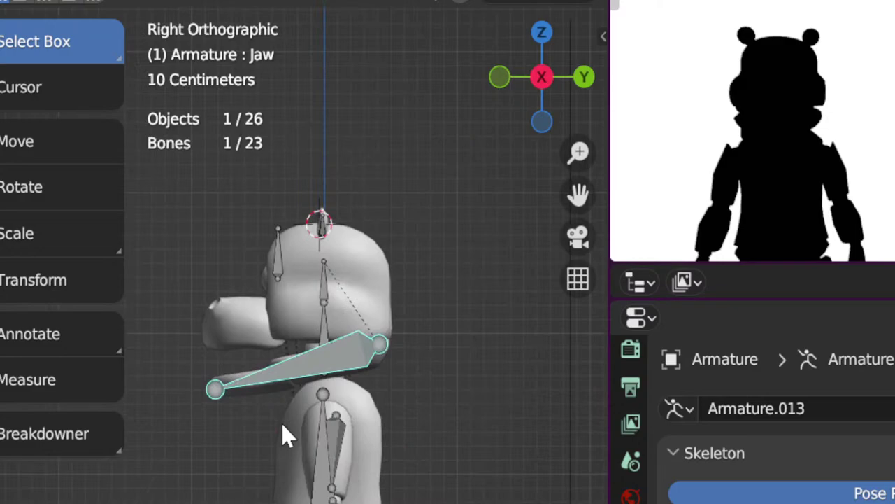
{"action": "key", "text": "r"}
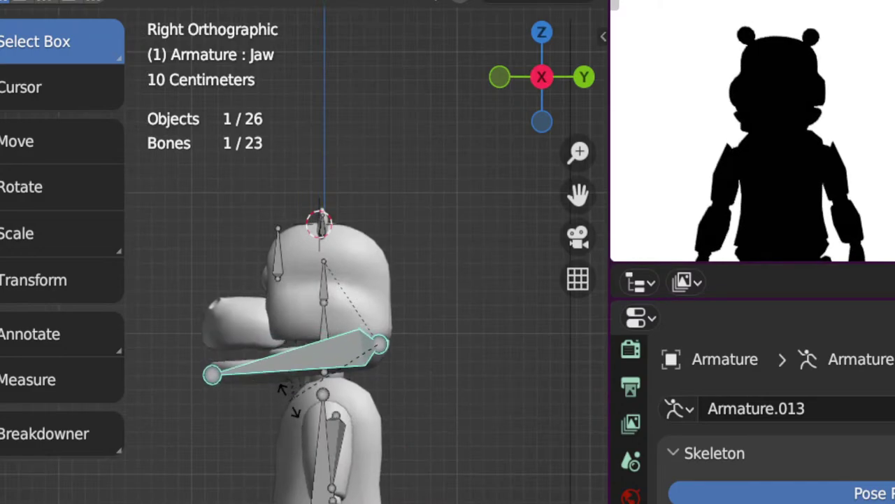
{"action": "left_click", "coordinate": [295, 406]}
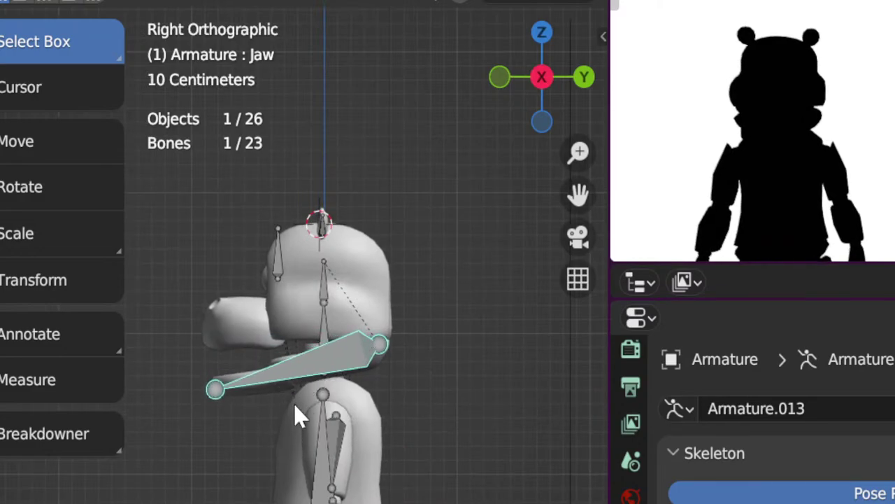
{"action": "key", "text": "q"}
{"action": "left_click", "coordinate": [312, 462]}
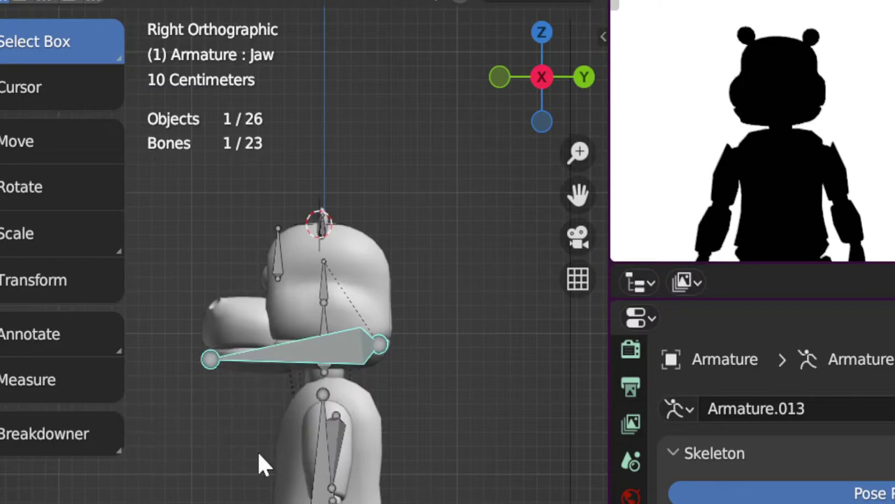
Step: Return to Object Mode, deselect the armature and show the hippo's body and upper legs in the front orthographic view
{"action": "key", "text": "ctrl+Tab"}
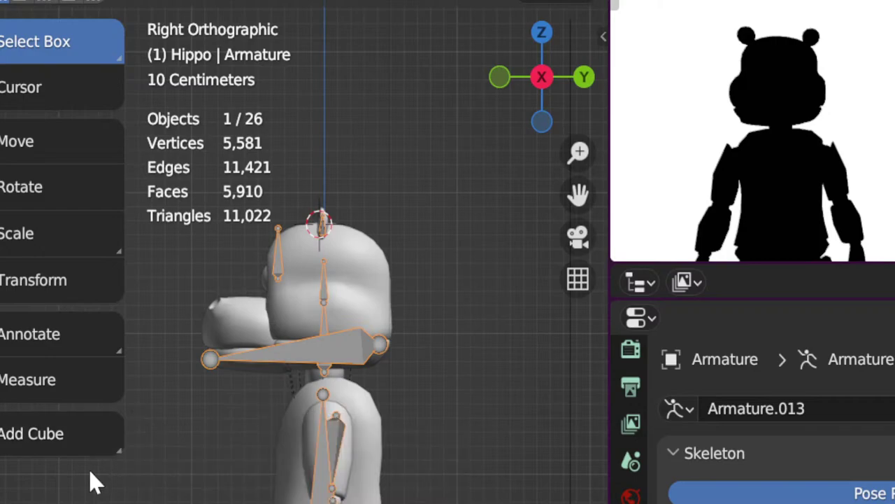
{"action": "middle_click_drag", "start_coordinate": [82, 492], "coordinate": [231, 492]}
{"action": "key", "text": "KP_1"}
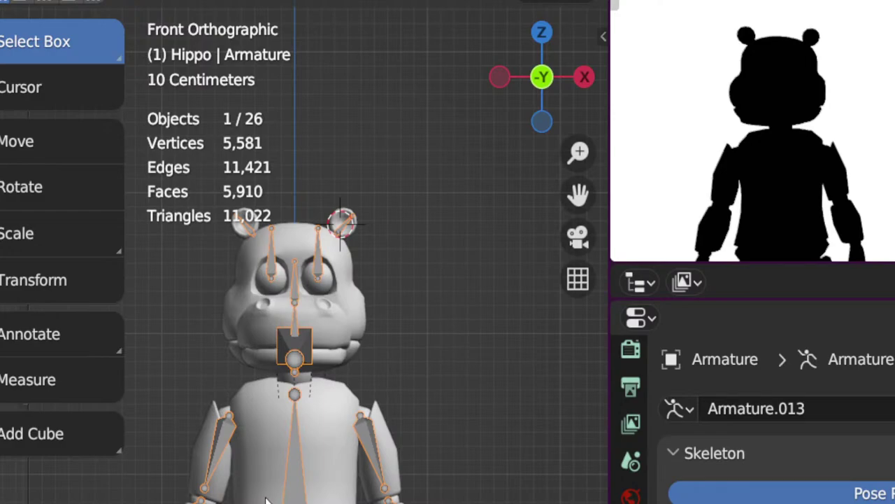
{"action": "scroll", "coordinate": [434, 330], "scroll_direction": "down", "scroll_amount": 2}
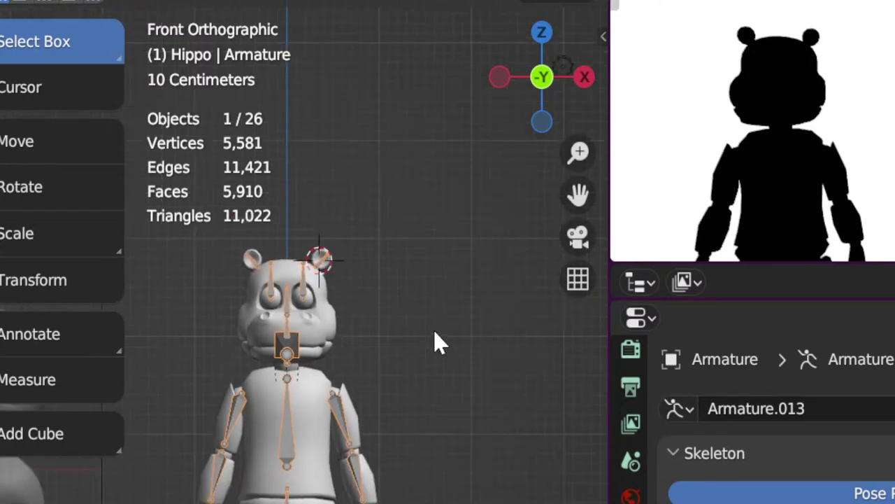
{"action": "middle_click_drag", "start_coordinate": [434, 331], "coordinate": [491, 318], "text": "shift"}
{"action": "left_click", "coordinate": [452, 377]}
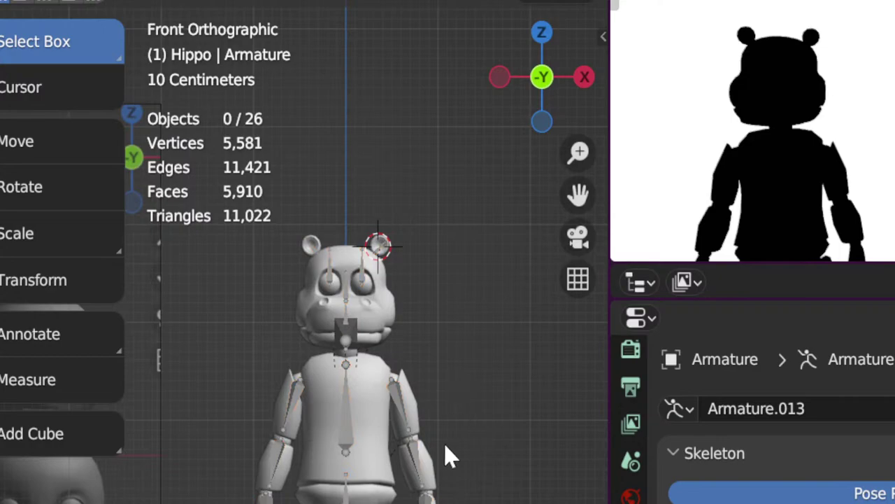
{"action": "middle_click_drag", "start_coordinate": [454, 430], "coordinate": [482, 375], "text": "shift"}
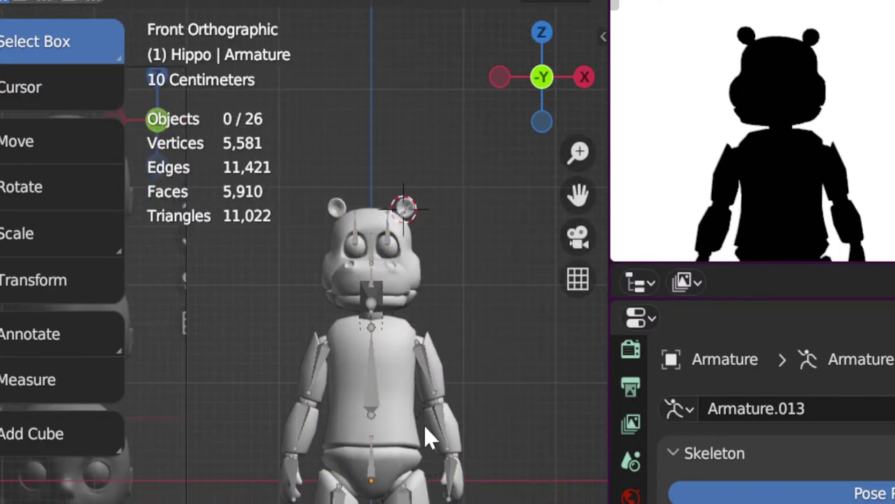
{"action": "scroll", "coordinate": [424, 424], "scroll_direction": "up", "scroll_amount": 4}
{"action": "middle_click_drag", "start_coordinate": [413, 426], "coordinate": [388, 310], "text": "shift"}
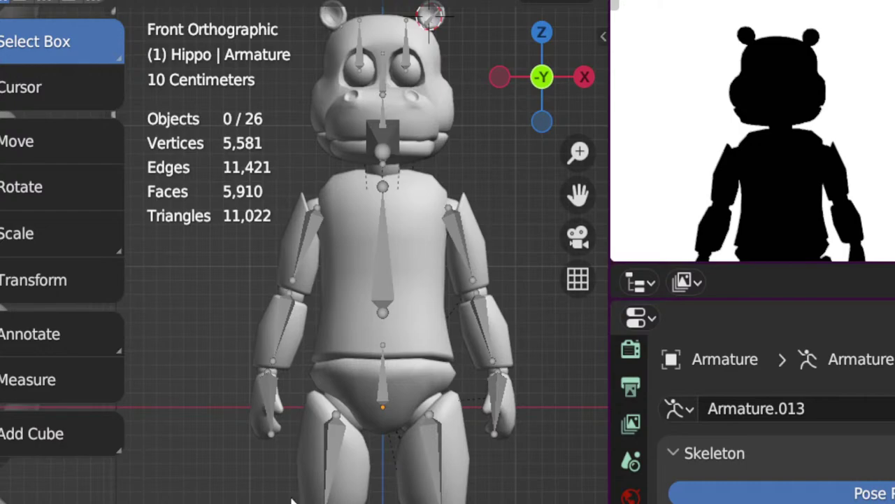
Step: Test-rotate the RightUpperLeg and LeftUpperLeg bones in the front view without keeping the rotations, and leave Pose Mode
{"action": "left_click", "coordinate": [319, 447]}
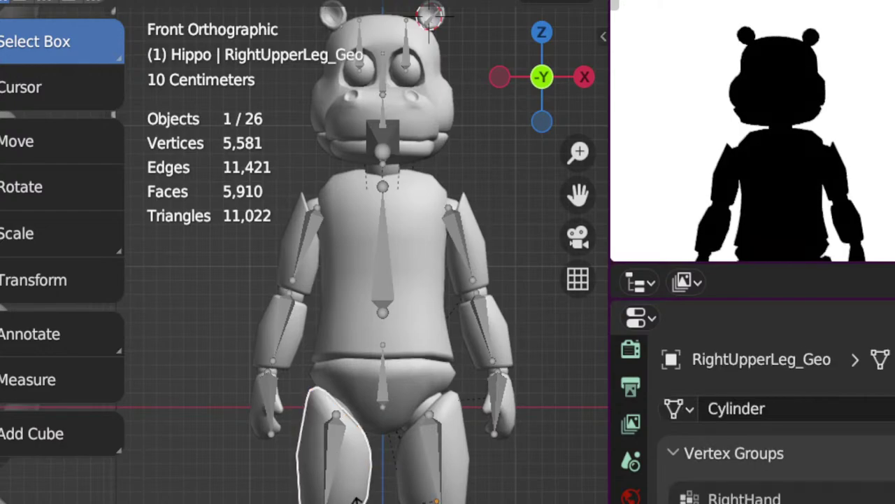
{"action": "left_click", "coordinate": [337, 464]}
{"action": "key", "text": "ctrl+Tab"}
{"action": "left_click", "coordinate": [331, 464]}
{"action": "key", "text": "r"}
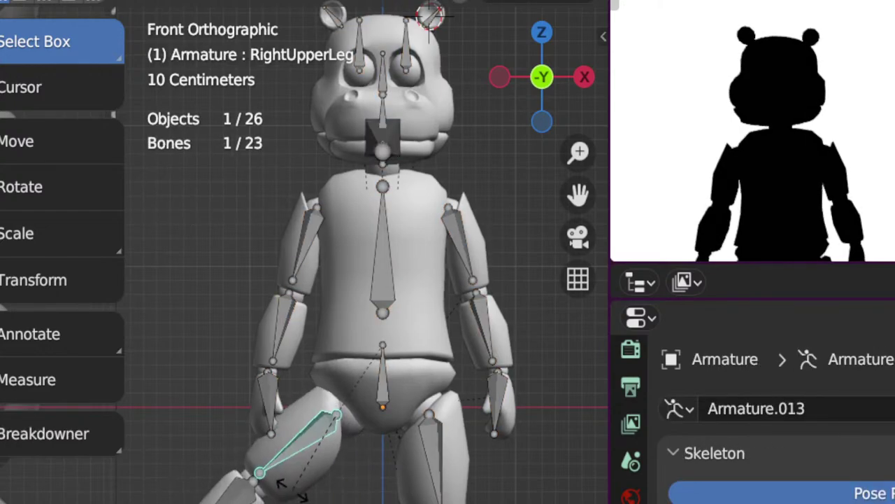
{"action": "key", "text": "Escape"}
{"action": "left_click", "coordinate": [424, 455]}
{"action": "key", "text": "r"}
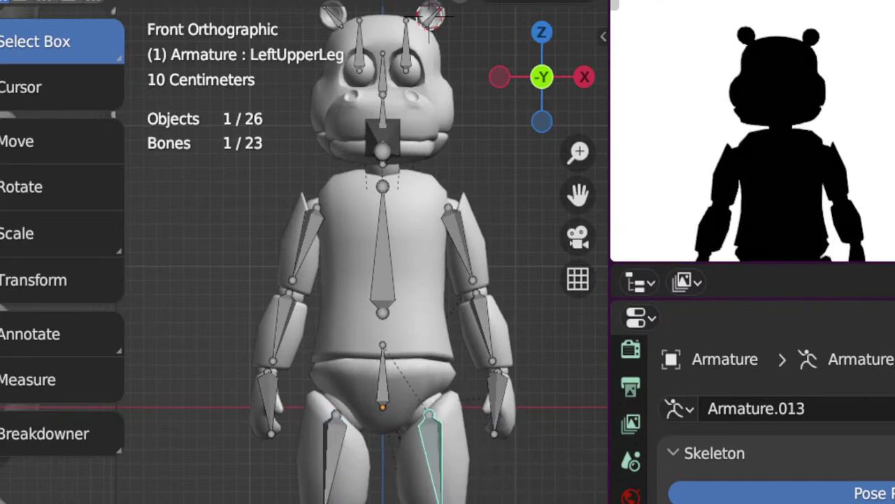
{"action": "left_click", "coordinate": [424, 456]}
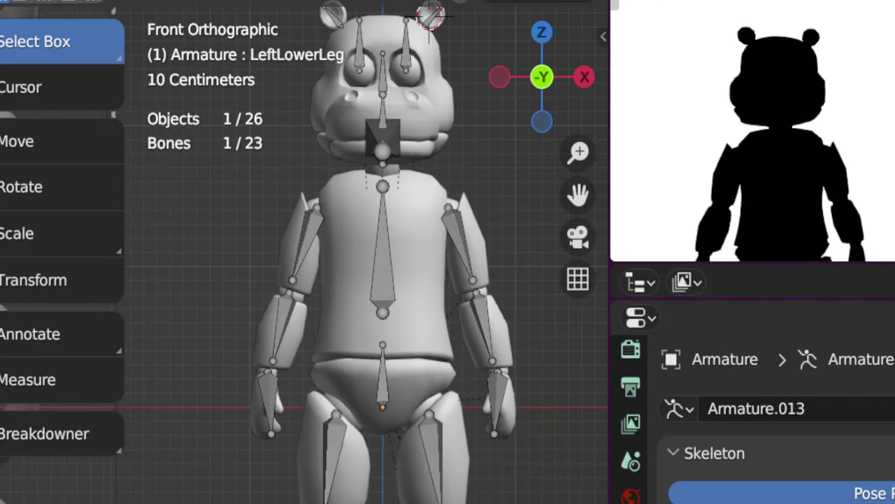
{"action": "scroll", "coordinate": [428, 470], "scroll_direction": "down", "scroll_amount": 2}
{"action": "key", "text": "ctrl+Tab"}
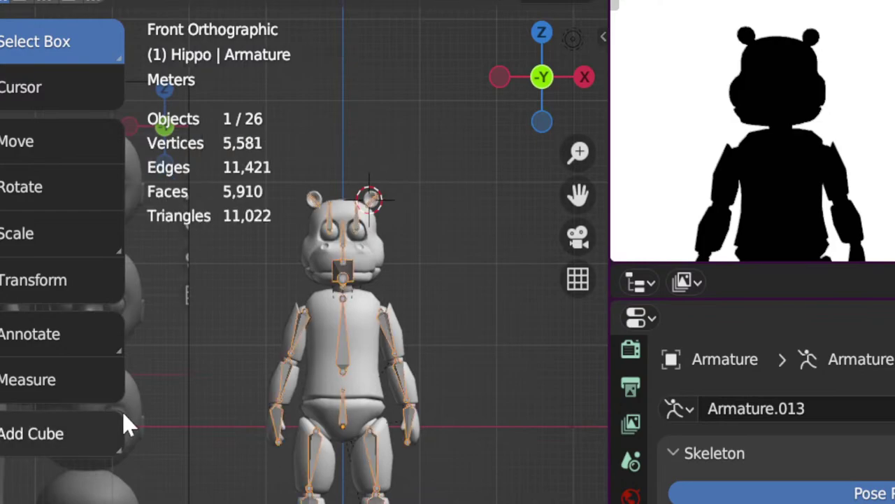
{"action": "middle_click_drag", "start_coordinate": [356, 376], "coordinate": [363, 419], "text": "shift"}
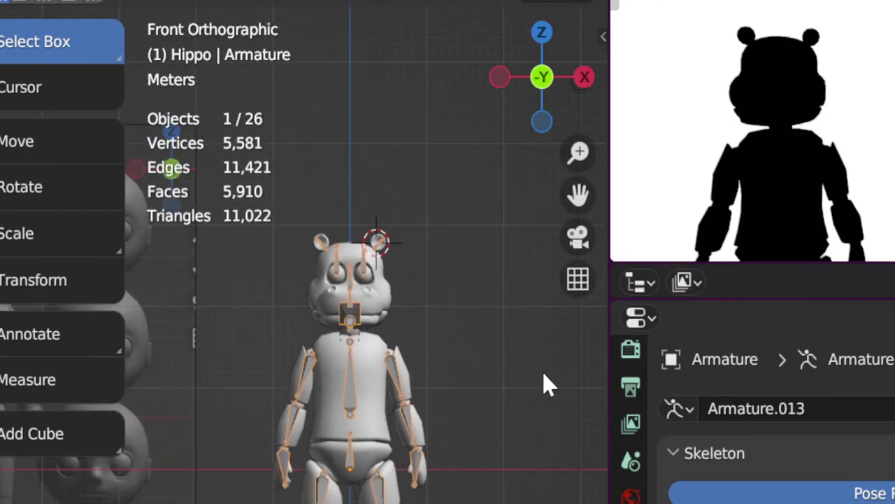
{"action": "key", "text": "n"}
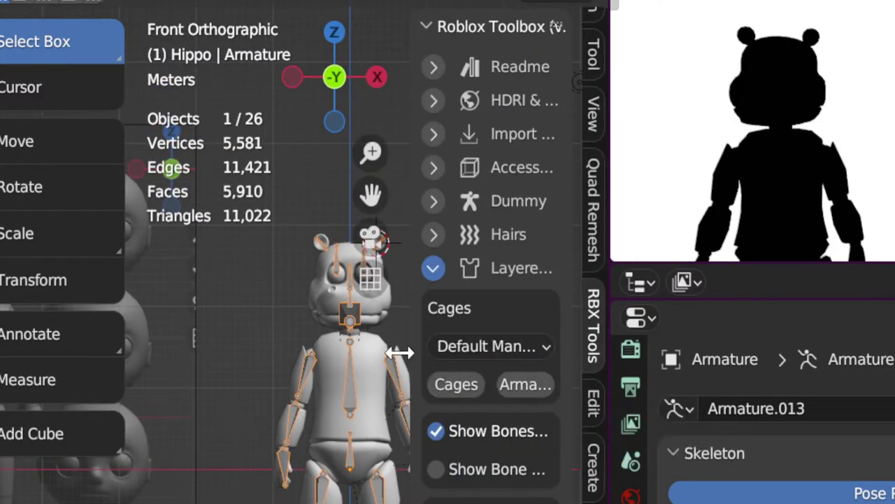
{"action": "key", "text": "n"}
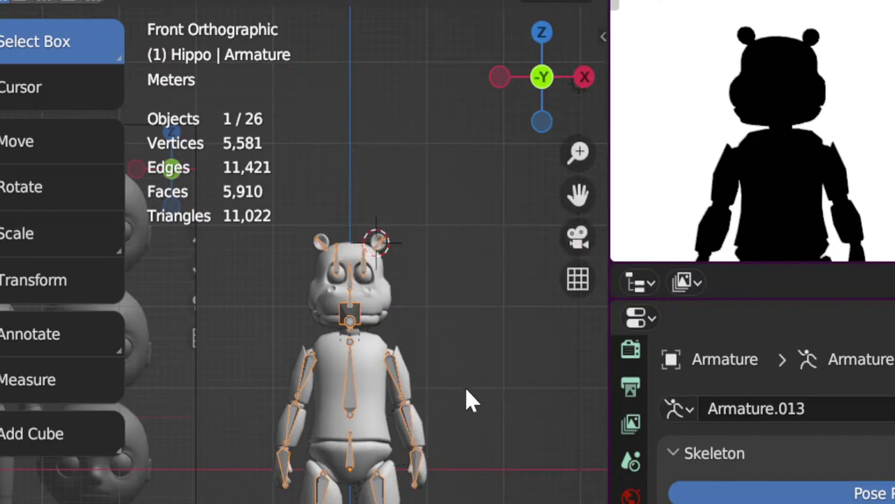
{"action": "middle_click_drag", "start_coordinate": [468, 401], "coordinate": [524, 416], "text": "shift"}
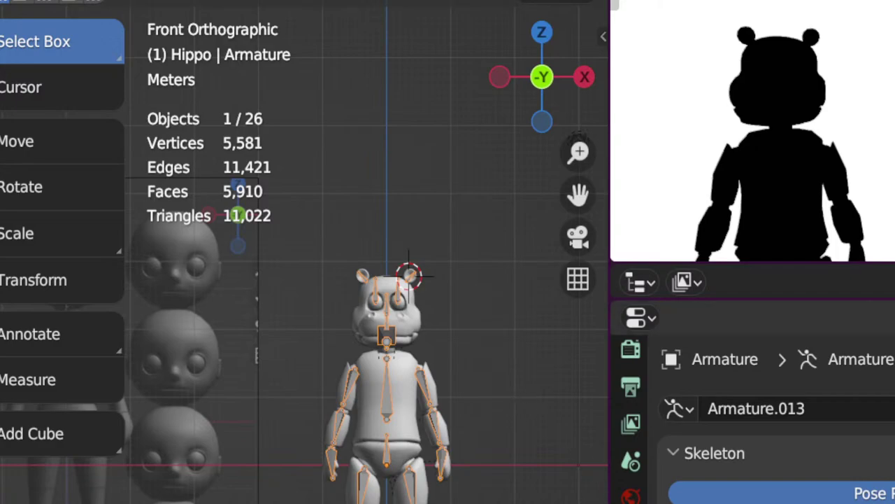
{"action": "scroll", "coordinate": [631, 419], "scroll_direction": "down", "scroll_amount": 3}
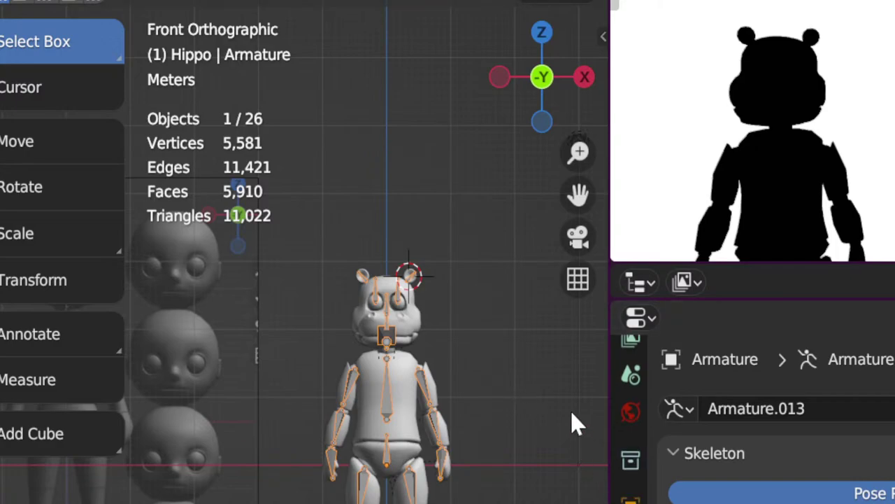
Step: Widen the 3D viewport and show the avatar validation tools in an enlarged sidebar
{"action": "key", "text": "n"}
{"action": "left_click", "coordinate": [619, 414]}
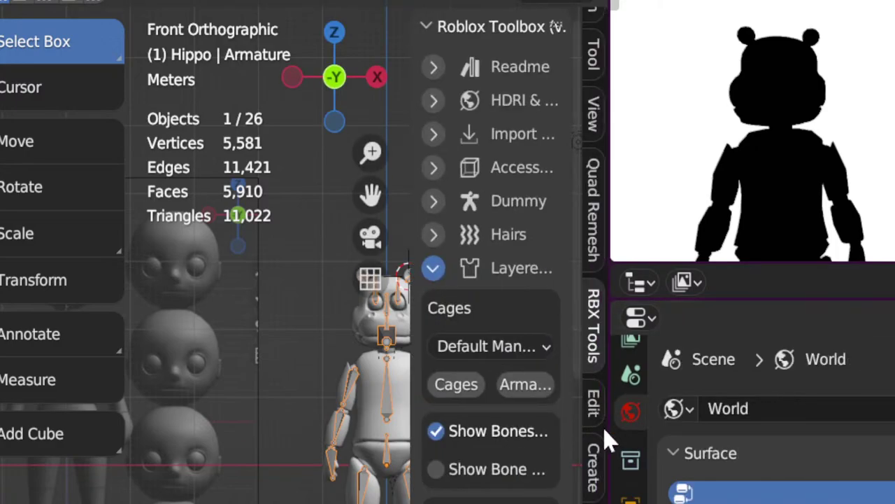
{"action": "left_click_drag", "start_coordinate": [619, 448], "coordinate": [894, 448]}
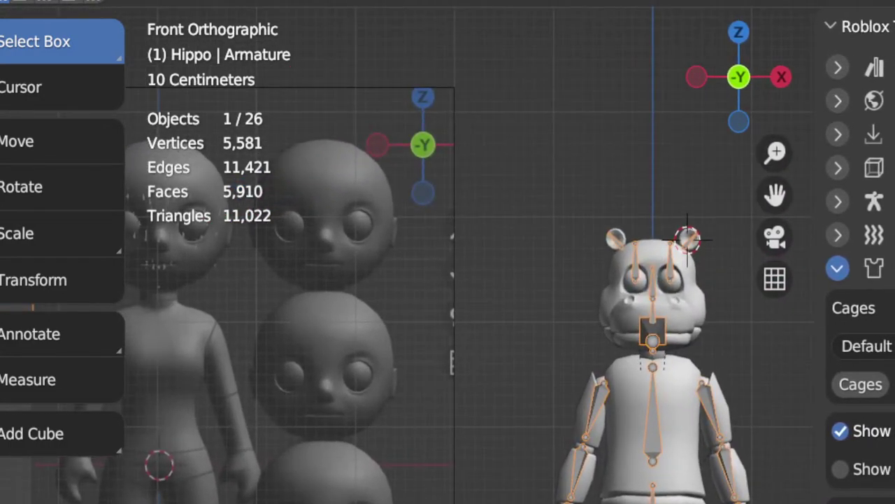
{"action": "left_click", "coordinate": [894, 254]}
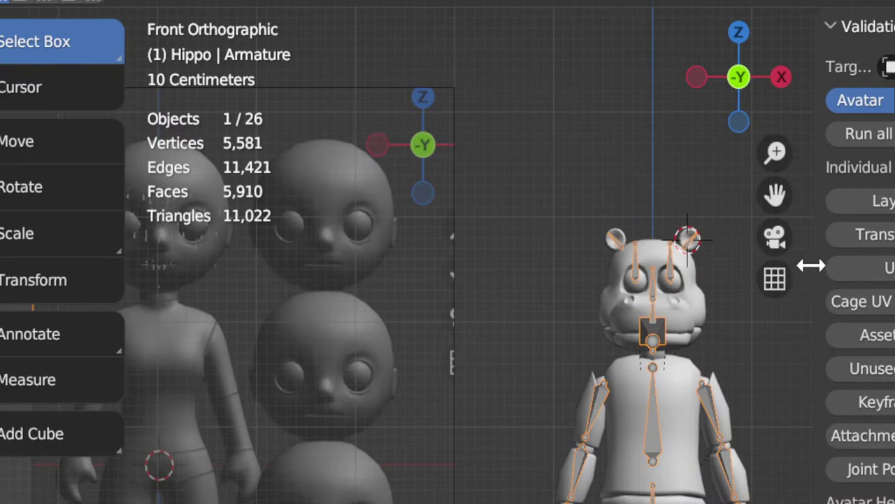
{"action": "left_click_drag", "start_coordinate": [811, 266], "coordinate": [765, 265]}
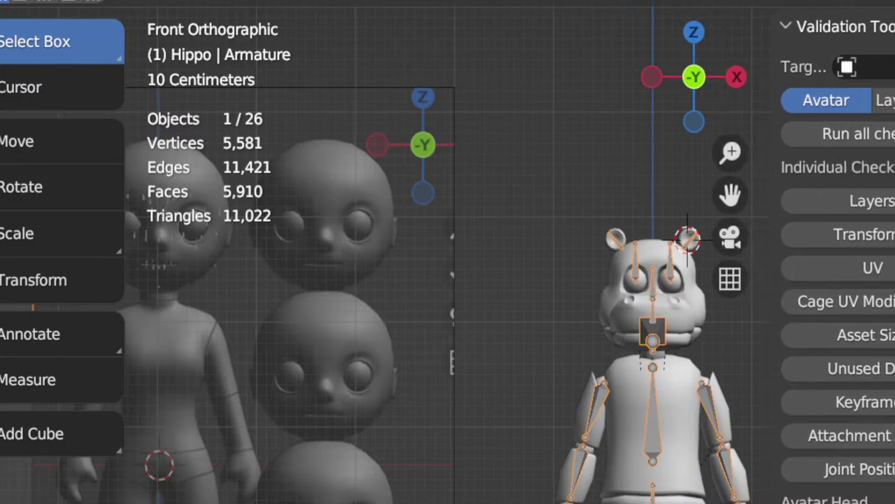
Step: Choose the target for the avatar tools and add the attachment objects to the hippo rig
{"action": "left_click", "coordinate": [846, 67]}
{"action": "left_click", "coordinate": [727, 279]}
{"action": "left_click", "coordinate": [867, 145]}
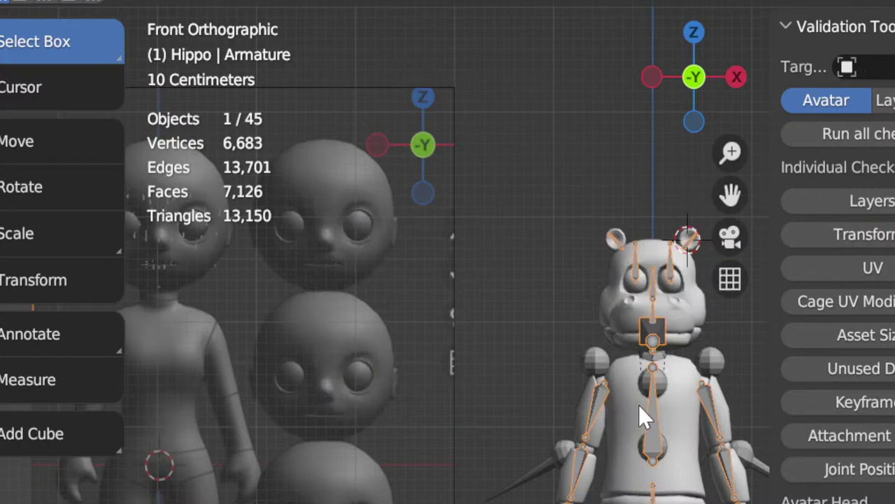
Step: Run the avatar validation checks with the Armature as target and undo them
{"action": "left_click", "coordinate": [849, 67]}
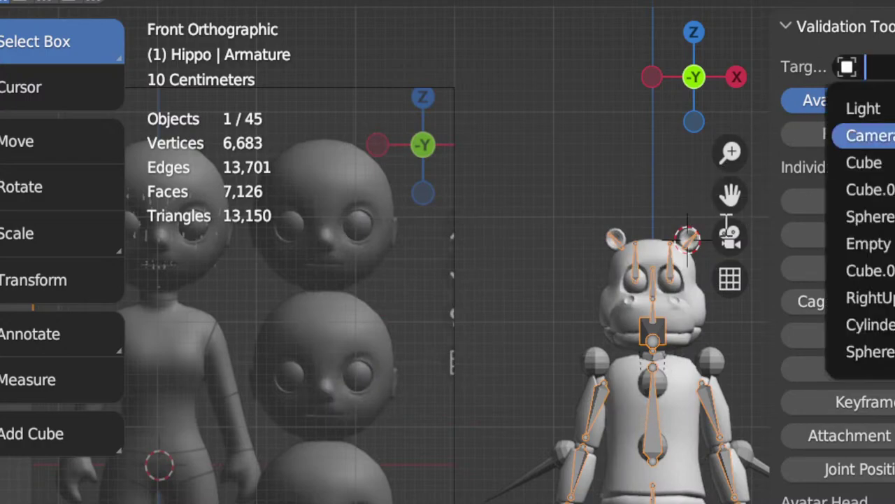
{"action": "left_click", "coordinate": [585, 65]}
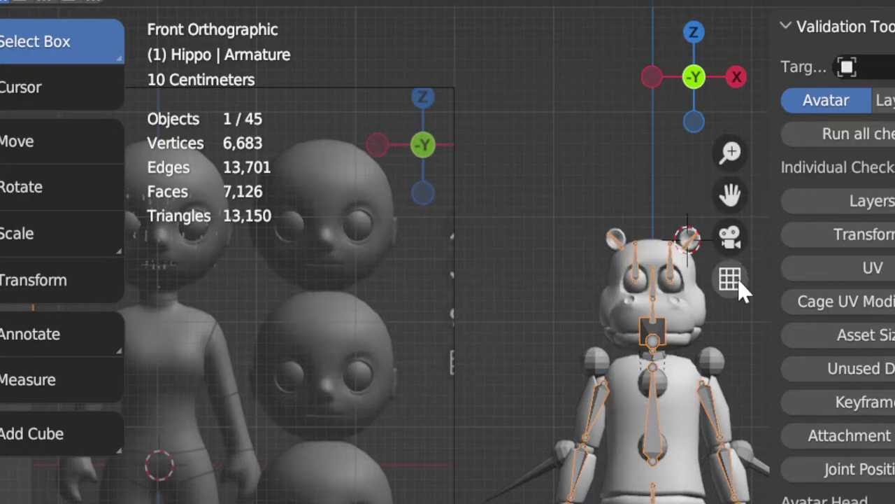
{"action": "left_click", "coordinate": [847, 66]}
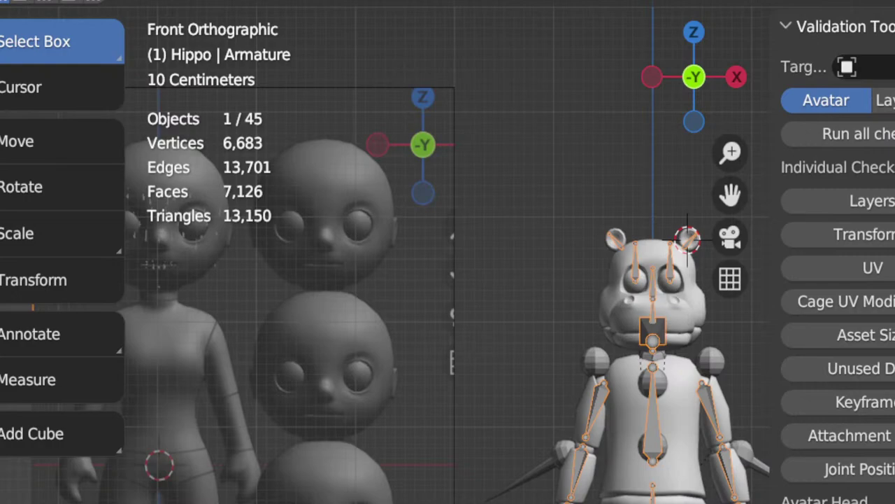
{"action": "left_click", "coordinate": [651, 326]}
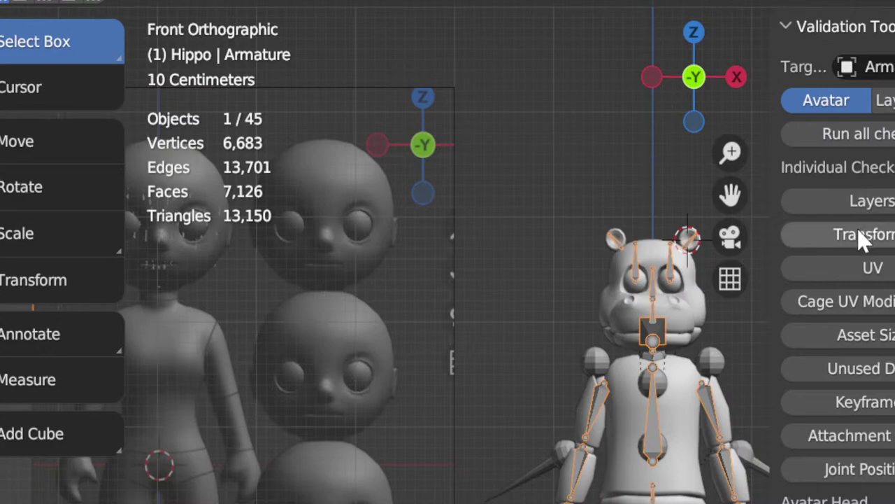
{"action": "left_click", "coordinate": [861, 137]}
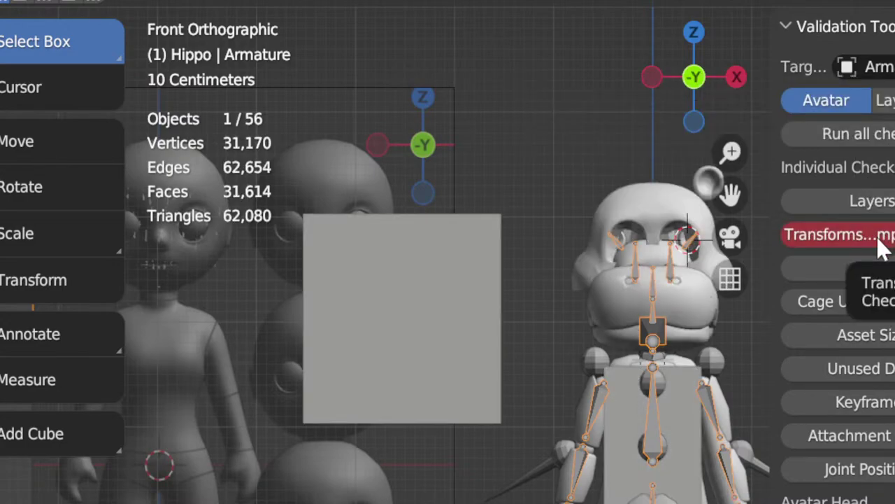
{"action": "key", "text": "ctrl+z"}
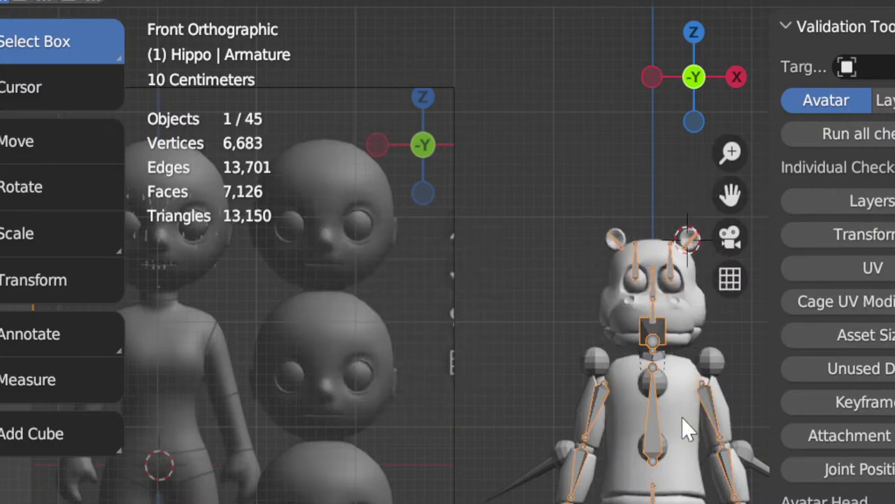
Step: Select the hippo's Head mesh and examine its geometry in Edit Mode, ending back in Object Mode
{"action": "left_click", "coordinate": [702, 316]}
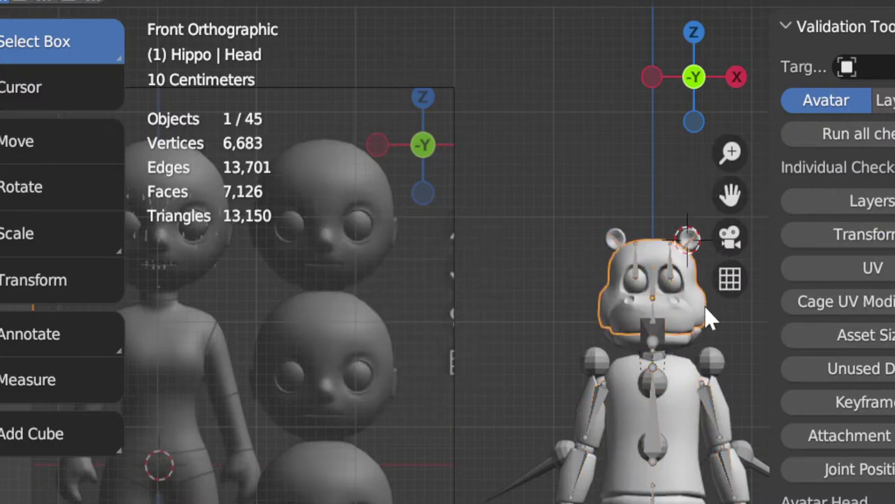
{"action": "middle_click_drag", "start_coordinate": [704, 308], "coordinate": [629, 342], "text": "shift"}
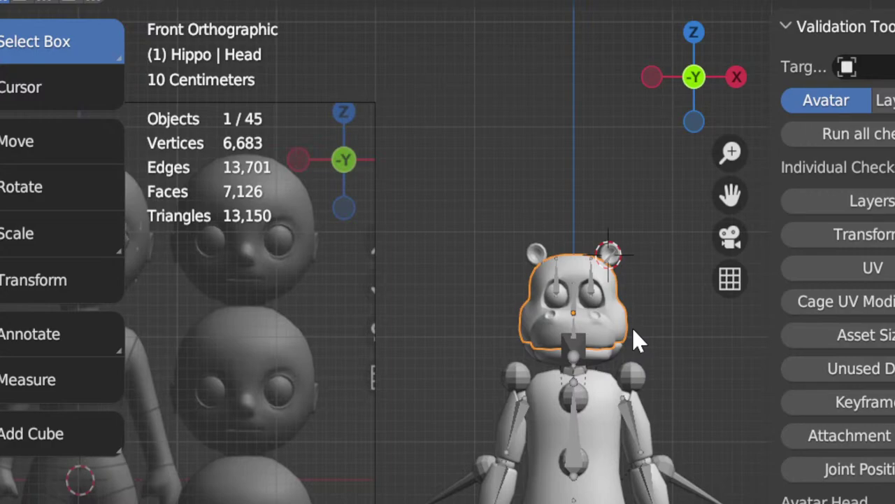
{"action": "middle_click_drag", "start_coordinate": [606, 392], "coordinate": [649, 394], "text": "shift"}
{"action": "key", "text": "Tab"}
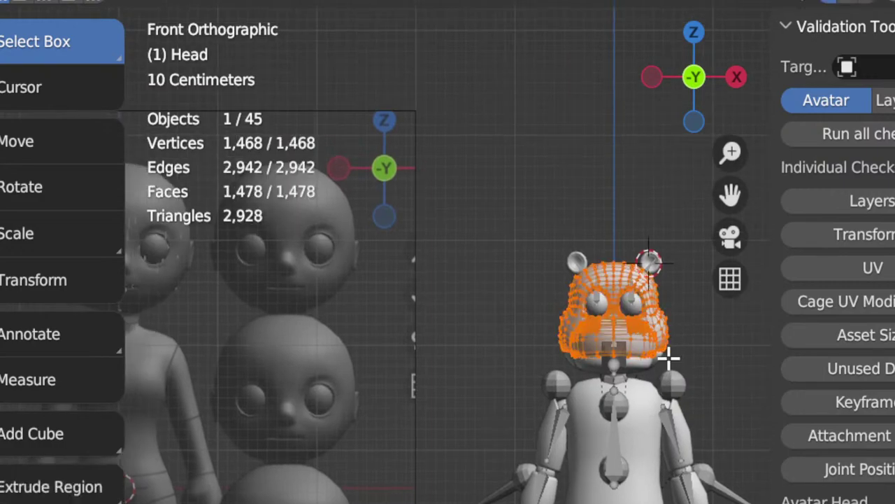
{"action": "scroll", "coordinate": [668, 358], "scroll_direction": "up", "scroll_amount": 2}
{"action": "middle_click_drag", "start_coordinate": [676, 359], "coordinate": [516, 399], "text": "shift"}
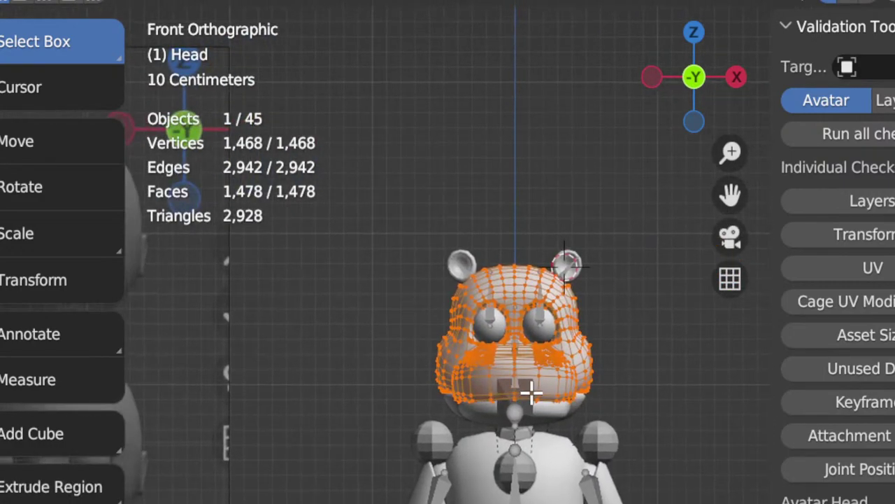
{"action": "scroll", "coordinate": [539, 394], "scroll_direction": "up", "scroll_amount": 1}
{"action": "scroll", "coordinate": [542, 413], "scroll_direction": "up", "scroll_amount": 1}
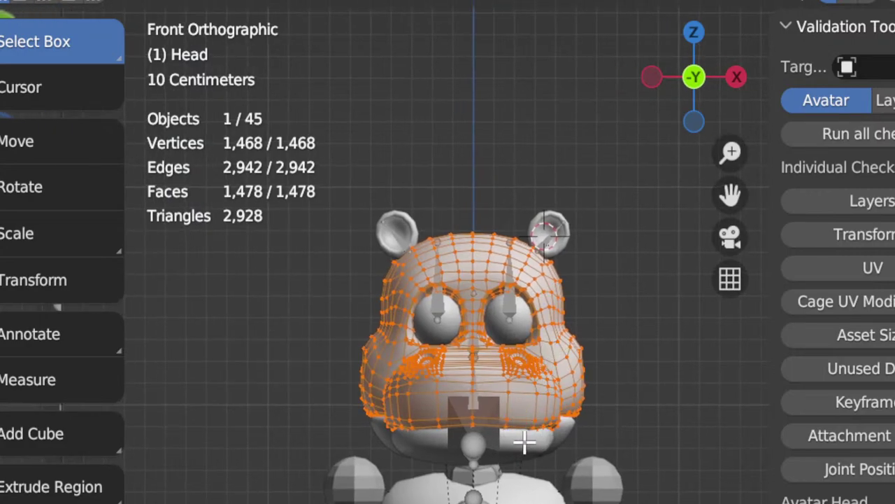
{"action": "key", "text": "Tab"}
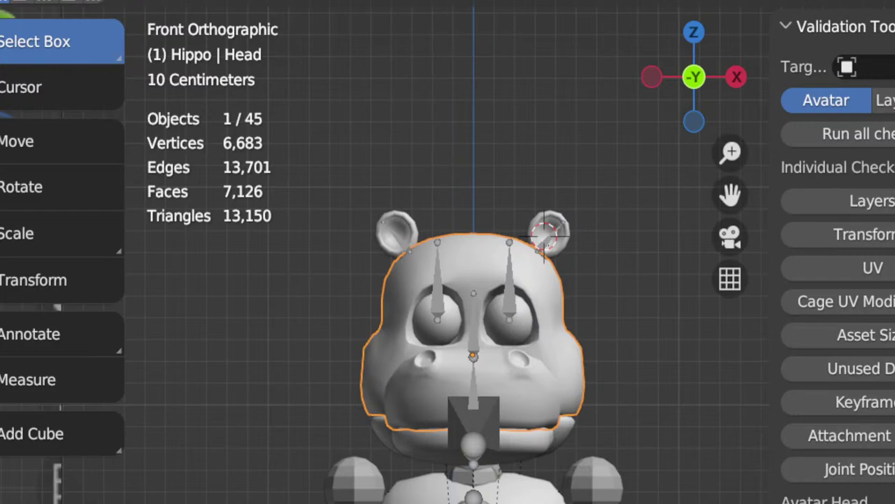
Step: Show the Head mesh's transform values and apply All Transforms to Deltas to it
{"action": "key", "text": "ctrl+Tab"}
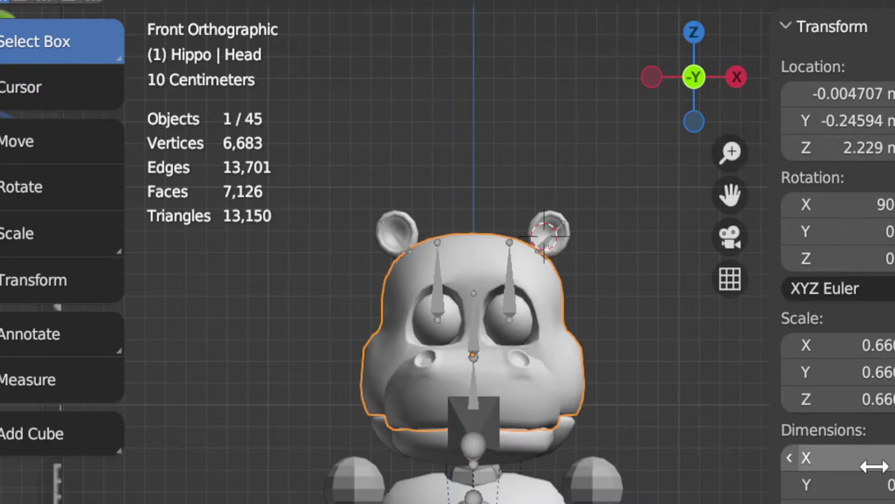
{"action": "key", "text": "ctrl+a"}
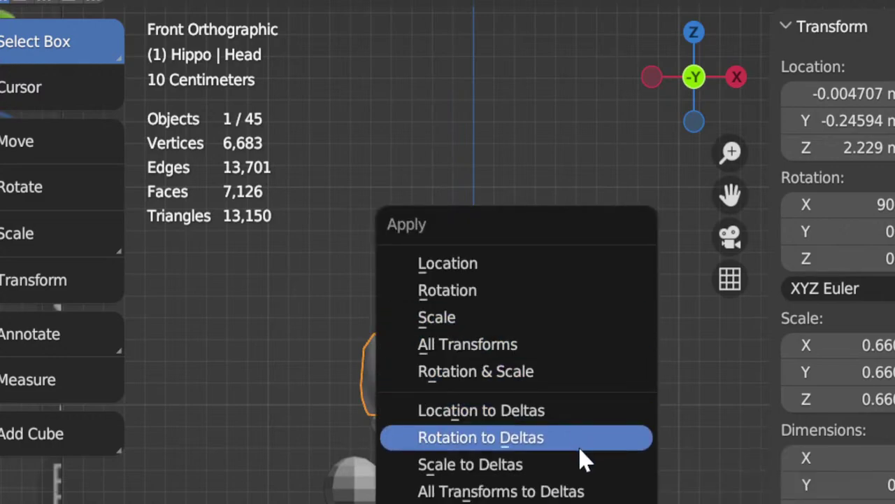
{"action": "left_click", "coordinate": [582, 492]}
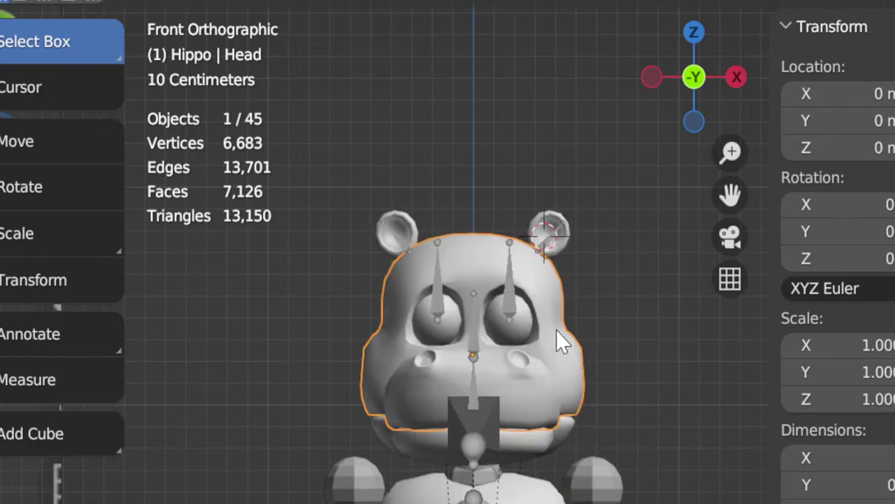
Step: Apply All Transforms to Deltas to the hippo's lower jaw mesh
{"action": "left_click", "coordinate": [557, 451]}
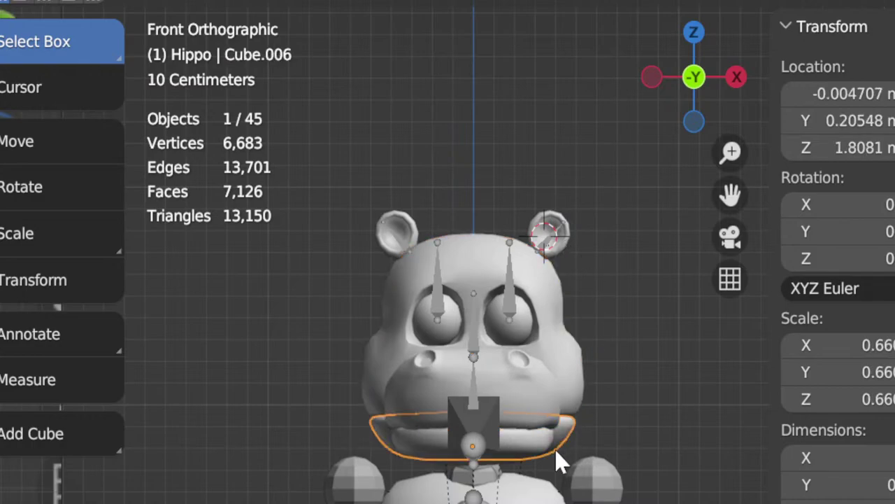
{"action": "key", "text": "ctrl+a"}
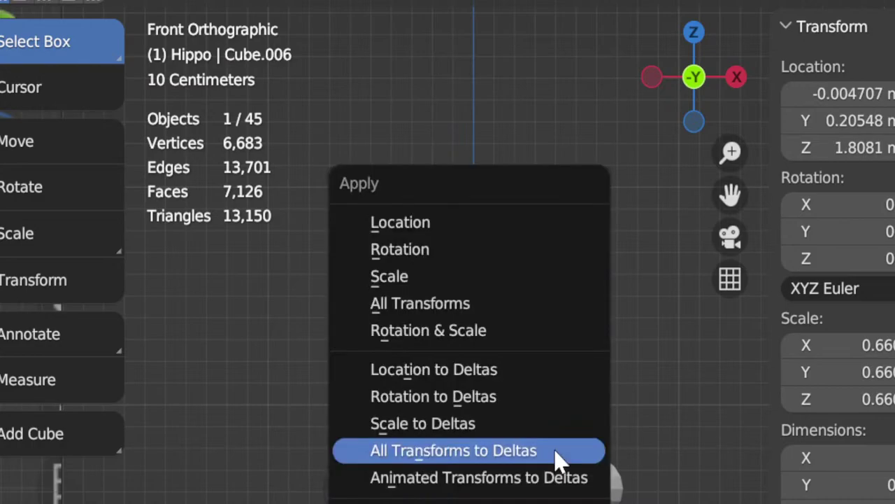
{"action": "left_click", "coordinate": [558, 451]}
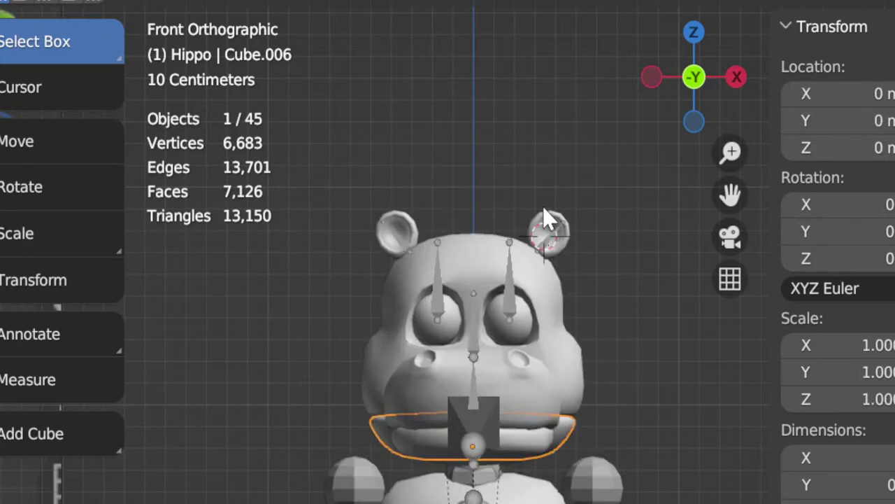
Step: Apply All Transforms to Deltas to the hippo's ears mesh
{"action": "left_click", "coordinate": [549, 225]}
{"action": "key", "text": "ctrl+a"}
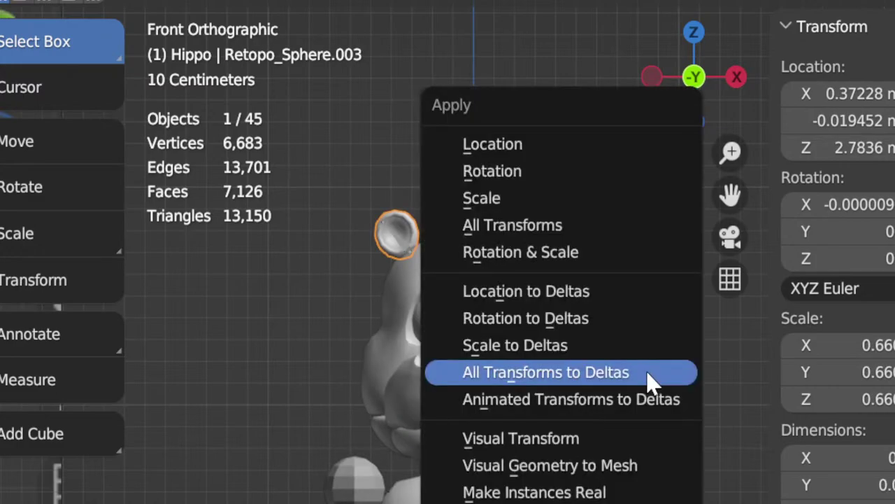
{"action": "left_click", "coordinate": [651, 382]}
Step: Check the transform values of the Armature and the Head mesh, leaving the Head selected
{"action": "left_click", "coordinate": [520, 367]}
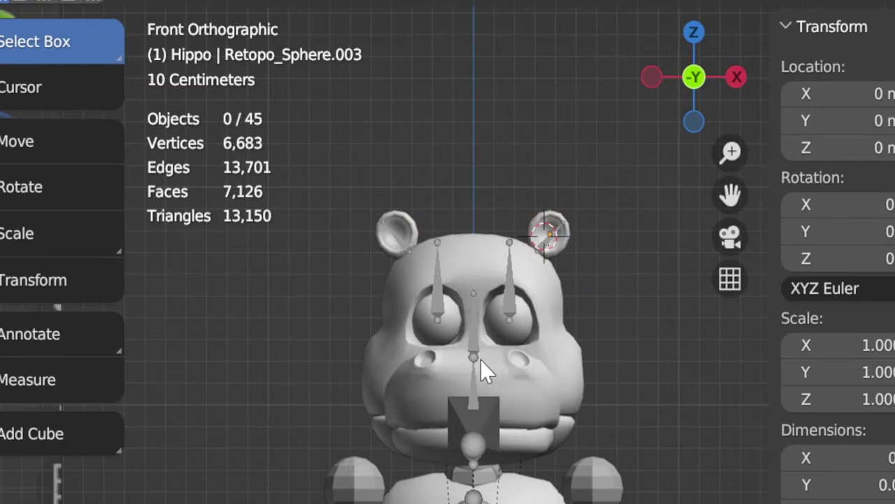
{"action": "left_click", "coordinate": [475, 335]}
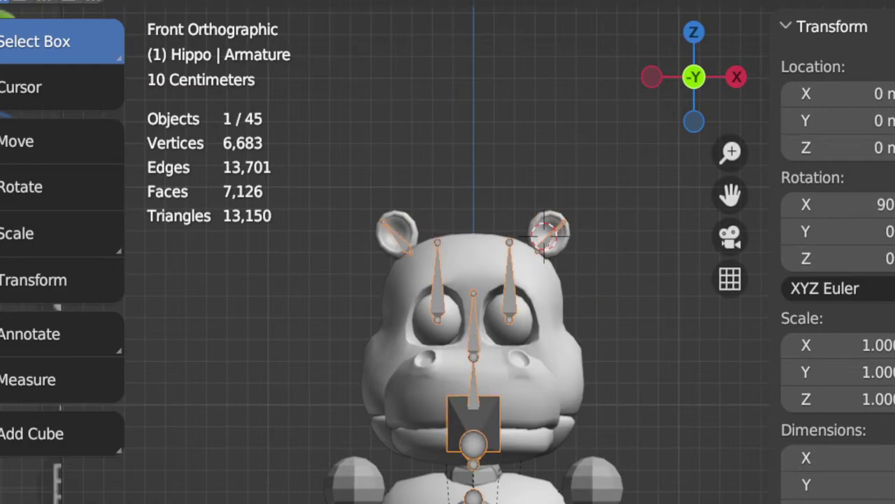
{"action": "left_click", "coordinate": [569, 400]}
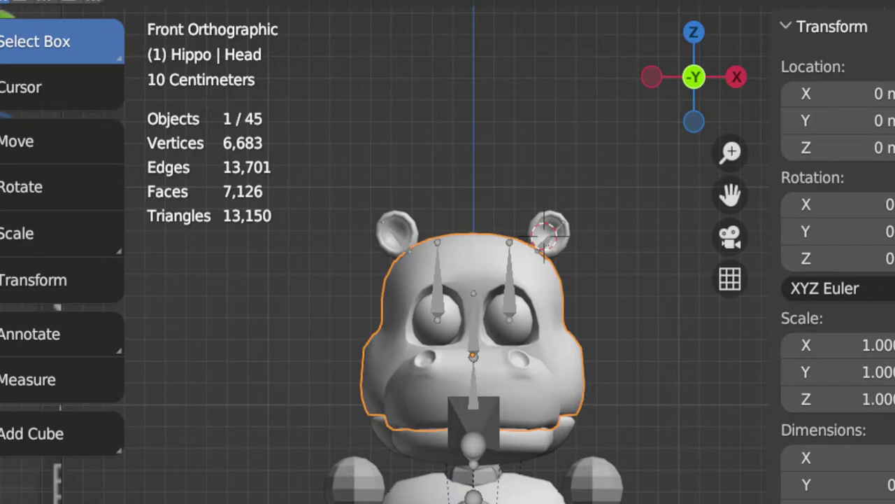
Step: Rerun the avatar validation checks on the Armature target, inspect the generated geometry, and undo the check
{"action": "left_click", "coordinate": [894, 210]}
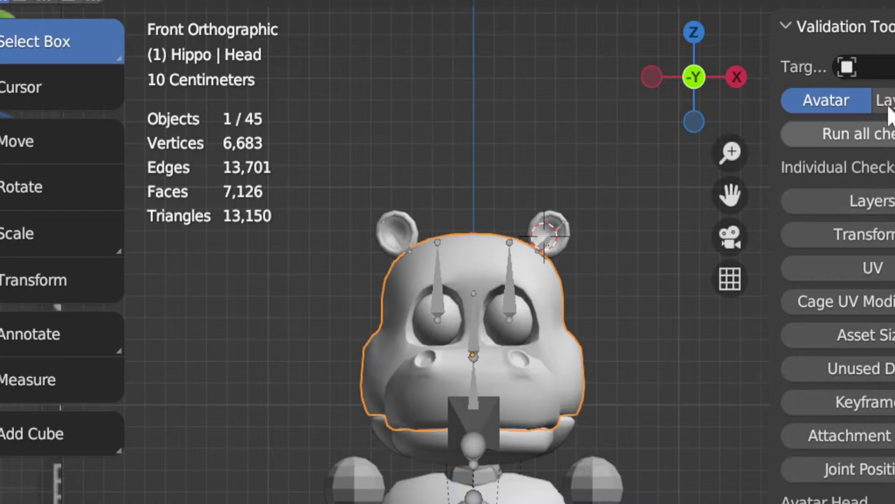
{"action": "left_click", "coordinate": [847, 67]}
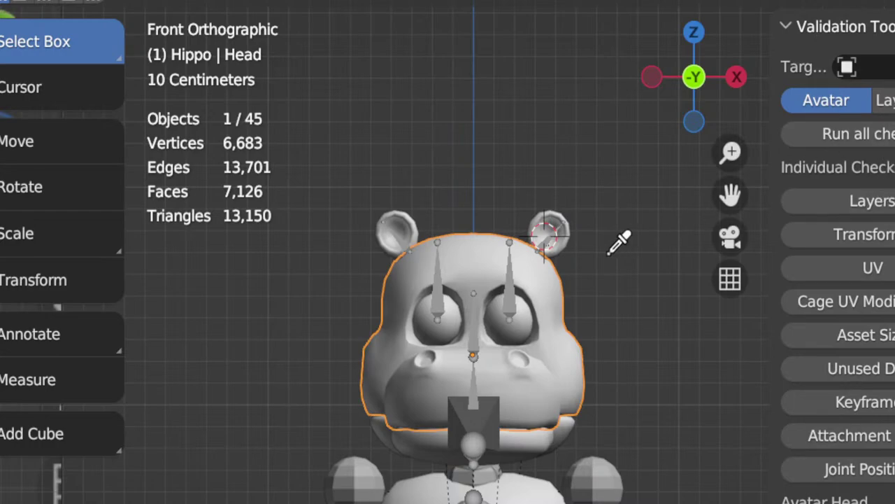
{"action": "left_click", "coordinate": [515, 303]}
{"action": "left_click", "coordinate": [848, 138]}
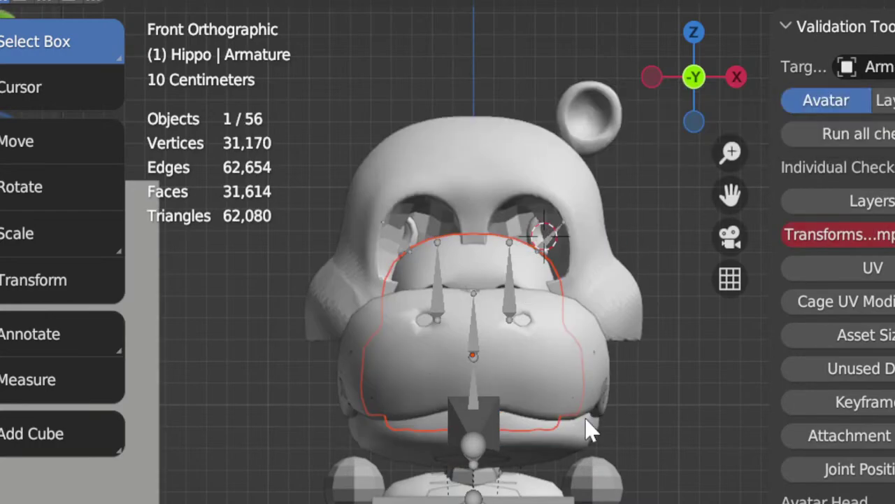
{"action": "scroll", "coordinate": [585, 432], "scroll_direction": "down", "scroll_amount": 3}
{"action": "scroll", "coordinate": [584, 431], "scroll_direction": "up", "scroll_amount": 5}
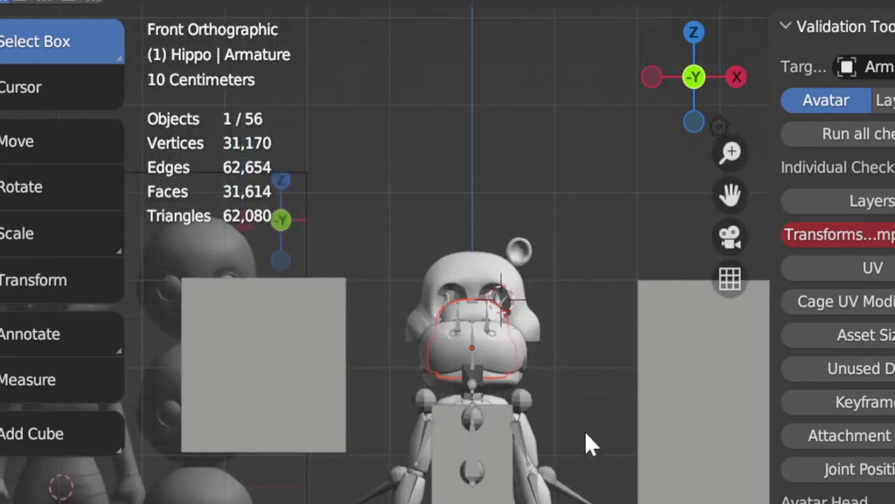
{"action": "scroll", "coordinate": [585, 431], "scroll_direction": "up", "scroll_amount": 3}
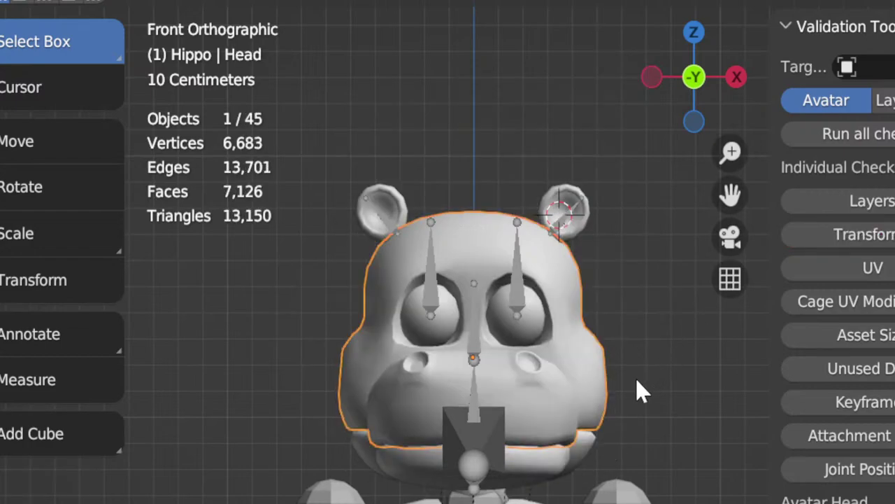
Step: Apply All Transforms to the selected Head mesh
{"action": "scroll", "coordinate": [633, 392], "scroll_direction": "down", "scroll_amount": 3}
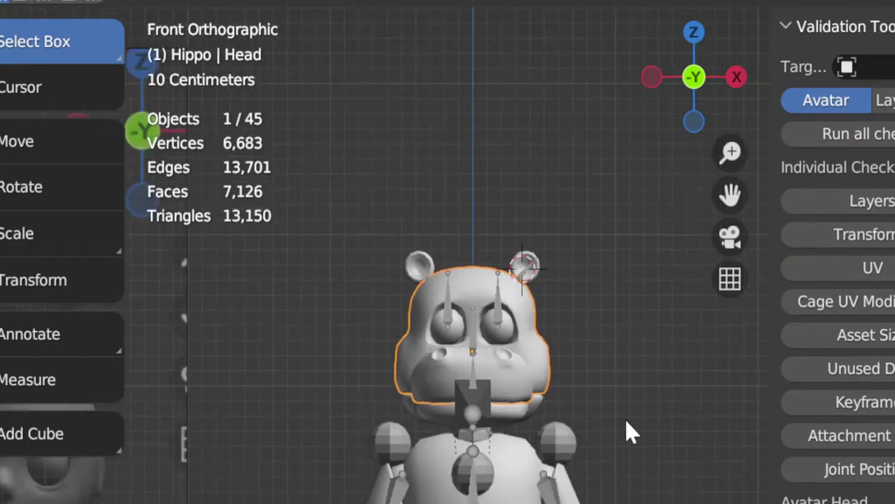
{"action": "scroll", "coordinate": [619, 420], "scroll_direction": "up", "scroll_amount": 1}
{"action": "scroll", "coordinate": [608, 406], "scroll_direction": "down", "scroll_amount": 2}
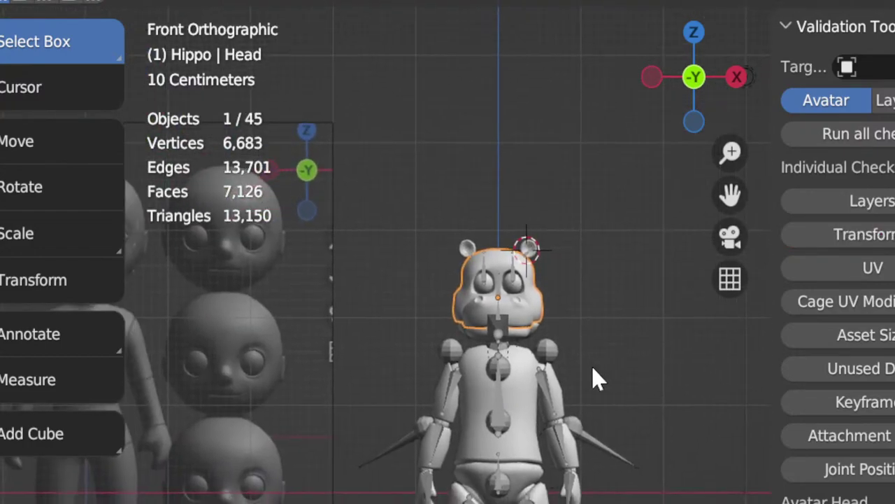
{"action": "scroll", "coordinate": [591, 366], "scroll_direction": "up", "scroll_amount": 2}
{"action": "key", "text": "Tab"}
{"action": "key", "text": "Tab"}
{"action": "key", "text": "ctrl+a"}
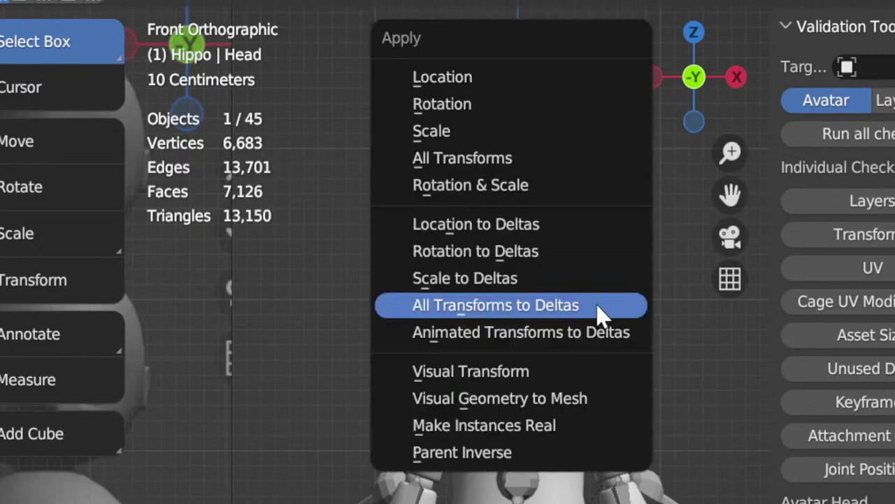
{"action": "left_click", "coordinate": [572, 166]}
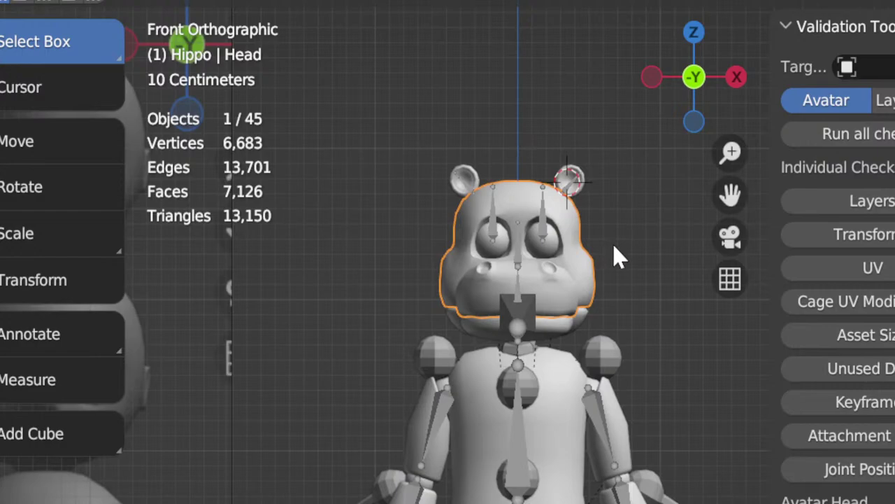
Step: Set the Armature as validation target again, run all avatar checks and undo them
{"action": "left_click", "coordinate": [847, 67]}
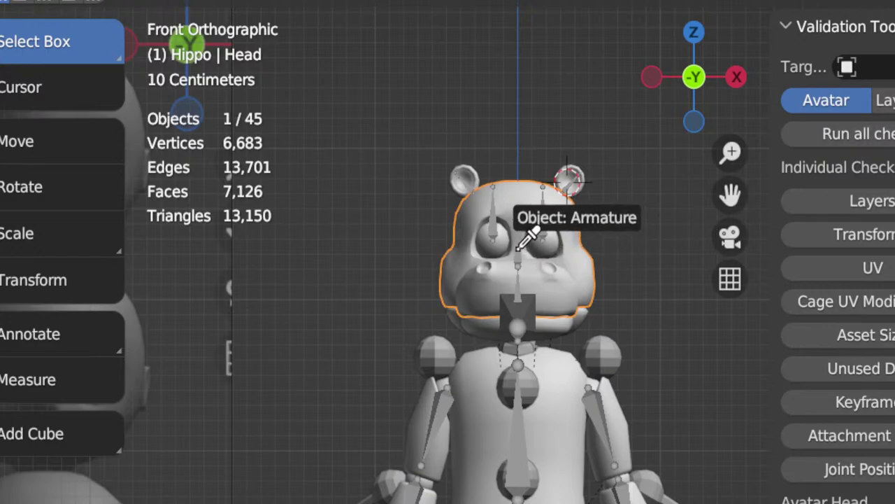
{"action": "left_click", "coordinate": [519, 246]}
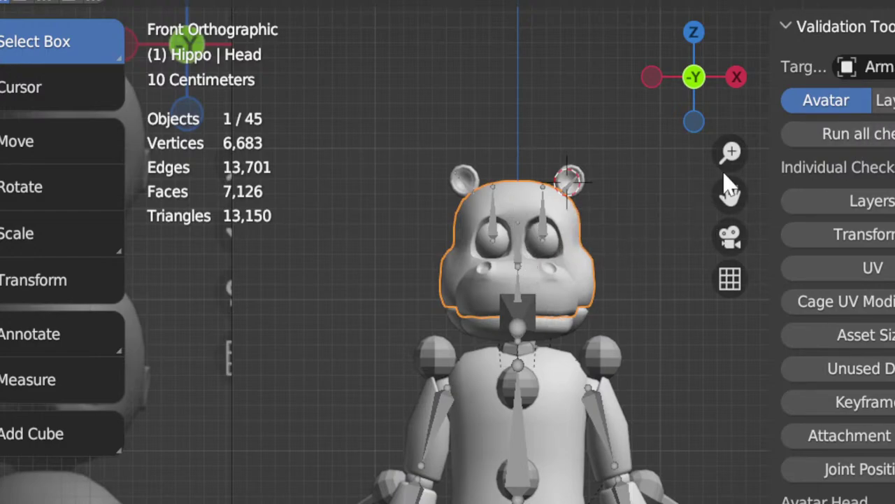
{"action": "left_click", "coordinate": [817, 144]}
{"action": "key", "text": "ctrl+z"}
Step: Check the Armature's location, rotation and scale values, ending with nothing selected
{"action": "left_click", "coordinate": [519, 254]}
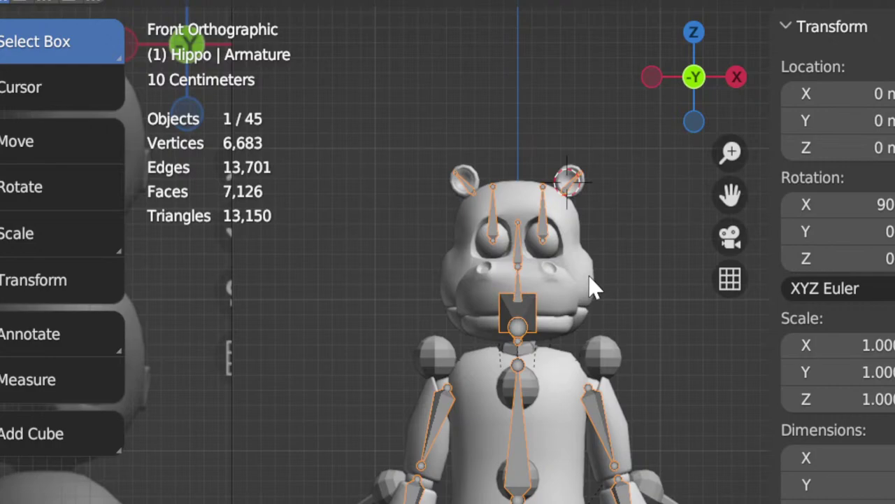
{"action": "left_click", "coordinate": [663, 409]}
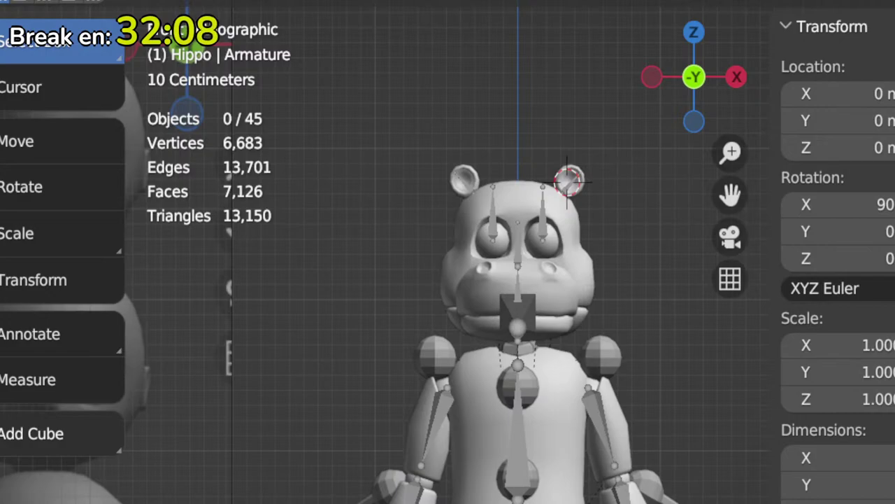
Step: Examine the attachment spheres around the hippo's face, collar and torso from the front and side
{"action": "scroll", "coordinate": [474, 244], "scroll_direction": "down", "scroll_amount": 3}
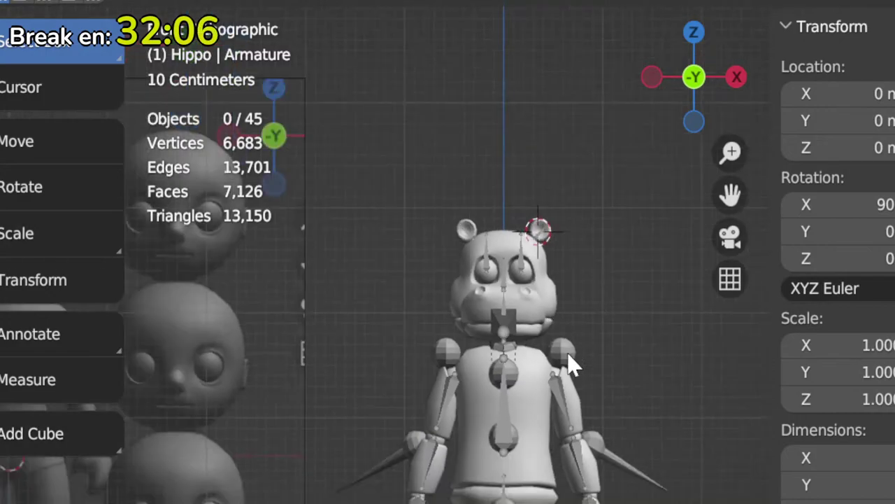
{"action": "scroll", "coordinate": [529, 455], "scroll_direction": "up", "scroll_amount": 2}
{"action": "scroll", "coordinate": [543, 363], "scroll_direction": "up", "scroll_amount": 3}
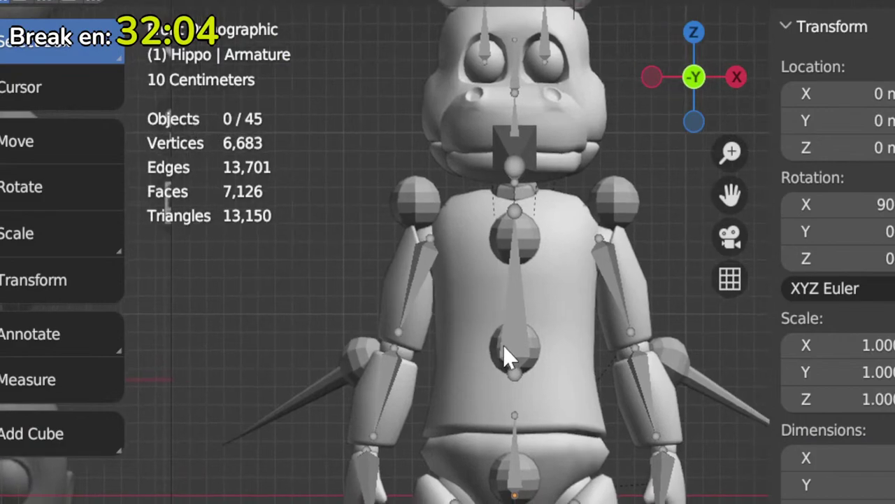
{"action": "middle_click_drag", "start_coordinate": [493, 339], "coordinate": [463, 215]}
{"action": "left_click", "coordinate": [446, 252]}
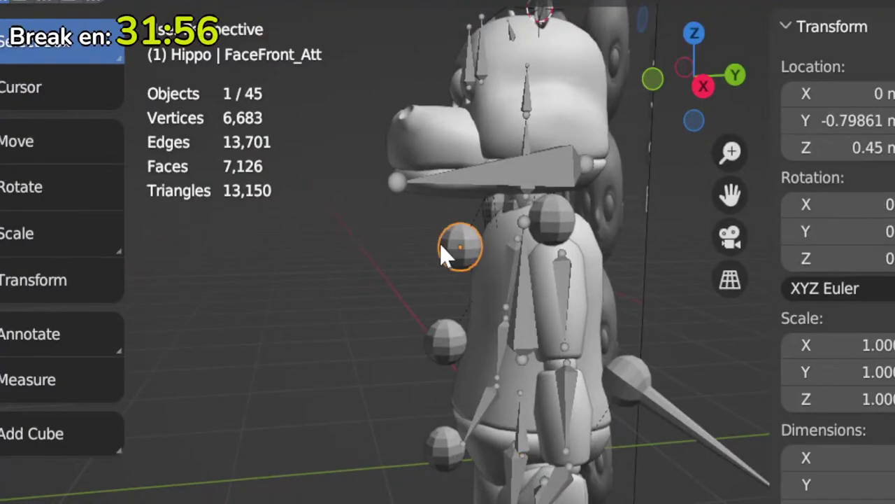
{"action": "middle_click_drag", "start_coordinate": [446, 255], "coordinate": [498, 287]}
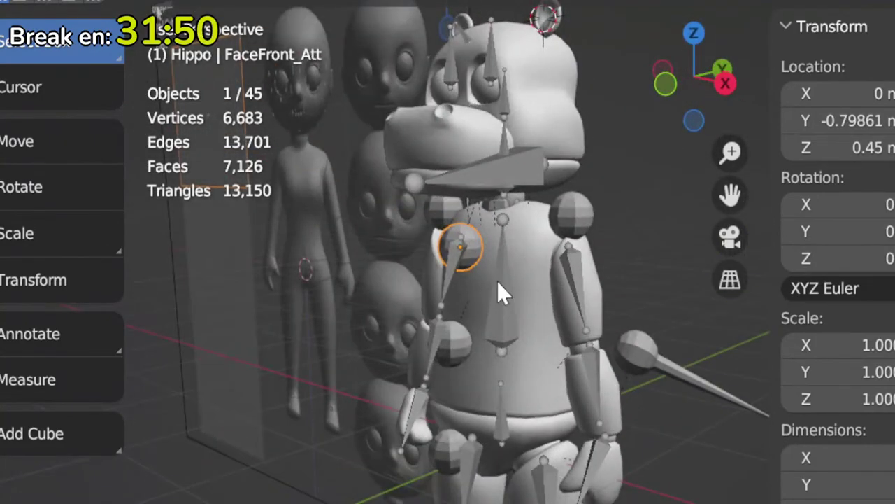
{"action": "key", "text": "KP_1"}
{"action": "scroll", "coordinate": [439, 304], "scroll_direction": "down", "scroll_amount": 2}
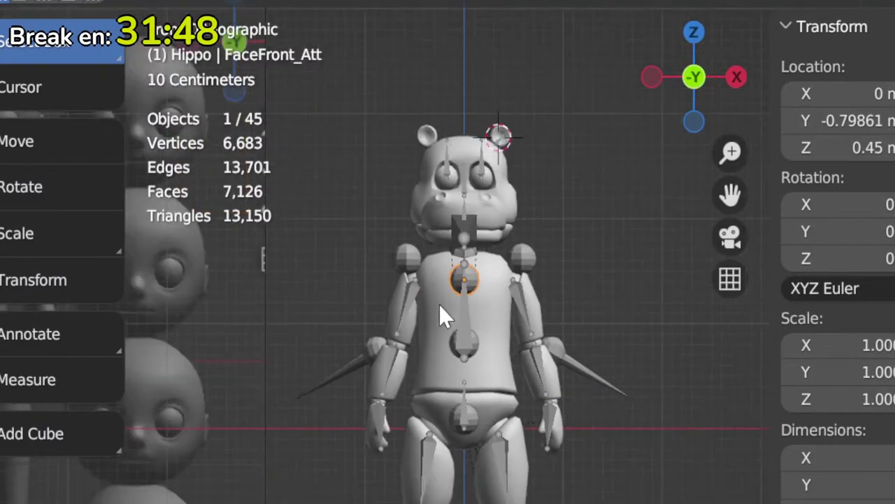
{"action": "middle_click_drag", "start_coordinate": [441, 306], "coordinate": [482, 246], "text": "shift"}
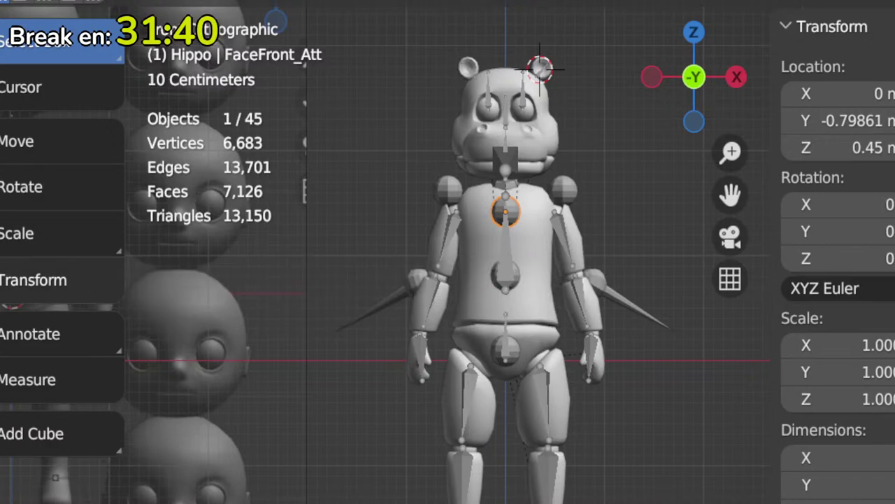
Step: Set the X rotation of the RightGrip_Att attachment to -90°
{"action": "left_click", "coordinate": [373, 310]}
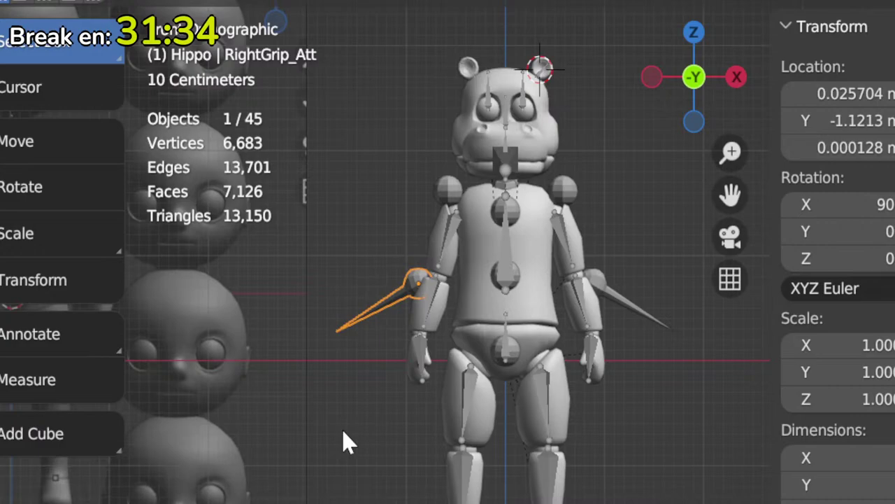
{"action": "left_click", "coordinate": [876, 205]}
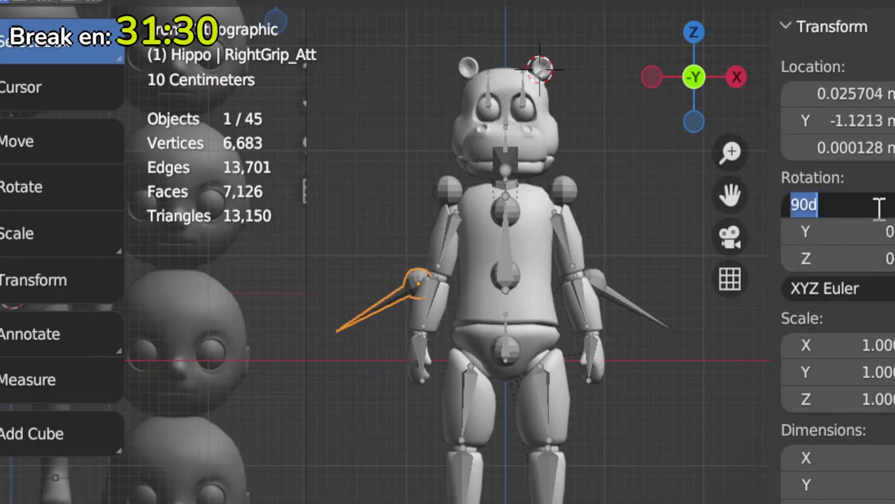
{"action": "type", "text": "-9"}
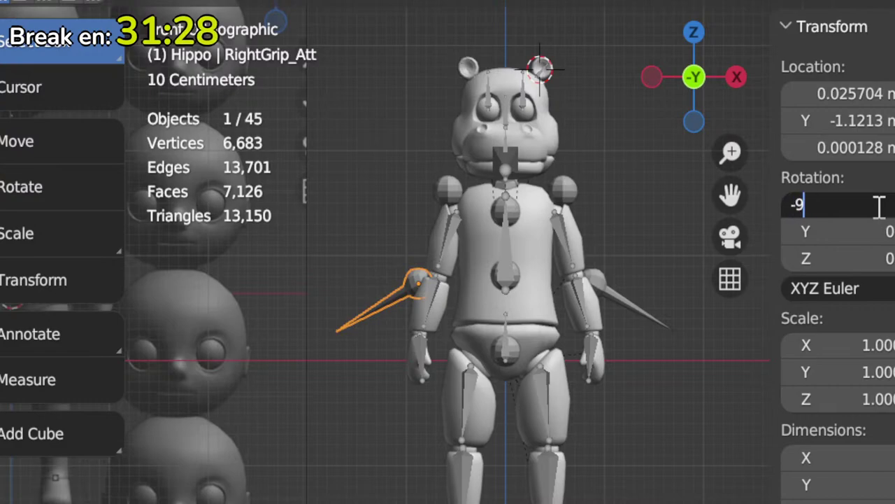
{"action": "type", "text": "0"}
{"action": "key", "text": "Return"}
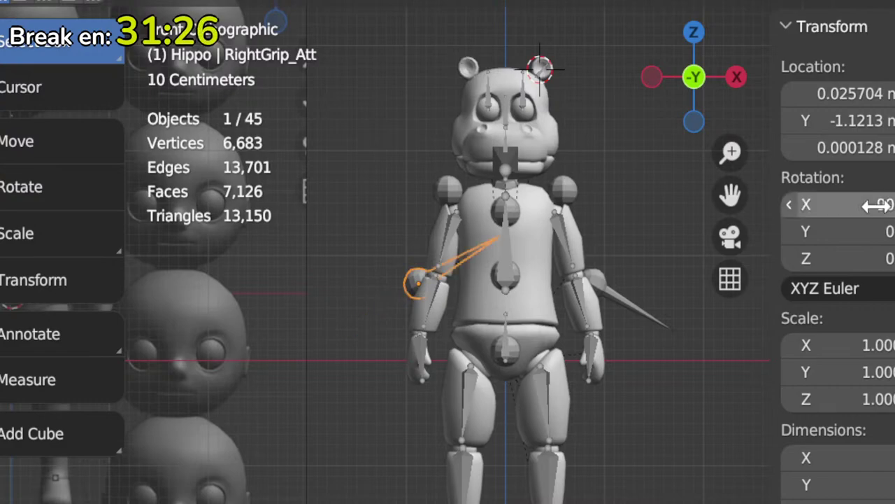
Step: Set the X rotation of the LeftGrip_Att attachment to -90°
{"action": "left_click", "coordinate": [633, 297]}
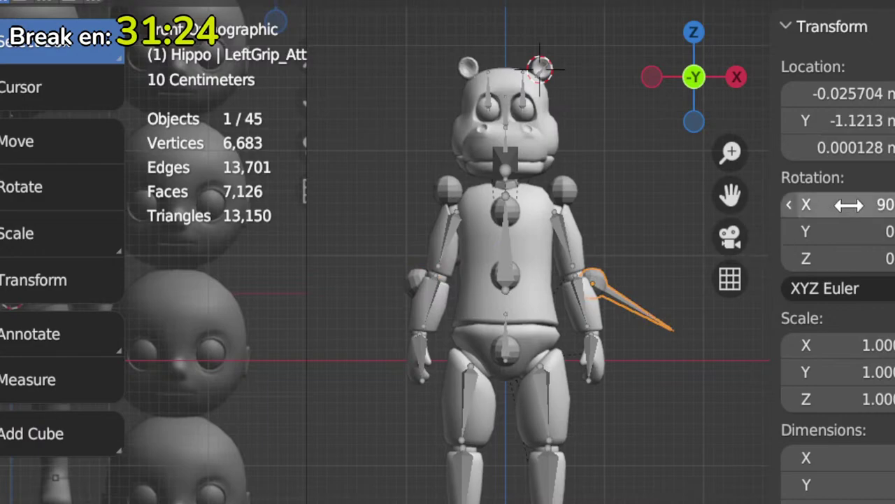
{"action": "left_click", "coordinate": [819, 204]}
{"action": "key", "text": "BackSpace"}
{"action": "type", "text": "-90"}
{"action": "key", "text": "Return"}
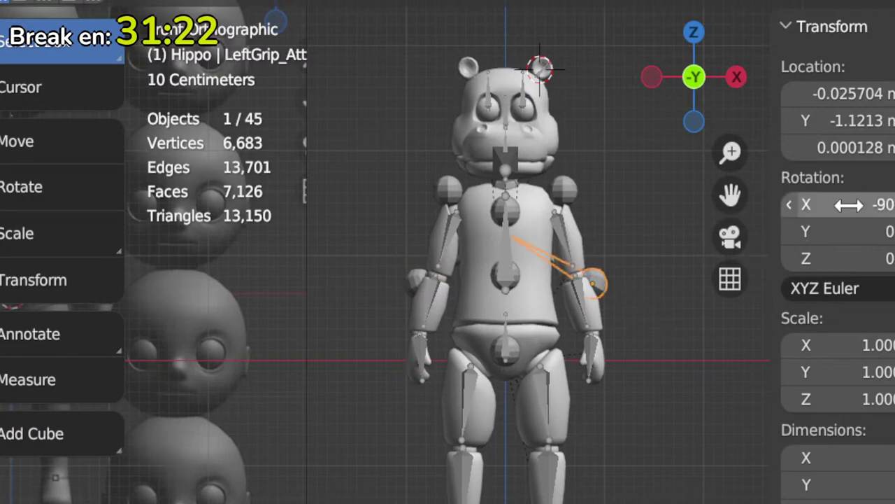
Step: Move RightCollar_Att slightly up and outward above the right shoulder, to about X -0.597 m and Y 0.090 m
{"action": "scroll", "coordinate": [469, 248], "scroll_direction": "up", "scroll_amount": 2}
{"action": "middle_click_drag", "start_coordinate": [442, 160], "coordinate": [461, 278], "text": "shift"}
{"action": "left_click", "coordinate": [461, 279]}
{"action": "scroll", "coordinate": [502, 322], "scroll_direction": "up", "scroll_amount": 3}
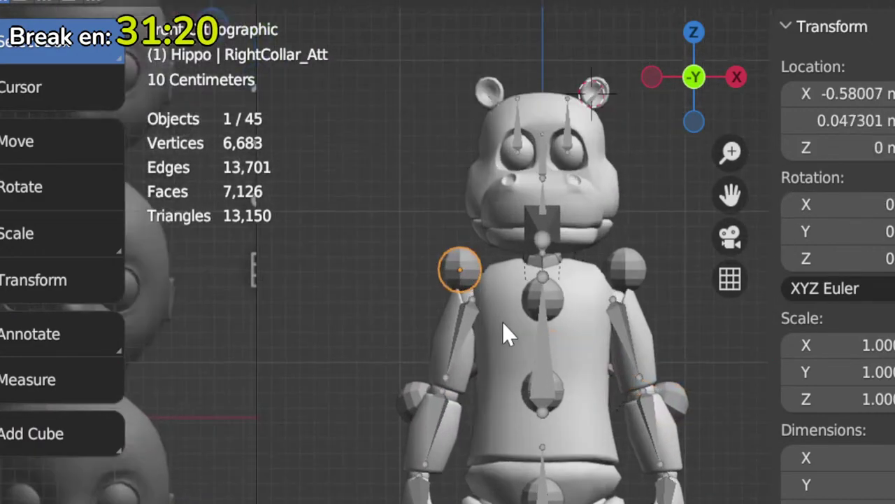
{"action": "middle_click_drag", "start_coordinate": [349, 111], "coordinate": [306, 188], "text": "shift"}
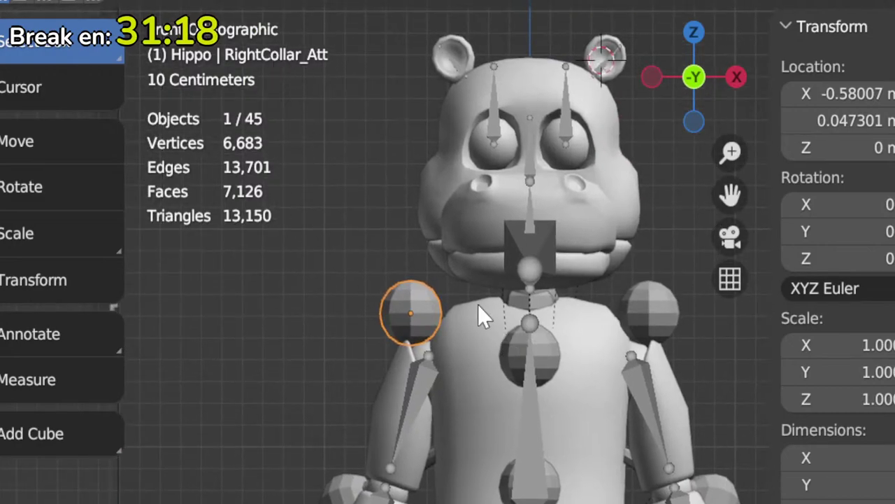
{"action": "key", "text": "g"}
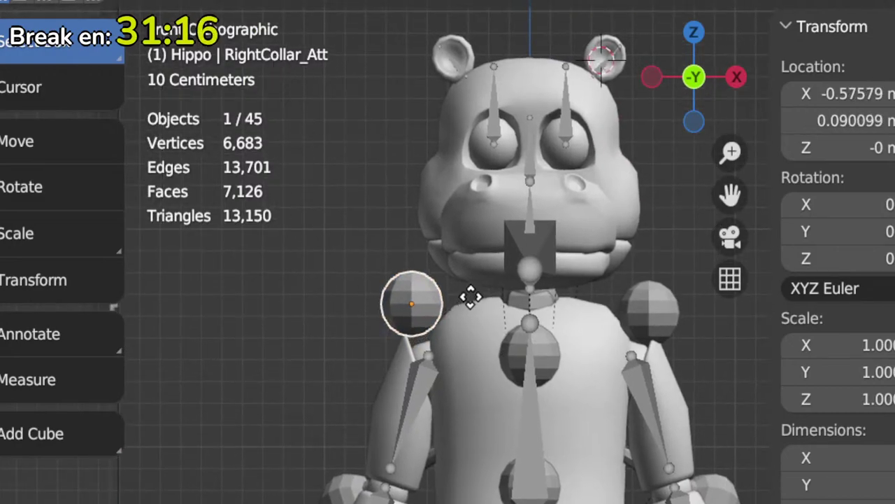
{"action": "left_click", "coordinate": [466, 296]}
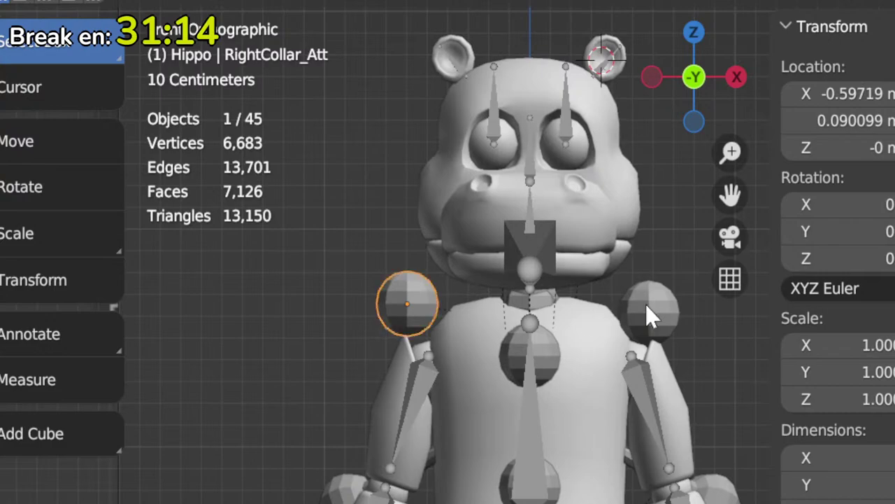
Step: Move LeftCollar_Att slightly up and outward above the left shoulder, to about X 0.606 m and Y 0.103 m
{"action": "left_click", "coordinate": [646, 305]}
{"action": "key", "text": "g"}
{"action": "left_click", "coordinate": [657, 286]}
{"action": "middle_click_drag", "start_coordinate": [633, 349], "coordinate": [600, 338], "text": "shift"}
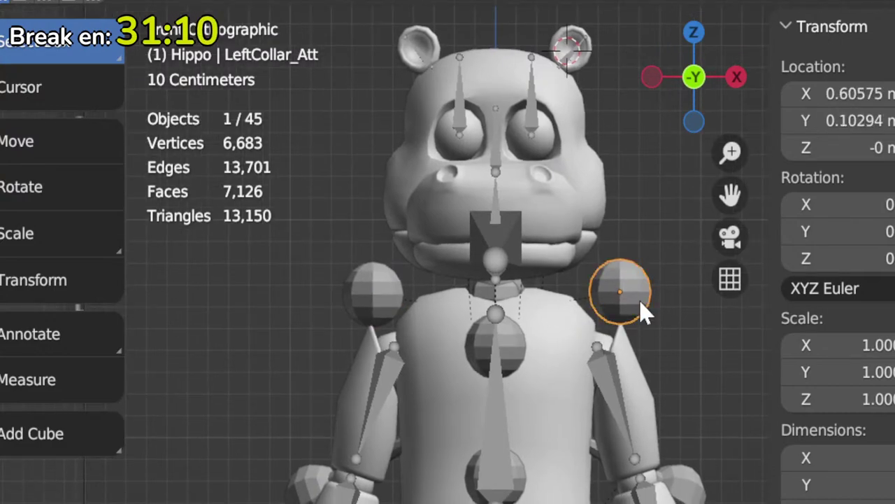
{"action": "middle_click_drag", "start_coordinate": [643, 312], "coordinate": [552, 259]}
{"action": "key", "text": "KP_1"}
Step: In side view, move FaceFront_Att up and forward to the tip of the hippo's snout, about Y -0.22 m and Z 0.90 m
{"action": "left_click", "coordinate": [668, 425]}
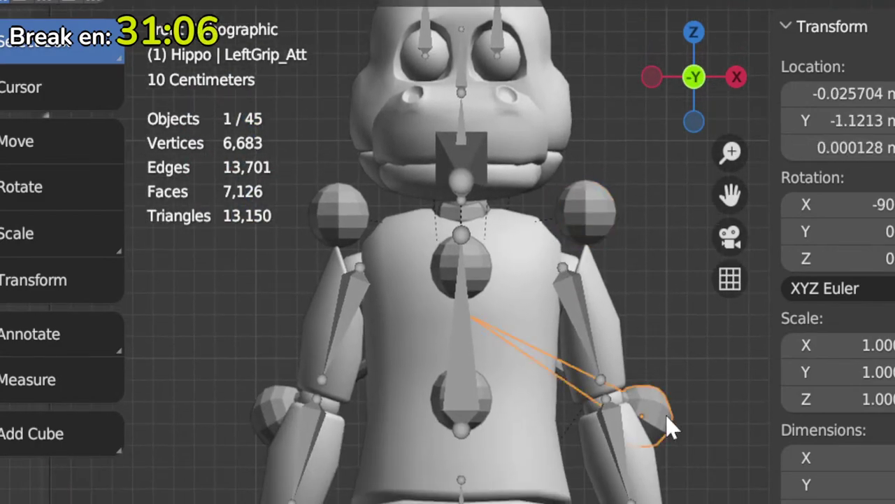
{"action": "left_click", "coordinate": [489, 275]}
{"action": "key", "text": "KP_3"}
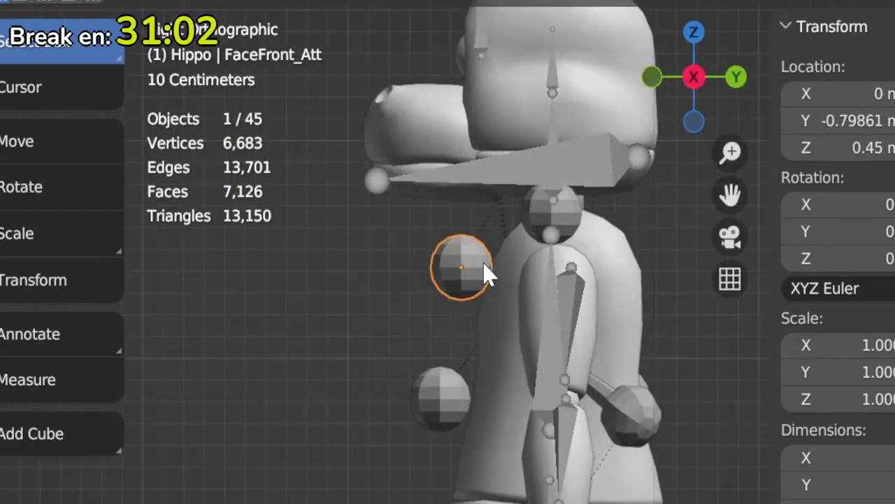
{"action": "key", "text": "g"}
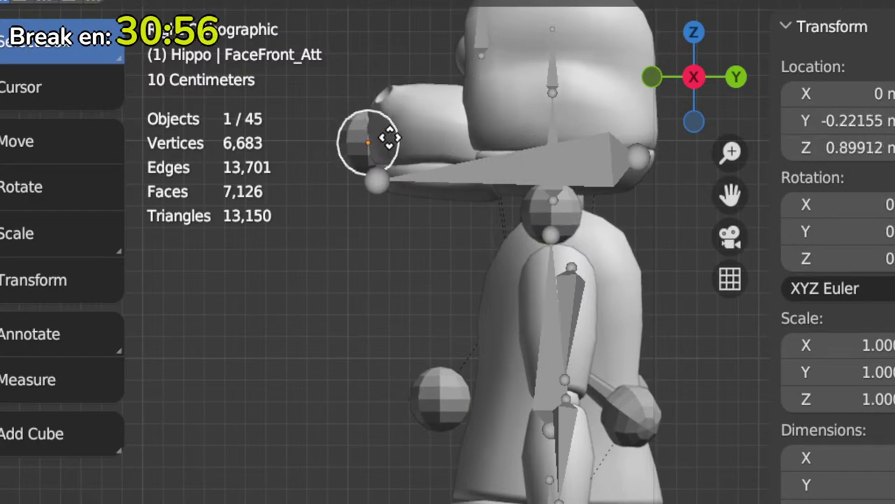
{"action": "left_click", "coordinate": [391, 140]}
Step: Move BodyFront_Att up against the front of the chest, to about Y -0.262 m and Z 0.323 m
{"action": "middle_click_drag", "start_coordinate": [408, 269], "coordinate": [378, 236], "text": "shift"}
{"action": "left_click", "coordinate": [412, 357]}
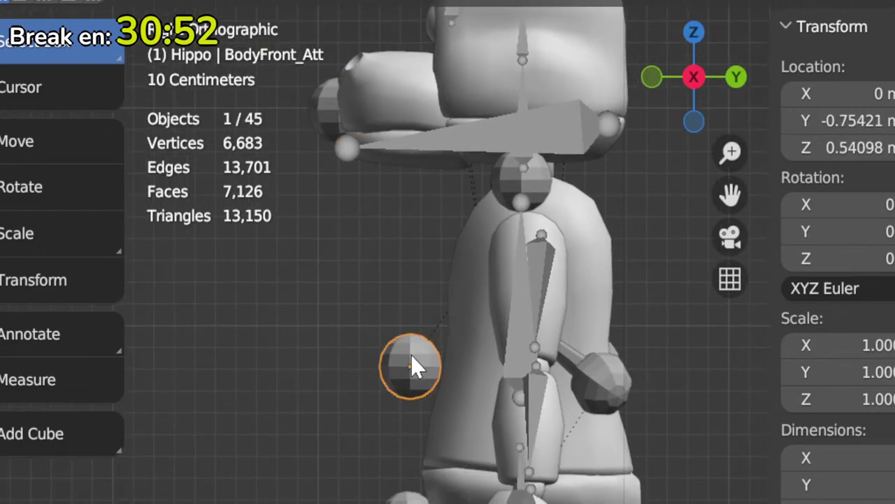
{"action": "key", "text": "g"}
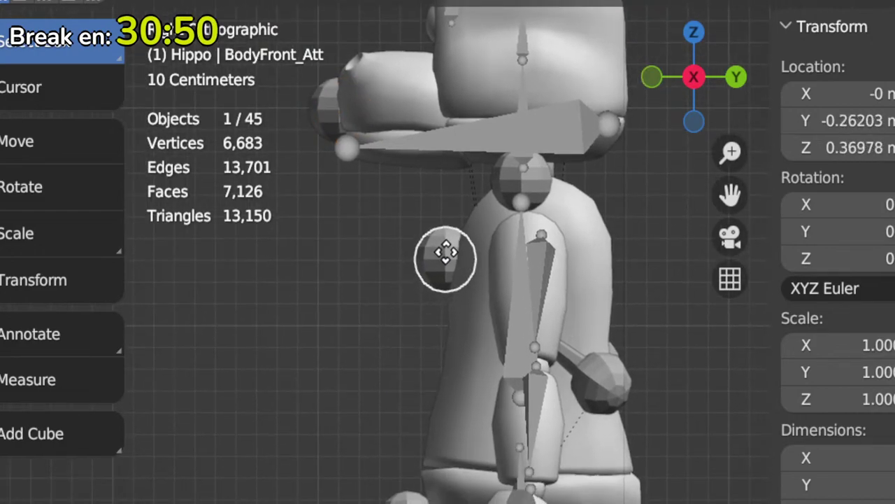
{"action": "left_click", "coordinate": [455, 254]}
Step: In side view, move BodyBack_Att up onto the upper back surface, to about Y -0.253 m and Z -0.438 m
{"action": "middle_click_drag", "start_coordinate": [585, 356], "coordinate": [555, 361]}
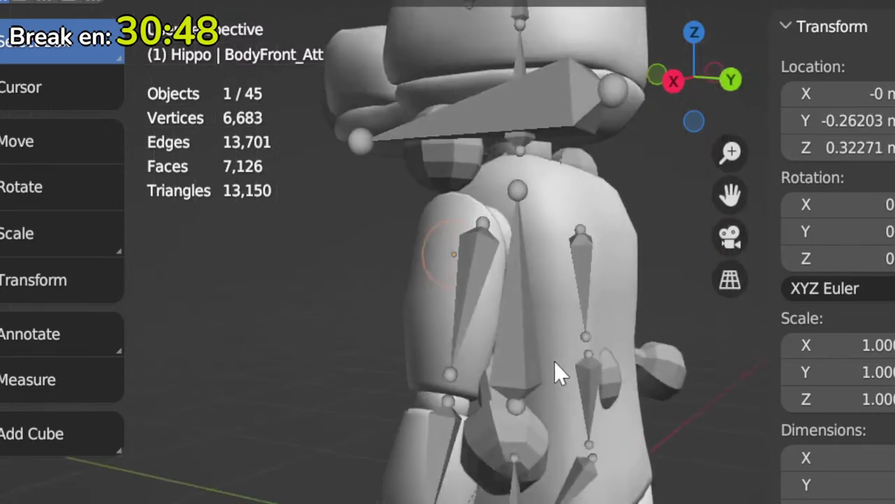
{"action": "left_click", "coordinate": [611, 377]}
{"action": "key", "text": "KP_3"}
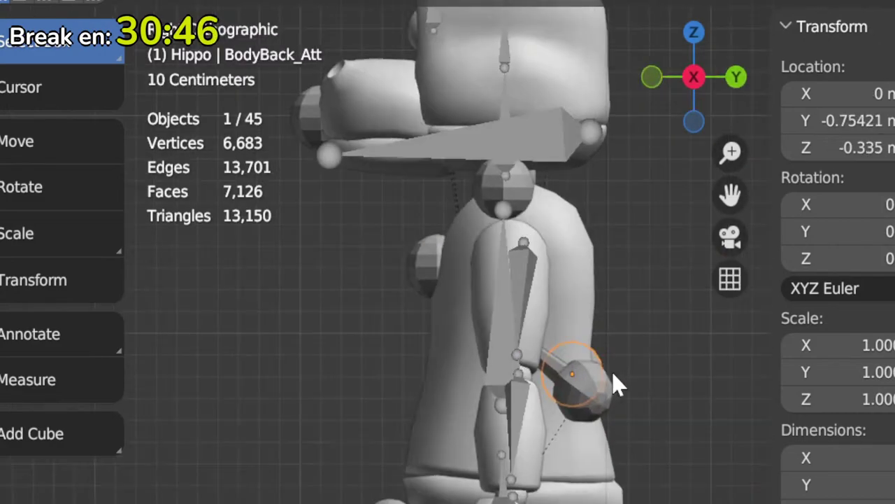
{"action": "key", "text": "g"}
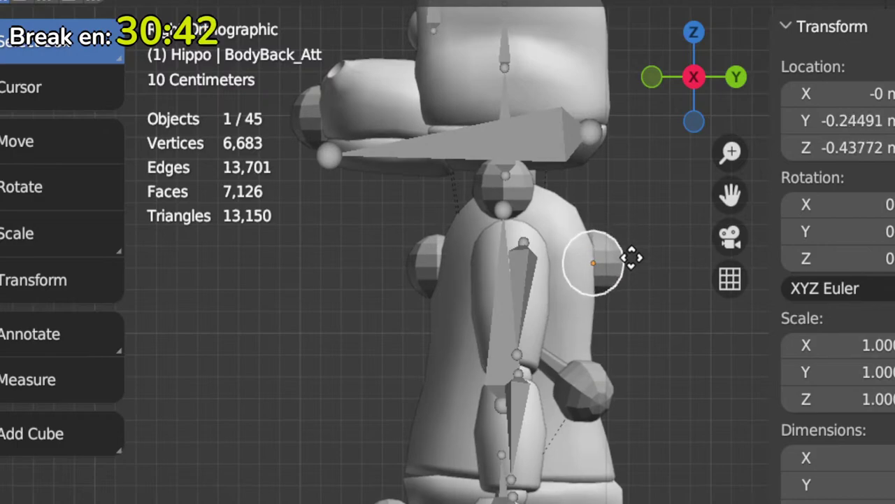
{"action": "left_click", "coordinate": [632, 258]}
Step: Show the model in wireframe and move WaistCenter_Att up to the middle of the waist seam in side view
{"action": "key", "text": "shift+z"}
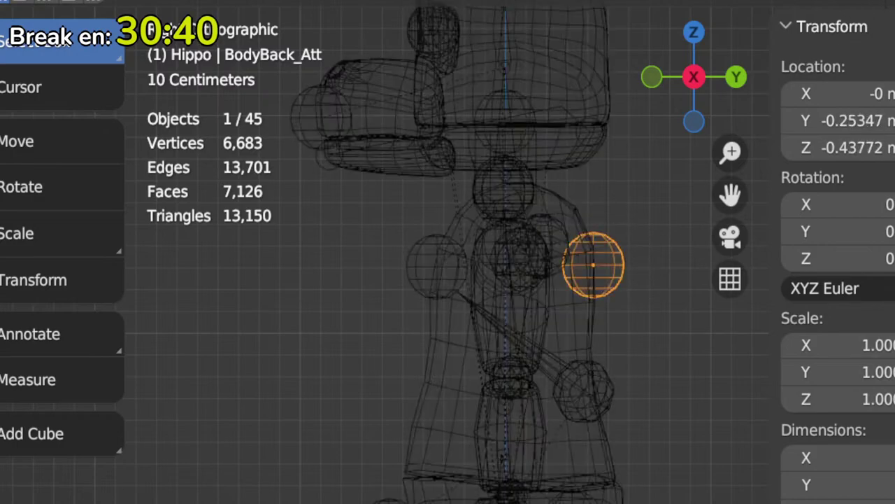
{"action": "middle_click_drag", "start_coordinate": [671, 367], "coordinate": [668, 325], "text": "shift"}
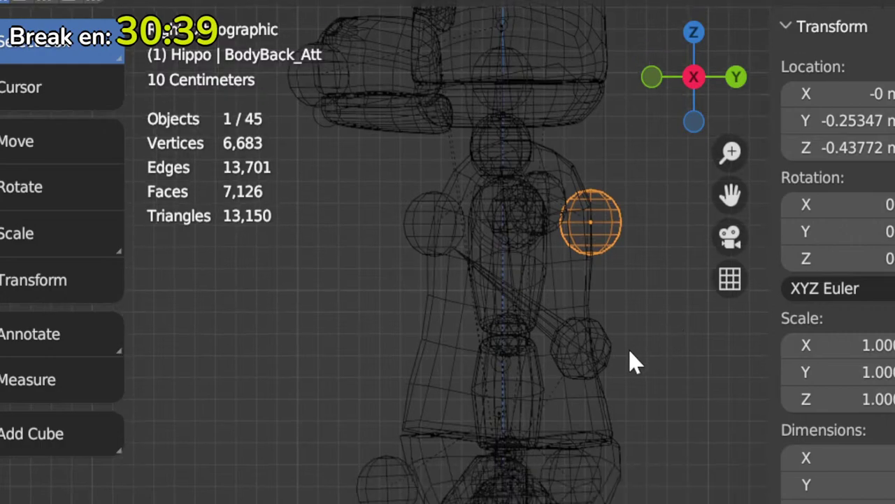
{"action": "left_click", "coordinate": [518, 342]}
{"action": "left_click", "coordinate": [518, 343]}
{"action": "left_click", "coordinate": [518, 343]}
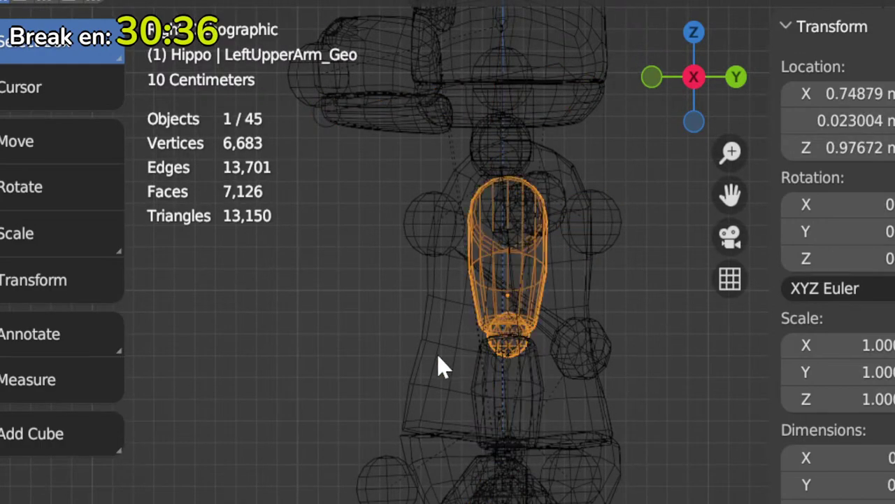
{"action": "middle_click_drag", "start_coordinate": [440, 366], "coordinate": [646, 360]}
{"action": "left_click", "coordinate": [416, 481]}
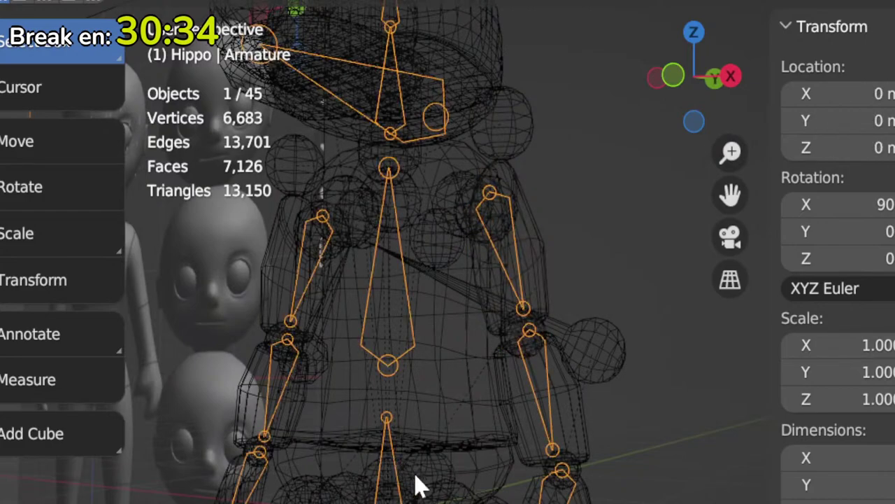
{"action": "left_click", "coordinate": [415, 481]}
{"action": "left_click", "coordinate": [416, 483]}
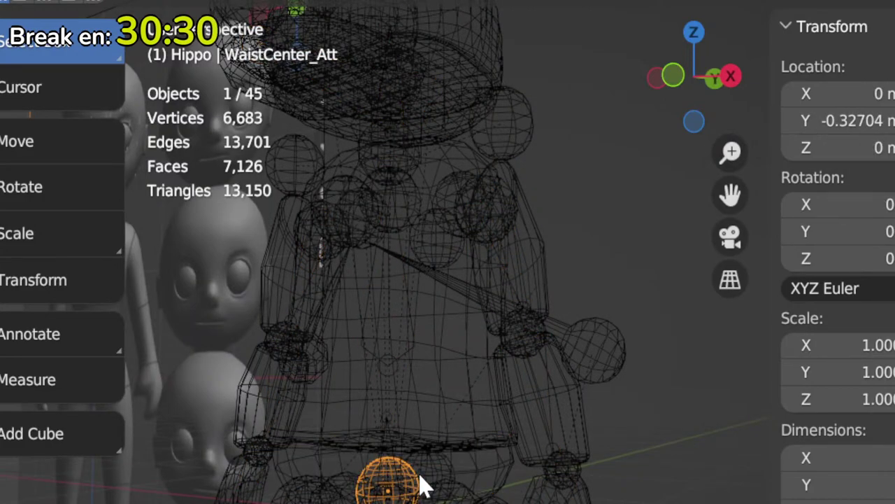
{"action": "key", "text": "KP_3"}
{"action": "key", "text": "g"}
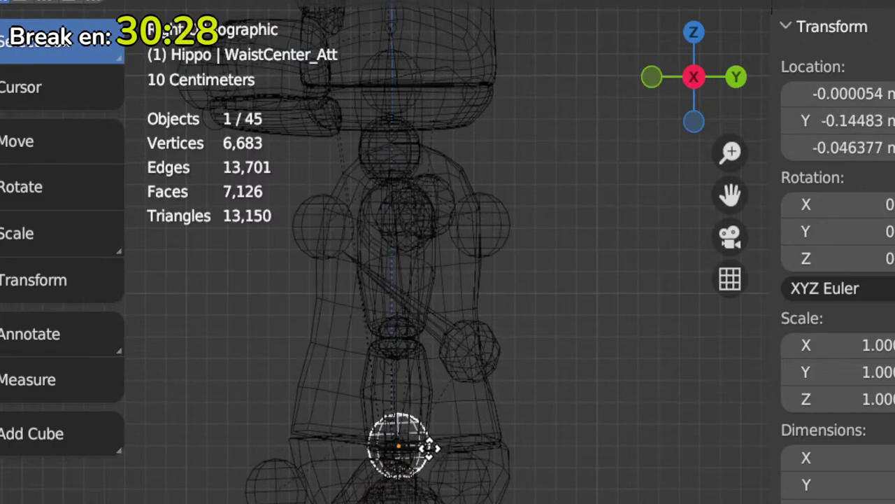
{"action": "left_click", "coordinate": [454, 467]}
Step: Move WaistBack_Att up and backward onto the rear of the waist seam
{"action": "left_click", "coordinate": [461, 461]}
{"action": "left_click", "coordinate": [461, 462]}
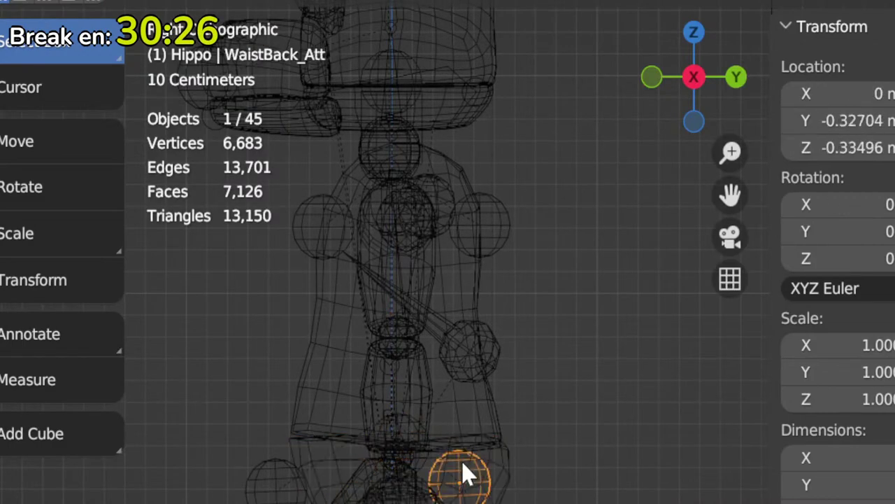
{"action": "key", "text": "g"}
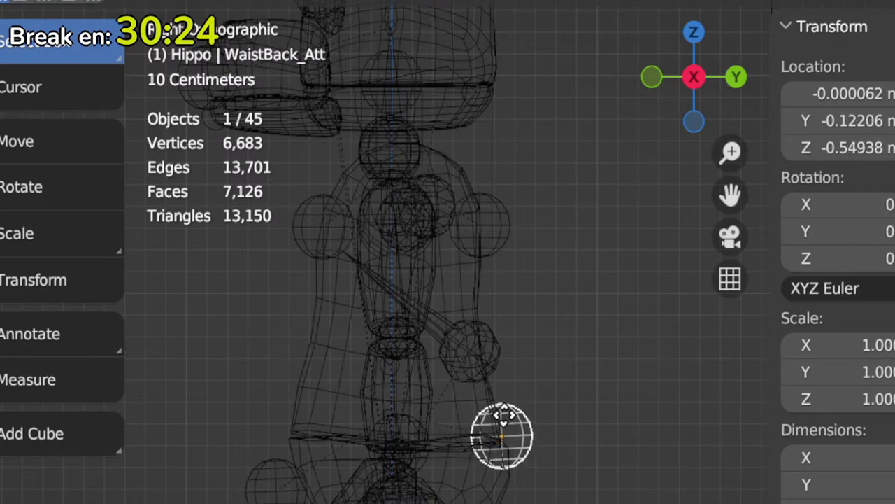
{"action": "left_click", "coordinate": [499, 414]}
Step: Move WaistFront_Att up onto the front of the waist seam, to about Y -0.076 m and Z 0.423 m
{"action": "left_click", "coordinate": [288, 493]}
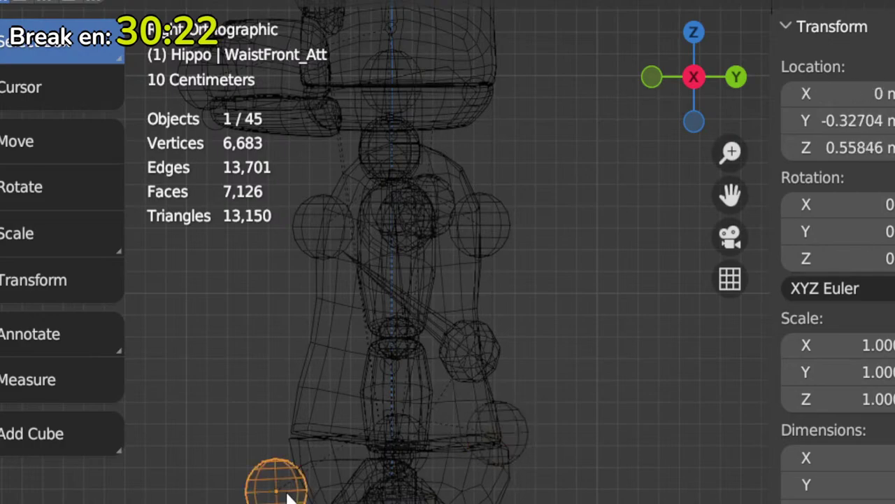
{"action": "key", "text": "g"}
{"action": "left_click", "coordinate": [314, 428]}
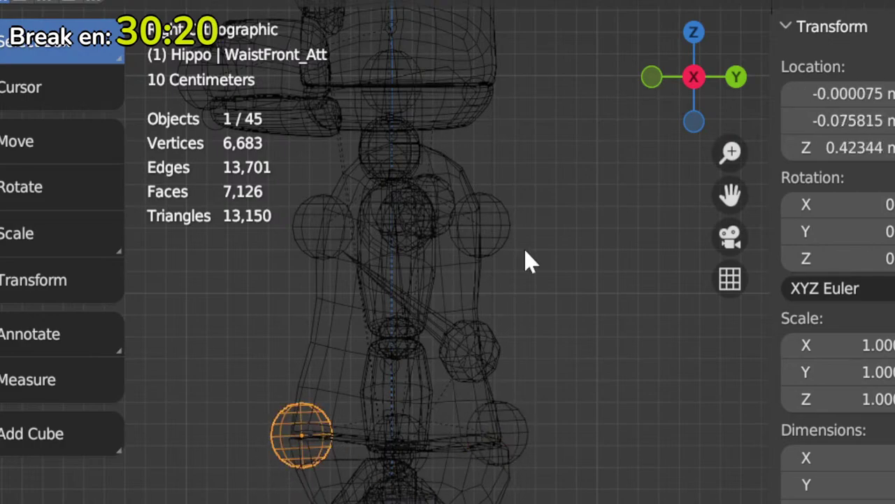
Step: Move FaceCenter_Att up into the centre of the head at the jaw seam in side view, to about Y -0.247 m and Z -0.013 m
{"action": "mouse_move", "coordinate": [450, 266]}
{"action": "middle_mouse_down"}
{"action": "mouse_move", "coordinate": [332, 256]}
{"action": "mouse_move", "coordinate": [436, 264]}
{"action": "middle_mouse_up"}
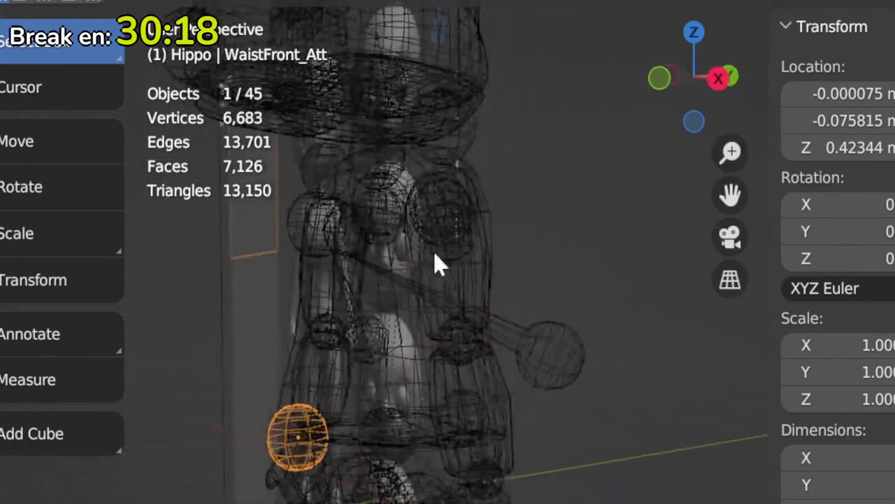
{"action": "left_click", "coordinate": [379, 226]}
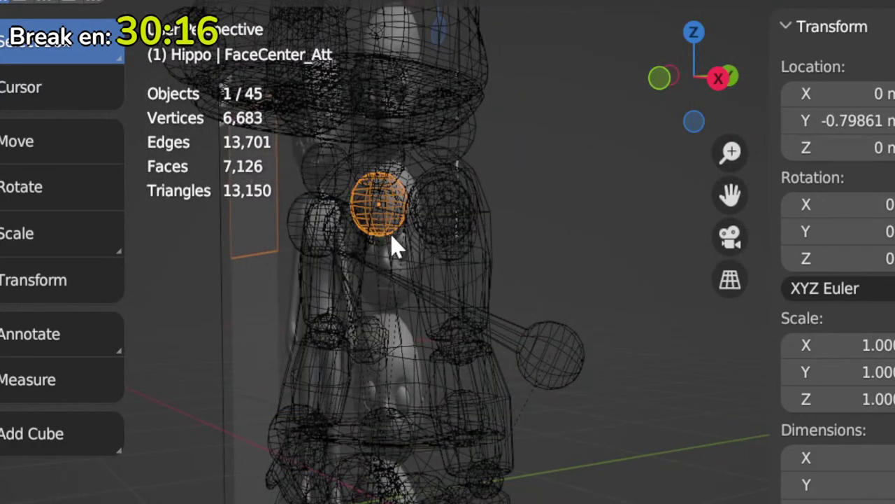
{"action": "key", "text": "KP_3"}
{"action": "middle_click_drag", "start_coordinate": [395, 246], "coordinate": [410, 400], "text": "shift"}
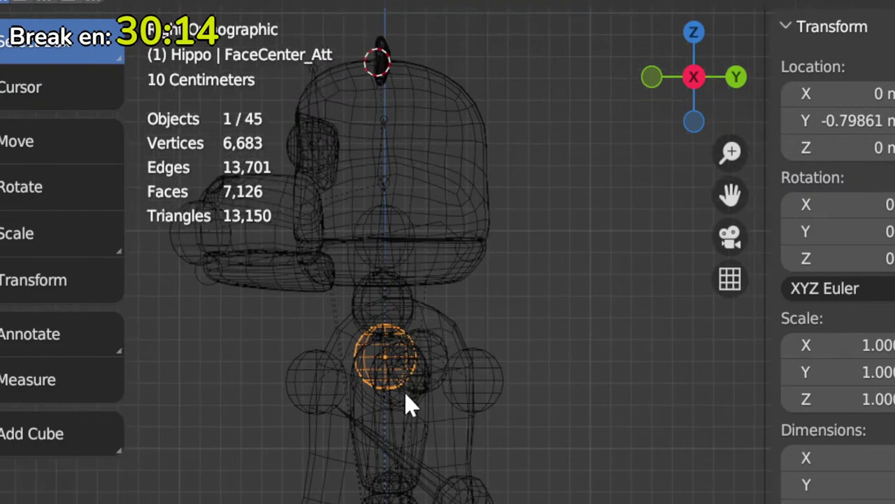
{"action": "key", "text": "g"}
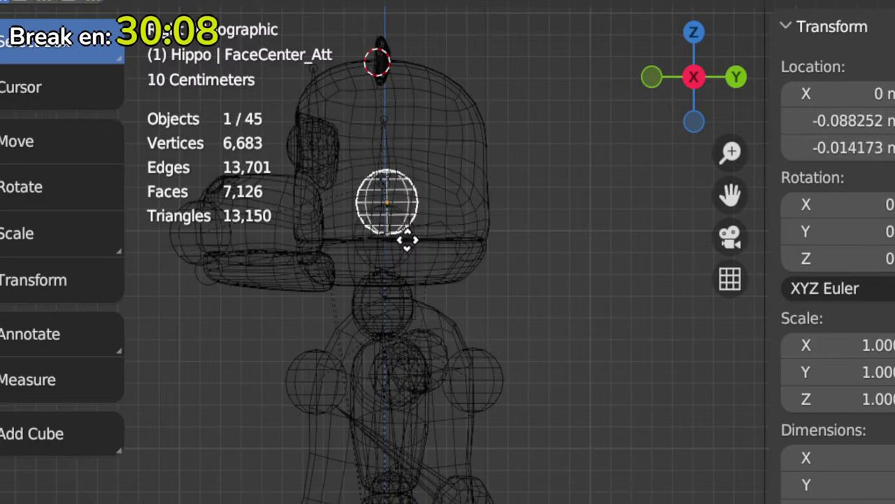
{"action": "left_click", "coordinate": [409, 270]}
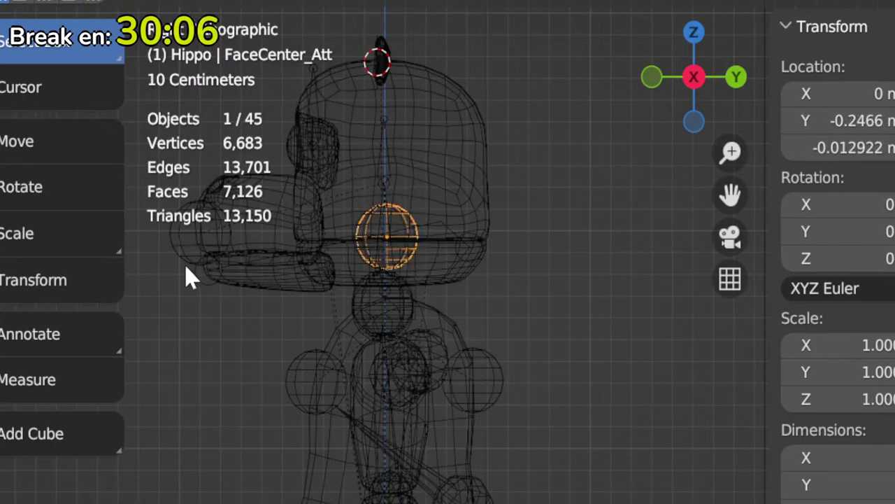
Step: Check which attachment points the spheres at the muzzle and upper torso belong to
{"action": "left_click", "coordinate": [180, 270]}
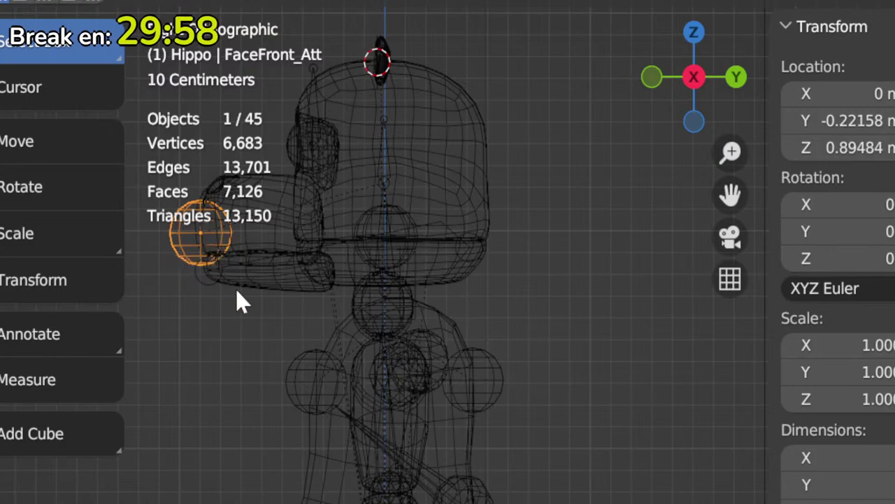
{"action": "middle_click_drag", "start_coordinate": [456, 304], "coordinate": [508, 394], "text": "shift"}
{"action": "middle_click_drag", "start_coordinate": [503, 446], "coordinate": [527, 236], "text": "shift"}
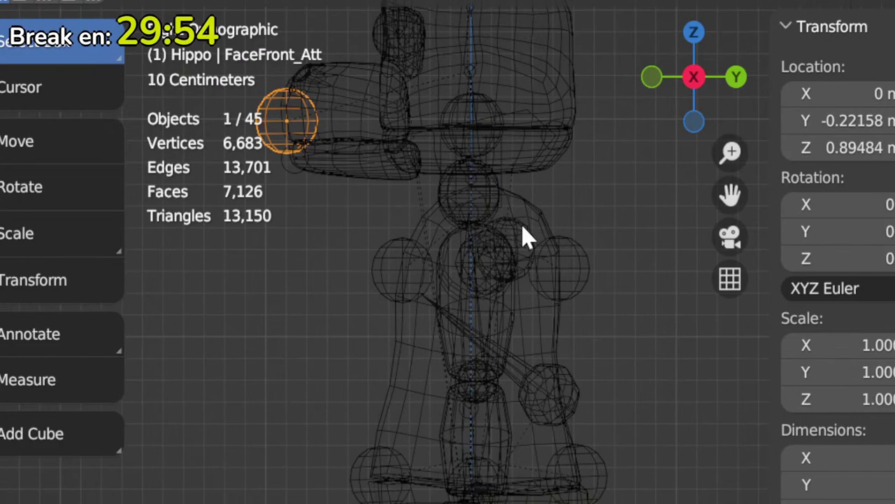
{"action": "left_click", "coordinate": [476, 397]}
{"action": "middle_click_drag", "start_coordinate": [369, 338], "coordinate": [459, 300]}
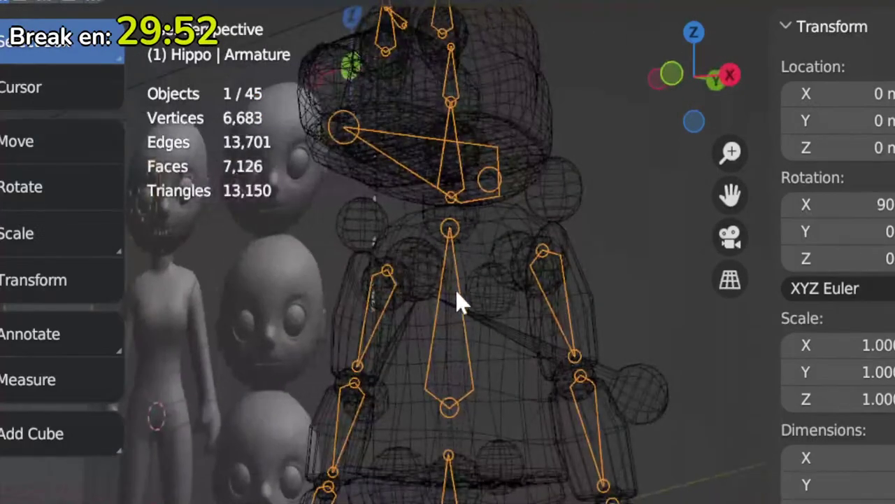
{"action": "left_click", "coordinate": [487, 301]}
{"action": "left_click", "coordinate": [486, 301]}
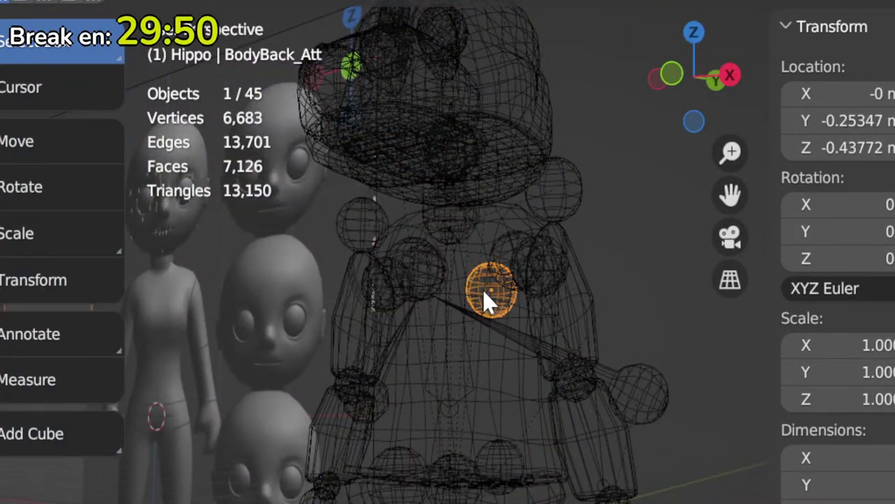
{"action": "left_click", "coordinate": [436, 277]}
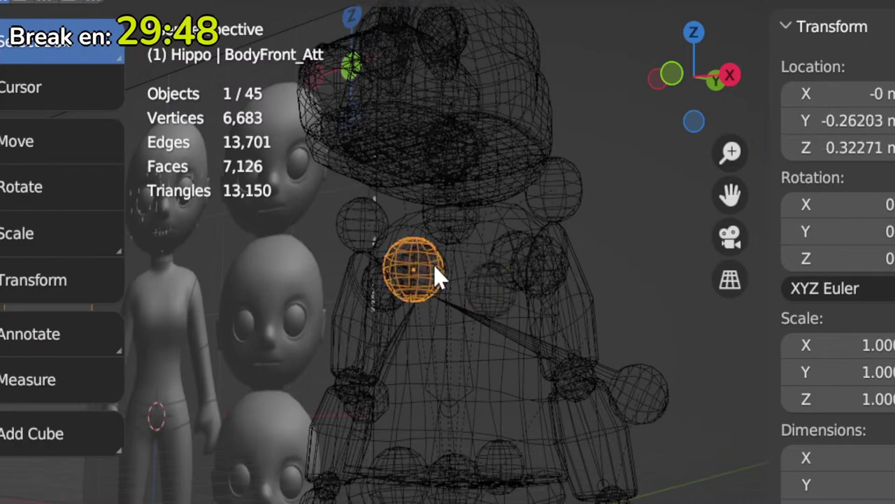
Step: In front view, move RightShoulder_Att outward onto the right shoulder, to about X 0.134 m, Y -0.493 m and Z -0.149 m
{"action": "left_click", "coordinate": [445, 280]}
{"action": "middle_click_drag", "start_coordinate": [489, 356], "coordinate": [566, 398]}
{"action": "key", "text": "KP_1"}
{"action": "key", "text": "g"}
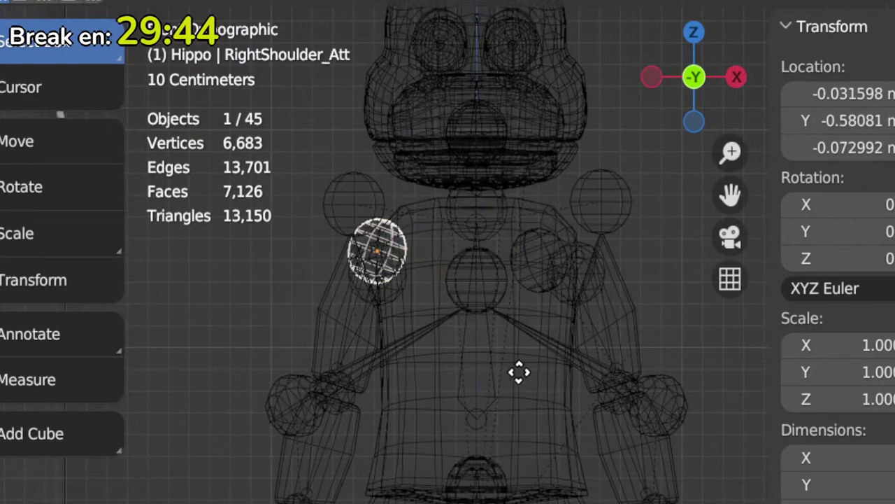
{"action": "left_click", "coordinate": [477, 377]}
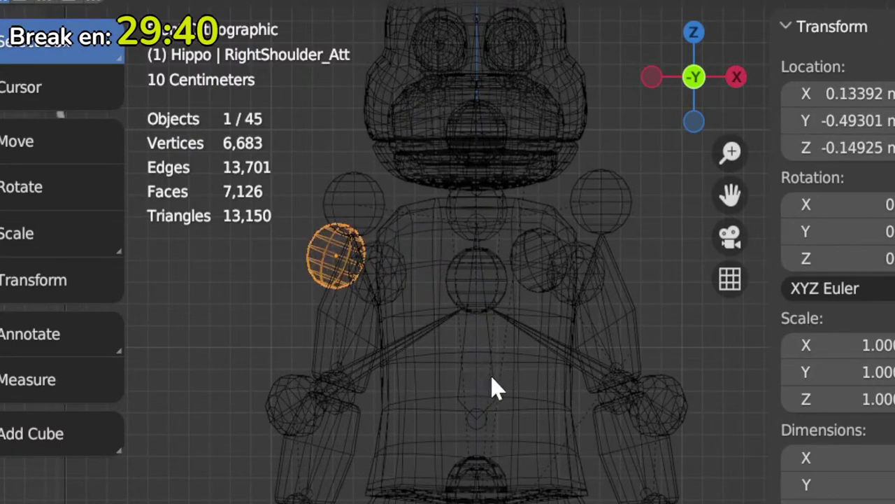
Step: Move LeftShoulder_Att outward onto the left shoulder, to about X -0.117 m, Y -0.527 m and Z -0.140 m
{"action": "left_click", "coordinate": [542, 279]}
{"action": "left_click", "coordinate": [539, 266]}
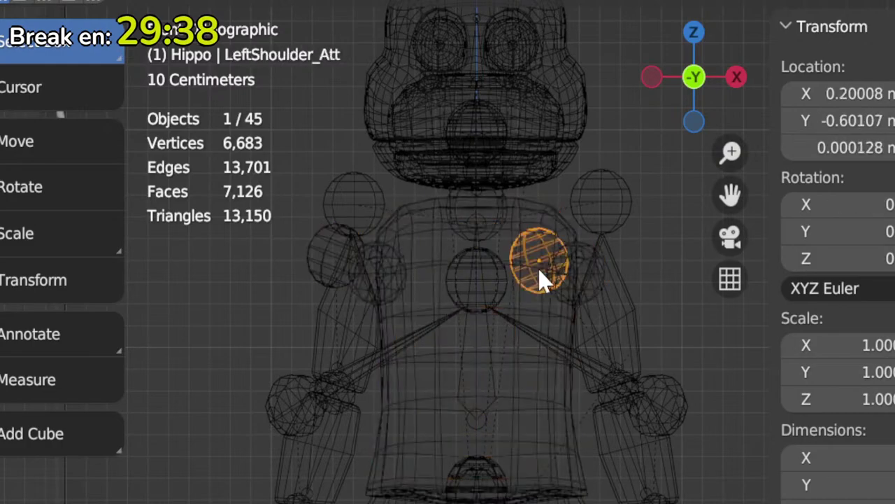
{"action": "key", "text": "g"}
{"action": "left_click", "coordinate": [612, 258]}
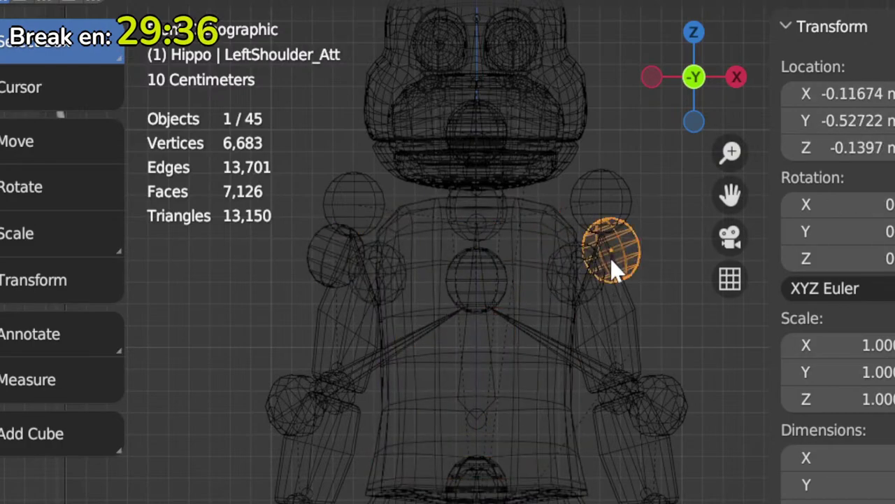
Step: Examine the overlapping attachment points at the waist and hips, including WaistFront_Att, WaistCenter_Att and Root_Att
{"action": "left_click", "coordinate": [476, 467]}
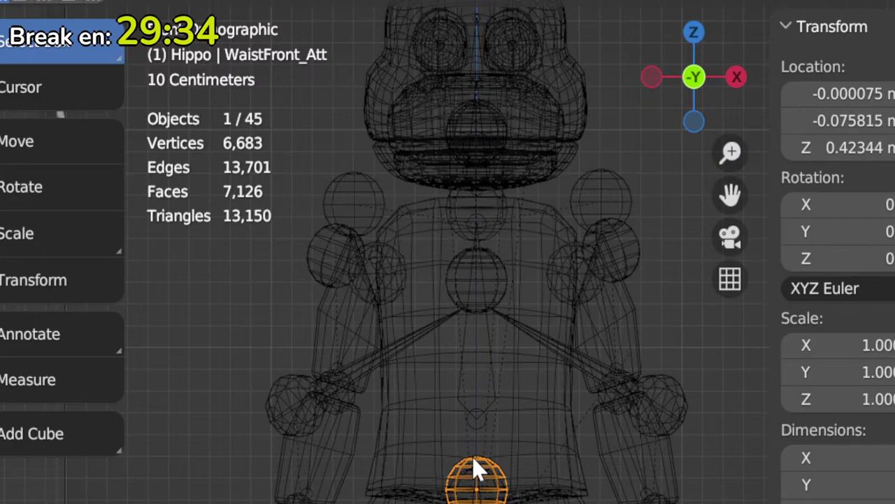
{"action": "left_click", "coordinate": [476, 467]}
{"action": "left_click", "coordinate": [477, 470]}
{"action": "middle_click_drag", "start_coordinate": [478, 471], "coordinate": [436, 496]}
{"action": "left_click", "coordinate": [435, 497]}
{"action": "left_click", "coordinate": [435, 495]}
{"action": "left_click", "coordinate": [451, 488]}
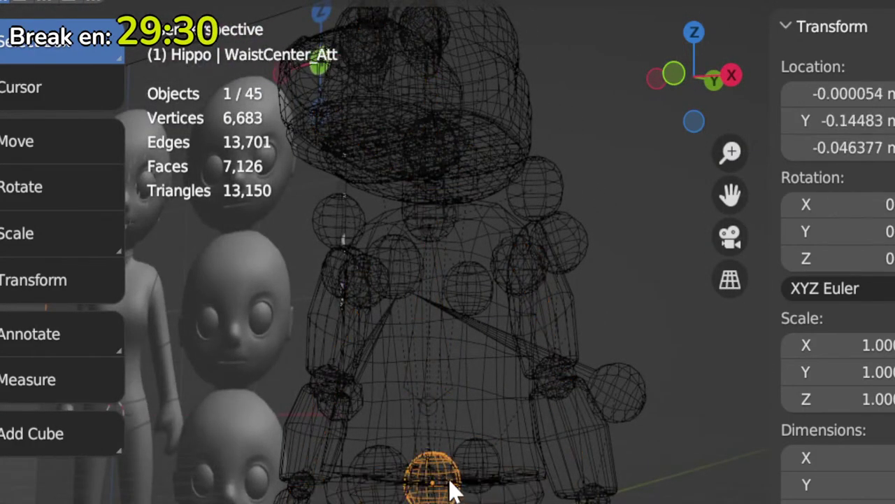
{"action": "left_click", "coordinate": [448, 490]}
{"action": "left_click", "coordinate": [448, 489]}
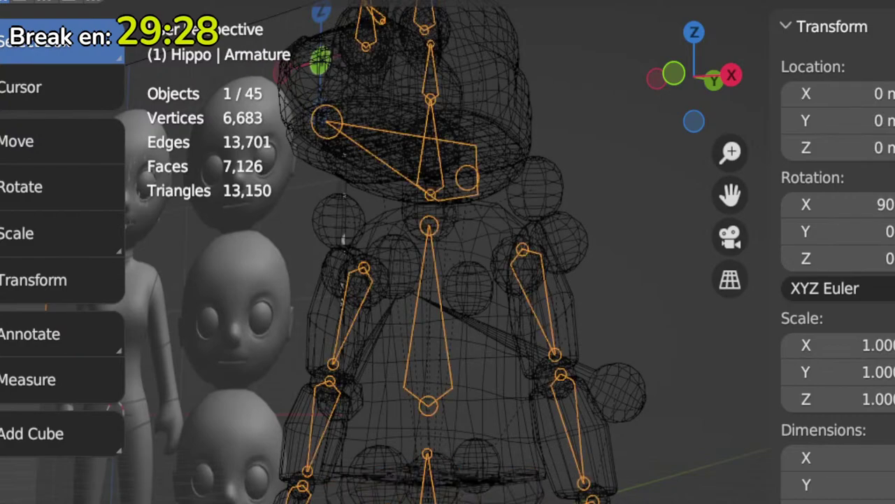
{"action": "left_click", "coordinate": [448, 490]}
{"action": "middle_click_drag", "start_coordinate": [447, 490], "coordinate": [518, 323]}
{"action": "scroll", "coordinate": [466, 416], "scroll_direction": "down", "scroll_amount": 2}
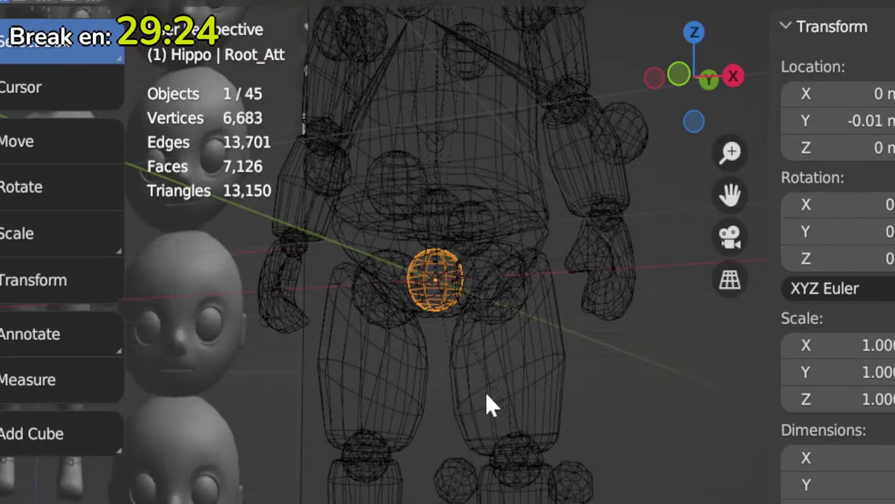
{"action": "key", "text": "KP_3"}
{"action": "scroll", "coordinate": [455, 383], "scroll_direction": "up", "scroll_amount": 2}
{"action": "left_click_drag", "start_coordinate": [575, 383], "coordinate": [691, 503]}
{"action": "key", "text": "g"}
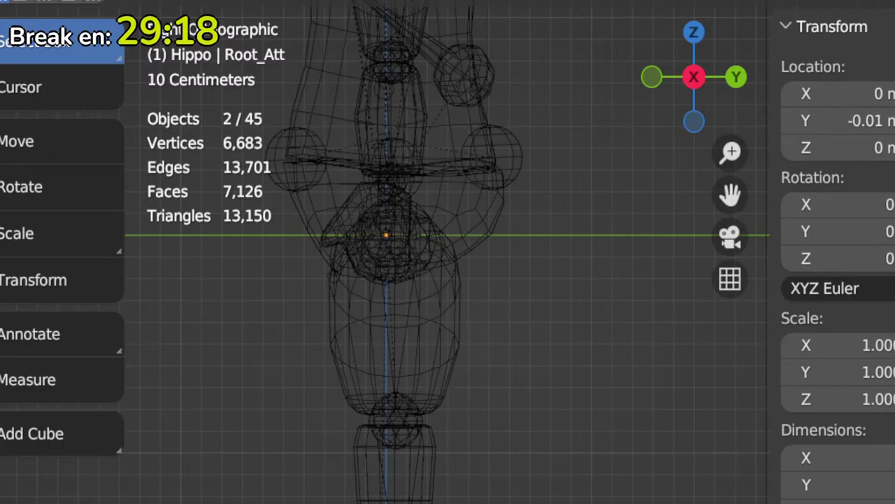
Step: Examine the objects around the head and neck to find the next attachment point to fit
{"action": "scroll", "coordinate": [336, 344], "scroll_direction": "down", "scroll_amount": 3}
{"action": "middle_click_drag", "start_coordinate": [336, 343], "coordinate": [658, 371]}
{"action": "middle_click_drag", "start_coordinate": [545, 294], "coordinate": [553, 503], "text": "shift"}
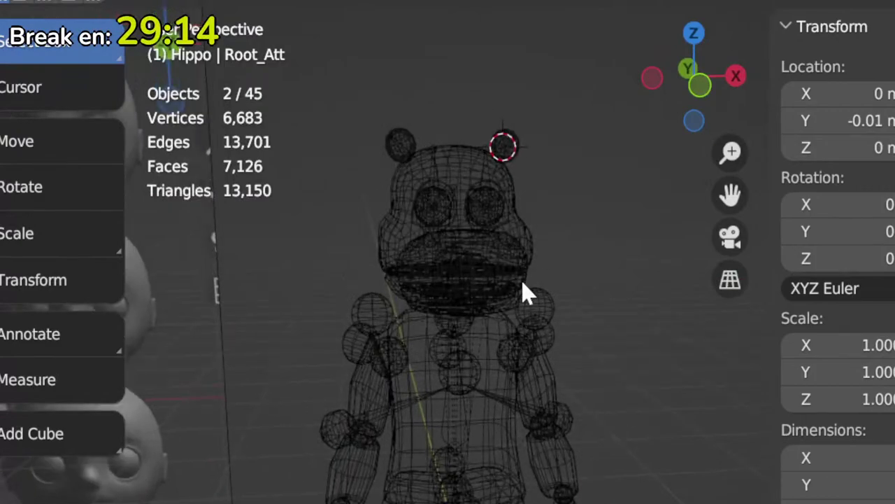
{"action": "middle_click_drag", "start_coordinate": [522, 282], "coordinate": [394, 278]}
{"action": "scroll", "coordinate": [426, 259], "scroll_direction": "up", "scroll_amount": 2}
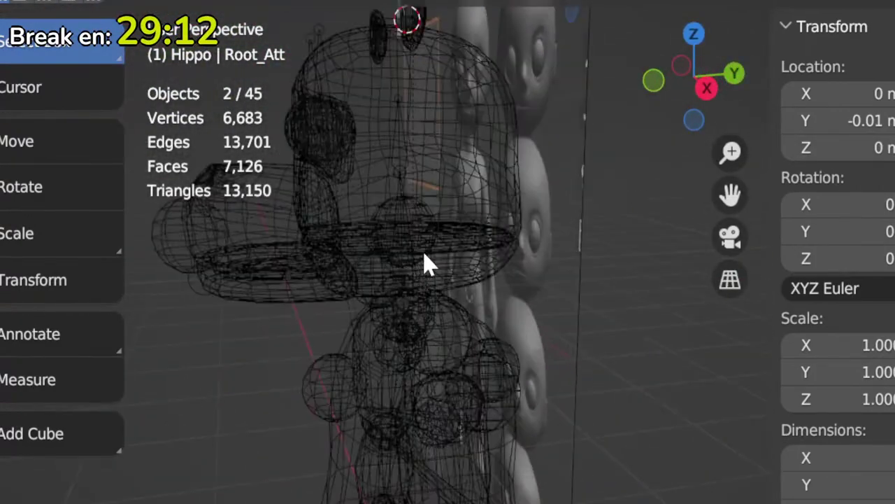
{"action": "left_click", "coordinate": [434, 243]}
{"action": "left_click", "coordinate": [433, 245]}
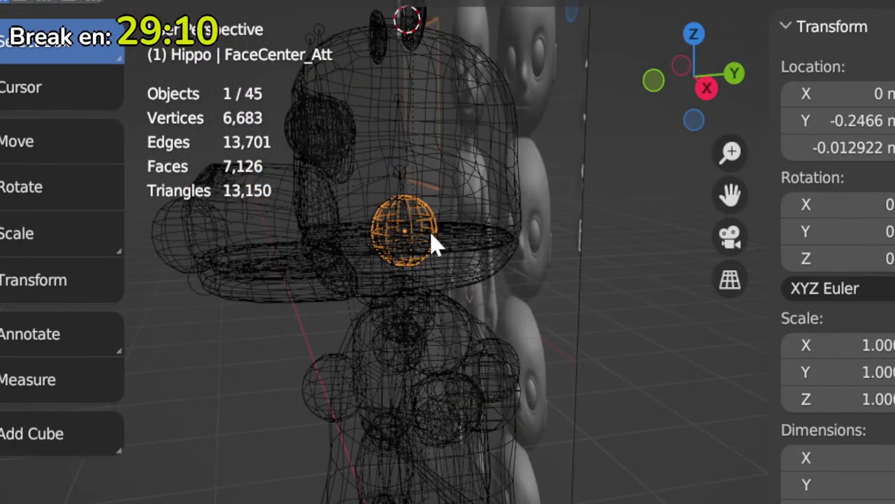
{"action": "left_click", "coordinate": [410, 294]}
{"action": "left_click", "coordinate": [411, 294]}
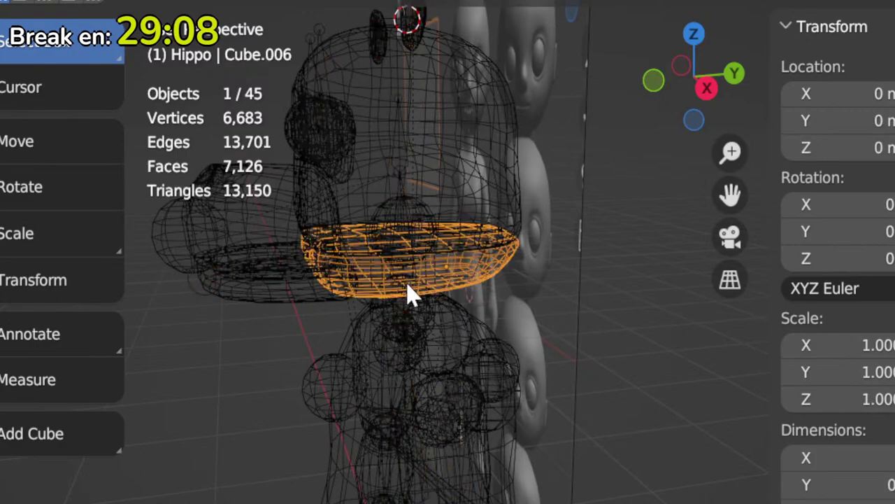
Step: Move Neck_Att straight up along the vertical axis between the torso and the jaw in front view, to about Y 0.134 m
{"action": "middle_click_drag", "start_coordinate": [411, 294], "coordinate": [564, 292]}
{"action": "scroll", "coordinate": [452, 343], "scroll_direction": "up", "scroll_amount": 2}
{"action": "left_click", "coordinate": [396, 307]}
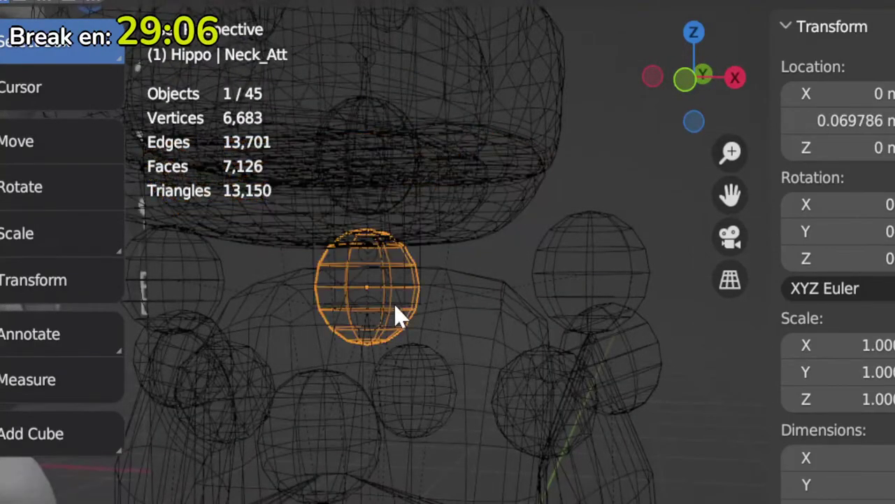
{"action": "middle_click_drag", "start_coordinate": [426, 372], "coordinate": [459, 366]}
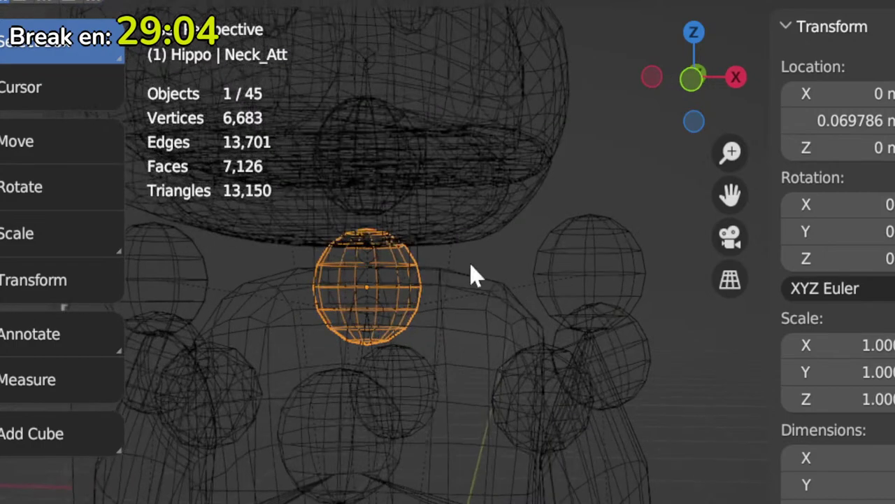
{"action": "key", "text": "KP_1"}
{"action": "key", "text": "g"}
{"action": "key", "text": "z"}
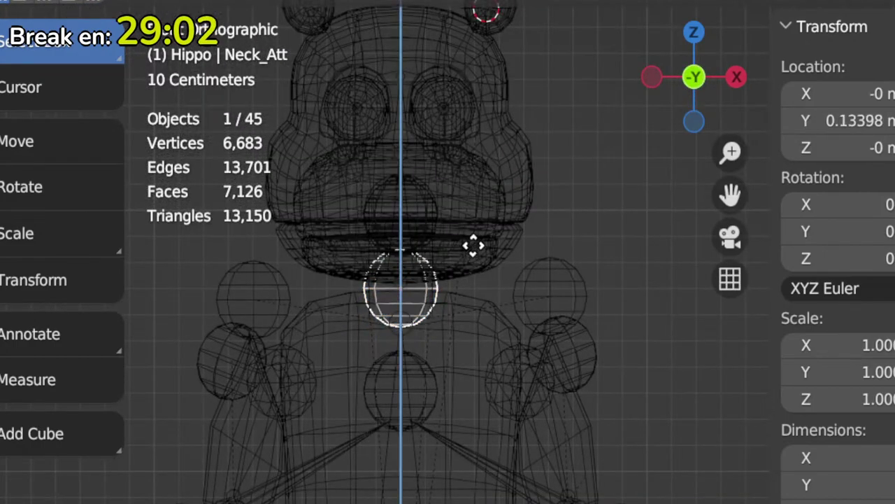
{"action": "left_click", "coordinate": [473, 246]}
Step: Check the overlapping attachment spheres in the middle of the chest from the front
{"action": "left_click", "coordinate": [443, 411]}
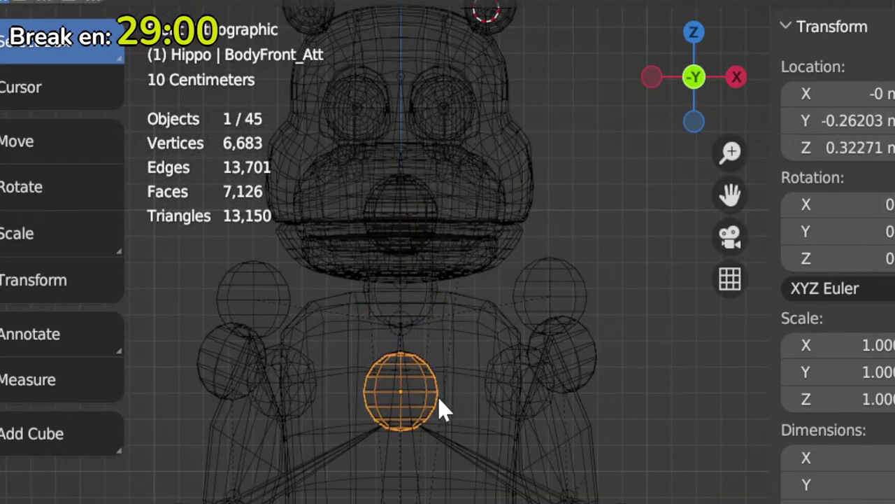
{"action": "middle_click_drag", "start_coordinate": [439, 406], "coordinate": [450, 424], "text": "shift"}
{"action": "left_click", "coordinate": [440, 425]}
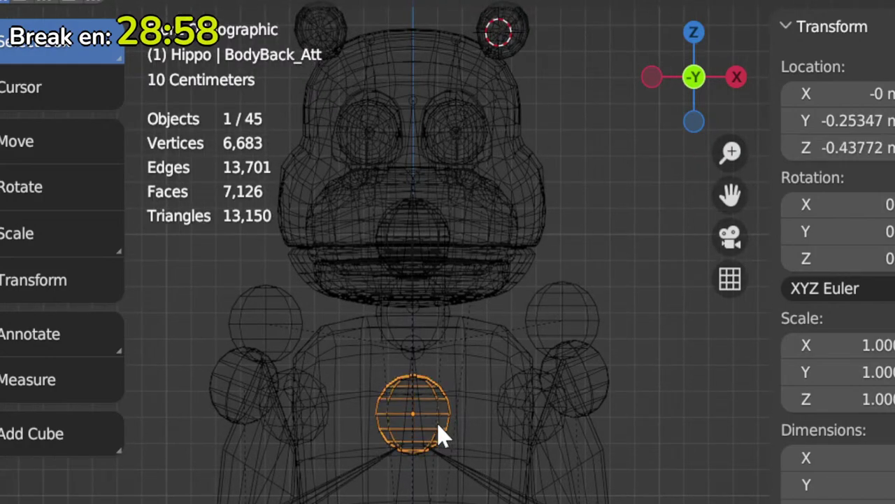
{"action": "left_click", "coordinate": [441, 434]}
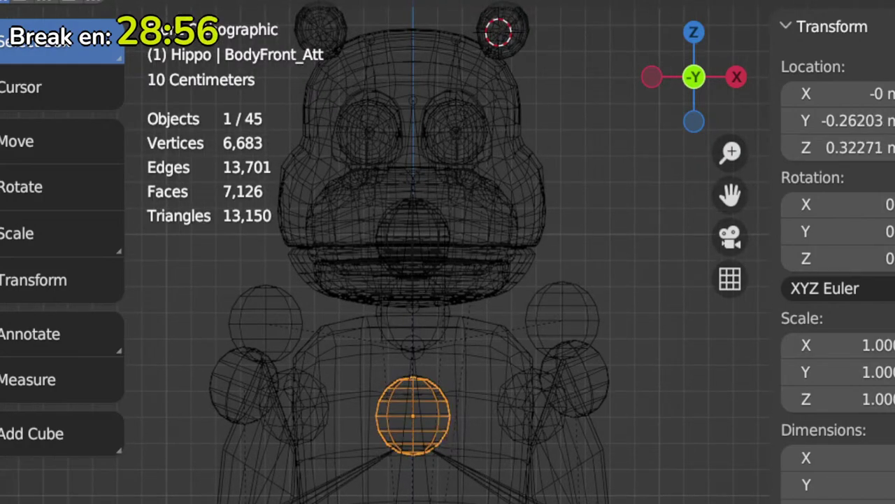
{"action": "left_click", "coordinate": [441, 434]}
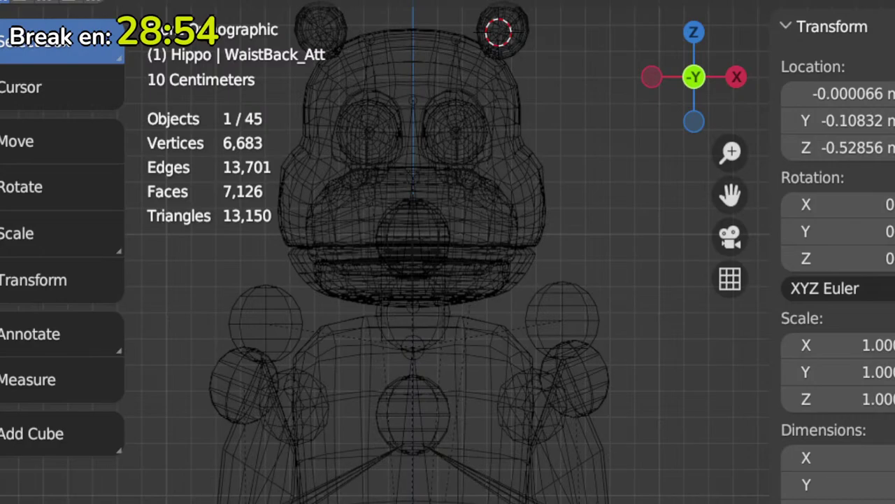
{"action": "left_click", "coordinate": [441, 435]}
{"action": "left_click", "coordinate": [386, 456]}
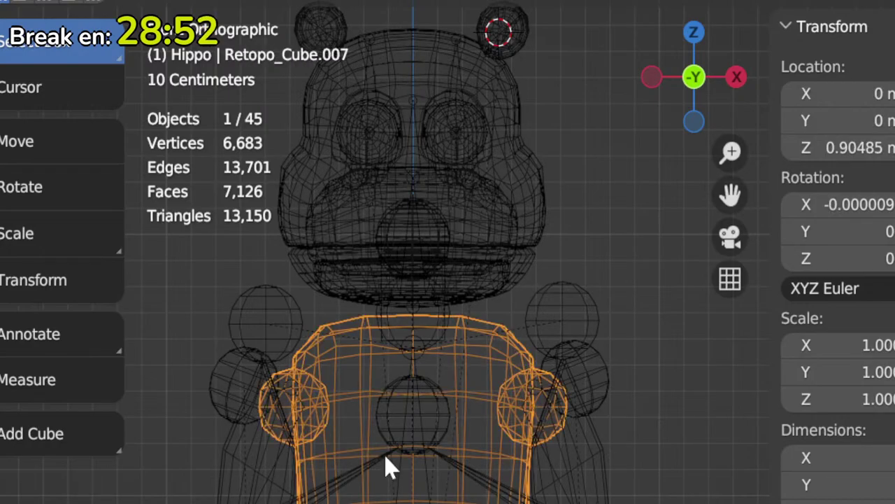
Step: Move Hair_Att vertically onto the crown of the head, to about Y 0.555 m, and check its placement in side view
{"action": "middle_click_drag", "start_coordinate": [412, 339], "coordinate": [434, 468], "text": "shift"}
{"action": "middle_click_drag", "start_coordinate": [473, 271], "coordinate": [431, 366]}
{"action": "left_click", "coordinate": [440, 391]}
{"action": "left_click", "coordinate": [443, 399]}
{"action": "left_click", "coordinate": [442, 398]}
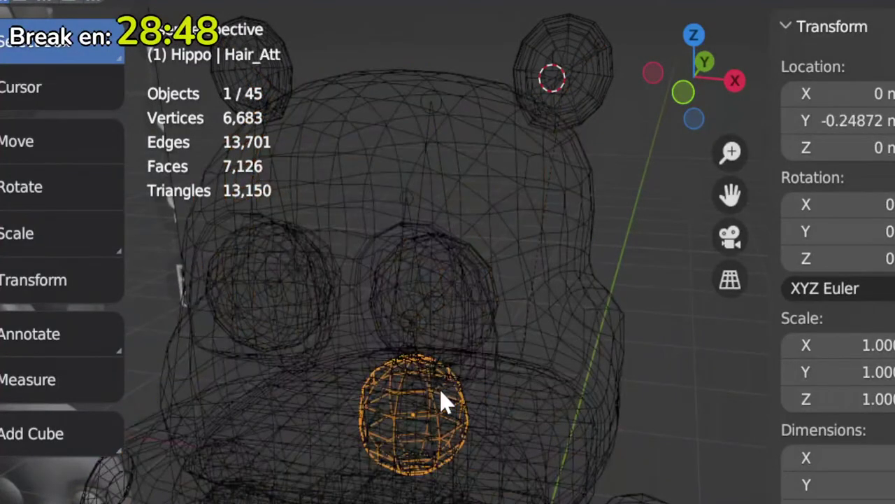
{"action": "key", "text": "g"}
{"action": "key", "text": "z"}
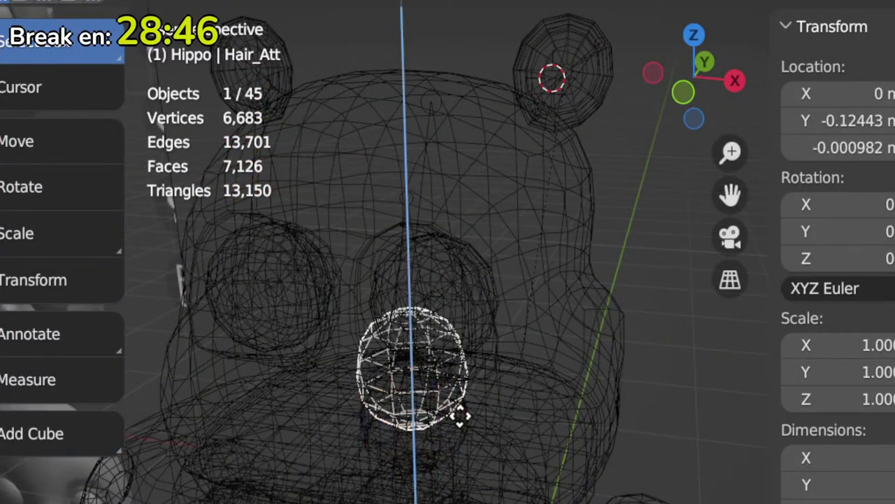
{"action": "left_click", "coordinate": [407, 121]}
{"action": "key", "text": "KP_3"}
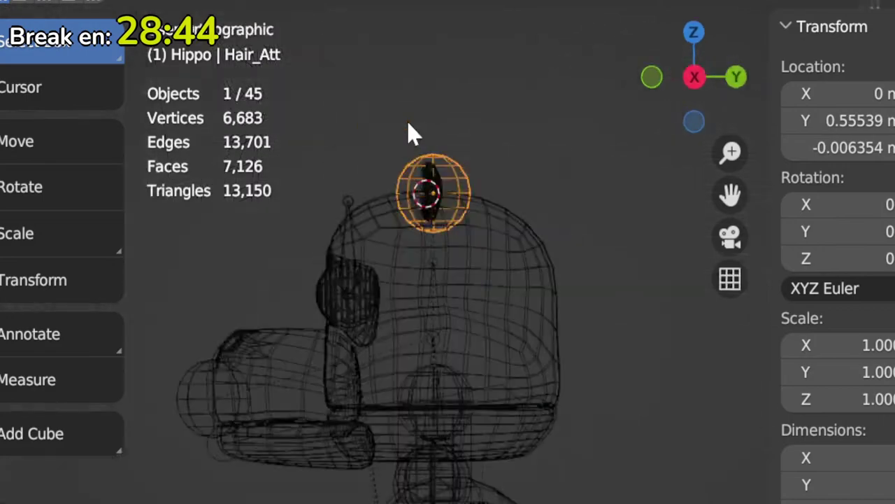
{"action": "scroll", "coordinate": [453, 251], "scroll_direction": "up", "scroll_amount": 5}
{"action": "middle_click_drag", "start_coordinate": [476, 308], "coordinate": [498, 274], "text": "shift"}
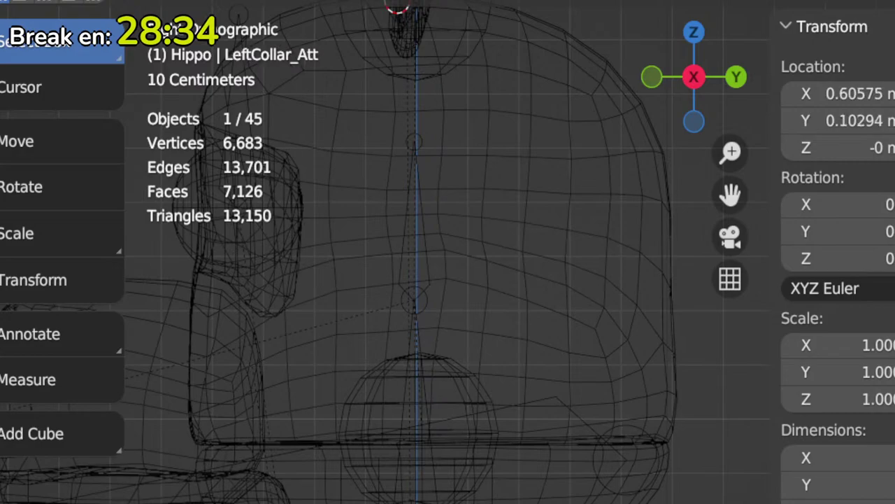
Step: Move Hat_Att up onto the crown of the head in side view, to about Y 0.564 m, and check it from the front
{"action": "scroll", "coordinate": [474, 342], "scroll_direction": "down", "scroll_amount": 2}
{"action": "left_click", "coordinate": [414, 455]}
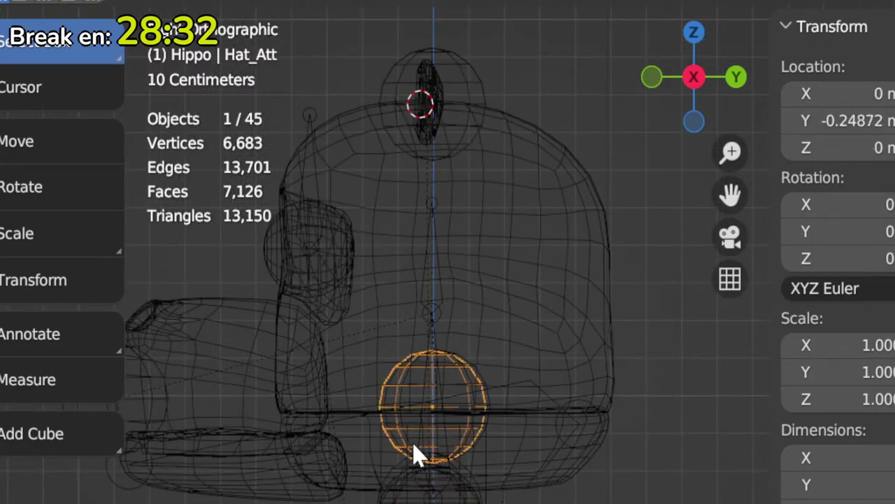
{"action": "middle_click_drag", "start_coordinate": [443, 477], "coordinate": [452, 503], "text": "shift"}
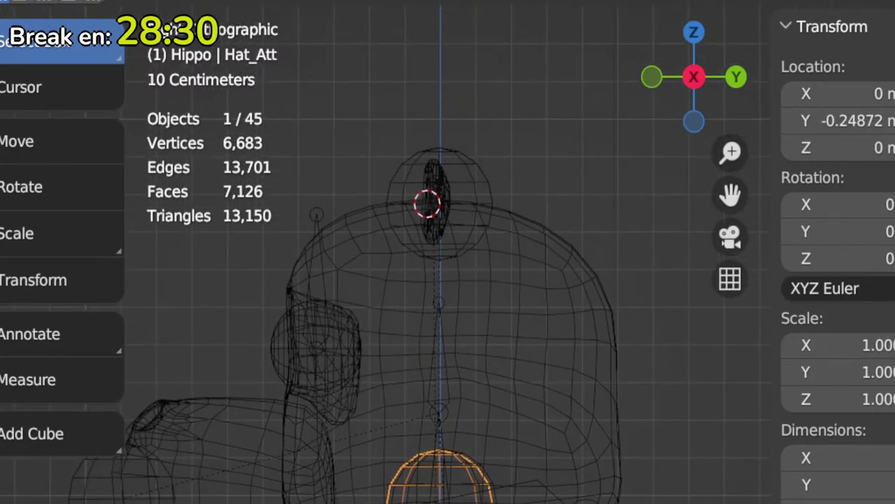
{"action": "key", "text": "g"}
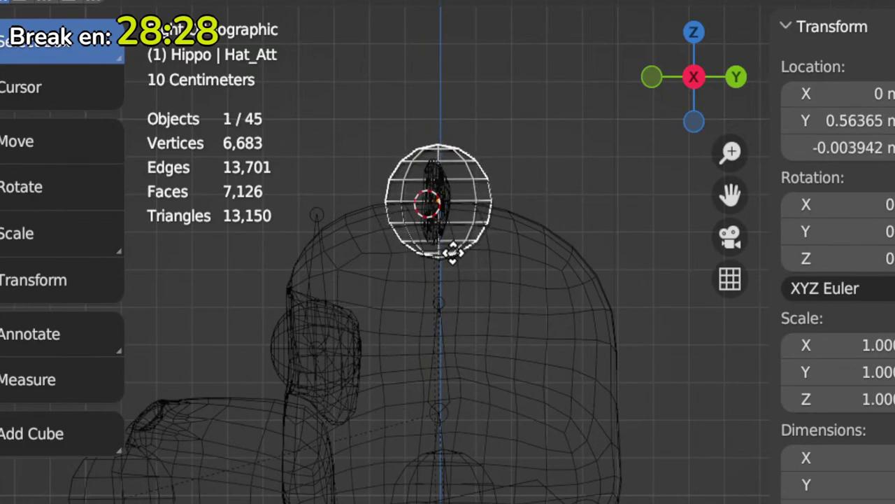
{"action": "left_click", "coordinate": [453, 255]}
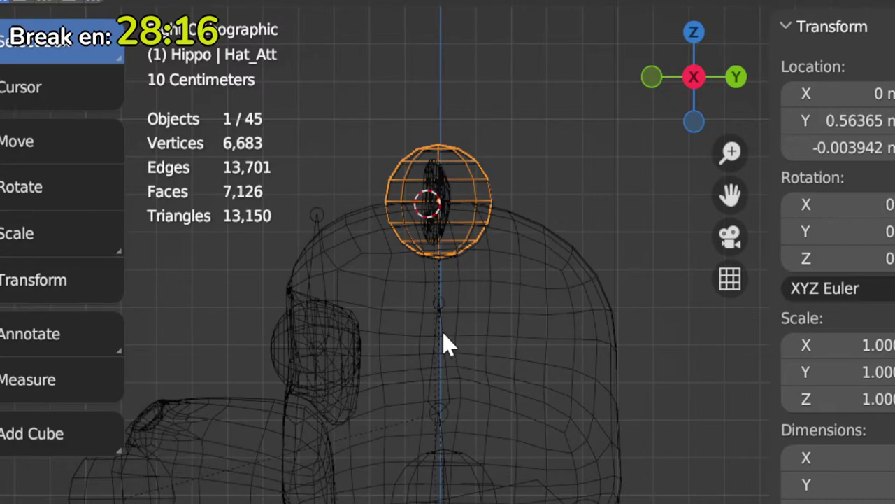
{"action": "middle_click_drag", "start_coordinate": [443, 342], "coordinate": [491, 366]}
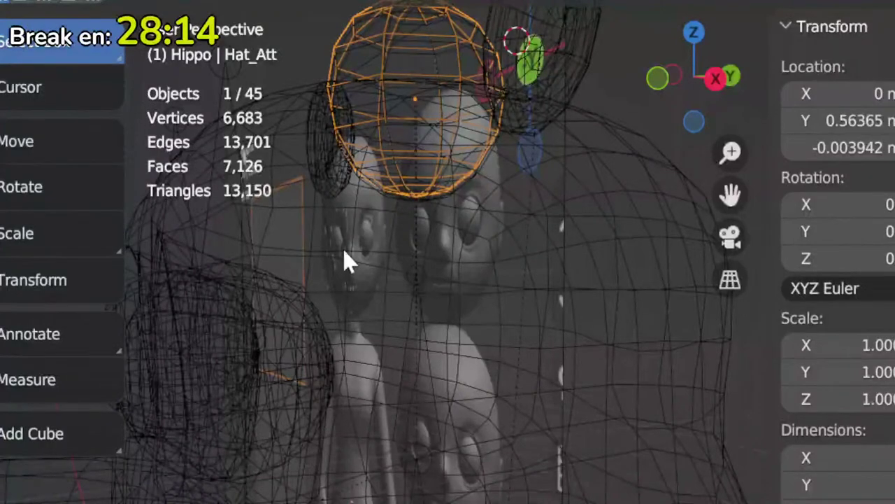
{"action": "key", "text": "KP_1"}
{"action": "scroll", "coordinate": [342, 254], "scroll_direction": "down", "scroll_amount": 4}
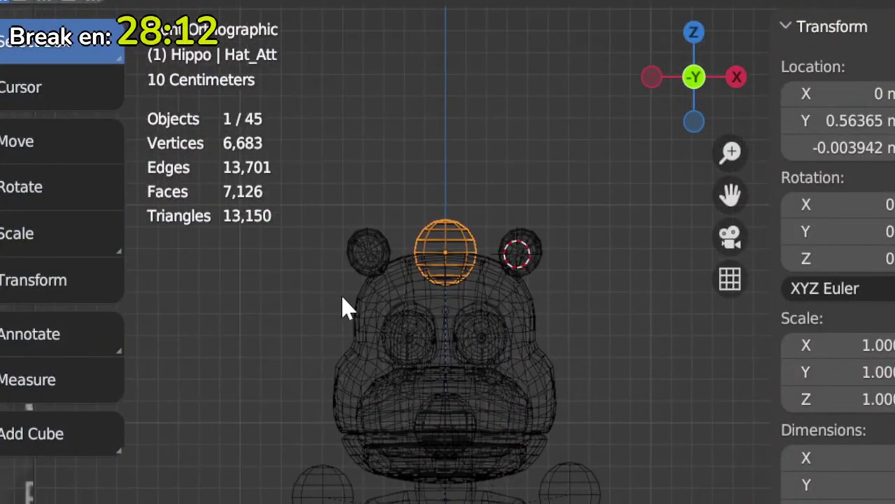
{"action": "scroll", "coordinate": [396, 361], "scroll_direction": "up", "scroll_amount": 1}
{"action": "scroll", "coordinate": [458, 258], "scroll_direction": "up", "scroll_amount": 1}
{"action": "scroll", "coordinate": [509, 365], "scroll_direction": "up", "scroll_amount": 1}
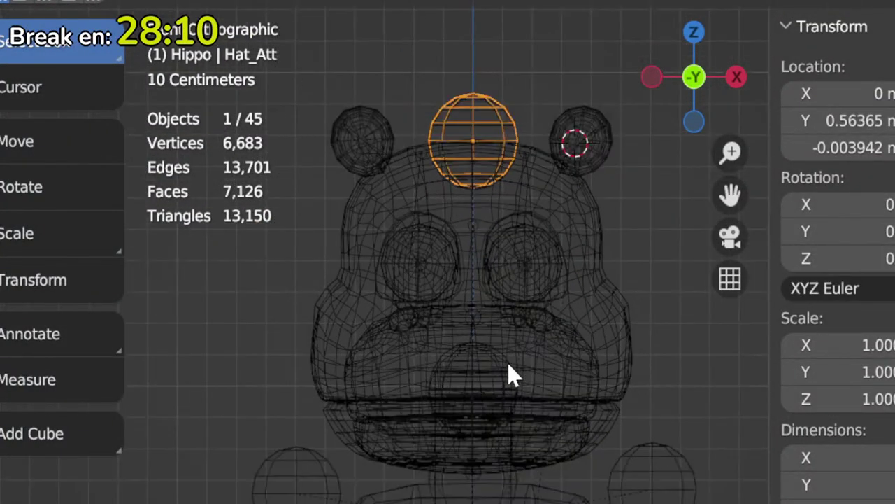
Step: Examine the attachment spheres and meshes around the neck, chest, waist and hips from the front
{"action": "scroll", "coordinate": [509, 364], "scroll_direction": "down", "scroll_amount": 3}
{"action": "middle_click_drag", "start_coordinate": [499, 366], "coordinate": [487, 238], "text": "shift"}
{"action": "scroll", "coordinate": [527, 387], "scroll_direction": "up", "scroll_amount": 2}
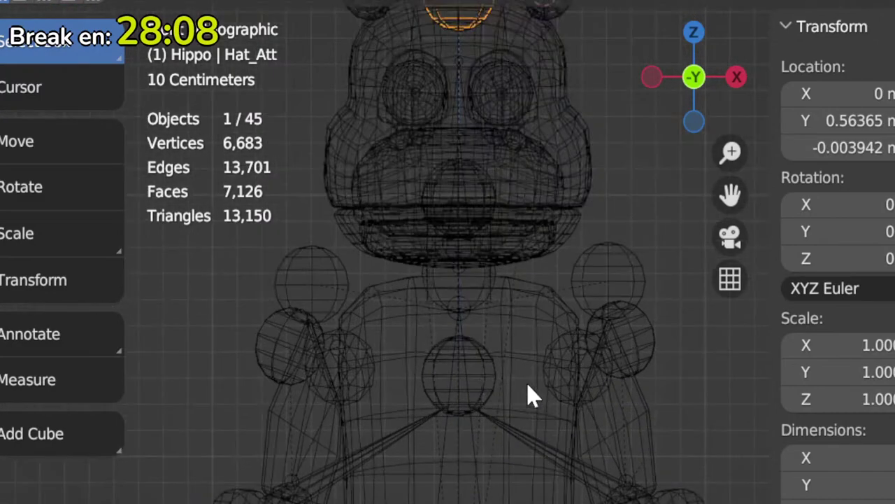
{"action": "middle_click_drag", "start_coordinate": [515, 354], "coordinate": [501, 396], "text": "shift"}
{"action": "scroll", "coordinate": [501, 394], "scroll_direction": "down", "scroll_amount": 3}
{"action": "middle_click_drag", "start_coordinate": [490, 449], "coordinate": [519, 324], "text": "shift"}
{"action": "scroll", "coordinate": [504, 379], "scroll_direction": "down", "scroll_amount": 1}
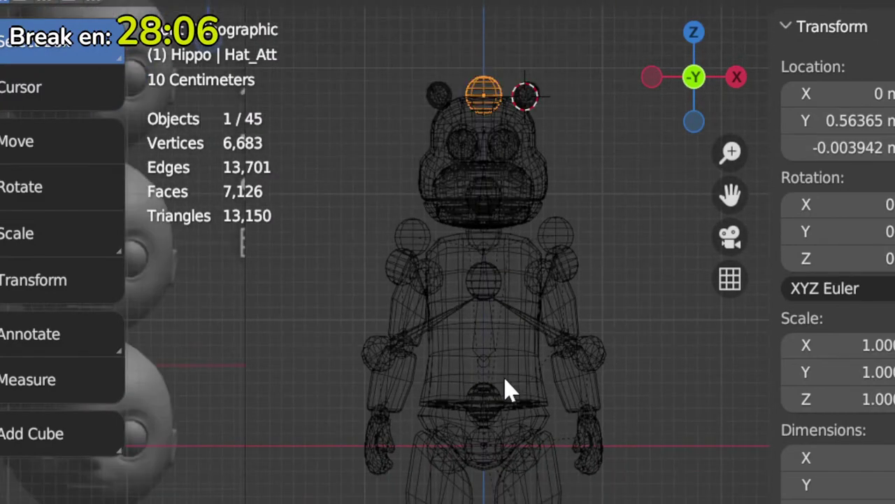
{"action": "left_click", "coordinate": [496, 416]}
{"action": "left_click", "coordinate": [496, 392]}
{"action": "left_click", "coordinate": [529, 395]}
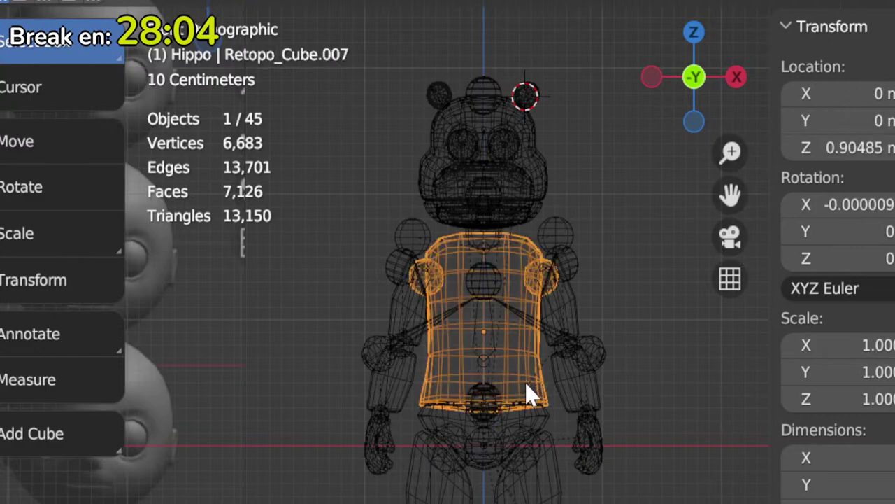
{"action": "scroll", "coordinate": [546, 433], "scroll_direction": "up", "scroll_amount": 2}
{"action": "left_click", "coordinate": [577, 470]}
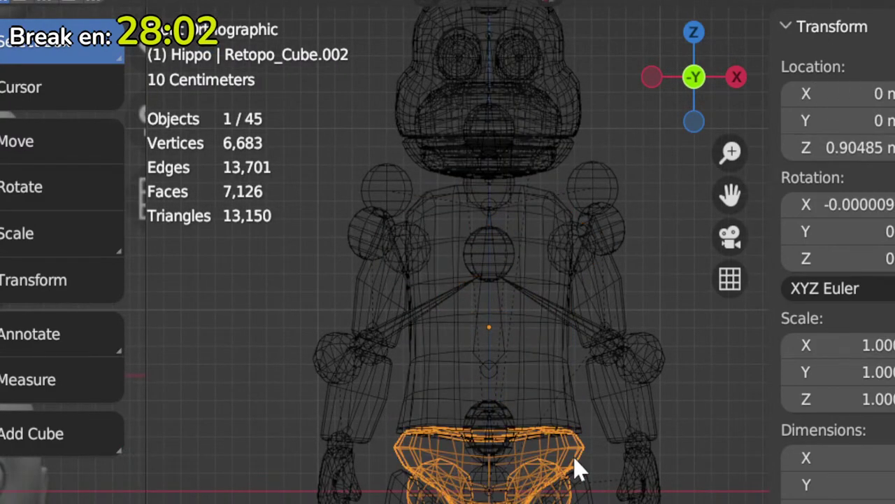
{"action": "scroll", "coordinate": [553, 420], "scroll_direction": "down", "scroll_amount": 3}
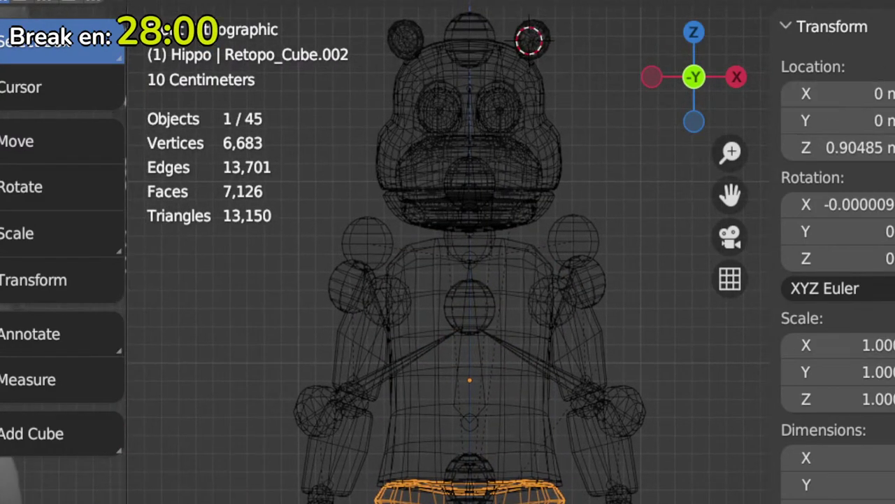
Step: In solid shading, move both collar attachments inward toward the neck, placing RightCollar_Att at about X -0.546 m, Y 0.080 m
{"action": "key", "text": "shift+z"}
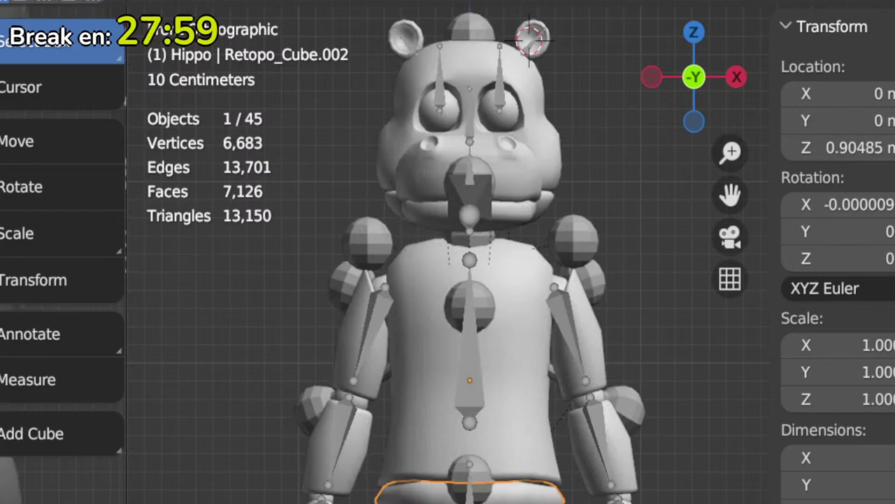
{"action": "left_click", "coordinate": [372, 253]}
{"action": "left_click", "coordinate": [593, 249]}
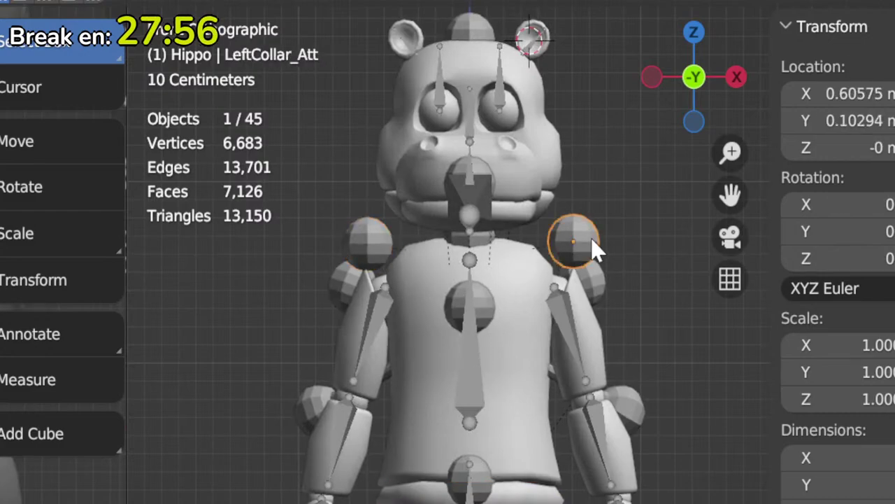
{"action": "left_click_drag", "start_coordinate": [594, 249], "coordinate": [578, 238]}
{"action": "left_click", "coordinate": [371, 249]}
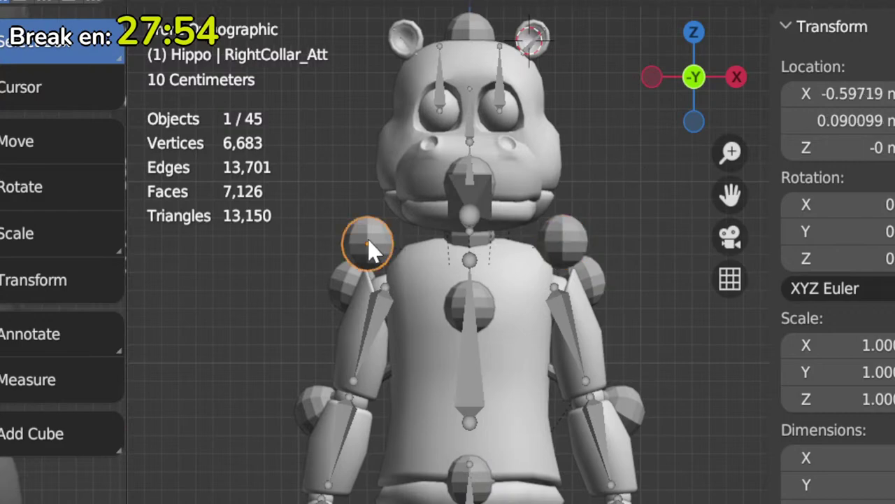
{"action": "left_click_drag", "start_coordinate": [371, 249], "coordinate": [373, 243]}
{"action": "scroll", "coordinate": [505, 324], "scroll_direction": "down", "scroll_amount": 2}
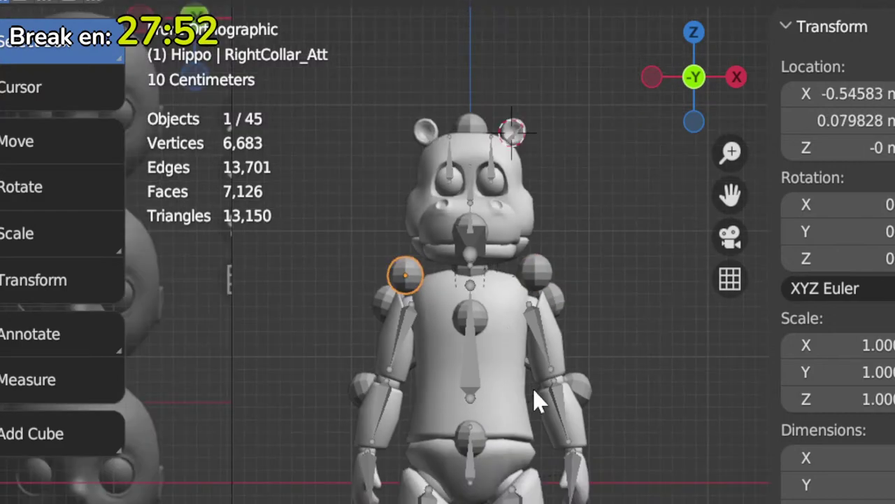
Step: Move LeftShoulder_Att forward onto the arm's centreline in side view, to about X -0.174, Y -0.529, Z -0.013 m
{"action": "middle_click_drag", "start_coordinate": [533, 402], "coordinate": [336, 483], "text": "shift"}
{"action": "left_click", "coordinate": [446, 199]}
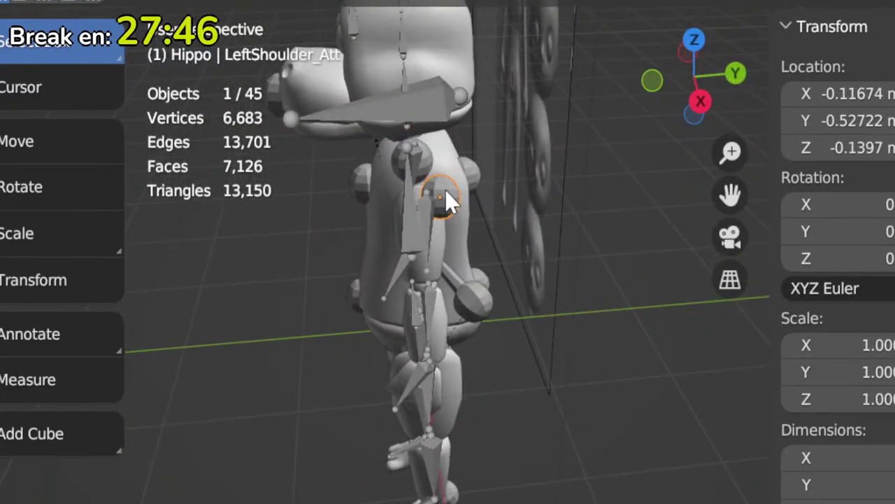
{"action": "key", "text": "KP_3"}
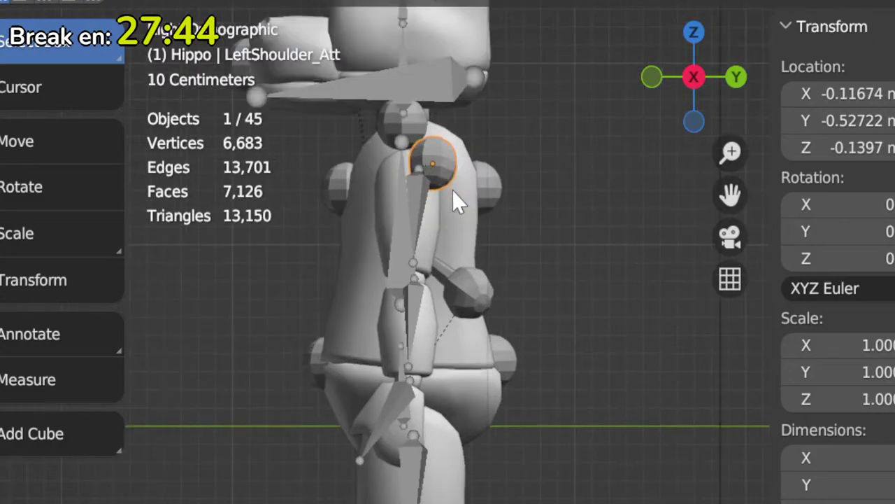
{"action": "key", "text": "g"}
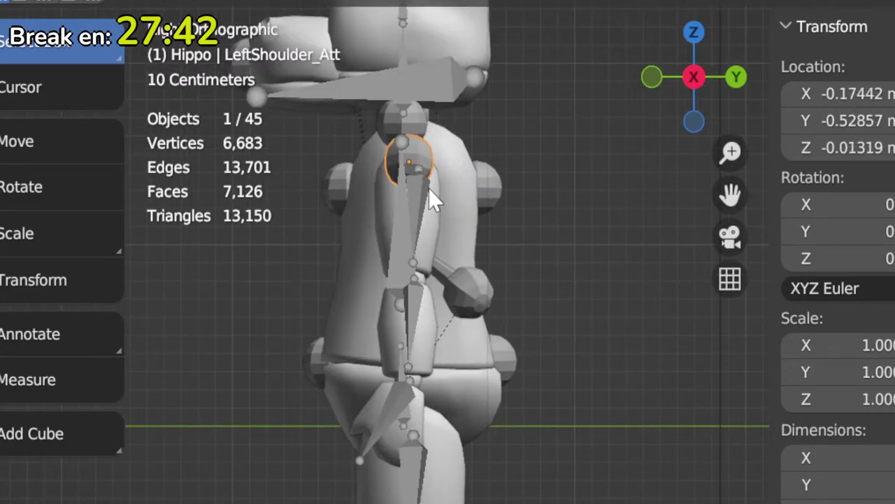
Step: Move RightShoulder_Att onto the arm's centreline in the opposite side view, to about X 0.182, Y -0.486, Z -0.036 m, and check it from the front
{"action": "key", "text": "ctrl+KP_3"}
{"action": "left_click", "coordinate": [382, 157]}
{"action": "key", "text": "g"}
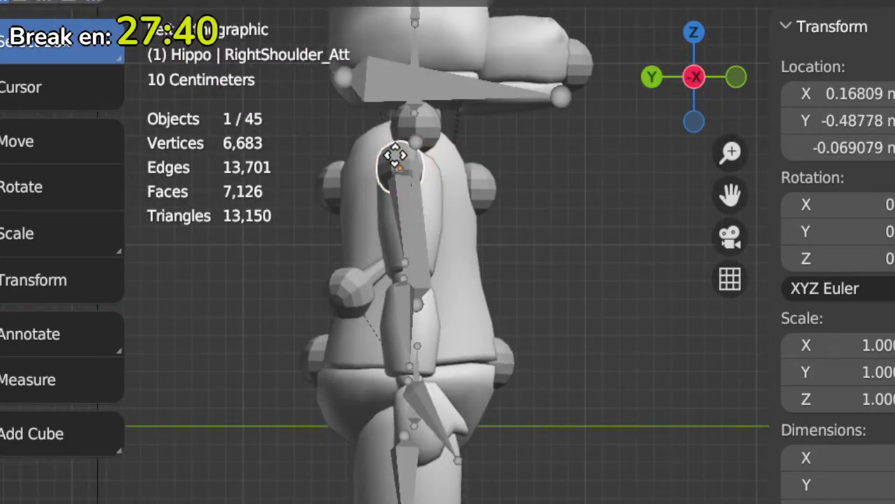
{"action": "key", "text": "KP_1"}
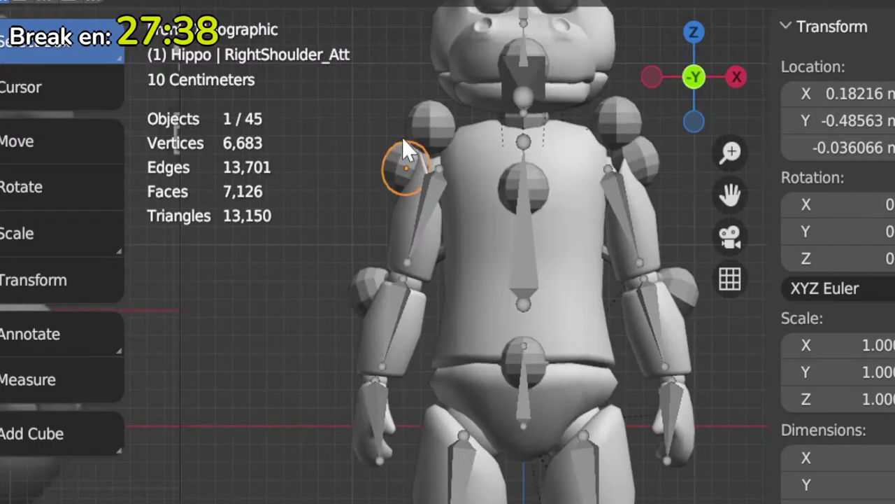
{"action": "scroll", "coordinate": [404, 149], "scroll_direction": "up", "scroll_amount": 2}
{"action": "middle_click_drag", "start_coordinate": [403, 150], "coordinate": [353, 337], "text": "shift"}
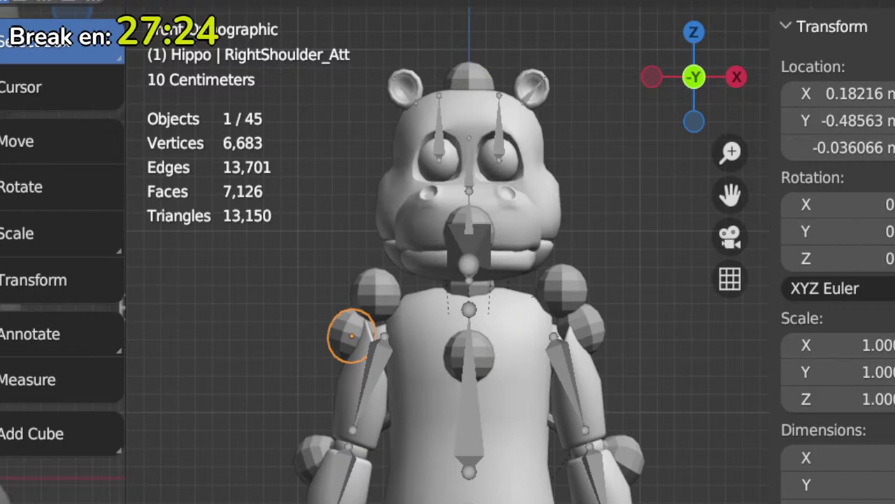
Step: Hide all of the avatar's attachment spheres one after another, leaving only the body meshes and the armature visible
{"action": "key", "text": "Delete"}
{"action": "key", "text": "Delete"}
{"action": "key", "text": "Delete"}
{"action": "key", "text": "Delete"}
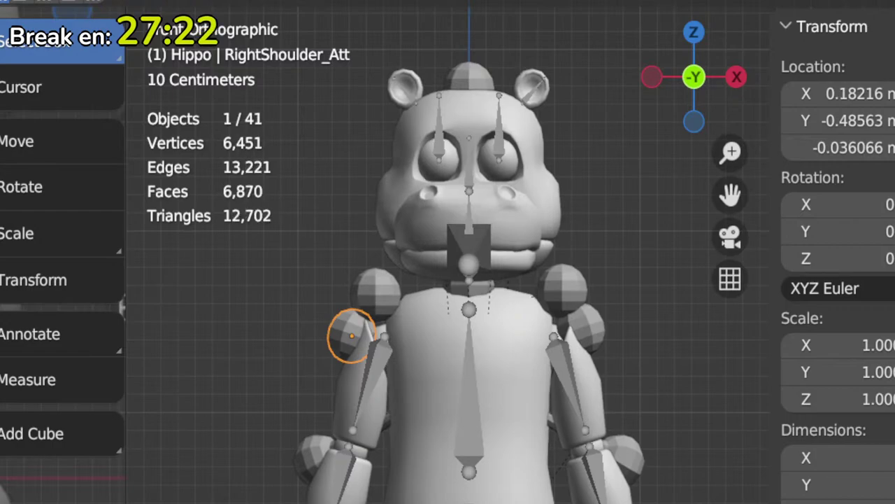
{"action": "key", "text": "Delete"}
{"action": "key", "text": "Delete"}
{"action": "key", "text": "Delete"}
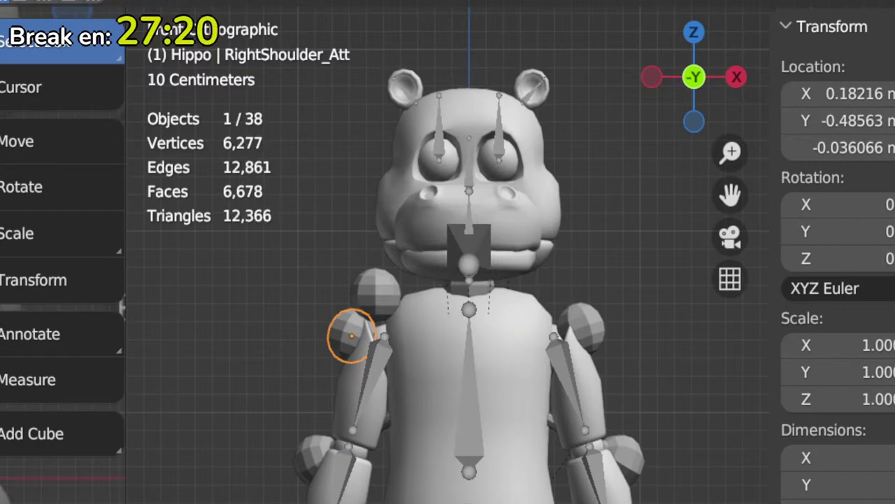
{"action": "key", "text": "Delete"}
{"action": "key", "text": "Delete"}
{"action": "key", "text": "Delete"}
{"action": "key", "text": "Delete"}
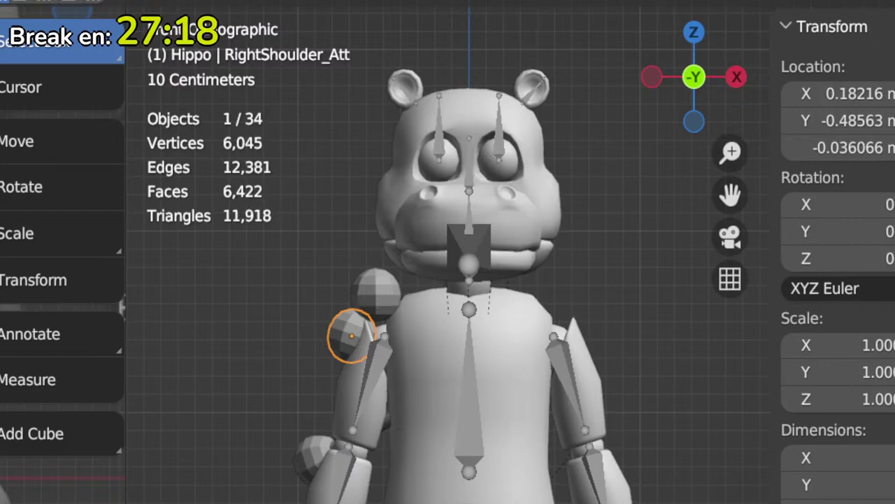
{"action": "key", "text": "Delete"}
{"action": "key", "text": "Delete"}
{"action": "key", "text": "Delete"}
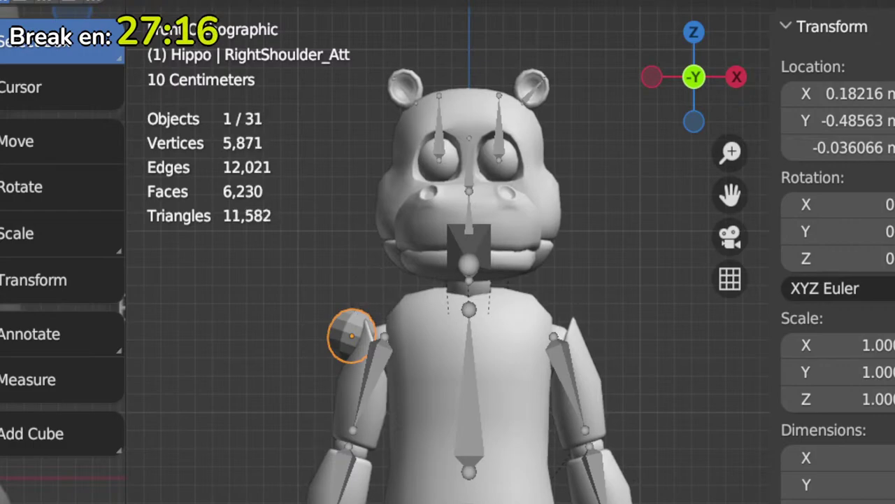
{"action": "key", "text": "Delete"}
{"action": "key", "text": "Delete"}
{"action": "key", "text": "Delete"}
{"action": "key", "text": "Delete"}
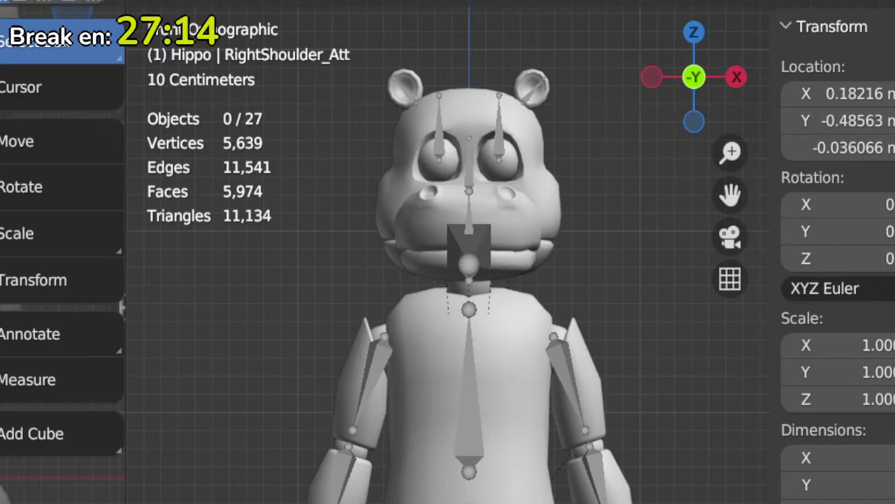
{"action": "key", "text": "Delete"}
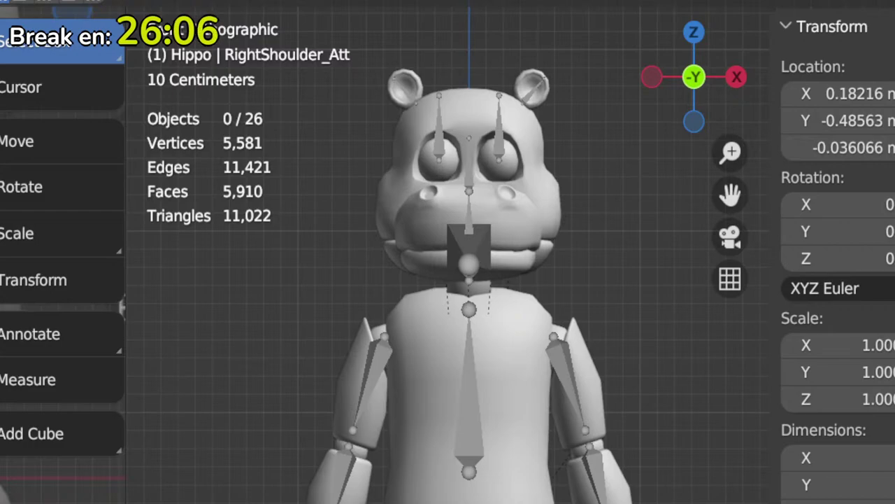
Step: Examine the hippo's head, jaw and armature from the front and at an angle without the attachment spheres
{"action": "scroll", "coordinate": [469, 279], "scroll_direction": "down", "scroll_amount": 3}
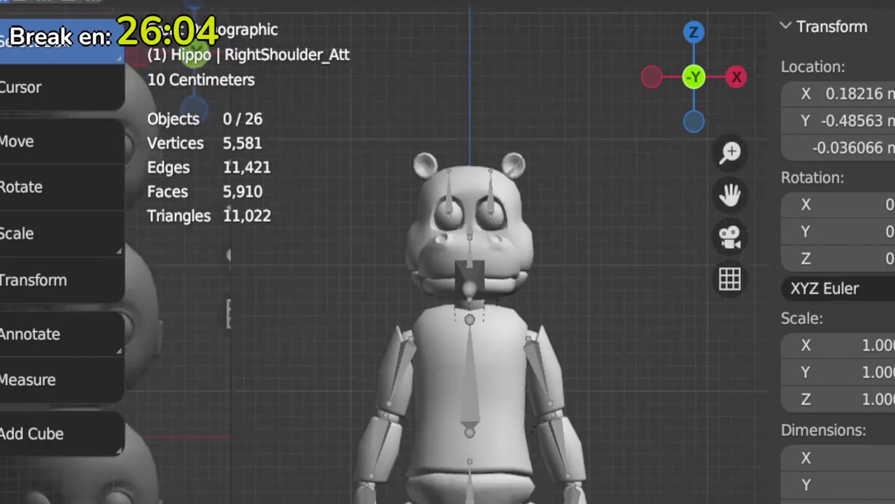
{"action": "middle_click_drag", "start_coordinate": [538, 420], "coordinate": [595, 270]}
{"action": "key", "text": "KP_1"}
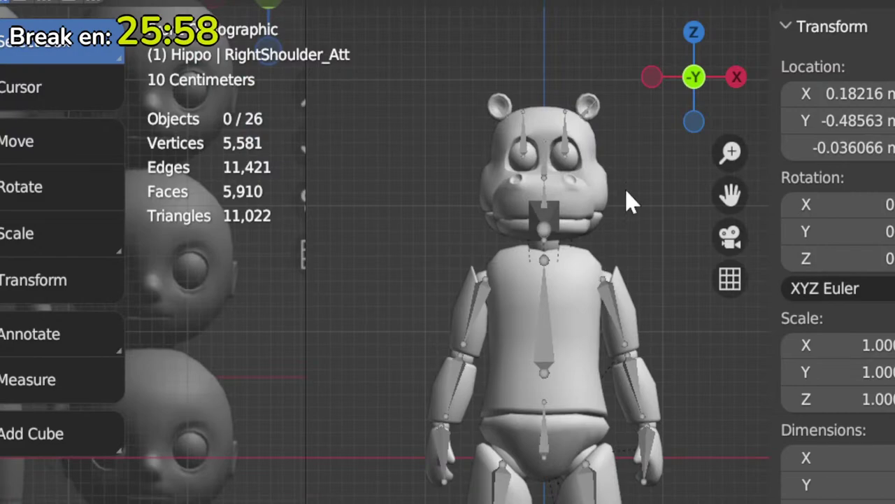
{"action": "left_click", "coordinate": [611, 173]}
{"action": "scroll", "coordinate": [588, 213], "scroll_direction": "up", "scroll_amount": 2}
{"action": "scroll", "coordinate": [587, 213], "scroll_direction": "up", "scroll_amount": 1}
{"action": "key", "text": "KP_Decimal"}
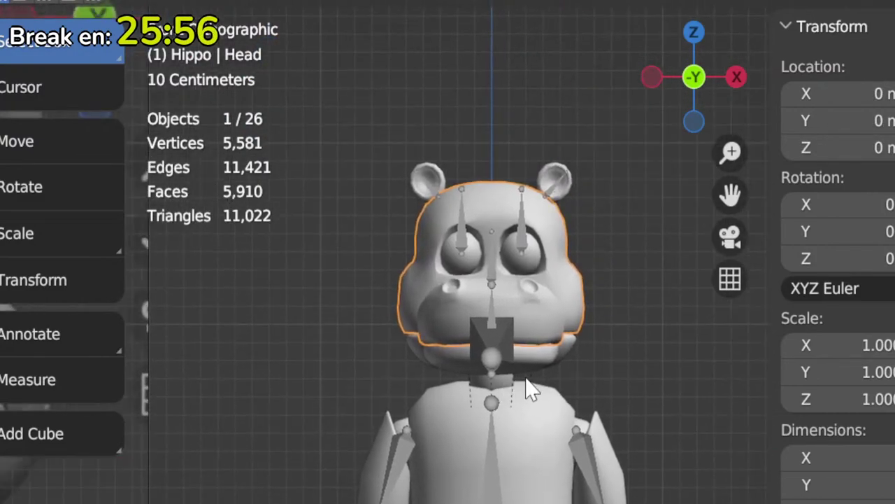
{"action": "left_click", "coordinate": [578, 361], "text": "shift"}
{"action": "left_click", "coordinate": [504, 366]}
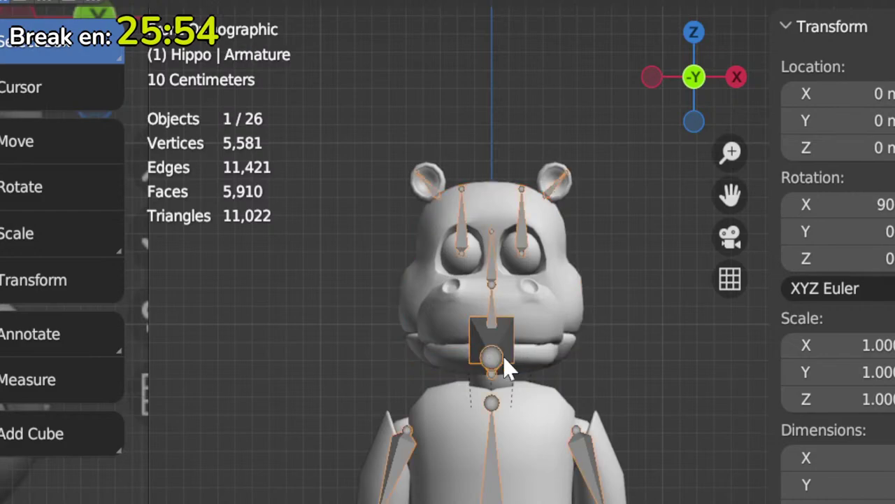
{"action": "middle_click_drag", "start_coordinate": [504, 366], "coordinate": [560, 334]}
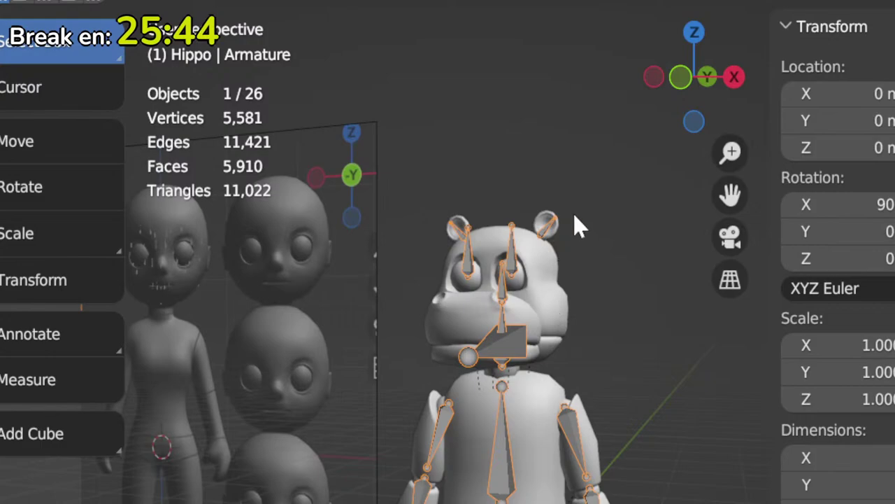
Step: Select the hippo's armature and bring up the avatar validation tools
{"action": "left_click", "coordinate": [549, 294]}
{"action": "left_click", "coordinate": [500, 343]}
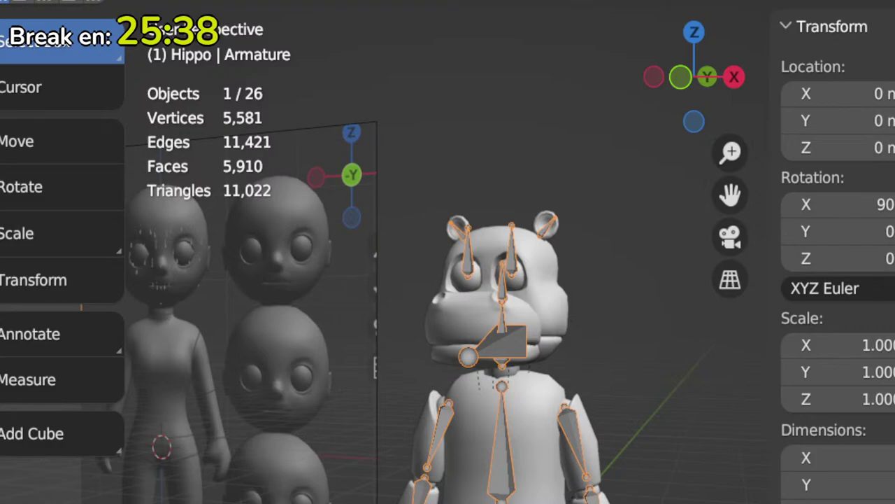
{"action": "left_click", "coordinate": [894, 84]}
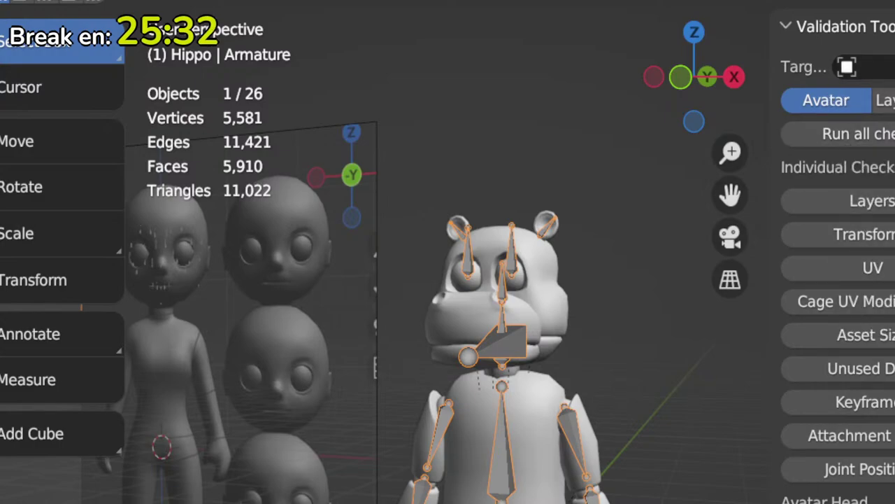
Step: Set the hippo's armature as the validation target, run the Transform check and freeze the object transforms
{"action": "left_click", "coordinate": [847, 67]}
{"action": "left_click", "coordinate": [505, 458]}
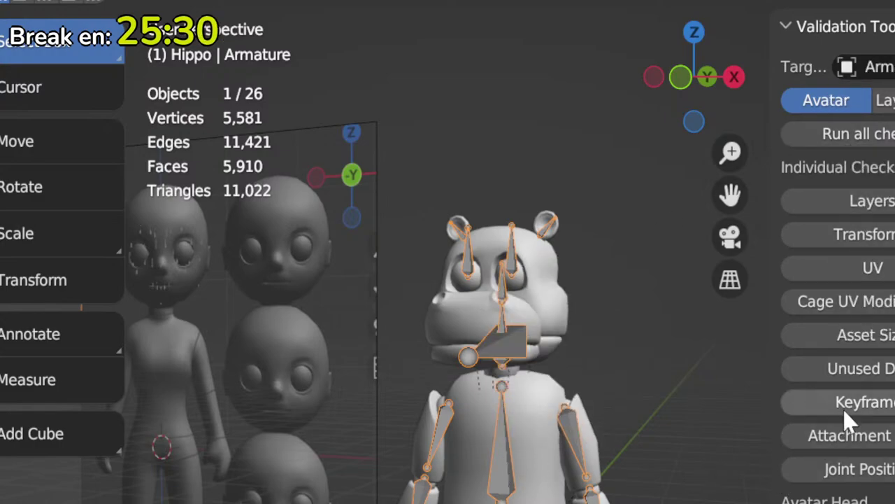
{"action": "left_click", "coordinate": [883, 237]}
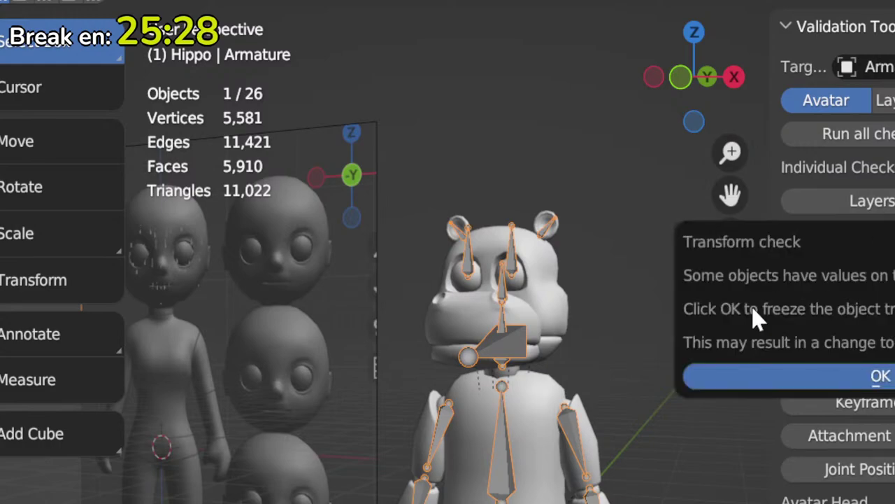
{"action": "left_click", "coordinate": [741, 378]}
Step: Look through the individual checks and run all avatar validation checks on the armature
{"action": "scroll", "coordinate": [700, 390], "scroll_direction": "down", "scroll_amount": 2}
{"action": "scroll", "coordinate": [852, 470], "scroll_direction": "down", "scroll_amount": 3}
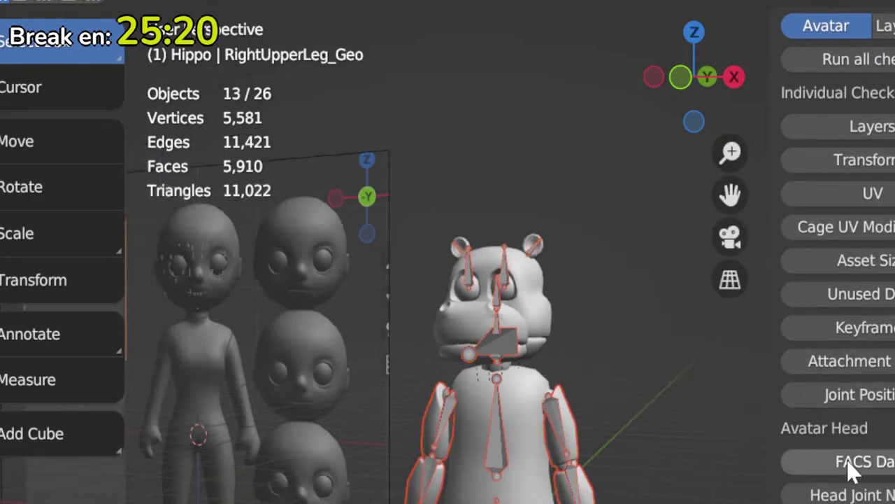
{"action": "scroll", "coordinate": [860, 487], "scroll_direction": "down", "scroll_amount": 3}
{"action": "scroll", "coordinate": [866, 490], "scroll_direction": "up", "scroll_amount": 6}
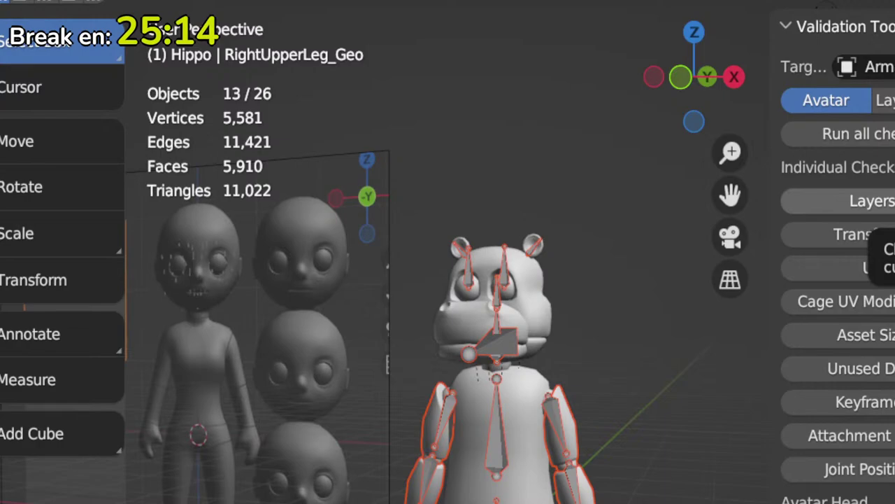
{"action": "left_click", "coordinate": [880, 153]}
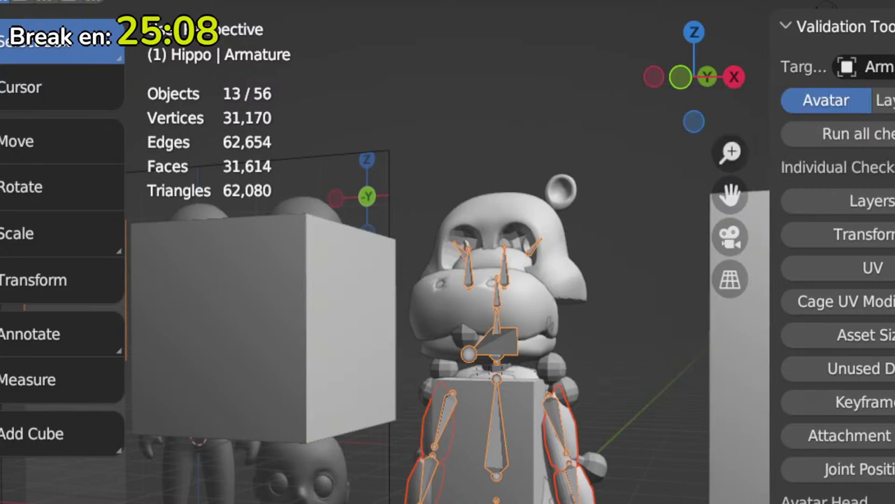
Step: Undo the validation run and the frozen transforms, and check the hippo in the view
{"action": "scroll", "coordinate": [838, 279], "scroll_direction": "down", "scroll_amount": 5}
{"action": "middle_click_drag", "start_coordinate": [456, 490], "coordinate": [490, 458]}
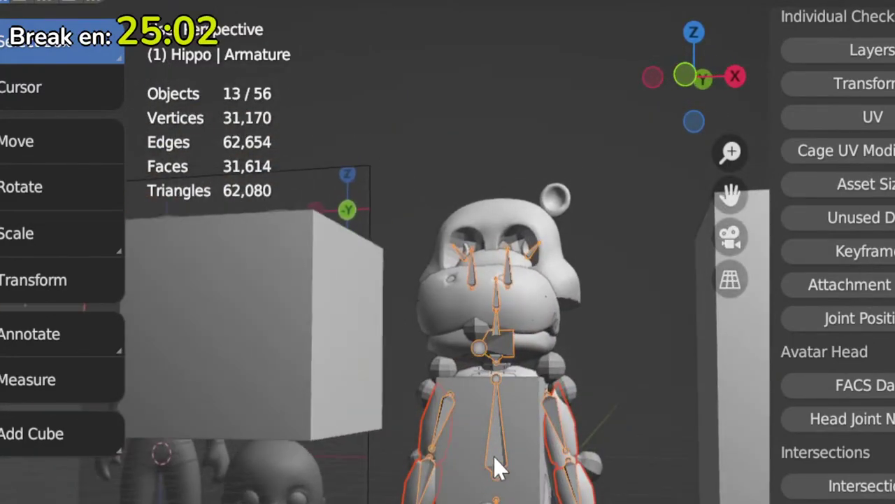
{"action": "key", "text": "ctrl+z"}
{"action": "middle_click_drag", "start_coordinate": [570, 423], "coordinate": [584, 420]}
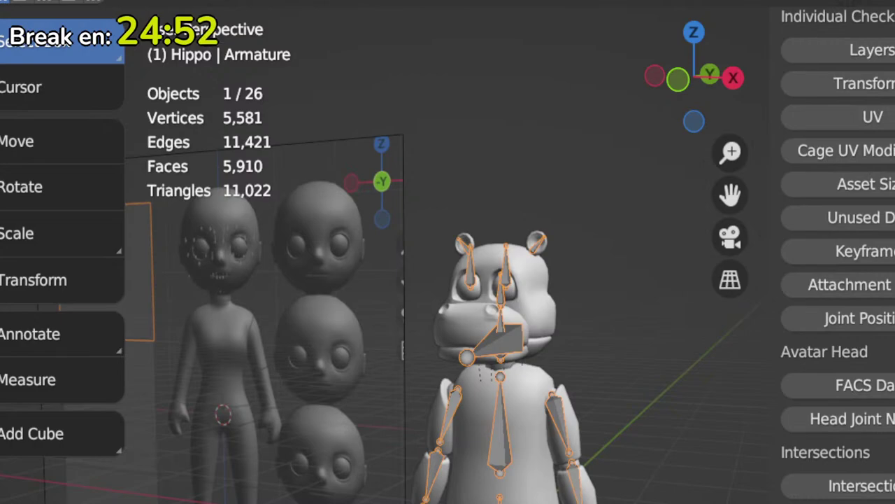
{"action": "key", "text": "alt+a"}
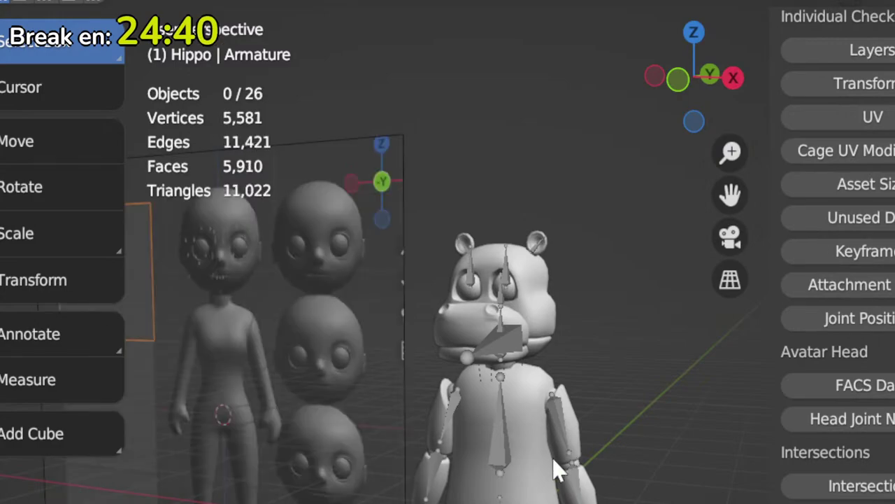
{"action": "scroll", "coordinate": [553, 458], "scroll_direction": "down", "scroll_amount": 4}
{"action": "middle_click_drag", "start_coordinate": [504, 484], "coordinate": [552, 479]}
{"action": "scroll", "coordinate": [545, 483], "scroll_direction": "up", "scroll_amount": 2}
{"action": "key", "text": "KP_1"}
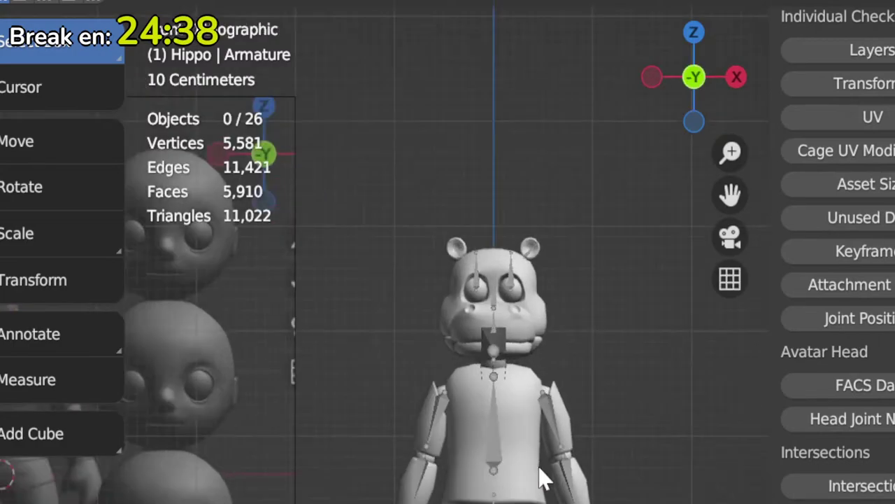
{"action": "scroll", "coordinate": [580, 312], "scroll_direction": "up", "scroll_amount": 3}
{"action": "left_click", "coordinate": [428, 336]}
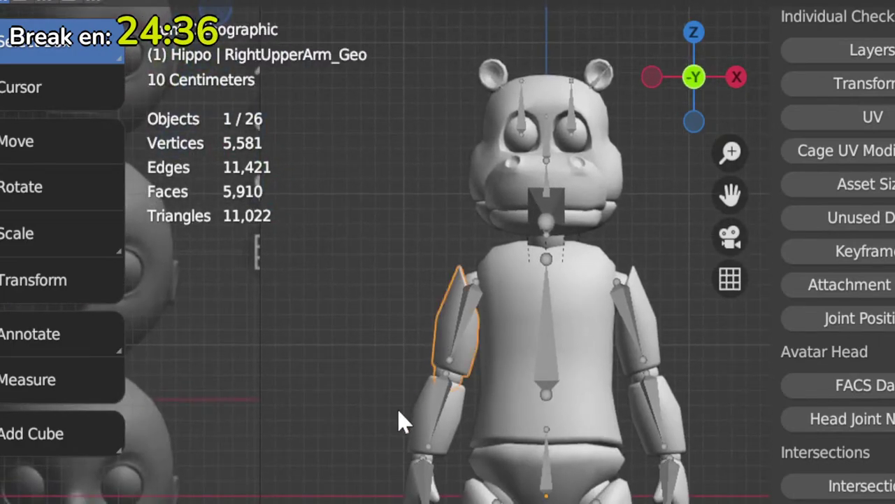
{"action": "left_click", "coordinate": [441, 450], "text": "shift"}
{"action": "left_click", "coordinate": [437, 453], "text": "shift"}
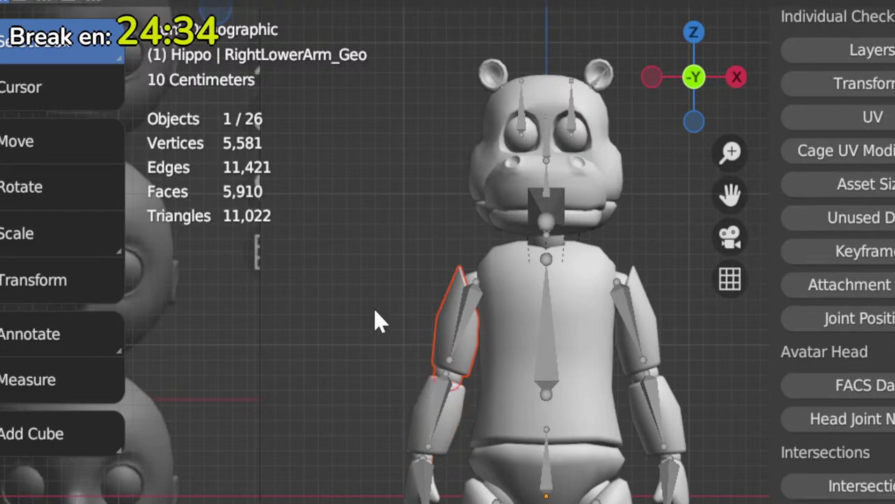
{"action": "scroll", "coordinate": [398, 270], "scroll_direction": "down", "scroll_amount": 3}
{"action": "left_click_drag", "start_coordinate": [435, 145], "coordinate": [600, 496]}
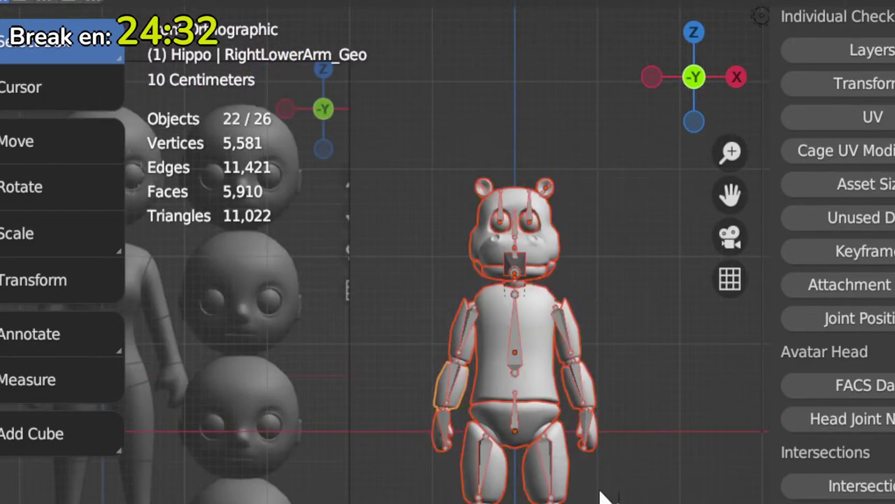
{"action": "key", "text": "m"}
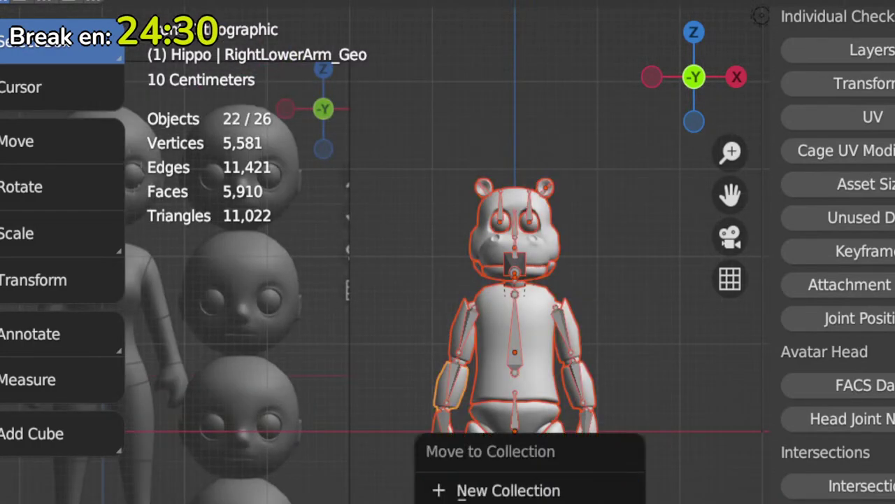
{"action": "key", "text": "Escape"}
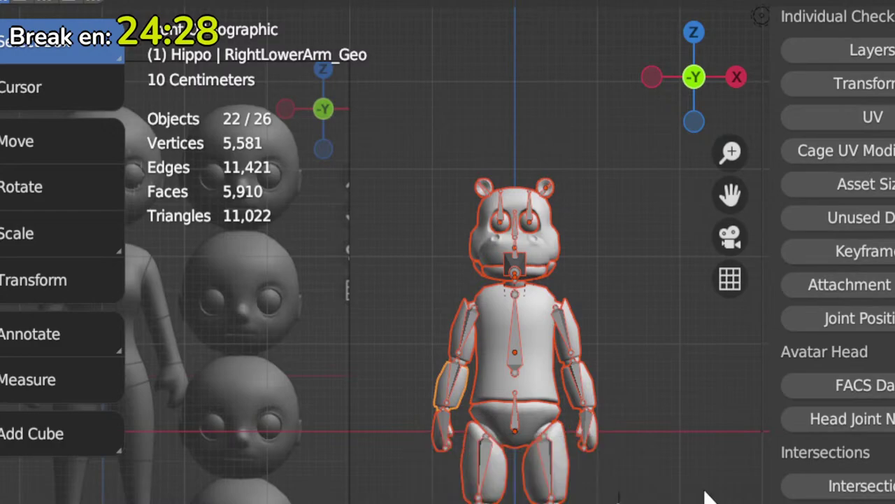
{"action": "key", "text": "alt+a"}
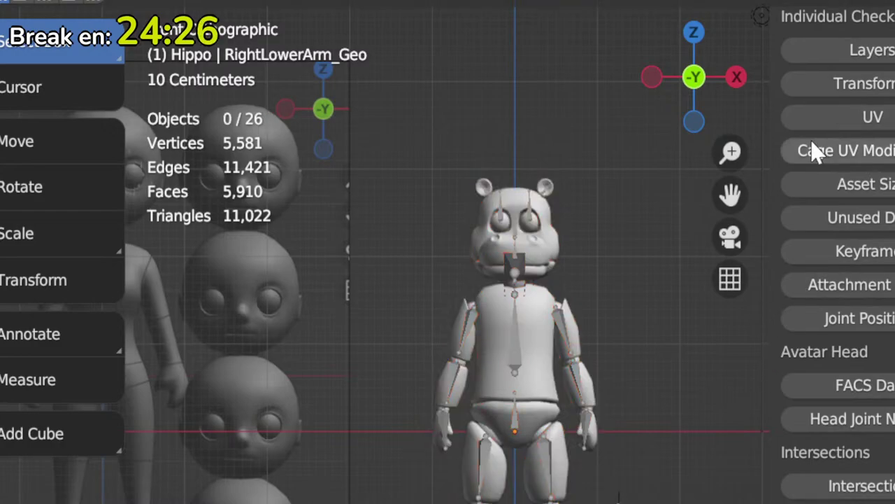
Step: Hide the reference images behind the hippo and pick its armature as the validation target
{"action": "scroll", "coordinate": [840, 168], "scroll_direction": "up", "scroll_amount": 5}
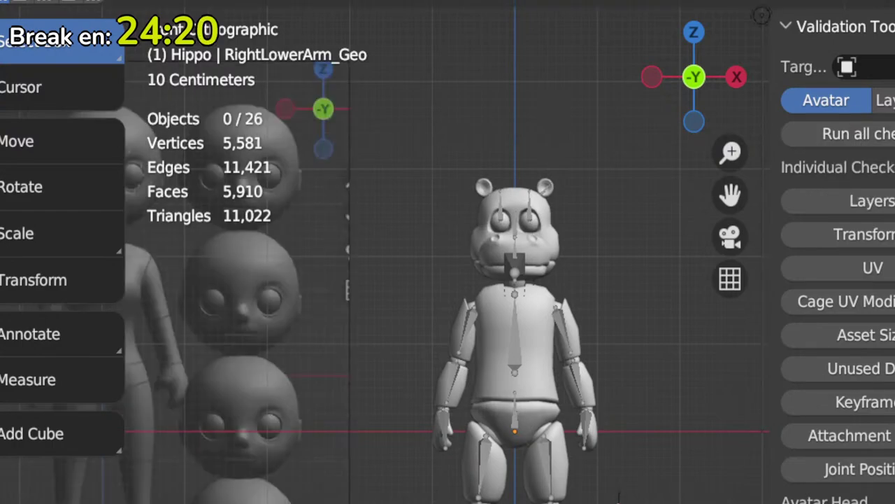
{"action": "left_click", "coordinate": [859, 134]}
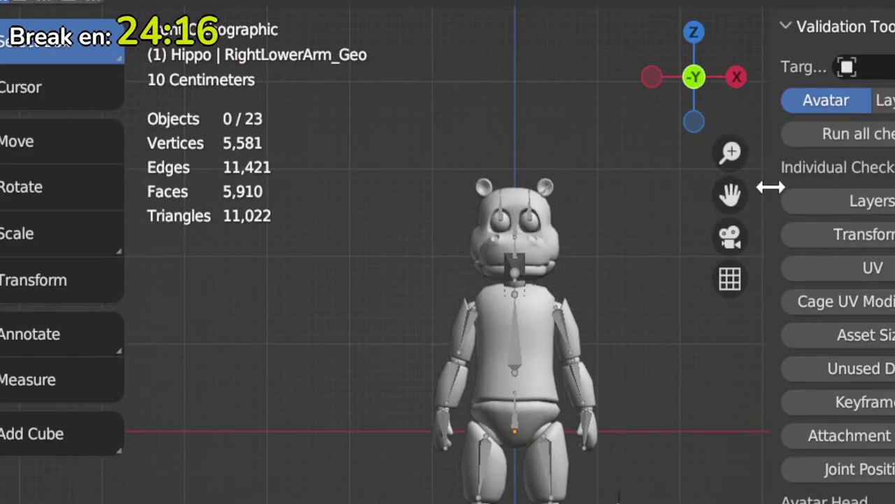
{"action": "left_click", "coordinate": [847, 67]}
{"action": "left_click", "coordinate": [517, 357]}
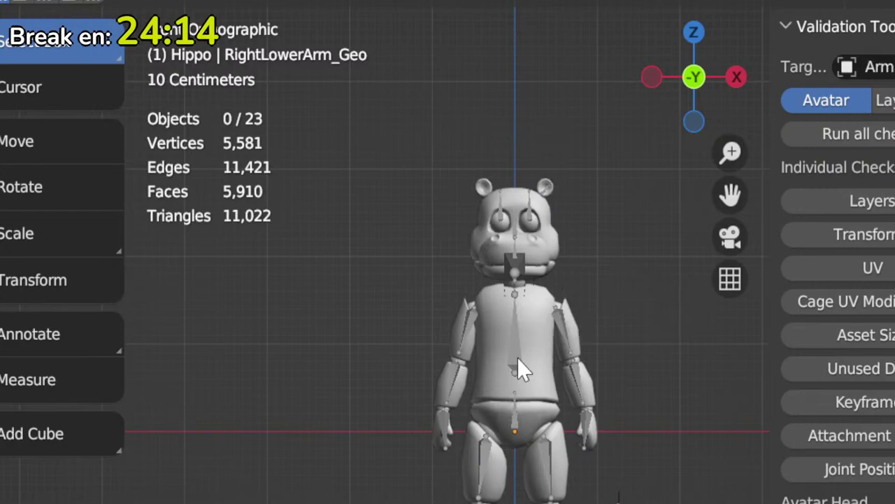
Step: Show the hippo's attachment spheres again and run all avatar validation checks on the armature
{"action": "left_click", "coordinate": [853, 140]}
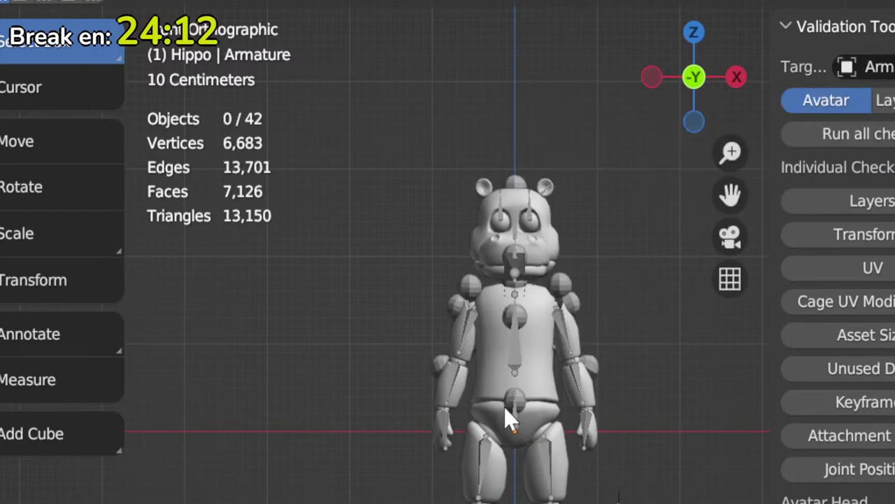
{"action": "scroll", "coordinate": [505, 454], "scroll_direction": "up", "scroll_amount": 2}
{"action": "scroll", "coordinate": [838, 280], "scroll_direction": "down", "scroll_amount": 5}
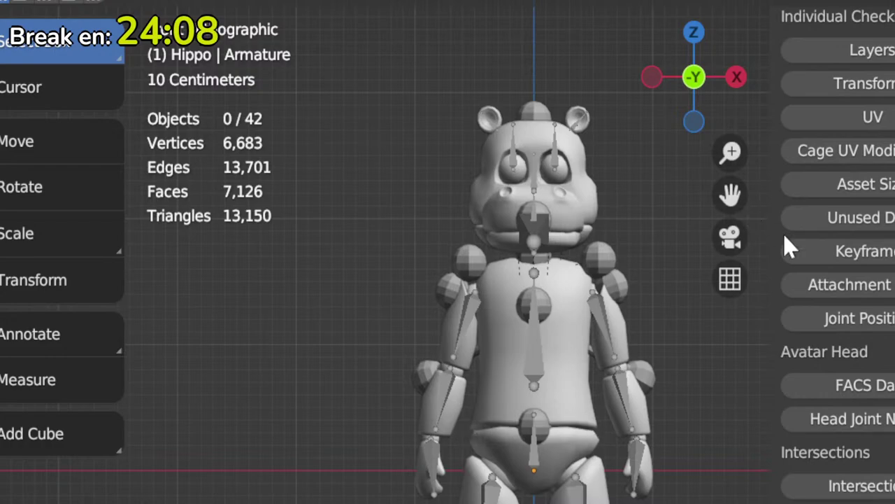
{"action": "scroll", "coordinate": [784, 246], "scroll_direction": "up", "scroll_amount": 5}
{"action": "left_click", "coordinate": [845, 134]}
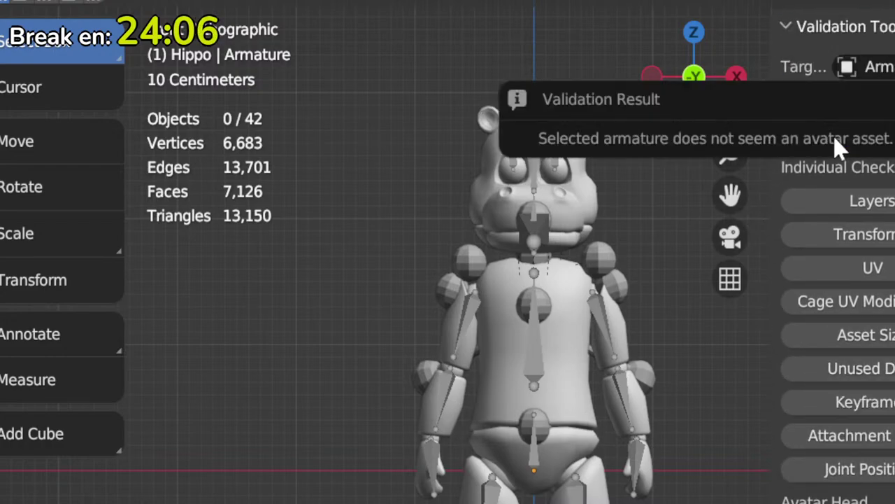
{"action": "scroll", "coordinate": [586, 436], "scroll_direction": "up", "scroll_amount": 4}
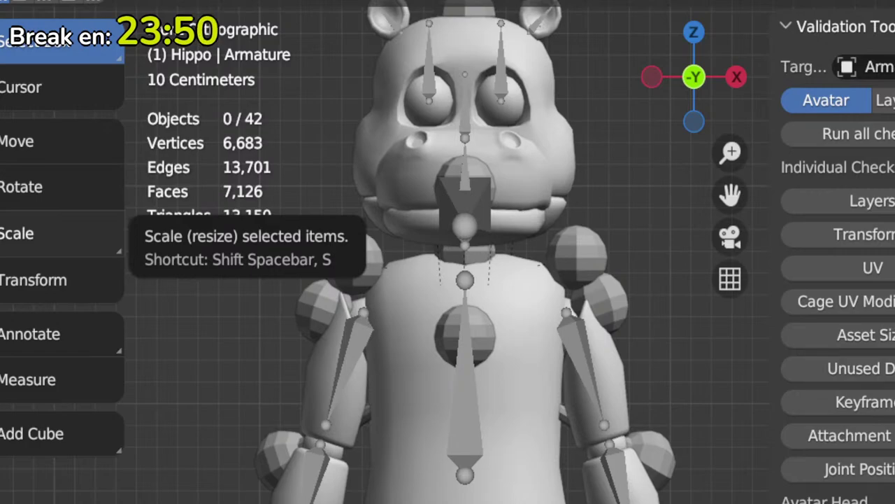
{"action": "scroll", "coordinate": [455, 262], "scroll_direction": "down", "scroll_amount": 3}
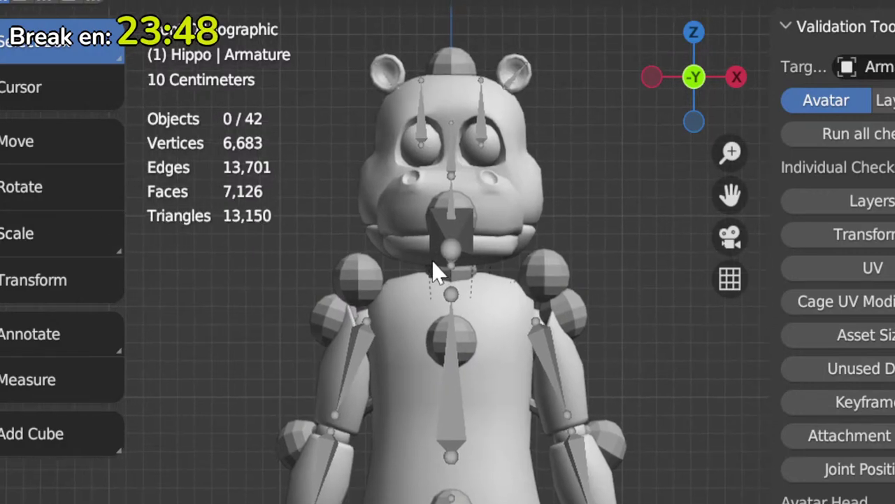
{"action": "middle_click_drag", "start_coordinate": [433, 260], "coordinate": [422, 198], "text": "shift"}
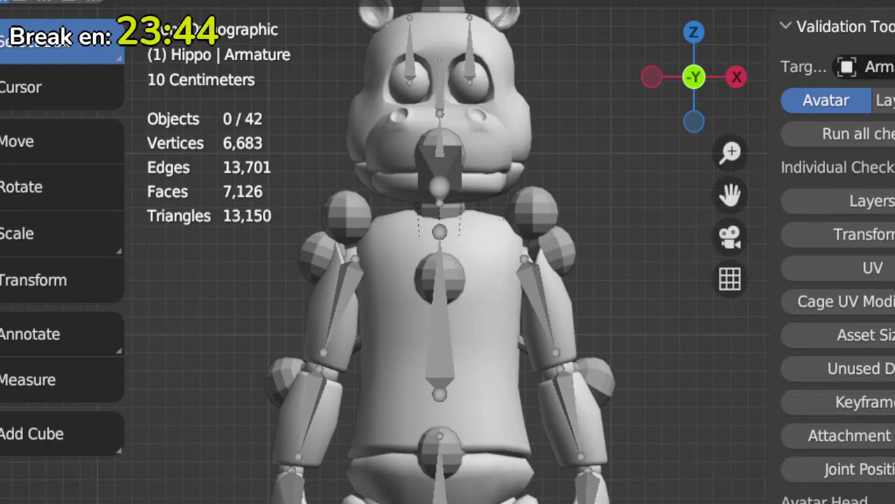
Step: Undo showing the attachment spheres until only the hippo's body meshes and armature are displayed
{"action": "key", "text": "ctrl+z"}
{"action": "key", "text": "ctrl+z"}
{"action": "key", "text": "ctrl+z"}
{"action": "key", "text": "ctrl+z"}
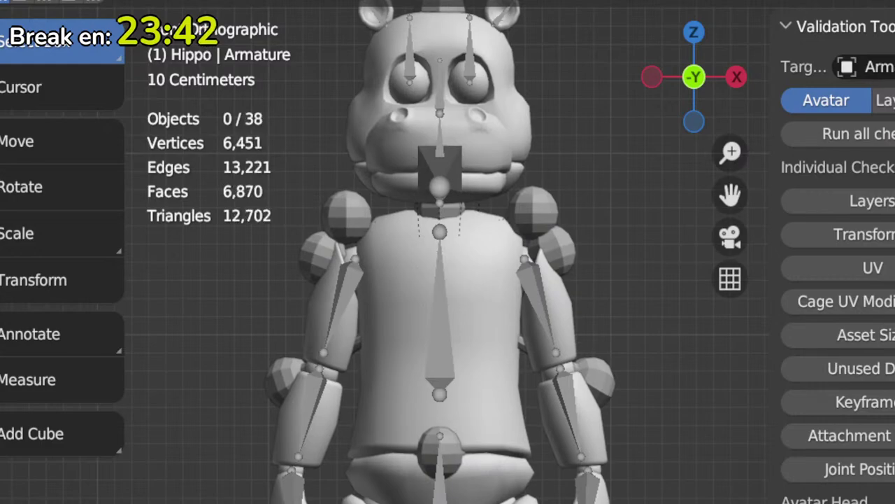
{"action": "key", "text": "ctrl+z"}
{"action": "key", "text": "ctrl+z"}
{"action": "key", "text": "ctrl+z"}
{"action": "key", "text": "ctrl+z"}
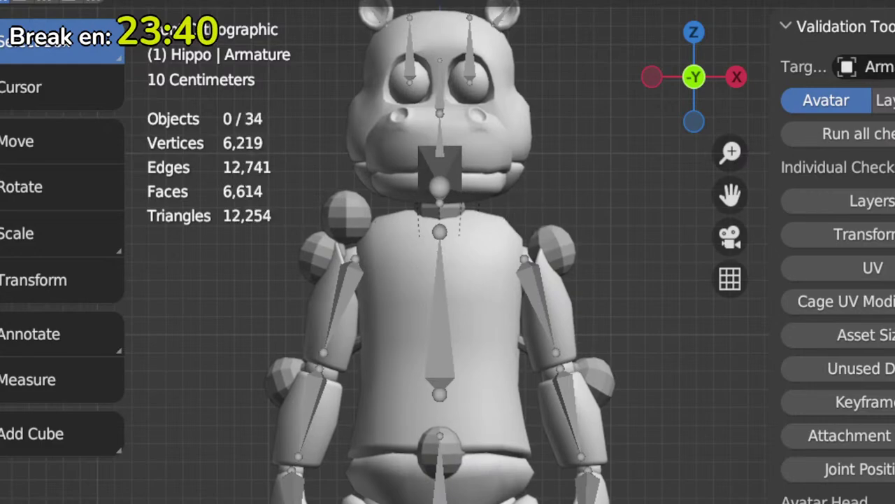
{"action": "key", "text": "ctrl+shift+z"}
{"action": "key", "text": "ctrl+z"}
{"action": "key", "text": "ctrl+z"}
{"action": "key", "text": "ctrl+z"}
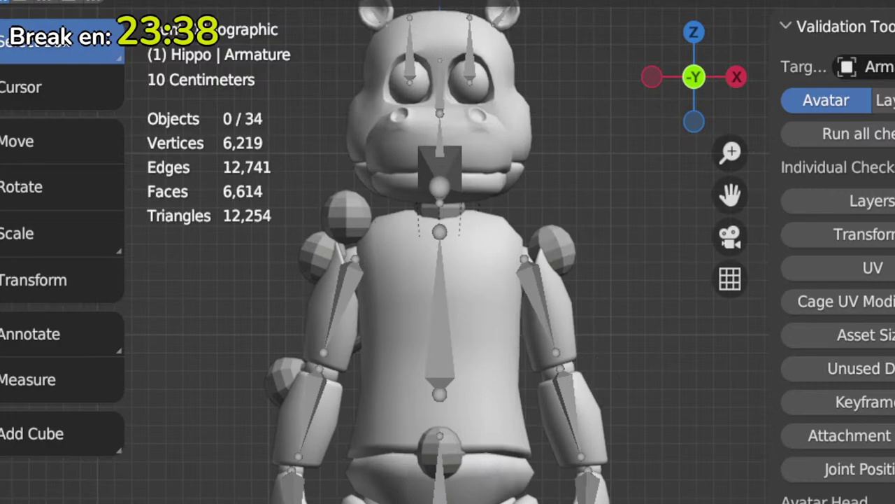
{"action": "key", "text": "ctrl+z"}
{"action": "key", "text": "ctrl+z"}
{"action": "key", "text": "ctrl+z"}
{"action": "key", "text": "ctrl+z"}
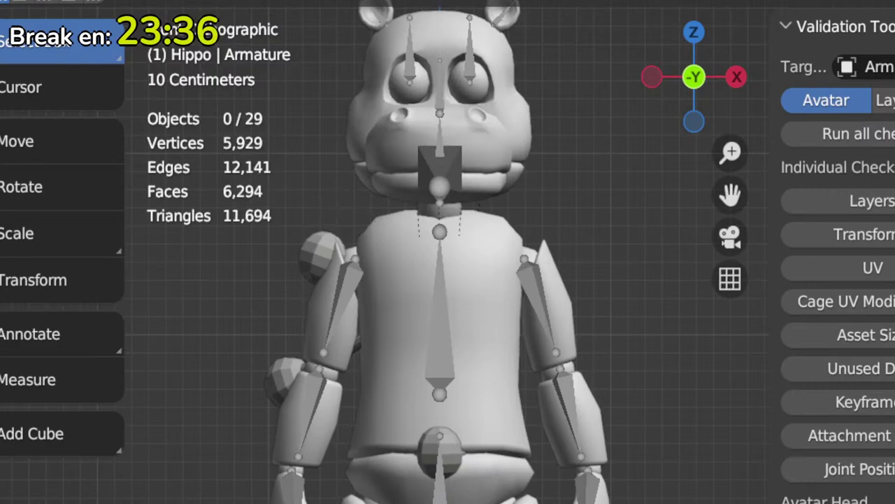
{"action": "key", "text": "ctrl+z"}
{"action": "key", "text": "ctrl+z"}
{"action": "key", "text": "ctrl+z"}
{"action": "key", "text": "ctrl+z"}
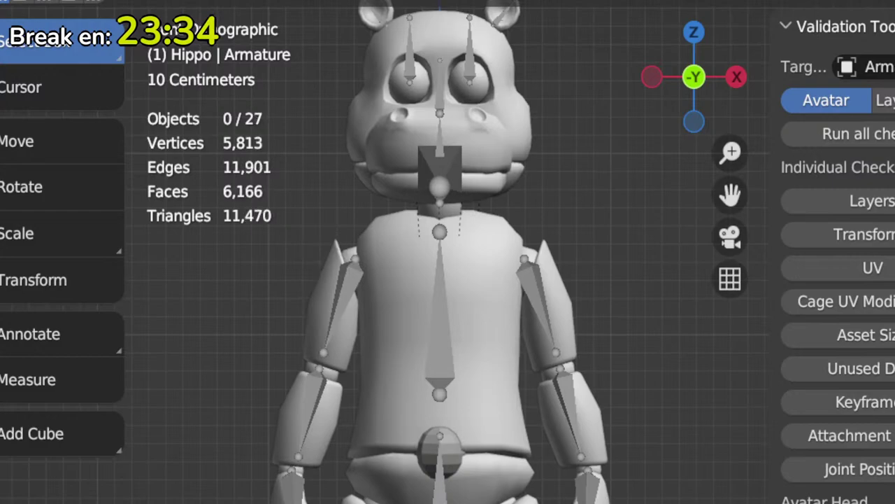
{"action": "key", "text": "ctrl+z"}
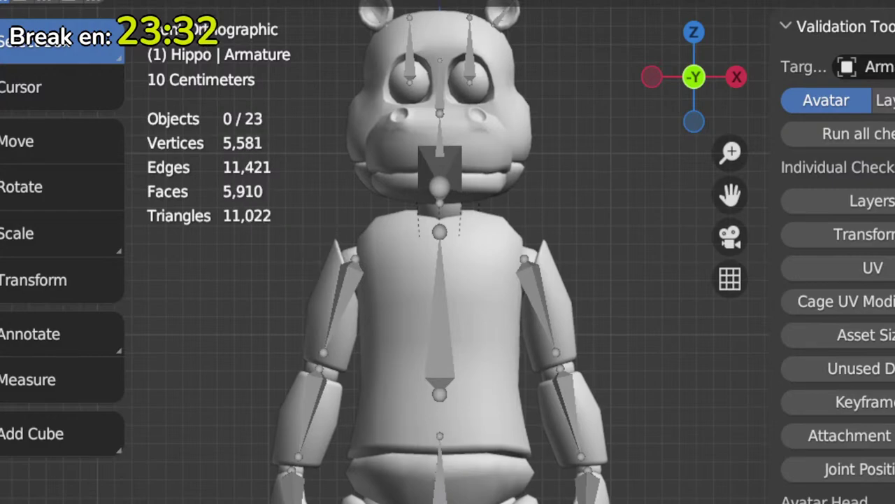
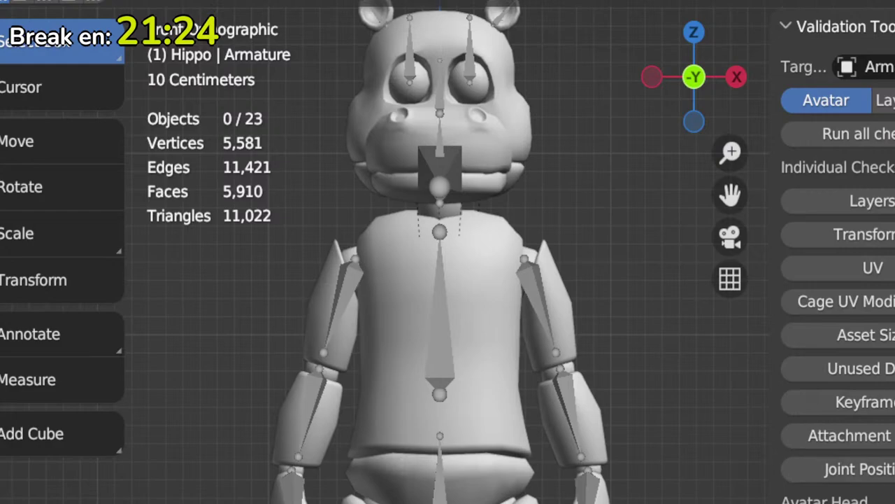
Step: Select the hippo's left upper arm mesh and bring the whole upper body into view
{"action": "left_click", "coordinate": [556, 316]}
{"action": "left_click", "coordinate": [553, 315]}
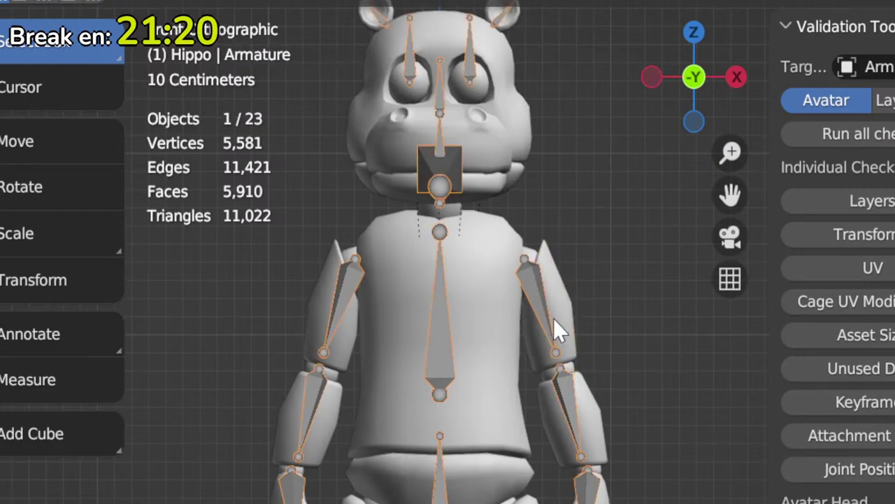
{"action": "left_click", "coordinate": [570, 321]}
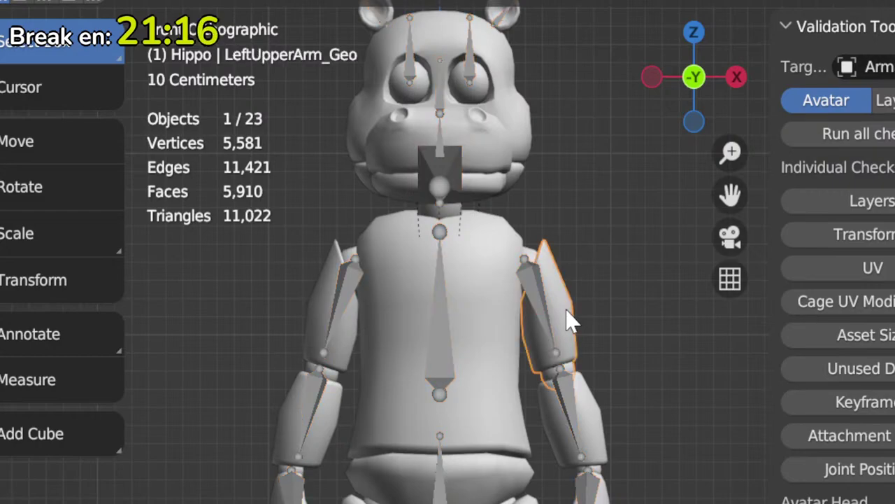
{"action": "scroll", "coordinate": [570, 320], "scroll_direction": "down", "scroll_amount": 4}
{"action": "scroll", "coordinate": [660, 495], "scroll_direction": "up", "scroll_amount": 1}
{"action": "scroll", "coordinate": [661, 497], "scroll_direction": "down", "scroll_amount": 1}
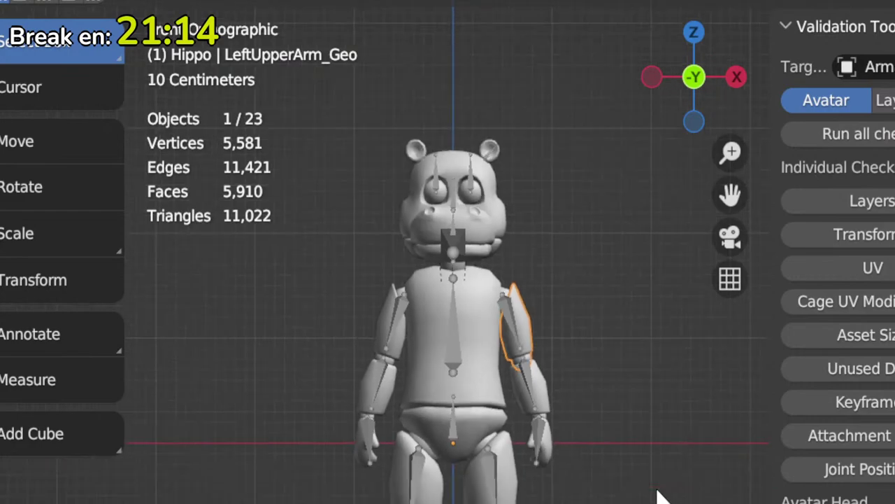
{"action": "scroll", "coordinate": [658, 497], "scroll_direction": "up", "scroll_amount": 1}
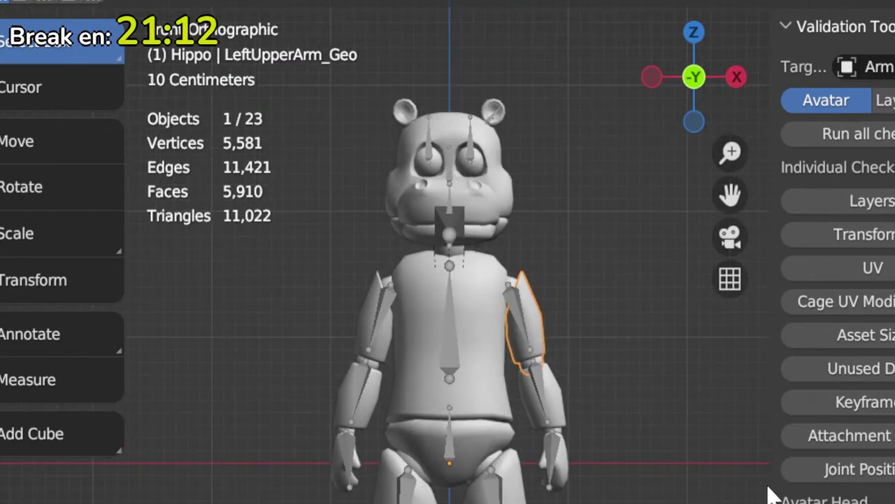
Step: Hide the viewport's validation sidebar and toolbar and deselect the hippo's left upper arm mesh
{"action": "left_click_drag", "start_coordinate": [765, 484], "coordinate": [799, 493]}
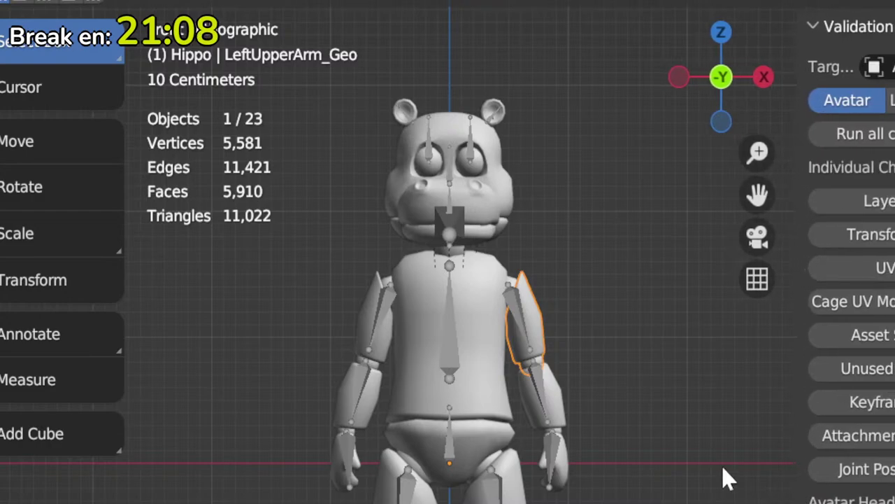
{"action": "key", "text": "n"}
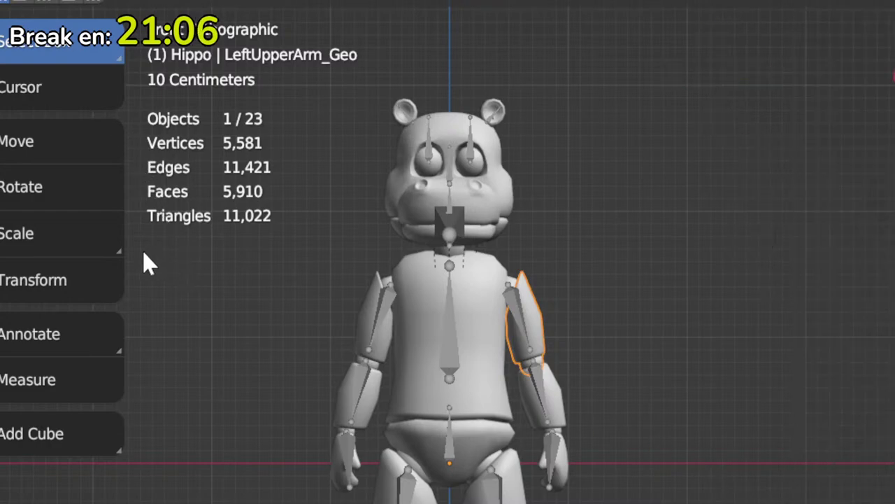
{"action": "key", "text": "n"}
{"action": "key", "text": "n"}
{"action": "key", "text": "t"}
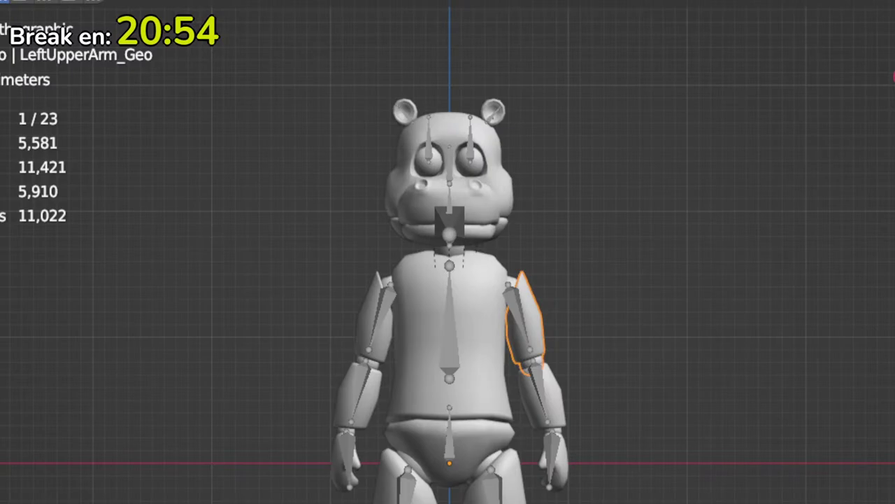
{"action": "left_click", "coordinate": [21, 2]}
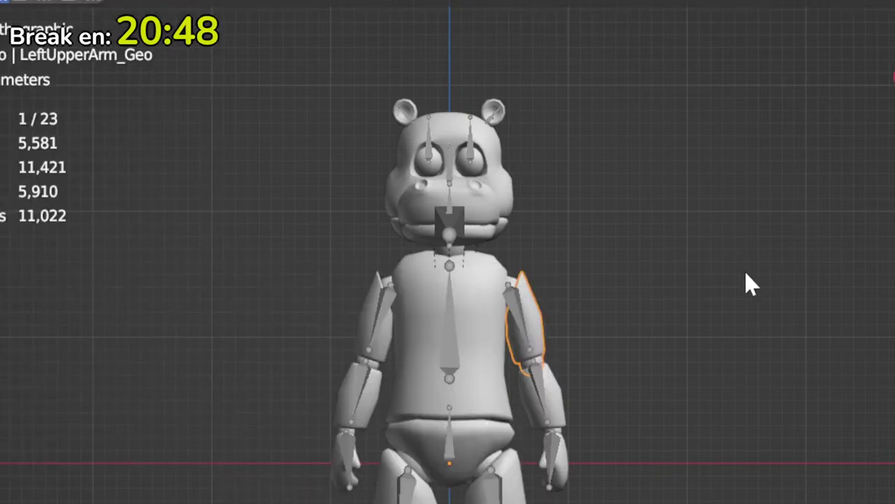
{"action": "scroll", "coordinate": [639, 436], "scroll_direction": "up", "scroll_amount": 5}
{"action": "scroll", "coordinate": [641, 434], "scroll_direction": "down", "scroll_amount": 4}
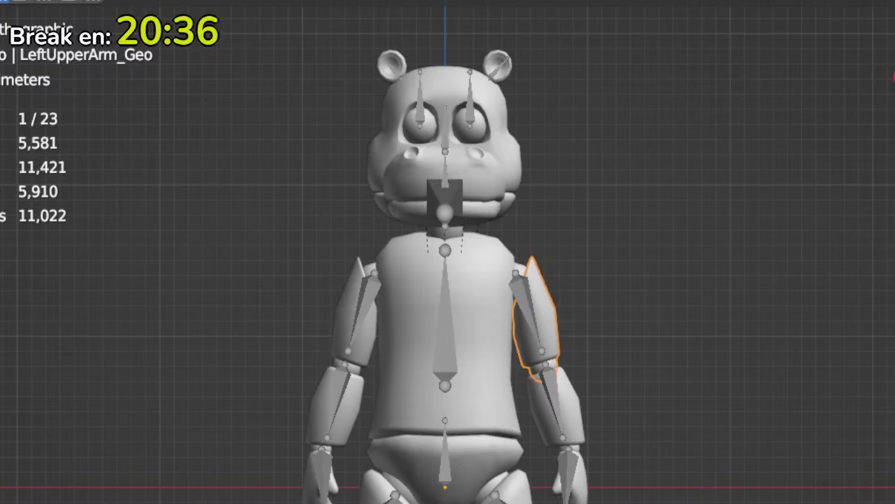
{"action": "key", "text": "alt+a"}
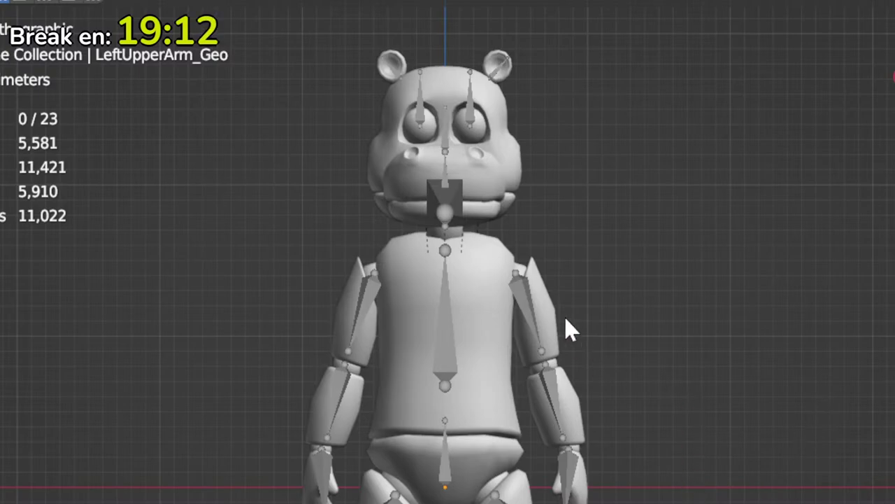
{"action": "middle_click_drag", "start_coordinate": [565, 316], "coordinate": [739, 450], "text": "shift"}
{"action": "key", "text": "shift+a"}
{"action": "mouse_move", "coordinate": [245, 202]}
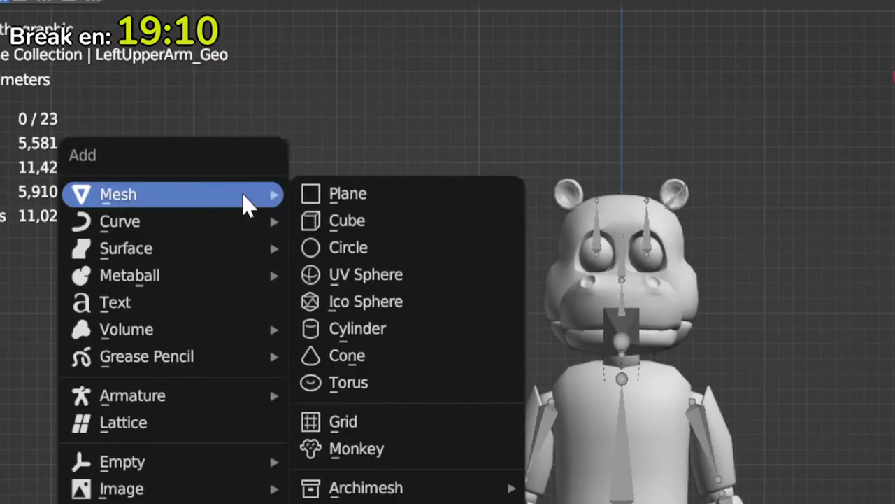
{"action": "left_click", "coordinate": [4, 2]}
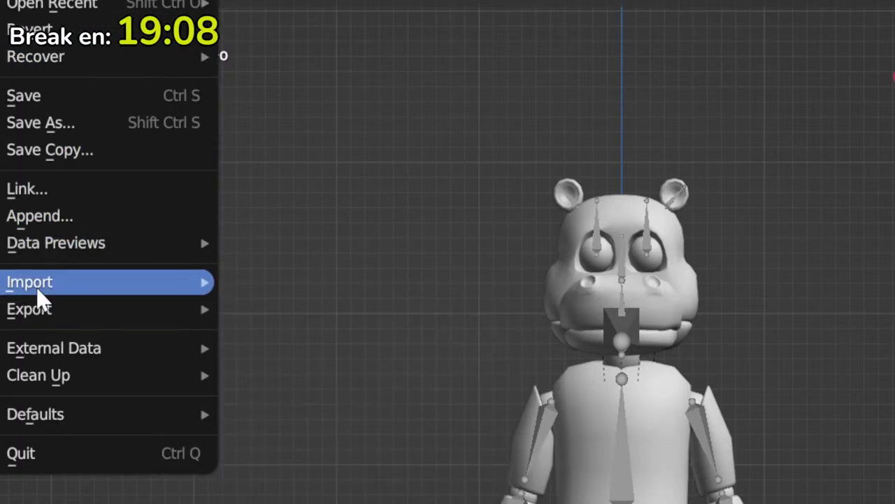
{"action": "mouse_move", "coordinate": [38, 289]}
{"action": "left_click", "coordinate": [389, 500]}
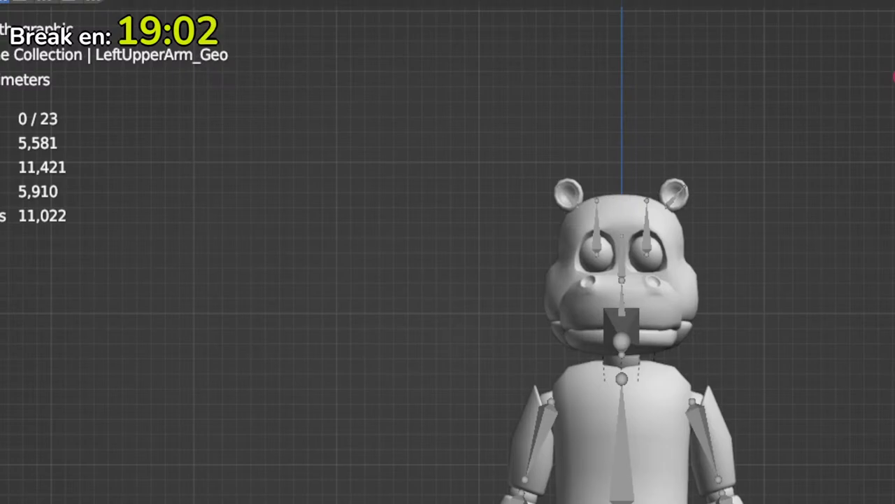
{"action": "left_click", "coordinate": [6, 1]}
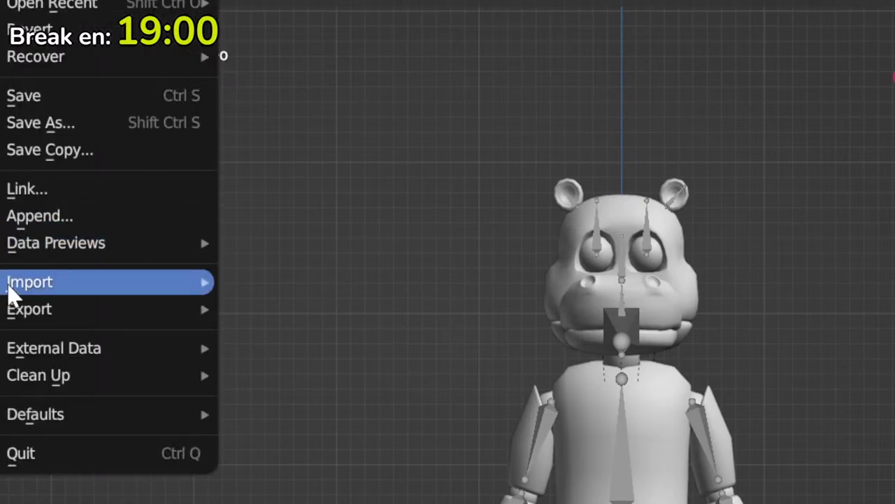
{"action": "mouse_move", "coordinate": [13, 294]}
{"action": "left_click", "coordinate": [420, 500]}
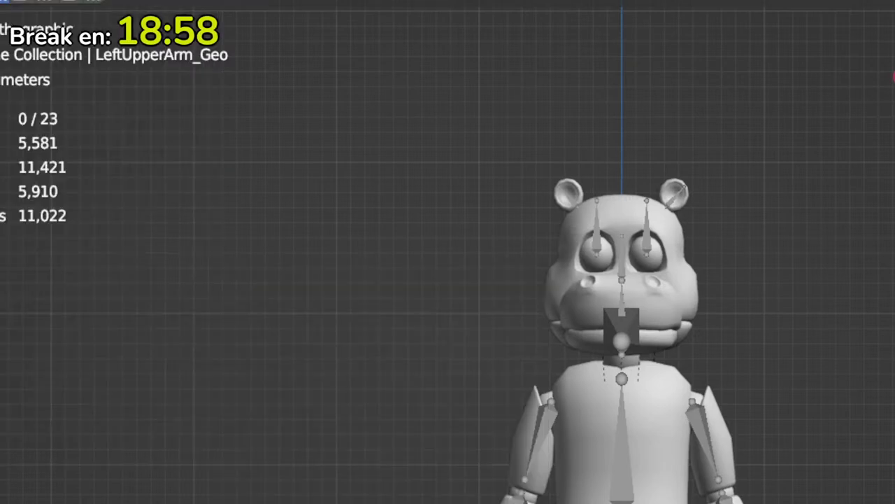
Step: Paste the copied bear avatar with its joints and attachments into the hippo scene and scale it up to about the hippo's size
{"action": "scroll", "coordinate": [544, 454], "scroll_direction": "down", "scroll_amount": 5}
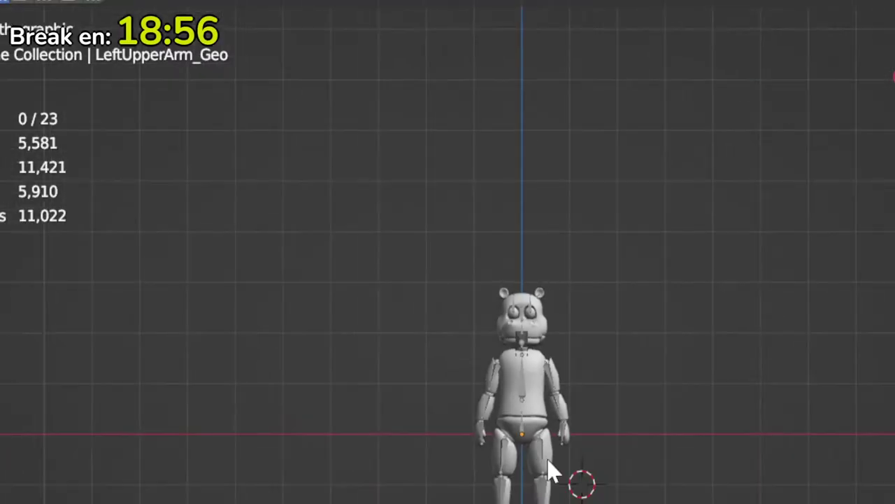
{"action": "scroll", "coordinate": [547, 458], "scroll_direction": "up", "scroll_amount": 2}
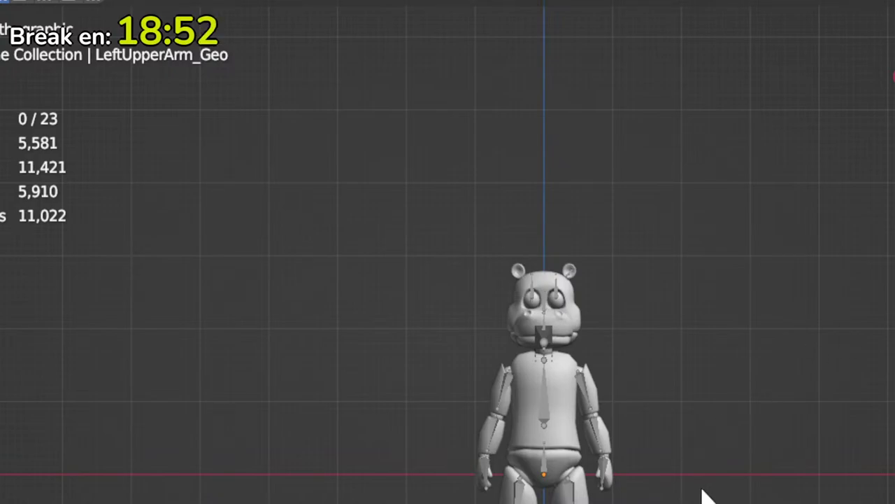
{"action": "key", "text": "KP_5"}
{"action": "key", "text": "KP_1"}
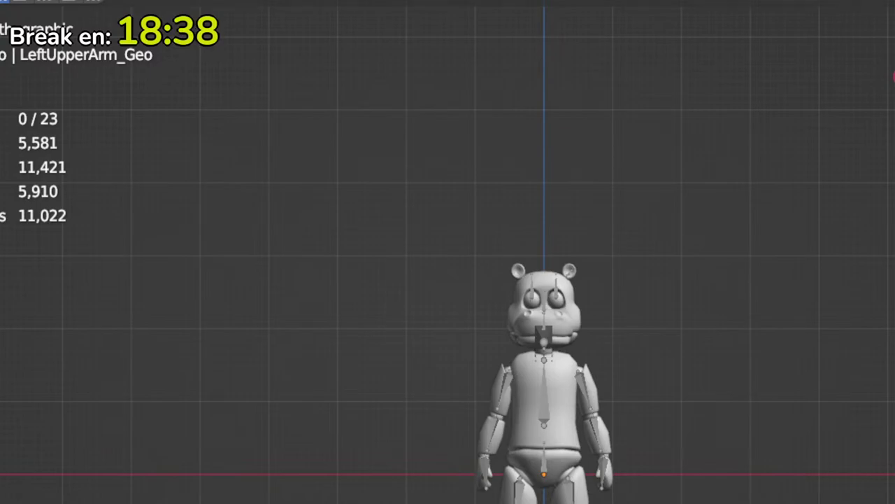
{"action": "left_click", "coordinate": [3, 0]}
{"action": "mouse_move", "coordinate": [32, 0]}
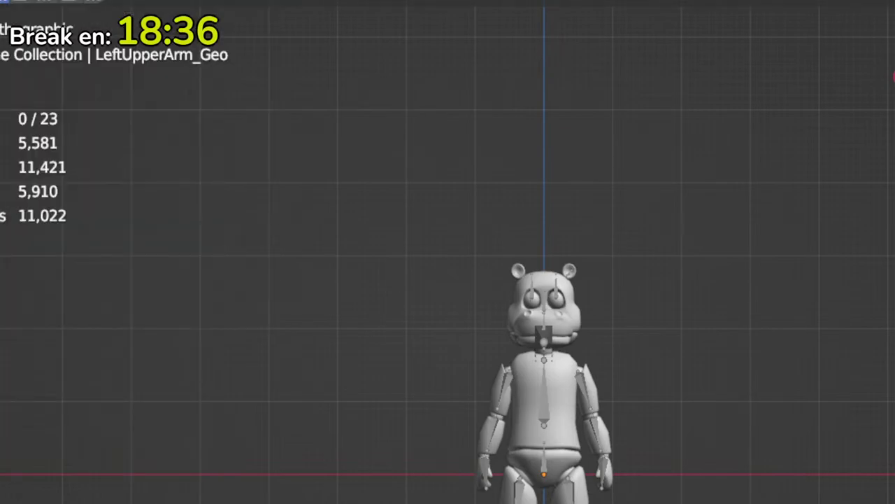
{"action": "left_click", "coordinate": [3, 0]}
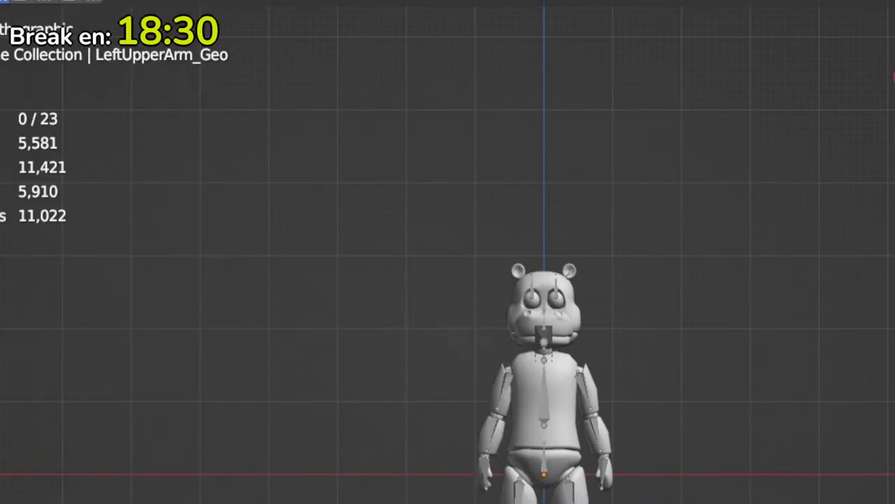
{"action": "key", "text": "ctrl+v"}
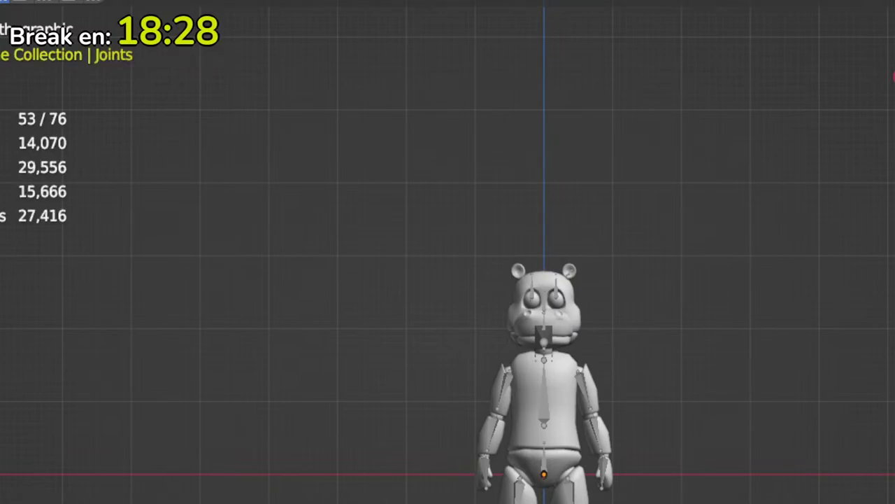
{"action": "key", "text": "KP_Decimal"}
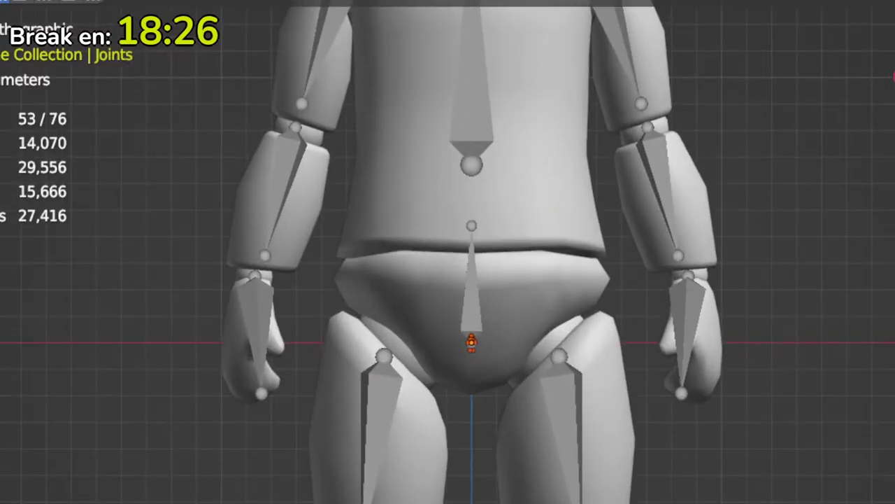
{"action": "key", "text": "s"}
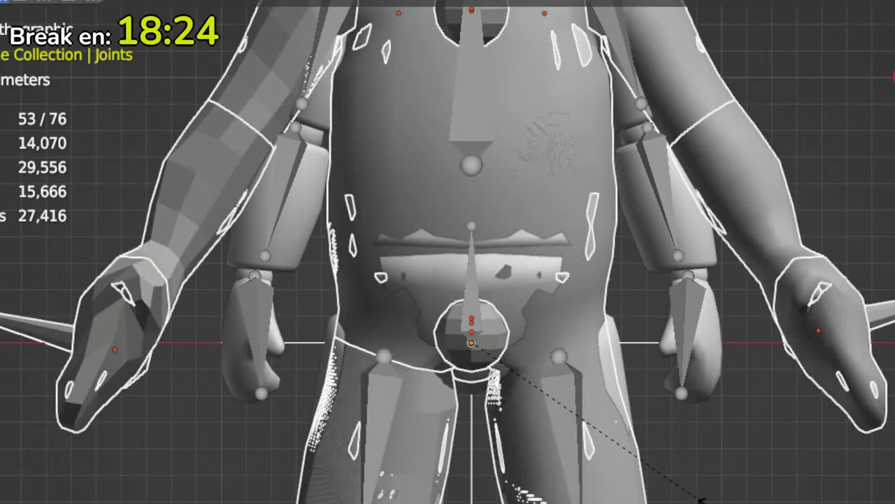
{"action": "left_click", "coordinate": [707, 480]}
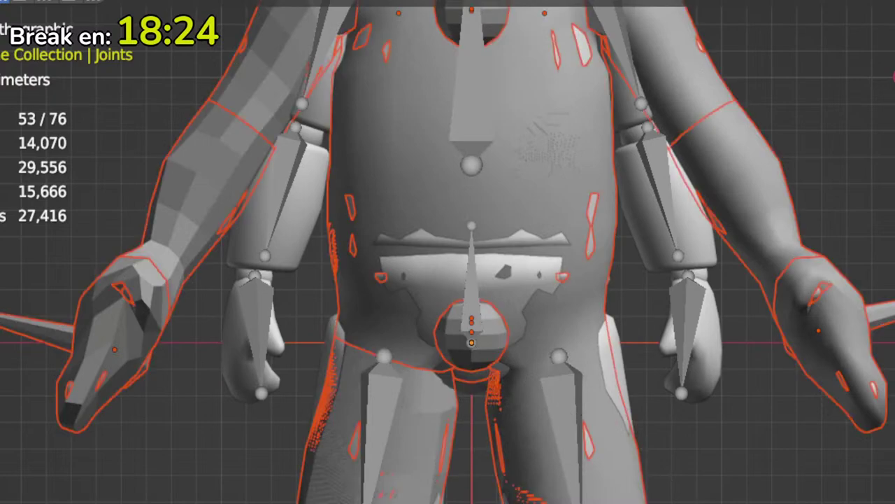
Step: Move the whole pasted bear avatar sideways until it stands clear of the hippo in the front view
{"action": "scroll", "coordinate": [770, 490], "scroll_direction": "down", "scroll_amount": 5}
{"action": "scroll", "coordinate": [724, 464], "scroll_direction": "up", "scroll_amount": 3}
{"action": "key", "text": "g"}
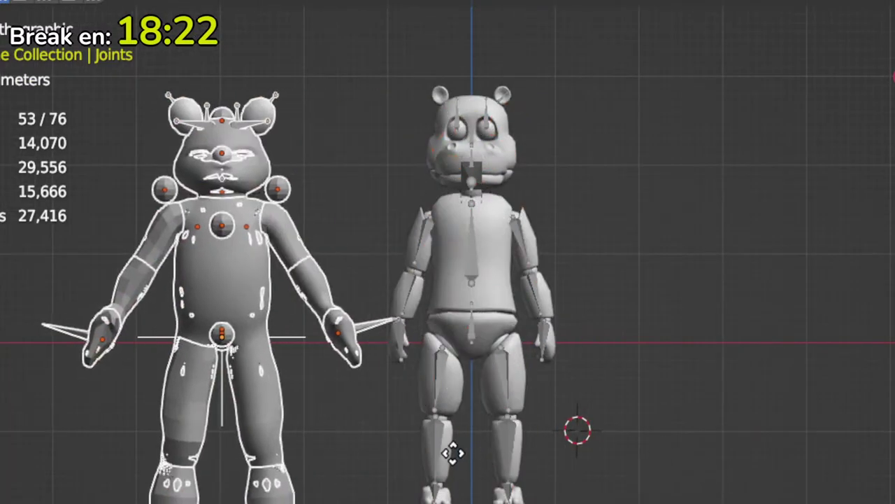
{"action": "left_click", "coordinate": [366, 453]}
{"action": "middle_click_drag", "start_coordinate": [366, 454], "coordinate": [577, 495], "text": "shift"}
{"action": "key", "text": "g"}
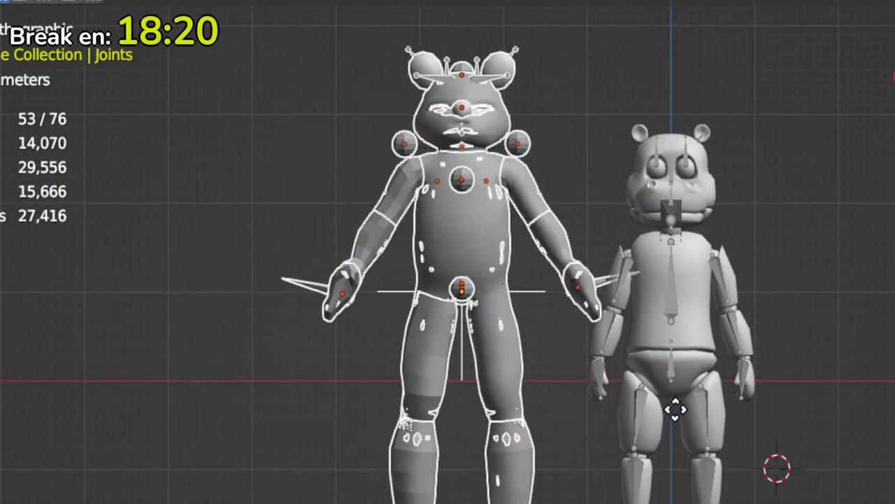
{"action": "left_click", "coordinate": [468, 425]}
{"action": "middle_click_drag", "start_coordinate": [496, 424], "coordinate": [697, 503], "text": "shift"}
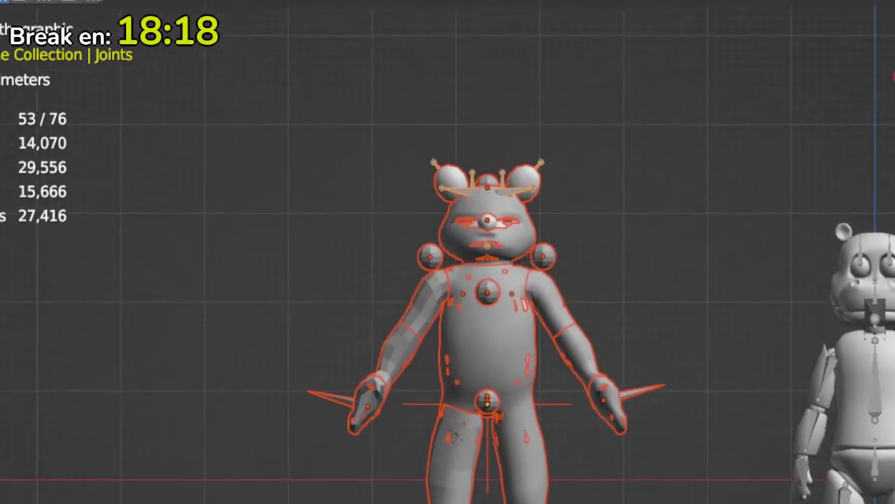
Step: Select only the bear avatar's Head_Geo mesh and move it up, clear of its body
{"action": "scroll", "coordinate": [548, 372], "scroll_direction": "up", "scroll_amount": 4}
{"action": "middle_click_drag", "start_coordinate": [548, 372], "coordinate": [350, 445], "text": "shift"}
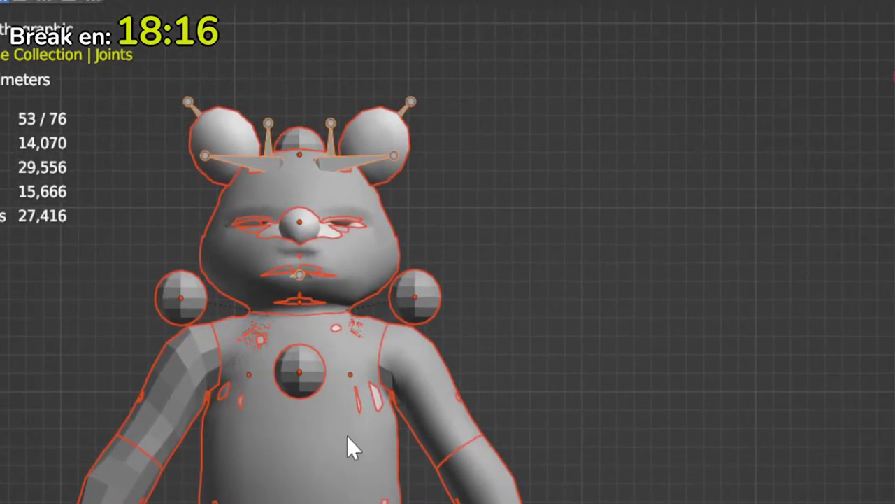
{"action": "left_click", "coordinate": [374, 276]}
{"action": "left_click", "coordinate": [374, 277]}
{"action": "scroll", "coordinate": [375, 282], "scroll_direction": "down", "scroll_amount": 5}
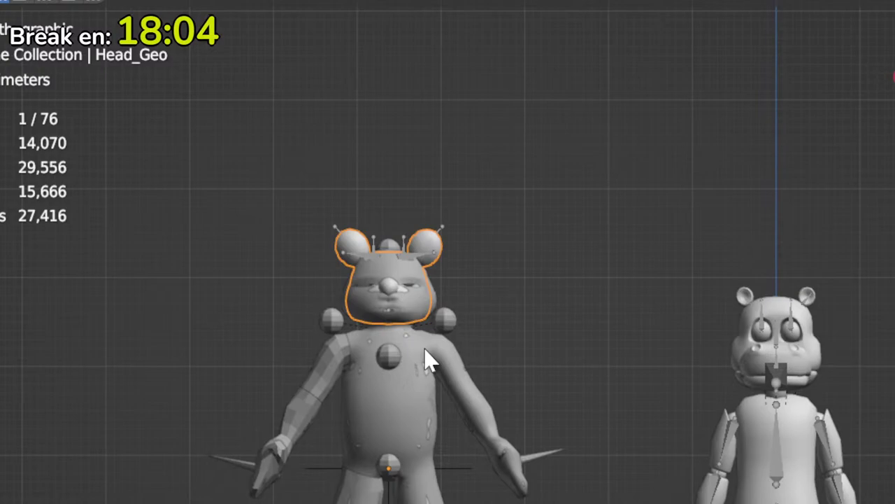
{"action": "key", "text": "g"}
{"action": "left_click", "coordinate": [521, 195]}
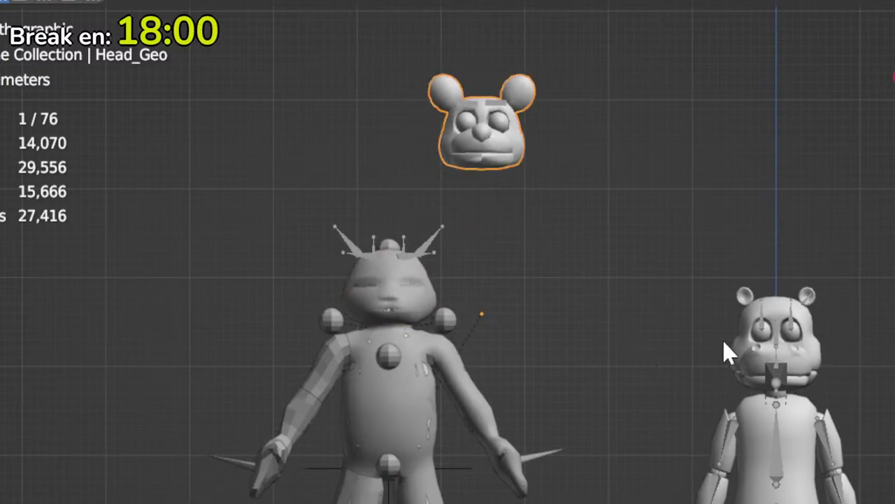
Step: Copy all custom properties, RootFaceJoint and every Frame entry, from the bear's head mesh to the hippo's head mesh
{"action": "left_click", "coordinate": [739, 350]}
{"action": "left_click", "coordinate": [521, 157], "text": "shift"}
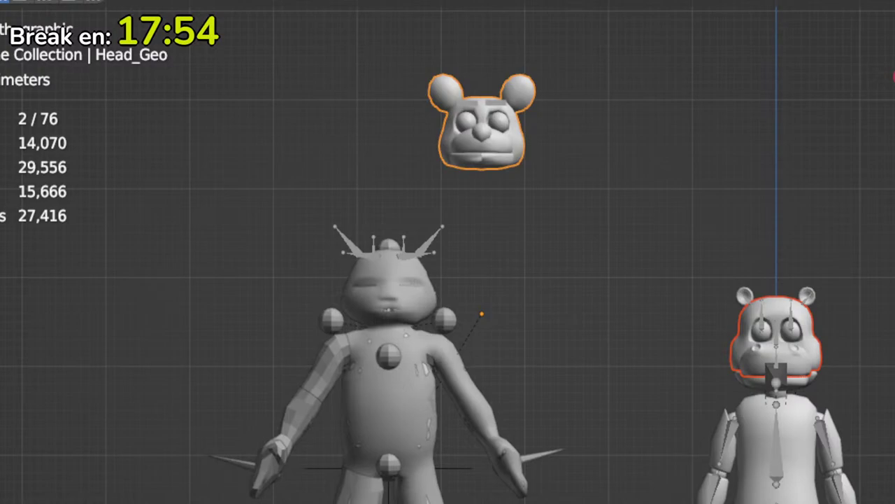
{"action": "left_click", "coordinate": [329, 2]}
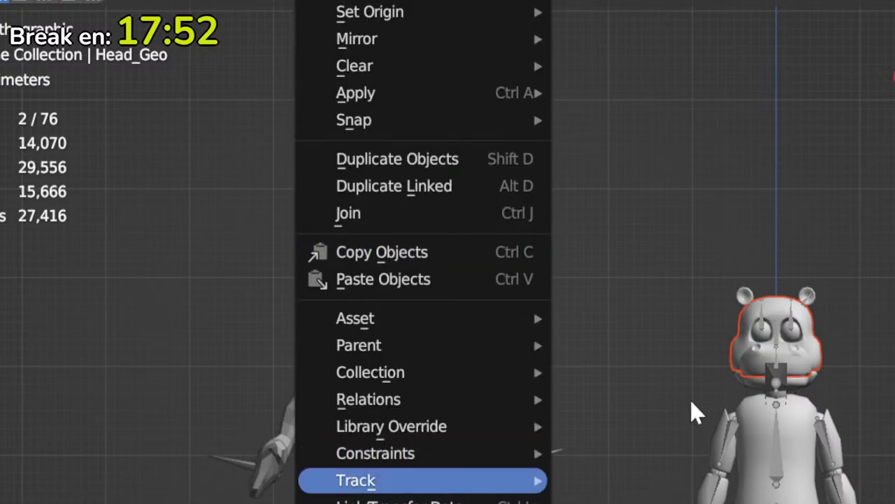
{"action": "key", "text": "Escape"}
{"action": "key", "text": "ctrl+c"}
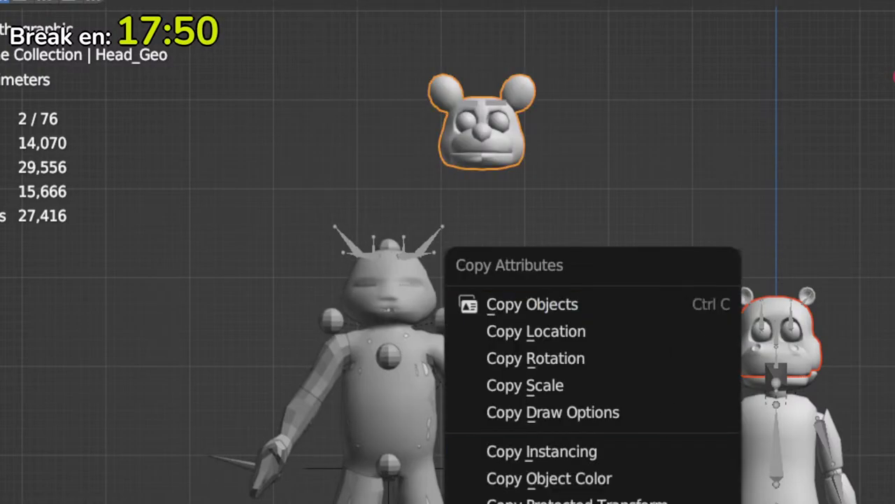
{"action": "left_click", "coordinate": [654, 503]}
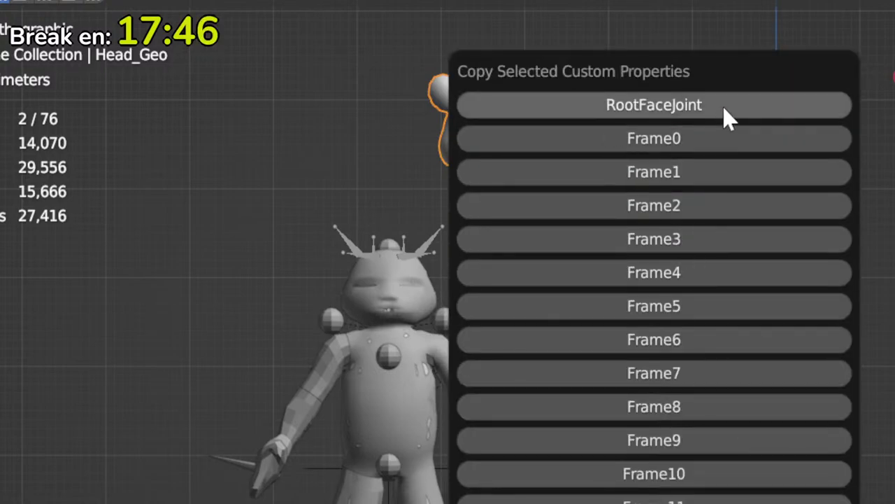
{"action": "left_click_drag", "start_coordinate": [723, 105], "coordinate": [692, 499]}
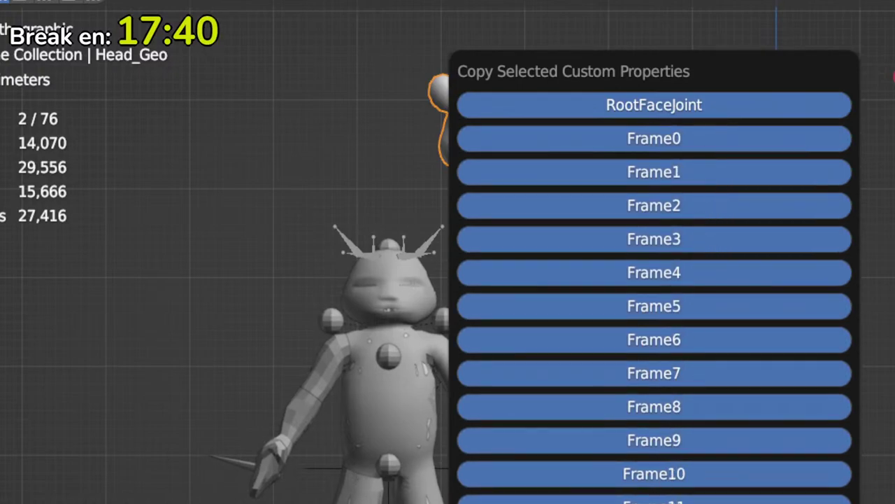
{"action": "key", "text": "Return"}
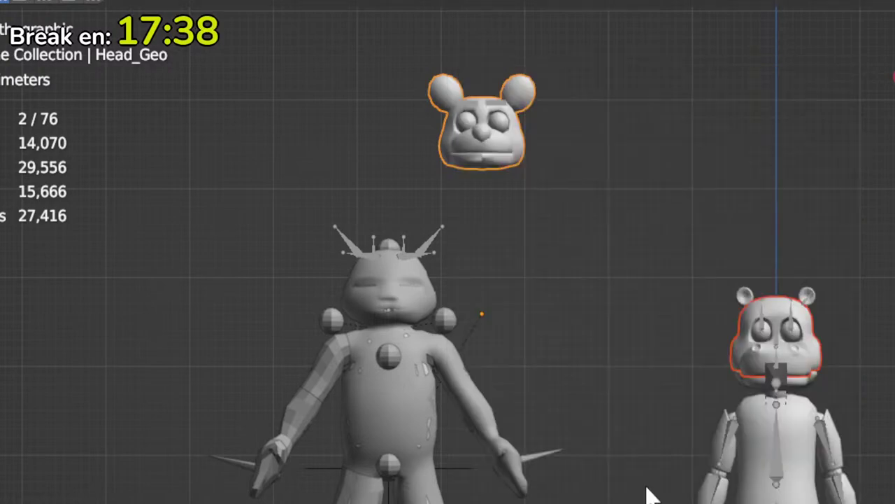
Step: Select the hippo's head mesh alone and check its copied facial custom properties, including the Frame entries
{"action": "left_click", "coordinate": [591, 289]}
{"action": "left_click", "coordinate": [763, 371]}
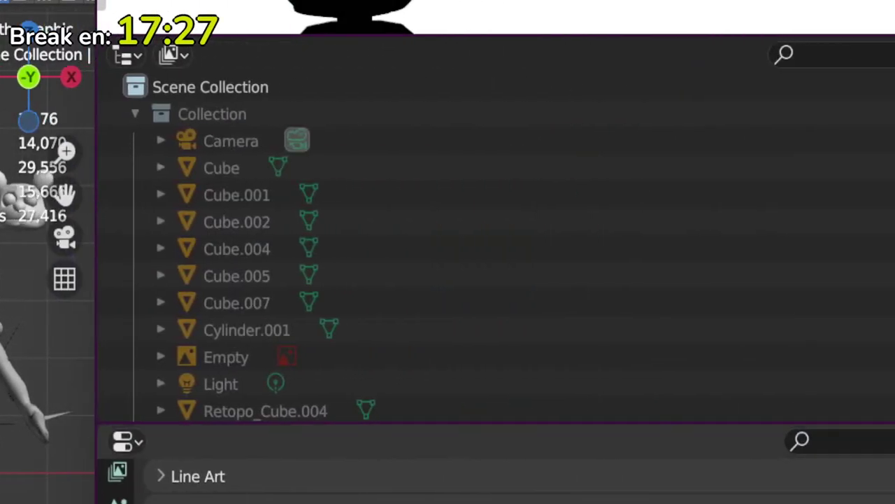
{"action": "scroll", "coordinate": [519, 480], "scroll_direction": "down", "scroll_amount": 12}
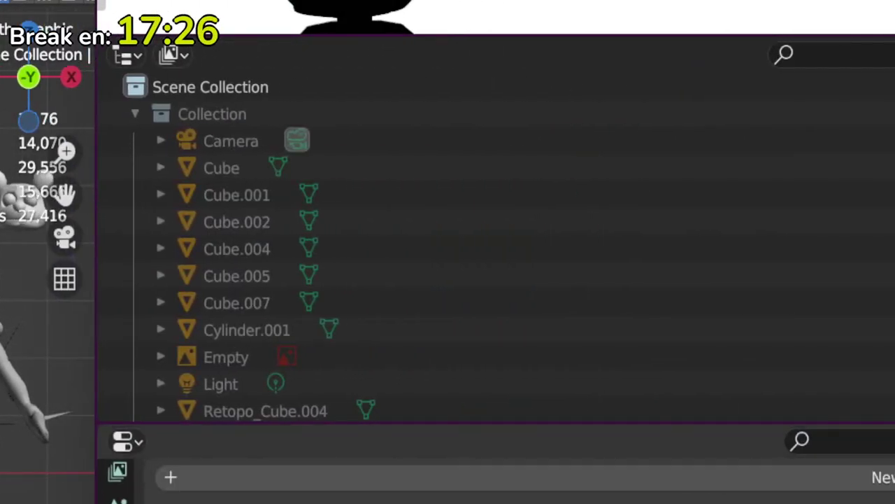
{"action": "scroll", "coordinate": [810, 475], "scroll_direction": "down", "scroll_amount": 2}
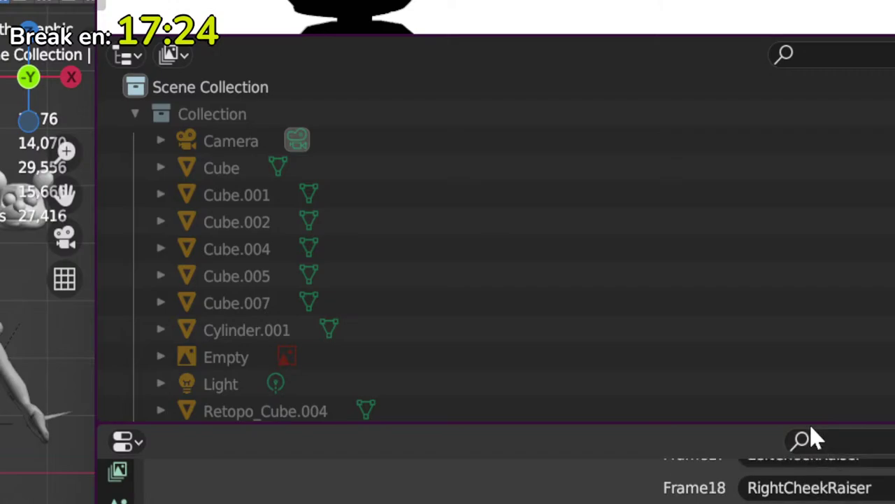
Step: Enlarge the properties area to examine the hippo head's Frame custom properties, and then widen the 3D viewport
{"action": "left_click_drag", "start_coordinate": [805, 424], "coordinate": [864, 50]}
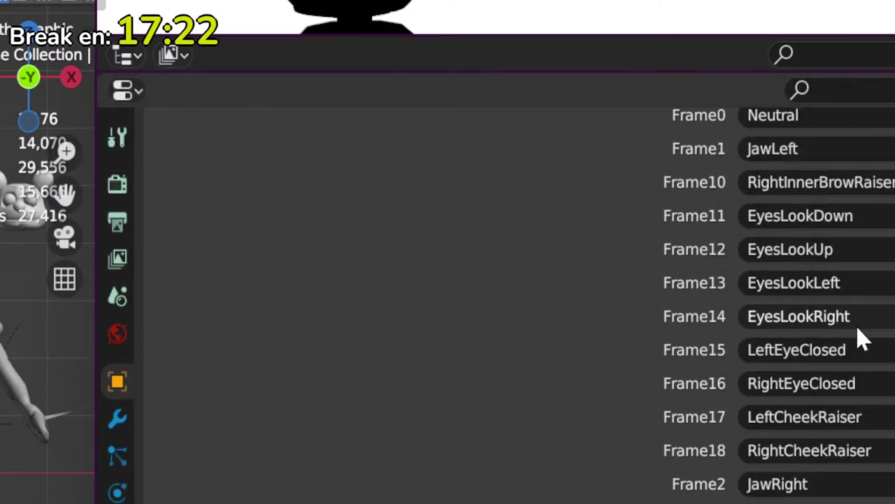
{"action": "scroll", "coordinate": [888, 410], "scroll_direction": "up", "scroll_amount": 5}
{"action": "scroll", "coordinate": [518, 315], "scroll_direction": "up", "scroll_amount": 2}
{"action": "scroll", "coordinate": [147, 370], "scroll_direction": "down", "scroll_amount": 5}
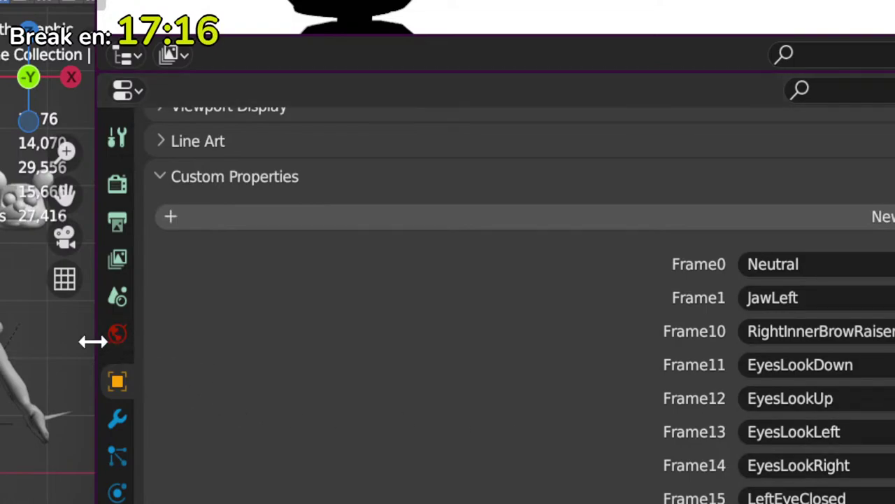
{"action": "left_click_drag", "start_coordinate": [91, 342], "coordinate": [892, 349]}
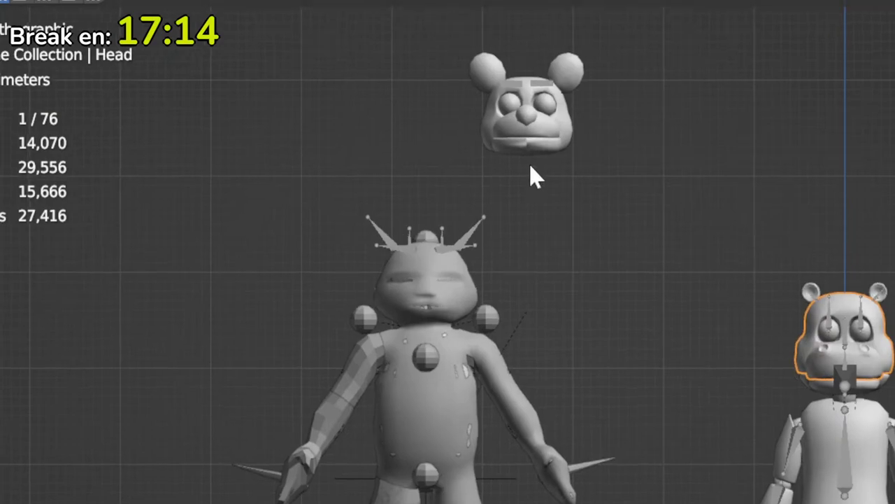
Step: Delete every object of the pasted bear avatar, including its raised head and its cages, keeping only the hippo
{"action": "left_click_drag", "start_coordinate": [427, 30], "coordinate": [607, 498]}
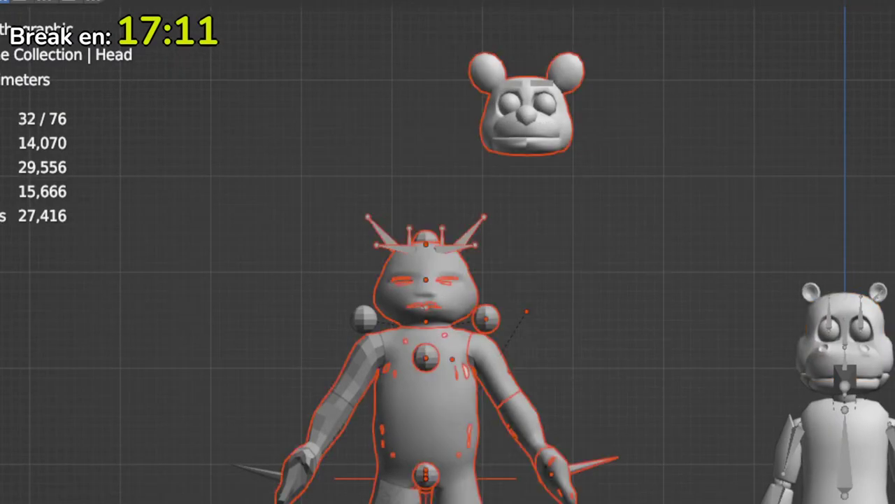
{"action": "key", "text": "x"}
{"action": "left_click", "coordinate": [479, 413]}
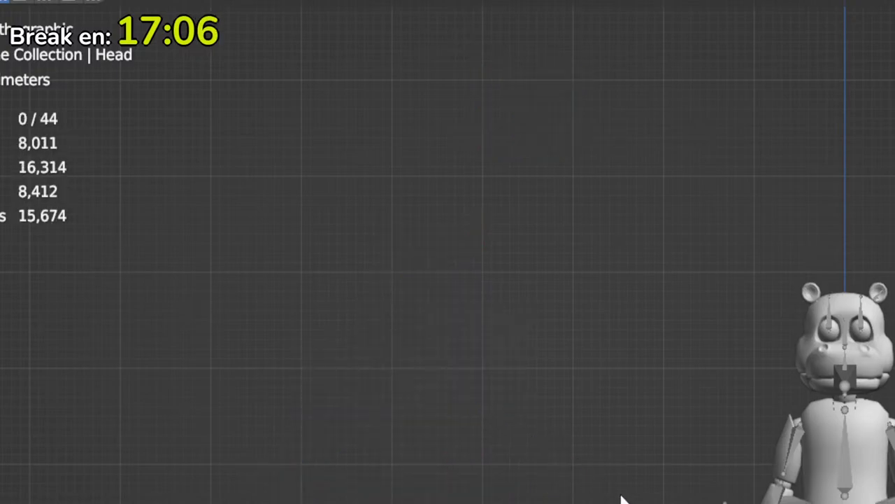
{"action": "key", "text": "ctrl+z"}
{"action": "scroll", "coordinate": [336, 184], "scroll_direction": "down", "scroll_amount": 4}
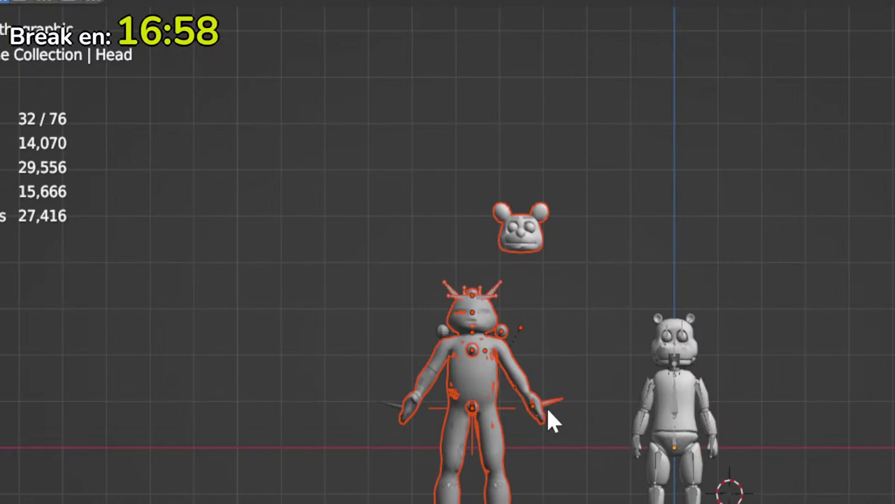
{"action": "left_click_drag", "start_coordinate": [301, 170], "coordinate": [513, 452]}
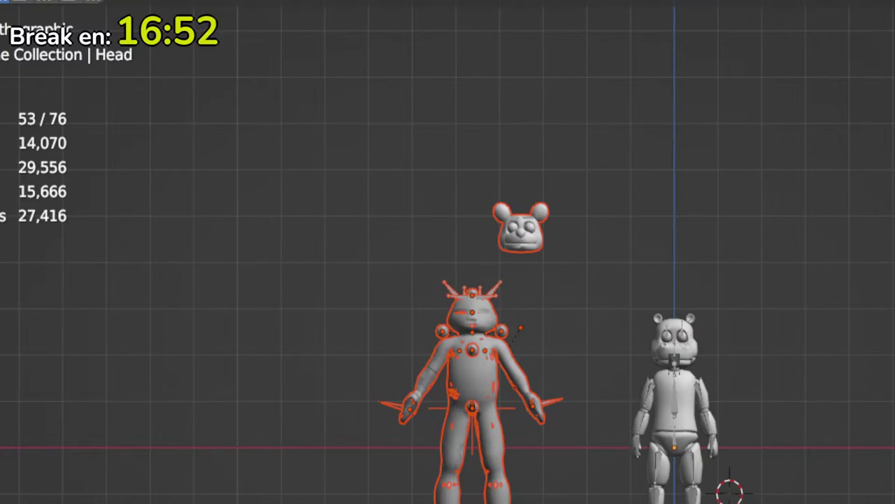
{"action": "left_click", "coordinate": [472, 408], "text": "shift"}
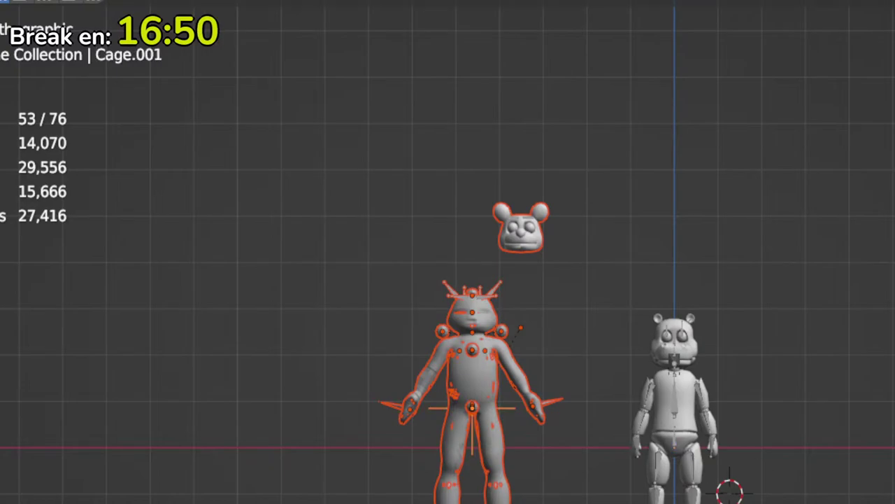
{"action": "key", "text": "Delete"}
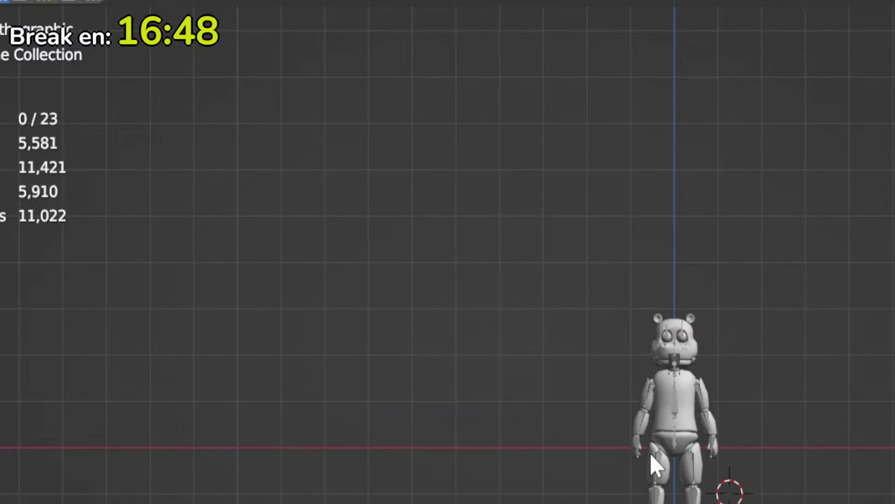
Step: Rename the hippo's pelvis mesh to LowerTorso, keeping it in its original place
{"action": "scroll", "coordinate": [650, 454], "scroll_direction": "up", "scroll_amount": 4}
{"action": "middle_click_drag", "start_coordinate": [892, 501], "coordinate": [608, 433], "text": "shift"}
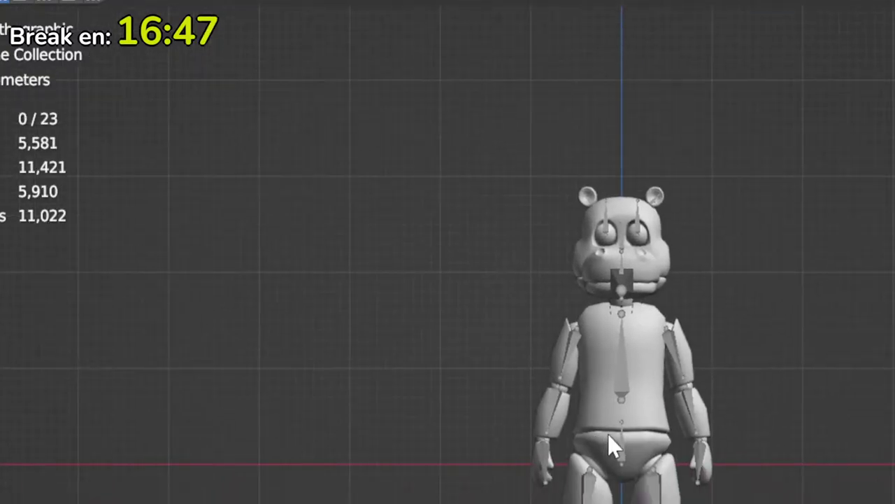
{"action": "left_click", "coordinate": [622, 378]}
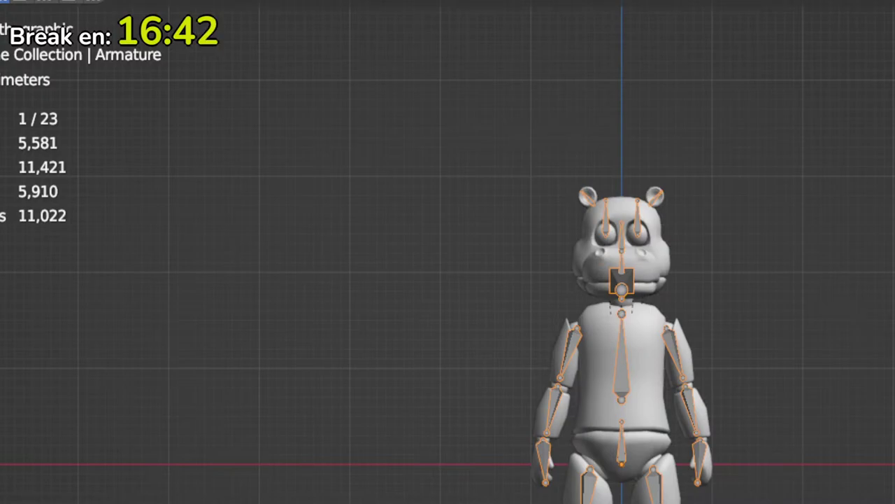
{"action": "scroll", "coordinate": [870, 370], "scroll_direction": "down", "scroll_amount": 4}
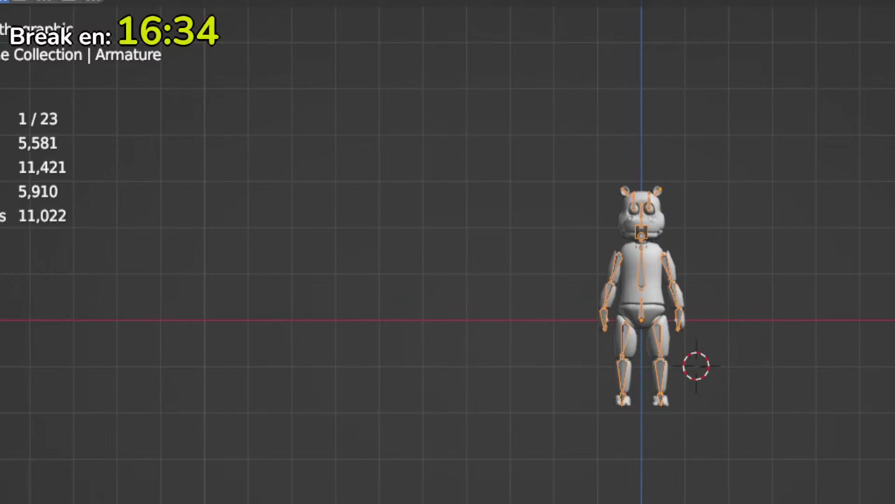
{"action": "left_click", "coordinate": [649, 313]}
{"action": "scroll", "coordinate": [719, 414], "scroll_direction": "up", "scroll_amount": 3}
{"action": "middle_click_drag", "start_coordinate": [837, 438], "coordinate": [734, 434], "text": "shift"}
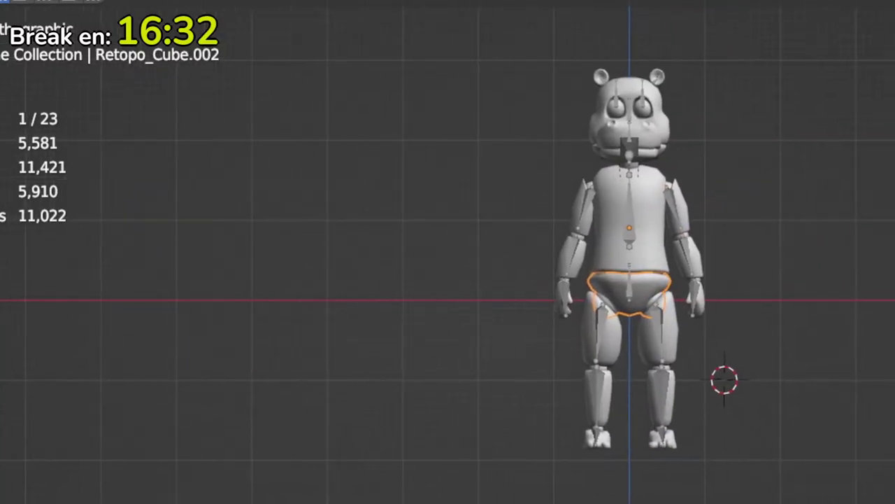
{"action": "scroll", "coordinate": [726, 385], "scroll_direction": "up", "scroll_amount": 4}
{"action": "middle_click_drag", "start_coordinate": [816, 386], "coordinate": [630, 447], "text": "shift"}
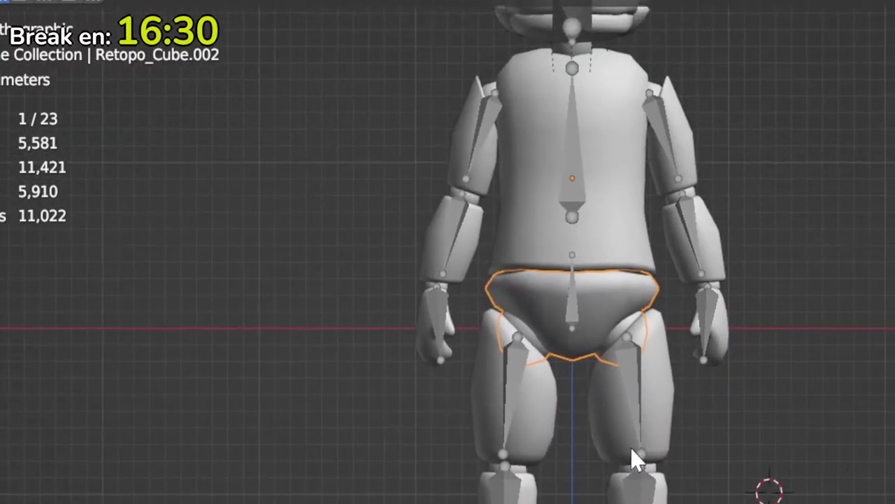
{"action": "key", "text": "g"}
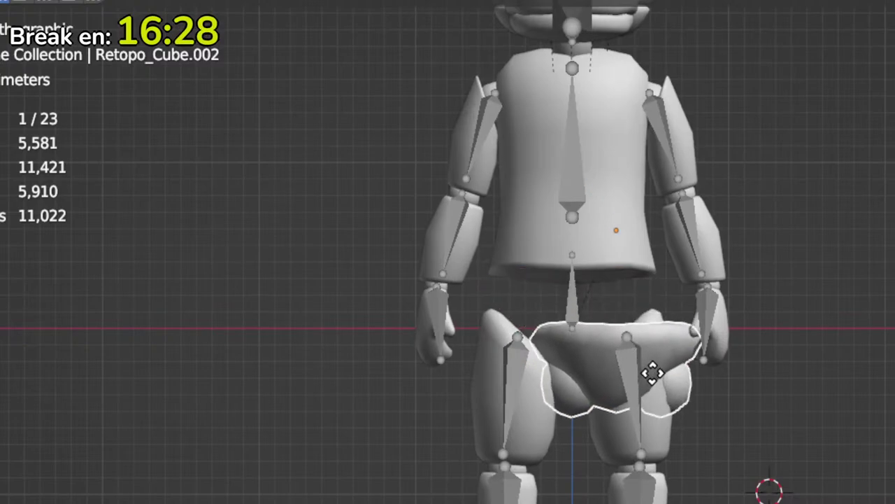
{"action": "right_click", "coordinate": [655, 377]}
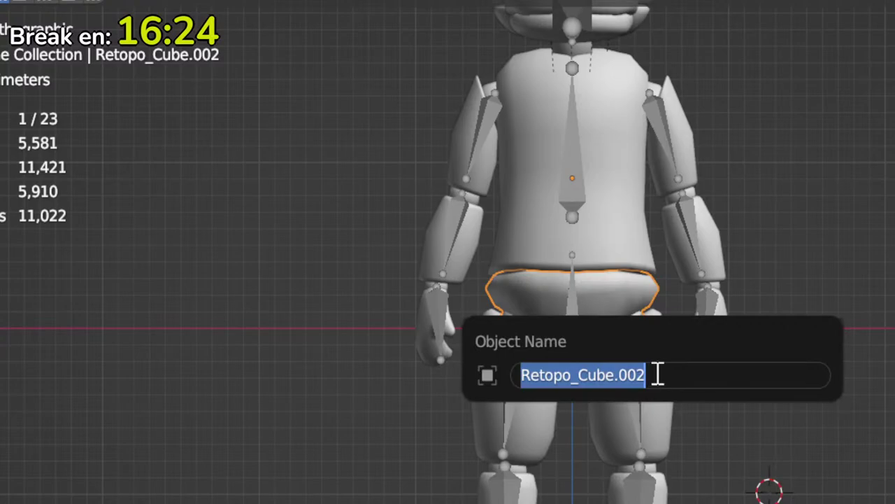
{"action": "type", "text": "LowerTo"}
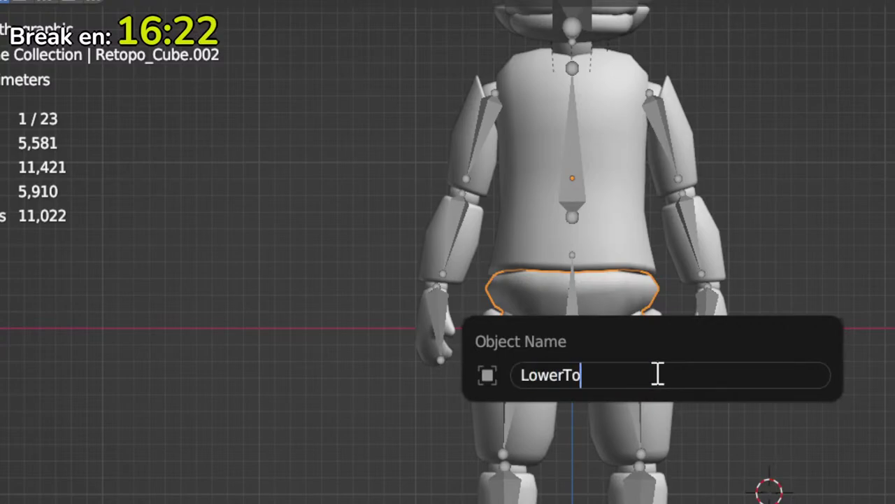
{"action": "type", "text": "rso"}
{"action": "key", "text": "Return"}
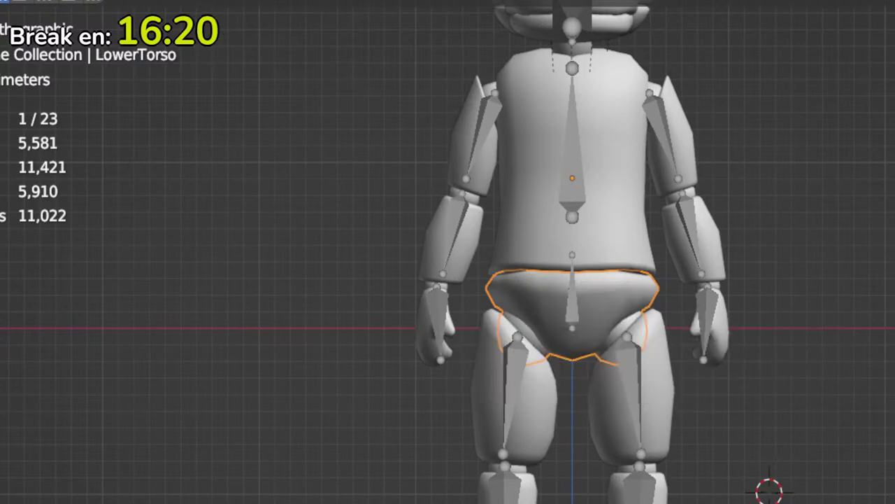
Step: Rename the hippo's lower mouth mesh, Retopo_Cube.005, to Jaw_geo, keeping it in its original place
{"action": "left_click", "coordinate": [610, 27]}
{"action": "middle_click_drag", "start_coordinate": [659, 187], "coordinate": [708, 405], "text": "shift"}
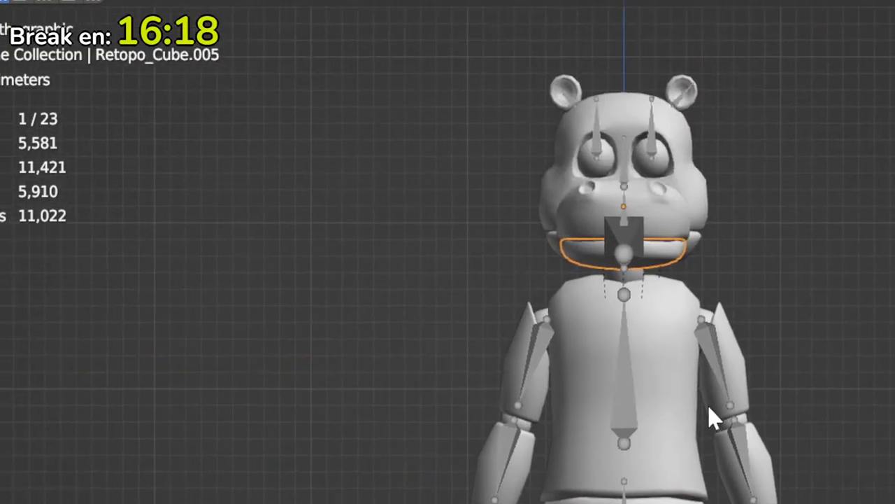
{"action": "key", "text": "g"}
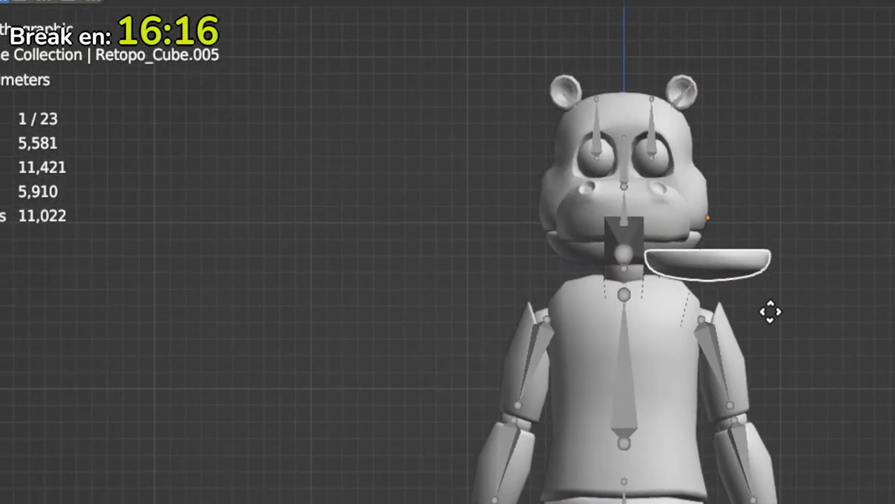
{"action": "right_click", "coordinate": [742, 310]}
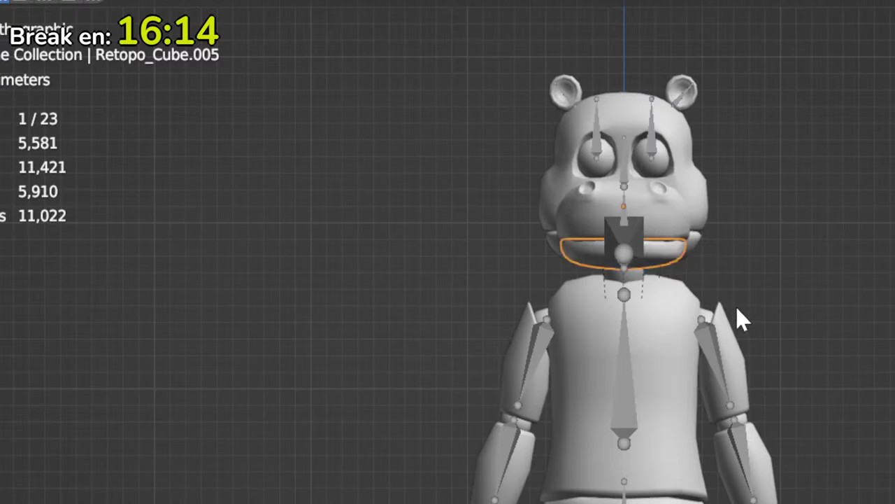
{"action": "key", "text": "F2"}
{"action": "key", "text": "BackSpace"}
{"action": "type", "text": "Jaw"}
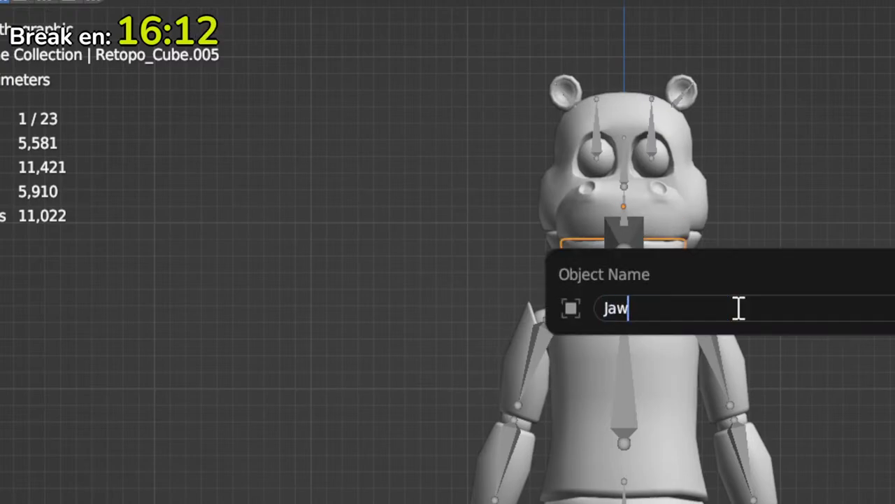
{"action": "type", "text": "_geo"}
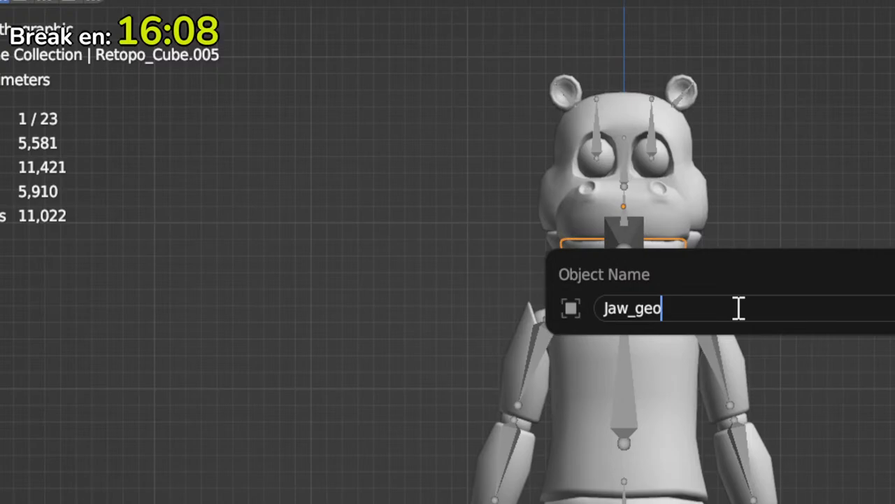
{"action": "key", "text": "Return"}
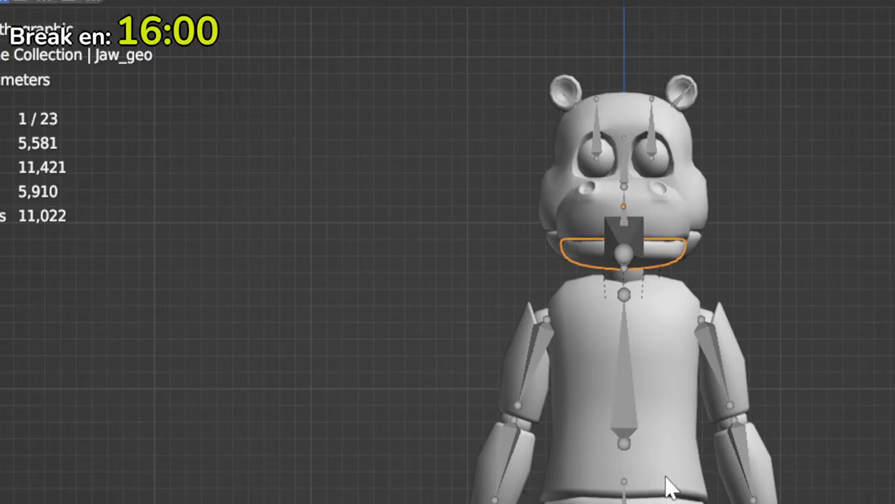
Step: Select the hippo's upper leg, lower leg and foot meshes one by one to check their object names
{"action": "middle_click_drag", "start_coordinate": [709, 500], "coordinate": [732, 420], "text": "shift"}
{"action": "left_click", "coordinate": [694, 495]}
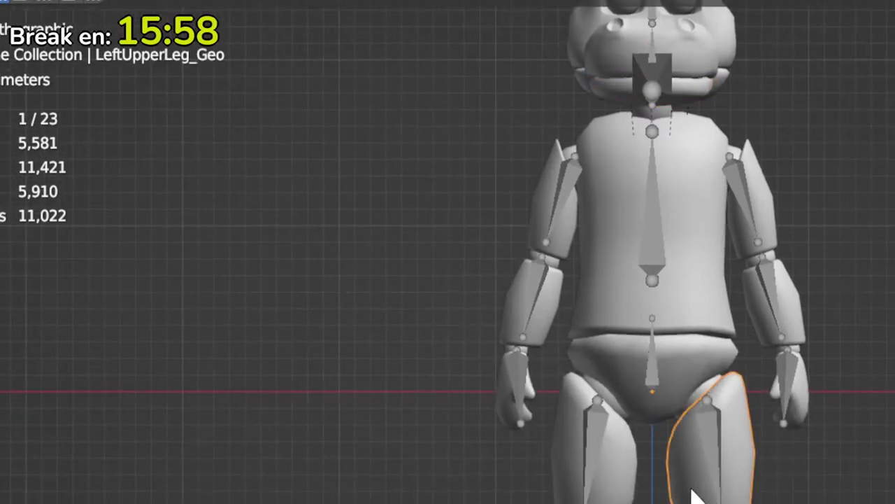
{"action": "middle_click_drag", "start_coordinate": [694, 495], "coordinate": [708, 499], "text": "shift"}
{"action": "left_click", "coordinate": [621, 497]}
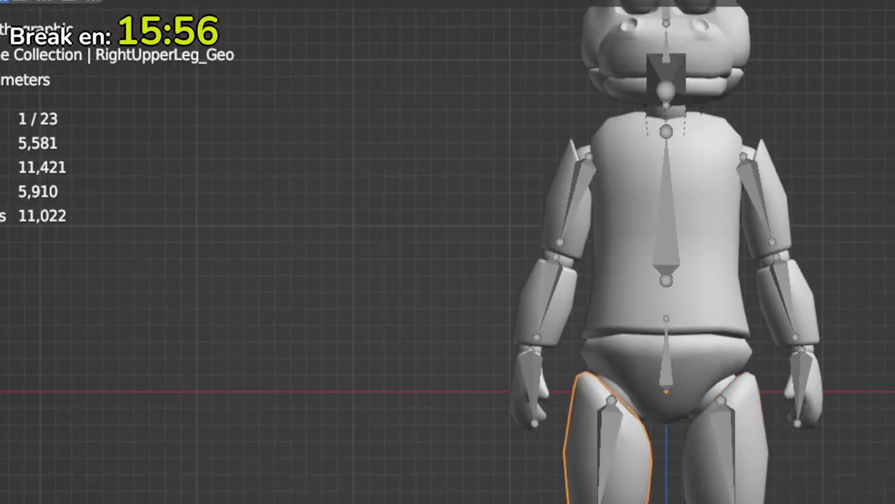
{"action": "left_click", "coordinate": [615, 501]}
{"action": "left_click", "coordinate": [732, 501]}
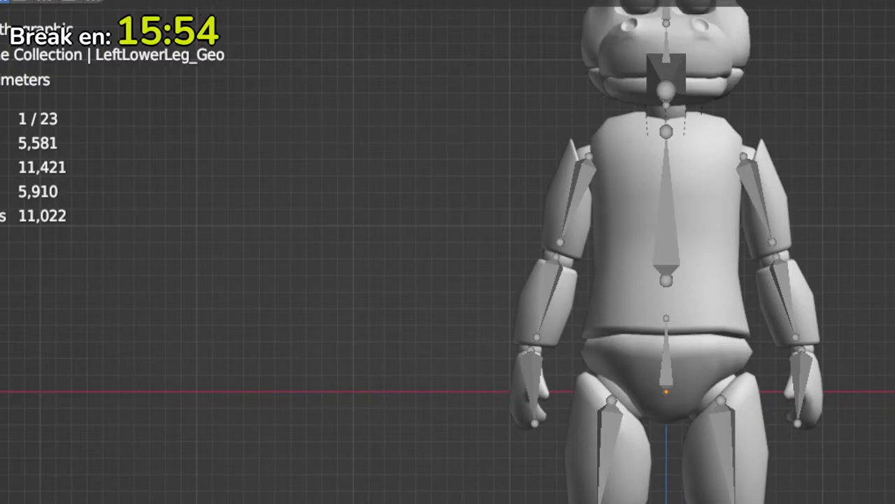
{"action": "middle_click_drag", "start_coordinate": [731, 501], "coordinate": [767, 448], "text": "shift"}
{"action": "left_click", "coordinate": [633, 501]}
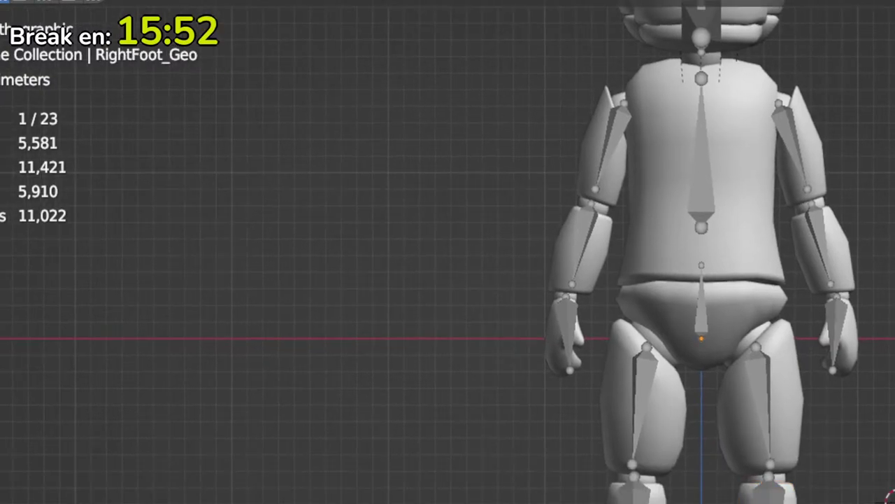
{"action": "key", "text": "alt+a"}
{"action": "key", "text": "ctrl+z"}
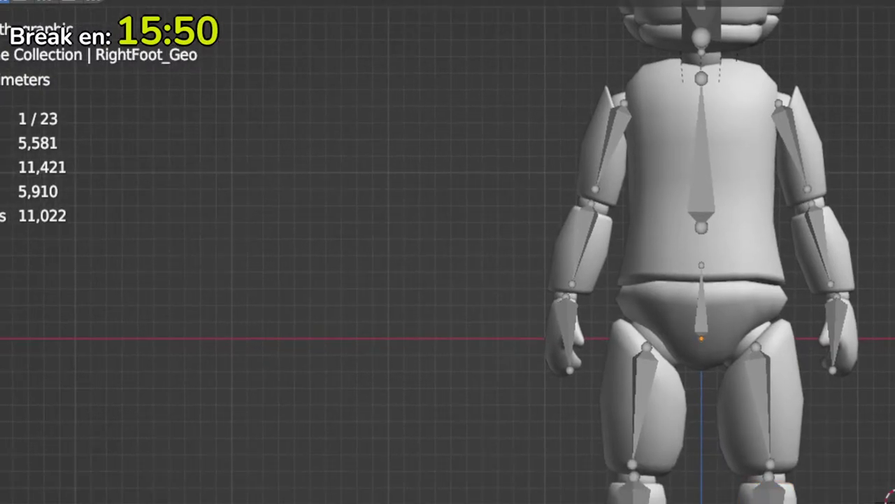
Step: Select the hippo's arm meshes on both sides in turn to check their object names
{"action": "middle_click_drag", "start_coordinate": [709, 399], "coordinate": [709, 501], "text": "shift"}
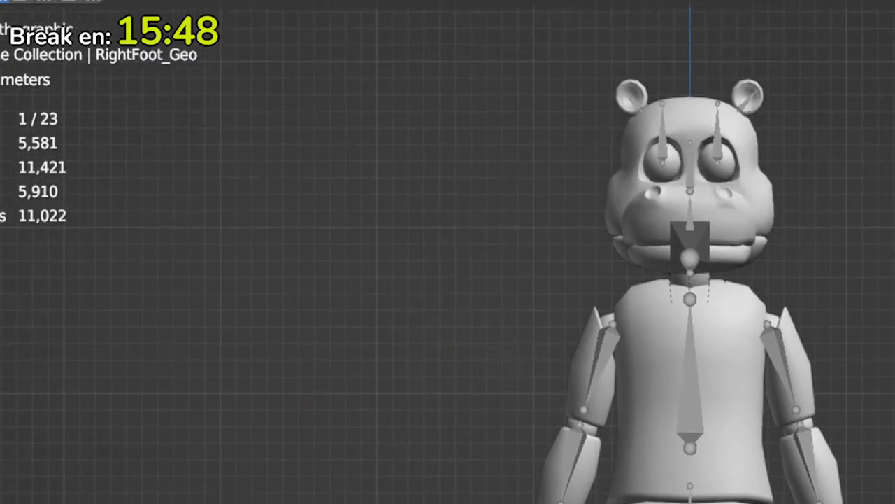
{"action": "left_click", "coordinate": [805, 399]}
{"action": "left_click", "coordinate": [611, 406]}
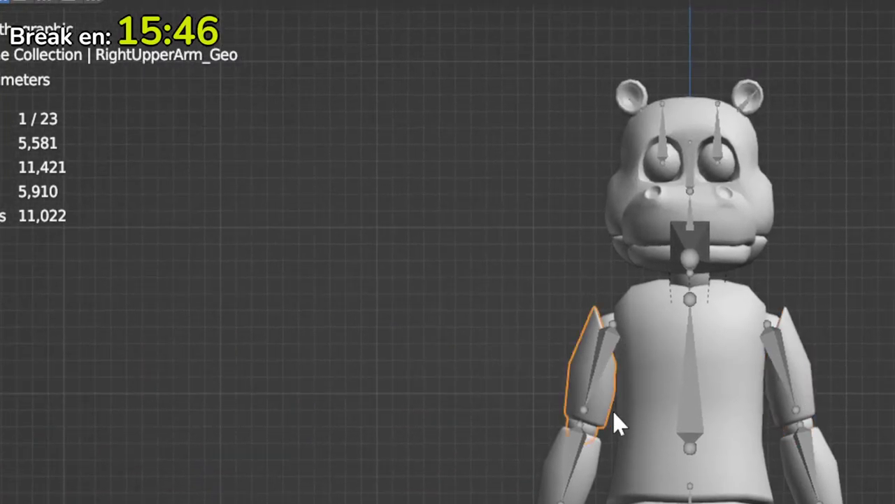
{"action": "left_click", "coordinate": [602, 465]}
Step: Rename the hippo's chest mesh to UpperTorso
{"action": "left_click", "coordinate": [658, 391]}
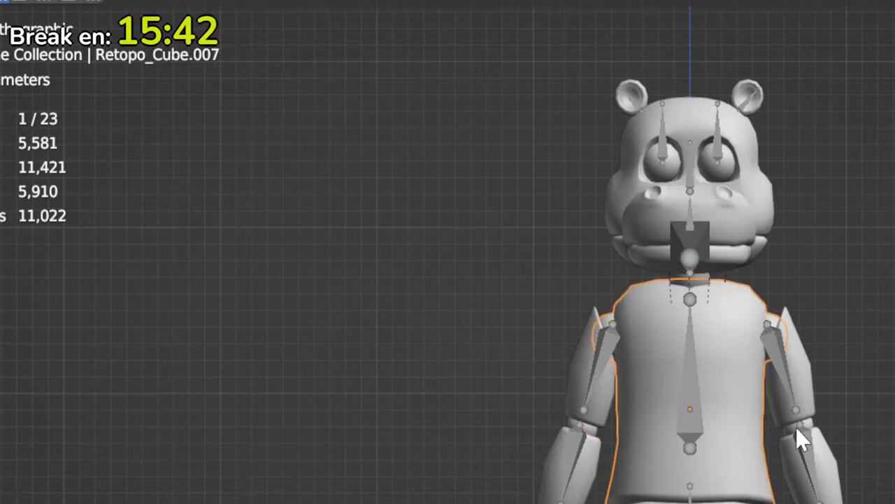
{"action": "key", "text": "F2"}
{"action": "type", "text": "Up"}
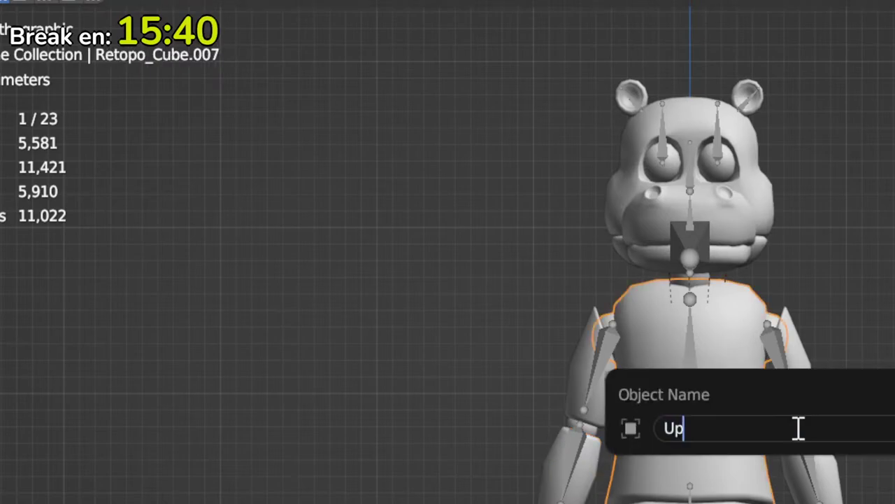
{"action": "type", "text": "perTo"}
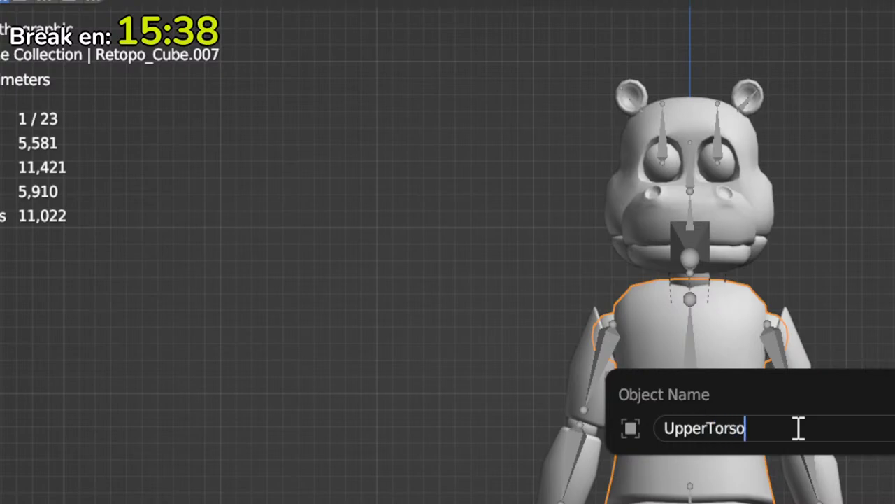
{"action": "type", "text": "rso"}
{"action": "key", "text": "Return"}
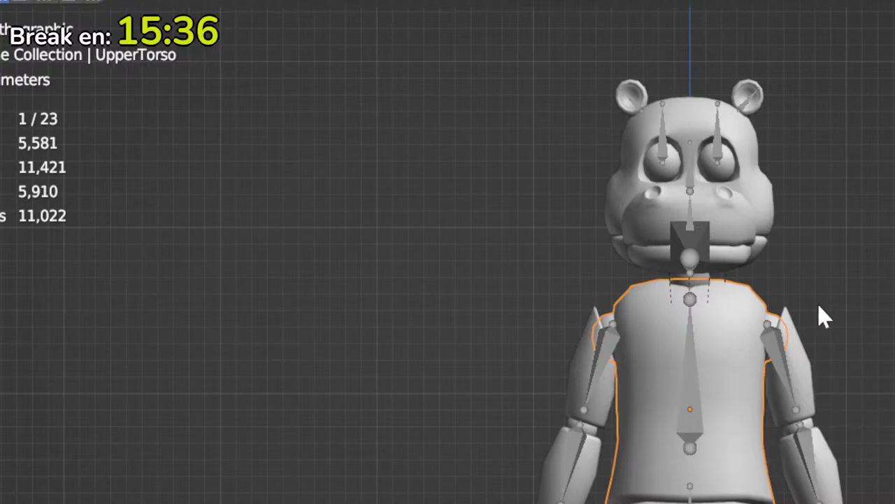
Step: Rename the hippo's lower jaw mesh, Cube.006, to jaw2
{"action": "left_click", "coordinate": [692, 501]}
{"action": "left_click", "coordinate": [761, 482]}
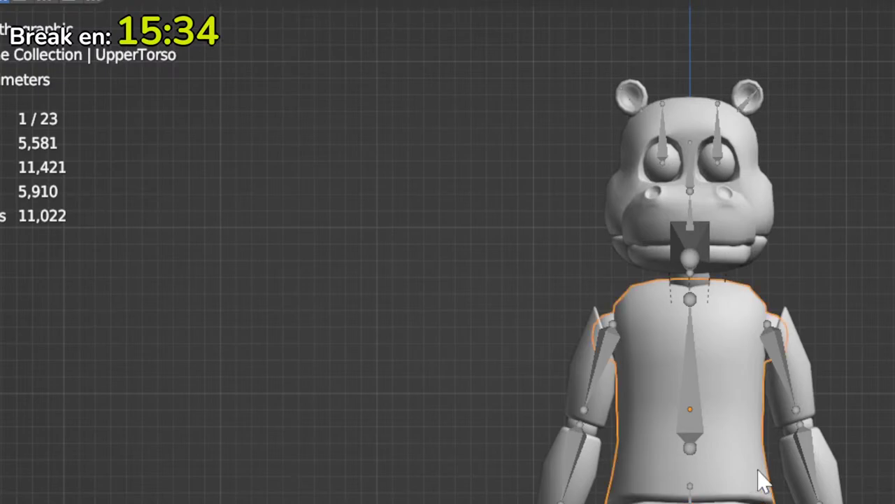
{"action": "left_click", "coordinate": [727, 268]}
{"action": "left_click", "coordinate": [761, 261]}
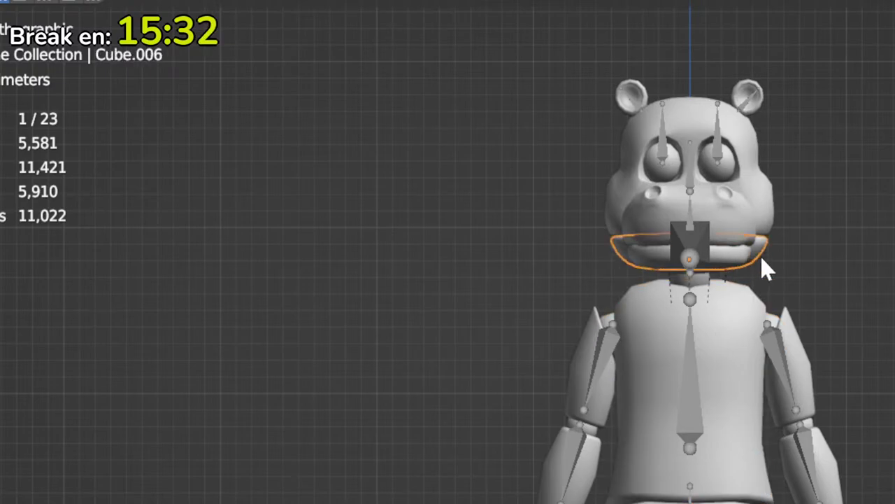
{"action": "key", "text": "F2"}
{"action": "type", "text": "jaw"}
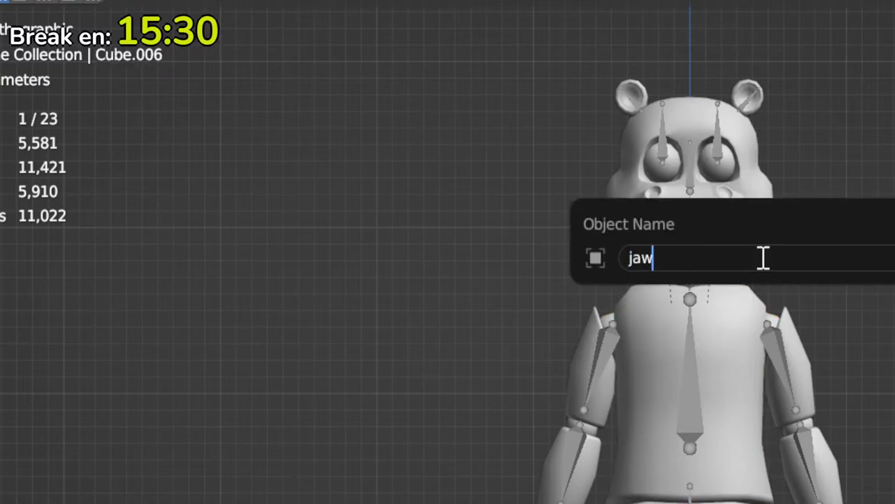
{"action": "type", "text": "2"}
{"action": "key", "text": "Return"}
Step: Rename the hippo's ears mesh, Retopo_Sphere.003, to ears_geo
{"action": "left_click", "coordinate": [760, 235]}
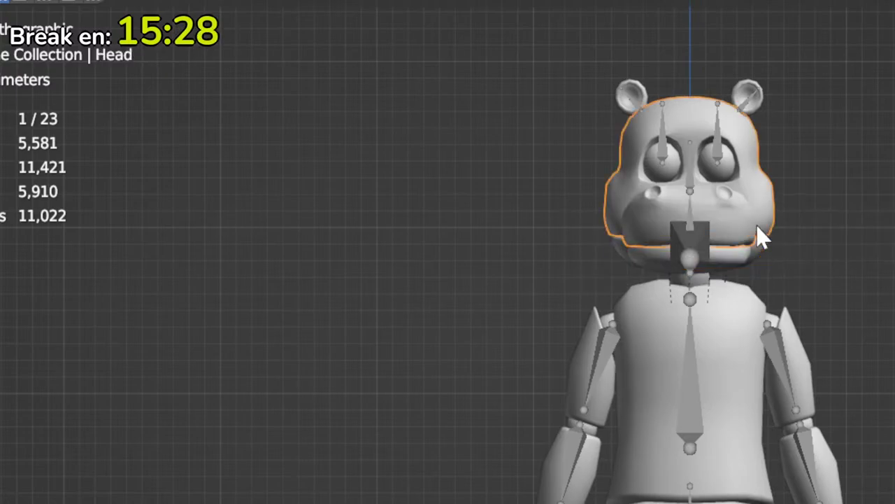
{"action": "left_click", "coordinate": [747, 79]}
{"action": "key", "text": "F2"}
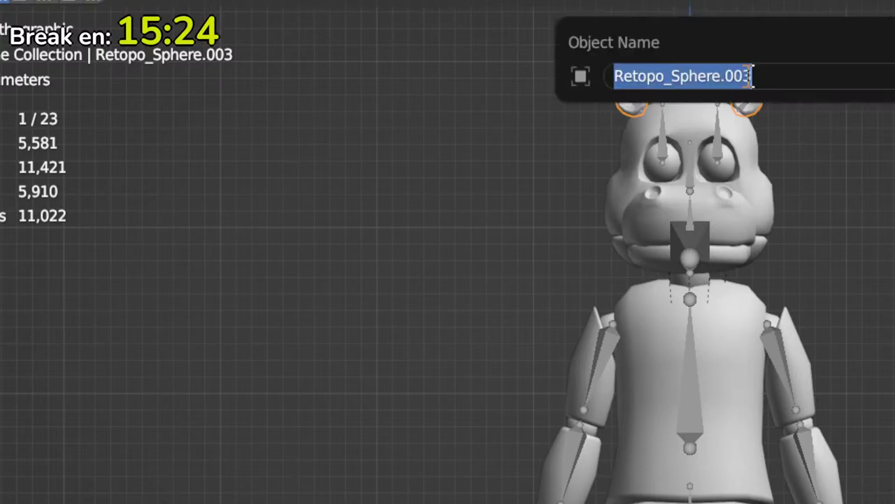
{"action": "type", "text": "ears_"}
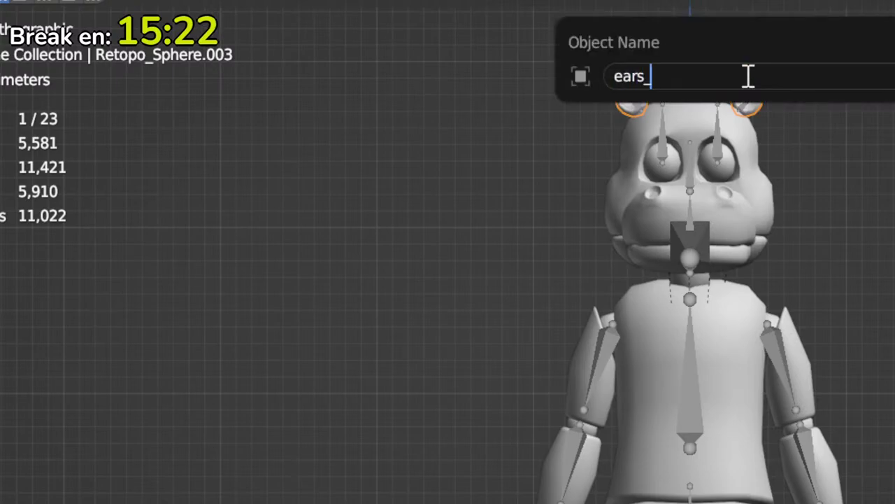
{"action": "type", "text": "geo"}
{"action": "key", "text": "Return"}
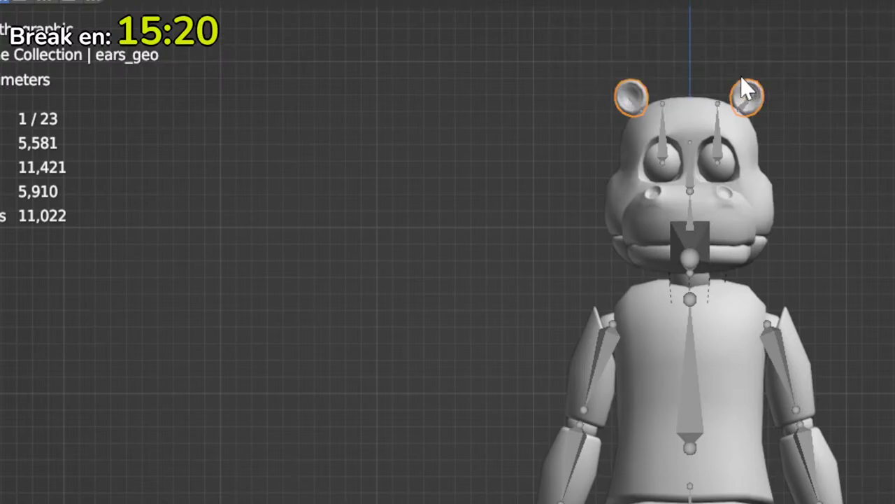
Step: Rename the hippo's left eye mesh, Sphere.004, to Leye
{"action": "left_click", "coordinate": [761, 202]}
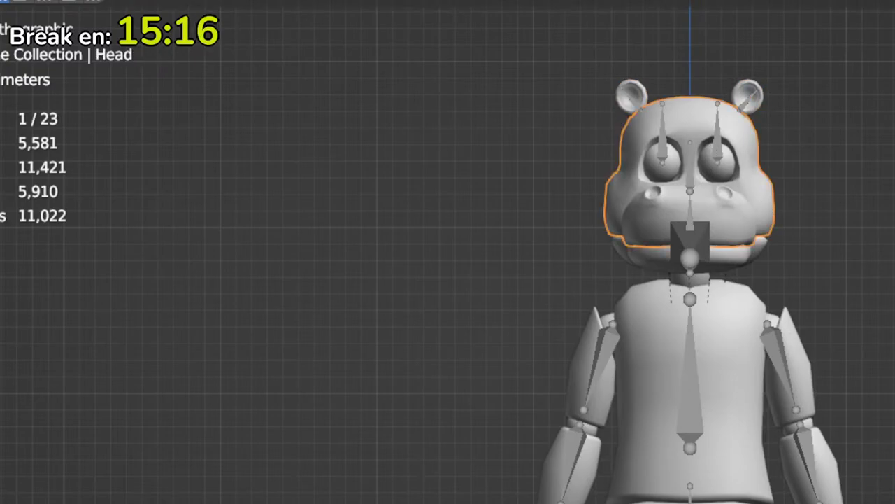
{"action": "left_click", "coordinate": [724, 170]}
{"action": "left_click", "coordinate": [662, 168]}
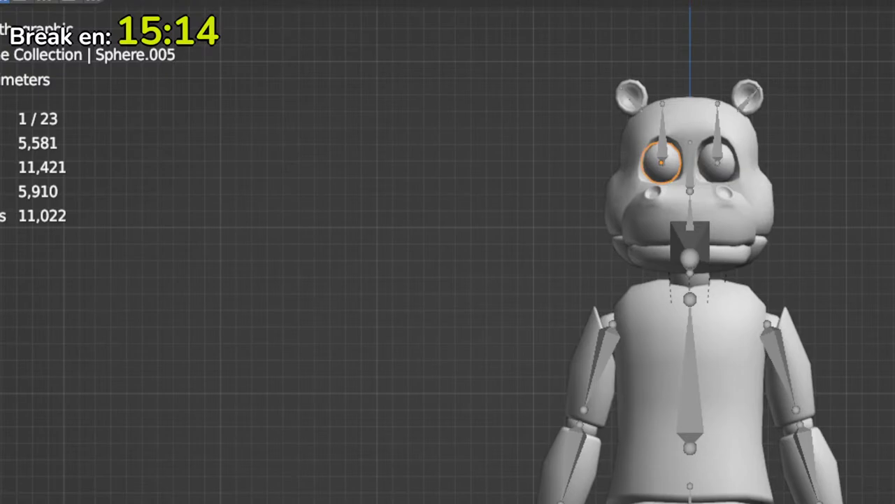
{"action": "left_click", "coordinate": [658, 350]}
{"action": "key", "text": "ctrl+z"}
{"action": "key", "text": "ctrl+z"}
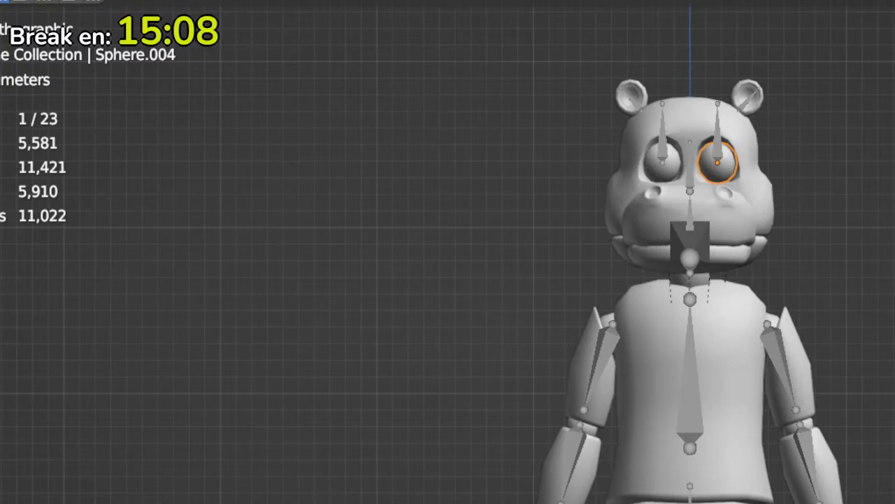
{"action": "type", "text": "Leye"}
{"action": "key", "text": "Return"}
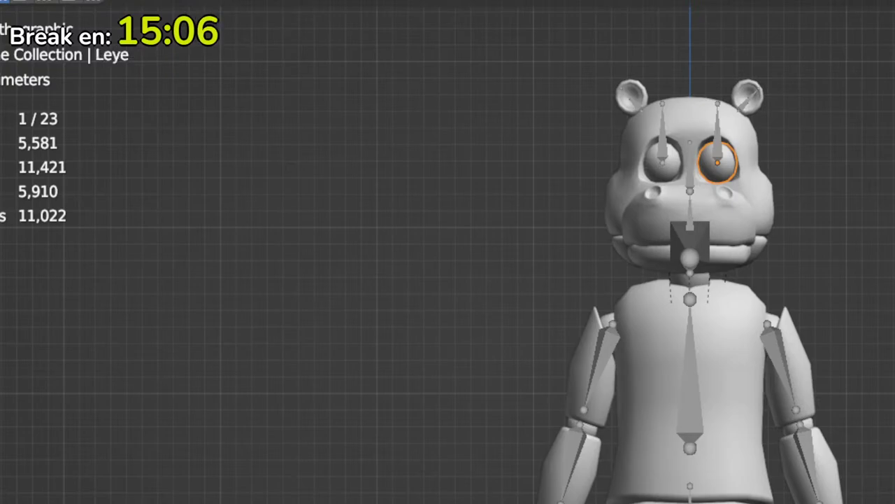
Step: Rename the hippo's right eye mesh, Sphere.005, to Reye
{"action": "left_click", "coordinate": [678, 178]}
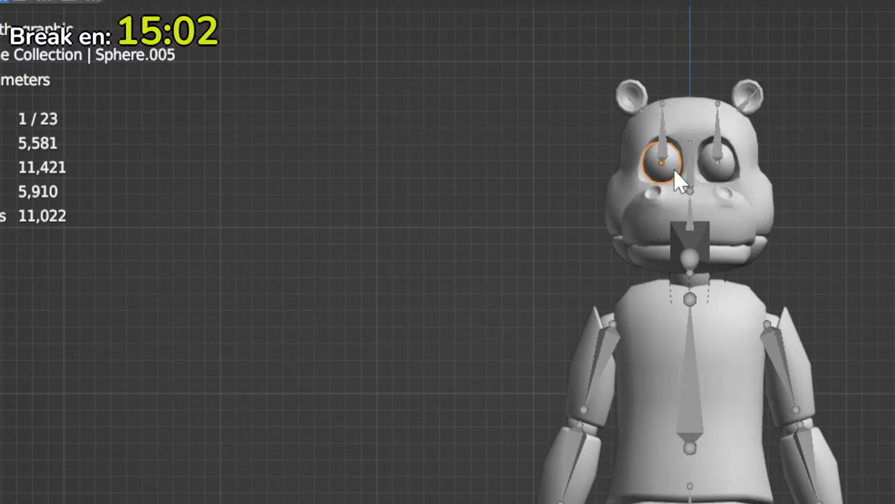
{"action": "key", "text": "F2"}
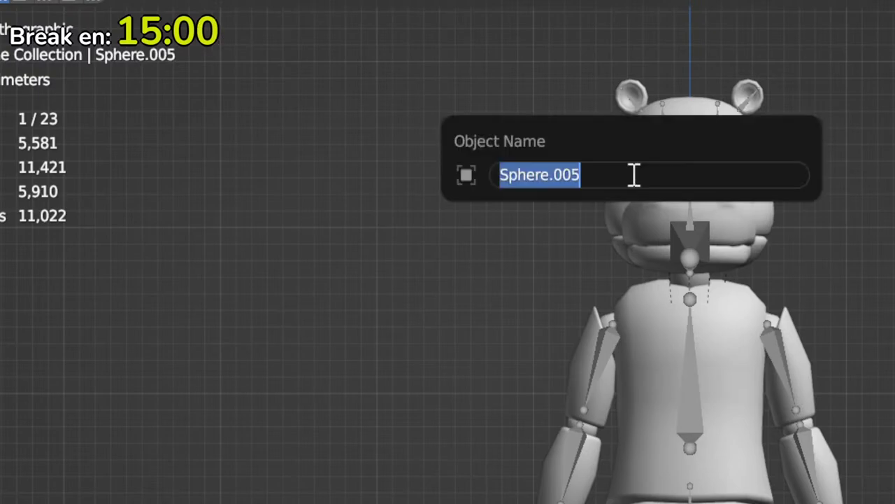
{"action": "type", "text": "Reye"}
{"action": "key", "text": "Return"}
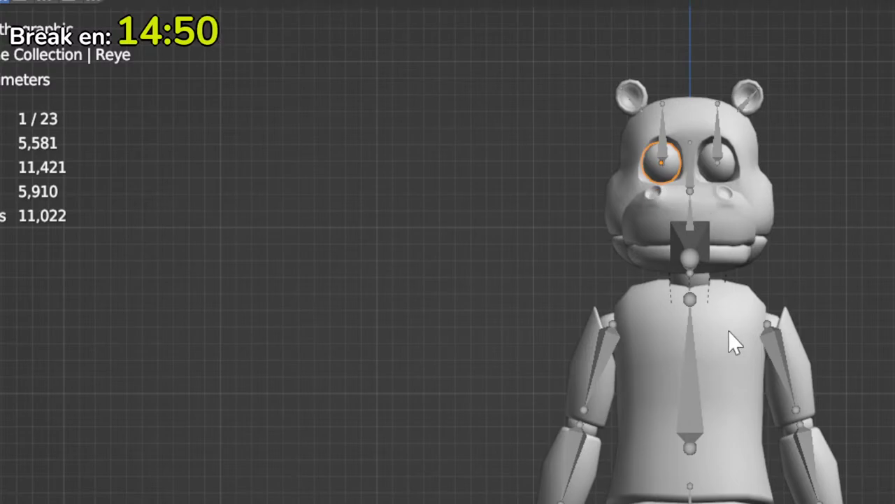
Step: Deselect the right eye mesh and examine the hippo's whole body in front view
{"action": "scroll", "coordinate": [728, 330], "scroll_direction": "down", "scroll_amount": 5}
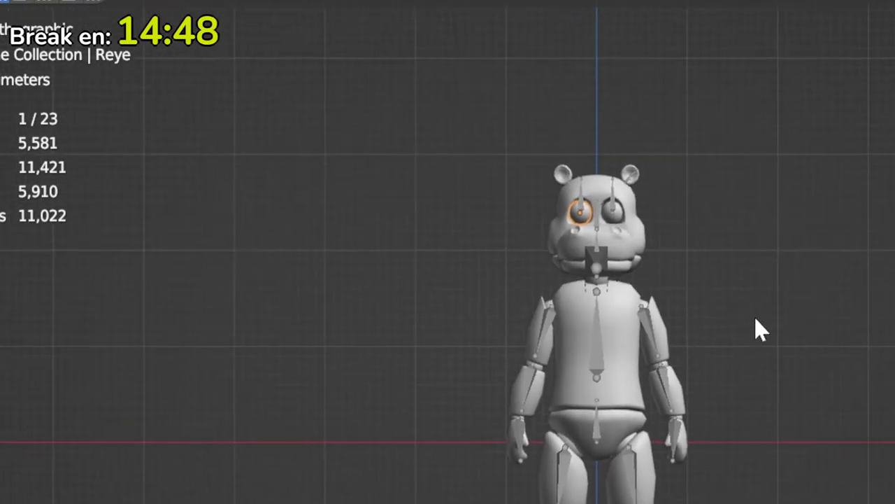
{"action": "scroll", "coordinate": [733, 380], "scroll_direction": "up", "scroll_amount": 2}
{"action": "middle_click_drag", "start_coordinate": [788, 397], "coordinate": [845, 363], "text": "shift"}
{"action": "left_click", "coordinate": [778, 376]}
{"action": "scroll", "coordinate": [780, 376], "scroll_direction": "down", "scroll_amount": 3}
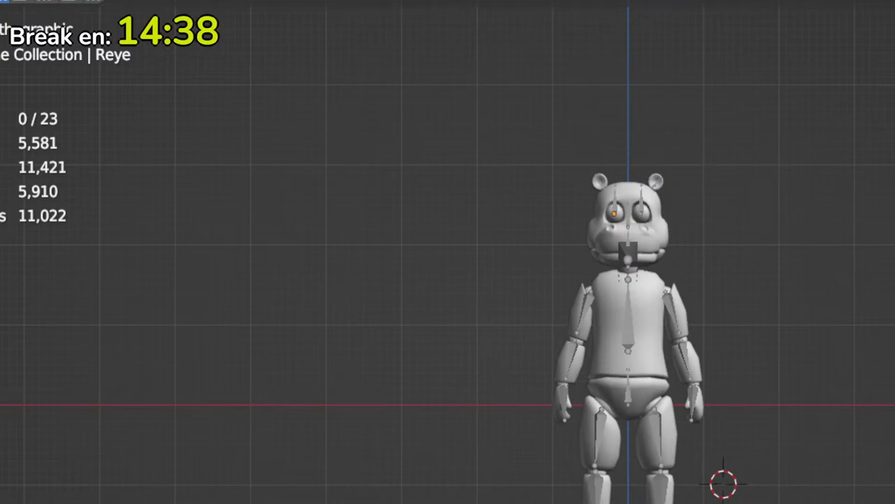
{"action": "scroll", "coordinate": [765, 306], "scroll_direction": "up", "scroll_amount": 3}
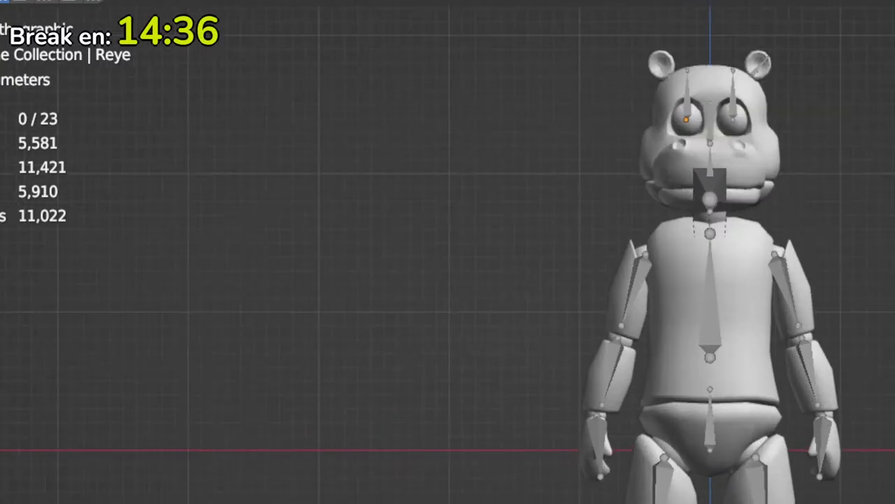
{"action": "middle_click_drag", "start_coordinate": [759, 336], "coordinate": [724, 321]}
{"action": "key", "text": "KP_1"}
{"action": "scroll", "coordinate": [713, 320], "scroll_direction": "down", "scroll_amount": 2}
{"action": "scroll", "coordinate": [716, 324], "scroll_direction": "up", "scroll_amount": 3}
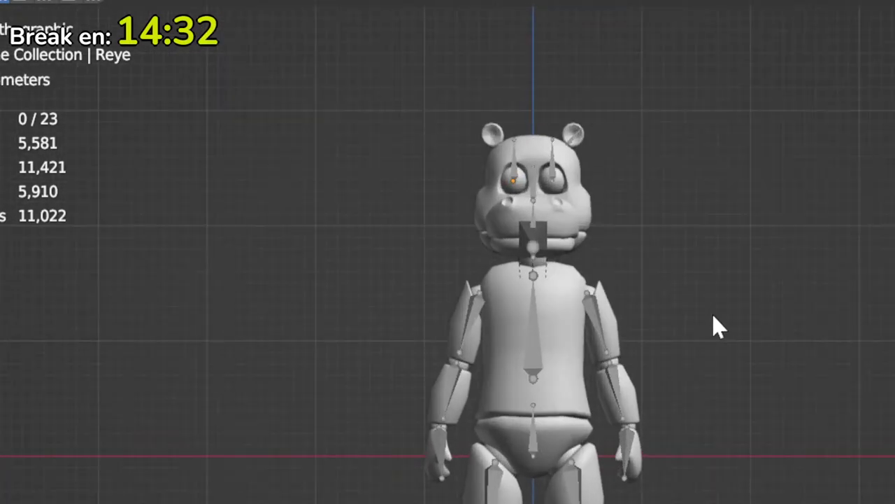
{"action": "scroll", "coordinate": [531, 280], "scroll_direction": "down", "scroll_amount": 2}
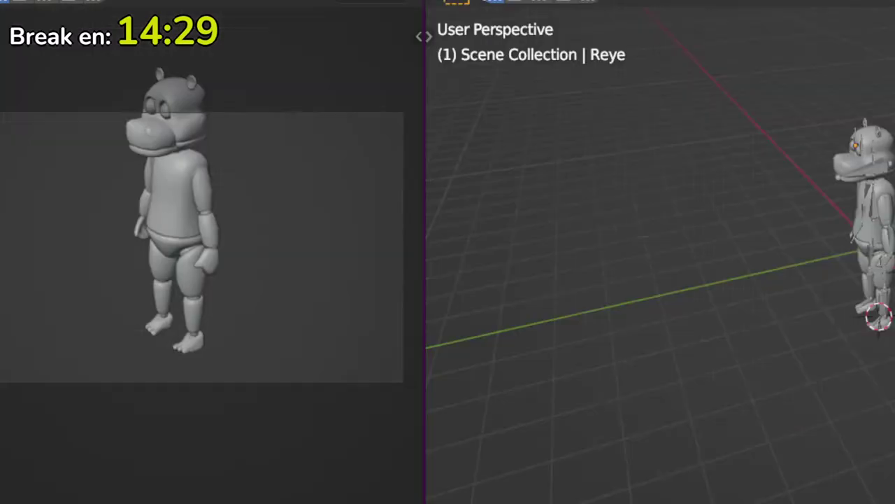
Step: Examine the hippo in perspective in both viewports, briefly toggling X-ray in the one without overlays
{"action": "middle_click_drag", "start_coordinate": [684, 300], "coordinate": [793, 249]}
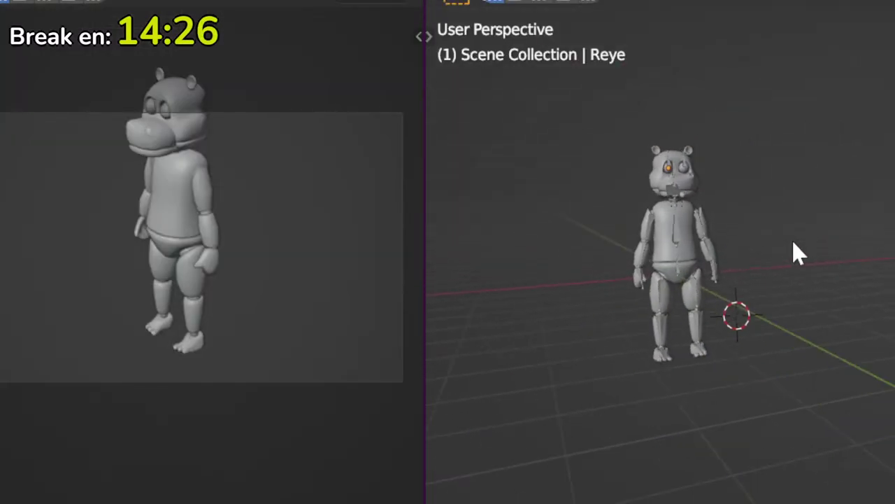
{"action": "scroll", "coordinate": [721, 243], "scroll_direction": "up", "scroll_amount": 3}
{"action": "middle_click_drag", "start_coordinate": [709, 238], "coordinate": [742, 238], "text": "shift"}
{"action": "middle_click_drag", "start_coordinate": [202, 195], "coordinate": [217, 248], "text": "shift"}
{"action": "middle_click_drag", "start_coordinate": [217, 247], "coordinate": [210, 235]}
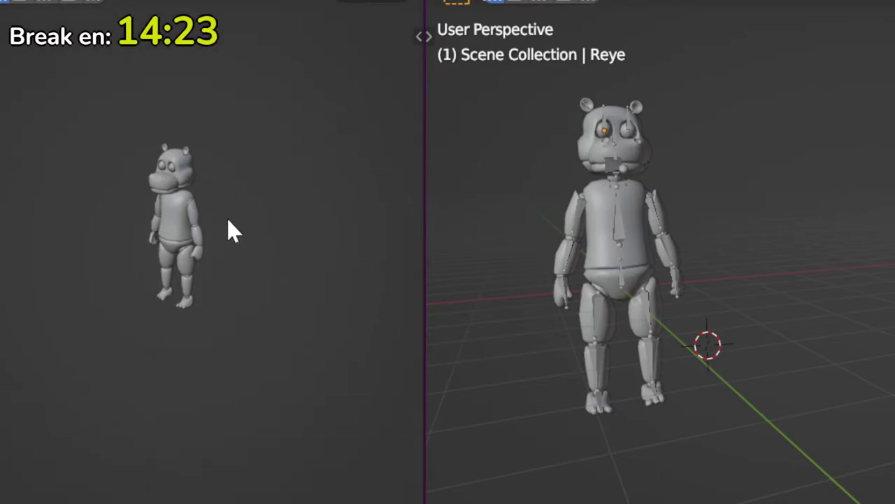
{"action": "scroll", "coordinate": [116, 200], "scroll_direction": "up", "scroll_amount": 6}
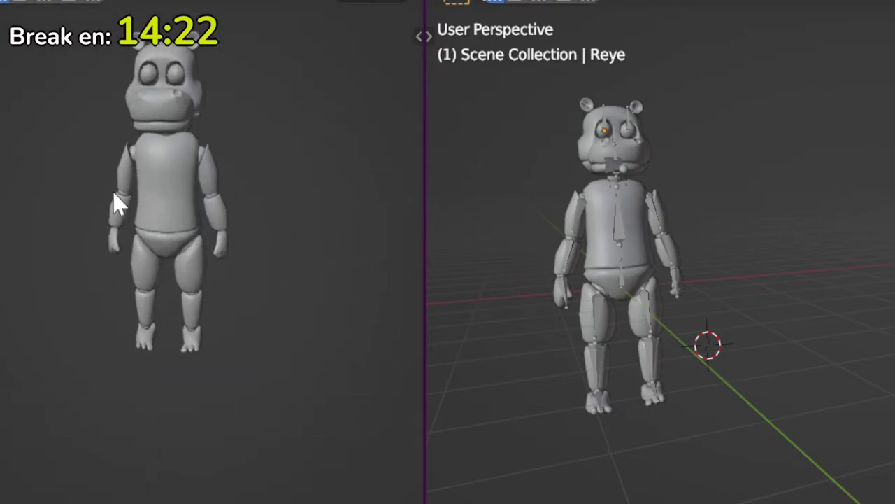
{"action": "middle_click_drag", "start_coordinate": [168, 317], "coordinate": [241, 301]}
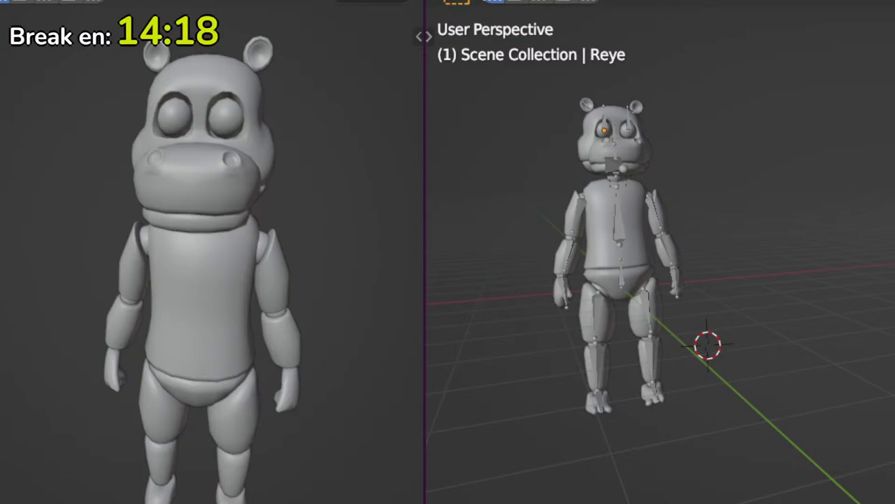
{"action": "key", "text": "alt+z"}
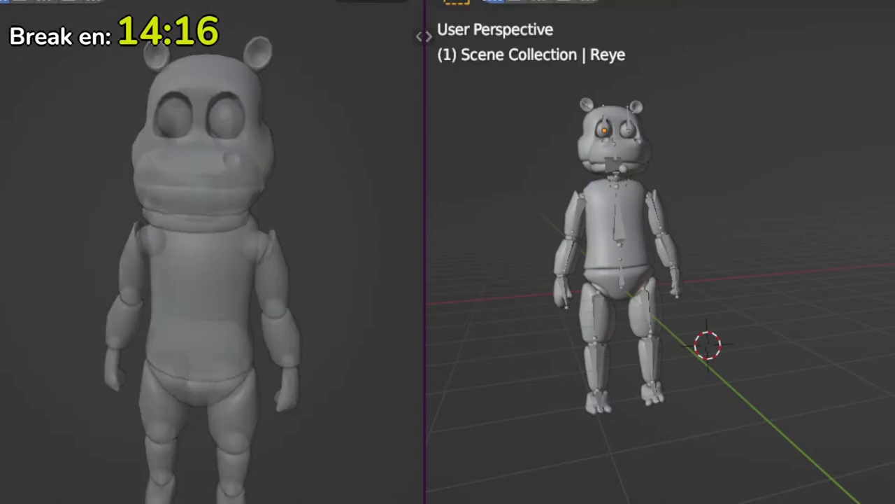
{"action": "key", "text": "alt+z"}
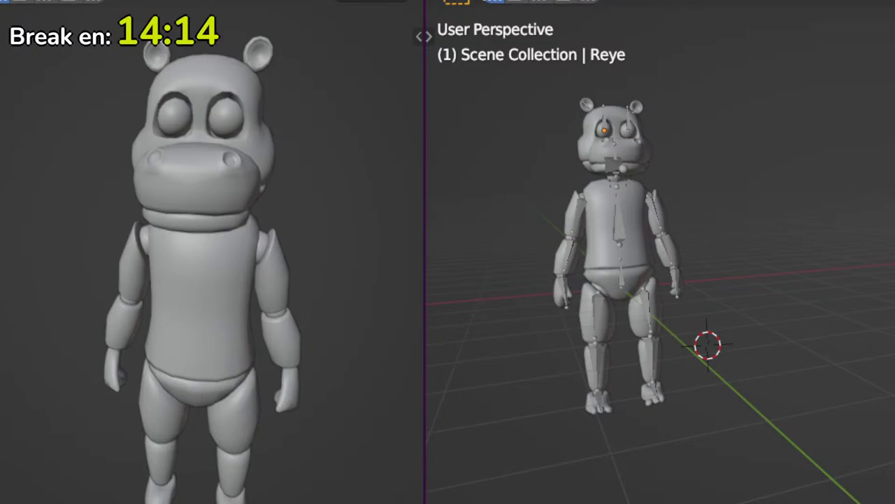
Step: Try a lighter, white MatCap for the solid shading of the viewport without overlays
{"action": "left_click", "coordinate": [418, 3]}
{"action": "left_click", "coordinate": [391, 90]}
{"action": "left_click", "coordinate": [382, 112]}
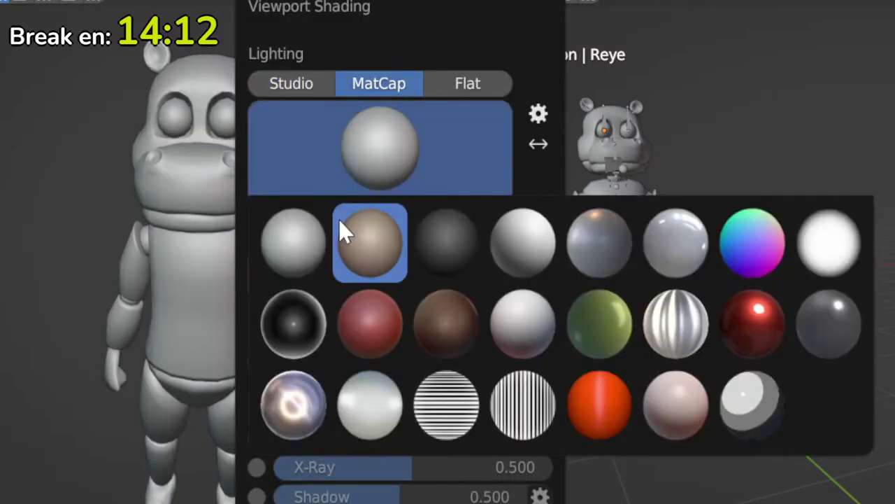
{"action": "left_click", "coordinate": [535, 338]}
{"action": "left_click", "coordinate": [492, 301]}
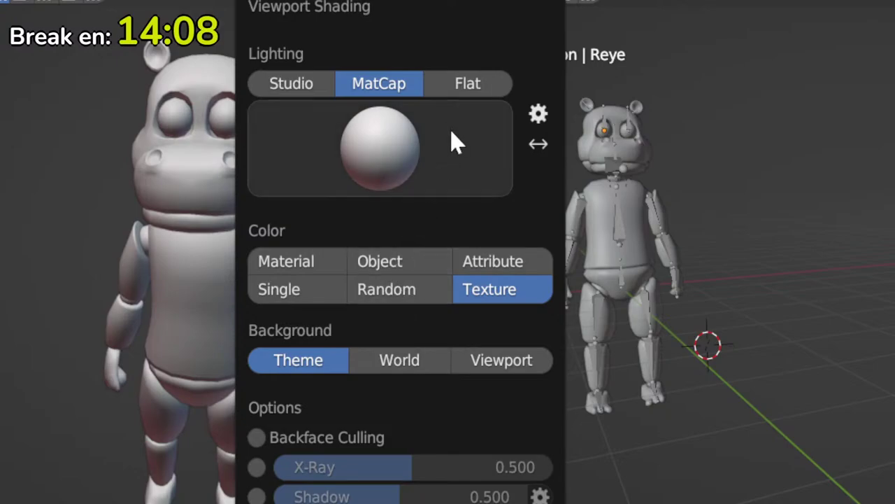
Step: Set the viewport shading to Flat lighting with a custom Viewport background in dark purple
{"action": "left_click", "coordinate": [475, 89]}
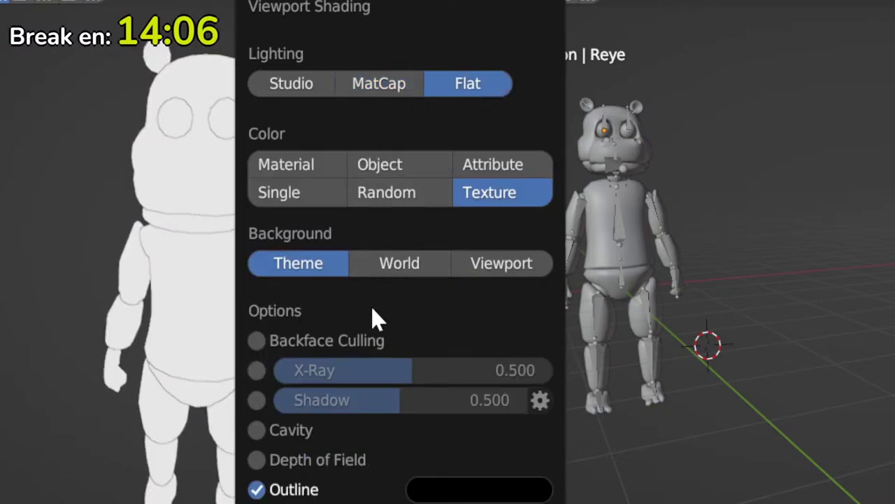
{"action": "left_click", "coordinate": [486, 266]}
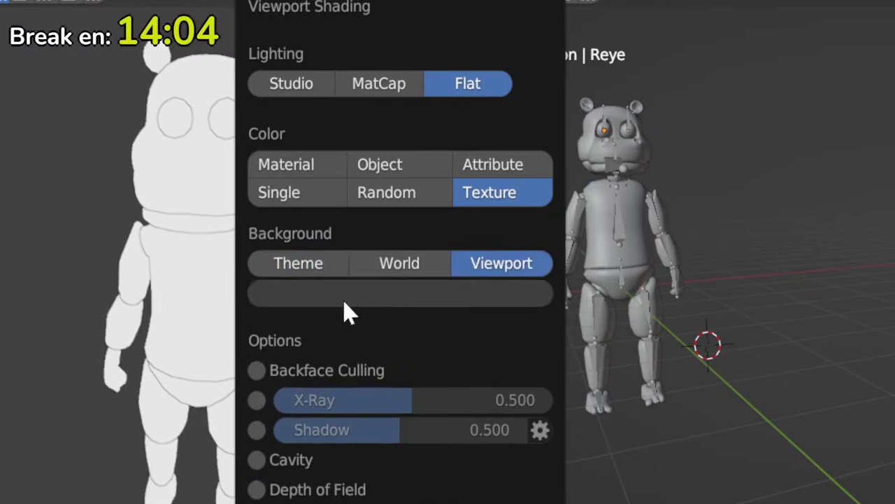
{"action": "left_click", "coordinate": [384, 296]}
{"action": "left_click", "coordinate": [364, 377]}
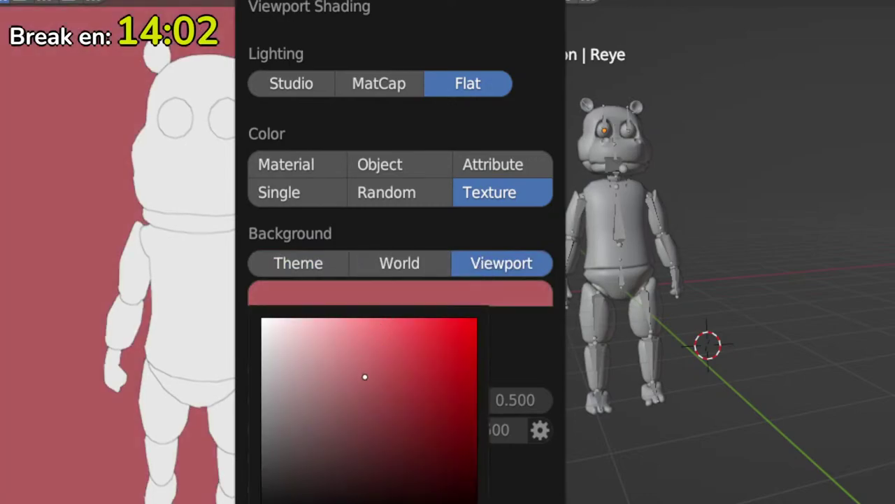
{"action": "left_click_drag", "start_coordinate": [364, 377], "coordinate": [364, 503]}
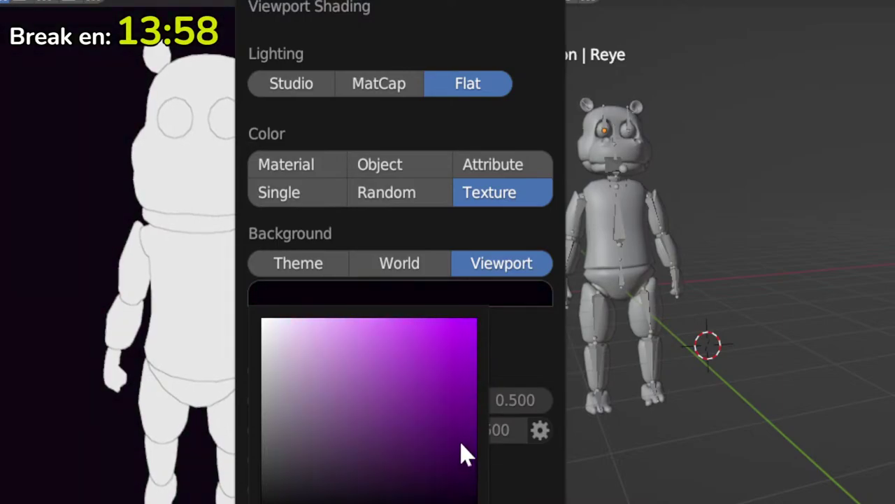
{"action": "left_click_drag", "start_coordinate": [468, 455], "coordinate": [474, 425]}
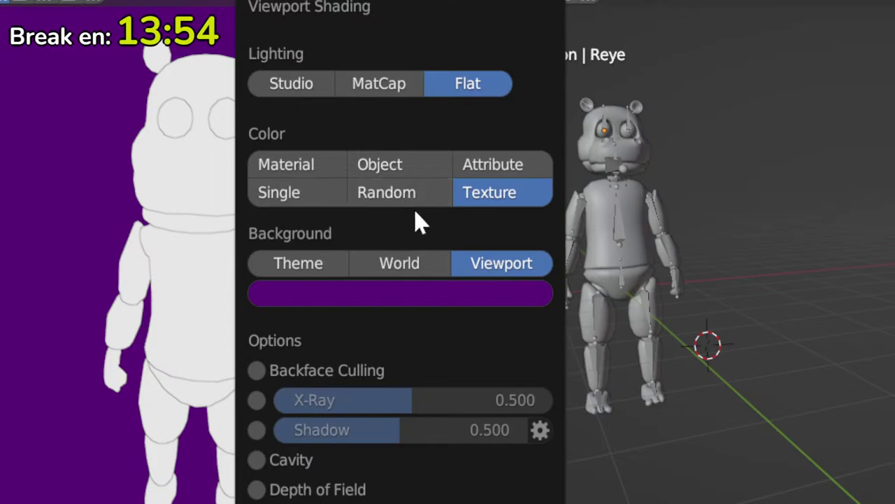
Step: Set the shading color to Single black and view the hippo as a silhouette from another angle
{"action": "left_click", "coordinate": [280, 201]}
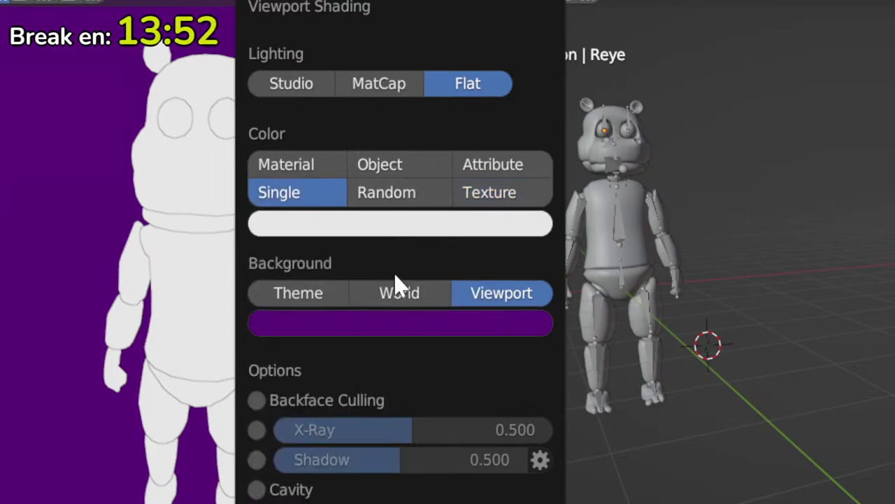
{"action": "left_click", "coordinate": [361, 232]}
{"action": "left_click_drag", "start_coordinate": [348, 293], "coordinate": [263, 448]}
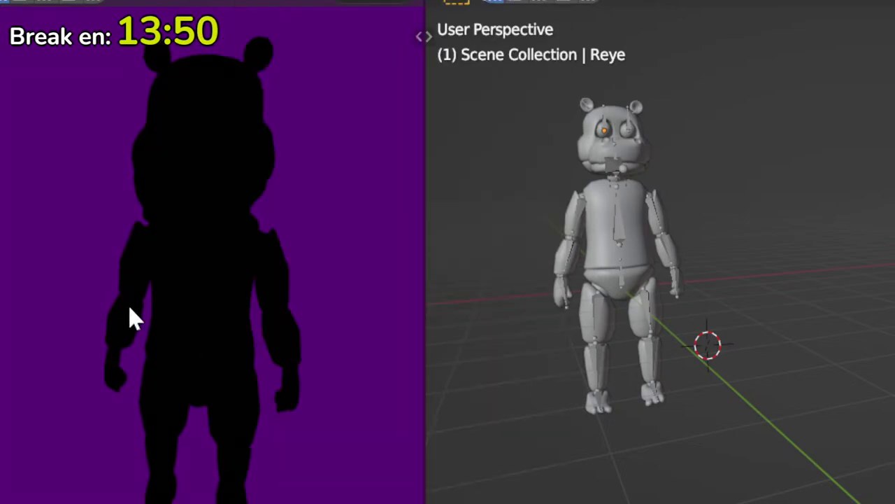
{"action": "left_click", "coordinate": [128, 315]}
{"action": "middle_click_drag", "start_coordinate": [343, 338], "coordinate": [273, 326]}
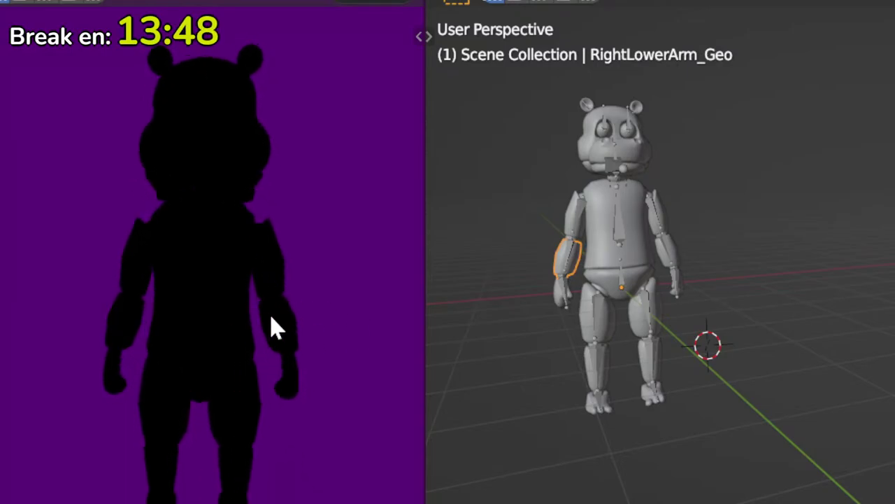
Step: Show the hippo from the front and open its armature in Edit Mode
{"action": "scroll", "coordinate": [603, 266], "scroll_direction": "up", "scroll_amount": 1}
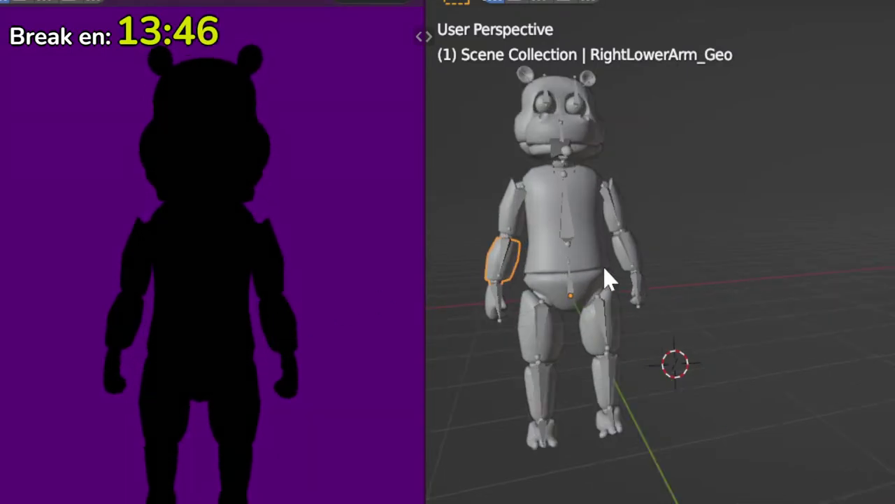
{"action": "middle_click_drag", "start_coordinate": [603, 266], "coordinate": [729, 278], "text": "shift"}
{"action": "key", "text": "KP_1"}
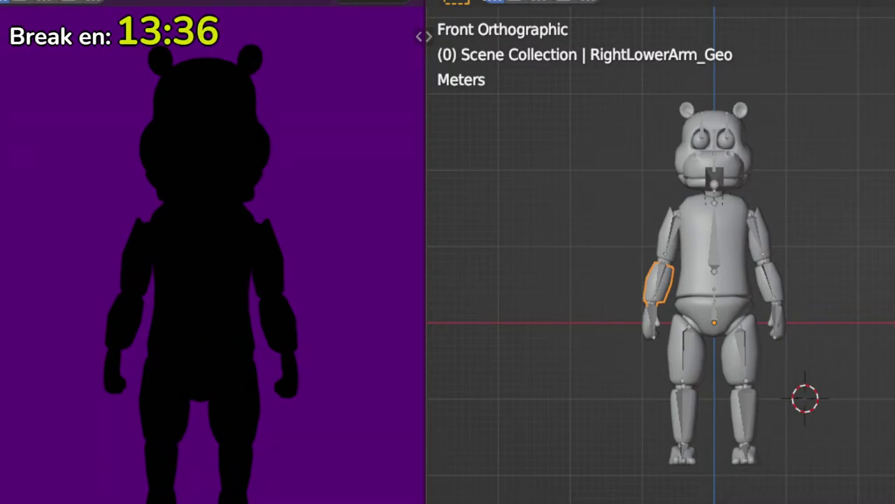
{"action": "left_click", "coordinate": [715, 117]}
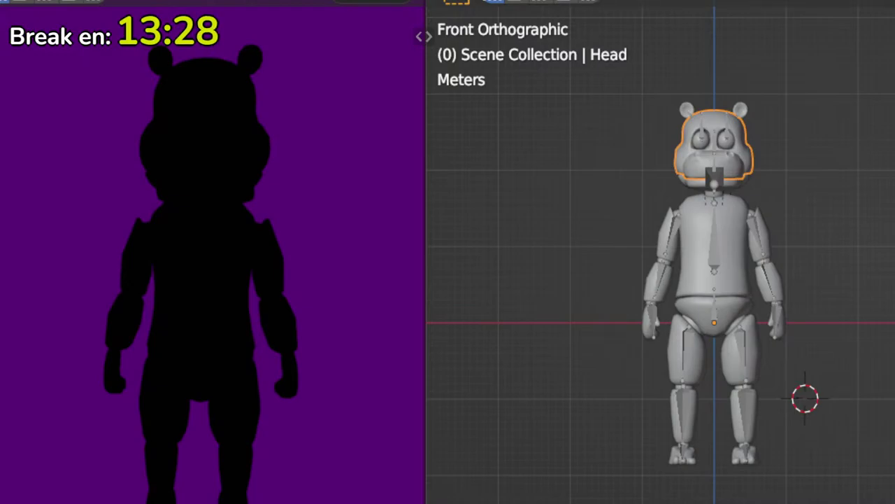
{"action": "scroll", "coordinate": [429, 252], "scroll_direction": "down", "scroll_amount": 3}
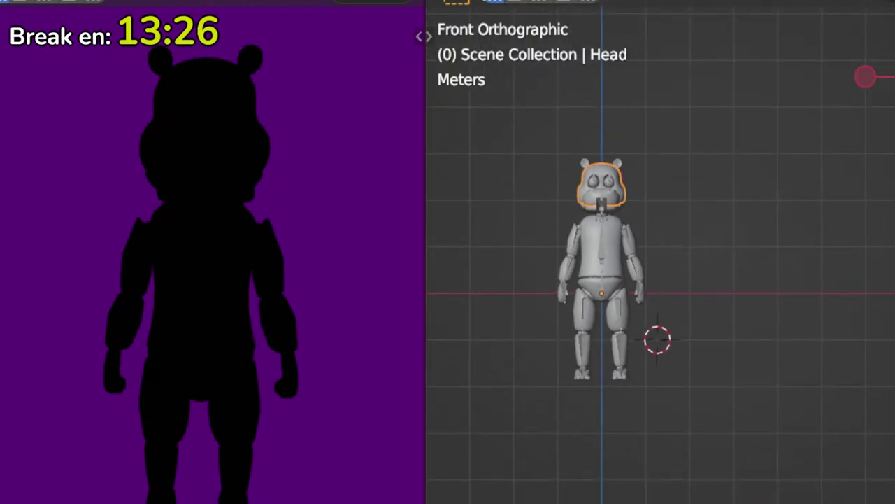
{"action": "scroll", "coordinate": [580, 200], "scroll_direction": "up", "scroll_amount": 3}
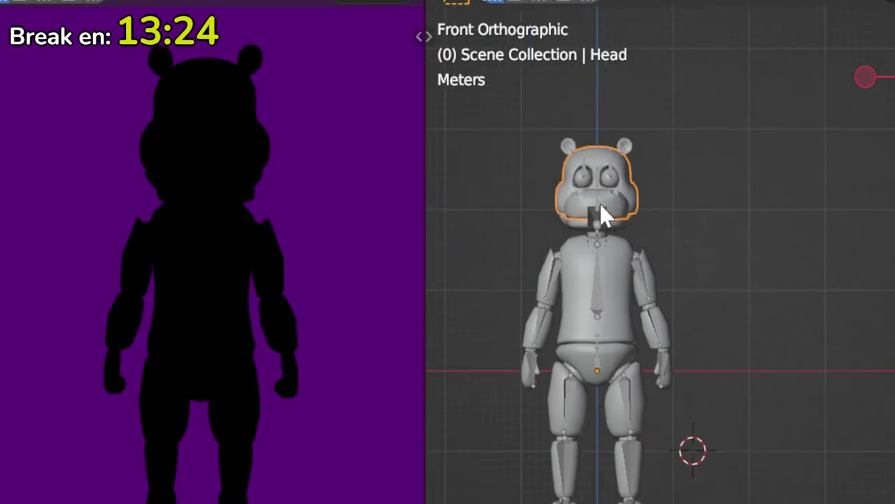
{"action": "left_click", "coordinate": [599, 189]}
{"action": "key", "text": "Tab"}
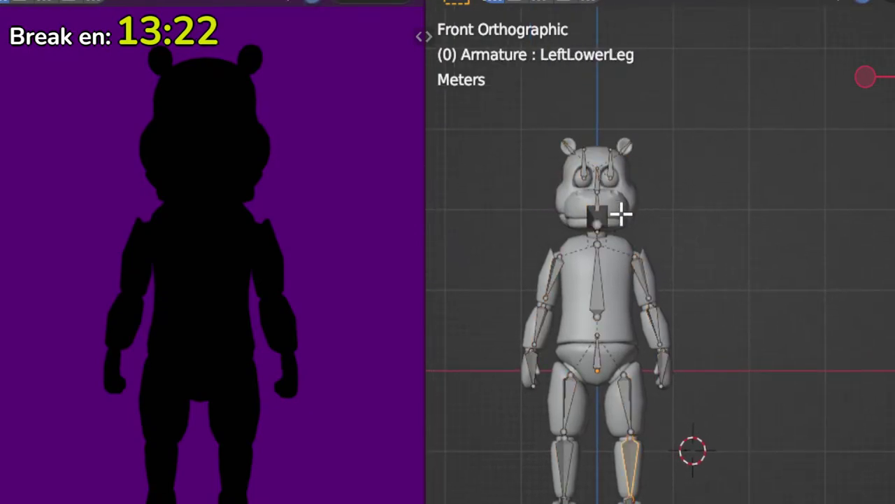
Step: Hide the arm, leg, hip and torso bones in Edit Mode, keeping the neck and head bones
{"action": "key", "text": "a"}
{"action": "middle_click_drag", "start_coordinate": [644, 341], "coordinate": [695, 316], "text": "shift"}
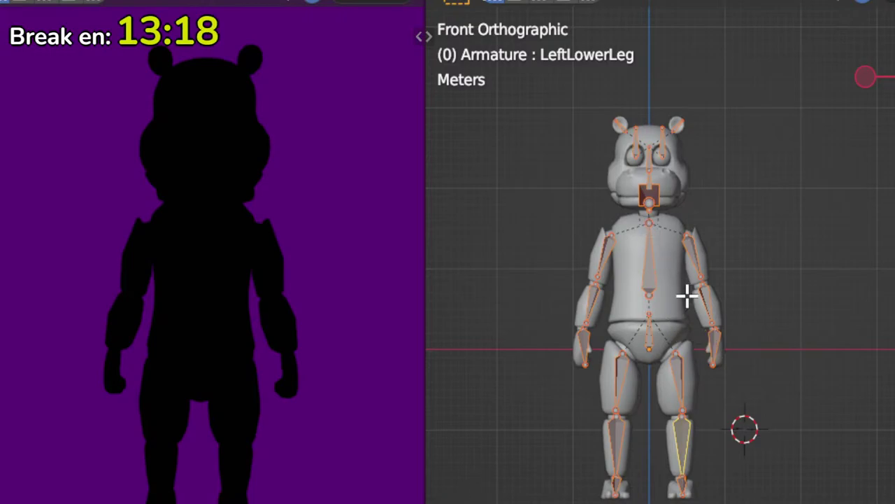
{"action": "scroll", "coordinate": [655, 208], "scroll_direction": "up", "scroll_amount": 3}
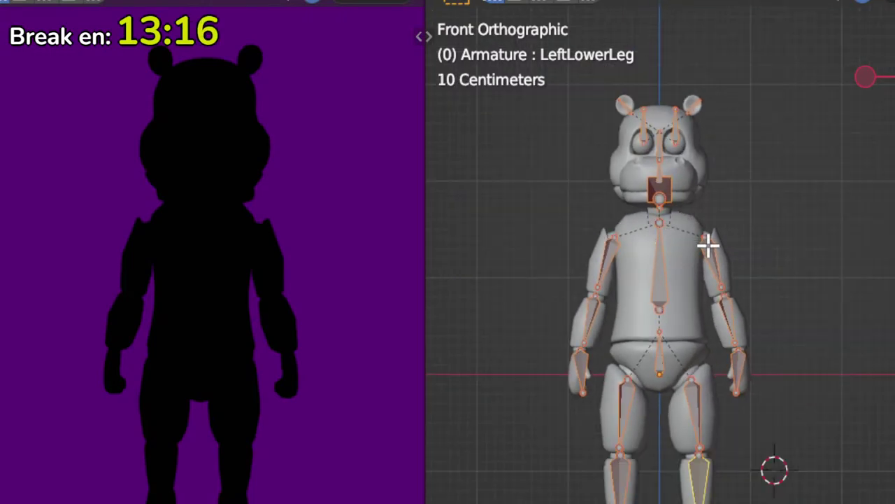
{"action": "mouse_move", "coordinate": [709, 246]}
{"action": "middle_mouse_down"}
{"action": "mouse_move", "coordinate": [573, 266]}
{"action": "mouse_move", "coordinate": [710, 245]}
{"action": "middle_mouse_up"}
{"action": "scroll", "coordinate": [560, 231], "scroll_direction": "down", "scroll_amount": 2}
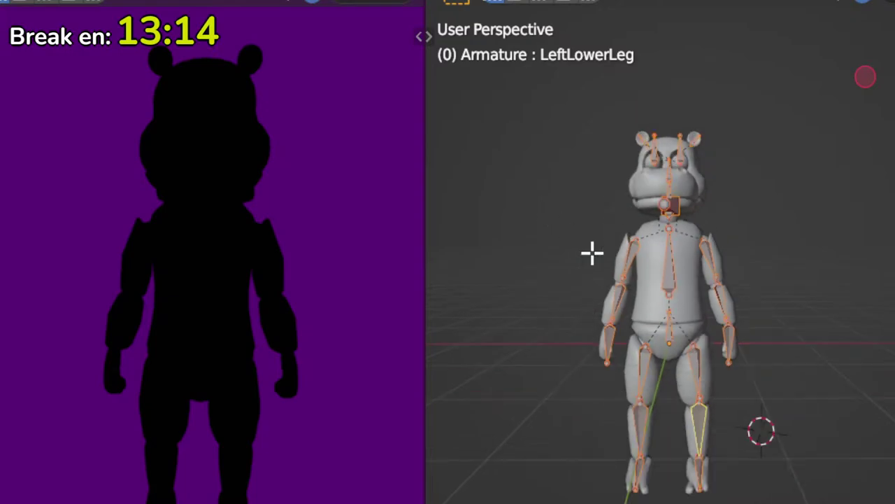
{"action": "left_click_drag", "start_coordinate": [566, 234], "coordinate": [827, 494]}
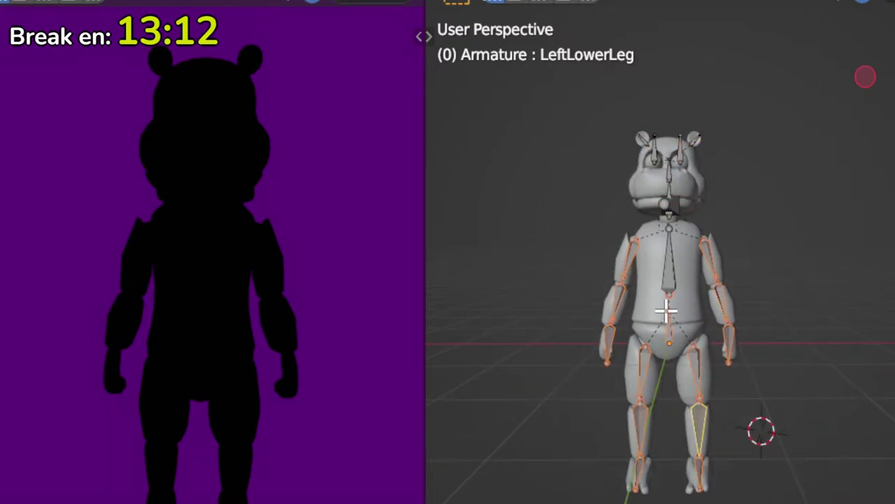
{"action": "left_click", "coordinate": [665, 259], "text": "shift"}
{"action": "key", "text": "h"}
{"action": "scroll", "coordinate": [736, 254], "scroll_direction": "up", "scroll_amount": 4}
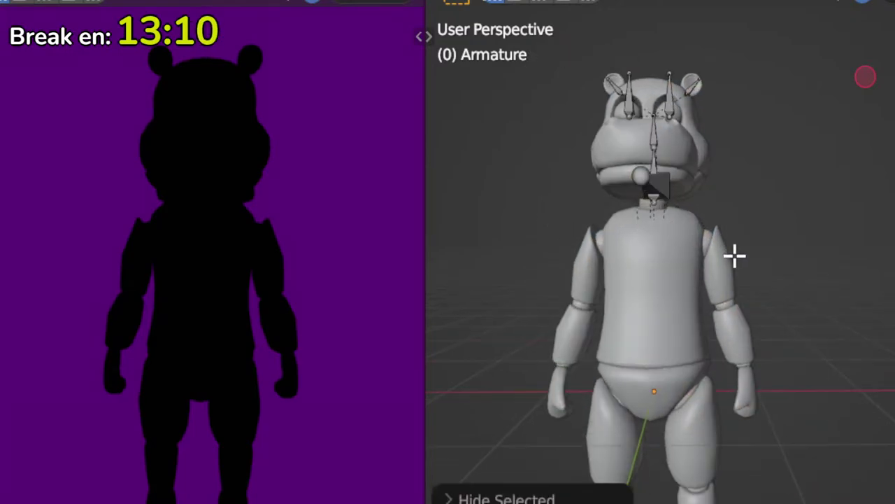
Step: Hide the bone inside the head between the neck and the central face bone
{"action": "middle_click_drag", "start_coordinate": [756, 268], "coordinate": [680, 213]}
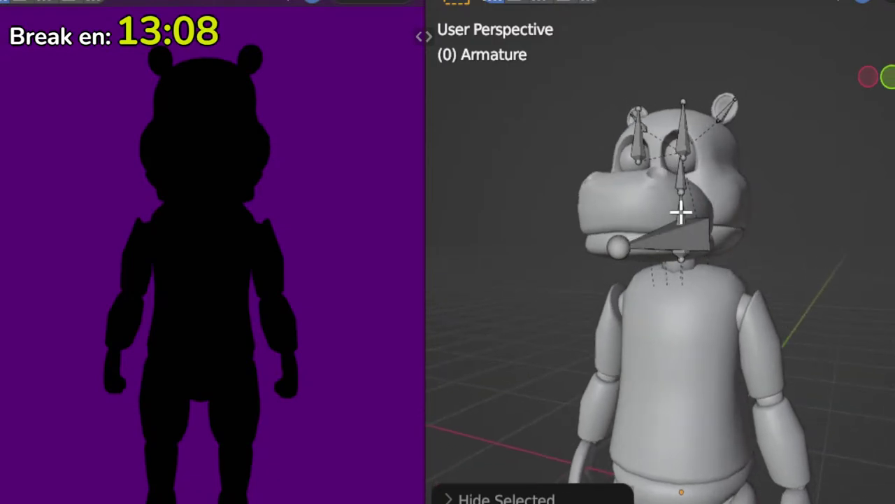
{"action": "left_click", "coordinate": [680, 212]}
{"action": "key", "text": "h"}
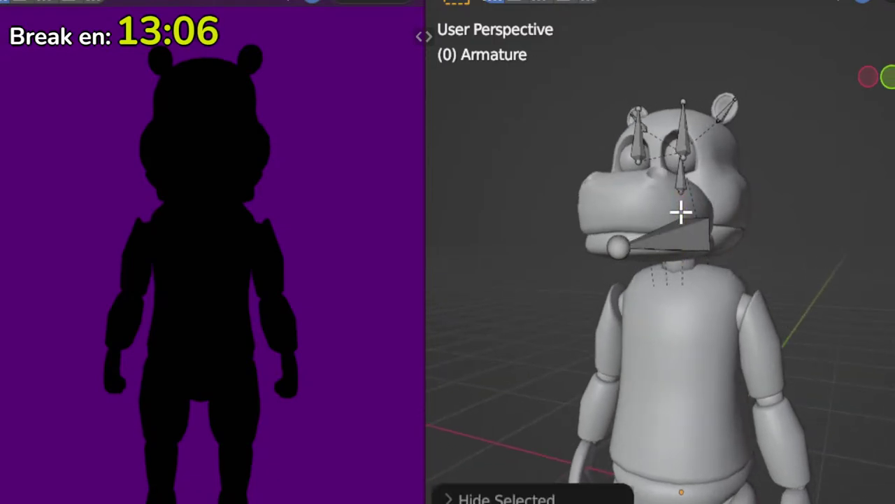
Step: Switch the armature to Pose Mode and hide every bone except the ear, eye, central face and jaw bones
{"action": "middle_click_drag", "start_coordinate": [682, 208], "coordinate": [732, 259]}
{"action": "middle_click_drag", "start_coordinate": [756, 300], "coordinate": [800, 274]}
{"action": "key", "text": "ctrl+Tab"}
{"action": "left_click", "coordinate": [706, 412]}
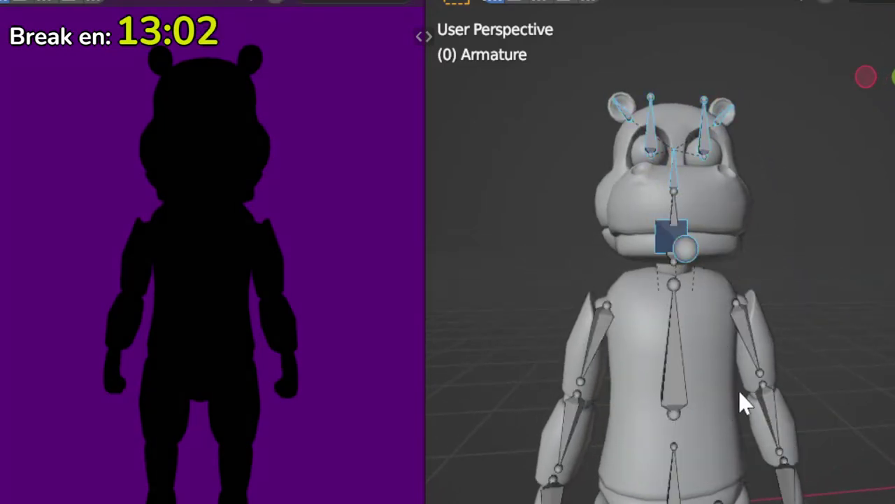
{"action": "key", "text": "KP_1"}
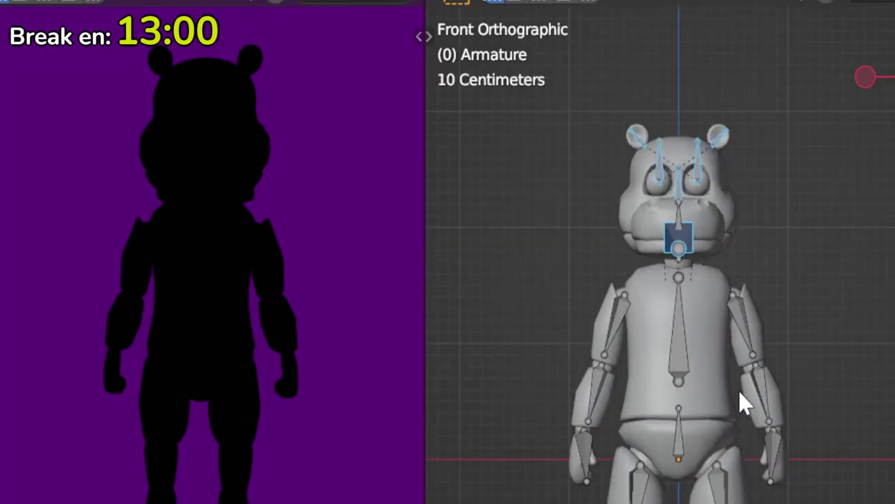
{"action": "key", "text": "ctrl+i"}
{"action": "key", "text": "h"}
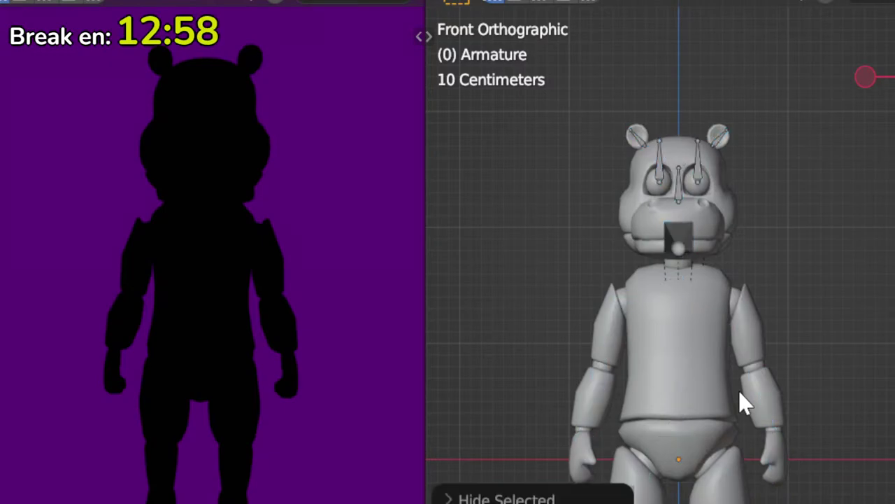
Step: Select all the visible face bones in front view and insert Location & Rotation keyframes at frame 0
{"action": "scroll", "coordinate": [741, 392], "scroll_direction": "up", "scroll_amount": 3}
{"action": "left_click", "coordinate": [659, 252]}
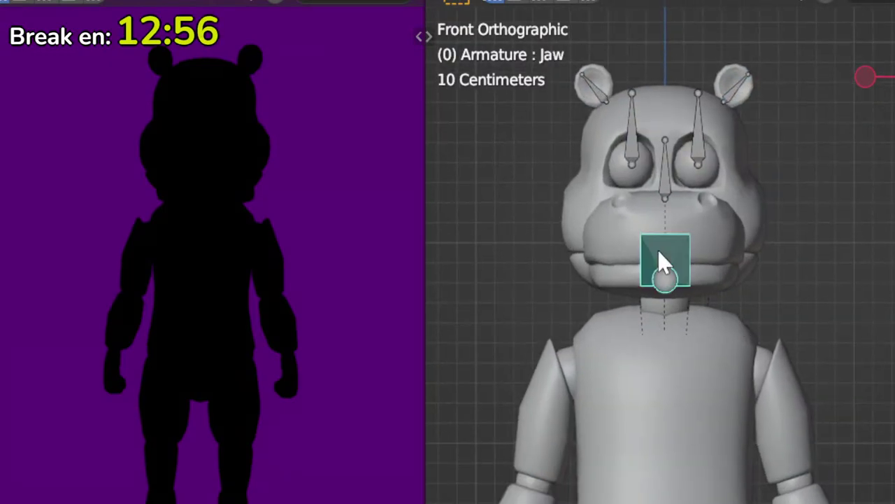
{"action": "middle_click_drag", "start_coordinate": [790, 280], "coordinate": [732, 310]}
{"action": "scroll", "coordinate": [689, 300], "scroll_direction": "down", "scroll_amount": 3}
{"action": "key", "text": "KP_1"}
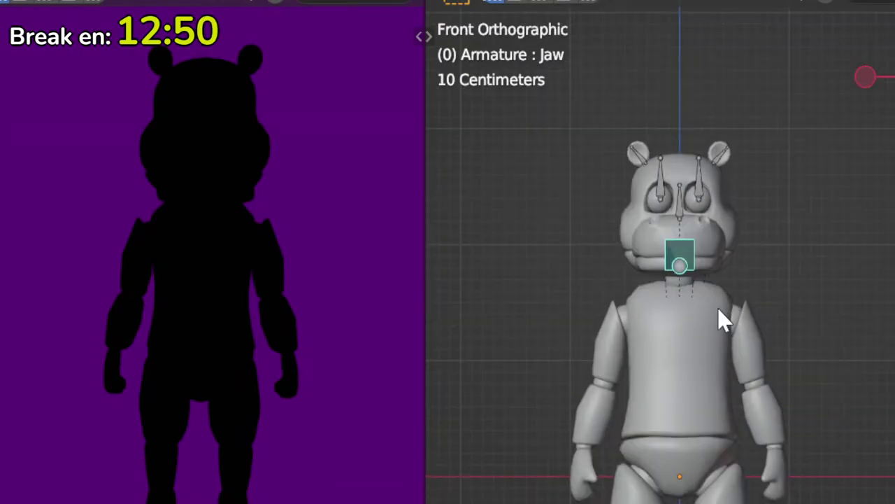
{"action": "key", "text": "a"}
{"action": "key", "text": "i"}
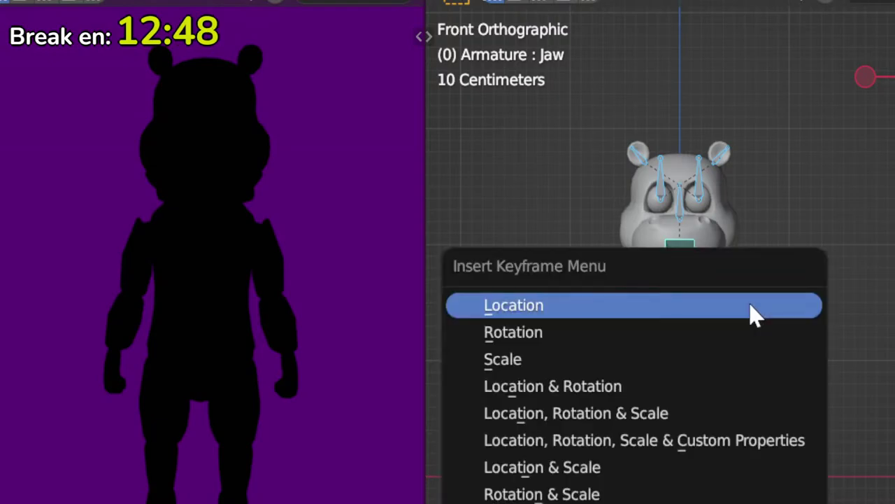
{"action": "left_click", "coordinate": [597, 389]}
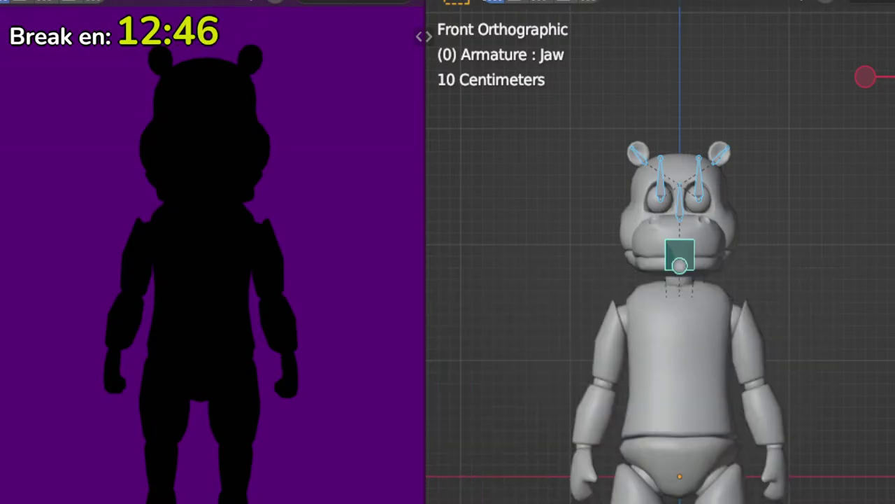
{"action": "key", "text": "i"}
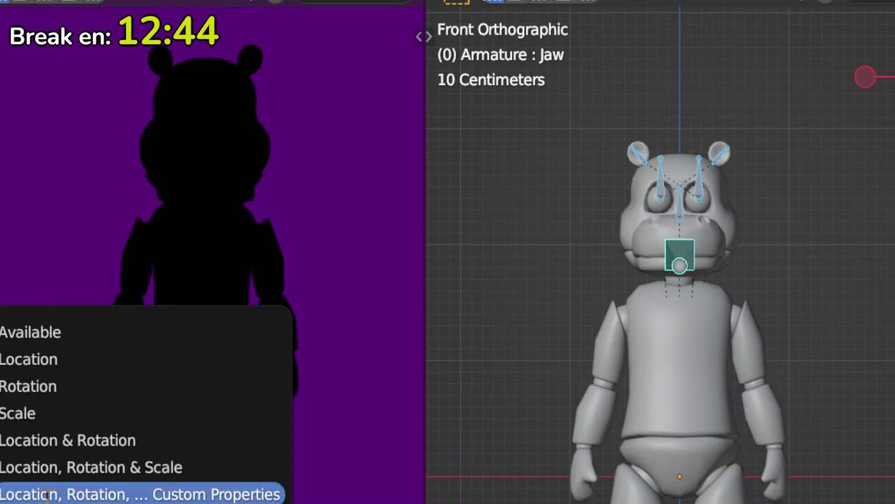
{"action": "left_click", "coordinate": [69, 436]}
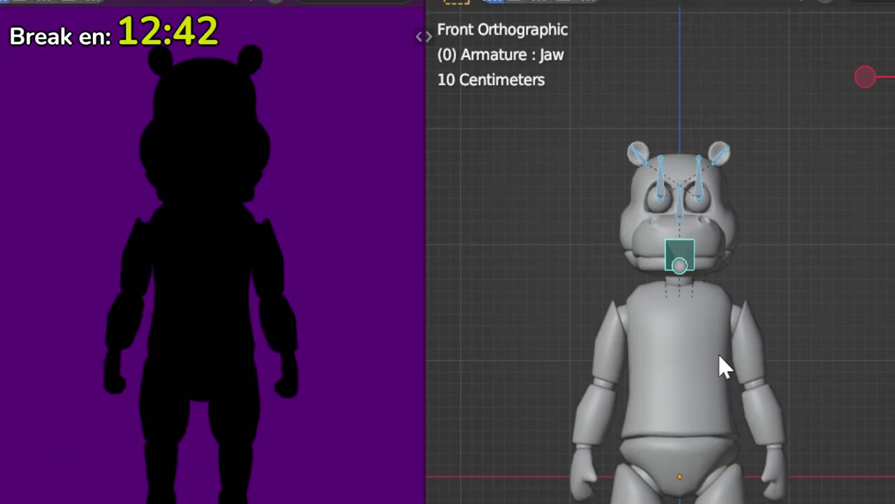
Step: Step through frames 0 to 2, set the timeline to frame 1 and frame the hippo's head
{"action": "key", "text": "Right"}
{"action": "key", "text": "Right"}
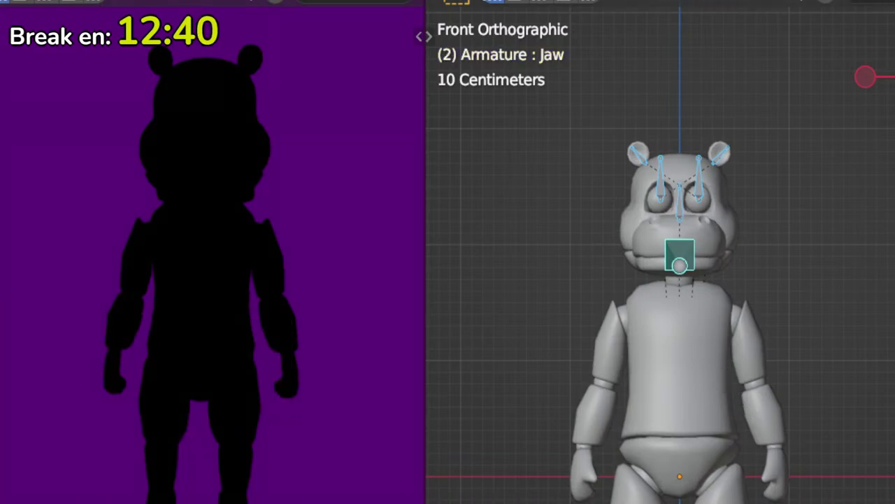
{"action": "key", "text": "Left"}
{"action": "key", "text": "Left"}
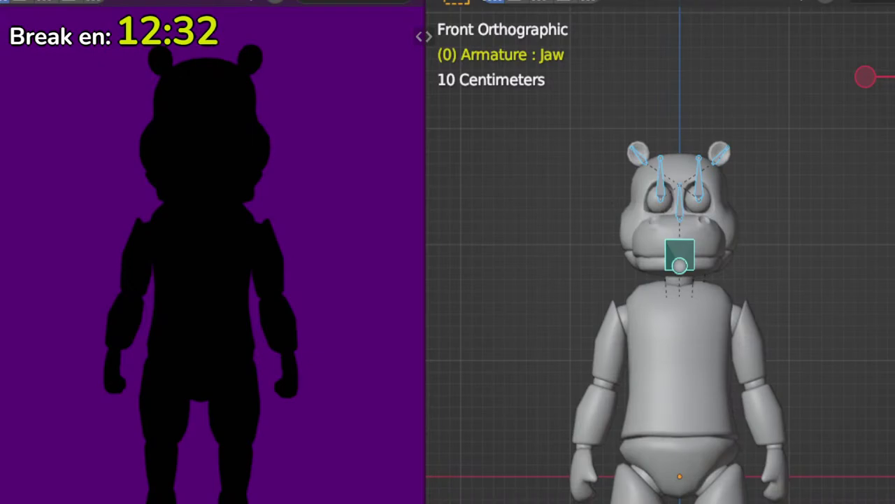
{"action": "key", "text": "Right"}
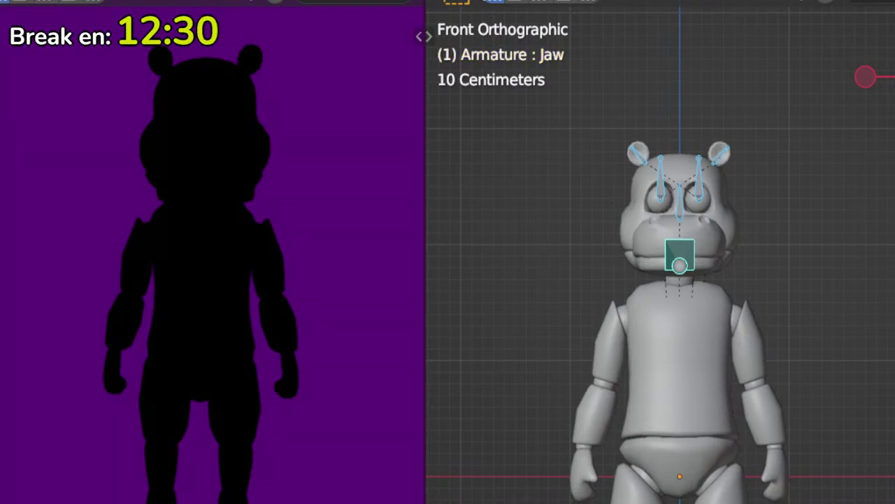
{"action": "scroll", "coordinate": [741, 318], "scroll_direction": "up", "scroll_amount": 2}
{"action": "middle_click_drag", "start_coordinate": [720, 306], "coordinate": [734, 287], "text": "shift"}
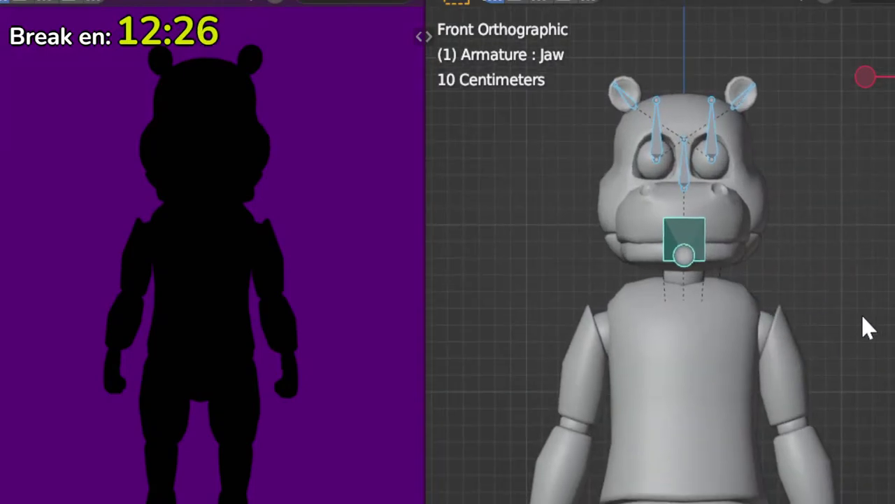
Step: Check the Head and Jaw_geo meshes in Object Mode and return the armature to Pose Mode with the jaw bone selected
{"action": "key", "text": "ctrl+Tab"}
{"action": "left_click", "coordinate": [763, 220]}
{"action": "key", "text": "Tab"}
{"action": "key", "text": "Tab"}
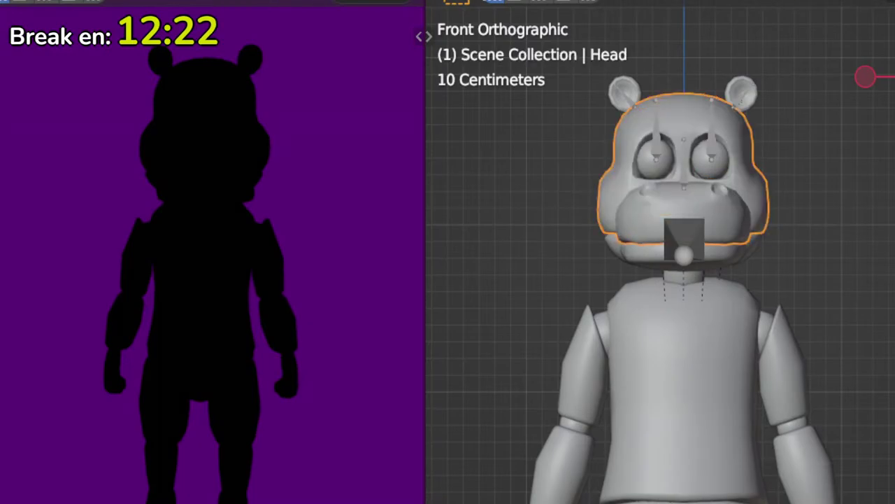
{"action": "scroll", "coordinate": [790, 301], "scroll_direction": "up", "scroll_amount": 2}
{"action": "left_click", "coordinate": [743, 306]}
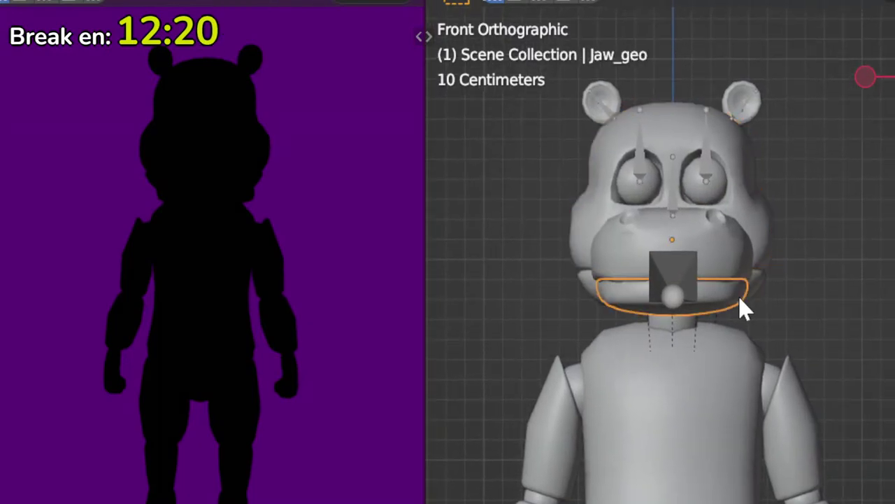
{"action": "left_click", "coordinate": [670, 288]}
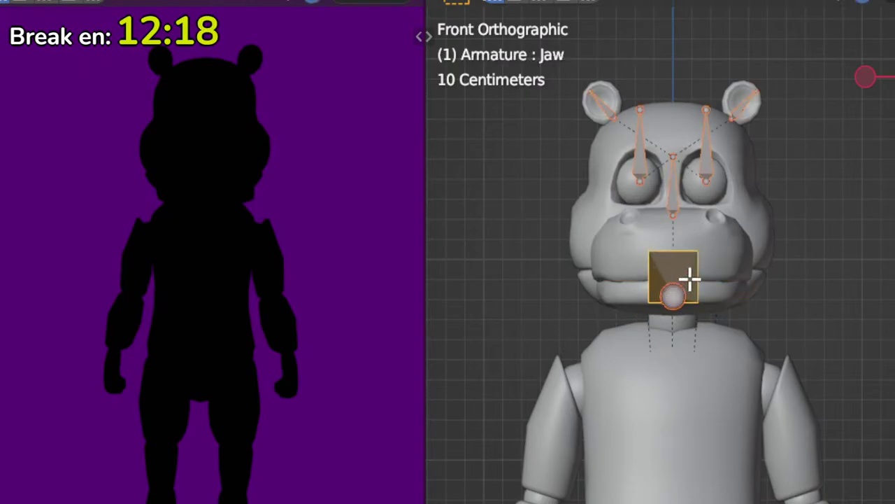
{"action": "key", "text": "ctrl+Tab"}
{"action": "left_click", "coordinate": [688, 361]}
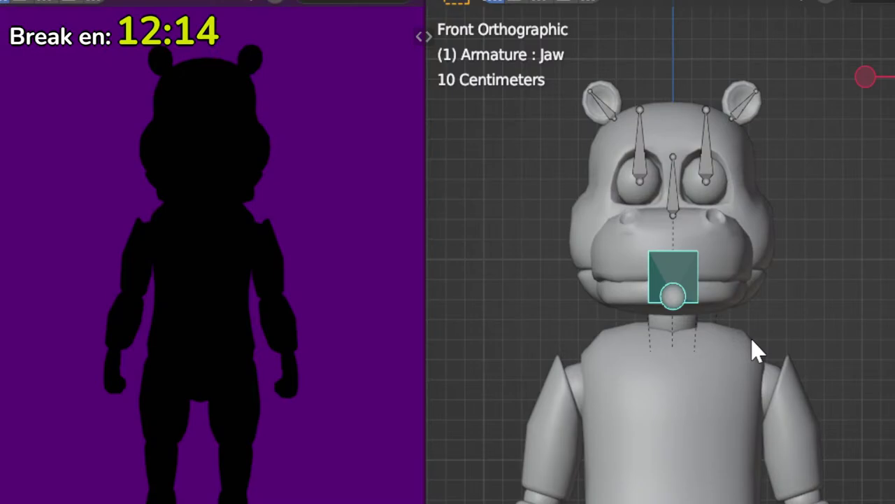
Step: Rotate the jaw bone sideways about the Z axis at frame 1
{"action": "key", "text": "r"}
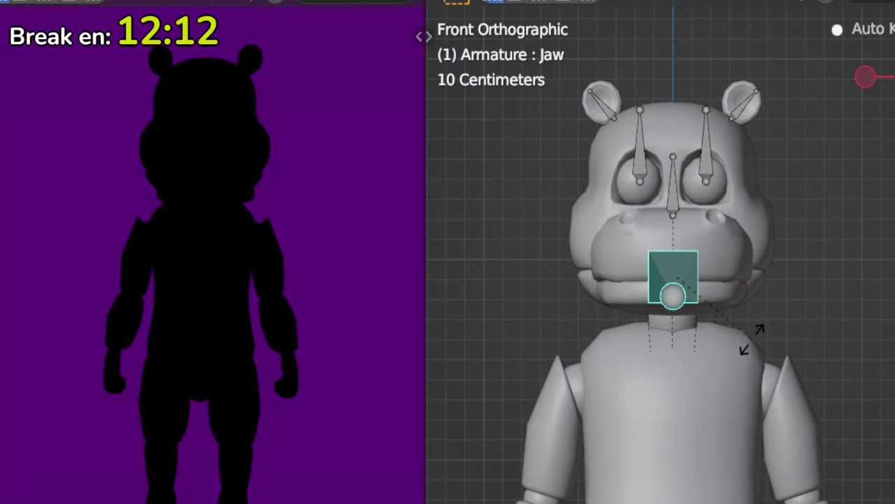
{"action": "key", "text": "z"}
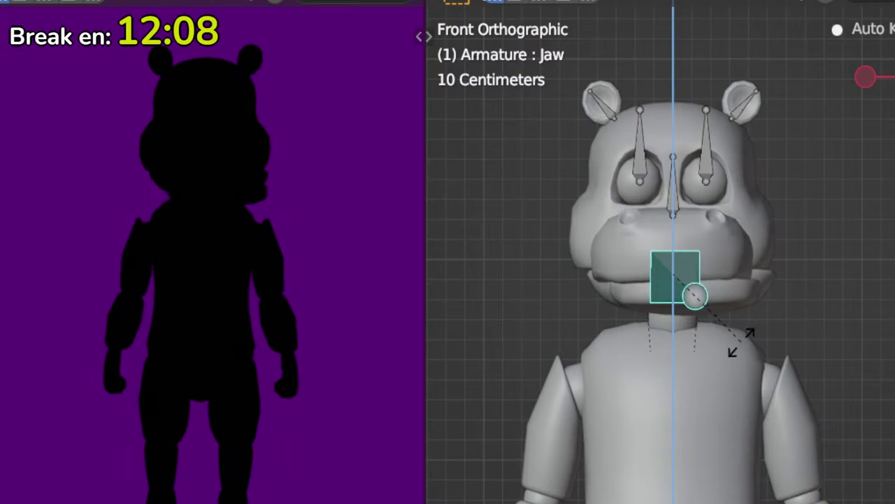
{"action": "left_click", "coordinate": [742, 341]}
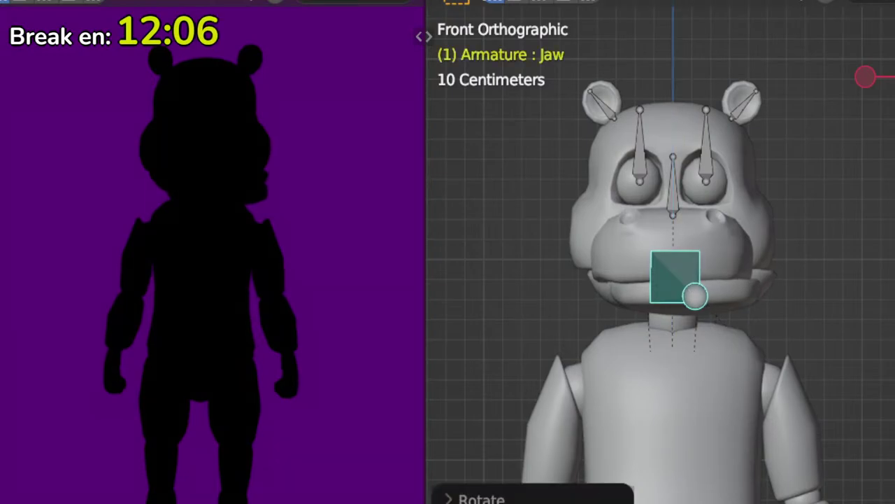
Step: Go to frame 2, select all the face bones and clear all their transforms to reset the sideways jaw pose
{"action": "key", "text": "Right"}
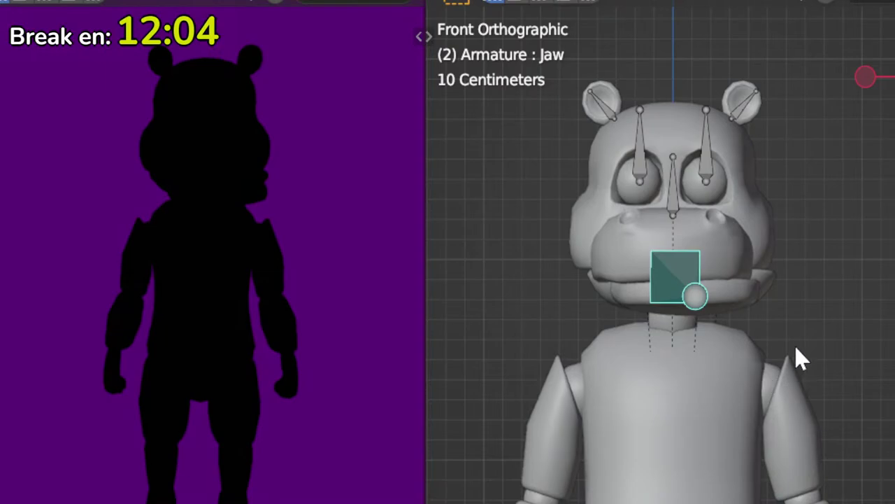
{"action": "key", "text": "a"}
{"action": "key", "text": "q"}
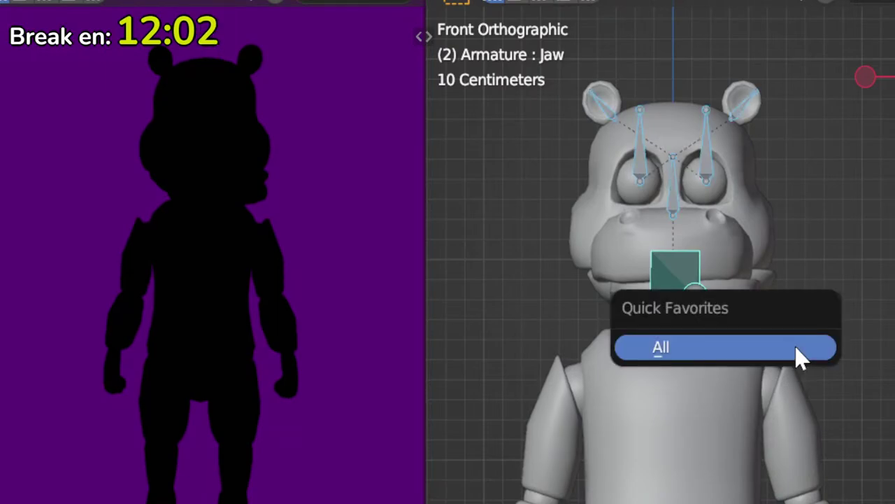
{"action": "left_click", "coordinate": [798, 350]}
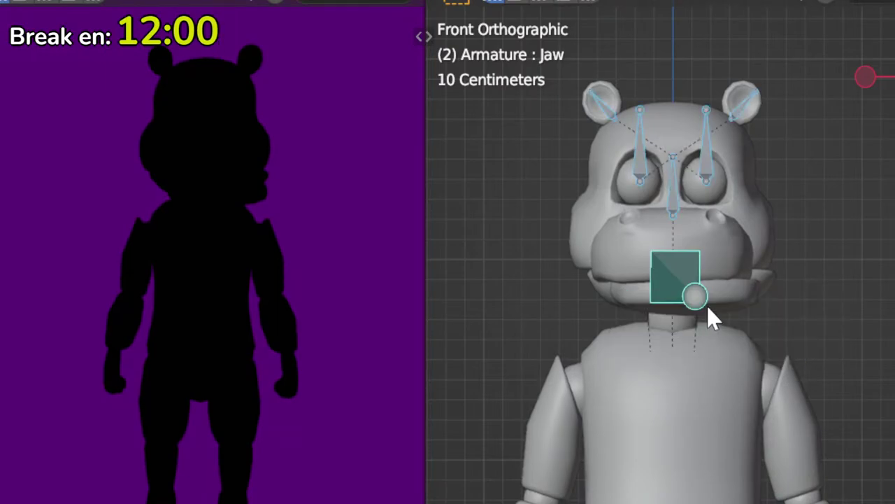
{"action": "left_click", "coordinate": [694, 284]}
{"action": "key", "text": "q"}
{"action": "left_click", "coordinate": [693, 289]}
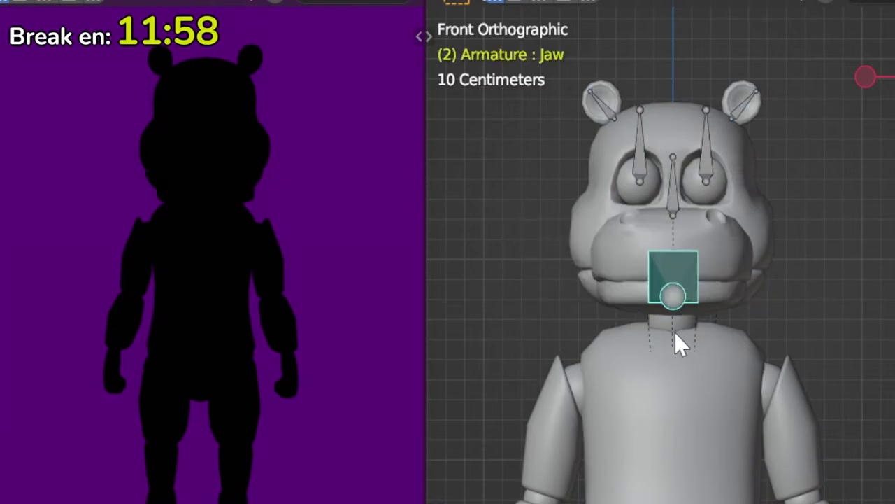
Step: Rotate the jaw bone to the opposite side about the Z axis at frame 2
{"action": "key", "text": "s"}
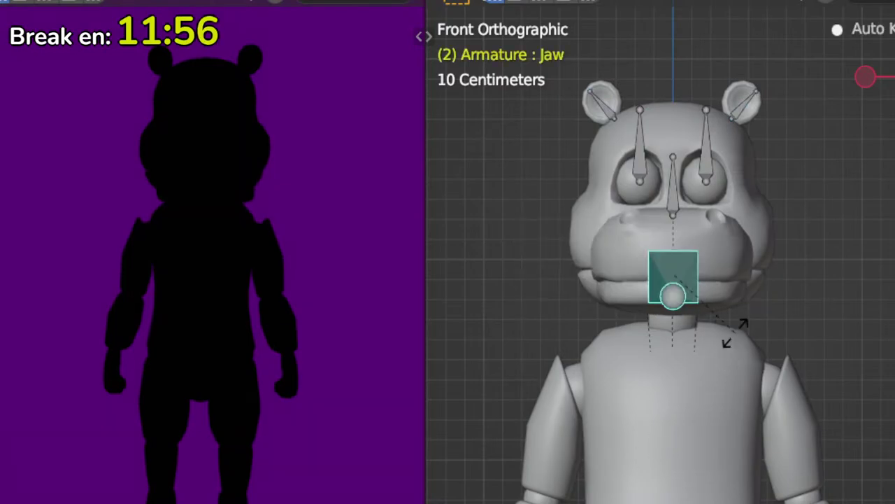
{"action": "key", "text": "z"}
{"action": "left_click", "coordinate": [746, 322]}
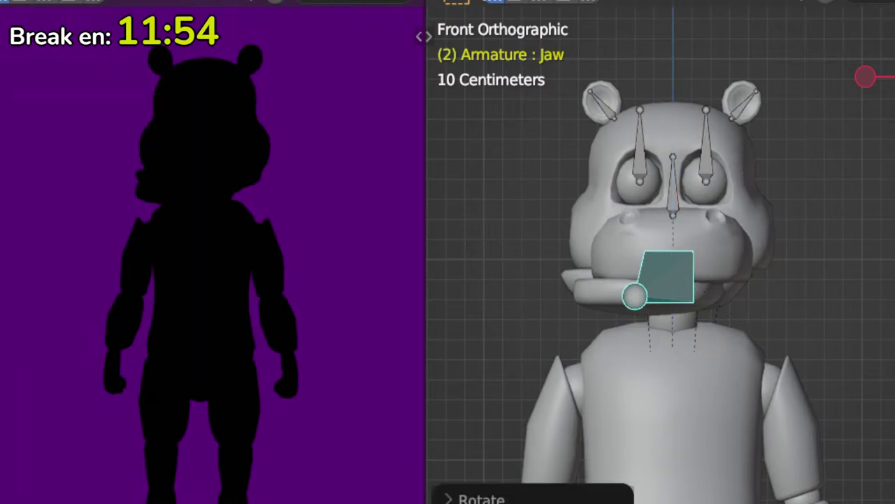
Step: Select all the face bones, check the jaw pose at frame 1 and advance the timeline to frame 3
{"action": "key", "text": "a"}
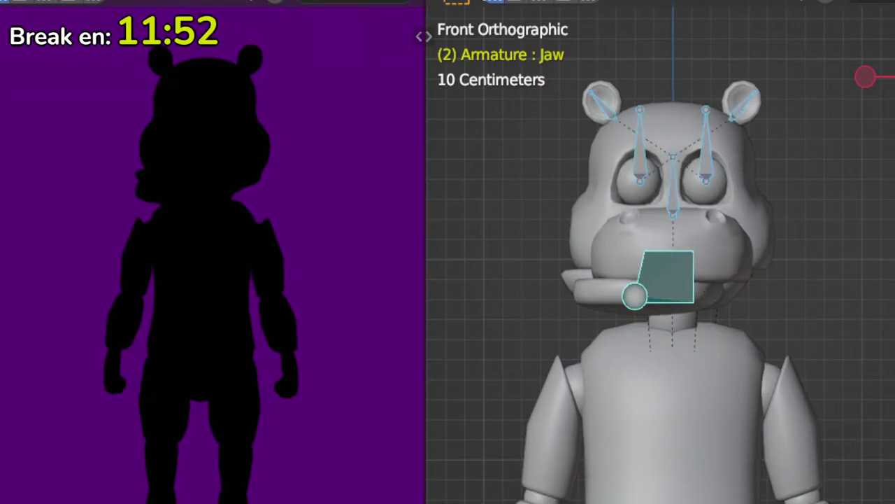
{"action": "key", "text": "Left"}
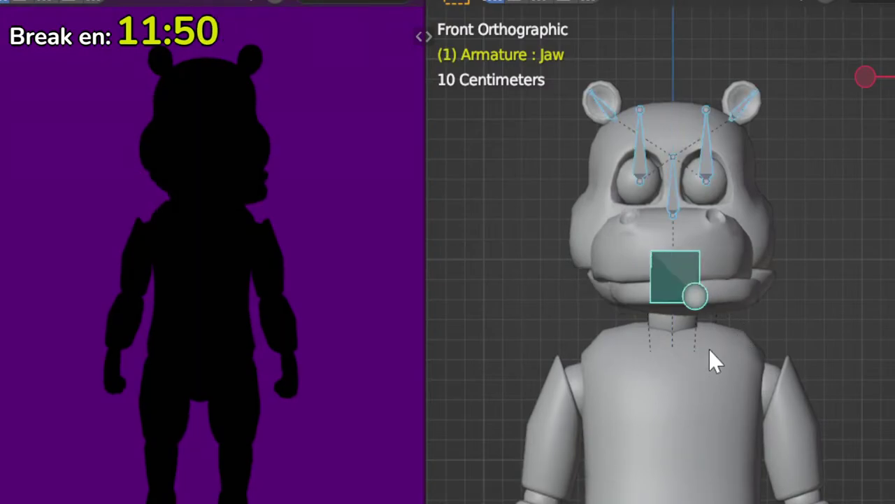
{"action": "key", "text": "Right"}
{"action": "key", "text": "Right"}
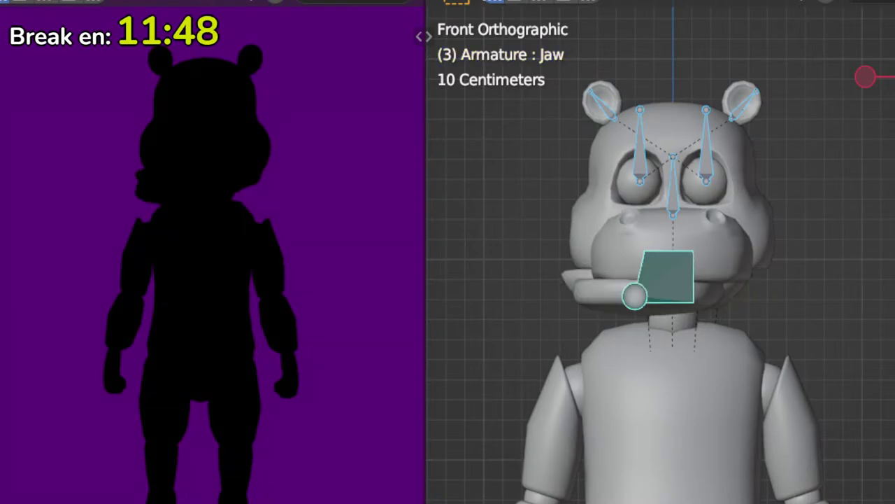
Step: Enlarge the Dope Sheet area and check the hippo's head up close with the viewport overlays hidden temporarily
{"action": "left_click_drag", "start_coordinate": [417, 503], "coordinate": [425, 330]}
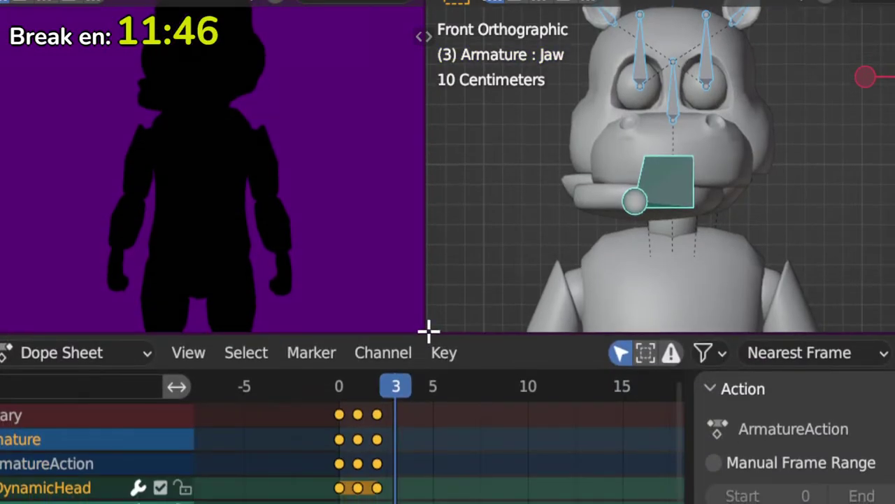
{"action": "scroll", "coordinate": [563, 238], "scroll_direction": "up", "scroll_amount": 4}
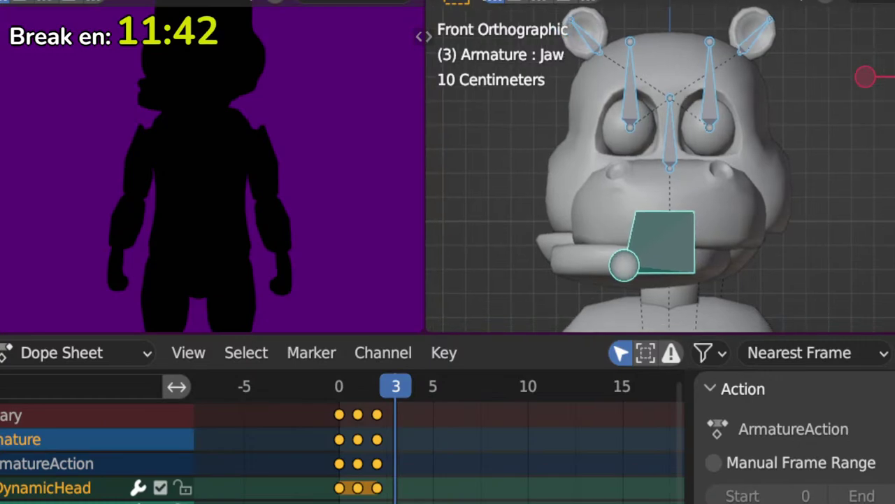
{"action": "key", "text": "shift+alt+z"}
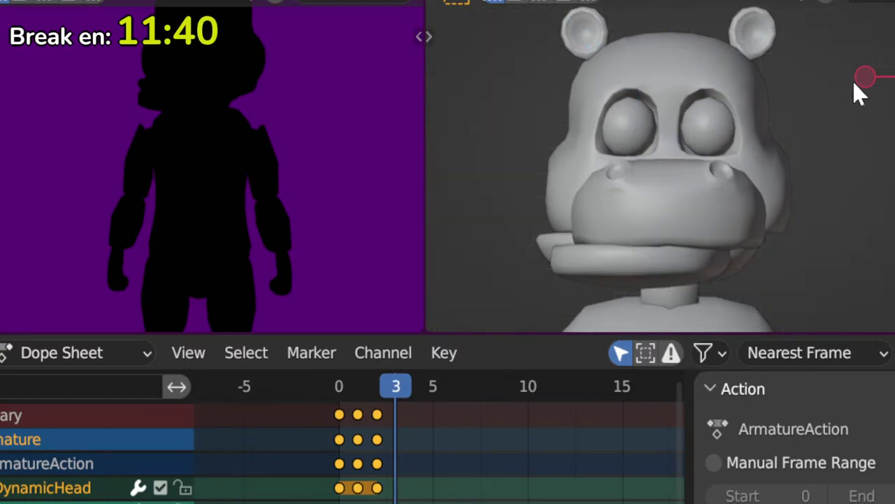
{"action": "key", "text": "shift+alt+z"}
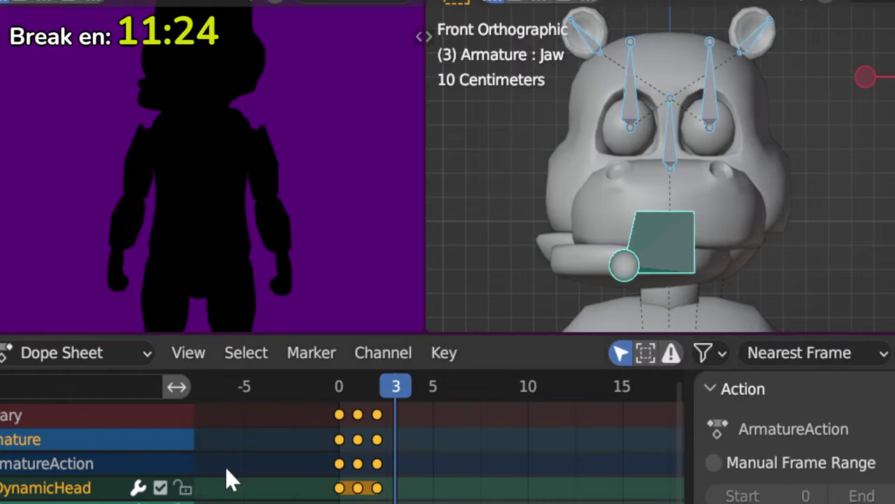
Step: Clear all transforms of the selected face bones at frame 3
{"action": "key", "text": "q"}
{"action": "left_click", "coordinate": [703, 242]}
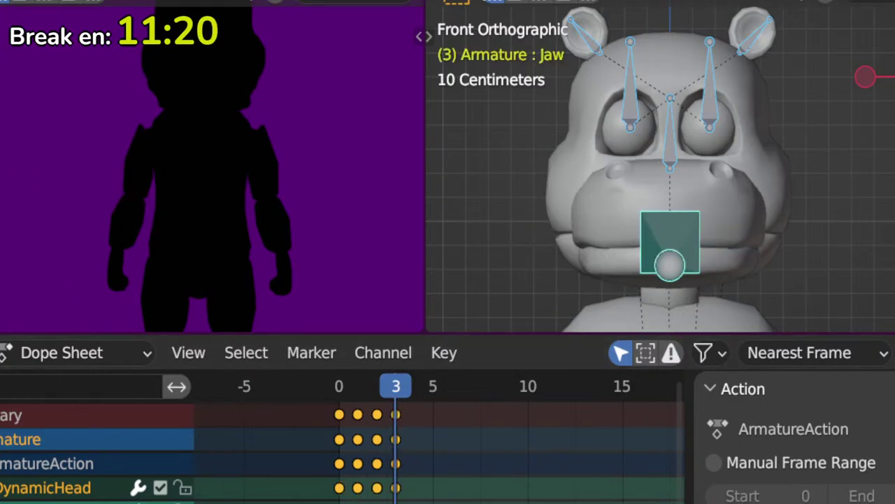
{"action": "left_click_drag", "start_coordinate": [392, 392], "coordinate": [396, 399]}
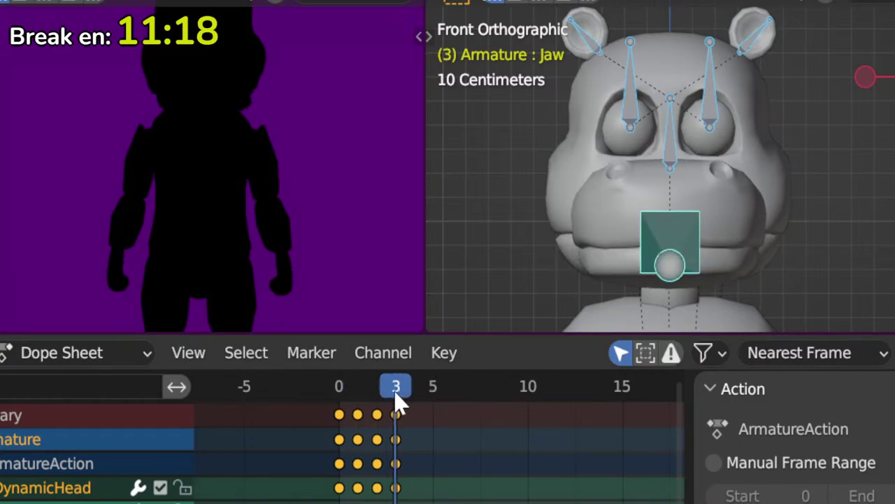
Step: Check the Head mesh in Object Mode and return the armature to Pose Mode with only the jaw bone selected
{"action": "key", "text": "ctrl+Tab"}
{"action": "left_click", "coordinate": [762, 202]}
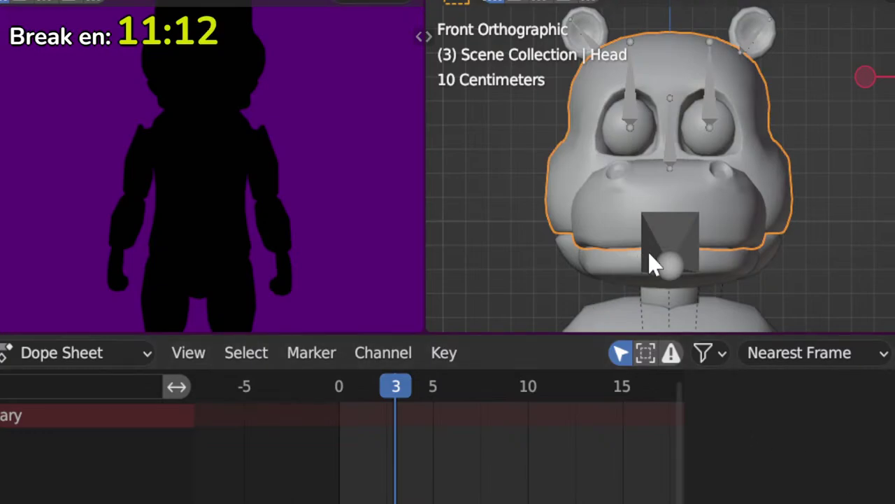
{"action": "left_click", "coordinate": [683, 248]}
{"action": "key", "text": "ctrl+Tab"}
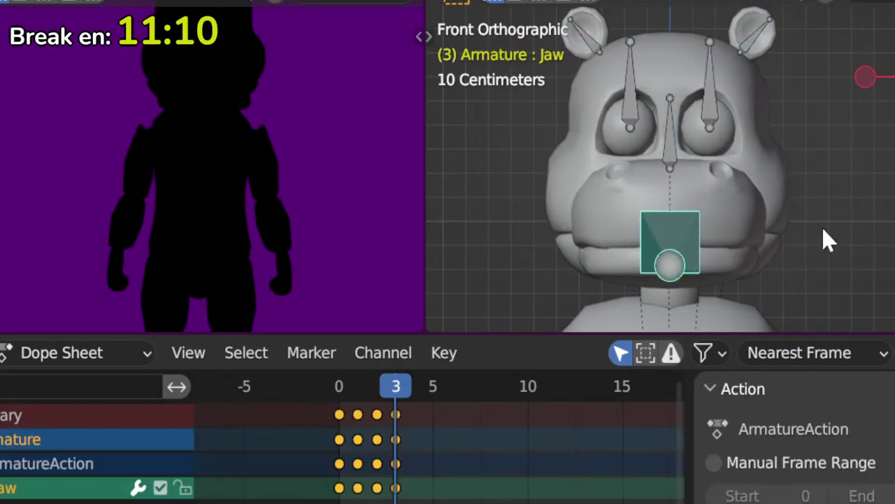
Step: Rotate the jaw bone downward in right view to open the mouth at frame 3, and check the pose from the front
{"action": "key", "text": "KP_3"}
{"action": "middle_click_drag", "start_coordinate": [710, 258], "coordinate": [826, 244], "text": "shift"}
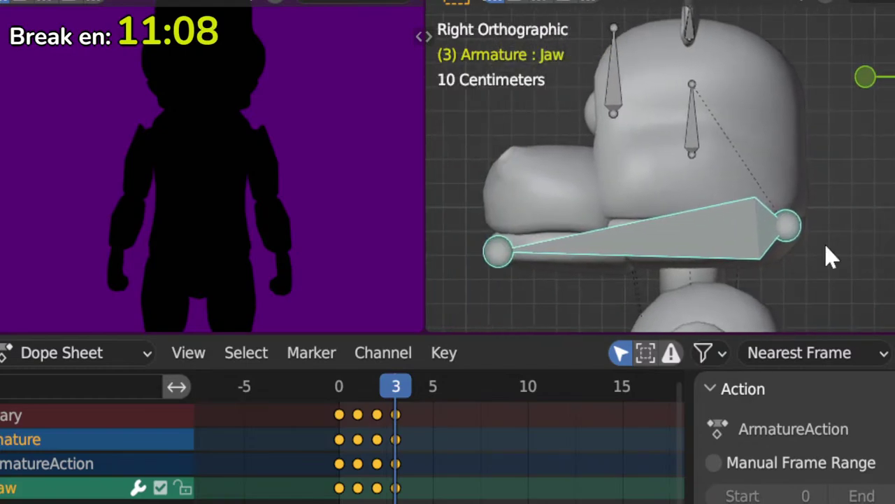
{"action": "key", "text": "r"}
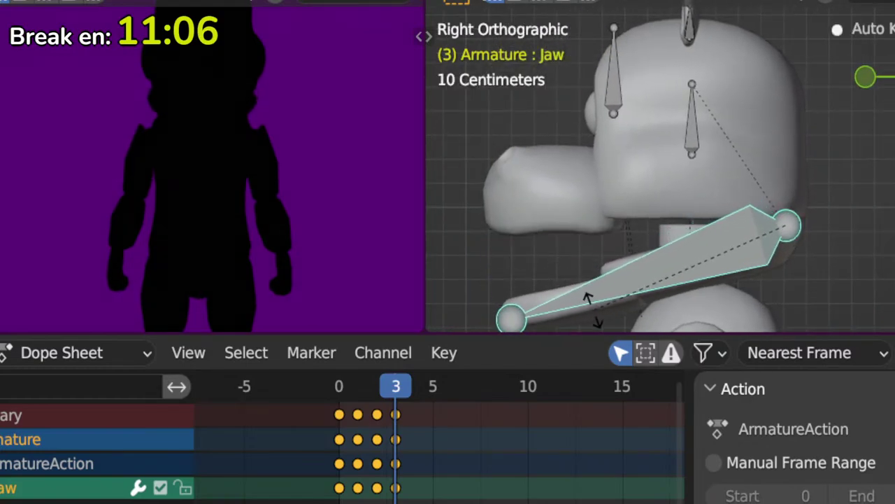
{"action": "left_click", "coordinate": [595, 312]}
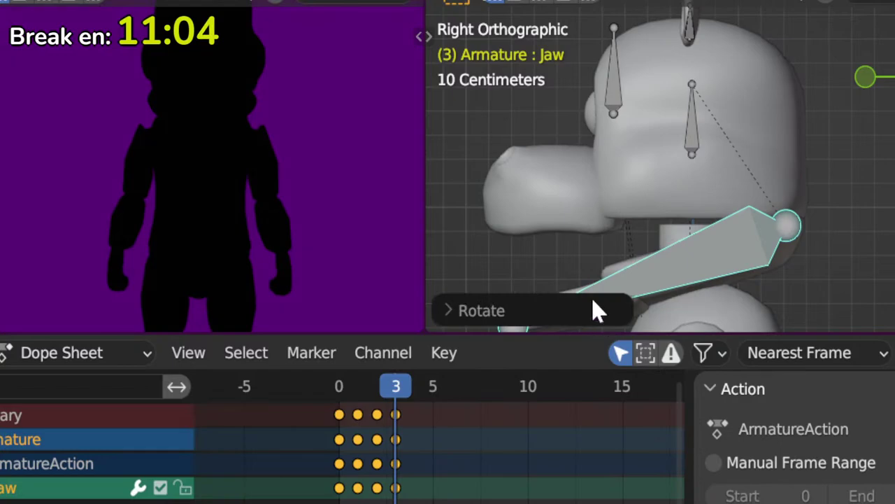
{"action": "key", "text": "KP_1"}
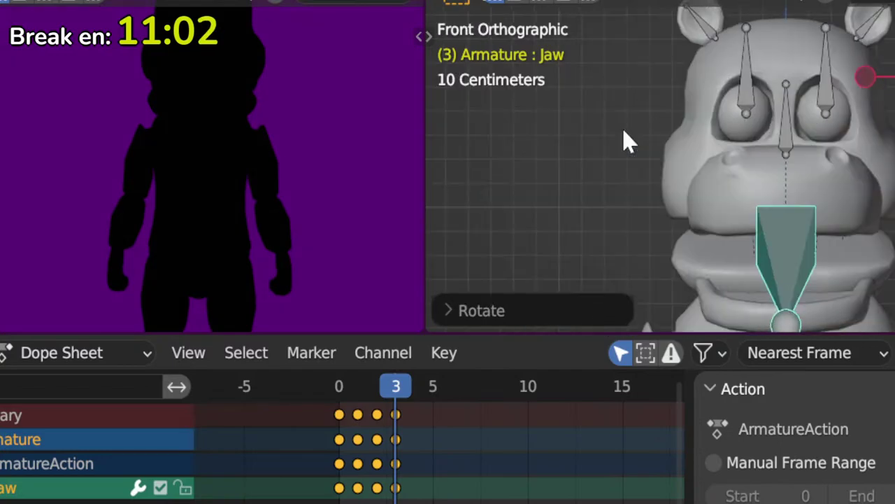
{"action": "scroll", "coordinate": [640, 147], "scroll_direction": "down", "scroll_amount": 3, "text": "ctrl"}
{"action": "middle_click_drag", "start_coordinate": [590, 103], "coordinate": [587, 101], "text": "shift"}
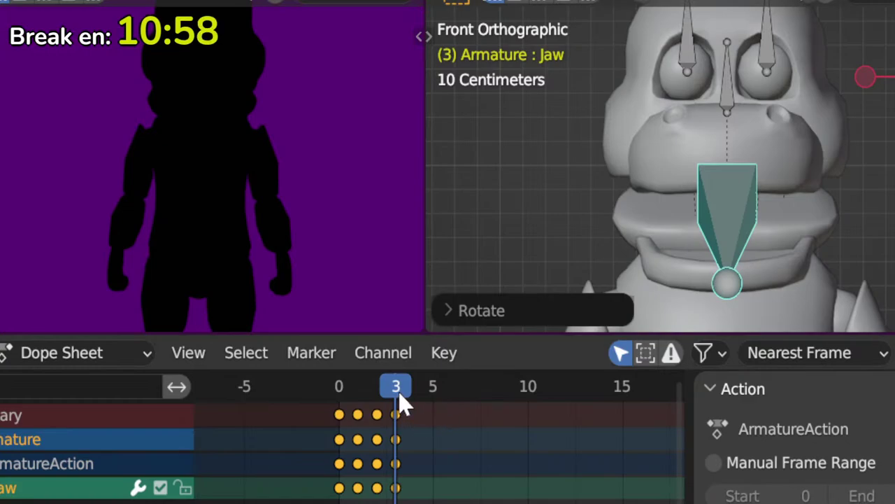
Step: Go to frame 4, select all the face bones and clear all their transforms
{"action": "left_click_drag", "start_coordinate": [401, 402], "coordinate": [412, 403]}
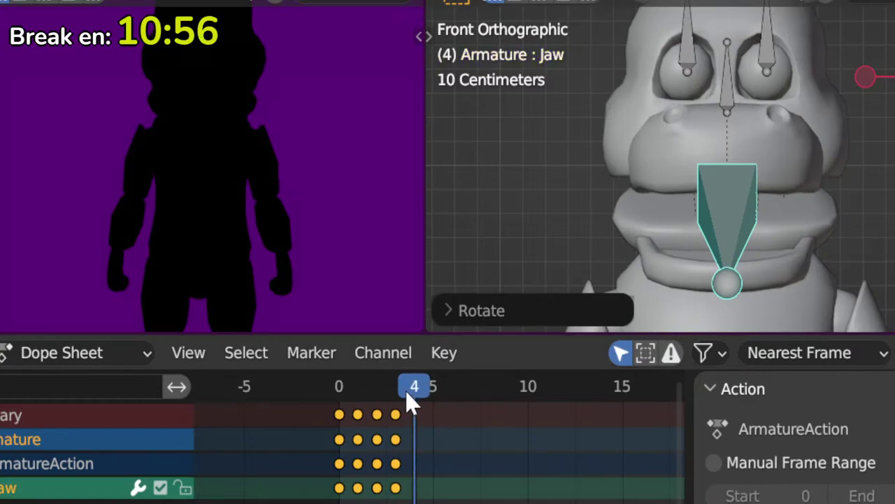
{"action": "key", "text": "a"}
{"action": "key", "text": "q"}
{"action": "left_click", "coordinate": [643, 222]}
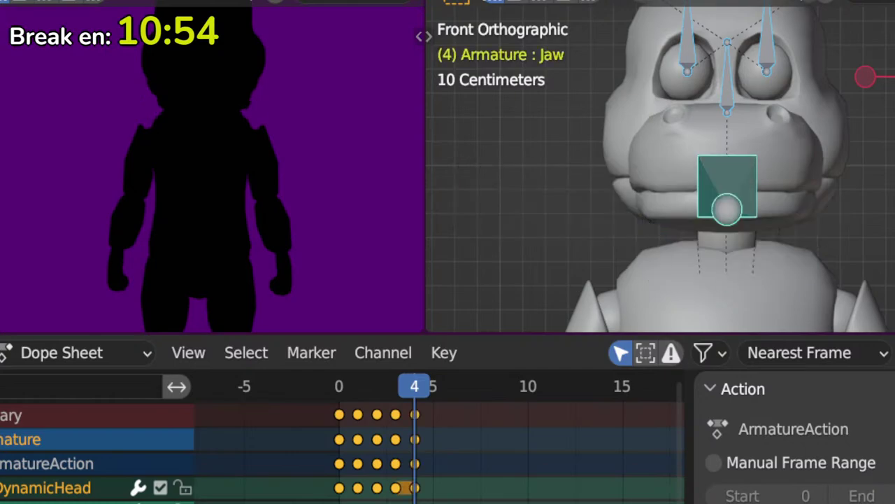
Step: Examine the Head mesh and the face bones up close in Object Mode, and return the armature to Pose Mode
{"action": "key", "text": "ctrl+Tab"}
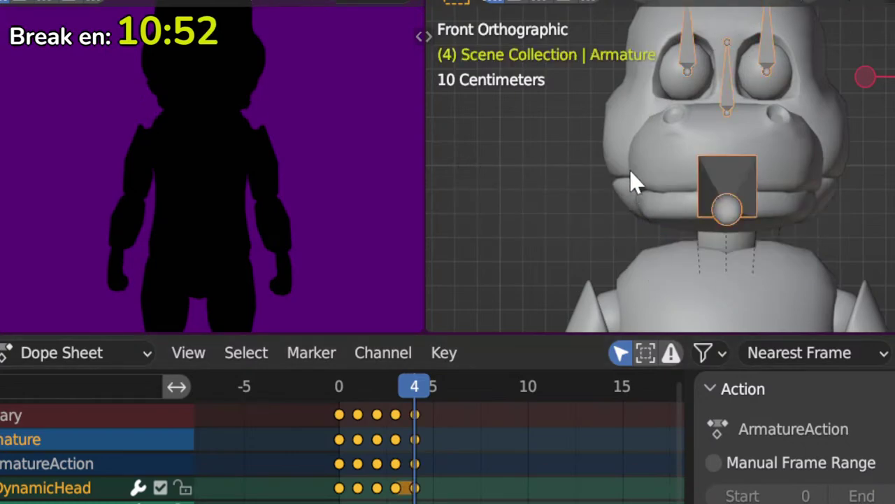
{"action": "left_click", "coordinate": [629, 170]}
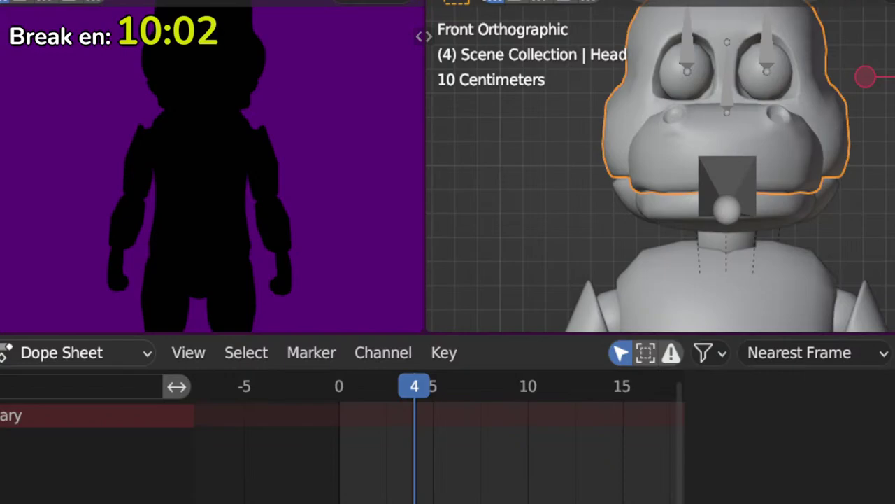
{"action": "left_click", "coordinate": [747, 198]}
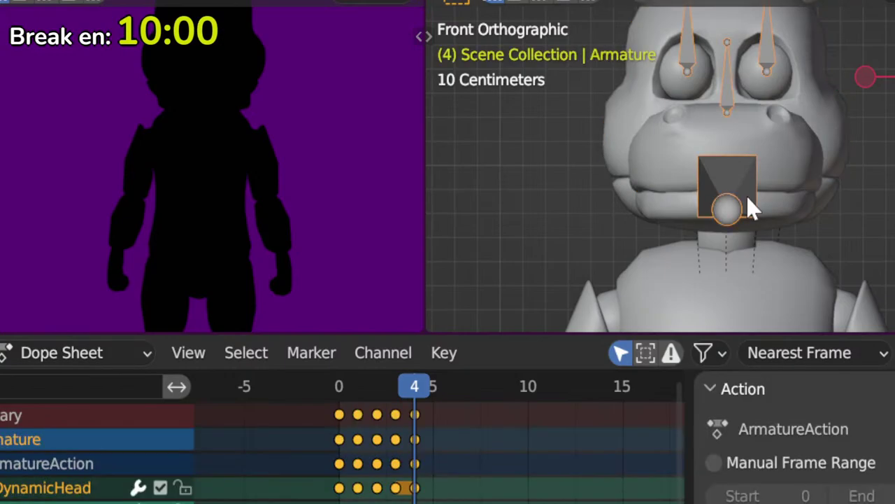
{"action": "mouse_move", "coordinate": [416, 384]}
{"action": "left_mouse_down"}
{"action": "mouse_move", "coordinate": [406, 393]}
{"action": "mouse_move", "coordinate": [424, 398]}
{"action": "mouse_move", "coordinate": [386, 399]}
{"action": "mouse_move", "coordinate": [399, 396]}
{"action": "mouse_move", "coordinate": [418, 409]}
{"action": "mouse_move", "coordinate": [362, 406]}
{"action": "mouse_move", "coordinate": [417, 428]}
{"action": "mouse_move", "coordinate": [422, 410]}
{"action": "mouse_move", "coordinate": [406, 402]}
{"action": "mouse_move", "coordinate": [418, 402]}
{"action": "mouse_move", "coordinate": [400, 402]}
{"action": "mouse_move", "coordinate": [413, 395]}
{"action": "left_mouse_up"}
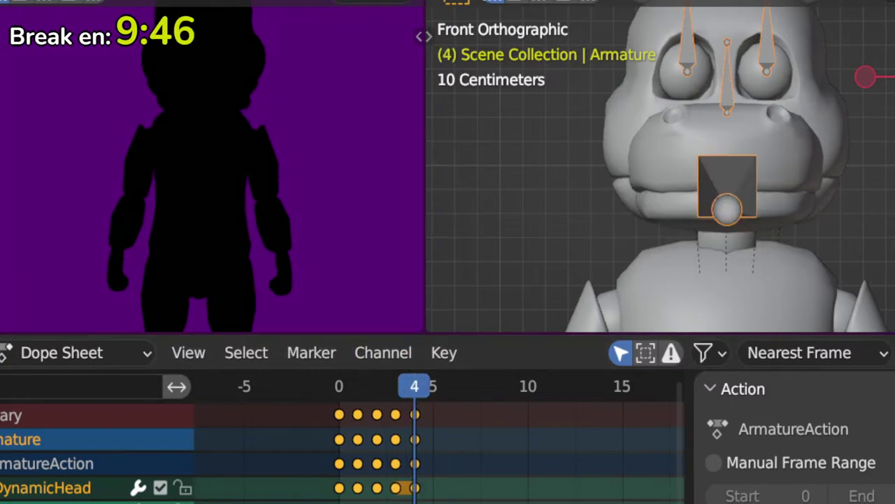
{"action": "middle_click_drag", "start_coordinate": [764, 133], "coordinate": [766, 211], "text": "shift"}
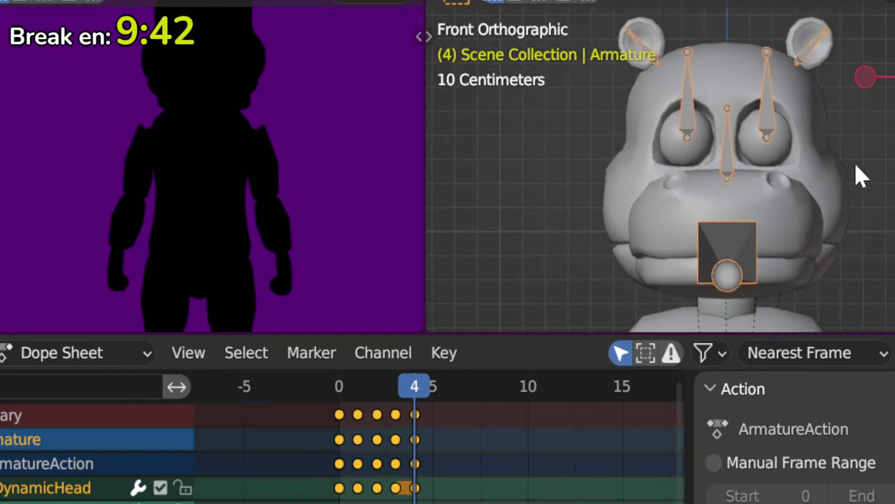
{"action": "scroll", "coordinate": [799, 162], "scroll_direction": "up", "scroll_amount": 1}
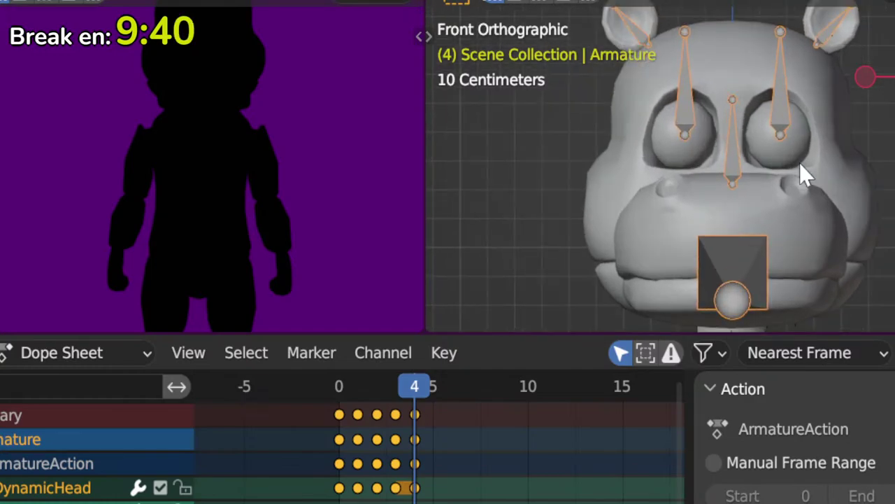
{"action": "scroll", "coordinate": [801, 166], "scroll_direction": "up", "scroll_amount": 1}
{"action": "key", "text": "ctrl+Tab"}
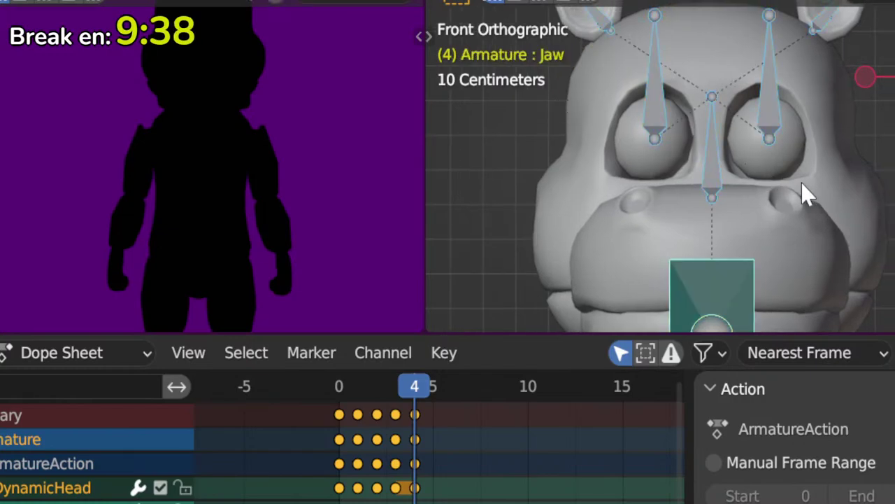
Step: Select the Head mesh in Object Mode and place the 3D cursor on the forehead above the eye sockets
{"action": "key", "text": "ctrl+Tab"}
{"action": "left_click", "coordinate": [842, 186]}
{"action": "scroll", "coordinate": [826, 189], "scroll_direction": "down", "scroll_amount": 2}
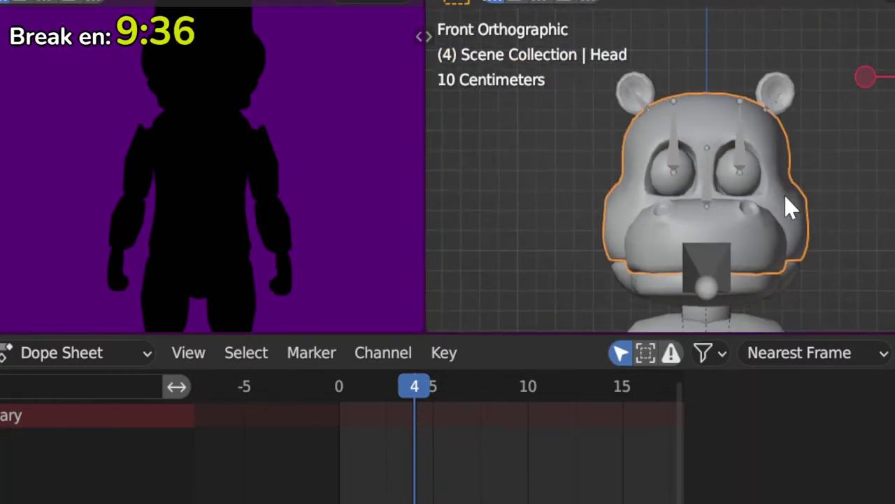
{"action": "scroll", "coordinate": [784, 194], "scroll_direction": "up", "scroll_amount": 3}
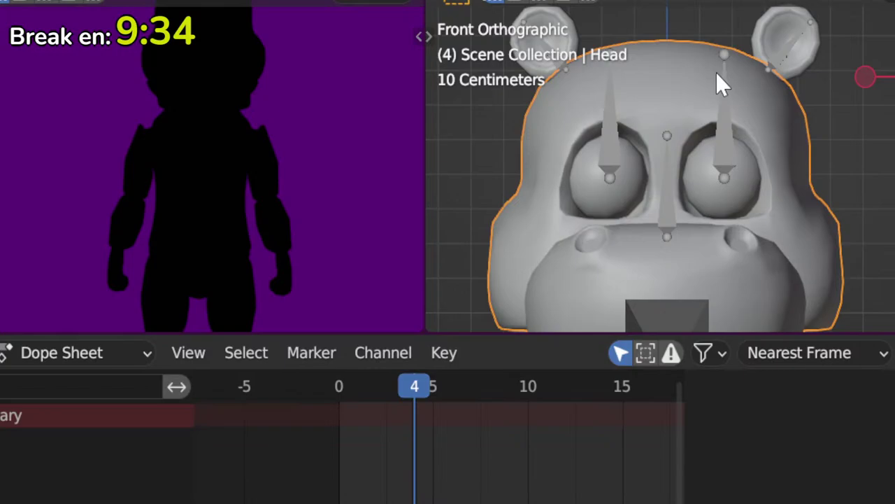
{"action": "right_click", "coordinate": [704, 98], "text": "shift"}
{"action": "scroll", "coordinate": [706, 105], "scroll_direction": "up", "scroll_amount": 3}
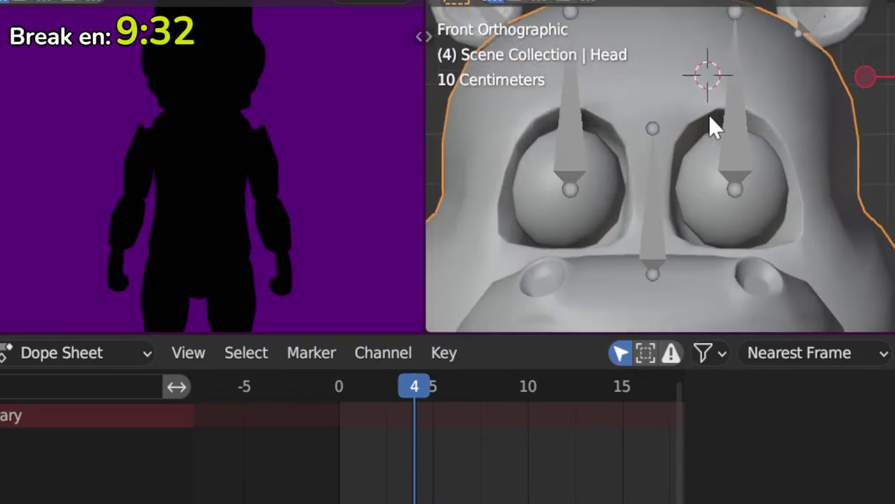
{"action": "scroll", "coordinate": [713, 175], "scroll_direction": "down", "scroll_amount": 1}
{"action": "scroll", "coordinate": [717, 207], "scroll_direction": "up", "scroll_amount": 2}
{"action": "middle_click_drag", "start_coordinate": [715, 203], "coordinate": [678, 169], "text": "shift"}
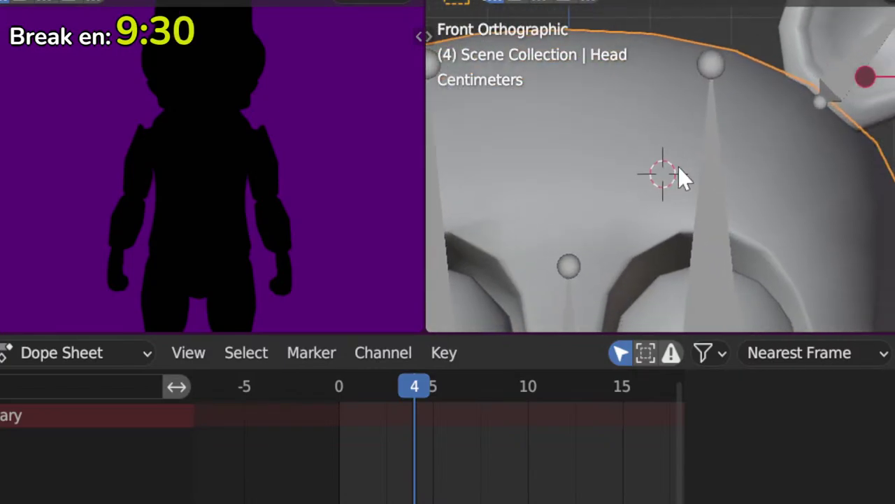
Step: Isolate the Head mesh in local front view and place the 3D cursor higher on the forehead above one eye socket
{"action": "middle_click", "coordinate": [734, 99]}
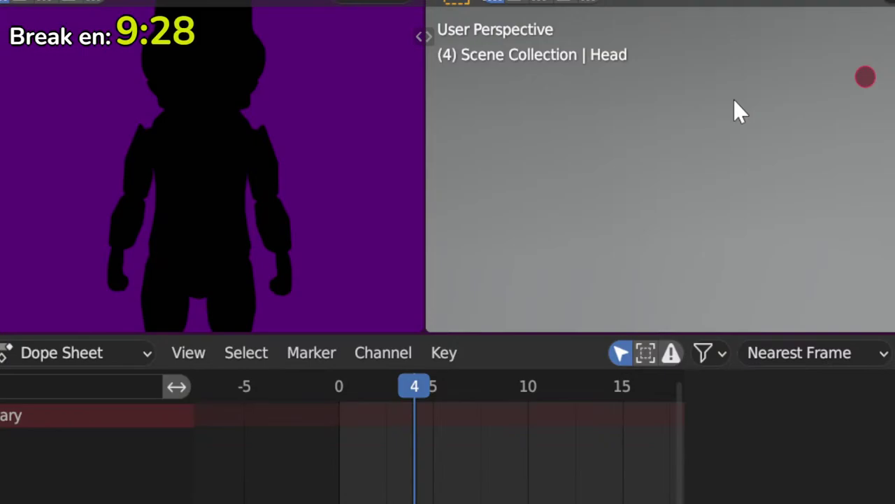
{"action": "key", "text": "KP_1"}
{"action": "key", "text": "KP_Divide"}
{"action": "scroll", "coordinate": [732, 84], "scroll_direction": "up", "scroll_amount": 6}
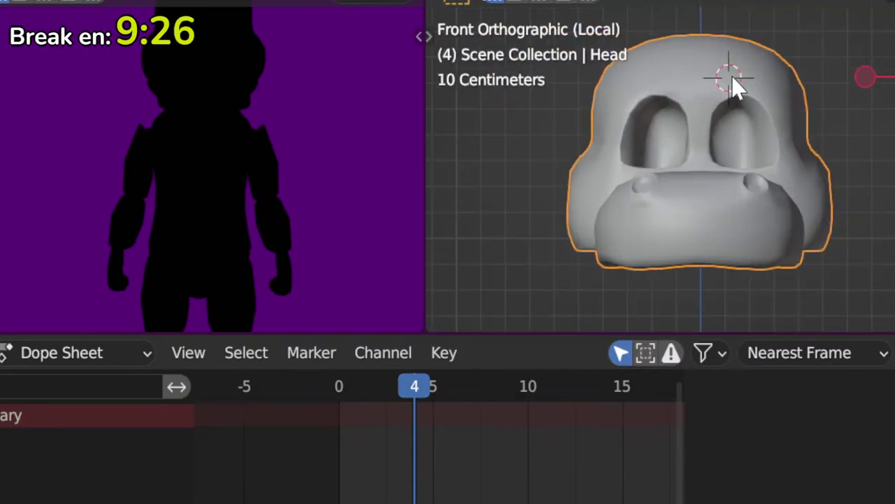
{"action": "middle_click_drag", "start_coordinate": [695, 74], "coordinate": [643, 202], "text": "shift"}
{"action": "left_click", "coordinate": [715, 48]}
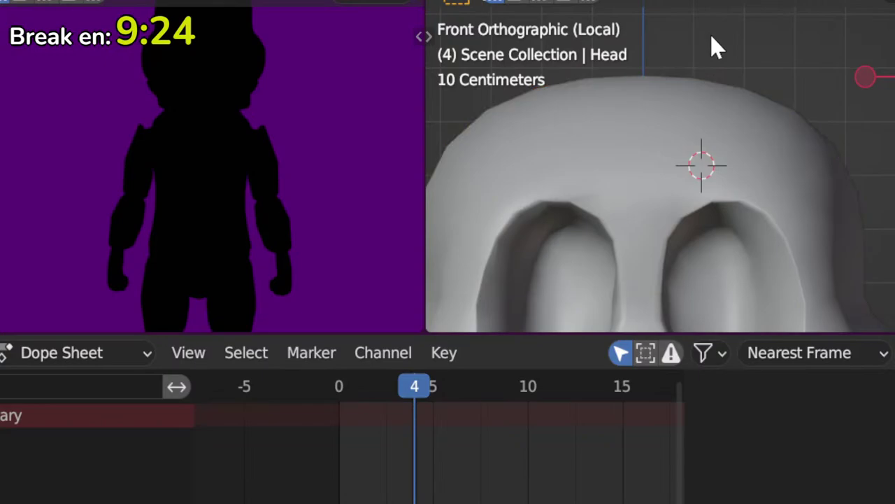
{"action": "scroll", "coordinate": [718, 91], "scroll_direction": "up", "scroll_amount": 1}
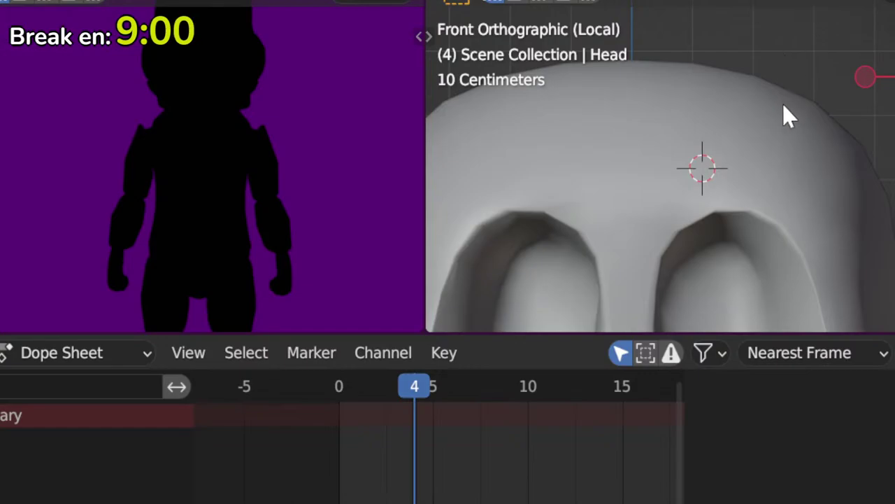
{"action": "right_click", "coordinate": [736, 125], "text": "shift"}
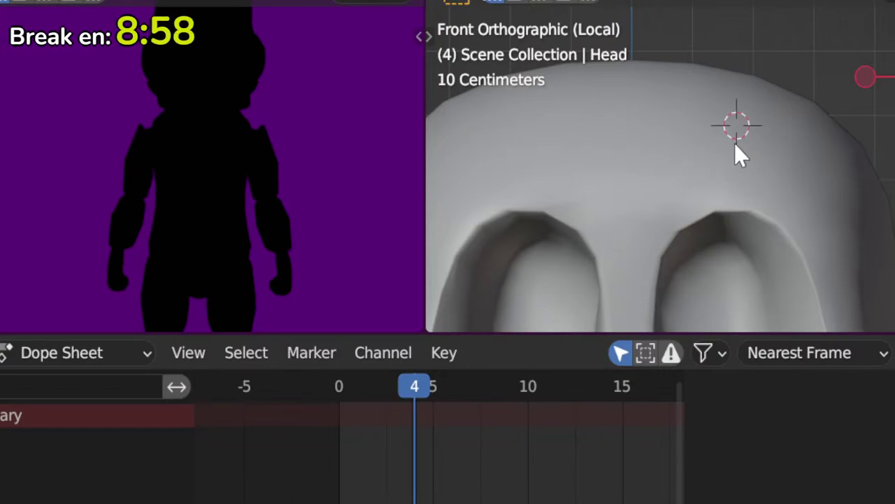
Step: Add a plane mesh at the 3D cursor and rotate it 90 degrees around the X axis
{"action": "key", "text": "shift+a"}
{"action": "mouse_move", "coordinate": [747, 135]}
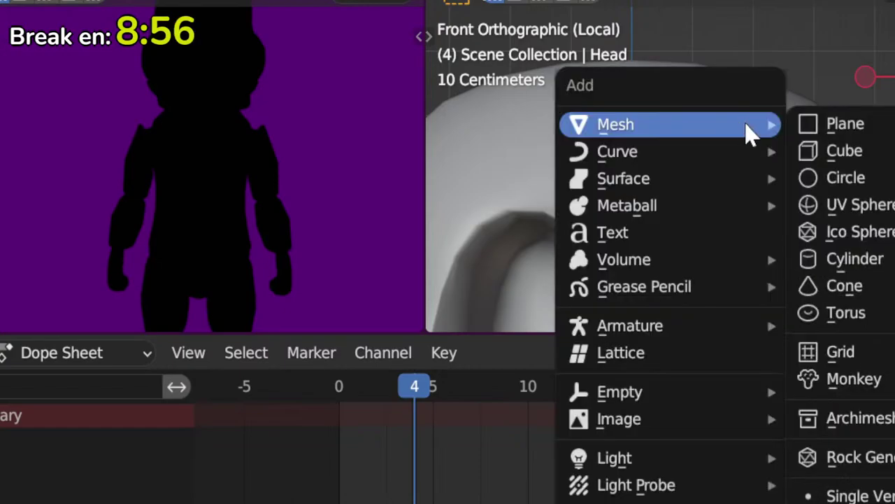
{"action": "left_click", "coordinate": [804, 124]}
{"action": "type", "text": "r"}
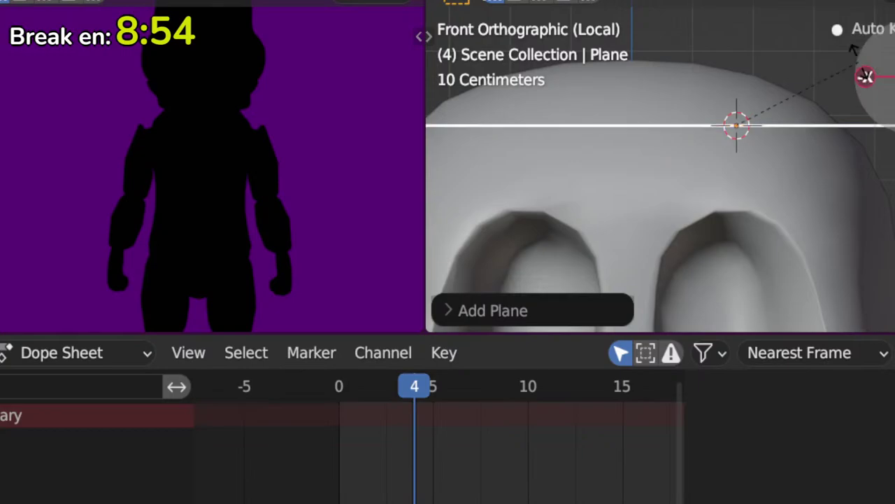
{"action": "type", "text": "x90"}
{"action": "key", "text": "Return"}
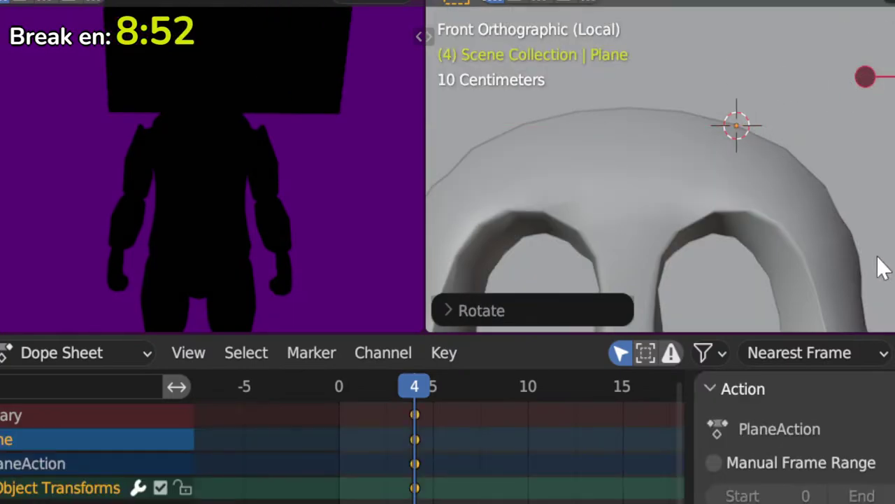
Step: Scale the plane down to a small square and, in right view, move it in front of the forehead surface
{"action": "key", "text": "s"}
{"action": "left_click", "coordinate": [747, 160]}
{"action": "key", "text": "s"}
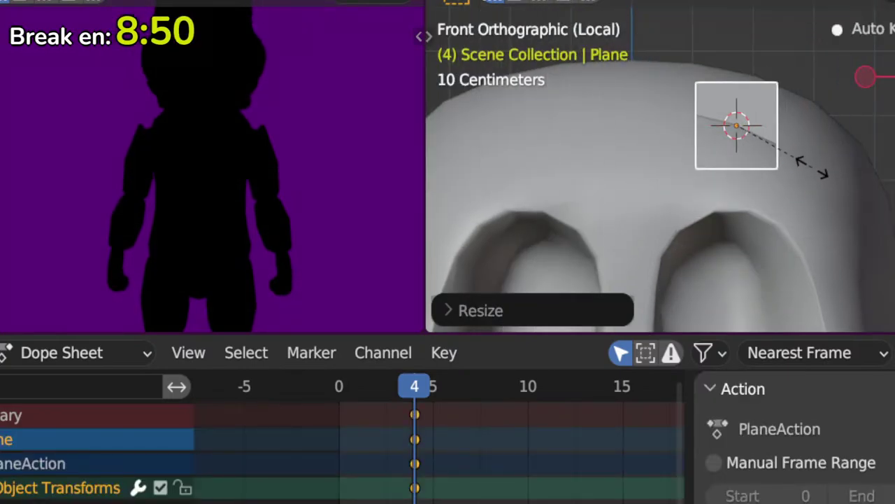
{"action": "left_click", "coordinate": [786, 142]}
{"action": "key", "text": "KP_3"}
{"action": "key", "text": "g"}
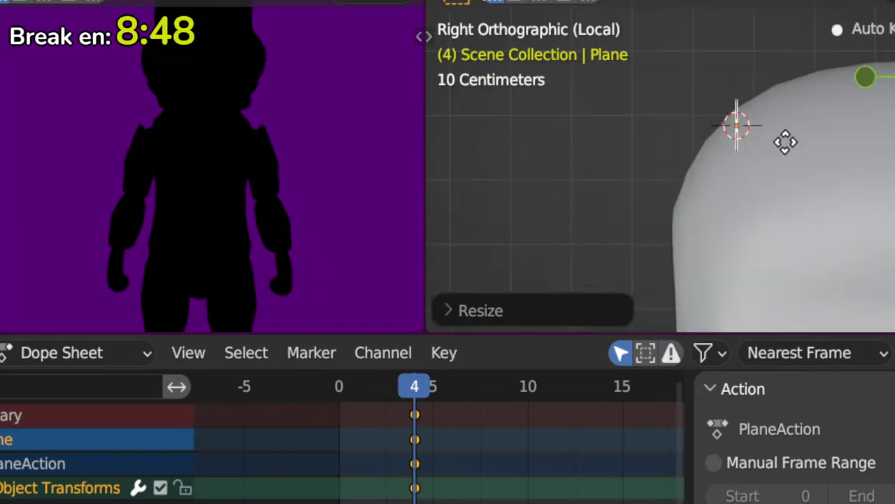
{"action": "left_click", "coordinate": [727, 167]}
Step: Reposition the small plane in front view, just above the inner corner of the eye socket
{"action": "key", "text": "KP_1"}
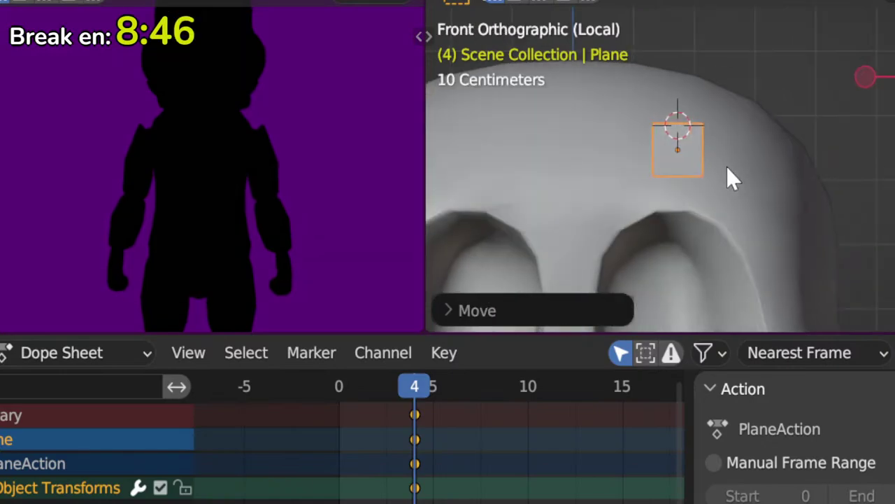
{"action": "scroll", "coordinate": [727, 166], "scroll_direction": "up", "scroll_amount": 2}
{"action": "middle_click_drag", "start_coordinate": [727, 167], "coordinate": [766, 89], "text": "shift"}
{"action": "key", "text": "g"}
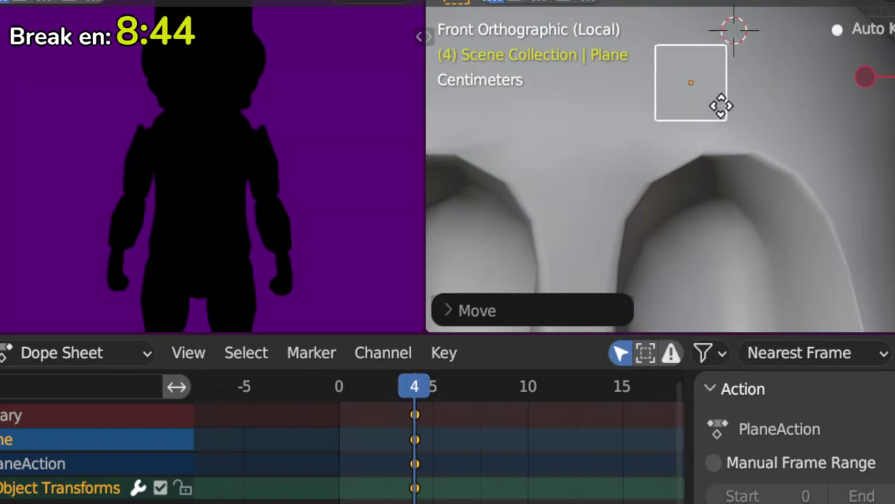
{"action": "left_click", "coordinate": [698, 120]}
{"action": "middle_click_drag", "start_coordinate": [703, 114], "coordinate": [667, 148], "text": "shift"}
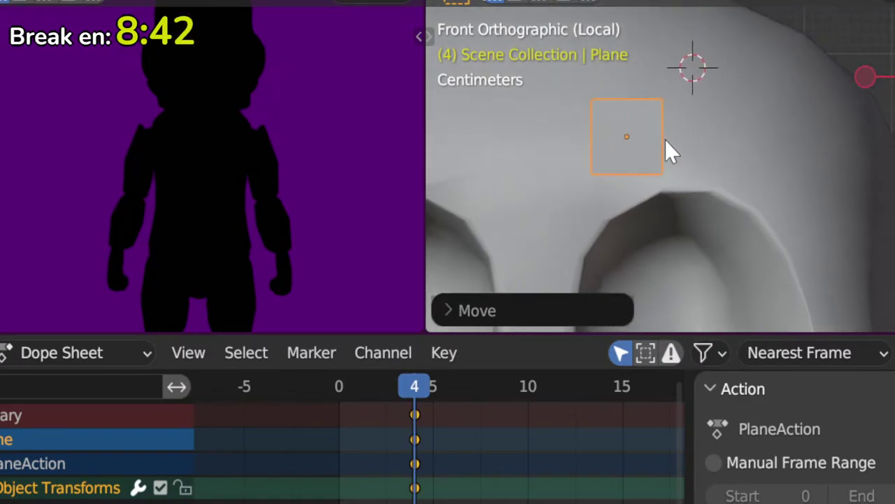
Step: In Edit Mode, select the plane's outer vertical edge, raise it slightly and tilt it to start the eyebrow arch
{"action": "scroll", "coordinate": [667, 133], "scroll_direction": "down", "scroll_amount": 2}
{"action": "key", "text": "Tab"}
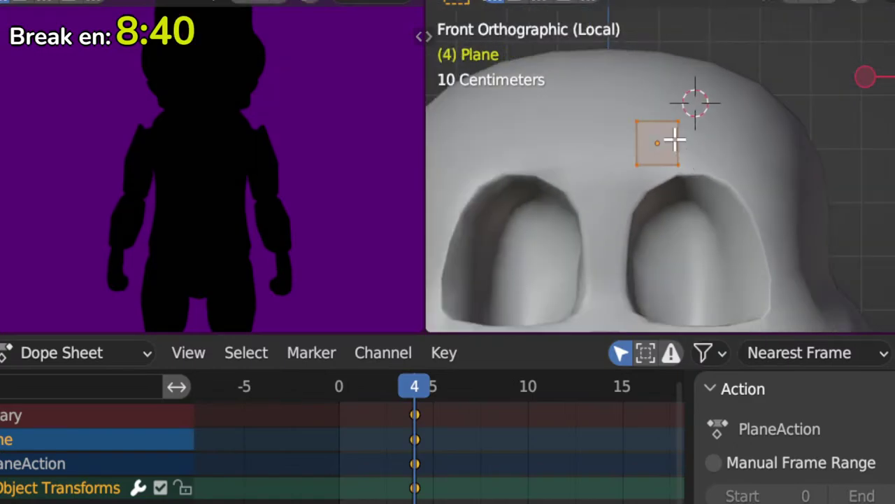
{"action": "scroll", "coordinate": [676, 137], "scroll_direction": "up", "scroll_amount": 1}
{"action": "left_click", "coordinate": [670, 108]}
{"action": "left_click", "coordinate": [669, 169], "text": "shift"}
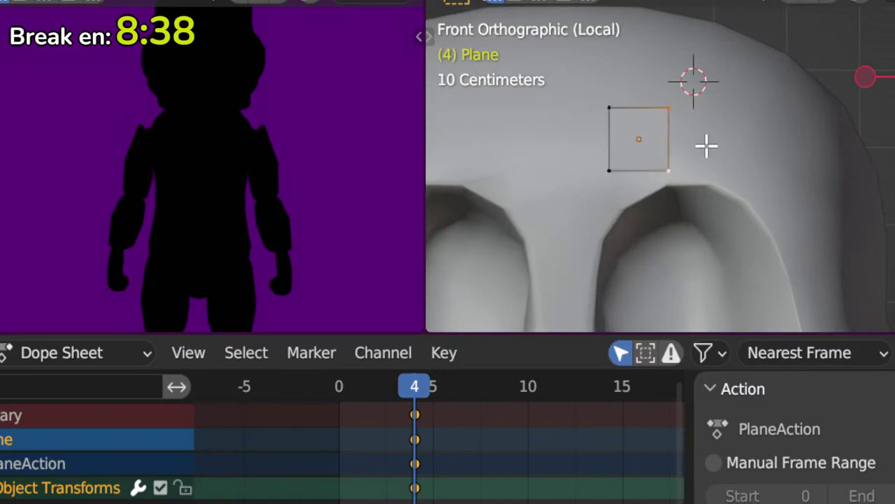
{"action": "key", "text": "g"}
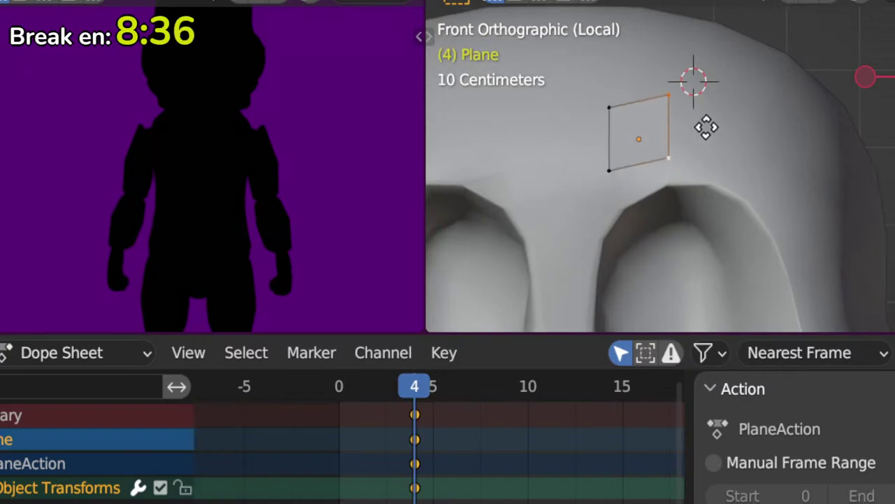
{"action": "left_click", "coordinate": [706, 127]}
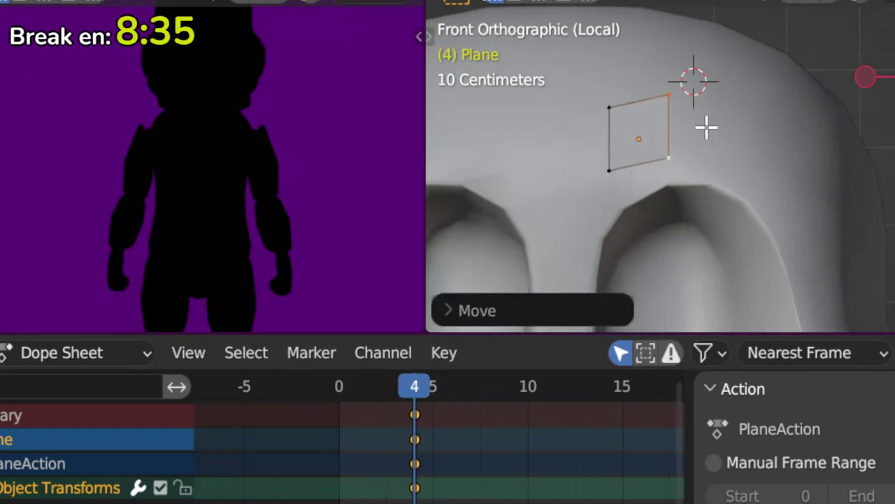
{"action": "key", "text": "s"}
{"action": "left_click", "coordinate": [717, 84]}
Step: Extrude the outer edge into a second eyebrow segment, then shorten, rotate and lower its end to follow the arch
{"action": "key", "text": "e"}
{"action": "left_click", "coordinate": [751, 99]}
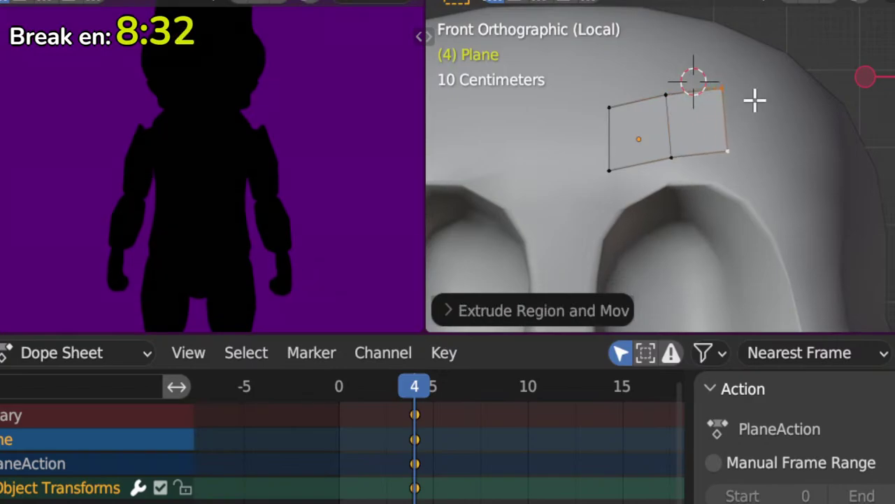
{"action": "key", "text": "s"}
{"action": "left_click", "coordinate": [764, 170]}
{"action": "key", "text": "g"}
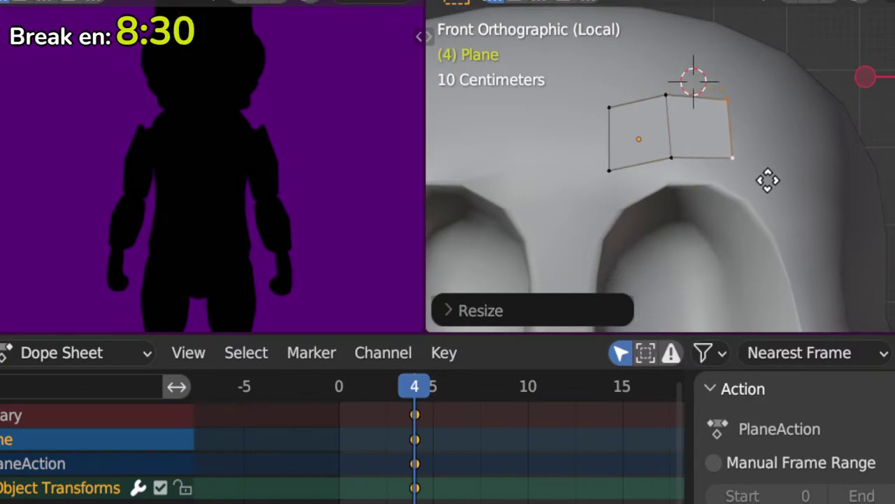
{"action": "left_click", "coordinate": [766, 174]}
{"action": "key", "text": "r"}
{"action": "left_click", "coordinate": [783, 111]}
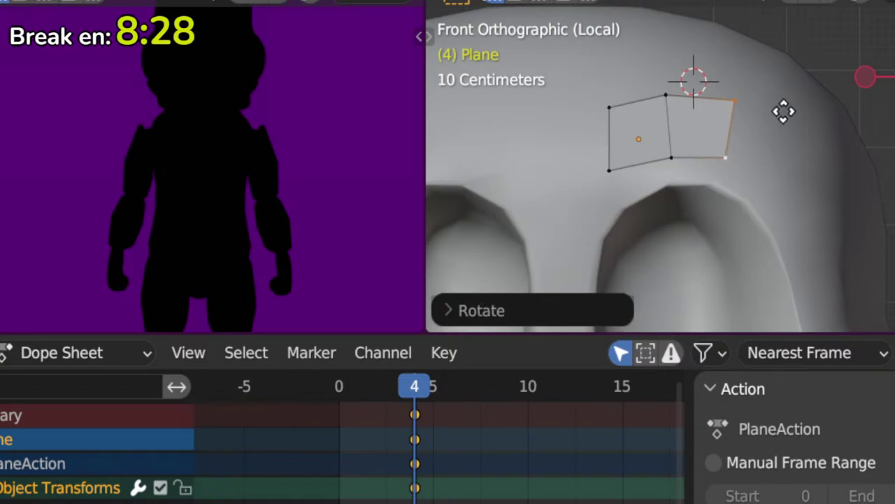
{"action": "left_click", "coordinate": [783, 114]}
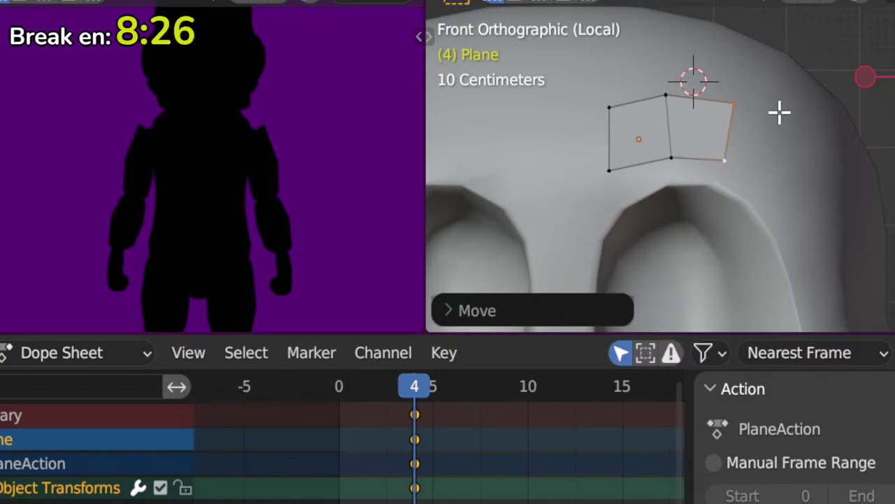
Step: Select all vertices of the eyebrow plane and set the snapping target to Face Project
{"action": "middle_click_drag", "start_coordinate": [757, 143], "coordinate": [764, 157], "text": "shift"}
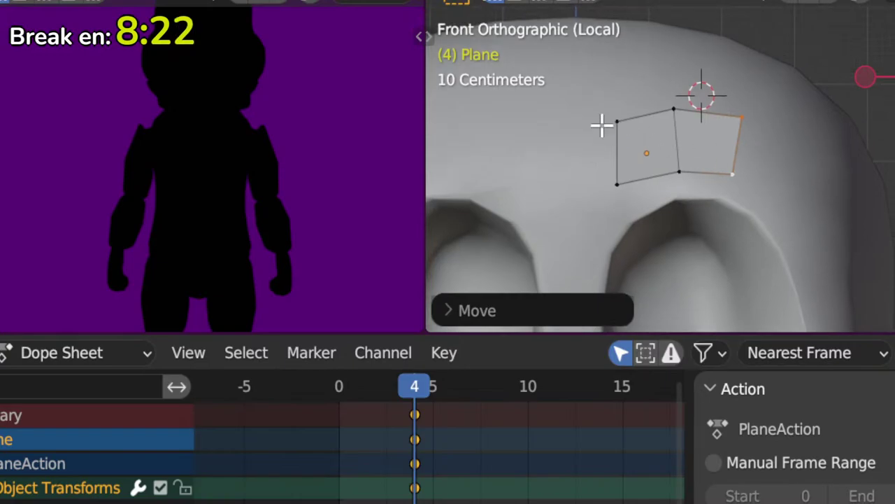
{"action": "left_click_drag", "start_coordinate": [603, 84], "coordinate": [792, 196]}
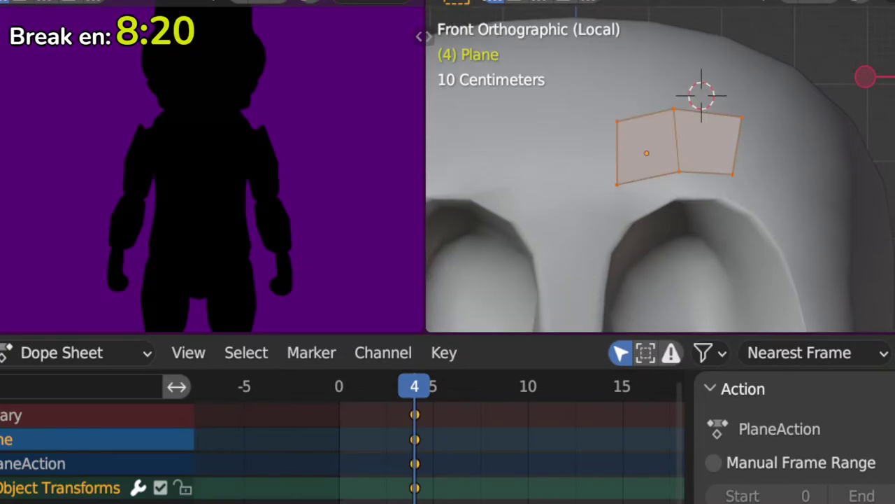
{"action": "left_click", "coordinate": [872, 2]}
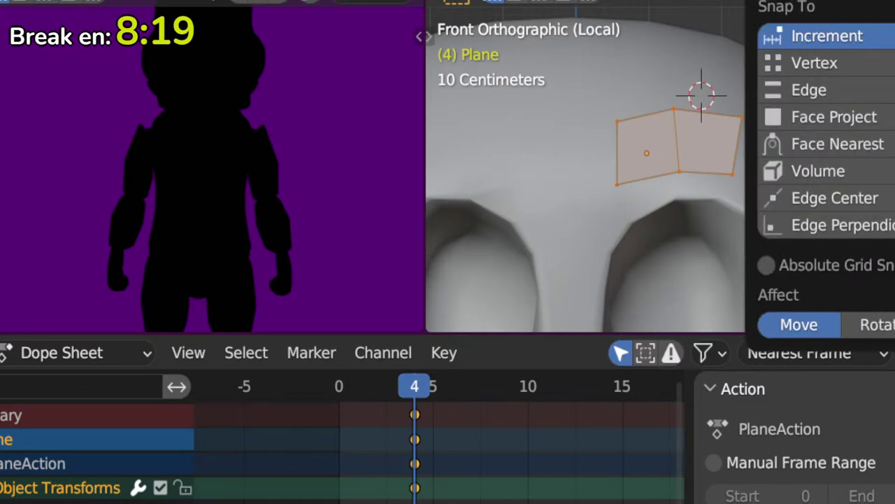
{"action": "left_click", "coordinate": [825, 121]}
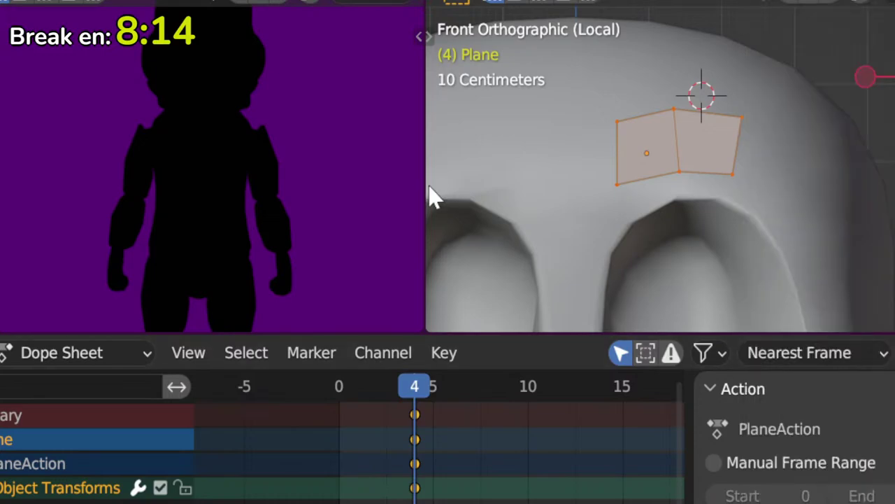
Step: Move the eyebrow's inner edge vertices so they snap onto the head surface
{"action": "left_click", "coordinate": [619, 121]}
{"action": "left_click", "coordinate": [619, 183], "text": "shift"}
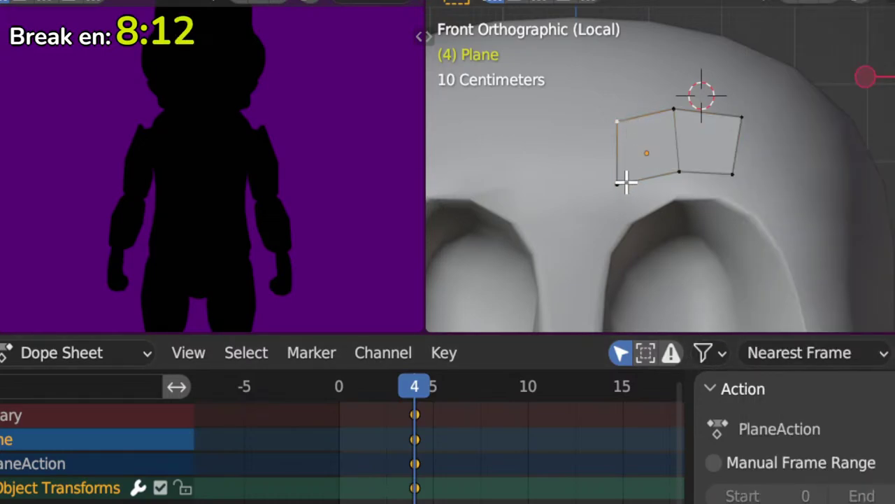
{"action": "key", "text": "g"}
{"action": "left_click", "coordinate": [625, 174]}
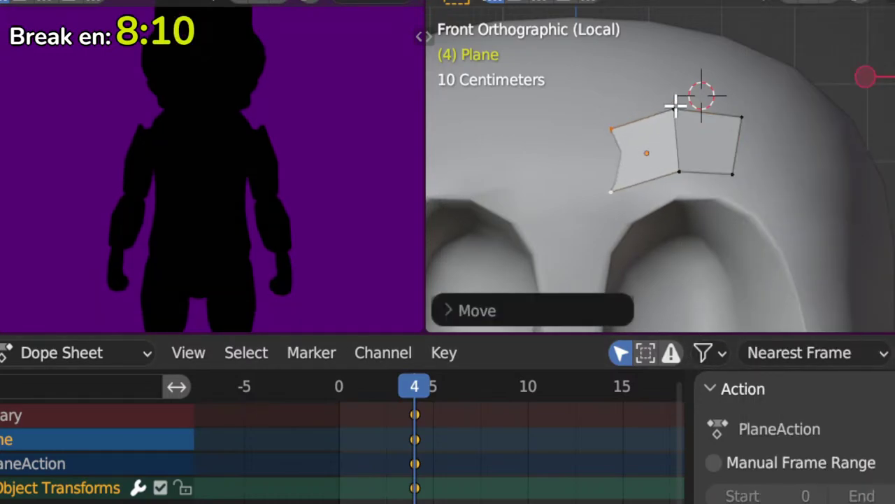
Step: Snap the middle and outer vertices of the eyebrow onto the head surface one by one, keeping the arch shape
{"action": "key", "text": "g"}
{"action": "left_click", "coordinate": [679, 147]}
{"action": "key", "text": "g"}
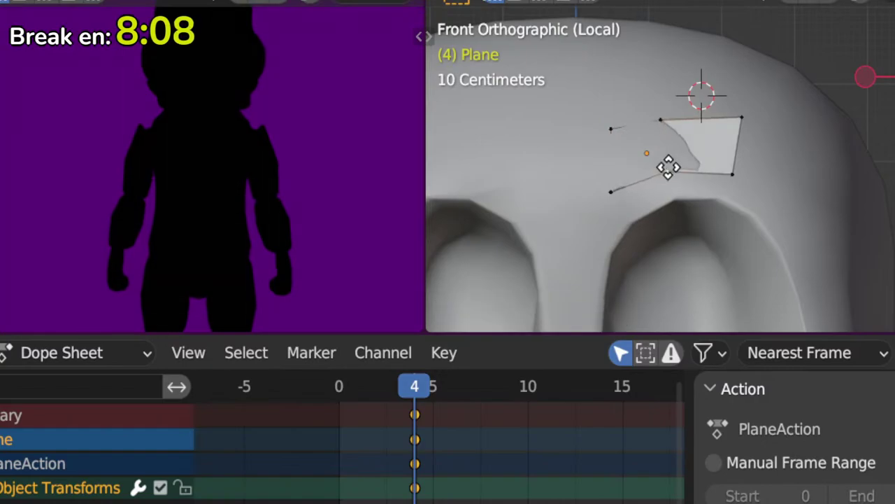
{"action": "left_click", "coordinate": [669, 171]}
{"action": "key", "text": "g"}
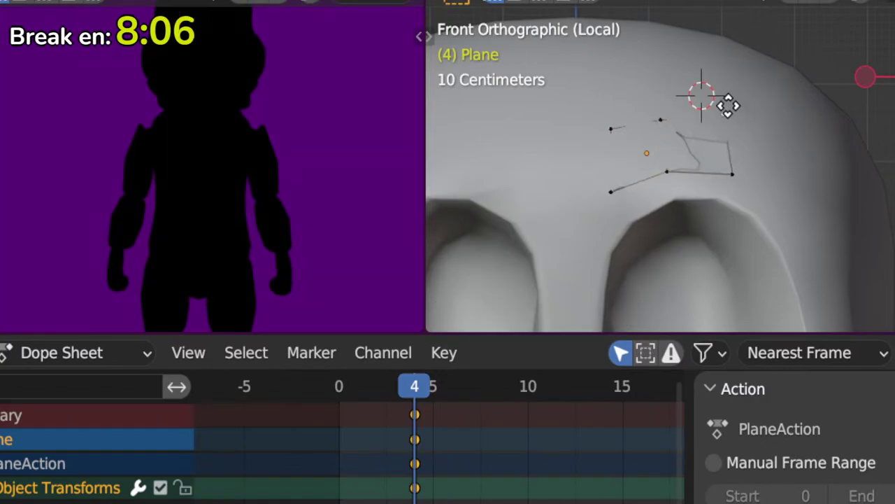
{"action": "left_click", "coordinate": [726, 115]}
{"action": "key", "text": "g"}
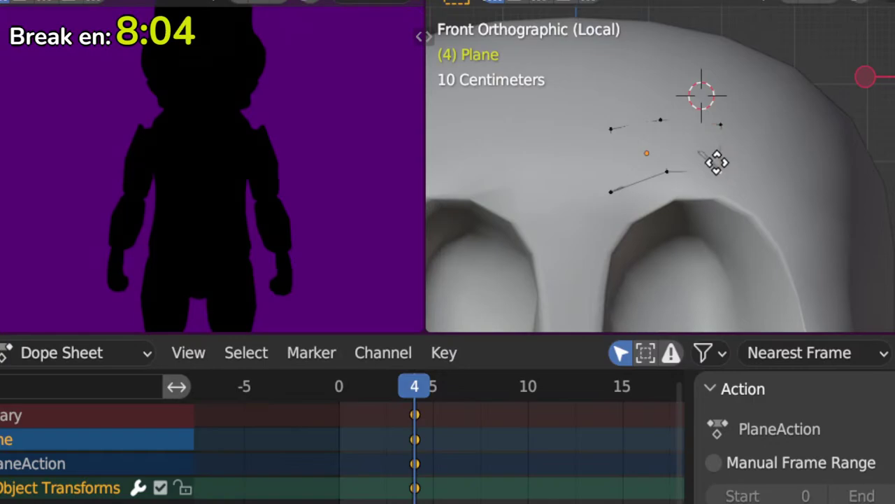
{"action": "left_click", "coordinate": [714, 163]}
Step: Extrude a third eyebrow segment outward along the forehead, then shrink and reposition its end edge
{"action": "key", "text": "g"}
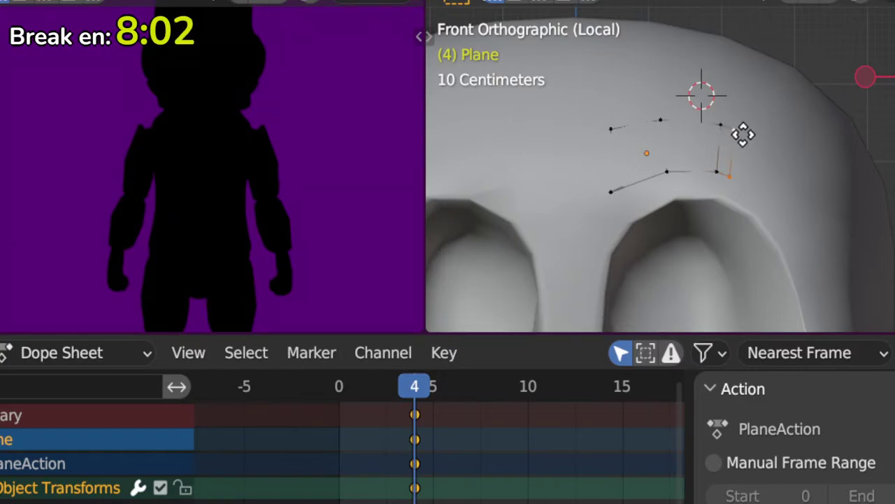
{"action": "left_click", "coordinate": [774, 146]}
{"action": "key", "text": "s"}
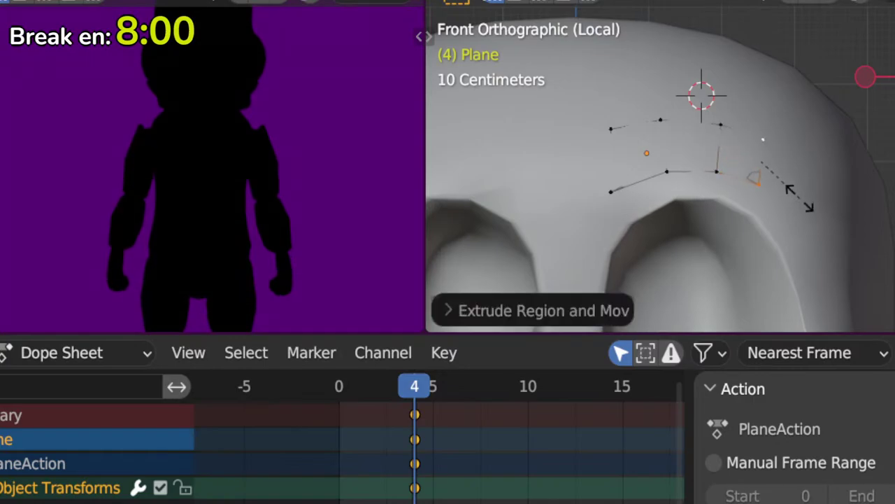
{"action": "left_click", "coordinate": [787, 191]}
{"action": "key", "text": "g"}
{"action": "left_click", "coordinate": [779, 192]}
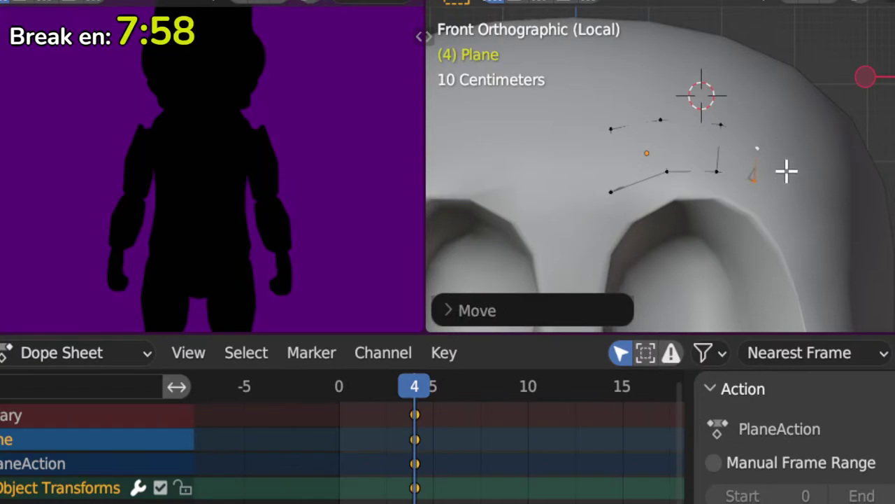
Step: Extrude a fourth eyebrow segment outward and downward around the eye socket and scale its end edge
{"action": "key", "text": "g"}
{"action": "left_click", "coordinate": [819, 198]}
{"action": "key", "text": "e"}
{"action": "left_click", "coordinate": [821, 202]}
{"action": "key", "text": "s"}
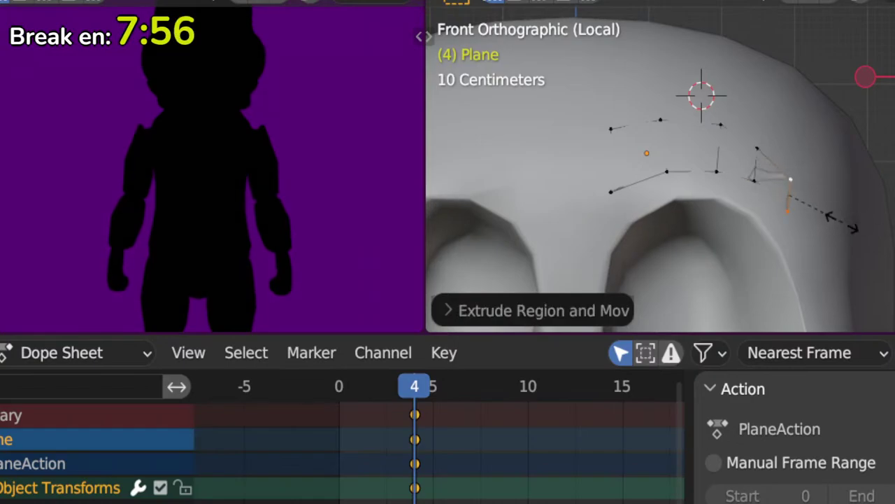
Step: Finish the extrusion at the eyebrow plane's outer end and move its upper corner vertex into place
{"action": "left_click", "coordinate": [832, 216]}
{"action": "key", "text": "g"}
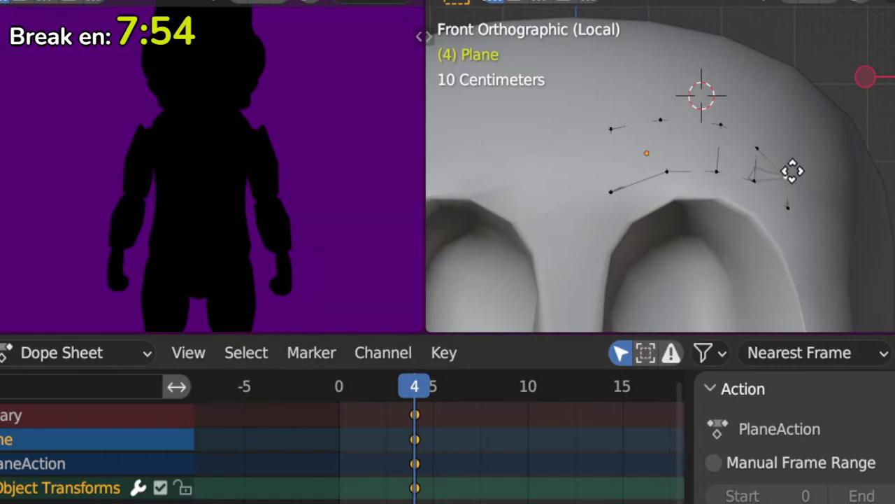
{"action": "left_click", "coordinate": [793, 171]}
Step: Extrude the eyebrow plane's two inner-end vertices toward the middle of the forehead and adjust their position
{"action": "left_click", "coordinate": [603, 132]}
{"action": "left_click", "coordinate": [609, 189], "text": "shift"}
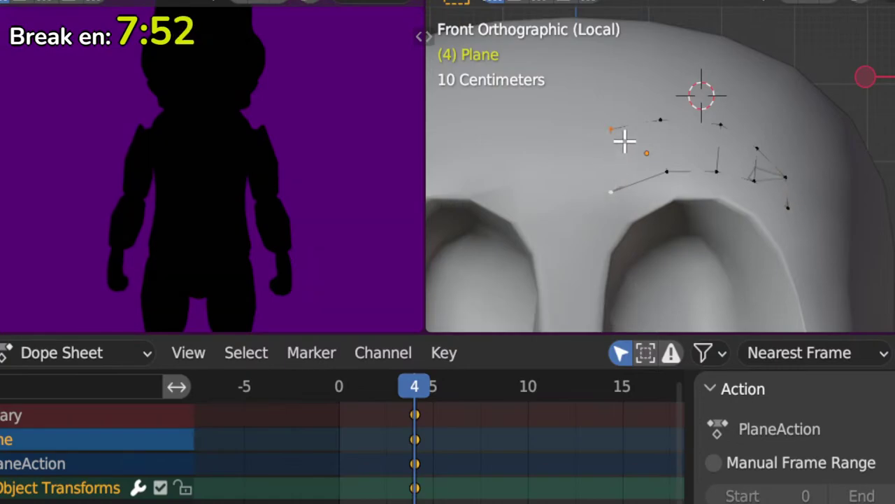
{"action": "key", "text": "e"}
{"action": "left_click", "coordinate": [582, 153]}
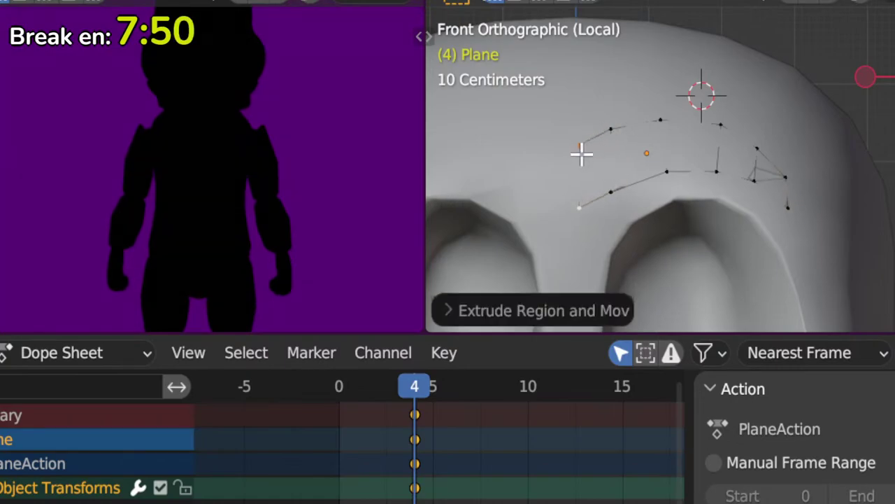
{"action": "key", "text": "g"}
{"action": "left_click", "coordinate": [591, 140]}
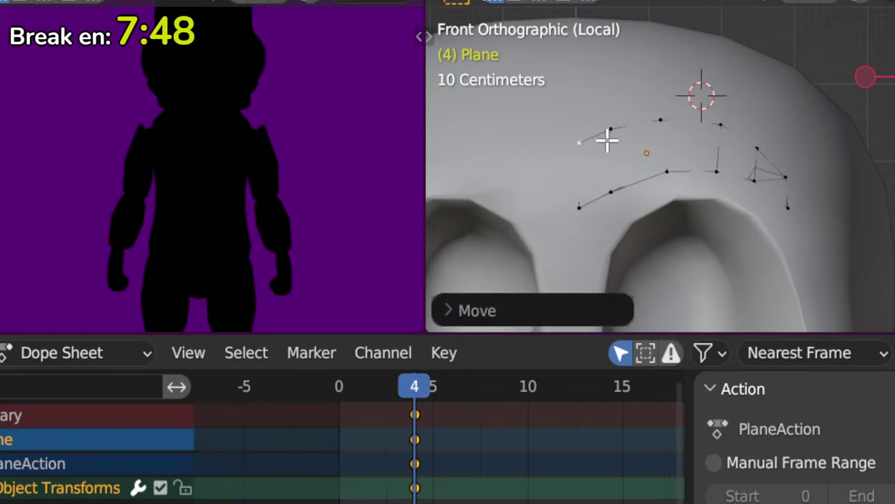
Step: Return to Object Mode and smooth the eyebrow plane with a Subdivision Surface modifier
{"action": "key", "text": "Tab"}
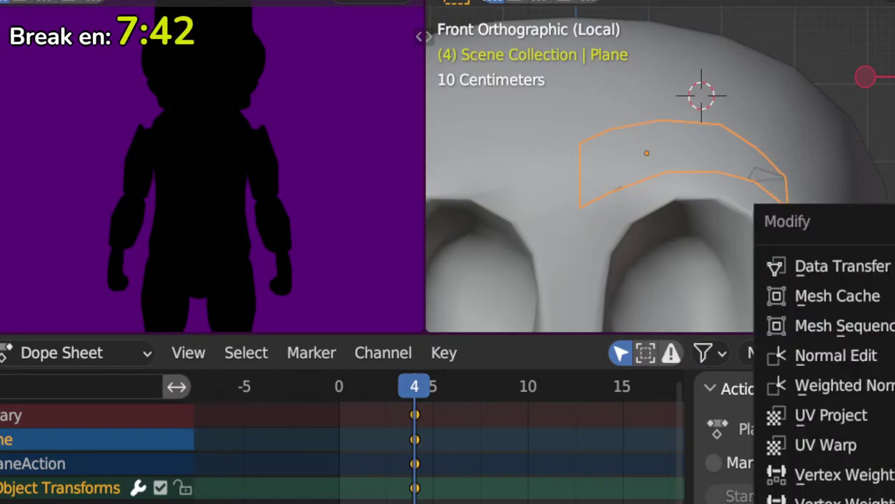
{"action": "key", "text": "Escape"}
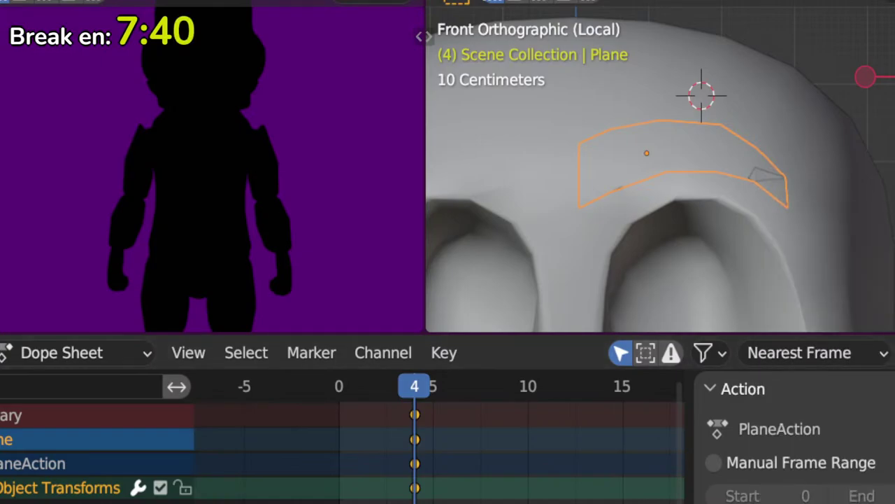
{"action": "key", "text": "shift+a"}
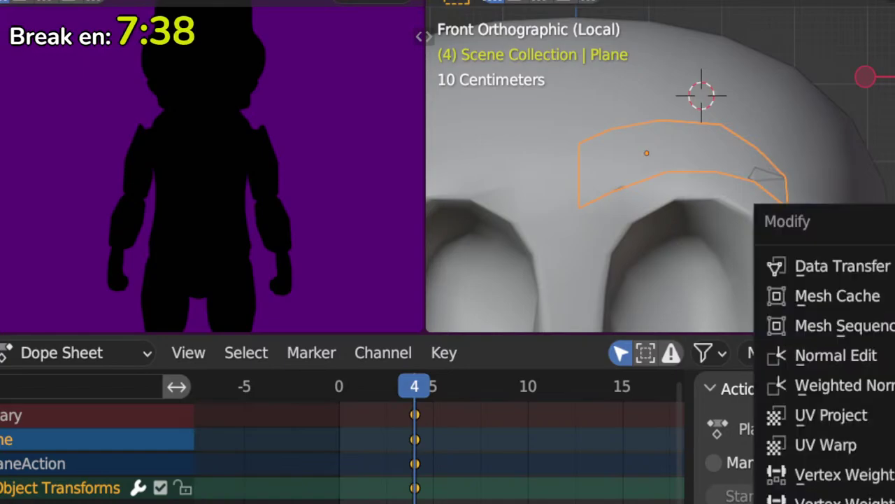
{"action": "key", "text": "ctrl+2"}
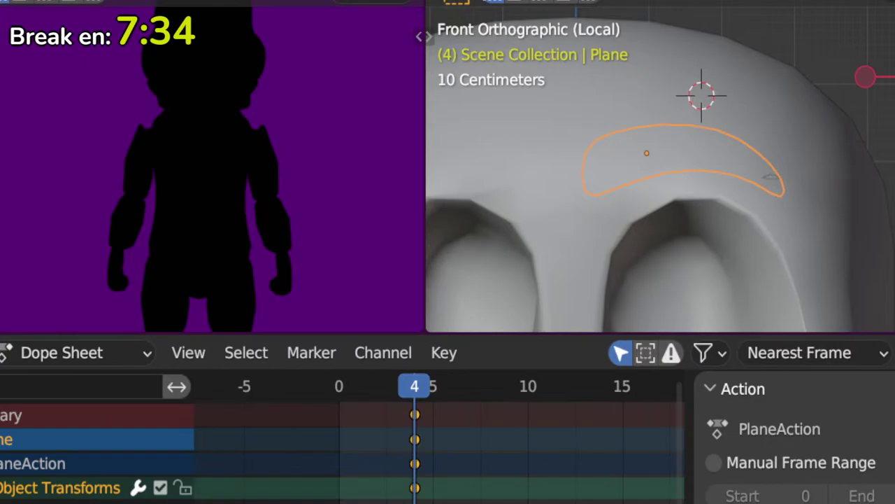
{"action": "key", "text": "ctrl+1"}
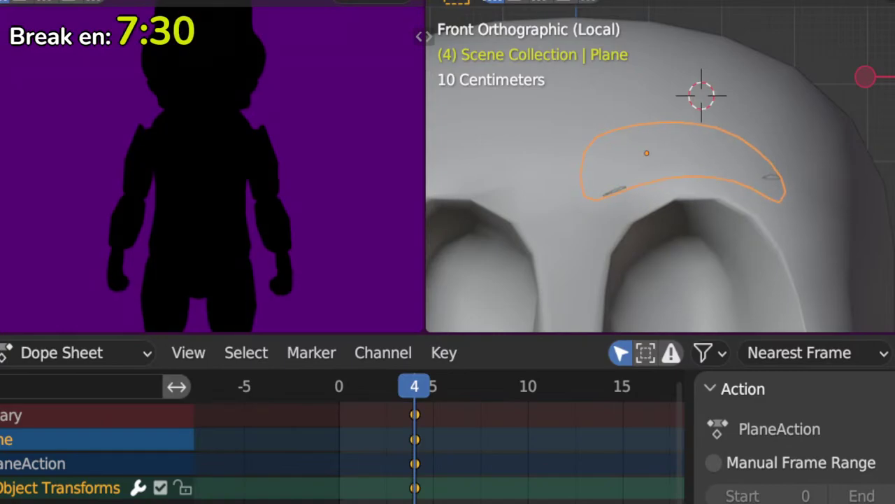
Step: Reduce the eyebrow's thickness so it sits flatter against the forehead
{"action": "middle_click_drag", "start_coordinate": [734, 175], "coordinate": [675, 189]}
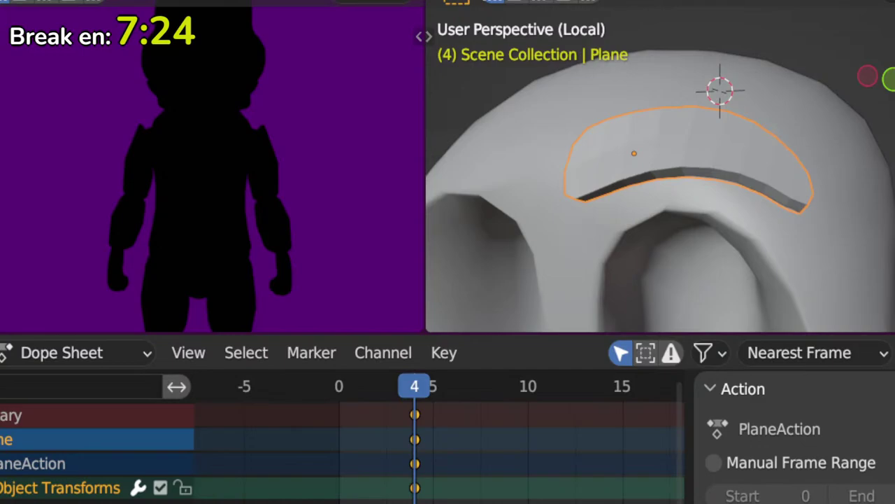
{"action": "key", "text": "s"}
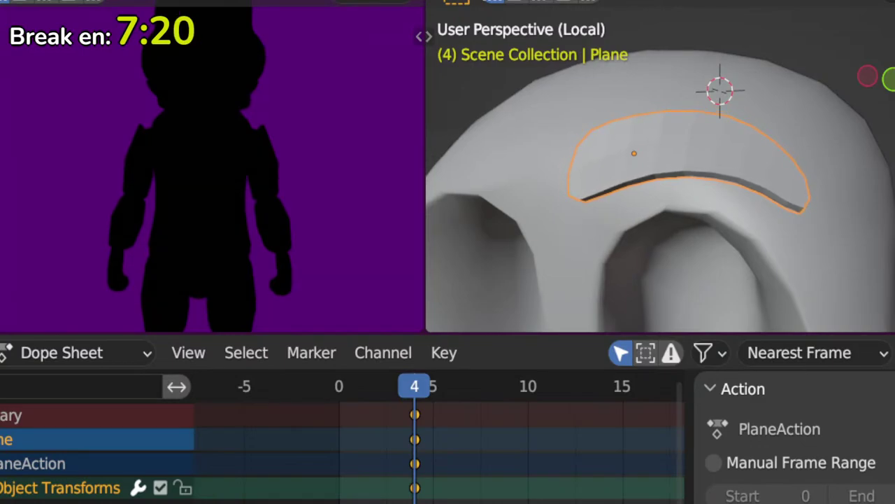
{"action": "middle_click_drag", "start_coordinate": [707, 240], "coordinate": [810, 244]}
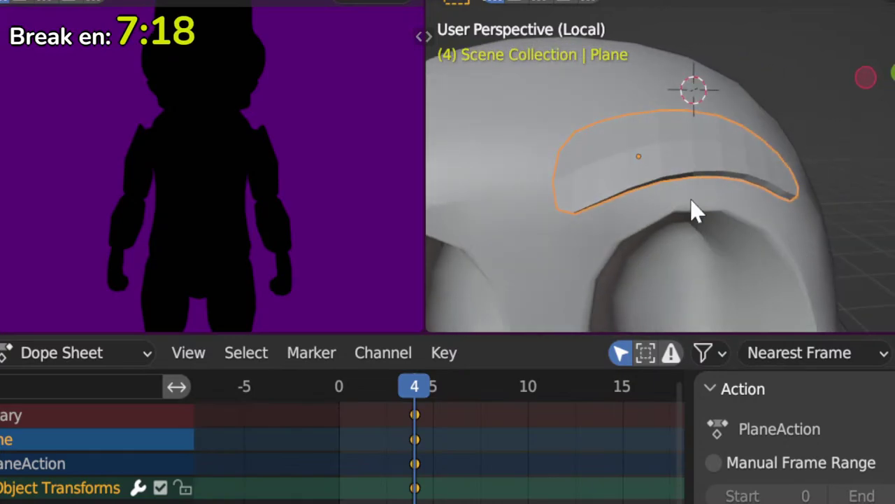
Step: Convert the eyebrow with its modifiers to a mesh and shade it smooth
{"action": "key", "text": "q"}
{"action": "left_click", "coordinate": [663, 246]}
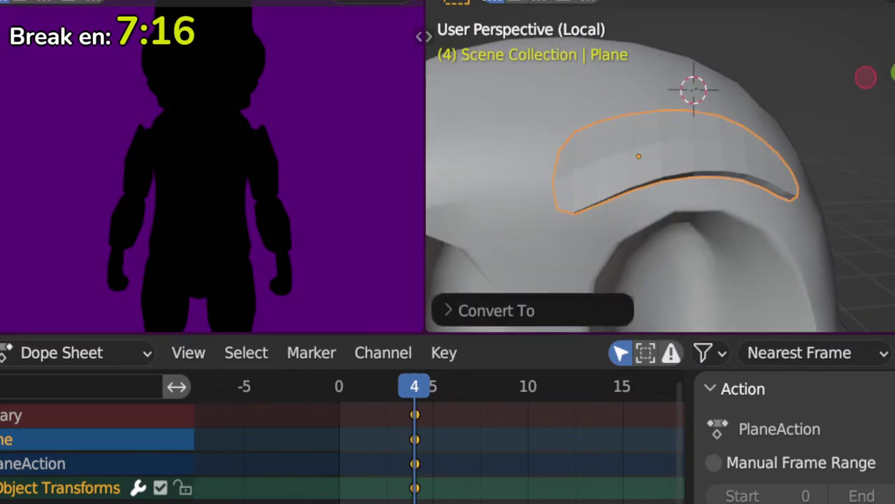
{"action": "left_click", "coordinate": [553, 2]}
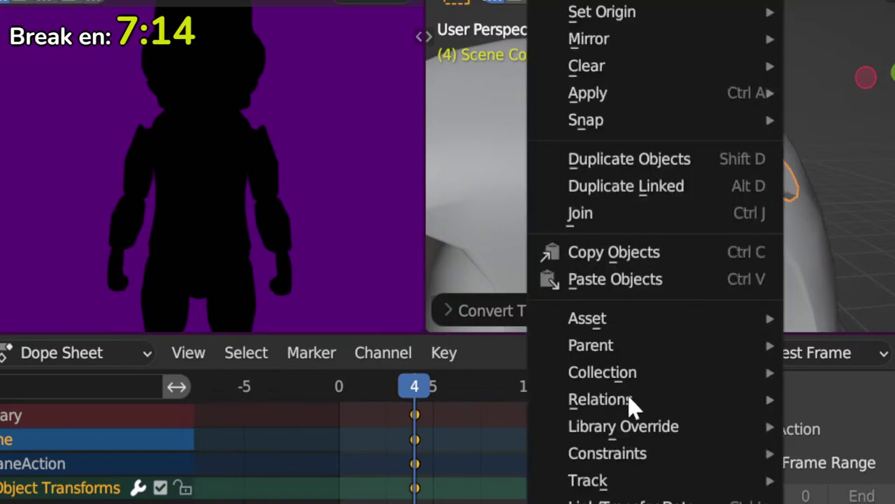
{"action": "left_click", "coordinate": [601, 503]}
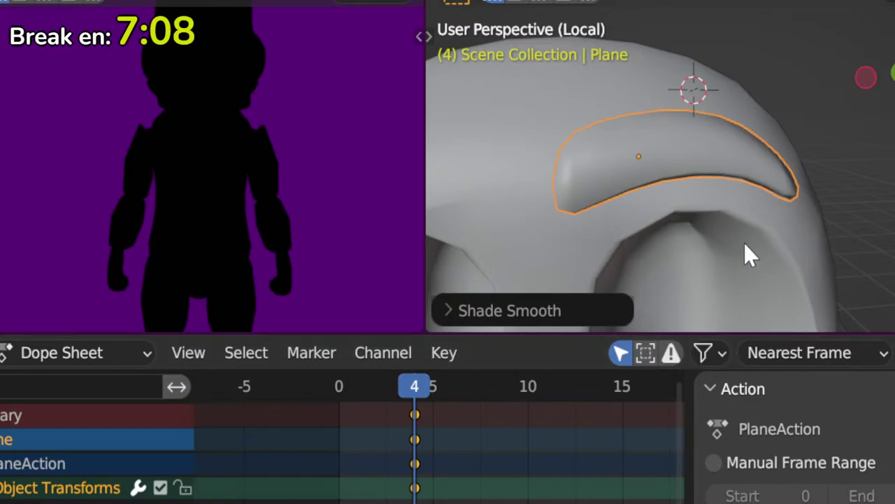
Step: Set the eyebrow's origin to the centre of its own geometry
{"action": "mouse_move", "coordinate": [746, 254]}
{"action": "middle_mouse_down"}
{"action": "mouse_move", "coordinate": [659, 233]}
{"action": "mouse_move", "coordinate": [608, 238]}
{"action": "mouse_move", "coordinate": [642, 182]}
{"action": "middle_mouse_up"}
{"action": "key", "text": "KP_1"}
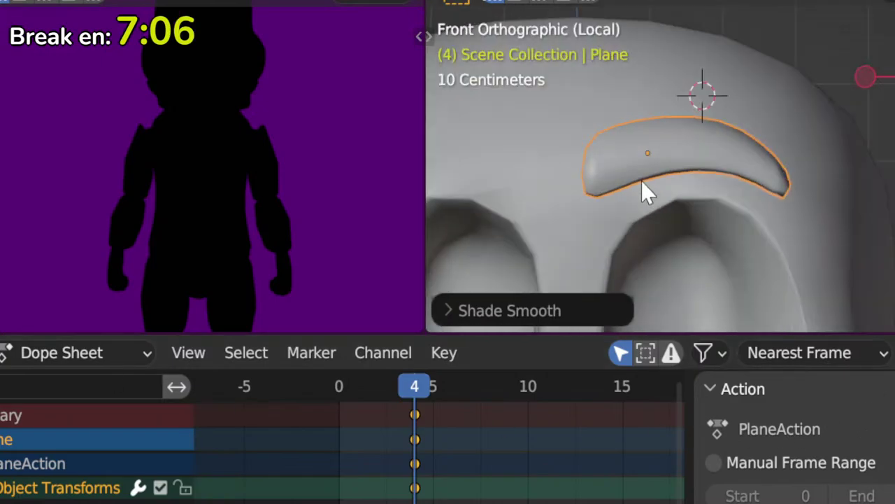
{"action": "scroll", "coordinate": [638, 167], "scroll_direction": "down", "scroll_amount": 2}
{"action": "scroll", "coordinate": [700, 210], "scroll_direction": "up", "scroll_amount": 5}
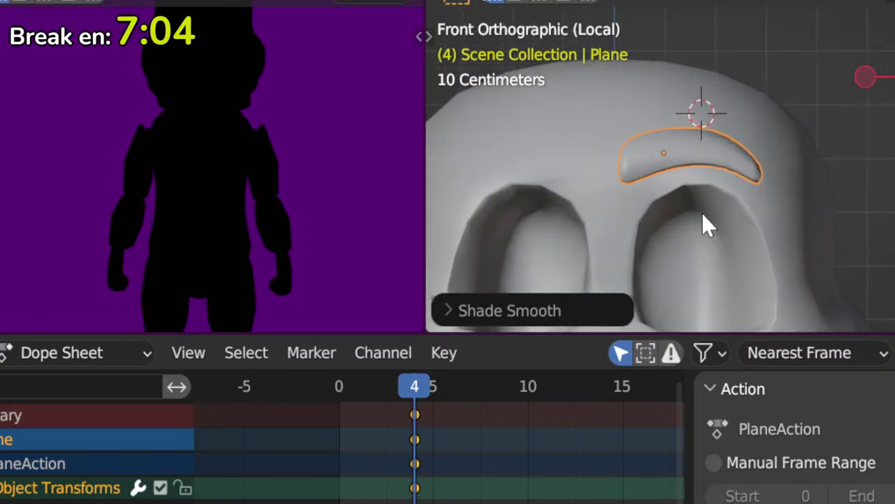
{"action": "key", "text": "q"}
{"action": "left_click", "coordinate": [700, 145]}
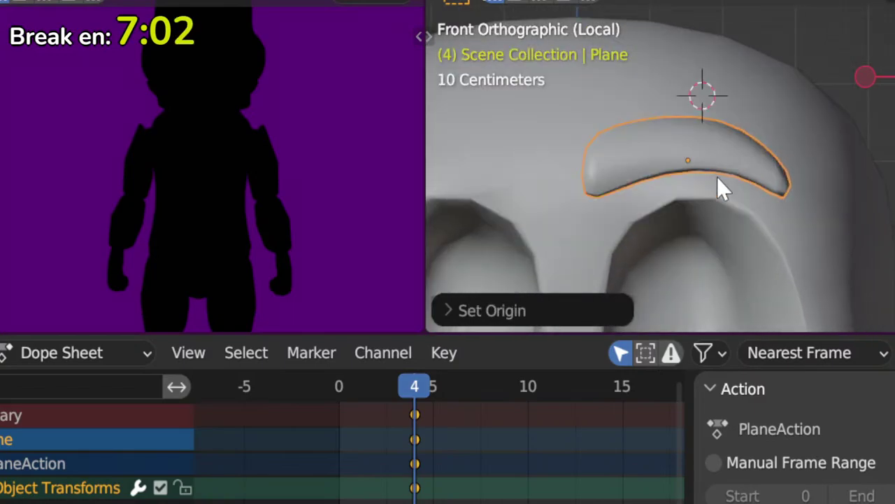
Step: Examine the converted eyebrow's vertices and lower edge in Edit Mode from the front and at an angle
{"action": "middle_click_drag", "start_coordinate": [720, 189], "coordinate": [729, 125], "text": "shift"}
{"action": "key", "text": "Tab"}
{"action": "scroll", "coordinate": [725, 119], "scroll_direction": "down", "scroll_amount": 2}
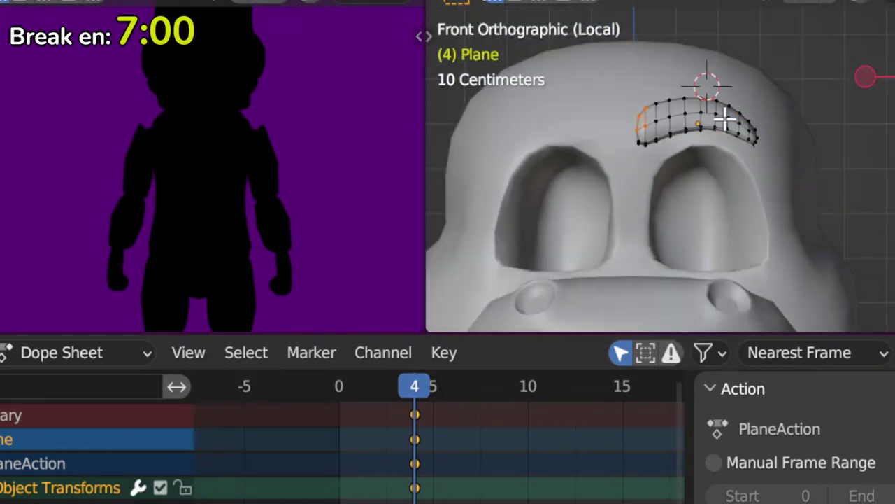
{"action": "scroll", "coordinate": [729, 124], "scroll_direction": "up", "scroll_amount": 5}
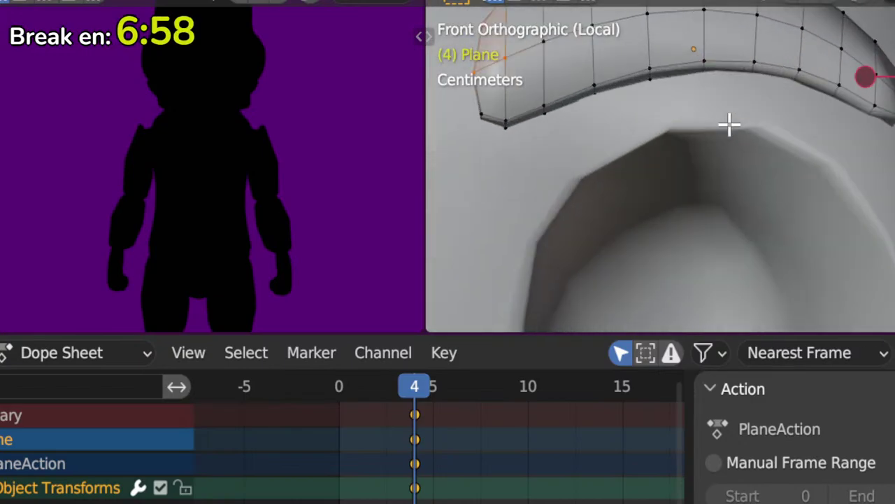
{"action": "middle_click_drag", "start_coordinate": [730, 124], "coordinate": [695, 173]}
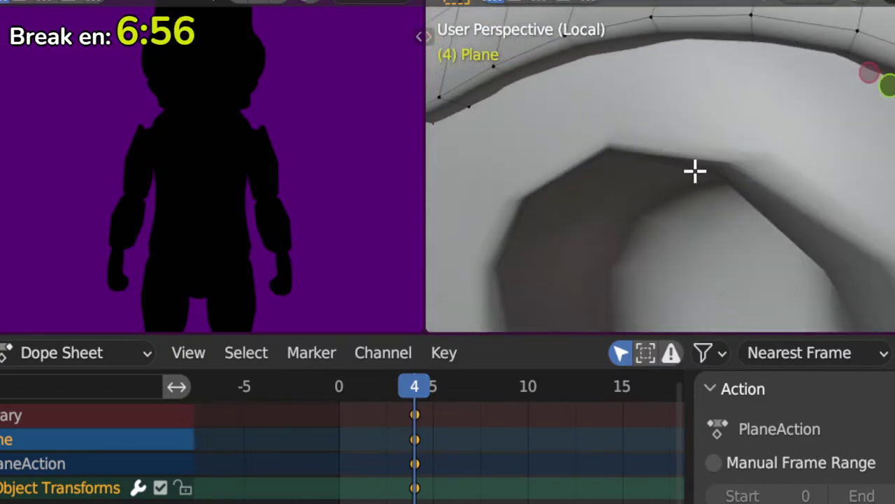
{"action": "key", "text": "KP_1"}
{"action": "scroll", "coordinate": [711, 137], "scroll_direction": "down", "scroll_amount": 4}
{"action": "key", "text": "Tab"}
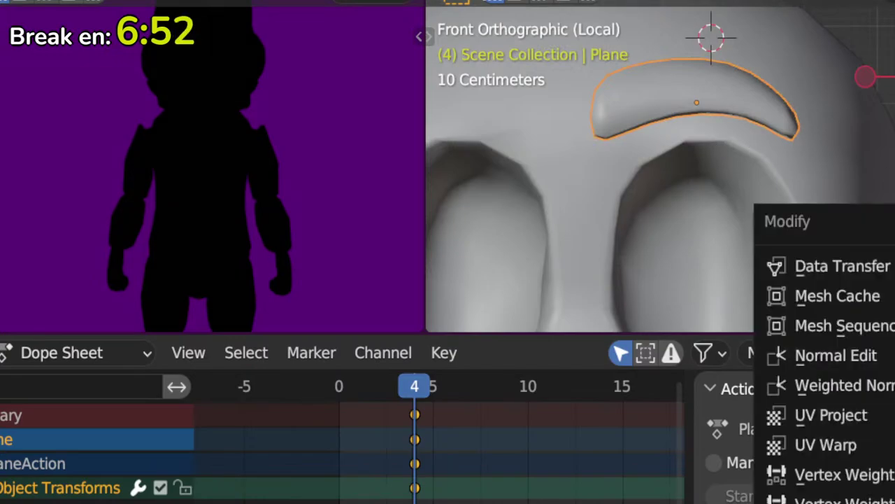
Step: Mirror the eyebrow above the opposite eye and leave local view to bring back the whole head
{"action": "scroll", "coordinate": [620, 194], "scroll_direction": "down", "scroll_amount": 5}
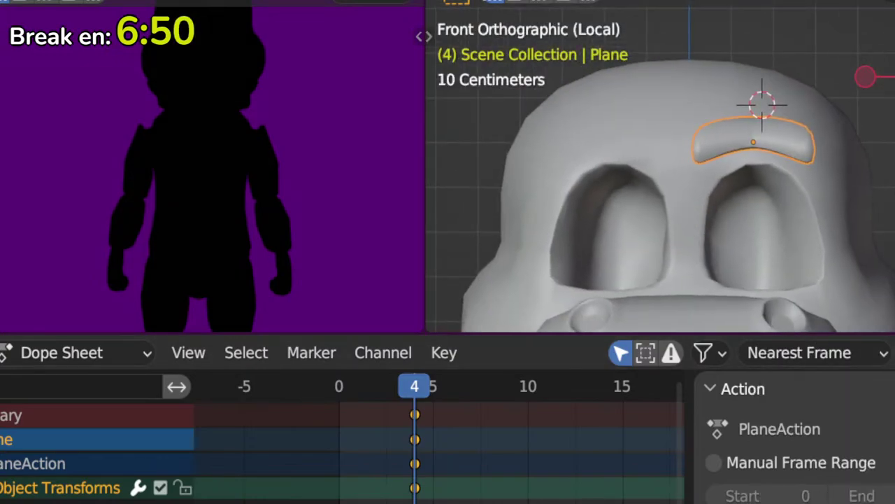
{"action": "left_click", "coordinate": [864, 175]}
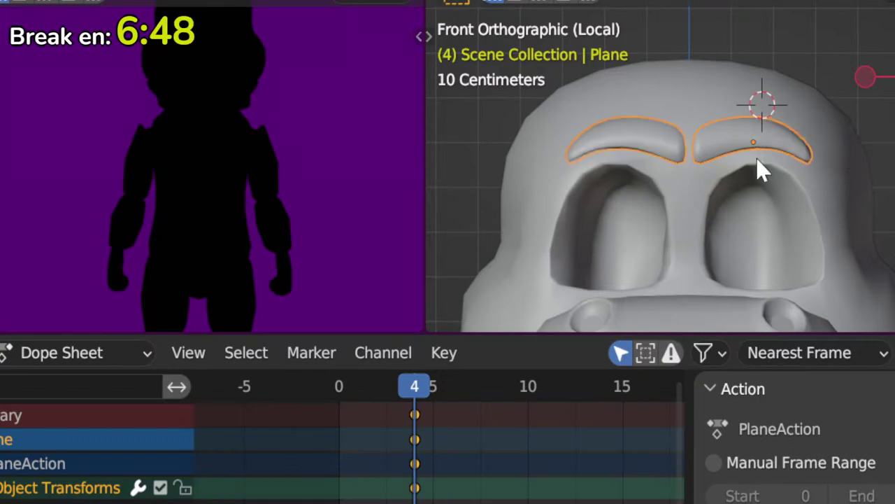
{"action": "left_click", "coordinate": [689, 48]}
{"action": "scroll", "coordinate": [802, 316], "scroll_direction": "down", "scroll_amount": 3}
{"action": "scroll", "coordinate": [796, 291], "scroll_direction": "up", "scroll_amount": 3}
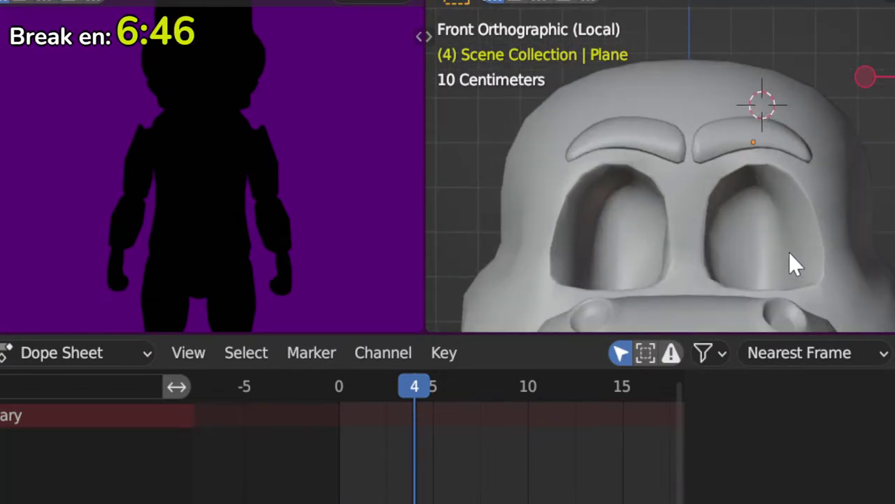
{"action": "middle_click_drag", "start_coordinate": [789, 251], "coordinate": [742, 244], "text": "shift"}
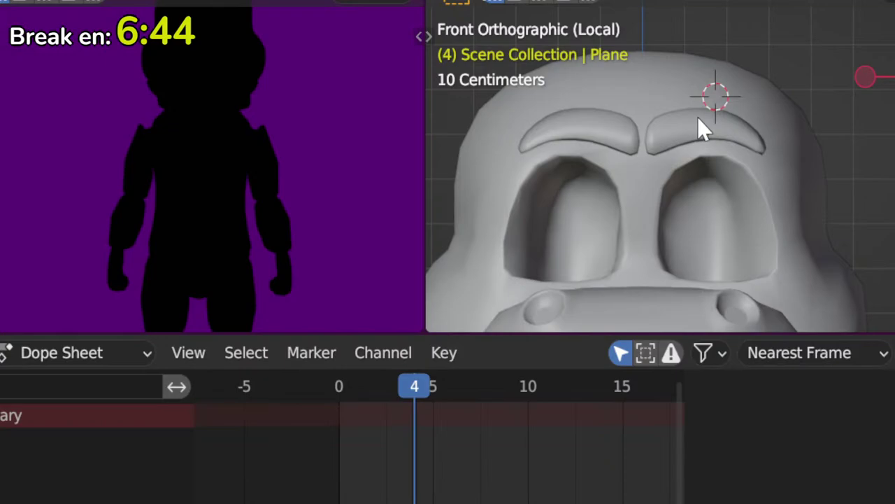
{"action": "key", "text": "KP_Divide"}
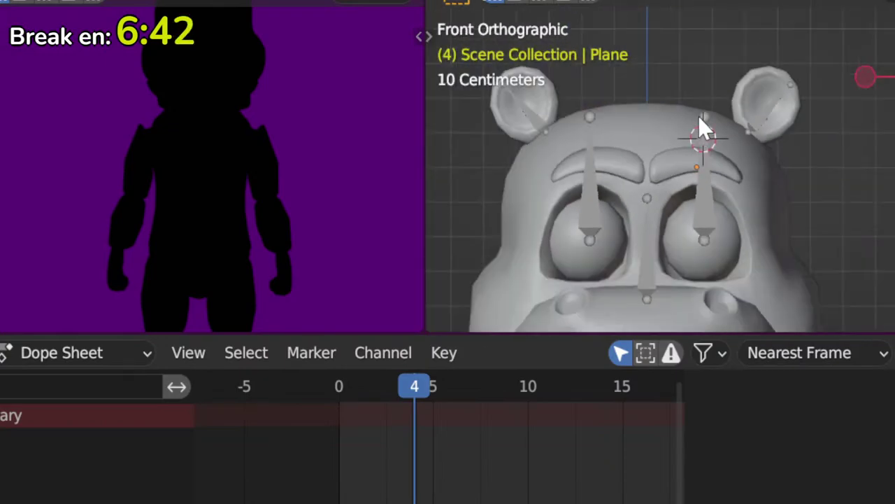
Step: Select the character's armature and enter Edit Mode on its head bones
{"action": "scroll", "coordinate": [704, 223], "scroll_direction": "down", "scroll_amount": 4}
{"action": "scroll", "coordinate": [704, 226], "scroll_direction": "up", "scroll_amount": 5}
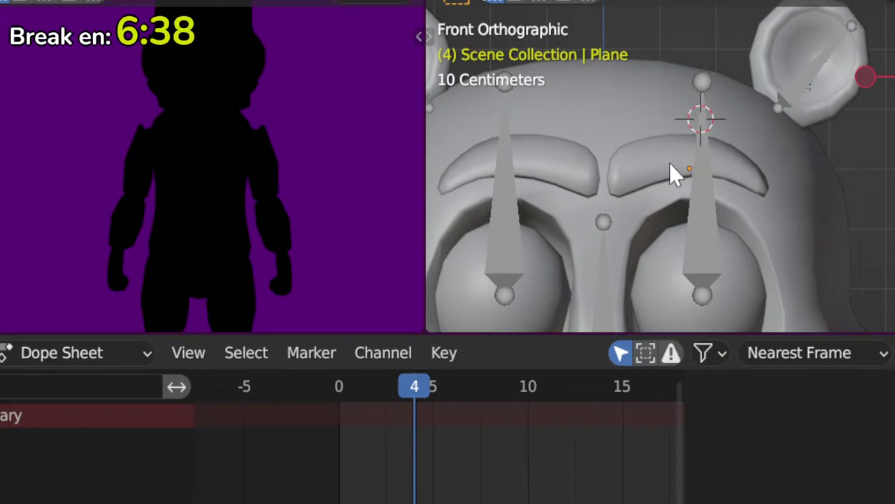
{"action": "left_click", "coordinate": [669, 174]}
{"action": "left_click", "coordinate": [704, 235]}
{"action": "scroll", "coordinate": [704, 233], "scroll_direction": "down", "scroll_amount": 3}
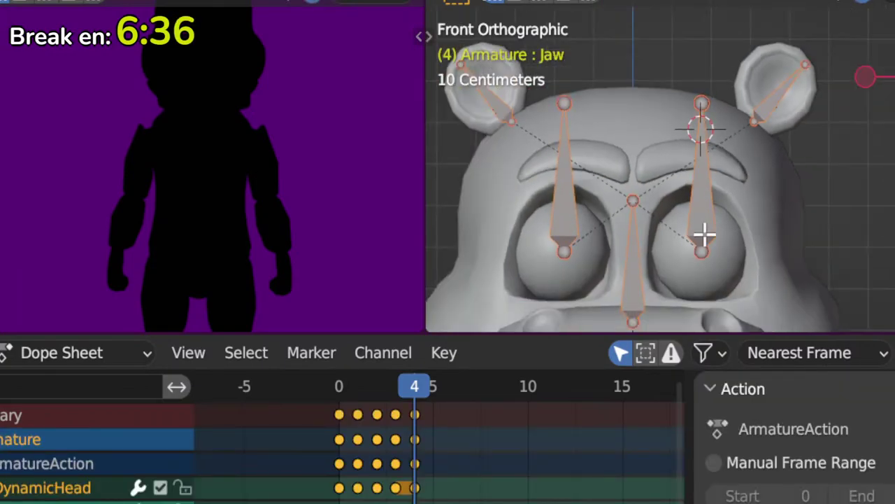
Step: Duplicate the LeftEye bone with its mirrored counterpart and lay the copies along the eyebrows, pointing outward
{"action": "left_click", "coordinate": [703, 223]}
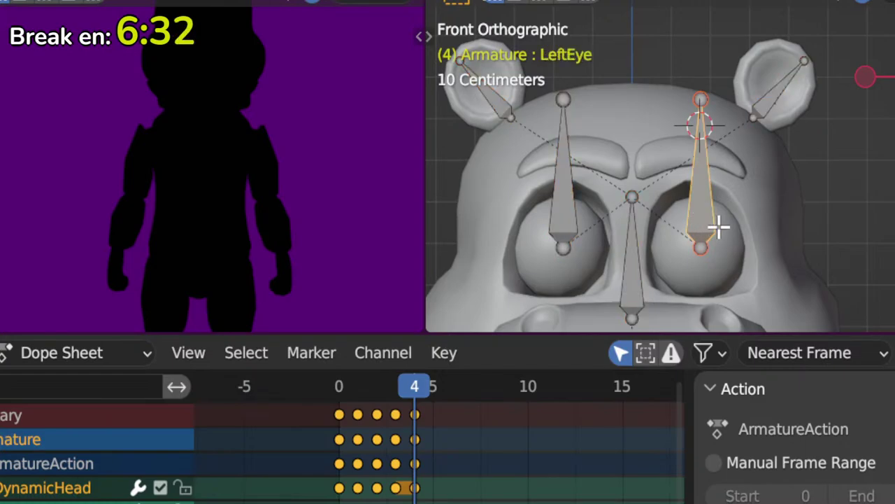
{"action": "key", "text": "shift+d"}
{"action": "left_click", "coordinate": [664, 104]}
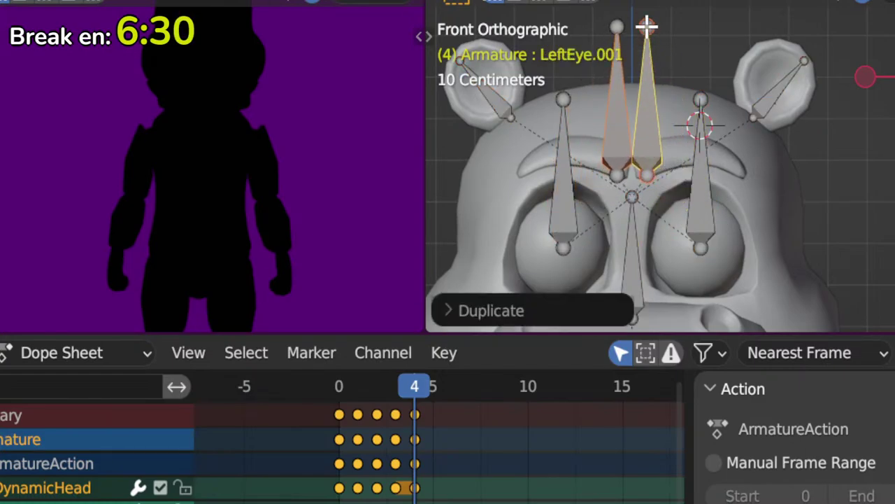
{"action": "key", "text": "r"}
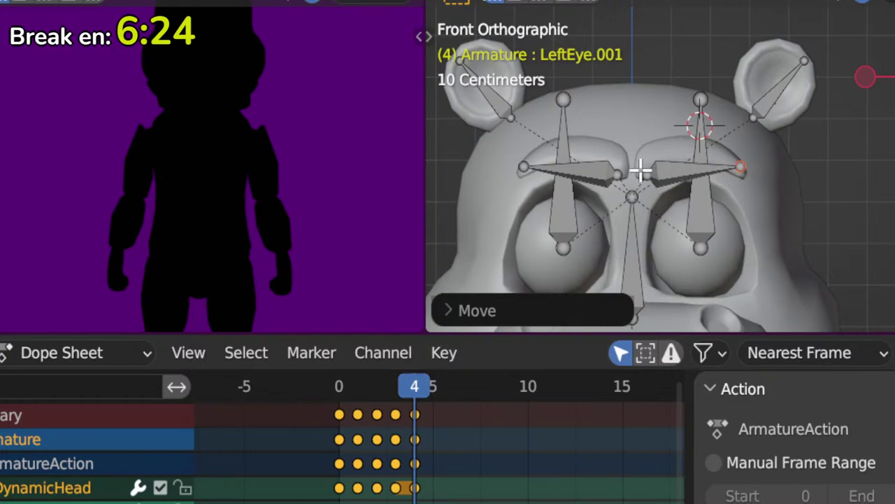
Step: Recalculate the roll of both eyebrow bones to the View Axis from the front view
{"action": "middle_click_drag", "start_coordinate": [784, 167], "coordinate": [758, 201]}
{"action": "key", "text": "KP_1"}
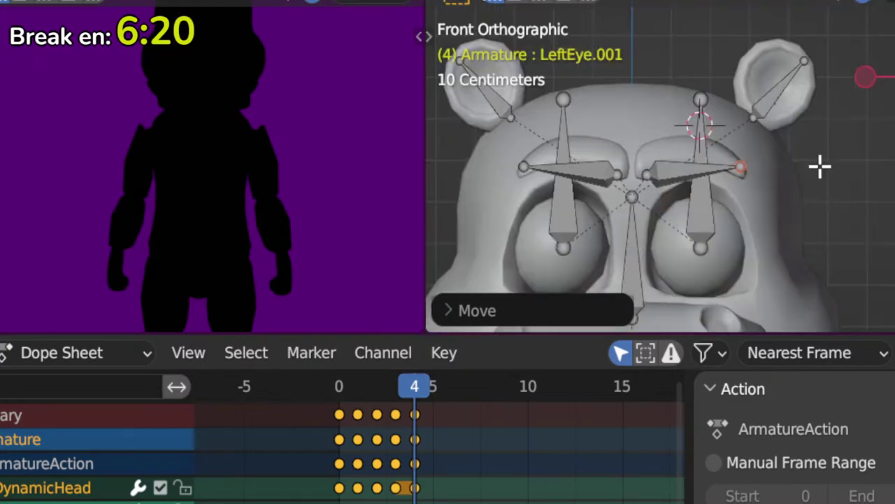
{"action": "left_click", "coordinate": [673, 183]}
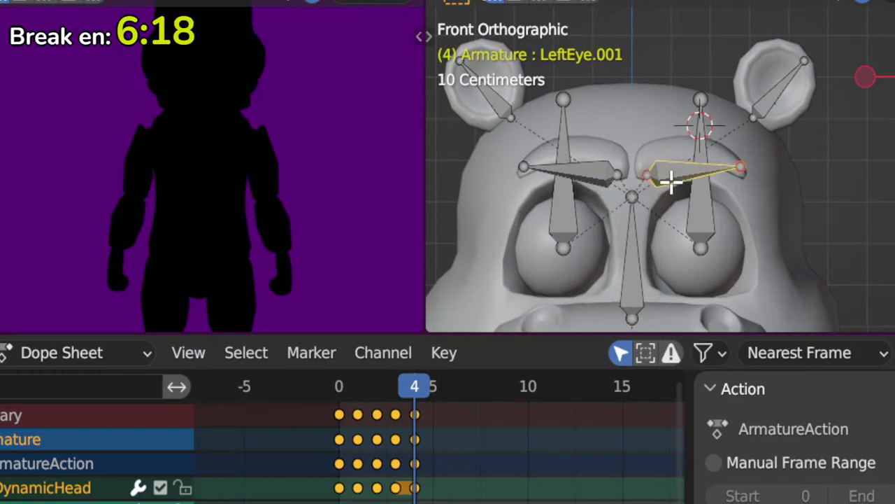
{"action": "left_click", "coordinate": [590, 177], "text": "shift"}
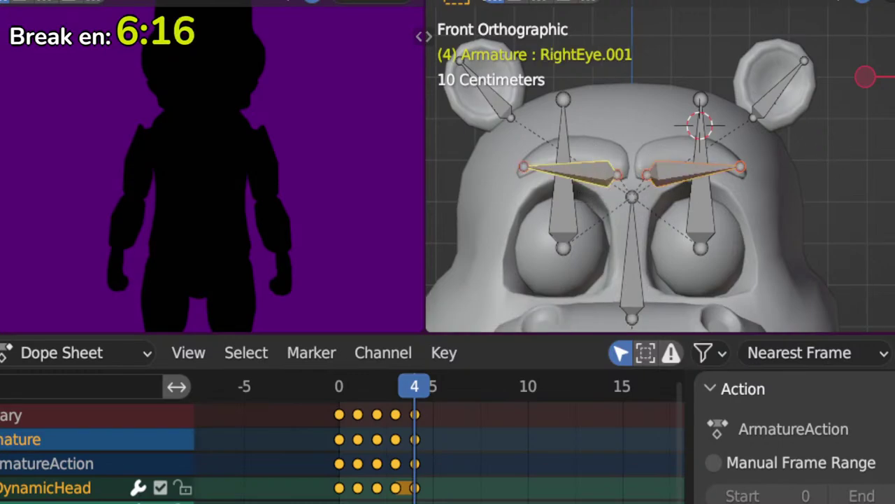
{"action": "right_click", "coordinate": [644, 31]}
{"action": "mouse_move", "coordinate": [716, 65]}
{"action": "mouse_move", "coordinate": [885, 65]}
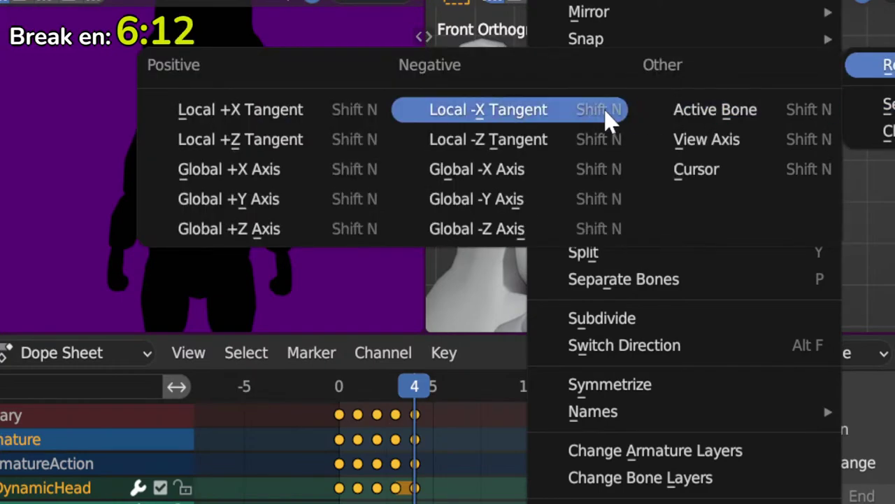
{"action": "left_click", "coordinate": [704, 140]}
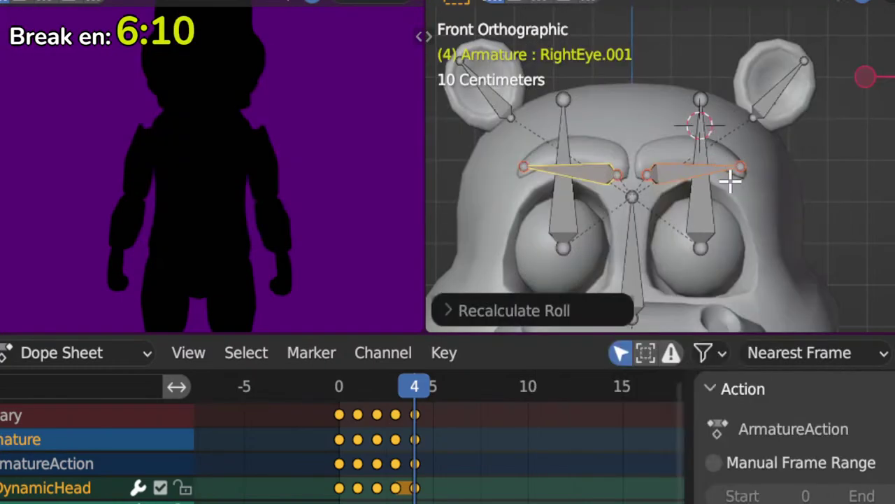
Step: Move the inner joint of the LeftEye.001 bone slightly closer to the brow's inner end
{"action": "scroll", "coordinate": [730, 181], "scroll_direction": "up", "scroll_amount": 3}
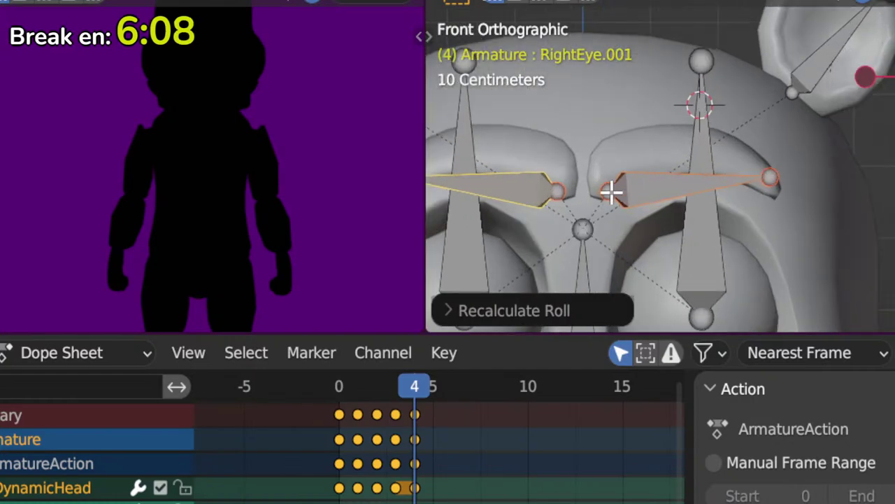
{"action": "left_click", "coordinate": [606, 192]}
{"action": "key", "text": "g"}
{"action": "left_click", "coordinate": [602, 192]}
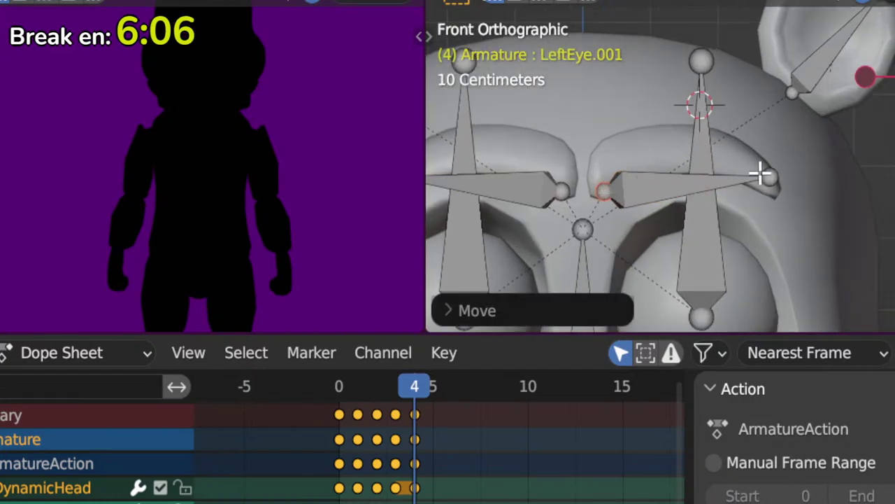
Step: Parent the eyebrow mesh to the armature using Armature Deform With Empty Groups
{"action": "middle_click_drag", "start_coordinate": [760, 173], "coordinate": [824, 161], "text": "shift"}
{"action": "key", "text": "ctrl+Tab"}
{"action": "left_click", "coordinate": [697, 146]}
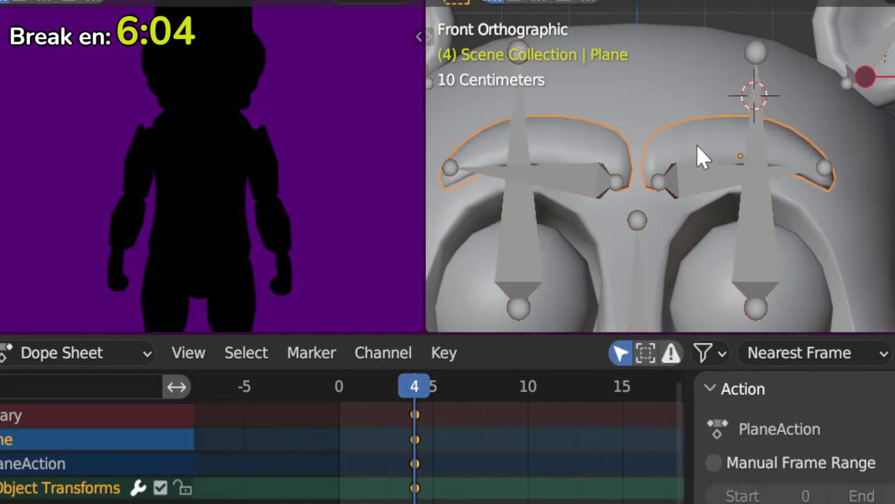
{"action": "left_click", "coordinate": [701, 173], "text": "shift"}
{"action": "key", "text": "ctrl+p"}
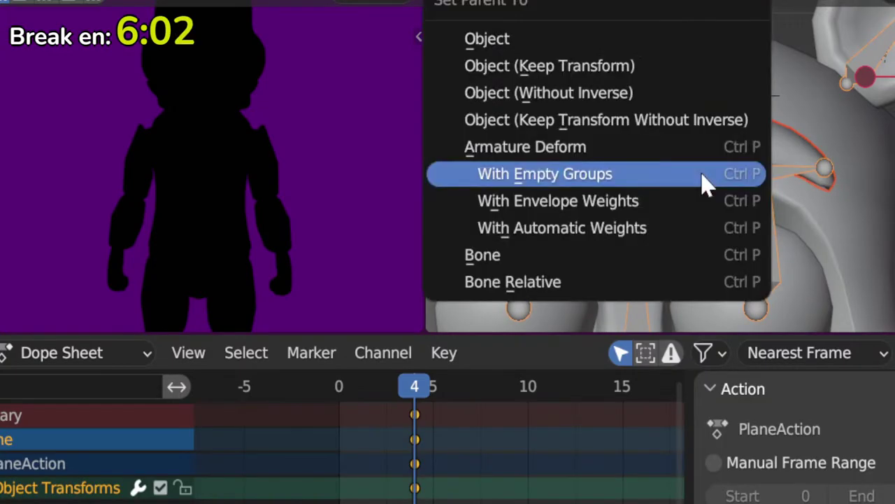
{"action": "left_click", "coordinate": [701, 173]}
Step: Convert the mirrored eyebrow object to a mesh so both brows become editable geometry
{"action": "left_click", "coordinate": [706, 126]}
{"action": "key", "text": "Tab"}
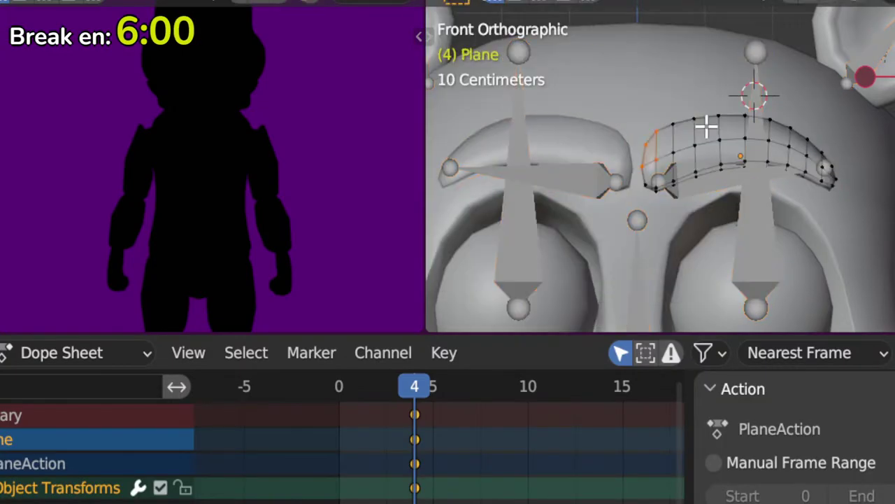
{"action": "key", "text": "Tab"}
{"action": "key", "text": "q"}
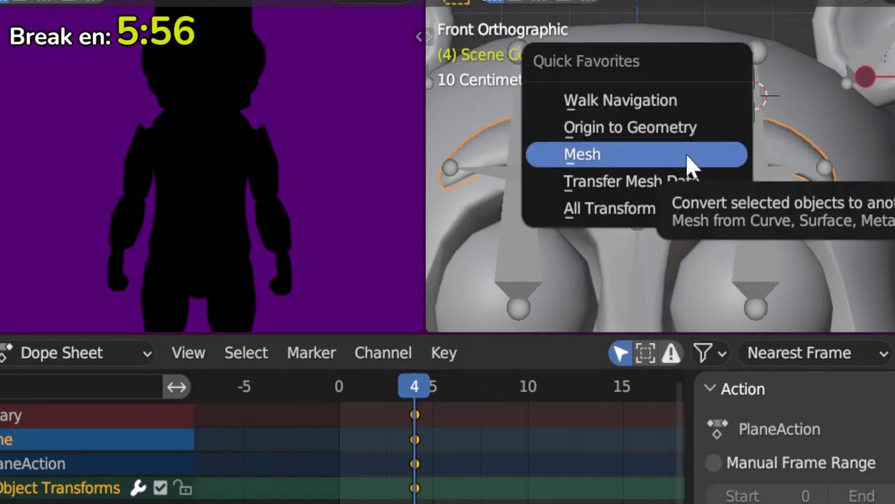
{"action": "left_click", "coordinate": [689, 155]}
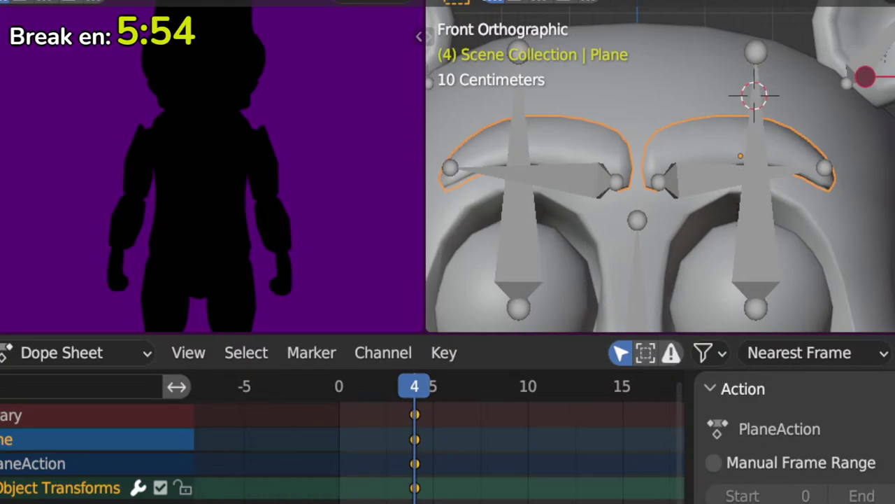
Step: Select all linked vertices of the eyebrow above the character's left eye in Edit Mode
{"action": "key", "text": "Tab"}
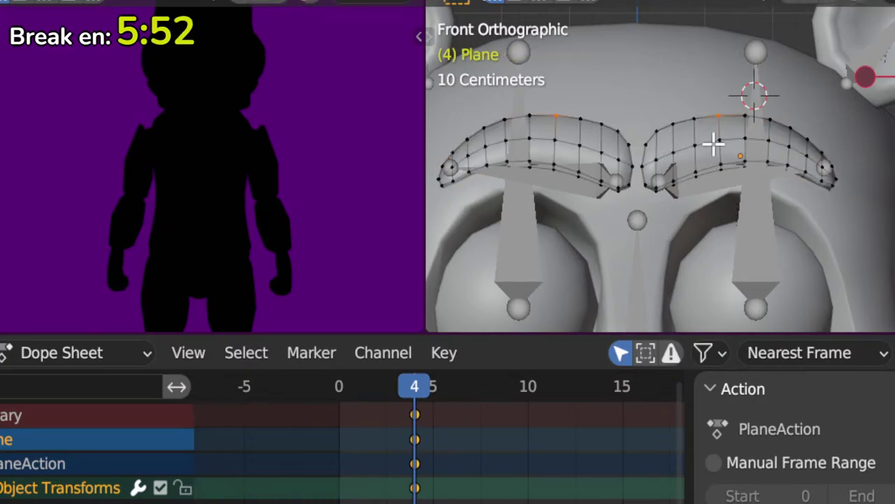
{"action": "key", "text": "ctrl+l"}
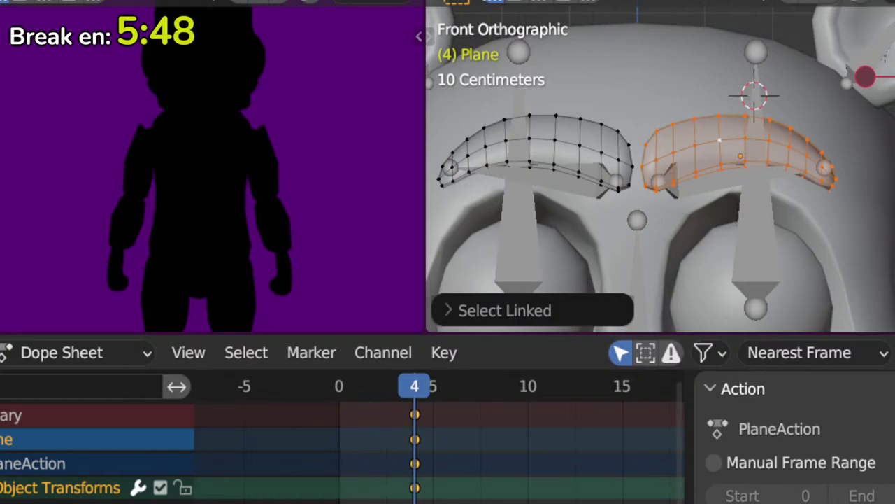
{"action": "key", "text": "Tab"}
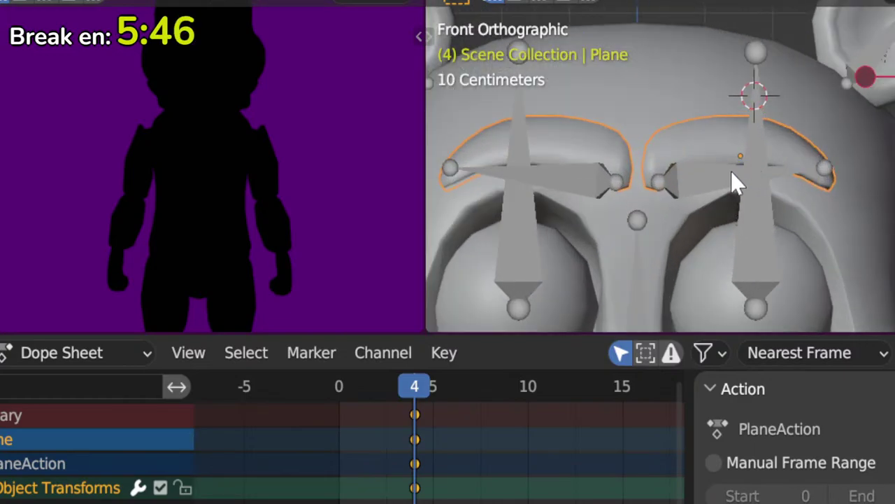
Step: Enter Edit Mode on the armature and select the LeftEye.001 bone along the eyebrow
{"action": "left_click", "coordinate": [724, 172]}
{"action": "key", "text": "Tab"}
{"action": "left_click", "coordinate": [724, 173]}
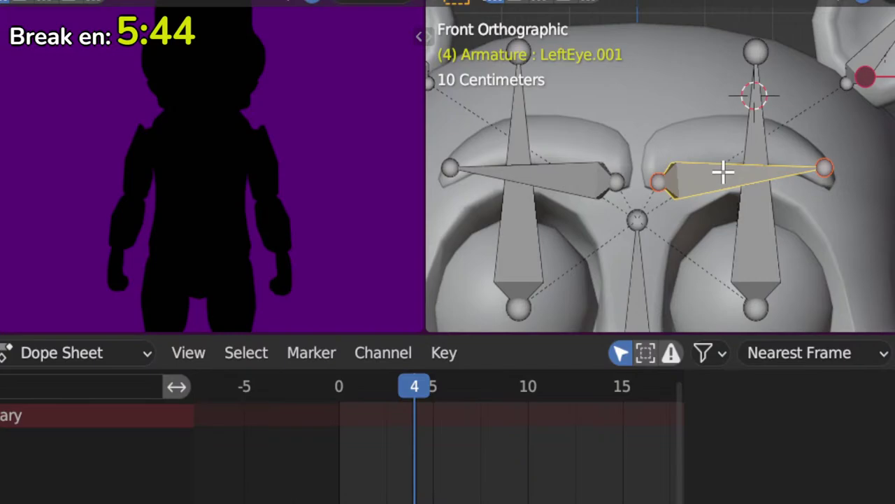
{"action": "key", "text": "alt+a"}
{"action": "key", "text": "f"}
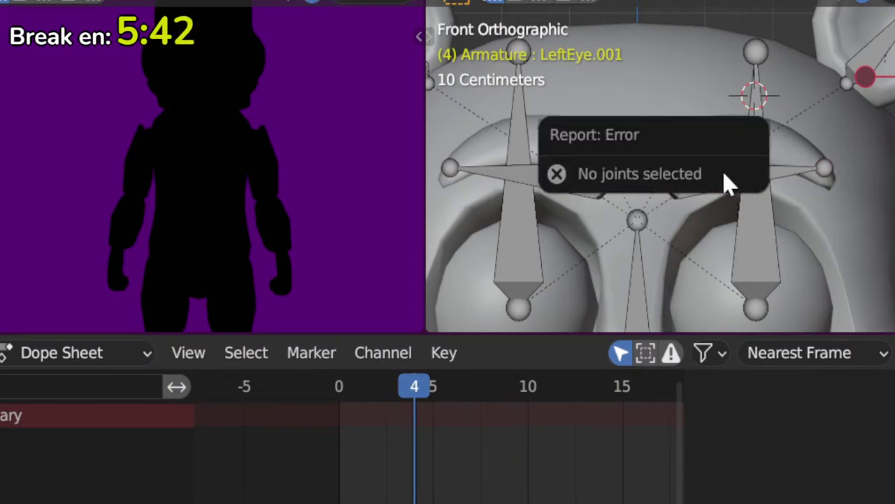
{"action": "left_click", "coordinate": [697, 180]}
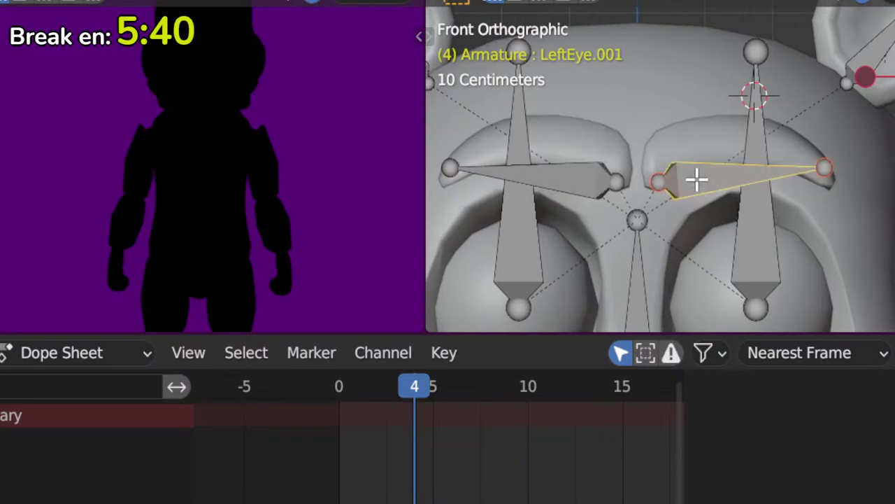
{"action": "key", "text": "alt+a"}
{"action": "key", "text": "f"}
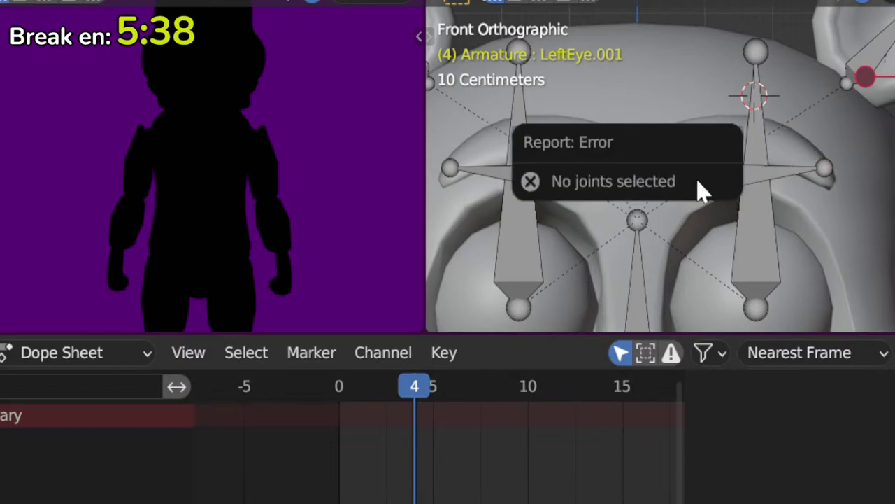
Step: Rename the LeftEye.001 bone as LeftEyeBrow
{"action": "left_click", "coordinate": [699, 182]}
{"action": "key", "text": "F2"}
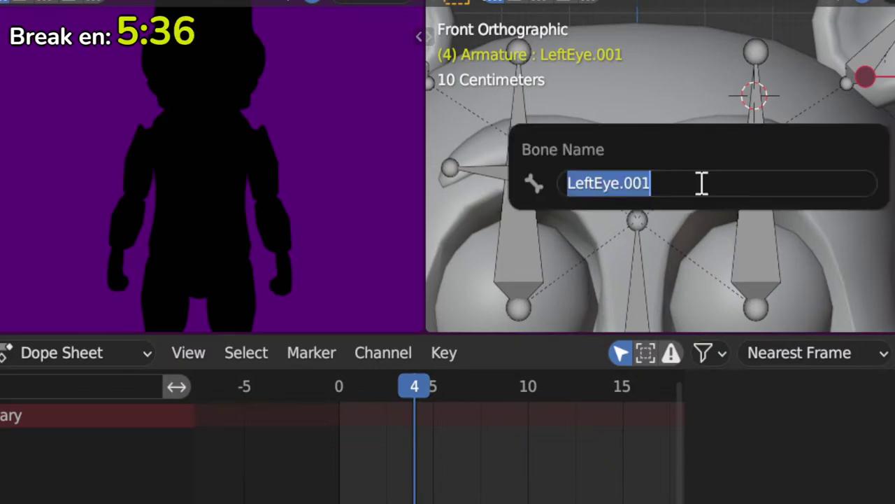
{"action": "type", "text": "Left"}
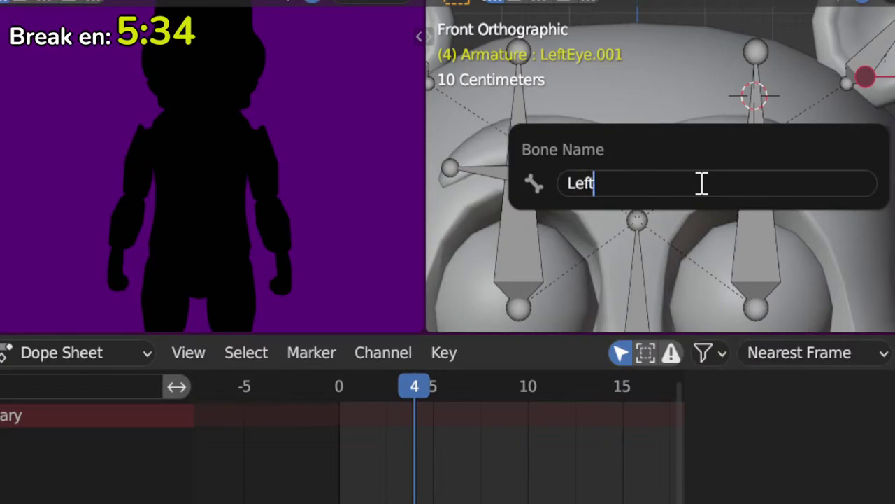
{"action": "type", "text": "EyeBrow"}
{"action": "key", "text": "Return"}
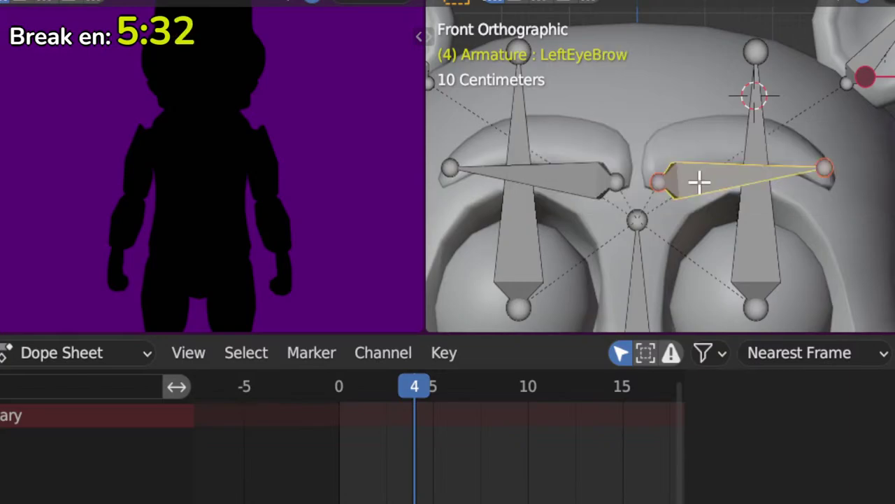
Step: Rename the RightEye.001 bone as RightEyebrow
{"action": "left_click", "coordinate": [568, 189]}
{"action": "key", "text": "F2"}
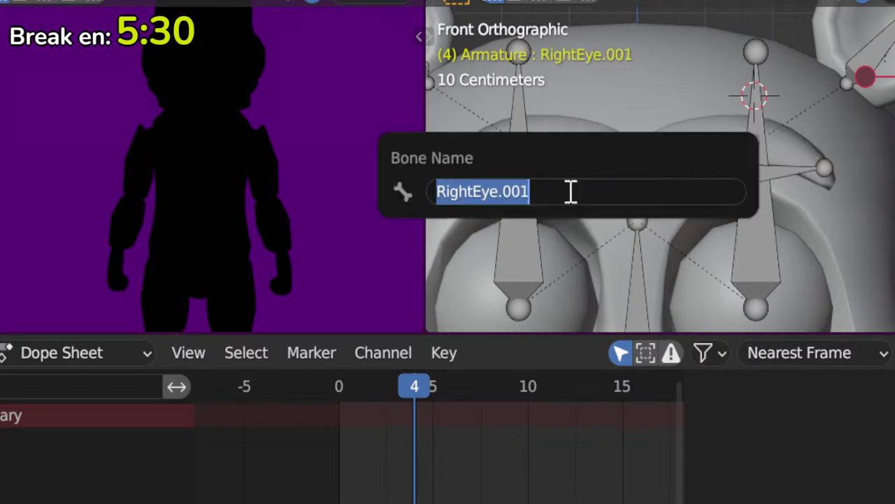
{"action": "type", "text": "RightEye"}
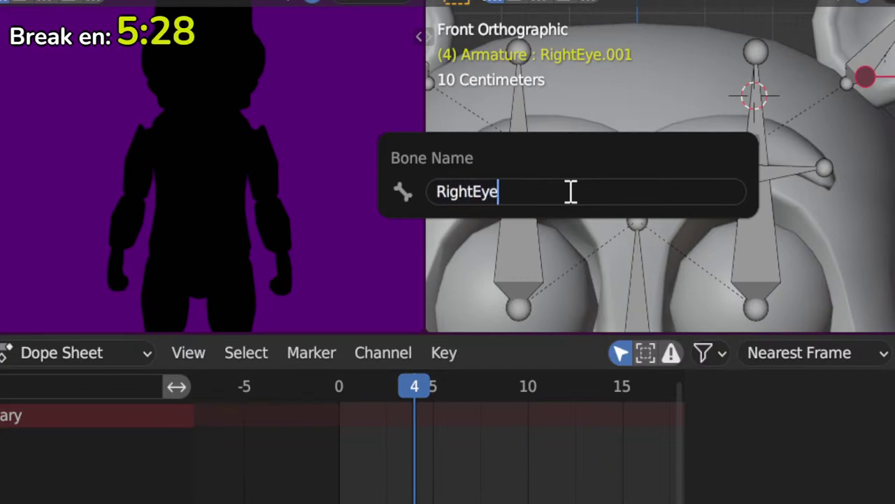
{"action": "type", "text": "brow"}
{"action": "key", "text": "Return"}
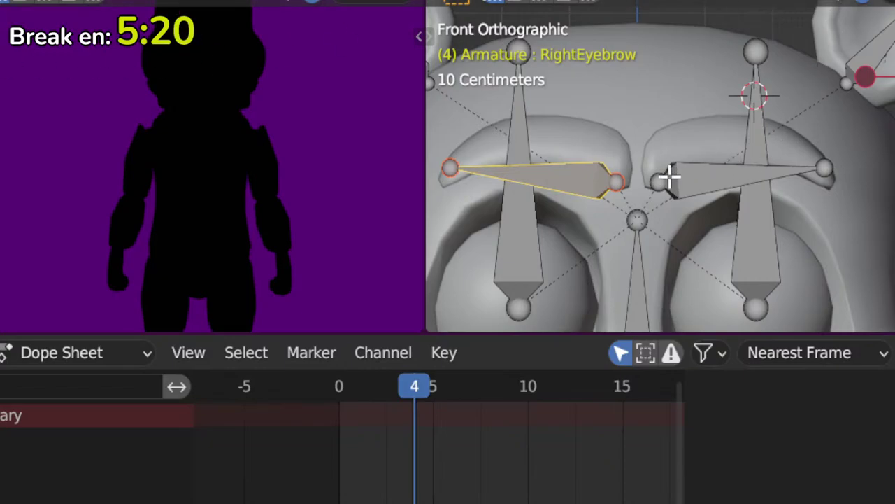
Step: Enter Edit Mode on the eyebrow mesh and select only the whole eyebrow above the character's right eye
{"action": "key", "text": "Tab"}
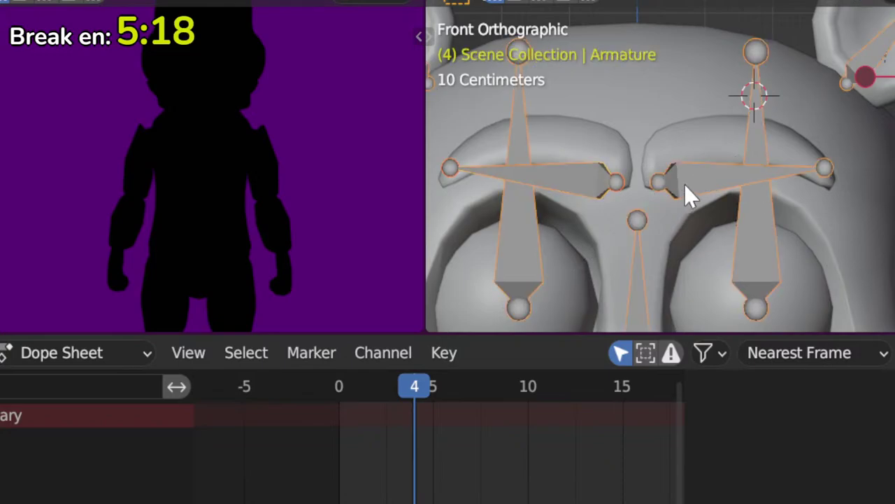
{"action": "scroll", "coordinate": [684, 184], "scroll_direction": "down", "scroll_amount": 2}
{"action": "middle_click_drag", "start_coordinate": [710, 184], "coordinate": [729, 189], "text": "shift"}
{"action": "key", "text": "Tab"}
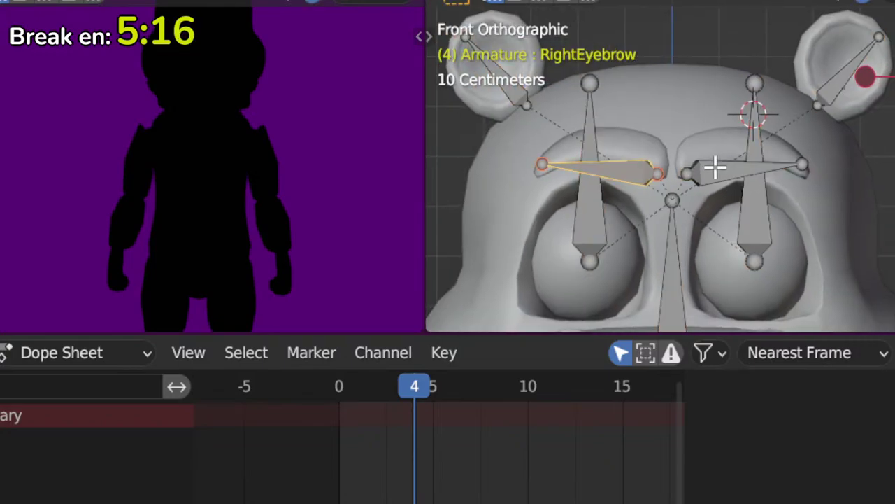
{"action": "key", "text": "Tab"}
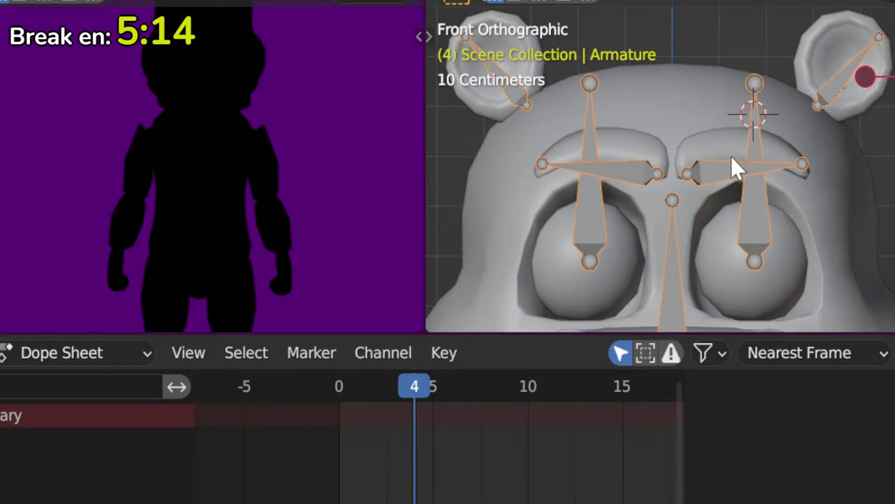
{"action": "scroll", "coordinate": [740, 174], "scroll_direction": "up", "scroll_amount": 2}
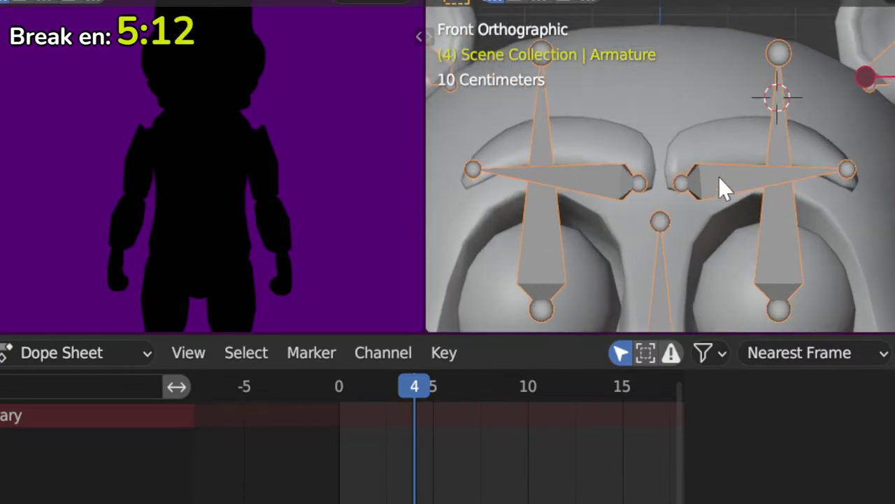
{"action": "left_click", "coordinate": [725, 137]}
{"action": "key", "text": "Tab"}
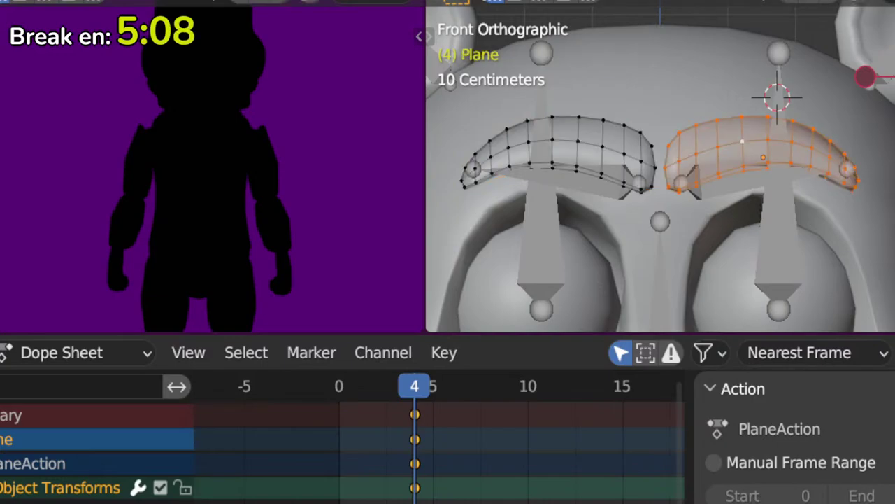
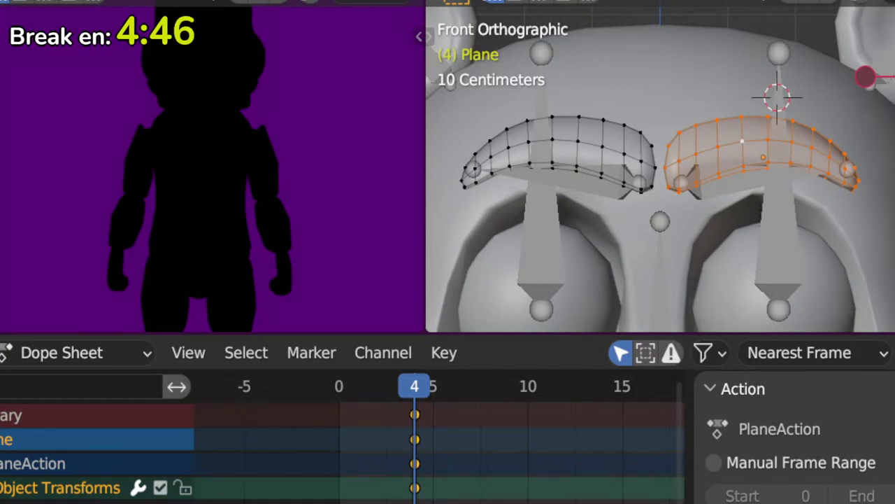
{"action": "key", "text": "alt+a"}
{"action": "key", "text": "l"}
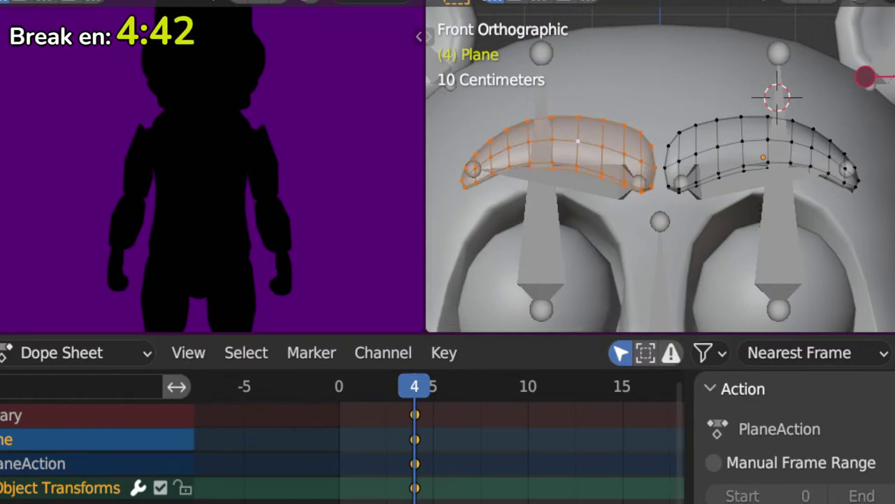
Step: Test the eyebrow deformation by rotating the LeftEyeBrow bone in Pose Mode, then cancel the rotation
{"action": "key", "text": "Tab"}
{"action": "left_click", "coordinate": [703, 173]}
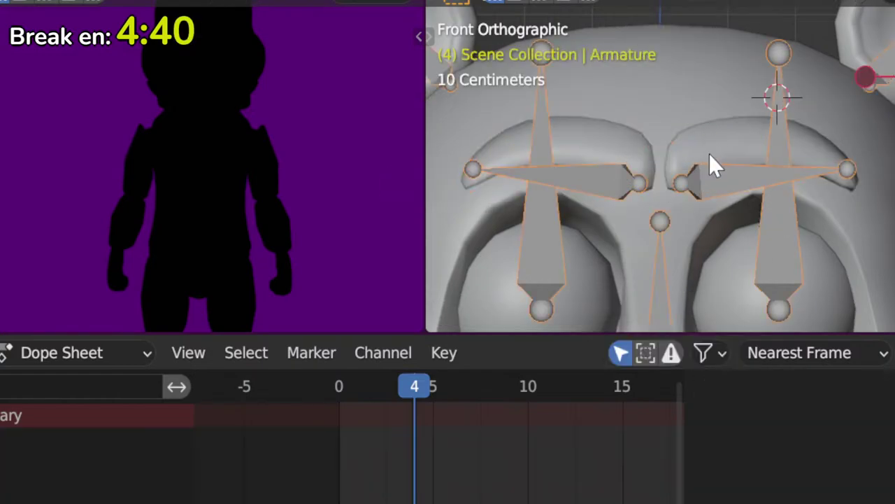
{"action": "key", "text": "ctrl+Tab"}
{"action": "left_click", "coordinate": [715, 168]}
{"action": "key", "text": "r"}
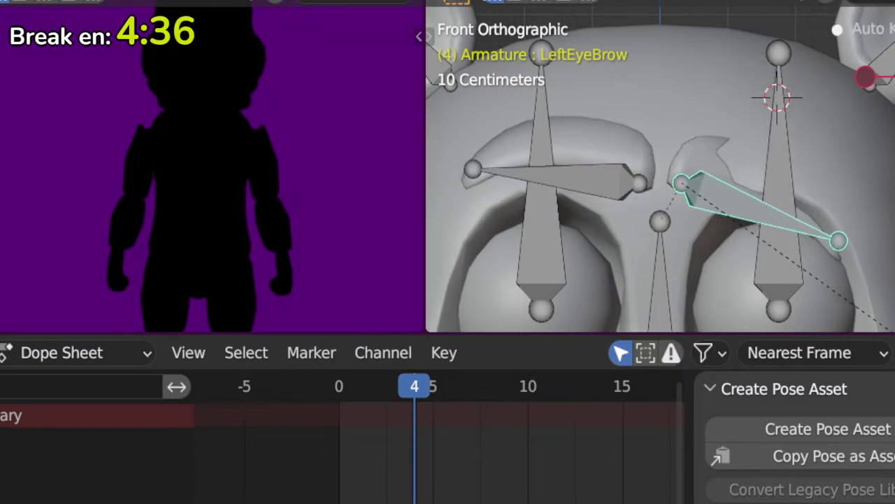
{"action": "left_click", "coordinate": [894, 220]}
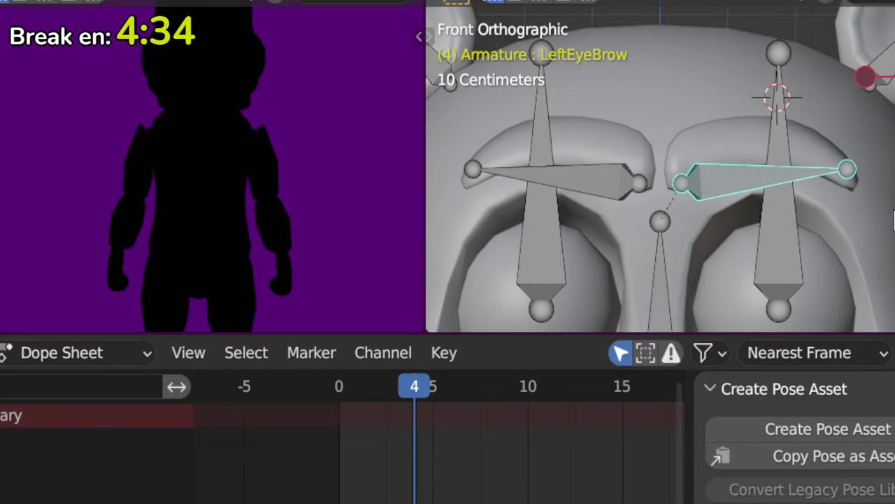
Step: Leave Pose Mode, select the eyebrow mesh in Object Mode and move it along the Y axis
{"action": "key", "text": "Tab"}
{"action": "key", "text": "Tab"}
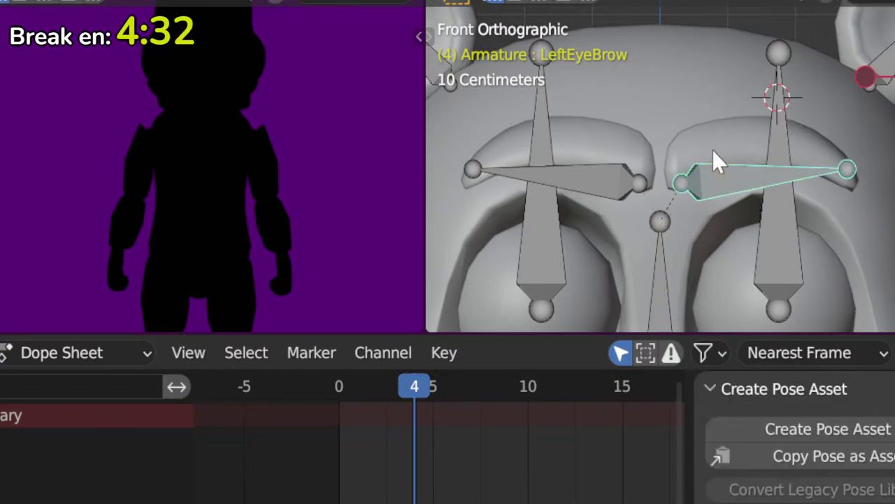
{"action": "left_click", "coordinate": [713, 150]}
{"action": "key", "text": "ctrl+Tab"}
{"action": "left_click", "coordinate": [746, 147]}
{"action": "middle_click_drag", "start_coordinate": [746, 146], "coordinate": [814, 179]}
{"action": "key", "text": "g"}
{"action": "key", "text": "y"}
{"action": "left_click", "coordinate": [718, 215]}
Step: Examine the eyebrows' placement against the head and whole body in front view with nothing selected
{"action": "key", "text": "KP_1"}
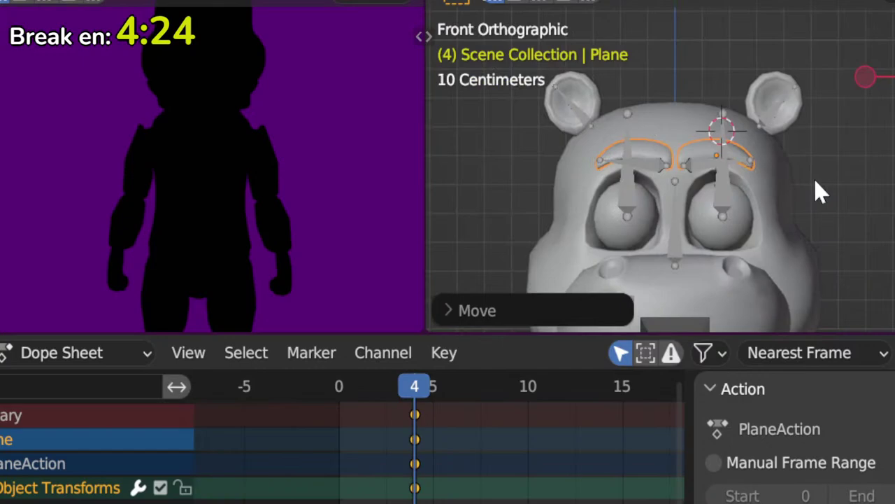
{"action": "key", "text": "alt+a"}
{"action": "scroll", "coordinate": [809, 186], "scroll_direction": "down", "scroll_amount": 6}
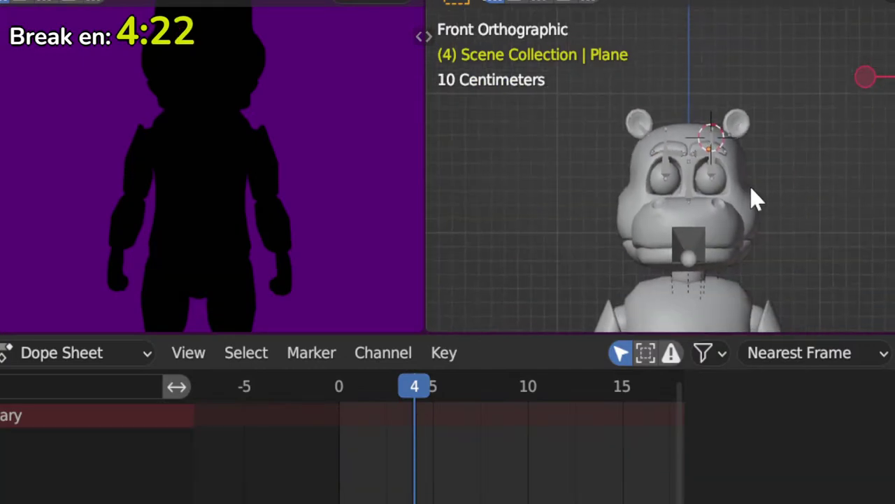
{"action": "middle_click_drag", "start_coordinate": [725, 228], "coordinate": [726, 168], "text": "shift"}
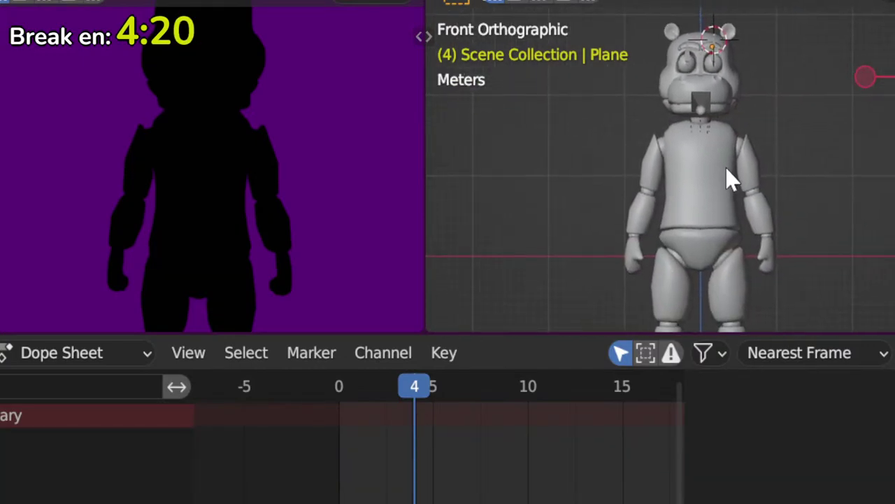
{"action": "scroll", "coordinate": [726, 168], "scroll_direction": "up", "scroll_amount": 3}
{"action": "middle_click_drag", "start_coordinate": [717, 56], "coordinate": [714, 246], "text": "shift"}
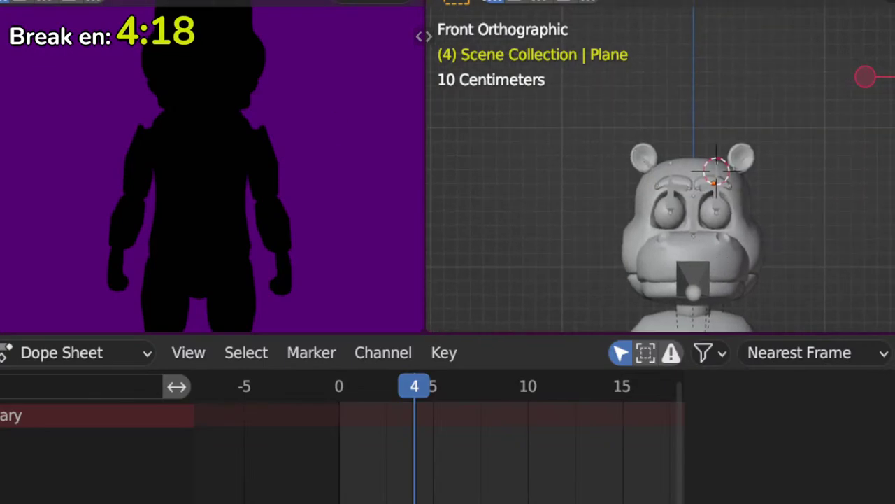
{"action": "scroll", "coordinate": [726, 199], "scroll_direction": "up", "scroll_amount": 5}
{"action": "middle_click_drag", "start_coordinate": [726, 199], "coordinate": [707, 79], "text": "shift"}
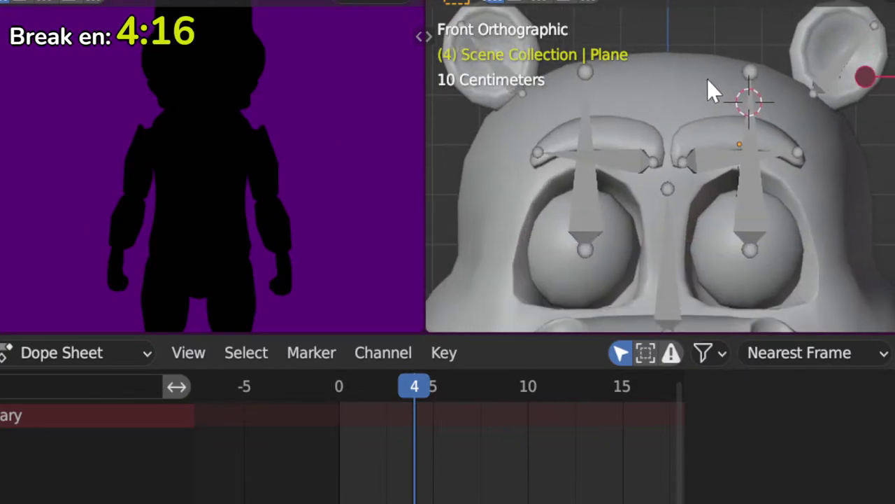
Step: In Edit Mode, select the whole eyebrow above the character's left eye and move it outward along the X axis
{"action": "left_click", "coordinate": [714, 135]}
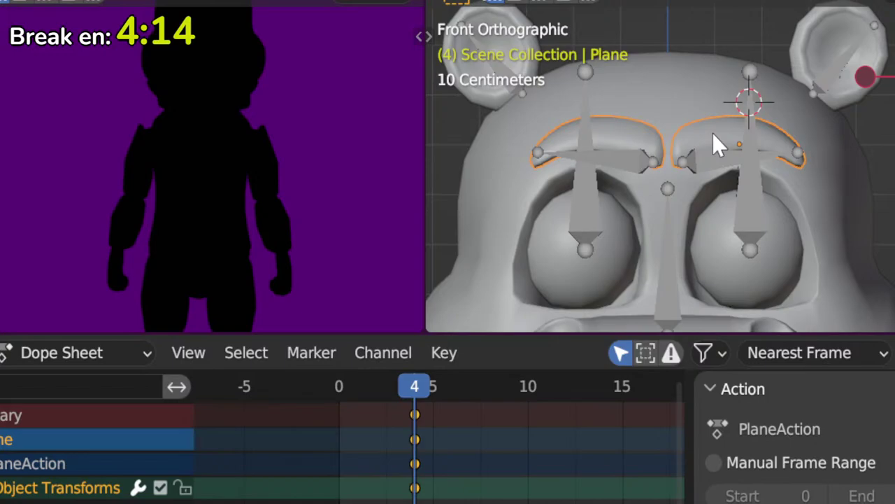
{"action": "key", "text": "Tab"}
{"action": "key", "text": "Tab"}
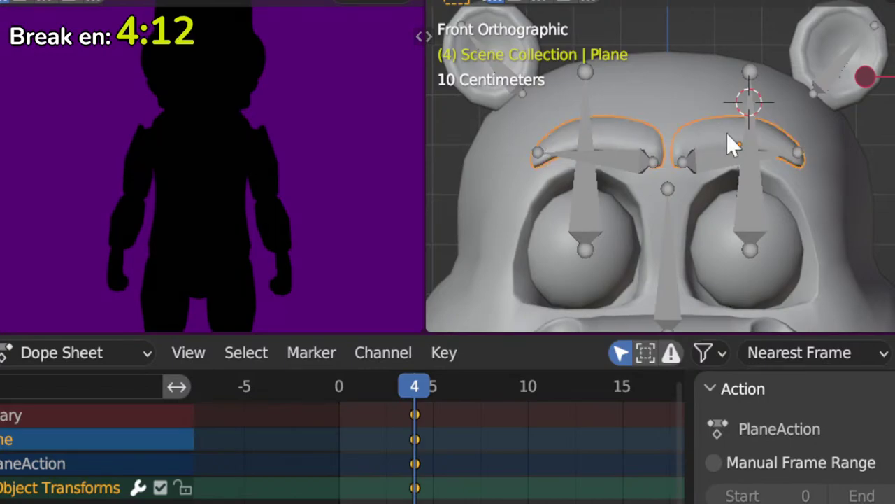
{"action": "key", "text": "Tab"}
{"action": "key", "text": "alt+a"}
{"action": "key", "text": "l"}
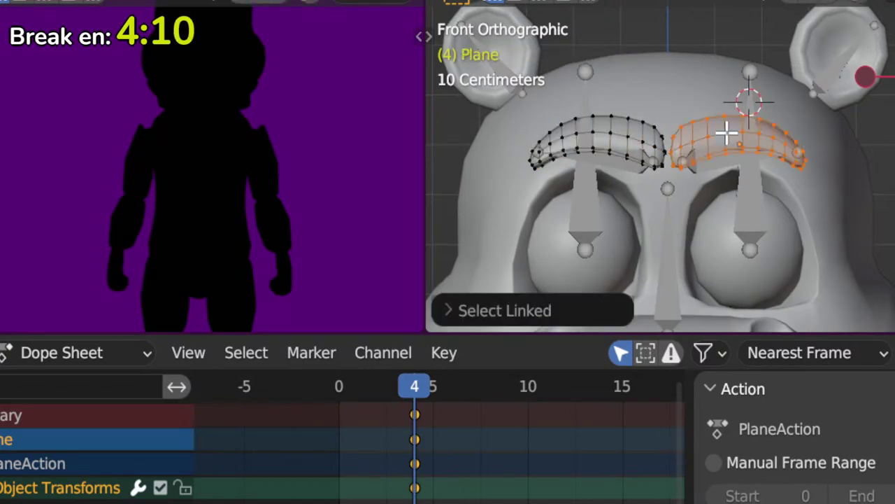
{"action": "key", "text": "g"}
{"action": "key", "text": "x"}
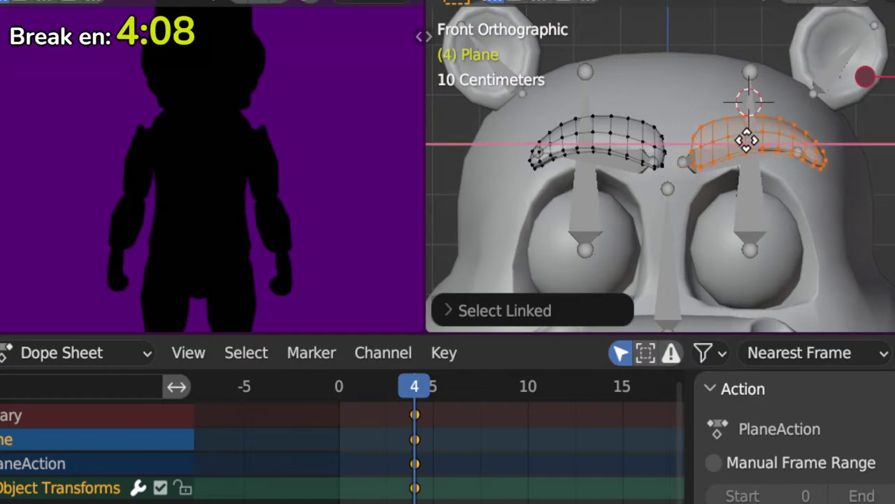
{"action": "left_click", "coordinate": [747, 140]}
Step: Select only the eyebrow above the character's right eye, move it outward along the X axis and leave Edit Mode
{"action": "key", "text": "alt+a"}
{"action": "key", "text": "l"}
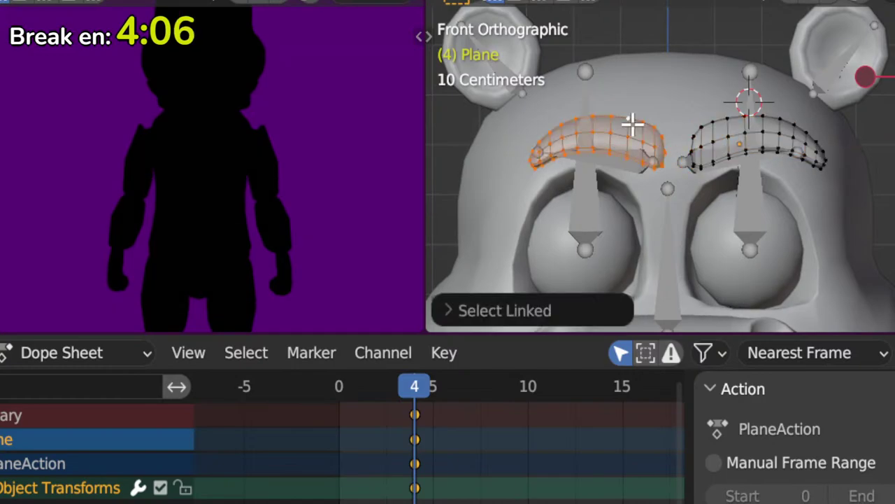
{"action": "key", "text": "g"}
{"action": "key", "text": "x"}
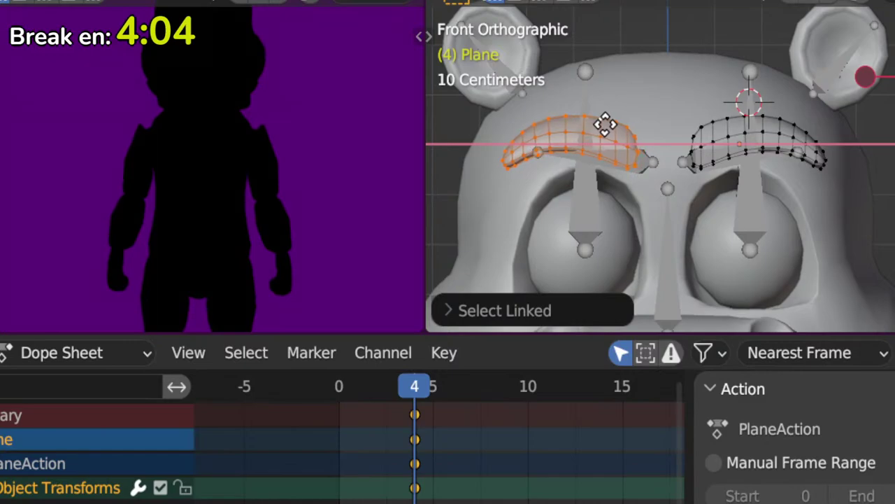
{"action": "left_click", "coordinate": [607, 130]}
{"action": "key", "text": "Tab"}
Step: Enter Edit Mode on the armature and move the LeftEyeBrow bone up and outward onto its eyebrow
{"action": "left_click", "coordinate": [688, 170]}
{"action": "key", "text": "ctrl+Tab"}
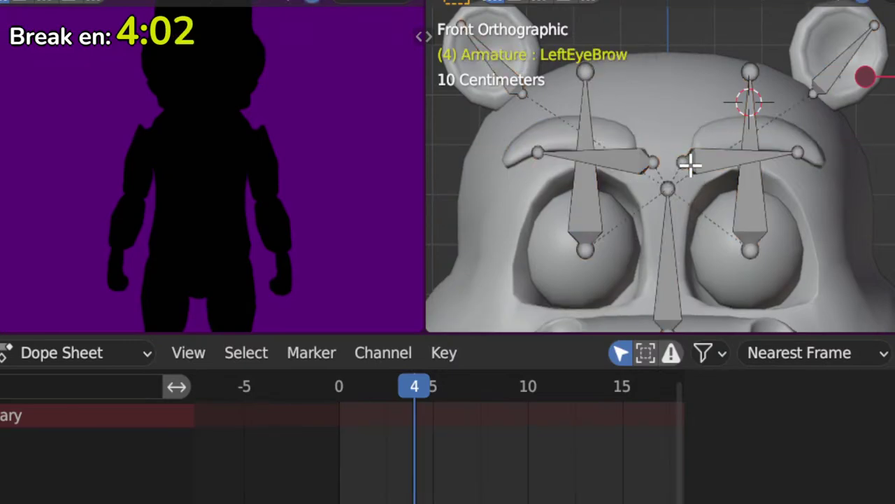
{"action": "left_click", "coordinate": [723, 163]}
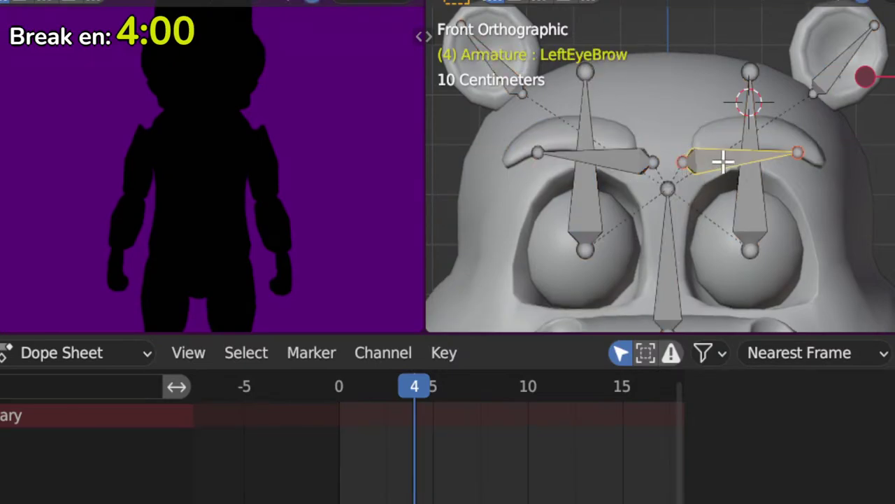
{"action": "key", "text": "g"}
{"action": "left_click", "coordinate": [740, 146]}
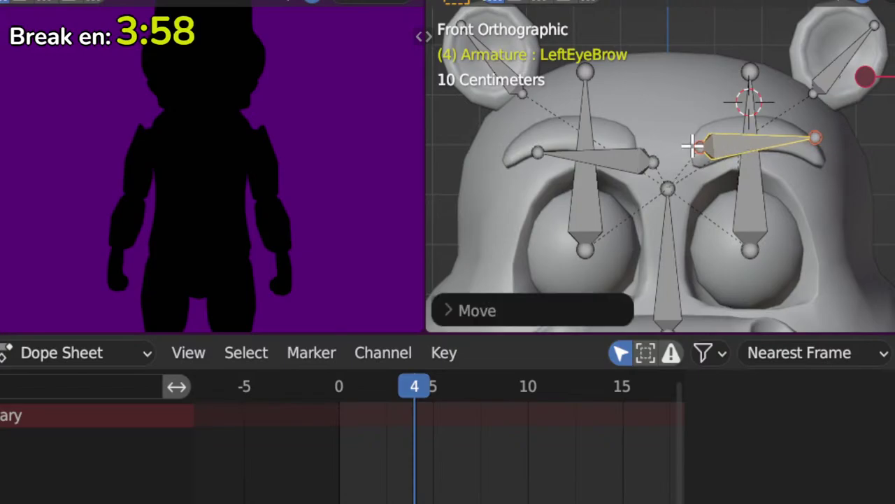
Step: Move the RightEyebrow bone up and outward onto its eyebrow, level with the LeftEyeBrow bone, and leave Edit Mode
{"action": "left_click", "coordinate": [610, 164]}
{"action": "key", "text": "g"}
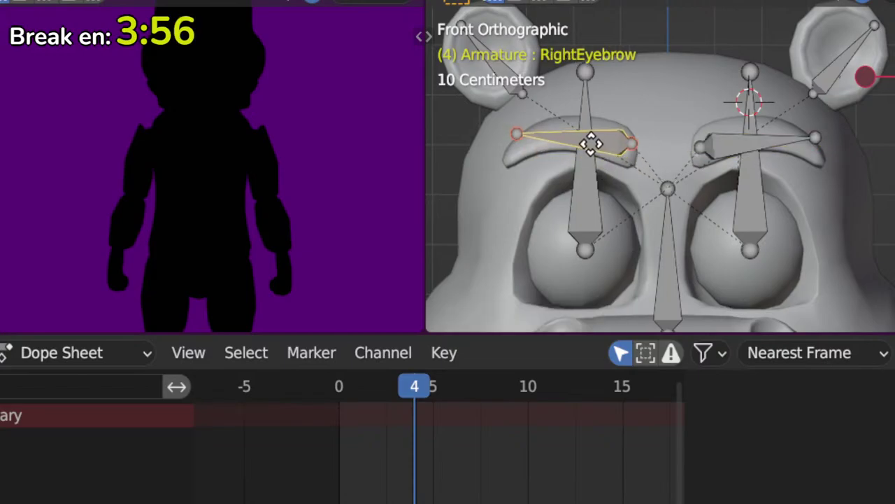
{"action": "left_click", "coordinate": [591, 143]}
{"action": "left_click", "coordinate": [733, 152]}
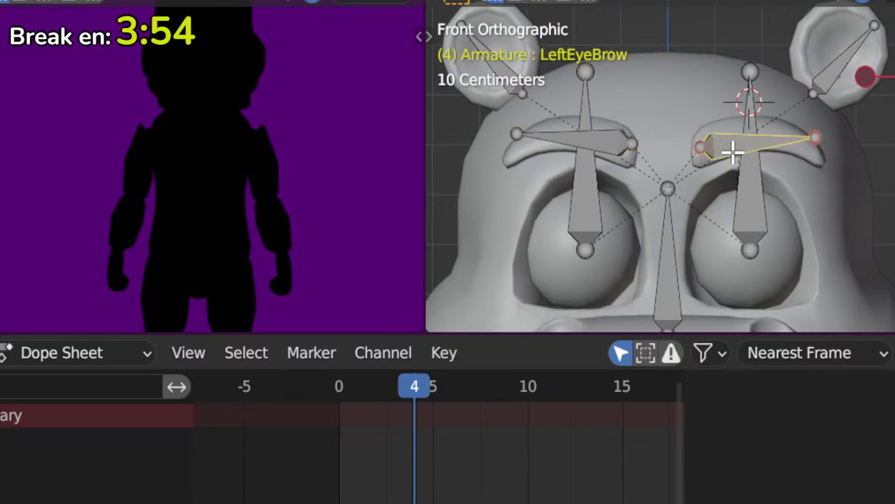
{"action": "left_click", "coordinate": [604, 140]}
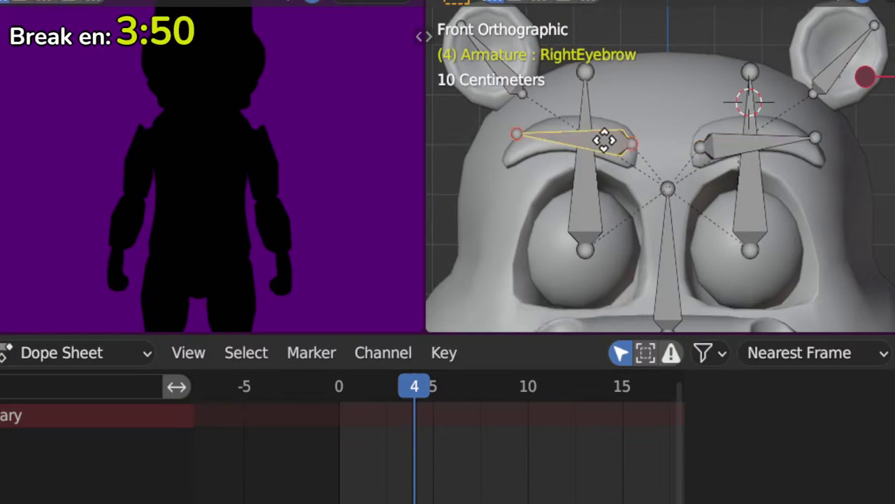
{"action": "key", "text": "g"}
{"action": "left_click", "coordinate": [603, 144]}
{"action": "key", "text": "ctrl+Tab"}
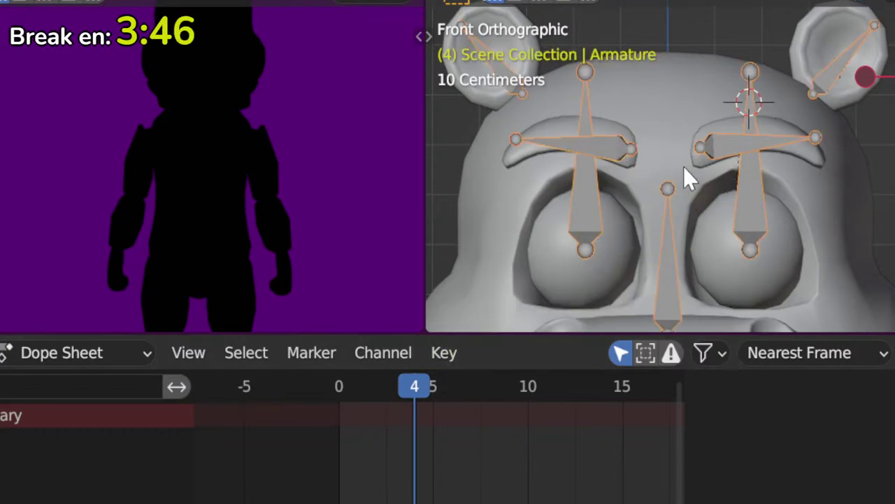
Step: In Pose Mode at frame 4, move the LeftEyeBrow bone inward along the X axis, close to the middle of the forehead
{"action": "key", "text": "ctrl+Tab"}
{"action": "left_click", "coordinate": [728, 138]}
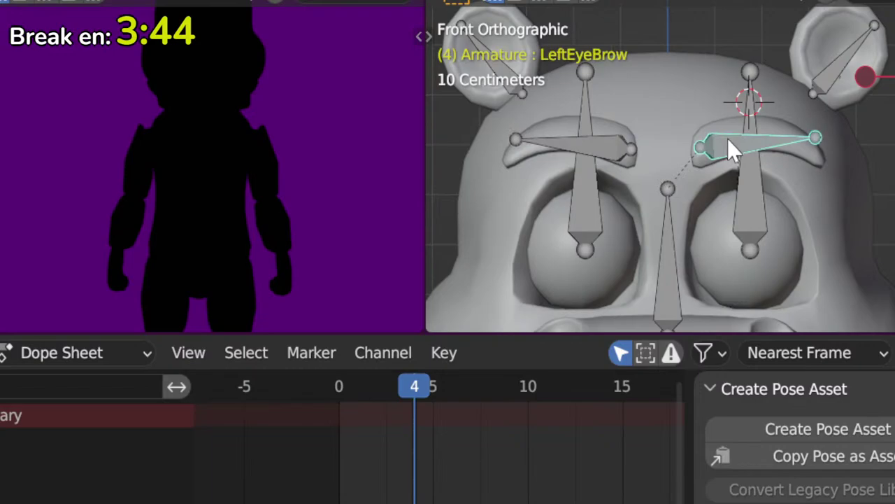
{"action": "key", "text": "g"}
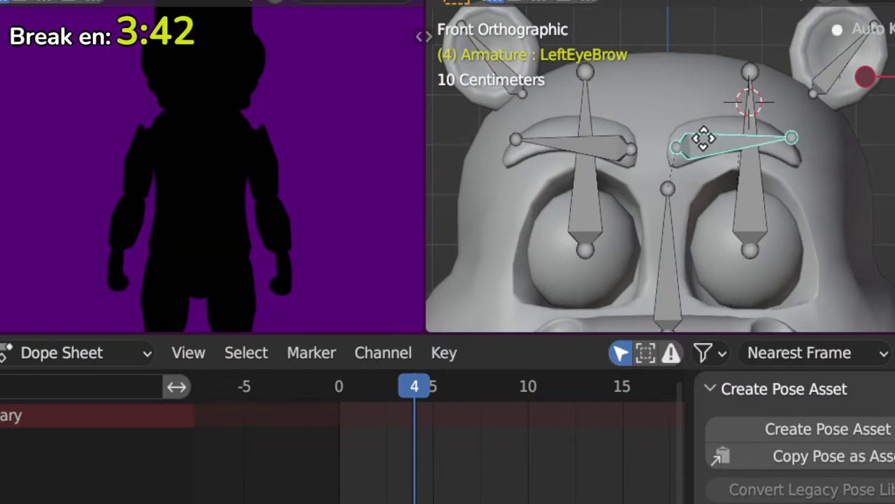
{"action": "left_click", "coordinate": [703, 139]}
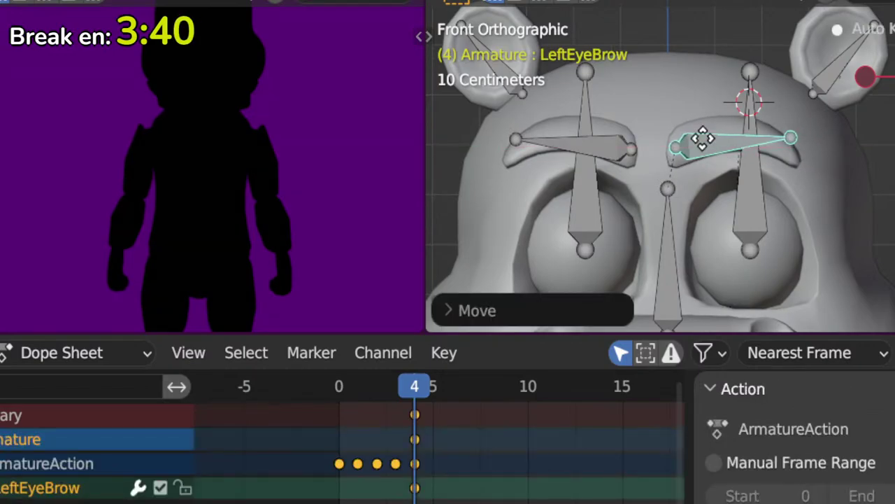
{"action": "key", "text": "x"}
{"action": "left_click", "coordinate": [708, 138]}
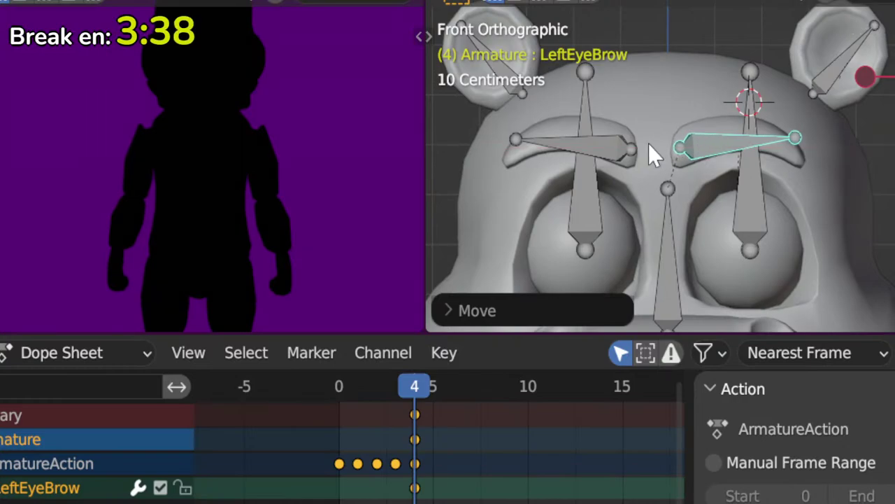
Step: At frame 4, move the RightEyebrow bone inward along the X axis, close to the middle of the forehead
{"action": "left_click", "coordinate": [605, 136]}
{"action": "key", "text": "g"}
{"action": "key", "text": "x"}
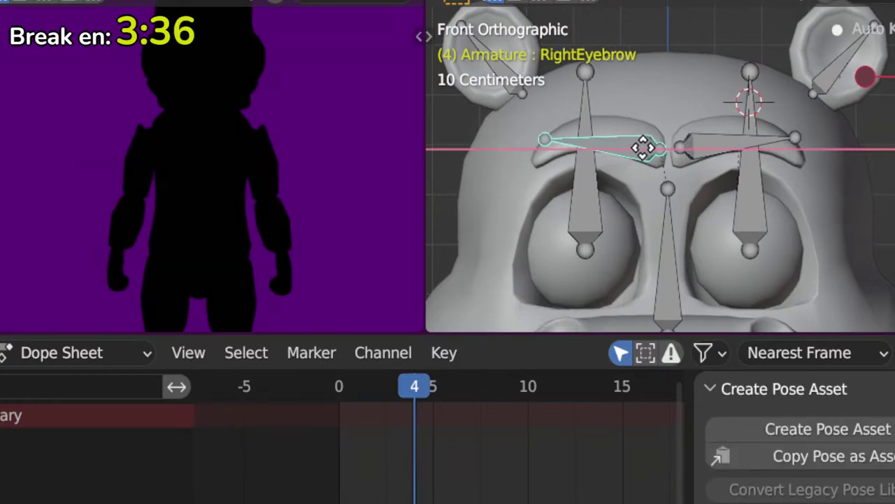
{"action": "left_click", "coordinate": [643, 147]}
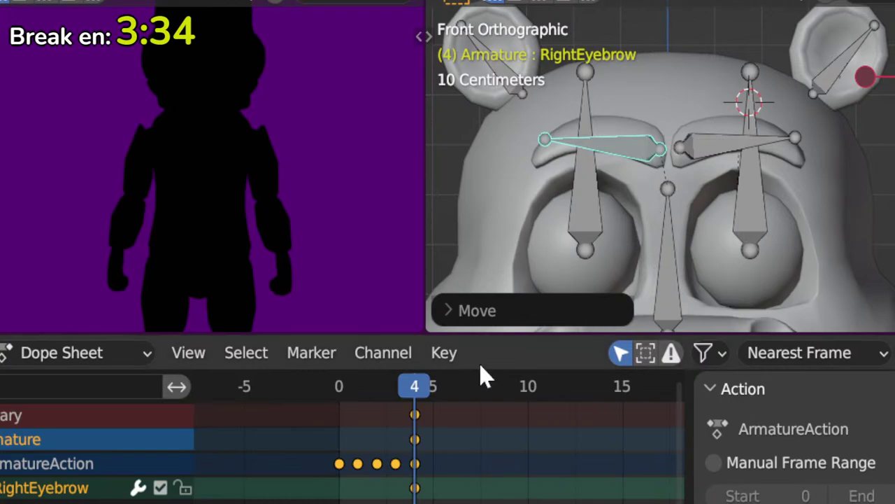
Step: Select all armature bones and clear all their pose transforms at frame 3
{"action": "key", "text": "a"}
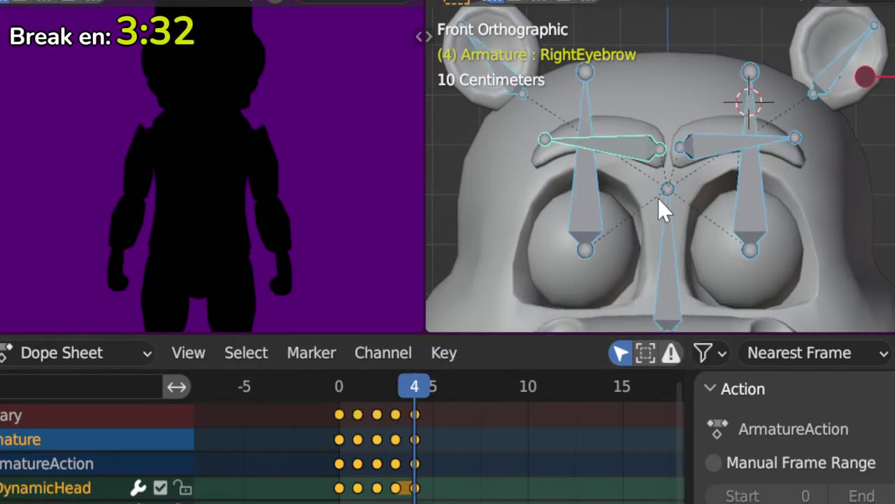
{"action": "left_click", "coordinate": [394, 384]}
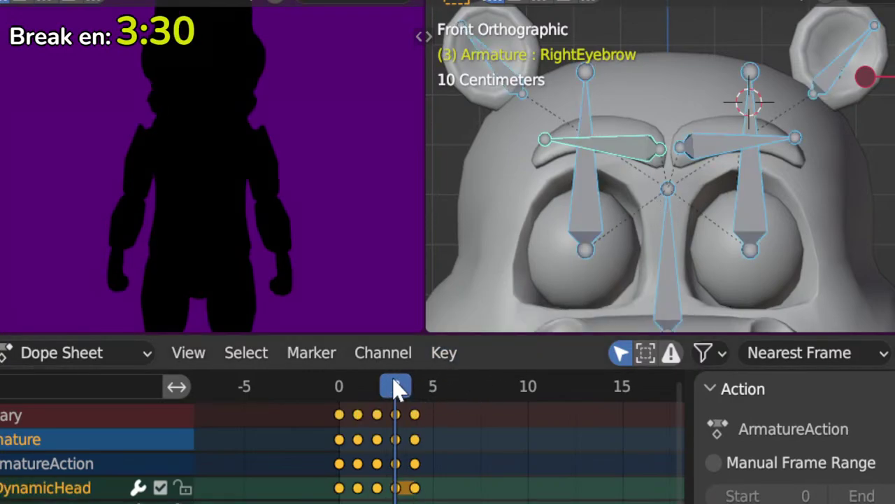
{"action": "key", "text": "q"}
{"action": "left_click", "coordinate": [697, 240]}
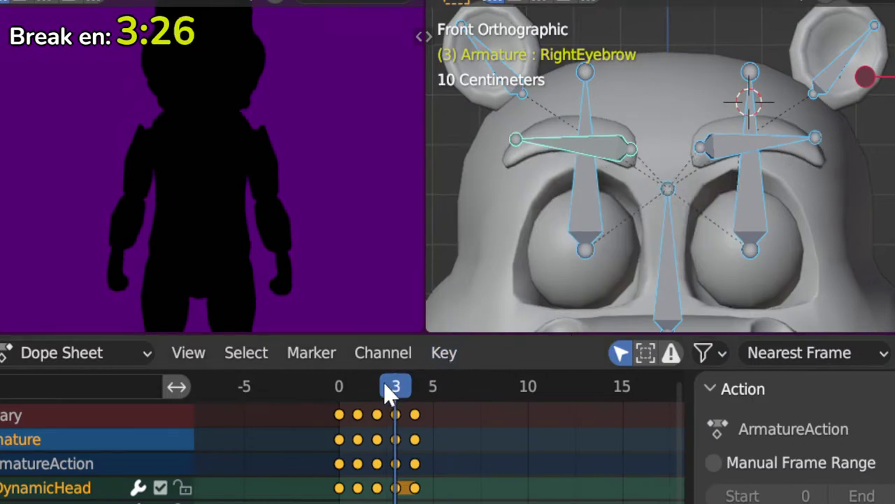
Step: Go to frame 5 and clear all pose transforms of the selected bones
{"action": "left_click_drag", "start_coordinate": [391, 393], "coordinate": [430, 390]}
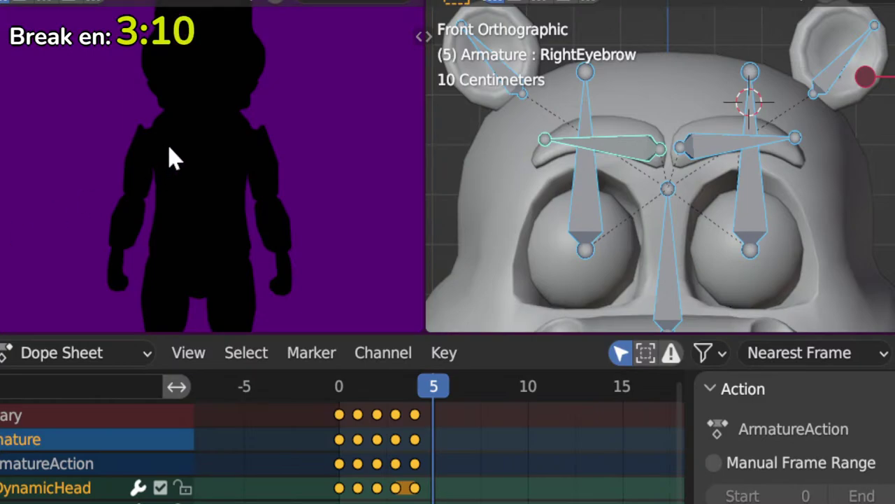
{"action": "key", "text": "q"}
{"action": "left_click", "coordinate": [707, 223]}
Step: At frame 5, lower only the LeftEyeBrow bone along the Z axis toward the eye and rotate it slightly
{"action": "key", "text": "alt+a"}
{"action": "left_click", "coordinate": [788, 158]}
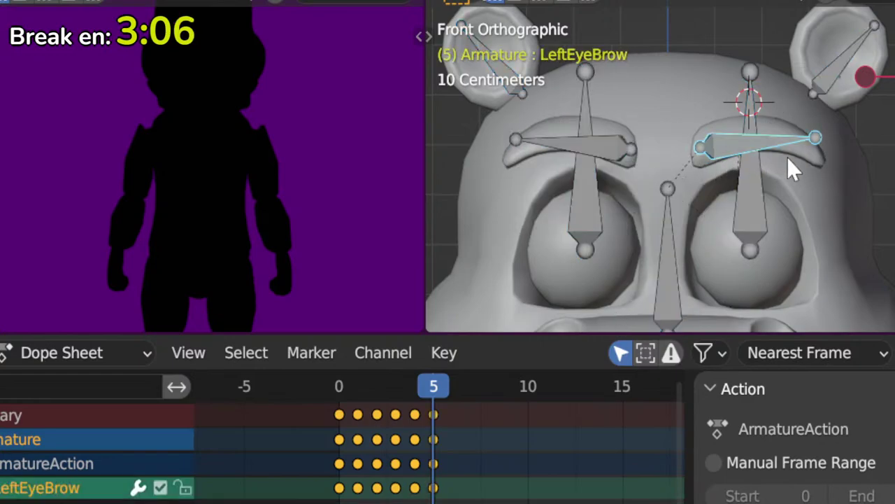
{"action": "key", "text": "g"}
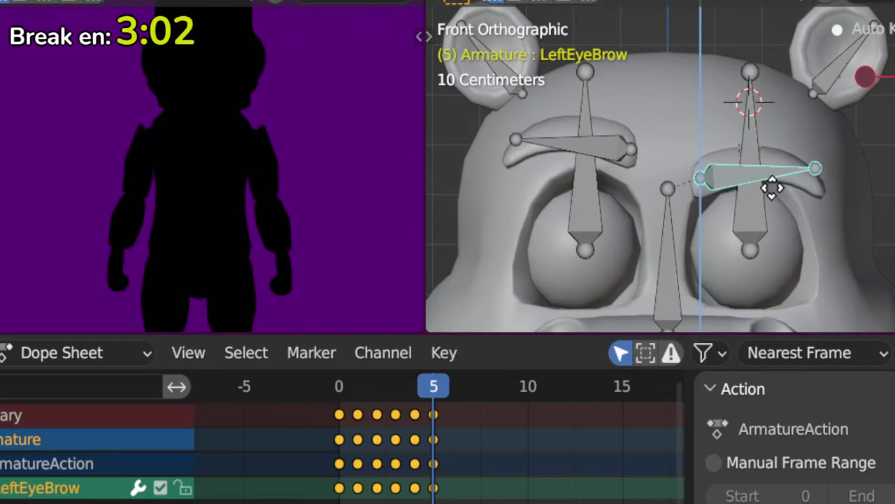
{"action": "left_click", "coordinate": [772, 181]}
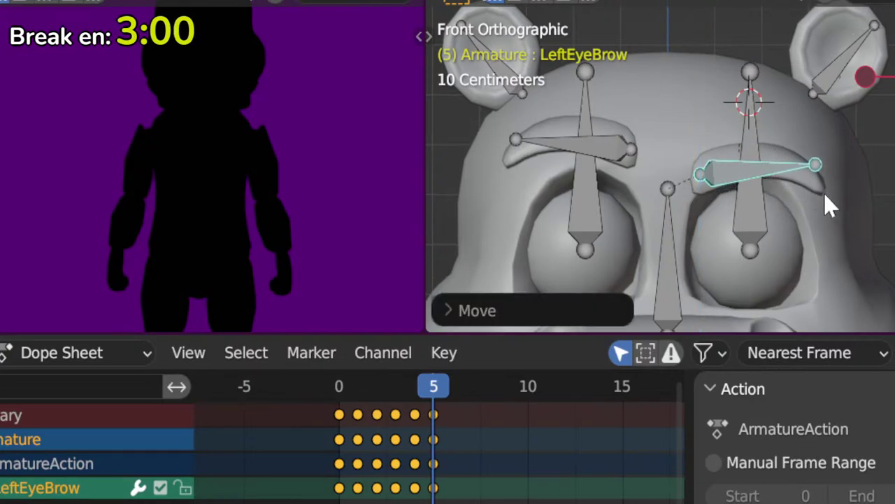
{"action": "key", "text": "r"}
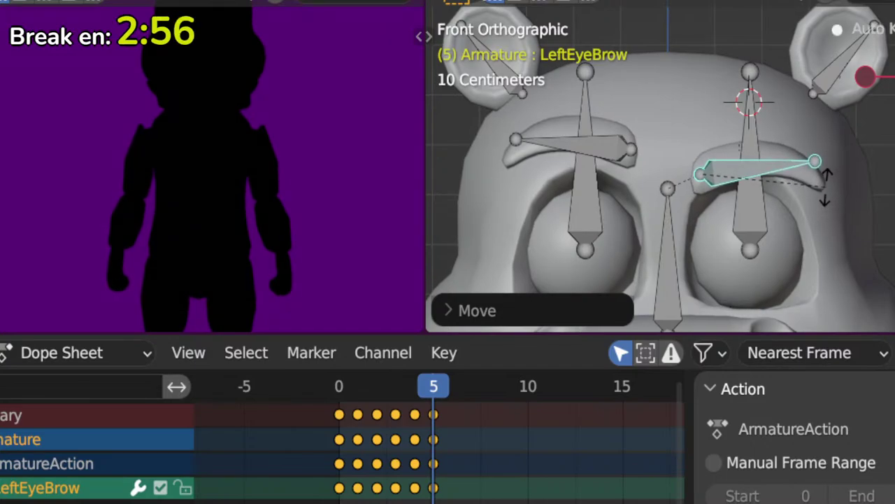
{"action": "left_click", "coordinate": [825, 186]}
Step: Go to frame 6, select all armature bones and clear all their pose transforms
{"action": "left_click", "coordinate": [455, 389]}
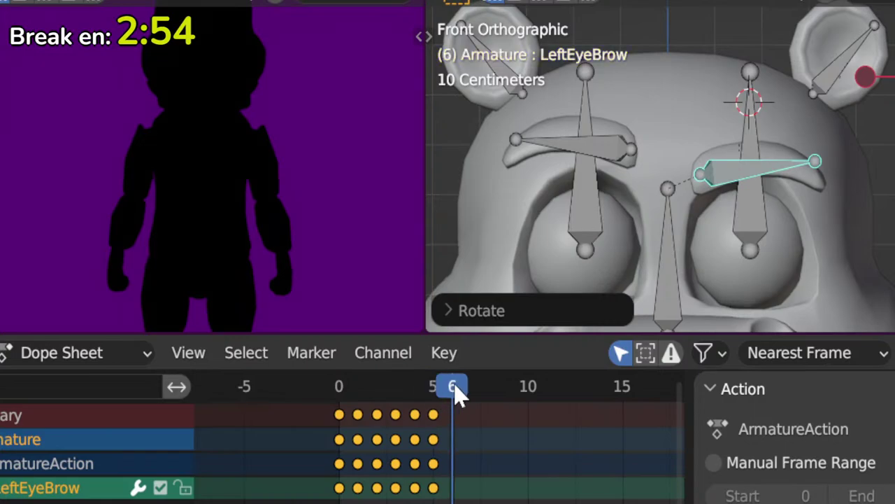
{"action": "key", "text": "a"}
{"action": "key", "text": "q"}
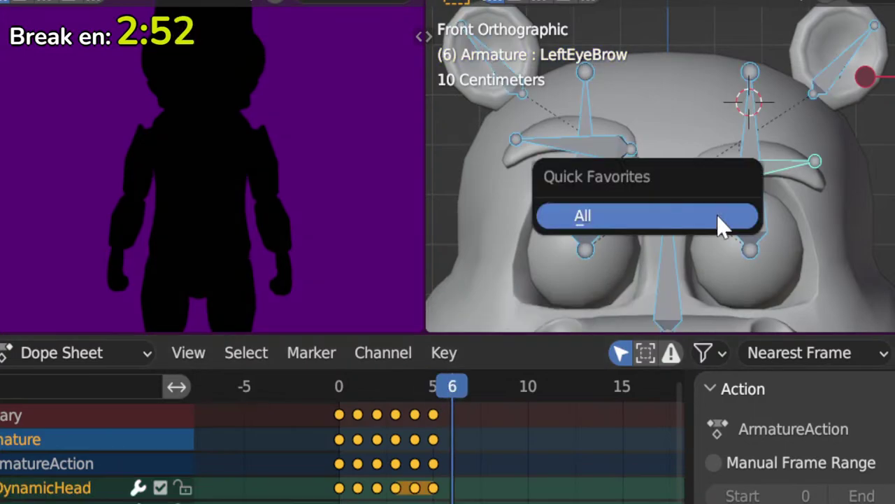
{"action": "left_click", "coordinate": [721, 224]}
Step: At frame 6, lower only the RightEyebrow bone along the Z axis toward the eye
{"action": "left_click", "coordinate": [606, 166]}
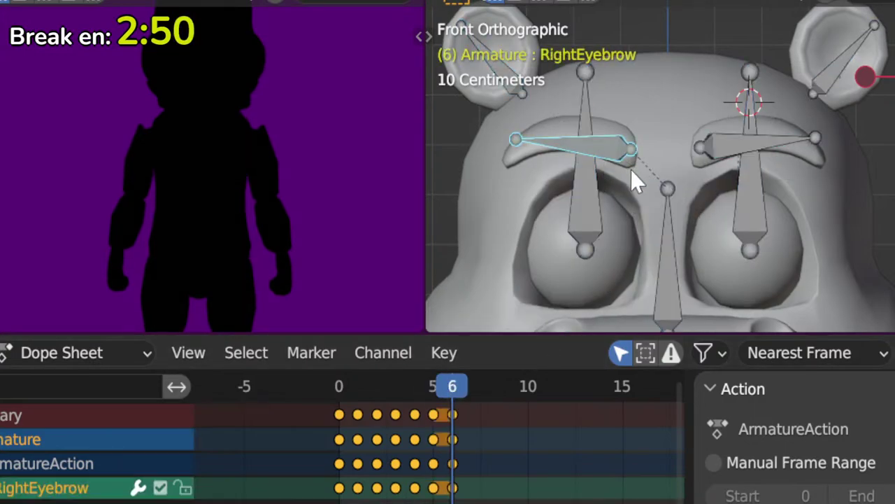
{"action": "key", "text": "g"}
{"action": "key", "text": "z"}
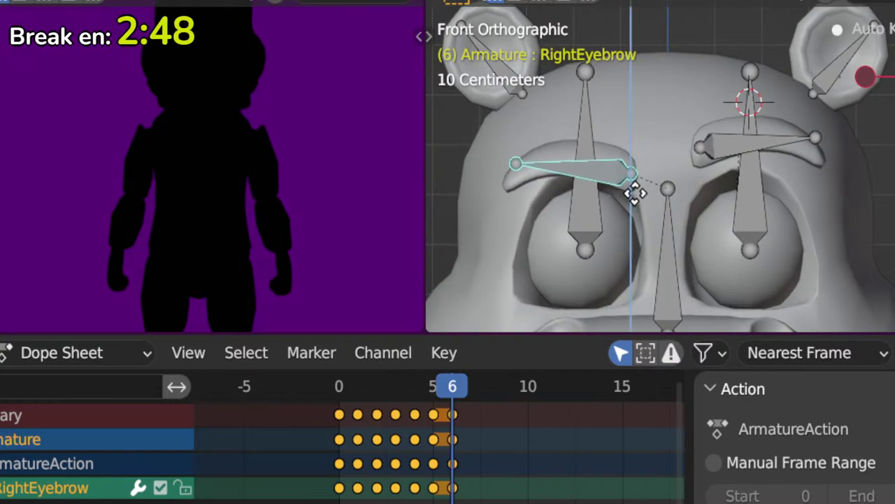
{"action": "left_click", "coordinate": [634, 196]}
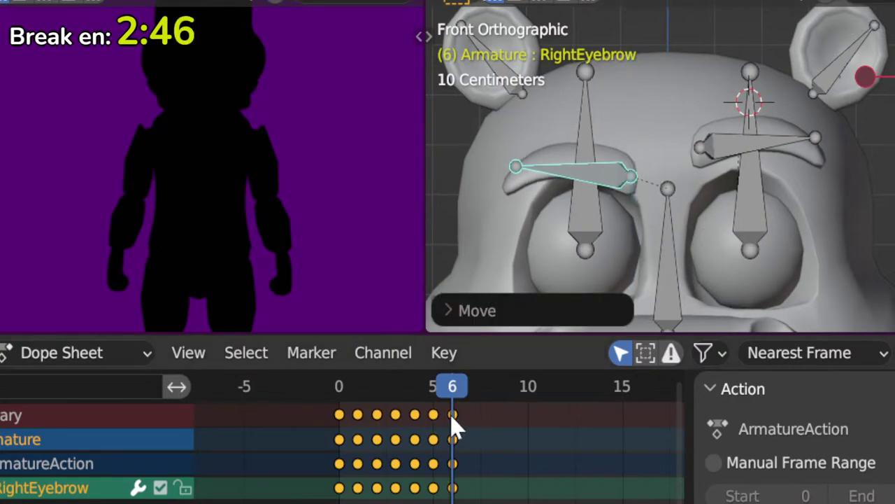
Step: Go to frame 7, select all armature bones and clear all their pose transforms
{"action": "left_click", "coordinate": [470, 390]}
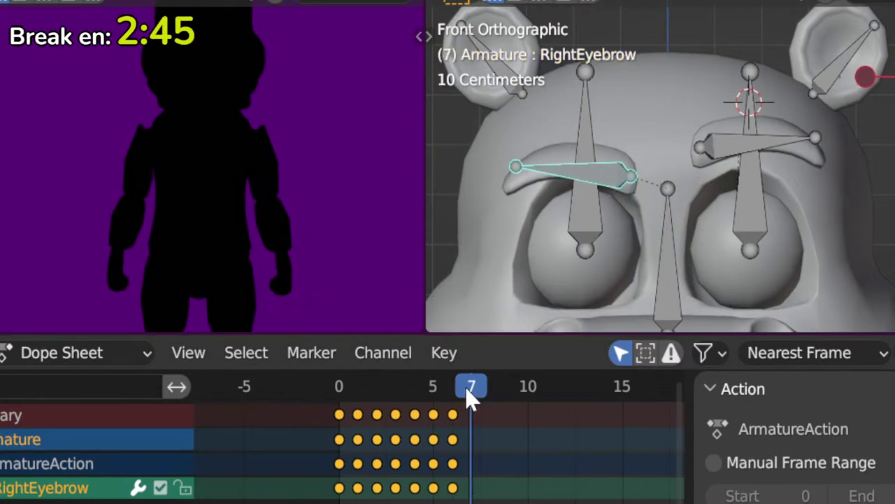
{"action": "key", "text": "a"}
{"action": "key", "text": "q"}
{"action": "left_click", "coordinate": [671, 185]}
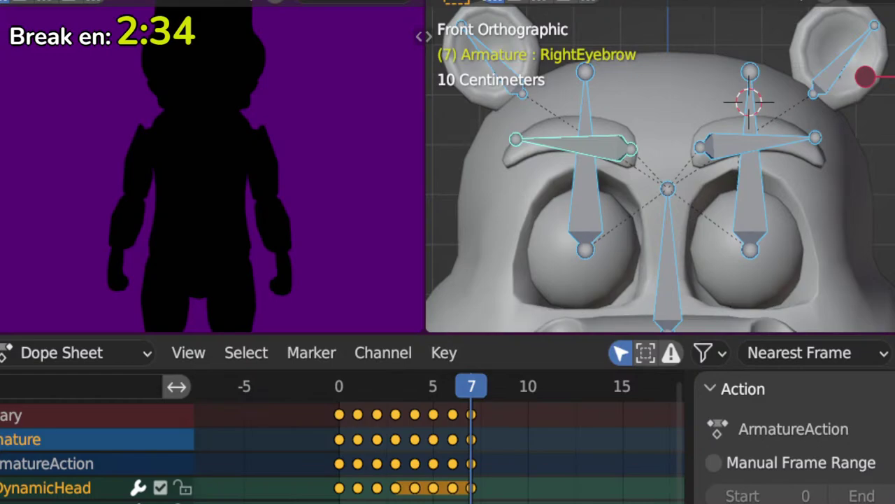
Step: At frame 7, rotate only the LeftEyeBrow bone around its inner end so its outer end tilts steeply upward
{"action": "left_click", "coordinate": [704, 148]}
{"action": "key", "text": "r"}
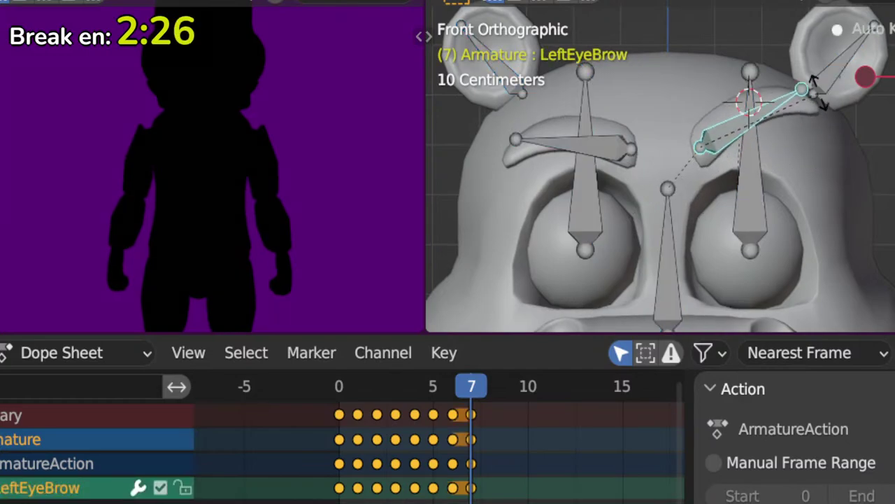
{"action": "left_click", "coordinate": [808, 77]}
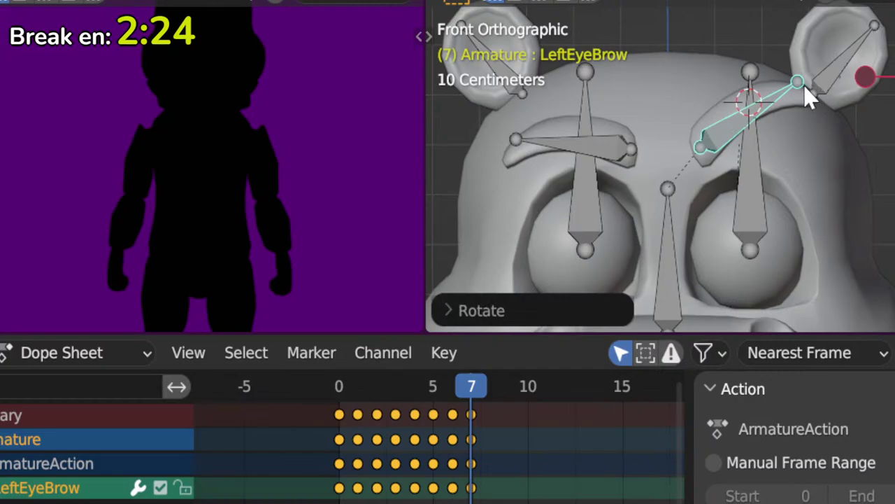
Step: Go to frame 8, select all armature bones and clear all their pose transforms
{"action": "left_click", "coordinate": [486, 396]}
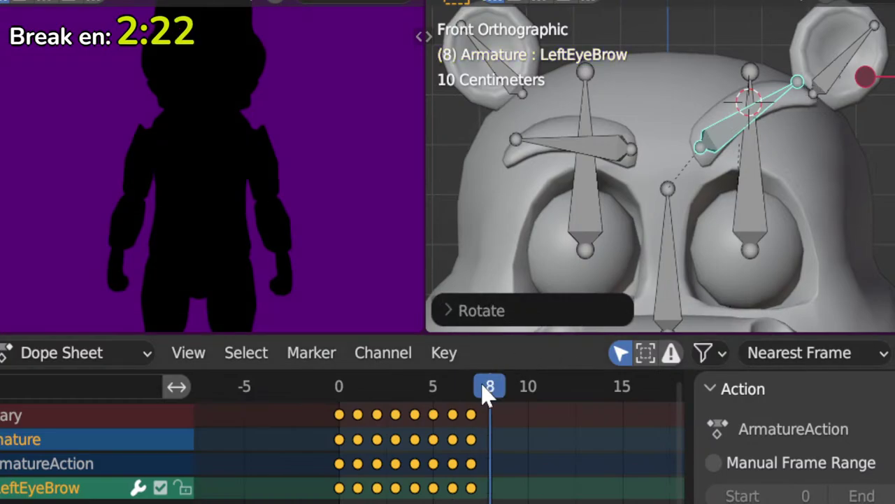
{"action": "key", "text": "a"}
{"action": "key", "text": "q"}
{"action": "left_click", "coordinate": [749, 249]}
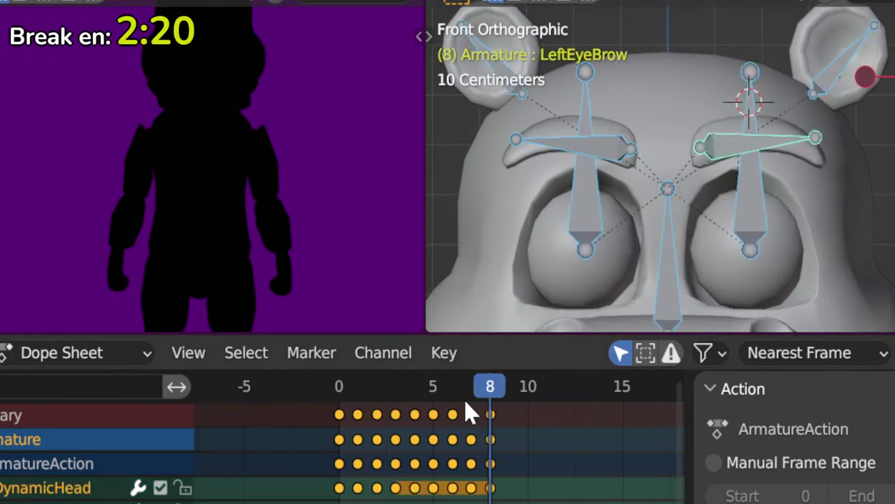
Step: At frame 8, rotate only the RightEyebrow bone around its inner end so its outer end tilts steeply upward
{"action": "left_click", "coordinate": [630, 148]}
{"action": "key", "text": "r"}
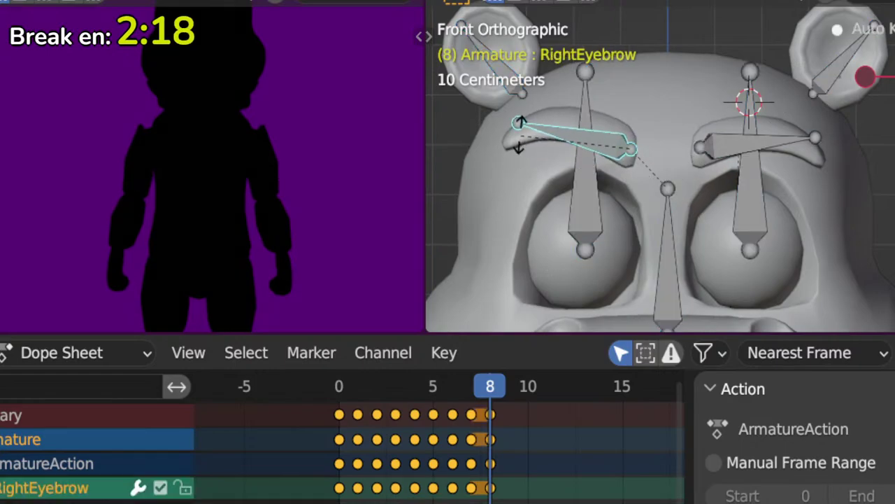
{"action": "left_click", "coordinate": [550, 88]}
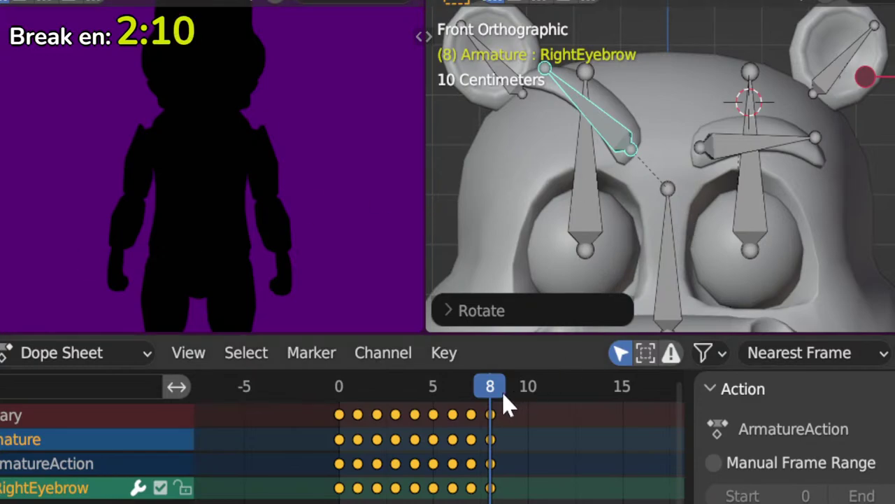
Step: Go to frame 9, select all armature bones and clear all their pose transforms
{"action": "left_click_drag", "start_coordinate": [496, 396], "coordinate": [511, 400]}
{"action": "key", "text": "a"}
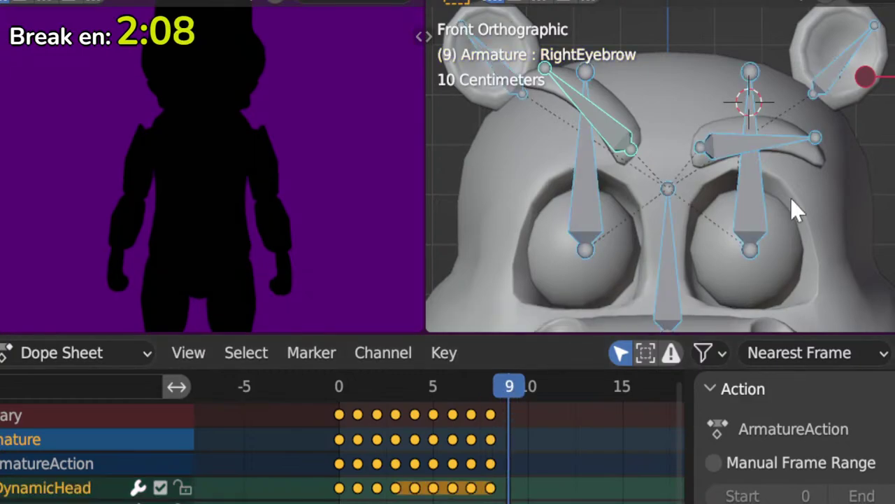
{"action": "key", "text": "q"}
{"action": "left_click", "coordinate": [791, 198]}
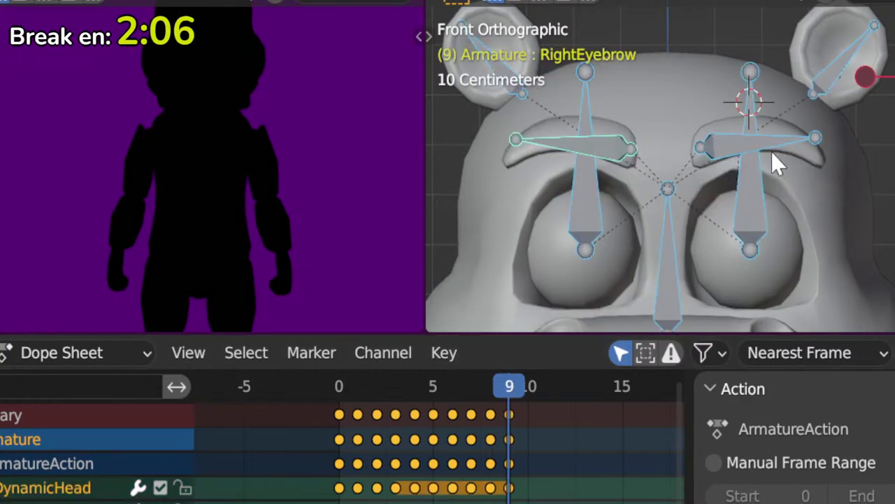
Step: Place the 3D cursor at the outer end of the LeftEyeBrow bone and set the transform pivot point to 3D Cursor
{"action": "right_click", "coordinate": [813, 133], "text": "shift"}
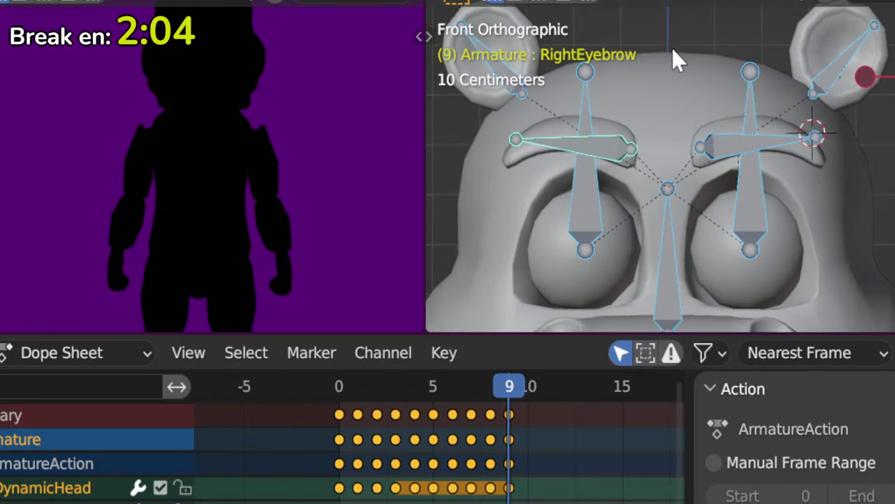
{"action": "left_click", "coordinate": [676, 2]}
{"action": "left_click", "coordinate": [695, 14]}
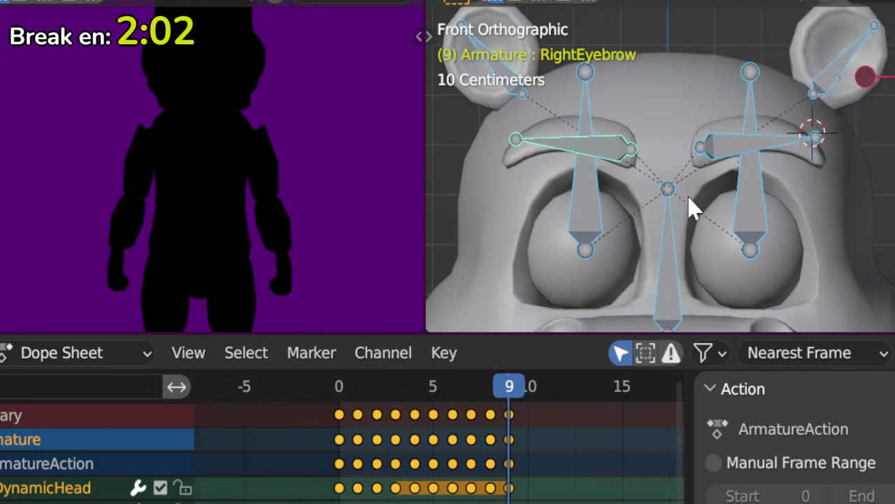
Step: At frame 9, move the 3D cursor to the left eyebrow's outer tip and rotate the LeftEyeBrow bone around it, raising its inner end
{"action": "left_click", "coordinate": [710, 146]}
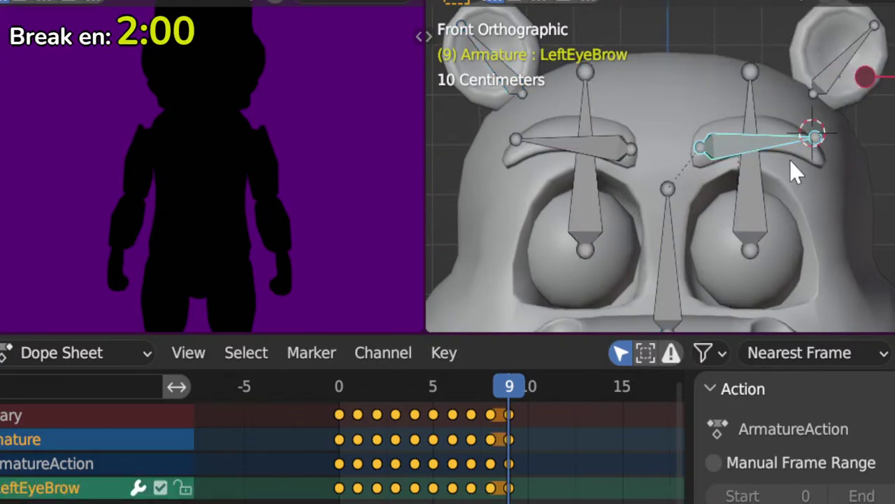
{"action": "right_click", "coordinate": [818, 155], "text": "shift"}
{"action": "key", "text": "r"}
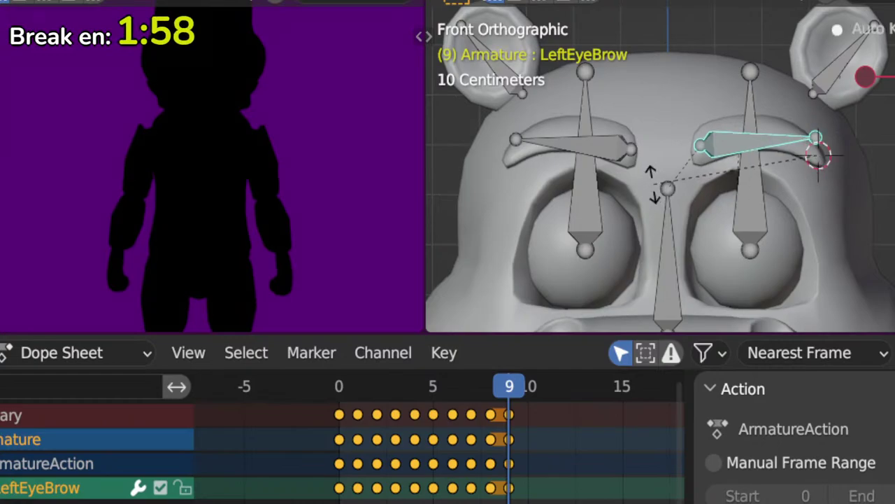
{"action": "right_click", "coordinate": [660, 165]}
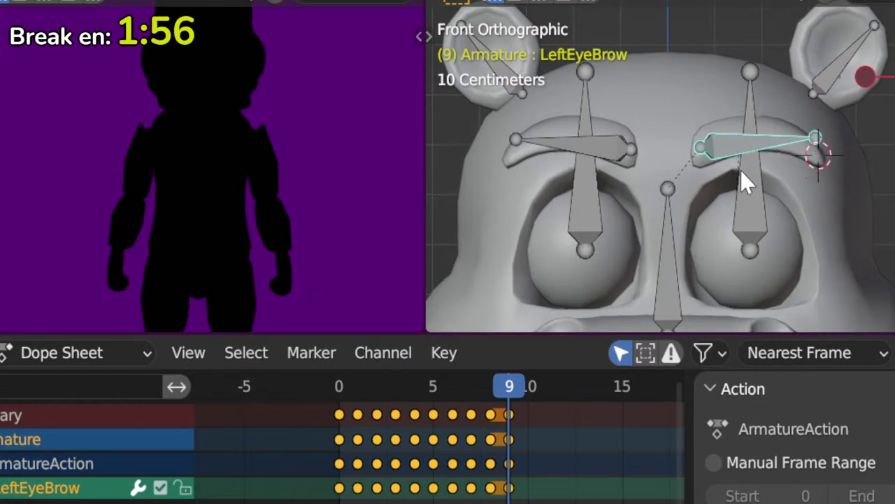
{"action": "key", "text": "r"}
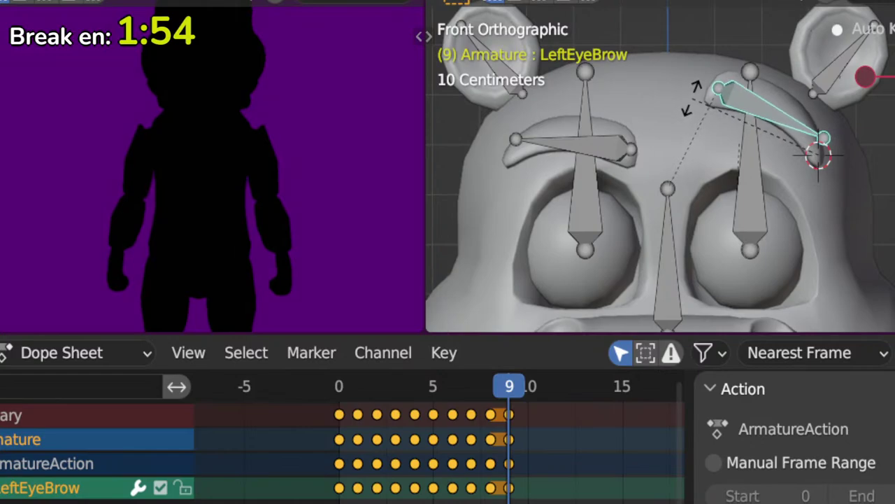
{"action": "left_click", "coordinate": [689, 98]}
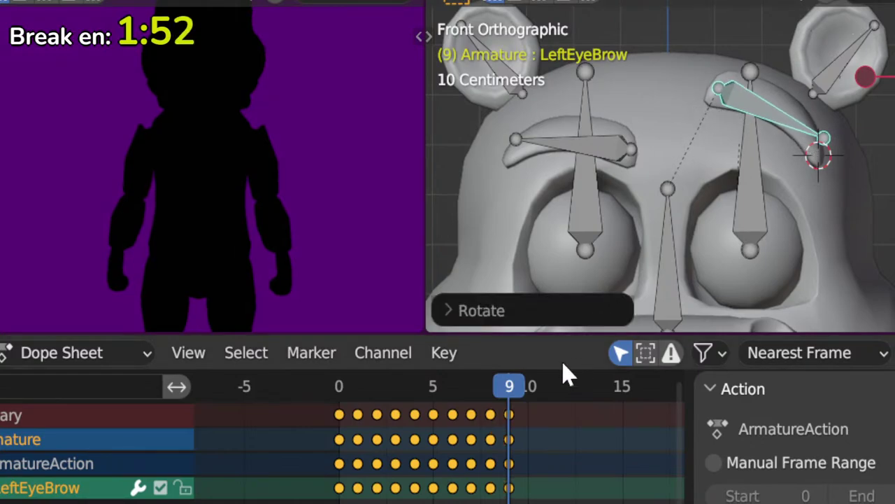
Step: Go to frame 10, select all armature bones and clear all their pose transforms
{"action": "left_click", "coordinate": [527, 389]}
{"action": "key", "text": "a"}
{"action": "key", "text": "q"}
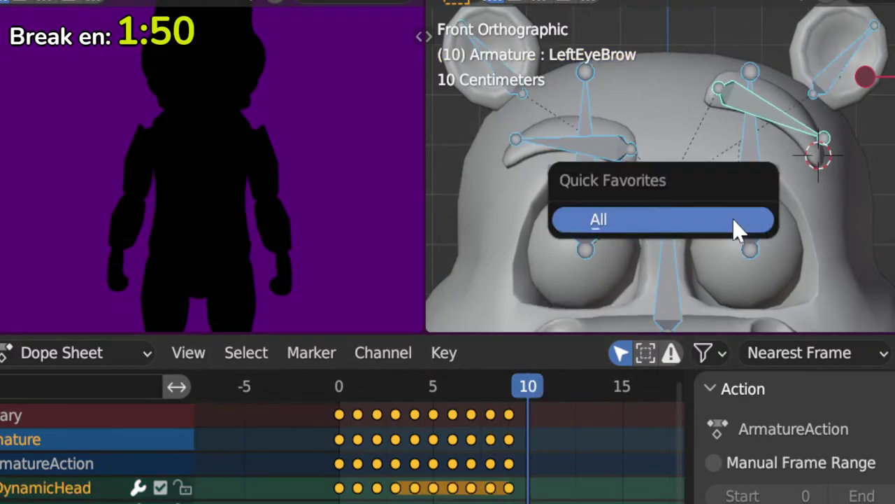
{"action": "left_click", "coordinate": [732, 220]}
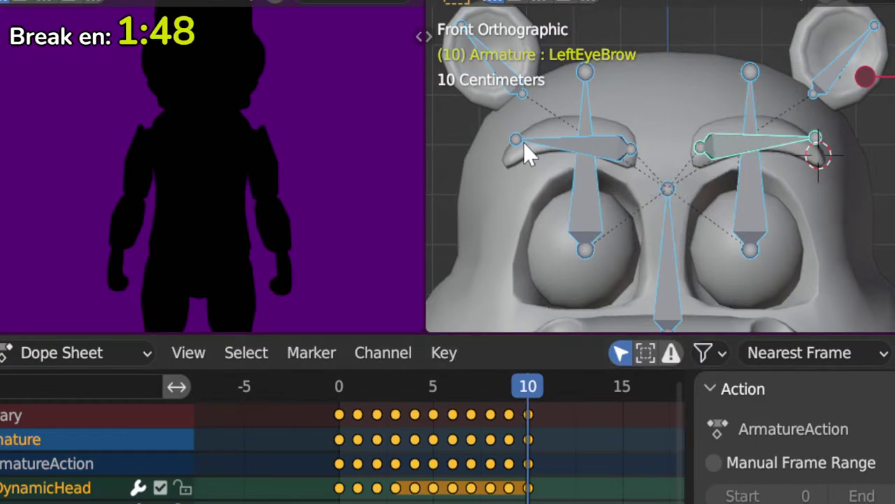
Step: At frame 10, place the 3D cursor at the right eyebrow's outer tip and rotate only the RightEyebrow bone around it, raising its inner end
{"action": "right_click", "coordinate": [508, 158], "text": "shift"}
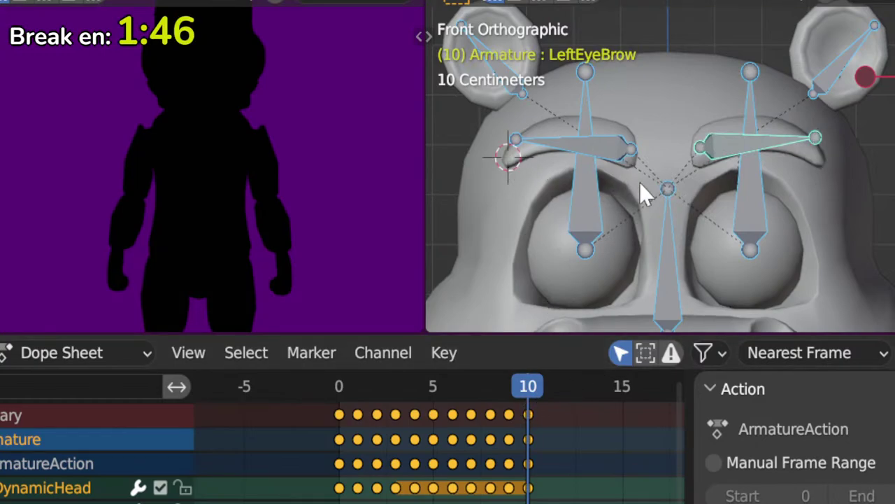
{"action": "key", "text": "r"}
{"action": "key", "text": "Escape"}
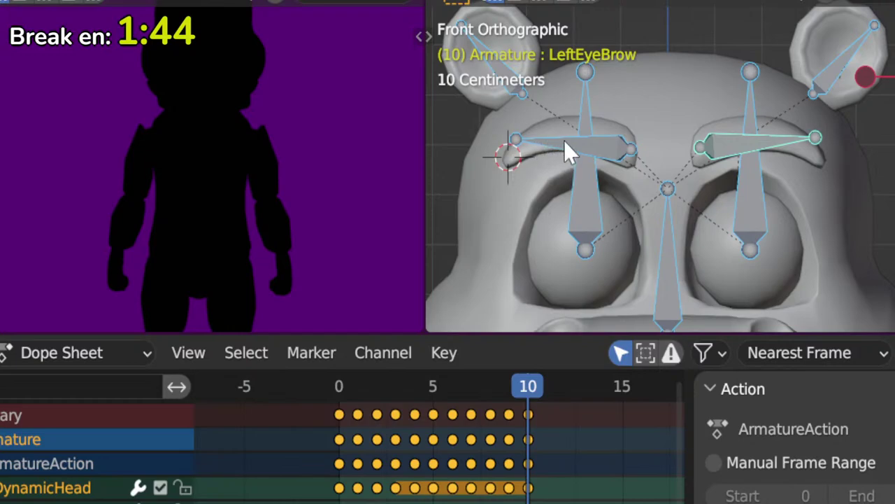
{"action": "left_click", "coordinate": [588, 148]}
{"action": "key", "text": "r"}
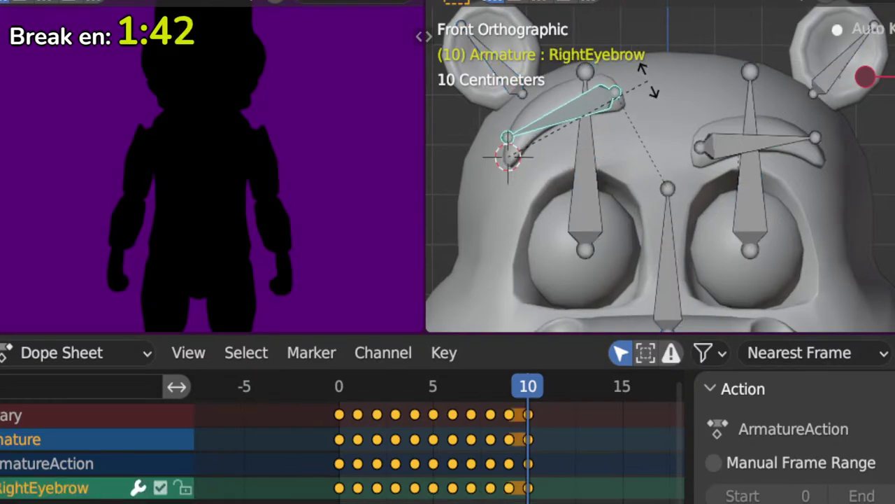
{"action": "left_click", "coordinate": [642, 76]}
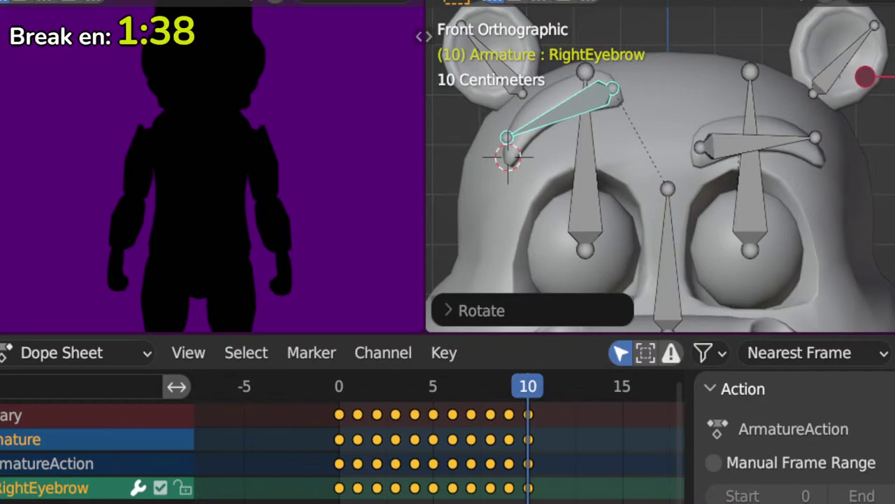
Step: Go to frame 11, select all armature bones, clear their pose transforms and keyframe the rest pose
{"action": "left_click", "coordinate": [546, 402]}
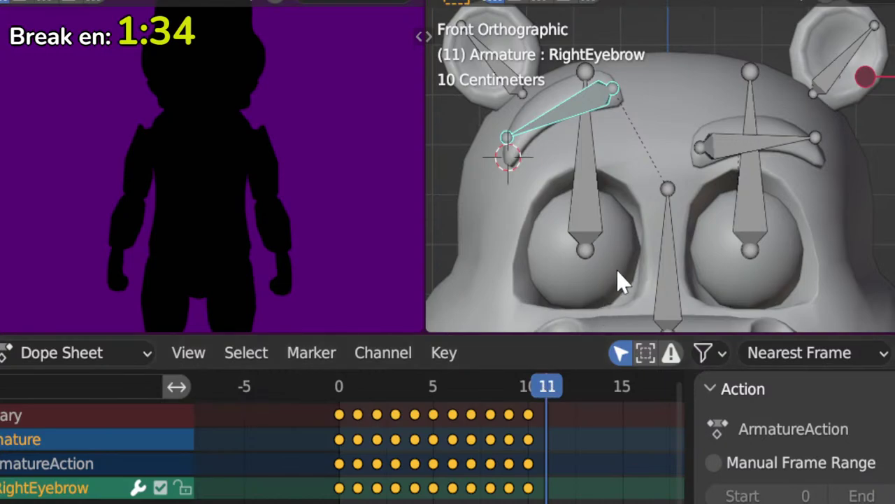
{"action": "key", "text": "a"}
{"action": "key", "text": "alt+r"}
{"action": "key", "text": "i"}
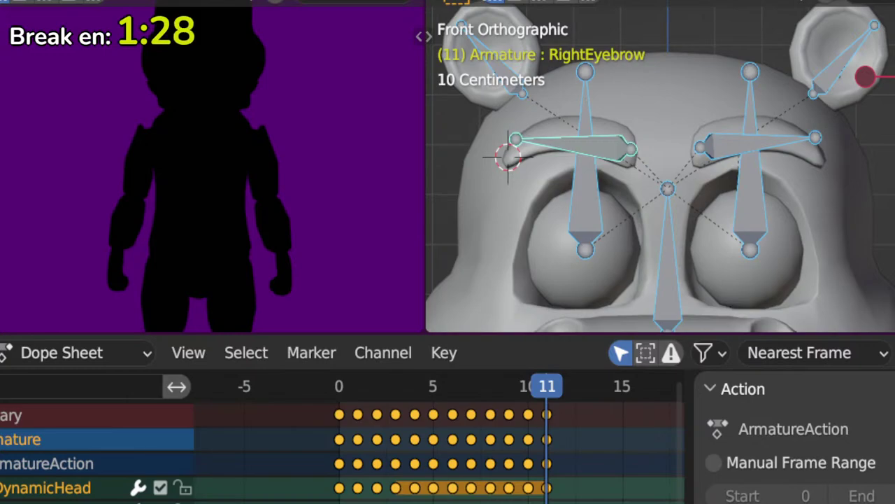
Step: Select only the LeftEye bone and set the transform pivot point to Median Point
{"action": "left_click", "coordinate": [746, 227]}
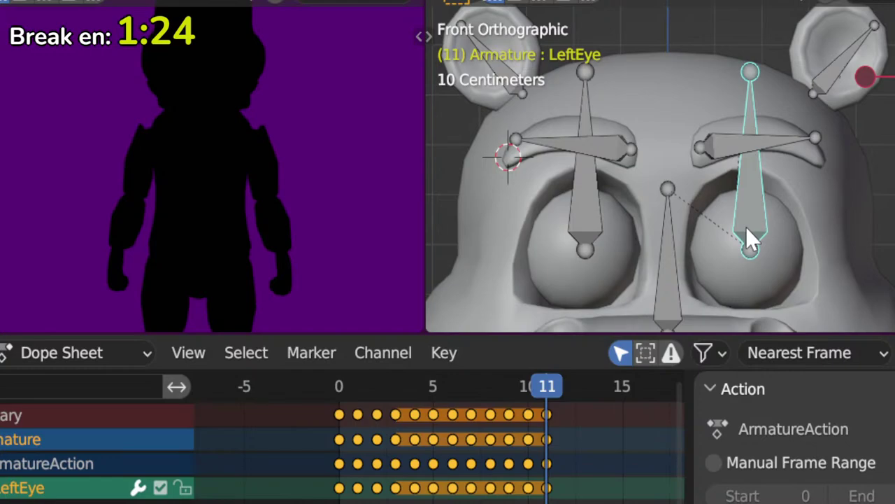
{"action": "key", "text": "KP_3"}
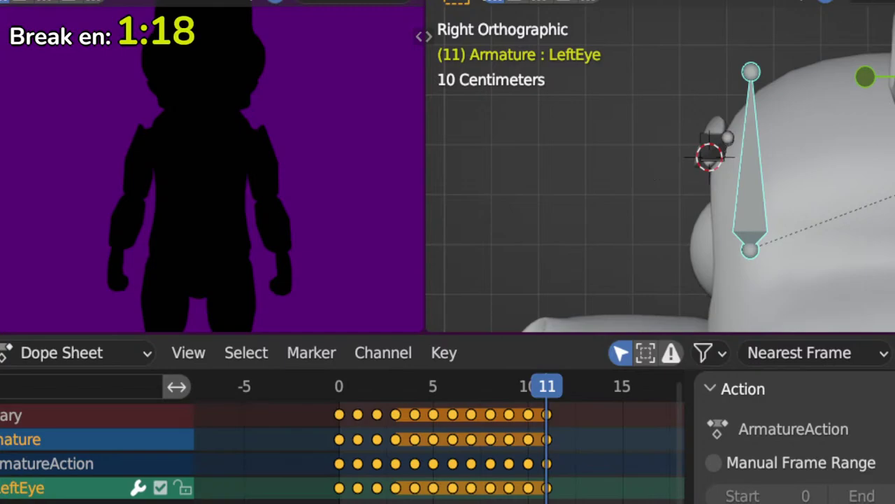
{"action": "key", "text": "r"}
{"action": "right_click", "coordinate": [643, 180]}
{"action": "middle_click_drag", "start_coordinate": [723, 202], "coordinate": [809, 210]}
{"action": "left_click", "coordinate": [689, 1]}
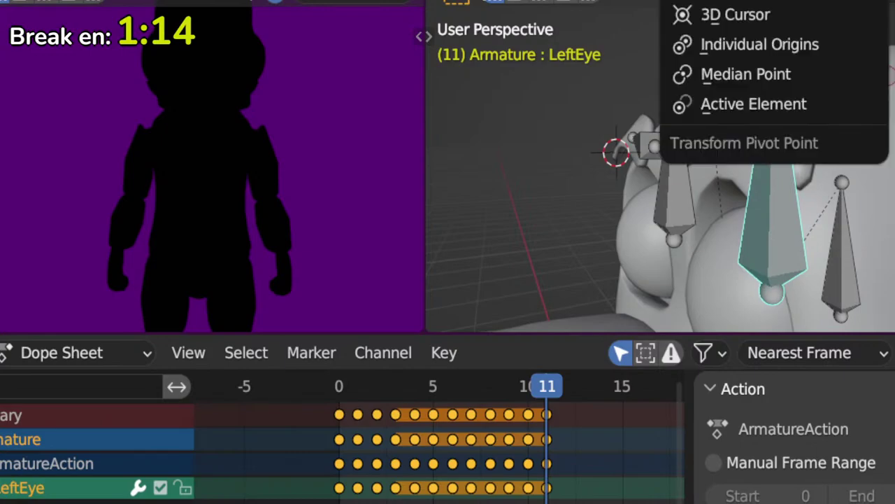
{"action": "left_click", "coordinate": [700, 82]}
Step: At frame 11, rotate the LeftEye bone forward in the right side view until its tip points forward, slightly above horizontal
{"action": "key", "text": "KP_3"}
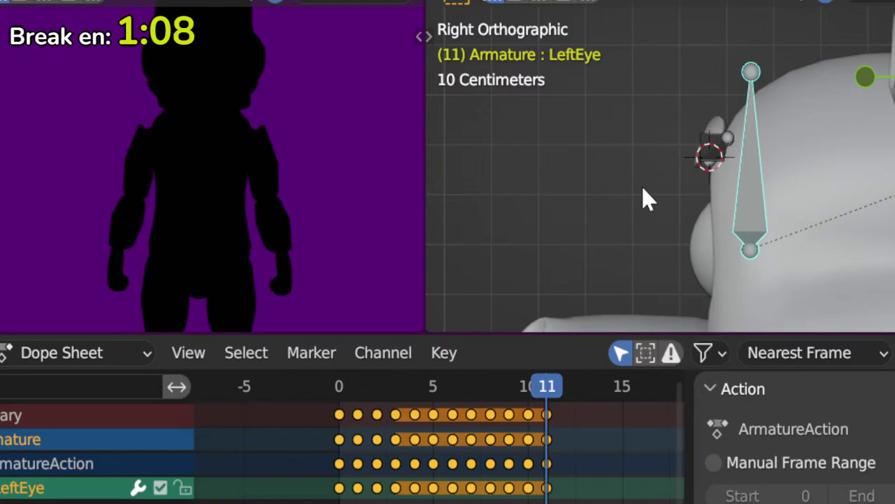
{"action": "key", "text": "r"}
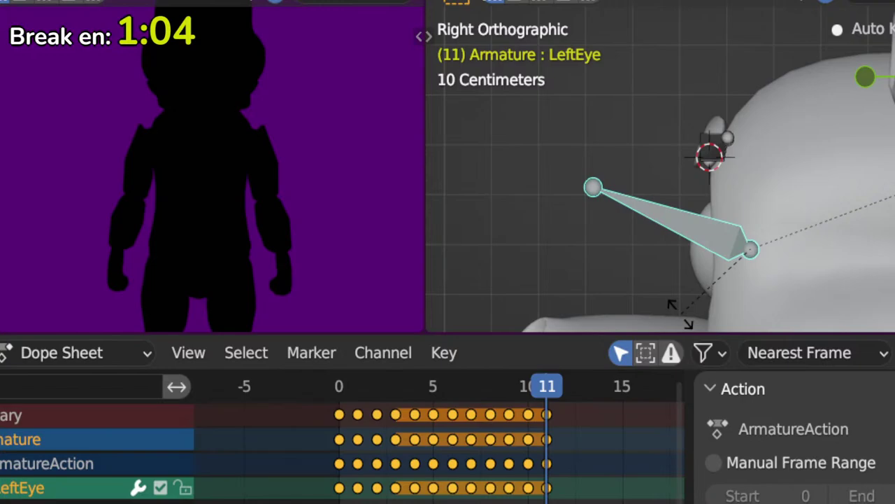
{"action": "left_click", "coordinate": [679, 314]}
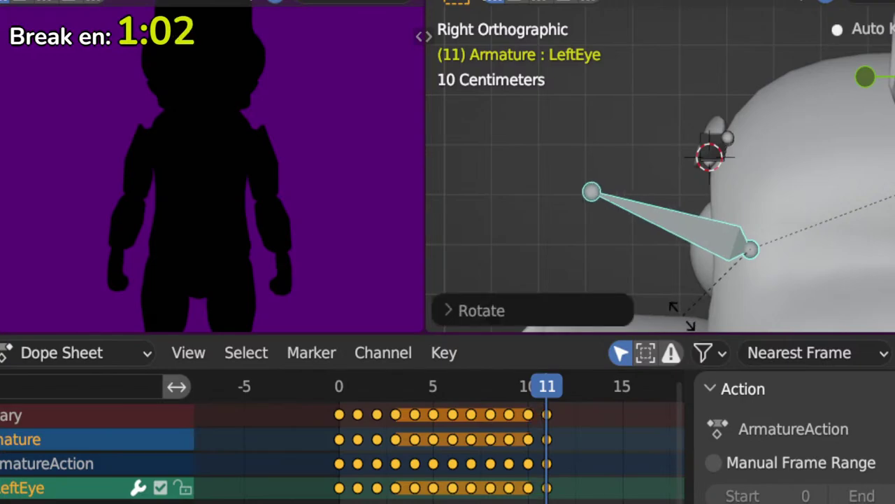
{"action": "key", "text": "KP_1"}
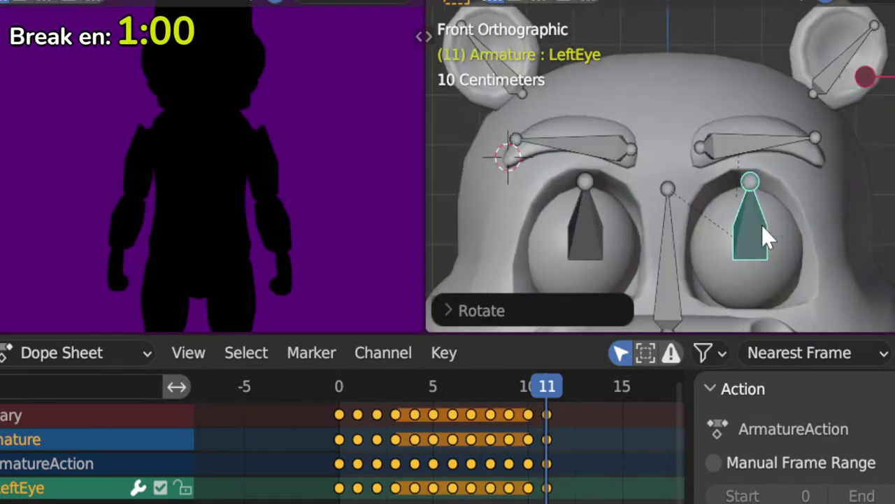
Step: Add the RightEye bone to the selection and move both eye bones slightly down along the Z axis
{"action": "left_click", "coordinate": [580, 231], "text": "shift"}
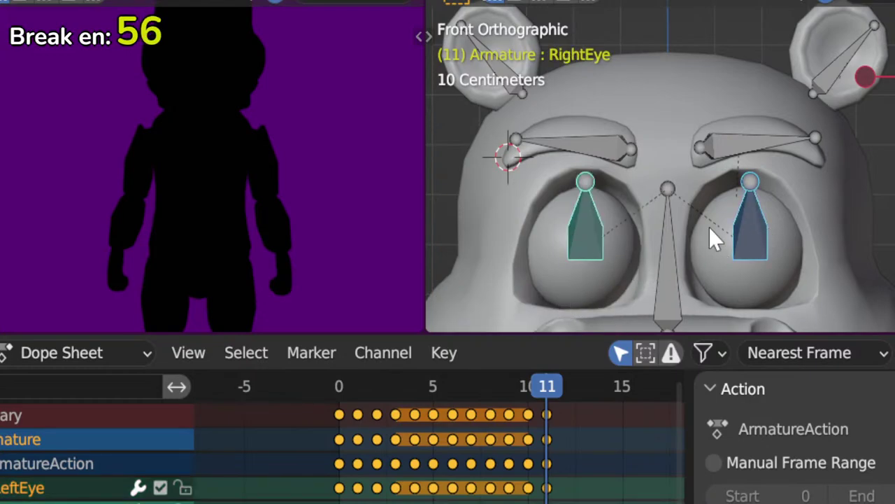
{"action": "key", "text": "g"}
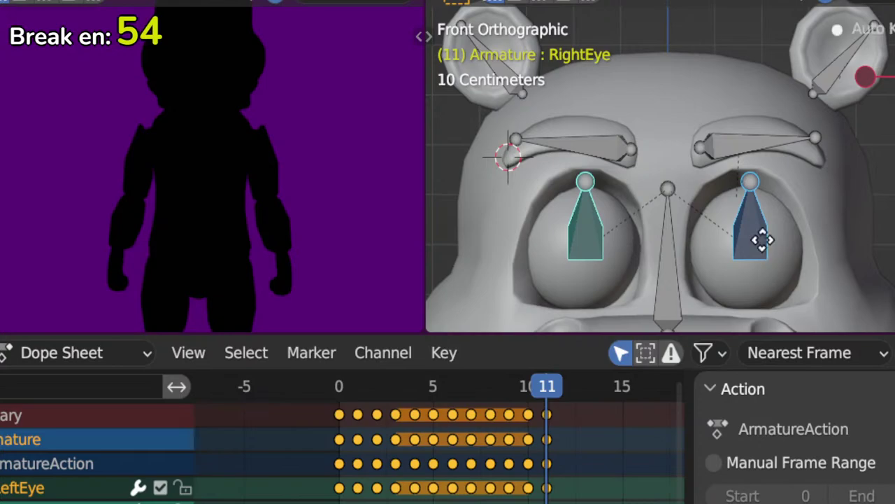
{"action": "key", "text": "z"}
{"action": "left_click", "coordinate": [764, 244]}
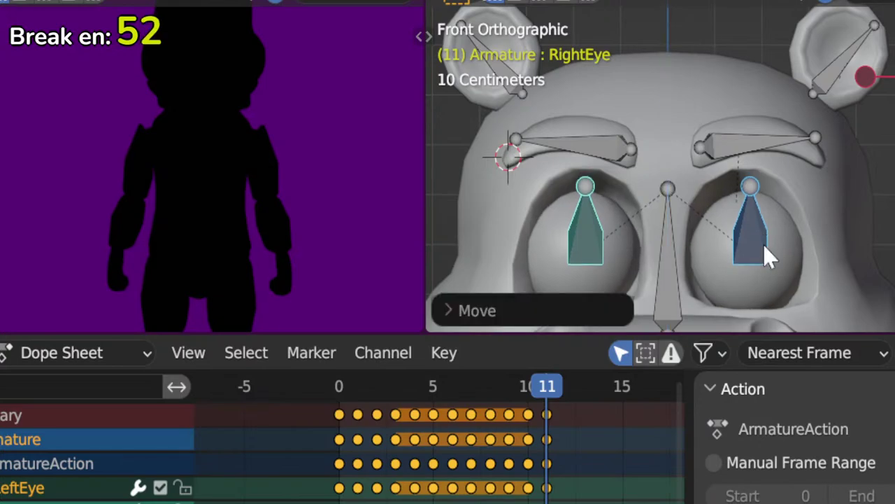
Step: Go to frame 12, select all armature bones and clear all their pose transforms
{"action": "left_click_drag", "start_coordinate": [549, 389], "coordinate": [561, 390]}
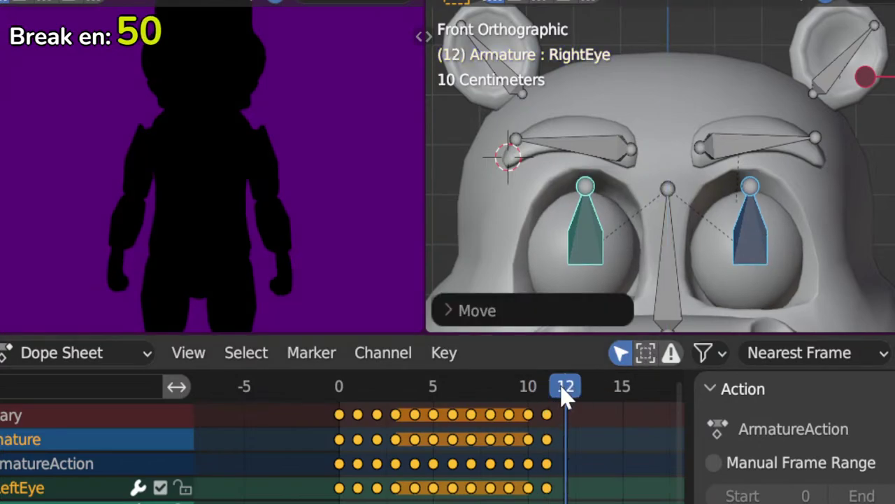
{"action": "key", "text": "q"}
{"action": "left_click", "coordinate": [746, 258]}
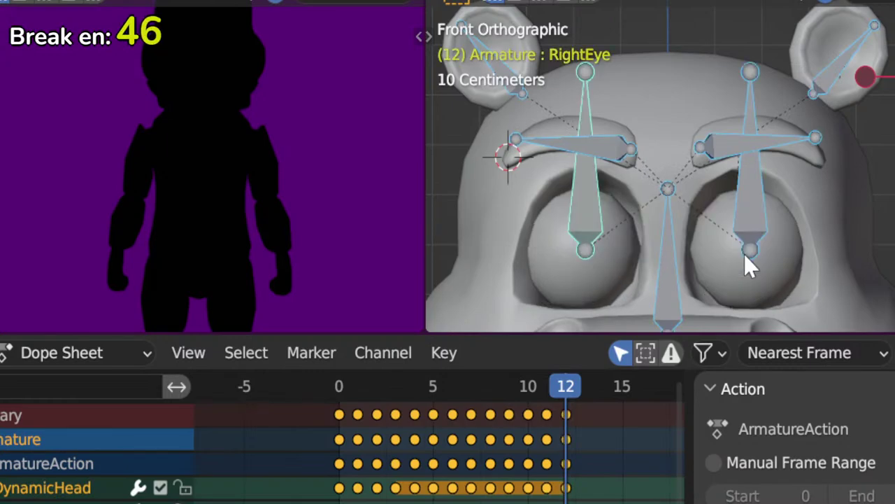
Step: At frame 12, rotate only the LeftEye bone backward in the right side view and raise it slightly along the Z axis
{"action": "key", "text": "KP_3"}
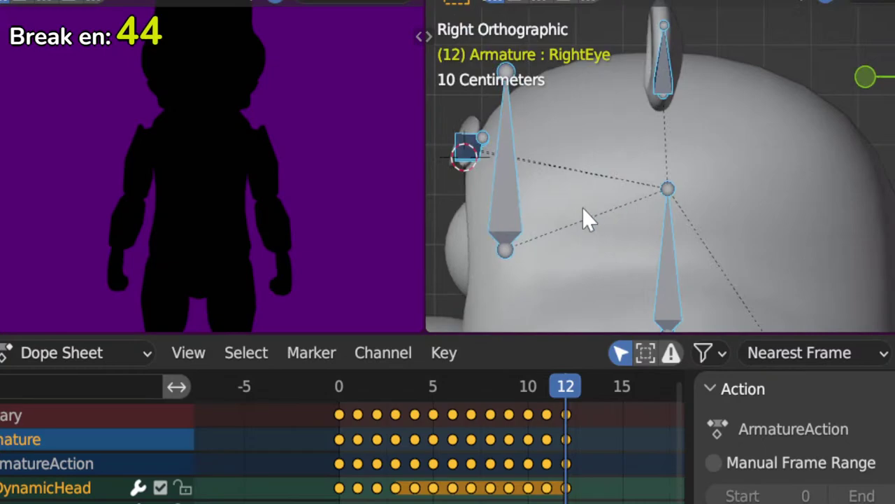
{"action": "left_click", "coordinate": [510, 206]}
{"action": "key", "text": "r"}
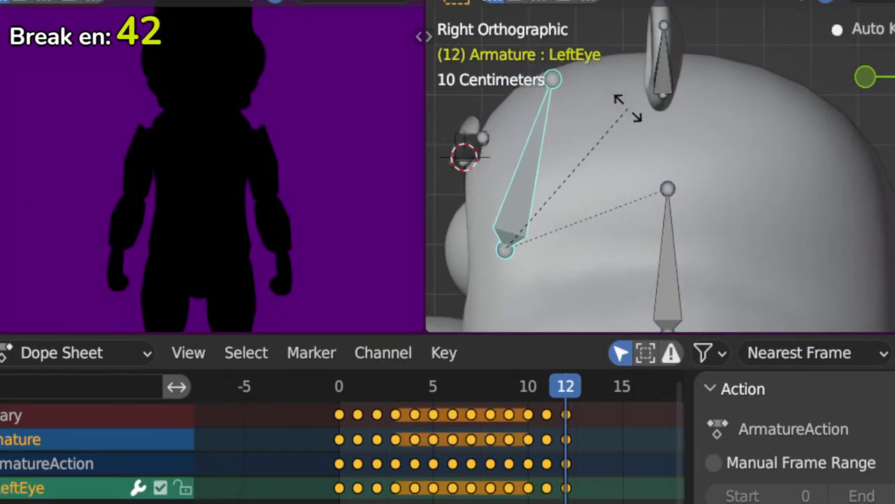
{"action": "left_click", "coordinate": [658, 190]}
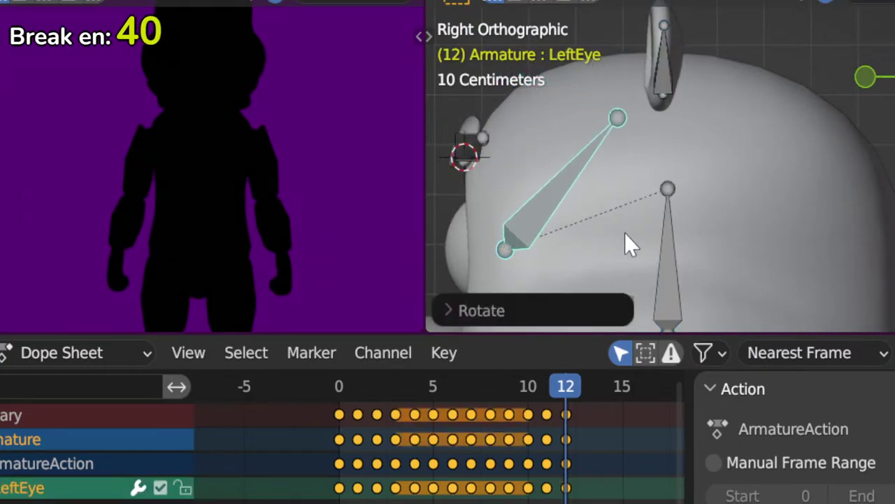
{"action": "key", "text": "g"}
{"action": "key", "text": "z"}
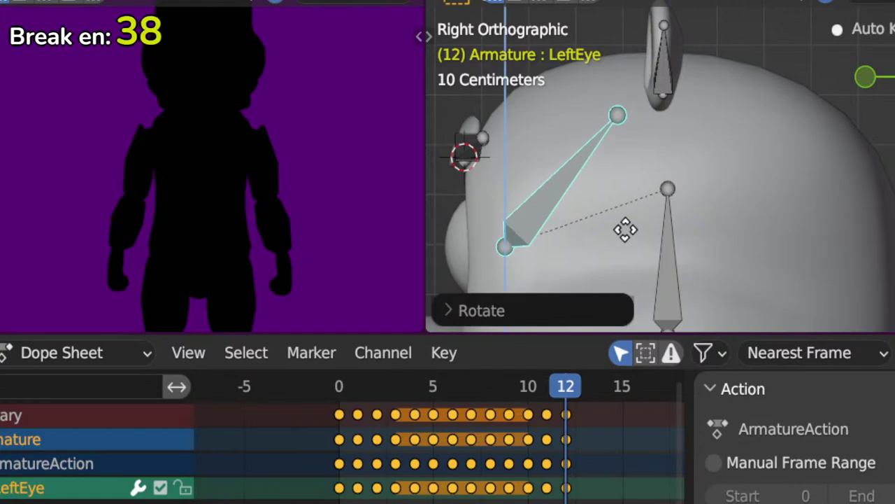
{"action": "left_click", "coordinate": [645, 216]}
{"action": "key", "text": "KP_1"}
{"action": "key", "text": "KP_Decimal"}
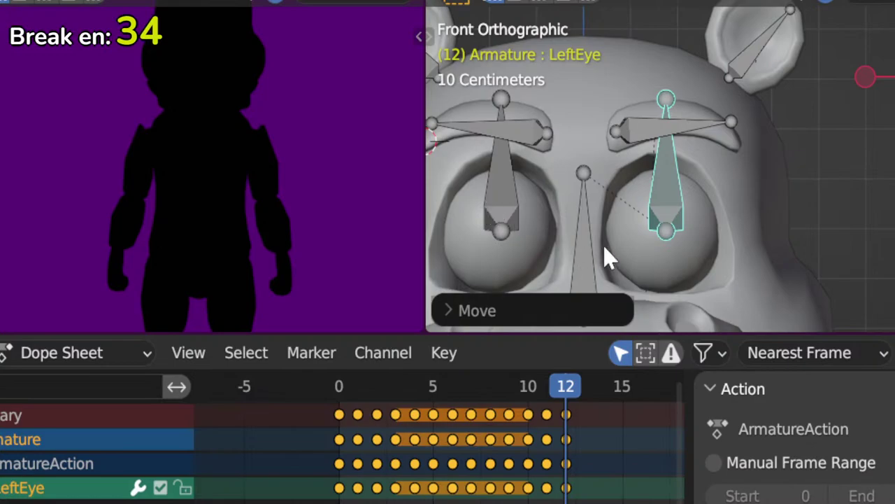
Step: Go to frame 13, select all armature bones and clear all their pose transforms
{"action": "left_click", "coordinate": [585, 396]}
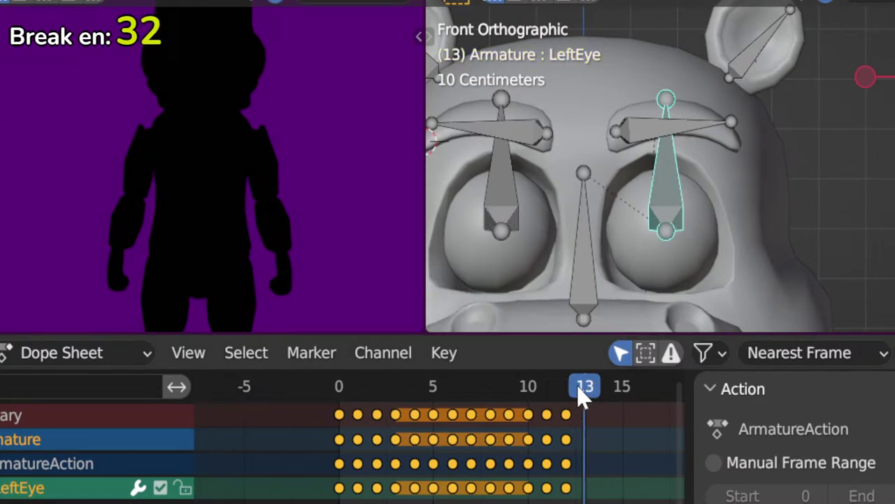
{"action": "key", "text": "a"}
{"action": "key", "text": "q"}
{"action": "left_click", "coordinate": [693, 220]}
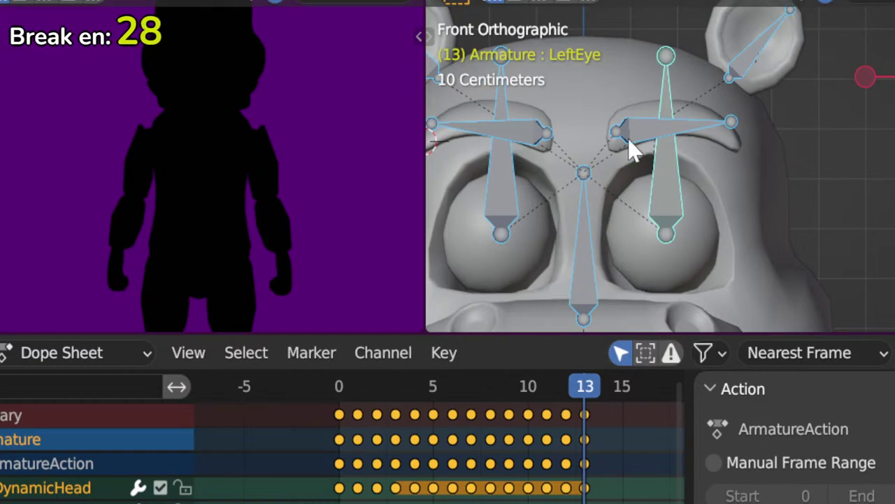
Step: At frame 13, select only the LeftEye bone and rotate it about the Z axis to turn the eye sideways
{"action": "left_click", "coordinate": [673, 184]}
{"action": "key", "text": "r"}
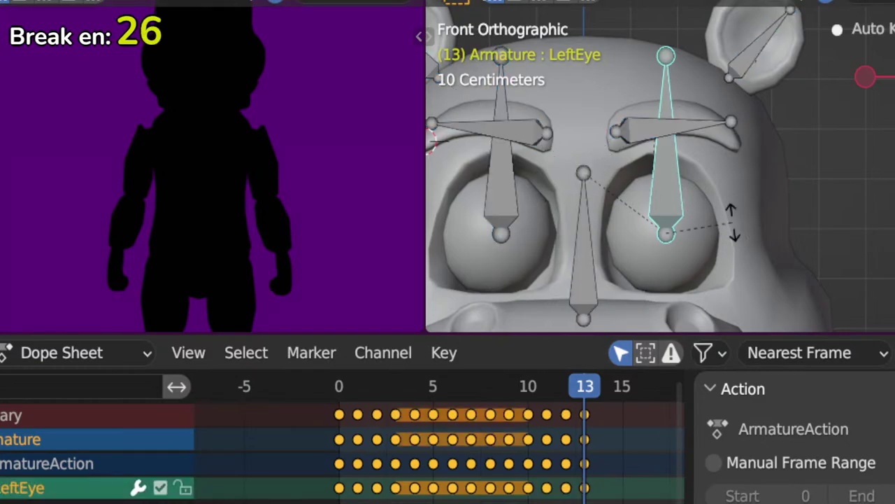
{"action": "key", "text": "z"}
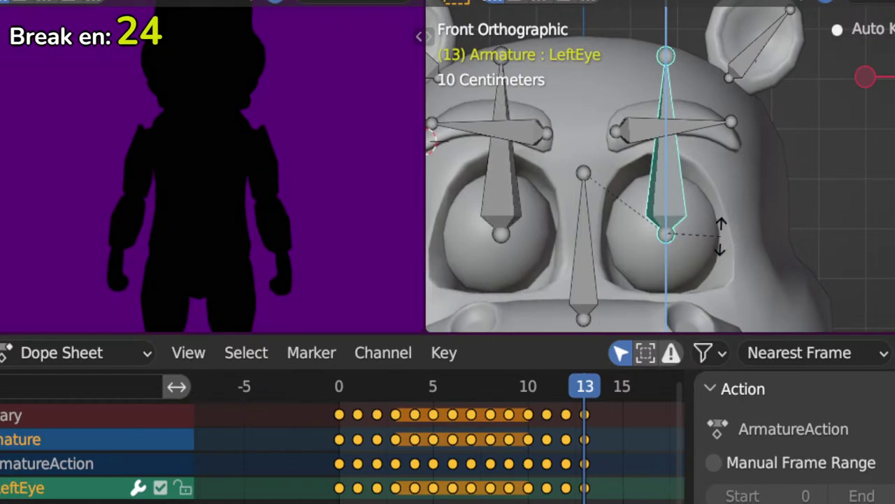
{"action": "left_click", "coordinate": [708, 244]}
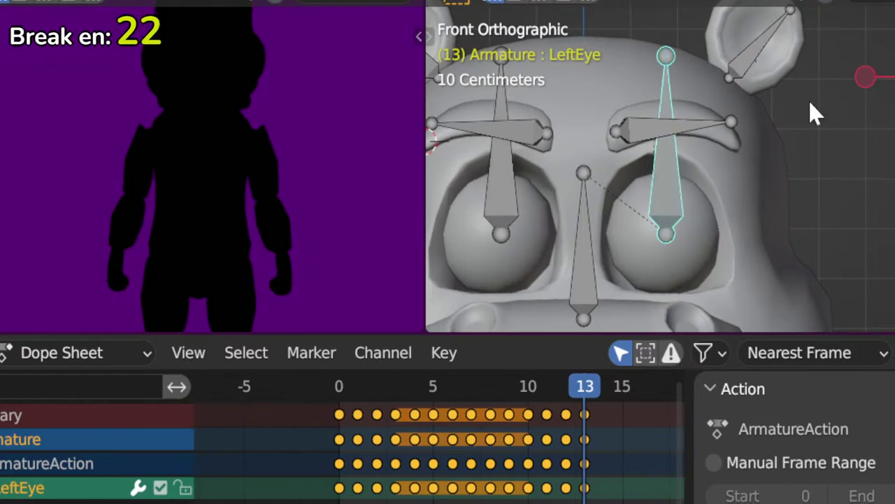
{"action": "key", "text": "r"}
{"action": "key", "text": "z"}
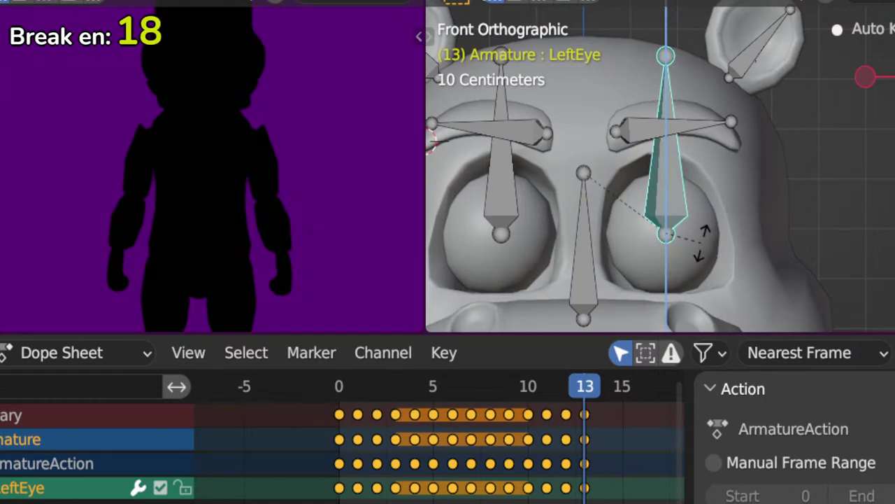
{"action": "left_click", "coordinate": [701, 242]}
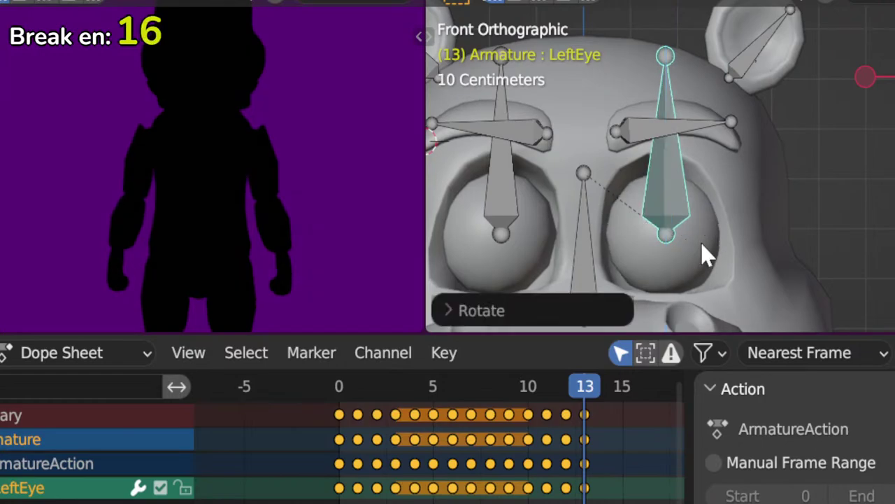
Step: At frame 13, select only the RightEye bone and rotate it about the Z axis to match the left eye's turn
{"action": "left_click", "coordinate": [506, 206]}
{"action": "key", "text": "r"}
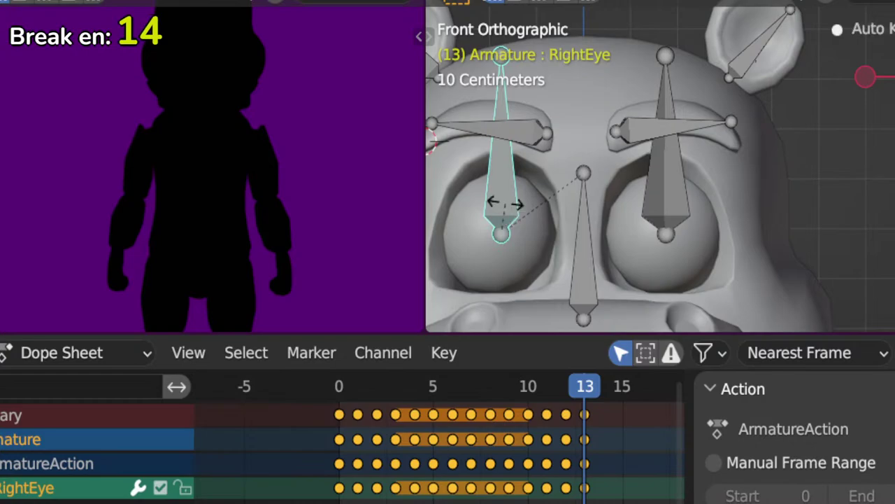
{"action": "key", "text": "z"}
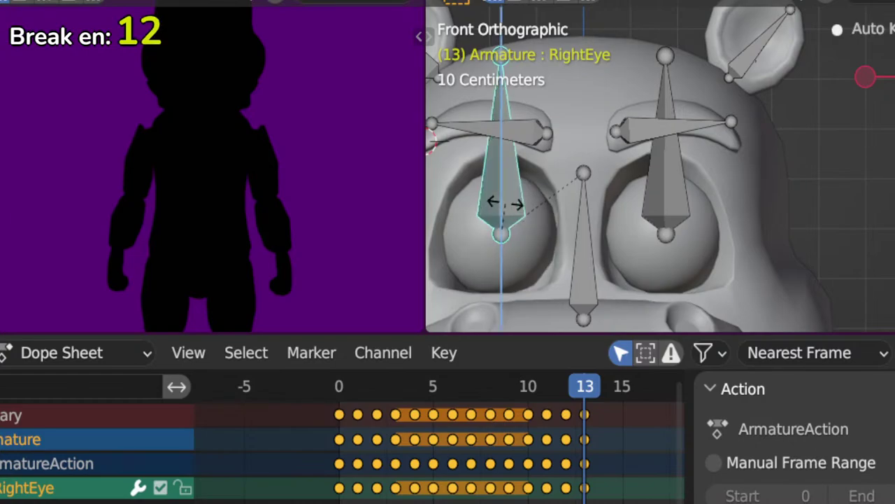
{"action": "left_click", "coordinate": [505, 204]}
Step: Go to frame 14, select all armature bones and clear all their pose transforms
{"action": "middle_click_drag", "start_coordinate": [553, 234], "coordinate": [606, 201], "text": "shift"}
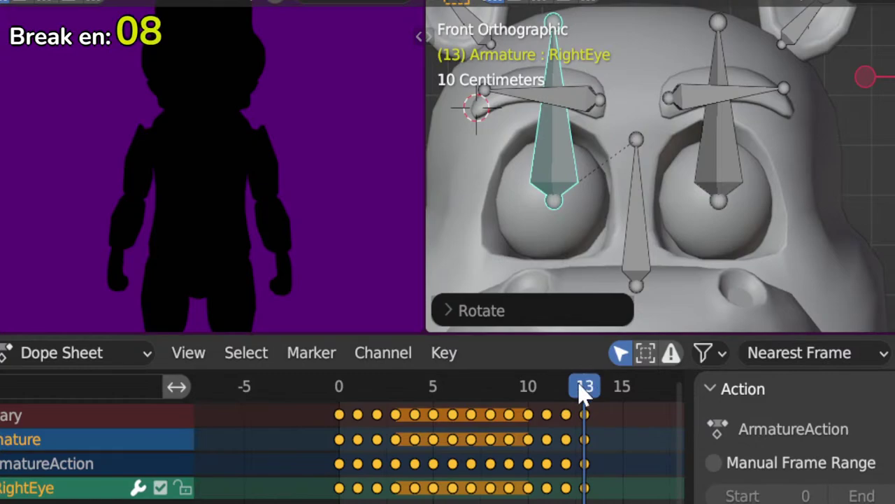
{"action": "left_click", "coordinate": [599, 391]}
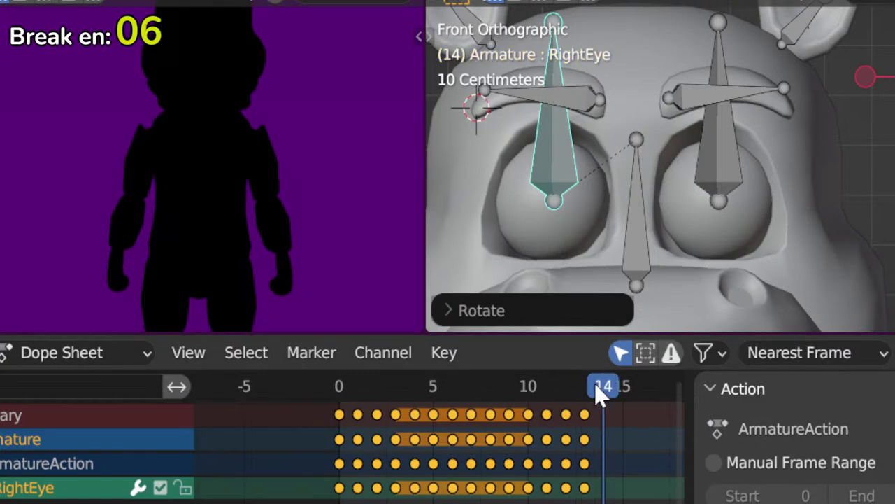
{"action": "key", "text": "a"}
{"action": "key", "text": "q"}
{"action": "left_click", "coordinate": [677, 192]}
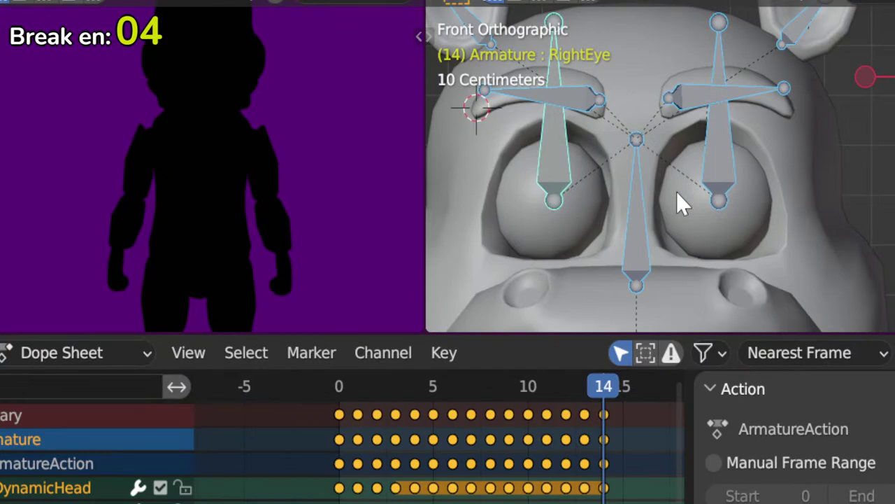
Step: At frame 14, select only the LeftEye bone and rotate it sideways about the Z axis
{"action": "left_click", "coordinate": [725, 168]}
{"action": "key", "text": "s"}
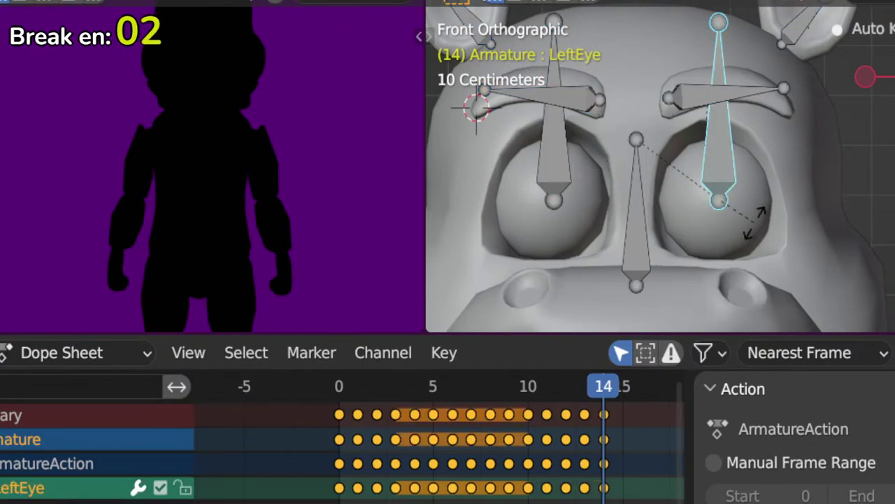
{"action": "key", "text": "z"}
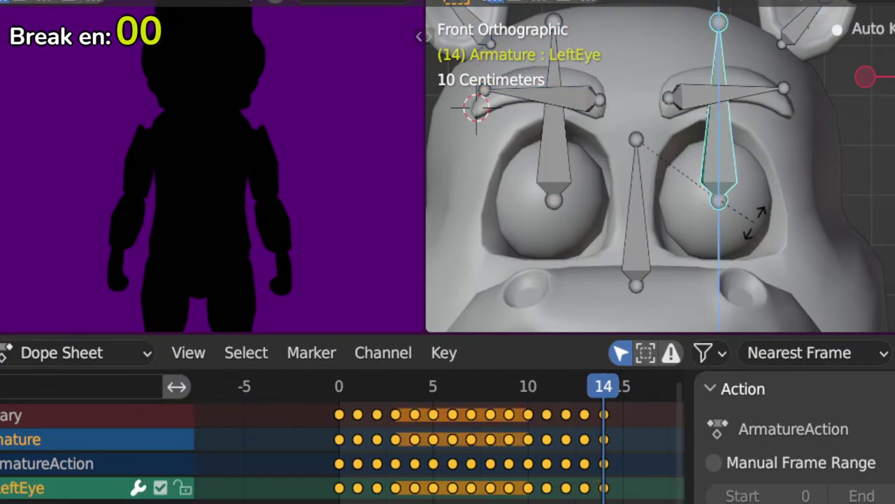
{"action": "left_click", "coordinate": [754, 221]}
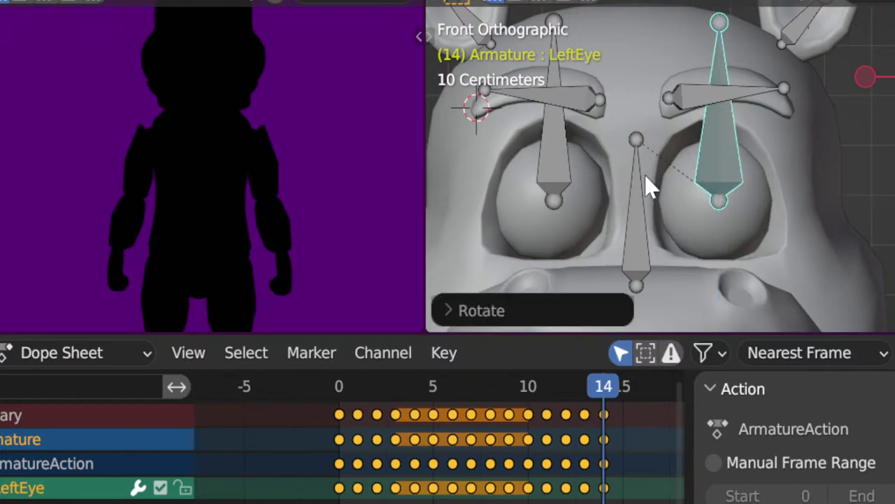
Step: At frame 14, select only the RightEye bone and rotate it 45 degrees about the Z axis
{"action": "left_click", "coordinate": [537, 170]}
{"action": "type", "text": "rz"}
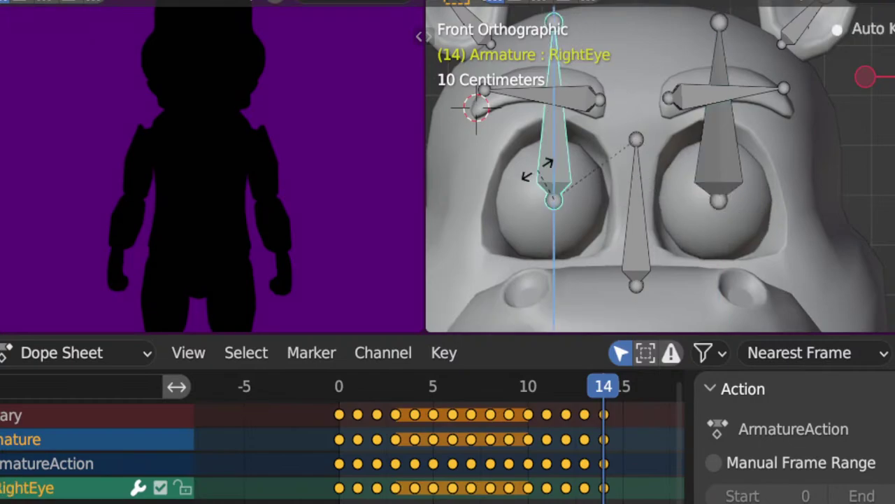
{"action": "type", "text": "45"}
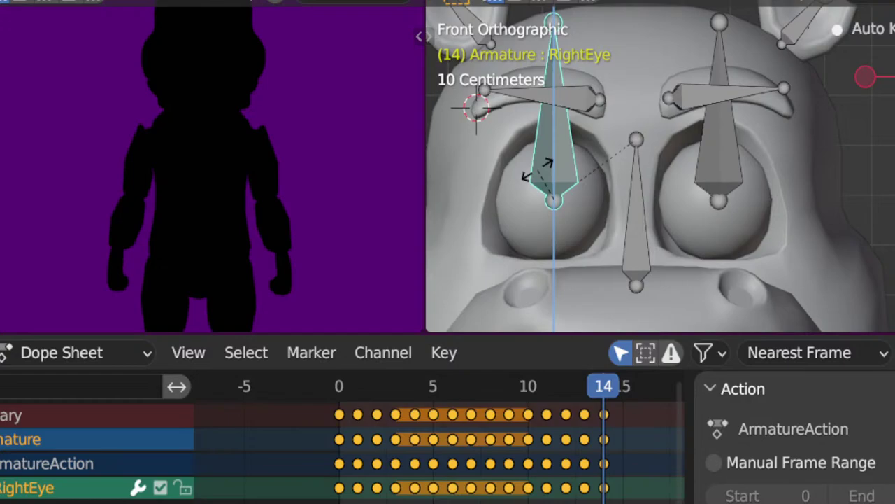
{"action": "key", "text": "Return"}
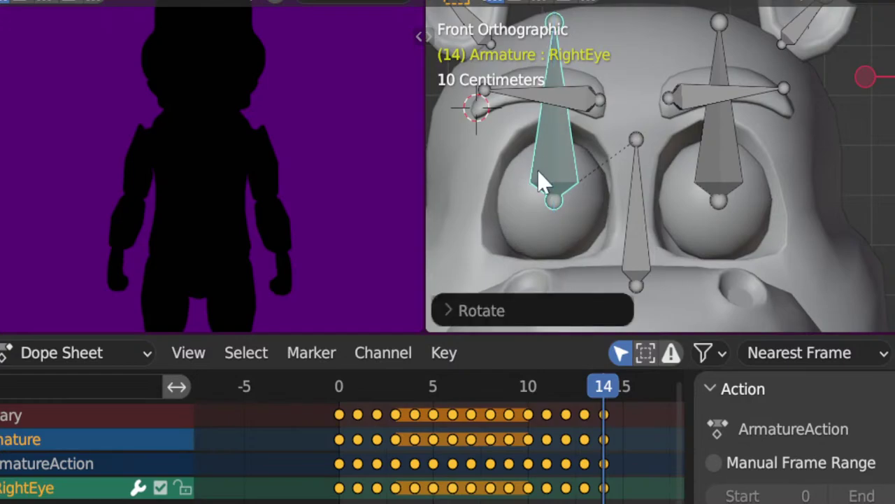
Step: Go to frame 15, select all armature bones and clear all their pose transforms
{"action": "left_click_drag", "start_coordinate": [613, 395], "coordinate": [625, 394]}
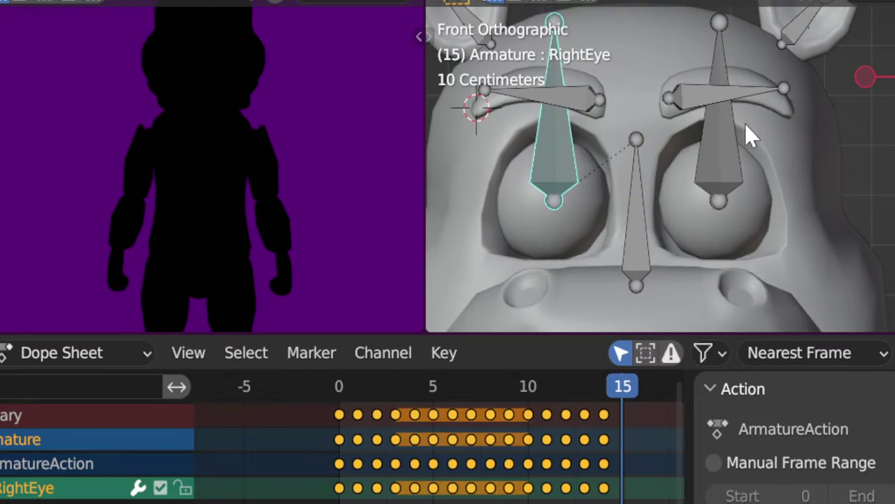
{"action": "key", "text": "a"}
{"action": "key", "text": "q"}
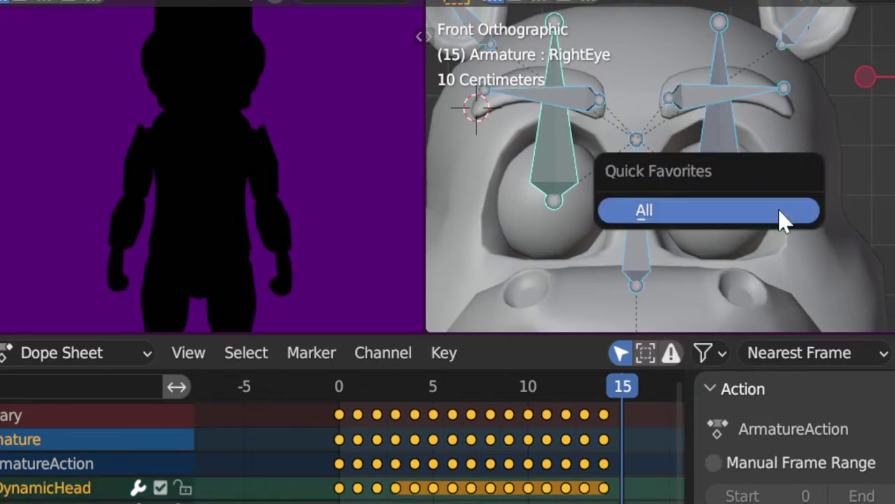
{"action": "left_click", "coordinate": [779, 209]}
Step: At frame 15, select only the LeftEye bone and move it backward into the head along the Y axis
{"action": "left_click", "coordinate": [726, 161]}
{"action": "key", "text": "KP_3"}
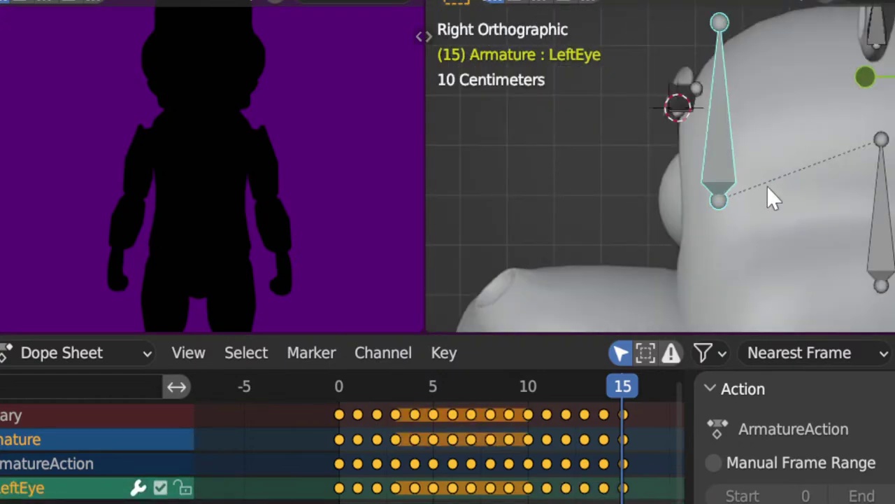
{"action": "key", "text": "g"}
{"action": "key", "text": "y"}
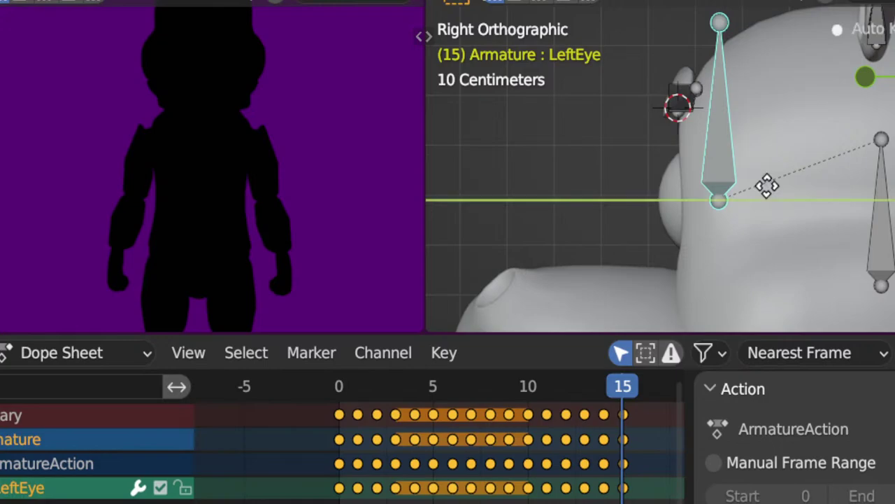
{"action": "left_click", "coordinate": [811, 186]}
{"action": "middle_click_drag", "start_coordinate": [783, 186], "coordinate": [746, 186], "text": "shift"}
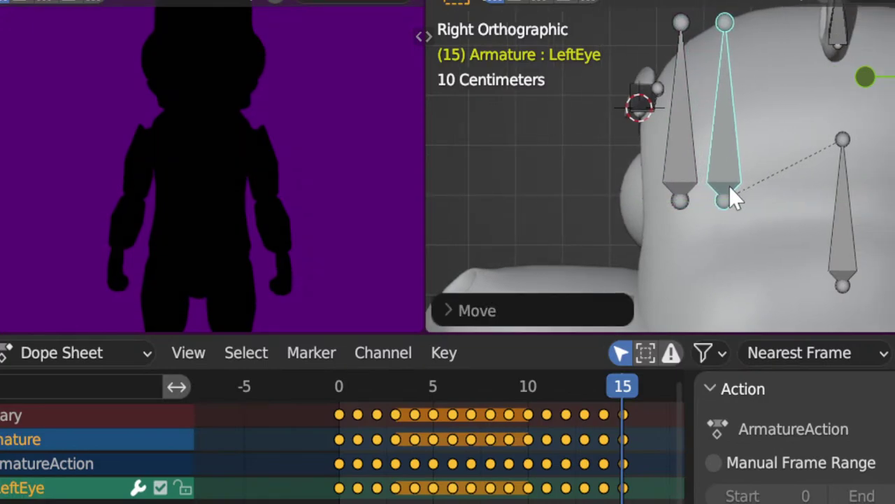
Step: At frame 15, select the LeftEar bone and rotate it forward in the right side view
{"action": "left_click", "coordinate": [838, 38]}
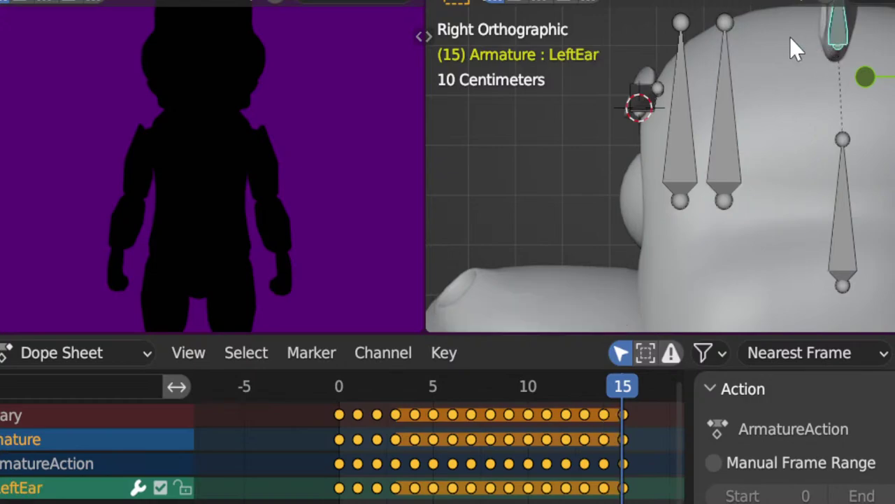
{"action": "key", "text": "r"}
{"action": "left_click", "coordinate": [752, 118]}
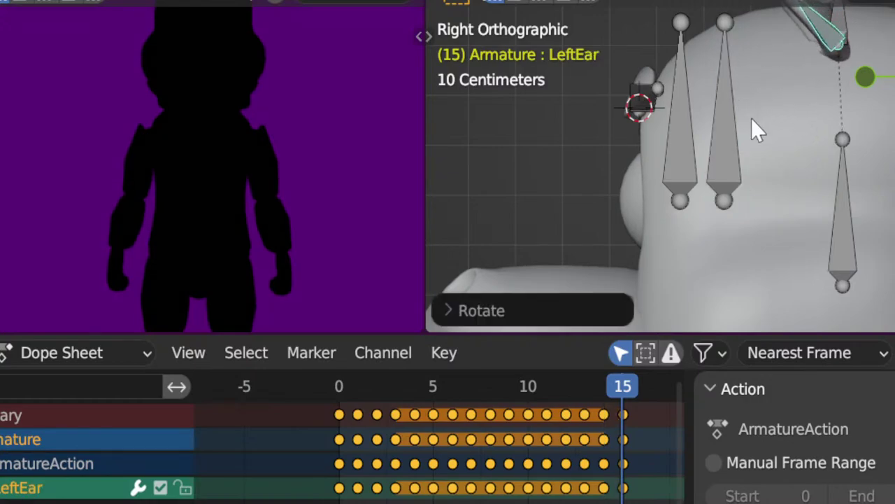
{"action": "middle_click_drag", "start_coordinate": [751, 118], "coordinate": [858, 142]}
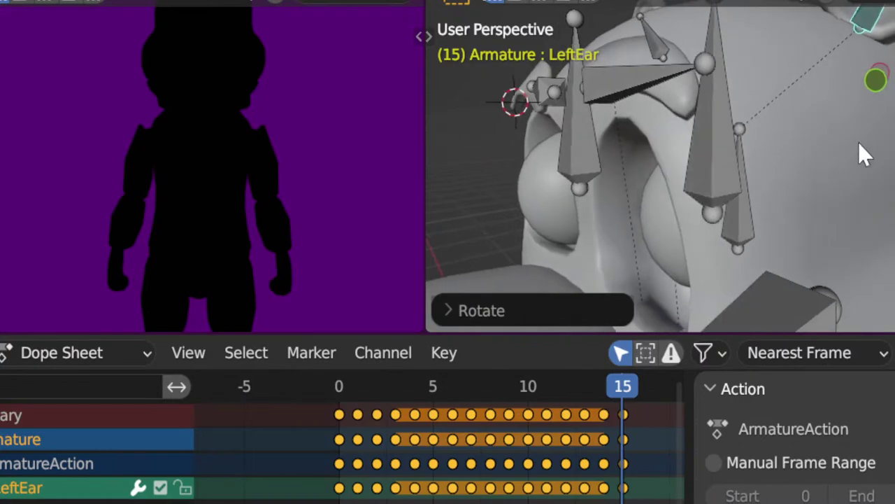
{"action": "key", "text": "KP_1"}
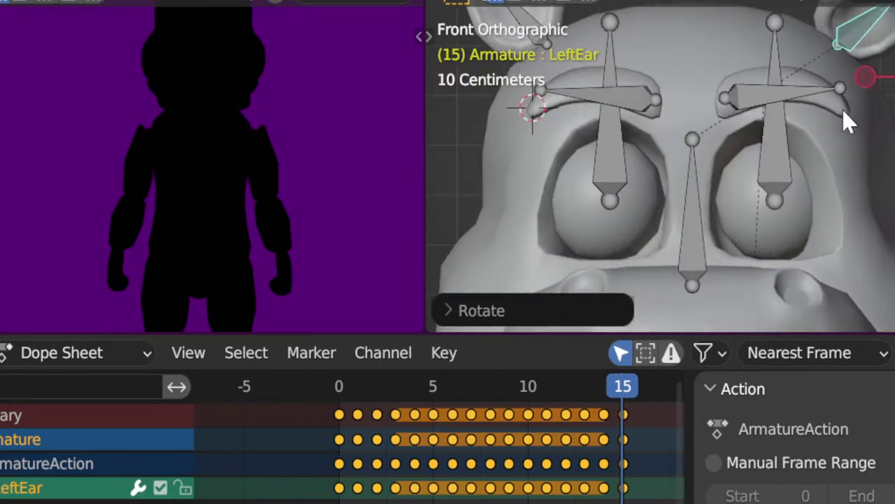
Step: Compare with frame 14, return to frame 15 and move the LeftEye bone slightly forward along the Y axis
{"action": "left_click", "coordinate": [620, 163]}
{"action": "left_click", "coordinate": [606, 389]}
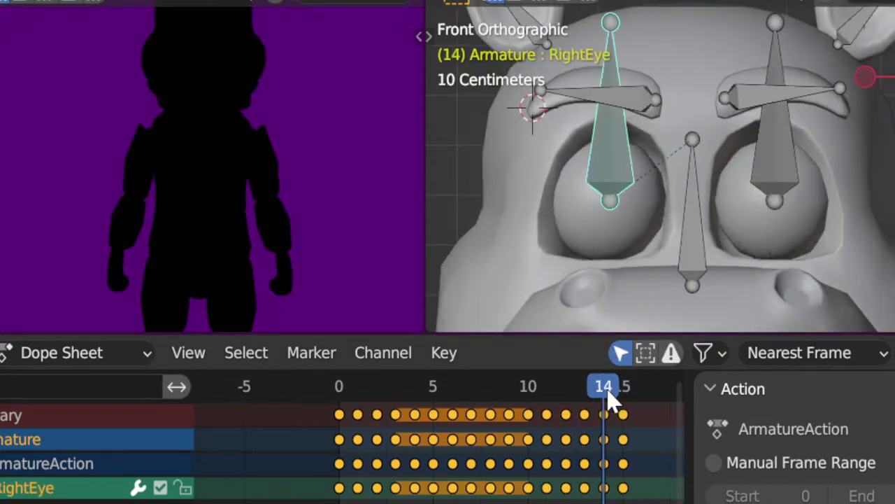
{"action": "left_click", "coordinate": [624, 389]}
{"action": "left_click", "coordinate": [777, 183]}
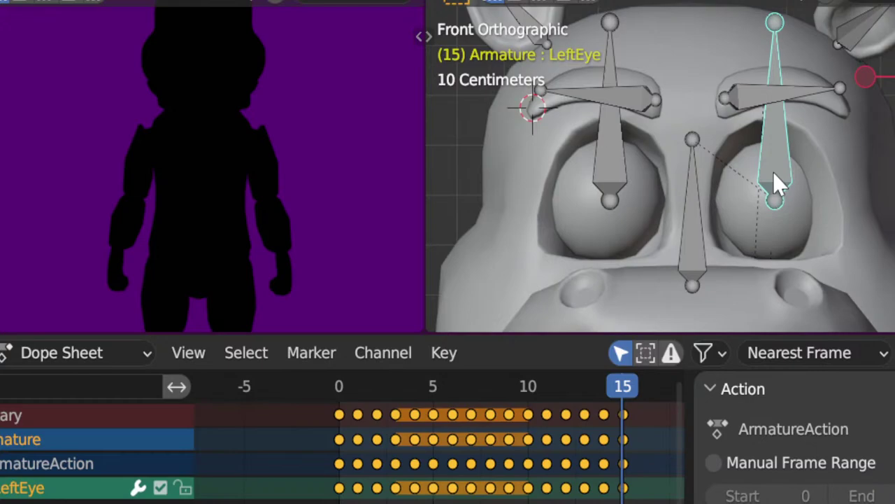
{"action": "key", "text": "KP_3"}
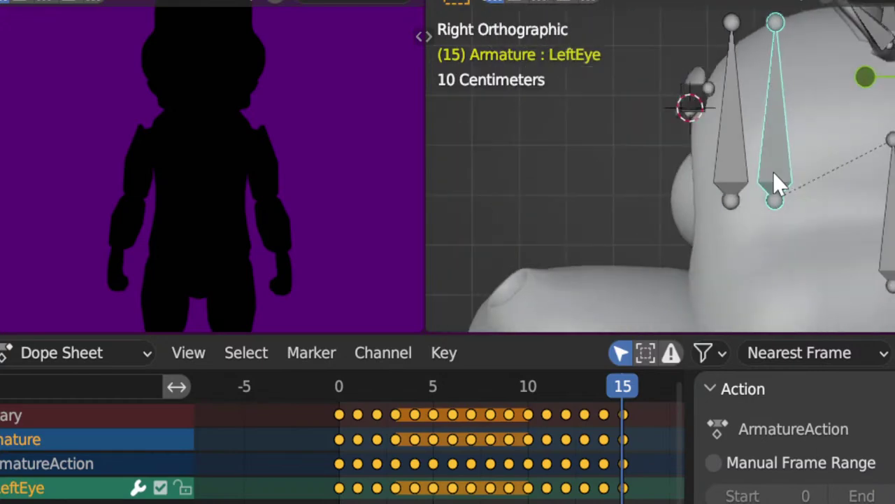
{"action": "key", "text": "g"}
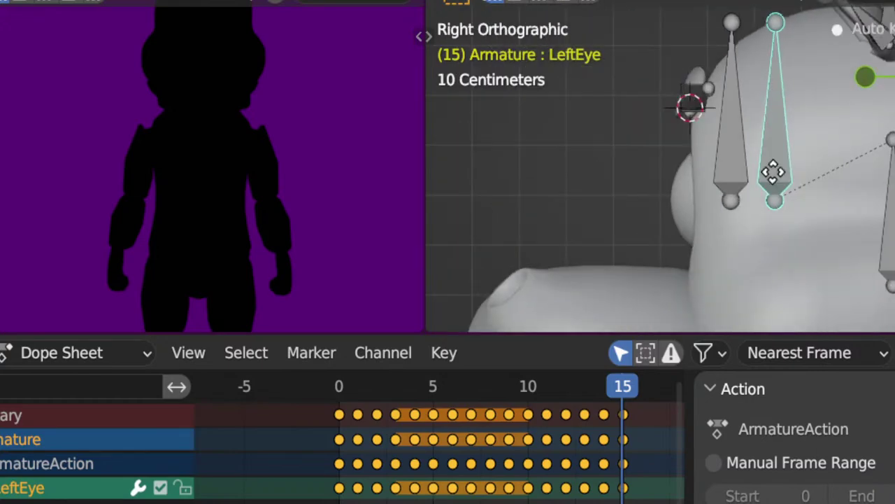
{"action": "key", "text": "y"}
{"action": "left_click", "coordinate": [762, 172]}
{"action": "middle_click_drag", "start_coordinate": [763, 172], "coordinate": [885, 235]}
{"action": "key", "text": "KP_1"}
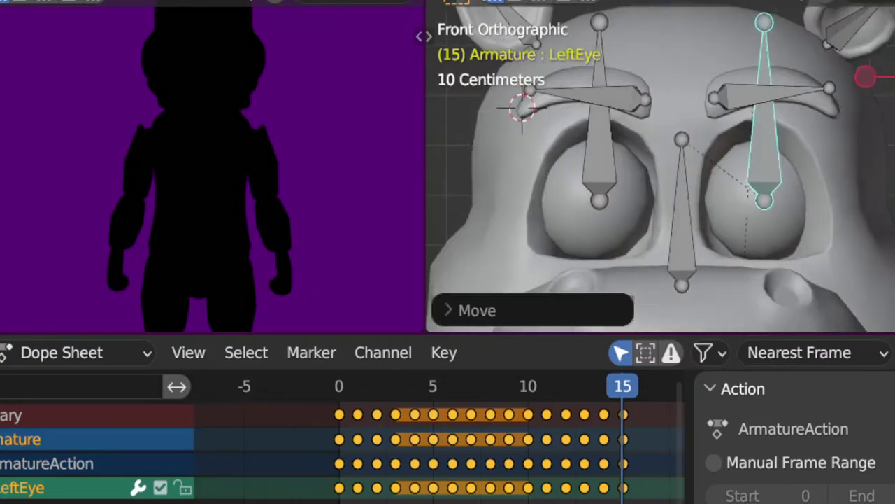
Step: Go to frame 16 and move only the RightEye bone backward along the Y axis, almost level with the recessed LeftEye bone
{"action": "left_click_drag", "start_coordinate": [628, 406], "coordinate": [643, 403]}
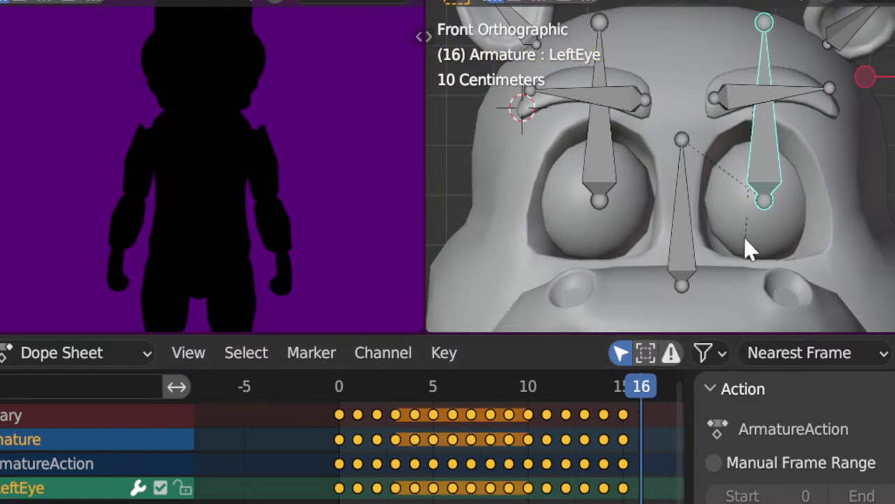
{"action": "key", "text": "a"}
{"action": "left_click", "coordinate": [598, 167]}
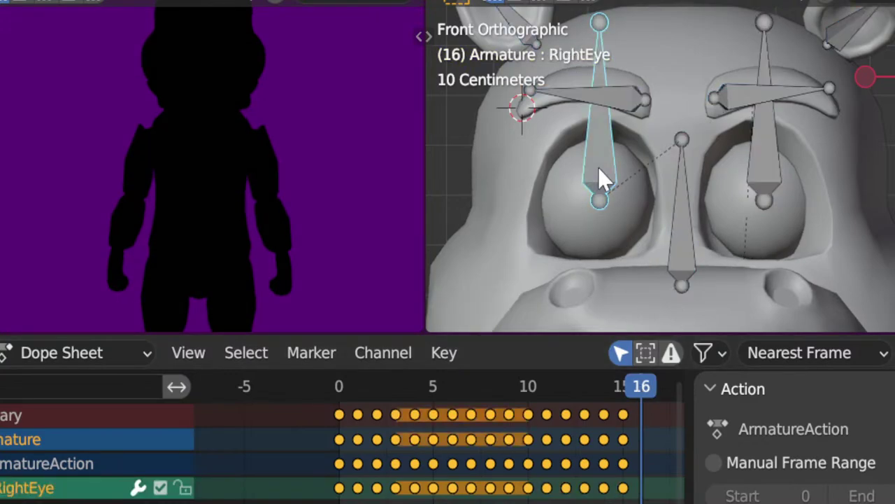
{"action": "key", "text": "KP_3"}
{"action": "key", "text": "g"}
{"action": "key", "text": "y"}
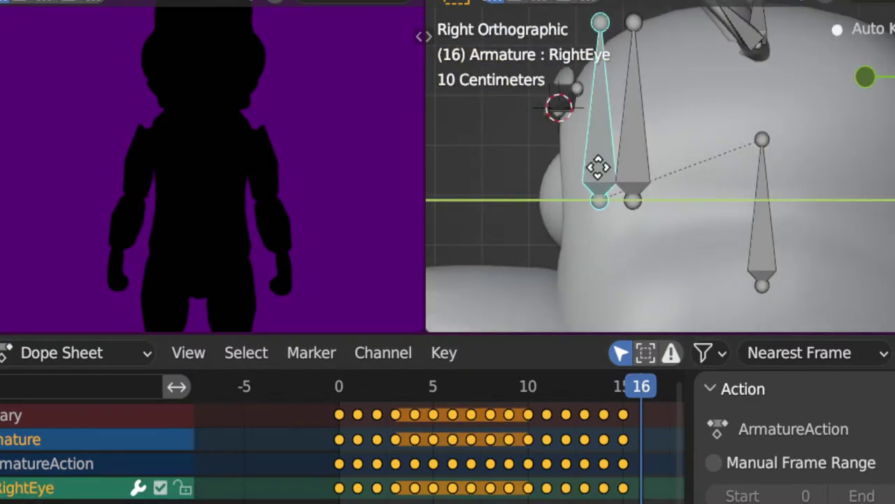
{"action": "left_click", "coordinate": [626, 170]}
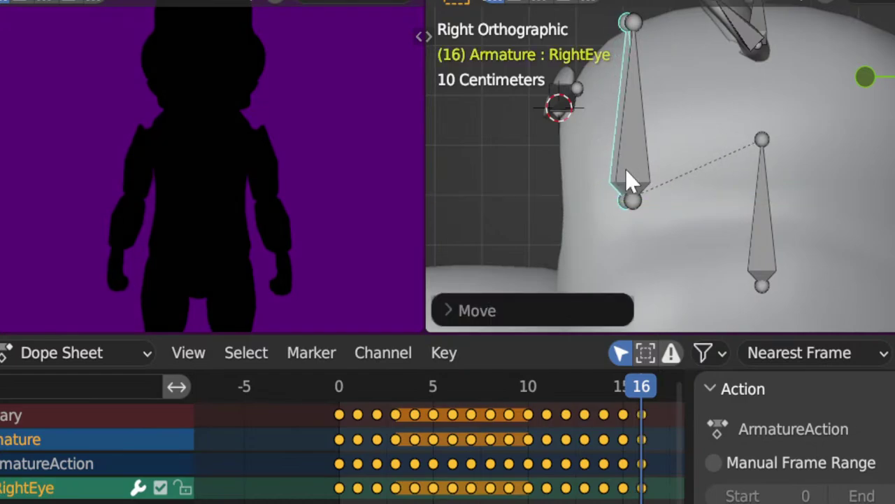
{"action": "key", "text": "g"}
{"action": "key", "text": "y"}
{"action": "left_click", "coordinate": [629, 169]}
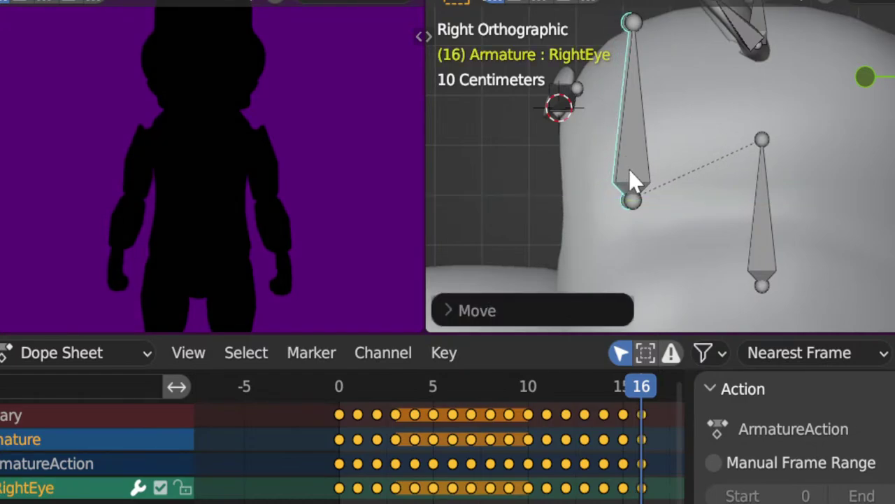
Step: At frame 16, clear all pose transforms of the LeftEye bone and of the LeftEar bone
{"action": "left_click", "coordinate": [636, 172]}
{"action": "key", "text": "q"}
{"action": "left_click", "coordinate": [634, 172]}
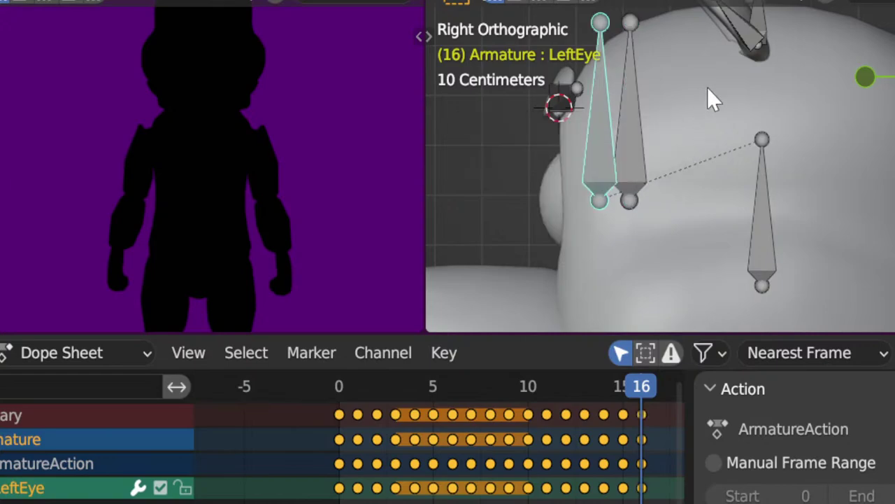
{"action": "left_click", "coordinate": [736, 25]}
{"action": "key", "text": "q"}
{"action": "left_click", "coordinate": [734, 28]}
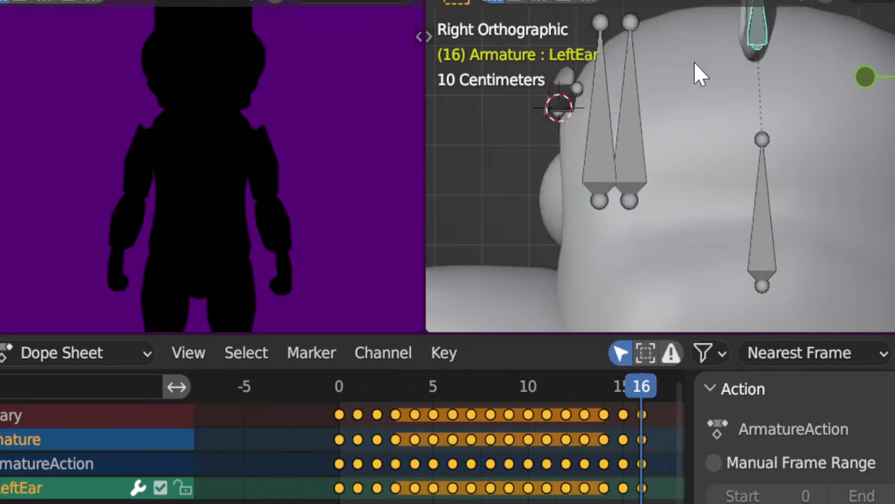
Step: At frame 16, select the RightEar bone and rotate it forward in the left side view
{"action": "key", "text": "ctrl+KP_3"}
{"action": "middle_click_drag", "start_coordinate": [717, 91], "coordinate": [705, 168], "text": "shift"}
{"action": "left_click", "coordinate": [743, 121]}
{"action": "key", "text": "r"}
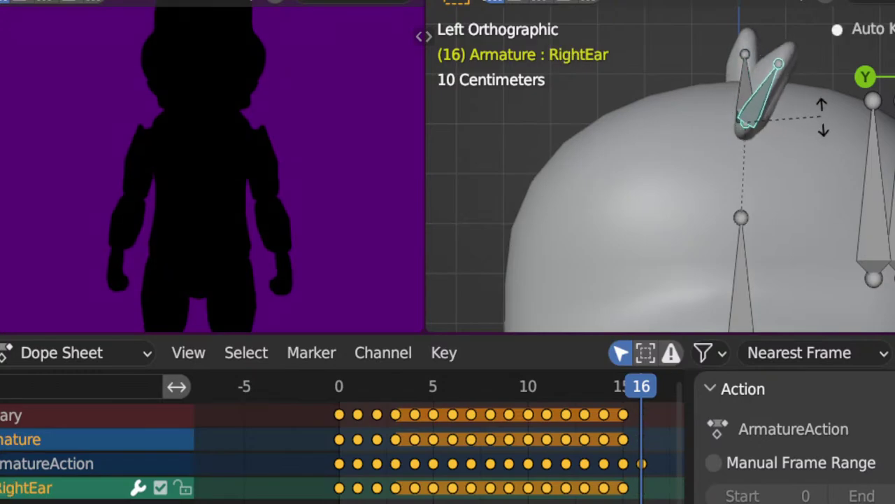
{"action": "left_click", "coordinate": [820, 116]}
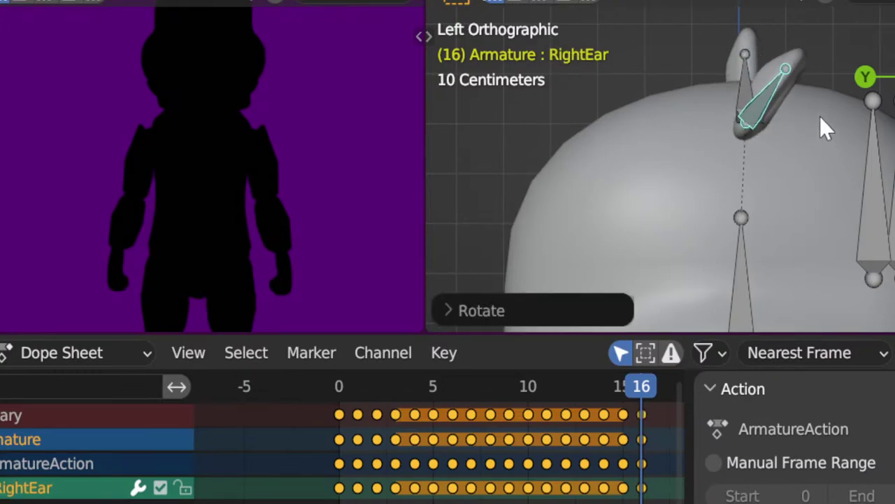
{"action": "key", "text": "KP_1"}
{"action": "scroll", "coordinate": [820, 116], "scroll_direction": "down", "scroll_amount": 3}
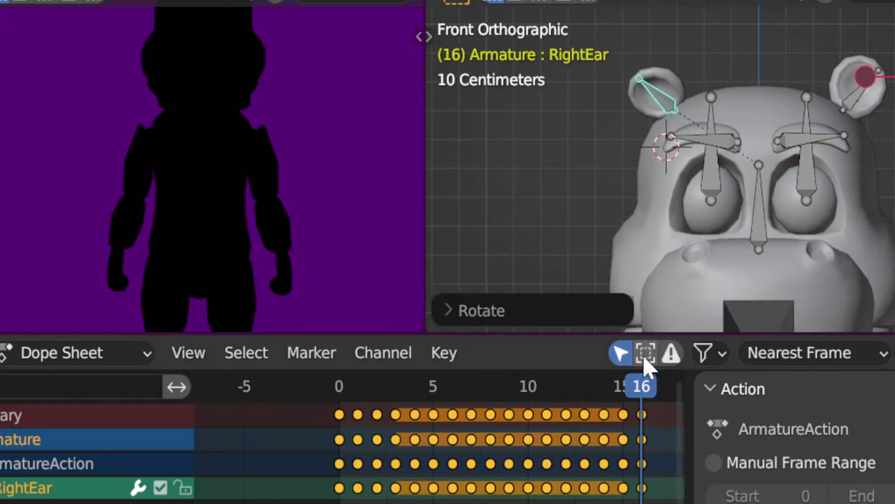
Step: Go to frame 17, select all armature bones and clear all their pose transforms
{"action": "left_click_drag", "start_coordinate": [650, 394], "coordinate": [661, 390]}
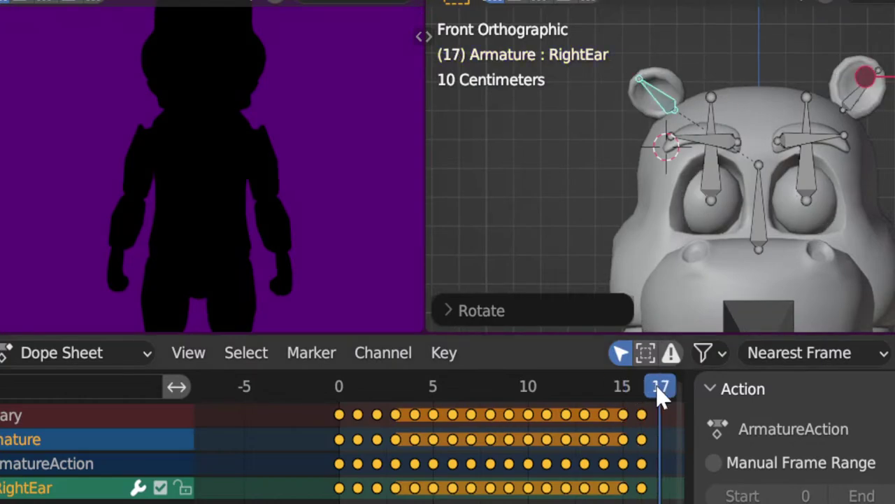
{"action": "key", "text": "q"}
{"action": "left_click", "coordinate": [796, 180]}
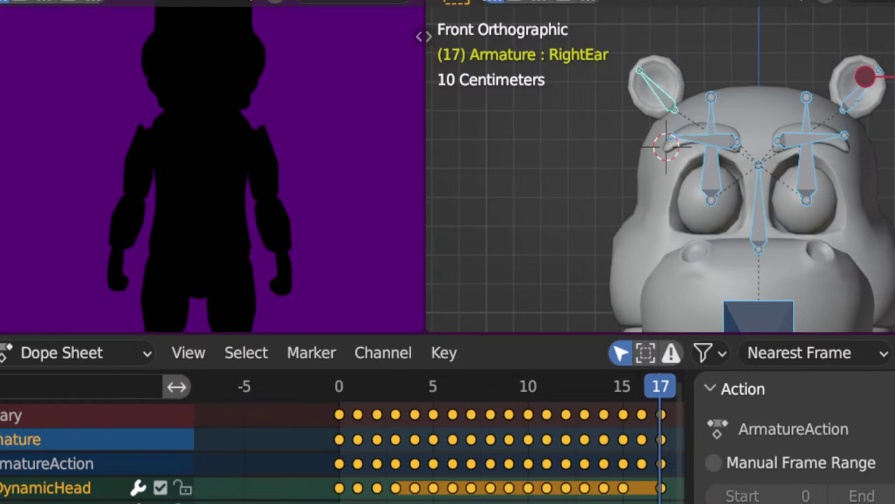
Step: At frame 17, select only the LeftEye bone and move it slightly upward along the Z axis
{"action": "left_click", "coordinate": [808, 184]}
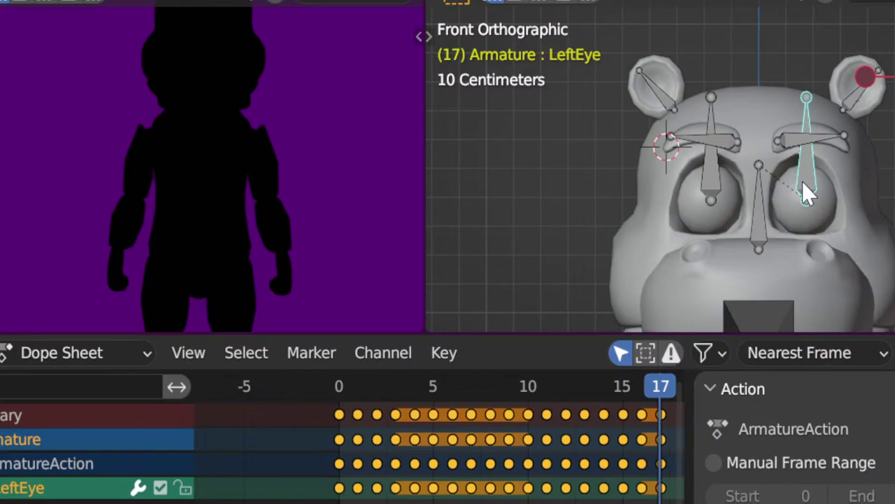
{"action": "key", "text": "g"}
{"action": "key", "text": "z"}
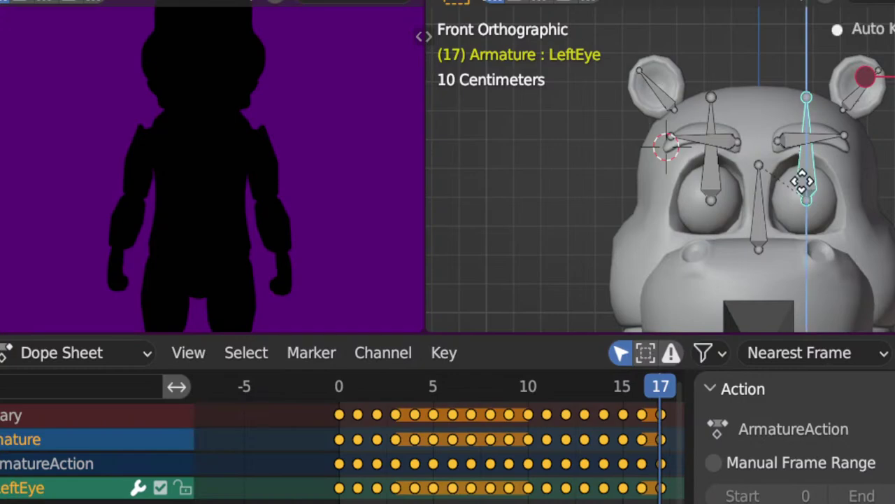
{"action": "left_click", "coordinate": [802, 181]}
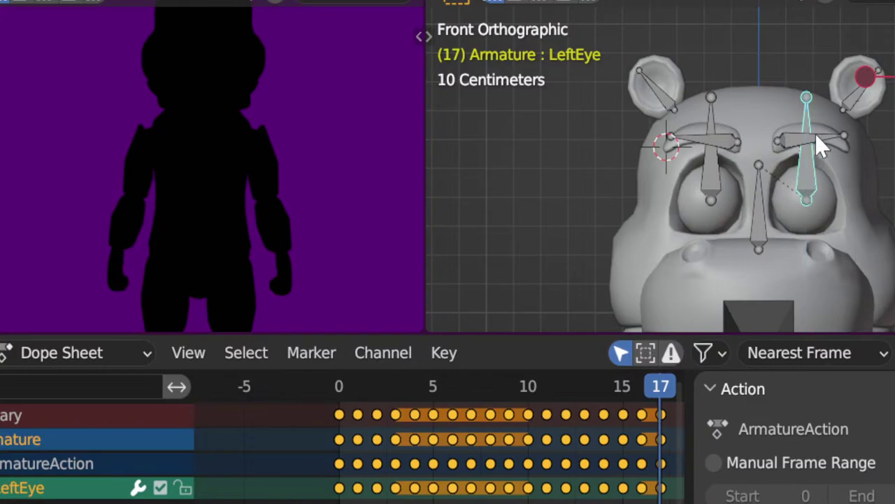
{"action": "key", "text": "g"}
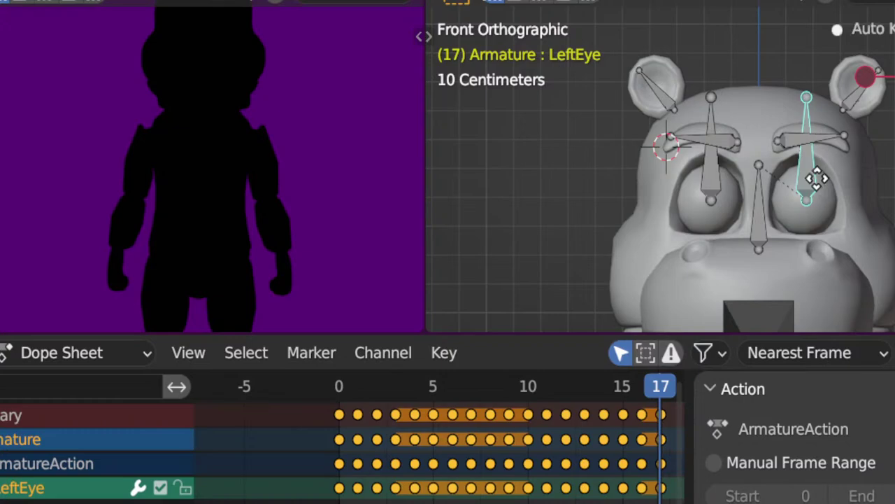
{"action": "key", "text": "z"}
{"action": "left_click", "coordinate": [819, 175]}
Step: At frame 17, select only the RightEye bone and move it slightly upward along the Z axis
{"action": "left_click", "coordinate": [712, 181]}
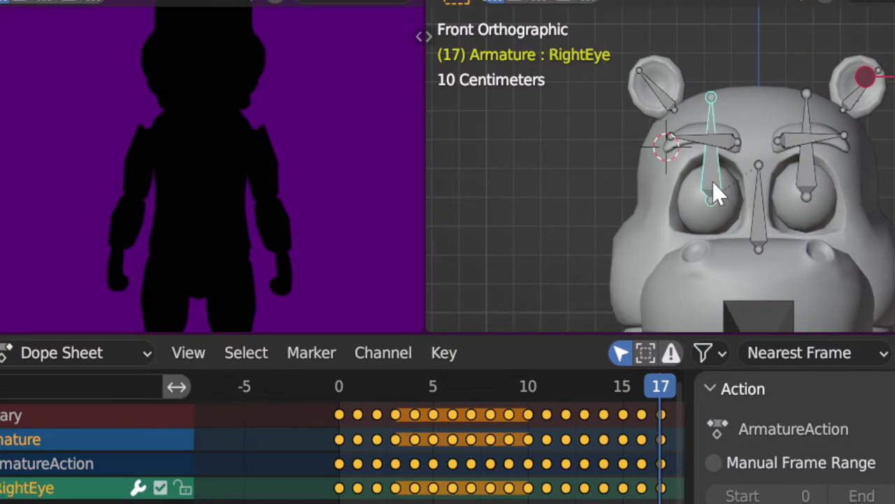
{"action": "key", "text": "g"}
{"action": "key", "text": "z"}
{"action": "left_click", "coordinate": [718, 179]}
Step: At frame 17, select the LeftEar bone and rotate it backward in the right side view
{"action": "scroll", "coordinate": [735, 200], "scroll_direction": "down", "scroll_amount": 1}
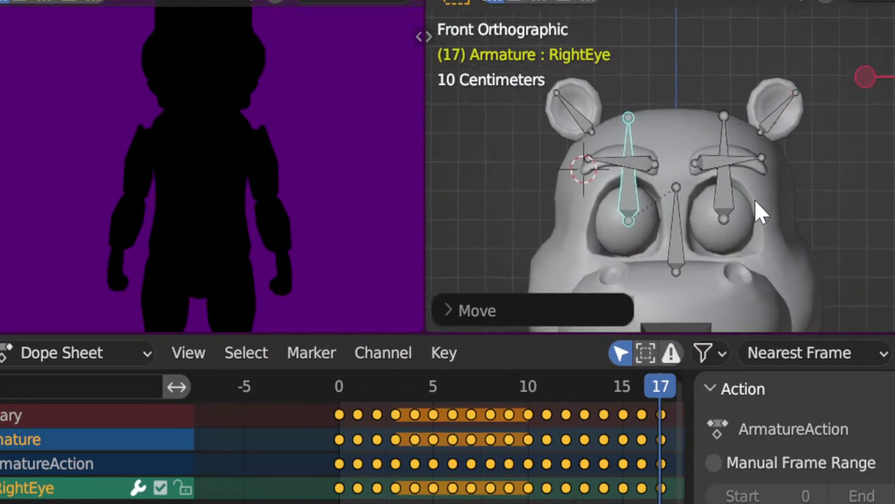
{"action": "left_click", "coordinate": [789, 125]}
{"action": "key", "text": "KP_3"}
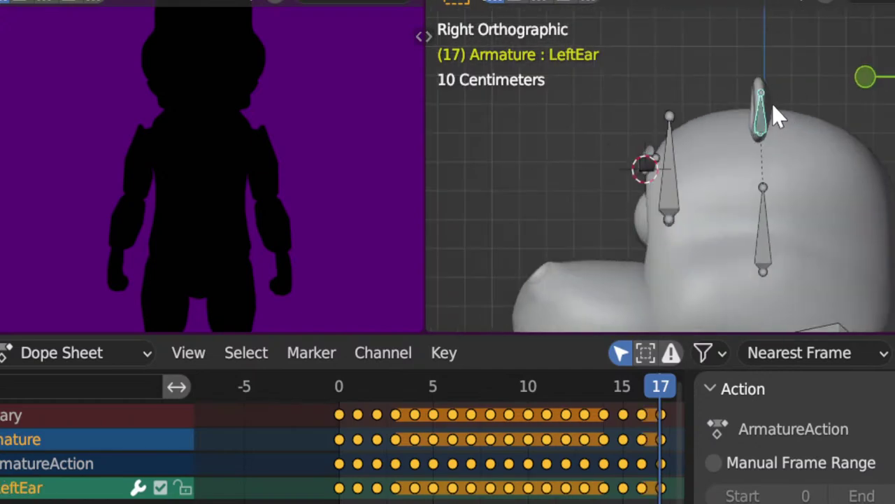
{"action": "key", "text": "r"}
{"action": "left_click", "coordinate": [790, 119]}
Step: At frame 17, select the RightEar bone and rotate it backward to line up with the LeftEar bone
{"action": "left_click", "coordinate": [755, 87]}
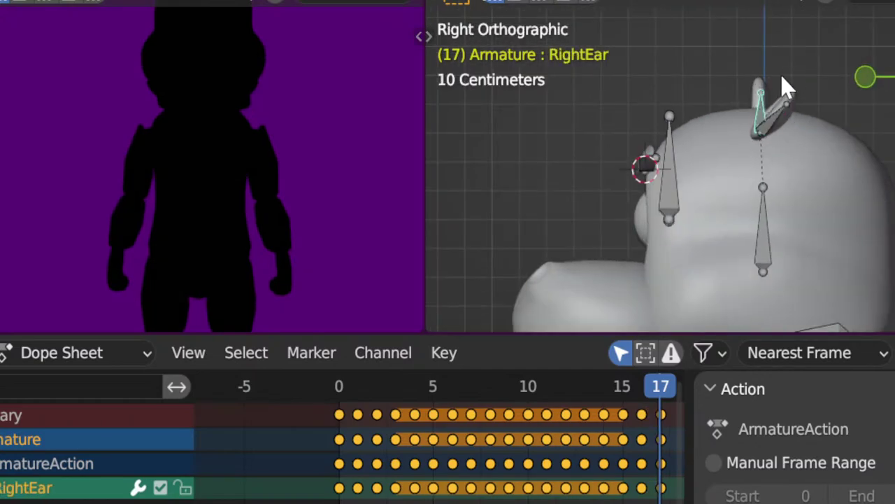
{"action": "key", "text": "r"}
{"action": "left_click", "coordinate": [830, 110]}
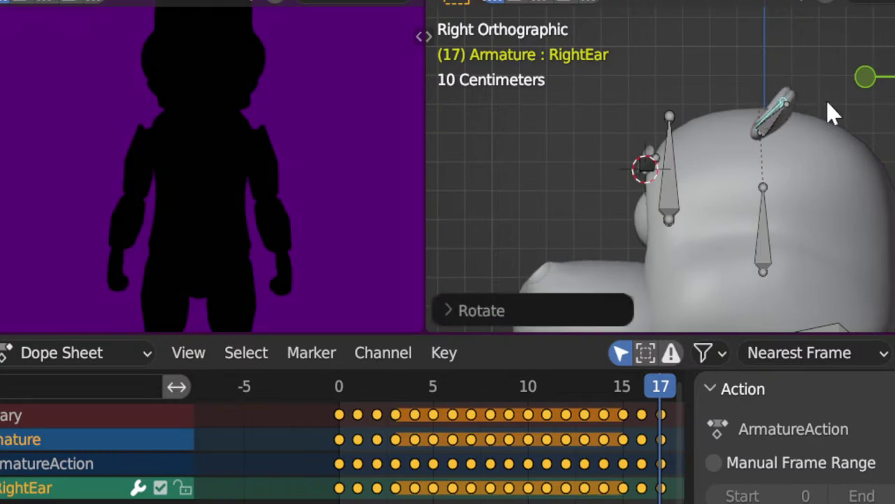
{"action": "key", "text": "KP_1"}
{"action": "middle_click_drag", "start_coordinate": [775, 103], "coordinate": [739, 180], "text": "shift"}
{"action": "scroll", "coordinate": [623, 428], "scroll_direction": "down", "scroll_amount": 1}
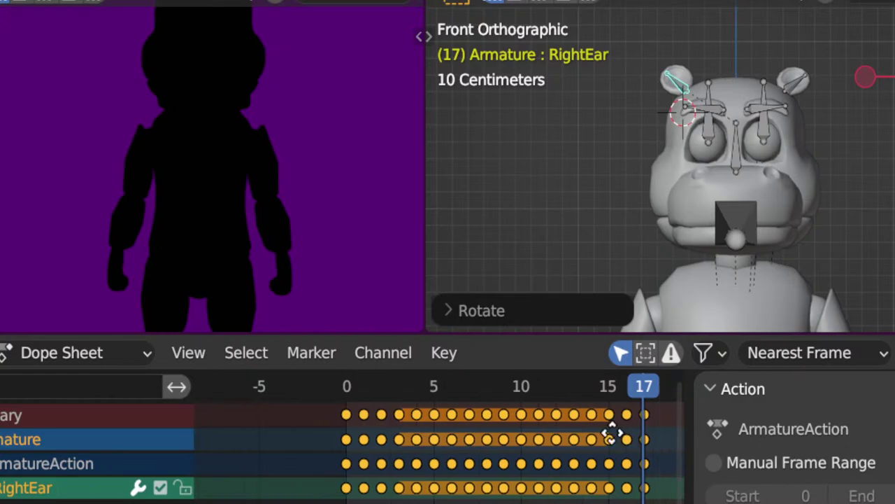
{"action": "middle_click_drag", "start_coordinate": [613, 433], "coordinate": [503, 449]}
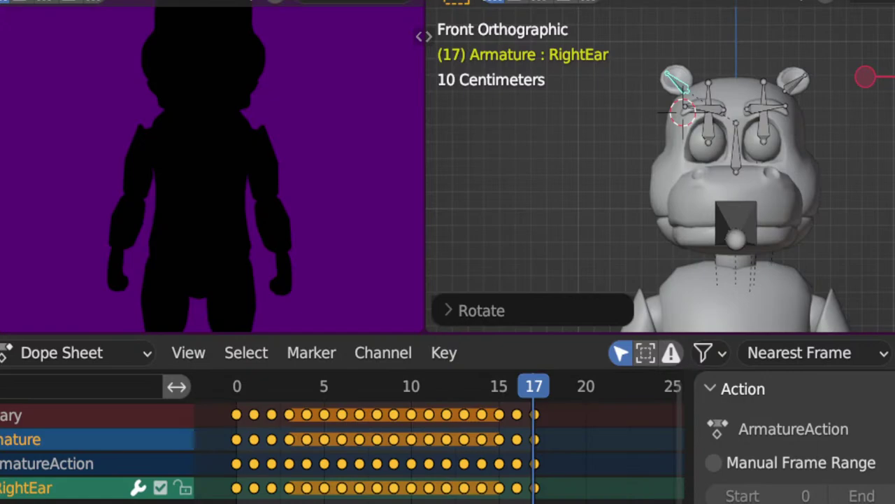
Step: Select the DynamicHead bone at frame 17 and save the file
{"action": "left_click", "coordinate": [743, 169]}
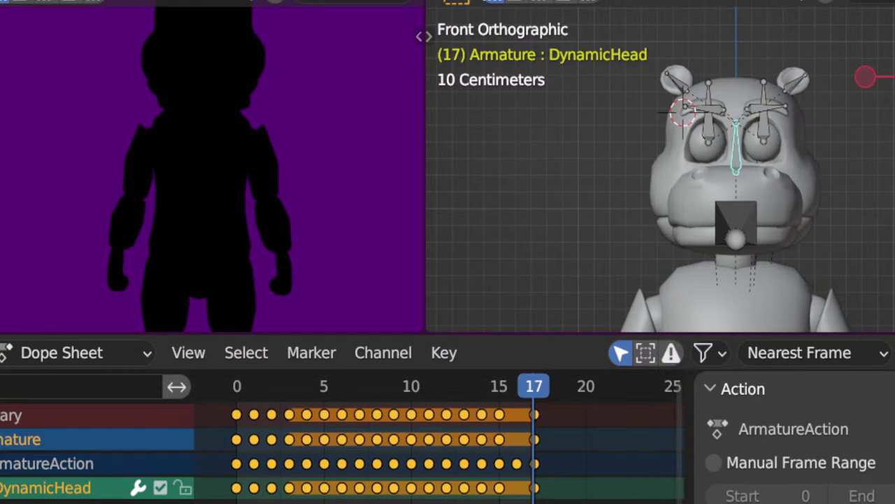
{"action": "left_click", "coordinate": [14, 1]}
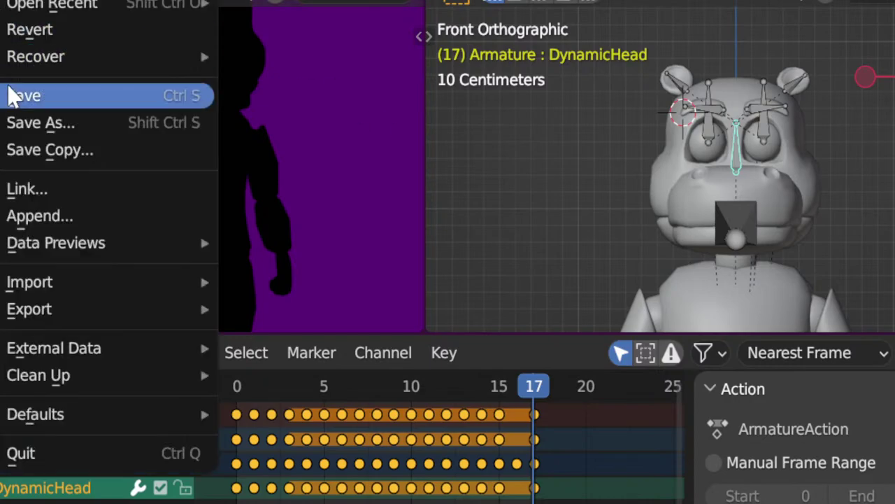
{"action": "left_click", "coordinate": [21, 96]}
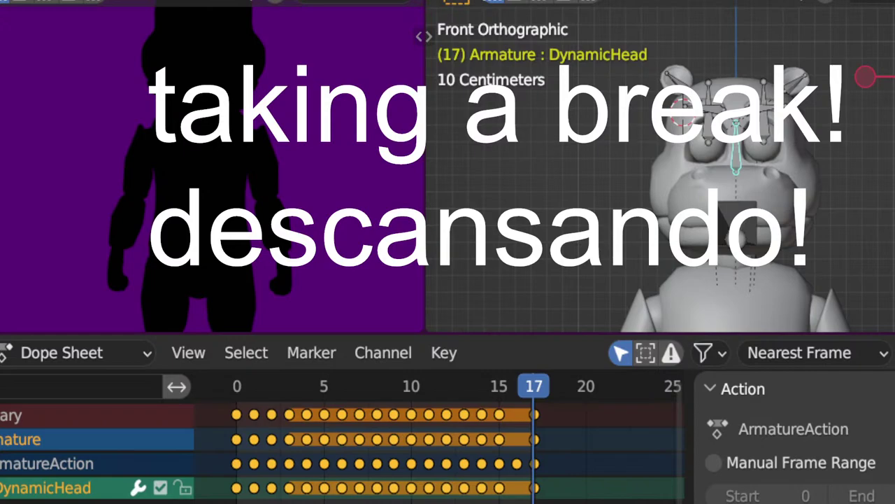
{"action": "scroll", "coordinate": [212, 168], "scroll_direction": "down", "scroll_amount": 3}
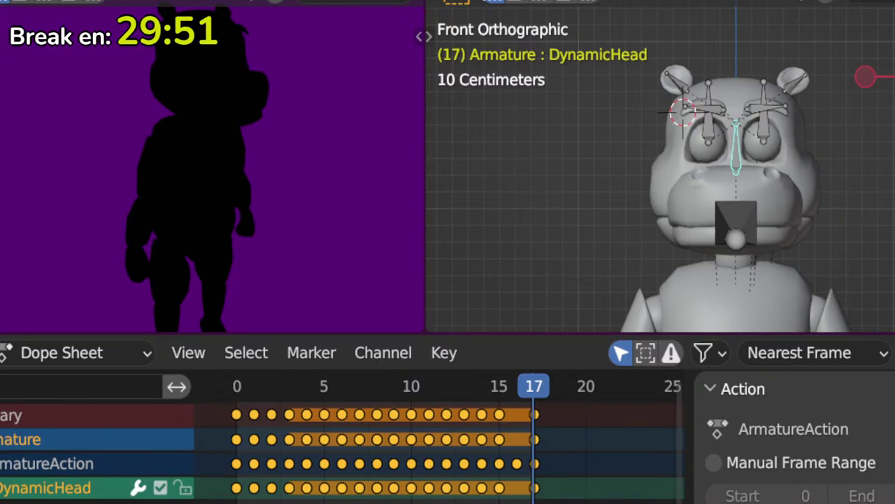
Step: Examine the face poses at frames 16 and 15, and return the timeline to frame 0
{"action": "mouse_move", "coordinate": [528, 388]}
{"action": "left_mouse_down"}
{"action": "mouse_move", "coordinate": [509, 393]}
{"action": "mouse_move", "coordinate": [521, 399]}
{"action": "left_mouse_up"}
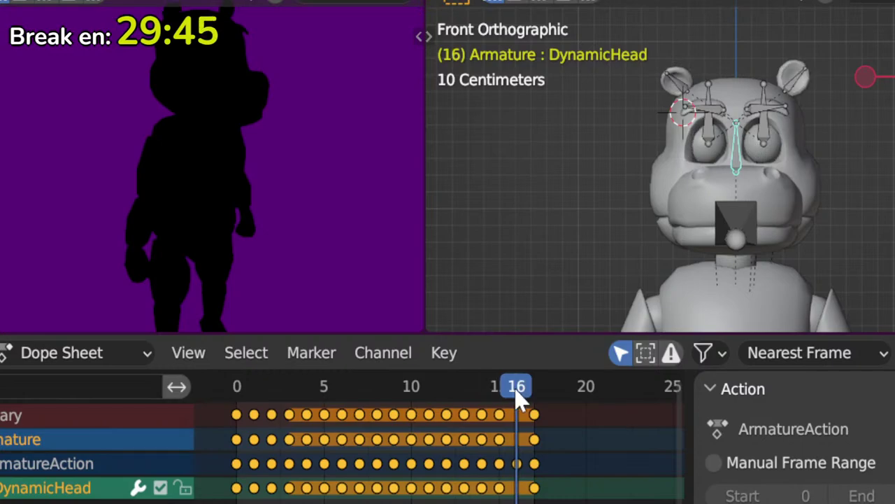
{"action": "scroll", "coordinate": [777, 87], "scroll_direction": "up", "scroll_amount": 3}
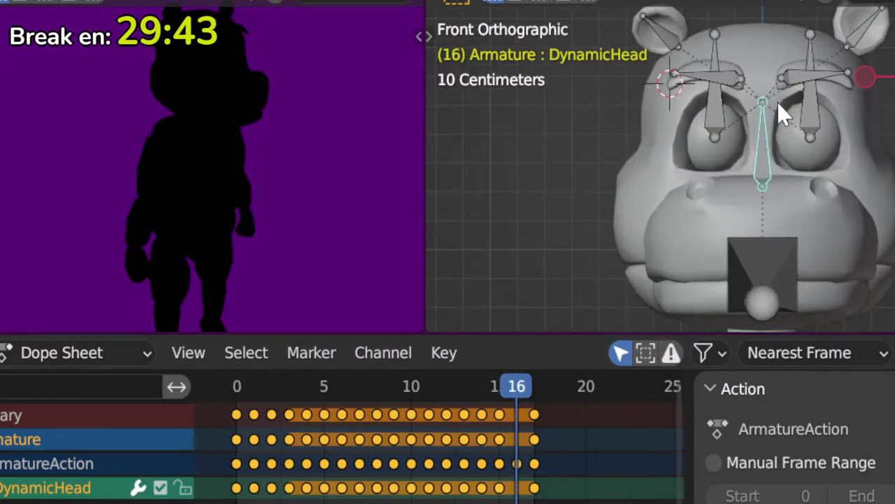
{"action": "scroll", "coordinate": [777, 126], "scroll_direction": "up", "scroll_amount": 1}
{"action": "middle_click_drag", "start_coordinate": [775, 154], "coordinate": [666, 205], "text": "shift"}
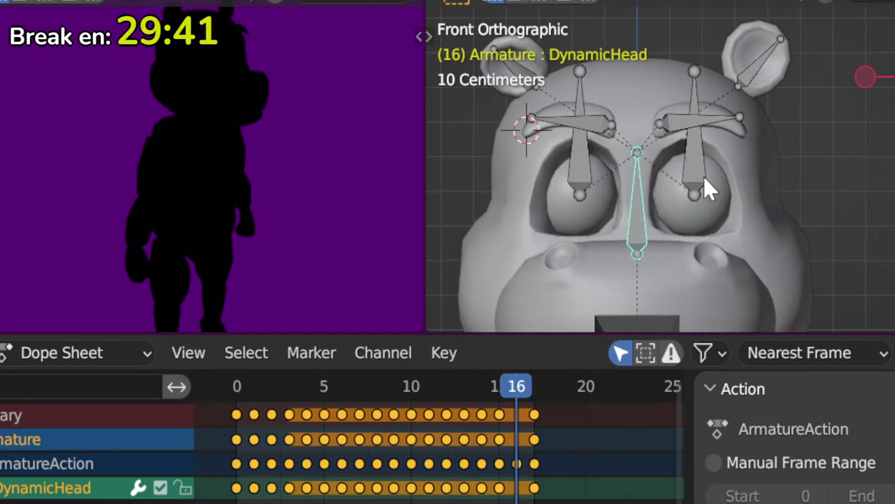
{"action": "left_click", "coordinate": [704, 177]}
{"action": "left_click", "coordinate": [631, 198]}
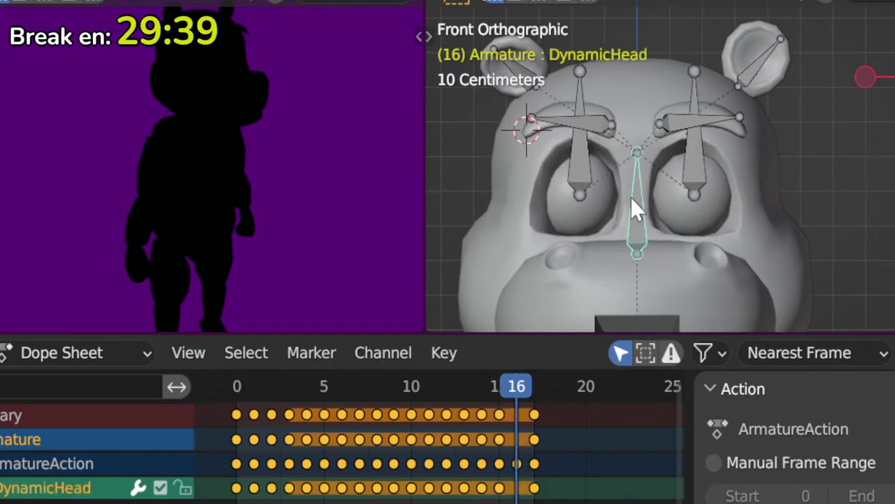
{"action": "left_click", "coordinate": [504, 393]}
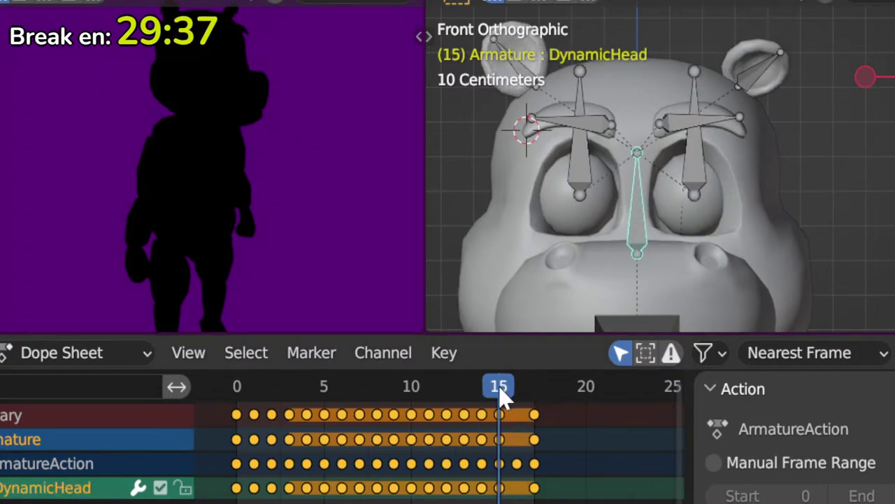
{"action": "mouse_move", "coordinate": [508, 393]}
{"action": "left_mouse_down"}
{"action": "mouse_move", "coordinate": [516, 394]}
{"action": "mouse_move", "coordinate": [508, 394]}
{"action": "left_mouse_up"}
{"action": "scroll", "coordinate": [683, 173], "scroll_direction": "down", "scroll_amount": 3}
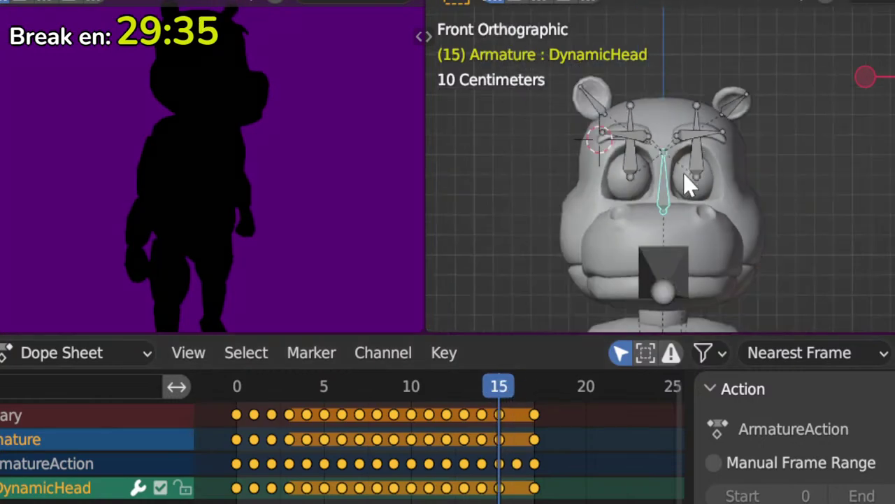
{"action": "scroll", "coordinate": [684, 174], "scroll_direction": "down", "scroll_amount": 3}
{"action": "left_click_drag", "start_coordinate": [306, 391], "coordinate": [240, 439]}
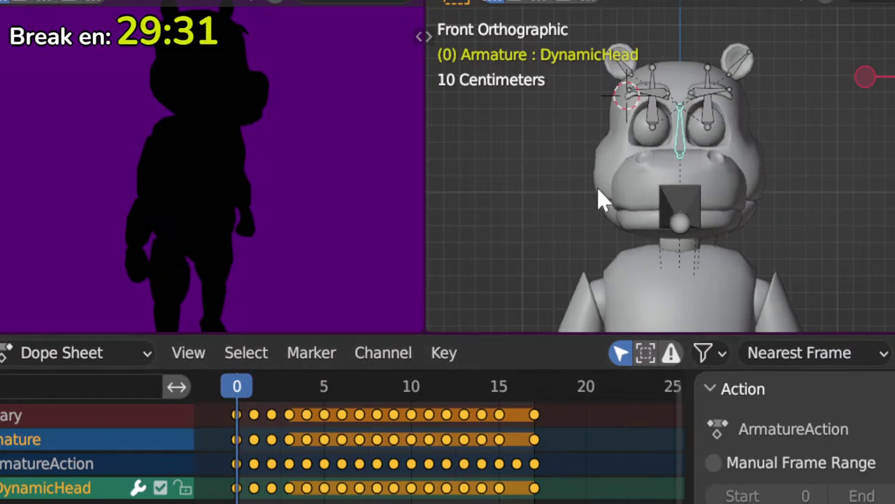
Step: Switch from the animation workspace to the full-size object-mode viewport and view the character's head and torso from the front
{"action": "scroll", "coordinate": [679, 179], "scroll_direction": "down", "scroll_amount": 3}
{"action": "middle_click_drag", "start_coordinate": [670, 179], "coordinate": [638, 186], "text": "shift"}
{"action": "left_click", "coordinate": [301, 2]}
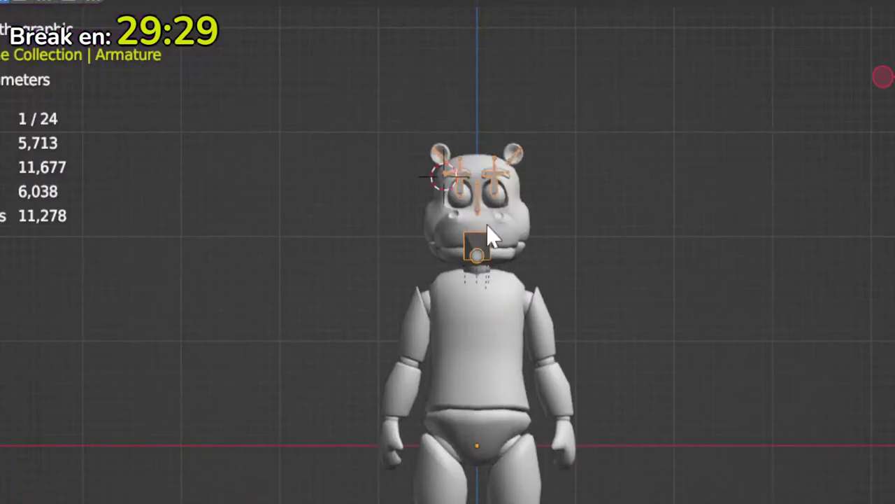
{"action": "scroll", "coordinate": [522, 280], "scroll_direction": "up", "scroll_amount": 3}
{"action": "middle_click_drag", "start_coordinate": [543, 304], "coordinate": [757, 248], "text": "shift"}
{"action": "left_click", "coordinate": [360, 2]}
{"action": "key", "text": "KP_1"}
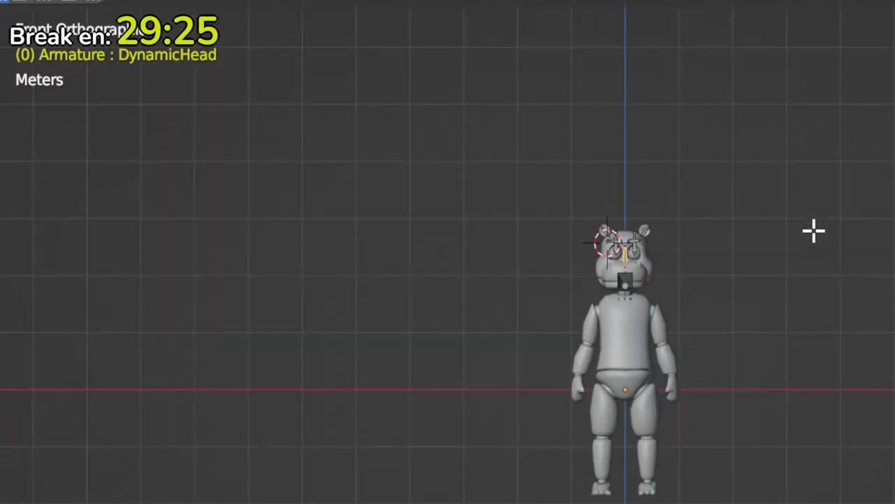
{"action": "scroll", "coordinate": [768, 270], "scroll_direction": "up", "scroll_amount": 3}
{"action": "middle_click_drag", "start_coordinate": [735, 417], "coordinate": [742, 392], "text": "shift"}
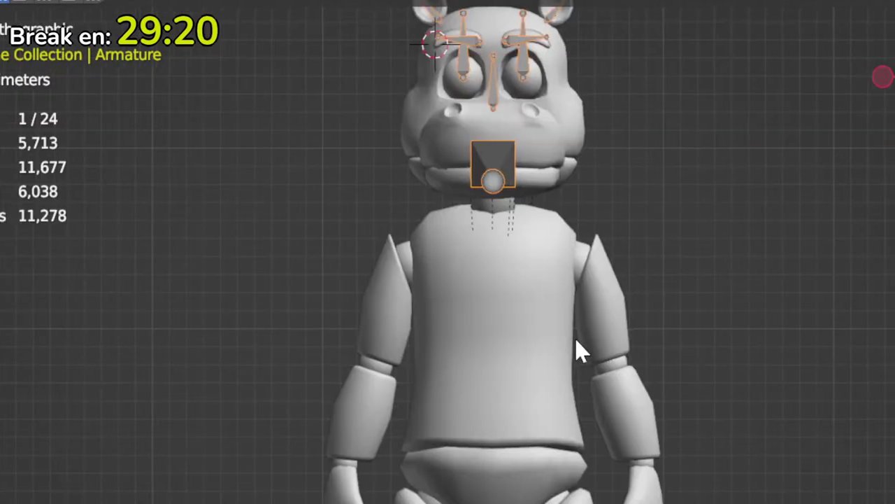
{"action": "middle_click_drag", "start_coordinate": [580, 344], "coordinate": [376, 353], "text": "shift"}
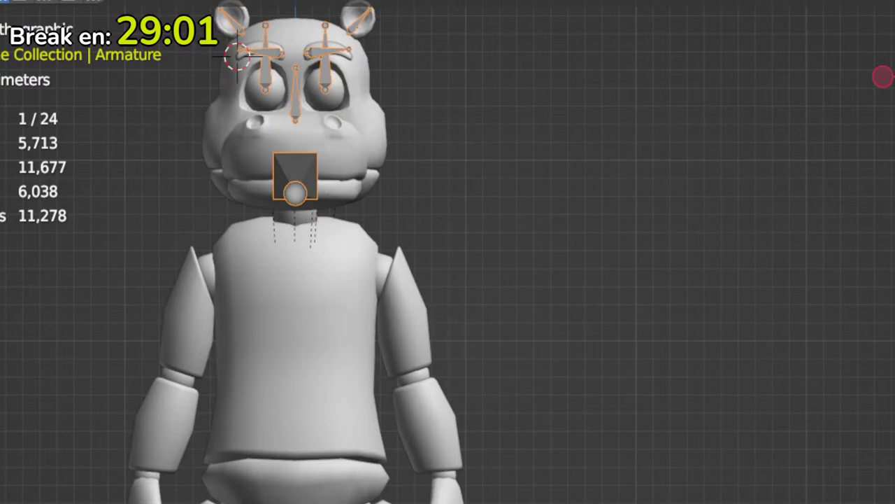
{"action": "middle_click_drag", "start_coordinate": [532, 360], "coordinate": [492, 379]}
{"action": "key", "text": "KP_1"}
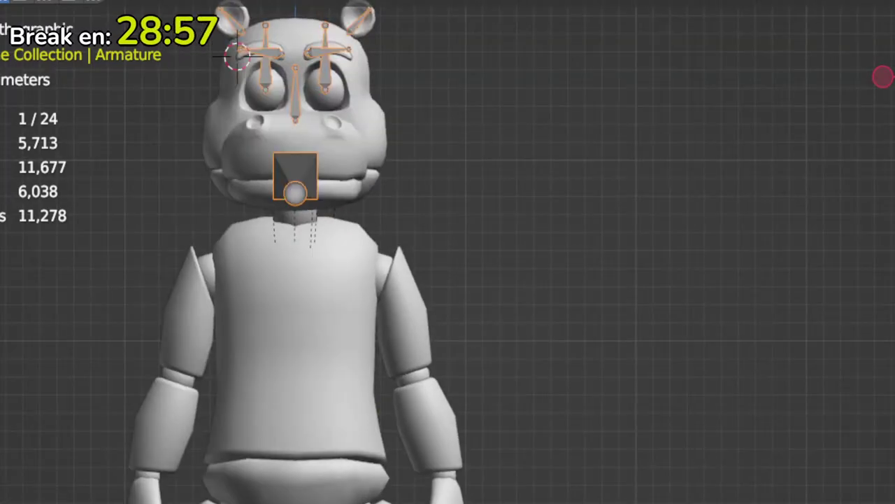
Step: Deselect the armature and select the eyebrow mesh
{"action": "key", "text": "alt+a"}
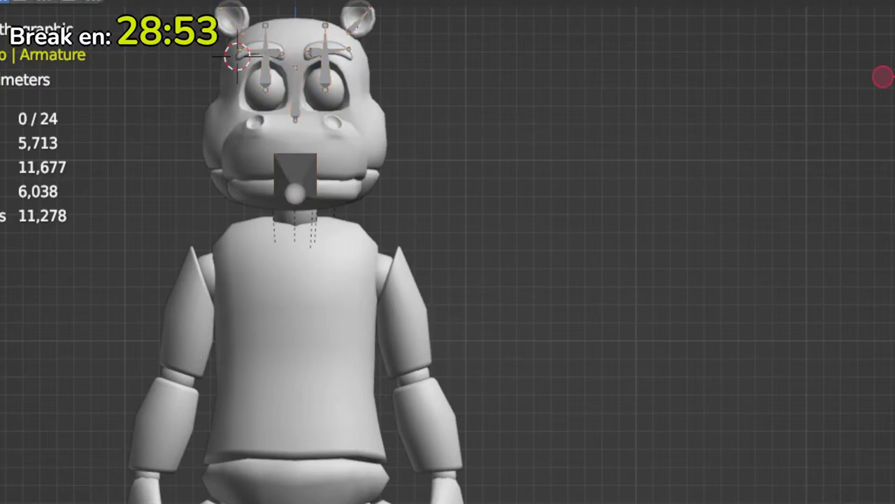
{"action": "left_click", "coordinate": [321, 52]}
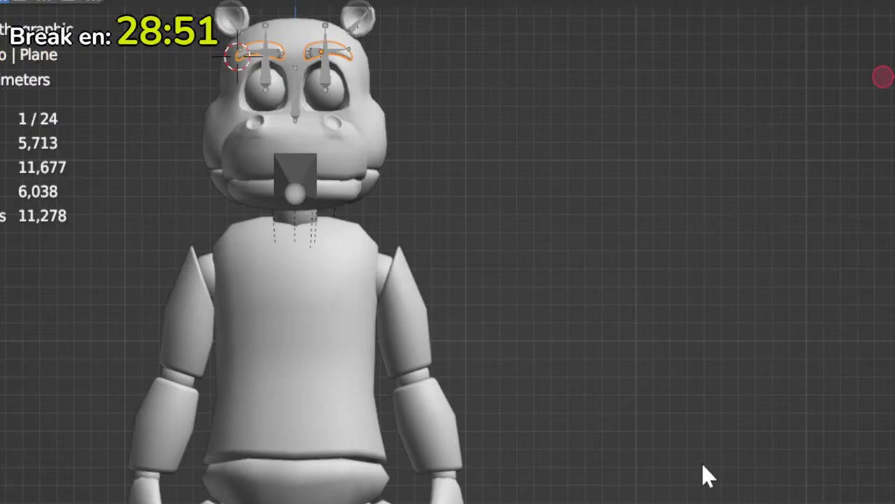
{"action": "middle_click_drag", "start_coordinate": [505, 273], "coordinate": [669, 375], "text": "shift"}
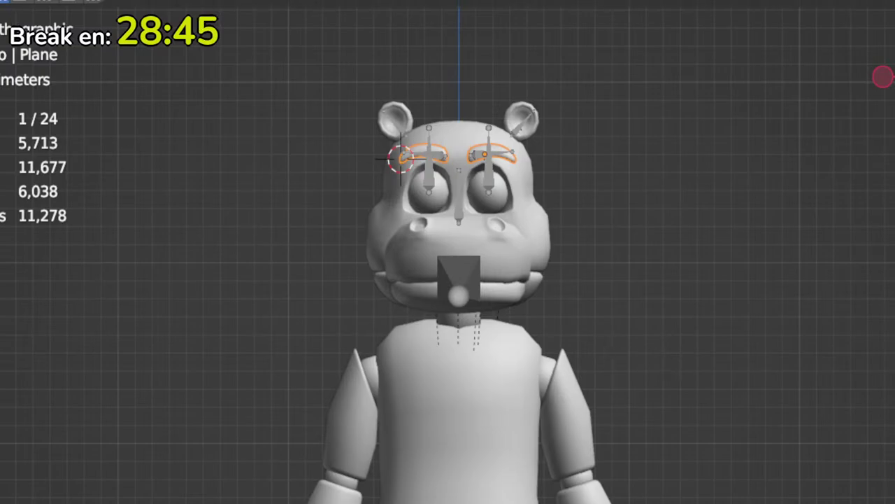
{"action": "left_click", "coordinate": [14, 2]}
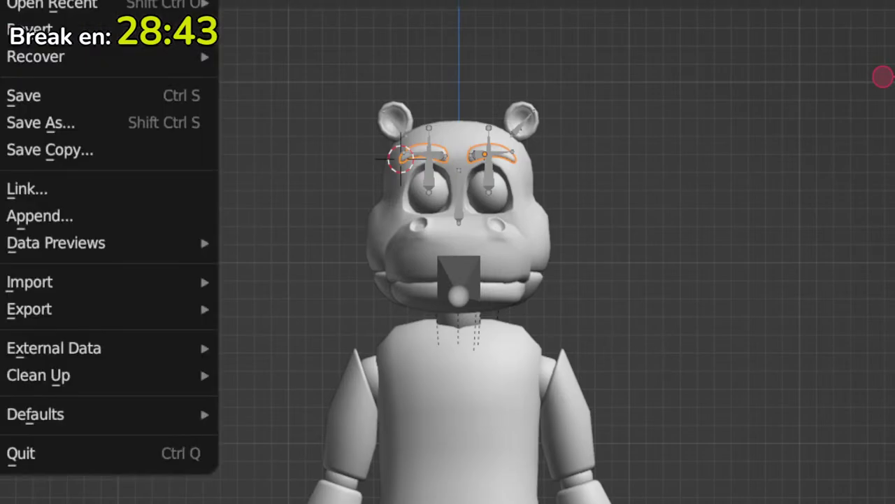
{"action": "mouse_move", "coordinate": [101, 280]}
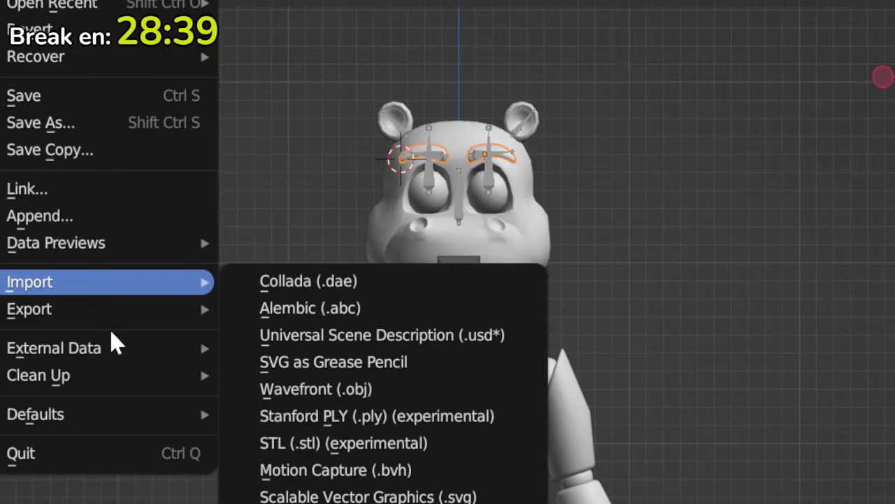
{"action": "key", "text": "Escape"}
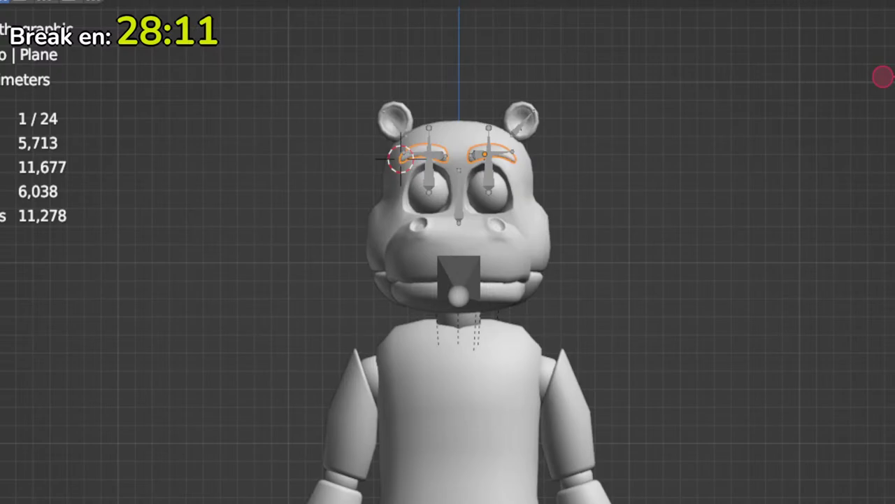
Step: Append the human body model and its related objects from another file into the scene
{"action": "key", "text": "F4"}
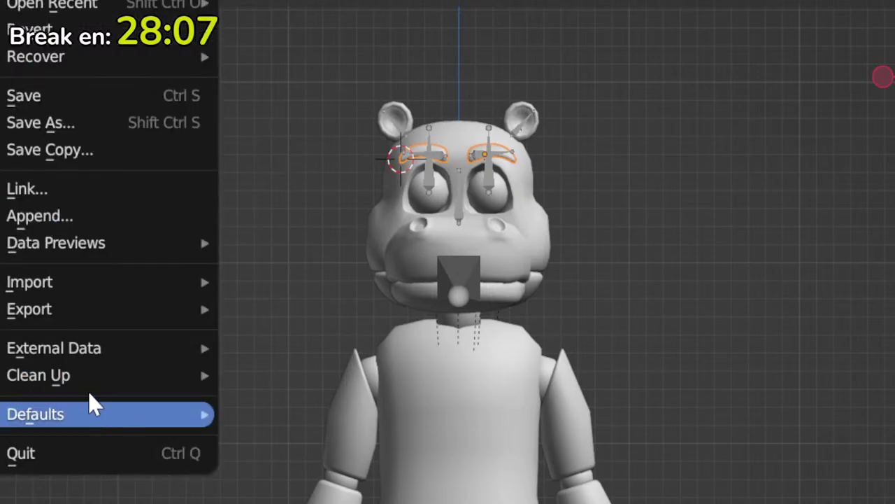
{"action": "mouse_move", "coordinate": [70, 310]}
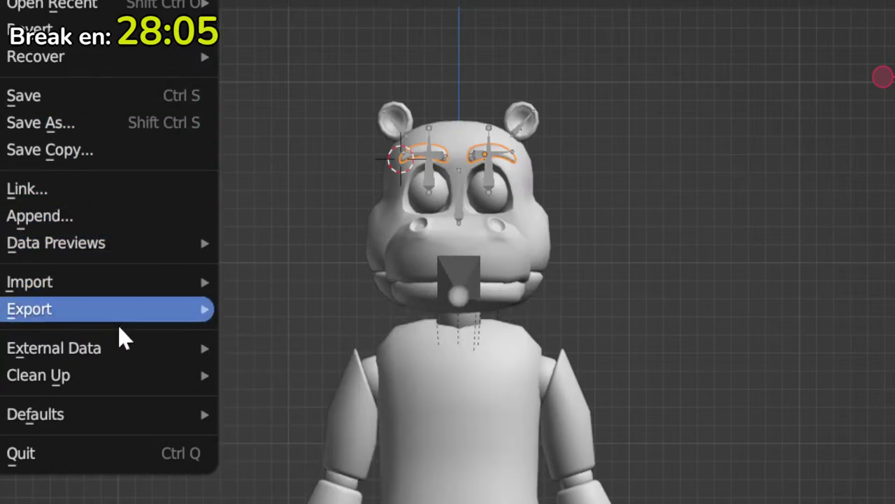
{"action": "mouse_move", "coordinate": [133, 301]}
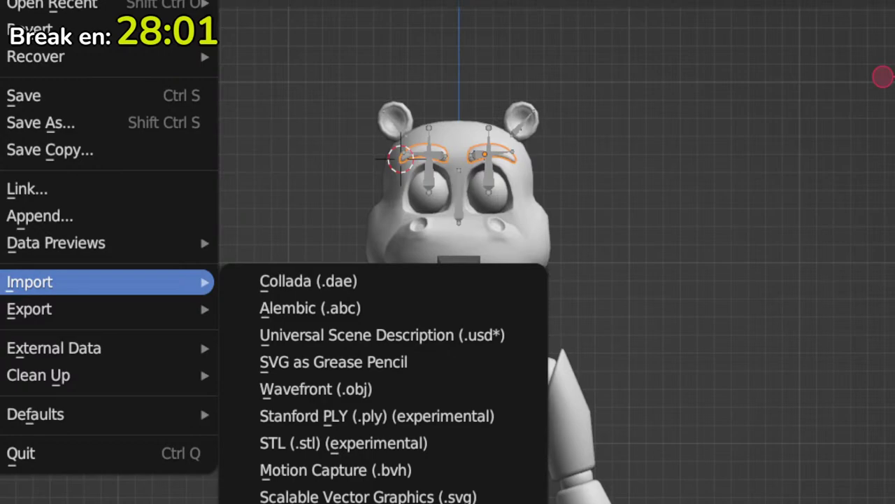
{"action": "left_click", "coordinate": [54, 208]}
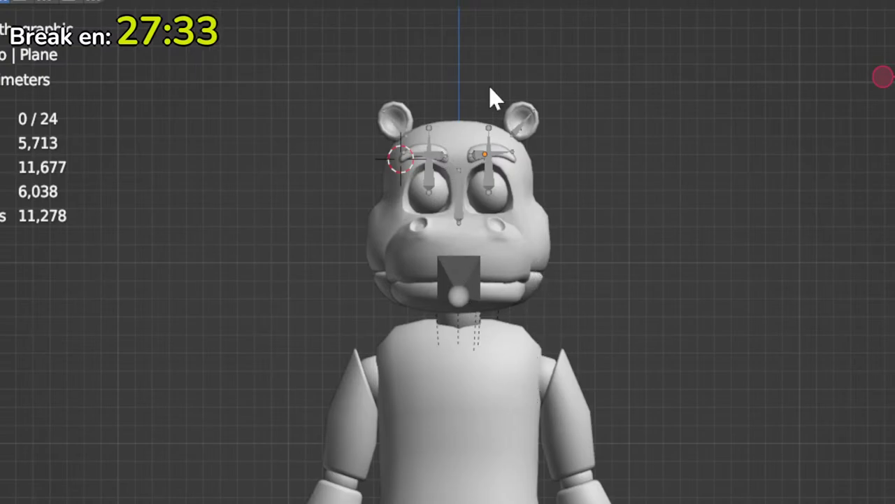
{"action": "key", "text": "ctrl+z"}
{"action": "scroll", "coordinate": [606, 470], "scroll_direction": "down", "scroll_amount": 5}
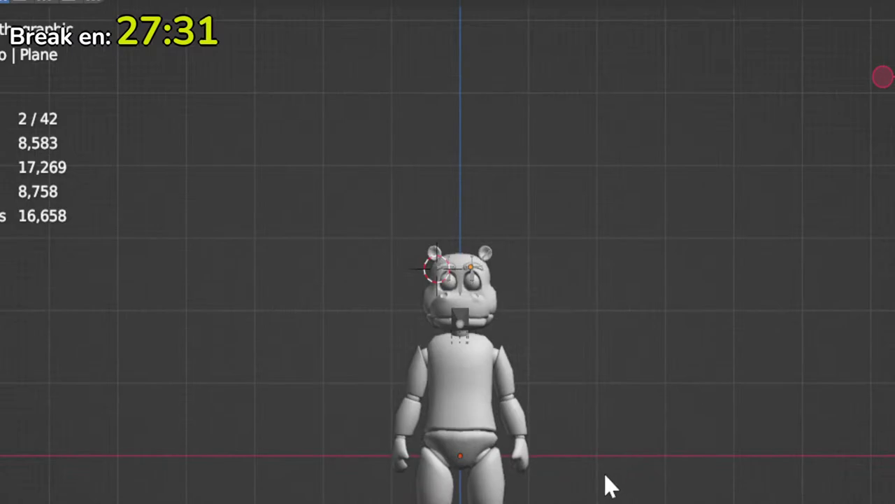
Step: Scale the added human body model by a factor of 100
{"action": "type", "text": "s100"}
{"action": "key", "text": "Return"}
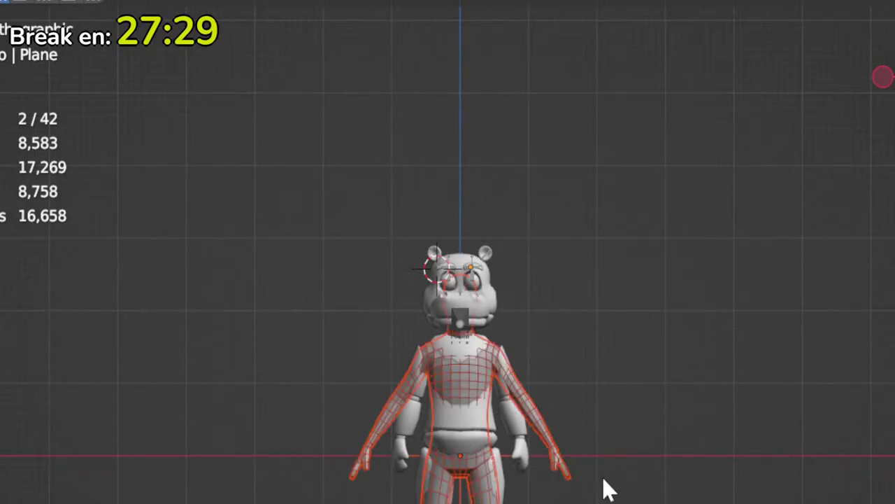
{"action": "scroll", "coordinate": [605, 490], "scroll_direction": "up", "scroll_amount": 4}
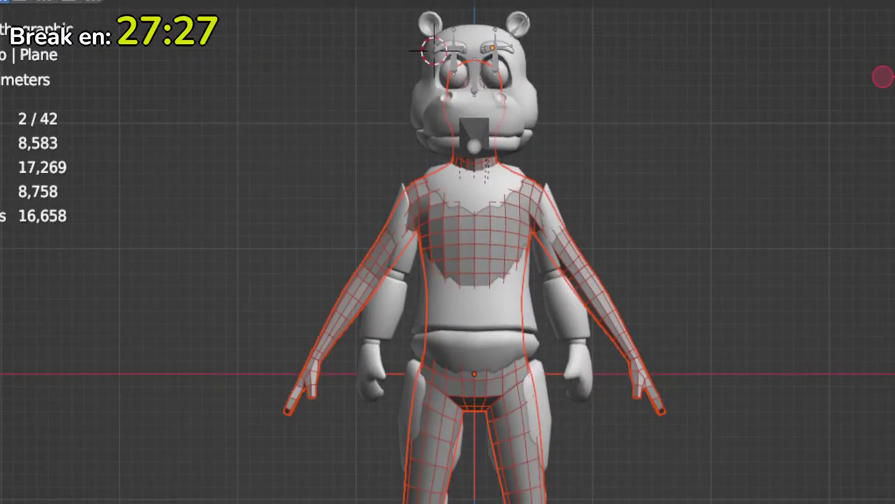
Step: Change the viewport shading's colour mode from Material to one that displays the human body's coloured regions
{"action": "left_click", "coordinate": [883, 77]}
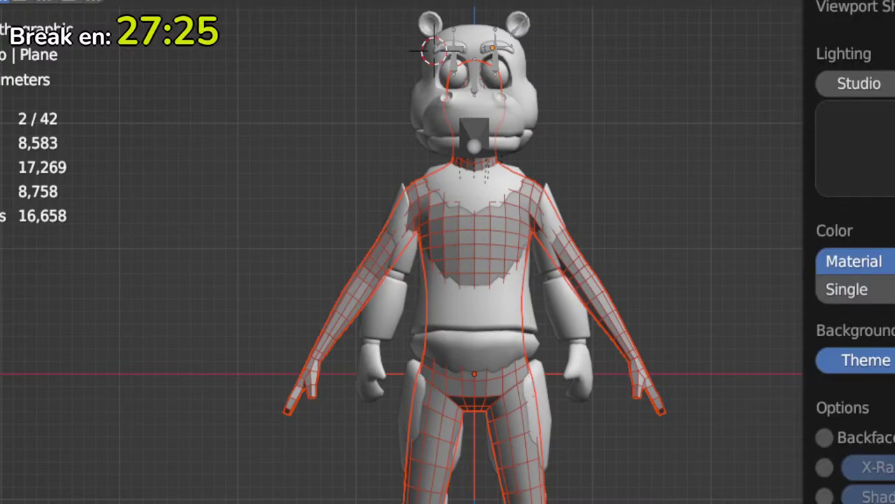
{"action": "middle_click_drag", "start_coordinate": [624, 429], "coordinate": [629, 380], "text": "shift"}
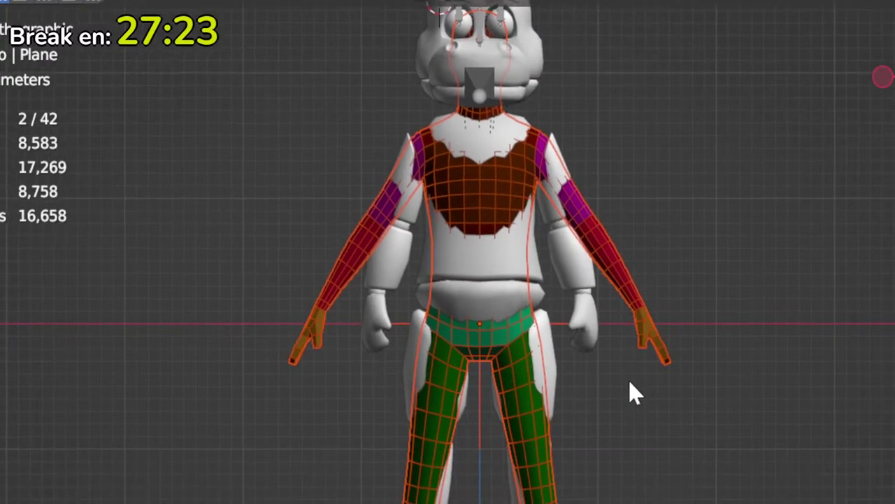
{"action": "scroll", "coordinate": [631, 392], "scroll_direction": "down", "scroll_amount": 2}
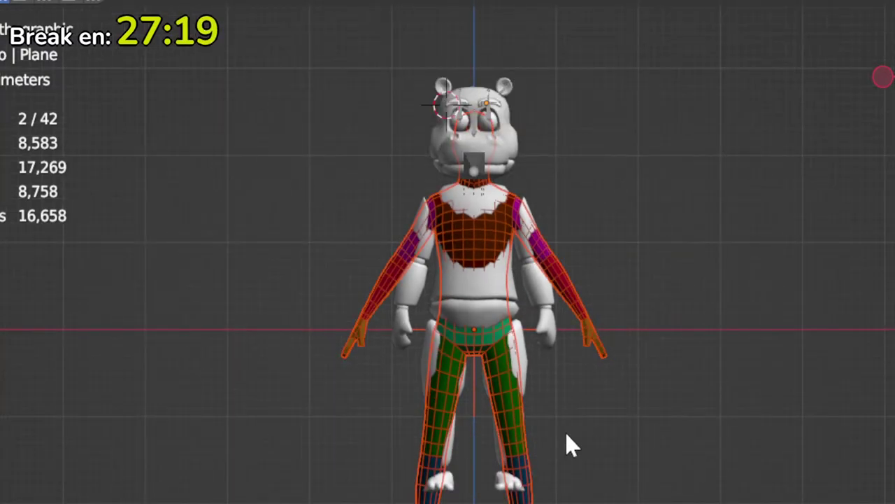
{"action": "scroll", "coordinate": [612, 390], "scroll_direction": "up", "scroll_amount": 3}
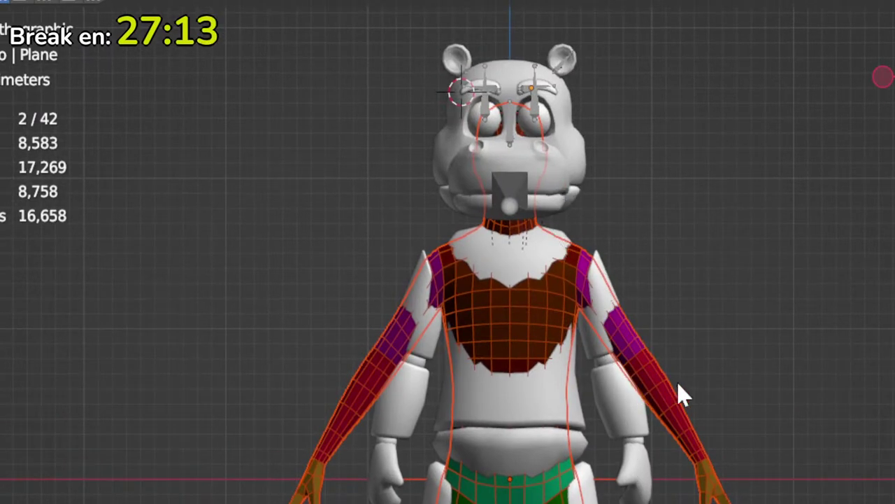
{"action": "scroll", "coordinate": [562, 340], "scroll_direction": "down", "scroll_amount": 3}
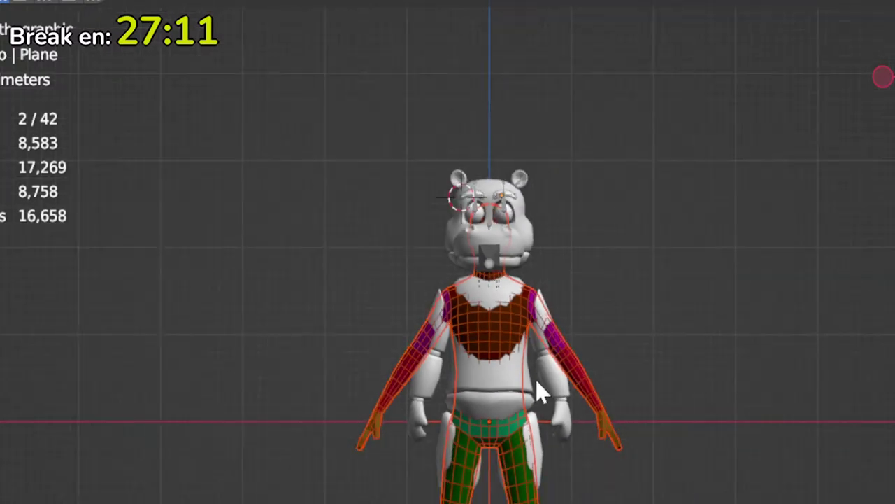
{"action": "scroll", "coordinate": [536, 380], "scroll_direction": "up", "scroll_amount": 1}
{"action": "scroll", "coordinate": [538, 398], "scroll_direction": "down", "scroll_amount": 1}
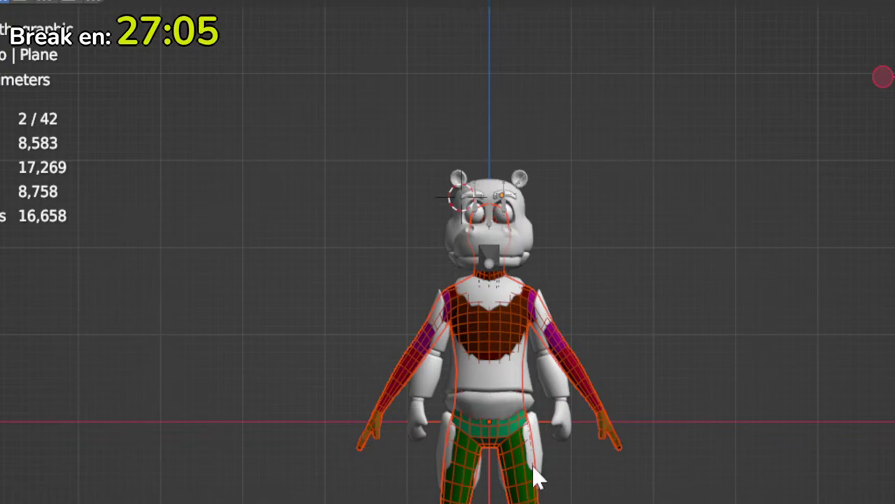
Step: Switch the viewport to wireframe display, then leave Edit Mode and deselect the human body and eyebrow meshes
{"action": "key", "text": "Tab"}
{"action": "key", "text": "a"}
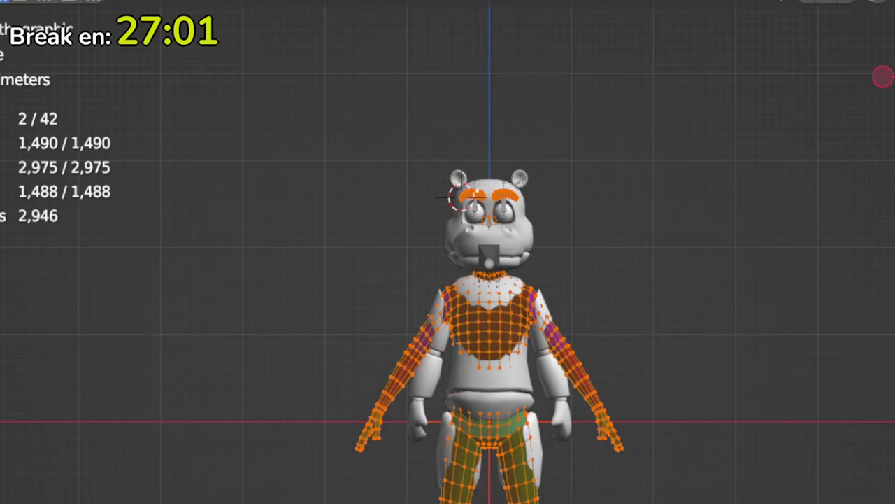
{"action": "key", "text": "alt+z"}
{"action": "key", "text": "shift+z"}
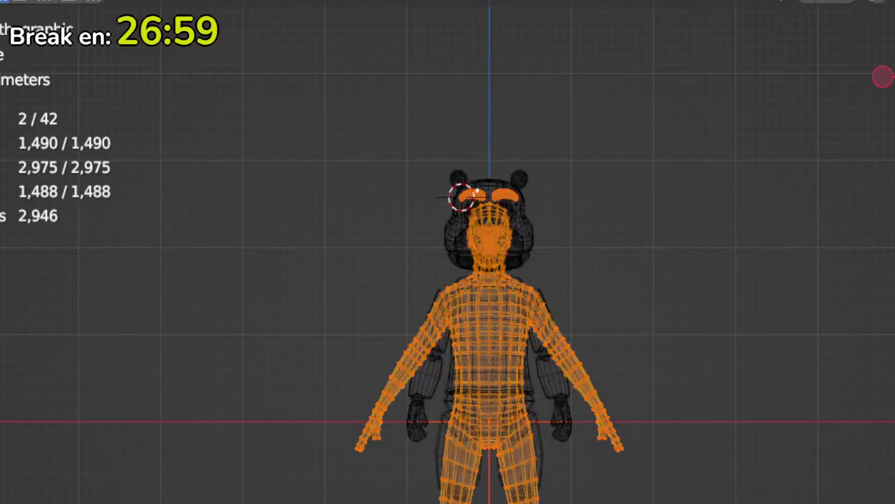
{"action": "left_click_drag", "start_coordinate": [392, 124], "coordinate": [349, 204]}
{"action": "key", "text": "Tab"}
{"action": "key", "text": "alt+a"}
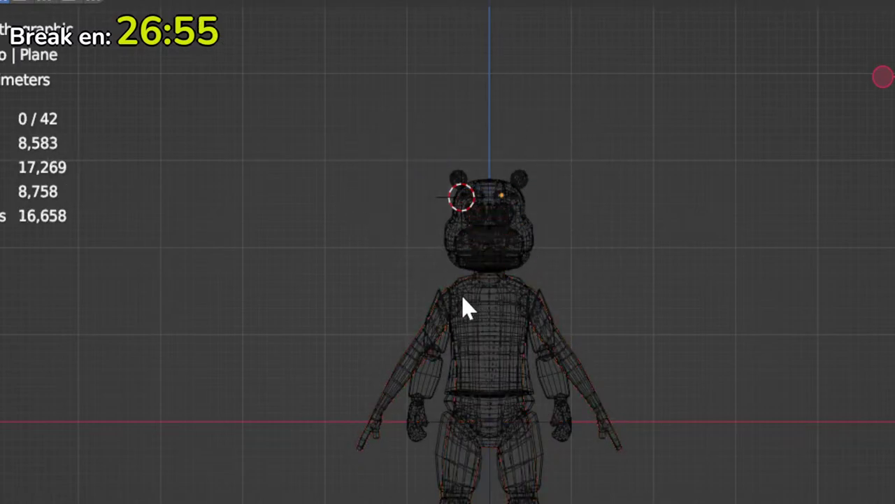
Step: Select only the human body mesh and open it in Edit Mode with its whole geometry selected
{"action": "left_click", "coordinate": [455, 303]}
{"action": "key", "text": "Tab"}
{"action": "key", "text": "Tab"}
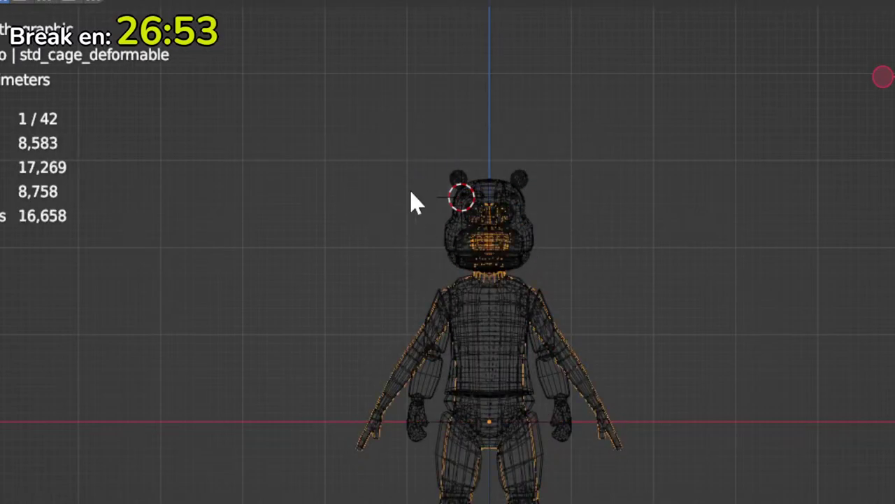
{"action": "key", "text": "a"}
{"action": "key", "text": "Tab"}
{"action": "key", "text": "Tab"}
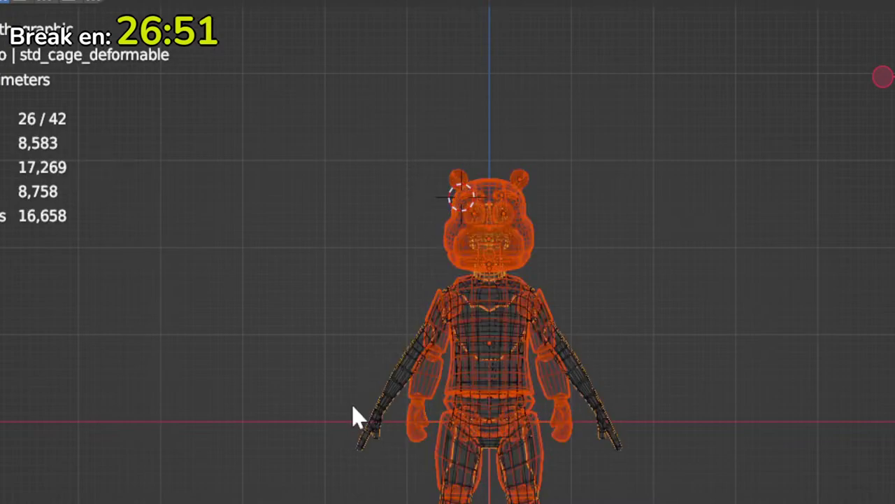
{"action": "left_click", "coordinate": [364, 429]}
{"action": "key", "text": "Tab"}
{"action": "key", "text": "a"}
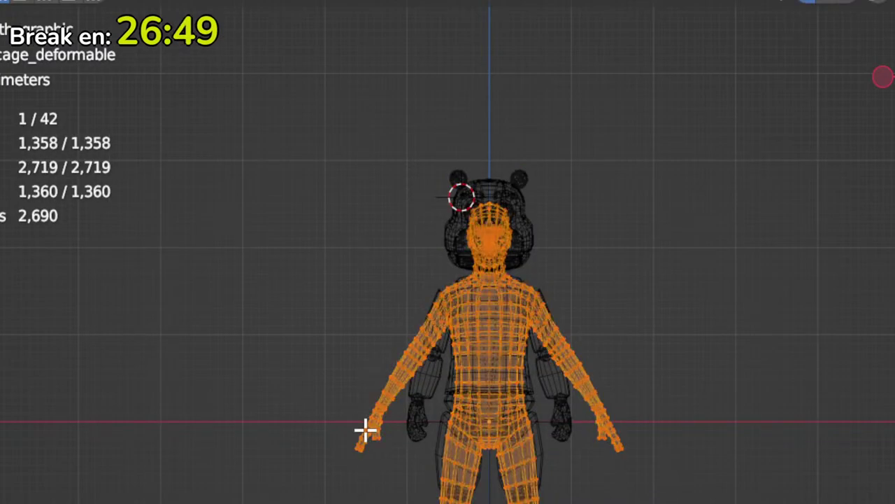
Step: Select the human body's head together with the upper neck loop and scale the selection up
{"action": "left_click_drag", "start_coordinate": [412, 172], "coordinate": [562, 270]}
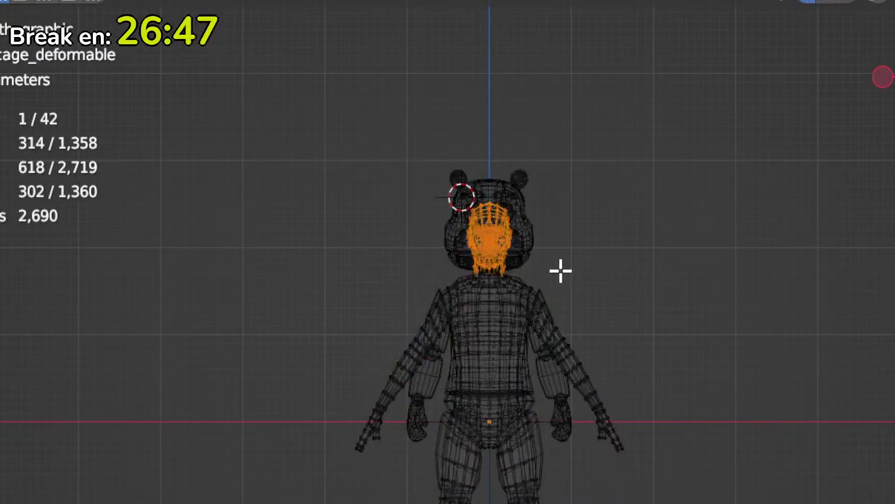
{"action": "scroll", "coordinate": [561, 267], "scroll_direction": "up", "scroll_amount": 3}
{"action": "scroll", "coordinate": [518, 353], "scroll_direction": "up", "scroll_amount": 2}
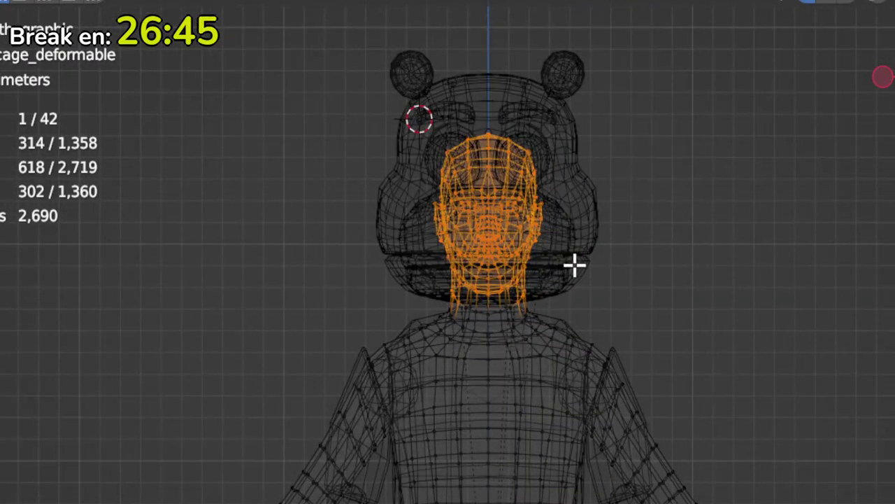
{"action": "left_click", "coordinate": [461, 303], "text": "alt+shift"}
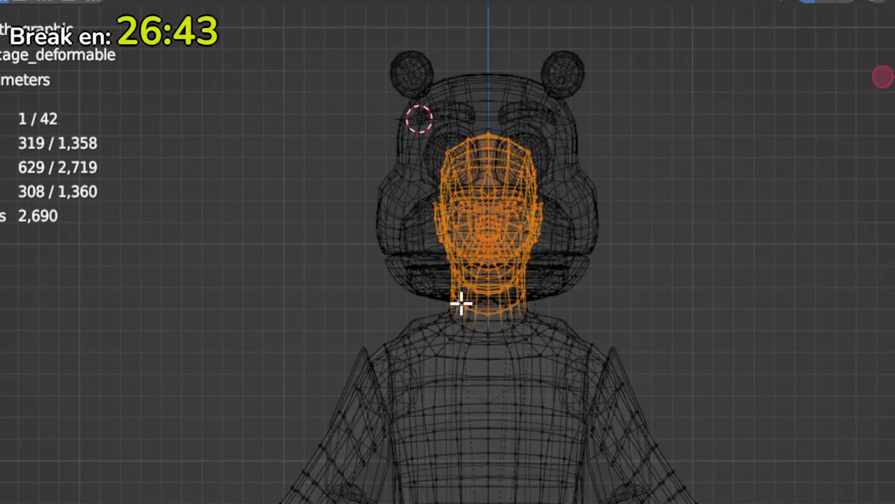
{"action": "key", "text": "s"}
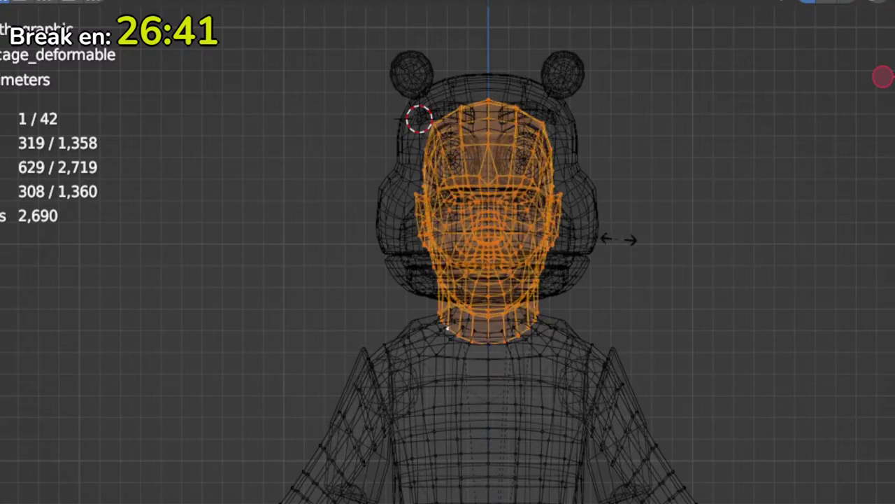
{"action": "left_click", "coordinate": [638, 240]}
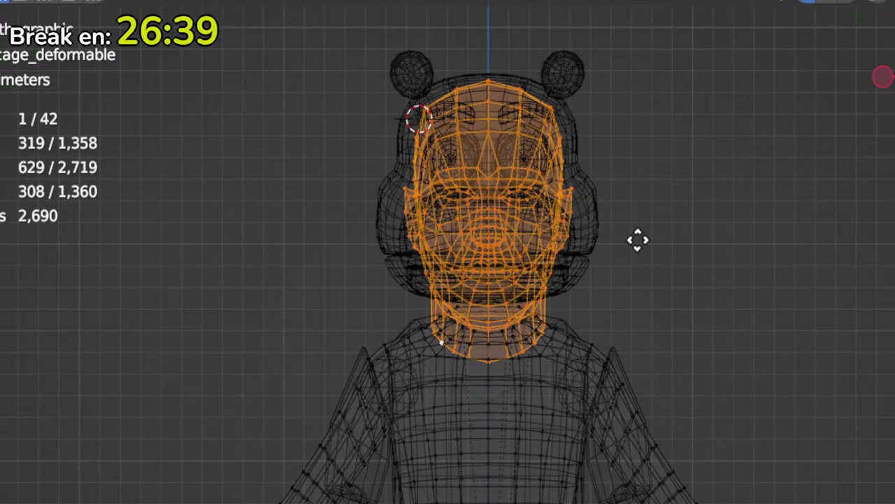
Step: Raise the human head along Z and scale it down so it fits inside the character's head
{"action": "key", "text": "g"}
{"action": "key", "text": "z"}
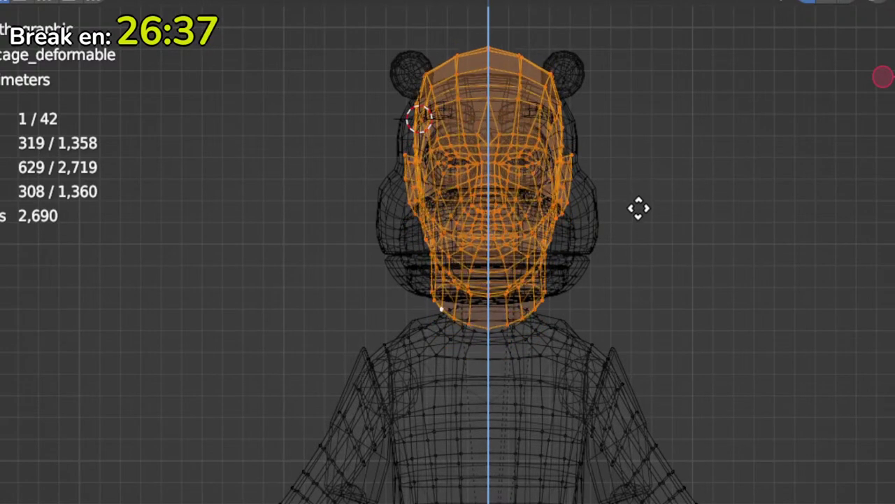
{"action": "left_click", "coordinate": [639, 208]}
{"action": "key", "text": "s"}
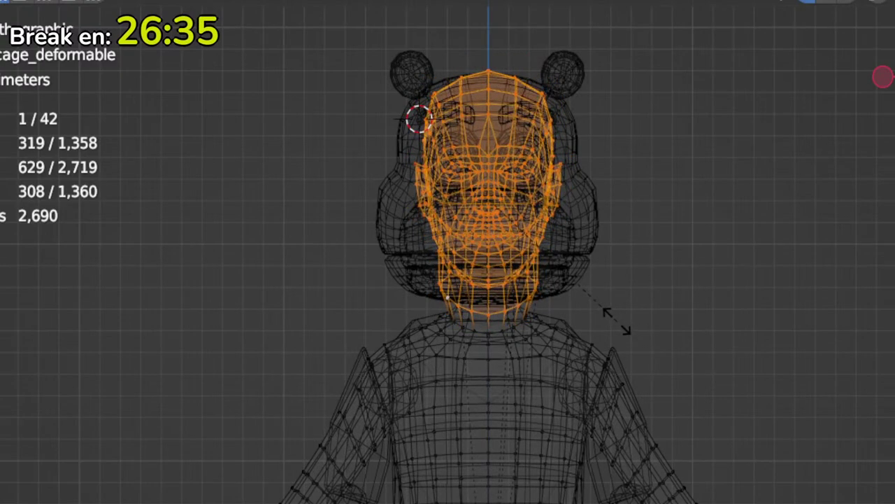
{"action": "left_click", "coordinate": [574, 314]}
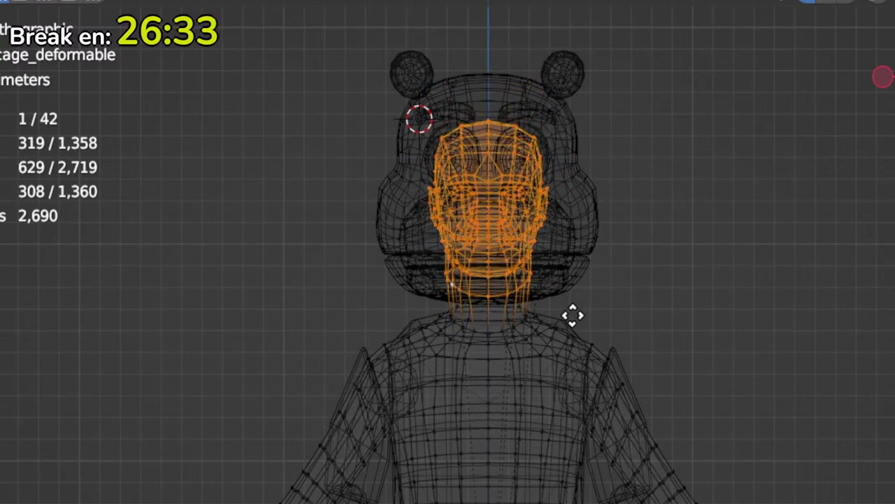
Step: Reposition the human head vertically above the neck and try widening it along X
{"action": "key", "text": "g"}
{"action": "key", "text": "z"}
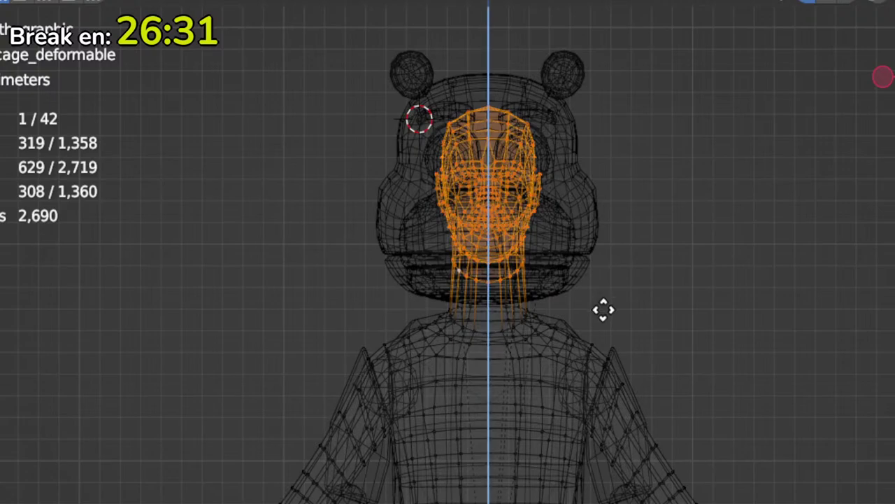
{"action": "left_click", "coordinate": [603, 336]}
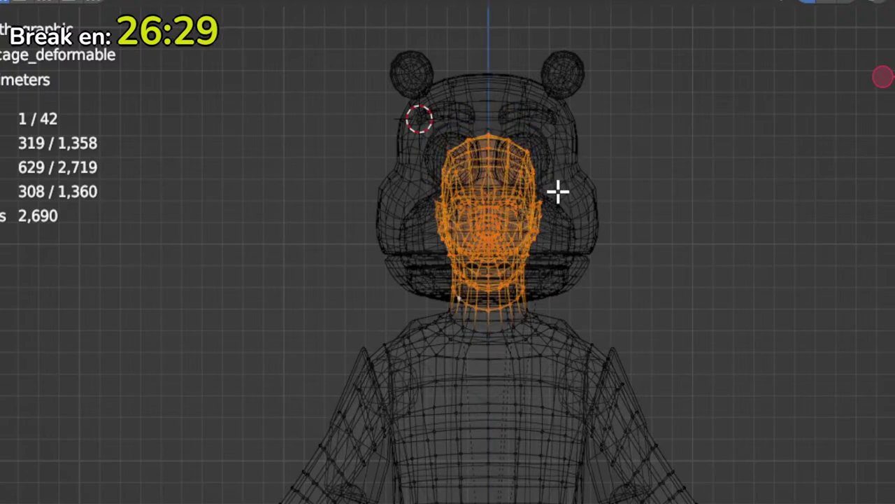
{"action": "key", "text": "s"}
{"action": "key", "text": "x"}
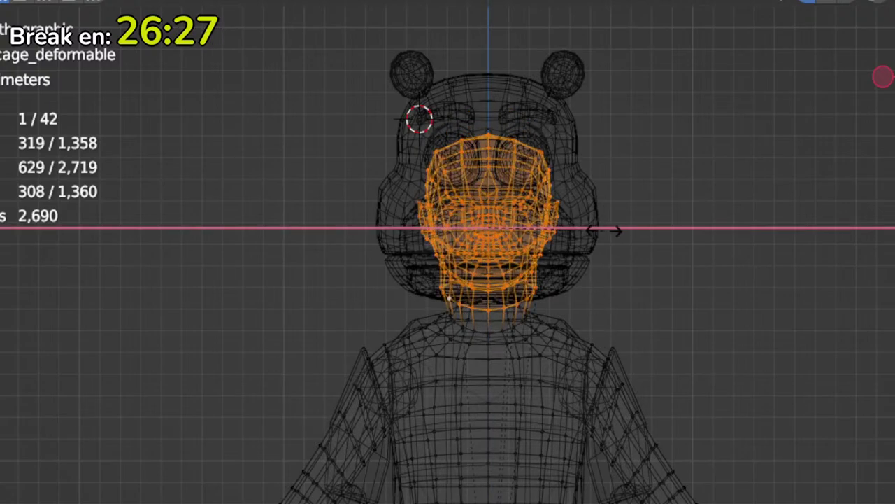
{"action": "right_click", "coordinate": [603, 231]}
Step: Reselect the human head from the edge loop under the jaw upwards, leaving the neck out
{"action": "middle_click_drag", "start_coordinate": [614, 295], "coordinate": [556, 262]}
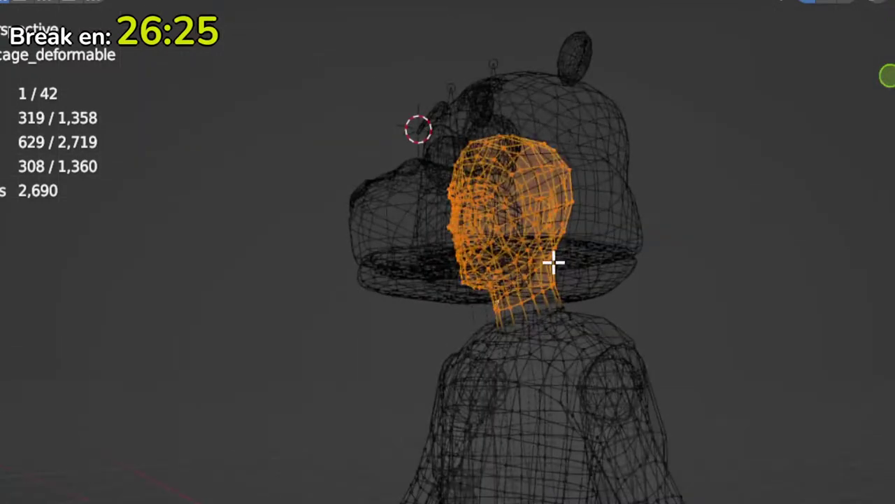
{"action": "left_click", "coordinate": [531, 275], "text": "alt"}
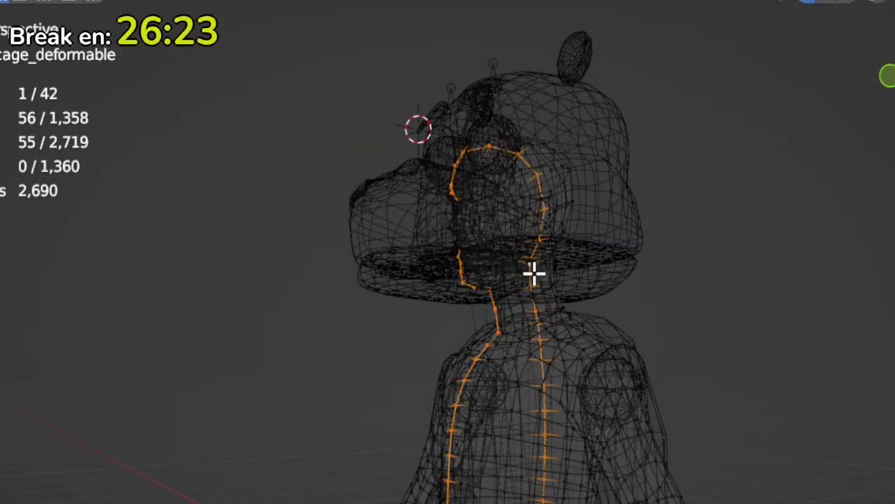
{"action": "left_click", "coordinate": [535, 264], "text": "alt"}
{"action": "left_click", "coordinate": [543, 261], "text": "alt"}
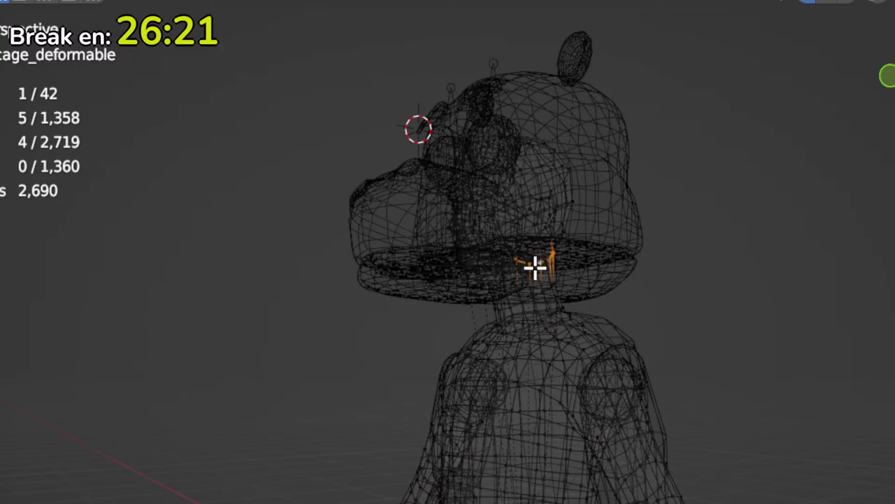
{"action": "left_click", "coordinate": [535, 266], "text": "alt"}
{"action": "left_click", "coordinate": [527, 278], "text": "alt"}
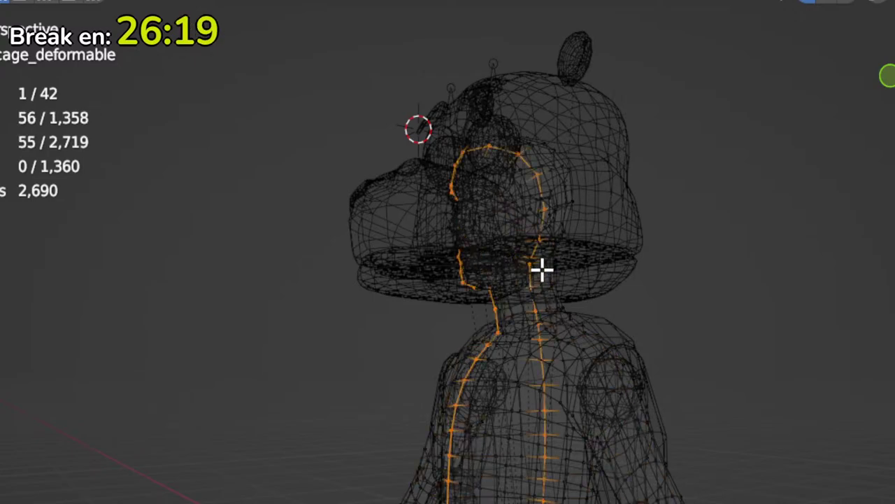
{"action": "left_click", "coordinate": [543, 264], "text": "alt"}
{"action": "key", "text": "KP_1"}
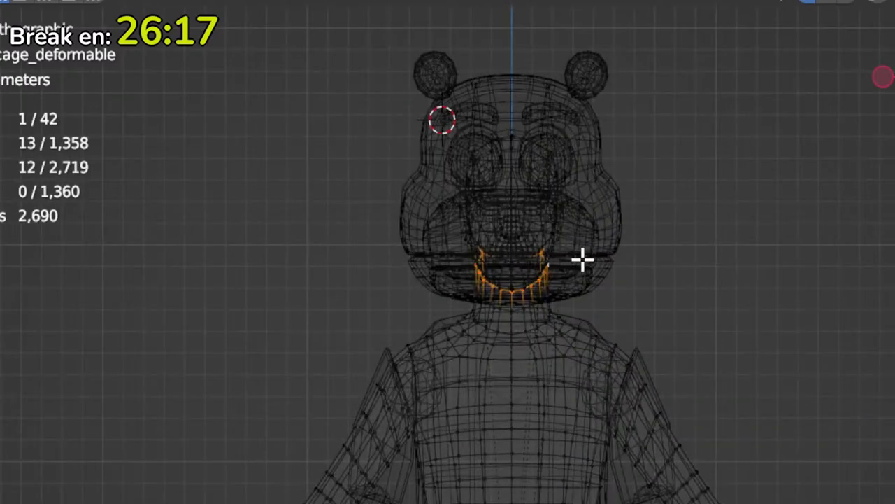
{"action": "scroll", "coordinate": [582, 260], "scroll_direction": "up", "scroll_amount": 1}
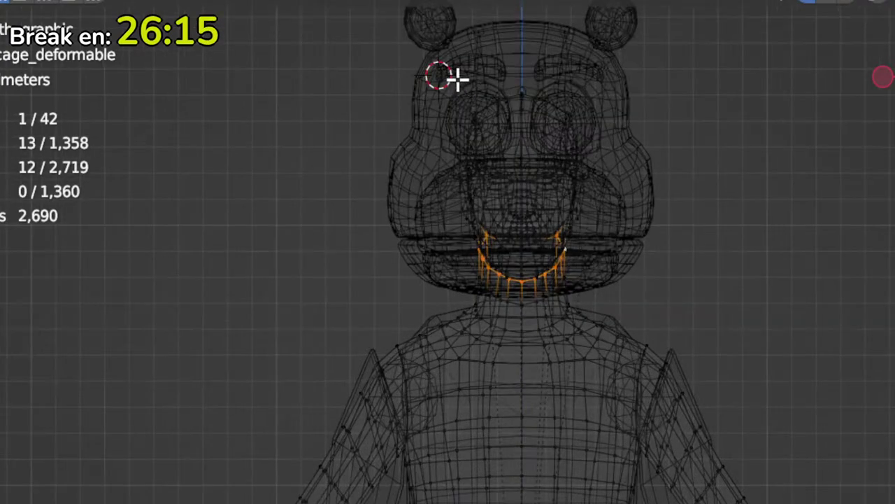
{"action": "left_click_drag", "start_coordinate": [310, 1], "coordinate": [701, 243], "text": "shift"}
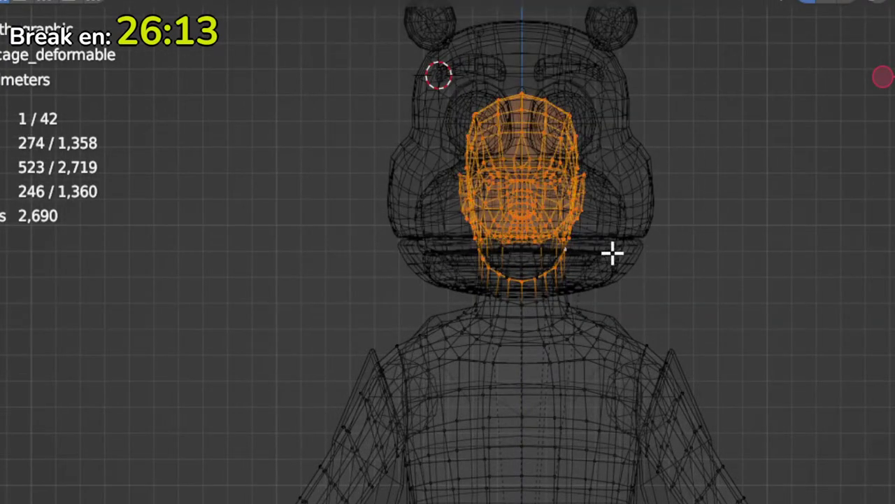
Step: Widen the selected human head along X towards the sides of the character's head
{"action": "key", "text": "KP_Decimal"}
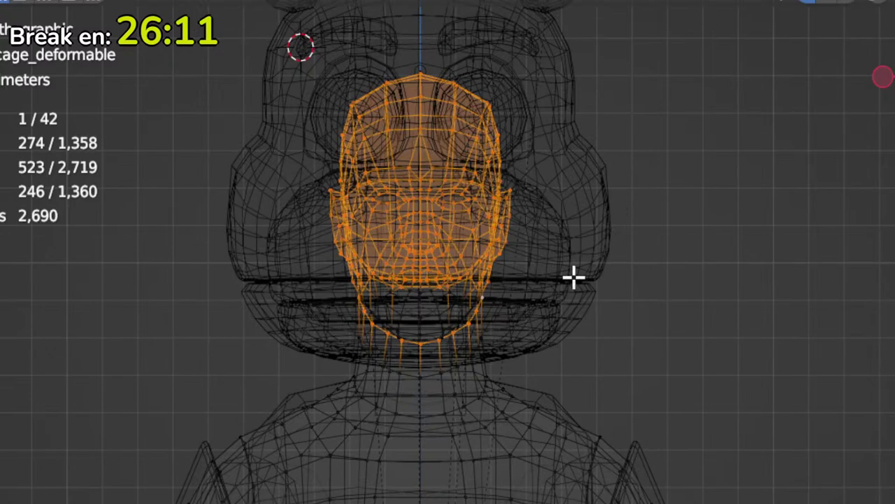
{"action": "key", "text": "s"}
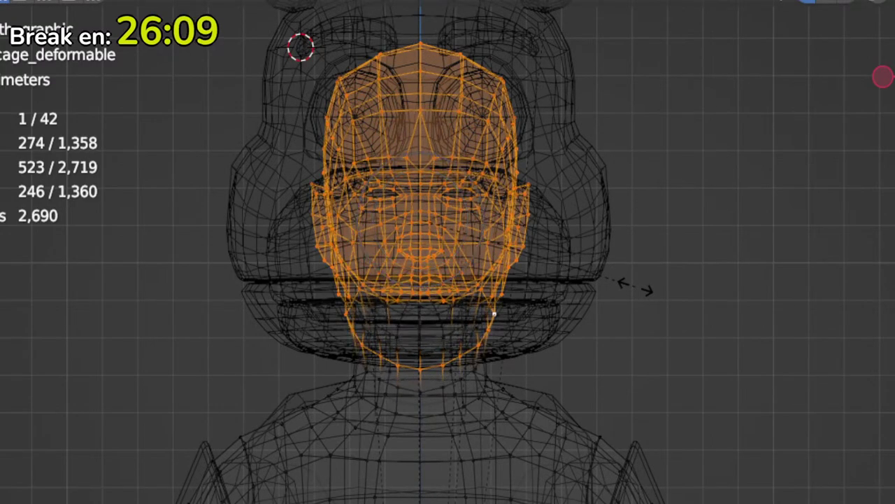
{"action": "key", "text": "x"}
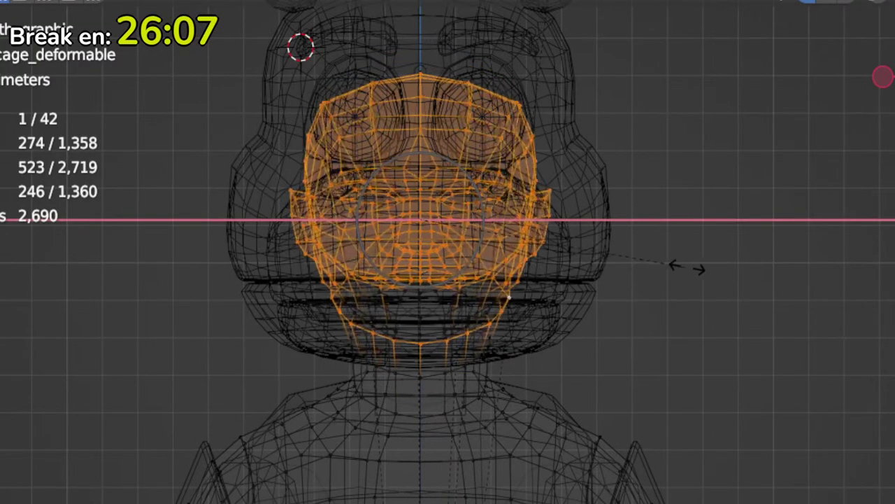
{"action": "left_click", "coordinate": [775, 270]}
Step: In side view, stretch the human head along Y and move it up inside the character's head
{"action": "key", "text": "KP_3"}
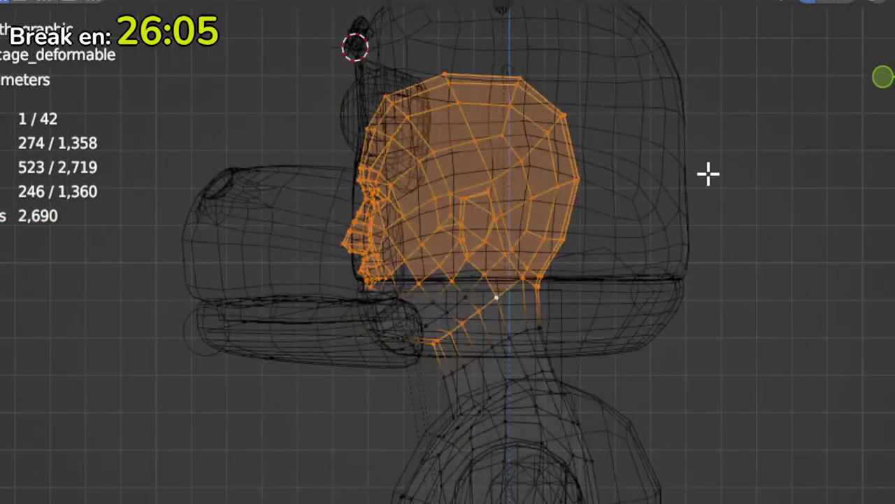
{"action": "key", "text": "s"}
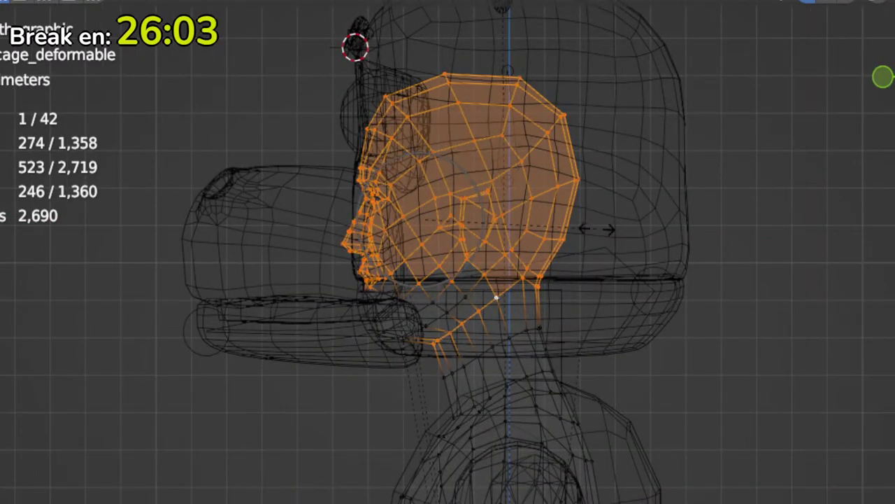
{"action": "key", "text": "y"}
{"action": "left_click", "coordinate": [672, 220]}
{"action": "key", "text": "g"}
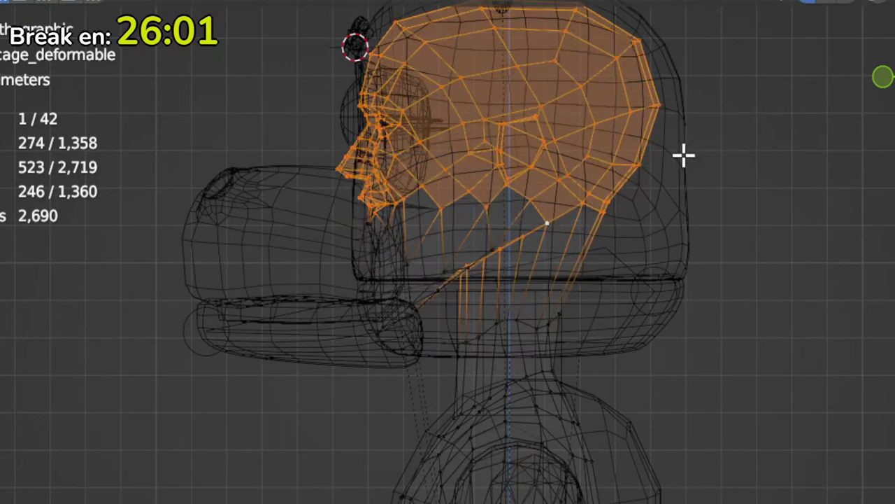
Step: Enlarge the human head uniformly and reposition it to cover the back and crown of the character's head
{"action": "key", "text": "s"}
{"action": "left_click", "coordinate": [773, 201]}
{"action": "key", "text": "g"}
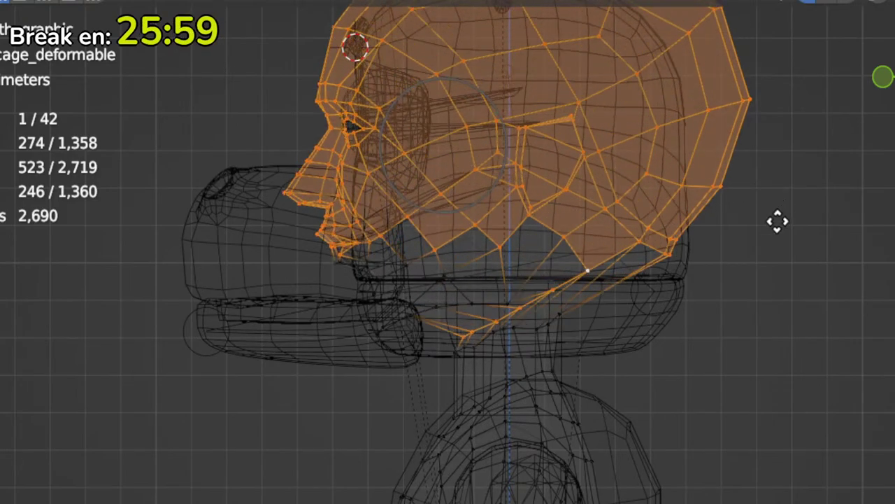
{"action": "left_click", "coordinate": [791, 212]}
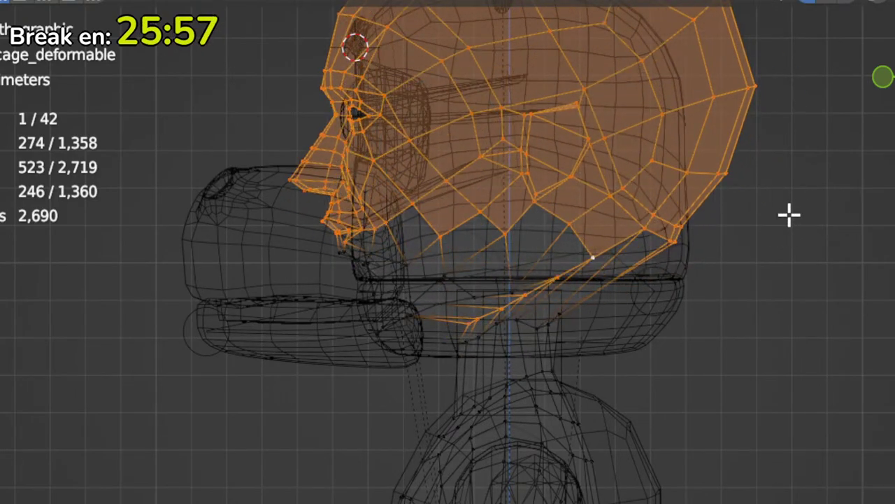
{"action": "key", "text": "s"}
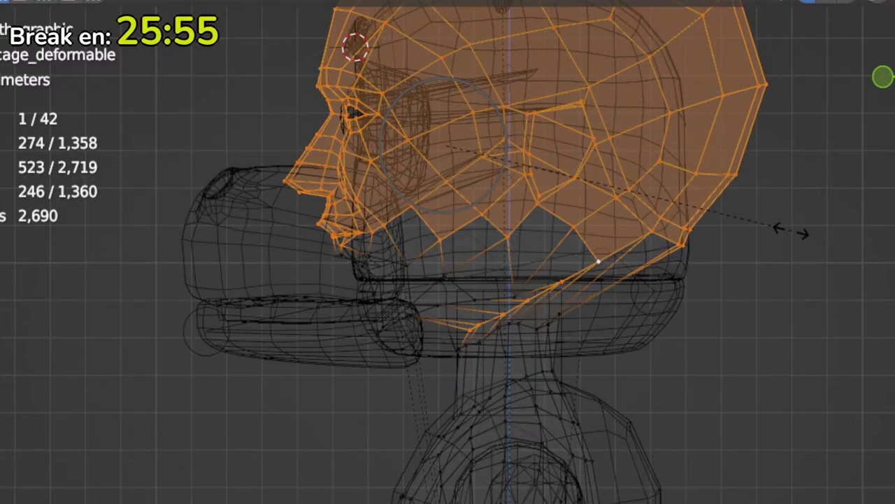
{"action": "left_click", "coordinate": [750, 236]}
{"action": "scroll", "coordinate": [749, 242], "scroll_direction": "down", "scroll_amount": 2}
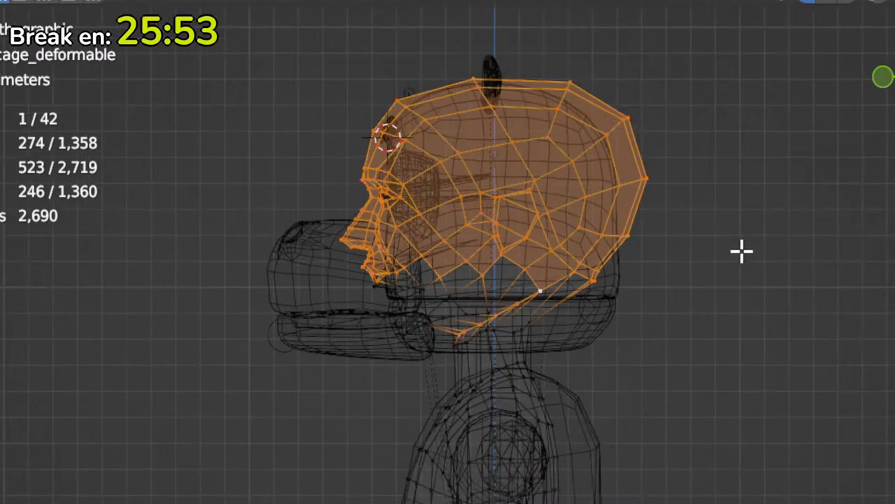
{"action": "middle_click_drag", "start_coordinate": [741, 250], "coordinate": [726, 212], "text": "shift"}
{"action": "mouse_move", "coordinate": [641, 321]}
{"action": "middle_mouse_down", "text": "shift"}
{"action": "mouse_move", "coordinate": [678, 246]}
{"action": "mouse_move", "coordinate": [673, 211]}
{"action": "middle_mouse_up", "text": "shift"}
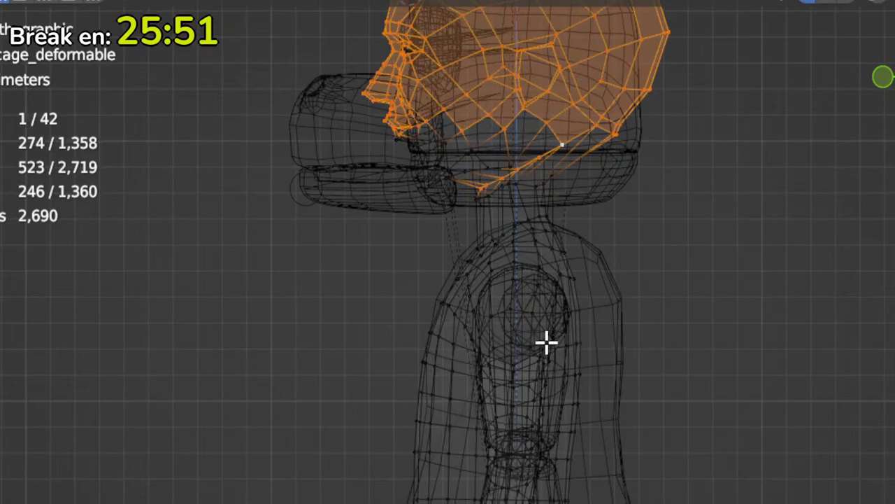
Step: View the body mesh from the front with opaque solid shading and switch to face selection
{"action": "mouse_move", "coordinate": [547, 342]}
{"action": "middle_mouse_down"}
{"action": "mouse_move", "coordinate": [540, 334]}
{"action": "mouse_move", "coordinate": [702, 334]}
{"action": "mouse_move", "coordinate": [562, 384]}
{"action": "mouse_move", "coordinate": [642, 394]}
{"action": "mouse_move", "coordinate": [746, 374]}
{"action": "middle_mouse_up"}
{"action": "middle_click_drag", "start_coordinate": [499, 368], "coordinate": [576, 366]}
{"action": "key", "text": "KP_1"}
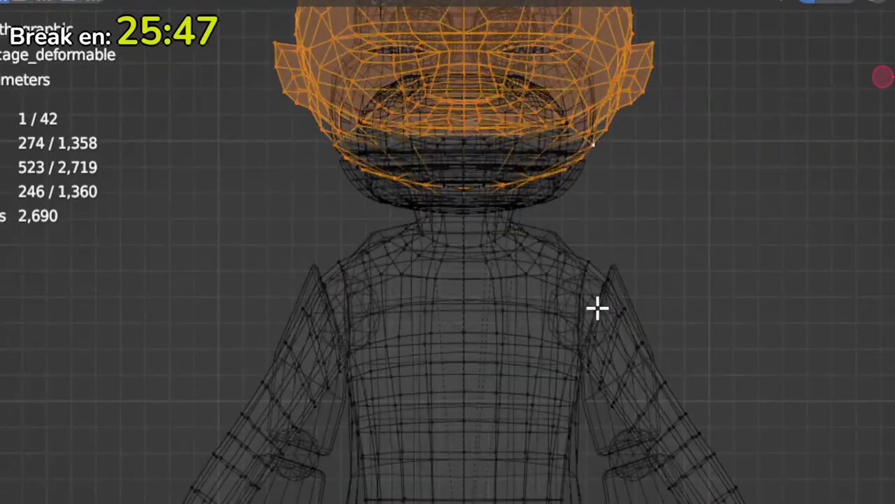
{"action": "middle_click_drag", "start_coordinate": [598, 308], "coordinate": [543, 340], "text": "alt"}
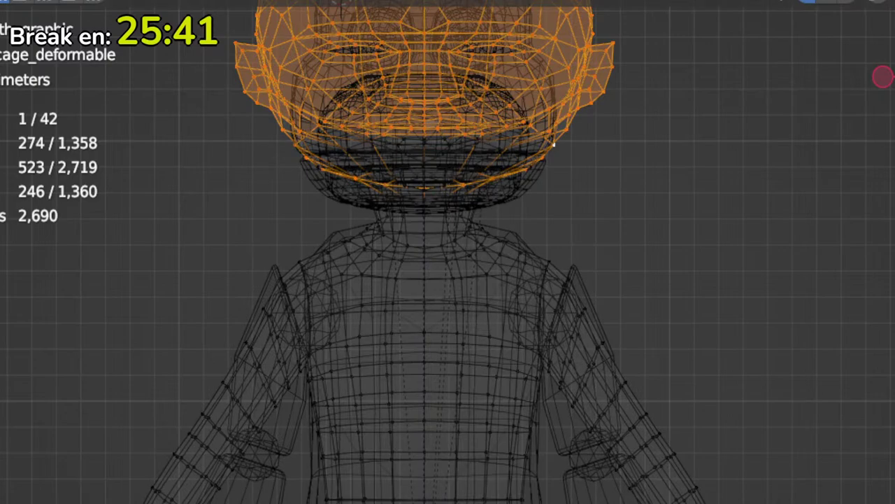
{"action": "key", "text": "shift+z"}
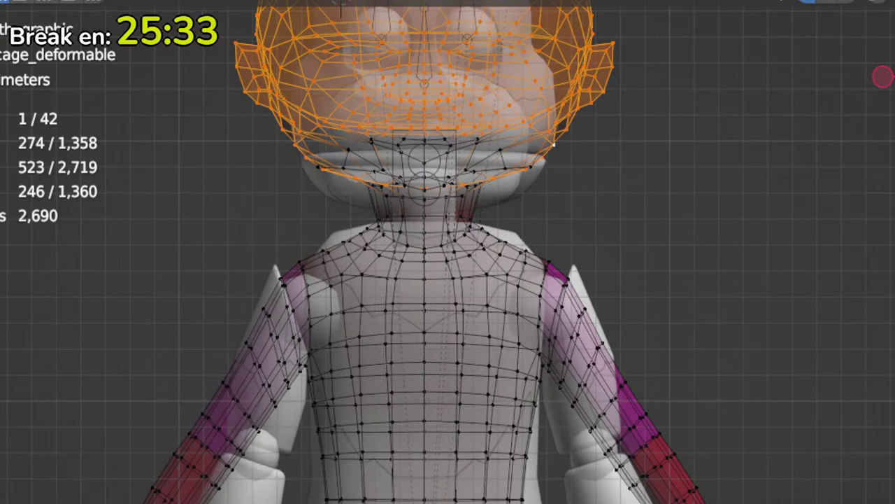
{"action": "key", "text": "Tab"}
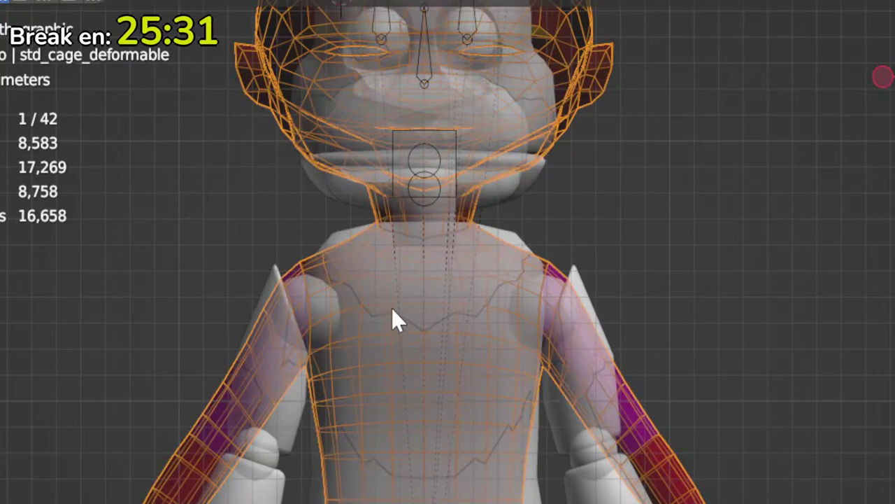
{"action": "key", "text": "Tab"}
{"action": "key", "text": "3"}
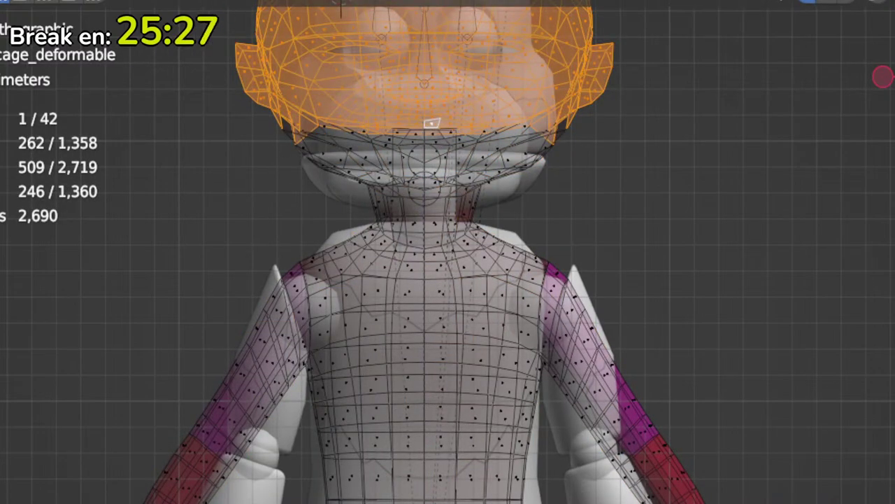
{"action": "key", "text": "shift+h"}
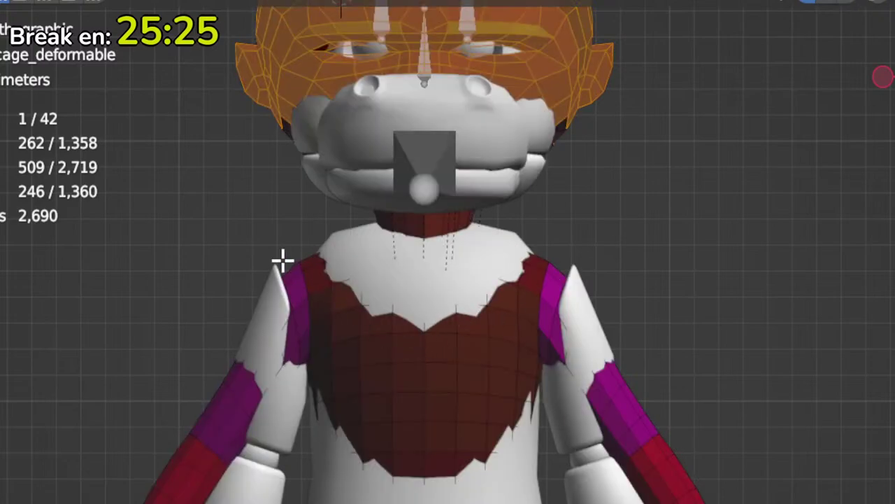
{"action": "key", "text": "l"}
{"action": "left_click", "coordinate": [345, 354]}
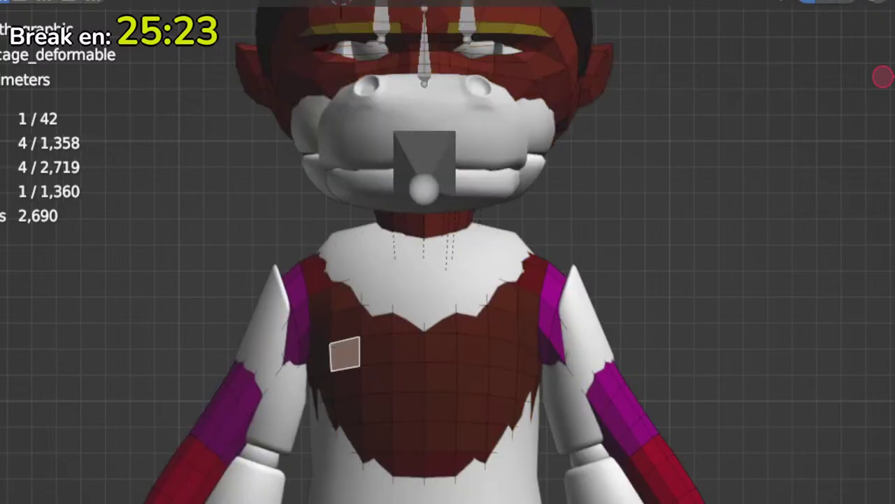
{"action": "key", "text": "KP_Divide"}
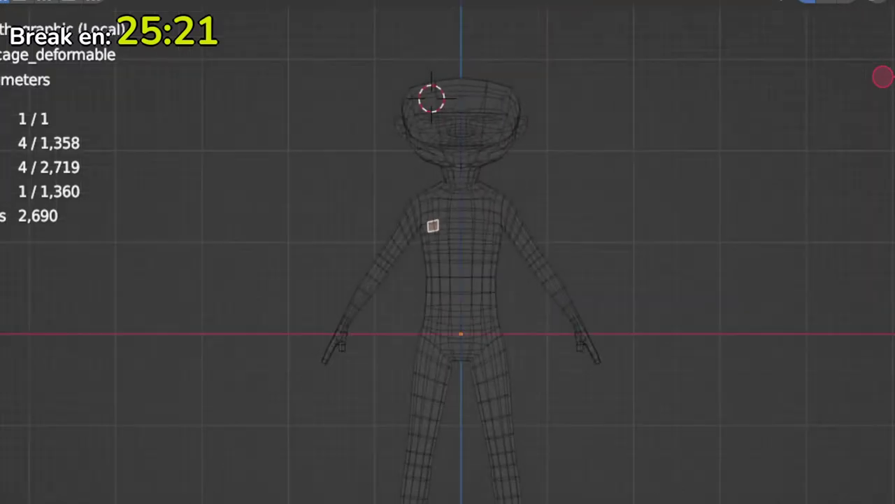
{"action": "scroll", "coordinate": [444, 469], "scroll_direction": "up", "scroll_amount": 4}
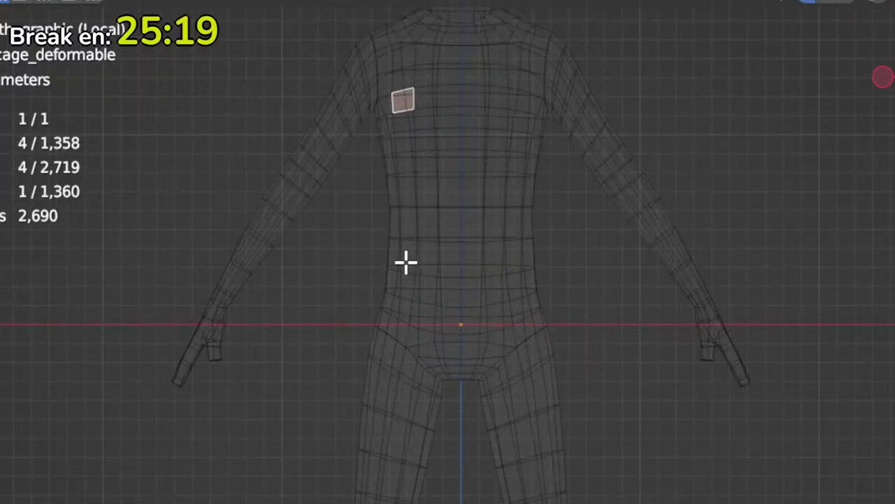
{"action": "key", "text": "KP_Divide"}
{"action": "key", "text": "KP_Divide"}
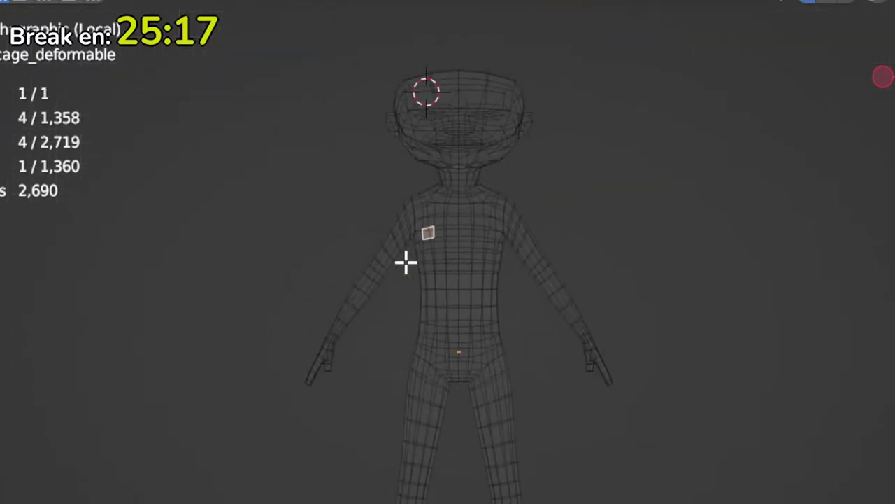
{"action": "key", "text": "KP_Divide"}
{"action": "scroll", "coordinate": [406, 261], "scroll_direction": "up", "scroll_amount": 5}
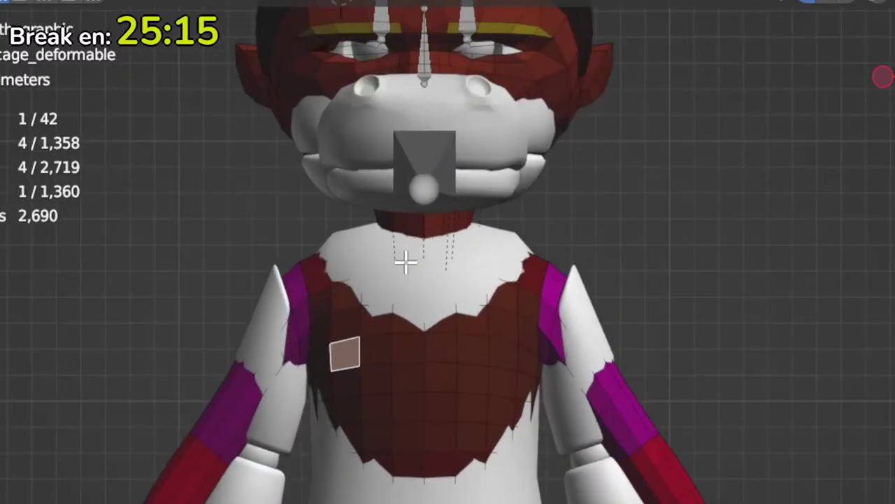
{"action": "middle_click_drag", "start_coordinate": [414, 503], "coordinate": [461, 396], "text": "shift"}
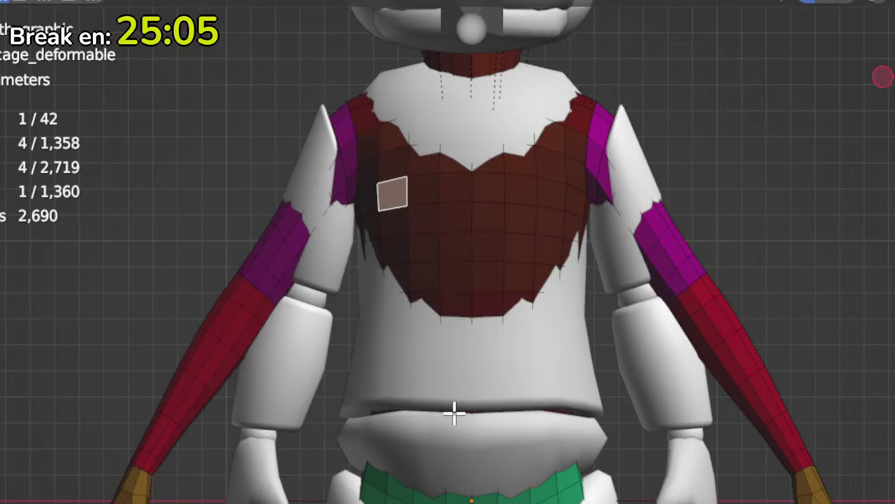
{"action": "key", "text": "ctrl+z"}
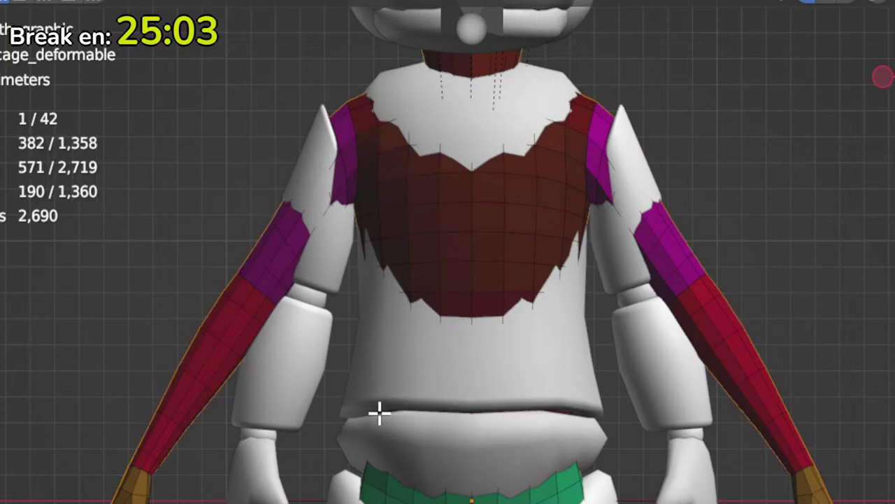
{"action": "key", "text": "Tab"}
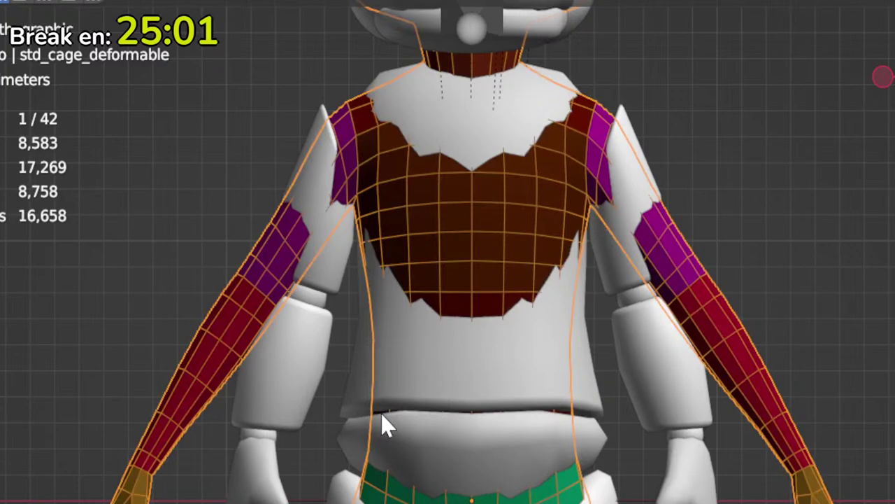
{"action": "key", "text": "Tab"}
{"action": "key", "text": "Tab"}
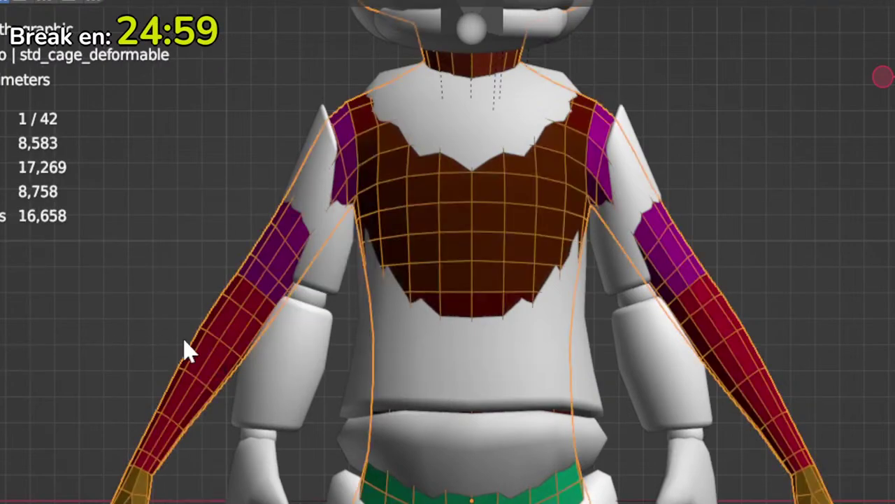
{"action": "key", "text": "Tab"}
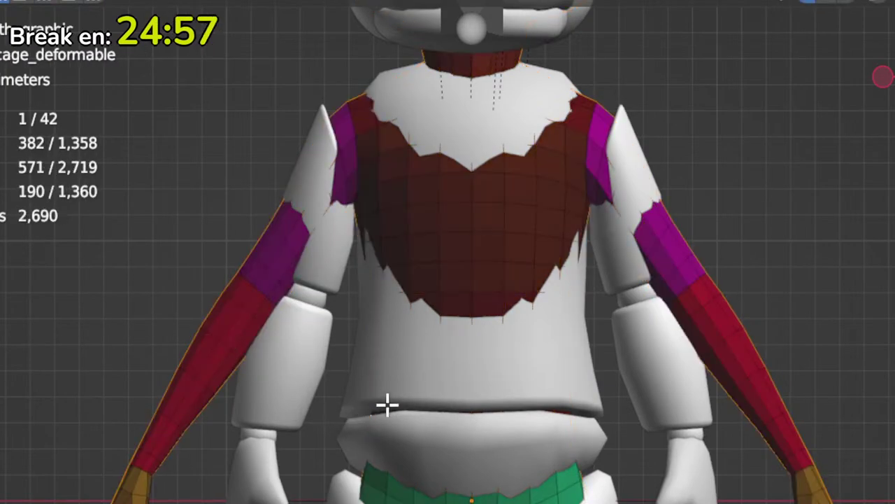
Step: Try to select the human torso by growing the selection from a face loop around the lower chest
{"action": "left_click", "coordinate": [432, 279], "text": "alt"}
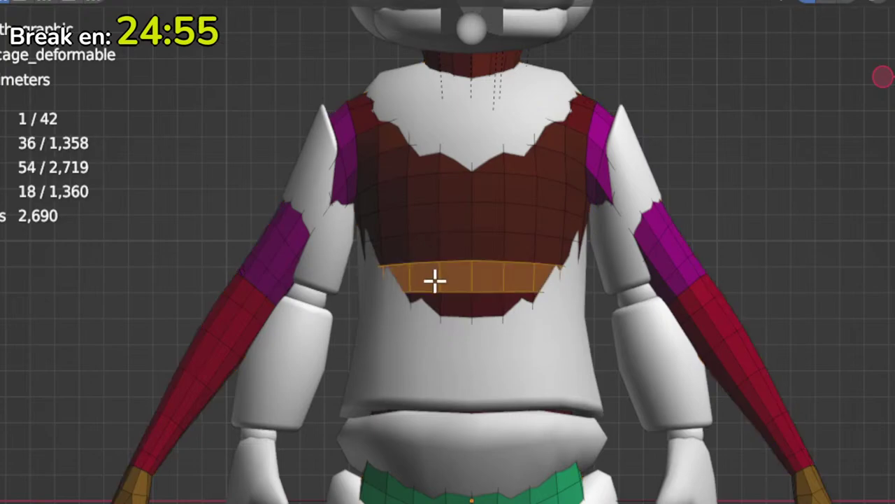
{"action": "key", "text": "ctrl+KP_Add"}
{"action": "key", "text": "ctrl+KP_Add"}
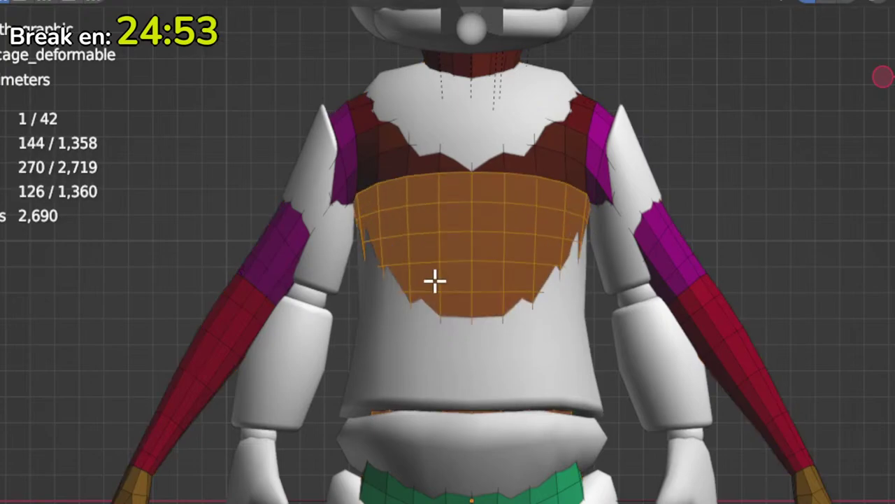
Step: Select all face loops of the human body's left upper arm, from the shoulder to the elbow
{"action": "left_click", "coordinate": [592, 181], "text": "alt"}
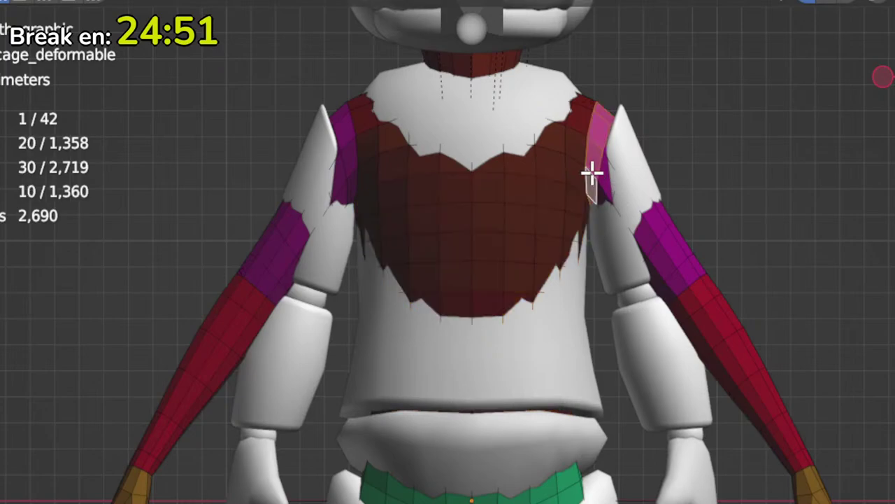
{"action": "left_click", "coordinate": [610, 177], "text": "alt+shift"}
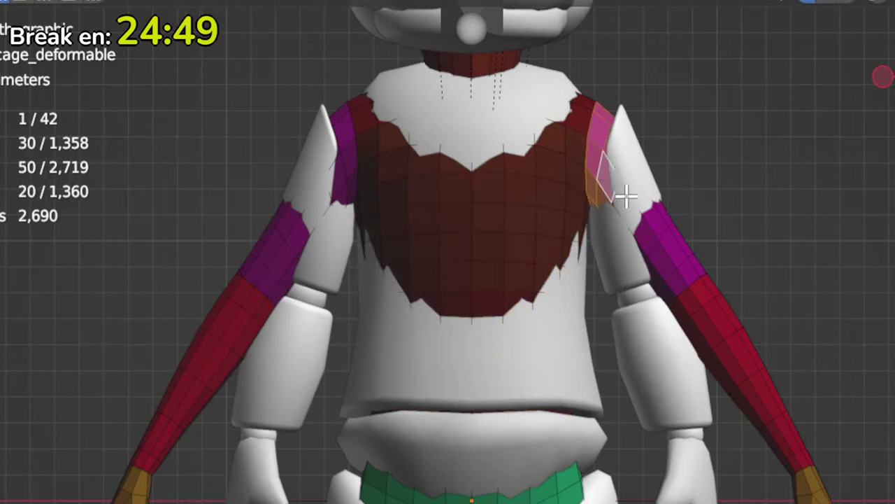
{"action": "left_click", "coordinate": [654, 219], "text": "alt+shift"}
{"action": "left_click", "coordinate": [658, 226], "text": "alt+shift"}
{"action": "left_click", "coordinate": [673, 245], "text": "alt+shift"}
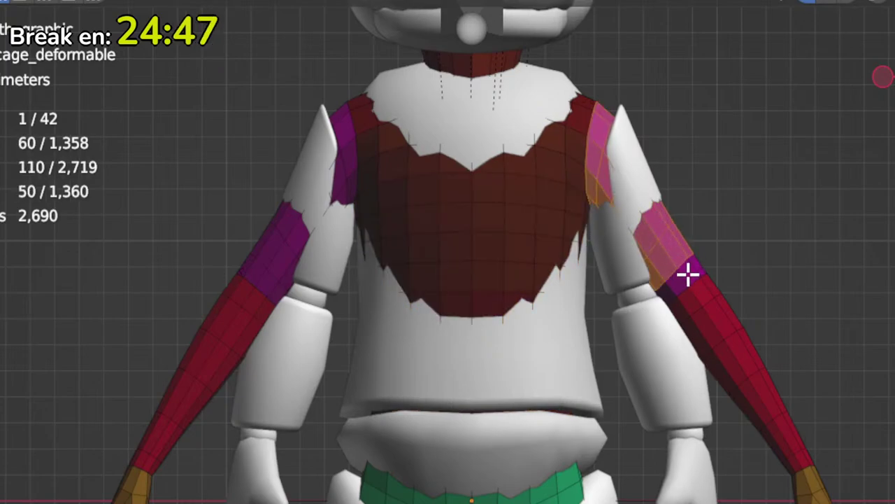
{"action": "left_click", "coordinate": [685, 275], "text": "alt+shift"}
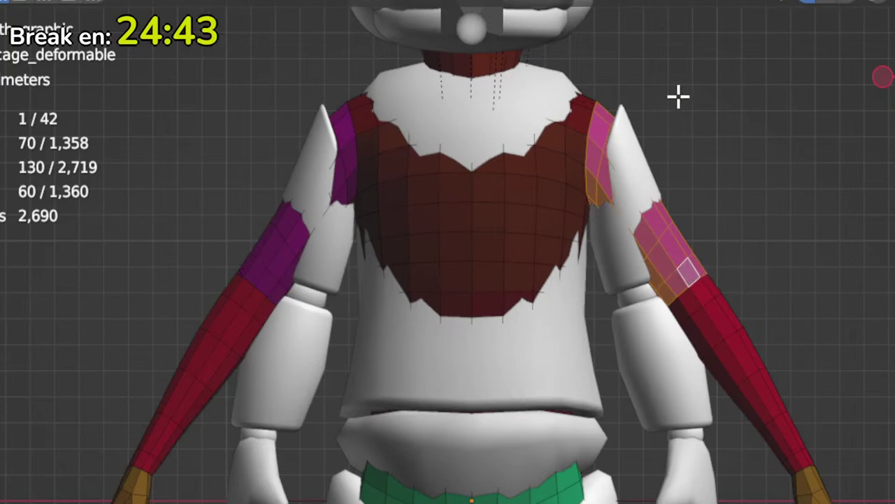
{"action": "key", "text": "g"}
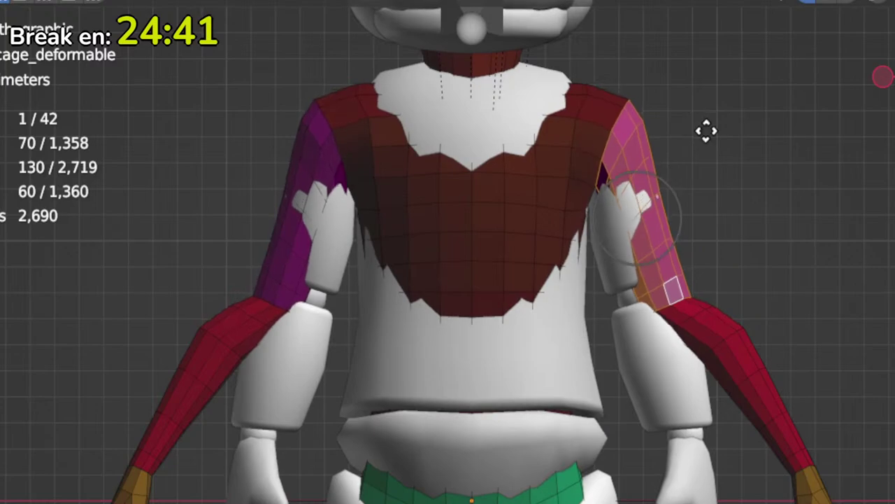
{"action": "right_click", "coordinate": [697, 141]}
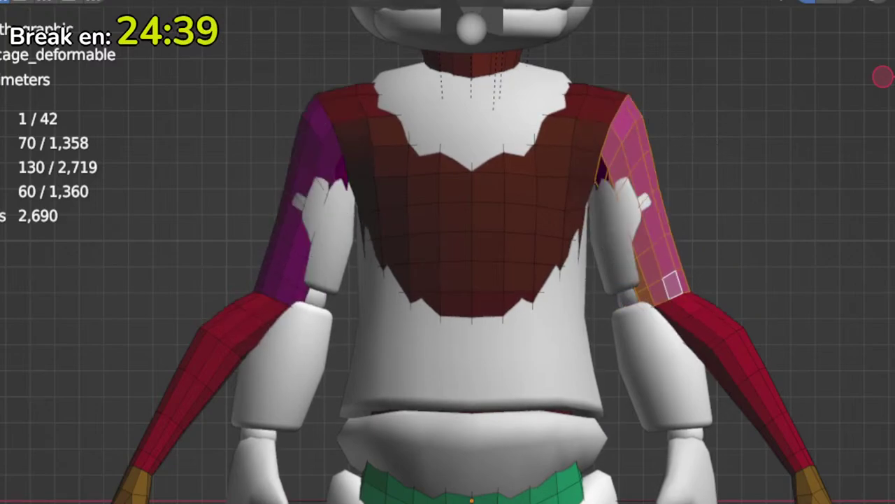
{"action": "key", "text": "ctrl+z"}
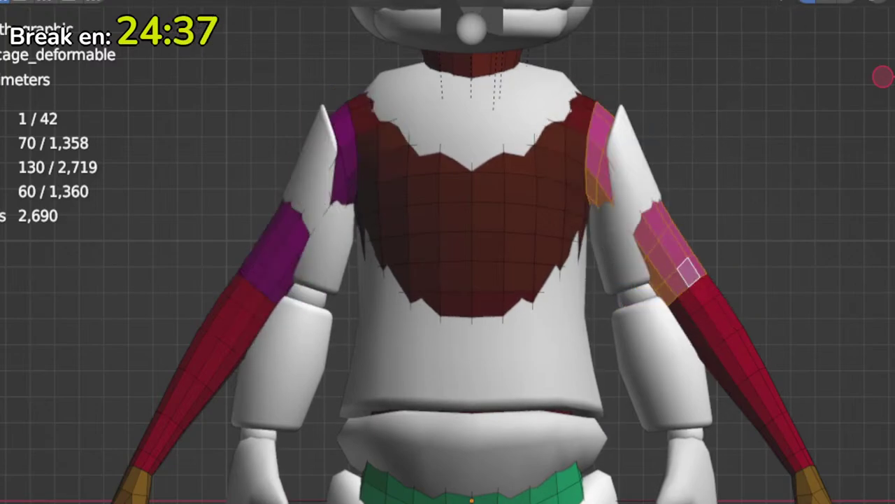
Step: Move and rotate the selected upper arm onto the character's upper arm, then fatten it along its normals to match the thickness
{"action": "key", "text": "g"}
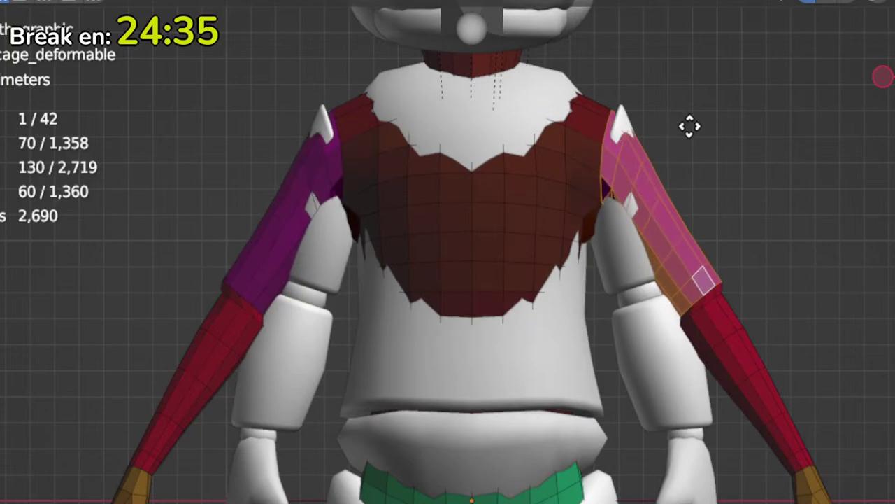
{"action": "key", "text": "r"}
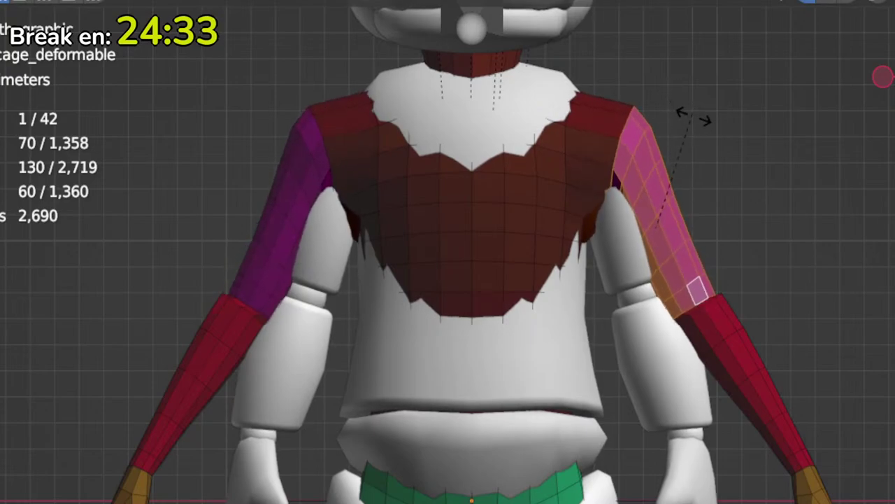
{"action": "key", "text": "g"}
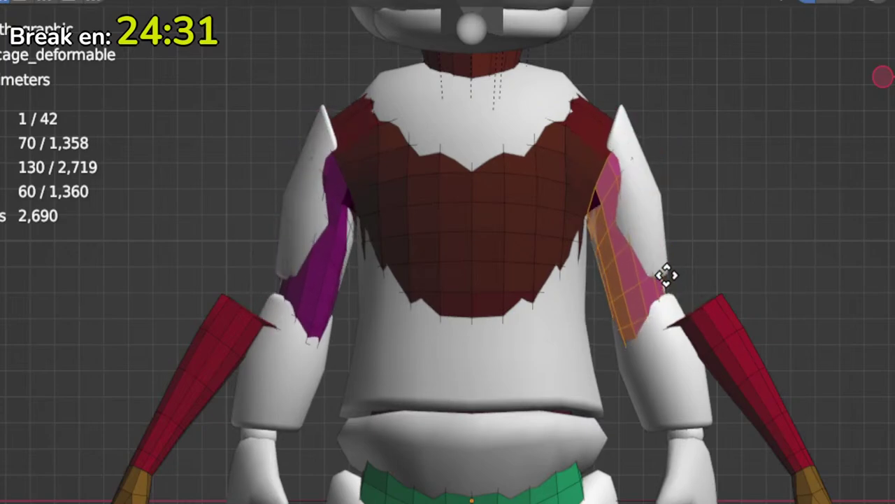
{"action": "left_click", "coordinate": [667, 264]}
{"action": "key", "text": "r"}
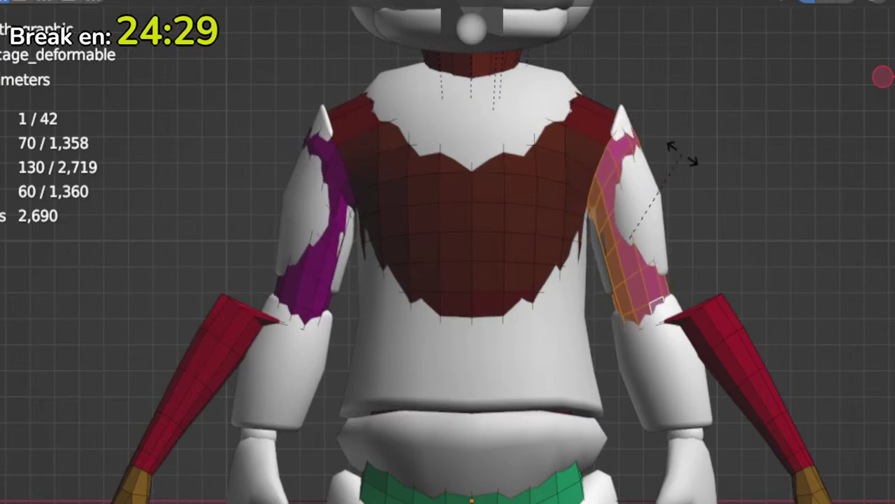
{"action": "left_click", "coordinate": [704, 207]}
{"action": "key", "text": "alt+s"}
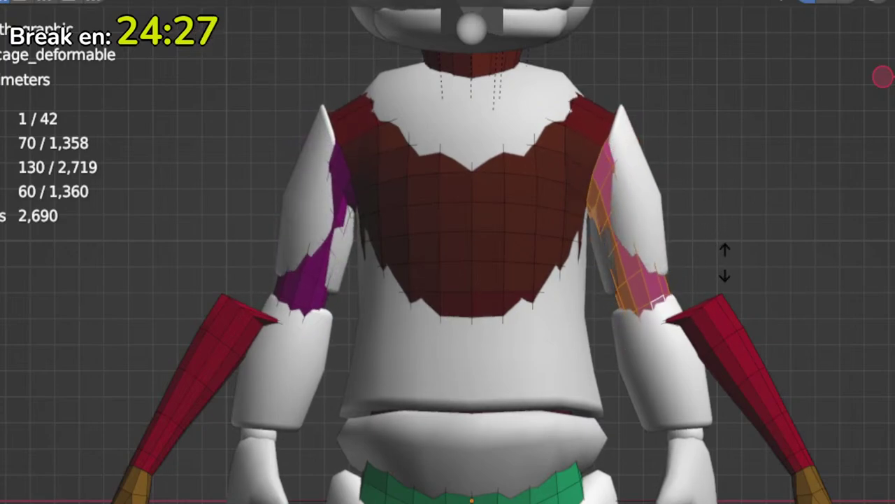
{"action": "left_click", "coordinate": [722, 255]}
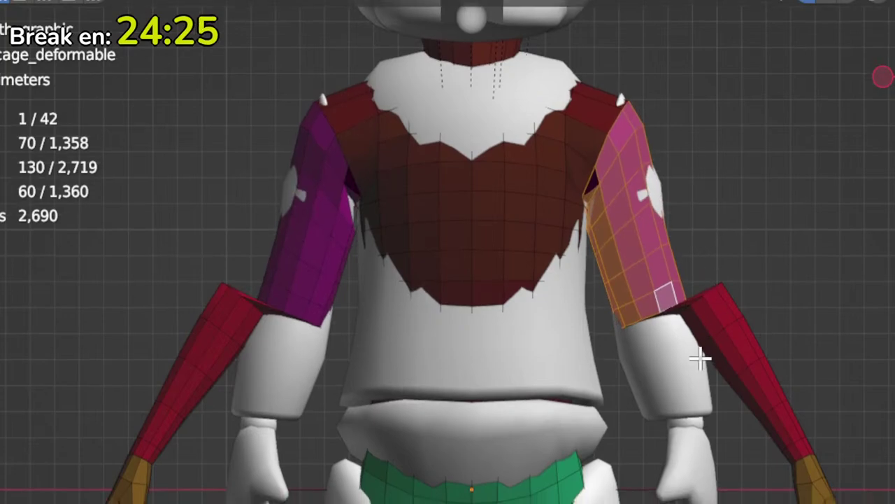
Step: Select all face loops of the human body's left forearm, from the elbow to the wrist
{"action": "middle_click_drag", "start_coordinate": [700, 356], "coordinate": [731, 296], "text": "shift"}
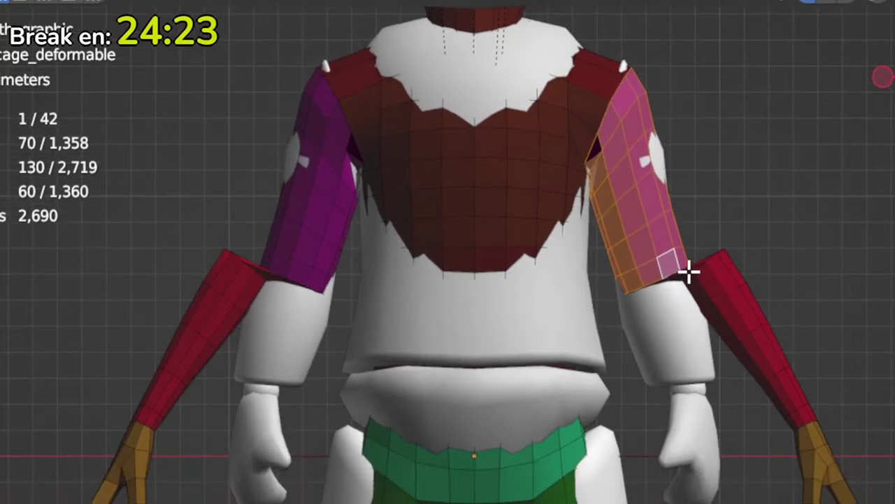
{"action": "left_click", "coordinate": [688, 268], "text": "alt"}
{"action": "left_click", "coordinate": [708, 282], "text": "alt+shift"}
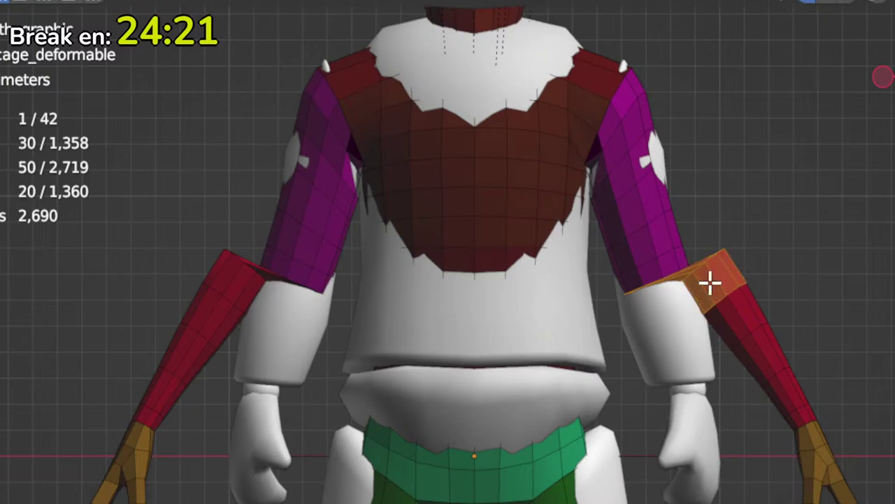
{"action": "left_click", "coordinate": [753, 329], "text": "alt+shift"}
{"action": "left_click", "coordinate": [762, 359], "text": "alt+shift"}
{"action": "left_click", "coordinate": [785, 409], "text": "alt+shift"}
{"action": "left_click", "coordinate": [793, 420], "text": "alt+shift"}
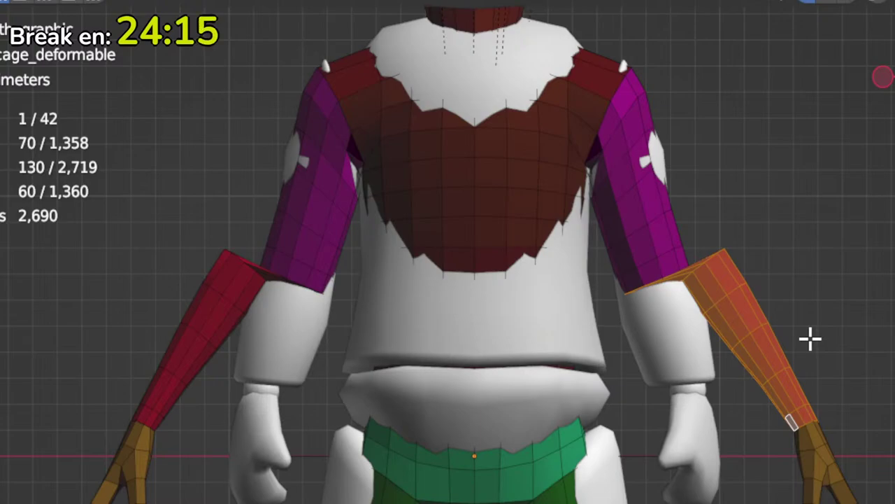
Step: Drop the elbow loop from the forearm selection, then move and rotate the forearm to hang below the upper arm
{"action": "key", "text": "g"}
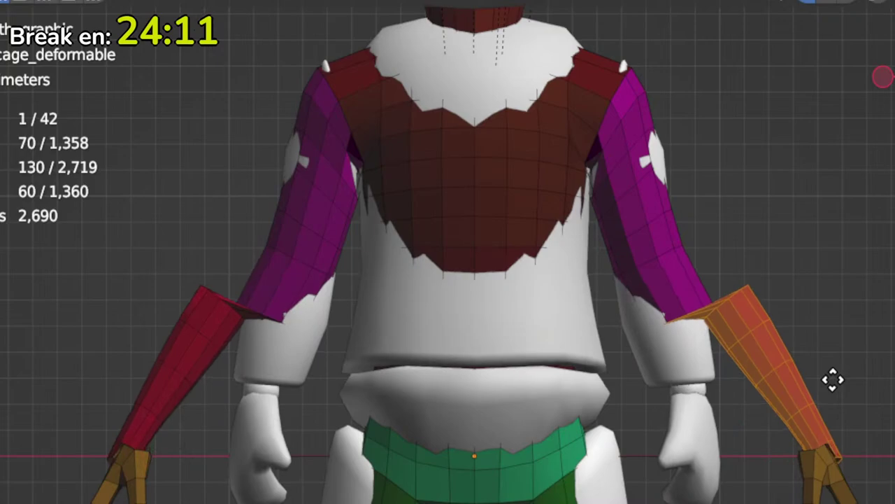
{"action": "right_click", "coordinate": [834, 380]}
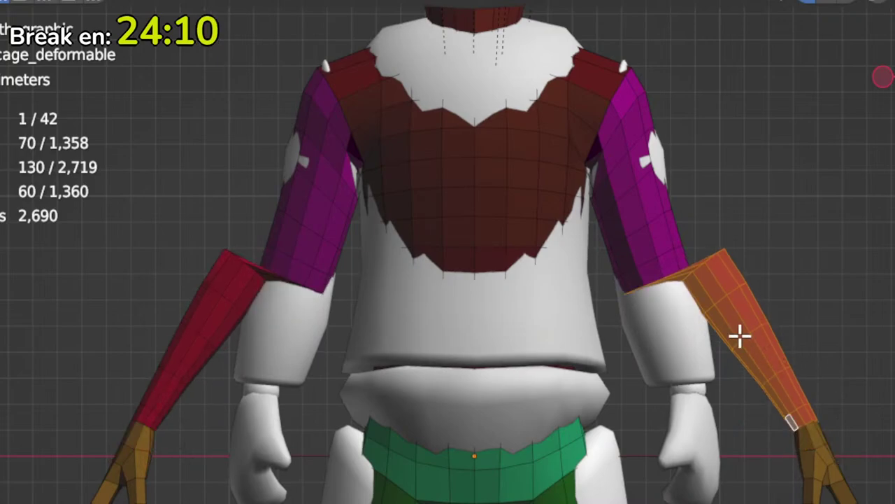
{"action": "left_click", "coordinate": [683, 275], "text": "alt+shift"}
{"action": "key", "text": "g"}
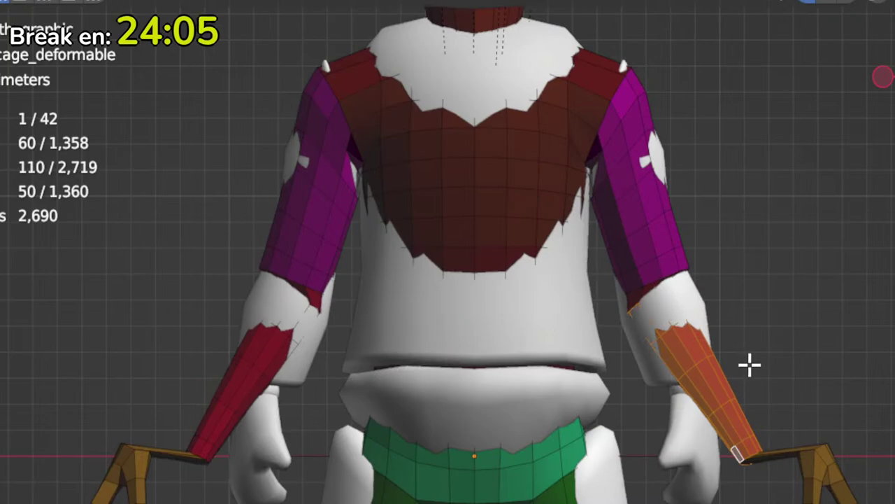
{"action": "key", "text": "r"}
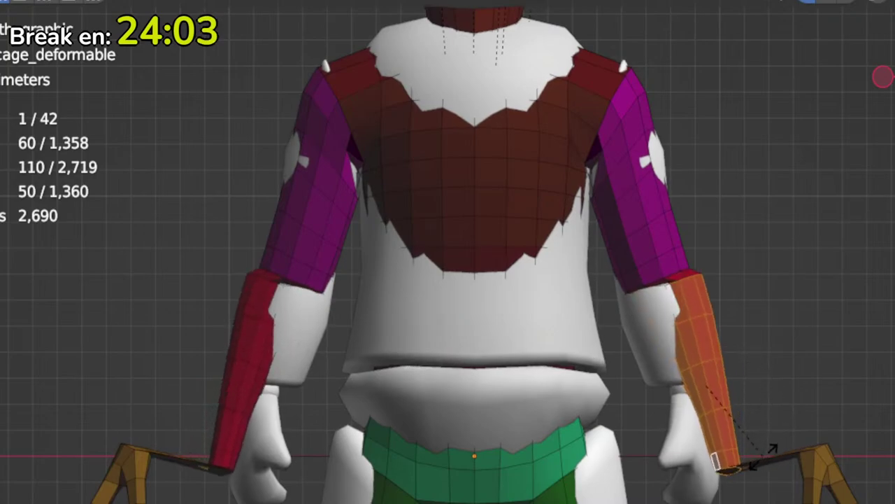
{"action": "left_click", "coordinate": [763, 456]}
Step: Fatten the selected forearm slightly along its normals and move it inward over the character's forearm
{"action": "key", "text": "alt+s"}
{"action": "key", "text": "s"}
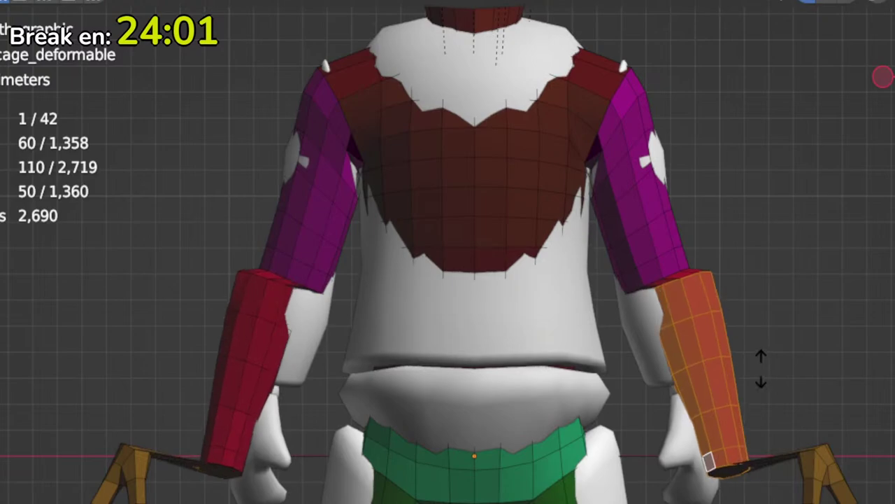
{"action": "key", "text": "s"}
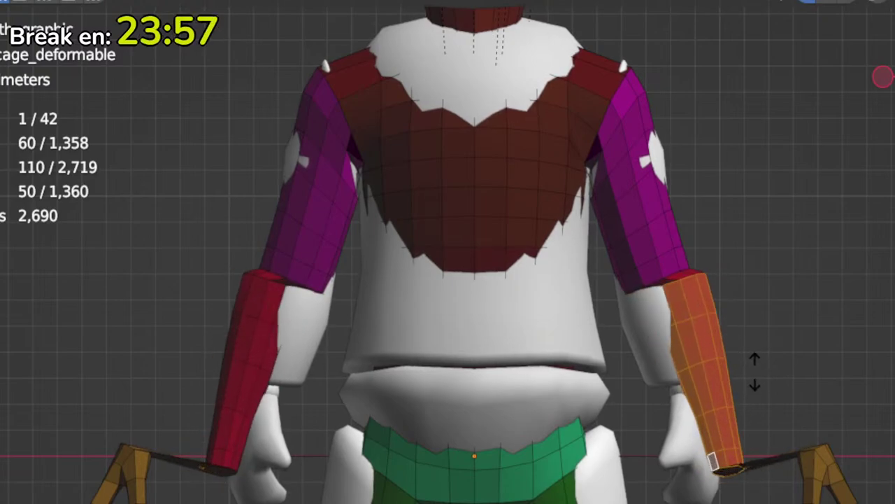
{"action": "left_click", "coordinate": [754, 371]}
{"action": "key", "text": "g"}
{"action": "left_click", "coordinate": [734, 376]}
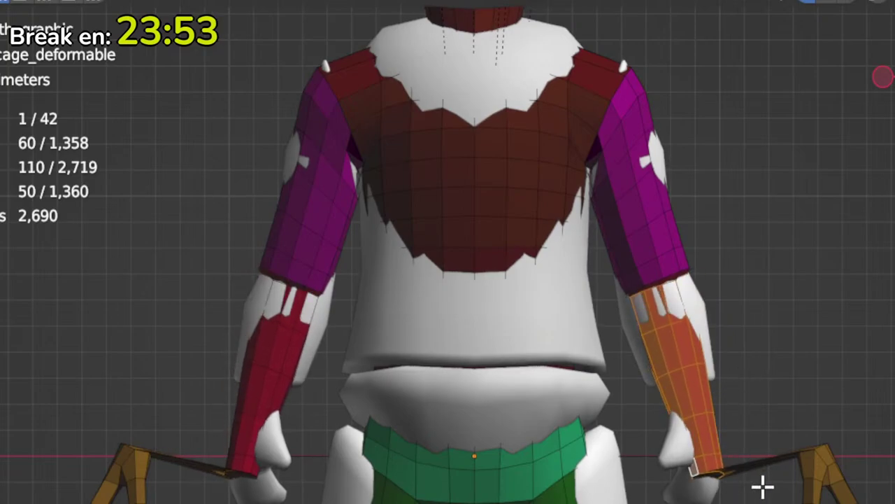
Step: Select the left hand by growing the face selection and move it to the end of the repositioned forearm
{"action": "middle_click_drag", "start_coordinate": [708, 498], "coordinate": [724, 440]}
{"action": "key", "text": "ctrl+KP_1"}
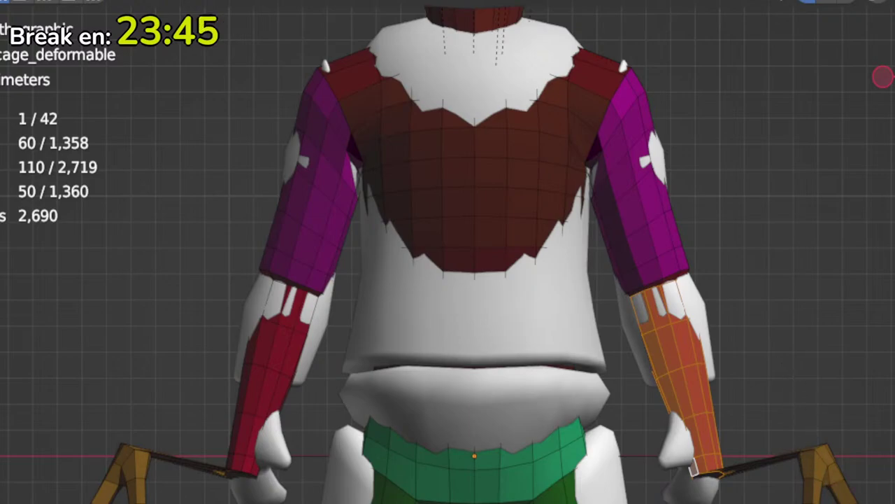
{"action": "key", "text": "ctrl+KP_Add"}
{"action": "key", "text": "ctrl+KP_Add"}
{"action": "key", "text": "ctrl+KP_Add"}
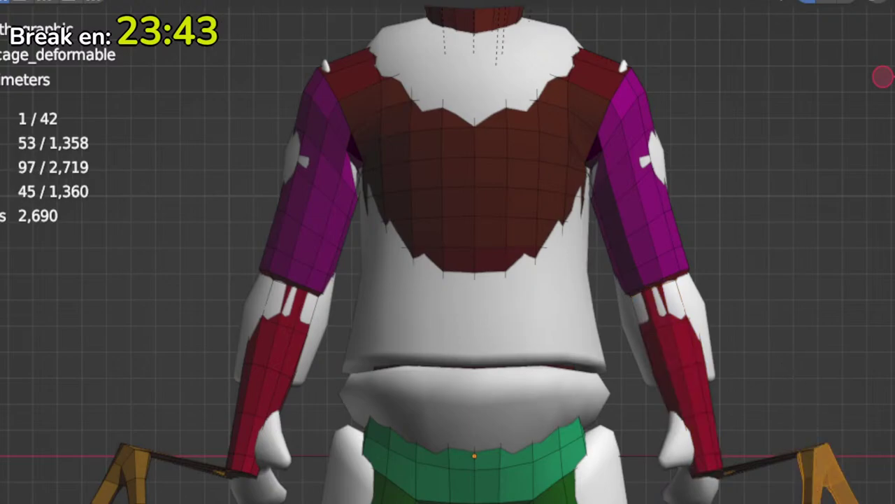
{"action": "key", "text": "g"}
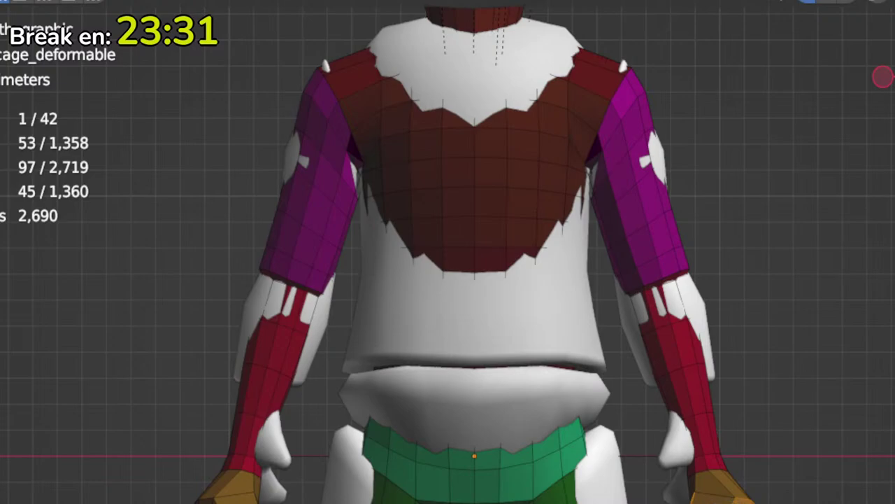
Step: Select the two face loops at the left wrist and raise them to the character's wrist with proportional editing
{"action": "left_click", "coordinate": [708, 464], "text": "alt"}
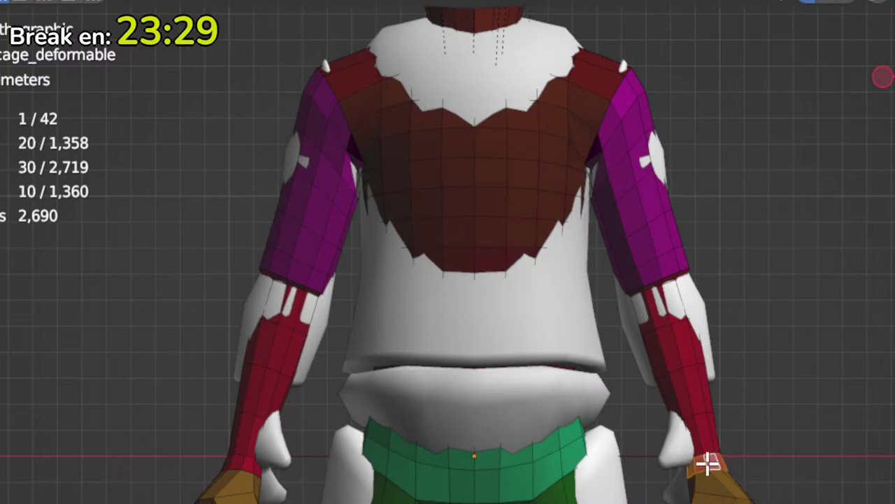
{"action": "left_click", "coordinate": [708, 439], "text": "alt+shift"}
{"action": "key", "text": "g"}
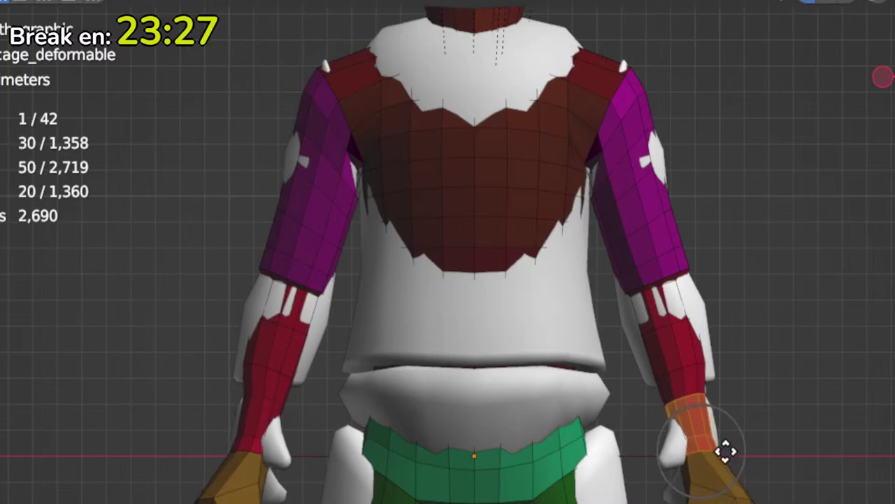
{"action": "scroll", "coordinate": [724, 412], "scroll_direction": "down", "scroll_amount": 2}
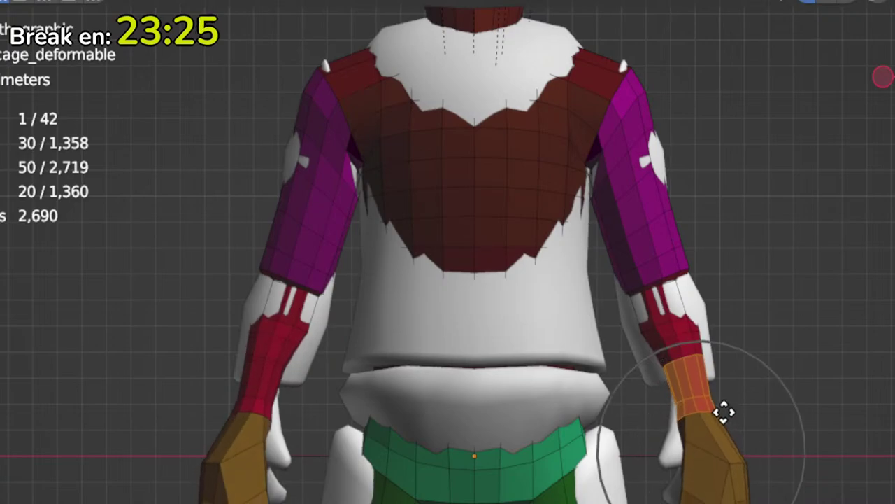
{"action": "left_click", "coordinate": [713, 378]}
Step: Select a face loop around the lower part of the left hand and move it upward with proportional editing
{"action": "left_click", "coordinate": [703, 500], "text": "alt"}
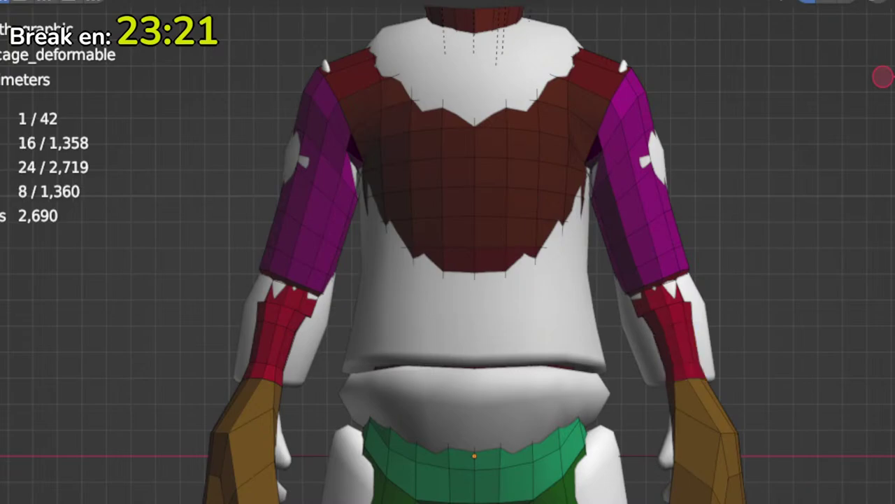
{"action": "key", "text": "g"}
{"action": "scroll", "coordinate": [703, 476], "scroll_direction": "up", "scroll_amount": 2}
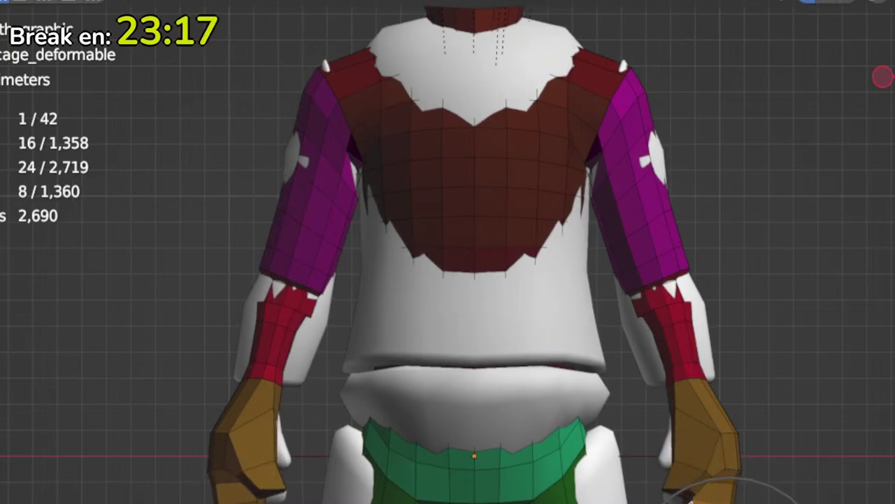
{"action": "left_click", "coordinate": [690, 499]}
Step: Grow the selection over the whole left hand and move it up and inward with proportional editing
{"action": "key", "text": "ctrl+KP_Add"}
{"action": "key", "text": "ctrl+KP_Add"}
{"action": "key", "text": "ctrl+KP_Add"}
{"action": "key", "text": "ctrl+KP_Add"}
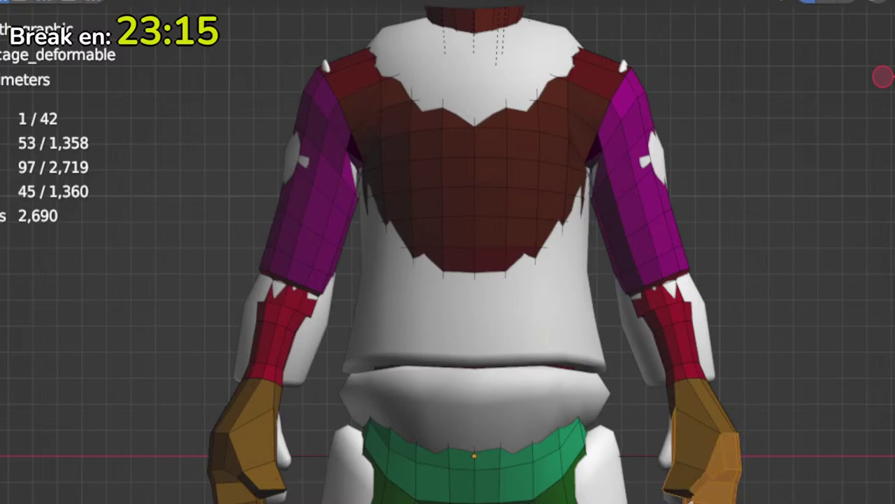
{"action": "key", "text": "g"}
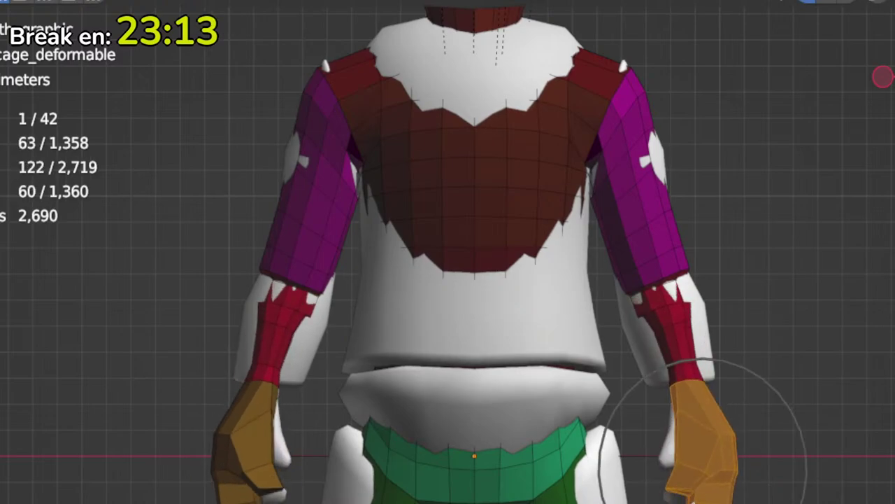
{"action": "left_click", "coordinate": [683, 489]}
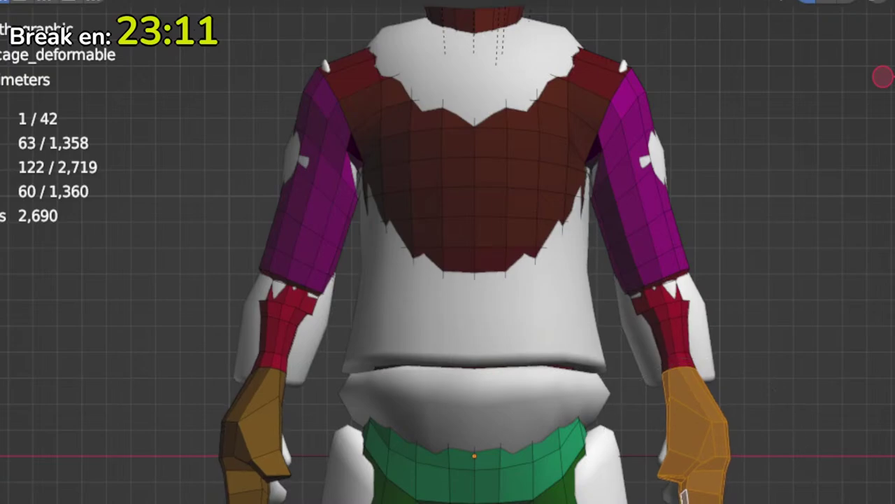
Step: Try to select the face loops around the left forearm from the wrist upward
{"action": "left_click", "coordinate": [665, 363], "text": "alt"}
{"action": "left_click", "coordinate": [669, 345], "text": "alt+shift"}
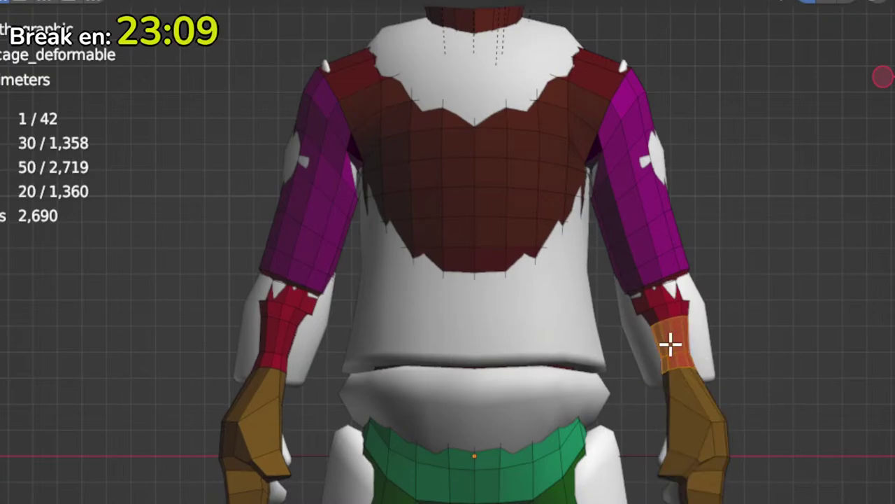
{"action": "left_click", "coordinate": [661, 312], "text": "alt+shift"}
{"action": "left_click", "coordinate": [656, 313], "text": "alt+shift"}
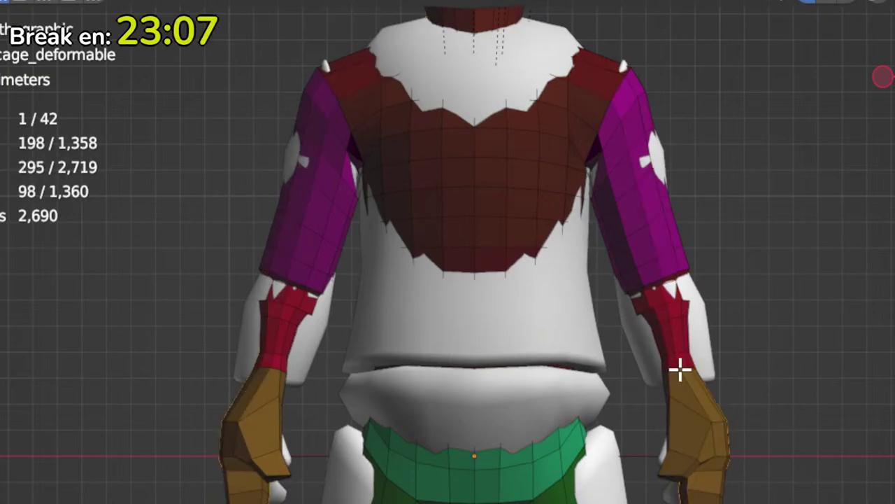
Step: Select the single face loop around the left forearm just below the elbow
{"action": "middle_click_drag", "start_coordinate": [679, 371], "coordinate": [643, 266]}
{"action": "left_click", "coordinate": [665, 243], "text": "alt"}
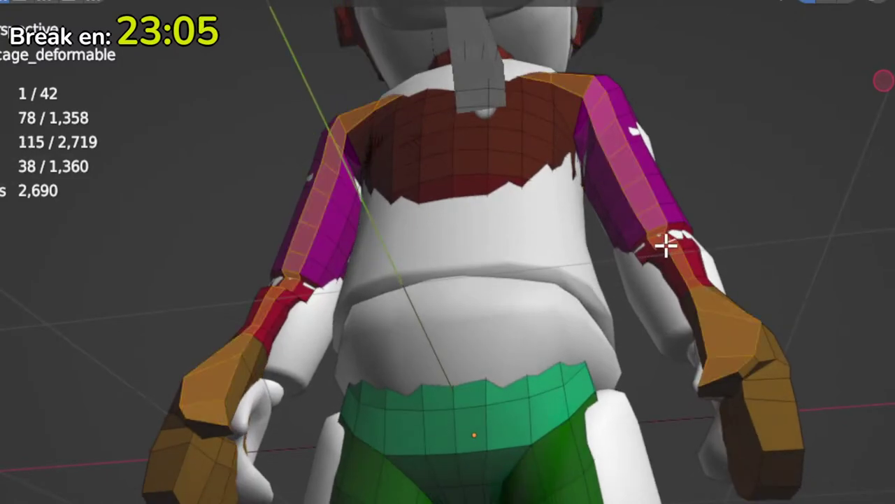
{"action": "left_click", "coordinate": [662, 254], "text": "alt"}
{"action": "left_click", "coordinate": [674, 248], "text": "alt"}
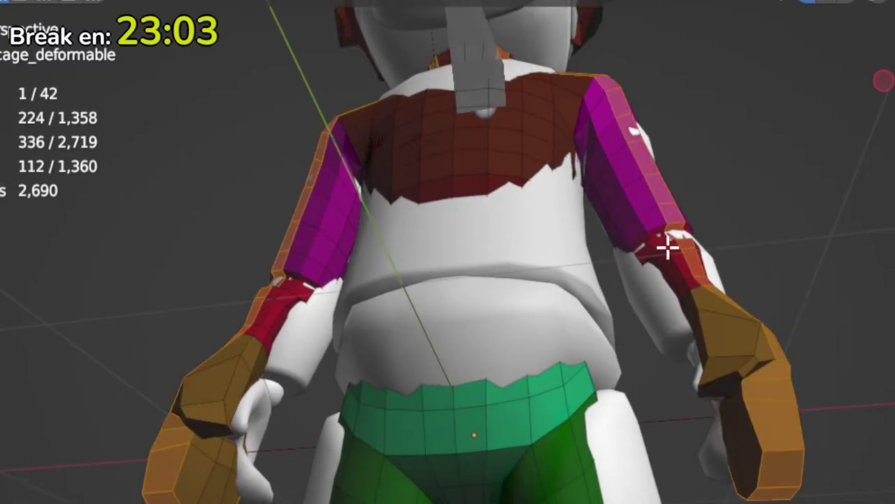
{"action": "left_click", "coordinate": [669, 251], "text": "alt"}
{"action": "left_click", "coordinate": [665, 252], "text": "alt"}
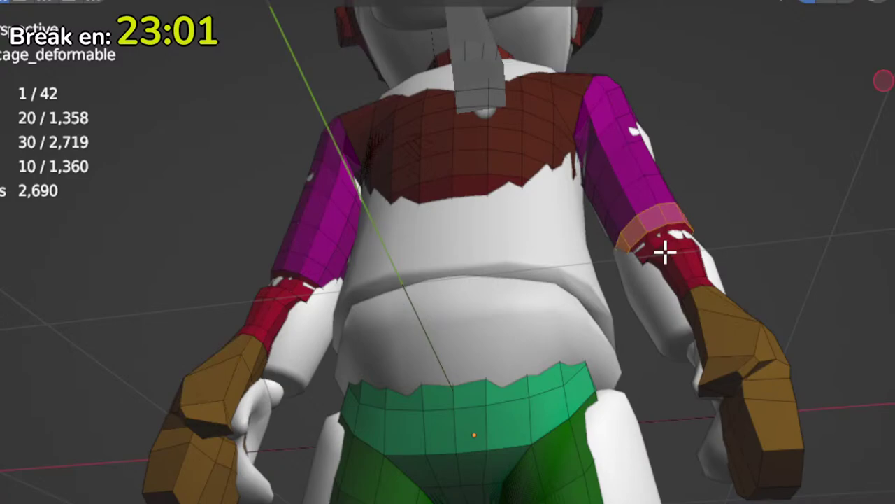
Step: Enlarge the selected forearm loop with proportional editing and move it down toward the wrist
{"action": "middle_click_drag", "start_coordinate": [679, 244], "coordinate": [735, 364]}
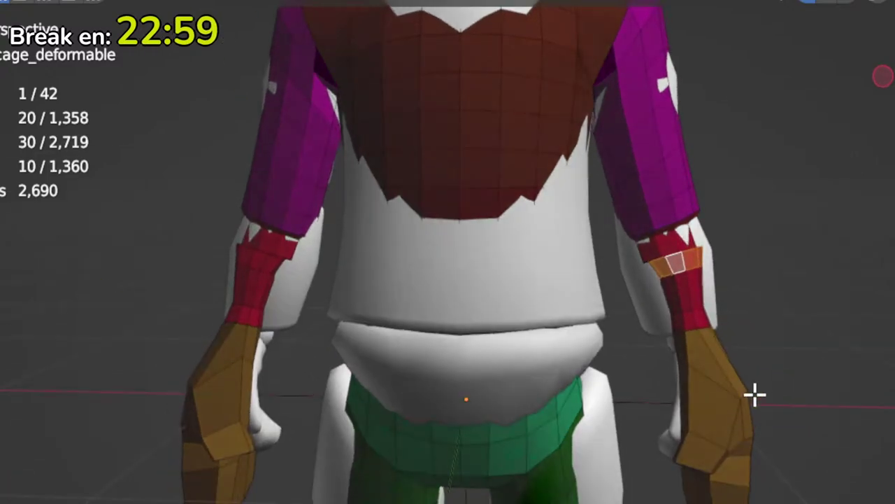
{"action": "key", "text": "KP_5"}
{"action": "scroll", "coordinate": [762, 378], "scroll_direction": "up", "scroll_amount": 5}
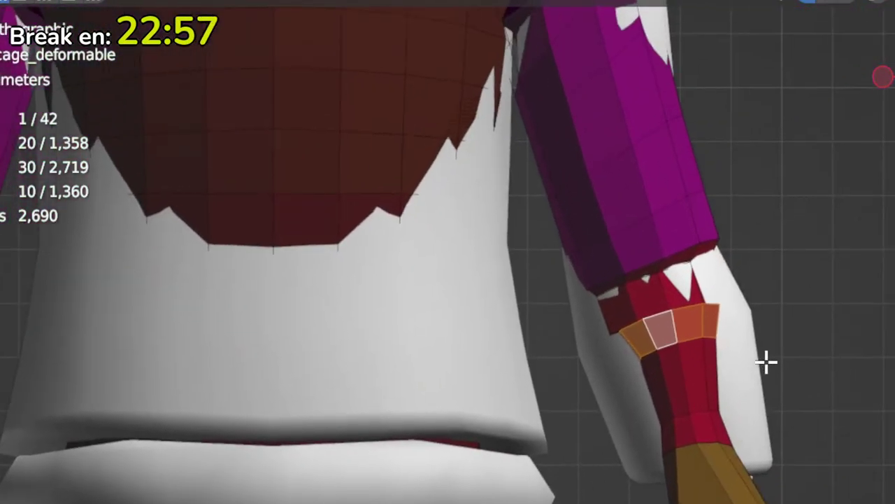
{"action": "key", "text": "s"}
{"action": "scroll", "coordinate": [773, 361], "scroll_direction": "up", "scroll_amount": 8}
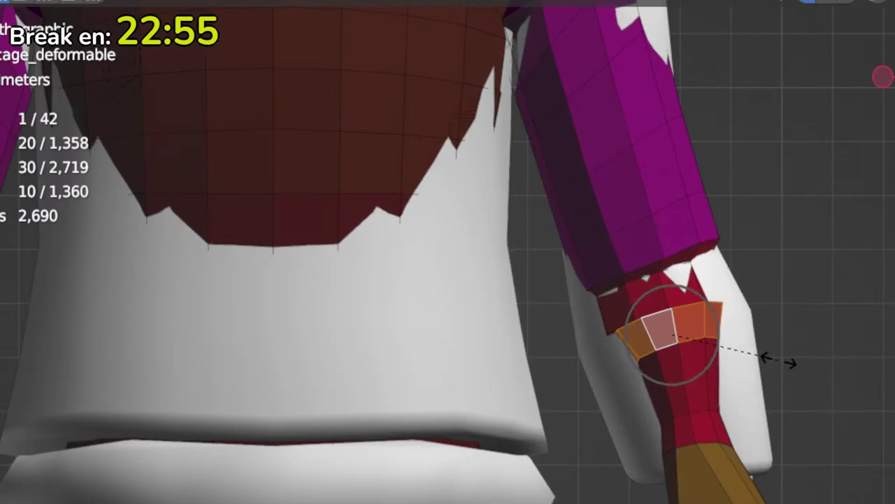
{"action": "left_click", "coordinate": [793, 362]}
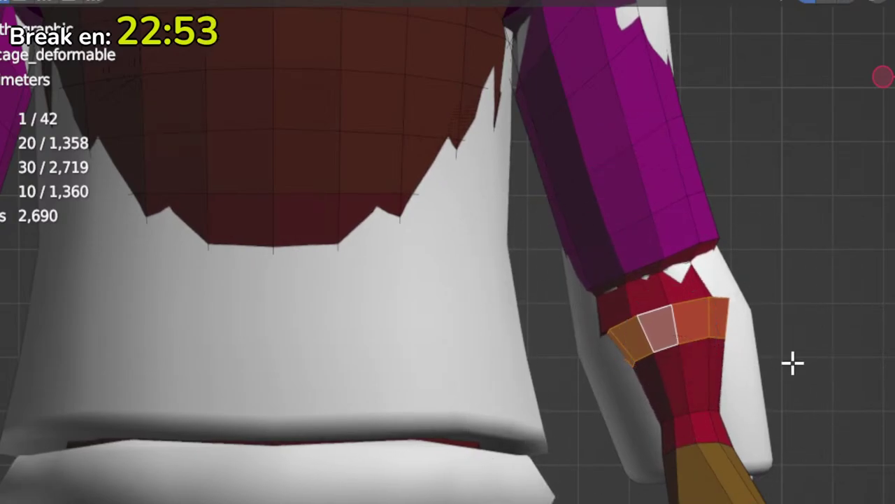
{"action": "key", "text": "g"}
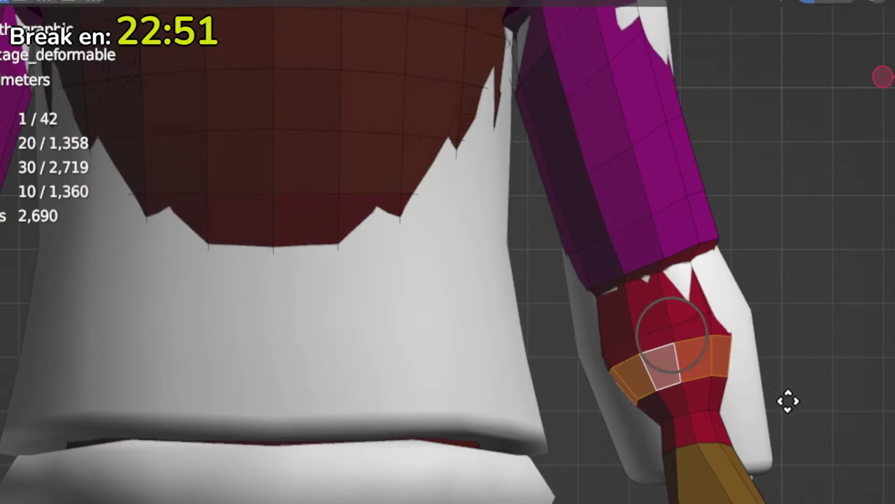
{"action": "left_click", "coordinate": [789, 401]}
{"action": "scroll", "coordinate": [732, 337], "scroll_direction": "down", "scroll_amount": 5}
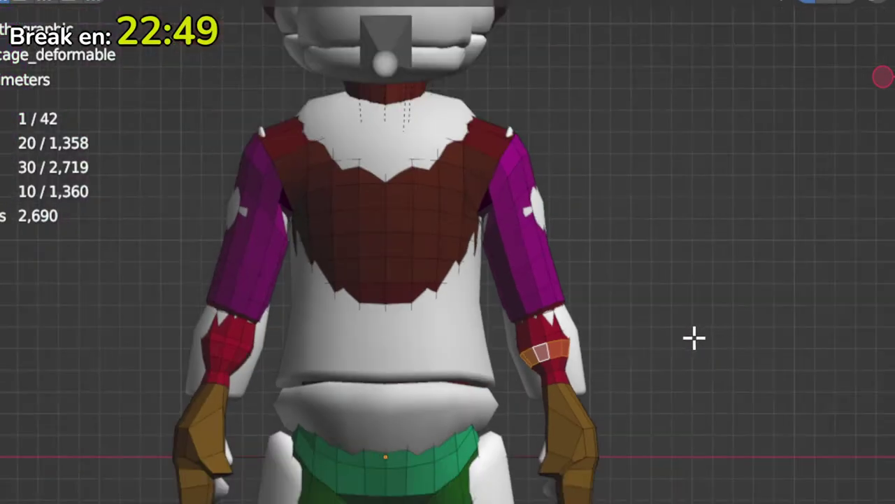
{"action": "middle_click_drag", "start_coordinate": [510, 339], "coordinate": [569, 386], "text": "shift"}
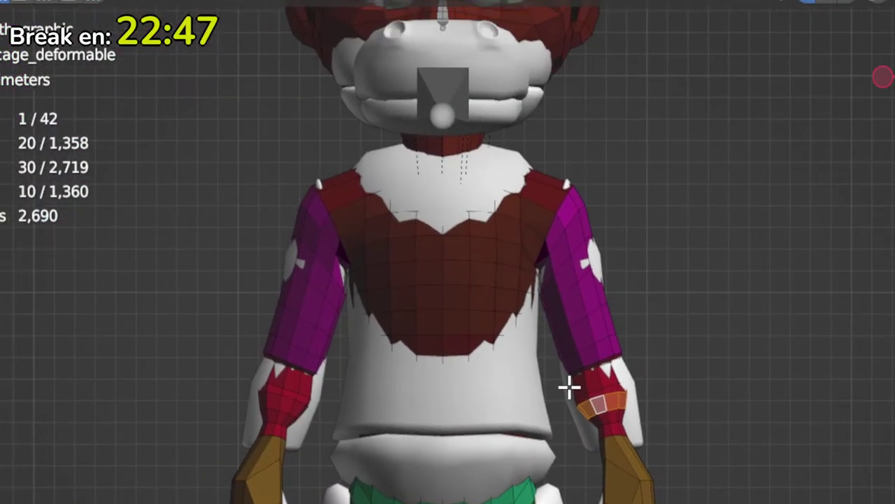
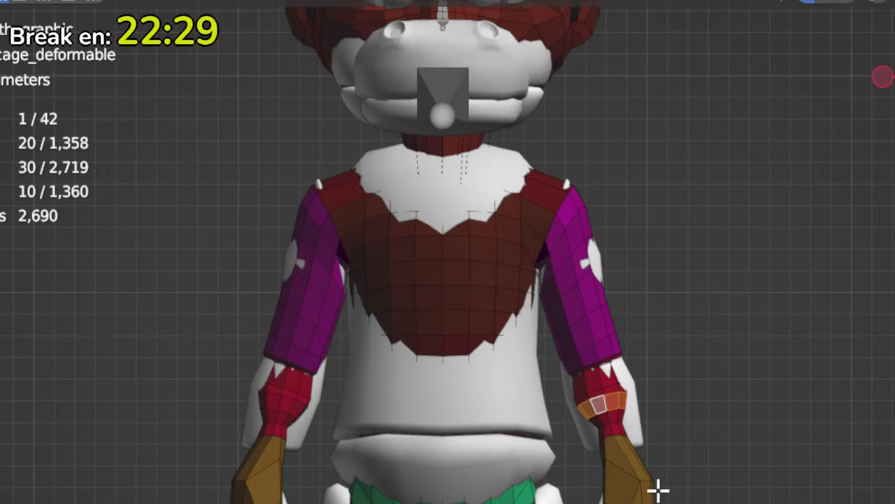
{"action": "scroll", "coordinate": [657, 490], "scroll_direction": "up", "scroll_amount": 5}
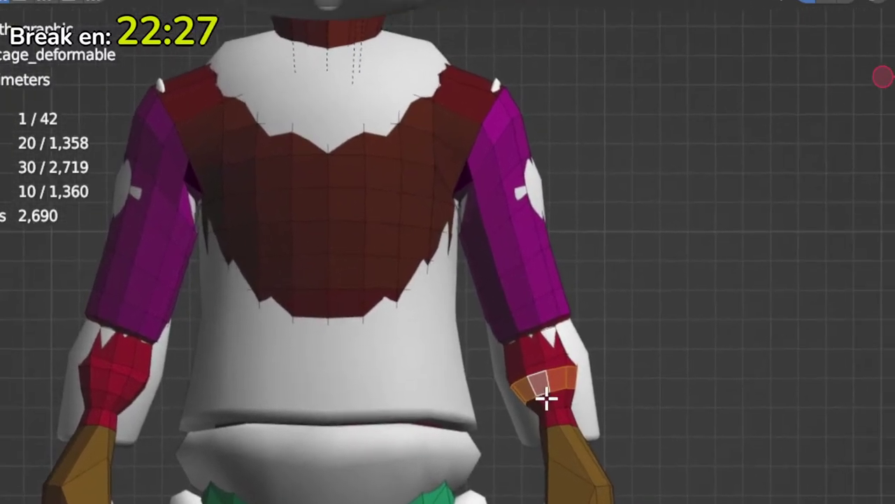
{"action": "middle_click_drag", "start_coordinate": [546, 398], "coordinate": [544, 400], "text": "shift"}
{"action": "key", "text": "g"}
{"action": "right_click", "coordinate": [574, 371]}
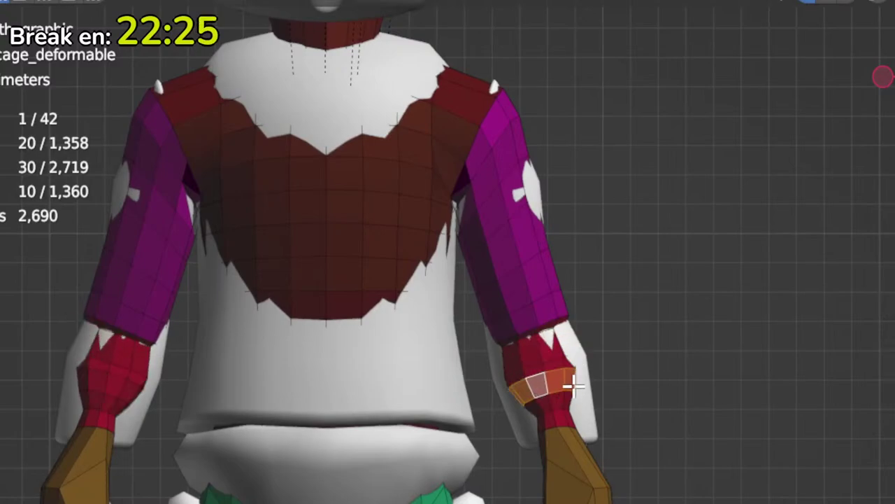
Step: Switch the human body mesh to Sculpt Mode for reshaping the left forearm
{"action": "key", "text": "ctrl+Tab"}
{"action": "left_click", "coordinate": [588, 363]}
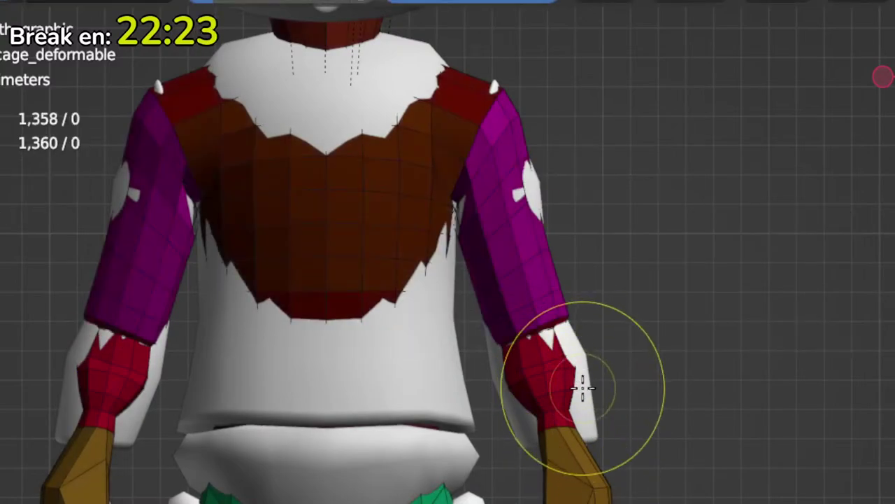
{"action": "middle_click_drag", "start_coordinate": [581, 388], "coordinate": [566, 396], "text": "shift"}
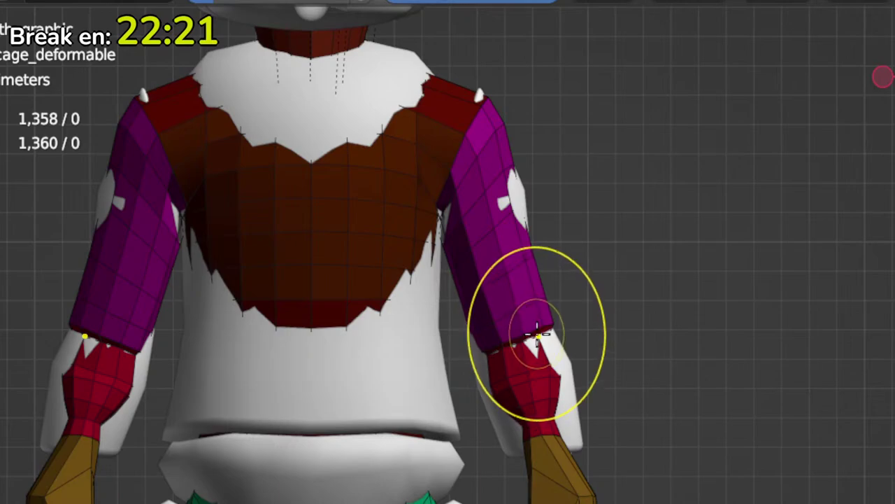
Step: Pull the mesh loops around the left elbow and upper forearm upward with the Grab brush in Sculpt Mode
{"action": "key", "text": "t"}
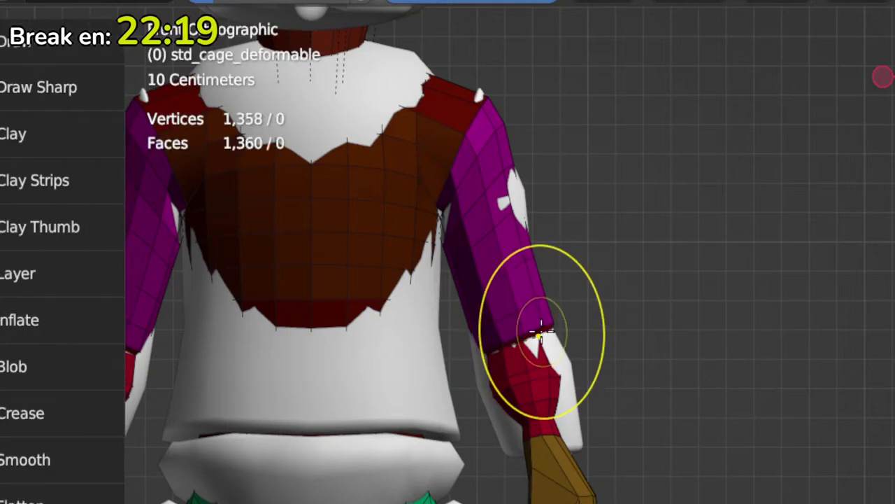
{"action": "key", "text": "Tab"}
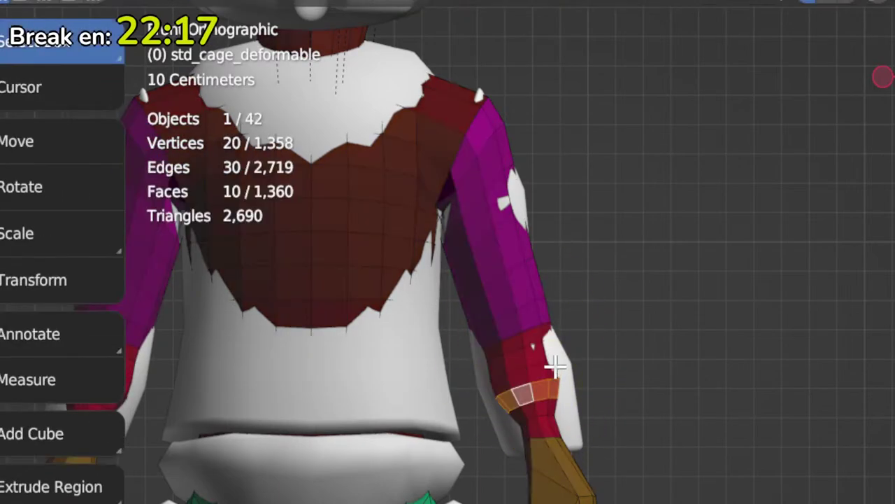
{"action": "key", "text": "Tab"}
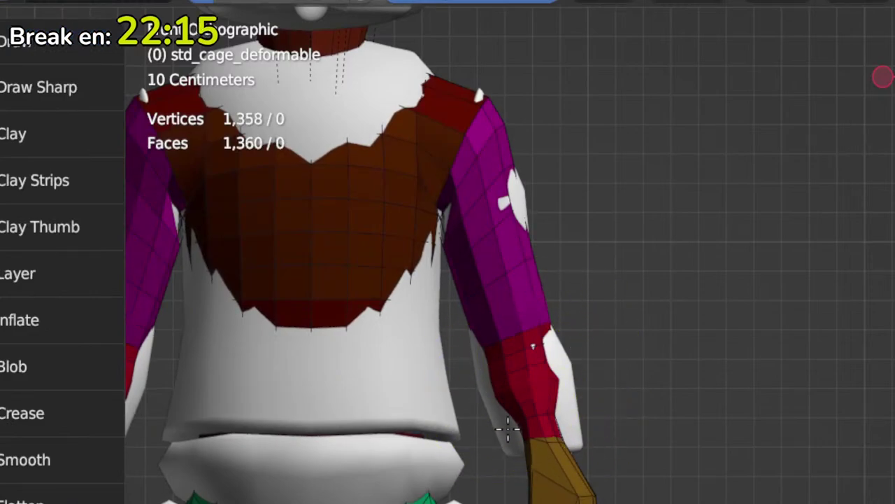
{"action": "key", "text": "i"}
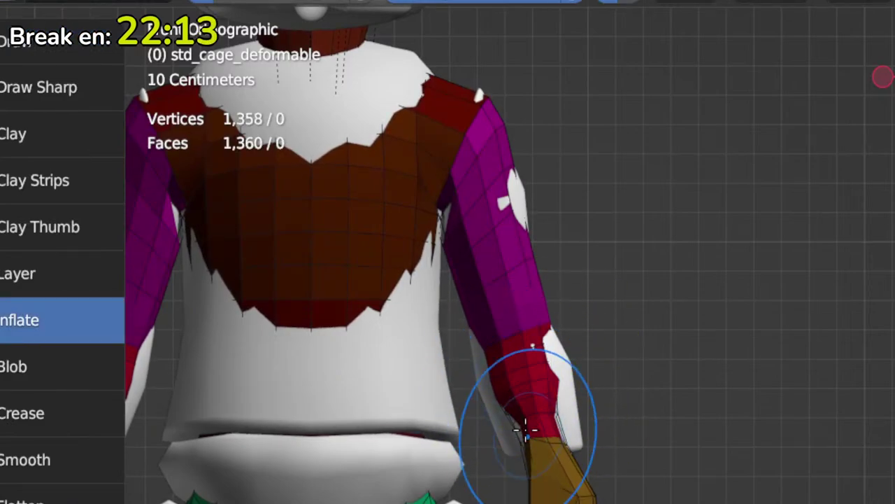
{"action": "middle_click_drag", "start_coordinate": [533, 337], "coordinate": [550, 394], "text": "shift"}
{"action": "key", "text": "g"}
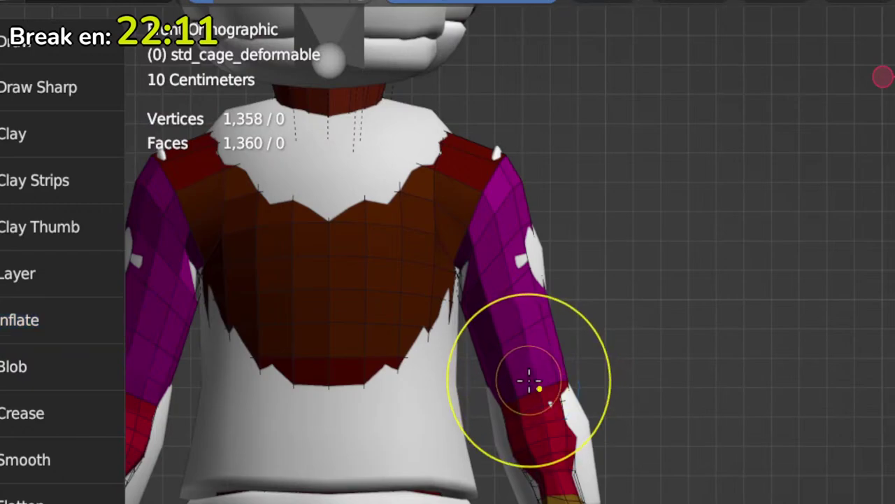
{"action": "mouse_move", "coordinate": [529, 381]}
{"action": "left_mouse_down"}
{"action": "mouse_move", "coordinate": [524, 360]}
{"action": "mouse_move", "coordinate": [504, 390]}
{"action": "mouse_move", "coordinate": [508, 375]}
{"action": "left_mouse_up"}
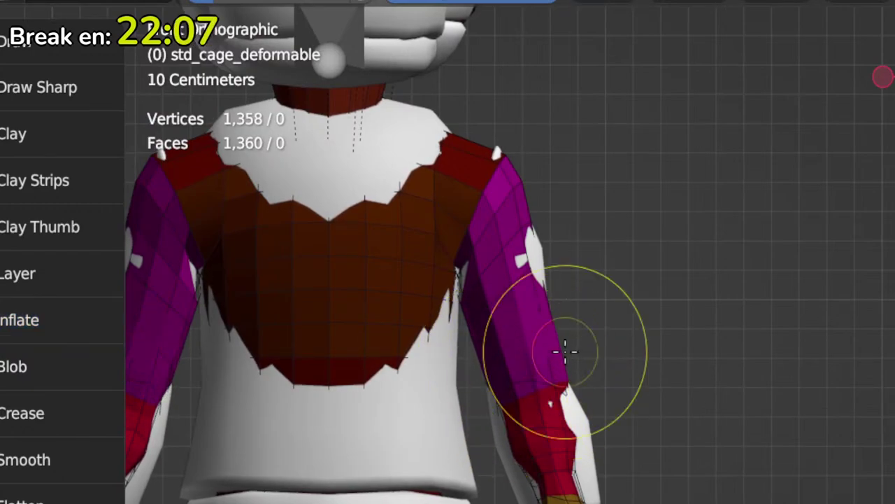
{"action": "key", "text": "Tab"}
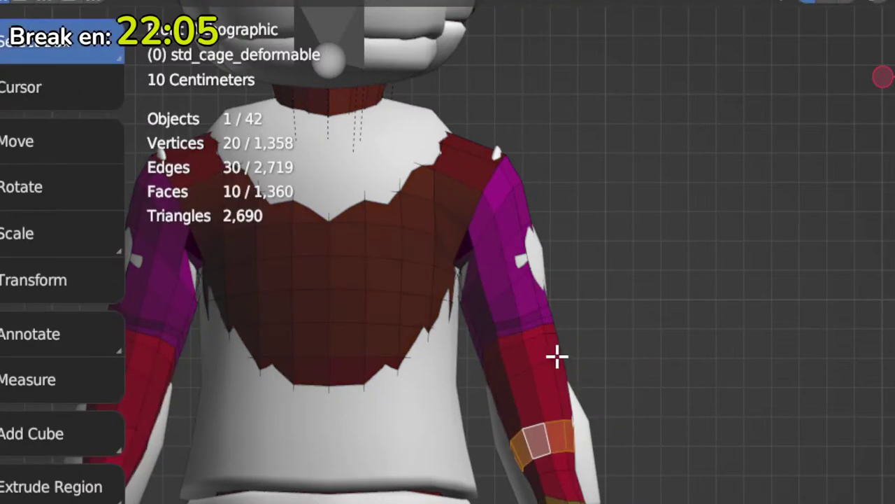
{"action": "key", "text": "Tab"}
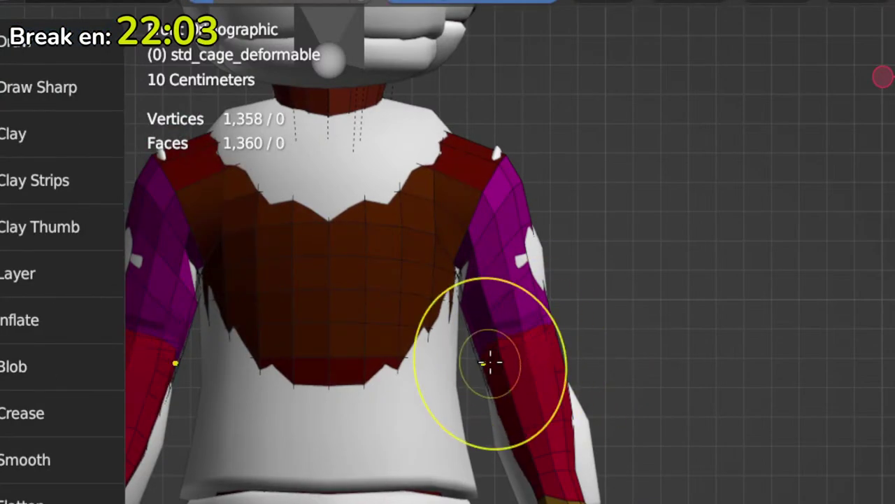
Step: Examine the left arm's fit against the character's arm from several angles, with see-through and solid shading
{"action": "key", "text": "Tab"}
{"action": "mouse_move", "coordinate": [567, 344]}
{"action": "middle_mouse_down"}
{"action": "mouse_move", "coordinate": [592, 380]}
{"action": "mouse_move", "coordinate": [490, 414]}
{"action": "mouse_move", "coordinate": [555, 338]}
{"action": "middle_mouse_up"}
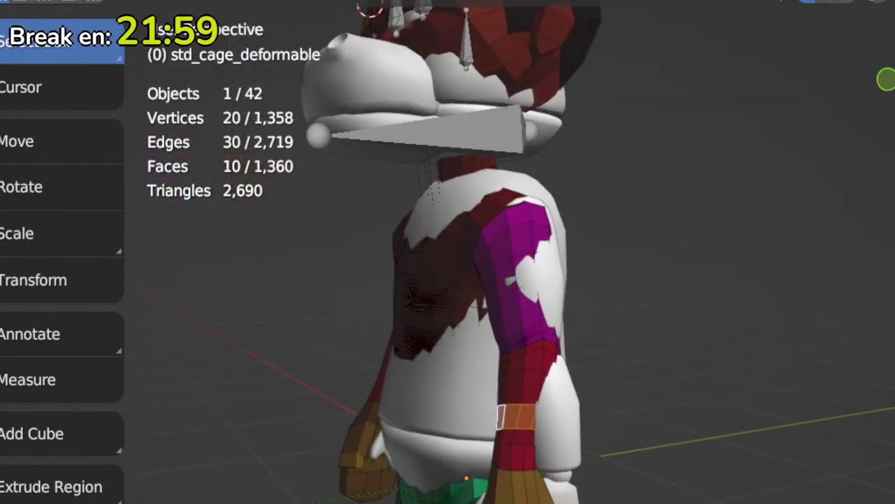
{"action": "left_click", "coordinate": [789, 13]}
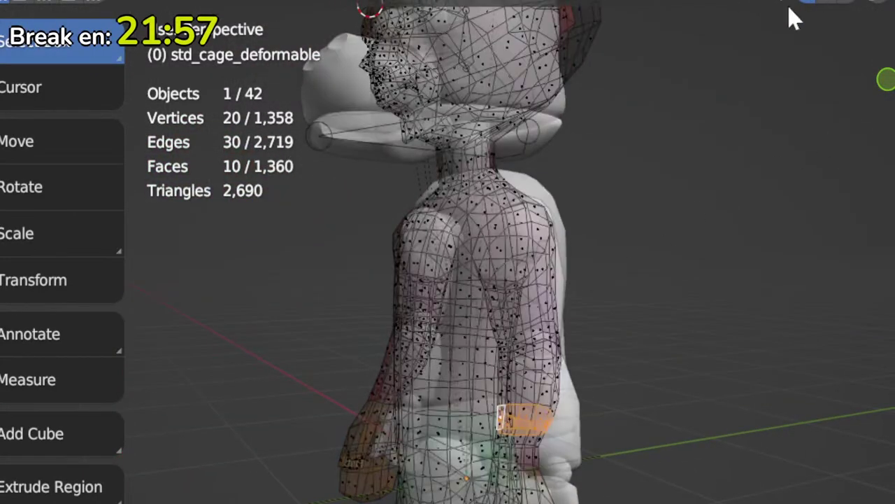
{"action": "mouse_move", "coordinate": [602, 315]}
{"action": "middle_mouse_down"}
{"action": "mouse_move", "coordinate": [569, 369]}
{"action": "mouse_move", "coordinate": [595, 410]}
{"action": "mouse_move", "coordinate": [713, 355]}
{"action": "mouse_move", "coordinate": [697, 349]}
{"action": "middle_mouse_up"}
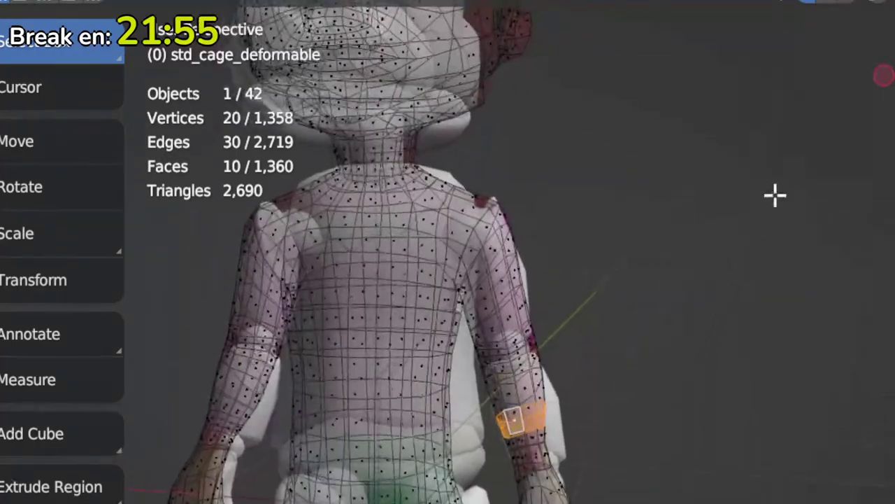
{"action": "left_click", "coordinate": [876, 2]}
{"action": "mouse_move", "coordinate": [643, 327]}
{"action": "middle_mouse_down"}
{"action": "mouse_move", "coordinate": [596, 355]}
{"action": "mouse_move", "coordinate": [612, 353]}
{"action": "middle_mouse_up"}
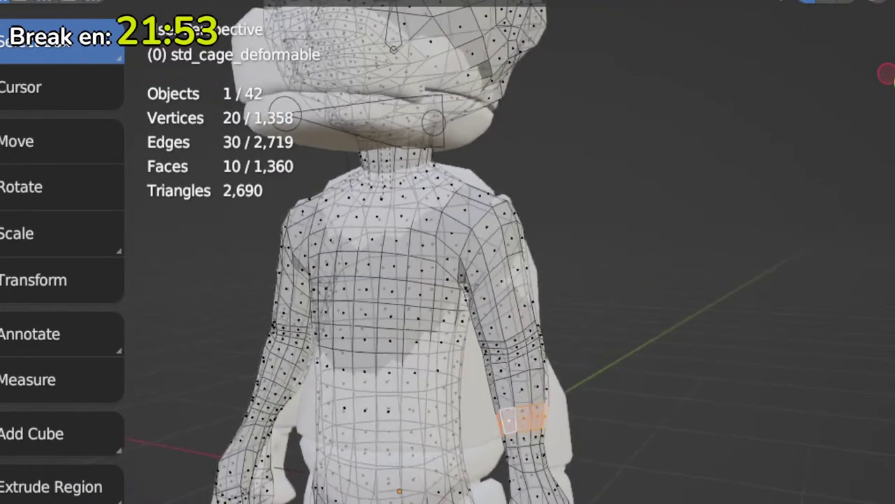
{"action": "key", "text": "alt+z"}
{"action": "key", "text": "z"}
{"action": "key", "text": "6"}
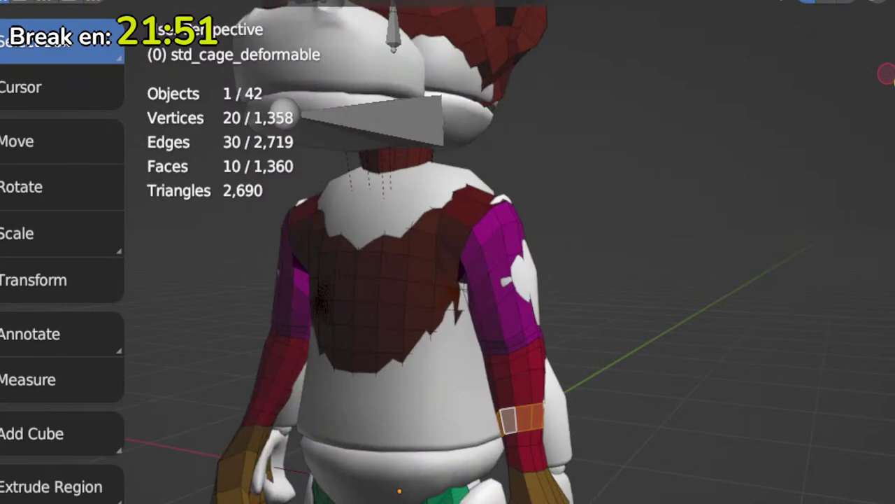
{"action": "key", "text": "alt+z"}
{"action": "key", "text": "alt+z"}
{"action": "mouse_move", "coordinate": [634, 277]}
{"action": "middle_mouse_down"}
{"action": "mouse_move", "coordinate": [454, 403]}
{"action": "mouse_move", "coordinate": [524, 419]}
{"action": "mouse_move", "coordinate": [528, 396]}
{"action": "mouse_move", "coordinate": [566, 425]}
{"action": "middle_mouse_up"}
Step: Grab the rear of the left upper arm in Sculpt Mode and pull it backward over the character's arm
{"action": "key", "text": "ctrl+Tab"}
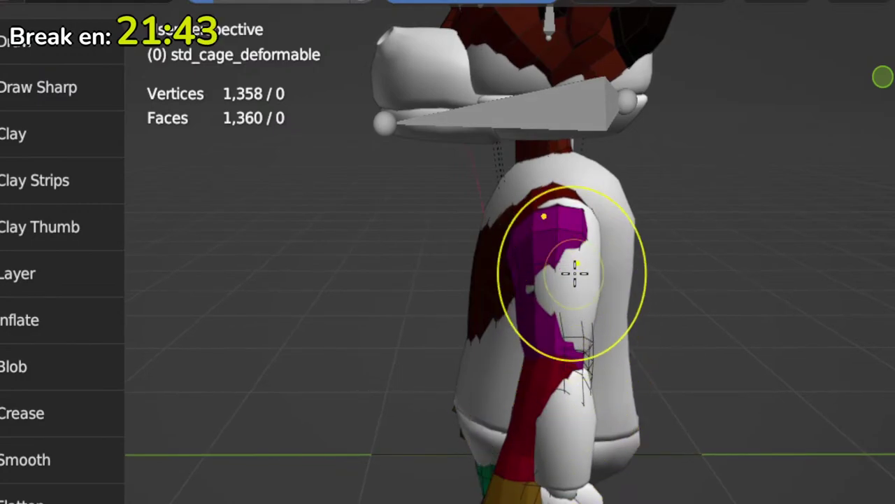
{"action": "left_click_drag", "start_coordinate": [578, 272], "coordinate": [588, 256]}
{"action": "left_click_drag", "start_coordinate": [579, 226], "coordinate": [585, 224]}
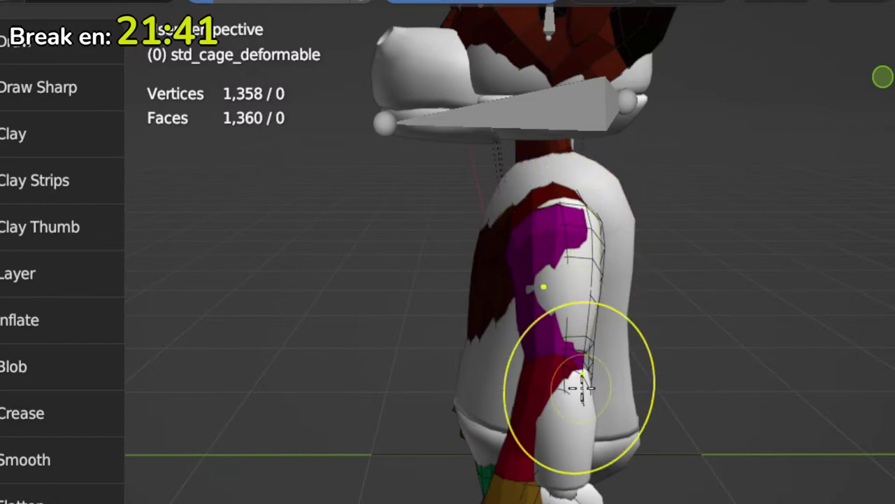
{"action": "middle_click_drag", "start_coordinate": [576, 482], "coordinate": [561, 417], "text": "shift"}
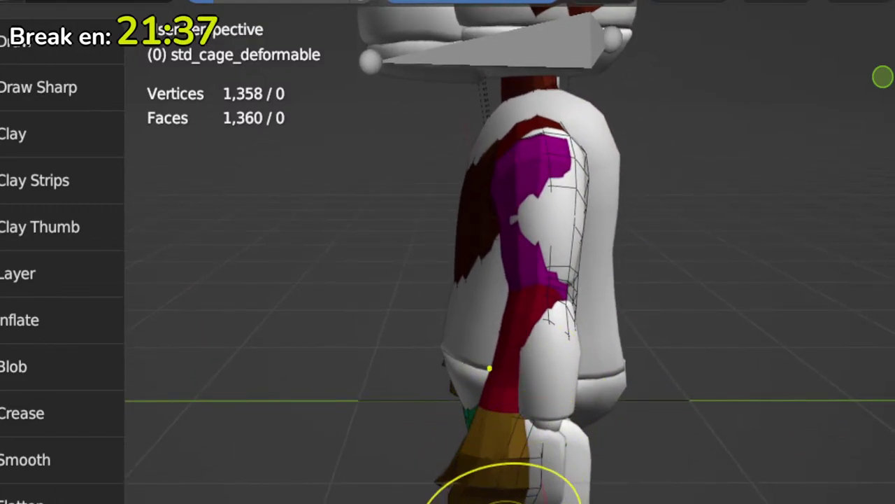
{"action": "mouse_move", "coordinate": [480, 483]}
{"action": "middle_mouse_down"}
{"action": "mouse_move", "coordinate": [650, 490]}
{"action": "mouse_move", "coordinate": [590, 499]}
{"action": "mouse_move", "coordinate": [573, 488]}
{"action": "middle_mouse_up"}
Step: Grow a face loop selection from the left hand up the arm and place the 3D cursor at the elbow
{"action": "key", "text": "Tab"}
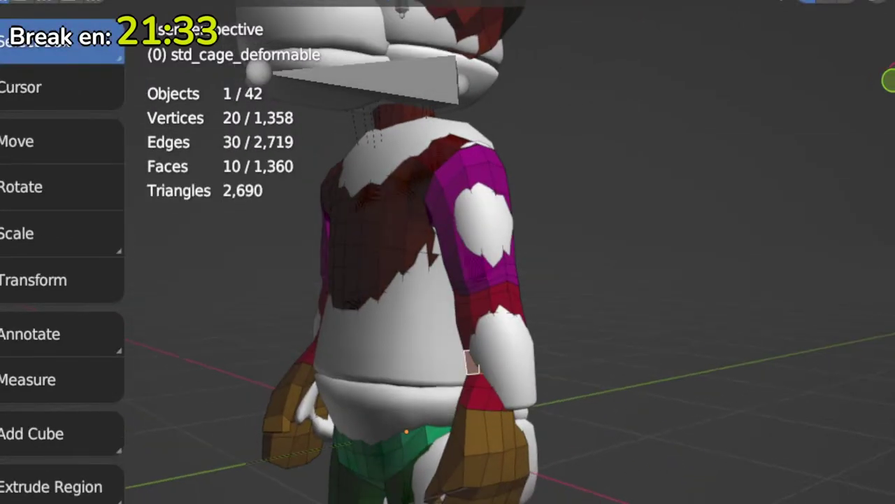
{"action": "left_click", "coordinate": [483, 489], "text": "ctrl"}
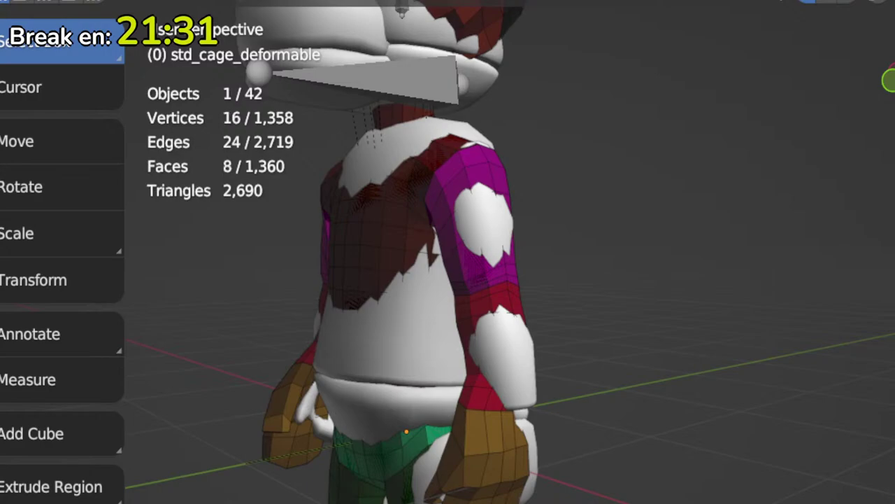
{"action": "key", "text": "ctrl+KP_Add"}
{"action": "key", "text": "ctrl+KP_Add"}
{"action": "key", "text": "ctrl+KP_Add"}
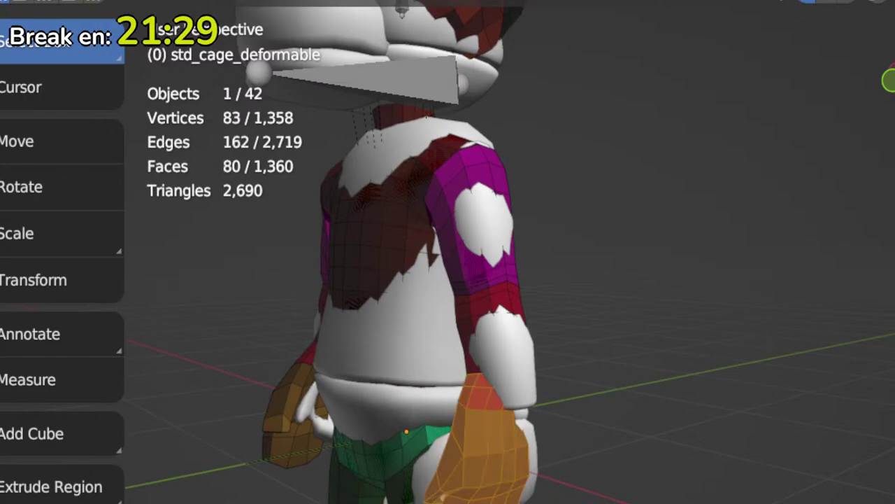
{"action": "key", "text": "ctrl+KP_Add"}
{"action": "key", "text": "ctrl+KP_Add"}
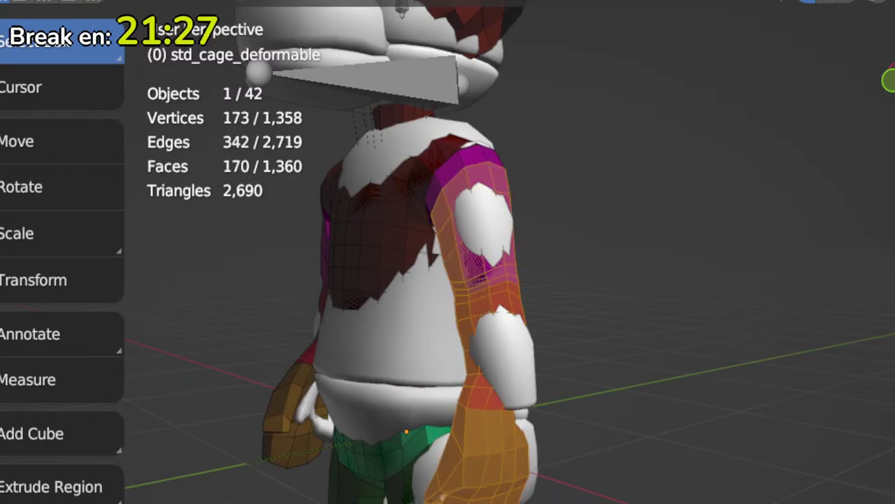
{"action": "key", "text": "KP_3"}
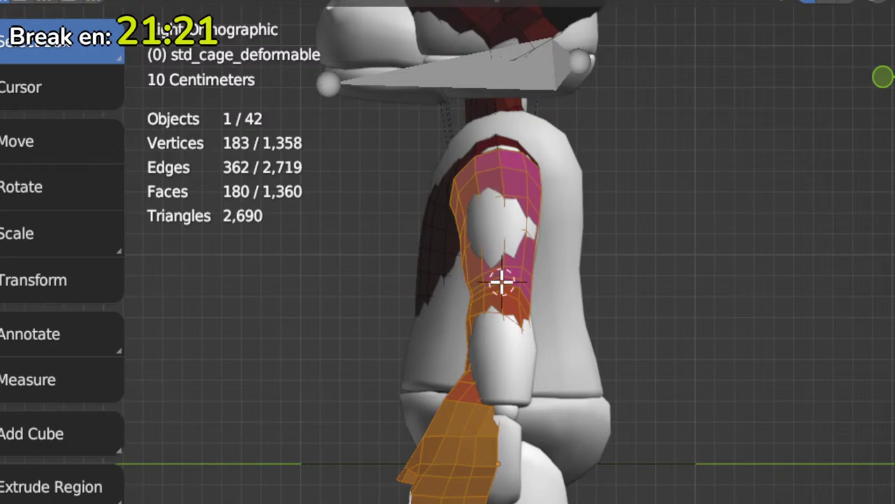
Step: Select the left hand and forearm up to the elbow and rotate them backward about the 3D cursor
{"action": "left_click", "coordinate": [429, 500], "text": "alt"}
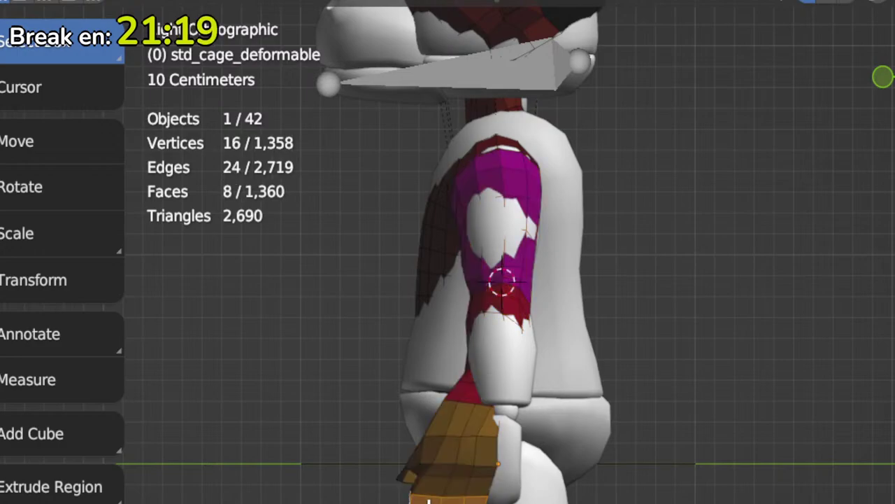
{"action": "key", "text": "ctrl+KP_Add"}
{"action": "key", "text": "ctrl+KP_Add"}
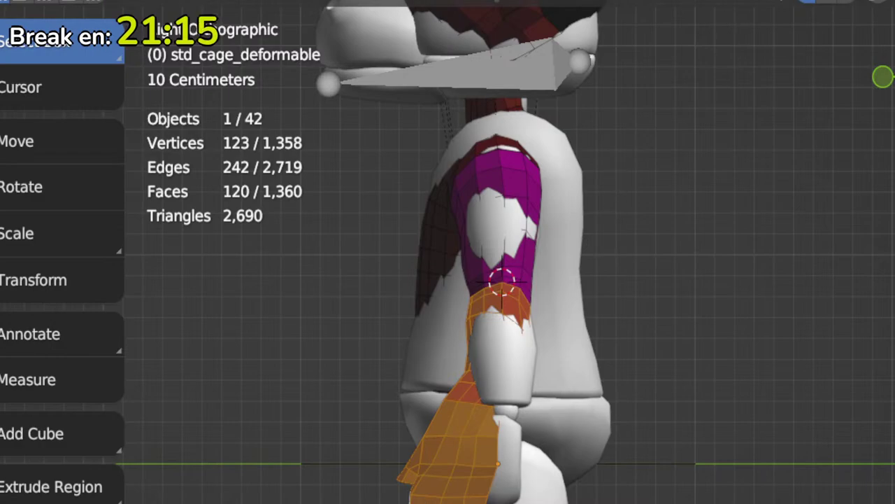
{"action": "left_click", "coordinate": [797, 2]}
{"action": "left_click", "coordinate": [802, 20]}
{"action": "key", "text": "r"}
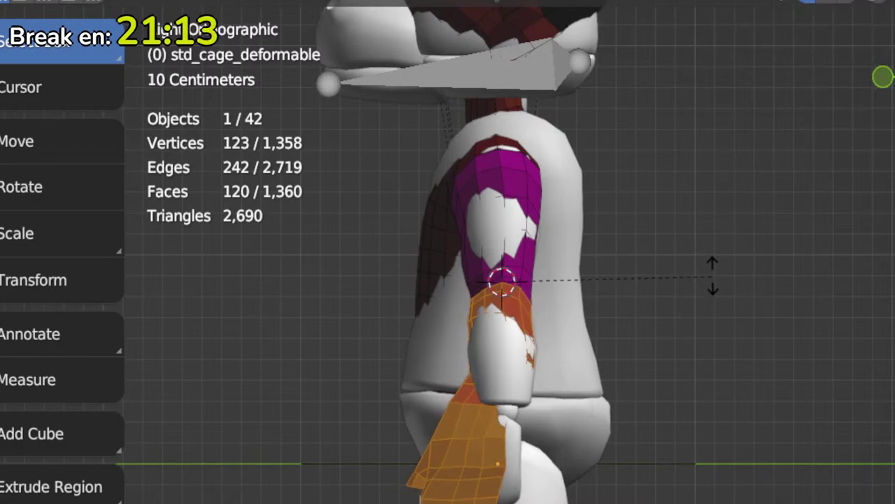
Step: Build up the front of the left forearm with Draw brush strokes in Sculpt Mode so it covers the character's forearm
{"action": "key", "text": "KP_1"}
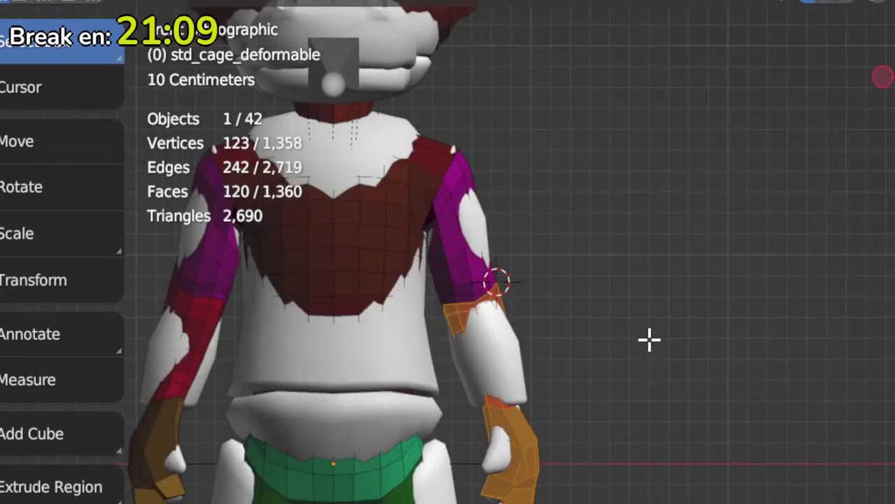
{"action": "middle_click_drag", "start_coordinate": [625, 348], "coordinate": [660, 353], "text": "shift"}
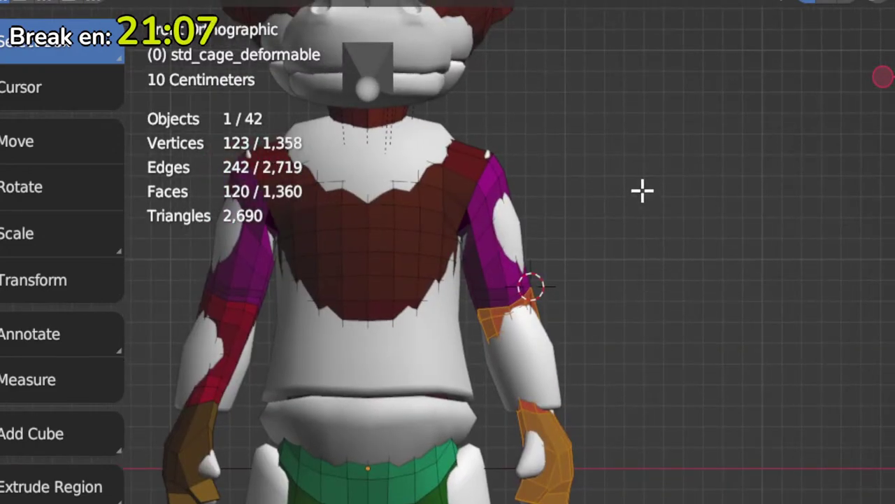
{"action": "key", "text": "ctrl+Tab"}
{"action": "left_click", "coordinate": [601, 463]}
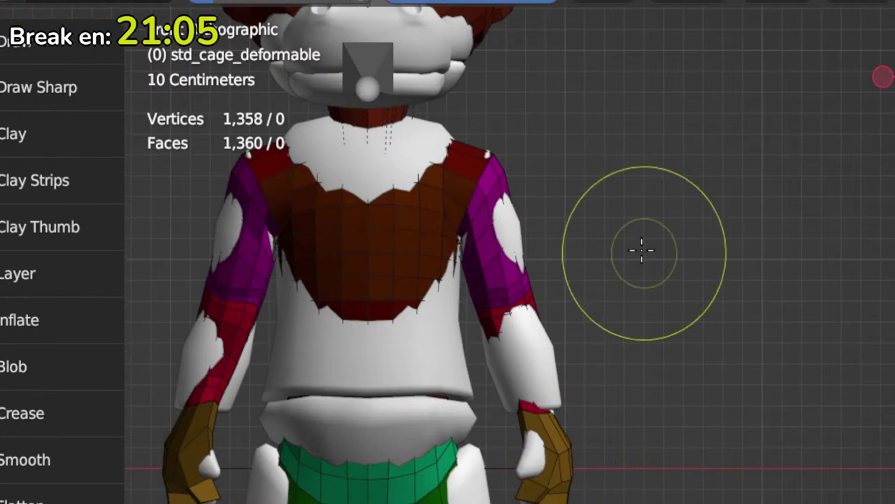
{"action": "scroll", "coordinate": [609, 394], "scroll_direction": "up", "scroll_amount": 2}
{"action": "scroll", "coordinate": [573, 414], "scroll_direction": "up", "scroll_amount": 3}
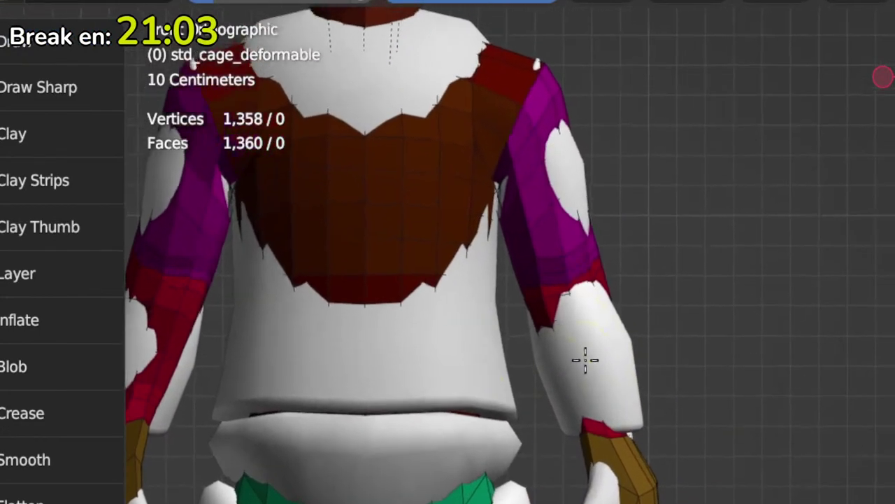
{"action": "key", "text": "x"}
{"action": "mouse_move", "coordinate": [566, 361]}
{"action": "left_mouse_down"}
{"action": "mouse_move", "coordinate": [573, 415]}
{"action": "mouse_move", "coordinate": [565, 413]}
{"action": "left_mouse_up"}
{"action": "left_click_drag", "start_coordinate": [531, 378], "coordinate": [558, 424]}
{"action": "left_click_drag", "start_coordinate": [574, 356], "coordinate": [581, 410]}
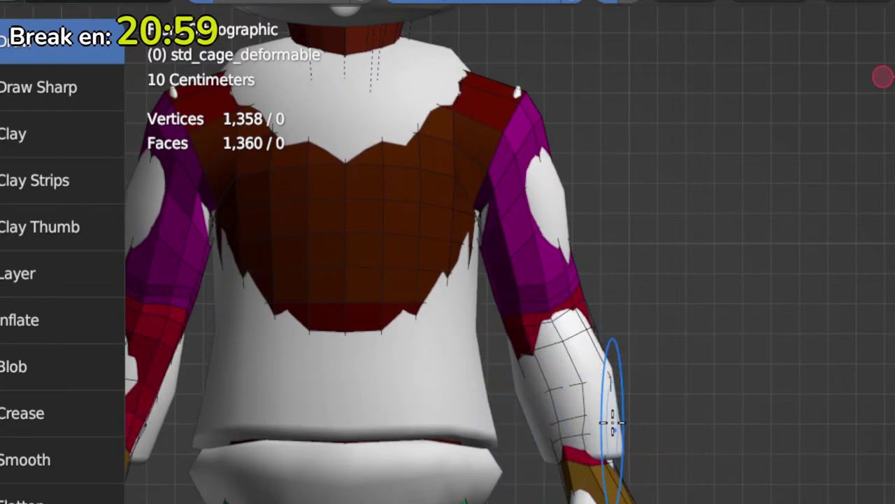
{"action": "key", "text": "Tab"}
{"action": "key", "text": "Tab"}
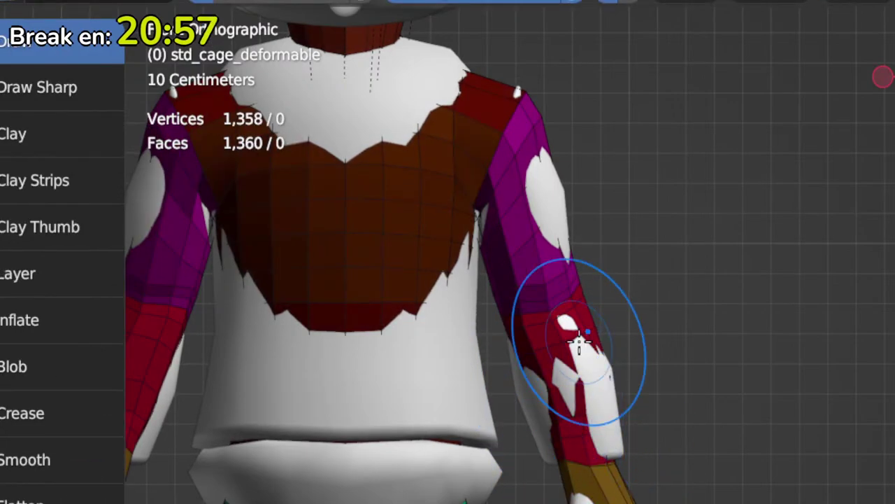
Step: Examine the sculpted left forearm's coverage of the character's arm from the front, side and rear
{"action": "key", "text": "Tab"}
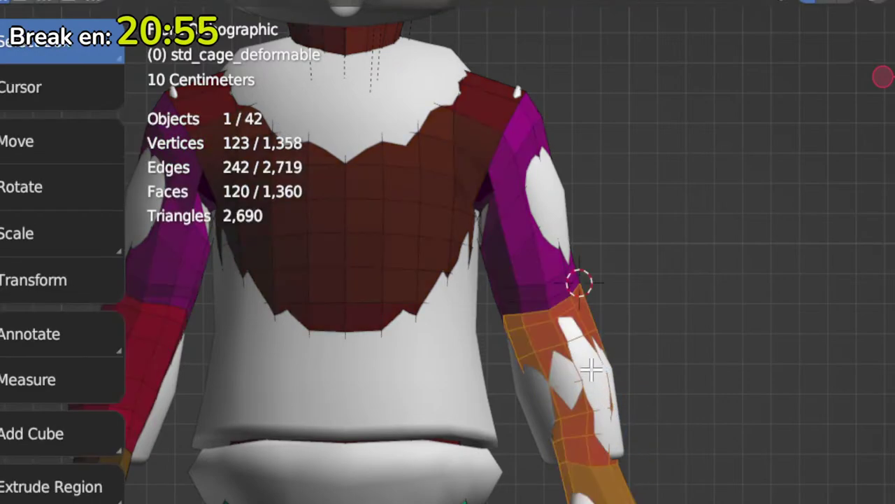
{"action": "key", "text": "Tab"}
{"action": "key", "text": "Tab"}
{"action": "key", "text": "Tab"}
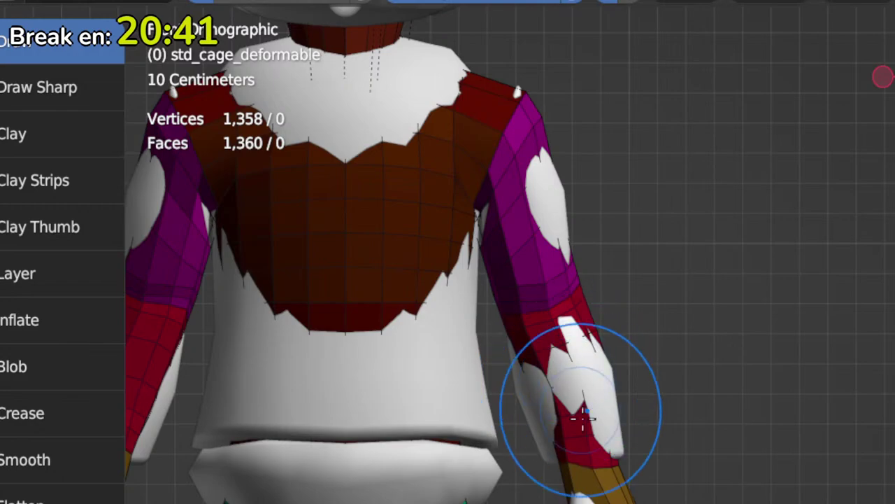
{"action": "mouse_move", "coordinate": [677, 422]}
{"action": "middle_mouse_down"}
{"action": "mouse_move", "coordinate": [585, 443]}
{"action": "mouse_move", "coordinate": [530, 360]}
{"action": "middle_mouse_up"}
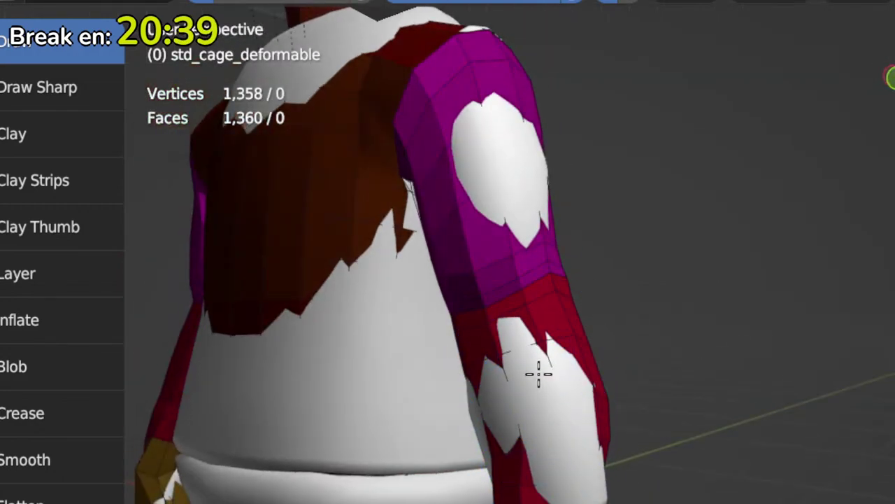
{"action": "middle_click_drag", "start_coordinate": [580, 429], "coordinate": [539, 400]}
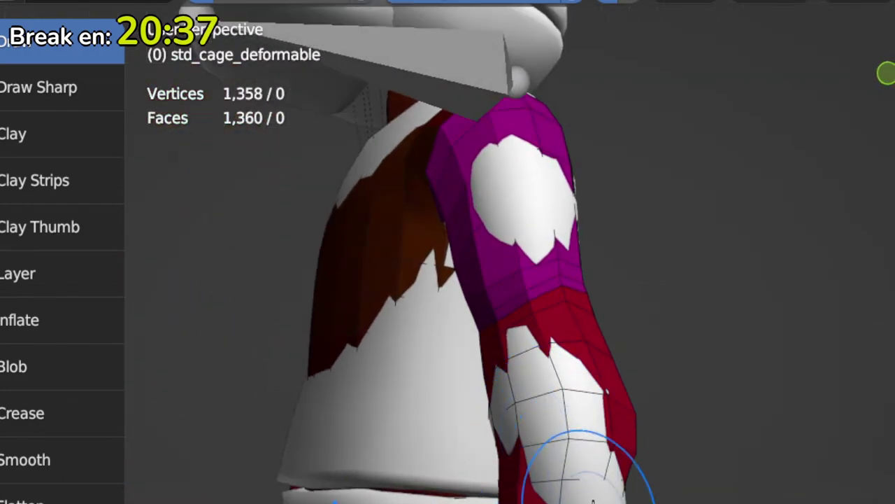
{"action": "mouse_move", "coordinate": [580, 470]}
{"action": "middle_mouse_down"}
{"action": "mouse_move", "coordinate": [568, 496]}
{"action": "mouse_move", "coordinate": [617, 459]}
{"action": "mouse_move", "coordinate": [659, 341]}
{"action": "middle_mouse_up"}
{"action": "mouse_move", "coordinate": [665, 450]}
{"action": "middle_mouse_down"}
{"action": "mouse_move", "coordinate": [613, 380]}
{"action": "mouse_move", "coordinate": [756, 334]}
{"action": "mouse_move", "coordinate": [673, 336]}
{"action": "middle_mouse_up"}
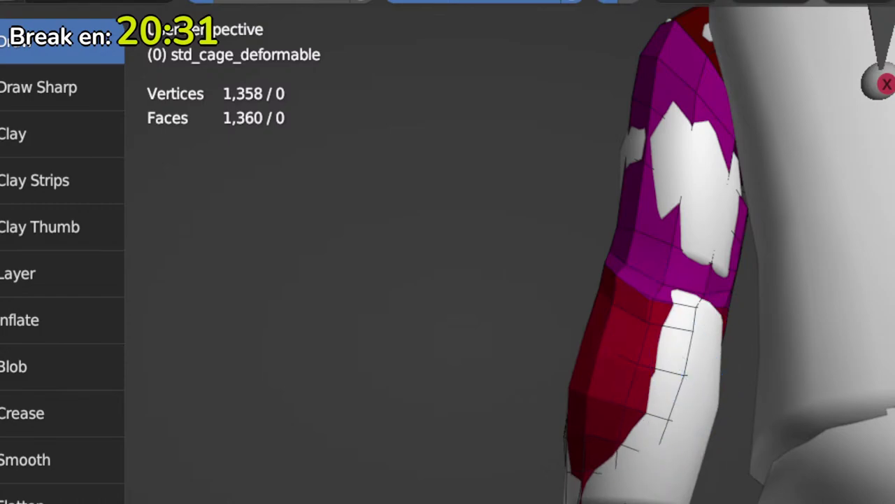
Step: Build up the left forearm below the elbow with Draw brush strokes in Sculpt Mode to cover the exposed strip nearest the torso
{"action": "mouse_move", "coordinate": [609, 462]}
{"action": "middle_mouse_down"}
{"action": "mouse_move", "coordinate": [685, 459]}
{"action": "mouse_move", "coordinate": [668, 418]}
{"action": "mouse_move", "coordinate": [680, 357]}
{"action": "middle_mouse_up"}
{"action": "key", "text": "Tab"}
{"action": "key", "text": "Tab"}
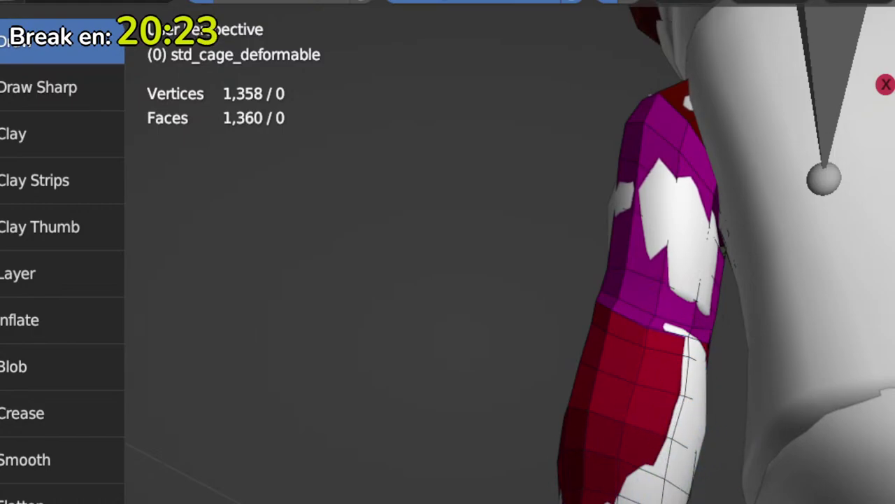
{"action": "key", "text": "Tab"}
{"action": "mouse_move", "coordinate": [680, 357]}
{"action": "middle_mouse_down"}
{"action": "mouse_move", "coordinate": [600, 485]}
{"action": "mouse_move", "coordinate": [668, 409]}
{"action": "middle_mouse_up"}
{"action": "key", "text": "Tab"}
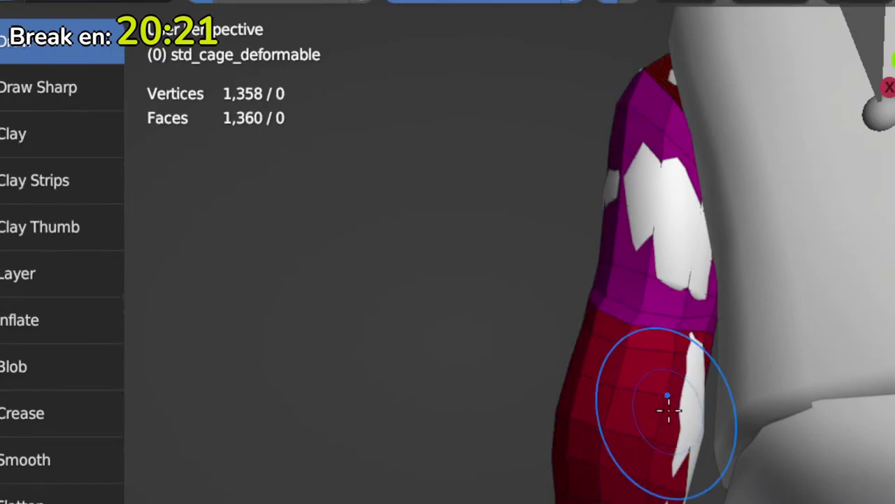
Step: Sculpt the opposite side of the left forearm outward with the Draw brush to cover the exposed patches between elbow and wrist
{"action": "middle_click_drag", "start_coordinate": [642, 440], "coordinate": [791, 419]}
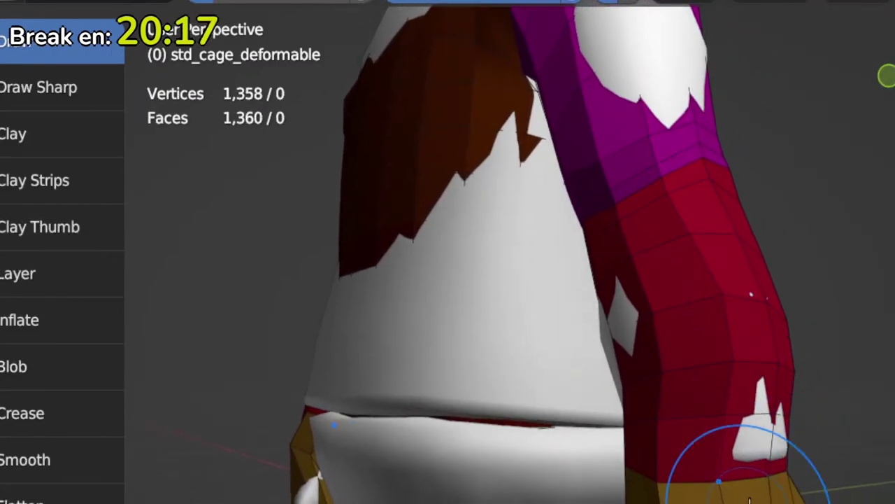
{"action": "key", "text": "Tab"}
{"action": "mouse_move", "coordinate": [752, 480]}
{"action": "middle_mouse_down"}
{"action": "mouse_move", "coordinate": [765, 441]}
{"action": "mouse_move", "coordinate": [858, 388]}
{"action": "mouse_move", "coordinate": [729, 413]}
{"action": "middle_mouse_up"}
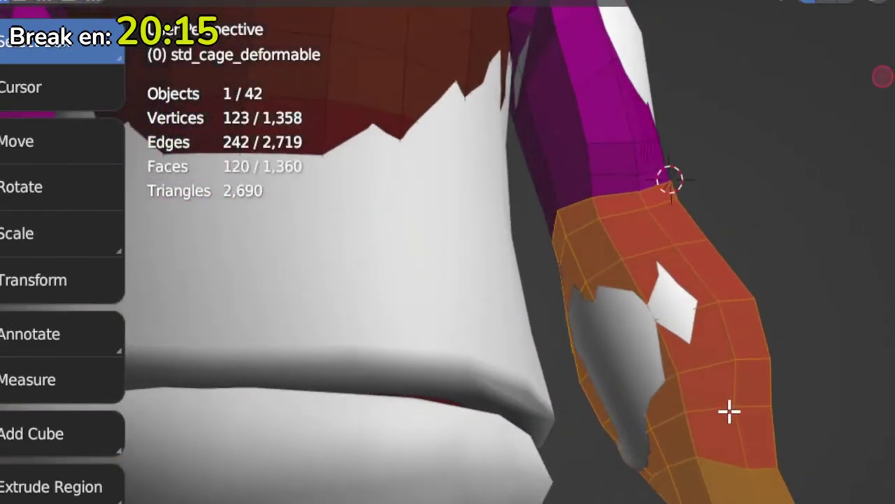
{"action": "key", "text": "Tab"}
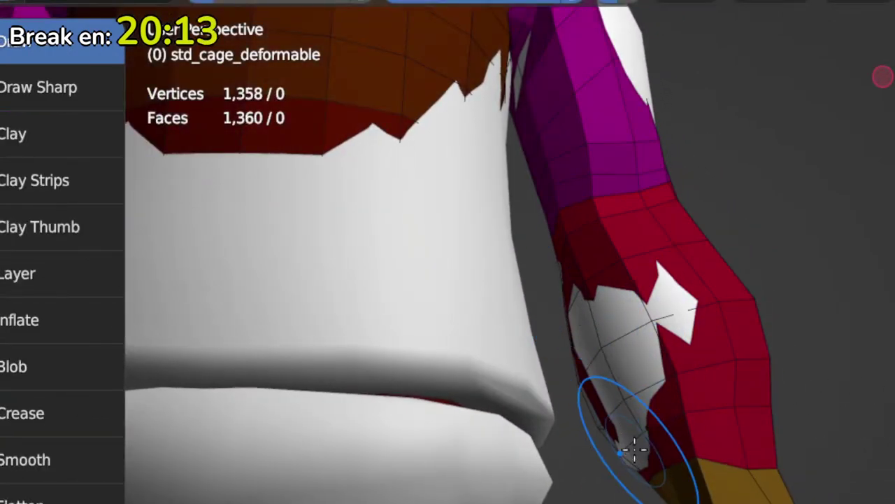
{"action": "key", "text": "Tab"}
{"action": "key", "text": "Tab"}
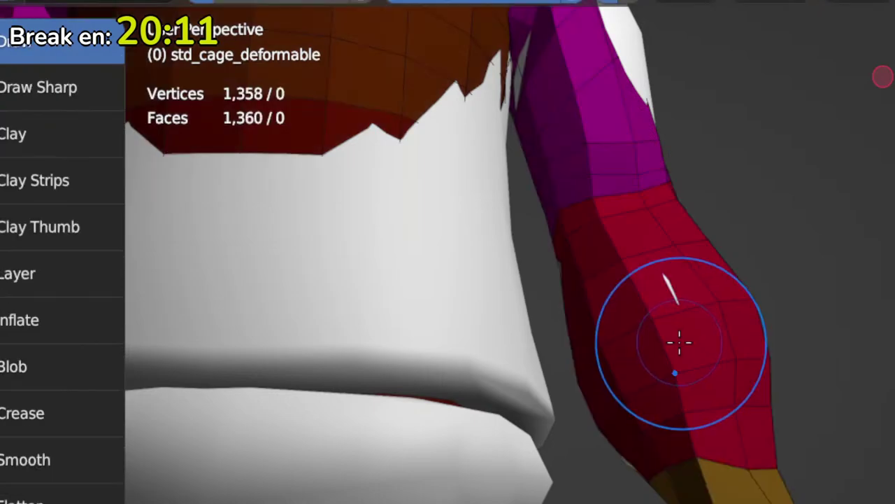
{"action": "mouse_move", "coordinate": [679, 343]}
{"action": "middle_mouse_down"}
{"action": "mouse_move", "coordinate": [660, 424]}
{"action": "mouse_move", "coordinate": [679, 468]}
{"action": "mouse_move", "coordinate": [676, 356]}
{"action": "mouse_move", "coordinate": [674, 434]}
{"action": "mouse_move", "coordinate": [709, 444]}
{"action": "middle_mouse_up"}
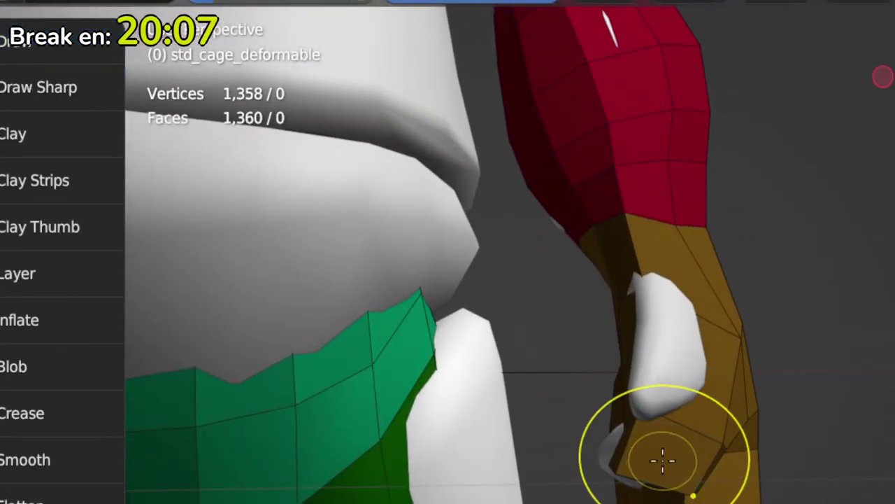
Step: Pull the cage around the character's left fist outward and down over the exposed fingers with the Grab brush
{"action": "mouse_move", "coordinate": [662, 460]}
{"action": "middle_mouse_down"}
{"action": "mouse_move", "coordinate": [679, 480]}
{"action": "mouse_move", "coordinate": [582, 427]}
{"action": "mouse_move", "coordinate": [607, 471]}
{"action": "mouse_move", "coordinate": [706, 424]}
{"action": "mouse_move", "coordinate": [650, 413]}
{"action": "mouse_move", "coordinate": [596, 351]}
{"action": "middle_mouse_up"}
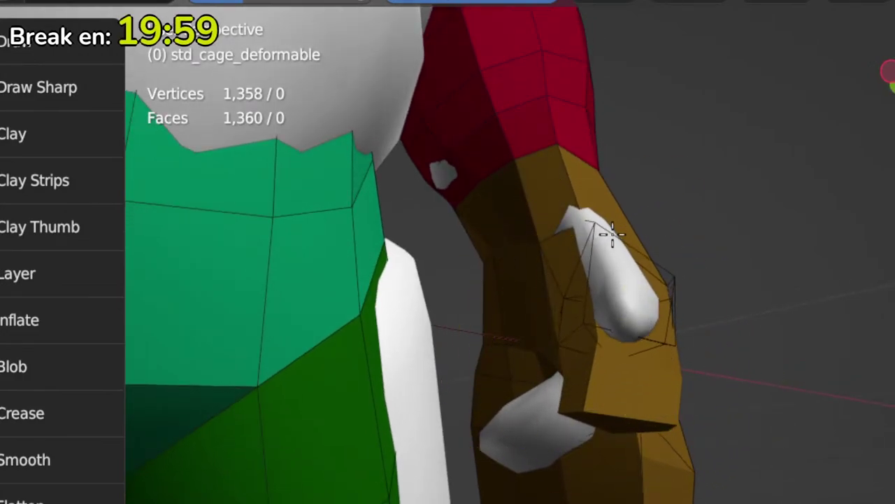
{"action": "mouse_move", "coordinate": [612, 234]}
{"action": "middle_mouse_down"}
{"action": "mouse_move", "coordinate": [690, 330]}
{"action": "mouse_move", "coordinate": [580, 357]}
{"action": "mouse_move", "coordinate": [644, 324]}
{"action": "middle_mouse_up"}
{"action": "key", "text": "Tab"}
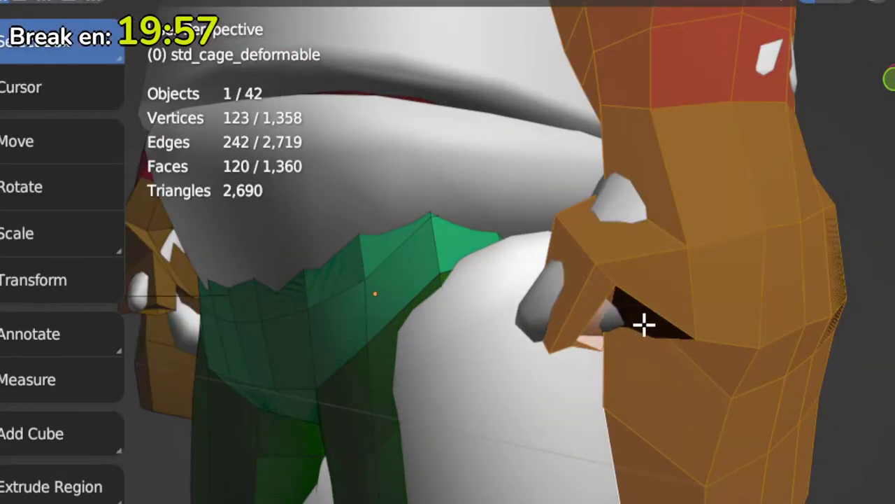
{"action": "key", "text": "Tab"}
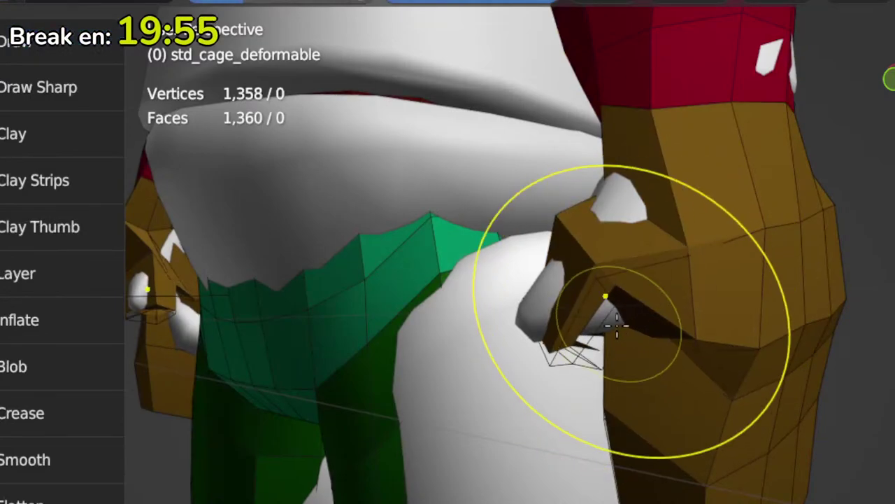
{"action": "left_click_drag", "start_coordinate": [617, 326], "coordinate": [619, 331]}
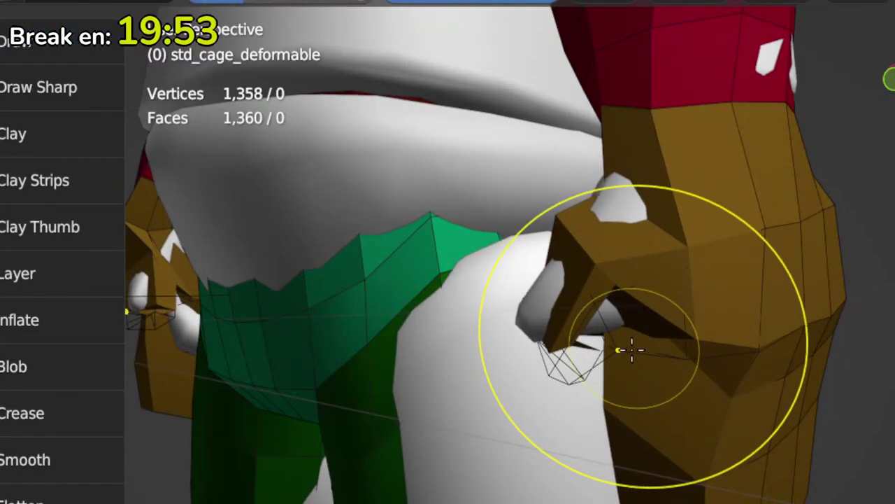
{"action": "key", "text": "Tab"}
{"action": "key", "text": "Tab"}
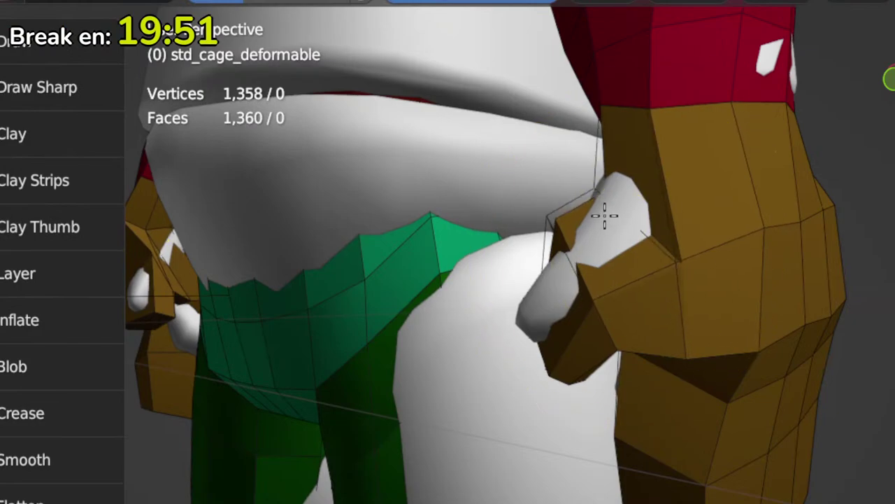
Step: Reshape the inner side and underside of the left hand cage around the protruding thumb and fingertips
{"action": "middle_click_drag", "start_coordinate": [649, 212], "coordinate": [614, 226]}
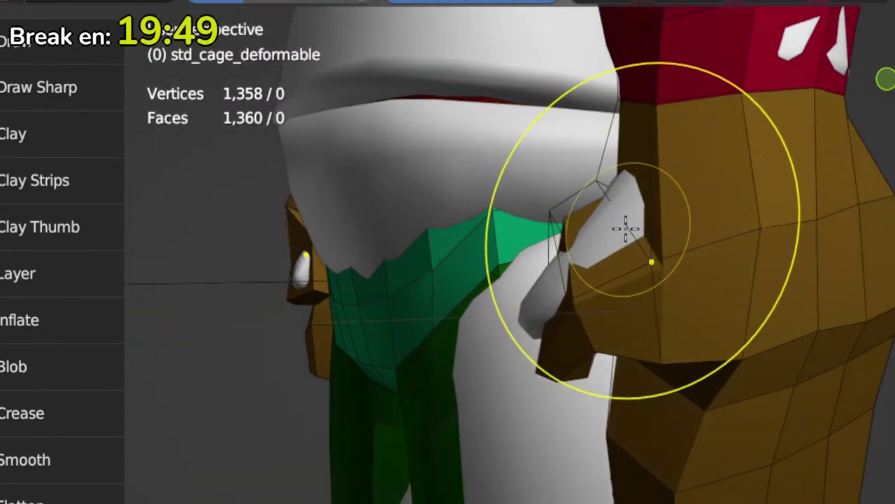
{"action": "left_click_drag", "start_coordinate": [626, 229], "coordinate": [610, 208]}
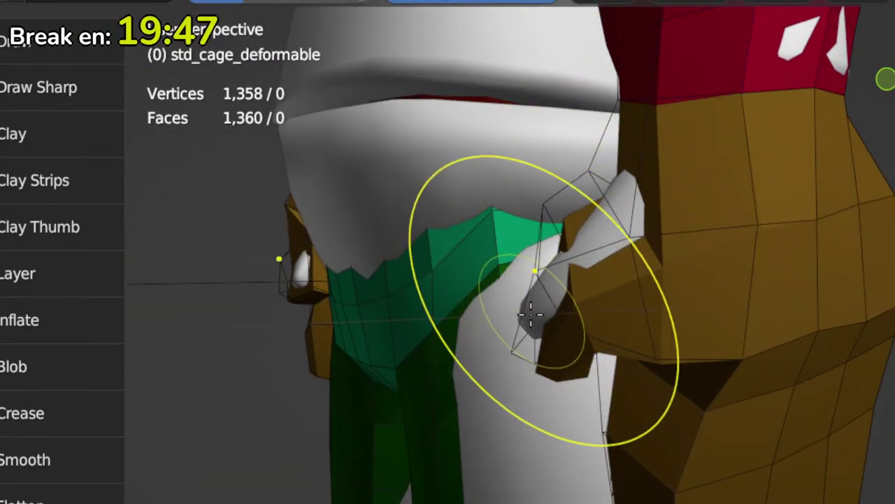
{"action": "key", "text": "Tab"}
{"action": "mouse_move", "coordinate": [571, 306]}
{"action": "middle_mouse_down"}
{"action": "mouse_move", "coordinate": [798, 274]}
{"action": "mouse_move", "coordinate": [759, 375]}
{"action": "mouse_move", "coordinate": [723, 399]}
{"action": "mouse_move", "coordinate": [769, 413]}
{"action": "middle_mouse_up"}
{"action": "key", "text": "Tab"}
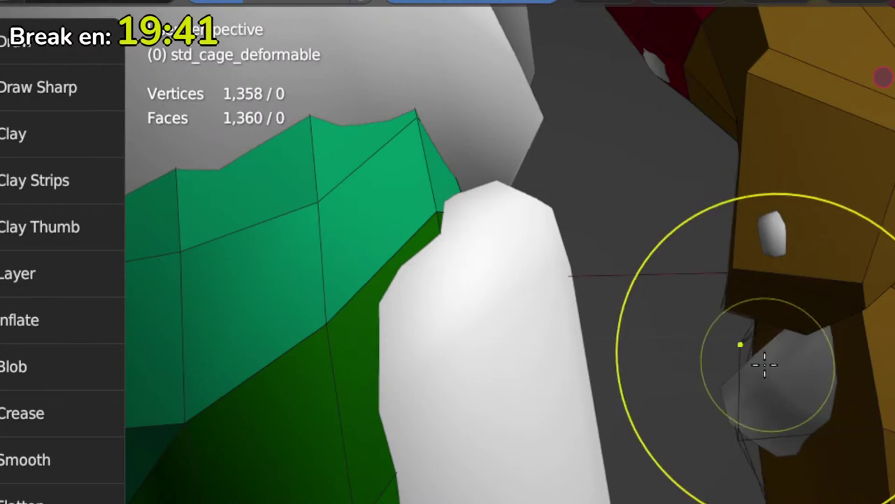
{"action": "key", "text": "Tab"}
{"action": "mouse_move", "coordinate": [762, 376]}
{"action": "middle_mouse_down"}
{"action": "mouse_move", "coordinate": [863, 398]}
{"action": "mouse_move", "coordinate": [776, 389]}
{"action": "middle_mouse_up"}
{"action": "key", "text": "Tab"}
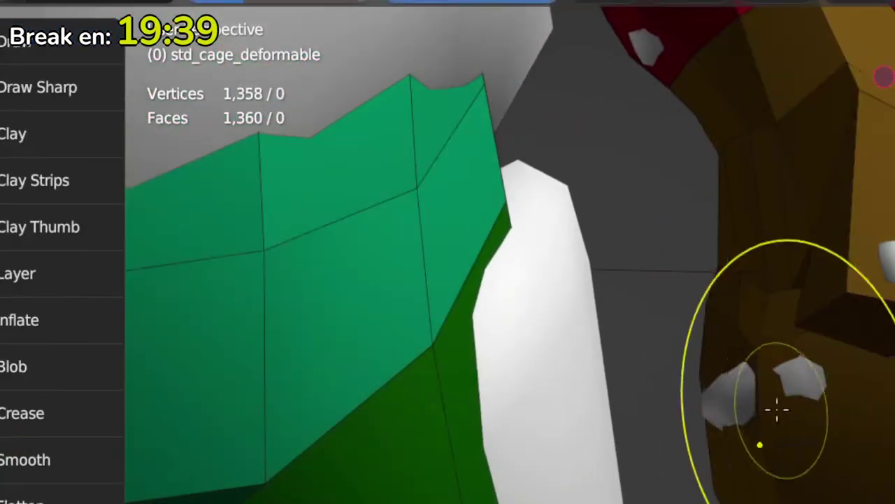
Step: Push the left forearm cage outward to cover the body mesh poking through between elbow and wrist
{"action": "mouse_move", "coordinate": [739, 307]}
{"action": "middle_mouse_down", "text": "ctrl"}
{"action": "mouse_move", "coordinate": [740, 412]}
{"action": "mouse_move", "coordinate": [698, 387]}
{"action": "mouse_move", "coordinate": [656, 386]}
{"action": "mouse_move", "coordinate": [625, 405]}
{"action": "mouse_move", "coordinate": [606, 399]}
{"action": "mouse_move", "coordinate": [669, 341]}
{"action": "middle_mouse_up", "text": "ctrl"}
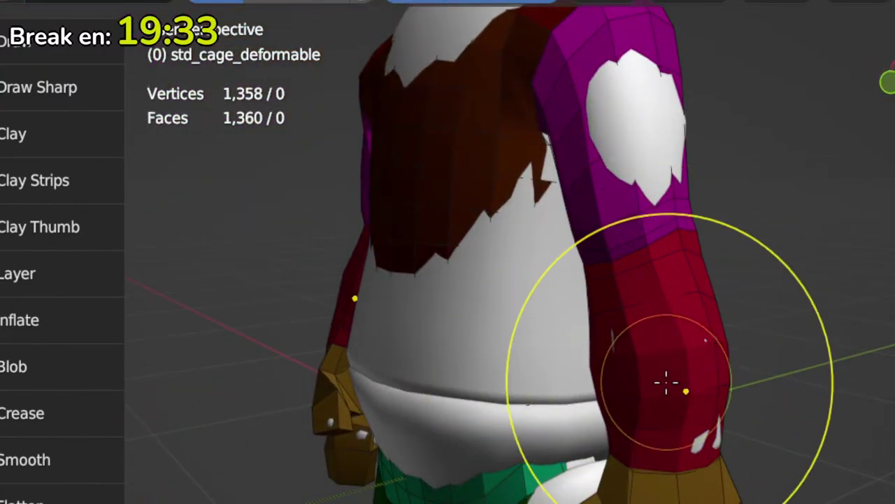
{"action": "key", "text": "Tab"}
{"action": "middle_click_drag", "start_coordinate": [668, 394], "coordinate": [684, 382]}
{"action": "key", "text": "Tab"}
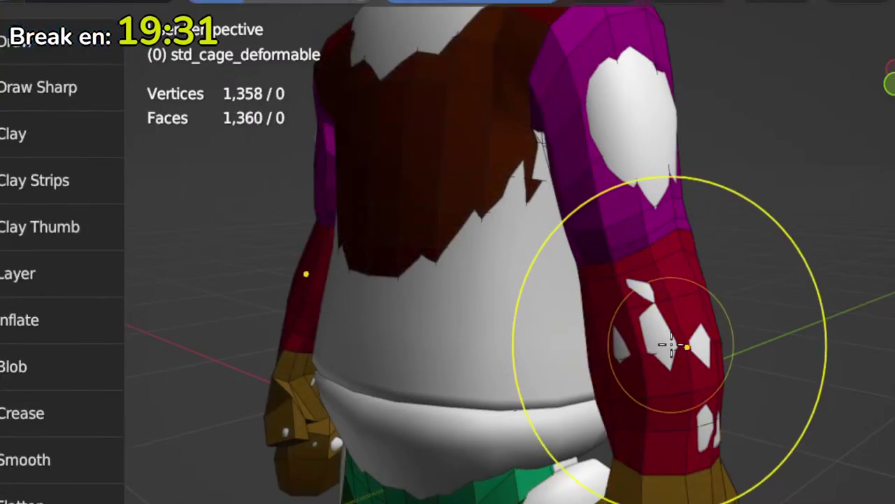
{"action": "key", "text": "Tab"}
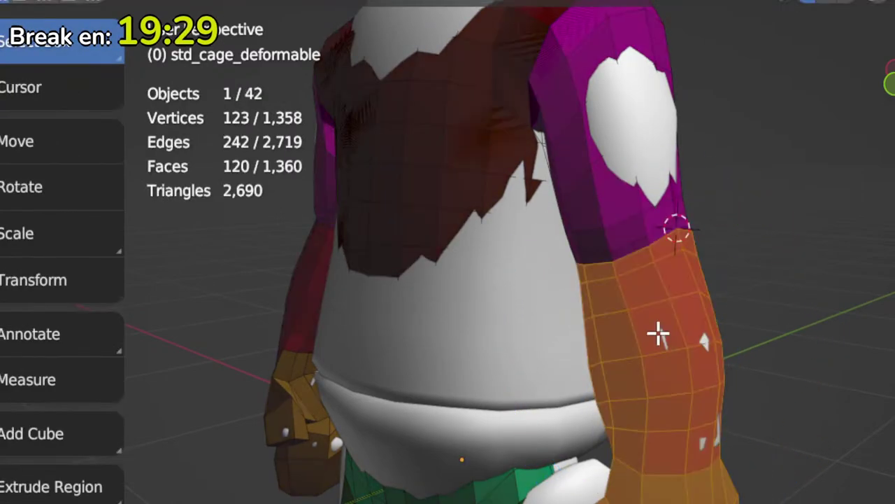
{"action": "middle_click_drag", "start_coordinate": [664, 326], "coordinate": [665, 436]}
Step: Build up the left upper arm cage on its outer and rear sides with the Draw brush to cover the exposed mesh
{"action": "key", "text": "Tab"}
{"action": "mouse_move", "coordinate": [660, 399]}
{"action": "middle_mouse_down"}
{"action": "mouse_move", "coordinate": [616, 343]}
{"action": "mouse_move", "coordinate": [606, 424]}
{"action": "middle_mouse_up"}
{"action": "middle_click_drag", "start_coordinate": [625, 310], "coordinate": [536, 350]}
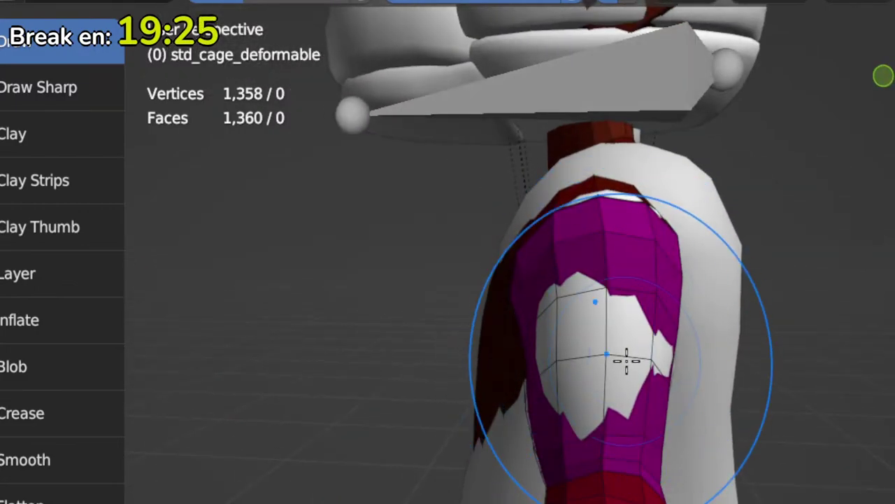
{"action": "middle_click_drag", "start_coordinate": [625, 359], "coordinate": [650, 336]}
{"action": "middle_click_drag", "start_coordinate": [686, 406], "coordinate": [665, 356]}
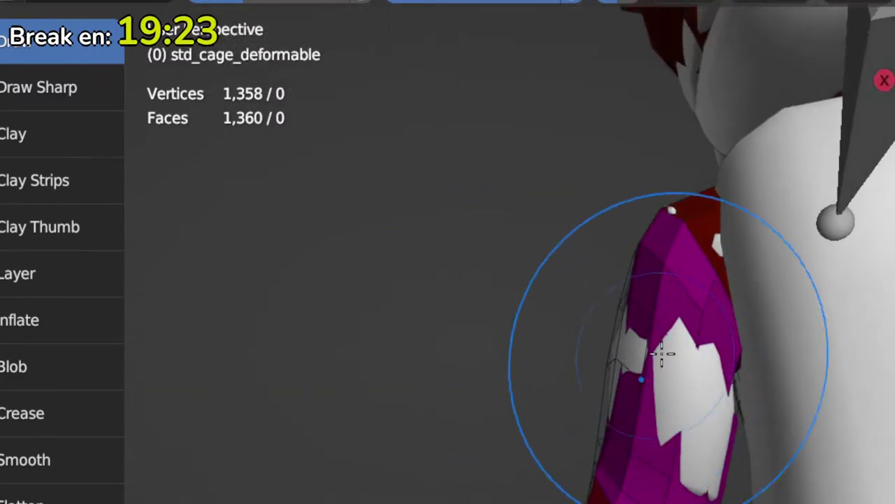
{"action": "mouse_move", "coordinate": [676, 425]}
{"action": "middle_mouse_down"}
{"action": "mouse_move", "coordinate": [660, 424]}
{"action": "mouse_move", "coordinate": [690, 450]}
{"action": "mouse_move", "coordinate": [696, 469]}
{"action": "mouse_move", "coordinate": [728, 426]}
{"action": "middle_mouse_up"}
{"action": "key", "text": "Tab"}
{"action": "key", "text": "Tab"}
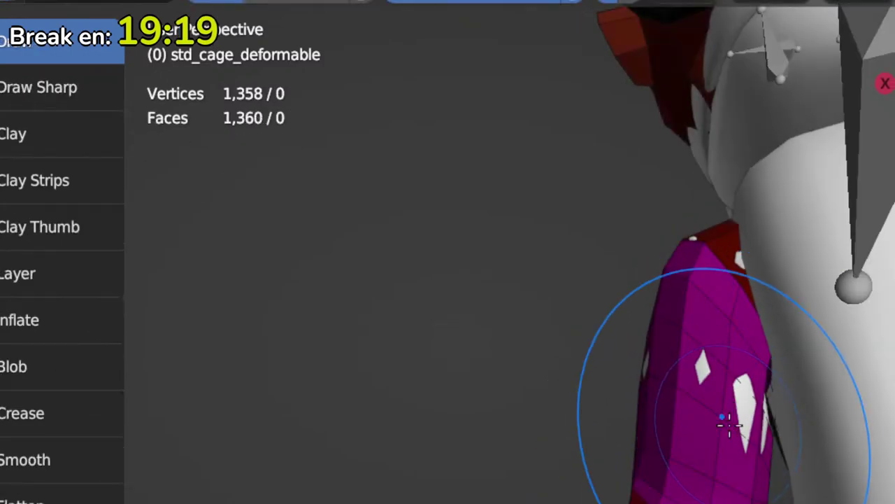
{"action": "middle_click_drag", "start_coordinate": [665, 420], "coordinate": [752, 285]}
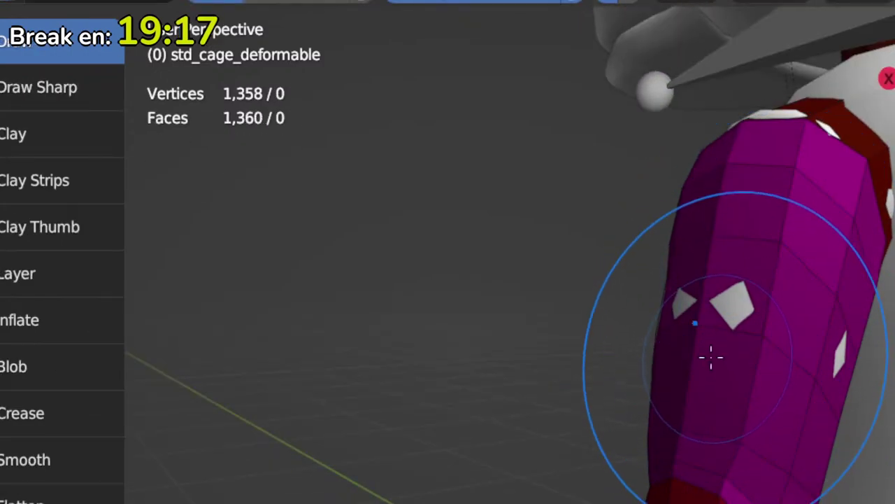
{"action": "middle_click_drag", "start_coordinate": [711, 358], "coordinate": [794, 430]}
{"action": "key", "text": "Tab"}
{"action": "middle_click_drag", "start_coordinate": [760, 396], "coordinate": [746, 468]}
{"action": "scroll", "coordinate": [805, 458], "scroll_direction": "up", "scroll_amount": 2}
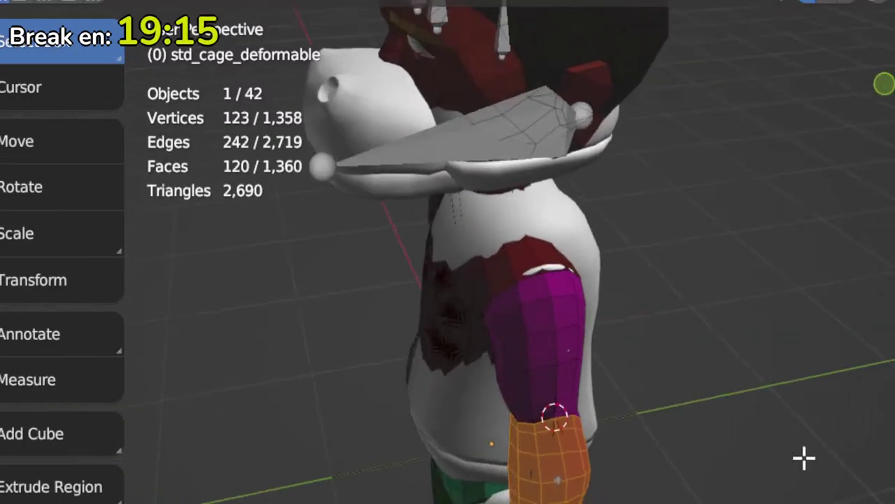
Step: Pull the shoulder cage upward over the exposed shoulder tops on both sides with the Grab brush
{"action": "middle_click_drag", "start_coordinate": [805, 459], "coordinate": [776, 308]}
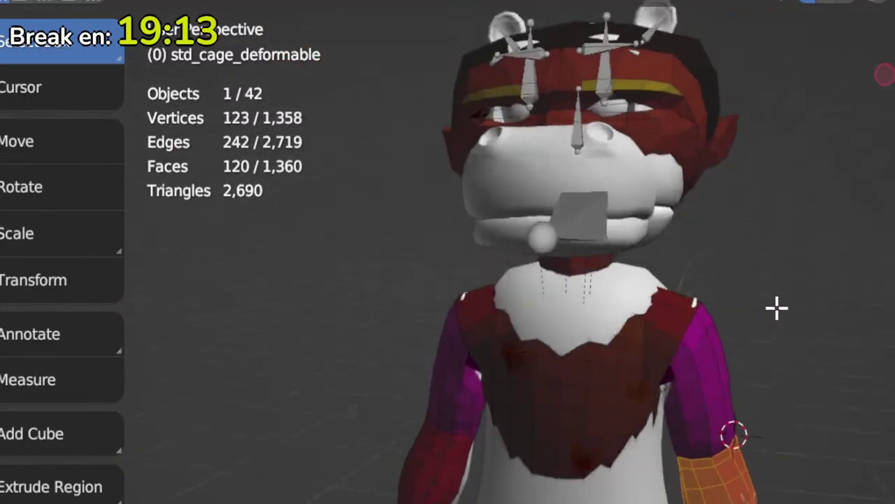
{"action": "middle_click_drag", "start_coordinate": [700, 409], "coordinate": [703, 367], "text": "ctrl"}
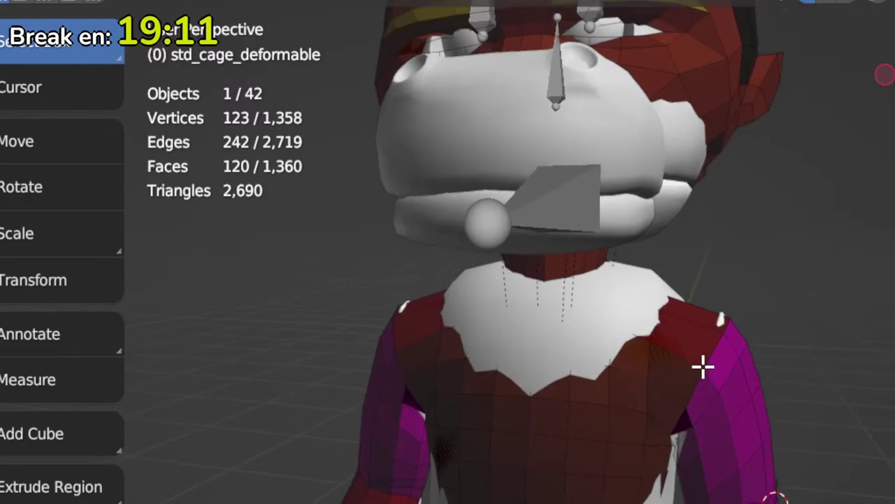
{"action": "key", "text": "Tab"}
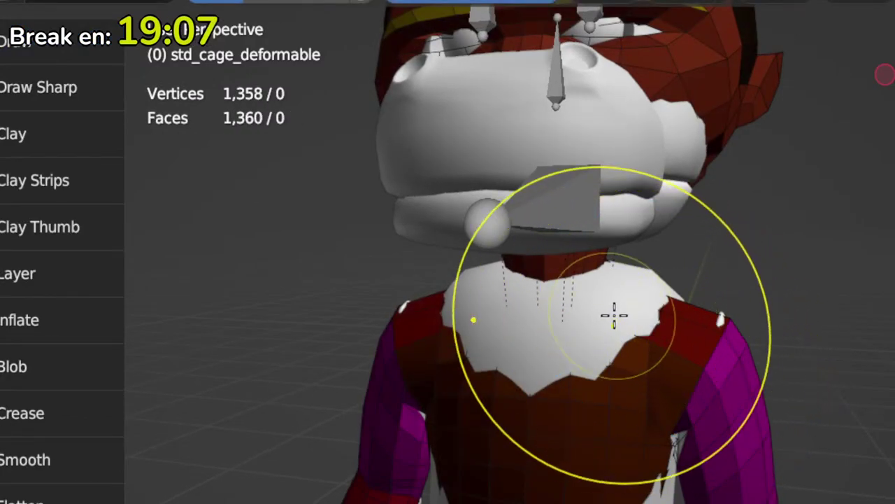
{"action": "mouse_move", "coordinate": [613, 314]}
{"action": "middle_mouse_down"}
{"action": "mouse_move", "coordinate": [703, 364]}
{"action": "mouse_move", "coordinate": [684, 323]}
{"action": "middle_mouse_up"}
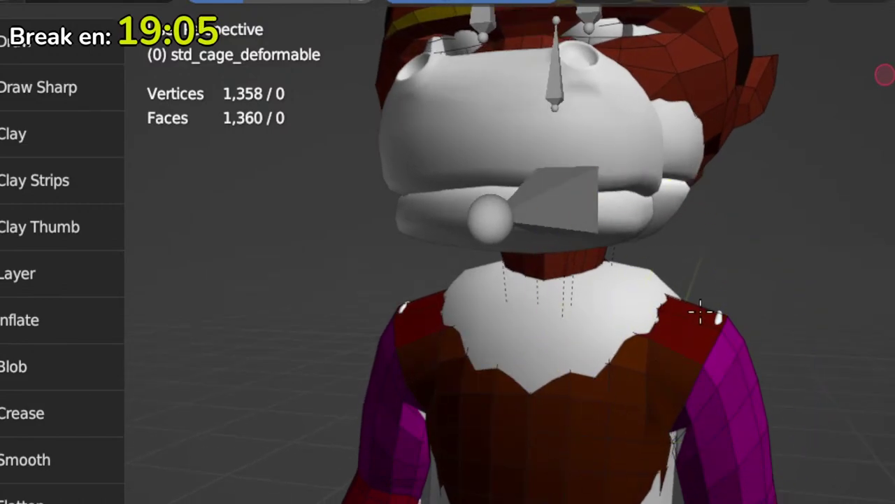
{"action": "left_click_drag", "start_coordinate": [662, 306], "coordinate": [661, 308]}
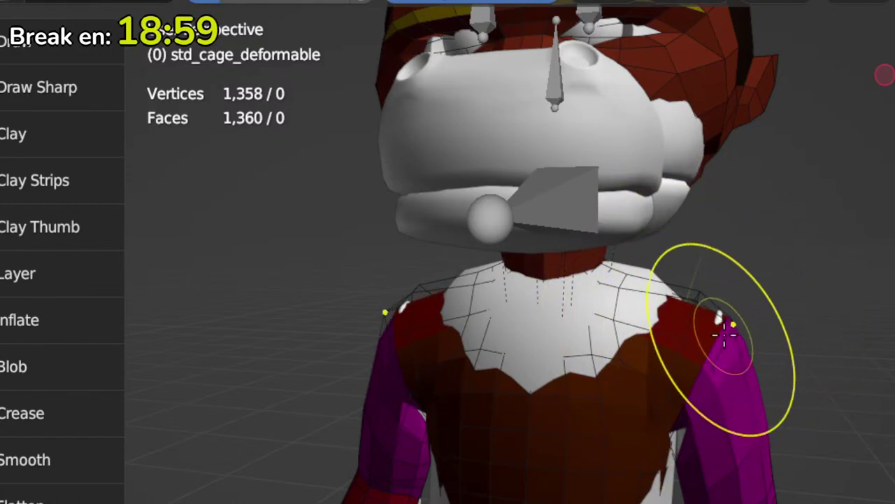
Step: Pull the cage around the collar and upper chest forward to cover more of the exposed body
{"action": "key", "text": "Tab"}
{"action": "mouse_move", "coordinate": [765, 401]}
{"action": "middle_mouse_down"}
{"action": "mouse_move", "coordinate": [597, 427]}
{"action": "mouse_move", "coordinate": [751, 390]}
{"action": "mouse_move", "coordinate": [752, 376]}
{"action": "mouse_move", "coordinate": [716, 383]}
{"action": "mouse_move", "coordinate": [772, 380]}
{"action": "mouse_move", "coordinate": [716, 402]}
{"action": "mouse_move", "coordinate": [818, 430]}
{"action": "mouse_move", "coordinate": [806, 413]}
{"action": "middle_mouse_up"}
{"action": "key", "text": "Tab"}
{"action": "key", "text": "Tab"}
{"action": "key", "text": "Tab"}
{"action": "mouse_move", "coordinate": [717, 441]}
{"action": "middle_mouse_down"}
{"action": "mouse_move", "coordinate": [779, 359]}
{"action": "mouse_move", "coordinate": [746, 384]}
{"action": "mouse_move", "coordinate": [749, 394]}
{"action": "mouse_move", "coordinate": [743, 372]}
{"action": "mouse_move", "coordinate": [731, 379]}
{"action": "middle_mouse_up"}
{"action": "key", "text": "Tab"}
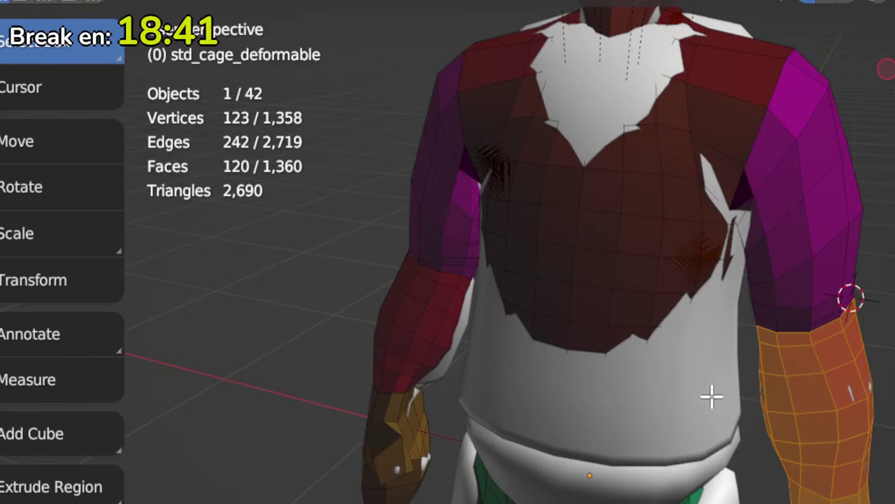
Step: Adjust the chest cage, then build up the area below the neck with the Draw brush over the exposed mesh
{"action": "mouse_move", "coordinate": [712, 397]}
{"action": "middle_mouse_down", "text": "shift"}
{"action": "mouse_move", "coordinate": [727, 382]}
{"action": "mouse_move", "coordinate": [713, 464]}
{"action": "middle_mouse_up", "text": "shift"}
{"action": "key", "text": "ctrl+Tab"}
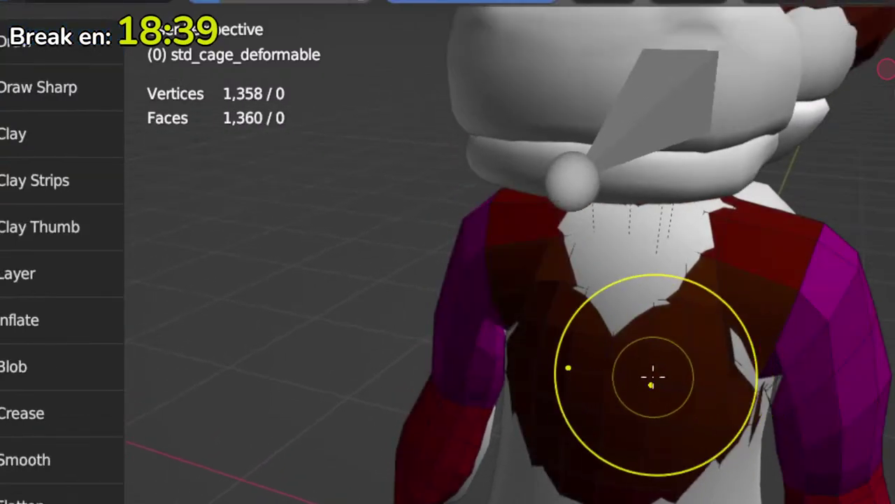
{"action": "middle_click_drag", "start_coordinate": [652, 375], "coordinate": [620, 344]}
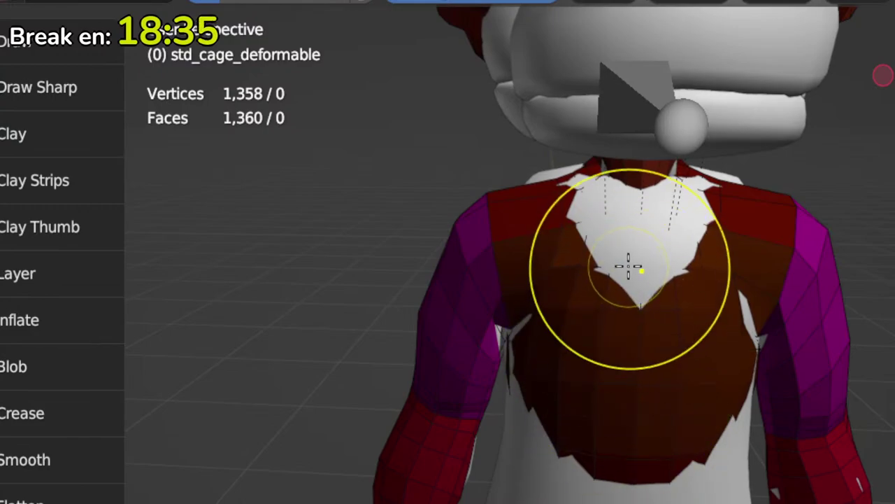
{"action": "key", "text": "x"}
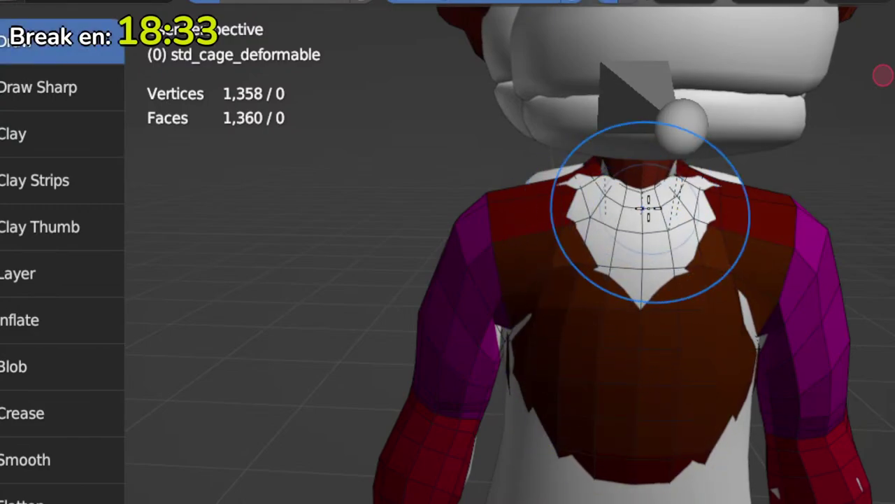
{"action": "key", "text": "Tab"}
Step: Pull the middle and upper back cage outward through the body surface with the Grab brush
{"action": "mouse_move", "coordinate": [650, 319]}
{"action": "middle_mouse_down"}
{"action": "mouse_move", "coordinate": [536, 301]}
{"action": "mouse_move", "coordinate": [594, 280]}
{"action": "mouse_move", "coordinate": [720, 292]}
{"action": "mouse_move", "coordinate": [707, 302]}
{"action": "mouse_move", "coordinate": [657, 290]}
{"action": "mouse_move", "coordinate": [722, 290]}
{"action": "mouse_move", "coordinate": [584, 306]}
{"action": "mouse_move", "coordinate": [780, 356]}
{"action": "mouse_move", "coordinate": [689, 301]}
{"action": "mouse_move", "coordinate": [752, 307]}
{"action": "mouse_move", "coordinate": [726, 294]}
{"action": "mouse_move", "coordinate": [633, 330]}
{"action": "middle_mouse_up"}
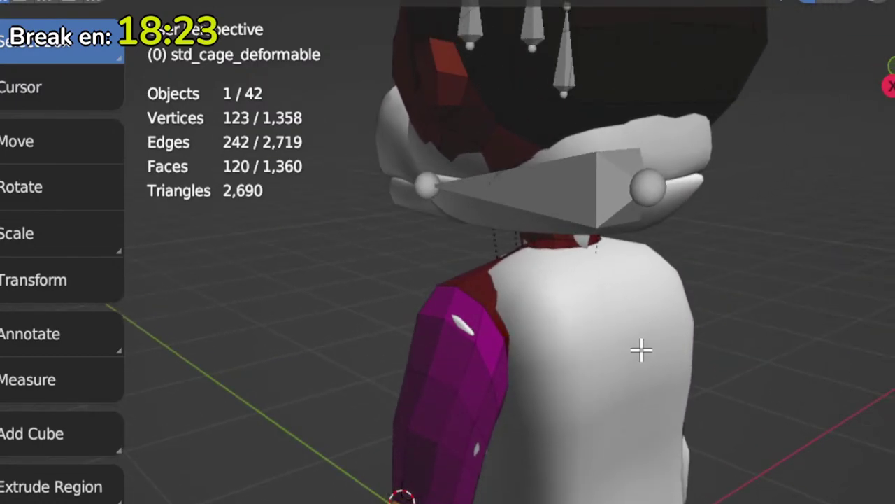
{"action": "key", "text": "ctrl+Tab"}
{"action": "mouse_move", "coordinate": [624, 398]}
{"action": "middle_mouse_down"}
{"action": "mouse_move", "coordinate": [664, 396]}
{"action": "mouse_move", "coordinate": [626, 316]}
{"action": "mouse_move", "coordinate": [658, 355]}
{"action": "mouse_move", "coordinate": [637, 299]}
{"action": "middle_mouse_up"}
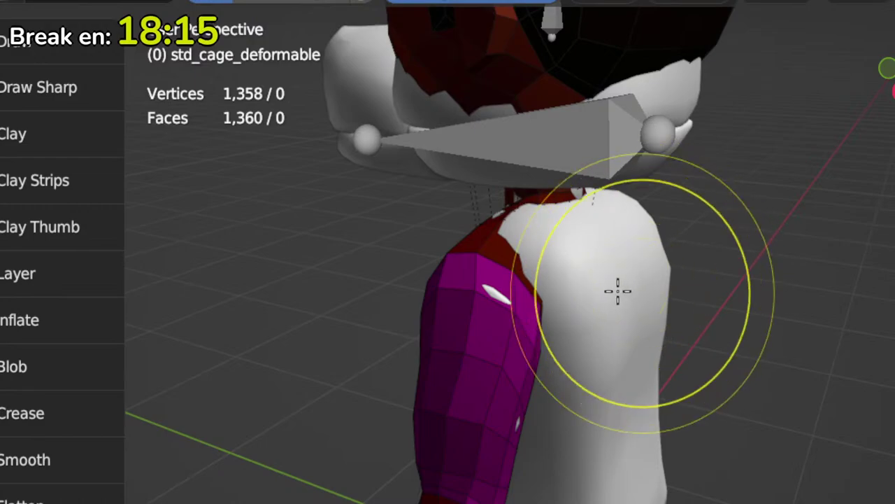
{"action": "middle_click_drag", "start_coordinate": [658, 283], "coordinate": [571, 343]}
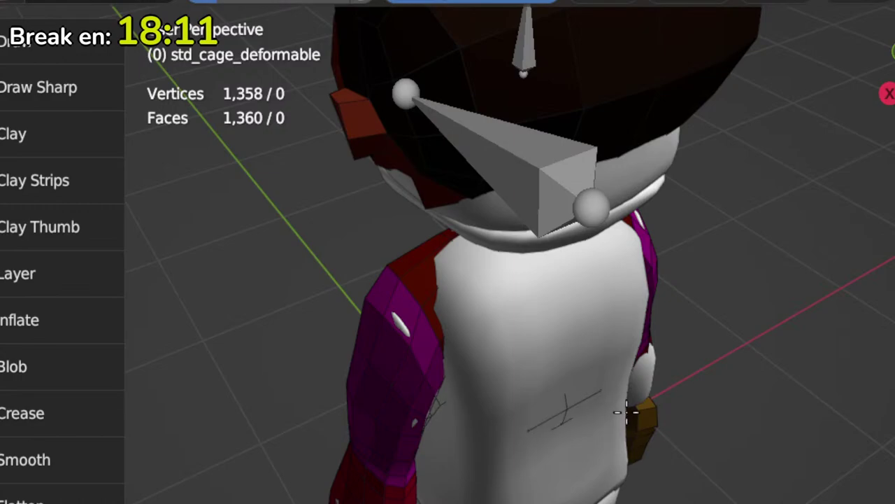
{"action": "mouse_move", "coordinate": [634, 417]}
{"action": "middle_mouse_down"}
{"action": "mouse_move", "coordinate": [622, 352]}
{"action": "mouse_move", "coordinate": [652, 303]}
{"action": "middle_mouse_up"}
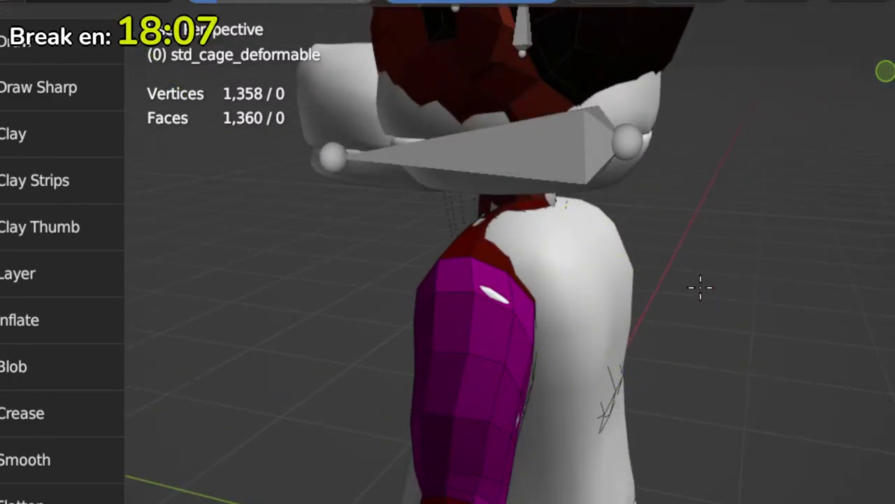
{"action": "middle_click_drag", "start_coordinate": [700, 287], "coordinate": [527, 295]}
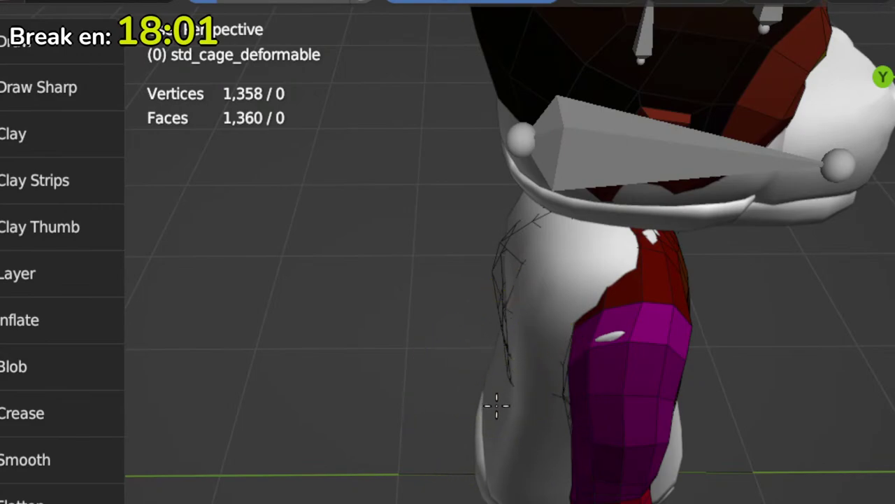
{"action": "middle_click_drag", "start_coordinate": [496, 404], "coordinate": [591, 292]}
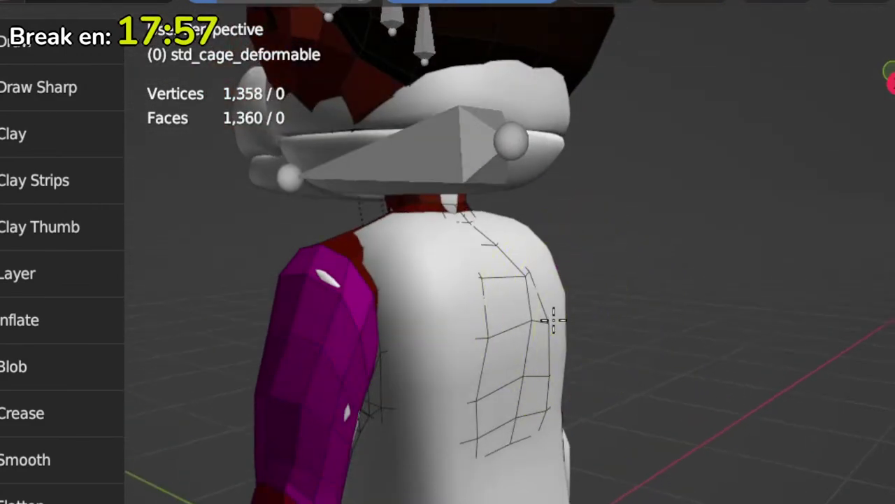
Step: Pull the upper back and shoulder cage outward over the exposed body with the Grab brush
{"action": "left_click_drag", "start_coordinate": [535, 246], "coordinate": [512, 223]}
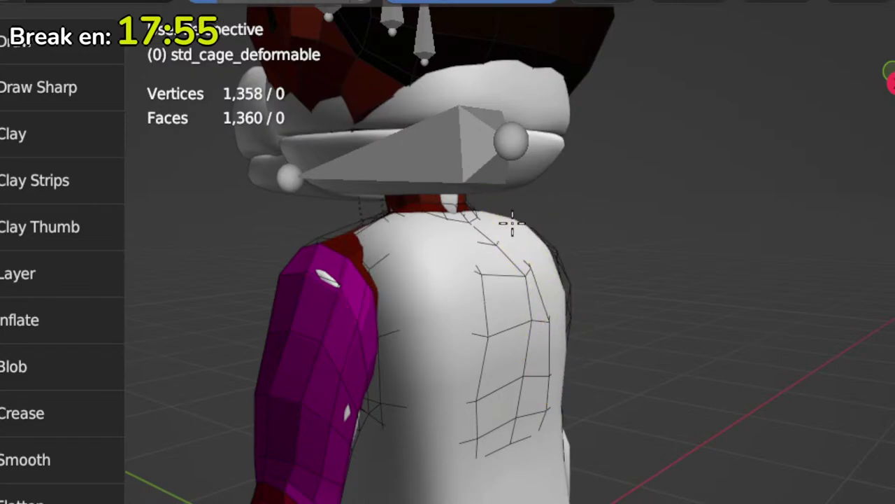
{"action": "middle_click_drag", "start_coordinate": [514, 239], "coordinate": [536, 480]}
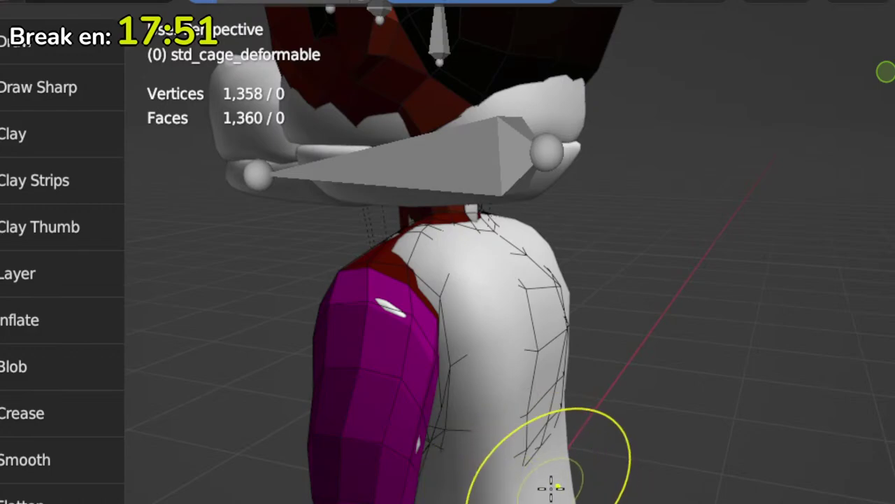
{"action": "middle_click_drag", "start_coordinate": [555, 480], "coordinate": [523, 400]}
Step: Build up the cage across the whole back with the Draw brush, from the lower back to the shoulders
{"action": "key", "text": "x"}
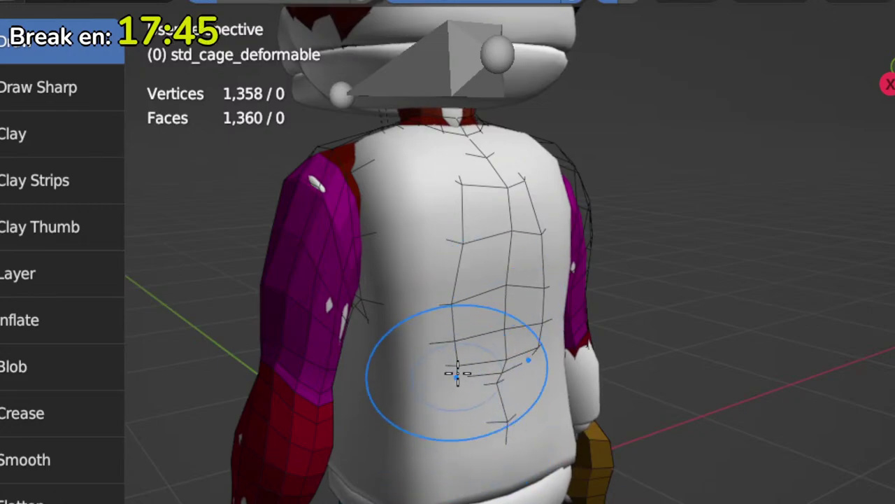
{"action": "mouse_move", "coordinate": [457, 373]}
{"action": "left_mouse_down"}
{"action": "mouse_move", "coordinate": [436, 344]}
{"action": "mouse_move", "coordinate": [436, 248]}
{"action": "mouse_move", "coordinate": [400, 165]}
{"action": "left_mouse_up"}
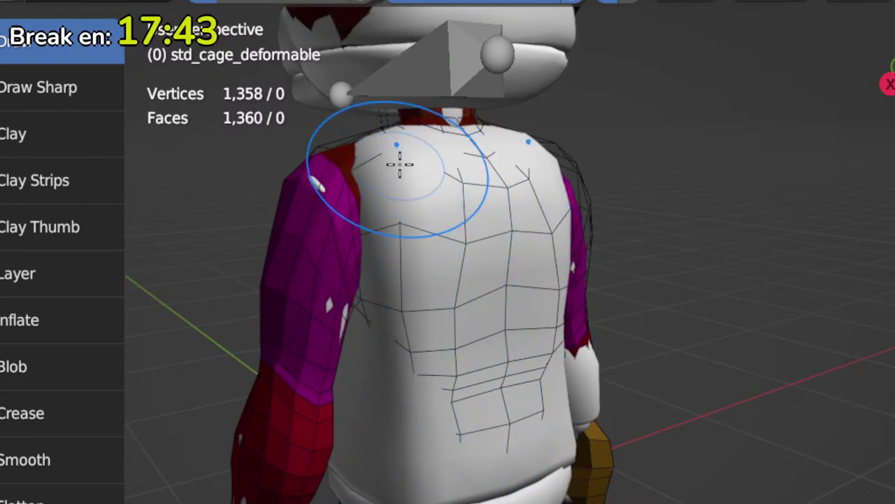
{"action": "mouse_move", "coordinate": [417, 433]}
{"action": "left_mouse_down"}
{"action": "mouse_move", "coordinate": [400, 497]}
{"action": "mouse_move", "coordinate": [427, 427]}
{"action": "left_mouse_up"}
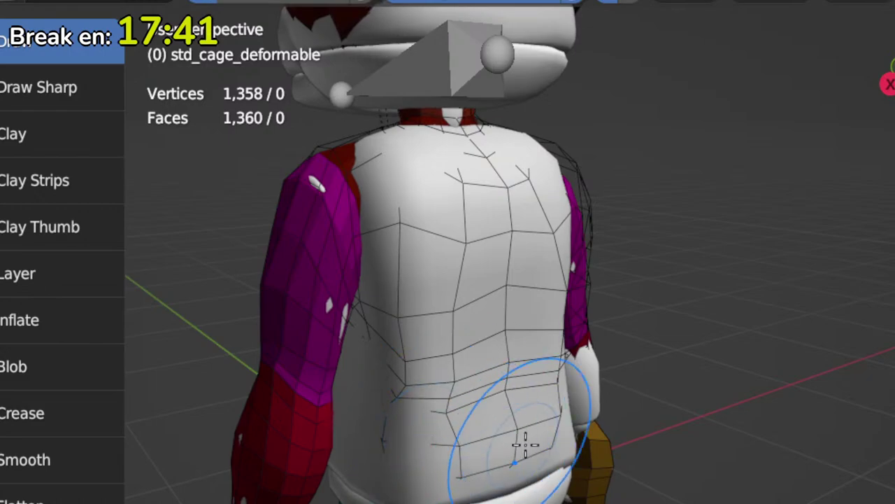
{"action": "mouse_move", "coordinate": [525, 444]}
{"action": "middle_mouse_down"}
{"action": "mouse_move", "coordinate": [524, 436]}
{"action": "mouse_move", "coordinate": [565, 416]}
{"action": "middle_mouse_up"}
{"action": "key", "text": "Tab"}
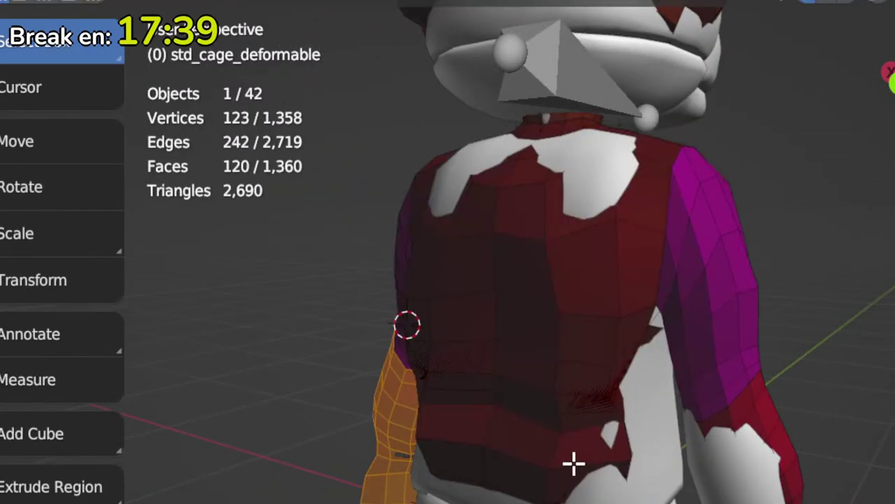
Step: Build up the cage over the exposed patches on both shoulder blades
{"action": "key", "text": "Tab"}
{"action": "scroll", "coordinate": [556, 397], "scroll_direction": "up", "scroll_amount": 5, "text": "shift"}
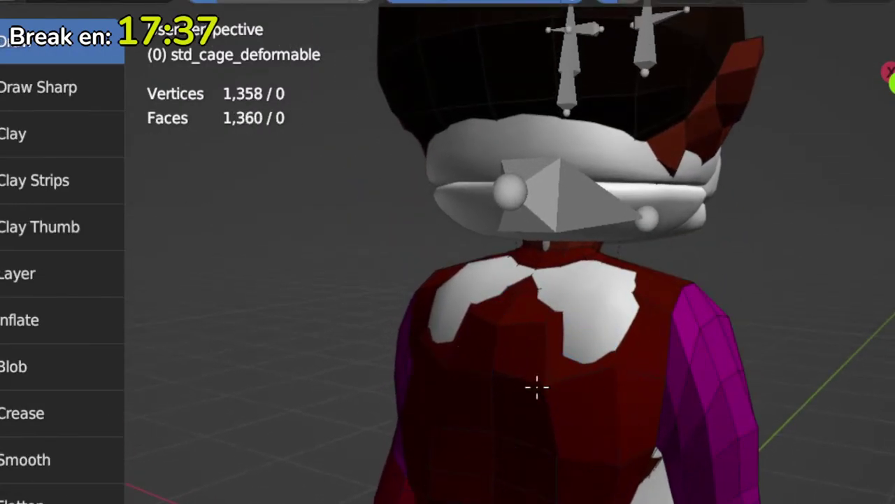
{"action": "mouse_move", "coordinate": [489, 353]}
{"action": "middle_mouse_down"}
{"action": "mouse_move", "coordinate": [539, 440]}
{"action": "mouse_move", "coordinate": [592, 315]}
{"action": "middle_mouse_up"}
{"action": "key", "text": "Tab"}
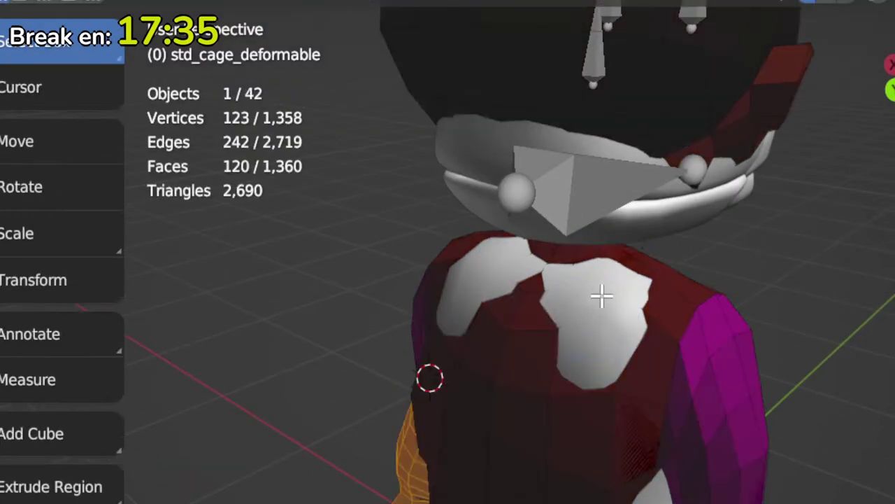
{"action": "key", "text": "Tab"}
{"action": "key", "text": "Tab"}
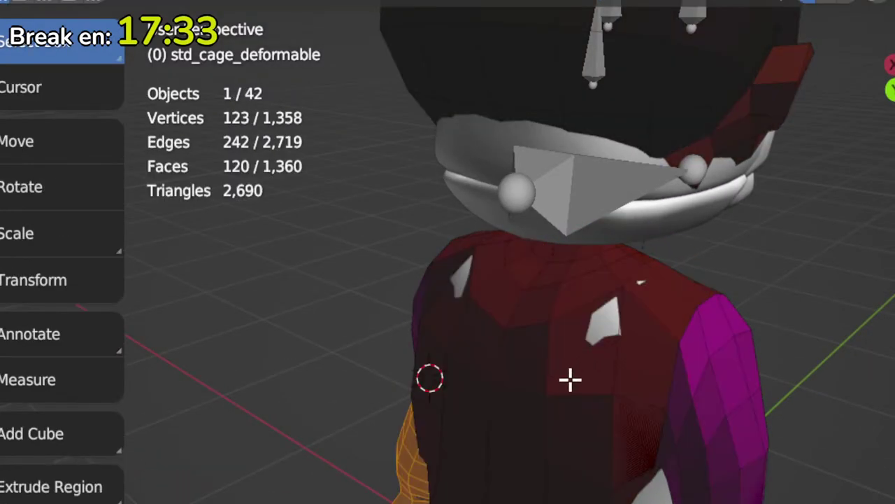
Step: Sculpt the cage across the centre of the upper back, between the shoulder blades and below the neck
{"action": "middle_click_drag", "start_coordinate": [570, 378], "coordinate": [618, 378]}
{"action": "key", "text": "Tab"}
{"action": "key", "text": "Tab"}
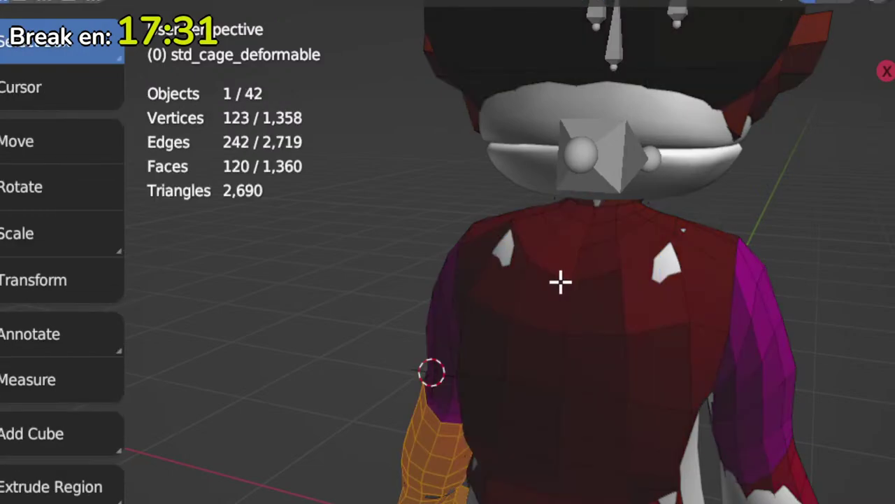
{"action": "key", "text": "Tab"}
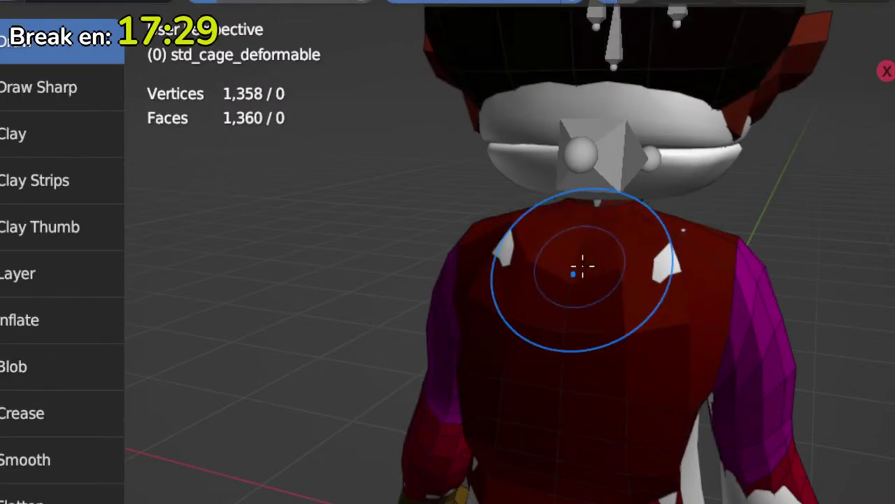
{"action": "key", "text": "Tab"}
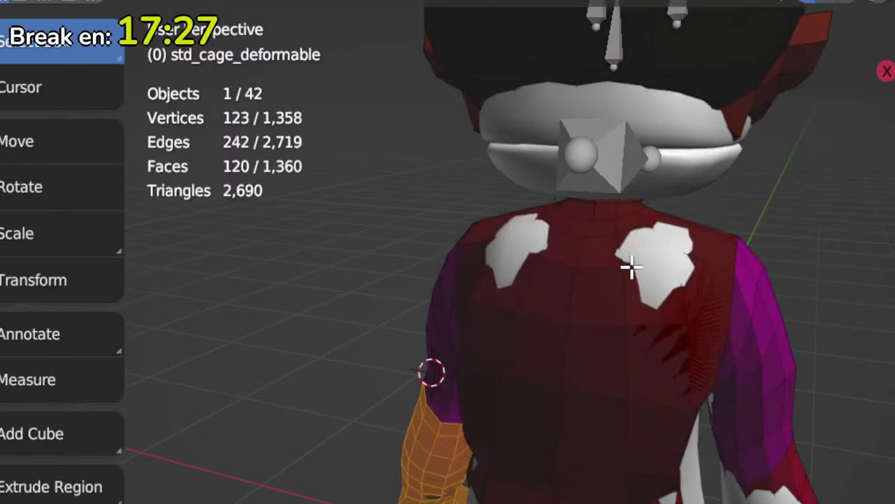
Step: Raise the cage over the shoulder-blade patches again, working toward the base of the neck
{"action": "middle_click_drag", "start_coordinate": [629, 266], "coordinate": [536, 291]}
{"action": "key", "text": "Tab"}
{"action": "key", "text": "Tab"}
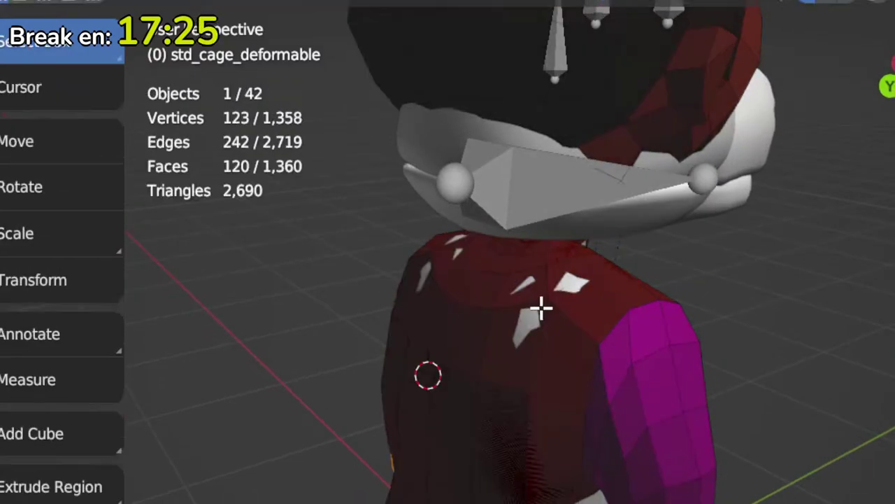
{"action": "middle_click_drag", "start_coordinate": [505, 357], "coordinate": [558, 321]}
{"action": "key", "text": "Tab"}
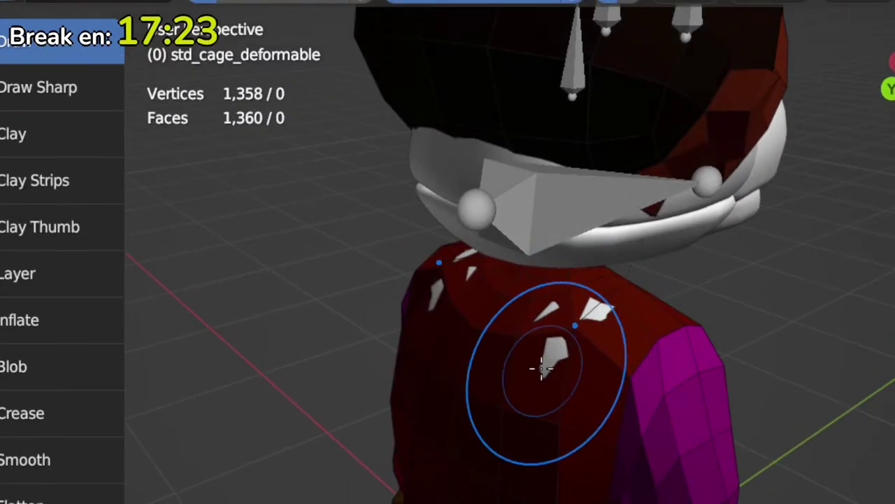
Step: Build up the cage on the back and inner side of the character's right forearm with the Draw brush
{"action": "mouse_move", "coordinate": [529, 391]}
{"action": "middle_mouse_down"}
{"action": "mouse_move", "coordinate": [527, 304]}
{"action": "mouse_move", "coordinate": [600, 340]}
{"action": "mouse_move", "coordinate": [602, 408]}
{"action": "mouse_move", "coordinate": [592, 340]}
{"action": "mouse_move", "coordinate": [622, 373]}
{"action": "mouse_move", "coordinate": [598, 414]}
{"action": "mouse_move", "coordinate": [591, 387]}
{"action": "mouse_move", "coordinate": [625, 345]}
{"action": "mouse_move", "coordinate": [615, 344]}
{"action": "mouse_move", "coordinate": [643, 428]}
{"action": "mouse_move", "coordinate": [636, 378]}
{"action": "mouse_move", "coordinate": [709, 384]}
{"action": "mouse_move", "coordinate": [530, 347]}
{"action": "mouse_move", "coordinate": [585, 326]}
{"action": "mouse_move", "coordinate": [620, 396]}
{"action": "middle_mouse_up"}
{"action": "scroll", "coordinate": [559, 323], "scroll_direction": "up", "scroll_amount": 4}
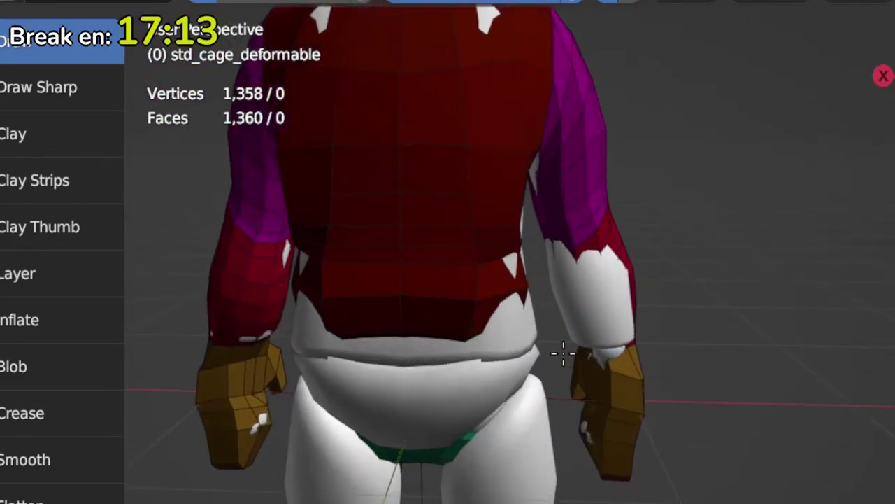
{"action": "mouse_move", "coordinate": [560, 324]}
{"action": "middle_mouse_down"}
{"action": "mouse_move", "coordinate": [582, 332]}
{"action": "mouse_move", "coordinate": [576, 360]}
{"action": "mouse_move", "coordinate": [601, 352]}
{"action": "mouse_move", "coordinate": [607, 341]}
{"action": "mouse_move", "coordinate": [592, 350]}
{"action": "mouse_move", "coordinate": [604, 310]}
{"action": "mouse_move", "coordinate": [654, 300]}
{"action": "middle_mouse_up"}
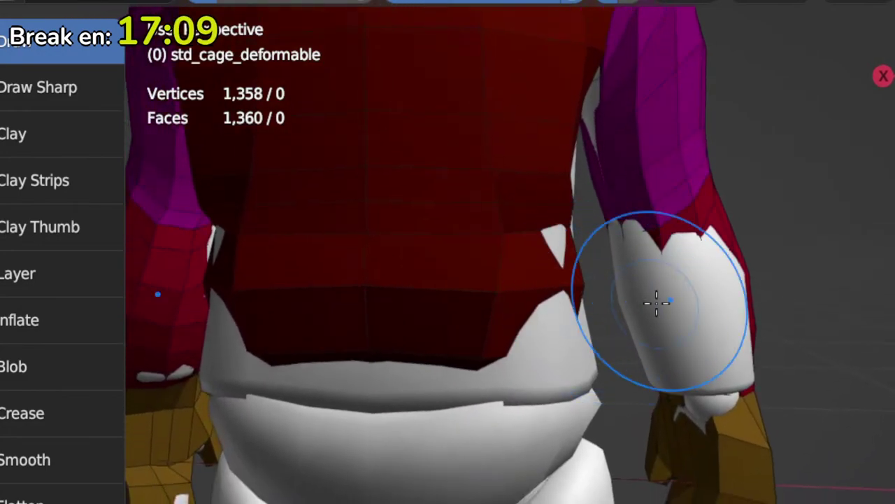
{"action": "left_click_drag", "start_coordinate": [671, 266], "coordinate": [685, 307]}
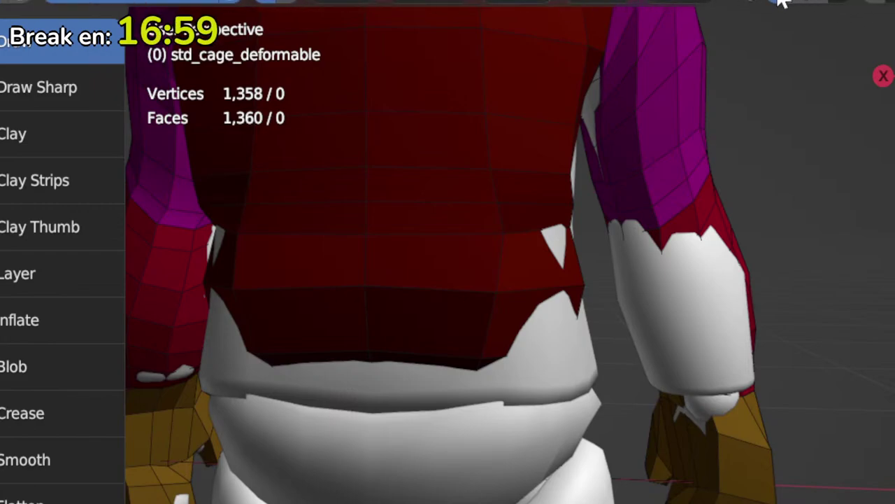
{"action": "mouse_move", "coordinate": [661, 256]}
{"action": "left_mouse_down"}
{"action": "mouse_move", "coordinate": [681, 296]}
{"action": "mouse_move", "coordinate": [708, 304]}
{"action": "mouse_move", "coordinate": [704, 354]}
{"action": "left_mouse_up"}
{"action": "mouse_move", "coordinate": [704, 354]}
{"action": "middle_mouse_down"}
{"action": "mouse_move", "coordinate": [716, 296]}
{"action": "mouse_move", "coordinate": [658, 273]}
{"action": "mouse_move", "coordinate": [679, 300]}
{"action": "mouse_move", "coordinate": [669, 296]}
{"action": "middle_mouse_up"}
{"action": "scroll", "coordinate": [709, 259], "scroll_direction": "up", "scroll_amount": 2}
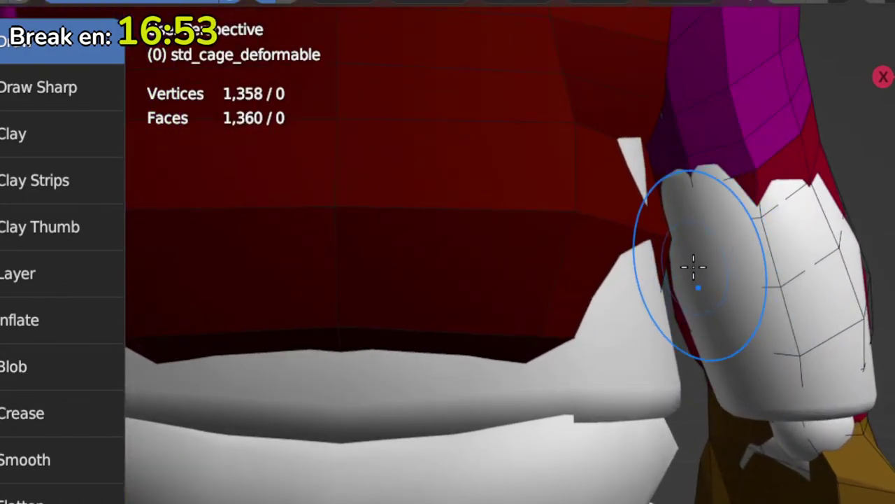
{"action": "mouse_move", "coordinate": [693, 266]}
{"action": "left_mouse_down"}
{"action": "mouse_move", "coordinate": [739, 266]}
{"action": "mouse_move", "coordinate": [700, 194]}
{"action": "mouse_move", "coordinate": [730, 299]}
{"action": "left_mouse_up"}
{"action": "key", "text": "Tab"}
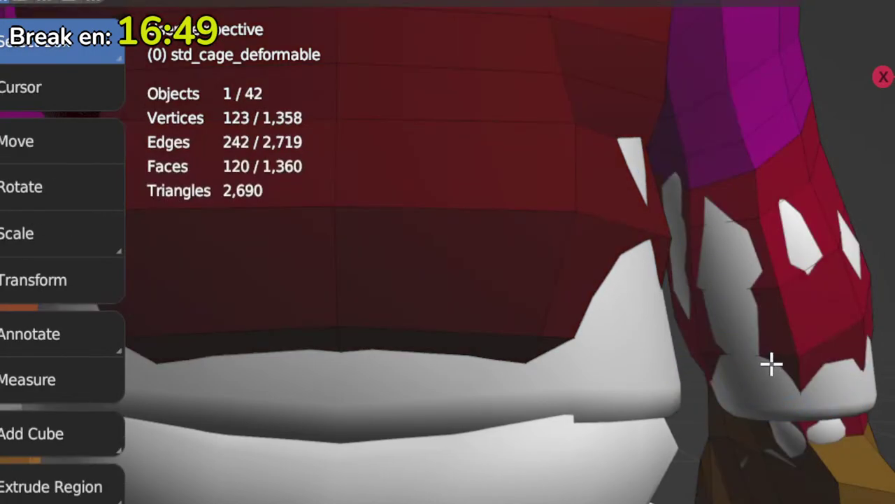
{"action": "key", "text": "Tab"}
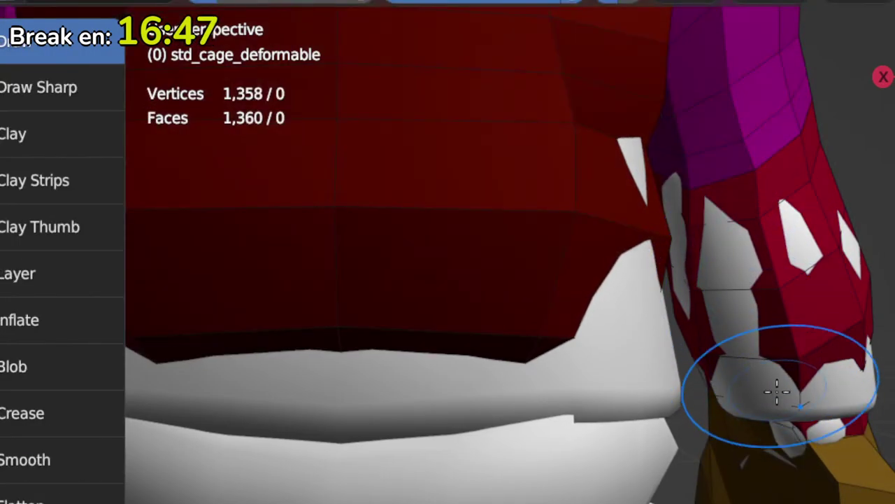
Step: Cover the remaining exposed patches in the middle and on the outer side of the right forearm
{"action": "mouse_move", "coordinate": [808, 352]}
{"action": "middle_mouse_down"}
{"action": "mouse_move", "coordinate": [740, 343]}
{"action": "mouse_move", "coordinate": [741, 402]}
{"action": "middle_mouse_up"}
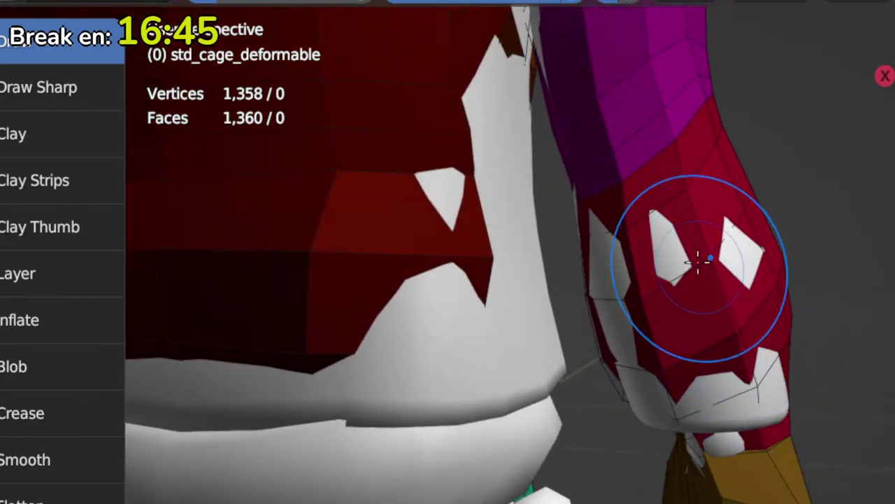
{"action": "key", "text": "Tab"}
{"action": "mouse_move", "coordinate": [765, 339]}
{"action": "middle_mouse_down"}
{"action": "mouse_move", "coordinate": [799, 320]}
{"action": "mouse_move", "coordinate": [735, 296]}
{"action": "mouse_move", "coordinate": [717, 346]}
{"action": "middle_mouse_up"}
{"action": "key", "text": "Tab"}
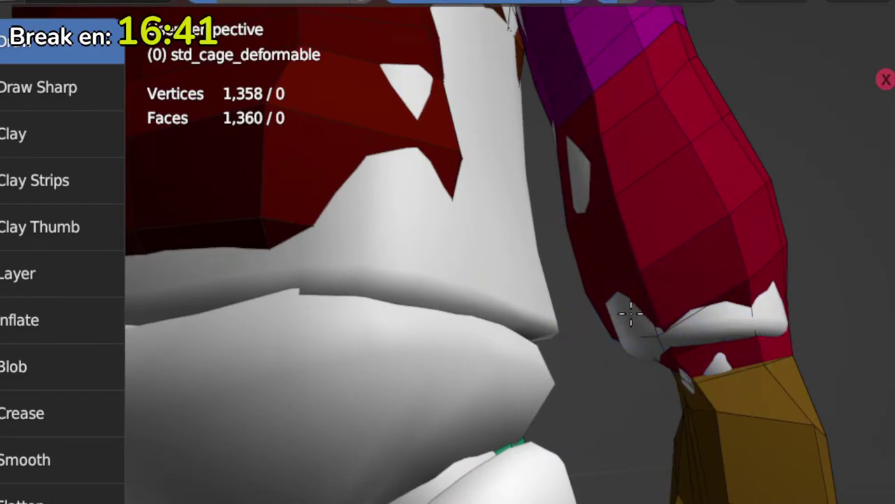
Step: Inspect the forearm and hand cage up close and from the front and back for exposed areas
{"action": "key", "text": "Tab"}
{"action": "scroll", "coordinate": [720, 272], "scroll_direction": "up", "scroll_amount": 3}
{"action": "middle_click_drag", "start_coordinate": [720, 272], "coordinate": [706, 256]}
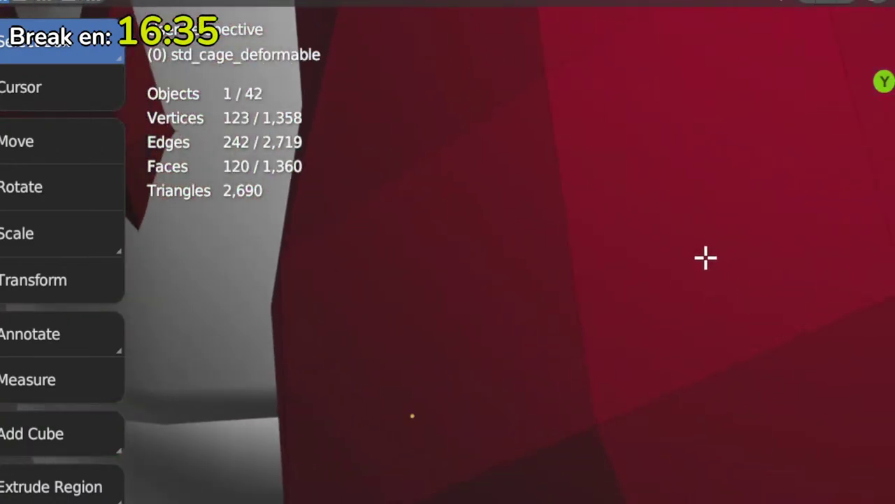
{"action": "scroll", "coordinate": [706, 287], "scroll_direction": "down", "scroll_amount": 4}
{"action": "middle_click_drag", "start_coordinate": [707, 315], "coordinate": [590, 318]}
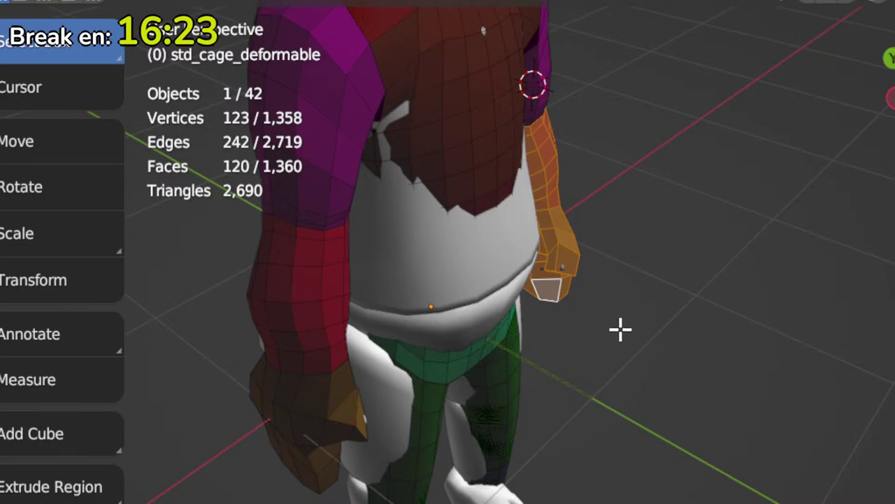
{"action": "mouse_move", "coordinate": [563, 361]}
{"action": "middle_mouse_down"}
{"action": "mouse_move", "coordinate": [793, 290]}
{"action": "mouse_move", "coordinate": [684, 300]}
{"action": "mouse_move", "coordinate": [717, 297]}
{"action": "mouse_move", "coordinate": [662, 286]}
{"action": "middle_mouse_up"}
{"action": "scroll", "coordinate": [718, 297], "scroll_direction": "up", "scroll_amount": 5}
Step: Rework the right forearm cage around the wrist and inner side to cover the body poking through
{"action": "key", "text": "ctrl+Tab"}
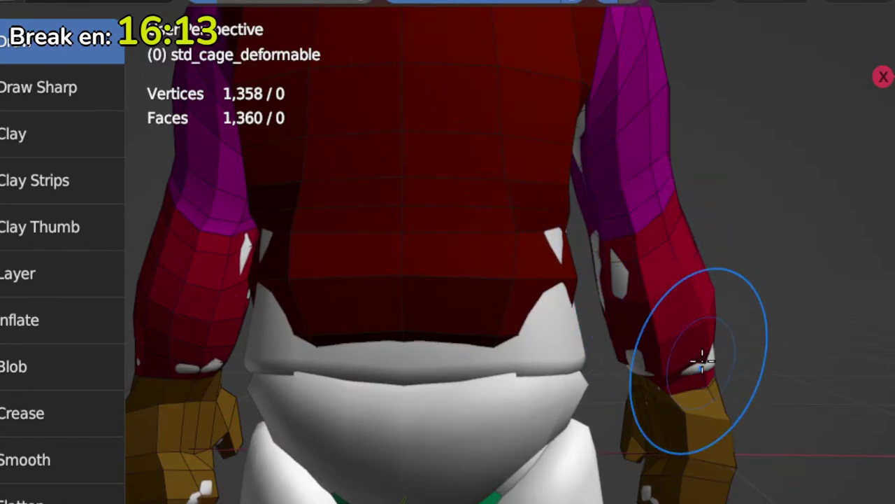
{"action": "key", "text": "Tab"}
{"action": "key", "text": "ctrl+Tab"}
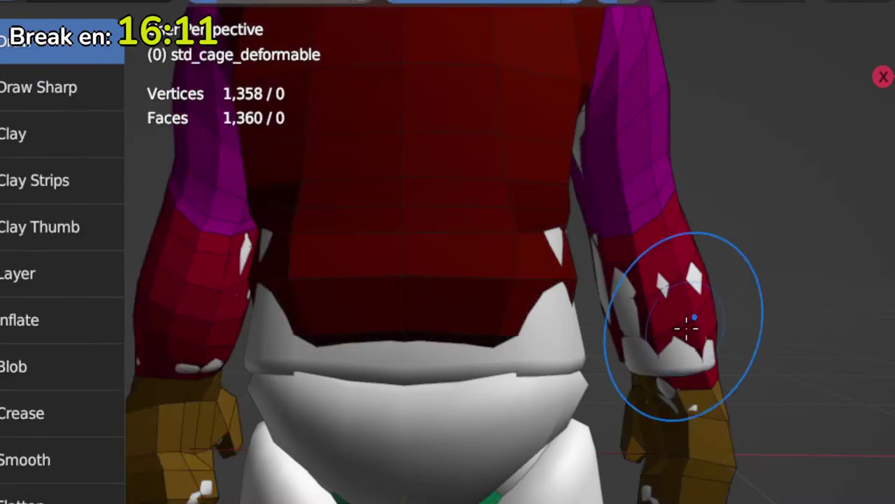
{"action": "key", "text": "z"}
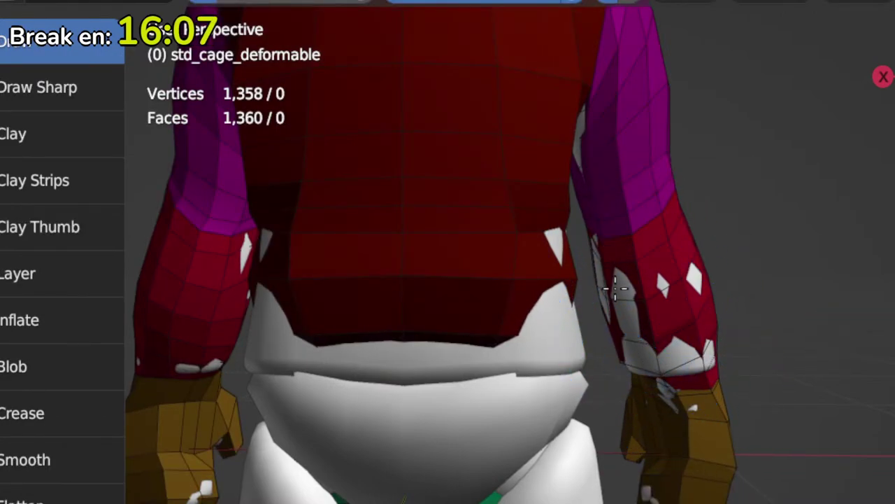
{"action": "key", "text": "Tab"}
{"action": "scroll", "coordinate": [648, 256], "scroll_direction": "up", "scroll_amount": 5}
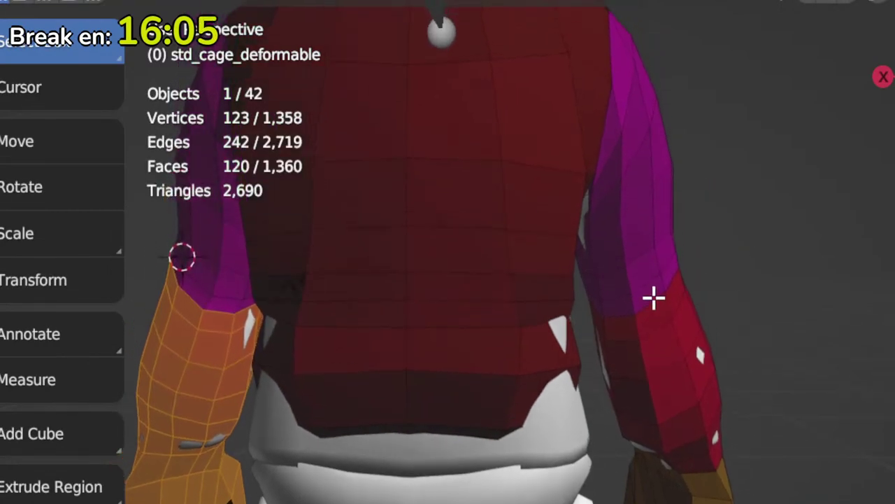
Step: Push the lower back cage outward at the right side of the waist over the exposed body
{"action": "middle_click_drag", "start_coordinate": [638, 283], "coordinate": [560, 315]}
{"action": "scroll", "coordinate": [578, 308], "scroll_direction": "down", "scroll_amount": 2}
{"action": "key", "text": "Tab"}
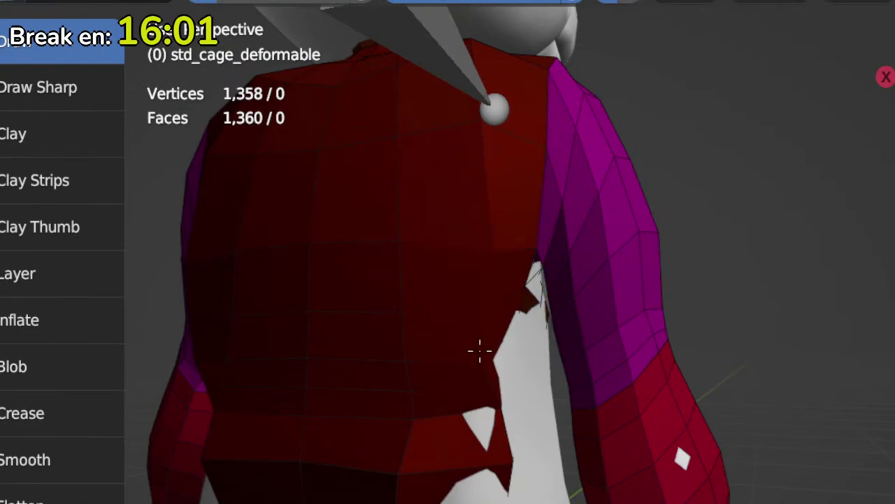
{"action": "key", "text": "Tab"}
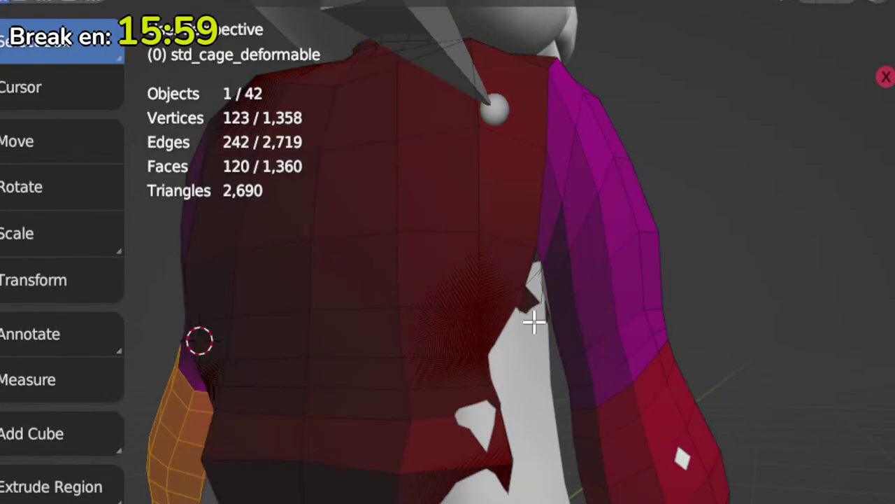
{"action": "key", "text": "Tab"}
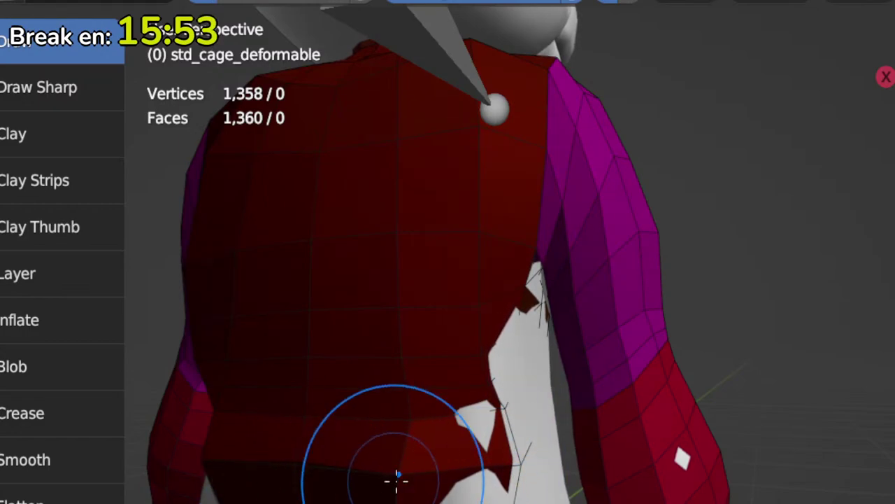
{"action": "key", "text": "Tab"}
{"action": "key", "text": "Tab"}
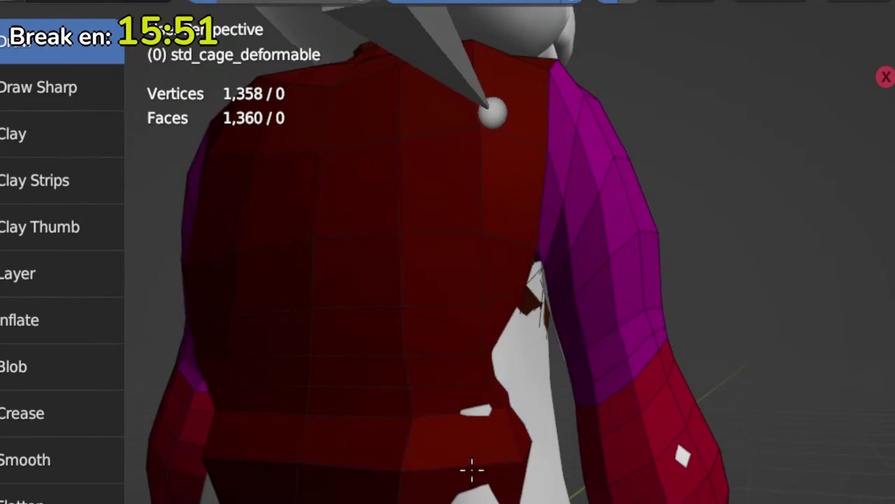
Step: Inspect the waist and belly cage from the back, the side and the front for exposed body areas
{"action": "mouse_move", "coordinate": [472, 469]}
{"action": "middle_mouse_down"}
{"action": "mouse_move", "coordinate": [499, 453]}
{"action": "mouse_move", "coordinate": [511, 420]}
{"action": "mouse_move", "coordinate": [510, 385]}
{"action": "mouse_move", "coordinate": [516, 400]}
{"action": "mouse_move", "coordinate": [489, 406]}
{"action": "mouse_move", "coordinate": [498, 365]}
{"action": "middle_mouse_up"}
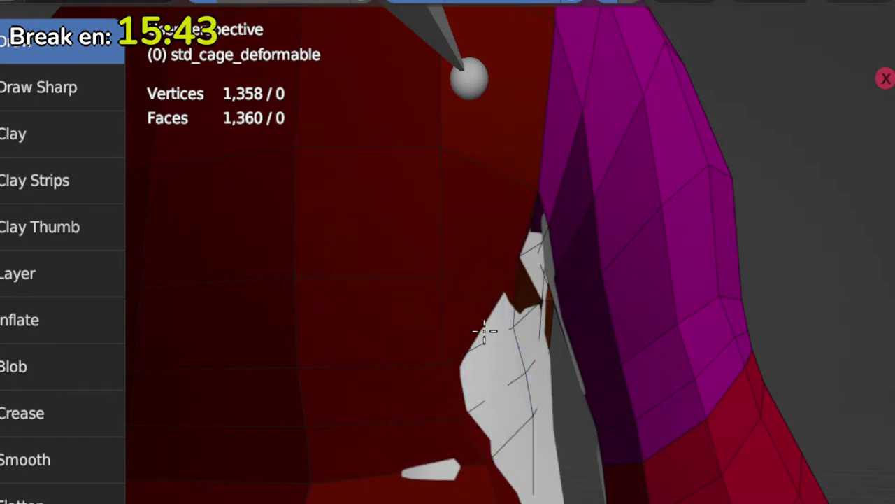
{"action": "middle_click_drag", "start_coordinate": [480, 343], "coordinate": [544, 356]}
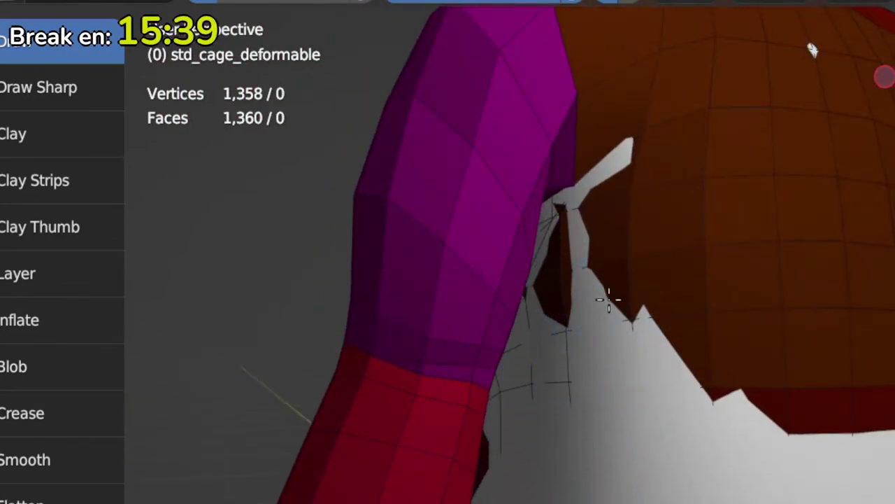
{"action": "mouse_move", "coordinate": [677, 454]}
{"action": "middle_mouse_down"}
{"action": "mouse_move", "coordinate": [729, 436]}
{"action": "mouse_move", "coordinate": [628, 384]}
{"action": "middle_mouse_up"}
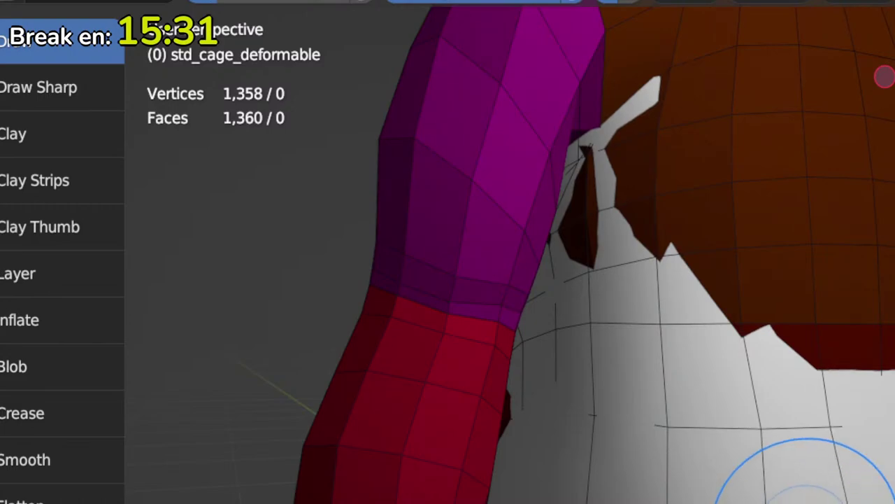
{"action": "key", "text": "Tab"}
{"action": "middle_click_drag", "start_coordinate": [807, 503], "coordinate": [752, 501]}
{"action": "scroll", "coordinate": [789, 499], "scroll_direction": "down", "scroll_amount": 2}
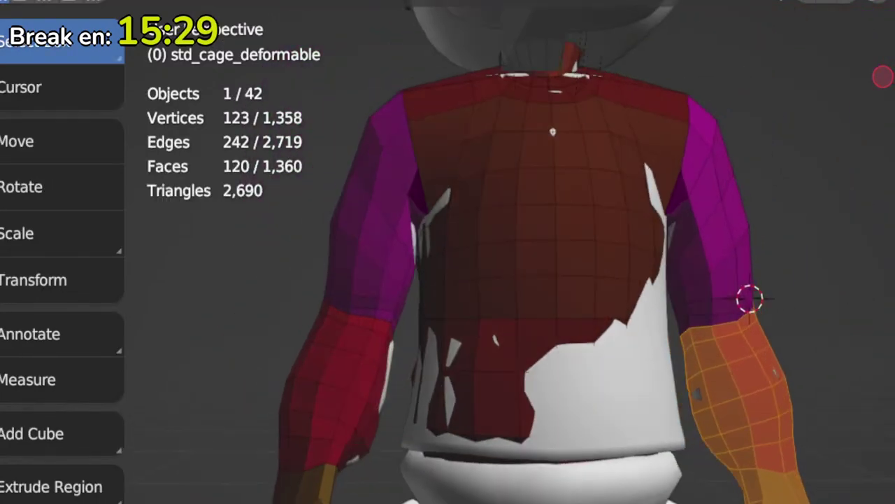
{"action": "key", "text": "Tab"}
{"action": "scroll", "coordinate": [558, 416], "scroll_direction": "up", "scroll_amount": 5}
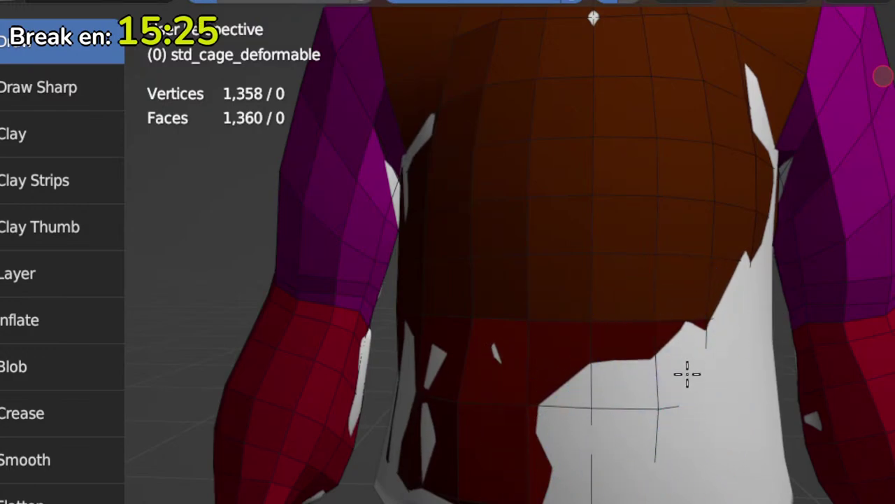
{"action": "middle_click_drag", "start_coordinate": [664, 441], "coordinate": [581, 398], "text": "shift"}
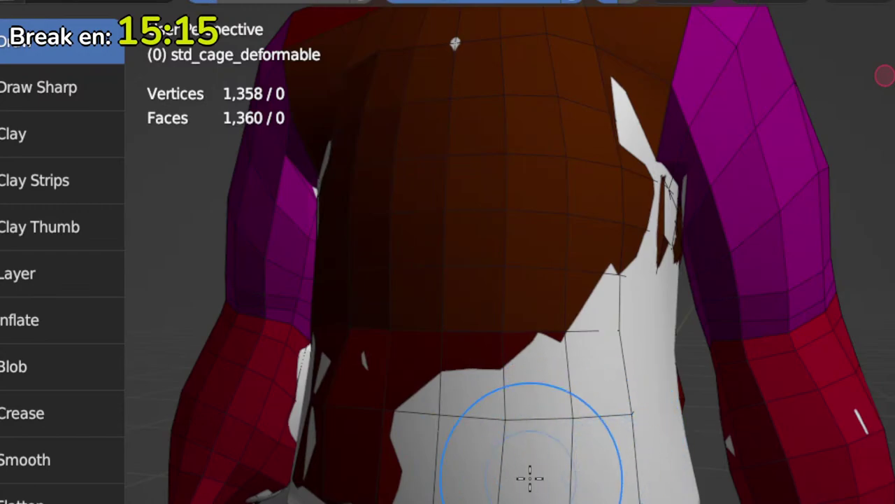
{"action": "middle_click_drag", "start_coordinate": [521, 463], "coordinate": [557, 426]}
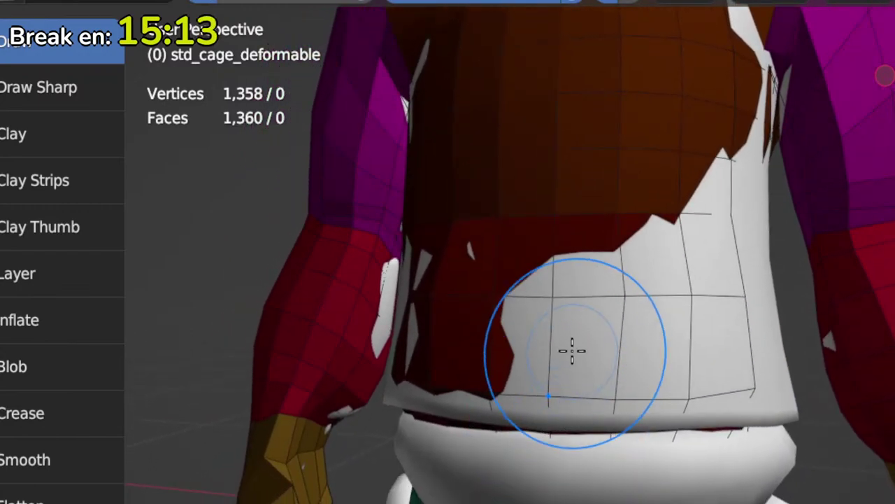
Step: Push the front of the lower torso cage forward over the large exposed area on the left side of the belly
{"action": "key", "text": "Tab"}
{"action": "key", "text": "Tab"}
{"action": "mouse_move", "coordinate": [567, 357]}
{"action": "middle_mouse_down"}
{"action": "mouse_move", "coordinate": [606, 384]}
{"action": "mouse_move", "coordinate": [736, 382]}
{"action": "mouse_move", "coordinate": [510, 285]}
{"action": "middle_mouse_up"}
{"action": "key", "text": "Tab"}
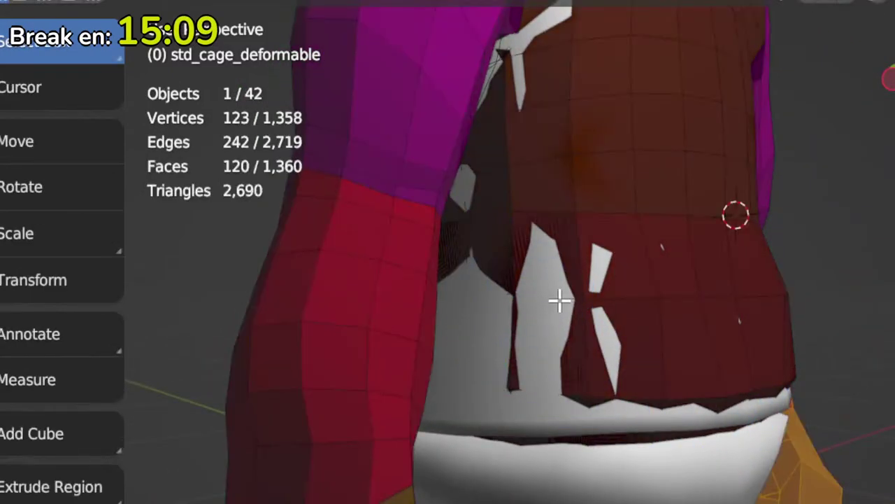
{"action": "key", "text": "Tab"}
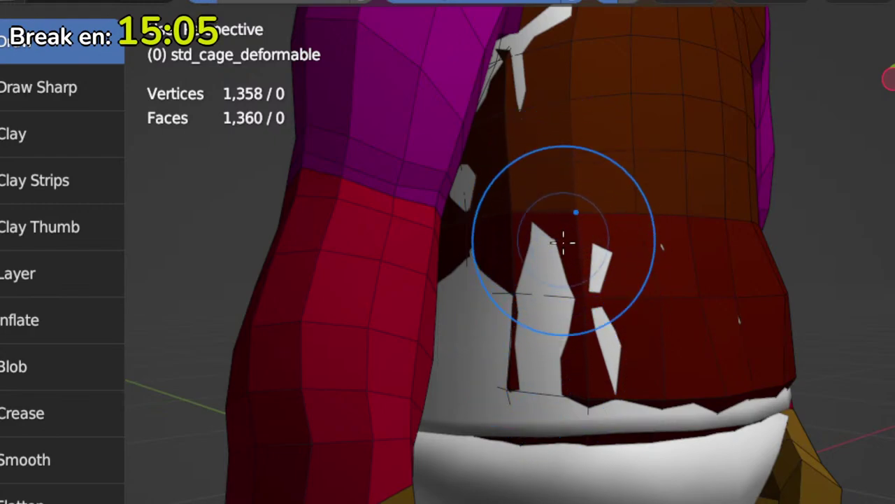
Step: Push the lower back cage outward over the exposed strip at the right side of the waist
{"action": "mouse_move", "coordinate": [568, 287]}
{"action": "middle_mouse_down"}
{"action": "mouse_move", "coordinate": [550, 310]}
{"action": "mouse_move", "coordinate": [760, 306]}
{"action": "mouse_move", "coordinate": [652, 323]}
{"action": "mouse_move", "coordinate": [676, 301]}
{"action": "middle_mouse_up"}
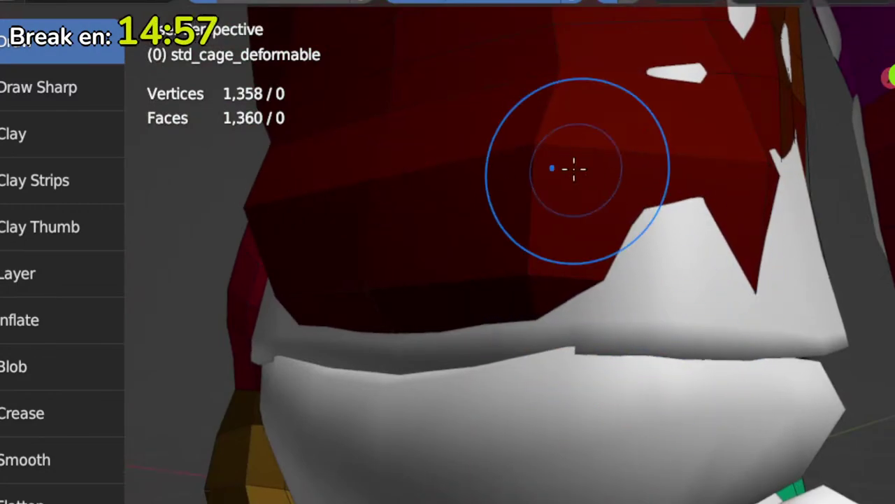
{"action": "scroll", "coordinate": [574, 168], "scroll_direction": "down", "scroll_amount": 5}
{"action": "key", "text": "Tab"}
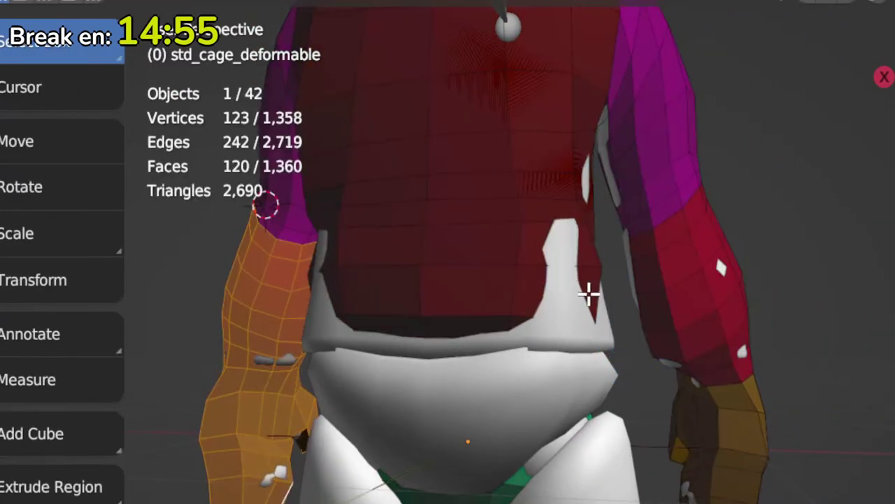
{"action": "key", "text": "Tab"}
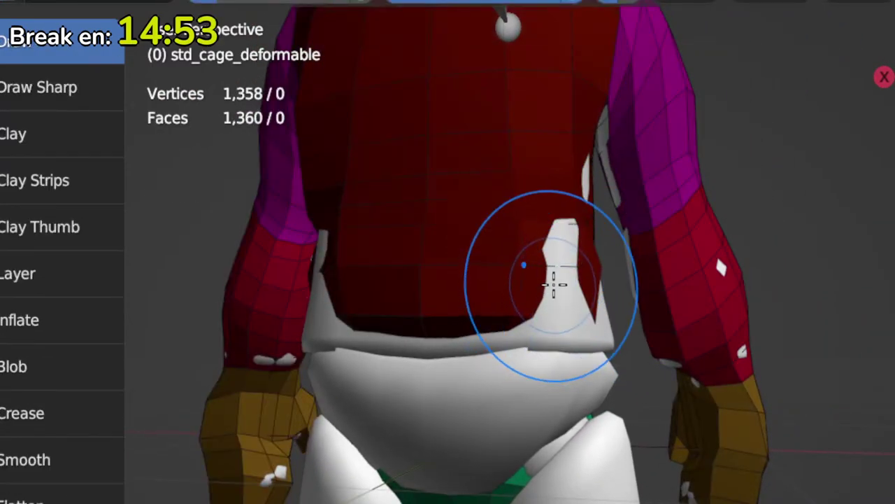
{"action": "key", "text": "Tab"}
{"action": "key", "text": "Tab"}
{"action": "mouse_move", "coordinate": [559, 256]}
{"action": "left_mouse_down"}
{"action": "mouse_move", "coordinate": [550, 260]}
{"action": "mouse_move", "coordinate": [530, 315]}
{"action": "mouse_move", "coordinate": [410, 330]}
{"action": "mouse_move", "coordinate": [422, 372]}
{"action": "left_mouse_up"}
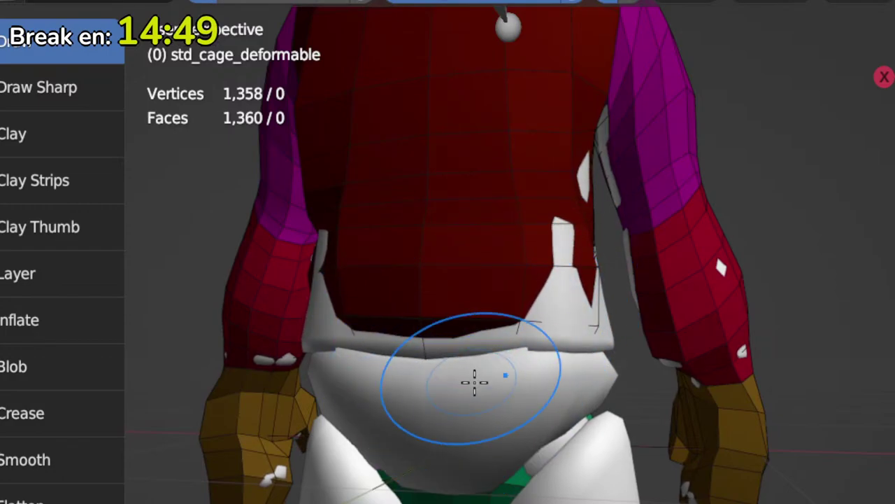
Step: Push the front of the waist and hip cage forward with the Draw brush over the exposed pelvis below the belly
{"action": "key", "text": "Tab"}
{"action": "mouse_move", "coordinate": [499, 371]}
{"action": "middle_mouse_down"}
{"action": "mouse_move", "coordinate": [448, 416]}
{"action": "mouse_move", "coordinate": [371, 387]}
{"action": "mouse_move", "coordinate": [614, 354]}
{"action": "mouse_move", "coordinate": [567, 340]}
{"action": "mouse_move", "coordinate": [595, 452]}
{"action": "mouse_move", "coordinate": [404, 370]}
{"action": "mouse_move", "coordinate": [504, 335]}
{"action": "mouse_move", "coordinate": [366, 380]}
{"action": "mouse_move", "coordinate": [466, 335]}
{"action": "mouse_move", "coordinate": [516, 366]}
{"action": "mouse_move", "coordinate": [508, 321]}
{"action": "middle_mouse_up"}
{"action": "middle_click_drag", "start_coordinate": [540, 273], "coordinate": [512, 369], "text": "shift"}
{"action": "key", "text": "Tab"}
{"action": "mouse_move", "coordinate": [534, 335]}
{"action": "middle_mouse_down"}
{"action": "mouse_move", "coordinate": [496, 385]}
{"action": "mouse_move", "coordinate": [420, 378]}
{"action": "mouse_move", "coordinate": [550, 267]}
{"action": "mouse_move", "coordinate": [530, 410]}
{"action": "mouse_move", "coordinate": [581, 426]}
{"action": "mouse_move", "coordinate": [424, 454]}
{"action": "mouse_move", "coordinate": [570, 415]}
{"action": "mouse_move", "coordinate": [520, 435]}
{"action": "middle_mouse_up"}
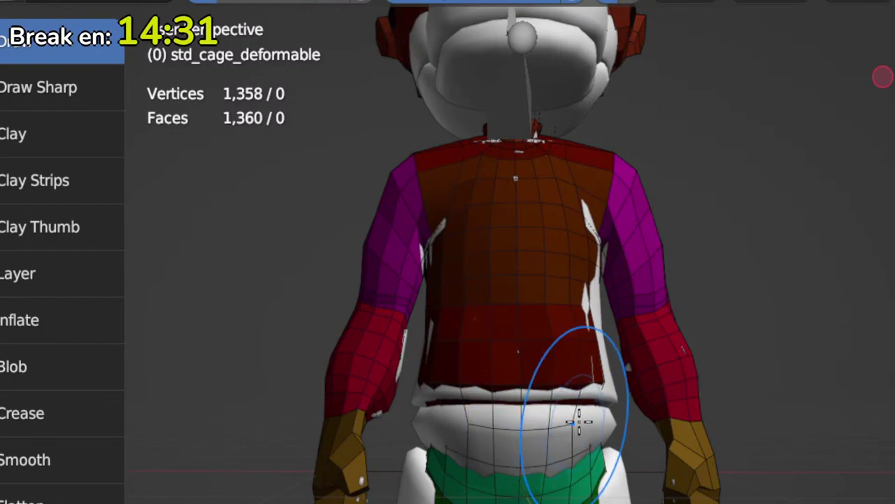
{"action": "key", "text": "Tab"}
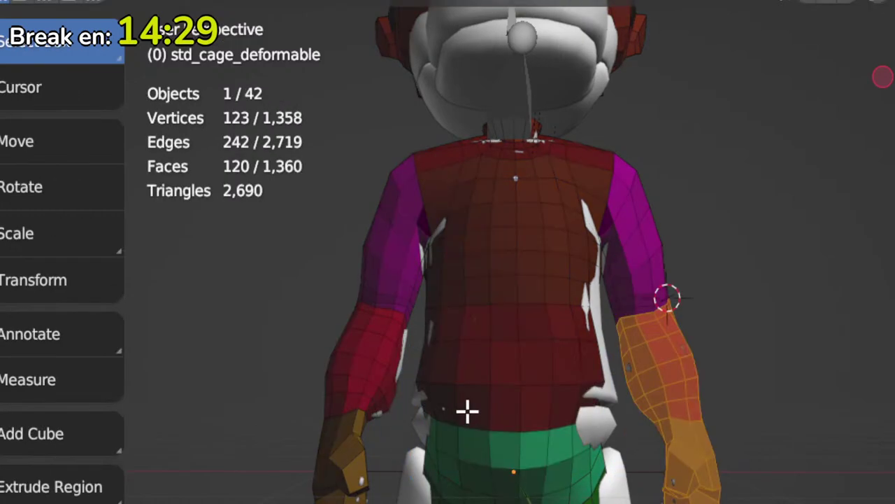
{"action": "key", "text": "Tab"}
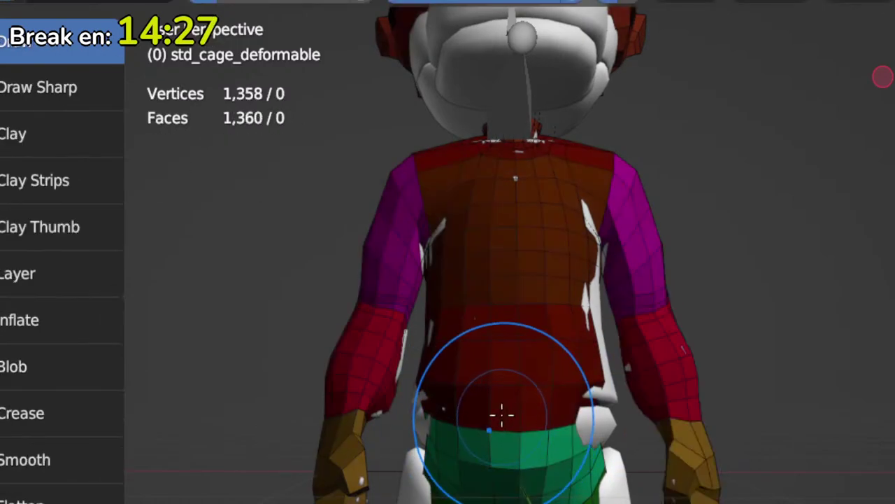
Step: Use the Grab brush to raise and level the seam between the torso and hip cage across the front
{"action": "key", "text": "g"}
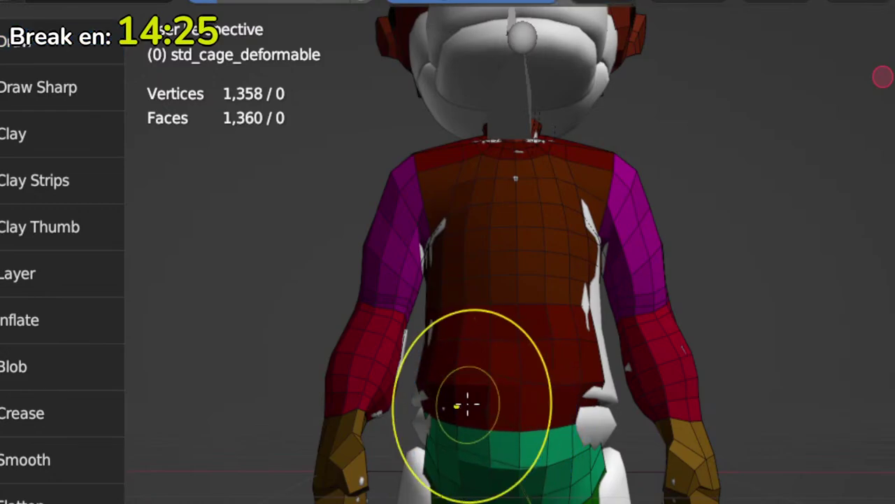
{"action": "mouse_move", "coordinate": [606, 397]}
{"action": "middle_mouse_down"}
{"action": "mouse_move", "coordinate": [547, 368]}
{"action": "mouse_move", "coordinate": [783, 490]}
{"action": "middle_mouse_up"}
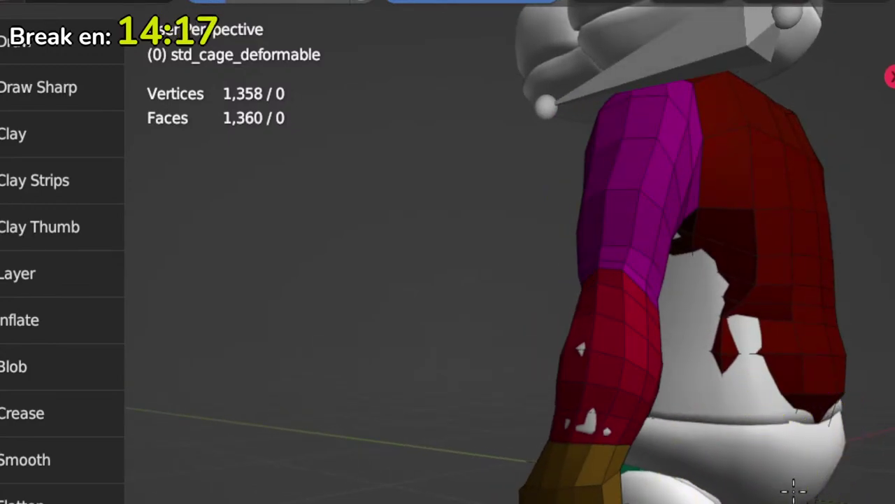
{"action": "mouse_move", "coordinate": [815, 456]}
{"action": "middle_mouse_down"}
{"action": "mouse_move", "coordinate": [766, 466]}
{"action": "mouse_move", "coordinate": [773, 455]}
{"action": "middle_mouse_up"}
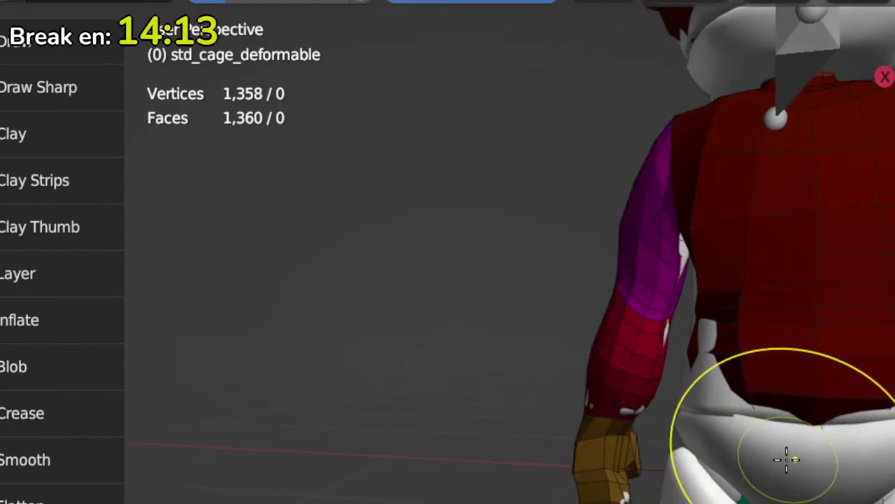
{"action": "mouse_move", "coordinate": [690, 455]}
{"action": "middle_mouse_down"}
{"action": "mouse_move", "coordinate": [844, 434]}
{"action": "mouse_move", "coordinate": [827, 458]}
{"action": "middle_mouse_up"}
{"action": "middle_click_drag", "start_coordinate": [832, 385], "coordinate": [777, 437], "text": "shift"}
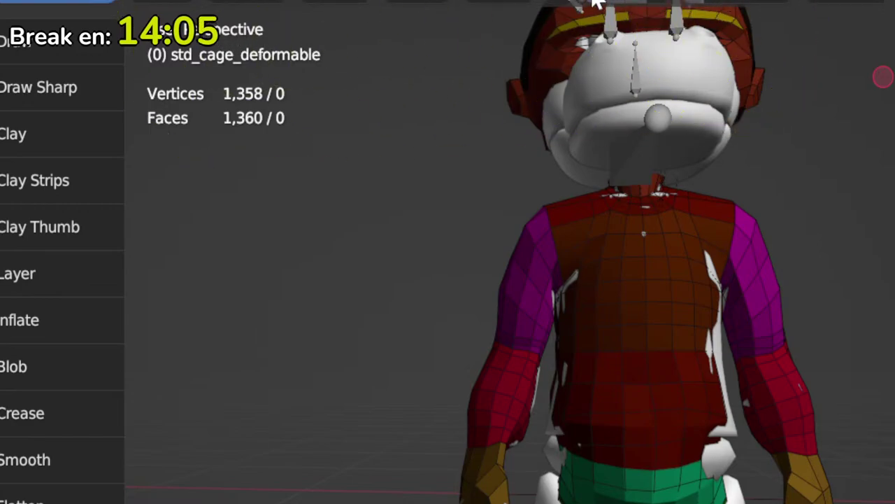
{"action": "mouse_move", "coordinate": [656, 407]}
{"action": "middle_mouse_down", "text": "ctrl"}
{"action": "mouse_move", "coordinate": [590, 322]}
{"action": "mouse_move", "coordinate": [586, 334]}
{"action": "mouse_move", "coordinate": [594, 304]}
{"action": "mouse_move", "coordinate": [590, 346]}
{"action": "middle_mouse_up", "text": "ctrl"}
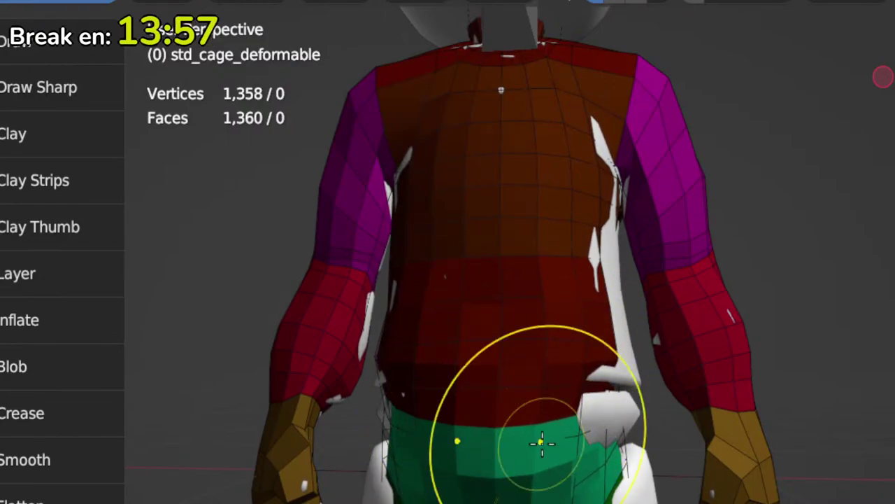
{"action": "key", "text": "Tab"}
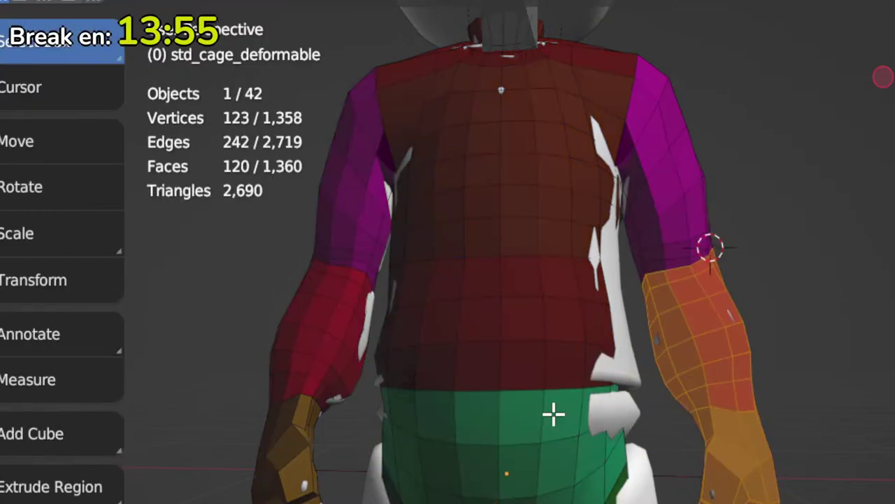
Step: Pull the left side of the torso and hip cage outward with the Grab brush over the exposed flank
{"action": "mouse_move", "coordinate": [558, 413]}
{"action": "middle_mouse_down"}
{"action": "mouse_move", "coordinate": [490, 406]}
{"action": "mouse_move", "coordinate": [575, 410]}
{"action": "mouse_move", "coordinate": [540, 413]}
{"action": "mouse_move", "coordinate": [705, 398]}
{"action": "mouse_move", "coordinate": [632, 436]}
{"action": "middle_mouse_up"}
{"action": "key", "text": "Tab"}
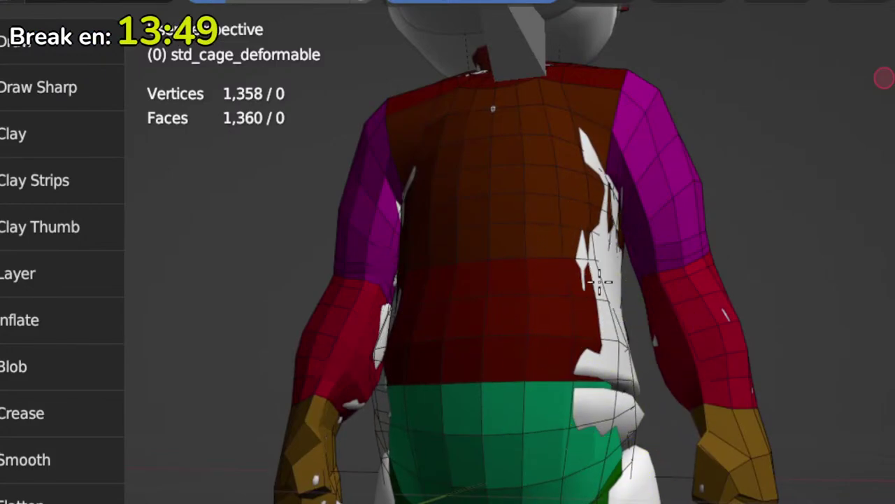
{"action": "key", "text": "Tab"}
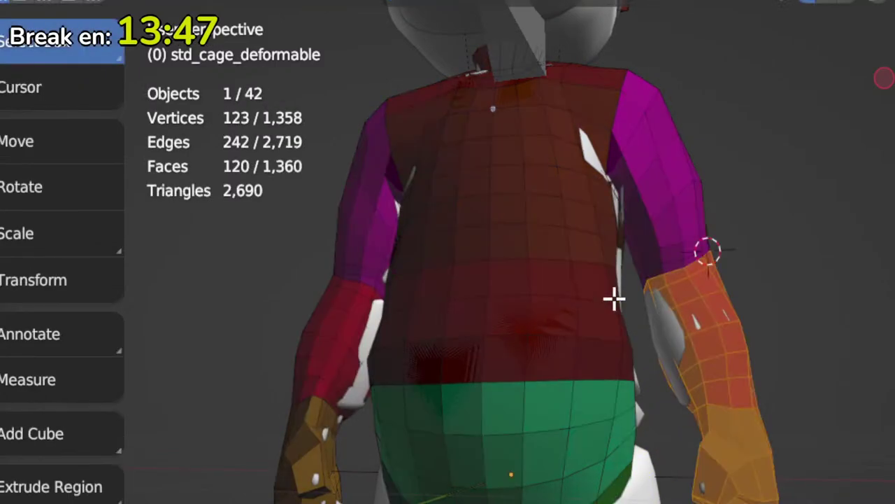
{"action": "mouse_move", "coordinate": [614, 296]}
{"action": "middle_mouse_down"}
{"action": "mouse_move", "coordinate": [674, 319]}
{"action": "mouse_move", "coordinate": [516, 346]}
{"action": "mouse_move", "coordinate": [618, 310]}
{"action": "mouse_move", "coordinate": [669, 340]}
{"action": "mouse_move", "coordinate": [666, 286]}
{"action": "middle_mouse_up"}
{"action": "key", "text": "Tab"}
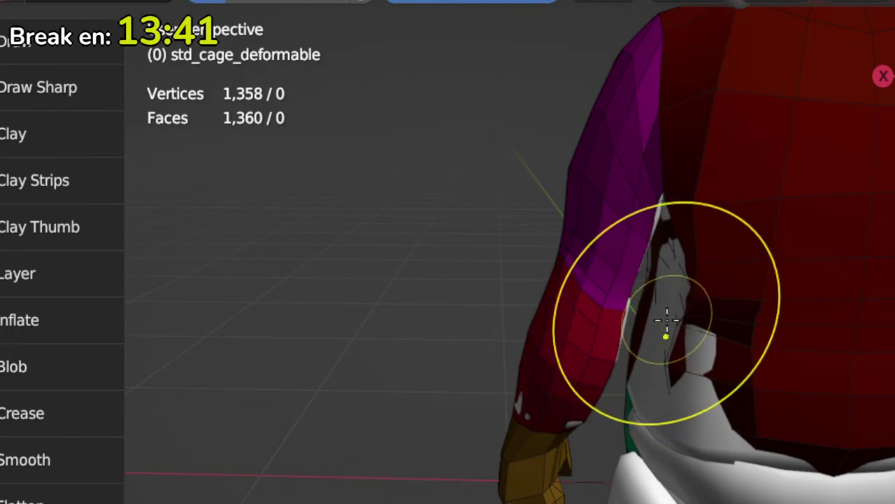
Step: Expand the lower back and rear hip cage with the Draw brush to cover the exposed waist and buttocks
{"action": "mouse_move", "coordinate": [678, 367]}
{"action": "middle_mouse_down"}
{"action": "mouse_move", "coordinate": [695, 410]}
{"action": "mouse_move", "coordinate": [683, 439]}
{"action": "mouse_move", "coordinate": [734, 426]}
{"action": "mouse_move", "coordinate": [709, 416]}
{"action": "mouse_move", "coordinate": [740, 418]}
{"action": "middle_mouse_up"}
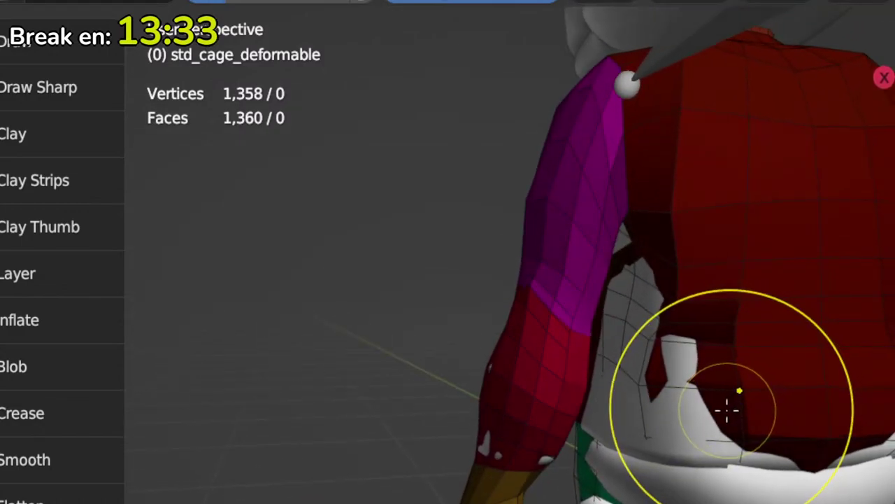
{"action": "mouse_move", "coordinate": [728, 402]}
{"action": "middle_mouse_down"}
{"action": "mouse_move", "coordinate": [780, 430]}
{"action": "mouse_move", "coordinate": [784, 456]}
{"action": "mouse_move", "coordinate": [723, 464]}
{"action": "mouse_move", "coordinate": [752, 476]}
{"action": "mouse_move", "coordinate": [617, 434]}
{"action": "mouse_move", "coordinate": [701, 499]}
{"action": "middle_mouse_up"}
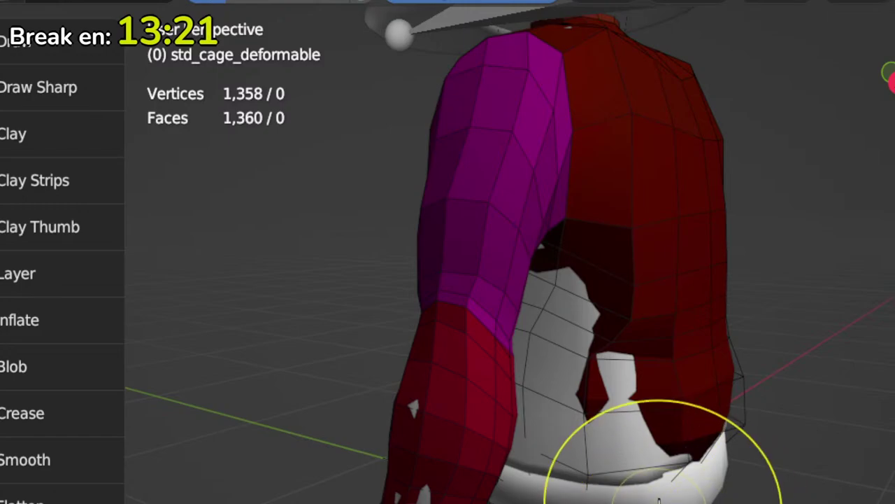
{"action": "middle_click_drag", "start_coordinate": [667, 498], "coordinate": [679, 447]}
{"action": "key", "text": "x"}
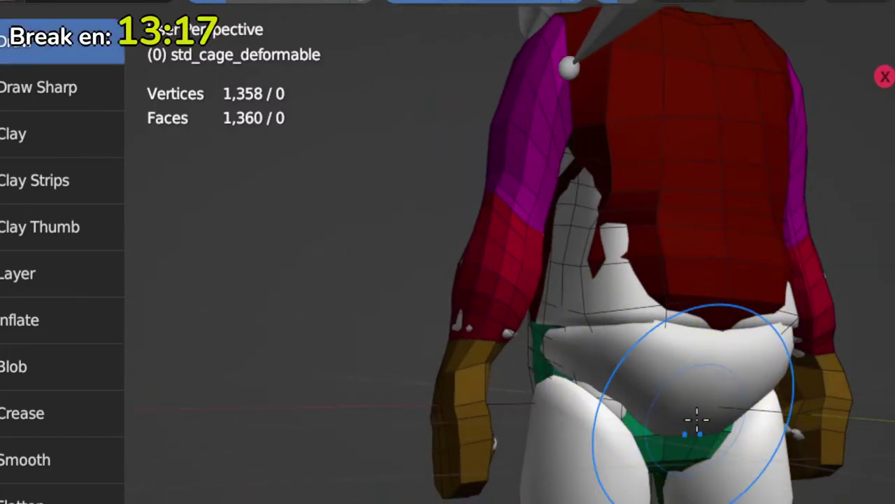
{"action": "middle_click_drag", "start_coordinate": [644, 413], "coordinate": [658, 409]}
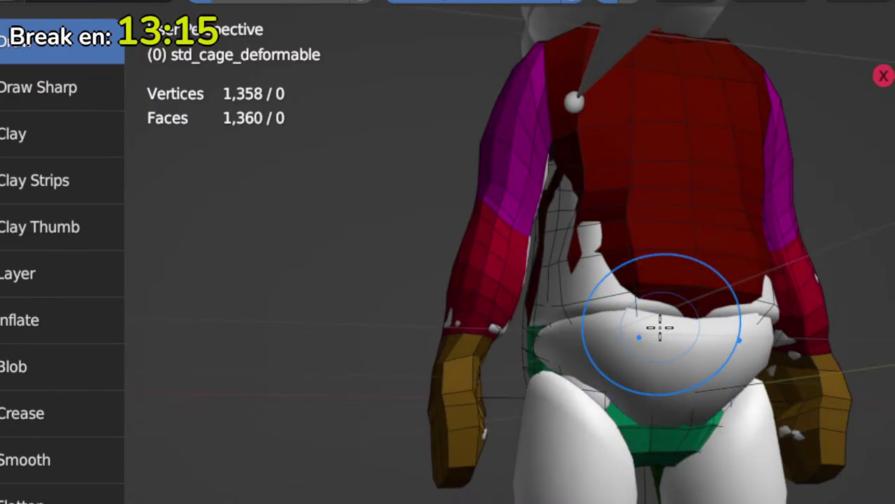
{"action": "key", "text": "Tab"}
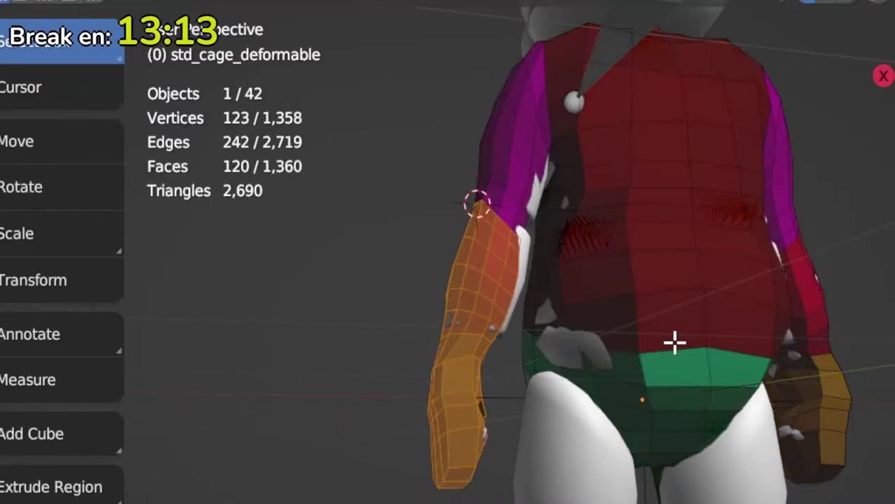
Step: Resize the Grab brush and reshape the lower back cage around the left hip
{"action": "mouse_move", "coordinate": [676, 343]}
{"action": "middle_mouse_down"}
{"action": "mouse_move", "coordinate": [695, 396]}
{"action": "mouse_move", "coordinate": [750, 405]}
{"action": "mouse_move", "coordinate": [728, 398]}
{"action": "middle_mouse_up"}
{"action": "key", "text": "Tab"}
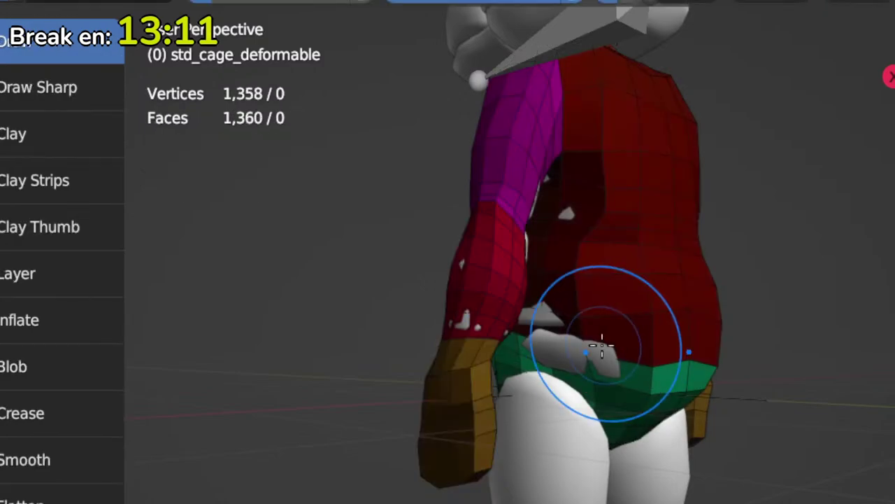
{"action": "middle_click_drag", "start_coordinate": [618, 333], "coordinate": [654, 392]}
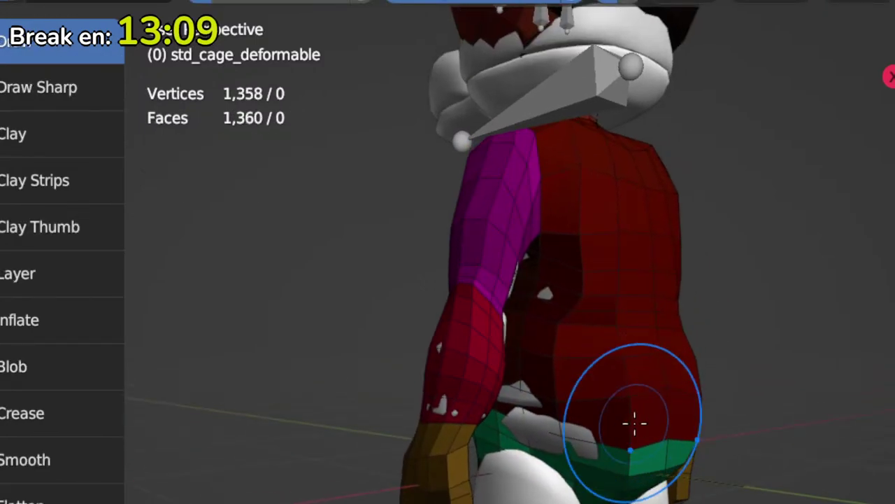
{"action": "key", "text": "g"}
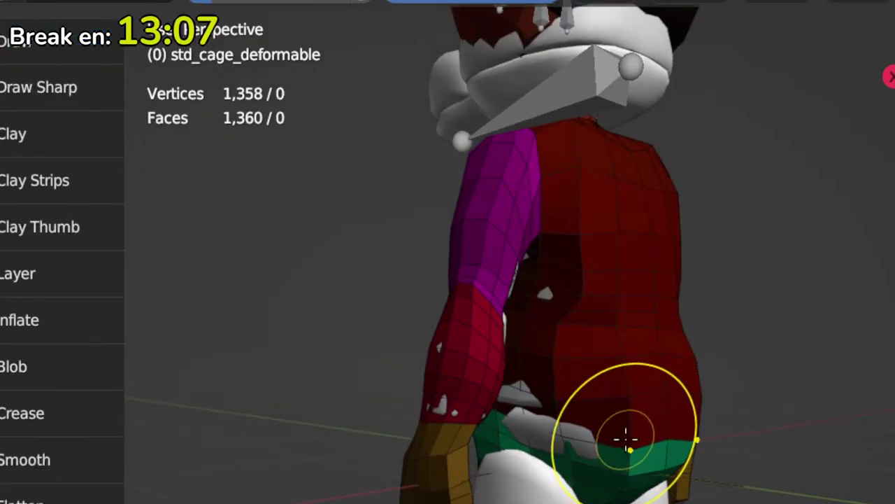
{"action": "key", "text": "f"}
{"action": "left_click", "coordinate": [665, 434]}
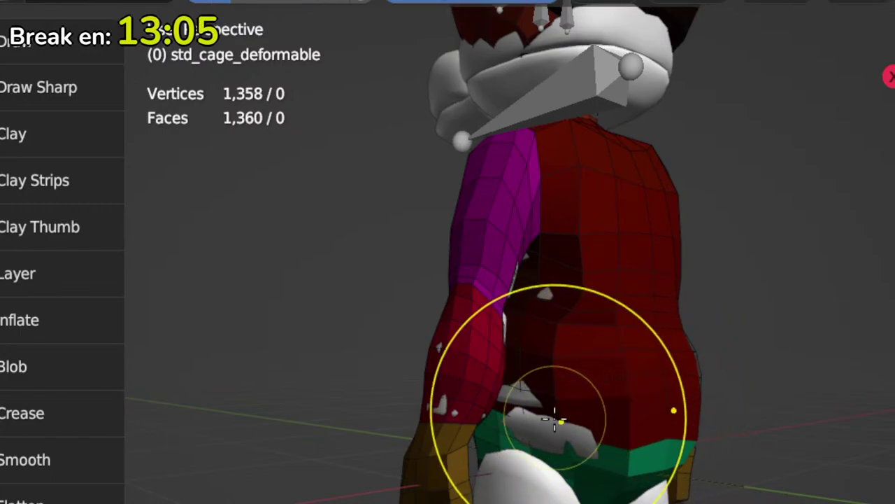
{"action": "mouse_move", "coordinate": [578, 380]}
{"action": "middle_mouse_down"}
{"action": "mouse_move", "coordinate": [566, 370]}
{"action": "mouse_move", "coordinate": [581, 386]}
{"action": "middle_mouse_up"}
{"action": "left_click", "coordinate": [548, 387]}
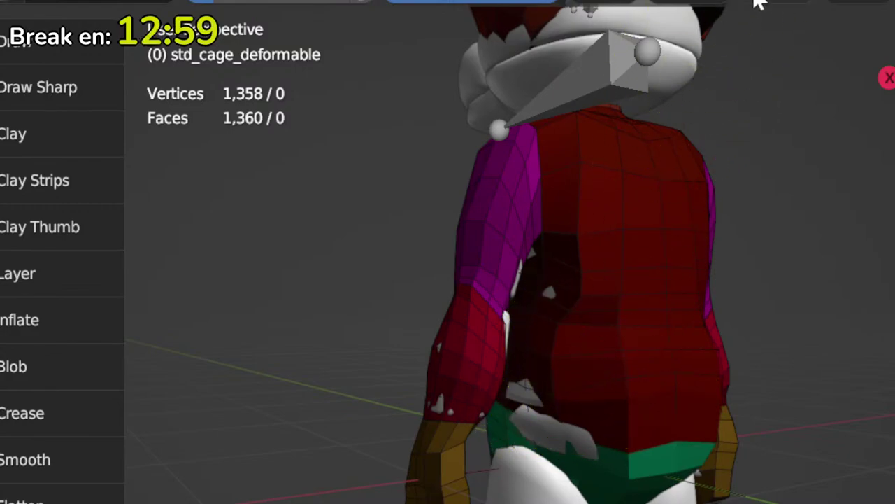
Step: Set the Smooth brush's auto-masking to Topology and switch back to the Draw brush
{"action": "left_click", "coordinate": [614, 10]}
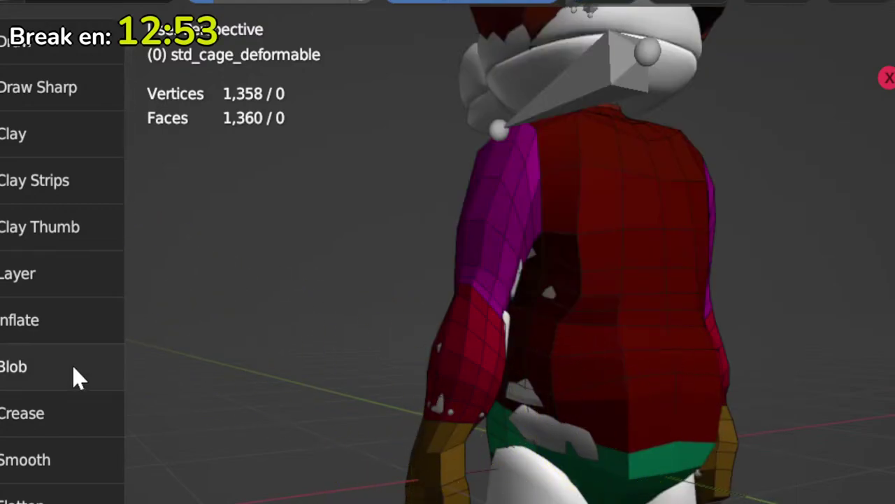
{"action": "left_click", "coordinate": [47, 476]}
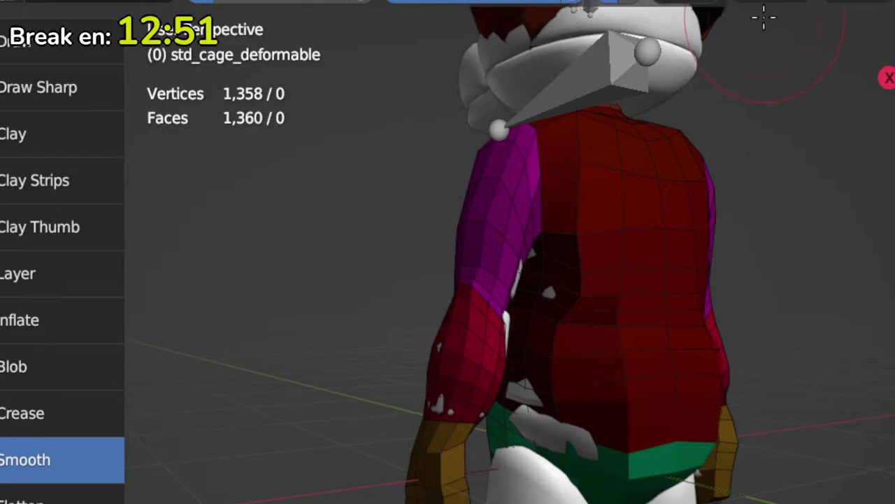
{"action": "left_click", "coordinate": [710, 3]}
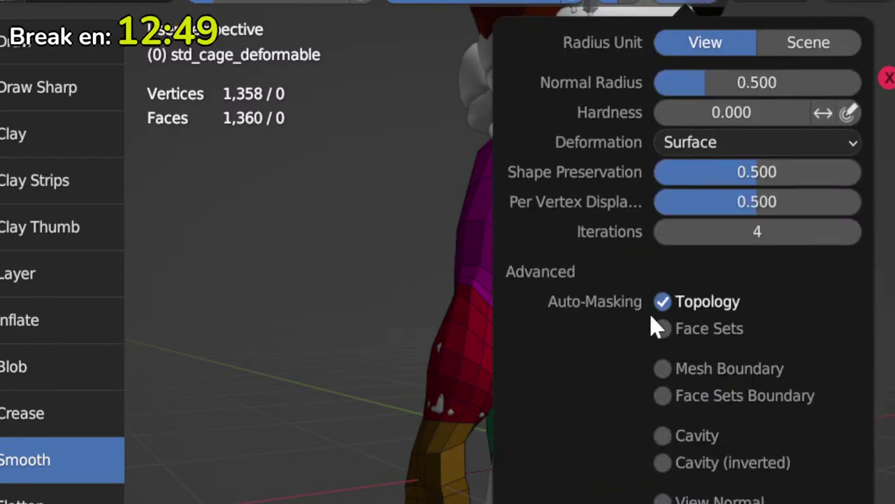
{"action": "key", "text": "x"}
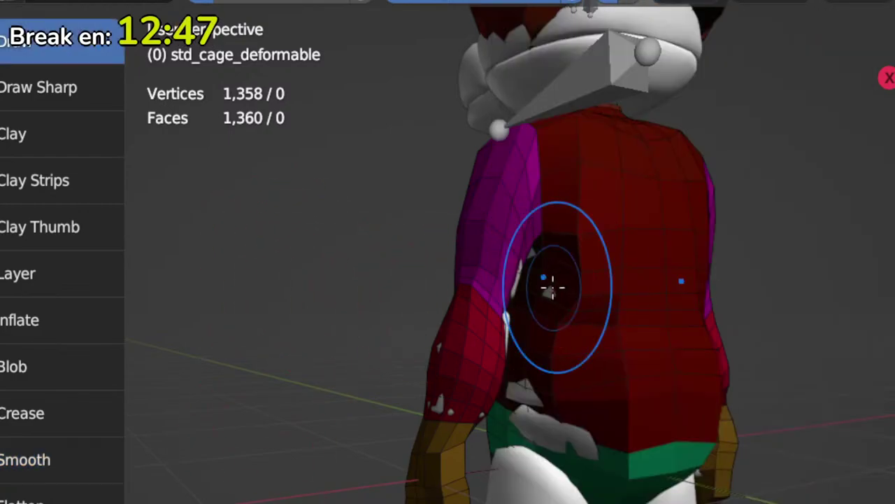
{"action": "left_click", "coordinate": [710, 4]}
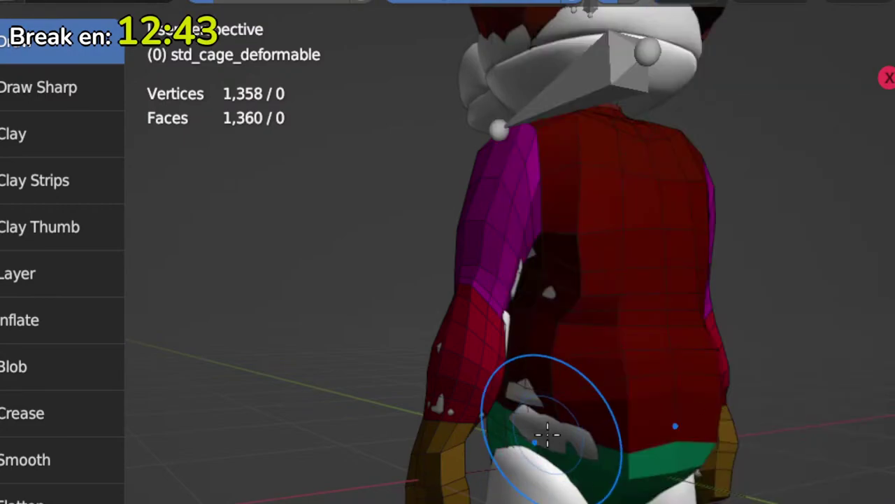
Step: Expand the rear hip cage over the exposed buttocks with the Draw brush, undoing an unwanted stroke
{"action": "mouse_move", "coordinate": [546, 430]}
{"action": "left_mouse_down"}
{"action": "mouse_move", "coordinate": [539, 420]}
{"action": "mouse_move", "coordinate": [553, 412]}
{"action": "mouse_move", "coordinate": [550, 433]}
{"action": "left_mouse_up"}
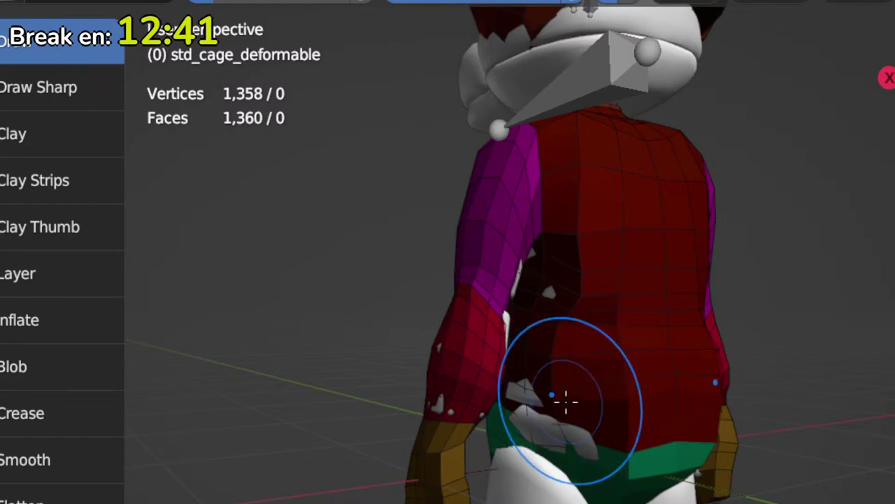
{"action": "left_click_drag", "start_coordinate": [592, 482], "coordinate": [610, 455]}
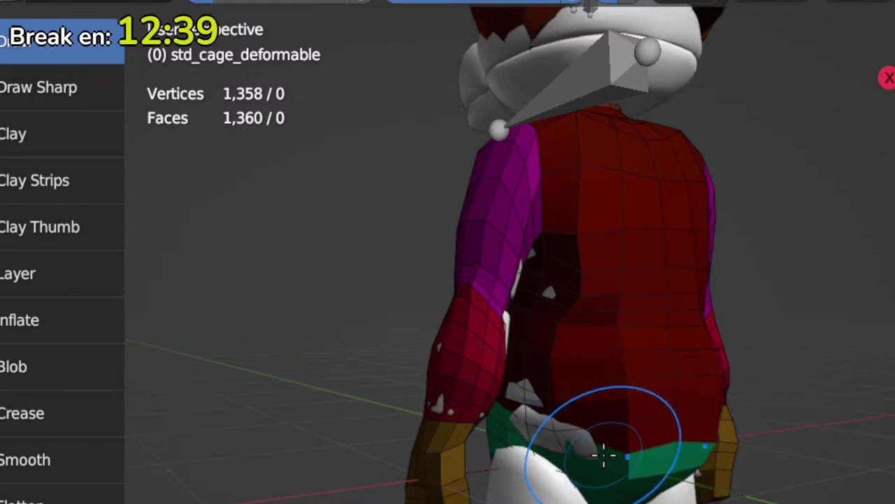
{"action": "key", "text": "ctrl+z"}
{"action": "key", "text": "ctrl+z"}
{"action": "key", "text": "ctrl+shift+z"}
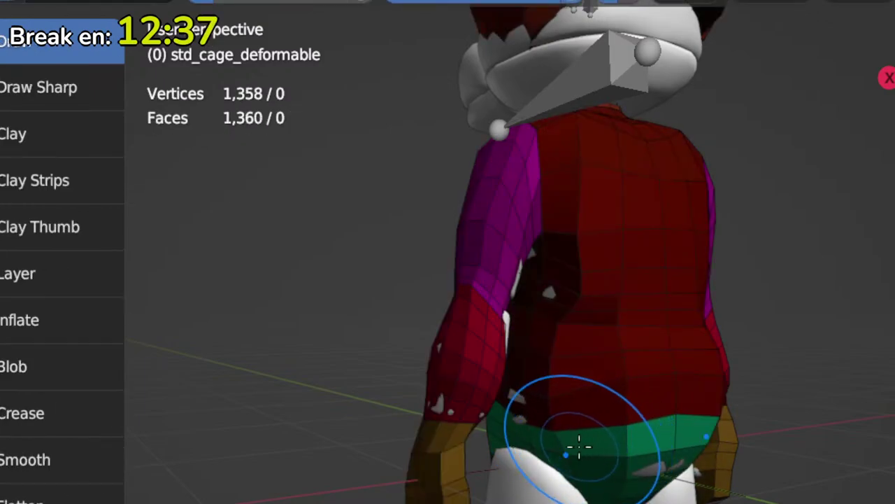
Step: Reshape and smooth the rear seam between the torso and hip cage around the buttocks
{"action": "key", "text": "g"}
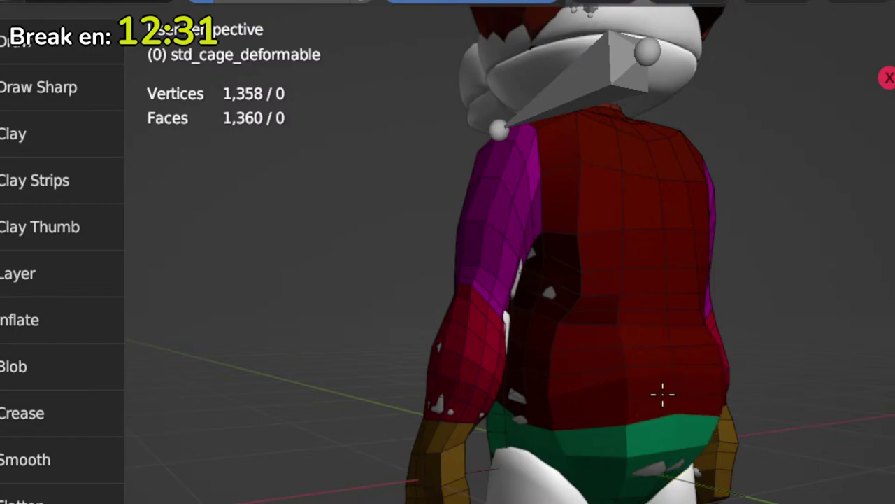
{"action": "key", "text": "Tab"}
{"action": "mouse_move", "coordinate": [632, 414]}
{"action": "middle_mouse_down"}
{"action": "mouse_move", "coordinate": [681, 413]}
{"action": "mouse_move", "coordinate": [651, 404]}
{"action": "middle_mouse_up"}
{"action": "key", "text": "Tab"}
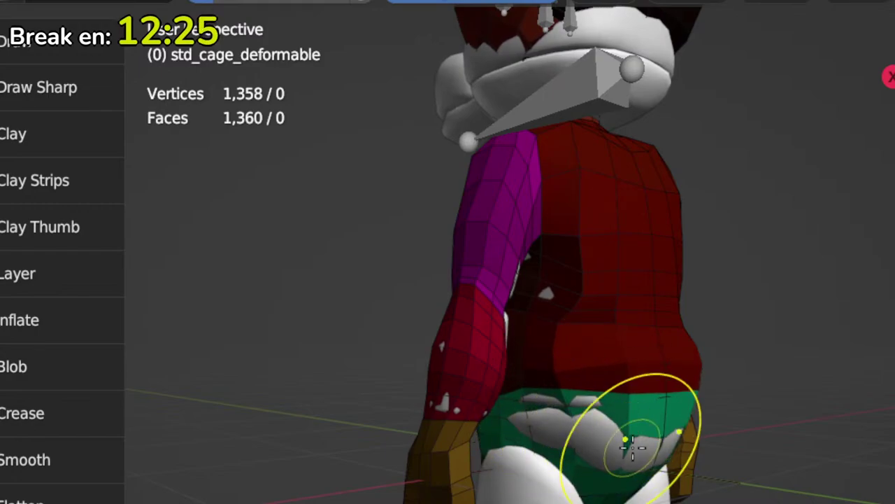
Step: Expand the hip cage around the opposite hip and buttock with the Draw brush to cover the exposed body
{"action": "mouse_move", "coordinate": [632, 446]}
{"action": "middle_mouse_down"}
{"action": "mouse_move", "coordinate": [647, 441]}
{"action": "mouse_move", "coordinate": [636, 455]}
{"action": "mouse_move", "coordinate": [558, 428]}
{"action": "mouse_move", "coordinate": [563, 413]}
{"action": "mouse_move", "coordinate": [601, 410]}
{"action": "middle_mouse_up"}
{"action": "key", "text": "Tab"}
{"action": "key", "text": "Tab"}
{"action": "key", "text": "x"}
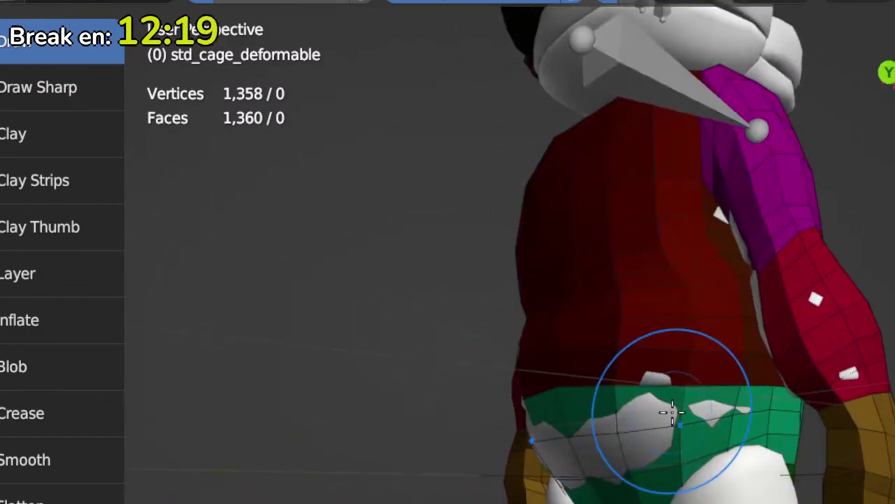
{"action": "key", "text": "Tab"}
{"action": "key", "text": "Tab"}
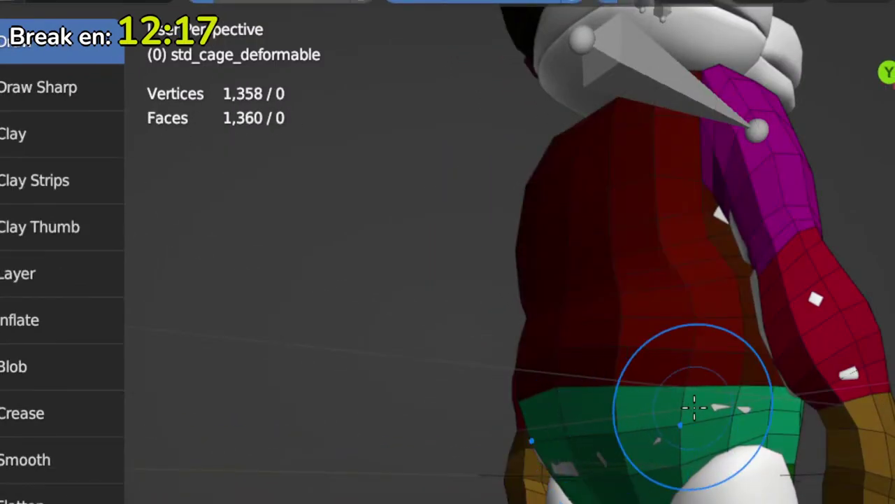
Step: Push the outer thigh cage outward with the Draw brush where the upper leg shows through at the front
{"action": "mouse_move", "coordinate": [743, 410]}
{"action": "middle_mouse_down"}
{"action": "mouse_move", "coordinate": [665, 406]}
{"action": "mouse_move", "coordinate": [711, 370]}
{"action": "mouse_move", "coordinate": [682, 406]}
{"action": "mouse_move", "coordinate": [619, 442]}
{"action": "mouse_move", "coordinate": [660, 442]}
{"action": "mouse_move", "coordinate": [654, 259]}
{"action": "middle_mouse_up"}
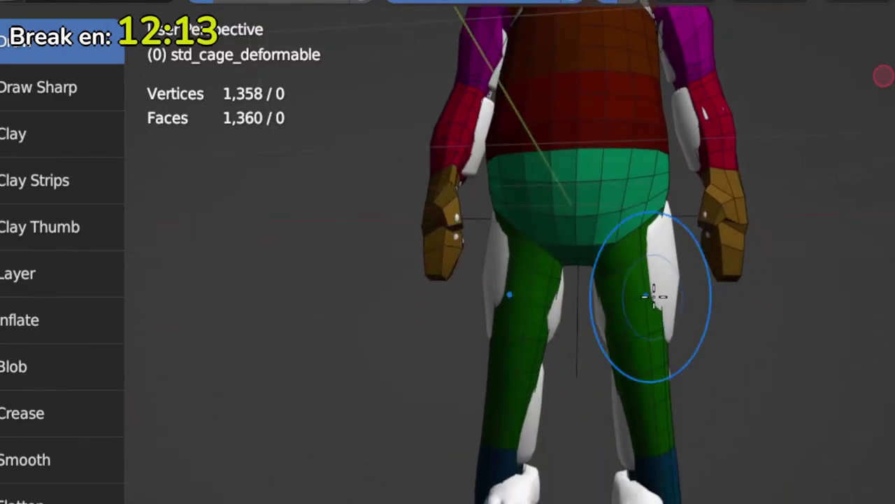
{"action": "middle_click_drag", "start_coordinate": [655, 297], "coordinate": [634, 373], "text": "shift"}
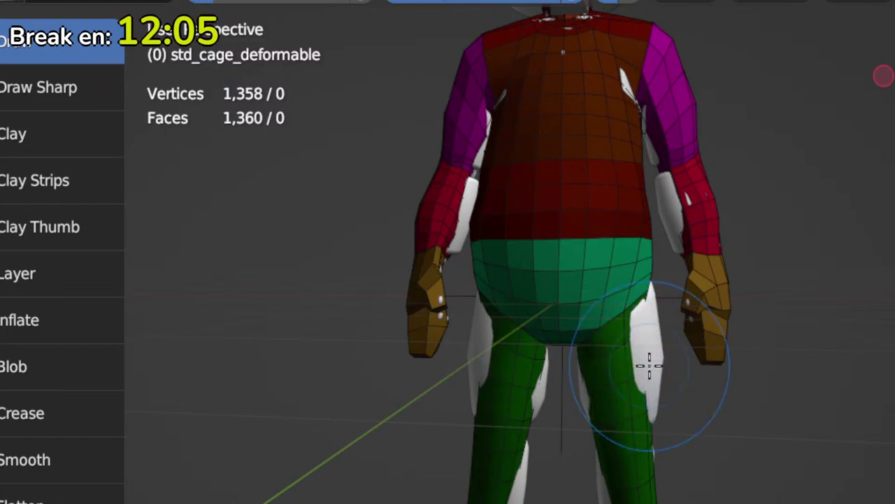
{"action": "mouse_move", "coordinate": [648, 364]}
{"action": "left_mouse_down"}
{"action": "mouse_move", "coordinate": [658, 356]}
{"action": "mouse_move", "coordinate": [647, 365]}
{"action": "left_mouse_up"}
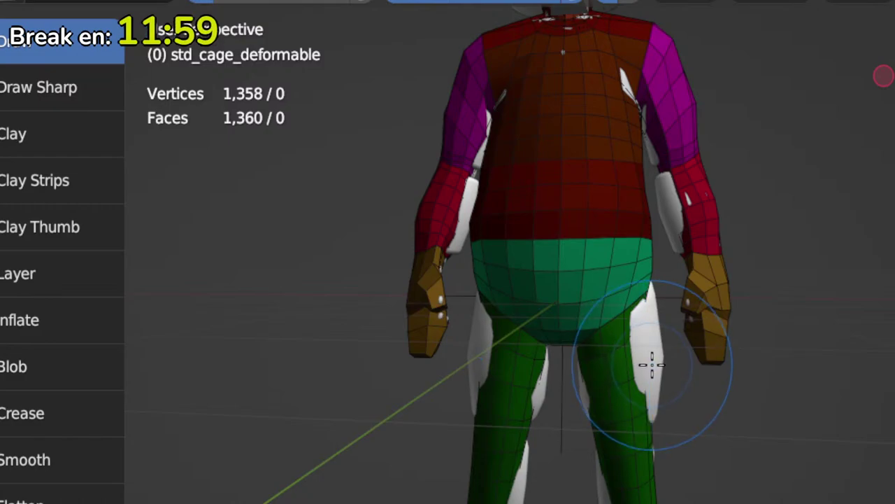
{"action": "middle_click_drag", "start_coordinate": [647, 454], "coordinate": [648, 396], "text": "ctrl"}
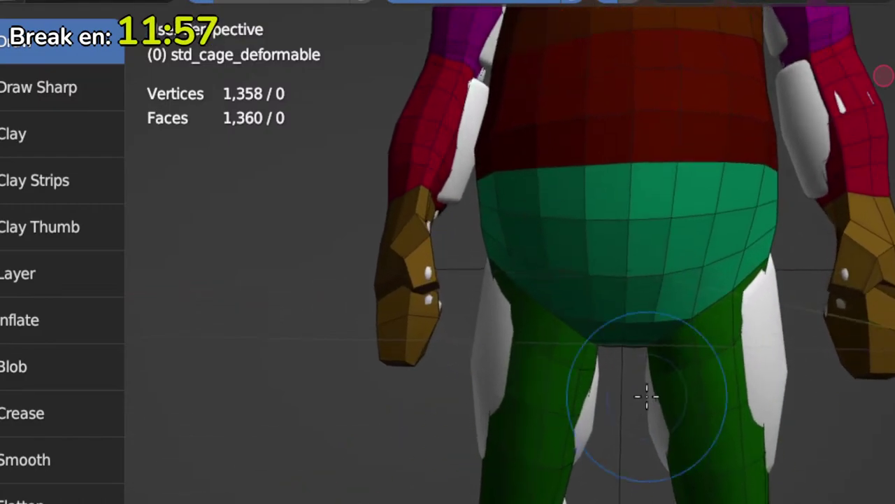
{"action": "mouse_move", "coordinate": [703, 406]}
{"action": "middle_mouse_down", "text": "shift"}
{"action": "mouse_move", "coordinate": [613, 361]}
{"action": "mouse_move", "coordinate": [573, 379]}
{"action": "middle_mouse_up", "text": "shift"}
{"action": "middle_click_drag", "start_coordinate": [546, 320], "coordinate": [533, 318]}
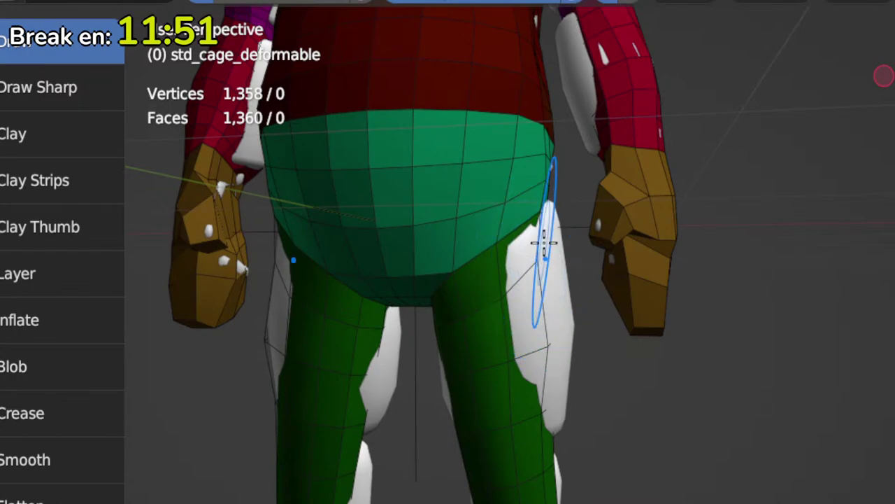
{"action": "left_click_drag", "start_coordinate": [552, 268], "coordinate": [562, 379]}
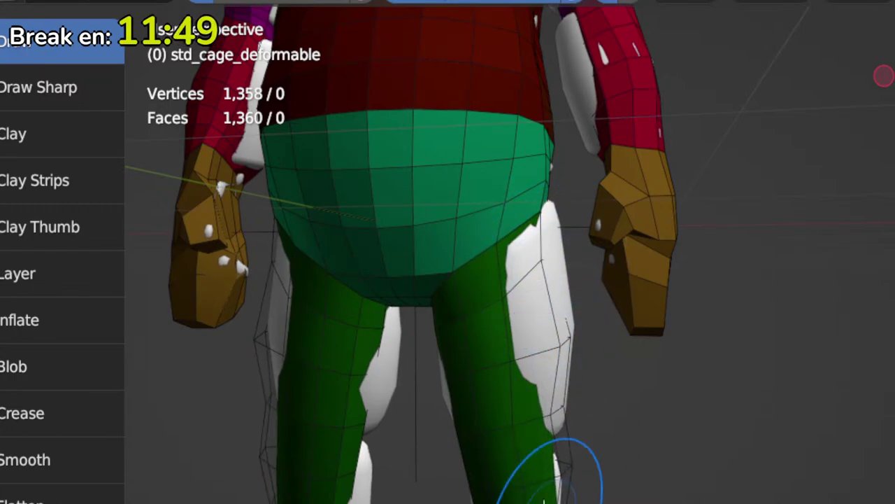
Step: Check the thighs and hips from all sides and fill the exposed spots on the rear hip cage
{"action": "middle_click_drag", "start_coordinate": [470, 399], "coordinate": [558, 344]}
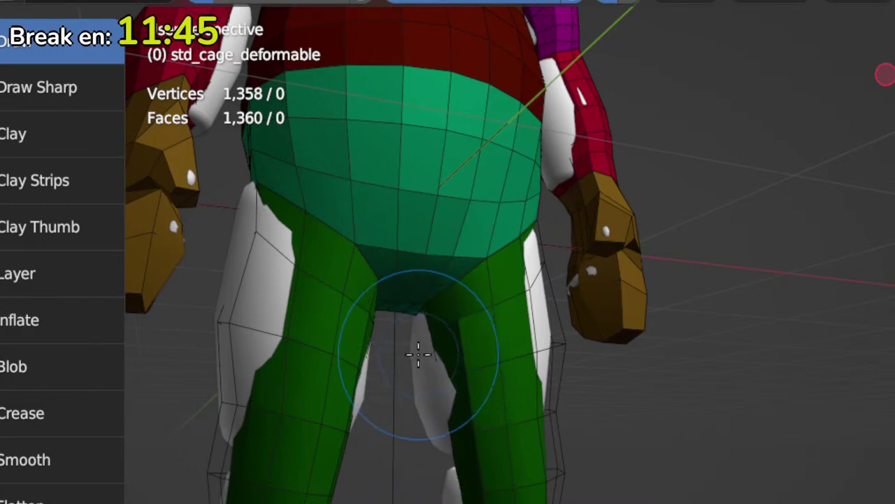
{"action": "middle_click_drag", "start_coordinate": [439, 428], "coordinate": [580, 366]}
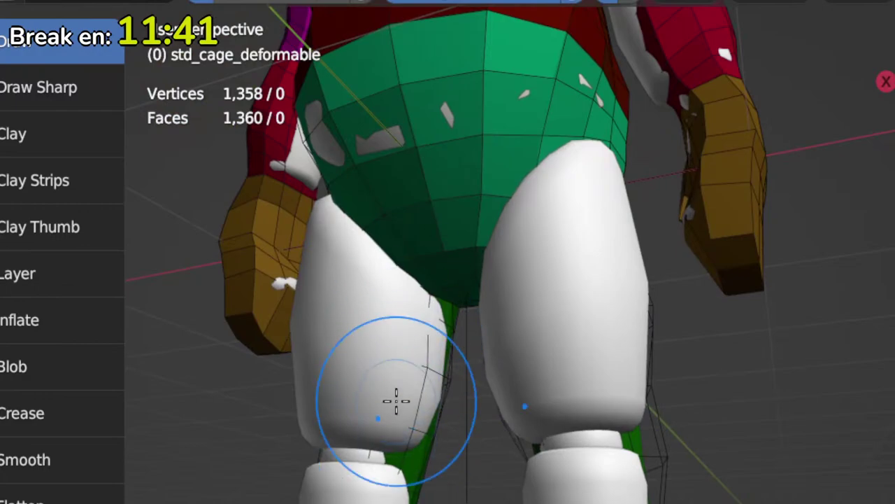
{"action": "middle_click_drag", "start_coordinate": [394, 400], "coordinate": [495, 303]}
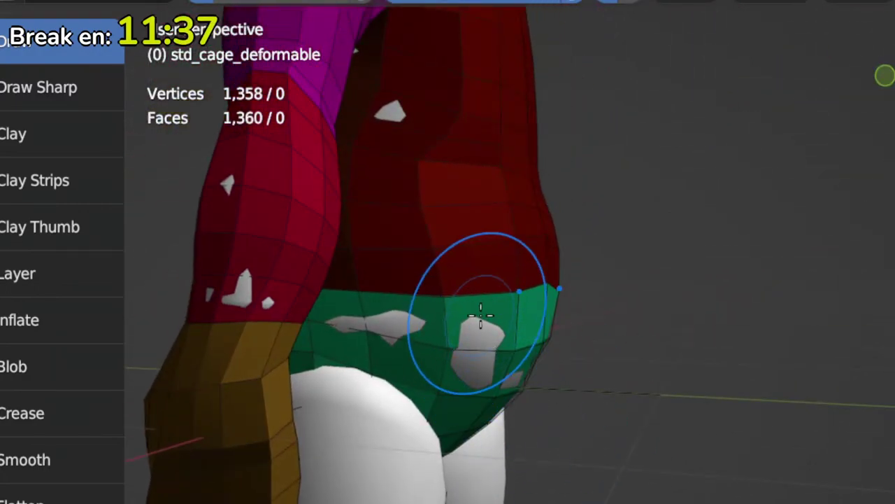
{"action": "middle_click_drag", "start_coordinate": [558, 357], "coordinate": [432, 340]}
{"action": "key", "text": "Tab"}
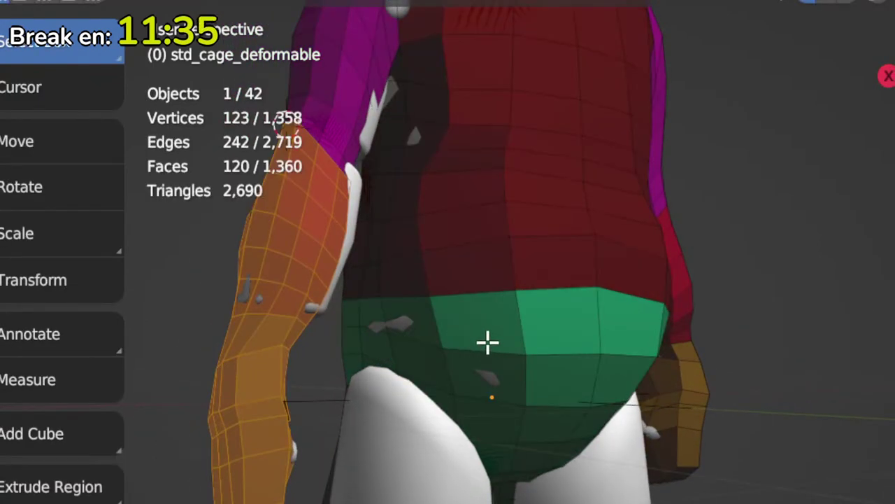
{"action": "scroll", "coordinate": [511, 302], "scroll_direction": "down", "scroll_amount": 6}
{"action": "scroll", "coordinate": [516, 384], "scroll_direction": "up", "scroll_amount": 4}
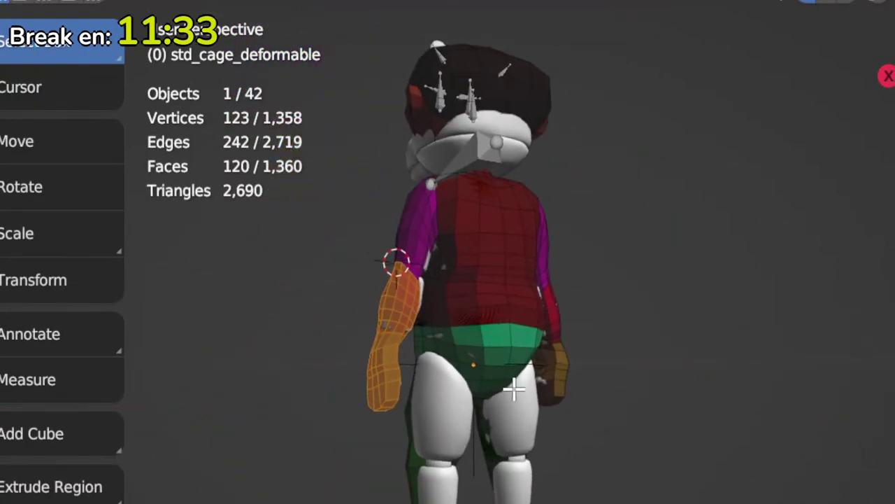
{"action": "middle_click_drag", "start_coordinate": [505, 346], "coordinate": [537, 366]}
{"action": "middle_click_drag", "start_coordinate": [623, 361], "coordinate": [533, 378]}
Step: Smooth and rebuild the rear hip cage in Sculpt Mode until it covers both buttocks when viewed from below
{"action": "key", "text": "ctrl+Tab"}
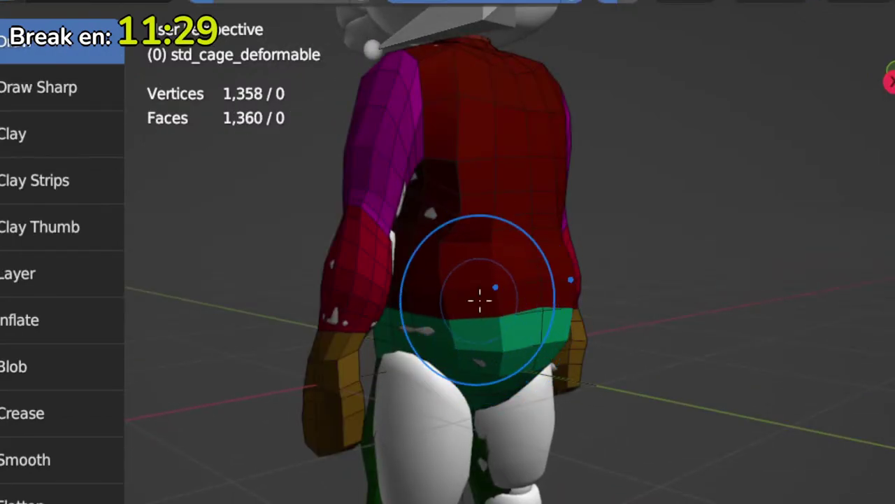
{"action": "key", "text": "ctrl+Tab"}
{"action": "key", "text": "ctrl+Tab"}
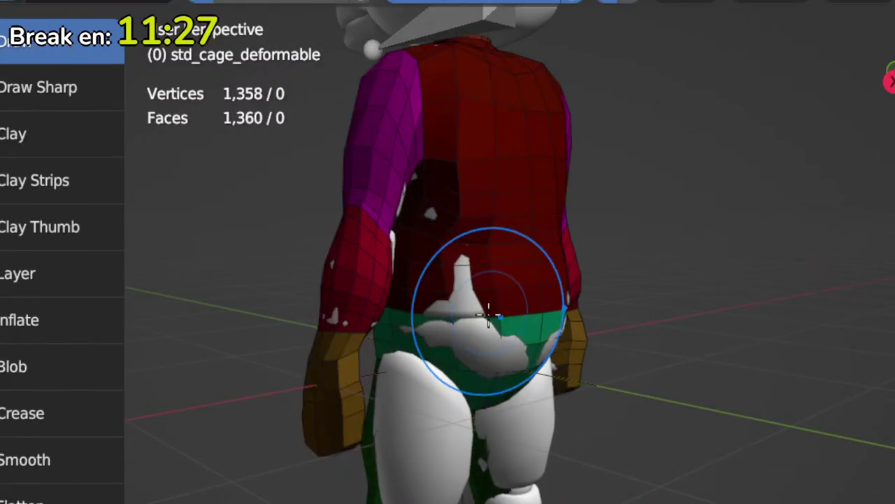
{"action": "key", "text": "ctrl+Tab"}
{"action": "middle_click_drag", "start_coordinate": [494, 355], "coordinate": [494, 296]}
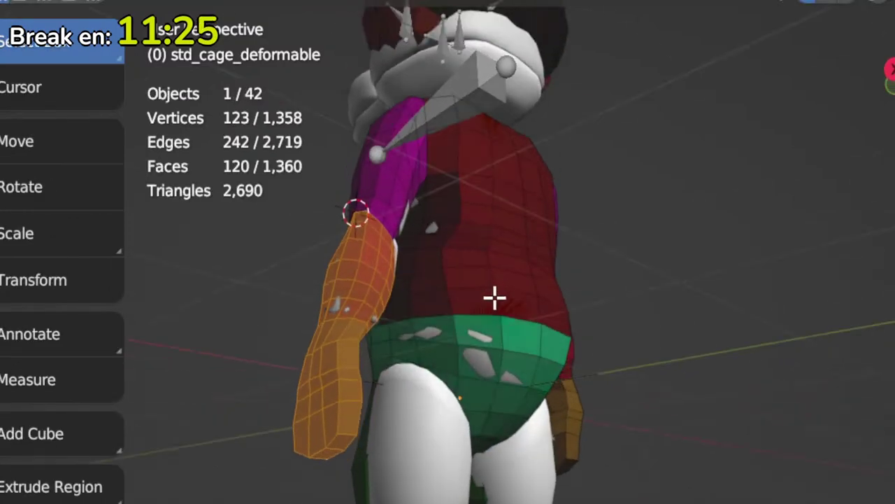
{"action": "key", "text": "ctrl+Tab"}
{"action": "key", "text": "ctrl+Tab"}
{"action": "middle_click_drag", "start_coordinate": [480, 454], "coordinate": [530, 369]}
{"action": "key", "text": "ctrl+Tab"}
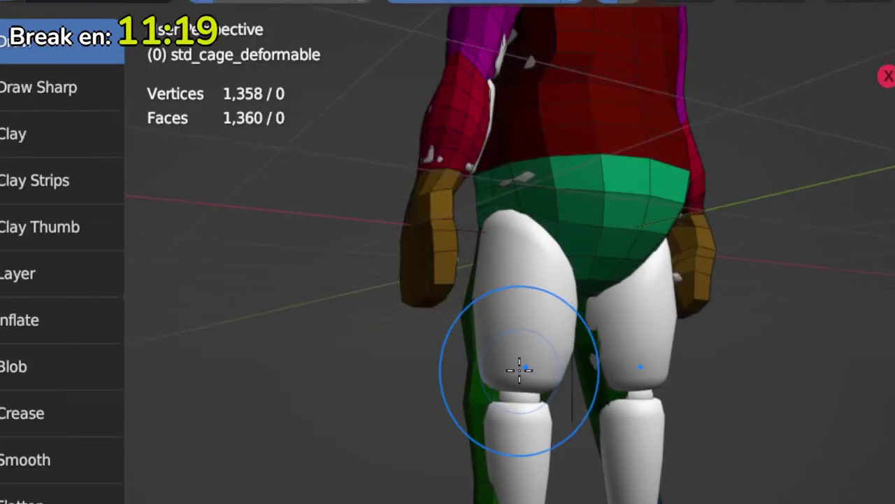
Step: Select every face ring of one green thigh section of the cage, from knee to hip, in Edit Mode from the front
{"action": "middle_click_drag", "start_coordinate": [458, 394], "coordinate": [642, 480]}
{"action": "key", "text": "KP_1"}
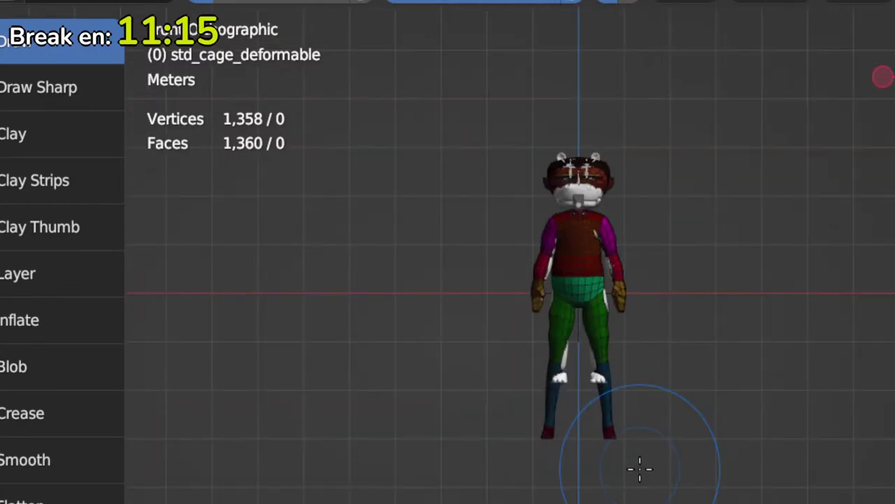
{"action": "scroll", "coordinate": [639, 470], "scroll_direction": "up", "scroll_amount": 5}
{"action": "middle_click_drag", "start_coordinate": [728, 426], "coordinate": [506, 463], "text": "shift"}
{"action": "key", "text": "Tab"}
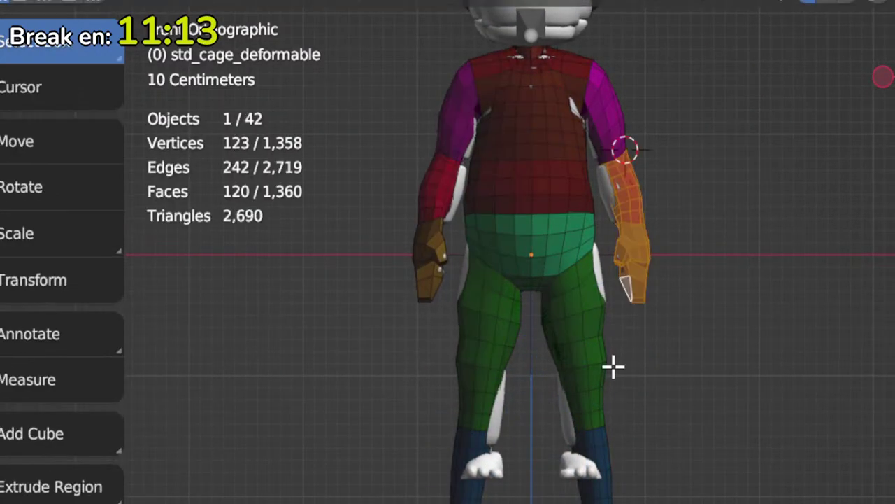
{"action": "key", "text": "ctrl+z"}
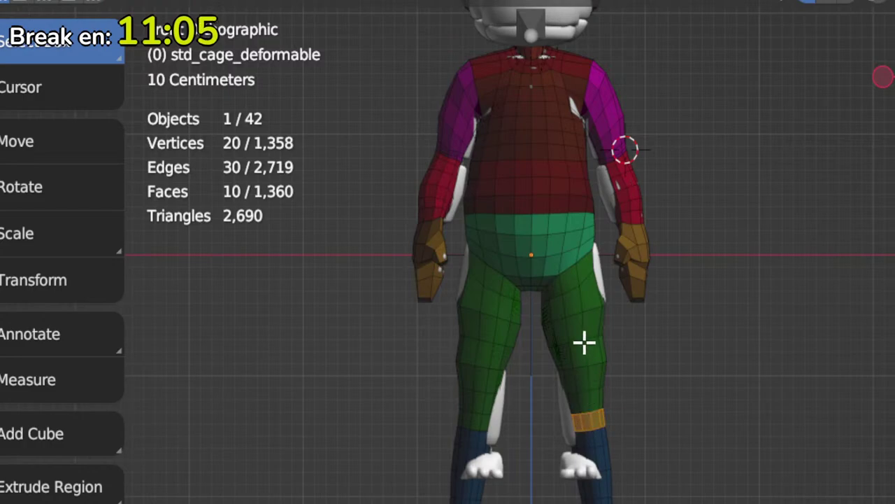
{"action": "left_click", "coordinate": [583, 388], "text": "alt+shift"}
{"action": "left_click", "coordinate": [574, 374], "text": "alt+shift"}
{"action": "left_click", "coordinate": [574, 350], "text": "alt+shift"}
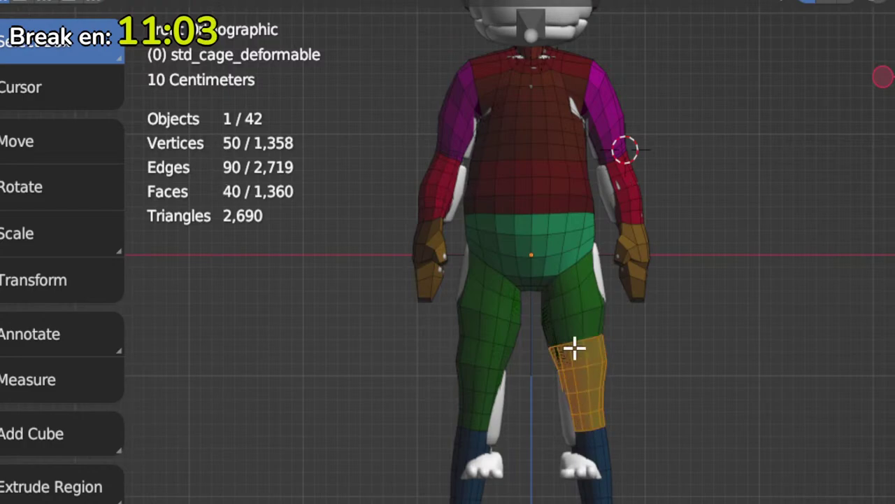
{"action": "left_click", "coordinate": [577, 315], "text": "alt+shift"}
{"action": "left_click", "coordinate": [574, 280], "text": "alt+shift"}
{"action": "left_click", "coordinate": [589, 316], "text": "alt"}
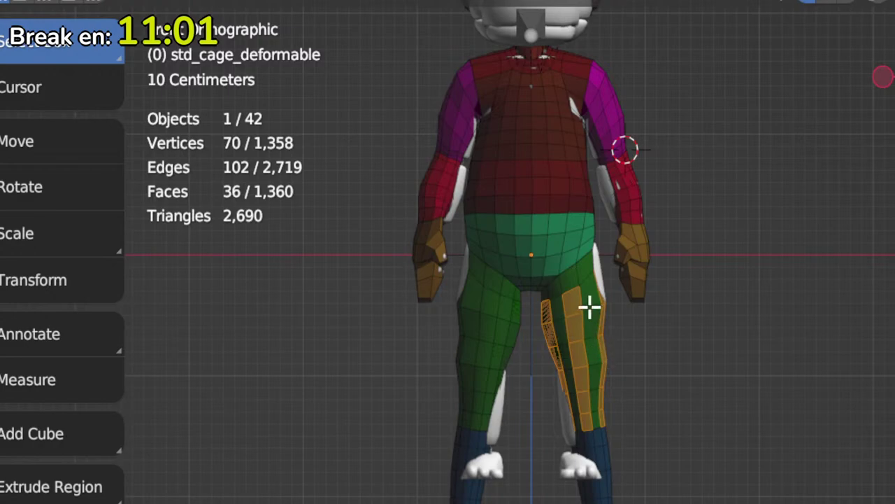
{"action": "key", "text": "ctrl+z"}
{"action": "left_click", "coordinate": [579, 280], "text": "alt+shift"}
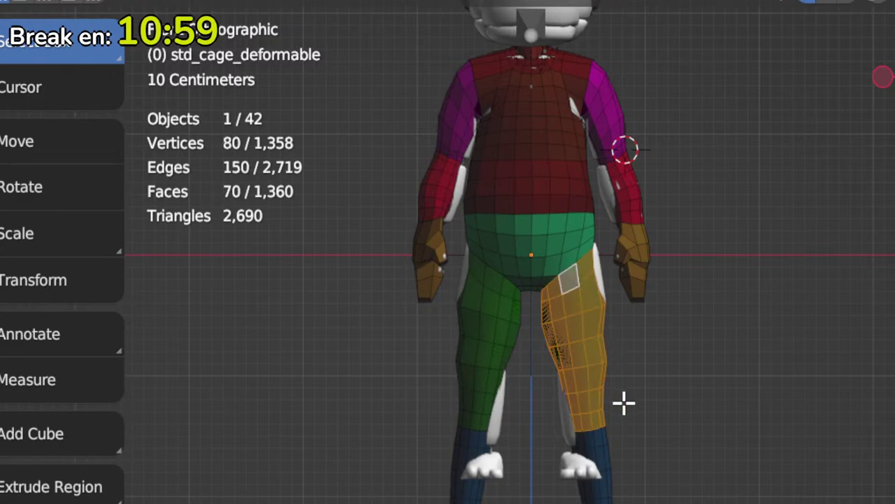
Step: Move the selected thigh section slightly outward and up so its outer edge covers the character's outer thigh
{"action": "scroll", "coordinate": [624, 403], "scroll_direction": "up", "scroll_amount": 4}
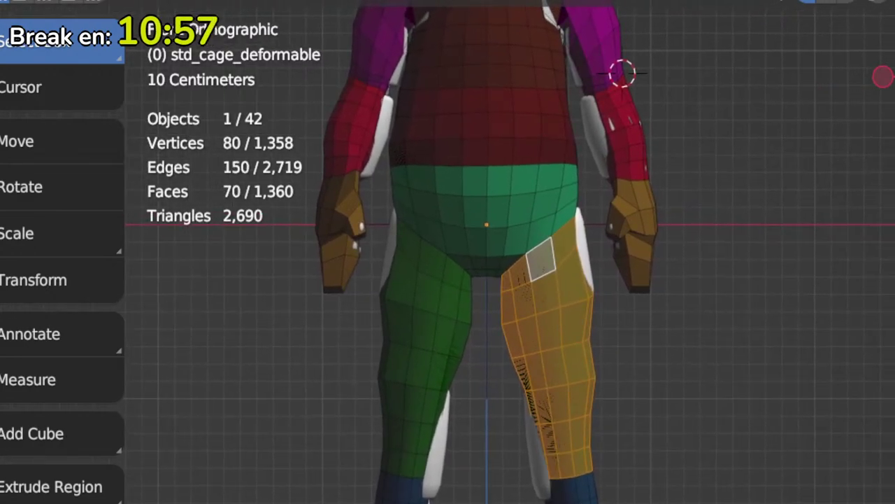
{"action": "key", "text": "g"}
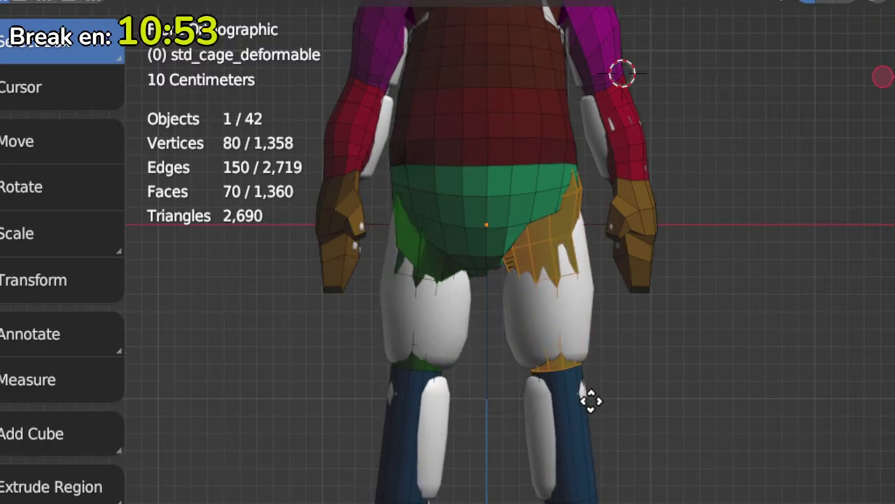
{"action": "key", "text": "Escape"}
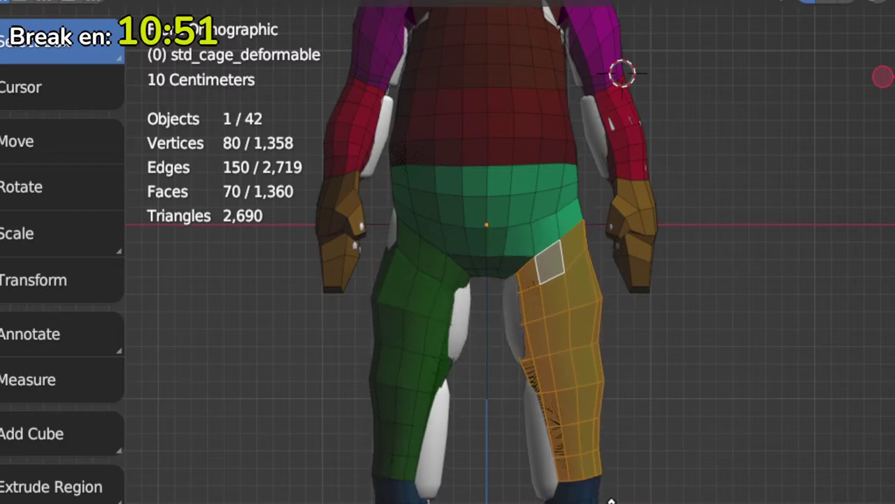
{"action": "left_click", "coordinate": [607, 496]}
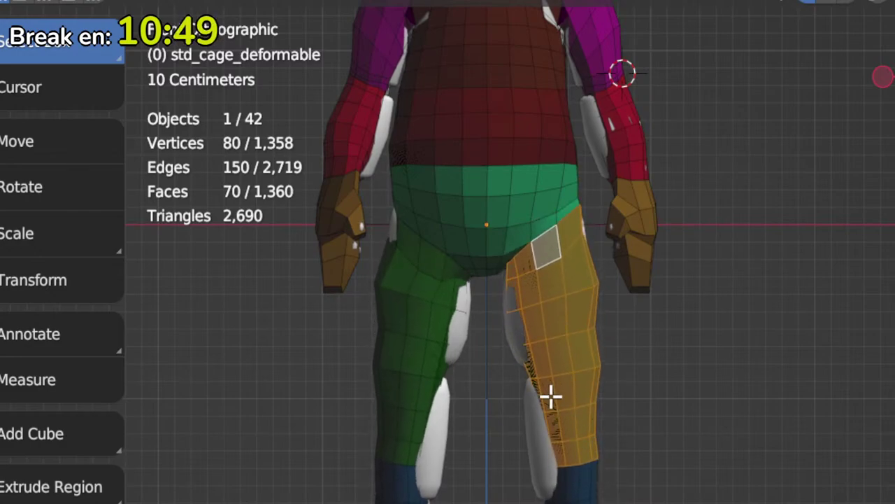
Step: Move the two uppermost edge loops of the thigh cage up along Z toward the hip
{"action": "left_click", "coordinate": [530, 305], "text": "alt"}
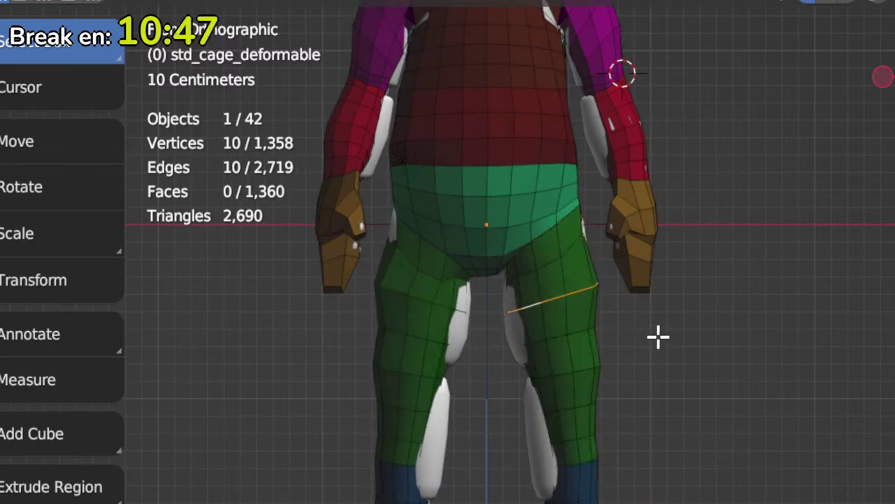
{"action": "key", "text": "g"}
{"action": "key", "text": "z"}
{"action": "left_click", "coordinate": [666, 316]}
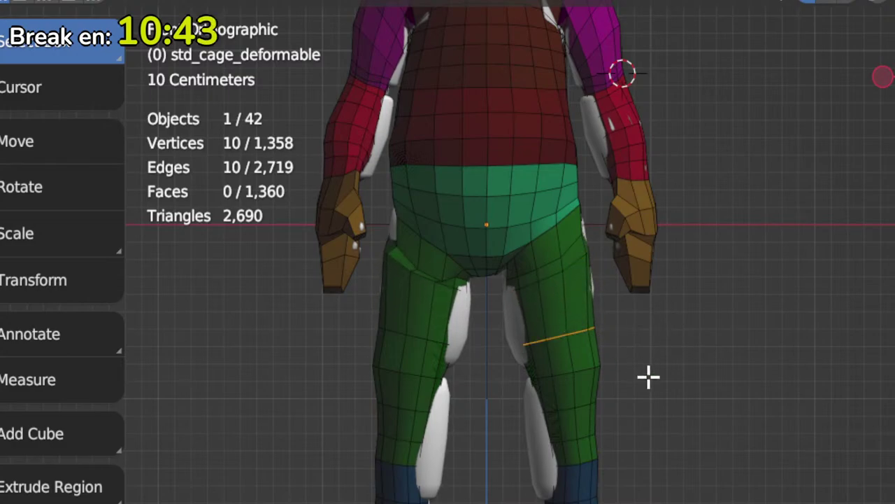
{"action": "key", "text": "g"}
{"action": "key", "text": "z"}
{"action": "left_click", "coordinate": [621, 342]}
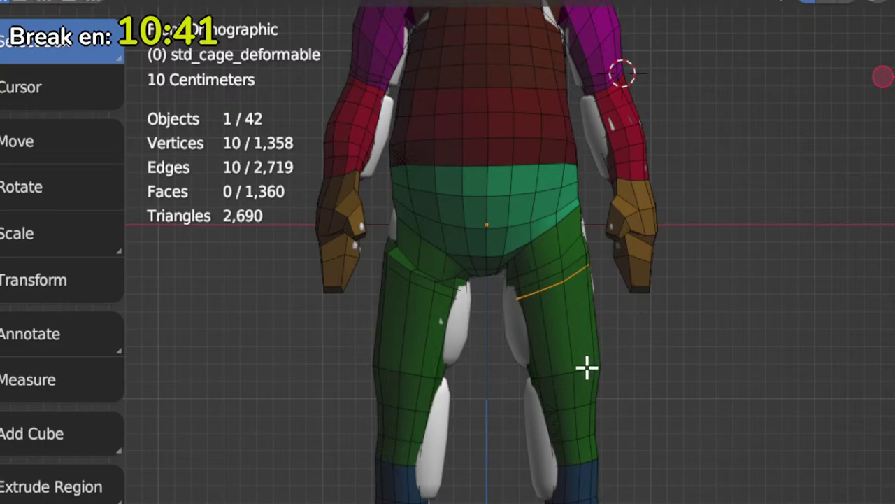
Step: Slide the remaining thigh edge loops up the leg and bring the green-blue boundary loop close to the character's knee
{"action": "key", "text": "g"}
{"action": "key", "text": "g"}
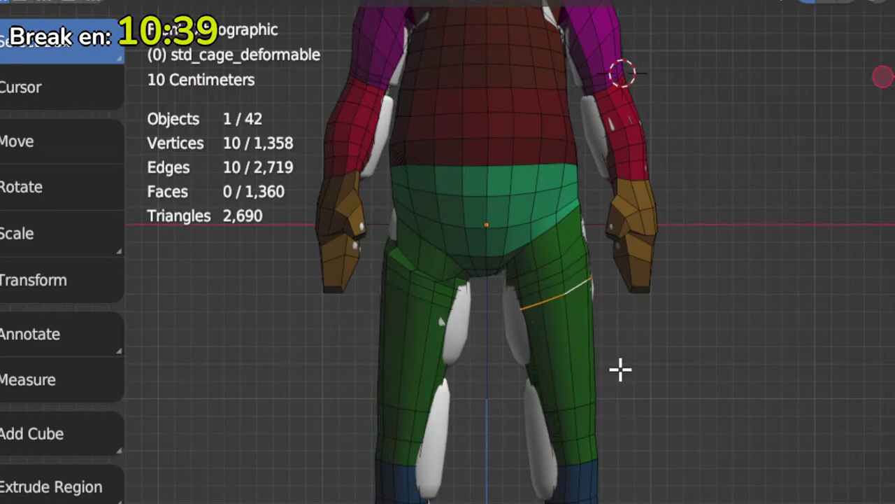
{"action": "left_click", "coordinate": [587, 415], "text": "alt"}
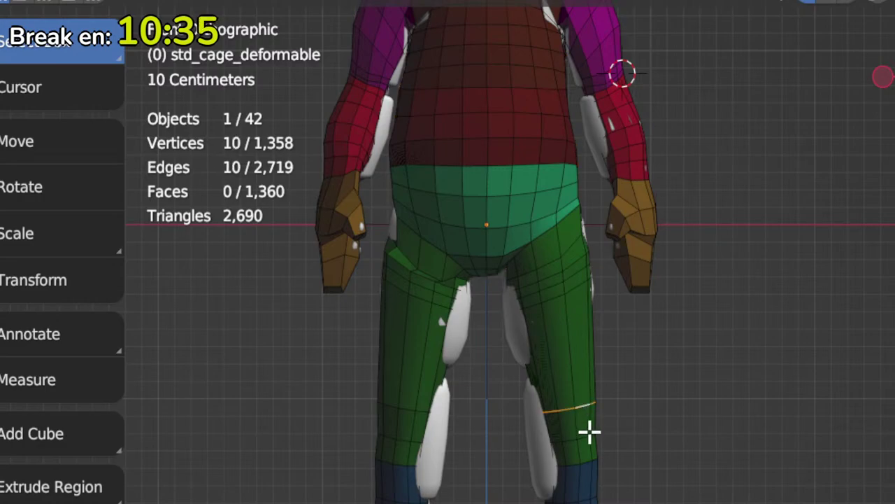
{"action": "key", "text": "g"}
{"action": "key", "text": "g"}
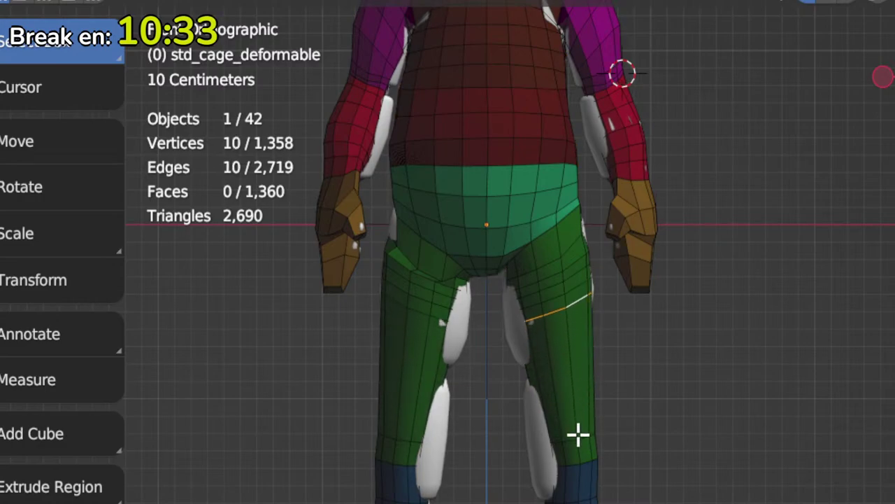
{"action": "key", "text": "g"}
{"action": "key", "text": "g"}
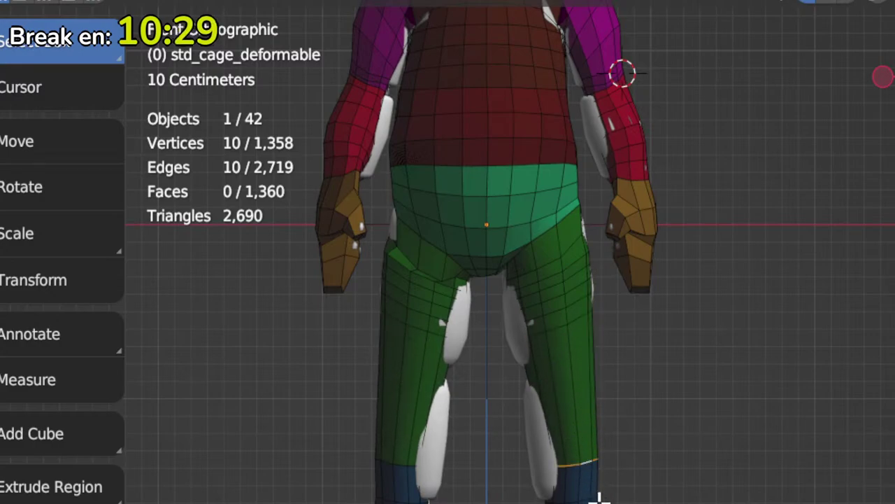
{"action": "key", "text": "g"}
{"action": "key", "text": "g"}
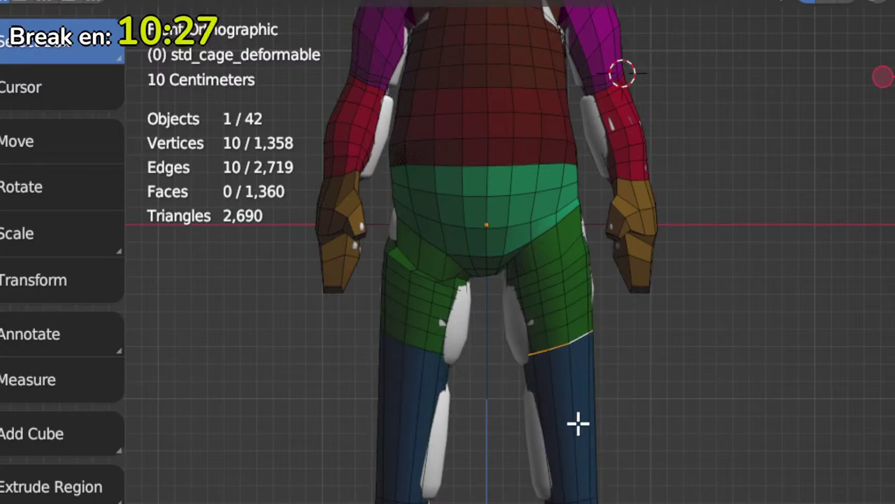
Step: Expand the inner thigh cage in Sculpt Mode from the front until it covers the exposed inner legs
{"action": "middle_click_drag", "start_coordinate": [575, 404], "coordinate": [580, 432], "text": "shift"}
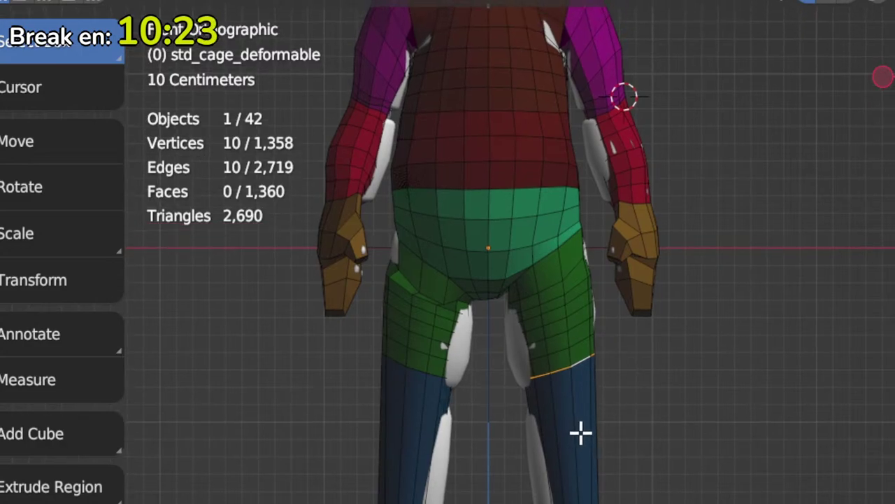
{"action": "mouse_move", "coordinate": [573, 341]}
{"action": "middle_mouse_down", "text": "shift"}
{"action": "mouse_move", "coordinate": [552, 413]}
{"action": "mouse_move", "coordinate": [511, 401]}
{"action": "mouse_move", "coordinate": [532, 374]}
{"action": "middle_mouse_up", "text": "shift"}
{"action": "key", "text": "ctrl+Tab"}
{"action": "mouse_move", "coordinate": [526, 404]}
{"action": "left_mouse_down"}
{"action": "mouse_move", "coordinate": [529, 393]}
{"action": "mouse_move", "coordinate": [528, 422]}
{"action": "left_mouse_up"}
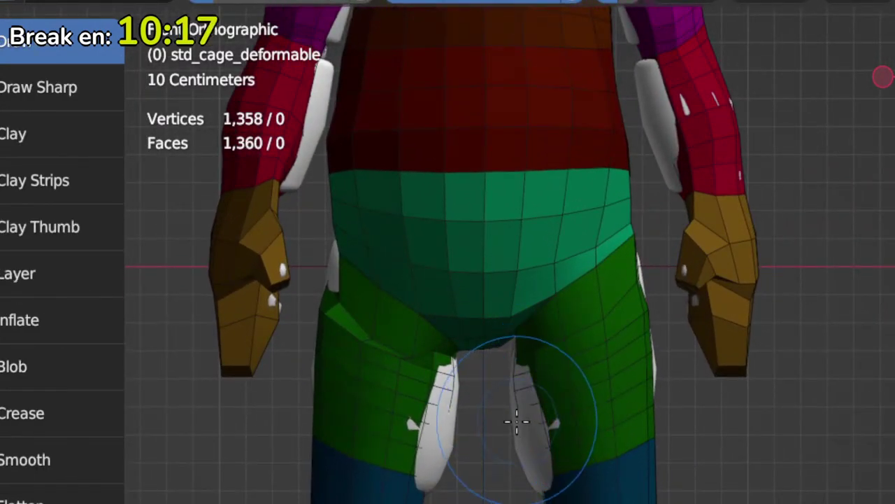
{"action": "left_click_drag", "start_coordinate": [520, 459], "coordinate": [524, 453]}
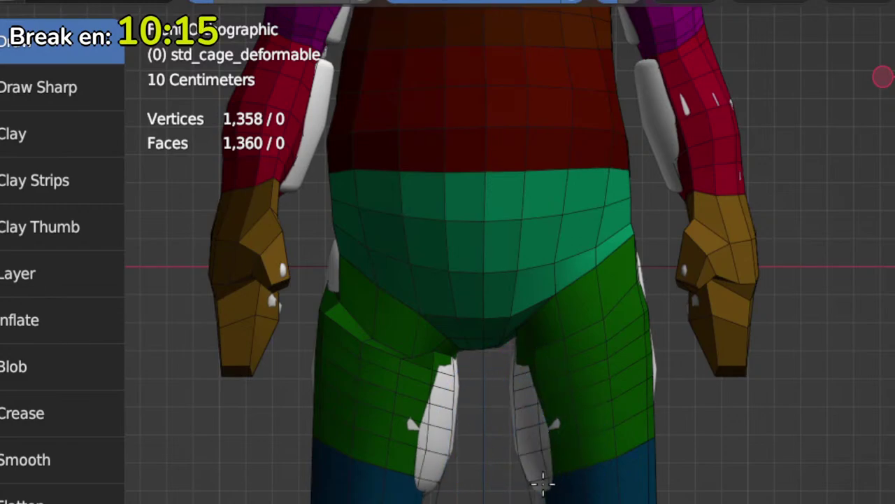
Step: Pull the rear thigh cage outward in Sculpt Mode over the exposed back of the upper leg
{"action": "key", "text": "Tab"}
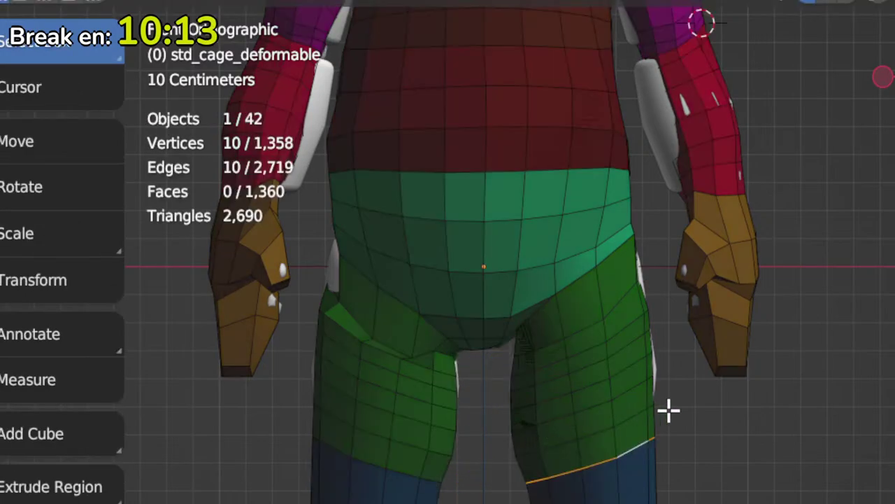
{"action": "middle_click_drag", "start_coordinate": [668, 411], "coordinate": [446, 429]}
{"action": "key", "text": "Tab"}
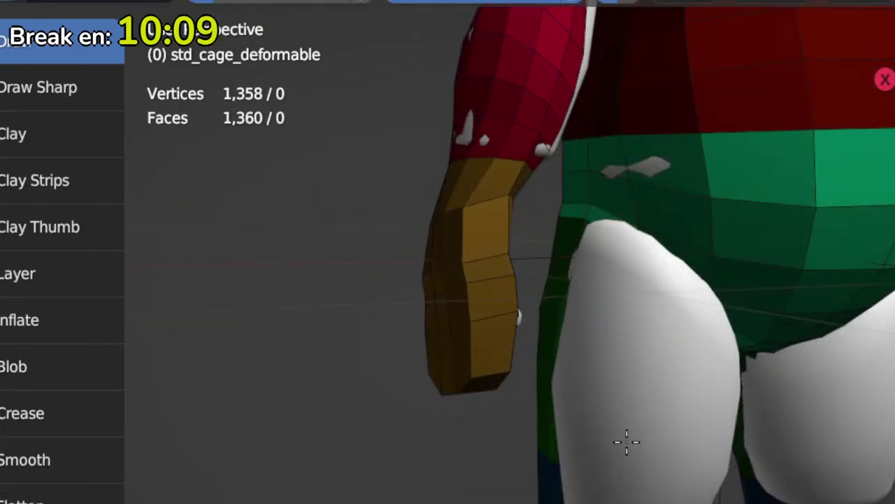
{"action": "mouse_move", "coordinate": [674, 414]}
{"action": "middle_mouse_down"}
{"action": "mouse_move", "coordinate": [666, 380]}
{"action": "mouse_move", "coordinate": [664, 410]}
{"action": "middle_mouse_up"}
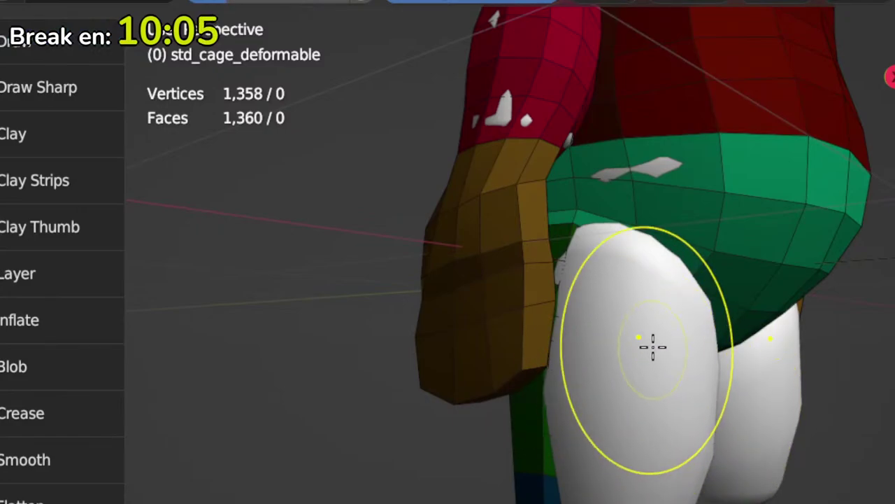
{"action": "left_click_drag", "start_coordinate": [639, 305], "coordinate": [649, 327]}
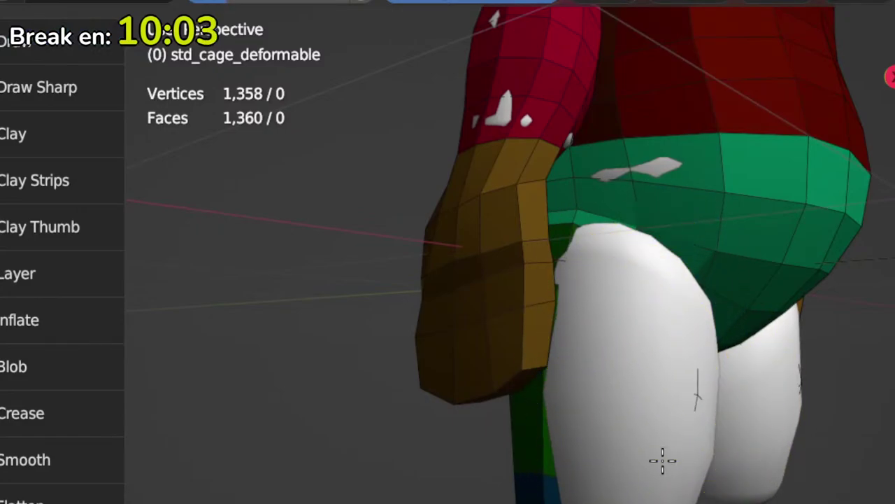
{"action": "mouse_move", "coordinate": [662, 462]}
{"action": "middle_mouse_down"}
{"action": "mouse_move", "coordinate": [626, 466]}
{"action": "mouse_move", "coordinate": [593, 434]}
{"action": "mouse_move", "coordinate": [673, 469]}
{"action": "middle_mouse_up"}
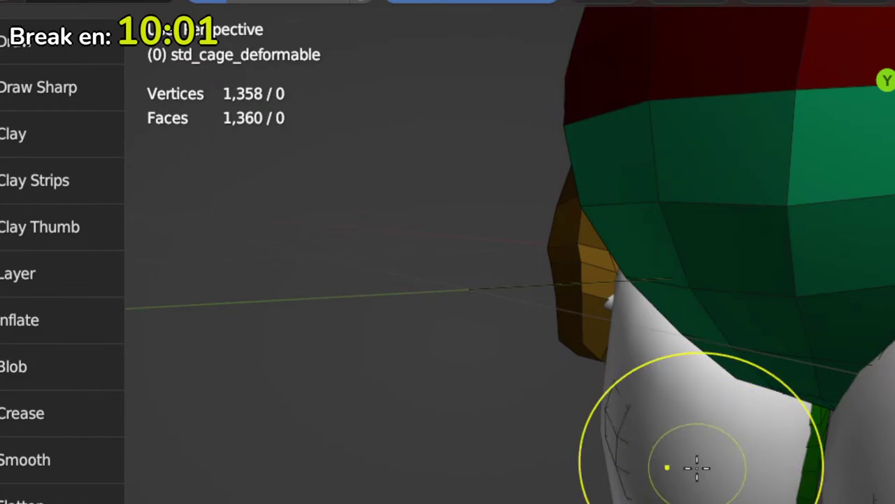
{"action": "left_click_drag", "start_coordinate": [699, 471], "coordinate": [715, 486]}
{"action": "middle_click_drag", "start_coordinate": [665, 470], "coordinate": [768, 448]}
Step: Push both sides of the rear thigh cage outward with the Draw brush to narrow the exposed strip behind the leg
{"action": "key", "text": "Tab"}
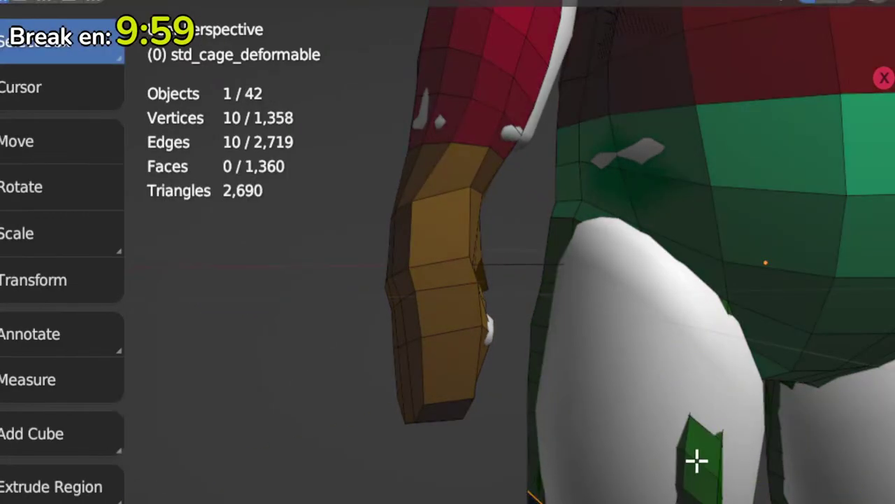
{"action": "mouse_move", "coordinate": [697, 460]}
{"action": "middle_mouse_down"}
{"action": "mouse_move", "coordinate": [800, 485]}
{"action": "mouse_move", "coordinate": [700, 461]}
{"action": "middle_mouse_up"}
{"action": "key", "text": "Tab"}
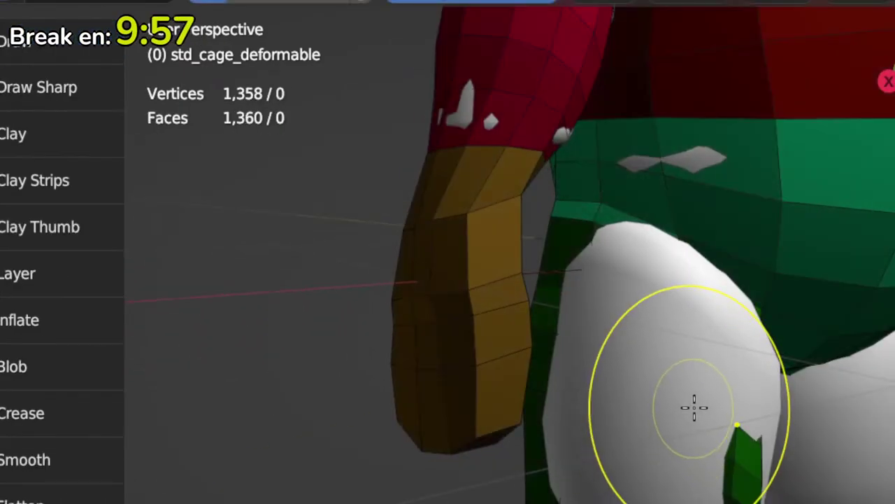
{"action": "key", "text": "x"}
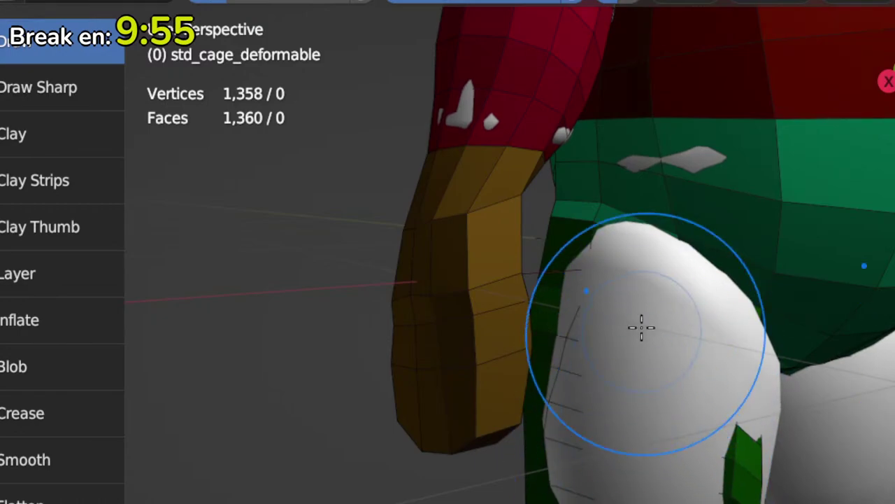
{"action": "left_click_drag", "start_coordinate": [635, 268], "coordinate": [689, 300]}
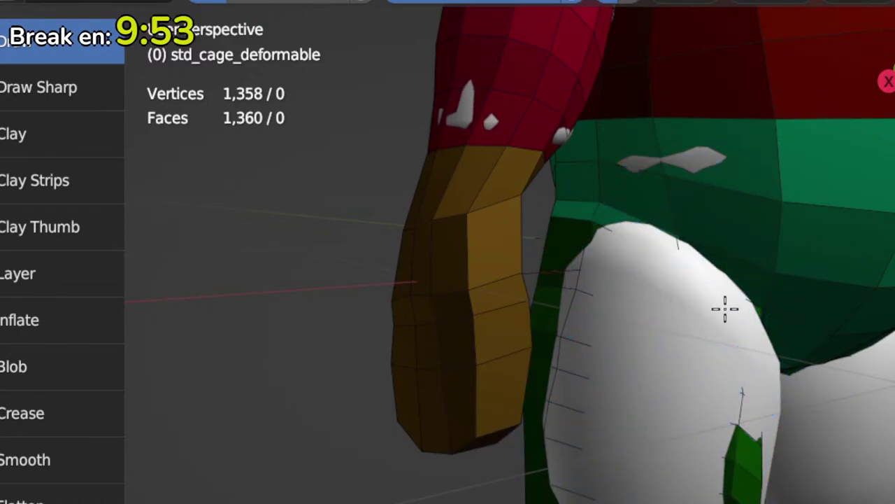
{"action": "key", "text": "Tab"}
{"action": "key", "text": "Tab"}
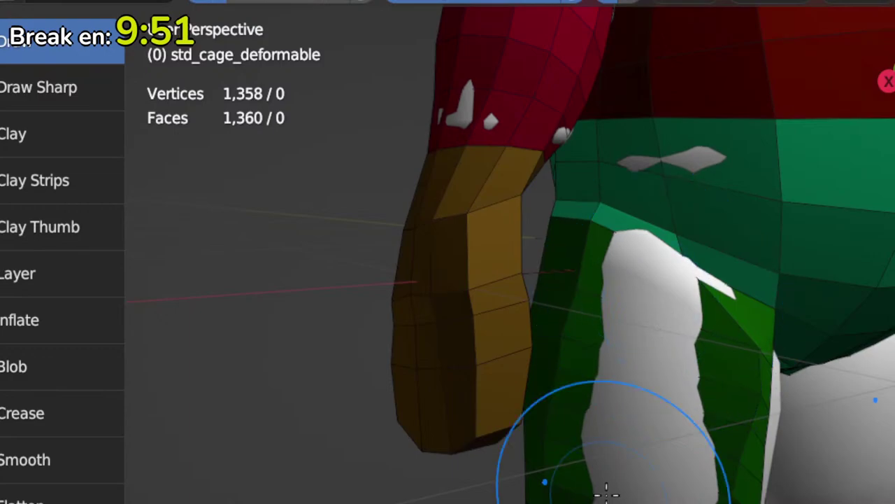
Step: Expand the rear inner thigh cage below the buttock with the Draw brush, working from a low viewpoint
{"action": "key", "text": "Tab"}
{"action": "mouse_move", "coordinate": [733, 415]}
{"action": "middle_mouse_down"}
{"action": "mouse_move", "coordinate": [659, 380]}
{"action": "mouse_move", "coordinate": [674, 403]}
{"action": "middle_mouse_up"}
{"action": "key", "text": "Tab"}
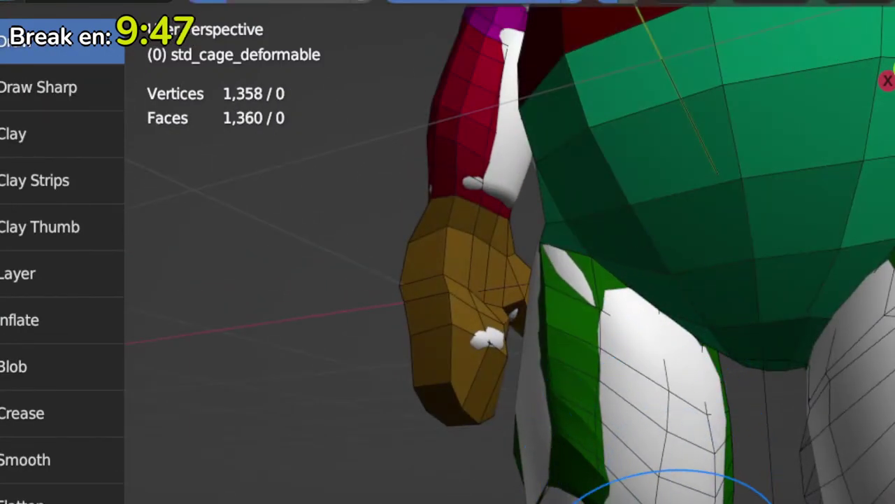
{"action": "key", "text": "Tab"}
{"action": "mouse_move", "coordinate": [644, 350]}
{"action": "middle_mouse_down"}
{"action": "mouse_move", "coordinate": [639, 359]}
{"action": "mouse_move", "coordinate": [675, 352]}
{"action": "mouse_move", "coordinate": [650, 350]}
{"action": "mouse_move", "coordinate": [680, 333]}
{"action": "middle_mouse_up"}
{"action": "key", "text": "Tab"}
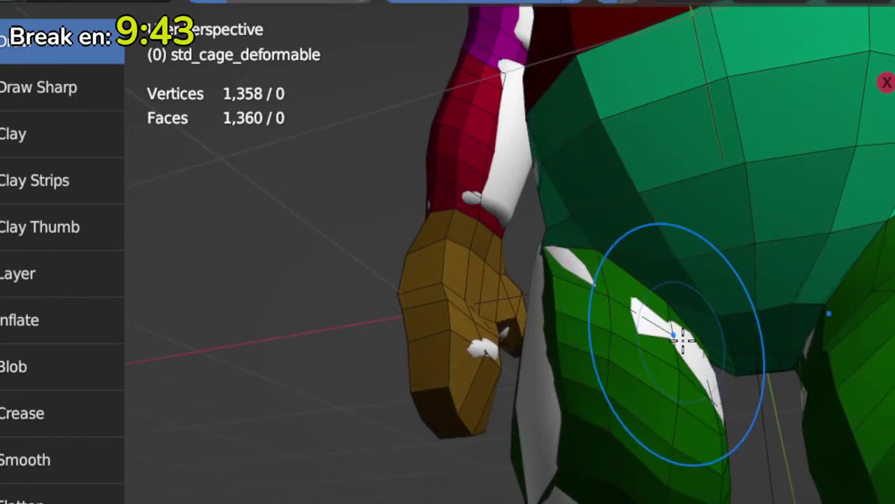
Step: Pull the outer thigh cage outward below the hip in Sculpt Mode to narrow the exposed side of the leg
{"action": "key", "text": "Tab"}
{"action": "mouse_move", "coordinate": [707, 376]}
{"action": "middle_mouse_down"}
{"action": "mouse_move", "coordinate": [660, 389]}
{"action": "mouse_move", "coordinate": [732, 424]}
{"action": "mouse_move", "coordinate": [630, 350]}
{"action": "middle_mouse_up"}
{"action": "key", "text": "Tab"}
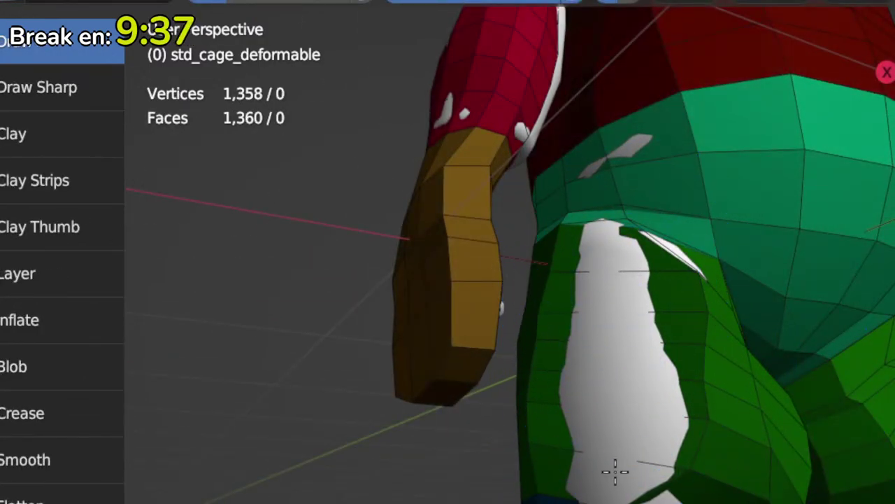
{"action": "key", "text": "Tab"}
{"action": "middle_click_drag", "start_coordinate": [657, 383], "coordinate": [662, 466]}
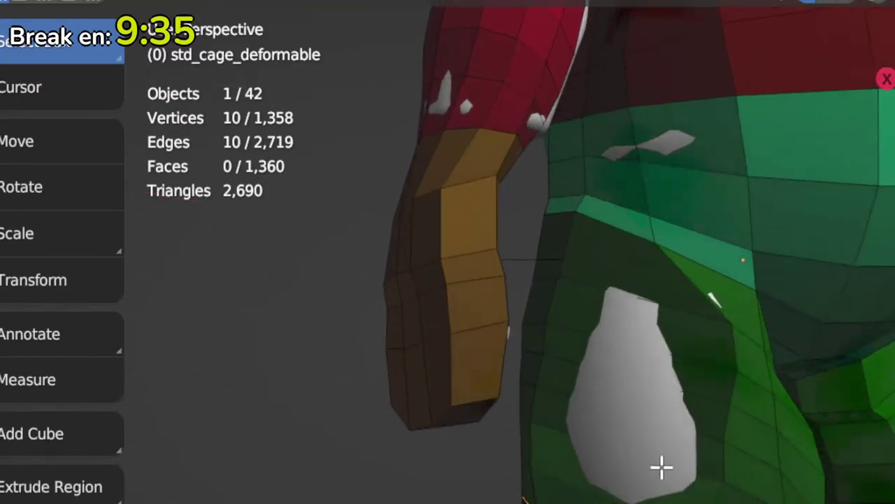
{"action": "middle_click_drag", "start_coordinate": [686, 410], "coordinate": [680, 418]}
{"action": "key", "text": "Tab"}
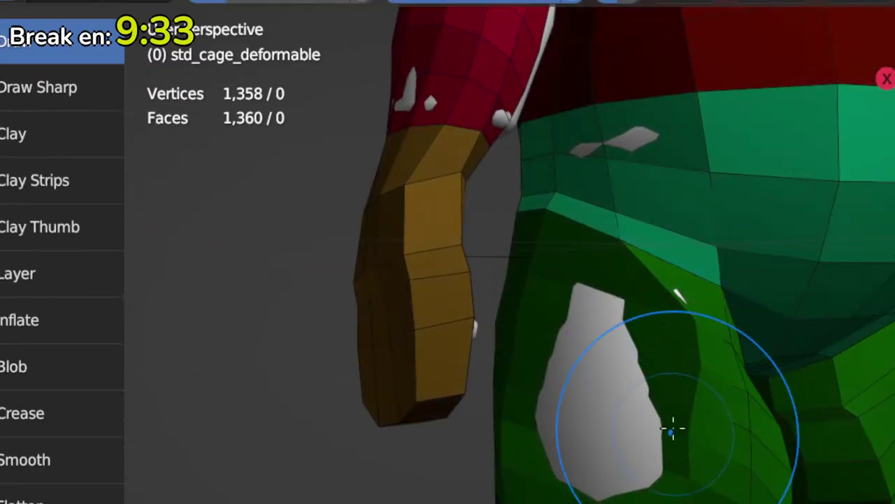
Step: Push the rear outer thigh cage outward with the Draw brush over the large exposed area below the buttock
{"action": "key", "text": "Tab"}
{"action": "mouse_move", "coordinate": [643, 410]}
{"action": "middle_mouse_down"}
{"action": "mouse_move", "coordinate": [623, 420]}
{"action": "mouse_move", "coordinate": [578, 375]}
{"action": "middle_mouse_up"}
{"action": "key", "text": "Tab"}
{"action": "mouse_move", "coordinate": [578, 367]}
{"action": "left_mouse_down"}
{"action": "mouse_move", "coordinate": [568, 368]}
{"action": "mouse_move", "coordinate": [553, 408]}
{"action": "left_mouse_up"}
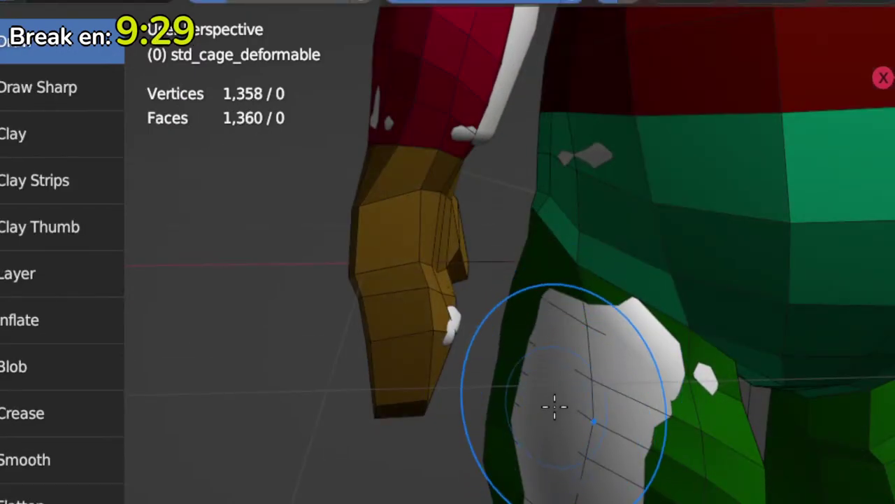
{"action": "key", "text": "Tab"}
{"action": "key", "text": "Tab"}
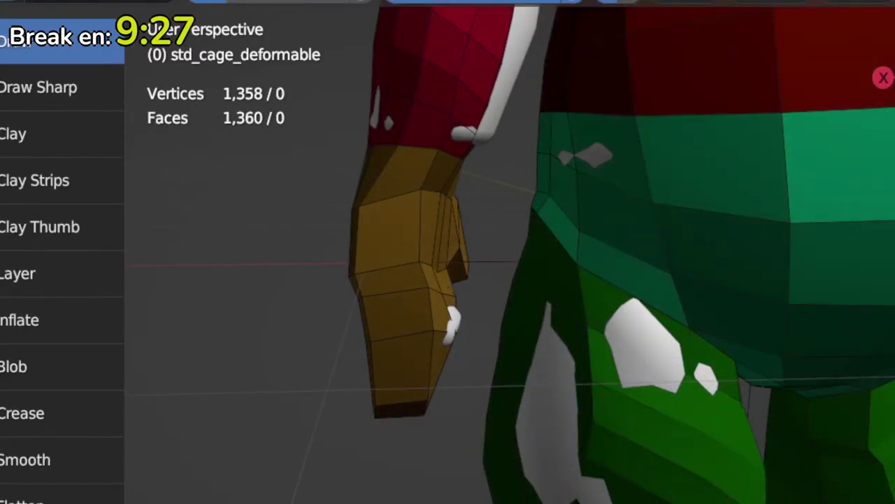
Step: Undo the last sculpting changes on the rear thigh cage and return to Sculpt Mode
{"action": "key", "text": "ctrl+z"}
{"action": "key", "text": "ctrl+z"}
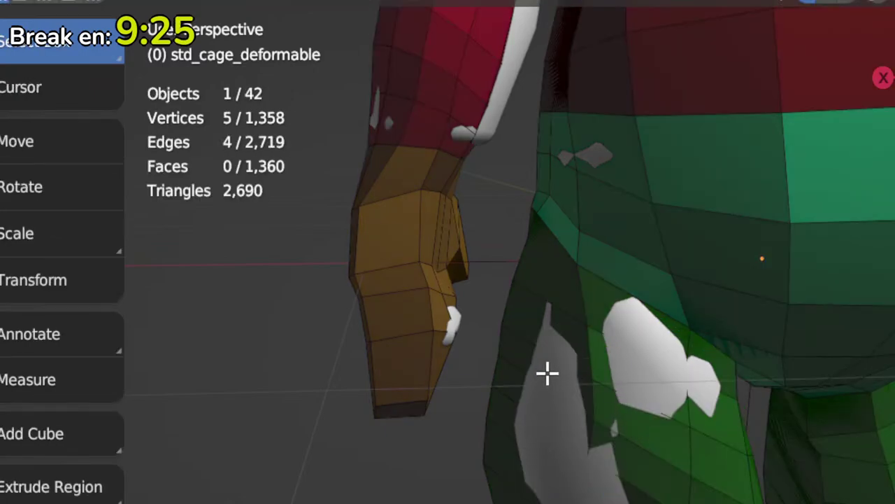
{"action": "key", "text": "Tab"}
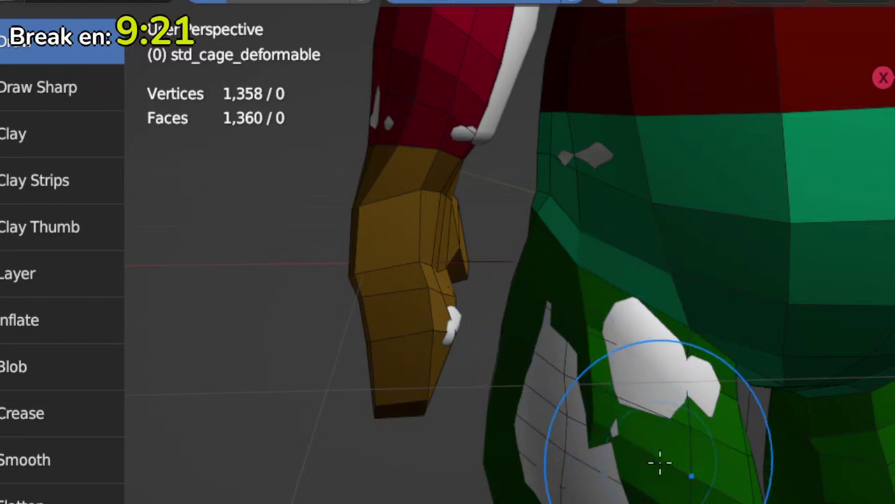
Step: Expand the rear thigh cage along its outer side with the Draw brush, working from a low viewpoint
{"action": "middle_click_drag", "start_coordinate": [660, 461], "coordinate": [704, 413]}
{"action": "middle_click_drag", "start_coordinate": [759, 480], "coordinate": [750, 462]}
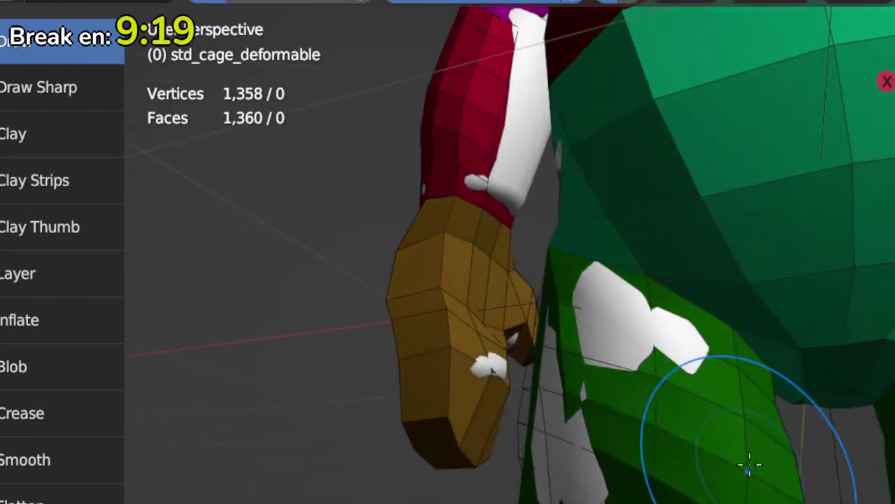
{"action": "middle_click_drag", "start_coordinate": [804, 490], "coordinate": [749, 430]}
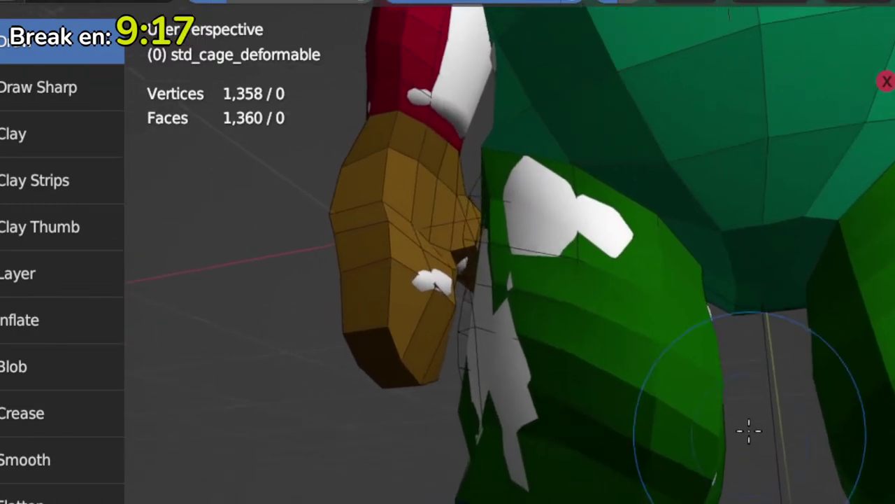
{"action": "key", "text": "Tab"}
{"action": "mouse_move", "coordinate": [636, 381]}
{"action": "middle_mouse_down"}
{"action": "mouse_move", "coordinate": [636, 460]}
{"action": "mouse_move", "coordinate": [641, 440]}
{"action": "mouse_move", "coordinate": [654, 450]}
{"action": "mouse_move", "coordinate": [634, 352]}
{"action": "middle_mouse_up"}
{"action": "key", "text": "Tab"}
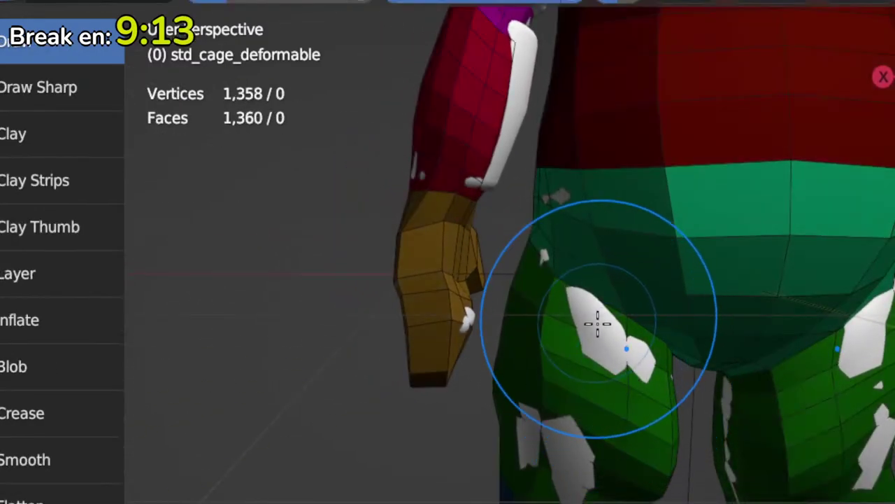
Step: Push the rear thigh cage outward below the buttock and down the back until the exposed patches are covered
{"action": "mouse_move", "coordinate": [560, 456]}
{"action": "middle_mouse_down"}
{"action": "mouse_move", "coordinate": [600, 465]}
{"action": "mouse_move", "coordinate": [599, 390]}
{"action": "middle_mouse_up"}
{"action": "key", "text": "Tab"}
{"action": "key", "text": "Tab"}
{"action": "mouse_move", "coordinate": [650, 427]}
{"action": "middle_mouse_down"}
{"action": "mouse_move", "coordinate": [469, 399]}
{"action": "mouse_move", "coordinate": [548, 431]}
{"action": "middle_mouse_up"}
{"action": "key", "text": "Tab"}
{"action": "key", "text": "Tab"}
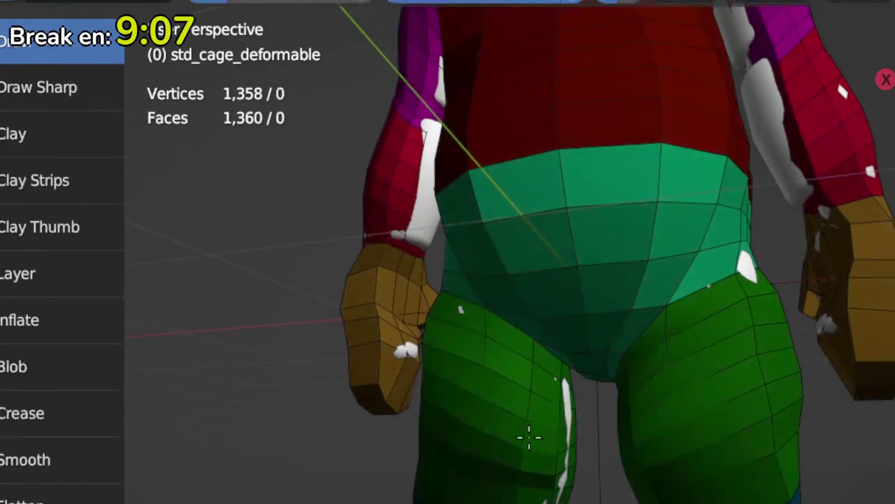
Step: Expand the inner thigh cage below the crotch with the Draw brush over the exposed strip of the inner leg
{"action": "scroll", "coordinate": [553, 497], "scroll_direction": "up", "scroll_amount": 4}
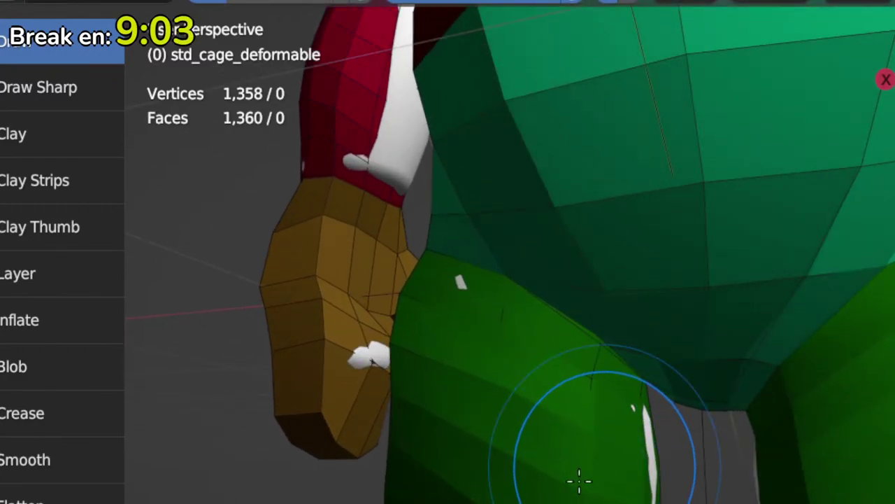
{"action": "mouse_move", "coordinate": [580, 475]}
{"action": "middle_mouse_down"}
{"action": "mouse_move", "coordinate": [595, 468]}
{"action": "mouse_move", "coordinate": [566, 457]}
{"action": "mouse_move", "coordinate": [560, 431]}
{"action": "middle_mouse_up"}
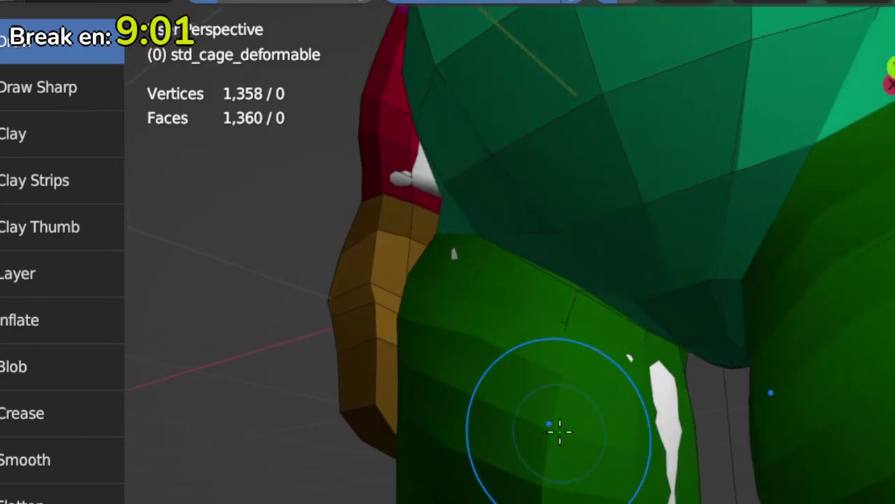
{"action": "middle_click_drag", "start_coordinate": [633, 475], "coordinate": [663, 439]}
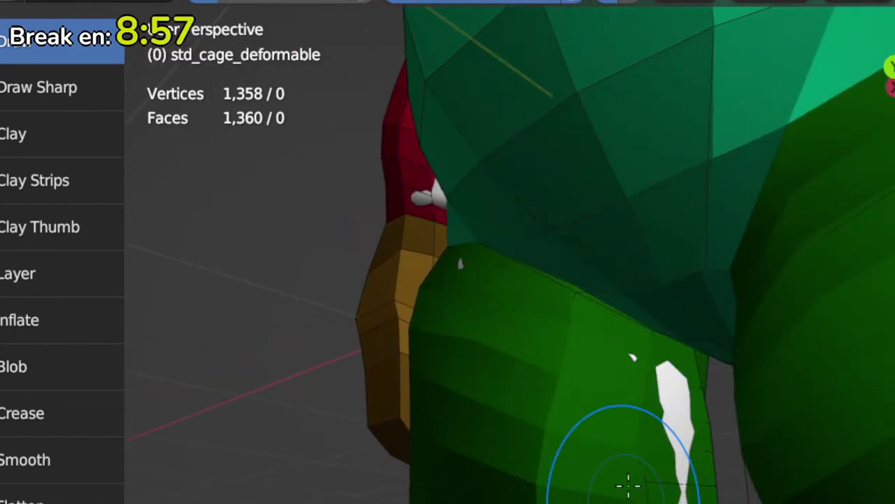
{"action": "mouse_move", "coordinate": [633, 358]}
{"action": "middle_mouse_down"}
{"action": "mouse_move", "coordinate": [536, 480]}
{"action": "mouse_move", "coordinate": [609, 486]}
{"action": "middle_mouse_up"}
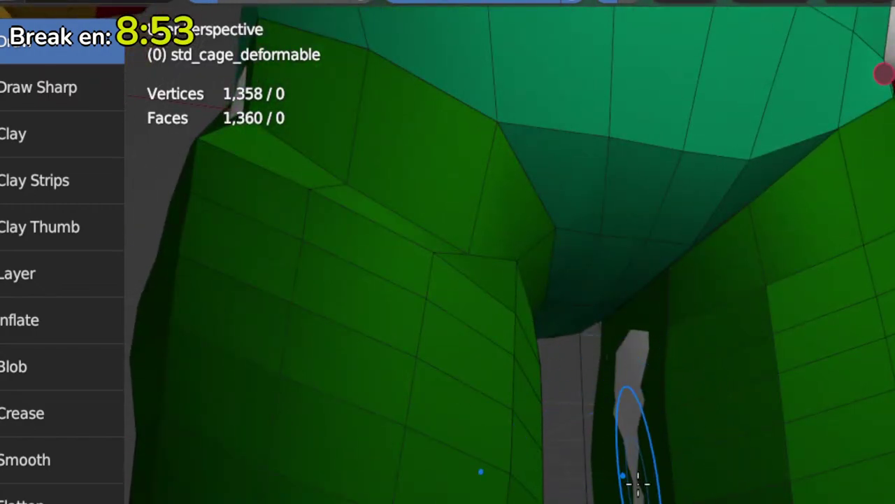
{"action": "key", "text": "Tab"}
{"action": "key", "text": "Tab"}
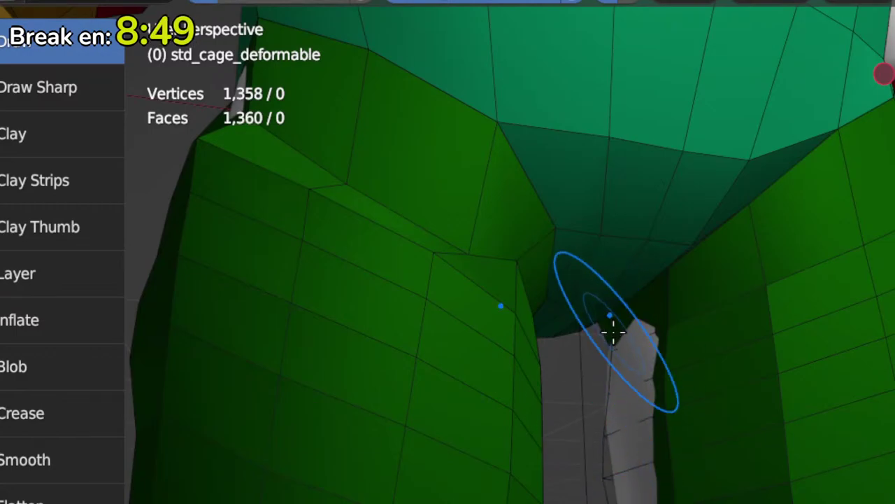
{"action": "key", "text": "Tab"}
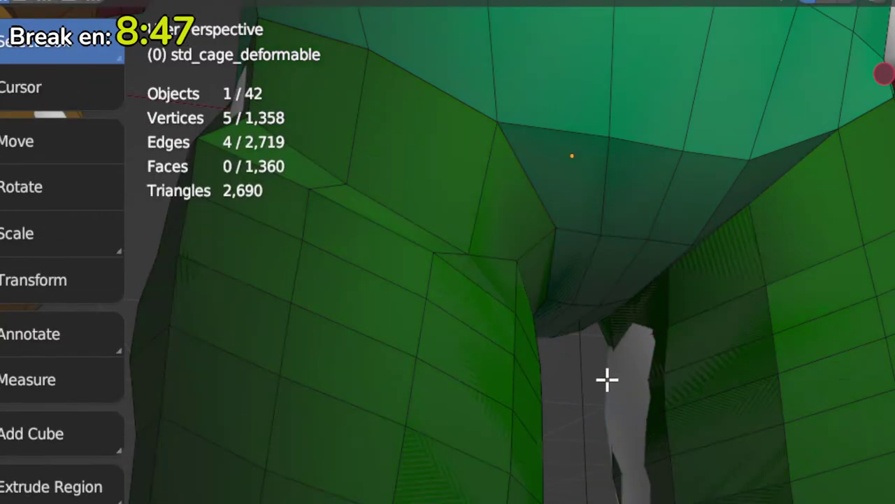
{"action": "key", "text": "Tab"}
{"action": "key", "text": "Tab"}
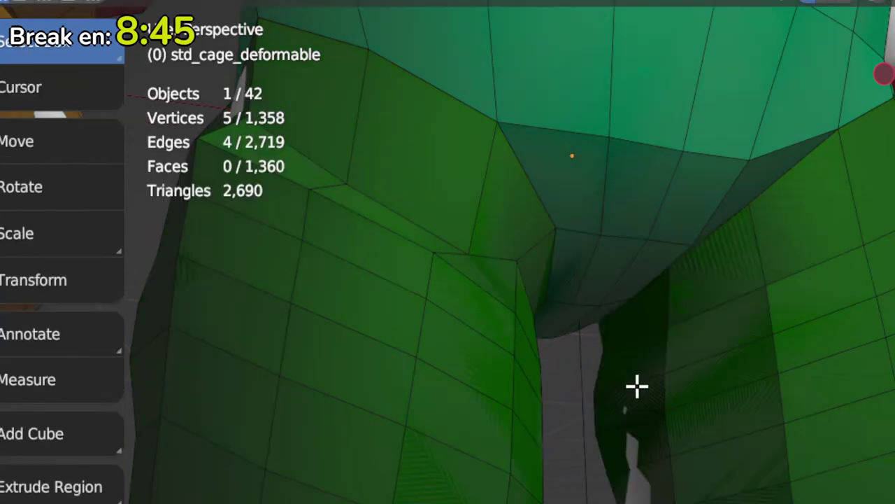
{"action": "key", "text": "Tab"}
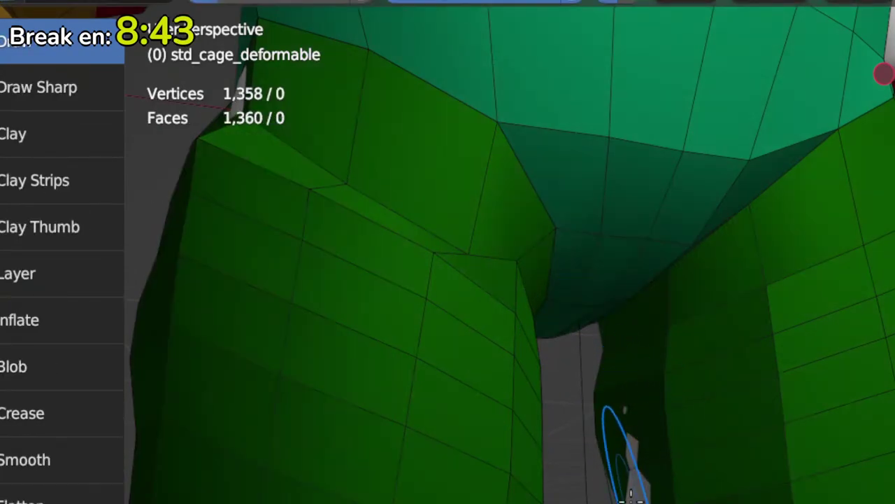
{"action": "key", "text": "Tab"}
Step: Work the Draw brush over the lower rear thigh cage around the exposed patches above the knee
{"action": "scroll", "coordinate": [636, 473], "scroll_direction": "down", "scroll_amount": 5}
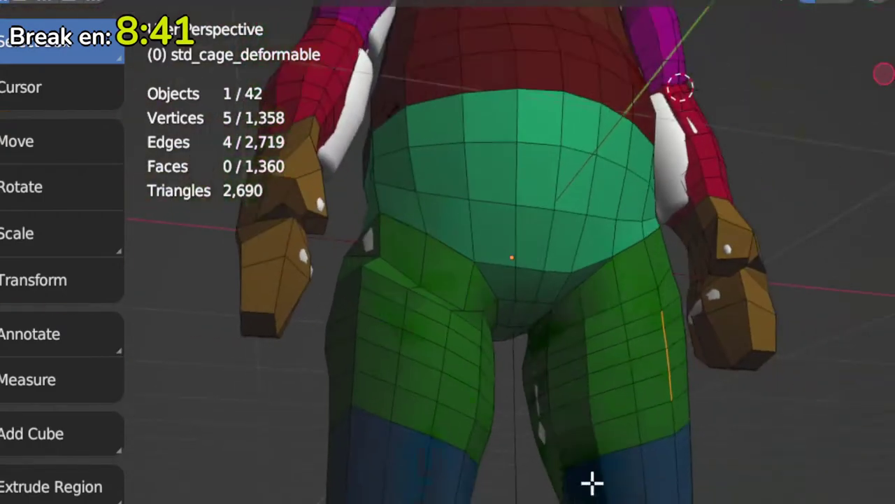
{"action": "mouse_move", "coordinate": [592, 483]}
{"action": "middle_mouse_down"}
{"action": "mouse_move", "coordinate": [650, 424]}
{"action": "mouse_move", "coordinate": [760, 452]}
{"action": "mouse_move", "coordinate": [715, 390]}
{"action": "mouse_move", "coordinate": [751, 360]}
{"action": "middle_mouse_up"}
{"action": "key", "text": "Tab"}
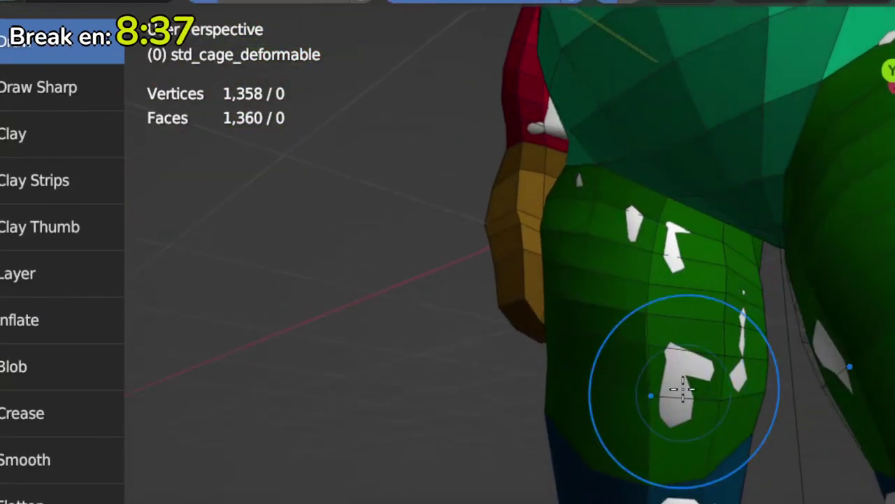
{"action": "mouse_move", "coordinate": [640, 319]}
{"action": "middle_mouse_down"}
{"action": "mouse_move", "coordinate": [689, 333]}
{"action": "mouse_move", "coordinate": [679, 310]}
{"action": "mouse_move", "coordinate": [666, 315]}
{"action": "middle_mouse_up"}
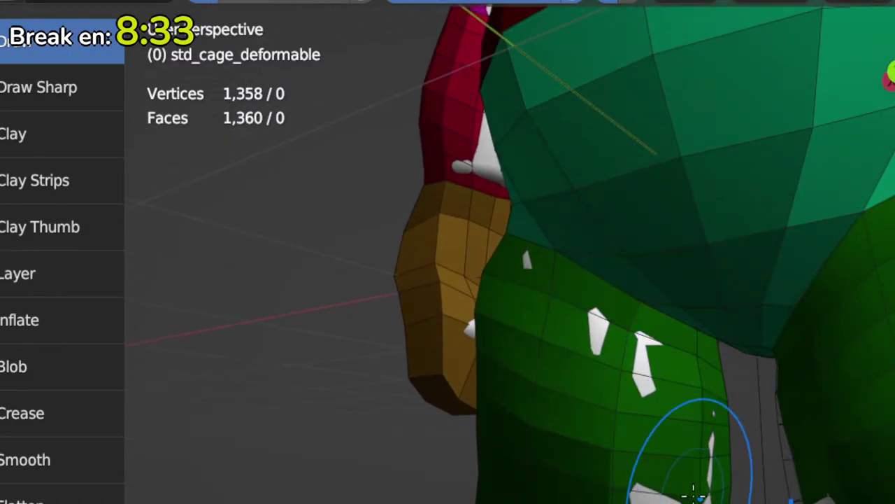
{"action": "key", "text": "Tab"}
{"action": "scroll", "coordinate": [648, 445], "scroll_direction": "down", "scroll_amount": 5}
{"action": "middle_click_drag", "start_coordinate": [648, 445], "coordinate": [672, 402]}
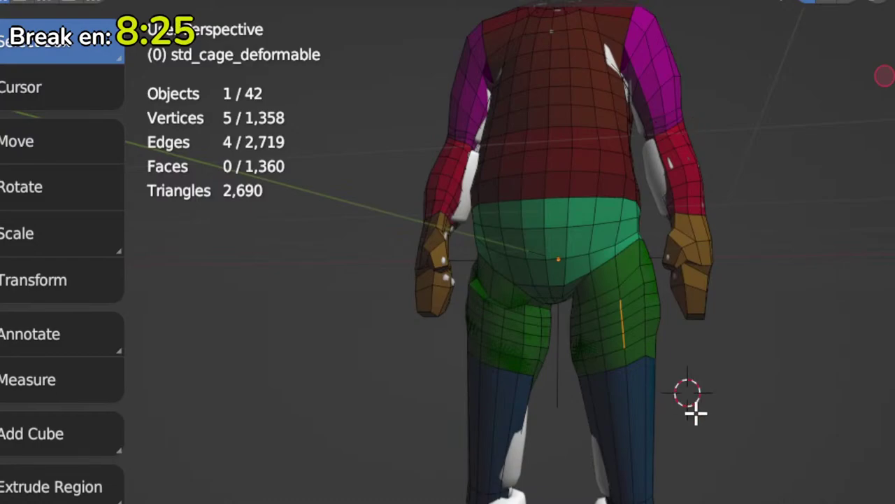
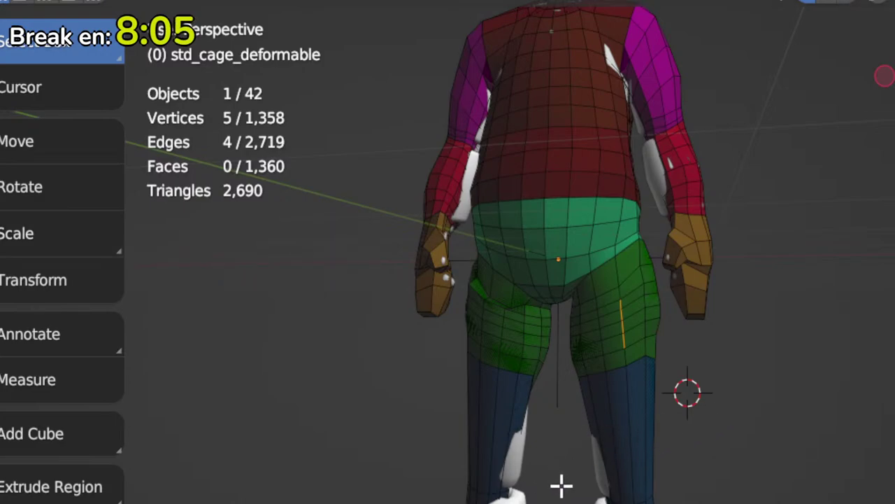
Step: Smooth the bulges on the front and outer thigh cages in Sculpt Mode and even out their lower edges above the knees
{"action": "middle_click_drag", "start_coordinate": [559, 495], "coordinate": [566, 468], "text": "shift"}
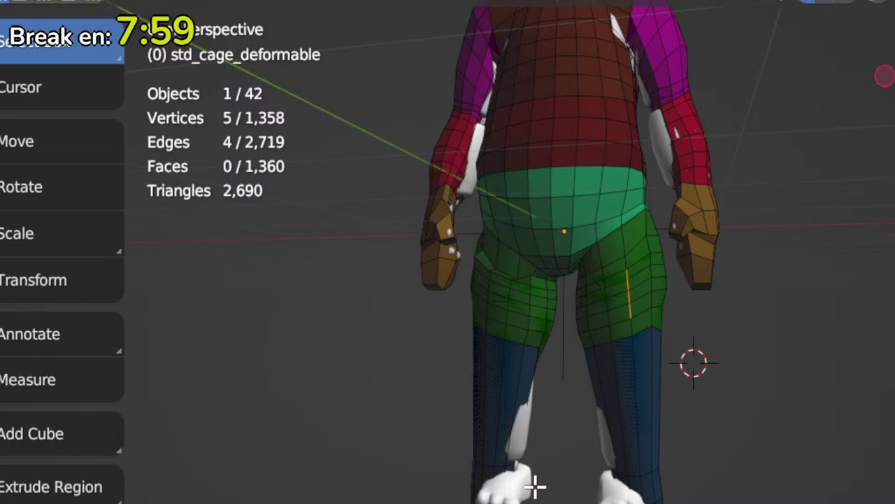
{"action": "scroll", "coordinate": [581, 433], "scroll_direction": "up", "scroll_amount": 4}
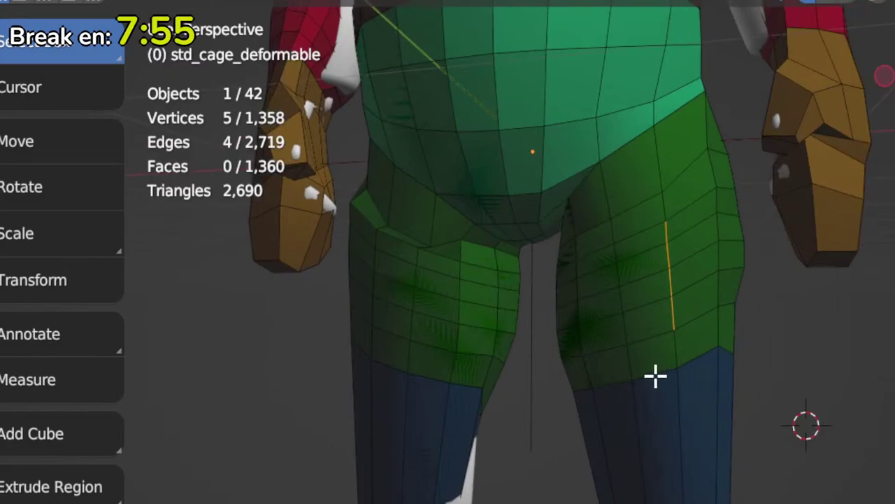
{"action": "middle_click_drag", "start_coordinate": [716, 294], "coordinate": [735, 297]}
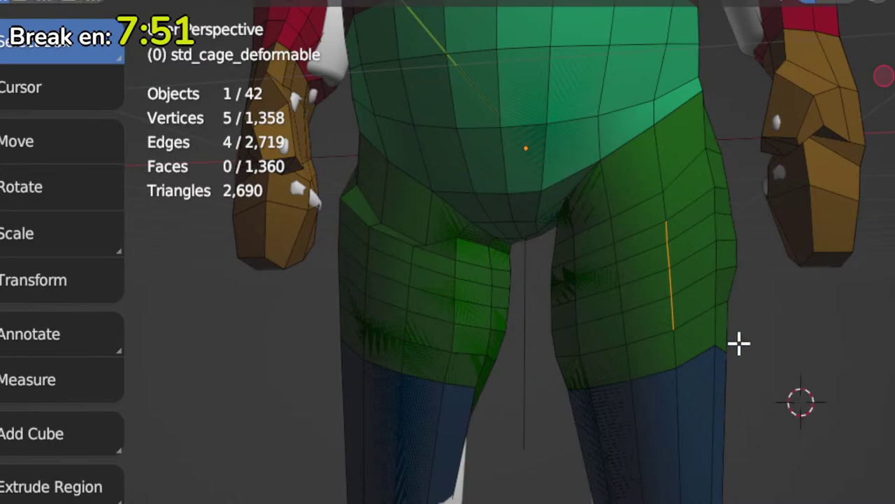
{"action": "key", "text": "ctrl+Tab"}
{"action": "left_click", "coordinate": [703, 438]}
{"action": "middle_click_drag", "start_coordinate": [688, 335], "coordinate": [686, 409], "text": "shift"}
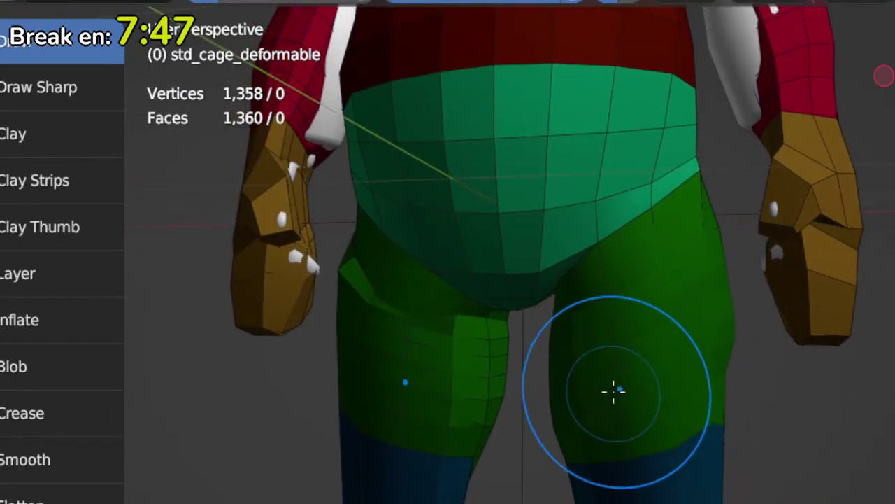
{"action": "key", "text": "ctrl+Tab"}
{"action": "key", "text": "ctrl+Tab"}
{"action": "key", "text": "ctrl+Tab"}
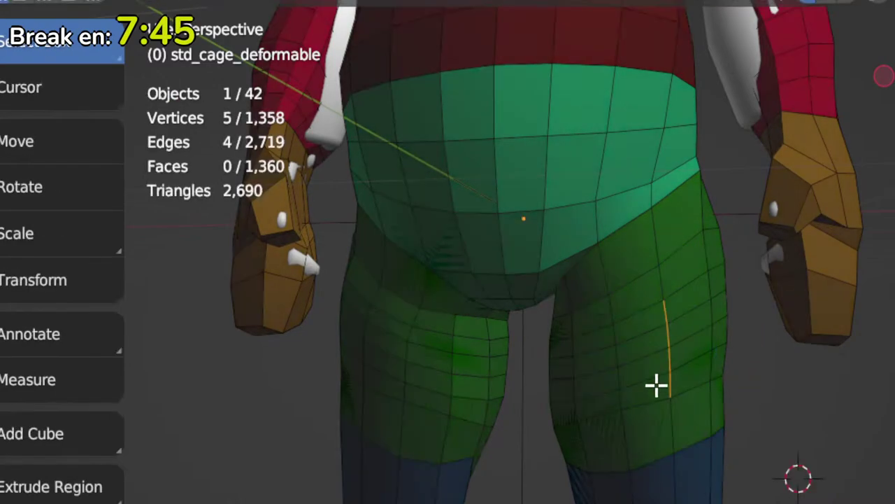
{"action": "key", "text": "ctrl+Tab"}
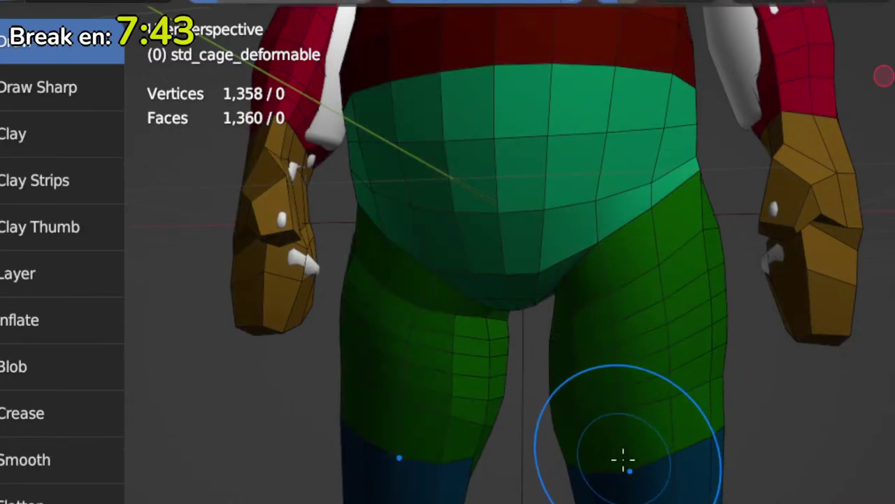
{"action": "key", "text": "g"}
{"action": "key", "text": "ctrl+Tab"}
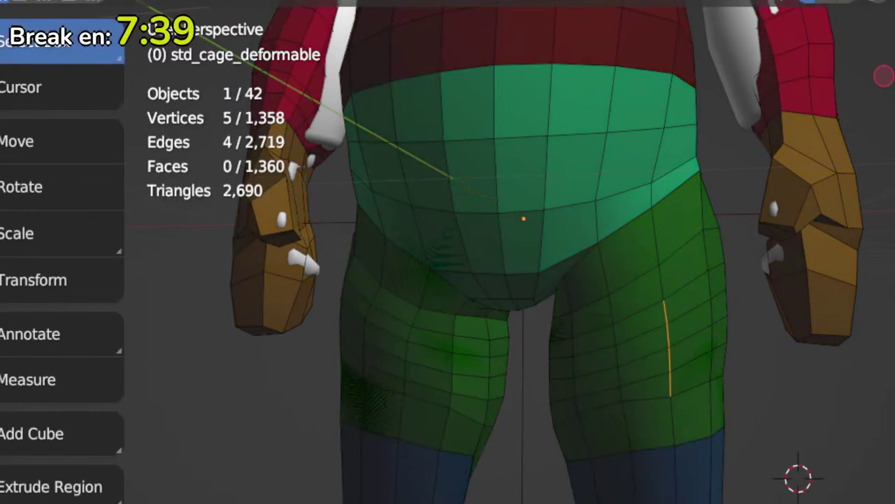
Step: Place the 3D cursor at the character's left knee in wireframe display and return to solid display
{"action": "key", "text": "shift+z"}
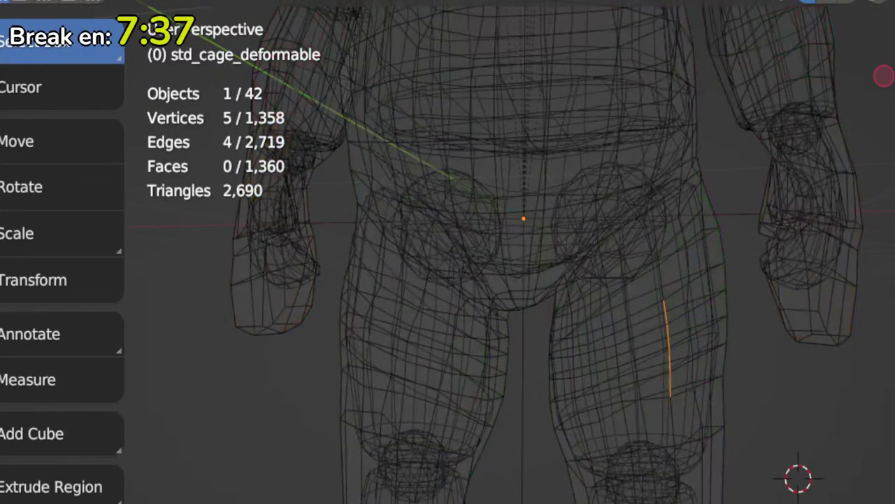
{"action": "key", "text": "ctrl+Tab"}
{"action": "key", "text": "ctrl+Tab"}
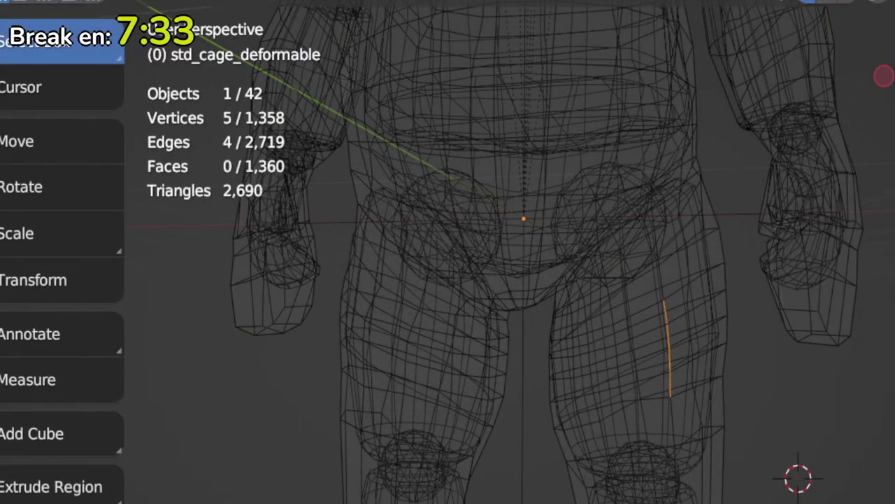
{"action": "right_click", "coordinate": [644, 480], "text": "shift"}
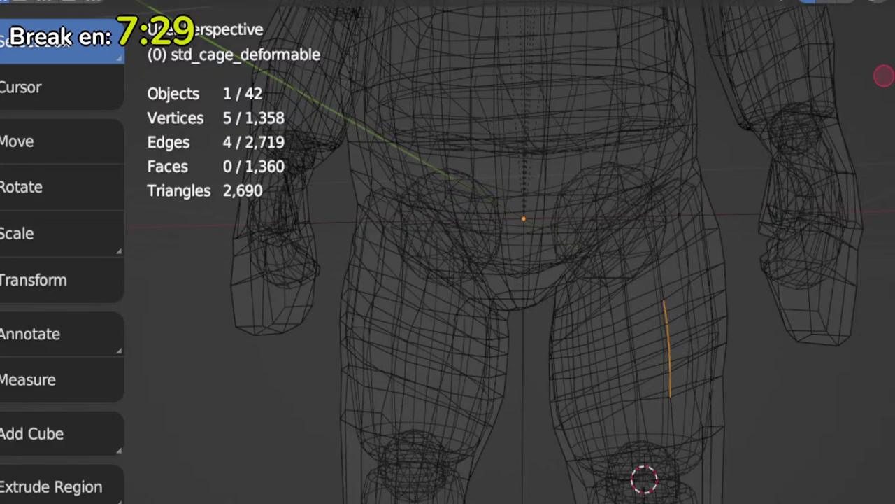
{"action": "key", "text": "shift+z"}
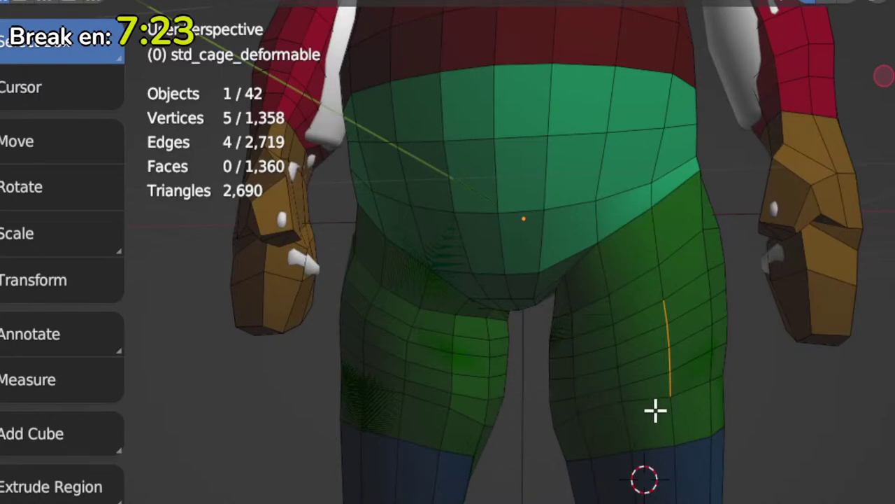
Step: Smooth the lower front thigh cages above the knees in Sculpt Mode and return to Edit Mode
{"action": "key", "text": "ctrl+Tab"}
{"action": "left_click_drag", "start_coordinate": [629, 384], "coordinate": [573, 423]}
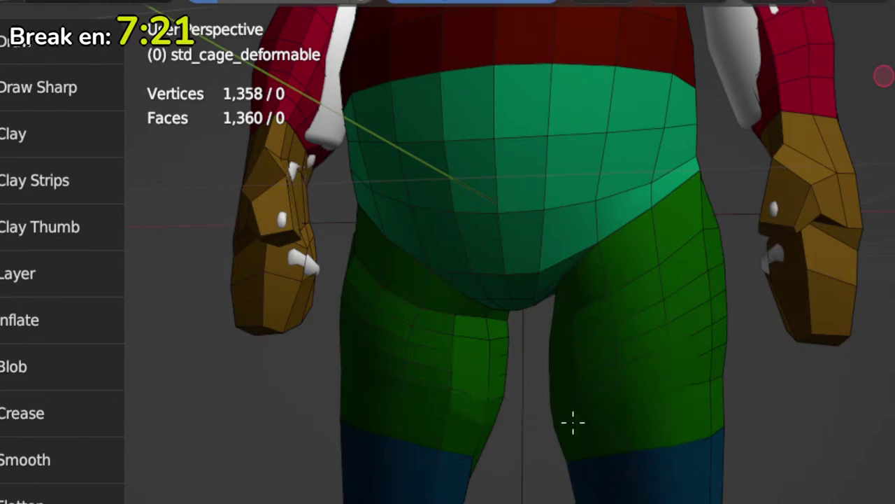
{"action": "key", "text": "ctrl+Tab"}
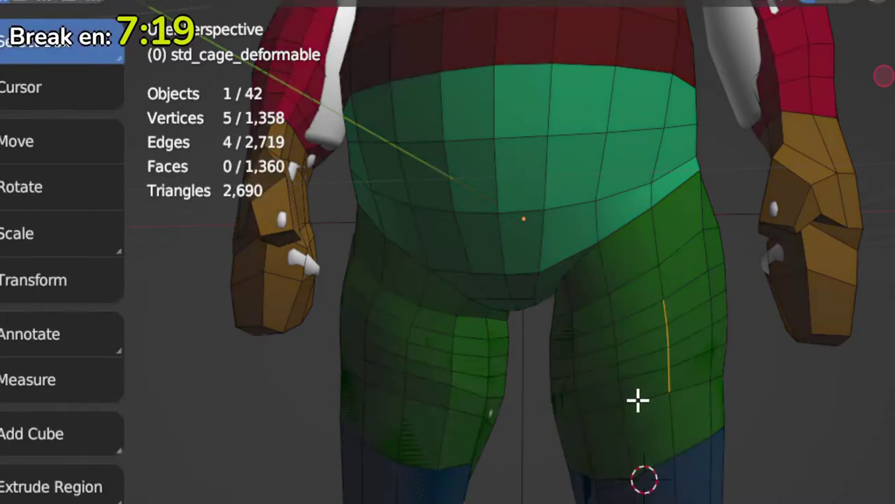
Step: Slide the lower edge loops around the character's left thigh downward to space them evenly above the knee
{"action": "left_click", "coordinate": [695, 416], "text": "alt"}
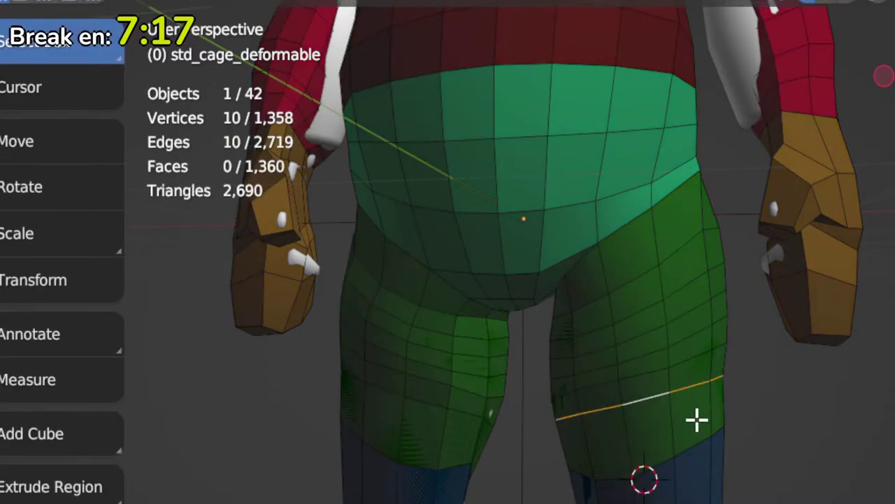
{"action": "key", "text": "g"}
{"action": "key", "text": "g"}
{"action": "left_click", "coordinate": [701, 433]}
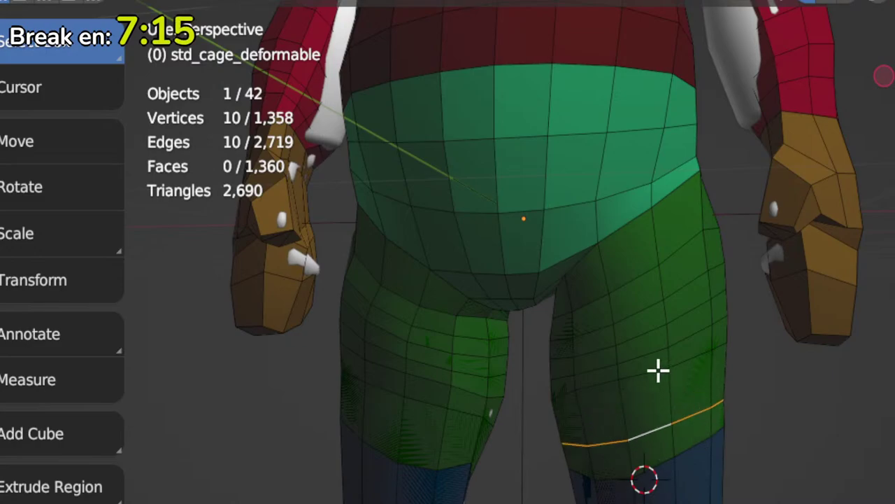
{"action": "key", "text": "g"}
{"action": "key", "text": "g"}
{"action": "left_click", "coordinate": [698, 401]}
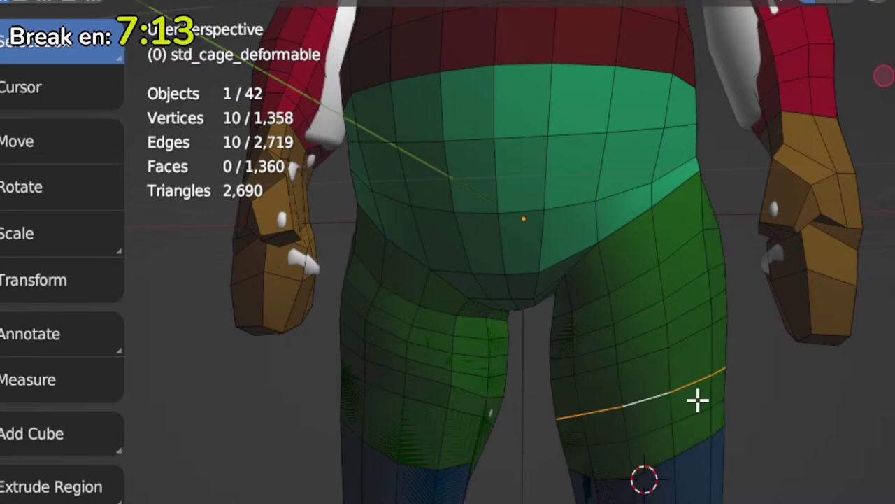
{"action": "key", "text": "g"}
{"action": "key", "text": "g"}
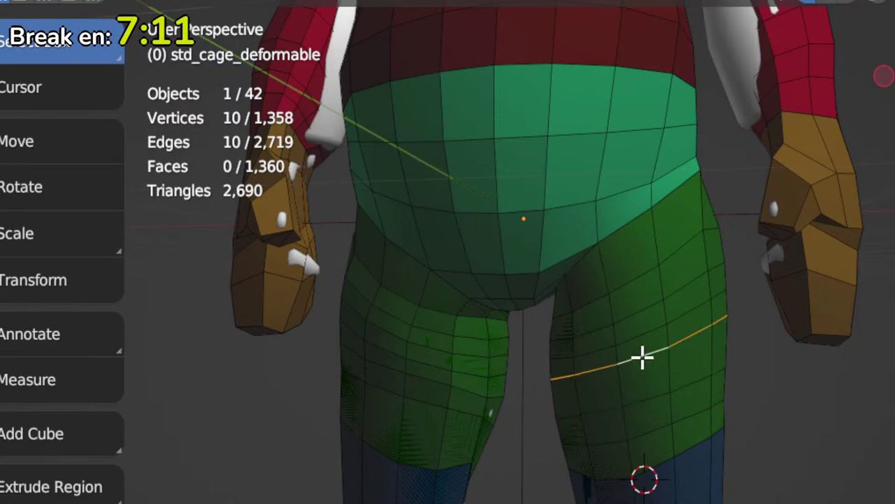
{"action": "left_click", "coordinate": [660, 349]}
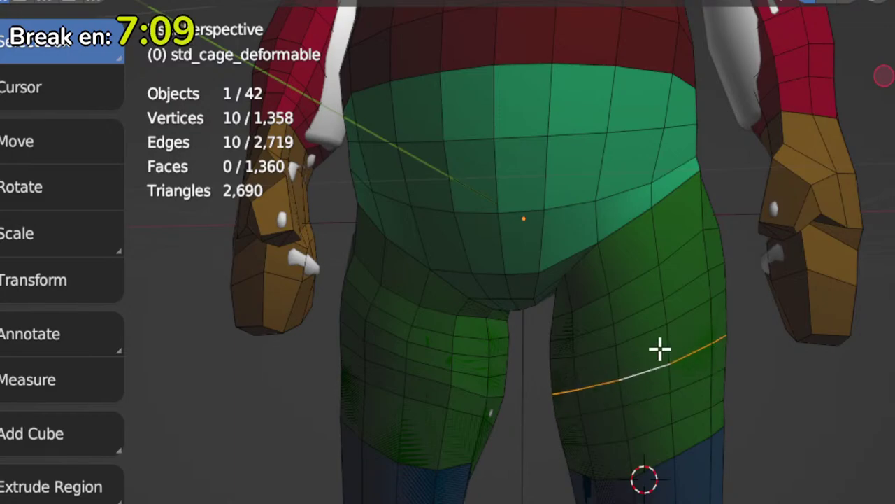
Step: Slide the two lowest edge loops within the character's right thigh cage downward toward the knee
{"action": "left_click", "coordinate": [422, 397], "text": "alt"}
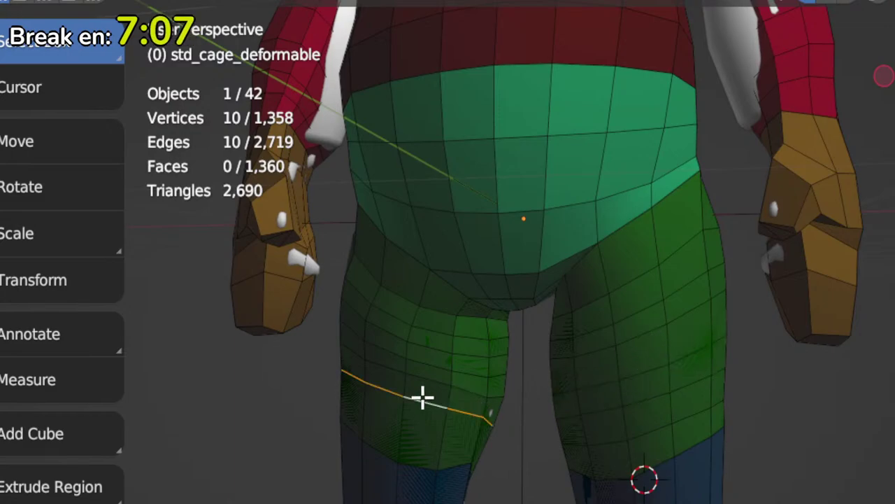
{"action": "key", "text": "g"}
{"action": "key", "text": "g"}
{"action": "left_click", "coordinate": [480, 444]}
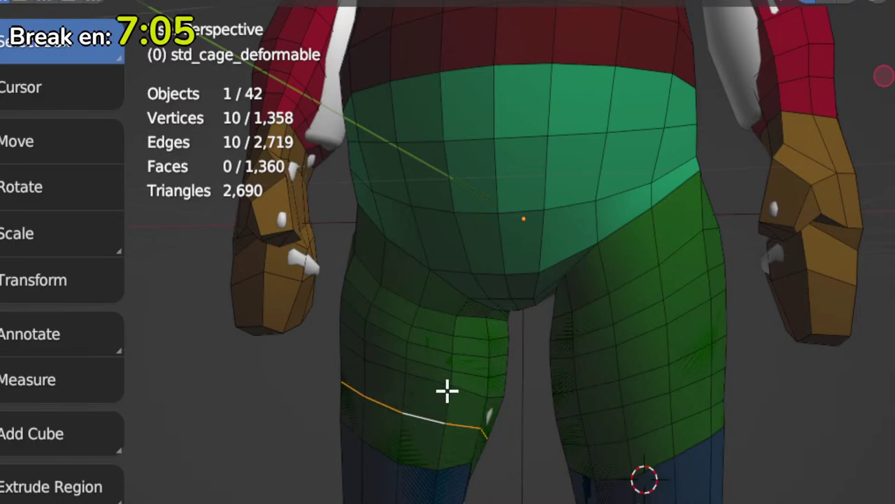
{"action": "left_click", "coordinate": [453, 401], "text": "alt"}
{"action": "key", "text": "g"}
{"action": "key", "text": "g"}
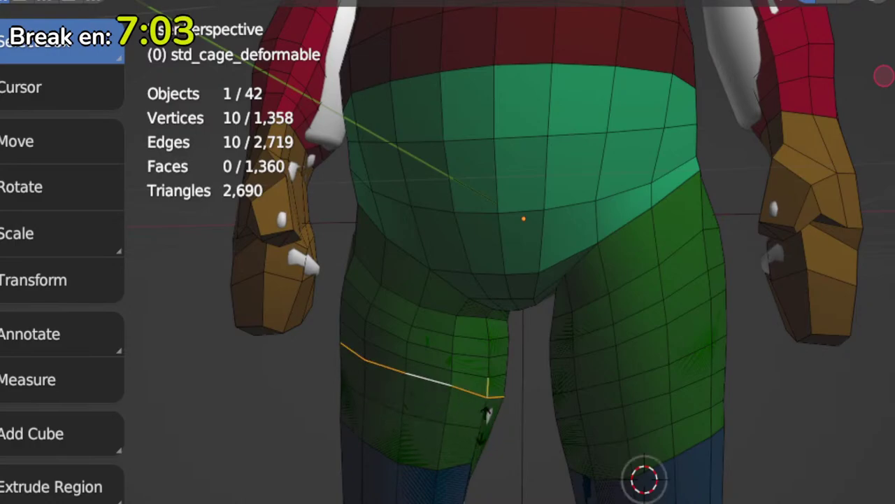
{"action": "left_click", "coordinate": [485, 431]}
Step: Smooth both thigh cages in Sculpt Mode, then expand the inner thighs over the exposed patches with the Draw brush
{"action": "key", "text": "ctrl+Tab"}
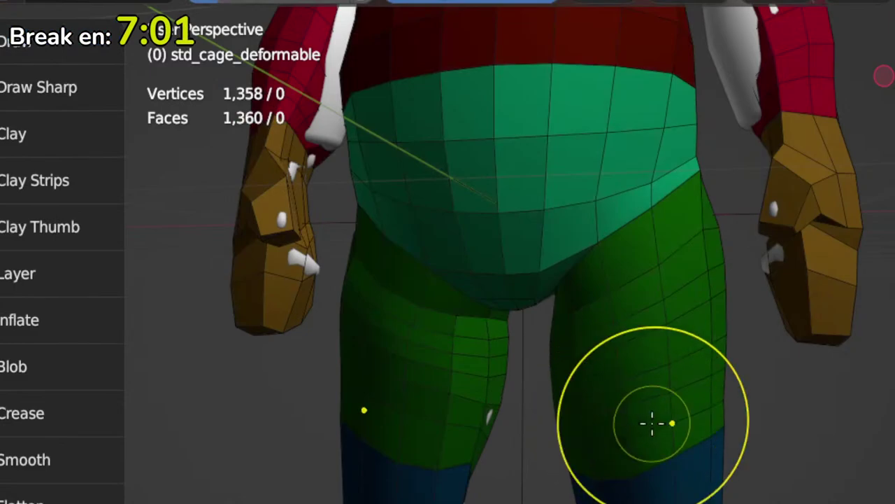
{"action": "key", "text": "Tab"}
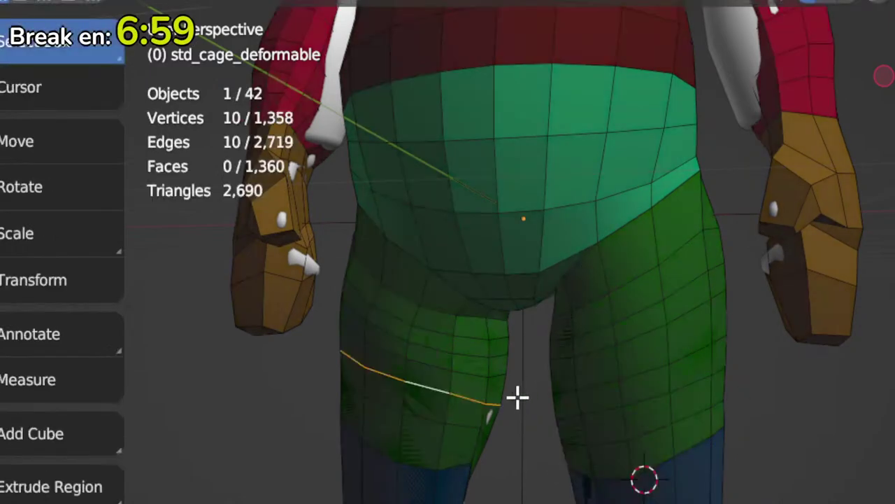
{"action": "key", "text": "ctrl+Tab"}
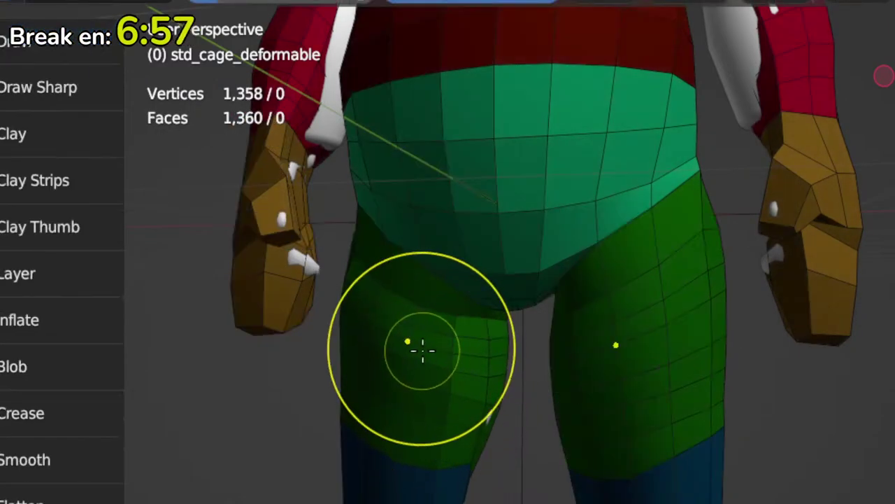
{"action": "key", "text": "Tab"}
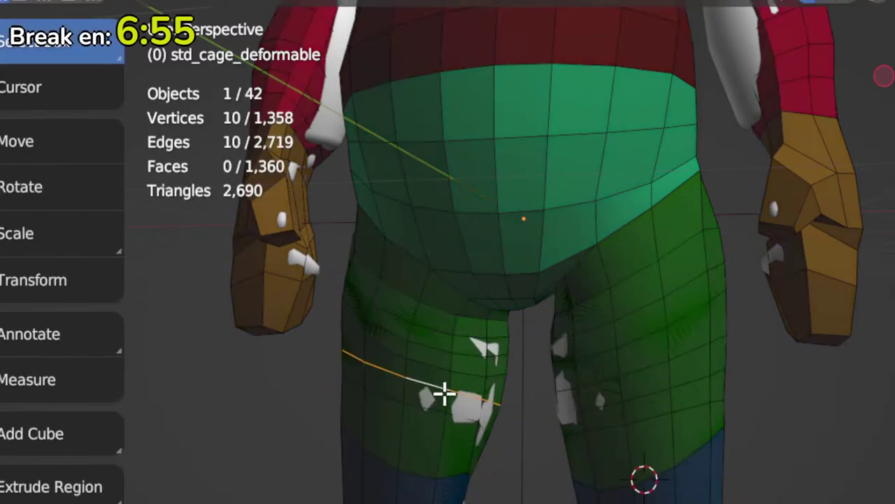
{"action": "key", "text": "ctrl+Tab"}
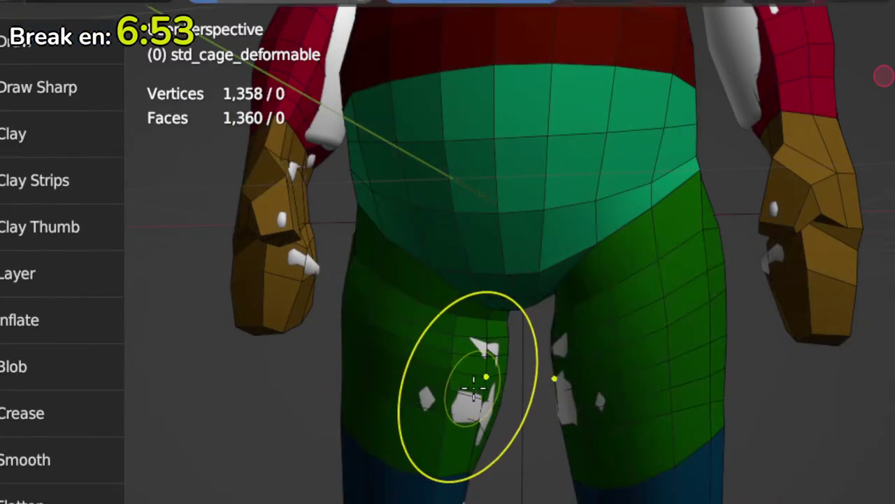
{"action": "key", "text": "Tab"}
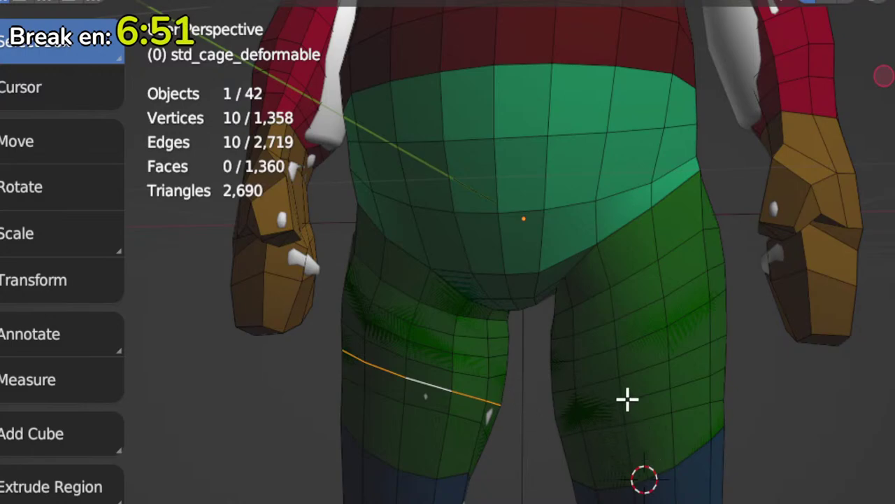
Step: Expand the rear hip cage with the Draw brush over the exposed patches where the pelvis meets the thigh
{"action": "mouse_move", "coordinate": [628, 400]}
{"action": "middle_mouse_down", "text": "ctrl"}
{"action": "mouse_move", "coordinate": [630, 497]}
{"action": "mouse_move", "coordinate": [530, 420]}
{"action": "mouse_move", "coordinate": [507, 366]}
{"action": "mouse_move", "coordinate": [426, 374]}
{"action": "mouse_move", "coordinate": [458, 372]}
{"action": "middle_mouse_up", "text": "ctrl"}
{"action": "scroll", "coordinate": [452, 323], "scroll_direction": "up", "scroll_amount": 4}
{"action": "middle_click_drag", "start_coordinate": [446, 269], "coordinate": [460, 334], "text": "shift"}
{"action": "key", "text": "Tab"}
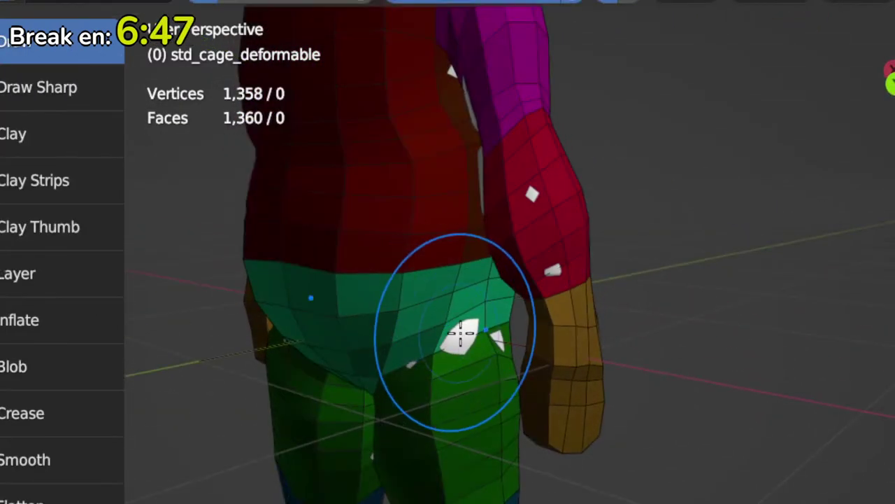
{"action": "key", "text": "Tab"}
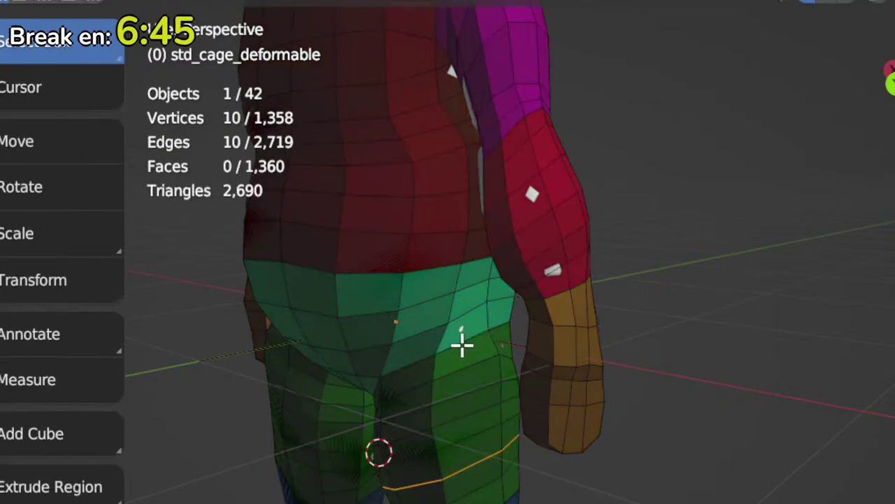
{"action": "scroll", "coordinate": [461, 348], "scroll_direction": "down", "scroll_amount": 3}
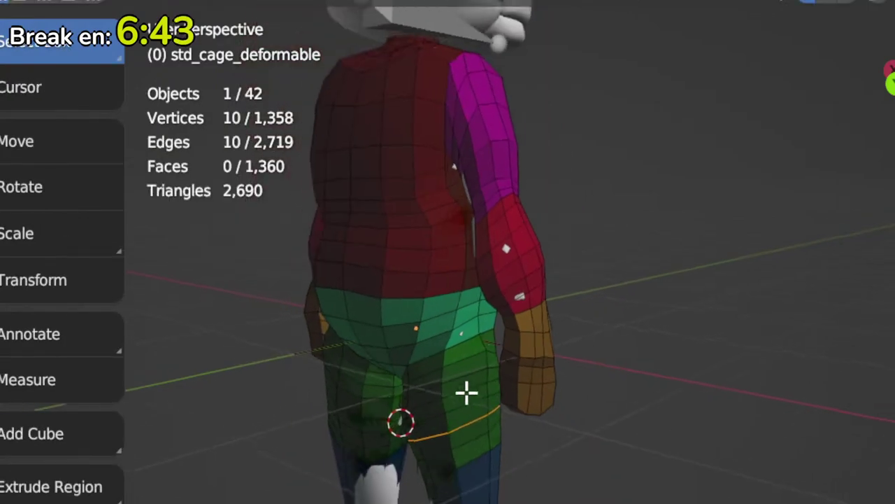
Step: Even out the outer hip contour in front view in Sculpt Mode where the pelvis meets the upper thighs
{"action": "middle_click_drag", "start_coordinate": [466, 391], "coordinate": [606, 375]}
{"action": "key", "text": "KP_1"}
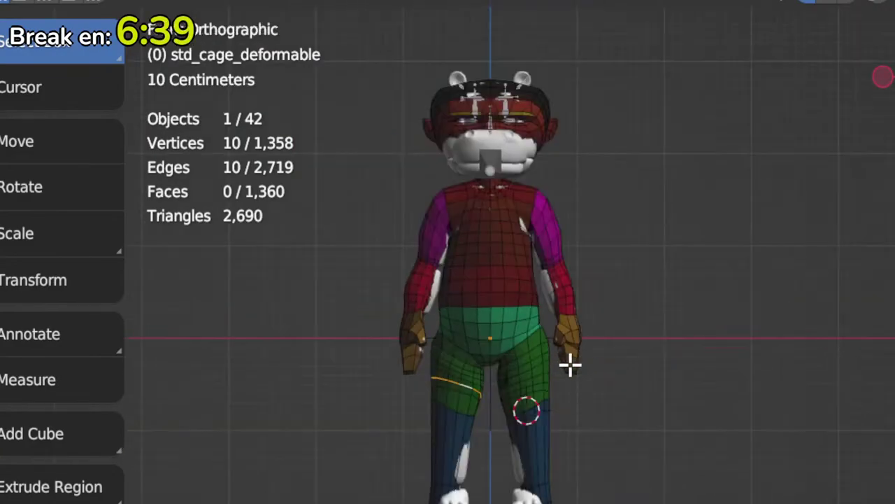
{"action": "scroll", "coordinate": [546, 403], "scroll_direction": "up", "scroll_amount": 6}
{"action": "middle_click_drag", "start_coordinate": [581, 340], "coordinate": [522, 366], "text": "shift"}
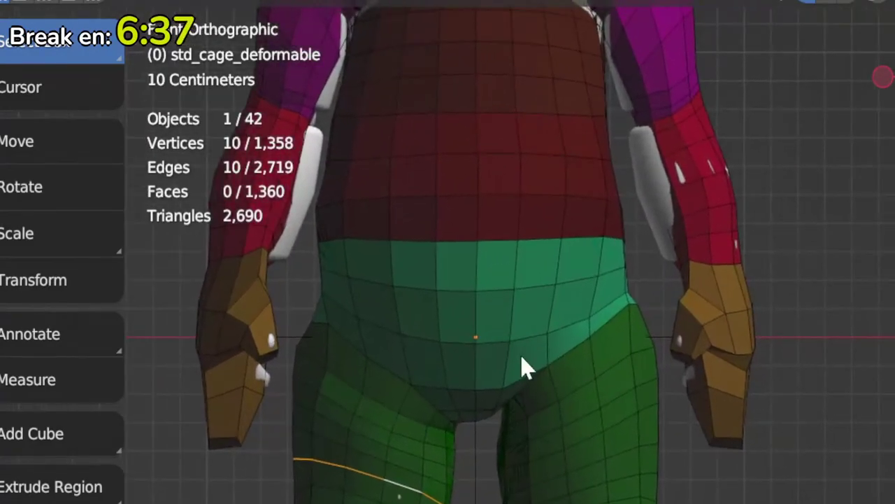
{"action": "key", "text": "ctrl+Tab"}
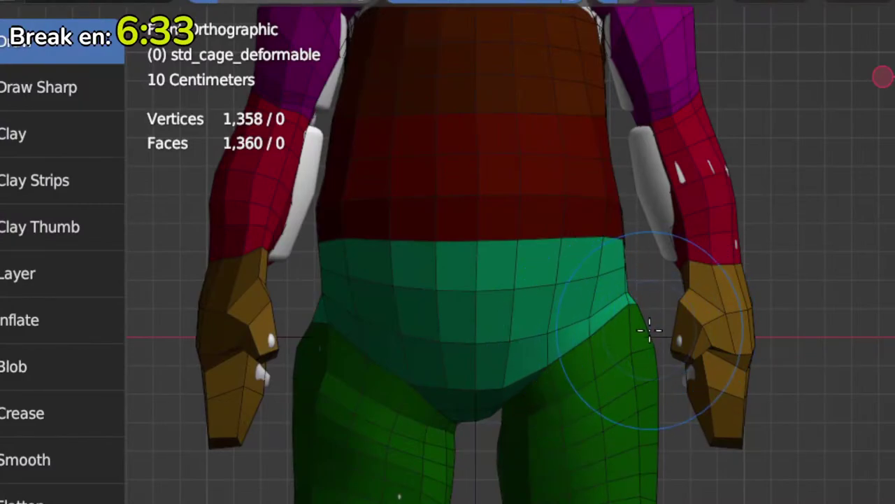
{"action": "key", "text": "Tab"}
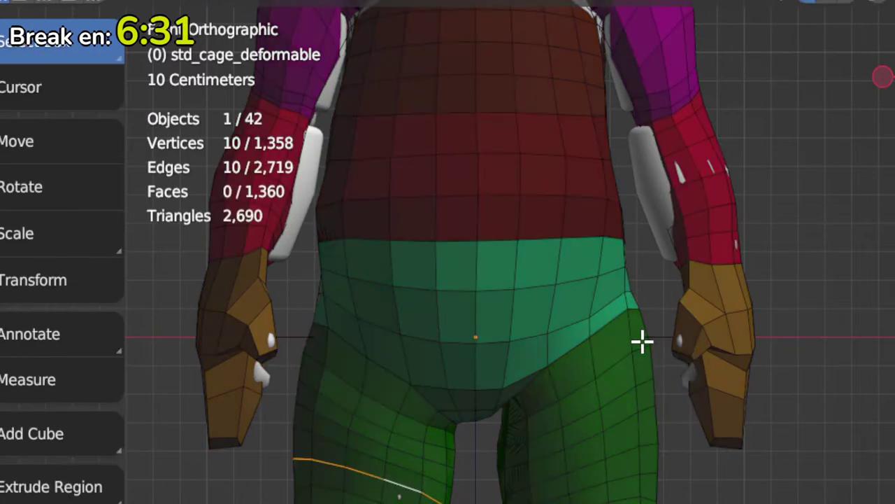
Step: Work the Draw brush over the exposed patch on the rear side of the pelvis cage just below the waist
{"action": "mouse_move", "coordinate": [641, 345]}
{"action": "middle_mouse_down"}
{"action": "mouse_move", "coordinate": [674, 364]}
{"action": "mouse_move", "coordinate": [524, 360]}
{"action": "mouse_move", "coordinate": [428, 380]}
{"action": "mouse_move", "coordinate": [537, 333]}
{"action": "mouse_move", "coordinate": [590, 324]}
{"action": "mouse_move", "coordinate": [567, 294]}
{"action": "middle_mouse_up"}
{"action": "key", "text": "Tab"}
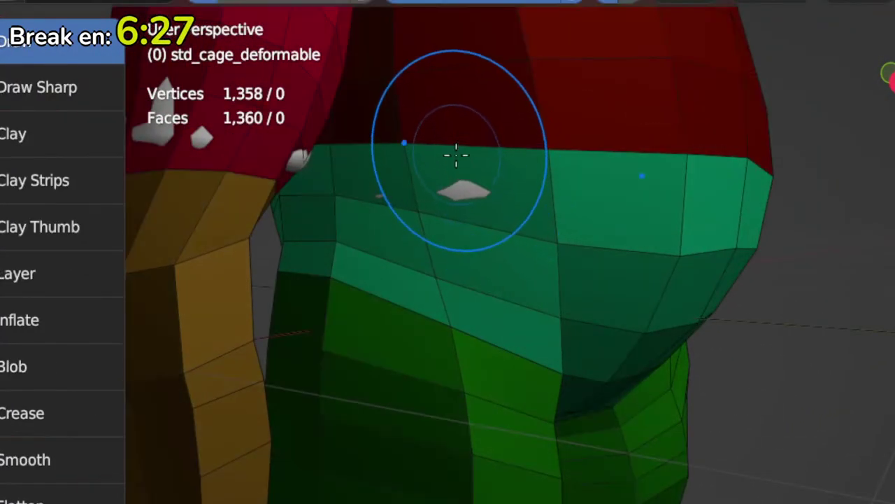
{"action": "key", "text": "Tab"}
{"action": "scroll", "coordinate": [508, 426], "scroll_direction": "down", "scroll_amount": 8}
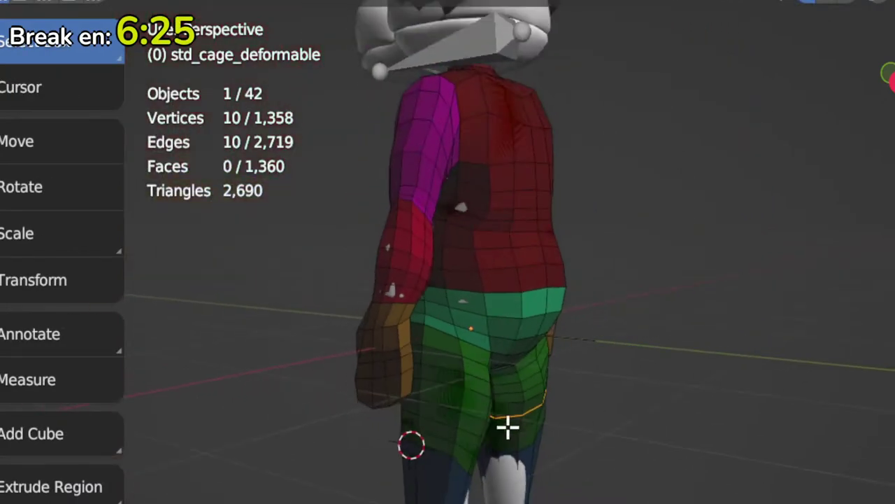
Step: Slide the edge loop between the character's right thigh and lower leg upward above the knee
{"action": "key", "text": "KP_1"}
{"action": "middle_click_drag", "start_coordinate": [558, 468], "coordinate": [530, 421], "text": "shift"}
{"action": "scroll", "coordinate": [488, 434], "scroll_direction": "up", "scroll_amount": 4}
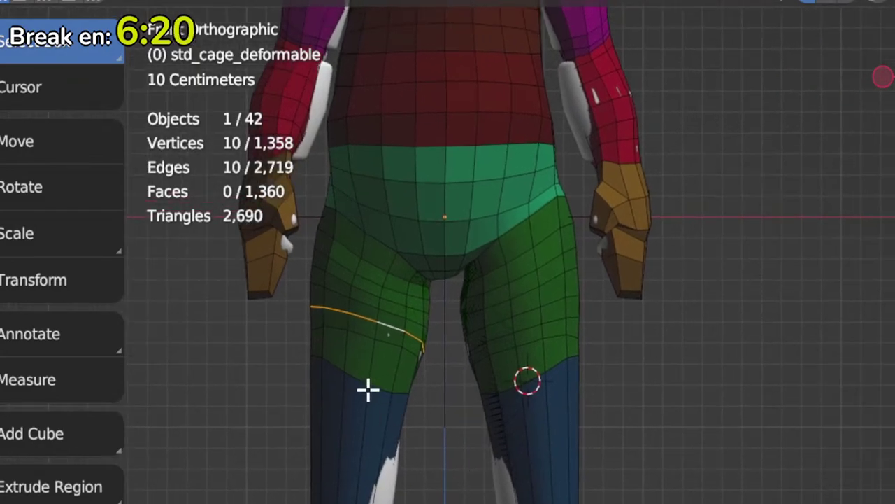
{"action": "left_click", "coordinate": [356, 382], "text": "alt"}
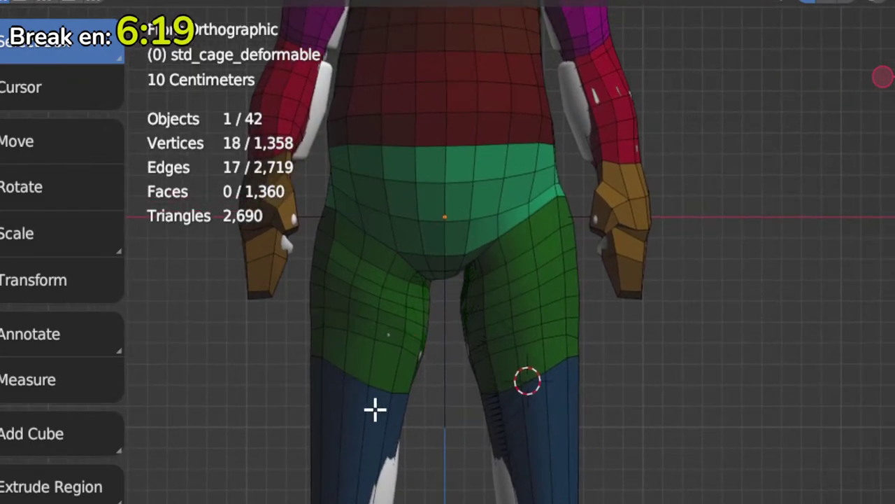
{"action": "left_click", "coordinate": [352, 376], "text": "alt"}
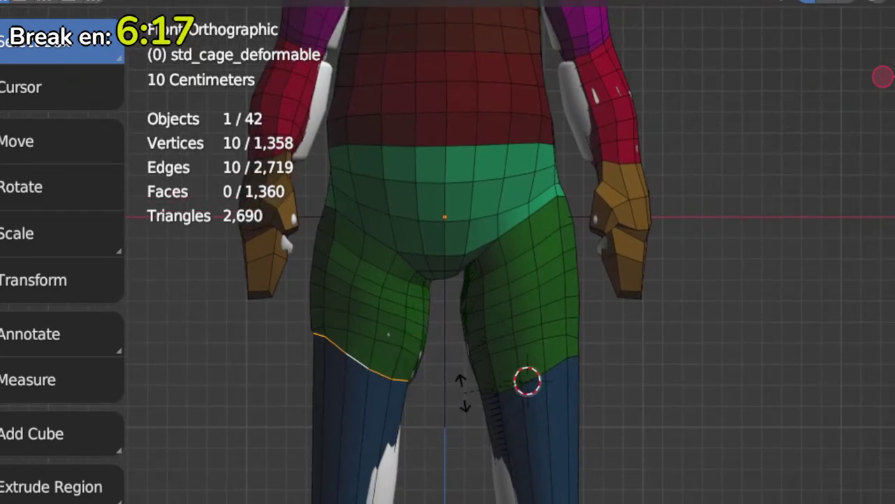
{"action": "middle_click_drag", "start_coordinate": [452, 417], "coordinate": [387, 411]}
{"action": "key", "text": "g"}
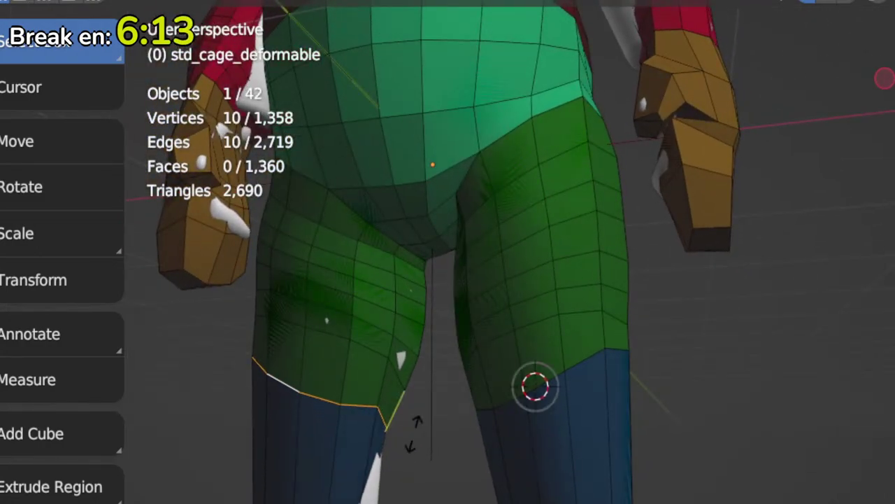
{"action": "key", "text": "y"}
{"action": "left_click", "coordinate": [427, 372]}
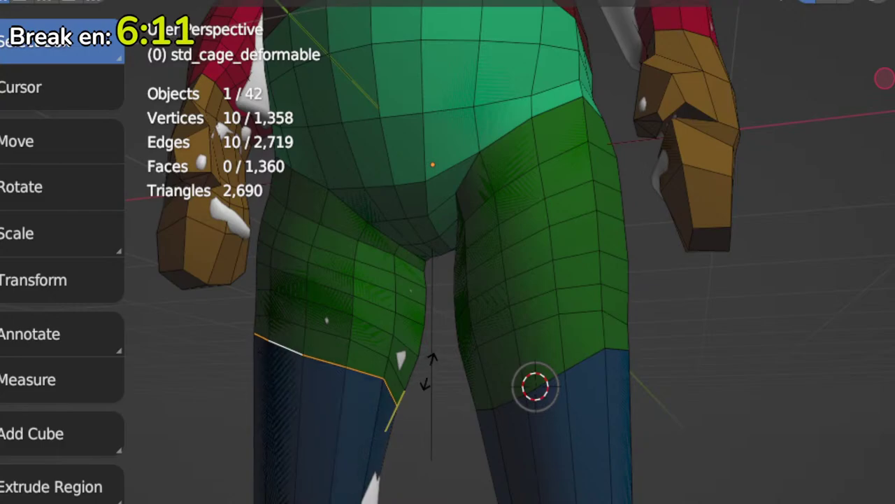
{"action": "key", "text": "g"}
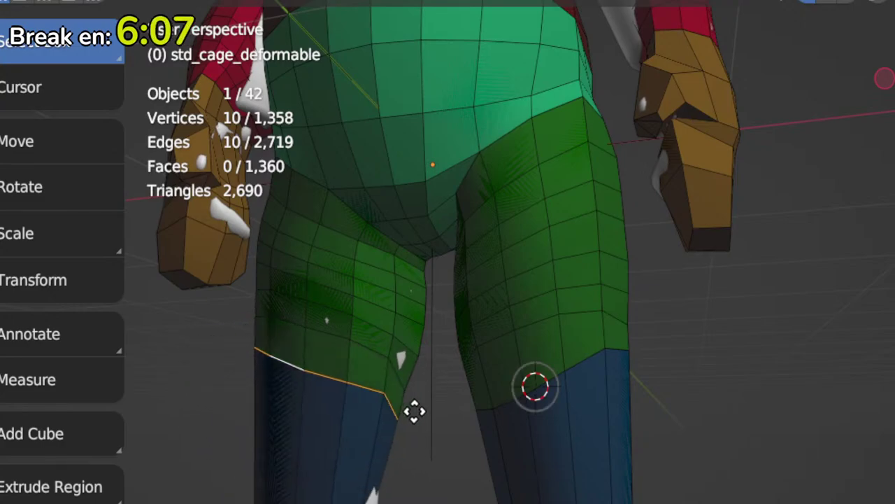
{"action": "right_click", "coordinate": [413, 411]}
Step: Turn on X-ray display in front view and try to scale the character's right knee edge loop about the 3D cursor
{"action": "key", "text": "KP_1"}
{"action": "scroll", "coordinate": [415, 412], "scroll_direction": "up", "scroll_amount": 2}
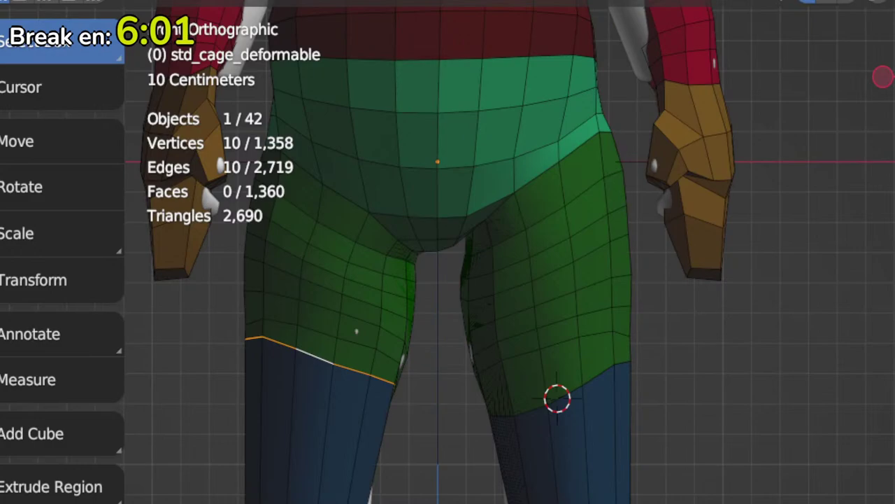
{"action": "key", "text": "alt+z"}
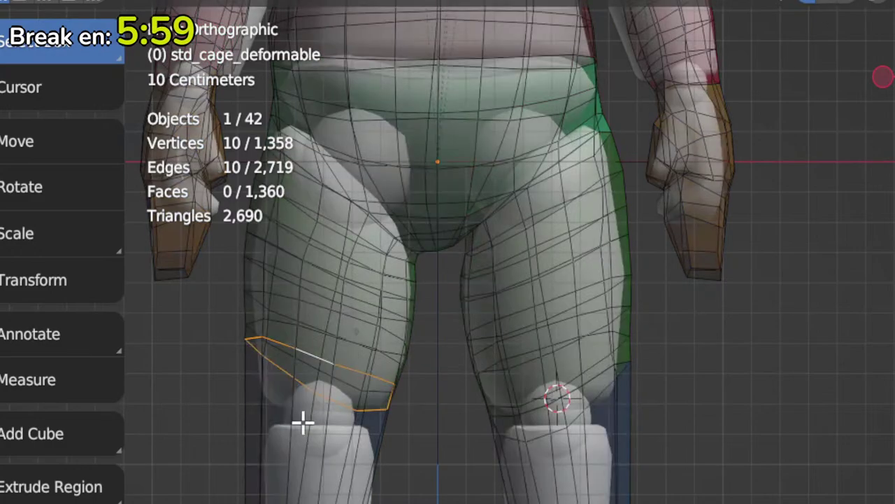
{"action": "scroll", "coordinate": [303, 421], "scroll_direction": "up", "scroll_amount": 1}
{"action": "key", "text": "s"}
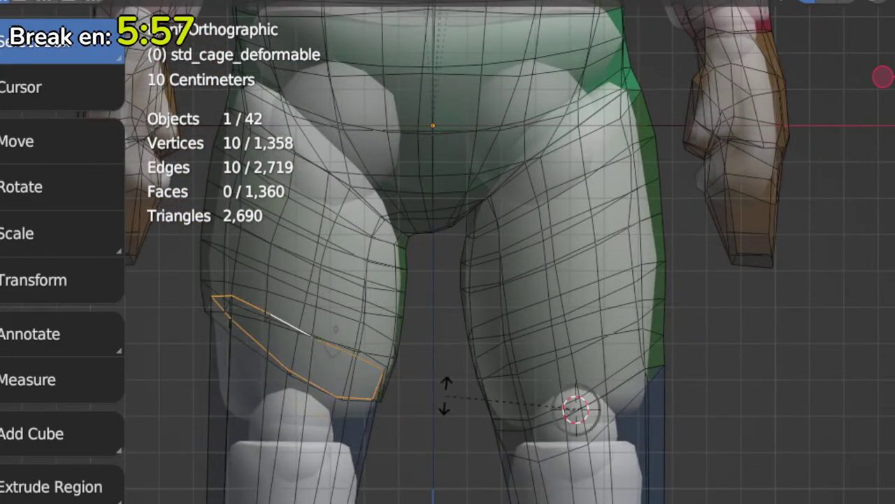
{"action": "key", "text": "Escape"}
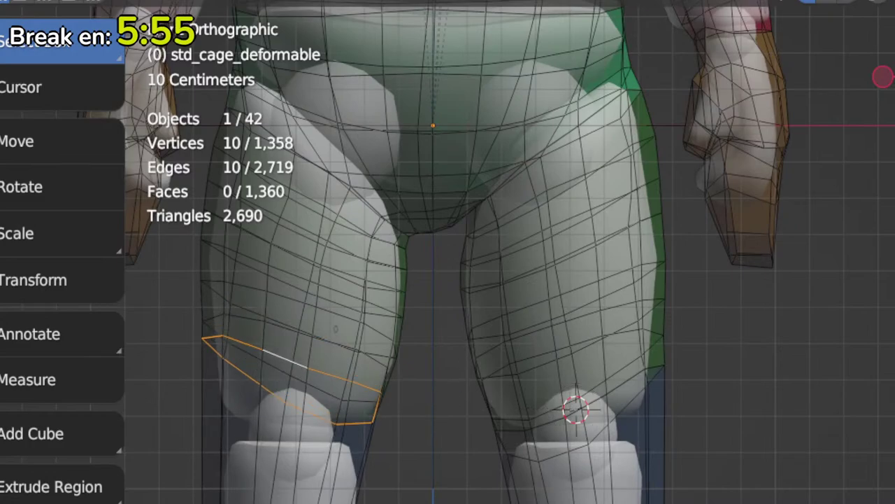
Step: Change the pivot point and move, rotate and flatten the character's right knee edge loop to 0 along Z across the knee joint
{"action": "left_click", "coordinate": [513, 2]}
{"action": "left_click", "coordinate": [523, 73]}
{"action": "key", "text": "g"}
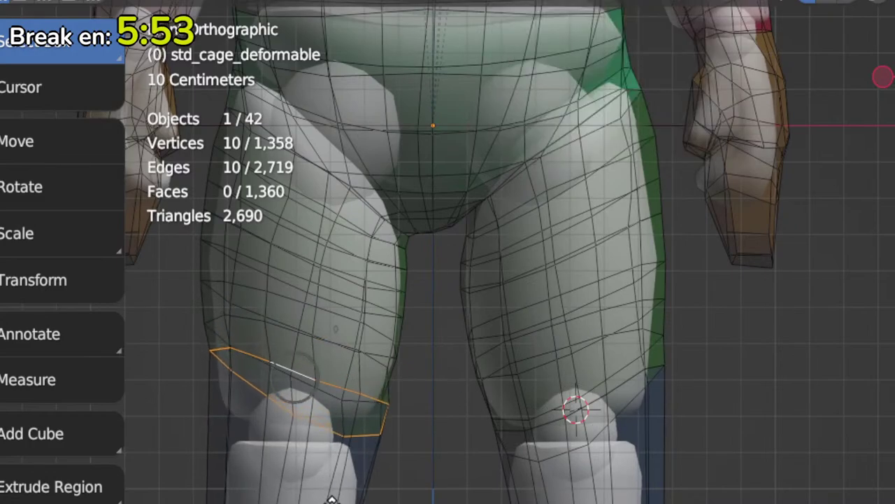
{"action": "left_click", "coordinate": [321, 502]}
{"action": "key", "text": "r"}
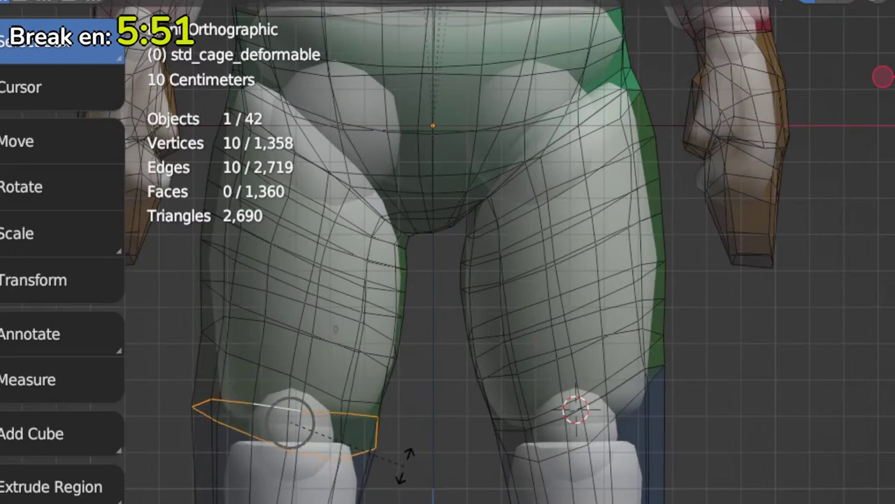
{"action": "left_click", "coordinate": [404, 456]}
{"action": "key", "text": "s"}
{"action": "key", "text": "z"}
{"action": "key", "text": "0"}
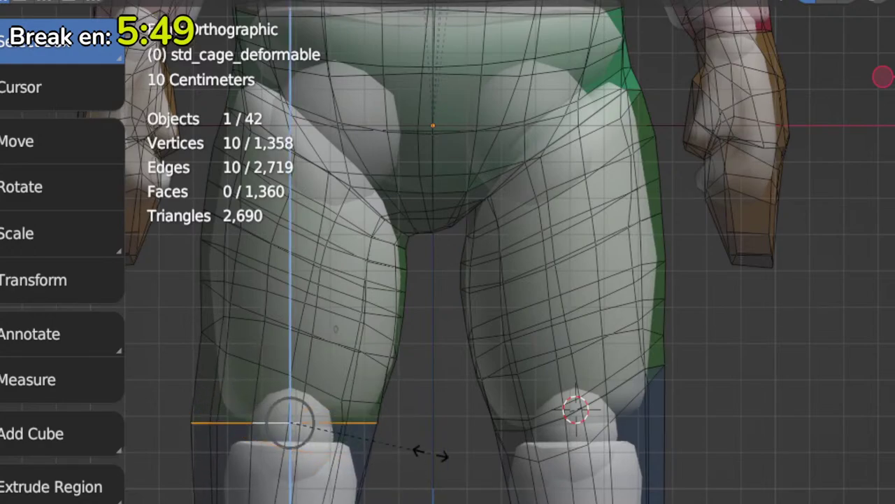
{"action": "key", "text": "Return"}
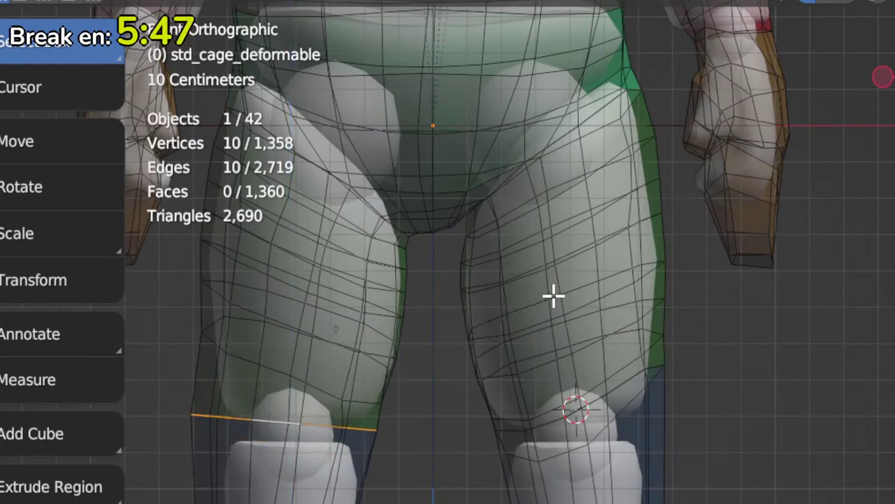
Step: Flatten the edge loop above the character's right knee to 0 along Z and lower it to just above the knee joint
{"action": "left_click", "coordinate": [318, 393], "text": "alt"}
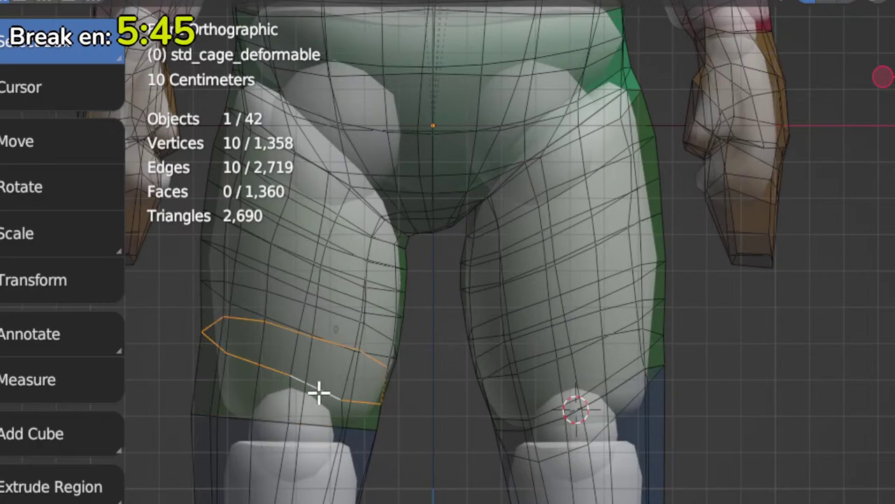
{"action": "key", "text": "s"}
{"action": "key", "text": "z"}
{"action": "key", "text": "0"}
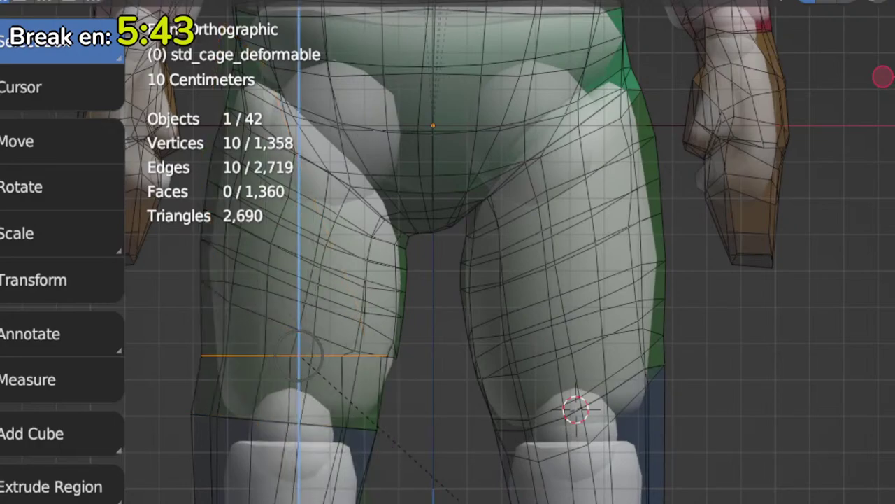
{"action": "key", "text": "Return"}
{"action": "key", "text": "g"}
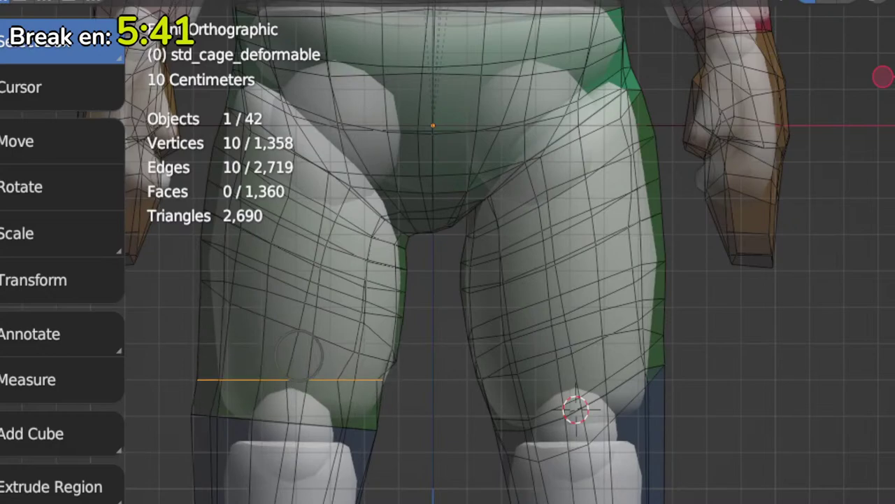
{"action": "key", "text": "Return"}
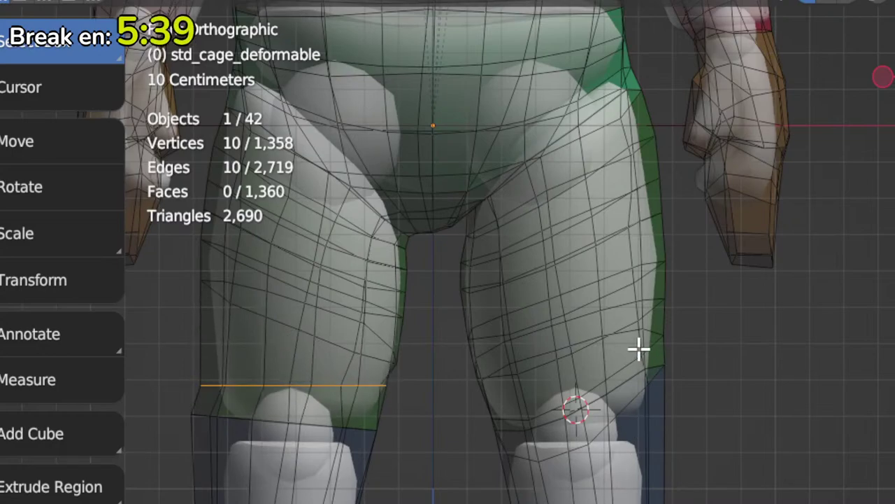
Step: Reposition the edge loop just above the character's left knee in front view
{"action": "left_click", "coordinate": [601, 401], "text": "alt"}
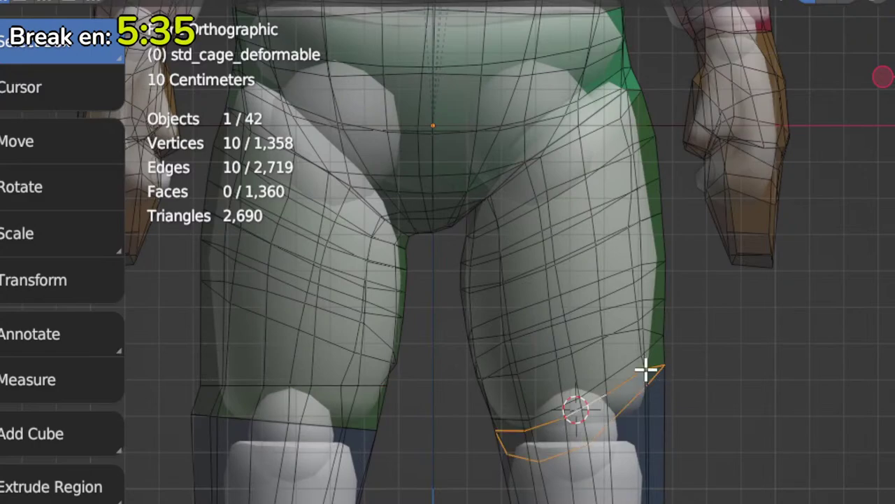
{"action": "key", "text": "g"}
{"action": "key", "text": "z"}
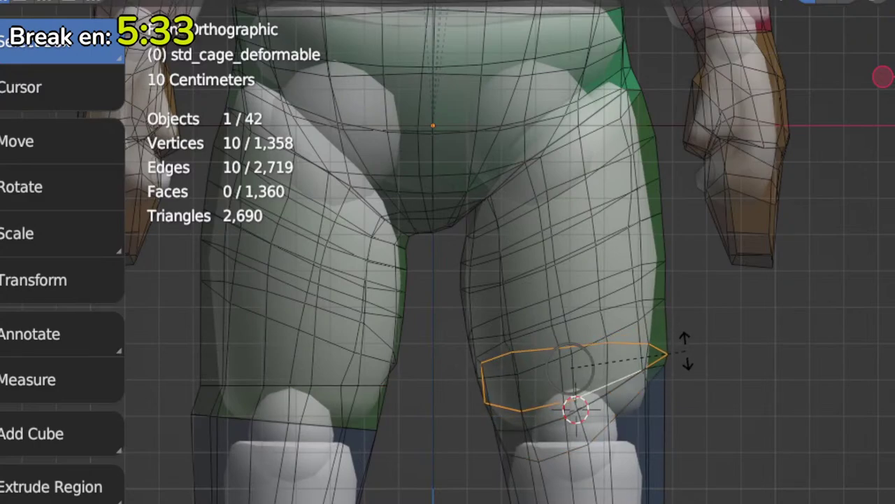
{"action": "left_click", "coordinate": [679, 343]}
{"action": "middle_click_drag", "start_coordinate": [321, 429], "coordinate": [345, 439], "text": "shift"}
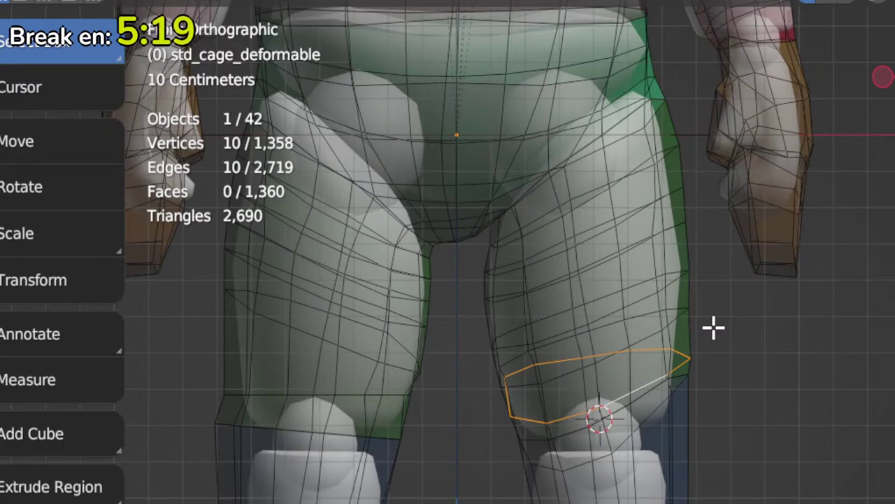
Step: Turn off X-ray display and inspect the cage's coverage from the head down to the lower legs in front view
{"action": "scroll", "coordinate": [714, 326], "scroll_direction": "down", "scroll_amount": 4}
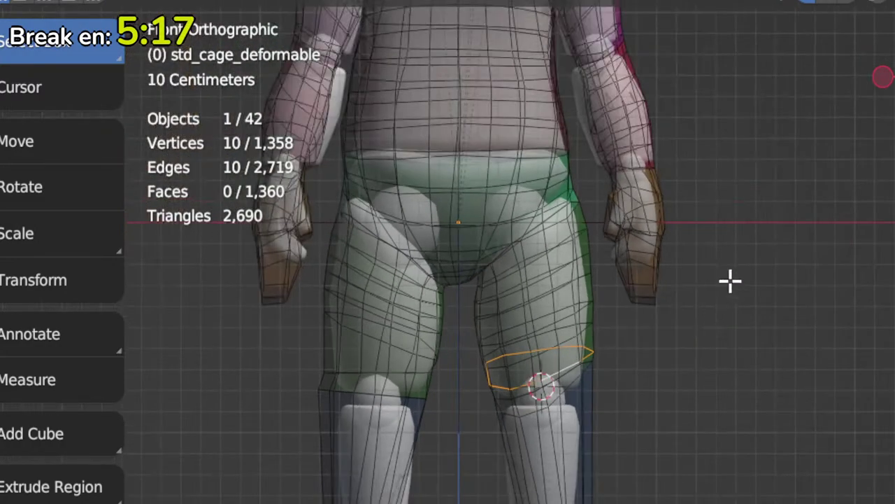
{"action": "scroll", "coordinate": [720, 200], "scroll_direction": "down", "scroll_amount": 1}
{"action": "middle_click_drag", "start_coordinate": [735, 177], "coordinate": [761, 342], "text": "shift"}
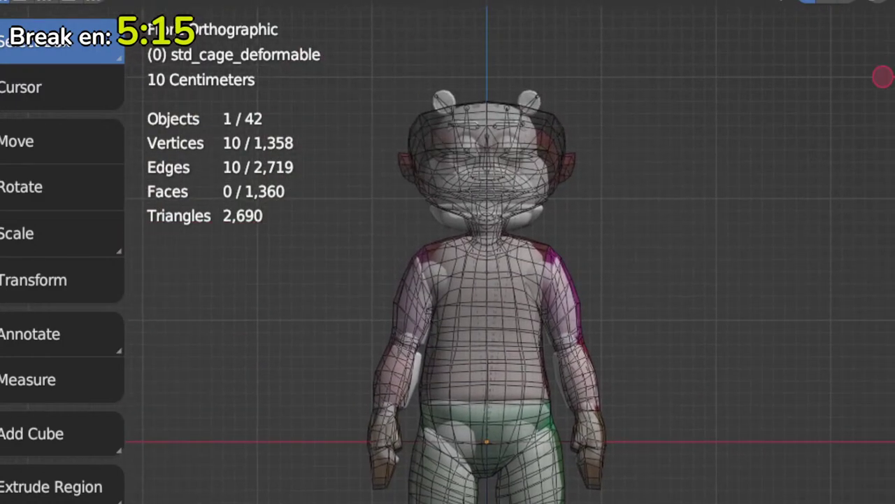
{"action": "key", "text": "alt+z"}
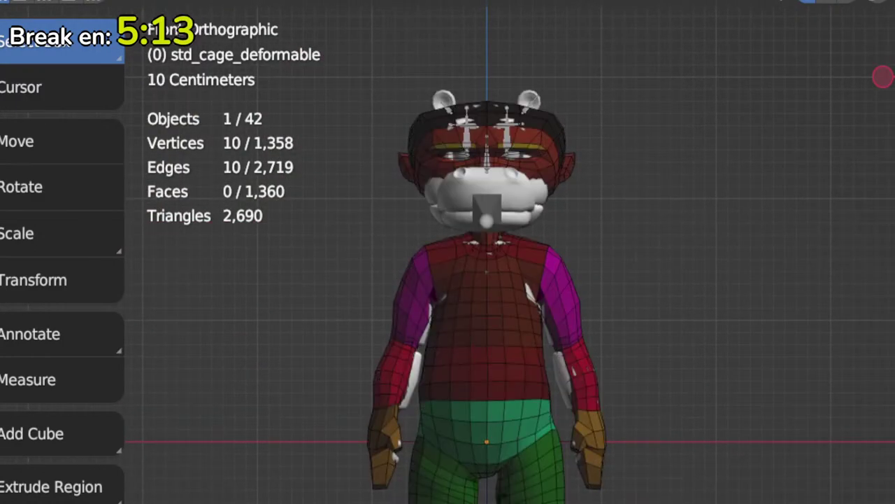
{"action": "key", "text": "alt+z"}
{"action": "key", "text": "alt+z"}
{"action": "scroll", "coordinate": [667, 151], "scroll_direction": "up", "scroll_amount": 1}
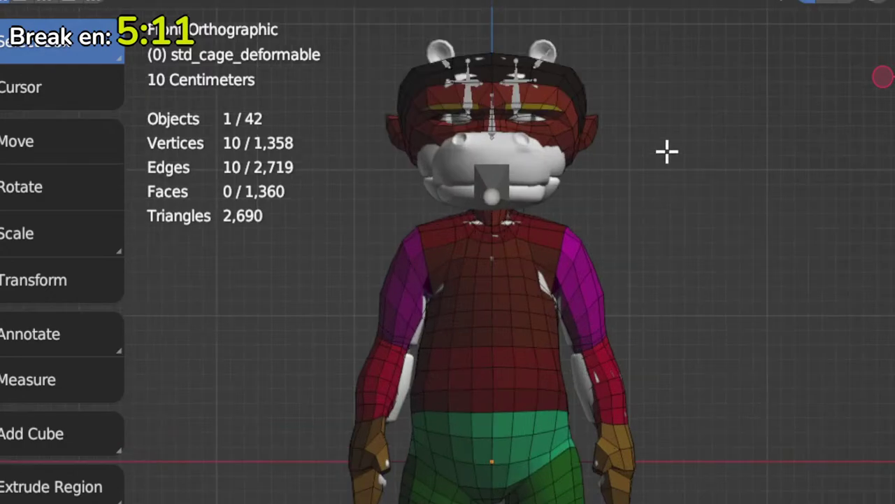
{"action": "middle_click_drag", "start_coordinate": [667, 152], "coordinate": [685, 189], "text": "shift"}
{"action": "scroll", "coordinate": [652, 234], "scroll_direction": "up", "scroll_amount": 3}
{"action": "scroll", "coordinate": [649, 234], "scroll_direction": "down", "scroll_amount": 3}
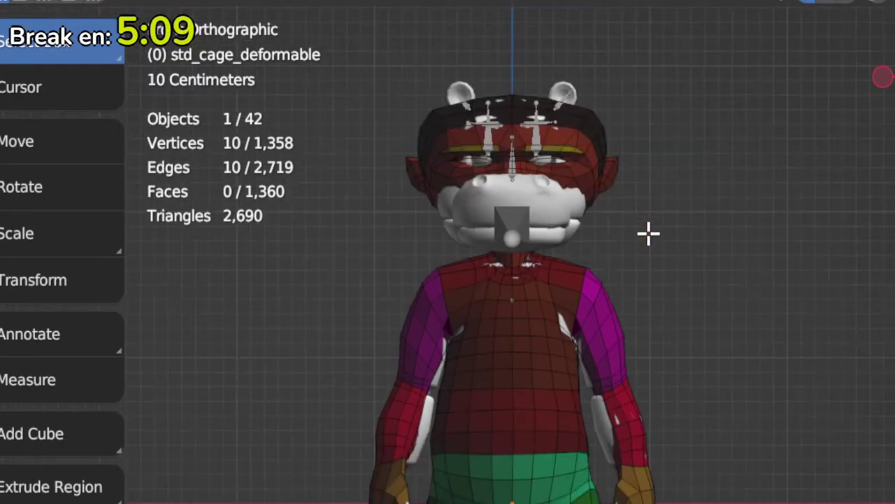
{"action": "middle_click_drag", "start_coordinate": [651, 317], "coordinate": [708, 149], "text": "shift"}
{"action": "middle_click_drag", "start_coordinate": [666, 460], "coordinate": [692, 312], "text": "shift"}
{"action": "scroll", "coordinate": [659, 489], "scroll_direction": "up", "scroll_amount": 3}
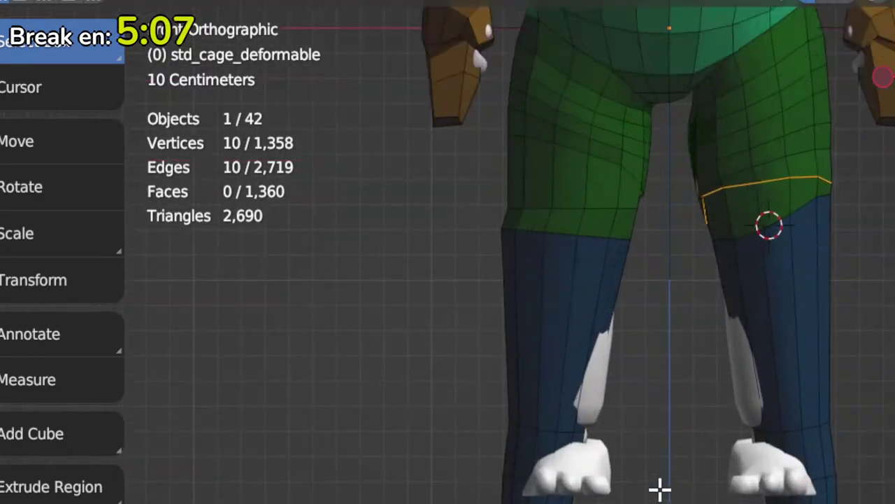
{"action": "middle_click_drag", "start_coordinate": [718, 432], "coordinate": [562, 503], "text": "shift"}
Step: Smooth the front and inner surfaces of both thighs in Sculpt Mode
{"action": "key", "text": "ctrl+Tab"}
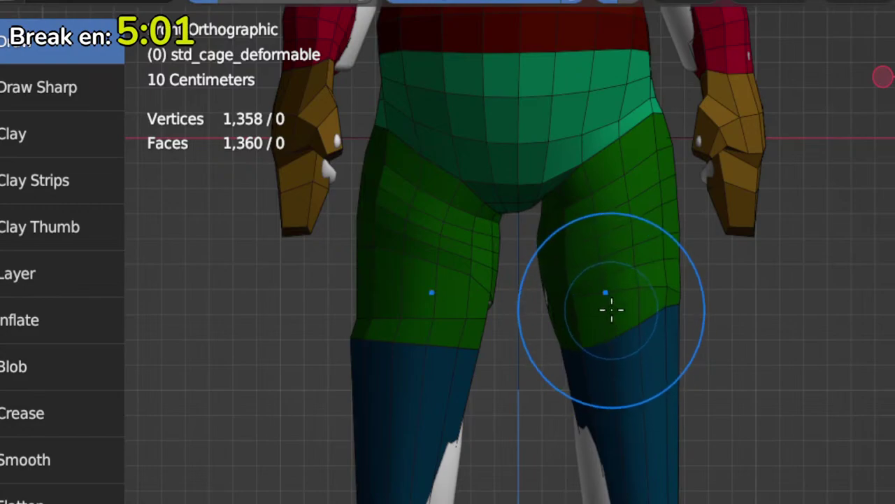
{"action": "left_click_drag", "start_coordinate": [412, 279], "coordinate": [412, 283]}
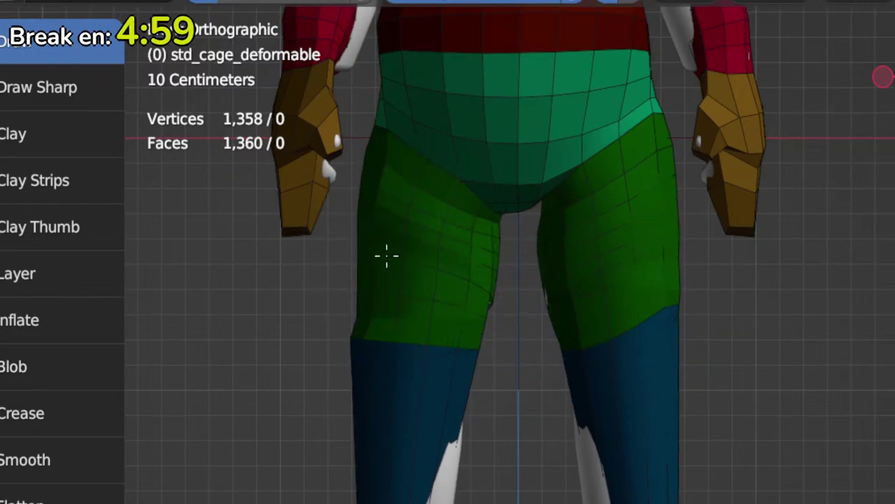
{"action": "middle_click_drag", "start_coordinate": [483, 310], "coordinate": [313, 277]}
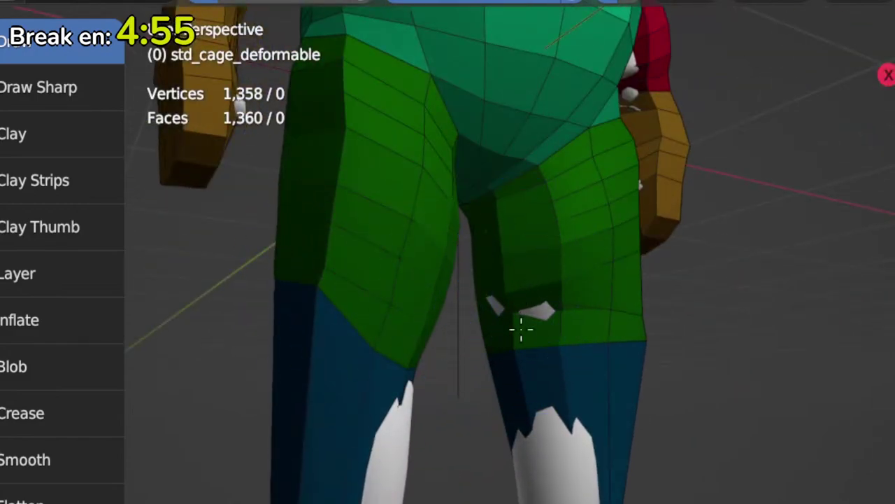
{"action": "key", "text": "Tab"}
{"action": "key", "text": "Tab"}
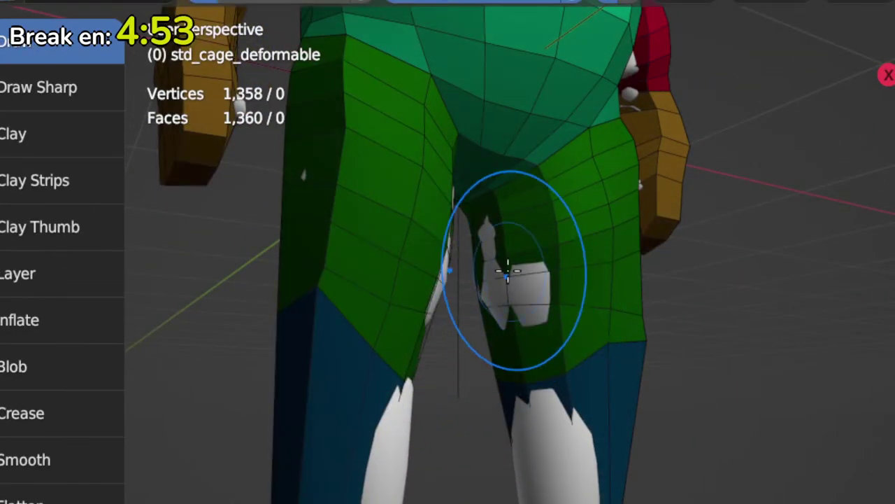
{"action": "key", "text": "Tab"}
{"action": "key", "text": "Tab"}
Step: Even out the thigh loops and the thigh-to-lower-leg boundary on both legs with smoothing strokes in front view
{"action": "mouse_move", "coordinate": [514, 323]}
{"action": "middle_mouse_down"}
{"action": "mouse_move", "coordinate": [583, 314]}
{"action": "mouse_move", "coordinate": [540, 303]}
{"action": "mouse_move", "coordinate": [686, 326]}
{"action": "mouse_move", "coordinate": [510, 334]}
{"action": "mouse_move", "coordinate": [527, 335]}
{"action": "mouse_move", "coordinate": [528, 282]}
{"action": "mouse_move", "coordinate": [490, 341]}
{"action": "middle_mouse_up"}
{"action": "key", "text": "KP_1"}
{"action": "mouse_move", "coordinate": [490, 341]}
{"action": "left_mouse_down", "text": "shift"}
{"action": "mouse_move", "coordinate": [450, 240]}
{"action": "mouse_move", "coordinate": [430, 224]}
{"action": "left_mouse_up", "text": "shift"}
{"action": "key", "text": "Tab"}
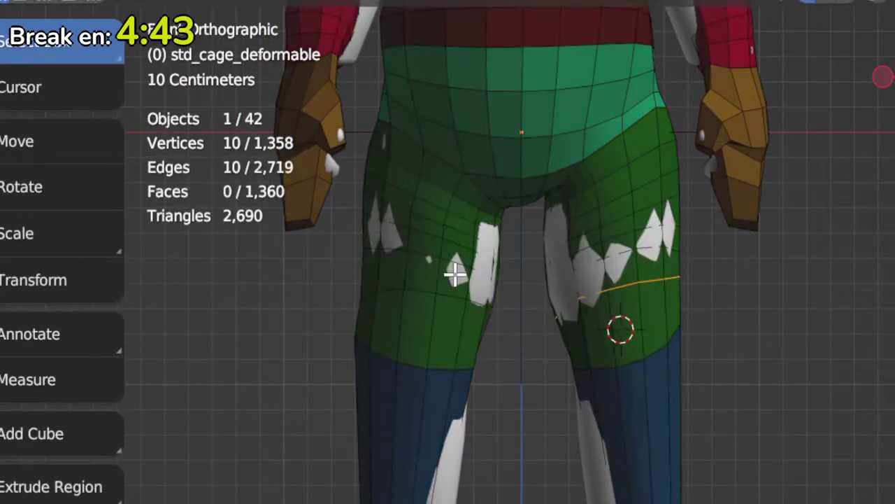
{"action": "key", "text": "Tab"}
{"action": "mouse_move", "coordinate": [580, 296]}
{"action": "left_mouse_down", "text": "shift"}
{"action": "mouse_move", "coordinate": [574, 303]}
{"action": "mouse_move", "coordinate": [579, 290]}
{"action": "left_mouse_up", "text": "shift"}
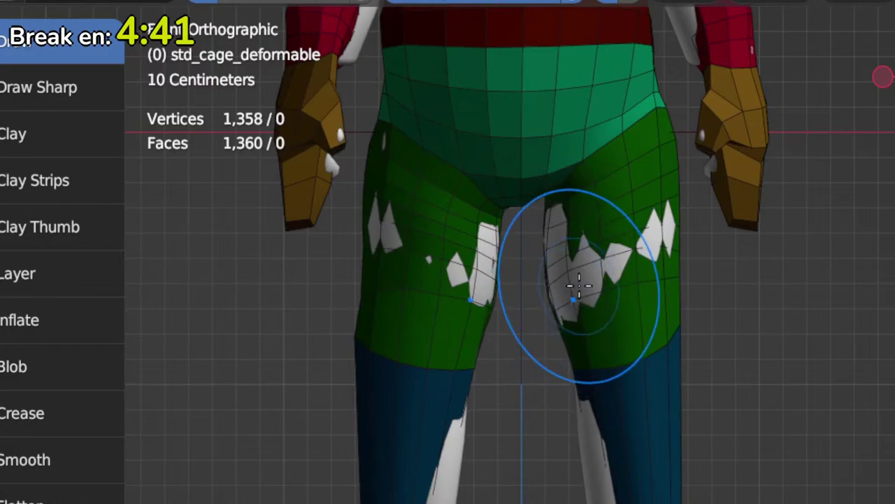
Step: Sculpt over the exposed patches across both thighs in front view and return to Edit Mode
{"action": "key", "text": "Tab"}
{"action": "key", "text": "Tab"}
{"action": "mouse_move", "coordinate": [613, 242]}
{"action": "left_mouse_down", "text": "shift"}
{"action": "mouse_move", "coordinate": [644, 225]}
{"action": "mouse_move", "coordinate": [646, 280]}
{"action": "mouse_move", "coordinate": [635, 262]}
{"action": "left_mouse_up", "text": "shift"}
{"action": "key", "text": "Tab"}
Step: Slide the first edge loop above the ankles on both lower legs upward to just below the knees
{"action": "middle_click_drag", "start_coordinate": [636, 262], "coordinate": [609, 235], "text": "shift"}
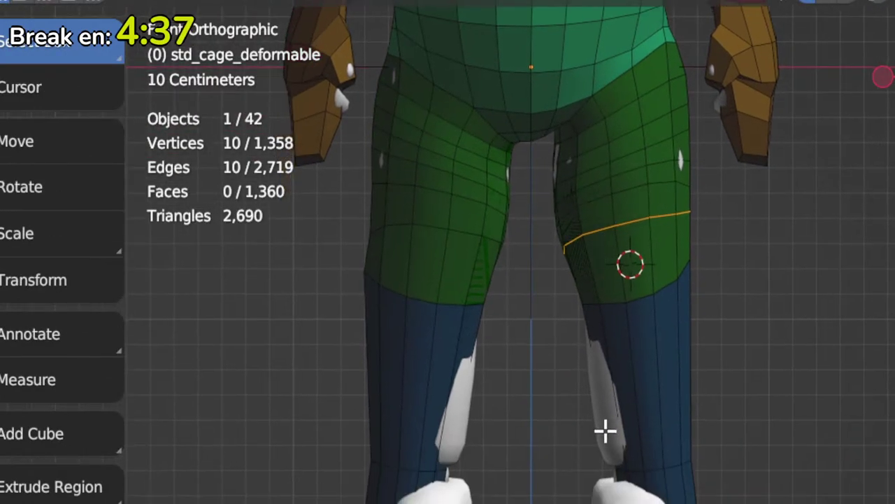
{"action": "middle_click_drag", "start_coordinate": [604, 430], "coordinate": [565, 371], "text": "shift"}
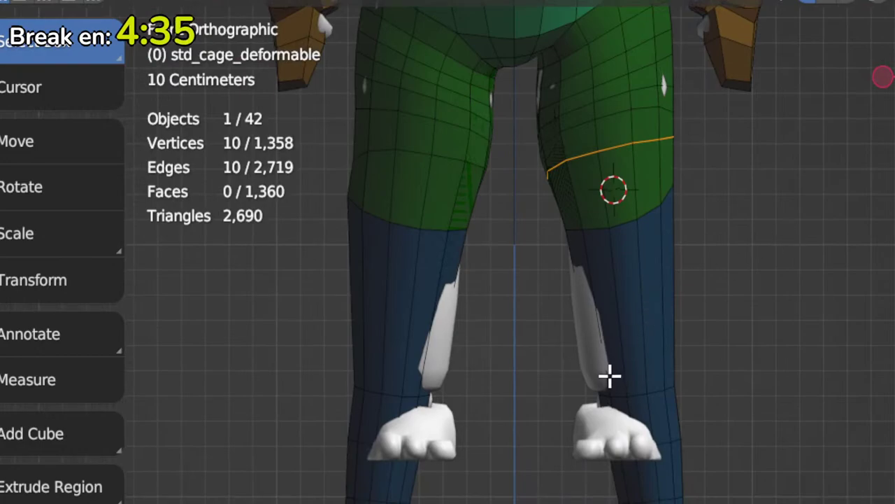
{"action": "left_click", "coordinate": [638, 397], "text": "alt"}
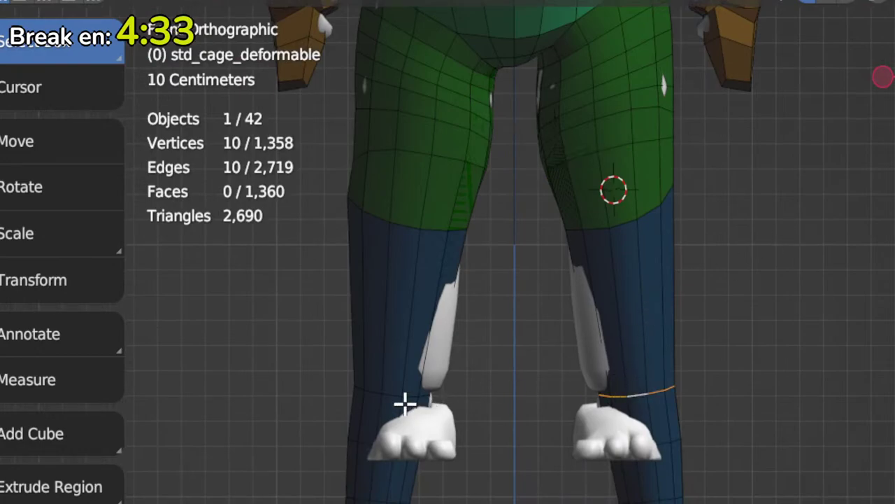
{"action": "key", "text": "g"}
{"action": "key", "text": "g"}
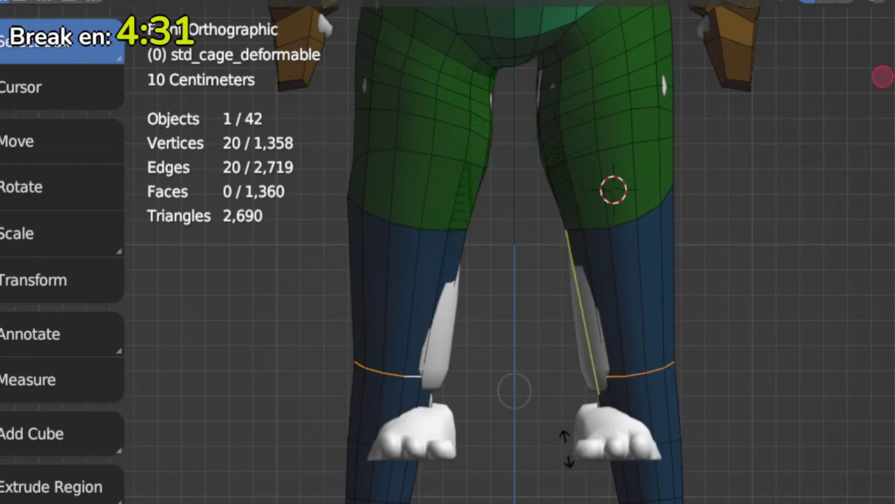
{"action": "left_click", "coordinate": [564, 372]}
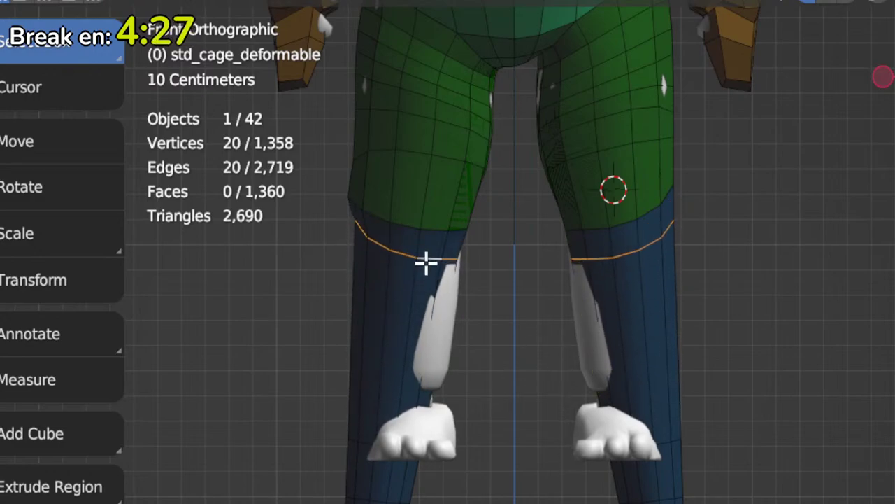
{"action": "left_click", "coordinate": [434, 227], "text": "alt"}
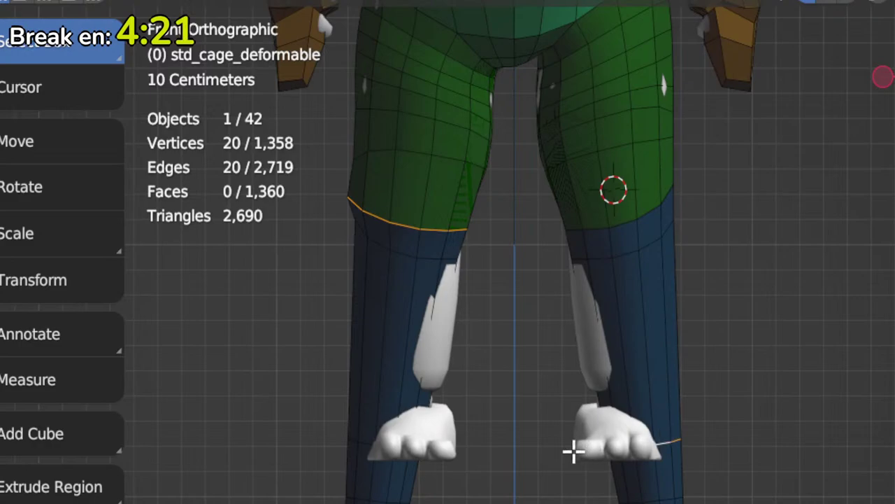
{"action": "left_click", "coordinate": [364, 442], "text": "alt+shift"}
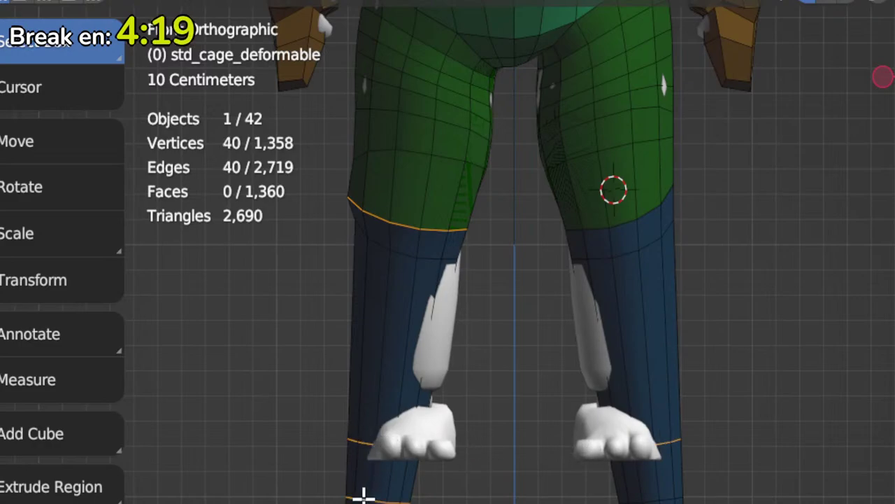
{"action": "left_click", "coordinate": [652, 496], "text": "alt+shift"}
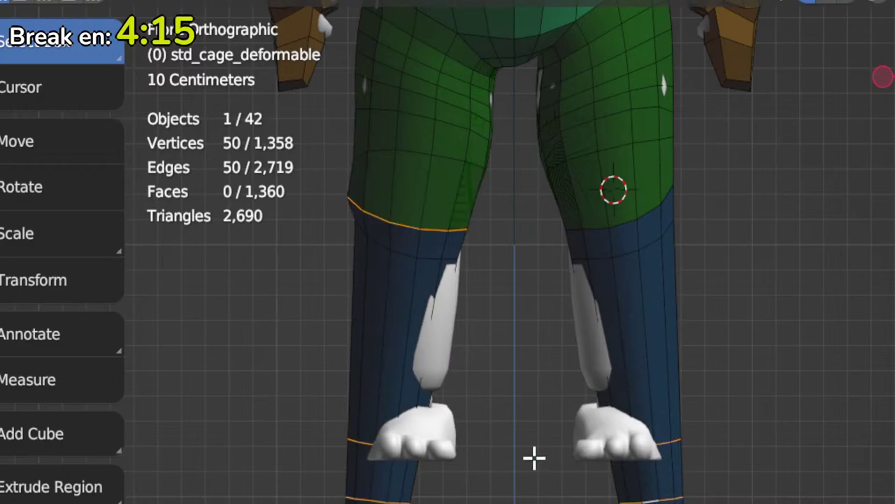
Step: Slide the next two edge loops on both lower legs upward together, placing the upper pair beneath the loops below the knees
{"action": "left_click", "coordinate": [362, 441], "text": "alt"}
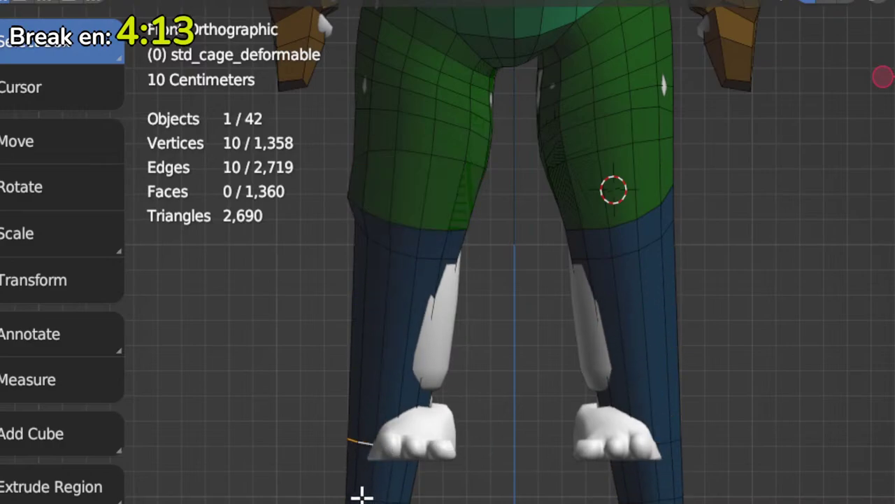
{"action": "left_click", "coordinate": [667, 493], "text": "alt+shift"}
{"action": "key", "text": "g"}
{"action": "key", "text": "g"}
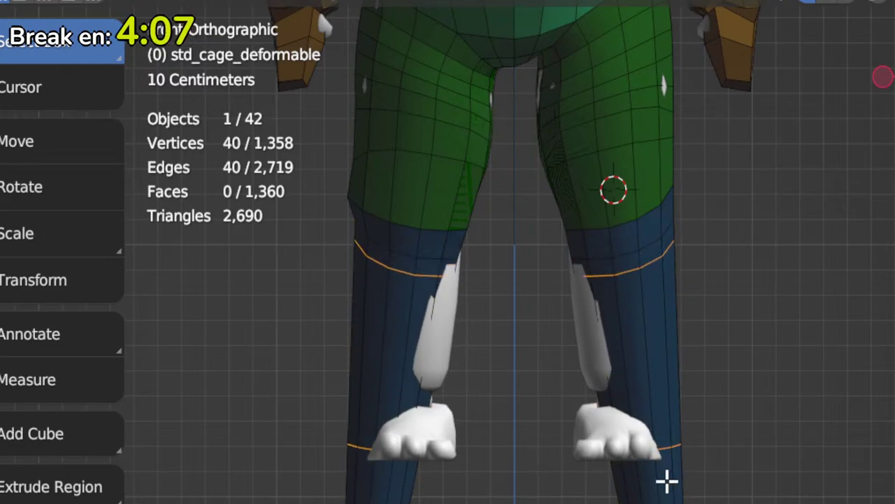
Step: Slide the next edge loop above the ankles on both lower legs upward to just beneath the loops below the knees
{"action": "left_click", "coordinate": [657, 448], "text": "alt"}
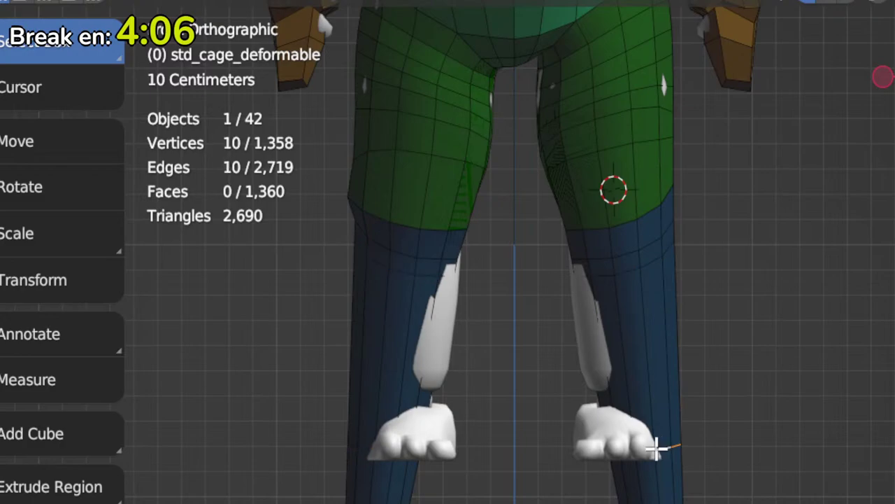
{"action": "left_click", "coordinate": [366, 448], "text": "alt+shift"}
{"action": "key", "text": "g"}
{"action": "key", "text": "g"}
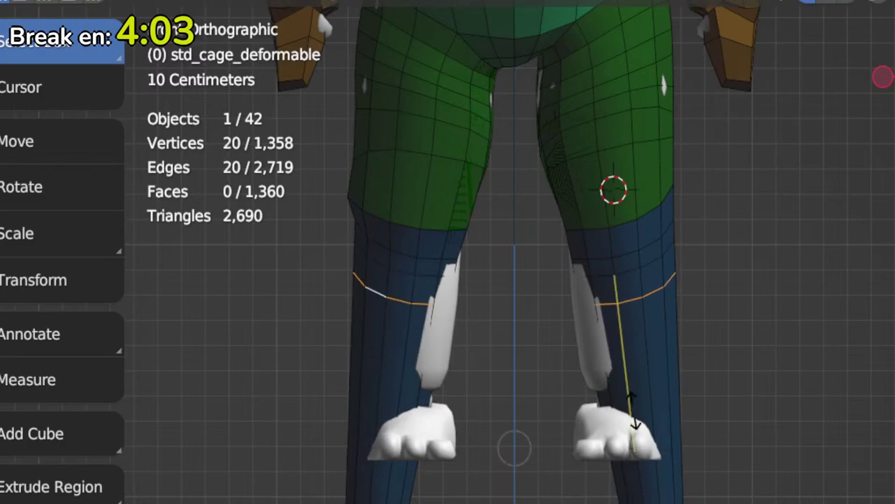
{"action": "left_click", "coordinate": [635, 401]}
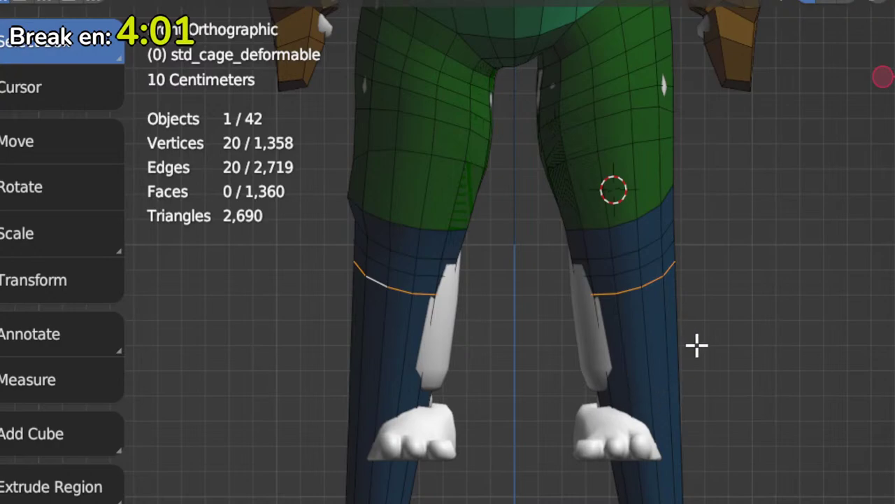
Step: Shift the upper edge loops below the thigh boundary inward around the character's knees, rotating the lower of them to follow the leg
{"action": "left_click", "coordinate": [623, 253], "text": "alt"}
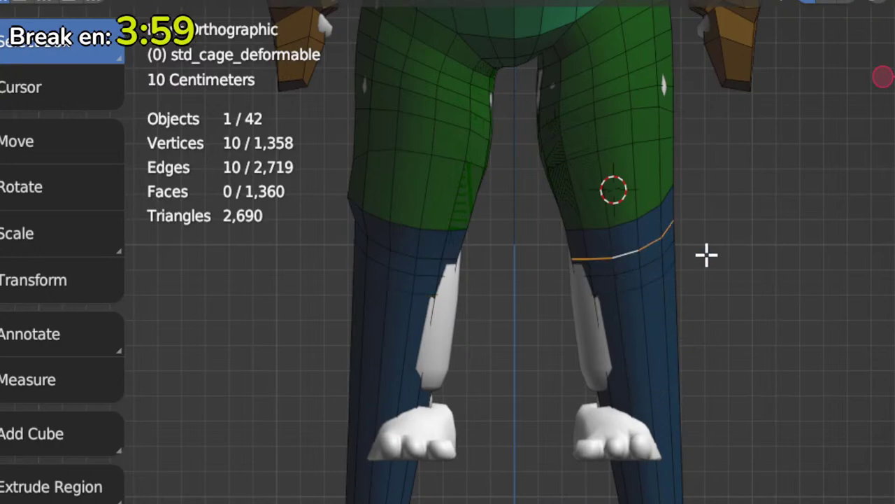
{"action": "key", "text": "g"}
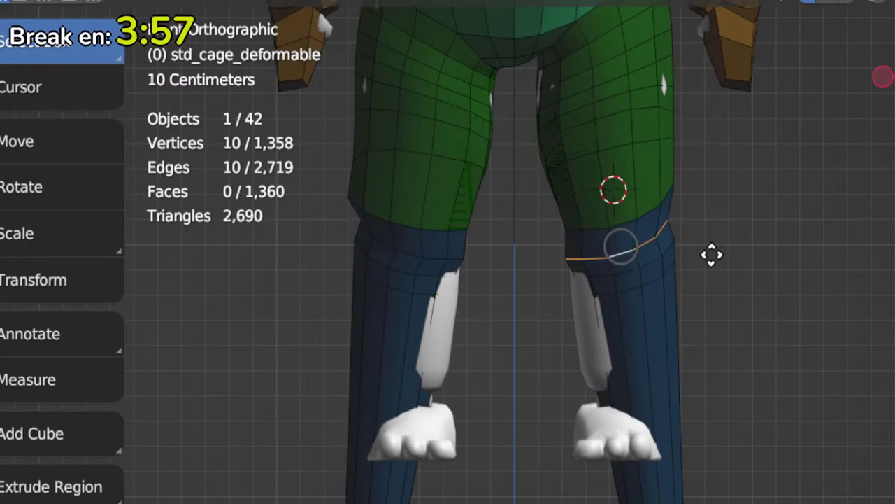
{"action": "right_click", "coordinate": [711, 255]}
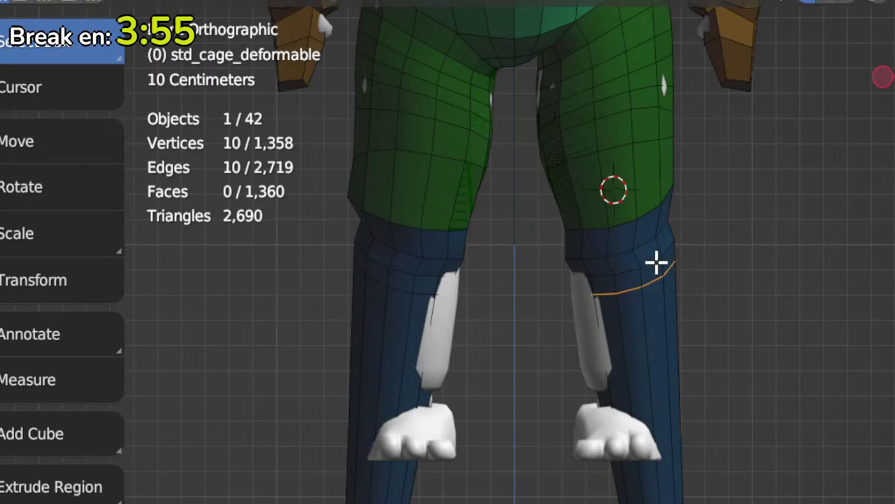
{"action": "left_click", "coordinate": [656, 262], "text": "alt"}
{"action": "key", "text": "g"}
{"action": "left_click", "coordinate": [692, 287]}
{"action": "key", "text": "r"}
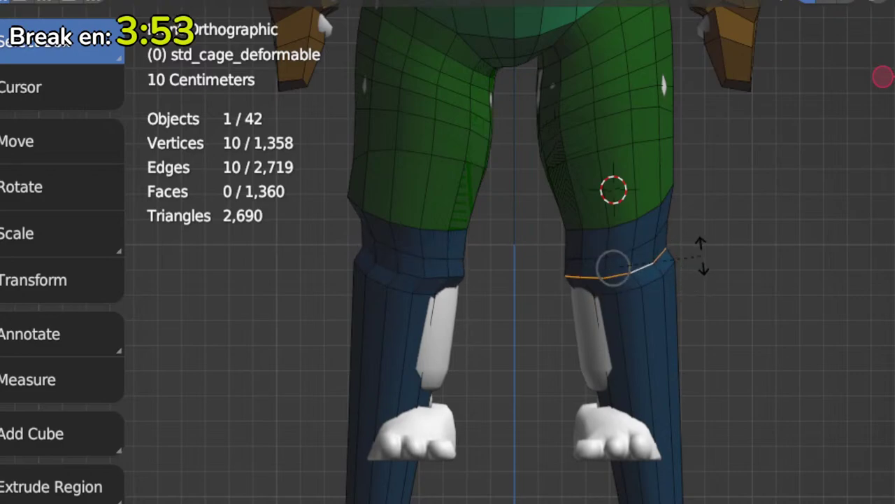
Step: Slide the lowest knee loop down the lower leg and move it inward to surround the character's upper shin
{"action": "left_click", "coordinate": [652, 286], "text": "alt"}
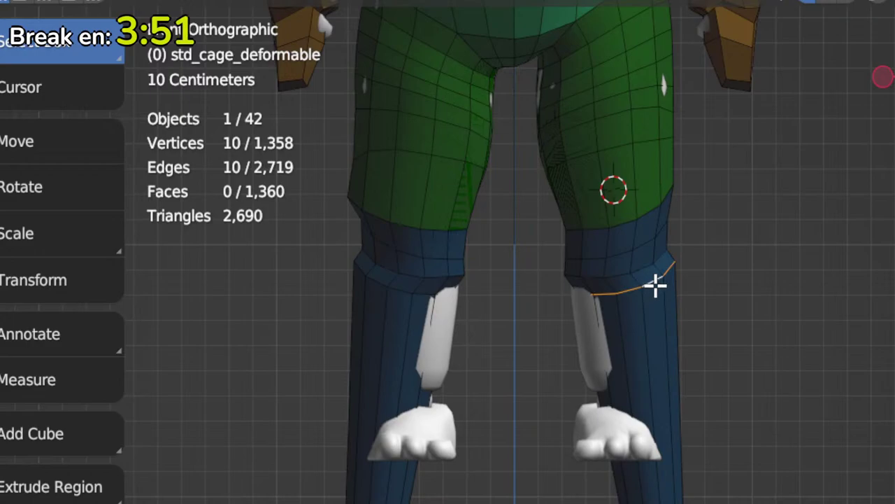
{"action": "key", "text": "g"}
{"action": "key", "text": "g"}
{"action": "left_click", "coordinate": [660, 304]}
{"action": "key", "text": "g"}
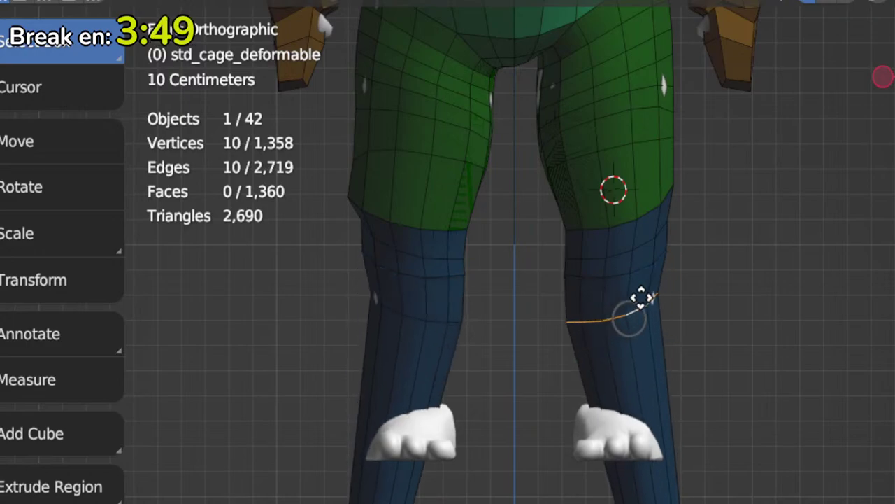
{"action": "left_click", "coordinate": [679, 298]}
Step: Move the next loop above the ankle up to just beneath the upper shin loop and scale it to enclose the leg
{"action": "middle_click_drag", "start_coordinate": [642, 494], "coordinate": [654, 401], "text": "shift"}
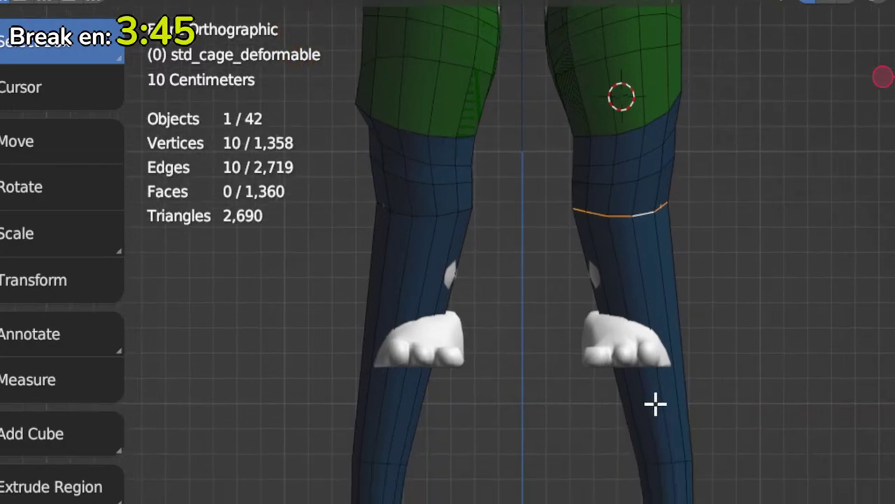
{"action": "left_click", "coordinate": [666, 461], "text": "alt"}
{"action": "key", "text": "g"}
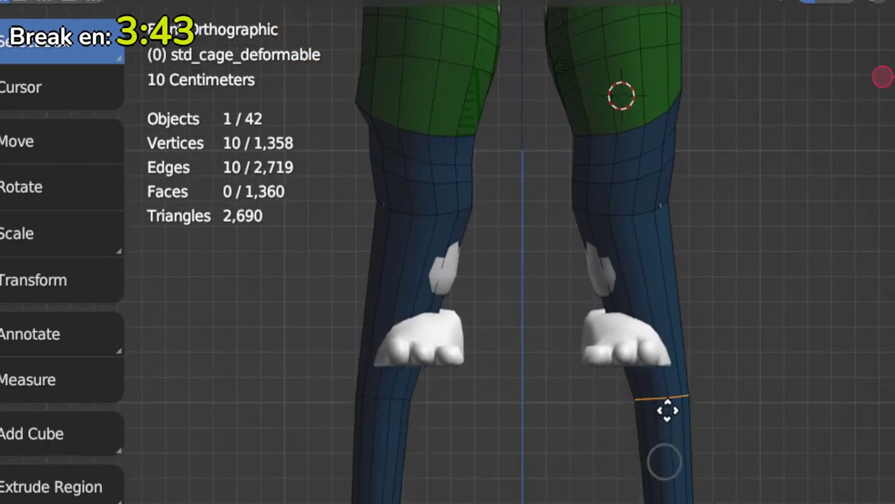
{"action": "left_click", "coordinate": [622, 267]}
{"action": "key", "text": "s"}
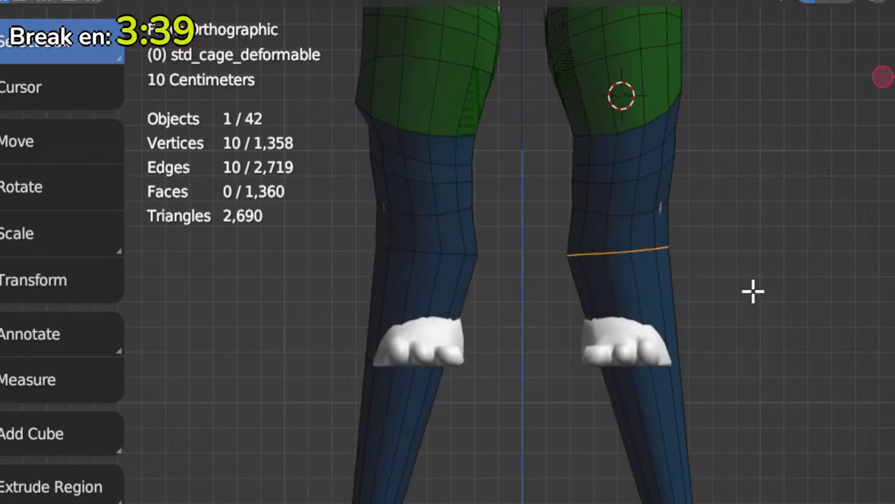
{"action": "key", "text": "g"}
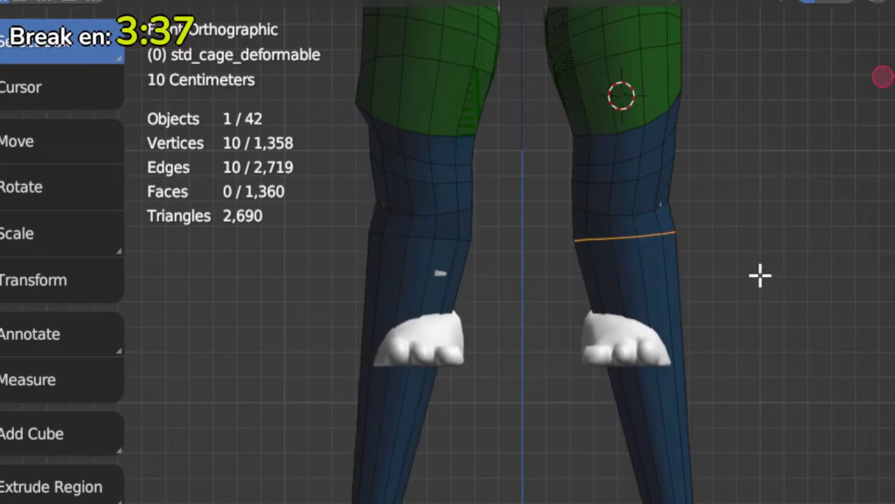
Step: Slide the following loop above the ankle up to mid-shin and adjust its tilt to sit nearly level
{"action": "middle_click_drag", "start_coordinate": [642, 460], "coordinate": [644, 400], "text": "shift"}
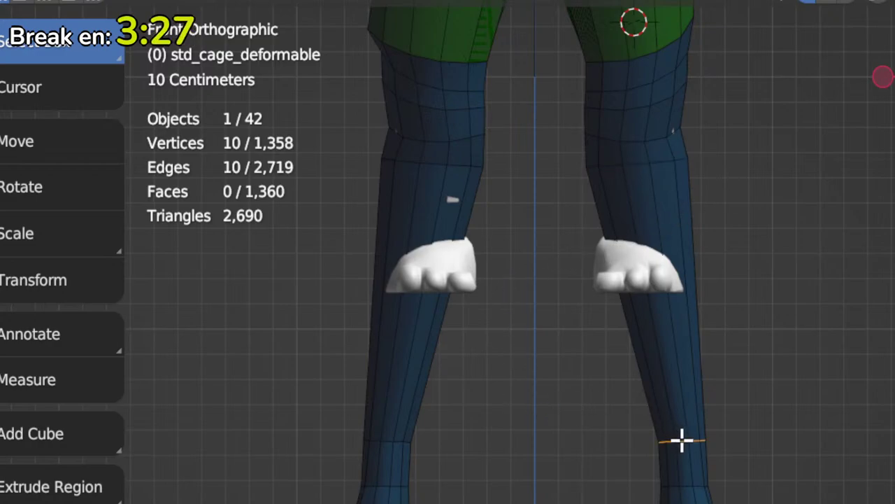
{"action": "key", "text": "g"}
{"action": "key", "text": "g"}
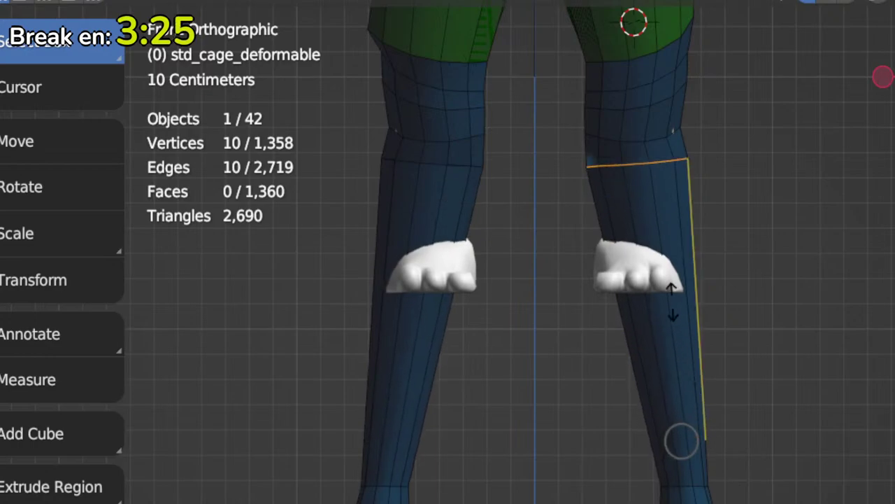
{"action": "left_click", "coordinate": [672, 327]}
{"action": "key", "text": "s"}
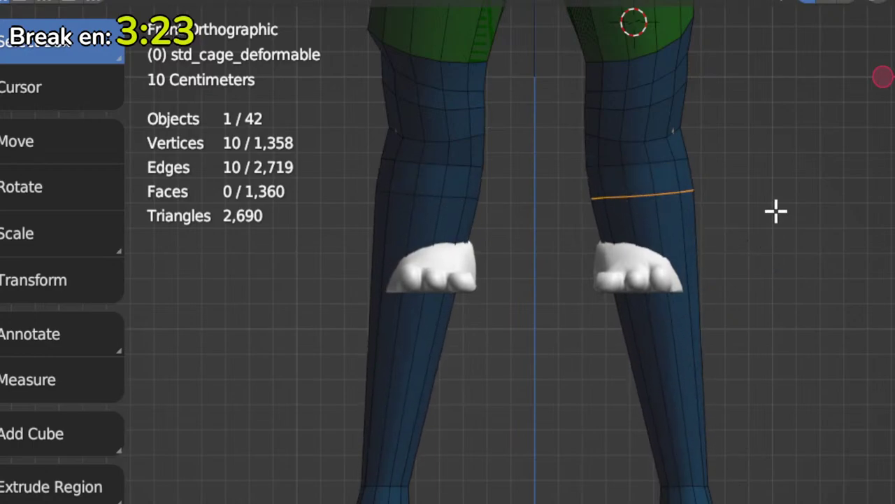
{"action": "key", "text": "s"}
{"action": "key", "text": "g"}
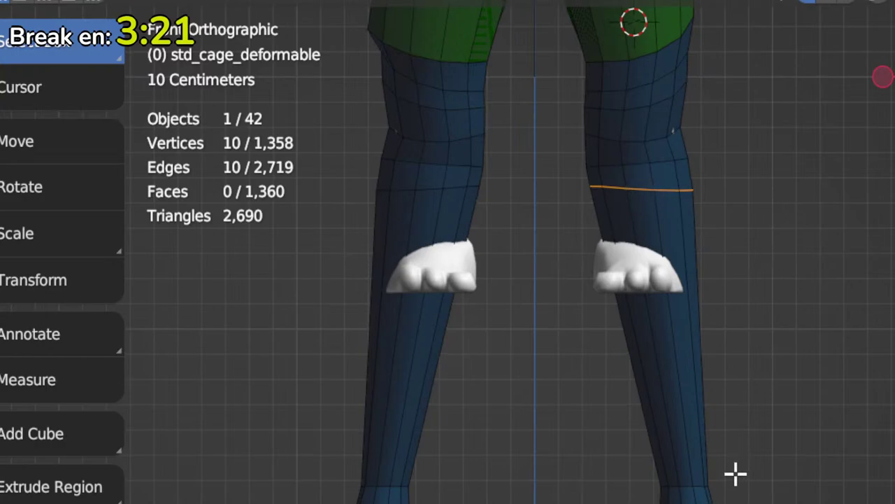
Step: Slide the ankle edge loop upward along the lower leg to just beneath the mid-shin loop
{"action": "left_click", "coordinate": [701, 486], "text": "alt"}
{"action": "left_click", "coordinate": [698, 483], "text": "alt"}
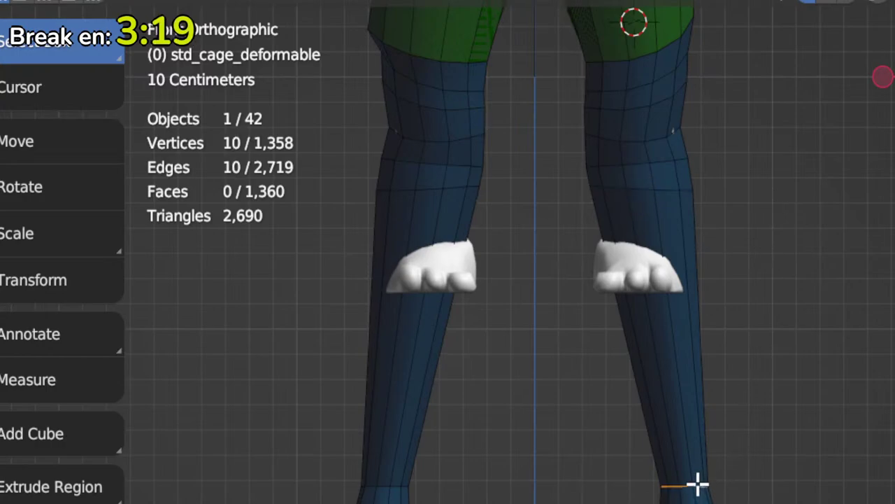
{"action": "key", "text": "g"}
{"action": "key", "text": "g"}
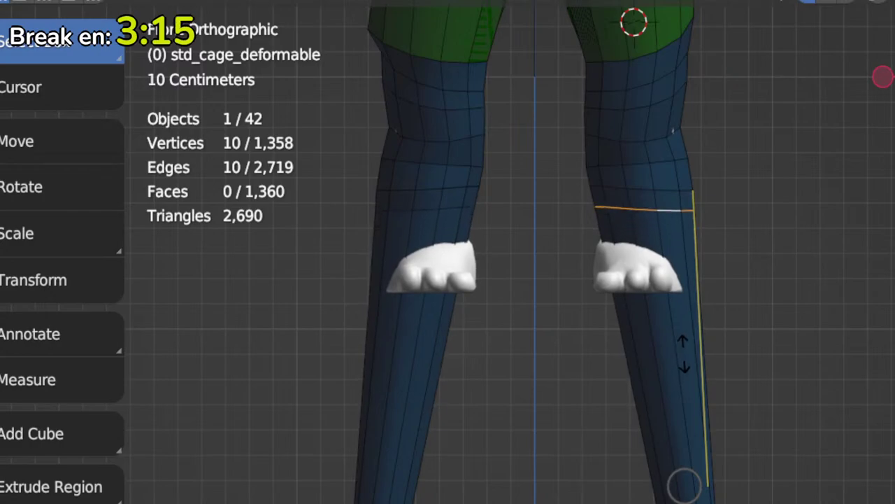
{"action": "left_click", "coordinate": [683, 352]}
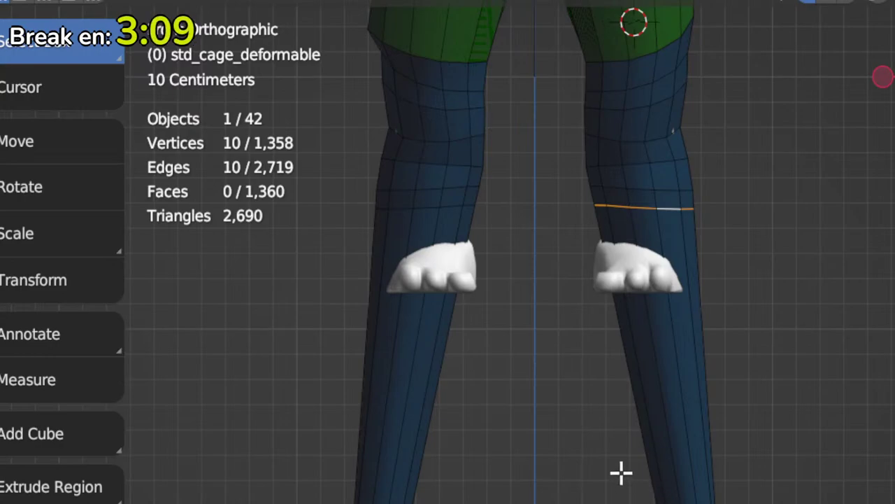
Step: Select the whole foot section of the cage and move it up onto the character's foot, then clear the selection
{"action": "left_click_drag", "start_coordinate": [621, 473], "coordinate": [786, 503]}
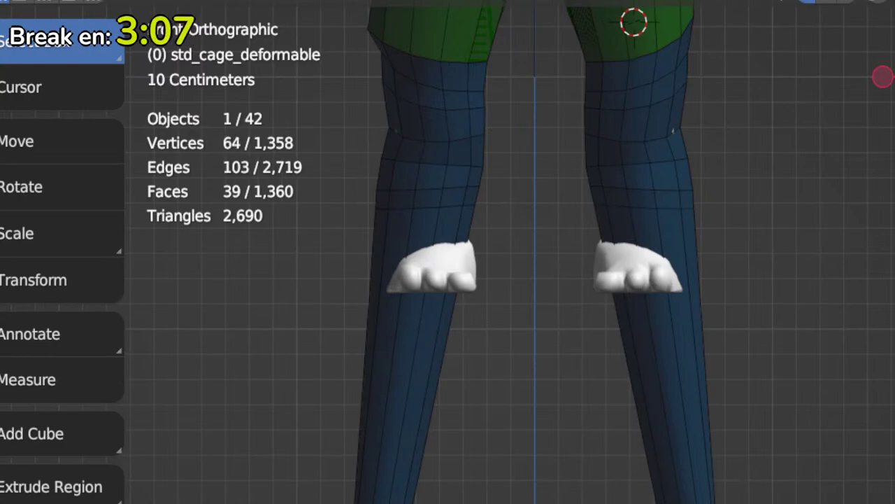
{"action": "key", "text": "ctrl+z"}
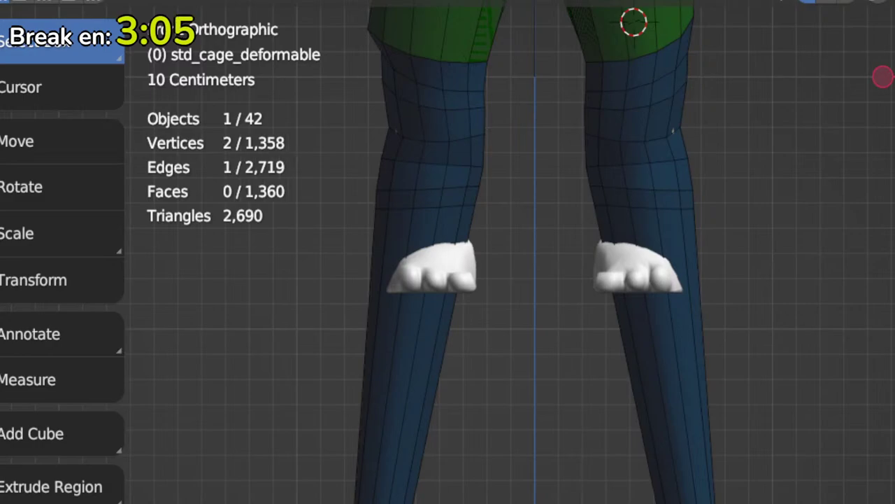
{"action": "key", "text": "ctrl+z"}
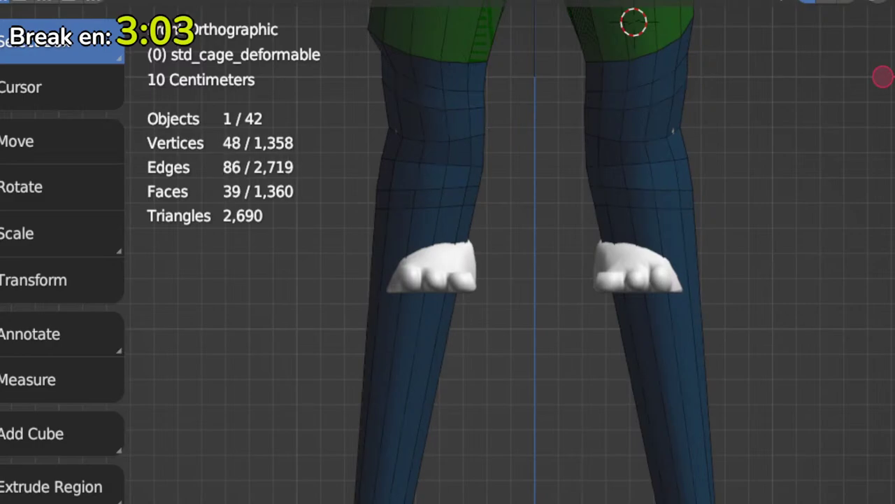
{"action": "key", "text": "ctrl+KP_Add"}
{"action": "key", "text": "ctrl+KP_Add"}
{"action": "key", "text": "ctrl+z"}
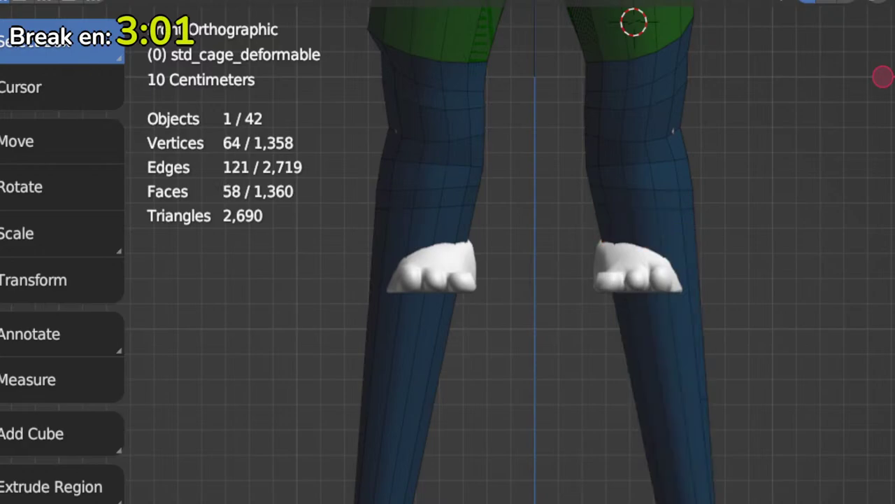
{"action": "key", "text": "g"}
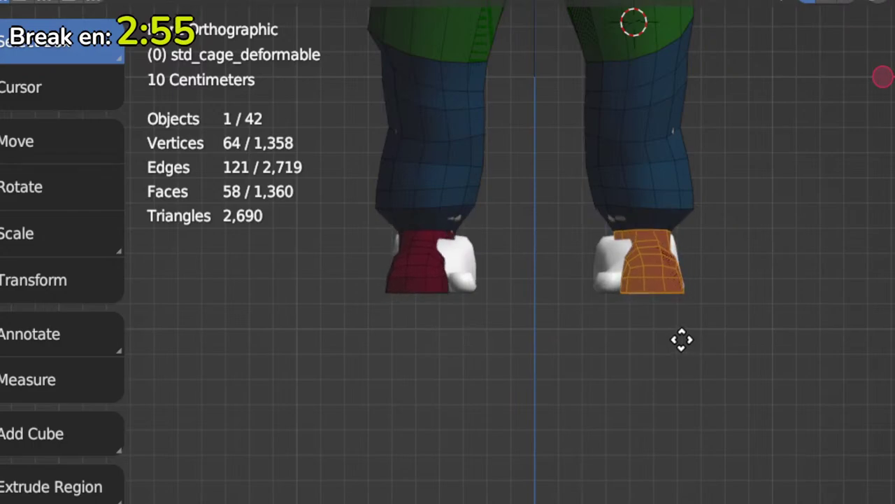
{"action": "middle_click_drag", "start_coordinate": [683, 343], "coordinate": [674, 435], "text": "shift"}
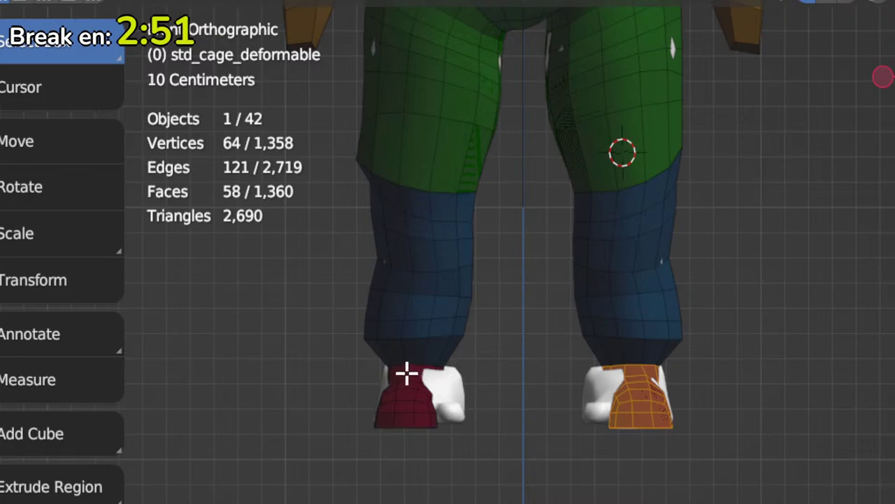
{"action": "key", "text": "alt+a"}
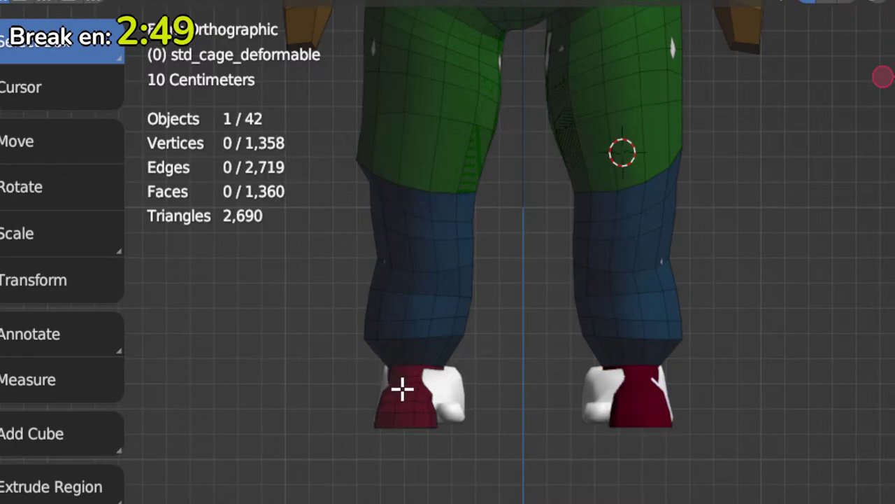
Step: Switch to Sculpt Mode and smooth the cage loops around the knees and upper shins on both legs
{"action": "scroll", "coordinate": [573, 401], "scroll_direction": "up", "scroll_amount": 5}
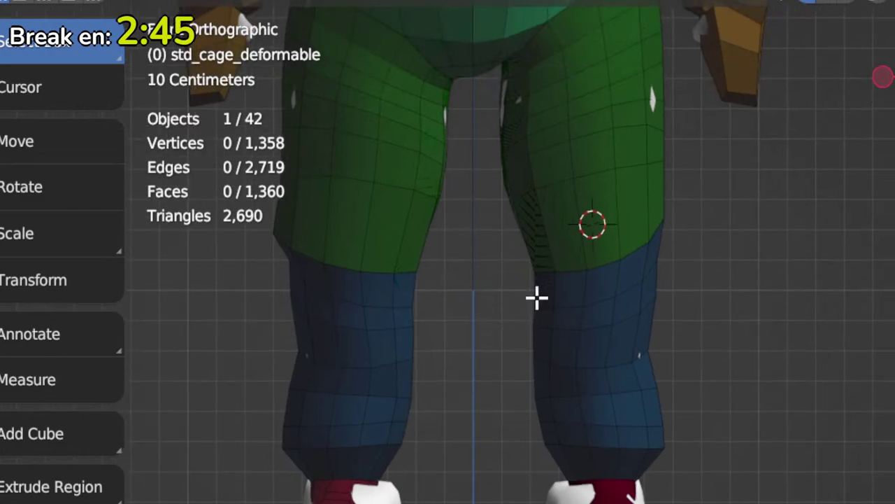
{"action": "left_click_drag", "start_coordinate": [599, 466], "coordinate": [589, 487]}
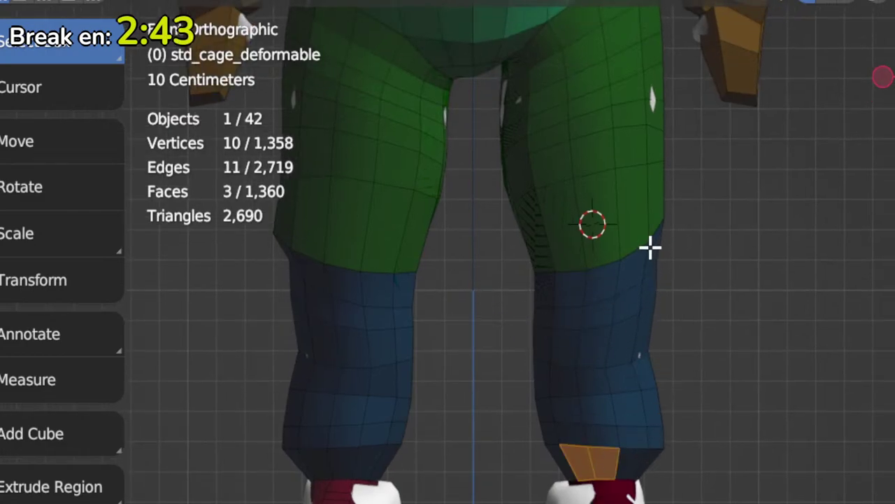
{"action": "key", "text": "ctrl+Tab"}
{"action": "left_click", "coordinate": [623, 328]}
{"action": "middle_click_drag", "start_coordinate": [623, 328], "coordinate": [607, 379], "text": "shift"}
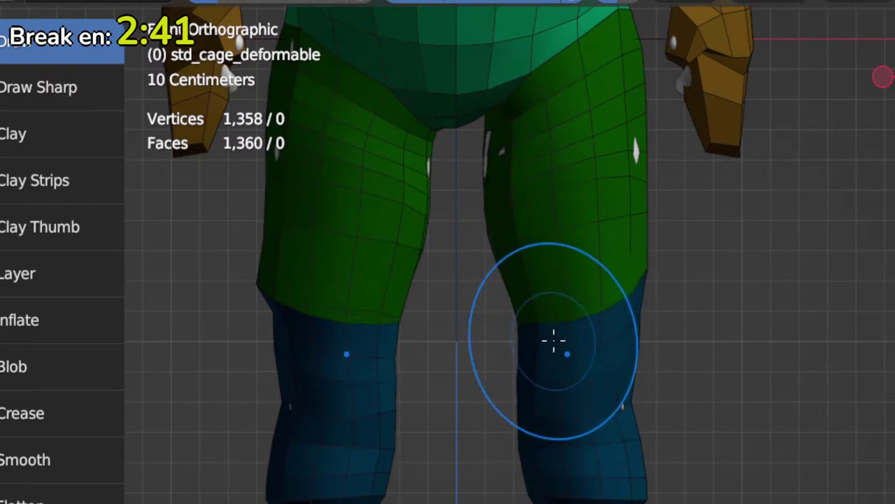
{"action": "left_click_drag", "start_coordinate": [628, 458], "coordinate": [589, 445]}
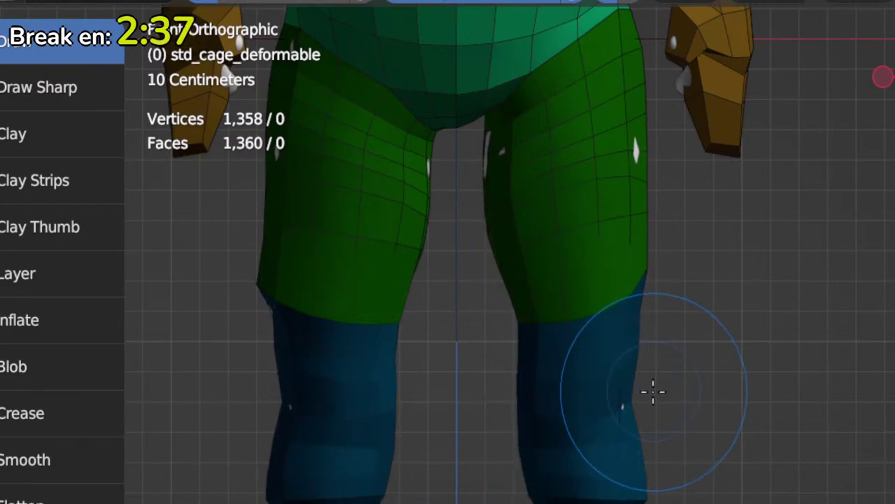
Step: Undo the last sculpt strokes on the cage around the knees and shins of both legs
{"action": "key", "text": "ctrl+z"}
{"action": "key", "text": "ctrl+z"}
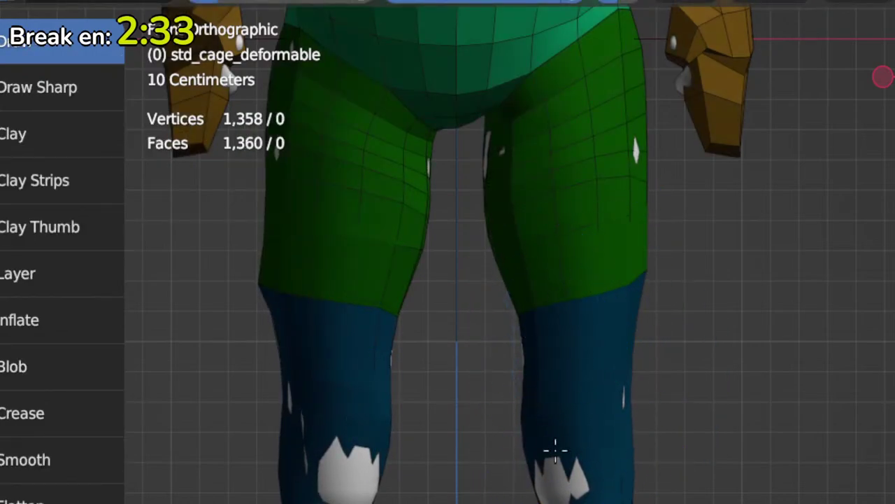
{"action": "key", "text": "ctrl+z"}
{"action": "key", "text": "ctrl+z"}
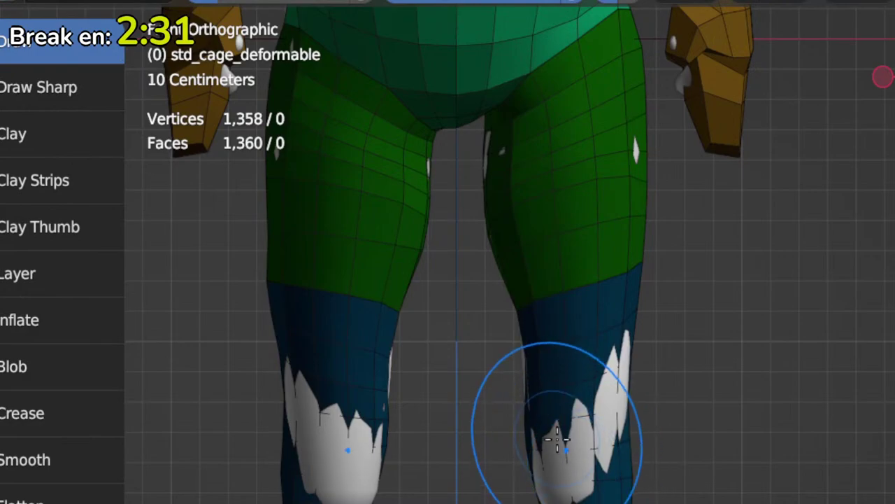
{"action": "key", "text": "ctrl+z"}
{"action": "key", "text": "ctrl+z"}
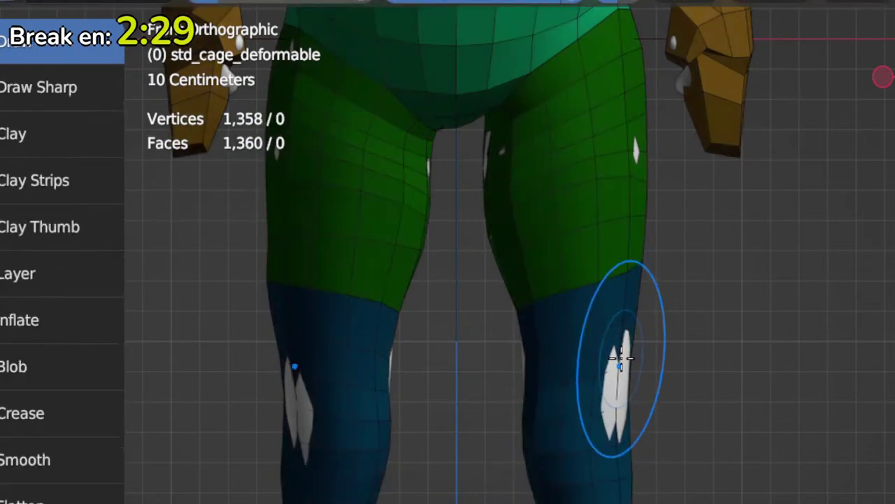
{"action": "key", "text": "ctrl+z"}
{"action": "key", "text": "ctrl+z"}
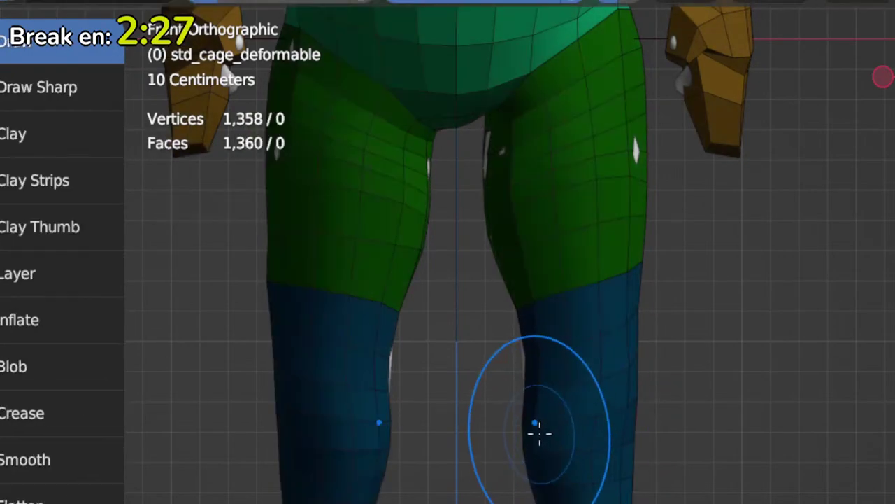
{"action": "key", "text": "ctrl+z"}
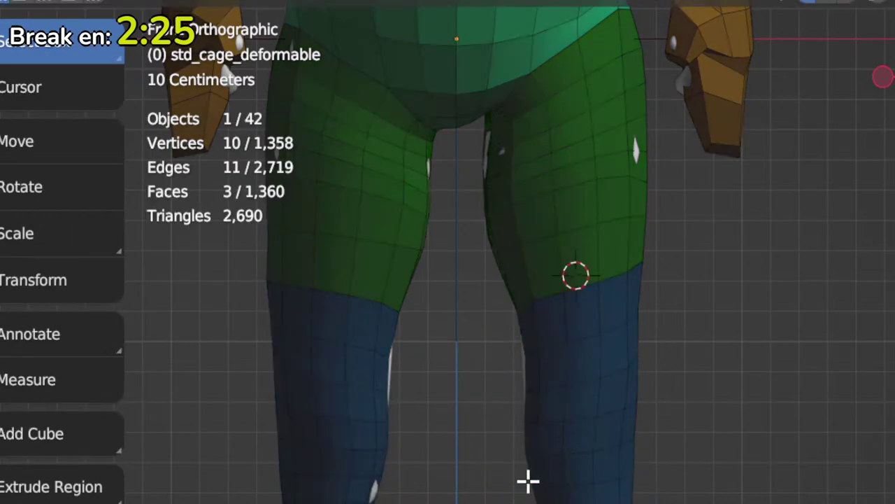
Step: Undo the remaining sculpt strokes on the side and back of the knees and calves
{"action": "key", "text": "KP_3"}
{"action": "key", "text": "ctrl+z"}
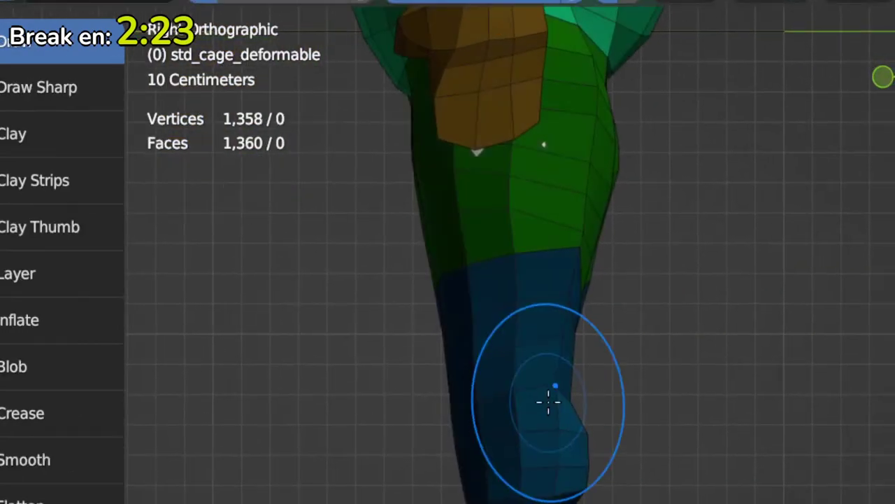
{"action": "mouse_move", "coordinate": [583, 417]}
{"action": "middle_mouse_down"}
{"action": "mouse_move", "coordinate": [576, 429]}
{"action": "mouse_move", "coordinate": [460, 410]}
{"action": "middle_mouse_up"}
{"action": "key", "text": "ctrl+z"}
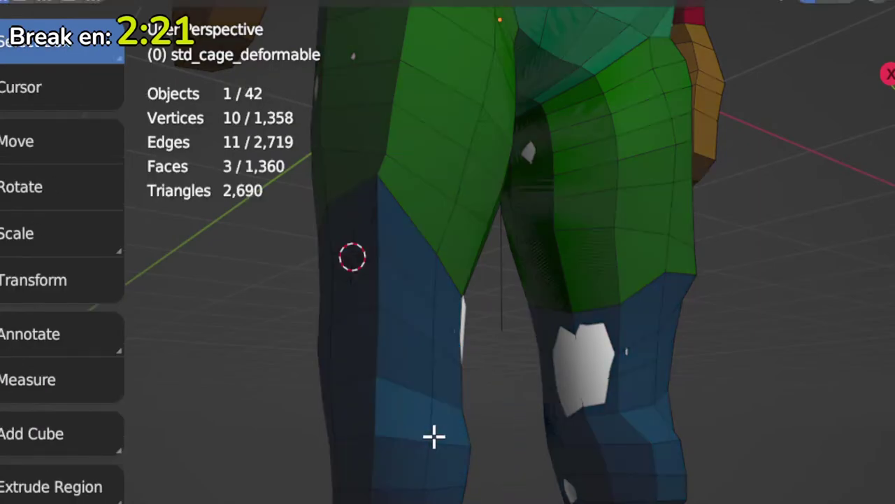
{"action": "key", "text": "ctrl+z"}
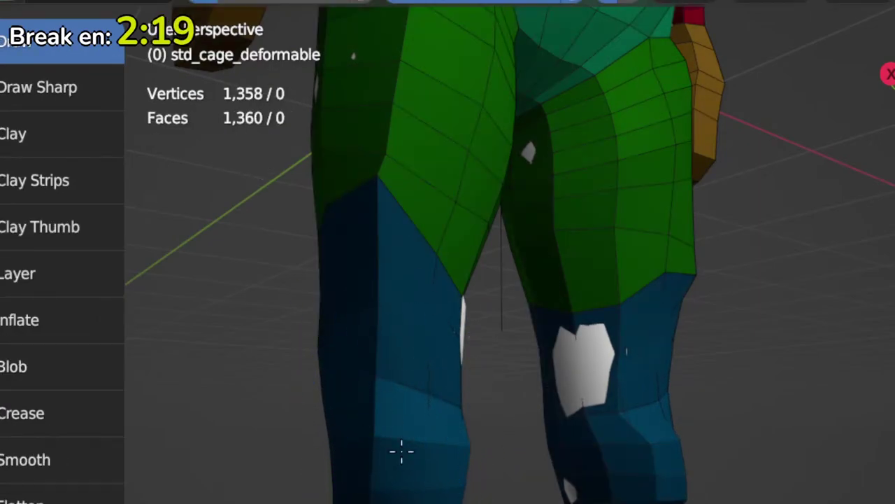
Step: Smooth the cage loops across the backs of the thighs and knees, undoing the unwanted stroke near the knee
{"action": "mouse_move", "coordinate": [409, 280]}
{"action": "middle_mouse_down"}
{"action": "mouse_move", "coordinate": [330, 366]}
{"action": "mouse_move", "coordinate": [462, 281]}
{"action": "middle_mouse_up"}
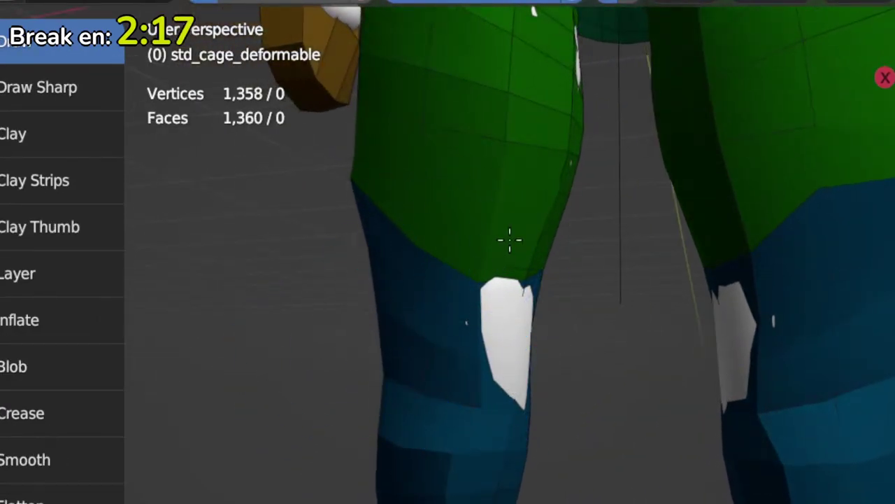
{"action": "middle_click_drag", "start_coordinate": [343, 252], "coordinate": [452, 217]}
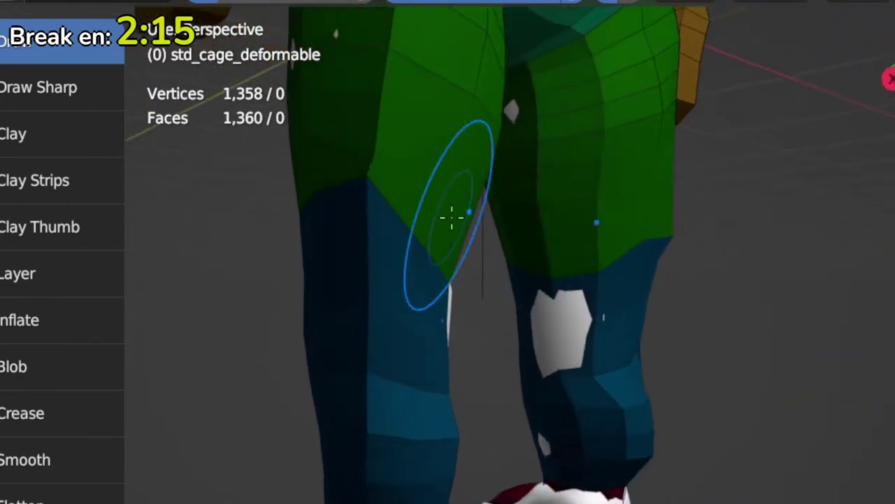
{"action": "left_click_drag", "start_coordinate": [452, 218], "coordinate": [398, 266]}
{"action": "left_click_drag", "start_coordinate": [389, 326], "coordinate": [406, 350]}
{"action": "key", "text": "ctrl+z"}
{"action": "middle_click_drag", "start_coordinate": [477, 356], "coordinate": [368, 336]}
{"action": "key", "text": "Tab"}
{"action": "left_click_drag", "start_coordinate": [445, 203], "coordinate": [449, 325]}
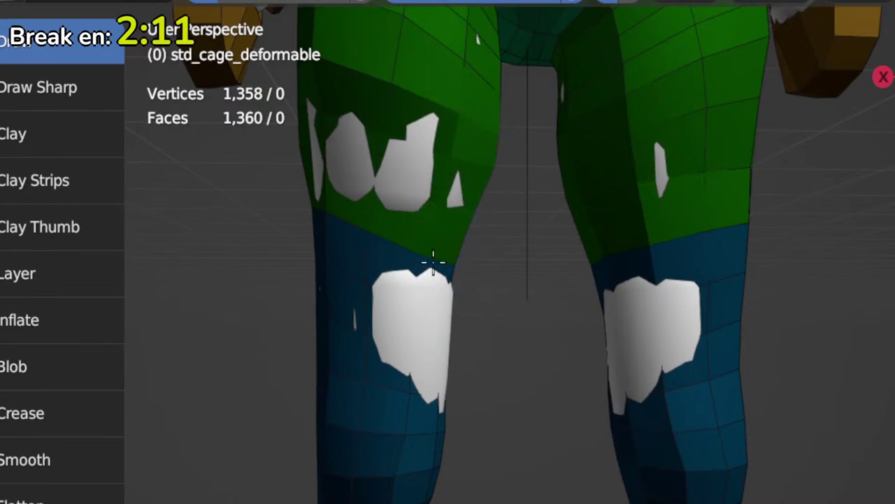
Step: Sculpt the cage outward behind both knees and the lower thighs to cover the exposed body
{"action": "mouse_move", "coordinate": [426, 380]}
{"action": "middle_mouse_down"}
{"action": "mouse_move", "coordinate": [370, 350]}
{"action": "mouse_move", "coordinate": [415, 326]}
{"action": "mouse_move", "coordinate": [430, 282]}
{"action": "middle_mouse_up"}
{"action": "key", "text": "Tab"}
{"action": "key", "text": "Tab"}
{"action": "mouse_move", "coordinate": [429, 282]}
{"action": "left_mouse_down"}
{"action": "mouse_move", "coordinate": [423, 405]}
{"action": "mouse_move", "coordinate": [408, 226]}
{"action": "mouse_move", "coordinate": [474, 118]}
{"action": "mouse_move", "coordinate": [399, 123]}
{"action": "left_mouse_up"}
{"action": "mouse_move", "coordinate": [370, 114]}
{"action": "middle_mouse_down"}
{"action": "mouse_move", "coordinate": [410, 144]}
{"action": "mouse_move", "coordinate": [516, 281]}
{"action": "mouse_move", "coordinate": [520, 256]}
{"action": "middle_mouse_up"}
{"action": "key", "text": "Tab"}
{"action": "key", "text": "Tab"}
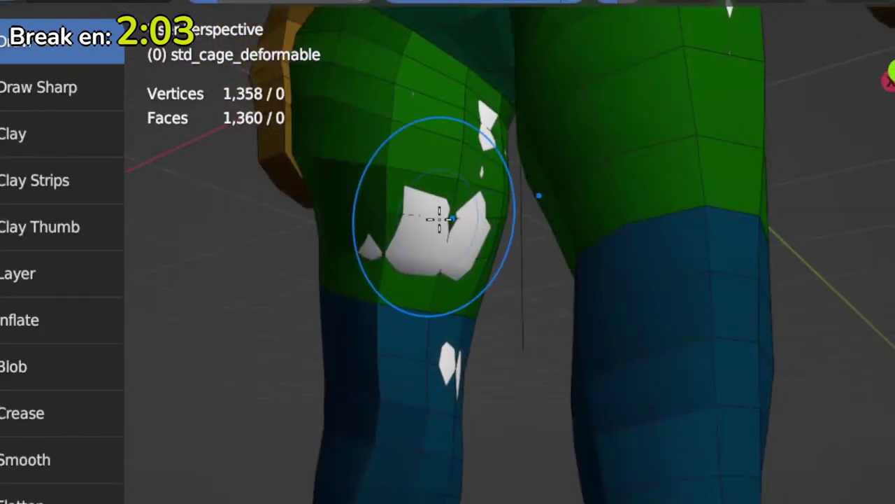
Step: Build up the backs and inner sides of the thighs with the Draw brush to shrink the remaining gaps
{"action": "key", "text": "Tab"}
{"action": "mouse_move", "coordinate": [436, 291]}
{"action": "middle_mouse_down"}
{"action": "mouse_move", "coordinate": [452, 314]}
{"action": "mouse_move", "coordinate": [516, 310]}
{"action": "mouse_move", "coordinate": [470, 240]}
{"action": "mouse_move", "coordinate": [642, 270]}
{"action": "mouse_move", "coordinate": [518, 304]}
{"action": "mouse_move", "coordinate": [499, 278]}
{"action": "mouse_move", "coordinate": [499, 332]}
{"action": "mouse_move", "coordinate": [520, 408]}
{"action": "middle_mouse_up"}
{"action": "key", "text": "Tab"}
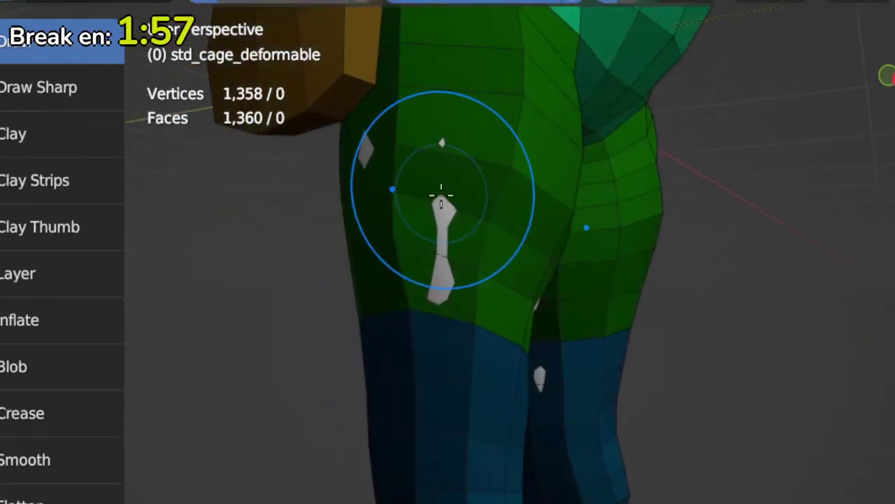
{"action": "mouse_move", "coordinate": [476, 254]}
{"action": "middle_mouse_down"}
{"action": "mouse_move", "coordinate": [452, 261]}
{"action": "mouse_move", "coordinate": [502, 257]}
{"action": "mouse_move", "coordinate": [522, 224]}
{"action": "middle_mouse_up"}
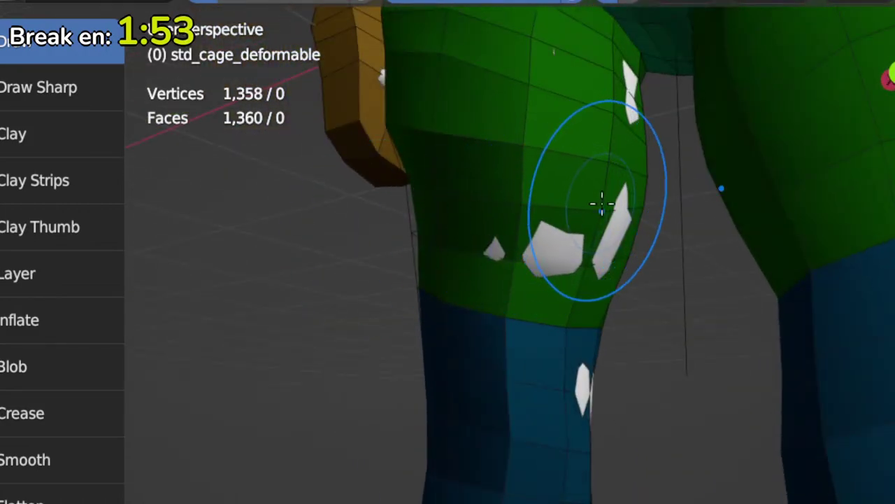
{"action": "mouse_move", "coordinate": [600, 200]}
{"action": "middle_mouse_down"}
{"action": "mouse_move", "coordinate": [595, 244]}
{"action": "mouse_move", "coordinate": [583, 149]}
{"action": "middle_mouse_up"}
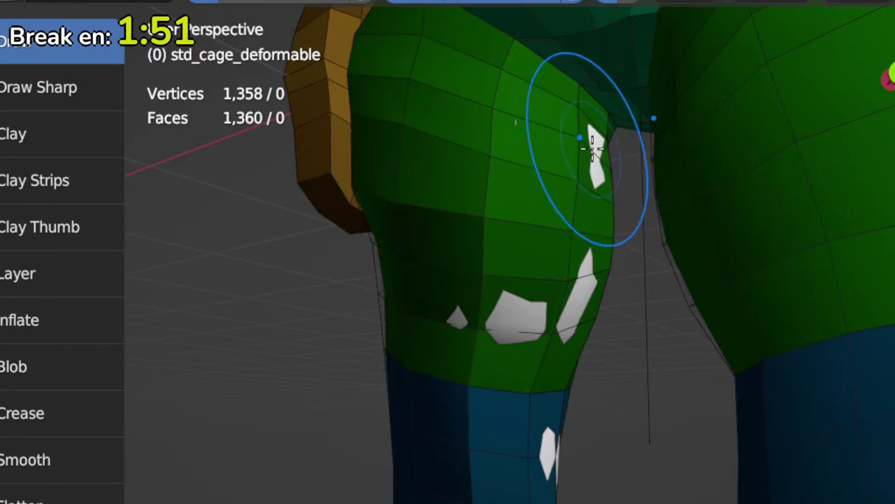
{"action": "key", "text": "Tab"}
{"action": "middle_click_drag", "start_coordinate": [591, 248], "coordinate": [479, 145], "text": "shift"}
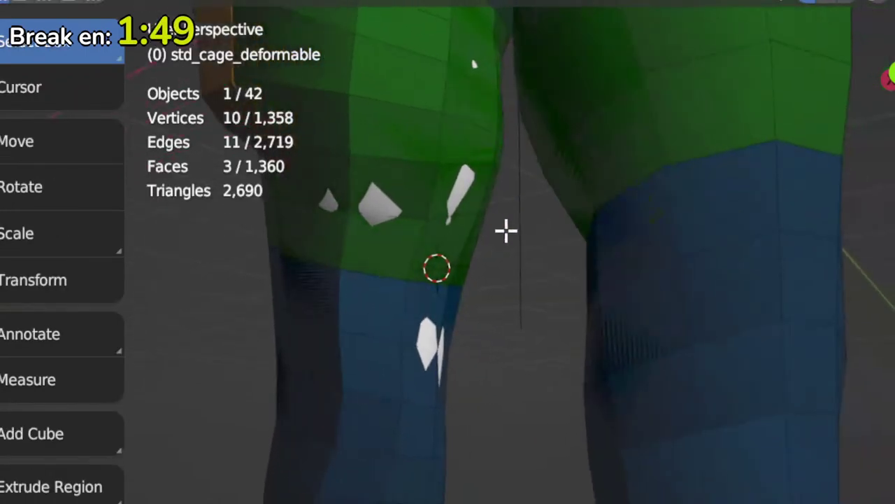
Step: Return to Sculpt Mode at the arm and draw the cage outward over the exposed strip along the forearm
{"action": "mouse_move", "coordinate": [506, 230]}
{"action": "middle_mouse_down", "text": "ctrl"}
{"action": "mouse_move", "coordinate": [497, 356]}
{"action": "mouse_move", "coordinate": [576, 377]}
{"action": "mouse_move", "coordinate": [637, 322]}
{"action": "mouse_move", "coordinate": [624, 282]}
{"action": "mouse_move", "coordinate": [584, 376]}
{"action": "mouse_move", "coordinate": [530, 312]}
{"action": "mouse_move", "coordinate": [542, 236]}
{"action": "mouse_move", "coordinate": [485, 298]}
{"action": "middle_mouse_up", "text": "ctrl"}
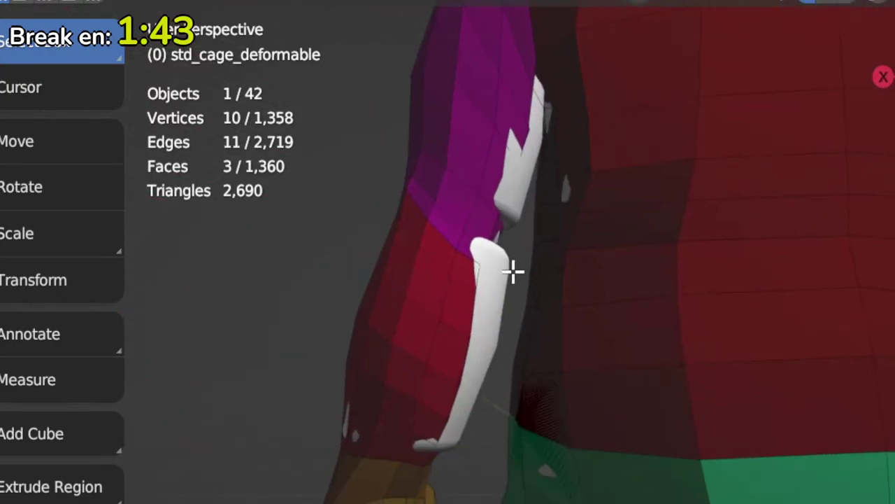
{"action": "key", "text": "ctrl+Tab"}
{"action": "mouse_move", "coordinate": [511, 179]}
{"action": "middle_mouse_down"}
{"action": "mouse_move", "coordinate": [472, 188]}
{"action": "mouse_move", "coordinate": [458, 203]}
{"action": "middle_mouse_up"}
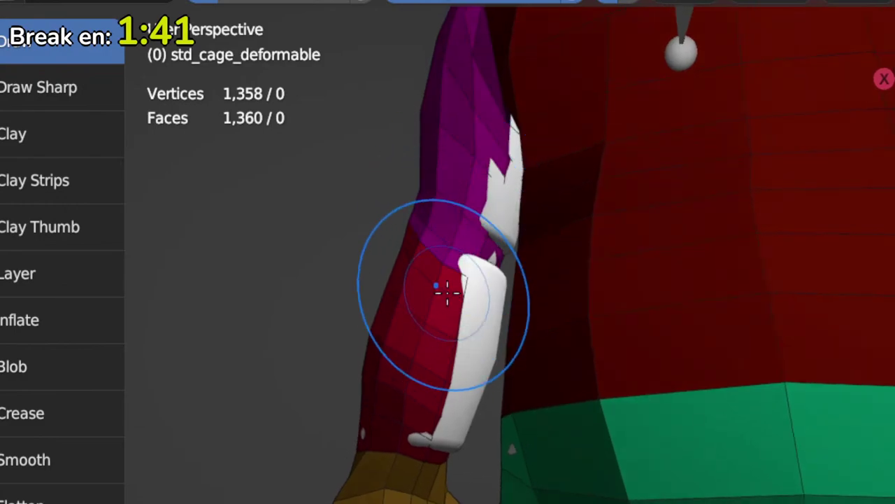
{"action": "mouse_move", "coordinate": [446, 292]}
{"action": "middle_mouse_down"}
{"action": "mouse_move", "coordinate": [505, 320]}
{"action": "mouse_move", "coordinate": [457, 301]}
{"action": "middle_mouse_up"}
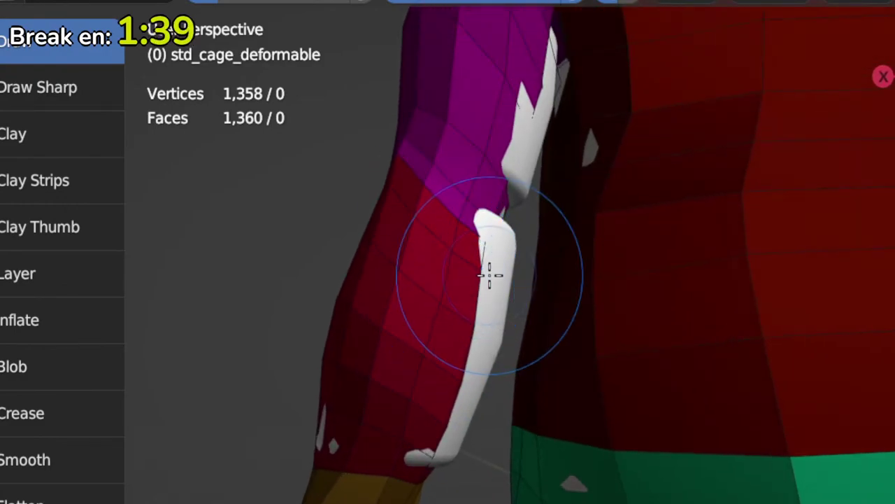
{"action": "middle_click_drag", "start_coordinate": [490, 275], "coordinate": [364, 224]}
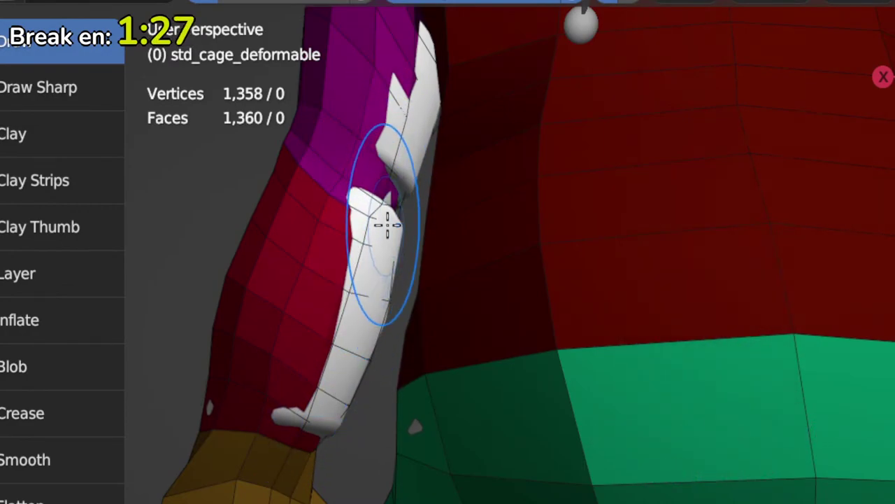
{"action": "key", "text": "Tab"}
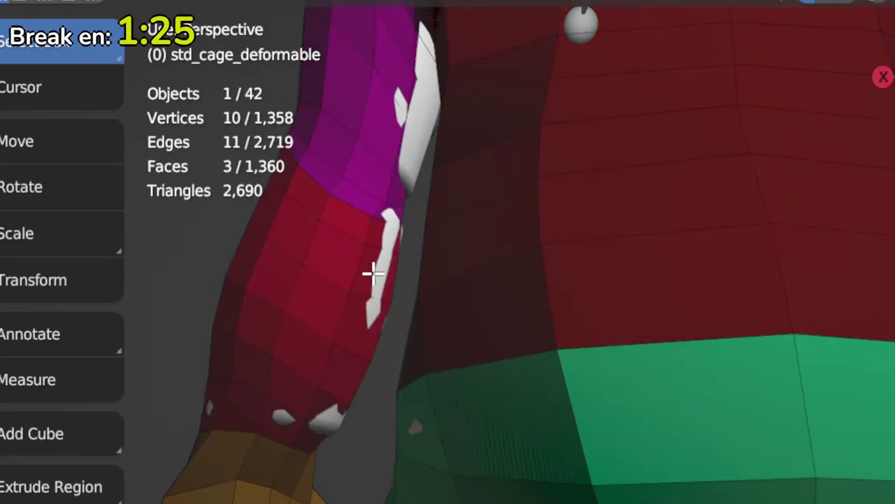
{"action": "key", "text": "Tab"}
Step: Sculpt the upper arm's inner side and the adjacent torso side outward to cover the exposed body
{"action": "mouse_move", "coordinate": [324, 385]}
{"action": "middle_mouse_down"}
{"action": "mouse_move", "coordinate": [373, 194]}
{"action": "mouse_move", "coordinate": [389, 188]}
{"action": "mouse_move", "coordinate": [420, 304]}
{"action": "mouse_move", "coordinate": [442, 295]}
{"action": "mouse_move", "coordinate": [415, 294]}
{"action": "middle_mouse_up"}
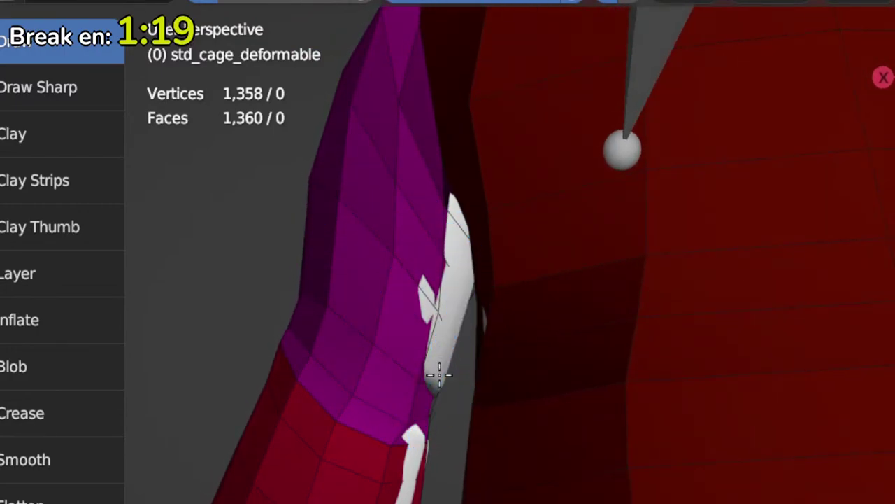
{"action": "mouse_move", "coordinate": [426, 356]}
{"action": "middle_mouse_down"}
{"action": "mouse_move", "coordinate": [452, 314]}
{"action": "mouse_move", "coordinate": [455, 282]}
{"action": "mouse_move", "coordinate": [496, 324]}
{"action": "middle_mouse_up"}
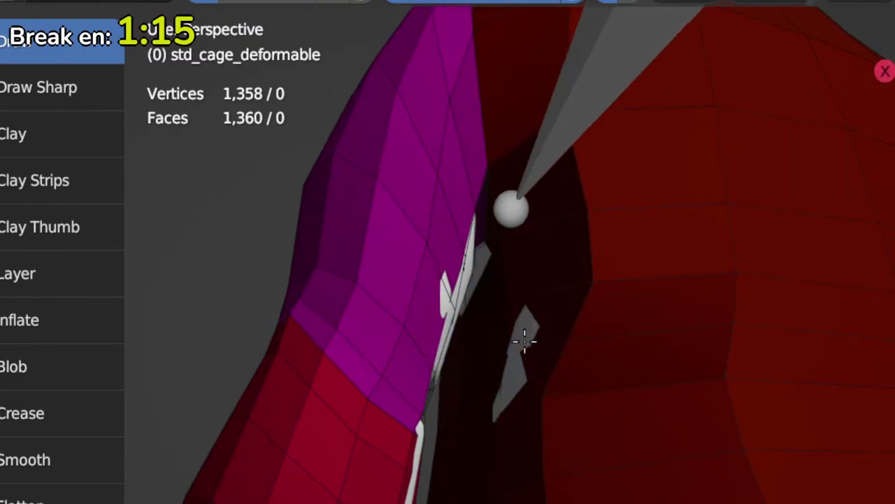
{"action": "key", "text": "Tab"}
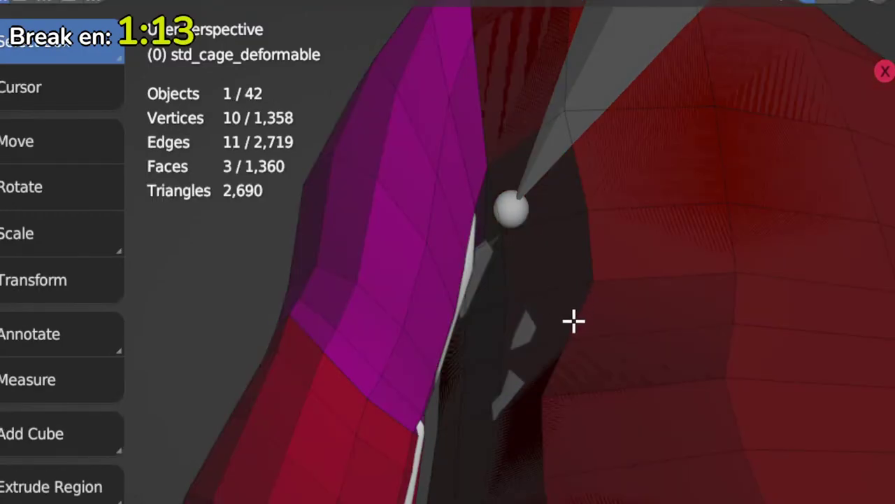
{"action": "mouse_move", "coordinate": [573, 321]}
{"action": "middle_mouse_down"}
{"action": "mouse_move", "coordinate": [588, 266]}
{"action": "mouse_move", "coordinate": [452, 352]}
{"action": "middle_mouse_up"}
{"action": "key", "text": "Tab"}
{"action": "middle_click_drag", "start_coordinate": [420, 379], "coordinate": [493, 394]}
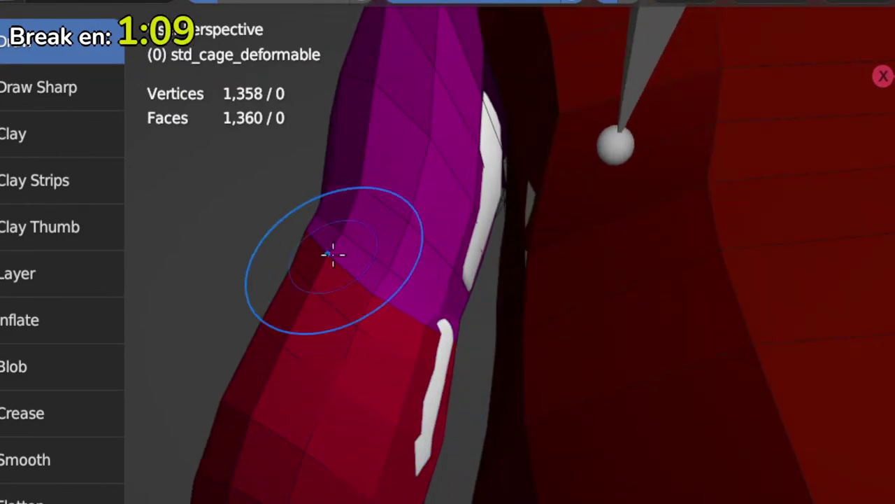
Step: Draw the cage outward around the elbow and over the large exposed area on the forearm's inner side
{"action": "mouse_move", "coordinate": [332, 254]}
{"action": "middle_mouse_down"}
{"action": "mouse_move", "coordinate": [306, 291]}
{"action": "mouse_move", "coordinate": [464, 366]}
{"action": "mouse_move", "coordinate": [344, 258]}
{"action": "mouse_move", "coordinate": [456, 310]}
{"action": "mouse_move", "coordinate": [362, 282]}
{"action": "middle_mouse_up"}
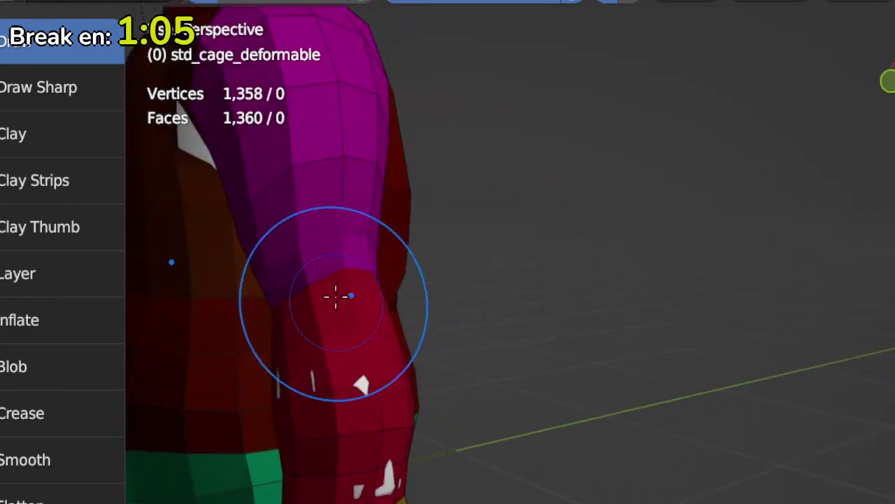
{"action": "key", "text": "Tab"}
{"action": "mouse_move", "coordinate": [349, 306]}
{"action": "middle_mouse_down"}
{"action": "mouse_move", "coordinate": [462, 300]}
{"action": "mouse_move", "coordinate": [468, 310]}
{"action": "mouse_move", "coordinate": [460, 256]}
{"action": "mouse_move", "coordinate": [450, 314]}
{"action": "mouse_move", "coordinate": [459, 244]}
{"action": "middle_mouse_up"}
{"action": "key", "text": "Tab"}
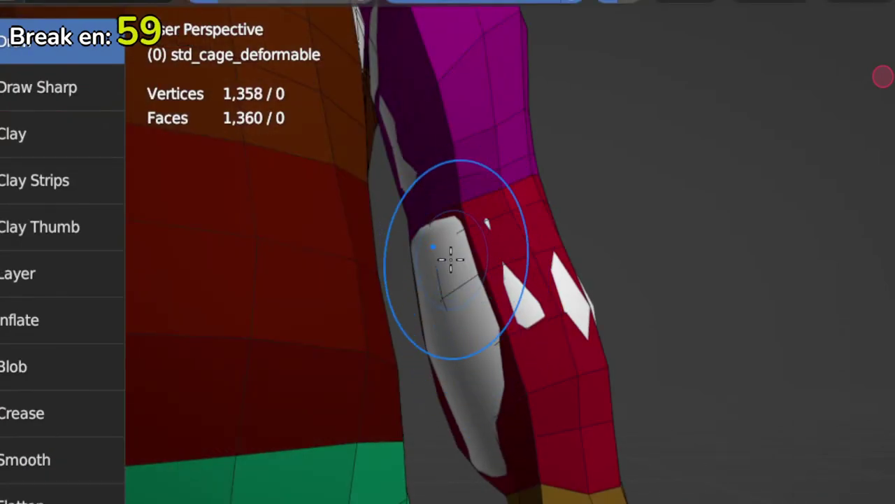
{"action": "left_click_drag", "start_coordinate": [426, 254], "coordinate": [438, 319]}
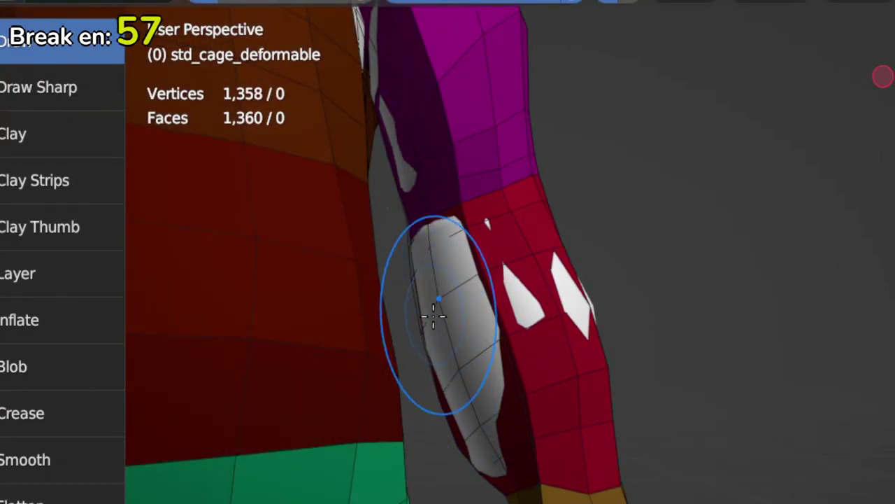
{"action": "key", "text": "Tab"}
{"action": "key", "text": "Tab"}
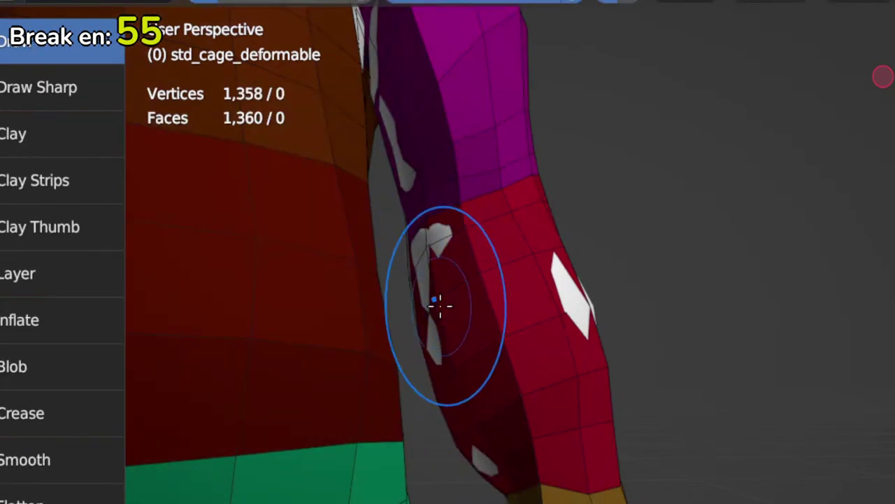
{"action": "key", "text": "Tab"}
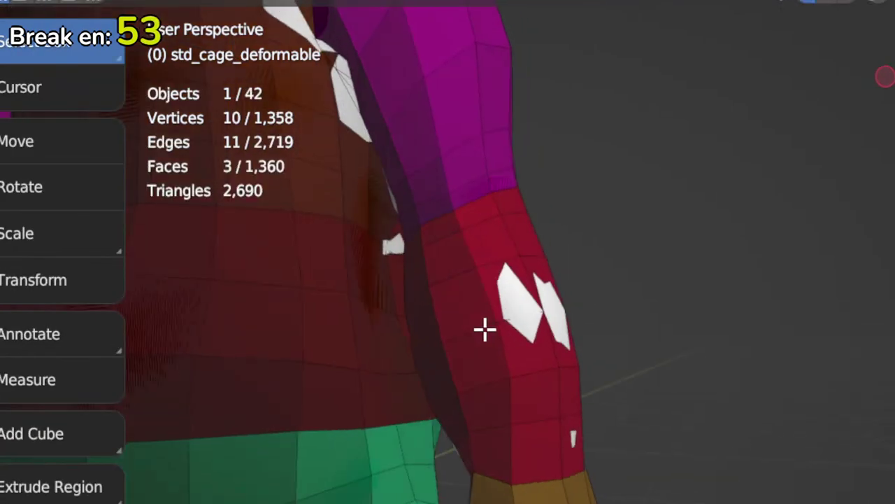
{"action": "key", "text": "Tab"}
{"action": "mouse_move", "coordinate": [550, 310]}
{"action": "middle_mouse_down"}
{"action": "mouse_move", "coordinate": [470, 332]}
{"action": "mouse_move", "coordinate": [530, 348]}
{"action": "mouse_move", "coordinate": [452, 340]}
{"action": "middle_mouse_up"}
{"action": "key", "text": "Tab"}
Step: Select the two upper torso faces beside the armpit and sculpt that area outward over the exposed body
{"action": "mouse_move", "coordinate": [482, 314]}
{"action": "middle_mouse_down"}
{"action": "mouse_move", "coordinate": [541, 301]}
{"action": "mouse_move", "coordinate": [478, 273]}
{"action": "mouse_move", "coordinate": [484, 324]}
{"action": "mouse_move", "coordinate": [603, 246]}
{"action": "mouse_move", "coordinate": [557, 262]}
{"action": "mouse_move", "coordinate": [548, 275]}
{"action": "mouse_move", "coordinate": [580, 202]}
{"action": "middle_mouse_up"}
{"action": "left_click", "coordinate": [592, 239]}
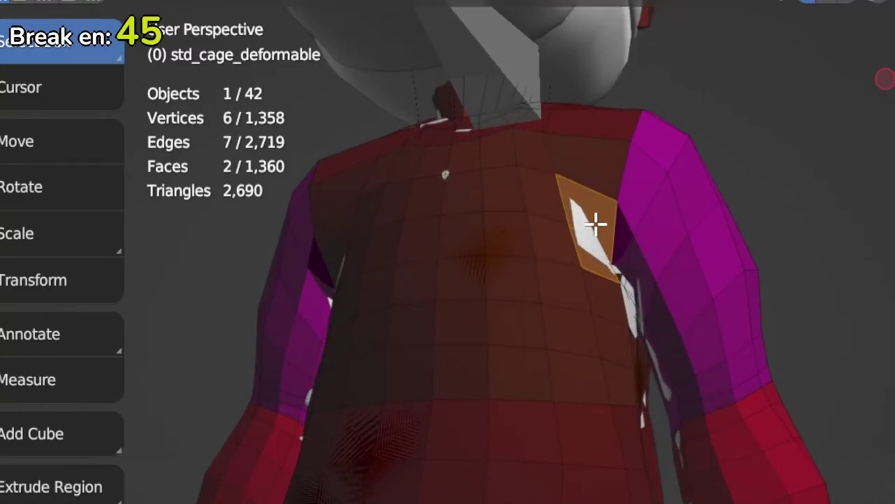
{"action": "key", "text": "Tab"}
{"action": "key", "text": "Tab"}
{"action": "mouse_move", "coordinate": [604, 250]}
{"action": "middle_mouse_down"}
{"action": "mouse_move", "coordinate": [603, 319]}
{"action": "mouse_move", "coordinate": [660, 236]}
{"action": "mouse_move", "coordinate": [620, 296]}
{"action": "mouse_move", "coordinate": [668, 263]}
{"action": "middle_mouse_up"}
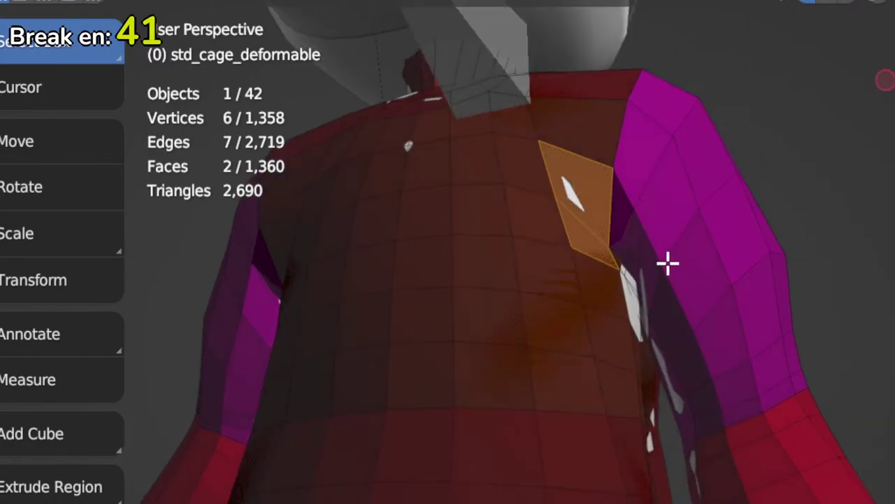
Step: Draw the torso side just below the armpit outward over the exposed body
{"action": "key", "text": "Tab"}
{"action": "mouse_move", "coordinate": [639, 340]}
{"action": "middle_mouse_down"}
{"action": "mouse_move", "coordinate": [632, 263]}
{"action": "mouse_move", "coordinate": [586, 296]}
{"action": "middle_mouse_up"}
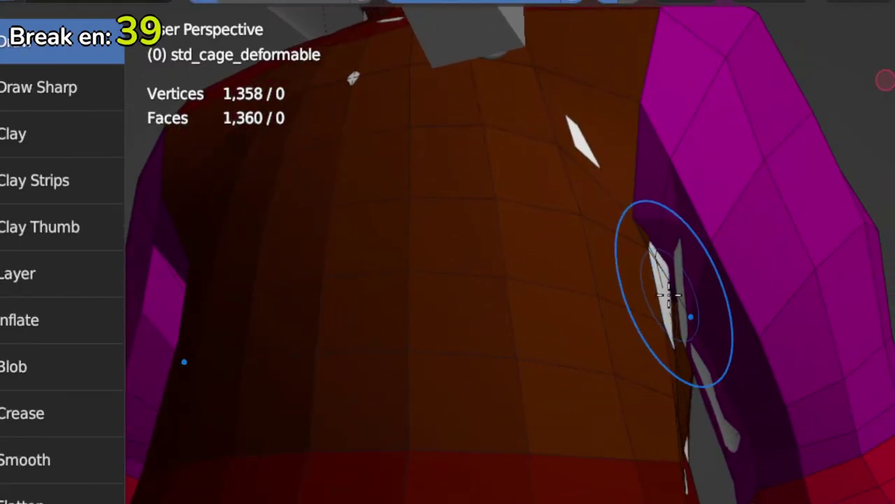
{"action": "mouse_move", "coordinate": [668, 294]}
{"action": "middle_mouse_down"}
{"action": "mouse_move", "coordinate": [622, 294]}
{"action": "mouse_move", "coordinate": [653, 306]}
{"action": "mouse_move", "coordinate": [669, 294]}
{"action": "mouse_move", "coordinate": [662, 320]}
{"action": "middle_mouse_up"}
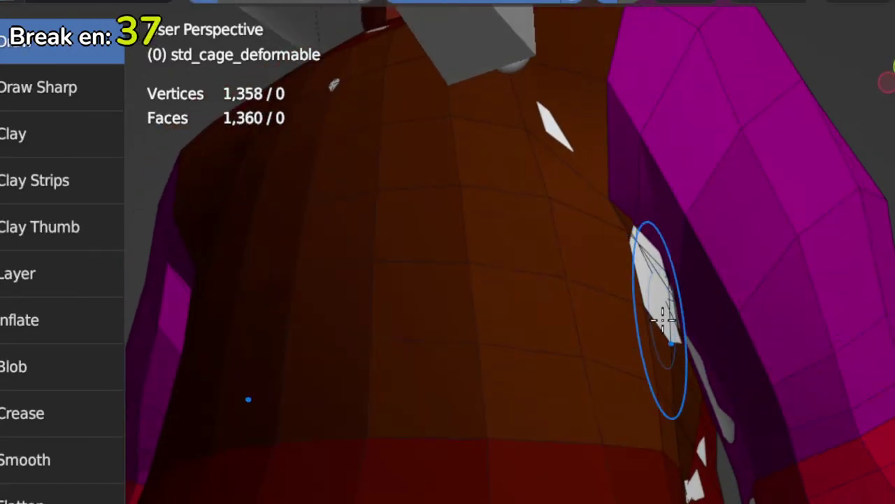
{"action": "key", "text": "f"}
{"action": "left_click", "coordinate": [630, 301]}
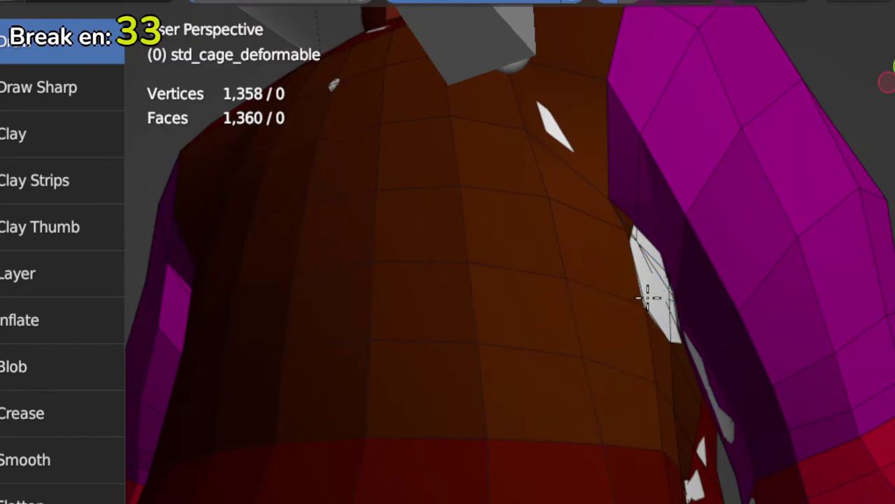
{"action": "key", "text": "Tab"}
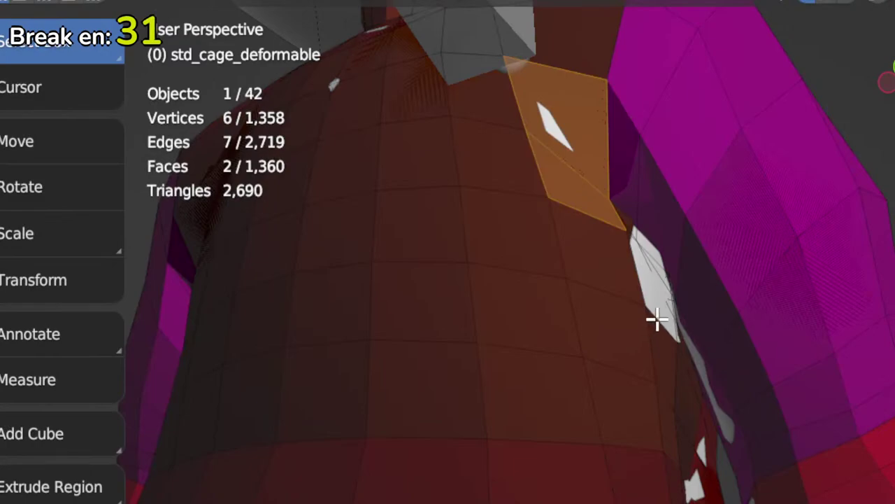
{"action": "key", "text": "Tab"}
{"action": "mouse_move", "coordinate": [650, 280]}
{"action": "middle_mouse_down"}
{"action": "mouse_move", "coordinate": [679, 304]}
{"action": "mouse_move", "coordinate": [688, 291]}
{"action": "mouse_move", "coordinate": [680, 318]}
{"action": "middle_mouse_up"}
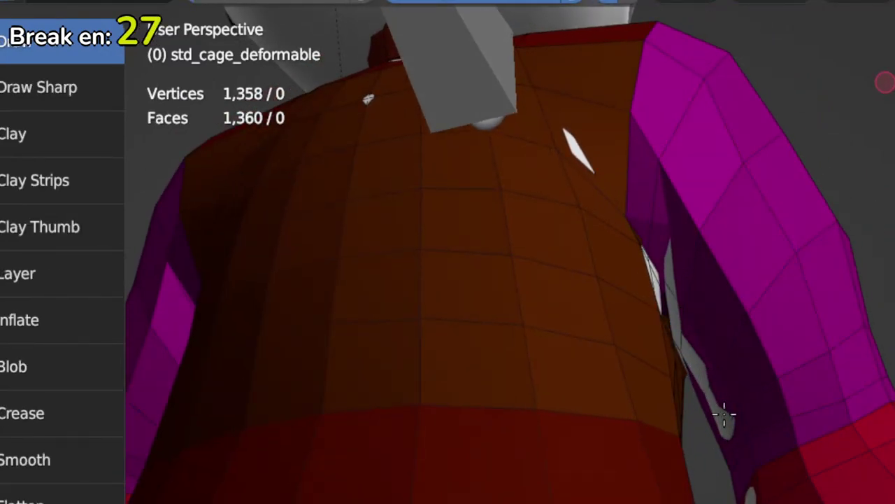
{"action": "key", "text": "Tab"}
{"action": "key", "text": "Tab"}
{"action": "mouse_move", "coordinate": [719, 360]}
{"action": "middle_mouse_down"}
{"action": "mouse_move", "coordinate": [730, 372]}
{"action": "mouse_move", "coordinate": [720, 420]}
{"action": "middle_mouse_up"}
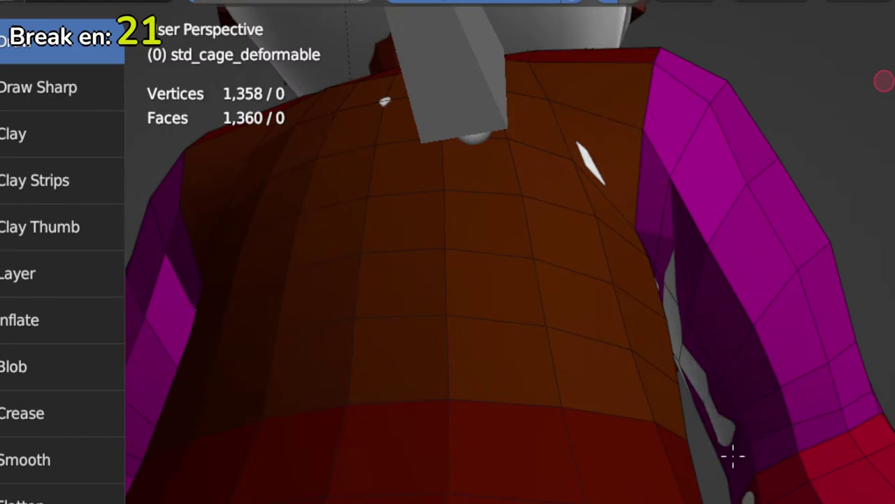
Step: Try to draw the upper arm's inner side outward over the exposed strip above the elbow
{"action": "key", "text": "Tab"}
{"action": "key", "text": "Tab"}
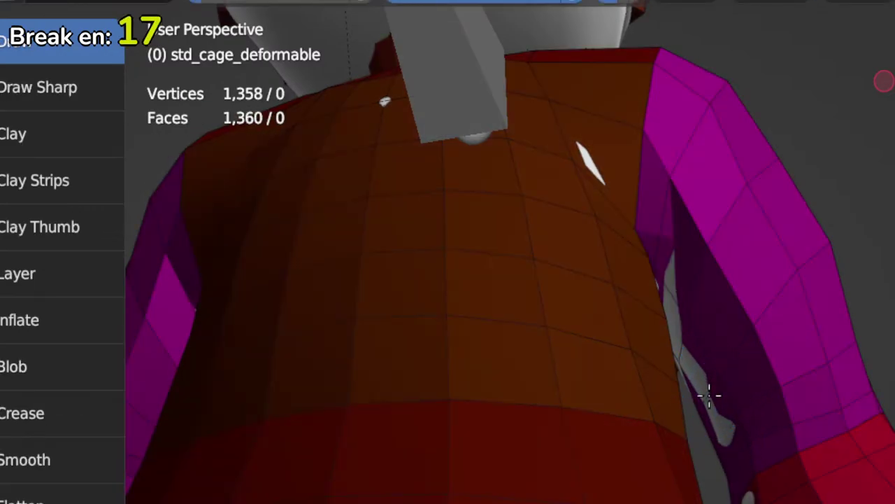
{"action": "key", "text": "Tab"}
{"action": "key", "text": "Tab"}
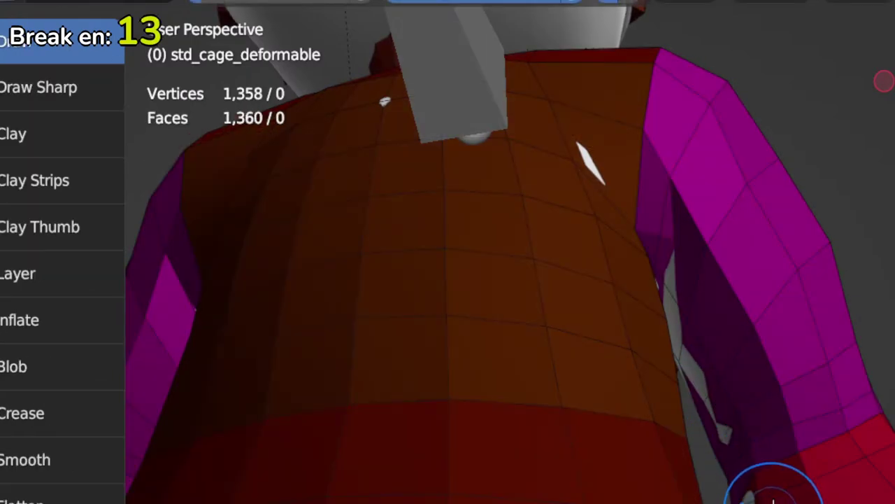
{"action": "key", "text": "Tab"}
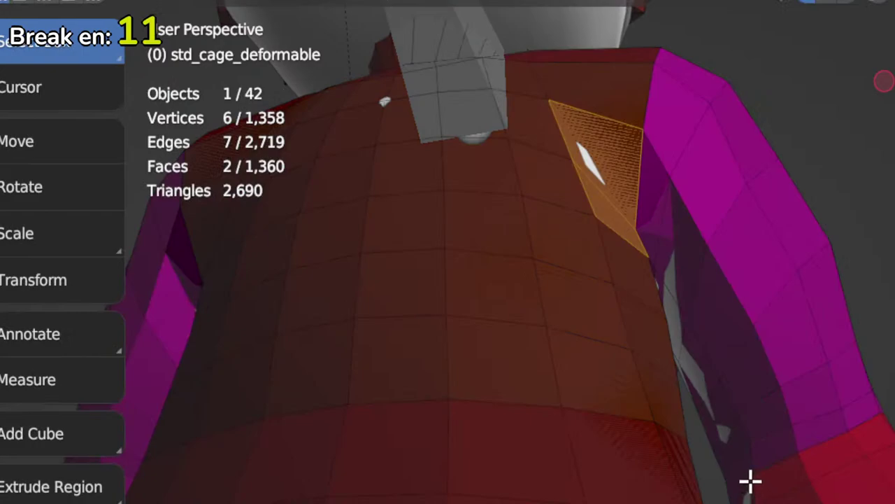
{"action": "key", "text": "Tab"}
{"action": "key", "text": "Tab"}
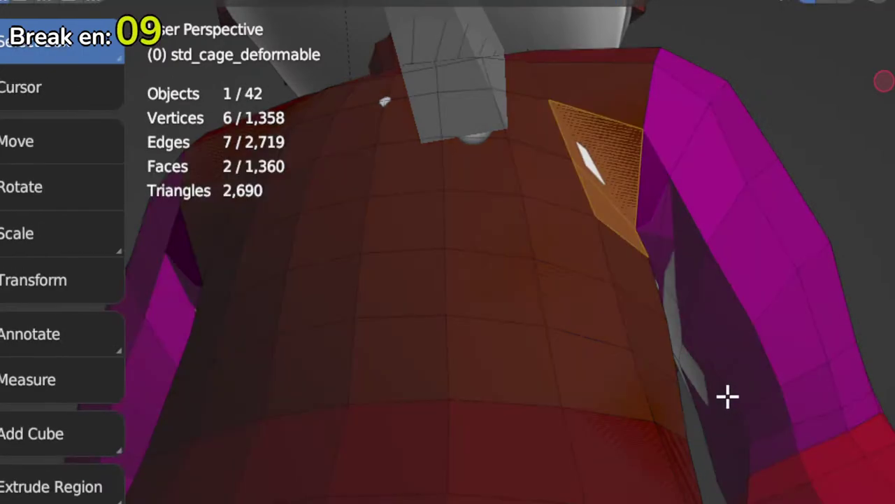
{"action": "key", "text": "Tab"}
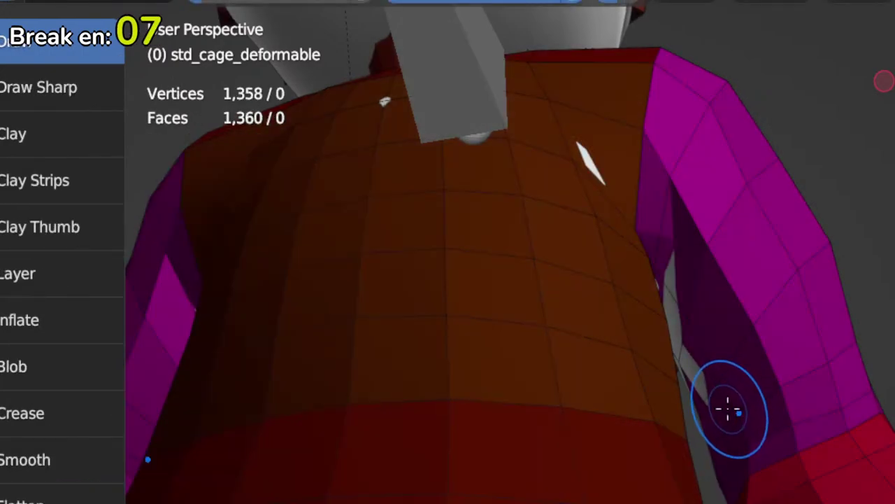
{"action": "key", "text": "Tab"}
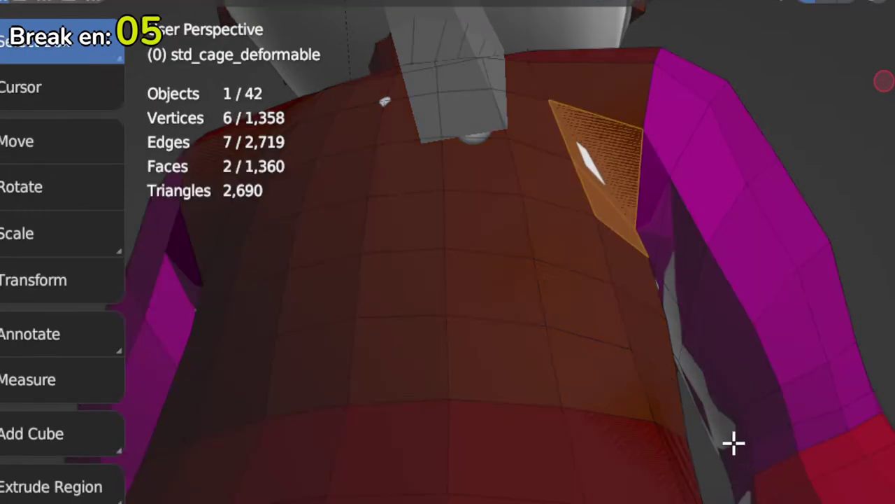
{"action": "key", "text": "Tab"}
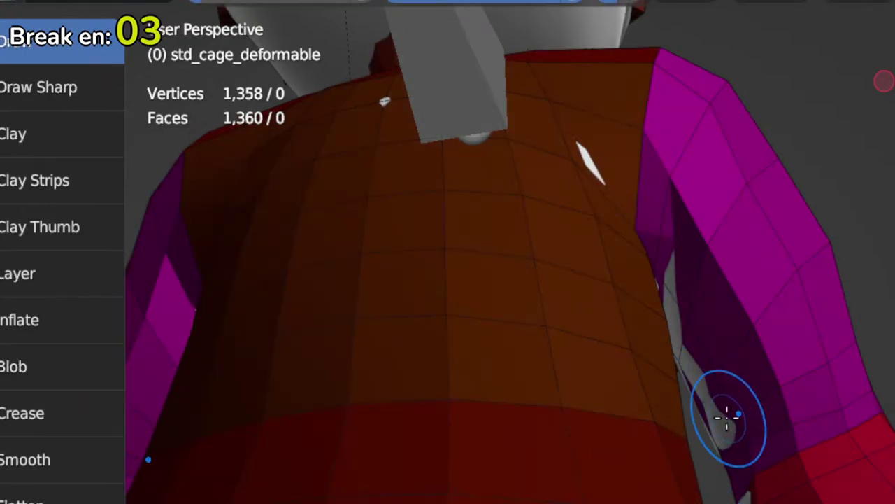
Step: Show the cage see-through in front view and switch to the Grab brush for adjusting its outline
{"action": "mouse_move", "coordinate": [745, 392]}
{"action": "middle_mouse_down"}
{"action": "mouse_move", "coordinate": [706, 323]}
{"action": "mouse_move", "coordinate": [670, 340]}
{"action": "mouse_move", "coordinate": [660, 394]}
{"action": "mouse_move", "coordinate": [736, 456]}
{"action": "mouse_move", "coordinate": [686, 406]}
{"action": "mouse_move", "coordinate": [698, 438]}
{"action": "mouse_move", "coordinate": [702, 422]}
{"action": "middle_mouse_up"}
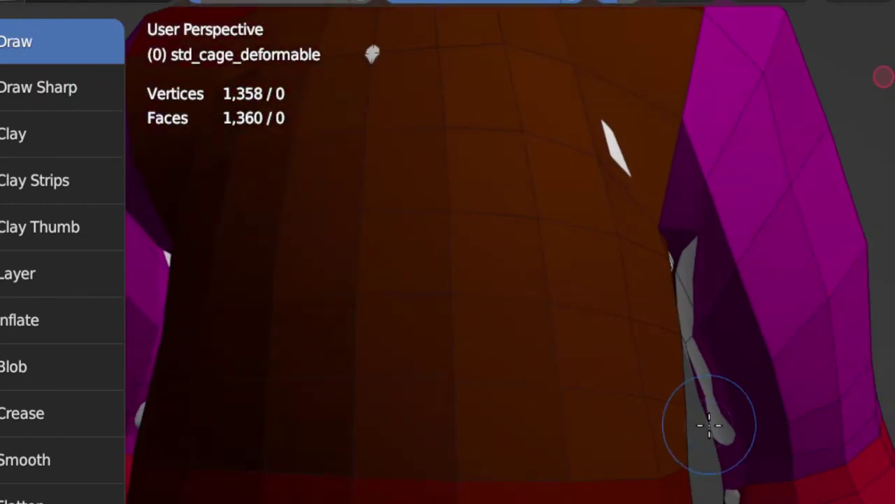
{"action": "key", "text": "Tab"}
{"action": "key", "text": "Tab"}
{"action": "middle_click_drag", "start_coordinate": [676, 359], "coordinate": [678, 419]}
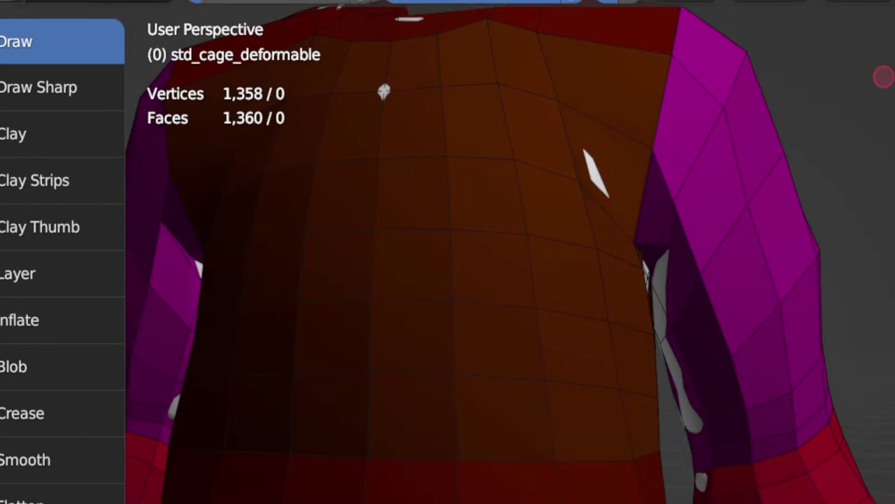
{"action": "key", "text": "alt+z"}
{"action": "middle_click_drag", "start_coordinate": [640, 294], "coordinate": [648, 336]}
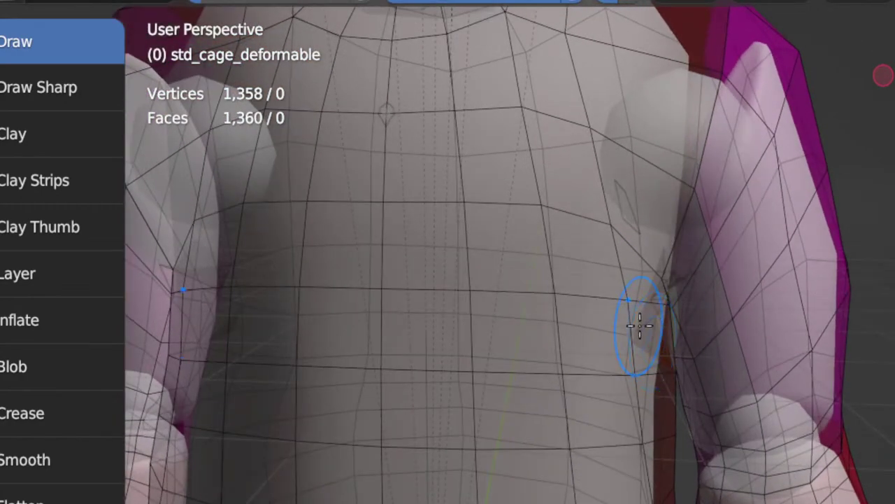
{"action": "key", "text": "KP_1"}
{"action": "scroll", "coordinate": [636, 336], "scroll_direction": "down", "scroll_amount": 3}
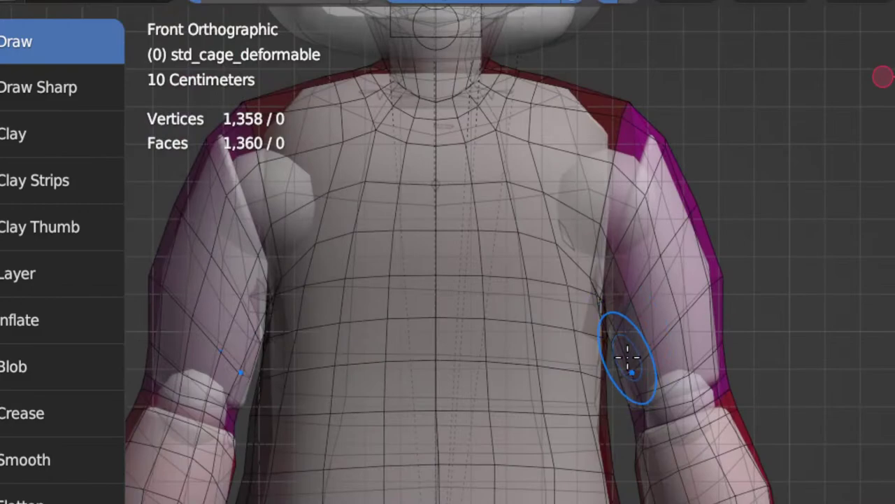
{"action": "scroll", "coordinate": [619, 367], "scroll_direction": "up", "scroll_amount": 1}
{"action": "middle_click_drag", "start_coordinate": [655, 456], "coordinate": [619, 466], "text": "shift"}
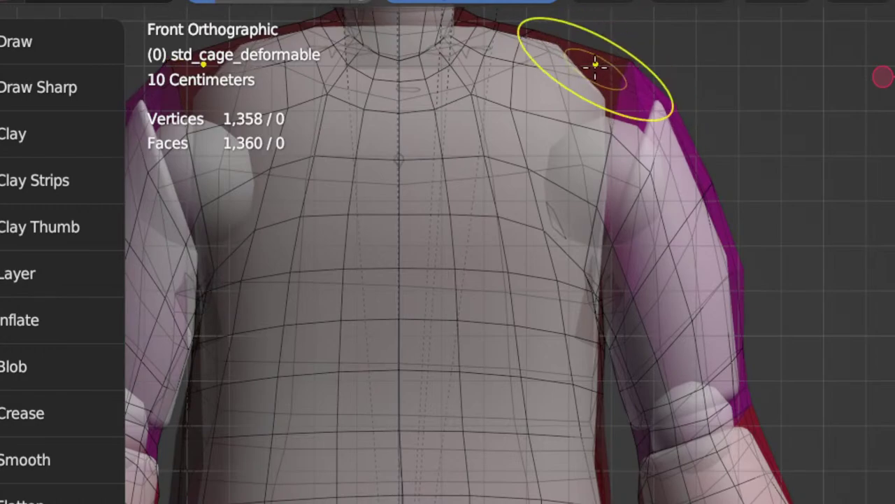
Step: Grab the cage's outer hip edge slightly outward so it clears the pelvis
{"action": "mouse_move", "coordinate": [565, 110]}
{"action": "middle_mouse_down", "text": "shift"}
{"action": "mouse_move", "coordinate": [626, 194]}
{"action": "mouse_move", "coordinate": [655, 214]}
{"action": "mouse_move", "coordinate": [642, 118]}
{"action": "middle_mouse_up", "text": "shift"}
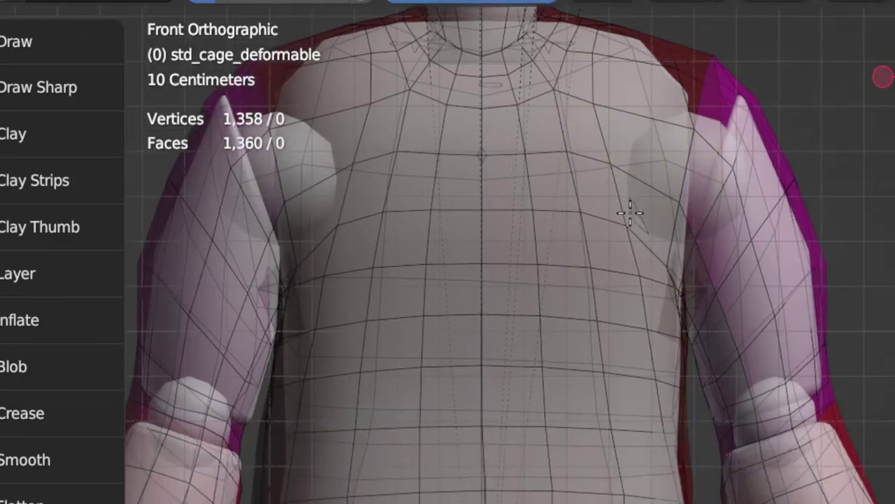
{"action": "middle_click_drag", "start_coordinate": [630, 212], "coordinate": [626, 95], "text": "shift"}
{"action": "middle_click_drag", "start_coordinate": [601, 258], "coordinate": [639, 112], "text": "shift"}
{"action": "middle_click_drag", "start_coordinate": [592, 450], "coordinate": [485, 273], "text": "shift"}
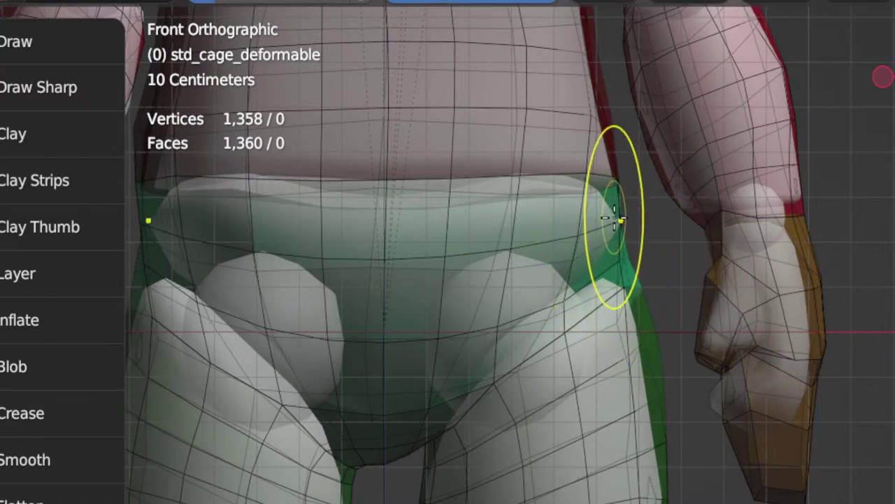
{"action": "left_click_drag", "start_coordinate": [614, 218], "coordinate": [623, 220]}
{"action": "middle_click_drag", "start_coordinate": [623, 300], "coordinate": [601, 241], "text": "shift"}
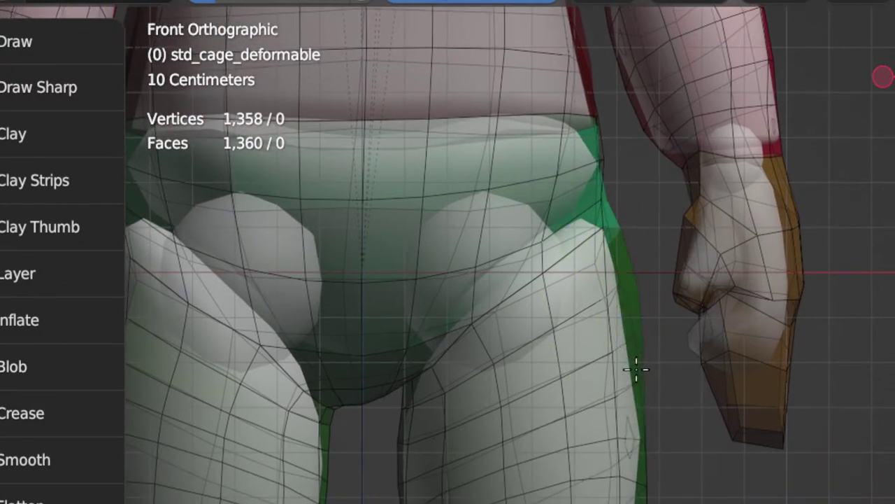
{"action": "middle_click_drag", "start_coordinate": [633, 372], "coordinate": [603, 329], "text": "shift"}
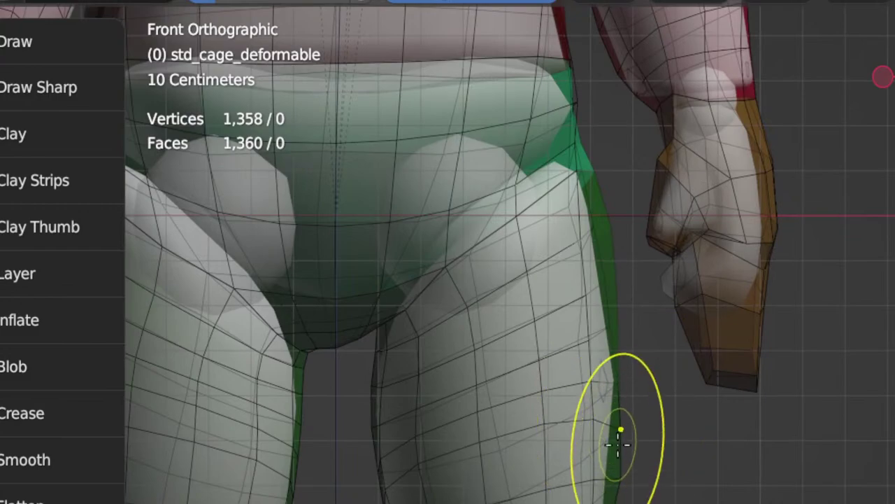
Step: Grab the outer thigh and knee outline inward to follow the leg more closely
{"action": "scroll", "coordinate": [605, 495], "scroll_direction": "down", "scroll_amount": 10, "text": "shift"}
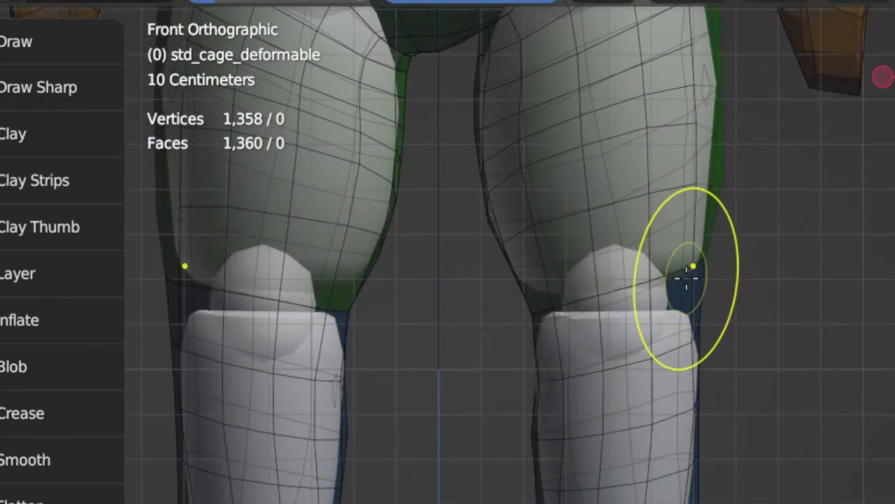
{"action": "key", "text": "Tab"}
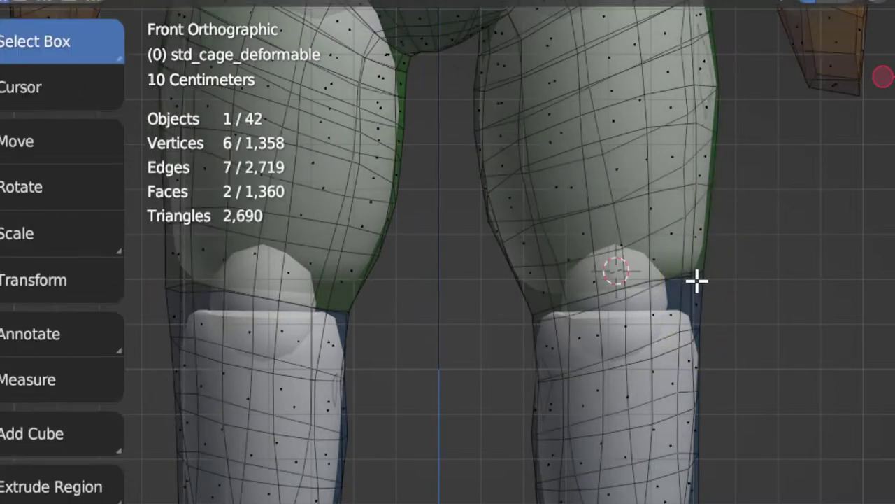
{"action": "key", "text": "Tab"}
{"action": "scroll", "coordinate": [612, 316], "scroll_direction": "down", "scroll_amount": 5, "text": "shift"}
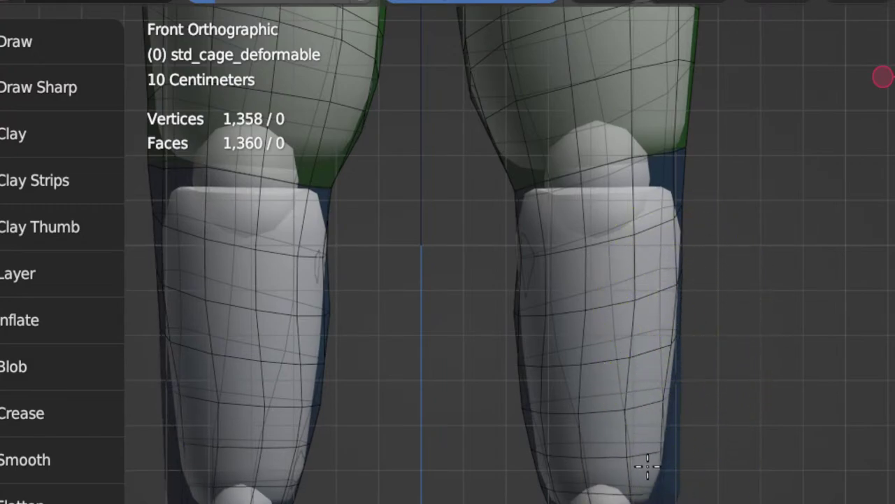
Step: Grab the shoulder's upper points upward and pull the armpit loop inward around the upper arm
{"action": "scroll", "coordinate": [652, 439], "scroll_direction": "up", "scroll_amount": 10, "text": "shift"}
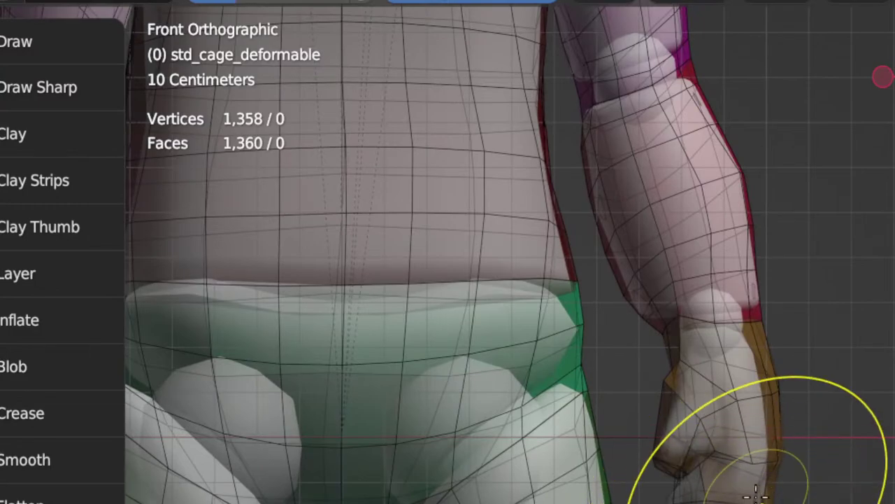
{"action": "key", "text": "Tab"}
{"action": "key", "text": "Tab"}
{"action": "scroll", "coordinate": [757, 458], "scroll_direction": "up", "scroll_amount": 3, "text": "shift"}
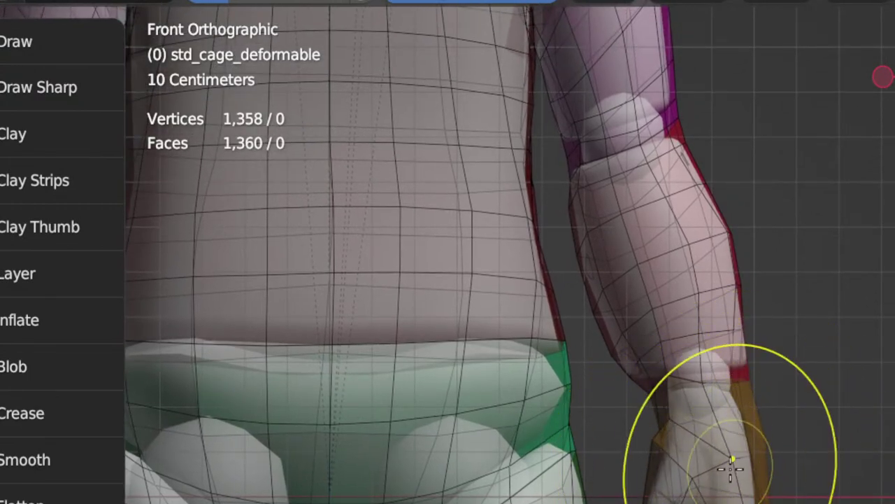
{"action": "scroll", "coordinate": [738, 459], "scroll_direction": "up", "scroll_amount": 15, "text": "shift"}
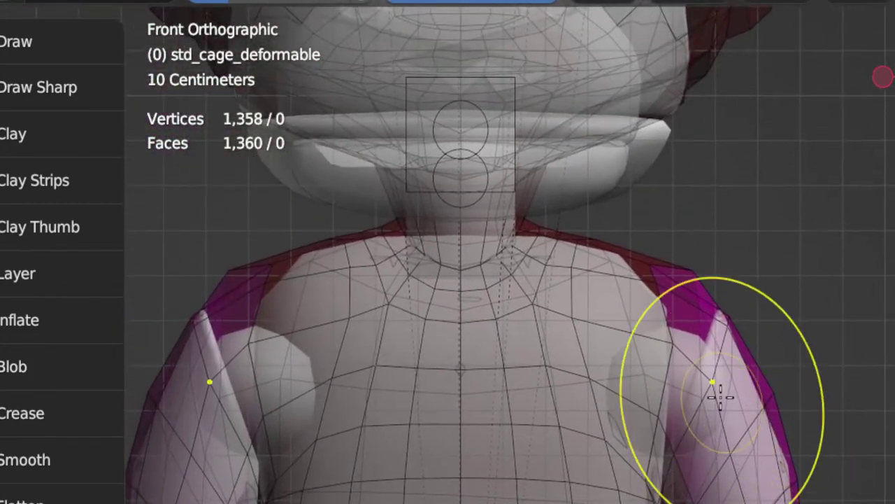
{"action": "middle_click_drag", "start_coordinate": [703, 357], "coordinate": [713, 300], "text": "ctrl"}
{"action": "mouse_move", "coordinate": [714, 299]}
{"action": "middle_mouse_down", "text": "shift"}
{"action": "mouse_move", "coordinate": [662, 308]}
{"action": "mouse_move", "coordinate": [624, 338]}
{"action": "middle_mouse_up", "text": "shift"}
{"action": "key", "text": "f"}
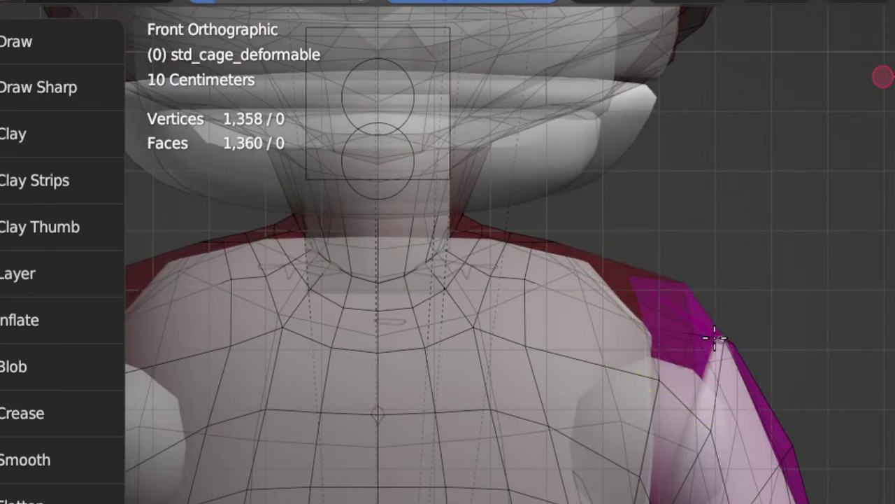
{"action": "mouse_move", "coordinate": [708, 424]}
{"action": "left_mouse_down"}
{"action": "mouse_move", "coordinate": [695, 408]}
{"action": "mouse_move", "coordinate": [686, 413]}
{"action": "left_mouse_up"}
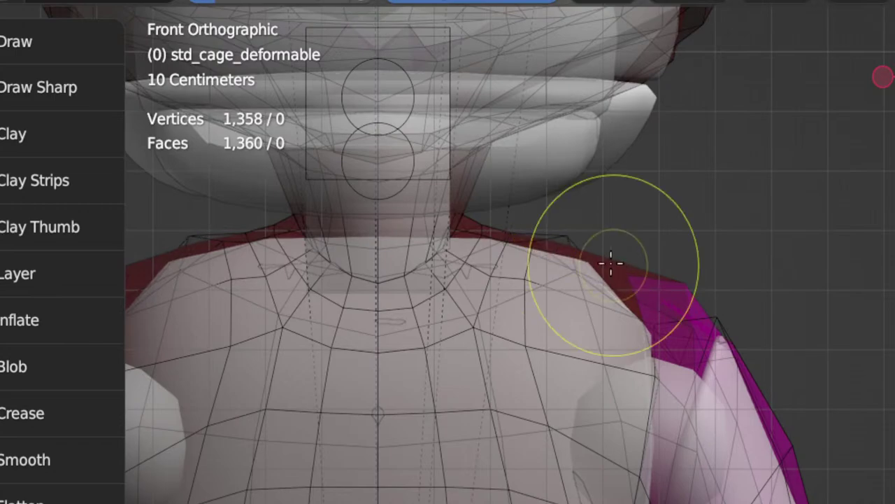
Step: Examine the torso and arm cage in Edit Mode, in wireframe and in solid shading
{"action": "middle_click_drag", "start_coordinate": [580, 259], "coordinate": [644, 396], "text": "shift"}
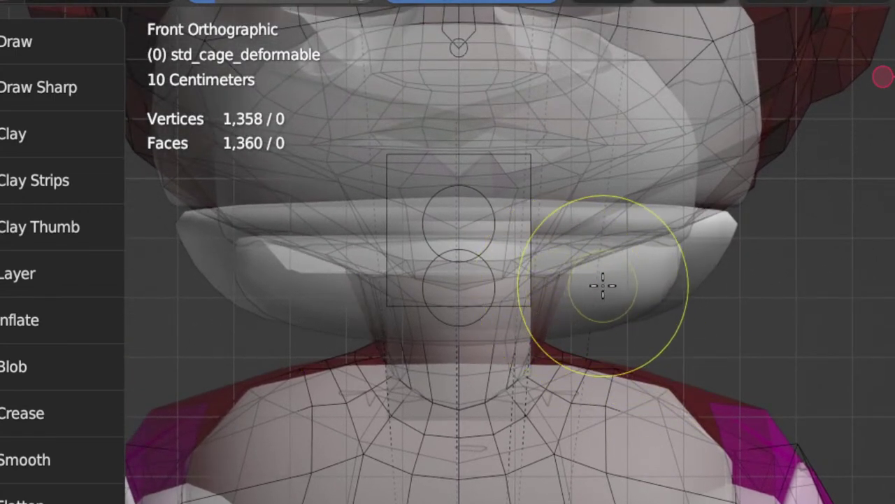
{"action": "scroll", "coordinate": [606, 434], "scroll_direction": "down", "scroll_amount": 4}
{"action": "mouse_move", "coordinate": [597, 378]}
{"action": "middle_mouse_down", "text": "shift"}
{"action": "mouse_move", "coordinate": [625, 334]}
{"action": "mouse_move", "coordinate": [627, 196]}
{"action": "middle_mouse_up", "text": "shift"}
{"action": "key", "text": "Tab"}
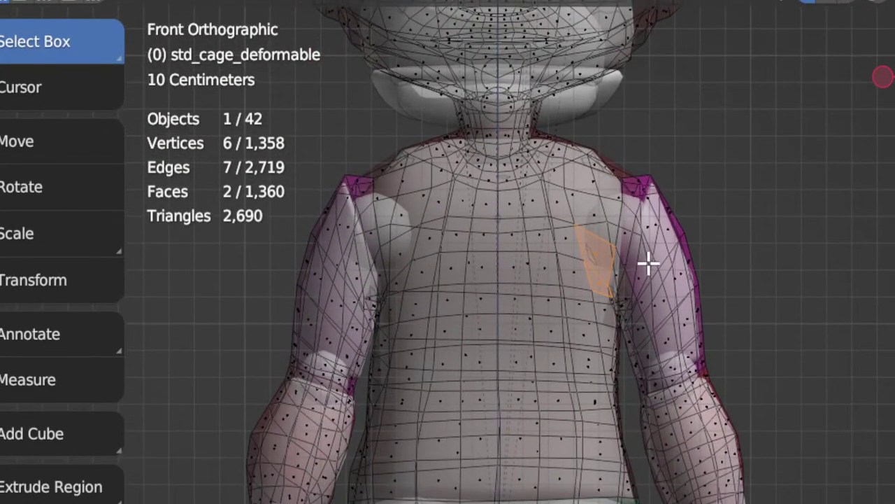
{"action": "middle_click_drag", "start_coordinate": [660, 342], "coordinate": [661, 275], "text": "ctrl"}
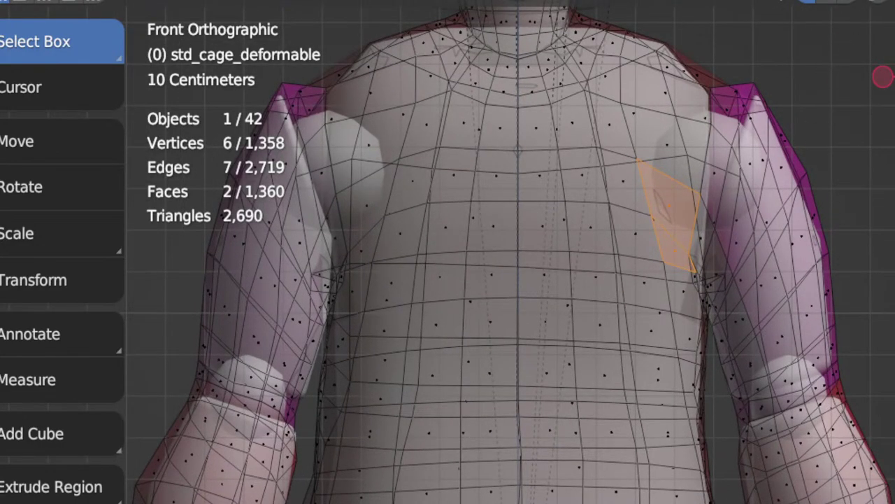
{"action": "key", "text": "shift+z"}
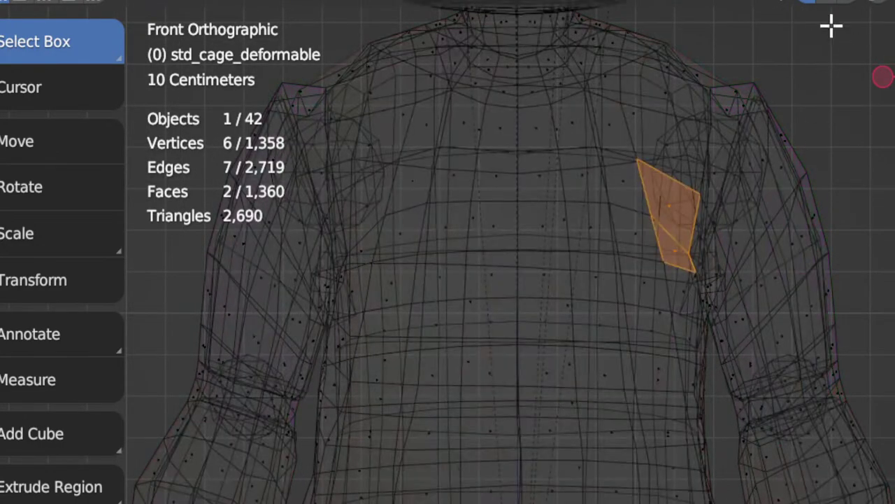
{"action": "mouse_move", "coordinate": [722, 307]}
{"action": "middle_mouse_down"}
{"action": "mouse_move", "coordinate": [695, 301]}
{"action": "mouse_move", "coordinate": [751, 206]}
{"action": "middle_mouse_up"}
{"action": "key", "text": "shift+z"}
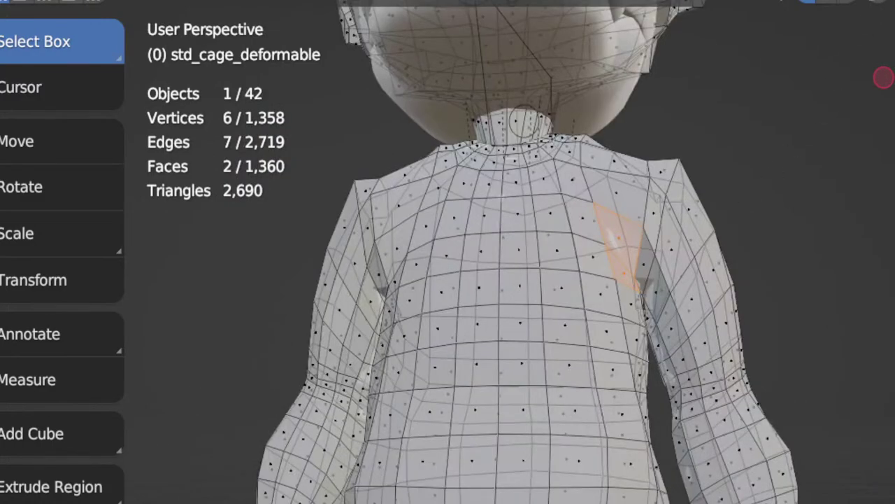
Step: Move the single exposed torso face just below the armpit along the X axis, working in opaque solid shading
{"action": "key", "text": "alt+z"}
{"action": "middle_click_drag", "start_coordinate": [675, 380], "coordinate": [610, 380]}
{"action": "key", "text": "shift+z"}
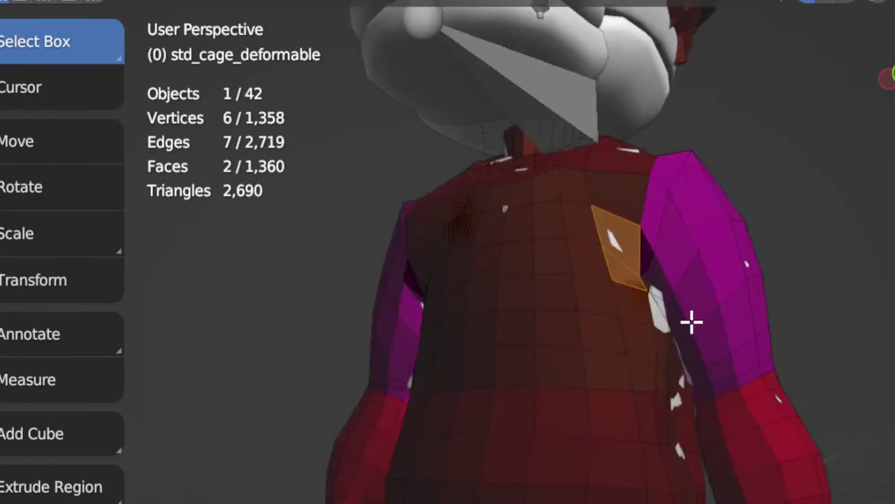
{"action": "scroll", "coordinate": [692, 340], "scroll_direction": "up", "scroll_amount": 4}
{"action": "middle_click_drag", "start_coordinate": [637, 393], "coordinate": [422, 317]}
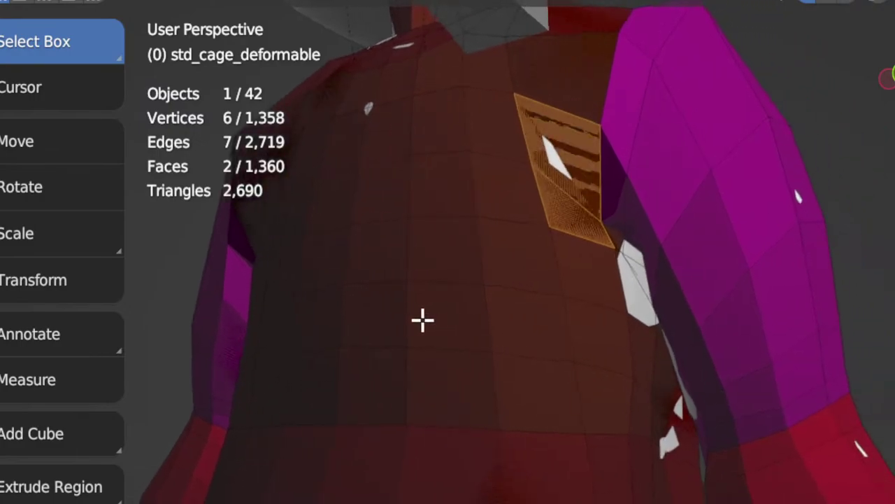
{"action": "left_click", "coordinate": [626, 284]}
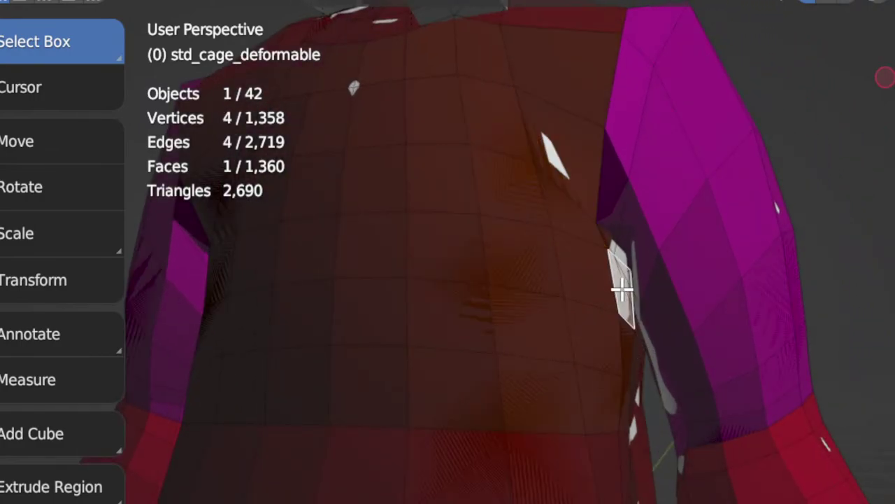
{"action": "middle_click_drag", "start_coordinate": [622, 288], "coordinate": [577, 287]}
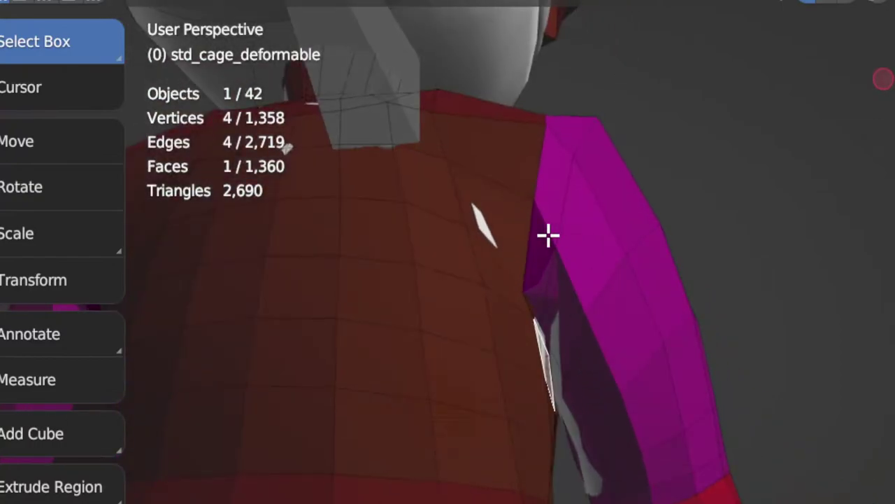
{"action": "middle_click_drag", "start_coordinate": [584, 365], "coordinate": [558, 461]}
{"action": "key", "text": "x"}
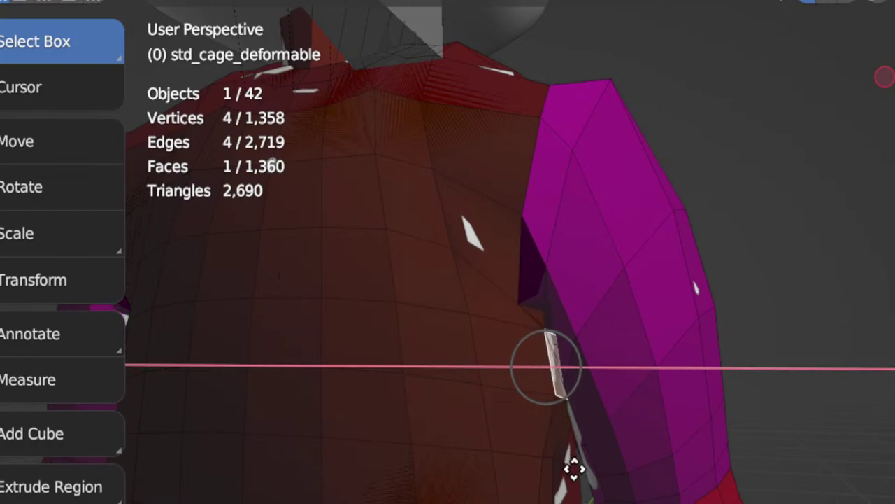
{"action": "left_click", "coordinate": [563, 467]}
{"action": "key", "text": "Tab"}
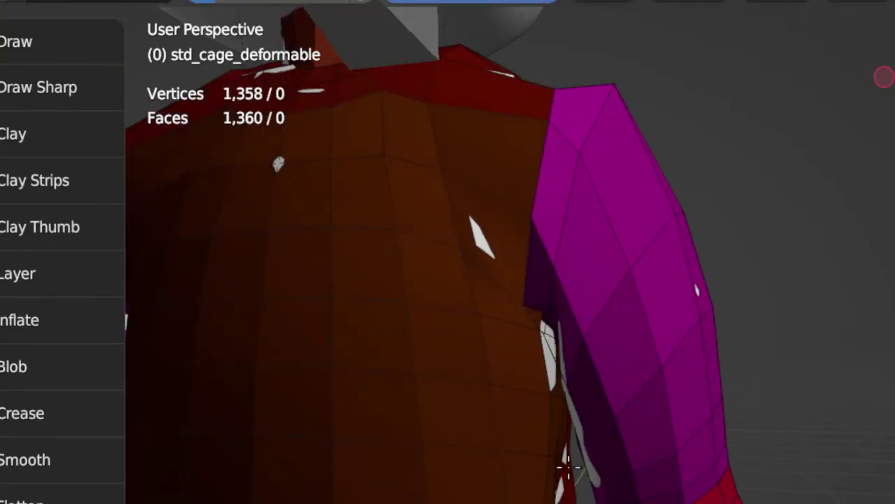
Step: Reposition the same face below the armpit outward from the torso with proportional editing
{"action": "key", "text": "Tab"}
{"action": "middle_click_drag", "start_coordinate": [568, 464], "coordinate": [581, 377]}
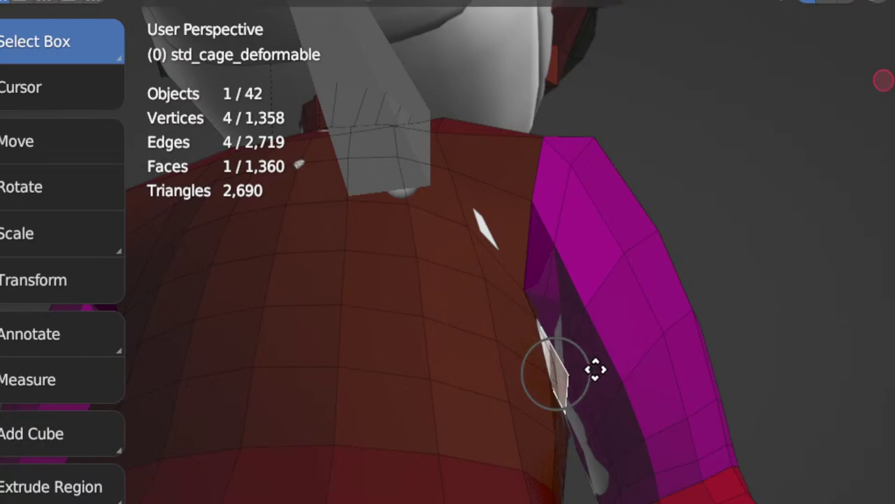
{"action": "mouse_move", "coordinate": [605, 381]}
{"action": "middle_mouse_down"}
{"action": "mouse_move", "coordinate": [586, 418]}
{"action": "mouse_move", "coordinate": [519, 477]}
{"action": "middle_mouse_up"}
{"action": "key", "text": "ctrl+Tab"}
{"action": "scroll", "coordinate": [585, 416], "scroll_direction": "down", "scroll_amount": 1}
{"action": "mouse_move", "coordinate": [516, 427]}
{"action": "middle_mouse_down"}
{"action": "mouse_move", "coordinate": [532, 439]}
{"action": "mouse_move", "coordinate": [580, 443]}
{"action": "mouse_move", "coordinate": [560, 435]}
{"action": "mouse_move", "coordinate": [559, 420]}
{"action": "middle_mouse_up"}
{"action": "key", "text": "2"}
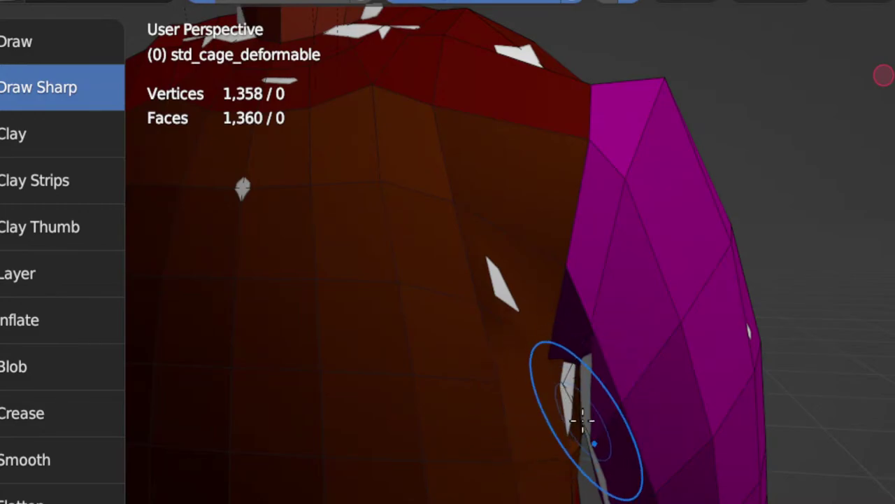
{"action": "key", "text": "Tab"}
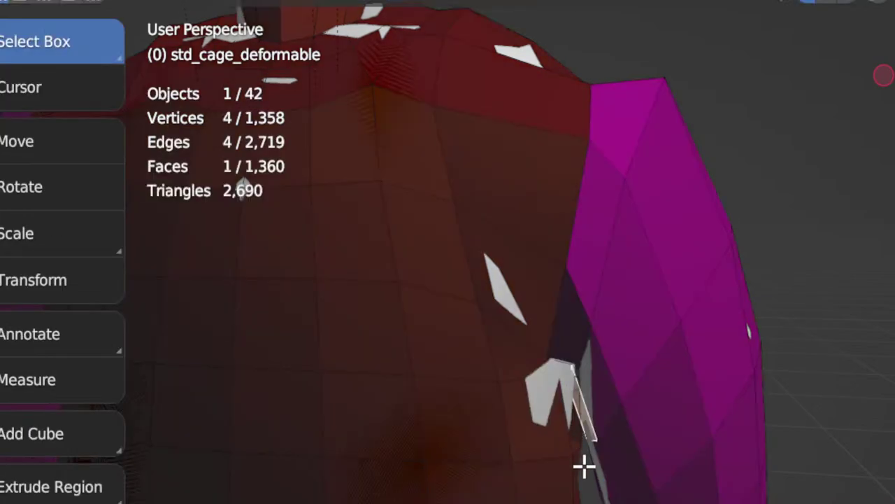
Step: Try a Draw Sharp stroke on the outer side of the cage's upper arm
{"action": "mouse_move", "coordinate": [584, 465]}
{"action": "middle_mouse_down"}
{"action": "mouse_move", "coordinate": [557, 442]}
{"action": "mouse_move", "coordinate": [564, 423]}
{"action": "mouse_move", "coordinate": [579, 420]}
{"action": "mouse_move", "coordinate": [681, 499]}
{"action": "mouse_move", "coordinate": [737, 493]}
{"action": "middle_mouse_up"}
{"action": "key", "text": "Tab"}
{"action": "key", "text": "Tab"}
{"action": "scroll", "coordinate": [580, 420], "scroll_direction": "down", "scroll_amount": 2}
{"action": "middle_click_drag", "start_coordinate": [508, 497], "coordinate": [318, 403], "text": "shift"}
{"action": "scroll", "coordinate": [318, 396], "scroll_direction": "up", "scroll_amount": 2}
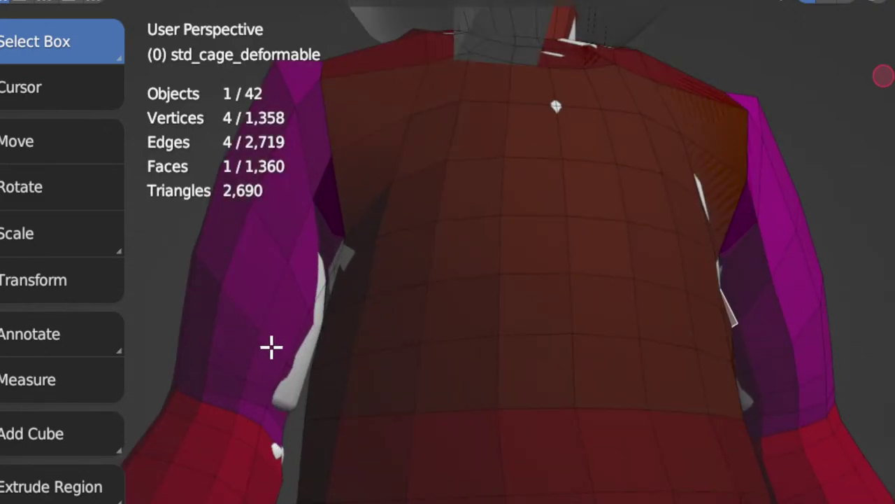
{"action": "key", "text": "ctrl+Tab"}
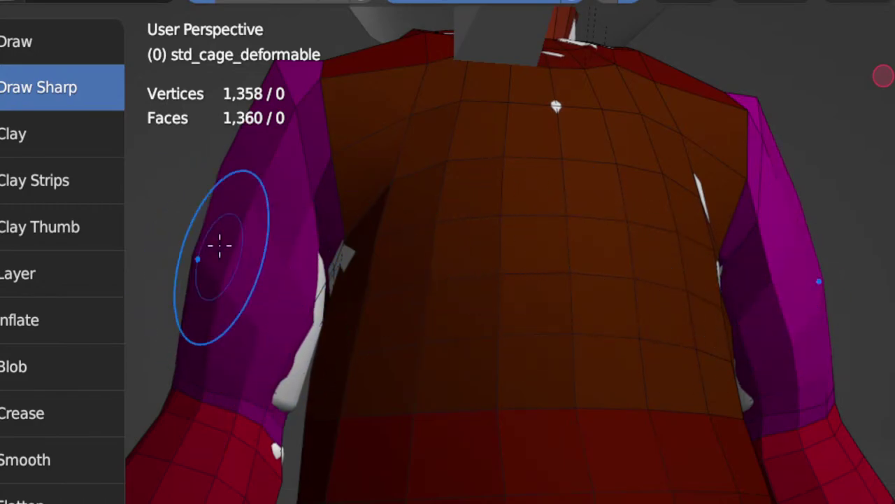
{"action": "key", "text": "Tab"}
{"action": "key", "text": "Tab"}
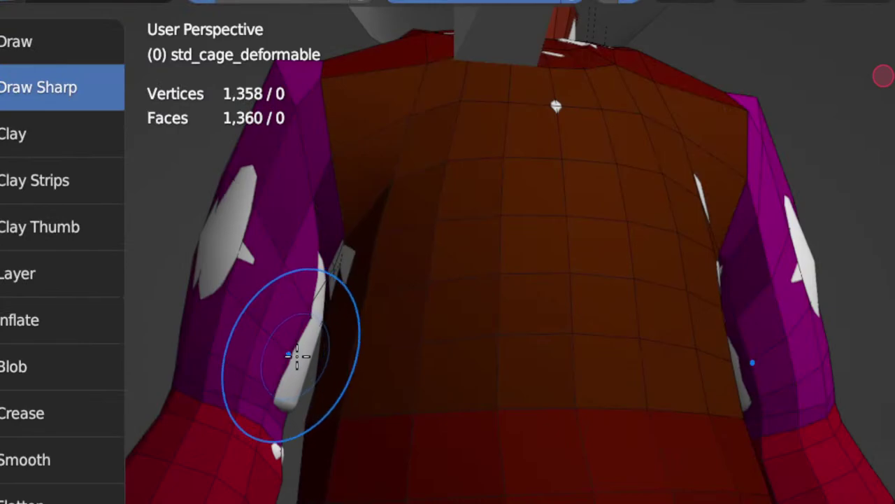
Step: Grab the upper arm's inner edge outward over the poke-through between elbow and armpit
{"action": "key", "text": "g"}
{"action": "left_click_drag", "start_coordinate": [297, 412], "coordinate": [300, 405]}
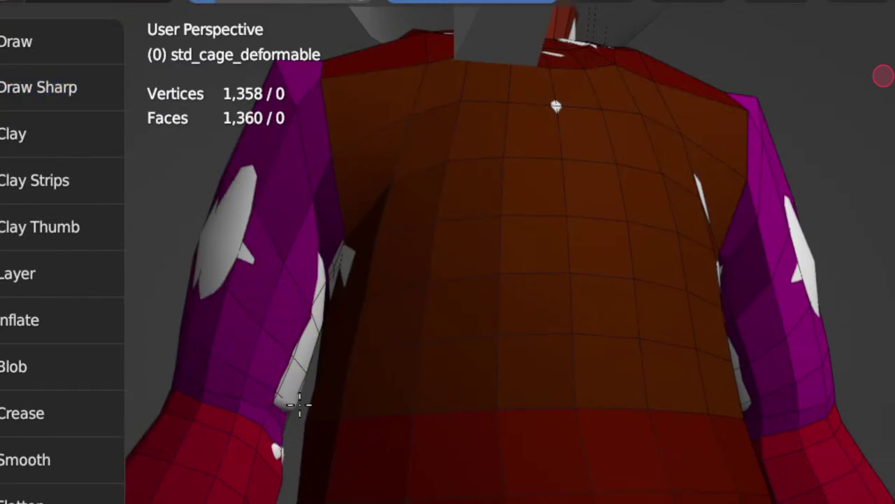
{"action": "key", "text": "Tab"}
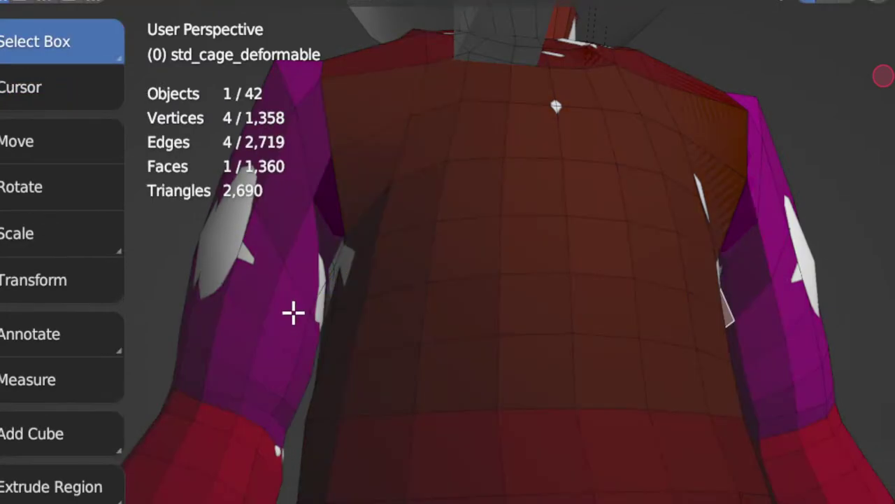
{"action": "key", "text": "Tab"}
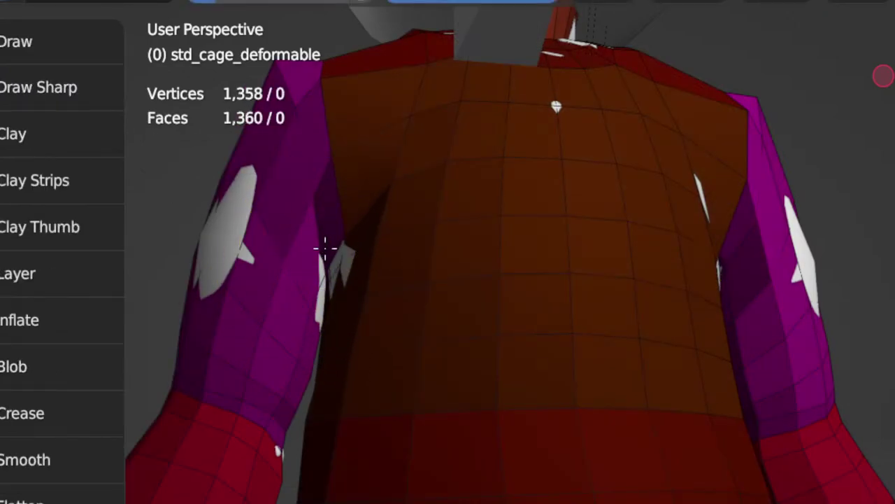
{"action": "key", "text": "Tab"}
{"action": "key", "text": "Tab"}
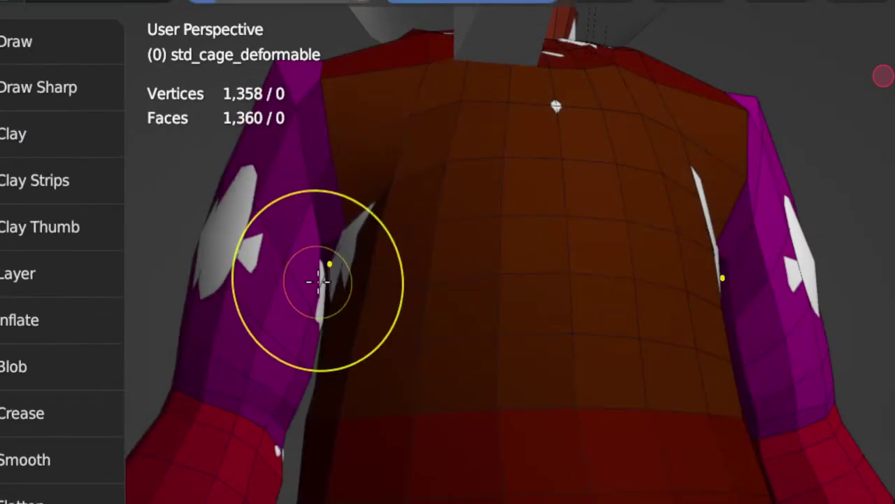
{"action": "left_click_drag", "start_coordinate": [317, 282], "coordinate": [322, 290]}
Step: Reshape the torso side below the armpit with the Grab and Draw brushes to cover the exposed body
{"action": "key", "text": "Tab"}
{"action": "key", "text": "Tab"}
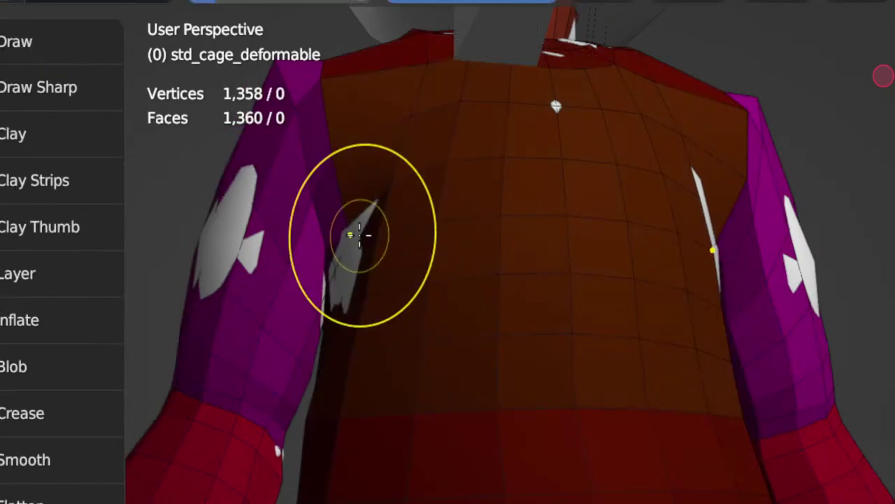
{"action": "mouse_move", "coordinate": [360, 234]}
{"action": "left_mouse_down"}
{"action": "mouse_move", "coordinate": [359, 260]}
{"action": "mouse_move", "coordinate": [366, 248]}
{"action": "left_mouse_up"}
{"action": "key", "text": "x"}
{"action": "mouse_move", "coordinate": [370, 217]}
{"action": "left_mouse_down"}
{"action": "mouse_move", "coordinate": [363, 293]}
{"action": "mouse_move", "coordinate": [359, 280]}
{"action": "left_mouse_up"}
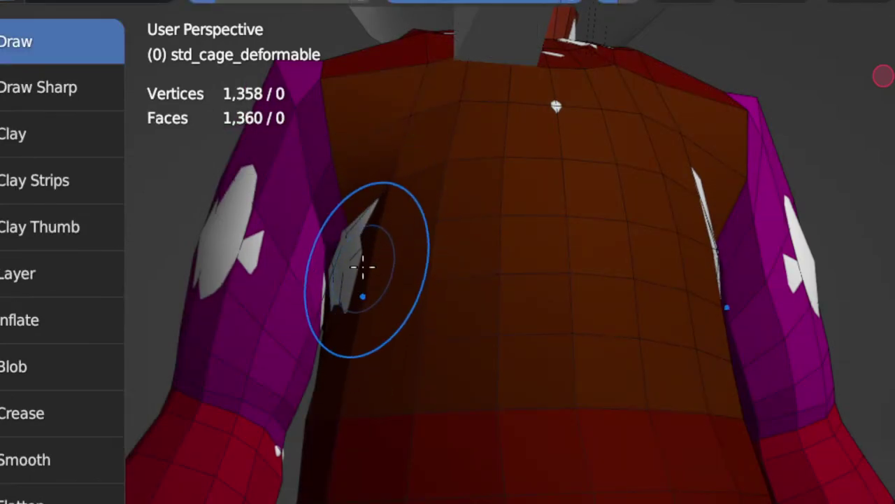
Step: Build up the dented outer side of the upper arm with the Draw brush until it covers the exposed body
{"action": "key", "text": "Tab"}
{"action": "key", "text": "Tab"}
{"action": "left_click_drag", "start_coordinate": [280, 251], "coordinate": [250, 239]}
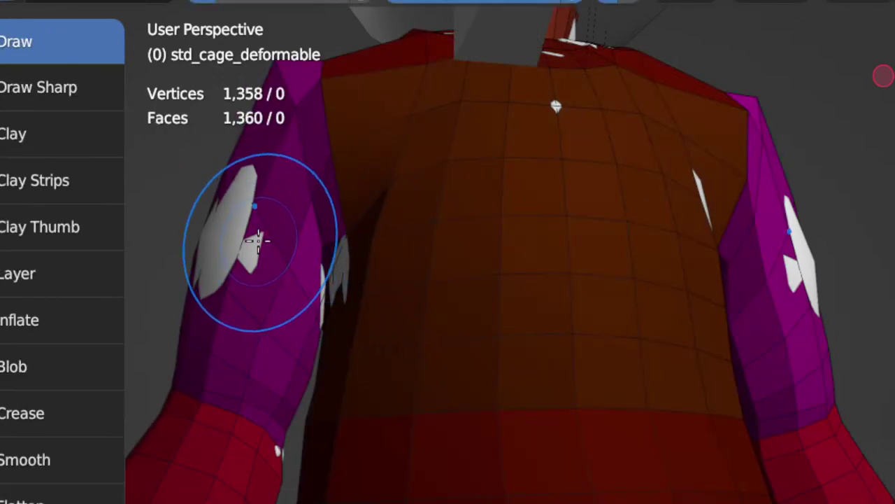
{"action": "middle_click_drag", "start_coordinate": [249, 240], "coordinate": [354, 284]}
{"action": "mouse_move", "coordinate": [292, 246]}
{"action": "left_mouse_down"}
{"action": "mouse_move", "coordinate": [300, 244]}
{"action": "mouse_move", "coordinate": [292, 314]}
{"action": "mouse_move", "coordinate": [305, 293]}
{"action": "left_mouse_up"}
{"action": "key", "text": "Tab"}
{"action": "key", "text": "Tab"}
{"action": "key", "text": "Tab"}
Step: Sculpt the inner elbow area toward the torso and check the torso and arms from the opposite side
{"action": "mouse_move", "coordinate": [592, 333]}
{"action": "middle_mouse_down"}
{"action": "mouse_move", "coordinate": [552, 277]}
{"action": "mouse_move", "coordinate": [548, 218]}
{"action": "middle_mouse_up"}
{"action": "key", "text": "Tab"}
{"action": "mouse_move", "coordinate": [277, 322]}
{"action": "left_mouse_down"}
{"action": "mouse_move", "coordinate": [272, 331]}
{"action": "mouse_move", "coordinate": [289, 287]}
{"action": "mouse_move", "coordinate": [326, 338]}
{"action": "left_mouse_up"}
{"action": "key", "text": "Tab"}
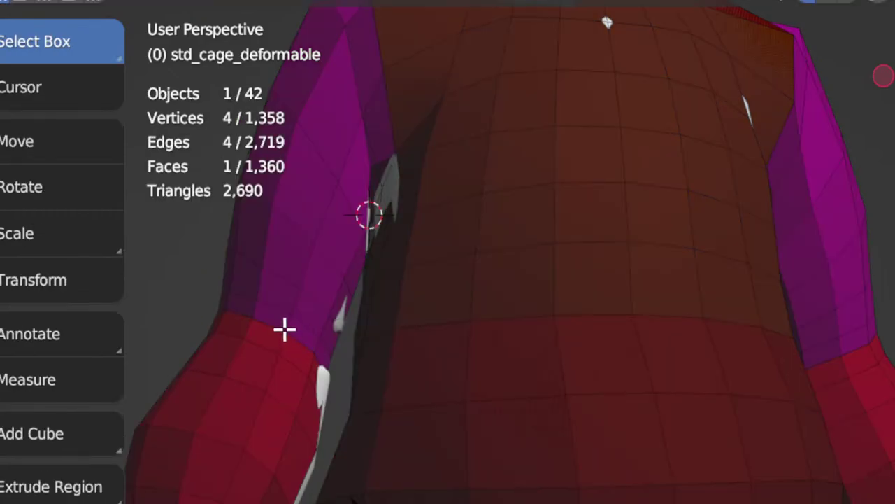
{"action": "mouse_move", "coordinate": [314, 376]}
{"action": "middle_mouse_down", "text": "shift"}
{"action": "mouse_move", "coordinate": [355, 243]}
{"action": "mouse_move", "coordinate": [315, 347]}
{"action": "mouse_move", "coordinate": [374, 368]}
{"action": "mouse_move", "coordinate": [516, 356]}
{"action": "mouse_move", "coordinate": [513, 264]}
{"action": "mouse_move", "coordinate": [162, 332]}
{"action": "middle_mouse_up", "text": "shift"}
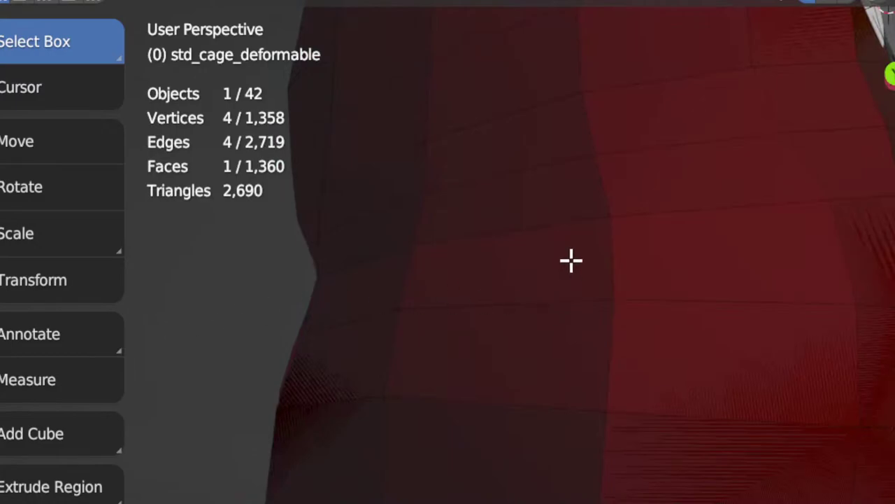
{"action": "middle_click_drag", "start_coordinate": [572, 259], "coordinate": [705, 315]}
{"action": "scroll", "coordinate": [586, 347], "scroll_direction": "up", "scroll_amount": 6}
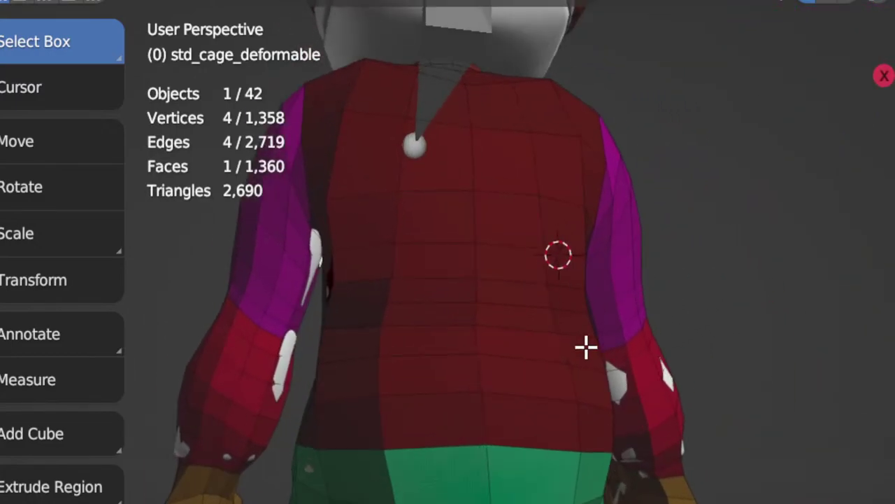
Step: Inspect the deformable cage from the torso up to the head in Sculpt Mode
{"action": "key", "text": "Tab"}
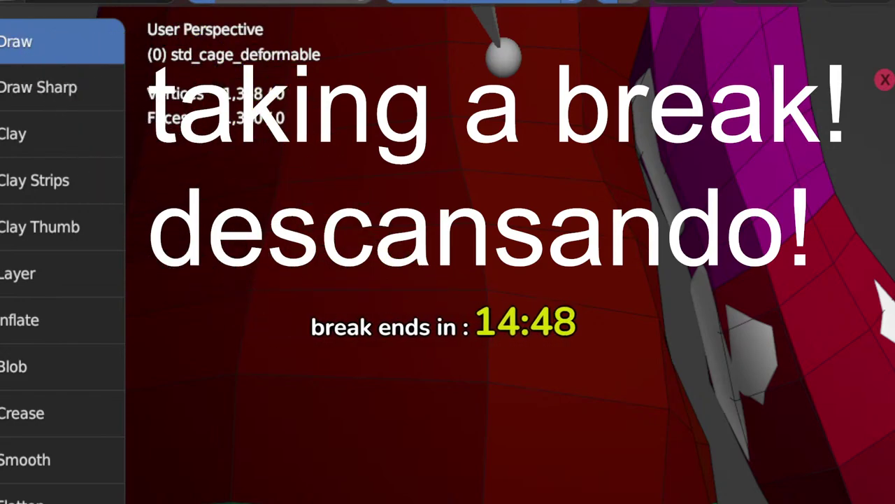
{"action": "scroll", "coordinate": [833, 200], "scroll_direction": "down", "scroll_amount": 5}
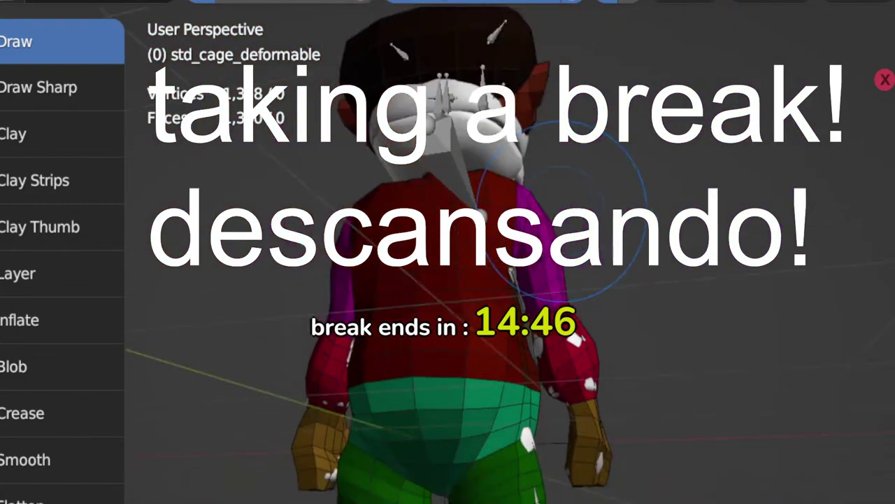
{"action": "middle_click_drag", "start_coordinate": [562, 211], "coordinate": [518, 258]}
{"action": "middle_click_drag", "start_coordinate": [519, 216], "coordinate": [270, 284], "text": "shift"}
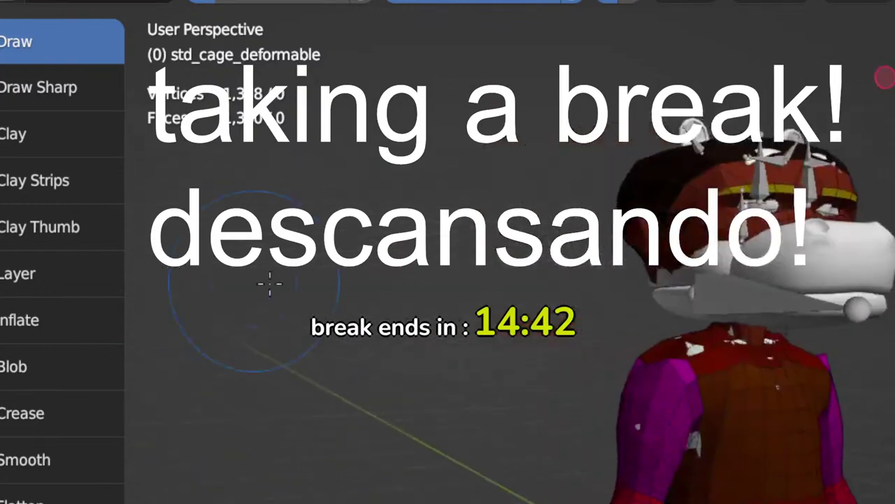
{"action": "middle_click_drag", "start_coordinate": [799, 359], "coordinate": [613, 402]}
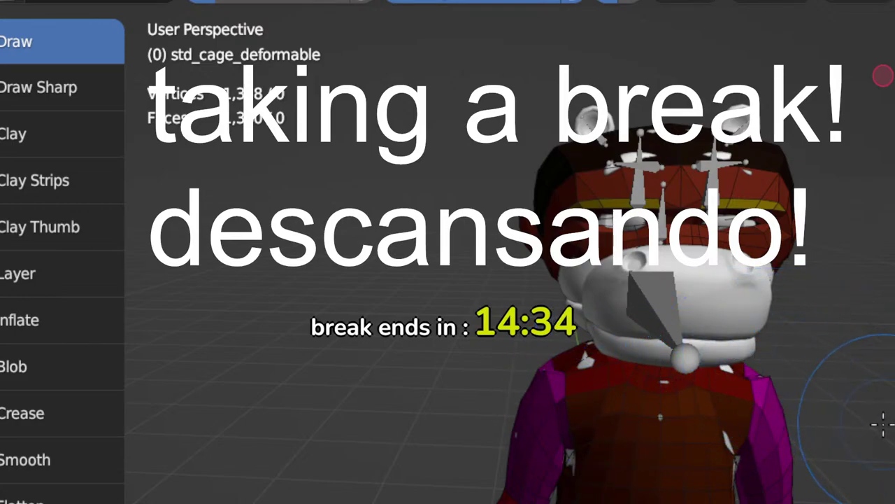
{"action": "middle_click_drag", "start_coordinate": [807, 408], "coordinate": [860, 436]}
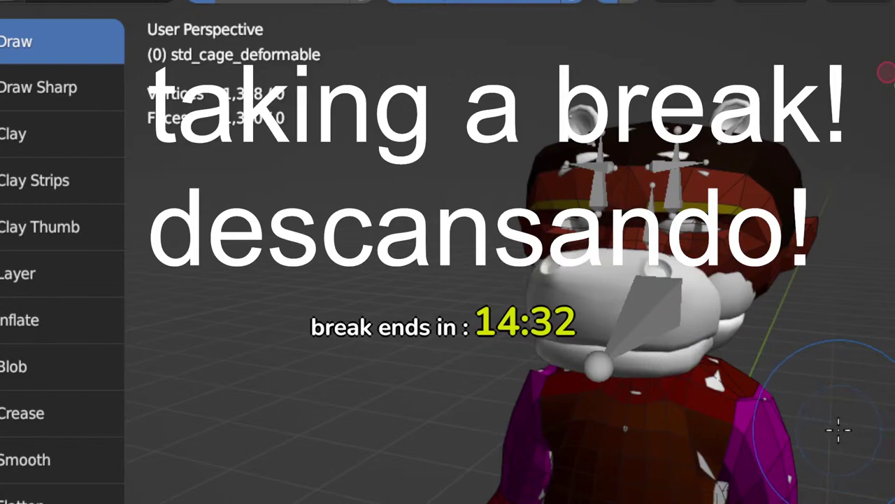
Step: Return to Object Mode and isolate the hippo's head and jaw meshes in local view
{"action": "key", "text": "ctrl+Tab"}
{"action": "left_click", "coordinate": [587, 330]}
{"action": "key", "text": "ctrl+Tab"}
{"action": "left_click", "coordinate": [473, 316]}
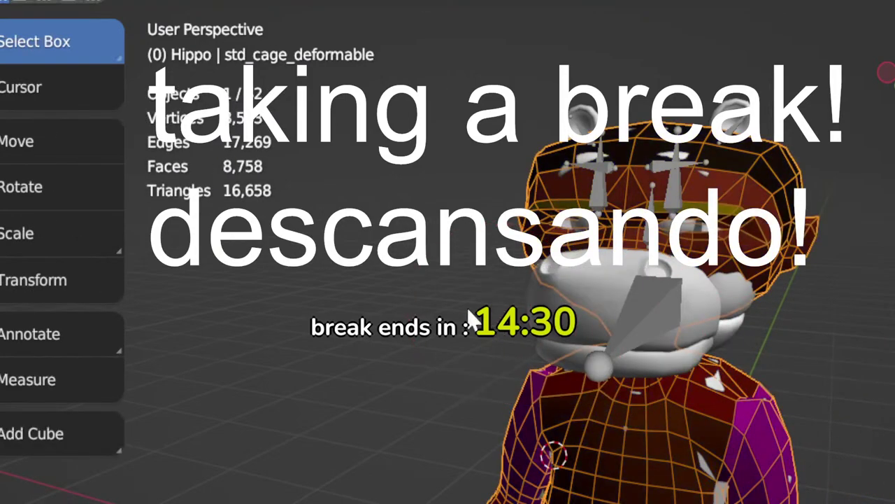
{"action": "left_click", "coordinate": [443, 302]}
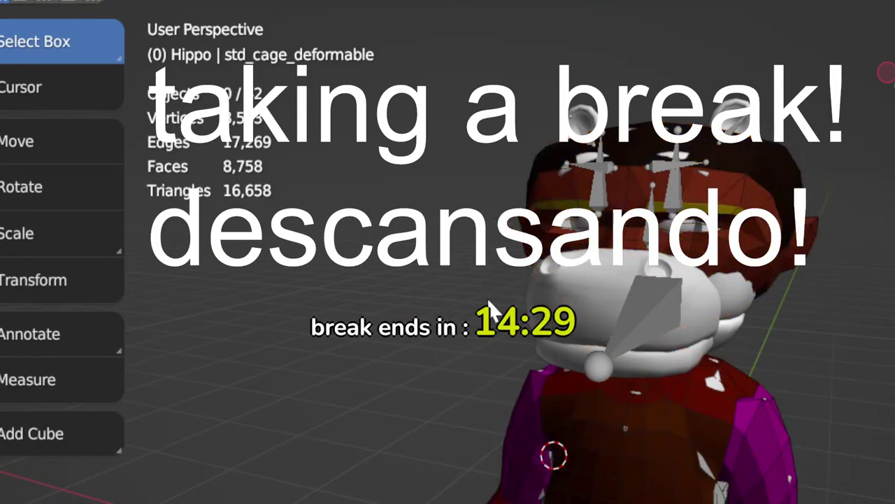
{"action": "left_click", "coordinate": [588, 287]}
{"action": "left_click", "coordinate": [574, 366], "text": "shift"}
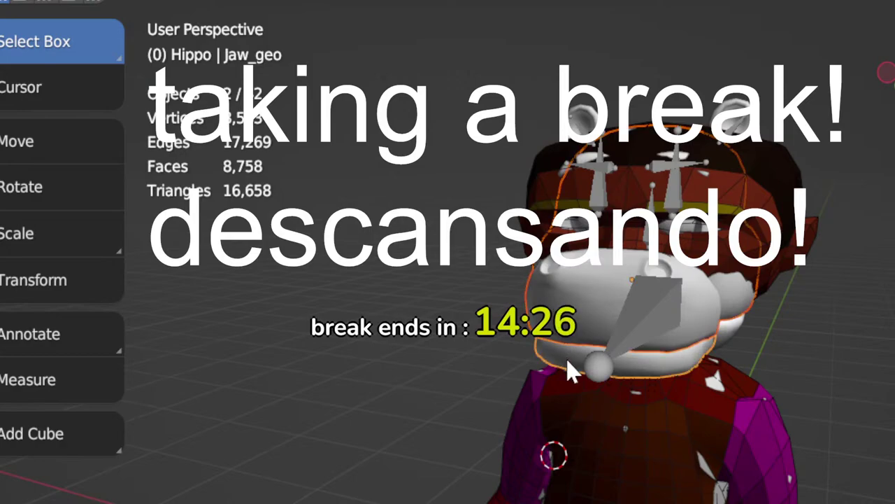
{"action": "key", "text": "KP_Divide"}
{"action": "middle_click_drag", "start_coordinate": [567, 360], "coordinate": [562, 333]}
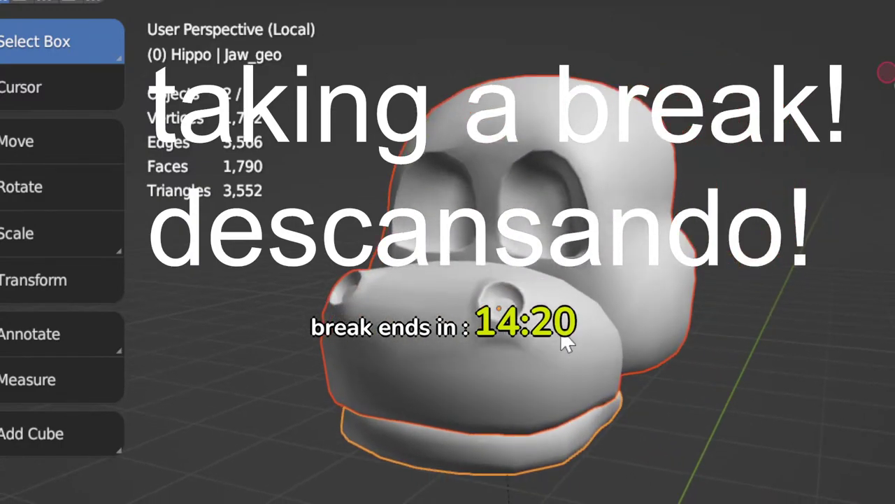
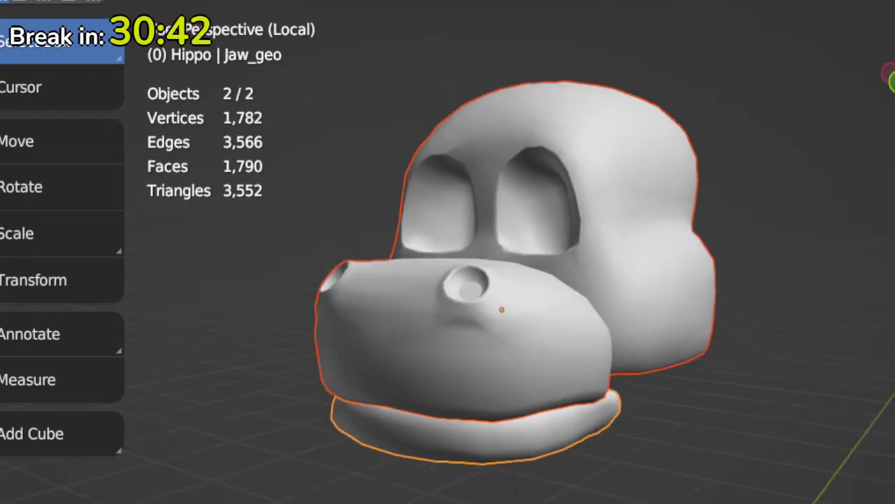
Step: Exit local view and examine how the cage covers the character's legs and feet
{"action": "key", "text": "KP_Divide"}
{"action": "middle_click_drag", "start_coordinate": [684, 428], "coordinate": [548, 392]}
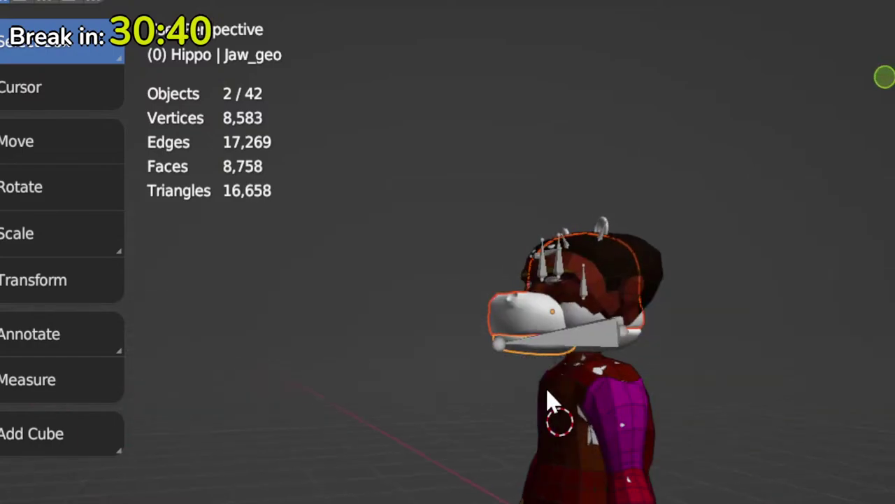
{"action": "middle_click_drag", "start_coordinate": [660, 498], "coordinate": [650, 396], "text": "shift"}
{"action": "scroll", "coordinate": [560, 319], "scroll_direction": "up", "scroll_amount": 3}
{"action": "middle_click_drag", "start_coordinate": [619, 430], "coordinate": [837, 420]}
{"action": "scroll", "coordinate": [818, 447], "scroll_direction": "up", "scroll_amount": 4}
{"action": "scroll", "coordinate": [711, 458], "scroll_direction": "down", "scroll_amount": 1}
{"action": "middle_click_drag", "start_coordinate": [711, 458], "coordinate": [651, 470], "text": "shift"}
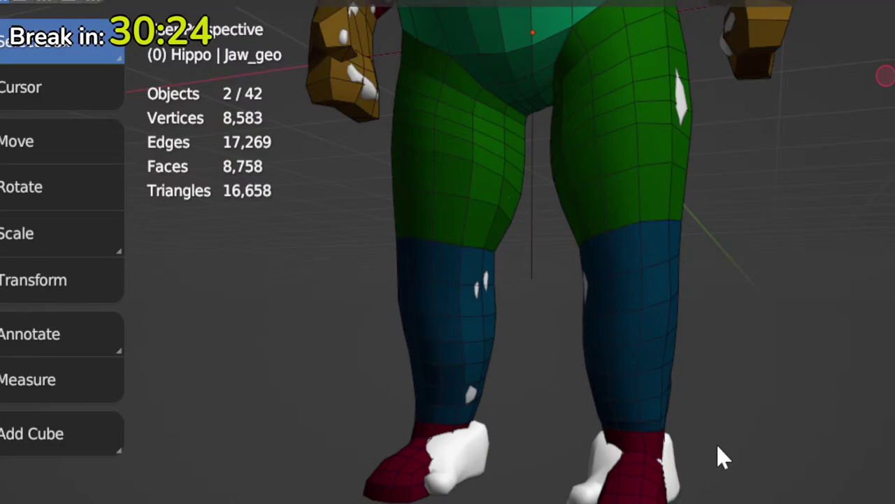
{"action": "middle_click_drag", "start_coordinate": [720, 460], "coordinate": [767, 449], "text": "shift"}
Step: Inspect the pelvis, thighs and knees for places where the body mesh pokes through the cage
{"action": "key", "text": "ctrl+Tab"}
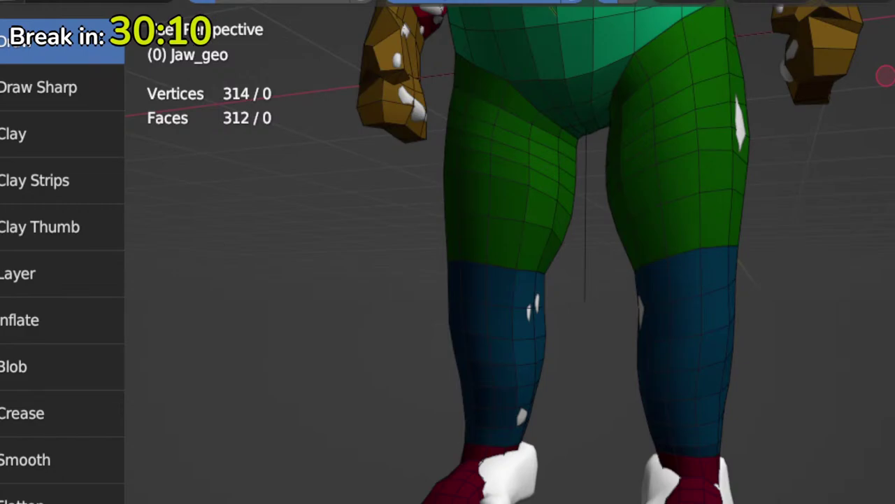
{"action": "mouse_move", "coordinate": [733, 492]}
{"action": "middle_mouse_down", "text": "shift"}
{"action": "mouse_move", "coordinate": [728, 476]}
{"action": "mouse_move", "coordinate": [732, 503]}
{"action": "middle_mouse_up", "text": "shift"}
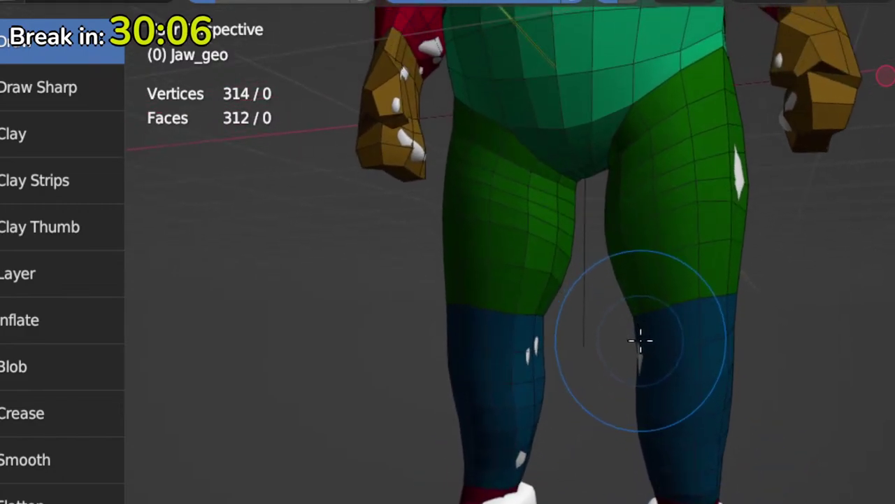
{"action": "mouse_move", "coordinate": [644, 337]}
{"action": "middle_mouse_down"}
{"action": "mouse_move", "coordinate": [650, 332]}
{"action": "mouse_move", "coordinate": [637, 426]}
{"action": "middle_mouse_up"}
{"action": "middle_click_drag", "start_coordinate": [629, 371], "coordinate": [694, 272]}
{"action": "middle_click_drag", "start_coordinate": [653, 299], "coordinate": [666, 366], "text": "shift"}
{"action": "middle_click_drag", "start_coordinate": [646, 401], "coordinate": [662, 452], "text": "ctrl"}
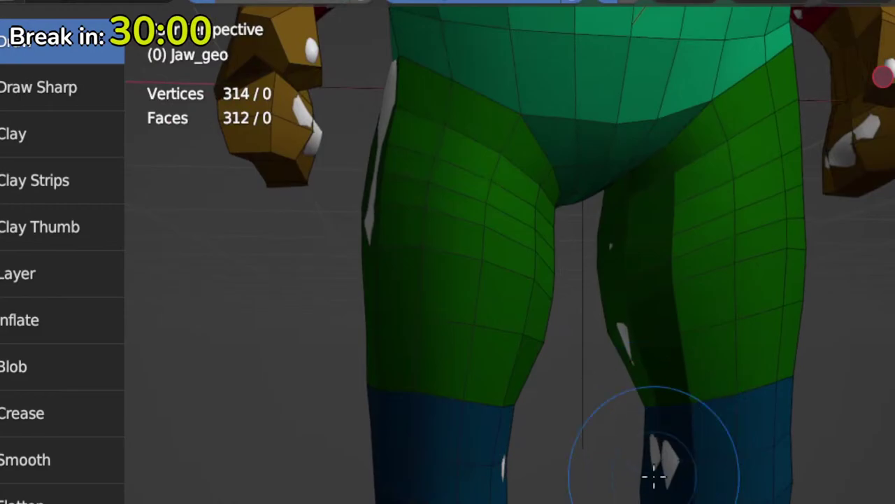
{"action": "middle_click_drag", "start_coordinate": [664, 420], "coordinate": [648, 431]}
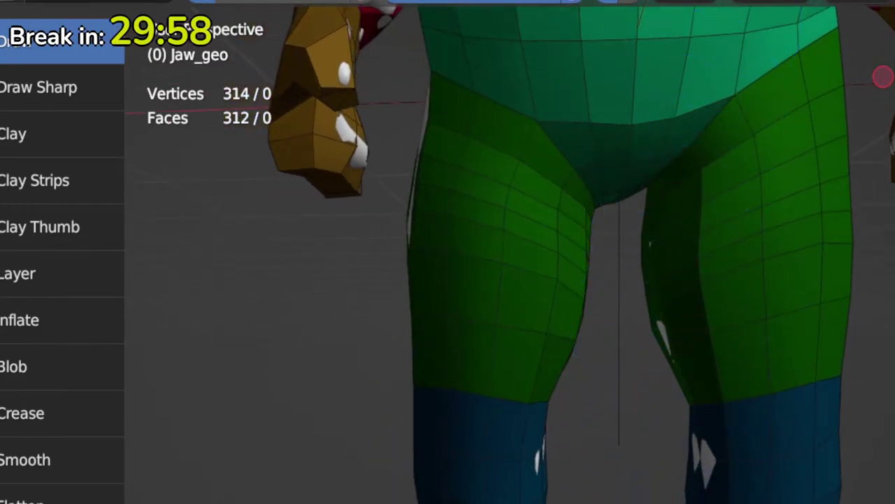
{"action": "middle_click_drag", "start_coordinate": [706, 292], "coordinate": [690, 336], "text": "shift"}
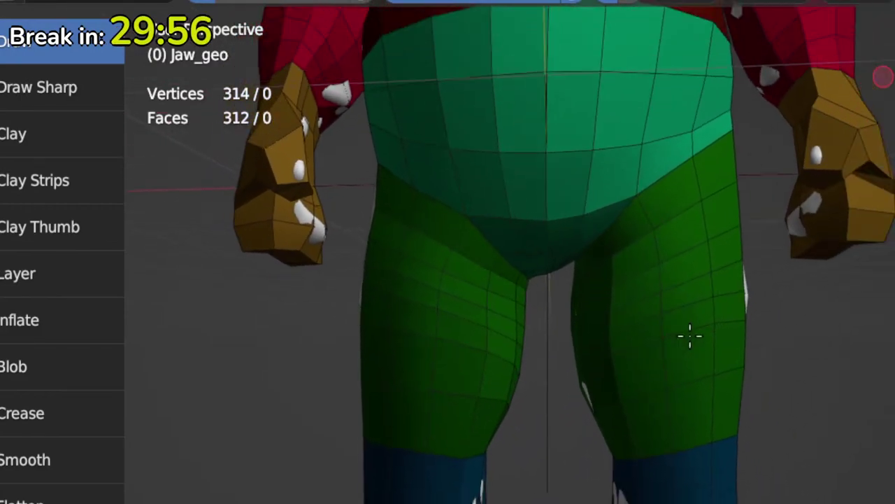
{"action": "scroll", "coordinate": [688, 346], "scroll_direction": "down", "scroll_amount": 3}
{"action": "scroll", "coordinate": [683, 392], "scroll_direction": "up", "scroll_amount": 3}
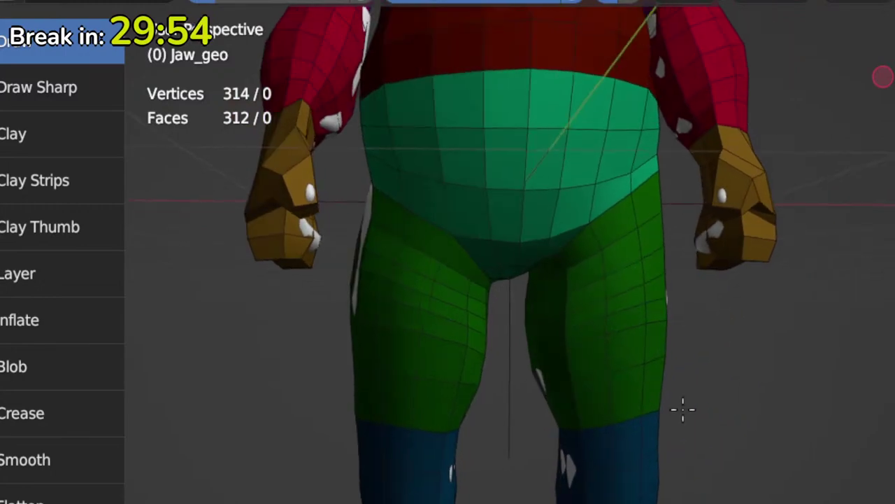
{"action": "middle_click_drag", "start_coordinate": [683, 410], "coordinate": [750, 289]}
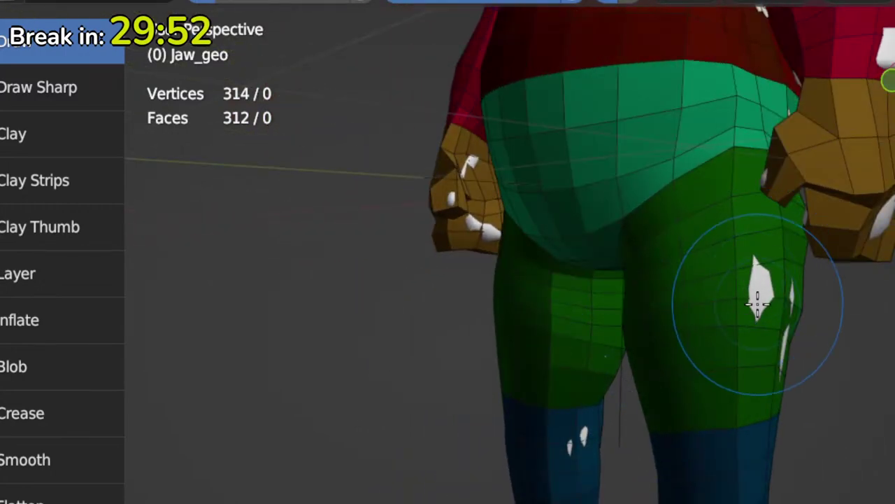
Step: Select std_cage_deformable in Object Mode and switch it to Sculpt Mode
{"action": "key", "text": "Tab"}
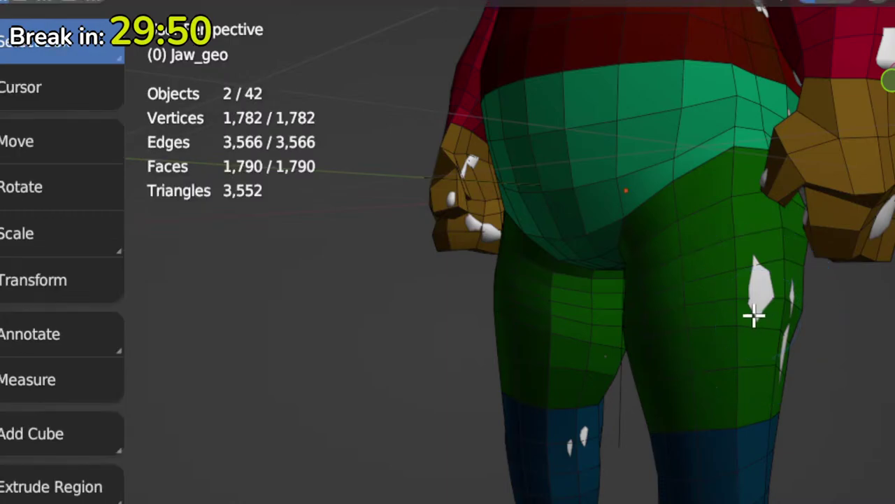
{"action": "key", "text": "ctrl+Tab"}
{"action": "left_click", "coordinate": [610, 370]}
{"action": "left_click", "coordinate": [703, 385]}
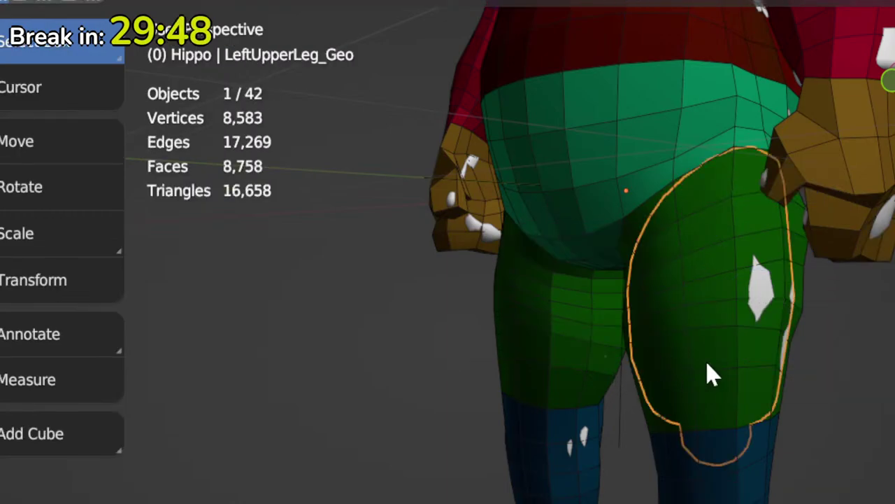
{"action": "key", "text": "ctrl+Tab"}
{"action": "key", "text": "ctrl+Tab"}
{"action": "left_click", "coordinate": [707, 461]}
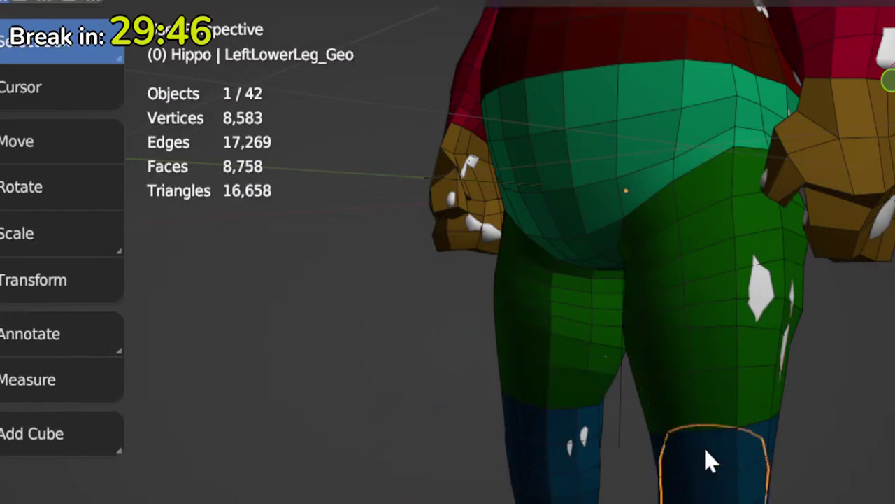
{"action": "left_click", "coordinate": [788, 424]}
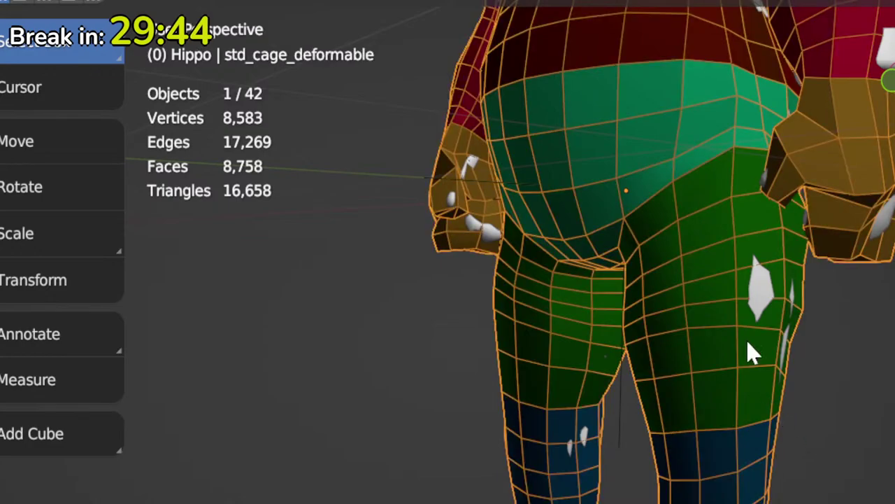
{"action": "key", "text": "ctrl+Tab"}
Step: Sculpt the cage symmetrically over the knees and outer thighs with the Draw brush
{"action": "middle_click_drag", "start_coordinate": [570, 476], "coordinate": [700, 443]}
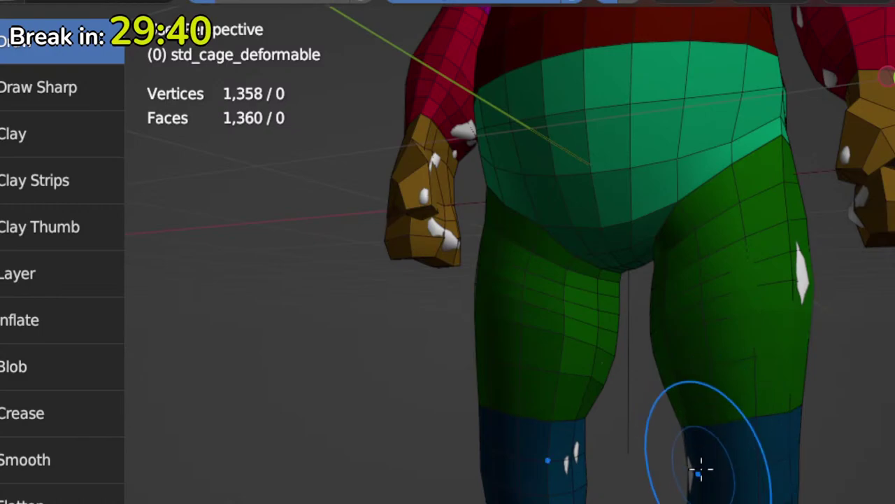
{"action": "key", "text": "Tab"}
{"action": "key", "text": "Tab"}
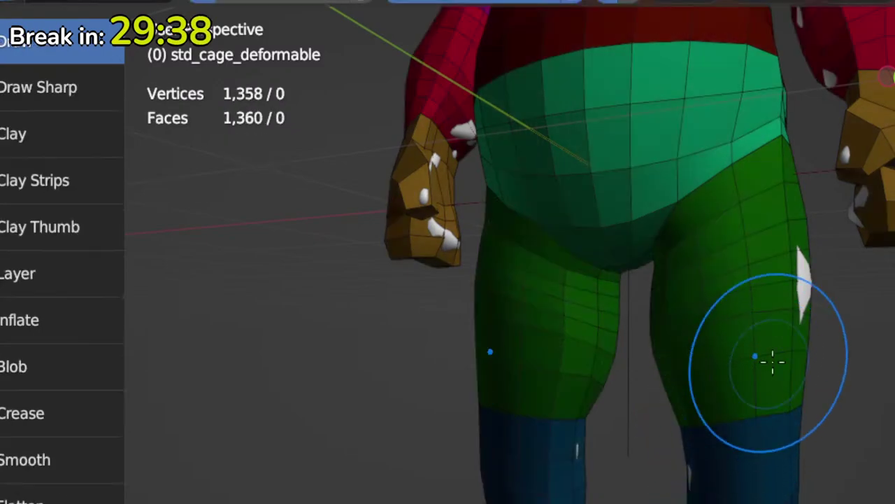
{"action": "middle_click_drag", "start_coordinate": [768, 370], "coordinate": [760, 300]}
{"action": "mouse_move", "coordinate": [777, 315]}
{"action": "left_mouse_down"}
{"action": "mouse_move", "coordinate": [755, 296]}
{"action": "mouse_move", "coordinate": [779, 353]}
{"action": "left_mouse_up"}
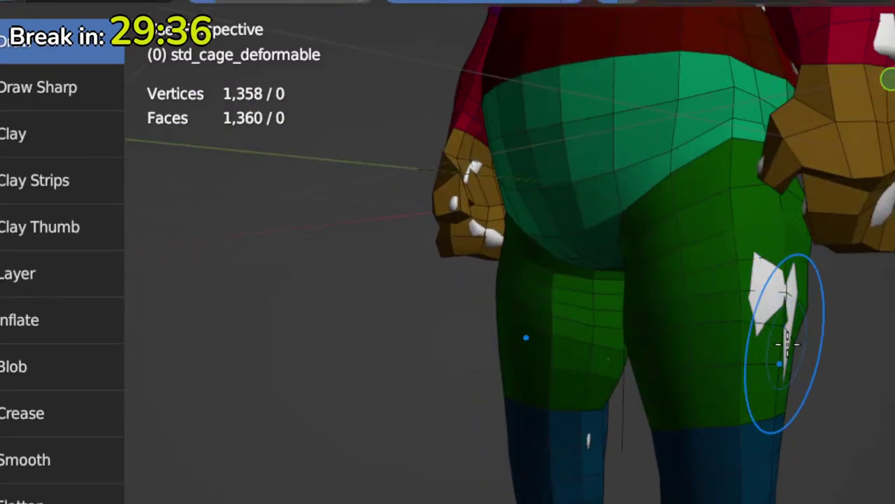
Step: Sculpt the cage along the back of the lower legs and knees with the Draw brush
{"action": "mouse_move", "coordinate": [779, 353]}
{"action": "middle_mouse_down"}
{"action": "mouse_move", "coordinate": [760, 340]}
{"action": "mouse_move", "coordinate": [822, 398]}
{"action": "mouse_move", "coordinate": [756, 266]}
{"action": "mouse_move", "coordinate": [758, 374]}
{"action": "mouse_move", "coordinate": [760, 343]}
{"action": "middle_mouse_up"}
{"action": "key", "text": "Tab"}
{"action": "key", "text": "Tab"}
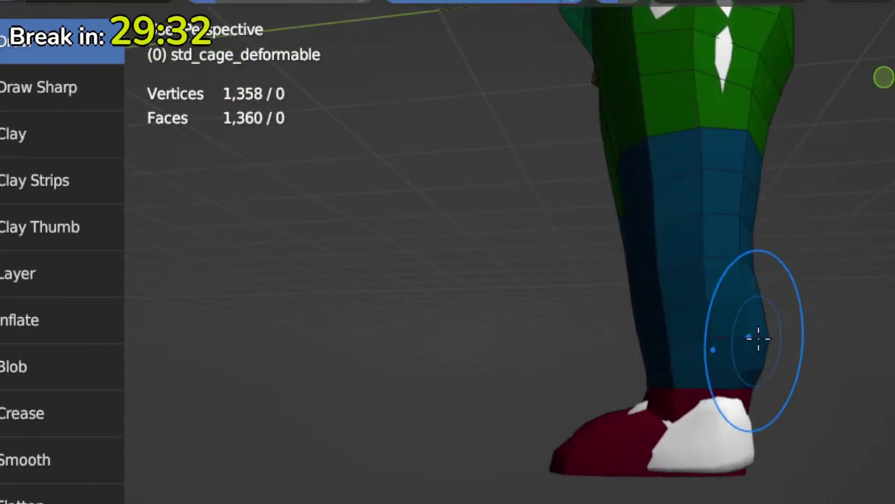
{"action": "key", "text": "Tab"}
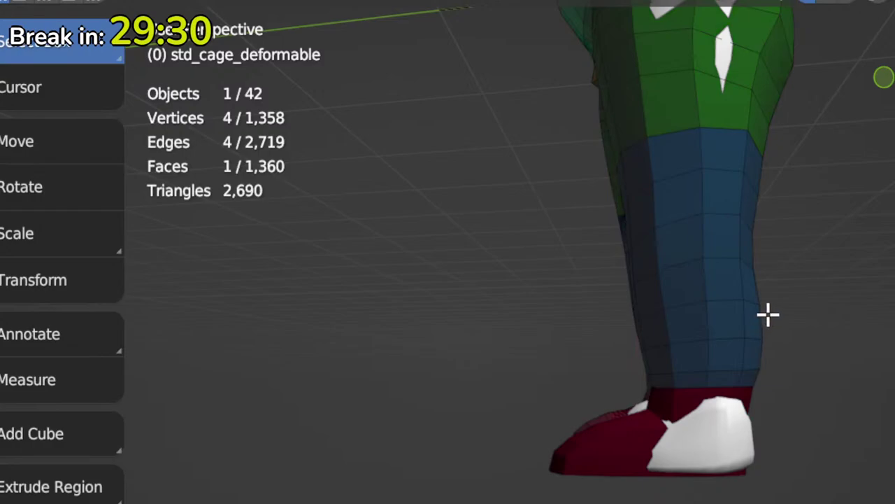
{"action": "mouse_move", "coordinate": [778, 355]}
{"action": "middle_mouse_down"}
{"action": "mouse_move", "coordinate": [679, 370]}
{"action": "mouse_move", "coordinate": [704, 406]}
{"action": "mouse_move", "coordinate": [650, 390]}
{"action": "mouse_move", "coordinate": [652, 371]}
{"action": "middle_mouse_up"}
{"action": "key", "text": "Tab"}
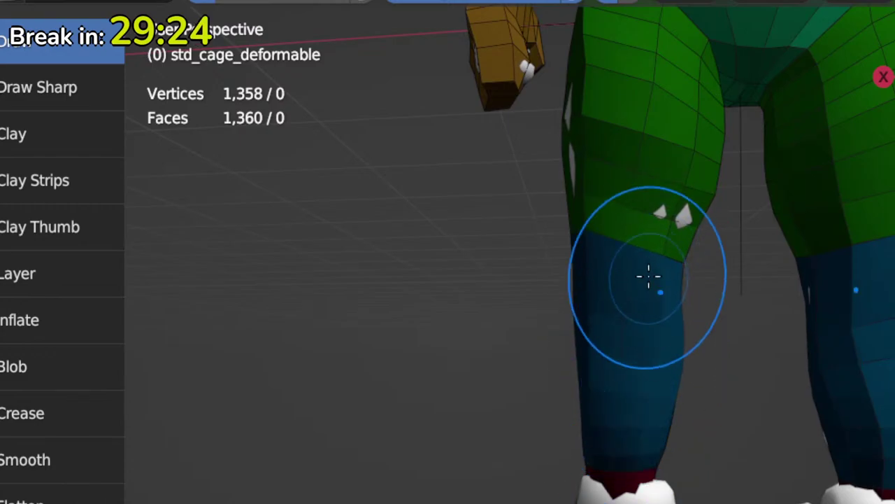
{"action": "key", "text": "Tab"}
{"action": "key", "text": "Tab"}
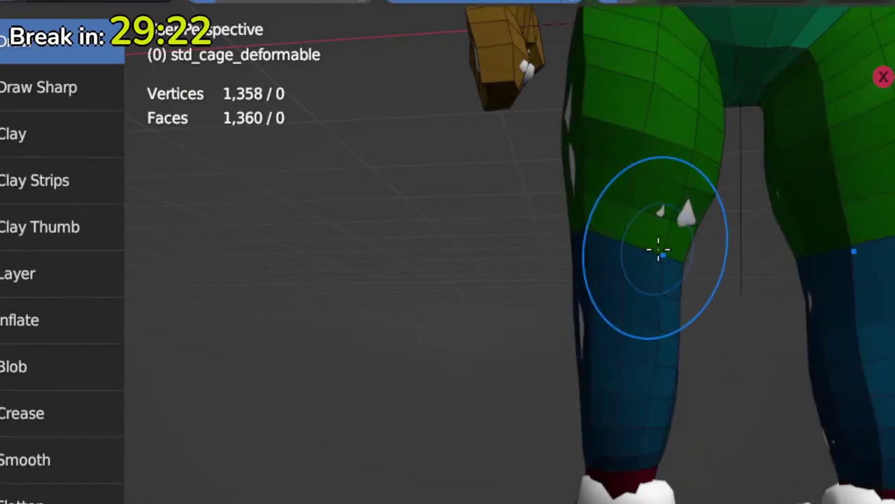
Step: Sculpt the cage over the back of the thighs just above the knees with the Draw brush
{"action": "key", "text": "g"}
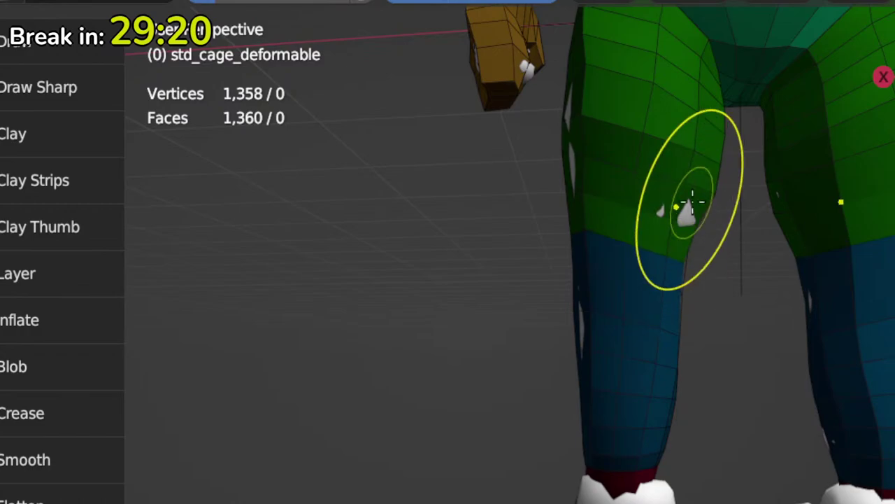
{"action": "mouse_move", "coordinate": [688, 186]}
{"action": "middle_mouse_down"}
{"action": "mouse_move", "coordinate": [675, 316]}
{"action": "mouse_move", "coordinate": [683, 320]}
{"action": "mouse_move", "coordinate": [595, 296]}
{"action": "middle_mouse_up"}
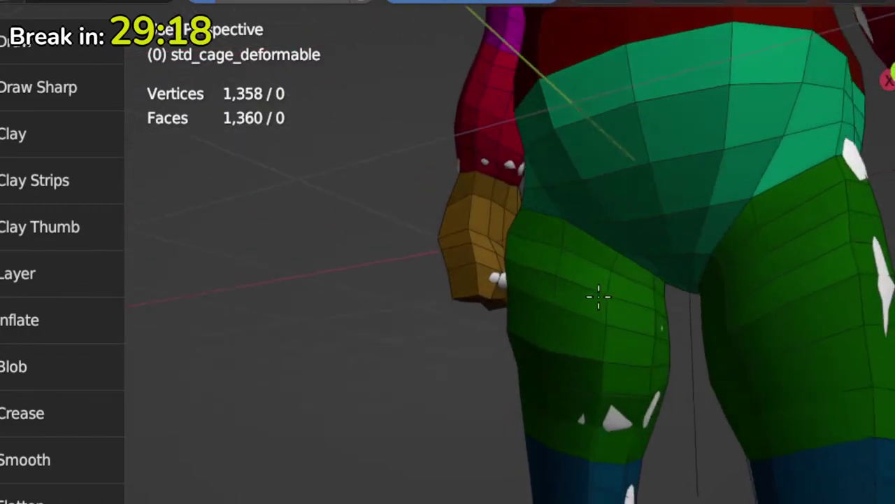
{"action": "key", "text": "Tab"}
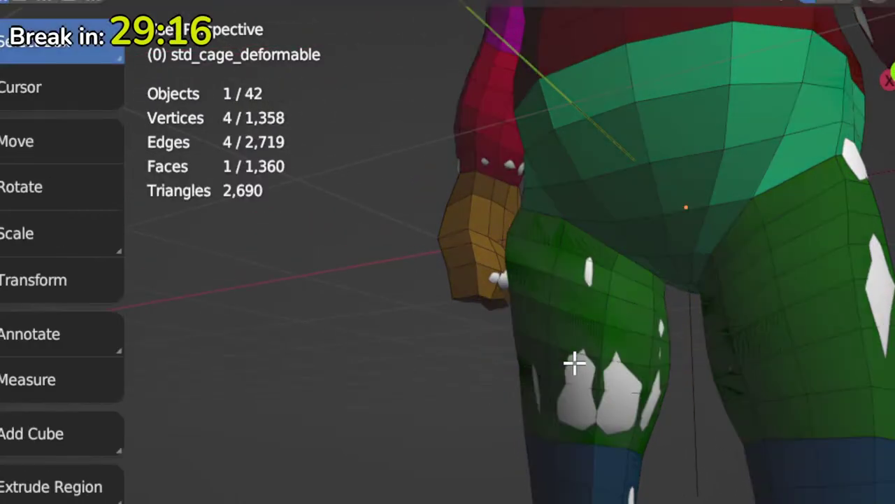
{"action": "middle_click_drag", "start_coordinate": [576, 364], "coordinate": [625, 390]}
{"action": "key", "text": "Tab"}
{"action": "mouse_move", "coordinate": [640, 396]}
{"action": "left_mouse_down"}
{"action": "mouse_move", "coordinate": [631, 428]}
{"action": "mouse_move", "coordinate": [629, 416]}
{"action": "left_mouse_up"}
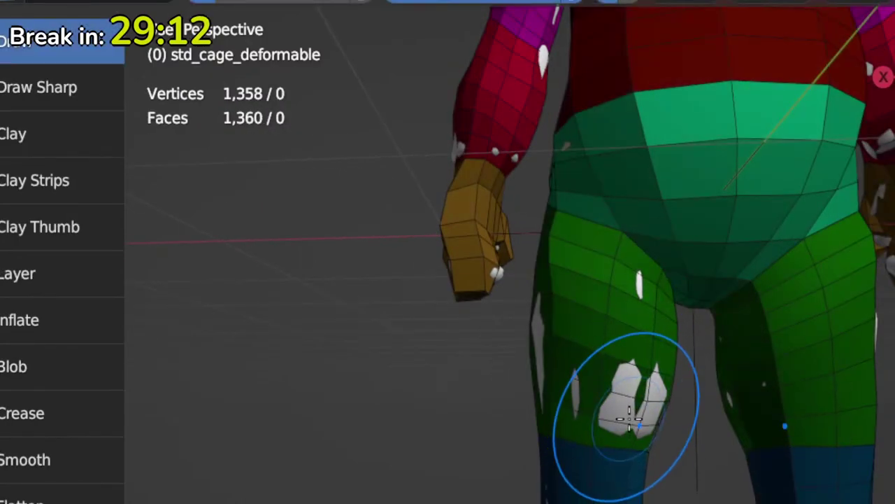
Step: Sculpt the cage along the outer thigh with the Draw brush to cover the exposed body mesh
{"action": "key", "text": "Tab"}
{"action": "mouse_move", "coordinate": [627, 410]}
{"action": "middle_mouse_down"}
{"action": "mouse_move", "coordinate": [674, 371]}
{"action": "mouse_move", "coordinate": [666, 312]}
{"action": "middle_mouse_up"}
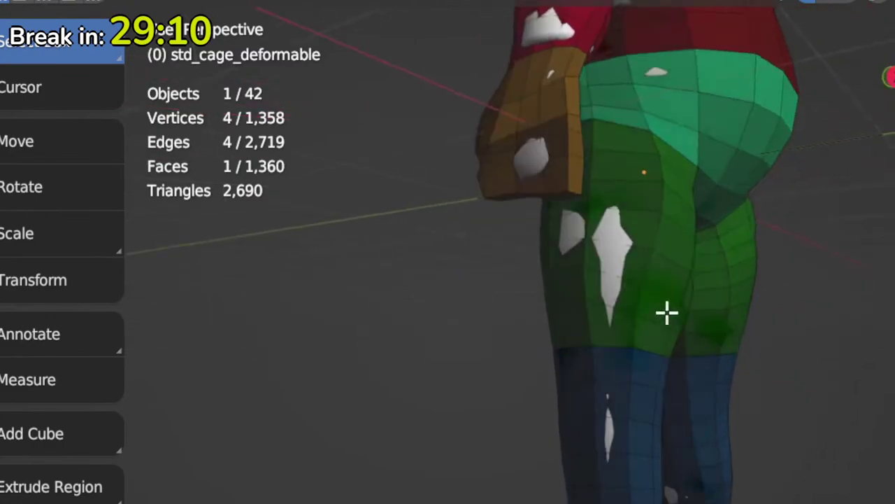
{"action": "key", "text": "Tab"}
{"action": "key", "text": "Tab"}
{"action": "mouse_move", "coordinate": [614, 301]}
{"action": "middle_mouse_down"}
{"action": "mouse_move", "coordinate": [648, 338]}
{"action": "mouse_move", "coordinate": [678, 256]}
{"action": "mouse_move", "coordinate": [678, 385]}
{"action": "mouse_move", "coordinate": [701, 444]}
{"action": "mouse_move", "coordinate": [681, 394]}
{"action": "mouse_move", "coordinate": [636, 457]}
{"action": "mouse_move", "coordinate": [654, 457]}
{"action": "mouse_move", "coordinate": [635, 430]}
{"action": "mouse_move", "coordinate": [773, 464]}
{"action": "mouse_move", "coordinate": [716, 431]}
{"action": "middle_mouse_up"}
{"action": "key", "text": "Tab"}
{"action": "key", "text": "Tab"}
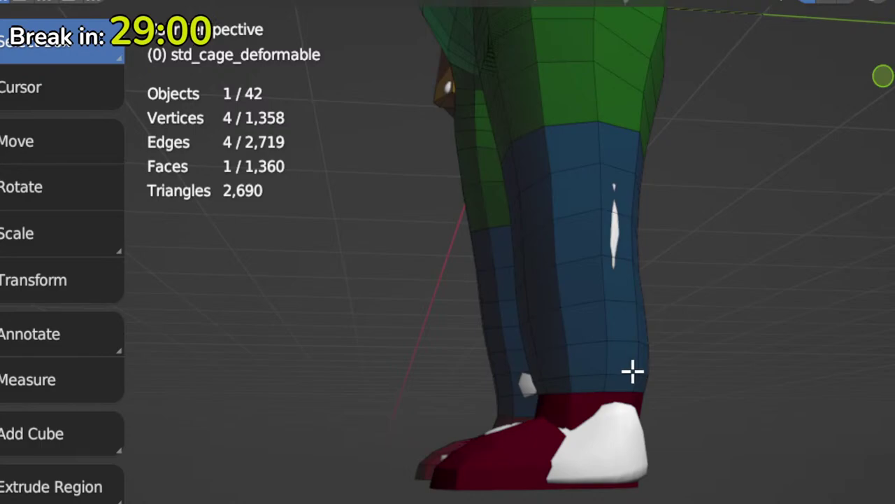
Step: Select the linked faces of one foot cage and widen it along the X axis with a larger proportional editing radius
{"action": "key", "text": "ctrl+l"}
{"action": "middle_click_drag", "start_coordinate": [709, 400], "coordinate": [706, 478]}
{"action": "key", "text": "KP_1"}
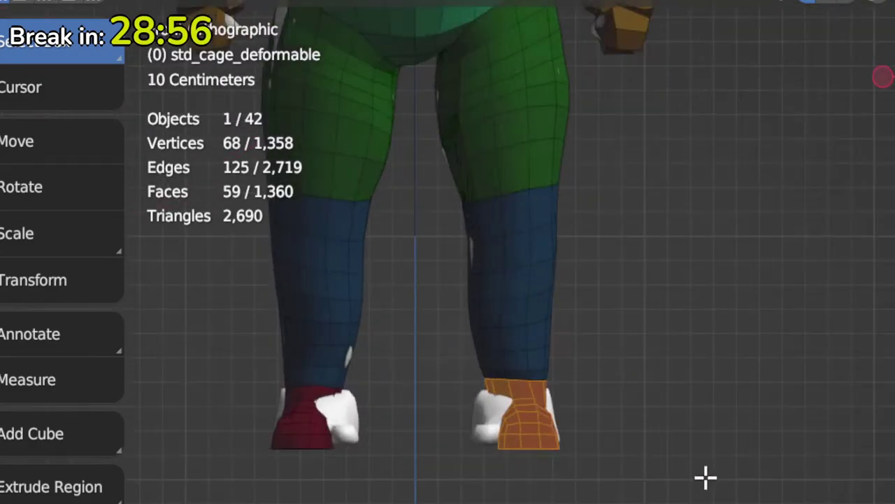
{"action": "scroll", "coordinate": [710, 481], "scroll_direction": "up", "scroll_amount": 5}
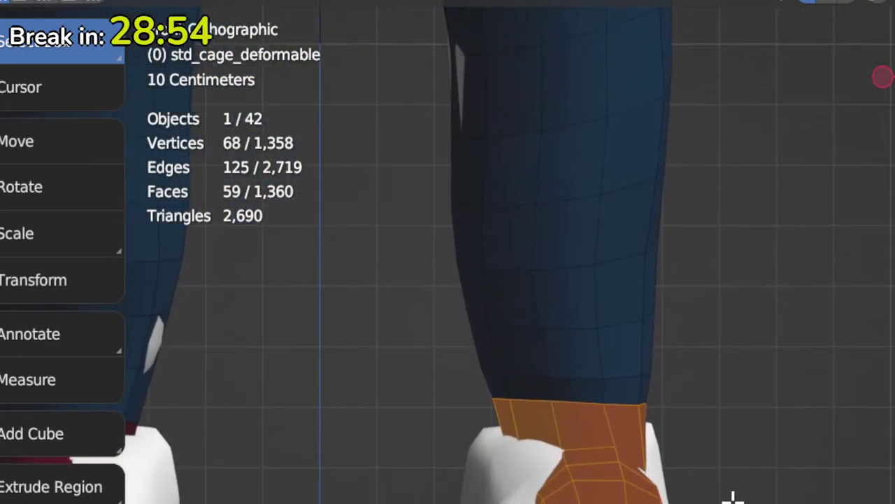
{"action": "key", "text": "g"}
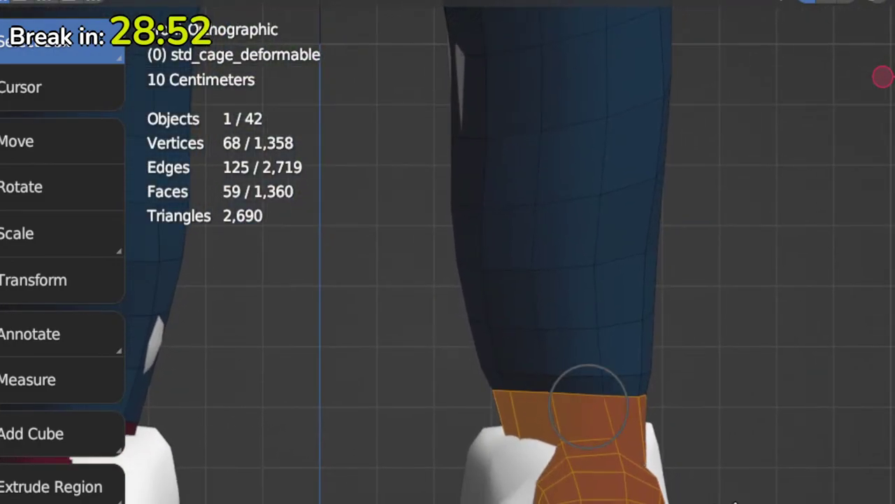
{"action": "scroll", "coordinate": [736, 501], "scroll_direction": "down", "scroll_amount": 5}
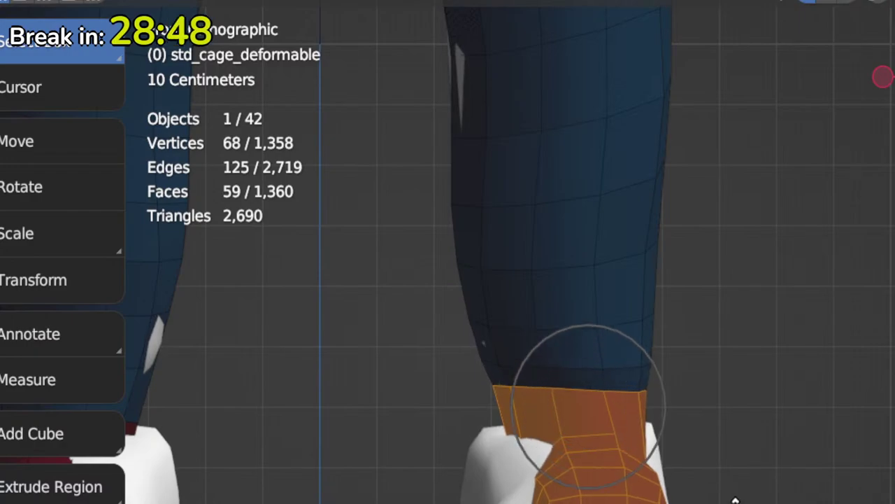
{"action": "left_click", "coordinate": [736, 502]}
{"action": "key", "text": "g"}
{"action": "key", "text": "x"}
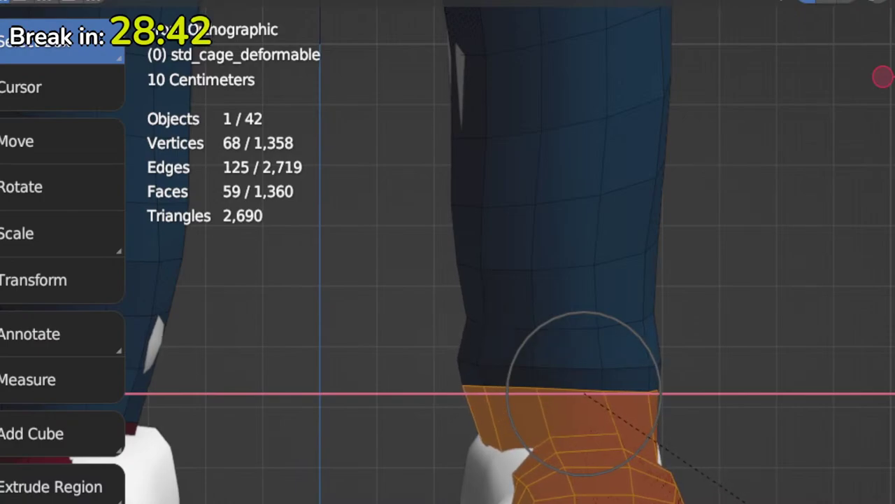
{"action": "key", "text": "Return"}
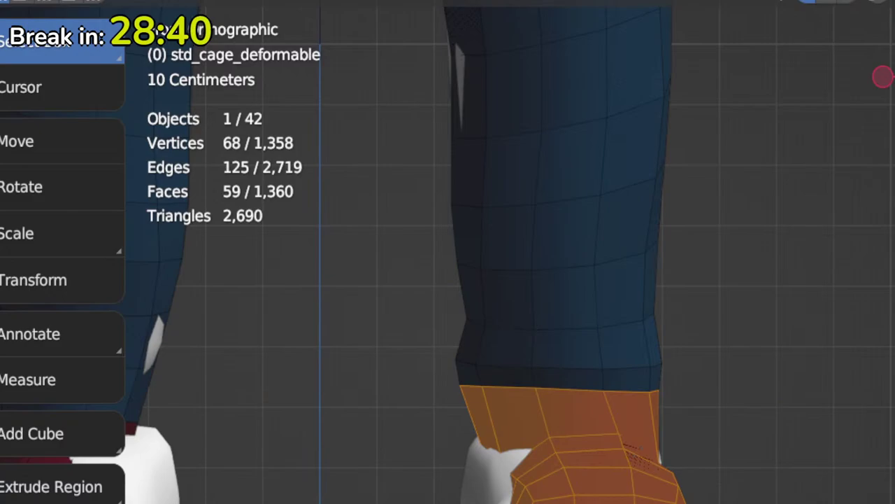
Step: Move the selected foot cage inward over the foot mesh, working from the bottom orthographic view
{"action": "key", "text": "KP_7"}
{"action": "key", "text": "ctrl+KP_7"}
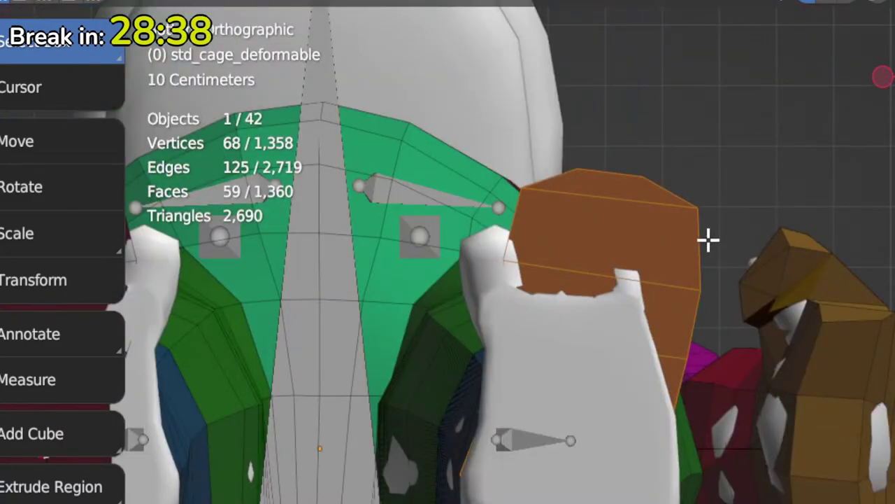
{"action": "key", "text": "g"}
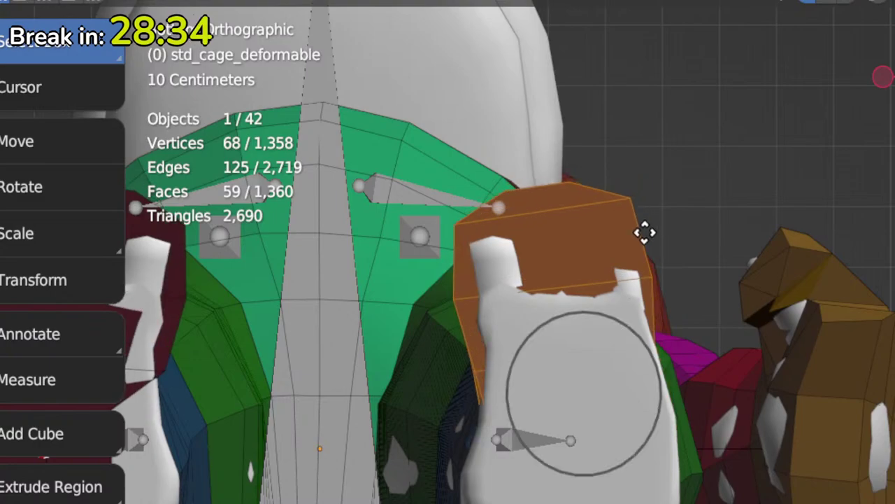
{"action": "left_click", "coordinate": [646, 235]}
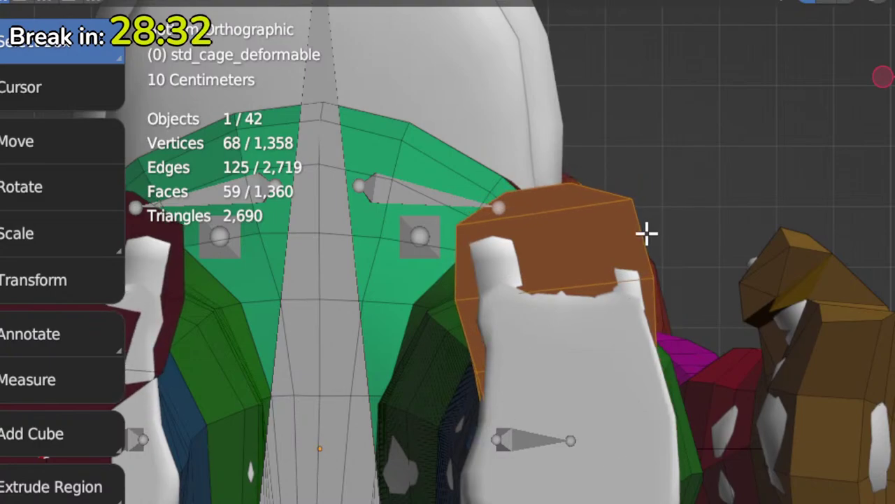
{"action": "key", "text": "KP_1"}
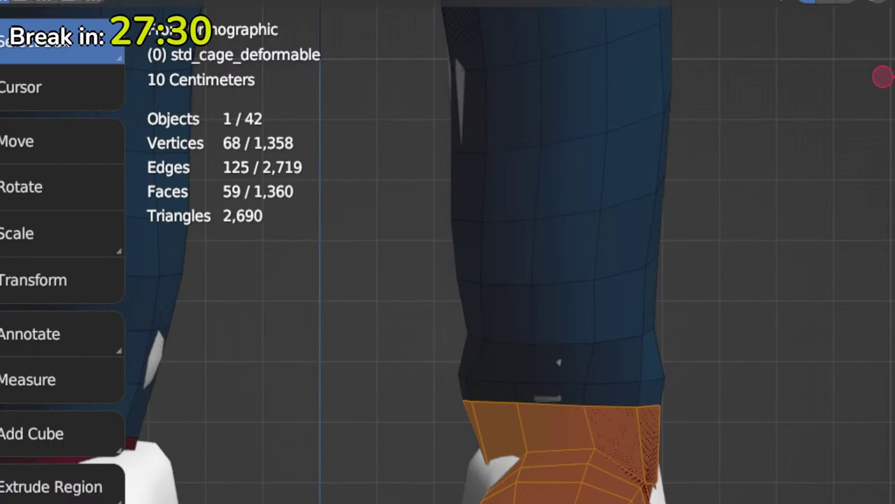
{"action": "middle_click_drag", "start_coordinate": [559, 362], "coordinate": [644, 242]}
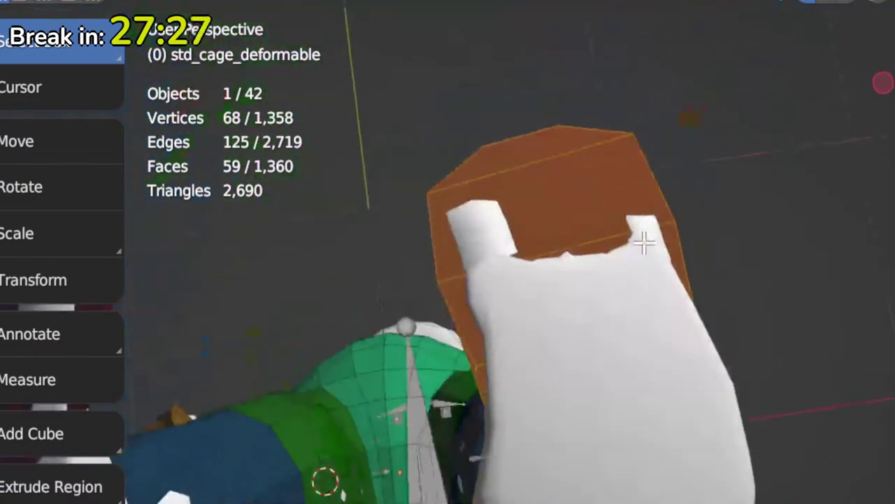
{"action": "key", "text": "s"}
{"action": "left_click", "coordinate": [674, 313]}
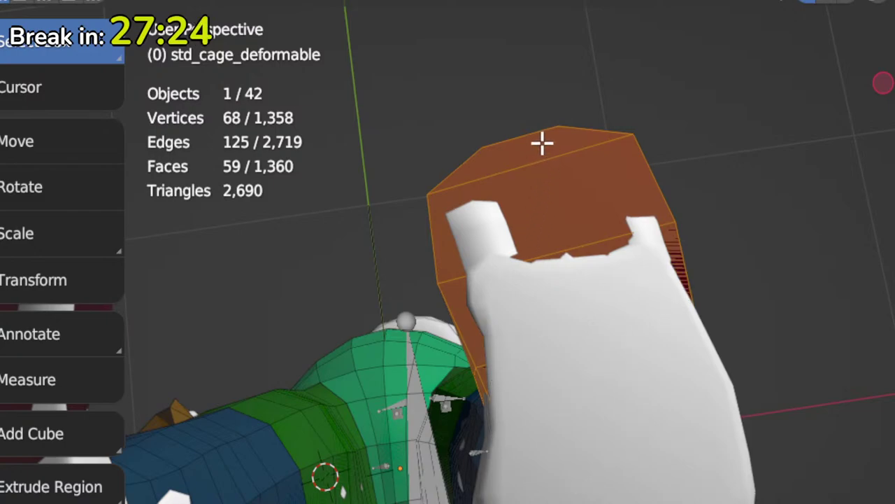
{"action": "left_click", "coordinate": [543, 143]}
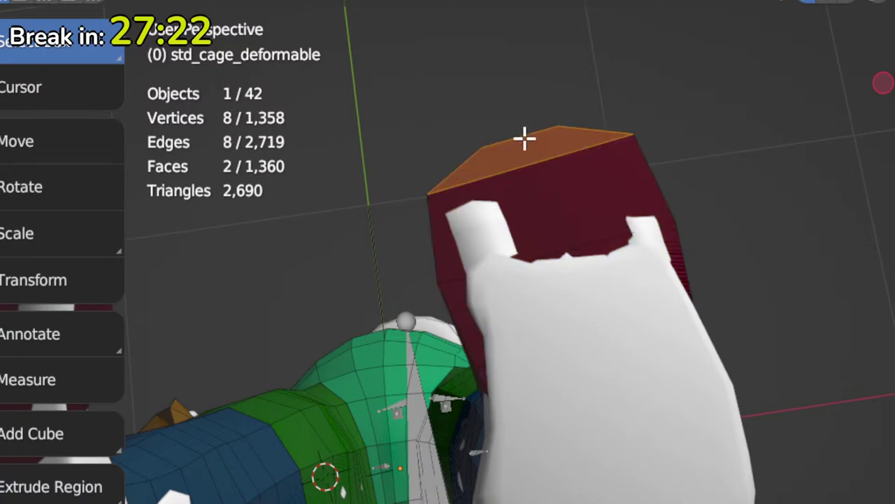
{"action": "left_click", "coordinate": [538, 161]}
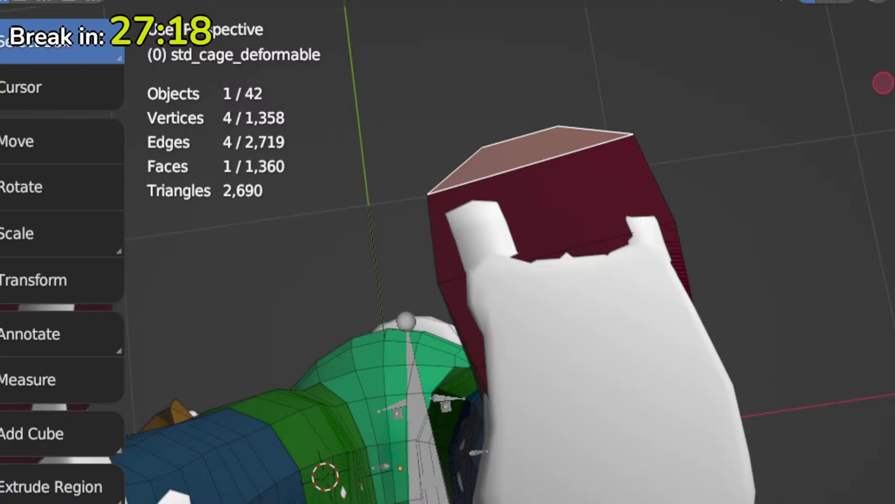
{"action": "key", "text": "ctrl+KP_Add"}
{"action": "key", "text": "s"}
{"action": "key", "text": "x"}
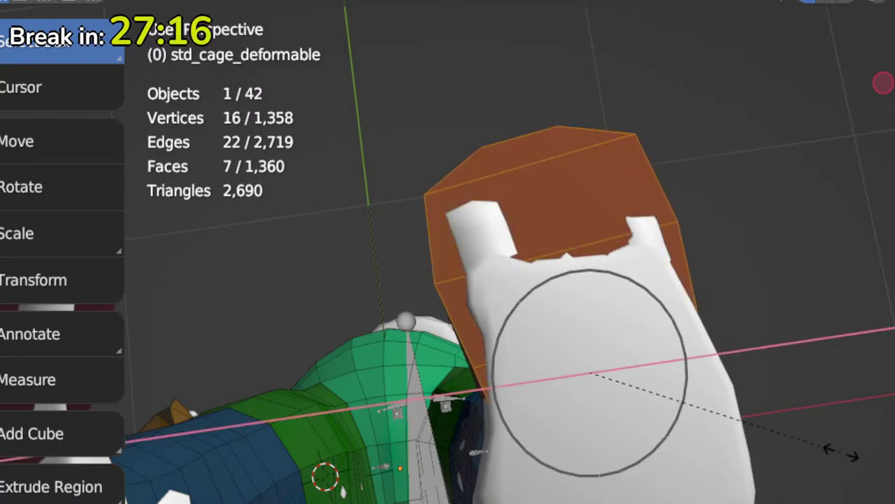
{"action": "left_click", "coordinate": [842, 458]}
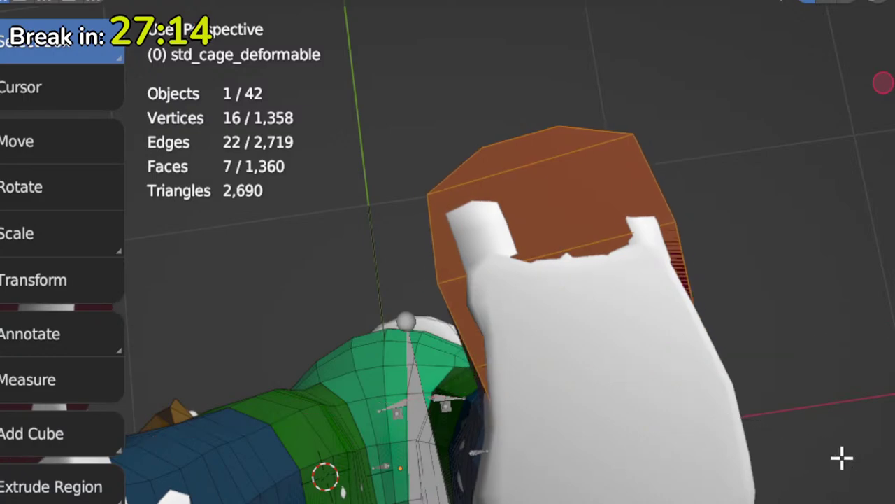
Step: Widen the heel of the foot cage by transforming its two rear faces with a larger proportional editing radius
{"action": "key", "text": "ctrl+KP_Subtract"}
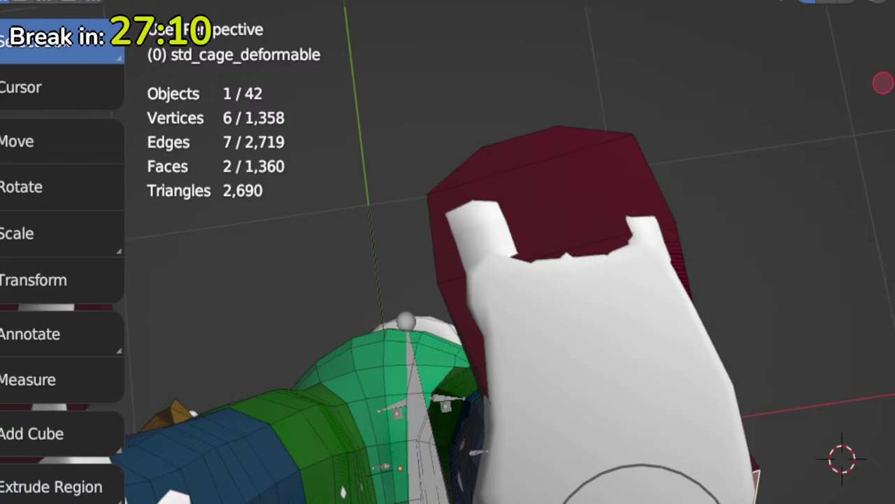
{"action": "scroll", "coordinate": [636, 434], "scroll_direction": "down", "scroll_amount": 5}
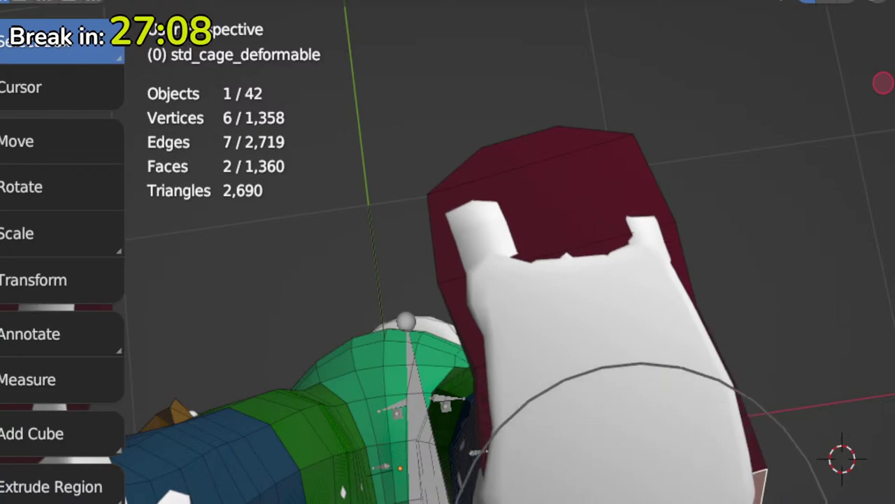
{"action": "left_click", "coordinate": [729, 312]}
Step: Switch the cage to Sculpt Mode and build out the back of the widened foot's heel with the Draw brush
{"action": "middle_click_drag", "start_coordinate": [730, 312], "coordinate": [889, 420]}
{"action": "middle_click_drag", "start_coordinate": [769, 455], "coordinate": [350, 425]}
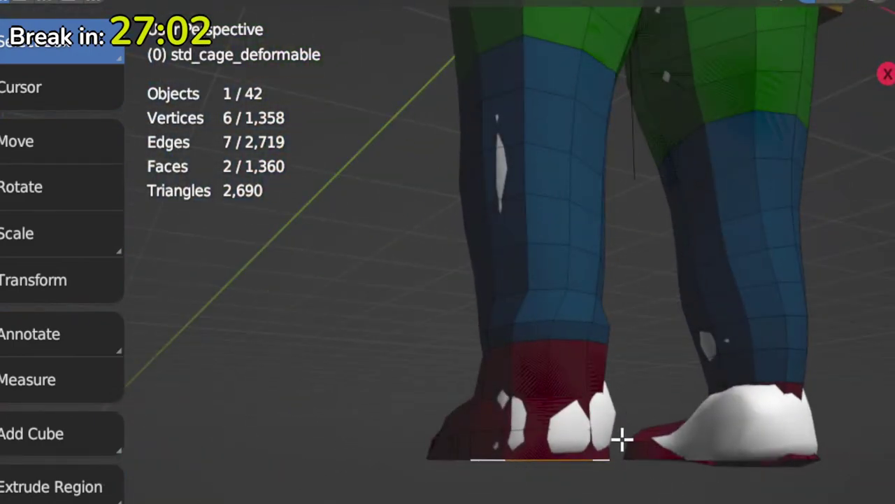
{"action": "middle_click_drag", "start_coordinate": [622, 439], "coordinate": [613, 467]}
{"action": "scroll", "coordinate": [599, 420], "scroll_direction": "up", "scroll_amount": 4}
{"action": "middle_click_drag", "start_coordinate": [585, 356], "coordinate": [631, 447]}
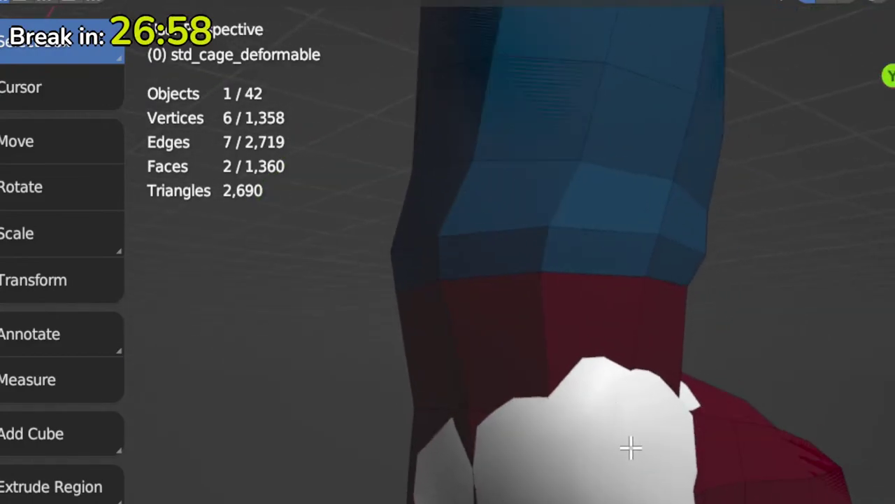
{"action": "key", "text": "ctrl+Tab"}
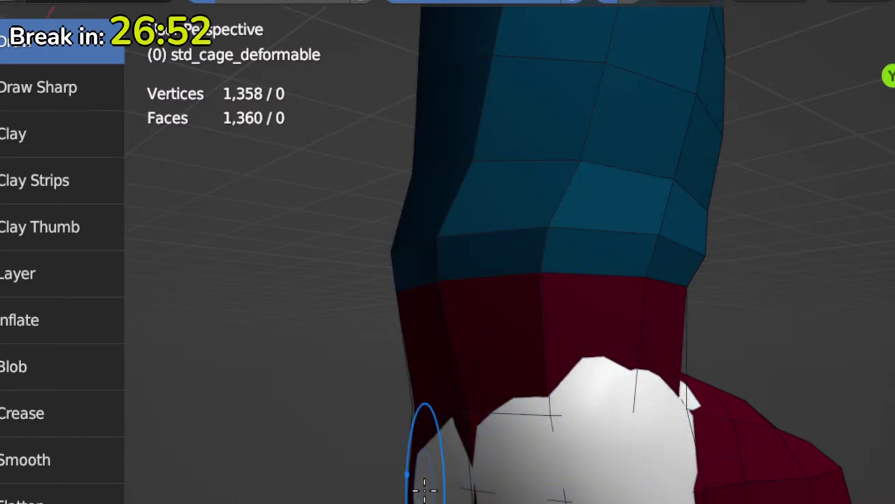
{"action": "middle_click_drag", "start_coordinate": [623, 434], "coordinate": [668, 473]}
{"action": "key", "text": "Tab"}
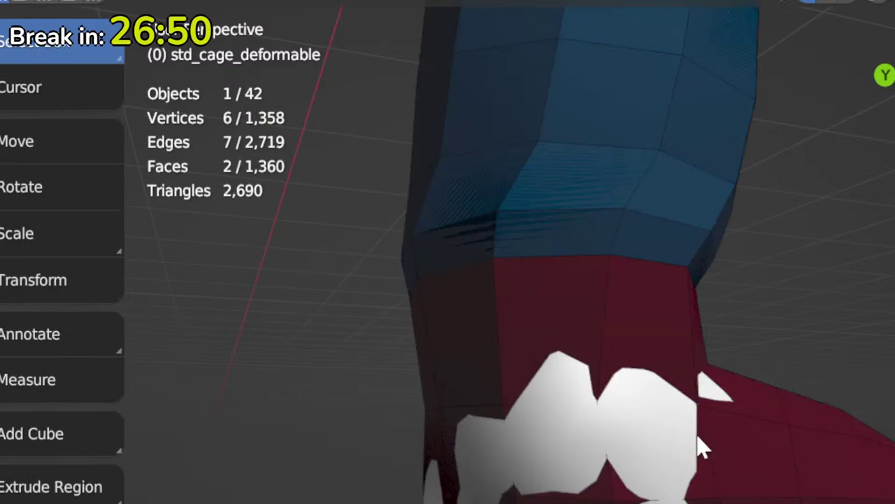
{"action": "key", "text": "Tab"}
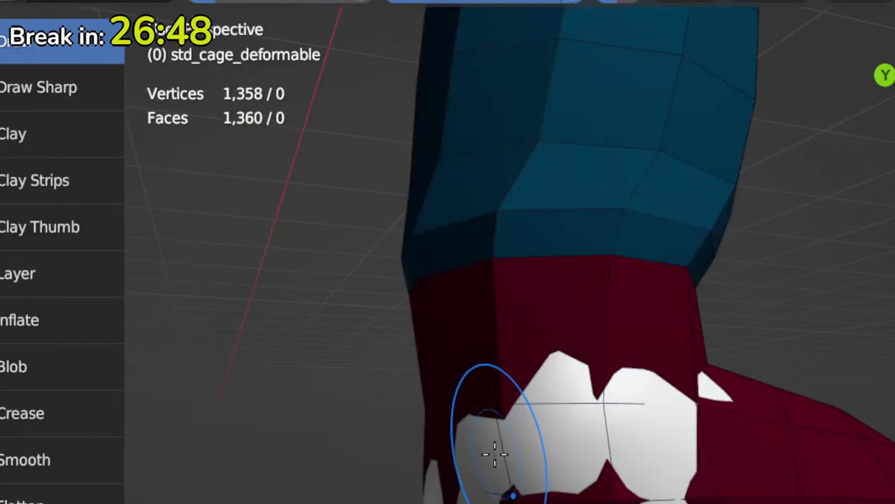
{"action": "middle_click_drag", "start_coordinate": [494, 454], "coordinate": [550, 419]}
{"action": "key", "text": "Tab"}
{"action": "left_click_drag", "start_coordinate": [430, 427], "coordinate": [426, 503]}
{"action": "key", "text": "Tab"}
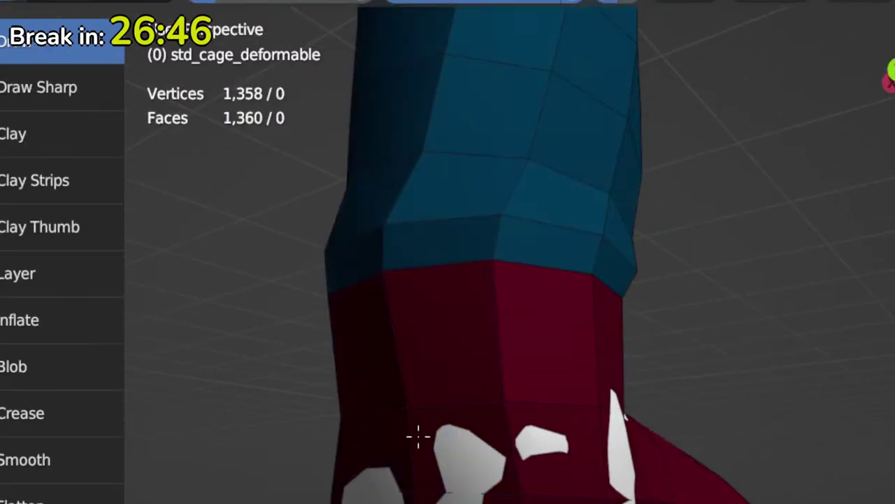
Step: Sculpt the inner side of the same heel outward over the foot mesh, finishing in Edit Mode
{"action": "key", "text": "Tab"}
{"action": "mouse_move", "coordinate": [426, 461]}
{"action": "middle_mouse_down"}
{"action": "mouse_move", "coordinate": [599, 436]}
{"action": "mouse_move", "coordinate": [665, 394]}
{"action": "middle_mouse_up"}
{"action": "key", "text": "Tab"}
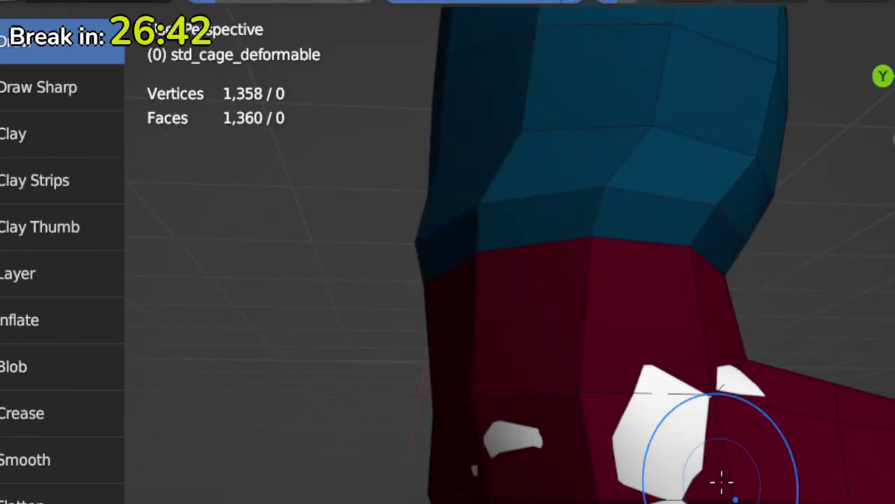
{"action": "mouse_move", "coordinate": [735, 454]}
{"action": "middle_mouse_down", "text": "ctrl"}
{"action": "mouse_move", "coordinate": [656, 432]}
{"action": "mouse_move", "coordinate": [643, 408]}
{"action": "mouse_move", "coordinate": [631, 482]}
{"action": "mouse_move", "coordinate": [714, 441]}
{"action": "mouse_move", "coordinate": [693, 422]}
{"action": "middle_mouse_up", "text": "ctrl"}
{"action": "key", "text": "Tab"}
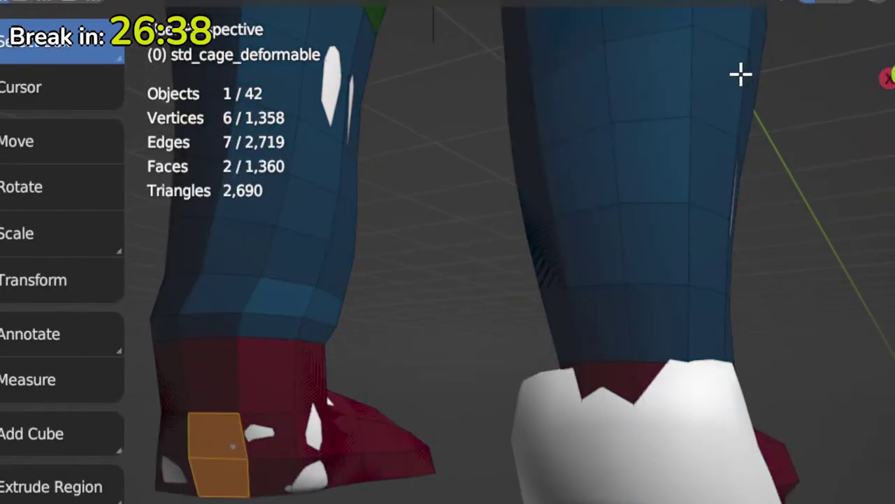
Step: Select the strip of sole faces beneath the foot whose heel pokes through, and view it from the bottom orthographic view
{"action": "middle_click_drag", "start_coordinate": [741, 73], "coordinate": [670, 436]}
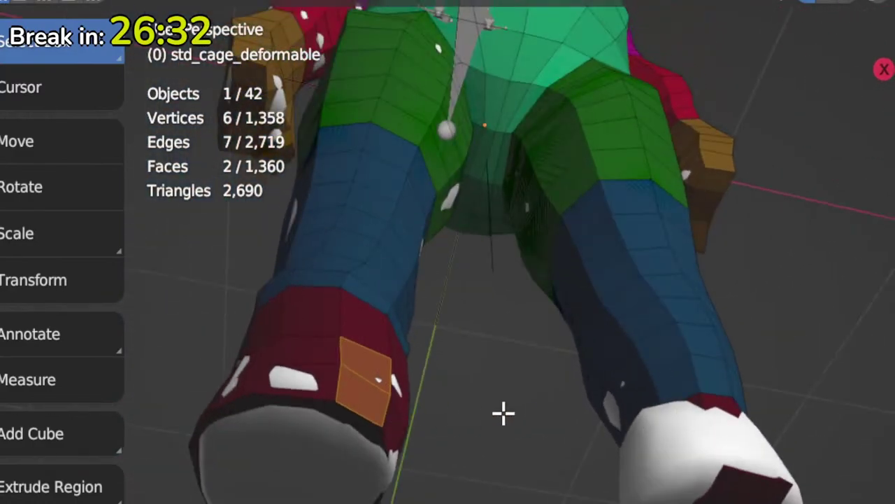
{"action": "middle_click_drag", "start_coordinate": [796, 58], "coordinate": [716, 275]}
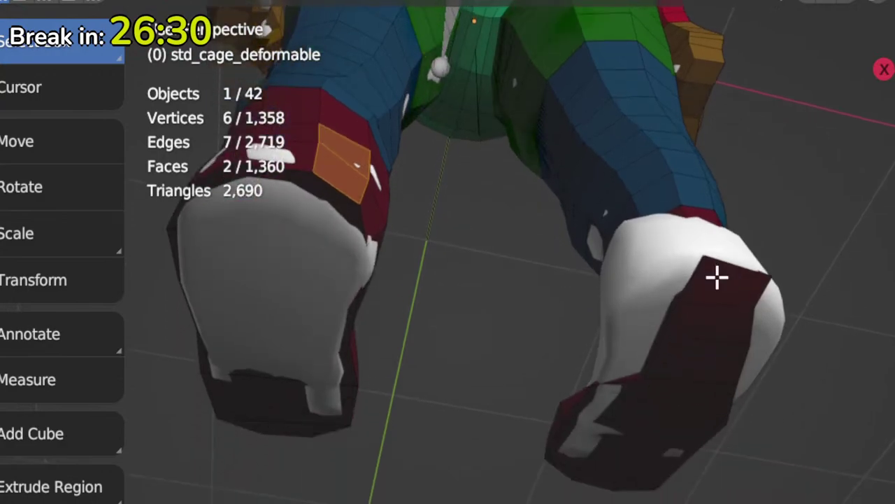
{"action": "left_click", "coordinate": [716, 279]}
{"action": "middle_click_drag", "start_coordinate": [728, 366], "coordinate": [720, 463]}
{"action": "left_click", "coordinate": [689, 500], "text": "ctrl"}
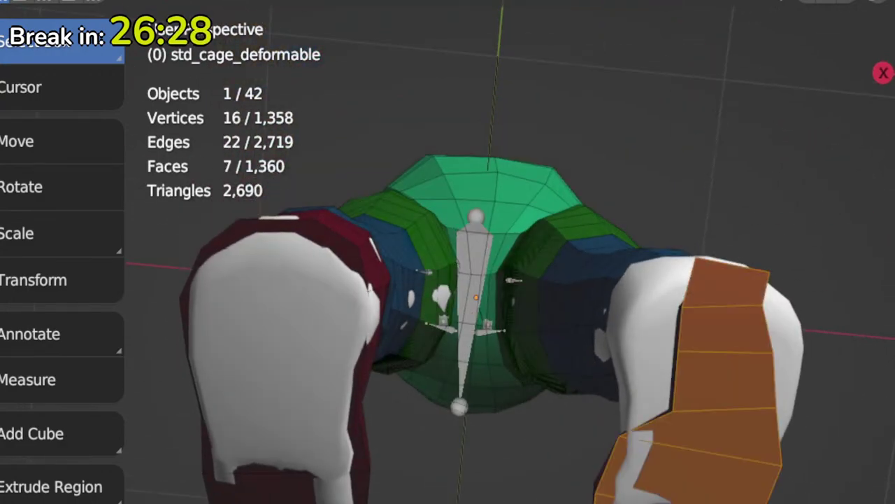
{"action": "key", "text": "KP_7"}
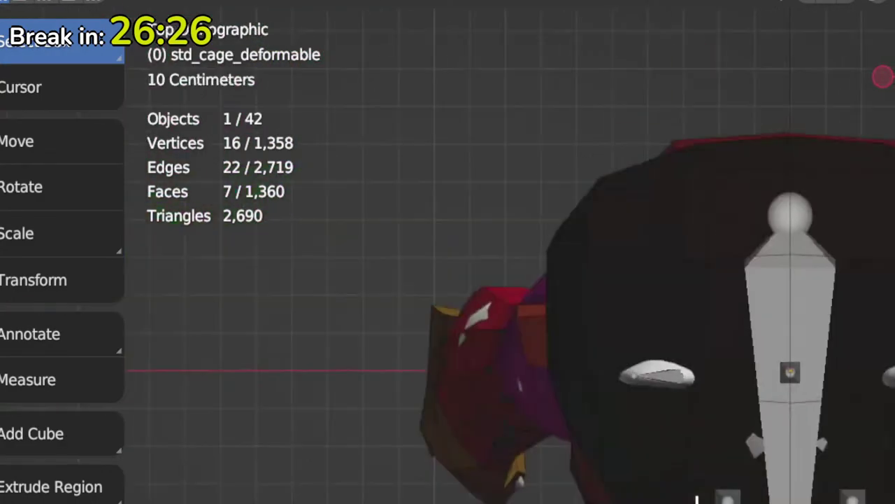
{"action": "key", "text": "ctrl+KP_7"}
{"action": "scroll", "coordinate": [644, 480], "scroll_direction": "up", "scroll_amount": 2}
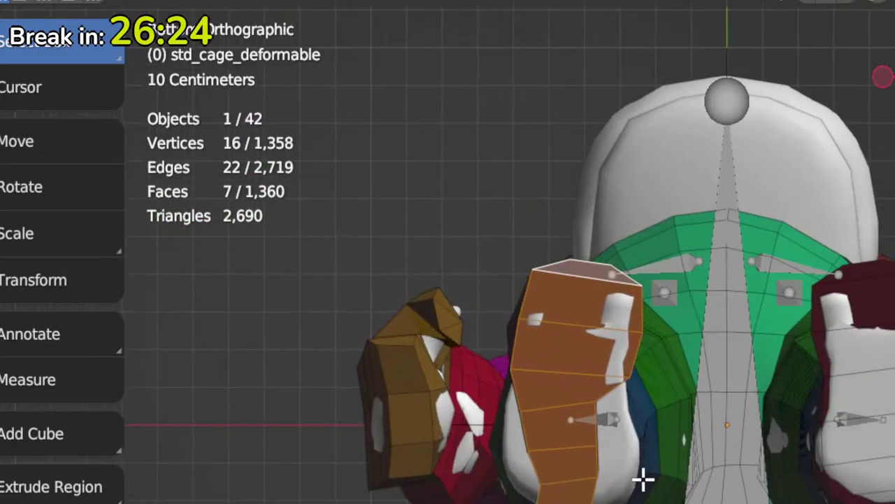
Step: Widen the heel of the sole by scaling its three rearmost faces along X with proportional editing
{"action": "middle_click_drag", "start_coordinate": [629, 479], "coordinate": [575, 441], "text": "shift"}
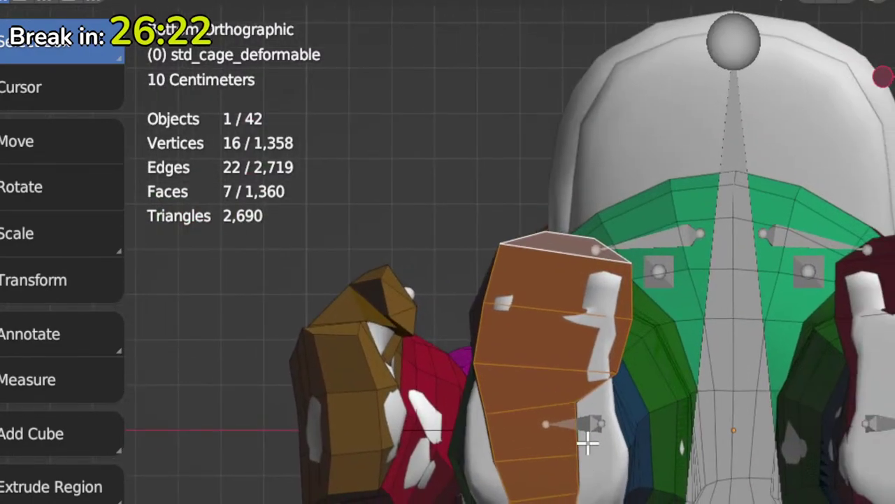
{"action": "left_click", "coordinate": [546, 499], "text": "shift"}
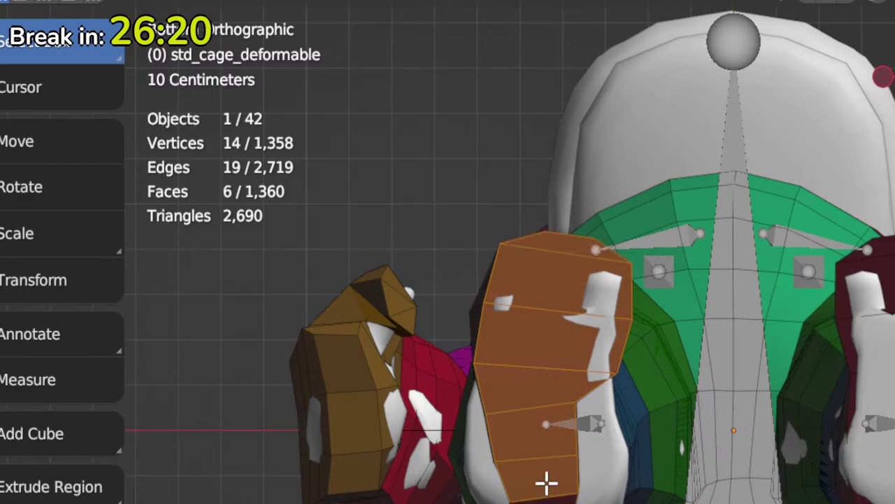
{"action": "left_click", "coordinate": [546, 500]}
{"action": "left_click", "coordinate": [548, 476], "text": "shift"}
{"action": "left_click", "coordinate": [552, 444], "text": "shift"}
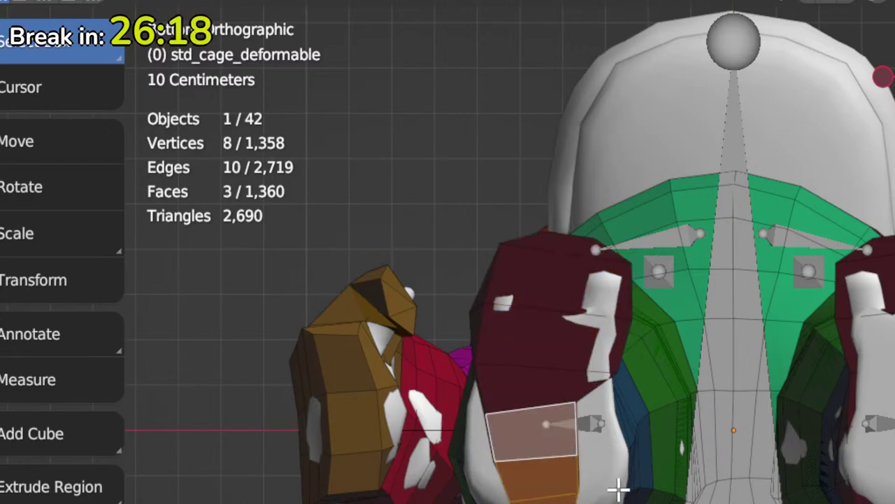
{"action": "key", "text": "s"}
{"action": "key", "text": "x"}
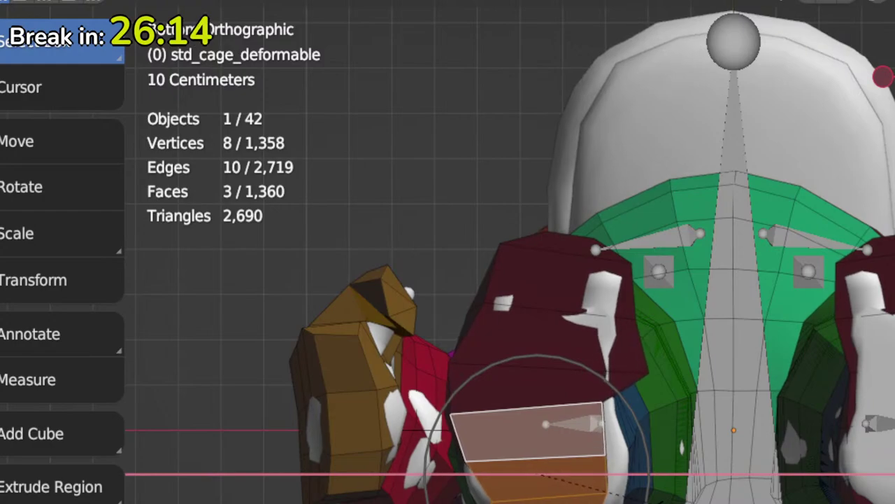
{"action": "left_click", "coordinate": [636, 400]}
Step: In vertex select mode, reposition the inner edge vertices along the middle and front of the sole to follow the foot outline
{"action": "key", "text": "1"}
{"action": "left_click", "coordinate": [638, 374]}
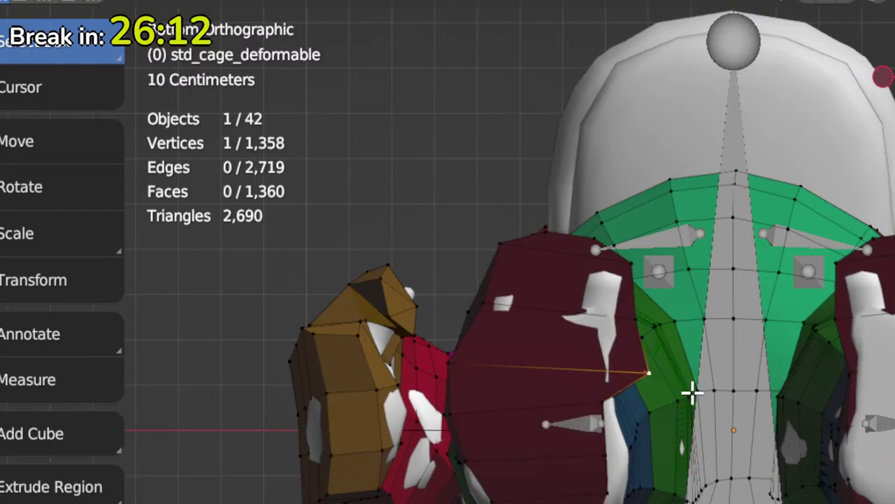
{"action": "key", "text": "g"}
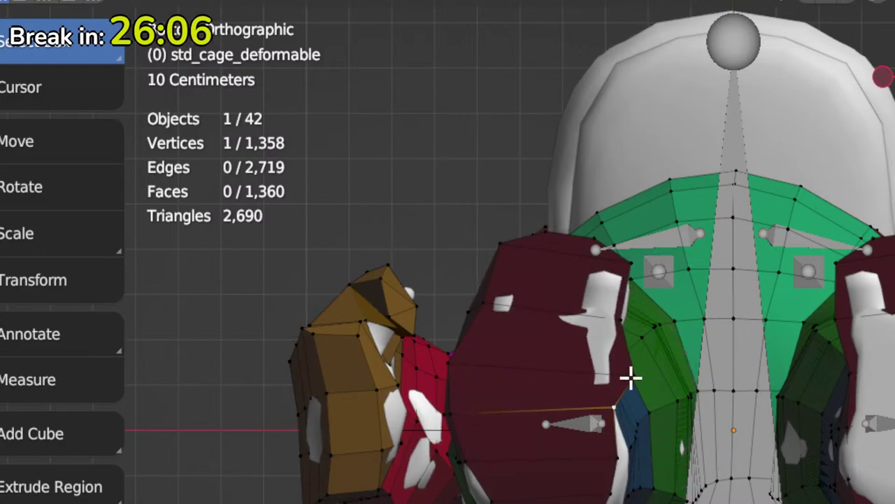
{"action": "left_click", "coordinate": [608, 368]}
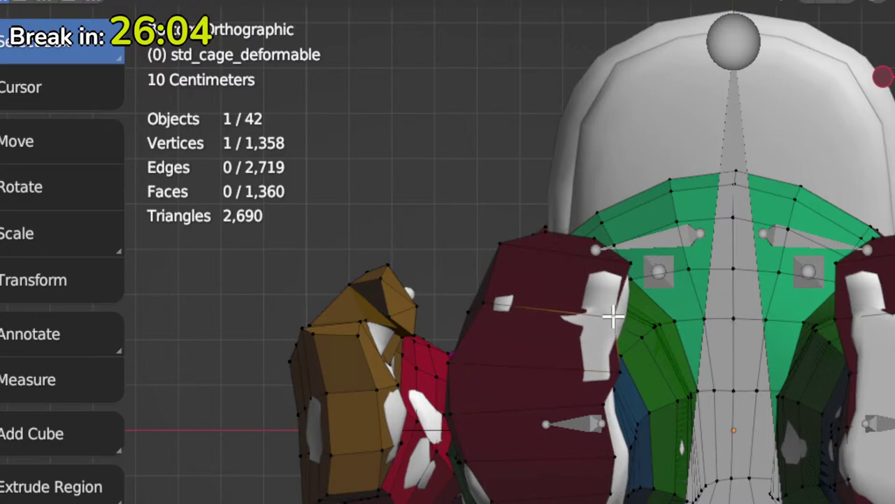
{"action": "key", "text": "g"}
{"action": "left_click", "coordinate": [632, 316]}
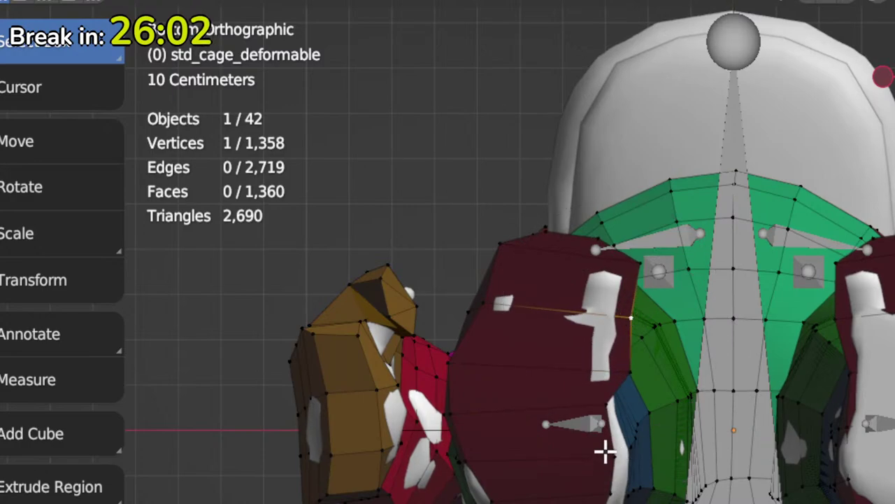
Step: Move the inner edge vertices beside the heel outward until the cage covers the foot mesh
{"action": "key", "text": "g"}
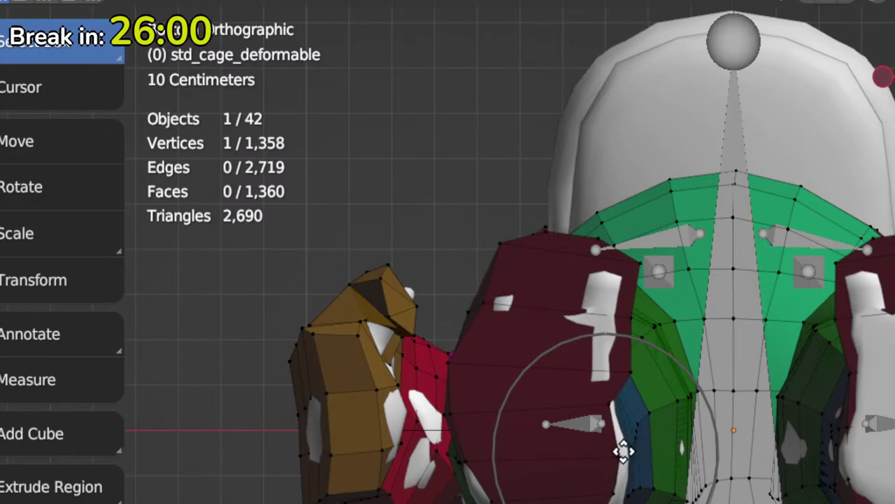
{"action": "left_click", "coordinate": [613, 452]}
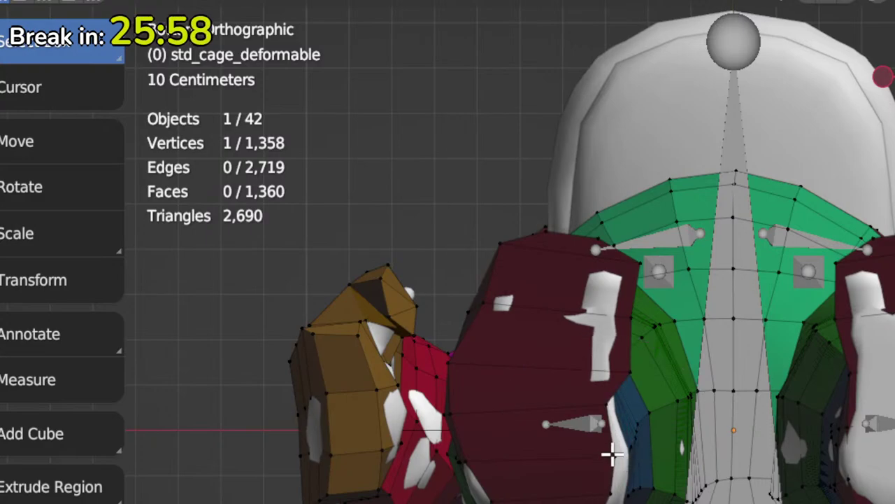
{"action": "key", "text": "g"}
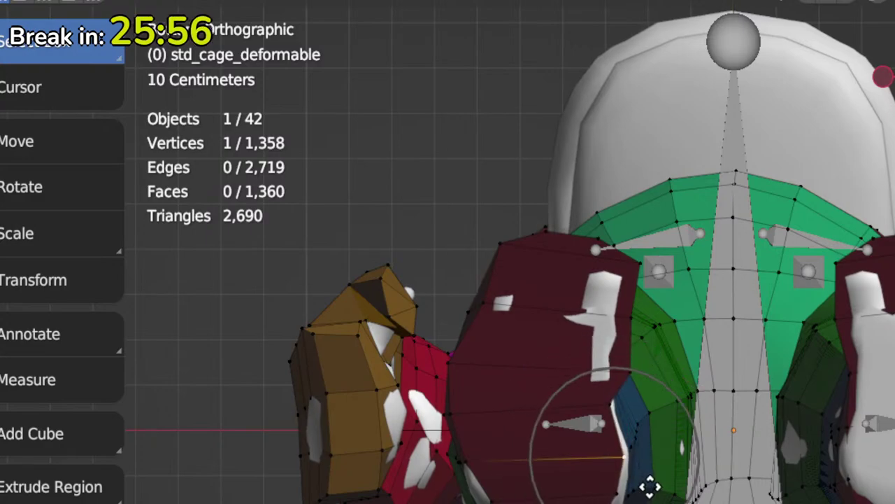
{"action": "left_click", "coordinate": [659, 484]}
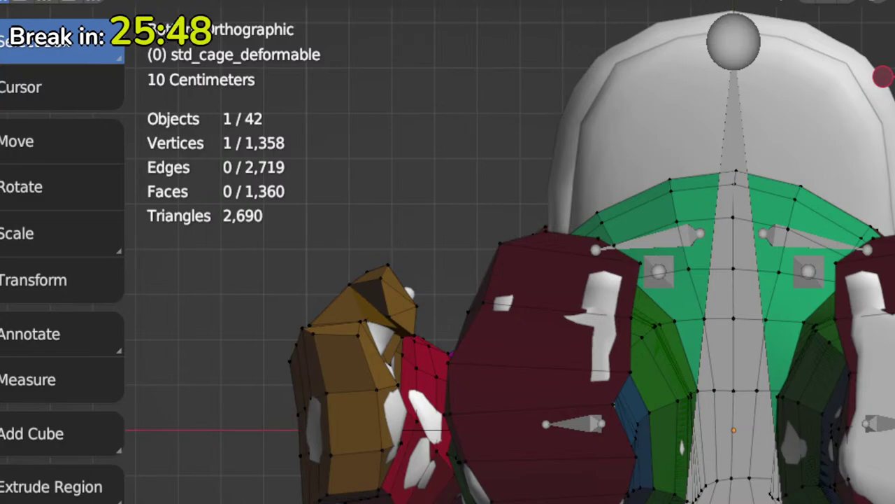
{"action": "scroll", "coordinate": [620, 492], "scroll_direction": "up", "scroll_amount": 3}
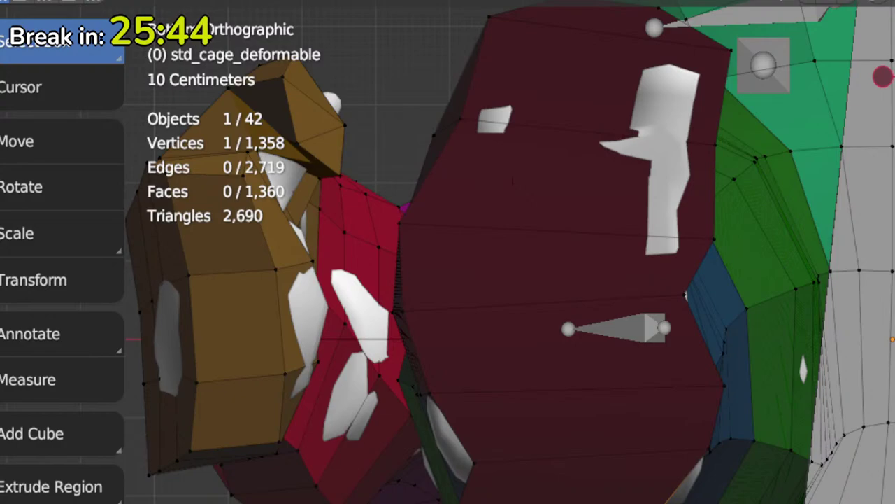
{"action": "key", "text": "g"}
{"action": "key", "text": "Return"}
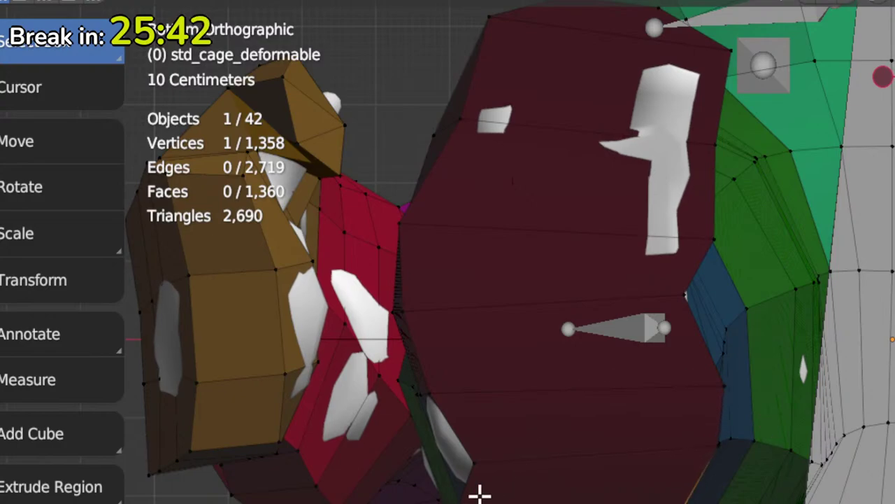
Step: Move the outer edge vertices at the heel of the same sole outward over the exposed foot mesh
{"action": "key", "text": "g"}
{"action": "left_click", "coordinate": [474, 459]}
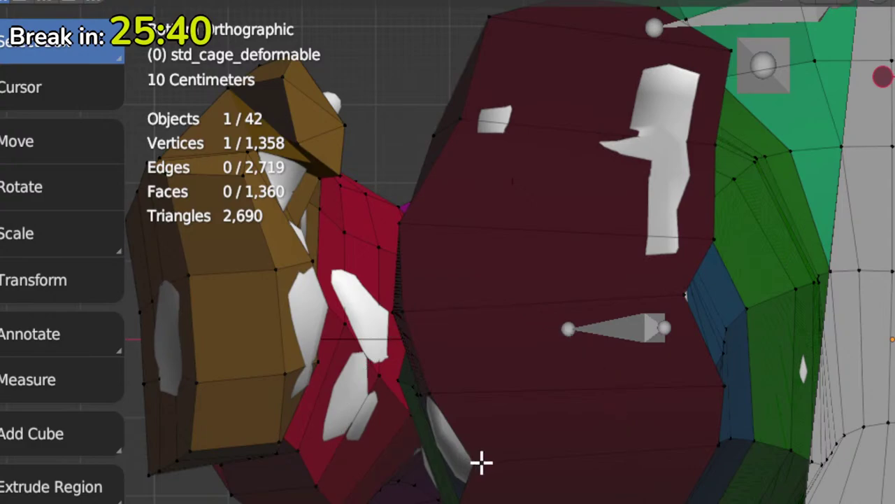
{"action": "key", "text": "g"}
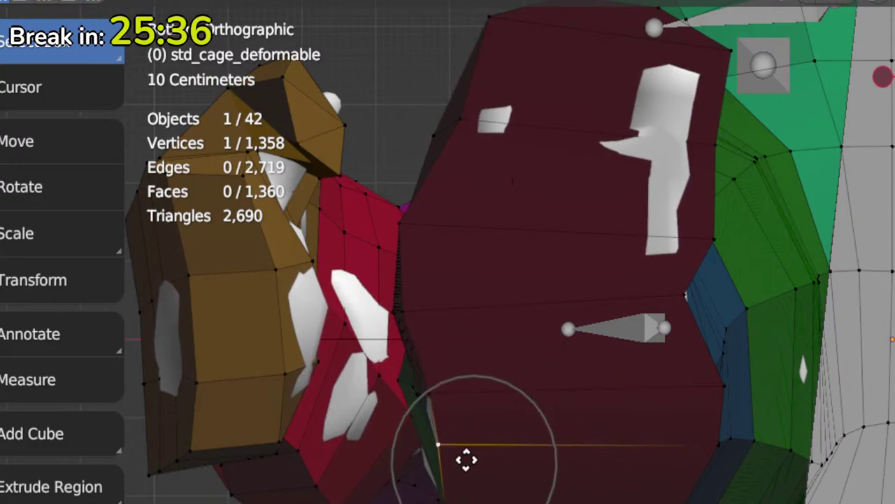
{"action": "key", "text": "Return"}
{"action": "key", "text": "g"}
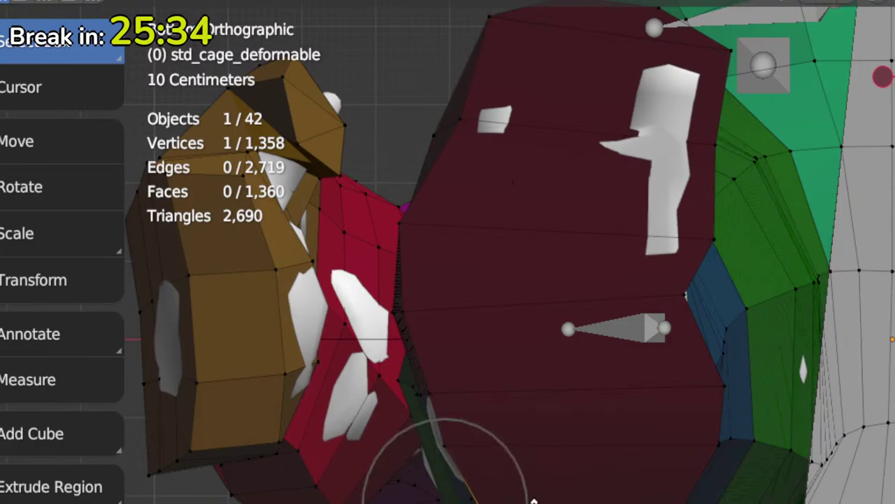
{"action": "middle_click_drag", "start_coordinate": [607, 398], "coordinate": [568, 503], "text": "shift"}
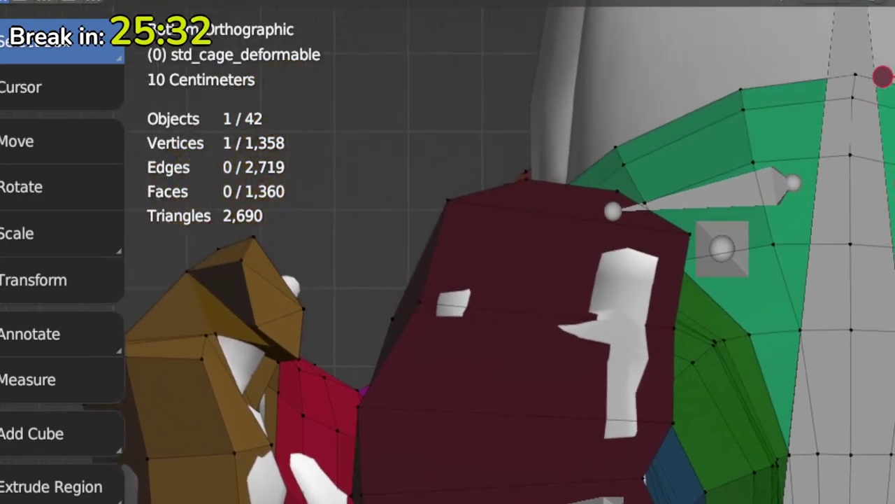
Step: Switch the cage to Sculpt Mode and build out the inner side of the same foot with the Draw brush
{"action": "scroll", "coordinate": [567, 503], "scroll_direction": "down", "scroll_amount": 3}
{"action": "middle_click_drag", "start_coordinate": [584, 313], "coordinate": [596, 503]}
{"action": "scroll", "coordinate": [560, 294], "scroll_direction": "down", "scroll_amount": 2}
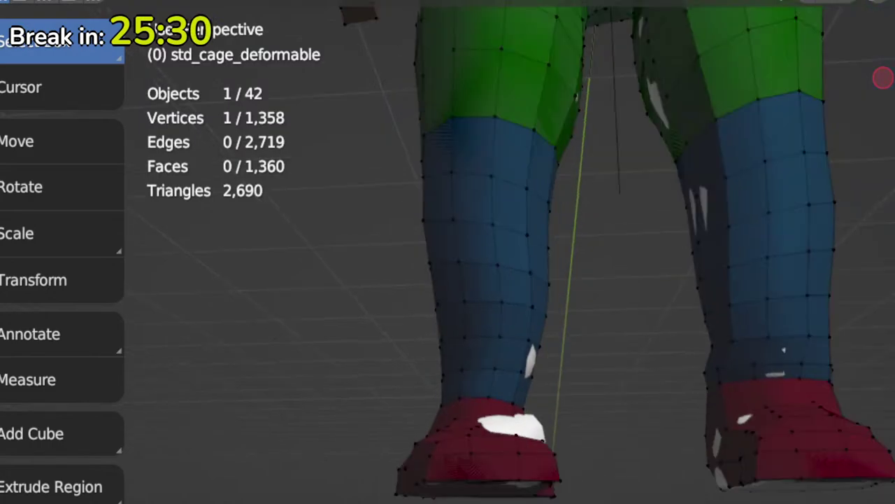
{"action": "middle_click_drag", "start_coordinate": [596, 419], "coordinate": [511, 413]}
{"action": "middle_click_drag", "start_coordinate": [595, 294], "coordinate": [598, 343]}
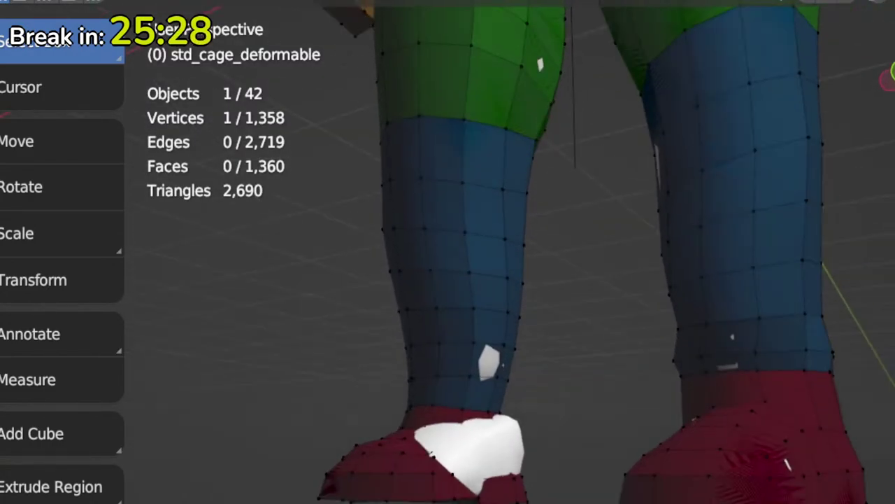
{"action": "scroll", "coordinate": [544, 419], "scroll_direction": "up", "scroll_amount": 2}
{"action": "key", "text": "ctrl+Tab"}
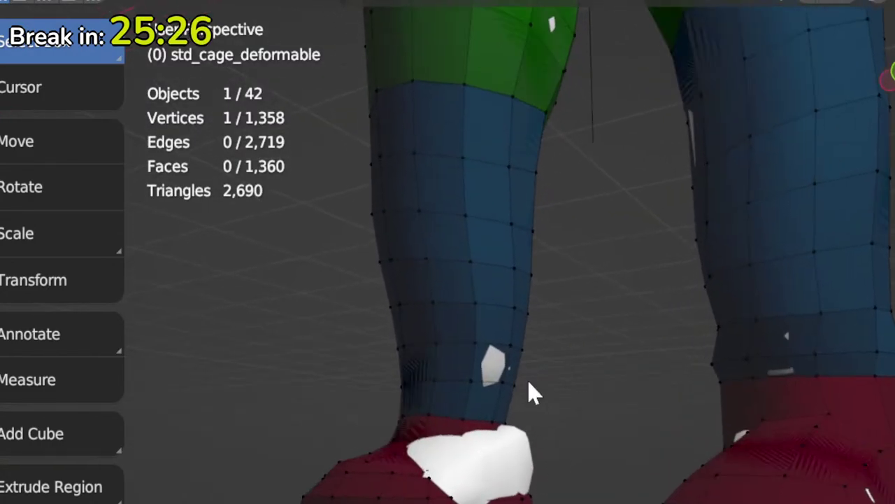
{"action": "left_click", "coordinate": [523, 478]}
{"action": "middle_click_drag", "start_coordinate": [520, 478], "coordinate": [545, 471], "text": "shift"}
{"action": "middle_click_drag", "start_coordinate": [458, 480], "coordinate": [461, 503]}
{"action": "mouse_move", "coordinate": [480, 461]}
{"action": "middle_mouse_down"}
{"action": "mouse_move", "coordinate": [485, 392]}
{"action": "mouse_move", "coordinate": [468, 461]}
{"action": "mouse_move", "coordinate": [478, 450]}
{"action": "mouse_move", "coordinate": [468, 458]}
{"action": "middle_mouse_up"}
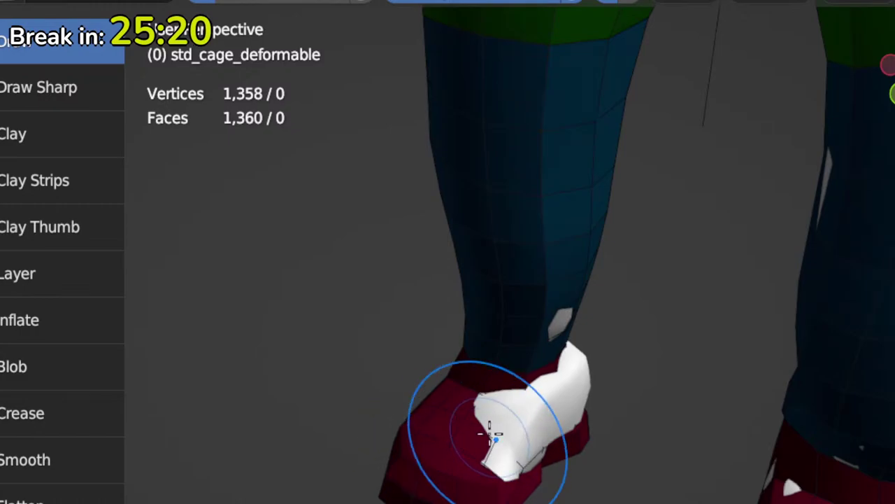
{"action": "middle_click_drag", "start_coordinate": [563, 453], "coordinate": [578, 408]}
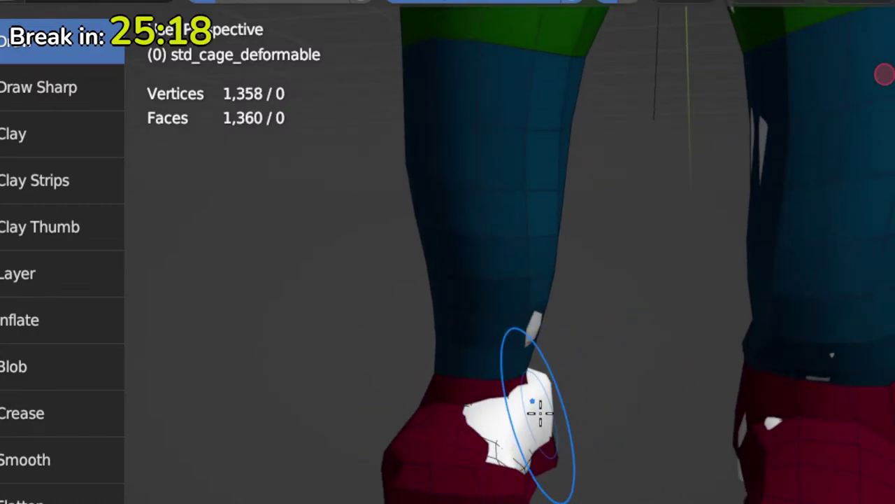
{"action": "left_click_drag", "start_coordinate": [542, 390], "coordinate": [550, 385]}
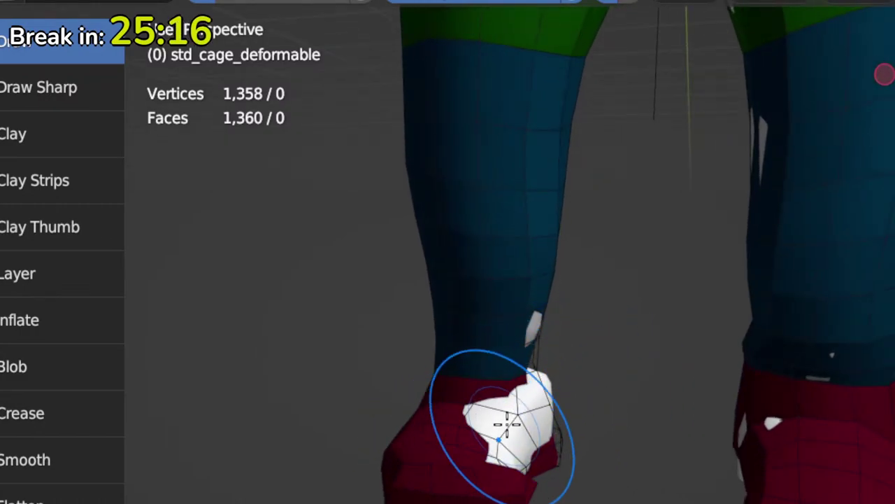
Step: Examine the heel and both soles from behind and below for foot mesh still poking through the cage
{"action": "mouse_move", "coordinate": [507, 423]}
{"action": "middle_mouse_down"}
{"action": "mouse_move", "coordinate": [524, 420]}
{"action": "mouse_move", "coordinate": [436, 414]}
{"action": "mouse_move", "coordinate": [529, 437]}
{"action": "middle_mouse_up"}
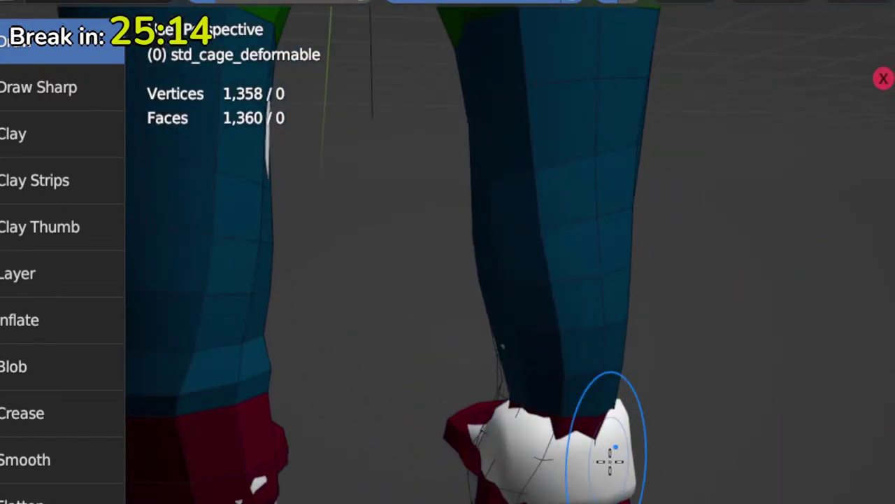
{"action": "middle_click_drag", "start_coordinate": [609, 460], "coordinate": [539, 493]}
{"action": "mouse_move", "coordinate": [611, 481]}
{"action": "middle_mouse_down"}
{"action": "mouse_move", "coordinate": [580, 448]}
{"action": "mouse_move", "coordinate": [598, 448]}
{"action": "mouse_move", "coordinate": [588, 457]}
{"action": "mouse_move", "coordinate": [590, 443]}
{"action": "mouse_move", "coordinate": [573, 475]}
{"action": "mouse_move", "coordinate": [550, 473]}
{"action": "mouse_move", "coordinate": [590, 495]}
{"action": "mouse_move", "coordinate": [559, 416]}
{"action": "mouse_move", "coordinate": [599, 424]}
{"action": "mouse_move", "coordinate": [467, 427]}
{"action": "mouse_move", "coordinate": [518, 443]}
{"action": "mouse_move", "coordinate": [485, 436]}
{"action": "mouse_move", "coordinate": [580, 324]}
{"action": "middle_mouse_up"}
{"action": "key", "text": "Tab"}
{"action": "key", "text": "Tab"}
{"action": "key", "text": "Tab"}
{"action": "key", "text": "Tab"}
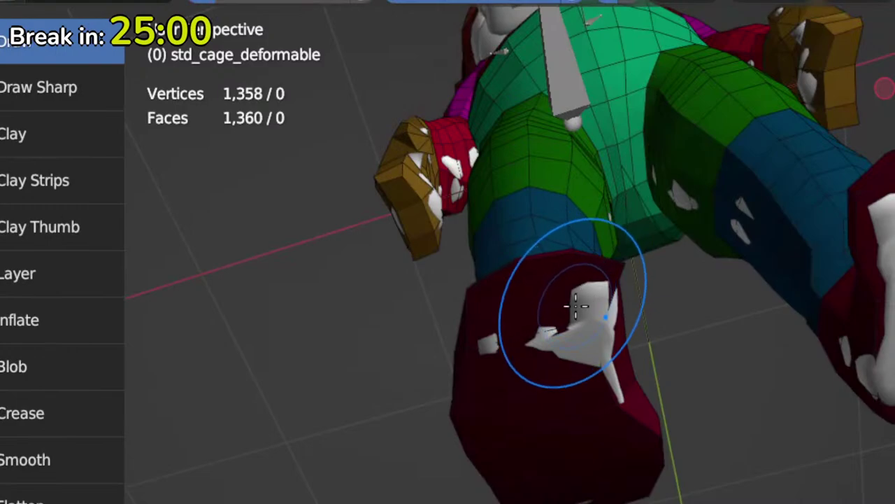
{"action": "key", "text": "Tab"}
{"action": "mouse_move", "coordinate": [617, 317]}
{"action": "middle_mouse_down"}
{"action": "mouse_move", "coordinate": [437, 399]}
{"action": "mouse_move", "coordinate": [428, 392]}
{"action": "middle_mouse_up"}
{"action": "key", "text": "Tab"}
{"action": "mouse_move", "coordinate": [774, 296]}
{"action": "middle_mouse_down"}
{"action": "mouse_move", "coordinate": [741, 314]}
{"action": "mouse_move", "coordinate": [734, 290]}
{"action": "mouse_move", "coordinate": [708, 340]}
{"action": "mouse_move", "coordinate": [695, 315]}
{"action": "middle_mouse_up"}
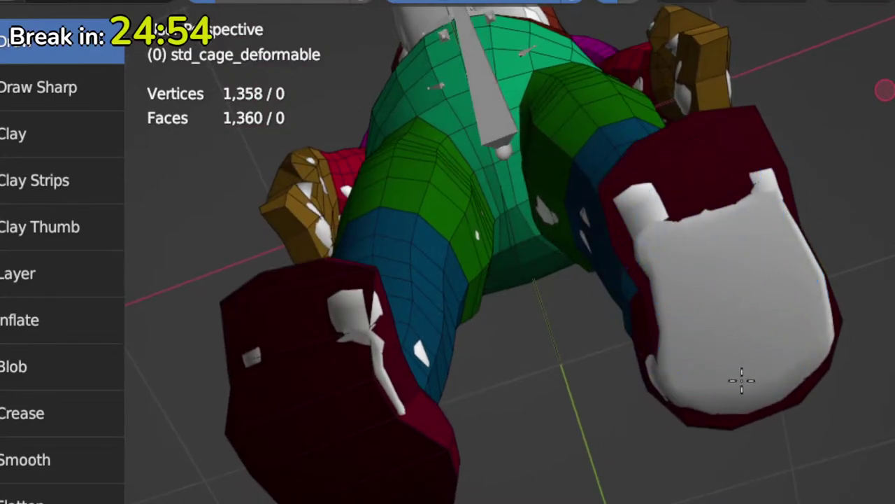
{"action": "middle_click_drag", "start_coordinate": [724, 347], "coordinate": [731, 276]}
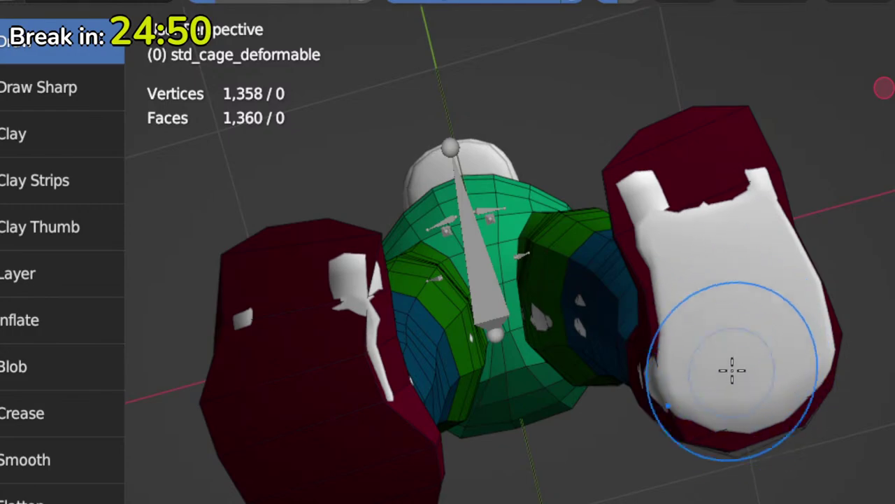
{"action": "middle_click_drag", "start_coordinate": [720, 220], "coordinate": [673, 362]}
Step: Select all sole faces of the foot with the fully exposed underside in Edit Mode and lower them along Z past the foot mesh
{"action": "key", "text": "Tab"}
{"action": "mouse_move", "coordinate": [727, 288]}
{"action": "middle_mouse_down"}
{"action": "mouse_move", "coordinate": [667, 294]}
{"action": "mouse_move", "coordinate": [720, 268]}
{"action": "mouse_move", "coordinate": [739, 207]}
{"action": "middle_mouse_up"}
{"action": "key", "text": "Tab"}
{"action": "key", "text": "Tab"}
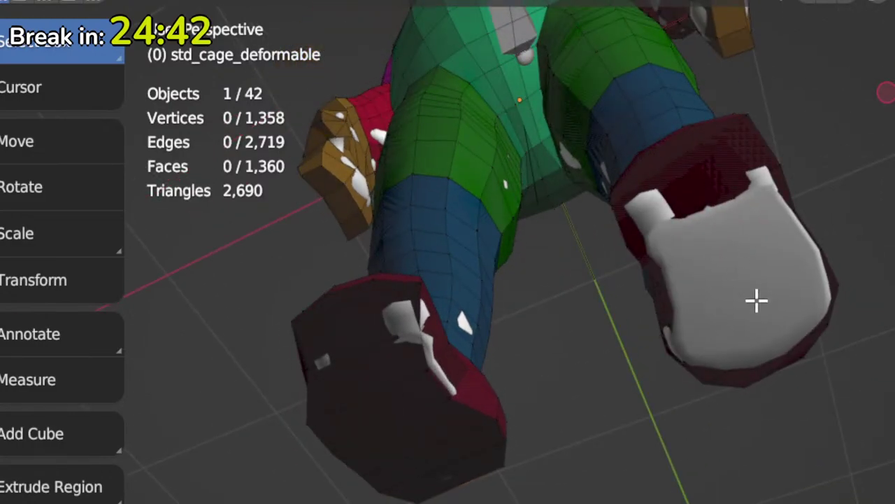
{"action": "middle_click_drag", "start_coordinate": [756, 301], "coordinate": [582, 231]}
{"action": "left_click", "coordinate": [583, 231]}
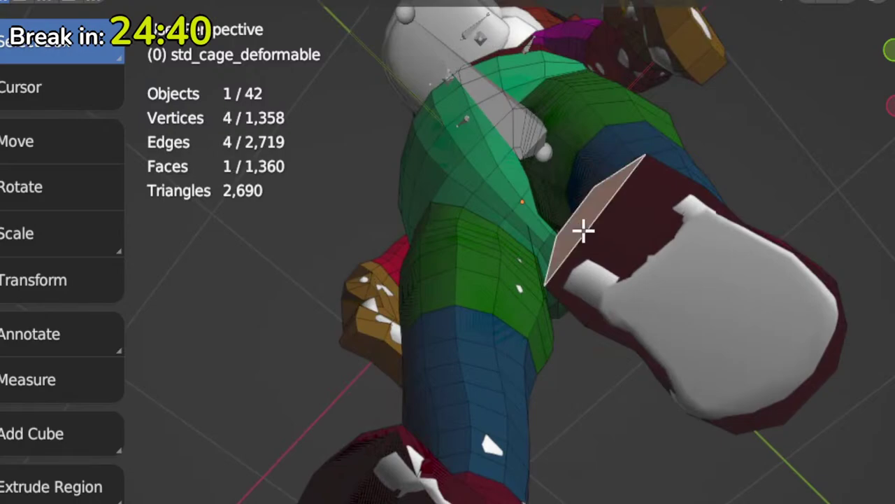
{"action": "left_click", "coordinate": [805, 381], "text": "alt+shift"}
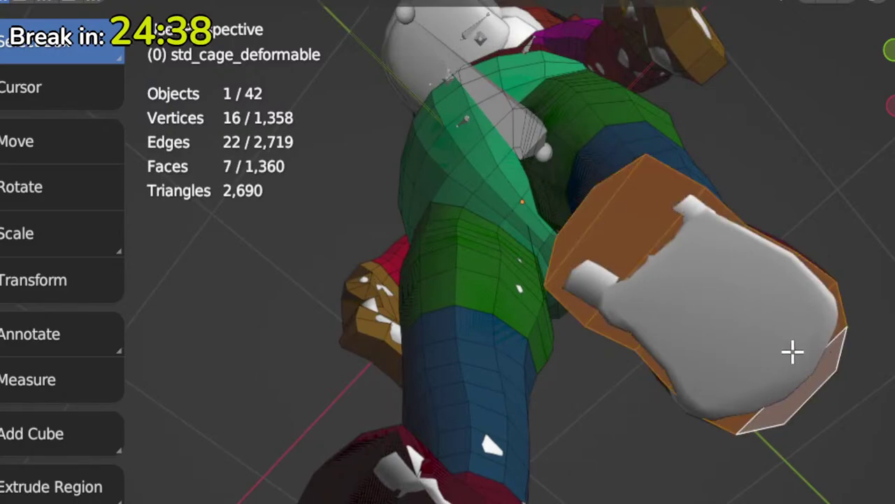
{"action": "middle_click_drag", "start_coordinate": [794, 352], "coordinate": [787, 458]}
{"action": "key", "text": "g"}
{"action": "key", "text": "z"}
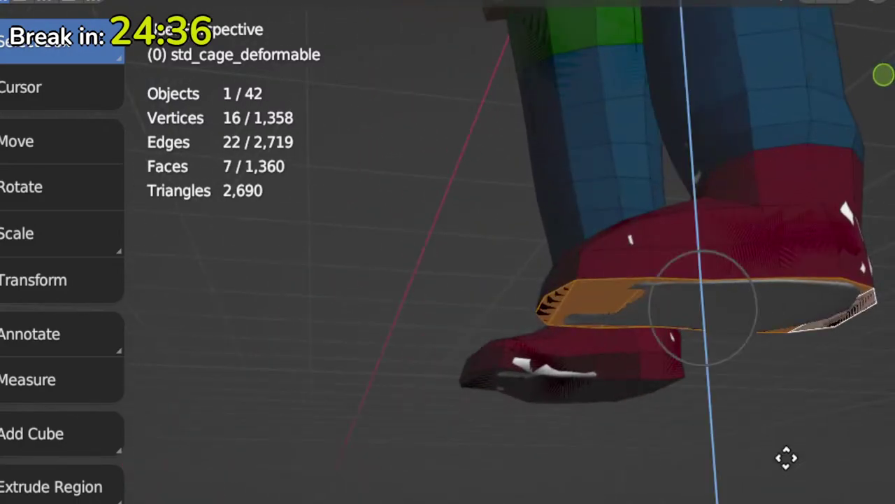
{"action": "left_click", "coordinate": [786, 465]}
Step: Select the sole faces of the other foot from toe to heel and lower them along Z over the exposed mesh
{"action": "middle_click_drag", "start_coordinate": [647, 456], "coordinate": [744, 279]}
{"action": "left_click", "coordinate": [509, 257]}
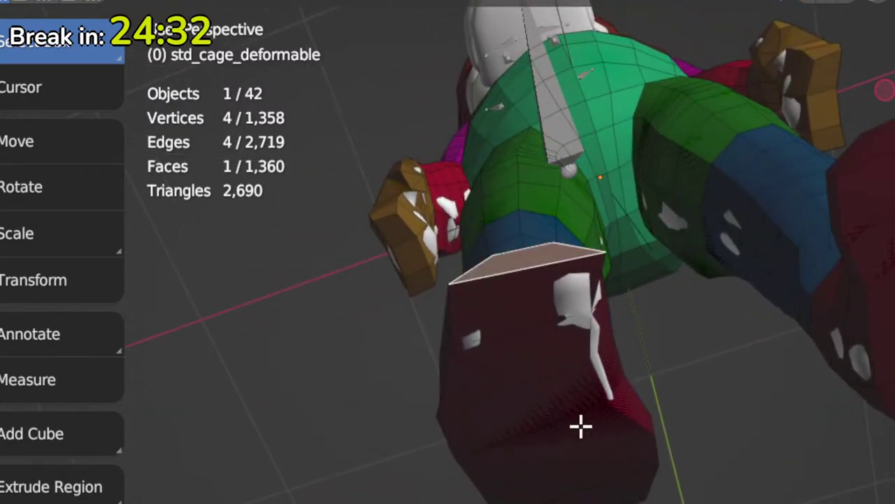
{"action": "left_click", "coordinate": [563, 501], "text": "ctrl"}
{"action": "middle_click_drag", "start_coordinate": [595, 462], "coordinate": [769, 503]}
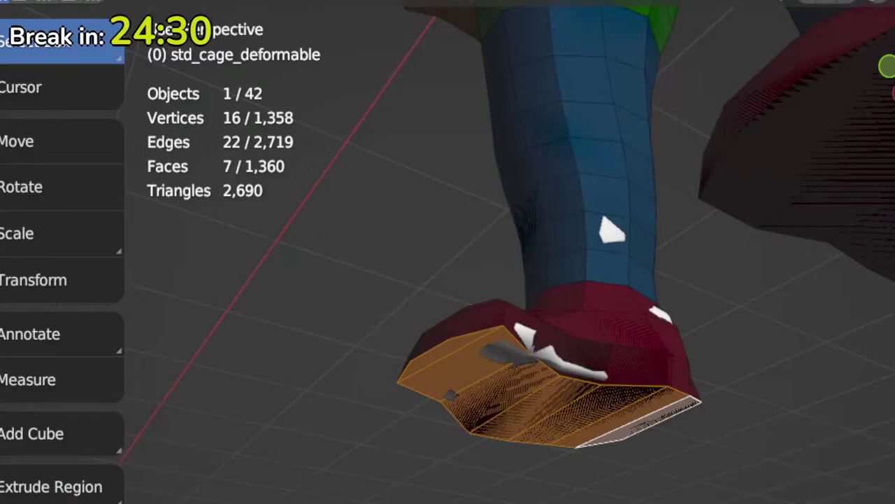
{"action": "key", "text": "g"}
{"action": "key", "text": "z"}
{"action": "left_click", "coordinate": [650, 493]}
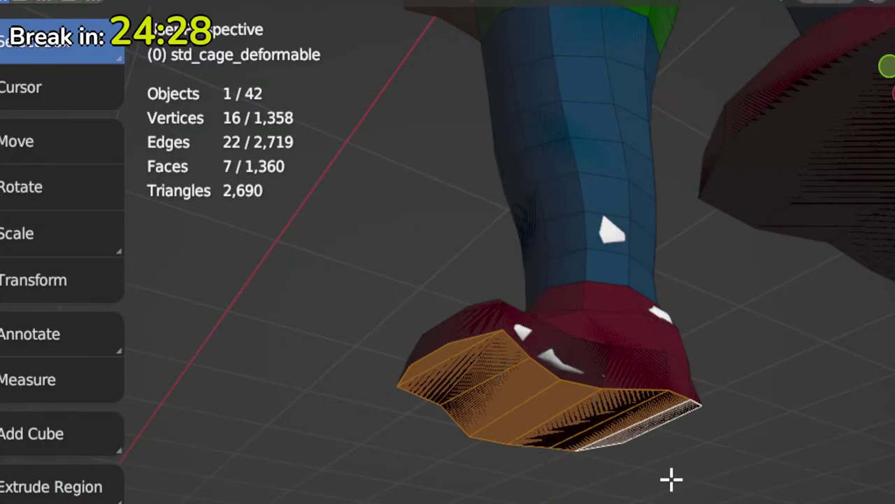
Step: Add the first foot's sole faces to the selection and flatten both soles by scaling them to 0 along Z
{"action": "middle_click_drag", "start_coordinate": [671, 479], "coordinate": [712, 180]}
{"action": "left_click", "coordinate": [808, 229], "text": "shift"}
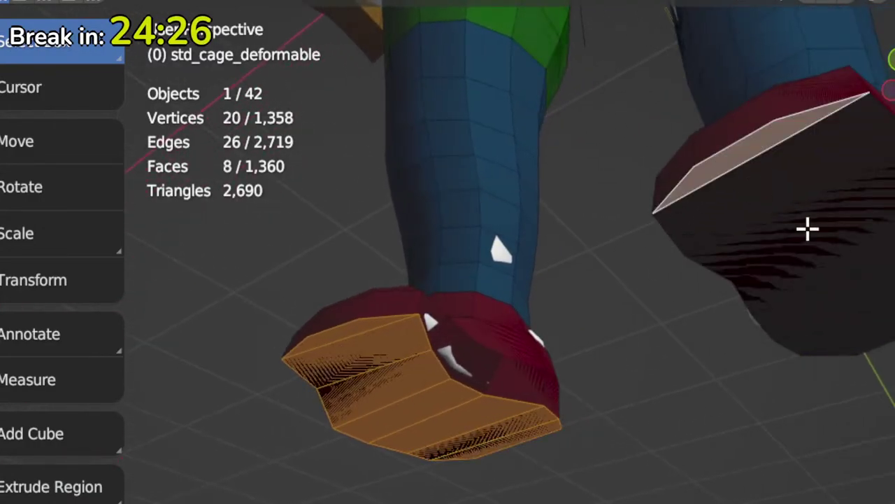
{"action": "key", "text": "ctrl+l"}
{"action": "key", "text": "s"}
{"action": "key", "text": "z"}
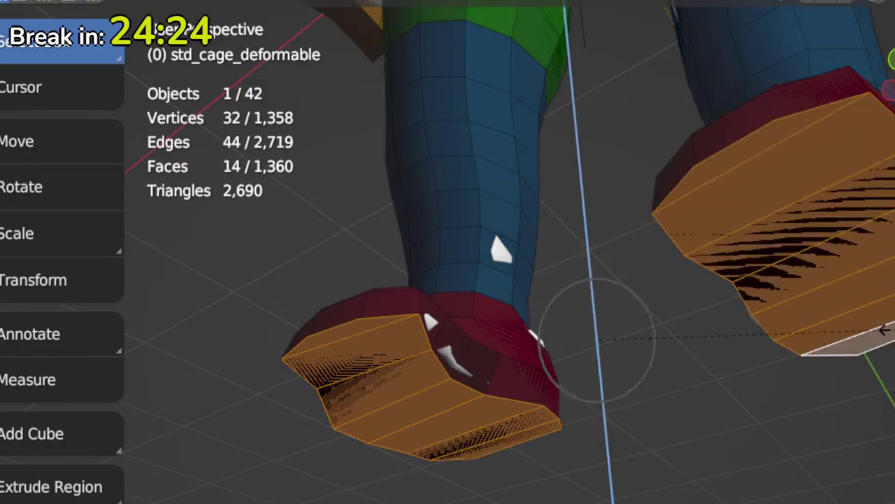
{"action": "key", "text": "0"}
{"action": "key", "text": "Return"}
Step: Examine the feet and legs from the side and front for mesh poking through the cage, and clear the selection
{"action": "middle_click_drag", "start_coordinate": [890, 328], "coordinate": [780, 454]}
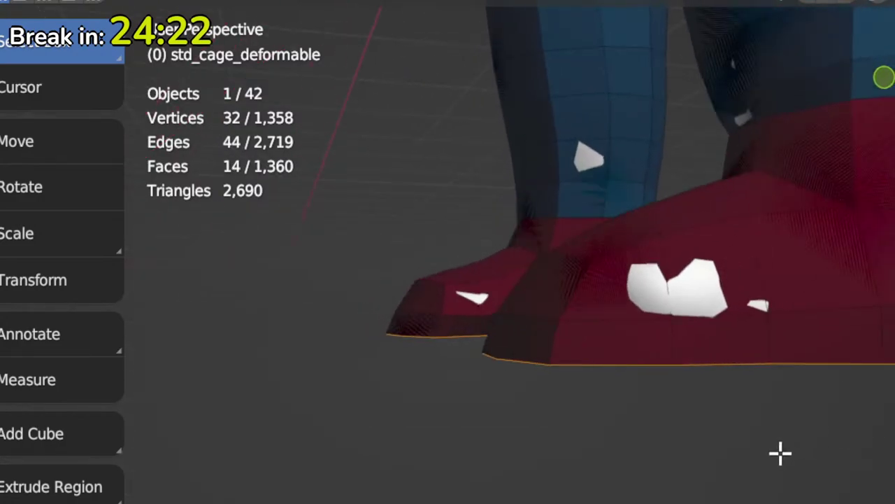
{"action": "key", "text": "KP_3"}
{"action": "scroll", "coordinate": [777, 437], "scroll_direction": "up", "scroll_amount": 2}
{"action": "middle_click_drag", "start_coordinate": [810, 372], "coordinate": [616, 497], "text": "shift"}
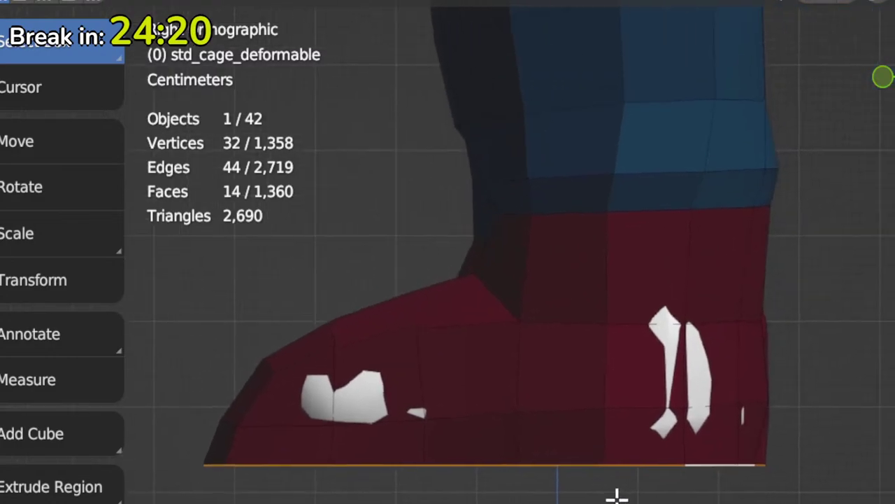
{"action": "scroll", "coordinate": [585, 380], "scroll_direction": "down", "scroll_amount": 4}
{"action": "middle_click_drag", "start_coordinate": [585, 380], "coordinate": [498, 407]}
{"action": "scroll", "coordinate": [628, 291], "scroll_direction": "down", "scroll_amount": 4}
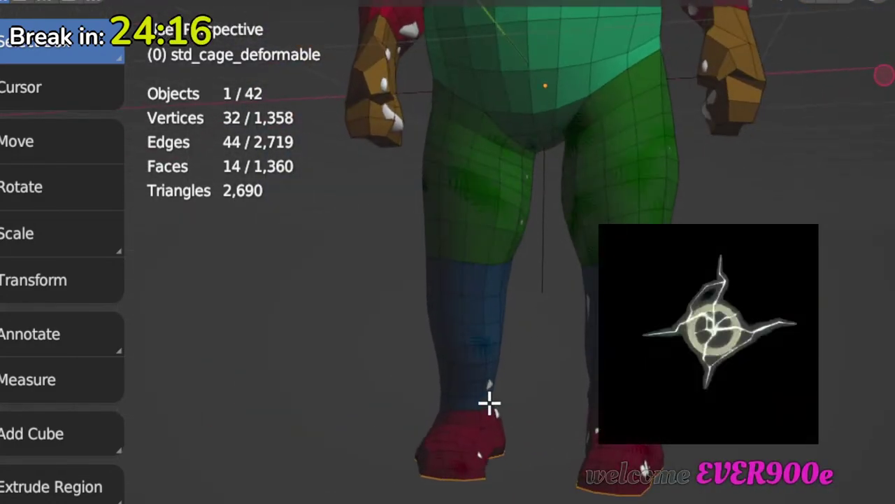
{"action": "key", "text": "KP_1"}
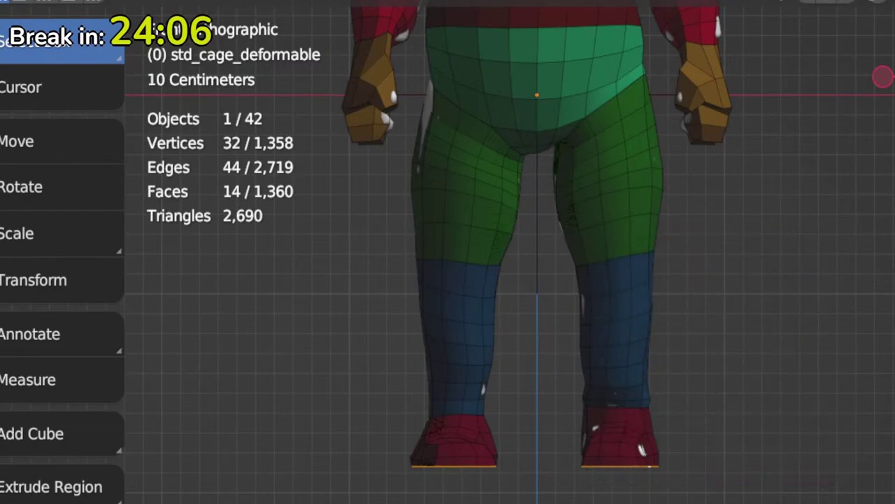
{"action": "left_click", "coordinate": [529, 480]}
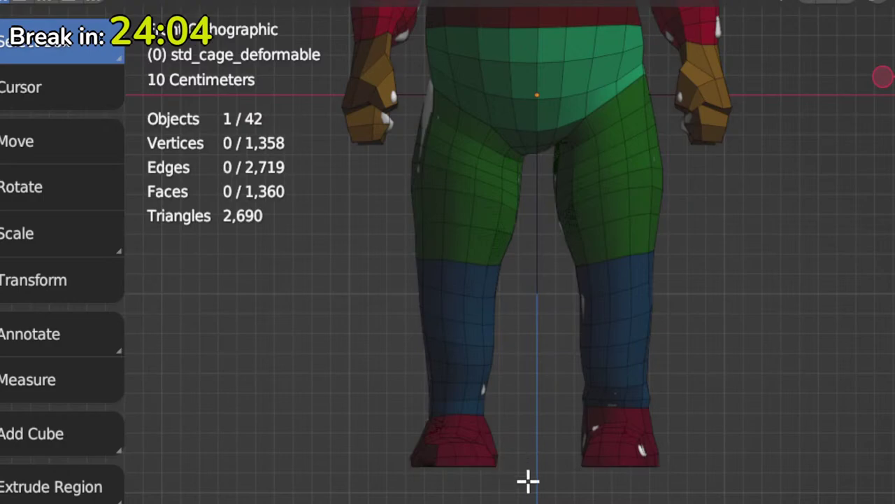
{"action": "scroll", "coordinate": [545, 482], "scroll_direction": "up", "scroll_amount": 5}
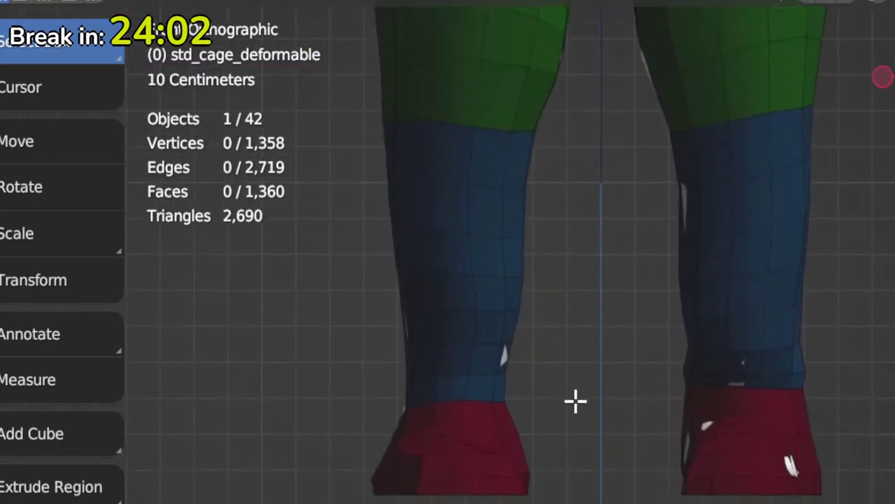
Step: Switch to Sculpt Mode and pull the cage over the character's right foot and ankle with the Grab brush
{"action": "key", "text": "ctrl+Tab"}
{"action": "left_click", "coordinate": [568, 447]}
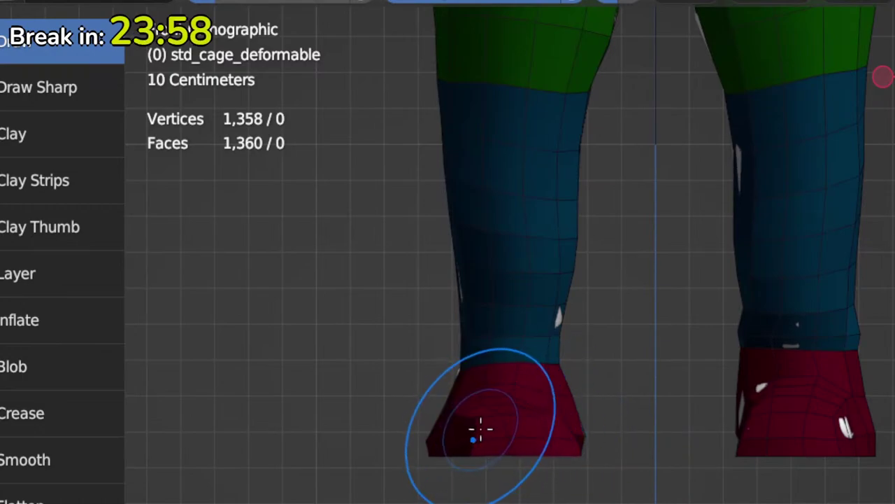
{"action": "key", "text": "g"}
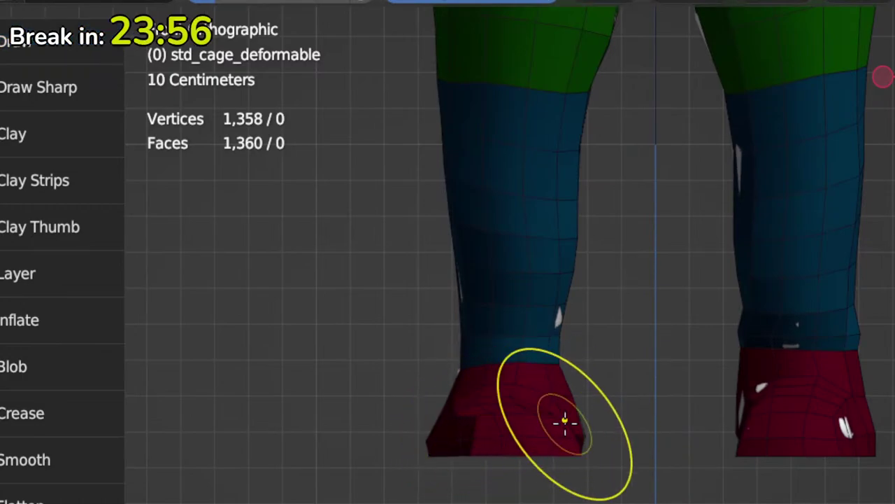
{"action": "middle_click_drag", "start_coordinate": [574, 426], "coordinate": [513, 410]}
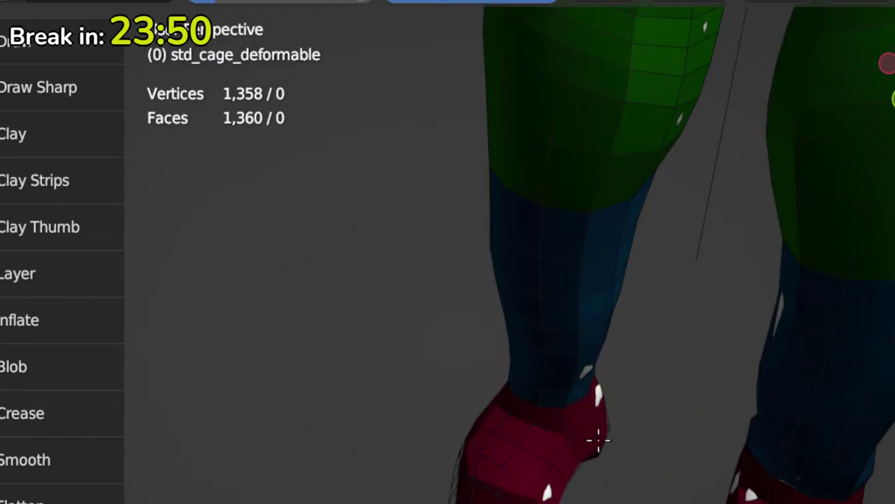
{"action": "key", "text": "Tab"}
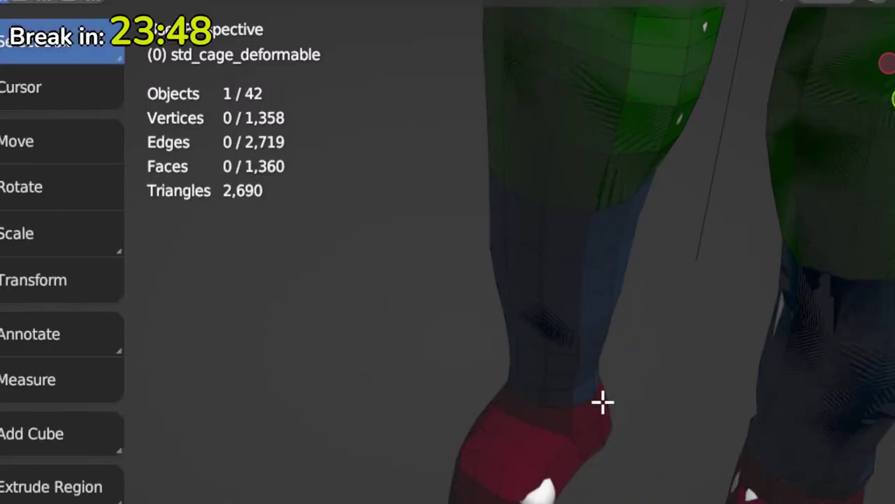
Step: Pull the cage on the inner side of the character's left thigh over the exposed leg mesh with the Grab brush
{"action": "mouse_move", "coordinate": [599, 401]}
{"action": "middle_mouse_down"}
{"action": "mouse_move", "coordinate": [780, 415]}
{"action": "mouse_move", "coordinate": [790, 408]}
{"action": "mouse_move", "coordinate": [776, 351]}
{"action": "mouse_move", "coordinate": [706, 432]}
{"action": "middle_mouse_up"}
{"action": "scroll", "coordinate": [776, 350], "scroll_direction": "down", "scroll_amount": 3}
{"action": "key", "text": "Tab"}
{"action": "middle_click_drag", "start_coordinate": [627, 296], "coordinate": [659, 272]}
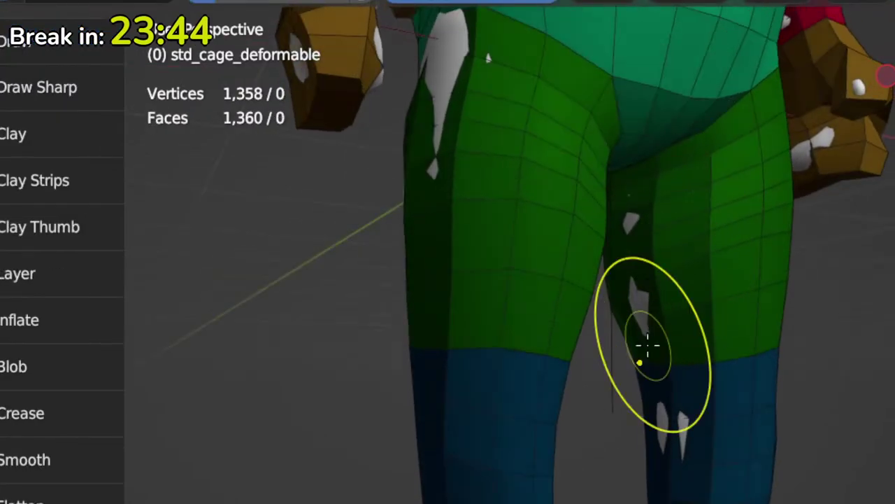
{"action": "key", "text": "Tab"}
{"action": "key", "text": "Tab"}
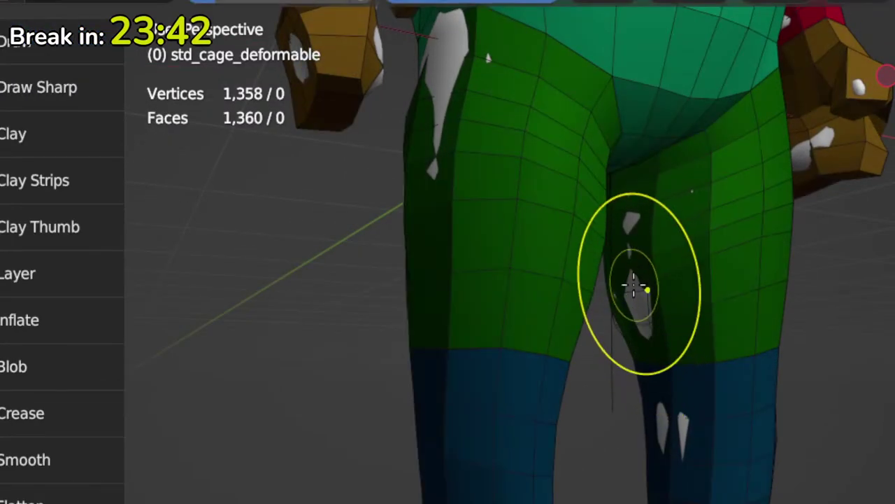
Step: Build out the inner side of the same thigh with the Draw brush and return to Edit Mode
{"action": "key", "text": "x"}
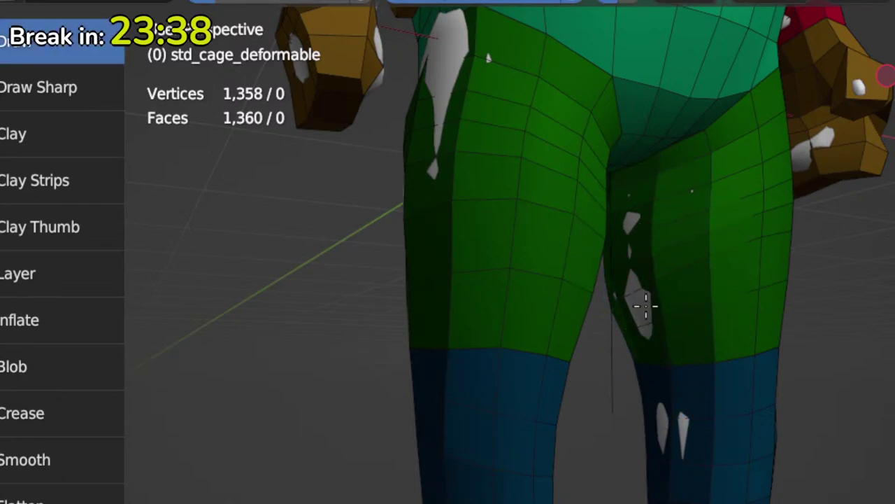
{"action": "key", "text": "Tab"}
{"action": "key", "text": "Tab"}
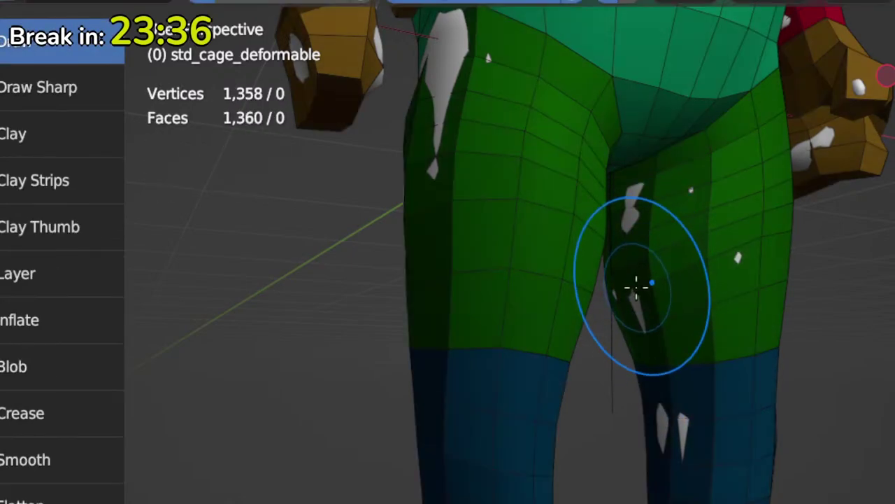
{"action": "left_click_drag", "start_coordinate": [636, 288], "coordinate": [637, 340]}
{"action": "key", "text": "Tab"}
{"action": "scroll", "coordinate": [661, 281], "scroll_direction": "down", "scroll_amount": 5}
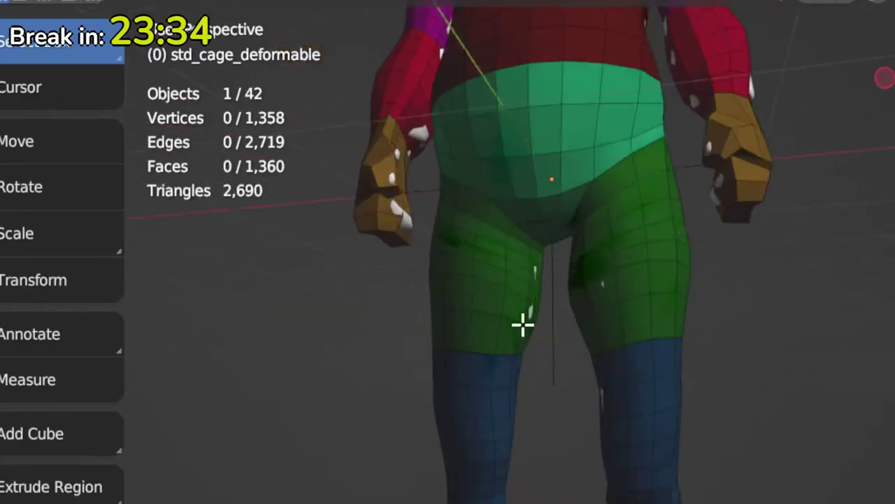
Step: Build out the torso cage below the character's left armpit with the Draw brush over the exposed body mesh
{"action": "mouse_move", "coordinate": [522, 324]}
{"action": "middle_mouse_down"}
{"action": "mouse_move", "coordinate": [558, 336]}
{"action": "mouse_move", "coordinate": [567, 356]}
{"action": "mouse_move", "coordinate": [630, 331]}
{"action": "mouse_move", "coordinate": [574, 382]}
{"action": "mouse_move", "coordinate": [540, 386]}
{"action": "mouse_move", "coordinate": [591, 434]}
{"action": "mouse_move", "coordinate": [570, 284]}
{"action": "mouse_move", "coordinate": [578, 346]}
{"action": "mouse_move", "coordinate": [582, 302]}
{"action": "mouse_move", "coordinate": [554, 320]}
{"action": "middle_mouse_up"}
{"action": "scroll", "coordinate": [574, 360], "scroll_direction": "up", "scroll_amount": 3}
{"action": "scroll", "coordinate": [578, 345], "scroll_direction": "up", "scroll_amount": 2}
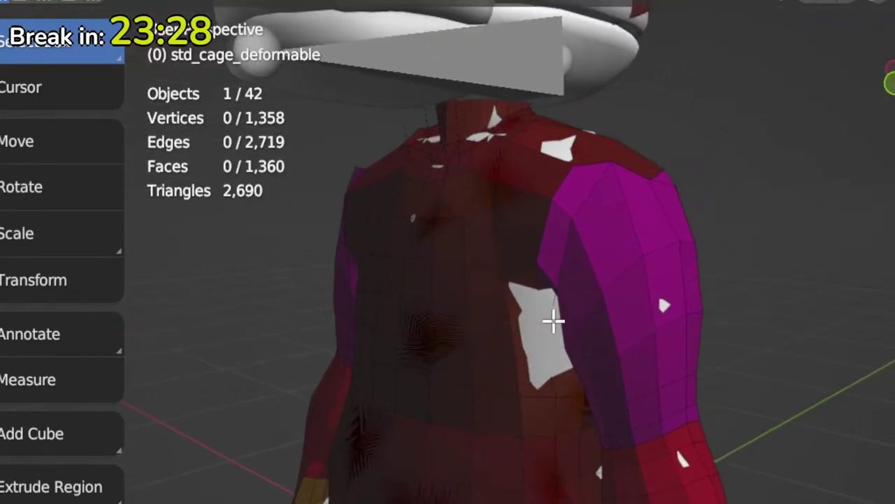
{"action": "key", "text": "ctrl+Tab"}
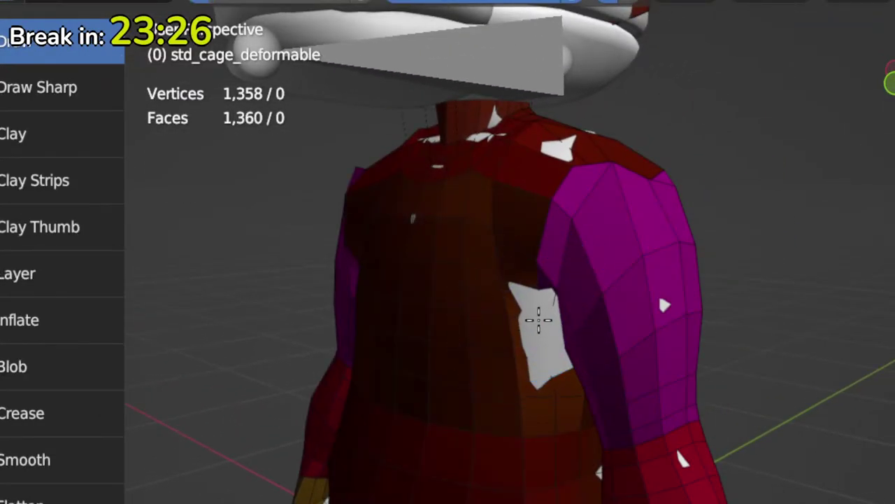
{"action": "key", "text": "ctrl+Tab"}
{"action": "middle_click_drag", "start_coordinate": [496, 364], "coordinate": [563, 316]}
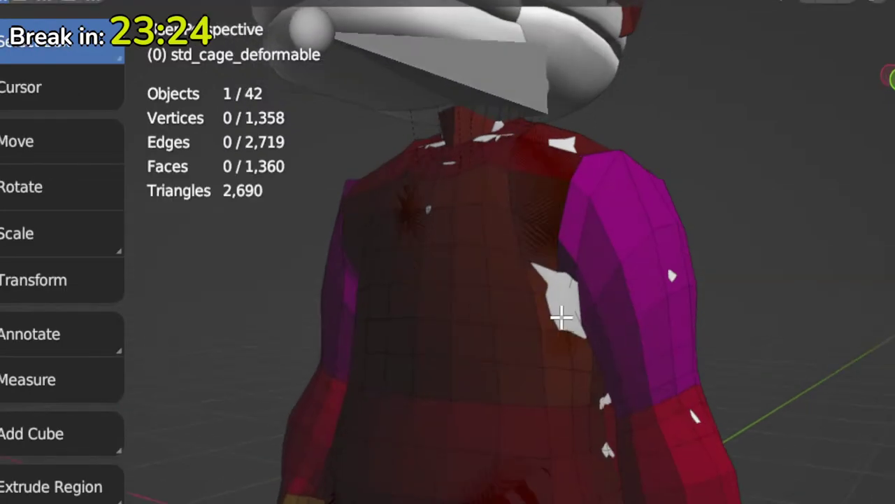
{"action": "key", "text": "ctrl+Tab"}
{"action": "key", "text": "ctrl+Tab"}
{"action": "key", "text": "ctrl+Tab"}
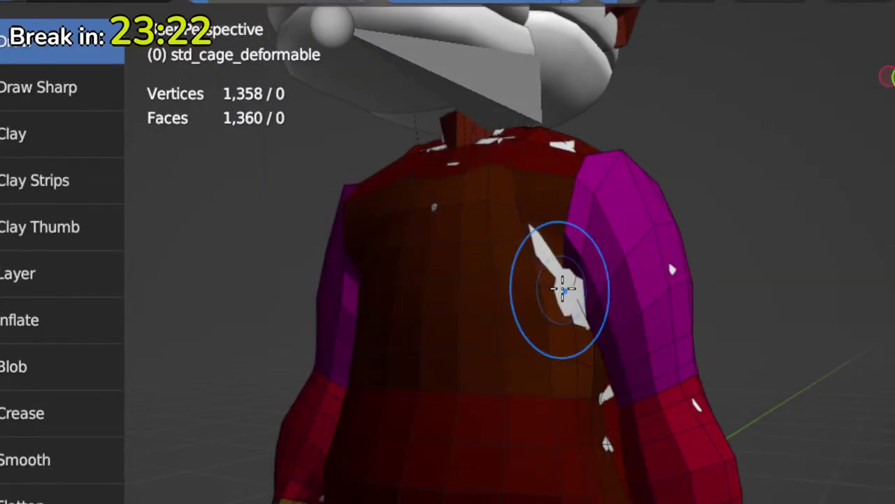
{"action": "left_click_drag", "start_coordinate": [564, 280], "coordinate": [524, 230]}
{"action": "key", "text": "ctrl+Tab"}
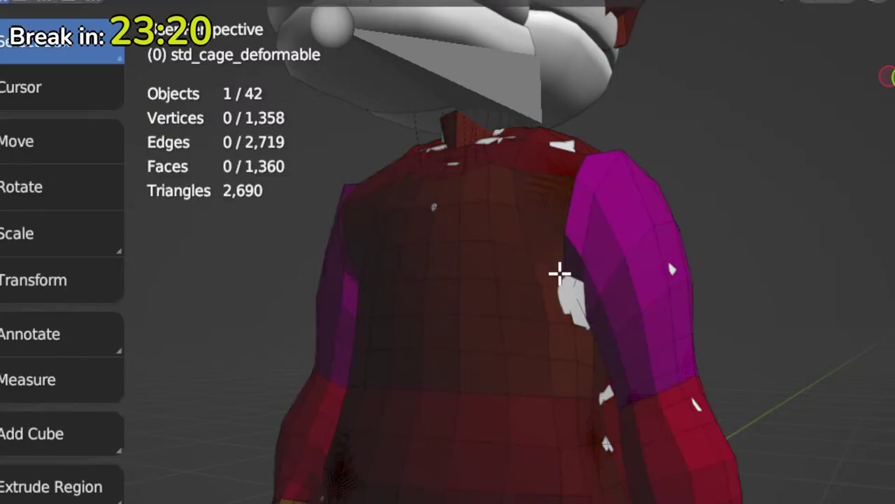
{"action": "key", "text": "ctrl+Tab"}
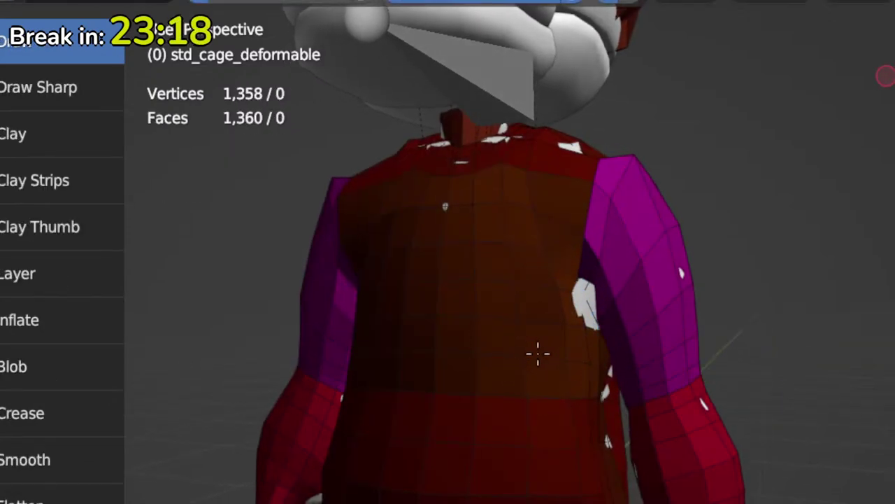
Step: Build out the cage on the inner side of the character's right arm near the elbow with the Draw brush, working from behind
{"action": "mouse_move", "coordinate": [536, 354]}
{"action": "middle_mouse_down"}
{"action": "mouse_move", "coordinate": [646, 326]}
{"action": "mouse_move", "coordinate": [477, 319]}
{"action": "mouse_move", "coordinate": [632, 350]}
{"action": "mouse_move", "coordinate": [799, 294]}
{"action": "mouse_move", "coordinate": [712, 270]}
{"action": "mouse_move", "coordinate": [734, 256]}
{"action": "mouse_move", "coordinate": [709, 290]}
{"action": "mouse_move", "coordinate": [438, 352]}
{"action": "mouse_move", "coordinate": [662, 302]}
{"action": "mouse_move", "coordinate": [429, 343]}
{"action": "mouse_move", "coordinate": [469, 362]}
{"action": "middle_mouse_up"}
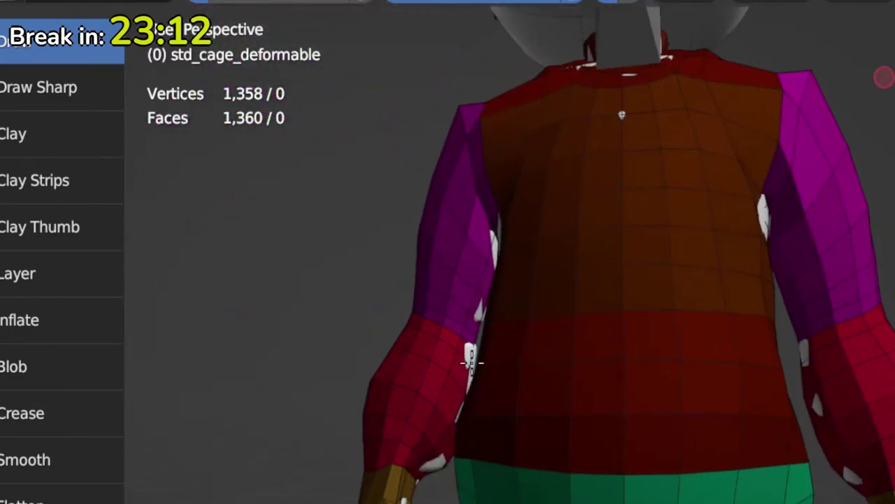
{"action": "scroll", "coordinate": [470, 362], "scroll_direction": "up", "scroll_amount": 4}
{"action": "middle_click_drag", "start_coordinate": [497, 336], "coordinate": [474, 383]}
{"action": "key", "text": "Tab"}
{"action": "mouse_move", "coordinate": [462, 476]}
{"action": "middle_mouse_down"}
{"action": "mouse_move", "coordinate": [520, 413]}
{"action": "mouse_move", "coordinate": [780, 306]}
{"action": "mouse_move", "coordinate": [526, 354]}
{"action": "mouse_move", "coordinate": [578, 362]}
{"action": "mouse_move", "coordinate": [704, 343]}
{"action": "mouse_move", "coordinate": [664, 349]}
{"action": "mouse_move", "coordinate": [650, 438]}
{"action": "middle_mouse_up"}
{"action": "key", "text": "Tab"}
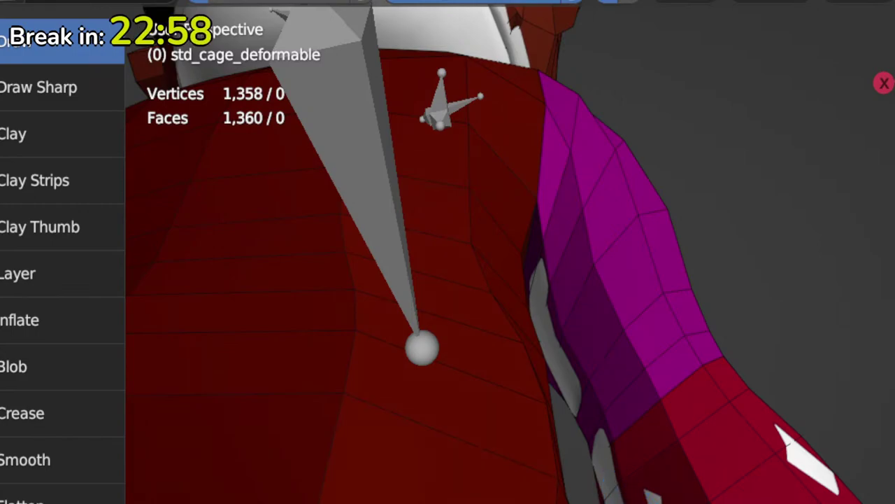
{"action": "key", "text": "Tab"}
{"action": "key", "text": "Tab"}
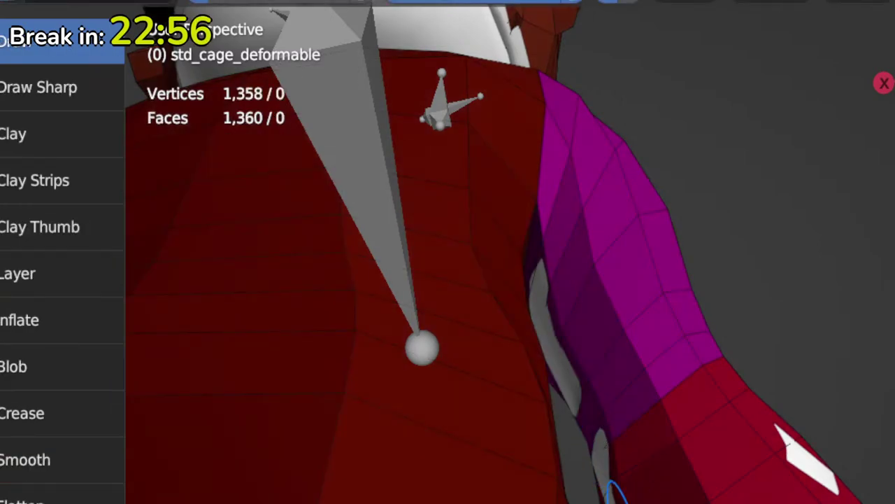
{"action": "key", "text": "Tab"}
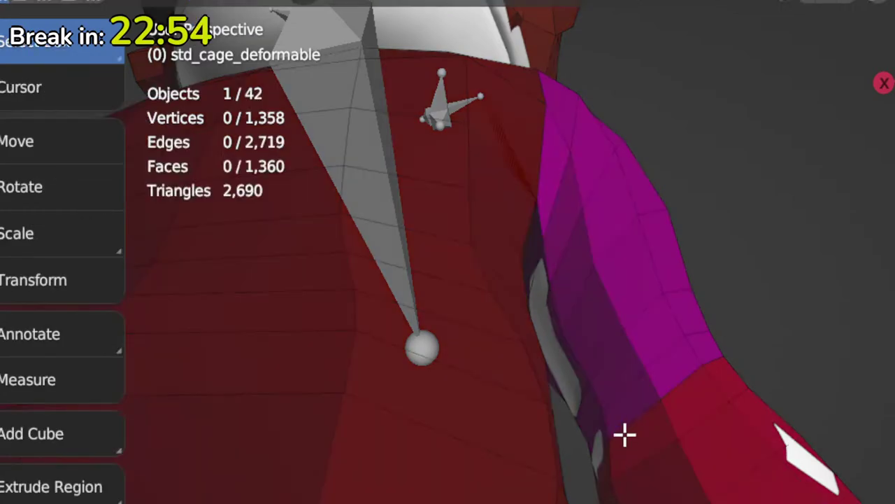
{"action": "key", "text": "Tab"}
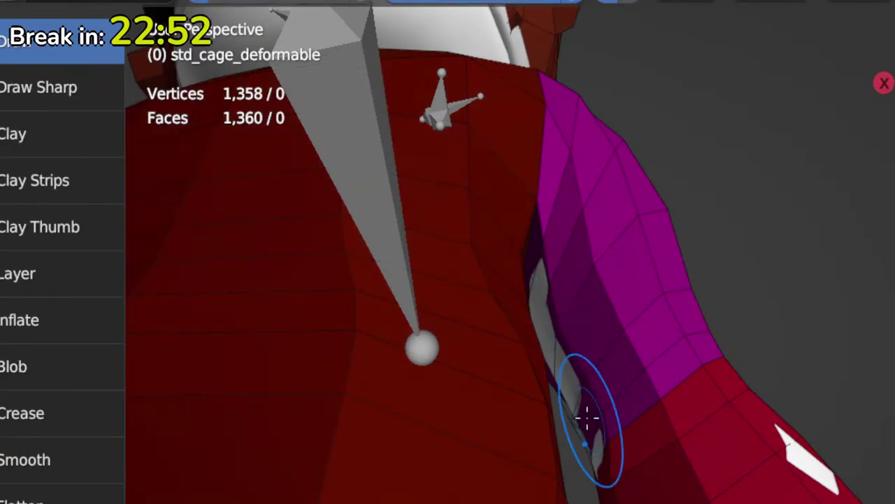
Step: Build out the cage below the character's right armpit with the Draw brush over the mesh exposed between back and upper arm
{"action": "key", "text": "Tab"}
{"action": "middle_click_drag", "start_coordinate": [593, 361], "coordinate": [577, 324]}
{"action": "key", "text": "Tab"}
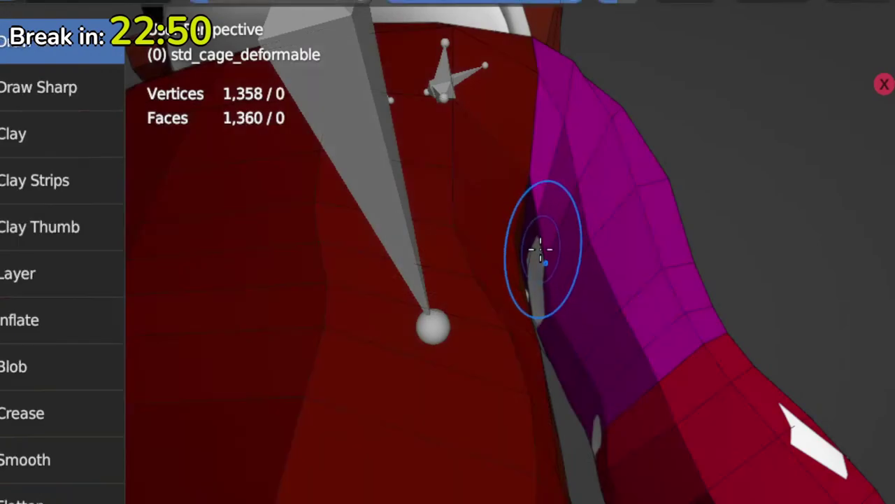
{"action": "key", "text": "Tab"}
{"action": "key", "text": "Tab"}
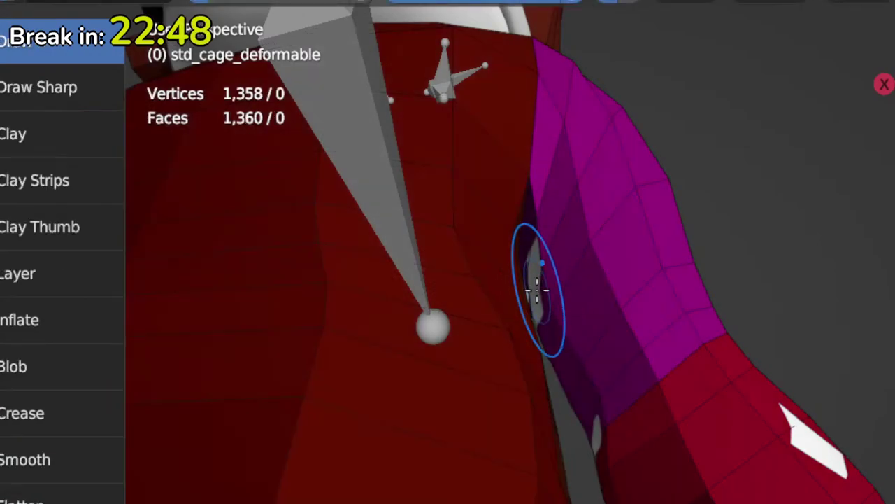
{"action": "key", "text": "Tab"}
Step: Build out the inner side of the character's left arm cage around the elbow with the Draw brush and return to Edit Mode
{"action": "mouse_move", "coordinate": [584, 340]}
{"action": "middle_mouse_down"}
{"action": "mouse_move", "coordinate": [483, 438]}
{"action": "mouse_move", "coordinate": [610, 398]}
{"action": "mouse_move", "coordinate": [589, 401]}
{"action": "mouse_move", "coordinate": [599, 424]}
{"action": "mouse_move", "coordinate": [625, 435]}
{"action": "mouse_move", "coordinate": [629, 419]}
{"action": "mouse_move", "coordinate": [648, 430]}
{"action": "middle_mouse_up"}
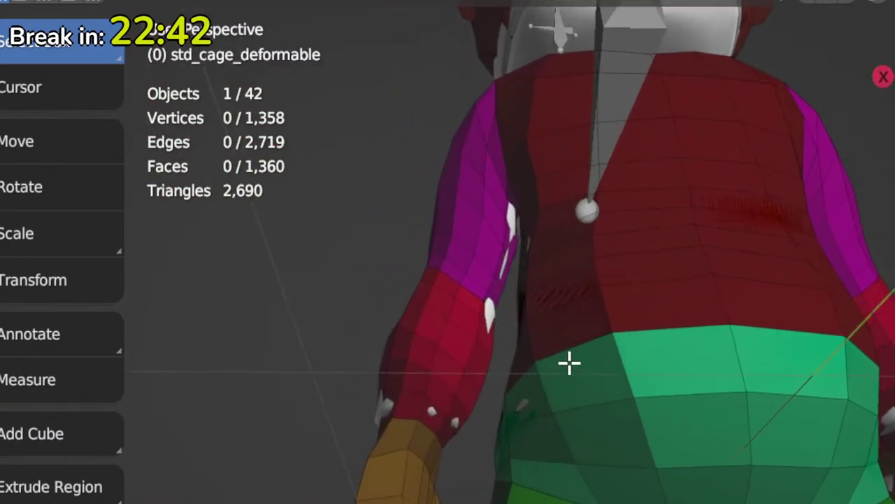
{"action": "middle_click_drag", "start_coordinate": [570, 364], "coordinate": [541, 324], "text": "ctrl"}
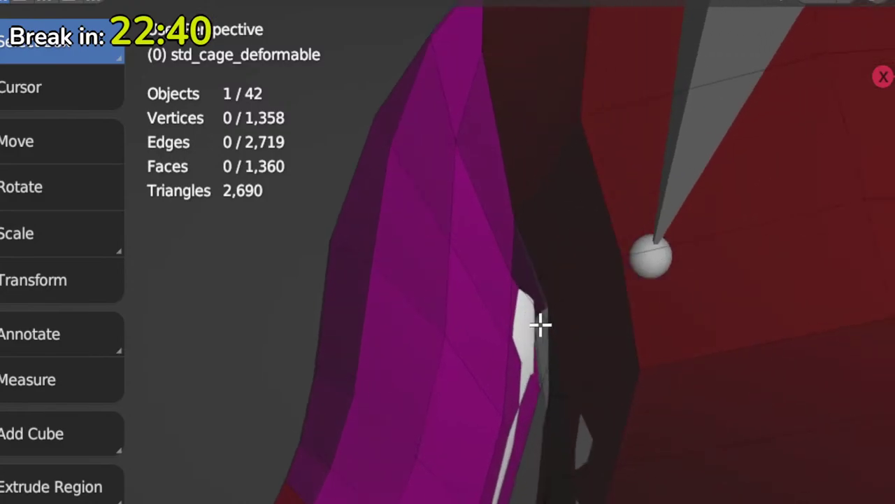
{"action": "middle_click_drag", "start_coordinate": [568, 357], "coordinate": [581, 378]}
{"action": "key", "text": "ctrl+Tab"}
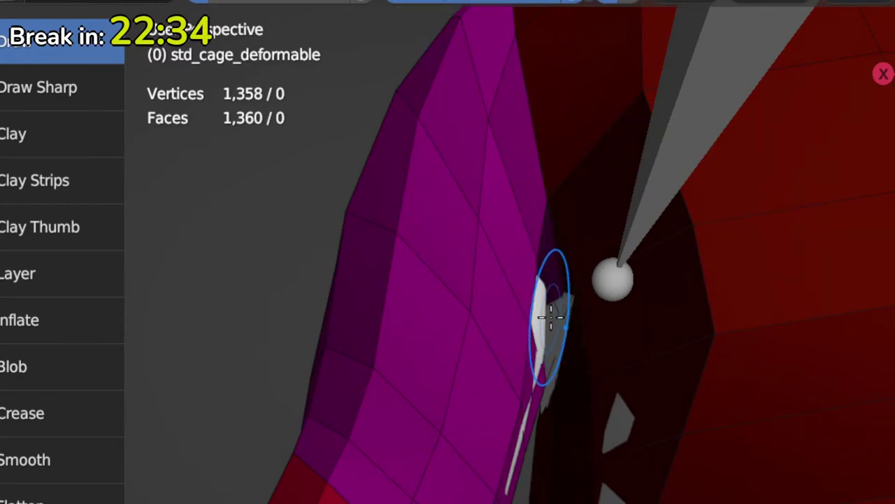
{"action": "mouse_move", "coordinate": [549, 341]}
{"action": "middle_mouse_down"}
{"action": "mouse_move", "coordinate": [578, 346]}
{"action": "mouse_move", "coordinate": [536, 300]}
{"action": "middle_mouse_up"}
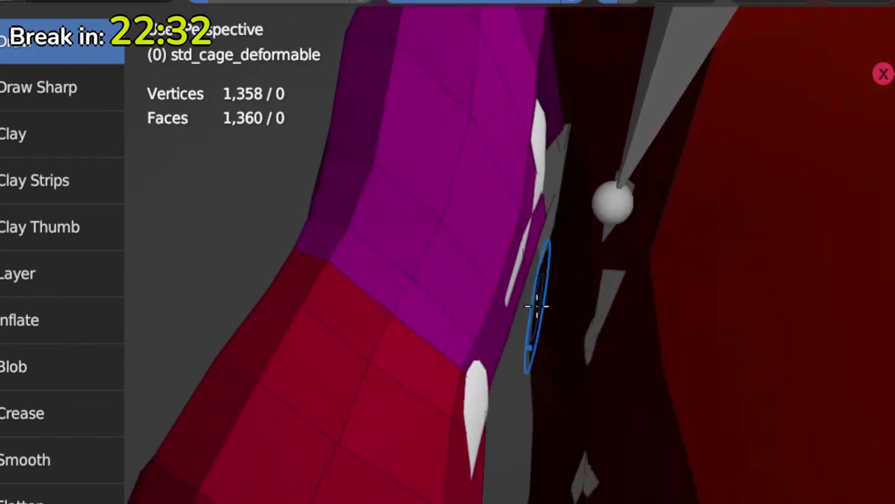
{"action": "key", "text": "ctrl+Tab"}
{"action": "key", "text": "ctrl+Tab"}
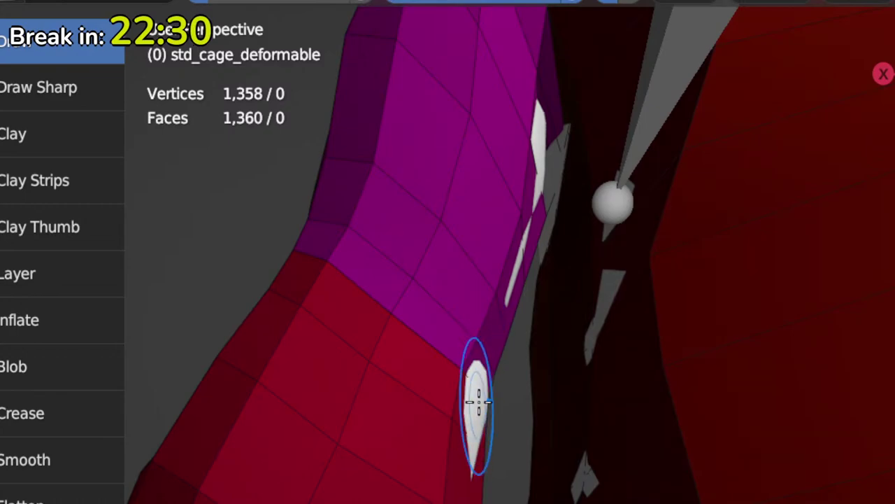
{"action": "key", "text": "Tab"}
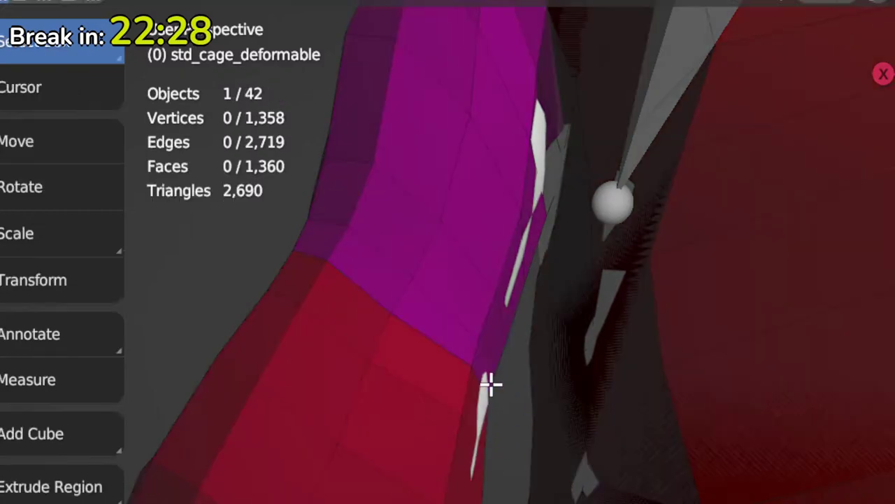
Step: Build out the outer side of the left forearm cage just above the wrist with the Draw brush
{"action": "middle_click_drag", "start_coordinate": [491, 370], "coordinate": [500, 482], "text": "ctrl"}
{"action": "middle_click_drag", "start_coordinate": [437, 401], "coordinate": [627, 380]}
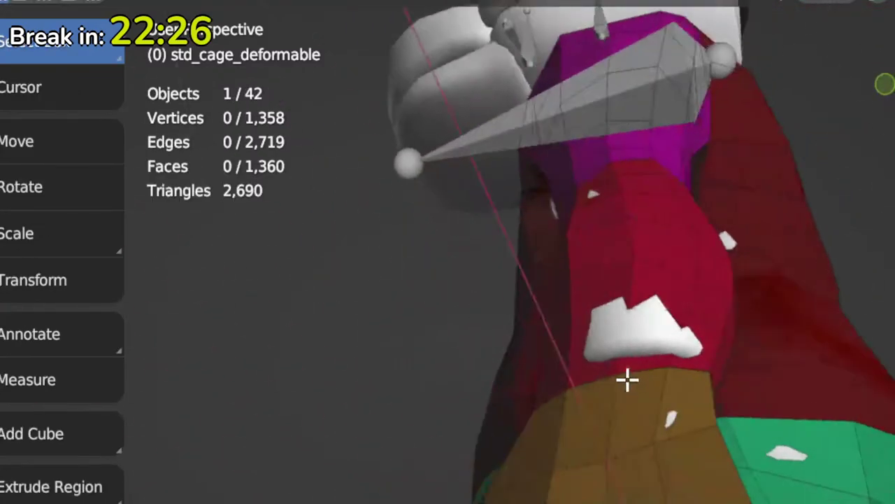
{"action": "key", "text": "Tab"}
{"action": "key", "text": "Tab"}
Step: Build up the front of the torso cage beside the left upper arm with the Draw brush to cover the exposed body mesh
{"action": "mouse_move", "coordinate": [660, 310]}
{"action": "middle_mouse_down"}
{"action": "mouse_move", "coordinate": [639, 424]}
{"action": "mouse_move", "coordinate": [685, 427]}
{"action": "mouse_move", "coordinate": [791, 406]}
{"action": "mouse_move", "coordinate": [809, 387]}
{"action": "mouse_move", "coordinate": [643, 328]}
{"action": "mouse_move", "coordinate": [625, 263]}
{"action": "mouse_move", "coordinate": [578, 284]}
{"action": "mouse_move", "coordinate": [606, 256]}
{"action": "mouse_move", "coordinate": [546, 339]}
{"action": "middle_mouse_up"}
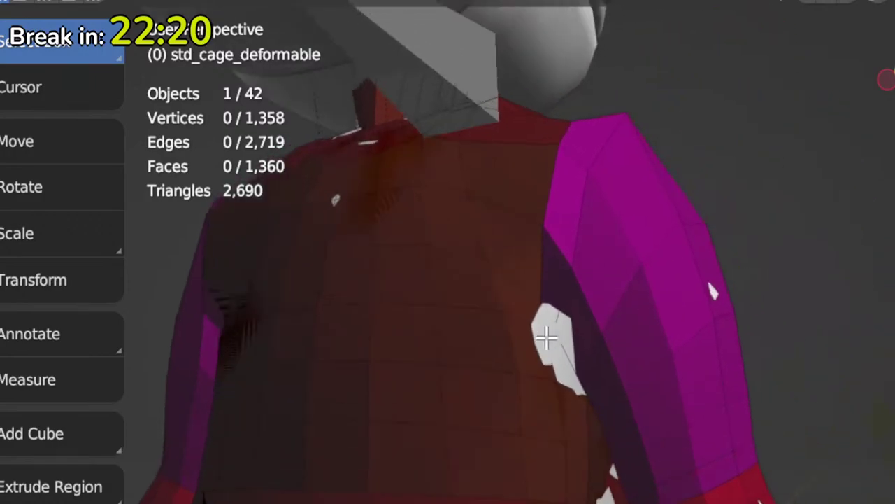
{"action": "key", "text": "Tab"}
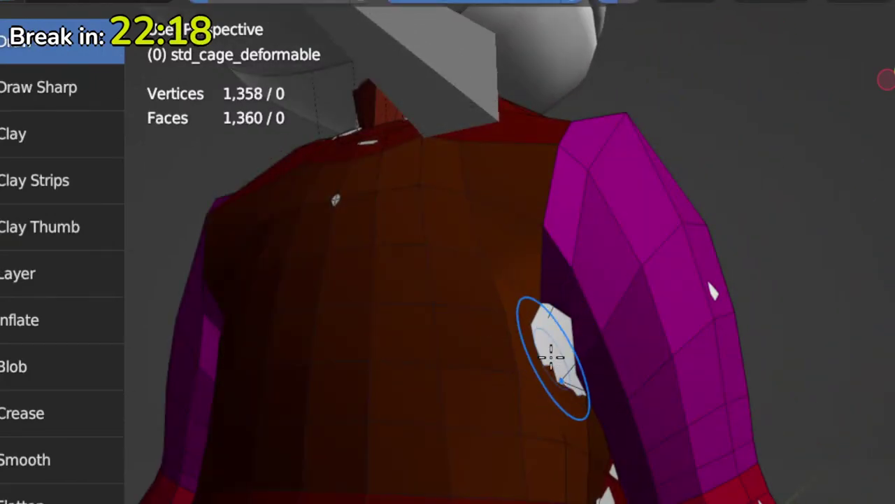
{"action": "key", "text": "Tab"}
{"action": "key", "text": "Tab"}
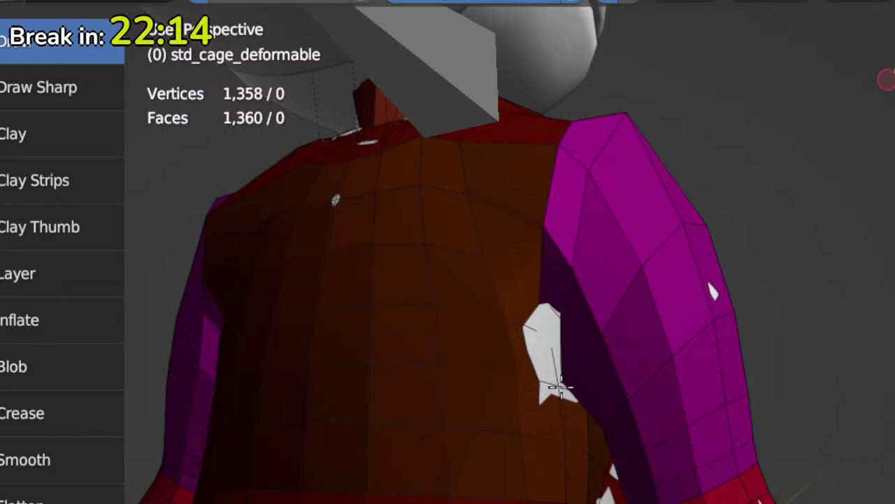
{"action": "left_click_drag", "start_coordinate": [560, 387], "coordinate": [547, 354]}
{"action": "key", "text": "Tab"}
{"action": "middle_click_drag", "start_coordinate": [560, 360], "coordinate": [616, 391]}
{"action": "key", "text": "Tab"}
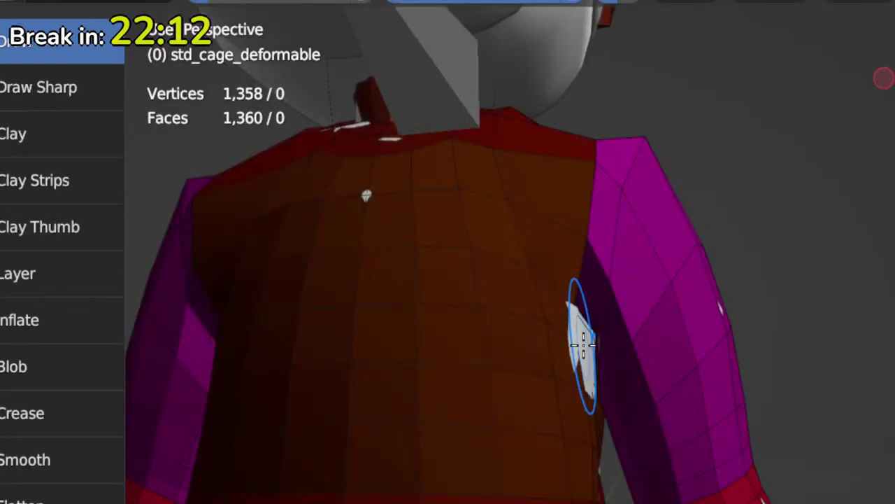
{"action": "key", "text": "Tab"}
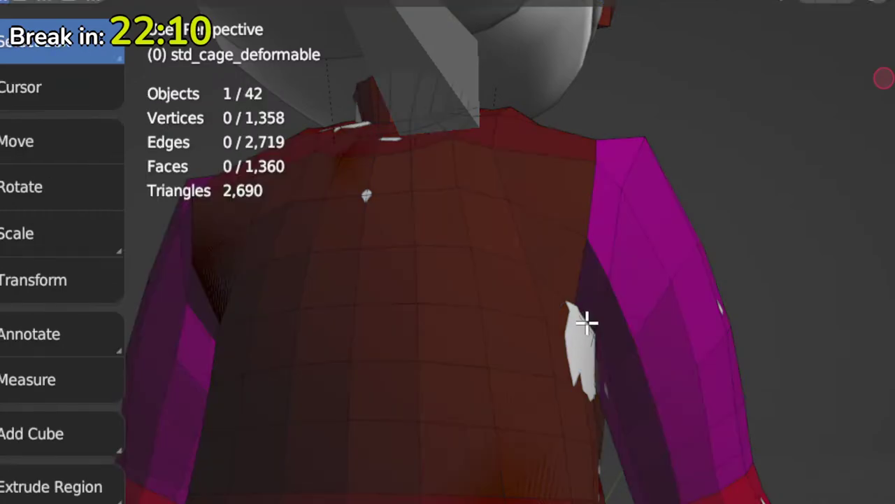
{"action": "key", "text": "Tab"}
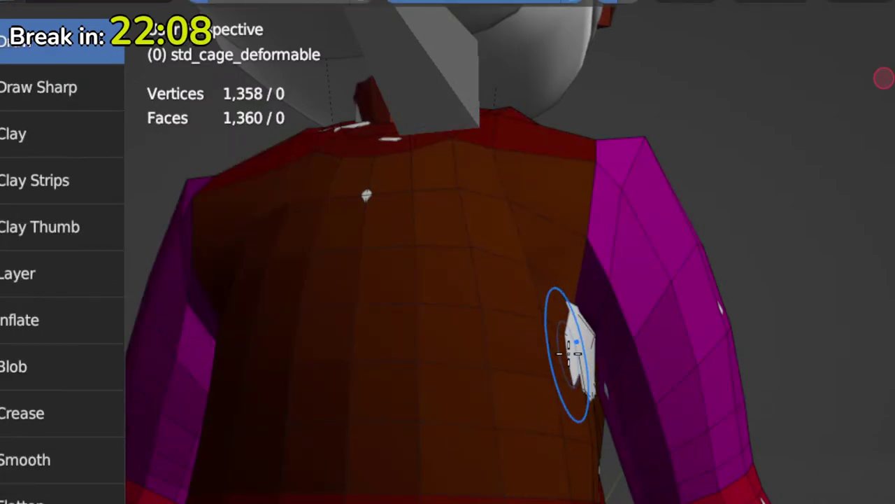
{"action": "key", "text": "Tab"}
{"action": "key", "text": "Tab"}
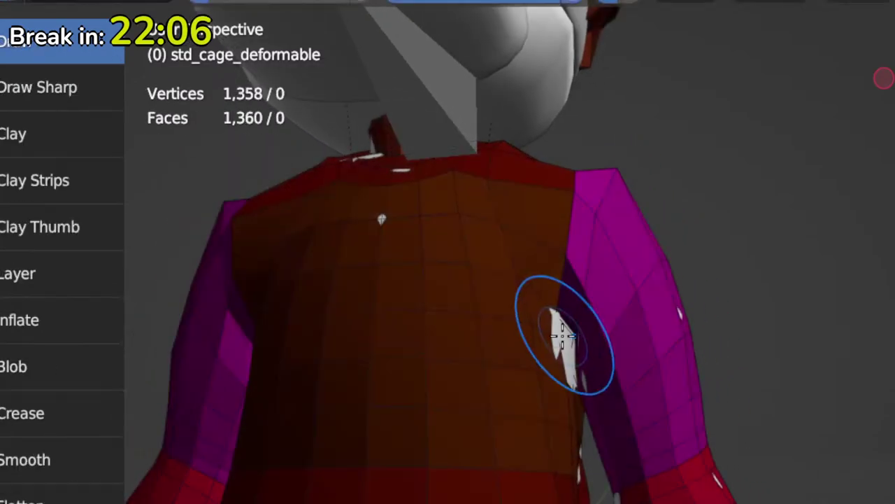
{"action": "key", "text": "Tab"}
Step: Build out the cage over the top of the character's left shoulder with the Draw brush from an overhead side view
{"action": "mouse_move", "coordinate": [562, 321]}
{"action": "middle_mouse_down"}
{"action": "mouse_move", "coordinate": [580, 430]}
{"action": "mouse_move", "coordinate": [531, 473]}
{"action": "mouse_move", "coordinate": [545, 257]}
{"action": "mouse_move", "coordinate": [525, 227]}
{"action": "mouse_move", "coordinate": [567, 235]}
{"action": "mouse_move", "coordinate": [426, 310]}
{"action": "mouse_move", "coordinate": [492, 381]}
{"action": "middle_mouse_up"}
{"action": "key", "text": "Tab"}
{"action": "key", "text": "Tab"}
{"action": "key", "text": "Tab"}
{"action": "key", "text": "Tab"}
{"action": "key", "text": "Tab"}
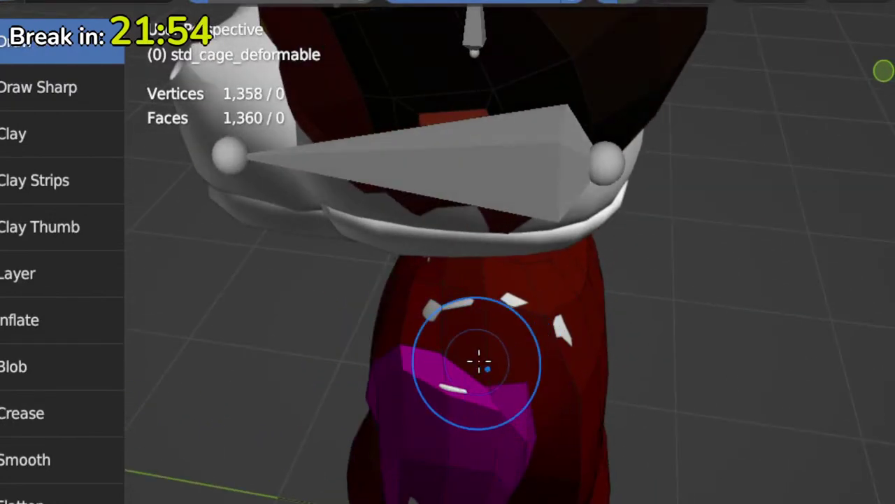
{"action": "key", "text": "Tab"}
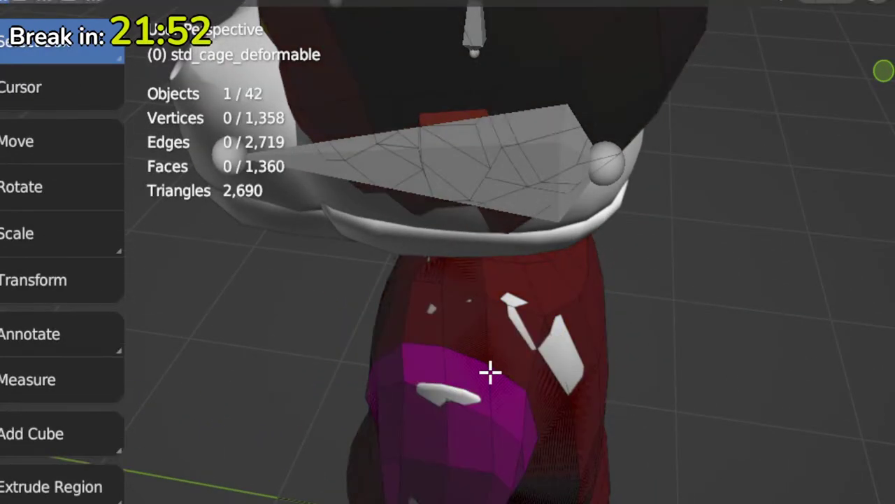
Step: Build out the upper torso cage between the neck and the right shoulder with the Draw brush
{"action": "mouse_move", "coordinate": [490, 373]}
{"action": "middle_mouse_down"}
{"action": "mouse_move", "coordinate": [578, 368]}
{"action": "mouse_move", "coordinate": [707, 314]}
{"action": "mouse_move", "coordinate": [714, 296]}
{"action": "mouse_move", "coordinate": [723, 354]}
{"action": "mouse_move", "coordinate": [690, 360]}
{"action": "middle_mouse_up"}
{"action": "key", "text": "Tab"}
{"action": "mouse_move", "coordinate": [424, 279]}
{"action": "middle_mouse_down"}
{"action": "mouse_move", "coordinate": [466, 348]}
{"action": "mouse_move", "coordinate": [475, 314]}
{"action": "middle_mouse_up"}
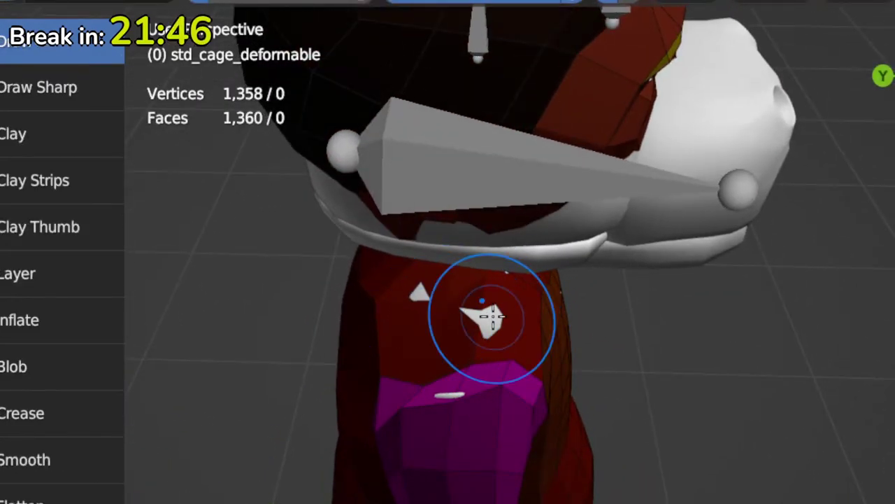
{"action": "key", "text": "Tab"}
{"action": "key", "text": "Tab"}
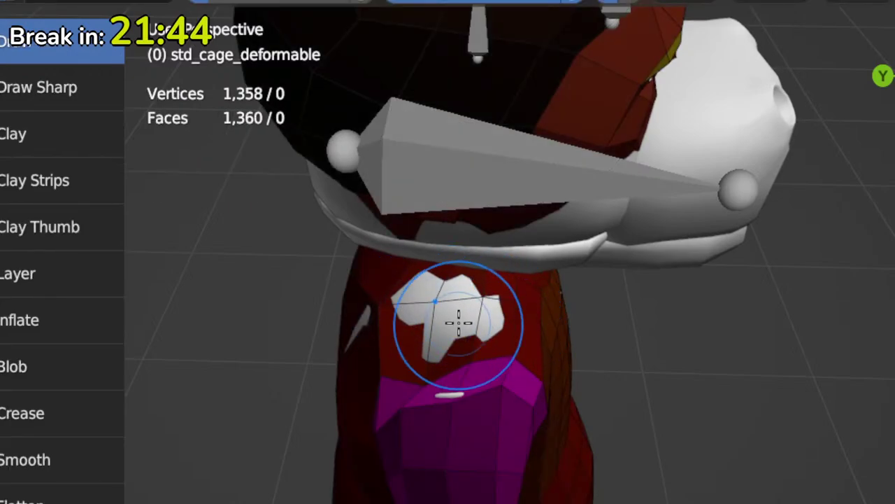
{"action": "key", "text": "Tab"}
{"action": "key", "text": "Tab"}
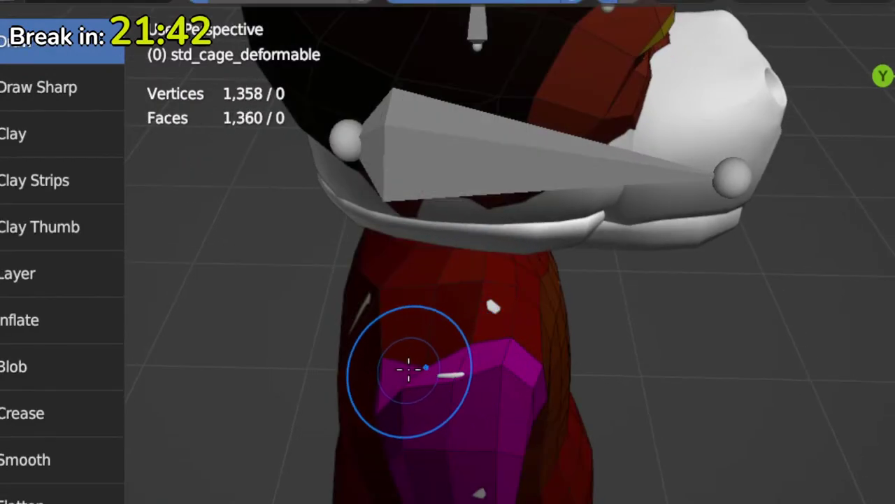
Step: Raise the top of the character's right upper arm cage over the exposed shoulder mesh with the Draw brush
{"action": "key", "text": "Tab"}
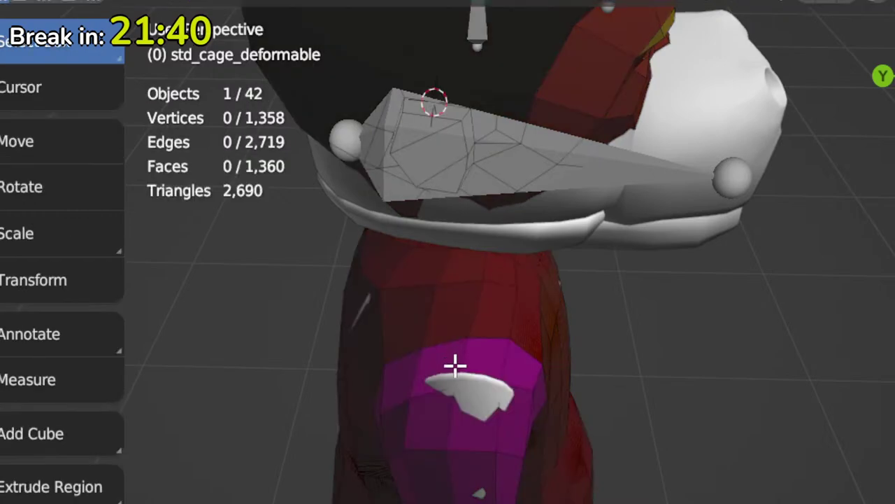
{"action": "key", "text": "Tab"}
{"action": "key", "text": "Tab"}
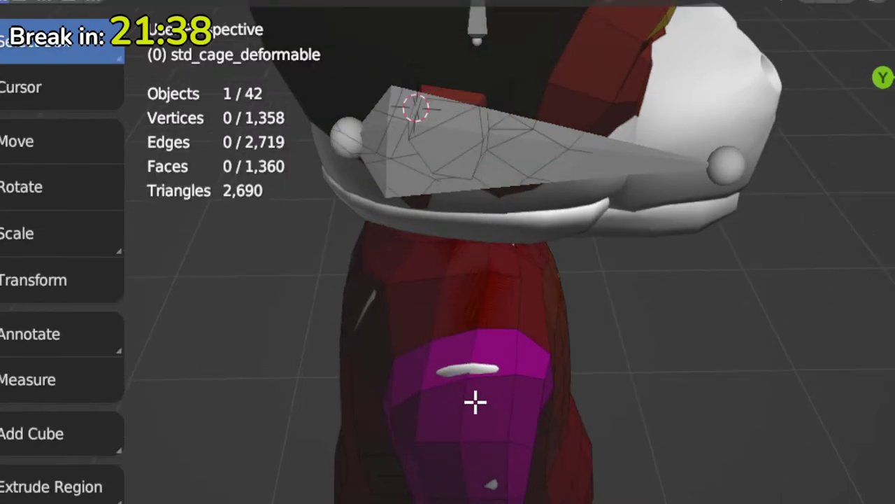
Step: Build out the upper back cage behind both shoulders with the Draw brush and return to Edit Mode
{"action": "mouse_move", "coordinate": [476, 401]}
{"action": "middle_mouse_down"}
{"action": "mouse_move", "coordinate": [546, 373]}
{"action": "mouse_move", "coordinate": [536, 308]}
{"action": "mouse_move", "coordinate": [500, 287]}
{"action": "middle_mouse_up"}
{"action": "key", "text": "Tab"}
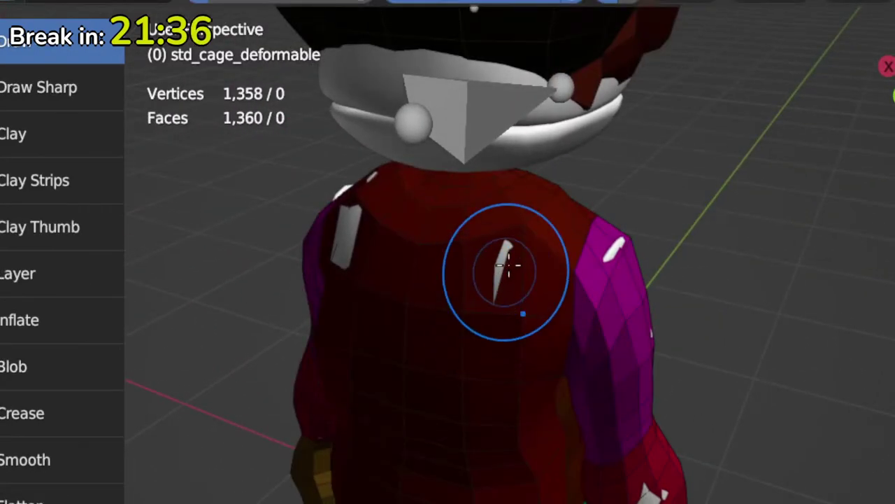
{"action": "middle_click_drag", "start_coordinate": [452, 327], "coordinate": [592, 334]}
{"action": "mouse_move", "coordinate": [310, 282]}
{"action": "left_mouse_down"}
{"action": "mouse_move", "coordinate": [304, 266]}
{"action": "mouse_move", "coordinate": [309, 355]}
{"action": "left_mouse_up"}
{"action": "key", "text": "Tab"}
Step: Enter Sculpt Mode and pull the lower back edge of the head cage down behind the jaw
{"action": "mouse_move", "coordinate": [470, 314]}
{"action": "middle_mouse_down"}
{"action": "mouse_move", "coordinate": [484, 290]}
{"action": "mouse_move", "coordinate": [314, 292]}
{"action": "mouse_move", "coordinate": [416, 258]}
{"action": "mouse_move", "coordinate": [444, 301]}
{"action": "middle_mouse_up"}
{"action": "scroll", "coordinate": [417, 258], "scroll_direction": "down", "scroll_amount": 4}
{"action": "middle_click_drag", "start_coordinate": [453, 211], "coordinate": [448, 320], "text": "shift"}
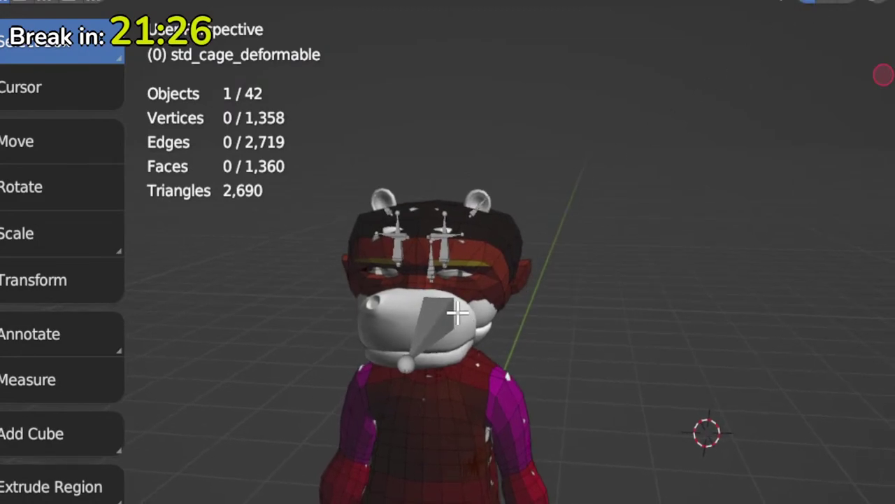
{"action": "scroll", "coordinate": [480, 343], "scroll_direction": "up", "scroll_amount": 4}
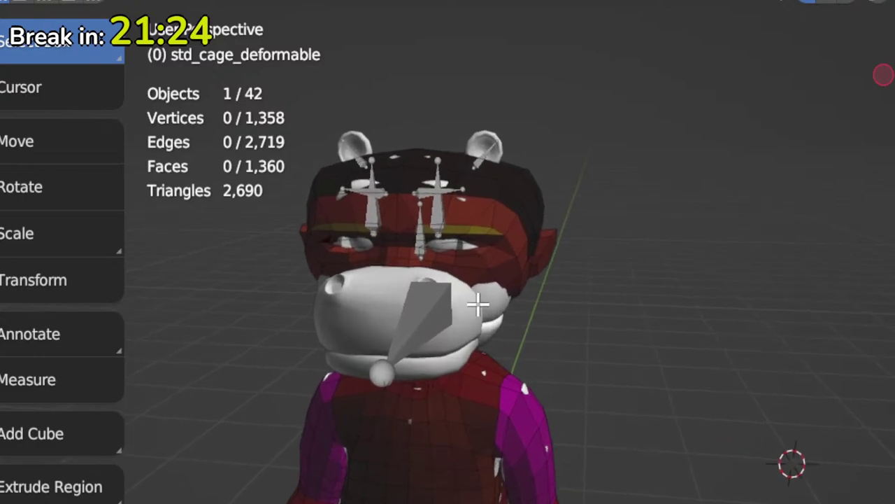
{"action": "middle_click_drag", "start_coordinate": [488, 282], "coordinate": [578, 277]}
{"action": "scroll", "coordinate": [503, 282], "scroll_direction": "up", "scroll_amount": 3}
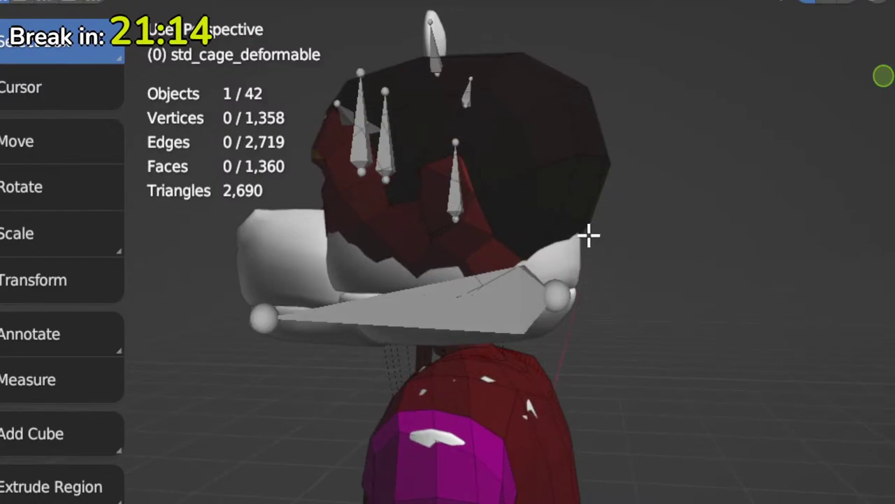
{"action": "key", "text": "ctrl+Tab"}
{"action": "left_click", "coordinate": [600, 460]}
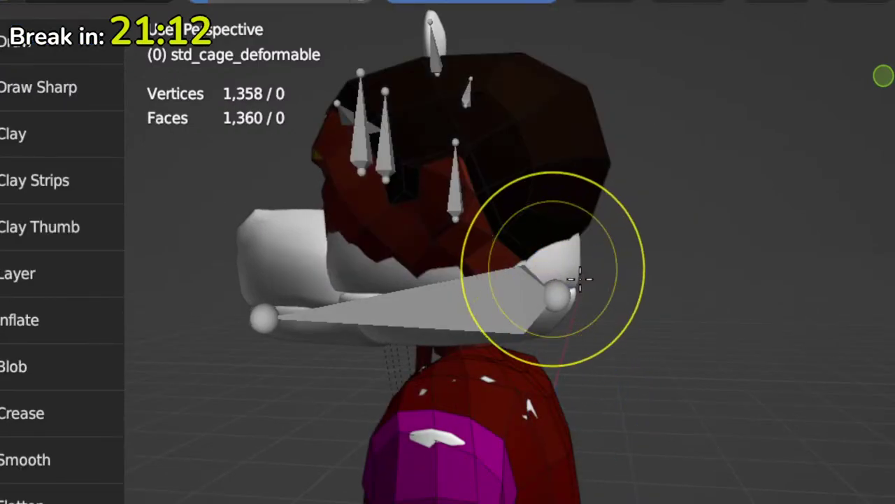
{"action": "left_click_drag", "start_coordinate": [575, 274], "coordinate": [549, 263]}
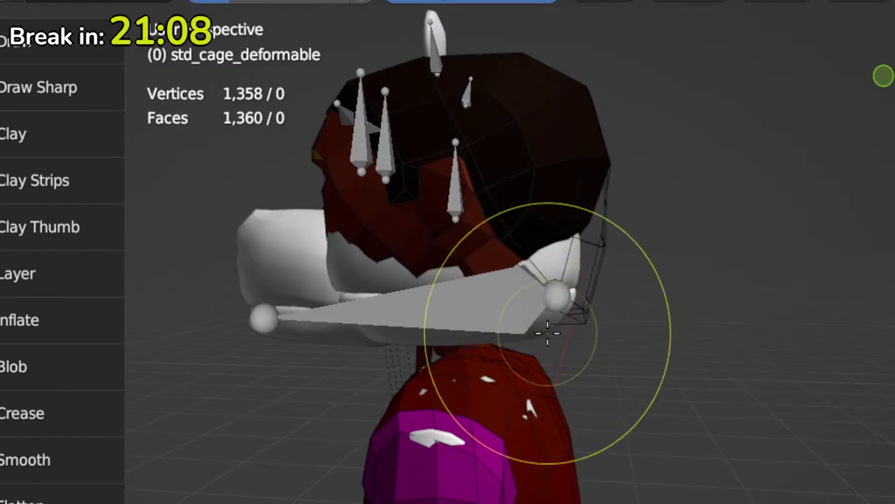
Step: Pull the cheek cage down and outward around the side of the jaw, then return to Edit Mode
{"action": "mouse_move", "coordinate": [534, 311]}
{"action": "middle_mouse_down"}
{"action": "mouse_move", "coordinate": [471, 296]}
{"action": "mouse_move", "coordinate": [573, 262]}
{"action": "mouse_move", "coordinate": [637, 224]}
{"action": "mouse_move", "coordinate": [572, 297]}
{"action": "mouse_move", "coordinate": [449, 318]}
{"action": "middle_mouse_up"}
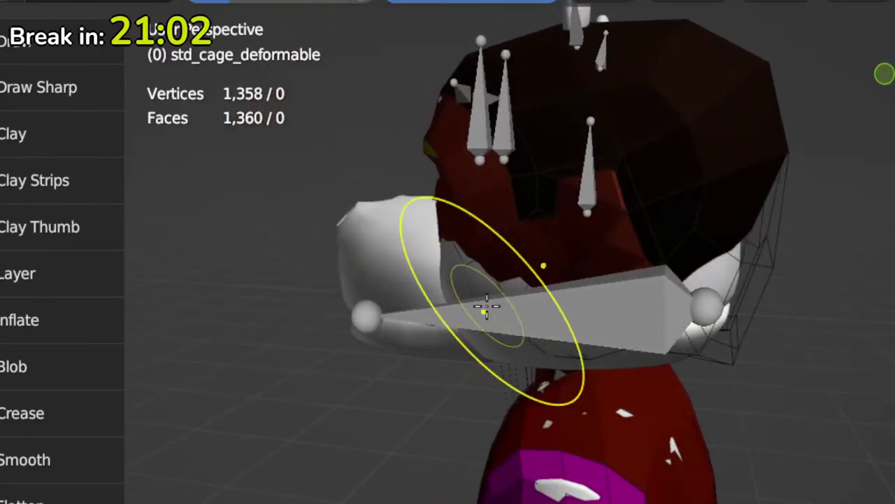
{"action": "left_click_drag", "start_coordinate": [474, 304], "coordinate": [483, 308]}
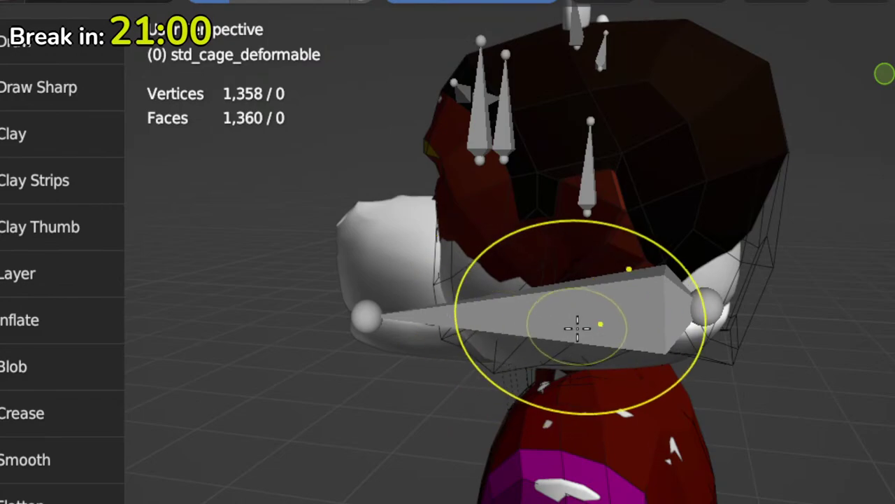
{"action": "left_click_drag", "start_coordinate": [628, 330], "coordinate": [638, 330]}
{"action": "mouse_move", "coordinate": [653, 326]}
{"action": "middle_mouse_down"}
{"action": "mouse_move", "coordinate": [547, 283]}
{"action": "mouse_move", "coordinate": [622, 306]}
{"action": "mouse_move", "coordinate": [413, 322]}
{"action": "middle_mouse_up"}
{"action": "scroll", "coordinate": [621, 306], "scroll_direction": "down", "scroll_amount": 3}
{"action": "key", "text": "Tab"}
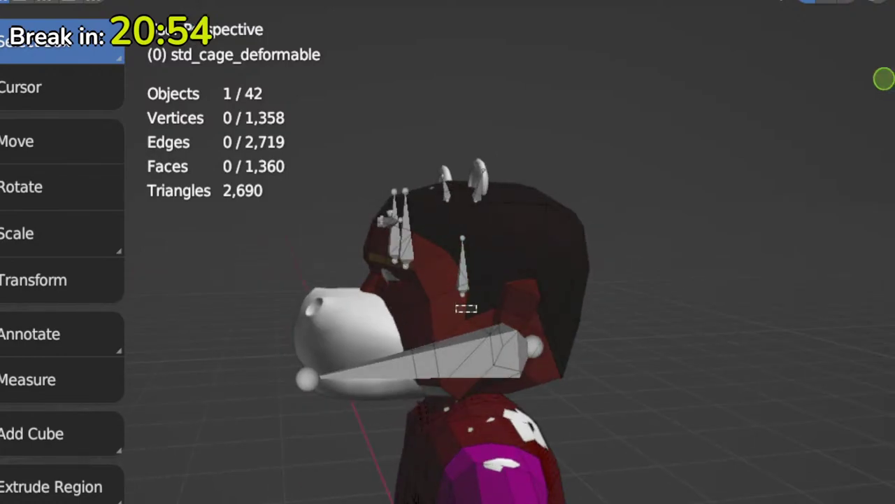
Step: Pull the front of the snout cage forward around the muzzle in Sculpt Mode
{"action": "key", "text": "l"}
{"action": "key", "text": "Tab"}
{"action": "middle_click_drag", "start_coordinate": [500, 296], "coordinate": [515, 262]}
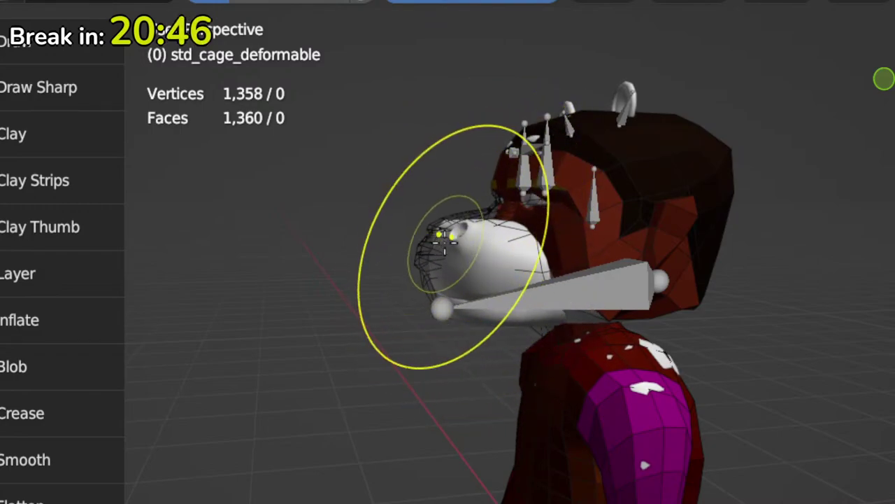
{"action": "mouse_move", "coordinate": [452, 264]}
{"action": "middle_mouse_down"}
{"action": "mouse_move", "coordinate": [485, 243]}
{"action": "mouse_move", "coordinate": [443, 240]}
{"action": "mouse_move", "coordinate": [480, 269]}
{"action": "middle_mouse_up"}
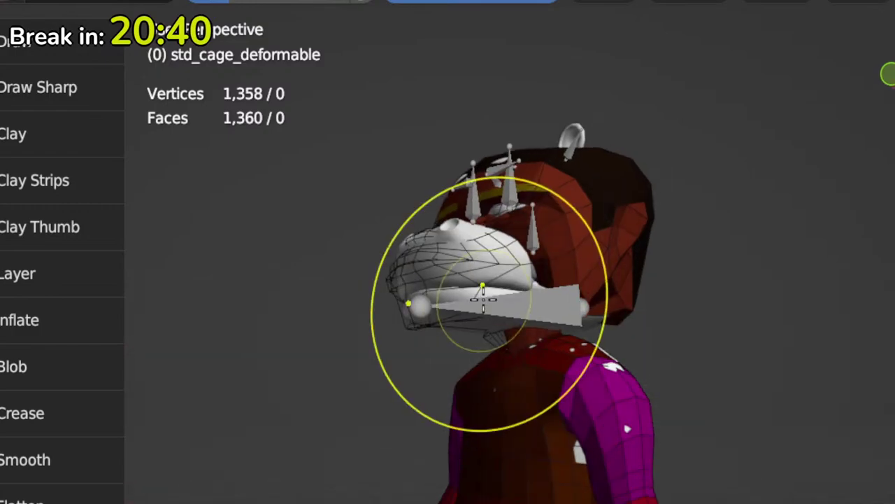
{"action": "scroll", "coordinate": [480, 293], "scroll_direction": "up", "scroll_amount": 5}
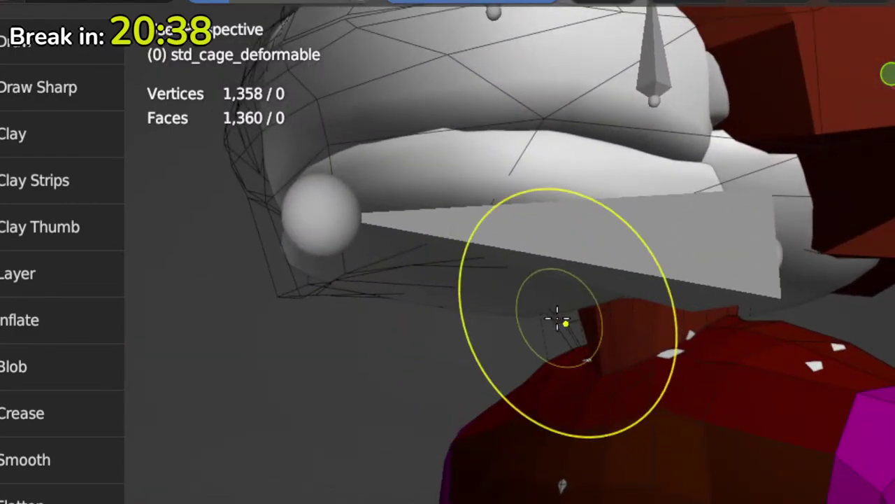
Step: Pull the snout cage outward over the sides and front of the muzzle, then select a single cheek face in Edit Mode
{"action": "mouse_move", "coordinate": [539, 340]}
{"action": "middle_mouse_down"}
{"action": "mouse_move", "coordinate": [625, 329]}
{"action": "mouse_move", "coordinate": [535, 356]}
{"action": "middle_mouse_up"}
{"action": "mouse_move", "coordinate": [532, 276]}
{"action": "middle_mouse_down"}
{"action": "mouse_move", "coordinate": [536, 265]}
{"action": "mouse_move", "coordinate": [494, 320]}
{"action": "middle_mouse_up"}
{"action": "scroll", "coordinate": [538, 269], "scroll_direction": "down", "scroll_amount": 4}
{"action": "key", "text": "Tab"}
{"action": "key", "text": "Tab"}
{"action": "mouse_move", "coordinate": [364, 423]}
{"action": "middle_mouse_down"}
{"action": "mouse_move", "coordinate": [366, 385]}
{"action": "mouse_move", "coordinate": [407, 341]}
{"action": "mouse_move", "coordinate": [370, 330]}
{"action": "mouse_move", "coordinate": [371, 320]}
{"action": "middle_mouse_up"}
{"action": "key", "text": "Tab"}
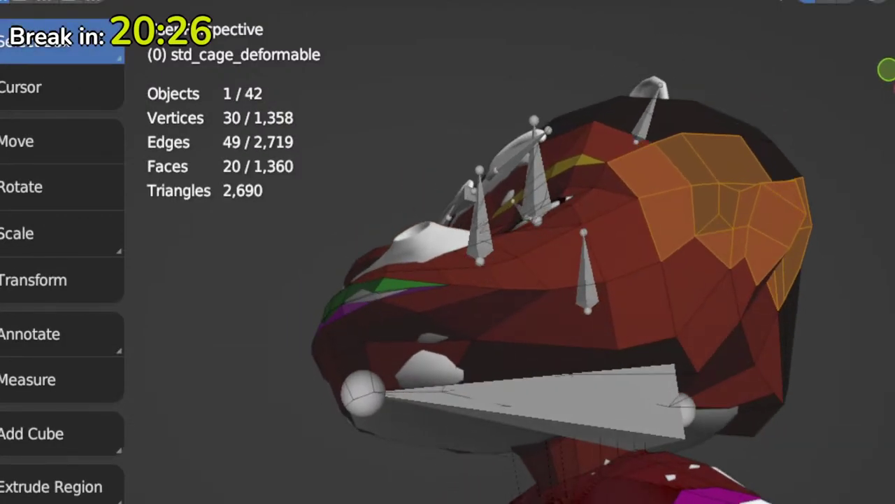
{"action": "left_click", "coordinate": [536, 316]}
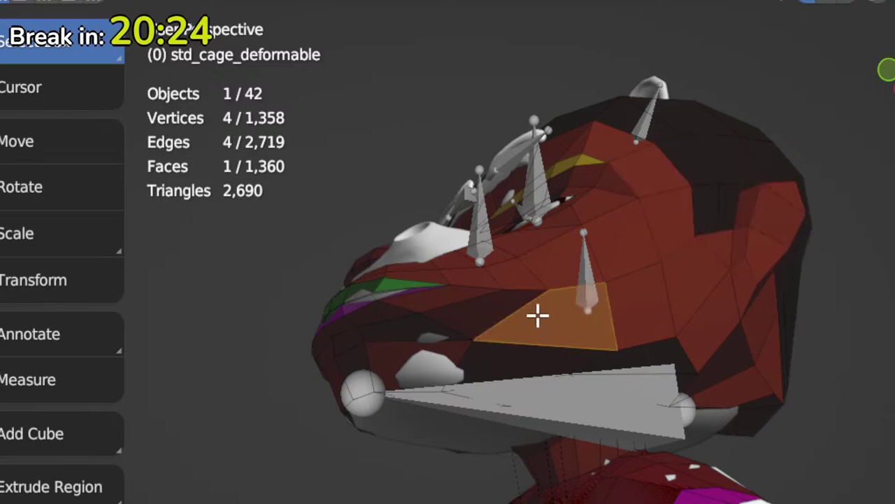
Step: Pull the rear lower corner of the head cage down and outward around the back of the jaw
{"action": "key", "text": "Tab"}
{"action": "mouse_move", "coordinate": [539, 310]}
{"action": "middle_mouse_down"}
{"action": "mouse_move", "coordinate": [535, 320]}
{"action": "mouse_move", "coordinate": [469, 285]}
{"action": "mouse_move", "coordinate": [489, 320]}
{"action": "mouse_move", "coordinate": [539, 310]}
{"action": "mouse_move", "coordinate": [638, 337]}
{"action": "mouse_move", "coordinate": [532, 282]}
{"action": "mouse_move", "coordinate": [583, 330]}
{"action": "middle_mouse_up"}
{"action": "key", "text": "Tab"}
{"action": "key", "text": "Tab"}
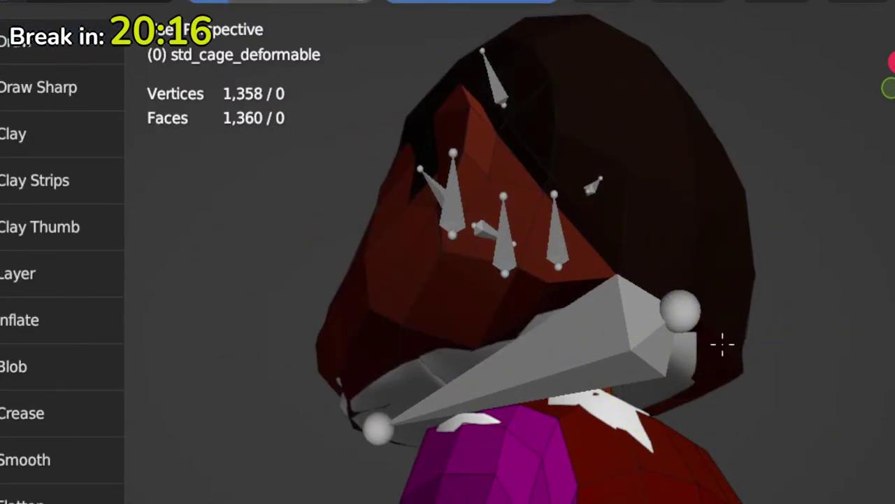
{"action": "key", "text": "Tab"}
{"action": "middle_click_drag", "start_coordinate": [681, 324], "coordinate": [672, 330]}
{"action": "key", "text": "Tab"}
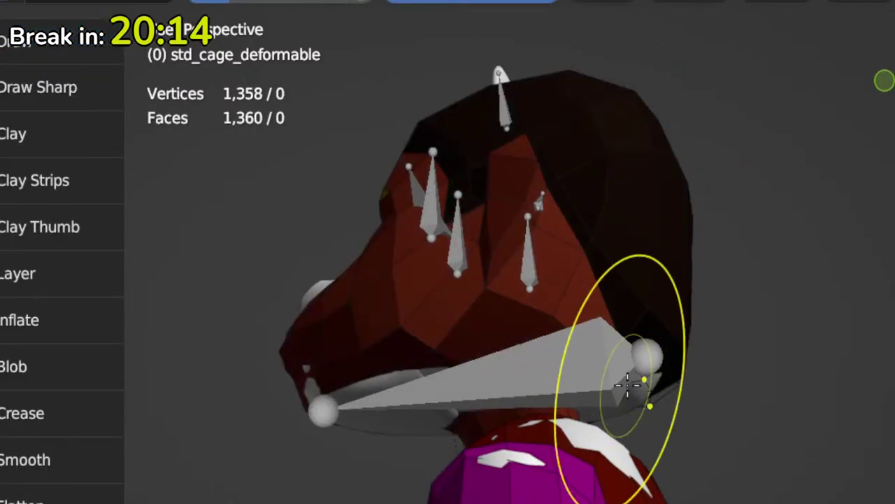
{"action": "middle_click_drag", "start_coordinate": [580, 356], "coordinate": [584, 405]}
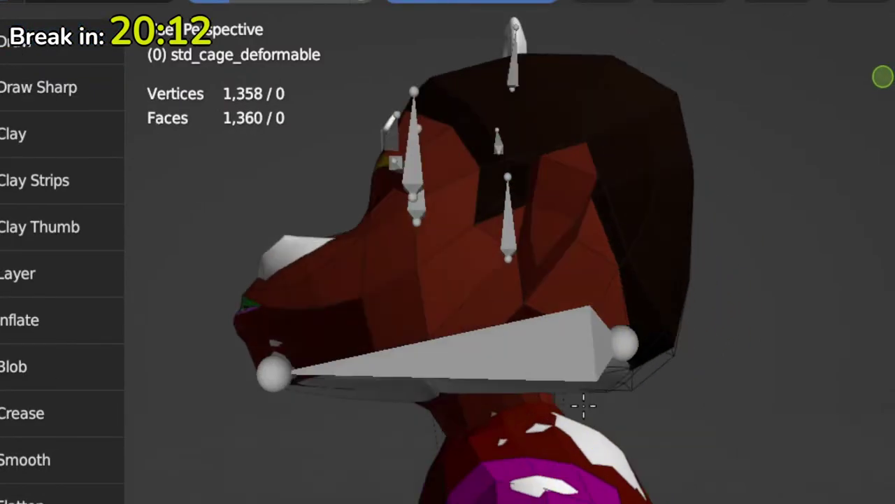
Step: Pull the top of the snout cage up and outward over the exposed nostril
{"action": "key", "text": "Tab"}
{"action": "mouse_move", "coordinate": [575, 366]}
{"action": "middle_mouse_down"}
{"action": "mouse_move", "coordinate": [545, 376]}
{"action": "mouse_move", "coordinate": [595, 354]}
{"action": "mouse_move", "coordinate": [503, 308]}
{"action": "middle_mouse_up"}
{"action": "key", "text": "Tab"}
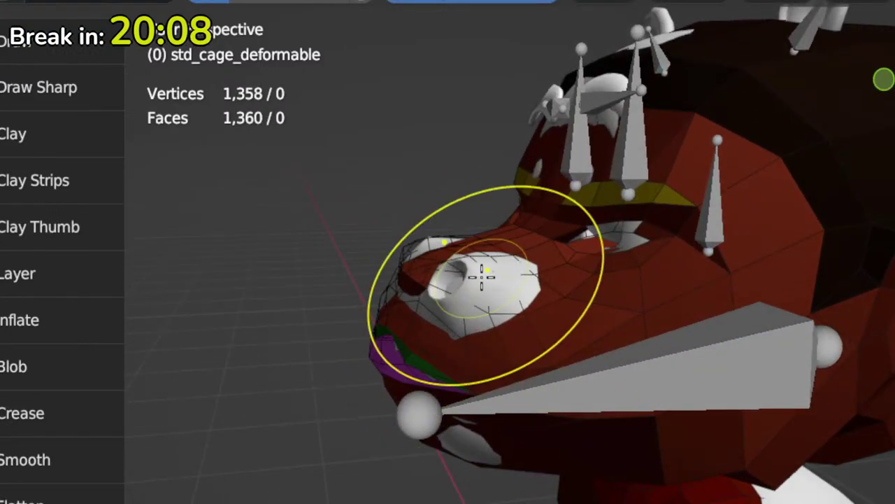
{"action": "key", "text": "Tab"}
{"action": "mouse_move", "coordinate": [462, 288]}
{"action": "middle_mouse_down"}
{"action": "mouse_move", "coordinate": [476, 306]}
{"action": "mouse_move", "coordinate": [511, 296]}
{"action": "mouse_move", "coordinate": [516, 251]}
{"action": "mouse_move", "coordinate": [506, 238]}
{"action": "mouse_move", "coordinate": [489, 280]}
{"action": "mouse_move", "coordinate": [429, 314]}
{"action": "mouse_move", "coordinate": [413, 293]}
{"action": "mouse_move", "coordinate": [466, 266]}
{"action": "mouse_move", "coordinate": [480, 242]}
{"action": "mouse_move", "coordinate": [470, 383]}
{"action": "middle_mouse_up"}
Step: Pull the underside of the snout cage down below the chin and lower jaw
{"action": "key", "text": "Tab"}
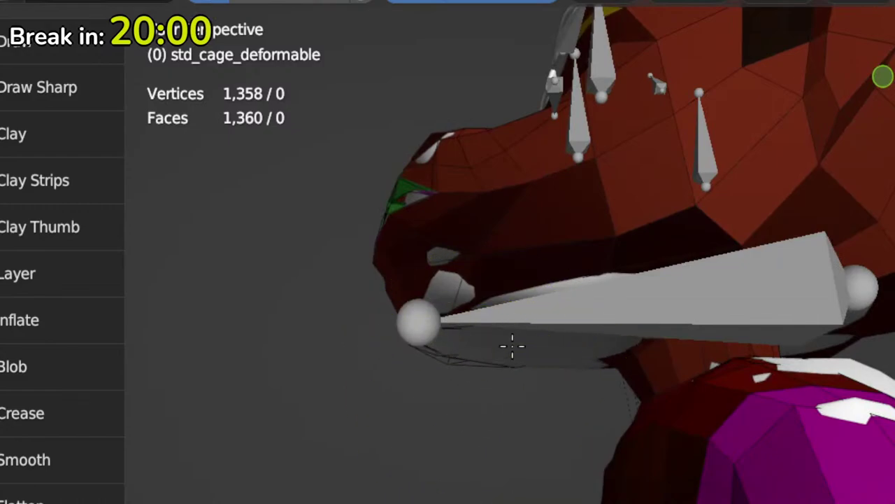
{"action": "key", "text": "Tab"}
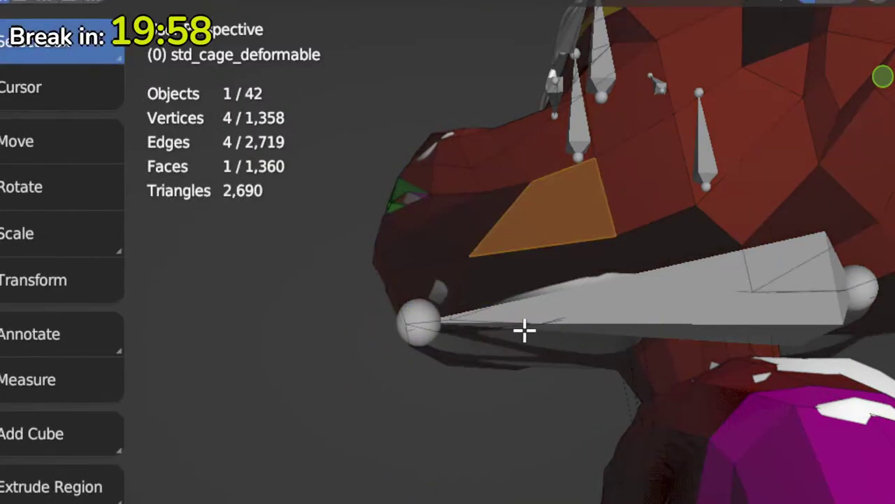
{"action": "mouse_move", "coordinate": [524, 329]}
{"action": "middle_mouse_down"}
{"action": "mouse_move", "coordinate": [494, 371]}
{"action": "mouse_move", "coordinate": [499, 292]}
{"action": "mouse_move", "coordinate": [489, 286]}
{"action": "mouse_move", "coordinate": [499, 318]}
{"action": "mouse_move", "coordinate": [468, 389]}
{"action": "mouse_move", "coordinate": [616, 370]}
{"action": "mouse_move", "coordinate": [583, 345]}
{"action": "mouse_move", "coordinate": [620, 341]}
{"action": "mouse_move", "coordinate": [507, 361]}
{"action": "mouse_move", "coordinate": [515, 296]}
{"action": "middle_mouse_up"}
{"action": "key", "text": "Tab"}
{"action": "key", "text": "Tab"}
{"action": "key", "text": "Tab"}
Step: Reshape the lower jaw cage over the exposed chin areas from the front and from below
{"action": "mouse_move", "coordinate": [566, 314]}
{"action": "middle_mouse_down"}
{"action": "mouse_move", "coordinate": [462, 394]}
{"action": "mouse_move", "coordinate": [489, 354]}
{"action": "middle_mouse_up"}
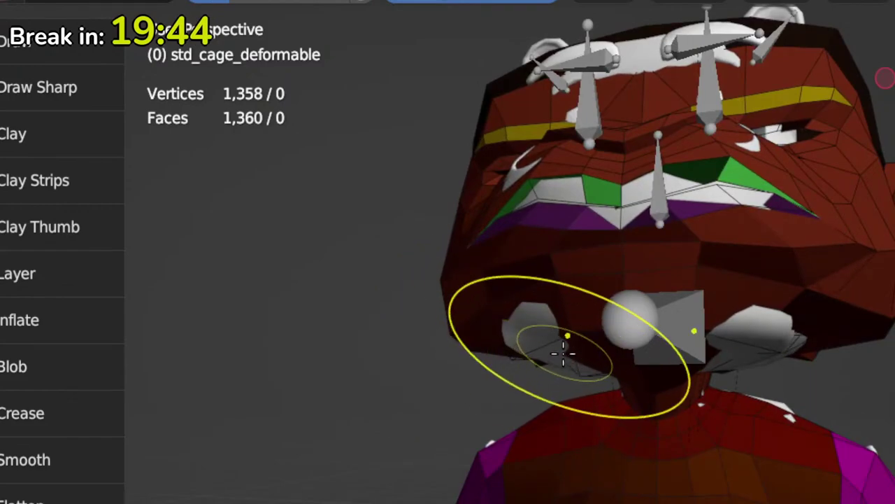
{"action": "key", "text": "Tab"}
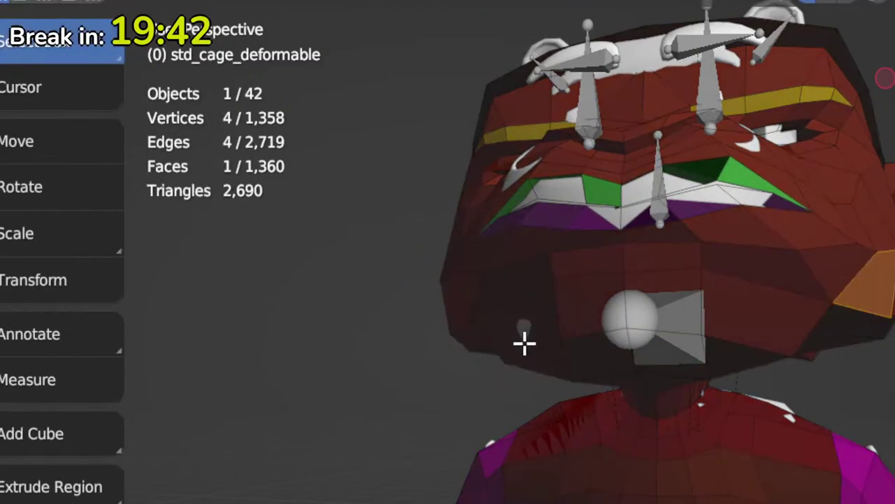
{"action": "mouse_move", "coordinate": [524, 344]}
{"action": "middle_mouse_down"}
{"action": "mouse_move", "coordinate": [616, 302]}
{"action": "mouse_move", "coordinate": [613, 254]}
{"action": "middle_mouse_up"}
{"action": "key", "text": "Tab"}
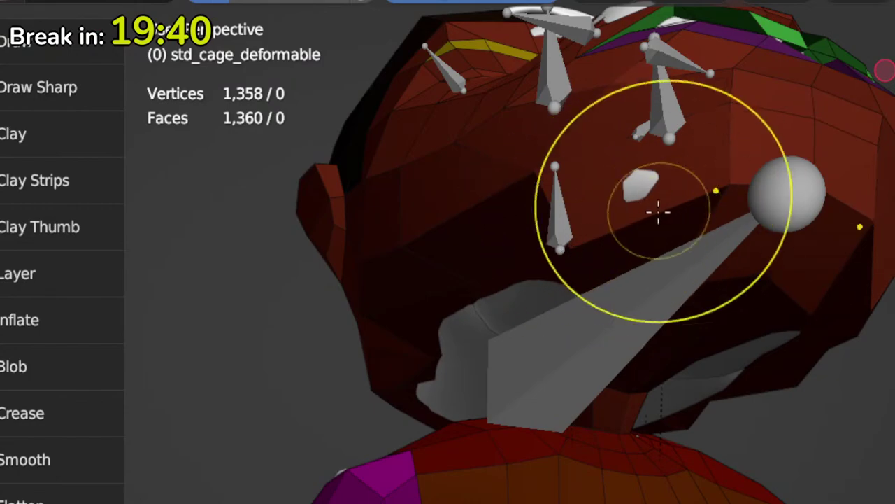
{"action": "key", "text": "Tab"}
{"action": "key", "text": "Tab"}
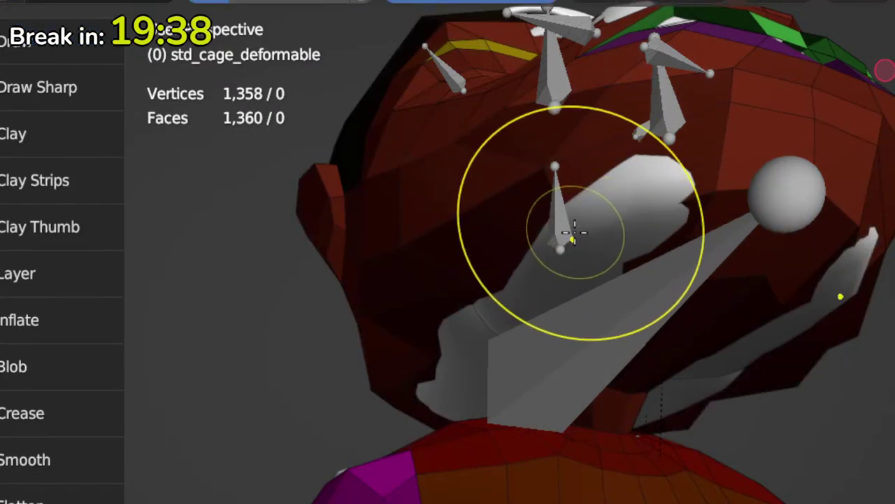
Step: Switch to the Draw brush and build out the cage over the exposed underside of the jaw
{"action": "key", "text": "x"}
{"action": "key", "text": "Tab"}
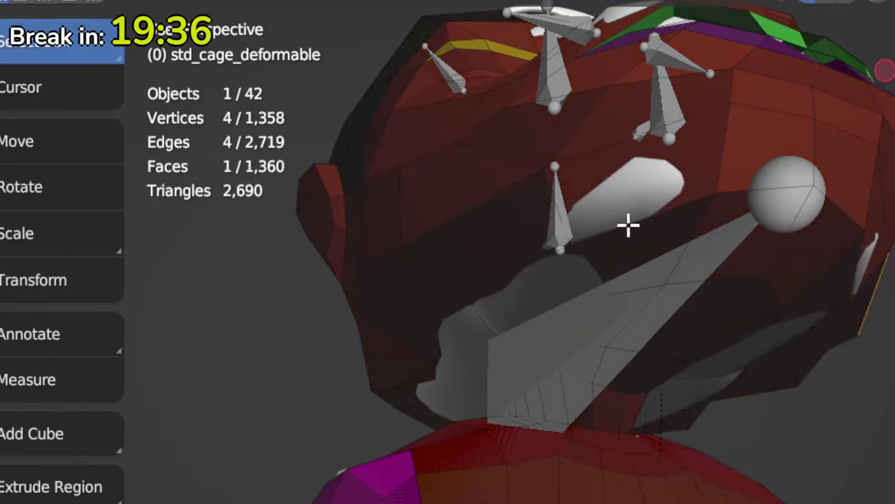
{"action": "middle_click_drag", "start_coordinate": [628, 223], "coordinate": [598, 260]}
{"action": "key", "text": "Tab"}
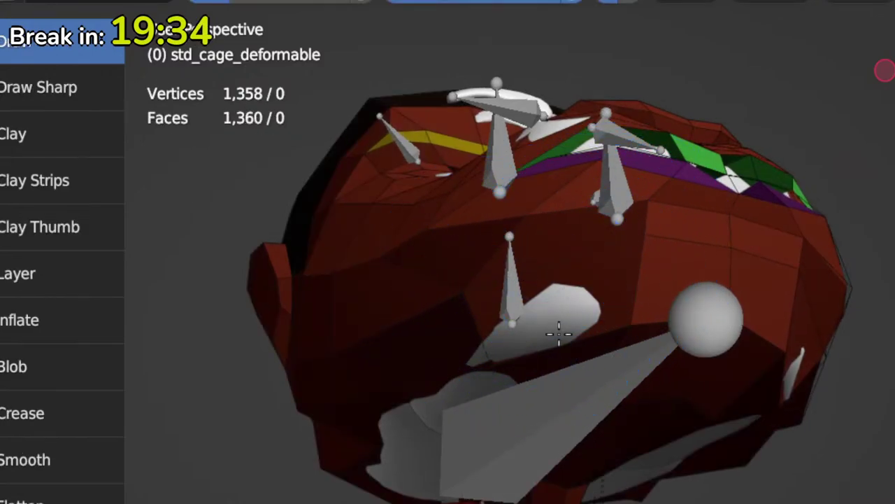
{"action": "key", "text": "Tab"}
{"action": "middle_click_drag", "start_coordinate": [562, 314], "coordinate": [600, 245], "text": "shift"}
{"action": "key", "text": "Tab"}
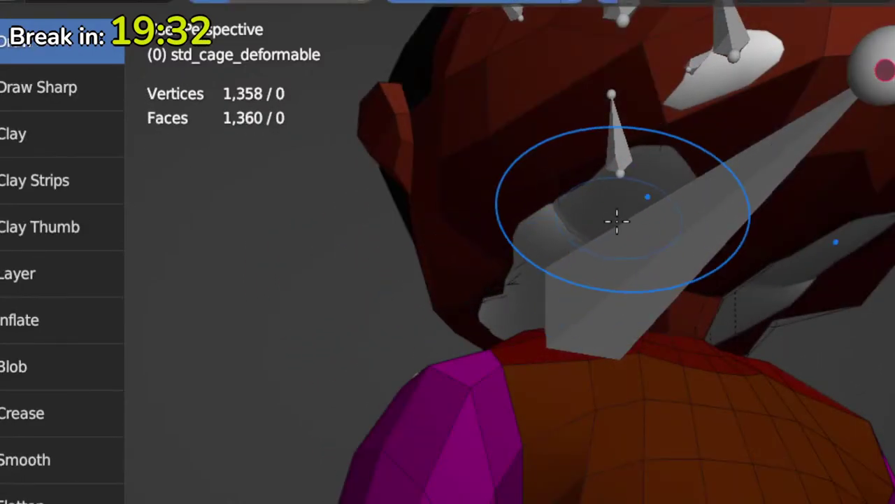
Step: Build out the cage under the rear of the jaw beside the neck with the Draw brush
{"action": "key", "text": "Tab"}
{"action": "middle_click_drag", "start_coordinate": [735, 216], "coordinate": [651, 204]}
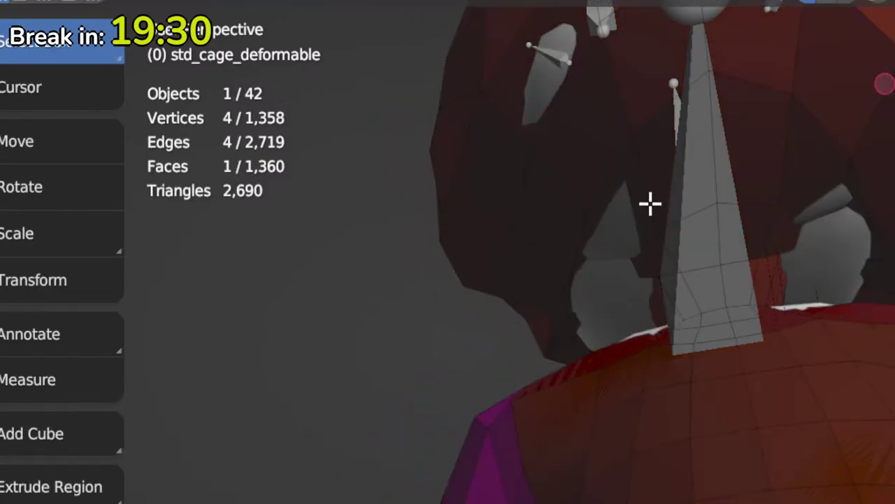
{"action": "key", "text": "Tab"}
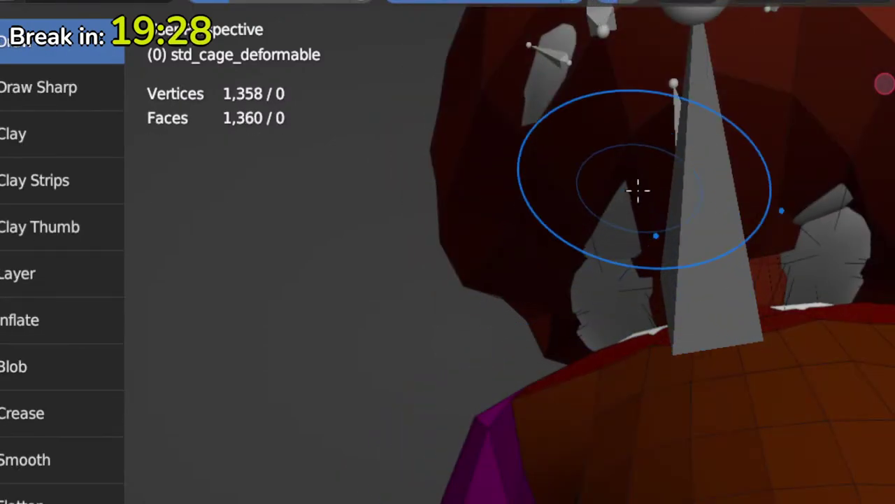
{"action": "key", "text": "Tab"}
{"action": "middle_click_drag", "start_coordinate": [692, 190], "coordinate": [614, 228]}
{"action": "key", "text": "Tab"}
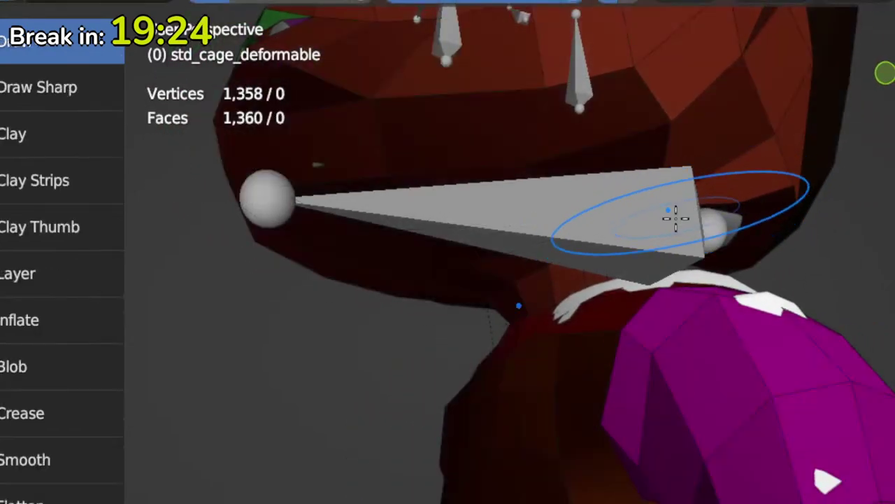
{"action": "key", "text": "Tab"}
{"action": "middle_click_drag", "start_coordinate": [731, 206], "coordinate": [707, 300]}
Step: Build out the cage over the exposed top of the head between the ears with the Draw brush and return to Edit Mode
{"action": "scroll", "coordinate": [707, 299], "scroll_direction": "down", "scroll_amount": 5}
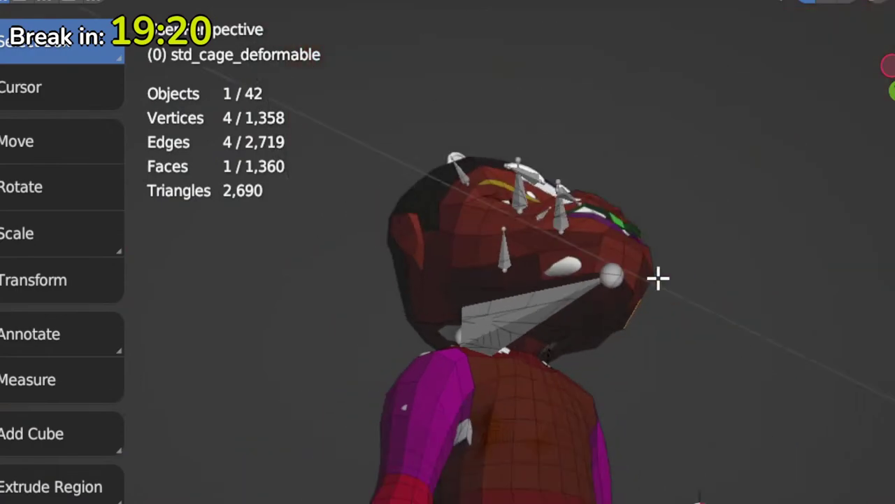
{"action": "middle_click_drag", "start_coordinate": [660, 277], "coordinate": [462, 355]}
{"action": "scroll", "coordinate": [573, 210], "scroll_direction": "up", "scroll_amount": 4}
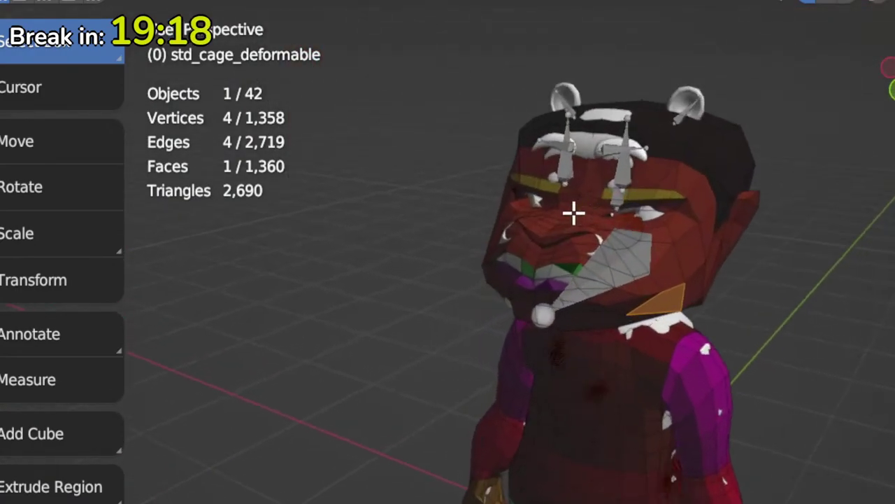
{"action": "middle_click_drag", "start_coordinate": [574, 210], "coordinate": [521, 336]}
{"action": "key", "text": "ctrl+Tab"}
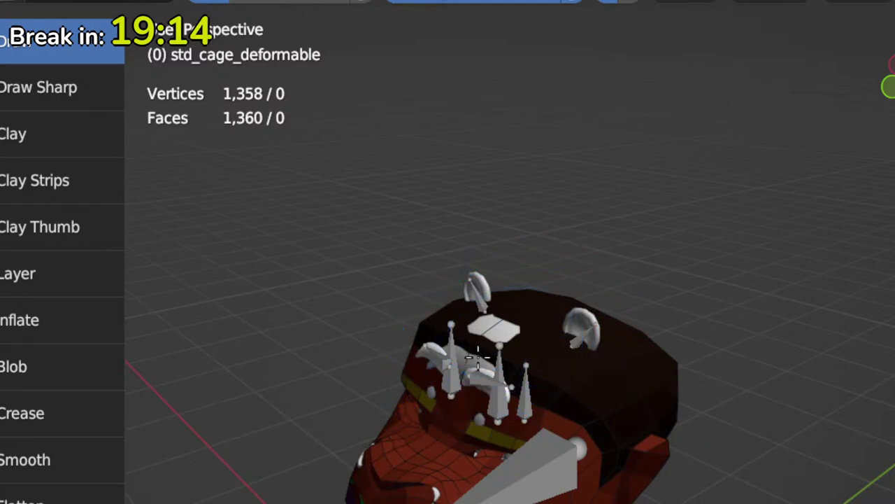
{"action": "key", "text": "Tab"}
{"action": "key", "text": "ctrl+Tab"}
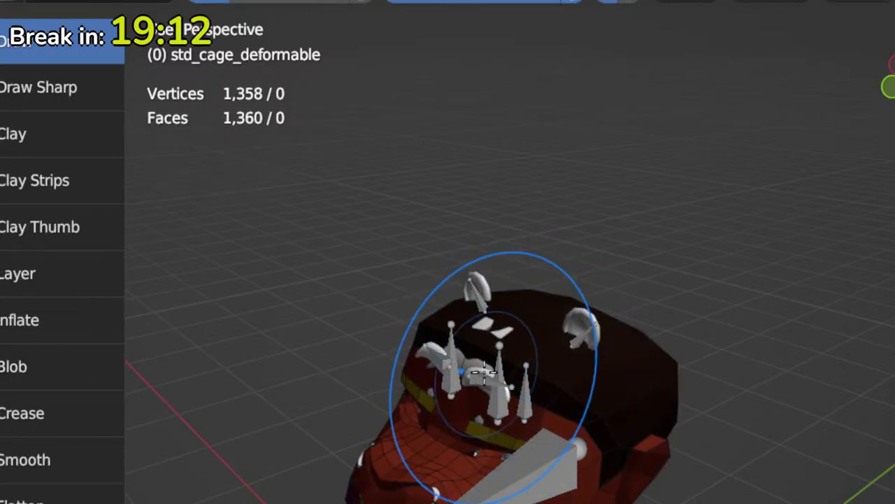
{"action": "key", "text": "Tab"}
{"action": "mouse_move", "coordinate": [528, 331]}
{"action": "middle_mouse_down"}
{"action": "mouse_move", "coordinate": [552, 455]}
{"action": "mouse_move", "coordinate": [500, 418]}
{"action": "mouse_move", "coordinate": [371, 365]}
{"action": "middle_mouse_up"}
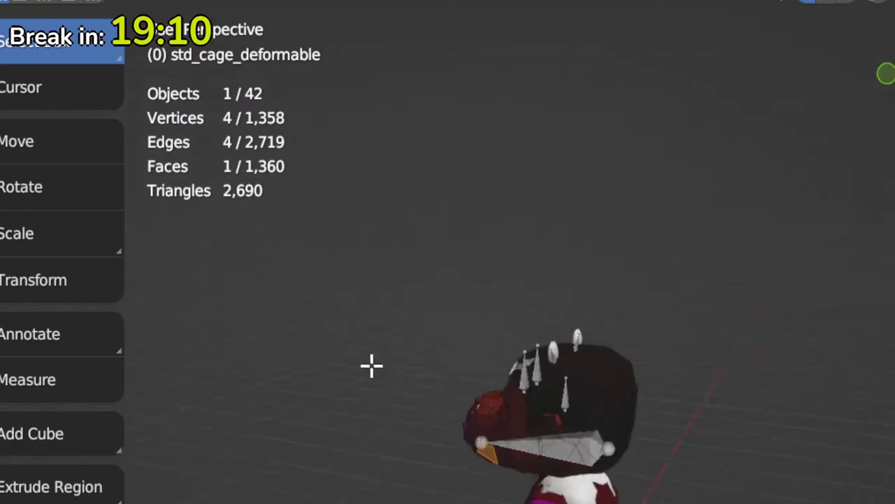
{"action": "scroll", "coordinate": [512, 426], "scroll_direction": "up", "scroll_amount": 8}
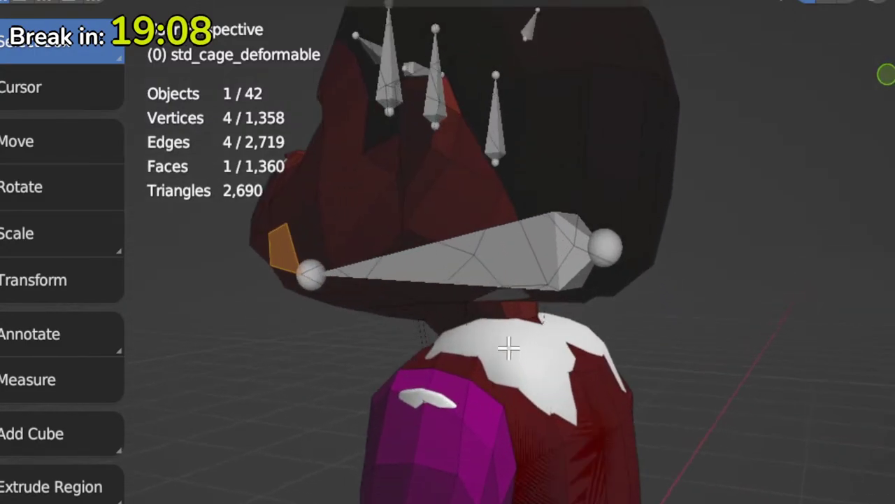
Step: Switch to Sculpt Mode and work the Draw brush over the exposed upper back and shoulder area of the torso cage
{"action": "key", "text": "ctrl+Tab"}
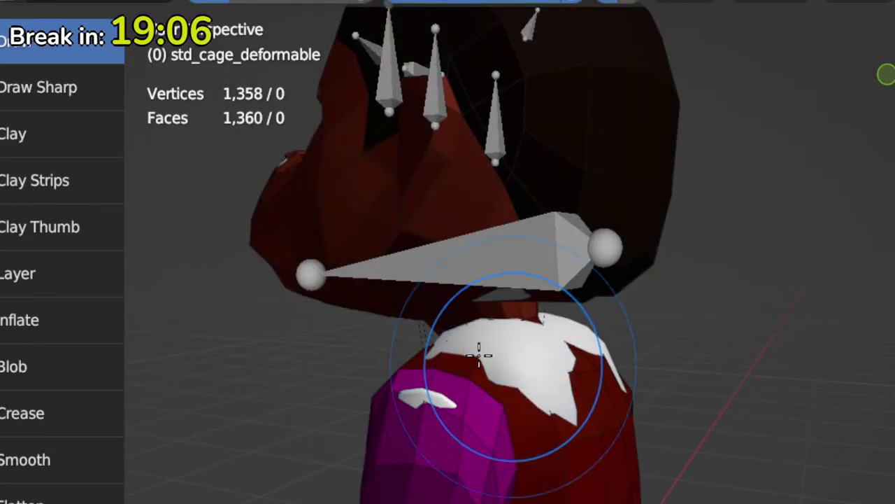
{"action": "mouse_move", "coordinate": [544, 378]}
{"action": "middle_mouse_down"}
{"action": "mouse_move", "coordinate": [516, 374]}
{"action": "mouse_move", "coordinate": [539, 360]}
{"action": "middle_mouse_up"}
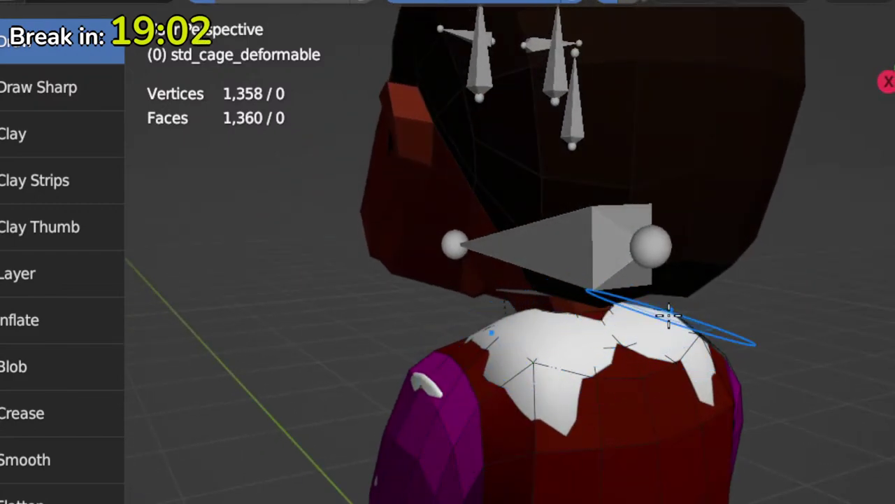
{"action": "key", "text": "Tab"}
{"action": "middle_click_drag", "start_coordinate": [524, 350], "coordinate": [695, 371]}
{"action": "key", "text": "Tab"}
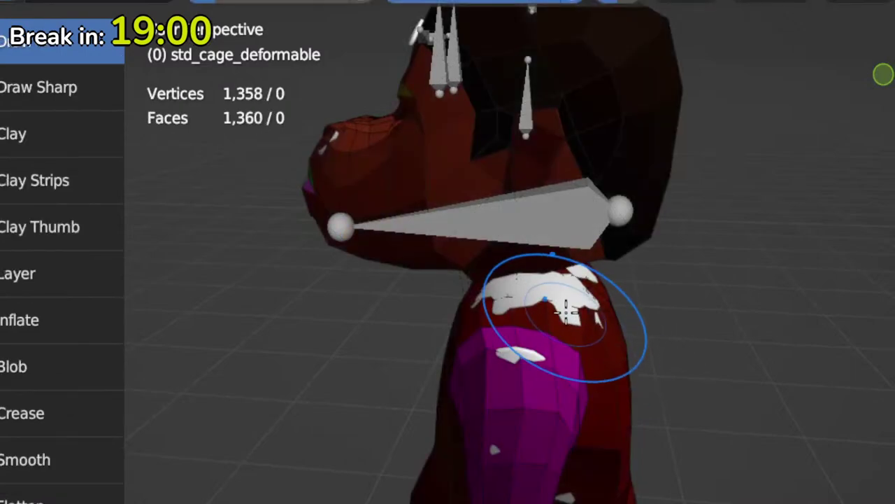
{"action": "mouse_move", "coordinate": [567, 312]}
{"action": "middle_mouse_down", "text": "ctrl"}
{"action": "mouse_move", "coordinate": [565, 273]}
{"action": "mouse_move", "coordinate": [575, 296]}
{"action": "mouse_move", "coordinate": [552, 326]}
{"action": "middle_mouse_up", "text": "ctrl"}
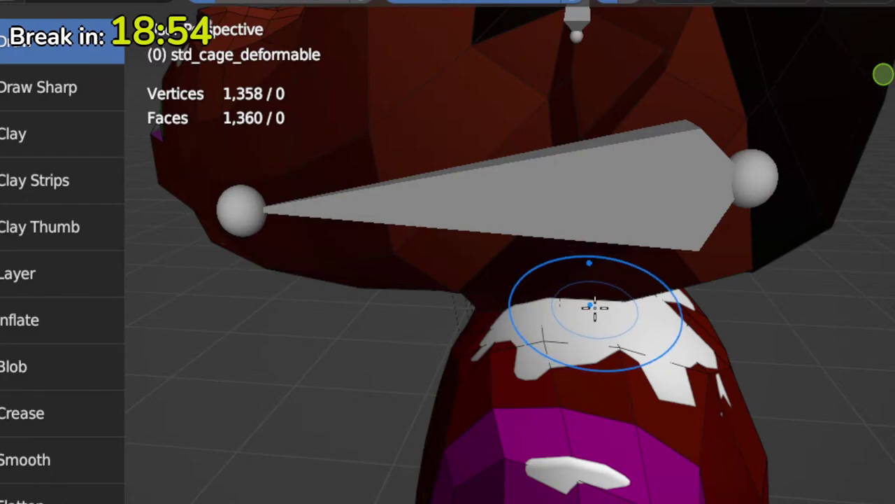
{"action": "mouse_move", "coordinate": [617, 307]}
{"action": "middle_mouse_down"}
{"action": "mouse_move", "coordinate": [610, 326]}
{"action": "mouse_move", "coordinate": [626, 315]}
{"action": "mouse_move", "coordinate": [543, 322]}
{"action": "middle_mouse_up"}
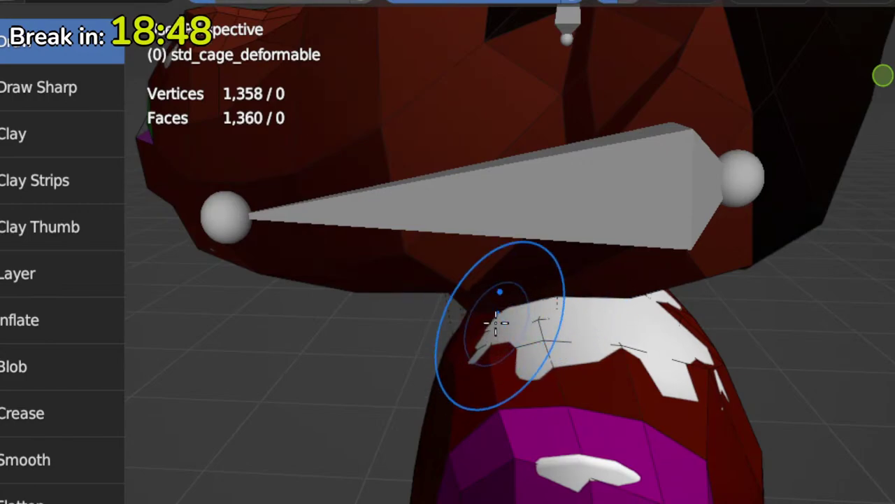
{"action": "mouse_move", "coordinate": [504, 320]}
{"action": "middle_mouse_down"}
{"action": "mouse_move", "coordinate": [603, 348]}
{"action": "mouse_move", "coordinate": [578, 329]}
{"action": "middle_mouse_up"}
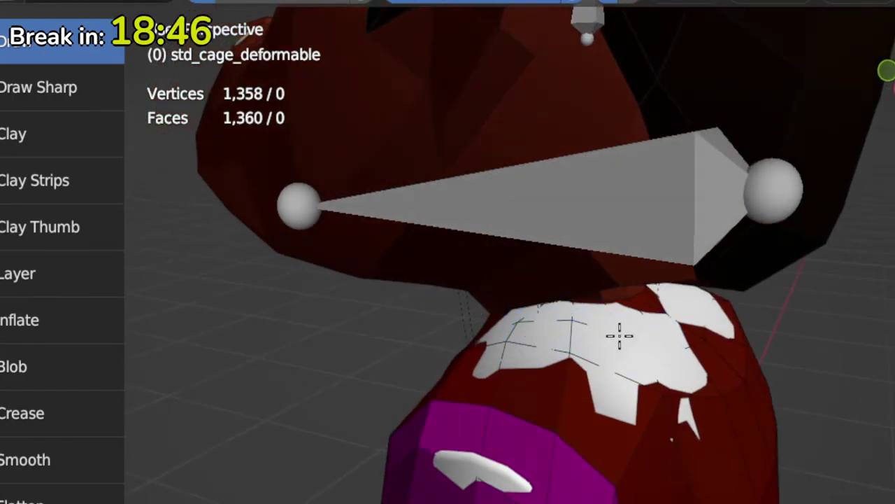
Step: Build out the torso cage over the exposed mesh behind the neck with the Draw brush
{"action": "key", "text": "Tab"}
{"action": "middle_click_drag", "start_coordinate": [664, 338], "coordinate": [612, 346]}
{"action": "key", "text": "Tab"}
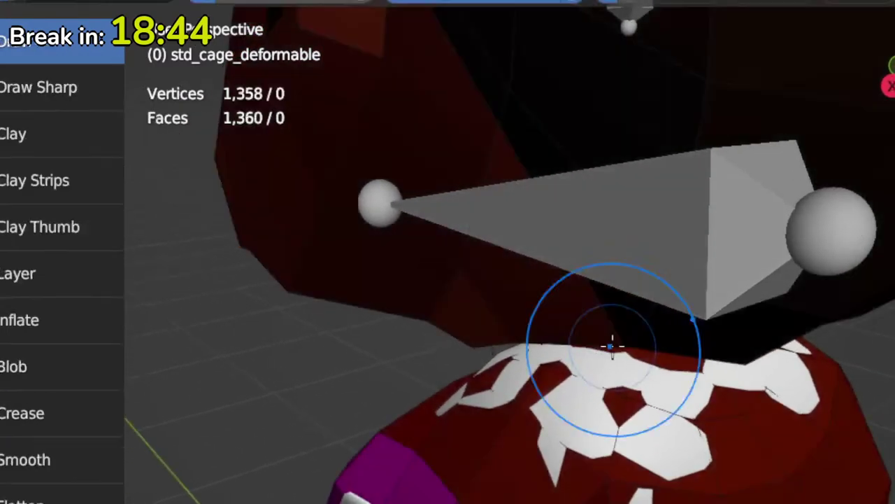
{"action": "key", "text": "Tab"}
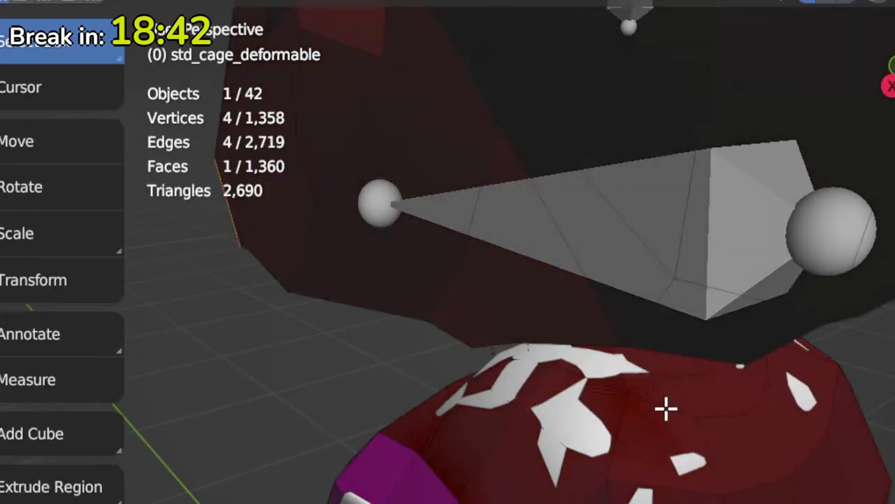
{"action": "middle_click_drag", "start_coordinate": [665, 408], "coordinate": [603, 345]}
{"action": "key", "text": "Tab"}
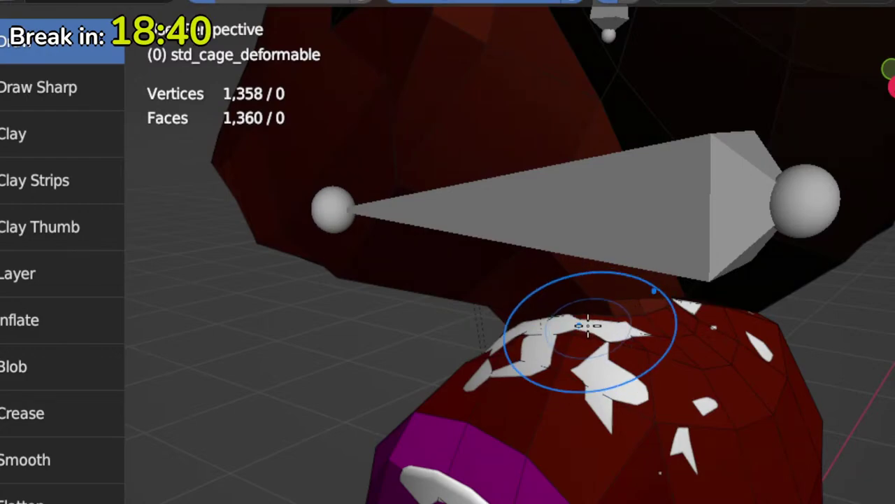
Step: Build out the torso cage over the exposed shoulder top at the front of the neck base
{"action": "mouse_move", "coordinate": [586, 334]}
{"action": "middle_mouse_down"}
{"action": "mouse_move", "coordinate": [636, 368]}
{"action": "mouse_move", "coordinate": [596, 371]}
{"action": "mouse_move", "coordinate": [594, 326]}
{"action": "mouse_move", "coordinate": [544, 368]}
{"action": "middle_mouse_up"}
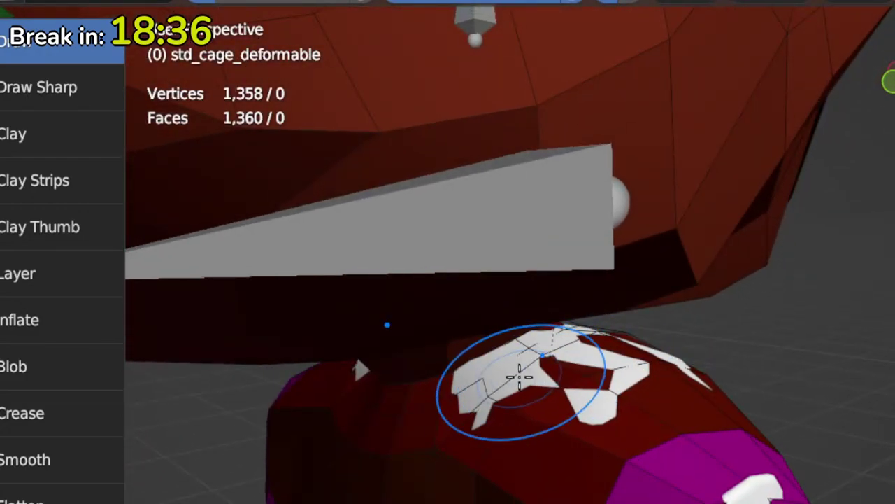
{"action": "key", "text": "Tab"}
{"action": "key", "text": "Tab"}
{"action": "key", "text": "Tab"}
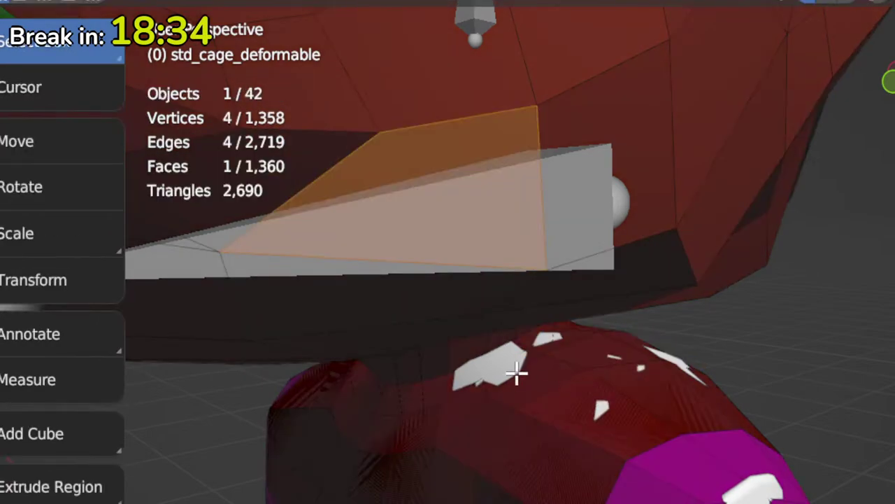
{"action": "key", "text": "Tab"}
{"action": "key", "text": "Tab"}
{"action": "key", "text": "Tab"}
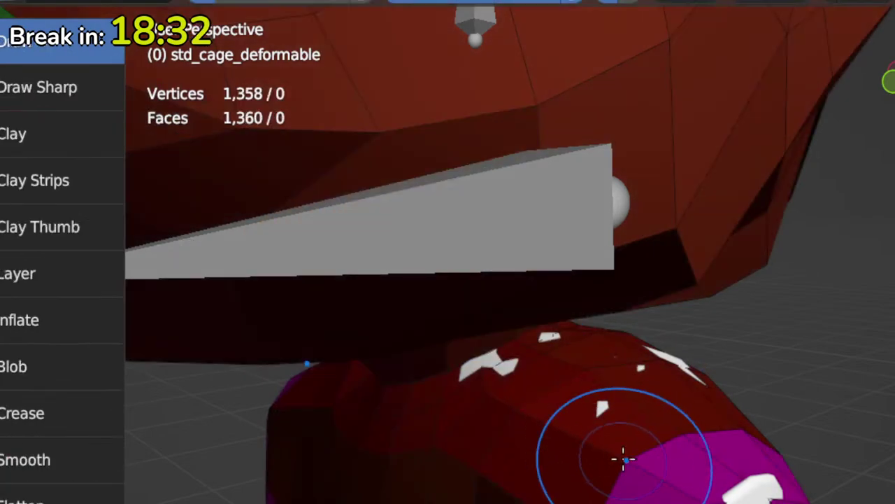
{"action": "key", "text": "Tab"}
{"action": "key", "text": "Tab"}
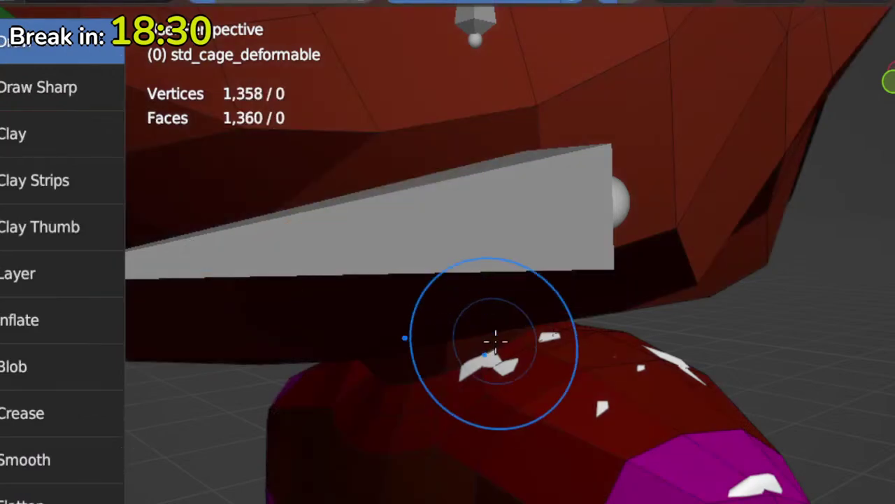
{"action": "key", "text": "Tab"}
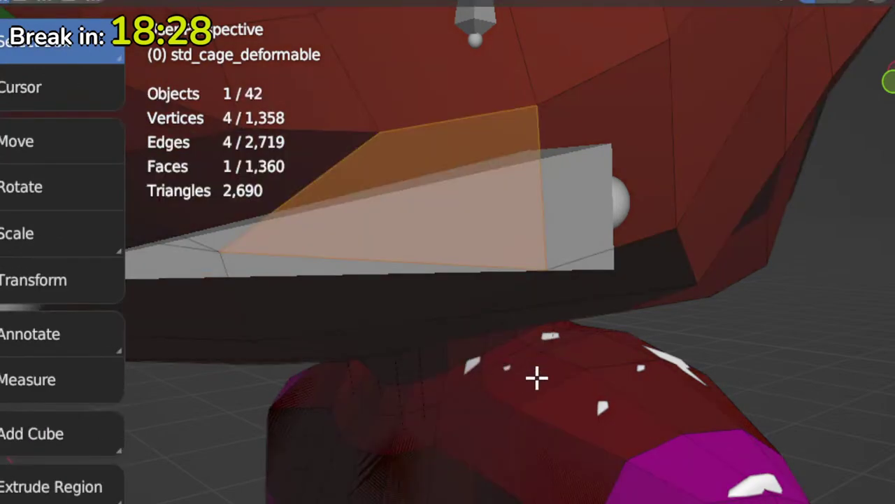
Step: Build out the torso cage over the remaining exposed spots on the upper back between the neck and the shoulder
{"action": "scroll", "coordinate": [538, 378], "scroll_direction": "down", "scroll_amount": 6}
{"action": "middle_click_drag", "start_coordinate": [446, 434], "coordinate": [528, 415]}
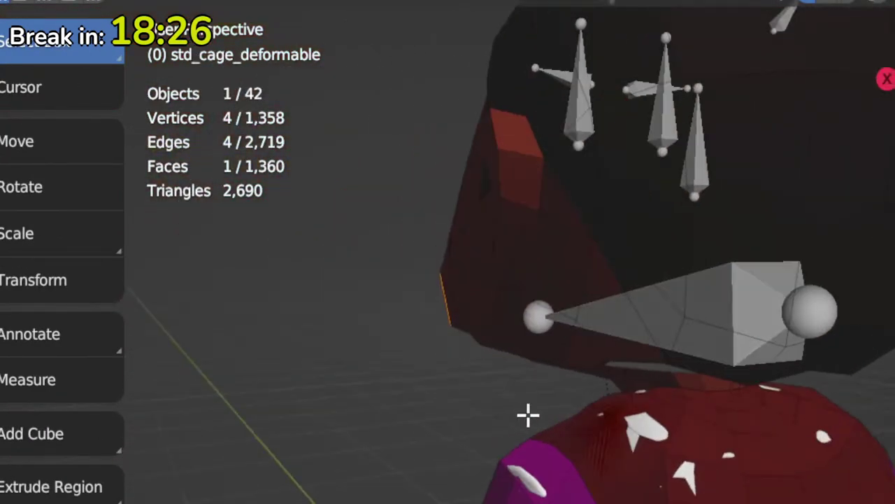
{"action": "key", "text": "Tab"}
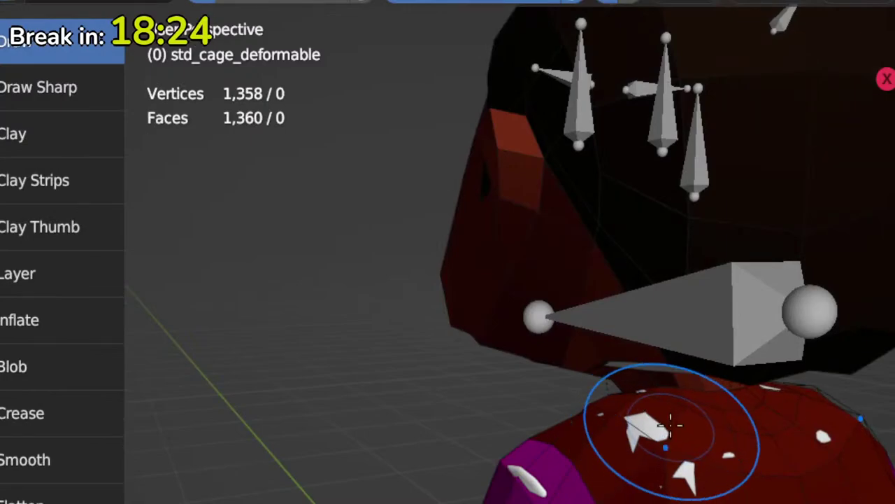
{"action": "key", "text": "Tab"}
{"action": "middle_click_drag", "start_coordinate": [675, 422], "coordinate": [678, 396]}
{"action": "key", "text": "Tab"}
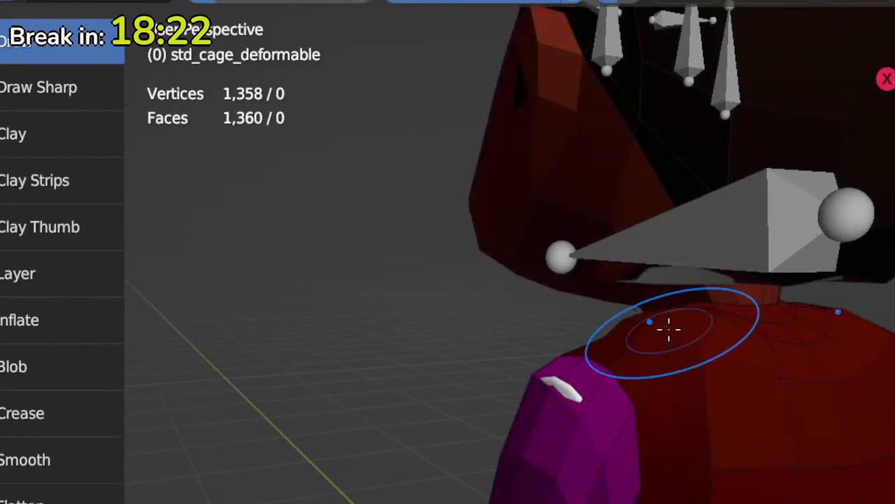
{"action": "key", "text": "Tab"}
{"action": "key", "text": "Tab"}
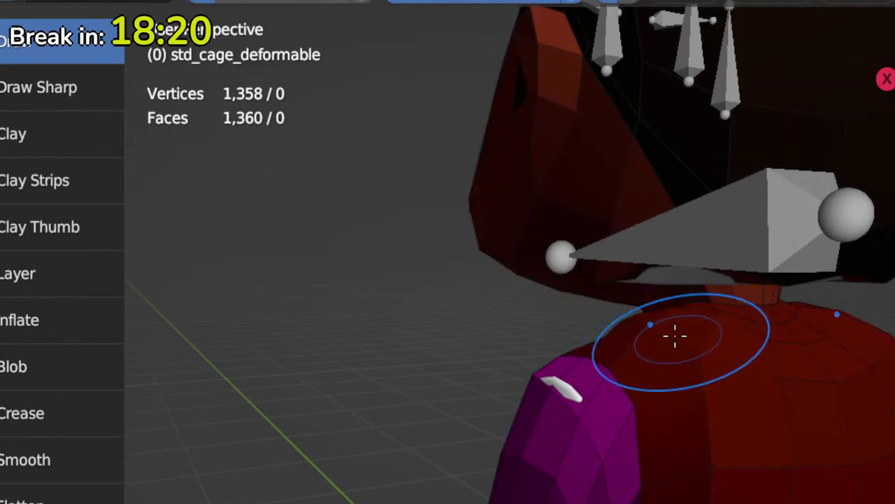
{"action": "key", "text": "Tab"}
{"action": "key", "text": "Tab"}
{"action": "key", "text": "Tab"}
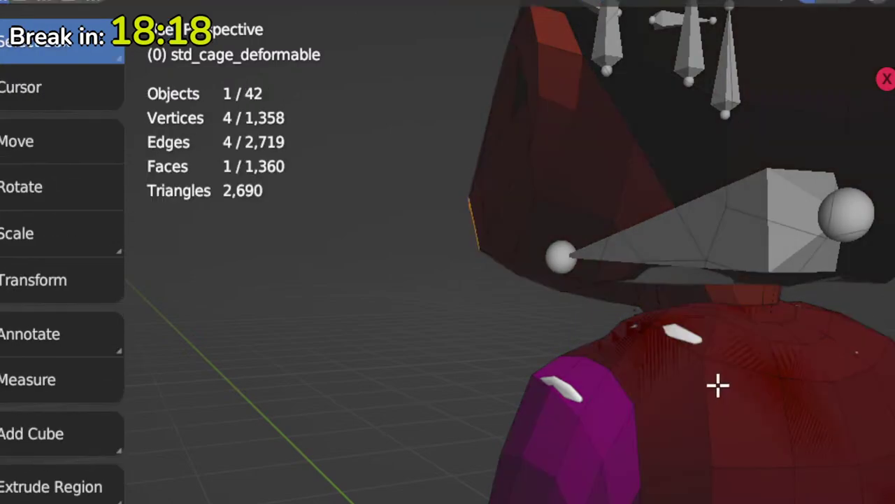
Step: Build out the purple upper-arm cage over the exposed patch on top of the shoulder
{"action": "key", "text": "Tab"}
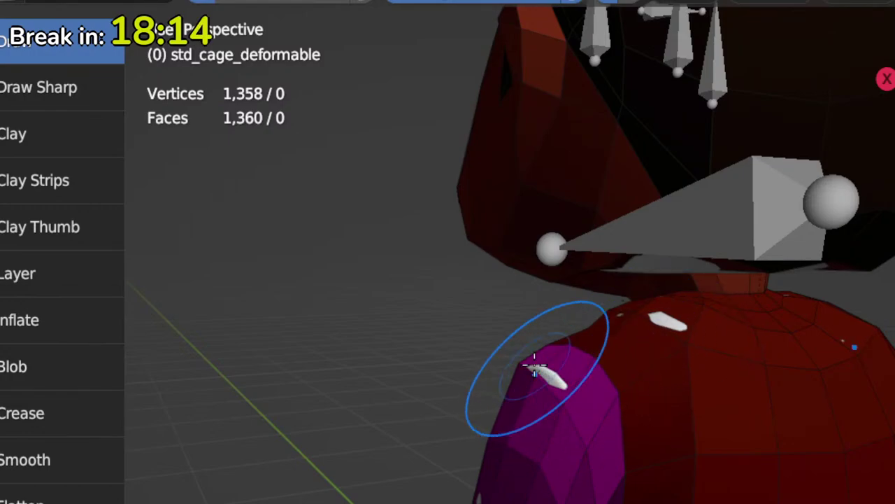
{"action": "key", "text": "Tab"}
{"action": "key", "text": "Tab"}
{"action": "key", "text": "Tab"}
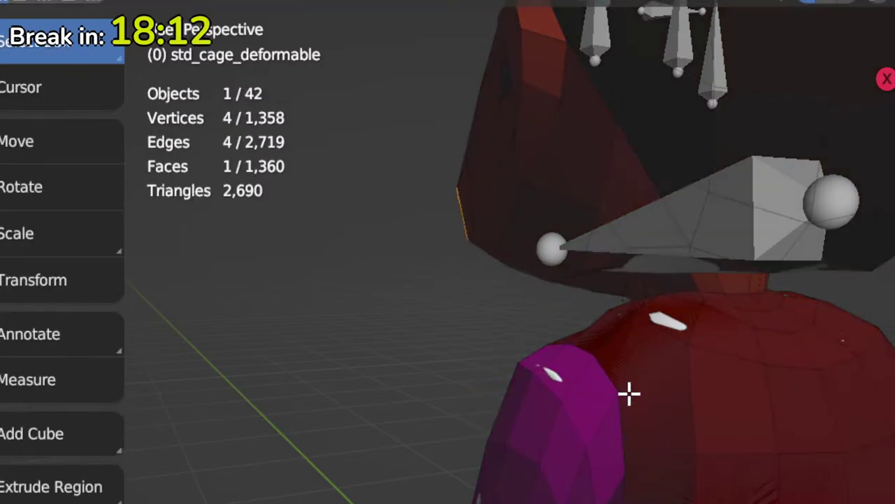
Step: Build out the torso cage over the exposed spots along the side of the lower back below the armpit
{"action": "mouse_move", "coordinate": [629, 394]}
{"action": "middle_mouse_down"}
{"action": "mouse_move", "coordinate": [580, 260]}
{"action": "mouse_move", "coordinate": [604, 303]}
{"action": "mouse_move", "coordinate": [534, 284]}
{"action": "middle_mouse_up"}
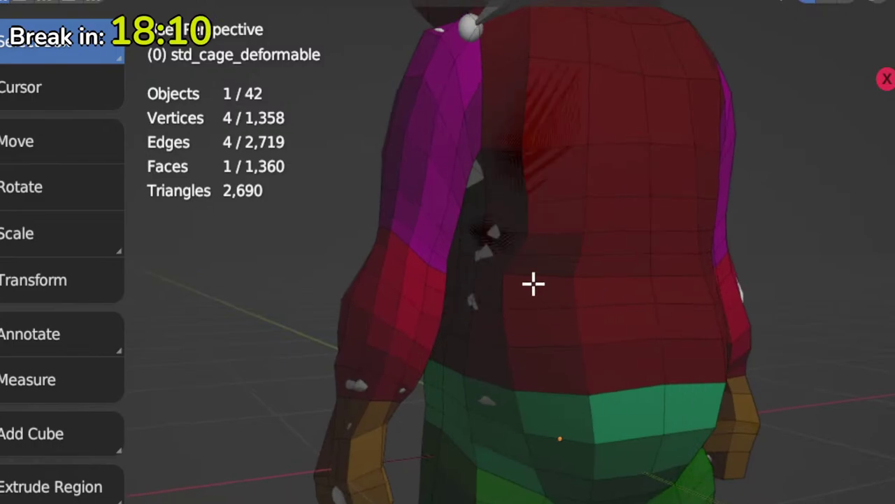
{"action": "key", "text": "Tab"}
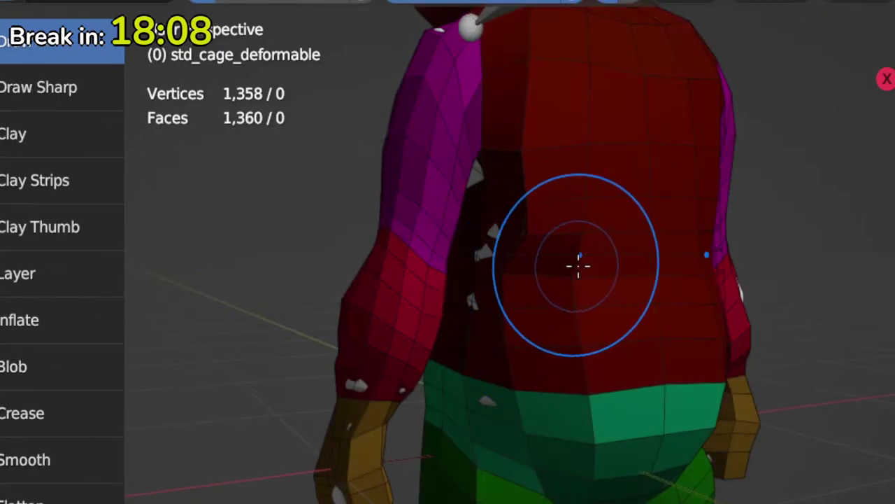
{"action": "middle_click_drag", "start_coordinate": [578, 261], "coordinate": [606, 362]}
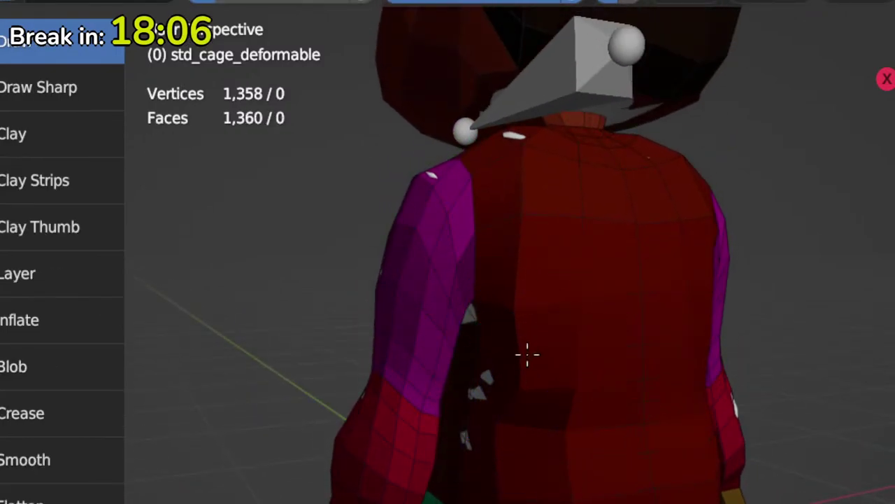
{"action": "key", "text": "Tab"}
{"action": "key", "text": "Tab"}
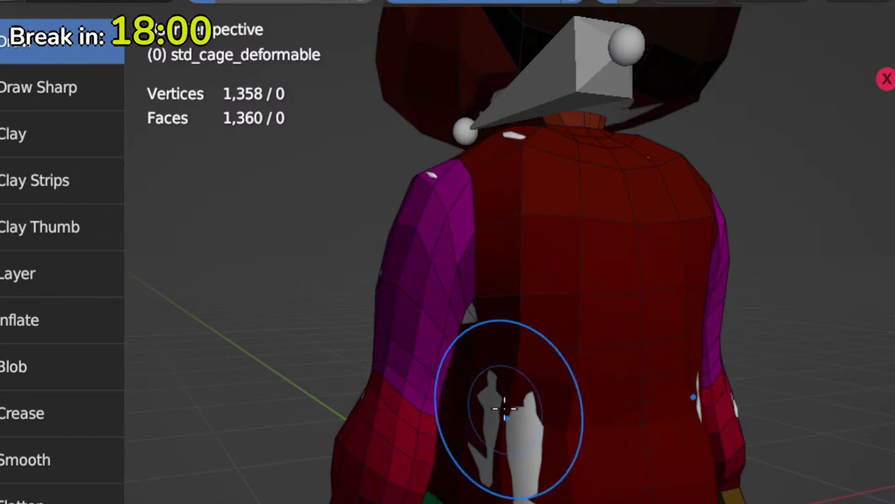
{"action": "key", "text": "Tab"}
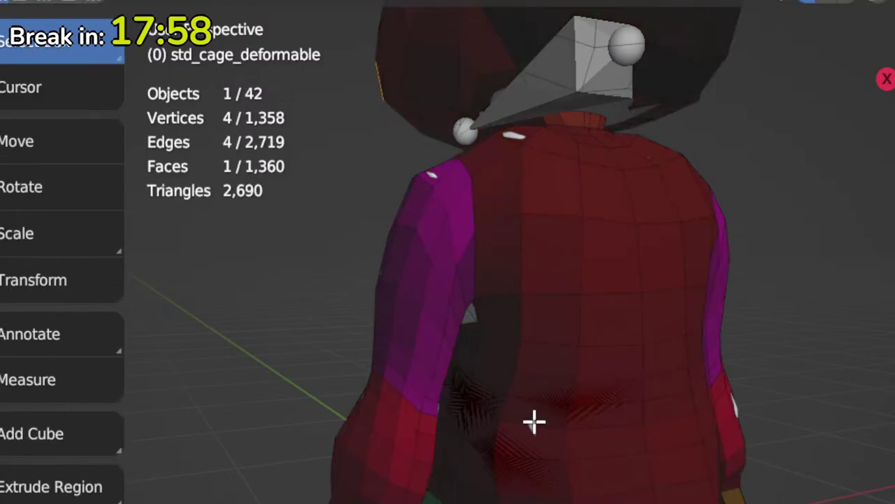
{"action": "middle_click_drag", "start_coordinate": [533, 418], "coordinate": [540, 465]}
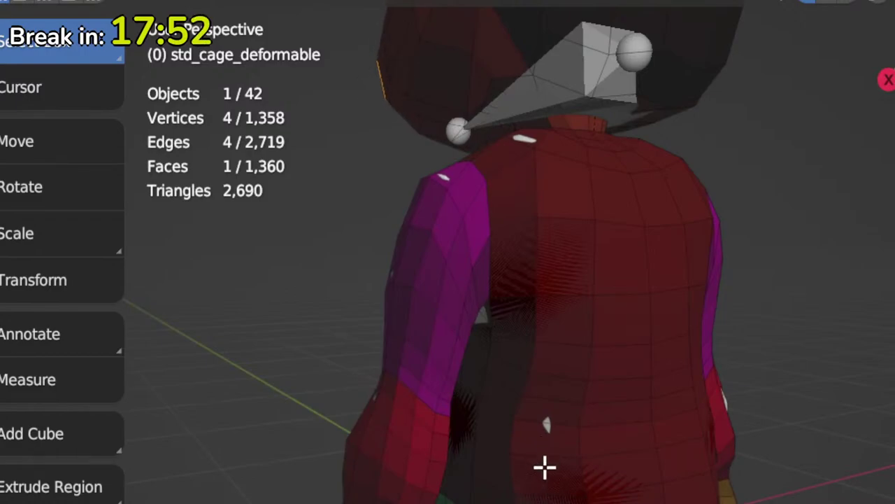
Step: Switch to a grab-type brush and pull the torso's side cage outward until it encloses the lower back
{"action": "key", "text": "Tab"}
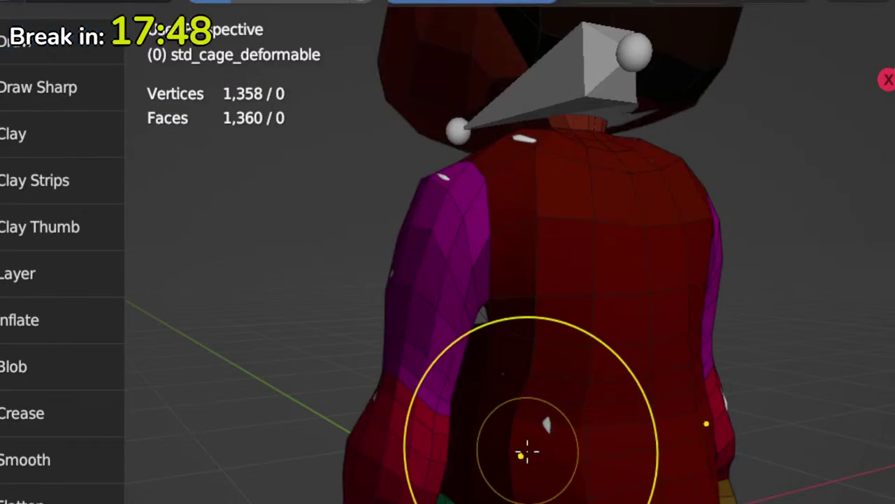
{"action": "left_click", "coordinate": [529, 451]}
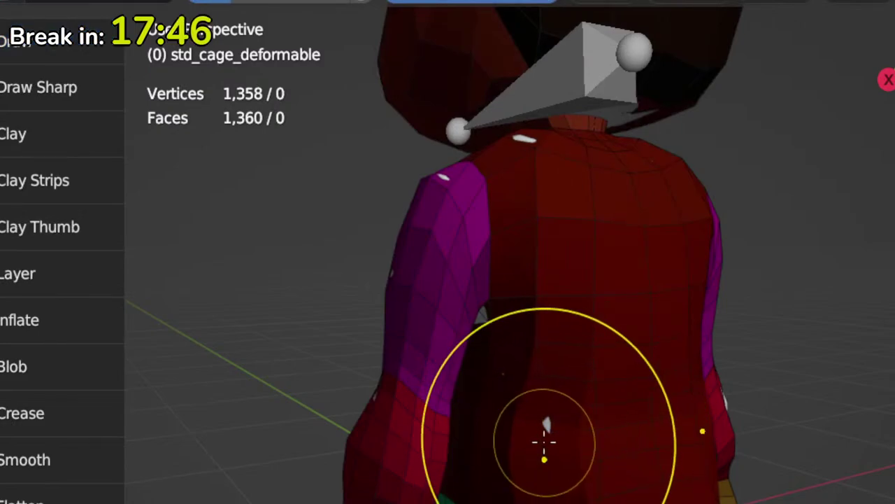
{"action": "key", "text": "Tab"}
{"action": "key", "text": "Tab"}
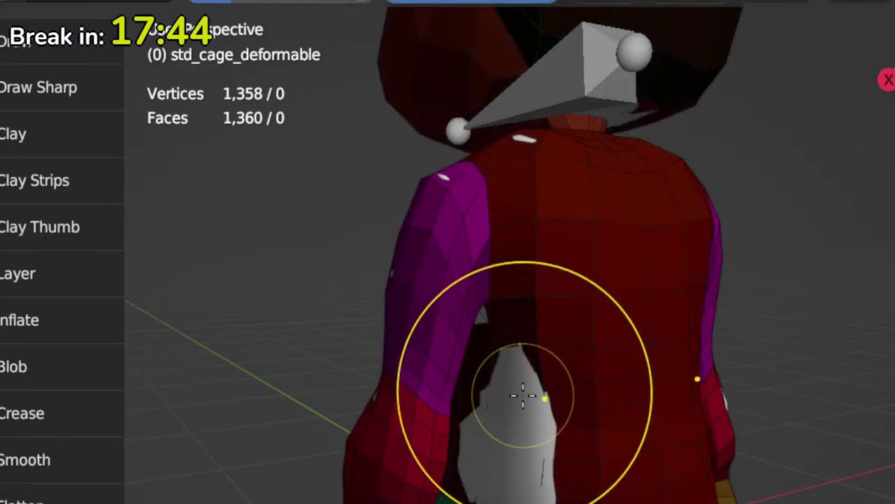
{"action": "key", "text": "Tab"}
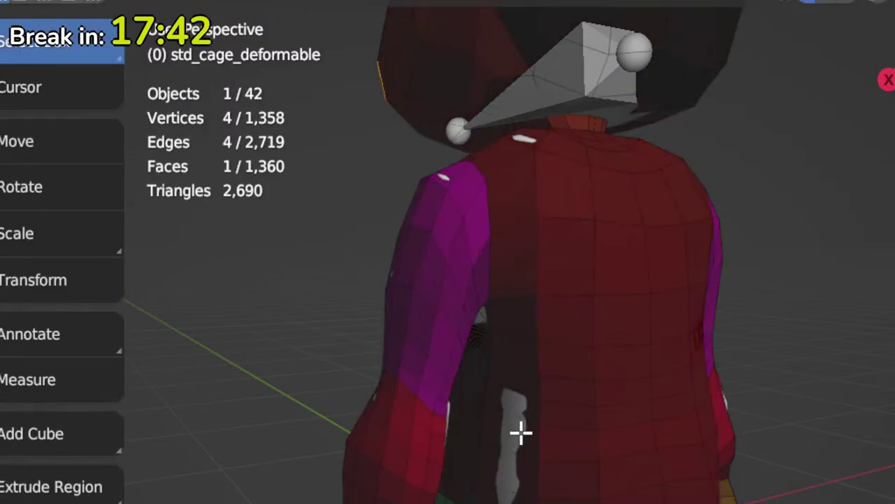
{"action": "key", "text": "Tab"}
{"action": "key", "text": "Tab"}
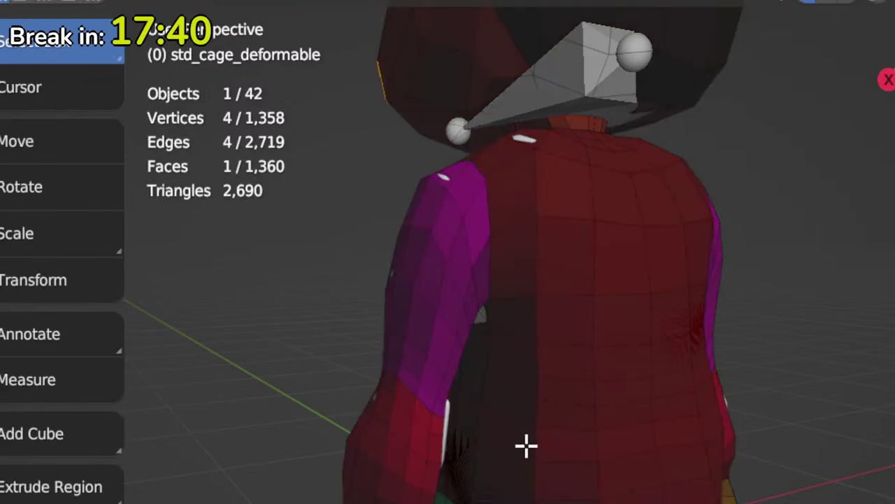
Step: Examine the torso cage across the upper back, lower back and waist for mesh poking through
{"action": "mouse_move", "coordinate": [525, 444]}
{"action": "middle_mouse_down"}
{"action": "mouse_move", "coordinate": [544, 416]}
{"action": "mouse_move", "coordinate": [512, 406]}
{"action": "mouse_move", "coordinate": [532, 410]}
{"action": "middle_mouse_up"}
{"action": "key", "text": "Tab"}
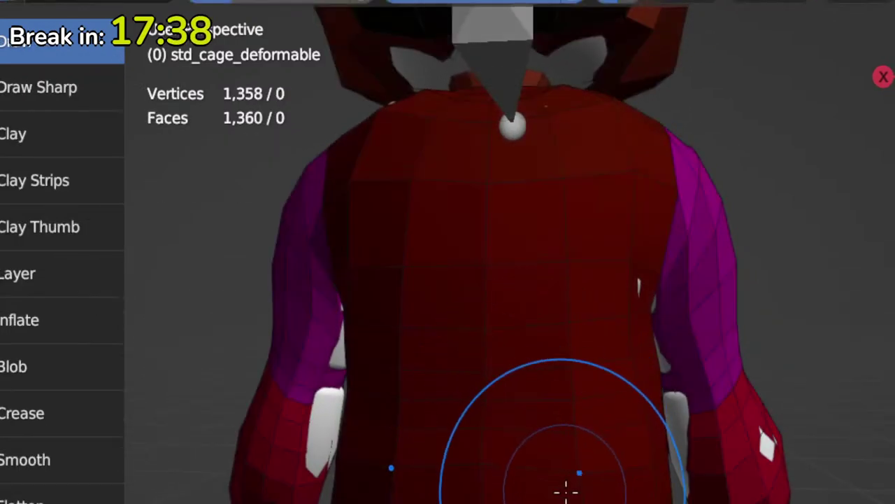
{"action": "middle_click_drag", "start_coordinate": [549, 500], "coordinate": [594, 422], "text": "shift"}
{"action": "key", "text": "Tab"}
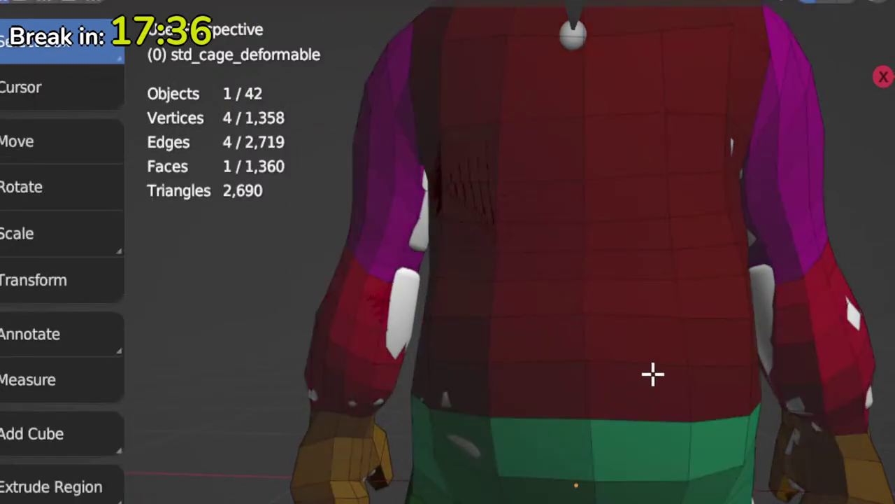
{"action": "key", "text": "Tab"}
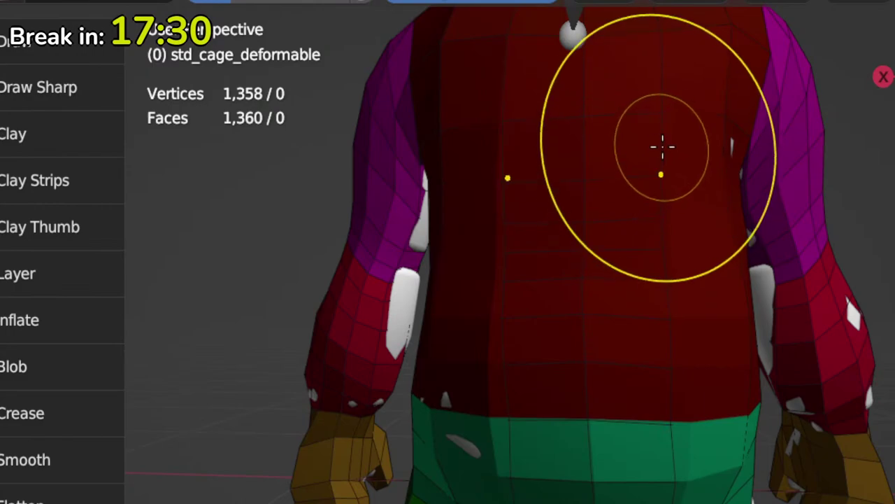
{"action": "middle_click_drag", "start_coordinate": [651, 174], "coordinate": [649, 279]}
{"action": "key", "text": "Tab"}
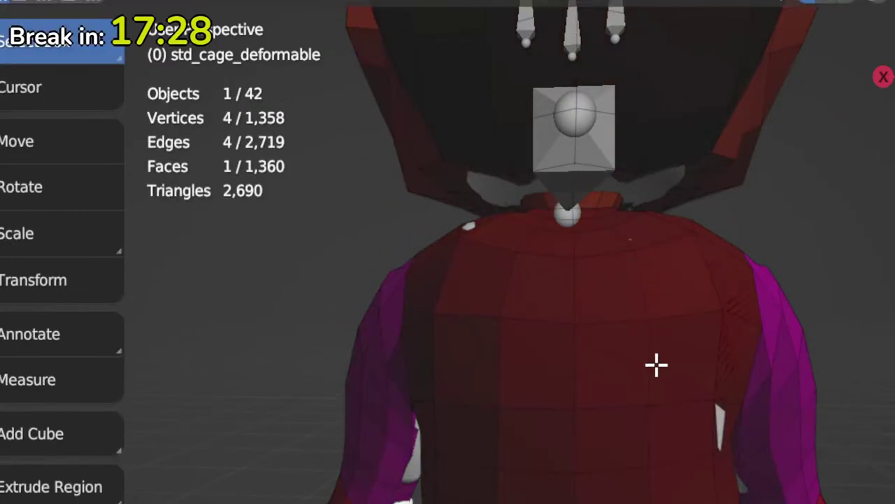
{"action": "middle_click_drag", "start_coordinate": [644, 460], "coordinate": [660, 276], "text": "shift"}
Step: Resize the Draw brush and build out the torso and hip cage over the exposed spots at the back of the waist
{"action": "key", "text": "Tab"}
{"action": "key", "text": "x"}
{"action": "key", "text": "f"}
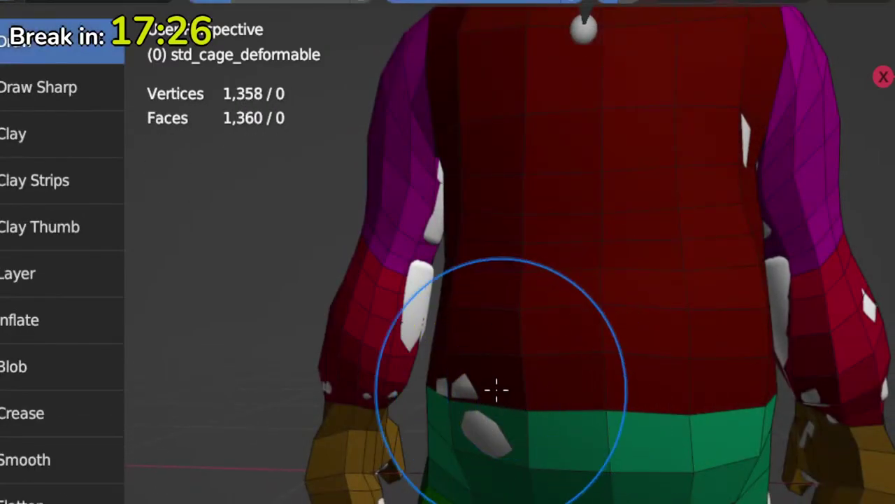
{"action": "left_click", "coordinate": [455, 389]}
{"action": "left_click_drag", "start_coordinate": [456, 393], "coordinate": [473, 392]}
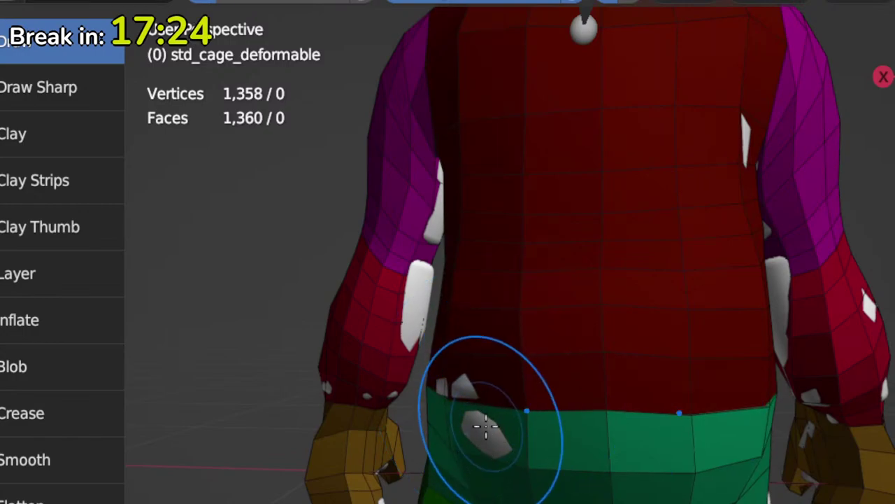
Step: Build out the red forearm cage over the exposed patch on its inner side just below the elbow
{"action": "key", "text": "Tab"}
{"action": "mouse_move", "coordinate": [496, 390]}
{"action": "middle_mouse_down"}
{"action": "mouse_move", "coordinate": [563, 451]}
{"action": "mouse_move", "coordinate": [524, 401]}
{"action": "mouse_move", "coordinate": [508, 424]}
{"action": "mouse_move", "coordinate": [520, 392]}
{"action": "middle_mouse_up"}
{"action": "key", "text": "Tab"}
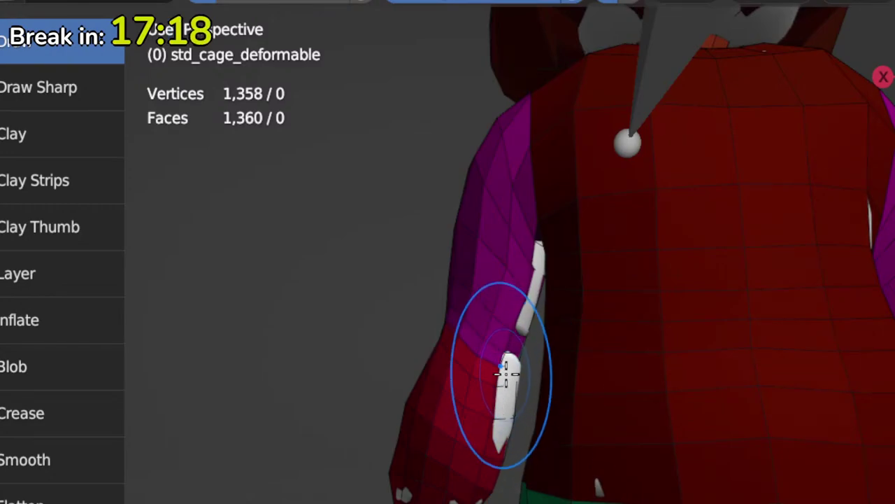
{"action": "key", "text": "Tab"}
{"action": "key", "text": "Tab"}
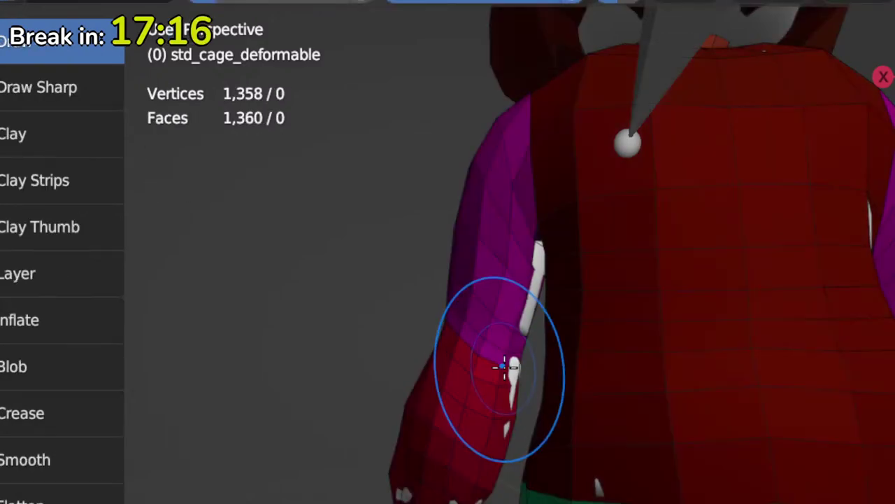
{"action": "key", "text": "g"}
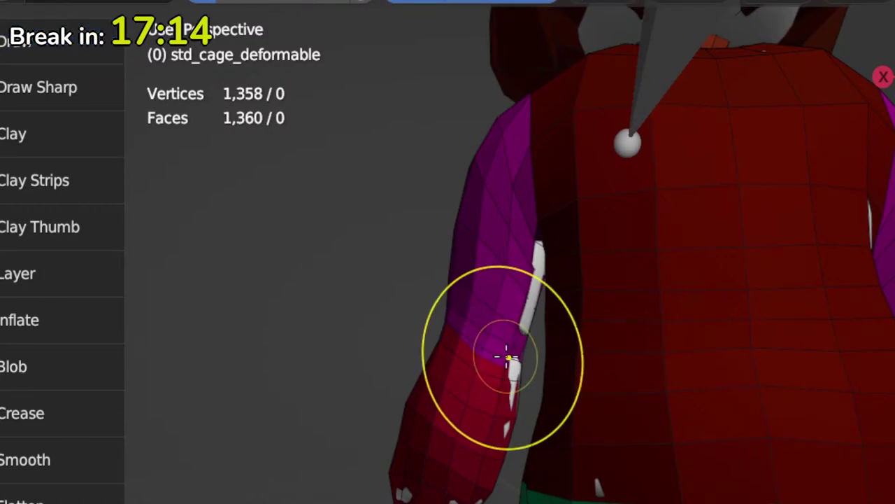
{"action": "key", "text": "Tab"}
Step: Build out the cage where the green hip meets the outer thigh to cover the exposed upper leg
{"action": "middle_click_drag", "start_coordinate": [550, 383], "coordinate": [473, 342]}
{"action": "middle_click_drag", "start_coordinate": [574, 323], "coordinate": [449, 351]}
{"action": "mouse_move", "coordinate": [464, 392]}
{"action": "middle_mouse_down"}
{"action": "mouse_move", "coordinate": [468, 348]}
{"action": "mouse_move", "coordinate": [452, 350]}
{"action": "mouse_move", "coordinate": [483, 364]}
{"action": "mouse_move", "coordinate": [462, 372]}
{"action": "middle_mouse_up"}
{"action": "key", "text": "ctrl+Tab"}
{"action": "key", "text": "x"}
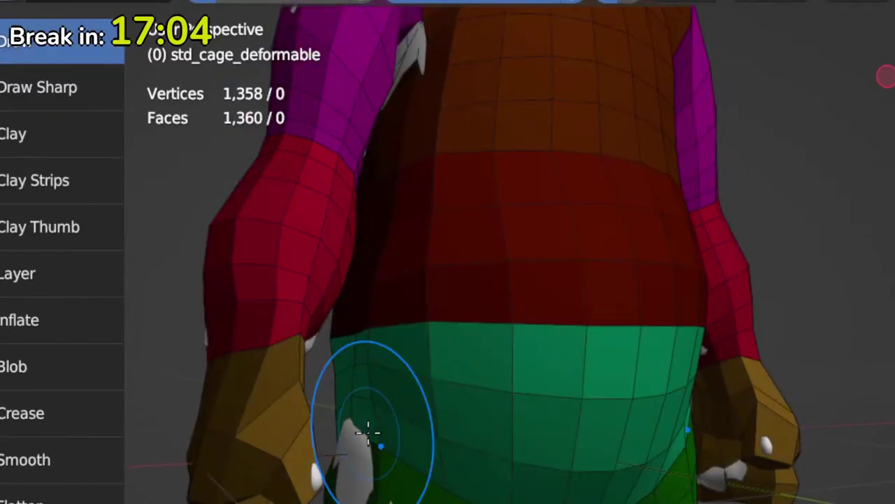
{"action": "key", "text": "Tab"}
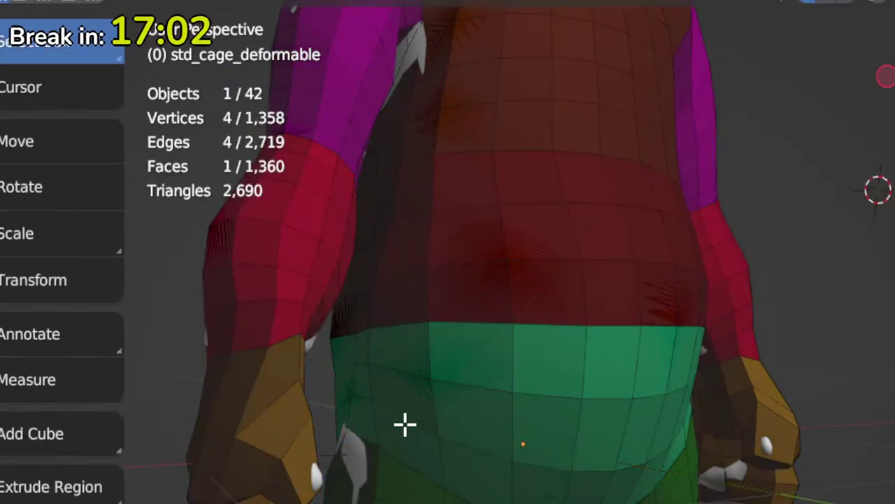
{"action": "key", "text": "ctrl+Tab"}
{"action": "key", "text": "Tab"}
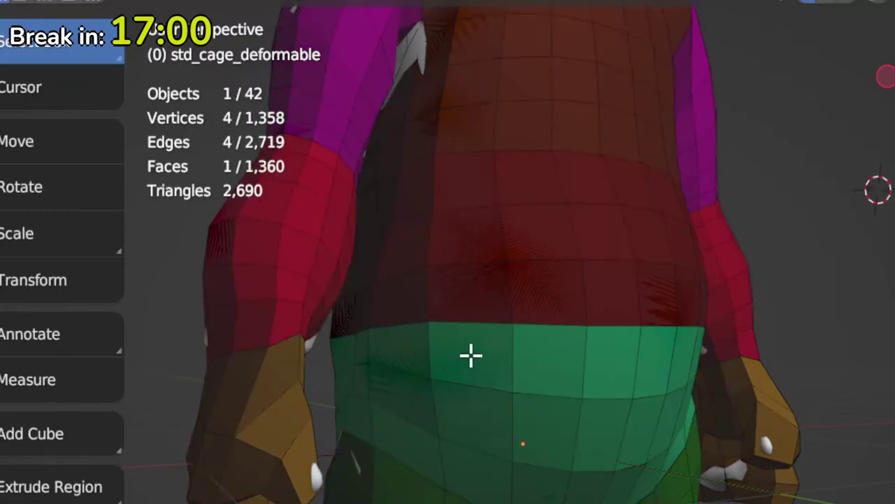
Step: Examine the whole cage around the body from several angles and from the front for remaining exposed areas
{"action": "scroll", "coordinate": [518, 302], "scroll_direction": "down", "scroll_amount": 5}
{"action": "middle_click_drag", "start_coordinate": [525, 376], "coordinate": [497, 380]}
{"action": "scroll", "coordinate": [504, 343], "scroll_direction": "up", "scroll_amount": 5}
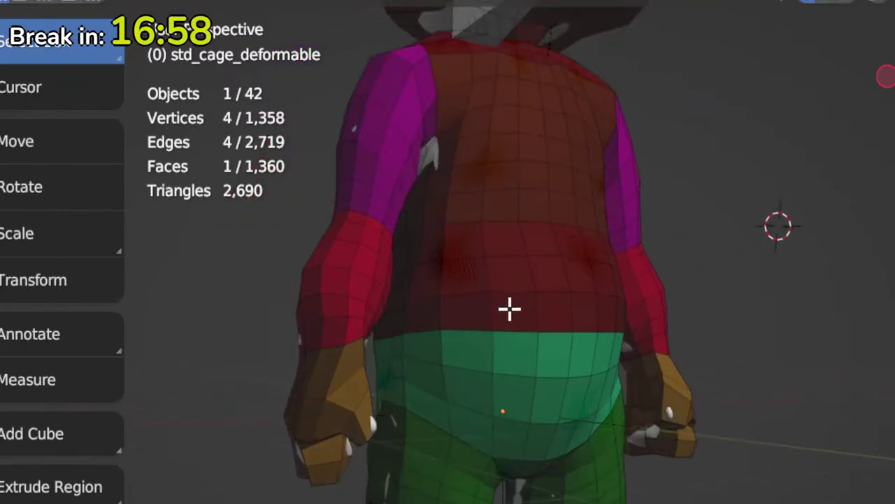
{"action": "middle_click_drag", "start_coordinate": [509, 309], "coordinate": [426, 361]}
{"action": "middle_click_drag", "start_coordinate": [501, 330], "coordinate": [471, 380]}
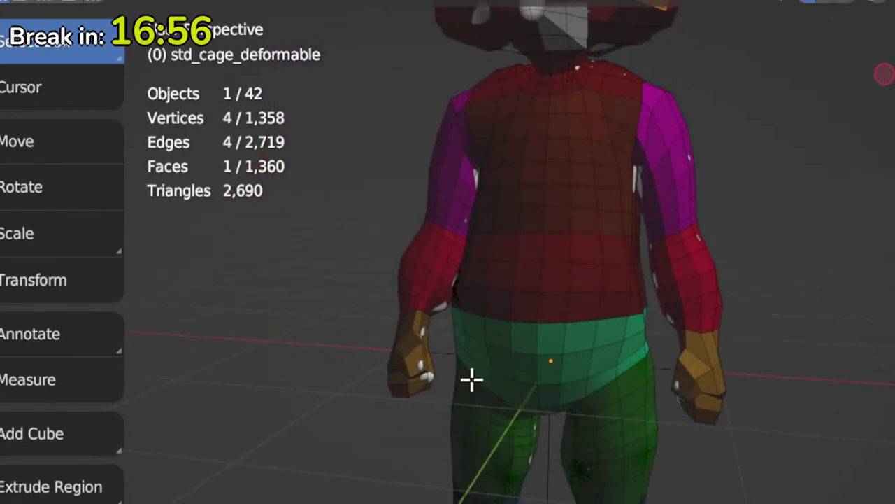
{"action": "scroll", "coordinate": [532, 381], "scroll_direction": "down", "scroll_amount": 4}
{"action": "scroll", "coordinate": [658, 470], "scroll_direction": "up", "scroll_amount": 2}
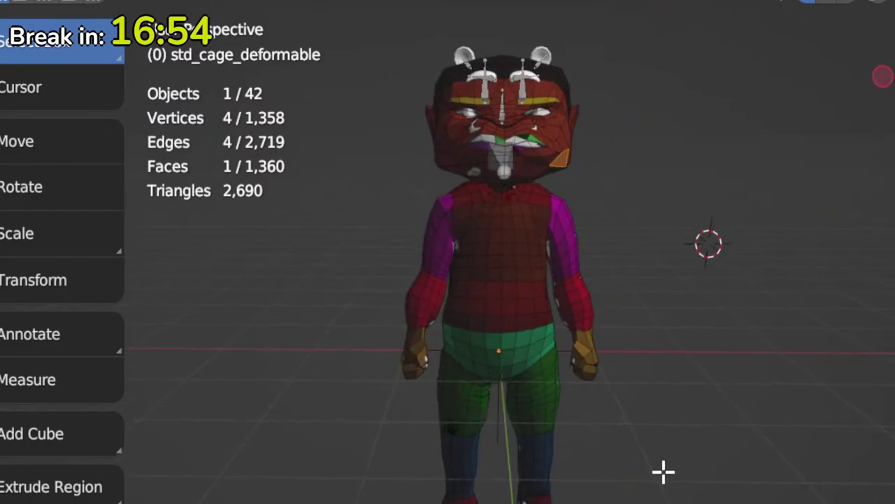
{"action": "key", "text": "KP_1"}
{"action": "scroll", "coordinate": [536, 280], "scroll_direction": "up", "scroll_amount": 4}
{"action": "middle_click_drag", "start_coordinate": [536, 281], "coordinate": [619, 422], "text": "shift"}
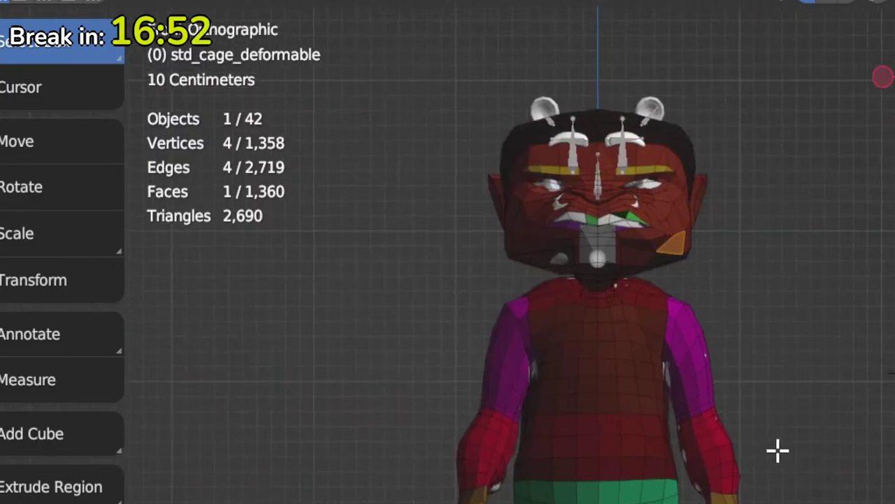
Step: Return to Object Mode and examine the cage around the head, neck and shoulders from the front
{"action": "key", "text": "Tab"}
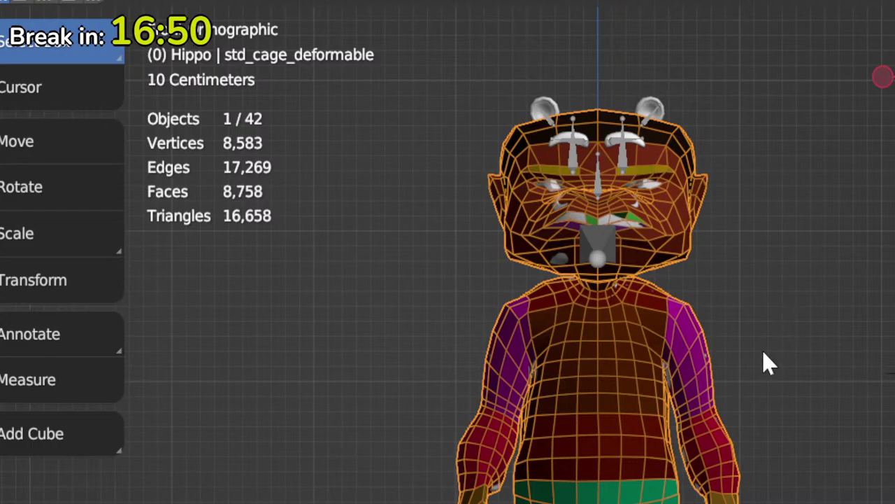
{"action": "scroll", "coordinate": [763, 353], "scroll_direction": "up", "scroll_amount": 2}
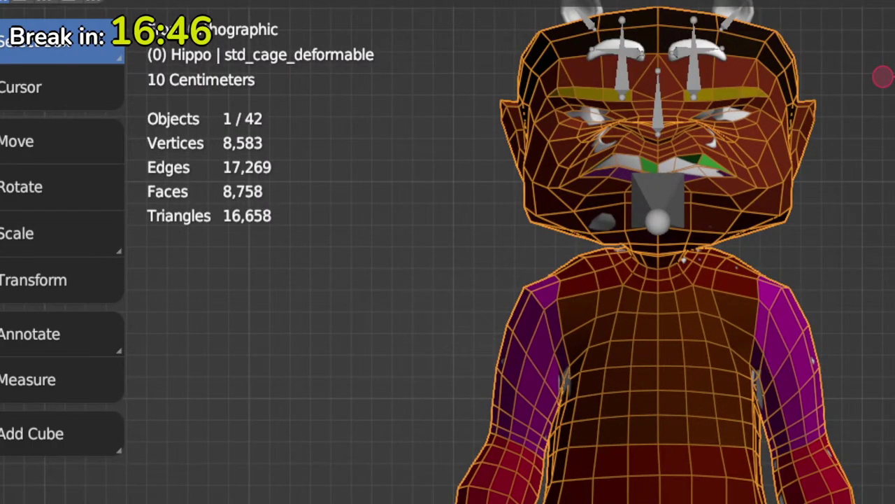
{"action": "scroll", "coordinate": [736, 318], "scroll_direction": "down", "scroll_amount": 3}
{"action": "middle_click_drag", "start_coordinate": [736, 318], "coordinate": [710, 273], "text": "shift"}
{"action": "scroll", "coordinate": [624, 313], "scroll_direction": "up", "scroll_amount": 3}
{"action": "middle_click_drag", "start_coordinate": [727, 158], "coordinate": [677, 342], "text": "shift"}
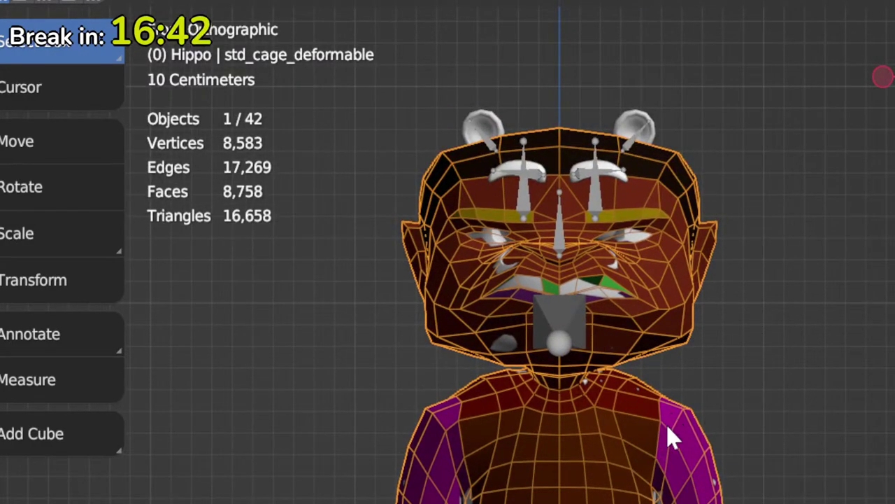
{"action": "scroll", "coordinate": [663, 427], "scroll_direction": "up", "scroll_amount": 4}
{"action": "middle_click_drag", "start_coordinate": [663, 427], "coordinate": [513, 253], "text": "shift"}
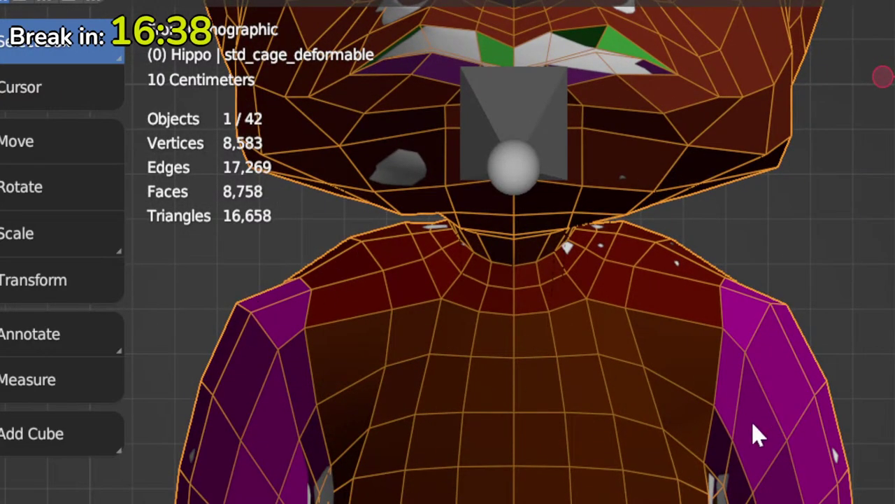
{"action": "scroll", "coordinate": [779, 452], "scroll_direction": "down", "scroll_amount": 5}
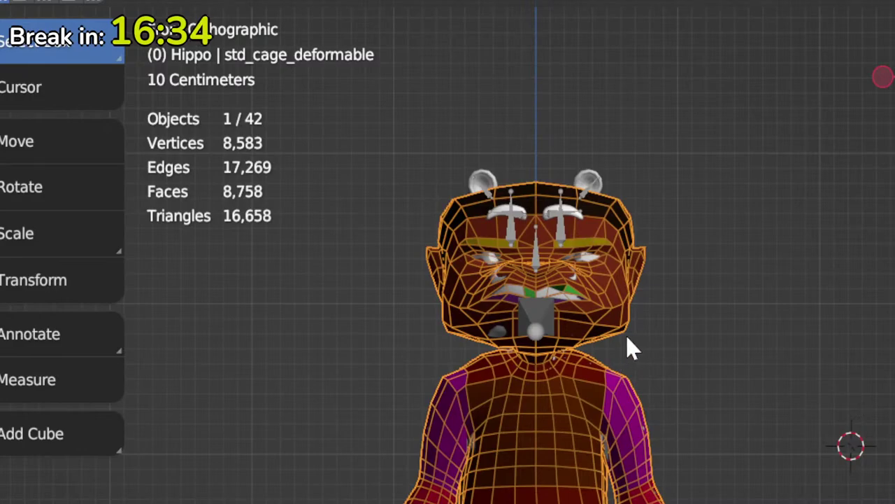
{"action": "scroll", "coordinate": [648, 415], "scroll_direction": "up", "scroll_amount": 2}
{"action": "middle_click_drag", "start_coordinate": [747, 407], "coordinate": [681, 349], "text": "shift"}
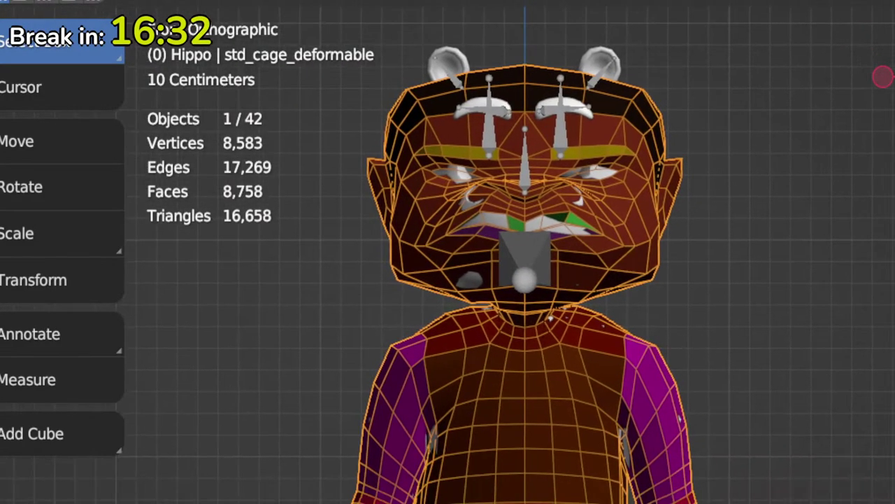
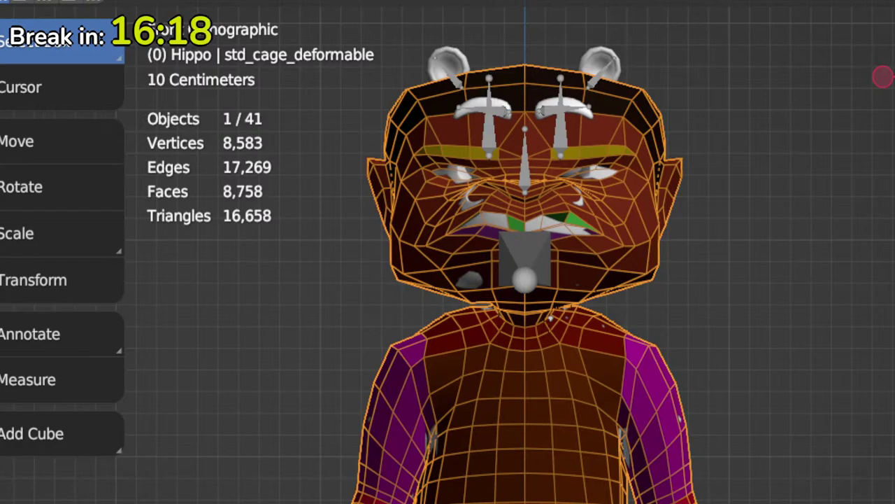
Step: Hide the coloured head, arm and other limb cage pieces one after another
{"action": "key", "text": "Delete"}
{"action": "key", "text": "Delete"}
{"action": "key", "text": "Delete"}
{"action": "key", "text": "Delete"}
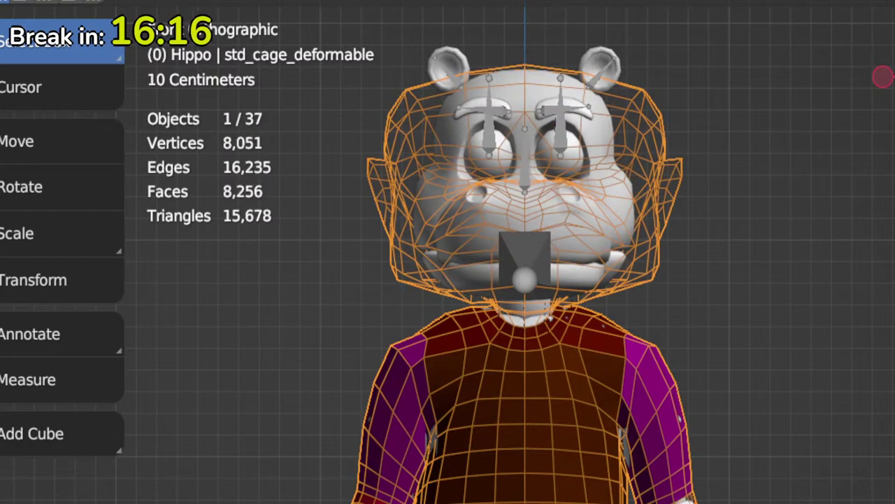
{"action": "key", "text": "Delete"}
{"action": "key", "text": "Delete"}
{"action": "key", "text": "Delete"}
{"action": "key", "text": "Delete"}
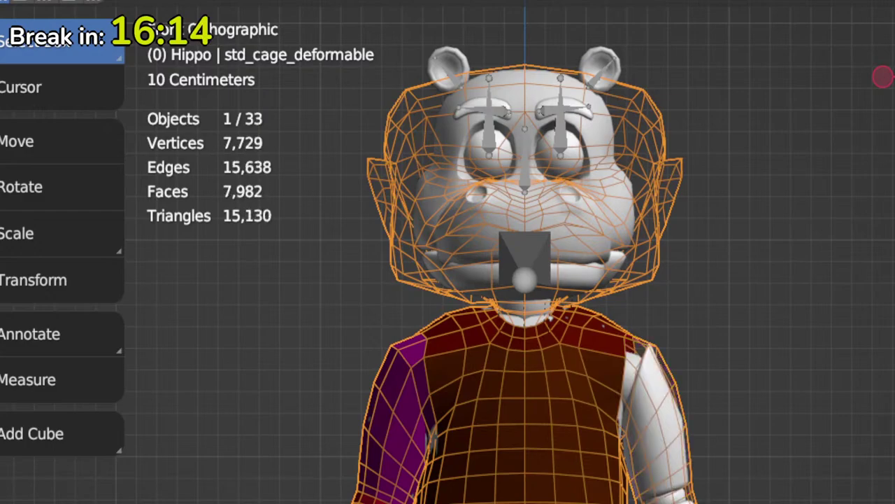
{"action": "key", "text": "Delete"}
{"action": "key", "text": "Delete"}
{"action": "key", "text": "Delete"}
{"action": "key", "text": "Delete"}
{"action": "key", "text": "Delete"}
{"action": "key", "text": "Delete"}
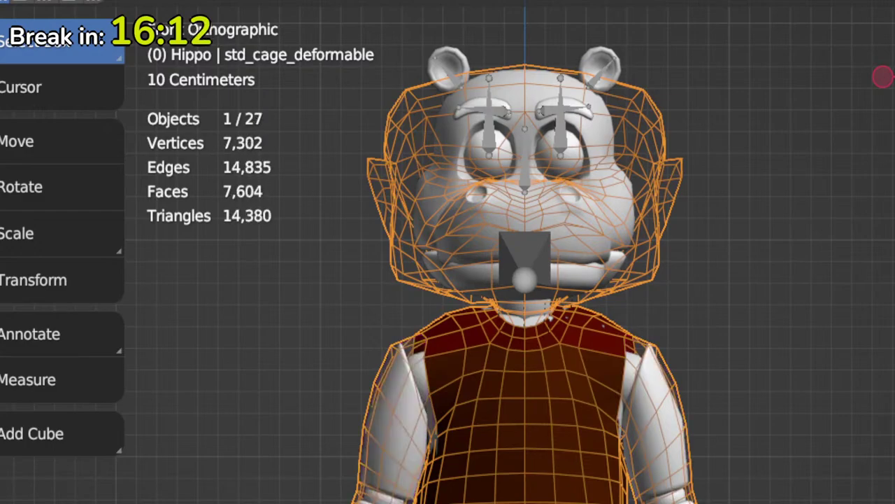
Step: Hide the coloured torso cage piece and the std_cage_deformable object to expose the bare hippo meshes
{"action": "key", "text": "Delete"}
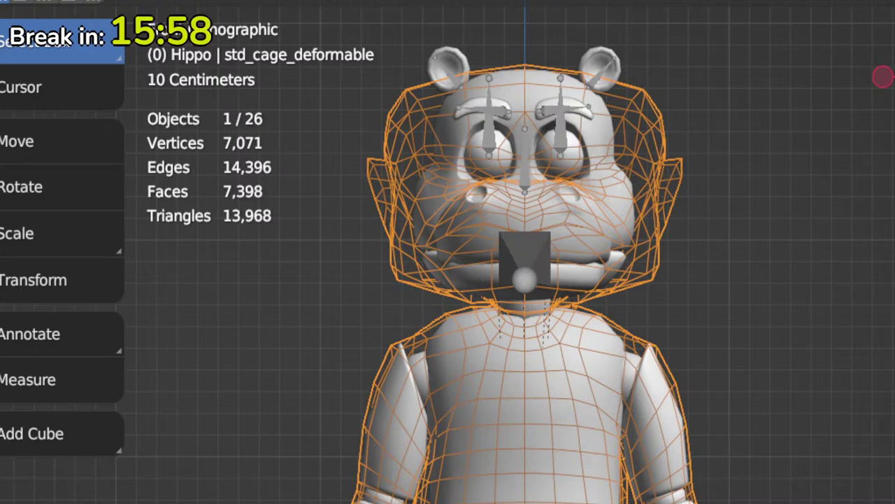
{"action": "key", "text": "Delete"}
{"action": "key", "text": "Delete"}
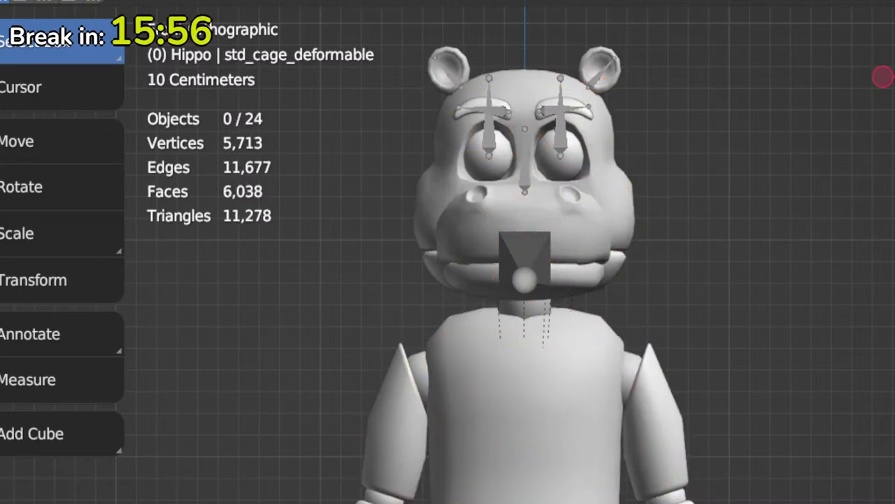
Step: Select the armature at the hippo's head and rename it Joints
{"action": "scroll", "coordinate": [709, 364], "scroll_direction": "down", "scroll_amount": 5}
{"action": "right_click", "coordinate": [709, 388], "text": "shift"}
{"action": "middle_click_drag", "start_coordinate": [695, 359], "coordinate": [795, 334], "text": "shift"}
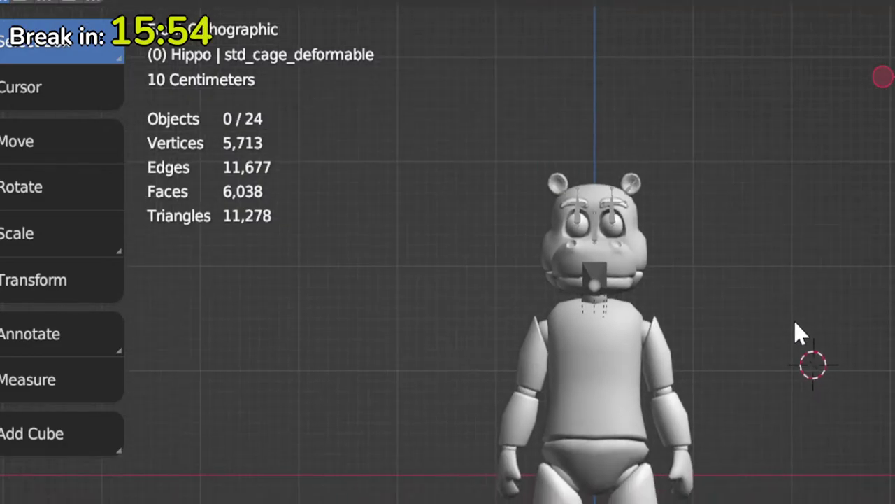
{"action": "left_click", "coordinate": [603, 301]}
{"action": "key", "text": "KP_Decimal"}
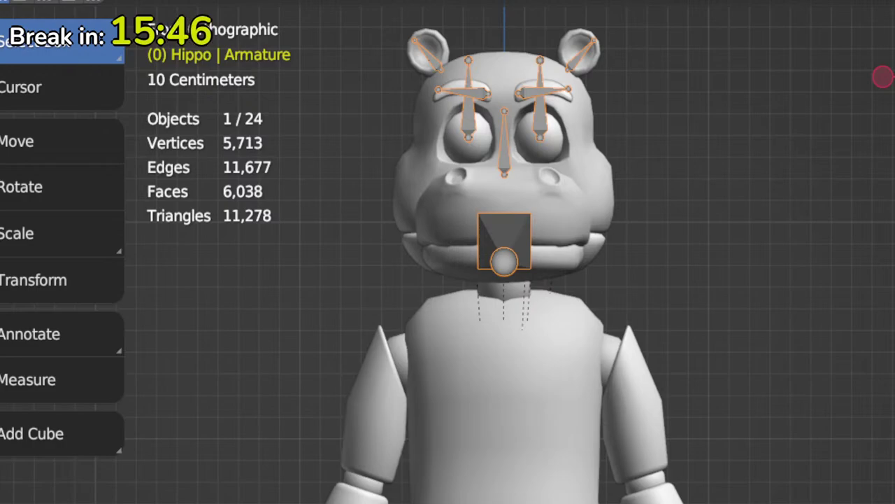
{"action": "key", "text": "Return"}
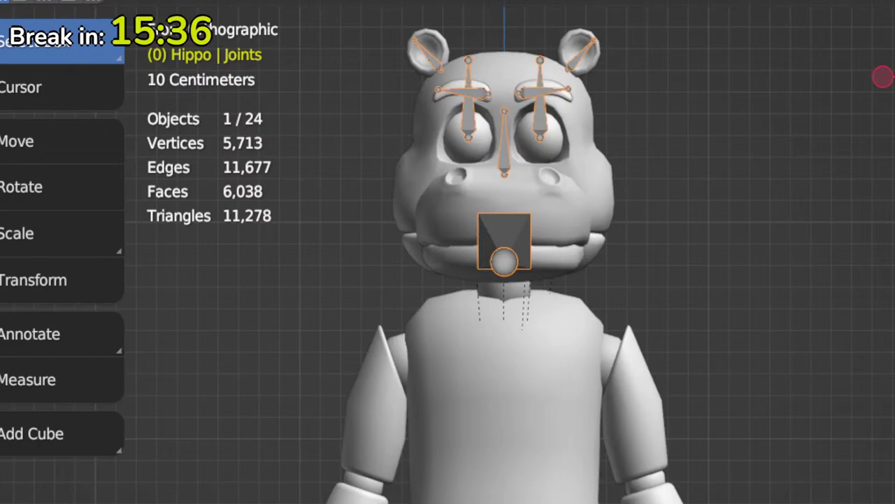
{"action": "left_click", "coordinate": [797, 416]}
Step: Hide the Joints armature and look over the bare hippo character
{"action": "scroll", "coordinate": [576, 314], "scroll_direction": "down", "scroll_amount": 3}
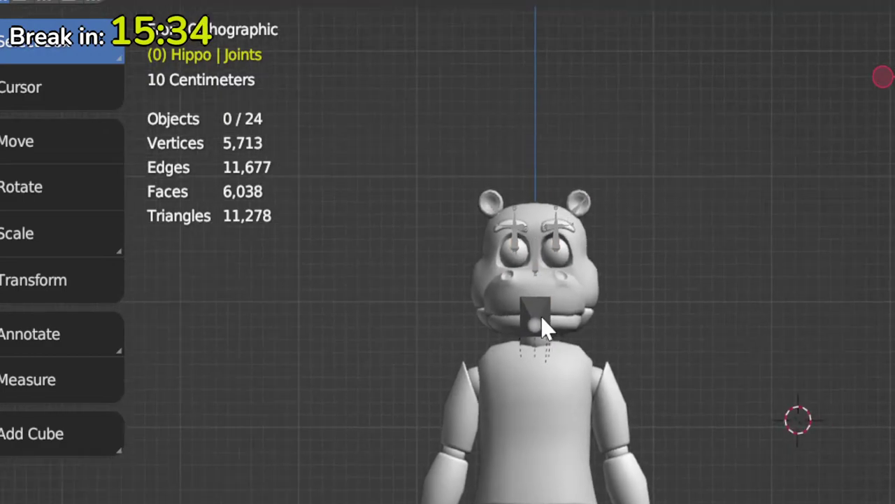
{"action": "left_click", "coordinate": [535, 323]}
{"action": "key", "text": "Delete"}
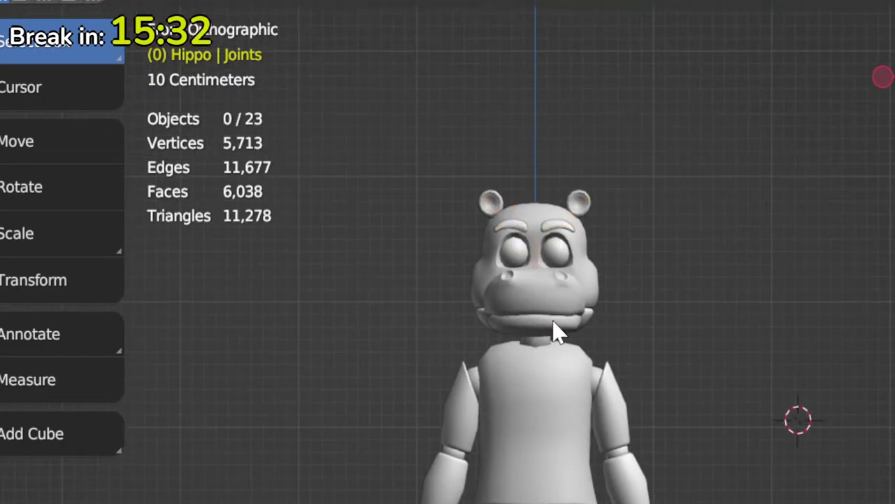
{"action": "middle_click_drag", "start_coordinate": [562, 342], "coordinate": [574, 265], "text": "shift"}
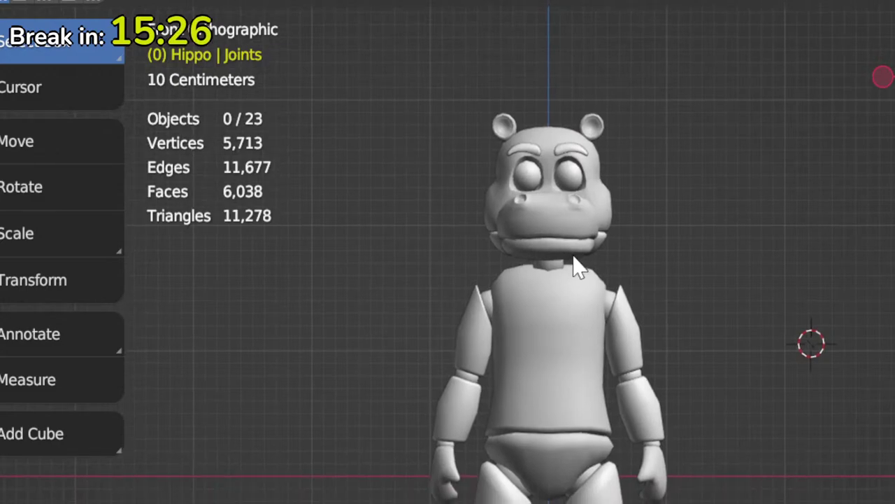
{"action": "middle_click_drag", "start_coordinate": [760, 329], "coordinate": [363, 376]}
{"action": "key", "text": "KP_1"}
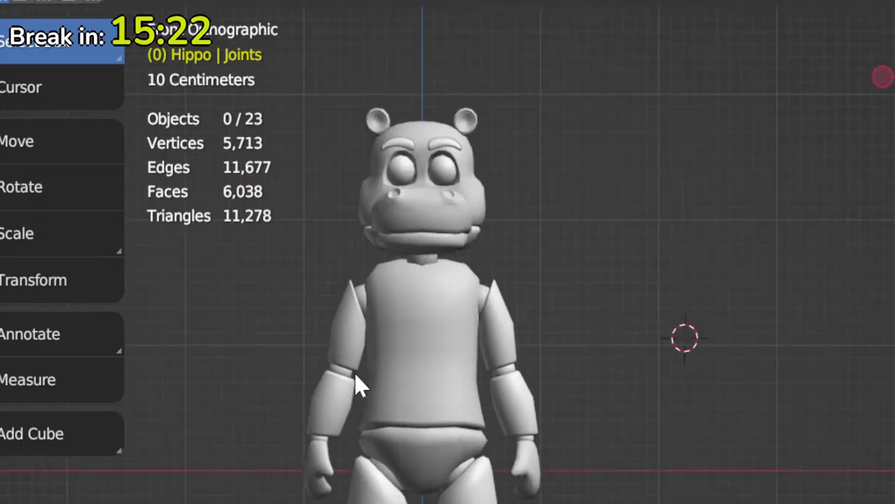
{"action": "scroll", "coordinate": [427, 308], "scroll_direction": "down", "scroll_amount": 1}
{"action": "middle_click_drag", "start_coordinate": [440, 311], "coordinate": [524, 326], "text": "shift"}
{"action": "scroll", "coordinate": [628, 352], "scroll_direction": "up", "scroll_amount": 1}
{"action": "scroll", "coordinate": [628, 352], "scroll_direction": "up", "scroll_amount": 2}
{"action": "scroll", "coordinate": [504, 315], "scroll_direction": "down", "scroll_amount": 2}
{"action": "scroll", "coordinate": [512, 264], "scroll_direction": "up", "scroll_amount": 1}
{"action": "scroll", "coordinate": [512, 264], "scroll_direction": "down", "scroll_amount": 3}
{"action": "scroll", "coordinate": [527, 325], "scroll_direction": "up", "scroll_amount": 2}
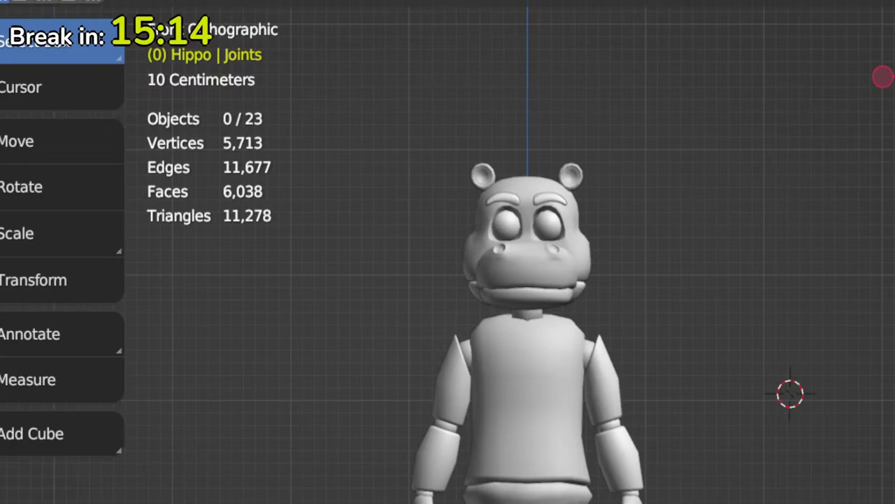
Step: Switch to the UV editing workspace with the front of the hippo character in view
{"action": "key", "text": "ctrl+Page_Down"}
{"action": "left_click_drag", "start_coordinate": [611, 412], "coordinate": [357, 468]}
{"action": "middle_click_drag", "start_coordinate": [755, 376], "coordinate": [625, 312], "text": "shift"}
{"action": "middle_click_drag", "start_coordinate": [622, 359], "coordinate": [784, 237], "text": "ctrl"}
{"action": "middle_click_drag", "start_coordinate": [512, 317], "coordinate": [894, 503], "text": "shift"}
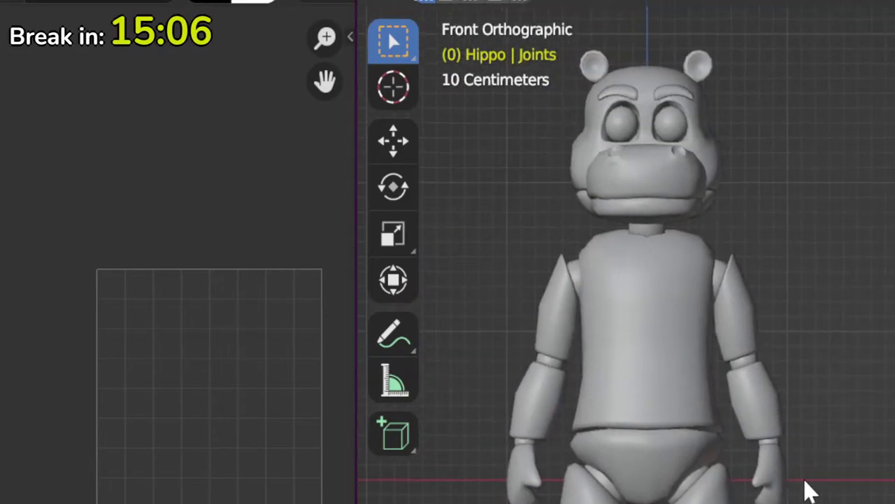
{"action": "middle_click_drag", "start_coordinate": [715, 492], "coordinate": [703, 474], "text": "shift"}
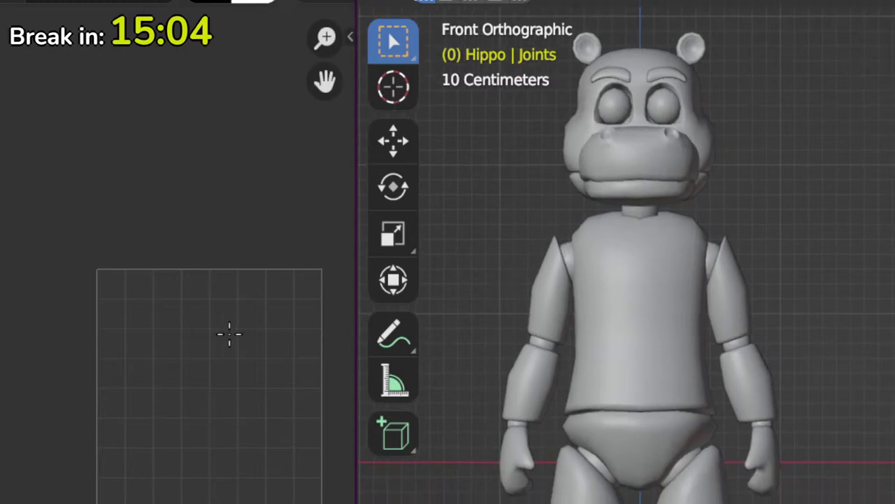
{"action": "scroll", "coordinate": [229, 335], "scroll_direction": "up", "scroll_amount": 1}
{"action": "middle_click_drag", "start_coordinate": [590, 280], "coordinate": [599, 306], "text": "shift"}
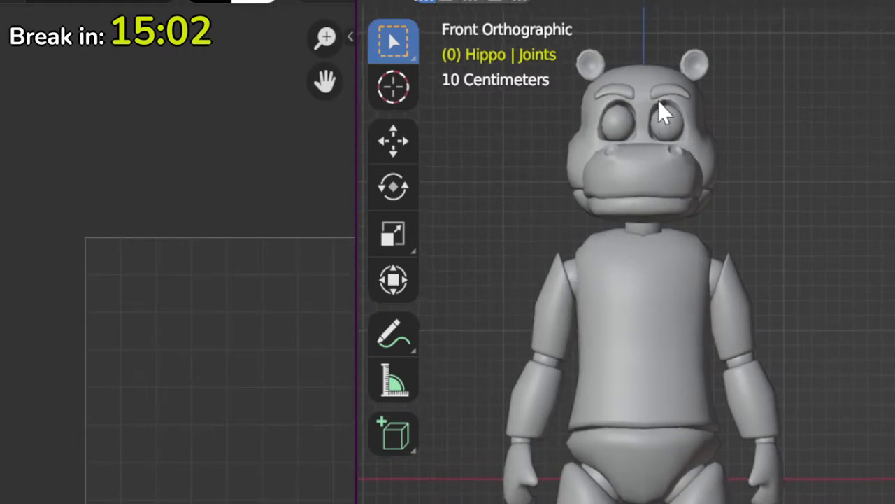
Step: Examine the eye, head and jaw meshes one by one from the front and the side
{"action": "left_click", "coordinate": [659, 120]}
{"action": "left_click", "coordinate": [623, 128]}
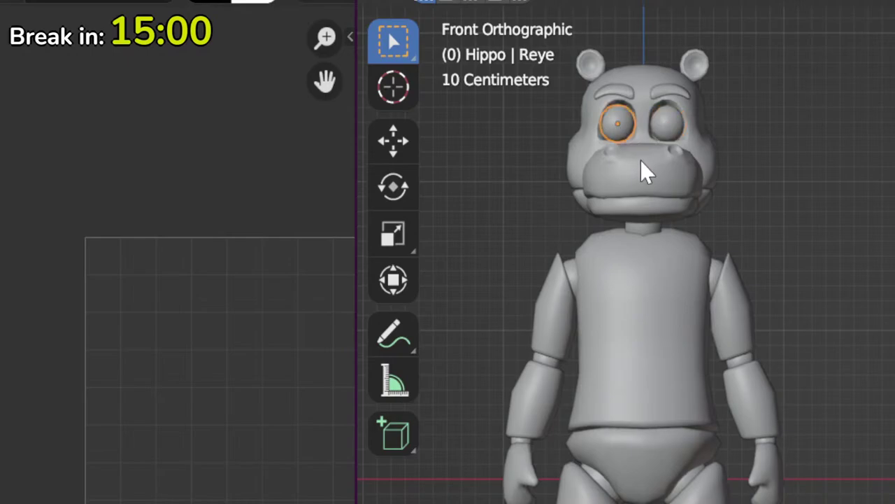
{"action": "left_click", "coordinate": [644, 168]}
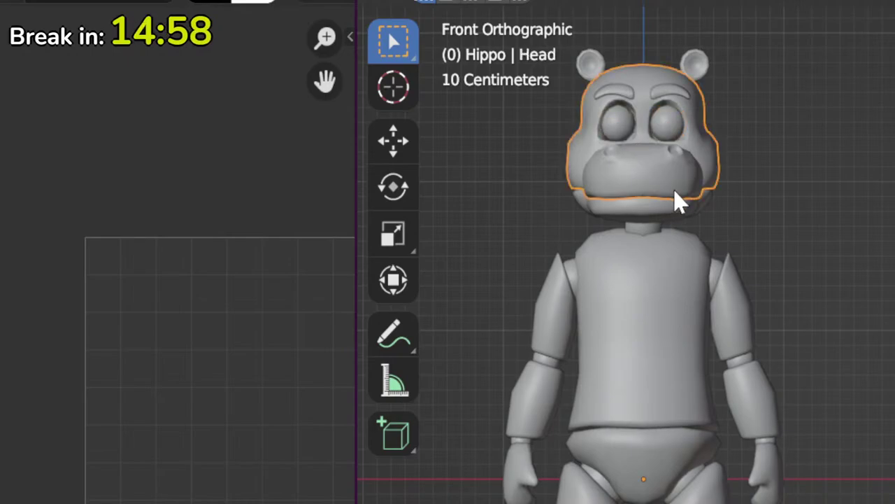
{"action": "middle_click_drag", "start_coordinate": [678, 201], "coordinate": [567, 235]}
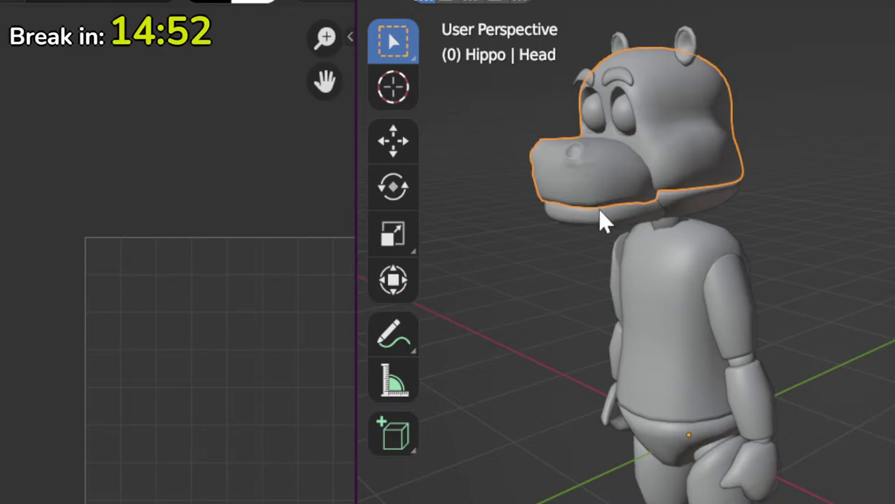
{"action": "left_click", "coordinate": [600, 227]}
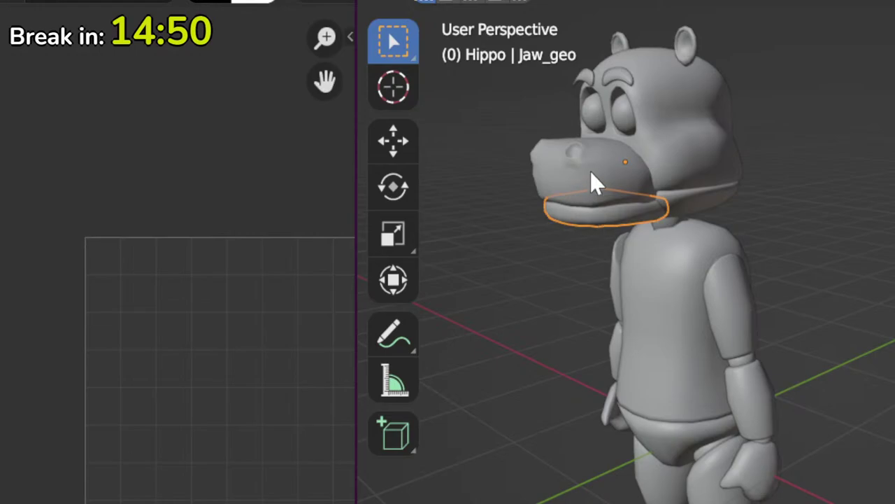
{"action": "left_click", "coordinate": [591, 174]}
{"action": "left_click", "coordinate": [616, 232]}
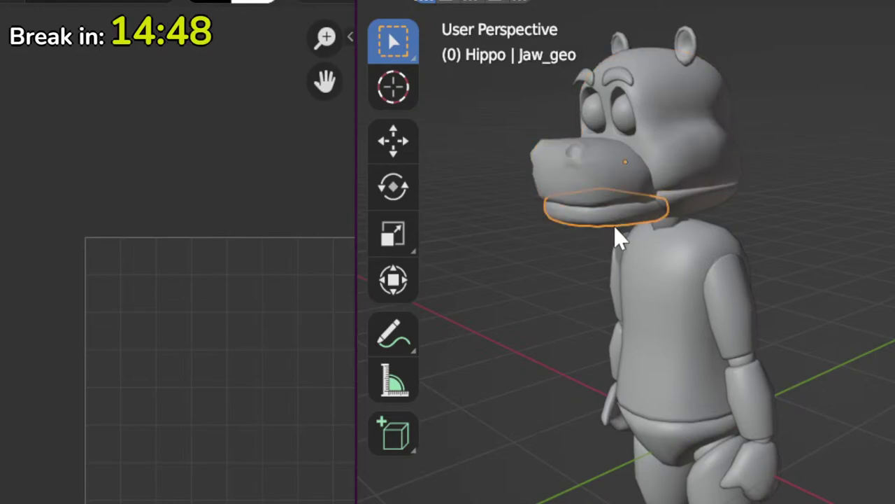
{"action": "middle_click_drag", "start_coordinate": [616, 238], "coordinate": [630, 214]}
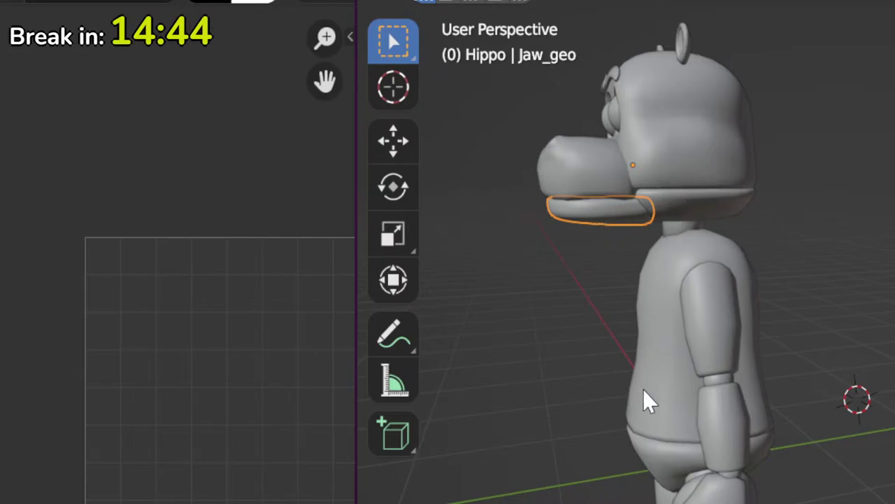
{"action": "middle_click_drag", "start_coordinate": [649, 402], "coordinate": [594, 392]}
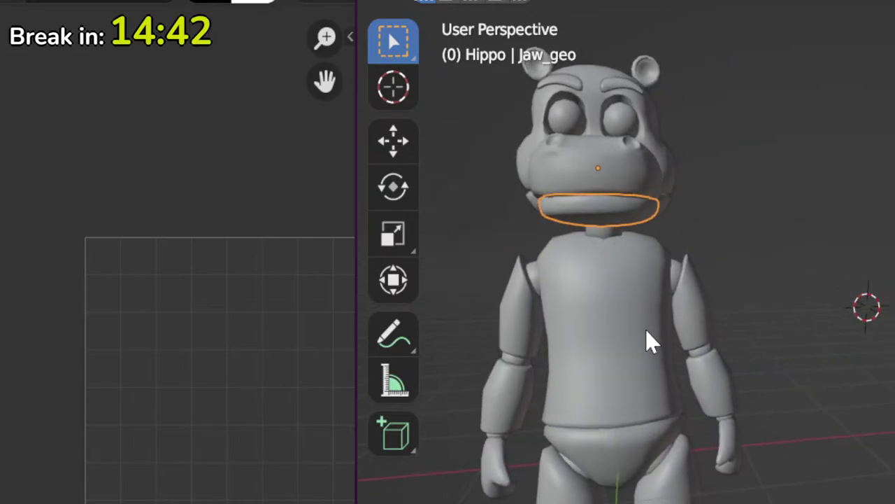
Step: In the UpperTorso mesh, select the faces along the chest row, one side column and the lower row of the front
{"action": "key", "text": "KP_1"}
{"action": "scroll", "coordinate": [646, 325], "scroll_direction": "up", "scroll_amount": 2}
{"action": "left_click", "coordinate": [591, 314]}
{"action": "key", "text": "Tab"}
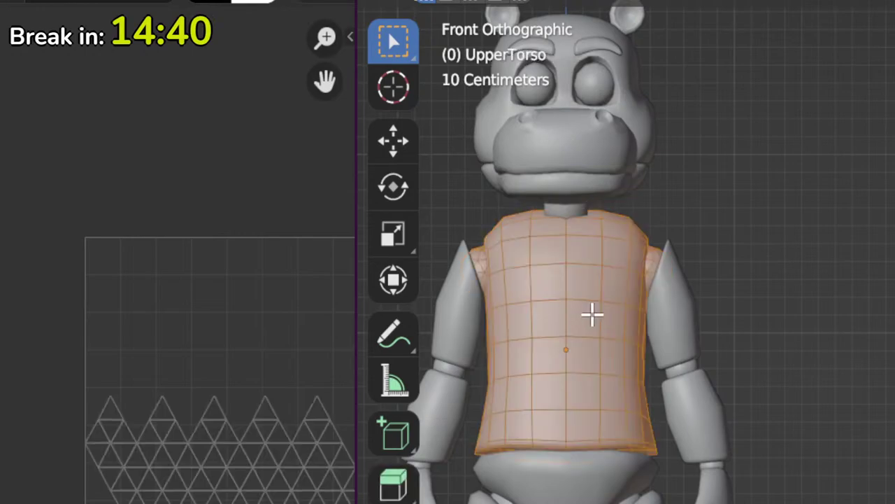
{"action": "middle_click_drag", "start_coordinate": [531, 308], "coordinate": [615, 312], "text": "shift"}
{"action": "left_click", "coordinate": [590, 261]}
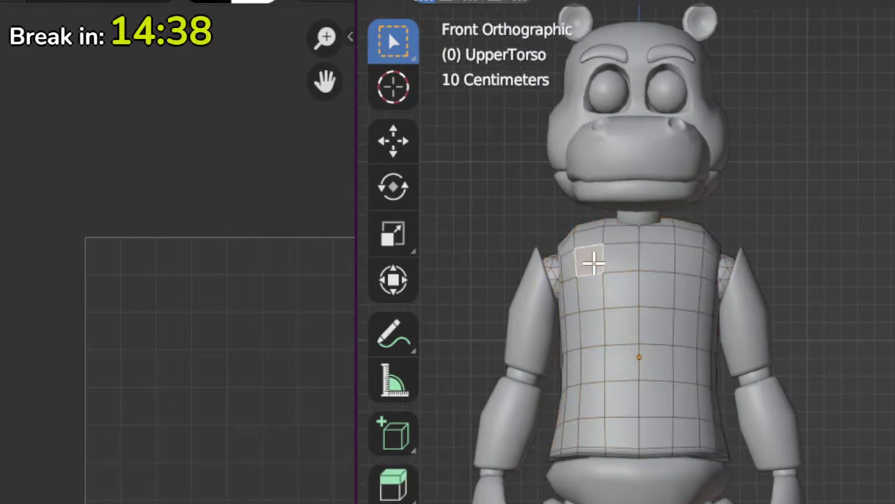
{"action": "left_click", "coordinate": [687, 269], "text": "ctrl"}
{"action": "left_click", "coordinate": [680, 428], "text": "ctrl"}
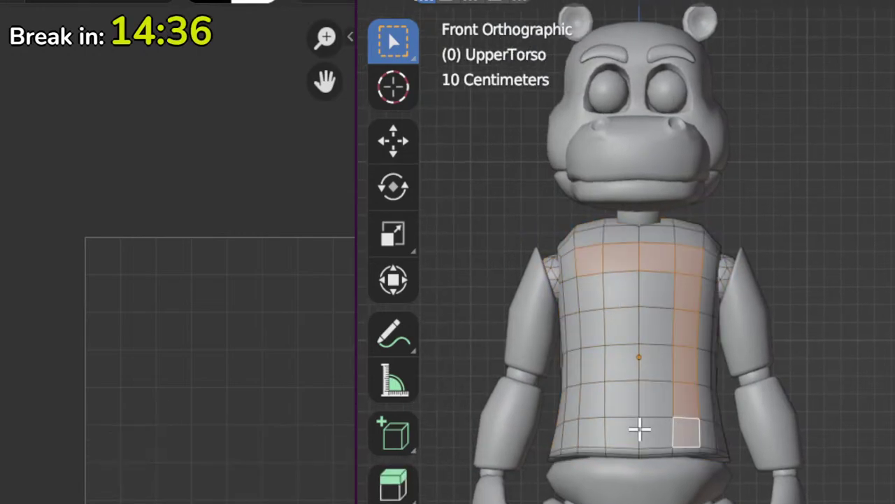
{"action": "left_click", "coordinate": [591, 428], "text": "ctrl"}
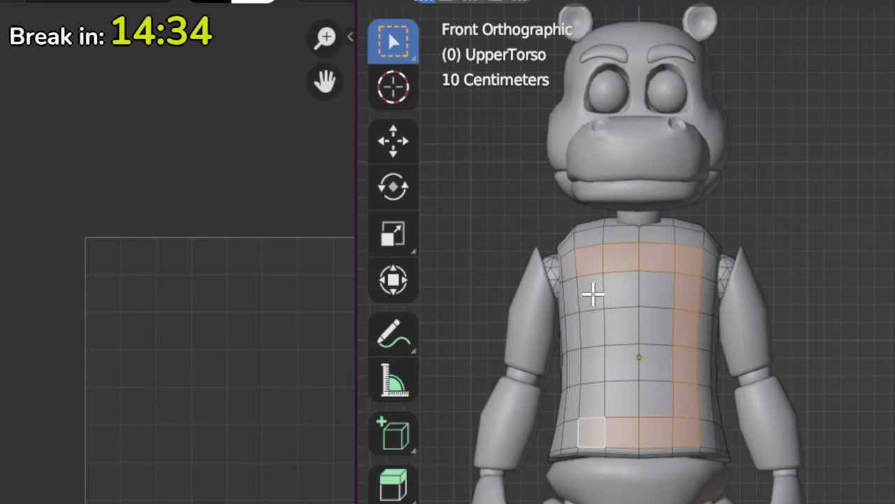
Step: Add the opposite side column and all the inner faces to complete the four-column belly patch selection on UpperTorso
{"action": "left_click", "coordinate": [593, 295], "text": "ctrl"}
{"action": "left_click", "coordinate": [624, 293], "text": "ctrl"}
{"action": "left_click", "coordinate": [654, 326], "text": "ctrl"}
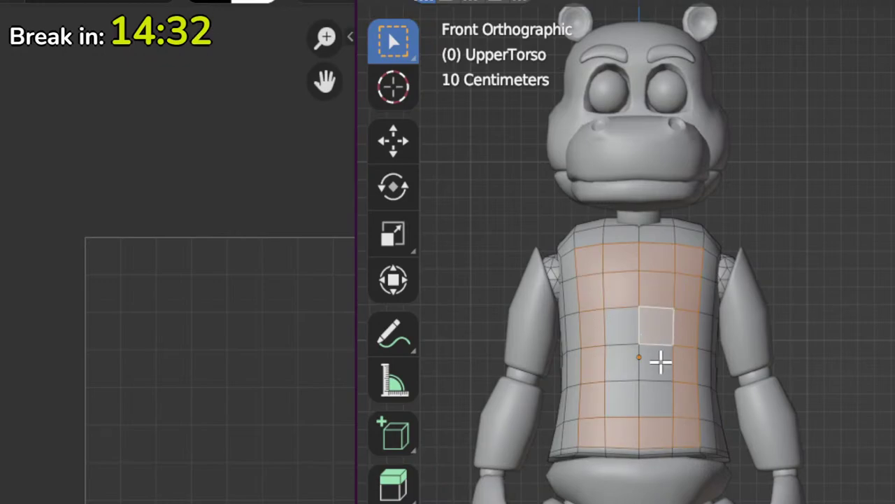
{"action": "left_click", "coordinate": [655, 359], "text": "ctrl"}
{"action": "left_click", "coordinate": [624, 400], "text": "ctrl"}
{"action": "left_click", "coordinate": [624, 364], "text": "ctrl"}
{"action": "left_click", "coordinate": [625, 333], "text": "ctrl"}
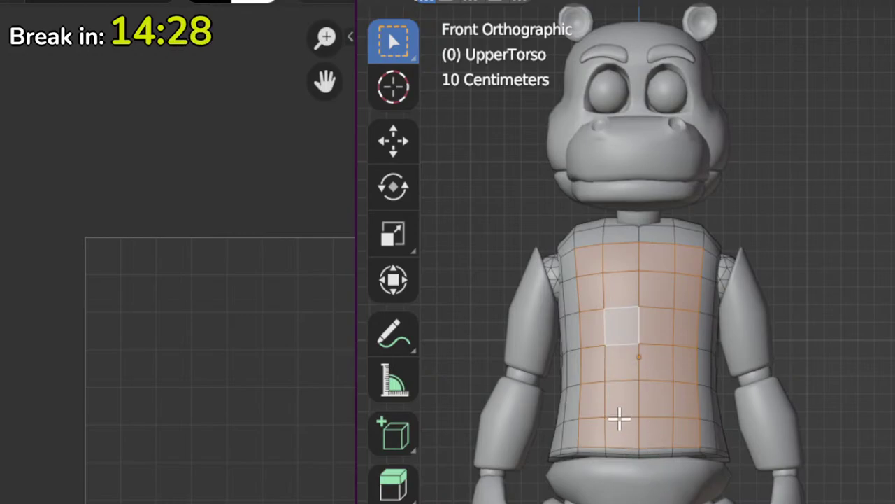
Step: Leave mesh editing, examine the torso and head from several angles, and select the eyebrow
{"action": "middle_click_drag", "start_coordinate": [761, 436], "coordinate": [708, 276]}
{"action": "key", "text": "Tab"}
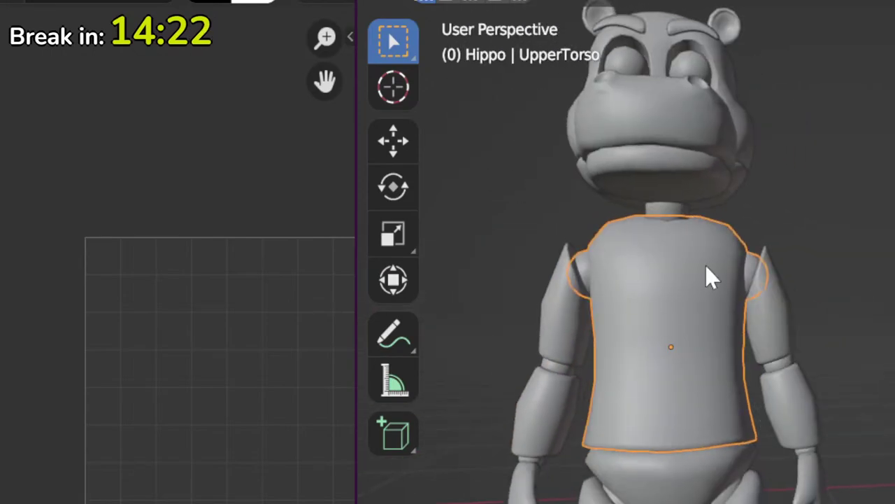
{"action": "middle_click_drag", "start_coordinate": [639, 276], "coordinate": [679, 336]}
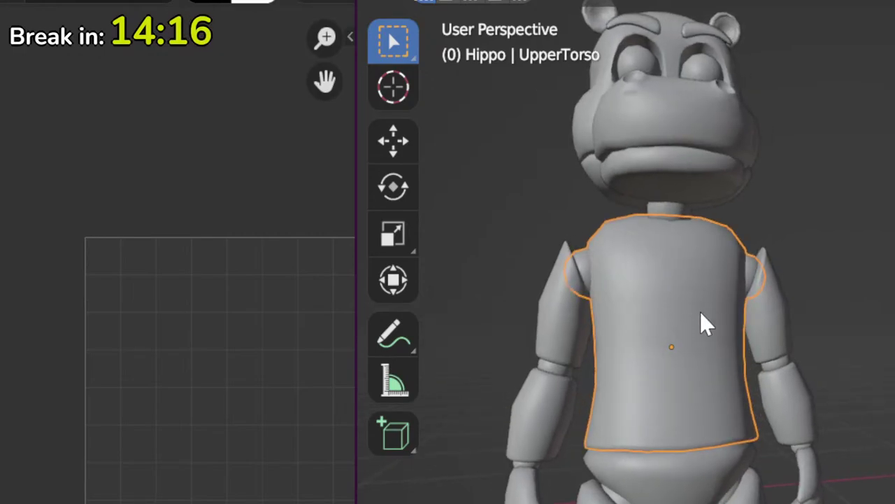
{"action": "middle_click_drag", "start_coordinate": [823, 266], "coordinate": [668, 90]}
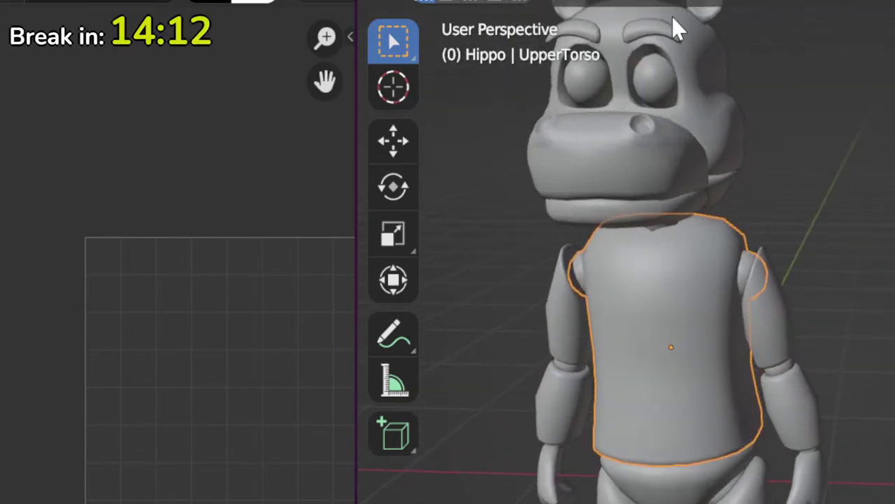
{"action": "left_click", "coordinate": [668, 38]}
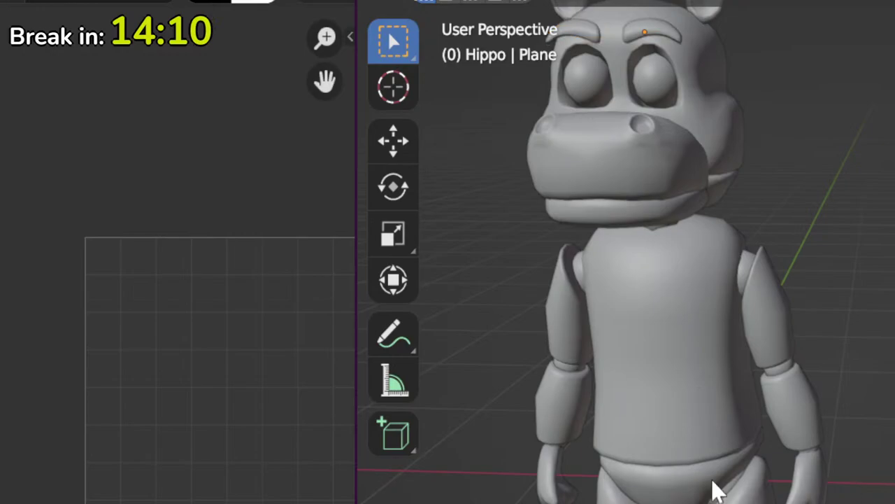
{"action": "middle_click_drag", "start_coordinate": [714, 485], "coordinate": [802, 419]}
{"action": "key", "text": "KP_1"}
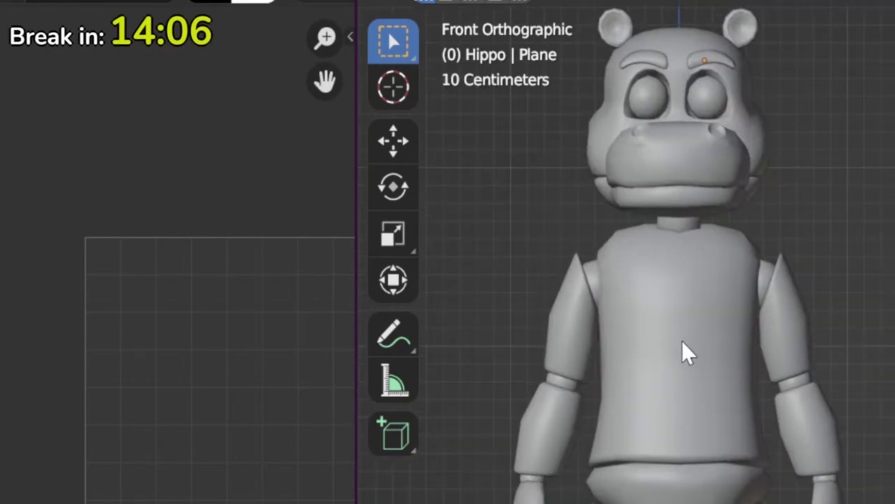
Step: Review the belly face selection in the UpperTorso mesh, return to object mode and deselect everything
{"action": "scroll", "coordinate": [683, 352], "scroll_direction": "down", "scroll_amount": 2}
{"action": "left_click", "coordinate": [741, 355]}
{"action": "key", "text": "Tab"}
{"action": "scroll", "coordinate": [734, 412], "scroll_direction": "up", "scroll_amount": 3}
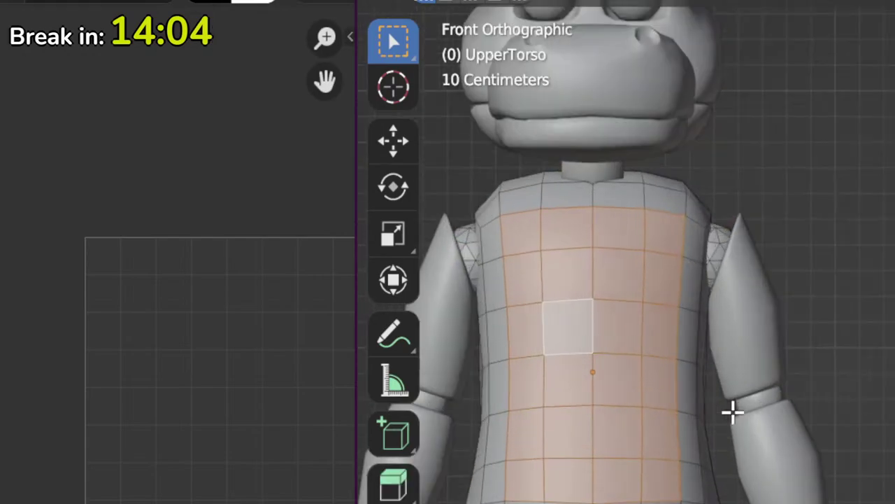
{"action": "scroll", "coordinate": [731, 413], "scroll_direction": "down", "scroll_amount": 2}
{"action": "middle_click_drag", "start_coordinate": [714, 404], "coordinate": [823, 404], "text": "shift"}
{"action": "key", "text": "Tab"}
{"action": "key", "text": "alt+a"}
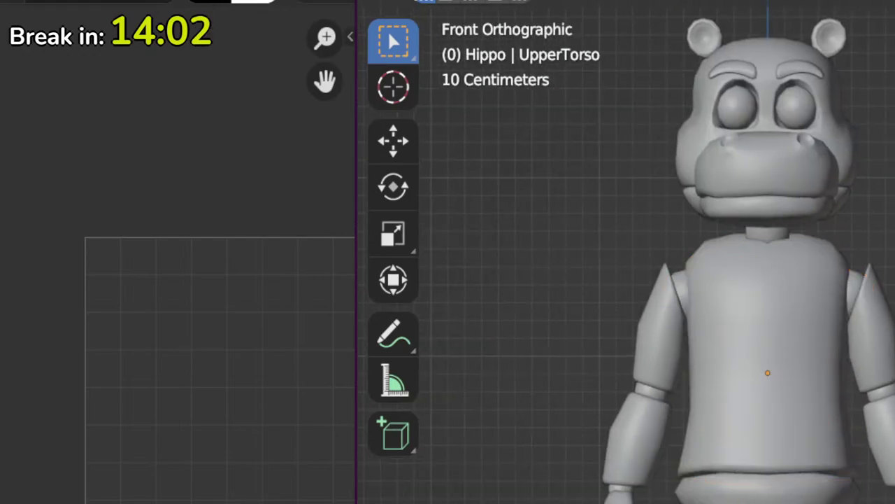
Step: Check the LowerTorso mesh briefly in edit mode and return to object mode
{"action": "middle_click_drag", "start_coordinate": [837, 500], "coordinate": [860, 399], "text": "shift"}
{"action": "left_click", "coordinate": [800, 415]}
{"action": "key", "text": "Tab"}
{"action": "key", "text": "Tab"}
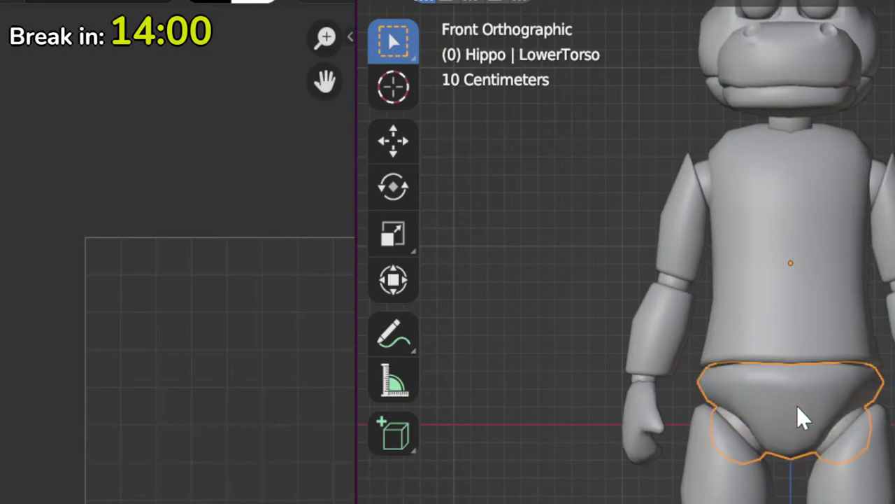
{"action": "scroll", "coordinate": [798, 418], "scroll_direction": "down", "scroll_amount": 1}
{"action": "middle_click_drag", "start_coordinate": [804, 353], "coordinate": [739, 499], "text": "shift"}
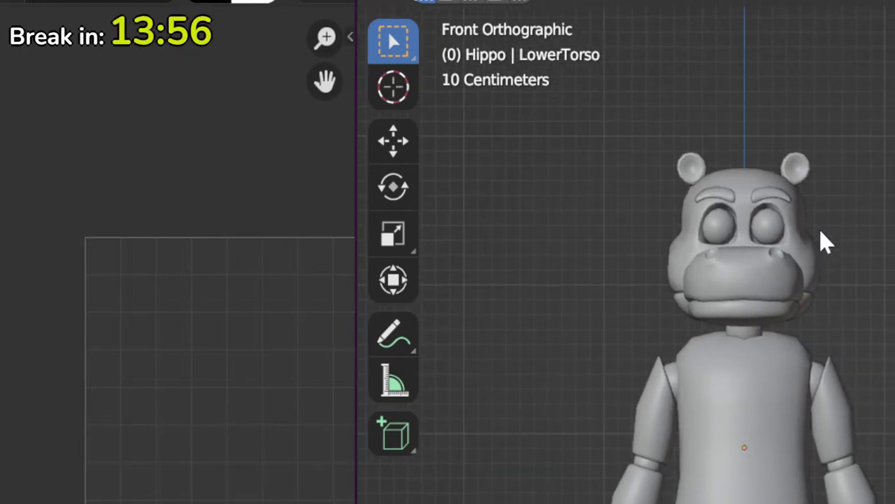
Step: Inspect the Head mesh's topology in edit mode, then check the separate jaw pieces below it in object mode
{"action": "left_click", "coordinate": [826, 278]}
{"action": "key", "text": "Tab"}
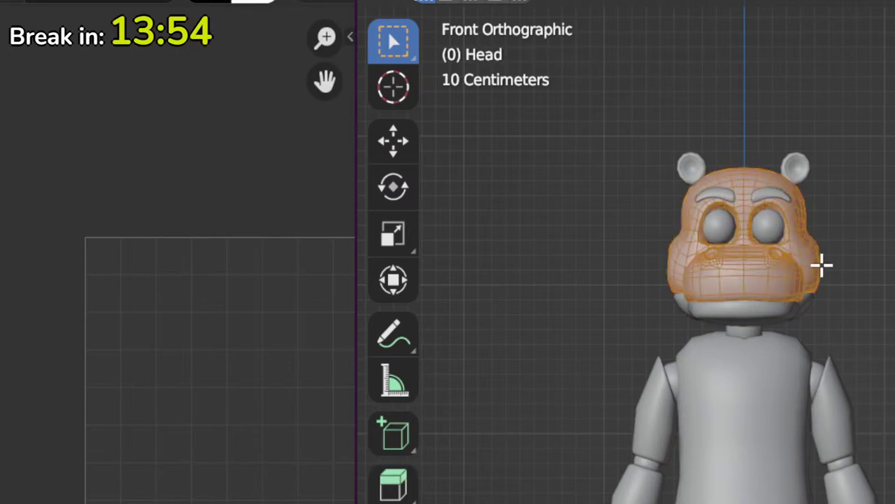
{"action": "scroll", "coordinate": [822, 269], "scroll_direction": "up", "scroll_amount": 3}
{"action": "scroll", "coordinate": [830, 284], "scroll_direction": "down", "scroll_amount": 3}
{"action": "key", "text": "Tab"}
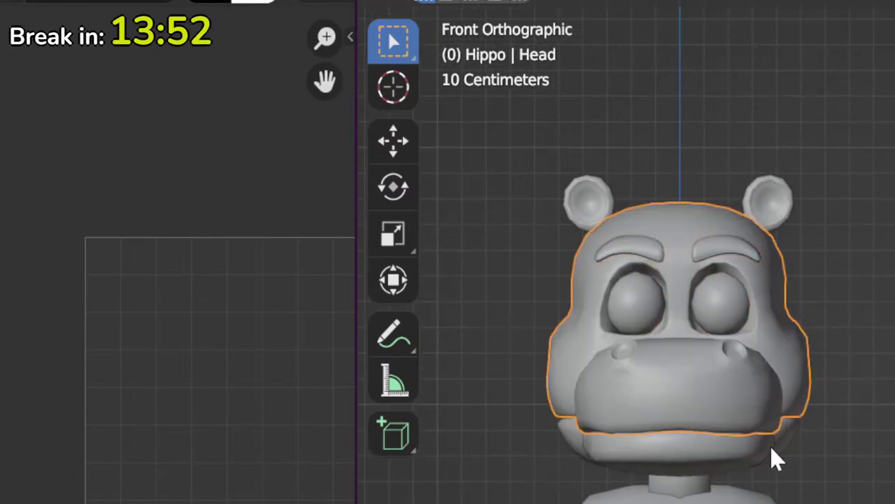
{"action": "left_click", "coordinate": [775, 458]}
{"action": "left_click", "coordinate": [796, 452]}
{"action": "left_click", "coordinate": [740, 459]}
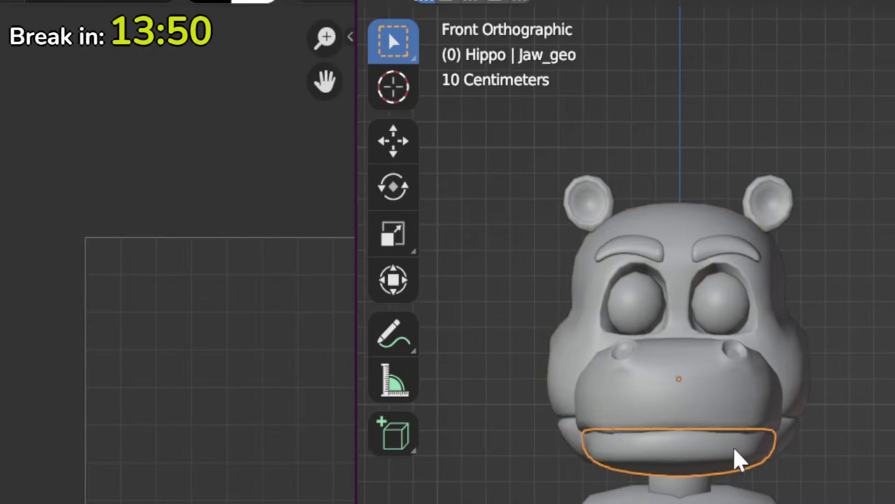
Step: Edit the Head mesh, clear its selection and select the linked skull-and-cheeks shell without the muzzle
{"action": "left_click", "coordinate": [789, 320]}
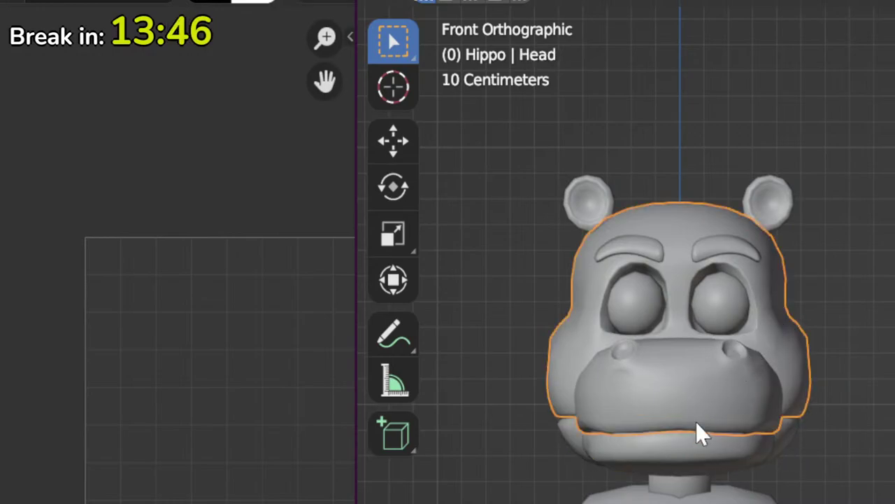
{"action": "key", "text": "Tab"}
{"action": "key", "text": "alt+a"}
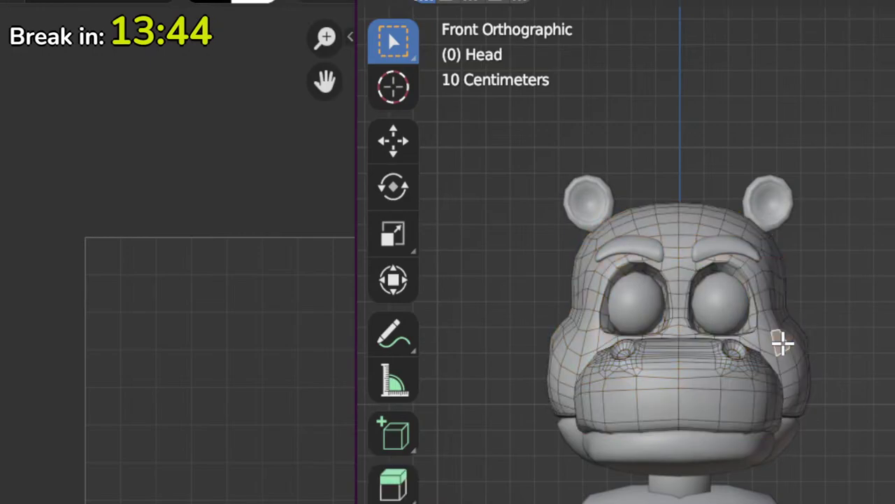
{"action": "key", "text": "l"}
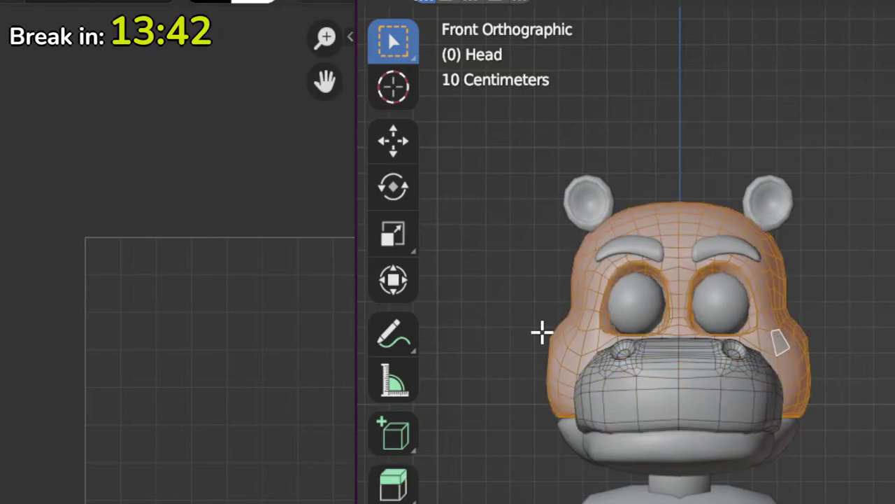
Step: Unwrap the selected head shell by projecting its UVs from the front view
{"action": "scroll", "coordinate": [604, 342], "scroll_direction": "down", "scroll_amount": 2}
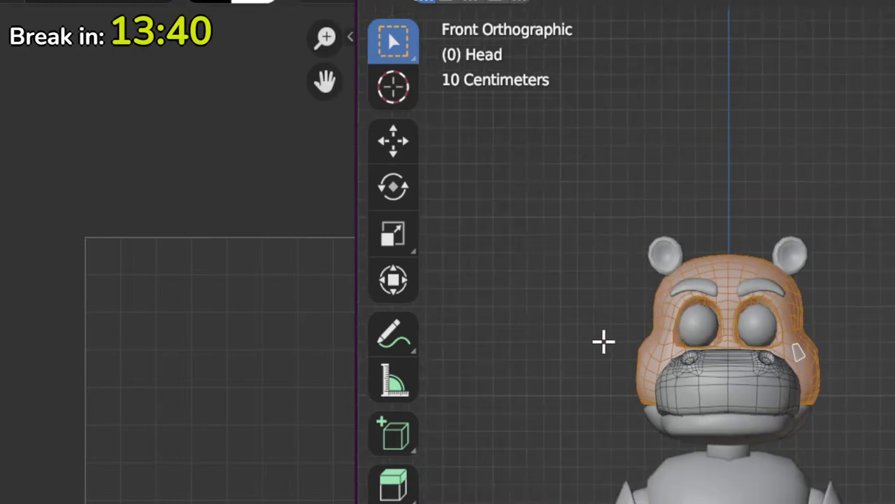
{"action": "scroll", "coordinate": [622, 336], "scroll_direction": "up", "scroll_amount": 4}
{"action": "middle_click_drag", "start_coordinate": [623, 336], "coordinate": [857, 375], "text": "shift"}
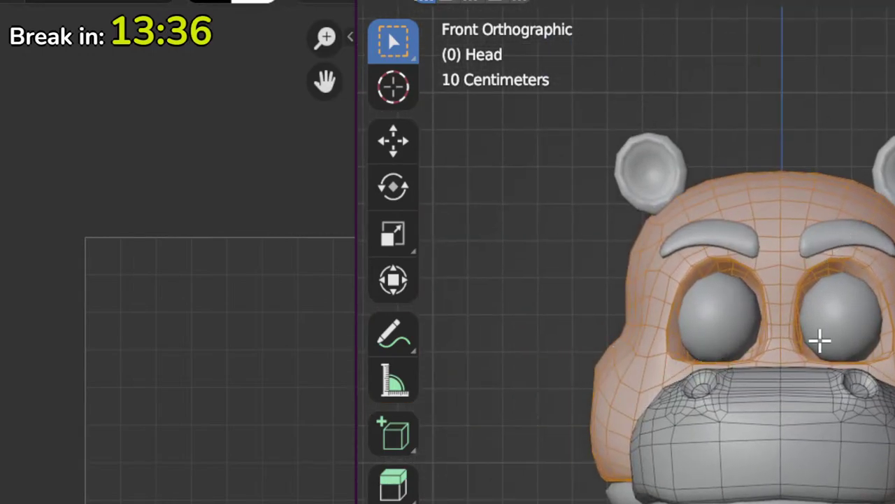
{"action": "key", "text": "u"}
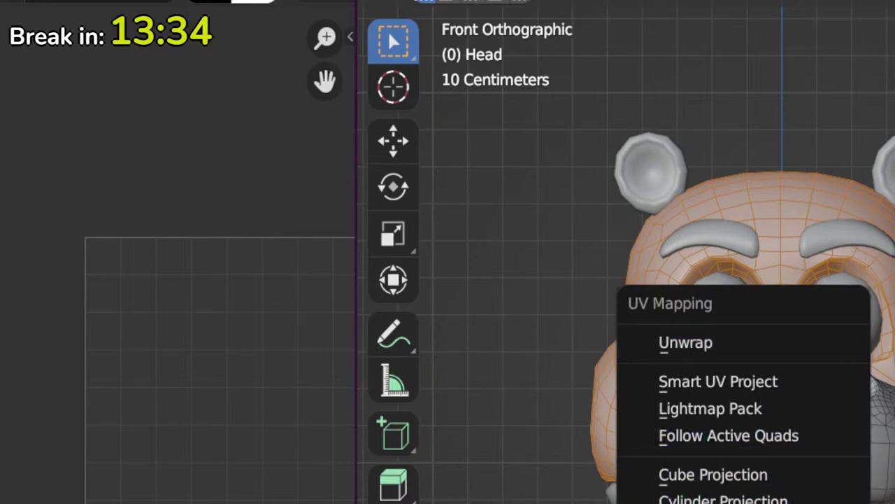
{"action": "key", "text": "p"}
{"action": "scroll", "coordinate": [226, 420], "scroll_direction": "down", "scroll_amount": 1}
{"action": "middle_click_drag", "start_coordinate": [225, 418], "coordinate": [222, 430]}
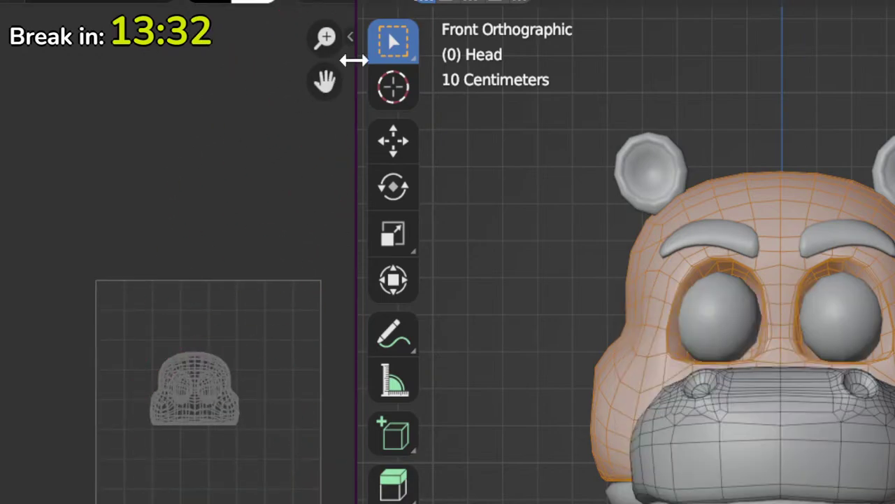
Step: Widen the image editor area, split it horizontally into two and turn the lower area into a UV Editor
{"action": "left_click_drag", "start_coordinate": [354, 61], "coordinate": [548, 106]}
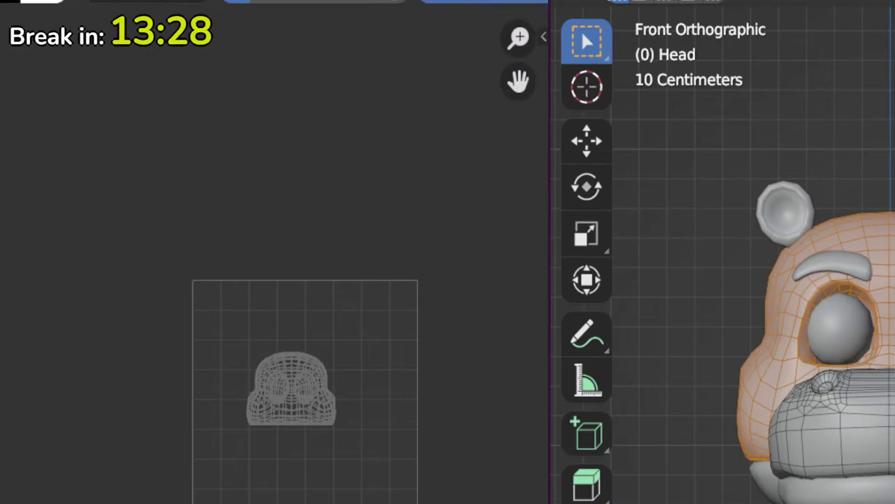
{"action": "right_click", "coordinate": [349, 1]}
{"action": "left_click", "coordinate": [350, 2]}
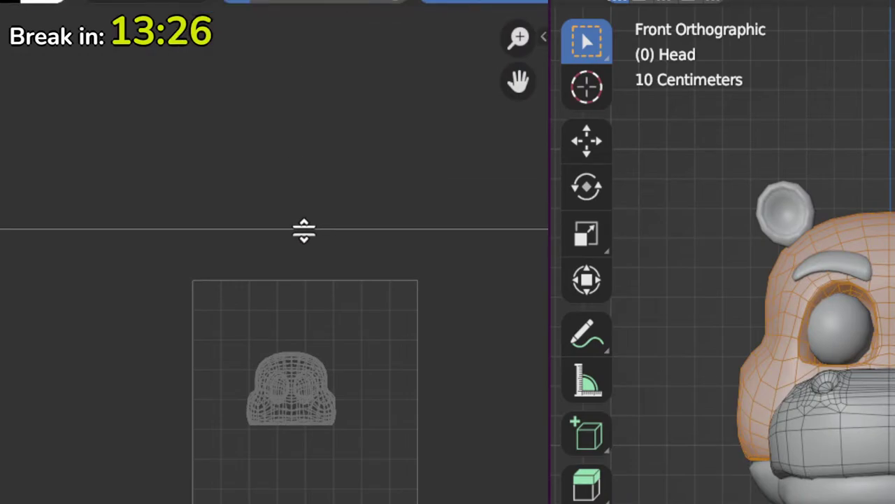
{"action": "left_click", "coordinate": [305, 272]}
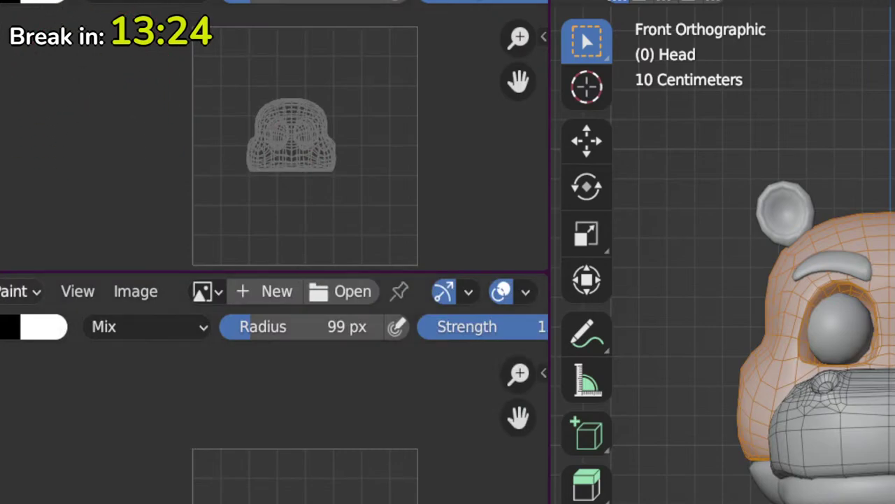
{"action": "left_click", "coordinate": [6, 291]}
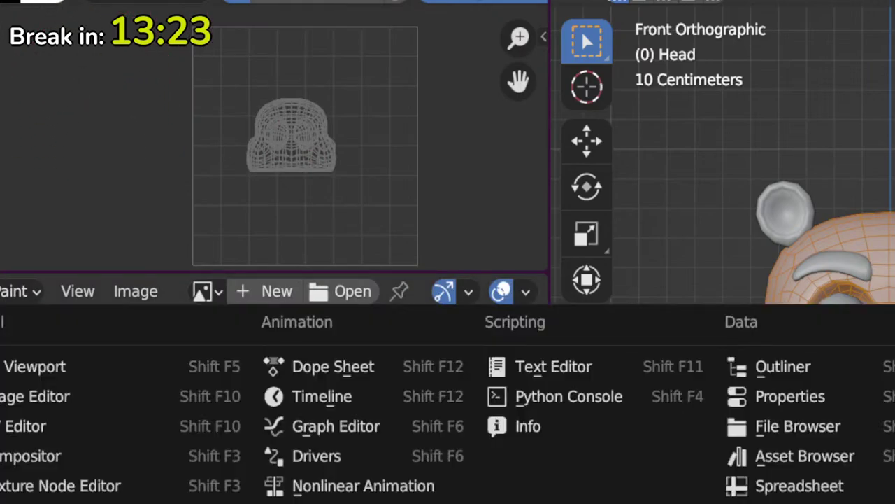
{"action": "left_click", "coordinate": [31, 422]}
{"action": "scroll", "coordinate": [304, 420], "scroll_direction": "up", "scroll_amount": 2}
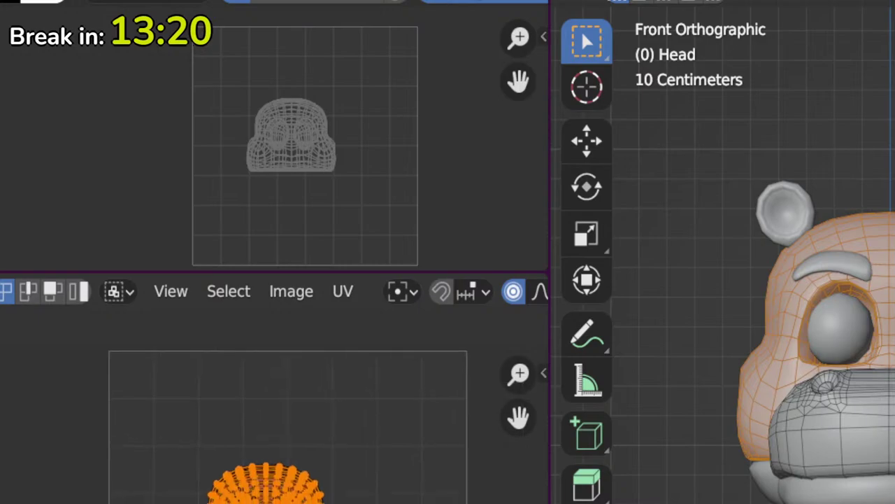
Step: Scale down the head's UV island and place it in the upper-left corner of the UV square
{"action": "key", "text": "s"}
{"action": "key", "text": "Return"}
{"action": "key", "text": "g"}
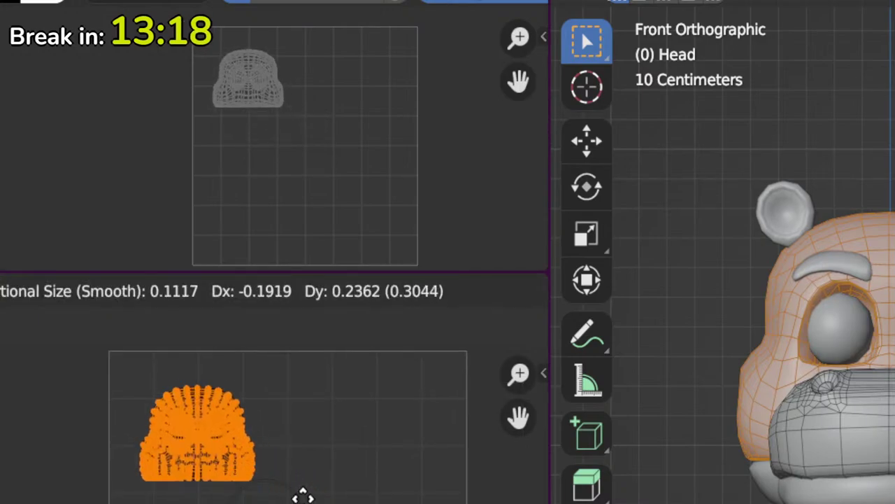
{"action": "left_click", "coordinate": [273, 468]}
{"action": "key", "text": "s"}
{"action": "key", "text": "Return"}
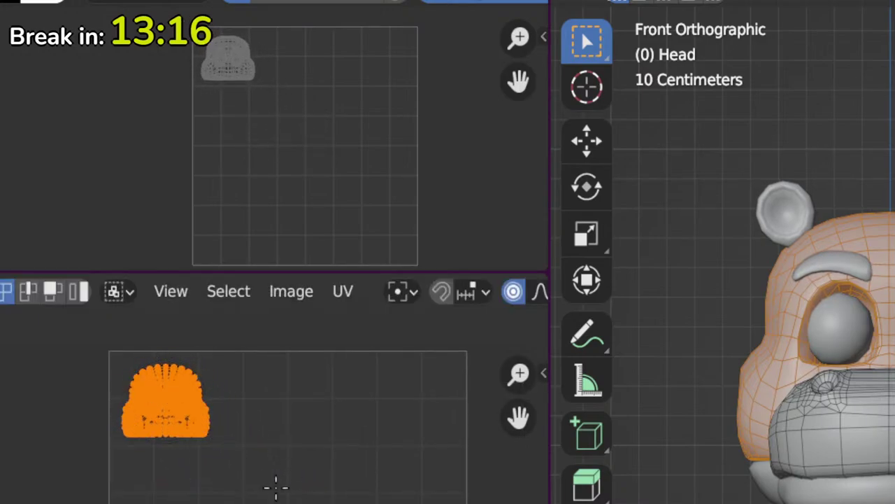
{"action": "key", "text": "g"}
{"action": "left_click", "coordinate": [269, 490]}
{"action": "key", "text": "s"}
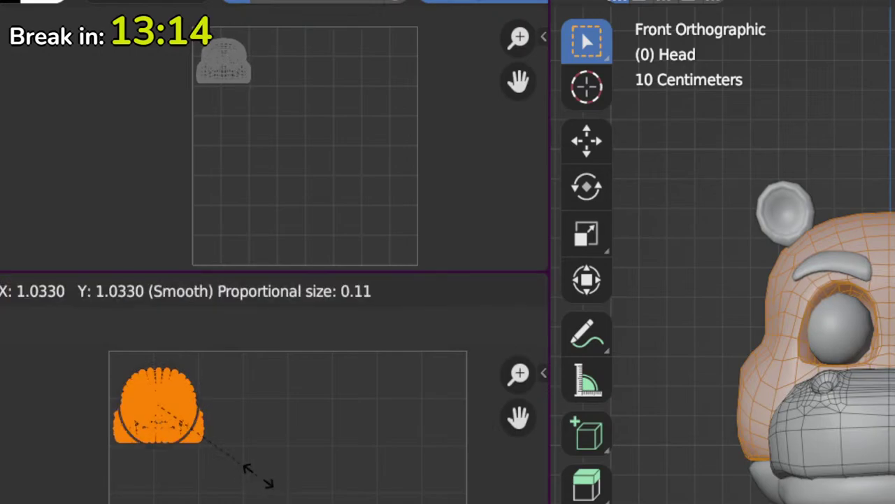
{"action": "key", "text": "Return"}
{"action": "key", "text": "g"}
{"action": "left_click", "coordinate": [273, 473]}
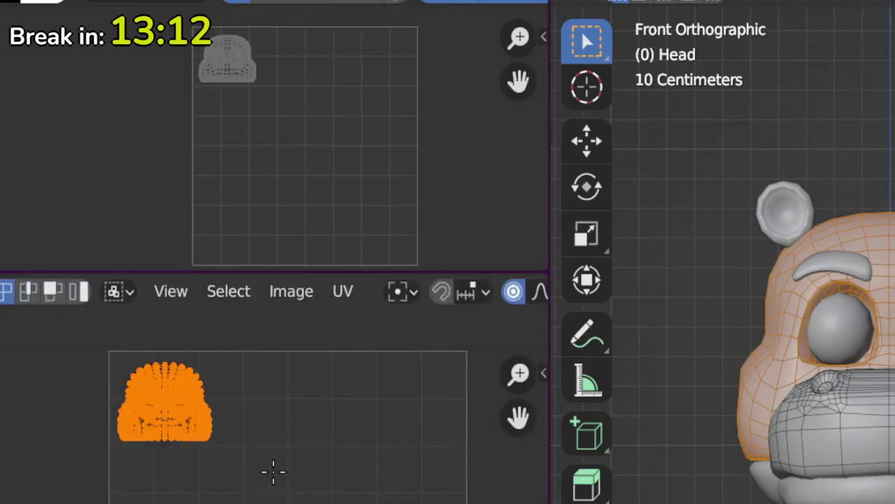
{"action": "middle_click_drag", "start_coordinate": [274, 472], "coordinate": [257, 463]}
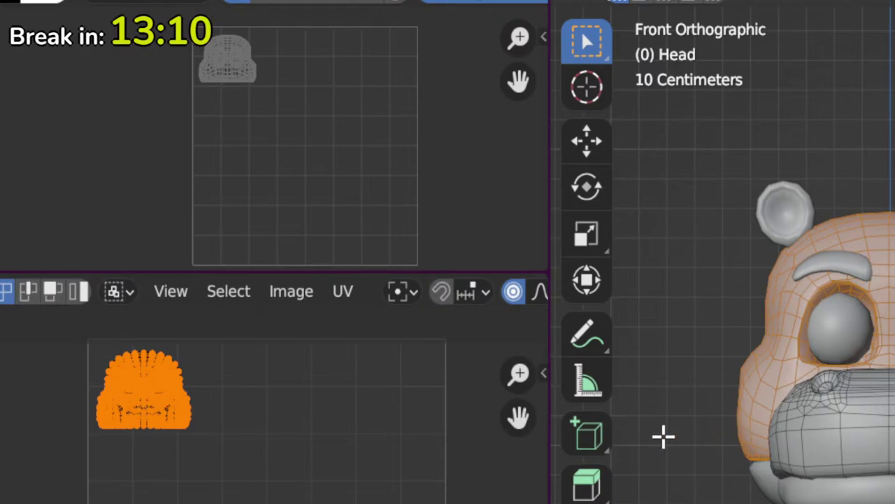
Step: Deselect all faces of the Head mesh
{"action": "scroll", "coordinate": [663, 437], "scroll_direction": "up", "scroll_amount": 1}
{"action": "scroll", "coordinate": [783, 411], "scroll_direction": "up", "scroll_amount": 4}
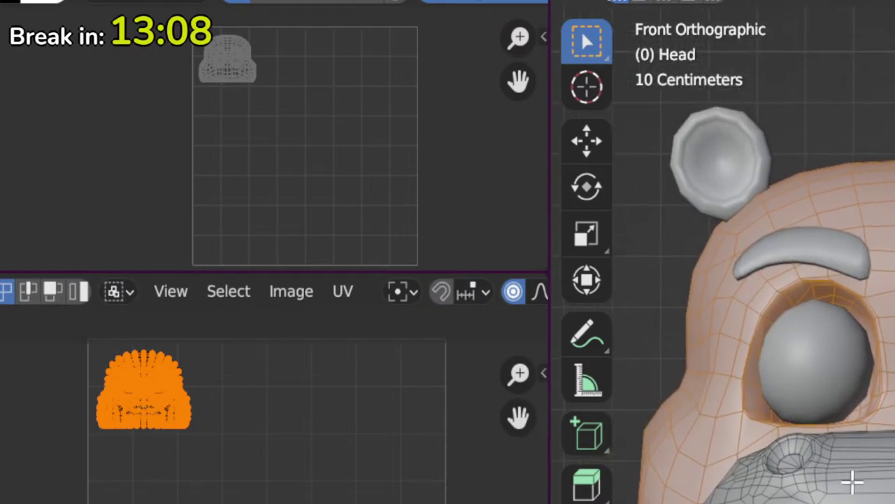
{"action": "key", "text": "alt+a"}
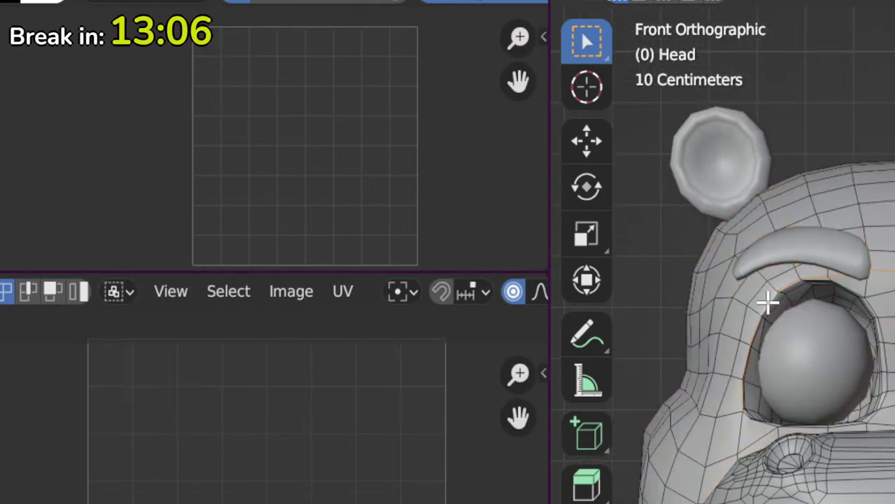
Step: Try selecting the loop around the eye socket's rim, then clear that selection
{"action": "scroll", "coordinate": [880, 324], "scroll_direction": "up", "scroll_amount": 3}
{"action": "left_click", "coordinate": [833, 286], "text": "alt"}
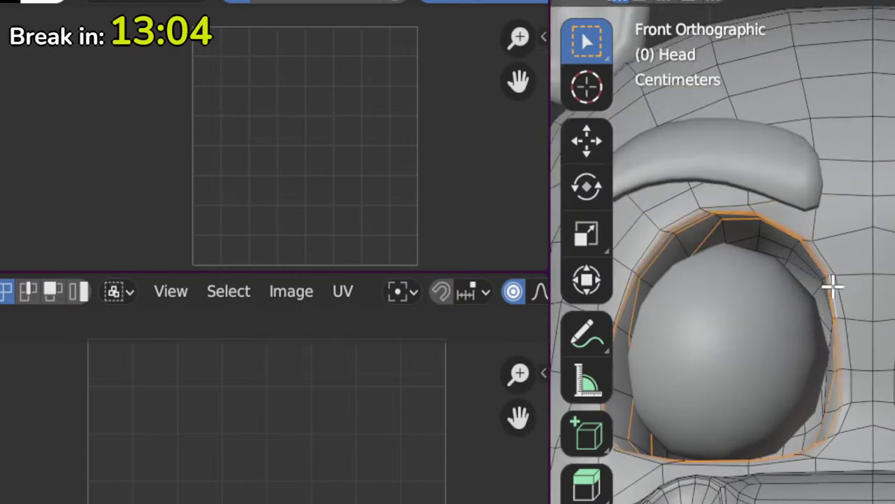
{"action": "scroll", "coordinate": [852, 310], "scroll_direction": "up", "scroll_amount": 3}
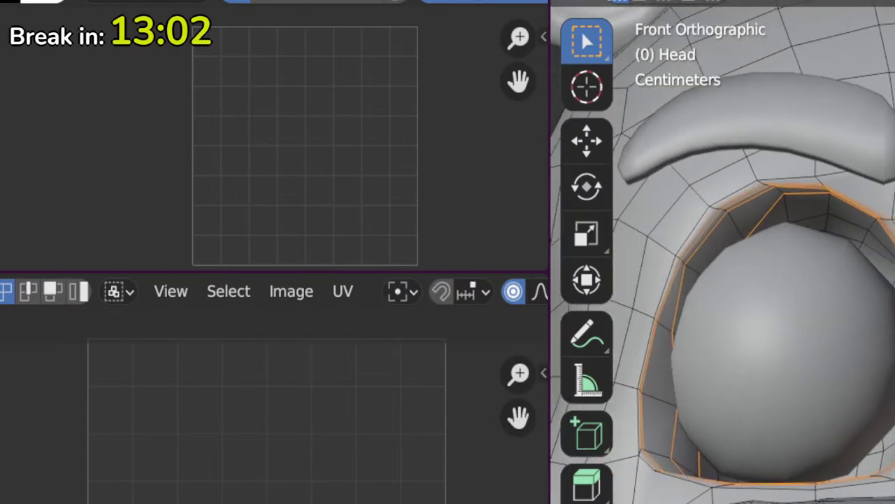
{"action": "scroll", "coordinate": [723, 252], "scroll_direction": "down", "scroll_amount": 2}
{"action": "key", "text": "alt+a"}
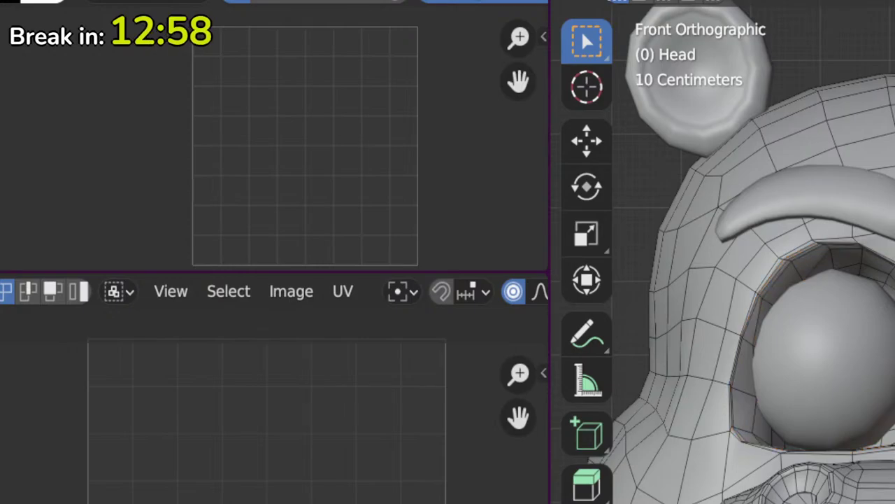
Step: Select a small patch of faces inside one eye socket and isolate the Head mesh in local view
{"action": "scroll", "coordinate": [723, 252], "scroll_direction": "down", "scroll_amount": 1}
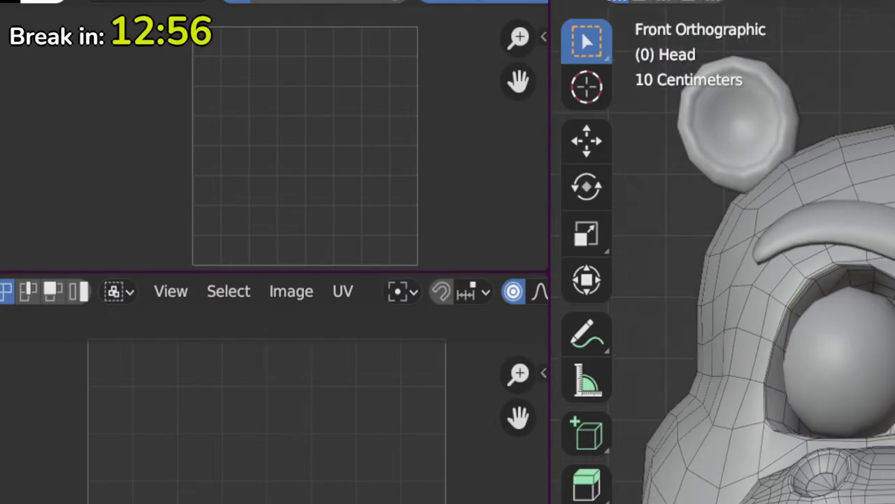
{"action": "key", "text": "l"}
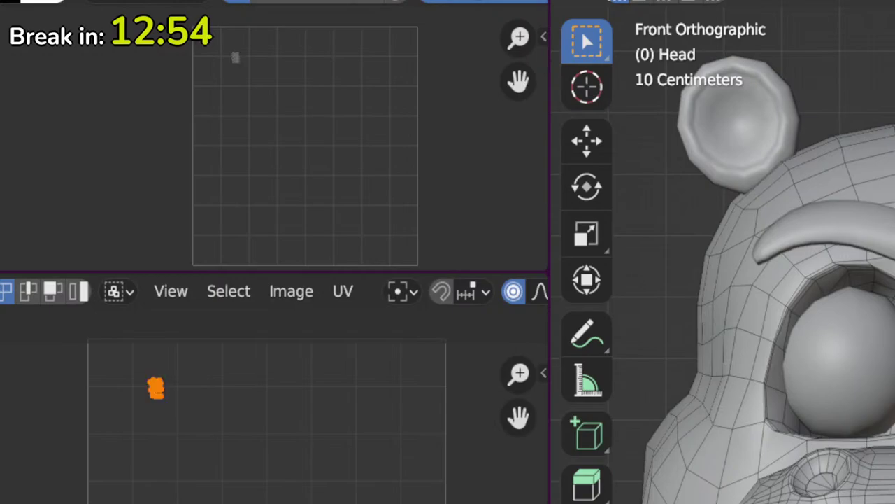
{"action": "key", "text": "slash"}
{"action": "scroll", "coordinate": [722, 252], "scroll_direction": "up", "scroll_amount": 4}
{"action": "middle_click_drag", "start_coordinate": [769, 210], "coordinate": [711, 321], "text": "shift"}
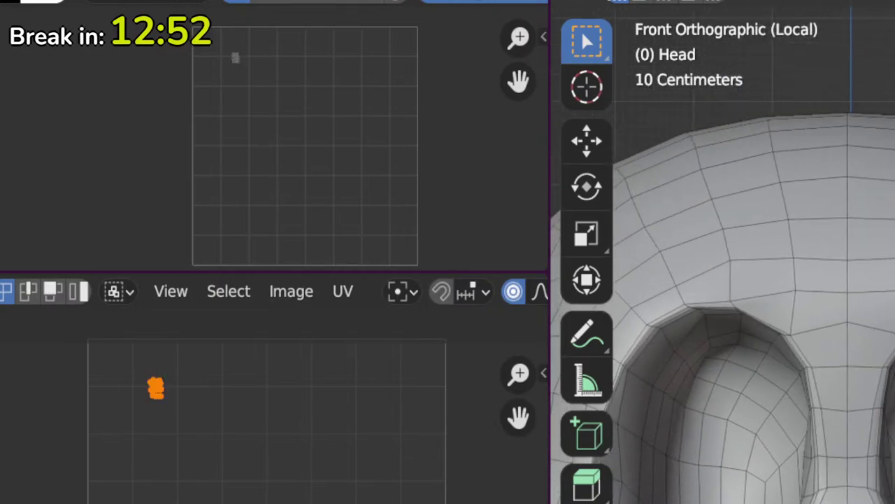
{"action": "scroll", "coordinate": [727, 280], "scroll_direction": "up", "scroll_amount": 2}
{"action": "scroll", "coordinate": [723, 252], "scroll_direction": "up", "scroll_amount": 1}
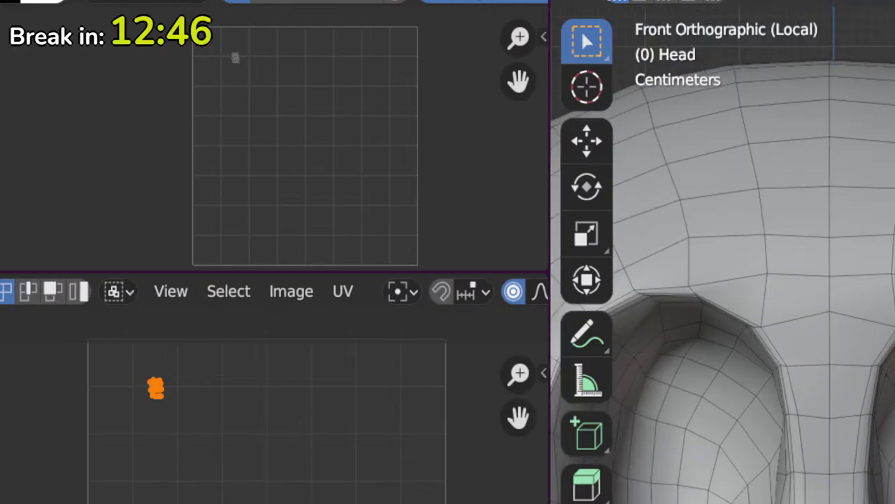
Step: Undo the last two selection changes and grow the selection from the eye socket's interior out to its rim
{"action": "key", "text": "ctrl+z"}
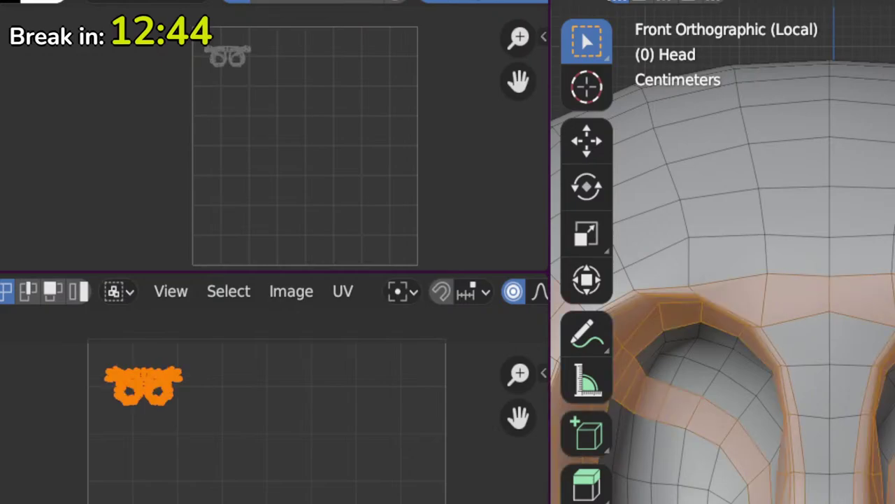
{"action": "key", "text": "ctrl+z"}
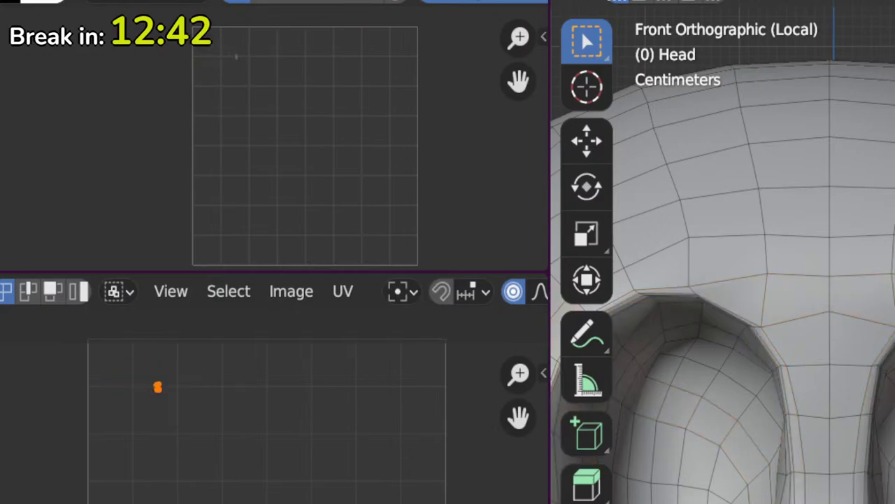
{"action": "key", "text": "ctrl+KP_Add"}
{"action": "key", "text": "ctrl+KP_Add"}
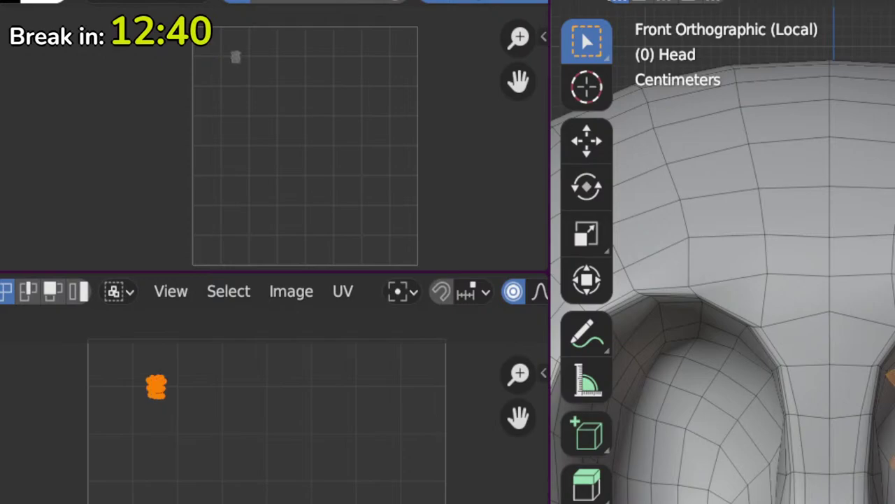
{"action": "key", "text": "ctrl+KP_Add"}
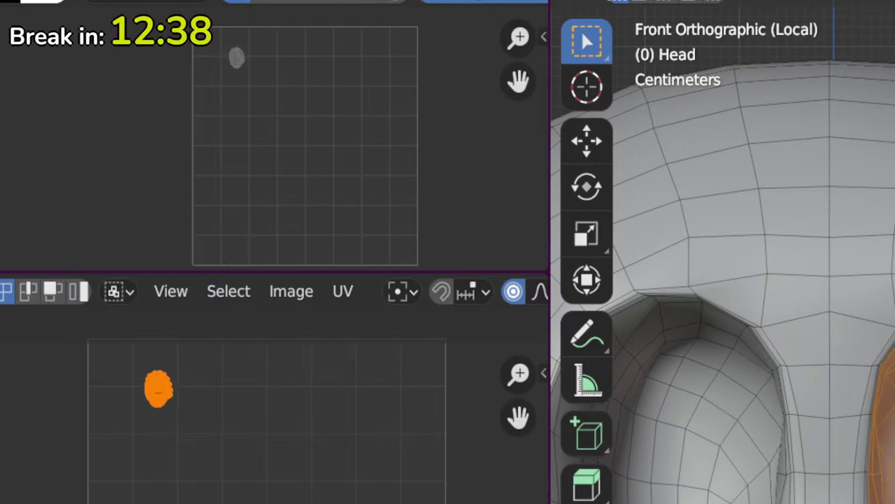
{"action": "key", "text": "ctrl+KP_Add"}
{"action": "key", "text": "ctrl+KP_Add"}
{"action": "key", "text": "ctrl+KP_Subtract"}
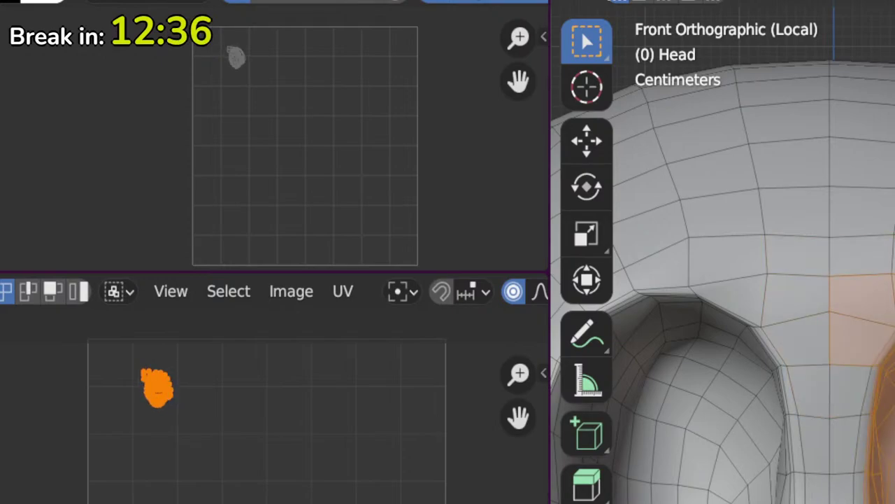
Step: Remove the two extra faces above the nose bridge from the selection, then shrink and regrow the eye socket selection
{"action": "scroll", "coordinate": [864, 378], "scroll_direction": "up", "scroll_amount": 1}
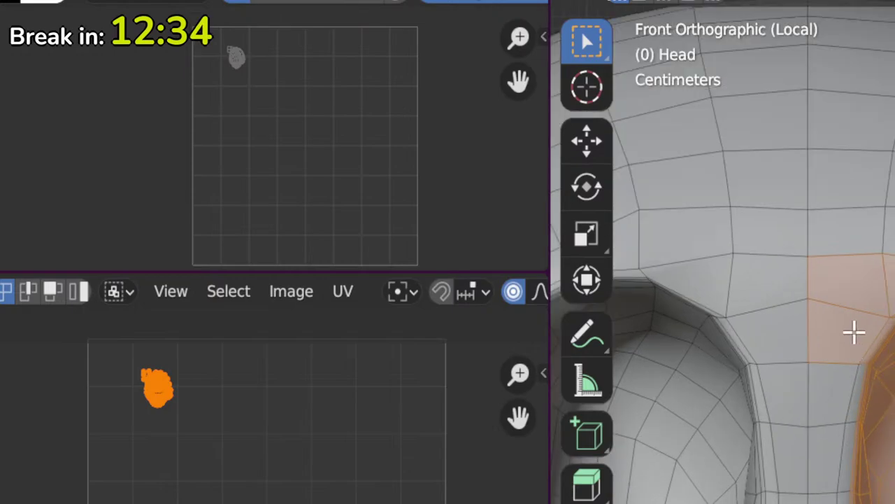
{"action": "left_click", "coordinate": [854, 332], "text": "shift"}
{"action": "left_click", "coordinate": [860, 279], "text": "shift"}
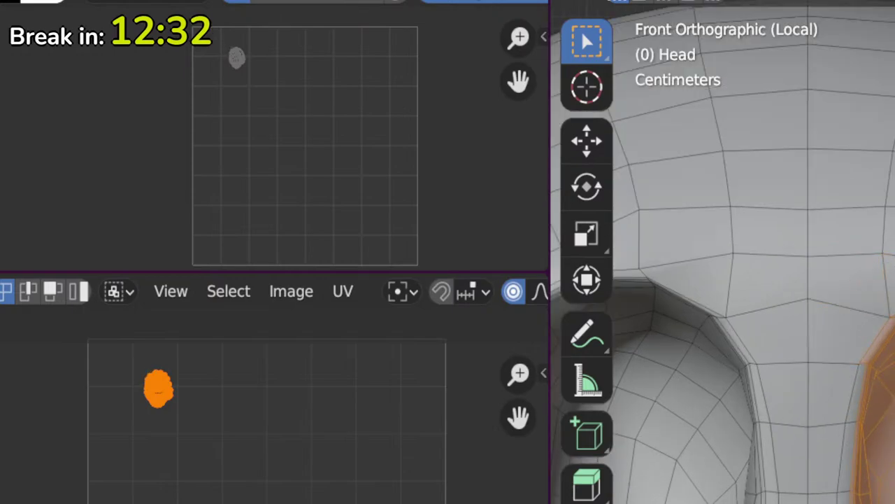
{"action": "scroll", "coordinate": [892, 380], "scroll_direction": "up", "scroll_amount": 2}
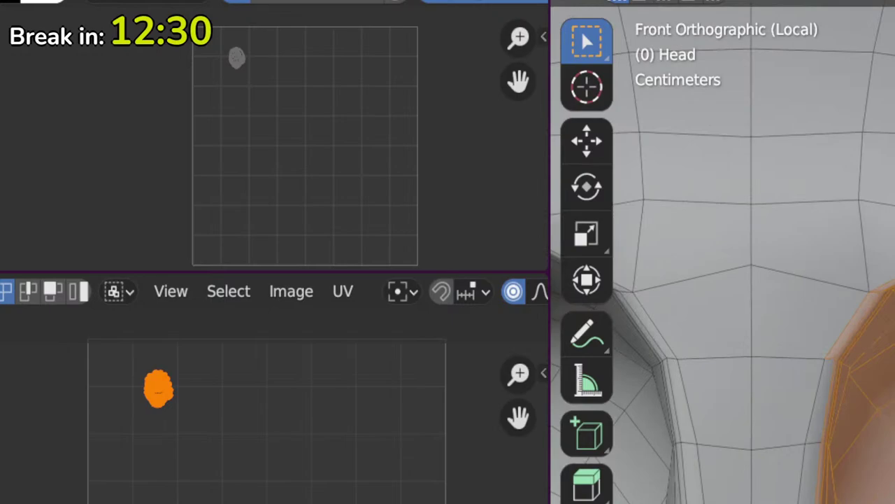
{"action": "key", "text": "ctrl+KP_Subtract"}
{"action": "key", "text": "ctrl+KP_Add"}
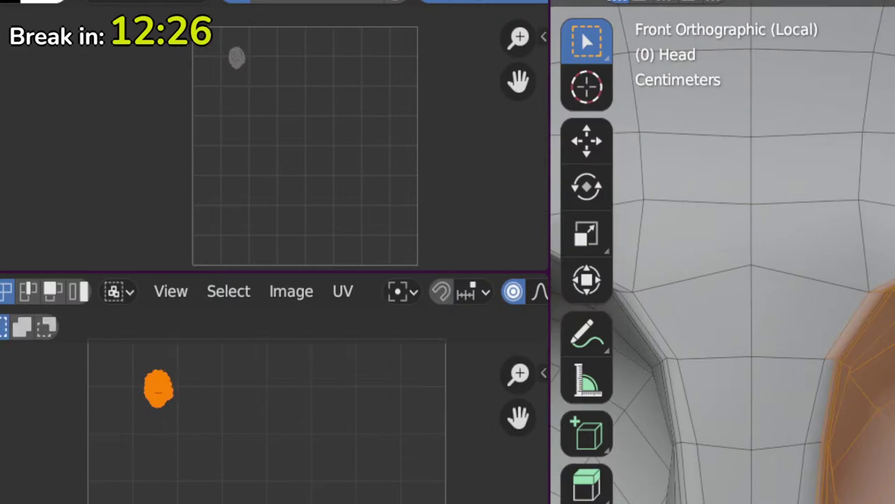
Step: Shrink the eye socket selection and add the missing narrow rim faces along the socket's nose-bridge side
{"action": "middle_click_drag", "start_coordinate": [752, 266], "coordinate": [728, 232], "text": "shift"}
{"action": "key", "text": "ctrl+KP_Subtract"}
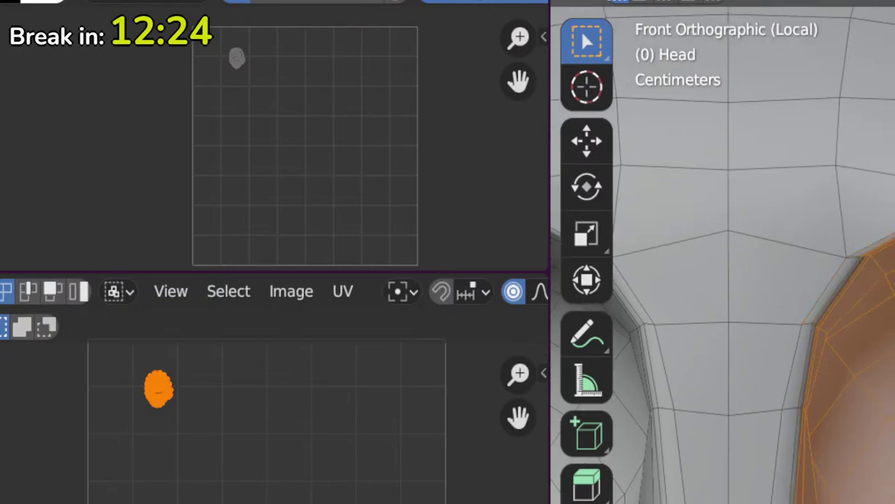
{"action": "scroll", "coordinate": [864, 359], "scroll_direction": "down", "scroll_amount": 1}
{"action": "scroll", "coordinate": [864, 360], "scroll_direction": "up", "scroll_amount": 2}
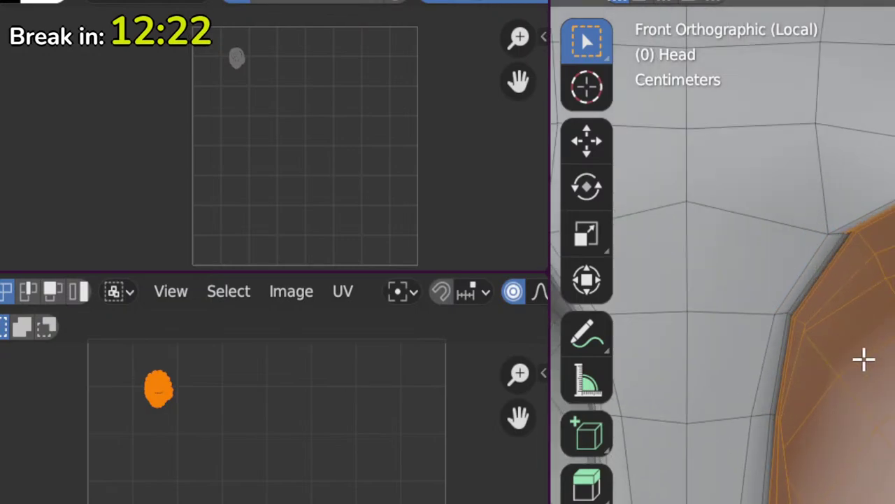
{"action": "scroll", "coordinate": [864, 359], "scroll_direction": "up", "scroll_amount": 2}
{"action": "middle_click_drag", "start_coordinate": [871, 328], "coordinate": [813, 288]}
{"action": "scroll", "coordinate": [850, 316], "scroll_direction": "down", "scroll_amount": 1}
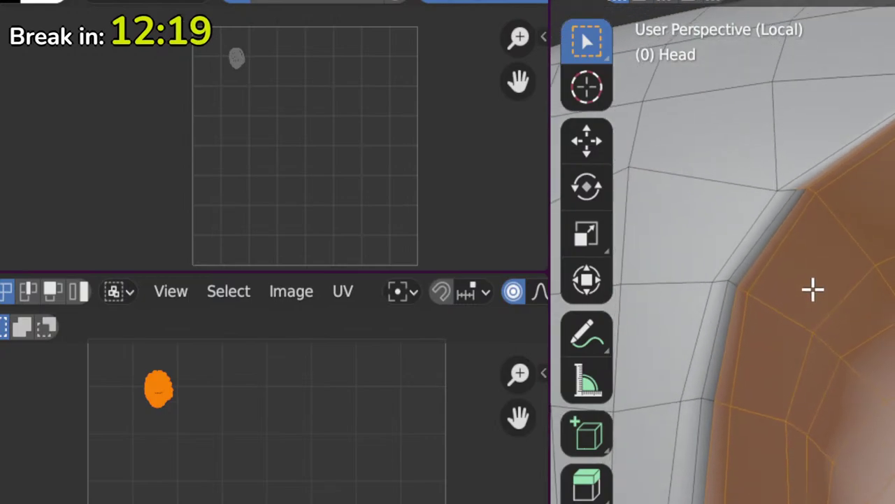
{"action": "left_click", "coordinate": [786, 212], "text": "shift"}
{"action": "left_click", "coordinate": [712, 357], "text": "shift"}
{"action": "left_click", "coordinate": [704, 450], "text": "shift"}
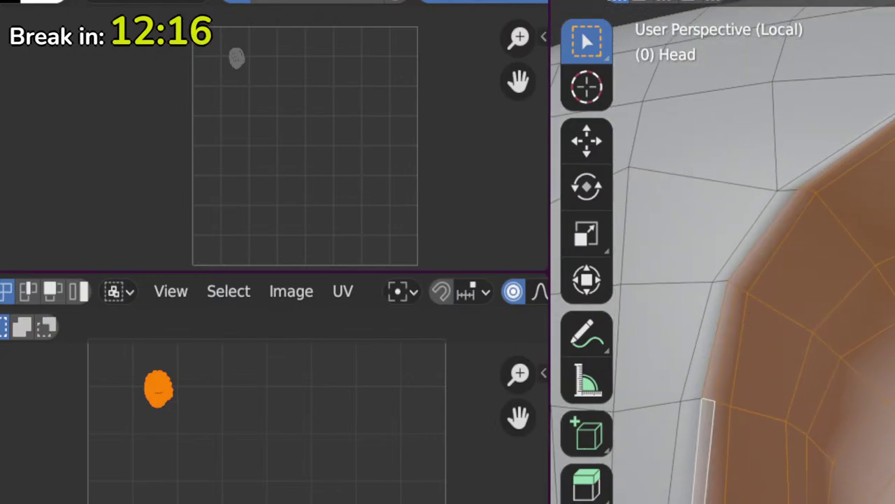
{"action": "mouse_move", "coordinate": [734, 503]}
{"action": "middle_mouse_down", "text": "shift"}
{"action": "mouse_move", "coordinate": [761, 465]}
{"action": "mouse_move", "coordinate": [723, 481]}
{"action": "mouse_move", "coordinate": [728, 503]}
{"action": "middle_mouse_up", "text": "shift"}
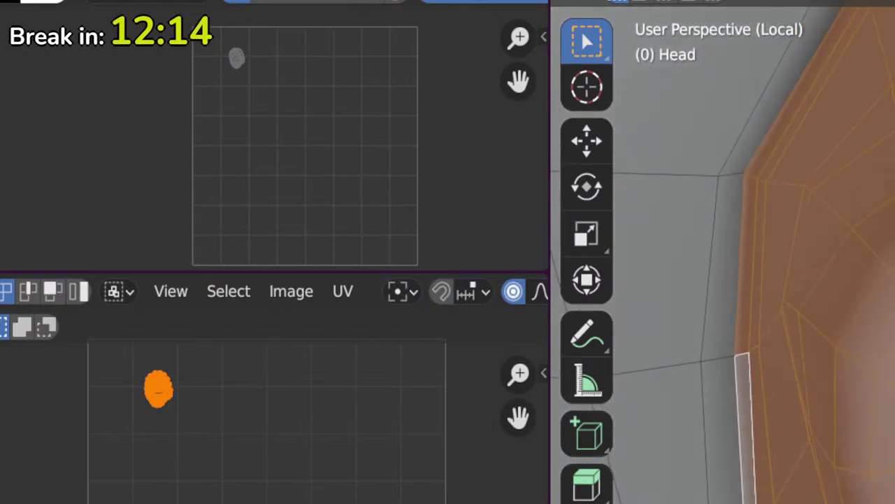
{"action": "left_click", "coordinate": [742, 503], "text": "shift"}
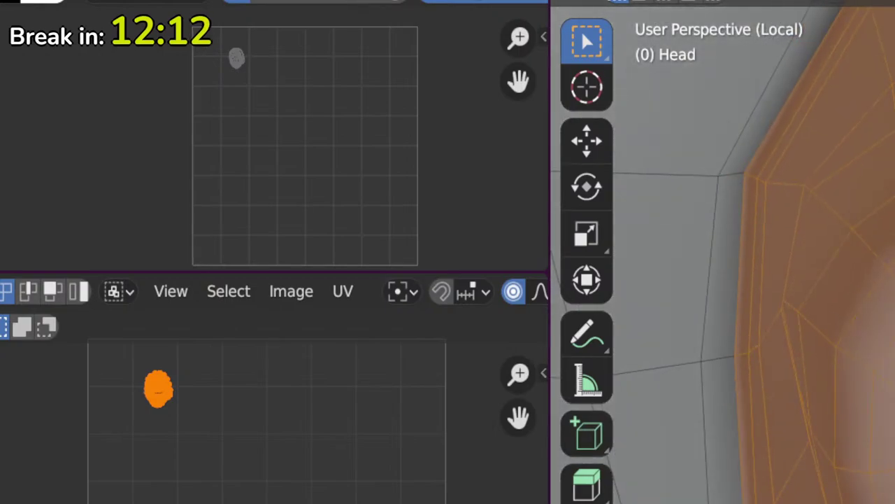
{"action": "scroll", "coordinate": [754, 255], "scroll_direction": "down", "scroll_amount": 6}
{"action": "middle_click_drag", "start_coordinate": [755, 255], "coordinate": [799, 293]}
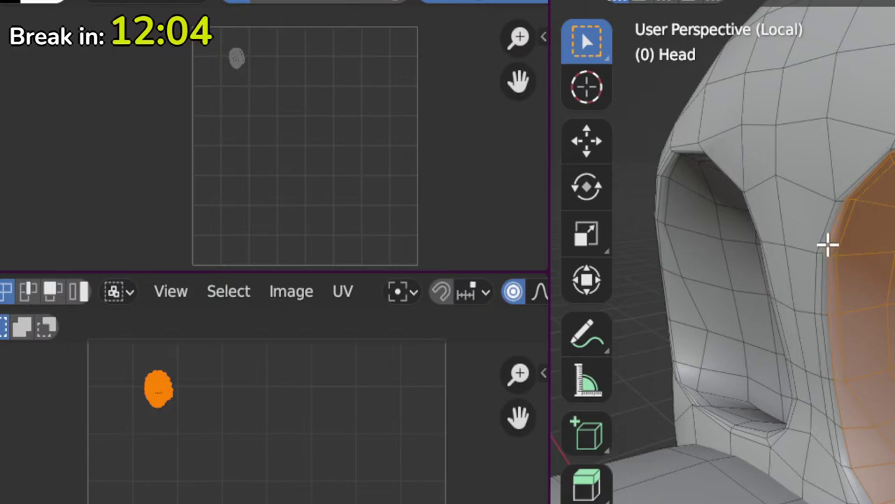
Step: Move the selected eye socket's UV island into the lower-right corner of the UV tile
{"action": "key", "text": "KP_1"}
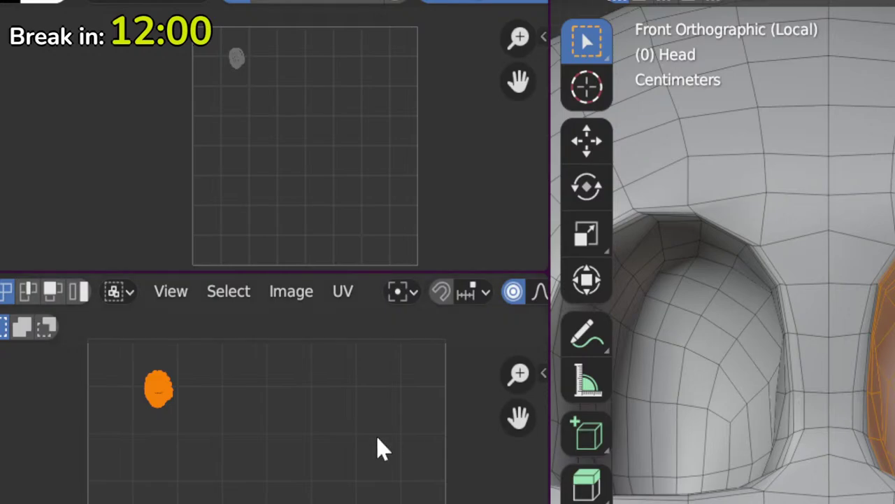
{"action": "key", "text": "g"}
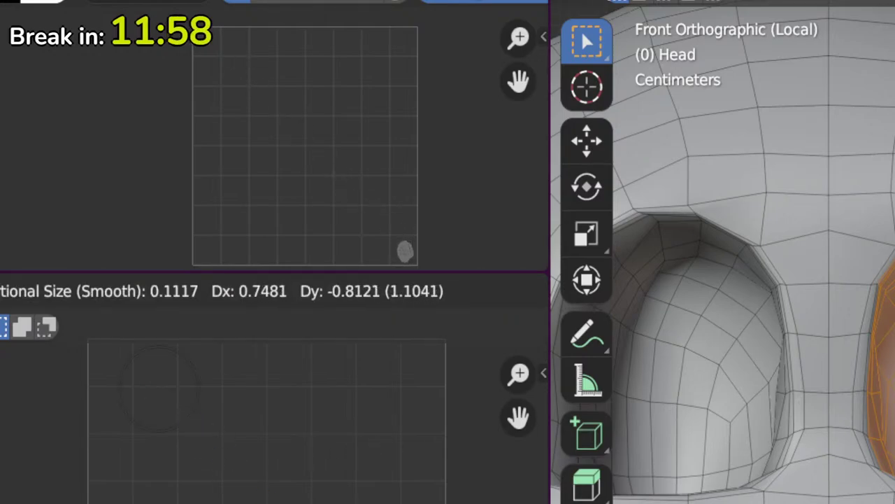
{"action": "key", "text": "Return"}
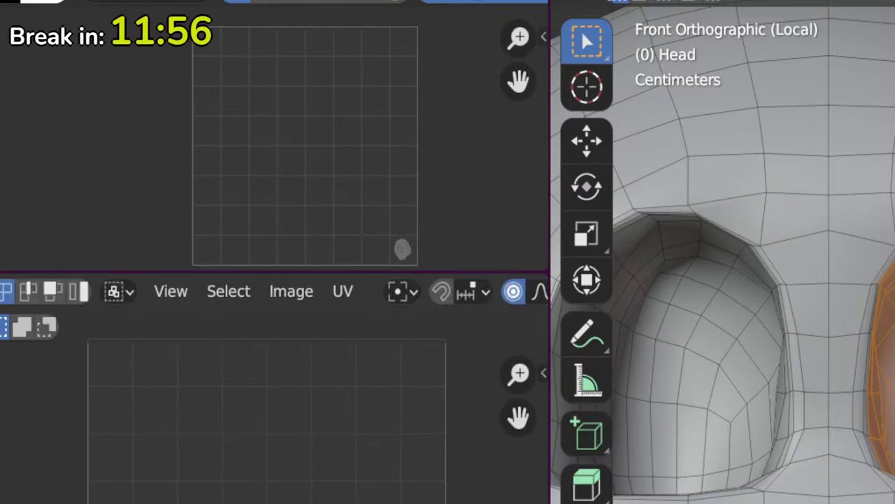
Step: Select the other eye socket's faces from its interior out to the rim and move their UV island into the same lower-right UV corner
{"action": "scroll", "coordinate": [873, 458], "scroll_direction": "up", "scroll_amount": 3}
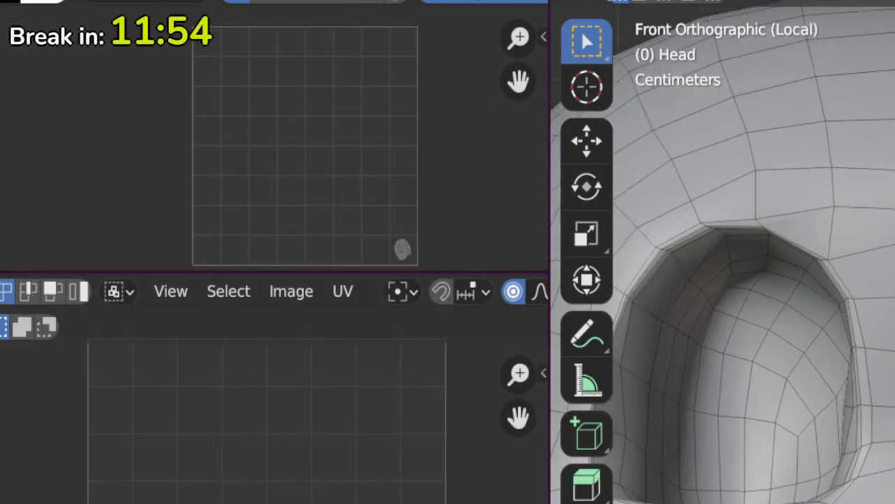
{"action": "left_click_drag", "start_coordinate": [820, 420], "coordinate": [881, 466]}
{"action": "key", "text": "ctrl+KP_Add"}
{"action": "key", "text": "ctrl+KP_Add"}
{"action": "key", "text": "ctrl+KP_Add"}
{"action": "key", "text": "ctrl+KP_Add"}
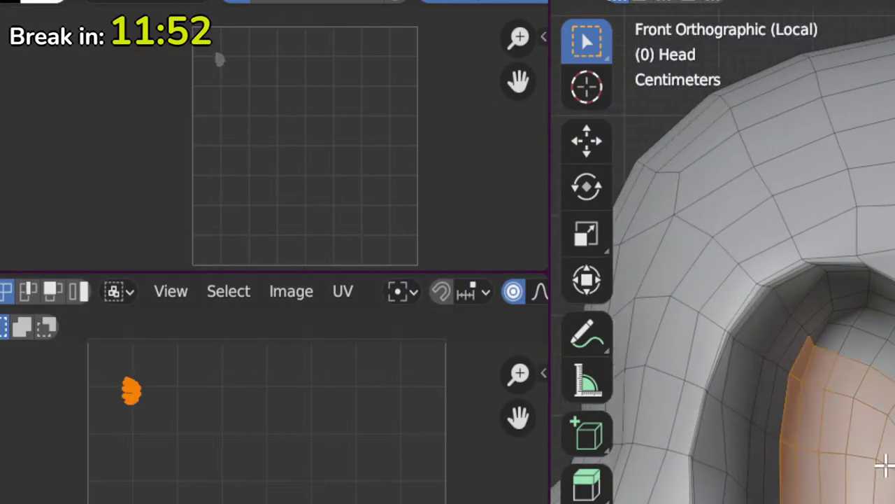
{"action": "key", "text": "ctrl+KP_Add"}
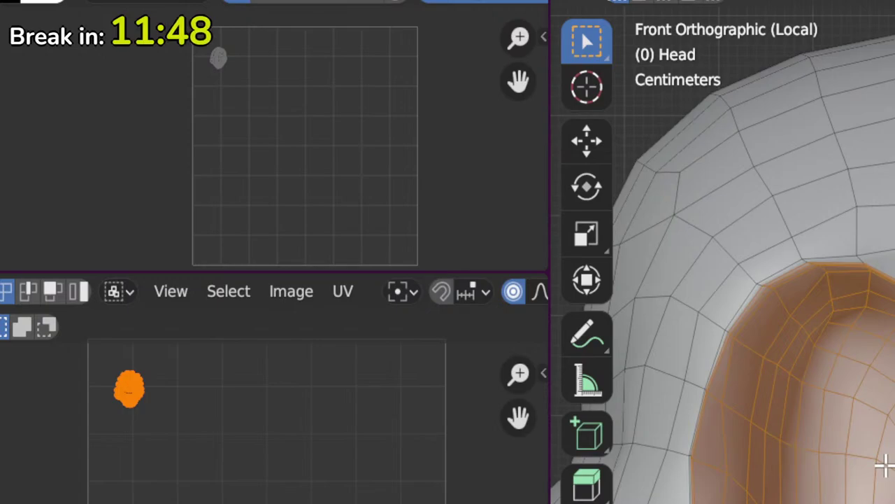
{"action": "key", "text": "g"}
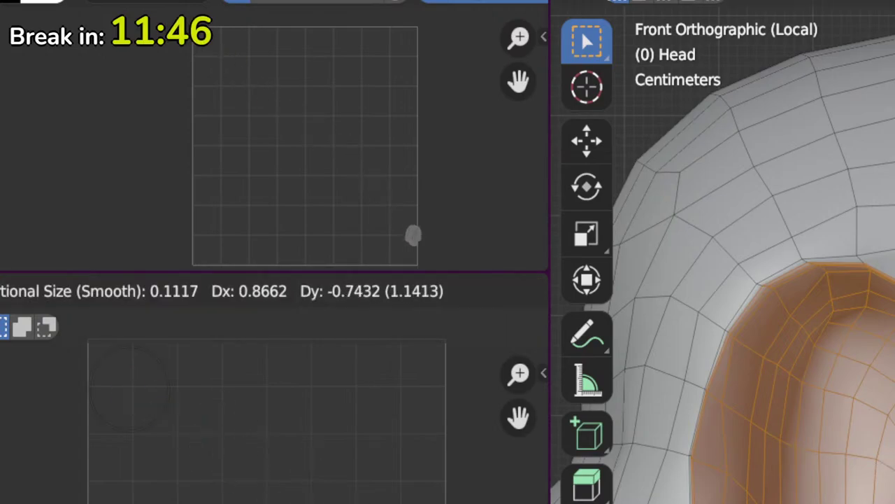
{"action": "key", "text": "Return"}
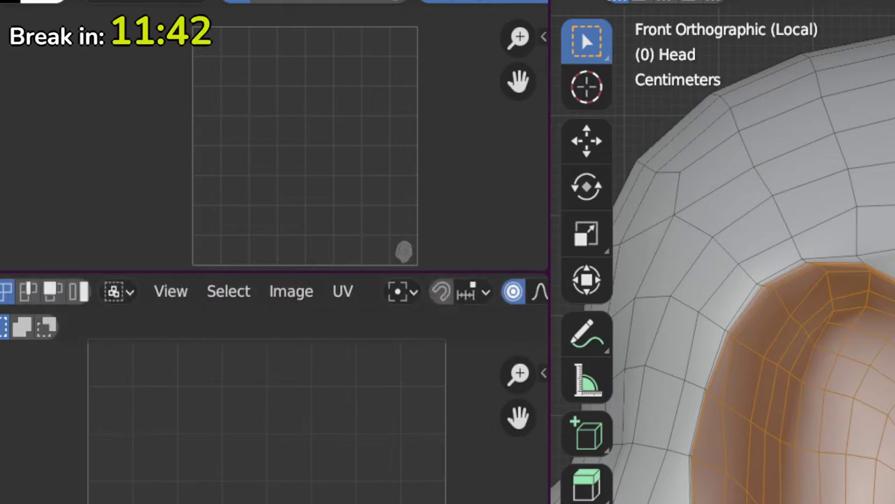
Step: Clear the selection and try growing and shrinking the selection around the first eye socket's rim
{"action": "key", "text": "alt+a"}
{"action": "key", "text": "ctrl+KP_Add"}
{"action": "key", "text": "ctrl+KP_Add"}
{"action": "key", "text": "ctrl+KP_Add"}
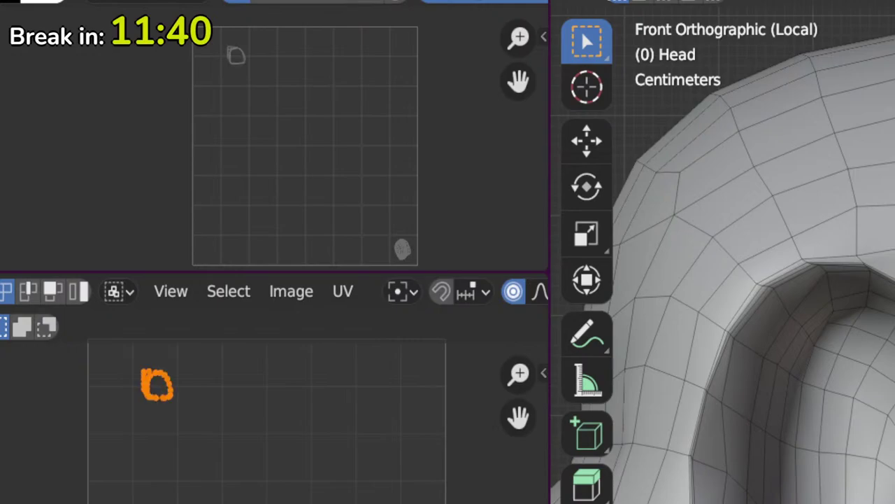
{"action": "key", "text": "ctrl+KP_Subtract"}
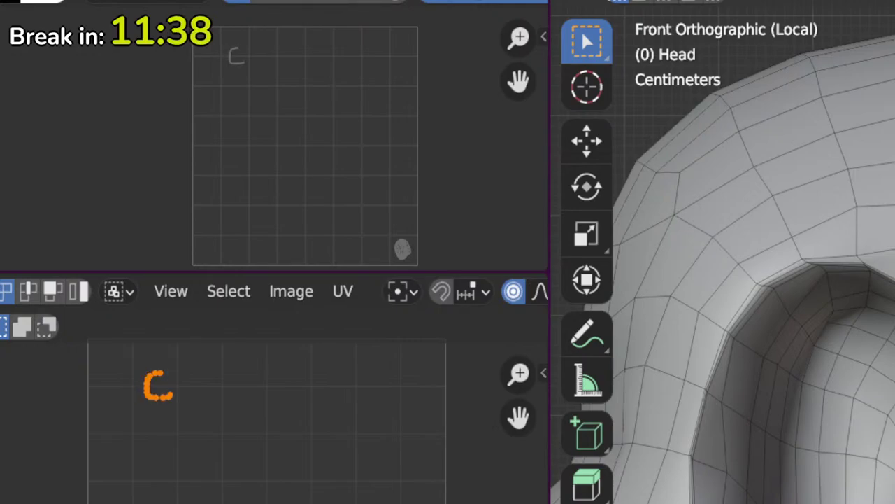
{"action": "key", "text": "ctrl+KP_Subtract"}
{"action": "key", "text": "ctrl+KP_Add"}
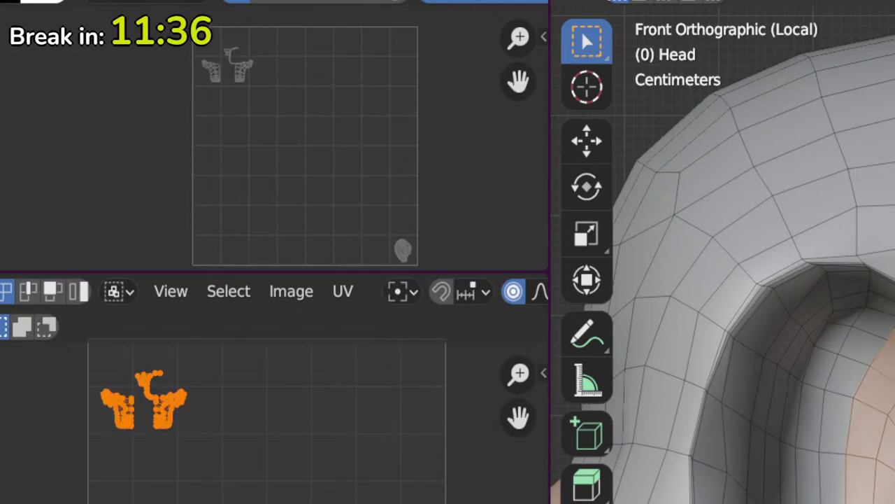
Step: Undo the run of selection changes, then redo one to restore the first eye socket's partly extended rim selection
{"action": "key", "text": "ctrl+z"}
{"action": "key", "text": "ctrl+z"}
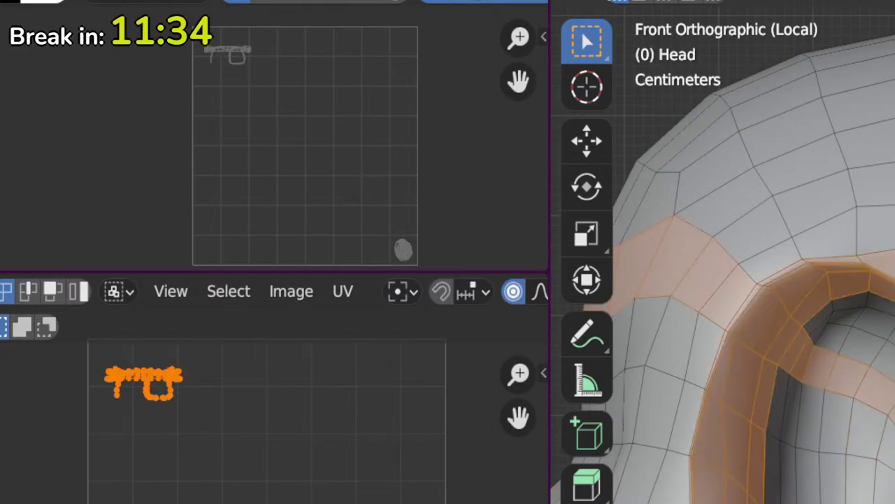
{"action": "key", "text": "ctrl+z"}
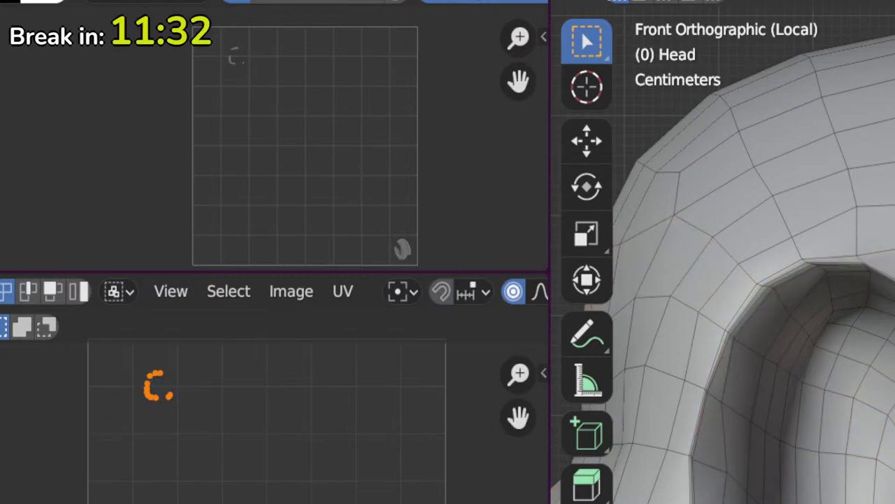
{"action": "key", "text": "ctrl+z"}
{"action": "key", "text": "ctrl+z"}
{"action": "key", "text": "ctrl+z"}
{"action": "key", "text": "ctrl+z"}
{"action": "key", "text": "ctrl+z"}
{"action": "key", "text": "ctrl+z"}
{"action": "key", "text": "ctrl+z"}
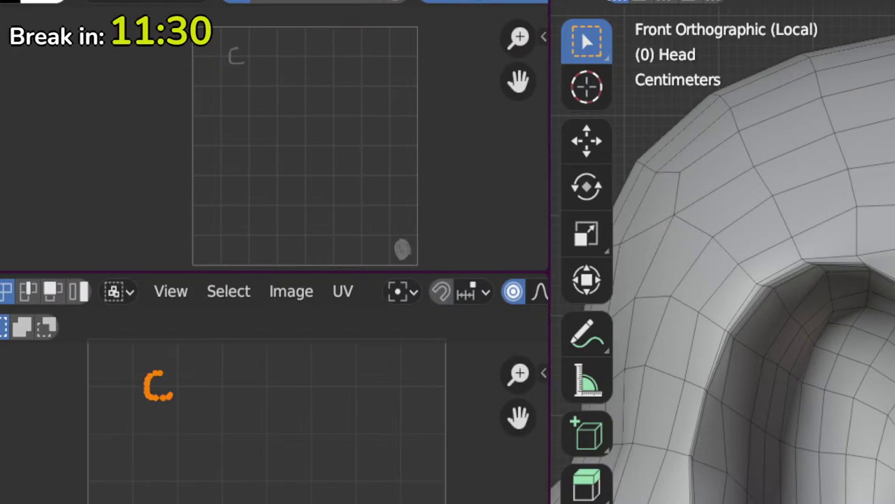
{"action": "key", "text": "ctrl+z"}
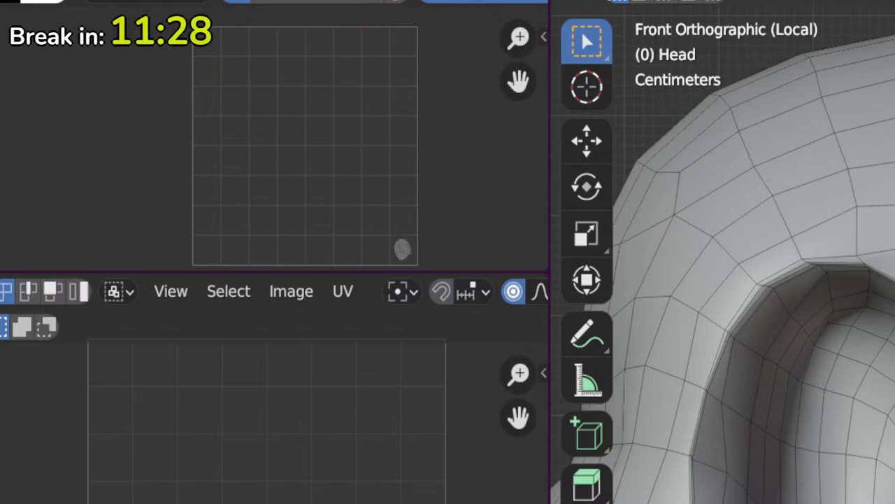
{"action": "key", "text": "ctrl+shift+z"}
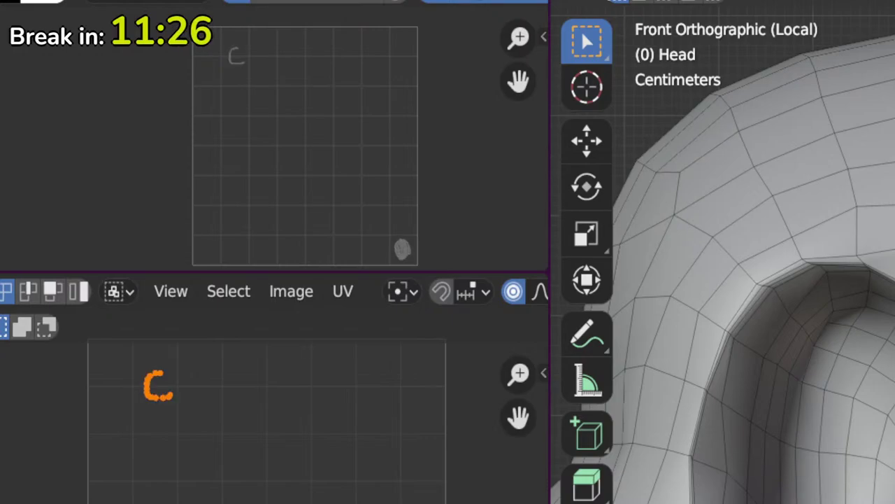
Step: Complete the first eye socket's selection by adding the remaining outer rim faces
{"action": "middle_click_drag", "start_coordinate": [804, 294], "coordinate": [700, 278], "text": "shift"}
{"action": "scroll", "coordinate": [723, 280], "scroll_direction": "up", "scroll_amount": 1}
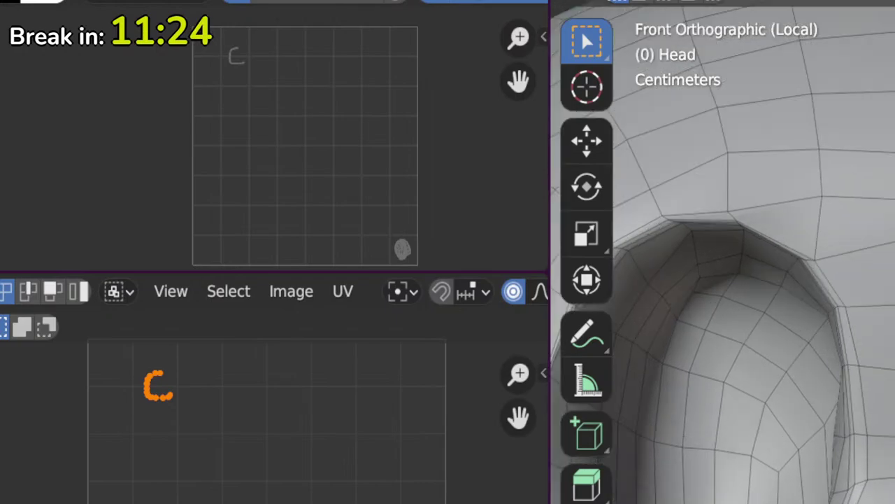
{"action": "middle_click_drag", "start_coordinate": [805, 392], "coordinate": [892, 500]}
{"action": "middle_click_drag", "start_coordinate": [769, 447], "coordinate": [770, 175], "text": "shift"}
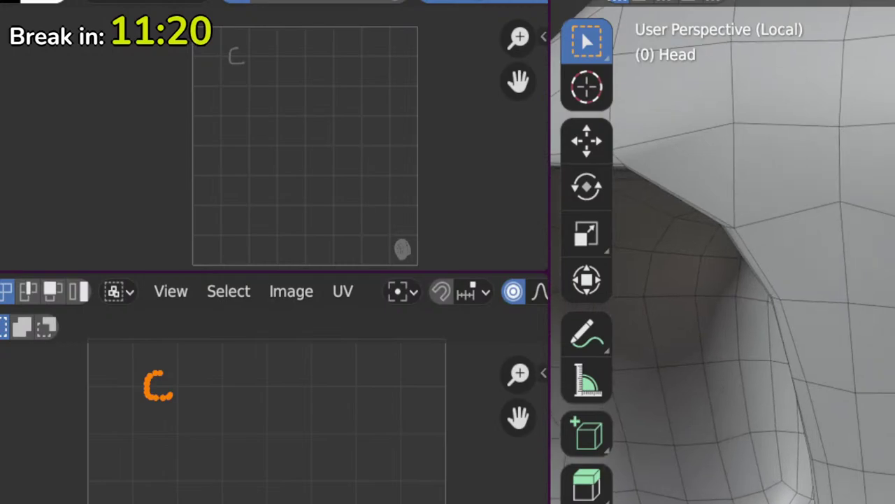
{"action": "middle_click_drag", "start_coordinate": [889, 454], "coordinate": [839, 455]}
{"action": "middle_click_drag", "start_coordinate": [892, 500], "coordinate": [880, 409], "text": "shift"}
{"action": "left_click", "coordinate": [883, 483], "text": "ctrl"}
{"action": "key", "text": "KP_1"}
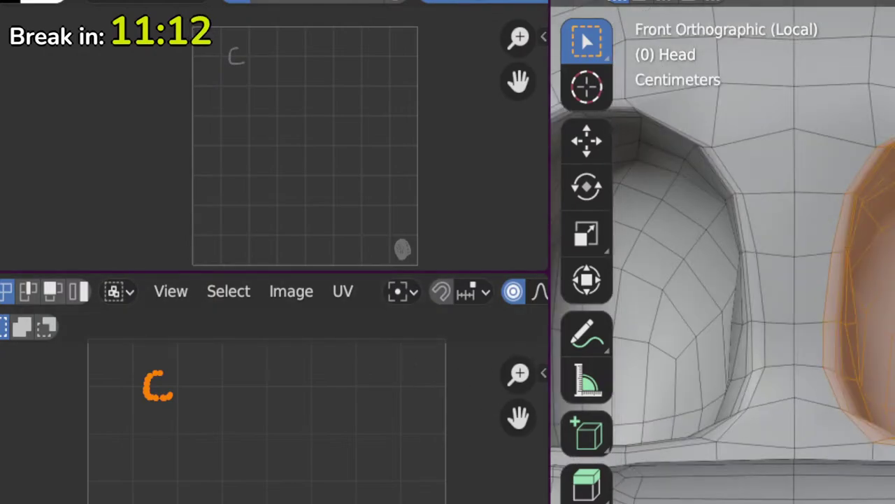
Step: Unwrap the selected eye socket faces and scale down the new UV island
{"action": "key", "text": "u"}
{"action": "key", "text": "s"}
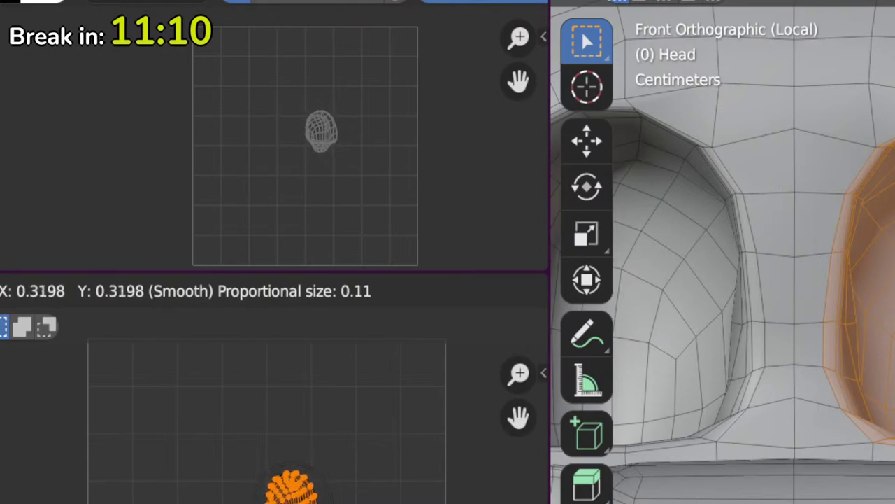
{"action": "key", "text": "Return"}
Step: Select the new eye socket UV island, move it into the lower-right corner of the UV tile, and shrink it further
{"action": "key", "text": "alt+a"}
{"action": "key", "text": "l"}
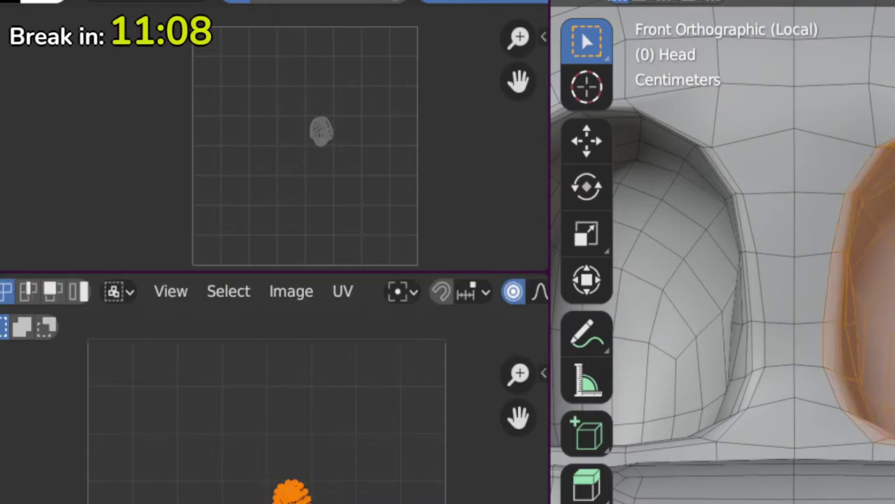
{"action": "key", "text": "g"}
{"action": "key", "text": "Return"}
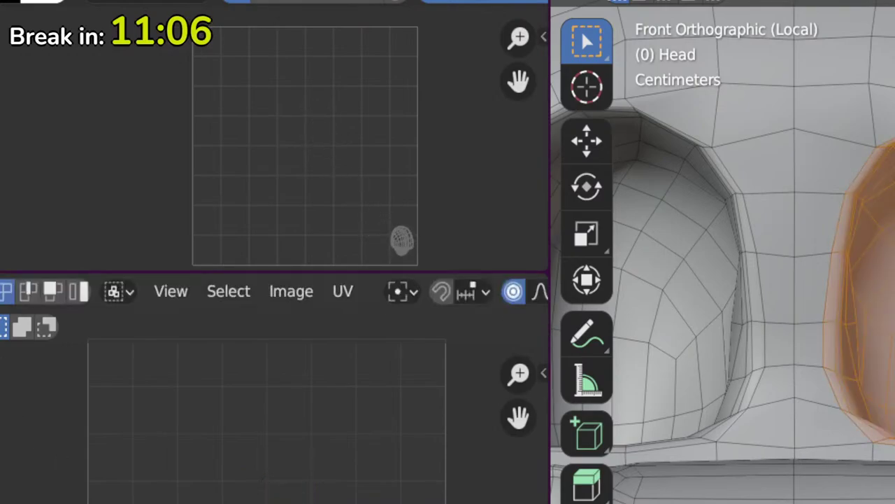
{"action": "key", "text": "s"}
{"action": "key", "text": "Return"}
{"action": "key", "text": "g"}
{"action": "key", "text": "Return"}
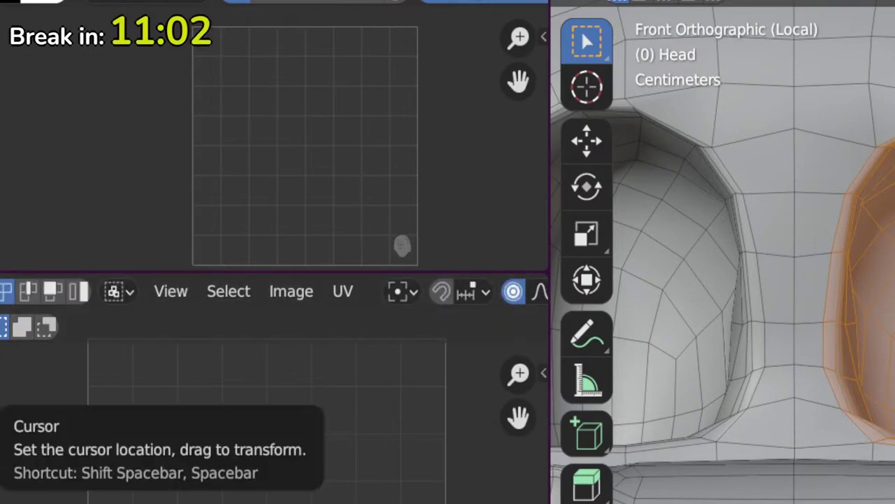
Step: Finish editing the Head mesh and return to Object Mode with the head in view
{"action": "scroll", "coordinate": [723, 252], "scroll_direction": "down", "scroll_amount": 3}
{"action": "key", "text": "Tab"}
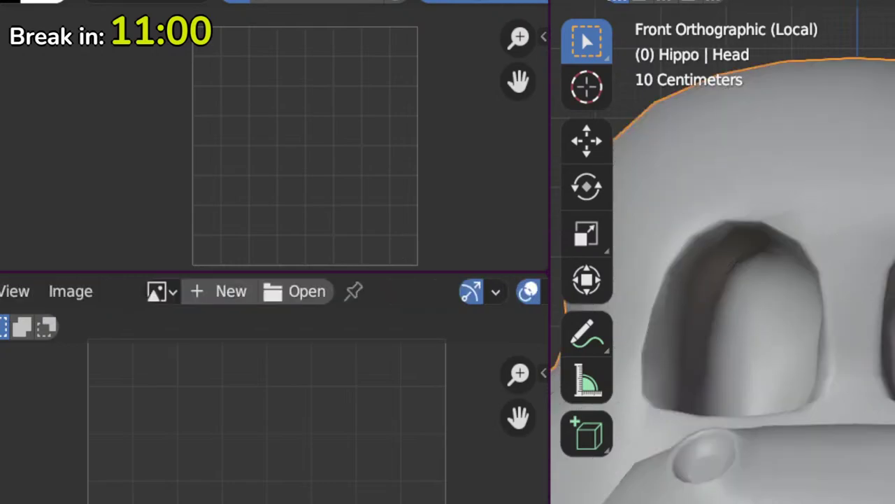
{"action": "key", "text": "Tab"}
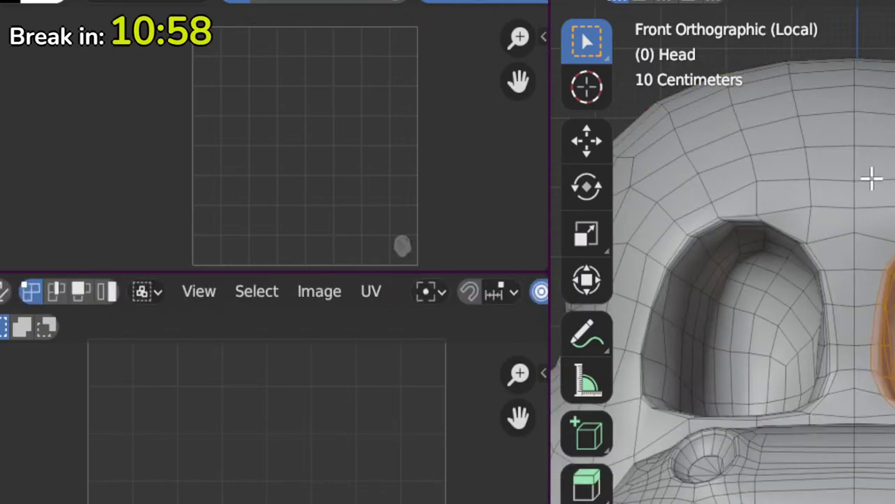
{"action": "scroll", "coordinate": [849, 224], "scroll_direction": "down", "scroll_amount": 2}
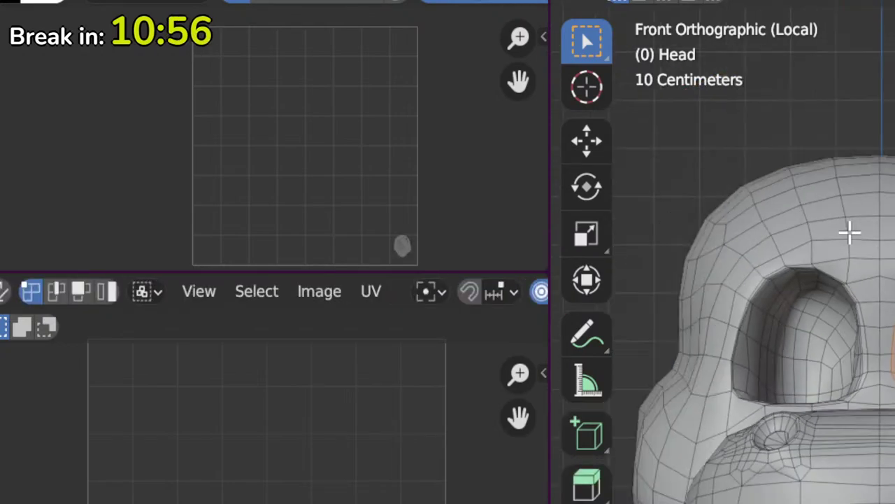
{"action": "scroll", "coordinate": [274, 422], "scroll_direction": "up", "scroll_amount": 1}
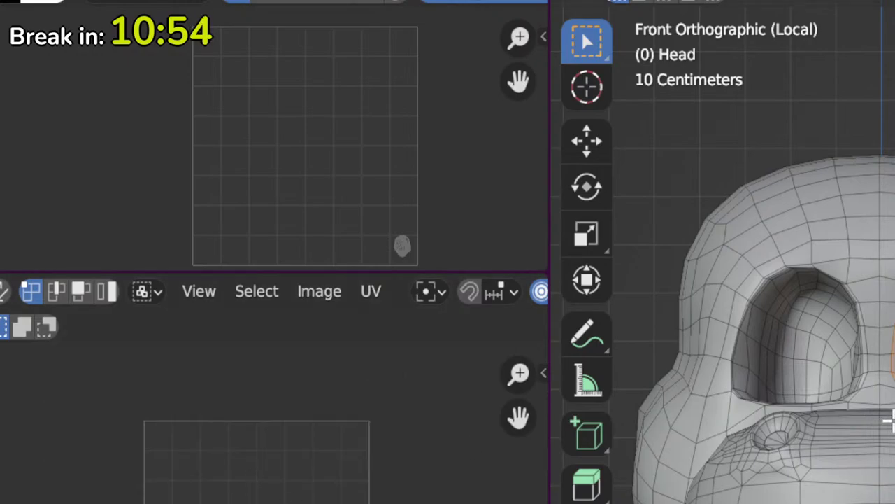
{"action": "key", "text": "Tab"}
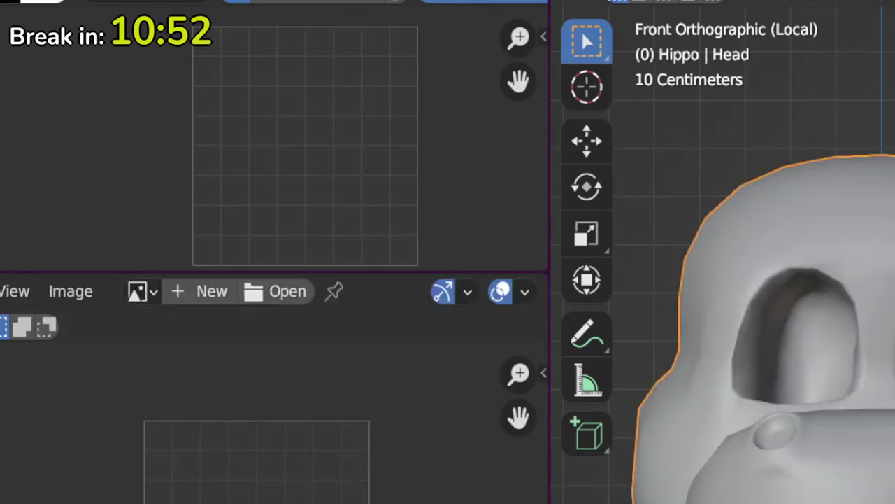
Step: Select the Head mesh's linked muzzle part in Edit Mode and project its UVs from the front view
{"action": "key", "text": "Tab"}
{"action": "key", "text": "l"}
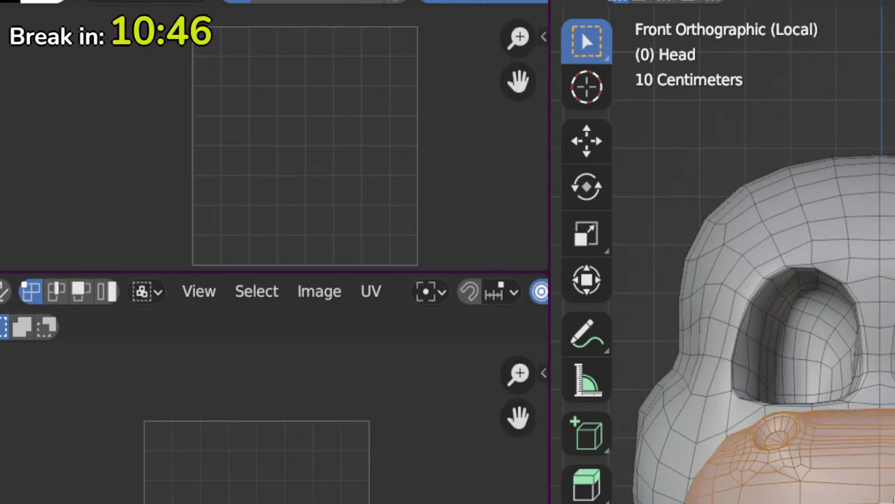
{"action": "key", "text": "u"}
{"action": "left_click", "coordinate": [795, 501]}
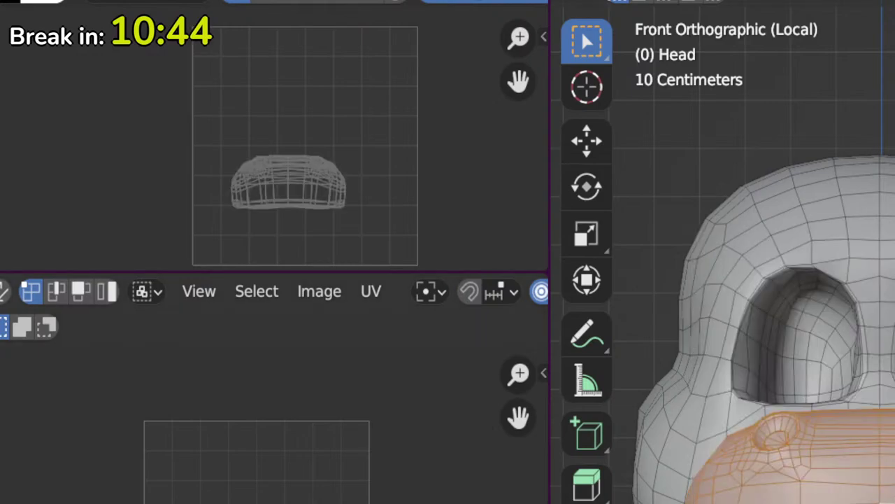
Step: Resize the muzzle's UV island and place it in the upper-right corner of the UV tile
{"action": "key", "text": "s"}
{"action": "key", "text": "Return"}
{"action": "key", "text": "g"}
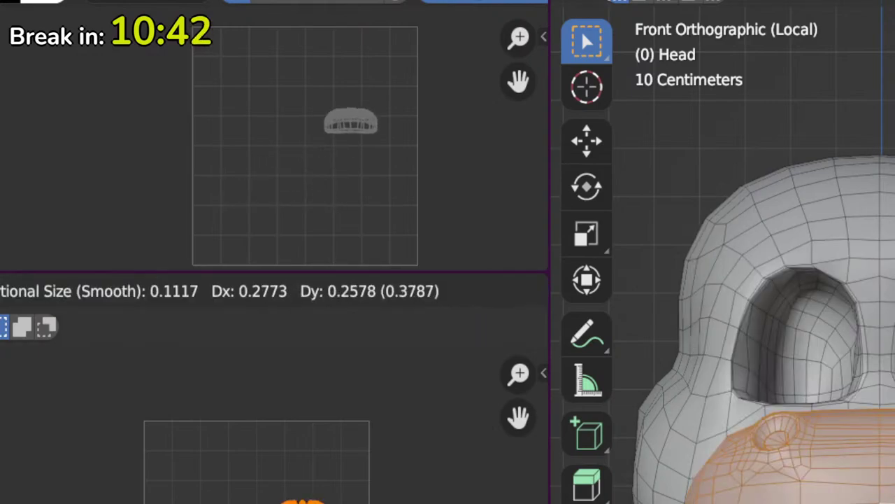
{"action": "left_click", "coordinate": [368, 480]}
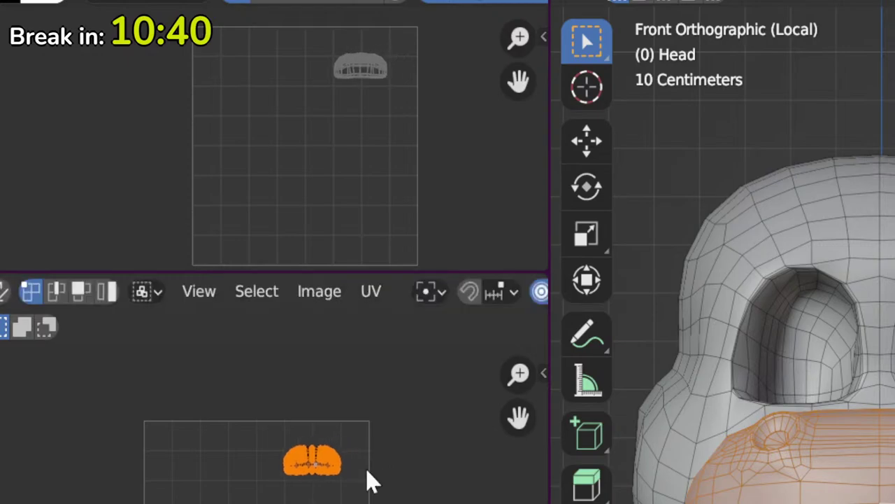
{"action": "key", "text": "s"}
{"action": "left_click", "coordinate": [397, 480]}
{"action": "key", "text": "g"}
{"action": "left_click", "coordinate": [412, 465]}
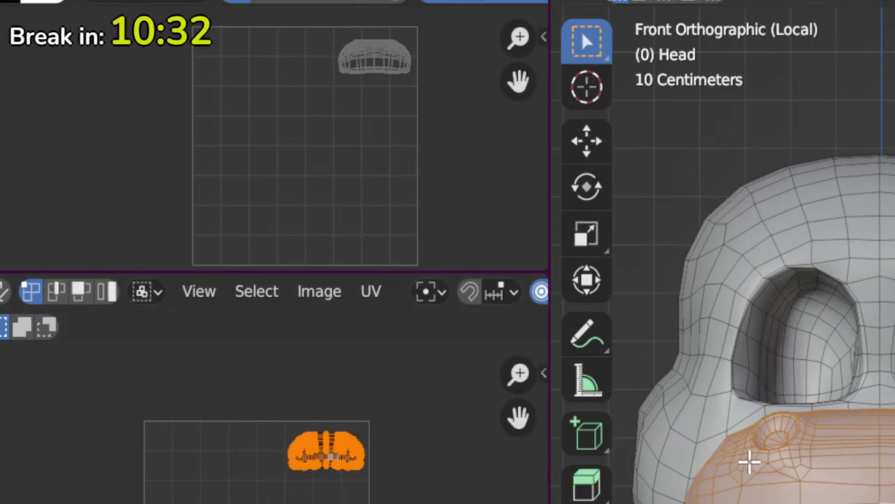
{"action": "key", "text": "Tab"}
{"action": "key", "text": "Tab"}
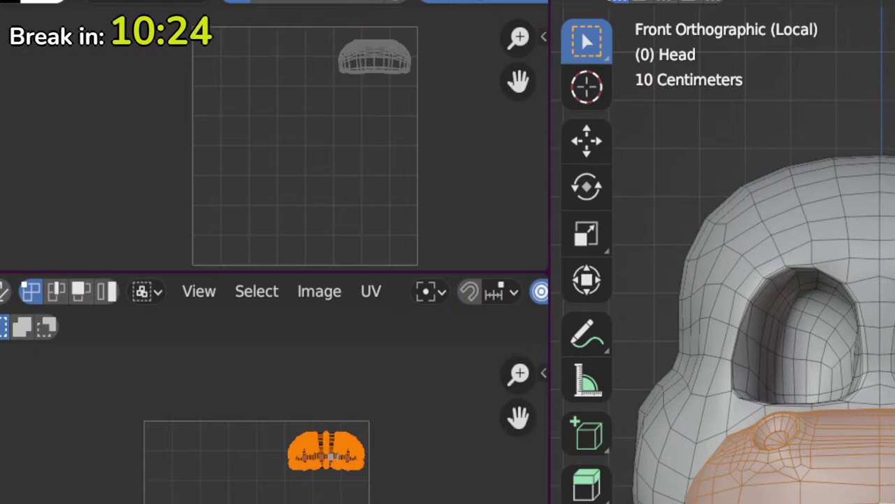
{"action": "key", "text": "Tab"}
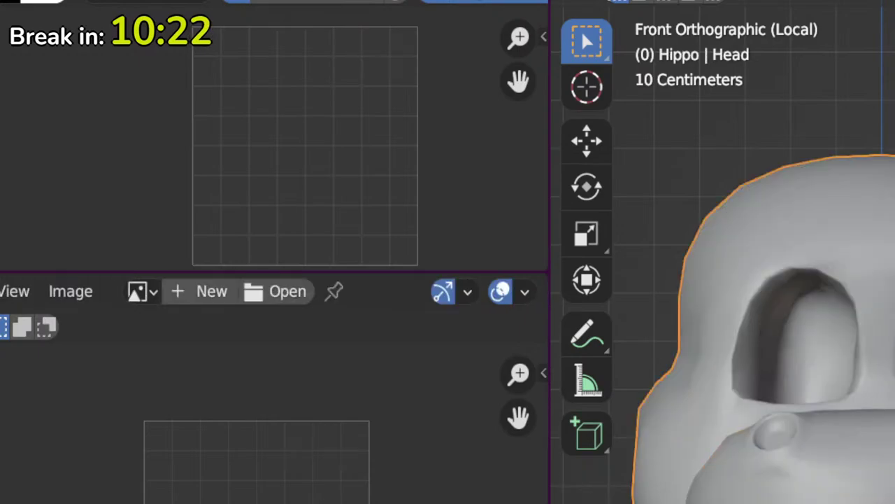
{"action": "key", "text": "Tab"}
Step: Replace the muzzle selection with the linked inner faces of both nostrils
{"action": "middle_click_drag", "start_coordinate": [770, 315], "coordinate": [706, 363]}
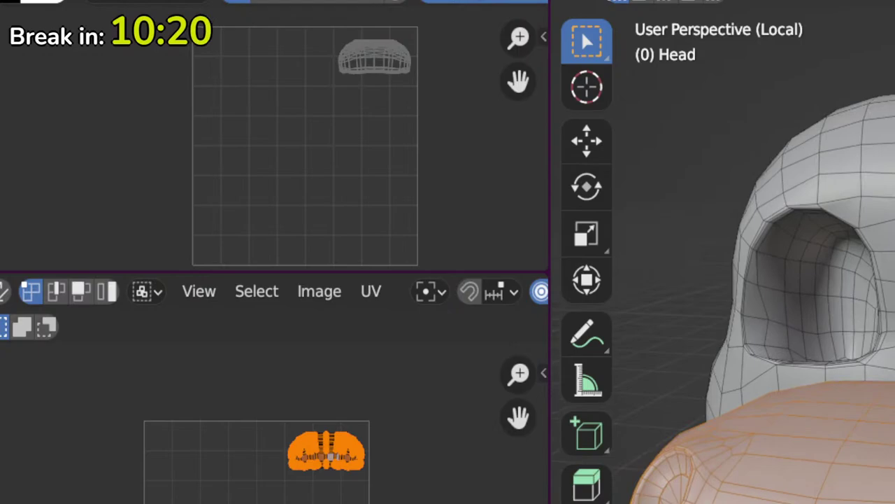
{"action": "scroll", "coordinate": [723, 252], "scroll_direction": "up", "scroll_amount": 4}
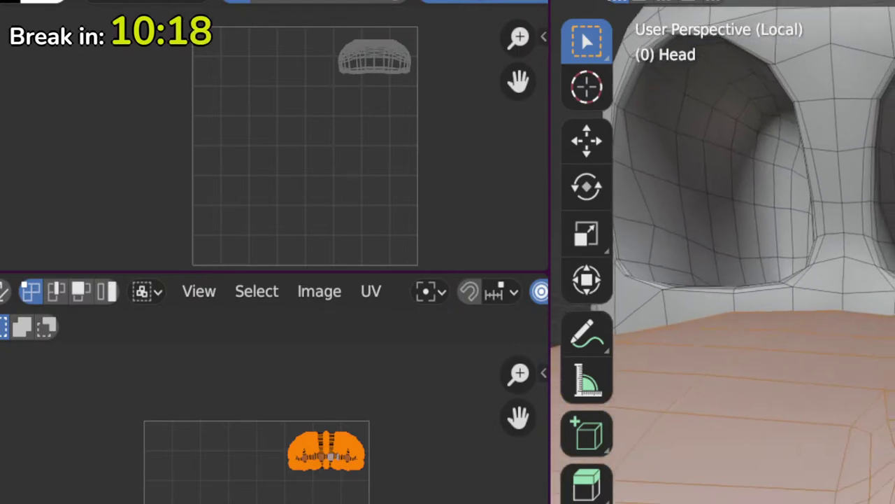
{"action": "key", "text": "ctrl+z"}
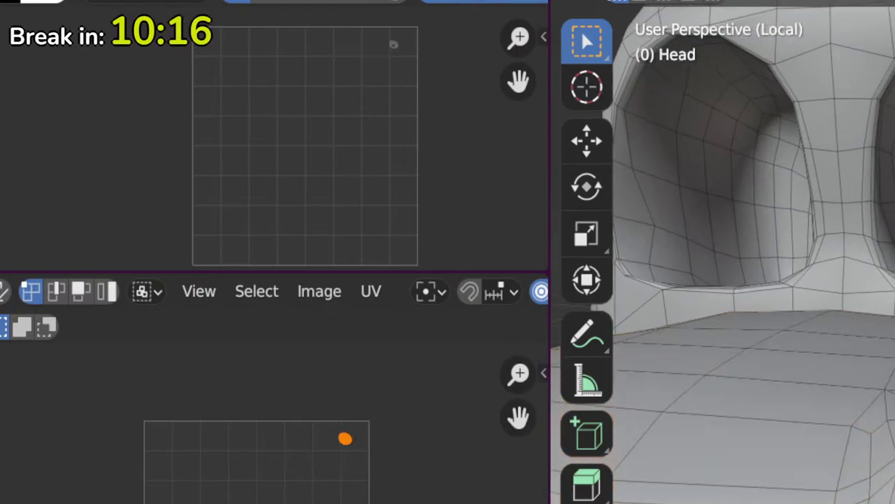
{"action": "middle_click_drag", "start_coordinate": [672, 490], "coordinate": [799, 500]}
{"action": "scroll", "coordinate": [835, 500], "scroll_direction": "up", "scroll_amount": 1}
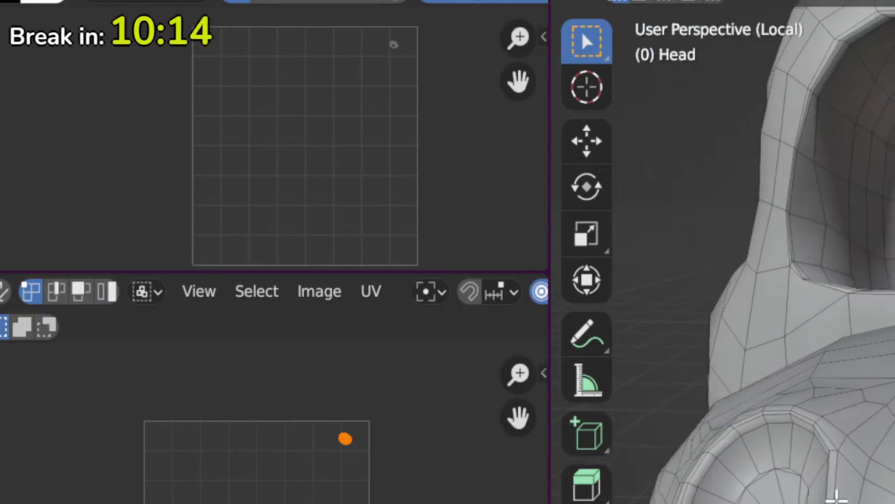
{"action": "left_click", "coordinate": [767, 448]}
{"action": "key", "text": "l"}
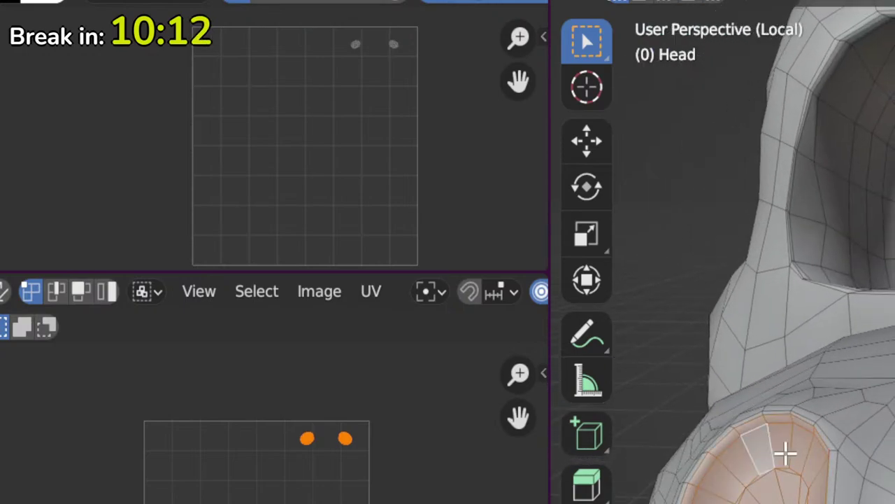
Step: Stack both nostril UV islands in the lower-right corner of the UV tile and turn off proportional editing
{"action": "scroll", "coordinate": [785, 454], "scroll_direction": "down", "scroll_amount": 4}
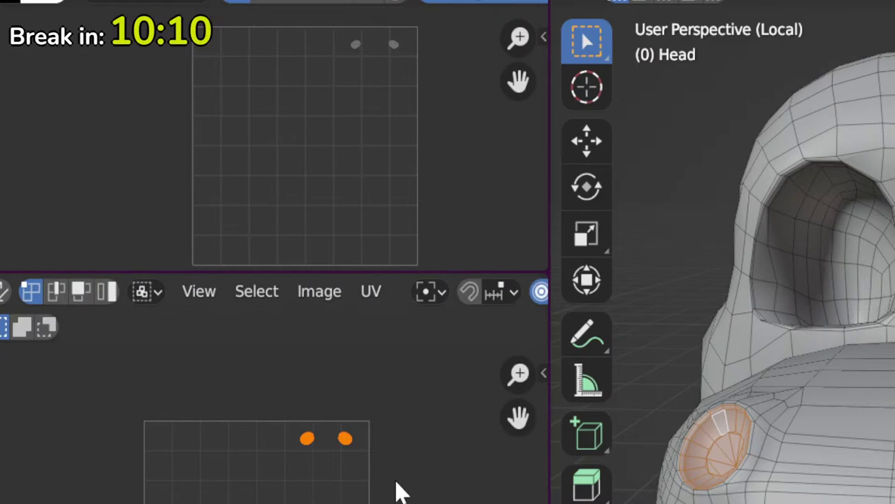
{"action": "key", "text": "g"}
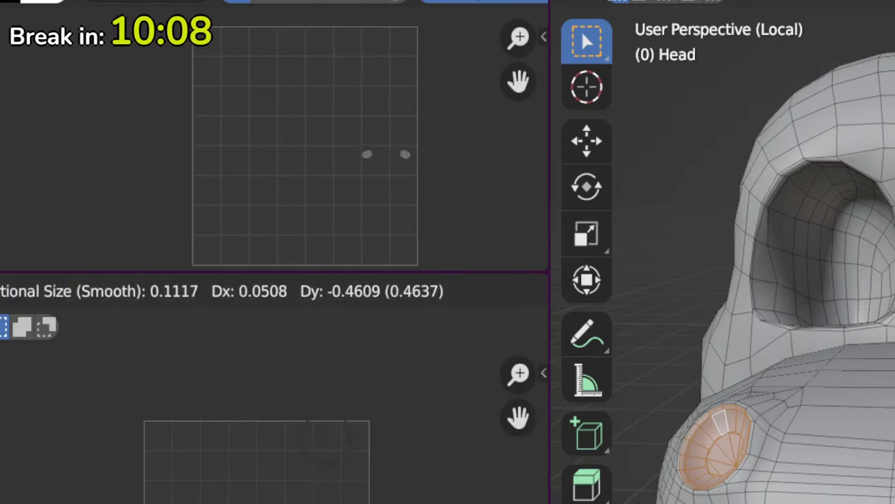
{"action": "key", "text": "Return"}
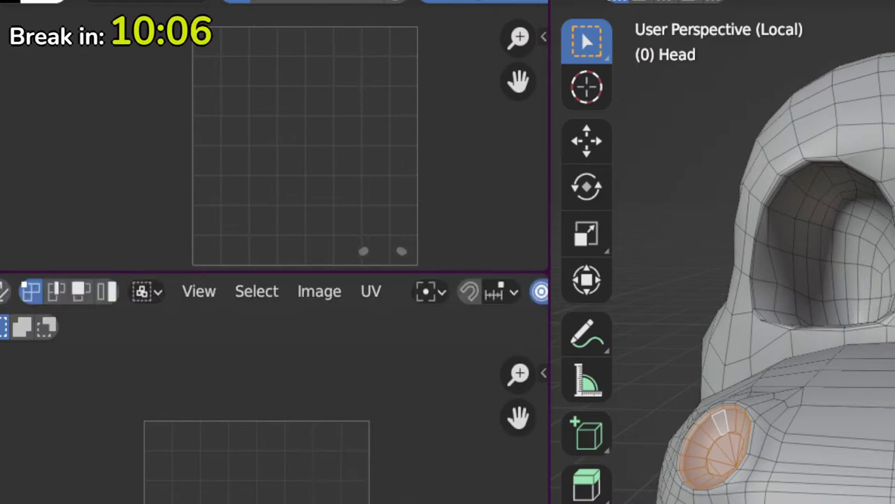
{"action": "key", "text": "g"}
{"action": "key", "text": "Return"}
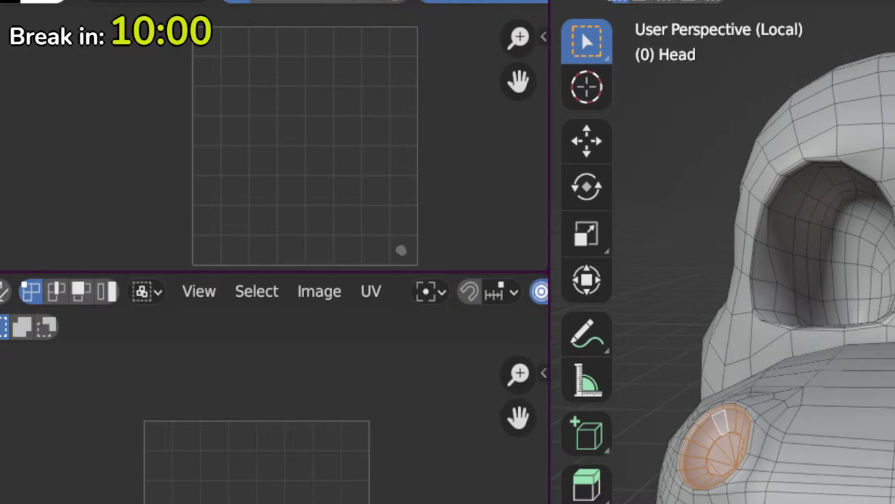
{"action": "key", "text": "o"}
Step: Select the face loop running around the border of the muzzle's underside
{"action": "middle_click_drag", "start_coordinate": [883, 499], "coordinate": [863, 478]}
{"action": "middle_click_drag", "start_coordinate": [879, 448], "coordinate": [860, 400]}
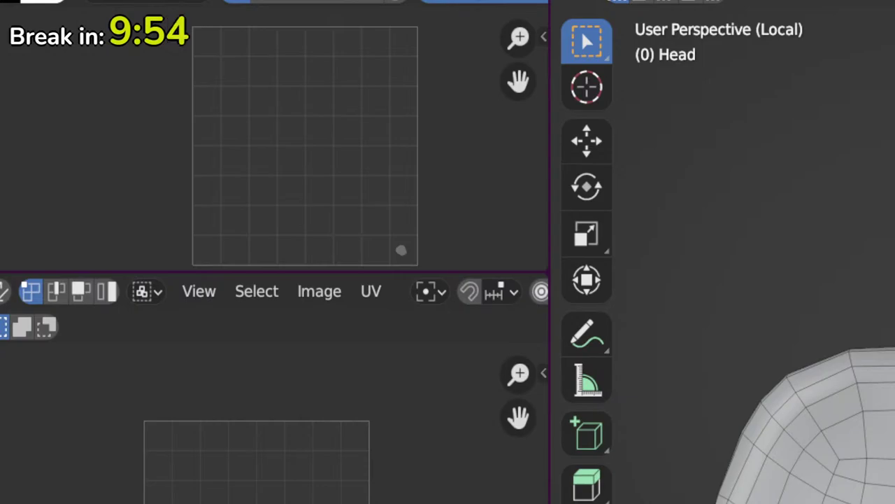
{"action": "left_click", "coordinate": [874, 374], "text": "alt"}
{"action": "middle_click_drag", "start_coordinate": [804, 406], "coordinate": [784, 434]}
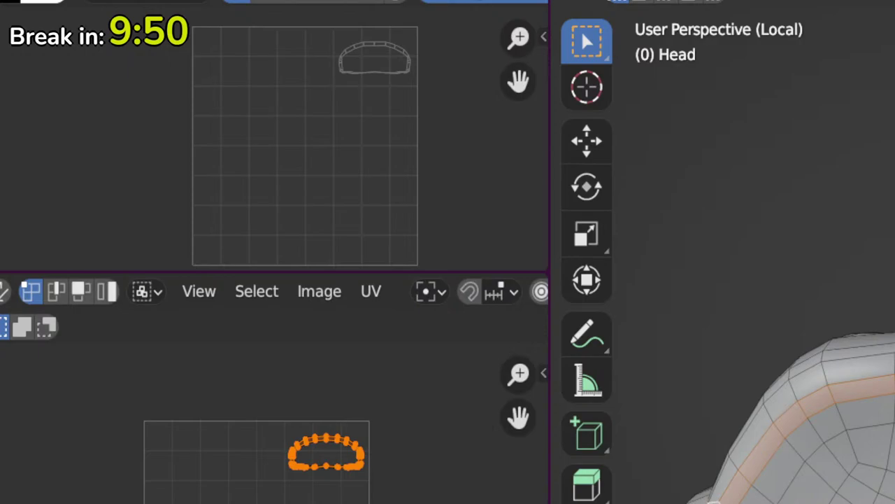
{"action": "left_click", "coordinate": [714, 500]}
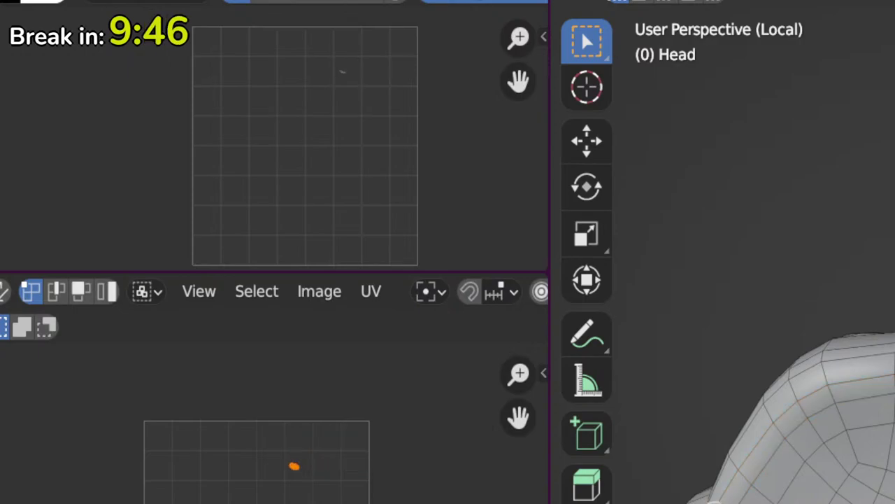
{"action": "key", "text": "l"}
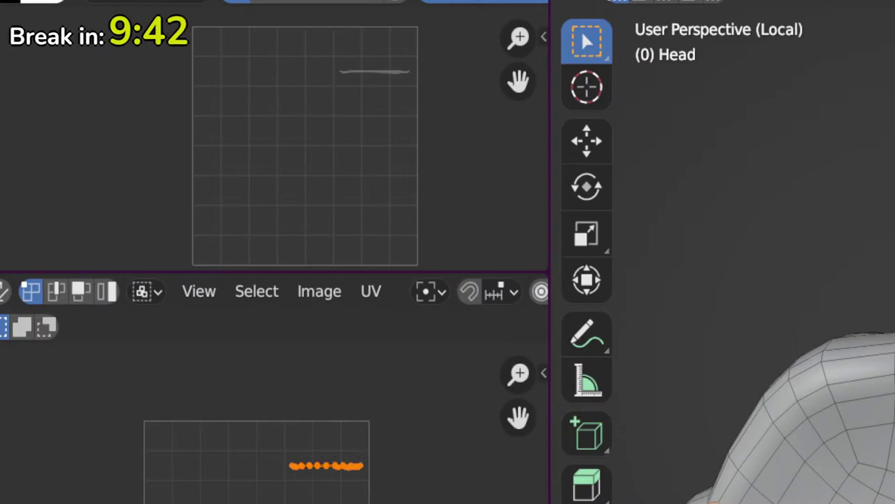
{"action": "left_click", "coordinate": [759, 460], "text": "alt"}
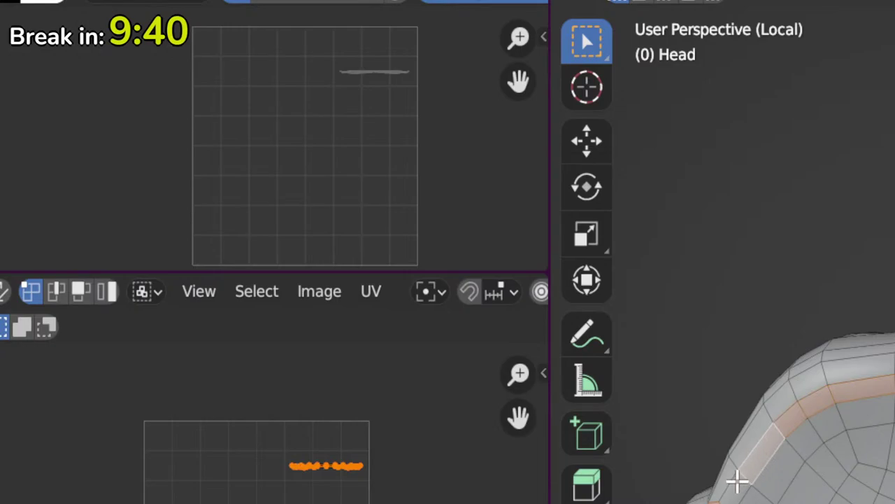
{"action": "left_click", "coordinate": [737, 481], "text": "shift"}
Step: Add the adjacent outer face loop and all enclosed faces of the muzzle's underside to the selection
{"action": "middle_click_drag", "start_coordinate": [738, 481], "coordinate": [889, 445]}
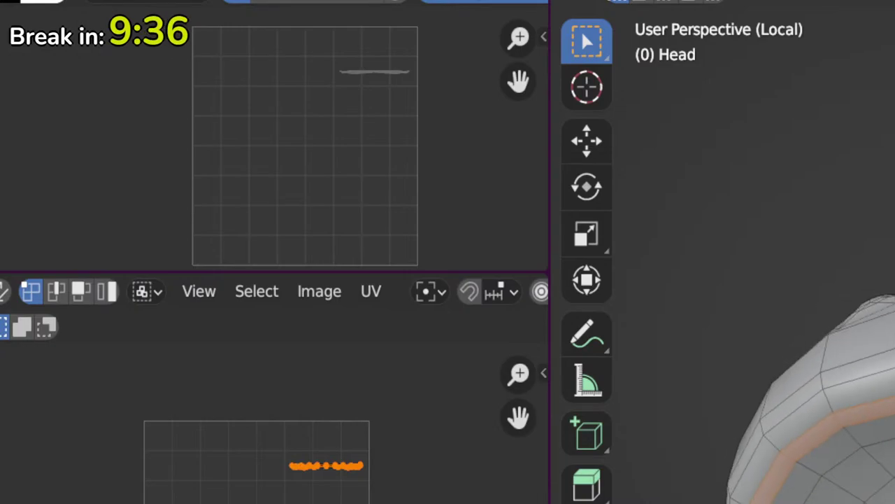
{"action": "middle_click_drag", "start_coordinate": [840, 419], "coordinate": [826, 448]}
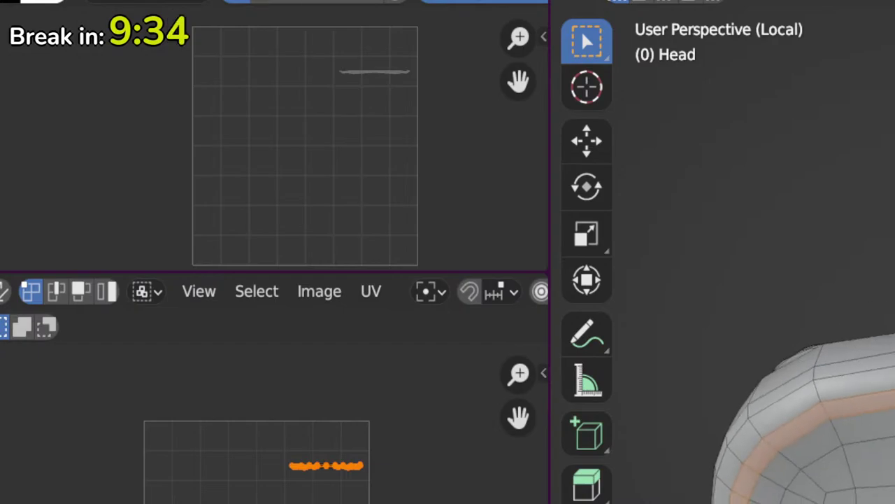
{"action": "middle_click_drag", "start_coordinate": [774, 422], "coordinate": [840, 410]}
{"action": "left_click", "coordinate": [752, 380], "text": "alt+shift"}
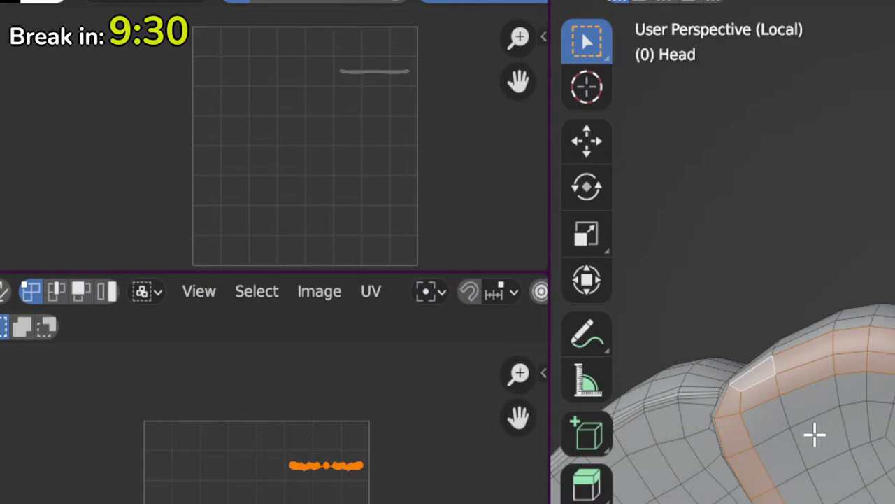
{"action": "key", "text": "c"}
{"action": "left_click_drag", "start_coordinate": [756, 422], "coordinate": [880, 375]}
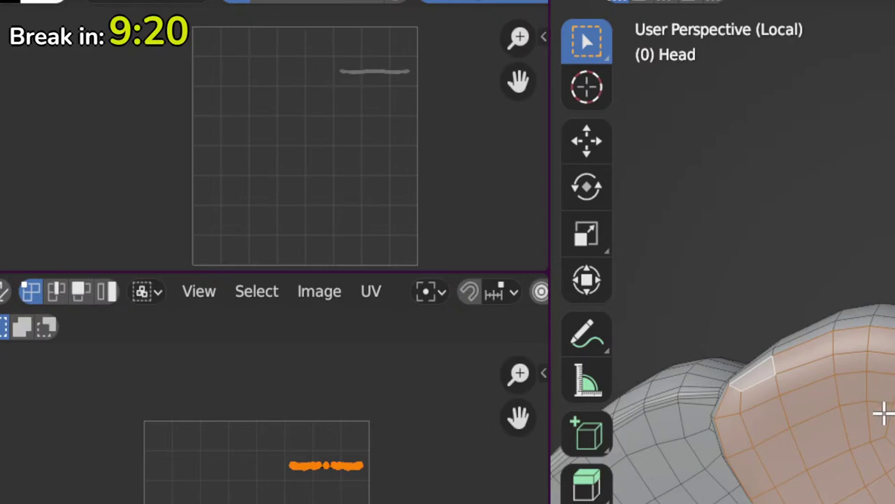
Step: Project the selected underside faces' UVs from the bottom orthographic view and move the new island below the muzzle island's spot
{"action": "middle_click_drag", "start_coordinate": [885, 413], "coordinate": [890, 410]}
{"action": "key", "text": "KP_7"}
{"action": "key", "text": "KP_1"}
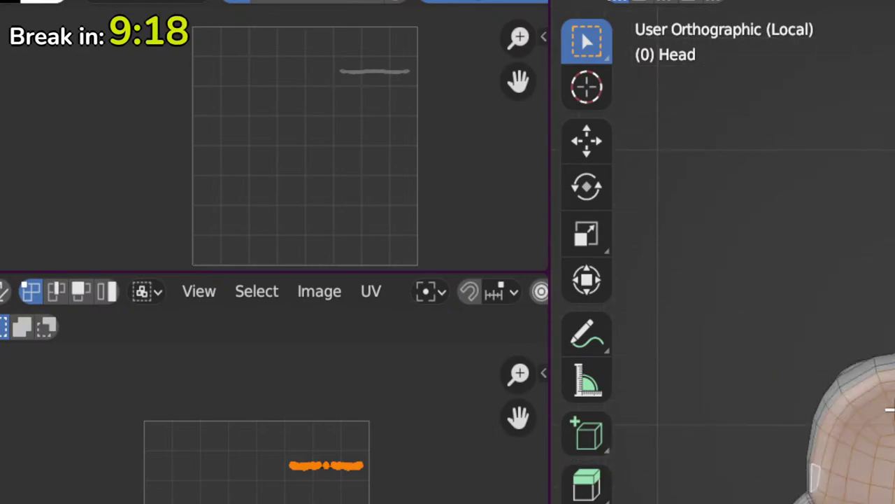
{"action": "key", "text": "ctrl+KP_7"}
{"action": "key", "text": "u"}
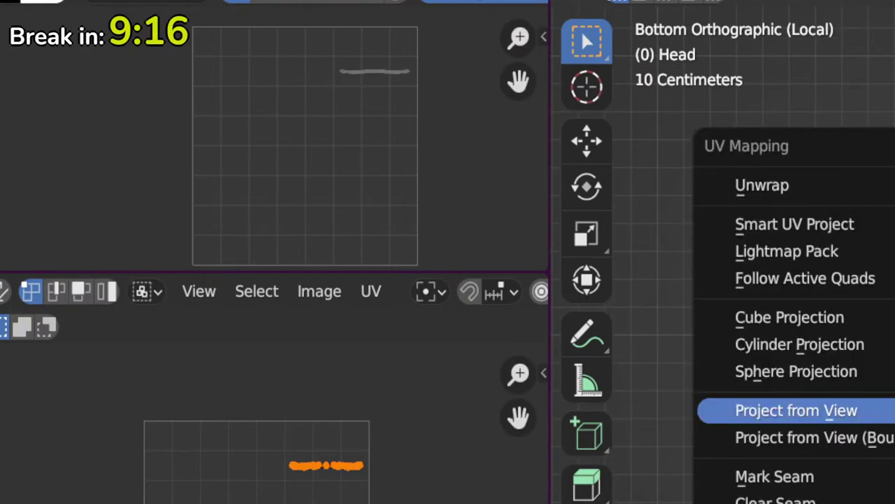
{"action": "left_click", "coordinate": [884, 410]}
{"action": "key", "text": "g"}
{"action": "left_click", "coordinate": [335, 499]}
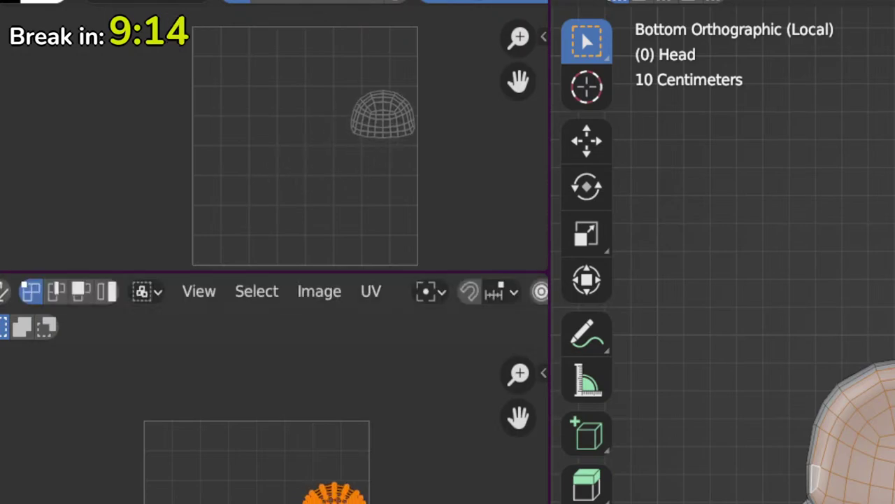
Step: Shrink the selected head piece's UV island and move it to the lower edge of the UV square, slightly left of centre
{"action": "key", "text": "s"}
{"action": "key", "text": "Return"}
{"action": "key", "text": "g"}
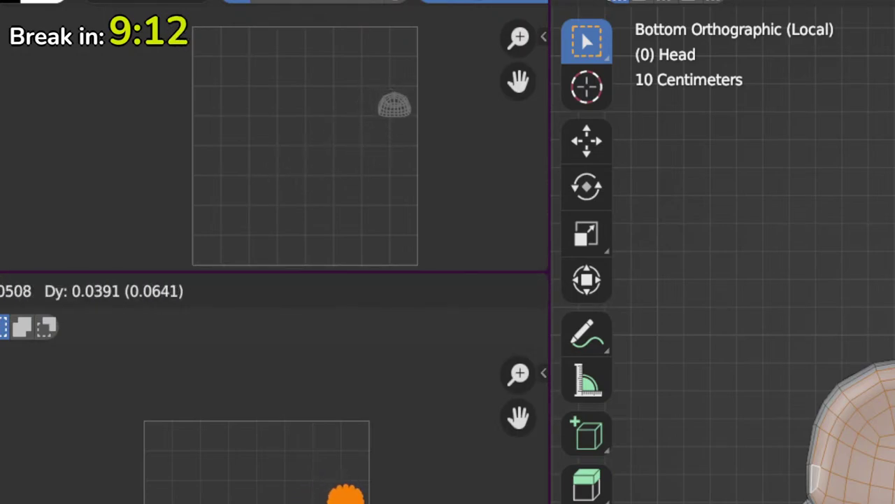
{"action": "key", "text": "Return"}
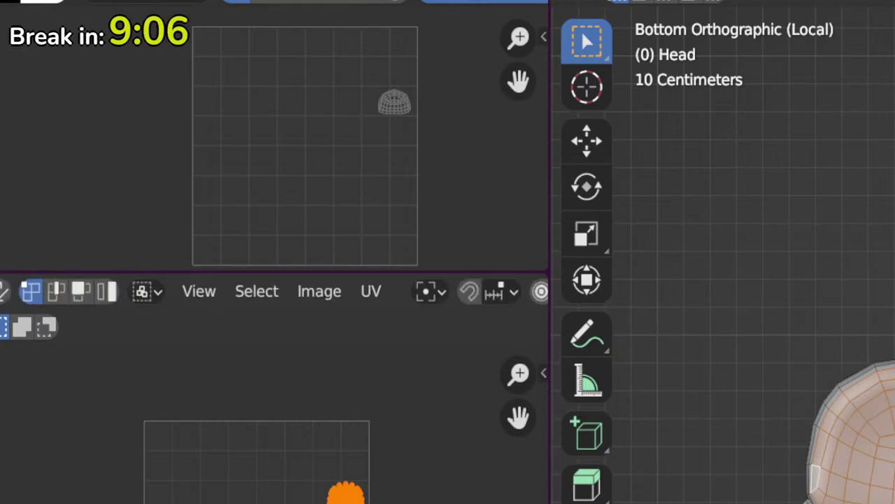
{"action": "key", "text": "g"}
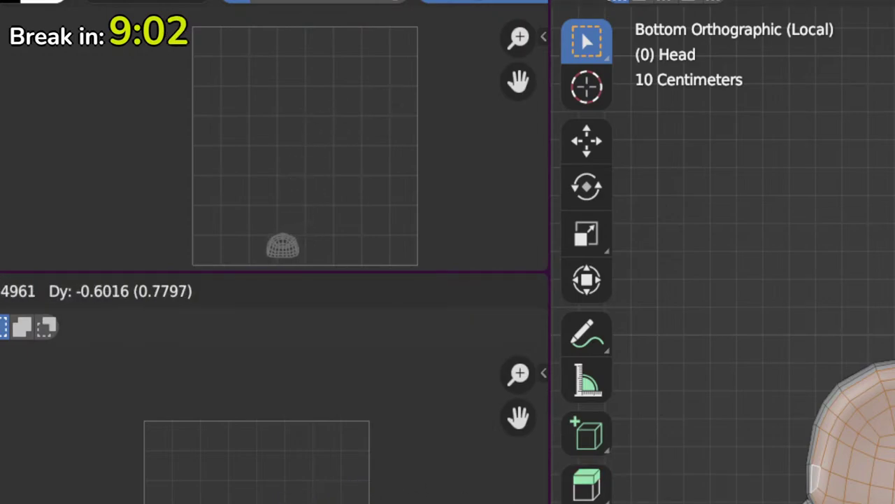
{"action": "key", "text": "Return"}
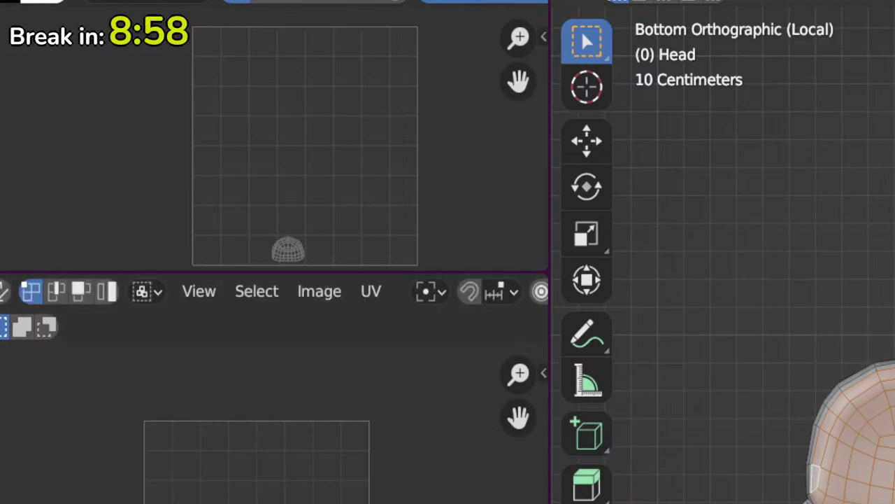
Step: Select the whole connected main head mesh from one of its underside faces and hide the rest of the mesh
{"action": "middle_click_drag", "start_coordinate": [854, 420], "coordinate": [838, 365], "text": "shift"}
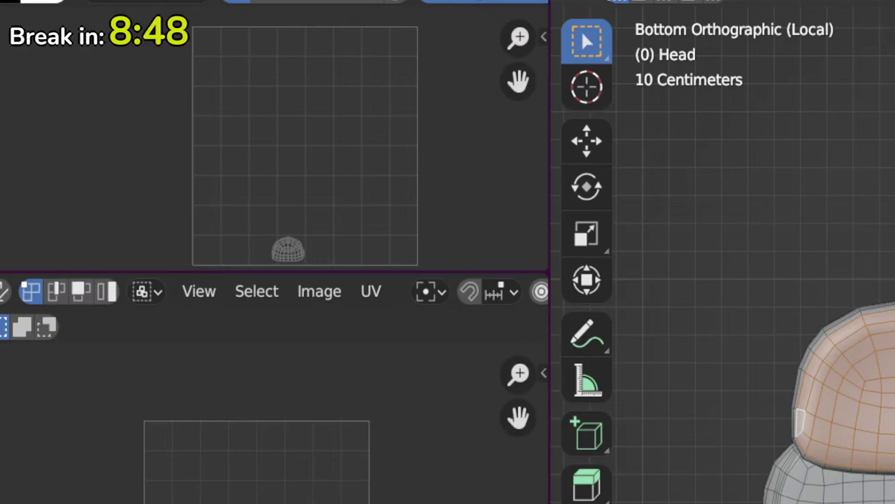
{"action": "key", "text": "l"}
{"action": "key", "text": "ctrl+z"}
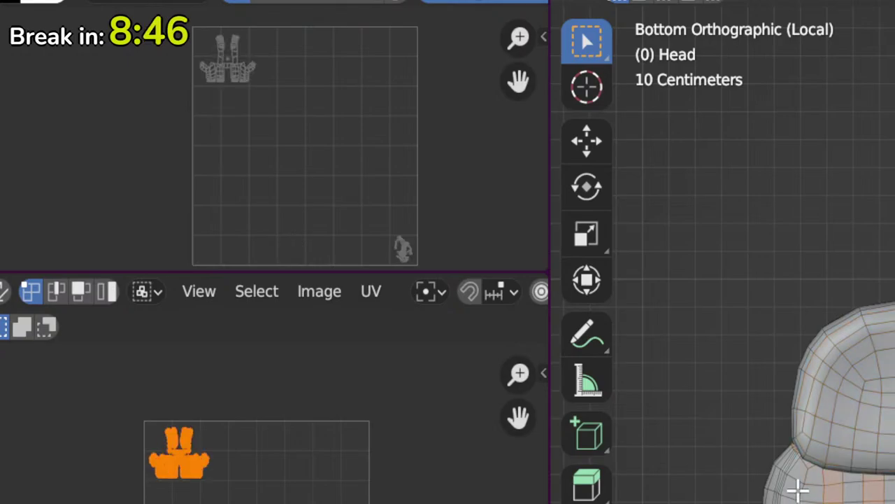
{"action": "scroll", "coordinate": [825, 500], "scroll_direction": "up", "scroll_amount": 1}
{"action": "left_click", "coordinate": [825, 500]}
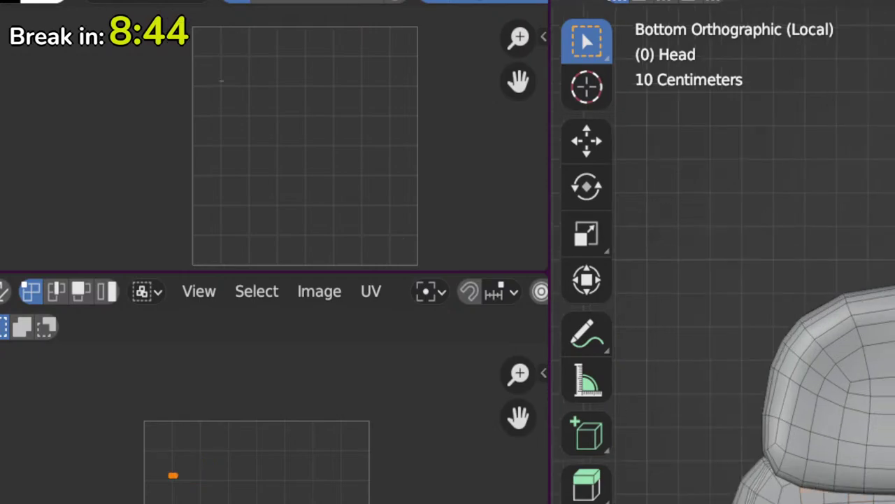
{"action": "key", "text": "ctrl+l"}
{"action": "key", "text": "shift+h"}
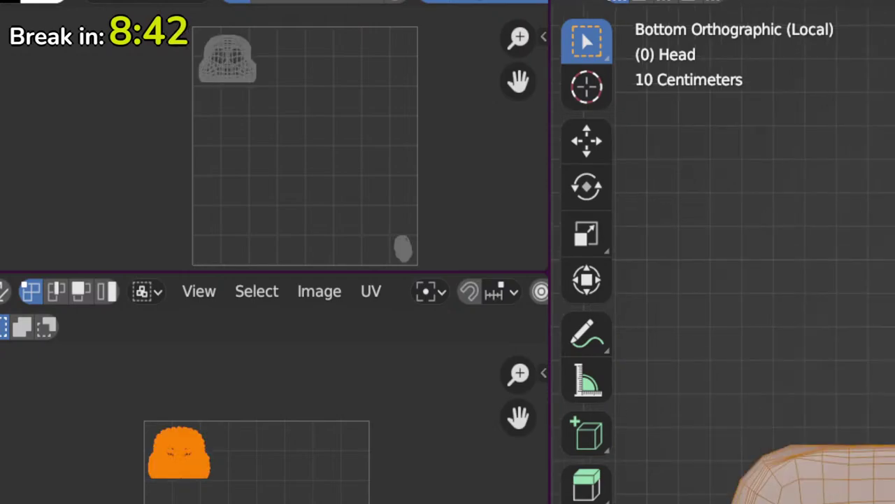
Step: Clear the selection and select all the flat faces on the underside of the isolated head mesh, excluding its rounded rim
{"action": "middle_click_drag", "start_coordinate": [848, 501], "coordinate": [822, 444], "text": "shift"}
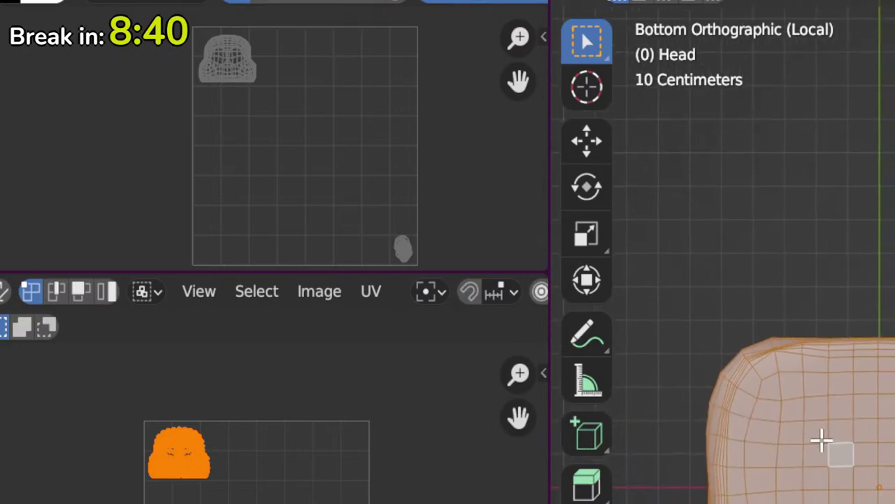
{"action": "key", "text": "alt+a"}
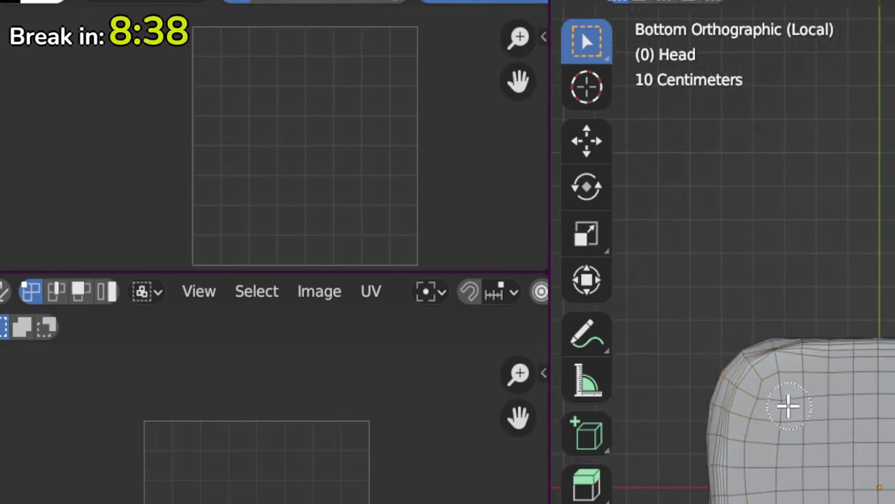
{"action": "key", "text": "l"}
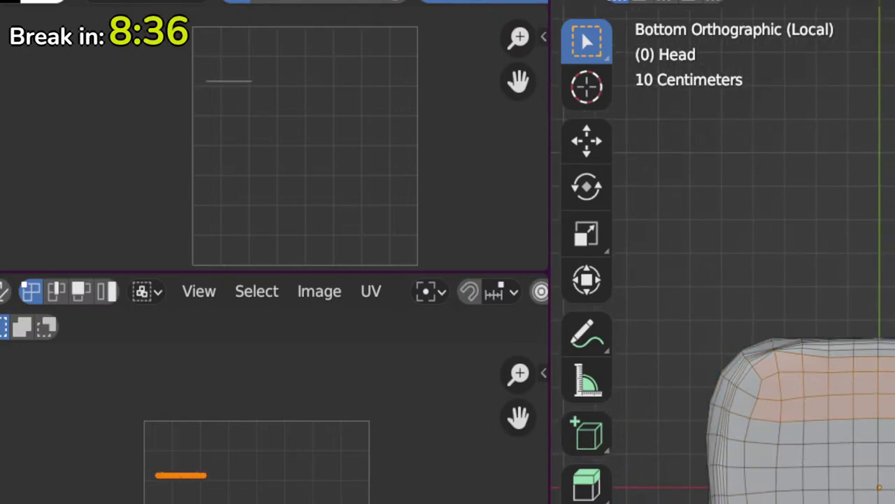
{"action": "mouse_move", "coordinate": [831, 387]}
{"action": "left_mouse_down"}
{"action": "mouse_move", "coordinate": [770, 396]}
{"action": "mouse_move", "coordinate": [763, 501]}
{"action": "left_mouse_up"}
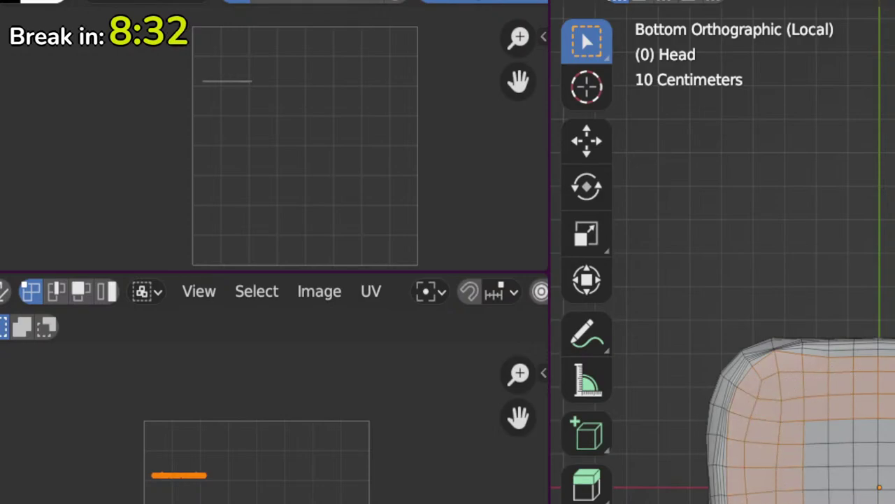
{"action": "left_click_drag", "start_coordinate": [881, 420], "coordinate": [834, 494]}
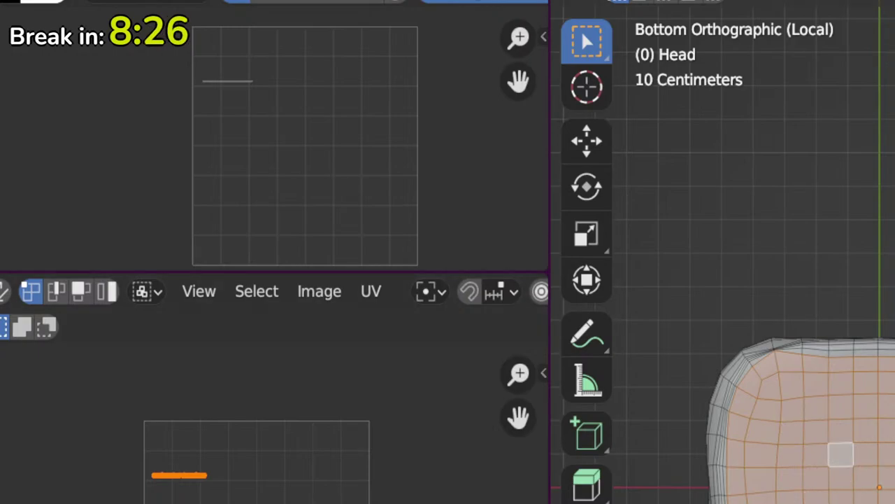
Step: Unwrap the selected underside faces, scale down and reposition their UV island, and leave Edit Mode
{"action": "key", "text": "u"}
{"action": "key", "text": "Return"}
{"action": "key", "text": "s"}
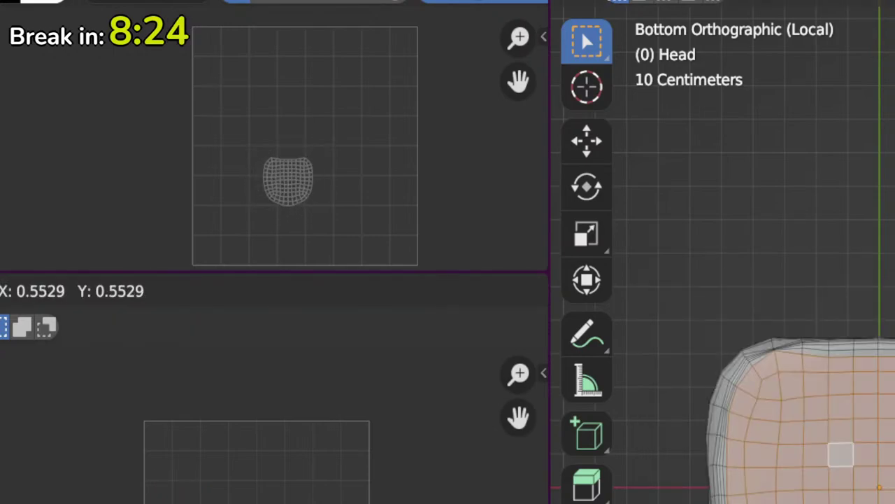
{"action": "key", "text": "Return"}
{"action": "key", "text": "g"}
{"action": "key", "text": "Return"}
{"action": "key", "text": "Tab"}
Step: Switch to the Shading workspace and create a new material named Hippo on the head
{"action": "middle_click_drag", "start_coordinate": [770, 294], "coordinate": [826, 252]}
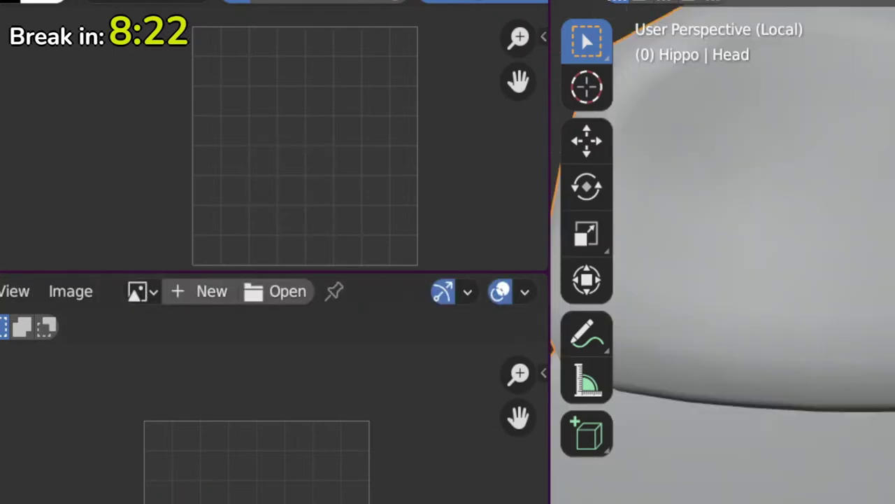
{"action": "scroll", "coordinate": [756, 280], "scroll_direction": "down", "scroll_amount": 4}
{"action": "key", "text": "KP_1"}
{"action": "scroll", "coordinate": [756, 280], "scroll_direction": "down", "scroll_amount": 3}
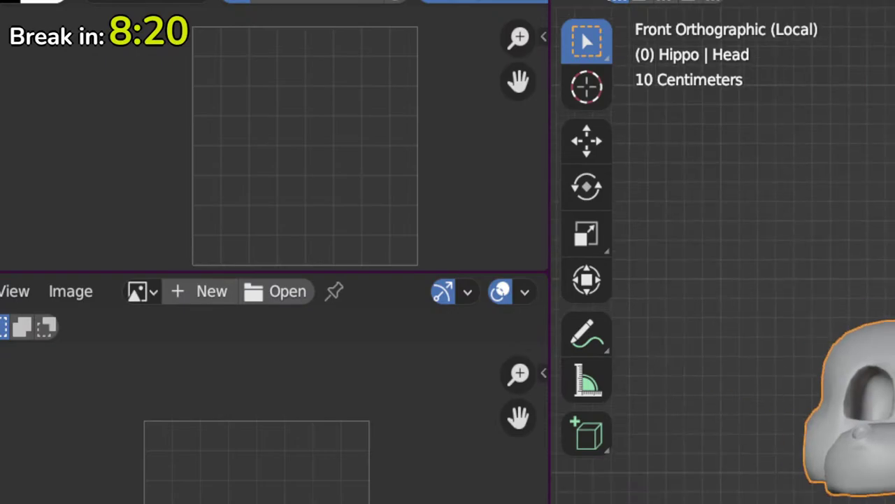
{"action": "key", "text": "ctrl+Page_Down"}
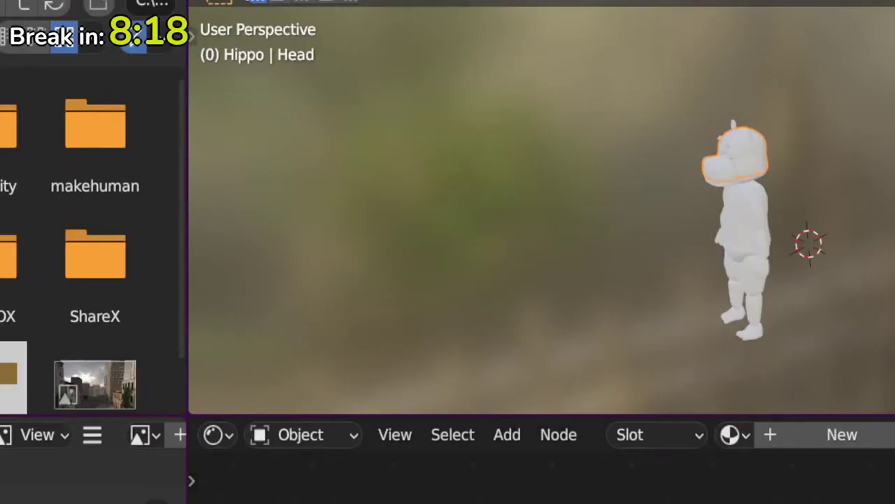
{"action": "middle_click_drag", "start_coordinate": [721, 196], "coordinate": [821, 222]}
{"action": "scroll", "coordinate": [818, 188], "scroll_direction": "up", "scroll_amount": 3}
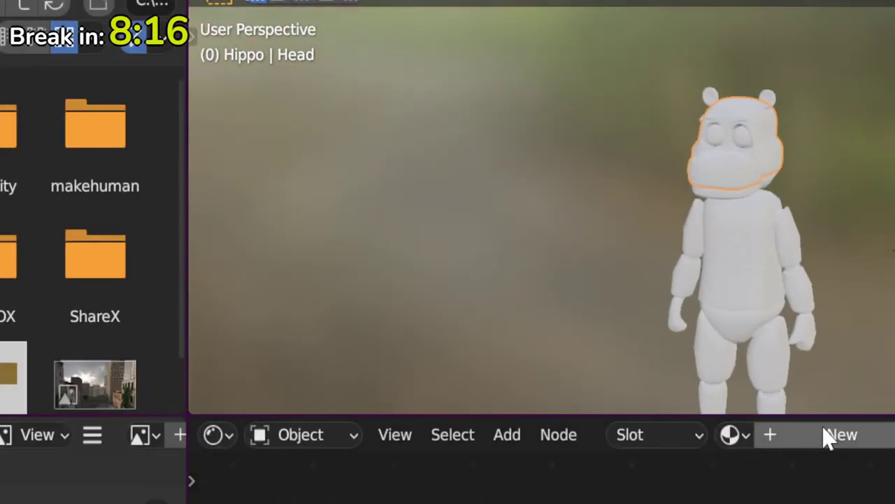
{"action": "left_click", "coordinate": [839, 435]}
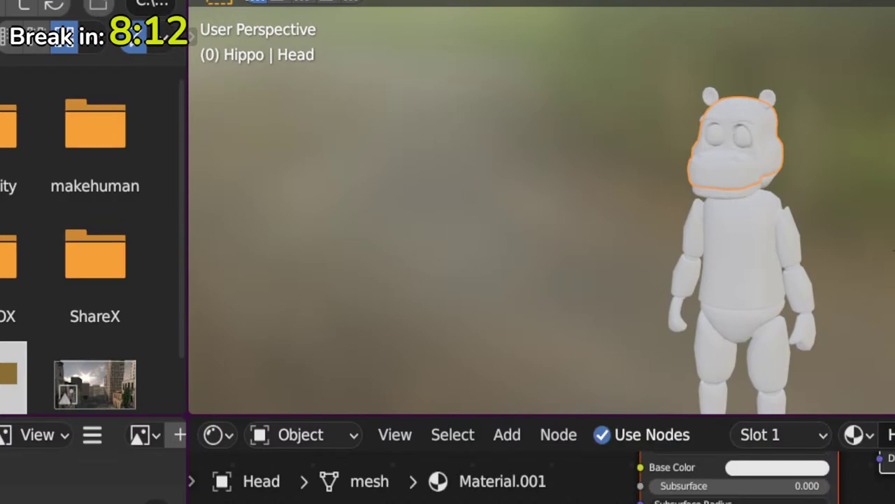
{"action": "key", "text": "Return"}
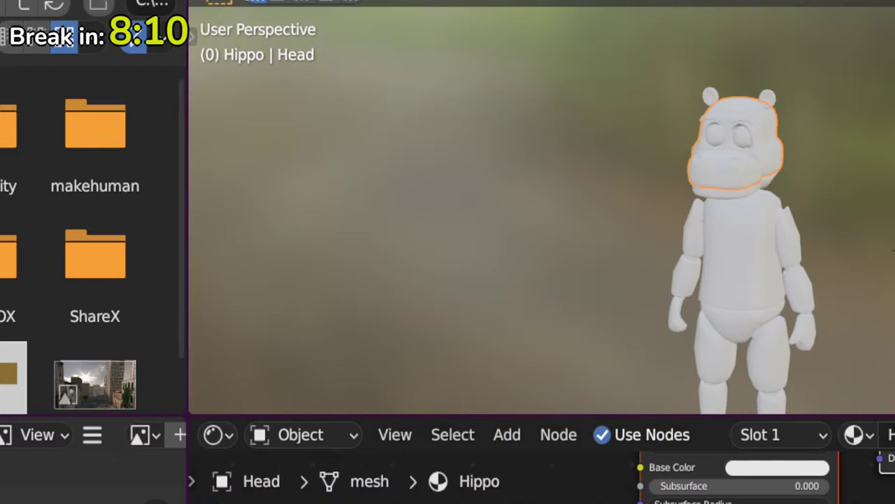
Step: Rearrange the Hippo material's nodes and add a Mix node that feeds its base color
{"action": "middle_click_drag", "start_coordinate": [733, 458], "coordinate": [826, 503]}
{"action": "middle_click_drag", "start_coordinate": [826, 459], "coordinate": [877, 503]}
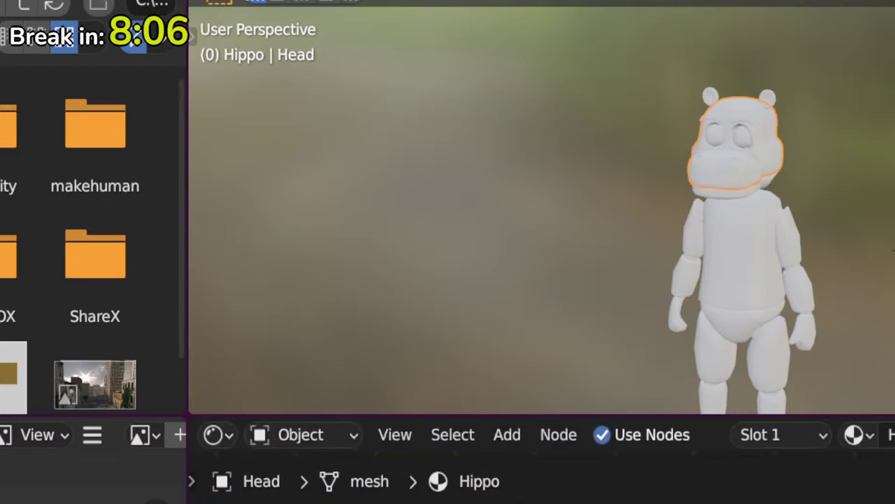
{"action": "key", "text": "g"}
{"action": "key", "text": "Return"}
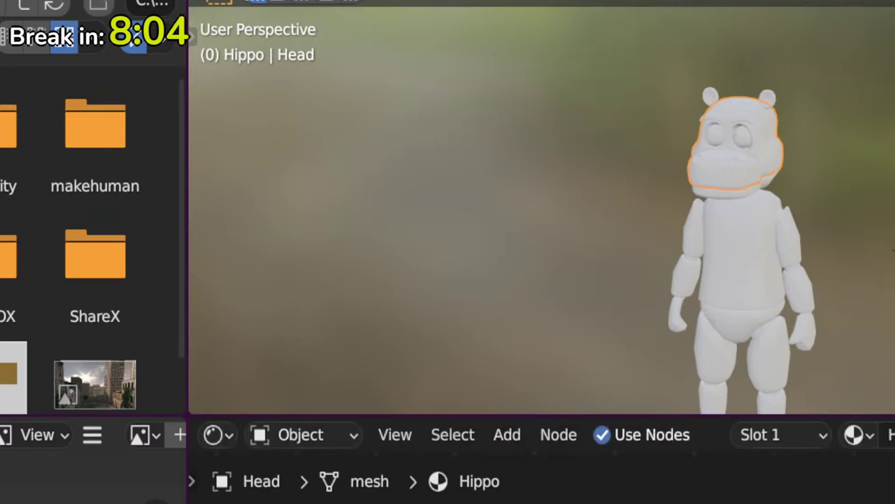
{"action": "key", "text": "shift+a"}
{"action": "key", "text": "s"}
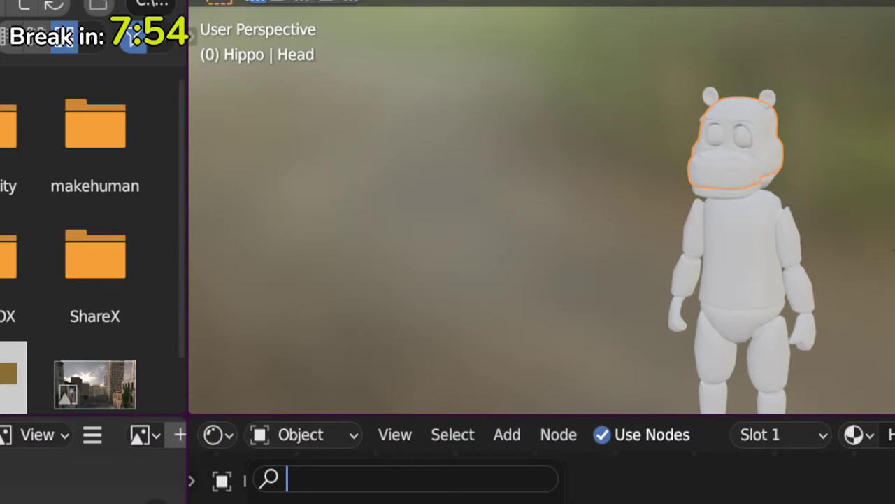
{"action": "type", "text": "mix"}
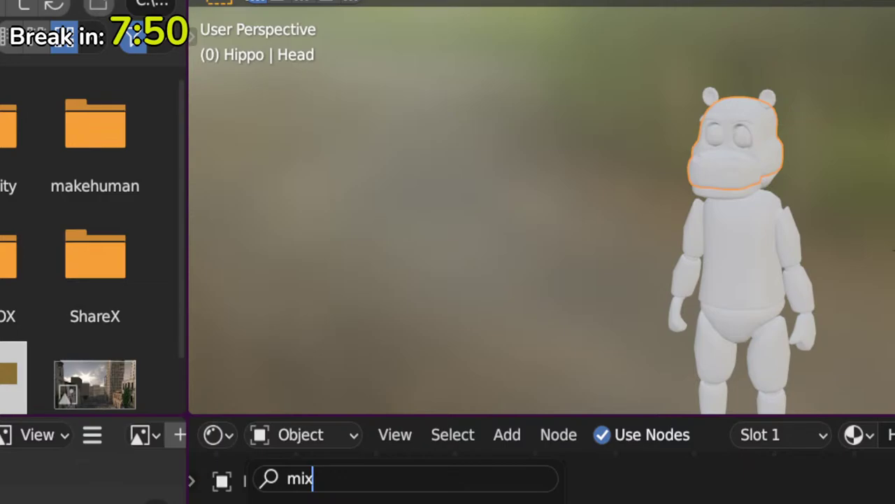
{"action": "key", "text": "Return"}
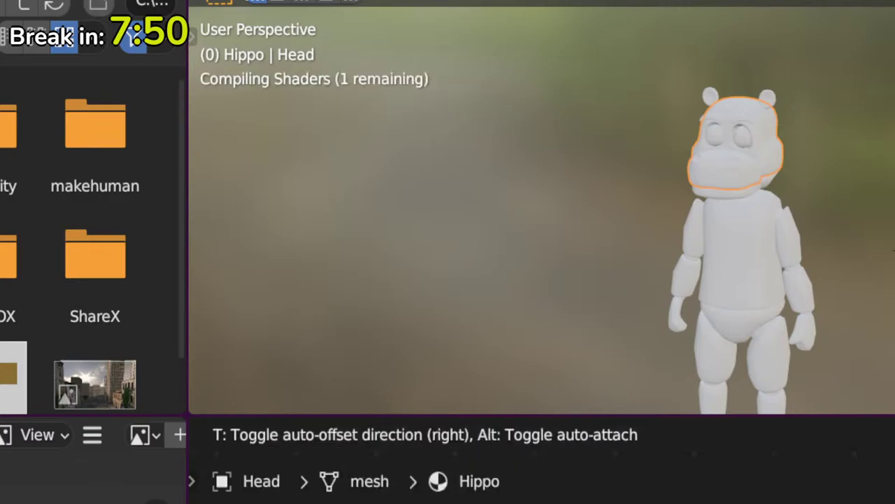
{"action": "key", "text": "Return"}
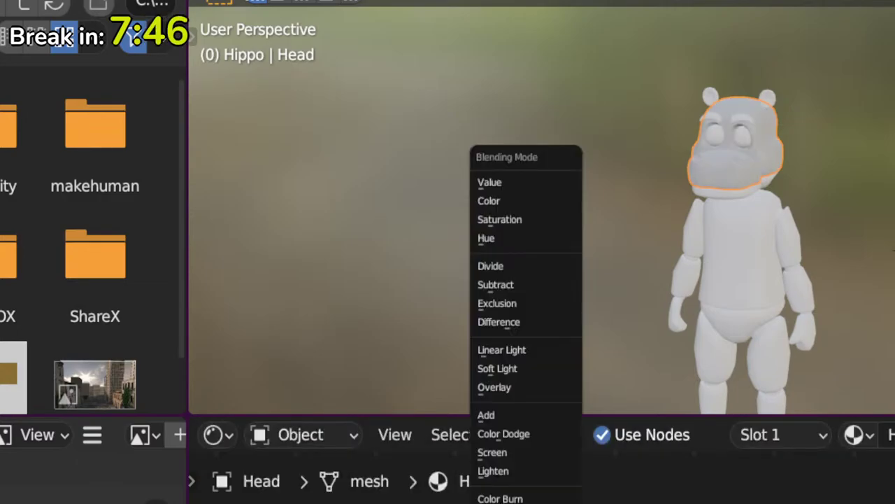
{"action": "key", "text": "Escape"}
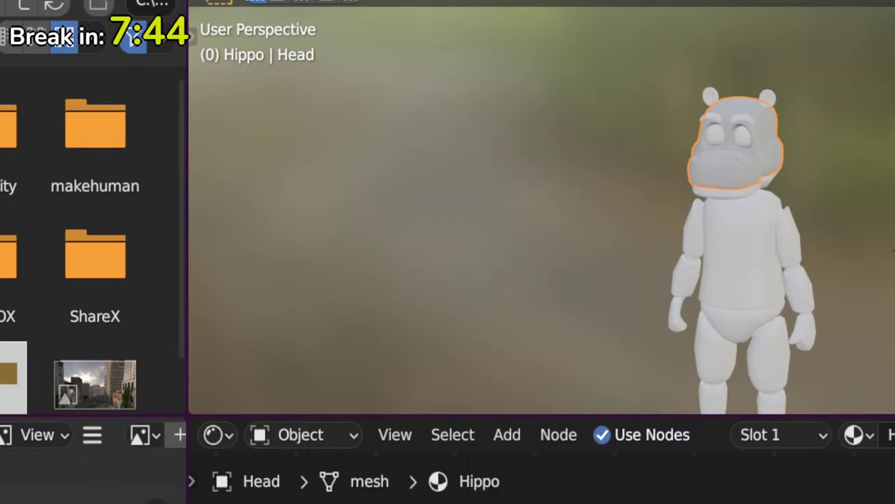
Step: Add an RGB node to the Hippo material, set it to magenta-purple, and connect its Color output to the Mix node
{"action": "key", "text": "shift+a"}
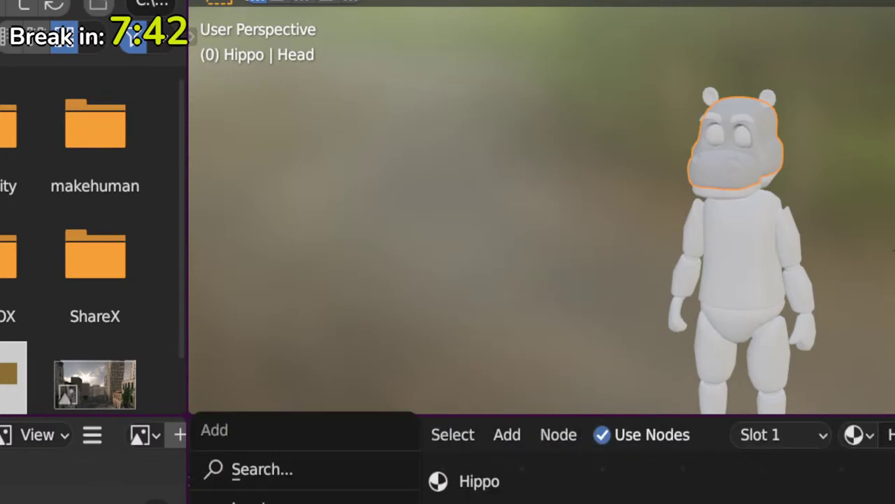
{"action": "left_click", "coordinate": [314, 481]}
{"action": "type", "text": "rgb"}
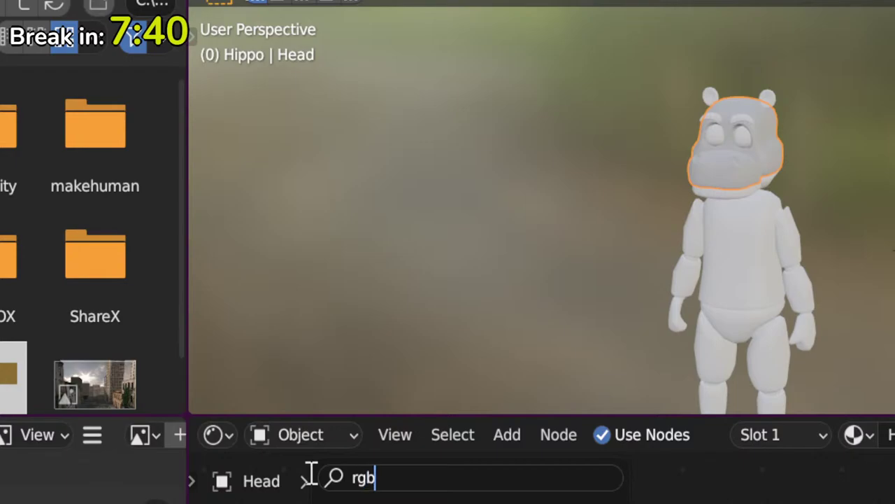
{"action": "key", "text": "Return"}
{"action": "key", "text": "Return"}
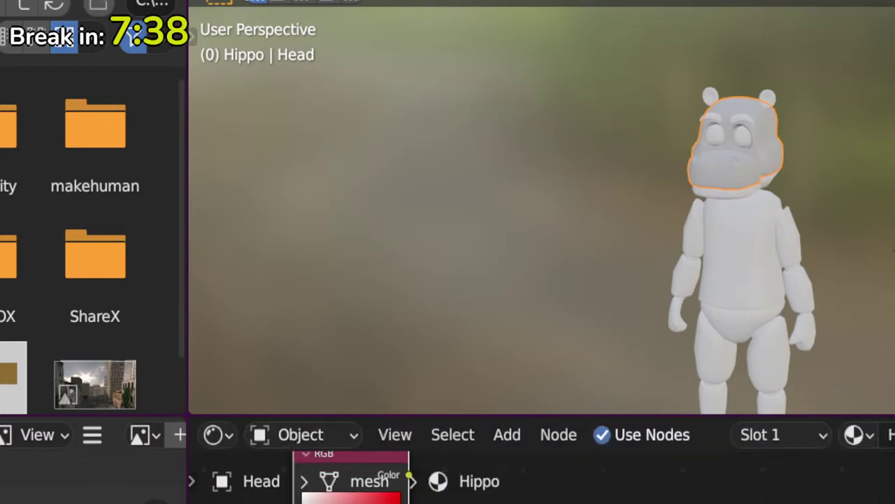
{"action": "middle_click_drag", "start_coordinate": [350, 483], "coordinate": [411, 492]}
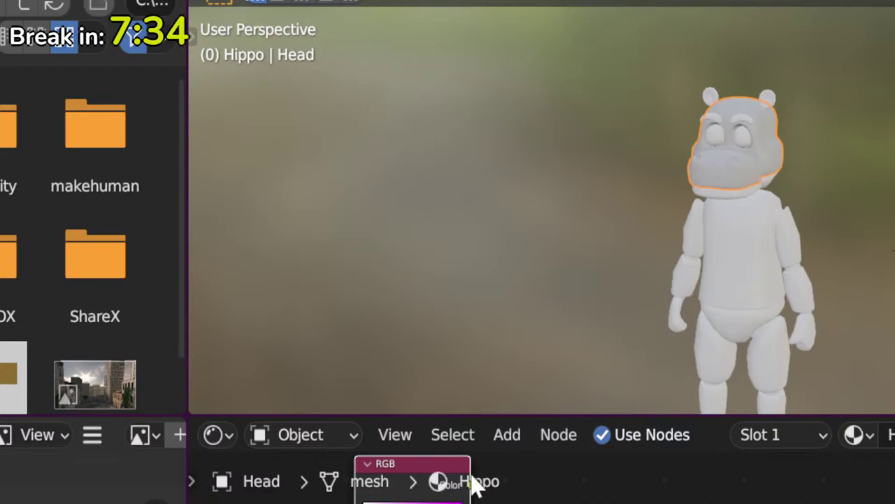
{"action": "left_click_drag", "start_coordinate": [471, 483], "coordinate": [501, 502]}
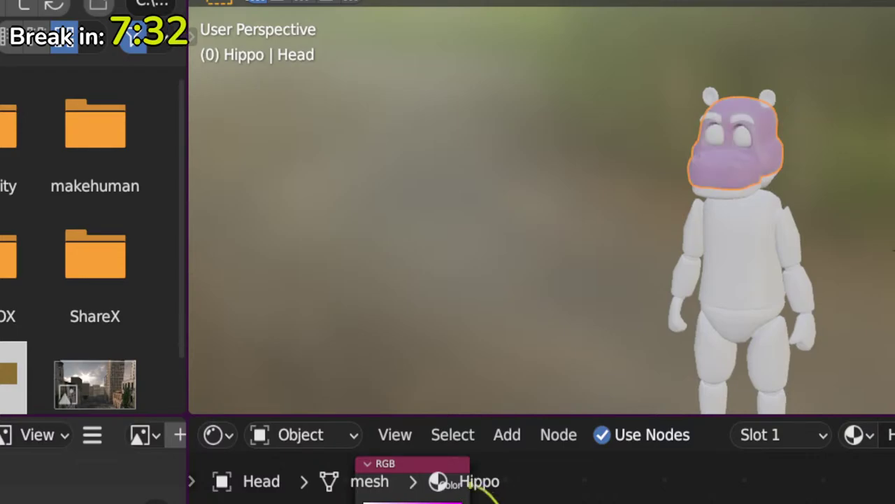
Step: Add an Image Texture node to the Hippo material beside the RGB node
{"action": "middle_click_drag", "start_coordinate": [498, 493], "coordinate": [520, 493]}
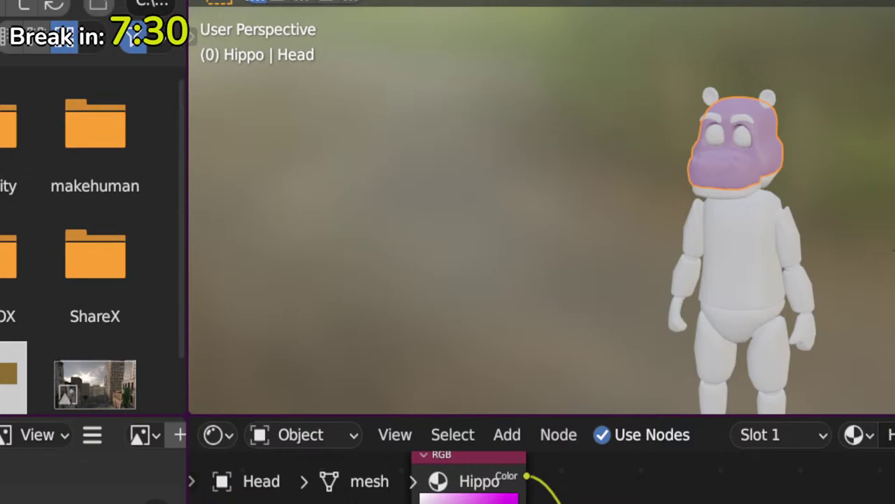
{"action": "key", "text": "shift+a"}
{"action": "left_click", "coordinate": [378, 470]}
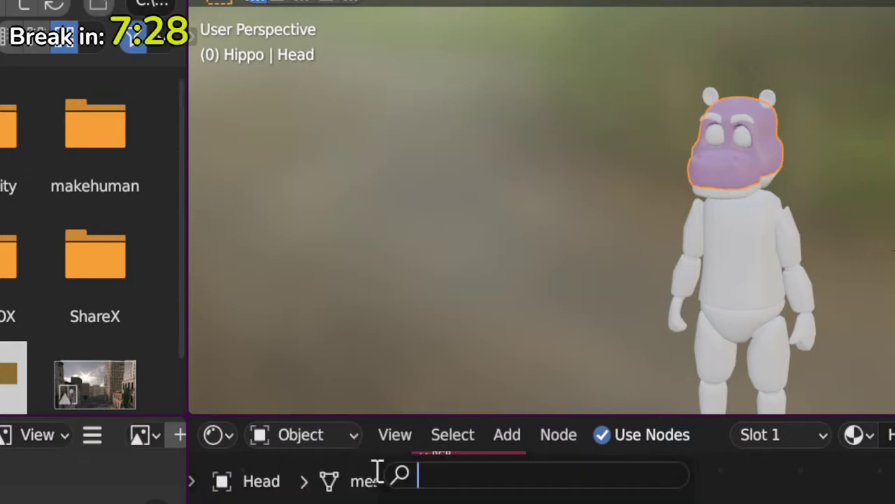
{"action": "key", "text": "Return"}
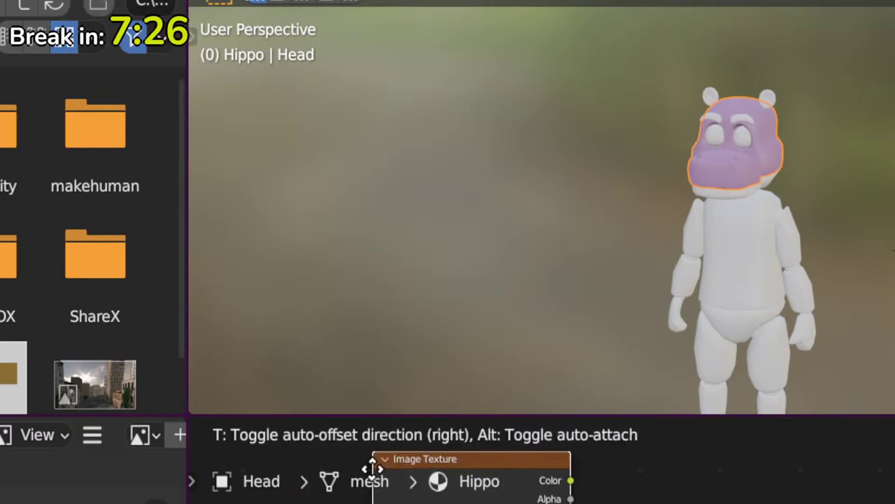
{"action": "left_click", "coordinate": [378, 500]}
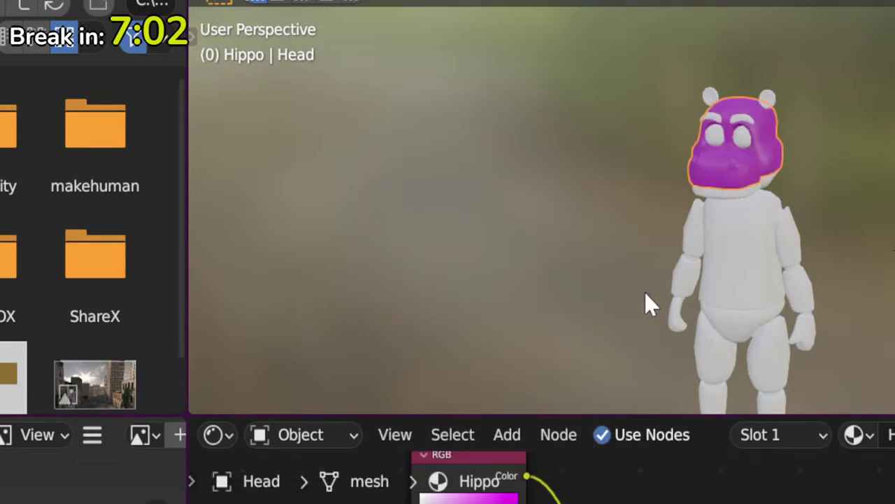
Step: Switch to the Texture Paint workspace and enter Edit Mode on the isolated head
{"action": "middle_click_drag", "start_coordinate": [645, 302], "coordinate": [689, 269]}
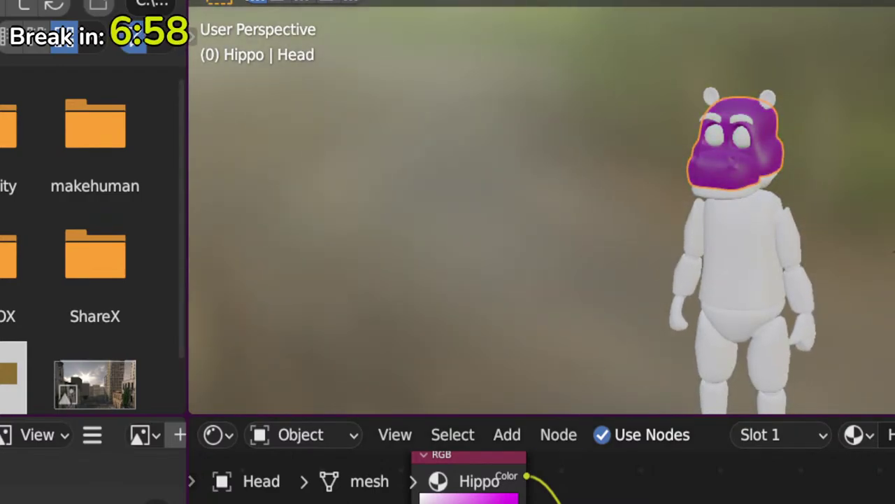
{"action": "left_click", "coordinate": [644, 2]}
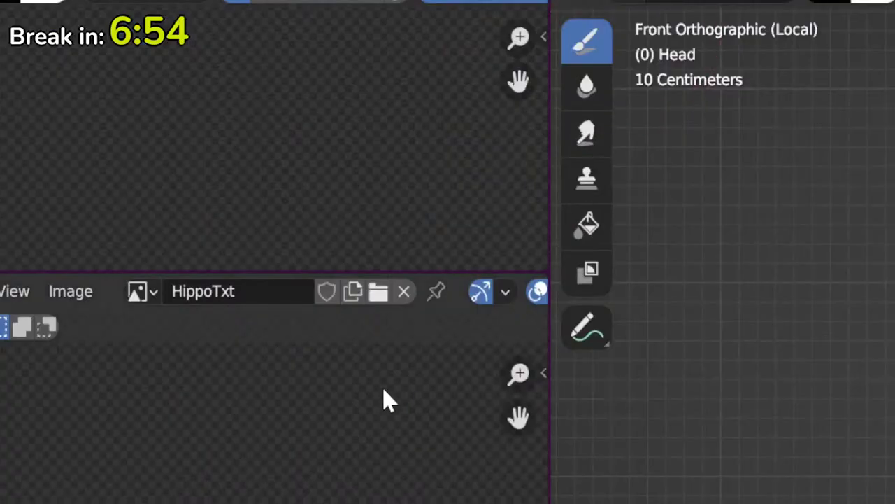
{"action": "scroll", "coordinate": [818, 326], "scroll_direction": "down", "scroll_amount": 2}
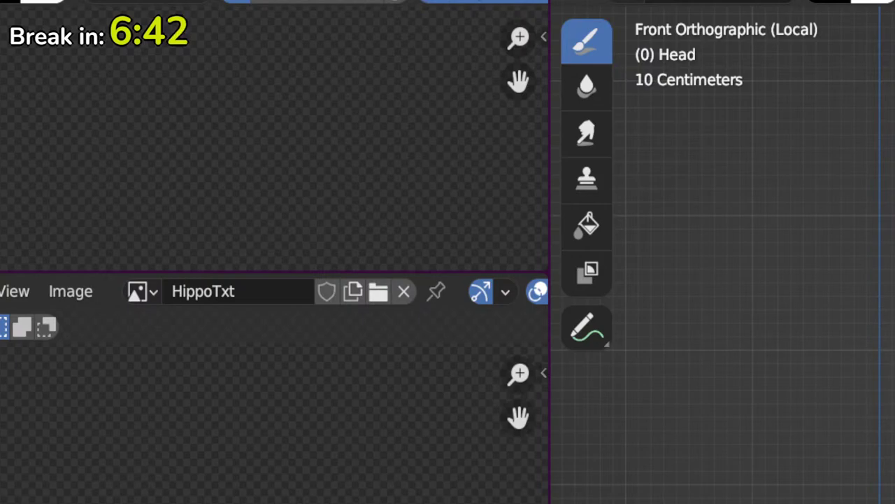
{"action": "scroll", "coordinate": [821, 364], "scroll_direction": "down", "scroll_amount": 3}
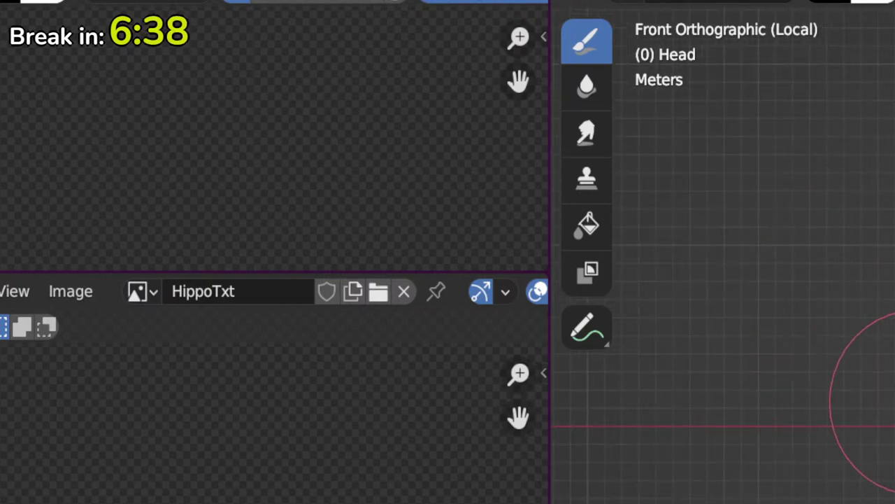
{"action": "scroll", "coordinate": [892, 380], "scroll_direction": "up", "scroll_amount": 8}
{"action": "middle_click_drag", "start_coordinate": [850, 484], "coordinate": [801, 340], "text": "shift"}
{"action": "scroll", "coordinate": [831, 341], "scroll_direction": "up", "scroll_amount": 4}
{"action": "mouse_move", "coordinate": [797, 237]}
{"action": "middle_mouse_down", "text": "shift"}
{"action": "mouse_move", "coordinate": [863, 372]}
{"action": "mouse_move", "coordinate": [841, 328]}
{"action": "middle_mouse_up", "text": "shift"}
{"action": "scroll", "coordinate": [841, 328], "scroll_direction": "up", "scroll_amount": 3}
{"action": "key", "text": "Tab"}
{"action": "middle_click_drag", "start_coordinate": [832, 296], "coordinate": [894, 399], "text": "shift"}
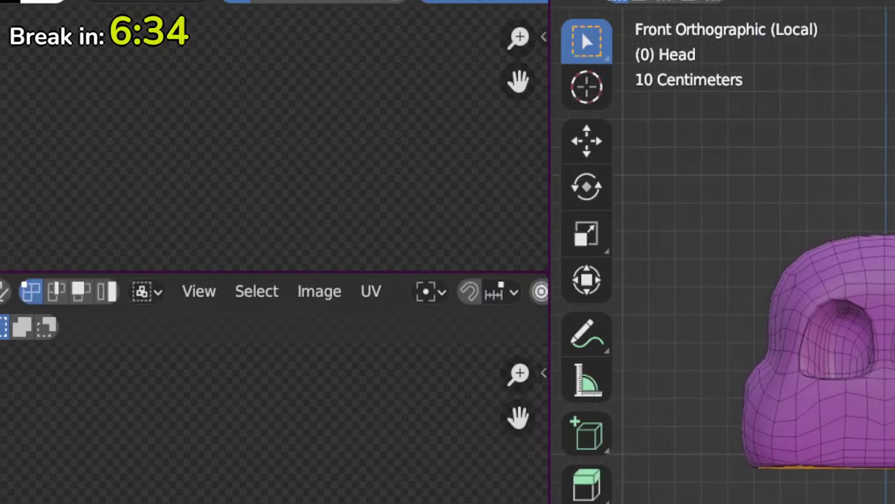
Step: Enlarge the paint image editor above the UV editor and bring the head's underside UV island into view
{"action": "scroll", "coordinate": [340, 490], "scroll_direction": "down", "scroll_amount": 4}
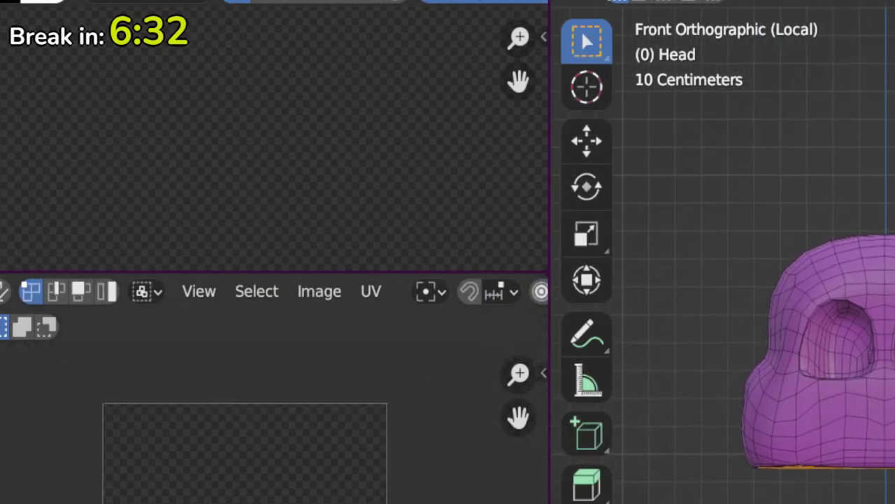
{"action": "middle_click_drag", "start_coordinate": [325, 503], "coordinate": [352, 464]}
{"action": "scroll", "coordinate": [300, 490], "scroll_direction": "up", "scroll_amount": 2}
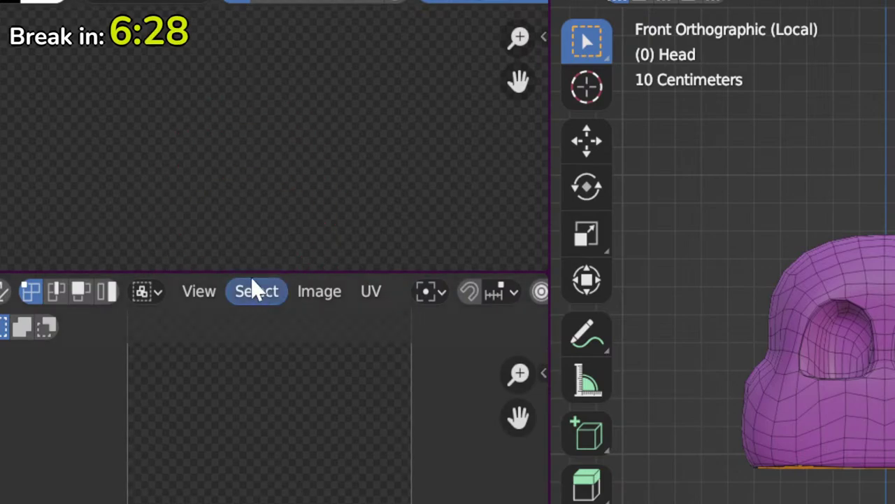
{"action": "left_click_drag", "start_coordinate": [248, 273], "coordinate": [273, 354]}
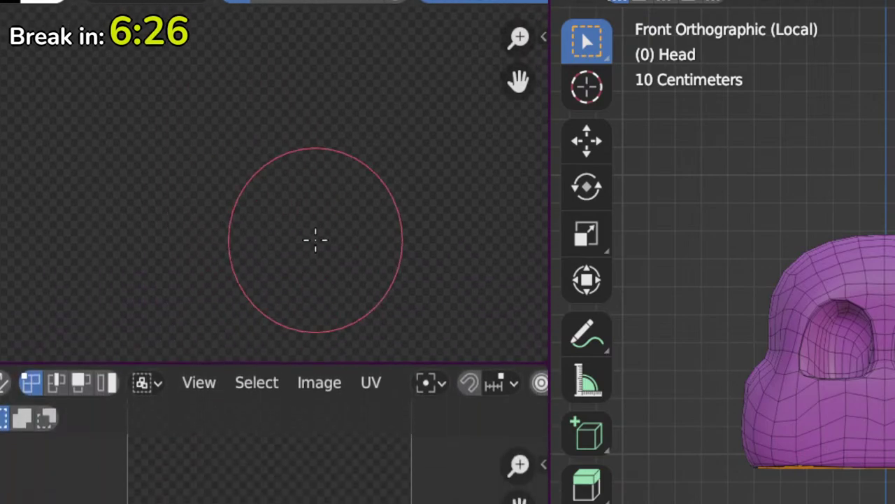
{"action": "scroll", "coordinate": [315, 240], "scroll_direction": "down", "scroll_amount": 1}
{"action": "middle_click_drag", "start_coordinate": [304, 280], "coordinate": [340, 87]}
{"action": "middle_click_drag", "start_coordinate": [333, 196], "coordinate": [276, 165]}
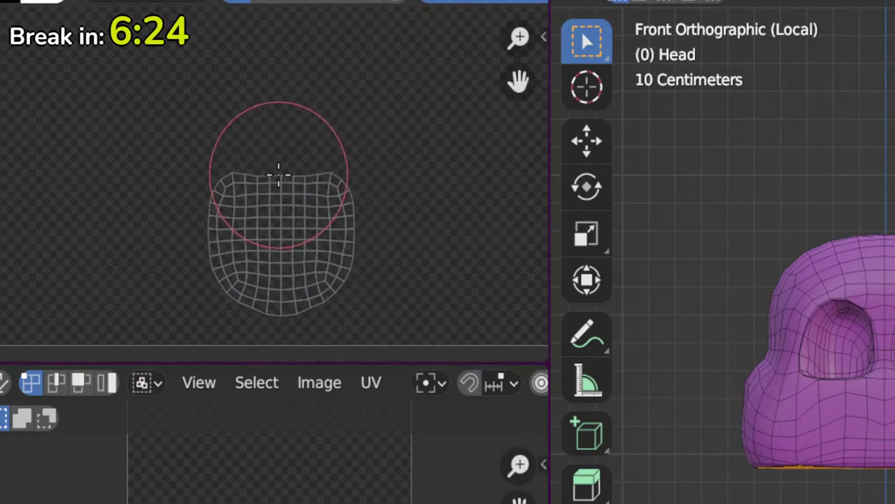
Step: Reduce the paint brush size to suit the head's underside UV island
{"action": "key", "text": "f"}
{"action": "left_click", "coordinate": [293, 218]}
{"action": "middle_click_drag", "start_coordinate": [783, 364], "coordinate": [863, 439]}
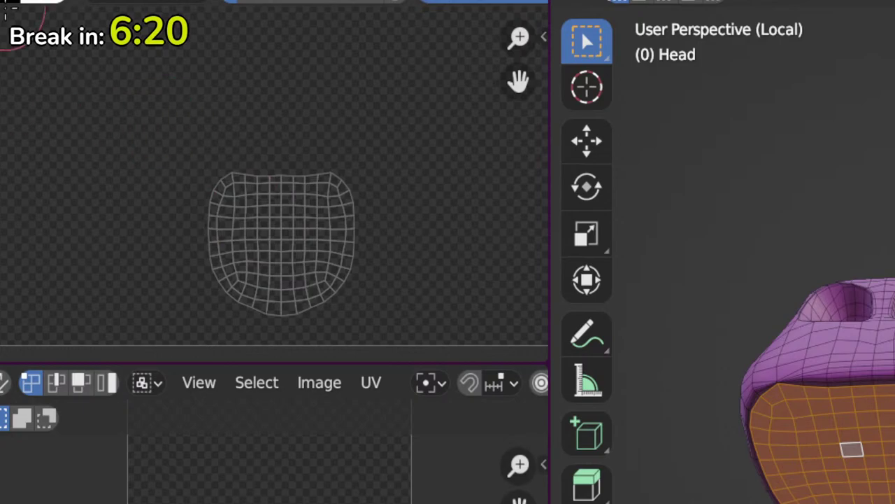
{"action": "left_click", "coordinate": [10, 5]}
{"action": "left_click", "coordinate": [7, 2]}
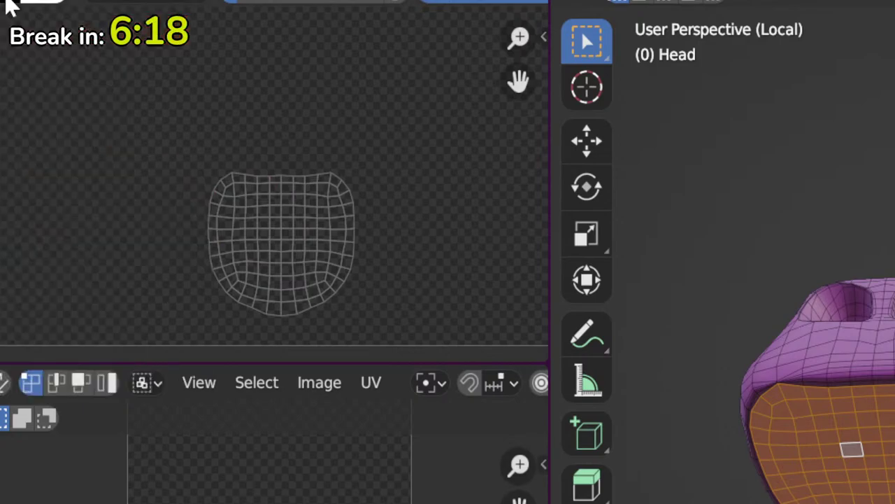
{"action": "left_click", "coordinate": [7, 2]}
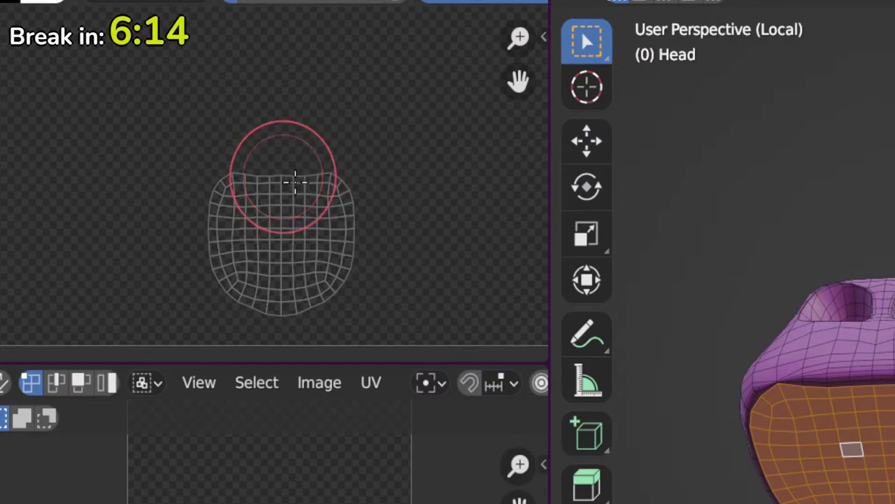
Step: Set the brush strength to about 0.224, paint dark shading over the underside UV island, and inspect it on the head
{"action": "key", "text": "shift+f"}
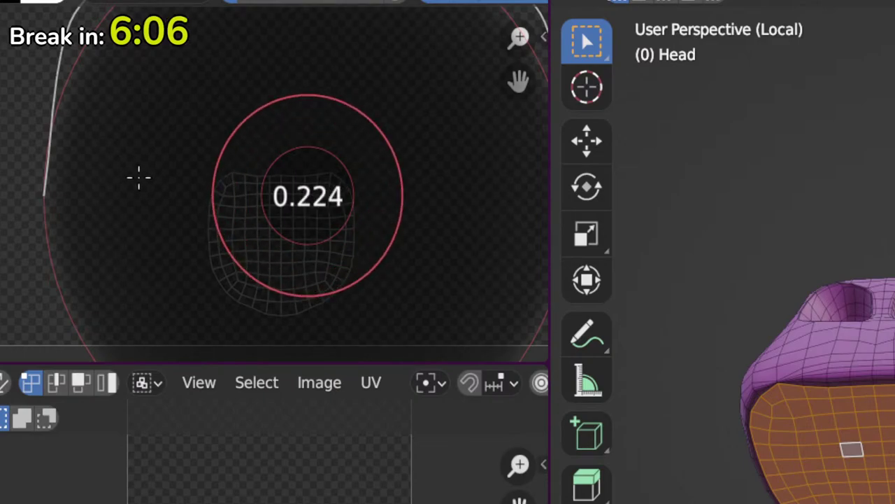
{"action": "left_click", "coordinate": [138, 177]}
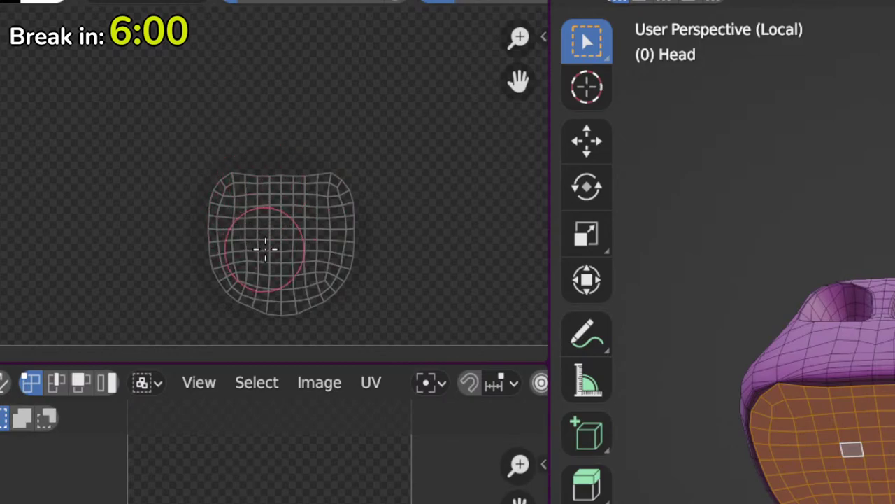
{"action": "mouse_move", "coordinate": [266, 249]}
{"action": "left_mouse_down"}
{"action": "mouse_move", "coordinate": [324, 198]}
{"action": "mouse_move", "coordinate": [321, 189]}
{"action": "left_mouse_up"}
{"action": "middle_click_drag", "start_coordinate": [779, 354], "coordinate": [883, 315]}
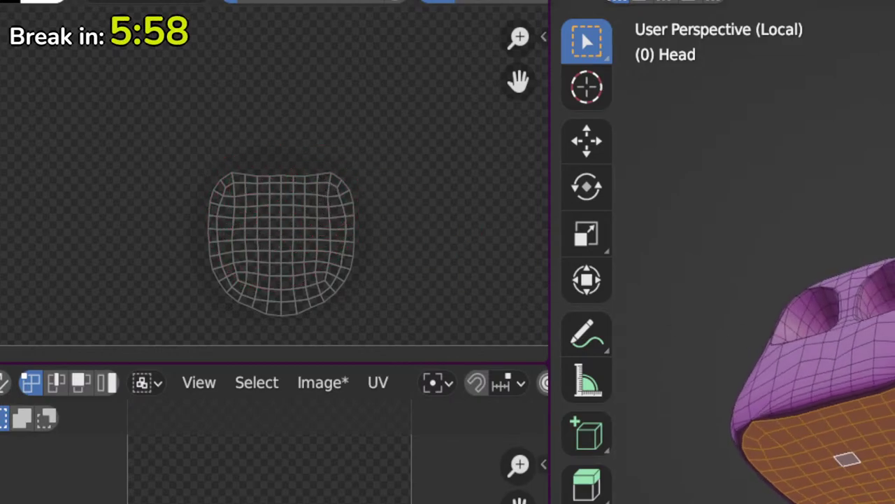
{"action": "key", "text": "Tab"}
{"action": "middle_click_drag", "start_coordinate": [825, 315], "coordinate": [867, 385]}
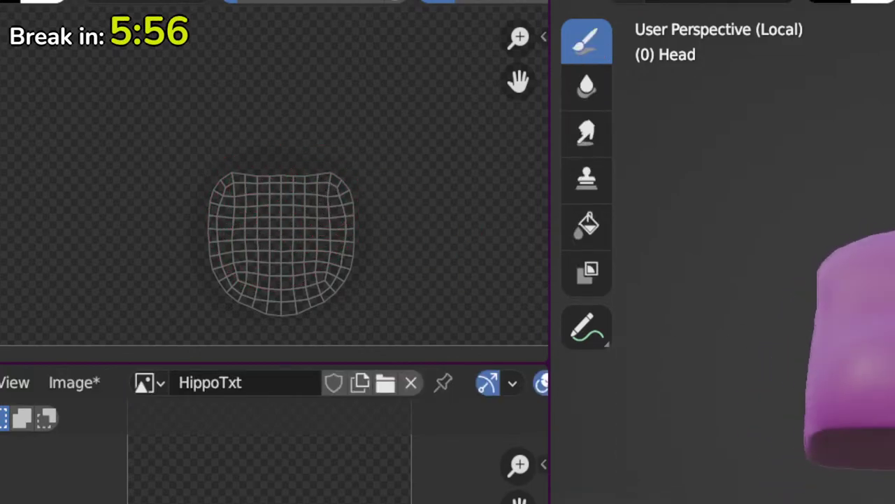
{"action": "middle_click_drag", "start_coordinate": [803, 342], "coordinate": [839, 410]}
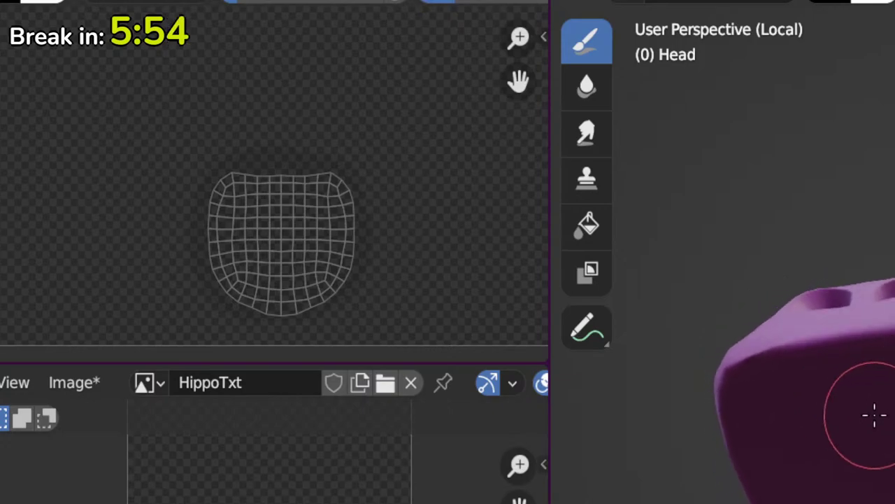
Step: Raise the brush strength to about 0.354, darken the underside UV island further, and check the shading on the model
{"action": "key", "text": "Tab"}
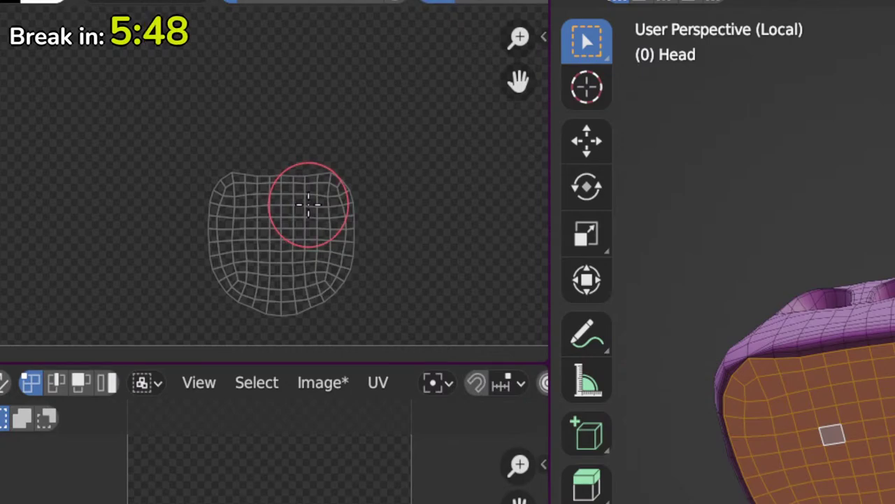
{"action": "key", "text": "shift+f"}
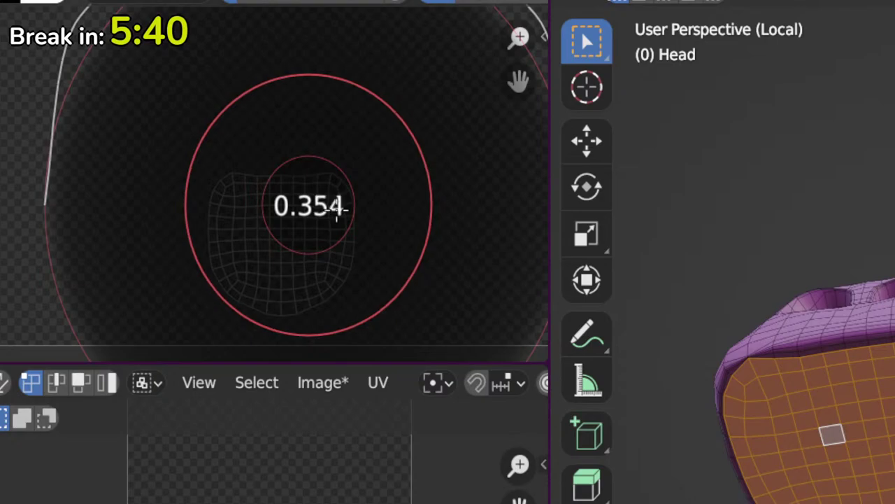
{"action": "left_click", "coordinate": [343, 206]}
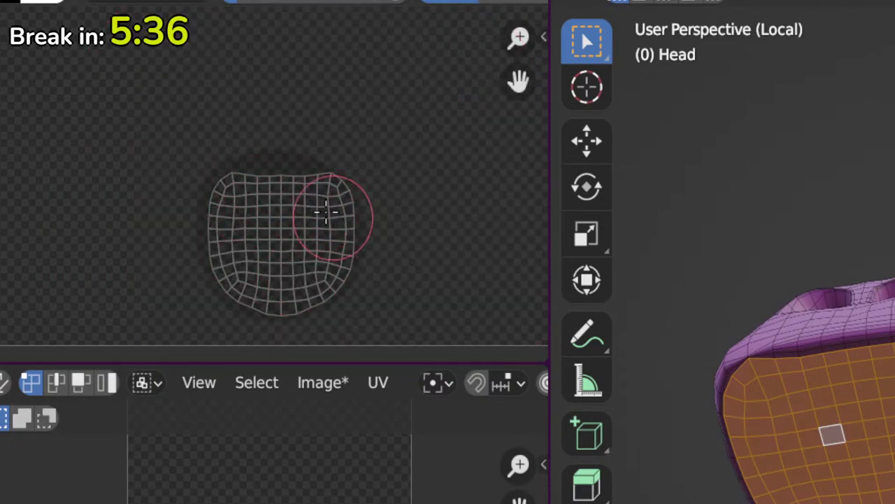
{"action": "mouse_move", "coordinate": [811, 294]}
{"action": "middle_mouse_down"}
{"action": "mouse_move", "coordinate": [818, 318]}
{"action": "mouse_move", "coordinate": [787, 399]}
{"action": "mouse_move", "coordinate": [811, 443]}
{"action": "middle_mouse_up"}
{"action": "key", "text": "Tab"}
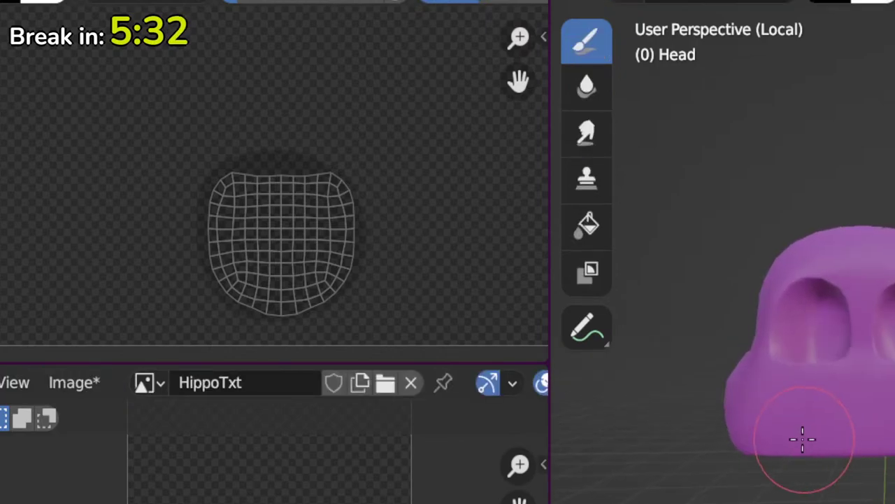
{"action": "mouse_move", "coordinate": [777, 389]}
{"action": "middle_mouse_down"}
{"action": "mouse_move", "coordinate": [840, 436]}
{"action": "mouse_move", "coordinate": [762, 396]}
{"action": "mouse_move", "coordinate": [787, 394]}
{"action": "middle_mouse_up"}
{"action": "key", "text": "Tab"}
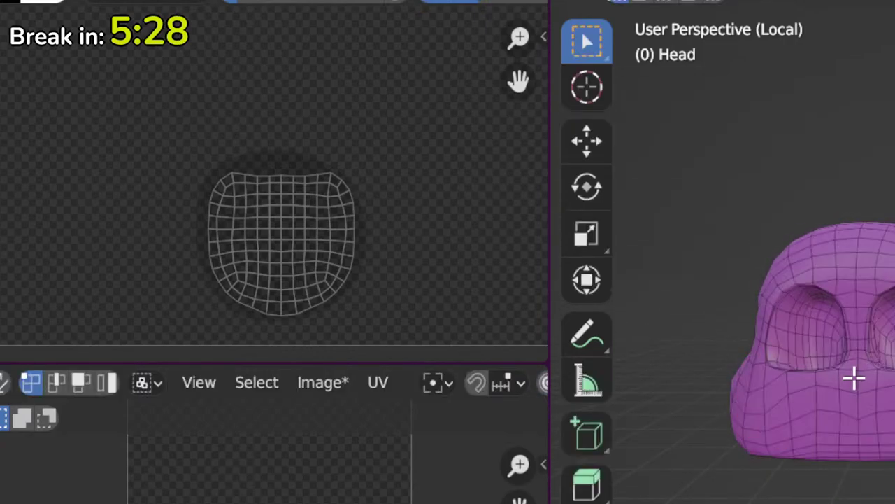
Step: Select all of the head's mesh in Edit Mode and frame the selection
{"action": "key", "text": "Tab"}
{"action": "key", "text": "Tab"}
{"action": "key", "text": "a"}
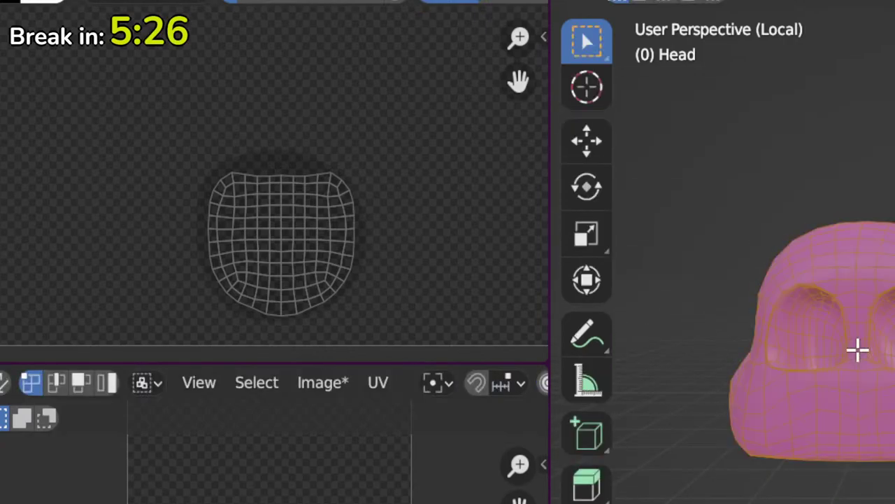
{"action": "key", "text": "KP_Decimal"}
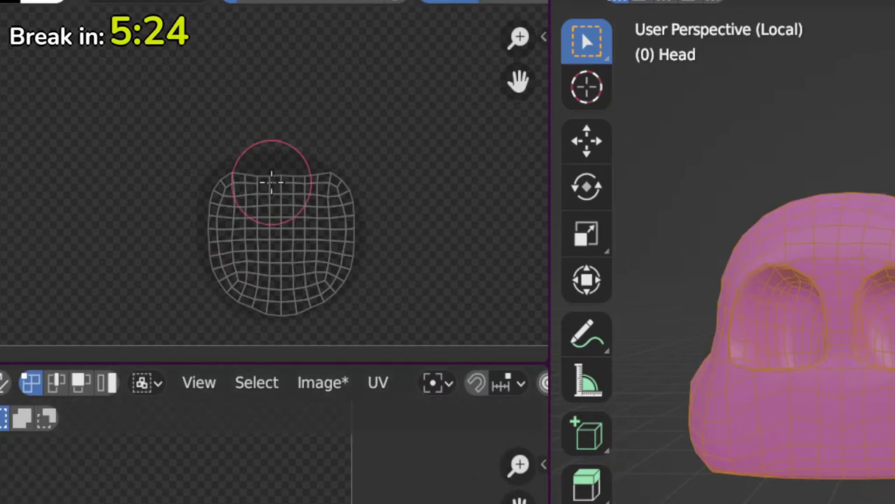
Step: Set the brush strength to 1.000, paint the eye sockets' UV island solid black, and return to Texture Paint mode
{"action": "key", "text": "shift+f"}
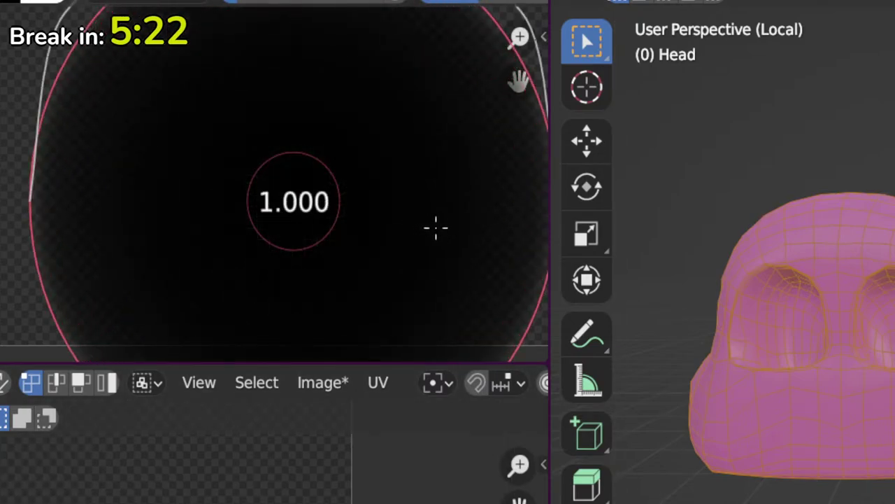
{"action": "left_click", "coordinate": [441, 227]}
{"action": "scroll", "coordinate": [302, 468], "scroll_direction": "down", "scroll_amount": 3}
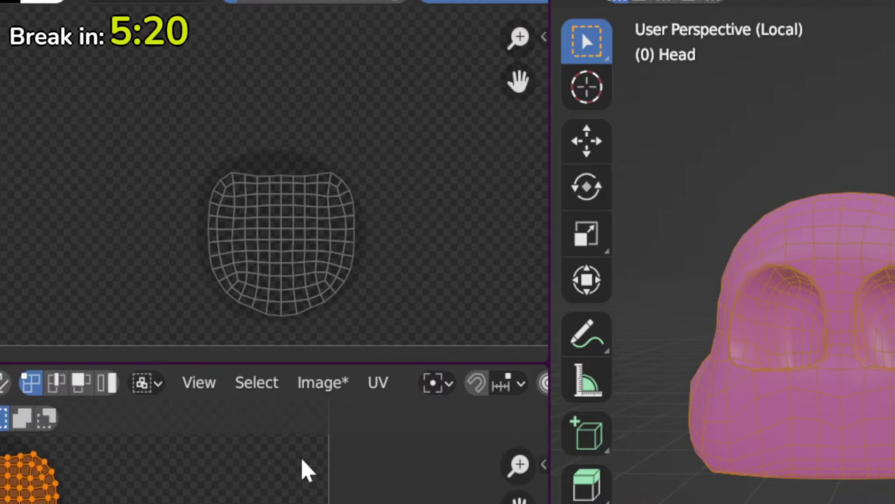
{"action": "scroll", "coordinate": [348, 256], "scroll_direction": "down", "scroll_amount": 3}
{"action": "middle_click_drag", "start_coordinate": [348, 256], "coordinate": [207, 191]}
{"action": "scroll", "coordinate": [248, 178], "scroll_direction": "up", "scroll_amount": 3}
{"action": "middle_click_drag", "start_coordinate": [410, 215], "coordinate": [323, 247]}
{"action": "mouse_move", "coordinate": [315, 225]}
{"action": "left_mouse_down"}
{"action": "mouse_move", "coordinate": [294, 196]}
{"action": "mouse_move", "coordinate": [280, 206]}
{"action": "mouse_move", "coordinate": [297, 245]}
{"action": "mouse_move", "coordinate": [290, 238]}
{"action": "left_mouse_up"}
{"action": "key", "text": "Tab"}
{"action": "mouse_move", "coordinate": [732, 376]}
{"action": "middle_mouse_down"}
{"action": "mouse_move", "coordinate": [784, 340]}
{"action": "mouse_move", "coordinate": [871, 210]}
{"action": "mouse_move", "coordinate": [855, 398]}
{"action": "mouse_move", "coordinate": [861, 468]}
{"action": "middle_mouse_up"}
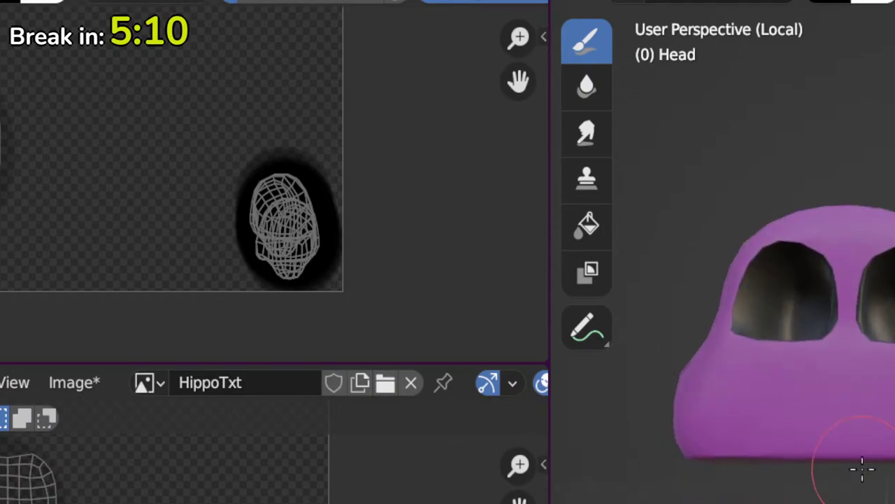
Step: Leave local view to show the whole character again and enter Edit Mode on the head
{"action": "key", "text": "KP_1"}
{"action": "key", "text": "KP_Divide"}
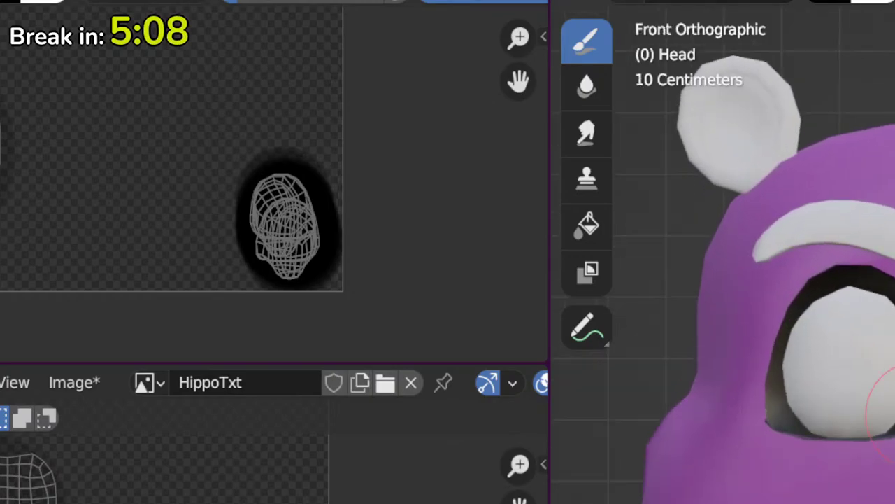
{"action": "scroll", "coordinate": [894, 420], "scroll_direction": "down", "scroll_amount": 6}
{"action": "middle_click_drag", "start_coordinate": [894, 460], "coordinate": [809, 493], "text": "shift"}
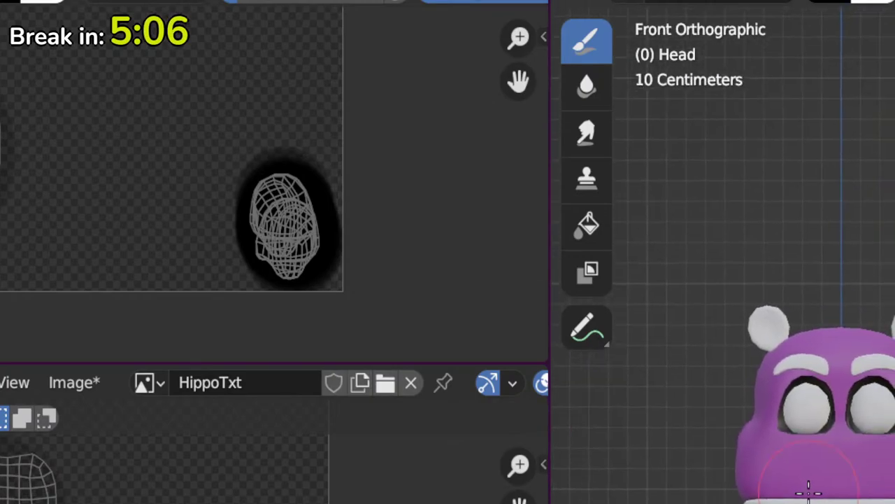
{"action": "key", "text": "Tab"}
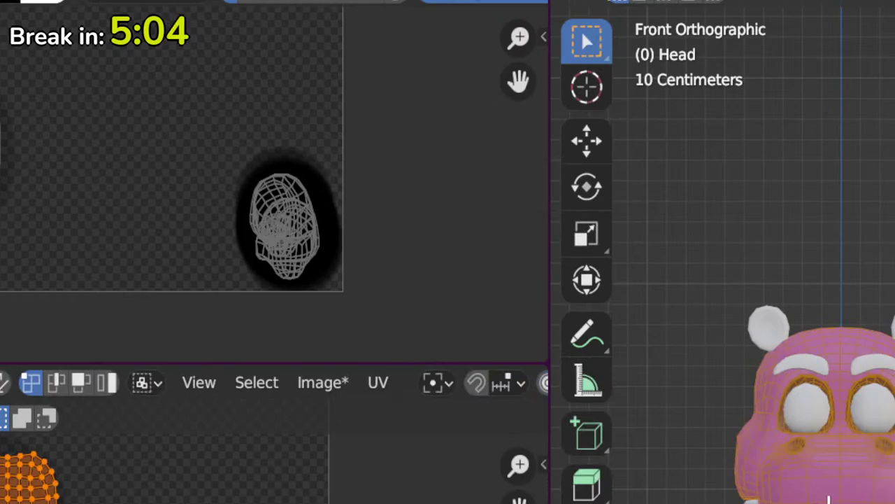
{"action": "middle_click_drag", "start_coordinate": [810, 491], "coordinate": [867, 359]}
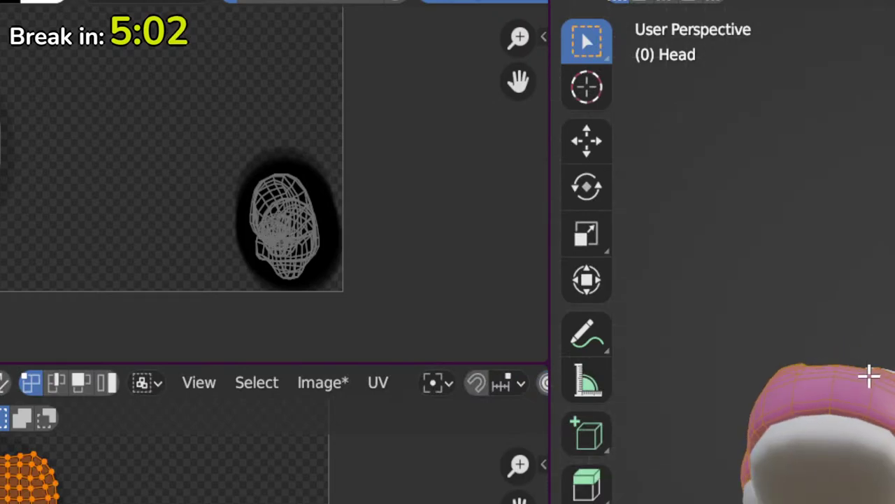
Step: Select only the snout's linked UV island and move it over the darkened underside island
{"action": "scroll", "coordinate": [238, 503], "scroll_direction": "down", "scroll_amount": 2}
{"action": "middle_click_drag", "start_coordinate": [237, 503], "coordinate": [413, 503]}
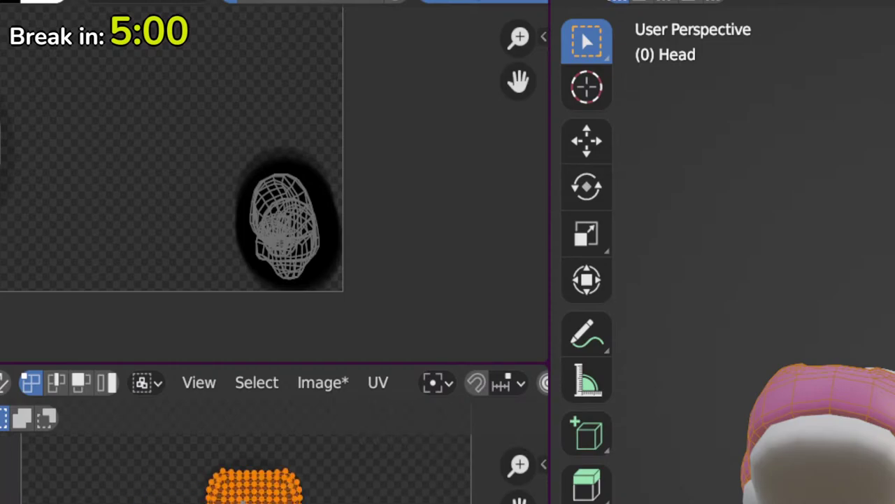
{"action": "scroll", "coordinate": [239, 503], "scroll_direction": "up", "scroll_amount": 2}
{"action": "key", "text": "alt+a"}
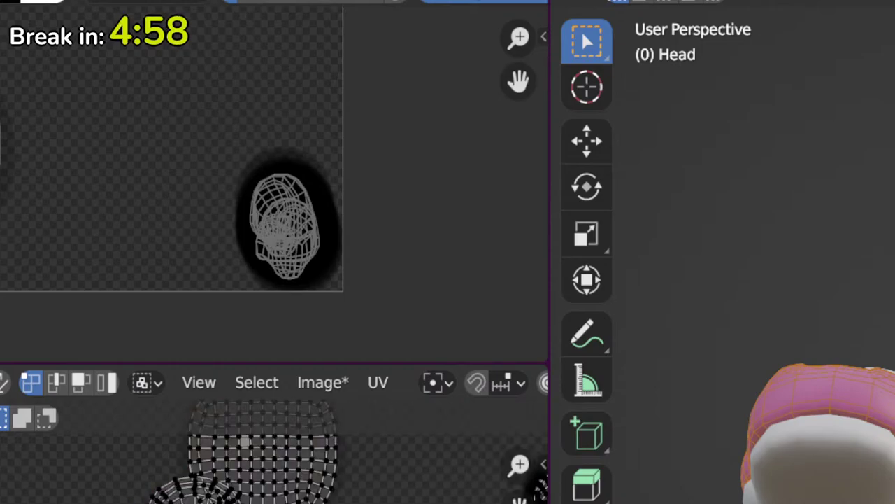
{"action": "key", "text": "l"}
{"action": "key", "text": "g"}
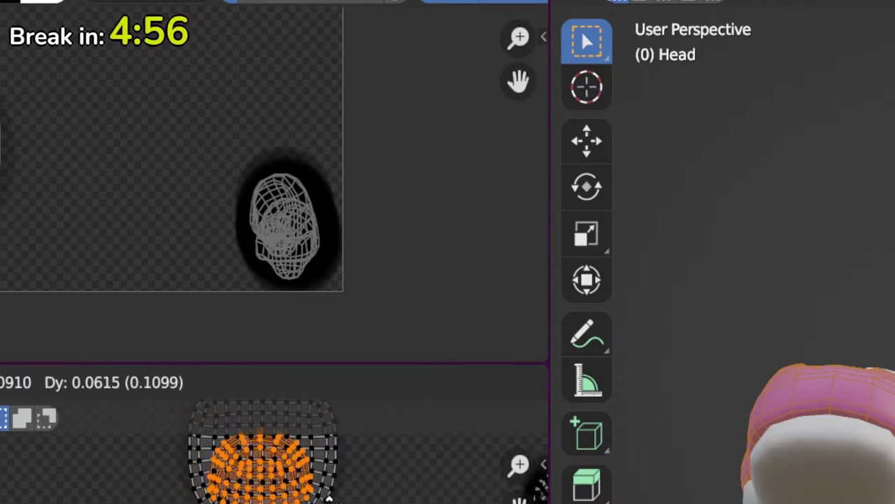
{"action": "key", "text": "Return"}
Step: Scale up and re-center the snout's UV island within the underside island's outline, and check the shading on the model in Texture Paint mode
{"action": "key", "text": "s"}
{"action": "key", "text": "Return"}
{"action": "key", "text": "g"}
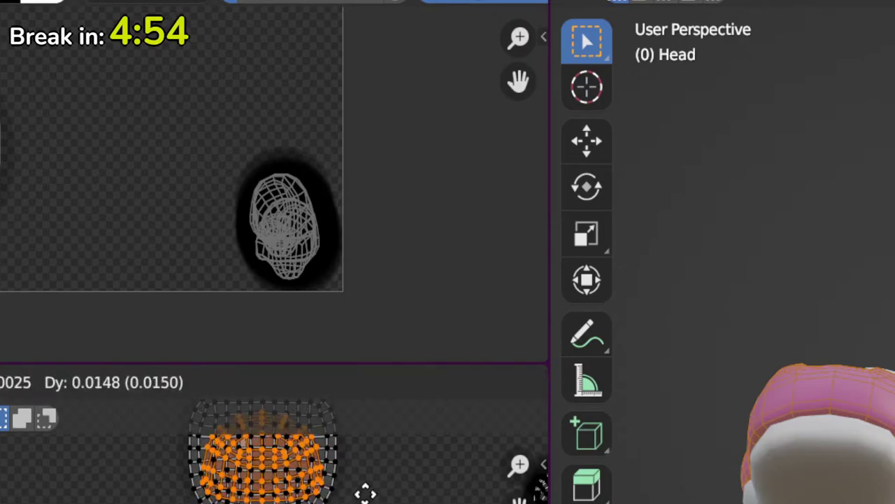
{"action": "key", "text": "Return"}
{"action": "key", "text": "s"}
{"action": "key", "text": "Return"}
{"action": "mouse_move", "coordinate": [800, 406]}
{"action": "middle_mouse_down"}
{"action": "mouse_move", "coordinate": [840, 455]}
{"action": "mouse_move", "coordinate": [843, 427]}
{"action": "mouse_move", "coordinate": [731, 433]}
{"action": "middle_mouse_up"}
{"action": "key", "text": "Tab"}
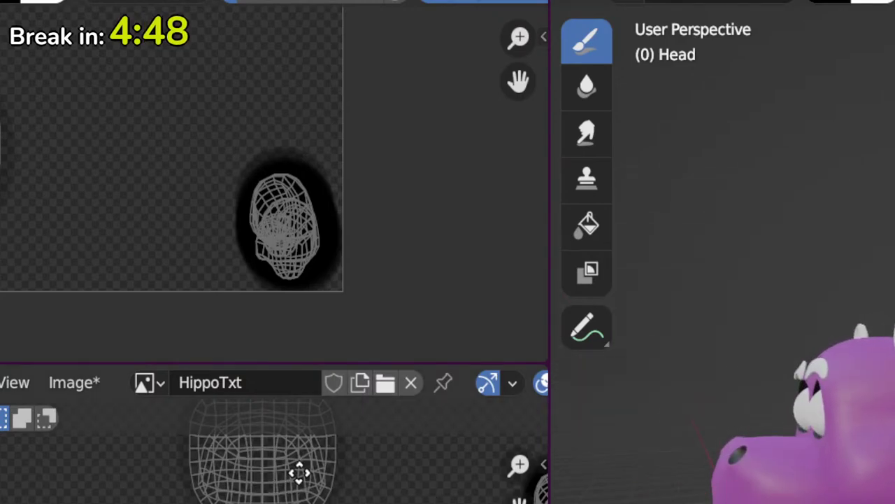
{"action": "middle_click_drag", "start_coordinate": [299, 473], "coordinate": [291, 503]}
{"action": "middle_click_drag", "start_coordinate": [769, 490], "coordinate": [825, 490]}
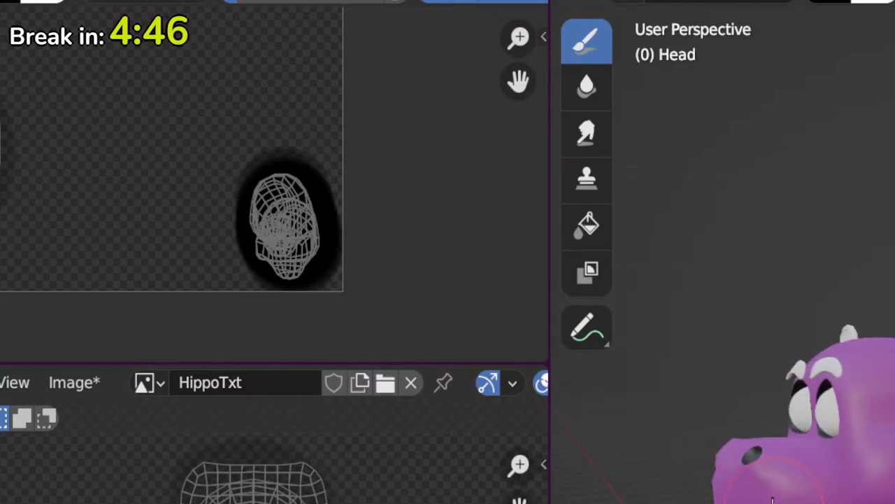
{"action": "mouse_move", "coordinate": [773, 499]}
{"action": "middle_mouse_down"}
{"action": "mouse_move", "coordinate": [752, 486]}
{"action": "mouse_move", "coordinate": [770, 499]}
{"action": "middle_mouse_up"}
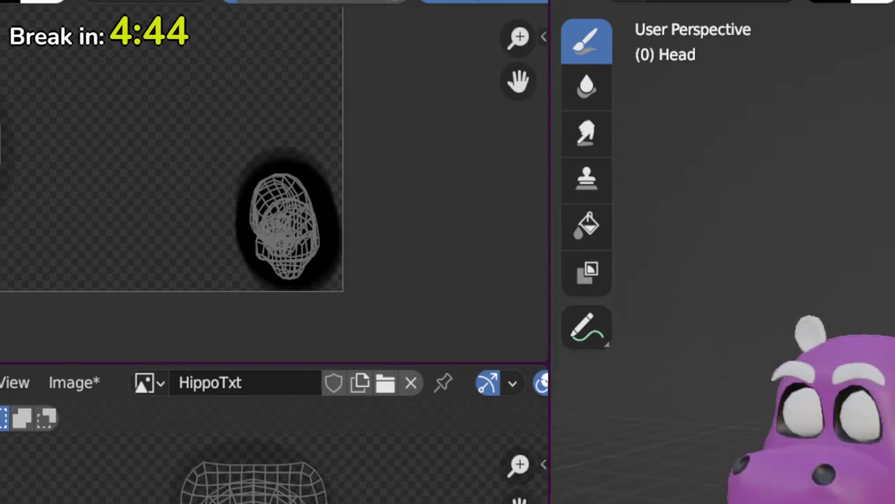
Step: In Edit Mode, scale the wide UV island near the image's upper right corner, move it to the lower part, and return to Texture Paint mode
{"action": "key", "text": "Tab"}
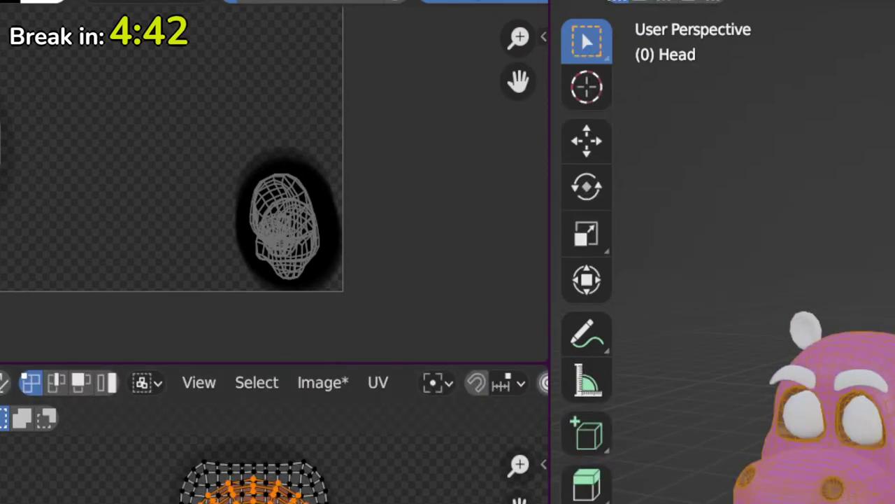
{"action": "middle_click_drag", "start_coordinate": [804, 482], "coordinate": [783, 486]}
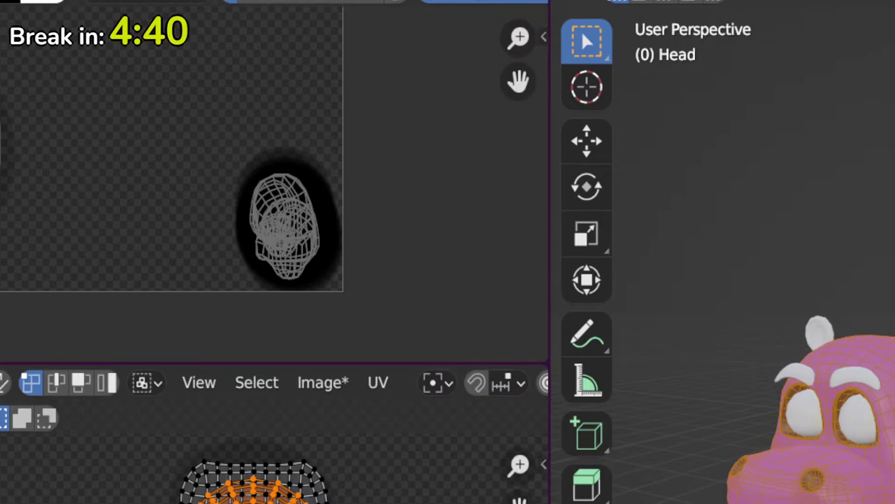
{"action": "scroll", "coordinate": [253, 469], "scroll_direction": "down", "scroll_amount": 4}
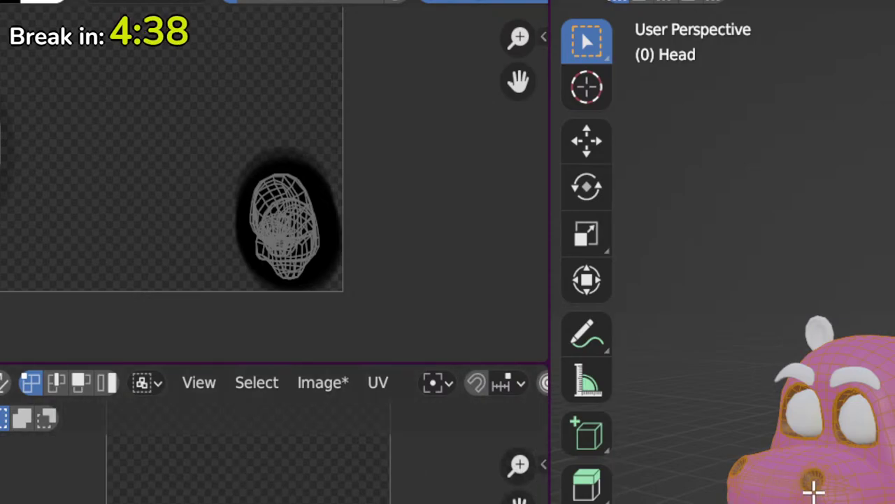
{"action": "scroll", "coordinate": [254, 469], "scroll_direction": "down", "scroll_amount": 2}
{"action": "middle_click_drag", "start_coordinate": [253, 434], "coordinate": [250, 501]}
{"action": "scroll", "coordinate": [253, 499], "scroll_direction": "up", "scroll_amount": 3}
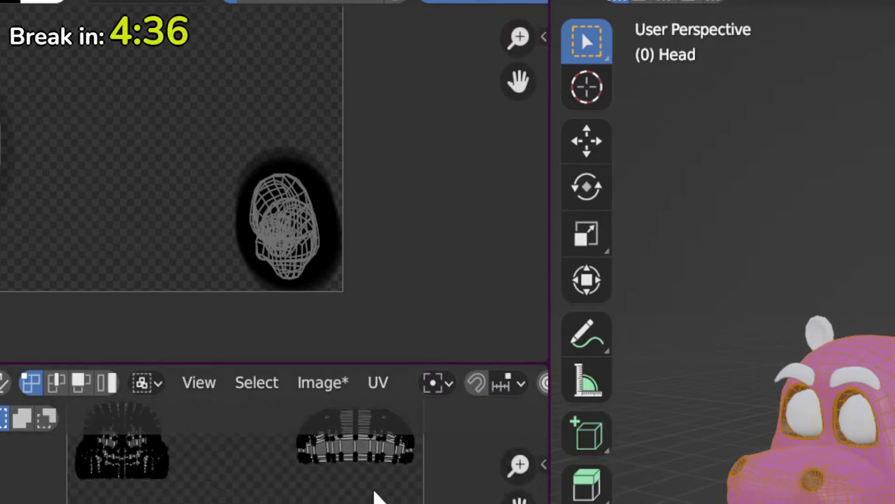
{"action": "middle_click_drag", "start_coordinate": [374, 495], "coordinate": [378, 503]}
{"action": "scroll", "coordinate": [374, 500], "scroll_direction": "up", "scroll_amount": 3}
{"action": "middle_click_drag", "start_coordinate": [376, 462], "coordinate": [377, 503]}
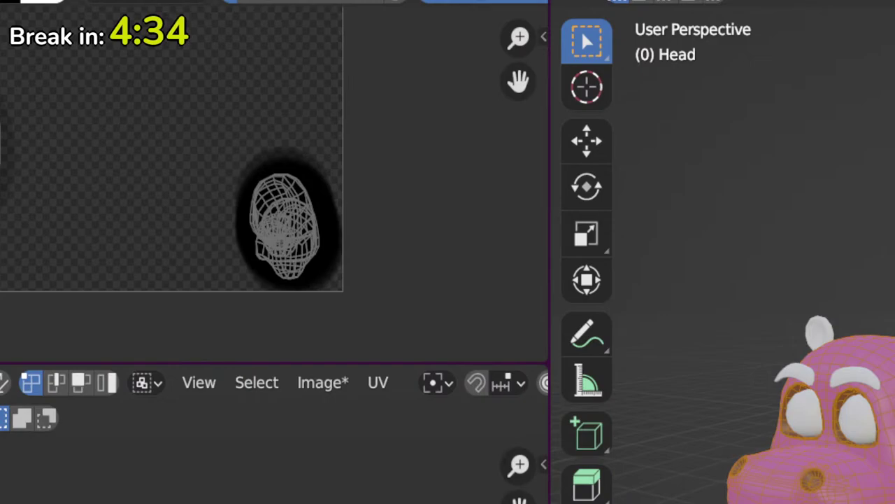
{"action": "left_click_drag", "start_coordinate": [220, 480], "coordinate": [343, 503]}
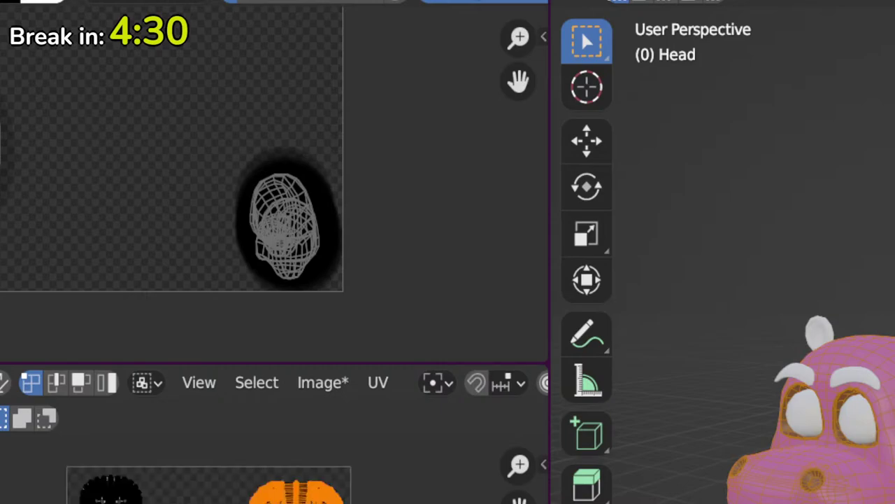
{"action": "key", "text": "s"}
{"action": "key", "text": "g"}
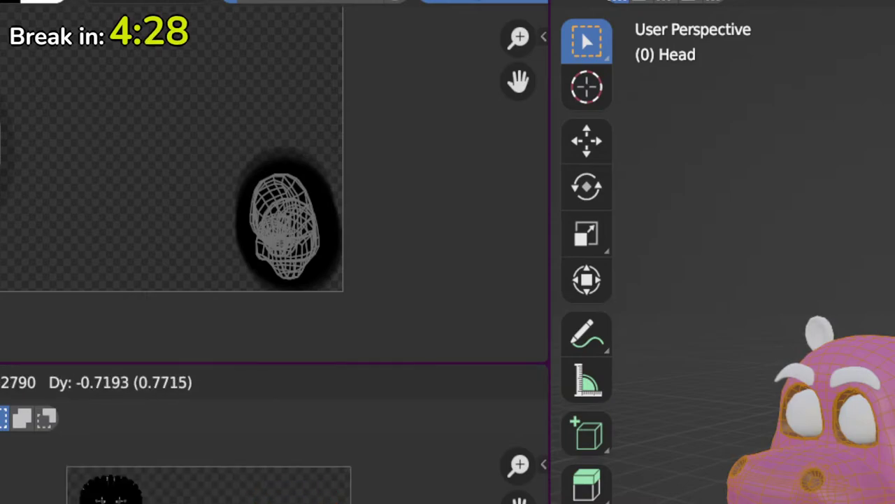
{"action": "key", "text": "Return"}
{"action": "key", "text": "Tab"}
Step: Check the head from the side and try green as the Hippo material's RGB color in the Shading workspace
{"action": "middle_click_drag", "start_coordinate": [839, 420], "coordinate": [741, 420]}
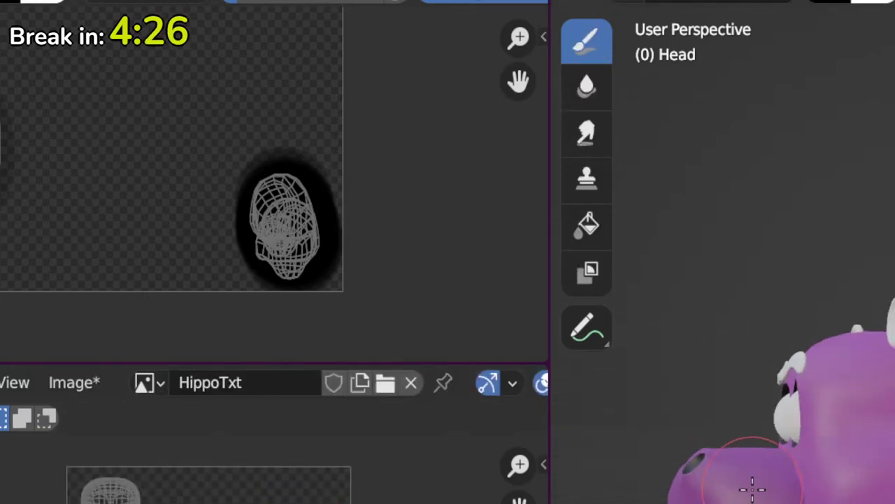
{"action": "mouse_move", "coordinate": [752, 488]}
{"action": "middle_mouse_down"}
{"action": "mouse_move", "coordinate": [799, 493]}
{"action": "mouse_move", "coordinate": [853, 471]}
{"action": "middle_mouse_up"}
{"action": "scroll", "coordinate": [854, 502], "scroll_direction": "down", "scroll_amount": 1}
{"action": "key", "text": "ctrl+Page_Down"}
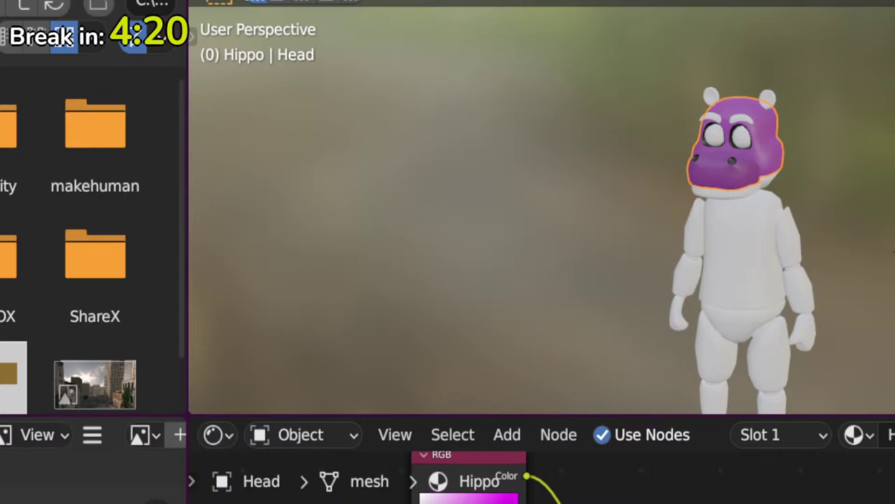
{"action": "middle_click_drag", "start_coordinate": [811, 227], "coordinate": [673, 244]}
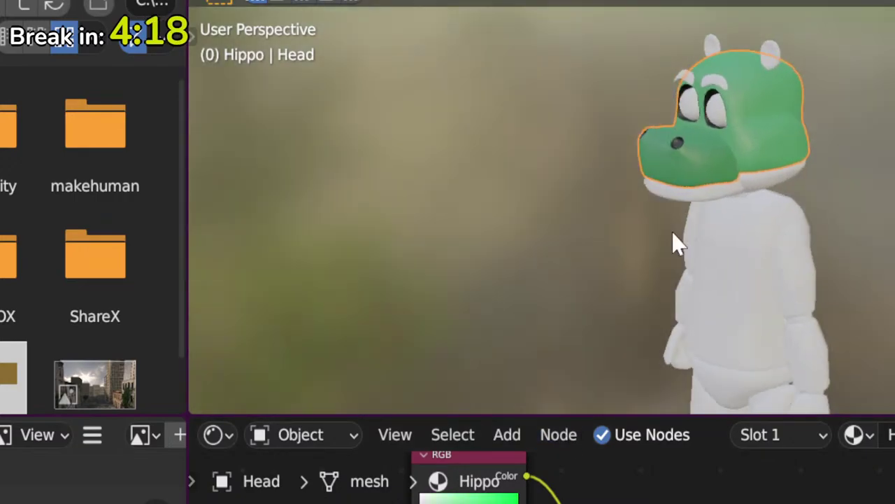
{"action": "scroll", "coordinate": [650, 194], "scroll_direction": "up", "scroll_amount": 4}
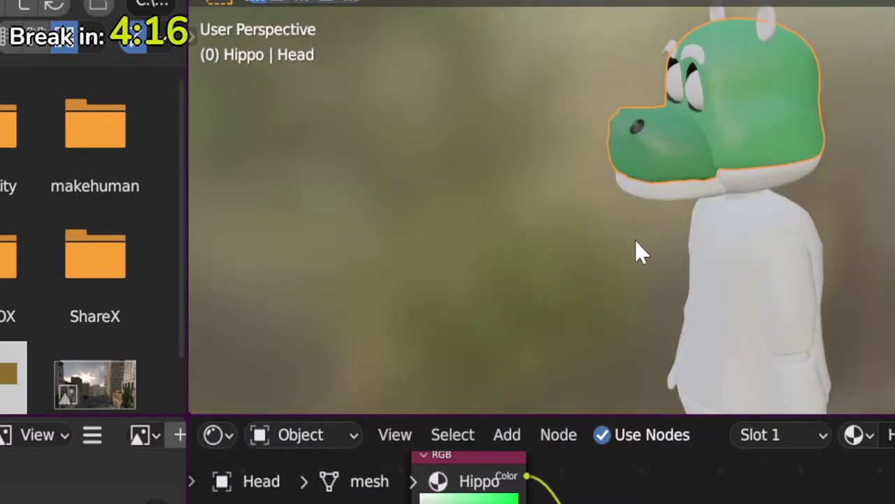
Step: Back in the Texture Paint workspace, lower the brush strength and paint more soft dark shading over the overlapping underside and snout UV islands
{"action": "key", "text": "ctrl+Page_Up"}
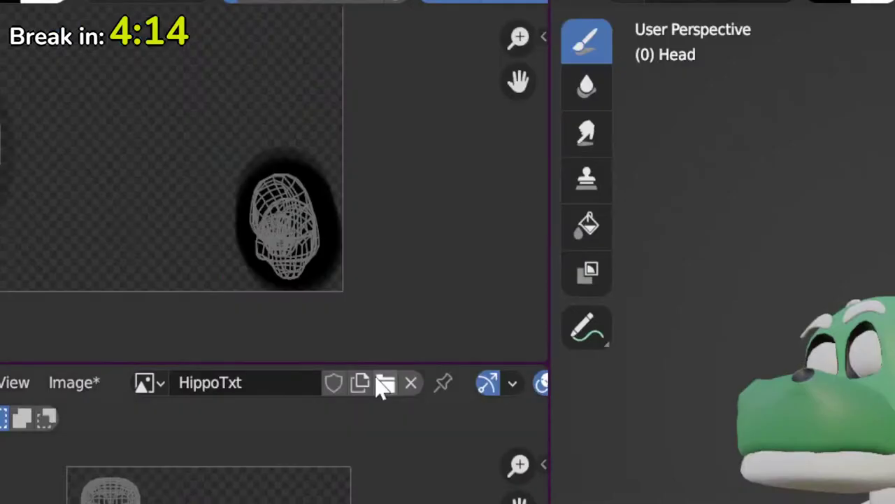
{"action": "middle_click_drag", "start_coordinate": [272, 489], "coordinate": [304, 399]}
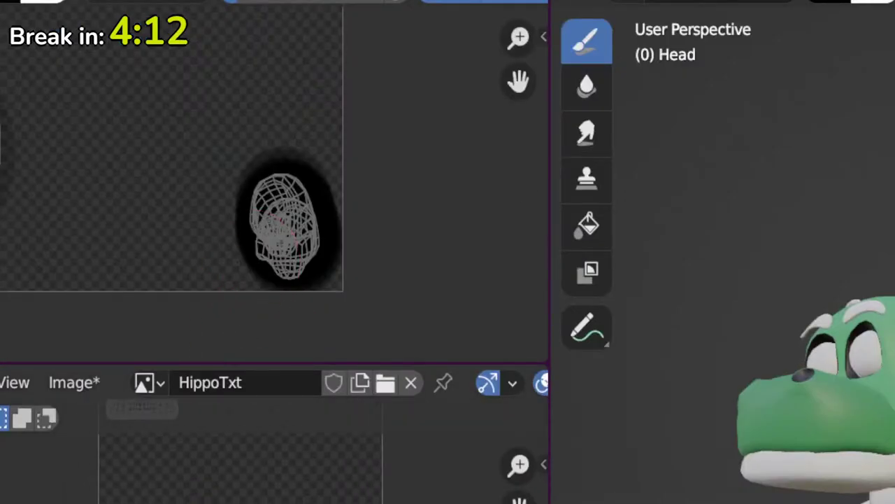
{"action": "middle_click_drag", "start_coordinate": [411, 216], "coordinate": [400, 202]}
{"action": "middle_click_drag", "start_coordinate": [150, 113], "coordinate": [231, 183]}
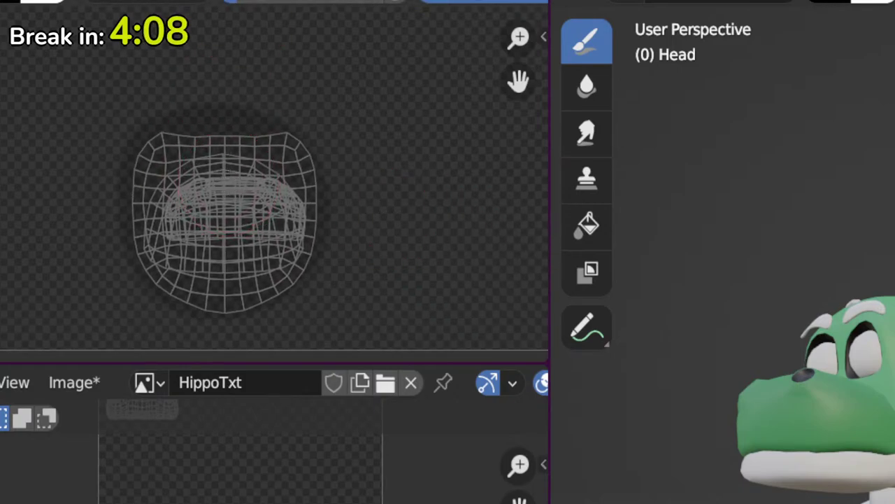
{"action": "key", "text": "shift+f"}
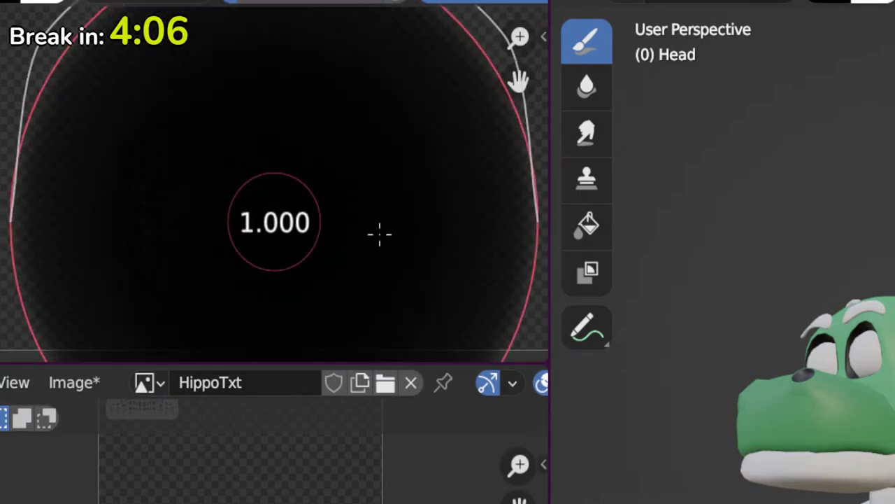
{"action": "left_click", "coordinate": [99, 200]}
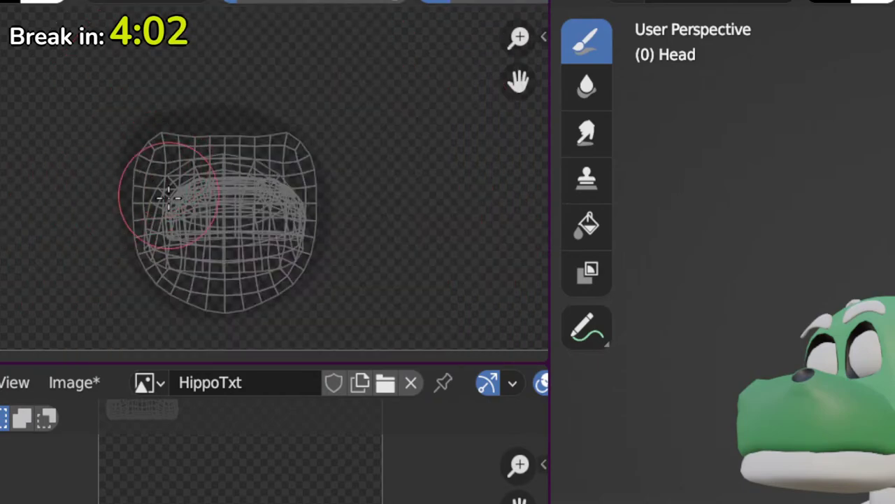
{"action": "mouse_move", "coordinate": [167, 198]}
{"action": "left_mouse_down"}
{"action": "mouse_move", "coordinate": [236, 259]}
{"action": "mouse_move", "coordinate": [240, 156]}
{"action": "mouse_move", "coordinate": [235, 256]}
{"action": "mouse_move", "coordinate": [283, 180]}
{"action": "mouse_move", "coordinate": [188, 229]}
{"action": "mouse_move", "coordinate": [280, 160]}
{"action": "mouse_move", "coordinate": [300, 180]}
{"action": "left_mouse_up"}
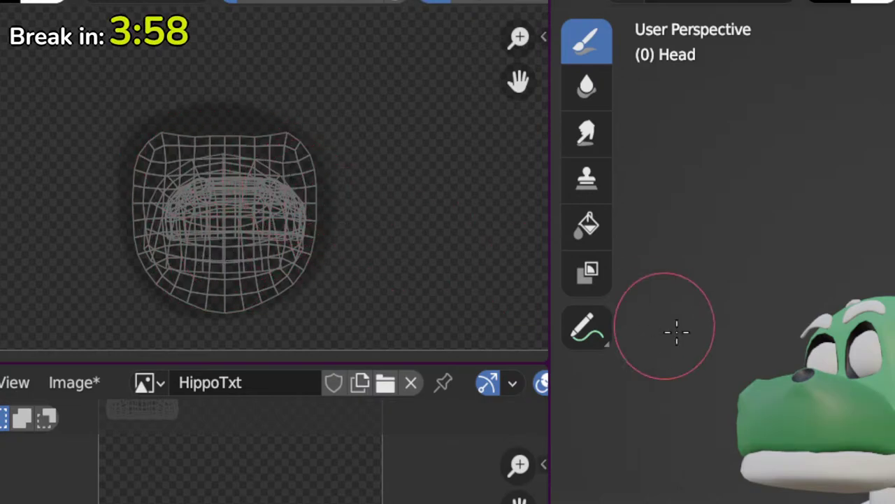
{"action": "mouse_move", "coordinate": [677, 332]}
{"action": "middle_mouse_down"}
{"action": "mouse_move", "coordinate": [799, 456]}
{"action": "mouse_move", "coordinate": [455, 266]}
{"action": "middle_mouse_up"}
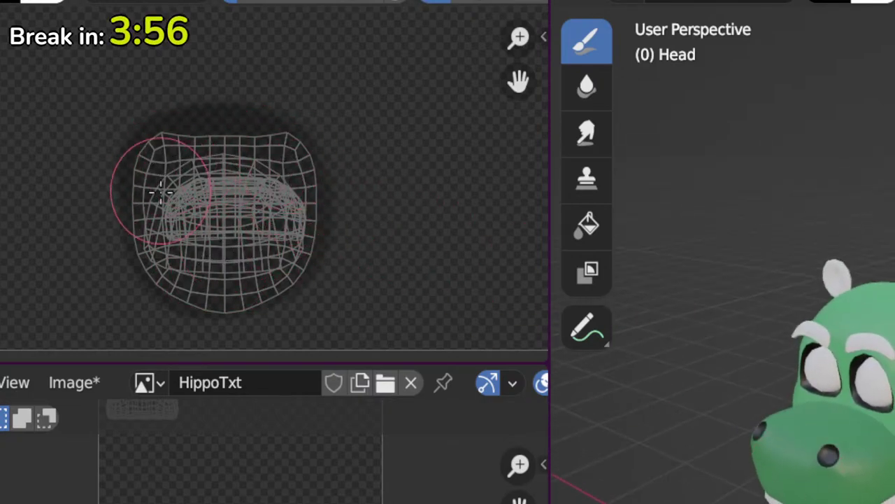
{"action": "mouse_move", "coordinate": [160, 190]}
{"action": "left_mouse_down"}
{"action": "mouse_move", "coordinate": [230, 250]}
{"action": "mouse_move", "coordinate": [259, 160]}
{"action": "mouse_move", "coordinate": [231, 140]}
{"action": "left_mouse_up"}
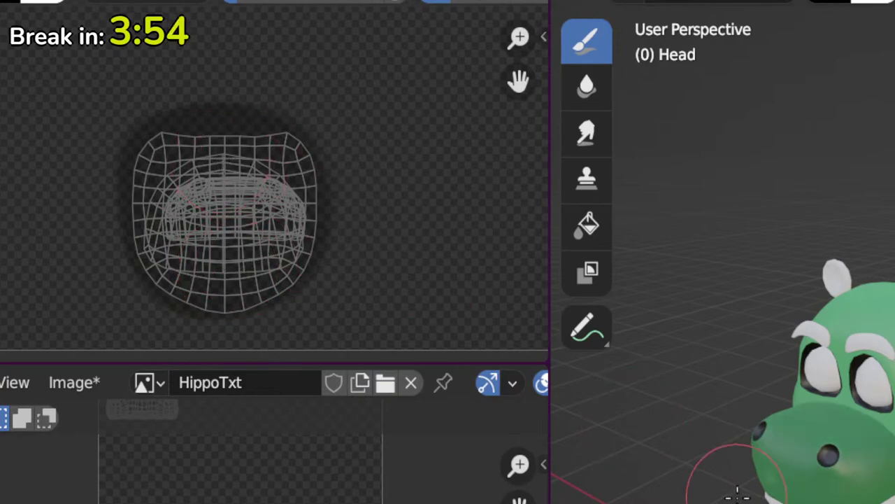
{"action": "mouse_move", "coordinate": [737, 493]}
{"action": "middle_mouse_down"}
{"action": "mouse_move", "coordinate": [861, 398]}
{"action": "mouse_move", "coordinate": [769, 420]}
{"action": "mouse_move", "coordinate": [603, 429]}
{"action": "middle_mouse_up"}
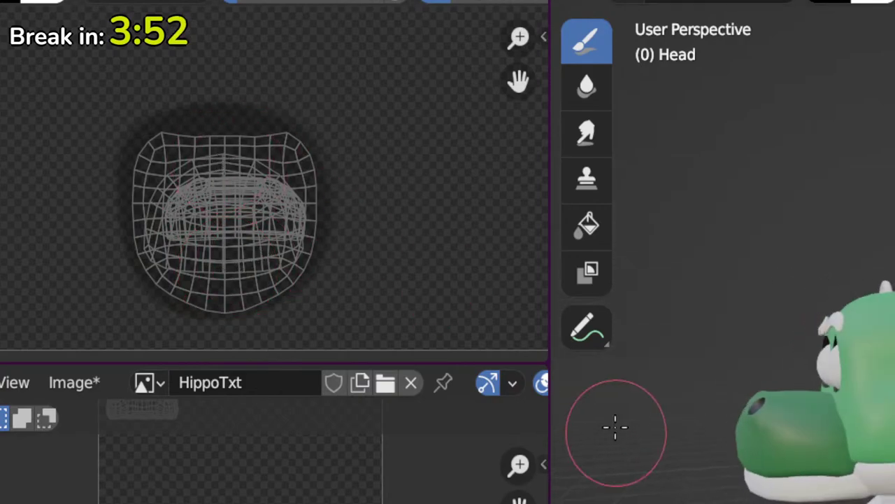
Step: Set the Hippo material's RGB color to yellow in the Shading workspace and view the head from the front
{"action": "key", "text": "ctrl+Page_Down"}
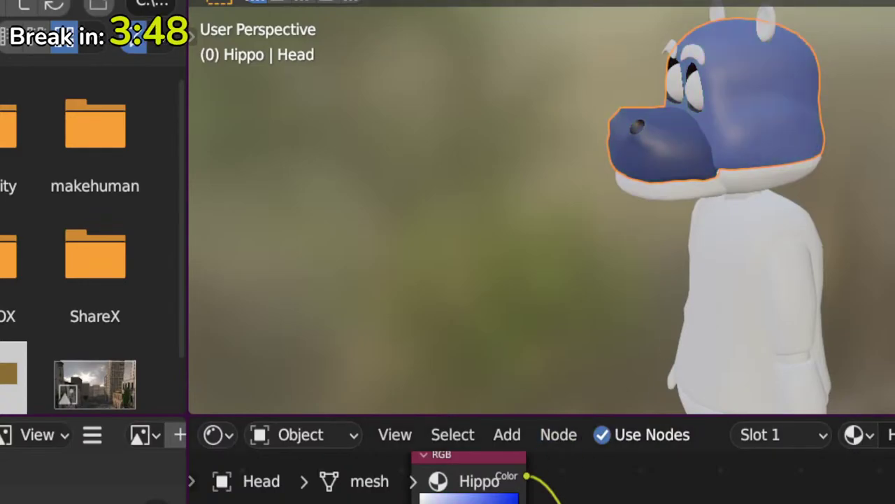
{"action": "mouse_move", "coordinate": [578, 333]}
{"action": "middle_mouse_down"}
{"action": "mouse_move", "coordinate": [686, 289]}
{"action": "mouse_move", "coordinate": [875, 277]}
{"action": "mouse_move", "coordinate": [613, 273]}
{"action": "middle_mouse_up"}
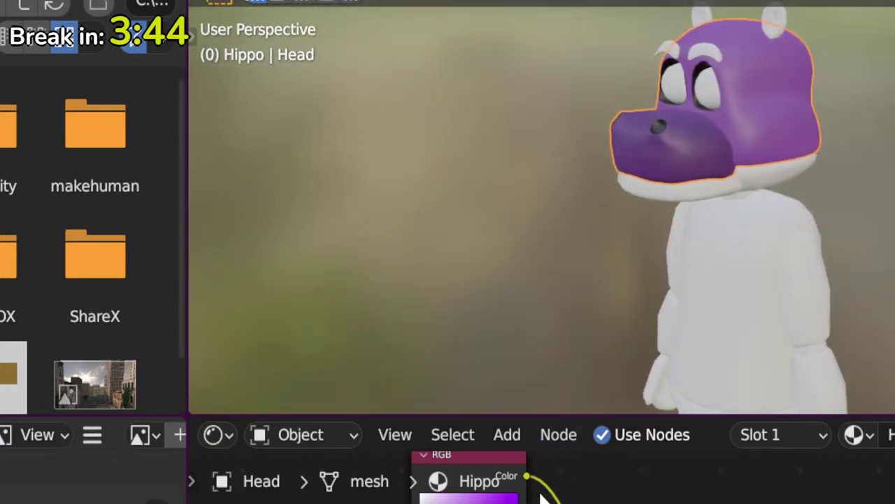
{"action": "left_click_drag", "start_coordinate": [476, 503], "coordinate": [476, 502]}
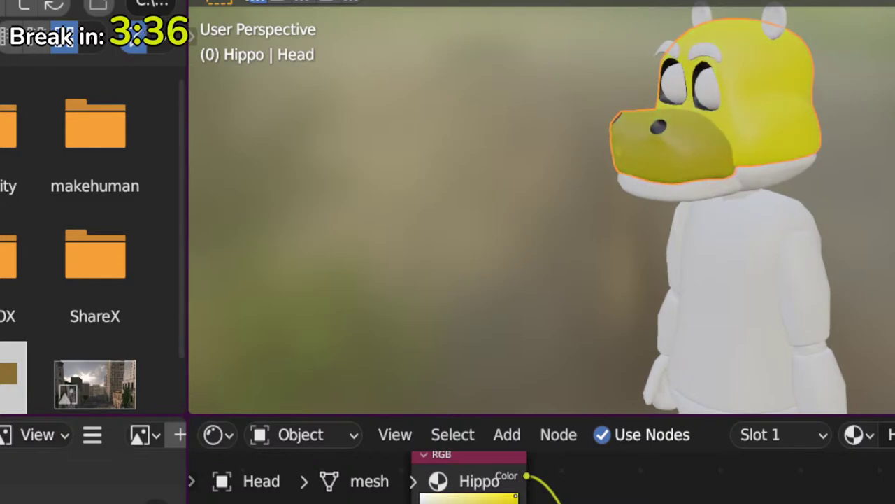
{"action": "middle_click_drag", "start_coordinate": [560, 245], "coordinate": [672, 242]}
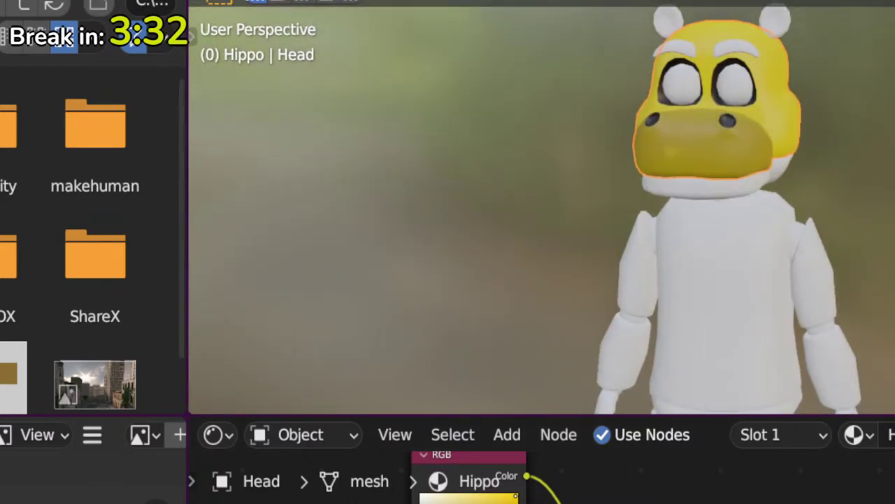
Step: Return to the Texture Paint workspace and save the HippoTxt image
{"action": "key", "text": "ctrl+Page_Up"}
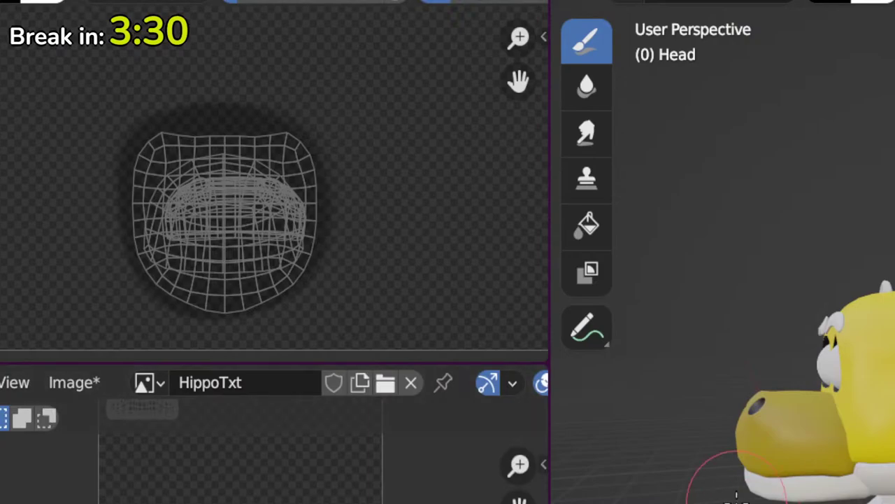
{"action": "left_click", "coordinate": [156, 2]}
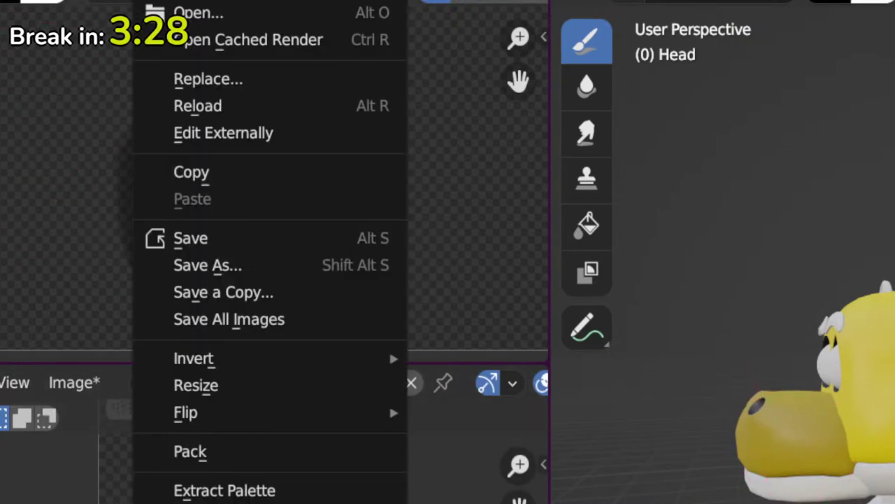
{"action": "left_click", "coordinate": [210, 248]}
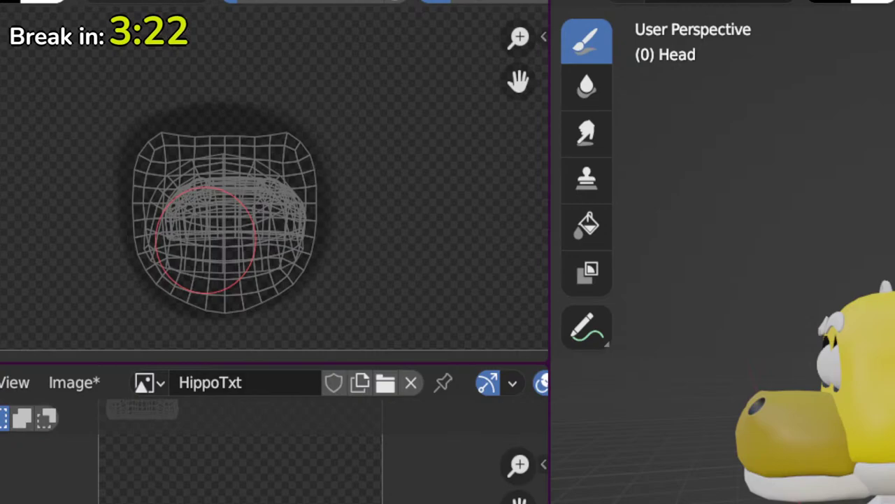
{"action": "key", "text": "alt+s"}
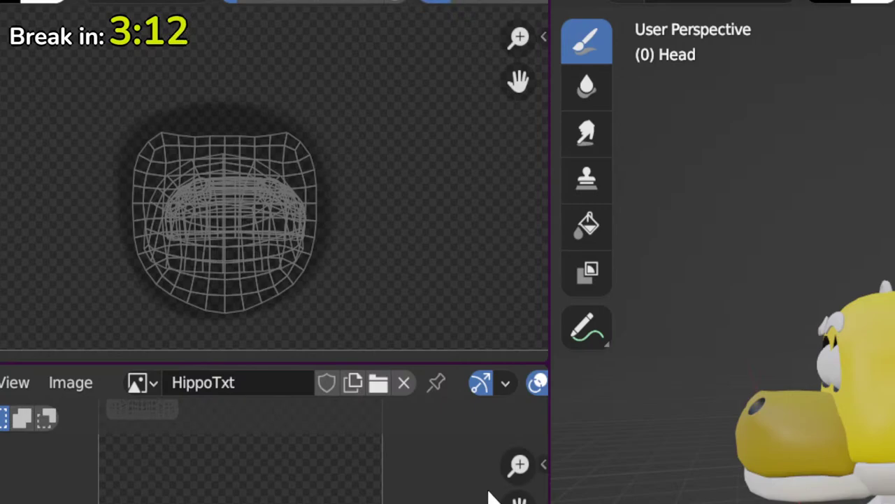
Step: Inspect the shaded head from the side, below and front, with its mesh overlay and isolated from the other parts
{"action": "mouse_move", "coordinate": [759, 488]}
{"action": "middle_mouse_down"}
{"action": "mouse_move", "coordinate": [889, 488]}
{"action": "mouse_move", "coordinate": [804, 486]}
{"action": "mouse_move", "coordinate": [843, 486]}
{"action": "mouse_move", "coordinate": [770, 440]}
{"action": "mouse_move", "coordinate": [879, 380]}
{"action": "middle_mouse_up"}
{"action": "key", "text": "Tab"}
{"action": "key", "text": "Tab"}
{"action": "mouse_move", "coordinate": [819, 413]}
{"action": "middle_mouse_down"}
{"action": "mouse_move", "coordinate": [749, 304]}
{"action": "mouse_move", "coordinate": [744, 277]}
{"action": "middle_mouse_up"}
{"action": "key", "text": "Tab"}
{"action": "key", "text": "Tab"}
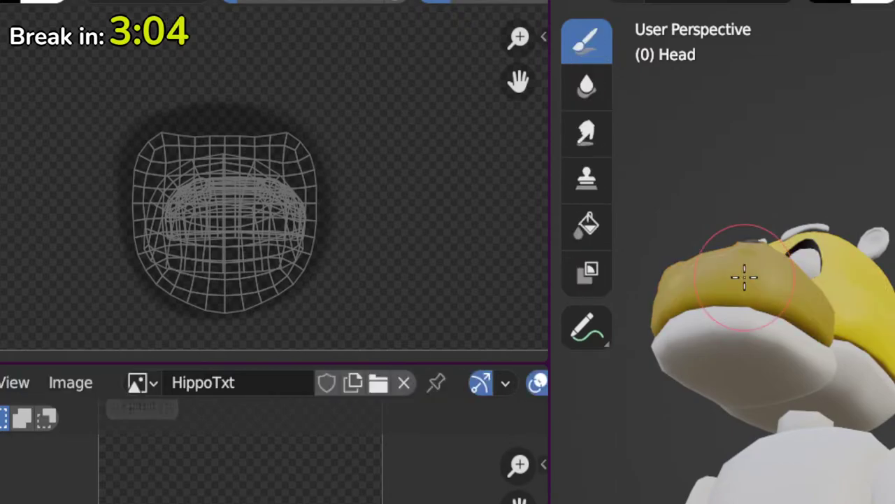
{"action": "key", "text": "KP_Divide"}
{"action": "mouse_move", "coordinate": [740, 270]}
{"action": "middle_mouse_down"}
{"action": "mouse_move", "coordinate": [804, 336]}
{"action": "mouse_move", "coordinate": [811, 371]}
{"action": "middle_mouse_up"}
{"action": "key", "text": "Tab"}
{"action": "key", "text": "Tab"}
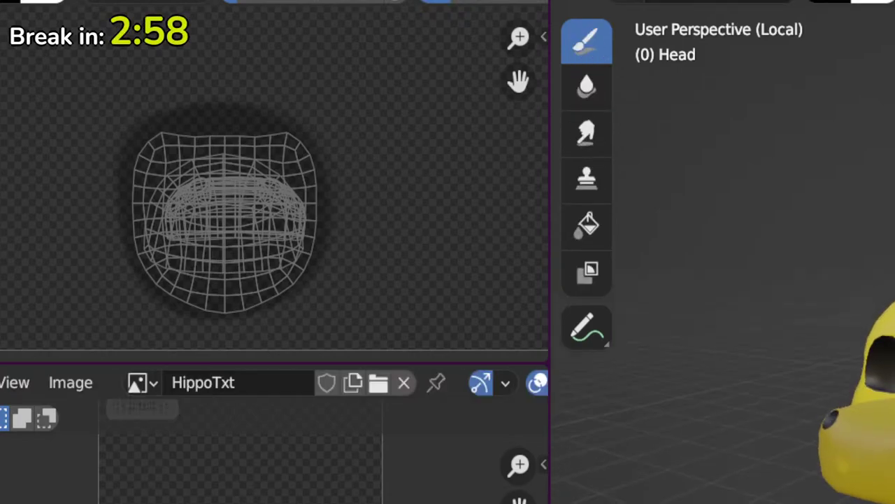
{"action": "key", "text": "KP_Divide"}
{"action": "mouse_move", "coordinate": [879, 450]}
{"action": "middle_mouse_down"}
{"action": "mouse_move", "coordinate": [769, 500]}
{"action": "mouse_move", "coordinate": [789, 450]}
{"action": "mouse_move", "coordinate": [852, 460]}
{"action": "mouse_move", "coordinate": [835, 344]}
{"action": "mouse_move", "coordinate": [804, 300]}
{"action": "mouse_move", "coordinate": [804, 326]}
{"action": "middle_mouse_up"}
{"action": "key", "text": "Tab"}
{"action": "scroll", "coordinate": [805, 327], "scroll_direction": "up", "scroll_amount": 2}
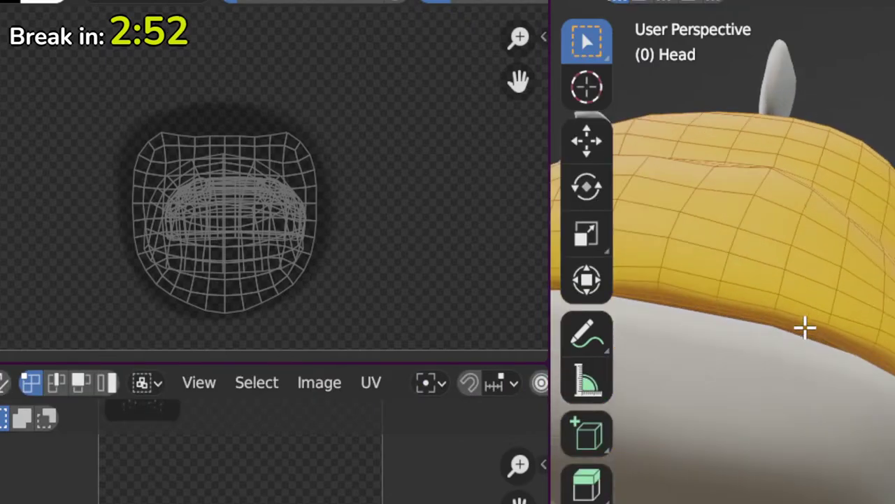
{"action": "mouse_move", "coordinate": [875, 343]}
{"action": "middle_mouse_down"}
{"action": "mouse_move", "coordinate": [862, 352]}
{"action": "mouse_move", "coordinate": [887, 483]}
{"action": "mouse_move", "coordinate": [855, 488]}
{"action": "middle_mouse_up"}
{"action": "key", "text": "Tab"}
Step: Switch the head to Object Mode, select jaw2 and check its mesh from the top and side
{"action": "key", "text": "ctrl+Tab"}
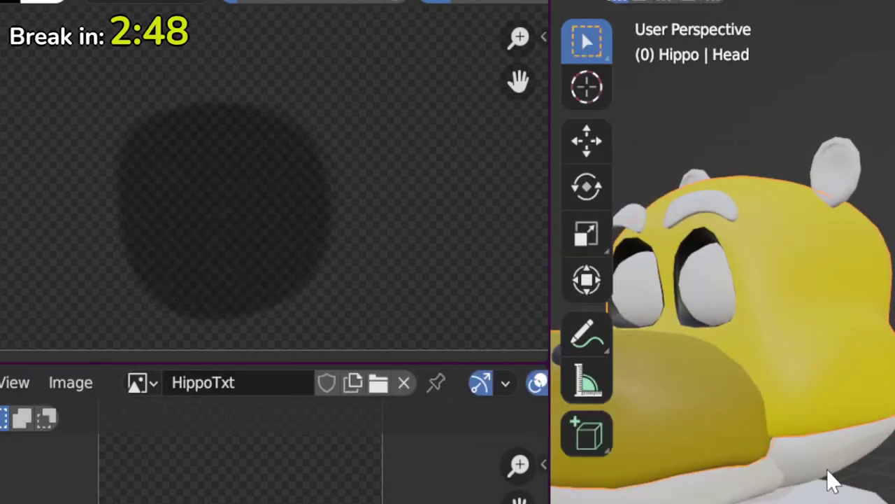
{"action": "left_click", "coordinate": [844, 468]}
{"action": "key", "text": "Tab"}
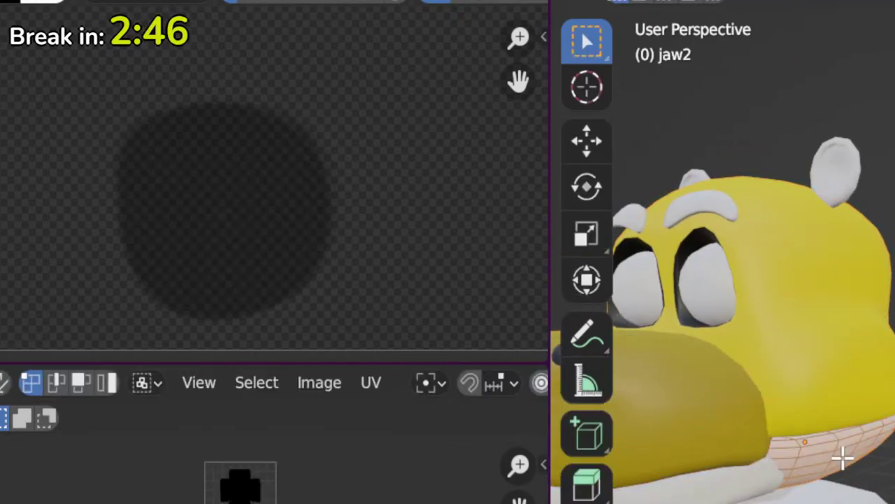
{"action": "key", "text": "KP_7"}
{"action": "scroll", "coordinate": [865, 436], "scroll_direction": "down", "scroll_amount": 3}
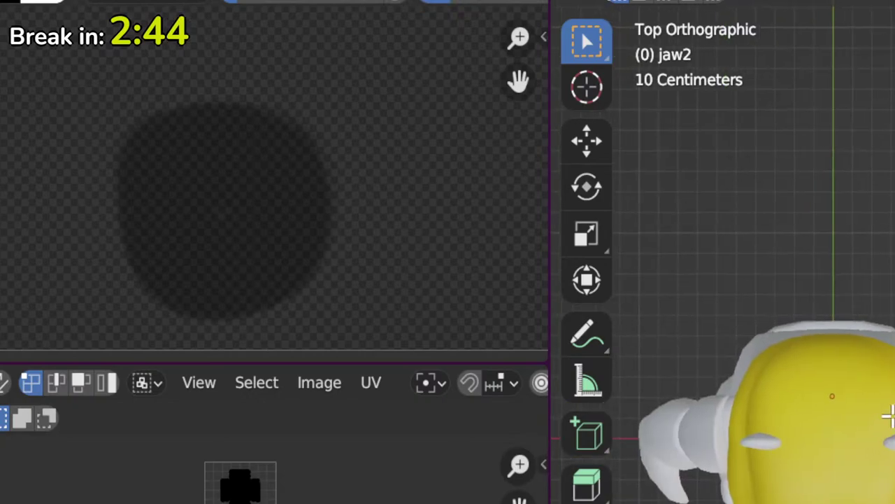
{"action": "middle_click_drag", "start_coordinate": [885, 420], "coordinate": [872, 294]}
{"action": "key", "text": "Tab"}
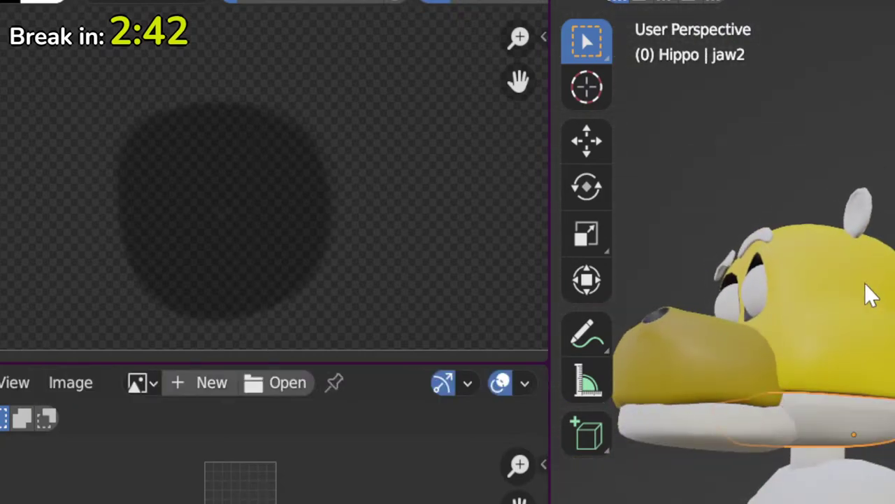
Step: Isolate both jaw pieces, Jaw_geo and jaw2, in local view and open their meshes for editing from the top
{"action": "left_click", "coordinate": [742, 445]}
{"action": "key", "text": "KP_Divide"}
{"action": "key", "text": "Tab"}
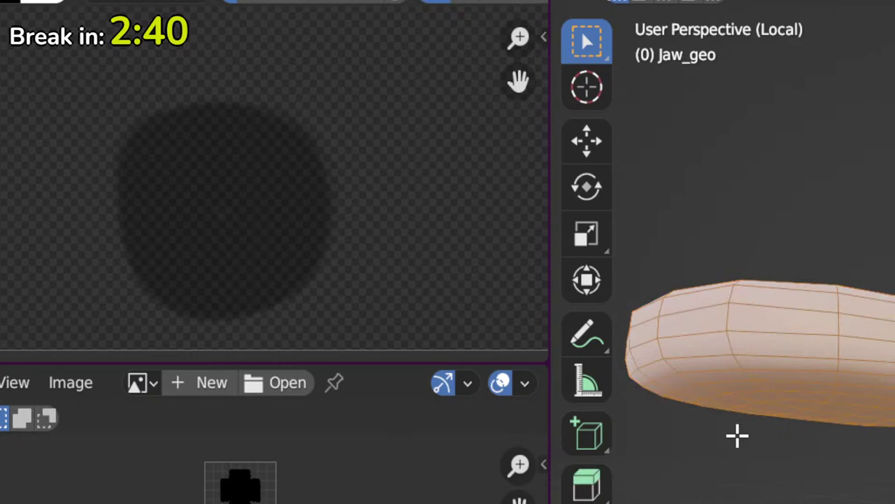
{"action": "key", "text": "KP_7"}
{"action": "middle_click_drag", "start_coordinate": [855, 426], "coordinate": [793, 492], "text": "shift"}
{"action": "scroll", "coordinate": [793, 491], "scroll_direction": "down", "scroll_amount": 4}
{"action": "scroll", "coordinate": [831, 496], "scroll_direction": "up", "scroll_amount": 1}
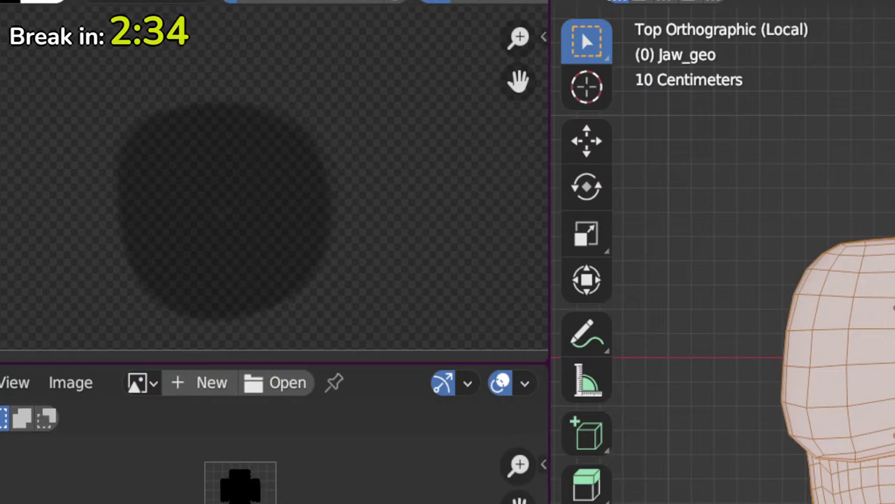
Step: Unwrap both jaw meshes from the top view and move the resulting UVs off the texture's painted area
{"action": "key", "text": "u"}
{"action": "left_click", "coordinate": [778, 482]}
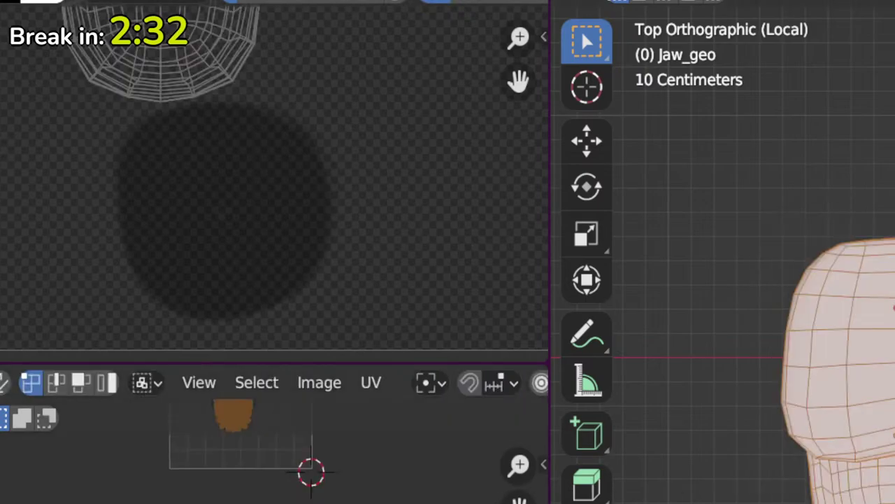
{"action": "middle_click_drag", "start_coordinate": [241, 420], "coordinate": [259, 503]}
{"action": "key", "text": "g"}
{"action": "key", "text": "Return"}
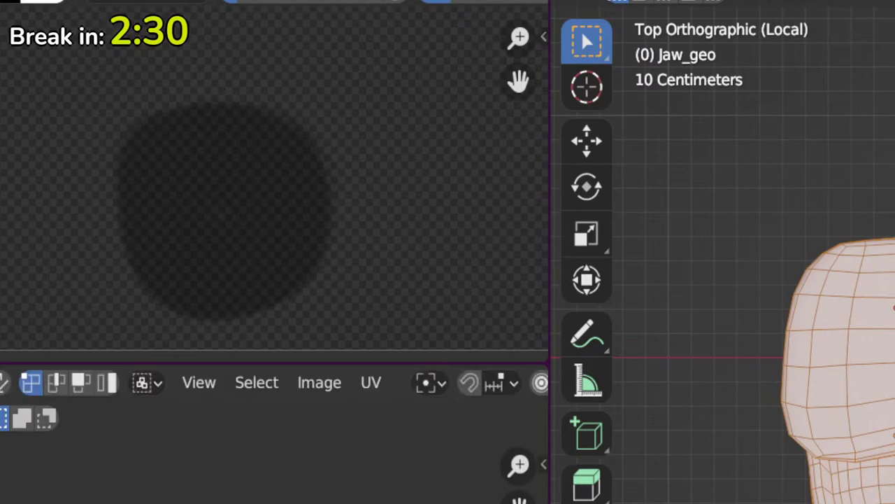
Step: Clear the selection and circle-select the upper faces of the rounded back jaw piece from the top view
{"action": "middle_click_drag", "start_coordinate": [762, 294], "coordinate": [740, 215]}
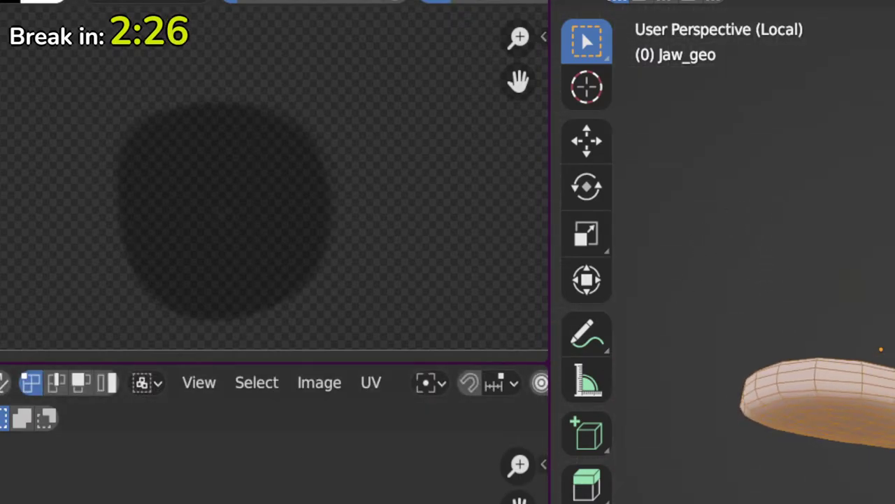
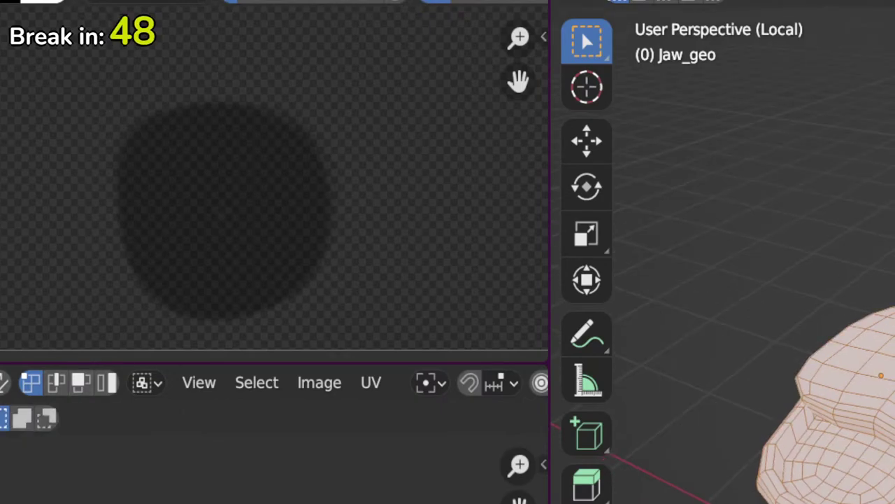
{"action": "middle_click_drag", "start_coordinate": [763, 406], "coordinate": [797, 414]}
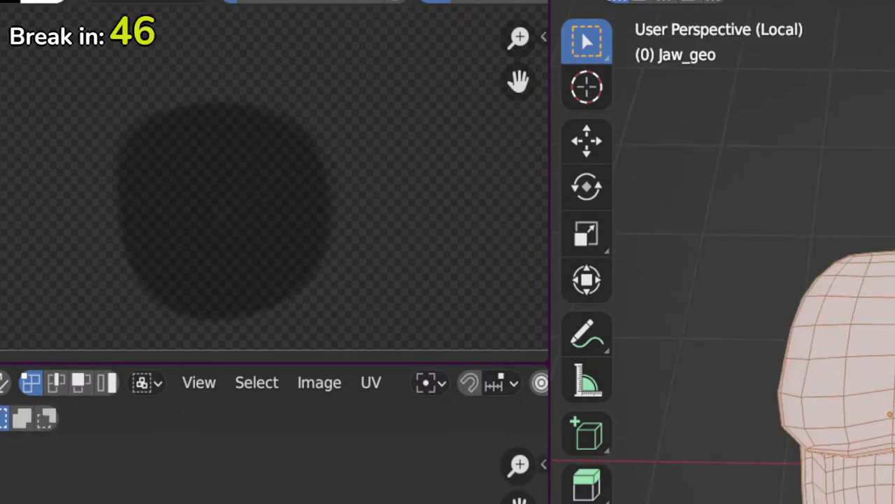
{"action": "key", "text": "KP_7"}
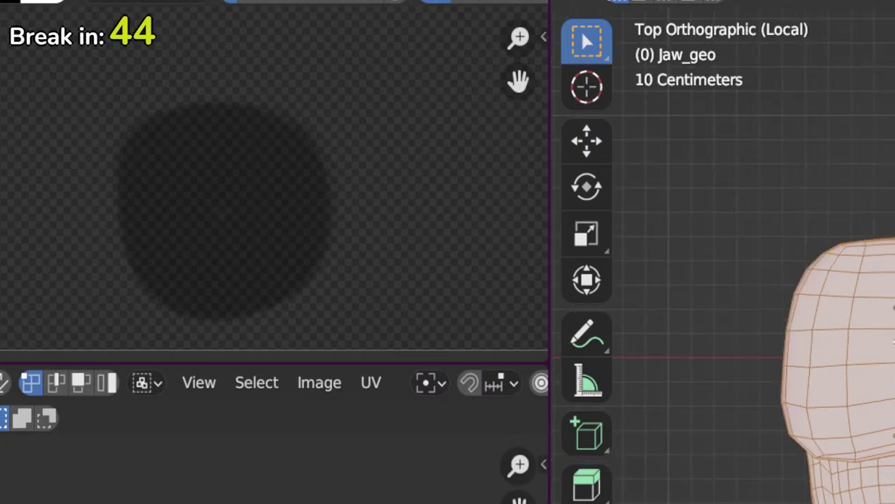
{"action": "scroll", "coordinate": [894, 343], "scroll_direction": "up", "scroll_amount": 2}
{"action": "middle_click_drag", "start_coordinate": [815, 286], "coordinate": [894, 418], "text": "shift"}
{"action": "middle_click_drag", "start_coordinate": [806, 356], "coordinate": [792, 440]}
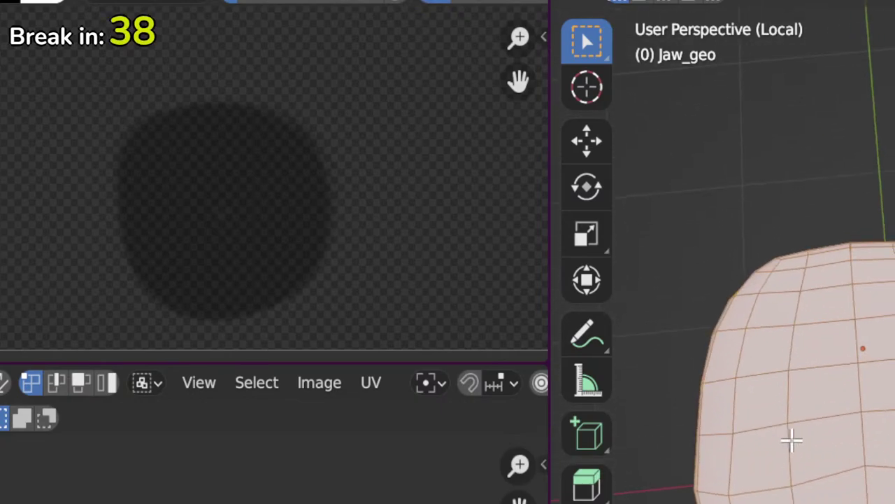
{"action": "key", "text": "KP_7"}
{"action": "left_click", "coordinate": [872, 362]}
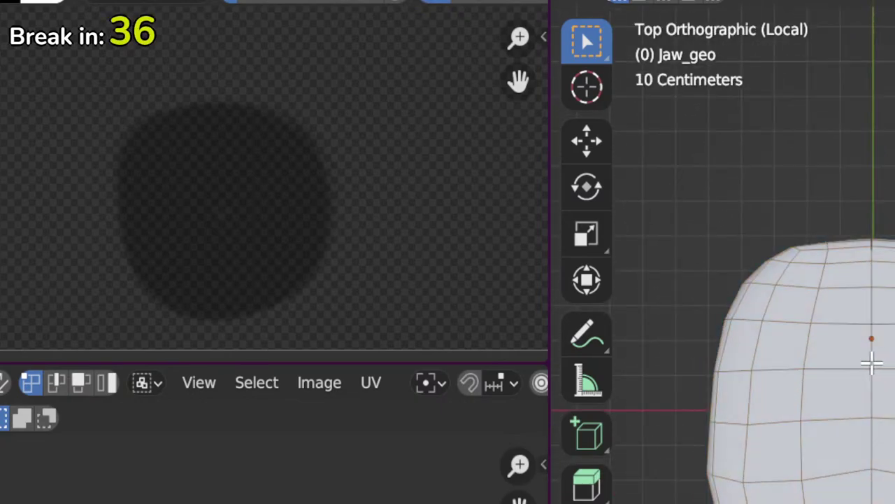
{"action": "key", "text": "c"}
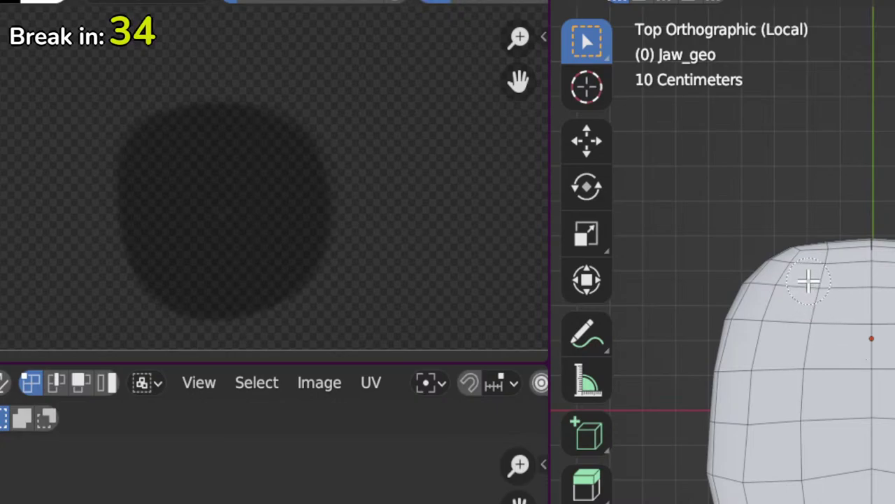
{"action": "mouse_move", "coordinate": [810, 281]}
{"action": "left_mouse_down"}
{"action": "mouse_move", "coordinate": [792, 286]}
{"action": "mouse_move", "coordinate": [776, 320]}
{"action": "mouse_move", "coordinate": [755, 480]}
{"action": "mouse_move", "coordinate": [768, 498]}
{"action": "left_mouse_up"}
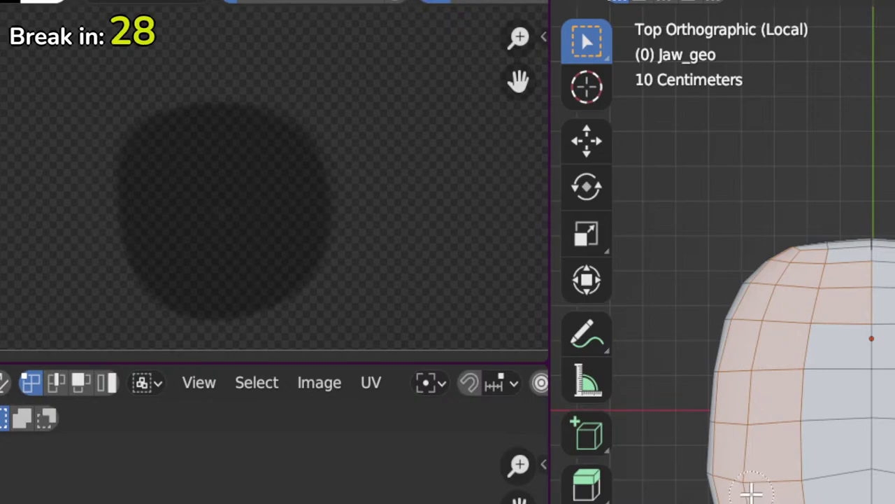
{"action": "mouse_move", "coordinate": [743, 495]}
{"action": "left_mouse_down"}
{"action": "mouse_move", "coordinate": [720, 424]}
{"action": "mouse_move", "coordinate": [748, 288]}
{"action": "mouse_move", "coordinate": [893, 237]}
{"action": "left_mouse_up"}
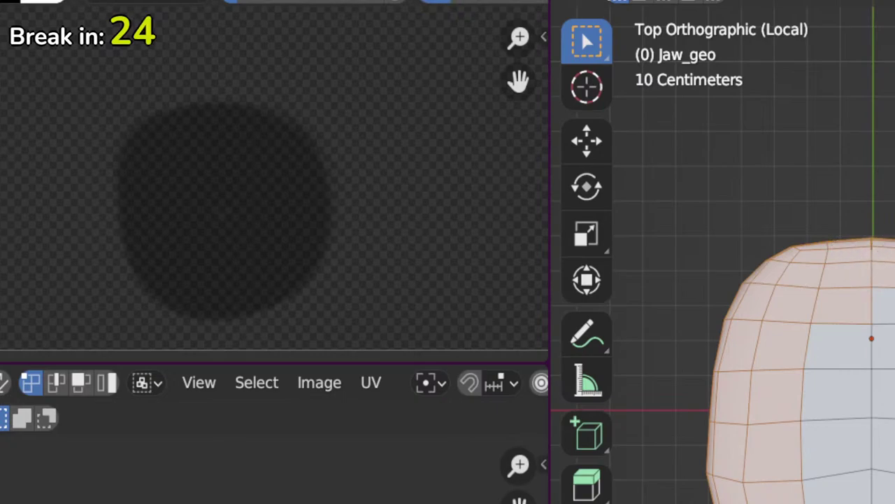
{"action": "mouse_move", "coordinate": [861, 315]}
{"action": "left_mouse_down"}
{"action": "mouse_move", "coordinate": [807, 356]}
{"action": "mouse_move", "coordinate": [856, 464]}
{"action": "mouse_move", "coordinate": [809, 496]}
{"action": "left_mouse_up"}
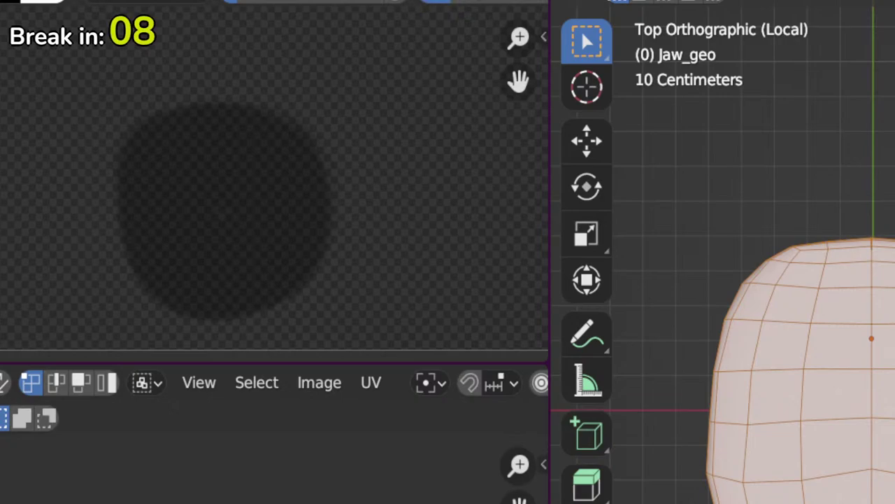
Step: Add the missed faces along the rim of jaw2 to the selection, checking it from the front and sides
{"action": "middle_click_drag", "start_coordinate": [831, 406], "coordinate": [845, 272]}
{"action": "middle_click_drag", "start_coordinate": [822, 429], "coordinate": [827, 432]}
{"action": "scroll", "coordinate": [827, 432], "scroll_direction": "up", "scroll_amount": 1}
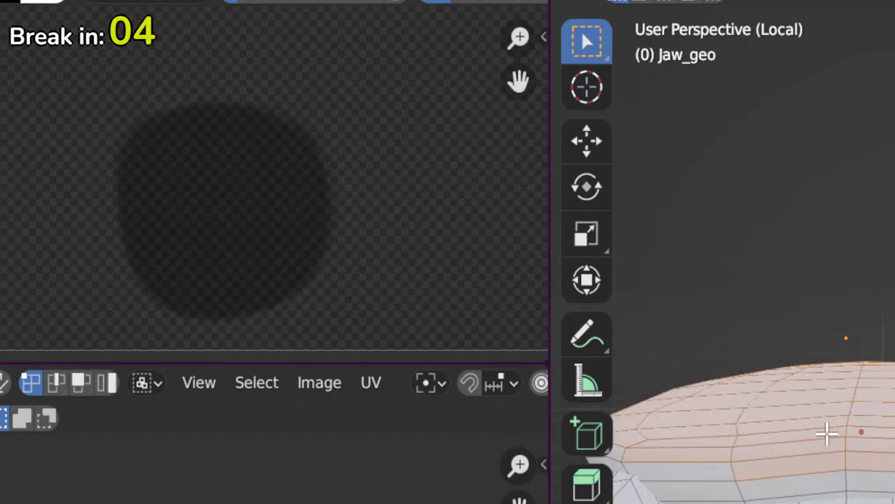
{"action": "middle_click_drag", "start_coordinate": [749, 458], "coordinate": [728, 420]}
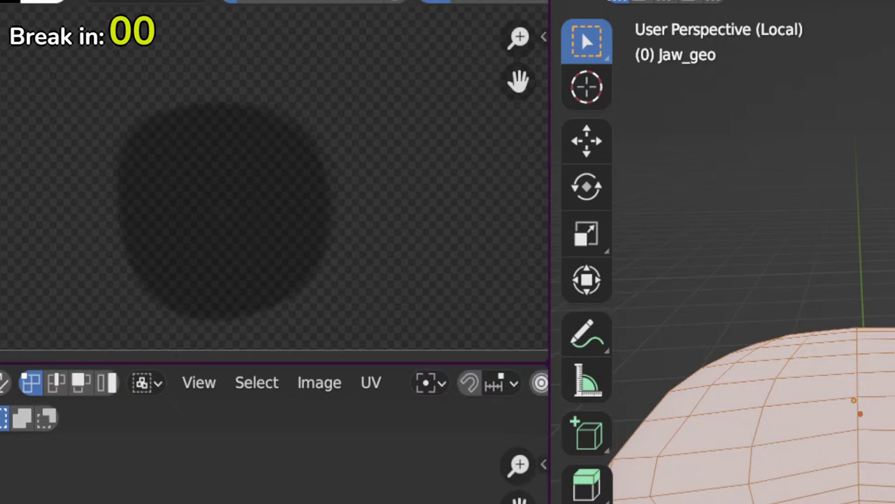
{"action": "middle_click_drag", "start_coordinate": [727, 434], "coordinate": [715, 398], "text": "shift"}
{"action": "left_click", "coordinate": [728, 498]}
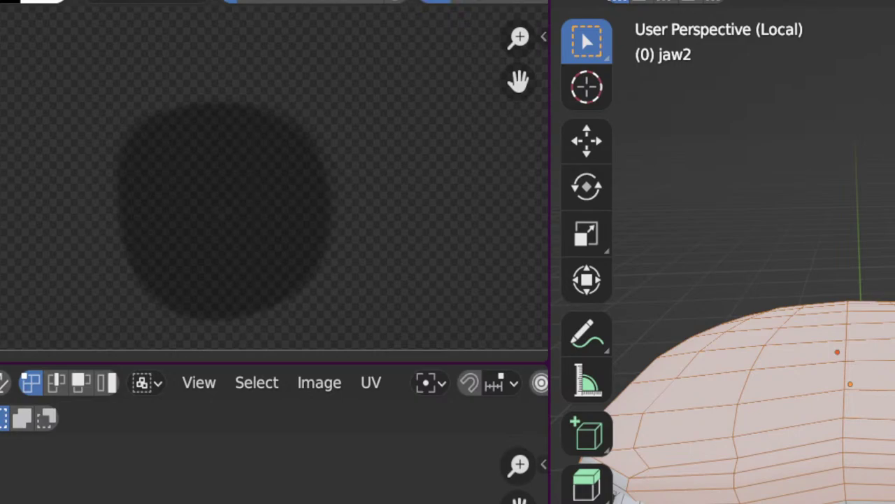
{"action": "middle_click_drag", "start_coordinate": [894, 503], "coordinate": [640, 471]}
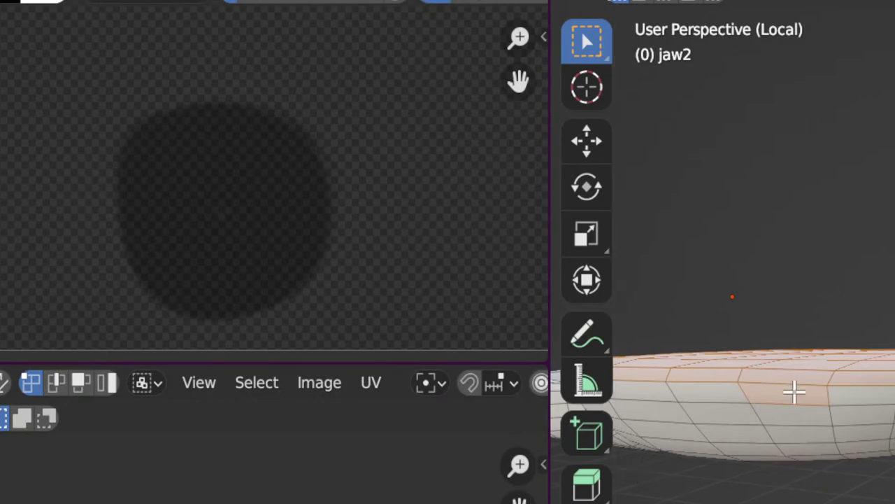
{"action": "middle_click_drag", "start_coordinate": [805, 420], "coordinate": [830, 468]}
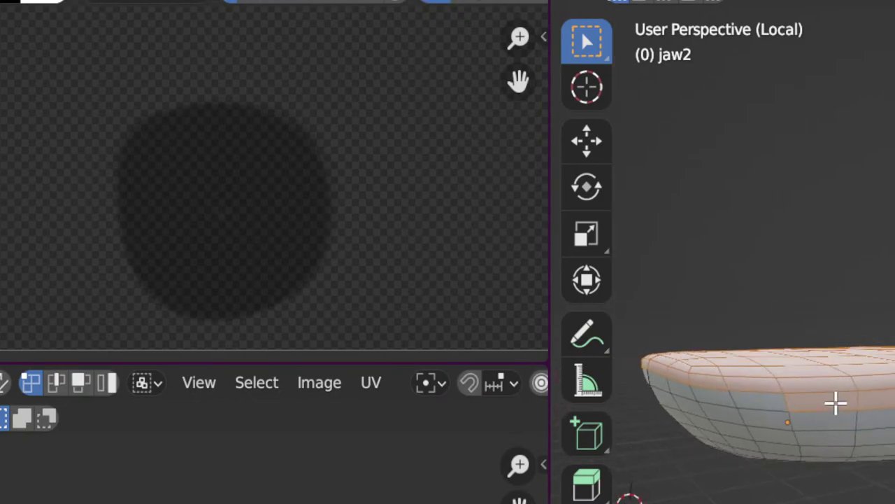
{"action": "middle_click_drag", "start_coordinate": [890, 397], "coordinate": [704, 484]}
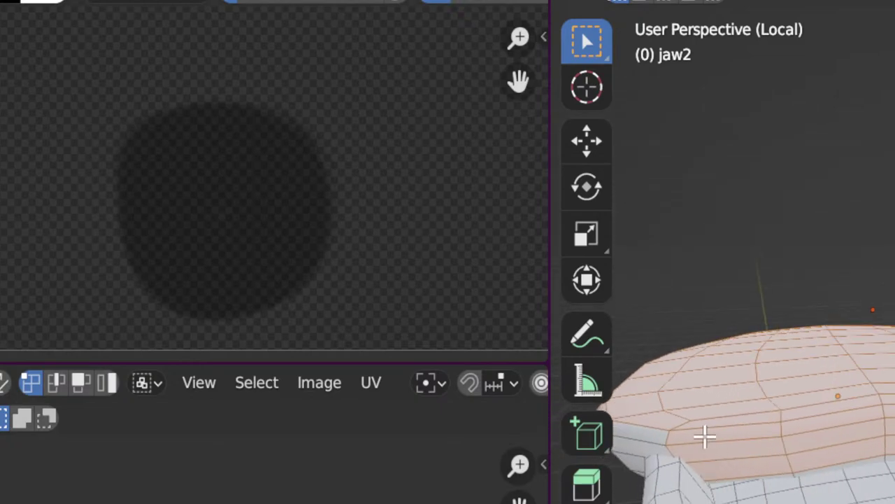
{"action": "key", "text": "c"}
{"action": "middle_click_drag", "start_coordinate": [725, 454], "coordinate": [847, 454]}
{"action": "middle_click_drag", "start_coordinate": [756, 391], "coordinate": [564, 460]}
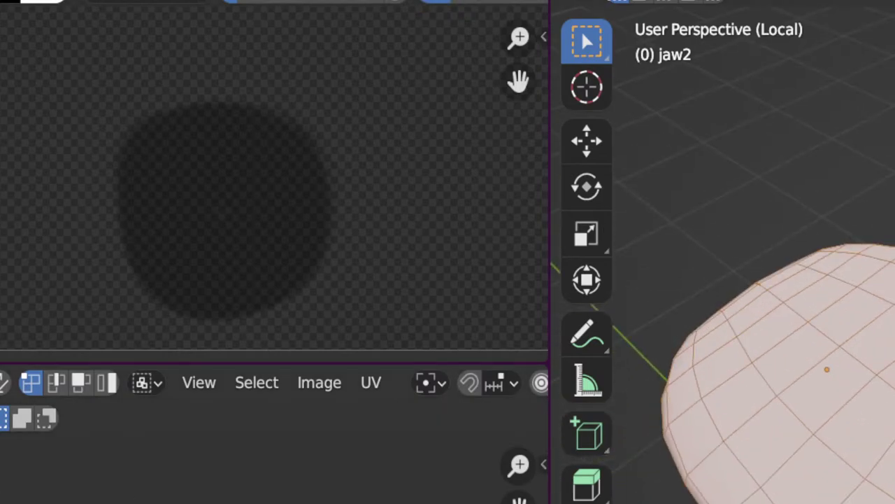
Step: Move the UV island of jaw2's upper faces onto the dark painted patch and scale it down to fit inside
{"action": "scroll", "coordinate": [266, 164], "scroll_direction": "down", "scroll_amount": 3}
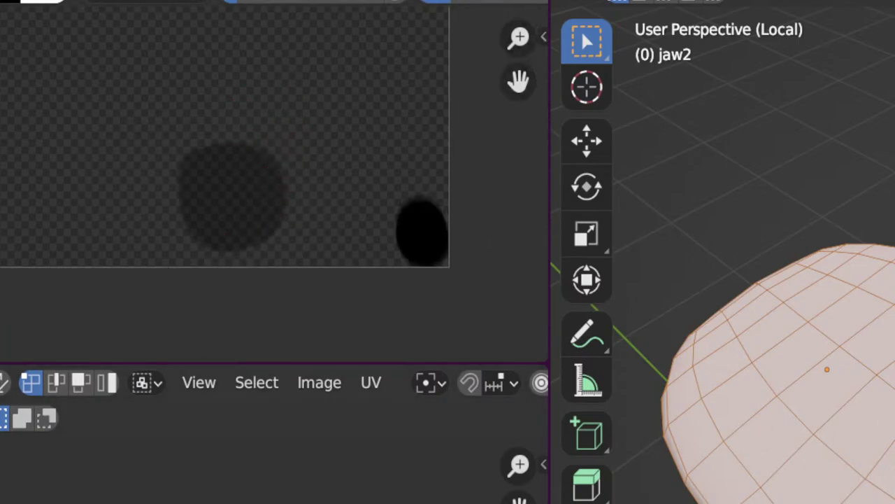
{"action": "key", "text": "s"}
{"action": "key", "text": "Escape"}
{"action": "key", "text": "g"}
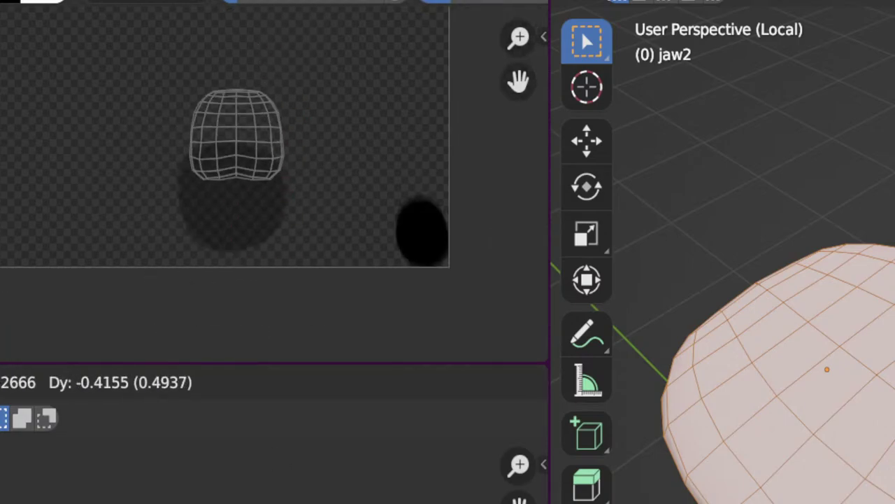
{"action": "key", "text": "Return"}
{"action": "key", "text": "s"}
{"action": "key", "text": "Return"}
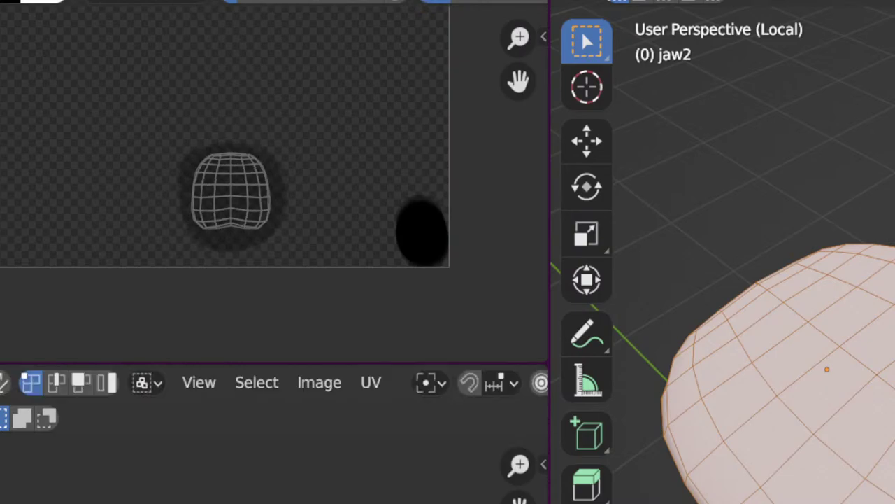
Step: Apply the Hippo material to jaw2 and compare its UV island with the dark patch on HippoTxt
{"action": "key", "text": "Tab"}
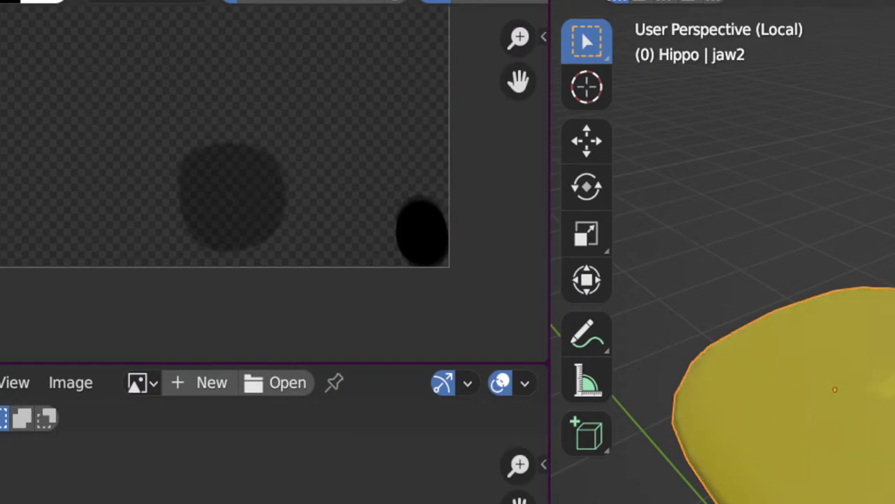
{"action": "key", "text": "Tab"}
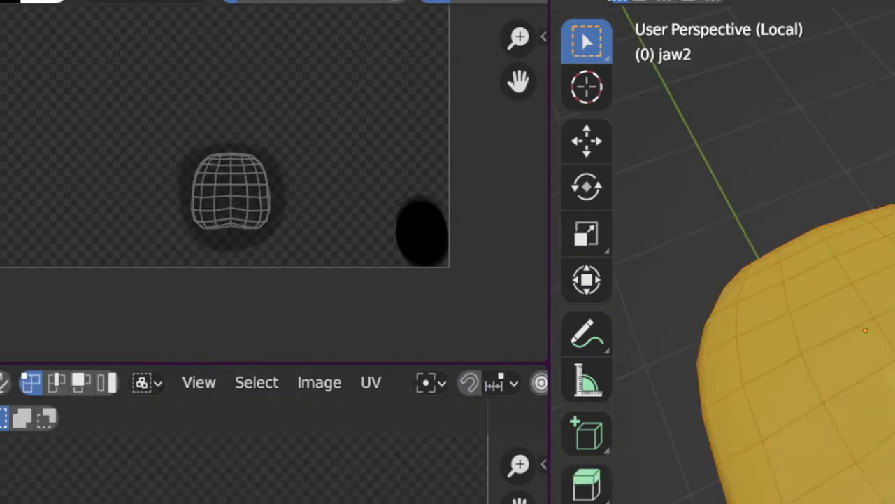
{"action": "scroll", "coordinate": [250, 200], "scroll_direction": "up", "scroll_amount": 1}
{"action": "key", "text": "Tab"}
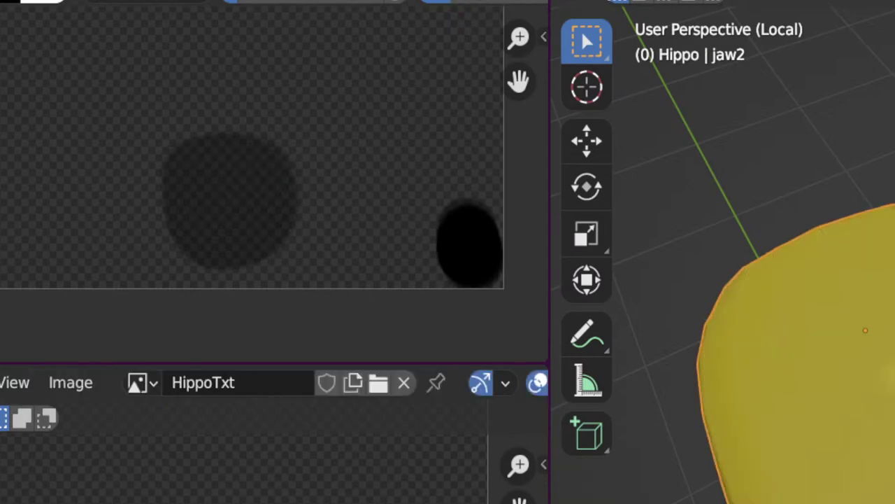
{"action": "mouse_move", "coordinate": [860, 476]}
{"action": "middle_mouse_down"}
{"action": "mouse_move", "coordinate": [816, 309]}
{"action": "mouse_move", "coordinate": [788, 268]}
{"action": "mouse_move", "coordinate": [868, 462]}
{"action": "middle_mouse_up"}
{"action": "key", "text": "Tab"}
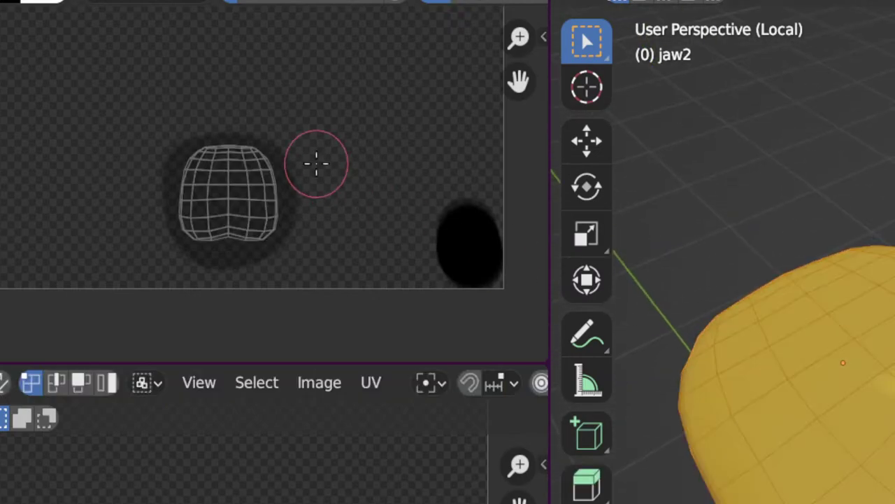
Step: Brush over the middle of the dark patch beneath jaw2's UV island and check the shading on the mesh
{"action": "scroll", "coordinate": [316, 164], "scroll_direction": "up", "scroll_amount": 4}
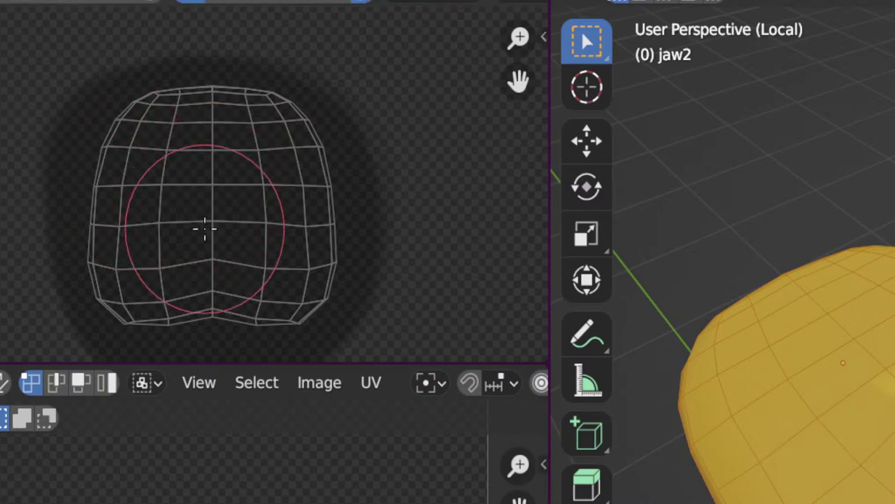
{"action": "mouse_move", "coordinate": [224, 196]}
{"action": "left_mouse_down"}
{"action": "mouse_move", "coordinate": [228, 172]}
{"action": "mouse_move", "coordinate": [198, 226]}
{"action": "mouse_move", "coordinate": [211, 200]}
{"action": "left_mouse_up"}
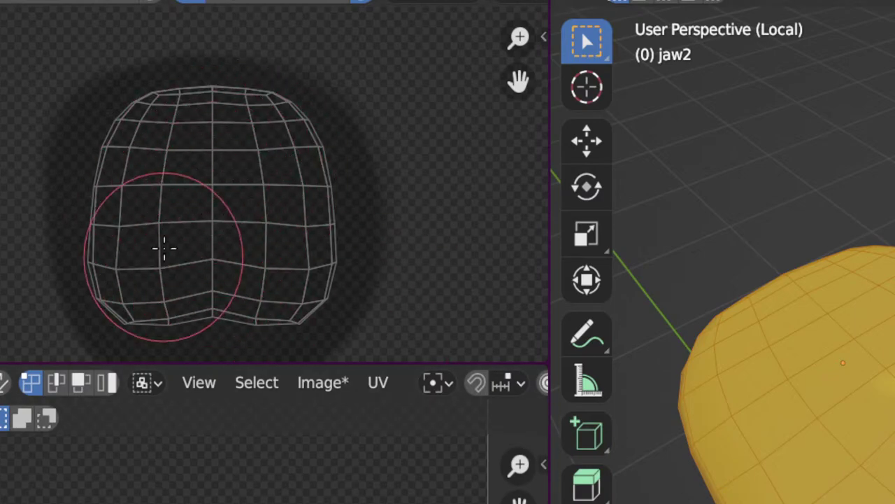
{"action": "middle_click_drag", "start_coordinate": [843, 490], "coordinate": [856, 454]}
{"action": "key", "text": "Tab"}
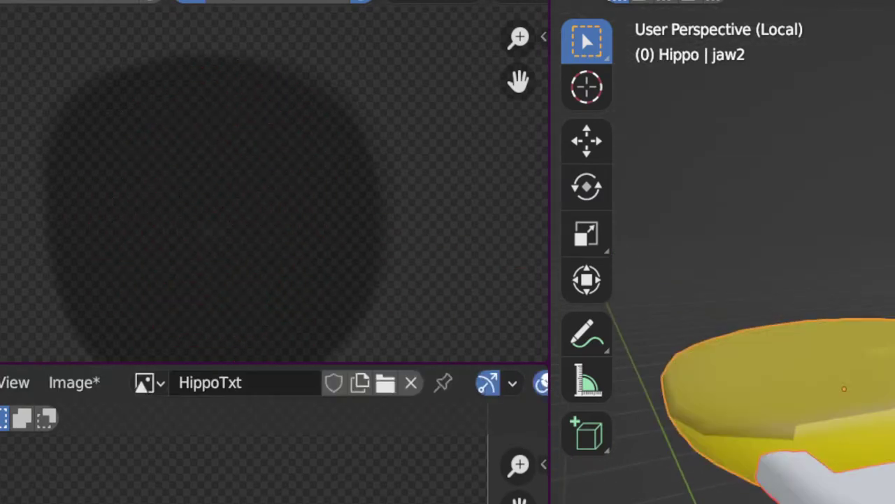
{"action": "key", "text": "Tab"}
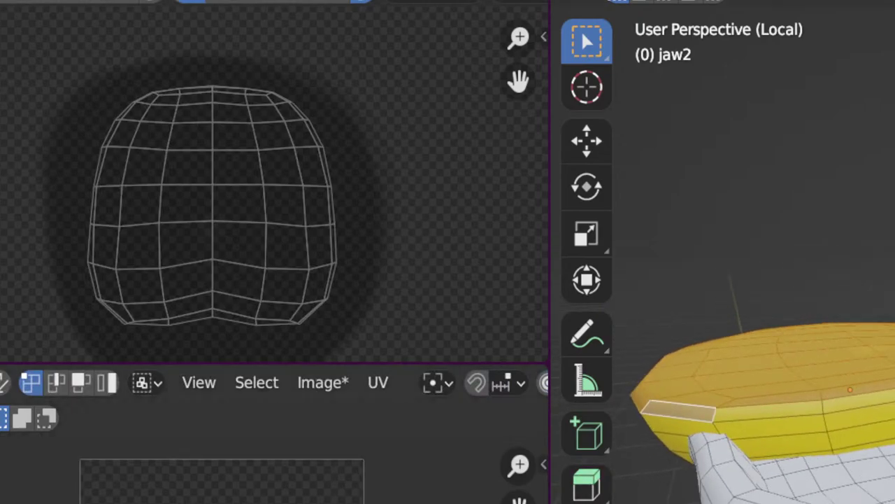
Step: Circle-select the vertical faces along jaw2's front edge and drop the upper rim faces from the selection
{"action": "middle_click_drag", "start_coordinate": [762, 418], "coordinate": [733, 414]}
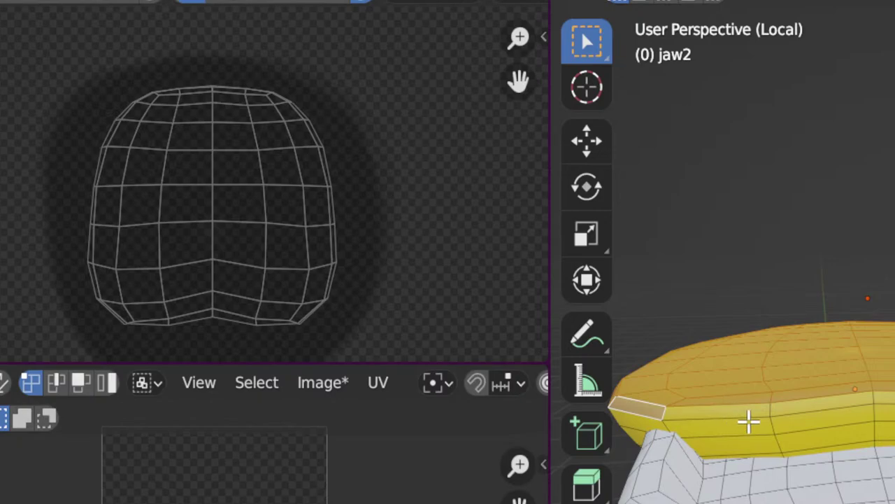
{"action": "left_click", "coordinate": [803, 382]}
{"action": "key", "text": "c"}
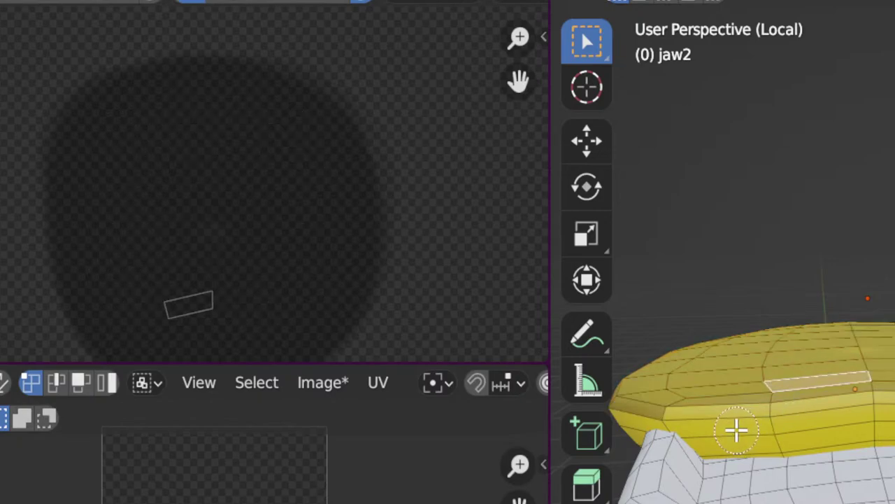
{"action": "left_click_drag", "start_coordinate": [731, 427], "coordinate": [769, 424]}
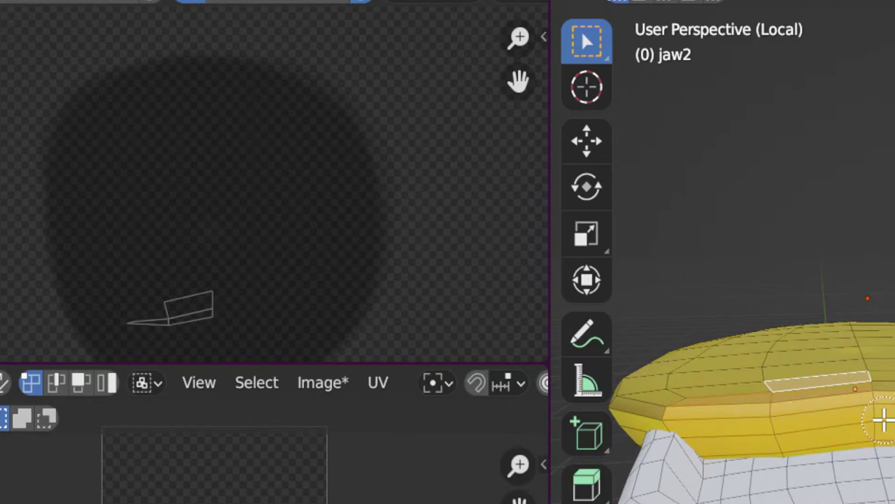
{"action": "left_click_drag", "start_coordinate": [883, 419], "coordinate": [894, 417]}
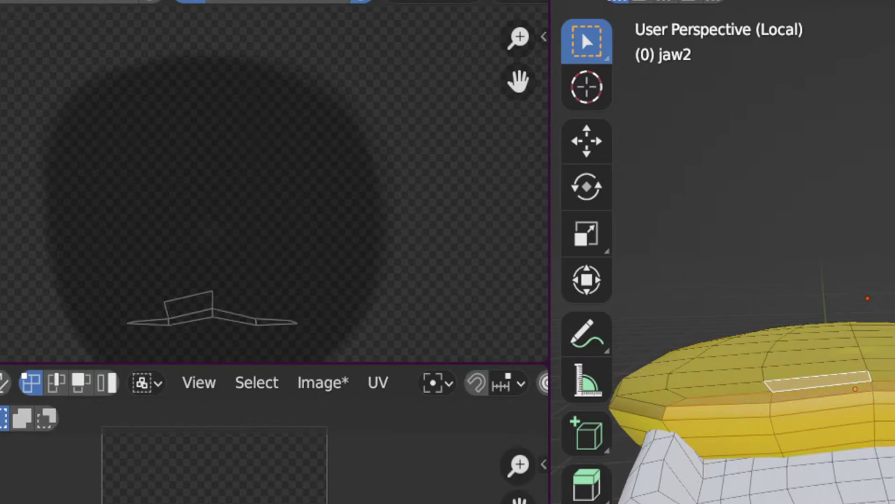
{"action": "middle_click_drag", "start_coordinate": [883, 355], "coordinate": [774, 373]}
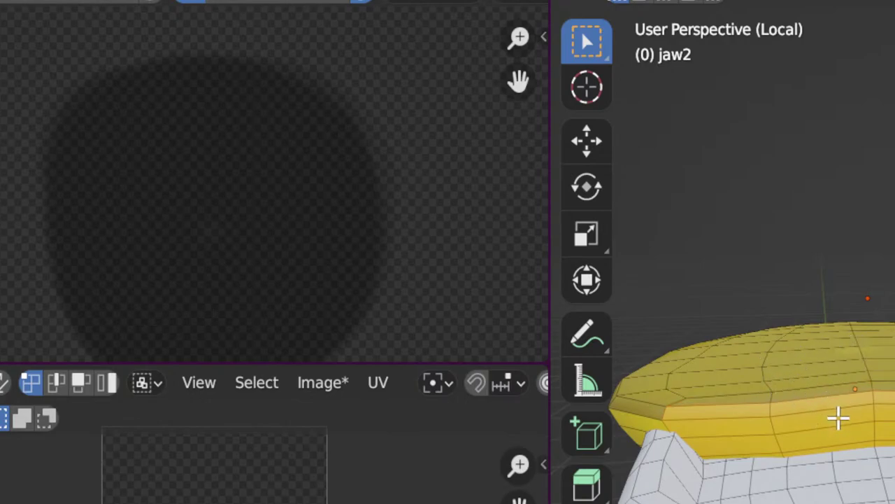
Step: Add the narrow strip of faces along jaw2's front rim to the selection
{"action": "middle_click_drag", "start_coordinate": [839, 418], "coordinate": [894, 483]}
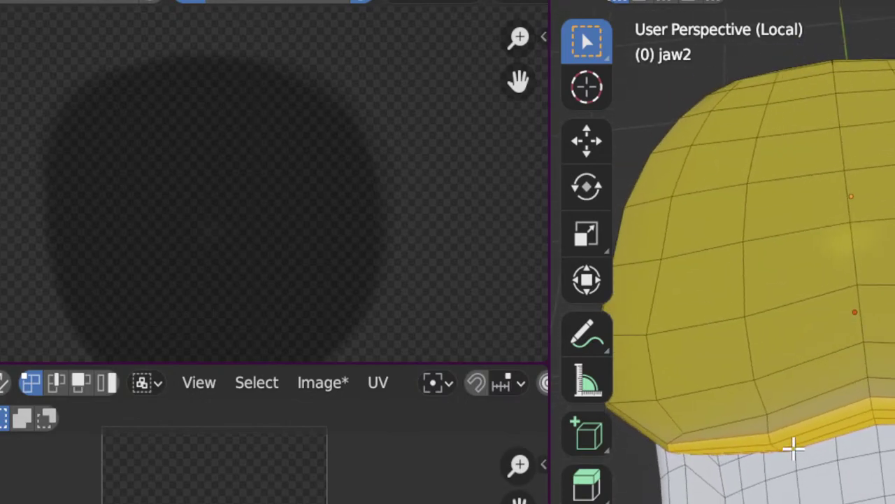
{"action": "middle_click_drag", "start_coordinate": [794, 448], "coordinate": [866, 419]}
{"action": "left_click", "coordinate": [743, 478]}
{"action": "left_click", "coordinate": [826, 424], "text": "shift"}
{"action": "left_click", "coordinate": [882, 378], "text": "shift"}
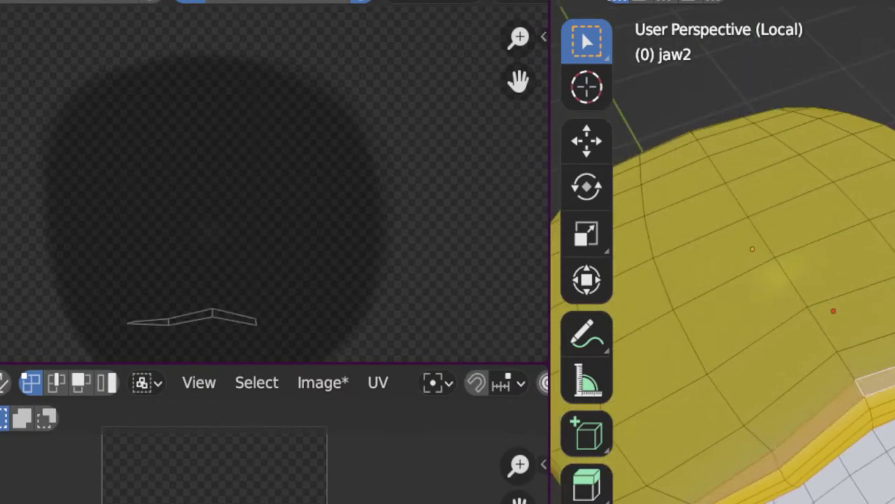
{"action": "left_click", "coordinate": [892, 367], "text": "shift"}
Step: Add the inner floor faces of the front jaw piece, Jaw_geo, to the selection
{"action": "middle_click_drag", "start_coordinate": [892, 367], "coordinate": [843, 336]}
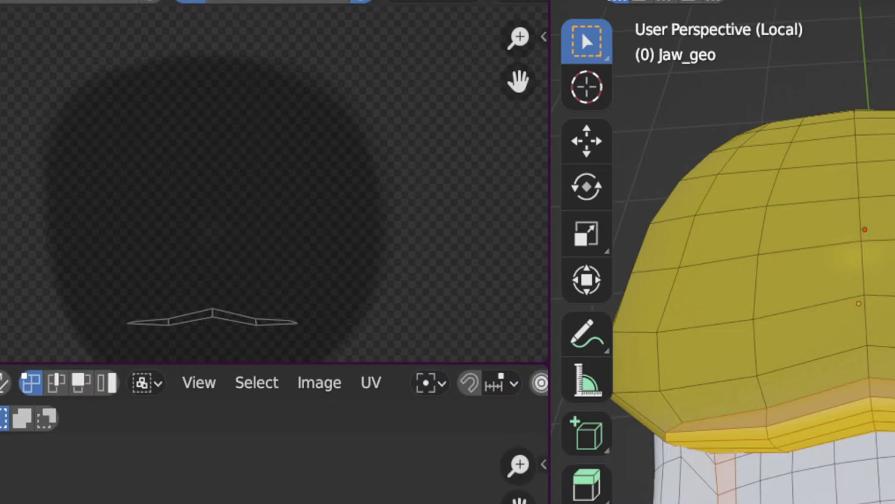
{"action": "left_click", "coordinate": [768, 481], "text": "alt+shift"}
{"action": "left_click", "coordinate": [757, 471], "text": "alt+shift"}
{"action": "key", "text": "c"}
{"action": "middle_click_drag", "start_coordinate": [788, 490], "coordinate": [788, 340]}
{"action": "key", "text": "Home"}
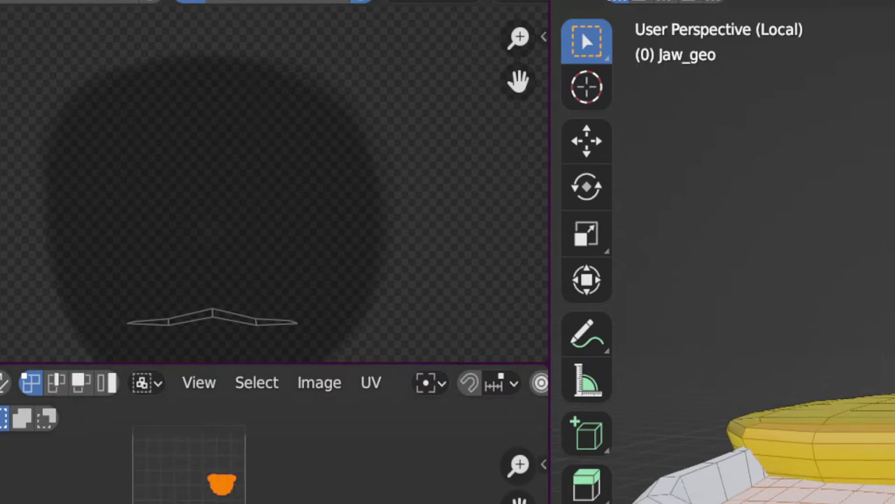
Step: Unwrap the selected mouth-interior faces from the top view and scale their UVs down to about 0.29
{"action": "key", "text": "KP_7"}
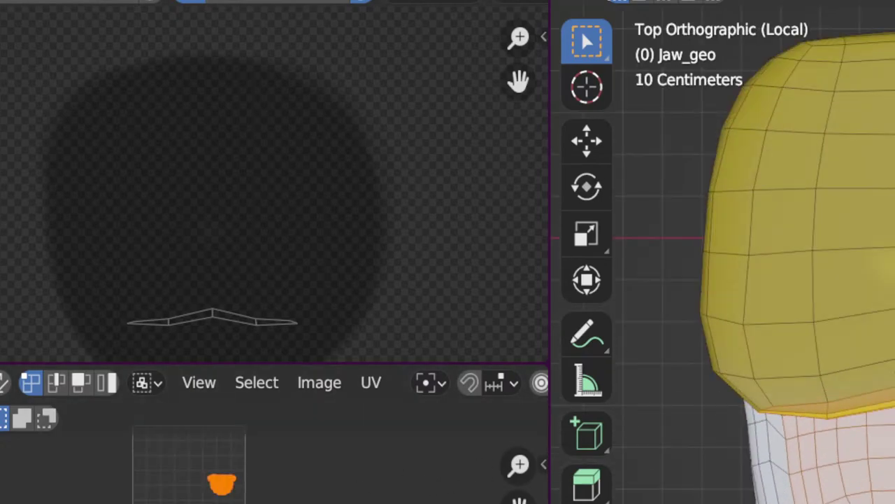
{"action": "key", "text": "u"}
{"action": "left_click", "coordinate": [799, 482]}
{"action": "key", "text": "s"}
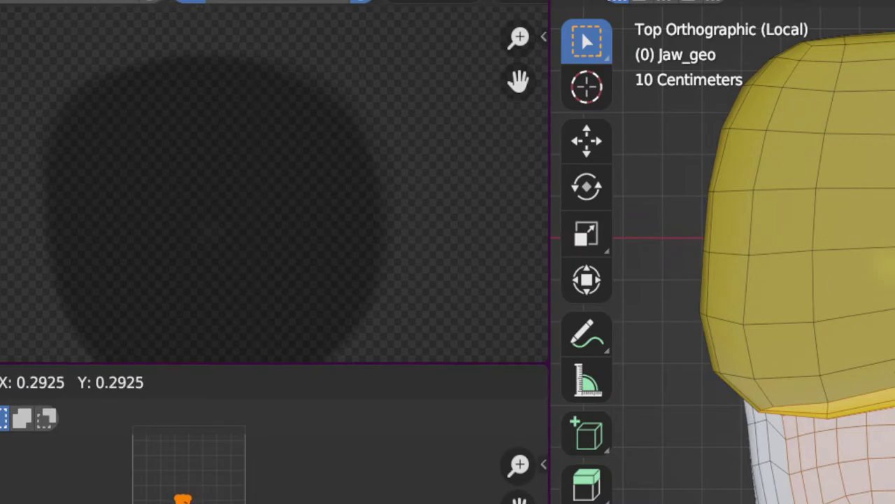
{"action": "key", "text": "Return"}
Step: Move the mouth-interior UV island onto the black patch in the corner of HippoTxt
{"action": "key", "text": "g"}
{"action": "key", "text": "Return"}
{"action": "scroll", "coordinate": [428, 260], "scroll_direction": "down", "scroll_amount": 4}
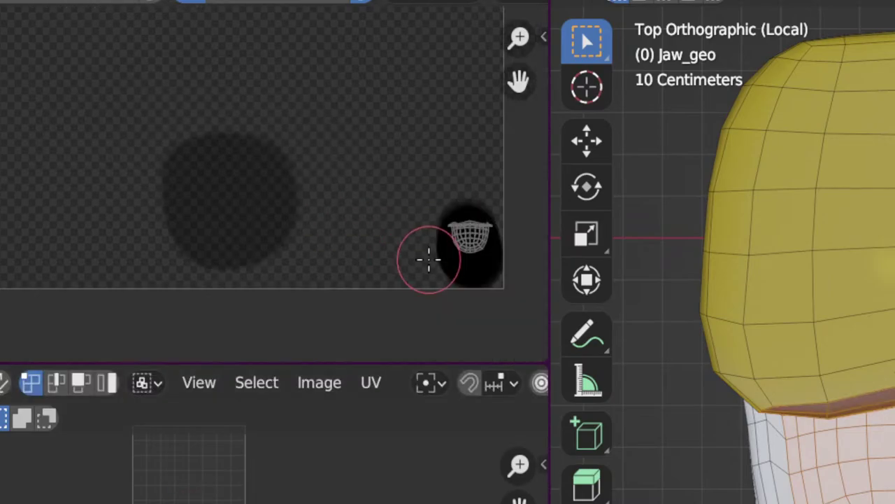
{"action": "middle_click_drag", "start_coordinate": [429, 259], "coordinate": [326, 257]}
{"action": "key", "text": "g"}
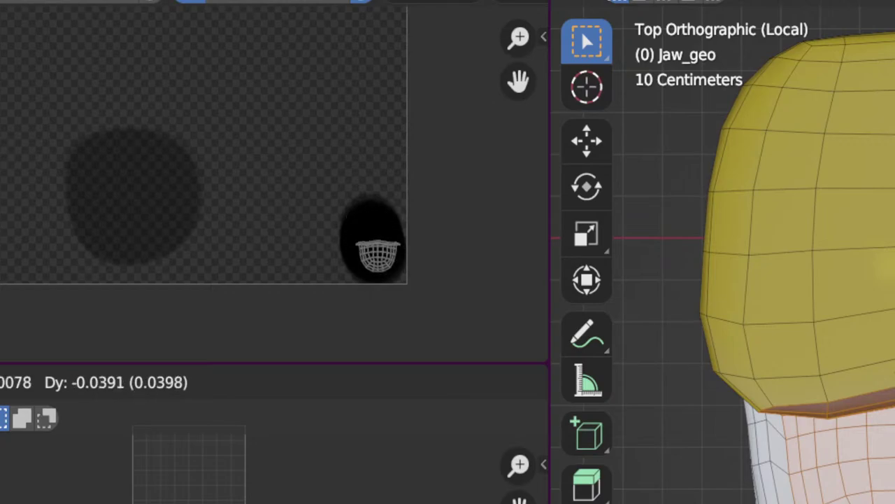
{"action": "key", "text": "Return"}
Step: Apply the Hippo material to Jaw_geo and check the mouth interior from a low angle
{"action": "key", "text": "Tab"}
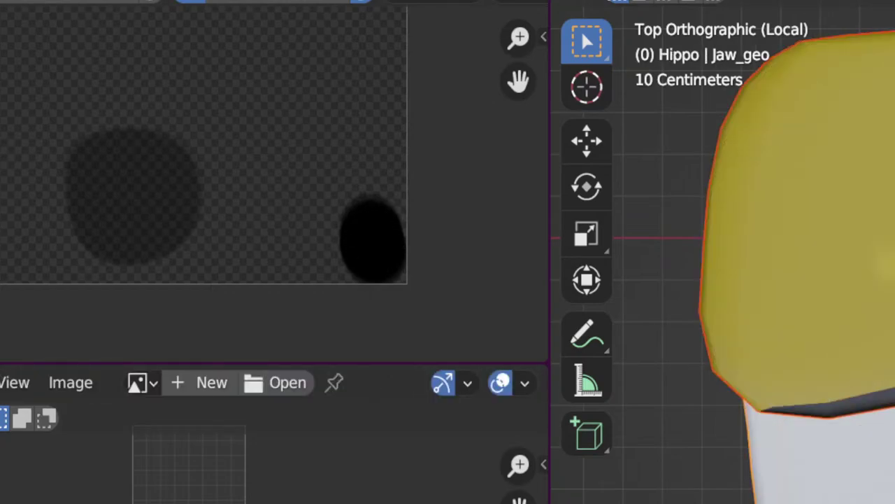
{"action": "middle_click_drag", "start_coordinate": [770, 336], "coordinate": [791, 161]}
{"action": "key", "text": "Tab"}
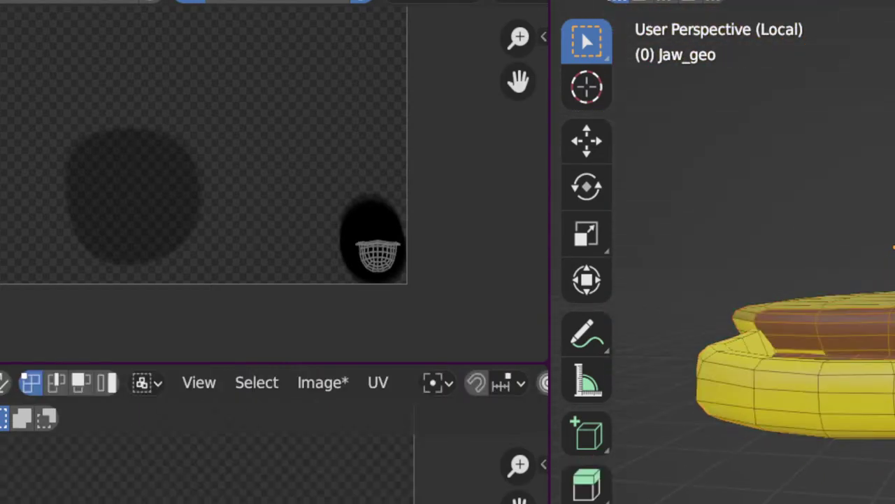
{"action": "scroll", "coordinate": [770, 350], "scroll_direction": "up", "scroll_amount": 3}
{"action": "middle_click_drag", "start_coordinate": [769, 293], "coordinate": [773, 322]}
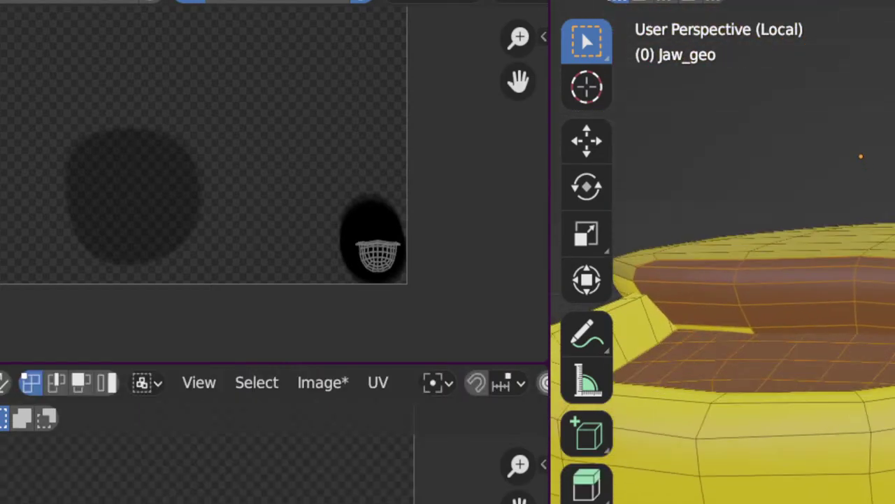
Step: Select the missed yellow faces at the base of jaw2's front edge, and shrink and move their UVs onto the black patch
{"action": "key", "text": "ctrl+z"}
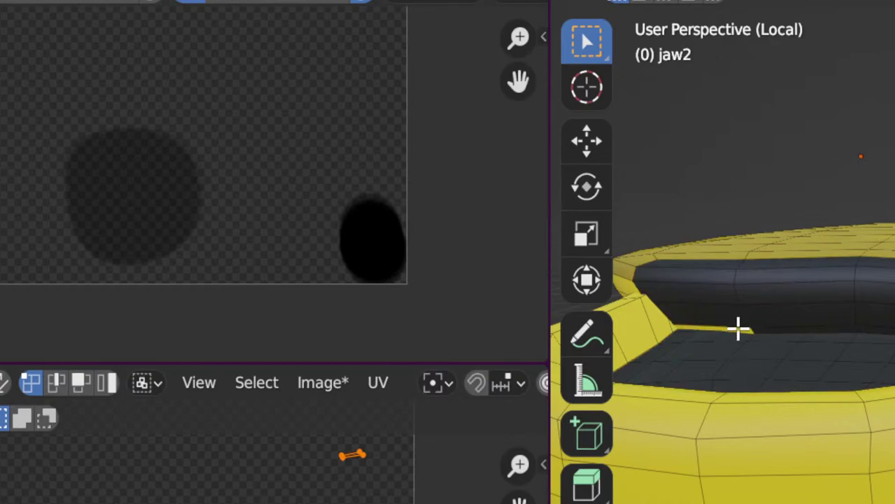
{"action": "left_click", "coordinate": [738, 327], "text": "shift"}
{"action": "key", "text": "g"}
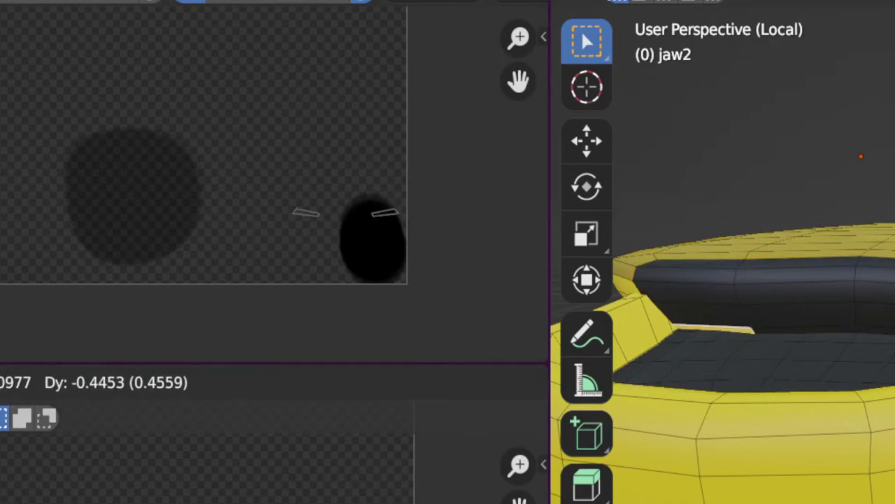
{"action": "key", "text": "Return"}
{"action": "key", "text": "s"}
{"action": "key", "text": "Return"}
{"action": "key", "text": "g"}
{"action": "key", "text": "Return"}
{"action": "key", "text": "Tab"}
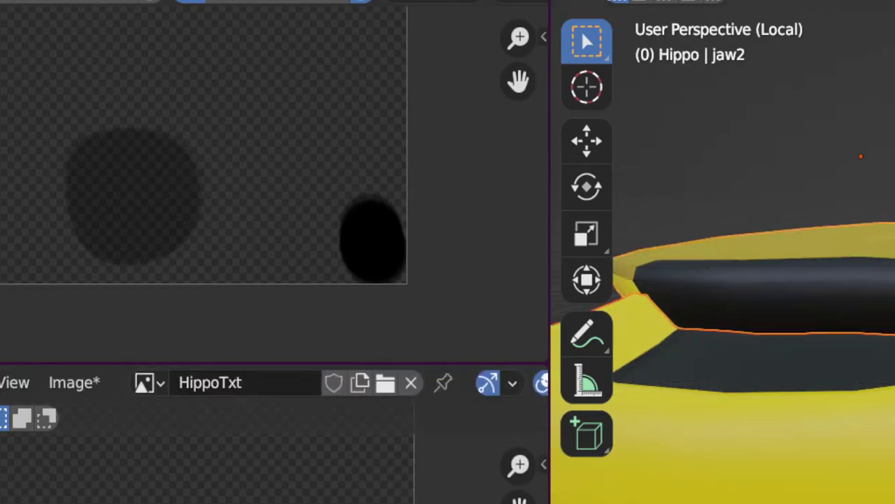
Step: Clear the selection, select the leftover linked faces on the jaw, and move their small UV island onto the black patch
{"action": "scroll", "coordinate": [886, 429], "scroll_direction": "down", "scroll_amount": 4}
{"action": "middle_click_drag", "start_coordinate": [885, 430], "coordinate": [883, 496]}
{"action": "scroll", "coordinate": [883, 496], "scroll_direction": "up", "scroll_amount": 4}
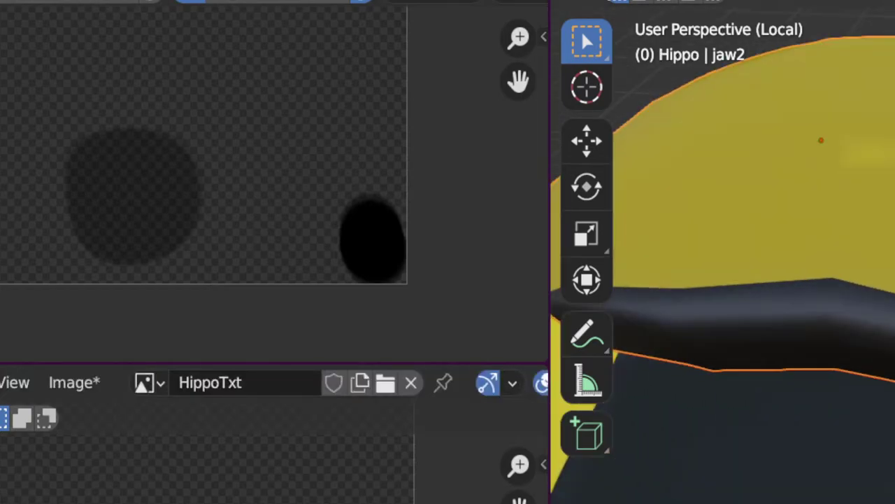
{"action": "key", "text": "Tab"}
{"action": "key", "text": "alt+a"}
{"action": "key", "text": "l"}
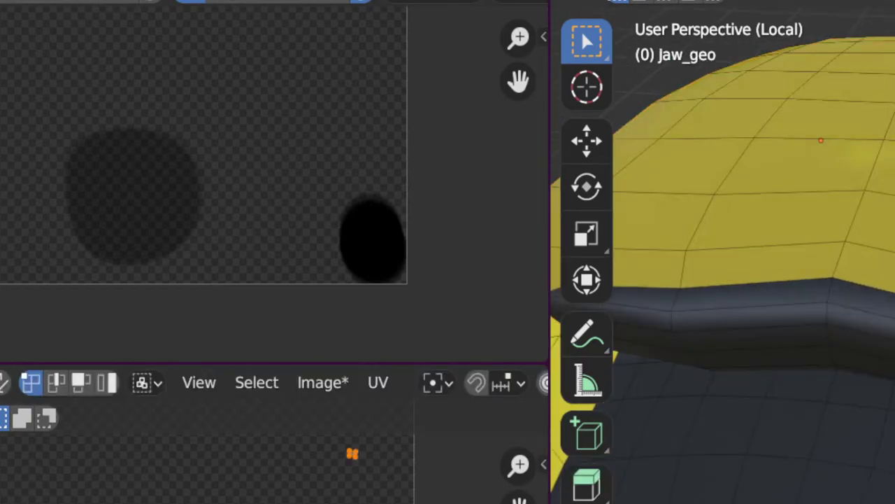
{"action": "key", "text": "g"}
{"action": "left_click", "coordinate": [382, 501]}
{"action": "key", "text": "Tab"}
Step: Exit local view and inspect the textured jaw pieces on the full hippo from the side and front
{"action": "scroll", "coordinate": [755, 294], "scroll_direction": "down", "scroll_amount": 3}
{"action": "middle_click_drag", "start_coordinate": [874, 420], "coordinate": [653, 366]}
{"action": "middle_click_drag", "start_coordinate": [806, 213], "coordinate": [781, 455]}
{"action": "key", "text": "KP_Divide"}
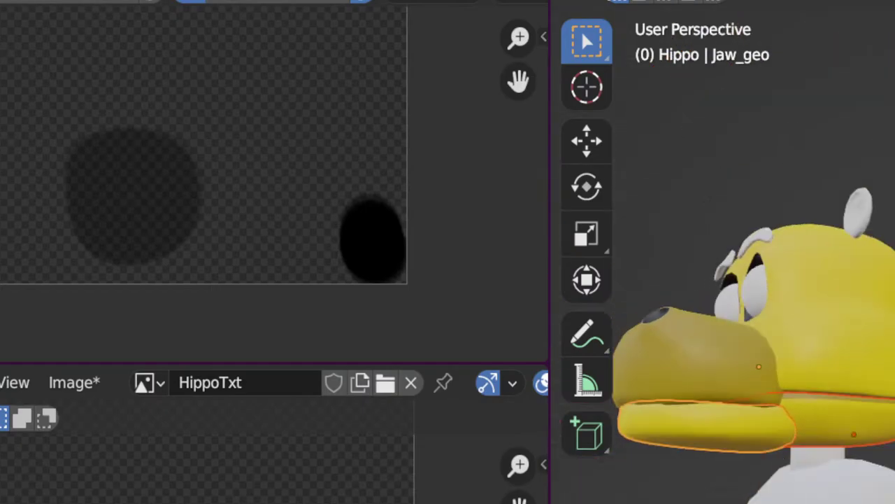
{"action": "scroll", "coordinate": [779, 391], "scroll_direction": "down", "scroll_amount": 5}
{"action": "middle_click_drag", "start_coordinate": [671, 392], "coordinate": [734, 392]}
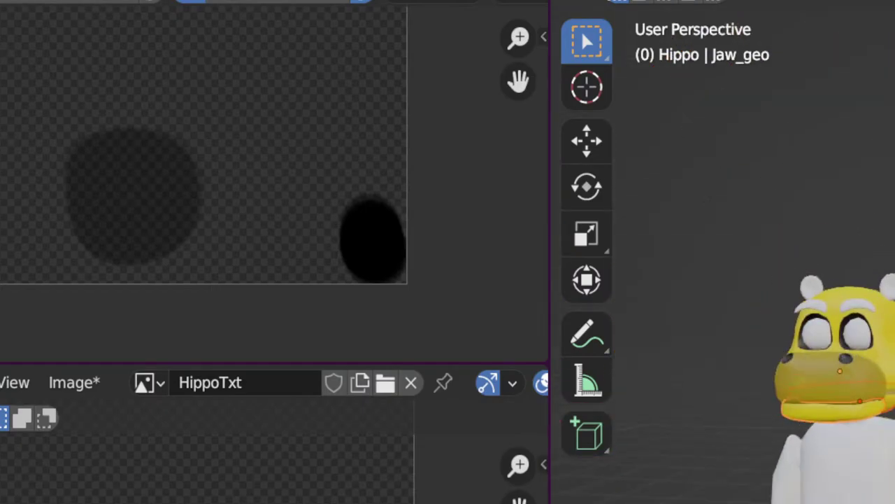
{"action": "scroll", "coordinate": [872, 484], "scroll_direction": "up", "scroll_amount": 3}
{"action": "middle_click_drag", "start_coordinate": [873, 371], "coordinate": [894, 467], "text": "shift"}
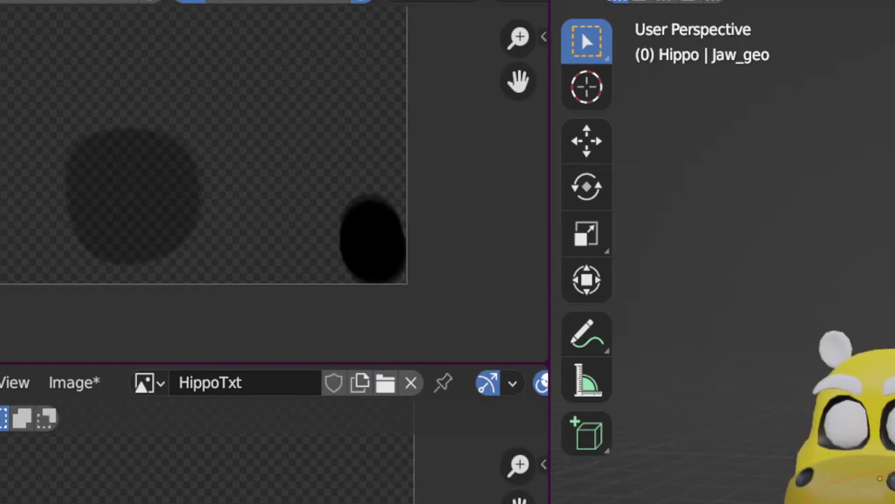
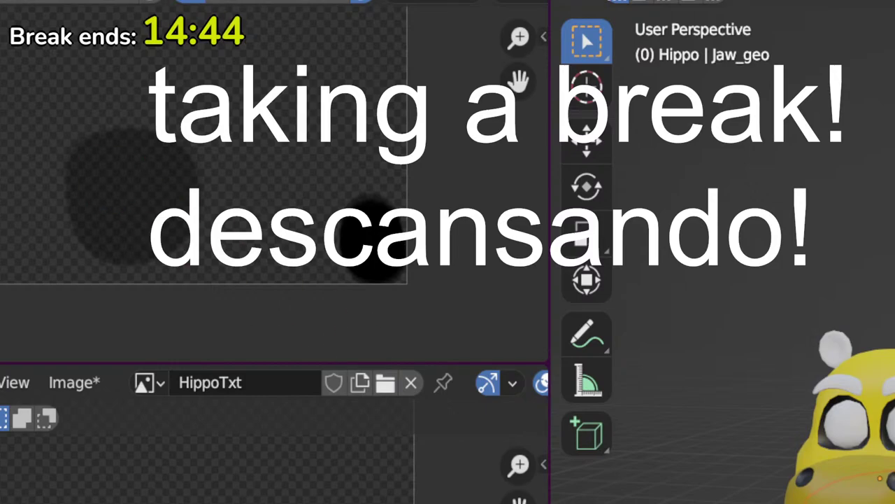
Step: Change the RGB node colour of the Hippo material to brown and check it around the head
{"action": "scroll", "coordinate": [839, 416], "scroll_direction": "down", "scroll_amount": 1}
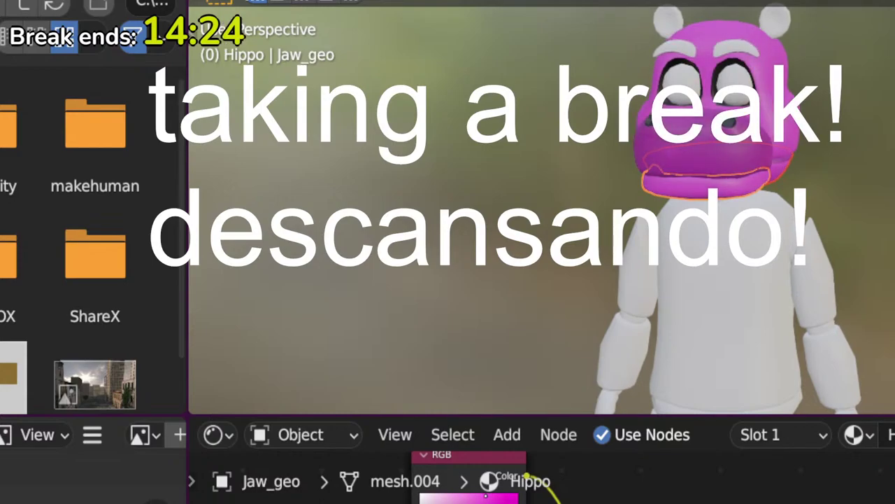
{"action": "middle_click_drag", "start_coordinate": [817, 176], "coordinate": [756, 277]}
{"action": "scroll", "coordinate": [755, 201], "scroll_direction": "up", "scroll_amount": 3}
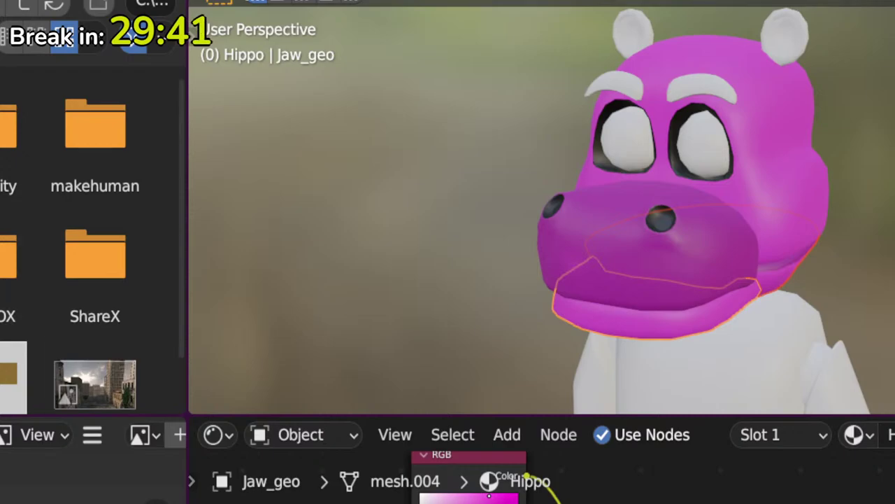
{"action": "key", "text": "g"}
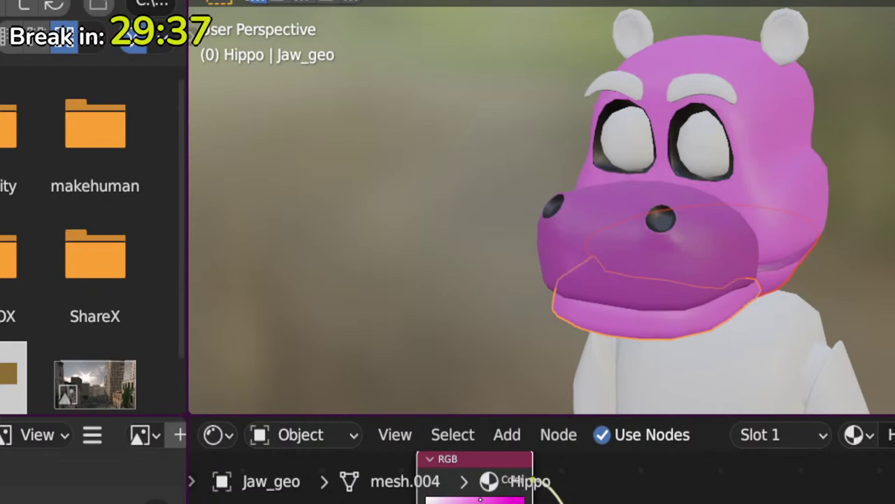
{"action": "left_click_drag", "start_coordinate": [481, 500], "coordinate": [454, 500]}
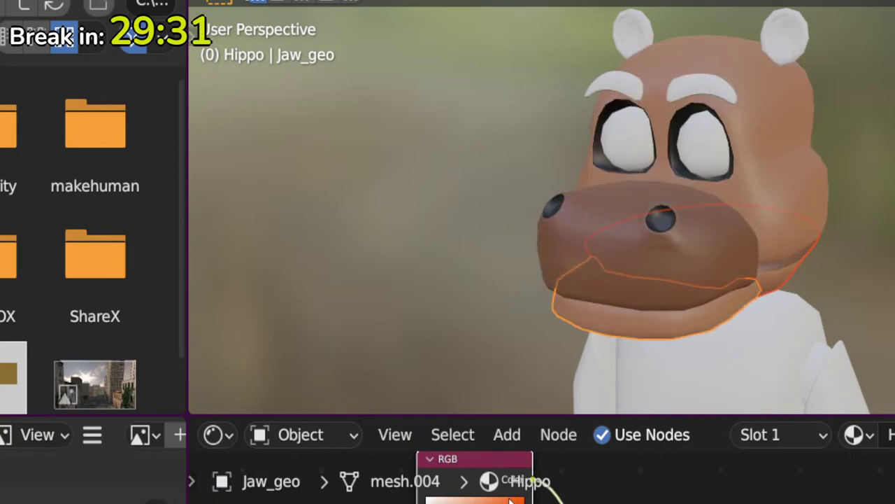
{"action": "middle_click_drag", "start_coordinate": [526, 198], "coordinate": [534, 84]}
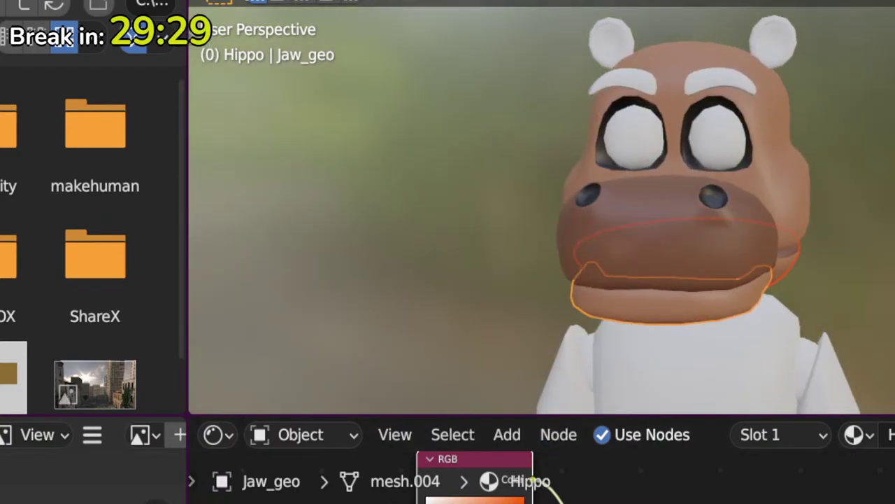
Step: Return to the texture painting workspace and frame the hippo from the front alongside the whole HippoTxt image
{"action": "key", "text": "ctrl+Page_Up"}
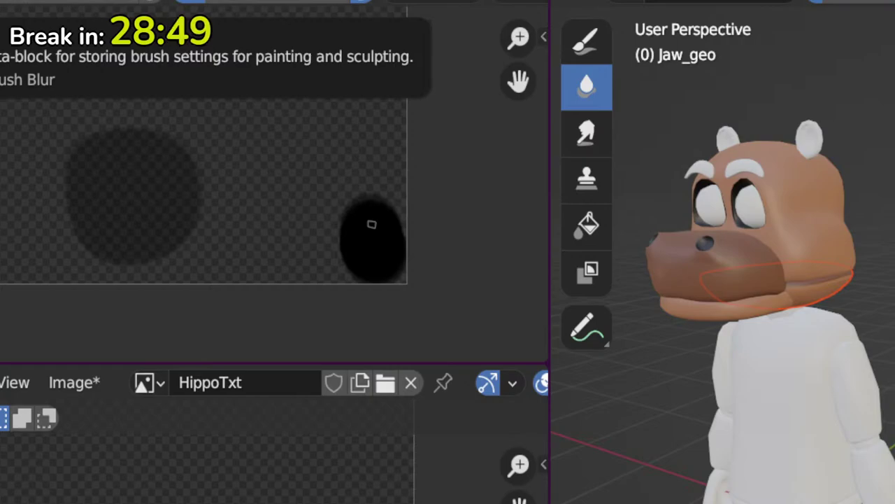
{"action": "middle_click_drag", "start_coordinate": [679, 310], "coordinate": [735, 273]}
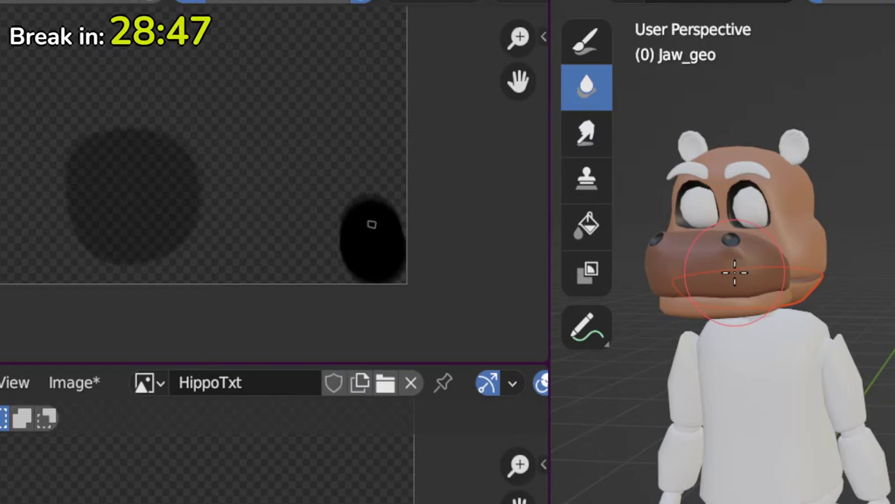
{"action": "key", "text": "KP_1"}
{"action": "scroll", "coordinate": [735, 277], "scroll_direction": "up", "scroll_amount": 2}
{"action": "scroll", "coordinate": [781, 334], "scroll_direction": "up", "scroll_amount": 3}
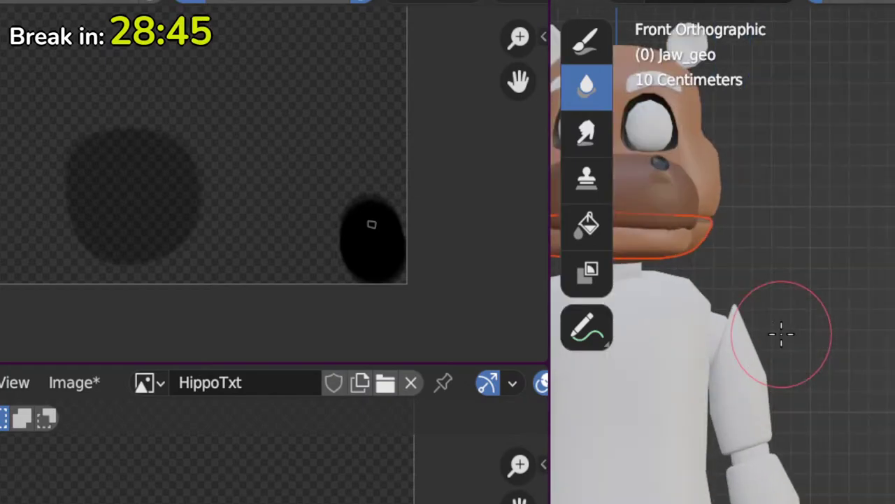
{"action": "middle_click_drag", "start_coordinate": [762, 325], "coordinate": [894, 359], "text": "shift"}
{"action": "key", "text": "Tab"}
{"action": "scroll", "coordinate": [869, 316], "scroll_direction": "down", "scroll_amount": 4}
{"action": "middle_click_drag", "start_coordinate": [844, 319], "coordinate": [868, 387], "text": "shift"}
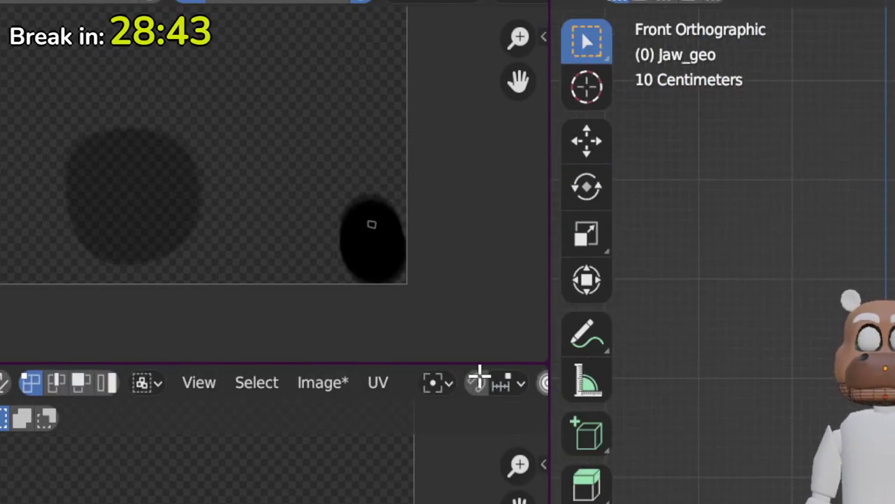
{"action": "scroll", "coordinate": [247, 336], "scroll_direction": "down", "scroll_amount": 3}
{"action": "middle_click_drag", "start_coordinate": [292, 127], "coordinate": [304, 219]}
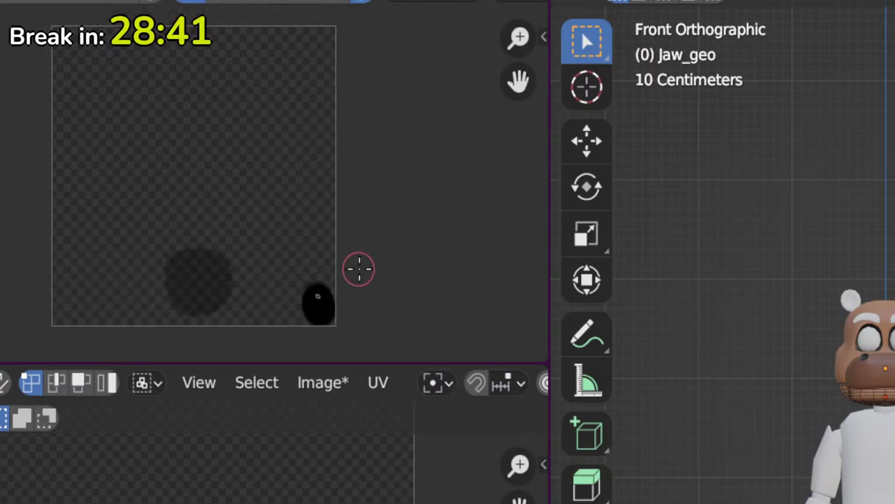
{"action": "scroll", "coordinate": [884, 391], "scroll_direction": "up", "scroll_amount": 3}
{"action": "key", "text": "Tab"}
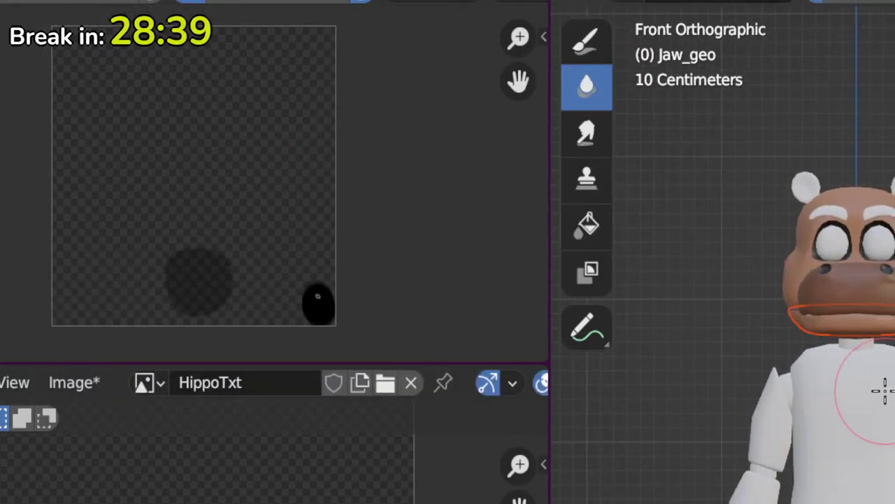
Step: Leave Texture Paint mode, select the UpperTorso object and give it the Hippo material
{"action": "key", "text": "ctrl+Tab"}
{"action": "left_click", "coordinate": [838, 419]}
{"action": "left_click", "coordinate": [853, 423]}
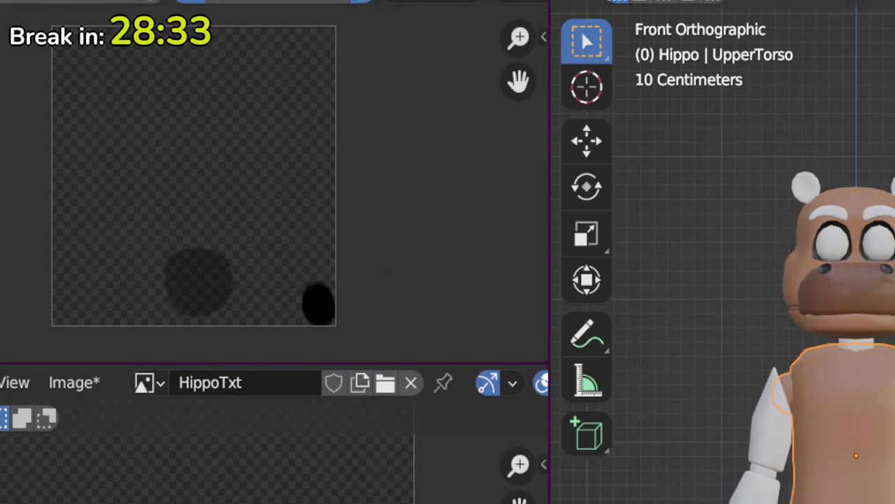
Step: Select the linked shoulder joint faces of the UpperTorso, and shrink and move their UVs onto the black patch
{"action": "scroll", "coordinate": [860, 434], "scroll_direction": "up", "scroll_amount": 3}
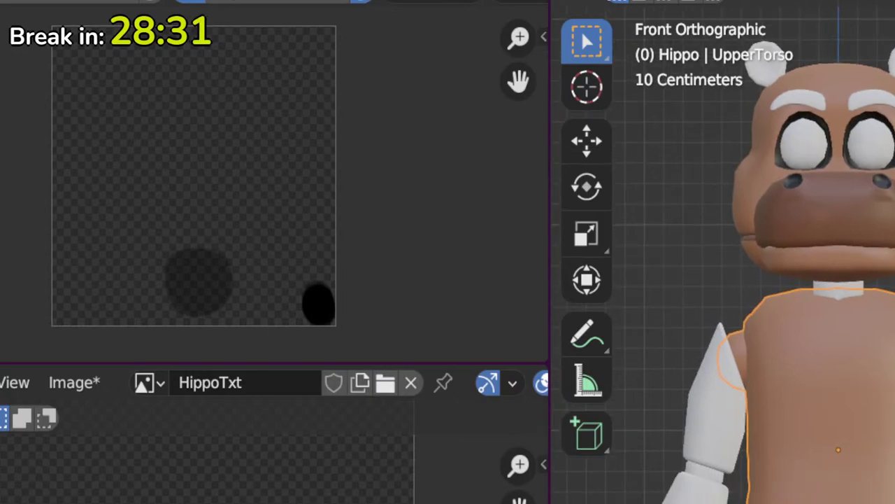
{"action": "key", "text": "Tab"}
{"action": "key", "text": "alt+a"}
{"action": "key", "text": "l"}
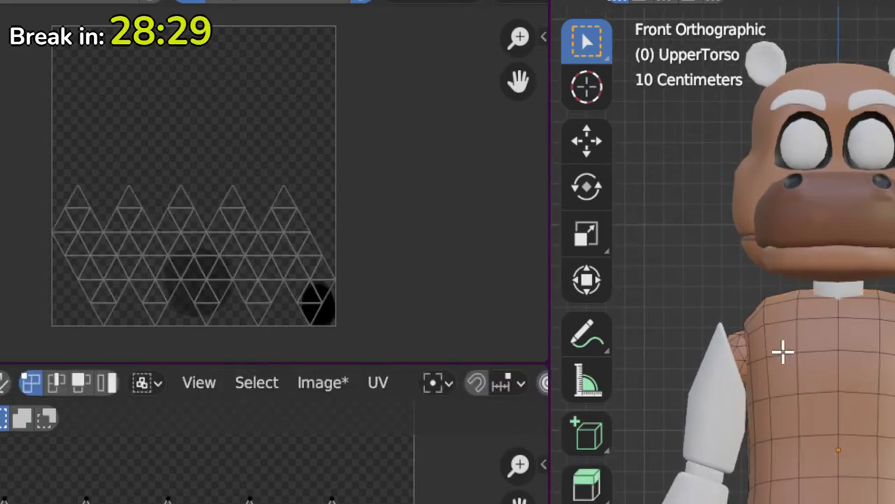
{"action": "key", "text": "l"}
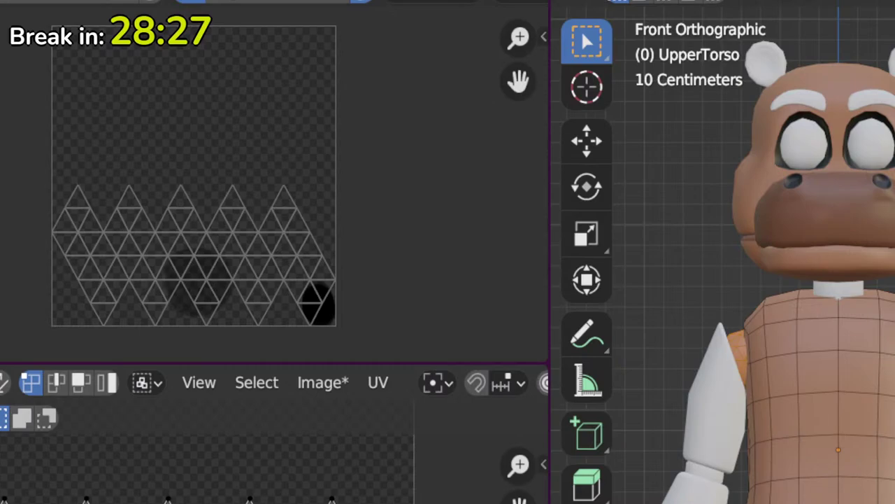
{"action": "key", "text": "s"}
{"action": "key", "text": "Return"}
{"action": "key", "text": "g"}
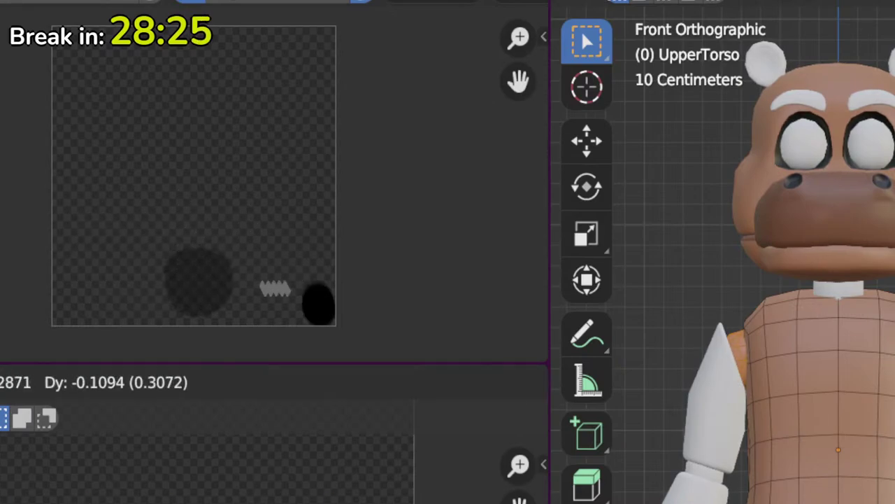
{"action": "key", "text": "Return"}
{"action": "key", "text": "s"}
{"action": "key", "text": "Return"}
{"action": "key", "text": "Tab"}
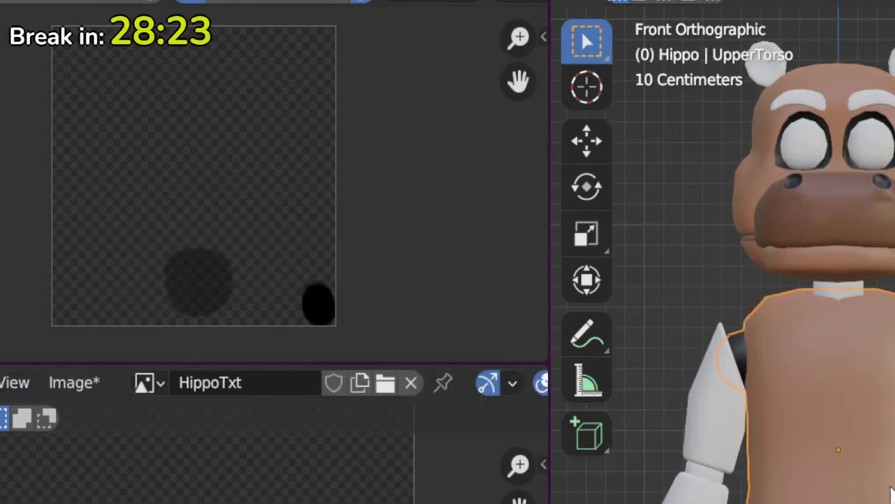
Step: Select the LowerTorso object in front view and open its mesh for editing
{"action": "scroll", "coordinate": [735, 255], "scroll_direction": "down", "scroll_amount": 2}
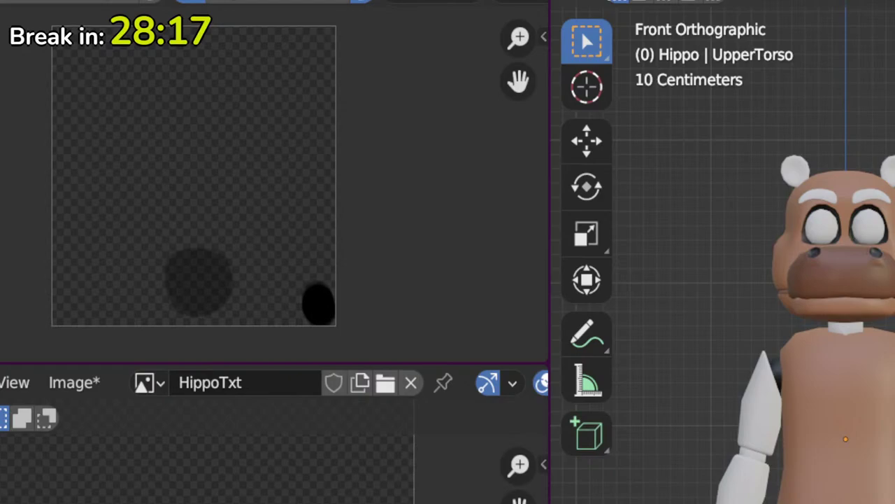
{"action": "middle_click_drag", "start_coordinate": [818, 315], "coordinate": [727, 315]}
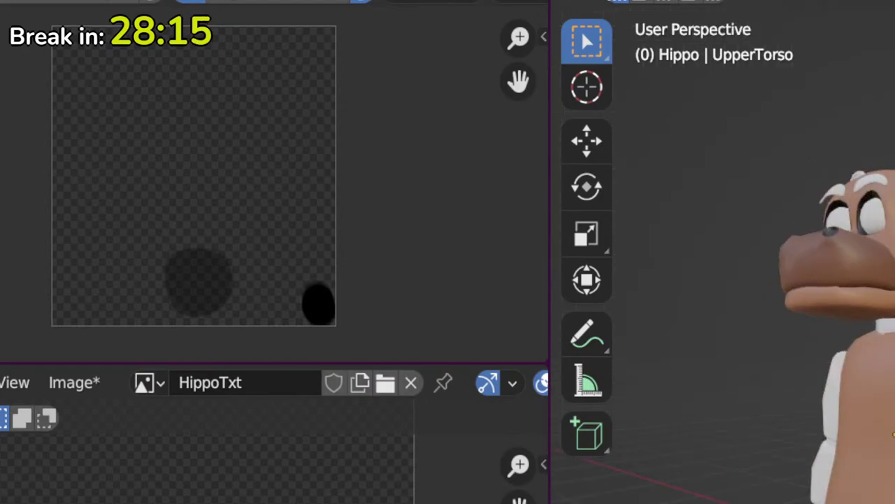
{"action": "key", "text": "KP_1"}
{"action": "left_click", "coordinate": [887, 496]}
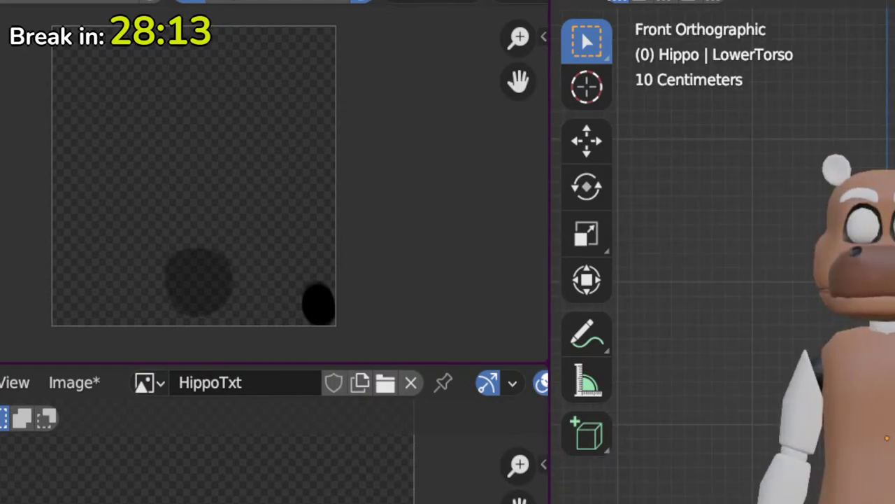
{"action": "middle_click_drag", "start_coordinate": [819, 315], "coordinate": [812, 304], "text": "shift"}
{"action": "key", "text": "Tab"}
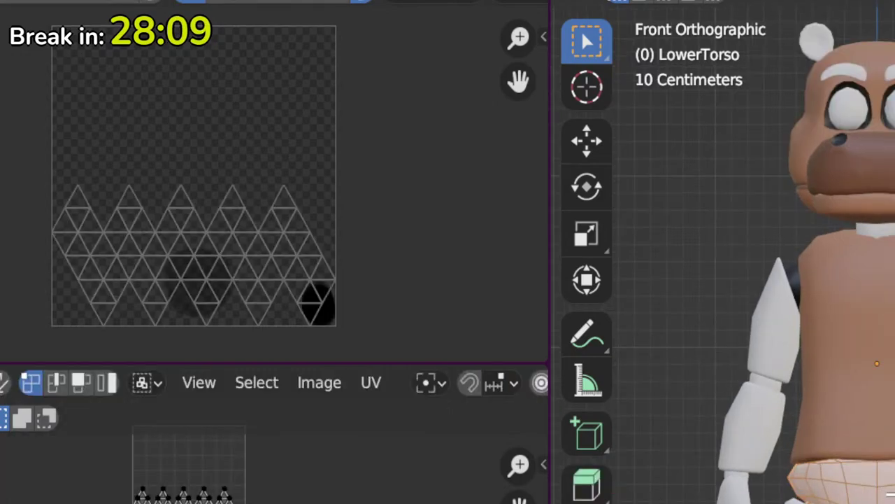
{"action": "scroll", "coordinate": [758, 280], "scroll_direction": "down", "scroll_amount": 1}
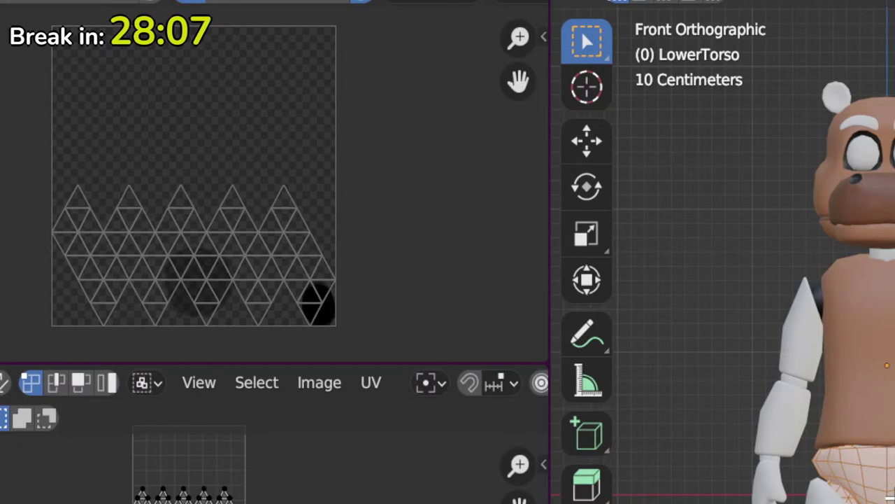
{"action": "scroll", "coordinate": [758, 280], "scroll_direction": "up", "scroll_amount": 1}
{"action": "scroll", "coordinate": [758, 279], "scroll_direction": "down", "scroll_amount": 2}
{"action": "scroll", "coordinate": [728, 279], "scroll_direction": "up", "scroll_amount": 2}
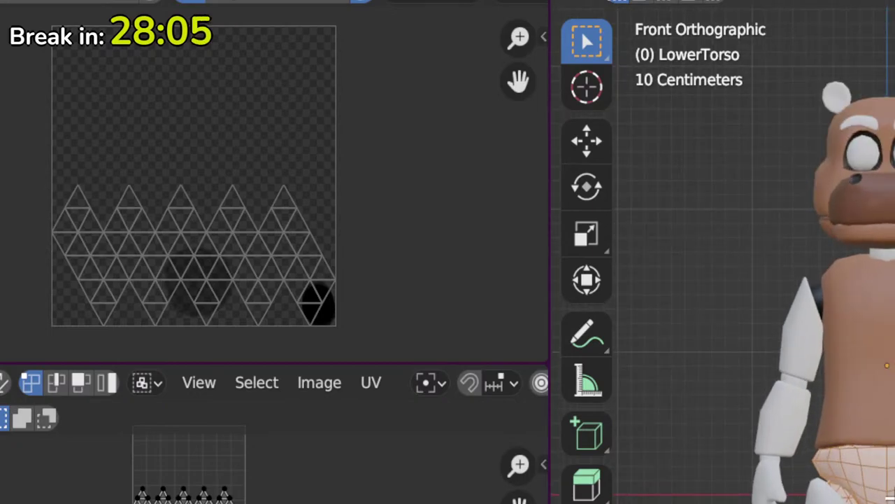
{"action": "key", "text": "Tab"}
{"action": "key", "text": "Tab"}
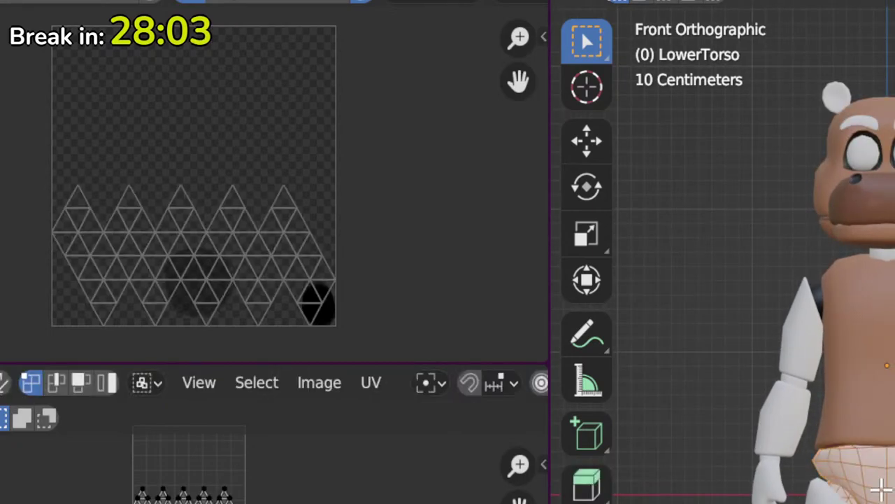
Step: Select only the linked pelvis faces of the LowerTorso and unwrap them with Project from View
{"action": "key", "text": "alt+a"}
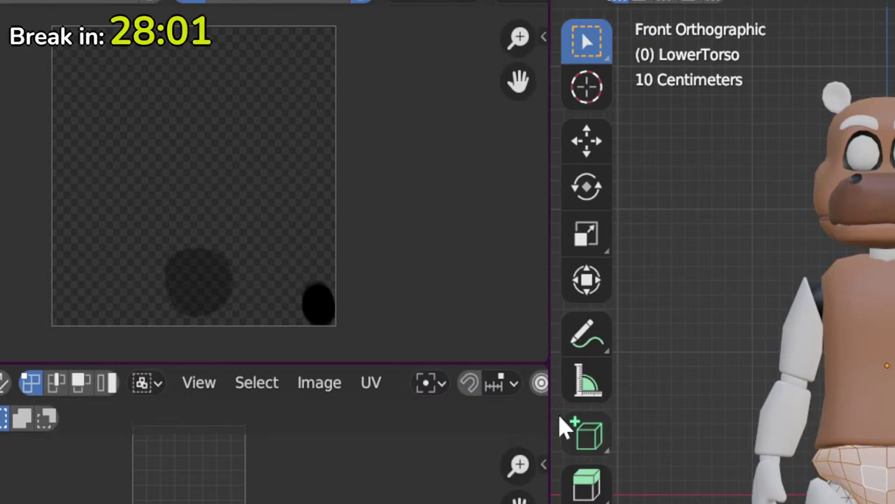
{"action": "key", "text": "u"}
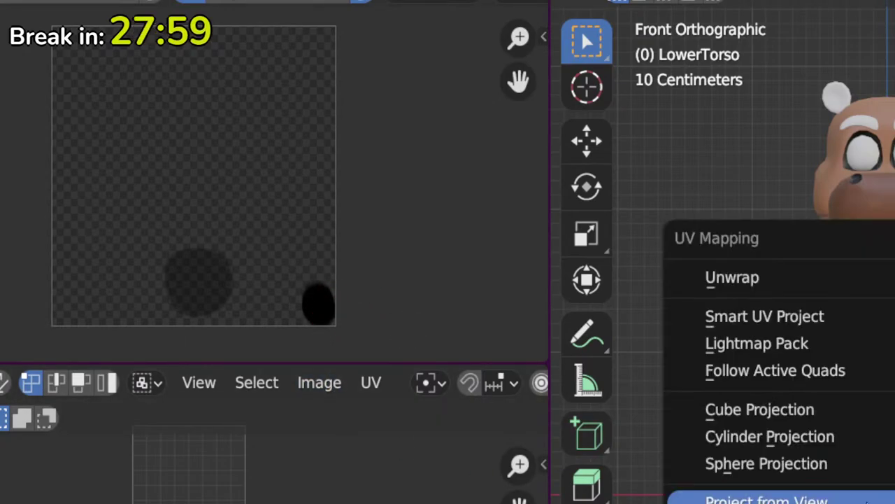
{"action": "left_click", "coordinate": [867, 501]}
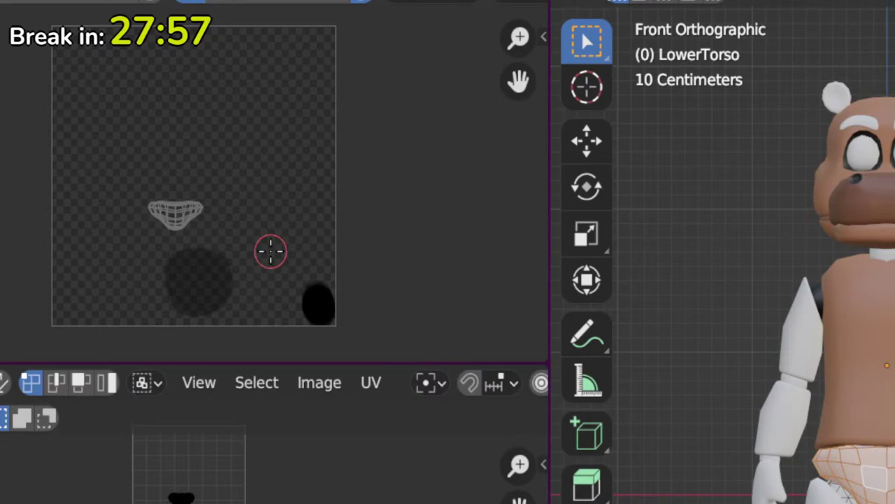
Step: Shrink and move the projected pelvis UVs onto the black patch, and give the LowerTorso the Hippo material
{"action": "key", "text": "s"}
{"action": "key", "text": "Return"}
{"action": "key", "text": "g"}
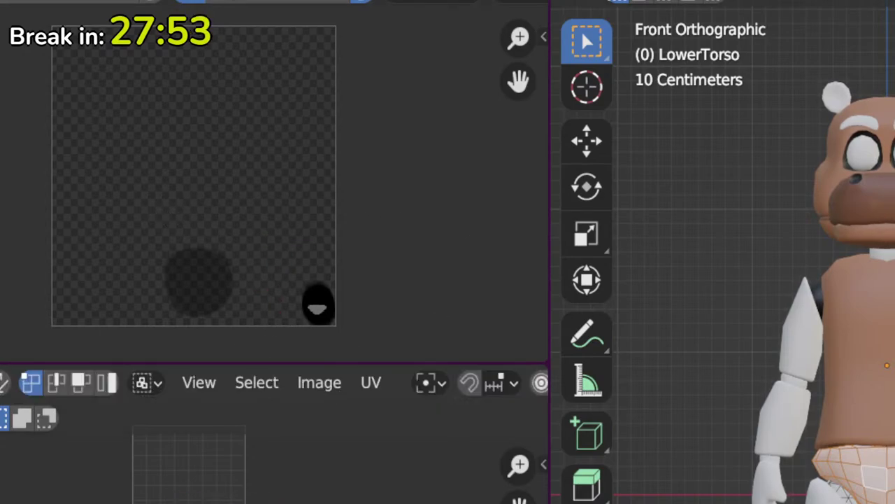
{"action": "key", "text": "Return"}
{"action": "key", "text": "Tab"}
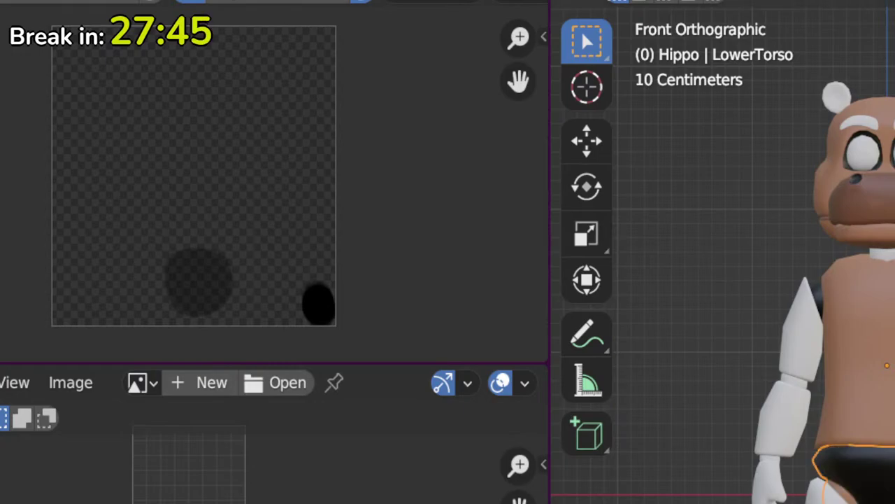
Step: Select the linked hip joint faces of the LowerTorso, and shrink and move their UVs onto the black patch
{"action": "key", "text": "Tab"}
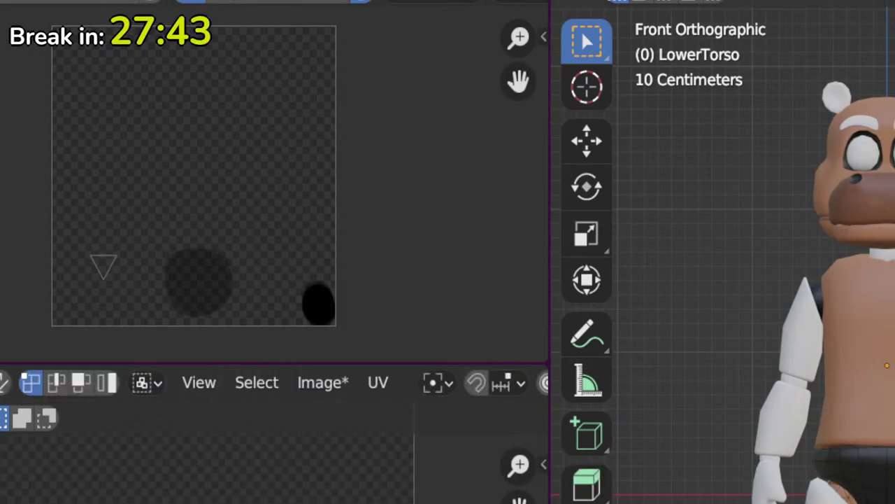
{"action": "key", "text": "a"}
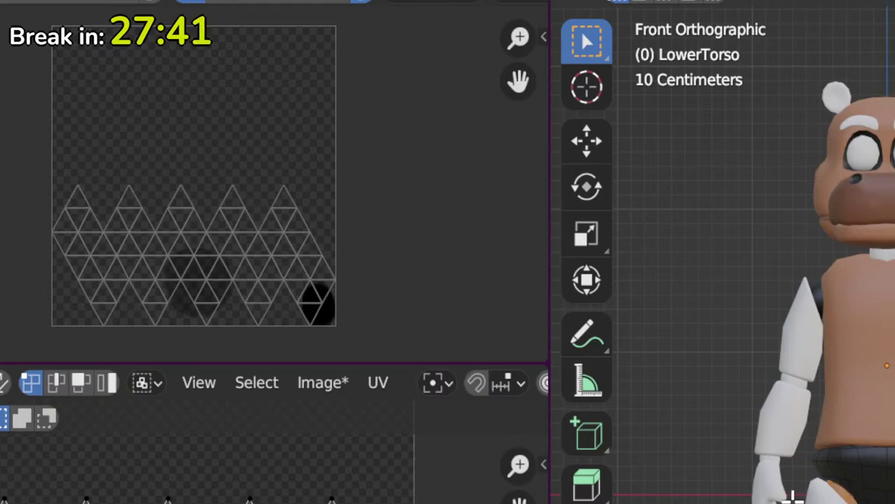
{"action": "key", "text": "s"}
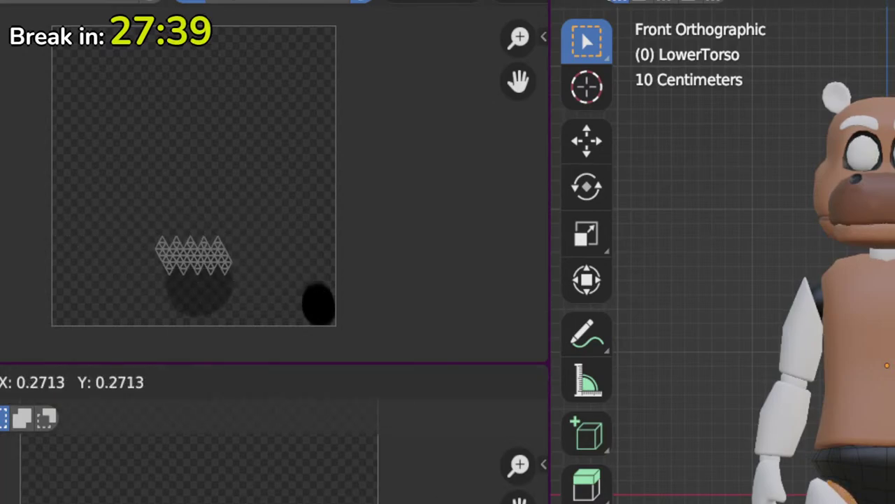
{"action": "key", "text": "Return"}
{"action": "key", "text": "g"}
{"action": "key", "text": "Return"}
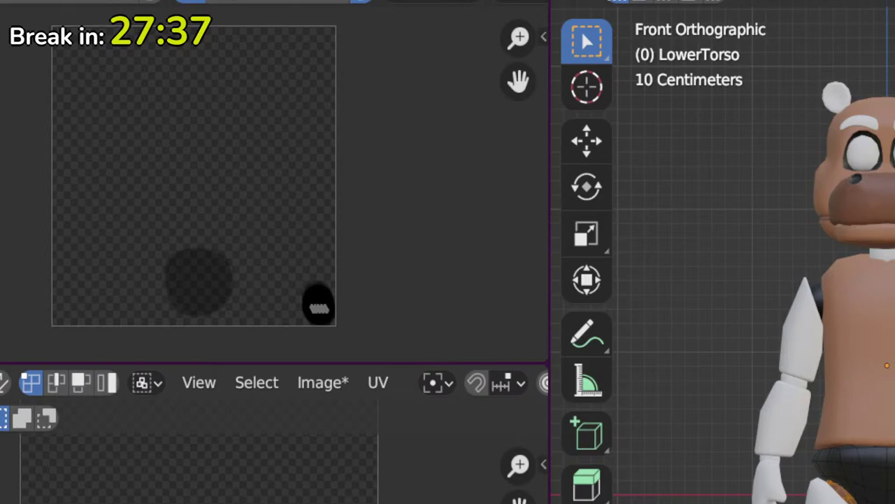
{"action": "key", "text": "s"}
{"action": "key", "text": "Return"}
{"action": "key", "text": "Tab"}
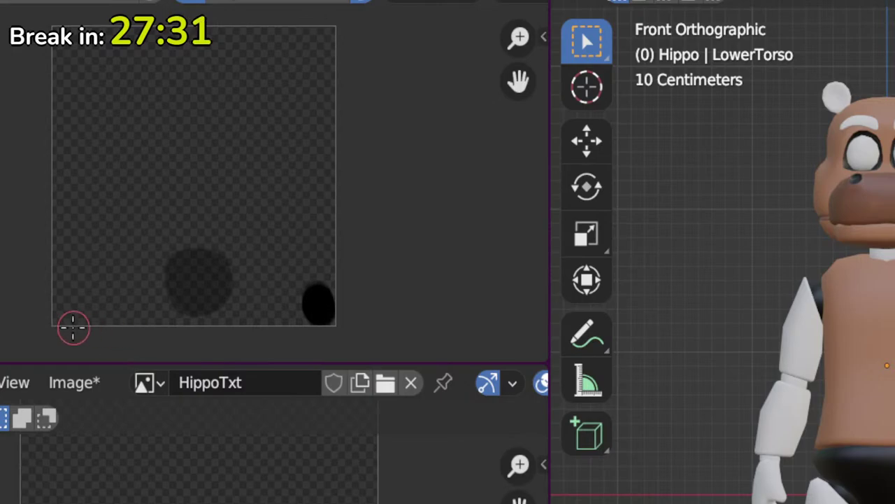
Step: Select the ears_geo object on the hippo's head and open its mesh for editing
{"action": "middle_click_drag", "start_coordinate": [756, 279], "coordinate": [714, 283], "text": "shift"}
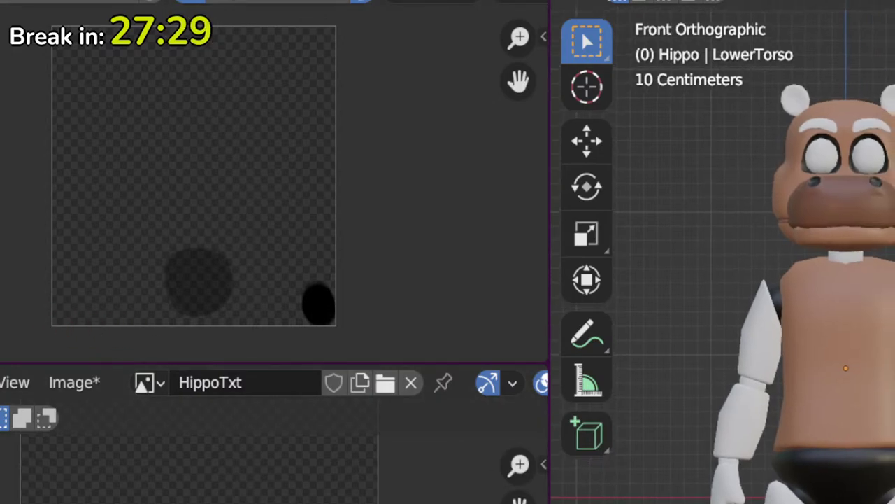
{"action": "middle_click_drag", "start_coordinate": [846, 368], "coordinate": [812, 359], "text": "shift"}
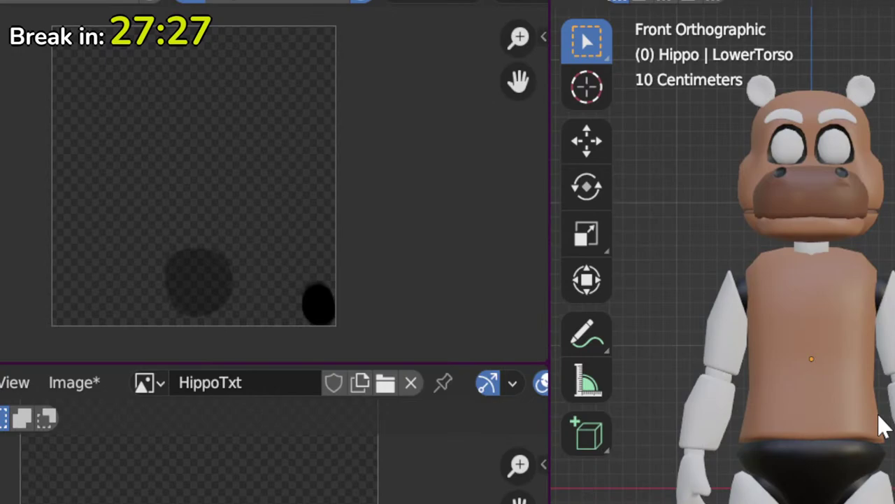
{"action": "middle_click_drag", "start_coordinate": [858, 325], "coordinate": [891, 370], "text": "shift"}
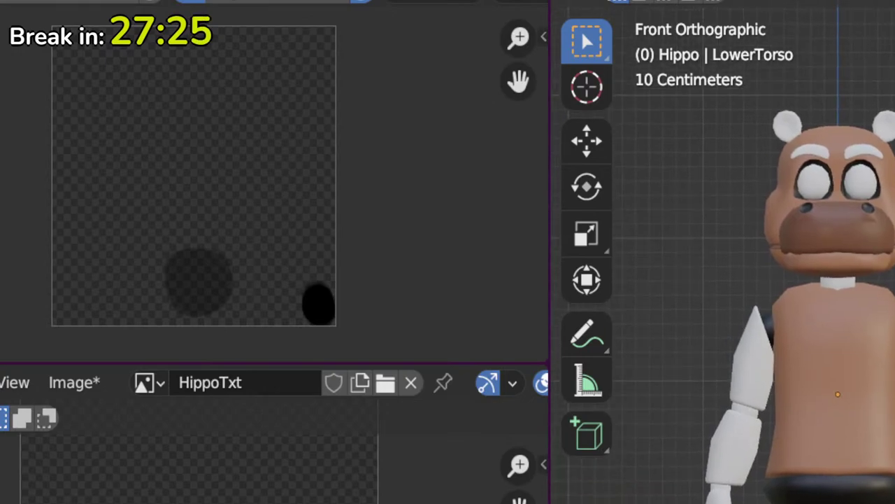
{"action": "scroll", "coordinate": [838, 294], "scroll_direction": "down", "scroll_amount": 1}
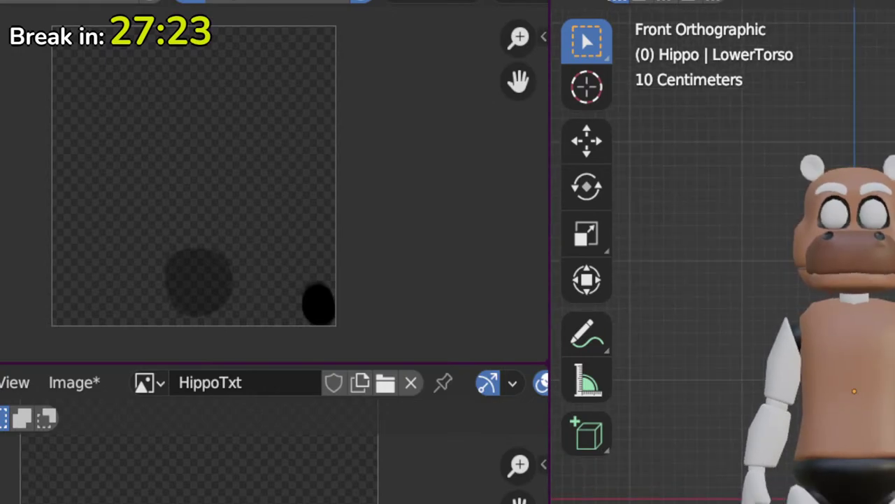
{"action": "scroll", "coordinate": [838, 294], "scroll_direction": "up", "scroll_amount": 2}
{"action": "middle_click_drag", "start_coordinate": [839, 364], "coordinate": [854, 333], "text": "shift"}
{"action": "middle_click_drag", "start_coordinate": [866, 139], "coordinate": [892, 376], "text": "shift"}
{"action": "scroll", "coordinate": [885, 340], "scroll_direction": "up", "scroll_amount": 2}
{"action": "scroll", "coordinate": [873, 345], "scroll_direction": "up", "scroll_amount": 1}
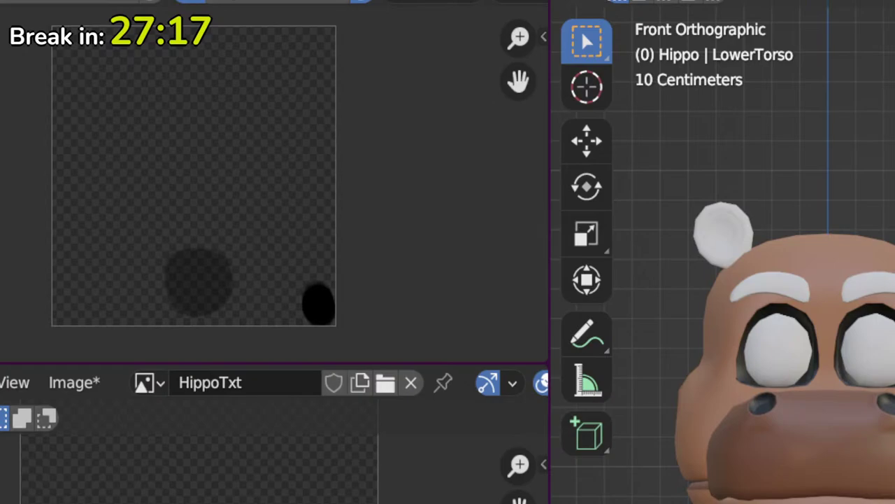
{"action": "left_click", "coordinate": [894, 240]}
{"action": "key", "text": "Tab"}
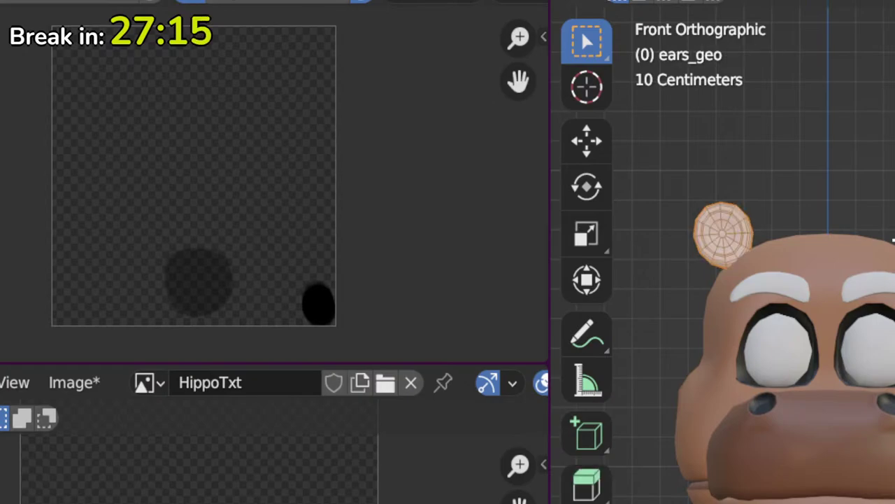
{"action": "scroll", "coordinate": [894, 240], "scroll_direction": "up", "scroll_amount": 2}
{"action": "middle_click_drag", "start_coordinate": [876, 304], "coordinate": [894, 501], "text": "shift"}
{"action": "scroll", "coordinate": [894, 501], "scroll_direction": "up", "scroll_amount": 1}
{"action": "scroll", "coordinate": [894, 380], "scroll_direction": "up", "scroll_amount": 1}
{"action": "scroll", "coordinate": [239, 467], "scroll_direction": "down", "scroll_amount": 1}
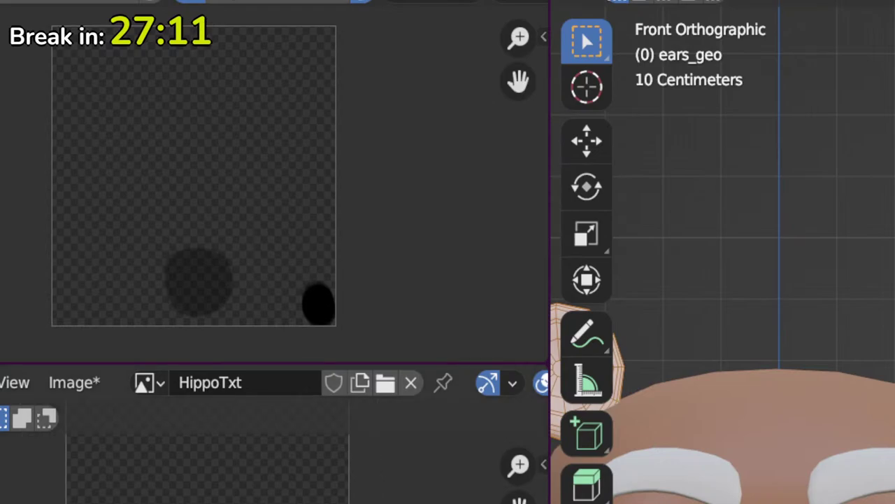
Step: Set the paint brush colour to a light pink and paint a patch in the lower-left corner of the HippoTxt image
{"action": "middle_click_drag", "start_coordinate": [239, 467], "coordinate": [302, 468]}
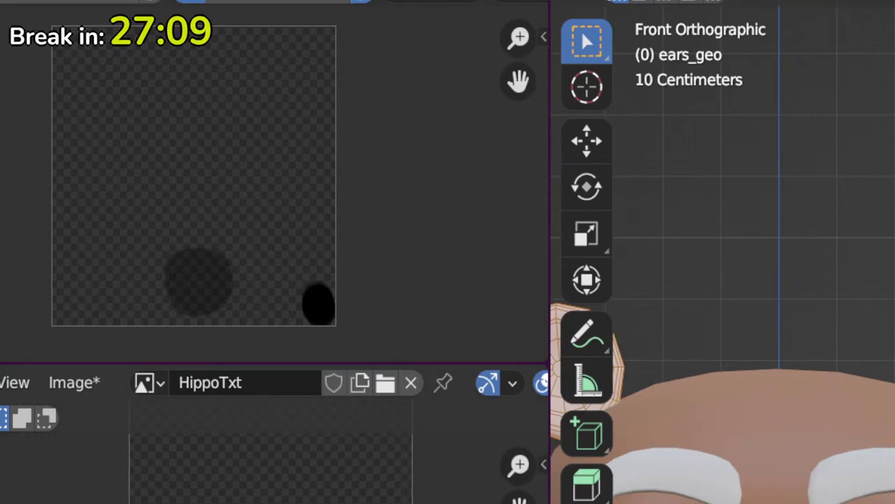
{"action": "middle_click_drag", "start_coordinate": [359, 499], "coordinate": [391, 494]}
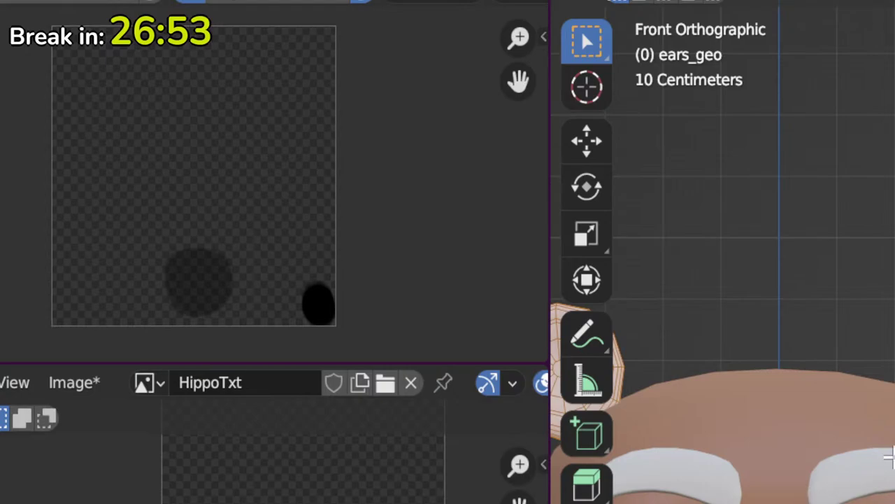
{"action": "scroll", "coordinate": [231, 461], "scroll_direction": "up", "scroll_amount": 1}
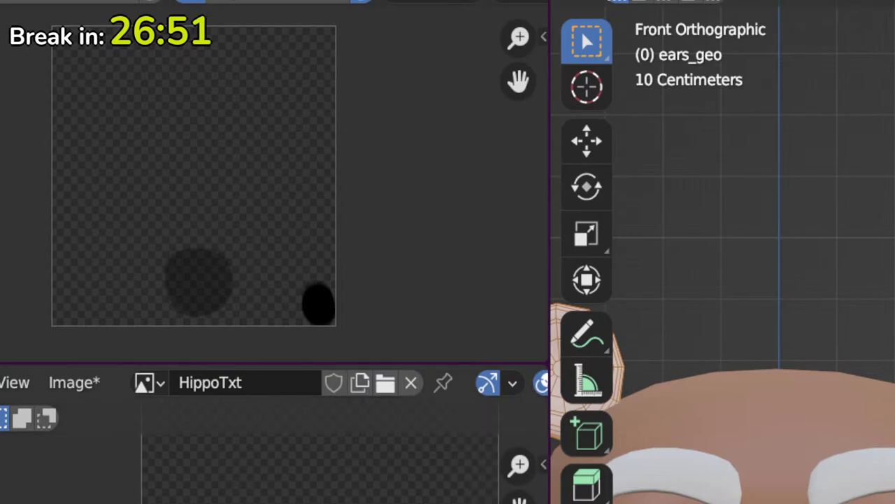
{"action": "scroll", "coordinate": [121, 266], "scroll_direction": "up", "scroll_amount": 2}
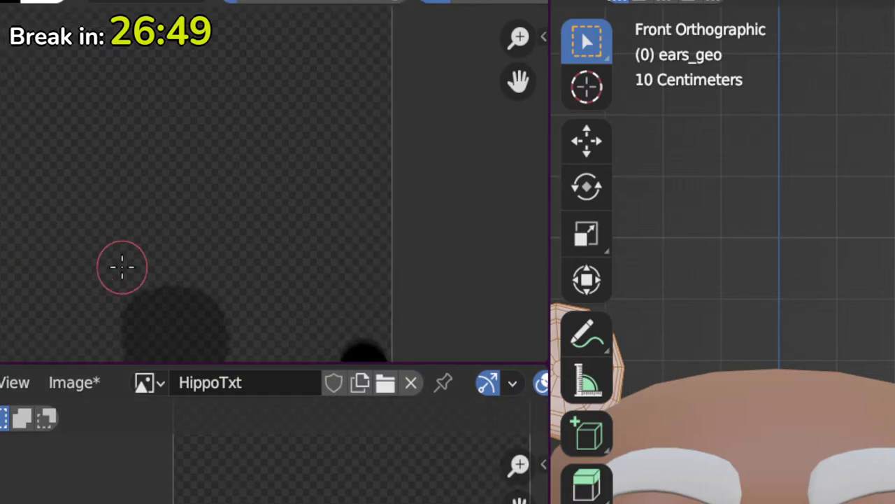
{"action": "middle_click_drag", "start_coordinate": [122, 265], "coordinate": [315, 174]}
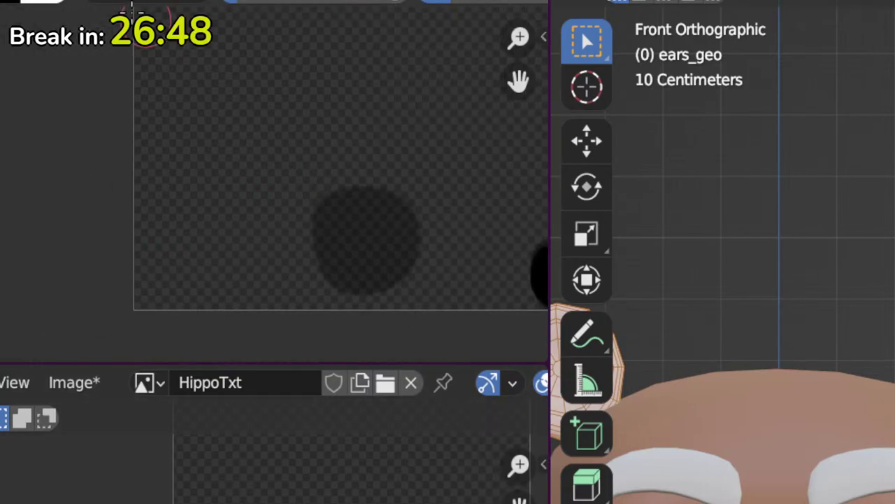
{"action": "left_click", "coordinate": [14, 6]}
{"action": "left_click", "coordinate": [158, 244]}
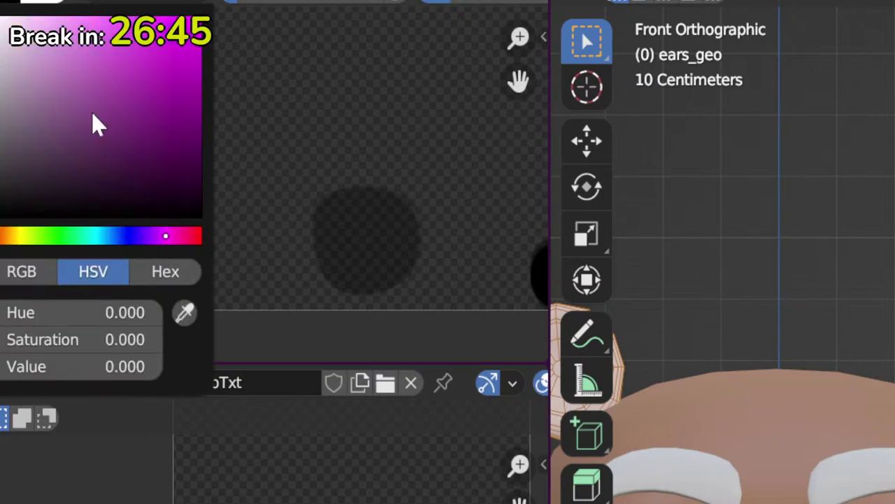
{"action": "left_click_drag", "start_coordinate": [56, 47], "coordinate": [53, 44]}
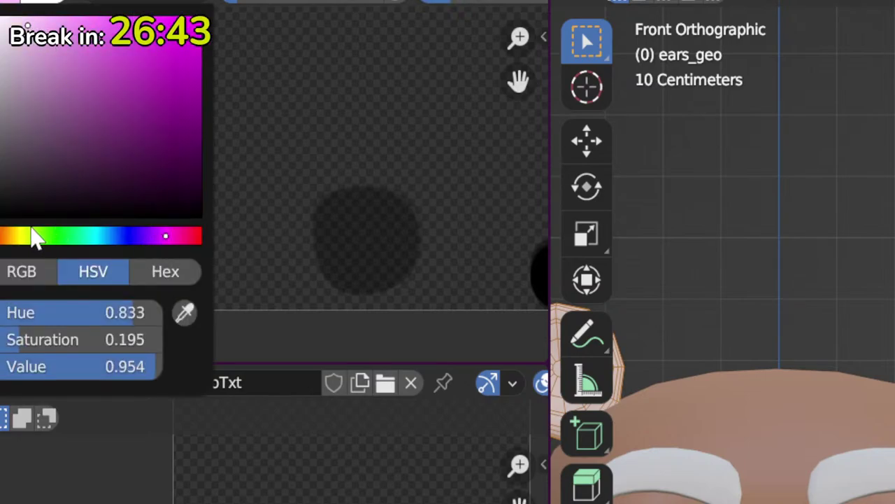
{"action": "left_click_drag", "start_coordinate": [67, 6], "coordinate": [14, 21]}
{"action": "left_click_drag", "start_coordinate": [154, 234], "coordinate": [180, 236]}
{"action": "left_click_drag", "start_coordinate": [28, 29], "coordinate": [20, 25]}
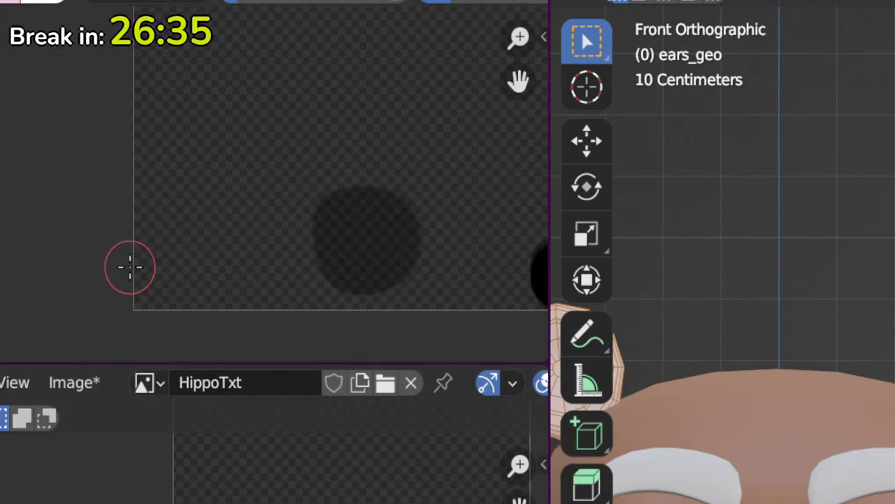
{"action": "left_click_drag", "start_coordinate": [114, 240], "coordinate": [166, 310]}
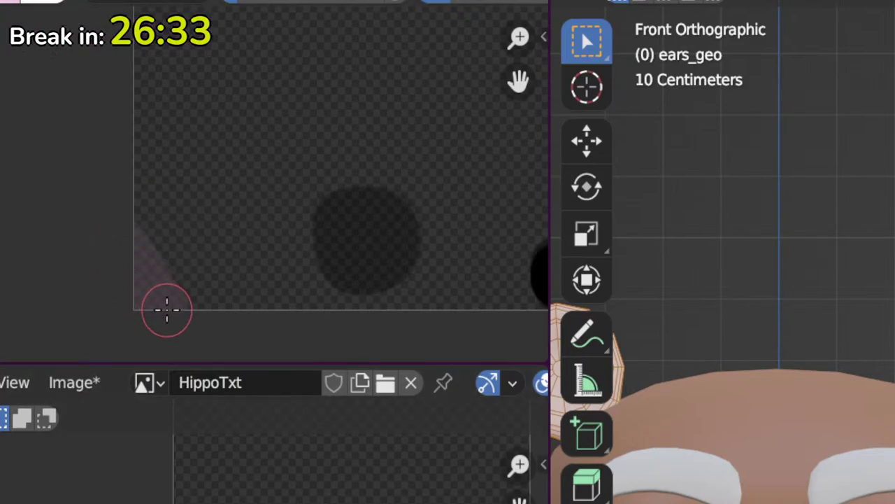
{"action": "mouse_move", "coordinate": [133, 267]}
{"action": "left_mouse_down"}
{"action": "mouse_move", "coordinate": [132, 221]}
{"action": "mouse_move", "coordinate": [116, 220]}
{"action": "mouse_move", "coordinate": [149, 308]}
{"action": "mouse_move", "coordinate": [136, 226]}
{"action": "mouse_move", "coordinate": [123, 262]}
{"action": "mouse_move", "coordinate": [124, 242]}
{"action": "mouse_move", "coordinate": [149, 261]}
{"action": "mouse_move", "coordinate": [168, 315]}
{"action": "mouse_move", "coordinate": [184, 319]}
{"action": "left_mouse_up"}
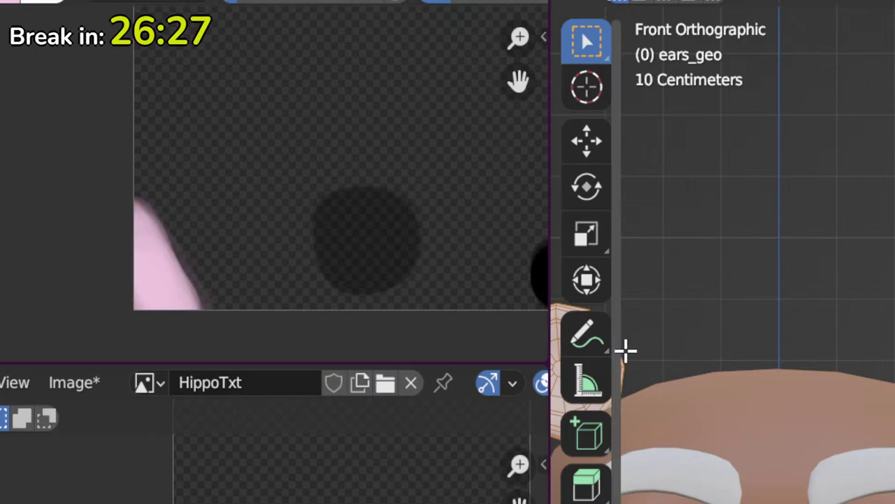
Step: Select only the inner faces of the ears and unwrap them with Project from View
{"action": "scroll", "coordinate": [723, 280], "scroll_direction": "down", "scroll_amount": 1}
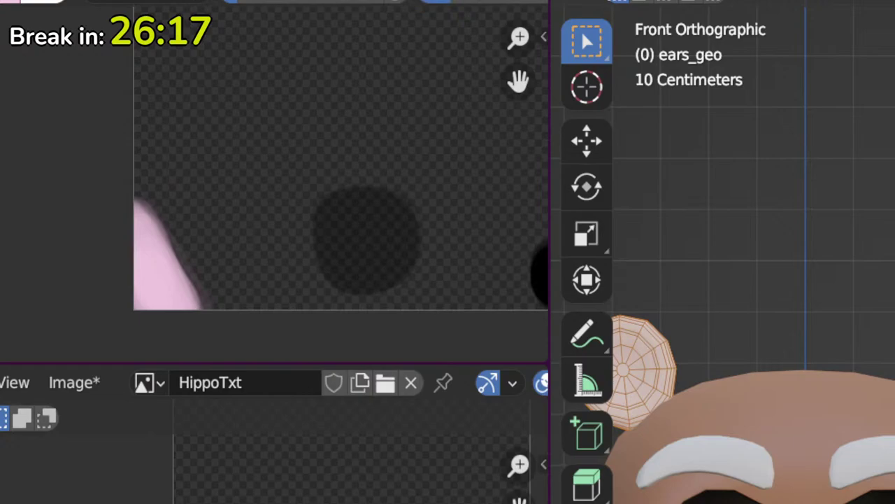
{"action": "scroll", "coordinate": [724, 314], "scroll_direction": "up", "scroll_amount": 1}
{"action": "middle_click_drag", "start_coordinate": [699, 315], "coordinate": [826, 329], "text": "shift"}
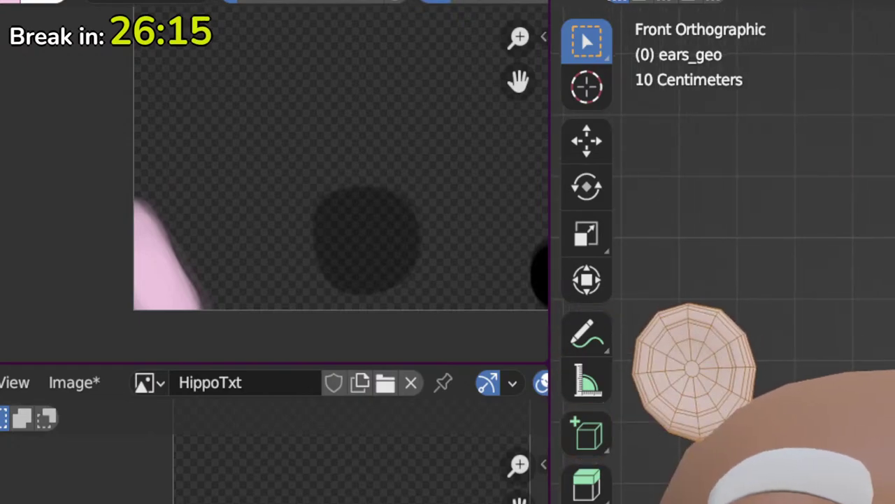
{"action": "key", "text": "alt+a"}
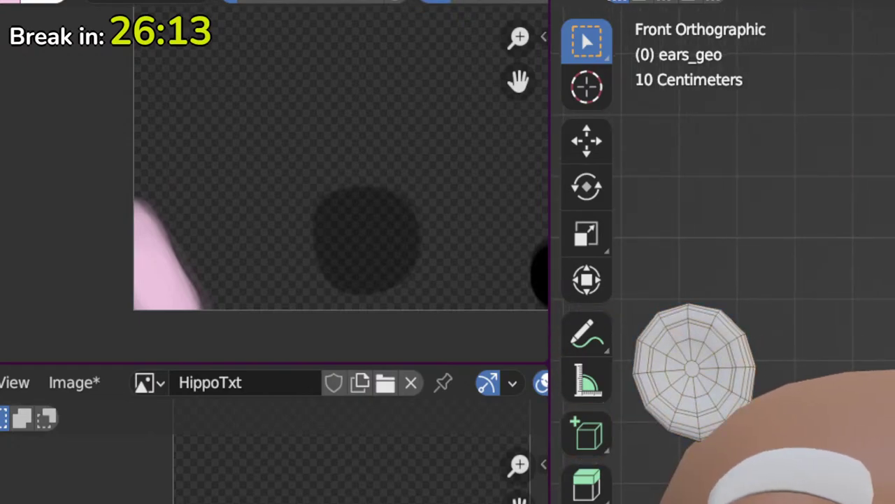
{"action": "left_click", "coordinate": [708, 380]}
{"action": "key", "text": "ctrl+KP_Add"}
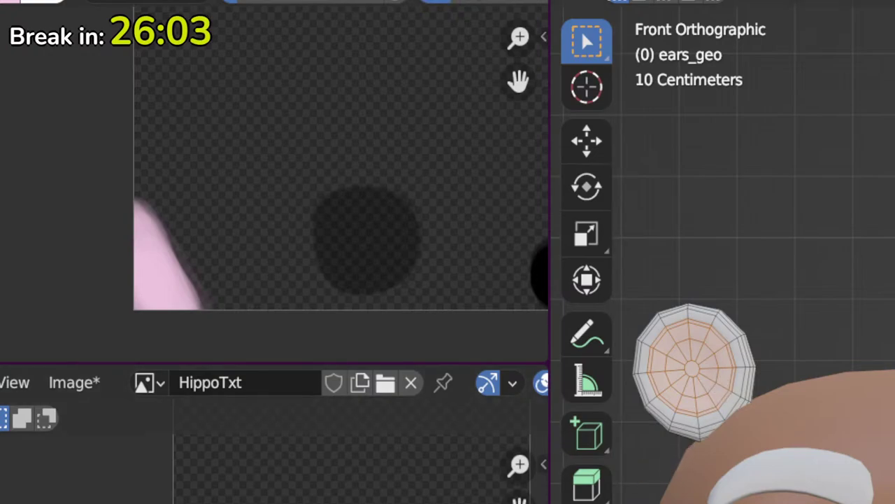
{"action": "key", "text": "u"}
{"action": "left_click", "coordinate": [871, 399]}
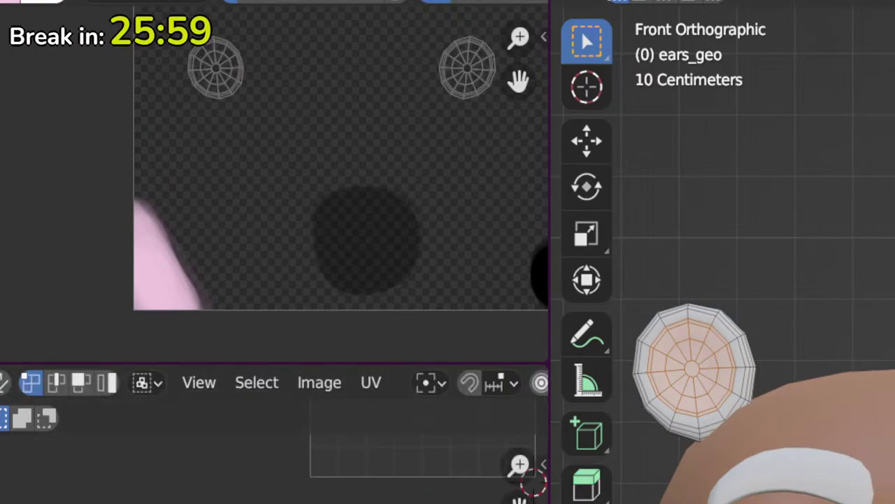
{"action": "middle_click_drag", "start_coordinate": [393, 456], "coordinate": [371, 502]}
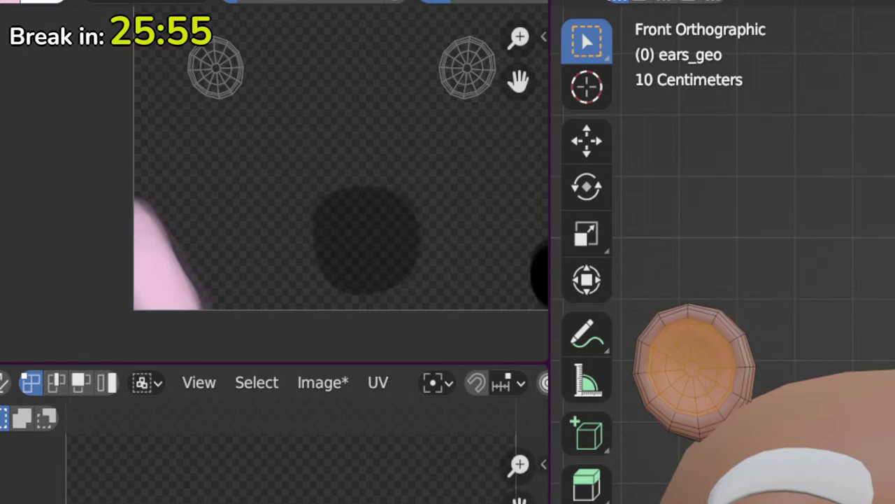
Step: Overlap the two inner-ear UV islands, shrink them and move them onto the pink patch of the HippoTxt image
{"action": "key", "text": "g"}
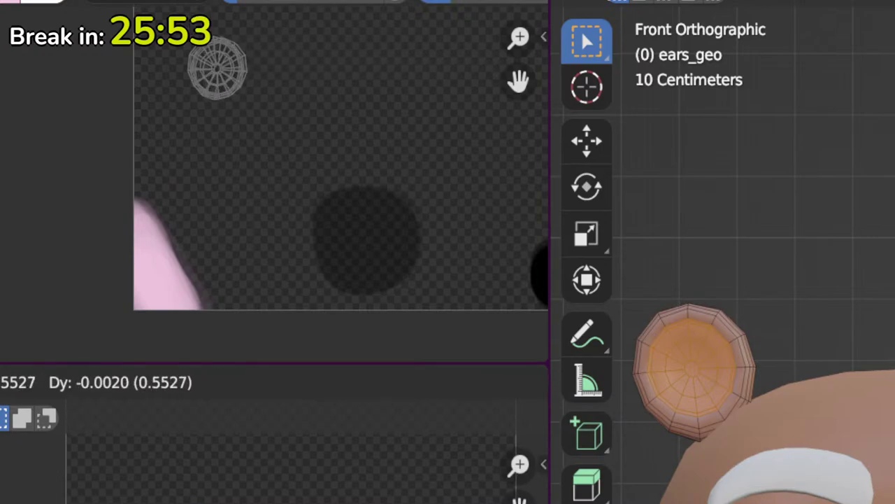
{"action": "key", "text": "Return"}
{"action": "key", "text": "s"}
{"action": "key", "text": "Return"}
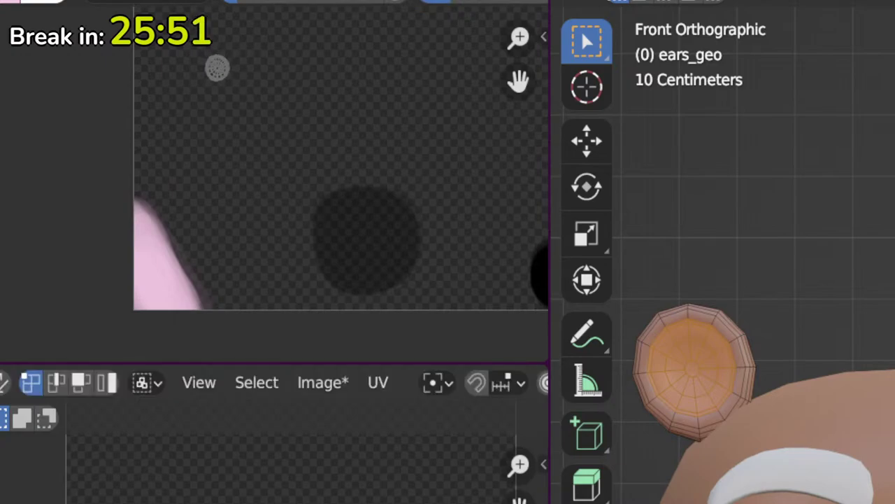
{"action": "key", "text": "g"}
{"action": "key", "text": "Return"}
Step: Examine the textured inner ears on the finished object and compare them with their mesh
{"action": "key", "text": "Tab"}
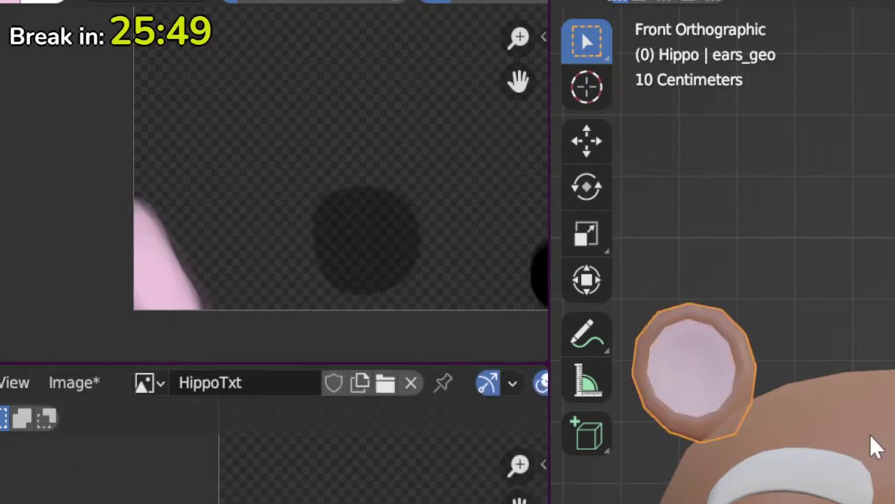
{"action": "key", "text": "Tab"}
{"action": "key", "text": "Tab"}
{"action": "scroll", "coordinate": [874, 444], "scroll_direction": "down", "scroll_amount": 3}
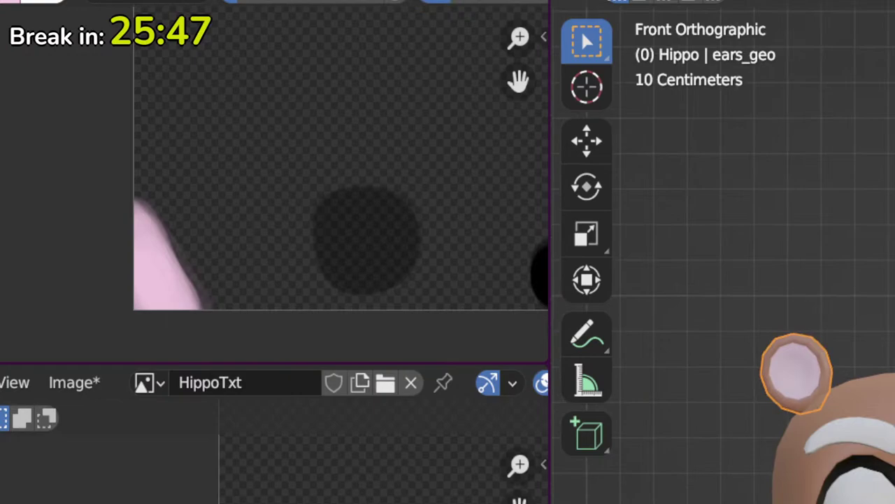
{"action": "scroll", "coordinate": [874, 444], "scroll_direction": "up", "scroll_amount": 1}
{"action": "scroll", "coordinate": [874, 444], "scroll_direction": "up", "scroll_amount": 2}
{"action": "key", "text": "Tab"}
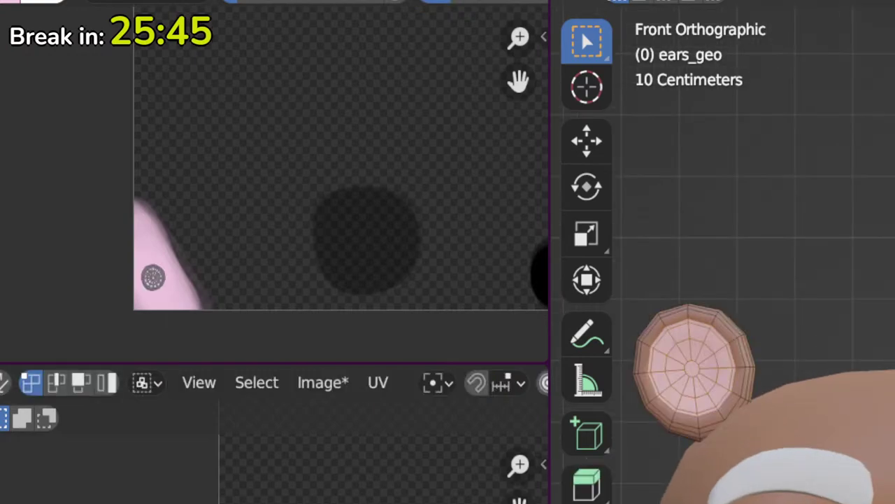
{"action": "key", "text": "Tab"}
{"action": "key", "text": "Tab"}
{"action": "key", "text": "Tab"}
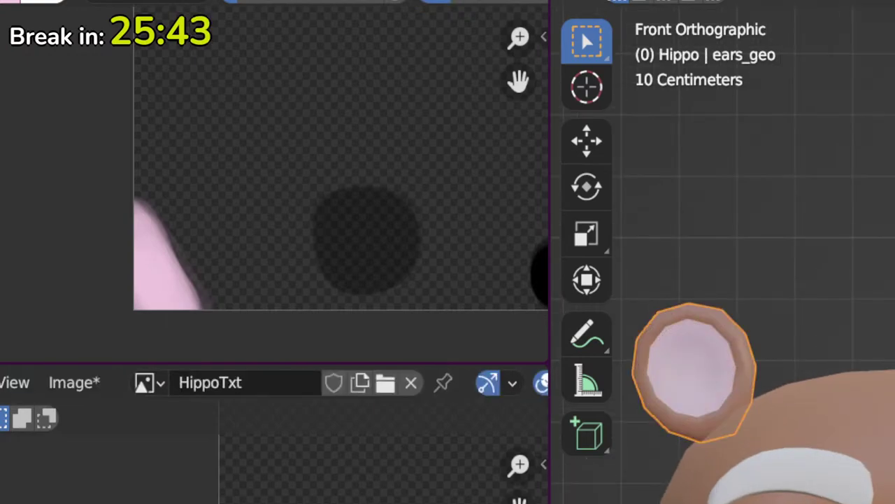
Step: Invert the selection to the remaining outer ear faces and unwrap them with Project from View
{"action": "key", "text": "Tab"}
{"action": "key", "text": "ctrl+i"}
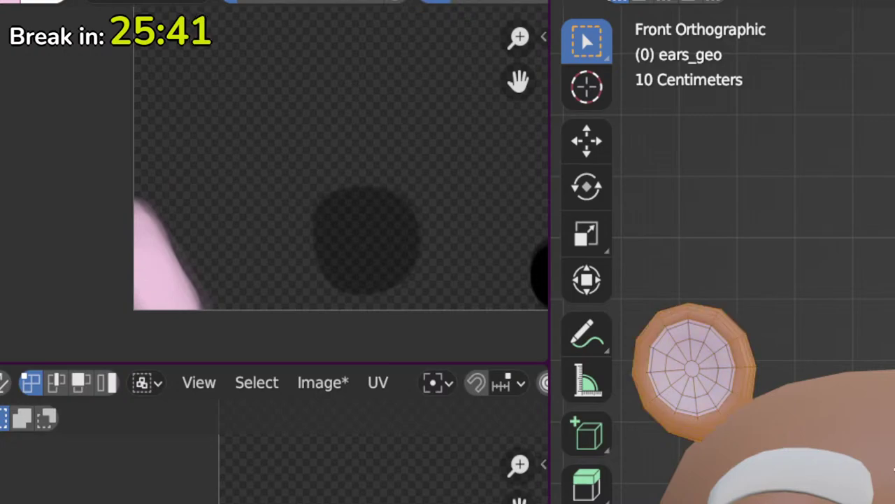
{"action": "scroll", "coordinate": [388, 498], "scroll_direction": "down", "scroll_amount": 3}
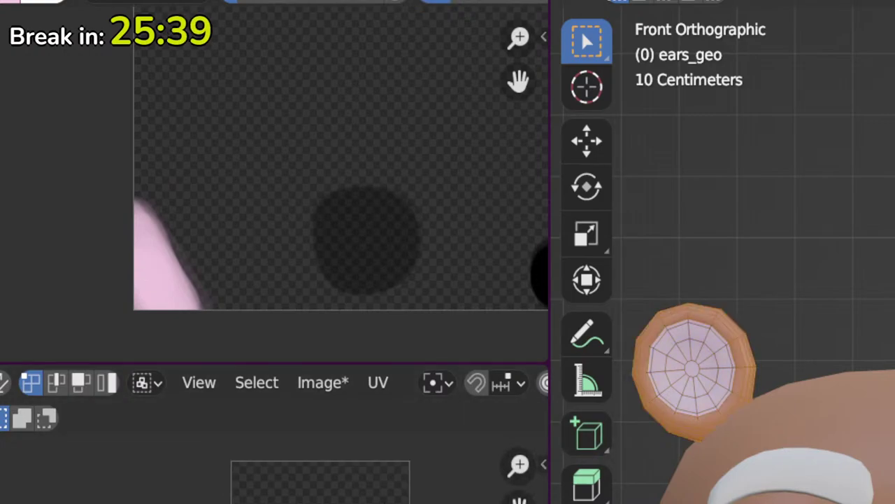
{"action": "key", "text": "u"}
{"action": "left_click", "coordinate": [800, 400]}
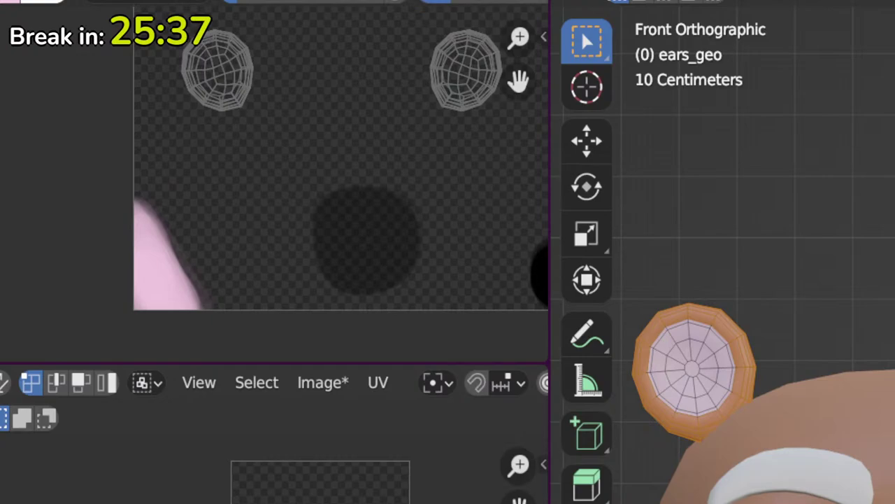
Step: Move the projected outer-ear UVs to the upper-left area of the HippoTxt image, and bring the second ear's island beside the first
{"action": "key", "text": "g"}
{"action": "left_click", "coordinate": [403, 494]}
{"action": "left_click_drag", "start_coordinate": [304, 428], "coordinate": [393, 503]}
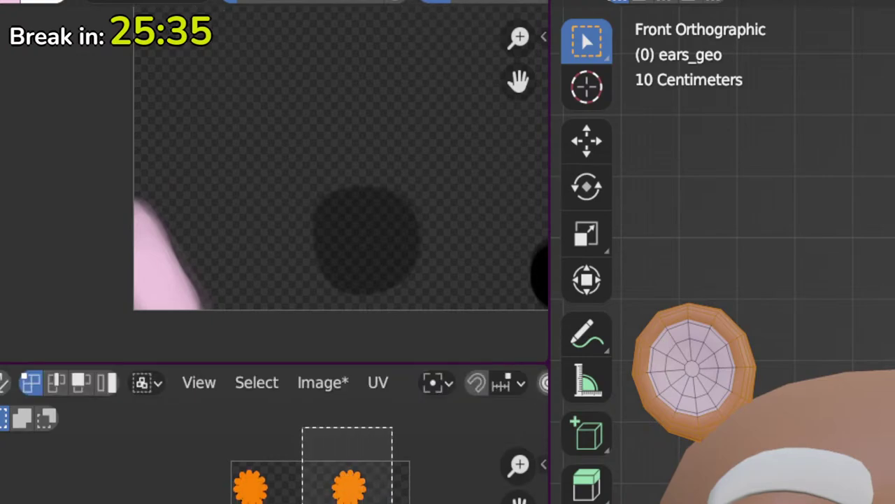
{"action": "key", "text": "g"}
{"action": "left_click", "coordinate": [335, 494]}
{"action": "scroll", "coordinate": [353, 197], "scroll_direction": "down", "scroll_amount": 5}
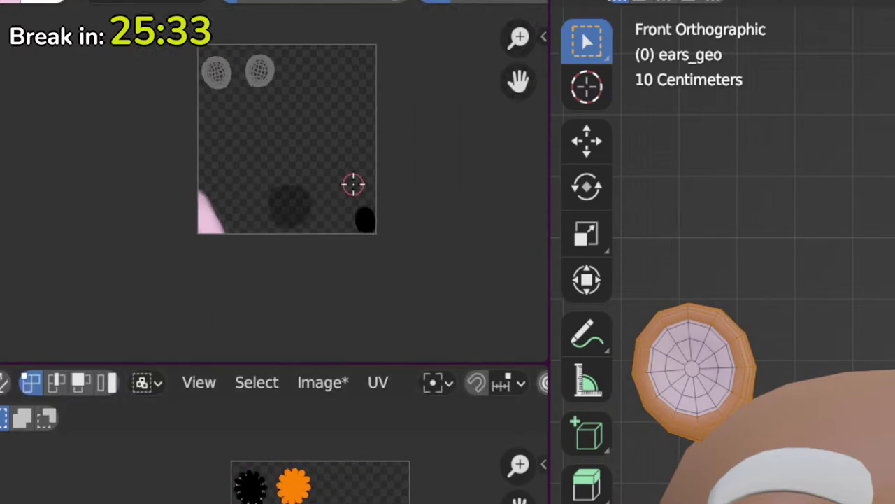
{"action": "middle_click_drag", "start_coordinate": [310, 145], "coordinate": [333, 211]}
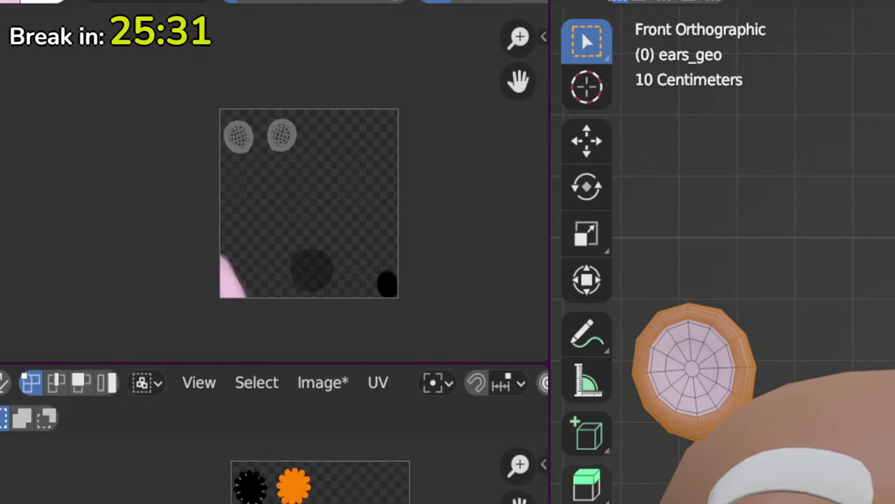
Step: Leave the ears and unwrap all faces of the eyebrows from the front with Project from View
{"action": "scroll", "coordinate": [863, 498], "scroll_direction": "down", "scroll_amount": 2}
{"action": "middle_click_drag", "start_coordinate": [863, 503], "coordinate": [864, 466], "text": "shift"}
{"action": "key", "text": "Tab"}
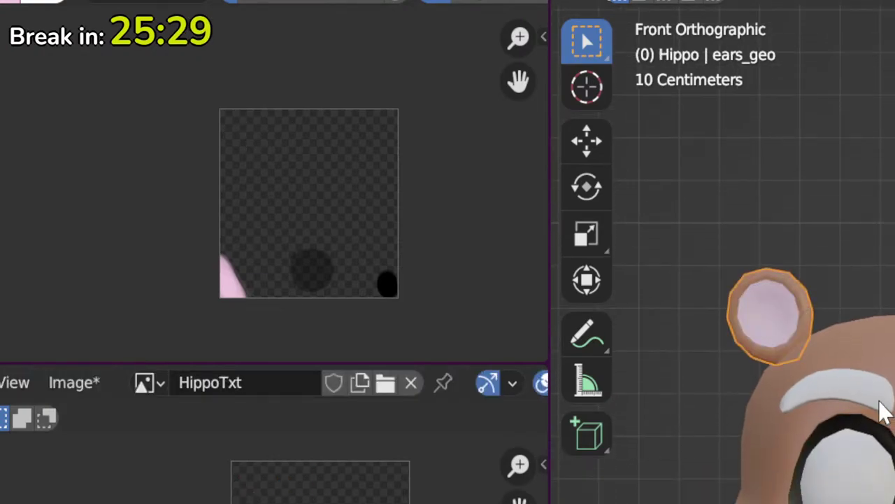
{"action": "left_click", "coordinate": [886, 410]}
{"action": "key", "text": "Tab"}
{"action": "key", "text": "a"}
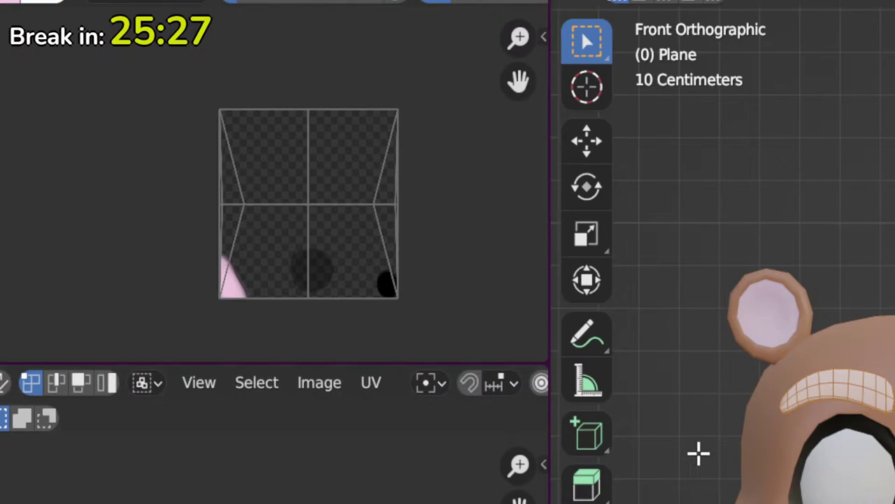
{"action": "key", "text": "u"}
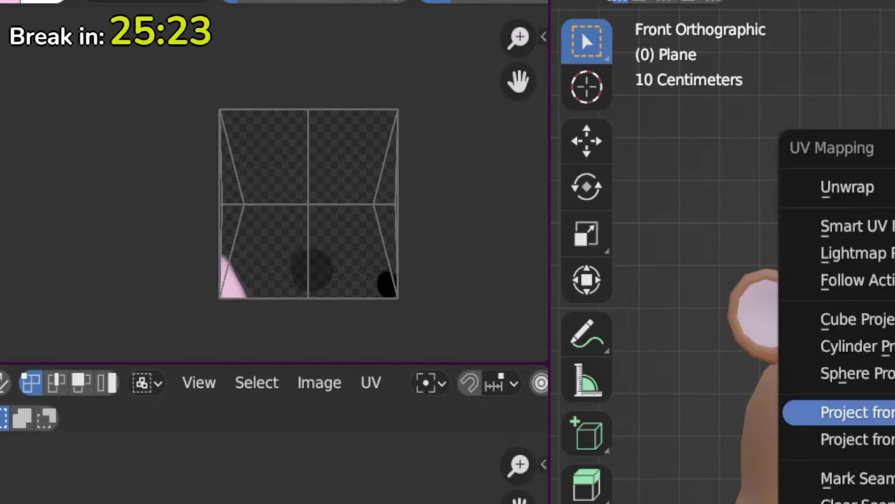
{"action": "key", "text": "Return"}
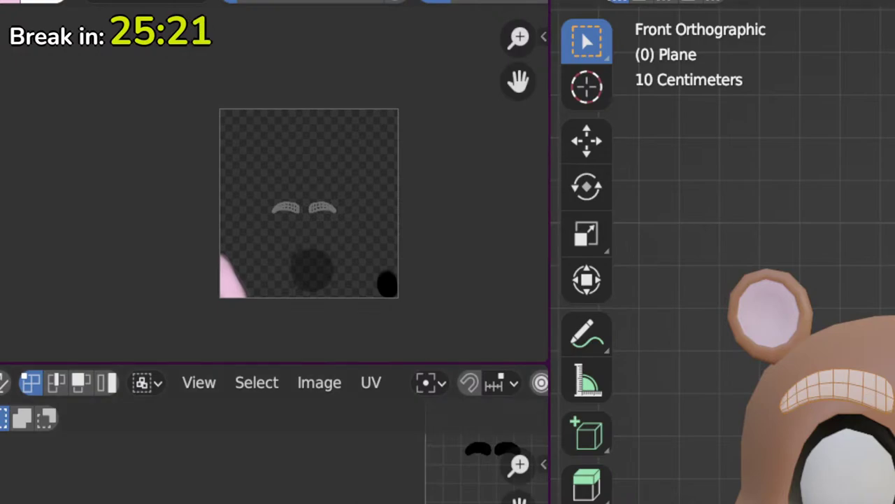
Step: Stack the two eyebrow UV islands on the translucent dark patch of the HippoTxt image and check the result on the face
{"action": "scroll", "coordinate": [462, 490], "scroll_direction": "up", "scroll_amount": 5}
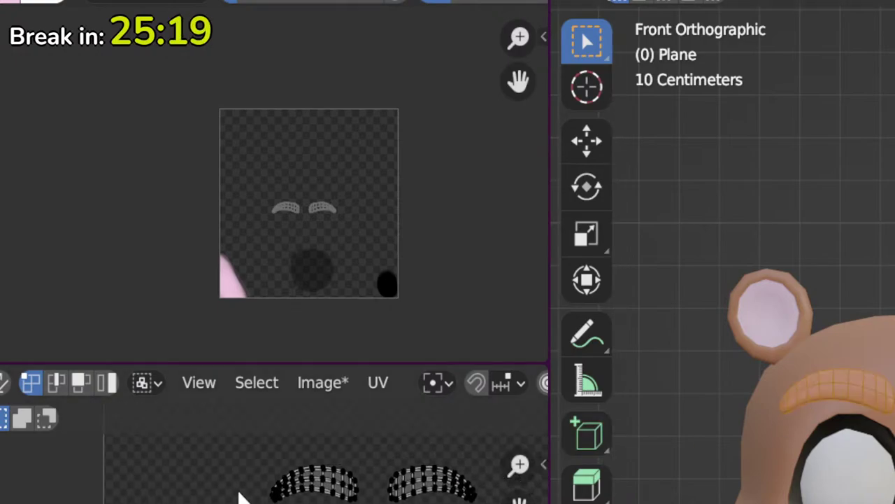
{"action": "left_click_drag", "start_coordinate": [280, 462], "coordinate": [366, 503]}
{"action": "key", "text": "g"}
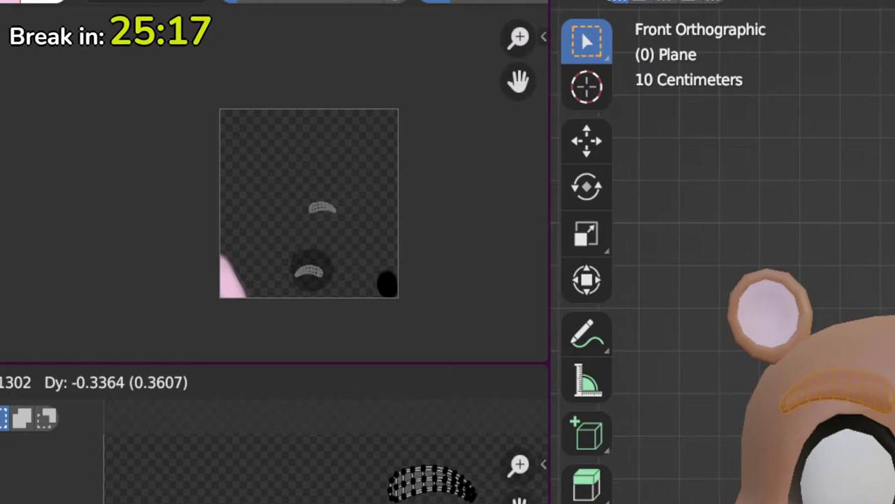
{"action": "key", "text": "Return"}
{"action": "left_click_drag", "start_coordinate": [359, 444], "coordinate": [500, 503]}
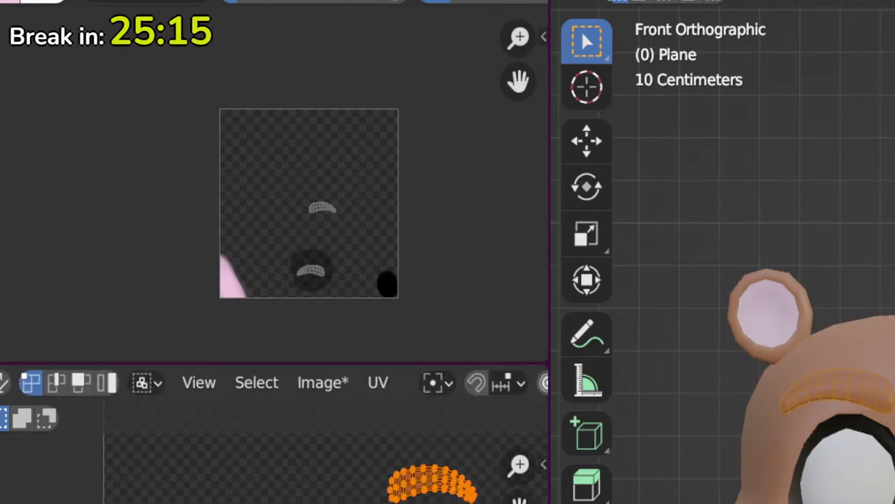
{"action": "key", "text": "g"}
{"action": "key", "text": "Return"}
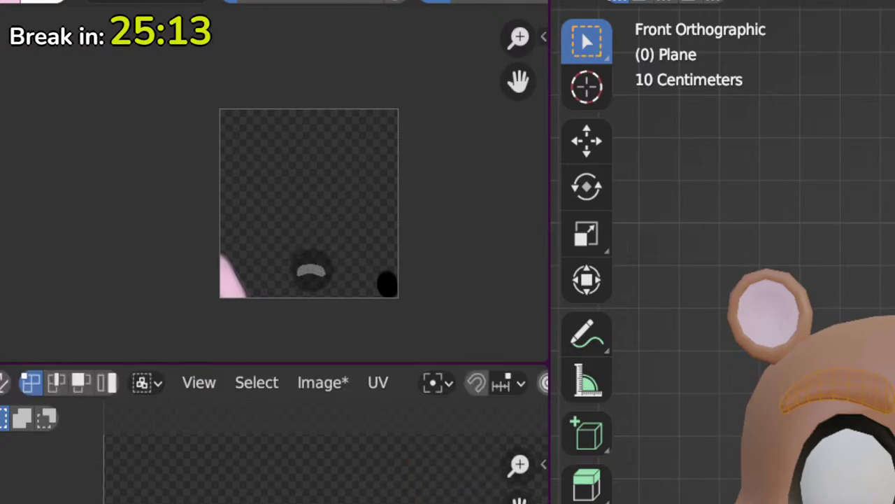
{"action": "key", "text": "Tab"}
{"action": "left_click", "coordinate": [677, 471]}
{"action": "scroll", "coordinate": [677, 470], "scroll_direction": "down", "scroll_amount": 3}
{"action": "scroll", "coordinate": [677, 470], "scroll_direction": "up", "scroll_amount": 2}
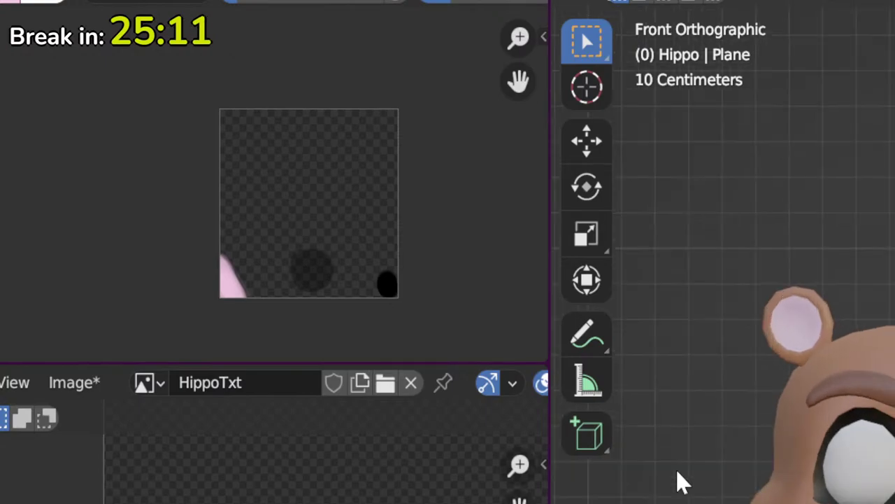
Step: Move the overlapped eyebrow UVs onto the solid black patch of the HippoTxt image and shrink them to fit inside it
{"action": "key", "text": "Tab"}
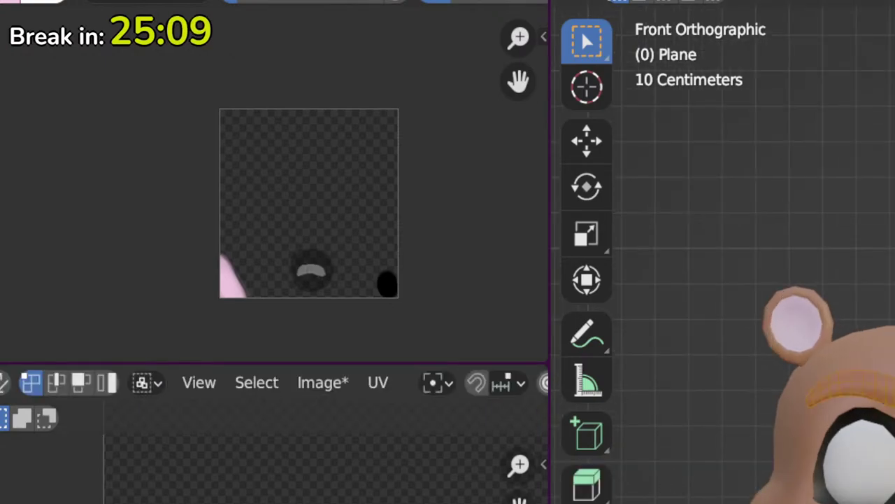
{"action": "key", "text": "g"}
{"action": "key", "text": "Return"}
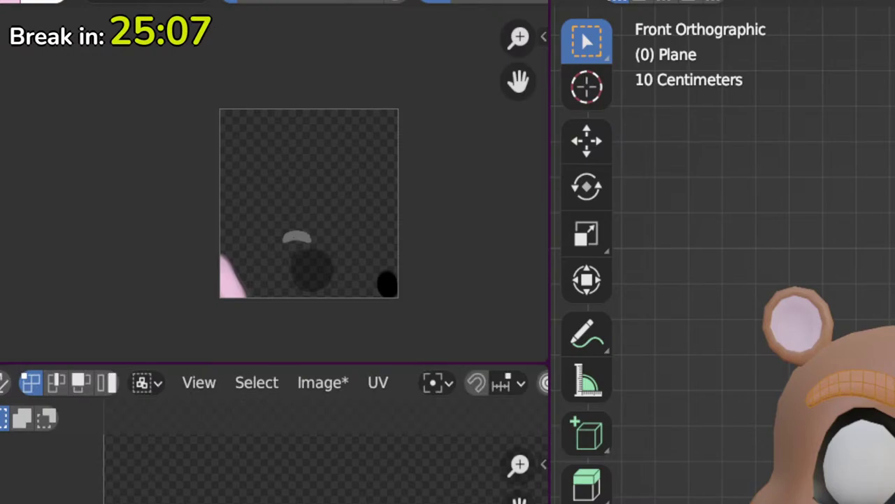
{"action": "key", "text": "g"}
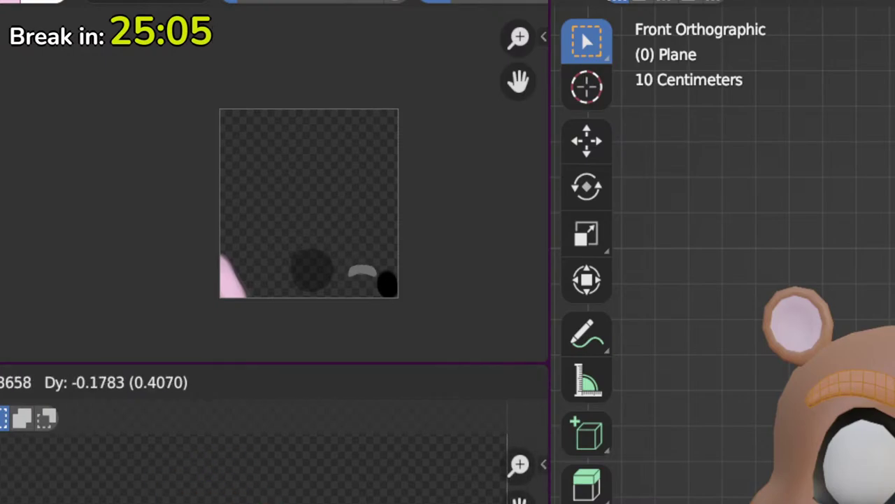
{"action": "key", "text": "Return"}
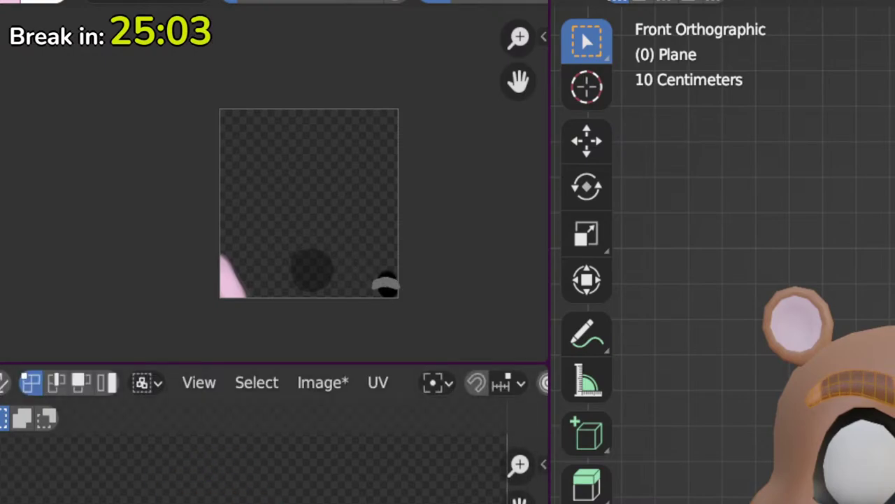
{"action": "key", "text": "s"}
{"action": "key", "text": "Return"}
{"action": "key", "text": "Tab"}
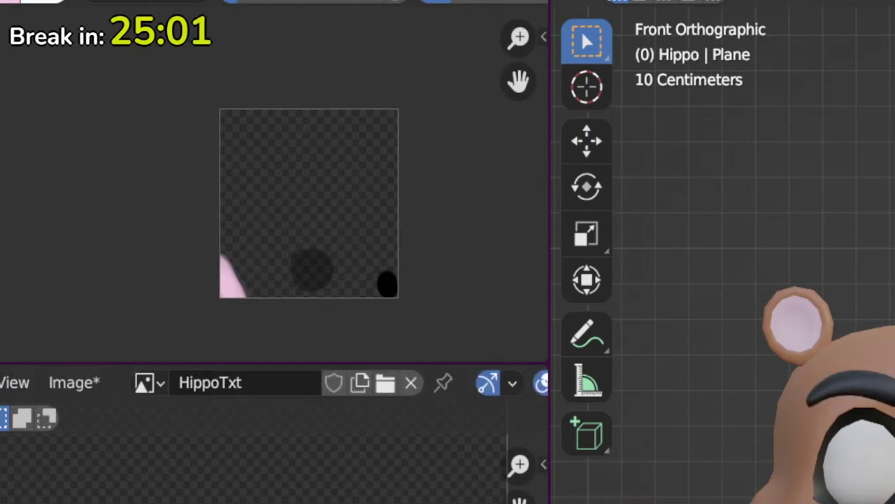
Step: Select the UpperTorso object and unwrap its faces from the front with Project from View
{"action": "scroll", "coordinate": [728, 294], "scroll_direction": "down", "scroll_amount": 2}
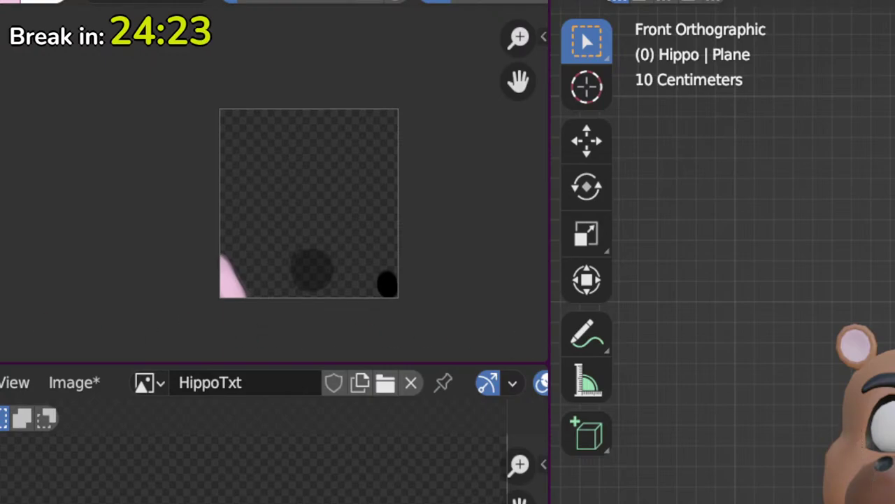
{"action": "scroll", "coordinate": [859, 392], "scroll_direction": "down", "scroll_amount": 1}
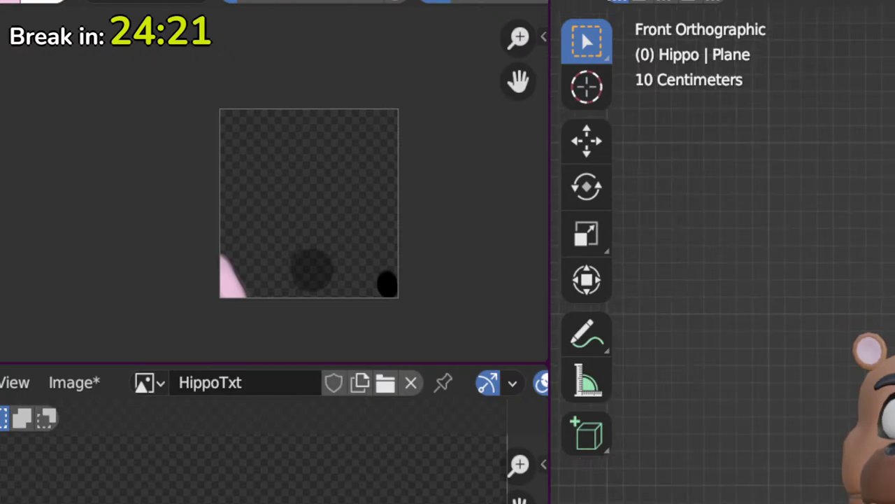
{"action": "middle_click_drag", "start_coordinate": [859, 391], "coordinate": [868, 340], "text": "shift"}
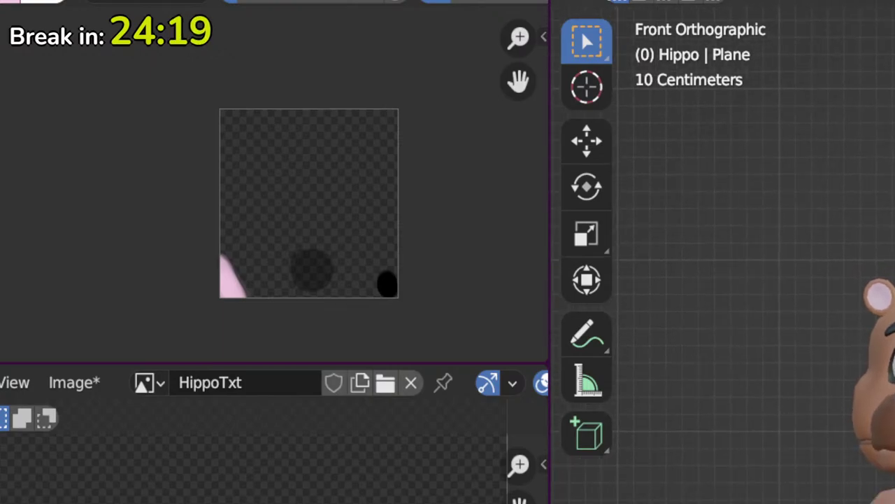
{"action": "scroll", "coordinate": [868, 392], "scroll_direction": "up", "scroll_amount": 1}
{"action": "middle_click_drag", "start_coordinate": [869, 461], "coordinate": [783, 503], "text": "shift"}
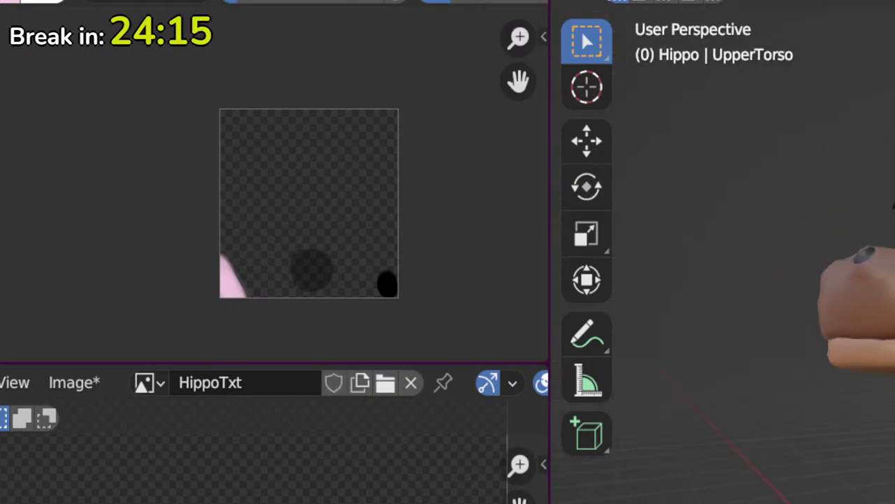
{"action": "key", "text": "KP_1"}
{"action": "key", "text": "Tab"}
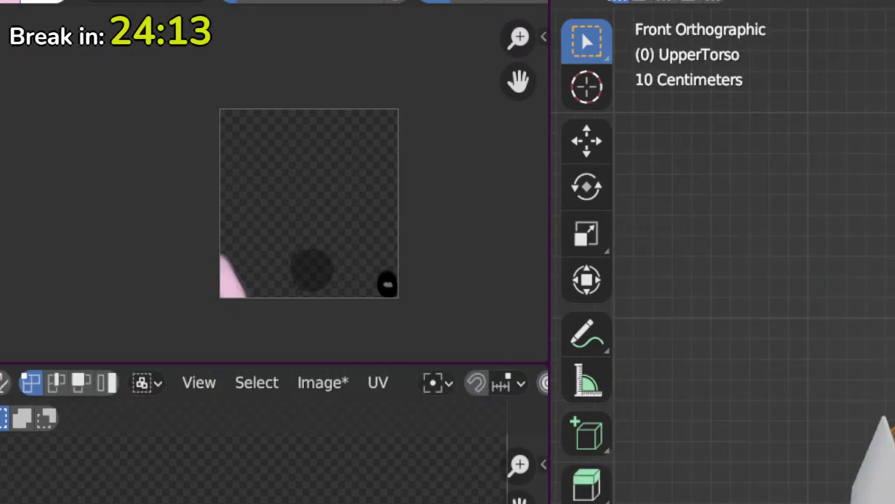
{"action": "scroll", "coordinate": [753, 294], "scroll_direction": "down", "scroll_amount": 2}
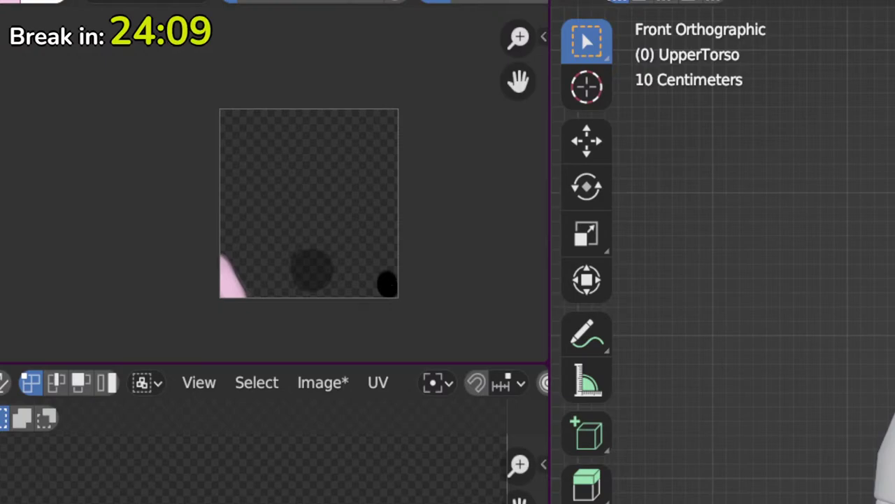
{"action": "key", "text": "u"}
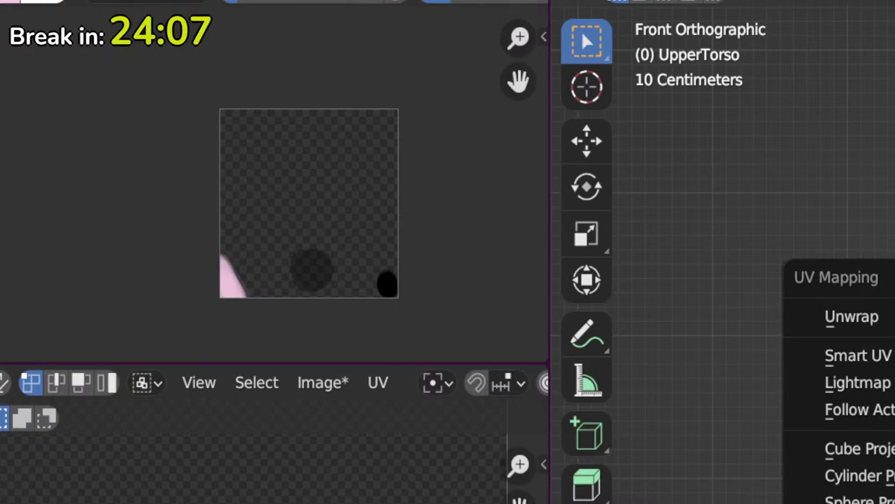
{"action": "key", "text": "Return"}
Step: Move the upper torso UVs into the upper-left corner of the HippoTxt image and enlarge them slightly
{"action": "scroll", "coordinate": [257, 455], "scroll_direction": "down", "scroll_amount": 3}
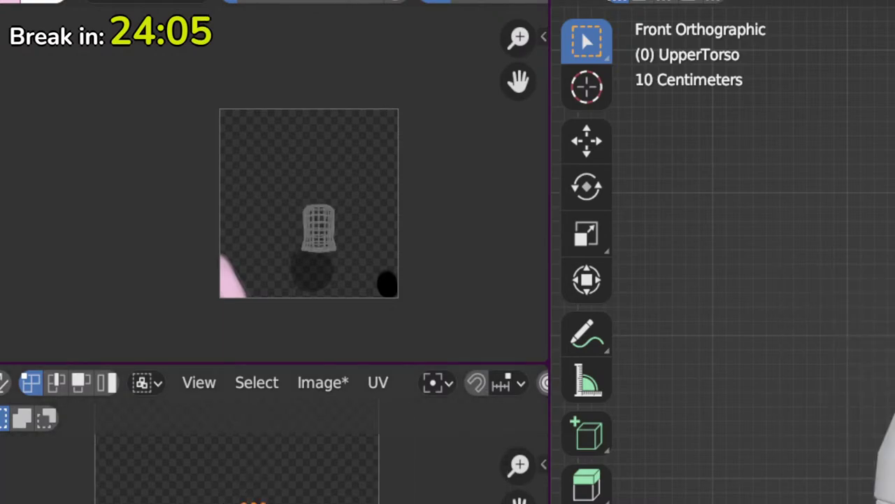
{"action": "key", "text": "g"}
{"action": "left_click", "coordinate": [233, 485]}
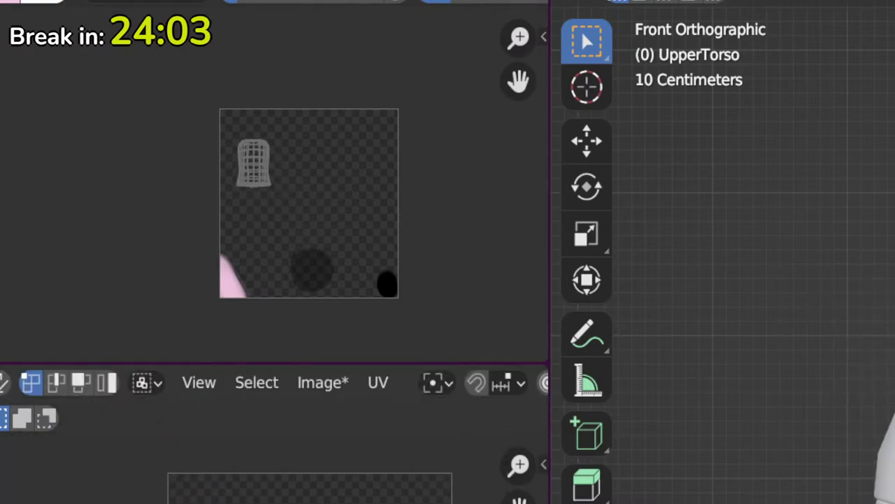
{"action": "key", "text": "g"}
{"action": "key", "text": "s"}
{"action": "key", "text": "Return"}
{"action": "key", "text": "Tab"}
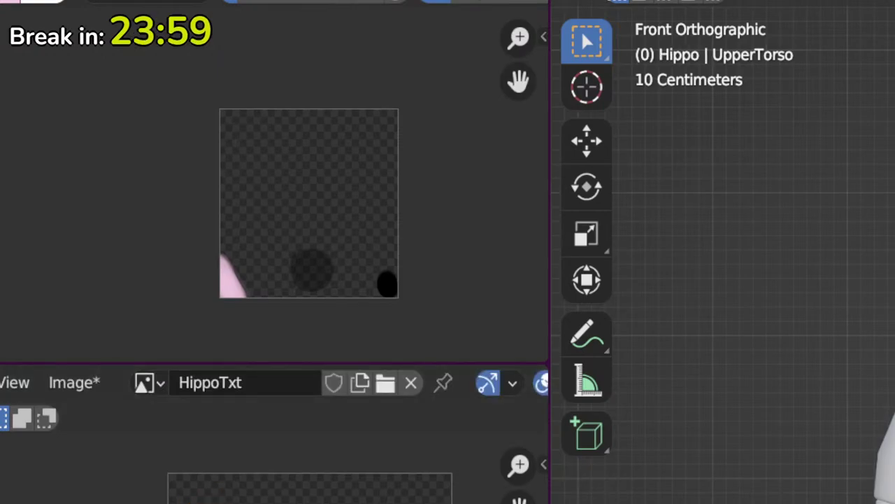
{"action": "scroll", "coordinate": [881, 433], "scroll_direction": "up", "scroll_amount": 2}
{"action": "middle_click_drag", "start_coordinate": [894, 503], "coordinate": [873, 454], "text": "shift"}
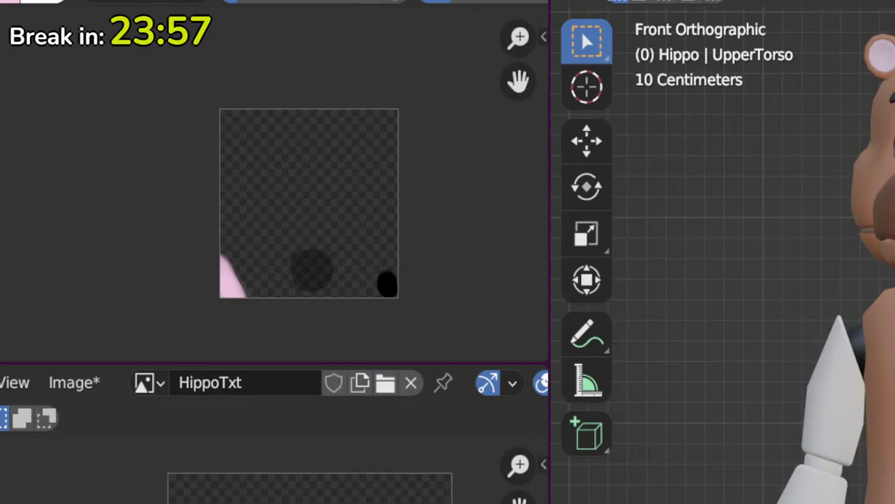
Step: Isolate the upper torso in local view, then select its underside faces and grow the selection out to the bottom rim
{"action": "key", "text": "Tab"}
{"action": "key", "text": "KP_Divide"}
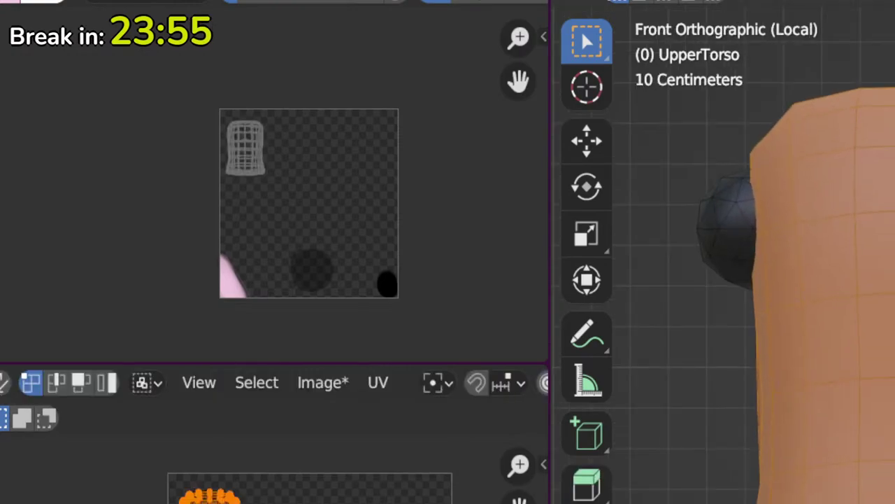
{"action": "scroll", "coordinate": [882, 392], "scroll_direction": "down", "scroll_amount": 4}
{"action": "middle_click_drag", "start_coordinate": [881, 420], "coordinate": [873, 315]}
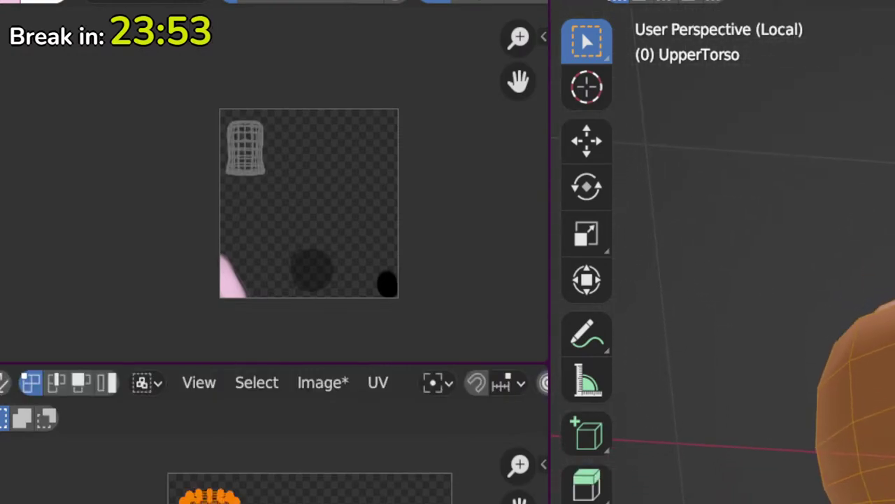
{"action": "left_click_drag", "start_coordinate": [893, 380], "coordinate": [894, 466]}
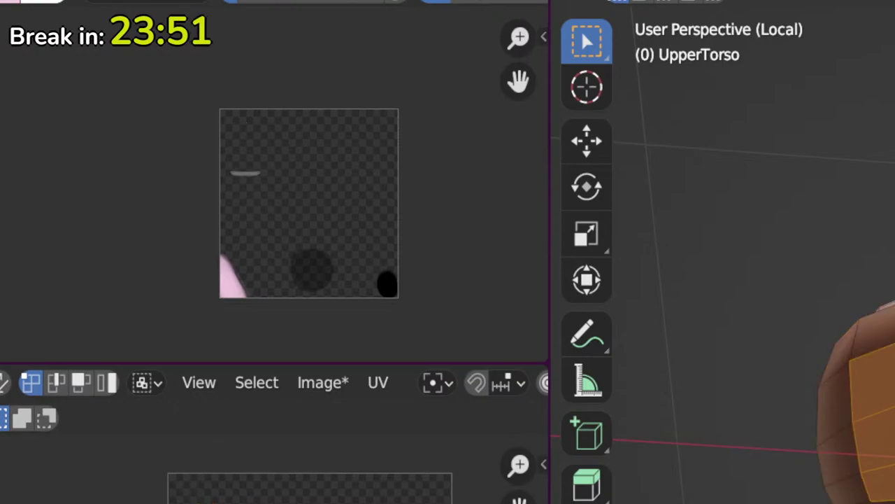
{"action": "key", "text": "ctrl+KP_Add"}
{"action": "middle_click_drag", "start_coordinate": [840, 392], "coordinate": [885, 346]}
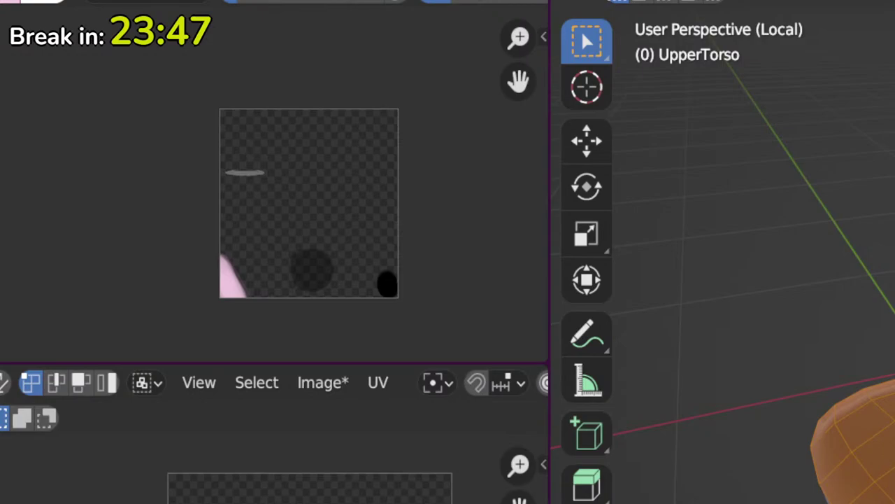
{"action": "middle_click_drag", "start_coordinate": [755, 294], "coordinate": [867, 262]}
{"action": "middle_click_drag", "start_coordinate": [847, 457], "coordinate": [868, 473]}
Step: Shrink the UVs of the torso's underside faces, reposition them on the HippoTxt image, and check the torso in object mode
{"action": "key", "text": "s"}
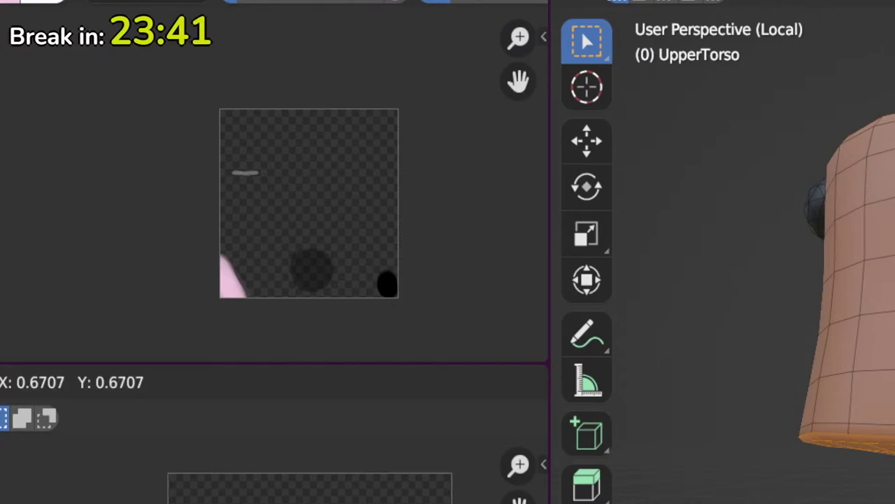
{"action": "key", "text": "Return"}
{"action": "key", "text": "g"}
{"action": "key", "text": "Return"}
{"action": "key", "text": "Tab"}
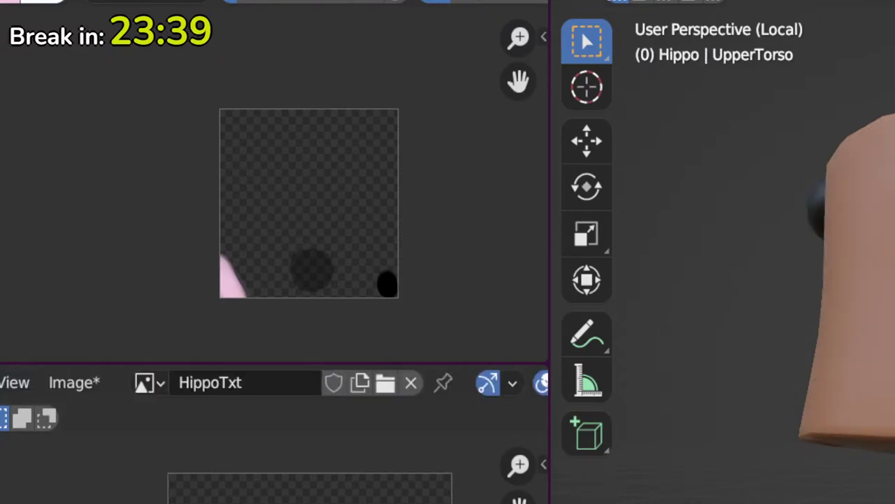
{"action": "mouse_move", "coordinate": [630, 489]}
{"action": "middle_mouse_down"}
{"action": "mouse_move", "coordinate": [776, 434]}
{"action": "mouse_move", "coordinate": [553, 435]}
{"action": "middle_mouse_up"}
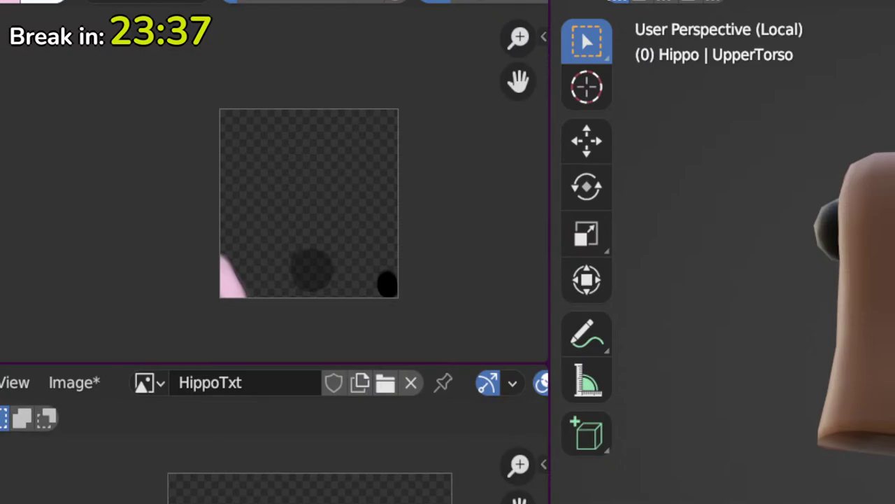
{"action": "key", "text": "KP_1"}
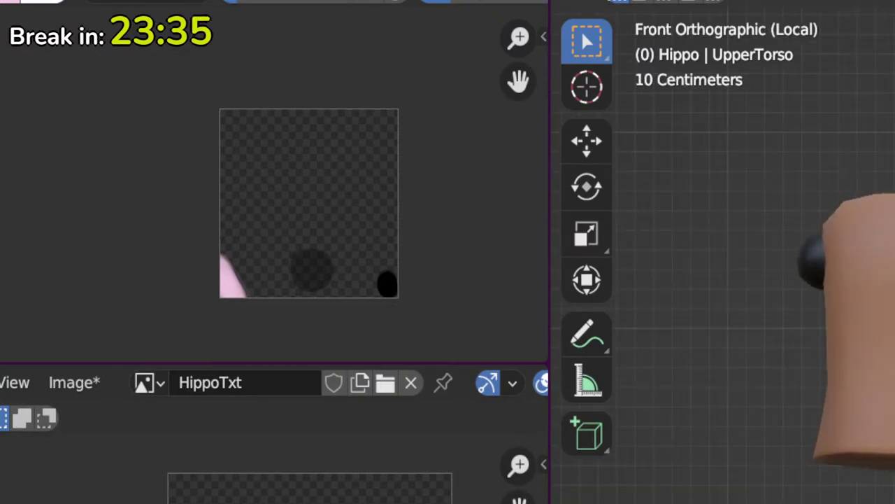
{"action": "middle_click_drag", "start_coordinate": [839, 294], "coordinate": [822, 335], "text": "shift"}
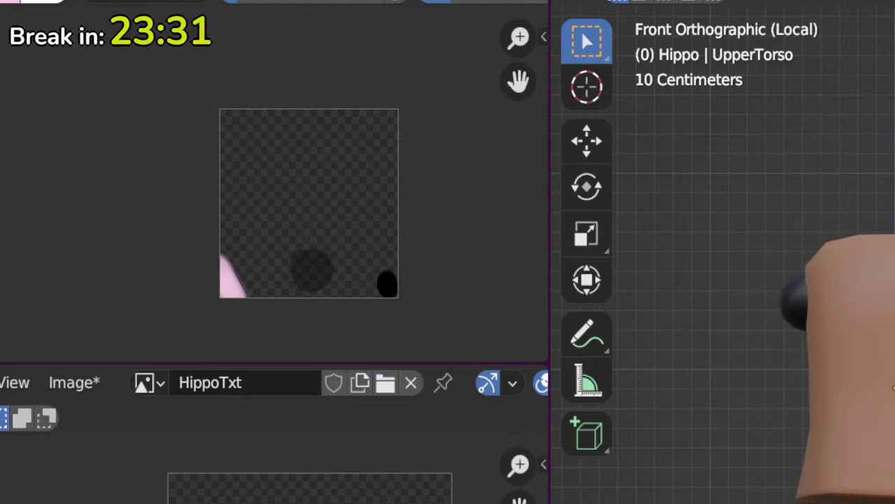
{"action": "scroll", "coordinate": [805, 294], "scroll_direction": "up", "scroll_amount": 1}
{"action": "middle_click_drag", "start_coordinate": [805, 294], "coordinate": [775, 353], "text": "shift"}
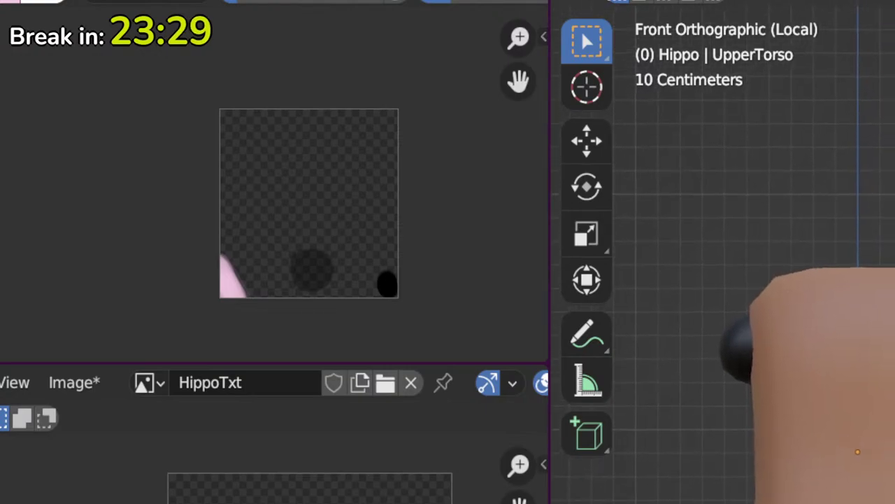
Step: Leave local view and bring the whole hippo back into the front view
{"action": "key", "text": "slash"}
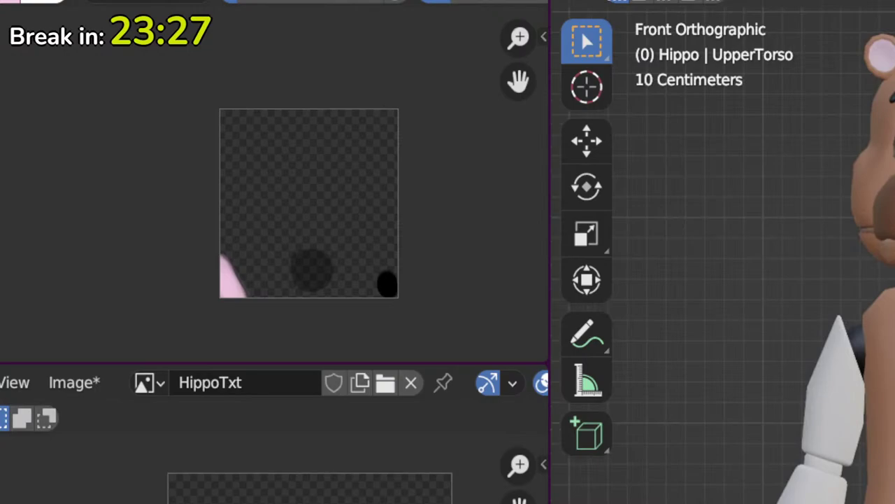
{"action": "scroll", "coordinate": [805, 294], "scroll_direction": "down", "scroll_amount": 2}
{"action": "middle_click_drag", "start_coordinate": [805, 294], "coordinate": [774, 315], "text": "shift"}
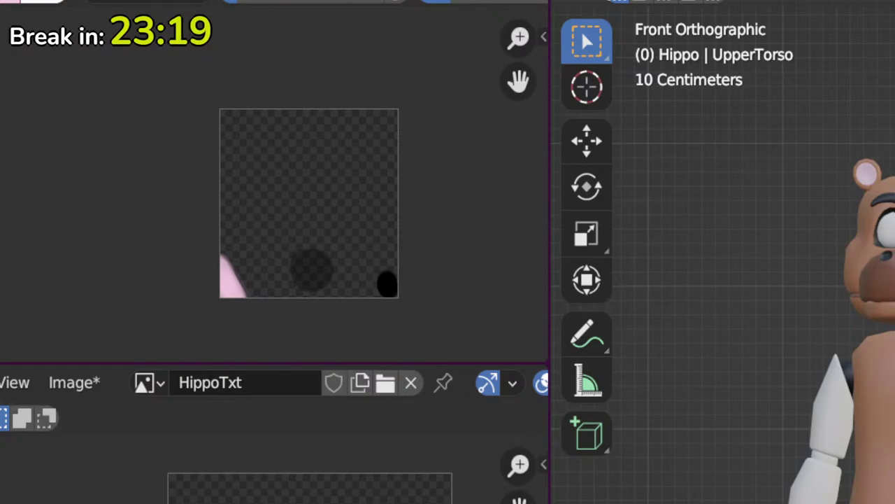
Step: Inspect the UV layouts of the UpperTorso and Leye objects in edit mode
{"action": "left_click", "coordinate": [879, 320]}
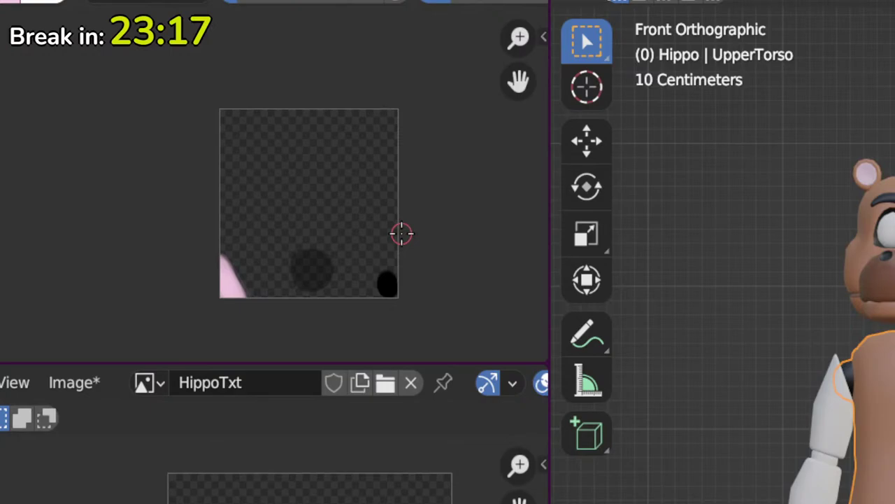
{"action": "key", "text": "Tab"}
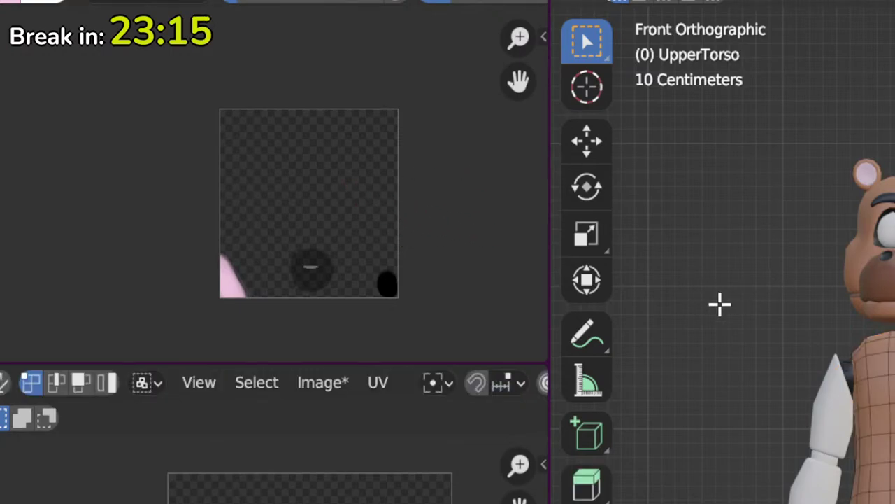
{"action": "key", "text": "Tab"}
{"action": "key", "text": "ctrl+Tab"}
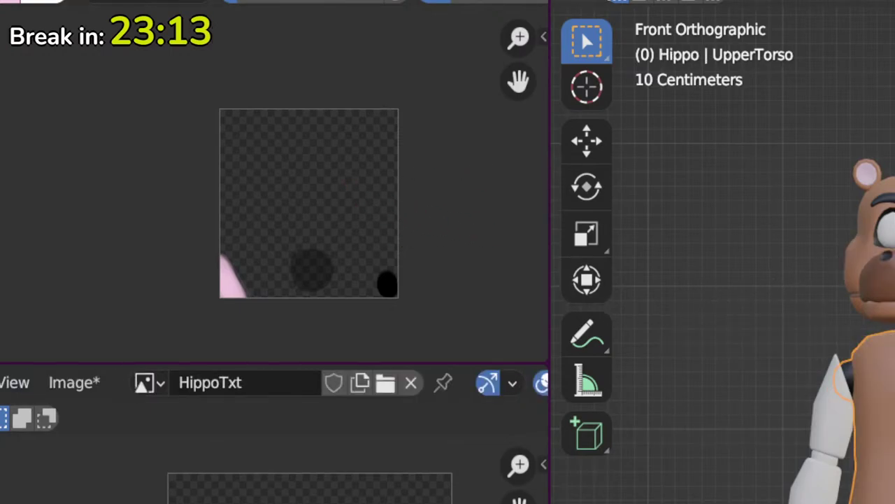
{"action": "left_click", "coordinate": [890, 231]}
{"action": "key", "text": "Tab"}
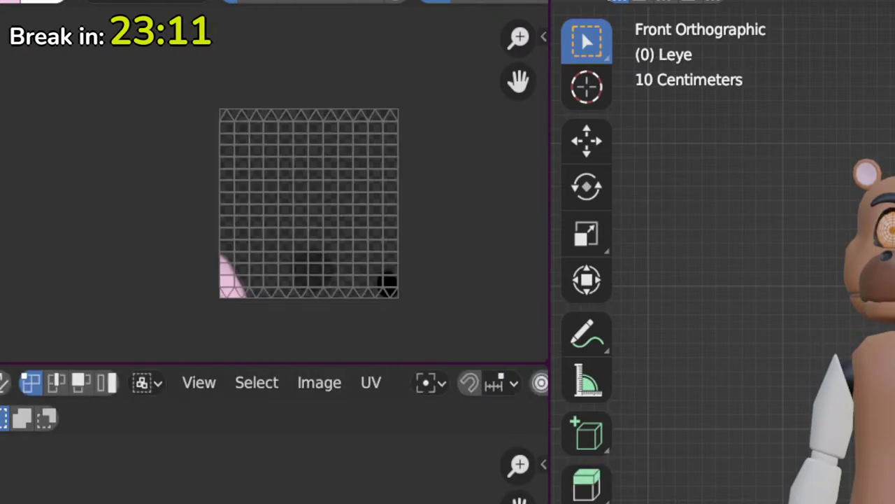
{"action": "key", "text": "Tab"}
{"action": "left_click", "coordinate": [795, 380]}
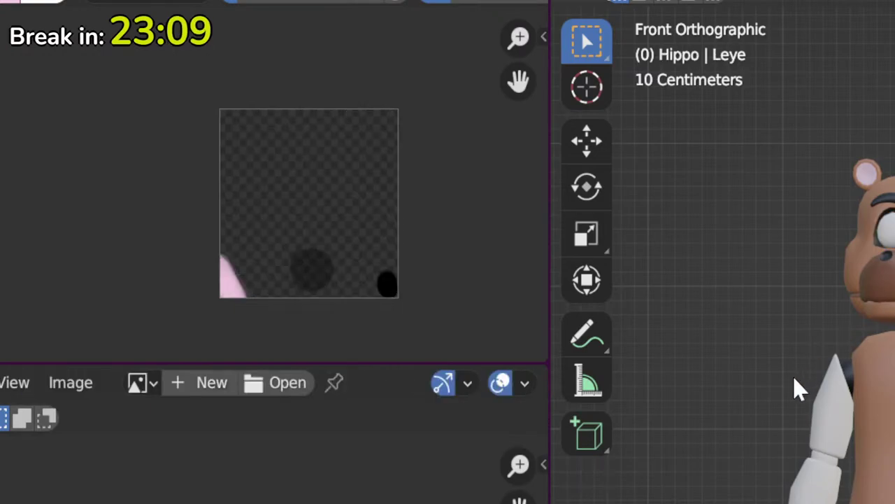
Step: Select the upper and lower arm objects on both sides and unwrap them from the front with Project from View
{"action": "middle_click_drag", "start_coordinate": [820, 437], "coordinate": [730, 387], "text": "shift"}
{"action": "left_click", "coordinate": [892, 363]}
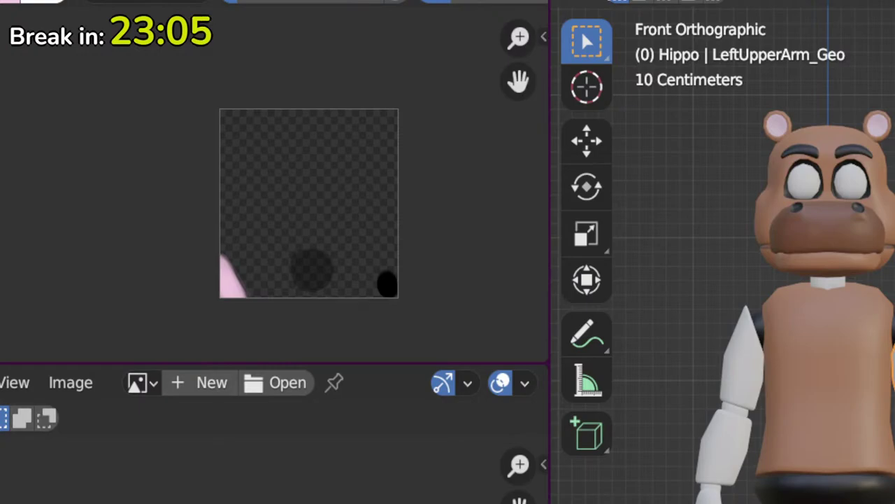
{"action": "left_click", "coordinate": [749, 396]}
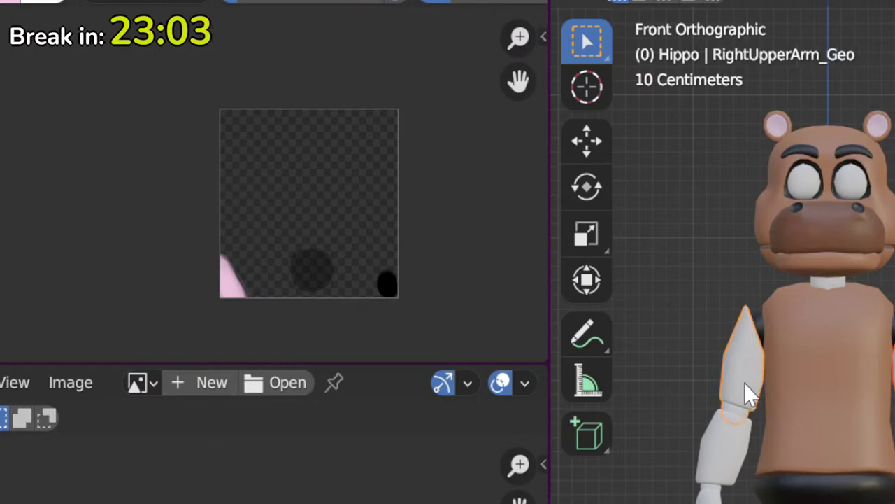
{"action": "left_click", "coordinate": [725, 438], "text": "shift"}
{"action": "middle_click_drag", "start_coordinate": [768, 490], "coordinate": [801, 406], "text": "shift"}
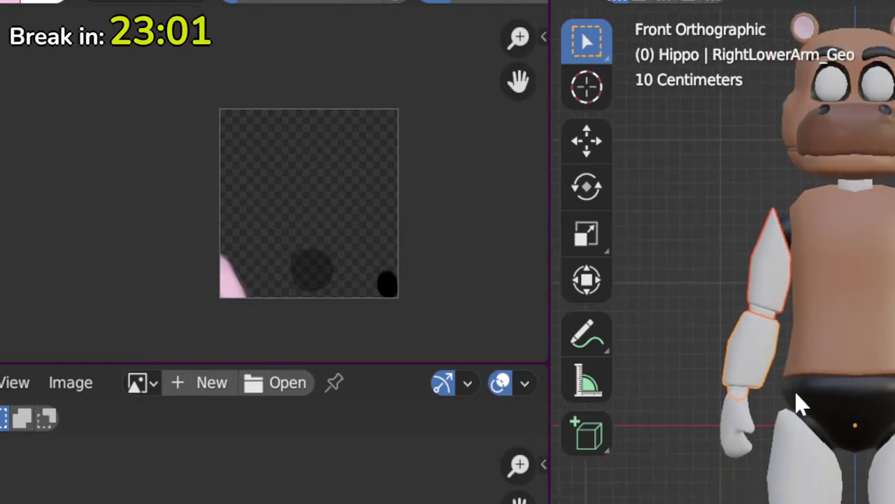
{"action": "key", "text": "Tab"}
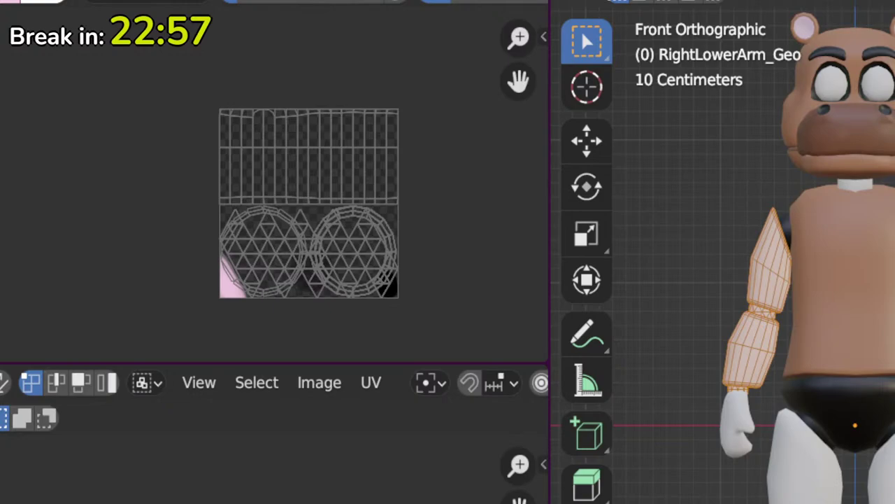
{"action": "key", "text": "u"}
{"action": "key", "text": "Return"}
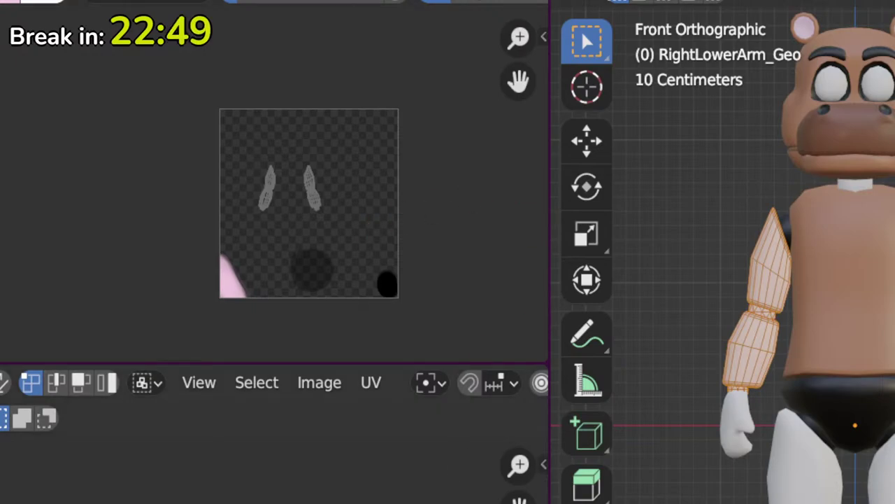
Step: Enlarge the arm UVs and overlap the two arms' islands in the upper-left corner of the HippoTxt image
{"action": "key", "text": "g"}
{"action": "key", "text": "Escape"}
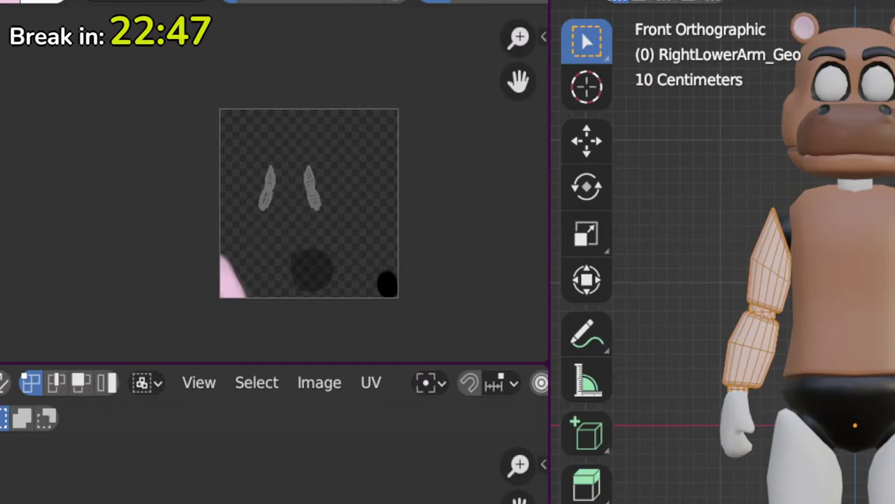
{"action": "key", "text": "g"}
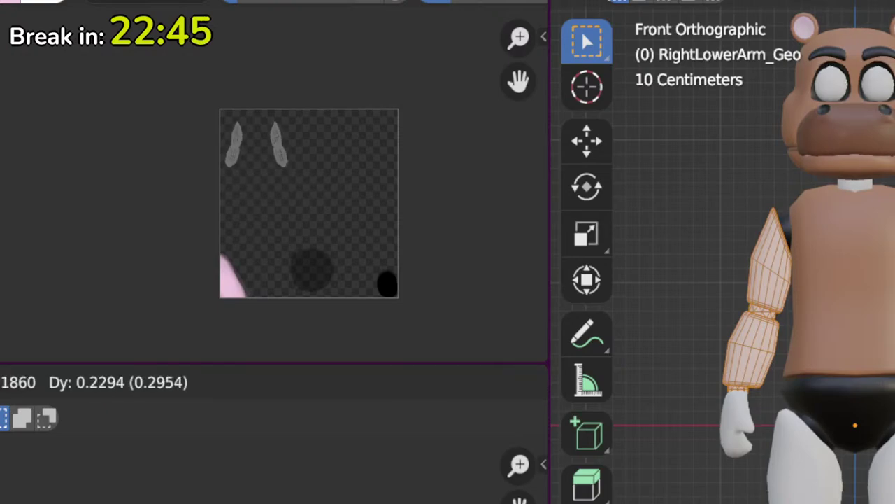
{"action": "key", "text": "Return"}
{"action": "key", "text": "s"}
{"action": "key", "text": "Return"}
{"action": "key", "text": "g"}
{"action": "key", "text": "Return"}
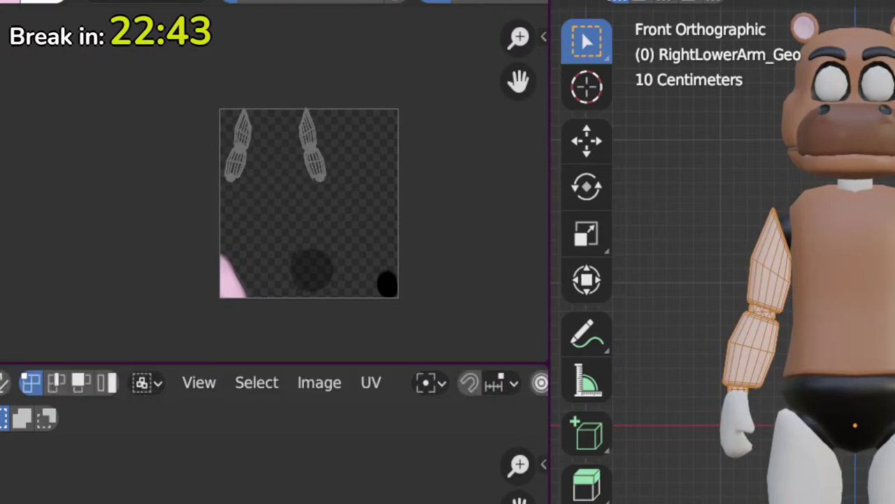
{"action": "key", "text": "g"}
{"action": "key", "text": "Return"}
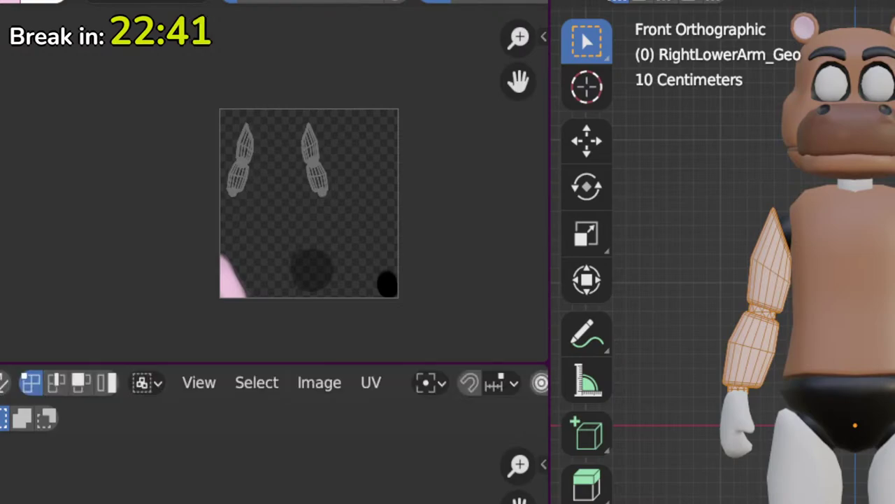
{"action": "key", "text": "g"}
{"action": "key", "text": "Return"}
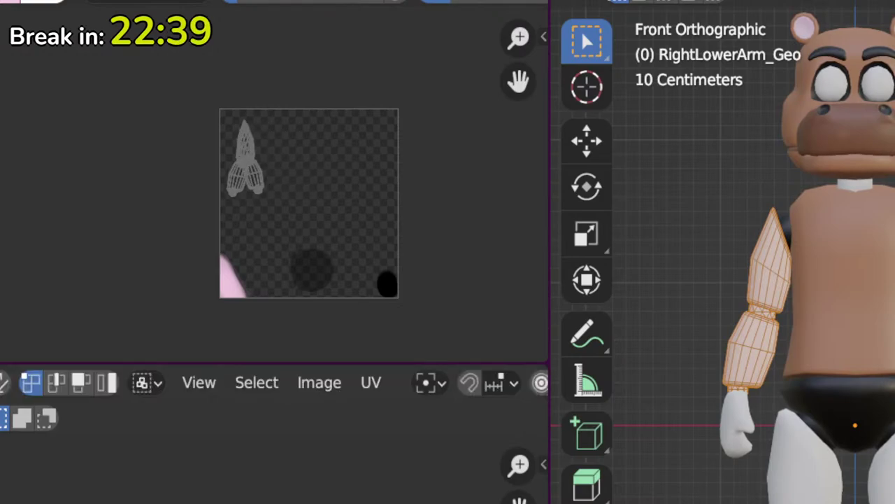
Step: Return to object mode and assign the Hippo material to the arm pieces
{"action": "key", "text": "Tab"}
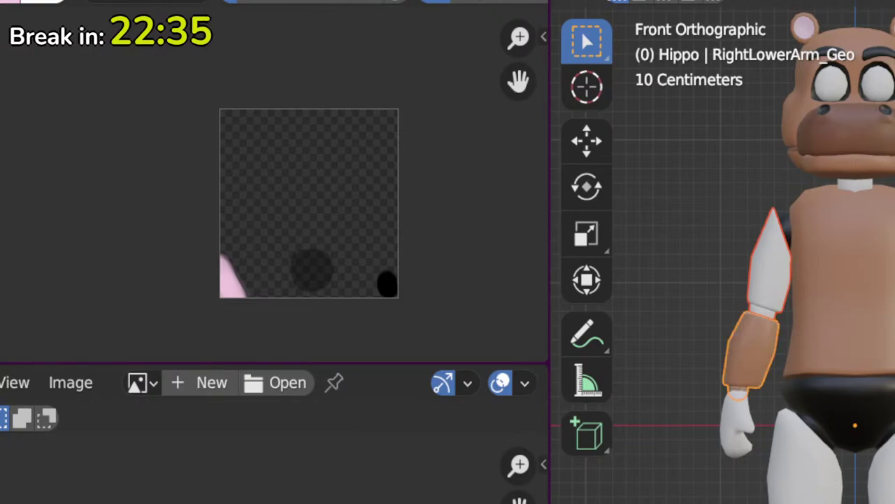
{"action": "key", "text": "alt+a"}
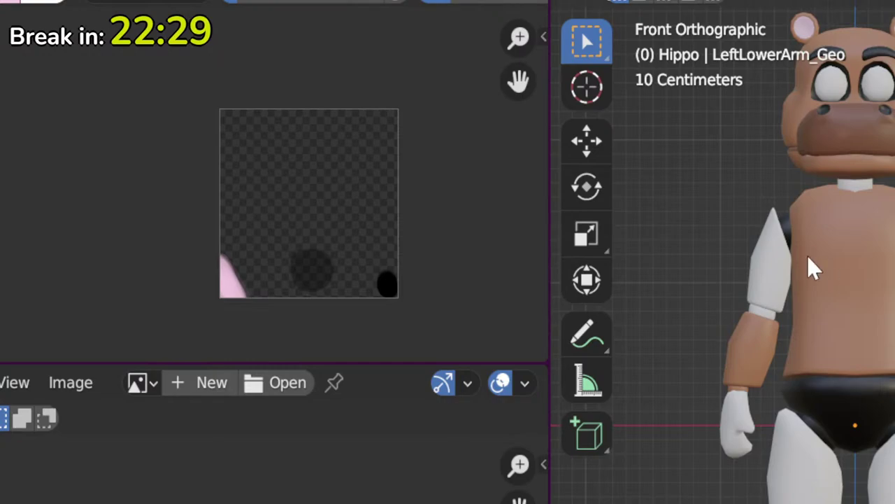
{"action": "left_click", "coordinate": [764, 252]}
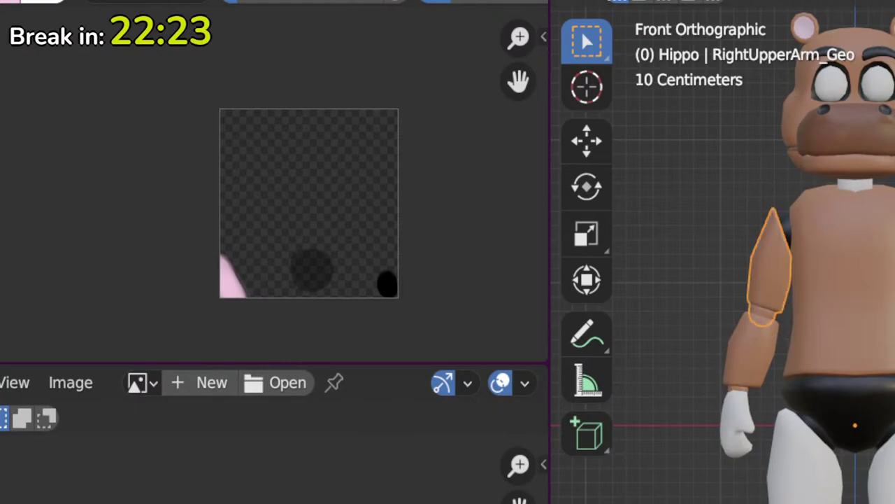
Step: Edit all four arm pieces together and select the linked geometry of the right arm's elbow and wrist joints
{"action": "left_click", "coordinate": [894, 266], "text": "shift"}
{"action": "left_click", "coordinate": [894, 349], "text": "shift"}
{"action": "left_click", "coordinate": [757, 342], "text": "shift"}
{"action": "key", "text": "Tab"}
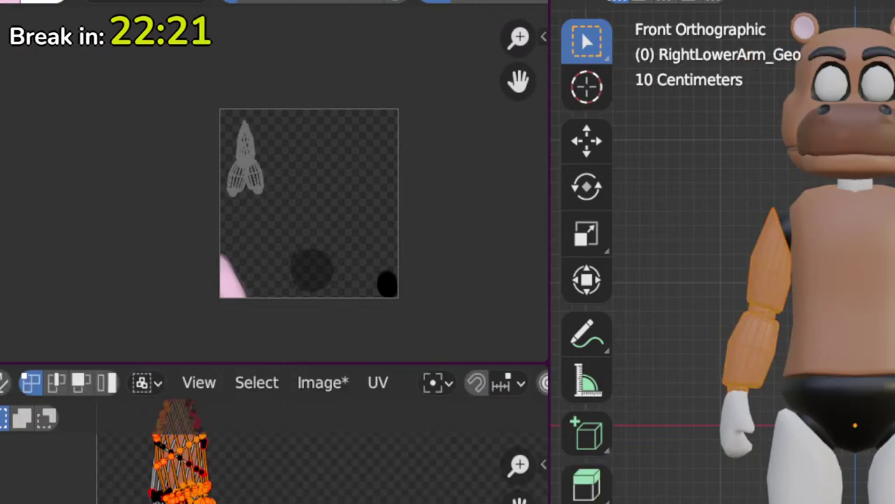
{"action": "scroll", "coordinate": [710, 419], "scroll_direction": "up", "scroll_amount": 3}
{"action": "middle_click_drag", "start_coordinate": [710, 419], "coordinate": [812, 350], "text": "shift"}
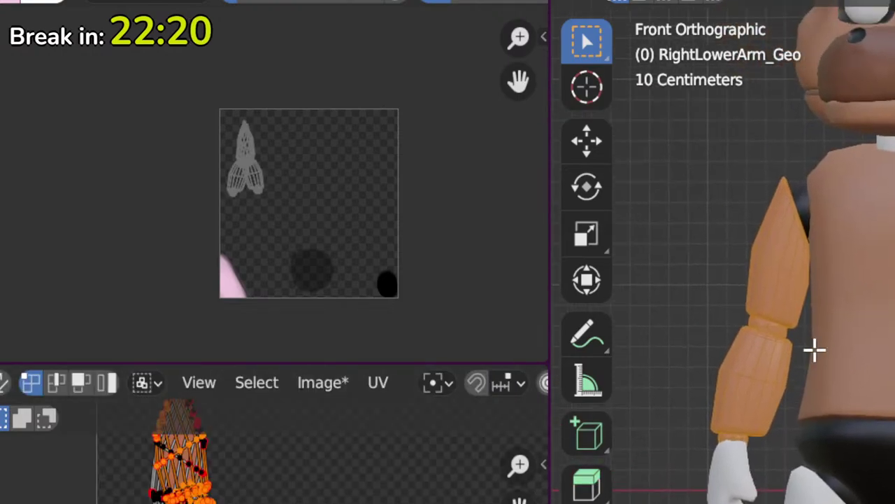
{"action": "left_click", "coordinate": [768, 327]}
{"action": "key", "text": "l"}
{"action": "scroll", "coordinate": [762, 366], "scroll_direction": "up", "scroll_amount": 3}
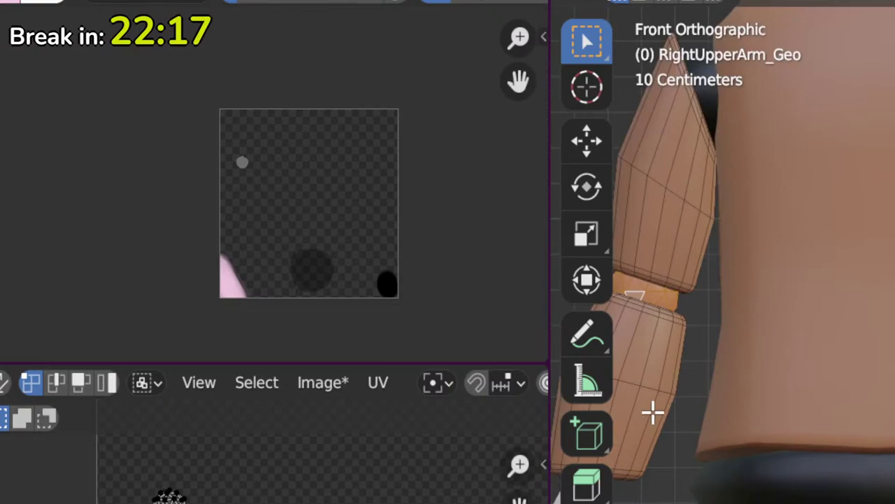
{"action": "middle_click_drag", "start_coordinate": [735, 461], "coordinate": [814, 426], "text": "shift"}
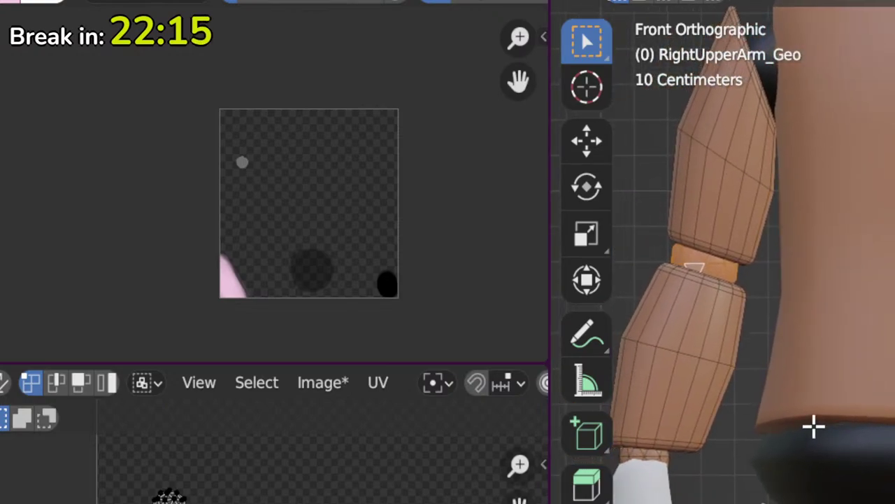
{"action": "left_click", "coordinate": [647, 453], "text": "shift"}
Step: Widen the 3D viewport and add the left arm's elbow and wrist joint geometry to the selection
{"action": "left_click_drag", "start_coordinate": [545, 447], "coordinate": [291, 470]}
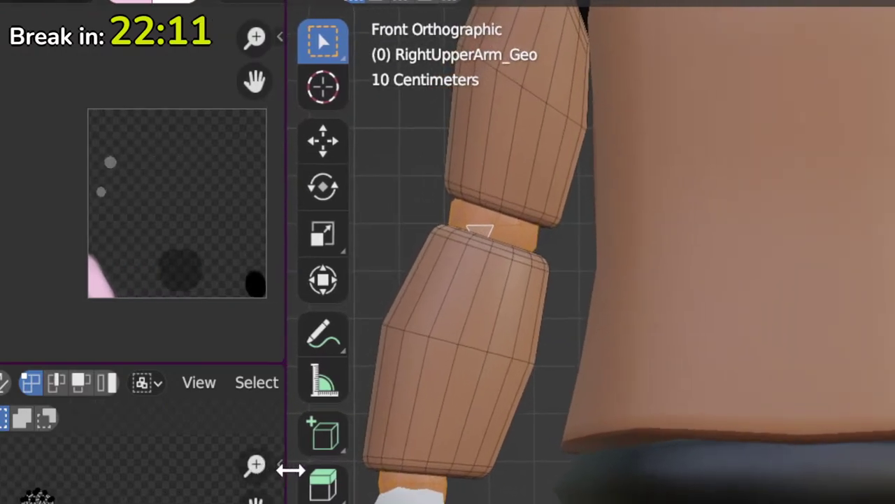
{"action": "middle_click_drag", "start_coordinate": [671, 175], "coordinate": [364, 403], "text": "shift"}
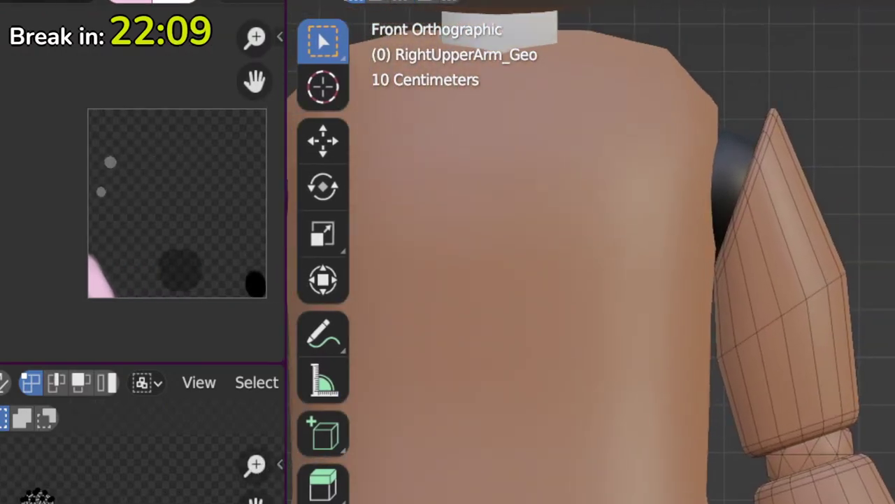
{"action": "key", "text": "l"}
{"action": "scroll", "coordinate": [874, 383], "scroll_direction": "down", "scroll_amount": 6, "text": "shift"}
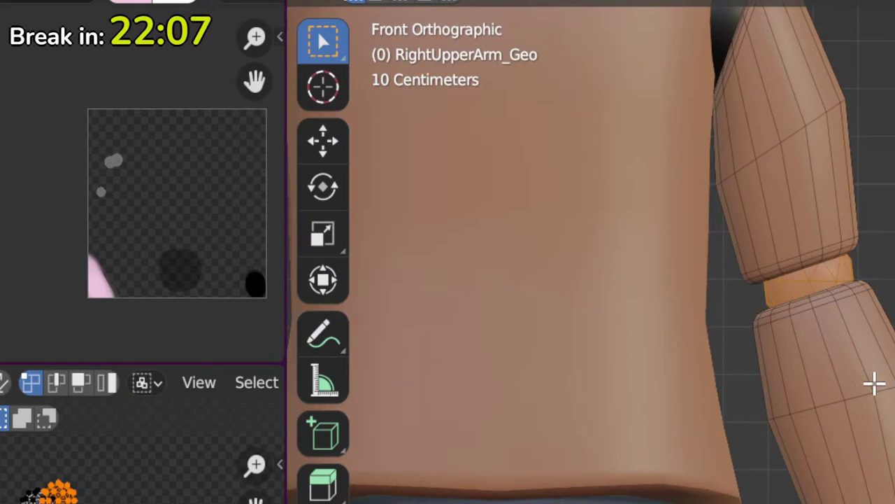
Step: Shrink the UVs of the arm joints, move them onto the black area of the HippoTxt image, and return to object mode
{"action": "scroll", "coordinate": [646, 459], "scroll_direction": "down", "scroll_amount": 5}
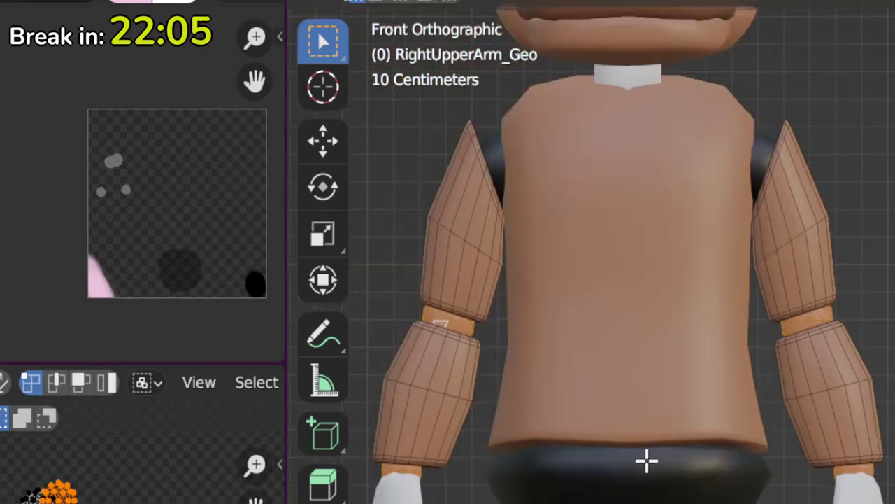
{"action": "middle_click_drag", "start_coordinate": [637, 462], "coordinate": [679, 486], "text": "shift"}
{"action": "scroll", "coordinate": [144, 475], "scroll_direction": "down", "scroll_amount": 2}
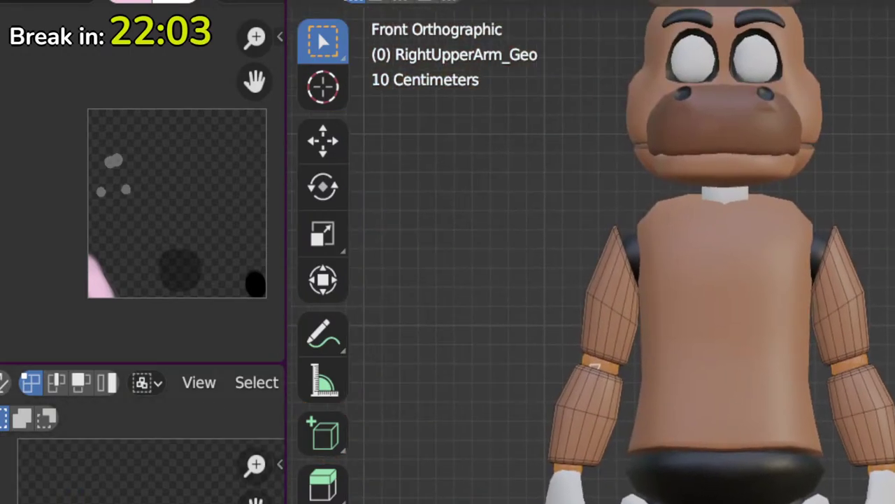
{"action": "key", "text": "s"}
{"action": "key", "text": "Return"}
{"action": "key", "text": "g"}
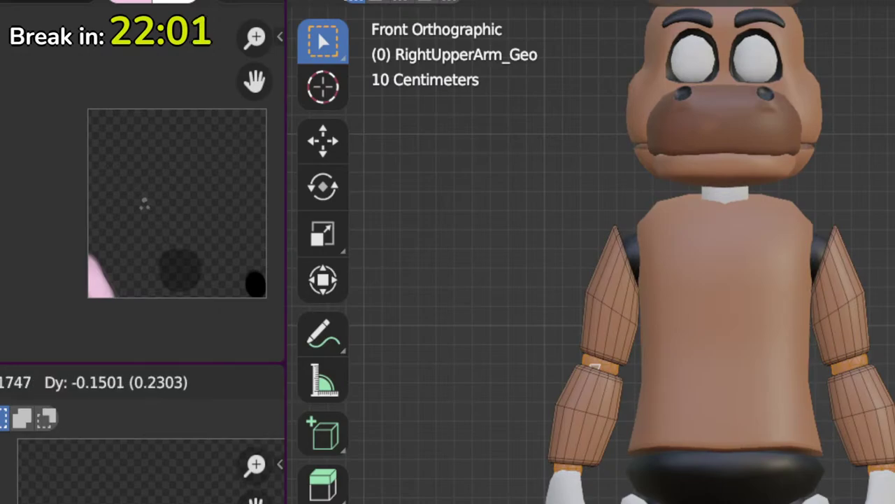
{"action": "key", "text": "Return"}
{"action": "key", "text": "g"}
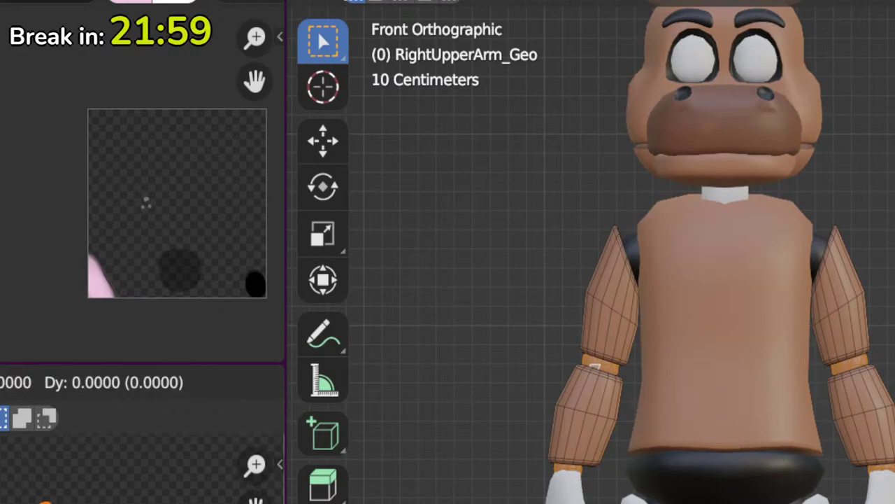
{"action": "key", "text": "Return"}
{"action": "key", "text": "Tab"}
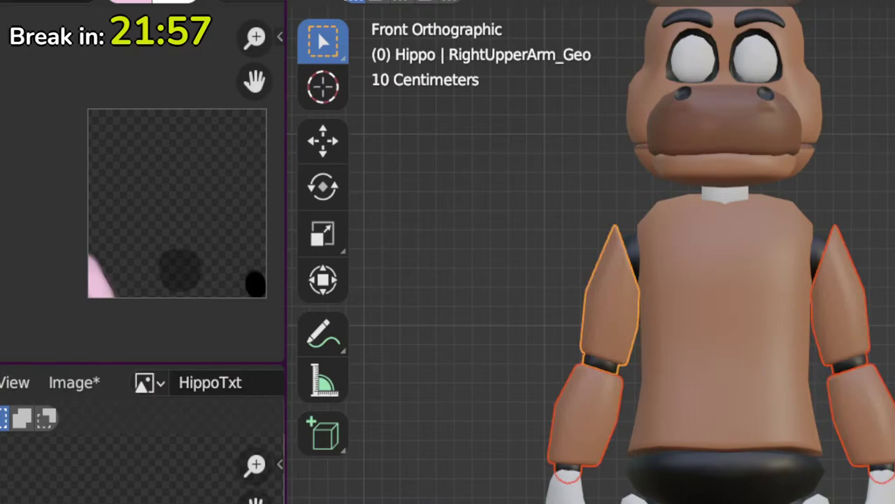
Step: Put the right and left hands into edit mode together and isolate them in local view
{"action": "scroll", "coordinate": [665, 280], "scroll_direction": "up", "scroll_amount": 3}
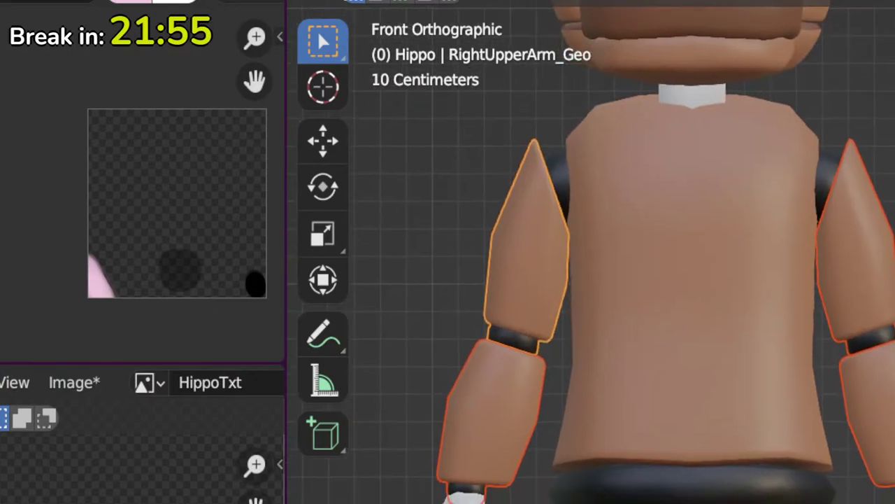
{"action": "key", "text": "Tab"}
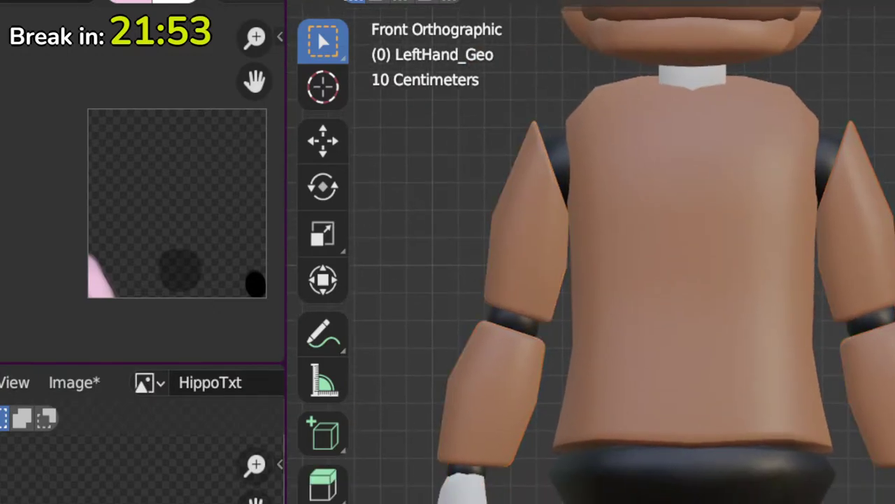
{"action": "key", "text": "Tab"}
{"action": "left_click", "coordinate": [462, 489]}
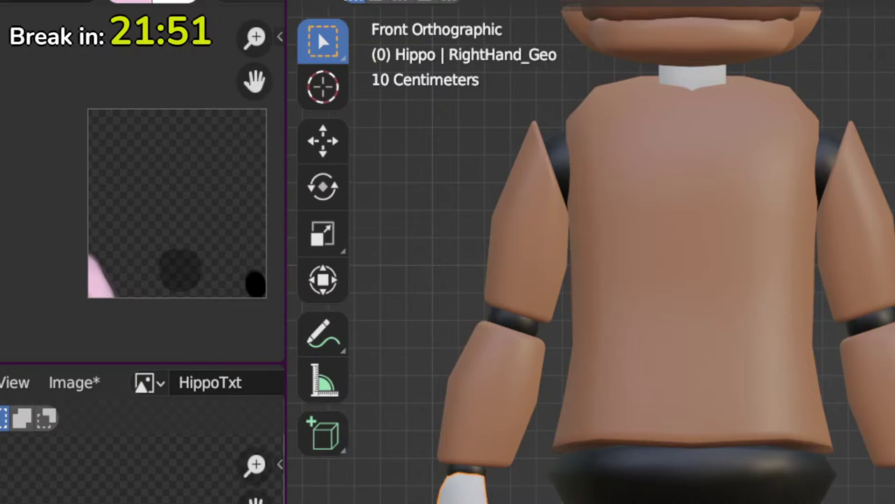
{"action": "key", "text": "Tab"}
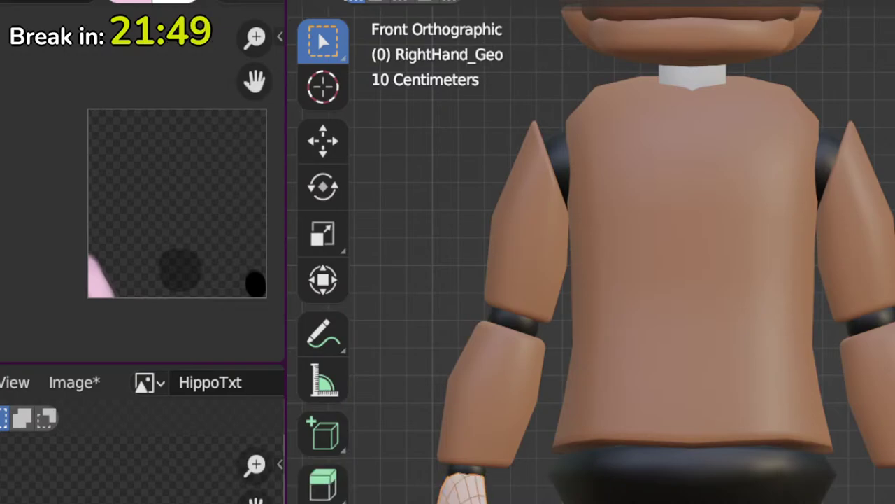
{"action": "middle_click_drag", "start_coordinate": [622, 252], "coordinate": [689, 238]}
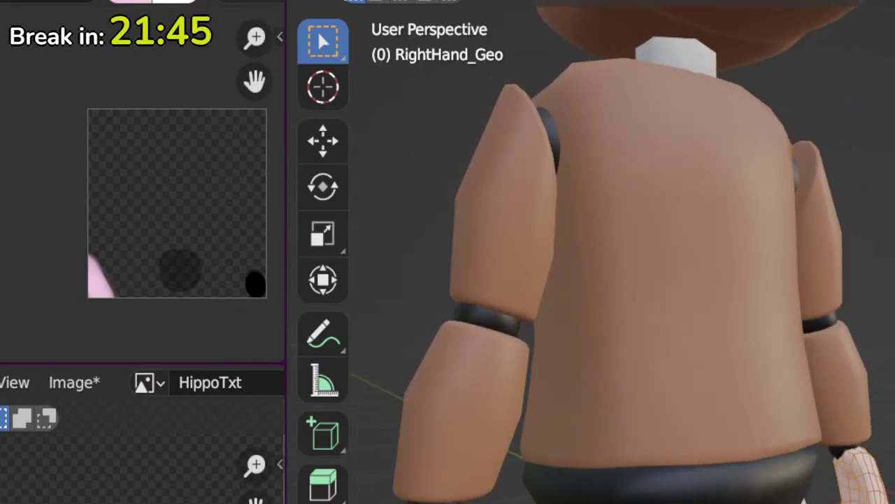
{"action": "scroll", "coordinate": [591, 252], "scroll_direction": "up", "scroll_amount": 5}
{"action": "middle_click_drag", "start_coordinate": [591, 252], "coordinate": [606, 231]}
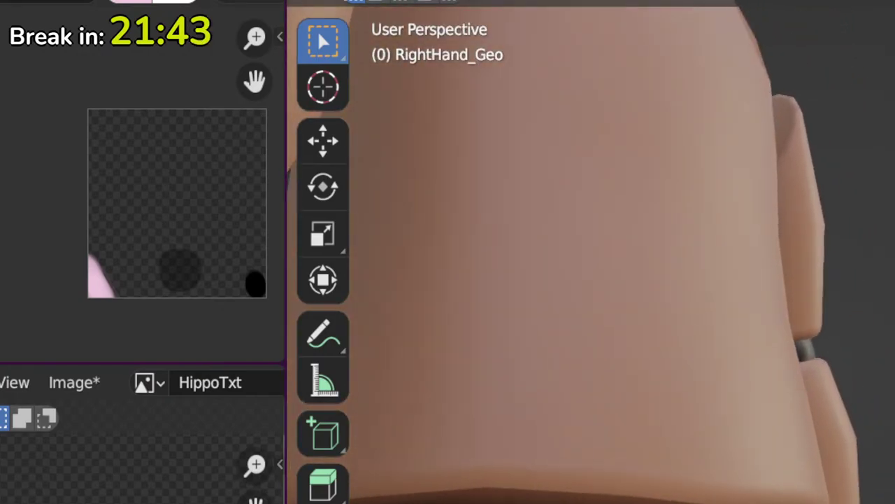
{"action": "key", "text": "KP_Divide"}
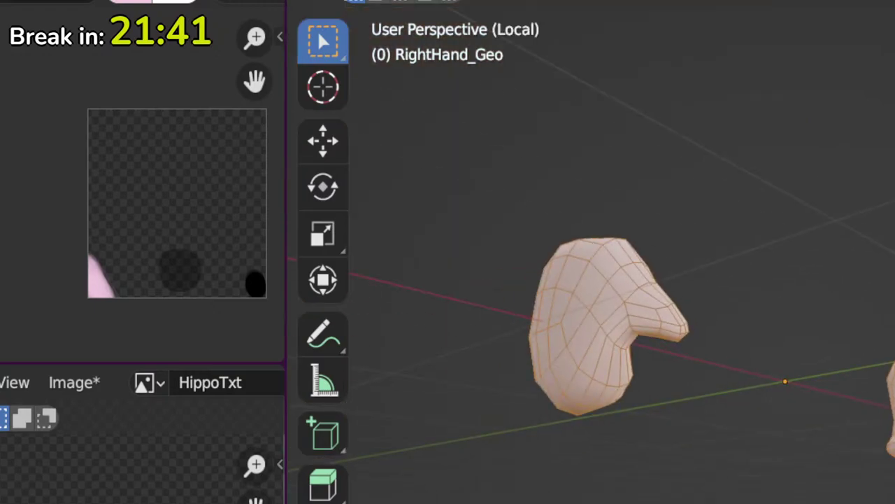
Step: Select the faces of the left hand's palm, including the ring around its hollow centre
{"action": "middle_click_drag", "start_coordinate": [630, 419], "coordinate": [790, 444]}
{"action": "middle_click_drag", "start_coordinate": [828, 398], "coordinate": [813, 397]}
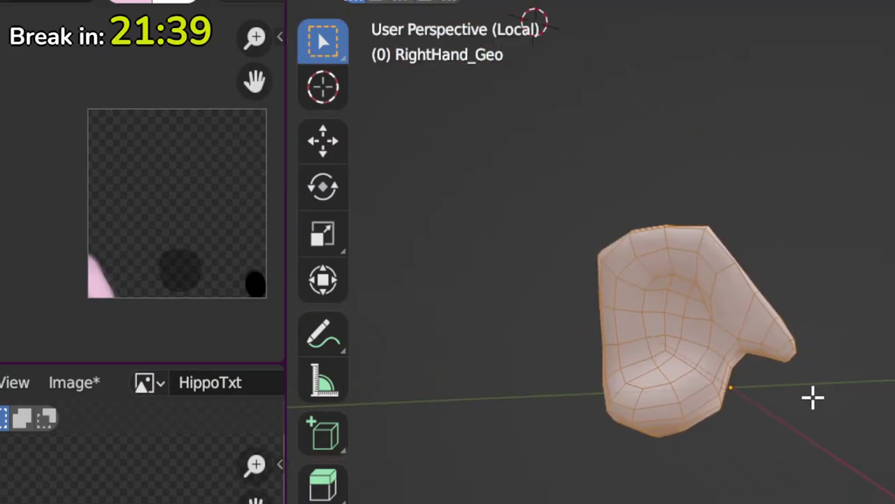
{"action": "scroll", "coordinate": [813, 397], "scroll_direction": "up", "scroll_amount": 1}
{"action": "left_click_drag", "start_coordinate": [629, 272], "coordinate": [663, 326]}
{"action": "left_click", "coordinate": [658, 355], "text": "shift"}
{"action": "left_click", "coordinate": [636, 356], "text": "shift"}
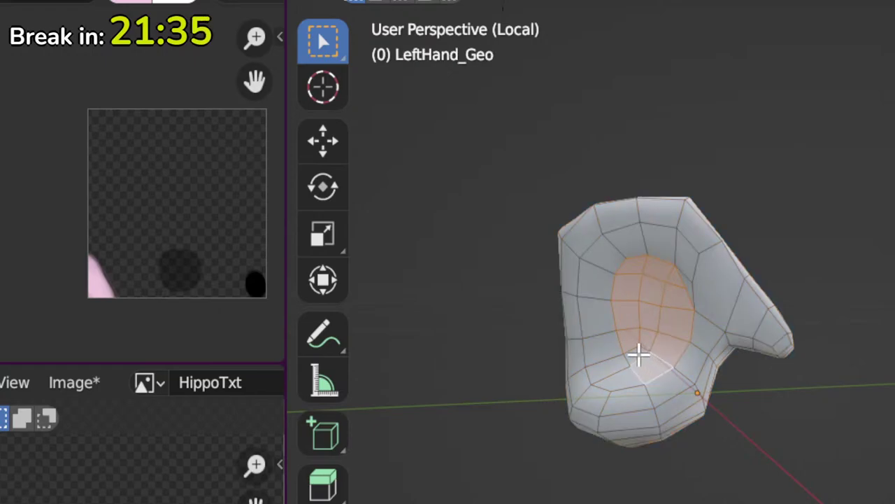
{"action": "middle_click_drag", "start_coordinate": [672, 346], "coordinate": [644, 371]}
{"action": "left_click", "coordinate": [627, 371], "text": "shift"}
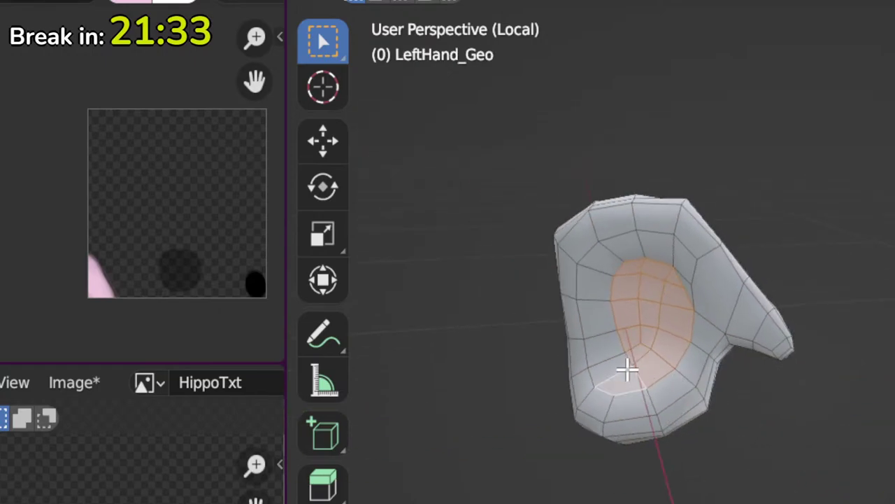
{"action": "left_click", "coordinate": [594, 264], "text": "shift"}
{"action": "middle_click_drag", "start_coordinate": [599, 260], "coordinate": [687, 260]}
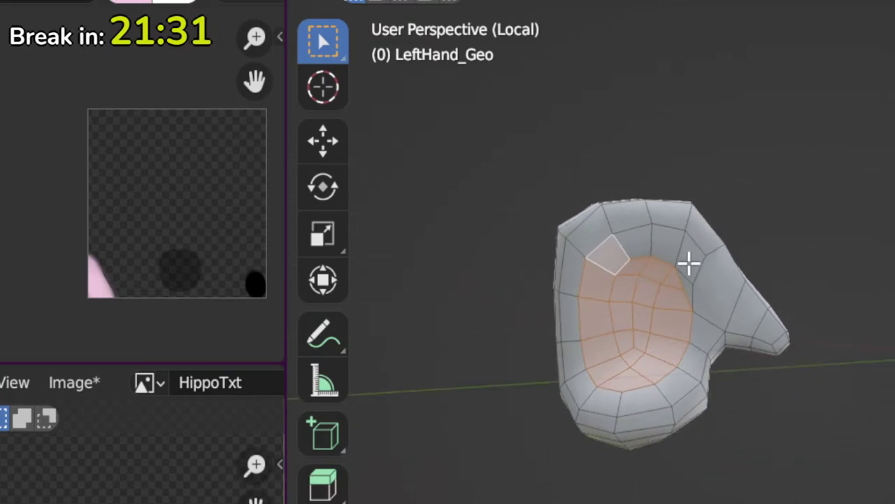
{"action": "middle_click_drag", "start_coordinate": [660, 307], "coordinate": [356, 438]}
{"action": "left_click", "coordinate": [679, 290], "text": "shift"}
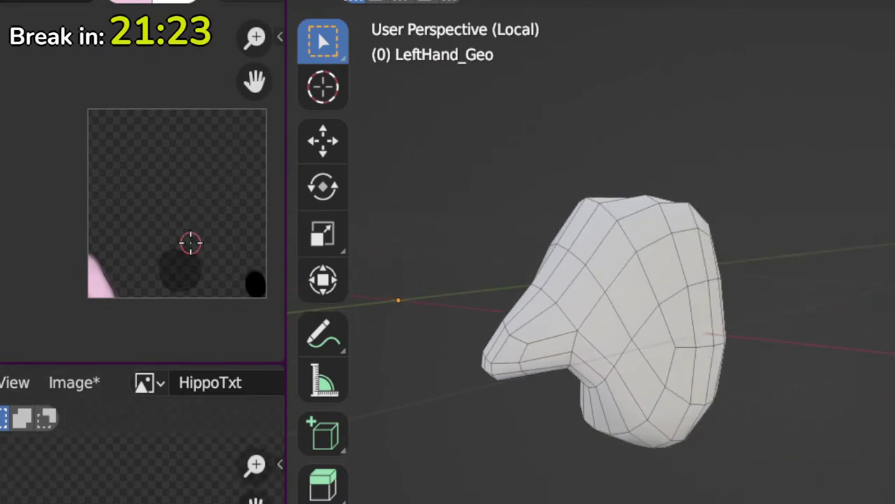
Step: Adjust the paint brush's strength over the HippoTxt image
{"action": "scroll", "coordinate": [130, 272], "scroll_direction": "up", "scroll_amount": 3}
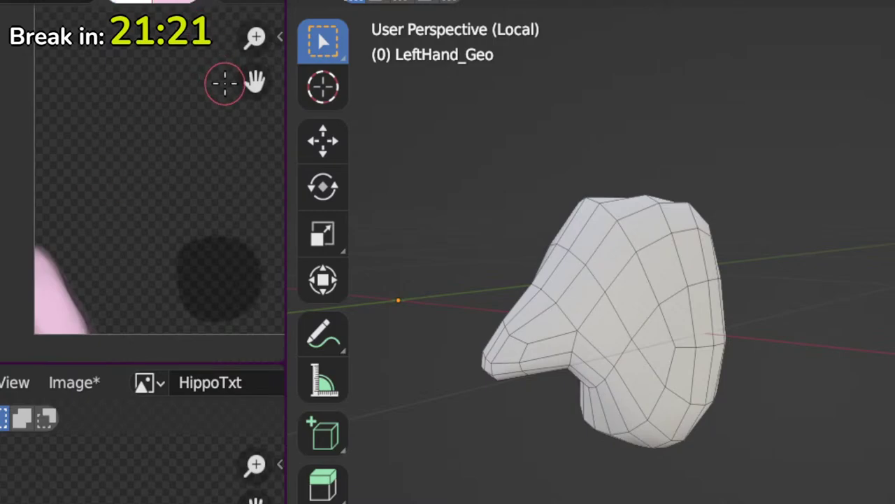
{"action": "key", "text": "shift+f"}
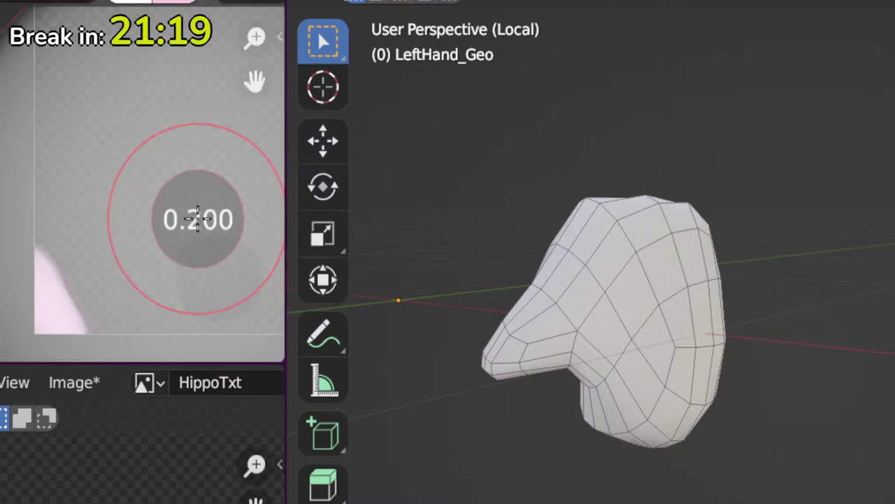
{"action": "mouse_move", "coordinate": [217, 227]}
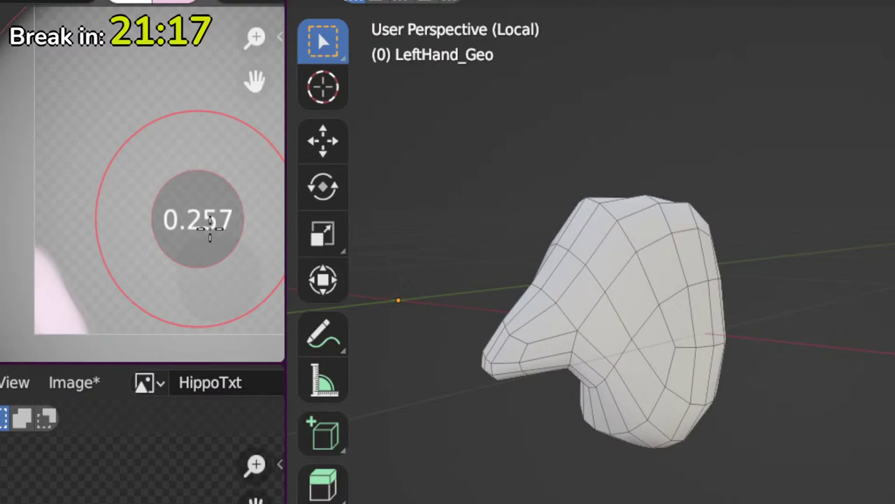
{"action": "left_click", "coordinate": [210, 220]}
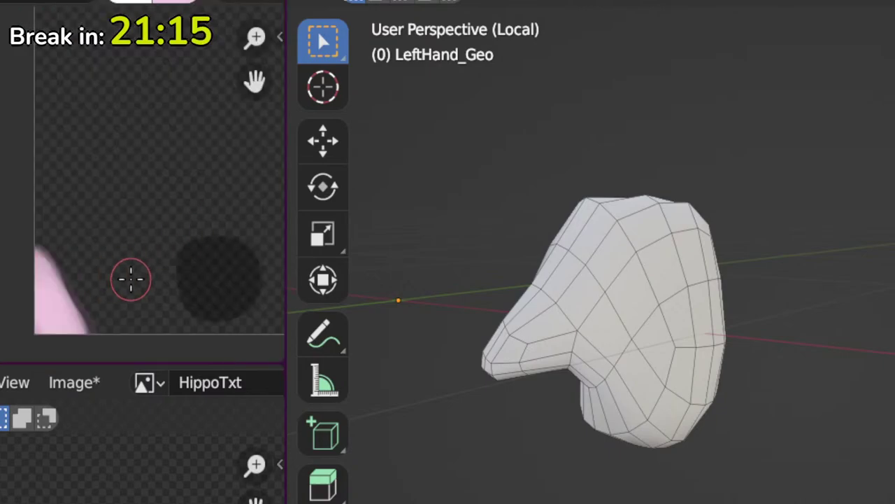
Step: Enlarge the brush and paint a grey patch between the dark spot and the black spot on the HippoTxt image
{"action": "middle_click_drag", "start_coordinate": [186, 266], "coordinate": [60, 256]}
{"action": "key", "text": "bracketright"}
{"action": "key", "text": "bracketright"}
{"action": "key", "text": "bracketright"}
{"action": "key", "text": "bracketright"}
{"action": "key", "text": "bracketright"}
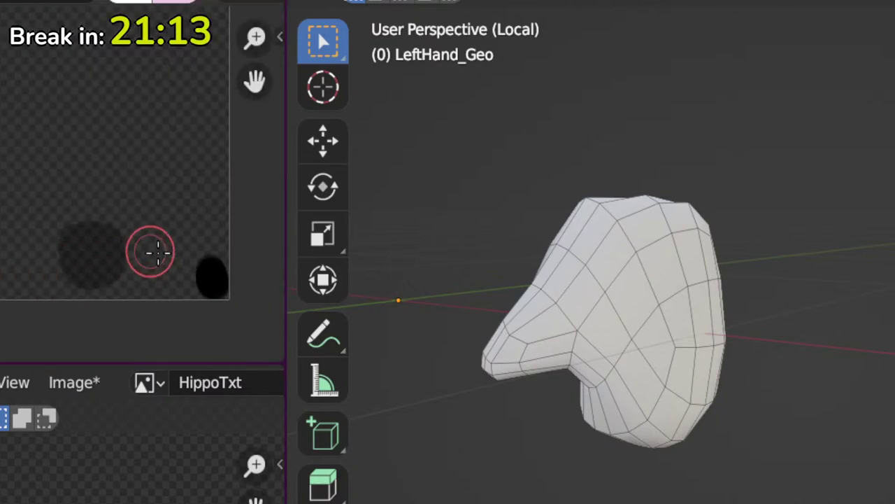
{"action": "scroll", "coordinate": [156, 261], "scroll_direction": "up", "scroll_amount": 1}
{"action": "middle_click_drag", "start_coordinate": [155, 263], "coordinate": [126, 255]}
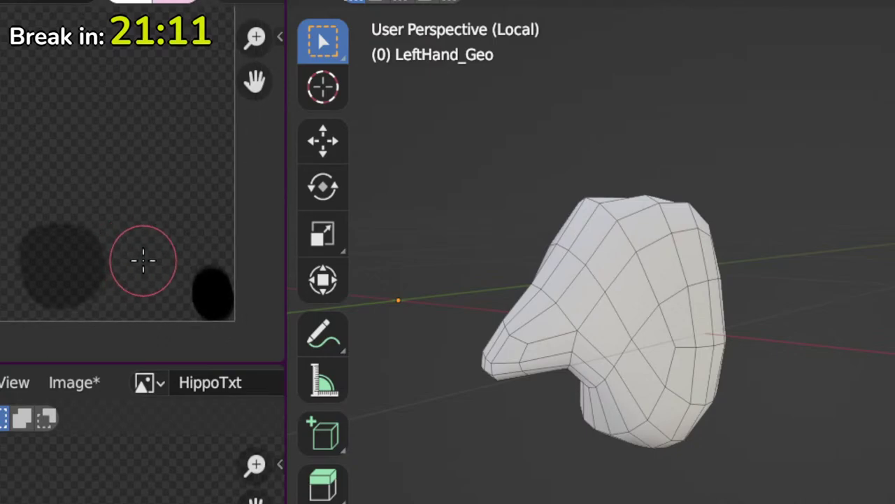
{"action": "left_click_drag", "start_coordinate": [147, 262], "coordinate": [146, 295]}
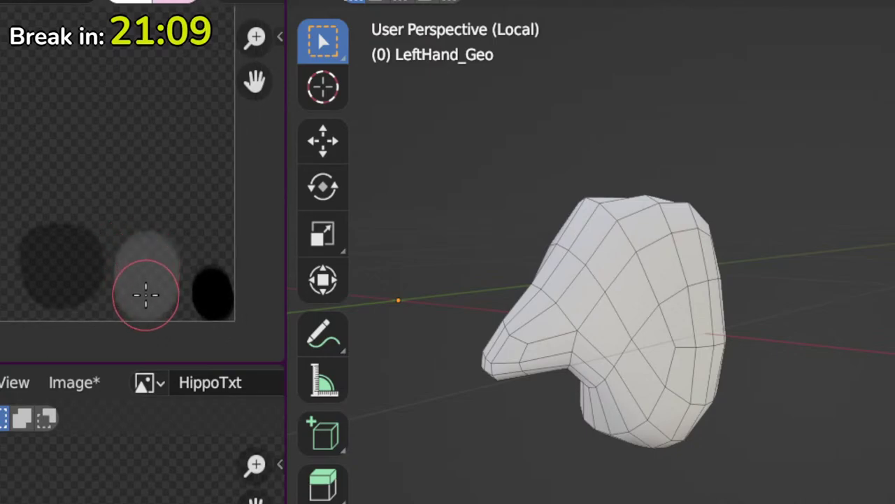
Step: Select the faces in the hollow centre of the right hand's palm
{"action": "middle_click_drag", "start_coordinate": [544, 406], "coordinate": [693, 381]}
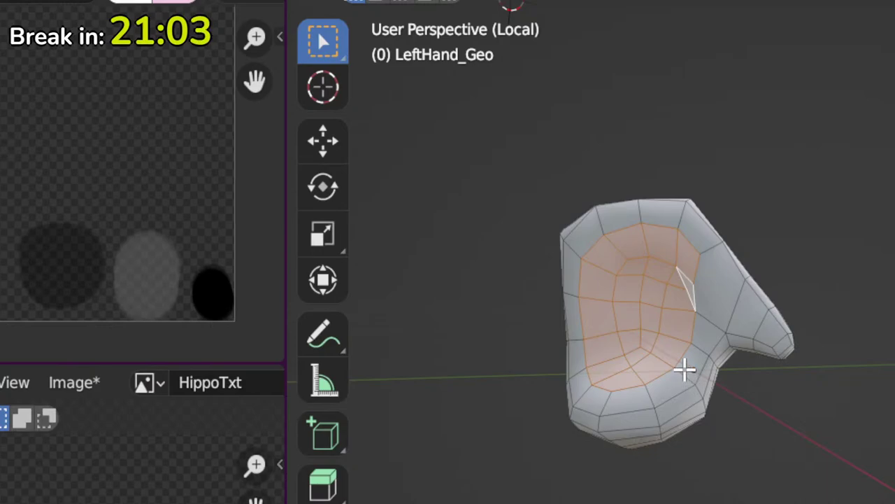
{"action": "middle_click_drag", "start_coordinate": [685, 369], "coordinate": [784, 375]}
{"action": "scroll", "coordinate": [617, 418], "scroll_direction": "down", "scroll_amount": 1}
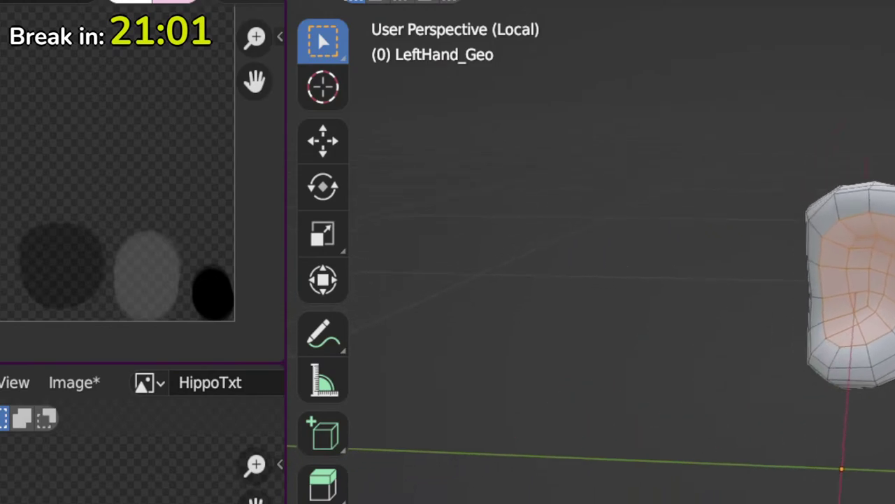
{"action": "scroll", "coordinate": [839, 356], "scroll_direction": "down", "scroll_amount": 3}
{"action": "middle_click_drag", "start_coordinate": [804, 420], "coordinate": [769, 317]}
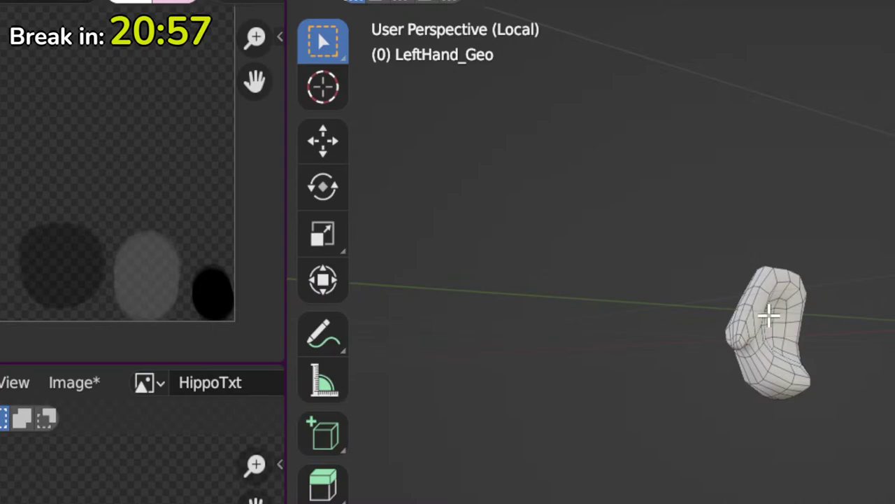
{"action": "left_click", "coordinate": [781, 326]}
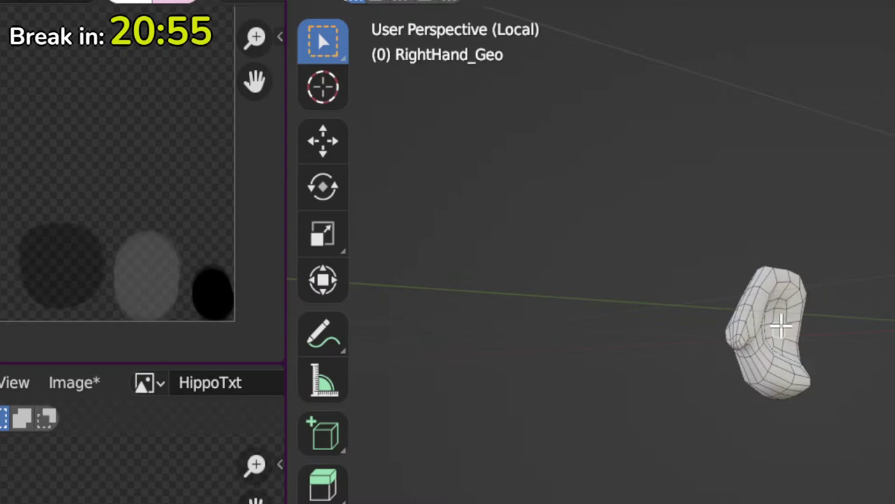
{"action": "key", "text": "KP_Decimal"}
{"action": "scroll", "coordinate": [677, 285], "scroll_direction": "down", "scroll_amount": 11}
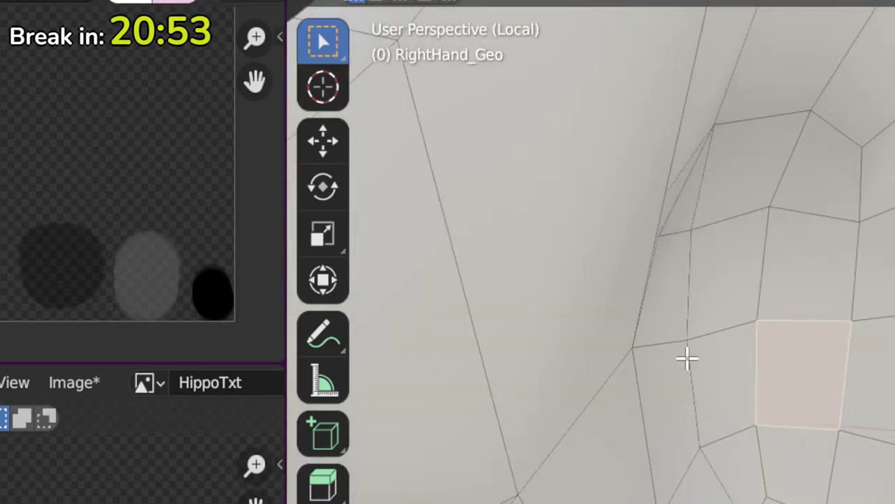
{"action": "middle_click_drag", "start_coordinate": [687, 357], "coordinate": [704, 259]}
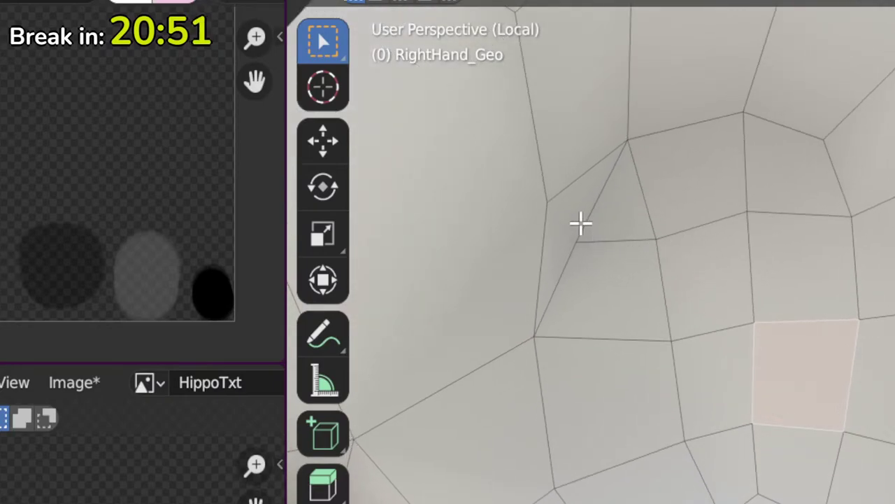
{"action": "left_click_drag", "start_coordinate": [572, 217], "coordinate": [753, 326]}
{"action": "left_click", "coordinate": [768, 197], "text": "shift"}
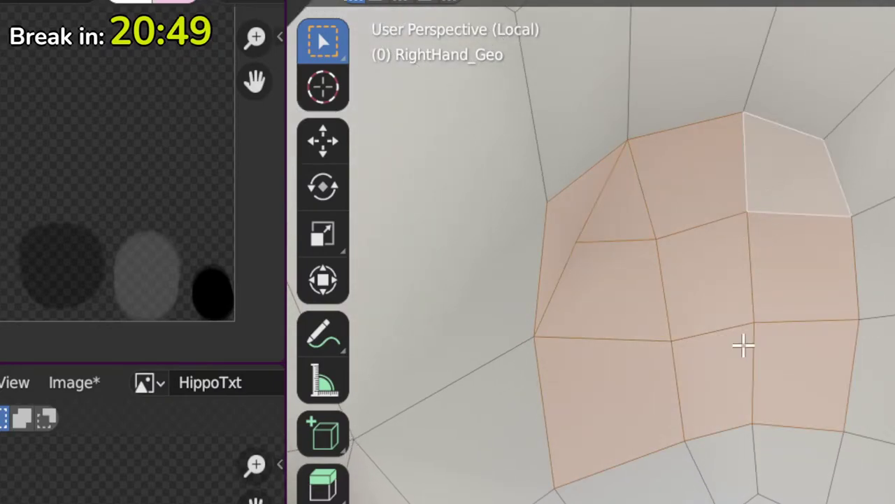
{"action": "left_click", "coordinate": [750, 480], "text": "shift"}
{"action": "left_click", "coordinate": [792, 469], "text": "shift"}
{"action": "left_click", "coordinate": [775, 501], "text": "shift"}
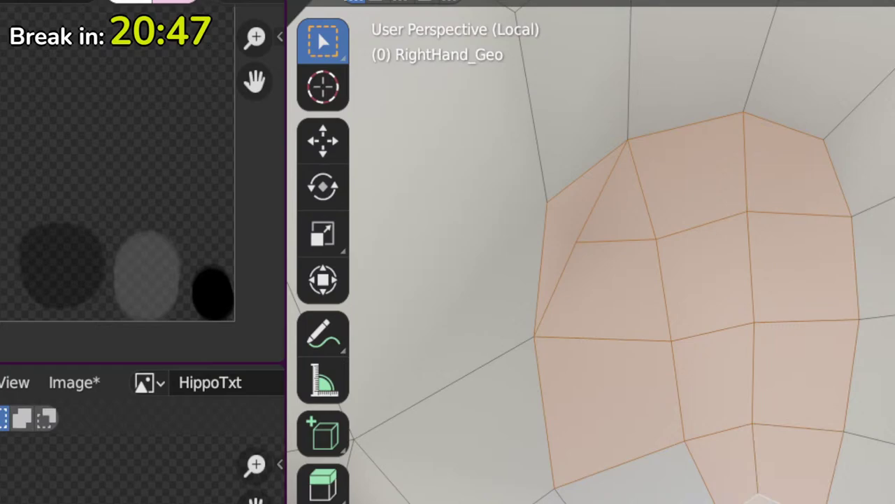
{"action": "left_click", "coordinate": [753, 502], "text": "shift"}
Step: Extend the right palm selection with the ring of faces surrounding the hollow centre
{"action": "scroll", "coordinate": [752, 501], "scroll_direction": "down", "scroll_amount": 1}
{"action": "scroll", "coordinate": [699, 420], "scroll_direction": "down", "scroll_amount": 5}
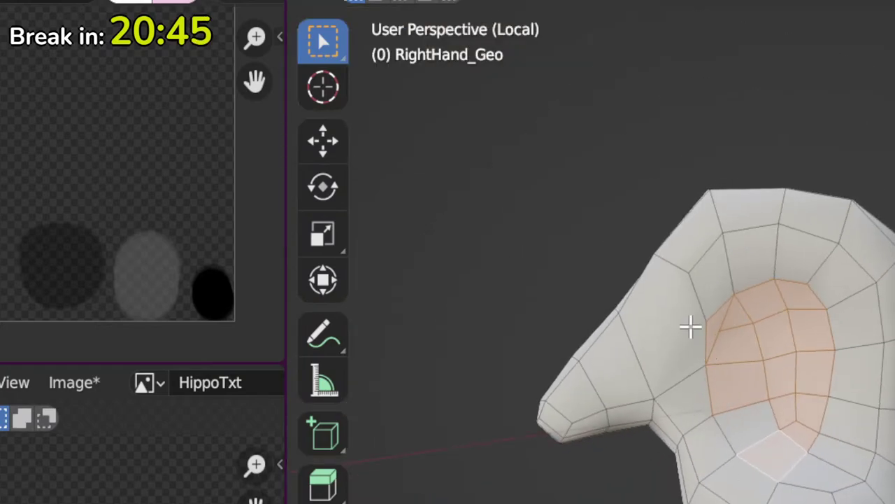
{"action": "left_click", "coordinate": [715, 280], "text": "shift"}
{"action": "left_click", "coordinate": [863, 361], "text": "ctrl"}
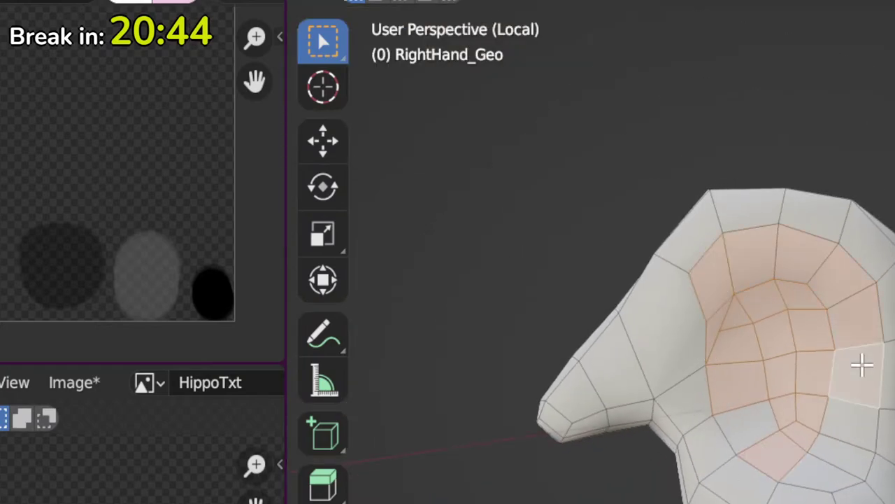
{"action": "left_click", "coordinate": [844, 459], "text": "ctrl"}
{"action": "left_click", "coordinate": [797, 479], "text": "ctrl"}
{"action": "left_click", "coordinate": [763, 429], "text": "ctrl"}
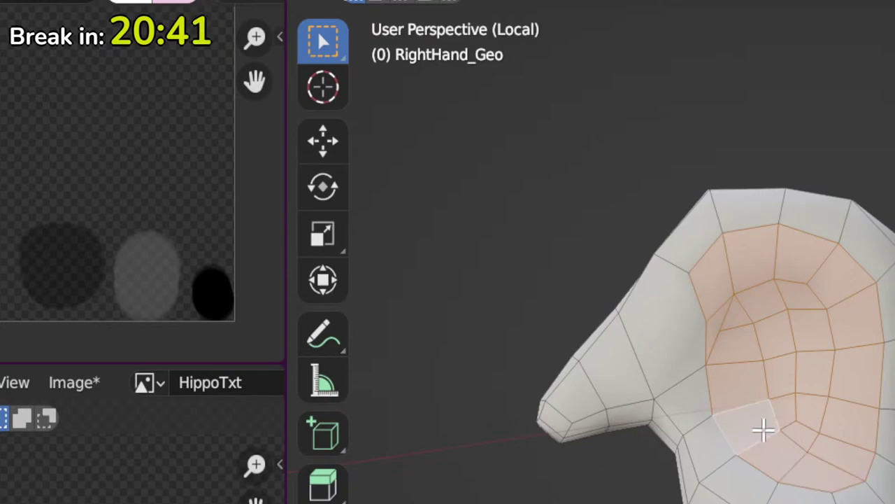
Step: Unwrap the selected right palm faces and shrink their UV island
{"action": "middle_click_drag", "start_coordinate": [764, 430], "coordinate": [839, 476]}
{"action": "scroll", "coordinate": [811, 476], "scroll_direction": "down", "scroll_amount": 4}
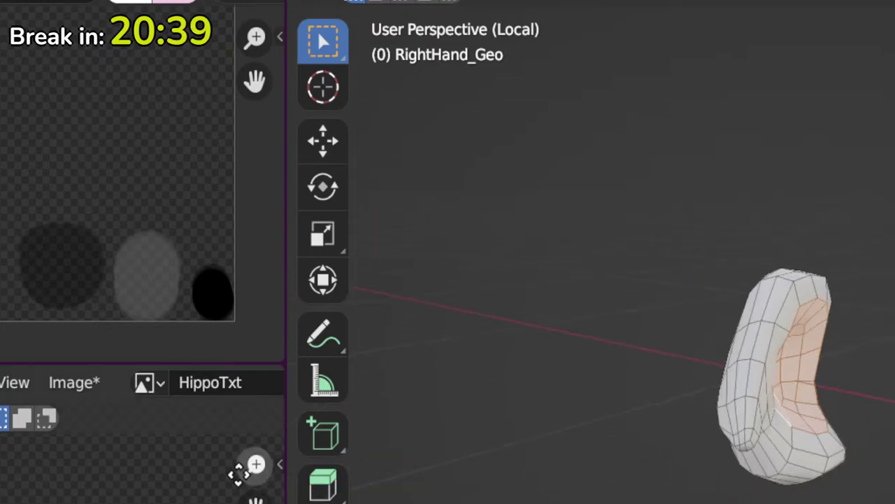
{"action": "scroll", "coordinate": [178, 487], "scroll_direction": "down", "scroll_amount": 4}
{"action": "key", "text": "u"}
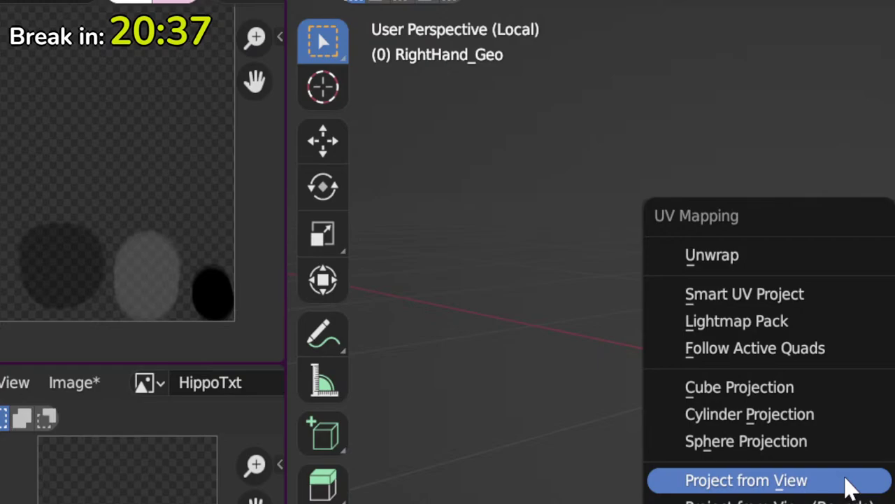
{"action": "left_click", "coordinate": [727, 256]}
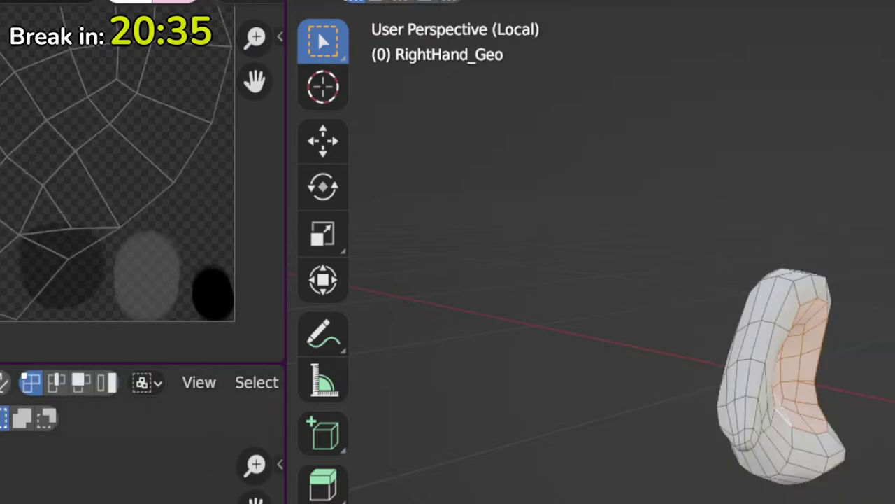
{"action": "key", "text": "s"}
{"action": "key", "text": "Return"}
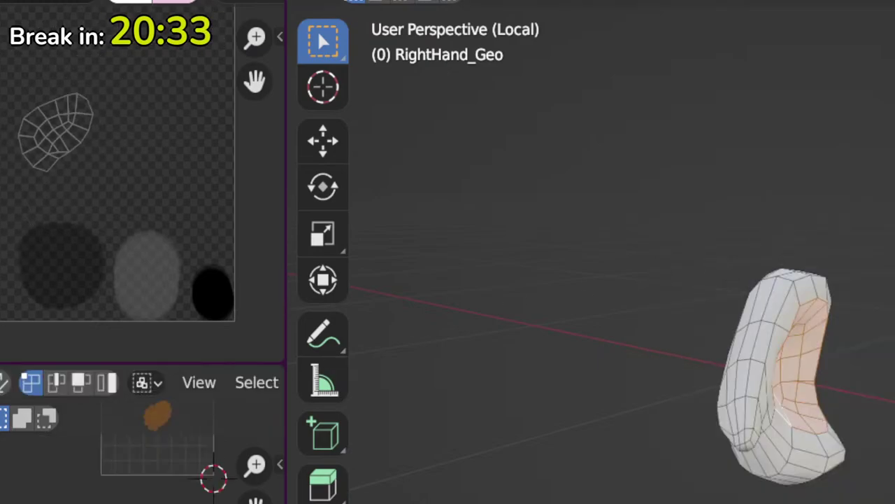
Step: Rescale the right palm's UV island and place it inside the grey patch on the HippoTxt image
{"action": "left_click", "coordinate": [126, 290]}
{"action": "key", "text": "s"}
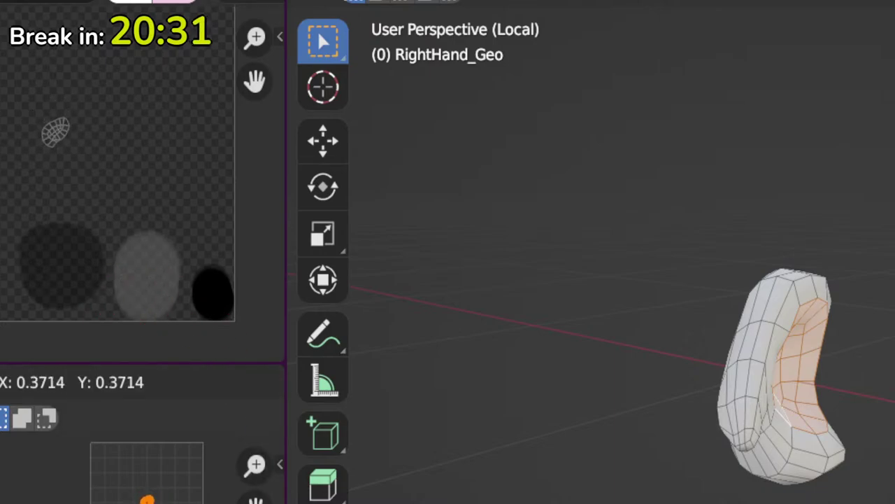
{"action": "key", "text": "Return"}
{"action": "key", "text": "g"}
{"action": "key", "text": "Return"}
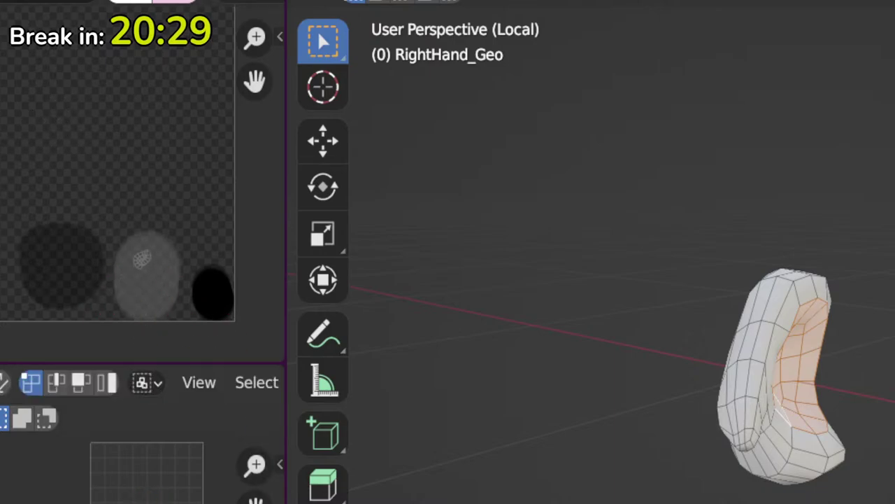
{"action": "key", "text": "s"}
{"action": "key", "text": "Return"}
{"action": "key", "text": "g"}
{"action": "key", "text": "Return"}
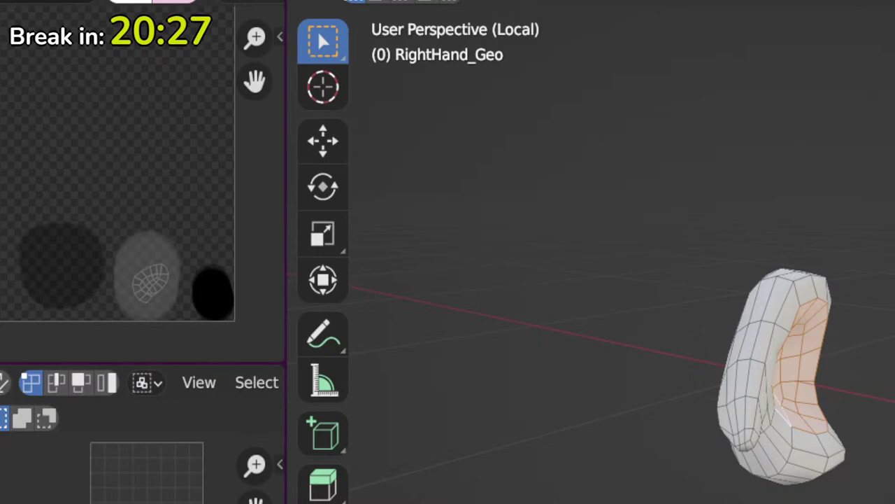
Step: Finish editing the right hand and open the left hand in Edit Mode with its palm in view
{"action": "key", "text": "a"}
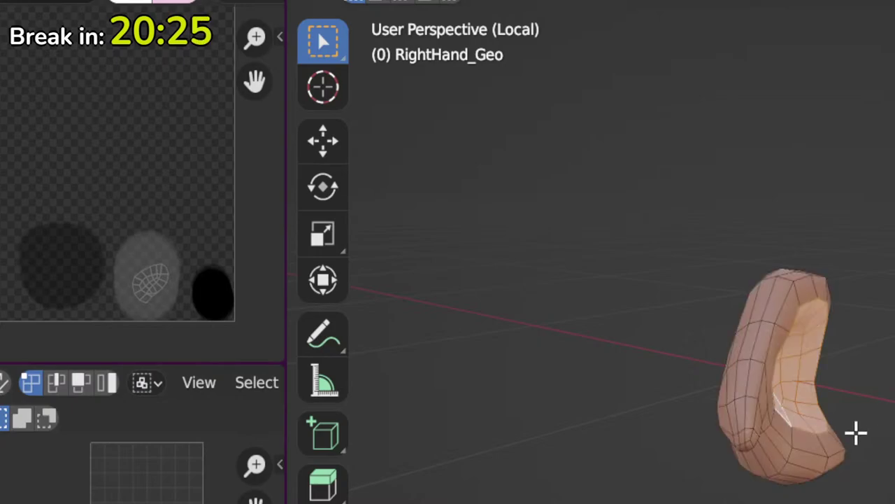
{"action": "middle_click_drag", "start_coordinate": [856, 429], "coordinate": [420, 412]}
{"action": "key", "text": "Tab"}
{"action": "key", "text": "alt+a"}
{"action": "middle_click_drag", "start_coordinate": [801, 378], "coordinate": [385, 381]}
{"action": "left_click", "coordinate": [880, 392]}
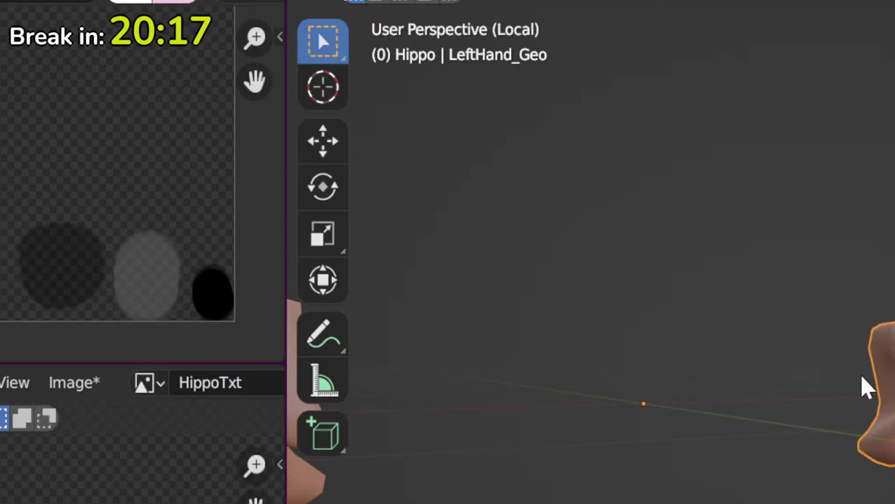
{"action": "middle_click_drag", "start_coordinate": [861, 388], "coordinate": [842, 400]}
{"action": "key", "text": "Tab"}
{"action": "scroll", "coordinate": [878, 391], "scroll_direction": "up", "scroll_amount": 2}
Step: Select the left palm's hollow centre faces and the ring of faces surrounding them
{"action": "left_click_drag", "start_coordinate": [798, 400], "coordinate": [839, 458]}
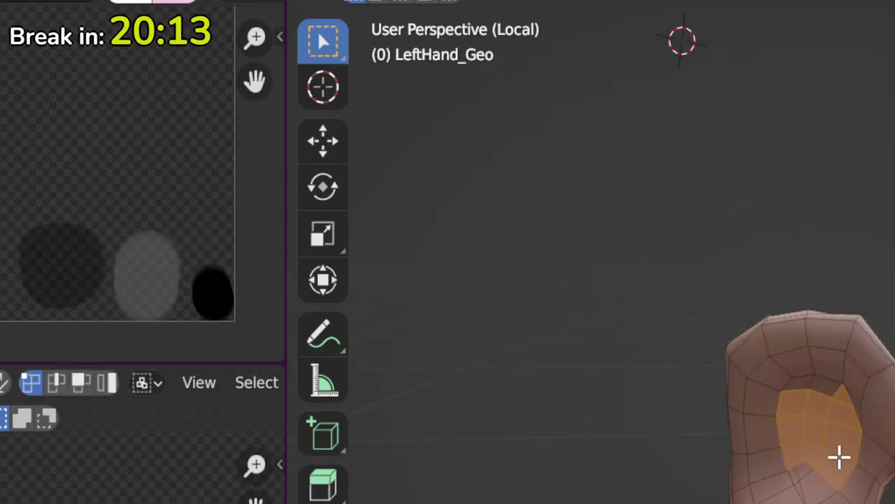
{"action": "middle_click_drag", "start_coordinate": [839, 458], "coordinate": [850, 394]}
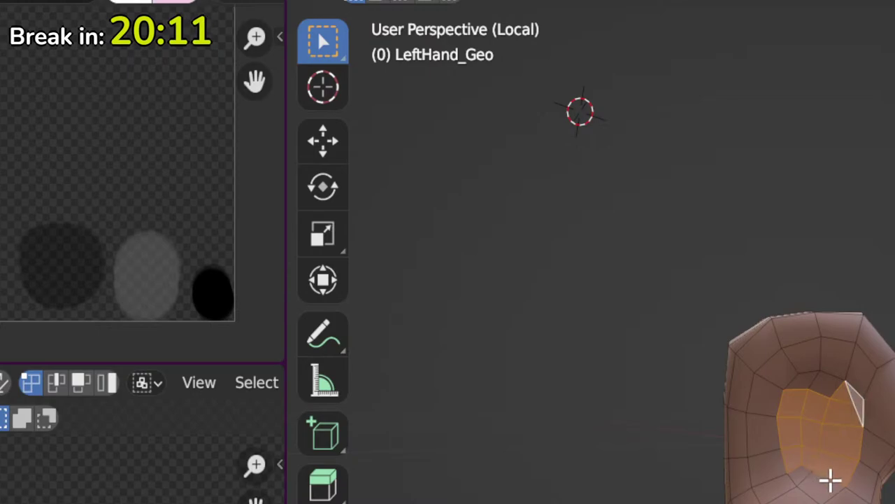
{"action": "left_click_drag", "start_coordinate": [769, 393], "coordinate": [813, 485]}
{"action": "left_click", "coordinate": [787, 371], "text": "shift"}
{"action": "left_click", "coordinate": [805, 360], "text": "shift"}
{"action": "left_click", "coordinate": [838, 365], "text": "shift"}
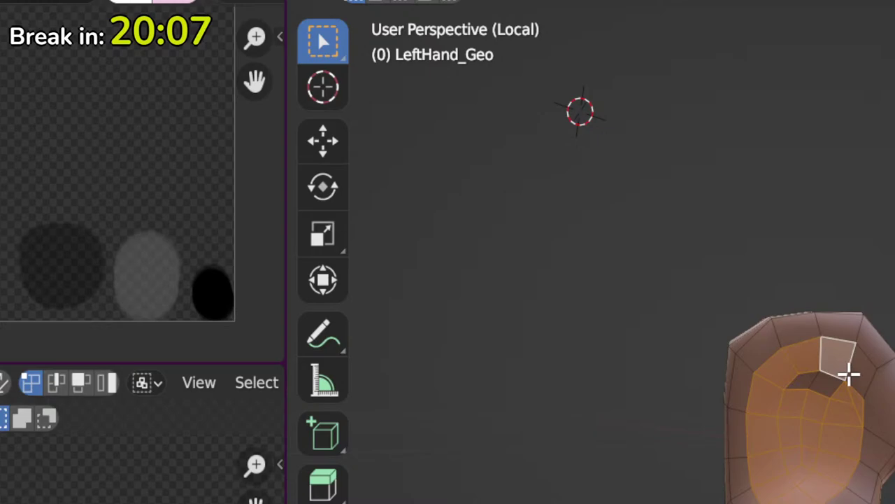
{"action": "left_click", "coordinate": [850, 374], "text": "shift"}
{"action": "left_click", "coordinate": [822, 382], "text": "shift"}
{"action": "left_click", "coordinate": [816, 382], "text": "shift"}
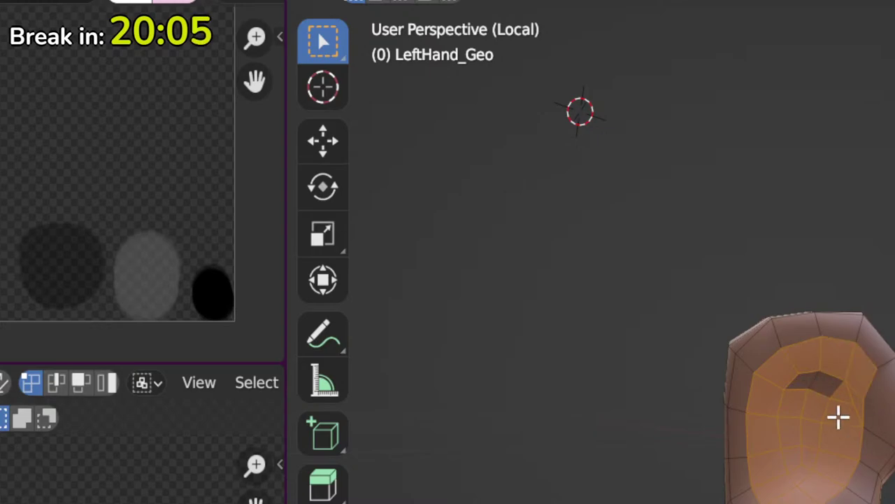
{"action": "left_click", "coordinate": [804, 384], "text": "shift"}
Step: Unwrap the left palm faces, then shrink their UV island and move it onto the grey patch
{"action": "key", "text": "u"}
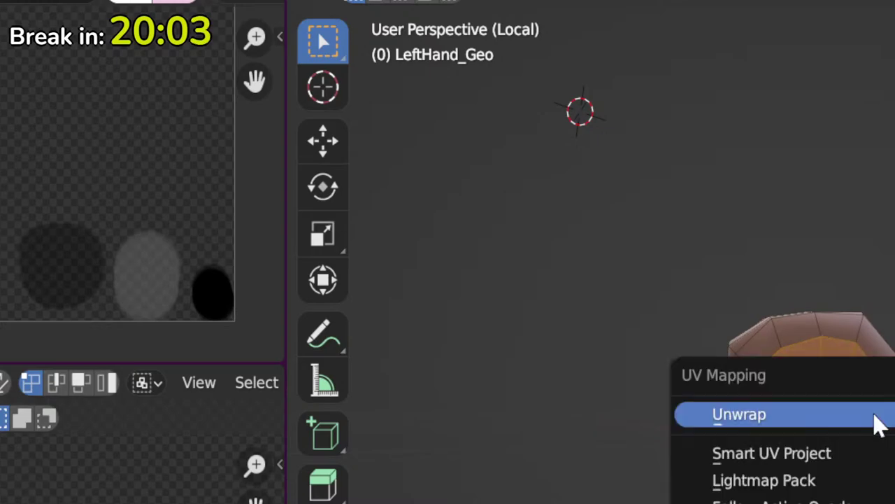
{"action": "left_click", "coordinate": [878, 425]}
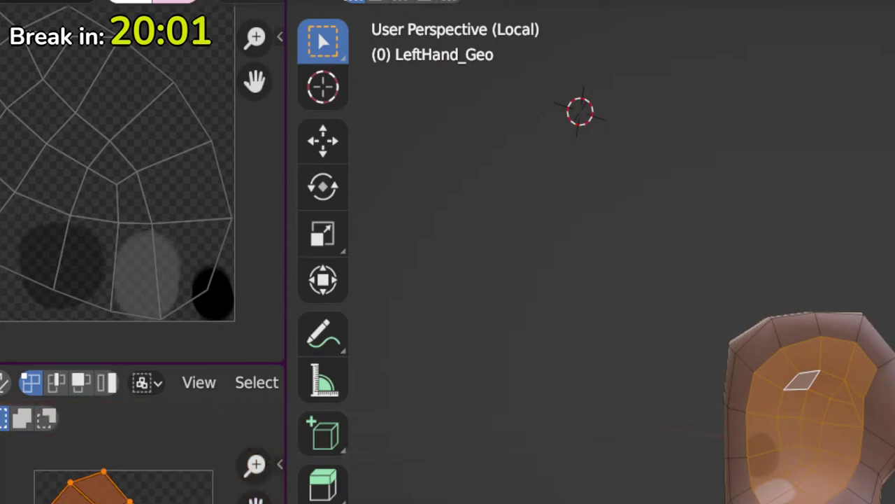
{"action": "key", "text": "s"}
{"action": "key", "text": "Return"}
{"action": "key", "text": "g"}
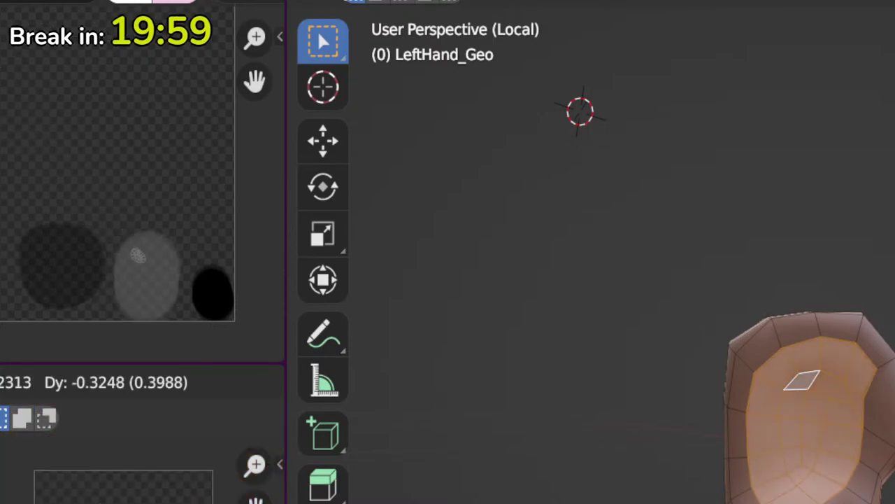
{"action": "key", "text": "Return"}
Step: Return to Object Mode and leave local view to show the whole hippo again
{"action": "key", "text": "Tab"}
{"action": "scroll", "coordinate": [769, 392], "scroll_direction": "down", "scroll_amount": 4}
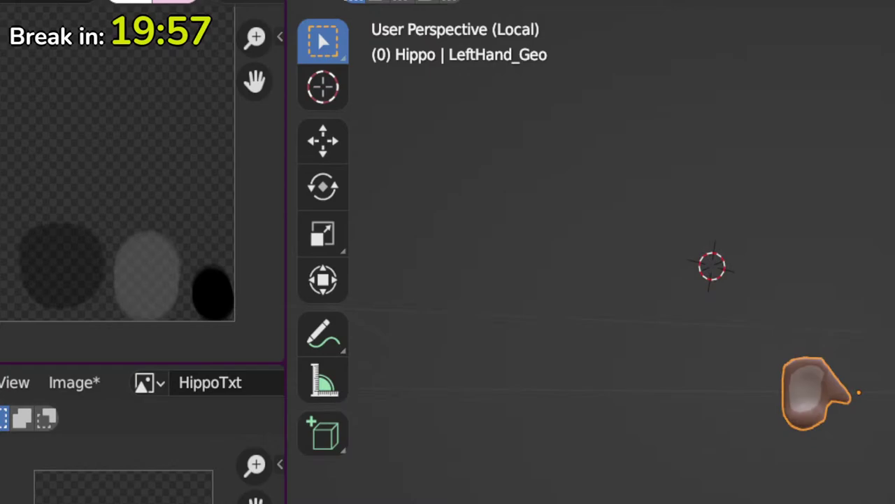
{"action": "middle_click_drag", "start_coordinate": [629, 315], "coordinate": [700, 314]}
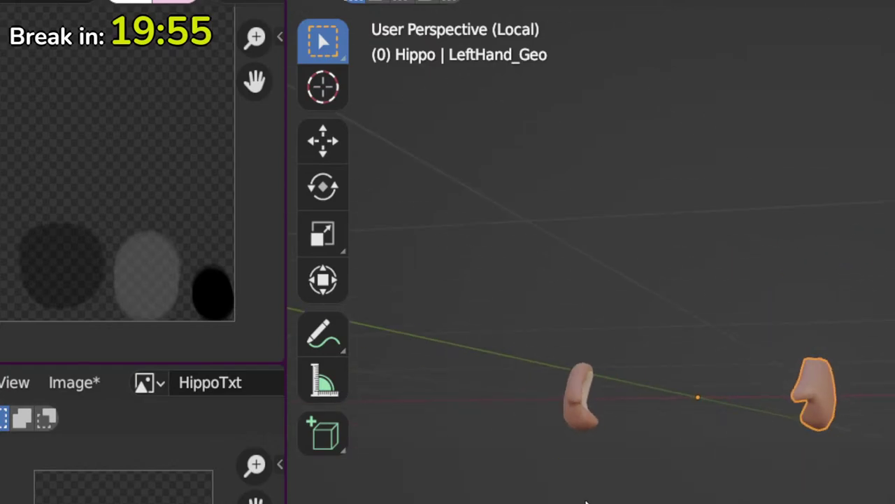
{"action": "key", "text": "slash"}
{"action": "scroll", "coordinate": [611, 408], "scroll_direction": "down", "scroll_amount": 6}
{"action": "middle_click_drag", "start_coordinate": [612, 410], "coordinate": [529, 448]}
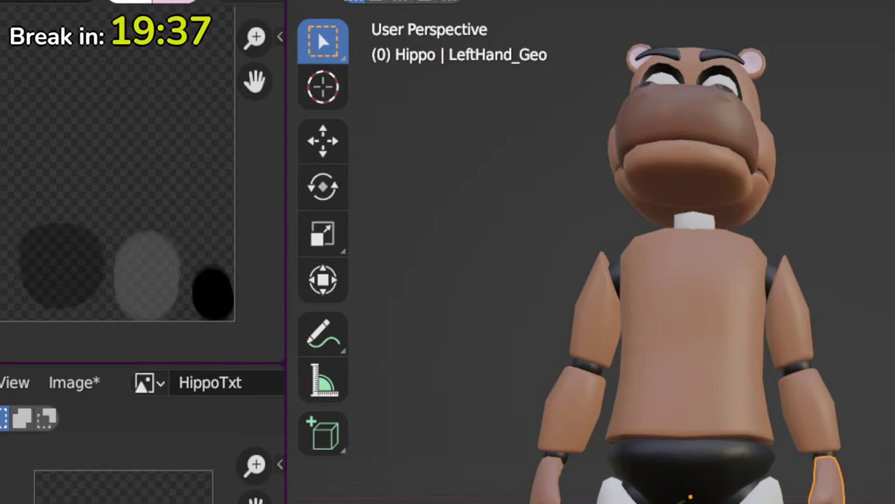
{"action": "middle_click_drag", "start_coordinate": [892, 483], "coordinate": [761, 310]}
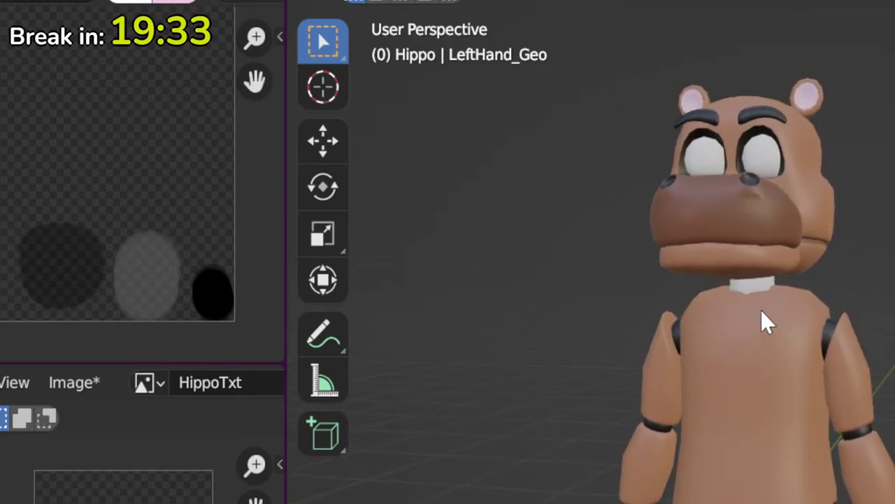
Step: Shrink the neck cylinder's UVs and move them onto the black spot of the HippoTxt image
{"action": "left_click", "coordinate": [755, 285]}
{"action": "key", "text": "Tab"}
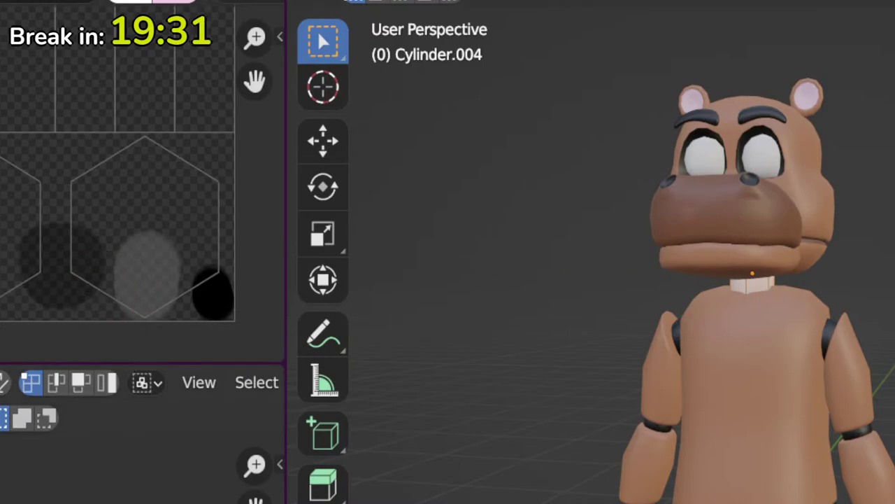
{"action": "key", "text": "s"}
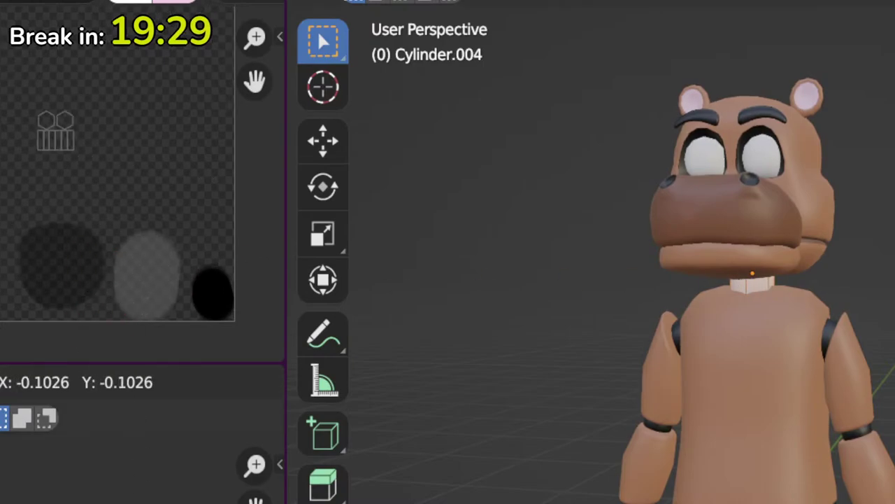
{"action": "key", "text": "Return"}
{"action": "key", "text": "g"}
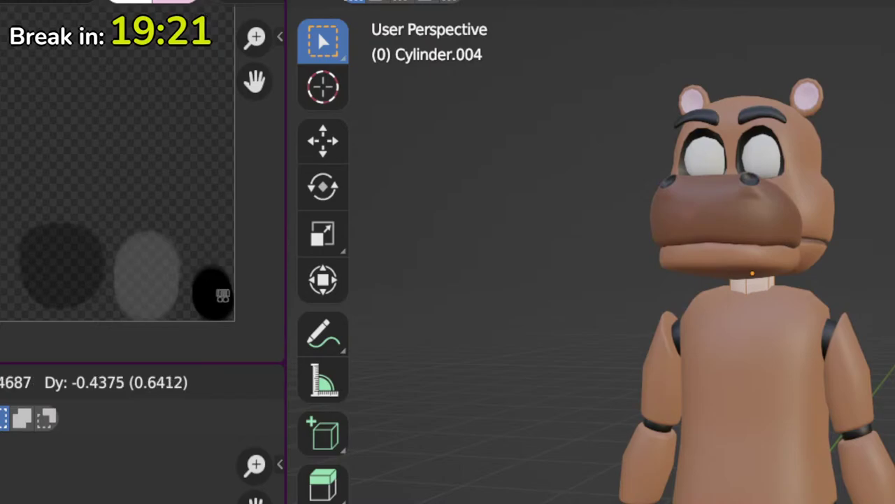
{"action": "left_click", "coordinate": [212, 305]}
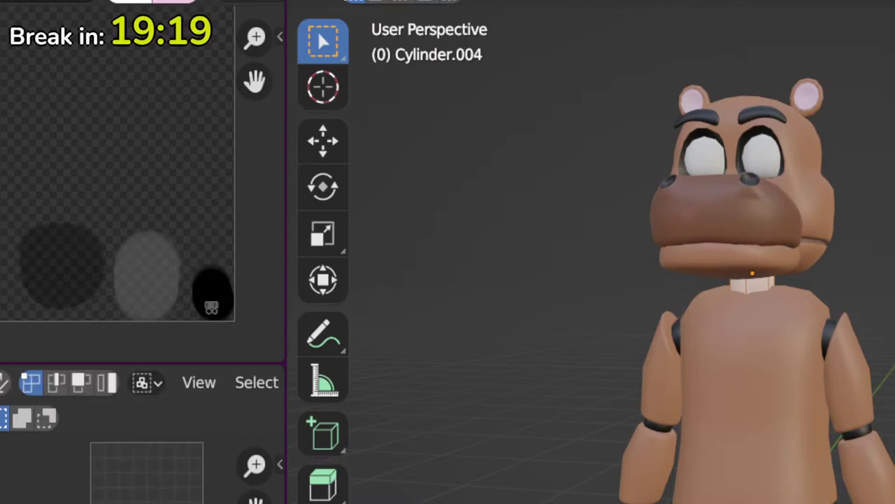
{"action": "key", "text": "g"}
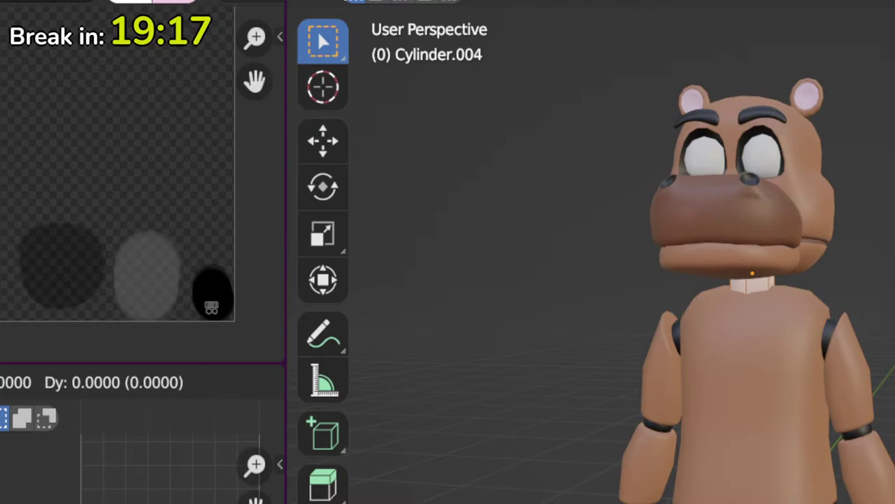
{"action": "left_click", "coordinate": [245, 451]}
{"action": "key", "text": "Tab"}
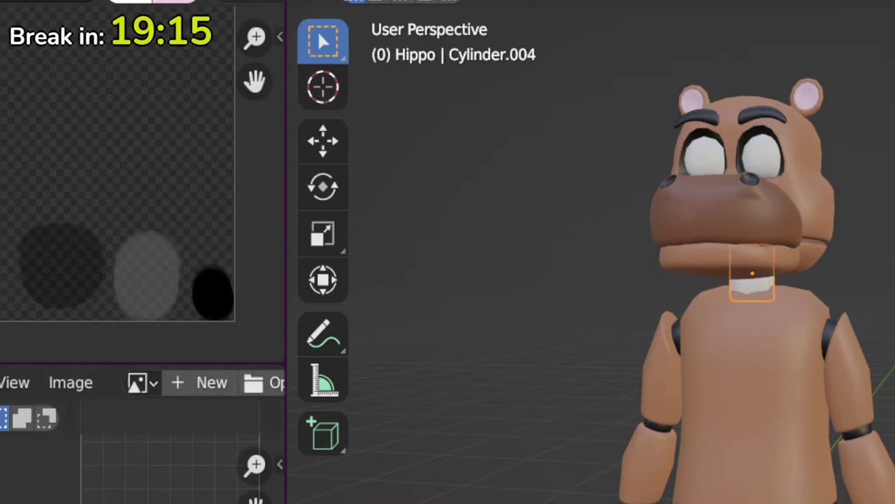
{"action": "scroll", "coordinate": [836, 485], "scroll_direction": "down", "scroll_amount": 2}
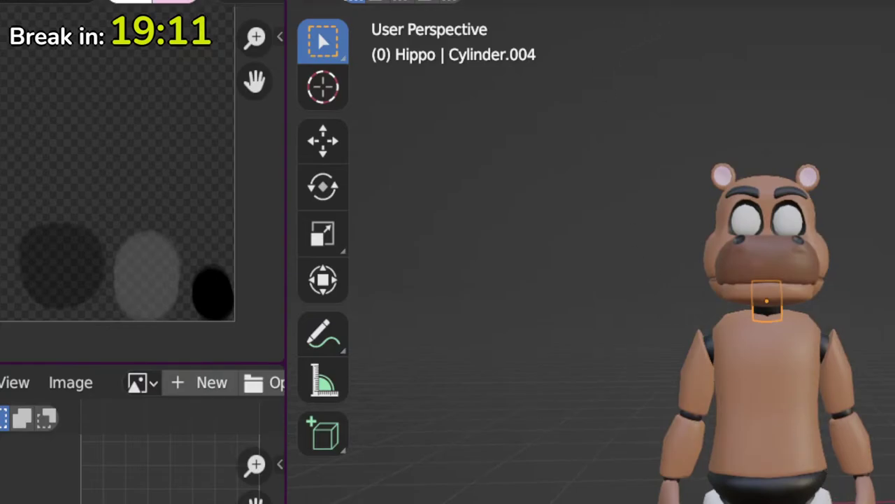
Step: Set the Hippo material's RGB node colour to purple in the Shading workspace and return to the texture painting workspace
{"action": "key", "text": "ctrl+Page_Down"}
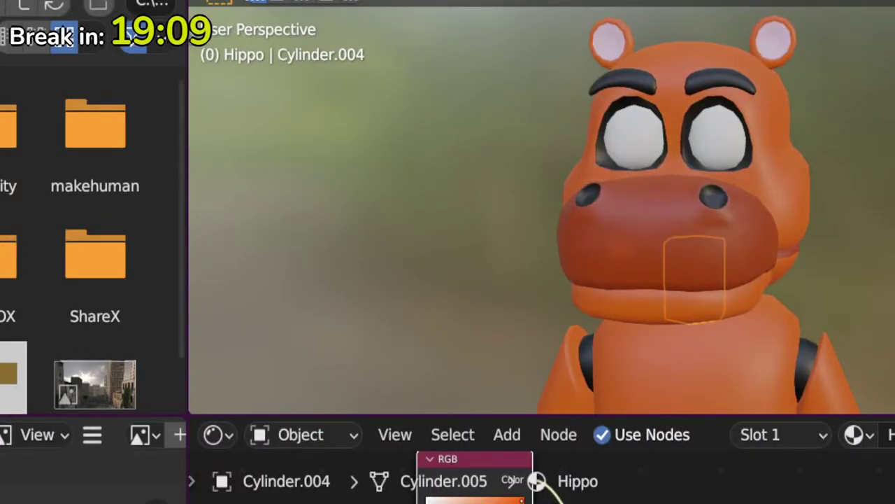
{"action": "mouse_move", "coordinate": [521, 501]}
{"action": "left_mouse_down"}
{"action": "mouse_move", "coordinate": [468, 502]}
{"action": "mouse_move", "coordinate": [510, 503]}
{"action": "mouse_move", "coordinate": [479, 503]}
{"action": "mouse_move", "coordinate": [491, 503]}
{"action": "left_mouse_up"}
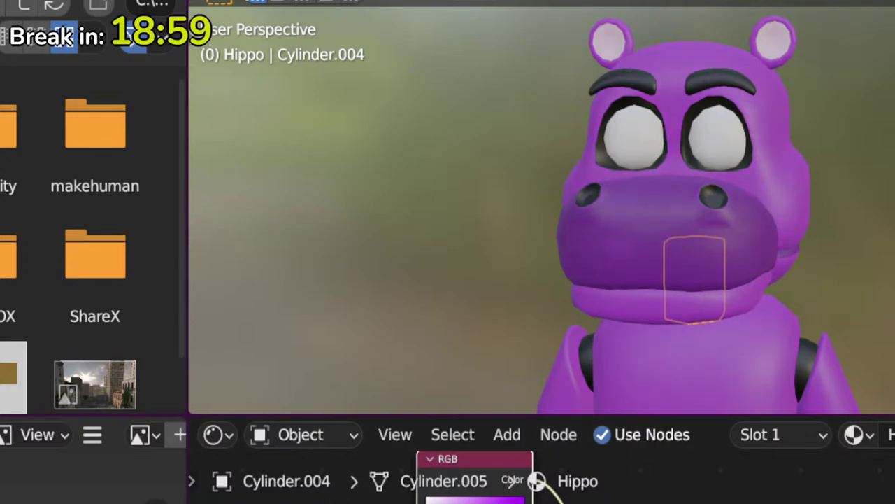
{"action": "key", "text": "ctrl+Page_Up"}
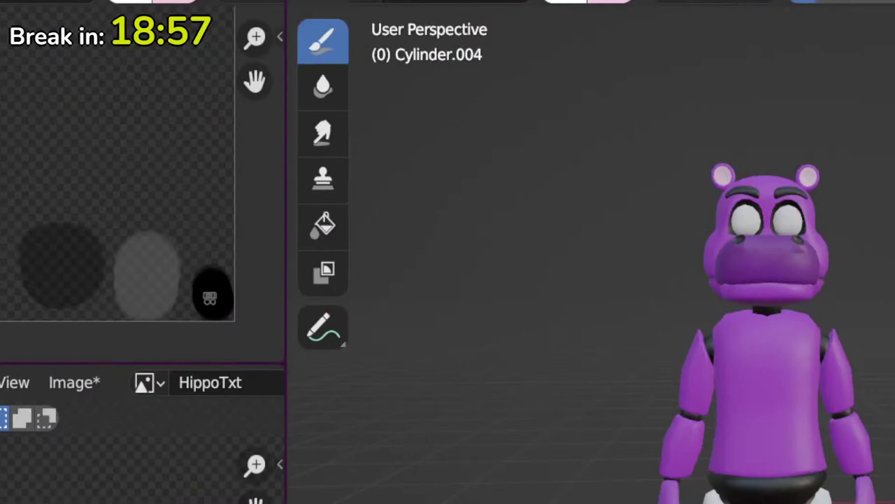
Step: Examine the recoloured hippo's head, torso, arms and hands from several angles
{"action": "middle_click_drag", "start_coordinate": [821, 292], "coordinate": [773, 340]}
{"action": "scroll", "coordinate": [798, 366], "scroll_direction": "up", "scroll_amount": 2}
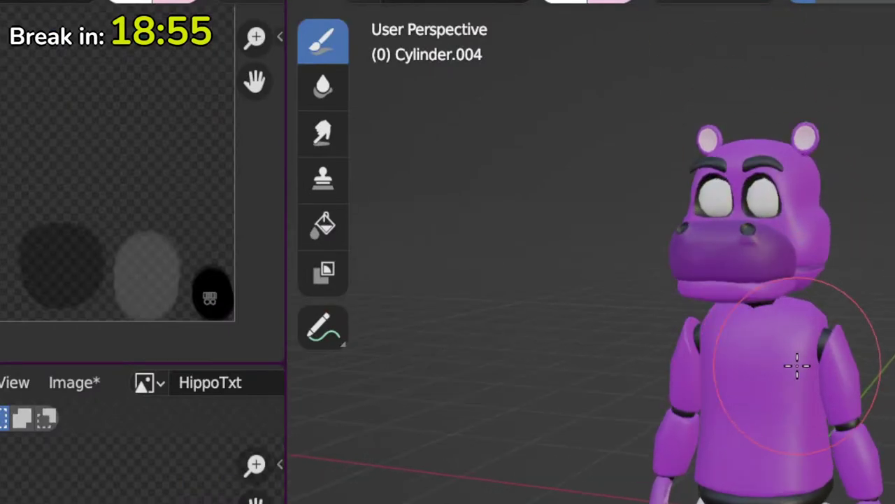
{"action": "middle_click_drag", "start_coordinate": [801, 372], "coordinate": [795, 230], "text": "shift"}
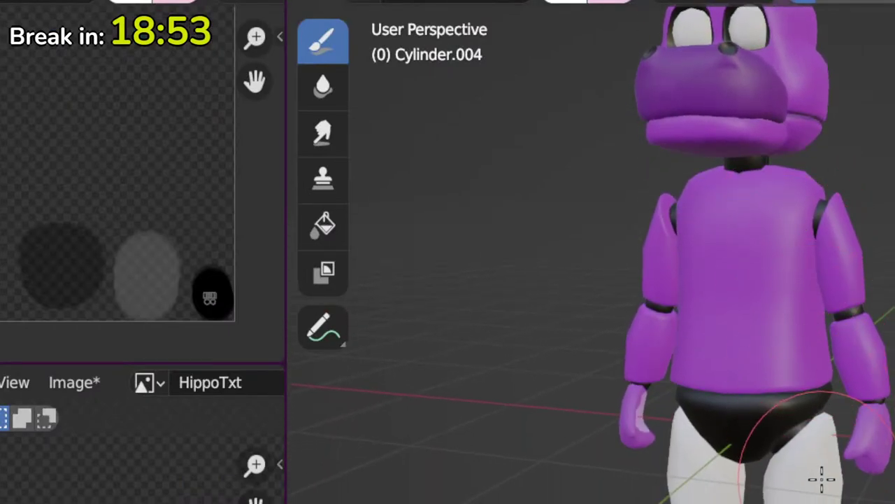
{"action": "mouse_move", "coordinate": [823, 469]}
{"action": "middle_mouse_down"}
{"action": "mouse_move", "coordinate": [894, 462]}
{"action": "mouse_move", "coordinate": [826, 434]}
{"action": "mouse_move", "coordinate": [867, 455]}
{"action": "mouse_move", "coordinate": [830, 457]}
{"action": "middle_mouse_up"}
{"action": "scroll", "coordinate": [867, 453], "scroll_direction": "up", "scroll_amount": 1}
{"action": "scroll", "coordinate": [866, 453], "scroll_direction": "up", "scroll_amount": 1}
{"action": "middle_click_drag", "start_coordinate": [847, 427], "coordinate": [785, 485], "text": "shift"}
{"action": "scroll", "coordinate": [570, 304], "scroll_direction": "down", "scroll_amount": 2}
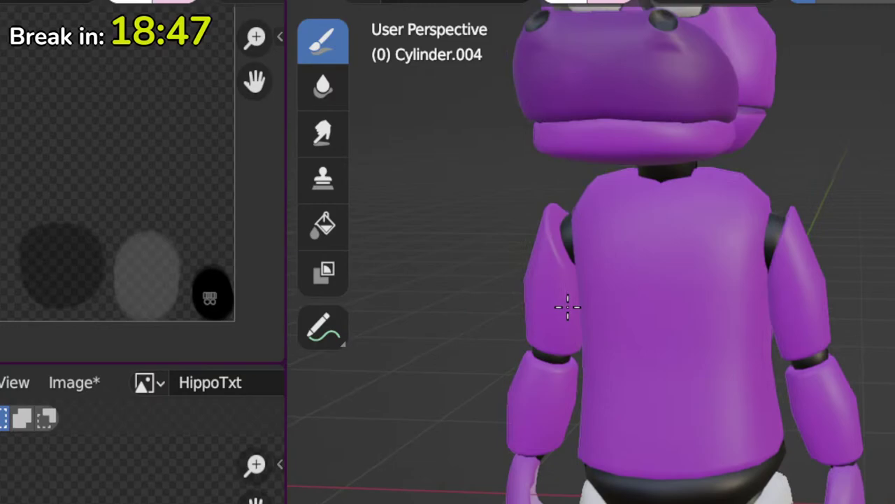
{"action": "key", "text": "Tab"}
{"action": "scroll", "coordinate": [582, 312], "scroll_direction": "up", "scroll_amount": 3}
{"action": "key", "text": "Tab"}
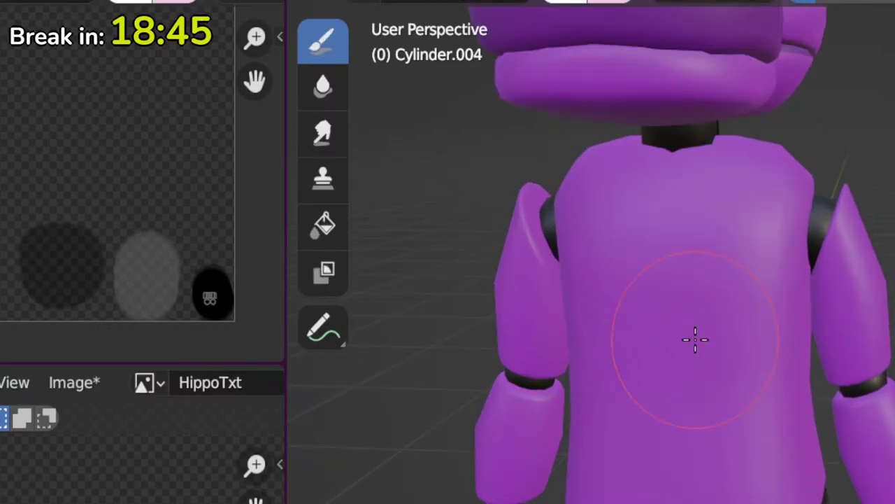
Step: Switch from Texture Paint to Object Mode and select the upper torso
{"action": "key", "text": "ctrl+Tab"}
{"action": "left_click", "coordinate": [563, 290]}
{"action": "key", "text": "Tab"}
{"action": "key", "text": "Tab"}
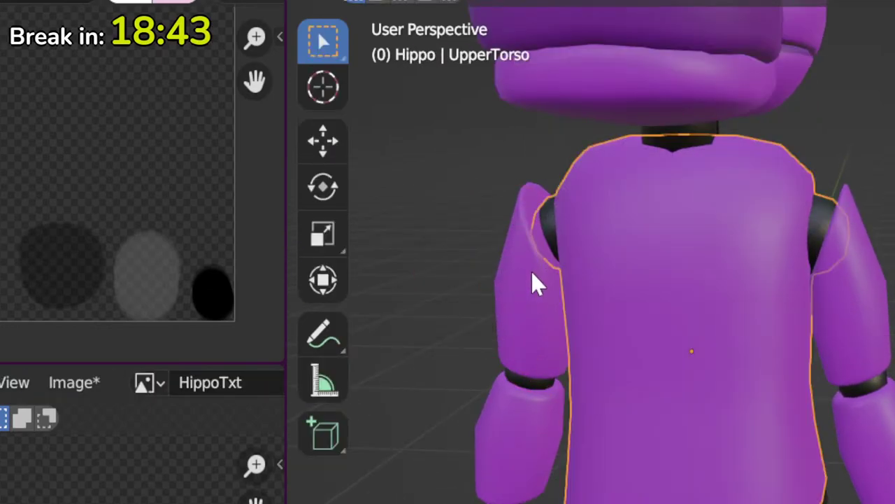
Step: Select the shoulder-side rim loop of the right upper arm and move its UVs onto the dark grey spot of the HippoTxt image
{"action": "left_click", "coordinate": [532, 236]}
{"action": "key", "text": "Tab"}
{"action": "left_click", "coordinate": [534, 232], "text": "alt"}
{"action": "middle_click_drag", "start_coordinate": [539, 234], "coordinate": [621, 279]}
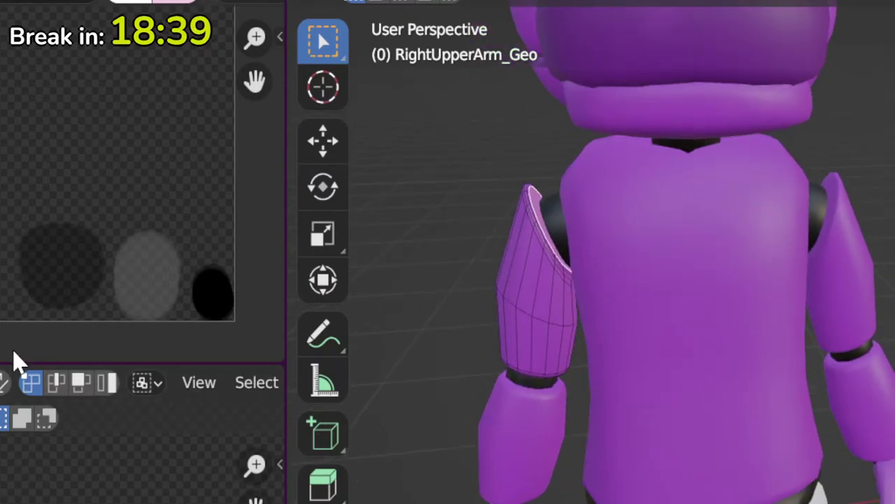
{"action": "middle_click_drag", "start_coordinate": [140, 455], "coordinate": [183, 468]}
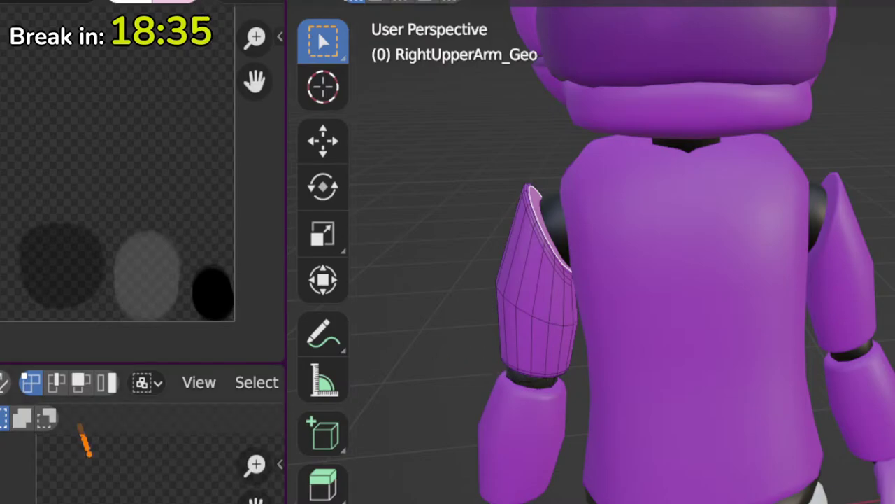
{"action": "key", "text": "g"}
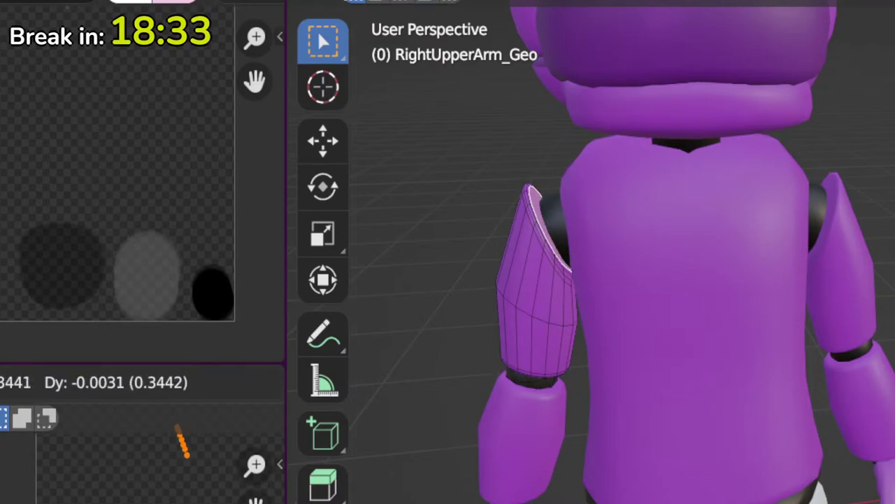
{"action": "left_click", "coordinate": [572, 414]}
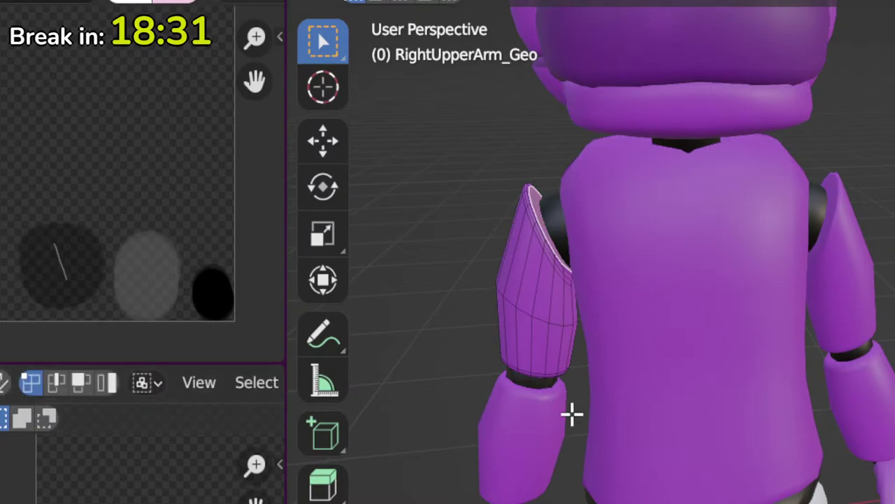
{"action": "key", "text": "Tab"}
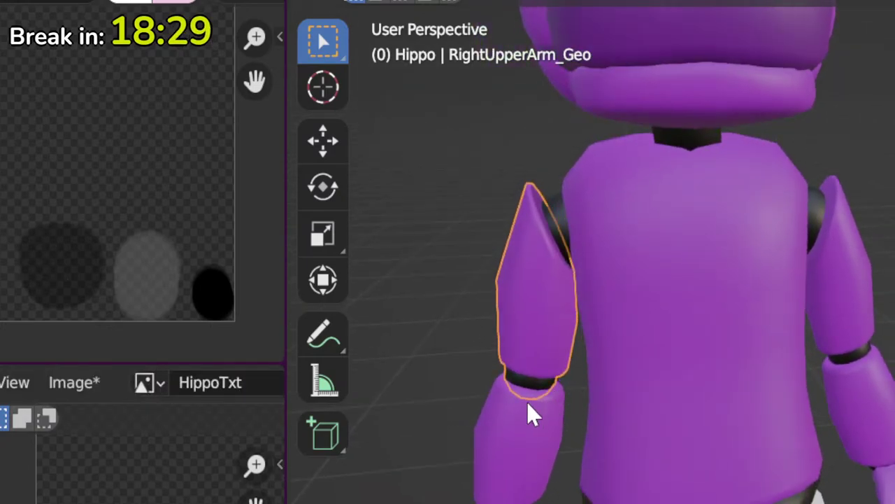
Step: Select the elbow rim loop of the right lower arm and move its UVs onto the dark grey spot
{"action": "left_click", "coordinate": [528, 404]}
{"action": "key", "text": "Tab"}
{"action": "left_click", "coordinate": [538, 386], "text": "alt"}
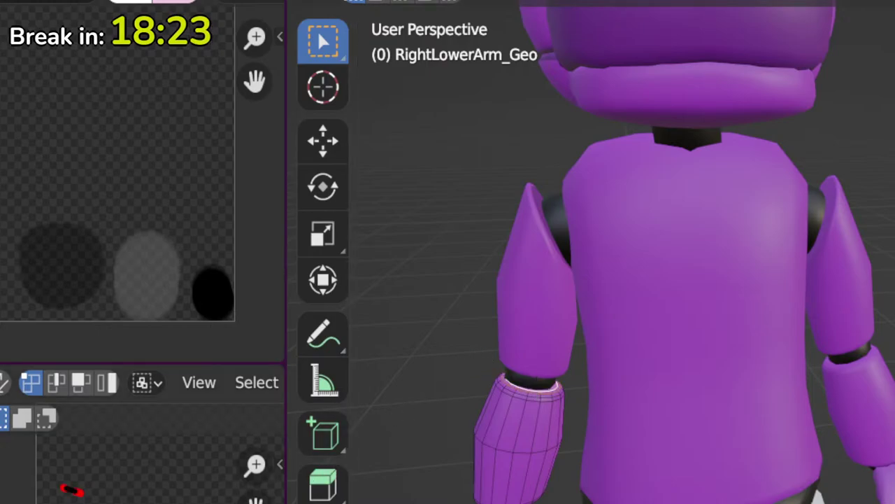
{"action": "key", "text": "g"}
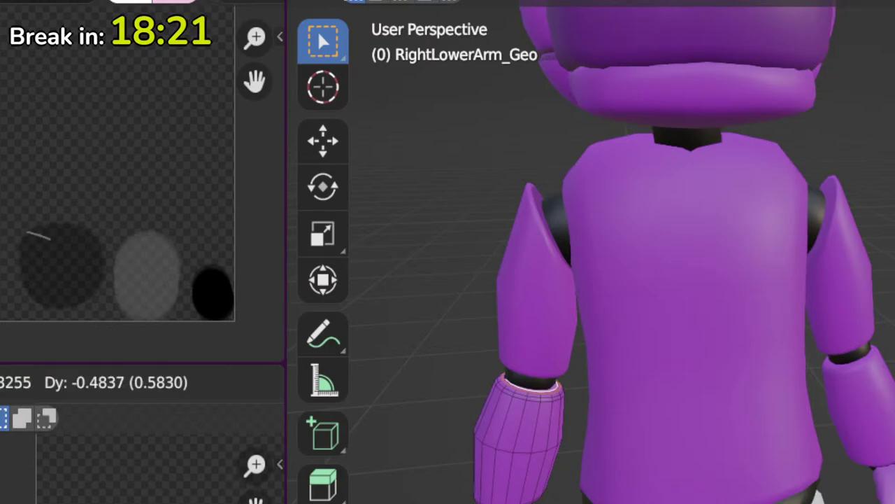
{"action": "key", "text": "Return"}
{"action": "key", "text": "Tab"}
Step: Select the right lower arm's wrist rim loop and move its UVs in the UV editor
{"action": "middle_click_drag", "start_coordinate": [630, 280], "coordinate": [644, 273]}
{"action": "middle_click_drag", "start_coordinate": [657, 448], "coordinate": [675, 360]}
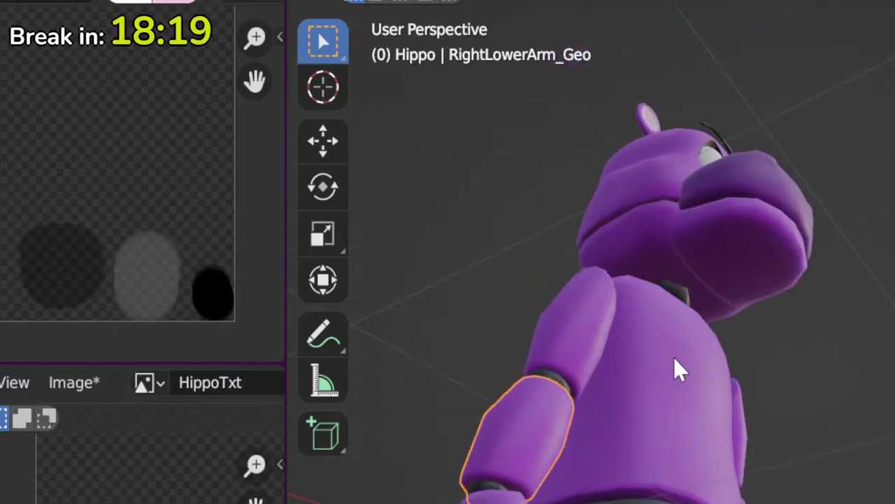
{"action": "key", "text": "Tab"}
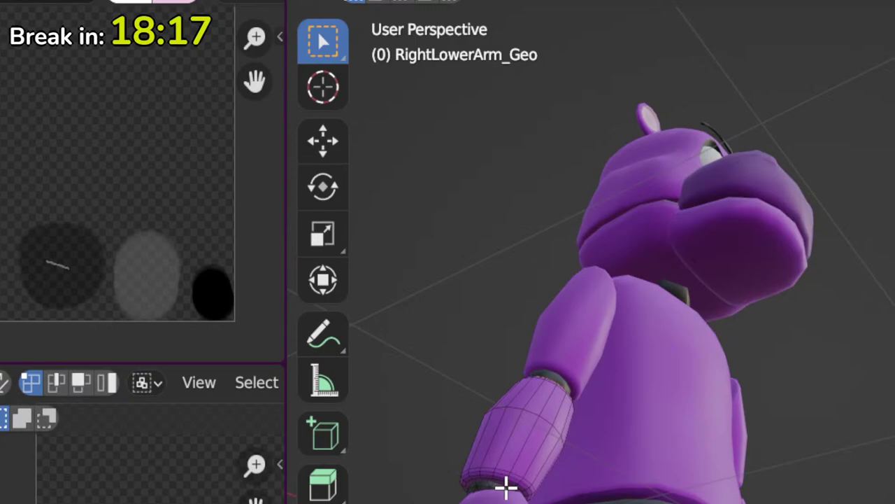
{"action": "left_click", "coordinate": [515, 482], "text": "alt"}
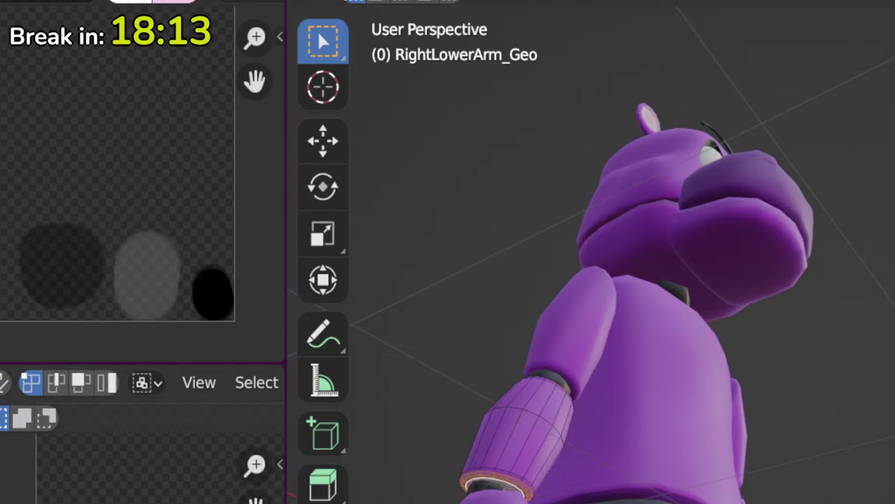
{"action": "key", "text": "g"}
{"action": "key", "text": "Return"}
{"action": "key", "text": "Tab"}
Step: Select the left lower arm's wrist rim, grow the selection twice, and move its UVs onto the dark grey spot
{"action": "middle_click_drag", "start_coordinate": [700, 280], "coordinate": [518, 300]}
{"action": "middle_click_drag", "start_coordinate": [664, 203], "coordinate": [773, 498]}
{"action": "key", "text": "Tab"}
{"action": "key", "text": "Tab"}
{"action": "left_click", "coordinate": [770, 462]}
{"action": "key", "text": "Tab"}
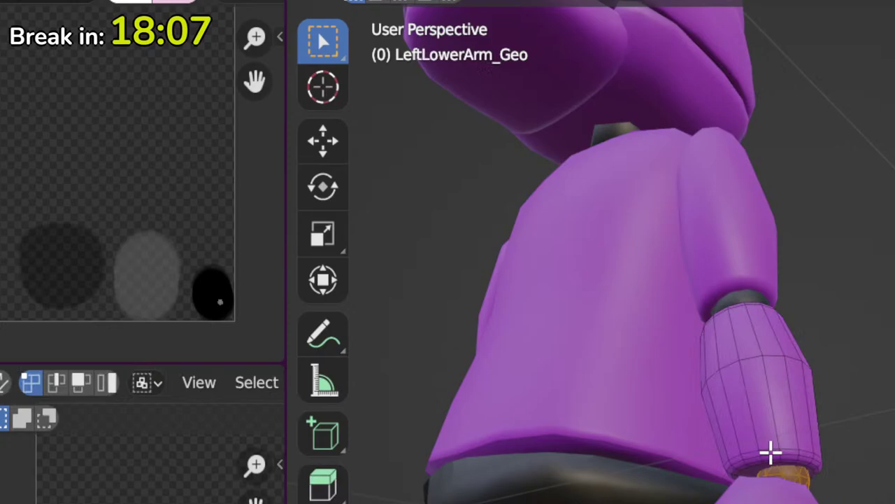
{"action": "left_click", "coordinate": [759, 469], "text": "alt"}
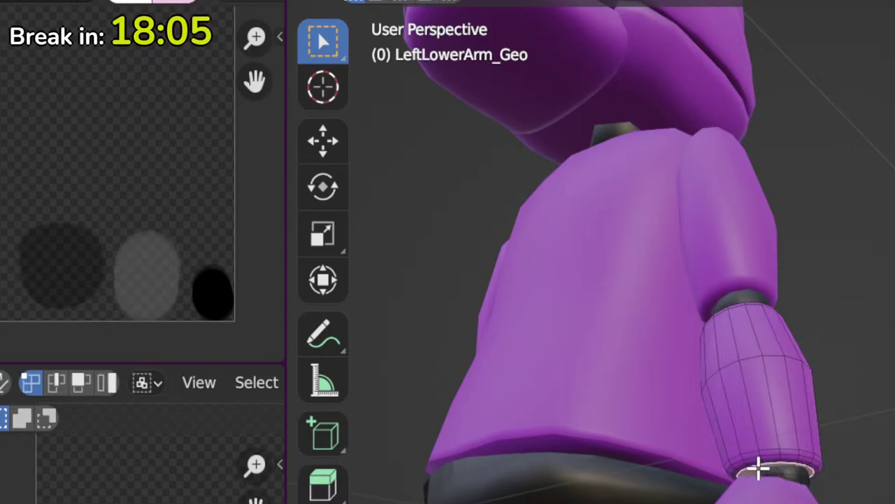
{"action": "key", "text": "ctrl+KP_Add"}
{"action": "key", "text": "ctrl+KP_Add"}
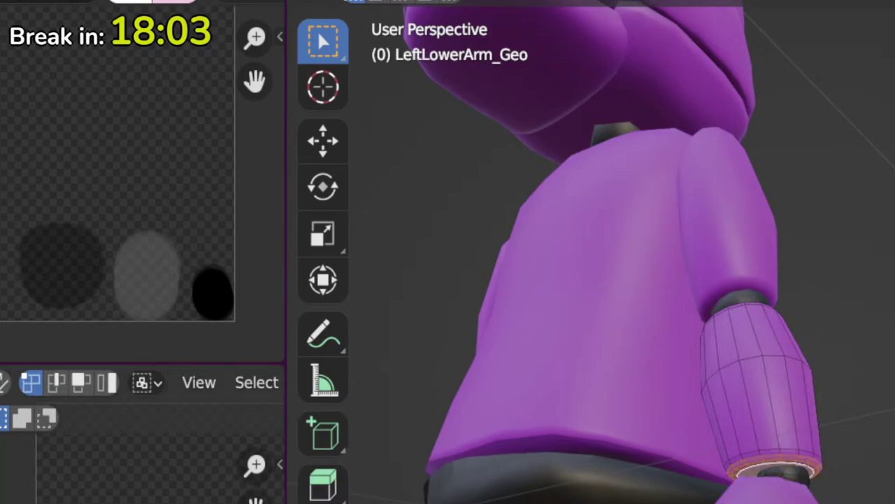
{"action": "key", "text": "g"}
{"action": "left_click", "coordinate": [66, 261]}
{"action": "key", "text": "Tab"}
Step: Select the elbow rim loop of the left lower arm and grow the selection twice
{"action": "middle_click_drag", "start_coordinate": [773, 391], "coordinate": [814, 459]}
{"action": "key", "text": "Tab"}
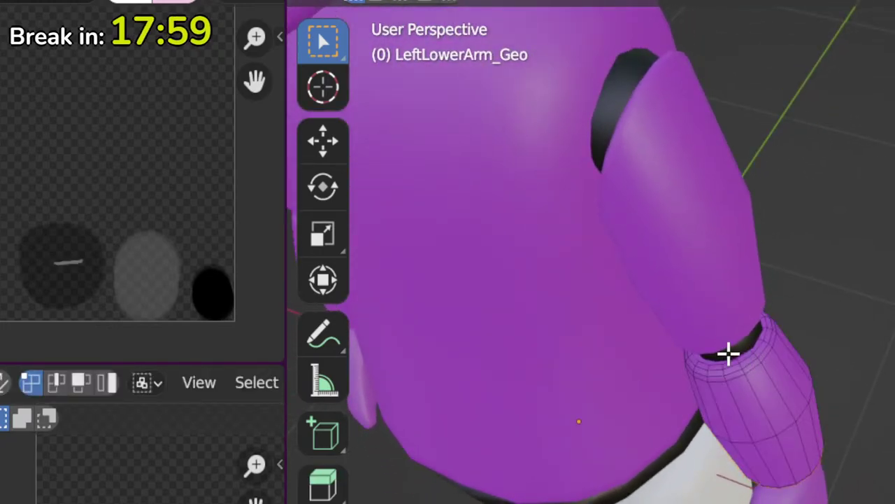
{"action": "left_click", "coordinate": [725, 350], "text": "alt"}
{"action": "key", "text": "ctrl+KP_Add"}
{"action": "key", "text": "ctrl+KP_Add"}
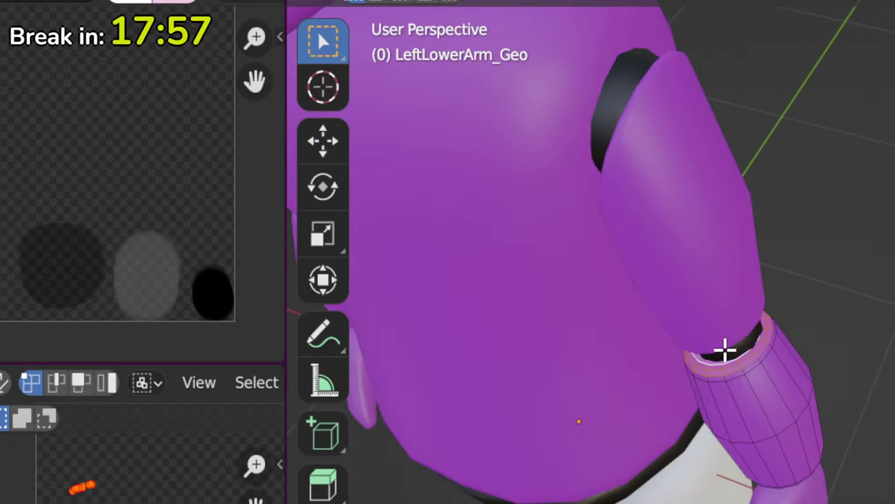
Step: Move the UVs of the left lower arm's elbow-end rim onto the dark grey patch of the texture
{"action": "key", "text": "g"}
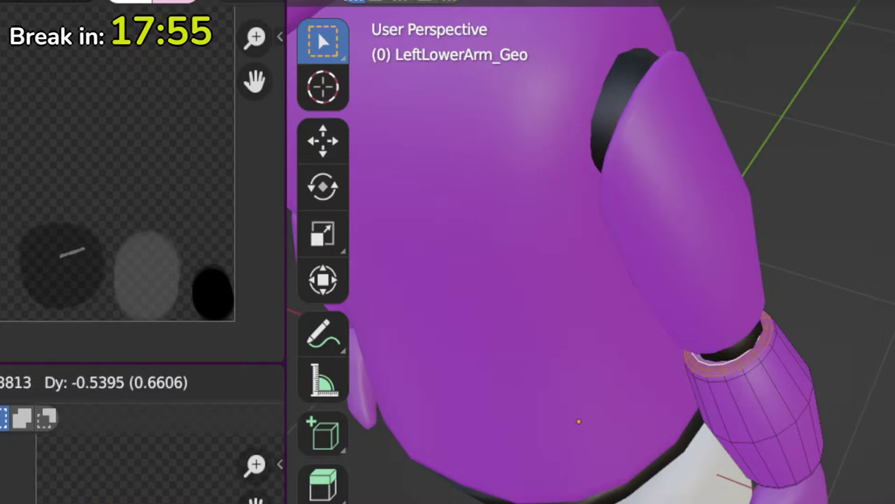
{"action": "key", "text": "Return"}
{"action": "middle_click_drag", "start_coordinate": [490, 448], "coordinate": [351, 306]}
{"action": "key", "text": "Tab"}
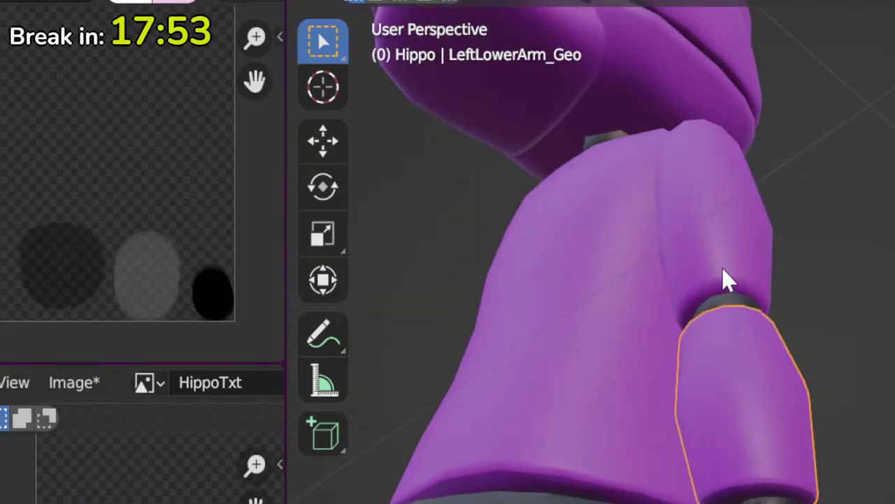
Step: Select the left upper arm's elbow-end rim faces and move their UVs onto the dark grey patch of the texture
{"action": "left_click", "coordinate": [722, 278]}
{"action": "key", "text": "Tab"}
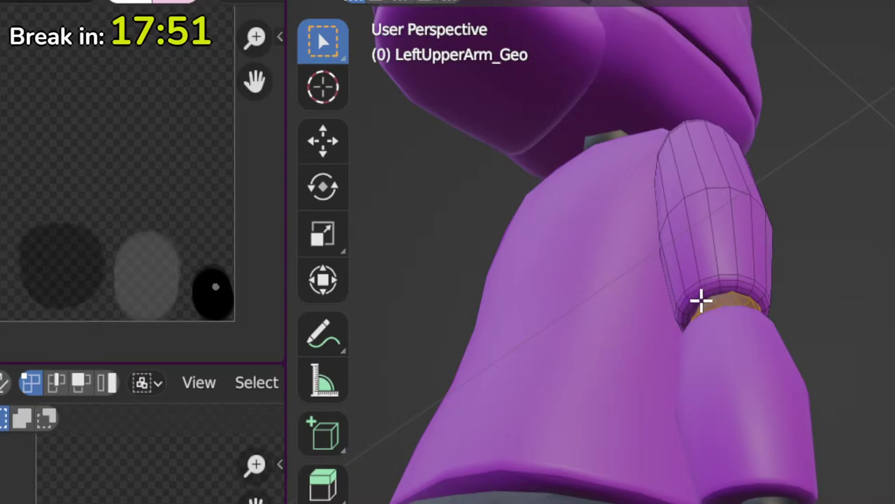
{"action": "left_click", "coordinate": [702, 302], "text": "alt"}
{"action": "key", "text": "ctrl+KP_Add"}
{"action": "key", "text": "ctrl+KP_Add"}
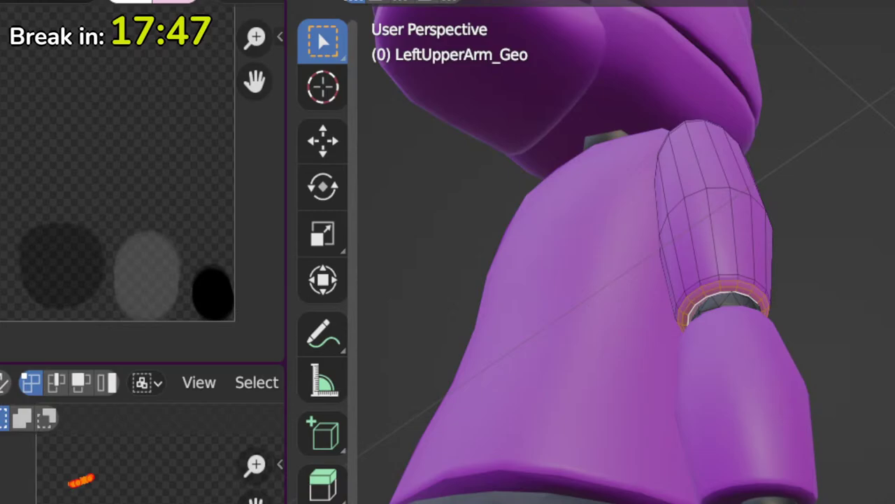
{"action": "key", "text": "g"}
{"action": "left_click", "coordinate": [782, 438]}
Step: Select the left upper arm's shoulder-opening rim and move its UVs onto the dark grey patch of the texture
{"action": "middle_click_drag", "start_coordinate": [829, 217], "coordinate": [672, 336]}
{"action": "middle_click_drag", "start_coordinate": [769, 294], "coordinate": [676, 259]}
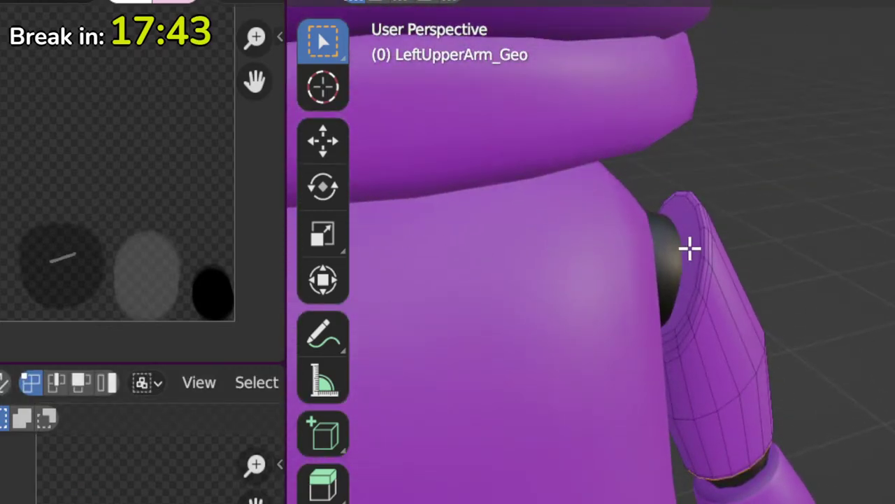
{"action": "left_click", "coordinate": [690, 248], "text": "alt"}
{"action": "key", "text": "g"}
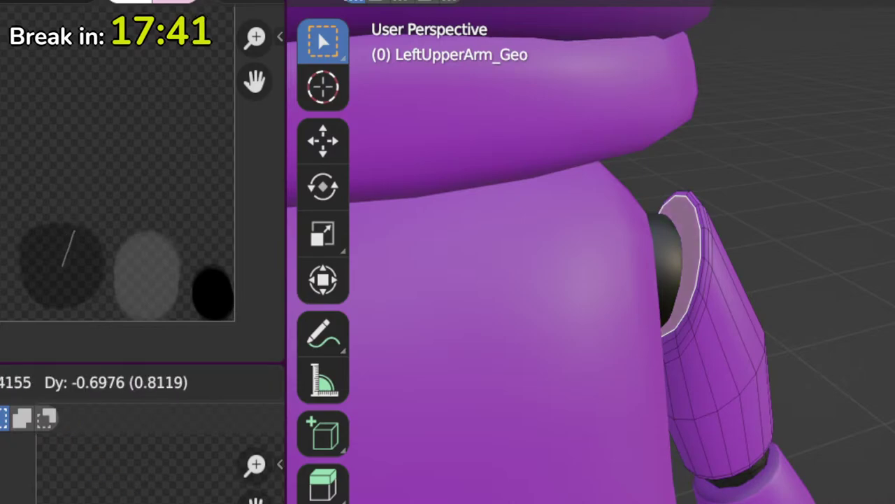
{"action": "key", "text": "Return"}
{"action": "key", "text": "Tab"}
{"action": "scroll", "coordinate": [791, 501], "scroll_direction": "down", "scroll_amount": 4}
{"action": "middle_click_drag", "start_coordinate": [791, 501], "coordinate": [637, 437]}
{"action": "middle_click_drag", "start_coordinate": [637, 438], "coordinate": [690, 250], "text": "shift"}
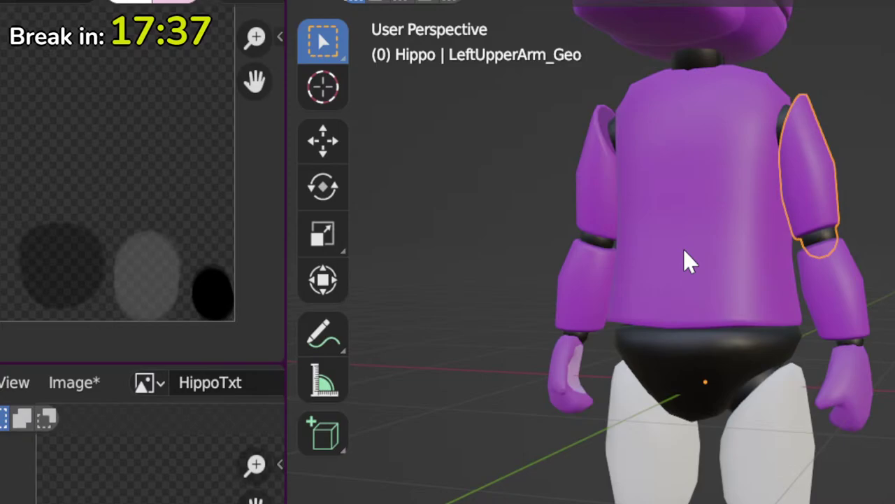
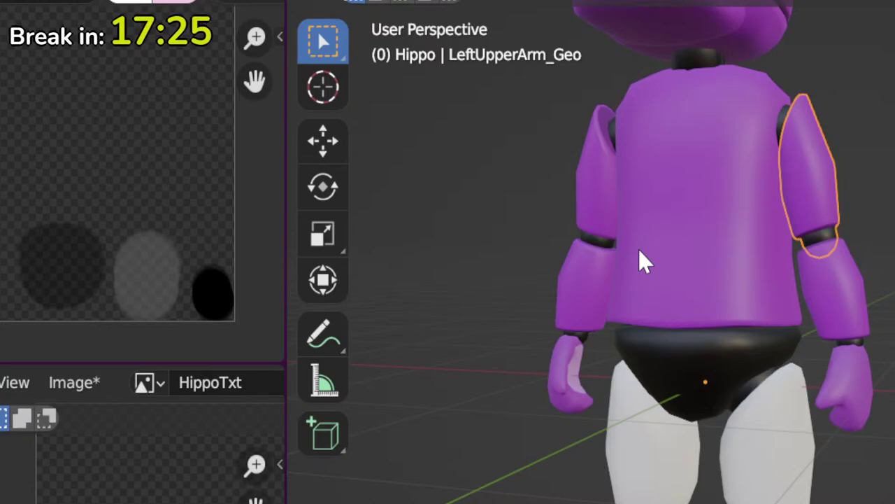
Step: Give the white left upper leg the hippo's textured purple material and switch to the front orthographic view
{"action": "middle_click_drag", "start_coordinate": [643, 256], "coordinate": [709, 297]}
{"action": "middle_click_drag", "start_coordinate": [751, 330], "coordinate": [732, 375]}
{"action": "scroll", "coordinate": [732, 375], "scroll_direction": "down", "scroll_amount": 4}
{"action": "middle_click_drag", "start_coordinate": [729, 339], "coordinate": [738, 361], "text": "shift"}
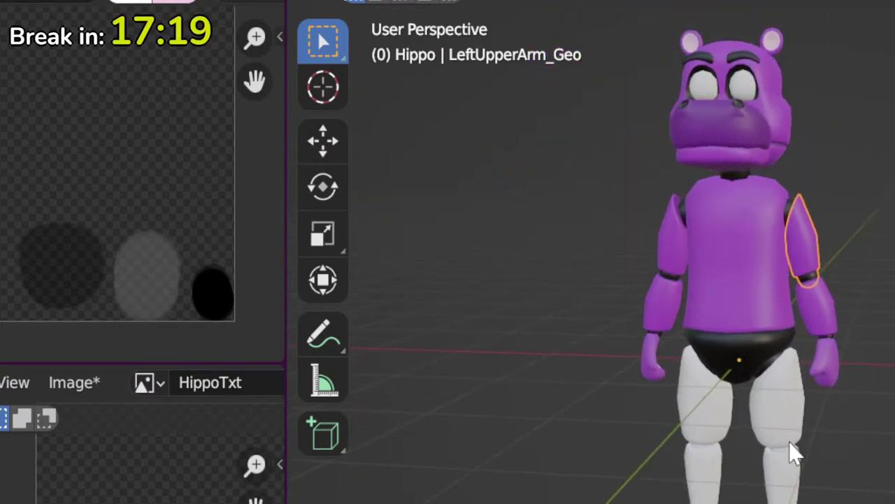
{"action": "scroll", "coordinate": [787, 377], "scroll_direction": "up", "scroll_amount": 4}
{"action": "middle_click_drag", "start_coordinate": [742, 409], "coordinate": [772, 429]}
{"action": "left_click", "coordinate": [770, 432]}
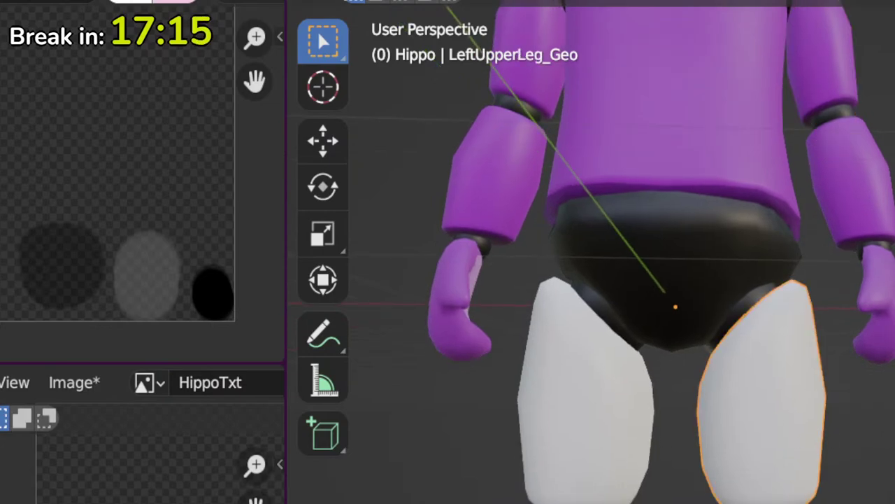
{"action": "middle_click_drag", "start_coordinate": [796, 348], "coordinate": [819, 390]}
{"action": "key", "text": "Tab"}
{"action": "key", "text": "KP_1"}
{"action": "key", "text": "Tab"}
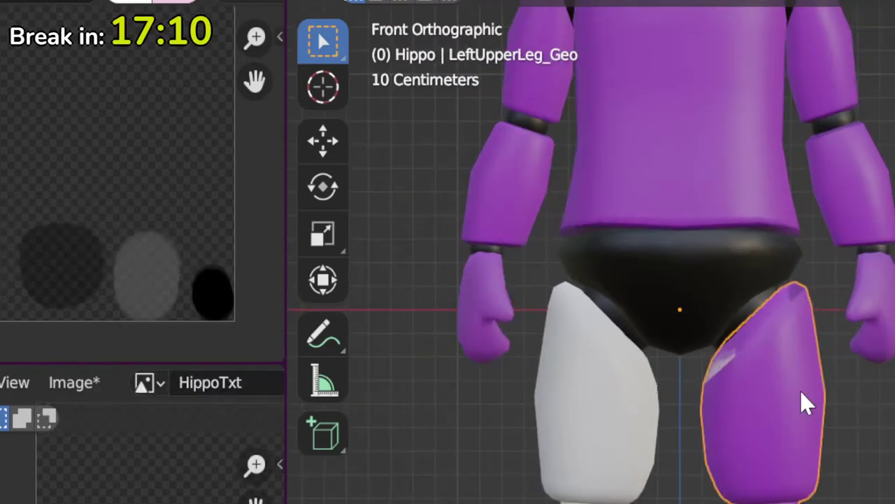
Step: Select both upper legs, both lower legs and both feet together and unwrap them by projecting from the front view
{"action": "left_click", "coordinate": [623, 426], "text": "shift"}
{"action": "left_click", "coordinate": [603, 501], "text": "shift"}
{"action": "left_click", "coordinate": [762, 501], "text": "shift"}
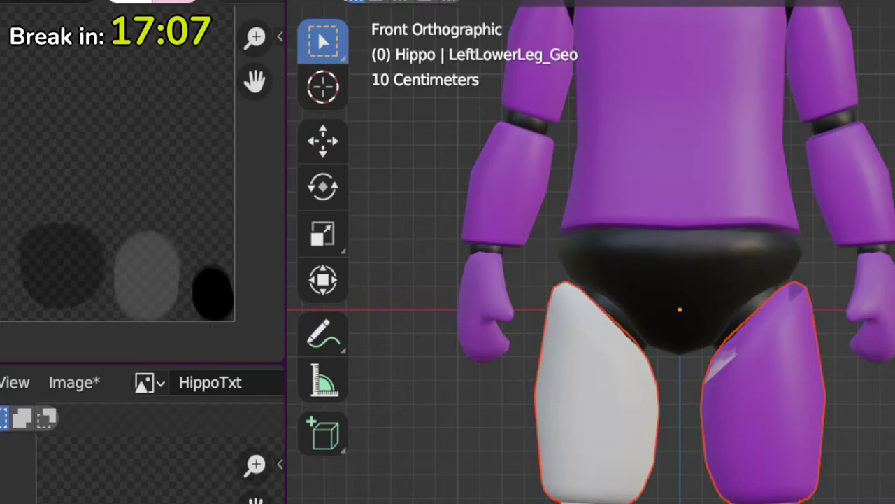
{"action": "left_click", "coordinate": [763, 501], "text": "shift"}
{"action": "left_click", "coordinate": [603, 501], "text": "shift"}
{"action": "key", "text": "Tab"}
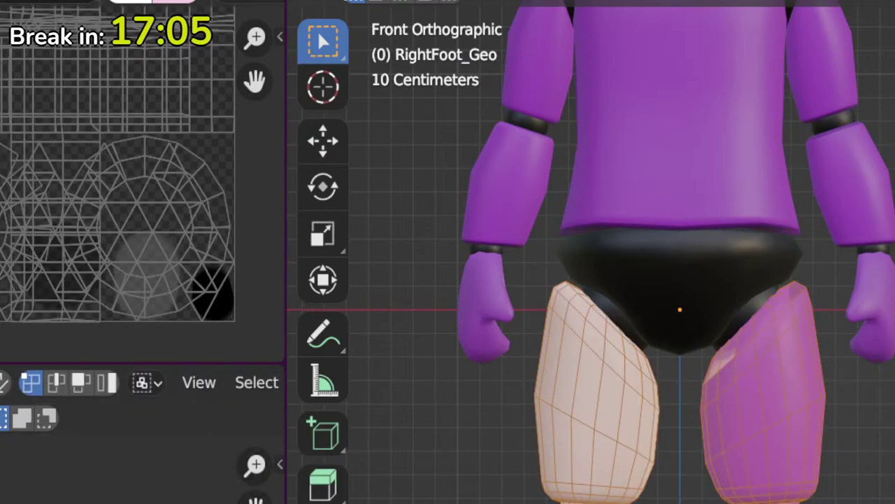
{"action": "key", "text": "u"}
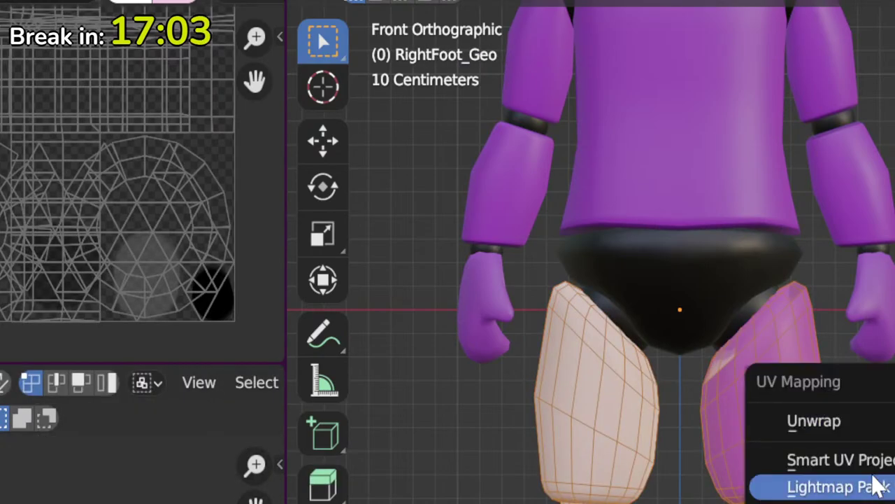
{"action": "left_click", "coordinate": [874, 503]}
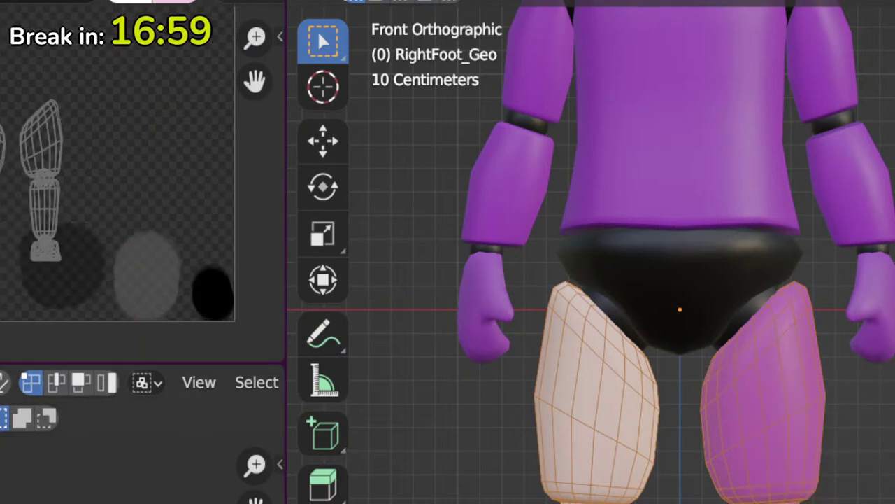
Step: Move and scale the legs' projected UVs to fit within the purple area of the texture
{"action": "key", "text": "g"}
{"action": "key", "text": "Return"}
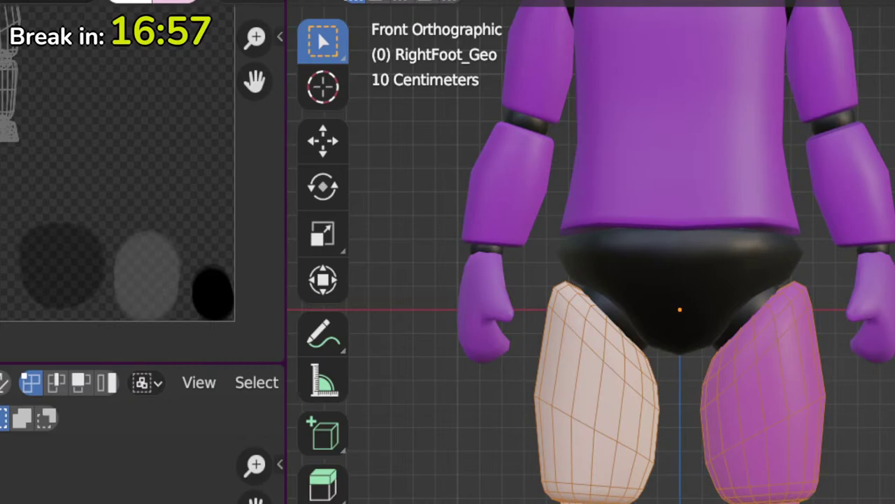
{"action": "key", "text": "s"}
{"action": "key", "text": "Return"}
{"action": "key", "text": "g"}
{"action": "key", "text": "Return"}
{"action": "scroll", "coordinate": [621, 483], "scroll_direction": "up", "scroll_amount": 3}
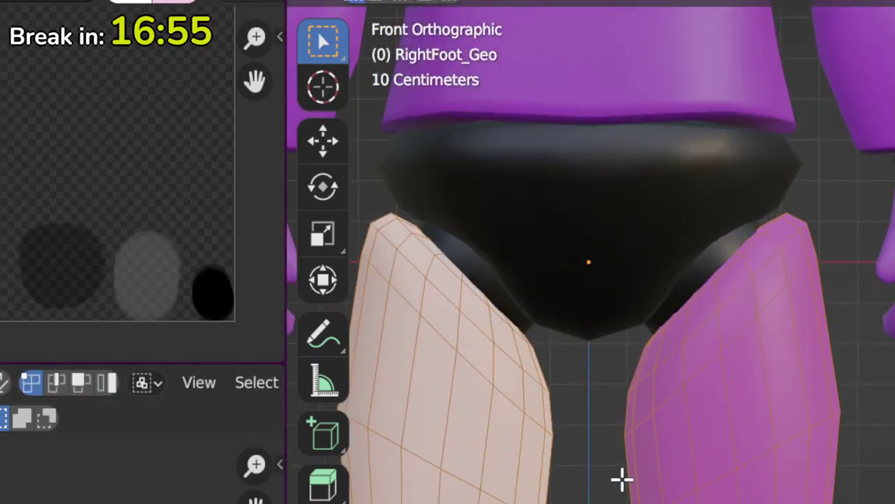
Step: Link the left upper leg's purple material to the right upper leg
{"action": "key", "text": "Tab"}
{"action": "left_click", "coordinate": [685, 424]}
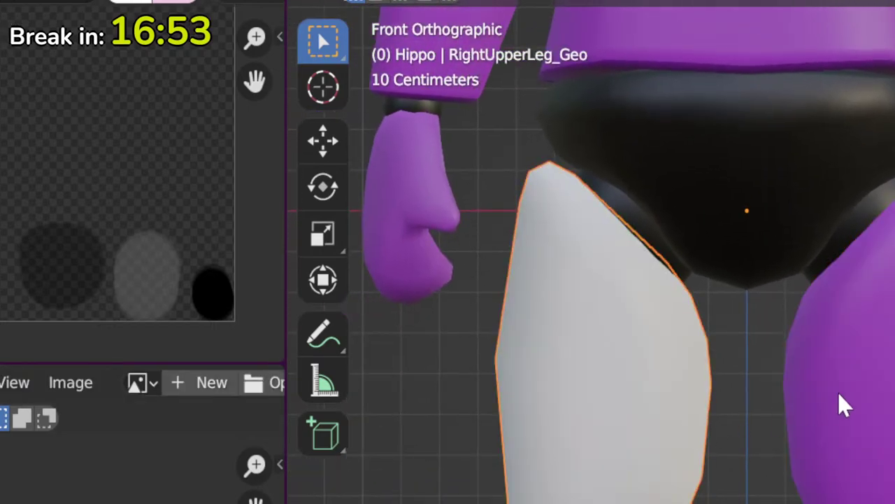
{"action": "left_click", "coordinate": [843, 402]}
{"action": "left_click", "coordinate": [694, 370]}
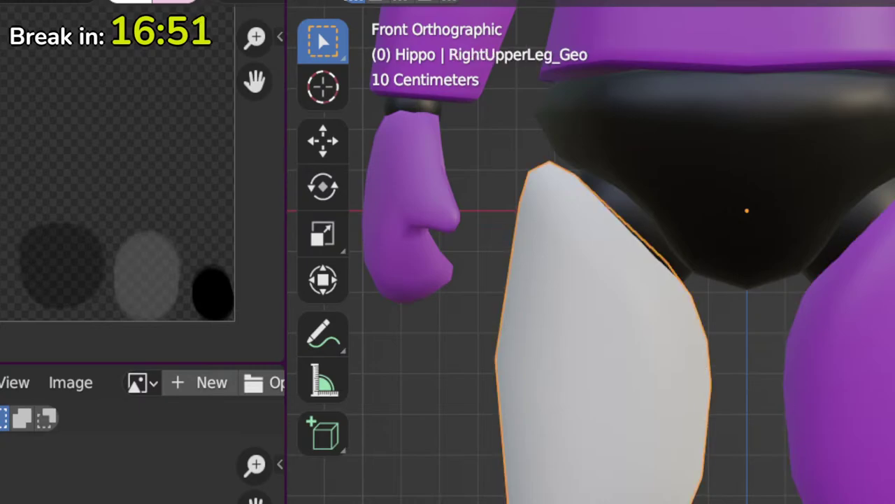
{"action": "key", "text": "ctrl+l"}
Step: Apply the same purple material to both lower legs and both feet
{"action": "left_click", "coordinate": [603, 500]}
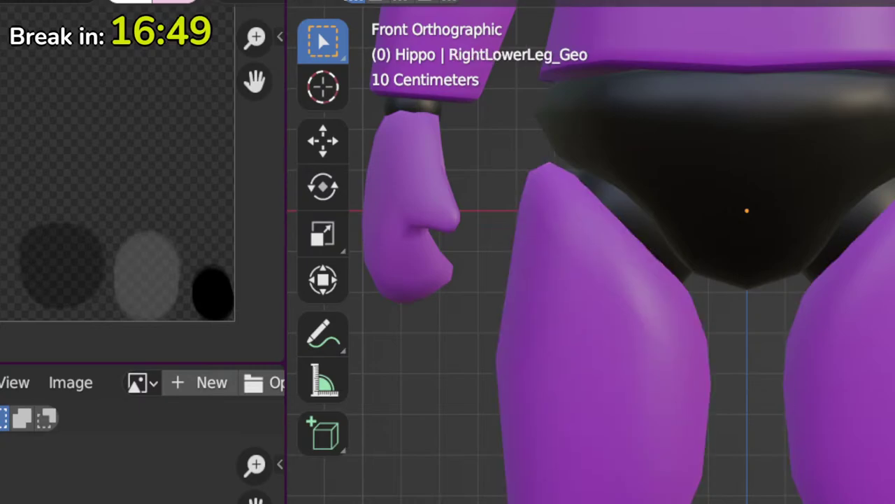
{"action": "key", "text": "KP_Decimal"}
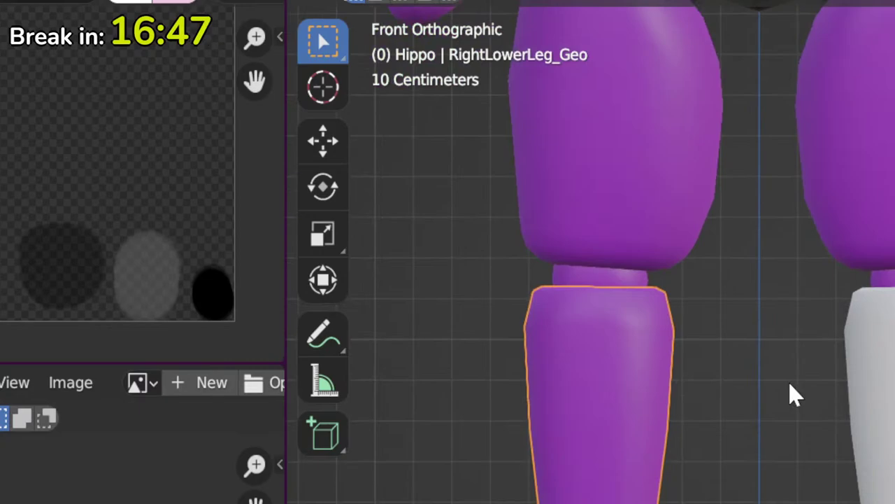
{"action": "left_click", "coordinate": [888, 394]}
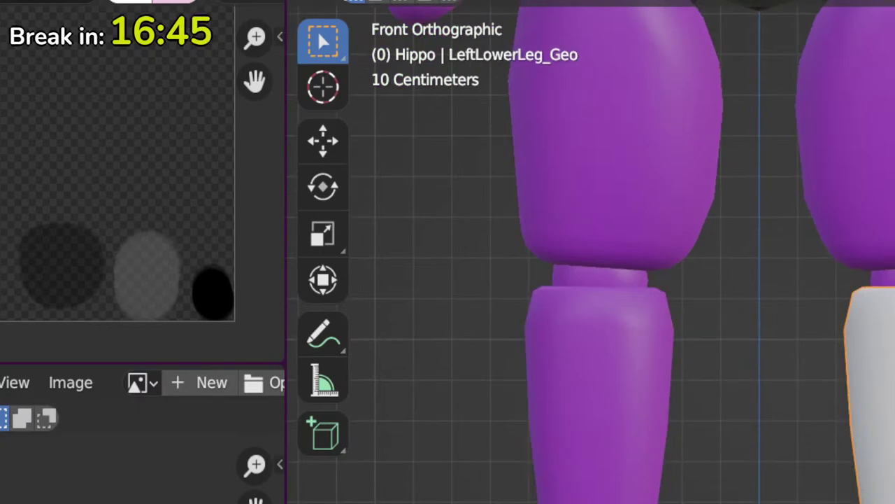
{"action": "key", "text": "ctrl+l"}
{"action": "left_click", "coordinate": [599, 501]}
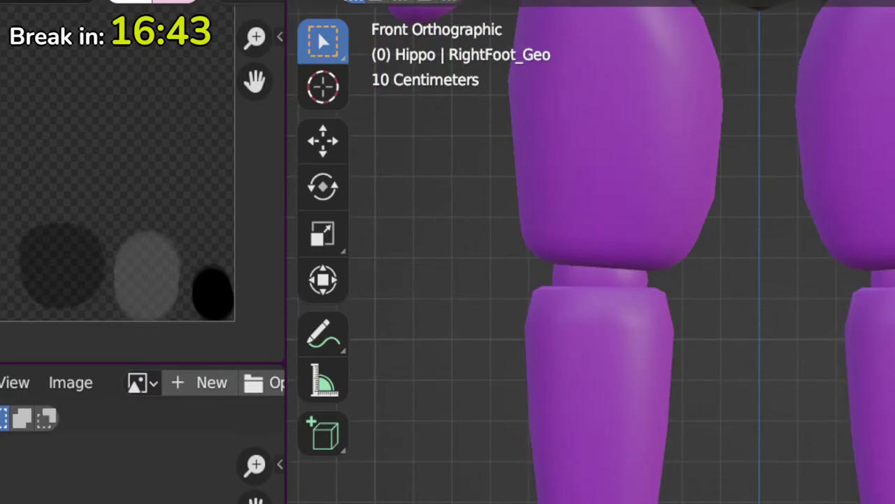
{"action": "left_click", "coordinate": [883, 500]}
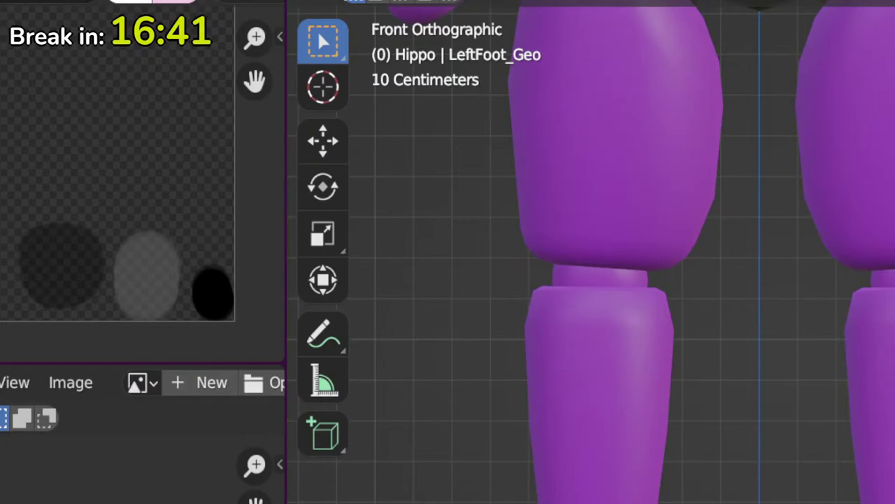
Step: Select only the knee joint faces of the right upper leg and move their UVs onto the black patch of the texture
{"action": "scroll", "coordinate": [722, 414], "scroll_direction": "down", "scroll_amount": 2}
{"action": "middle_click_drag", "start_coordinate": [674, 403], "coordinate": [712, 503], "text": "shift"}
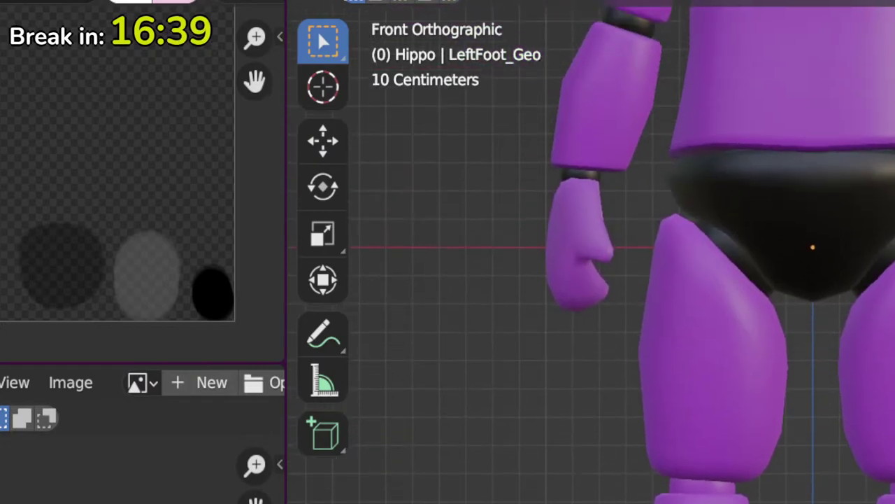
{"action": "left_click", "coordinate": [700, 492]}
{"action": "left_click", "coordinate": [736, 448]}
{"action": "key", "text": "Tab"}
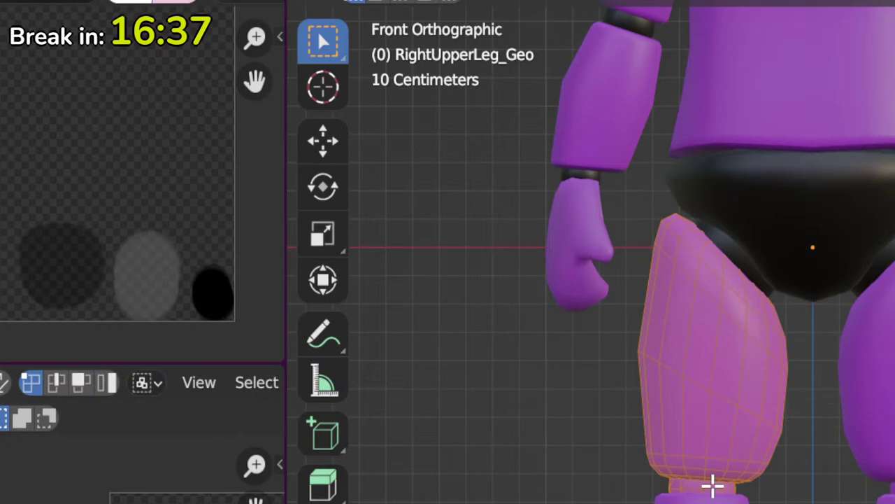
{"action": "key", "text": "alt+a"}
{"action": "left_click", "coordinate": [712, 483], "text": "alt"}
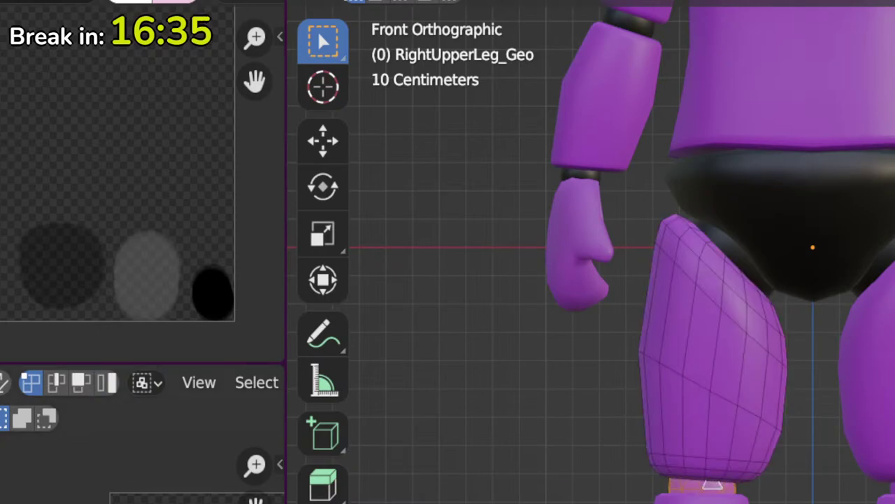
{"action": "key", "text": "g"}
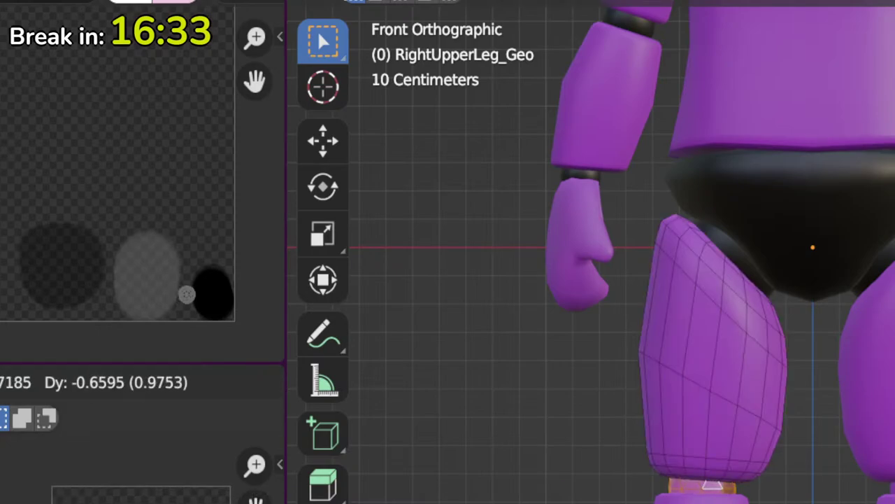
{"action": "key", "text": "Return"}
{"action": "scroll", "coordinate": [143, 476], "scroll_direction": "up", "scroll_amount": 3}
{"action": "scroll", "coordinate": [143, 466], "scroll_direction": "down", "scroll_amount": 4}
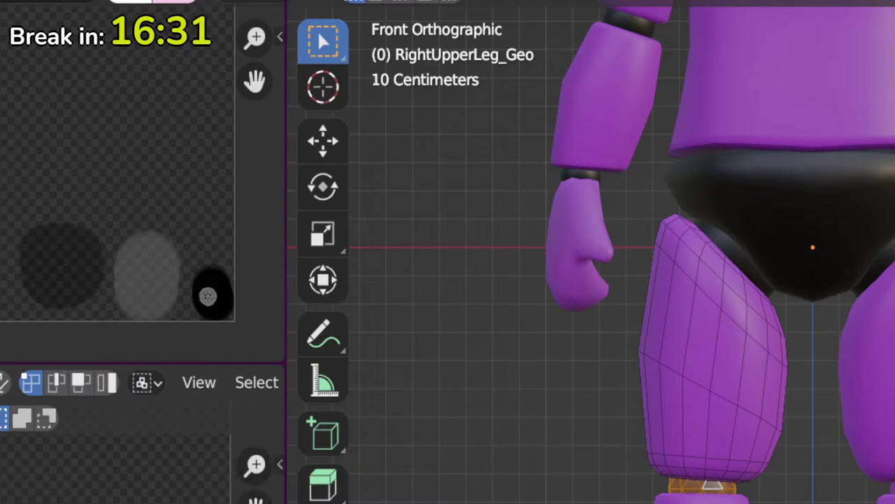
{"action": "scroll", "coordinate": [119, 476], "scroll_direction": "up", "scroll_amount": 3}
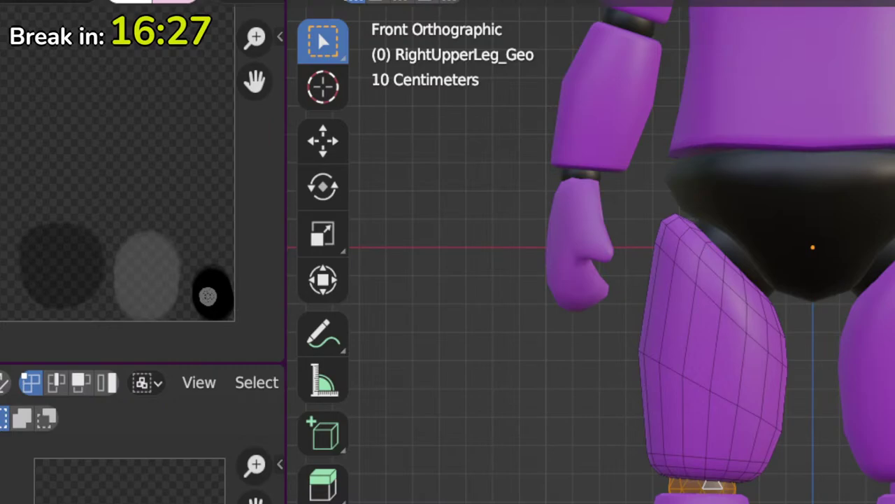
{"action": "key", "text": "Tab"}
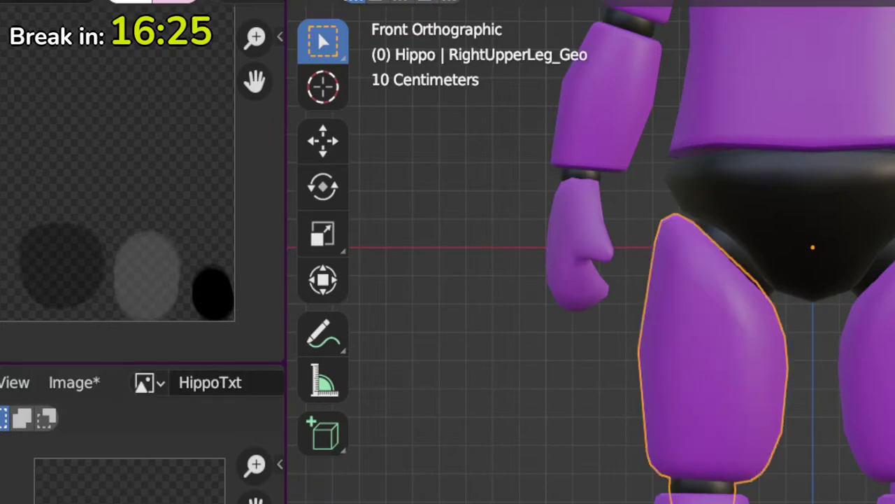
{"action": "key", "text": "Tab"}
{"action": "key", "text": "Tab"}
Step: Move the UVs of the right lower leg's ankle joint onto the black patch of the texture
{"action": "left_click", "coordinate": [702, 498]}
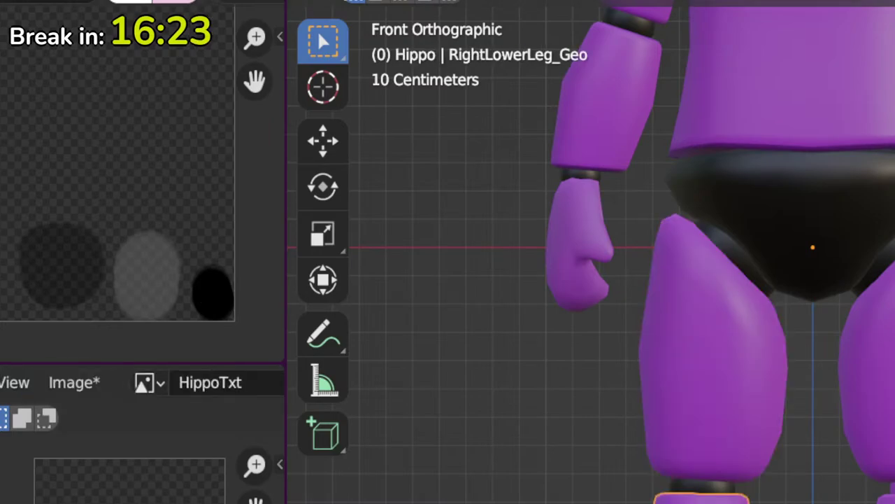
{"action": "key", "text": "Tab"}
{"action": "key", "text": "alt+a"}
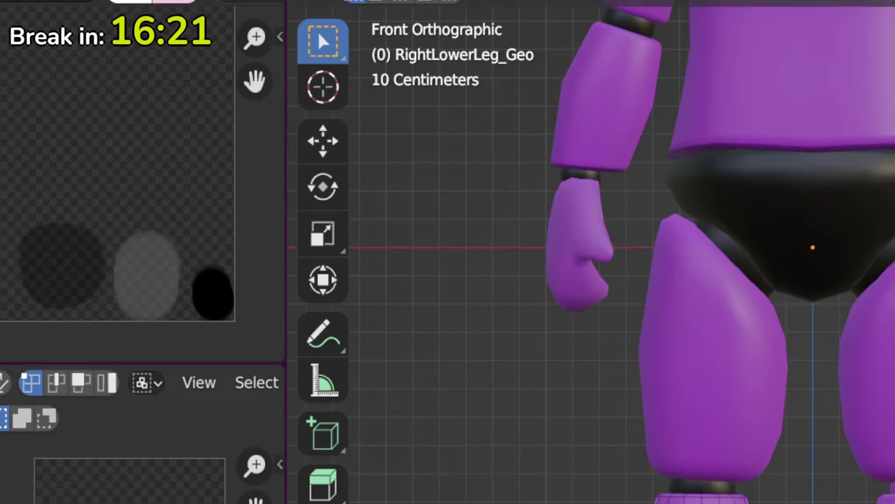
{"action": "key", "text": "g"}
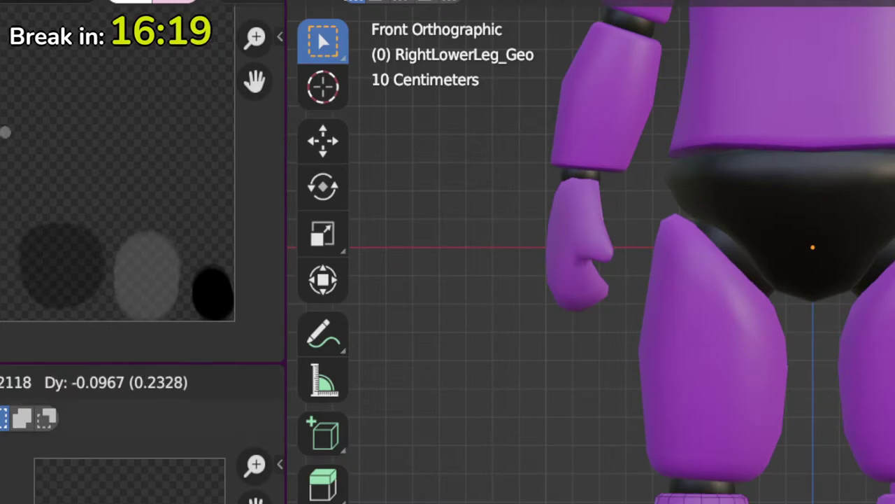
{"action": "key", "text": "Return"}
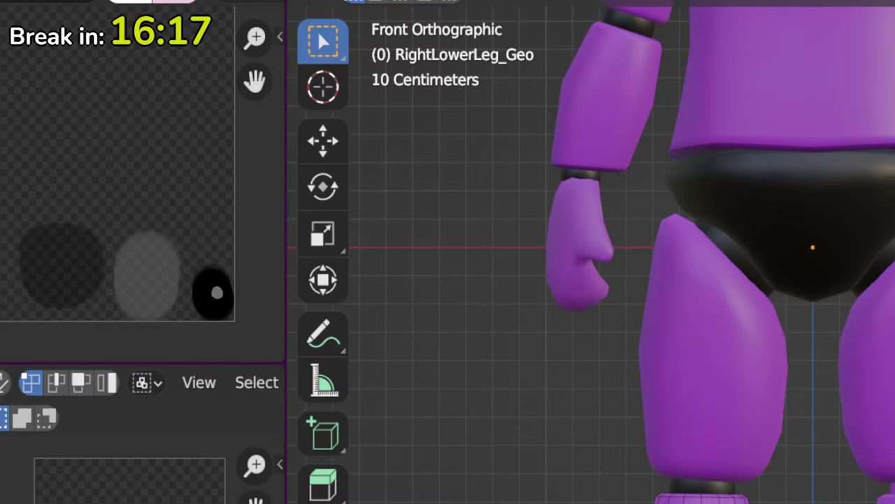
Step: Move the UVs of the left upper leg's knee joint onto the black patch of the texture and scale them to fit
{"action": "key", "text": "Tab"}
{"action": "left_click", "coordinate": [874, 420]}
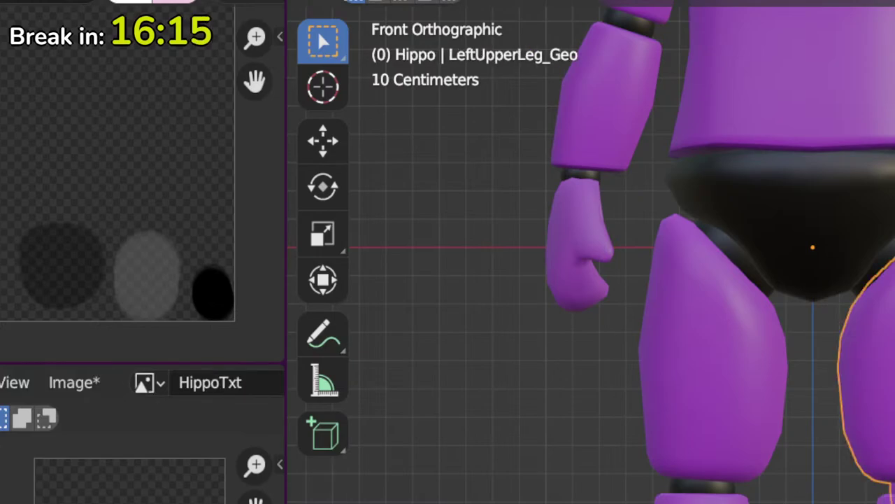
{"action": "key", "text": "Tab"}
{"action": "key", "text": "alt+a"}
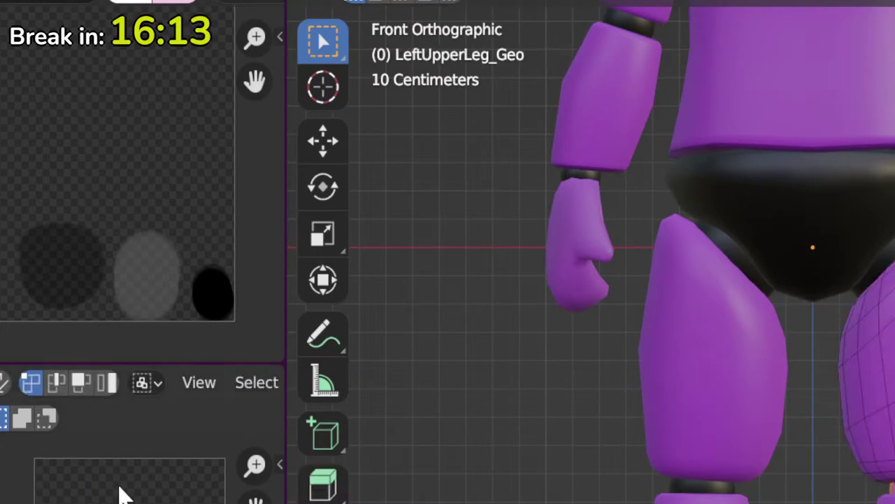
{"action": "key", "text": "g"}
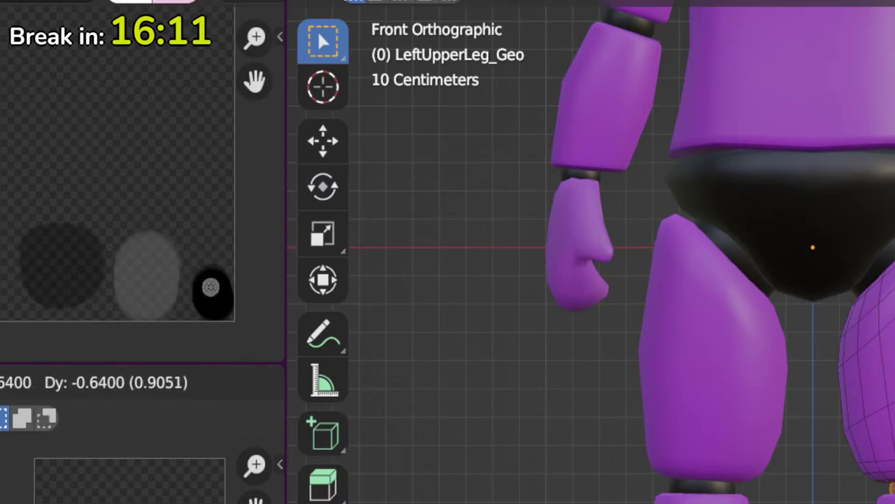
{"action": "key", "text": "Return"}
{"action": "key", "text": "s"}
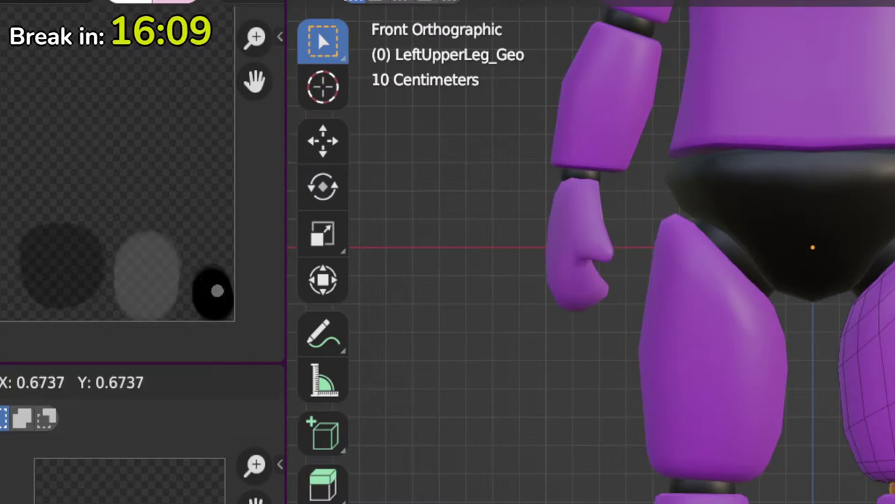
{"action": "key", "text": "Return"}
{"action": "key", "text": "Tab"}
Step: Move the UVs of the left lower leg's ankle joint onto the black patch of the texture
{"action": "middle_click_drag", "start_coordinate": [840, 391], "coordinate": [799, 300], "text": "shift"}
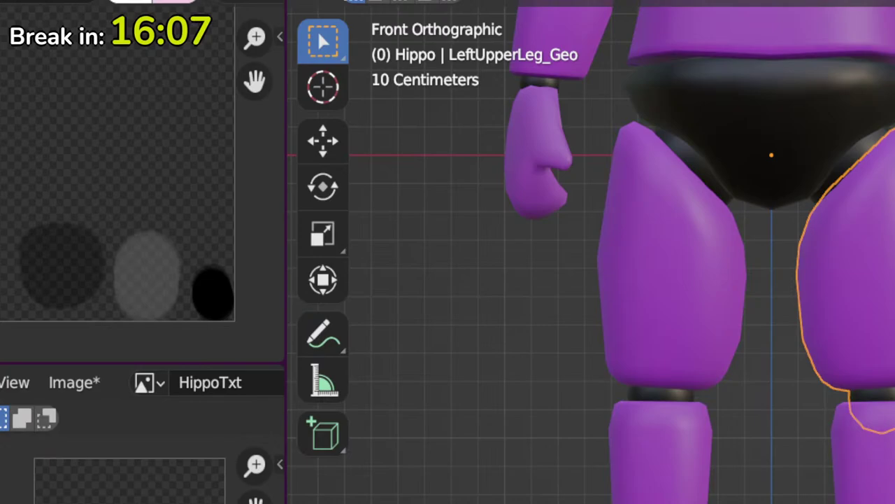
{"action": "left_click", "coordinate": [867, 448]}
{"action": "key", "text": "Tab"}
{"action": "key", "text": "alt+a"}
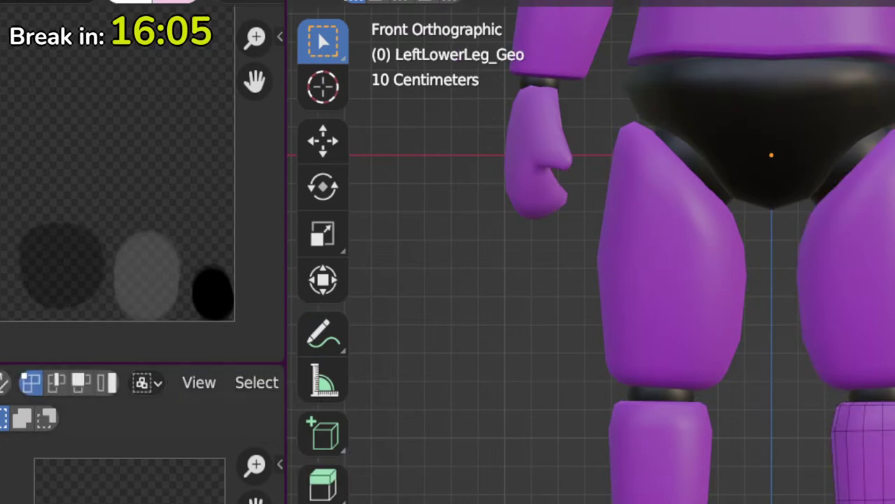
{"action": "key", "text": "g"}
{"action": "key", "text": "Return"}
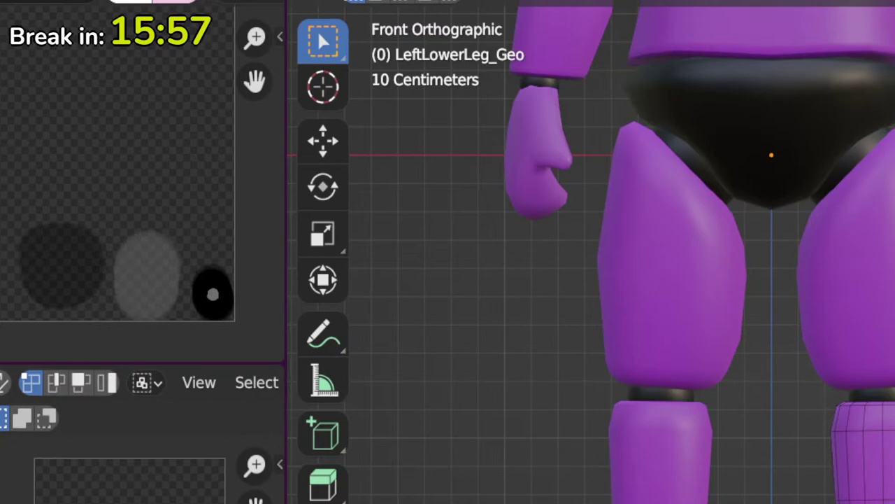
{"action": "key", "text": "Tab"}
Step: Select both upper legs and isolate them in local view
{"action": "left_click", "coordinate": [717, 336]}
{"action": "middle_click_drag", "start_coordinate": [717, 343], "coordinate": [783, 496], "text": "shift"}
{"action": "key", "text": "Tab"}
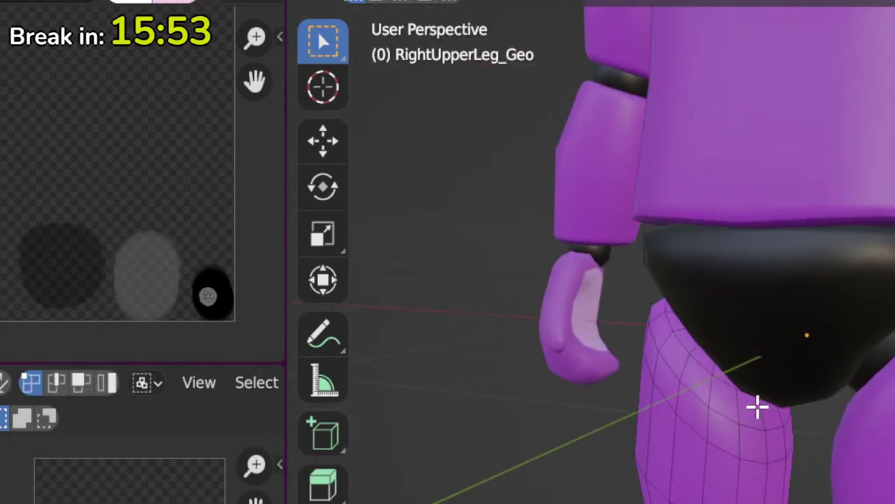
{"action": "key", "text": "Tab"}
{"action": "left_click", "coordinate": [864, 448], "text": "shift"}
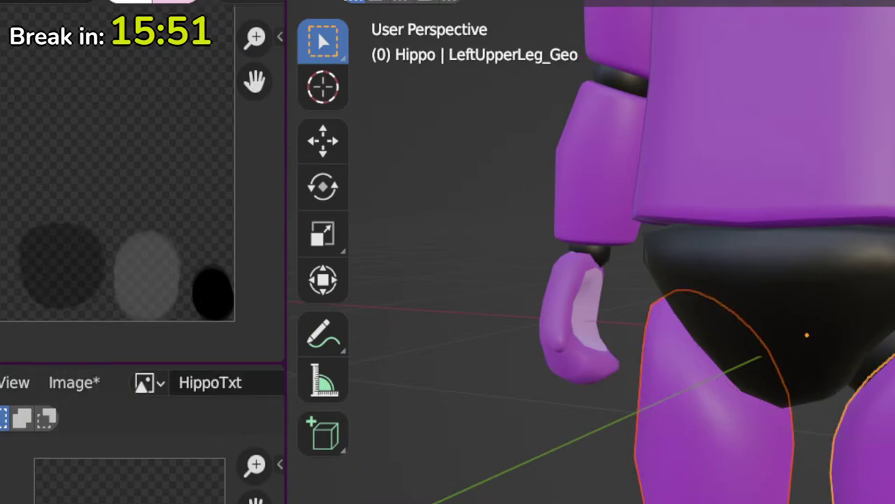
{"action": "left_click", "coordinate": [714, 498], "text": "shift"}
{"action": "left_click", "coordinate": [864, 498], "text": "shift"}
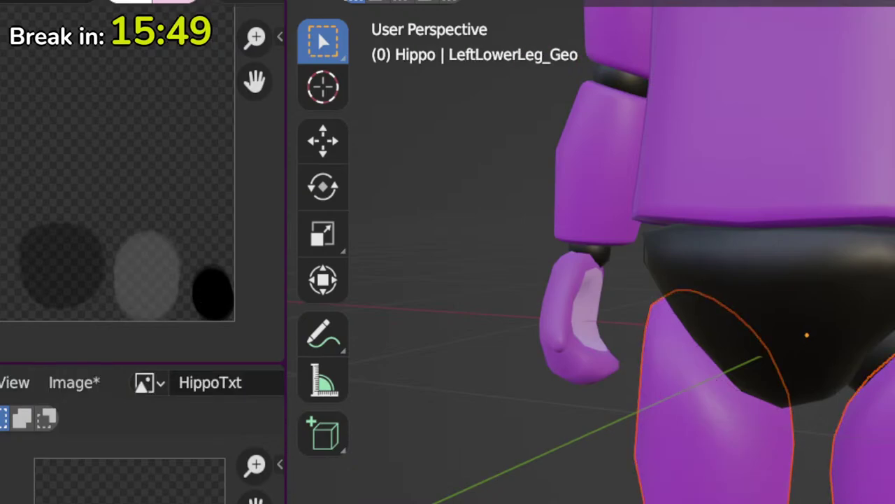
{"action": "left_click", "coordinate": [713, 448], "text": "shift"}
{"action": "left_click", "coordinate": [864, 448], "text": "shift"}
{"action": "key", "text": "KP_Divide"}
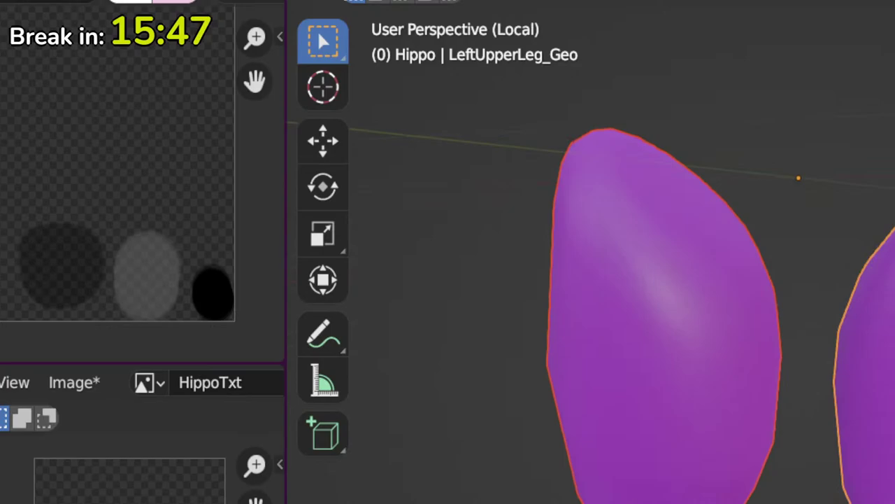
Step: Select the hip end-cap faces of both upper legs and grow the selection by two rings
{"action": "key", "text": "Tab"}
{"action": "middle_click_drag", "start_coordinate": [756, 242], "coordinate": [691, 326]}
{"action": "left_click", "coordinate": [729, 202]}
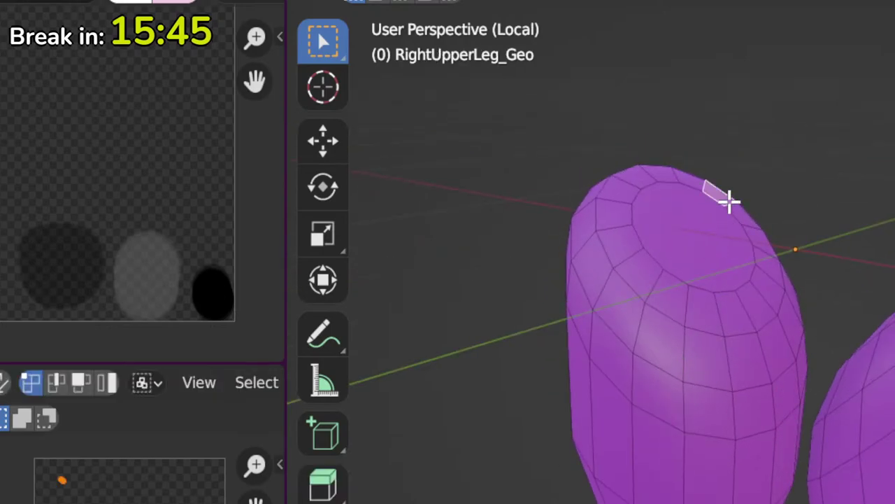
{"action": "left_click", "coordinate": [695, 235]}
{"action": "middle_click_drag", "start_coordinate": [695, 235], "coordinate": [889, 263]}
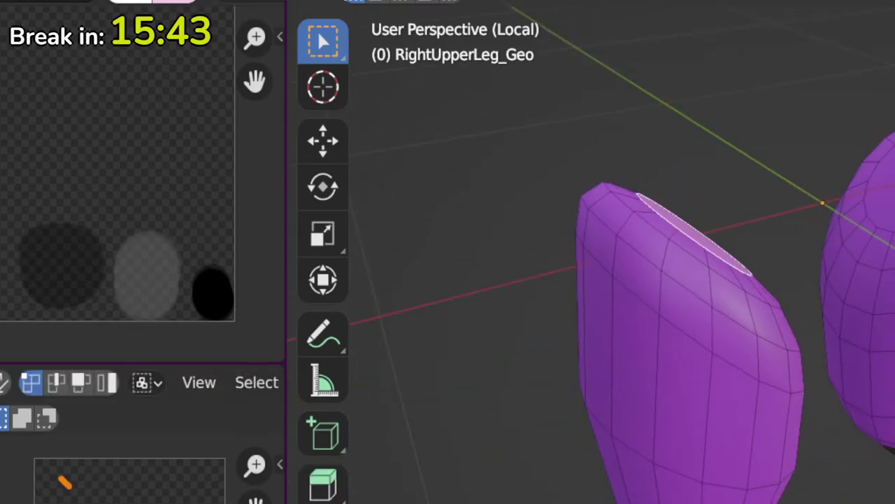
{"action": "left_click", "coordinate": [880, 190], "text": "shift"}
{"action": "middle_click_drag", "start_coordinate": [880, 190], "coordinate": [728, 238]}
{"action": "key", "text": "ctrl+KP_Add"}
{"action": "key", "text": "ctrl+KP_Add"}
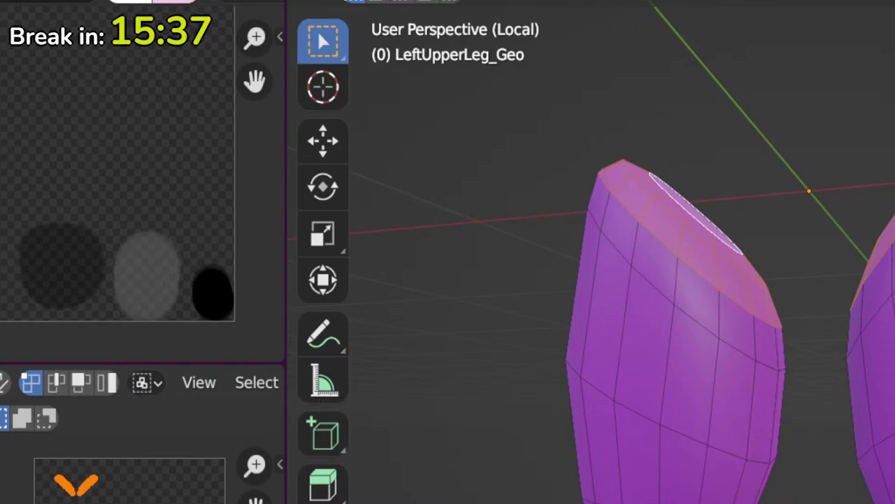
Step: Scale down the hip-end UVs of both upper legs, move them onto the dark grey patch, and leave local view
{"action": "key", "text": "s"}
{"action": "key", "text": "Return"}
{"action": "key", "text": "g"}
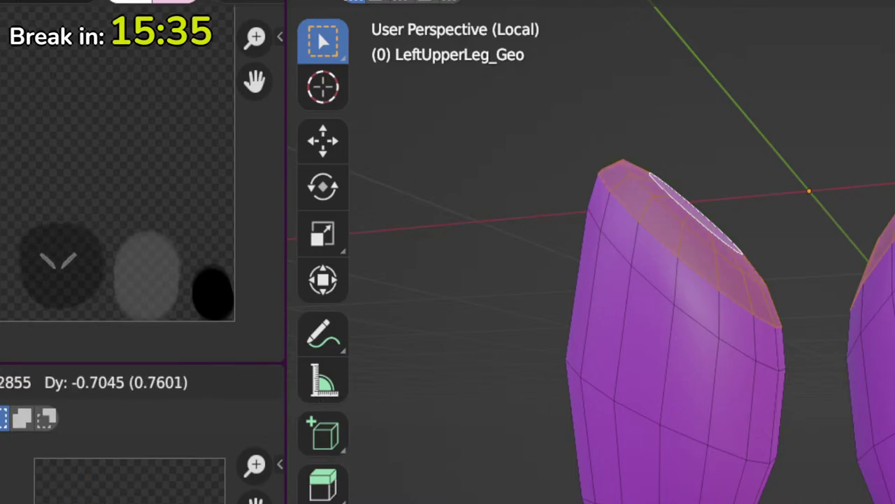
{"action": "key", "text": "Return"}
{"action": "key", "text": "Tab"}
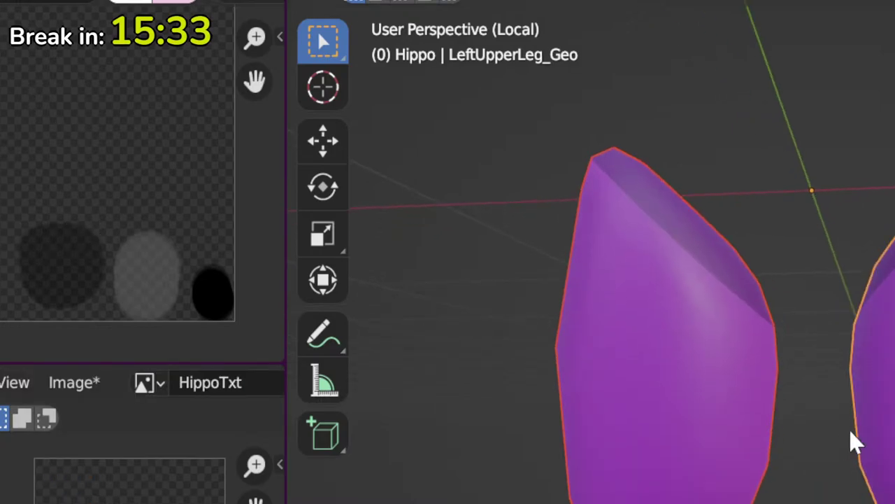
{"action": "key", "text": "KP_Divide"}
{"action": "key", "text": "KP_1"}
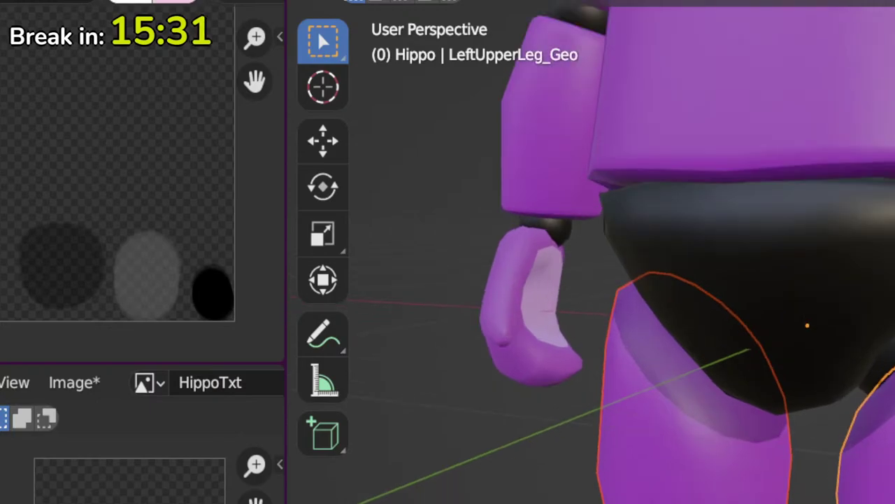
Step: Select only the outer ring of hip-end faces on both upper legs and move their UVs back onto the purple patch
{"action": "scroll", "coordinate": [598, 252], "scroll_direction": "up", "scroll_amount": 2}
{"action": "key", "text": "Tab"}
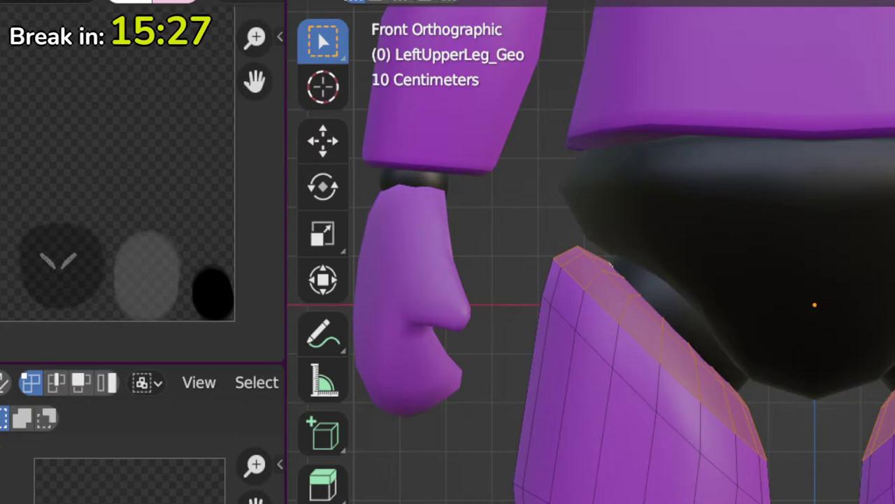
{"action": "key", "text": "alt+a"}
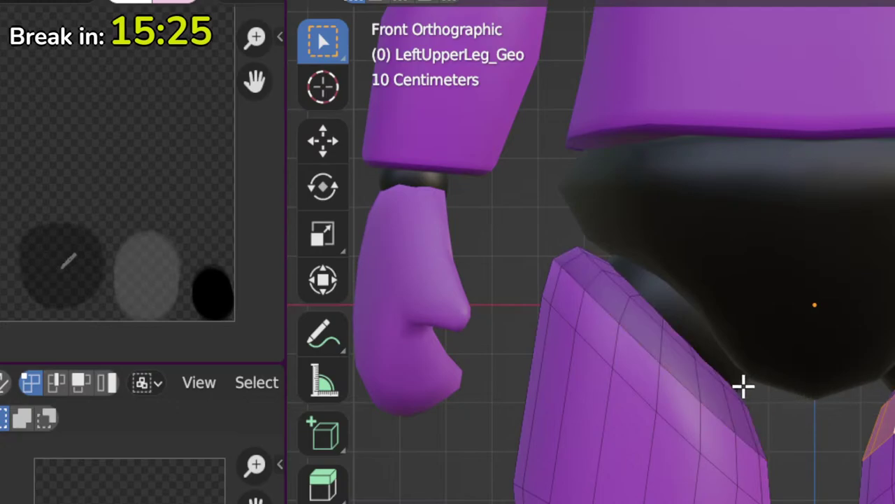
{"action": "left_click", "coordinate": [700, 375], "text": "alt"}
{"action": "key", "text": "g"}
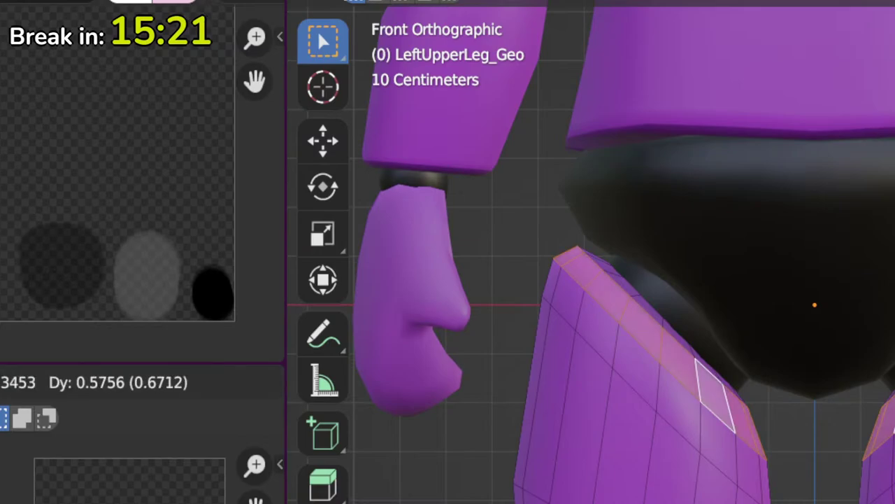
{"action": "key", "text": "Return"}
{"action": "key", "text": "Tab"}
{"action": "scroll", "coordinate": [591, 252], "scroll_direction": "down", "scroll_amount": 2}
{"action": "middle_click_drag", "start_coordinate": [813, 503], "coordinate": [785, 382], "text": "shift"}
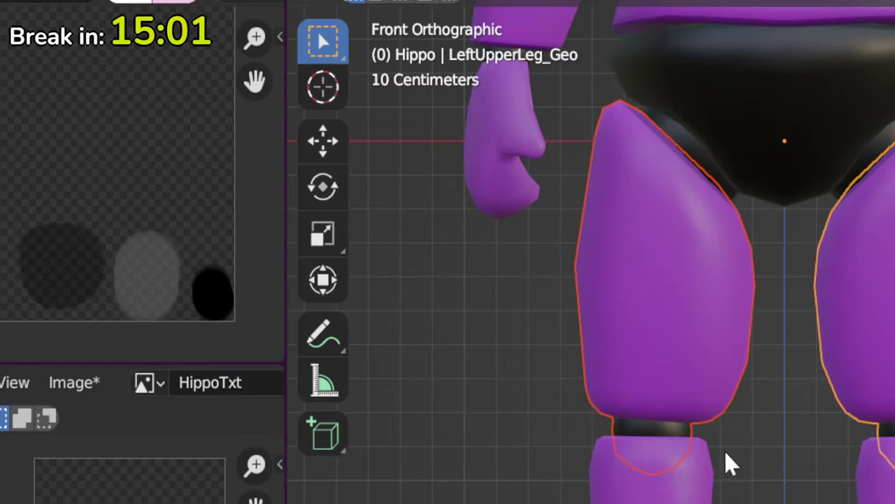
Step: Select the ring of underside faces around the knee joint on both upper legs, expanding it outward by one ring
{"action": "middle_click_drag", "start_coordinate": [724, 460], "coordinate": [734, 324]}
{"action": "key", "text": "Tab"}
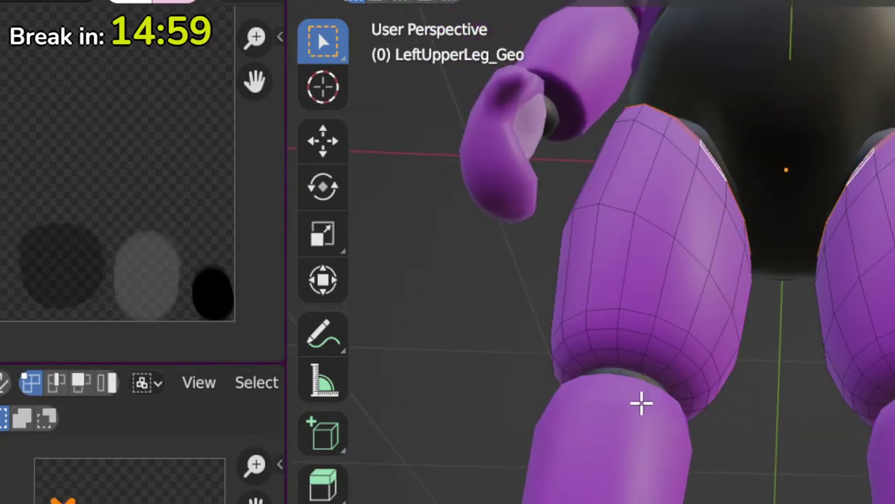
{"action": "middle_click_drag", "start_coordinate": [639, 402], "coordinate": [693, 432]}
{"action": "scroll", "coordinate": [693, 432], "scroll_direction": "up", "scroll_amount": 3}
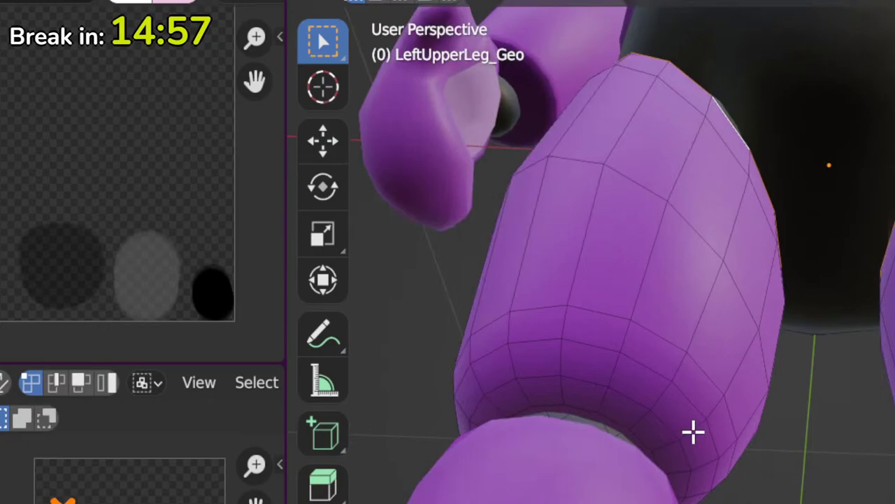
{"action": "left_click", "coordinate": [608, 428]}
{"action": "key", "text": "Tab"}
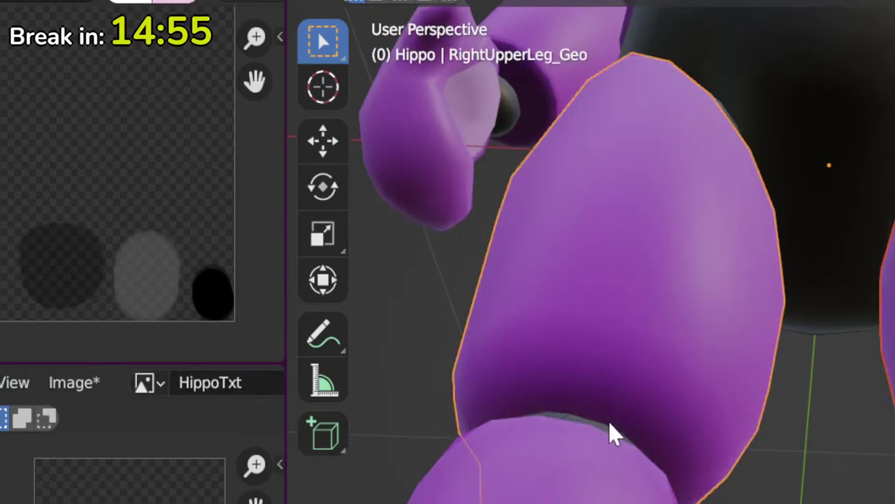
{"action": "key", "text": "Tab"}
{"action": "left_click", "coordinate": [608, 424], "text": "alt"}
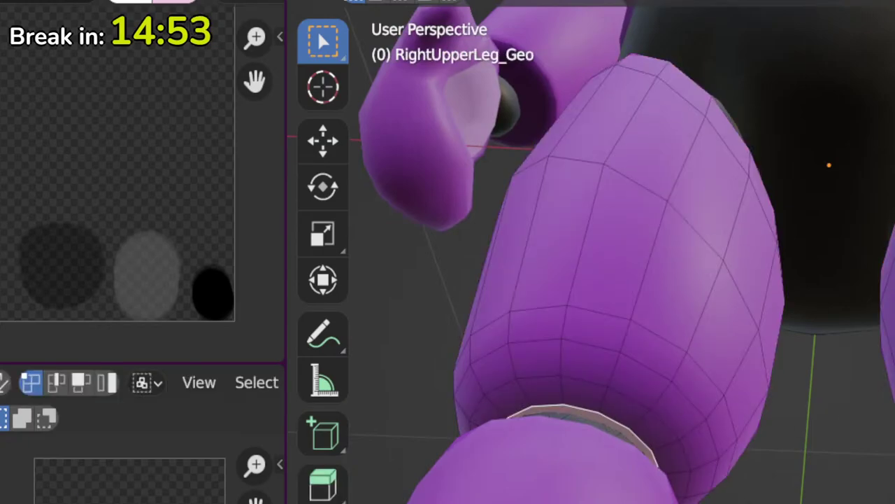
{"action": "key", "text": "ctrl+KP_Add"}
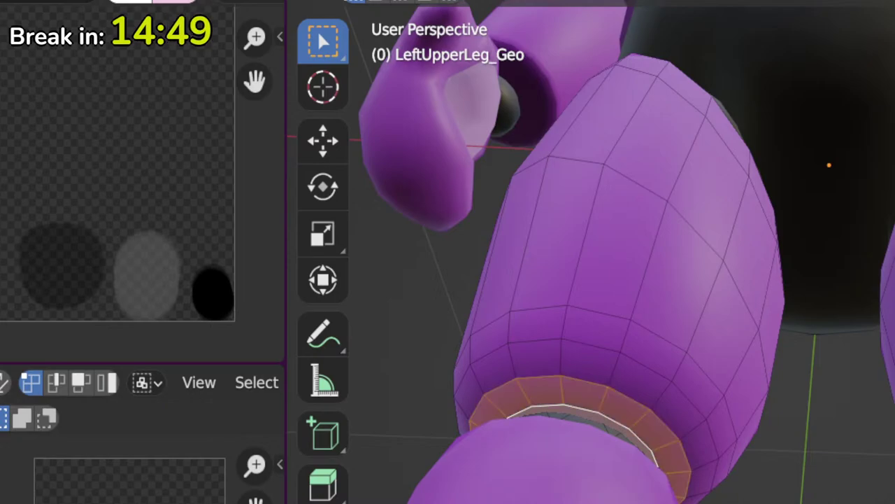
Step: Move the UVs of the upper legs' knee-opening faces onto the dark grey patch and scale them down to fit
{"action": "scroll", "coordinate": [691, 472], "scroll_direction": "down", "scroll_amount": 2}
{"action": "middle_click_drag", "start_coordinate": [692, 471], "coordinate": [692, 503]}
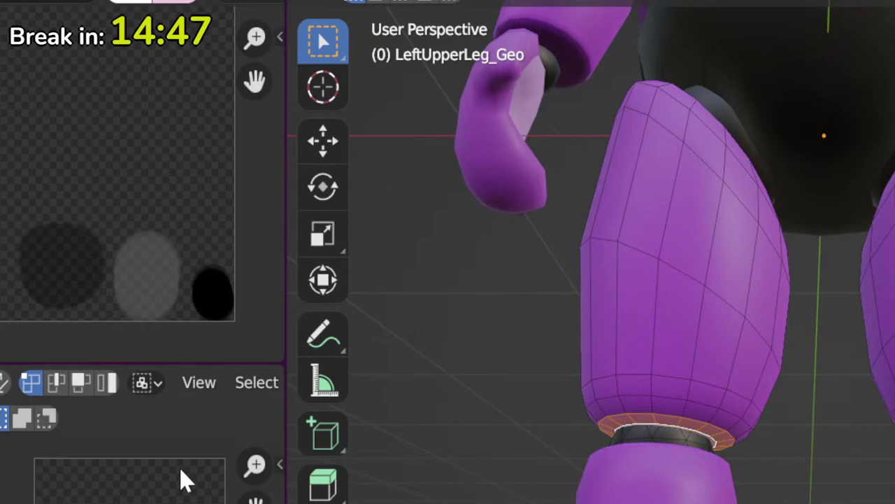
{"action": "key", "text": "g"}
{"action": "key", "text": "Return"}
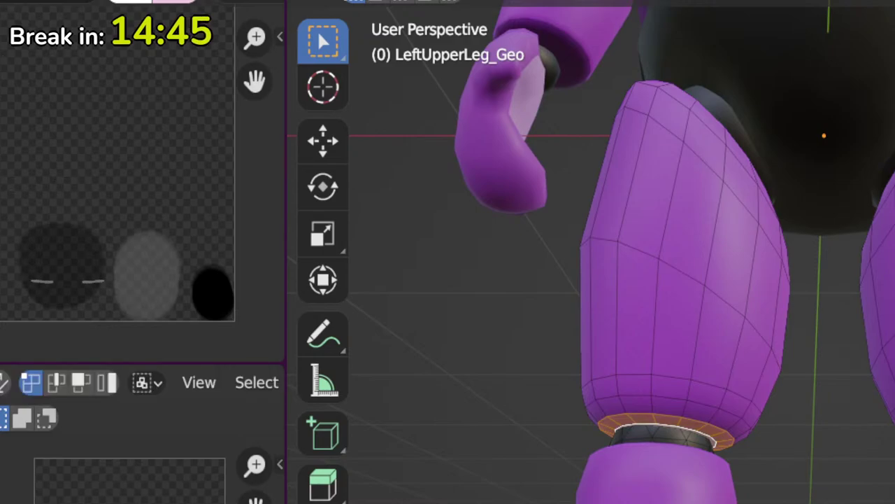
{"action": "key", "text": "s"}
{"action": "key", "text": "Return"}
{"action": "key", "text": "Tab"}
Step: Select the inner rim faces around the knee opening at the upper end of both lower legs
{"action": "middle_click_drag", "start_coordinate": [615, 280], "coordinate": [637, 290]}
{"action": "middle_click_drag", "start_coordinate": [685, 447], "coordinate": [721, 432]}
{"action": "left_click", "coordinate": [721, 430]}
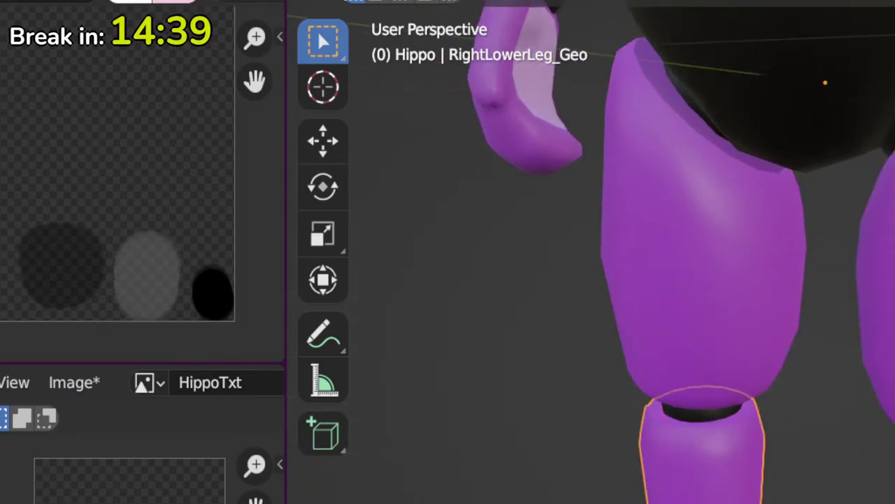
{"action": "key", "text": "Tab"}
{"action": "middle_click_drag", "start_coordinate": [755, 474], "coordinate": [693, 414]}
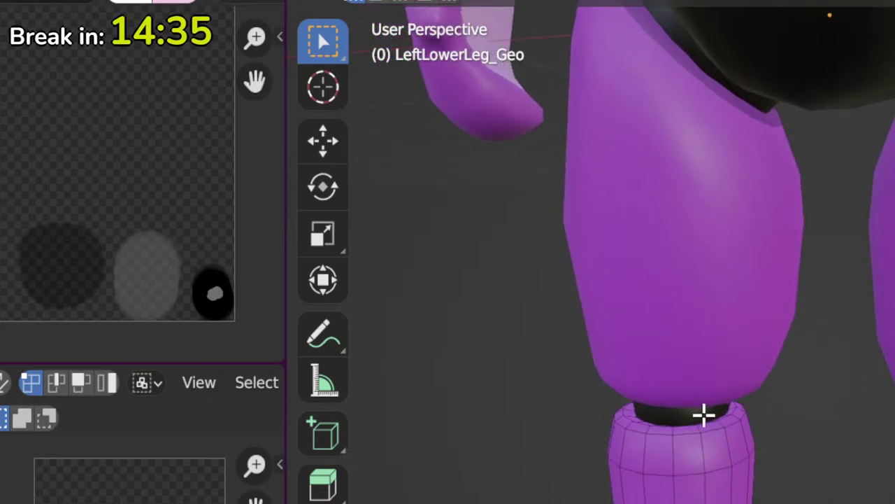
{"action": "left_click", "coordinate": [704, 414]}
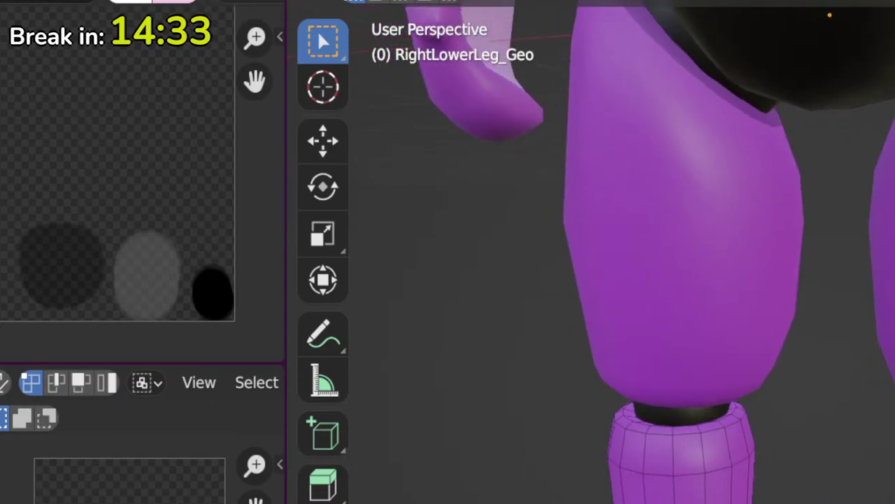
{"action": "left_click", "coordinate": [677, 424]}
{"action": "left_click", "coordinate": [677, 424], "text": "alt"}
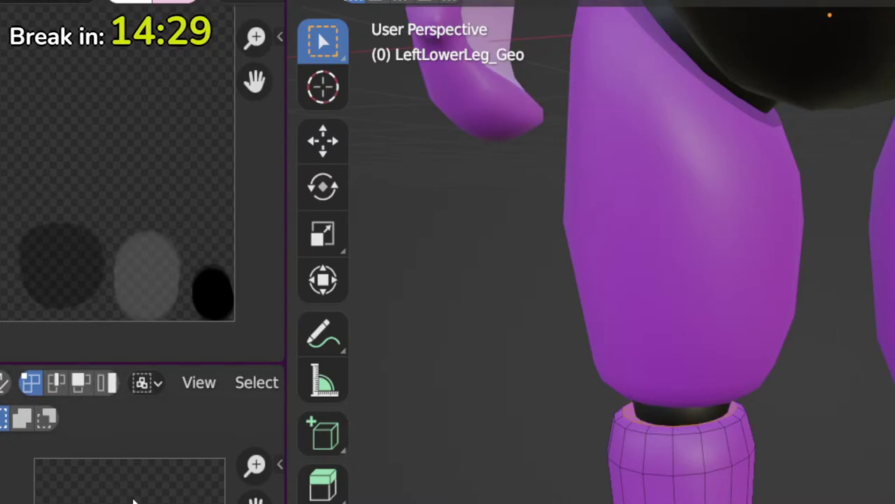
Step: Scale down the UVs of the lower legs' knee-opening rims and centre them on the dark grey patch
{"action": "key", "text": "g"}
{"action": "key", "text": "Return"}
{"action": "key", "text": "s"}
{"action": "key", "text": "Return"}
{"action": "key", "text": "g"}
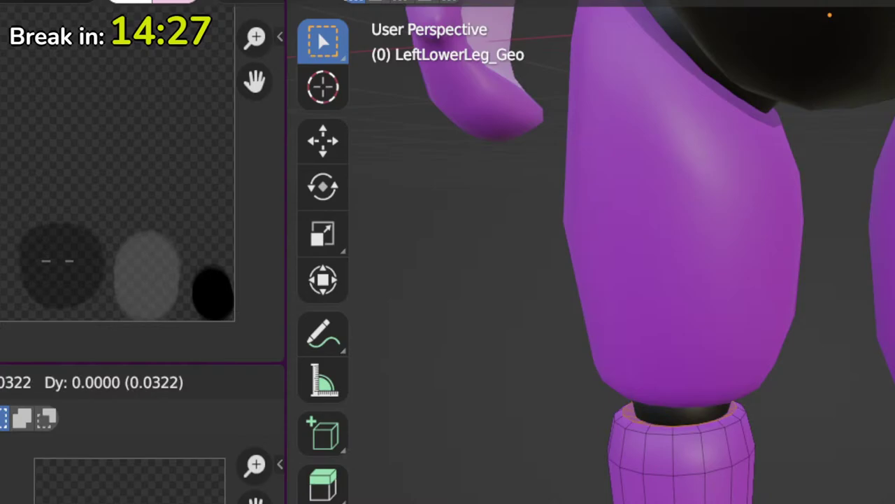
{"action": "key", "text": "Return"}
{"action": "key", "text": "Tab"}
Step: Place the UVs of the lower legs' selected opening faces on the dark grey patch and scale them down to fit
{"action": "middle_click_drag", "start_coordinate": [560, 252], "coordinate": [606, 263]}
{"action": "middle_click_drag", "start_coordinate": [671, 266], "coordinate": [706, 259]}
{"action": "key", "text": "Tab"}
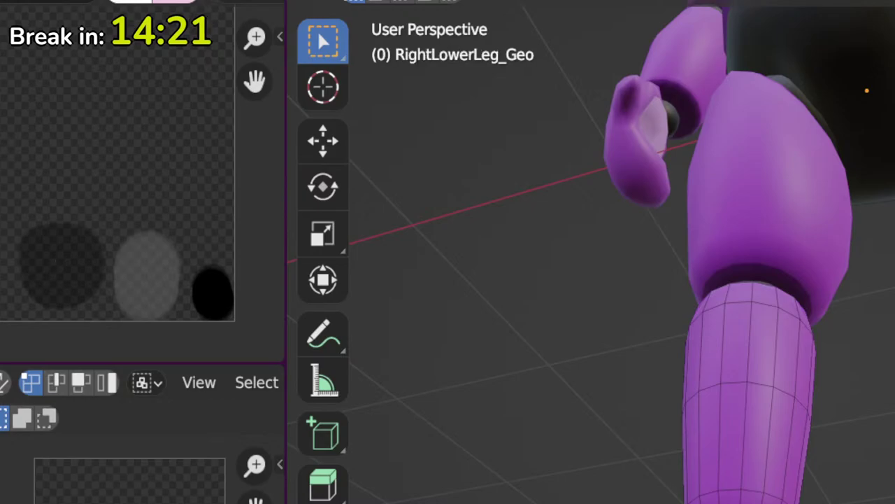
{"action": "scroll", "coordinate": [592, 252], "scroll_direction": "up", "scroll_amount": 1}
{"action": "middle_click_drag", "start_coordinate": [592, 252], "coordinate": [578, 248], "text": "shift"}
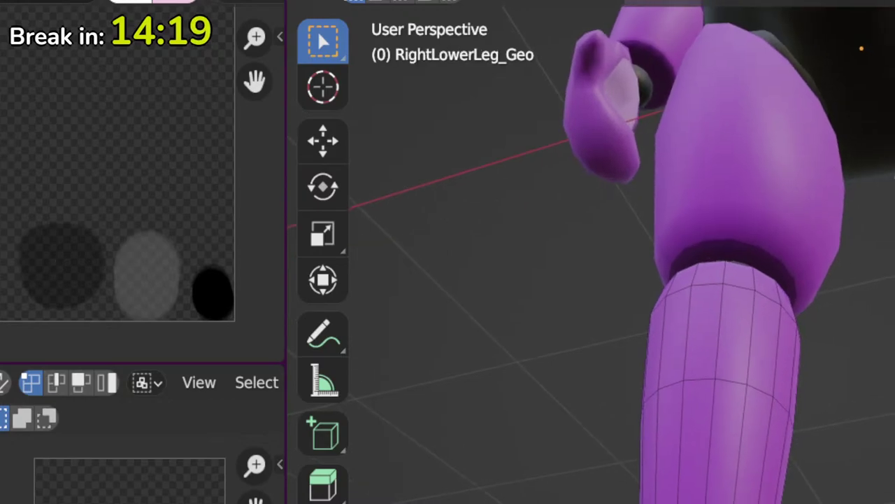
{"action": "key", "text": "ctrl+z"}
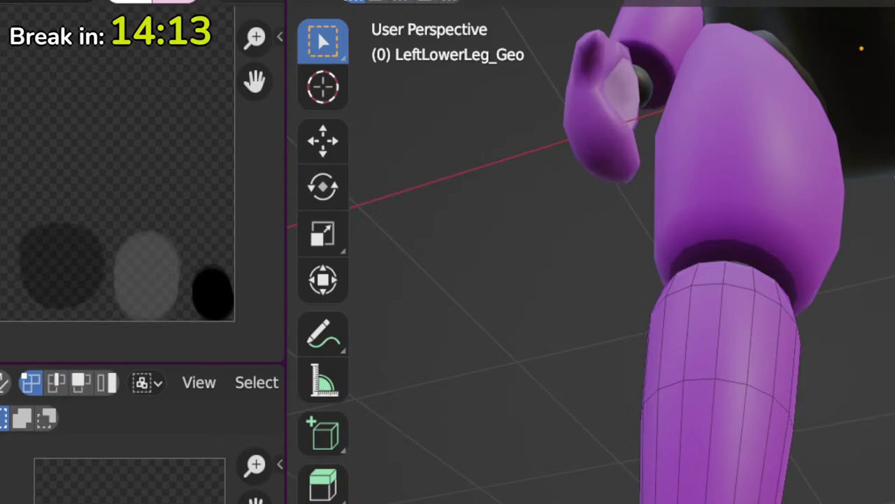
{"action": "key", "text": "g"}
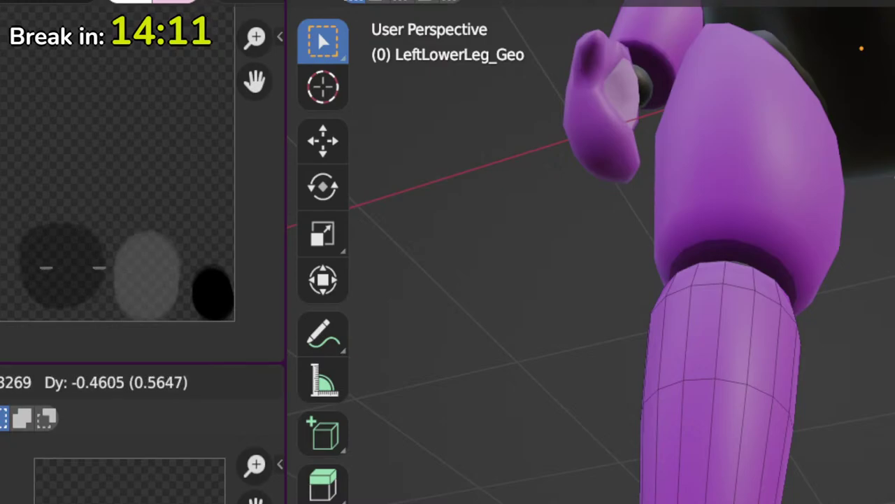
{"action": "key", "text": "Return"}
{"action": "key", "text": "s"}
{"action": "key", "text": "Return"}
{"action": "key", "text": "Tab"}
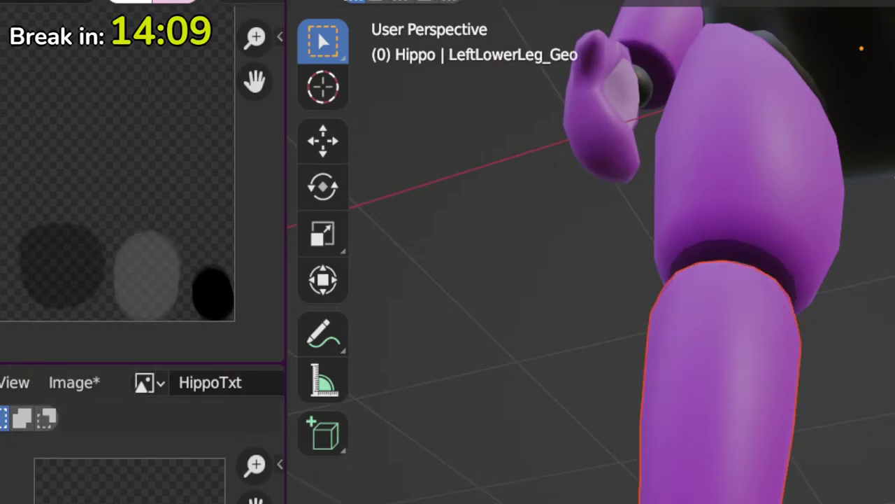
Step: Isolate both feet in local view and select the ankle faces on their upper side for editing
{"action": "middle_click_drag", "start_coordinate": [615, 238], "coordinate": [654, 319]}
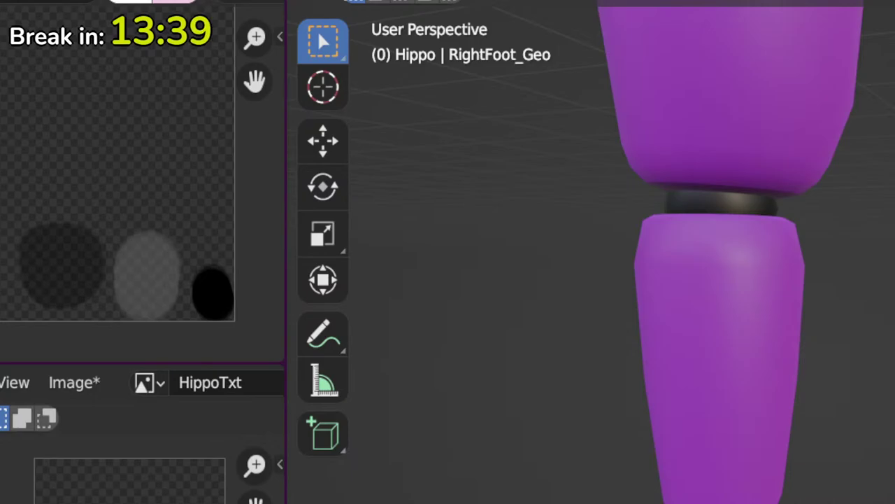
{"action": "key", "text": "KP_Divide"}
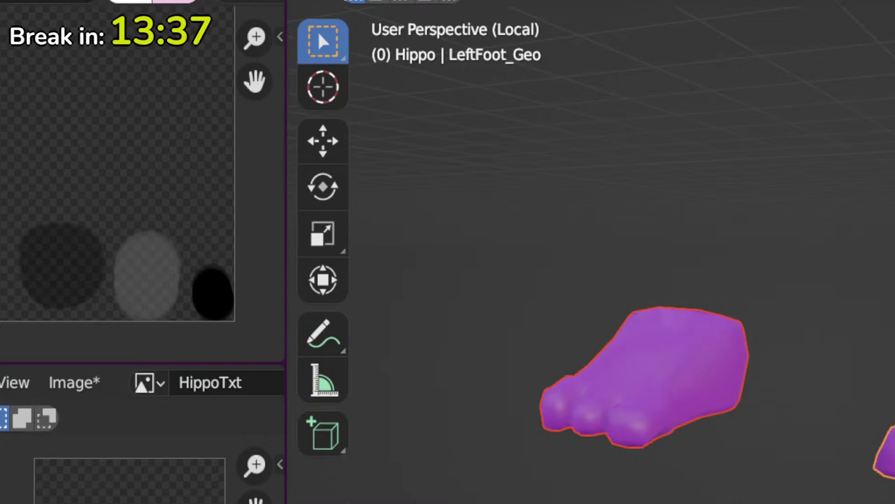
{"action": "middle_click_drag", "start_coordinate": [649, 419], "coordinate": [580, 502]}
{"action": "key", "text": "Tab"}
{"action": "left_click", "coordinate": [586, 499]}
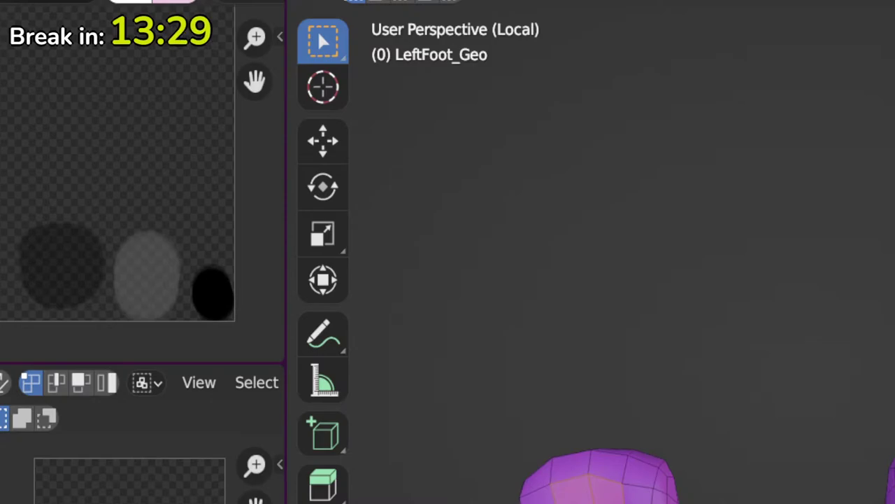
Step: Move the UVs of the feet's ankle faces onto the dark grey patch and scale them down
{"action": "middle_click_drag", "start_coordinate": [599, 490], "coordinate": [645, 447]}
{"action": "key", "text": "g"}
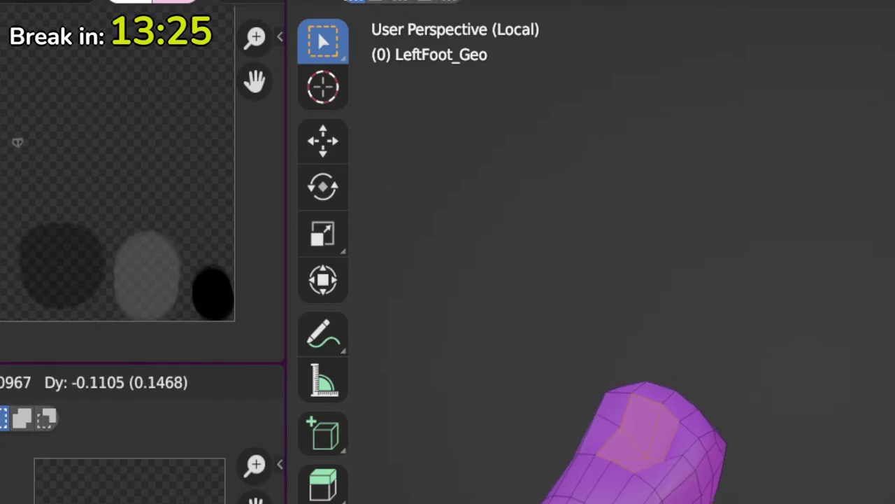
{"action": "key", "text": "s"}
{"action": "key", "text": "Return"}
{"action": "key", "text": "Tab"}
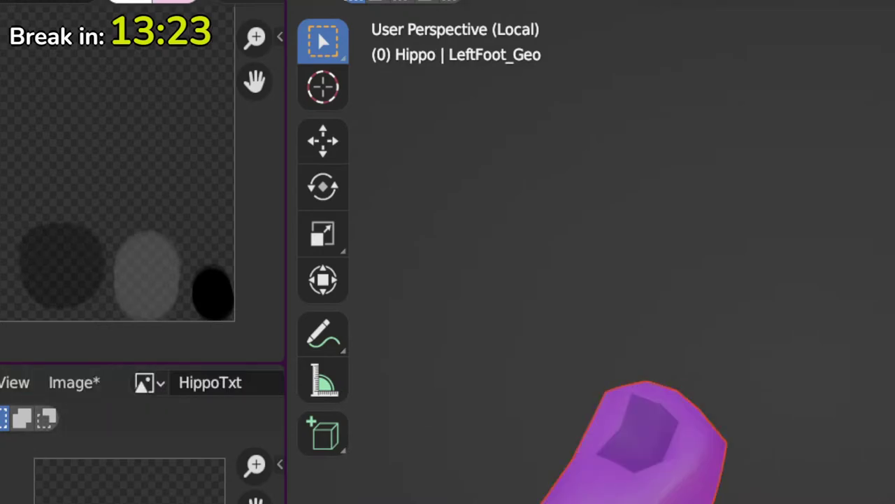
Step: From below, select the right foot's sole faces from the base of the toes to the middle of the sole
{"action": "middle_click_drag", "start_coordinate": [804, 501], "coordinate": [892, 224]}
{"action": "key", "text": "Tab"}
{"action": "middle_click_drag", "start_coordinate": [857, 294], "coordinate": [727, 455]}
{"action": "scroll", "coordinate": [739, 441], "scroll_direction": "up", "scroll_amount": 4}
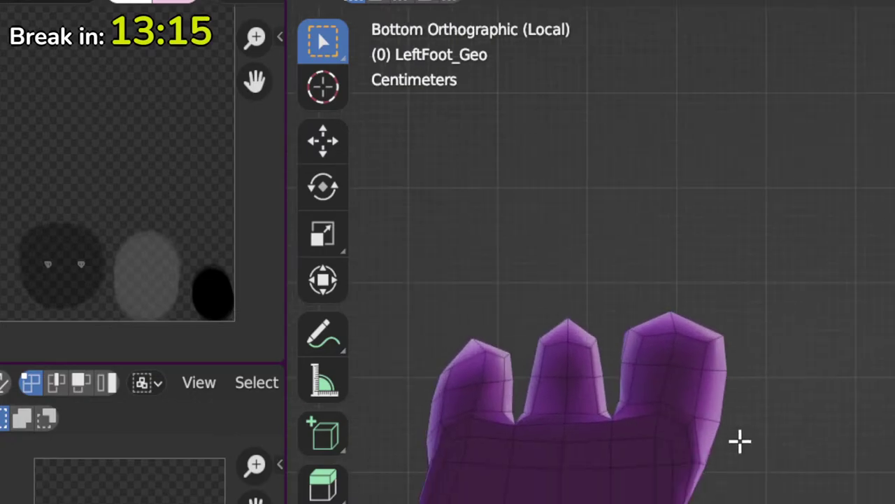
{"action": "middle_click_drag", "start_coordinate": [562, 501], "coordinate": [692, 426], "text": "shift"}
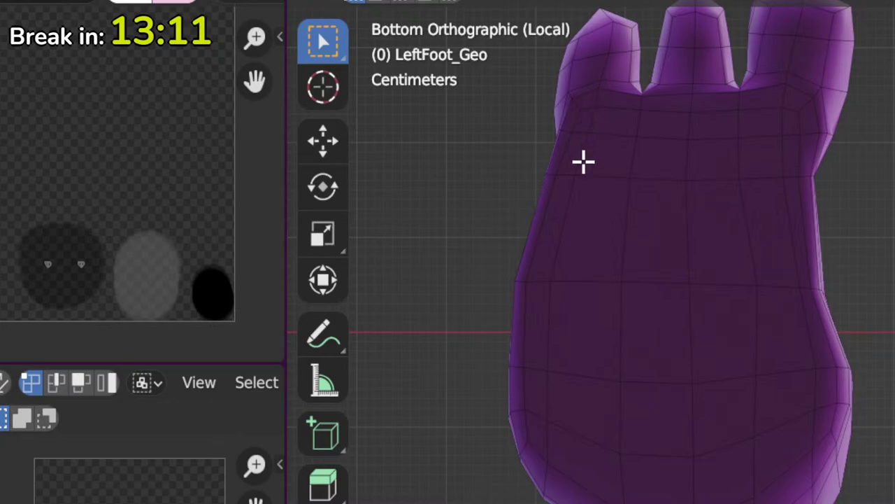
{"action": "left_click_drag", "start_coordinate": [585, 116], "coordinate": [782, 235]}
{"action": "left_click", "coordinate": [568, 207], "text": "shift"}
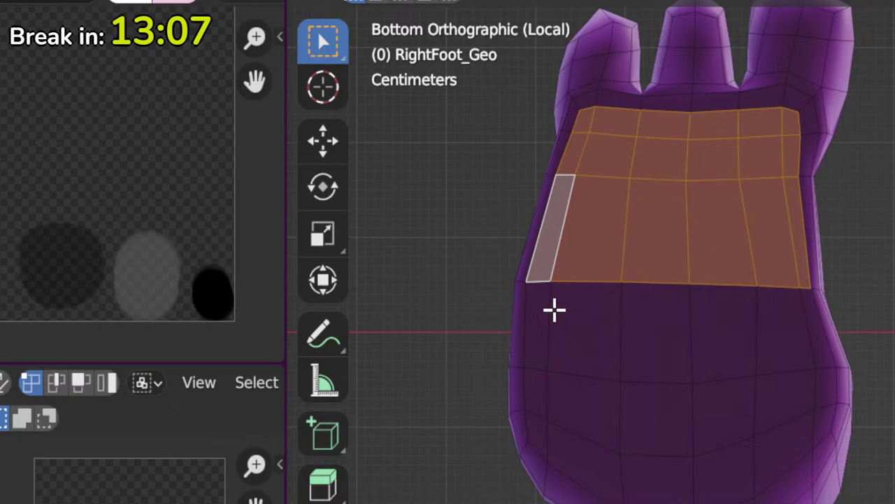
{"action": "left_click", "coordinate": [556, 309], "text": "shift"}
{"action": "left_click", "coordinate": [780, 324], "text": "ctrl"}
{"action": "left_click", "coordinate": [542, 314], "text": "shift"}
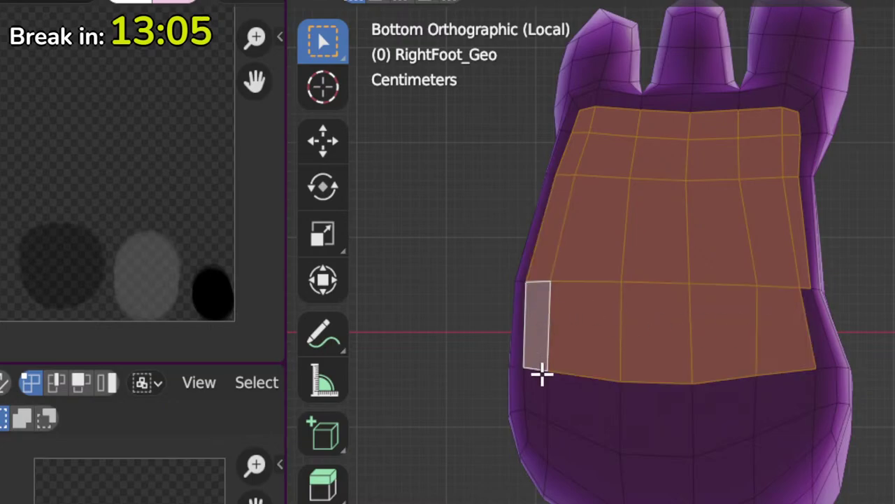
Step: Add the heel faces of the right foot's sole to the selection, filling the gaps between them
{"action": "left_click", "coordinate": [536, 420], "text": "shift"}
{"action": "left_click", "coordinate": [650, 475], "text": "ctrl"}
{"action": "left_click", "coordinate": [775, 452], "text": "ctrl"}
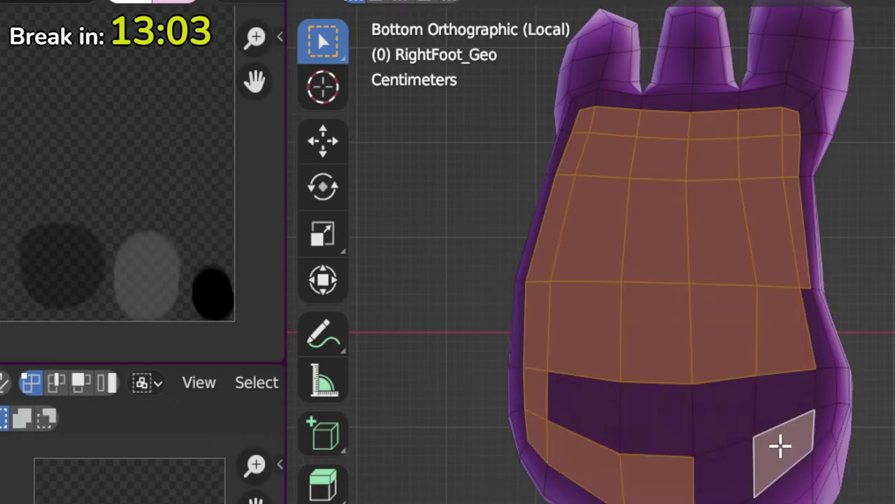
{"action": "left_click", "coordinate": [756, 445], "text": "ctrl"}
{"action": "left_click", "coordinate": [777, 403], "text": "shift"}
{"action": "left_click", "coordinate": [678, 413], "text": "shift"}
{"action": "left_click", "coordinate": [704, 409], "text": "shift"}
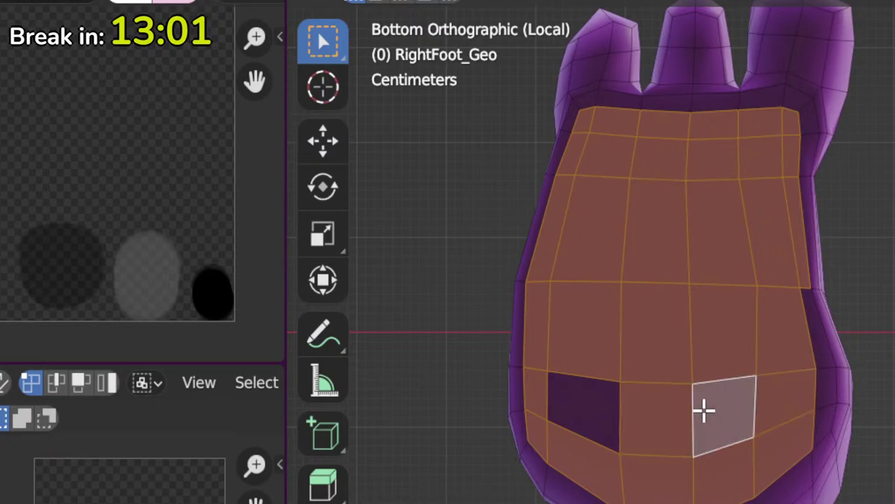
{"action": "left_click", "coordinate": [593, 401], "text": "shift"}
Step: Add the remaining inner-side heel faces and the full face loop around the right foot's sole edge
{"action": "left_click", "coordinate": [815, 345], "text": "shift"}
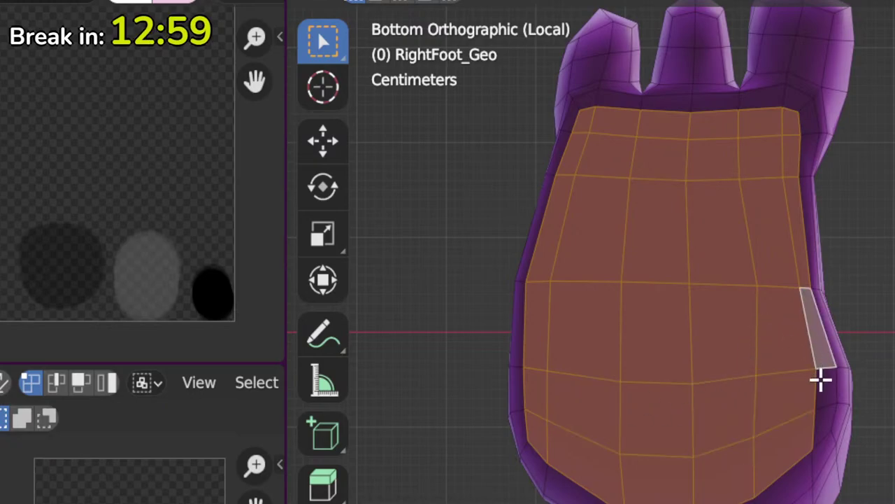
{"action": "left_click", "coordinate": [822, 392], "text": "shift"}
{"action": "left_click", "coordinate": [822, 420], "text": "shift"}
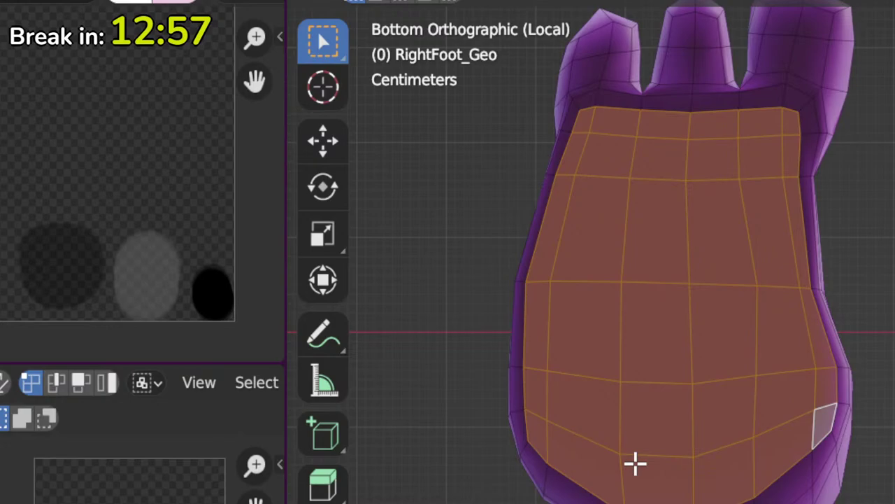
{"action": "left_click", "coordinate": [563, 133], "text": "alt+shift"}
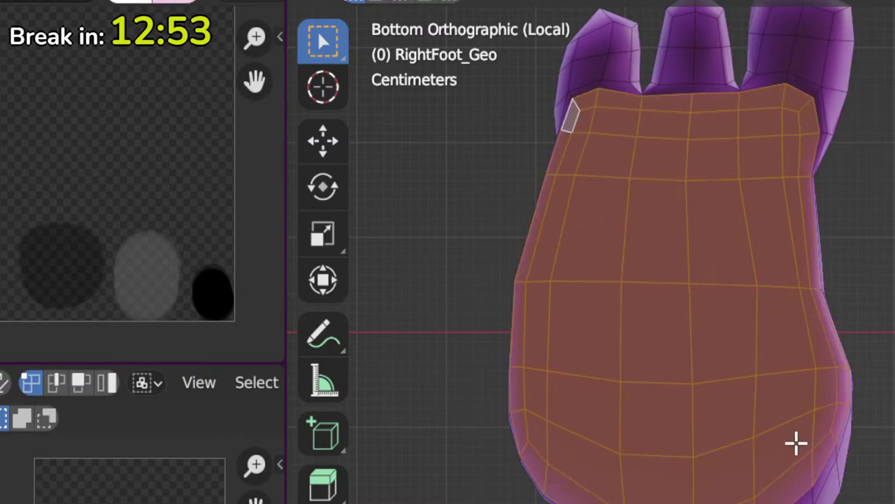
Step: Extend the selection to the left foot's sole, including its bordering face loop and all inner faces
{"action": "scroll", "coordinate": [810, 456], "scroll_direction": "down", "scroll_amount": 2}
{"action": "middle_click_drag", "start_coordinate": [894, 435], "coordinate": [710, 503], "text": "shift"}
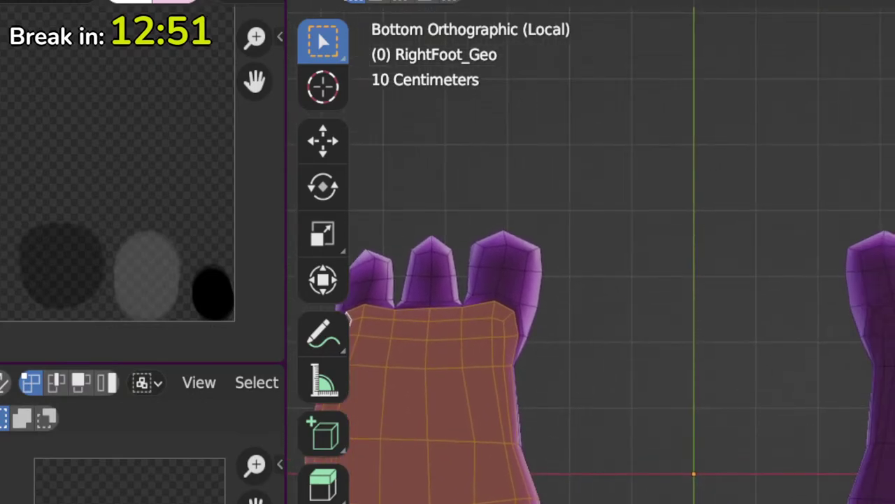
{"action": "left_click", "coordinate": [880, 319], "text": "alt+shift"}
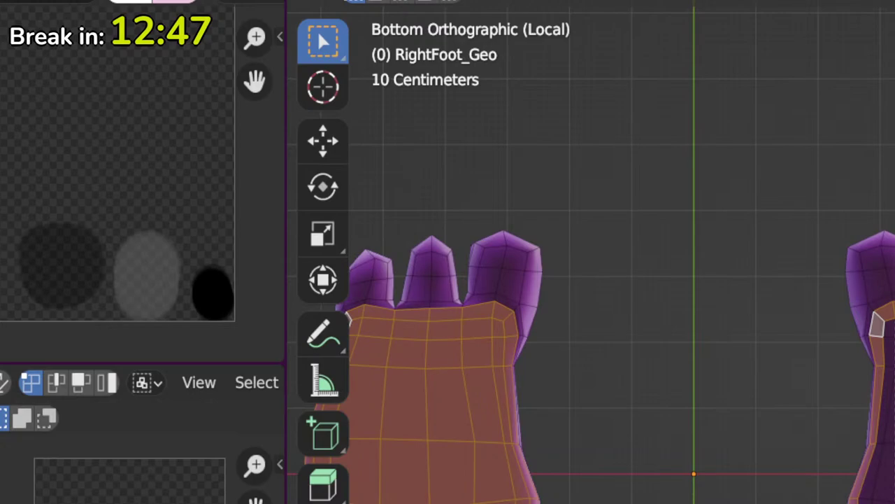
{"action": "left_click_drag", "start_coordinate": [894, 370], "coordinate": [894, 462], "text": "shift"}
{"action": "left_click", "coordinate": [894, 329], "text": "shift"}
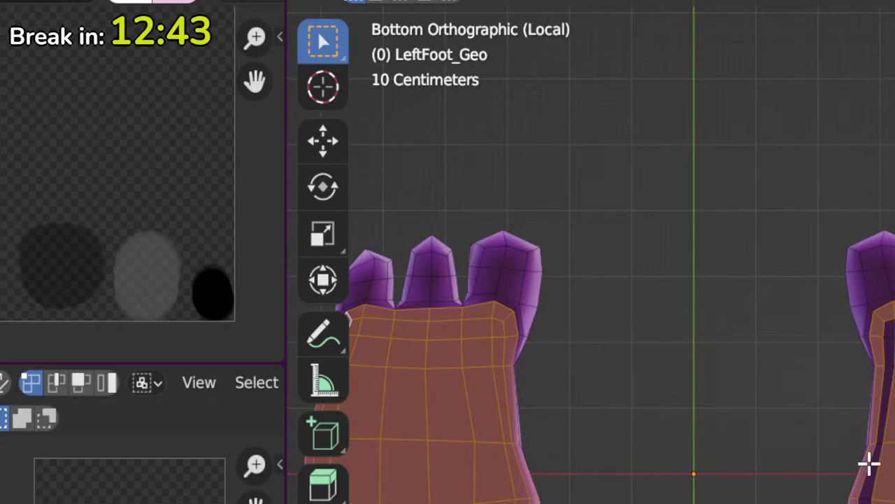
{"action": "left_click", "coordinate": [872, 481], "text": "shift"}
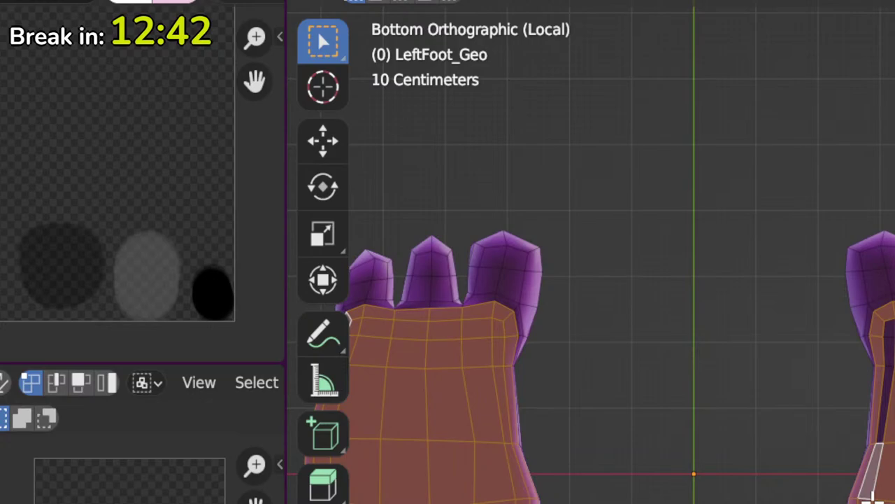
{"action": "left_click", "coordinate": [889, 328], "text": "ctrl"}
{"action": "middle_click_drag", "start_coordinate": [442, 429], "coordinate": [604, 441], "text": "shift"}
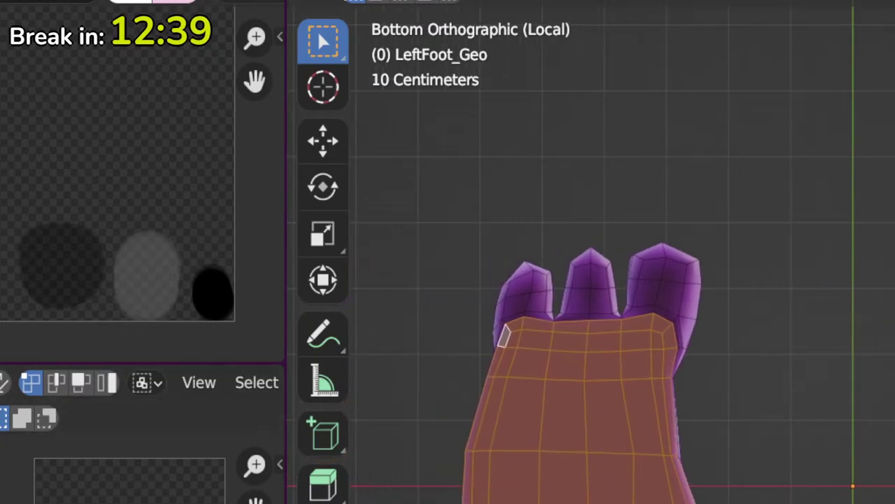
Step: Scale down the sole UVs of both feet and move them onto the black patch
{"action": "key", "text": "s"}
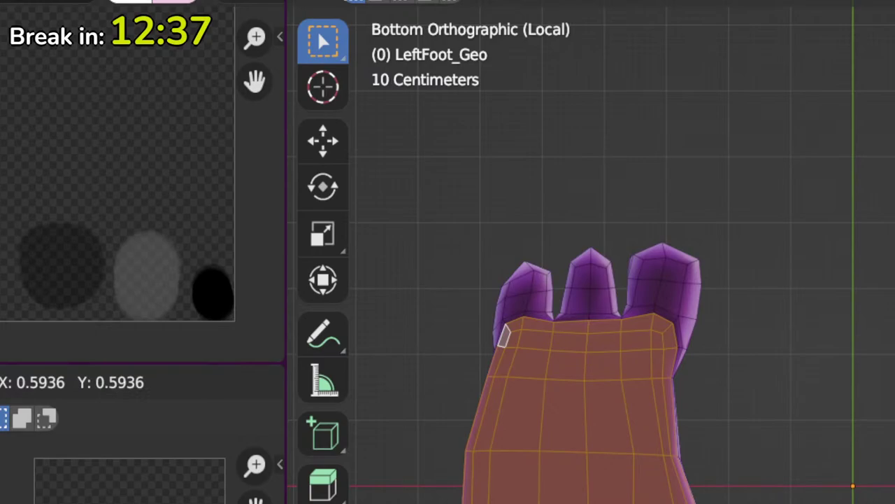
{"action": "key", "text": "g"}
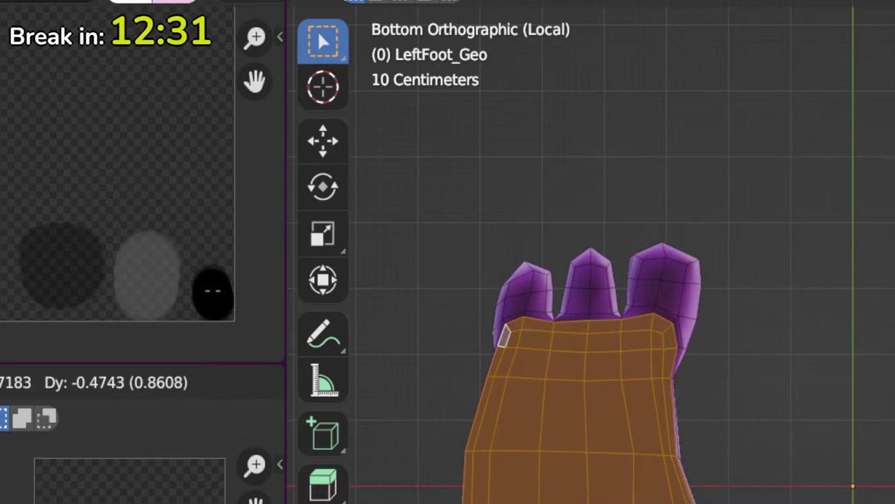
{"action": "key", "text": "Return"}
{"action": "key", "text": "Tab"}
{"action": "scroll", "coordinate": [838, 474], "scroll_direction": "down", "scroll_amount": 3}
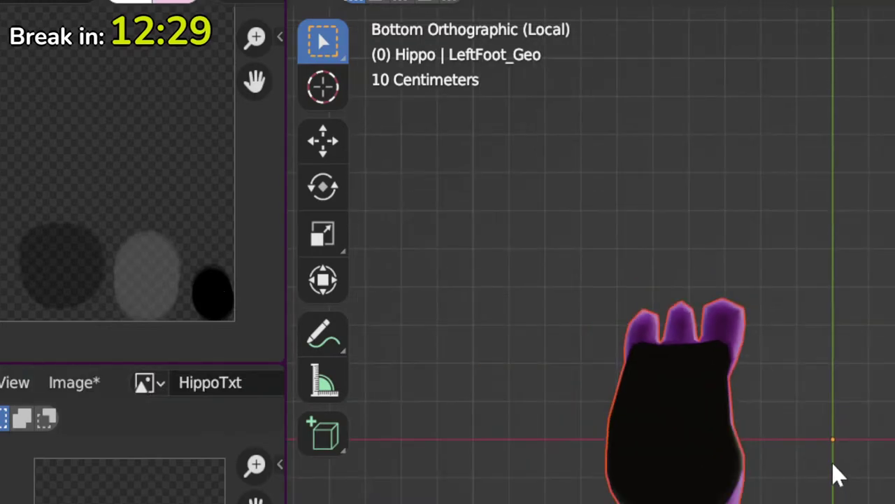
Step: Reposition the sole UVs of both feet on the HippoTxt texture
{"action": "middle_click_drag", "start_coordinate": [832, 462], "coordinate": [706, 490]}
{"action": "middle_click_drag", "start_coordinate": [707, 447], "coordinate": [864, 391]}
{"action": "key", "text": "Tab"}
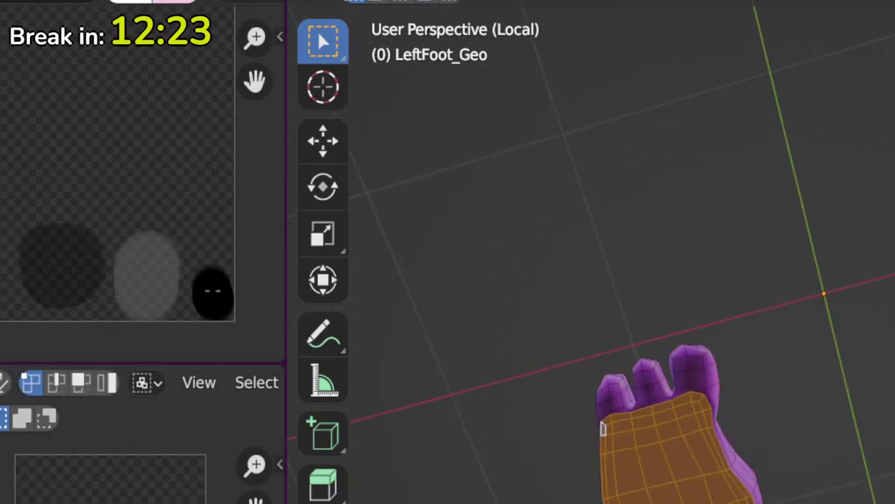
{"action": "key", "text": "g"}
{"action": "key", "text": "Return"}
{"action": "key", "text": "Tab"}
Step: Clear the selection and select the four pad faces under the left foot's big toe
{"action": "middle_click_drag", "start_coordinate": [630, 350], "coordinate": [735, 336]}
{"action": "key", "text": "Tab"}
{"action": "middle_click_drag", "start_coordinate": [741, 294], "coordinate": [887, 324]}
{"action": "key", "text": "alt+a"}
{"action": "left_click", "coordinate": [863, 378]}
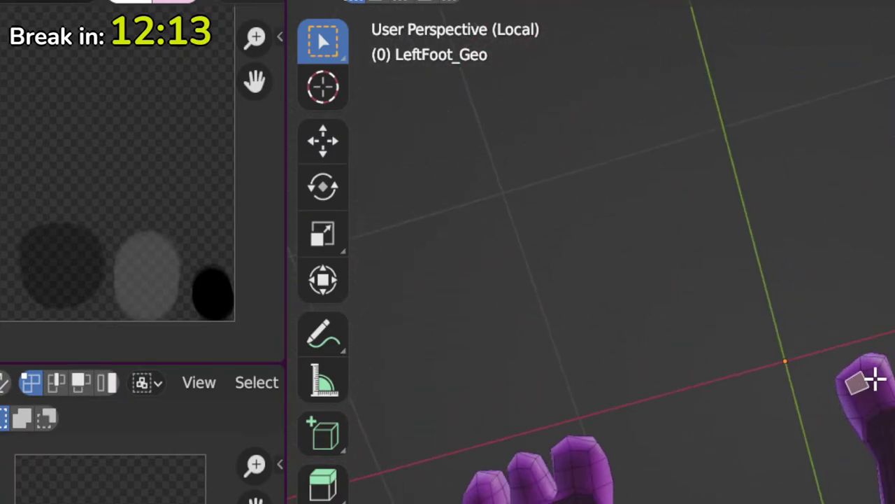
{"action": "left_click", "coordinate": [875, 378], "text": "shift"}
{"action": "left_click", "coordinate": [880, 391], "text": "shift"}
{"action": "left_click", "coordinate": [865, 399], "text": "shift"}
{"action": "key", "text": "2"}
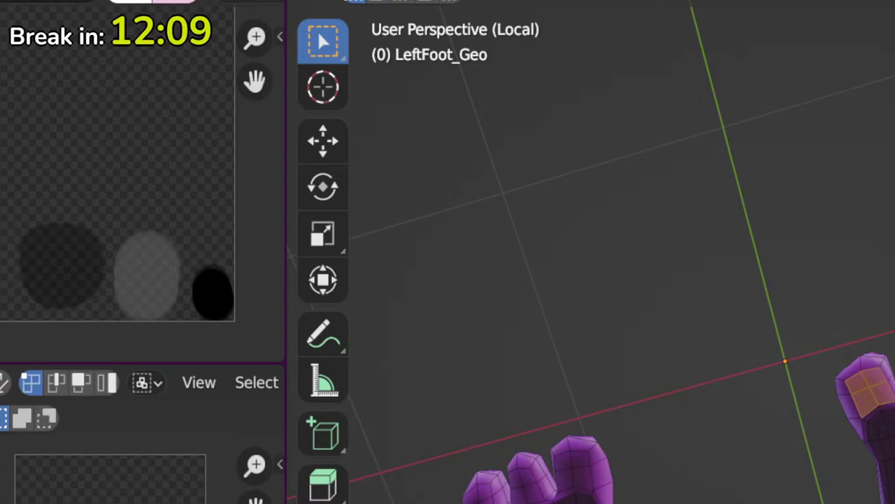
Step: Add the pad faces under the right foot's big toe and middle toe to the selection
{"action": "left_click", "coordinate": [564, 456]}
{"action": "left_click", "coordinate": [563, 476], "text": "shift"}
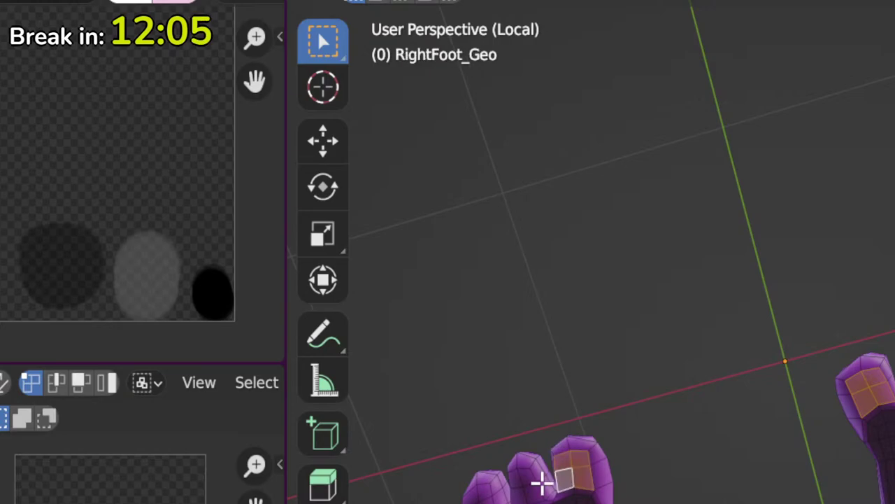
{"action": "left_click", "coordinate": [531, 492], "text": "shift"}
{"action": "left_click", "coordinate": [515, 496], "text": "shift"}
{"action": "left_click", "coordinate": [516, 480], "text": "shift"}
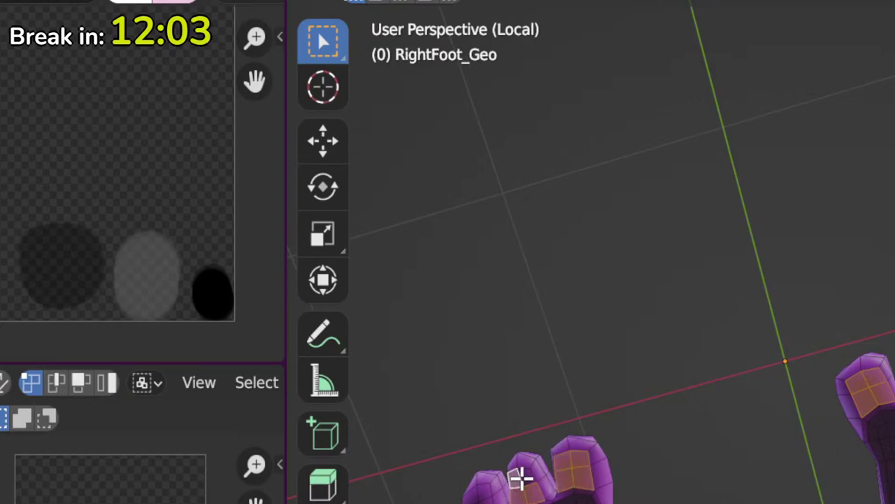
{"action": "left_click", "coordinate": [527, 477], "text": "shift"}
Step: Add the four pad faces under the right foot's outer toe to the selection
{"action": "middle_click_drag", "start_coordinate": [527, 478], "coordinate": [487, 323]}
{"action": "left_click", "coordinate": [469, 329], "text": "shift"}
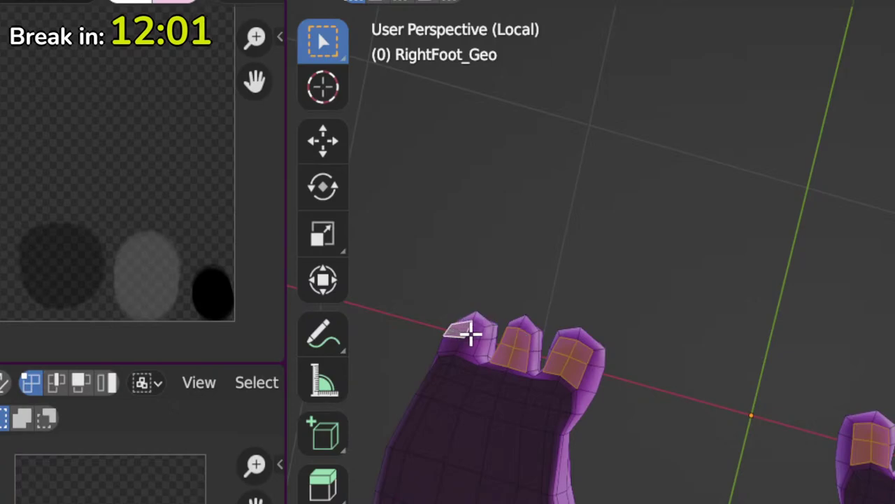
{"action": "left_click", "coordinate": [464, 344], "text": "shift"}
{"action": "left_click", "coordinate": [462, 343], "text": "shift"}
{"action": "left_click", "coordinate": [451, 343], "text": "shift"}
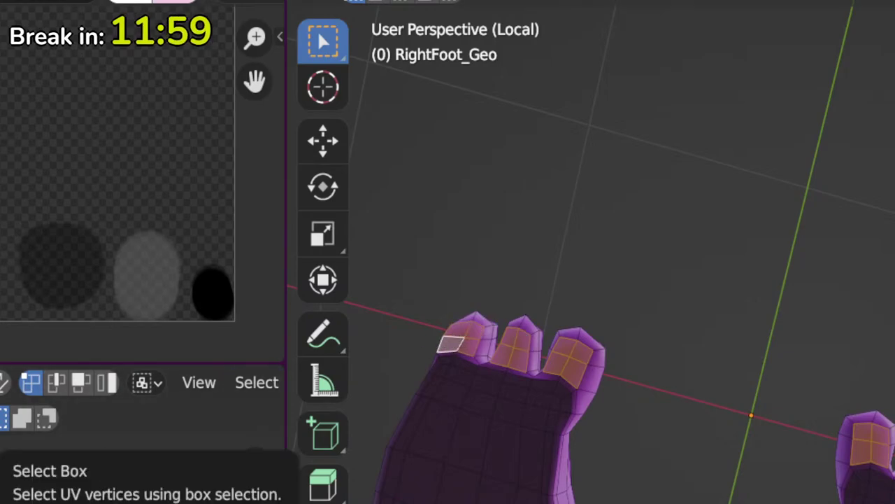
Step: Scale and move the selected toe pad UVs onto HippoTxt's dark patch, and leave Edit Mode
{"action": "key", "text": "s"}
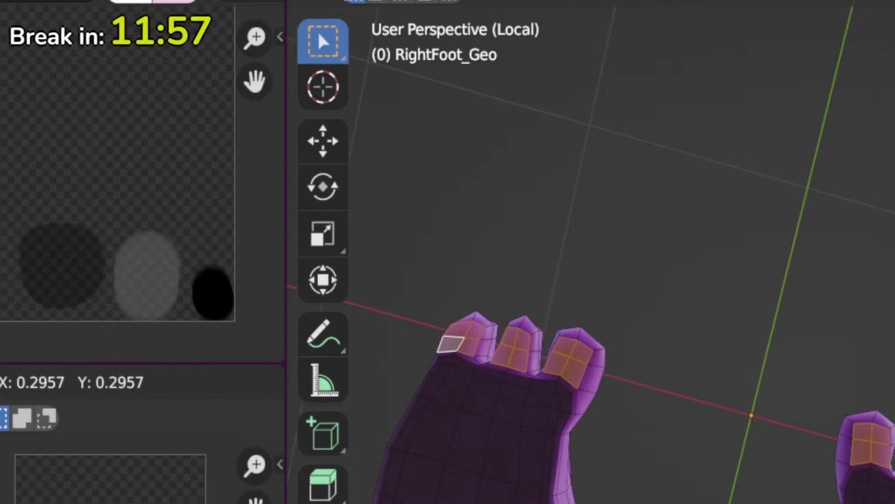
{"action": "key", "text": "Return"}
{"action": "key", "text": "g"}
{"action": "key", "text": "Return"}
{"action": "key", "text": "Tab"}
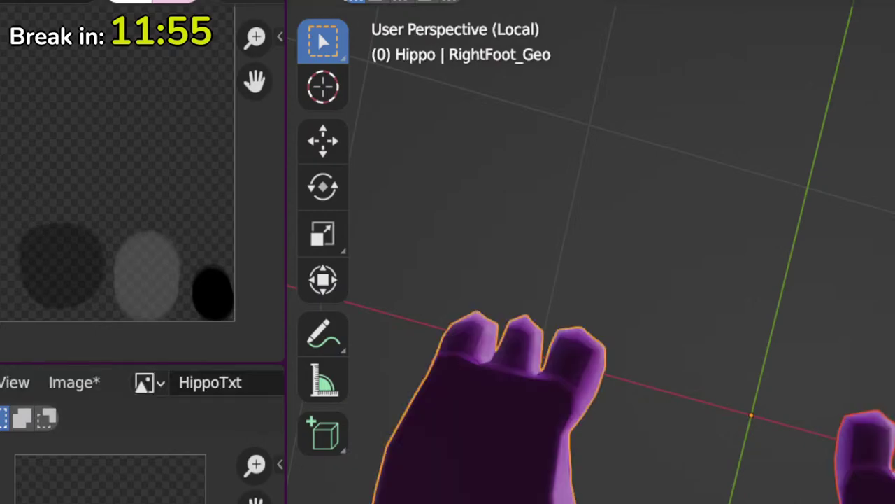
Step: Select the toenail faces on both feet, place their scaled UVs on HippoTxt's light gray patch, and leave Edit Mode
{"action": "middle_click_drag", "start_coordinate": [702, 412], "coordinate": [707, 493]}
{"action": "key", "text": "Tab"}
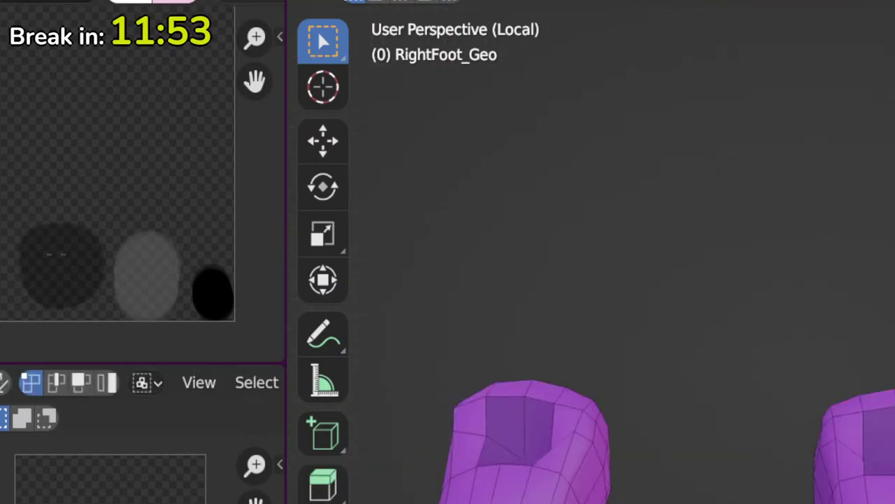
{"action": "left_click", "coordinate": [867, 413]}
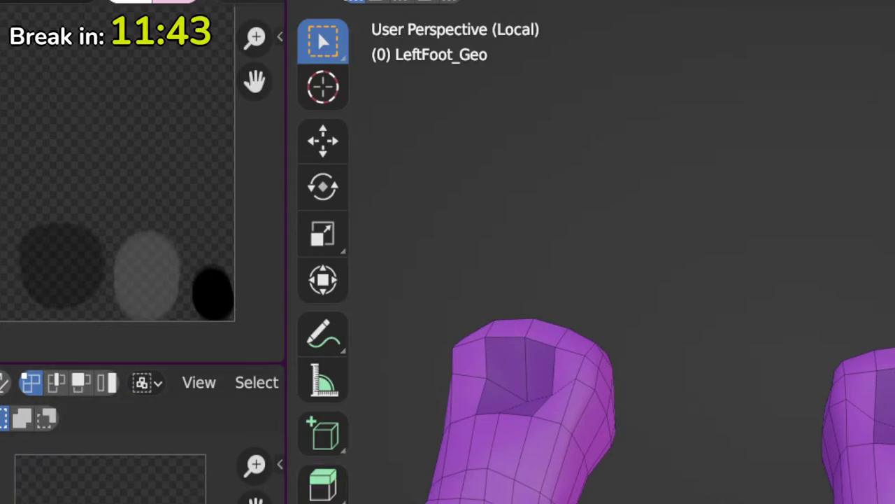
{"action": "middle_click_drag", "start_coordinate": [531, 420], "coordinate": [588, 406]}
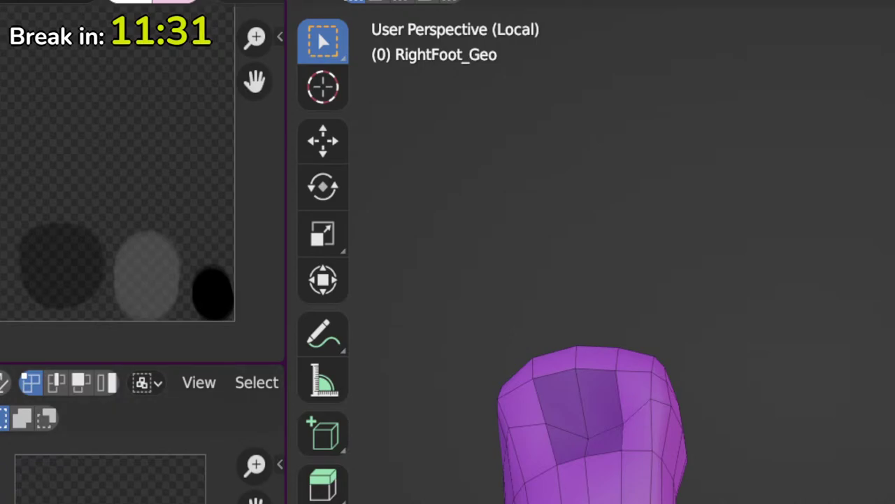
{"action": "key", "text": "g"}
{"action": "key", "text": "Return"}
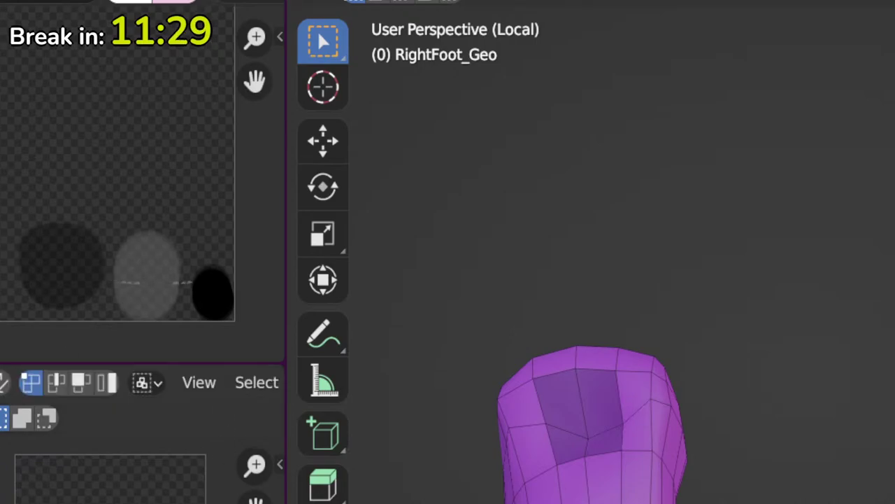
{"action": "key", "text": "s"}
{"action": "key", "text": "Return"}
{"action": "key", "text": "g"}
{"action": "key", "text": "Return"}
{"action": "key", "text": "Tab"}
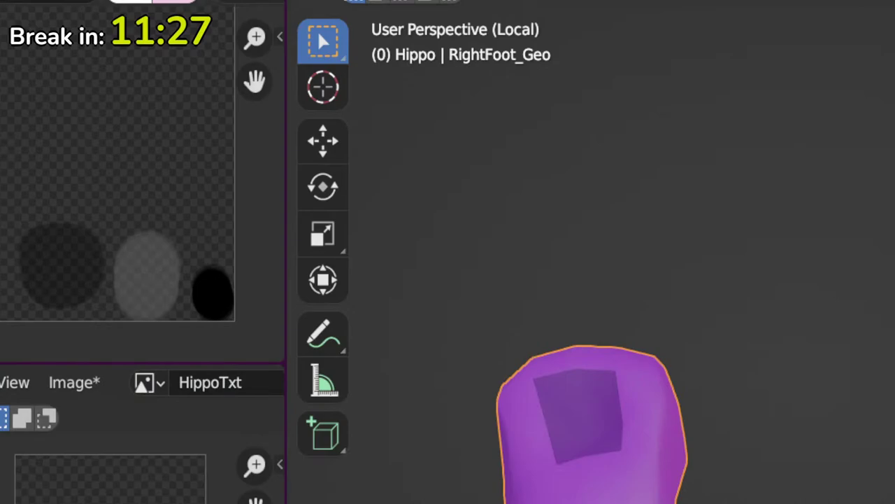
Step: Exit local view to bring back the whole character, and show the head in front orthographic view
{"action": "middle_click_drag", "start_coordinate": [742, 500], "coordinate": [434, 497]}
{"action": "middle_click_drag", "start_coordinate": [490, 391], "coordinate": [693, 469]}
{"action": "scroll", "coordinate": [693, 420], "scroll_direction": "down", "scroll_amount": 1}
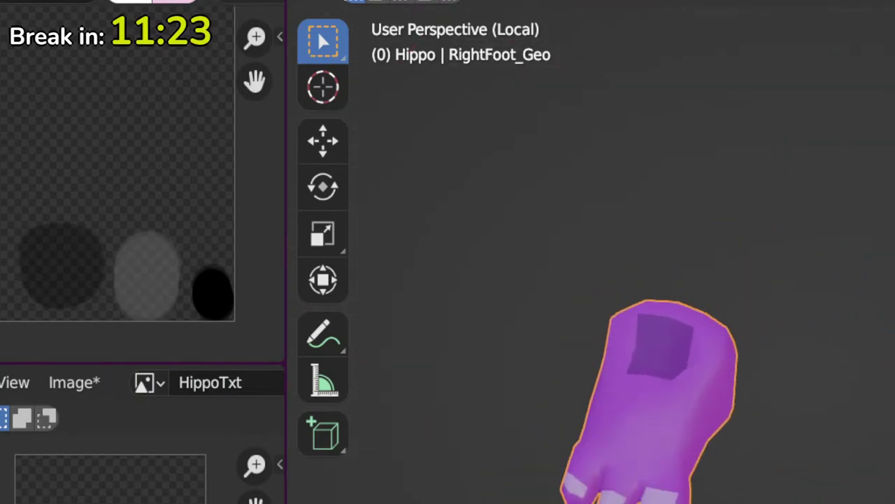
{"action": "key", "text": "KP_Divide"}
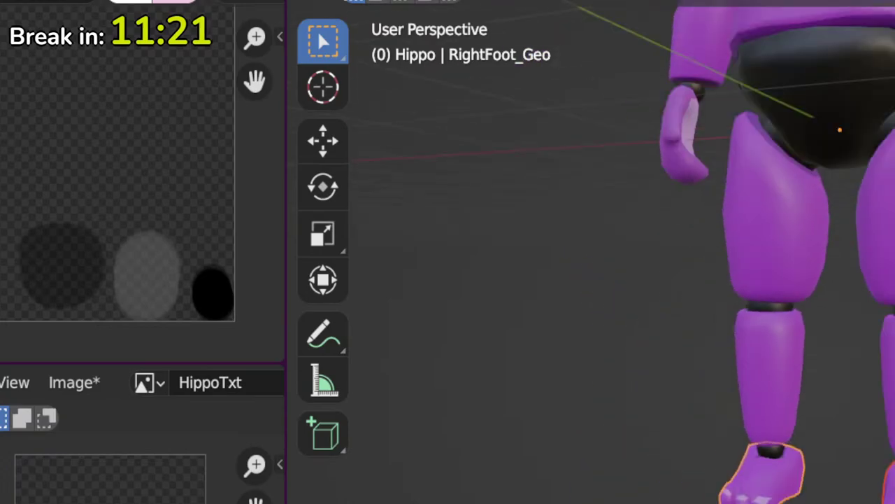
{"action": "middle_click_drag", "start_coordinate": [889, 448], "coordinate": [821, 446]}
{"action": "scroll", "coordinate": [822, 446], "scroll_direction": "down", "scroll_amount": 3}
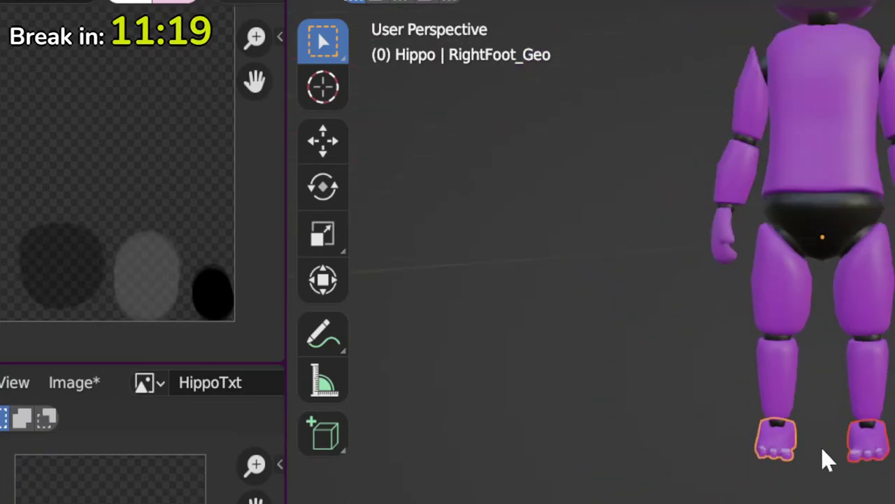
{"action": "middle_click_drag", "start_coordinate": [822, 377], "coordinate": [777, 503], "text": "shift"}
{"action": "scroll", "coordinate": [770, 252], "scroll_direction": "up", "scroll_amount": 2}
{"action": "middle_click_drag", "start_coordinate": [875, 419], "coordinate": [308, 381]}
{"action": "middle_click_drag", "start_coordinate": [770, 294], "coordinate": [486, 475]}
{"action": "middle_click_drag", "start_coordinate": [766, 497], "coordinate": [672, 495]}
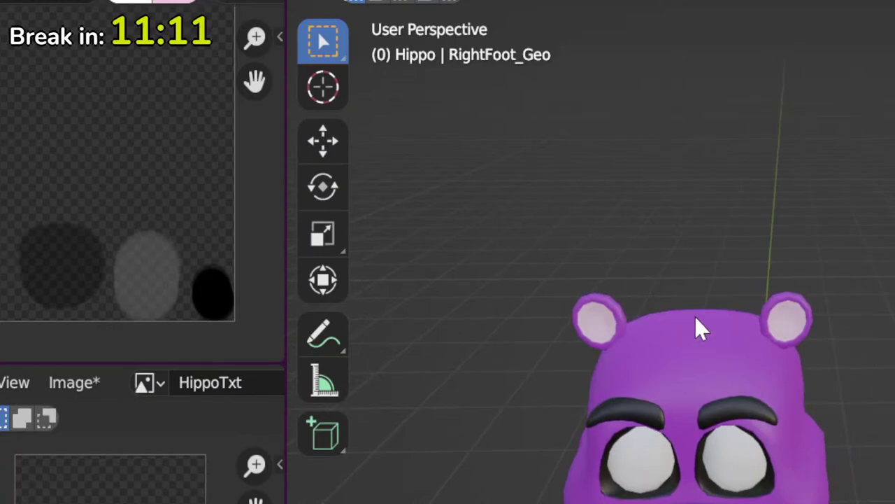
{"action": "key", "text": "KP_1"}
{"action": "scroll", "coordinate": [63, 240], "scroll_direction": "down", "scroll_amount": 3}
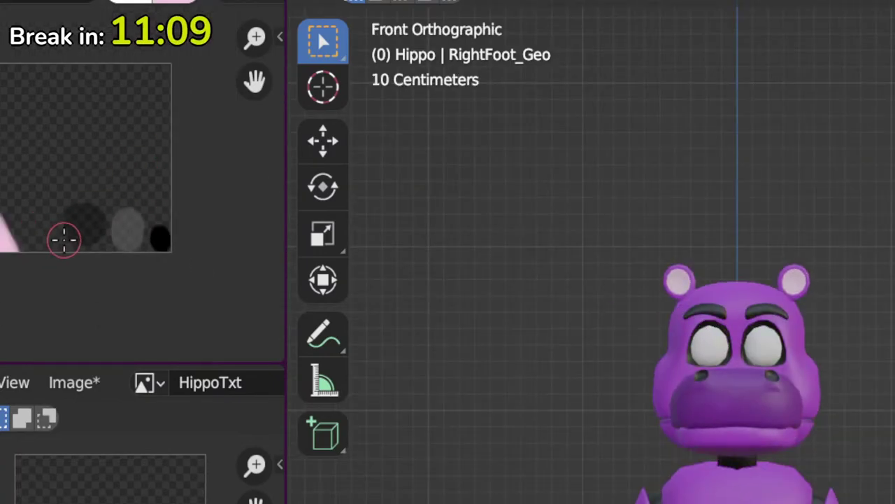
Step: Examine the colour of the inner ears and the pink patch on the texture
{"action": "middle_click_drag", "start_coordinate": [64, 240], "coordinate": [198, 259]}
{"action": "scroll", "coordinate": [198, 260], "scroll_direction": "up", "scroll_amount": 4}
{"action": "middle_click_drag", "start_coordinate": [128, 258], "coordinate": [141, 129]}
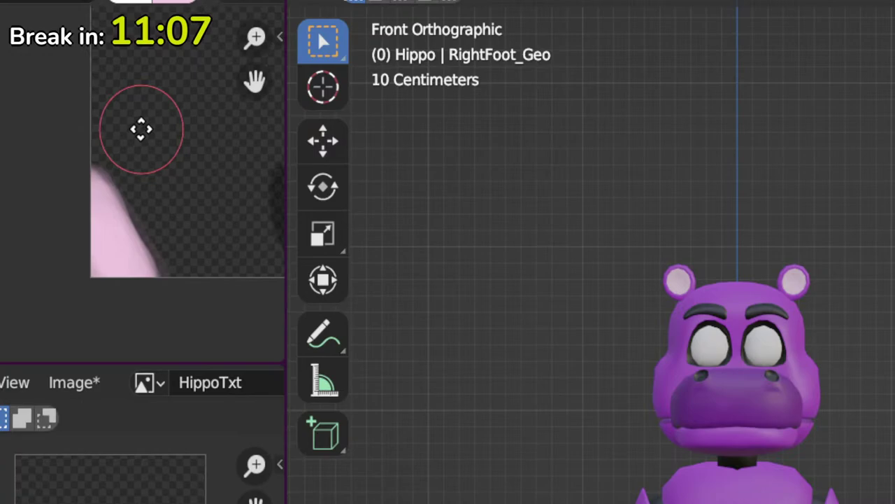
{"action": "scroll", "coordinate": [592, 350], "scroll_direction": "up", "scroll_amount": 10}
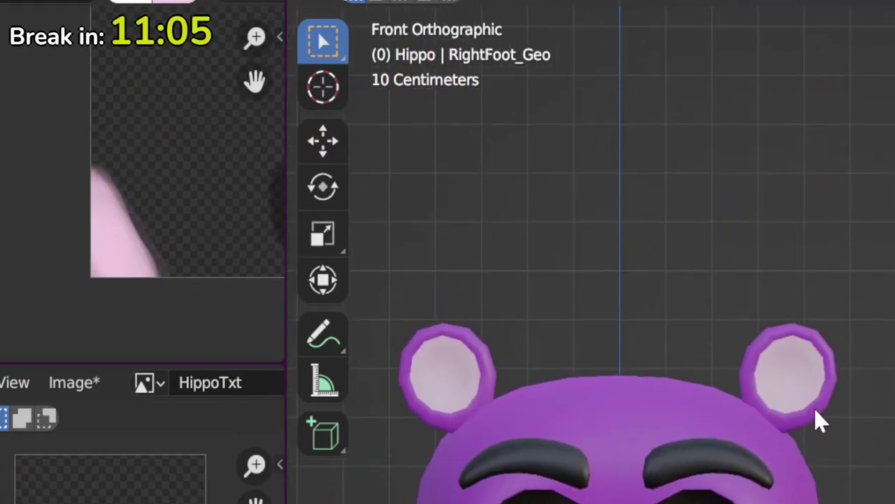
{"action": "scroll", "coordinate": [816, 418], "scroll_direction": "up", "scroll_amount": 2}
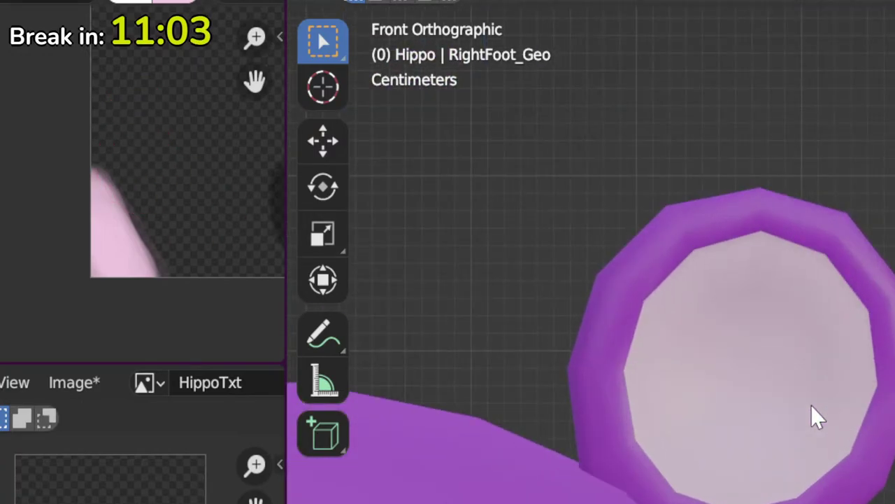
{"action": "scroll", "coordinate": [812, 406], "scroll_direction": "down", "scroll_amount": 3}
{"action": "middle_click_drag", "start_coordinate": [811, 406], "coordinate": [761, 399]}
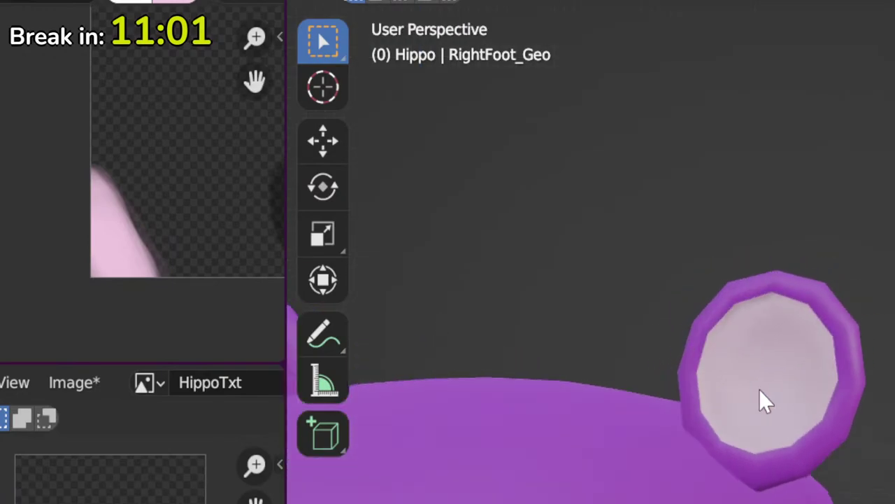
{"action": "key", "text": "KP_5"}
{"action": "key", "text": "KP_1"}
{"action": "scroll", "coordinate": [749, 419], "scroll_direction": "down", "scroll_amount": 3}
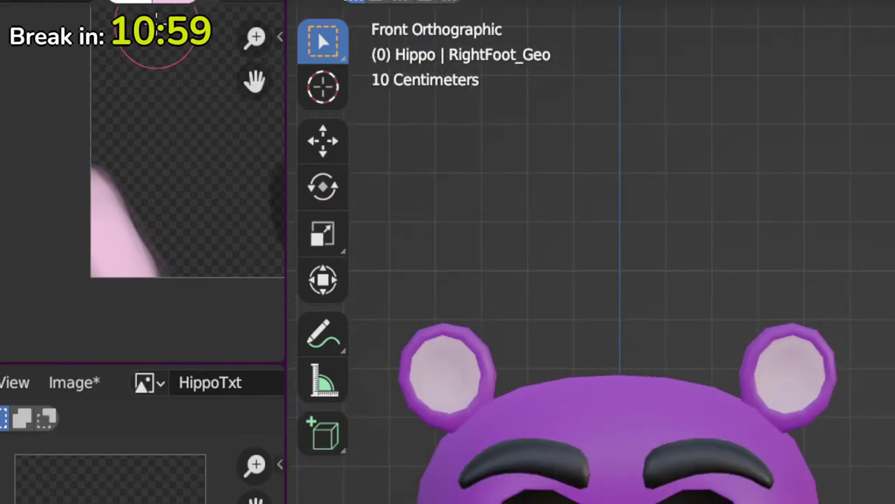
Step: Raise the saturation of the pink brush colour and repaint the texture's pink patch with it
{"action": "left_click", "coordinate": [140, 4]}
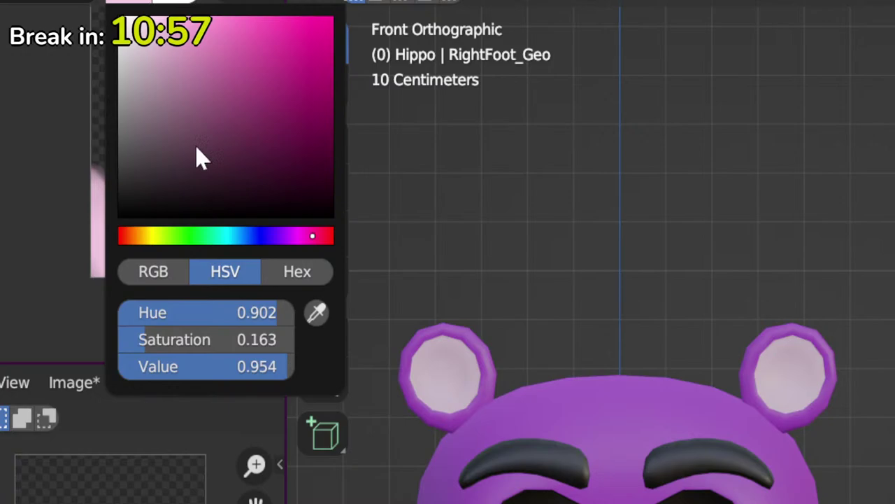
{"action": "left_click_drag", "start_coordinate": [173, 339], "coordinate": [194, 339]}
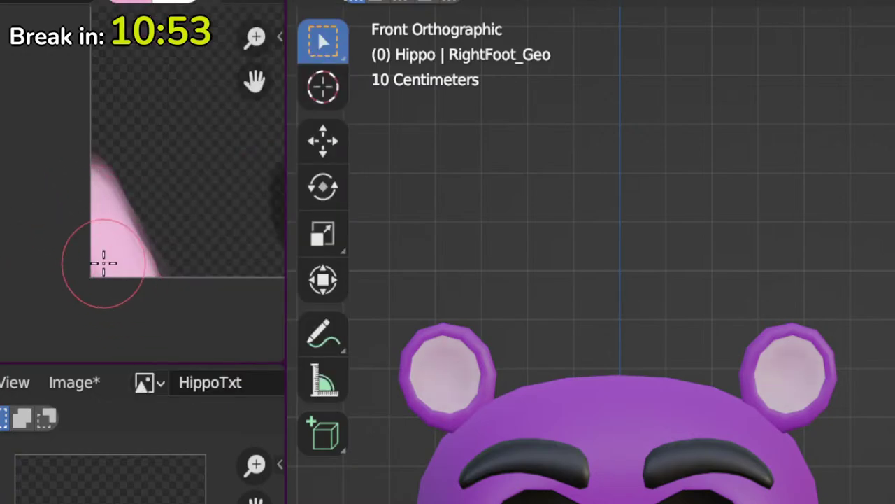
{"action": "key", "text": "Tab"}
{"action": "key", "text": "Tab"}
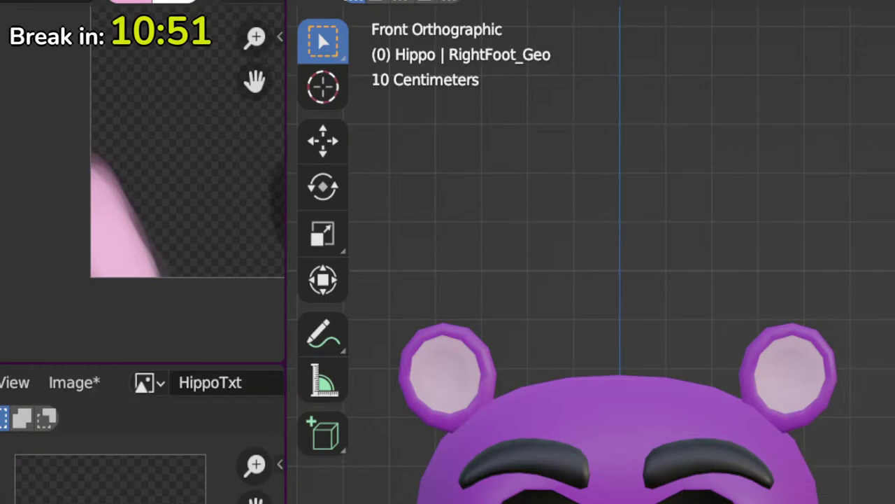
Step: Select both eyeballs, enter Edit Mode and isolate them in local view
{"action": "scroll", "coordinate": [591, 280], "scroll_direction": "down", "scroll_amount": 3}
{"action": "middle_click_drag", "start_coordinate": [591, 280], "coordinate": [621, 202], "text": "shift"}
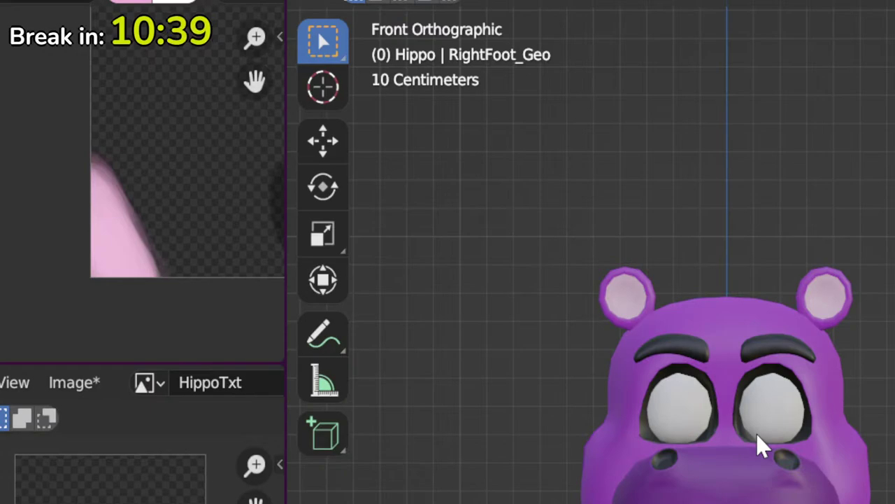
{"action": "scroll", "coordinate": [782, 465], "scroll_direction": "up", "scroll_amount": 3}
{"action": "left_click", "coordinate": [794, 377]}
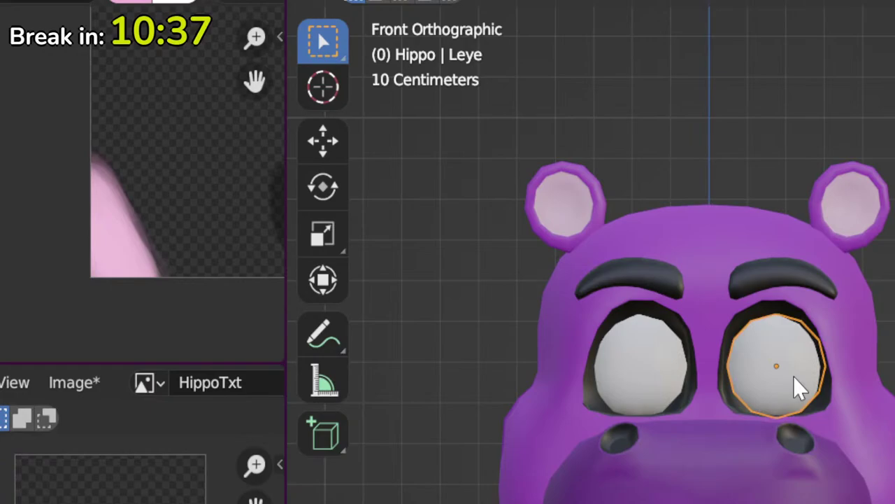
{"action": "left_click", "coordinate": [656, 374], "text": "shift"}
{"action": "key", "text": "Tab"}
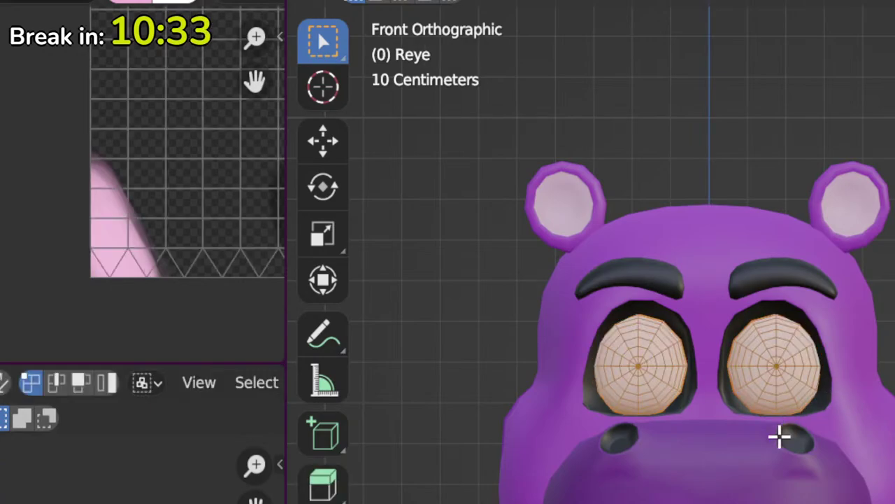
{"action": "scroll", "coordinate": [770, 460], "scroll_direction": "up", "scroll_amount": 3}
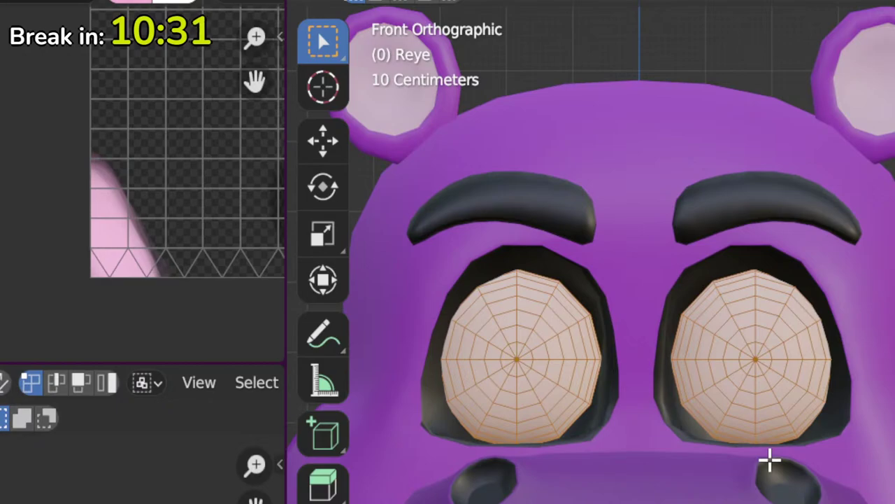
{"action": "scroll", "coordinate": [770, 460], "scroll_direction": "up", "scroll_amount": 4}
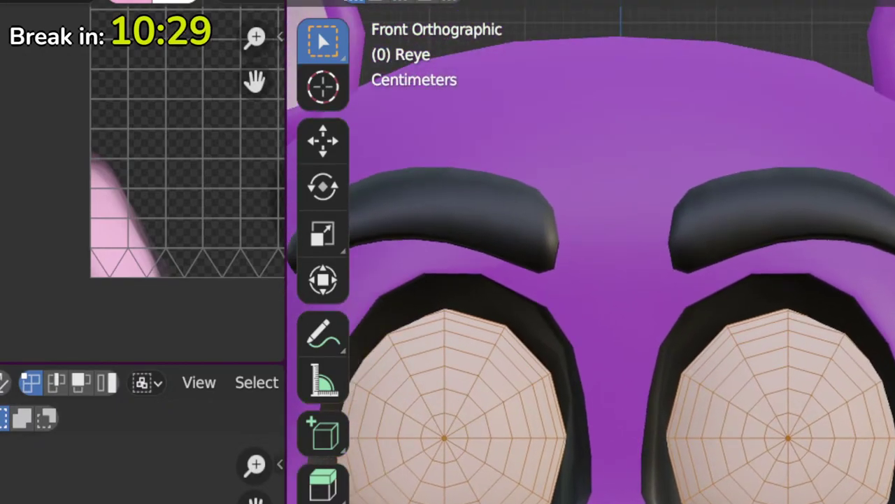
{"action": "key", "text": "slash"}
Step: Select several edge loops around the back halves of both eyeballs and remove them
{"action": "middle_click_drag", "start_coordinate": [646, 374], "coordinate": [541, 474], "text": "shift"}
{"action": "middle_click_drag", "start_coordinate": [629, 315], "coordinate": [469, 343]}
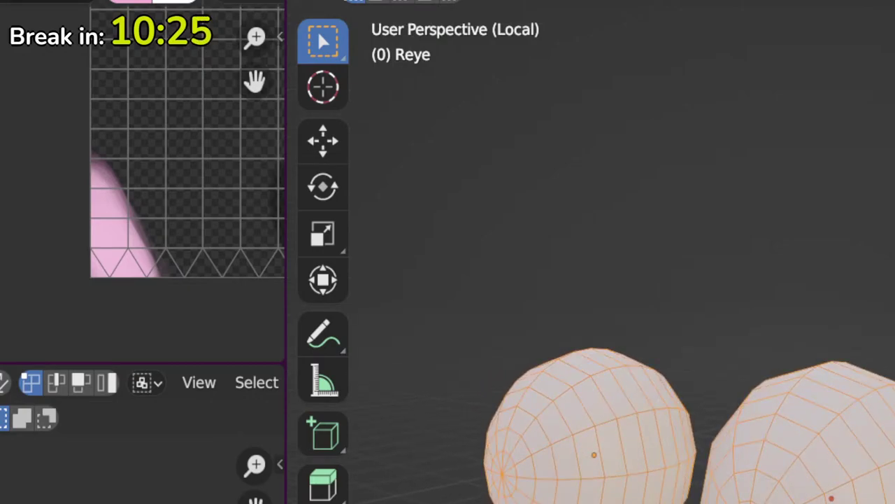
{"action": "middle_click_drag", "start_coordinate": [769, 294], "coordinate": [629, 294]}
{"action": "middle_click_drag", "start_coordinate": [756, 500], "coordinate": [560, 496]}
{"action": "left_click", "coordinate": [641, 464], "text": "alt"}
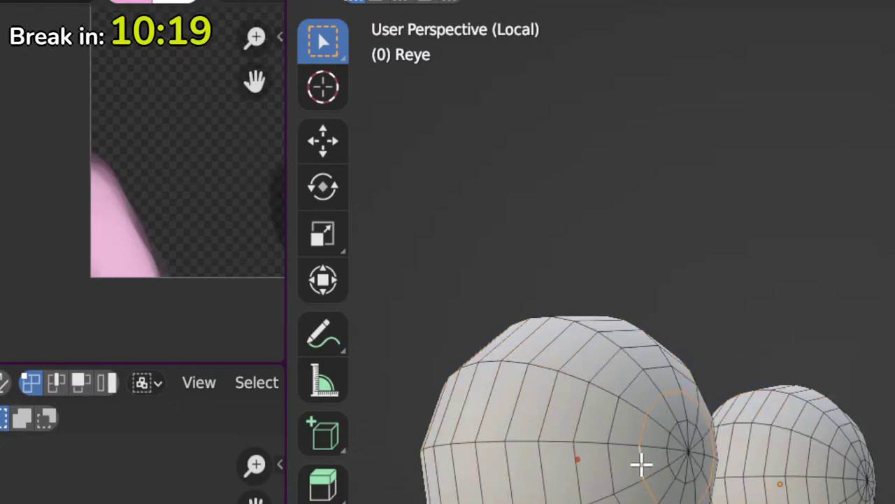
{"action": "left_click", "coordinate": [570, 466], "text": "alt+shift"}
{"action": "middle_click_drag", "start_coordinate": [570, 466], "coordinate": [657, 501]}
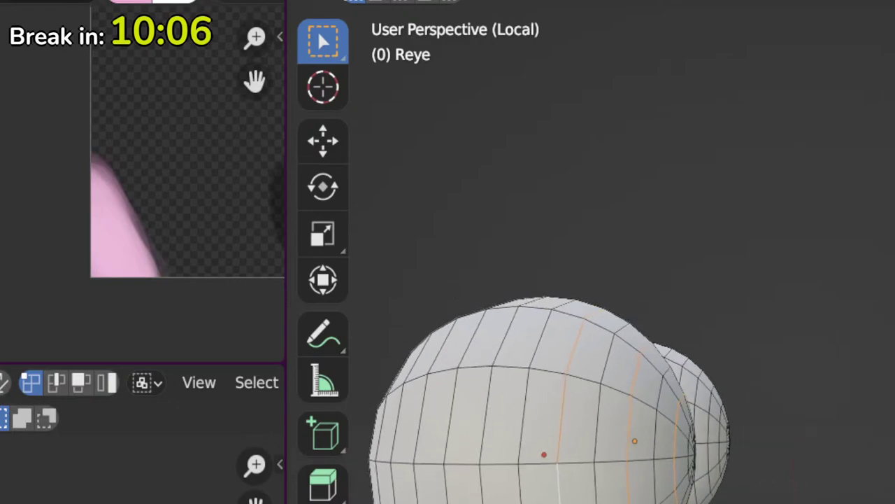
{"action": "left_click", "coordinate": [600, 494], "text": "alt+shift"}
{"action": "middle_click_drag", "start_coordinate": [604, 494], "coordinate": [688, 424]}
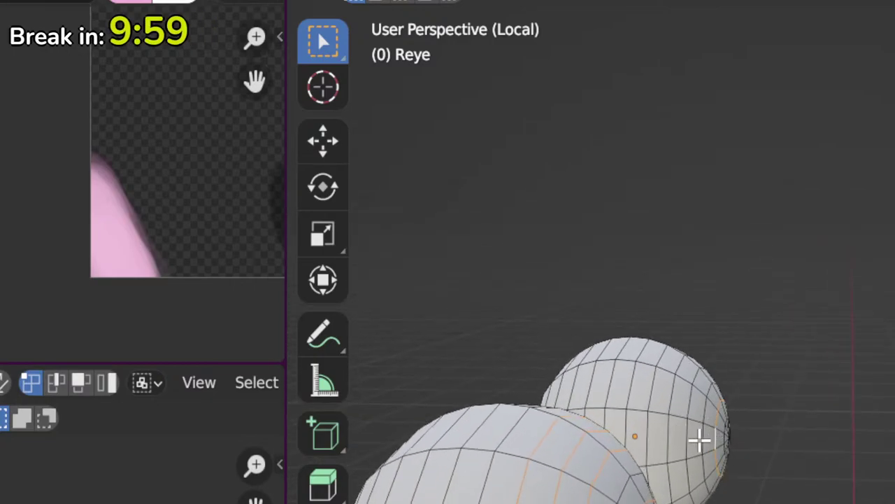
{"action": "left_click", "coordinate": [689, 437], "text": "alt+shift"}
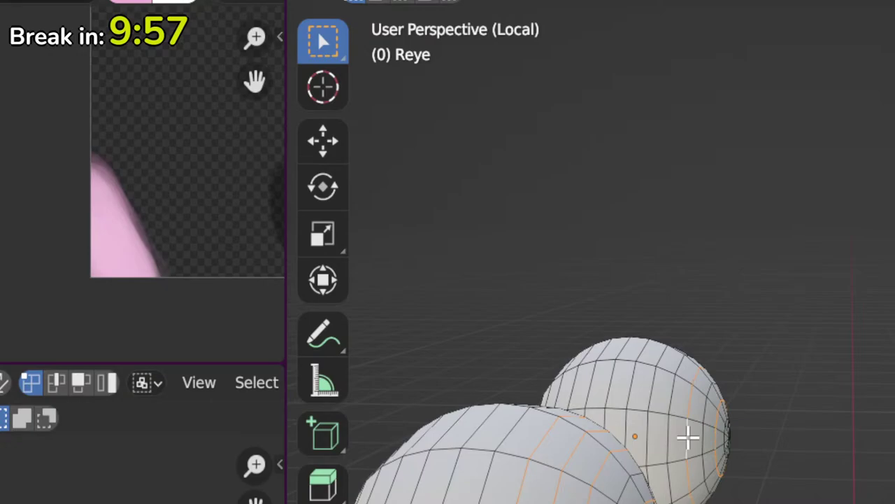
{"action": "left_click", "coordinate": [665, 438], "text": "alt+shift"}
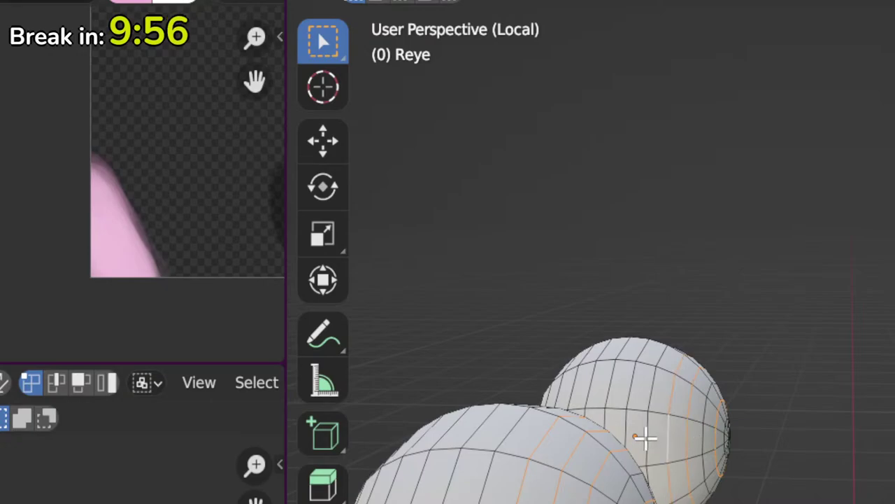
{"action": "key", "text": "x"}
{"action": "left_click", "coordinate": [726, 455]}
{"action": "middle_click_drag", "start_coordinate": [726, 456], "coordinate": [836, 496]}
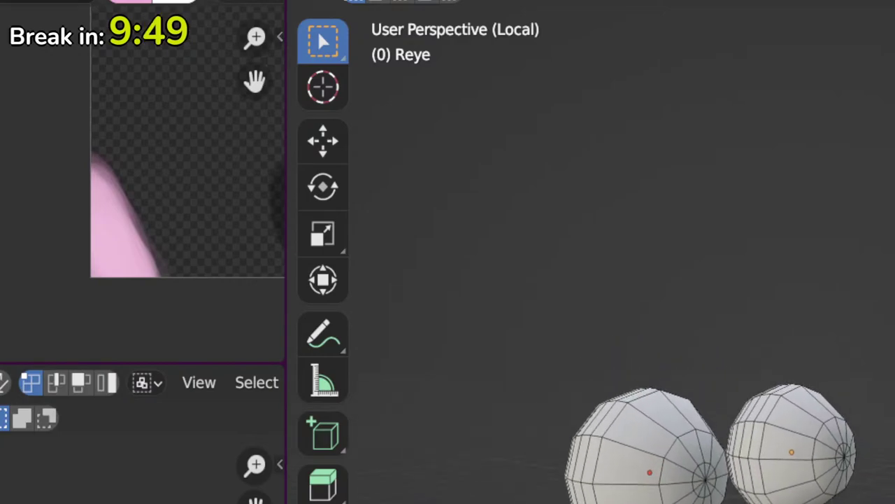
Step: Select alternate edge loops on the front of the Leye eyeball and remove them
{"action": "middle_click_drag", "start_coordinate": [700, 476], "coordinate": [630, 503]}
{"action": "middle_click_drag", "start_coordinate": [699, 489], "coordinate": [744, 435]}
{"action": "middle_click_drag", "start_coordinate": [668, 472], "coordinate": [677, 471]}
{"action": "key", "text": "KP_1"}
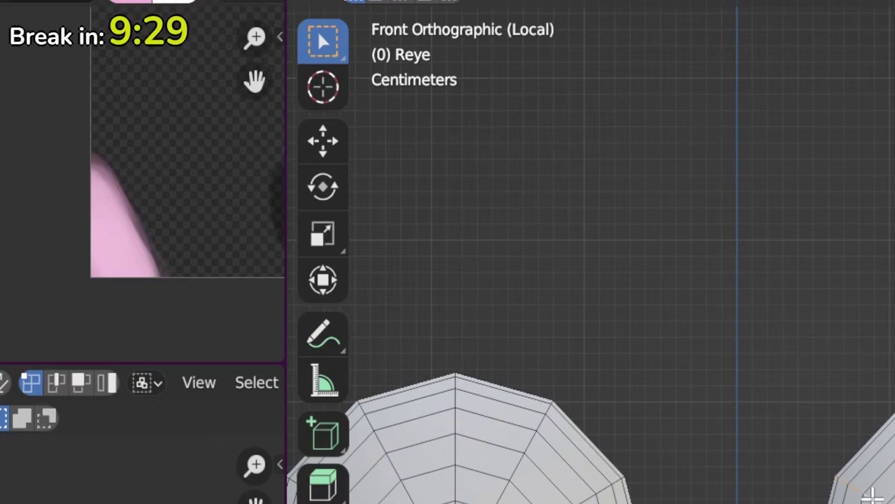
{"action": "left_click", "coordinate": [892, 461], "text": "ctrl+alt"}
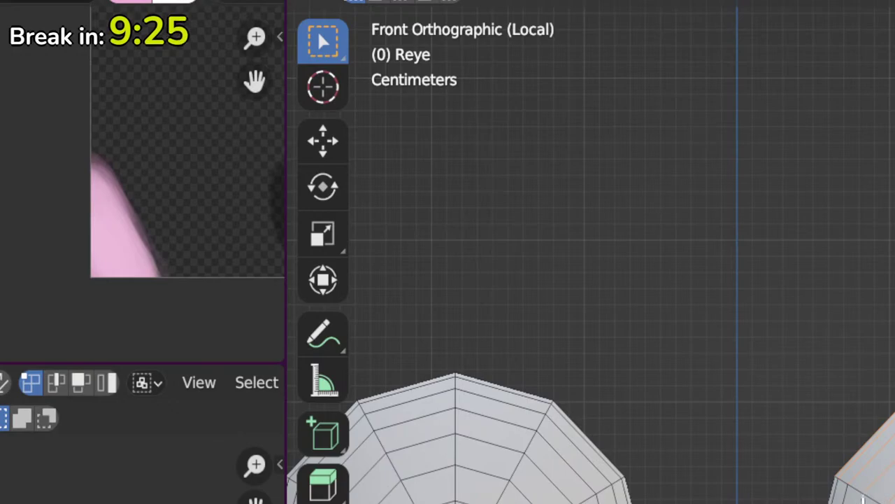
{"action": "left_click", "coordinate": [864, 498]}
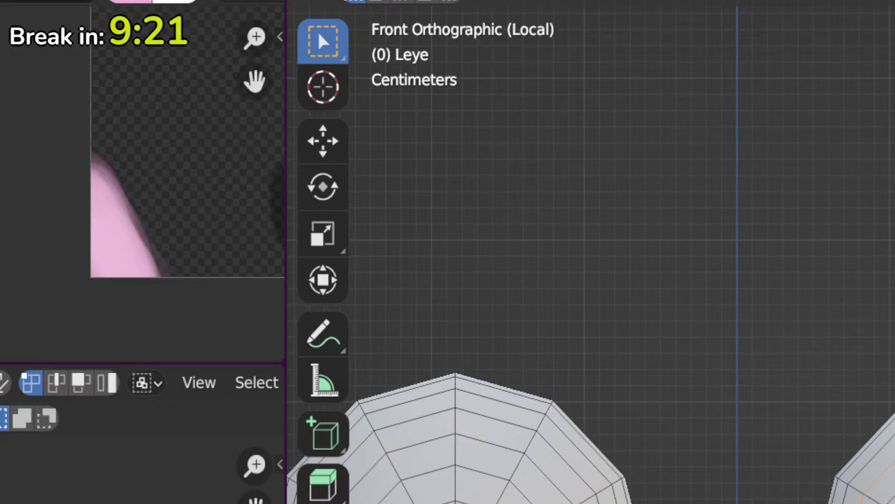
{"action": "scroll", "coordinate": [800, 373], "scroll_direction": "down", "scroll_amount": 3}
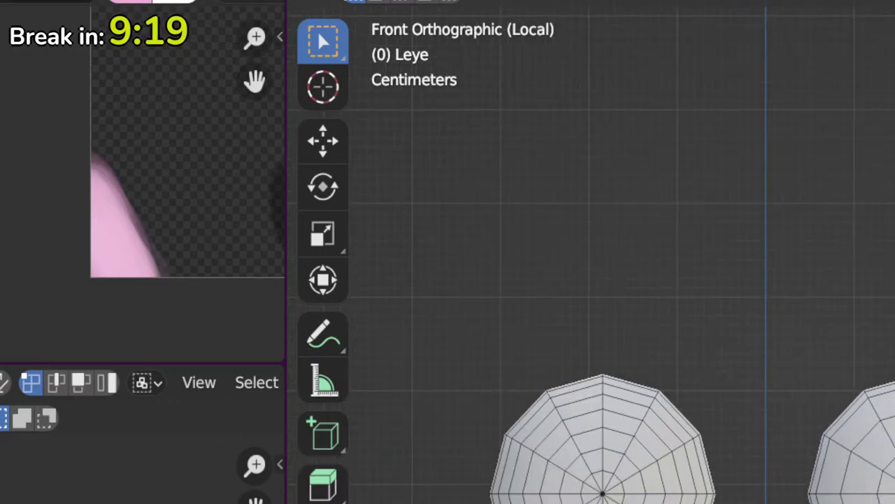
Step: Select two alternate edge loops on the front of the Reye eyeball and delete them
{"action": "scroll", "coordinate": [800, 373], "scroll_direction": "up", "scroll_amount": 3}
{"action": "left_click", "coordinate": [525, 495], "text": "alt"}
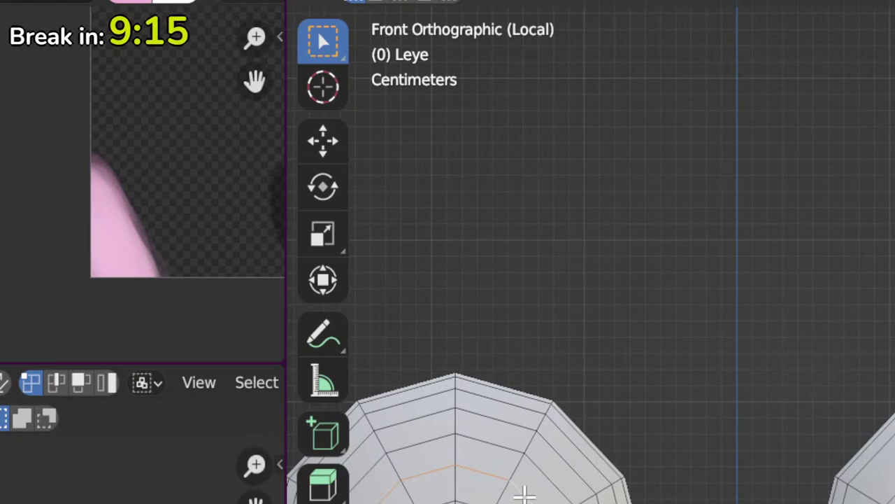
{"action": "left_click", "coordinate": [568, 464], "text": "alt+shift"}
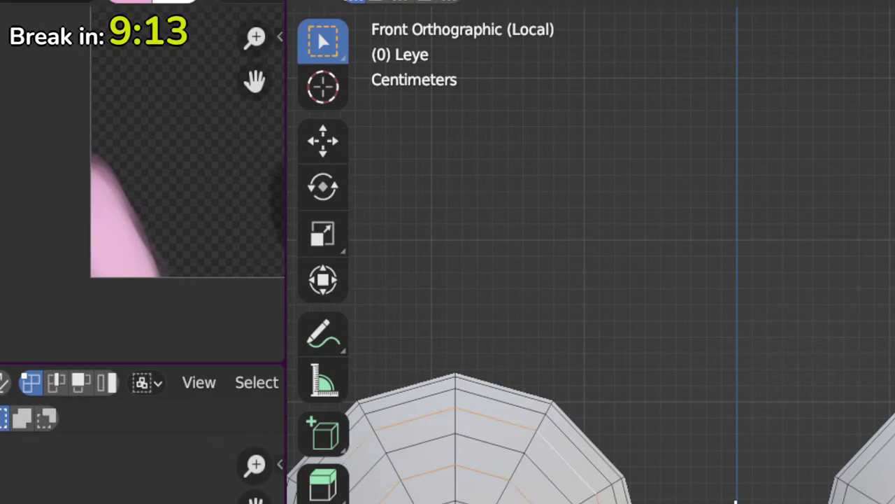
{"action": "key", "text": "x"}
{"action": "left_click", "coordinate": [690, 499]}
{"action": "scroll", "coordinate": [690, 499], "scroll_direction": "down", "scroll_amount": 3}
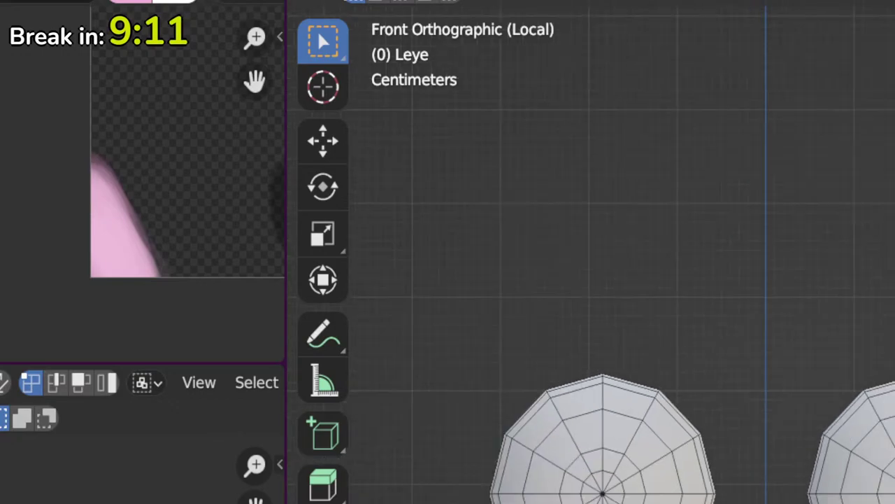
Step: Select the whole mesh of both eyeballs and unwrap them with Project from View in the front orthographic view
{"action": "middle_click_drag", "start_coordinate": [690, 499], "coordinate": [703, 465]}
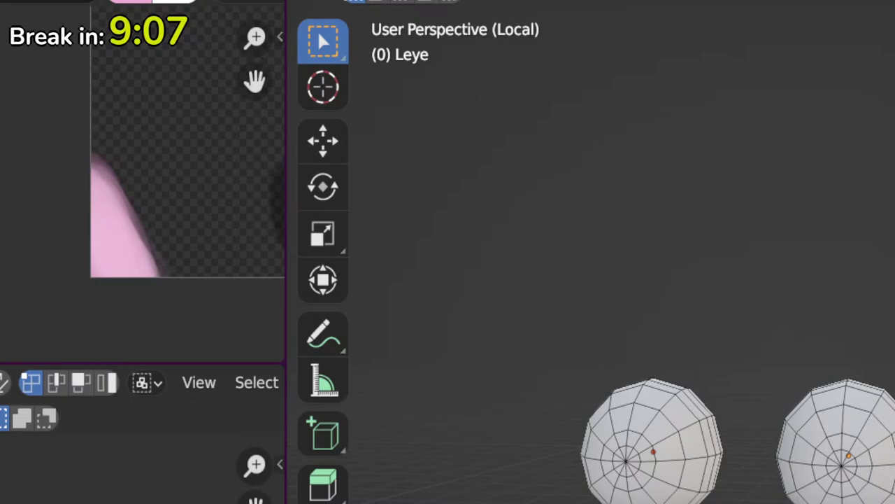
{"action": "key", "text": "a"}
{"action": "key", "text": "Tab"}
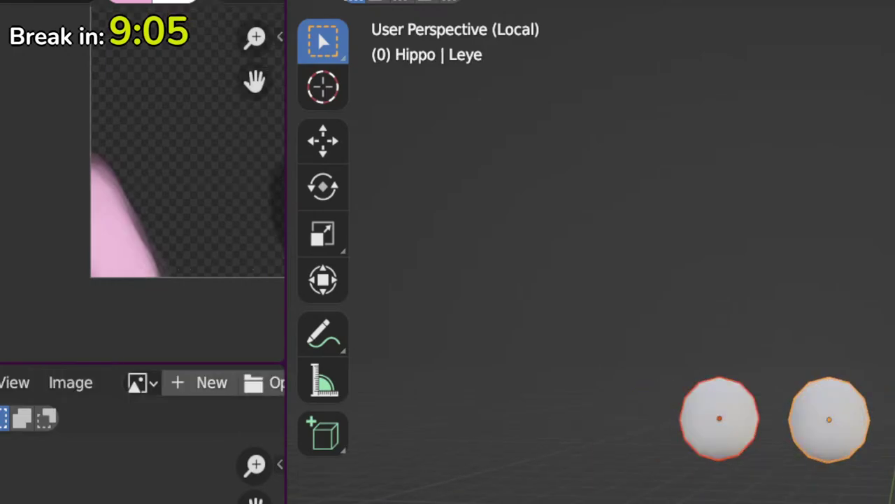
{"action": "key", "text": "KP_1"}
{"action": "scroll", "coordinate": [807, 375], "scroll_direction": "up", "scroll_amount": 2}
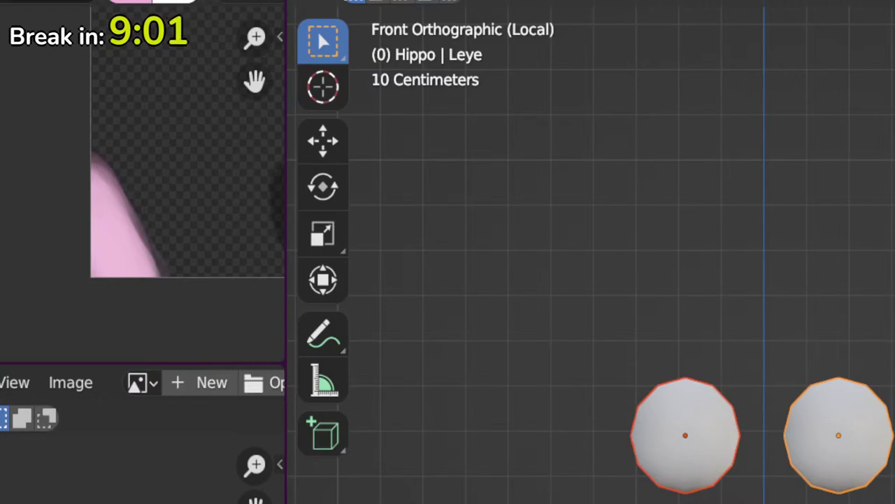
{"action": "scroll", "coordinate": [803, 376], "scroll_direction": "up", "scroll_amount": 2}
{"action": "key", "text": "Tab"}
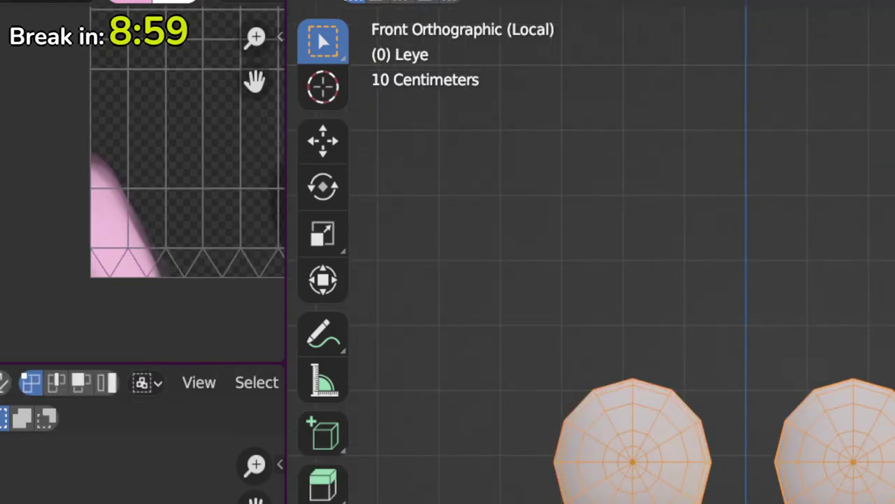
{"action": "scroll", "coordinate": [803, 376], "scroll_direction": "up", "scroll_amount": 2}
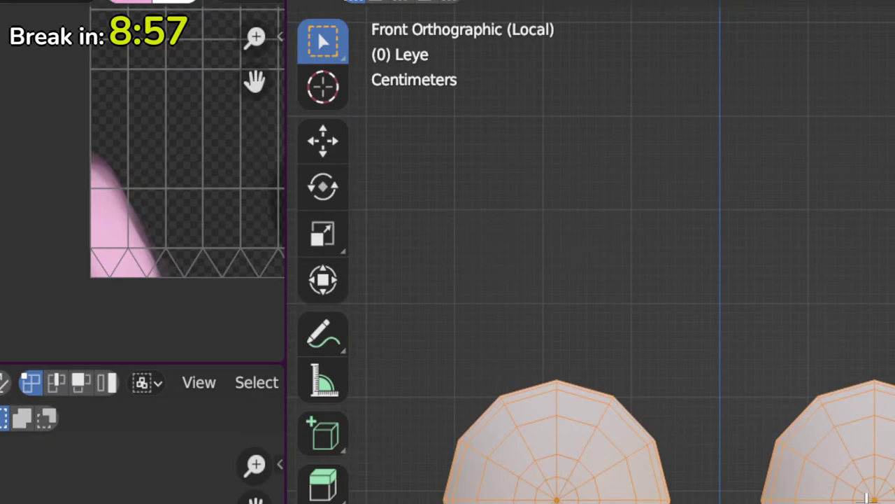
{"action": "key", "text": "u"}
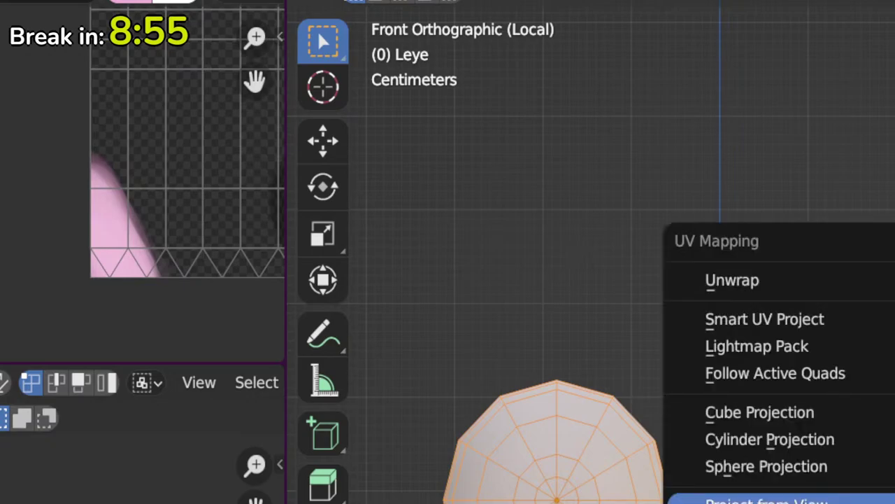
{"action": "left_click", "coordinate": [766, 499]}
Step: Move one eyeball's UV island about 0.306 along X so that it overlaps the other eyeball's island
{"action": "scroll", "coordinate": [106, 180], "scroll_direction": "down", "scroll_amount": 3}
{"action": "middle_click_drag", "start_coordinate": [142, 170], "coordinate": [107, 235]}
{"action": "scroll", "coordinate": [126, 461], "scroll_direction": "down", "scroll_amount": 3}
{"action": "scroll", "coordinate": [88, 490], "scroll_direction": "up", "scroll_amount": 3}
{"action": "middle_click_drag", "start_coordinate": [88, 427], "coordinate": [84, 503]}
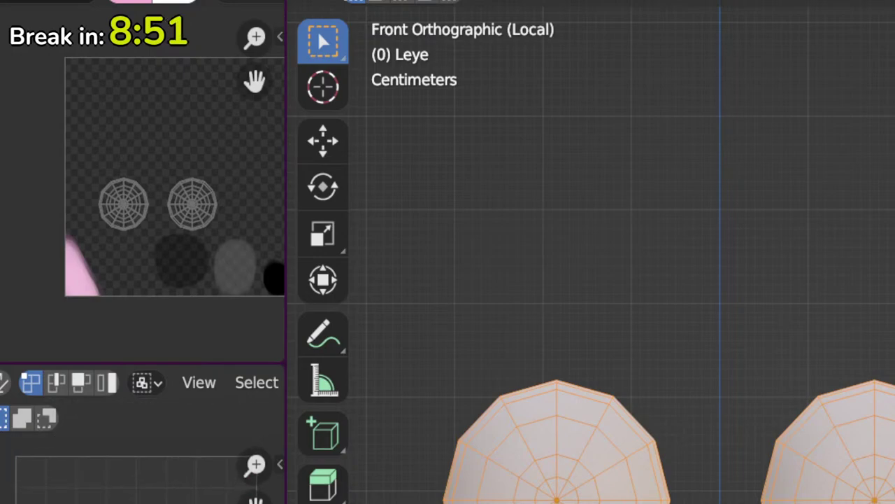
{"action": "scroll", "coordinate": [107, 490], "scroll_direction": "up", "scroll_amount": 4}
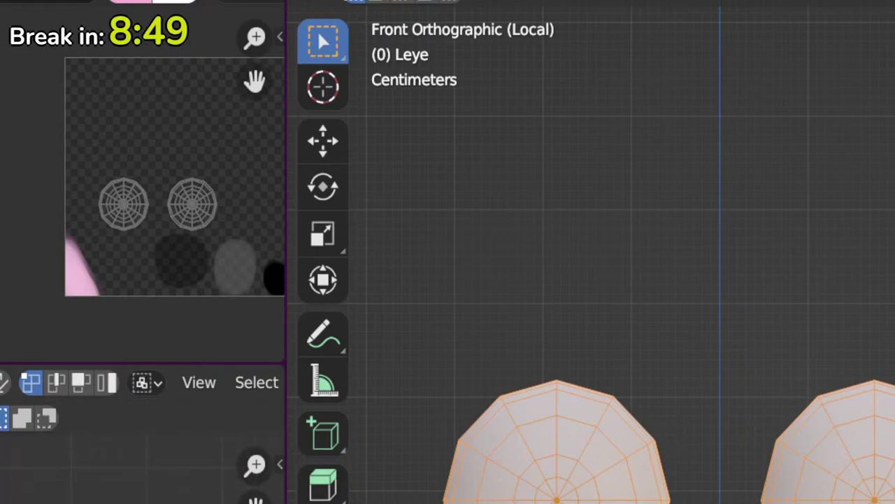
{"action": "key", "text": "g"}
{"action": "key", "text": "x"}
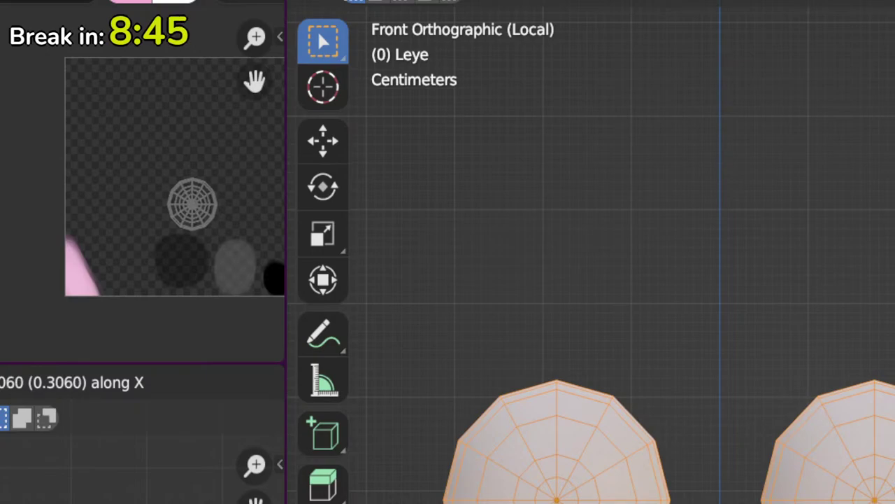
{"action": "key", "text": "Return"}
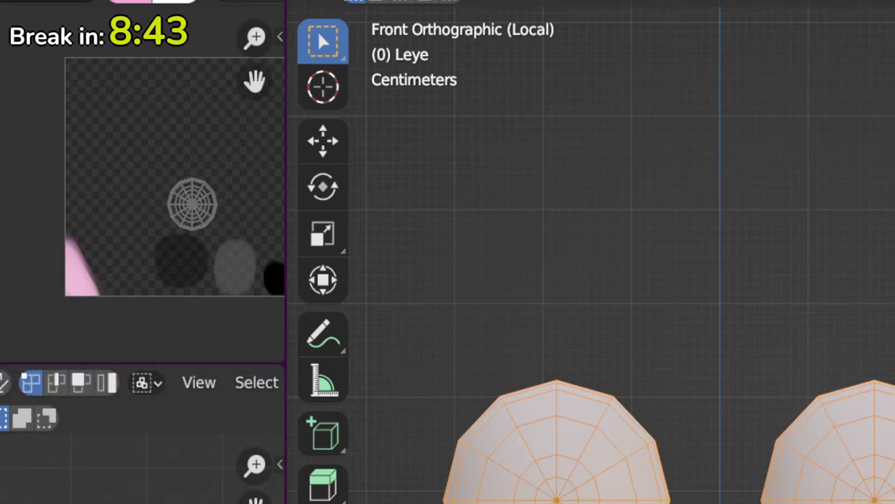
Step: Leave local view and look at the hippo's head straight from the front
{"action": "scroll", "coordinate": [805, 371], "scroll_direction": "down", "scroll_amount": 4}
{"action": "key", "text": "KP_Divide"}
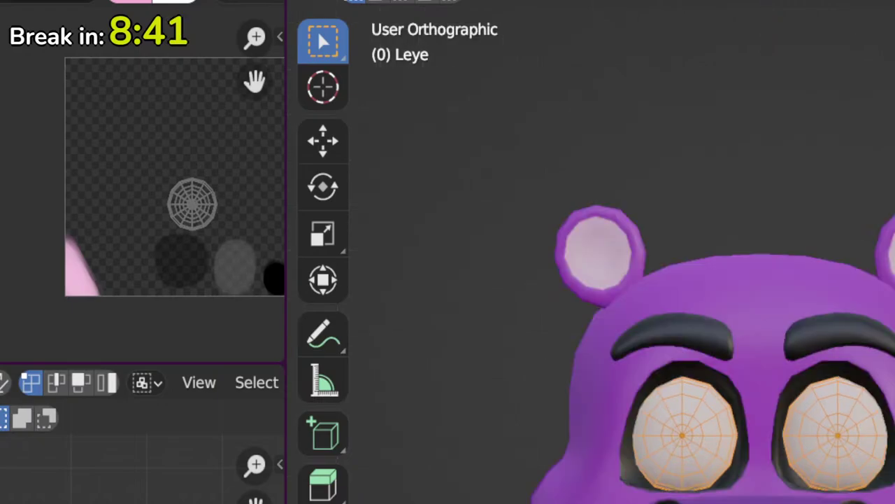
{"action": "key", "text": "KP_1"}
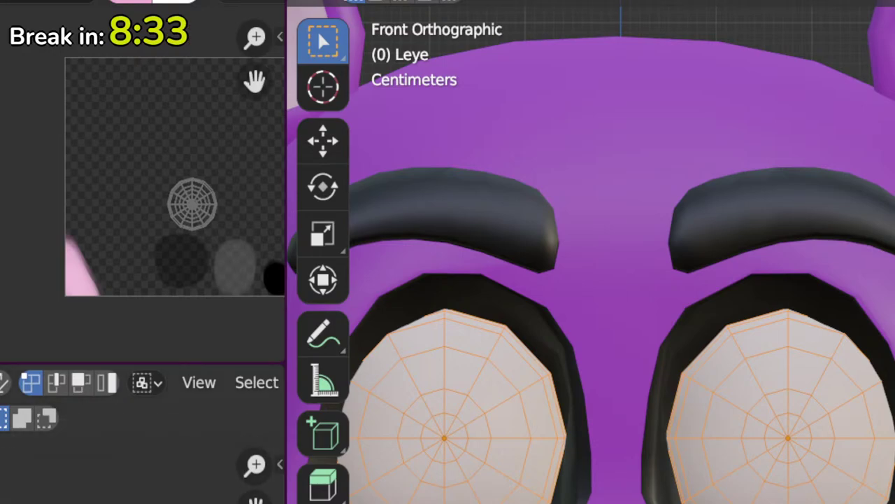
Step: Try to move and scale the eyeball UVs in the upper-right area of the texture
{"action": "key", "text": "g"}
{"action": "key", "text": "Return"}
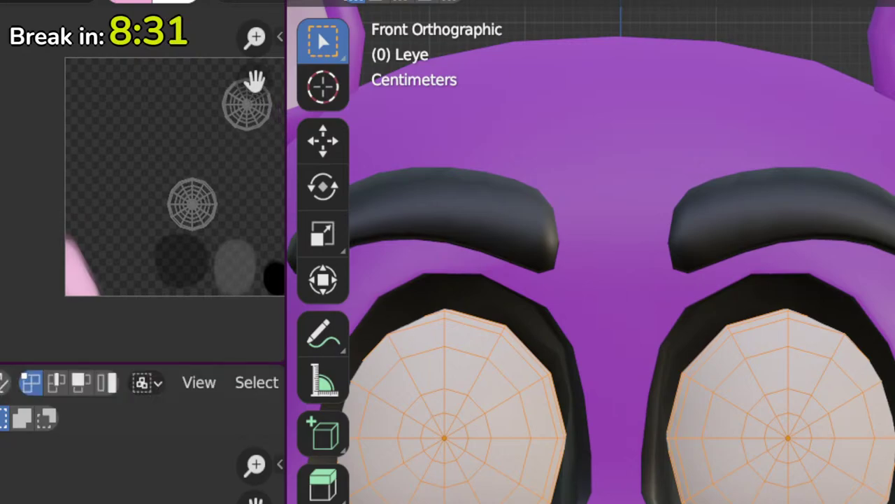
{"action": "key", "text": "s"}
{"action": "key", "text": "Return"}
{"action": "key", "text": "g"}
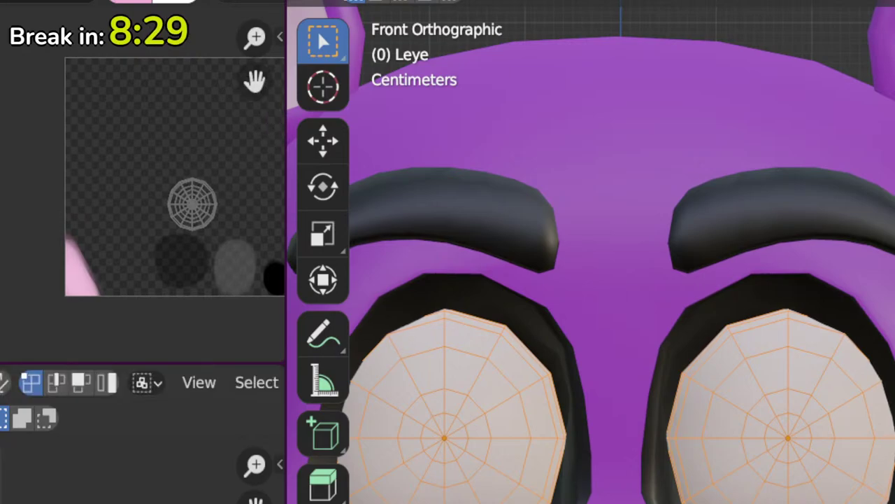
Step: Move the overlapping eyeball UVs into the empty upper-right area of the texture and scale them up
{"action": "key", "text": "g"}
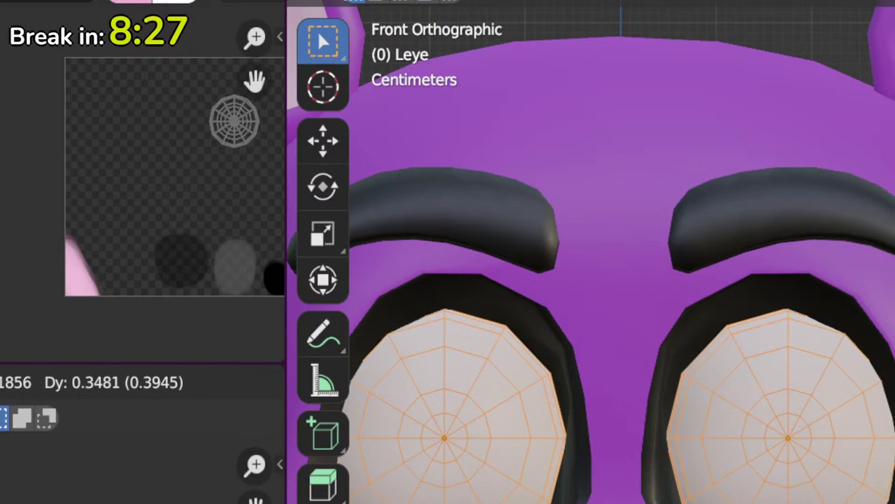
{"action": "key", "text": "Return"}
{"action": "key", "text": "s"}
{"action": "key", "text": "Return"}
{"action": "key", "text": "g"}
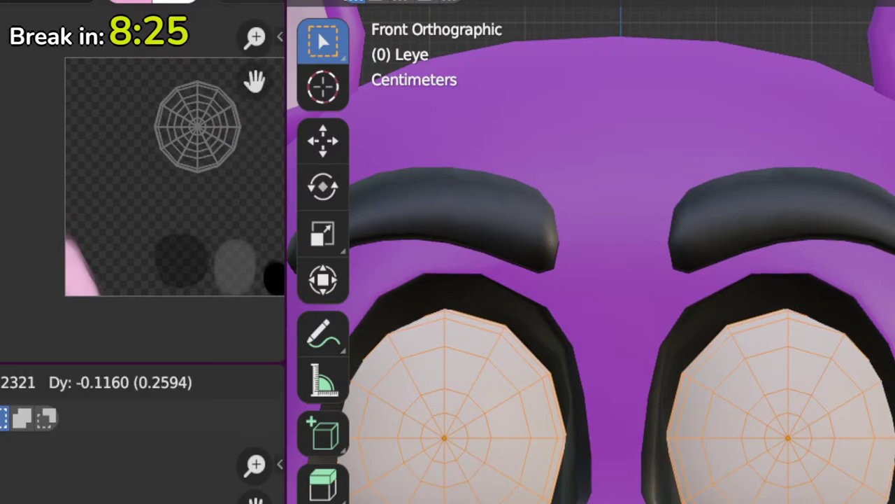
{"action": "key", "text": "Return"}
Step: Return to Object Mode with only the Leye eyeball selected, and widen the texture editor area
{"action": "scroll", "coordinate": [735, 484], "scroll_direction": "down", "scroll_amount": 5}
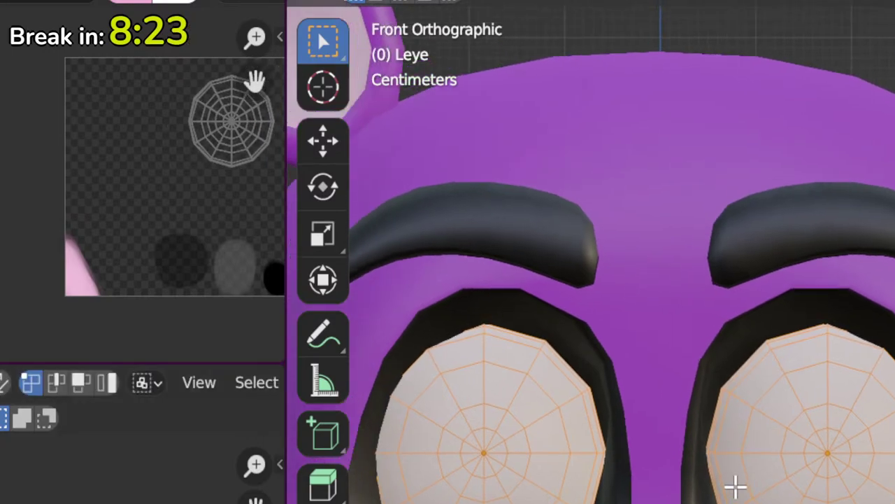
{"action": "key", "text": "Tab"}
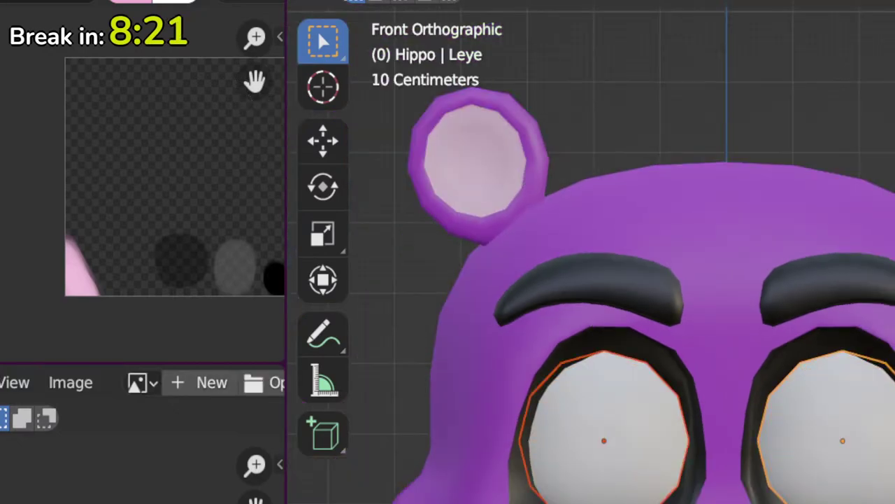
{"action": "left_click", "coordinate": [873, 475]}
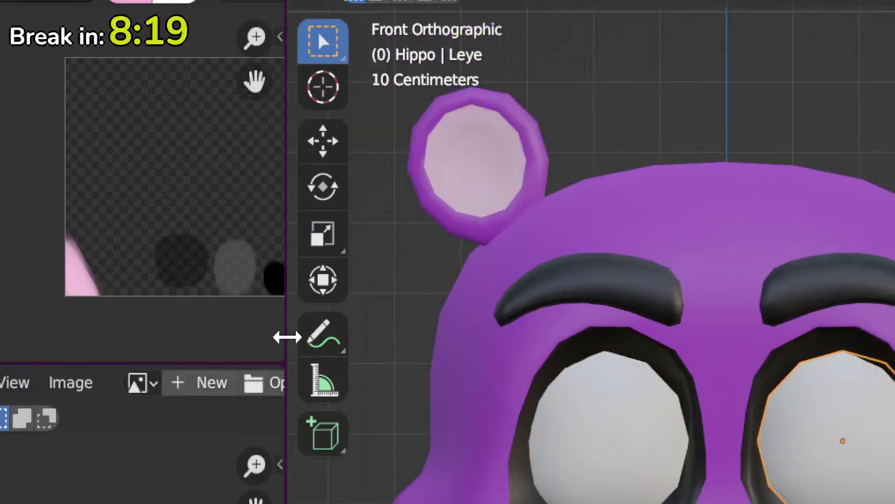
{"action": "left_click_drag", "start_coordinate": [286, 336], "coordinate": [614, 431]}
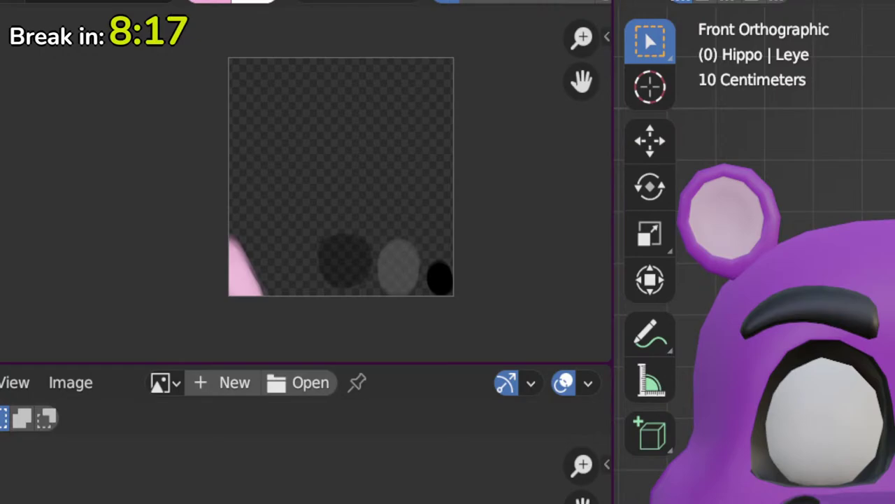
Step: Assign the hippo's textured material to the Leye and Reye eyeballs
{"action": "key", "text": "ctrl+Tab"}
{"action": "middle_click_drag", "start_coordinate": [833, 435], "coordinate": [708, 455], "text": "shift"}
{"action": "key", "text": "ctrl+Tab"}
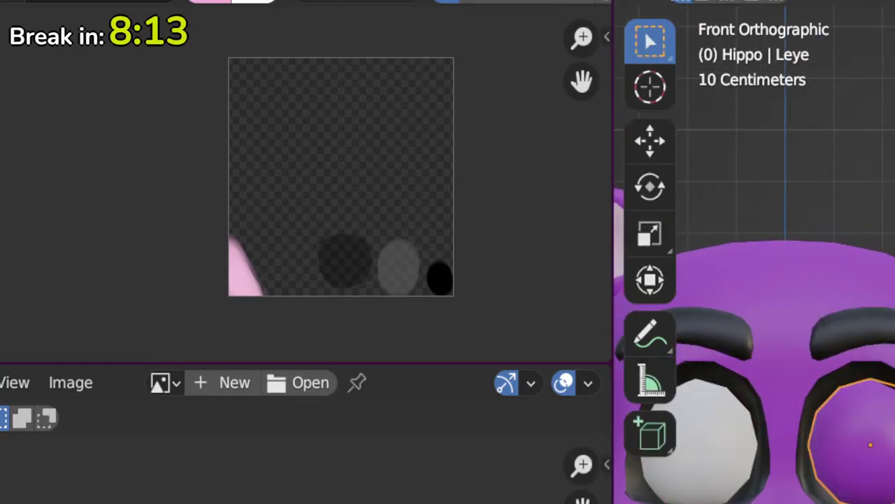
{"action": "left_click", "coordinate": [760, 429]}
{"action": "left_click", "coordinate": [736, 433]}
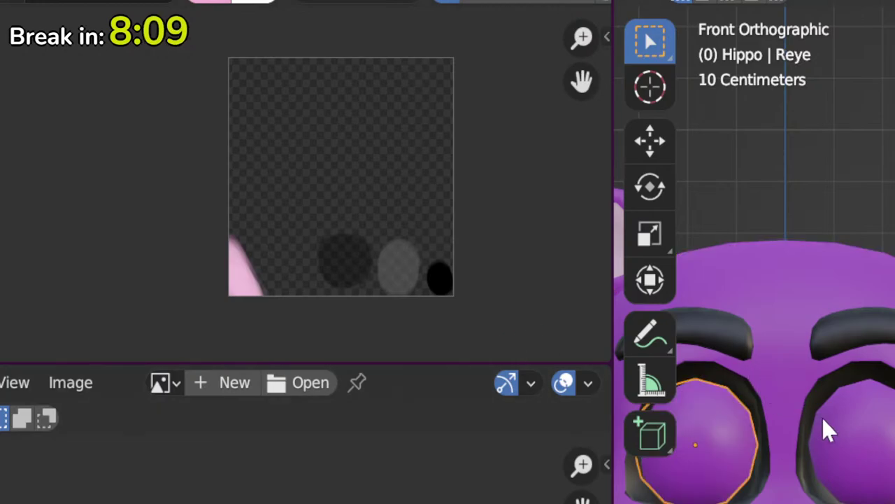
Step: Enter Edit Mode on the Reye eyeball and save the texture image
{"action": "key", "text": "Tab"}
{"action": "left_click", "coordinate": [322, 382]}
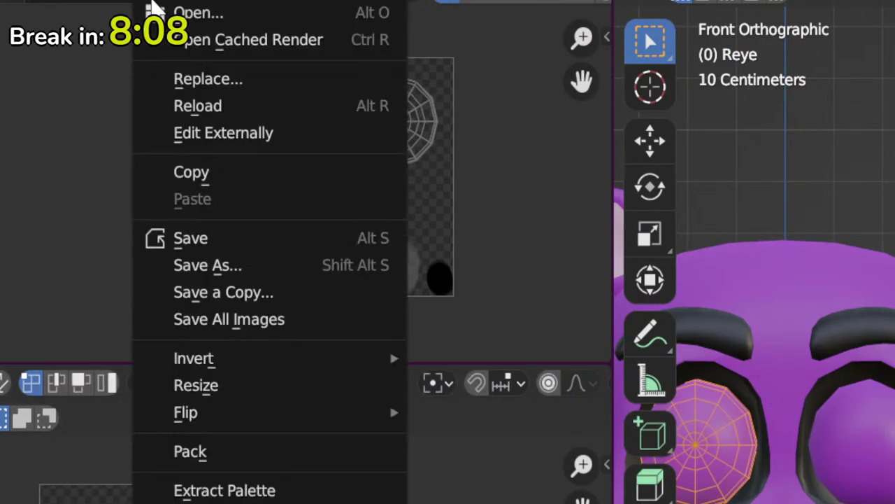
{"action": "left_click", "coordinate": [216, 242]}
Step: Enlarge the paint brush, switch its colour to white and dab the centre of the eyeball UVs on the texture
{"action": "scroll", "coordinate": [420, 255], "scroll_direction": "up", "scroll_amount": 3}
{"action": "middle_click_drag", "start_coordinate": [440, 258], "coordinate": [308, 48]}
{"action": "middle_click_drag", "start_coordinate": [385, 177], "coordinate": [321, 139]}
{"action": "key", "text": "f"}
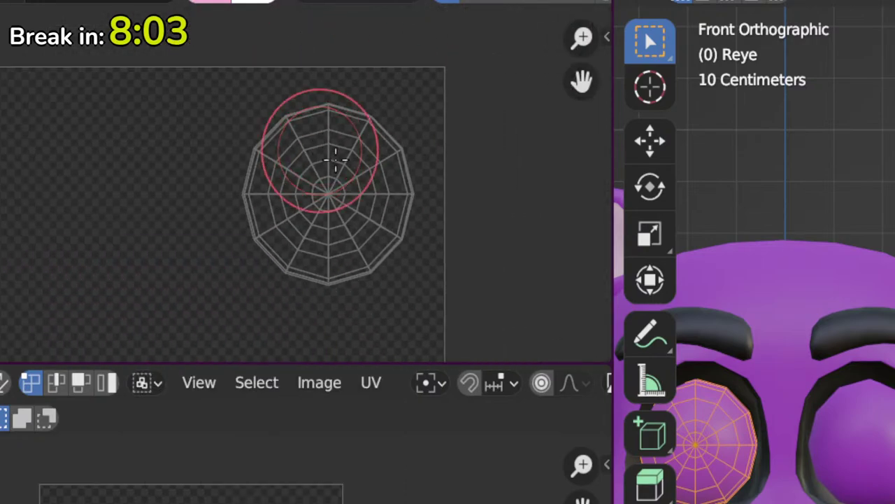
{"action": "left_click", "coordinate": [343, 165]}
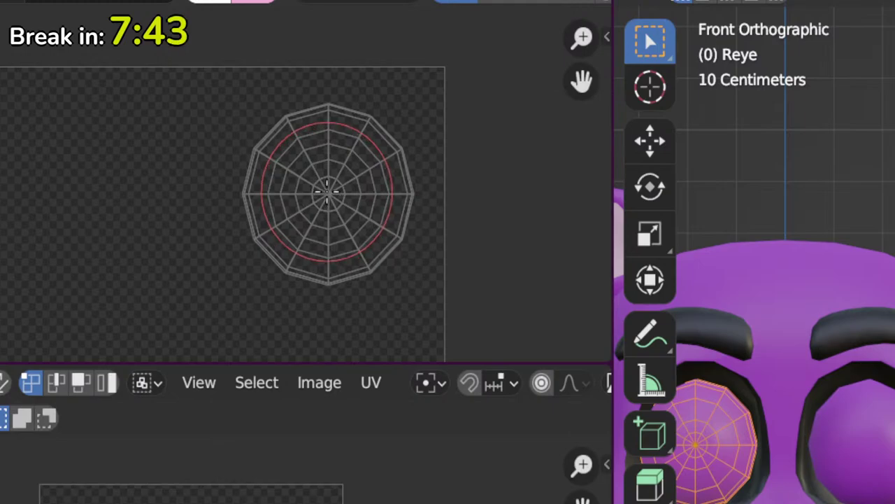
{"action": "left_click", "coordinate": [327, 190]}
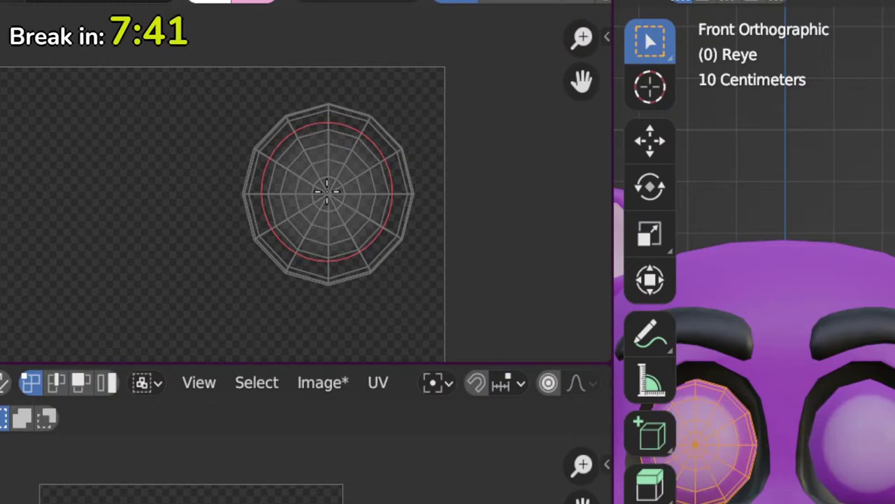
Step: Raise the brush strength and paint the whole area under the eyeball UVs solid white
{"action": "key", "text": "shift+f"}
{"action": "left_click", "coordinate": [515, 240]}
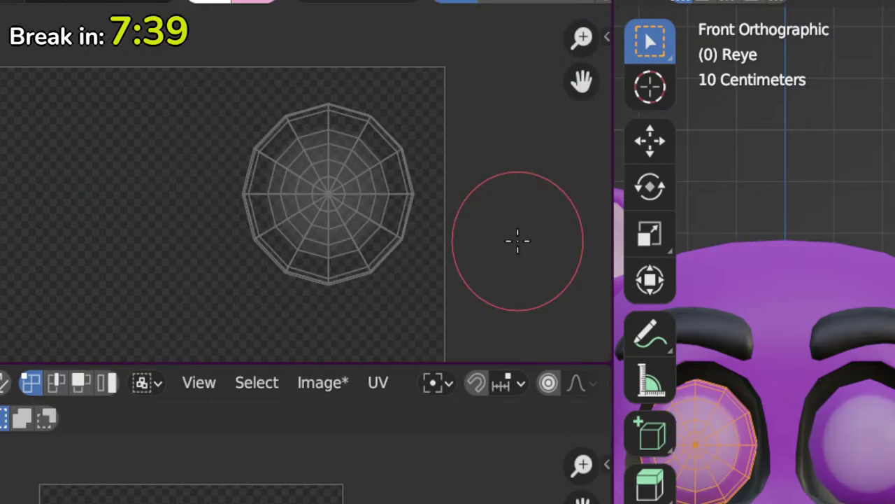
{"action": "mouse_move", "coordinate": [326, 194]}
{"action": "left_mouse_down"}
{"action": "mouse_move", "coordinate": [305, 193]}
{"action": "mouse_move", "coordinate": [314, 224]}
{"action": "mouse_move", "coordinate": [300, 176]}
{"action": "mouse_move", "coordinate": [344, 176]}
{"action": "mouse_move", "coordinate": [314, 164]}
{"action": "mouse_move", "coordinate": [347, 189]}
{"action": "mouse_move", "coordinate": [347, 174]}
{"action": "mouse_move", "coordinate": [329, 163]}
{"action": "mouse_move", "coordinate": [355, 187]}
{"action": "mouse_move", "coordinate": [345, 214]}
{"action": "mouse_move", "coordinate": [329, 196]}
{"action": "mouse_move", "coordinate": [332, 161]}
{"action": "mouse_move", "coordinate": [342, 166]}
{"action": "left_mouse_up"}
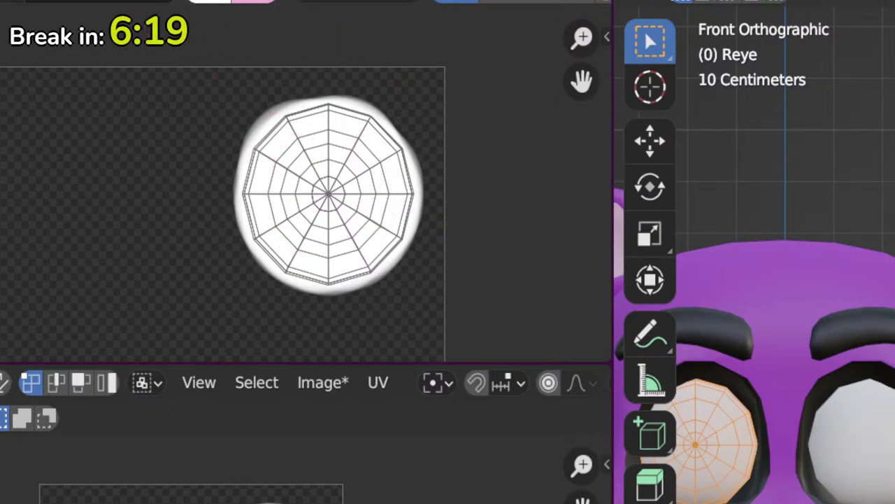
Step: Paint a round black disc over the centre of the eyeball UVs, and reset the brush colour to white
{"action": "left_click", "coordinate": [218, 2]}
{"action": "left_click_drag", "start_coordinate": [287, 139], "coordinate": [410, 216]}
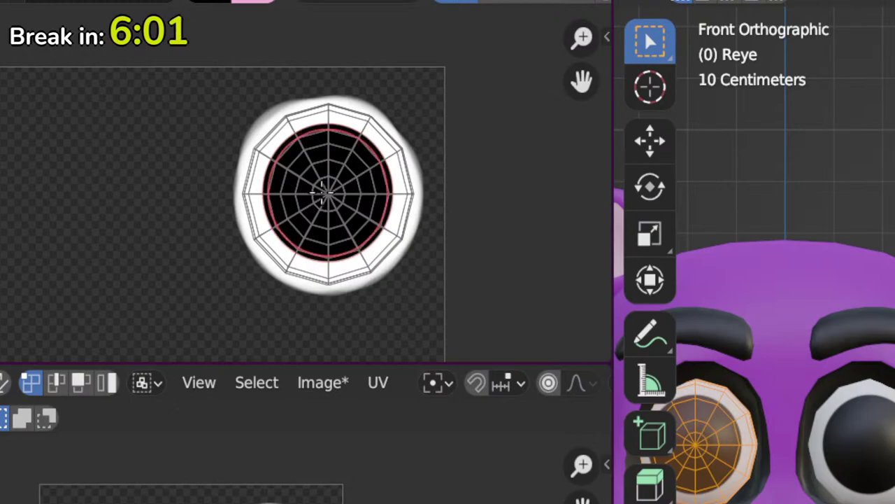
{"action": "left_click", "coordinate": [220, 3]}
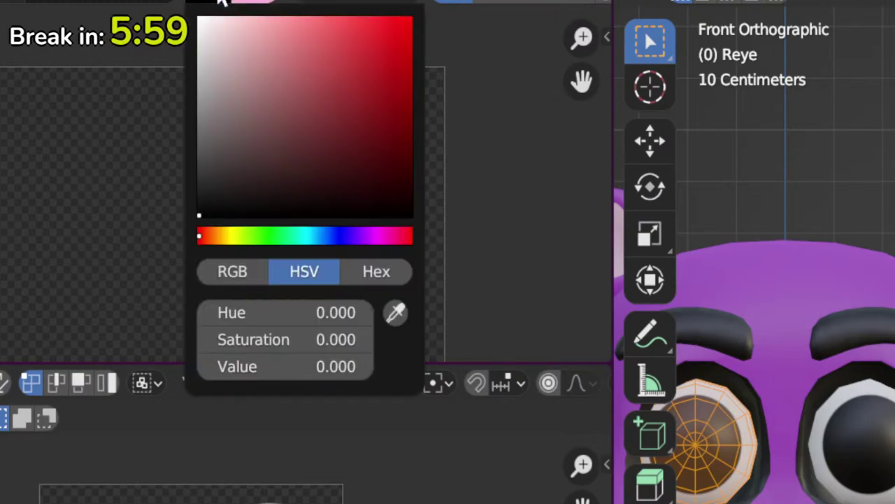
{"action": "left_click_drag", "start_coordinate": [230, 56], "coordinate": [198, 16]}
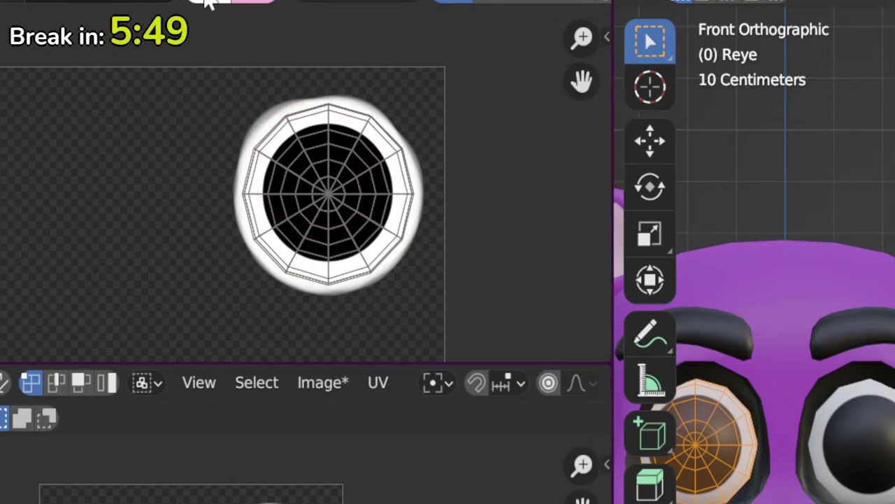
Step: Set the brush colour to magenta (hue 0.858, saturation 1.000, value 0.659) and dab a slightly smaller iris inside the black disc
{"action": "left_click", "coordinate": [208, 4]}
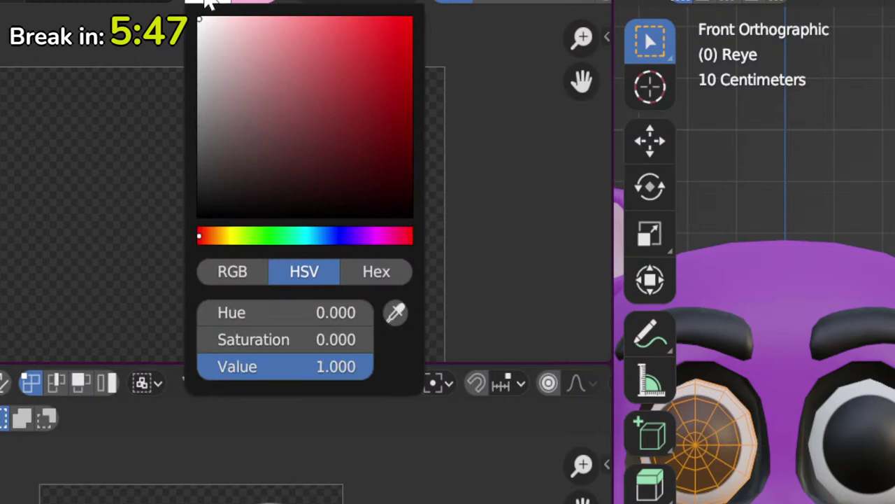
{"action": "left_click_drag", "start_coordinate": [332, 236], "coordinate": [306, 236]}
{"action": "mouse_move", "coordinate": [322, 175]}
{"action": "left_mouse_down"}
{"action": "mouse_move", "coordinate": [342, 128]}
{"action": "mouse_move", "coordinate": [404, 117]}
{"action": "mouse_move", "coordinate": [410, 84]}
{"action": "left_mouse_up"}
{"action": "left_click_drag", "start_coordinate": [322, 236], "coordinate": [382, 236]}
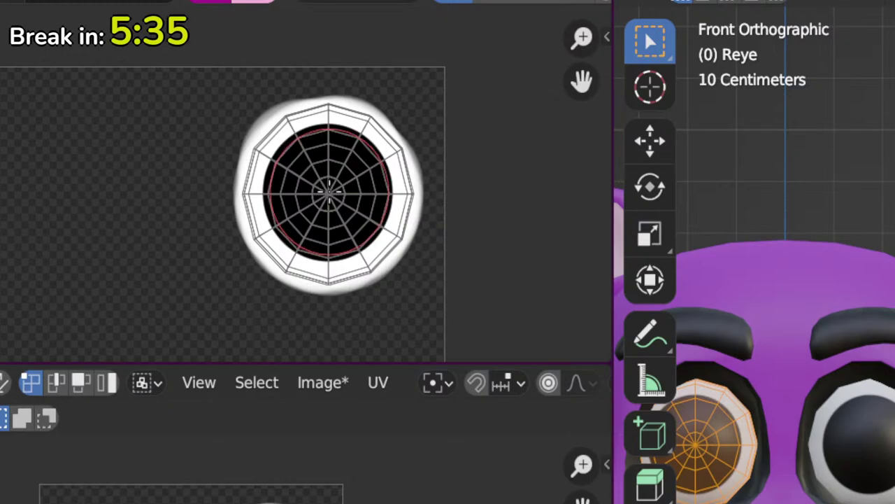
{"action": "left_click", "coordinate": [329, 190]}
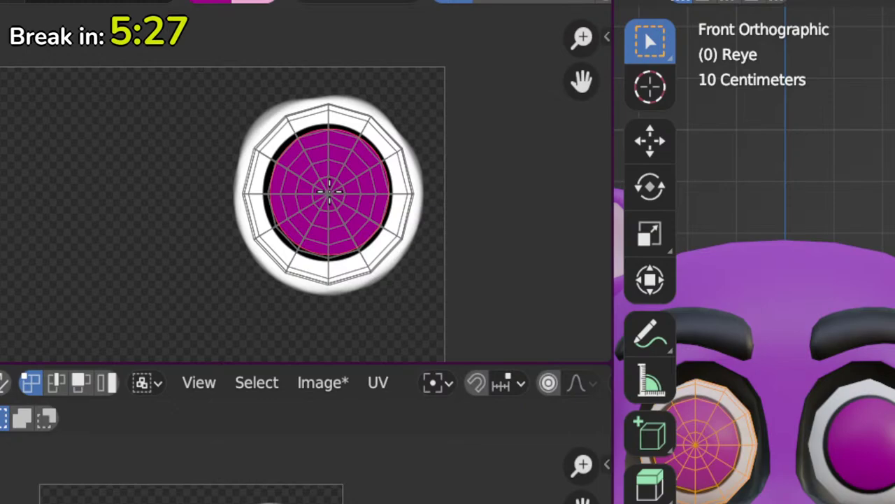
Step: Shrink the brush to about half the iris width, darken the magenta and dab a pupil at the iris centre
{"action": "key", "text": "f"}
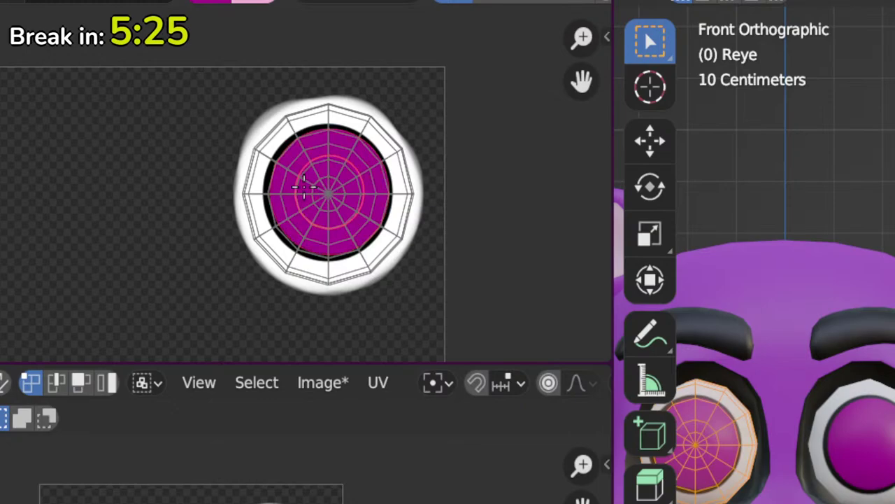
{"action": "left_click", "coordinate": [239, 3]}
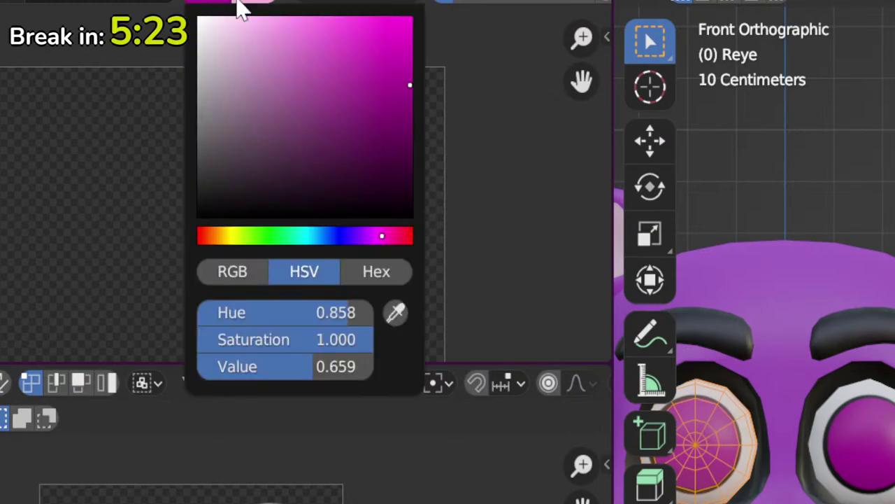
{"action": "left_click", "coordinate": [397, 158]}
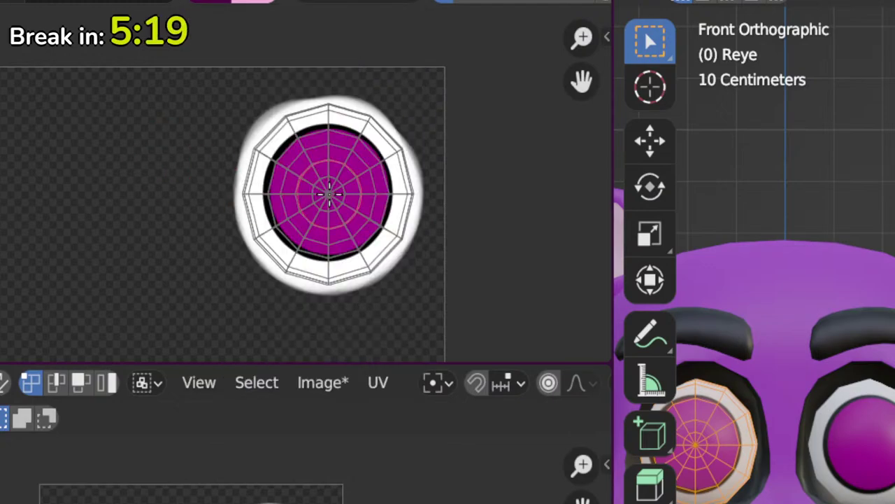
{"action": "left_click", "coordinate": [330, 194]}
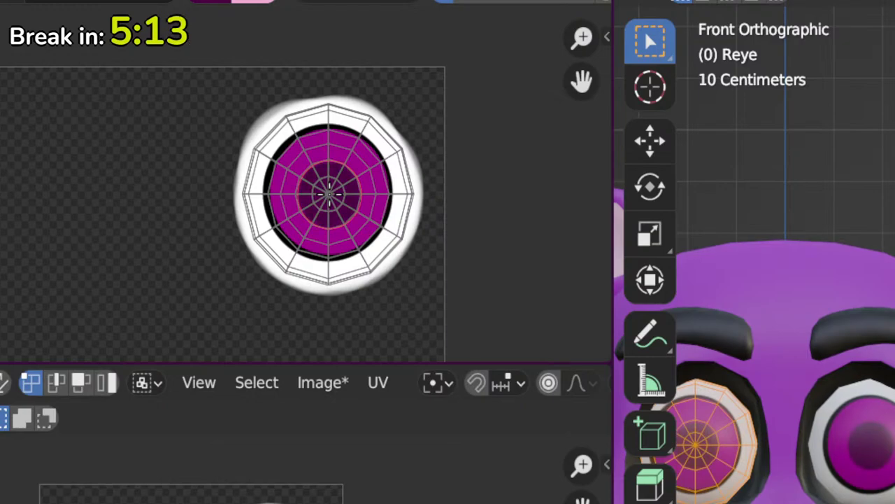
Step: Enlarge the image painting area around the eye and save the texture image
{"action": "left_click_drag", "start_coordinate": [610, 330], "coordinate": [462, 360]}
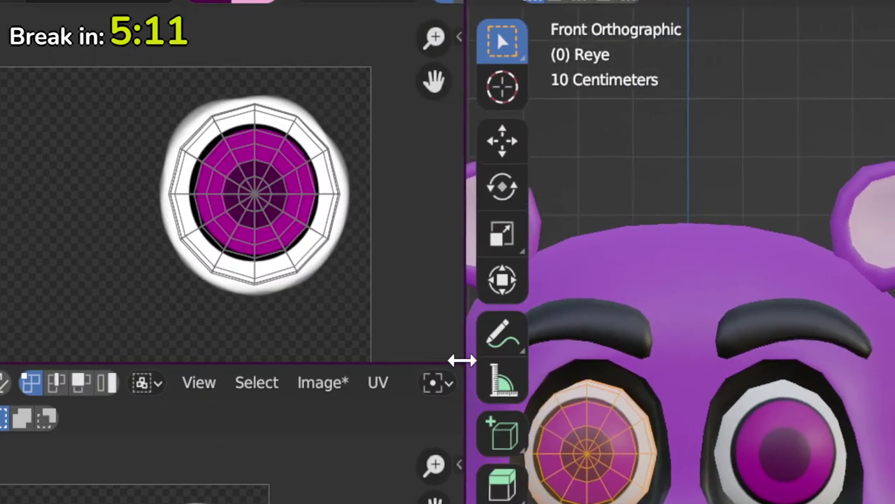
{"action": "scroll", "coordinate": [263, 174], "scroll_direction": "up", "scroll_amount": 2}
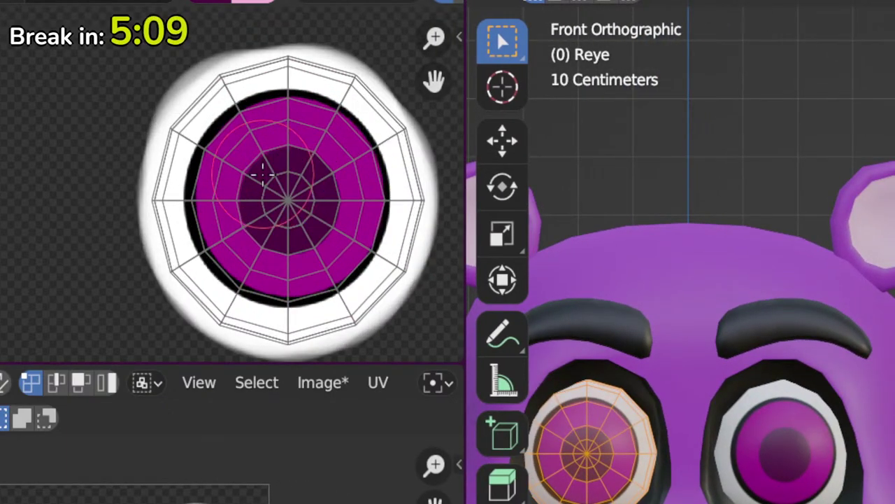
{"action": "middle_click_drag", "start_coordinate": [262, 175], "coordinate": [223, 175]}
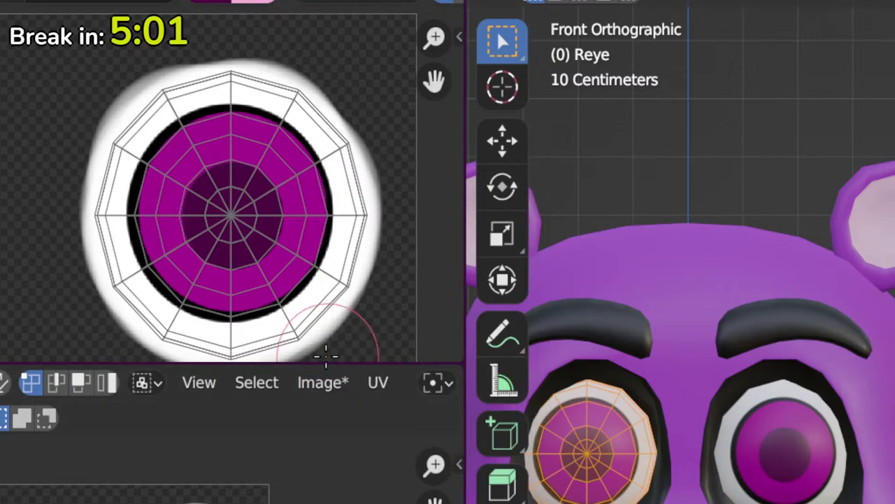
{"action": "middle_click_drag", "start_coordinate": [240, 220], "coordinate": [252, 200]}
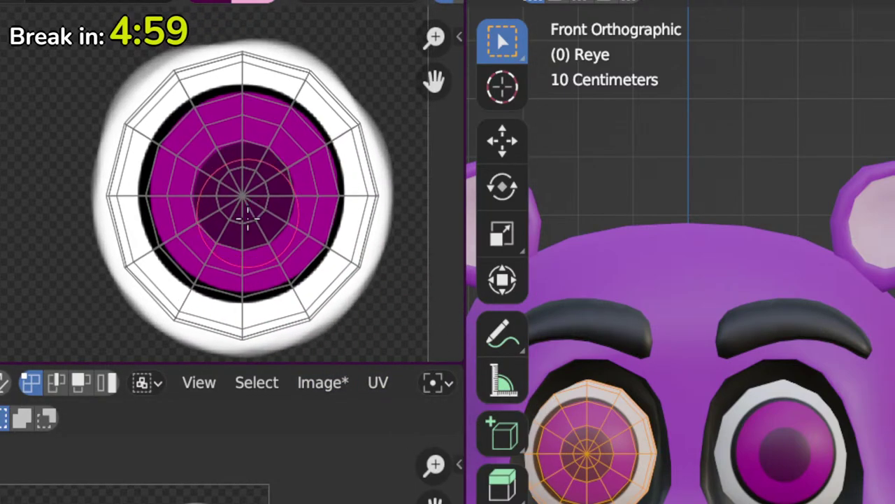
{"action": "left_click_drag", "start_coordinate": [310, 361], "coordinate": [336, 496]}
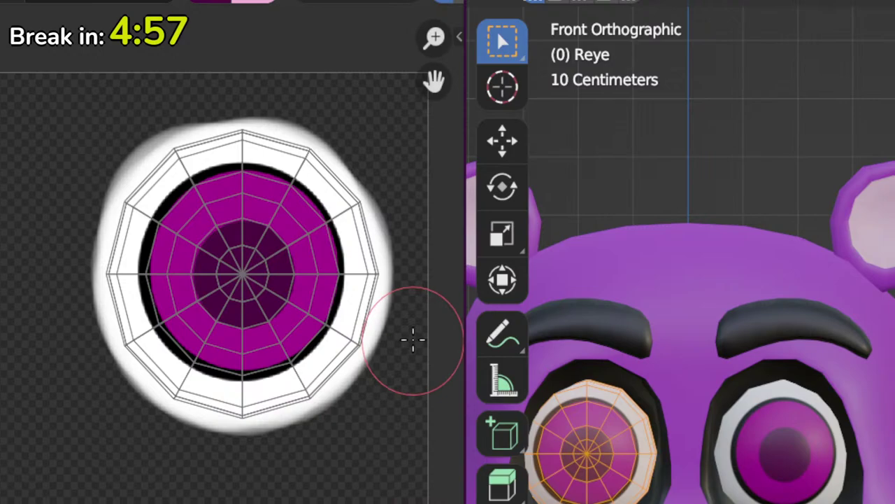
{"action": "left_click_drag", "start_coordinate": [464, 326], "coordinate": [550, 323]}
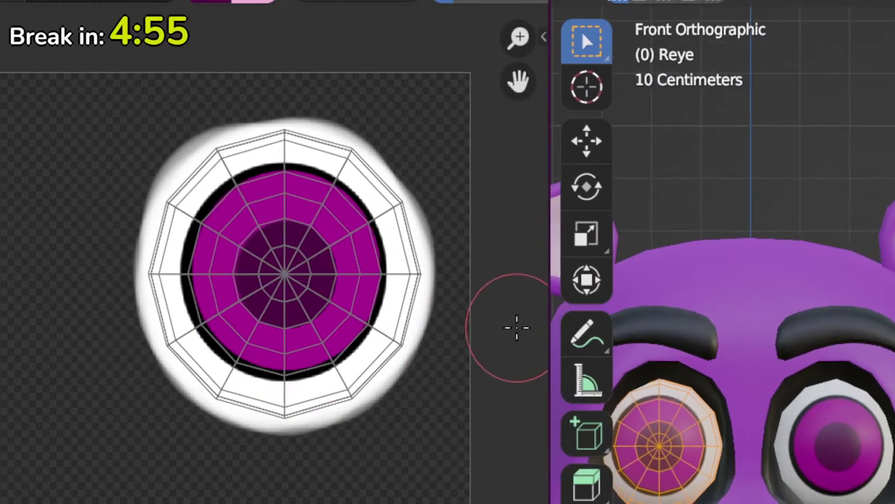
{"action": "left_click", "coordinate": [167, 2]}
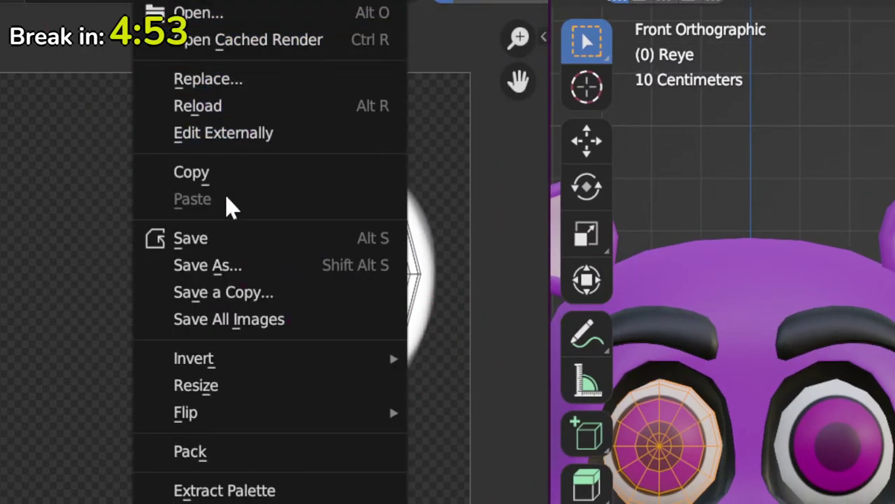
{"action": "left_click", "coordinate": [231, 249]}
Step: Reduce the brush to a small size for iris shading, brighten its colour to magenta and set its blending mode to Add
{"action": "scroll", "coordinate": [308, 329], "scroll_direction": "up", "scroll_amount": 4}
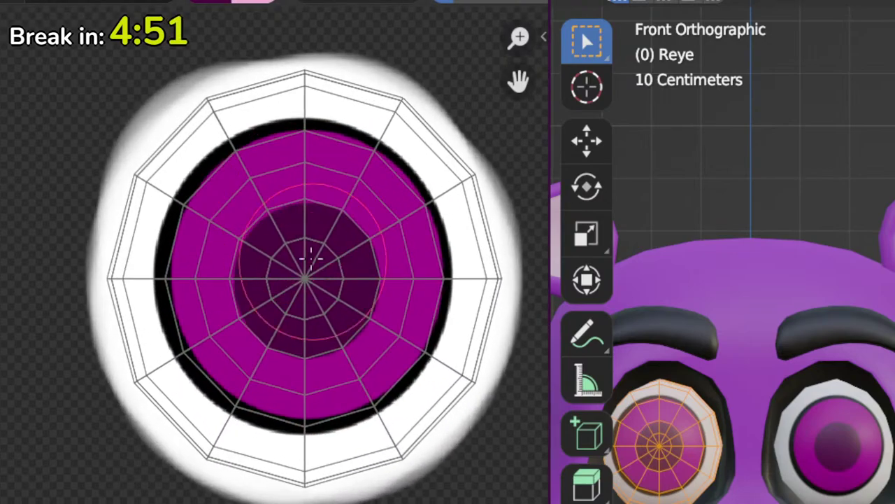
{"action": "scroll", "coordinate": [290, 272], "scroll_direction": "up", "scroll_amount": 2}
{"action": "left_click", "coordinate": [225, 3]}
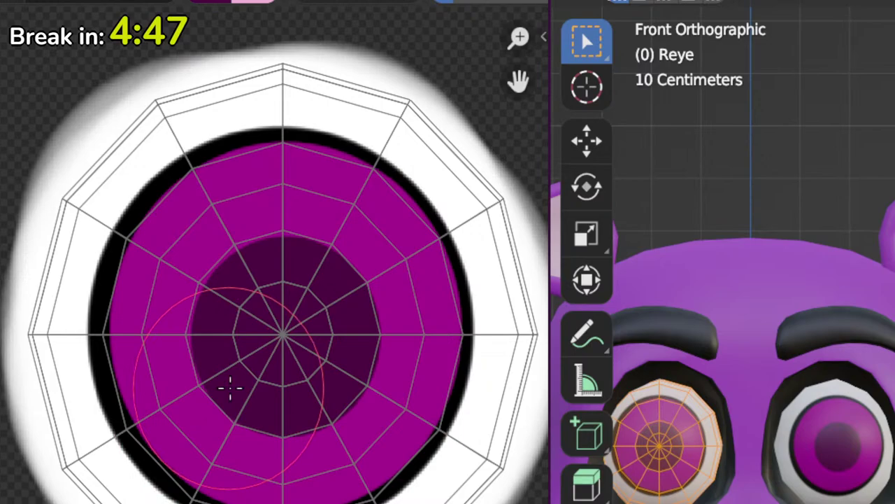
{"action": "key", "text": "s"}
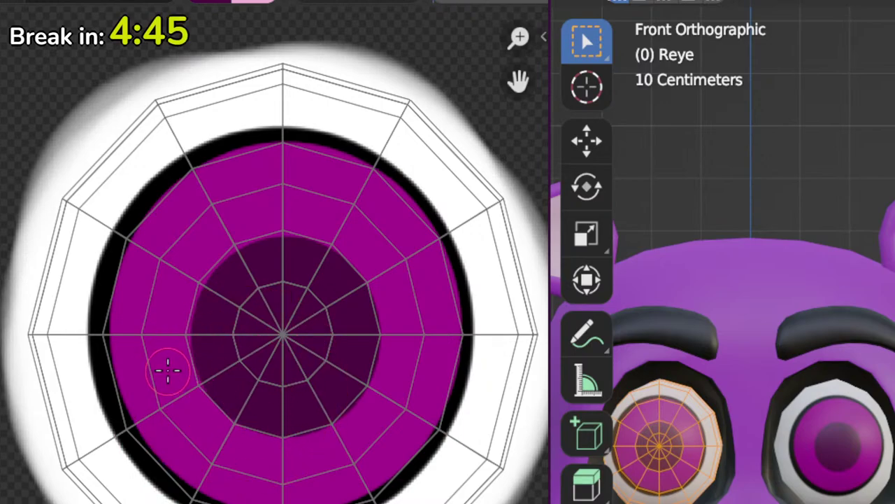
{"action": "left_click", "coordinate": [338, 4]}
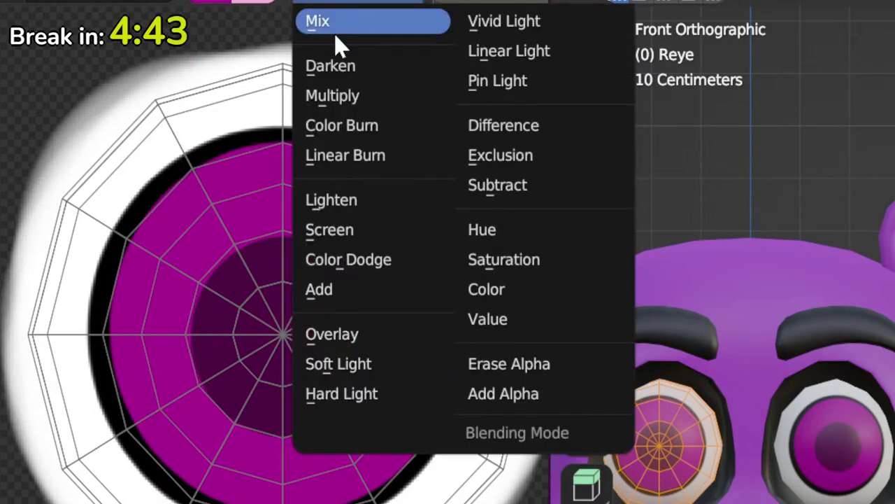
{"action": "left_click", "coordinate": [334, 289]}
{"action": "scroll", "coordinate": [326, 300], "scroll_direction": "down", "scroll_amount": 2}
{"action": "middle_click_drag", "start_coordinate": [293, 342], "coordinate": [311, 324]}
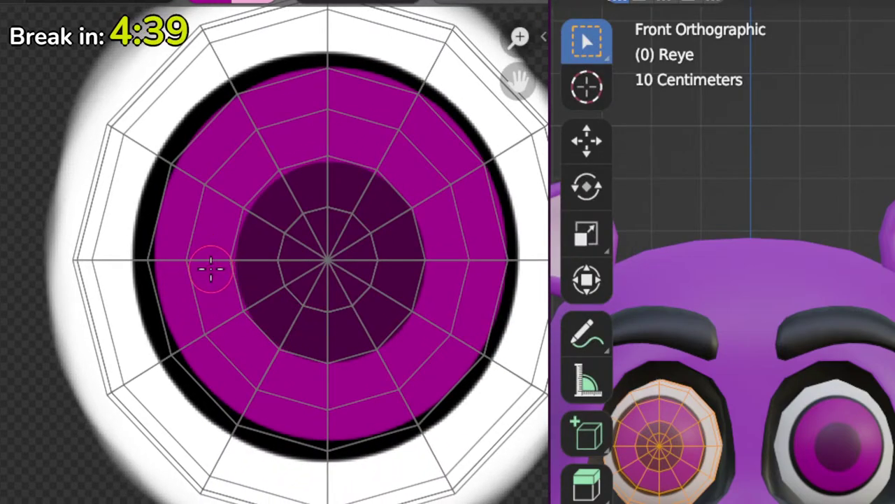
Step: Lower the brush strength and paint a bright magenta glow around the lower half of the iris
{"action": "mouse_move", "coordinate": [212, 269]}
{"action": "left_mouse_down"}
{"action": "mouse_move", "coordinate": [202, 296]}
{"action": "mouse_move", "coordinate": [217, 312]}
{"action": "mouse_move", "coordinate": [207, 288]}
{"action": "mouse_move", "coordinate": [219, 362]}
{"action": "mouse_move", "coordinate": [251, 382]}
{"action": "mouse_move", "coordinate": [365, 380]}
{"action": "mouse_move", "coordinate": [410, 350]}
{"action": "mouse_move", "coordinate": [455, 296]}
{"action": "mouse_move", "coordinate": [450, 270]}
{"action": "mouse_move", "coordinate": [407, 301]}
{"action": "left_mouse_up"}
{"action": "key", "text": "shift+f"}
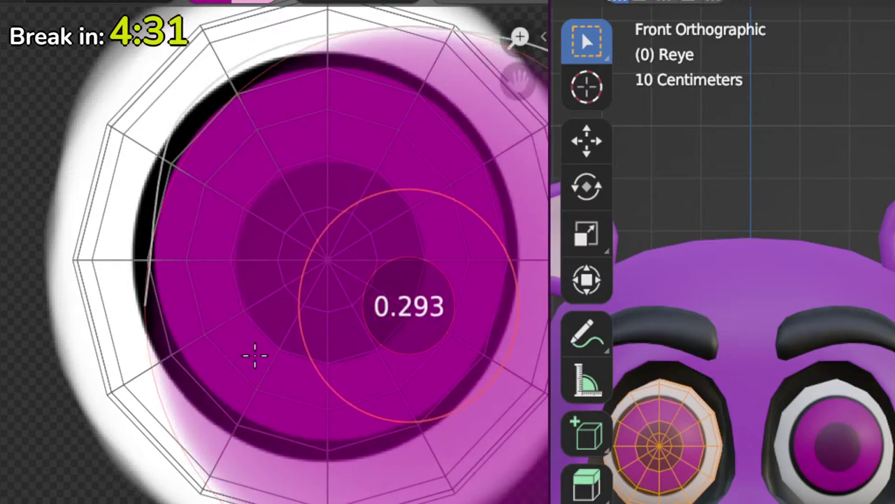
{"action": "left_click", "coordinate": [254, 355]}
{"action": "mouse_move", "coordinate": [202, 237]}
{"action": "left_mouse_down"}
{"action": "mouse_move", "coordinate": [196, 214]}
{"action": "mouse_move", "coordinate": [212, 321]}
{"action": "mouse_move", "coordinate": [186, 202]}
{"action": "mouse_move", "coordinate": [219, 348]}
{"action": "mouse_move", "coordinate": [304, 396]}
{"action": "mouse_move", "coordinate": [263, 378]}
{"action": "mouse_move", "coordinate": [265, 356]}
{"action": "mouse_move", "coordinate": [359, 402]}
{"action": "mouse_move", "coordinate": [449, 302]}
{"action": "mouse_move", "coordinate": [374, 400]}
{"action": "mouse_move", "coordinate": [444, 310]}
{"action": "mouse_move", "coordinate": [466, 306]}
{"action": "mouse_move", "coordinate": [436, 362]}
{"action": "mouse_move", "coordinate": [444, 340]}
{"action": "mouse_move", "coordinate": [297, 405]}
{"action": "mouse_move", "coordinate": [305, 382]}
{"action": "mouse_move", "coordinate": [252, 374]}
{"action": "mouse_move", "coordinate": [231, 308]}
{"action": "mouse_move", "coordinate": [189, 230]}
{"action": "mouse_move", "coordinate": [172, 304]}
{"action": "mouse_move", "coordinate": [224, 372]}
{"action": "mouse_move", "coordinate": [280, 401]}
{"action": "left_mouse_up"}
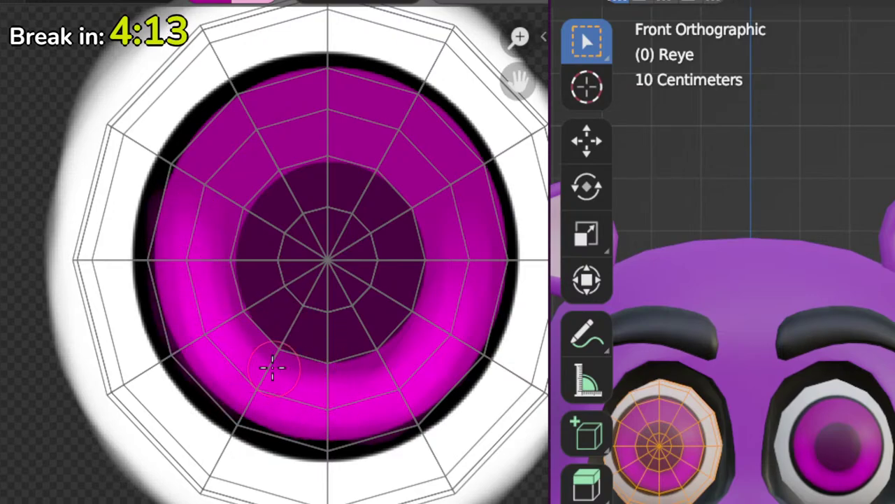
{"action": "left_click_drag", "start_coordinate": [448, 330], "coordinate": [455, 271]}
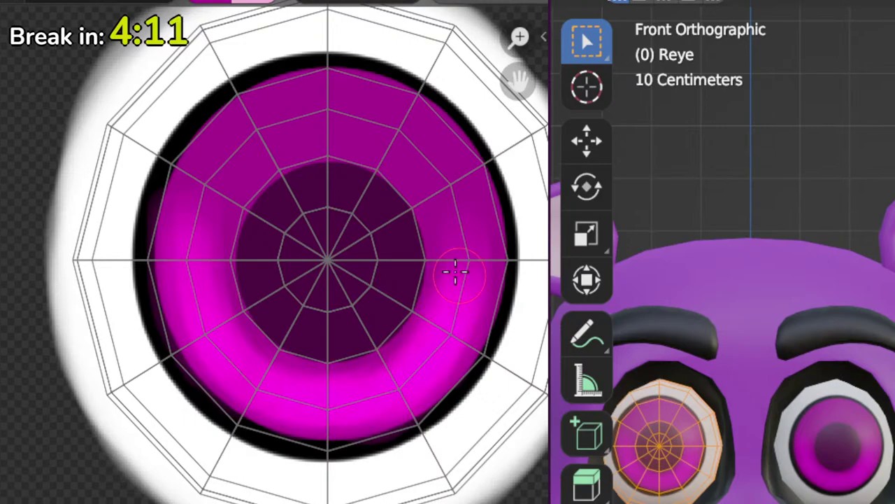
Step: Change the brush colour to pale pink (hue 0.858, saturation 0.256, value 0.922), lighten the lower iris glow and undo the last stroke
{"action": "left_click", "coordinate": [216, 1]}
{"action": "left_click", "coordinate": [375, 40]}
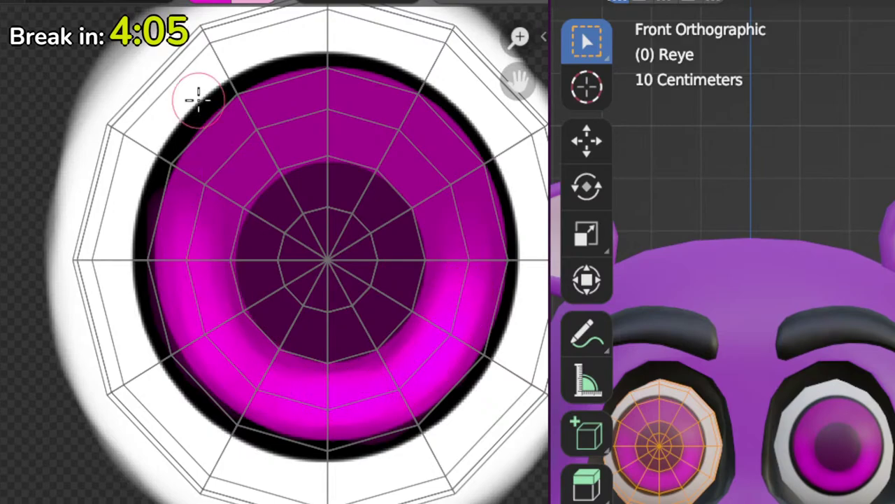
{"action": "left_click", "coordinate": [205, 5]}
{"action": "left_click", "coordinate": [252, 32]}
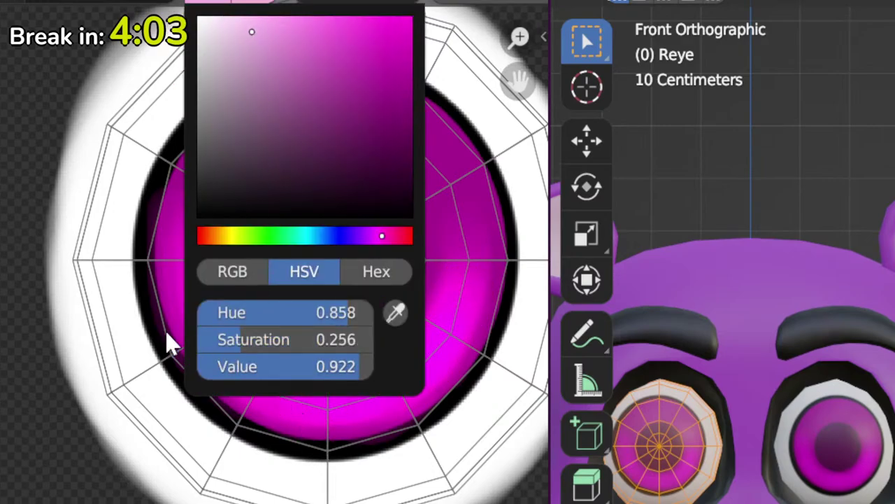
{"action": "mouse_move", "coordinate": [189, 266]}
{"action": "left_mouse_down"}
{"action": "mouse_move", "coordinate": [186, 254]}
{"action": "mouse_move", "coordinate": [198, 301]}
{"action": "mouse_move", "coordinate": [245, 366]}
{"action": "mouse_move", "coordinate": [314, 398]}
{"action": "mouse_move", "coordinate": [350, 399]}
{"action": "mouse_move", "coordinate": [419, 357]}
{"action": "mouse_move", "coordinate": [462, 302]}
{"action": "mouse_move", "coordinate": [446, 309]}
{"action": "mouse_move", "coordinate": [455, 304]}
{"action": "left_mouse_up"}
{"action": "key", "text": "ctrl+z"}
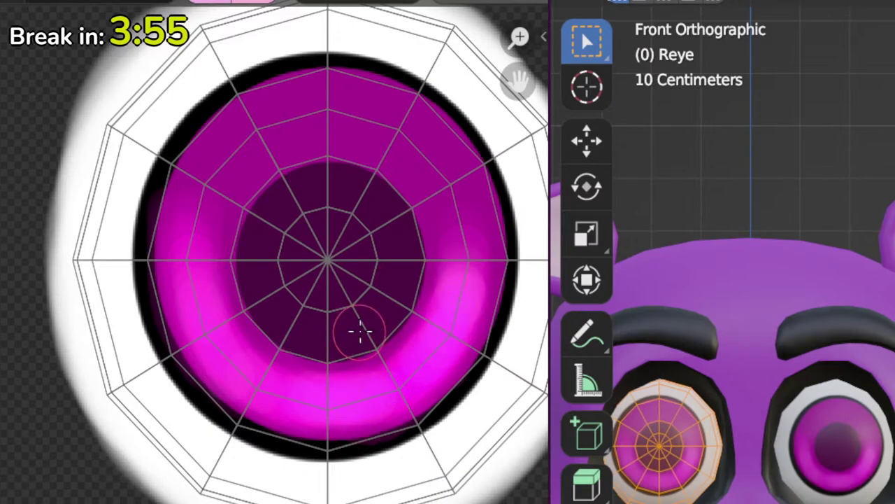
Step: Set the brush colour to white and paint an oval highlight across the upper edge of the pupil
{"action": "mouse_move", "coordinate": [360, 329]}
{"action": "middle_mouse_down", "text": "shift"}
{"action": "mouse_move", "coordinate": [358, 343]}
{"action": "mouse_move", "coordinate": [320, 334]}
{"action": "middle_mouse_up", "text": "shift"}
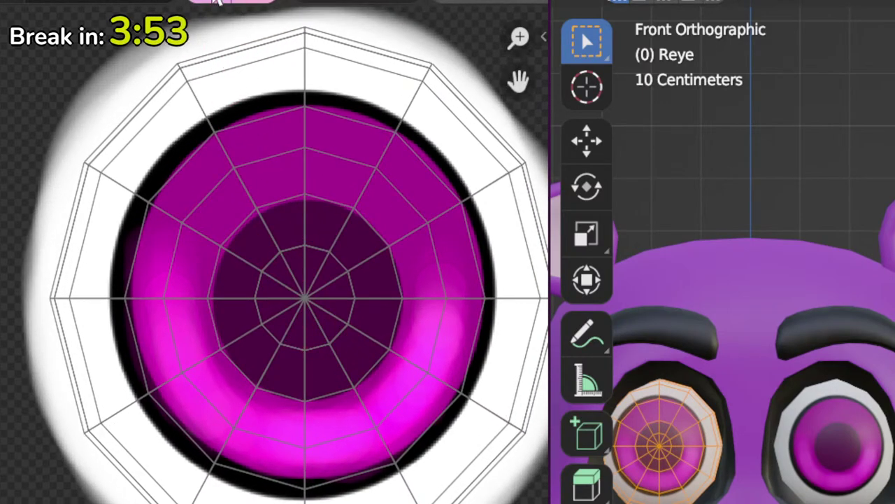
{"action": "left_click", "coordinate": [219, 3]}
{"action": "left_click_drag", "start_coordinate": [233, 41], "coordinate": [190, 16]}
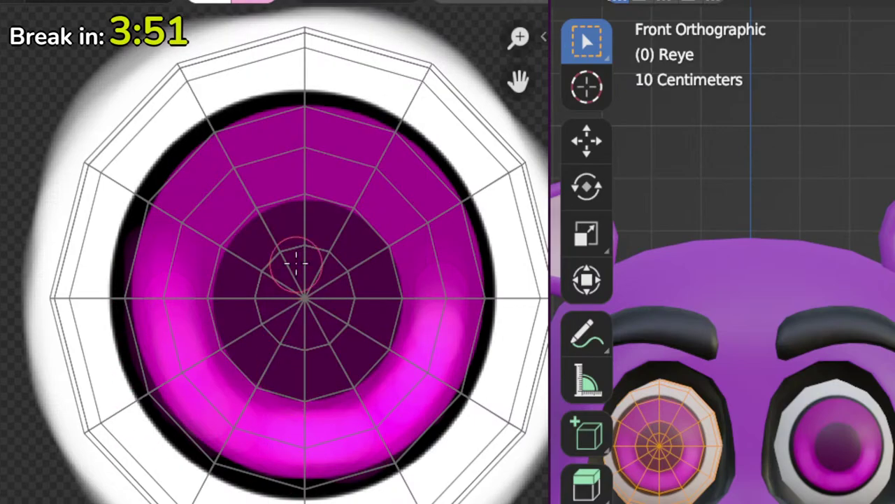
{"action": "mouse_move", "coordinate": [294, 265]}
{"action": "middle_mouse_down", "text": "ctrl"}
{"action": "mouse_move", "coordinate": [294, 226]}
{"action": "mouse_move", "coordinate": [296, 284]}
{"action": "middle_mouse_up", "text": "ctrl"}
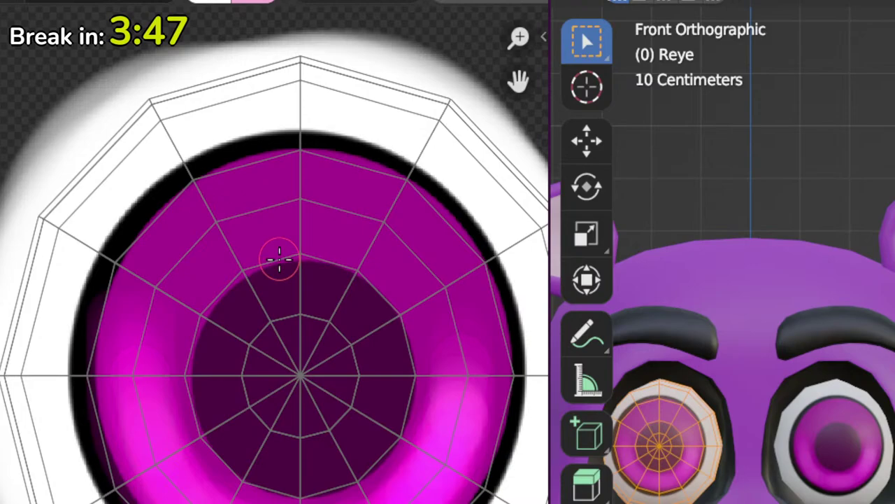
{"action": "left_click_drag", "start_coordinate": [278, 266], "coordinate": [273, 246]}
{"action": "left_click_drag", "start_coordinate": [277, 234], "coordinate": [281, 268]}
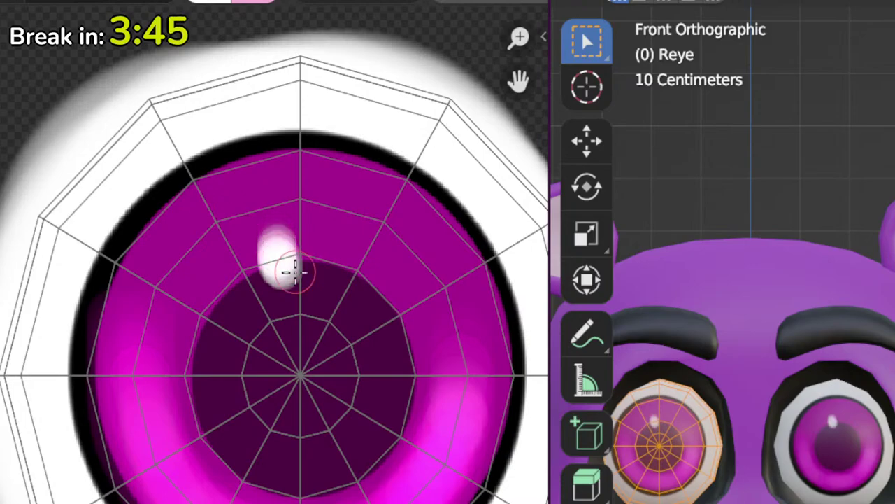
Step: Paint two small slanted white highlights with a smaller brush on the lower right and lower left edges of the pupil
{"action": "middle_click_drag", "start_coordinate": [302, 291], "coordinate": [287, 223]}
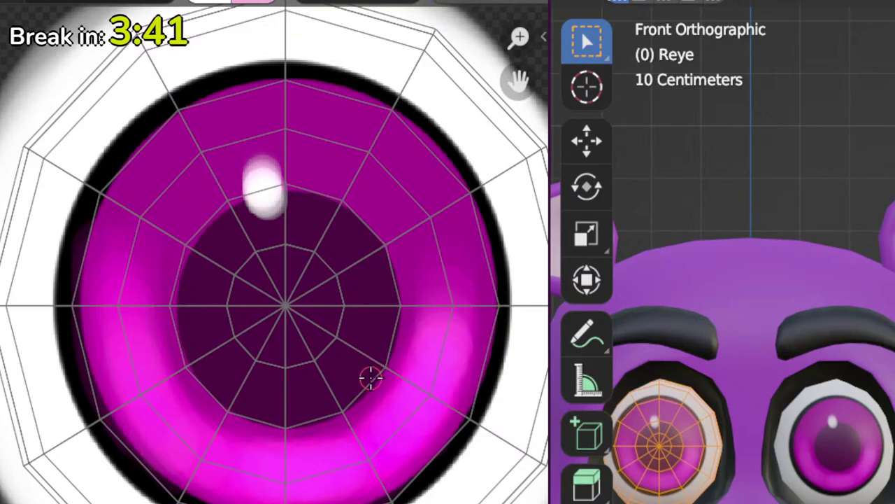
{"action": "mouse_move", "coordinate": [360, 380]}
{"action": "left_mouse_down"}
{"action": "mouse_move", "coordinate": [374, 397]}
{"action": "mouse_move", "coordinate": [356, 382]}
{"action": "left_mouse_up"}
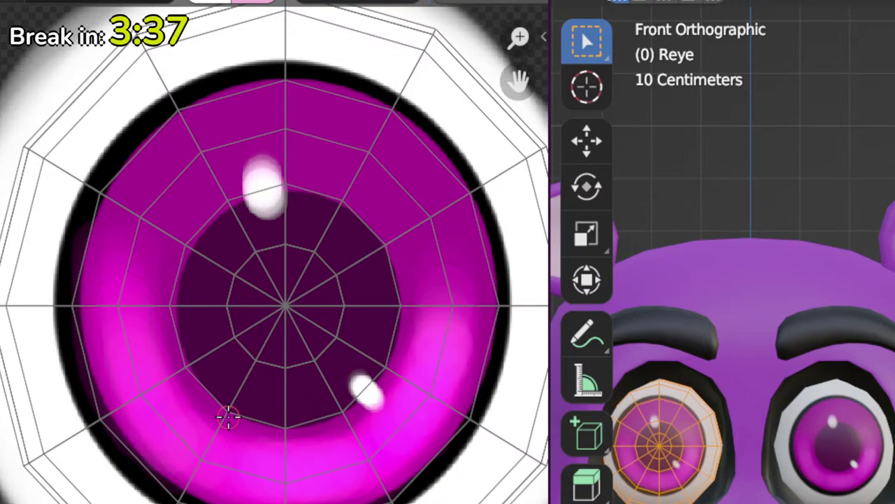
{"action": "left_click_drag", "start_coordinate": [231, 396], "coordinate": [223, 404]}
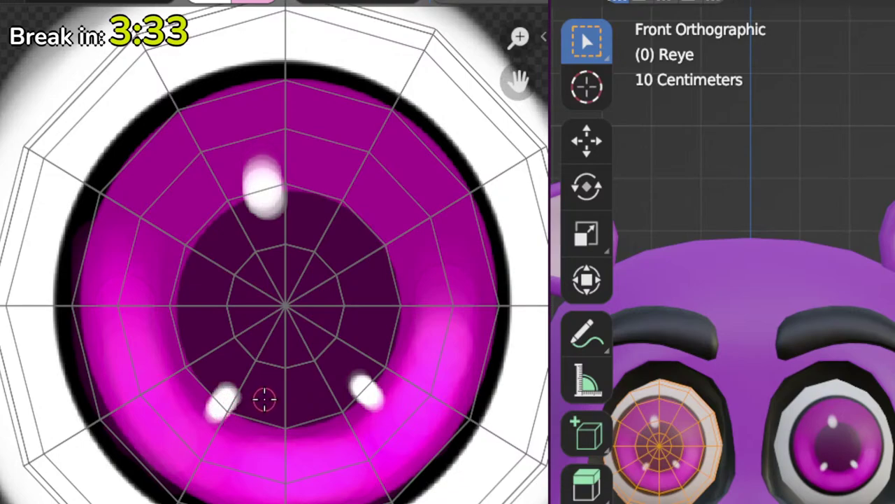
Step: Change the brush colour to a dark purple and softly shade around the pupil, leaving its upper centre darker
{"action": "middle_click_drag", "start_coordinate": [289, 378], "coordinate": [299, 404], "text": "ctrl"}
{"action": "middle_click_drag", "start_coordinate": [306, 360], "coordinate": [291, 349]}
{"action": "middle_click_drag", "start_coordinate": [290, 345], "coordinate": [296, 309]}
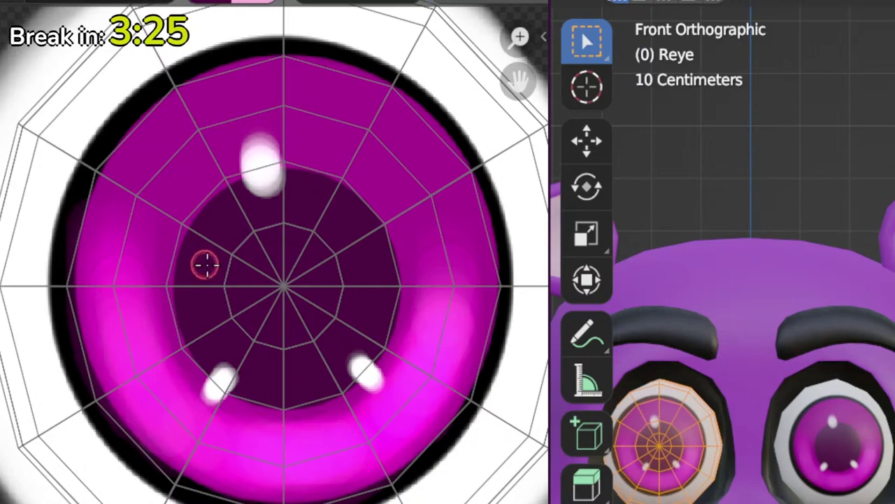
{"action": "key", "text": "c"}
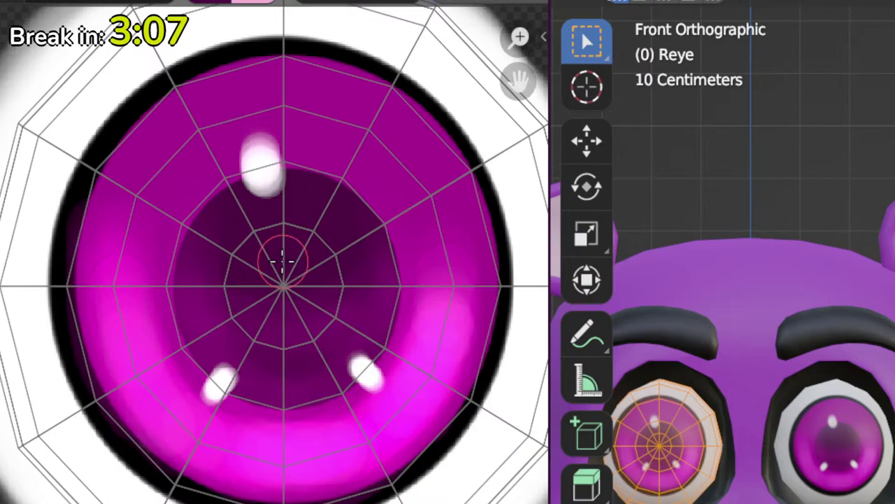
{"action": "left_click", "coordinate": [223, 2]}
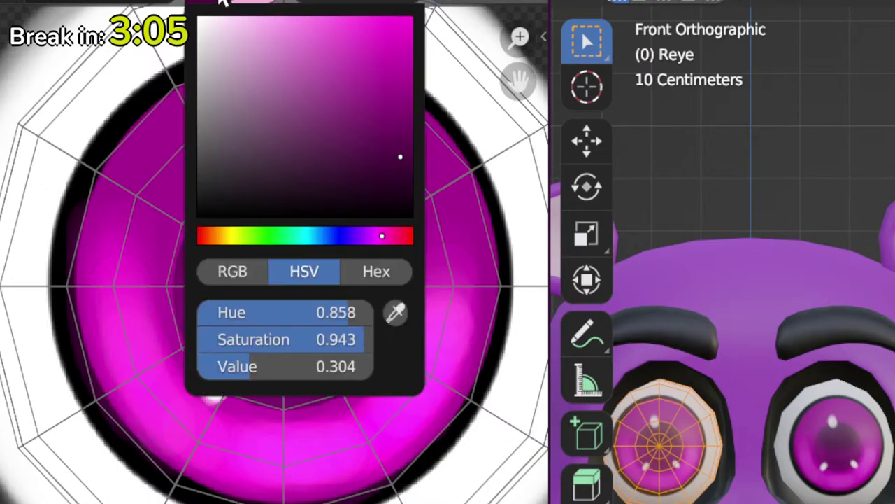
{"action": "left_click", "coordinate": [322, 6]}
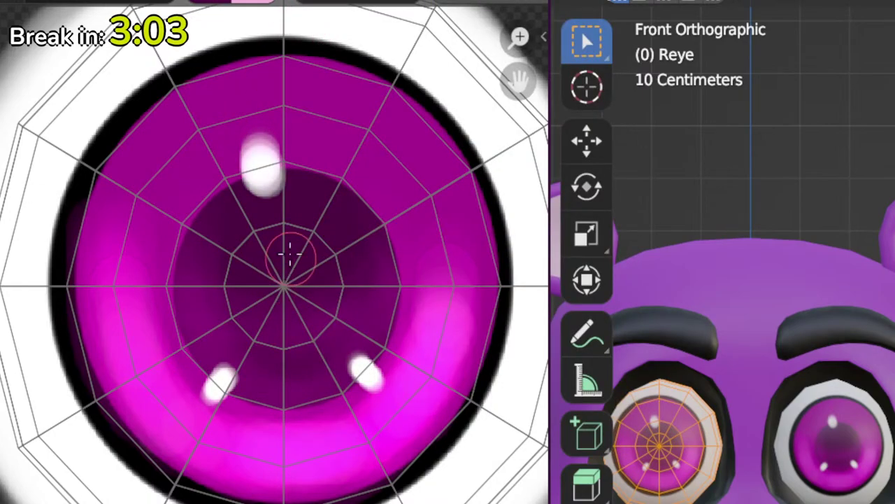
Step: Darken the purple brush colour slightly, enlarge the brush and blend darker shading into the centre of the pupil
{"action": "left_click", "coordinate": [213, 5]}
{"action": "left_click", "coordinate": [401, 171]}
{"action": "left_click_drag", "start_coordinate": [401, 171], "coordinate": [400, 175]}
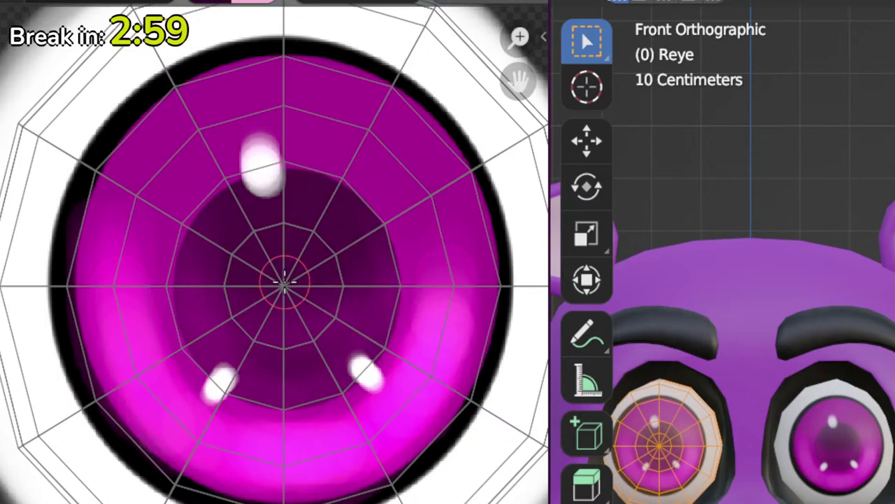
{"action": "key", "text": "f"}
{"action": "left_click", "coordinate": [297, 282]}
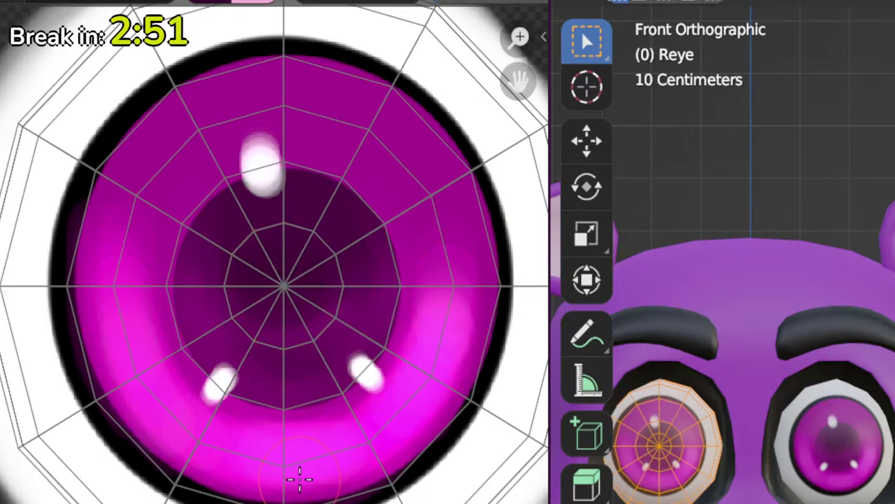
{"action": "scroll", "coordinate": [378, 392], "scroll_direction": "down", "scroll_amount": 3}
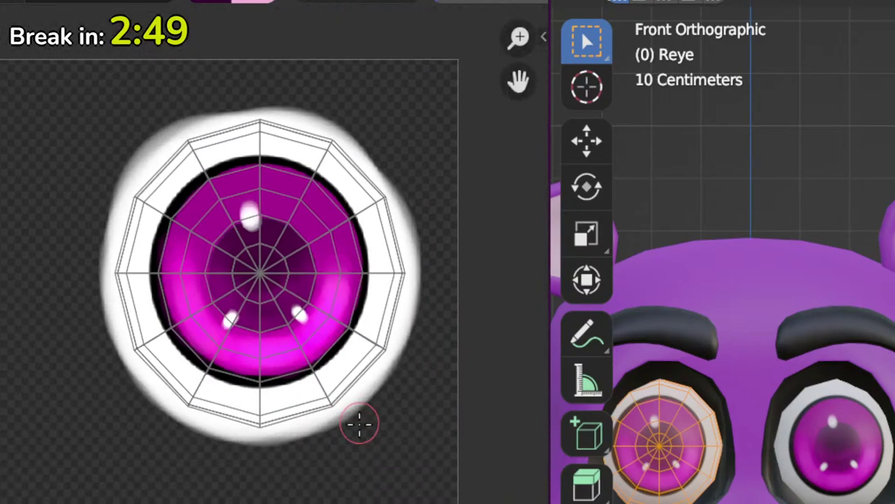
{"action": "scroll", "coordinate": [330, 266], "scroll_direction": "up", "scroll_amount": 2}
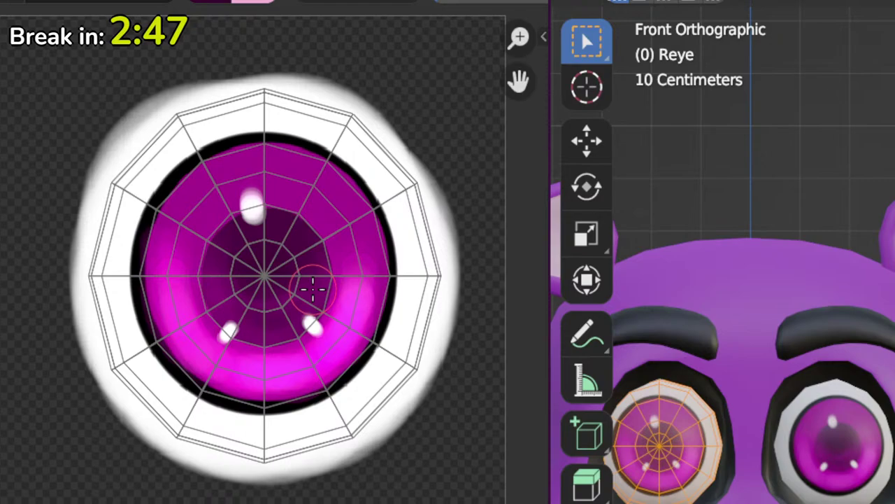
Step: Sample the bright magenta from the lower right of the iris as the brush colour
{"action": "scroll", "coordinate": [320, 300], "scroll_direction": "up", "scroll_amount": 3}
{"action": "middle_click_drag", "start_coordinate": [356, 280], "coordinate": [343, 308]}
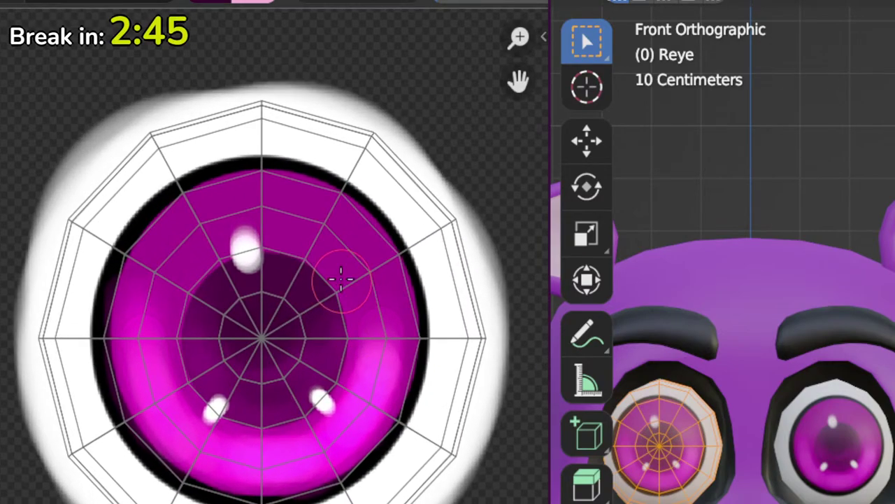
{"action": "key", "text": "s"}
{"action": "left_click", "coordinate": [382, 363]}
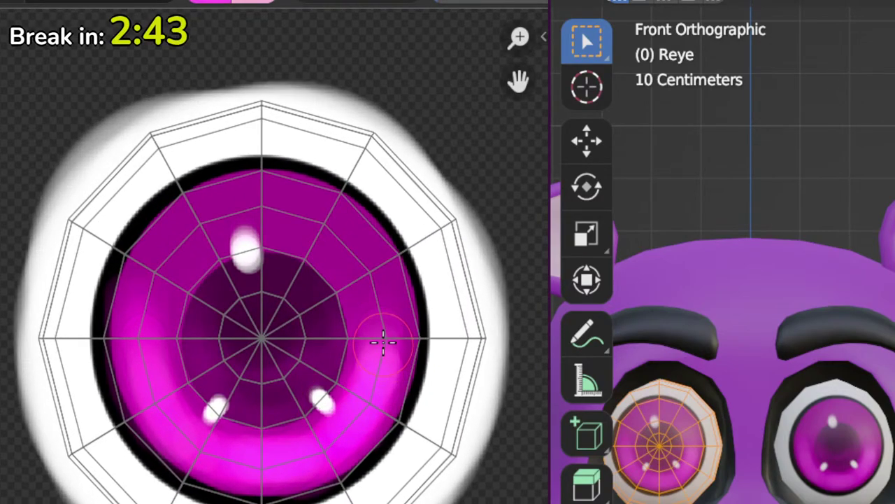
{"action": "scroll", "coordinate": [374, 344], "scroll_direction": "down", "scroll_amount": 2}
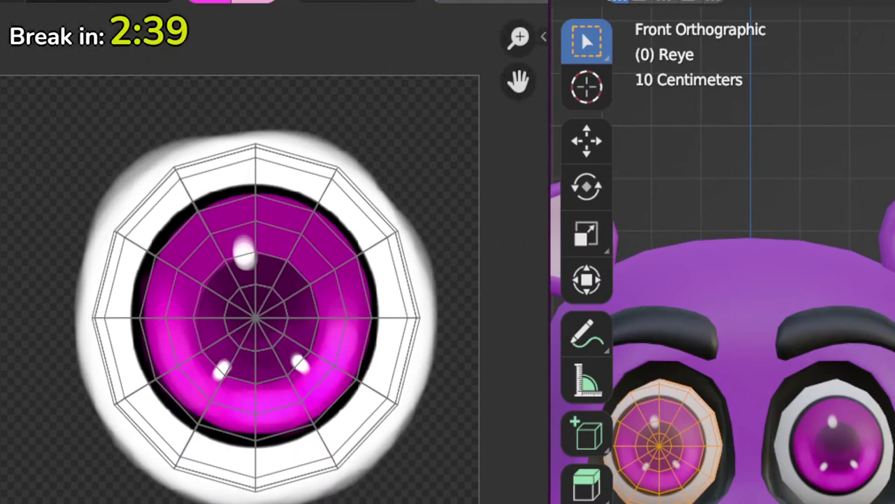
{"action": "left_click", "coordinate": [168, 2]}
{"action": "left_click", "coordinate": [205, 231]}
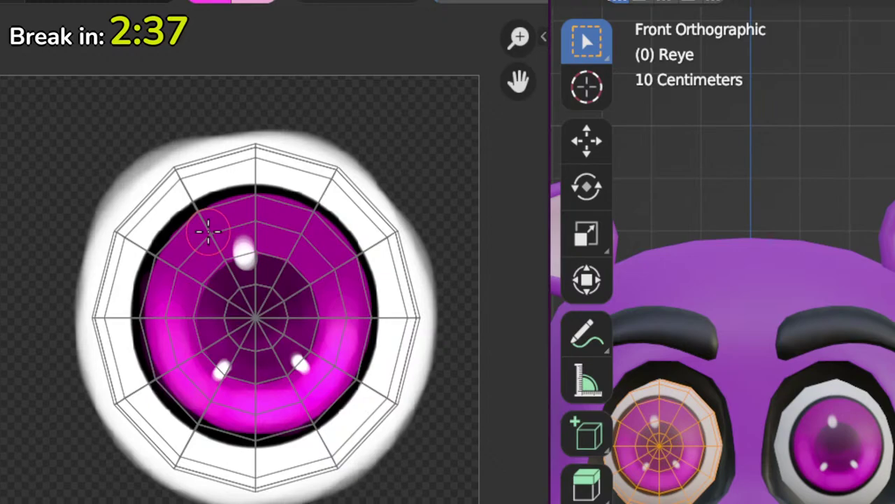
{"action": "scroll", "coordinate": [309, 240], "scroll_direction": "down", "scroll_amount": 1}
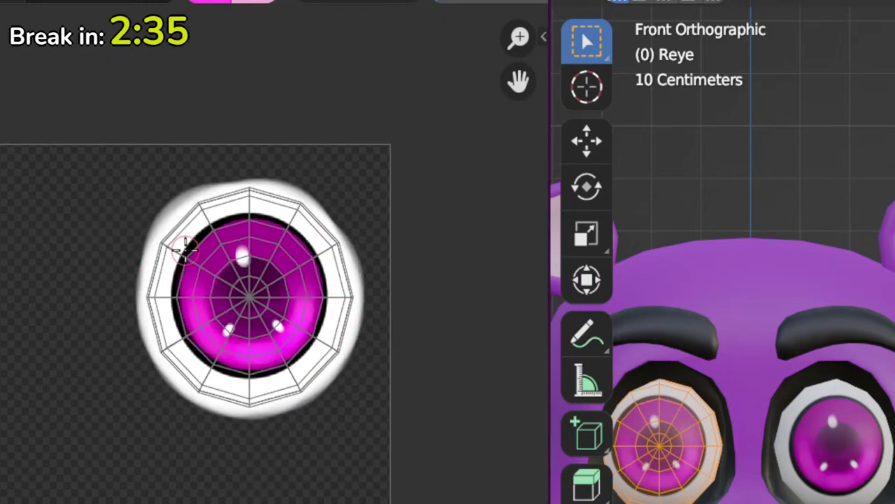
{"action": "scroll", "coordinate": [279, 331], "scroll_direction": "up", "scroll_amount": 1}
{"action": "middle_click_drag", "start_coordinate": [280, 333], "coordinate": [303, 260]}
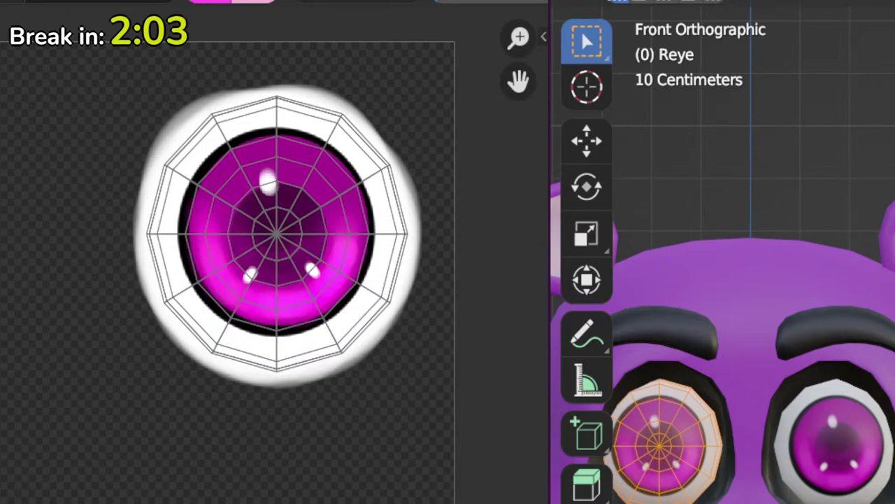
Step: Leave mesh editing on the eyeball and check the painted eyes on the hippo's head
{"action": "scroll", "coordinate": [723, 255], "scroll_direction": "down", "scroll_amount": 3}
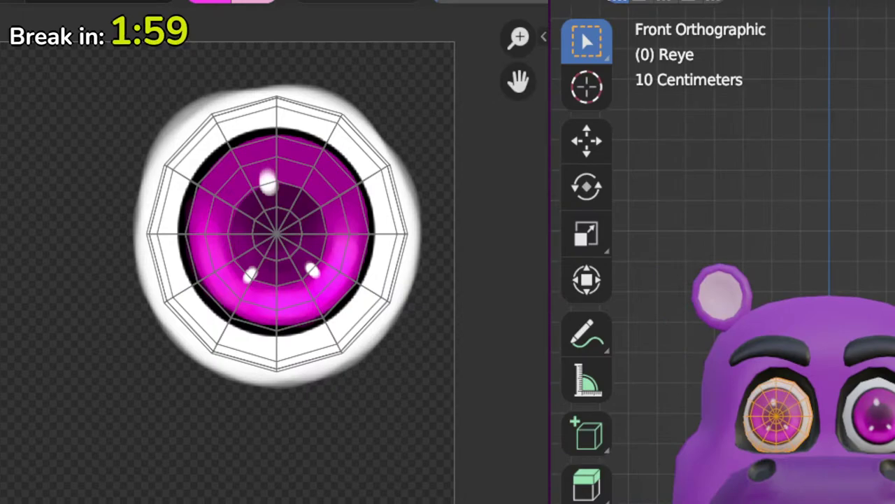
{"action": "key", "text": "Tab"}
{"action": "scroll", "coordinate": [769, 280], "scroll_direction": "down", "scroll_amount": 3}
{"action": "scroll", "coordinate": [770, 315], "scroll_direction": "up", "scroll_amount": 5}
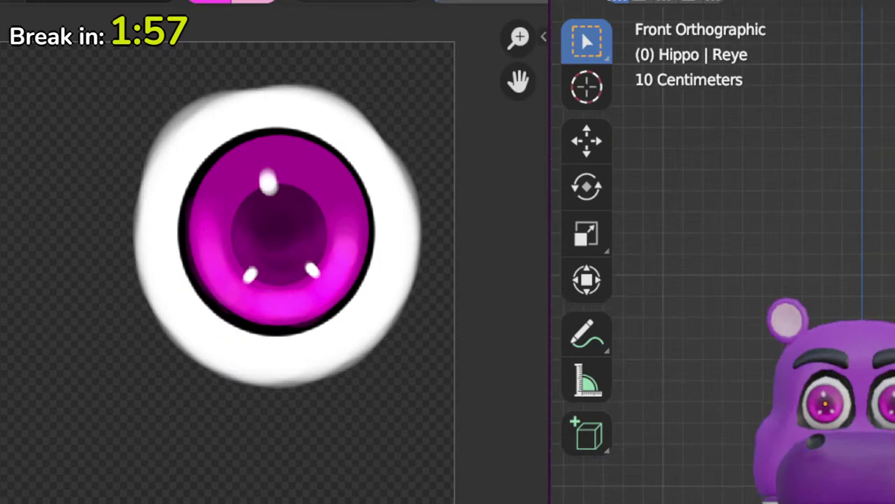
{"action": "scroll", "coordinate": [769, 280], "scroll_direction": "down", "scroll_amount": 4}
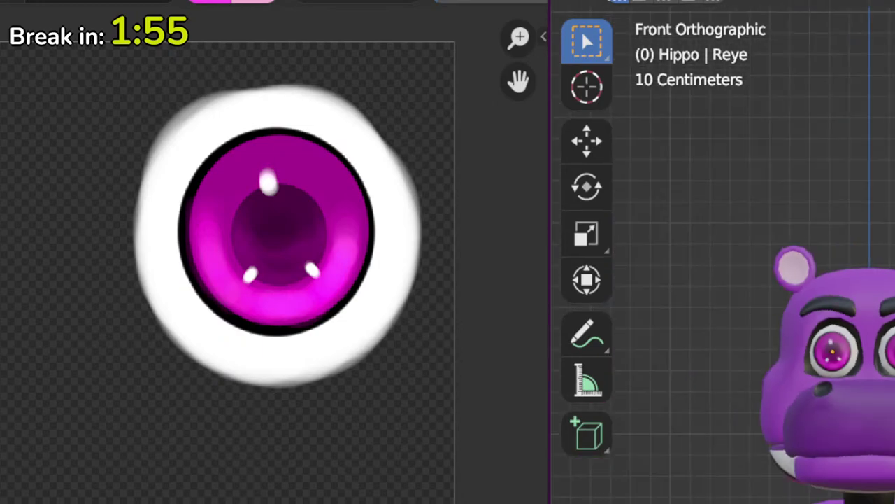
{"action": "middle_click_drag", "start_coordinate": [882, 350], "coordinate": [804, 355]}
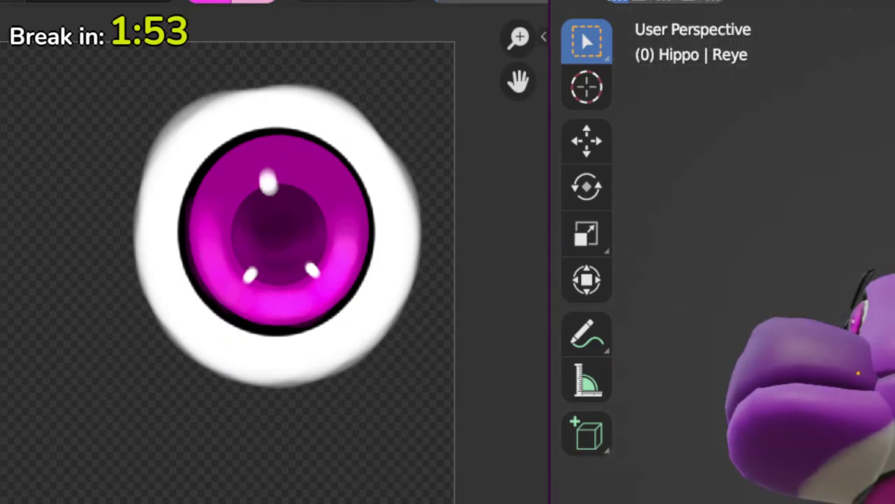
Step: Select all of the jaw2 mesh in edit mode and move its UVs off the painted eye towards the texture's left side
{"action": "left_click", "coordinate": [860, 426]}
{"action": "key", "text": "Tab"}
{"action": "key", "text": "a"}
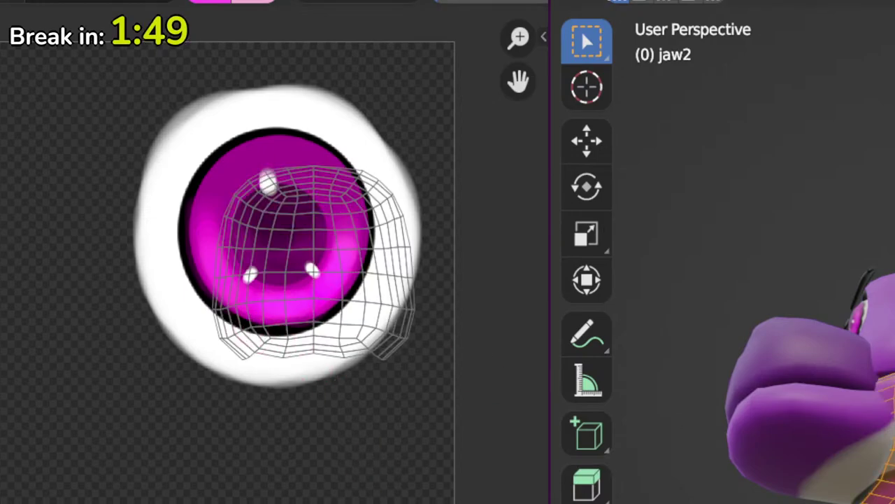
{"action": "key", "text": "g"}
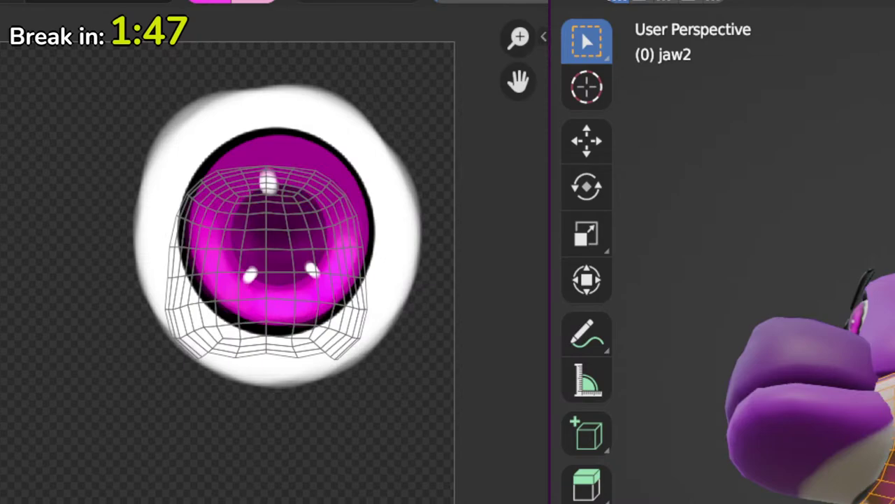
{"action": "key", "text": "Escape"}
{"action": "key", "text": "g"}
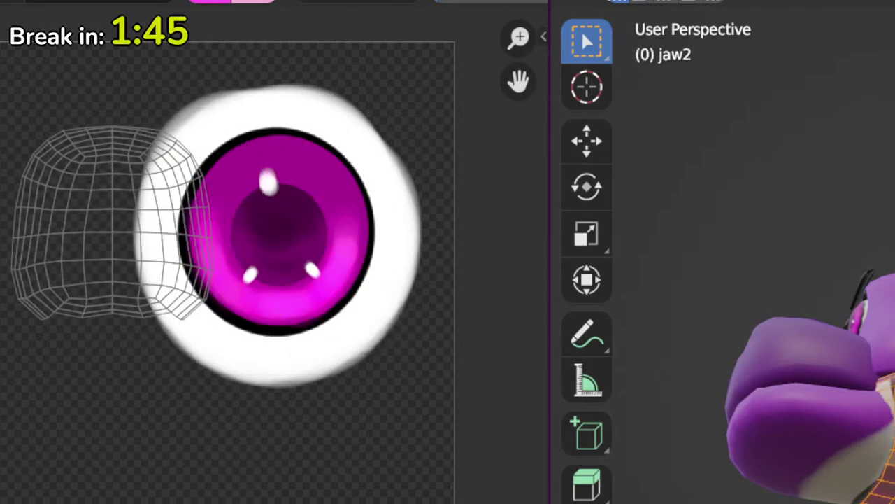
{"action": "key", "text": "Return"}
{"action": "key", "text": "Tab"}
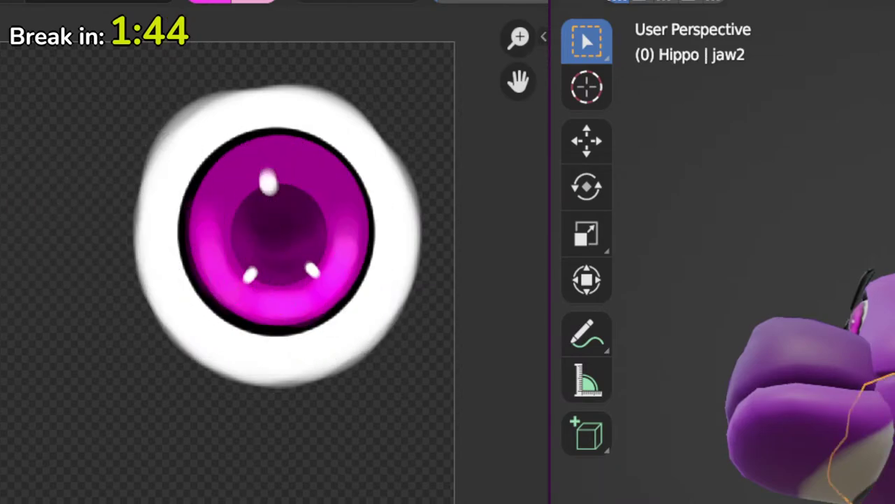
Step: Select the whole Jaw_geo mesh in edit mode and move its UVs clear of the painted eye, then return to object mode
{"action": "left_click", "coordinate": [828, 456]}
{"action": "key", "text": "Tab"}
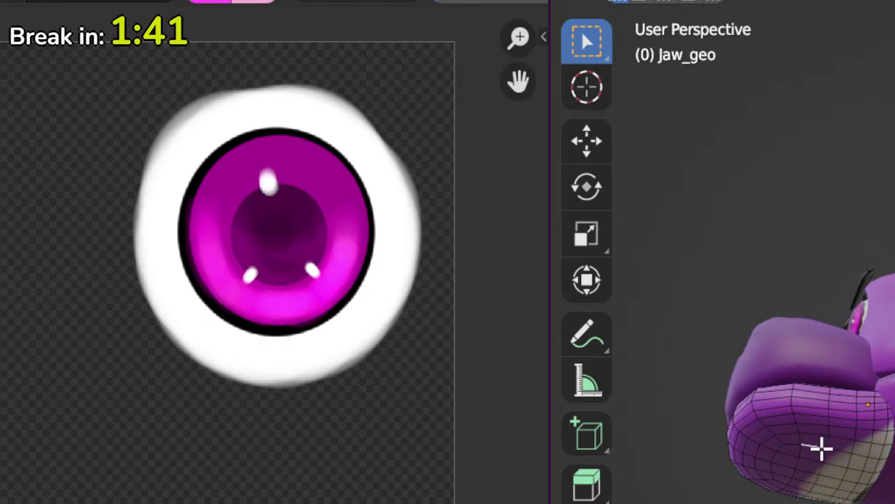
{"action": "key", "text": "a"}
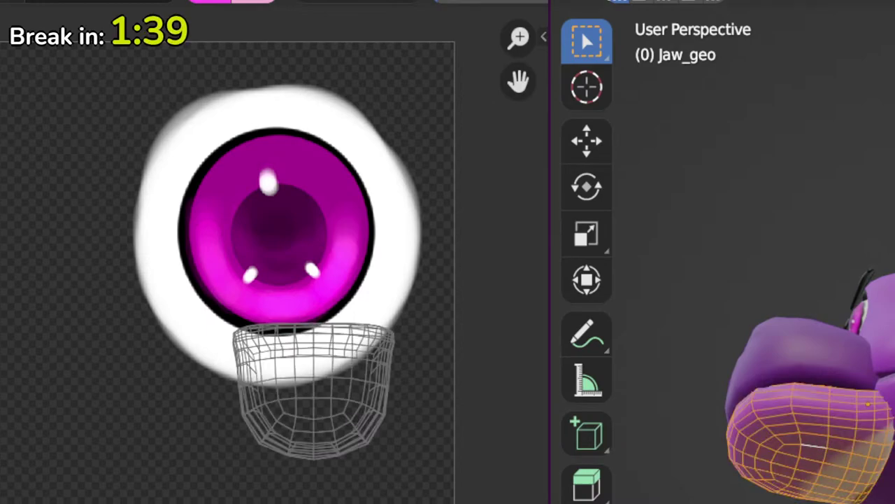
{"action": "key", "text": "g"}
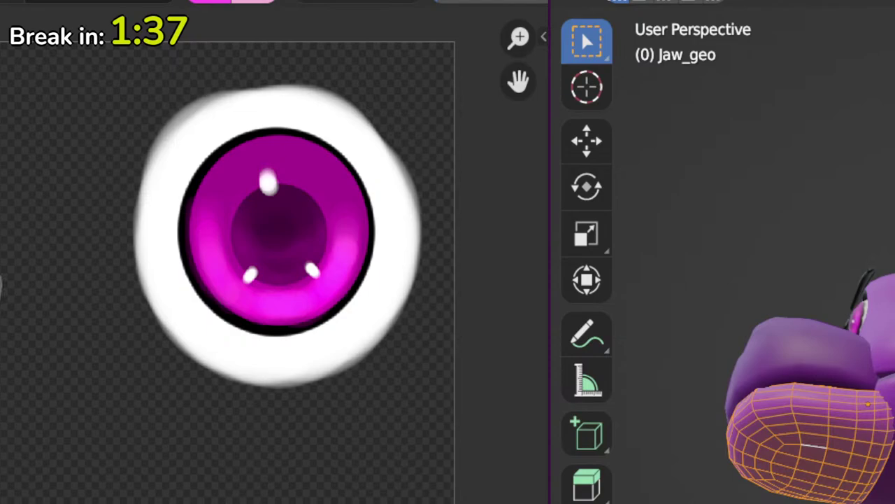
{"action": "key", "text": "Tab"}
Step: Examine the hippo's head, eyes and jaw from several angles, ending in the front view
{"action": "middle_click_drag", "start_coordinate": [769, 378], "coordinate": [861, 374]}
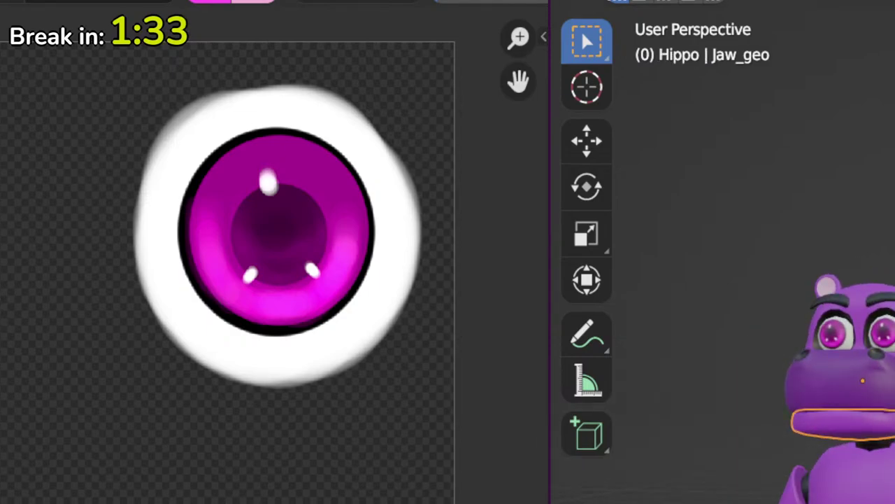
{"action": "scroll", "coordinate": [885, 474], "scroll_direction": "up", "scroll_amount": 1}
{"action": "scroll", "coordinate": [885, 473], "scroll_direction": "down", "scroll_amount": 1}
{"action": "scroll", "coordinate": [886, 474], "scroll_direction": "up", "scroll_amount": 3}
{"action": "scroll", "coordinate": [886, 474], "scroll_direction": "down", "scroll_amount": 1}
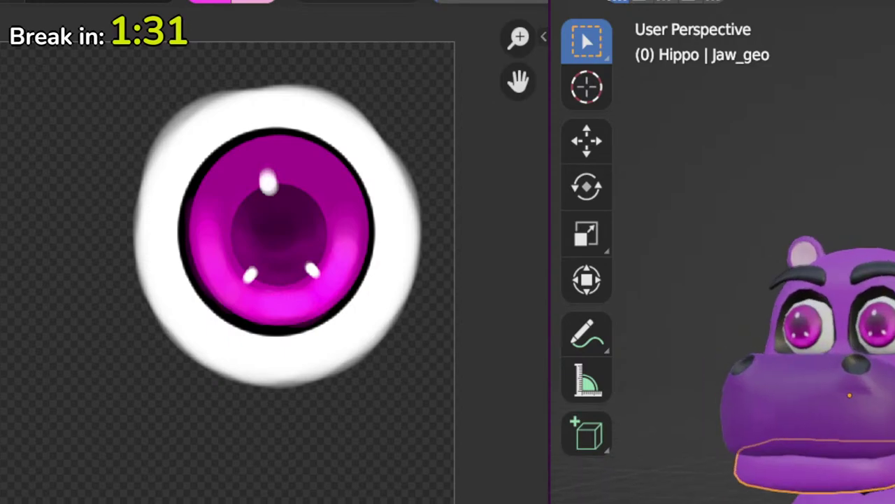
{"action": "middle_click_drag", "start_coordinate": [812, 392], "coordinate": [882, 412], "text": "shift"}
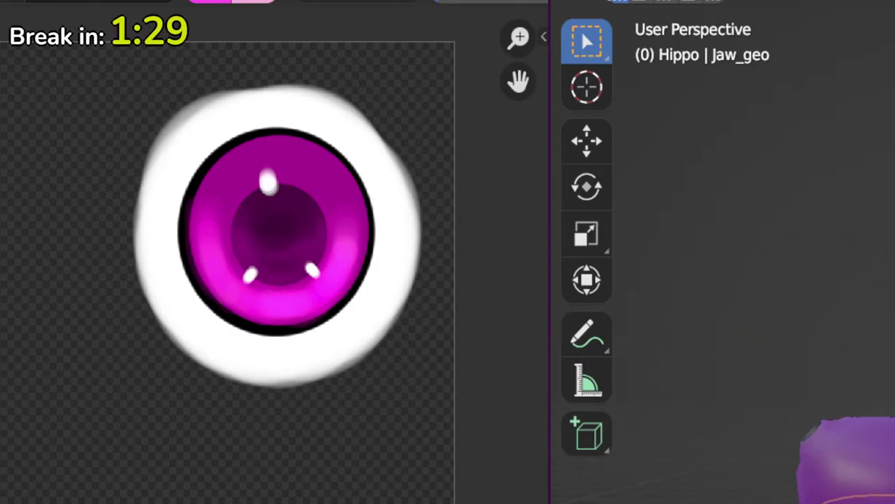
{"action": "middle_click_drag", "start_coordinate": [881, 448], "coordinate": [825, 482]}
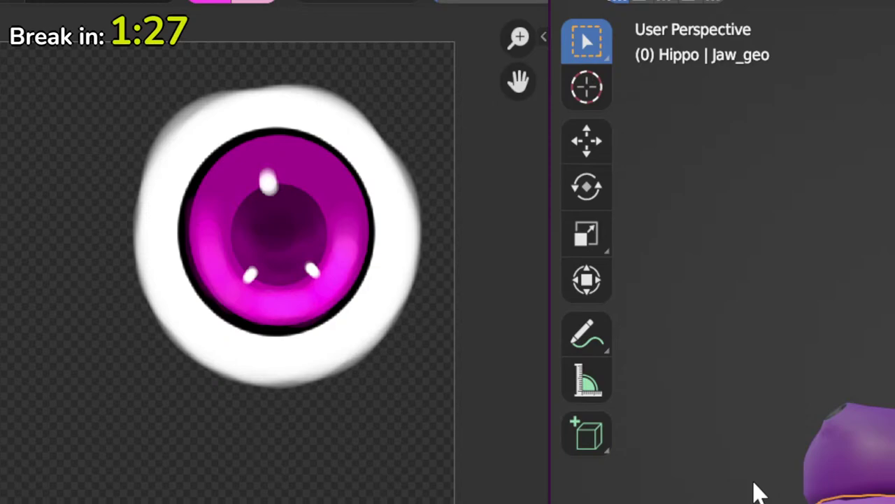
{"action": "scroll", "coordinate": [755, 490], "scroll_direction": "down", "scroll_amount": 5}
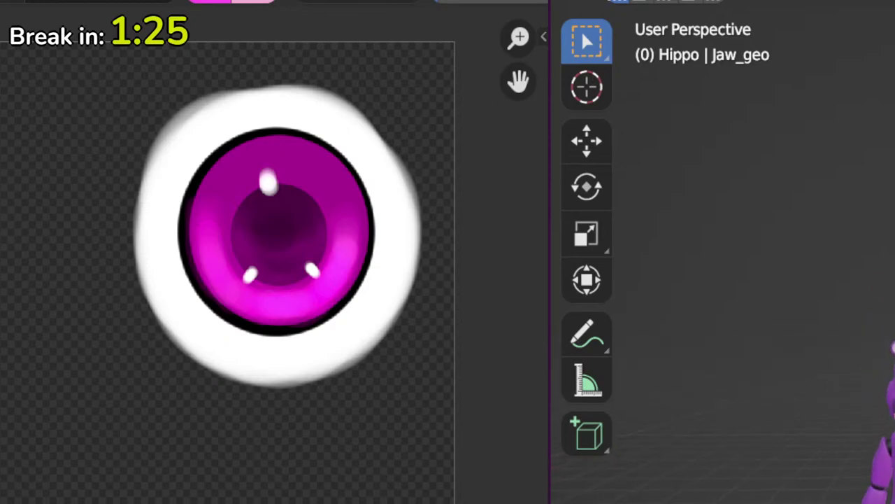
{"action": "scroll", "coordinate": [874, 413], "scroll_direction": "up", "scroll_amount": 2}
{"action": "scroll", "coordinate": [867, 413], "scroll_direction": "up", "scroll_amount": 2}
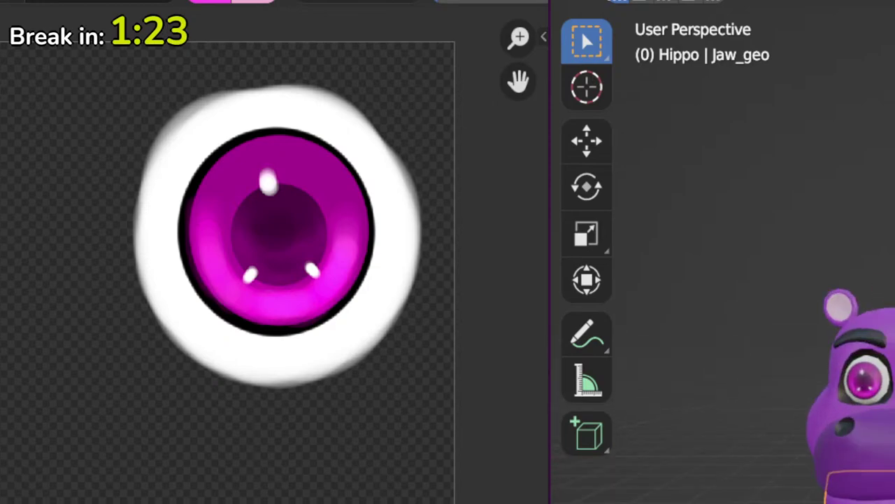
{"action": "mouse_move", "coordinate": [826, 420]}
{"action": "middle_mouse_down"}
{"action": "mouse_move", "coordinate": [868, 420]}
{"action": "mouse_move", "coordinate": [833, 420]}
{"action": "middle_mouse_up"}
{"action": "middle_click_drag", "start_coordinate": [868, 445], "coordinate": [874, 469]}
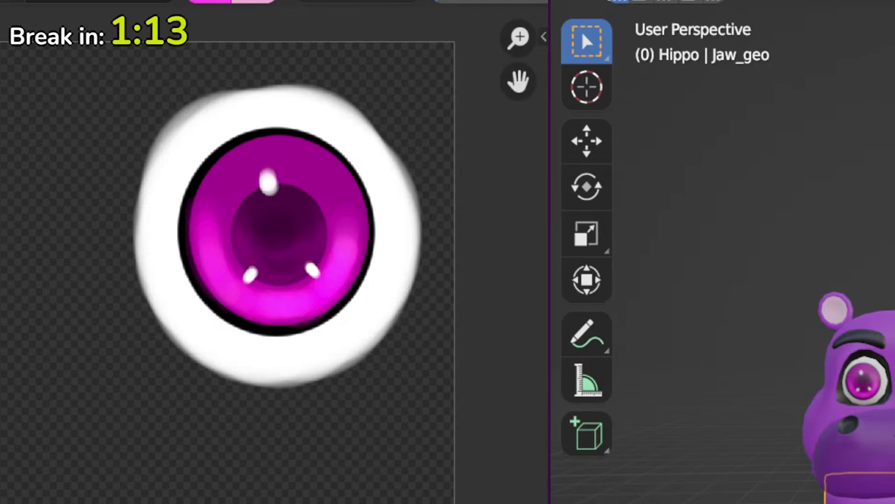
{"action": "middle_click_drag", "start_coordinate": [888, 448], "coordinate": [853, 448]}
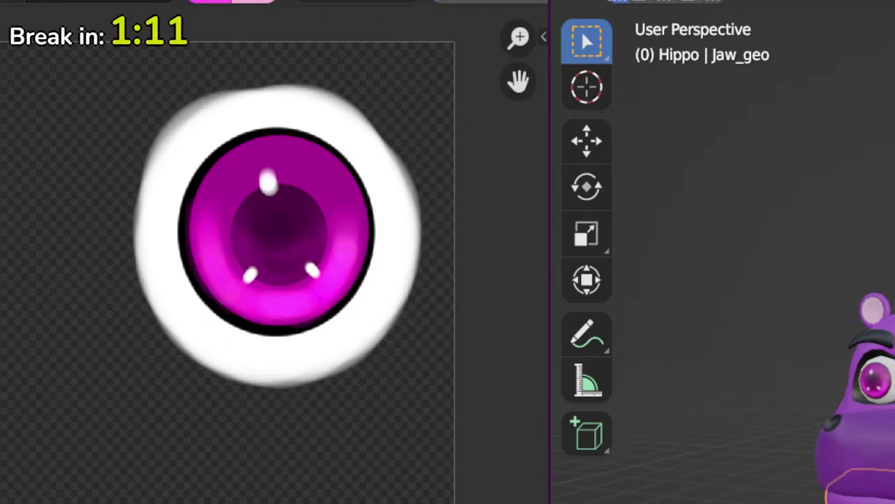
{"action": "key", "text": "KP_1"}
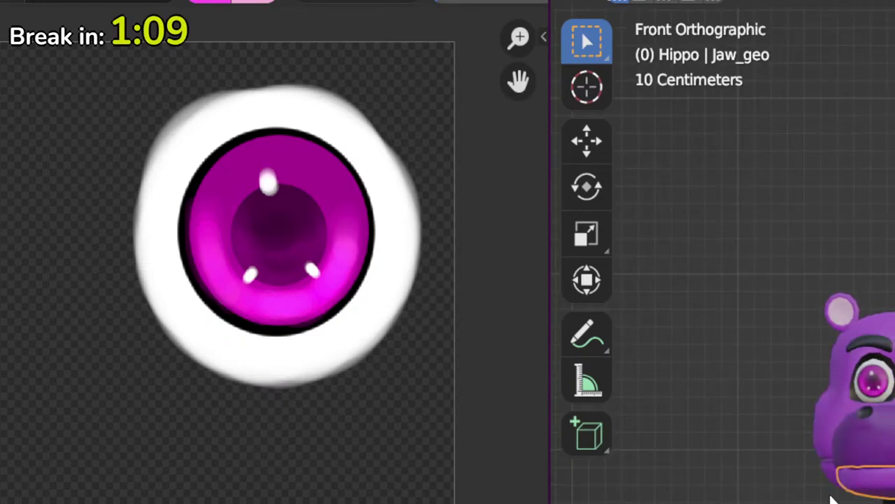
{"action": "scroll", "coordinate": [885, 488], "scroll_direction": "up", "scroll_amount": 1}
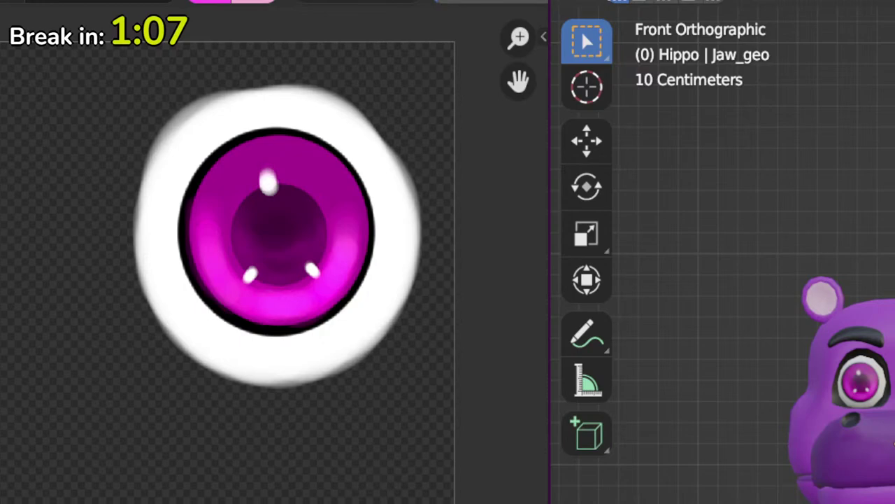
Step: Add a cube, reduce it to a thin block, and place it beside the hippo's head at eye level
{"action": "middle_click_drag", "start_coordinate": [894, 503], "coordinate": [878, 493], "text": "shift"}
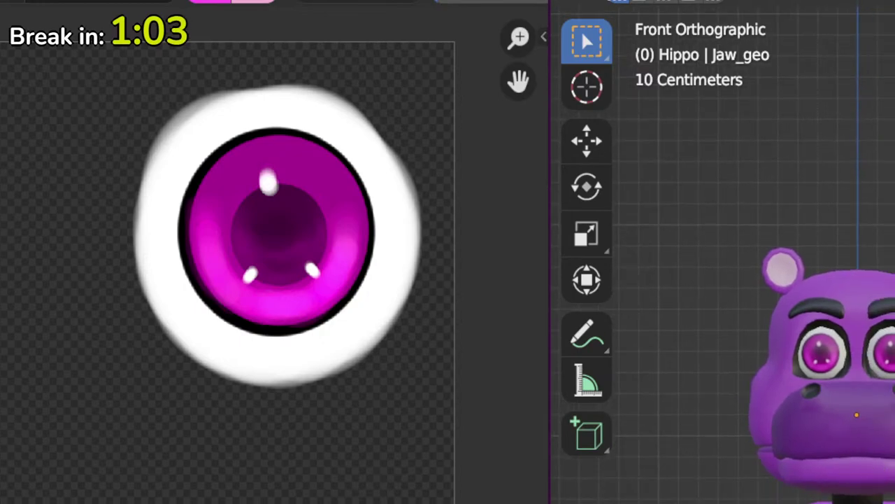
{"action": "key", "text": "ctrl+z"}
{"action": "key", "text": "ctrl+z"}
{"action": "key", "text": "ctrl+z"}
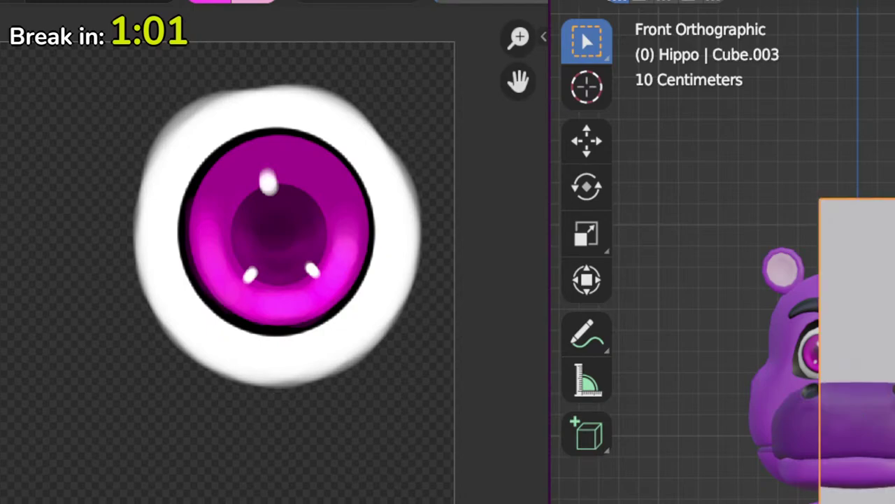
{"action": "scroll", "coordinate": [894, 390], "scroll_direction": "up", "scroll_amount": 3}
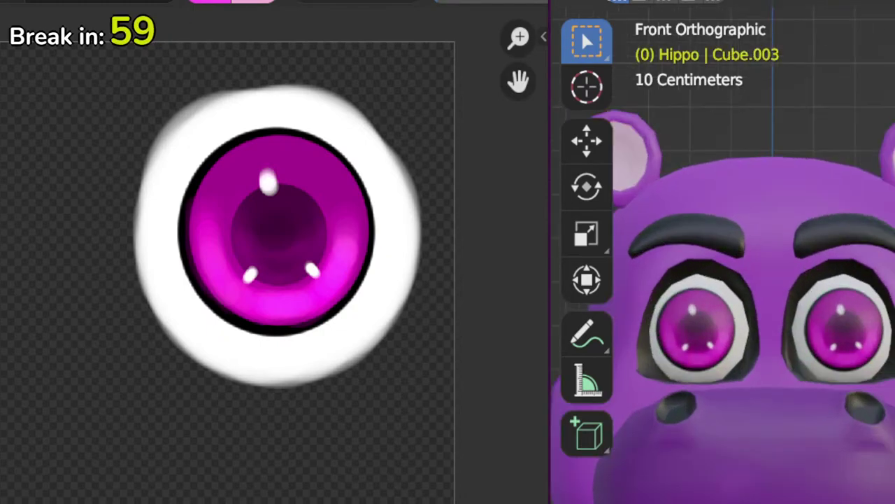
{"action": "middle_click_drag", "start_coordinate": [870, 350], "coordinate": [630, 350], "text": "shift"}
{"action": "middle_click_drag", "start_coordinate": [840, 349], "coordinate": [664, 350]}
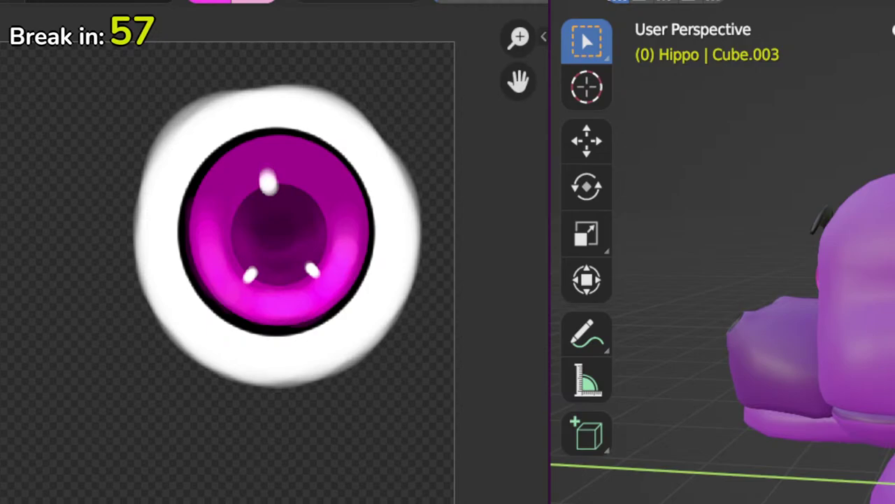
{"action": "key", "text": "KP_1"}
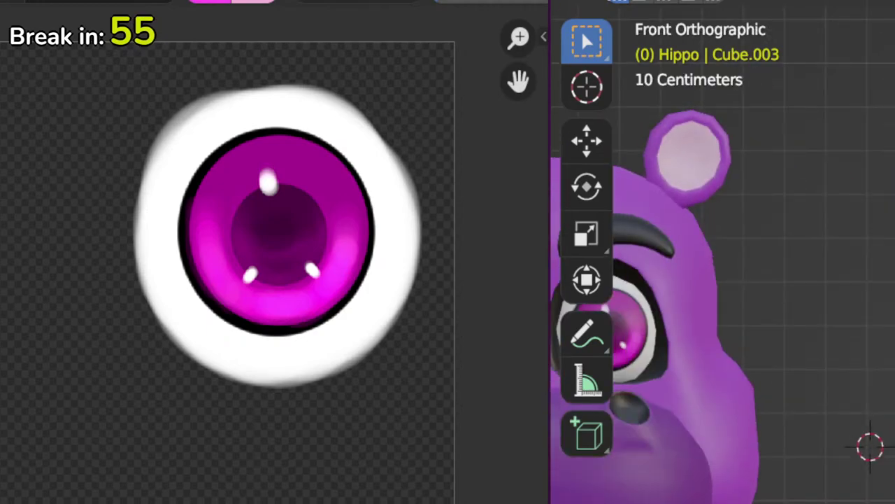
{"action": "key", "text": "g"}
{"action": "left_click", "coordinate": [890, 382]}
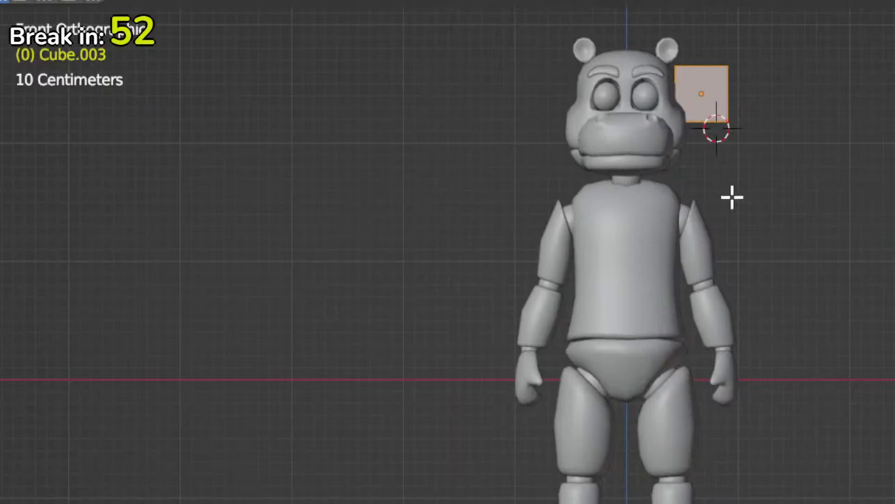
Step: Save the painted eye texture image
{"action": "middle_click_drag", "start_coordinate": [733, 197], "coordinate": [705, 312], "text": "shift"}
{"action": "scroll", "coordinate": [668, 500], "scroll_direction": "up", "scroll_amount": 6}
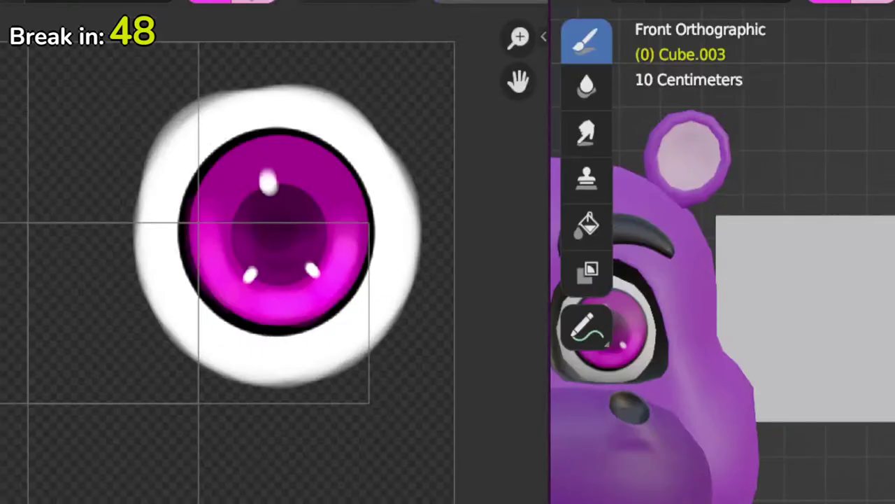
{"action": "left_click", "coordinate": [193, 2]}
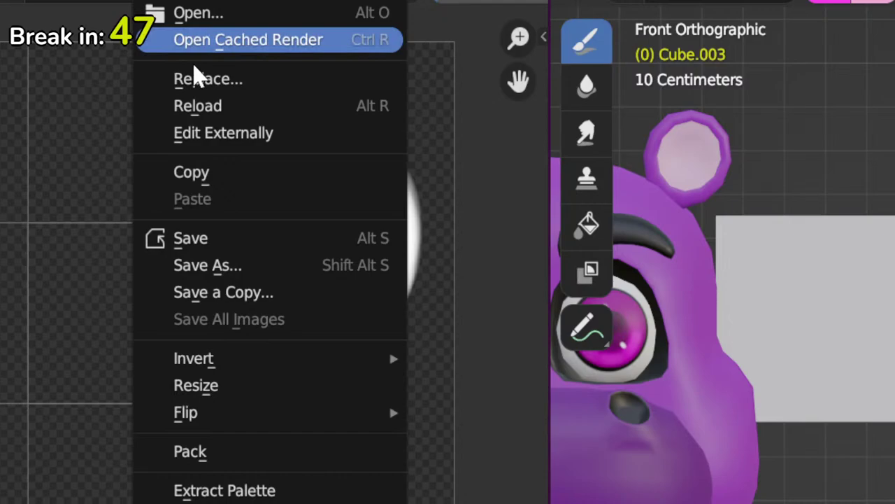
{"action": "left_click", "coordinate": [262, 248]}
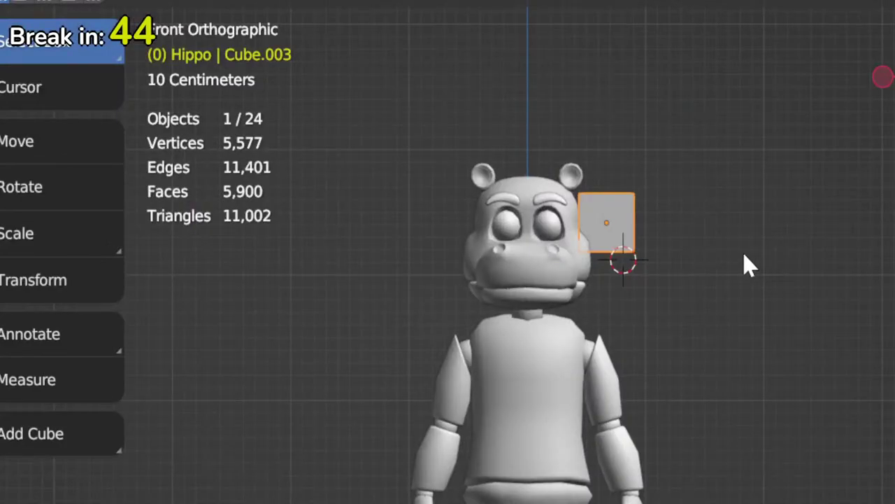
Step: Move the thin block above the hippo's head between the ears and scale it down
{"action": "key", "text": "g"}
{"action": "left_click", "coordinate": [656, 175]}
{"action": "scroll", "coordinate": [632, 270], "scroll_direction": "up", "scroll_amount": 2}
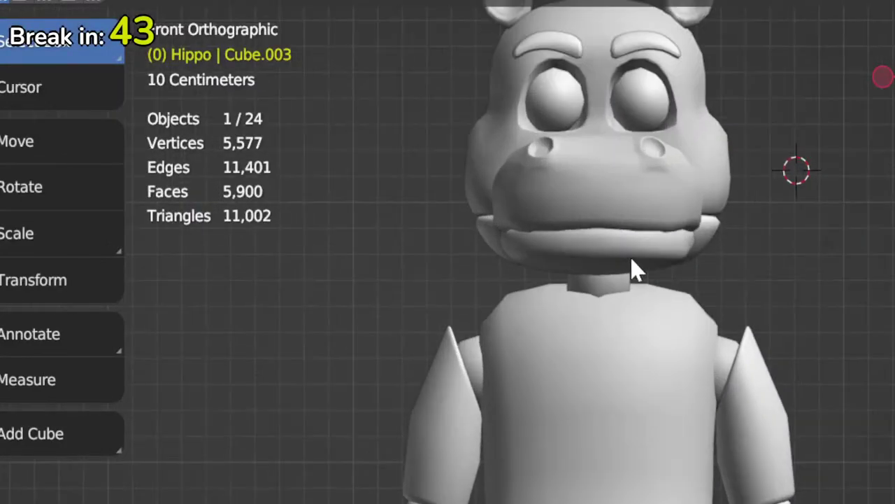
{"action": "middle_click_drag", "start_coordinate": [631, 258], "coordinate": [574, 33], "text": "shift"}
{"action": "scroll", "coordinate": [610, 364], "scroll_direction": "up", "scroll_amount": 2}
{"action": "middle_click_drag", "start_coordinate": [610, 364], "coordinate": [595, 182], "text": "shift"}
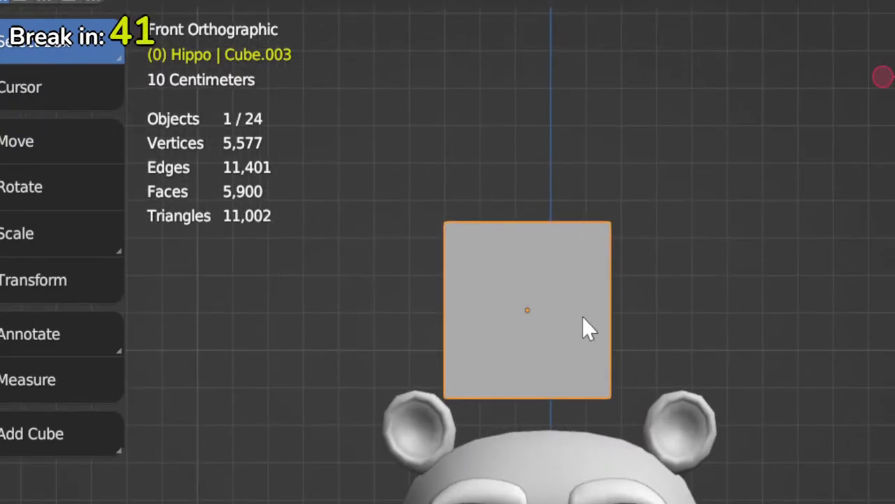
{"action": "key", "text": "s"}
{"action": "left_click", "coordinate": [620, 349]}
Step: Bevel the block's two upper side edges with three segments each into a rounded tooth shape, then return to object mode
{"action": "key", "text": "Tab"}
{"action": "middle_click_drag", "start_coordinate": [497, 242], "coordinate": [547, 349]}
{"action": "left_click", "coordinate": [504, 295]}
{"action": "middle_click_drag", "start_coordinate": [503, 296], "coordinate": [394, 240]}
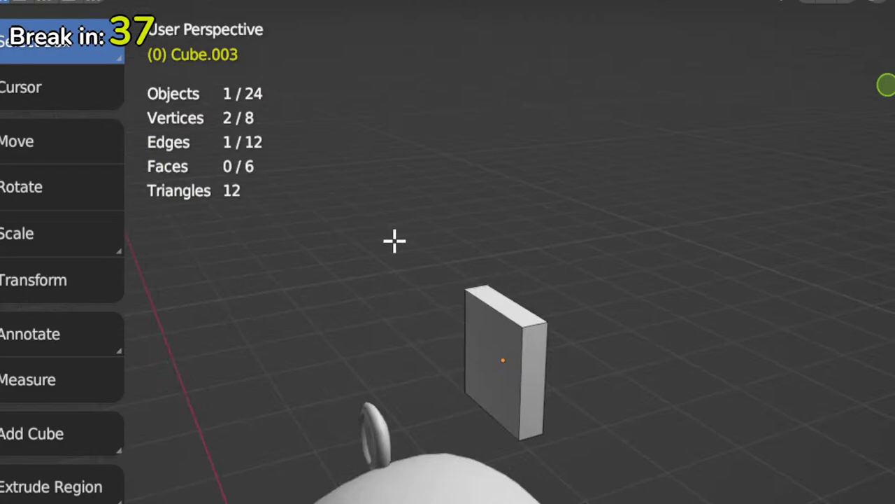
{"action": "left_click", "coordinate": [516, 316], "text": "shift"}
{"action": "middle_click_drag", "start_coordinate": [515, 316], "coordinate": [656, 315]}
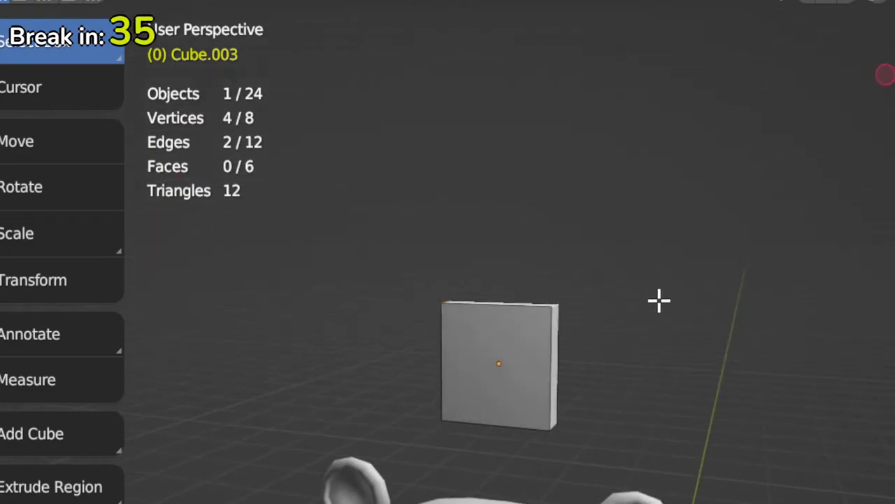
{"action": "key", "text": "ctrl+b"}
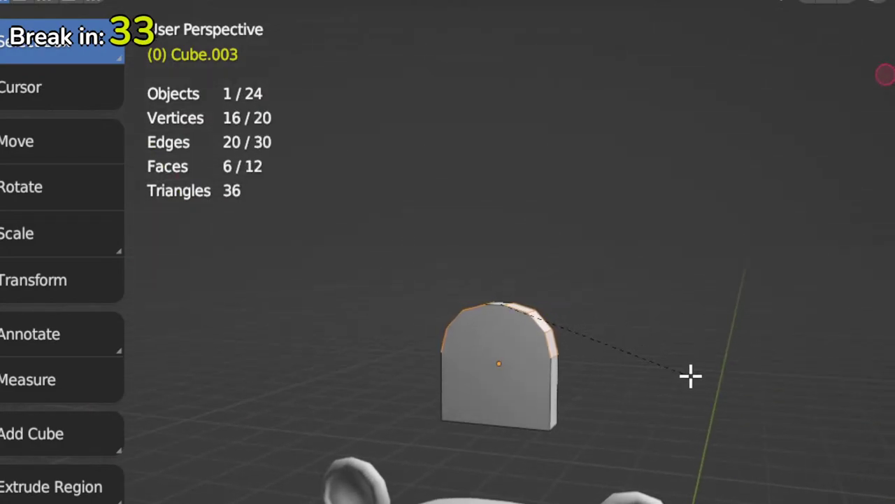
{"action": "middle_click_drag", "start_coordinate": [690, 378], "coordinate": [755, 362]}
{"action": "key", "text": "Tab"}
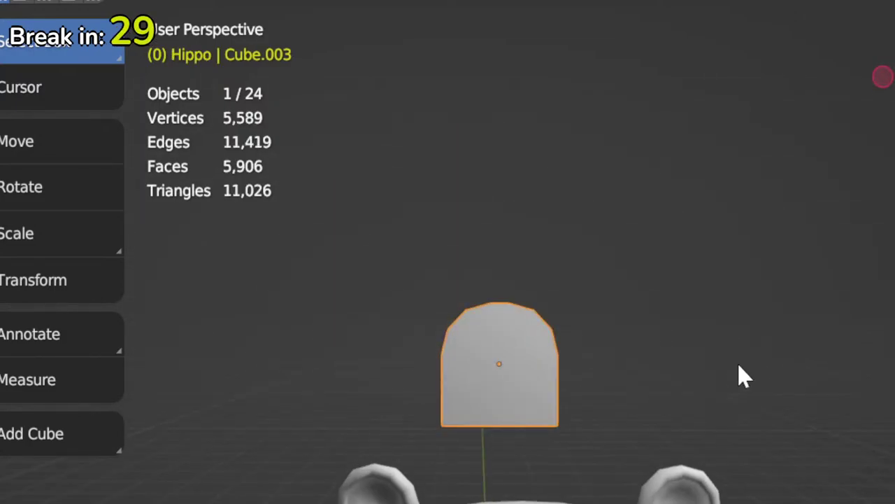
Step: Shrink the rounded block to tooth size and place it at the middle of the hippo's mouth
{"action": "key", "text": "KP_1"}
{"action": "scroll", "coordinate": [743, 376], "scroll_direction": "down", "scroll_amount": 4}
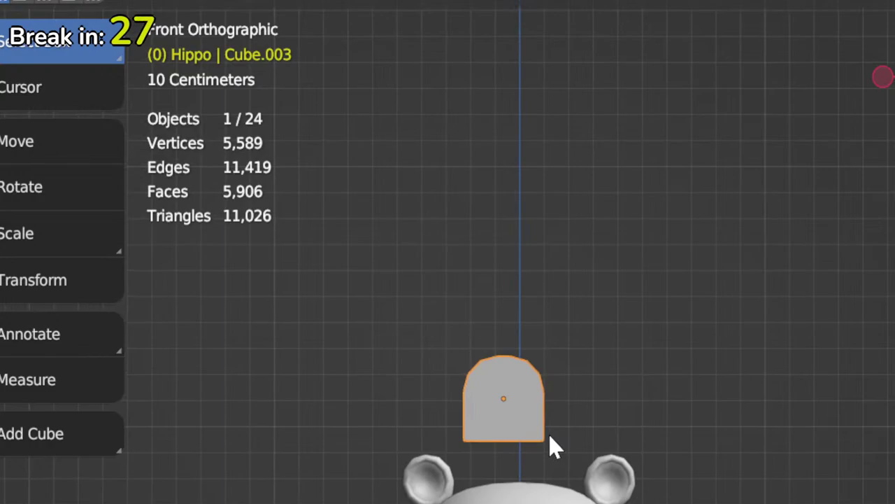
{"action": "middle_click_drag", "start_coordinate": [550, 443], "coordinate": [496, 445]}
{"action": "key", "text": "g"}
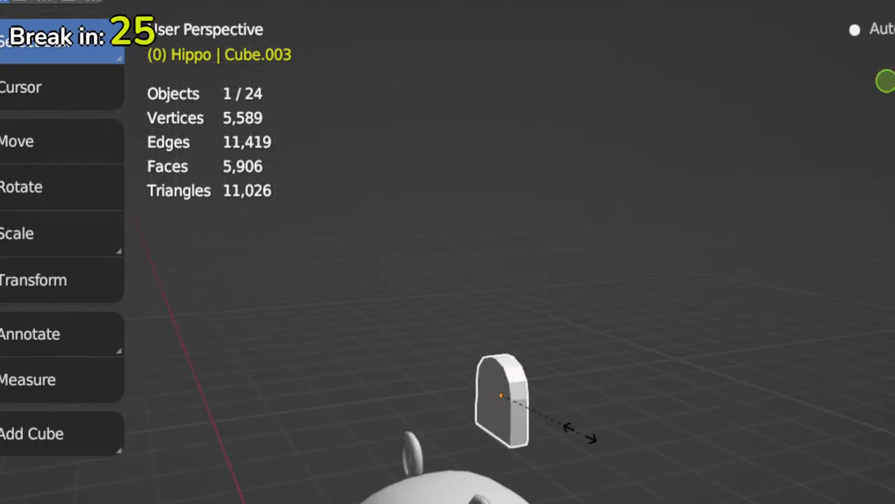
{"action": "key", "text": "y"}
{"action": "key", "text": "Escape"}
{"action": "key", "text": "KP_1"}
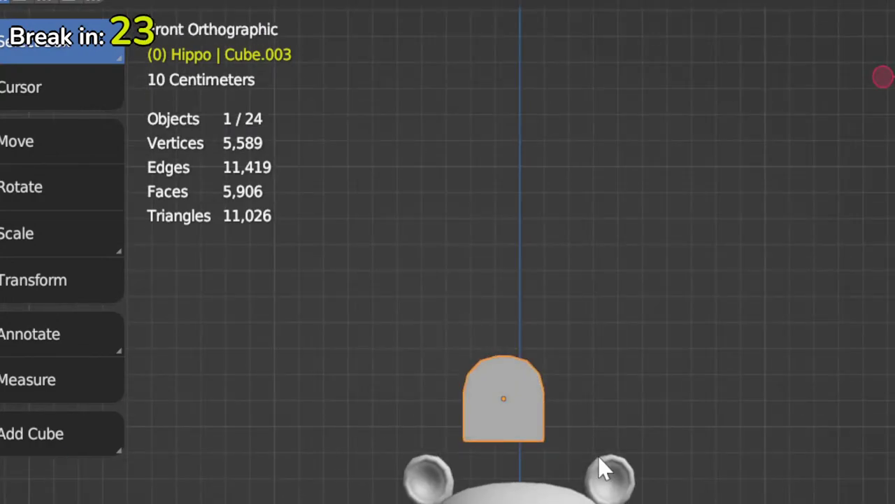
{"action": "scroll", "coordinate": [600, 456], "scroll_direction": "down", "scroll_amount": 2}
{"action": "key", "text": "s"}
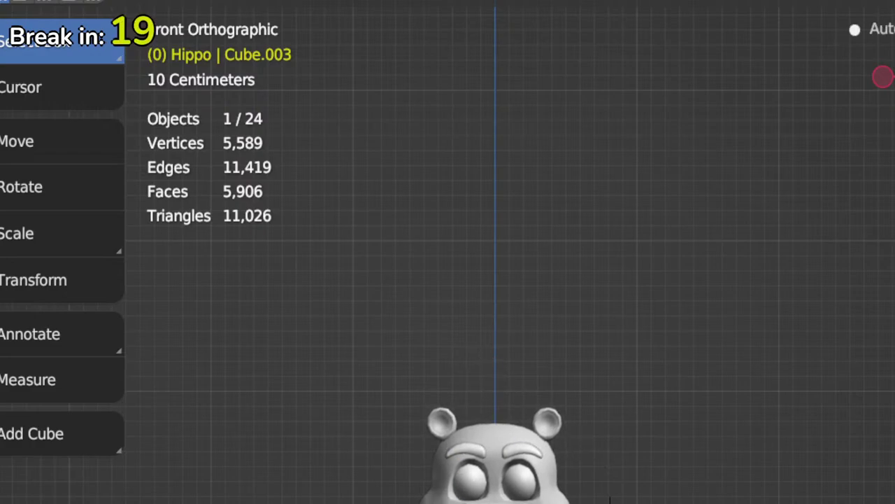
{"action": "middle_click_drag", "start_coordinate": [525, 503], "coordinate": [626, 441], "text": "shift"}
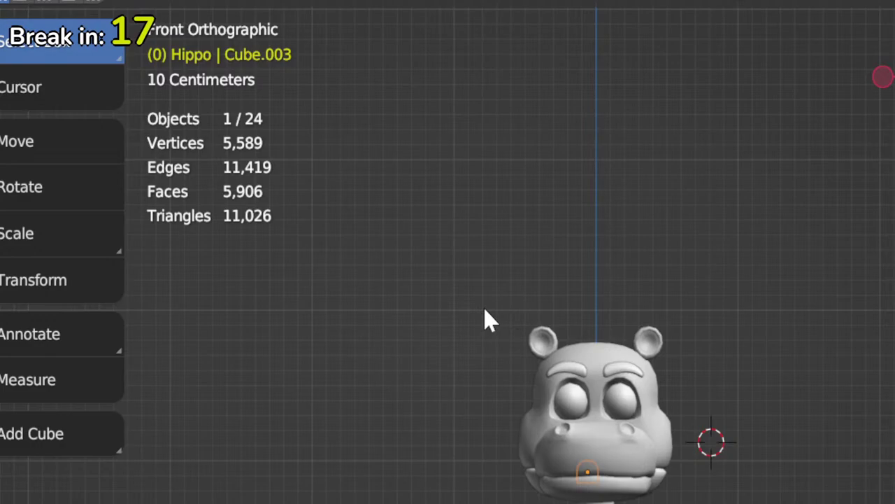
{"action": "left_click_drag", "start_coordinate": [471, 290], "coordinate": [698, 439]}
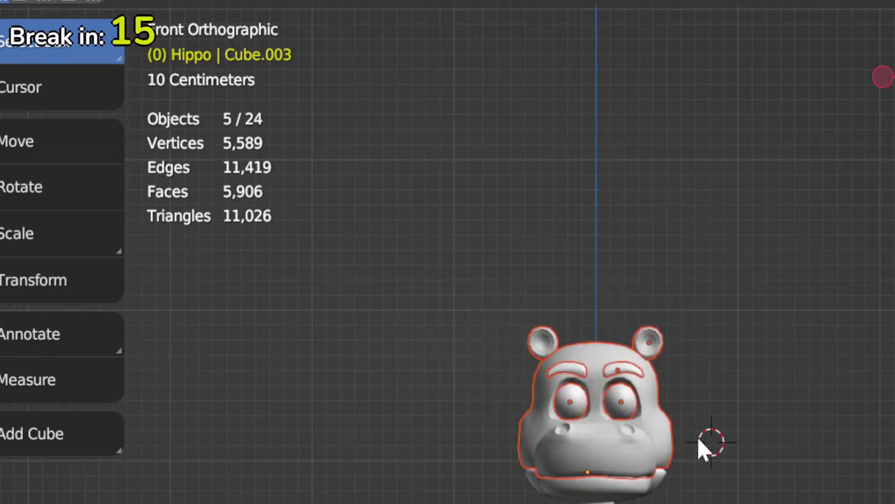
{"action": "key", "text": "Delete"}
{"action": "middle_click_drag", "start_coordinate": [704, 443], "coordinate": [669, 487], "text": "shift"}
{"action": "key", "text": "ctrl+z"}
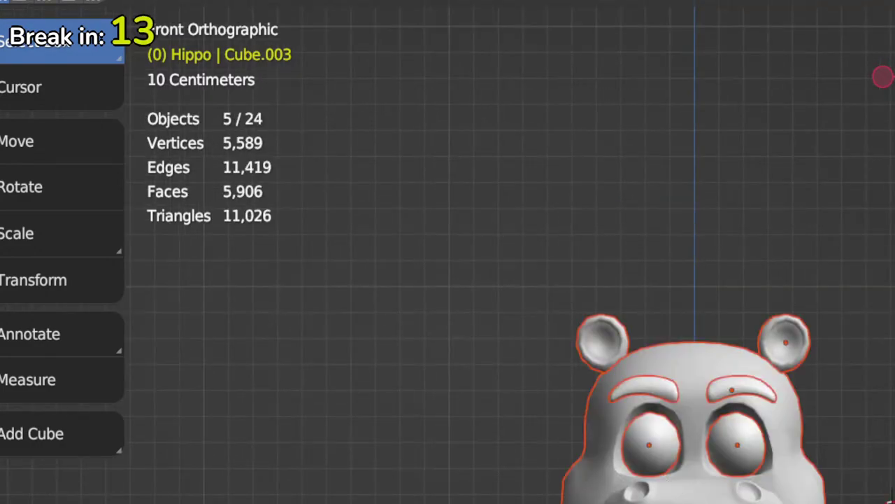
{"action": "key", "text": "ctrl+z"}
{"action": "key", "text": "ctrl+z"}
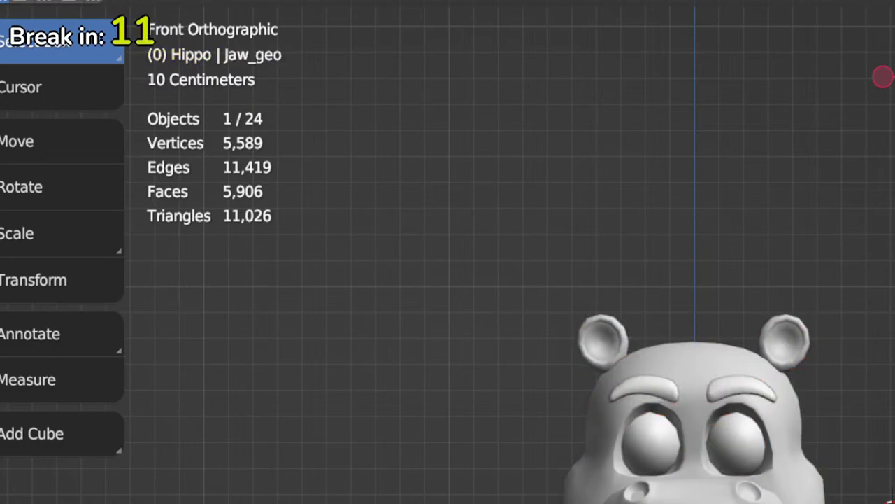
{"action": "key", "text": "ctrl+shift+z"}
{"action": "key", "text": "ctrl+z"}
{"action": "key", "text": "ctrl+z"}
{"action": "scroll", "coordinate": [652, 448], "scroll_direction": "down", "scroll_amount": 3}
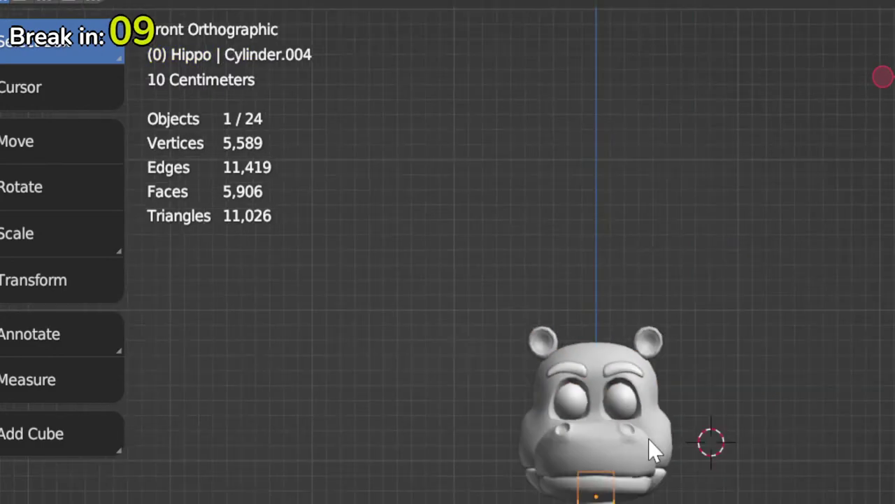
{"action": "middle_click_drag", "start_coordinate": [652, 448], "coordinate": [703, 359]}
{"action": "key", "text": "ctrl+z"}
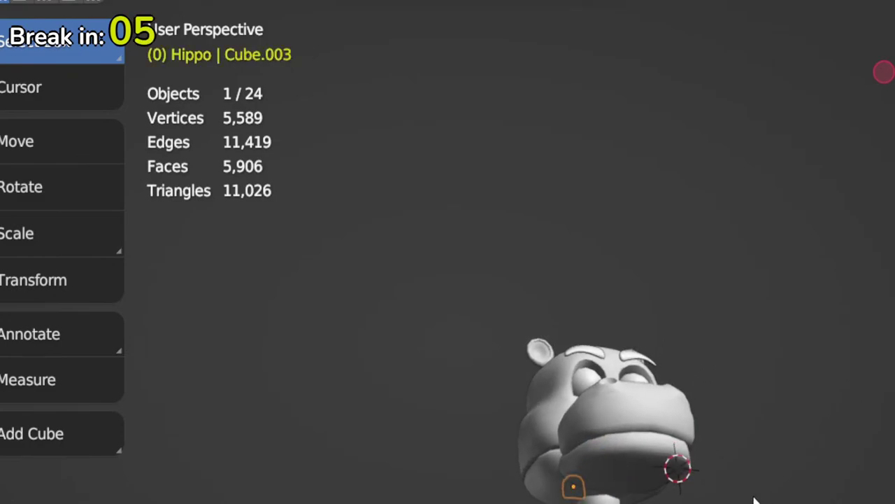
Step: Move the tooth forward along the Y axis towards the front of the muzzle
{"action": "middle_click_drag", "start_coordinate": [756, 499], "coordinate": [871, 503]}
{"action": "key", "text": "g"}
{"action": "key", "text": "g"}
{"action": "key", "text": "y"}
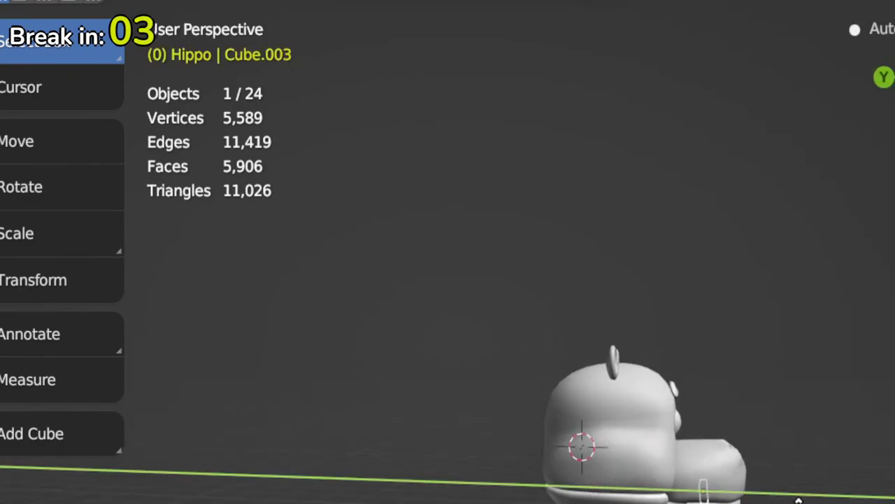
{"action": "left_click", "coordinate": [810, 501]}
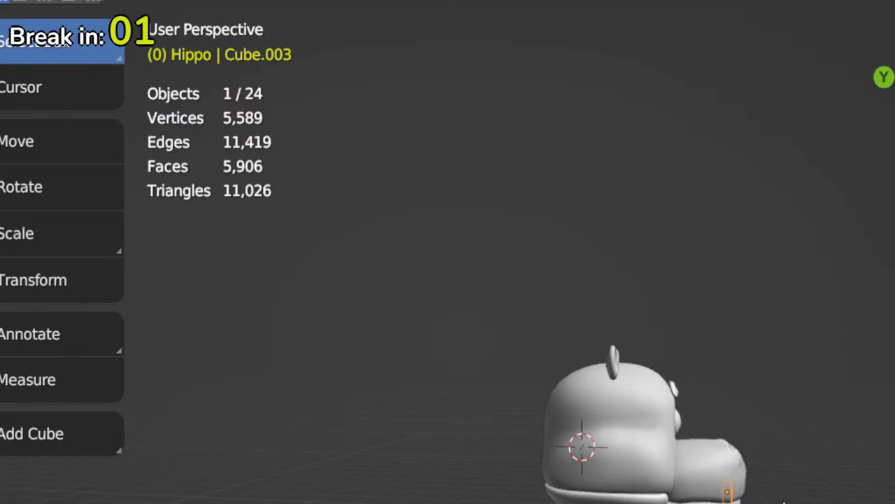
{"action": "middle_click_drag", "start_coordinate": [548, 413], "coordinate": [455, 455]}
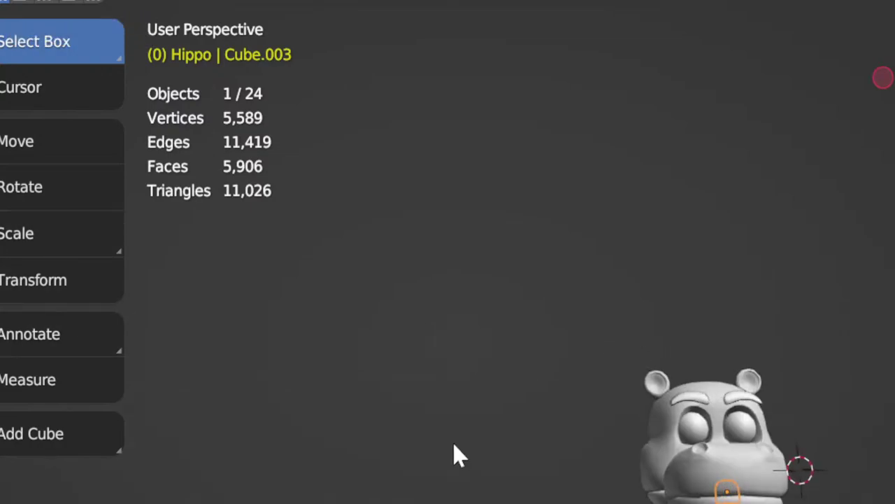
Step: Hide the hippo's head, ears, eyebrows and eyes, then select the tooth above the lower jaw
{"action": "key", "text": "KP_1"}
{"action": "scroll", "coordinate": [497, 410], "scroll_direction": "up", "scroll_amount": 3}
{"action": "middle_click_drag", "start_coordinate": [516, 451], "coordinate": [233, 314], "text": "shift"}
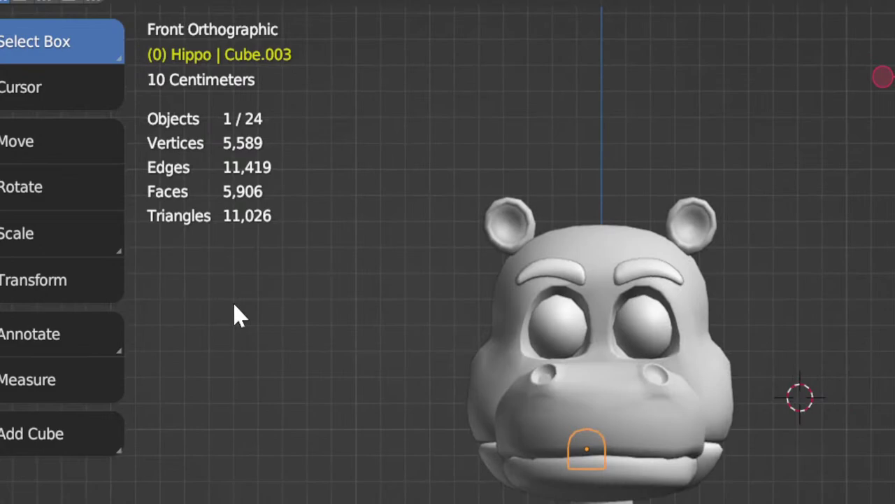
{"action": "left_click_drag", "start_coordinate": [366, 156], "coordinate": [804, 403]}
{"action": "key", "text": "KP_Divide"}
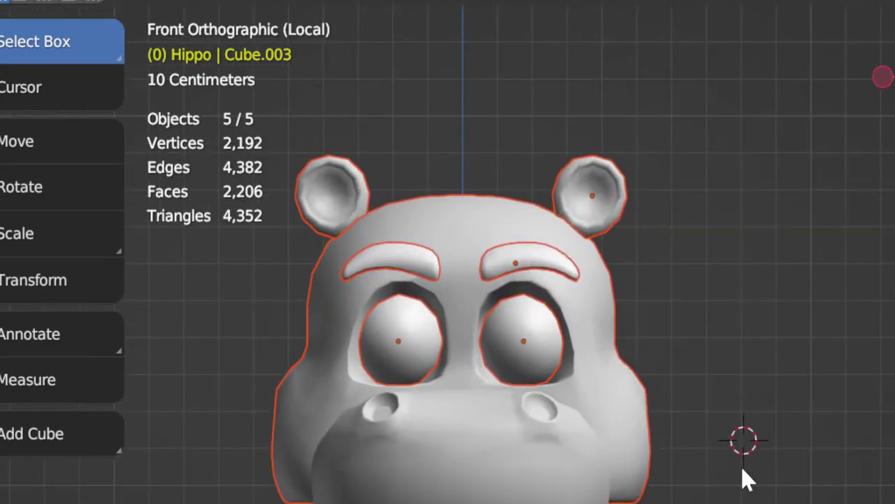
{"action": "key", "text": "KP_Divide"}
{"action": "middle_click_drag", "start_coordinate": [664, 441], "coordinate": [795, 415], "text": "shift"}
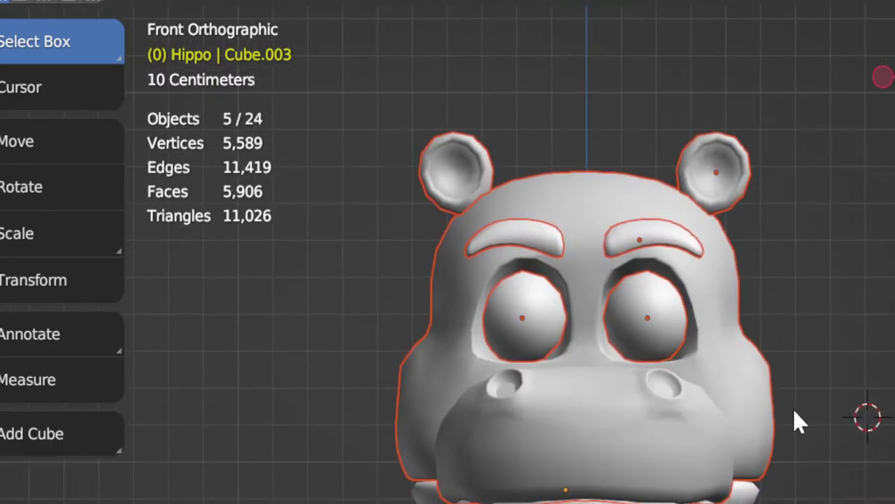
{"action": "key", "text": "h"}
{"action": "left_click", "coordinate": [578, 486]}
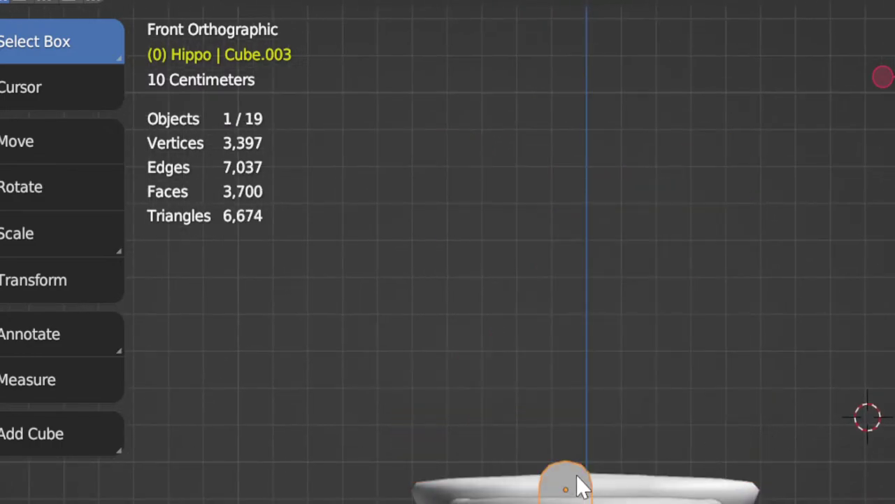
Step: Examine the tooth and lower jaw area from above and from the front
{"action": "middle_click_drag", "start_coordinate": [578, 485], "coordinate": [581, 448]}
{"action": "key", "text": "KP_7"}
{"action": "scroll", "coordinate": [511, 252], "scroll_direction": "up", "scroll_amount": 4}
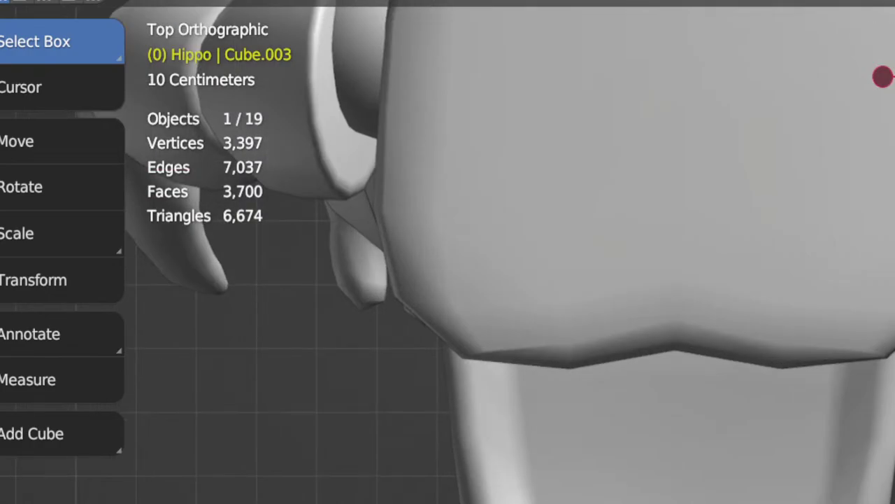
{"action": "right_click", "coordinate": [390, 341]}
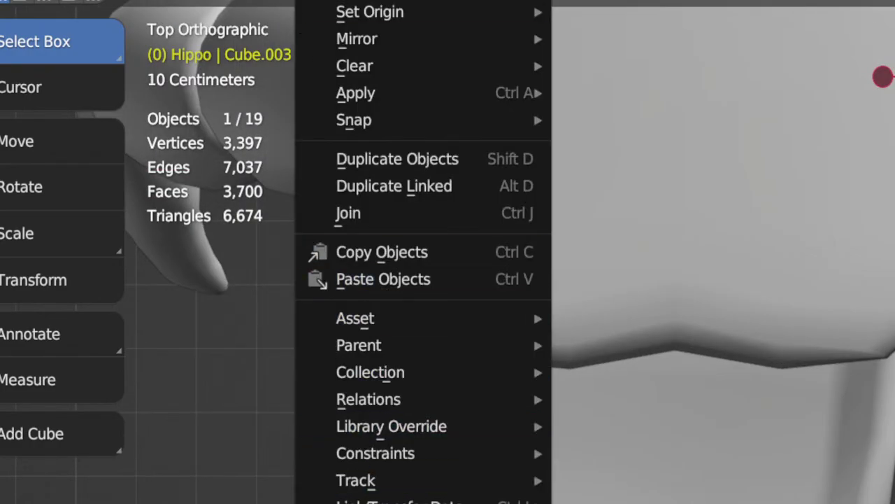
{"action": "middle_click_drag", "start_coordinate": [533, 308], "coordinate": [723, 452]}
{"action": "key", "text": "KP_1"}
{"action": "scroll", "coordinate": [731, 488], "scroll_direction": "down", "scroll_amount": 4}
{"action": "scroll", "coordinate": [731, 488], "scroll_direction": "up", "scroll_amount": 2}
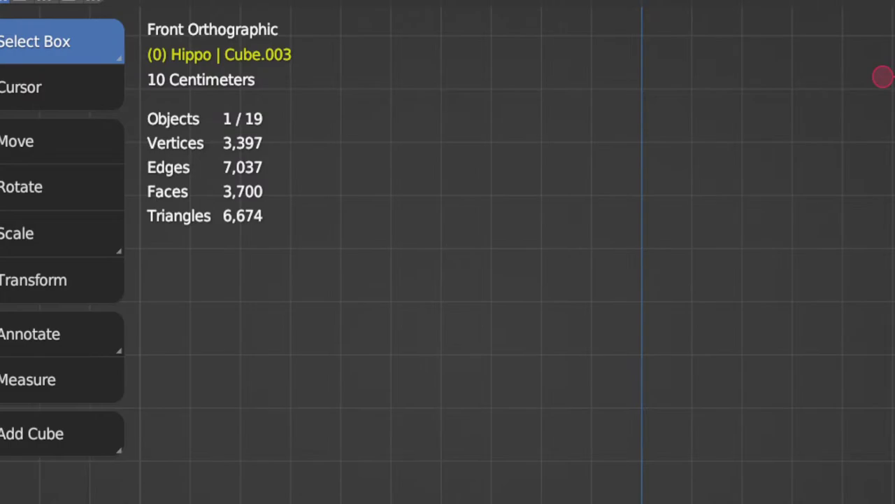
Step: Duplicate the tooth twice, placing one copy beside the original and the other to the side of the mouth's centre
{"action": "key", "text": "g"}
{"action": "key", "text": "KP_7"}
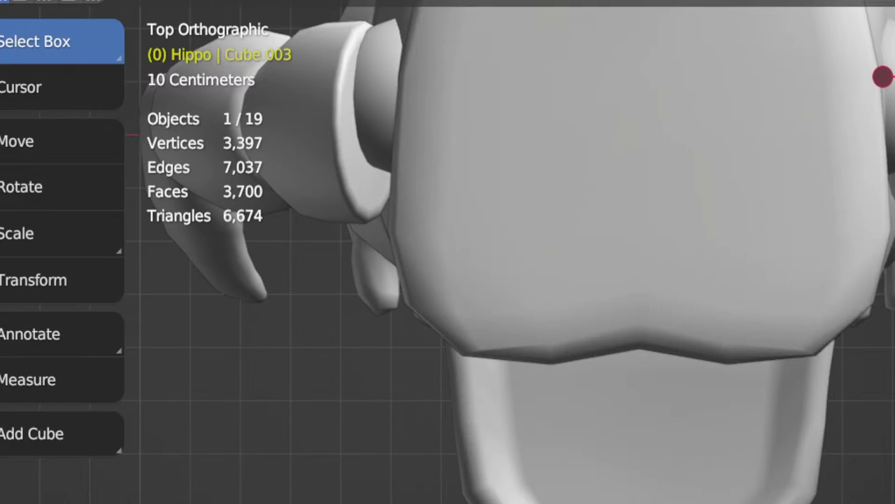
{"action": "key", "text": "shift+d"}
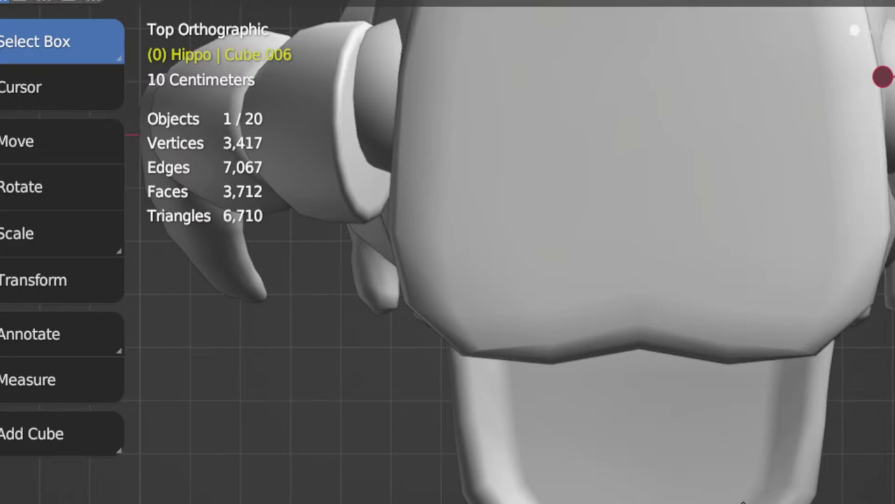
{"action": "key", "text": "KP_1"}
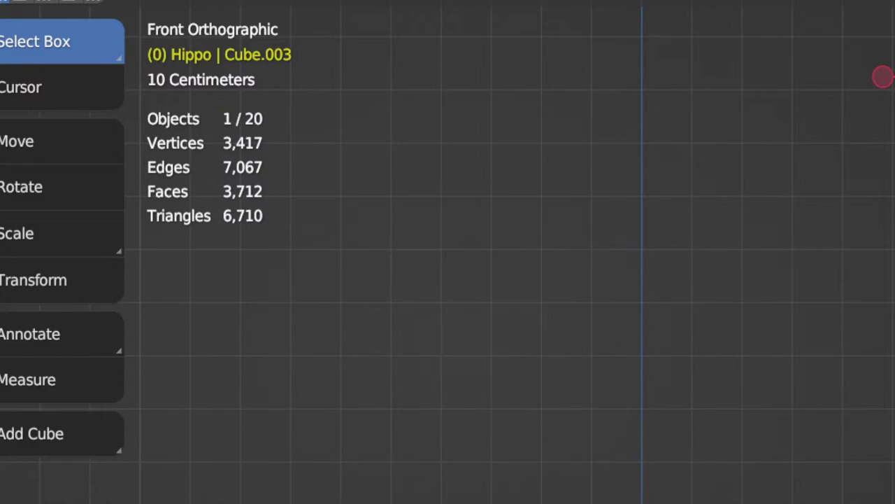
{"action": "key", "text": "shift+d"}
{"action": "left_click", "coordinate": [568, 417]}
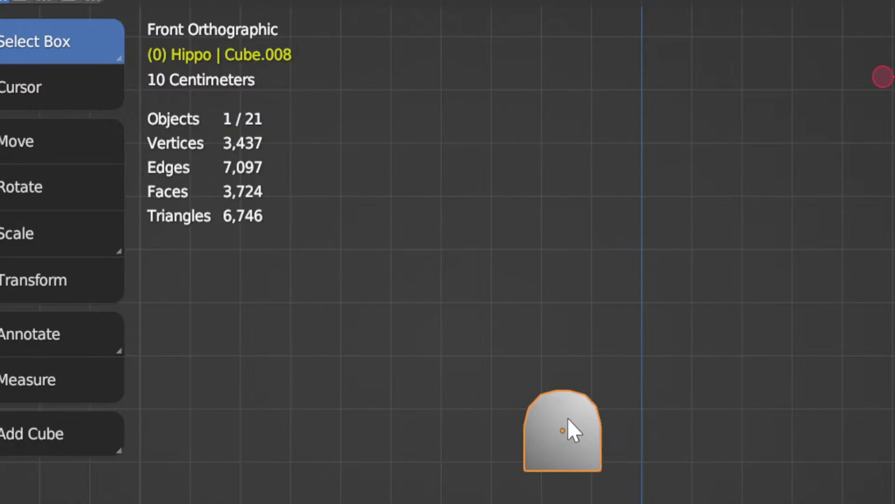
Step: Bring back the hidden hippo parts, then hide the deformation cage and the Joints armature
{"action": "key", "text": "KP_Divide"}
{"action": "key", "text": "KP_Divide"}
{"action": "key", "text": "KP_1"}
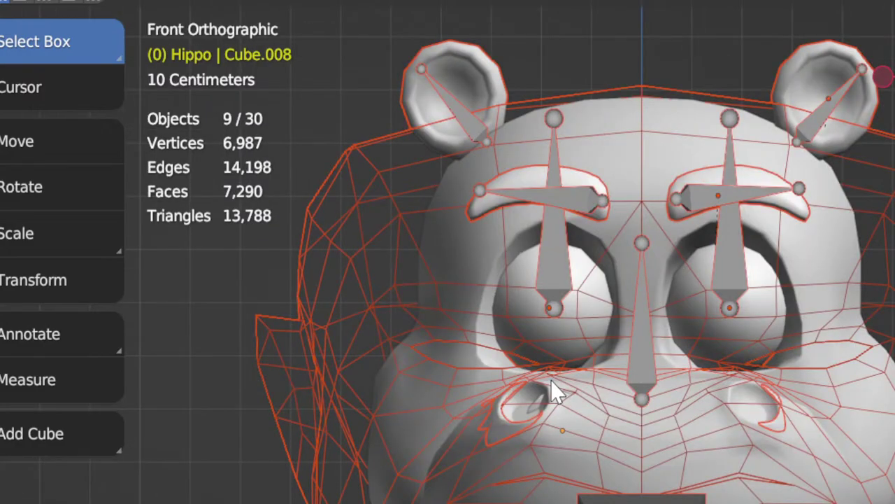
{"action": "scroll", "coordinate": [550, 380], "scroll_direction": "down", "scroll_amount": 5}
{"action": "scroll", "coordinate": [581, 408], "scroll_direction": "down", "scroll_amount": 2}
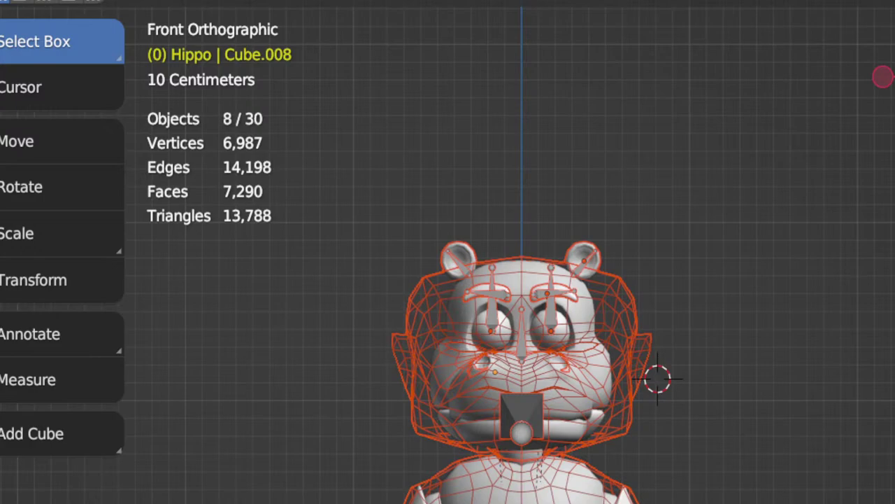
{"action": "key", "text": "h"}
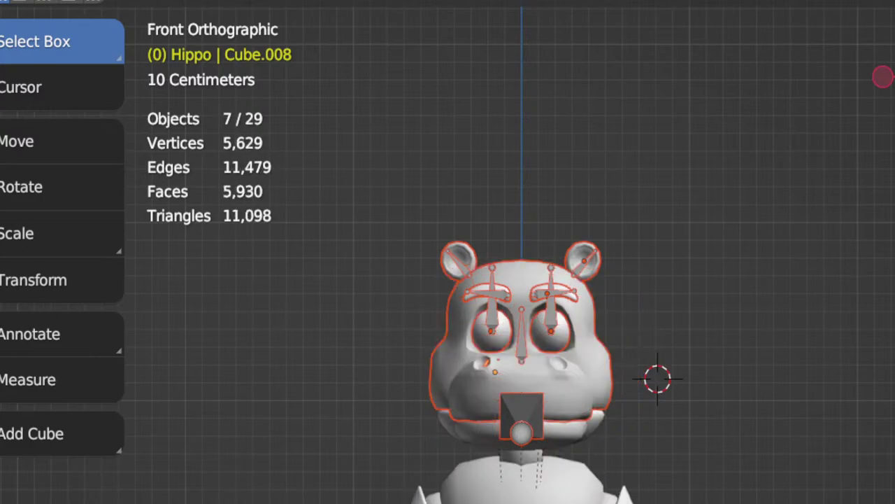
{"action": "scroll", "coordinate": [600, 459], "scroll_direction": "down", "scroll_amount": 2}
{"action": "scroll", "coordinate": [548, 365], "scroll_direction": "up", "scroll_amount": 4}
{"action": "left_click", "coordinate": [535, 346]}
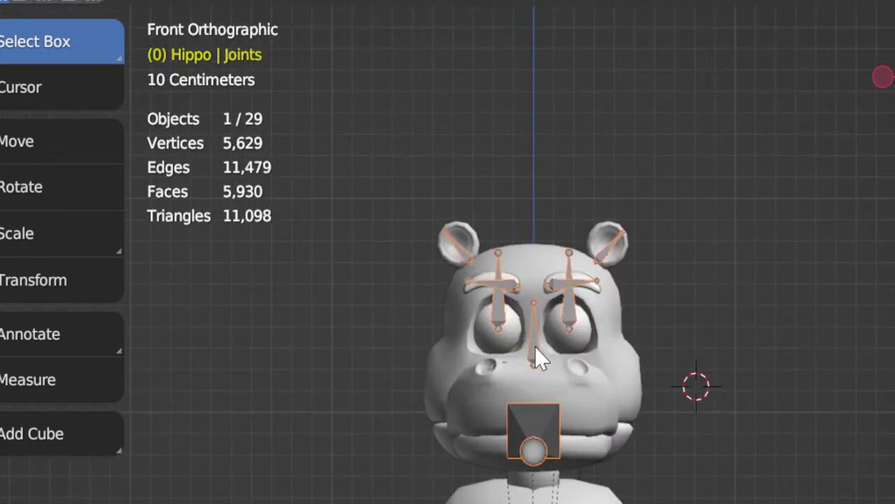
{"action": "key", "text": "h"}
{"action": "scroll", "coordinate": [539, 406], "scroll_direction": "up", "scroll_amount": 2}
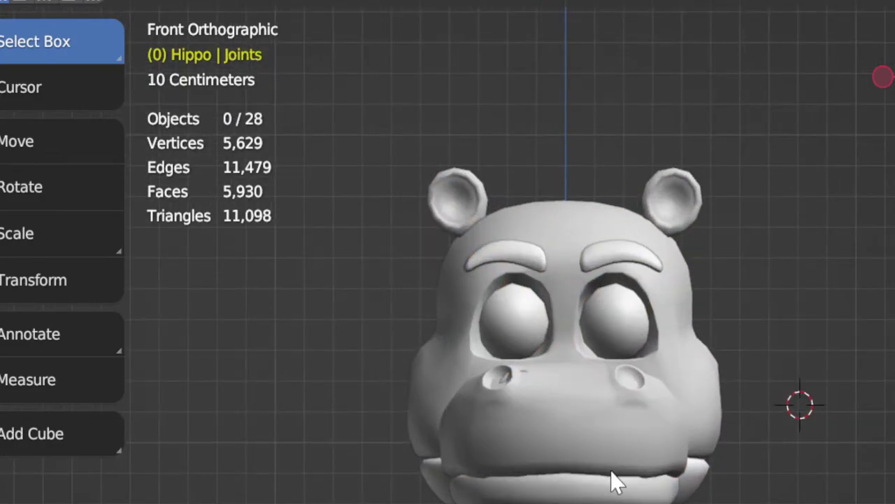
Step: Examine the teeth, head and jaw around the mouth by selecting them in turn, including from a low angle
{"action": "middle_click_drag", "start_coordinate": [612, 475], "coordinate": [600, 490], "text": "shift"}
{"action": "left_click", "coordinate": [564, 474]}
{"action": "left_click", "coordinate": [561, 488]}
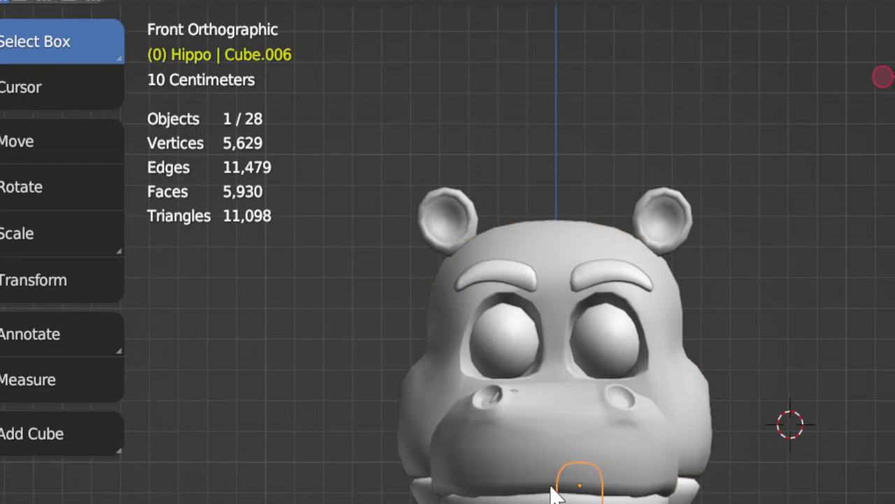
{"action": "left_click", "coordinate": [549, 494]}
{"action": "left_click", "coordinate": [537, 498]}
{"action": "left_click", "coordinate": [537, 499]}
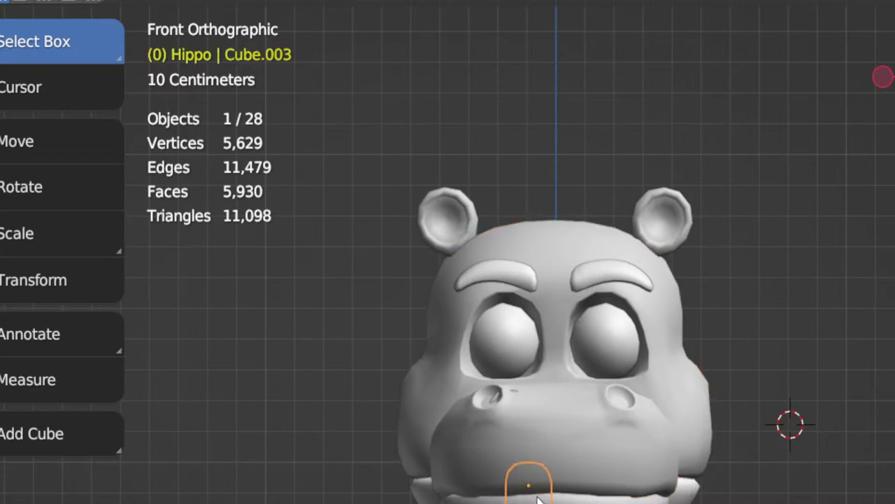
{"action": "left_click", "coordinate": [583, 458]}
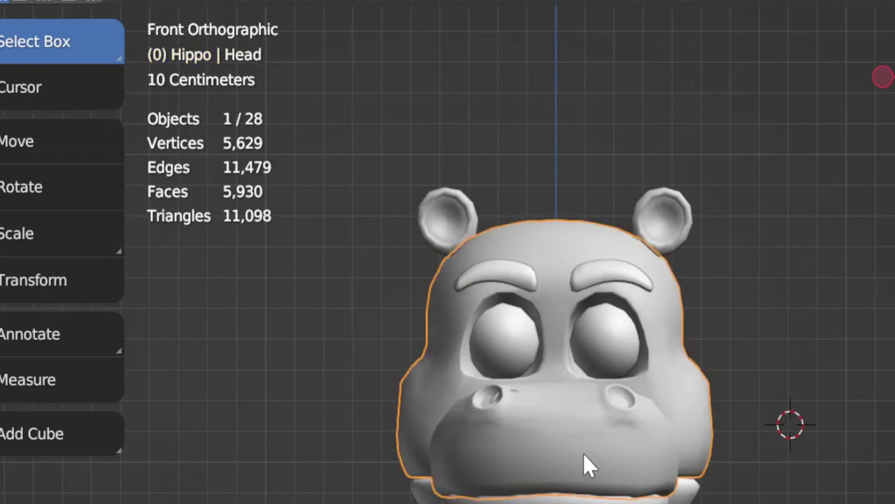
{"action": "left_click", "coordinate": [553, 488]}
{"action": "middle_click_drag", "start_coordinate": [554, 488], "coordinate": [524, 412]}
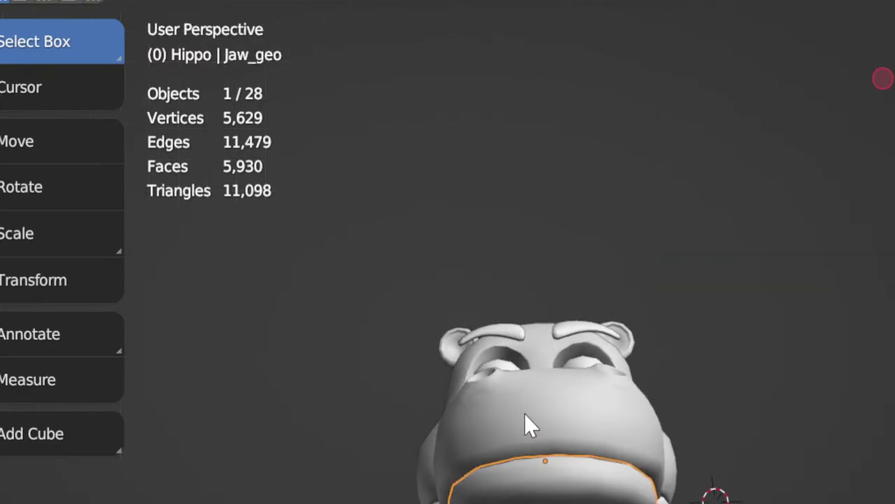
{"action": "left_click", "coordinate": [530, 426]}
Step: In wireframe shading, rotate the spare tooth copy 180 degrees and move it down to the upper jaw
{"action": "key", "text": "shift+z"}
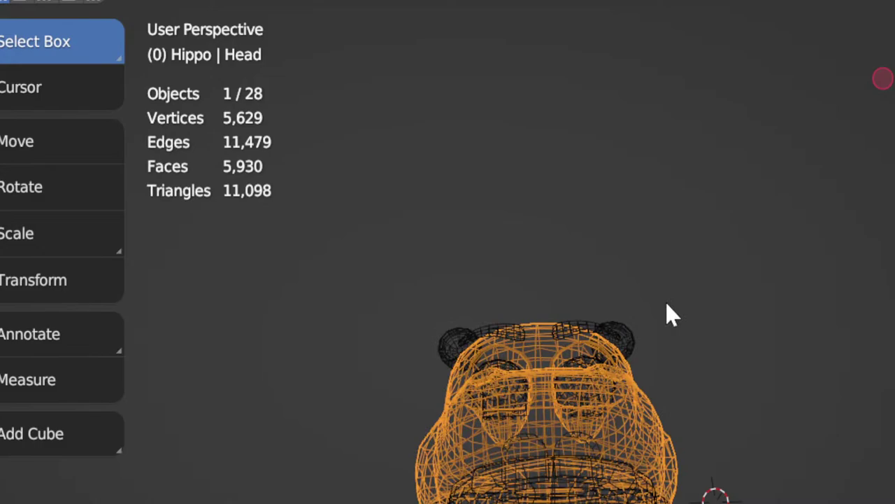
{"action": "mouse_move", "coordinate": [666, 307]}
{"action": "middle_mouse_down"}
{"action": "mouse_move", "coordinate": [629, 452]}
{"action": "mouse_move", "coordinate": [627, 445]}
{"action": "middle_mouse_up"}
{"action": "key", "text": "KP_1"}
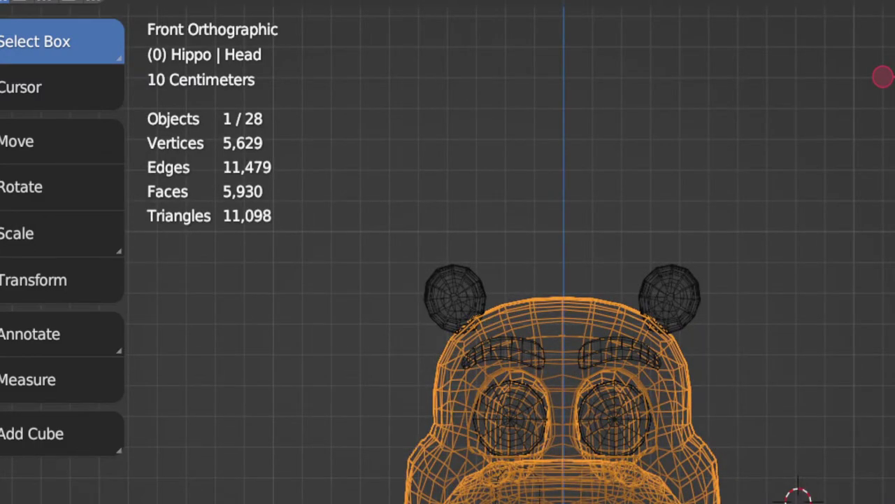
{"action": "left_click", "coordinate": [535, 479]}
{"action": "left_click", "coordinate": [530, 480]}
{"action": "left_click", "coordinate": [529, 480]}
{"action": "type", "text": "r180"}
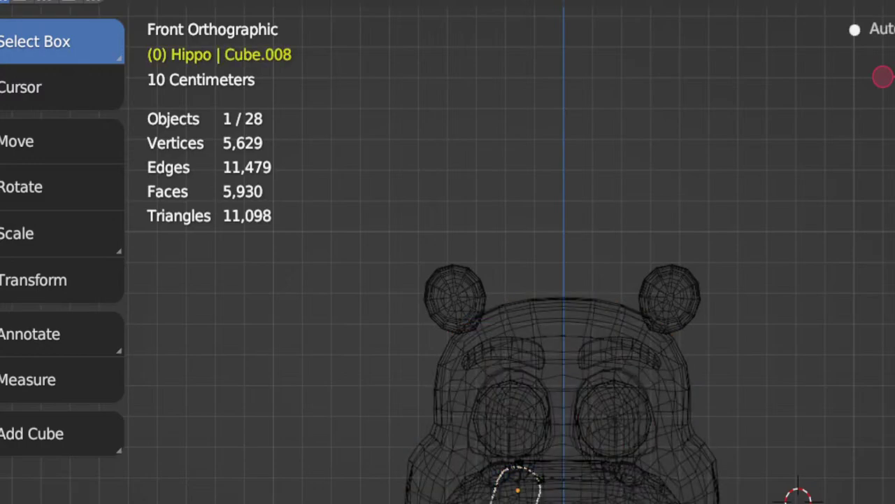
{"action": "key", "text": "Return"}
{"action": "key", "text": "g"}
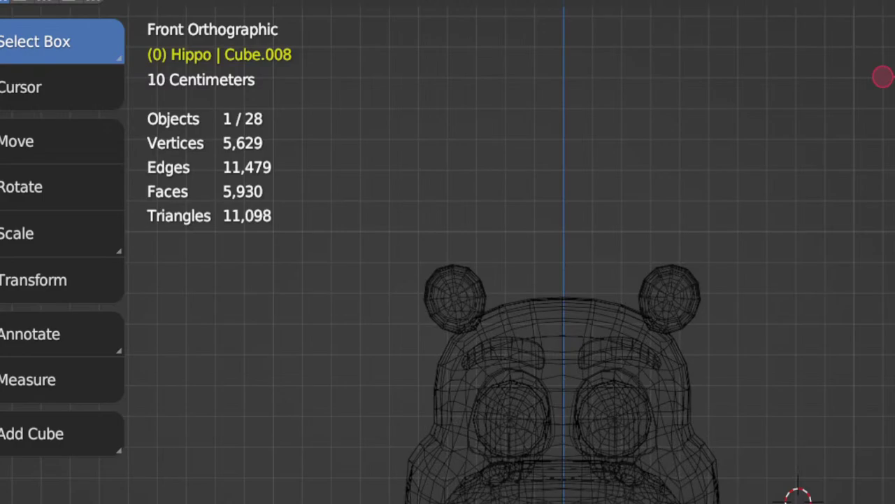
Step: Isolate the head, ears, eyebrows, eyes and upper tooth by hiding everything else, and return to solid shading
{"action": "key", "text": "KP_7"}
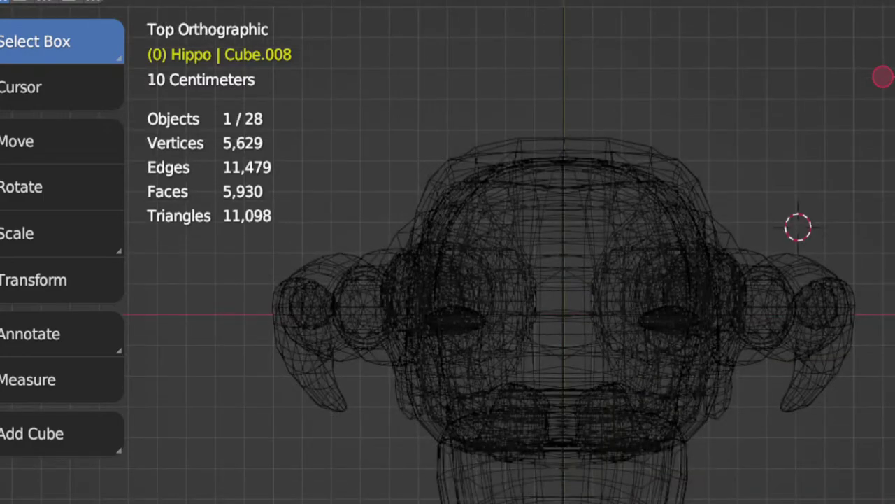
{"action": "scroll", "coordinate": [478, 336], "scroll_direction": "up", "scroll_amount": 3}
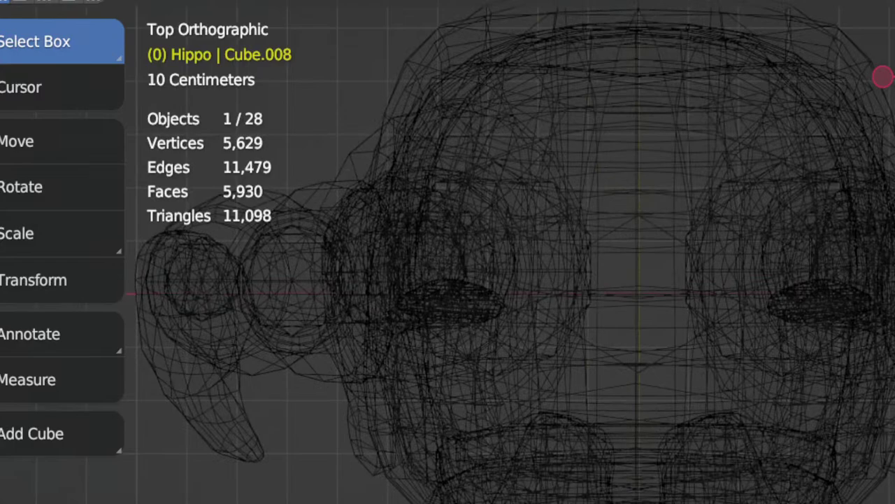
{"action": "scroll", "coordinate": [478, 335], "scroll_direction": "down", "scroll_amount": 2}
{"action": "middle_click_drag", "start_coordinate": [563, 500], "coordinate": [548, 477]}
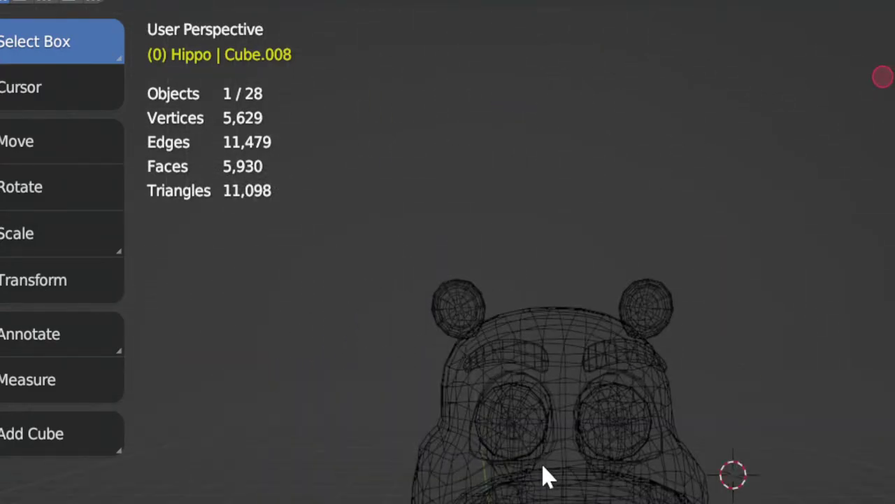
{"action": "key", "text": "KP_1"}
{"action": "scroll", "coordinate": [532, 461], "scroll_direction": "down", "scroll_amount": 3}
{"action": "left_click_drag", "start_coordinate": [381, 265], "coordinate": [640, 421]}
{"action": "key", "text": "shift+h"}
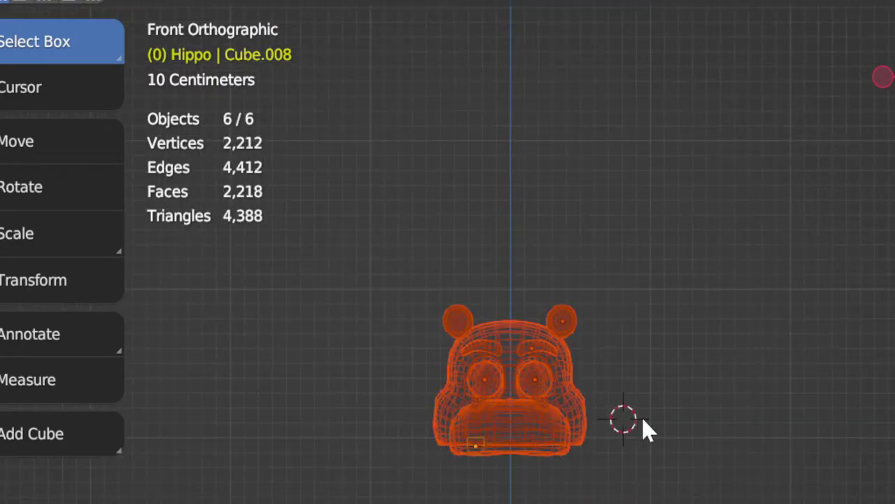
{"action": "key", "text": "shift+z"}
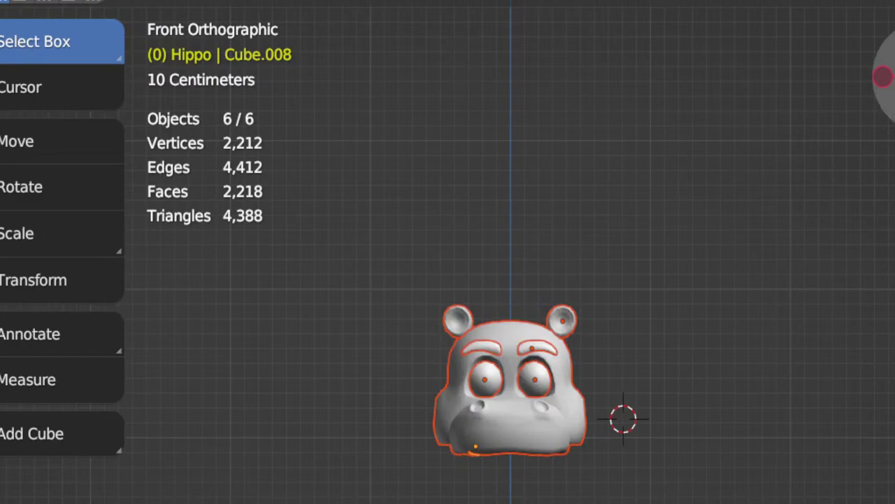
Step: Lower the upper tooth along the Z axis so it sticks out below the muzzle
{"action": "scroll", "coordinate": [548, 322], "scroll_direction": "up", "scroll_amount": 6}
{"action": "middle_click_drag", "start_coordinate": [548, 322], "coordinate": [576, 230], "text": "shift"}
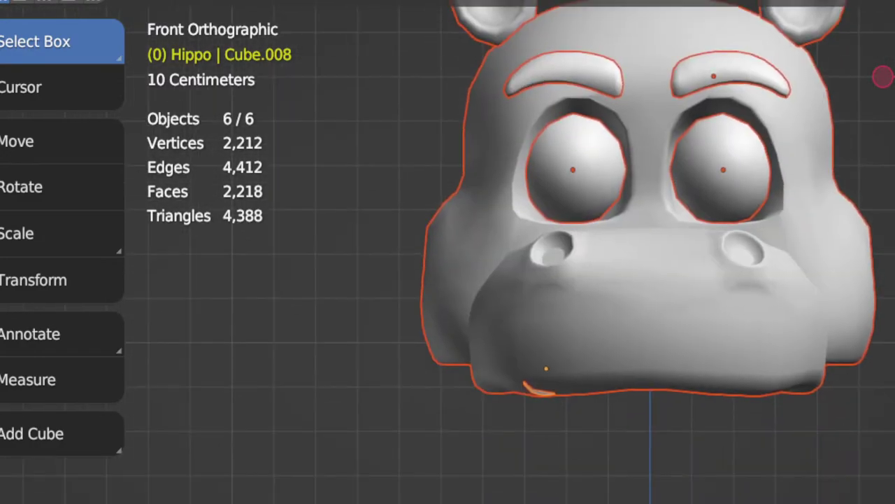
{"action": "left_click", "coordinate": [582, 403]}
{"action": "left_click", "coordinate": [540, 399]}
{"action": "left_click", "coordinate": [540, 395]}
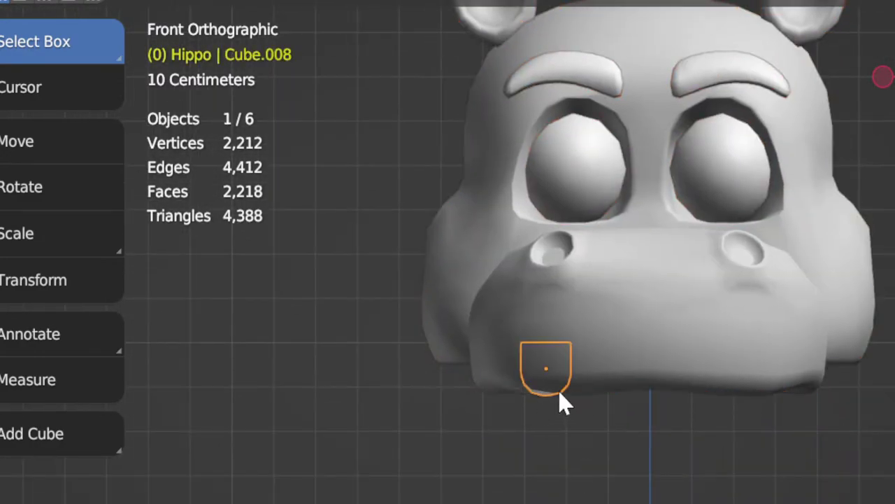
{"action": "key", "text": "g"}
{"action": "key", "text": "z"}
{"action": "left_click", "coordinate": [562, 418]}
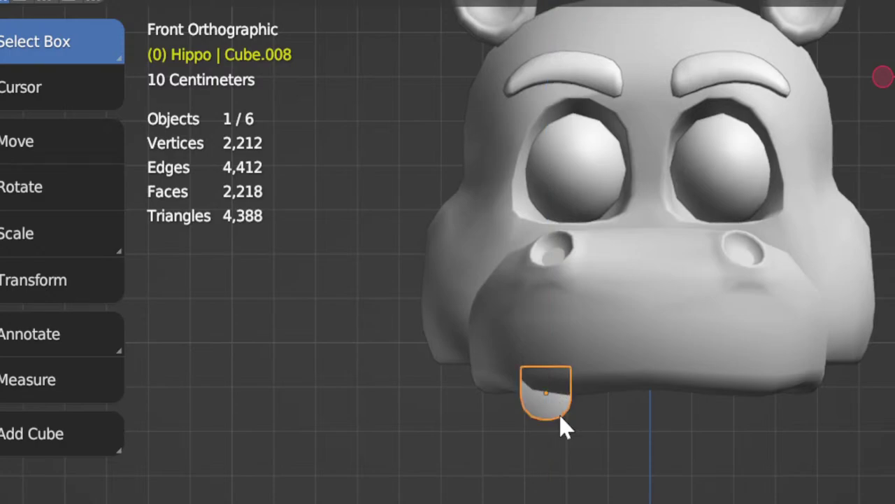
Step: From below, shift the upper tooth towards the muzzle's front centre and rotate it to follow the jaw's curve
{"action": "key", "text": "KP_7"}
{"action": "key", "text": "ctrl+KP_7"}
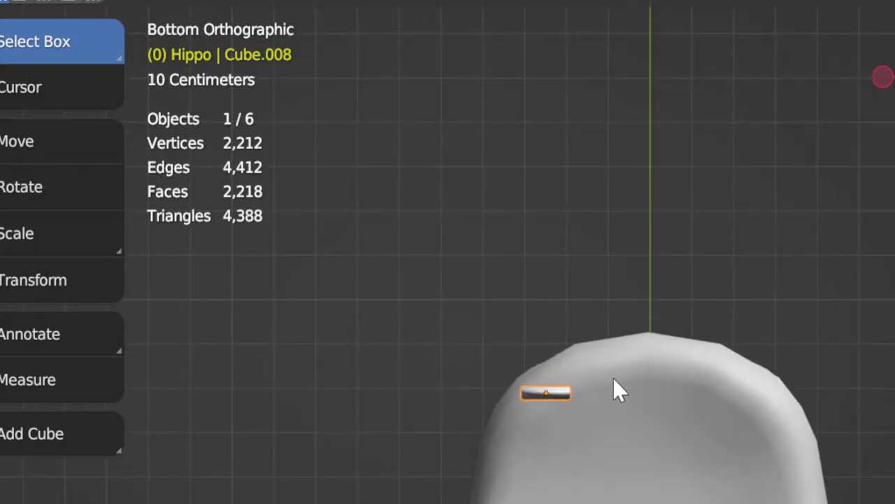
{"action": "key", "text": "r"}
{"action": "left_click", "coordinate": [609, 360]}
{"action": "key", "text": "r"}
{"action": "left_click", "coordinate": [682, 343]}
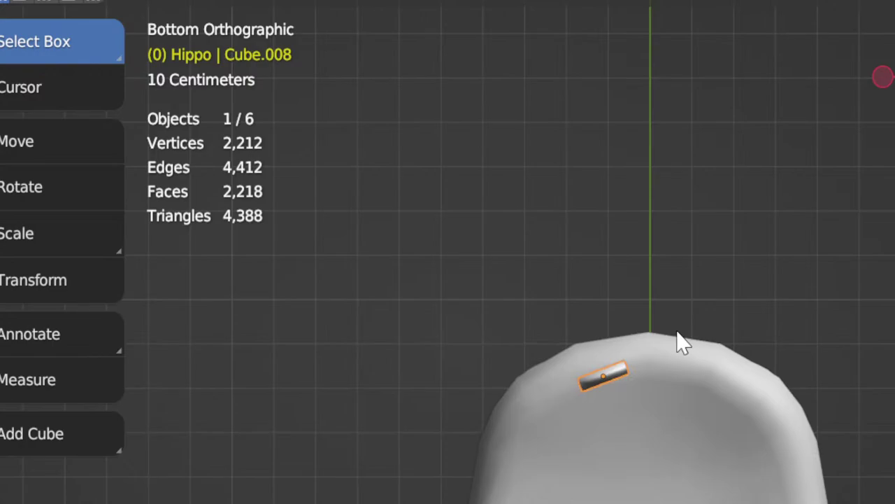
{"action": "key", "text": "r"}
{"action": "left_click", "coordinate": [680, 350]}
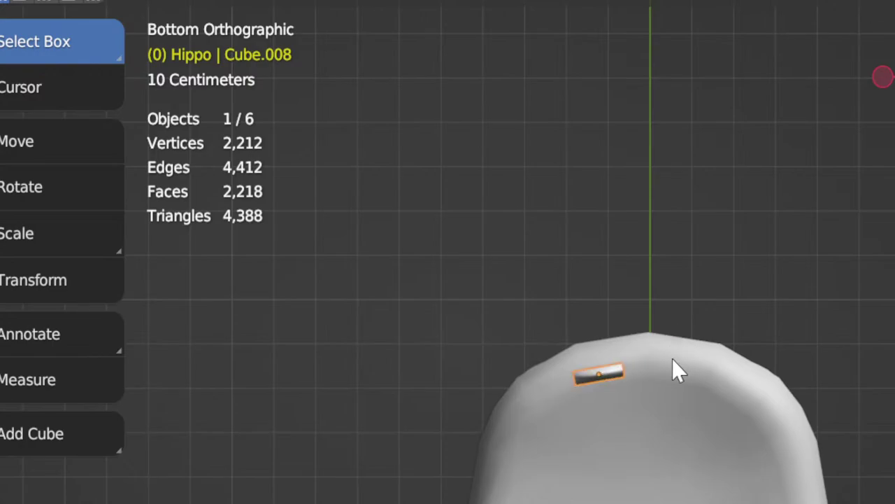
Step: Adjust the upper tooth's height along the Z axis so its flat end sits inside the upper jaw
{"action": "middle_click_drag", "start_coordinate": [671, 358], "coordinate": [714, 500]}
{"action": "key", "text": "g"}
{"action": "key", "text": "z"}
{"action": "left_click", "coordinate": [699, 498]}
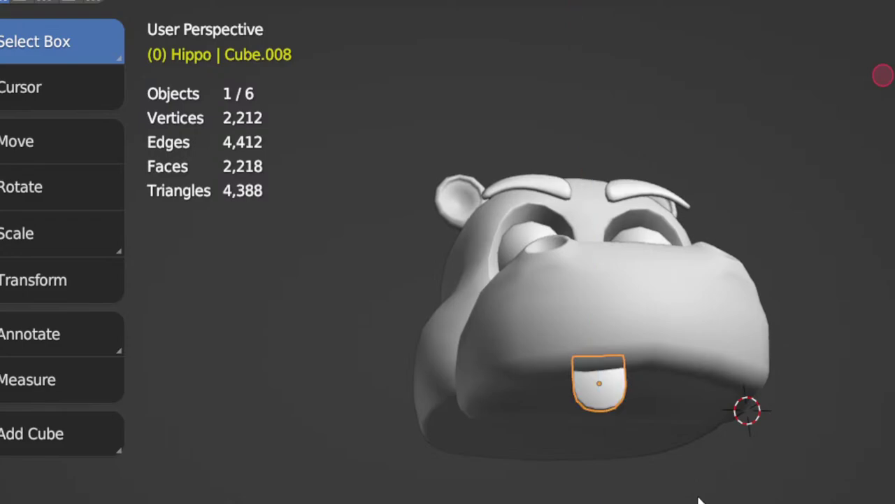
{"action": "key", "text": "KP_7"}
{"action": "key", "text": "ctrl+KP_7"}
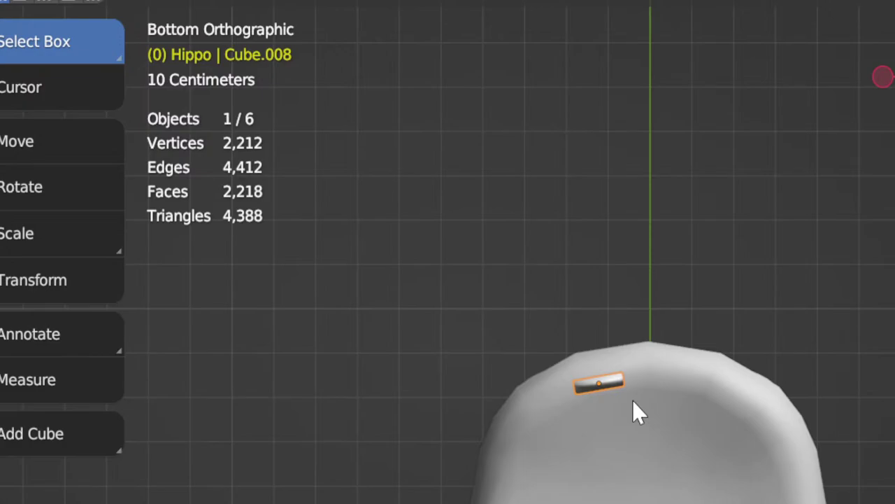
Step: Move the upper tooth sideways, away from the centre line and beneath the nearest nostril
{"action": "key", "text": "KP_1"}
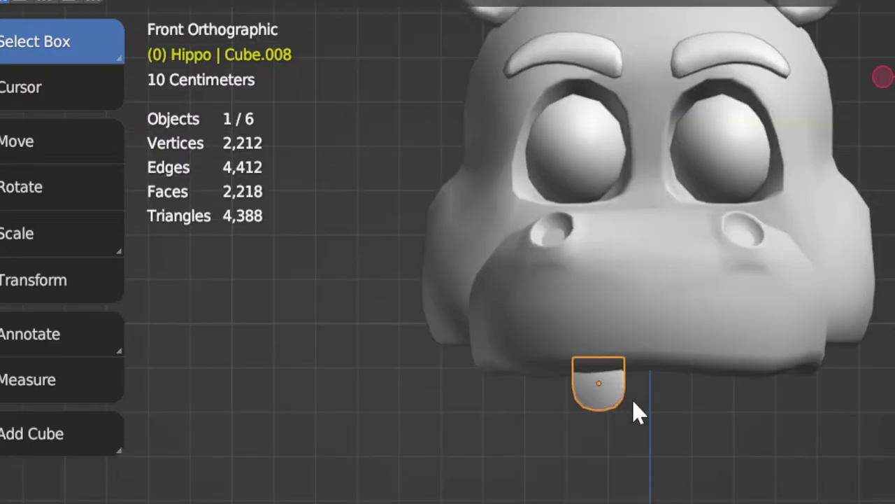
{"action": "key", "text": "g"}
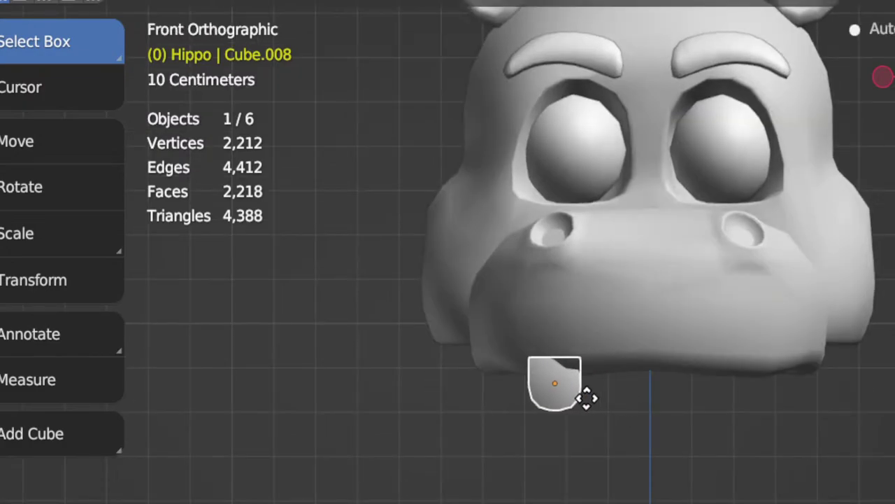
{"action": "left_click", "coordinate": [581, 398]}
{"action": "key", "text": "KP_7"}
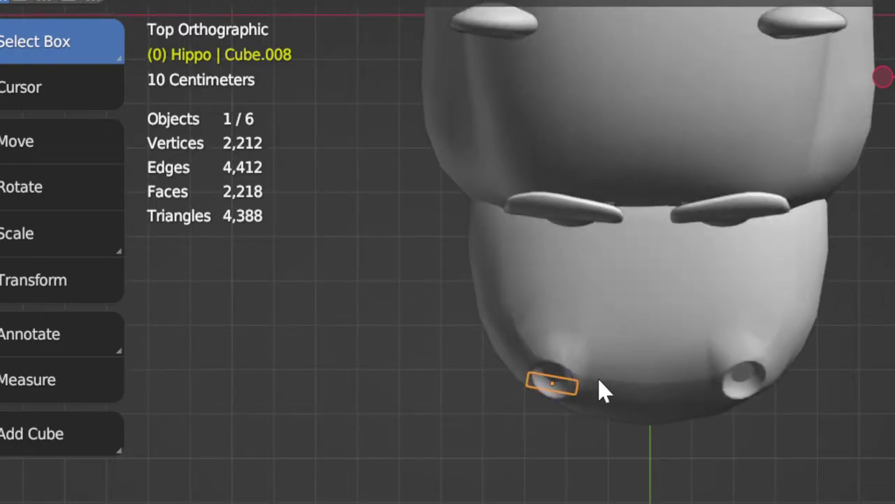
{"action": "key", "text": "KP_1"}
Step: Leave the isolated view and show the whole character in wireframe, zoomed in on the mouth from the front
{"action": "key", "text": "KP_Divide"}
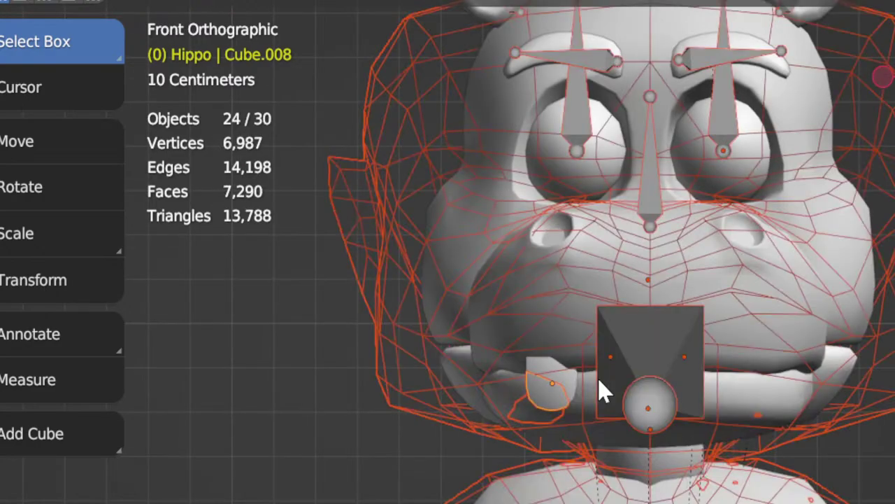
{"action": "scroll", "coordinate": [545, 413], "scroll_direction": "down", "scroll_amount": 2}
{"action": "middle_click_drag", "start_coordinate": [496, 430], "coordinate": [542, 367]}
{"action": "key", "text": "shift+z"}
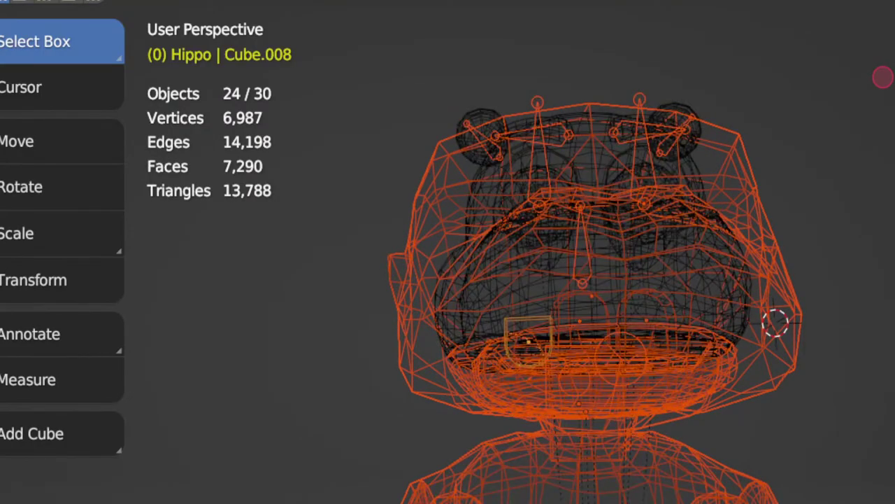
{"action": "mouse_move", "coordinate": [689, 331]}
{"action": "middle_mouse_down"}
{"action": "mouse_move", "coordinate": [637, 379]}
{"action": "mouse_move", "coordinate": [649, 362]}
{"action": "mouse_move", "coordinate": [496, 359]}
{"action": "middle_mouse_up"}
{"action": "key", "text": "KP_1"}
{"action": "scroll", "coordinate": [651, 356], "scroll_direction": "up", "scroll_amount": 4}
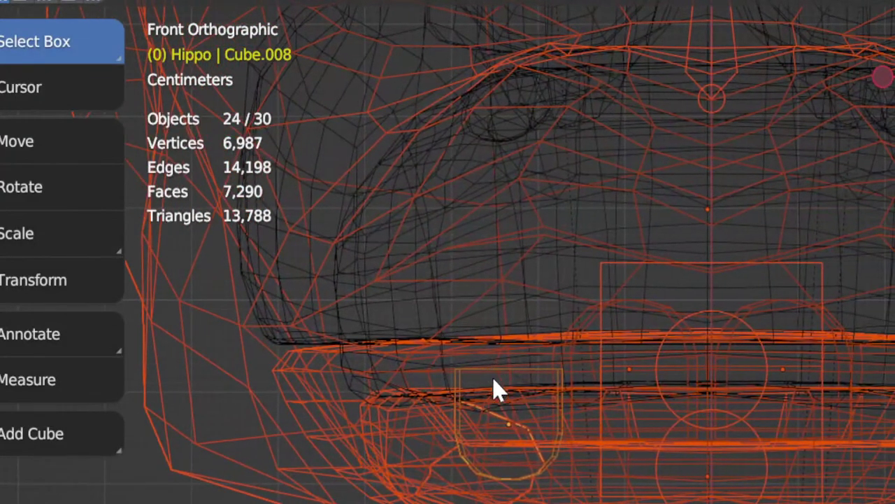
Step: Select the upper tooth among the overlapping meshes and move it up and slightly outward, into the upper jaw
{"action": "left_click", "coordinate": [559, 441]}
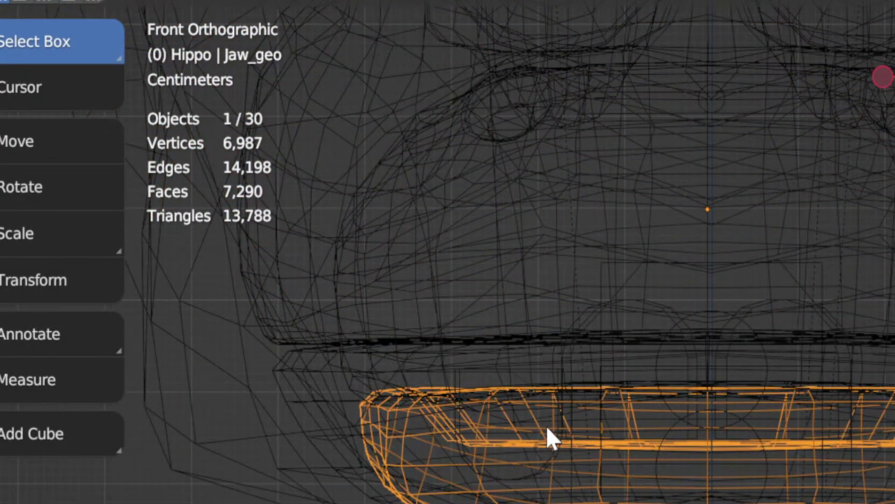
{"action": "left_click", "coordinate": [565, 405]}
{"action": "left_click", "coordinate": [565, 405]}
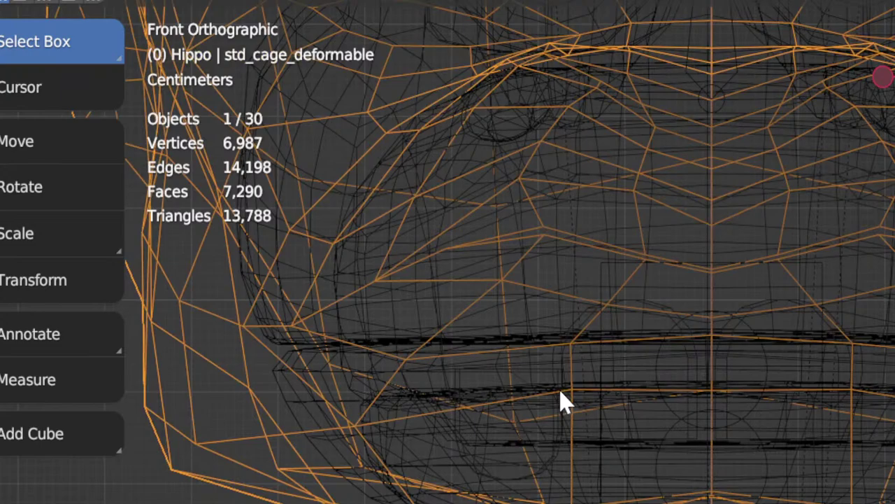
{"action": "left_click", "coordinate": [563, 400]}
{"action": "left_click", "coordinate": [561, 400]}
{"action": "key", "text": "g"}
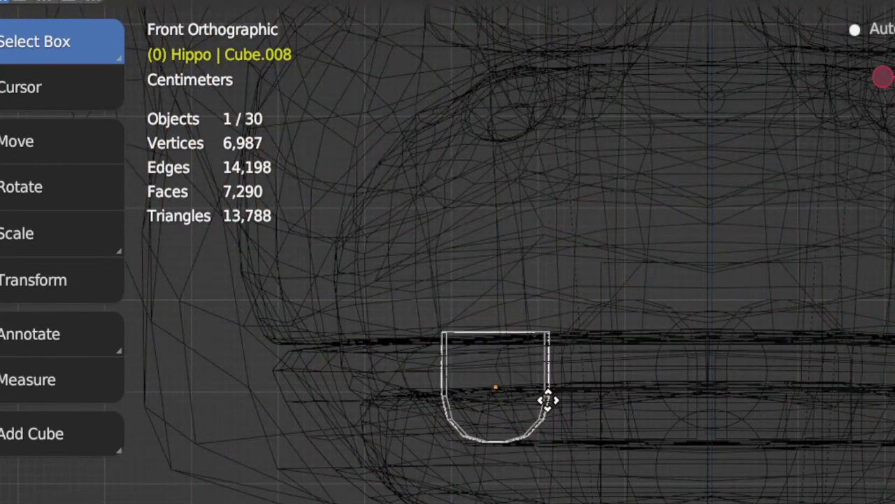
{"action": "left_click", "coordinate": [548, 400]}
{"action": "scroll", "coordinate": [455, 357], "scroll_direction": "down", "scroll_amount": 4}
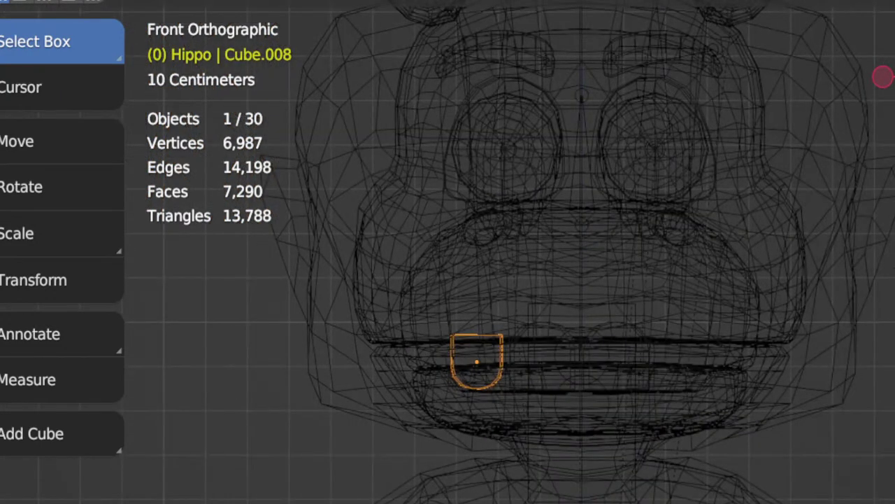
Step: Hide the std_cage_deformable cage around the hippo and return the viewport to solid shading
{"action": "key", "text": "ctrl+shift+z"}
{"action": "key", "text": "ctrl+z"}
{"action": "scroll", "coordinate": [514, 329], "scroll_direction": "down", "scroll_amount": 5}
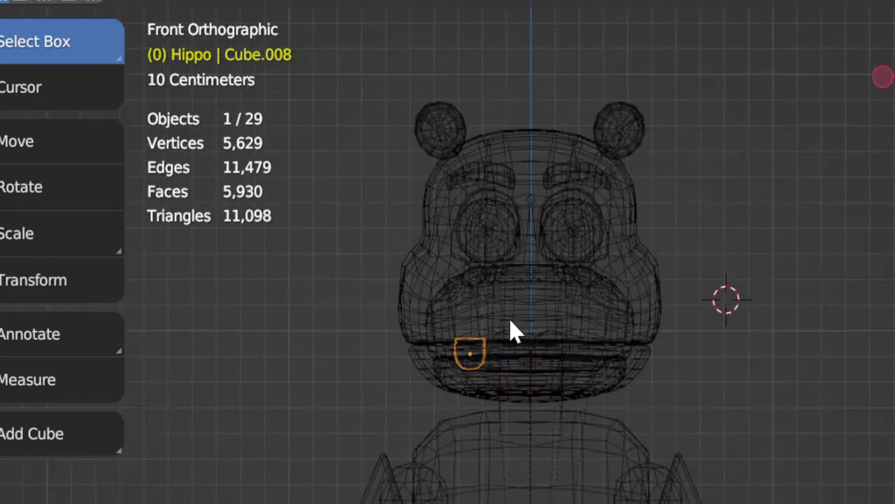
{"action": "key", "text": "shift+z"}
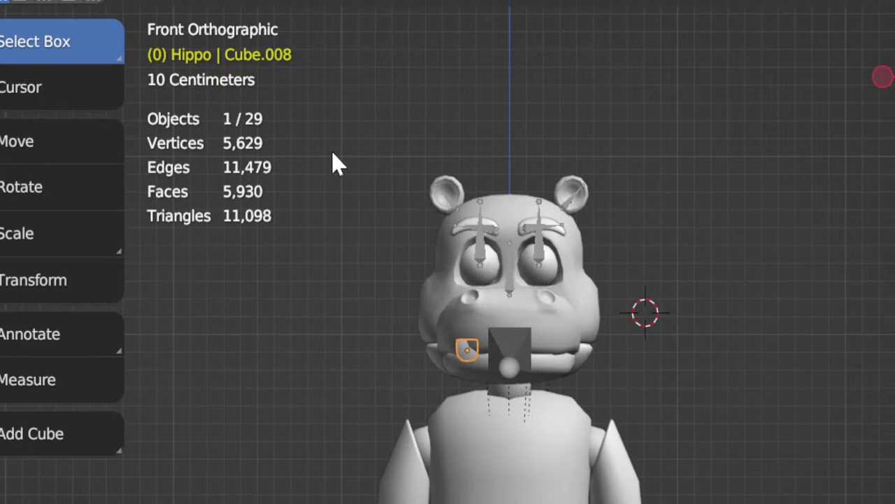
Step: Hide the Joints armature that covers the hippo's face
{"action": "mouse_move", "coordinate": [333, 145]}
{"action": "left_mouse_down"}
{"action": "mouse_move", "coordinate": [617, 318]}
{"action": "mouse_move", "coordinate": [249, 66]}
{"action": "left_mouse_up"}
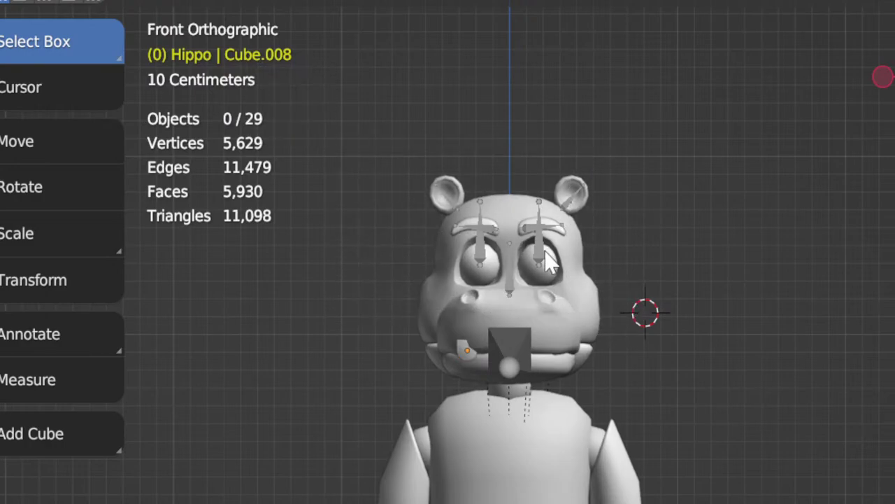
{"action": "left_click", "coordinate": [549, 262]}
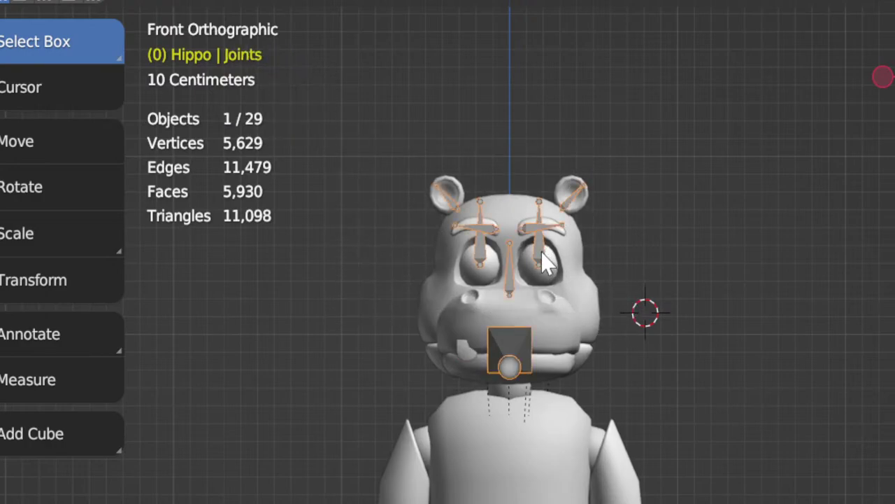
{"action": "key", "text": "Delete"}
{"action": "scroll", "coordinate": [490, 272], "scroll_direction": "up", "scroll_amount": 2}
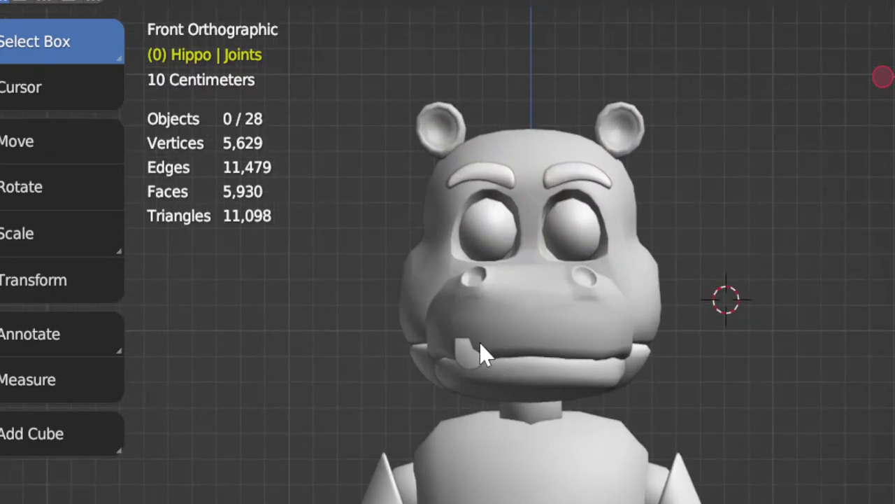
Step: Isolate the head parts and teeth in local view, leaving out the lower jaw Jaw_geo
{"action": "left_click", "coordinate": [470, 370]}
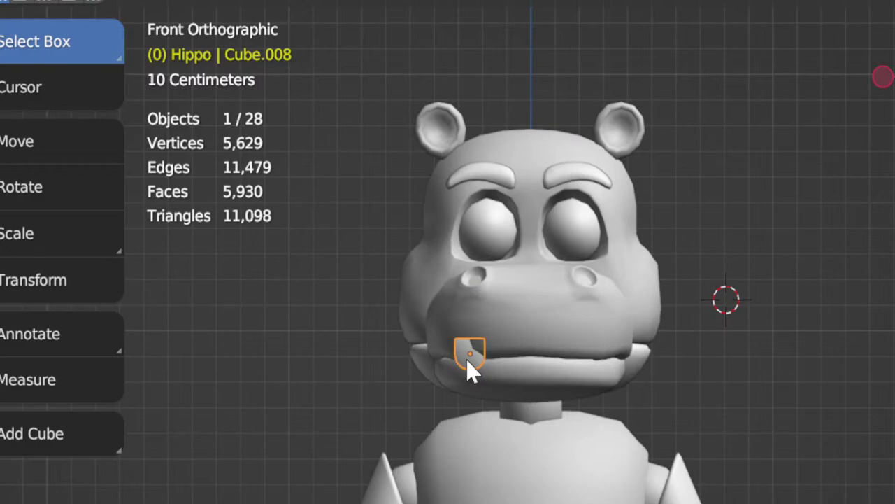
{"action": "left_click_drag", "start_coordinate": [345, 37], "coordinate": [703, 369]}
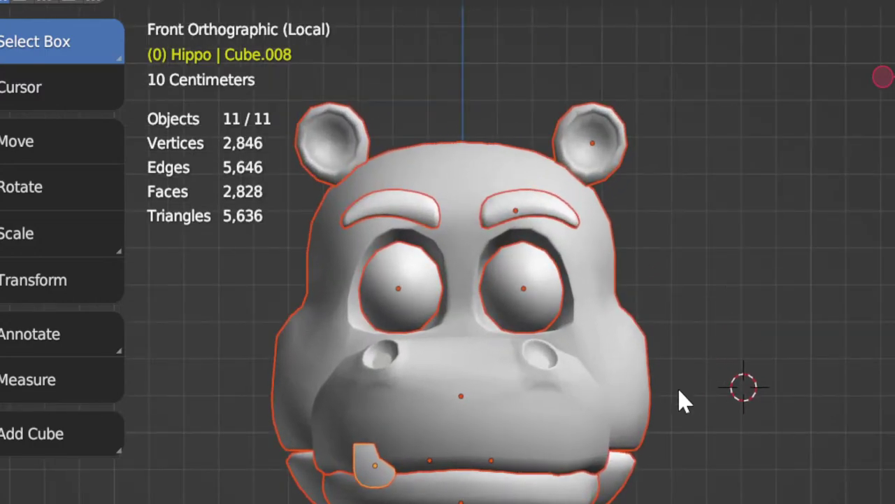
{"action": "key", "text": "KP_Divide"}
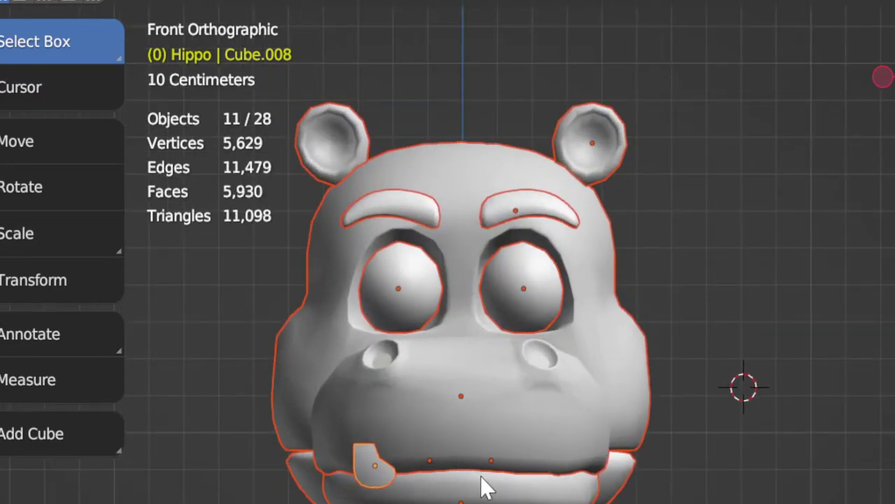
{"action": "left_click", "coordinate": [443, 498], "text": "shift"}
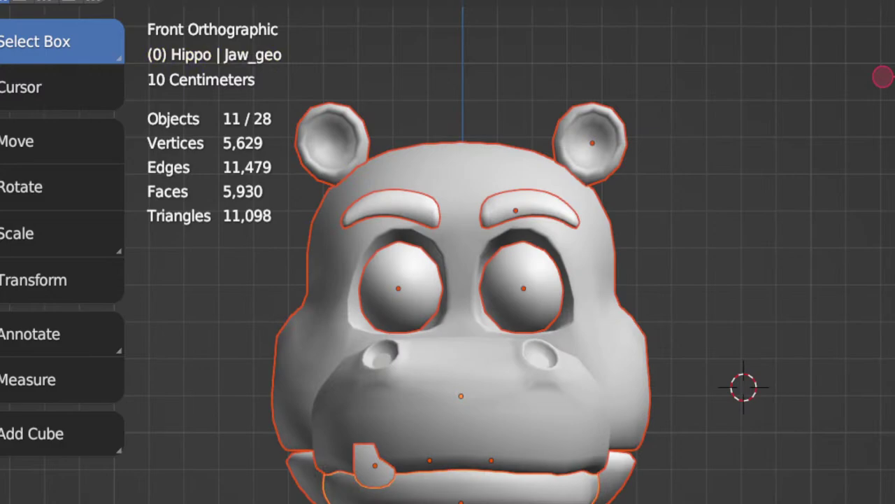
{"action": "left_click", "coordinate": [442, 498], "text": "shift"}
{"action": "key", "text": "KP_Divide"}
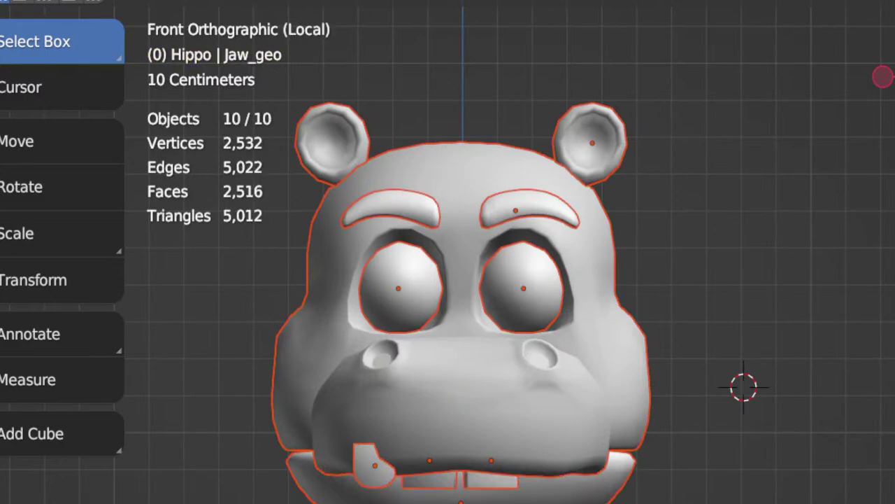
Step: From below, rotate the upper tooth to follow the muzzle's curved edge and move it inward from the rim
{"action": "middle_click_drag", "start_coordinate": [441, 489], "coordinate": [435, 312]}
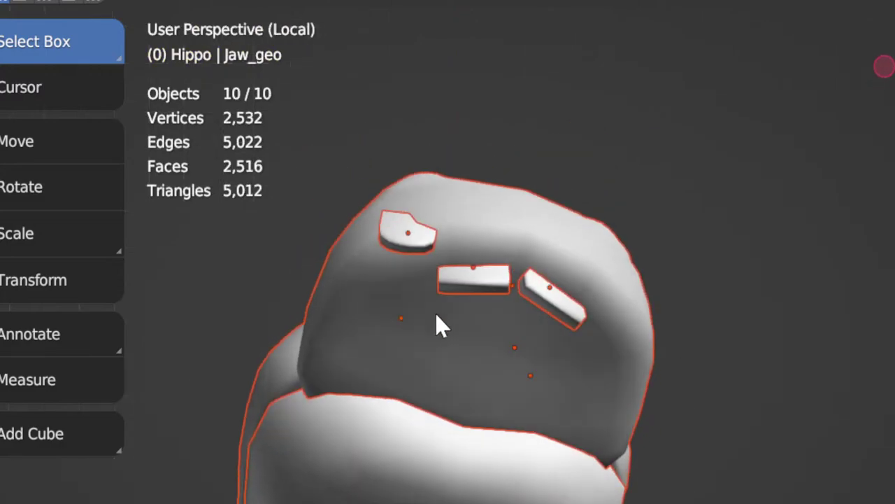
{"action": "left_click", "coordinate": [428, 258]}
{"action": "key", "text": "KP_7"}
{"action": "key", "text": "ctrl+KP_7"}
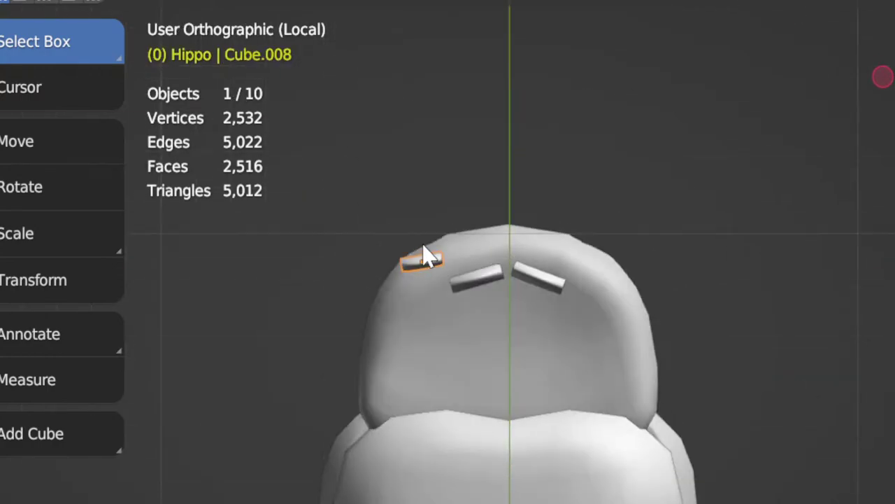
{"action": "key", "text": "r"}
{"action": "left_click", "coordinate": [484, 220]}
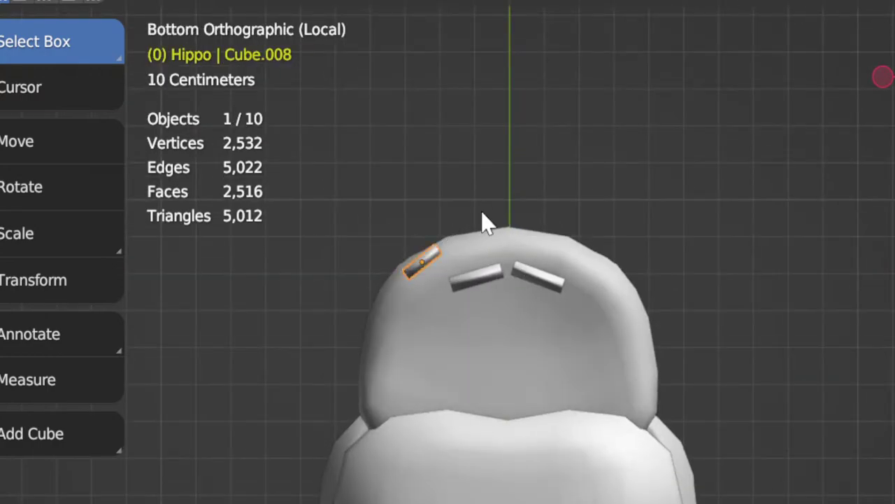
{"action": "key", "text": "g"}
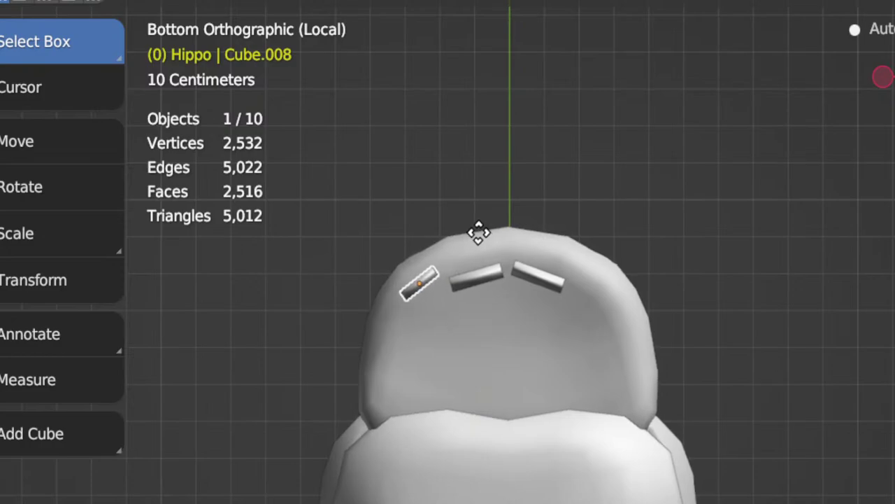
{"action": "left_click", "coordinate": [480, 237]}
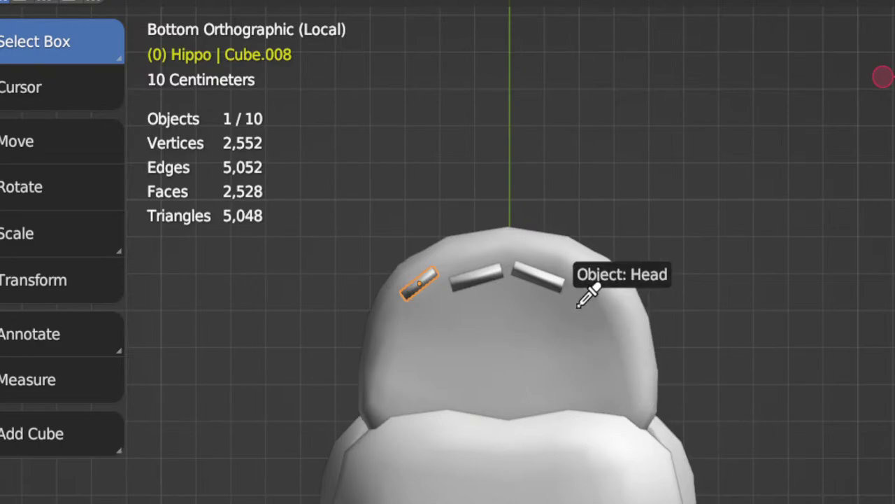
Step: Mirror the upper tooth across the Head object to the muzzle's other side and convert the pair to a mesh
{"action": "key", "text": "q"}
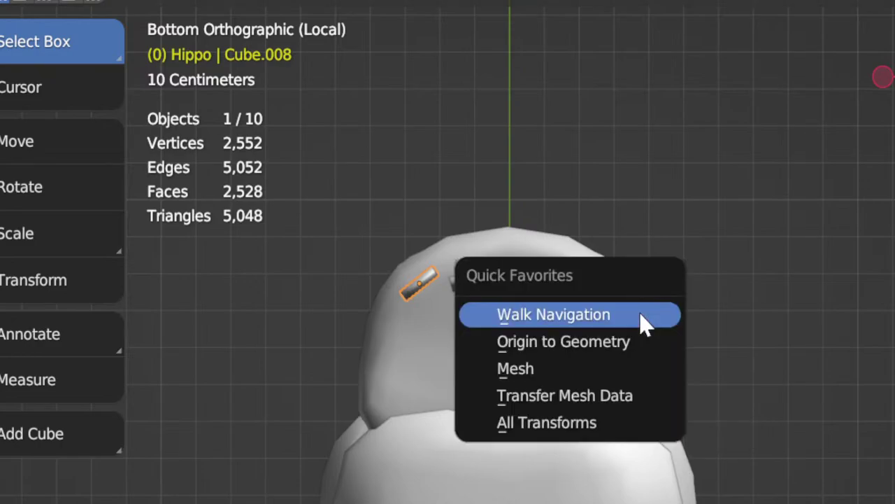
{"action": "left_click", "coordinate": [586, 374]}
{"action": "middle_click_drag", "start_coordinate": [678, 290], "coordinate": [778, 492]}
{"action": "key", "text": "z"}
{"action": "left_click", "coordinate": [691, 503]}
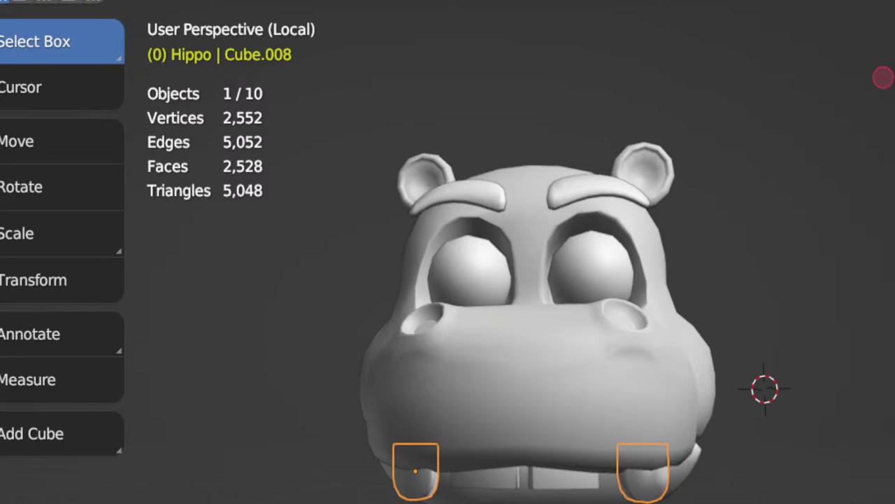
Step: Leave the isolated view and move the pair of upper teeth back along the Y axis, deeper into the muzzle
{"action": "key", "text": "KP_Divide"}
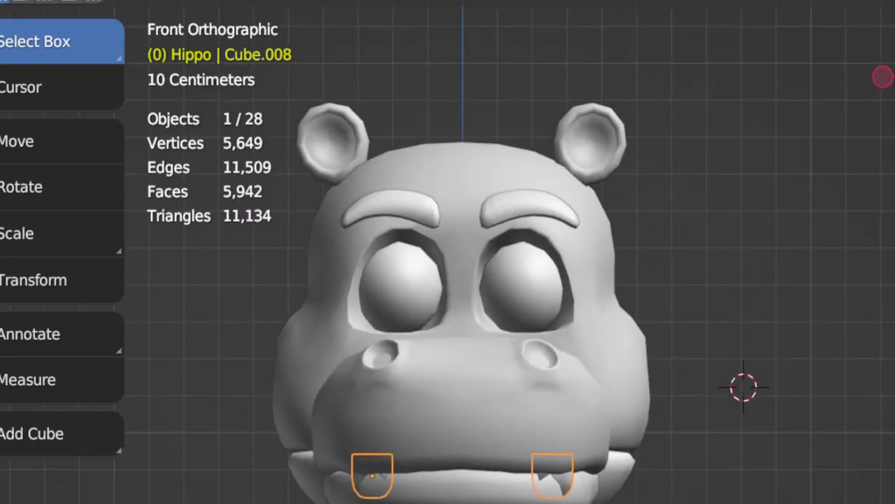
{"action": "middle_click_drag", "start_coordinate": [437, 503], "coordinate": [803, 486], "text": "shift"}
{"action": "scroll", "coordinate": [552, 480], "scroll_direction": "up", "scroll_amount": 3}
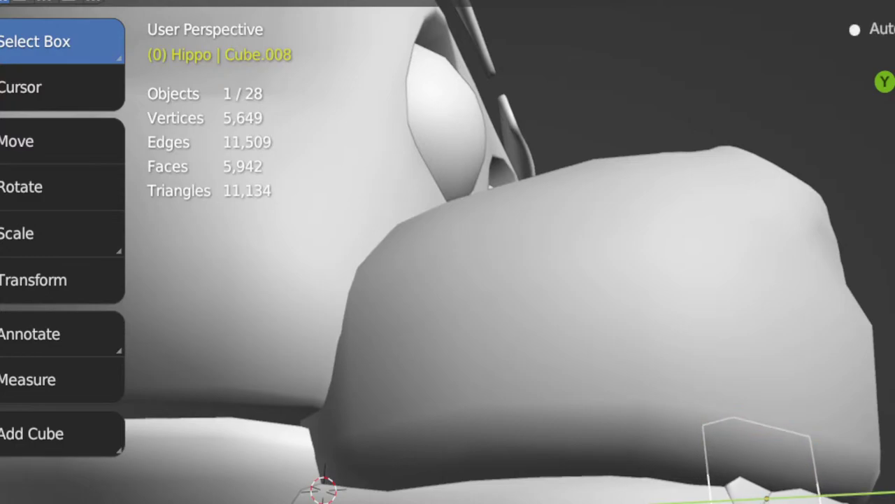
{"action": "key", "text": "Return"}
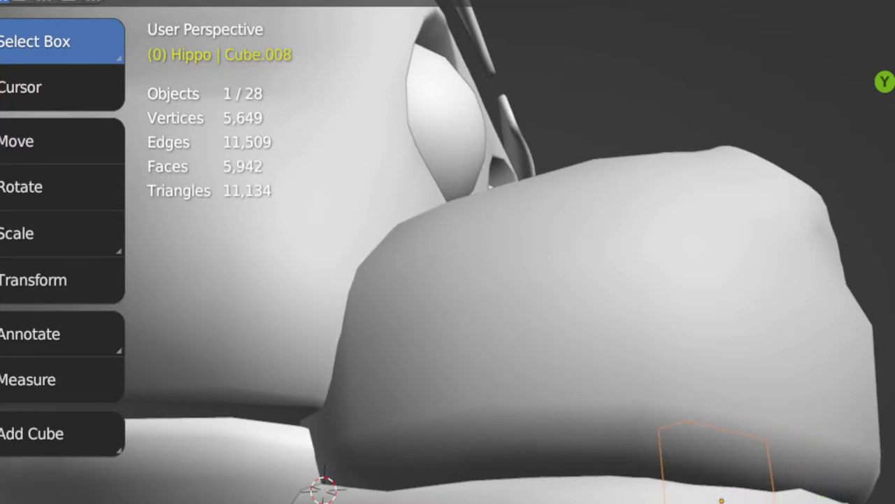
{"action": "middle_click_drag", "start_coordinate": [804, 485], "coordinate": [525, 486]}
{"action": "scroll", "coordinate": [448, 252], "scroll_direction": "down", "scroll_amount": 3}
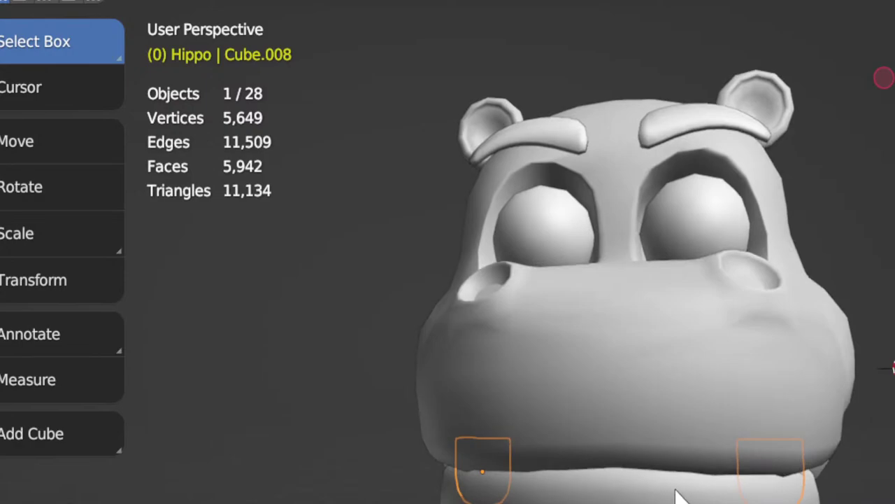
{"action": "scroll", "coordinate": [874, 416], "scroll_direction": "down", "scroll_amount": 2}
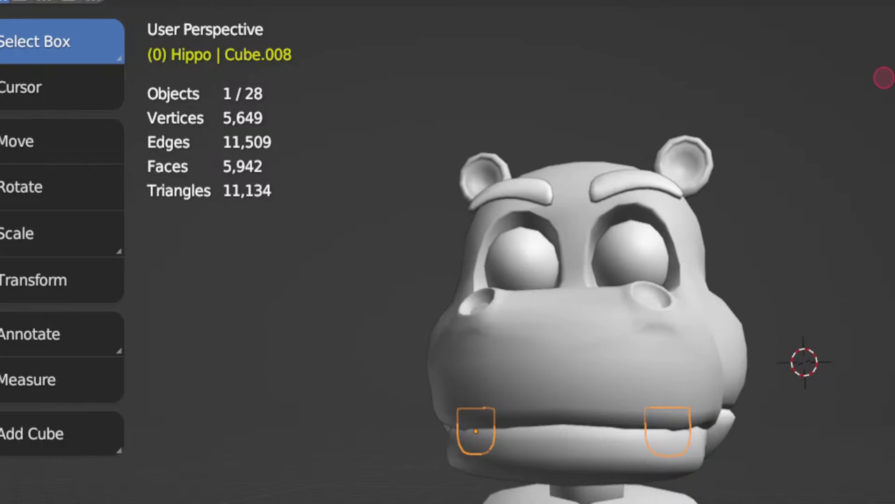
Step: Bring back the Joints armature and rename the pair of upper teeth as teth
{"action": "key", "text": "ctrl+z"}
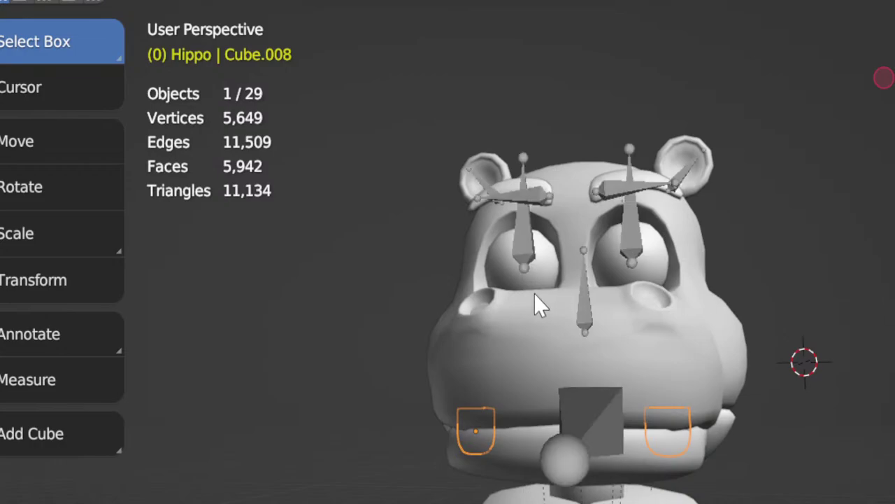
{"action": "key", "text": "Tab"}
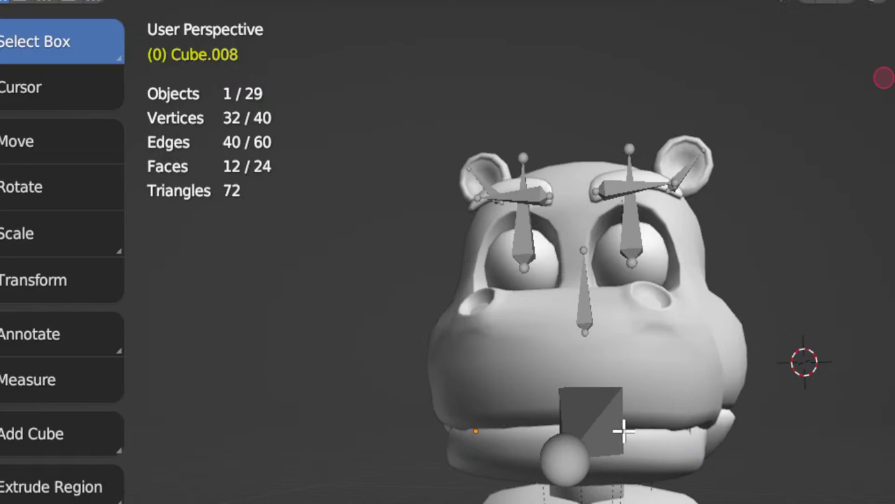
{"action": "key", "text": "Tab"}
{"action": "key", "text": "F2"}
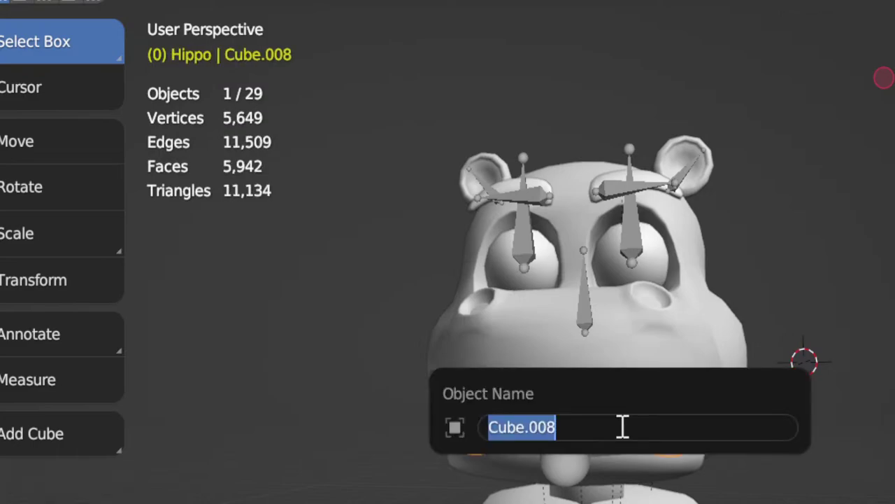
{"action": "type", "text": "teth"}
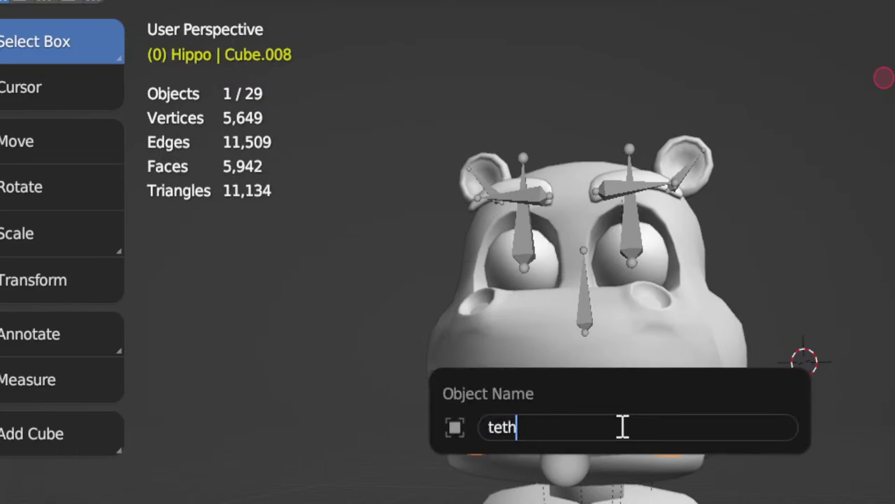
{"action": "key", "text": "Return"}
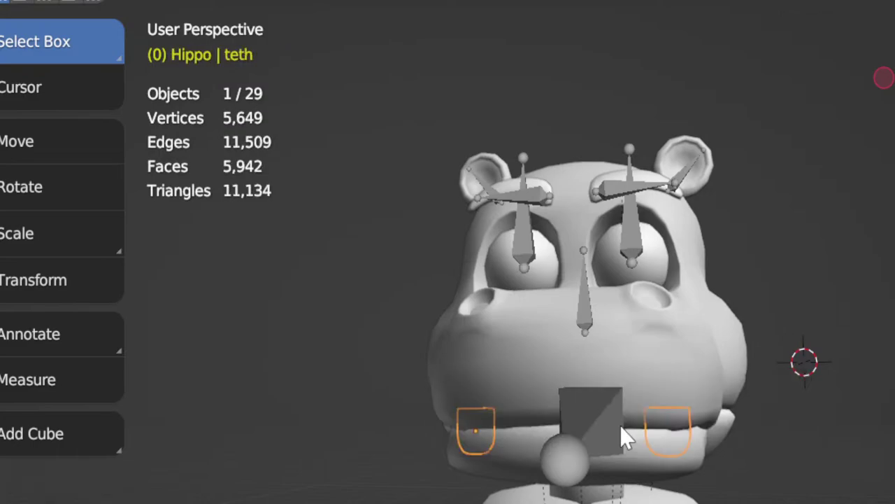
Step: Parent the teth object to the Joints armature and select all of its vertices in Edit Mode
{"action": "left_click", "coordinate": [530, 247], "text": "shift"}
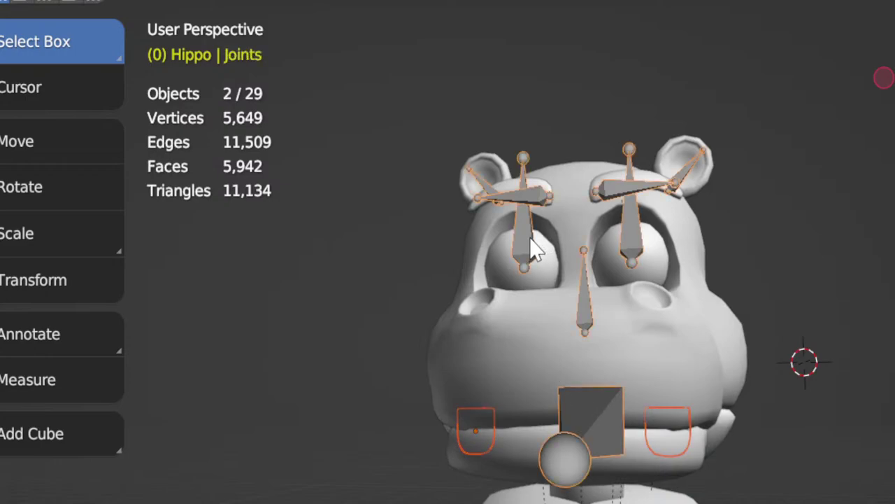
{"action": "key", "text": "ctrl+p"}
{"action": "left_click", "coordinate": [535, 238]}
{"action": "left_click", "coordinate": [458, 430]}
{"action": "left_click", "coordinate": [458, 431]}
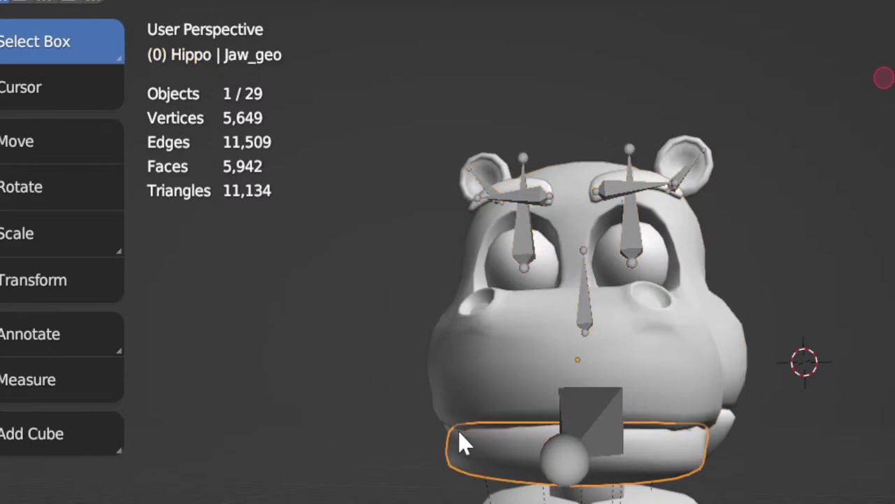
{"action": "left_click", "coordinate": [458, 430]}
{"action": "key", "text": "Tab"}
{"action": "key", "text": "a"}
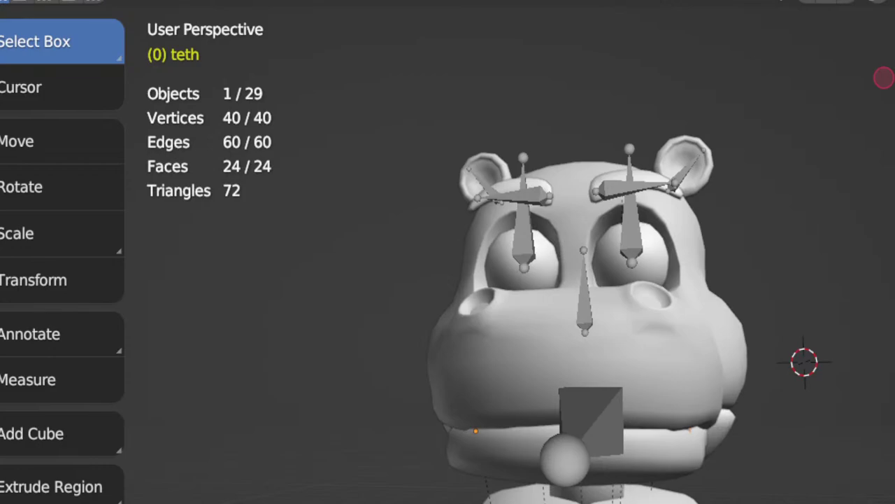
{"action": "middle_click_drag", "start_coordinate": [657, 466], "coordinate": [590, 433]}
{"action": "key", "text": "Tab"}
{"action": "left_click", "coordinate": [569, 442]}
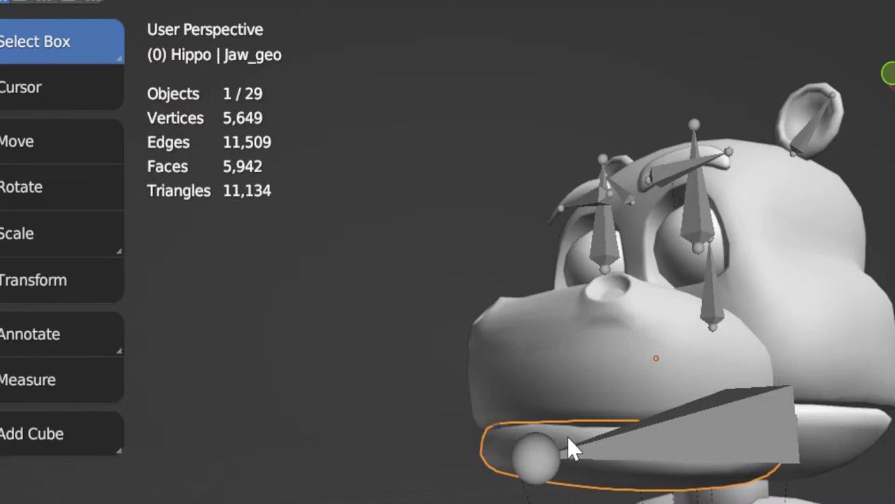
{"action": "left_click", "coordinate": [567, 418]}
{"action": "left_click", "coordinate": [567, 418]}
{"action": "middle_click_drag", "start_coordinate": [568, 417], "coordinate": [684, 462]}
{"action": "key", "text": "h"}
{"action": "key", "text": "alt+h"}
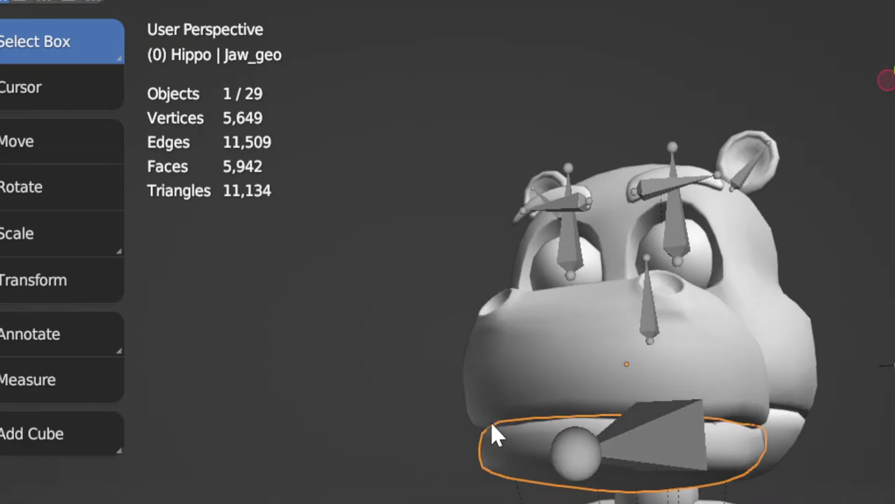
{"action": "left_click", "coordinate": [534, 430]}
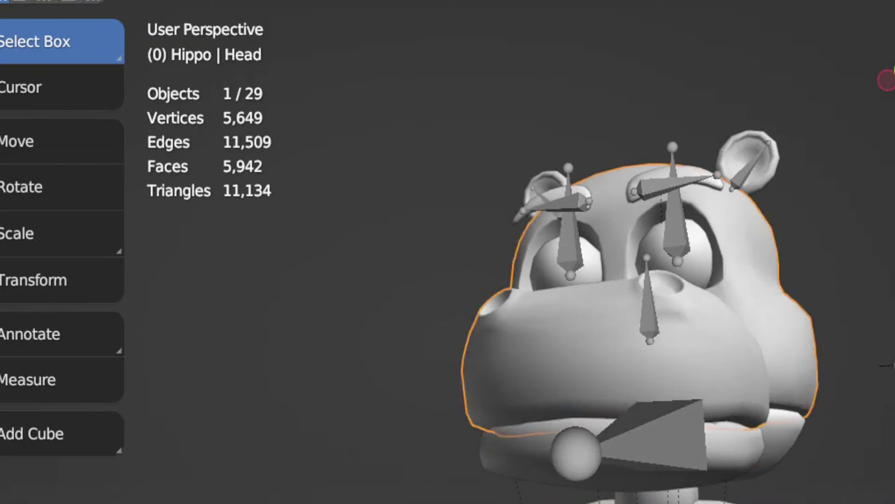
Step: Show the model in wireframe, select the two lower teeth and join them into one object
{"action": "key", "text": "shift+z"}
{"action": "mouse_move", "coordinate": [585, 451]}
{"action": "middle_mouse_down"}
{"action": "mouse_move", "coordinate": [586, 471]}
{"action": "mouse_move", "coordinate": [578, 436]}
{"action": "middle_mouse_up"}
{"action": "left_click", "coordinate": [571, 420]}
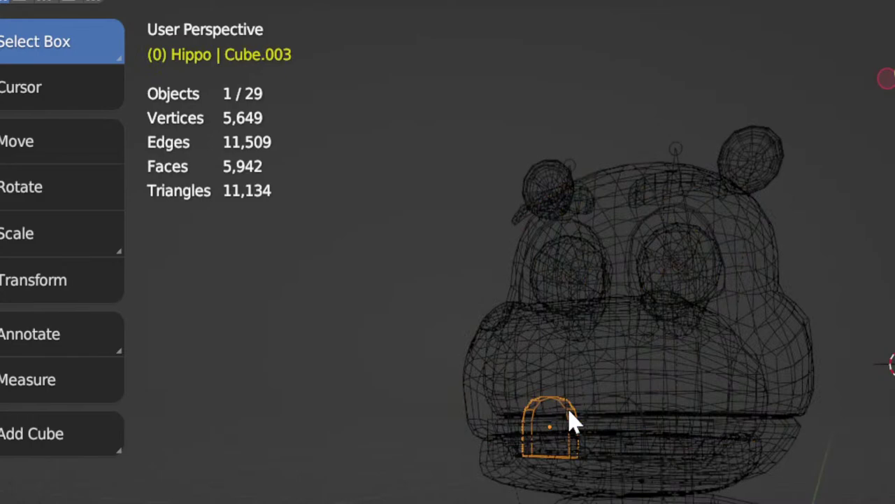
{"action": "left_click", "coordinate": [572, 422]}
{"action": "left_click", "coordinate": [571, 420]}
{"action": "left_click", "coordinate": [571, 420]}
{"action": "left_click", "coordinate": [595, 407], "text": "shift"}
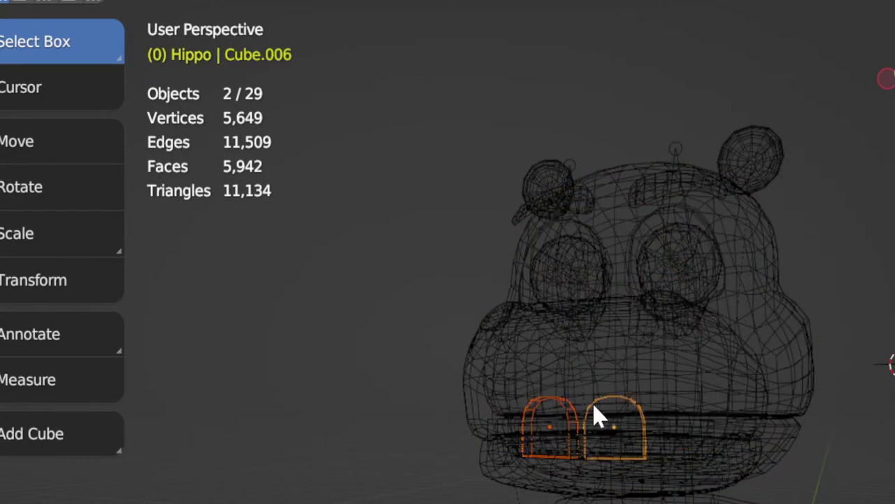
{"action": "key", "text": "ctrl+j"}
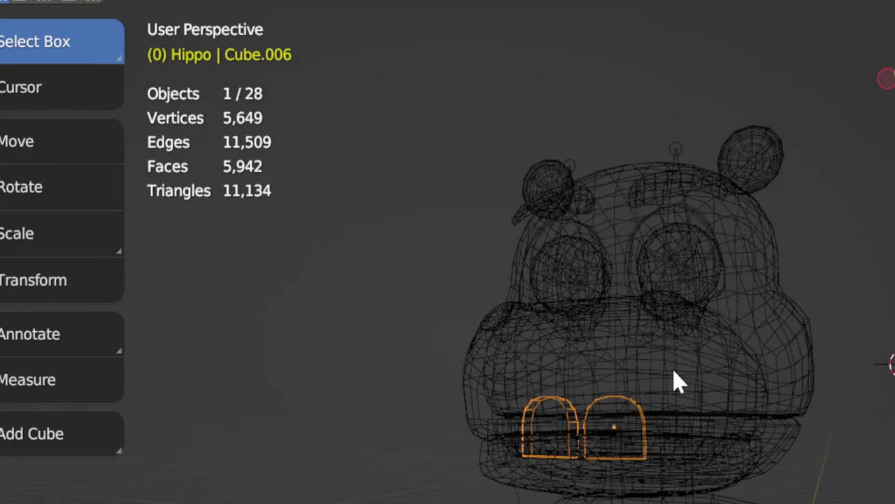
Step: Parent the joined lower teeth to the Joints armature and select all their vertices in Edit Mode
{"action": "left_click", "coordinate": [679, 154], "text": "shift"}
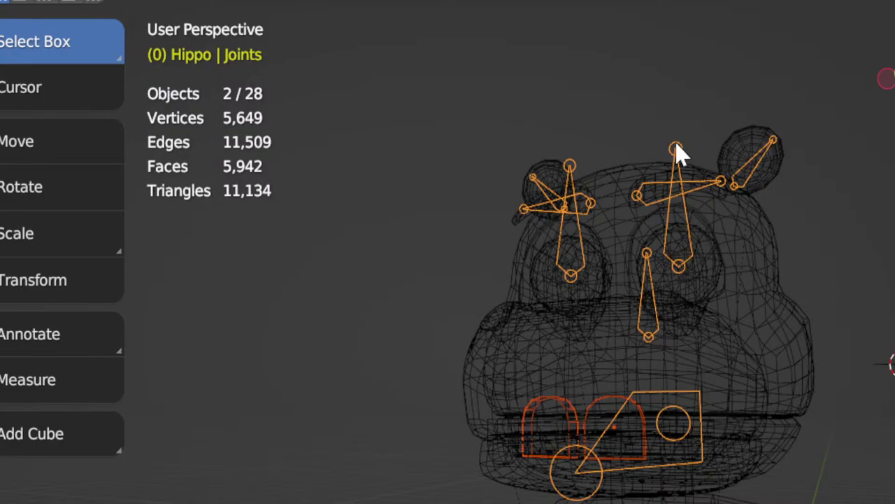
{"action": "key", "text": "ctrl+p"}
{"action": "left_click", "coordinate": [677, 148]}
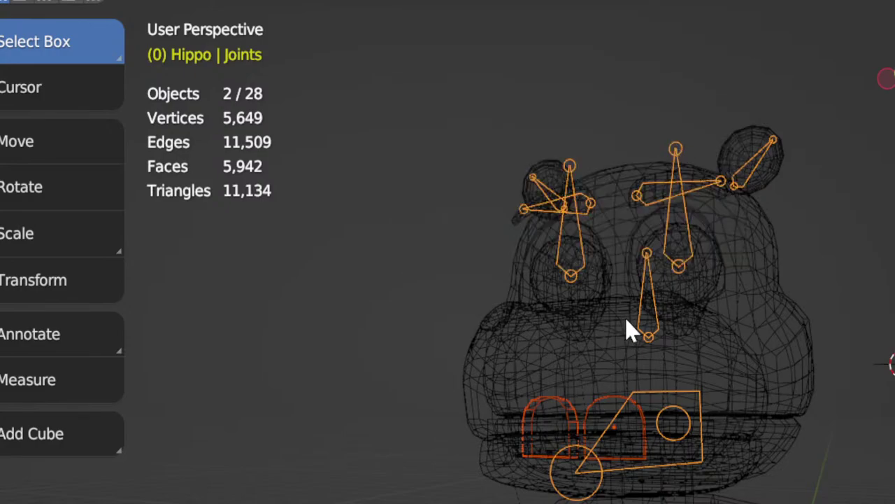
{"action": "left_click", "coordinate": [600, 413]}
{"action": "key", "text": "Tab"}
{"action": "key", "text": "a"}
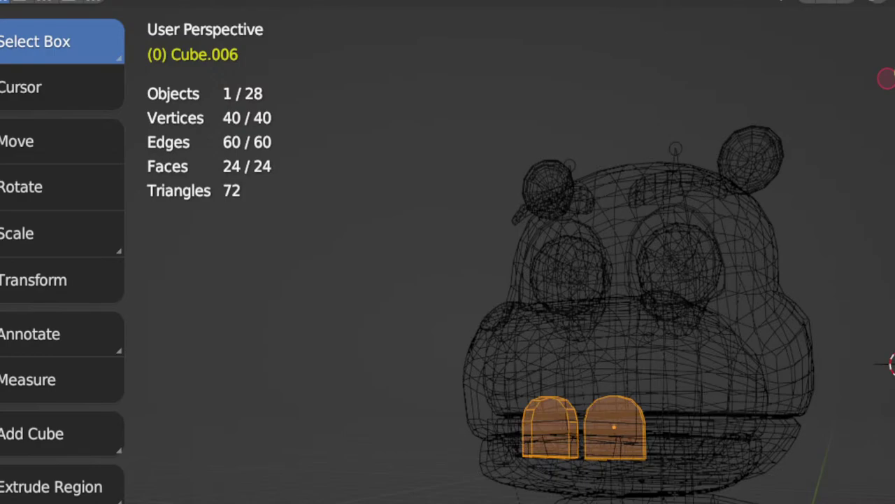
{"action": "key", "text": "Tab"}
Step: Leave the wireframe display and show the hippo in its material colours
{"action": "middle_click_drag", "start_coordinate": [650, 484], "coordinate": [637, 498]}
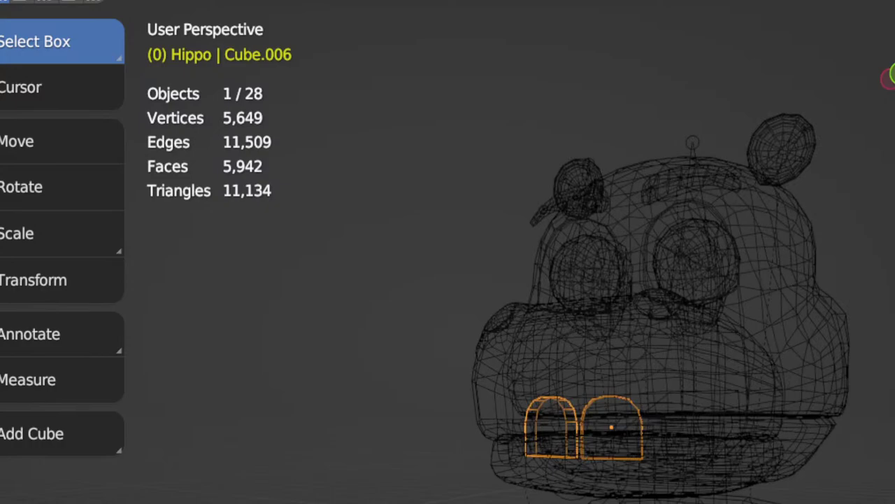
{"action": "key", "text": "shift+z"}
{"action": "middle_click_drag", "start_coordinate": [781, 117], "coordinate": [683, 140]}
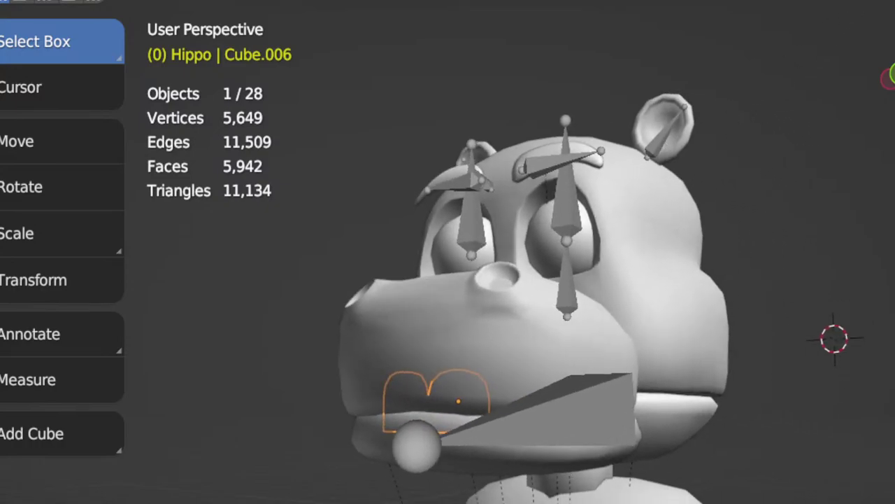
{"action": "middle_click_drag", "start_coordinate": [618, 282], "coordinate": [564, 280]}
{"action": "scroll", "coordinate": [654, 350], "scroll_direction": "down", "scroll_amount": 3}
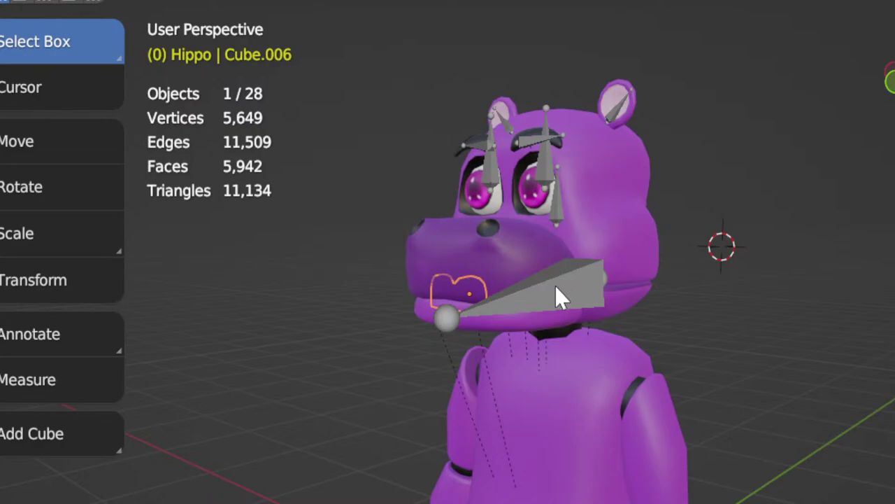
{"action": "middle_click_drag", "start_coordinate": [558, 285], "coordinate": [510, 389]}
{"action": "scroll", "coordinate": [655, 399], "scroll_direction": "up", "scroll_amount": 1}
Step: Select the Head object and recolour the hippo's body material turquoise green
{"action": "left_click", "coordinate": [633, 361]}
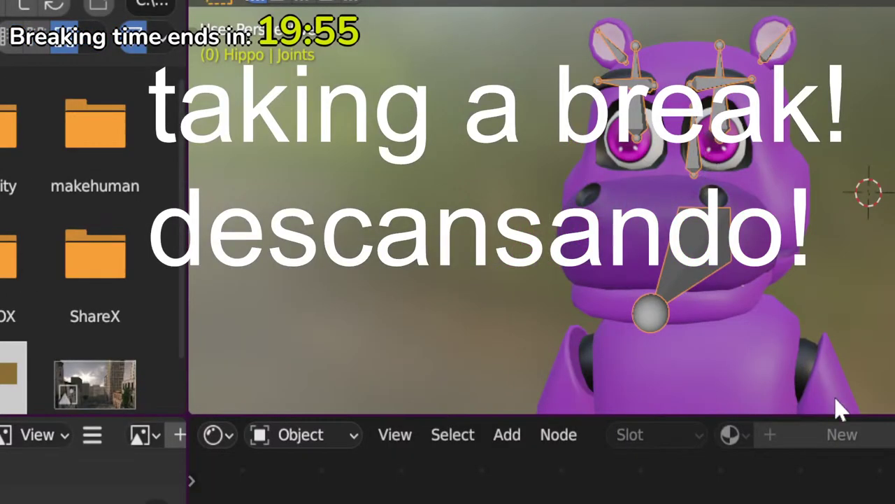
{"action": "left_click", "coordinate": [619, 200]}
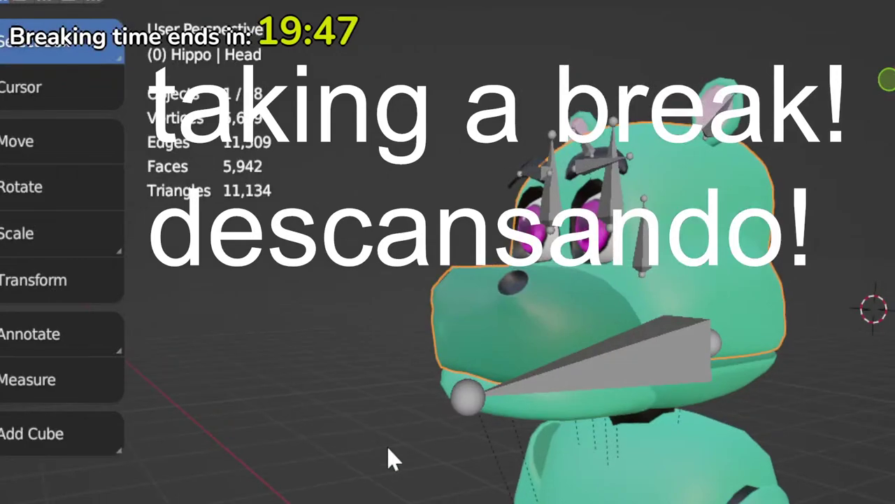
{"action": "middle_click_drag", "start_coordinate": [677, 453], "coordinate": [725, 434], "text": "shift"}
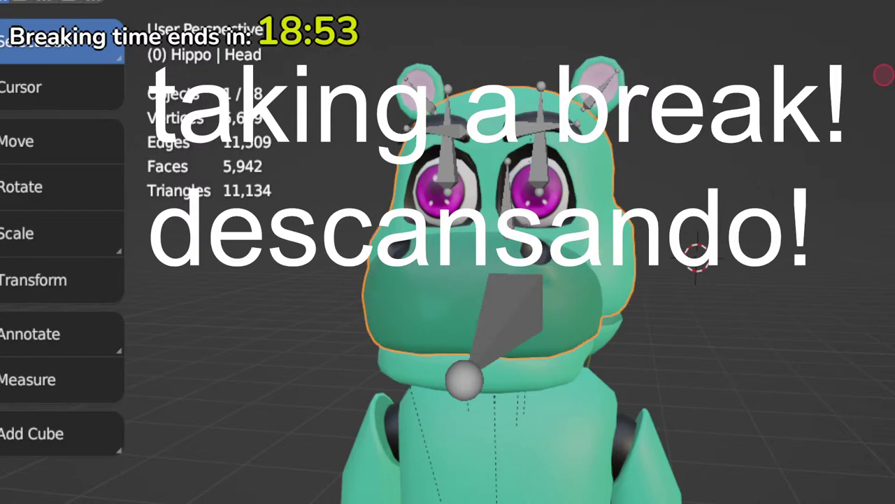
Step: Hide the viewport overlays and examine the recoloured hippo from the front, from the side and at full length
{"action": "key", "text": "shift+alt+z"}
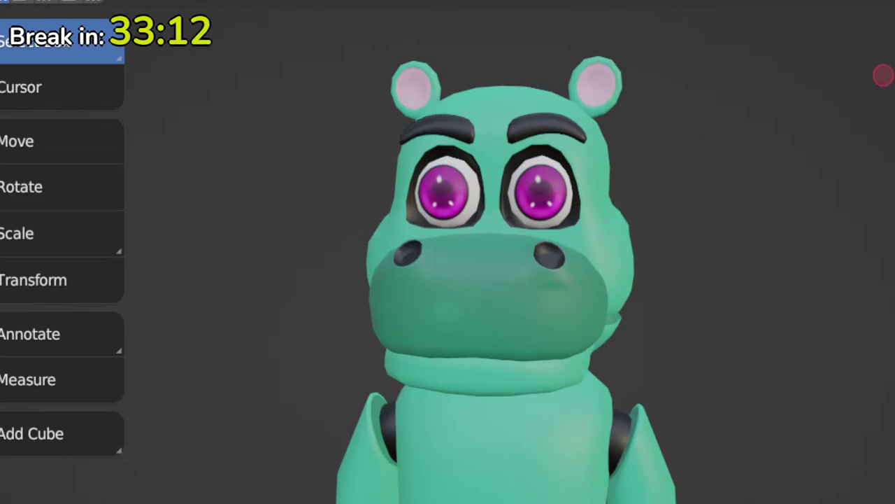
{"action": "middle_click_drag", "start_coordinate": [602, 341], "coordinate": [468, 341]}
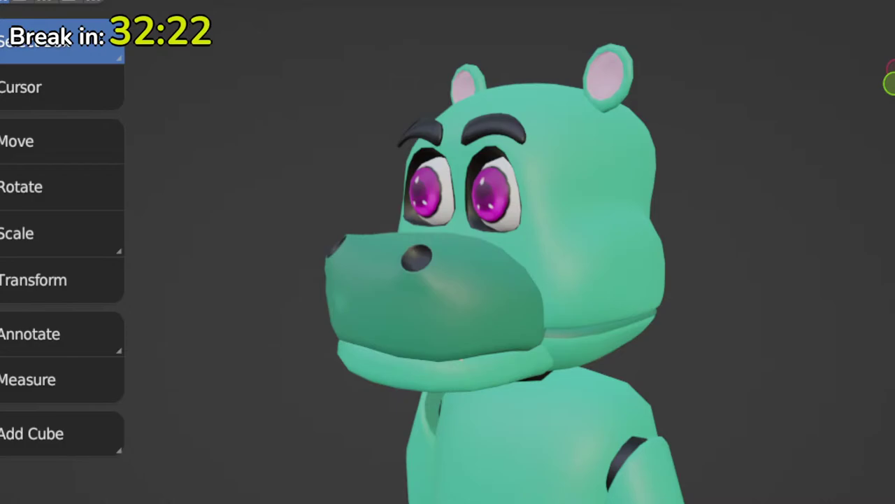
{"action": "middle_click_drag", "start_coordinate": [581, 355], "coordinate": [643, 261]}
{"action": "scroll", "coordinate": [612, 358], "scroll_direction": "down", "scroll_amount": 2}
{"action": "scroll", "coordinate": [643, 255], "scroll_direction": "down", "scroll_amount": 2}
{"action": "middle_click_drag", "start_coordinate": [640, 392], "coordinate": [632, 416]}
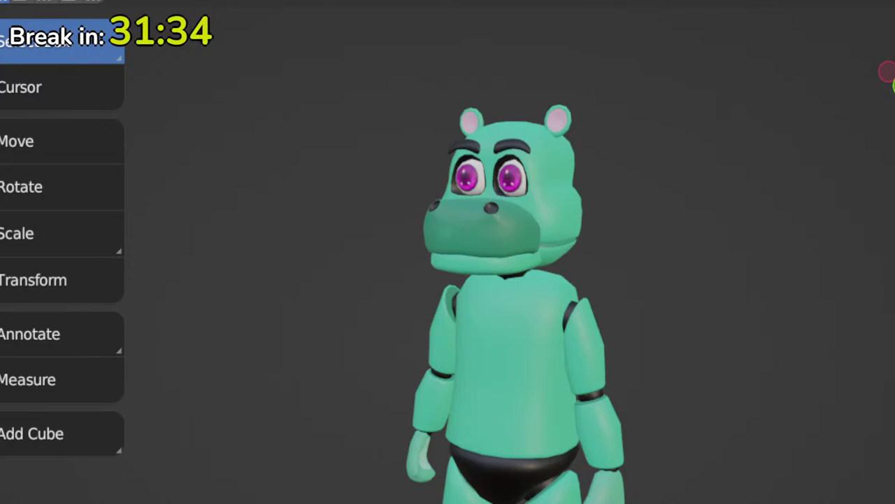
{"action": "middle_click_drag", "start_coordinate": [504, 391], "coordinate": [618, 454]}
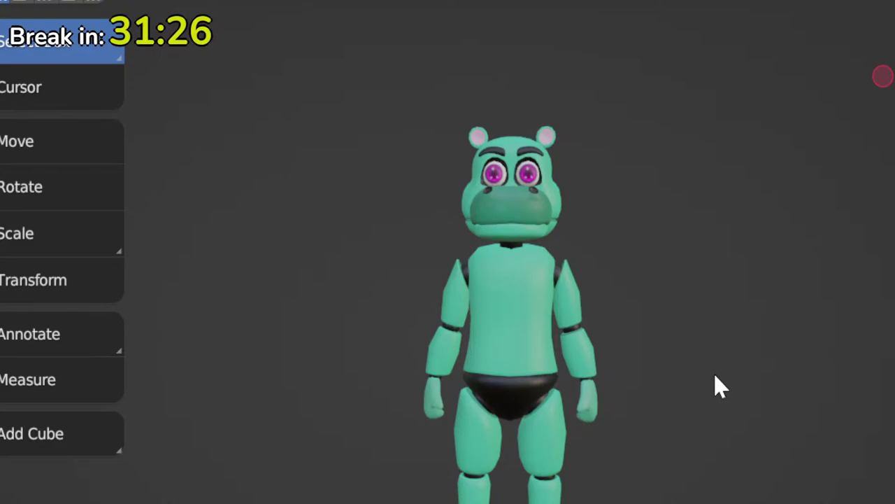
{"action": "scroll", "coordinate": [716, 384], "scroll_direction": "up", "scroll_amount": 1}
{"action": "middle_click_drag", "start_coordinate": [684, 343], "coordinate": [679, 398], "text": "shift"}
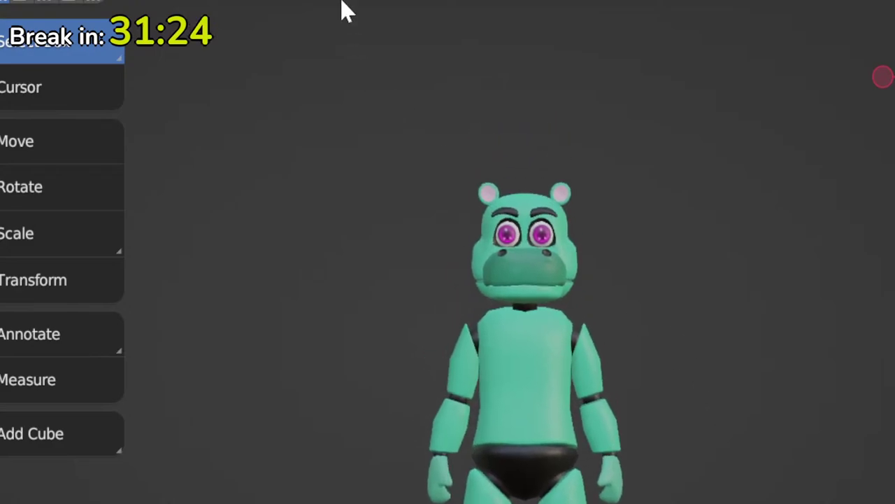
Step: Switch to the modelling workspace, return the Head to Object Mode and select the Joints armature
{"action": "key", "text": "ctrl+Page_Down"}
{"action": "scroll", "coordinate": [548, 375], "scroll_direction": "down", "scroll_amount": 4}
{"action": "middle_click_drag", "start_coordinate": [608, 498], "coordinate": [629, 310], "text": "shift"}
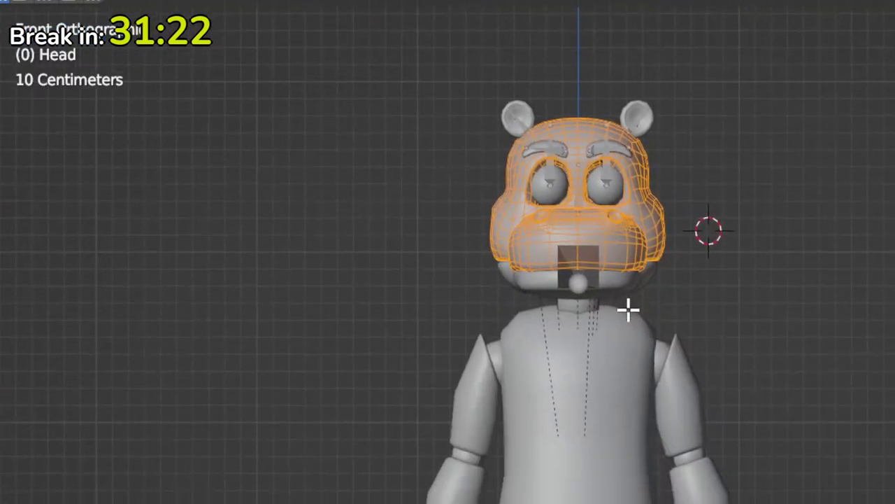
{"action": "key", "text": "Tab"}
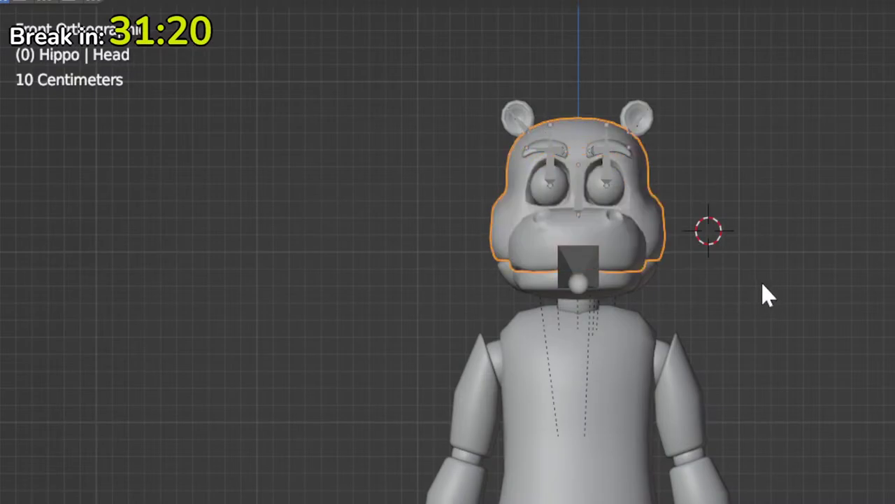
{"action": "left_click", "coordinate": [580, 189]}
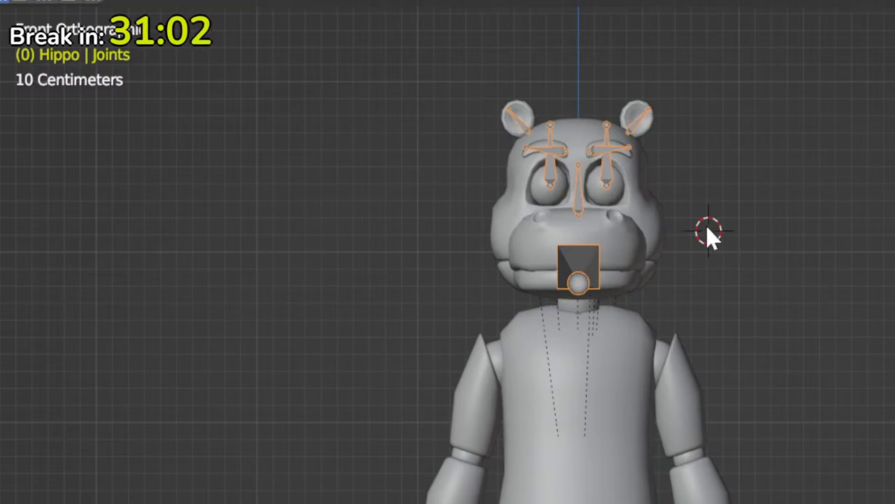
Step: Select the Head object and display it with its material colours to check it from the side and front
{"action": "scroll", "coordinate": [709, 234], "scroll_direction": "up", "scroll_amount": 2}
{"action": "scroll", "coordinate": [692, 270], "scroll_direction": "down", "scroll_amount": 1}
{"action": "left_click", "coordinate": [626, 277]}
{"action": "middle_click_drag", "start_coordinate": [714, 324], "coordinate": [490, 366]}
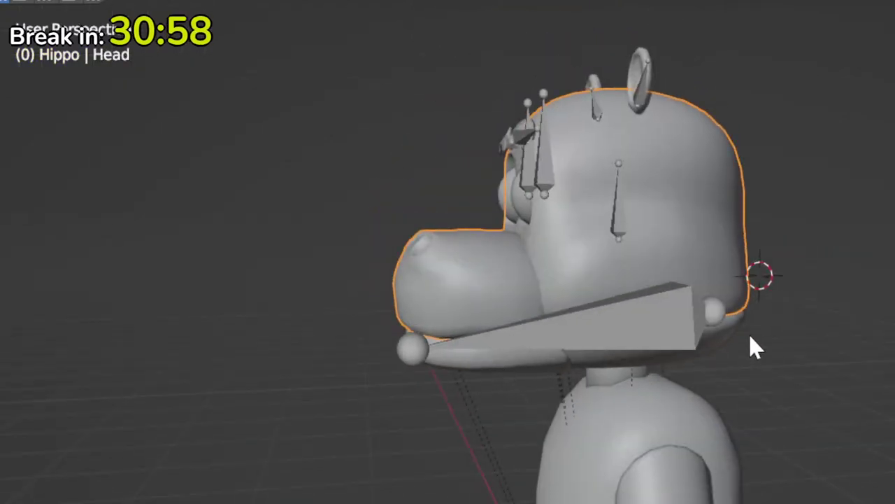
{"action": "middle_click_drag", "start_coordinate": [690, 374], "coordinate": [540, 374]}
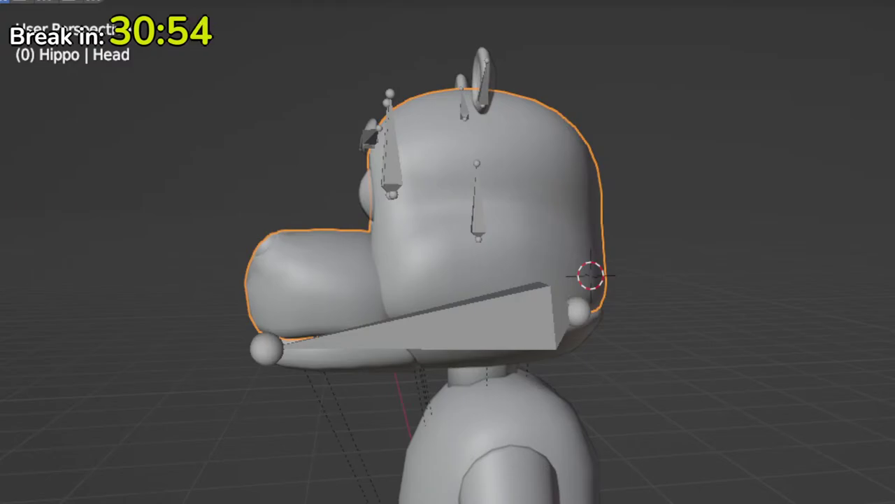
{"action": "key", "text": "z"}
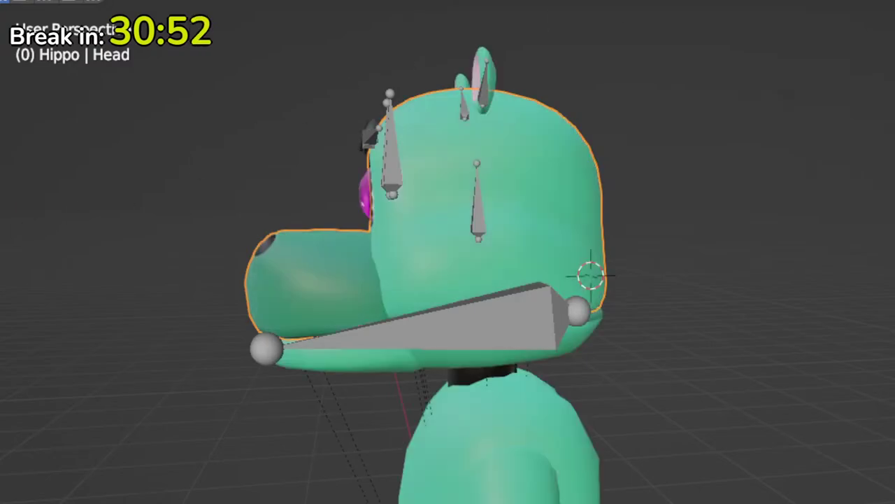
{"action": "mouse_move", "coordinate": [210, 406]}
{"action": "middle_mouse_down"}
{"action": "mouse_move", "coordinate": [308, 424]}
{"action": "mouse_move", "coordinate": [508, 433]}
{"action": "mouse_move", "coordinate": [450, 415]}
{"action": "middle_mouse_up"}
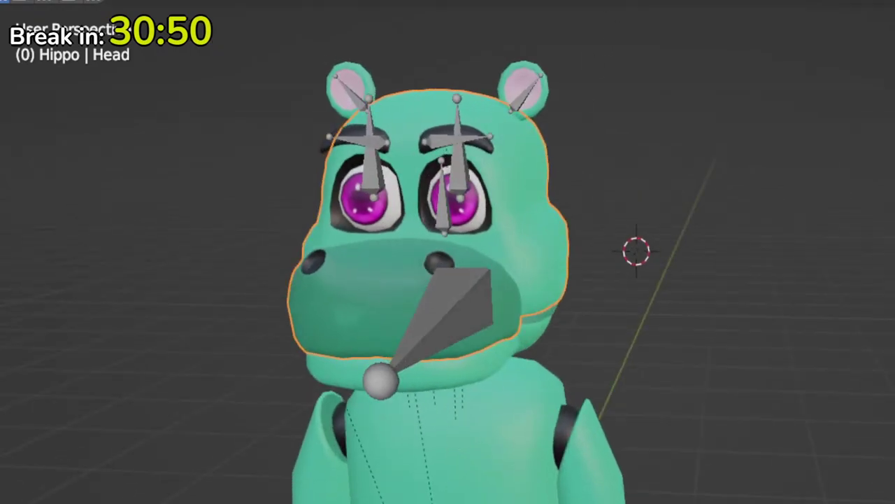
Step: Recolour the hippo's body material yellow in the shading workspace and return to the modelling workspace
{"action": "key", "text": "ctrl+Page_Down"}
{"action": "middle_click_drag", "start_coordinate": [711, 272], "coordinate": [552, 267]}
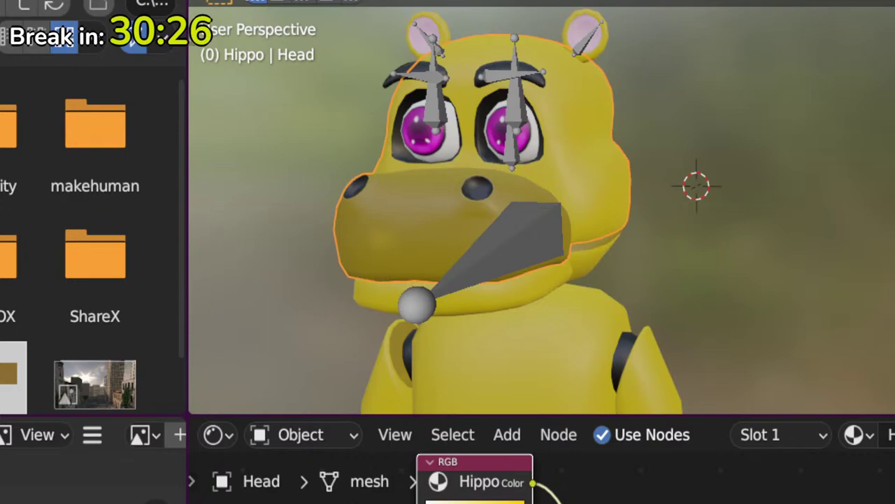
{"action": "middle_click_drag", "start_coordinate": [611, 212], "coordinate": [594, 227]}
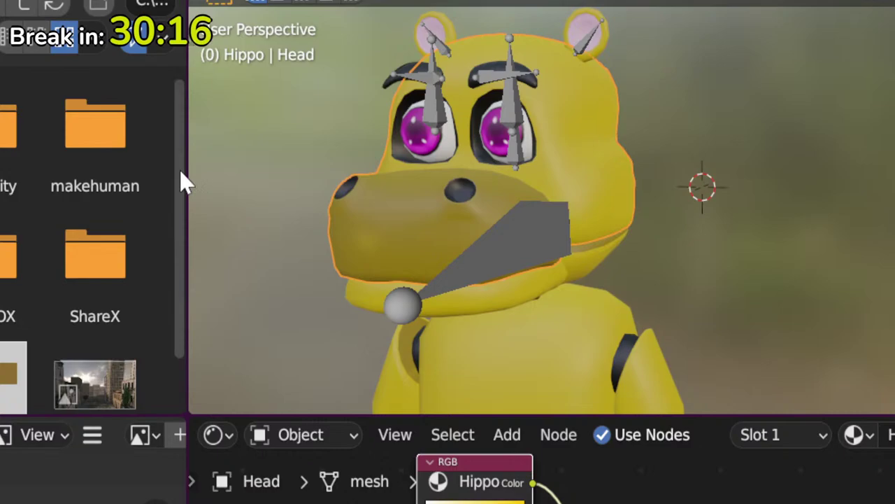
{"action": "middle_click_drag", "start_coordinate": [455, 263], "coordinate": [619, 252]}
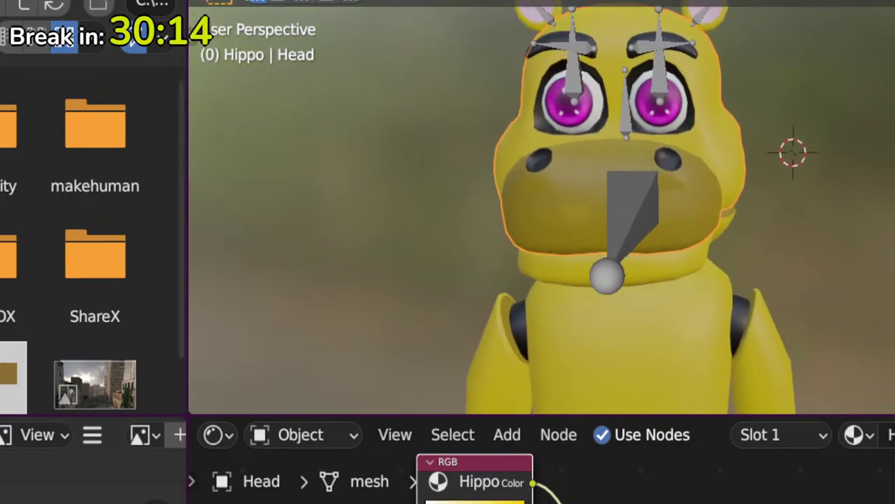
{"action": "key", "text": "ctrl+Page_Up"}
{"action": "scroll", "coordinate": [627, 324], "scroll_direction": "down", "scroll_amount": 2}
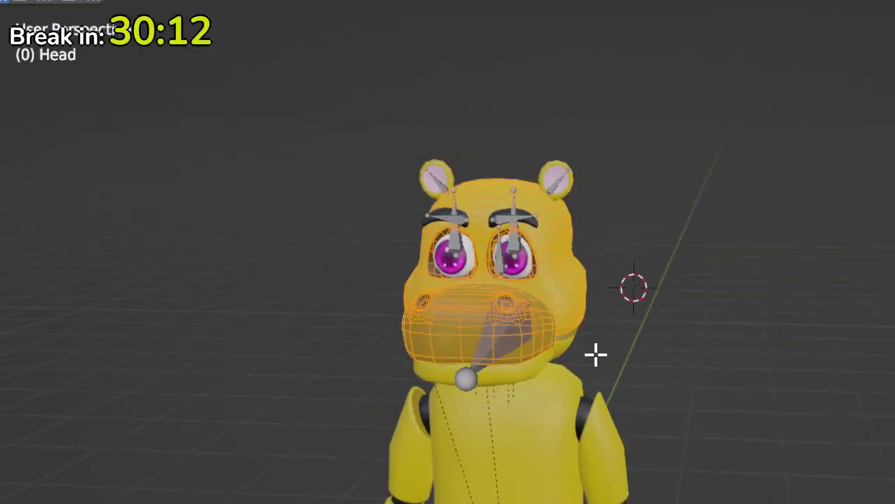
{"action": "middle_click_drag", "start_coordinate": [595, 354], "coordinate": [771, 351]}
{"action": "scroll", "coordinate": [665, 311], "scroll_direction": "up", "scroll_amount": 1}
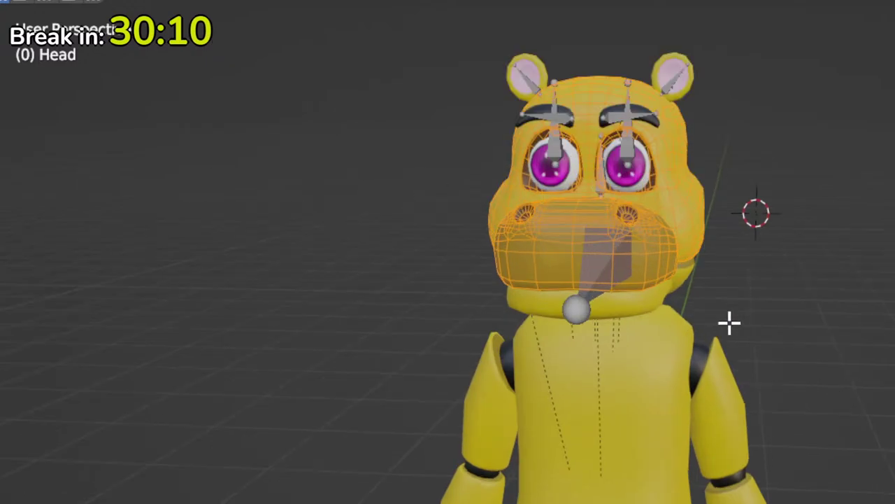
Step: Return the Head to Object Mode, select the Joints armature and view the hippo's head from the front
{"action": "key", "text": "ctrl+Tab"}
{"action": "left_click", "coordinate": [443, 227]}
{"action": "middle_click_drag", "start_coordinate": [557, 248], "coordinate": [554, 272]}
{"action": "left_click", "coordinate": [575, 303]}
{"action": "key", "text": "KP_1"}
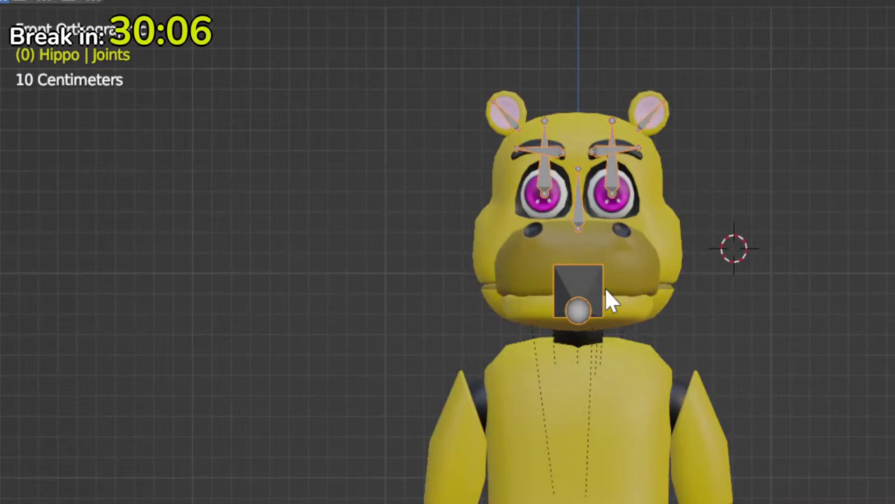
{"action": "scroll", "coordinate": [607, 301], "scroll_direction": "up", "scroll_amount": 3}
{"action": "middle_click_drag", "start_coordinate": [599, 305], "coordinate": [625, 426], "text": "shift"}
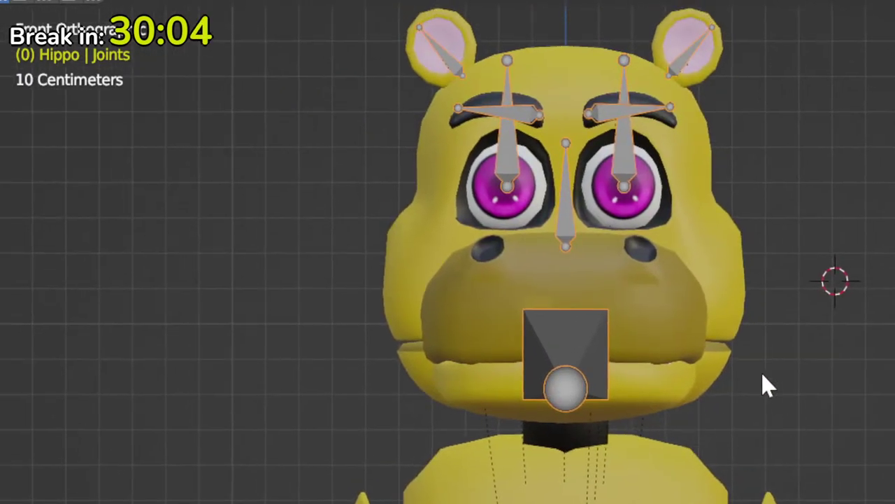
Step: Select the Jaw_geo and jaw2 objects together with the Head, making the Head the active object
{"action": "left_click", "coordinate": [684, 350]}
{"action": "middle_click_drag", "start_coordinate": [766, 394], "coordinate": [557, 416]}
{"action": "left_click", "coordinate": [495, 431]}
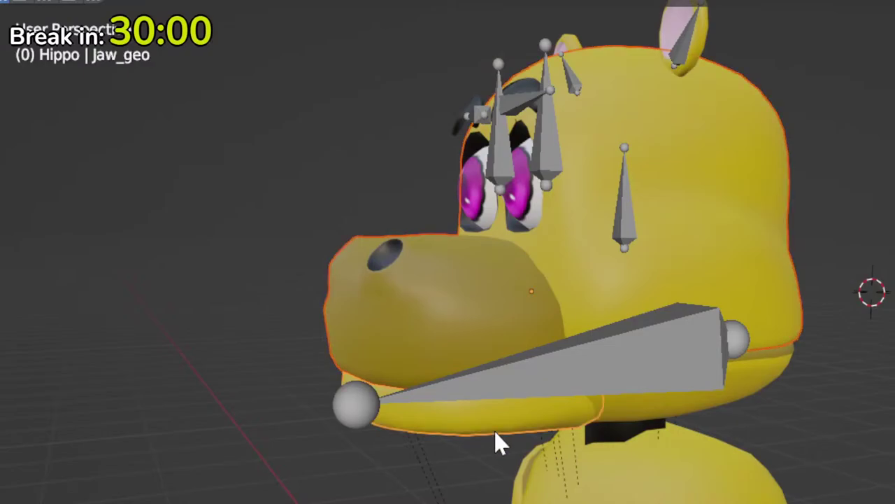
{"action": "left_click", "coordinate": [715, 415]}
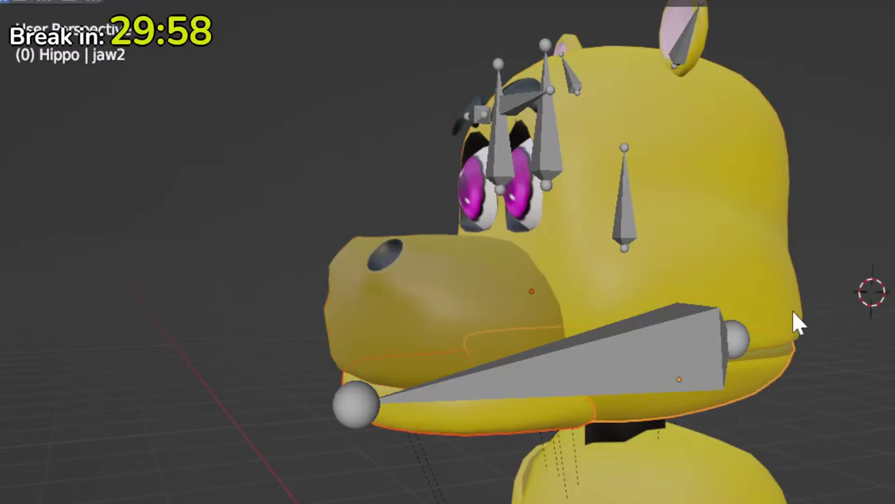
{"action": "left_click", "coordinate": [767, 252]}
{"action": "middle_click_drag", "start_coordinate": [765, 241], "coordinate": [786, 239]}
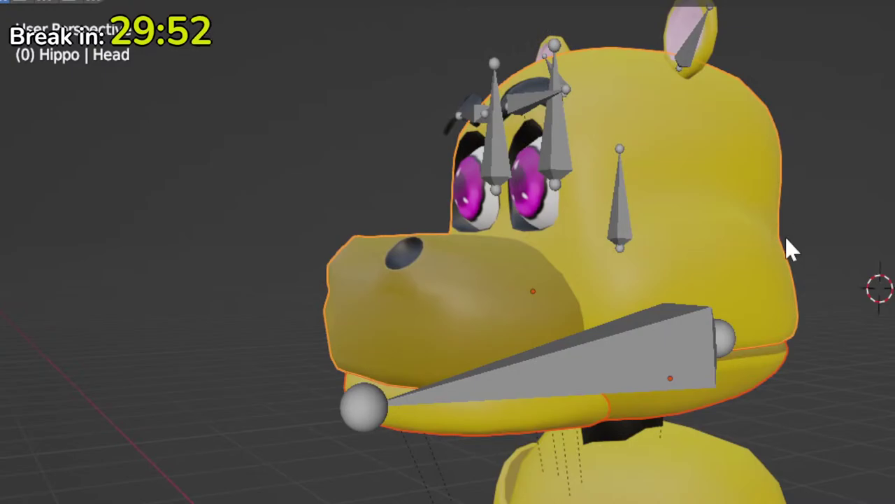
Step: Select both eyeballs and add the Head as the active object
{"action": "middle_click_drag", "start_coordinate": [779, 254], "coordinate": [582, 214]}
{"action": "left_click", "coordinate": [539, 222]}
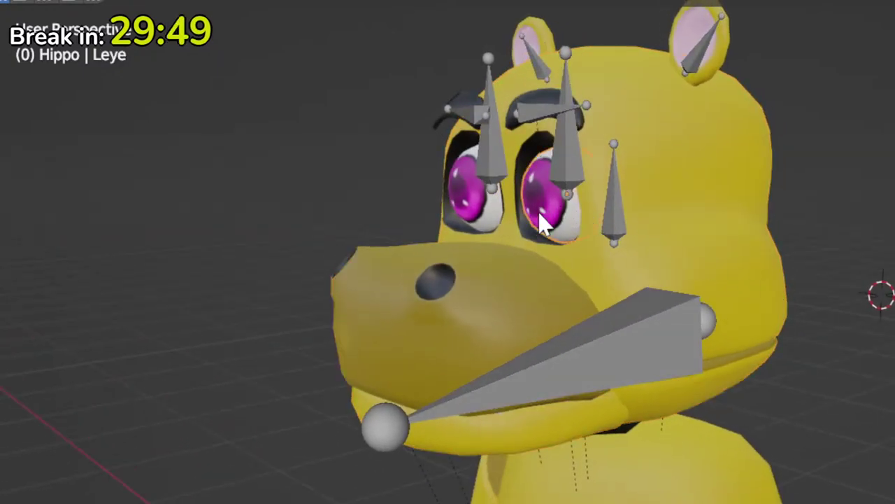
{"action": "left_click", "coordinate": [478, 219], "text": "shift"}
{"action": "left_click", "coordinate": [665, 240], "text": "shift"}
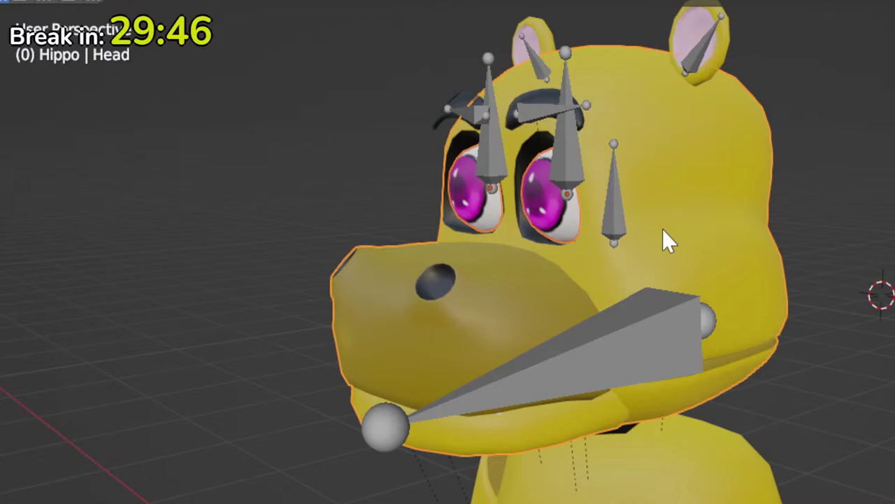
Step: Join the selected eyes and head, then merge the ears_geo mesh into the head mesh as well
{"action": "key", "text": "ctrl+j"}
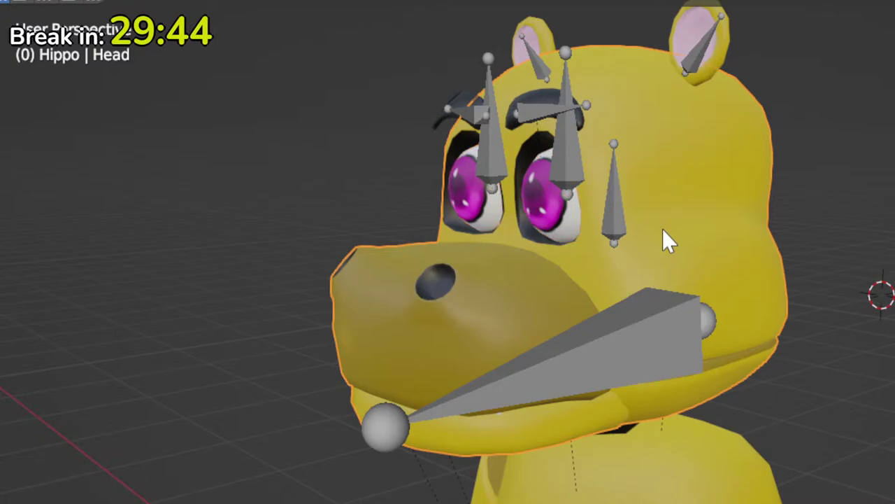
{"action": "middle_click_drag", "start_coordinate": [665, 240], "coordinate": [707, 148]}
{"action": "left_click", "coordinate": [706, 119]}
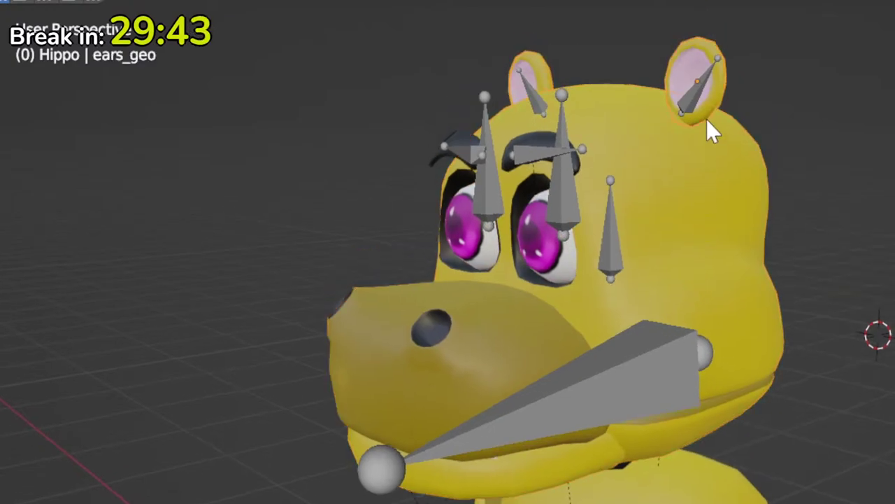
{"action": "left_click", "coordinate": [709, 188], "text": "shift"}
{"action": "key", "text": "ctrl+j"}
Step: Check the joined head's separate mesh islands in edit mode by selecting the linked geometry of the skull and the muzzle
{"action": "middle_click_drag", "start_coordinate": [711, 186], "coordinate": [643, 161]}
{"action": "key", "text": "Tab"}
{"action": "key", "text": "alt+a"}
{"action": "key", "text": "l"}
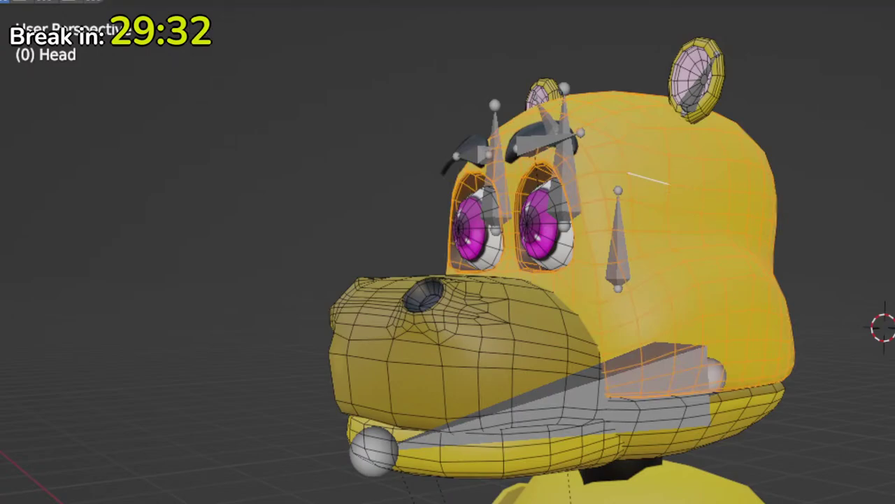
{"action": "left_click", "coordinate": [528, 327]}
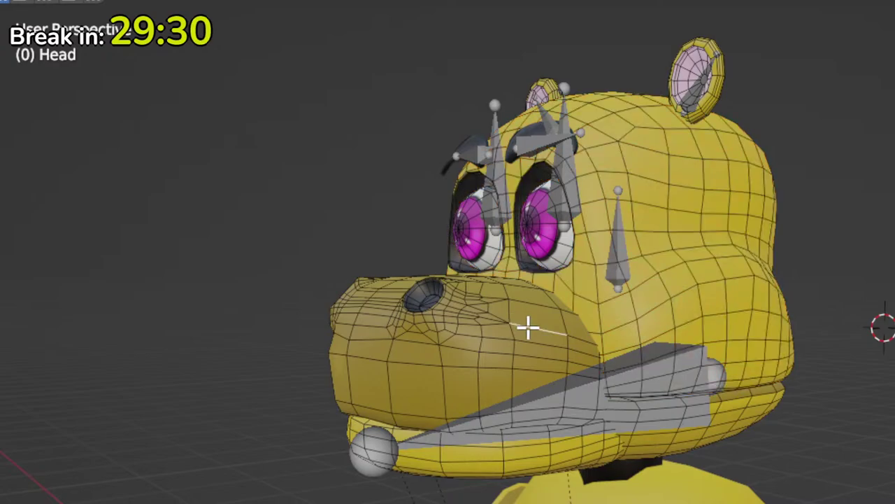
{"action": "key", "text": "ctrl+l"}
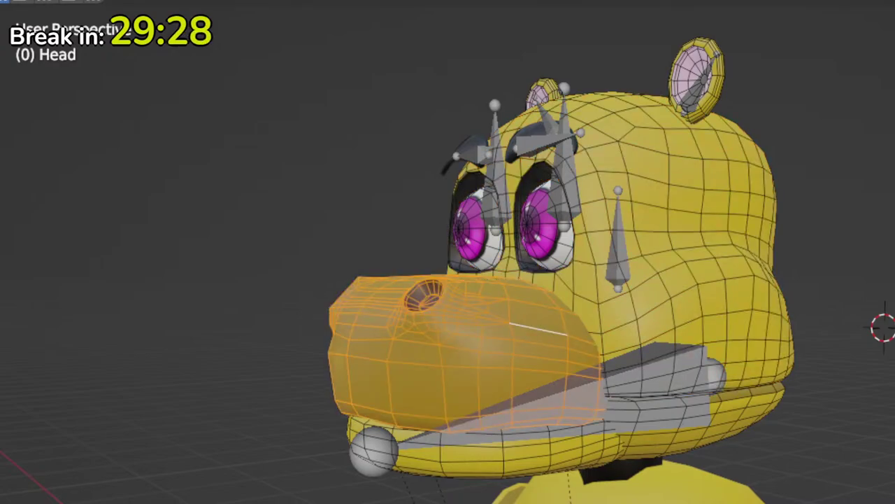
{"action": "middle_click_drag", "start_coordinate": [620, 322], "coordinate": [545, 206]}
{"action": "scroll", "coordinate": [546, 204], "scroll_direction": "up", "scroll_amount": 5}
{"action": "middle_click_drag", "start_coordinate": [588, 318], "coordinate": [571, 334]}
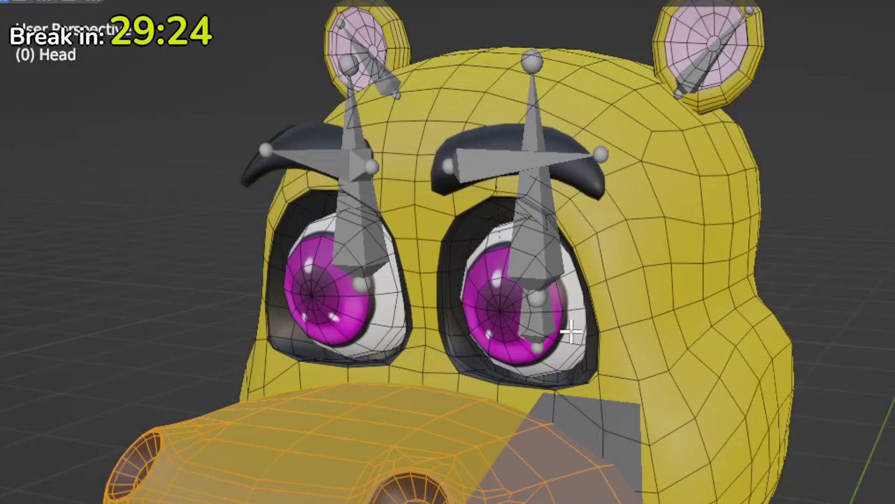
{"action": "middle_click_drag", "start_coordinate": [534, 298], "coordinate": [680, 340]}
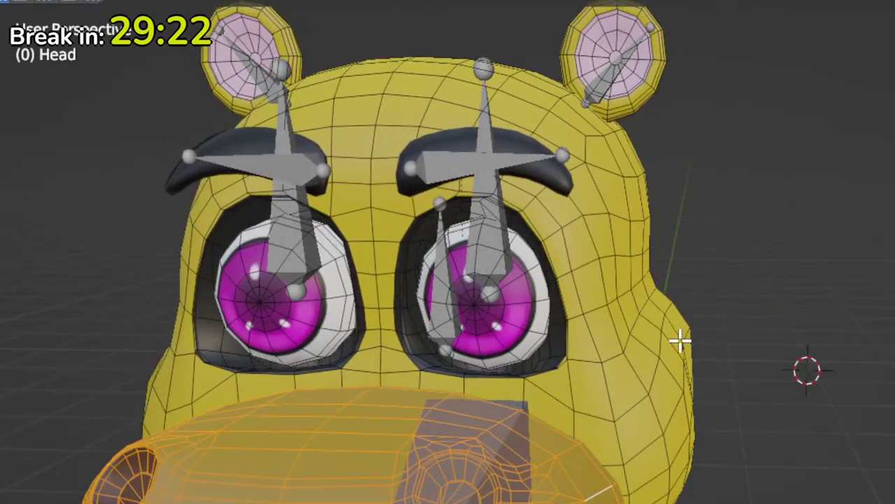
{"action": "key", "text": "Tab"}
Step: Try rotating the left eyebrow and left eye bones of the Joints armature in pose mode
{"action": "left_click", "coordinate": [449, 174]}
{"action": "key", "text": "ctrl+Tab"}
{"action": "left_click", "coordinate": [511, 162]}
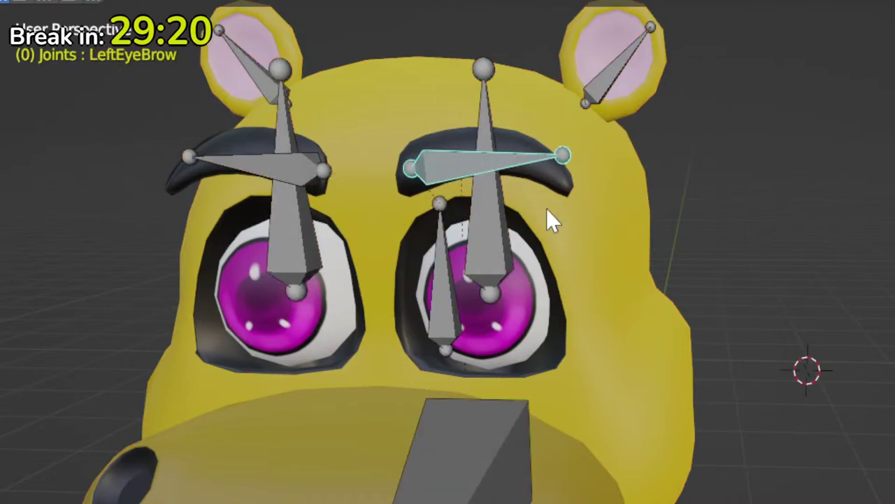
{"action": "key", "text": "r"}
{"action": "left_click", "coordinate": [504, 210]}
{"action": "left_click", "coordinate": [500, 214]}
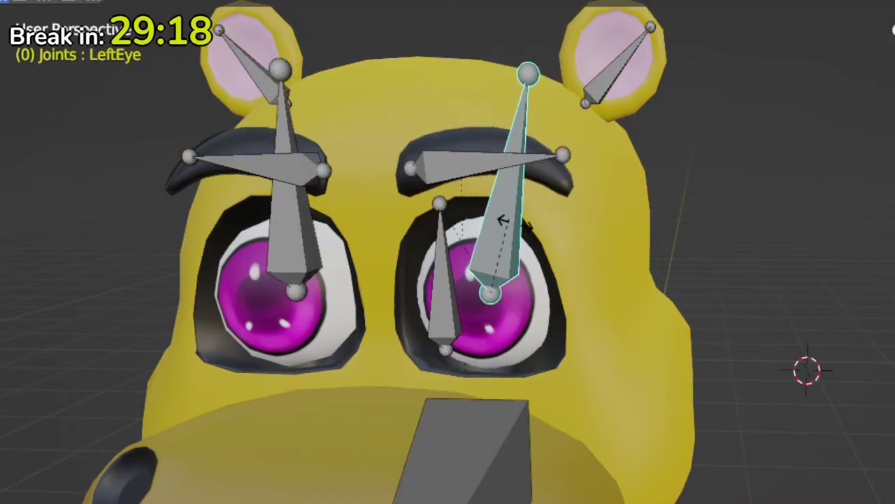
{"action": "key", "text": "r"}
{"action": "left_click", "coordinate": [456, 297]}
{"action": "left_click", "coordinate": [444, 324]}
{"action": "middle_click_drag", "start_coordinate": [530, 305], "coordinate": [476, 293]}
{"action": "scroll", "coordinate": [616, 349], "scroll_direction": "down", "scroll_amount": 3}
{"action": "key", "text": "ctrl+Tab"}
Step: Inspect the whole hippo character and its facial bones from the front orthographic view
{"action": "scroll", "coordinate": [629, 373], "scroll_direction": "down", "scroll_amount": 3}
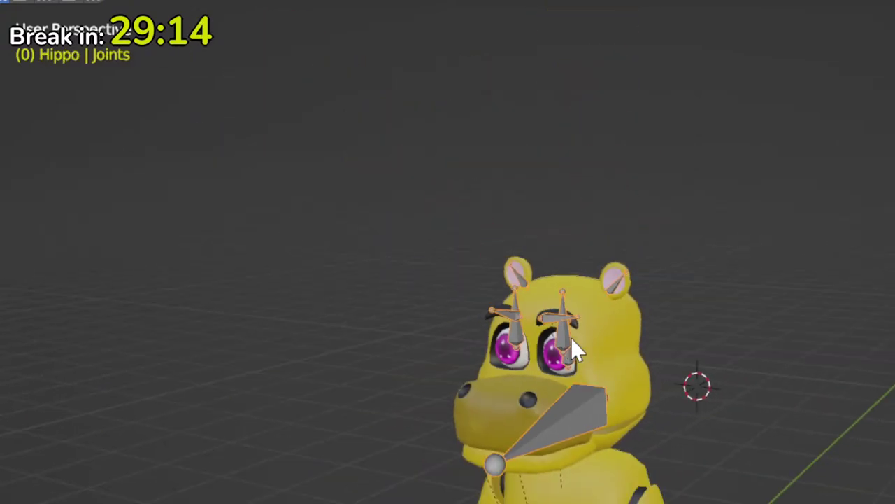
{"action": "middle_click_drag", "start_coordinate": [571, 338], "coordinate": [490, 176], "text": "shift"}
{"action": "scroll", "coordinate": [640, 315], "scroll_direction": "down", "scroll_amount": 1}
{"action": "middle_click_drag", "start_coordinate": [640, 315], "coordinate": [747, 245]}
{"action": "key", "text": "KP_1"}
{"action": "scroll", "coordinate": [668, 235], "scroll_direction": "down", "scroll_amount": 3}
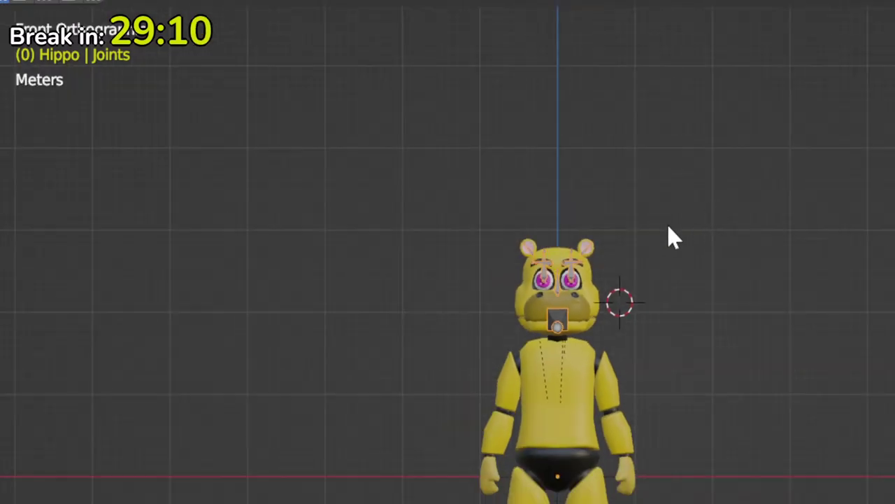
{"action": "middle_click_drag", "start_coordinate": [668, 236], "coordinate": [581, 114], "text": "shift"}
{"action": "scroll", "coordinate": [681, 266], "scroll_direction": "up", "scroll_amount": 2}
{"action": "middle_click_drag", "start_coordinate": [656, 217], "coordinate": [681, 354], "text": "shift"}
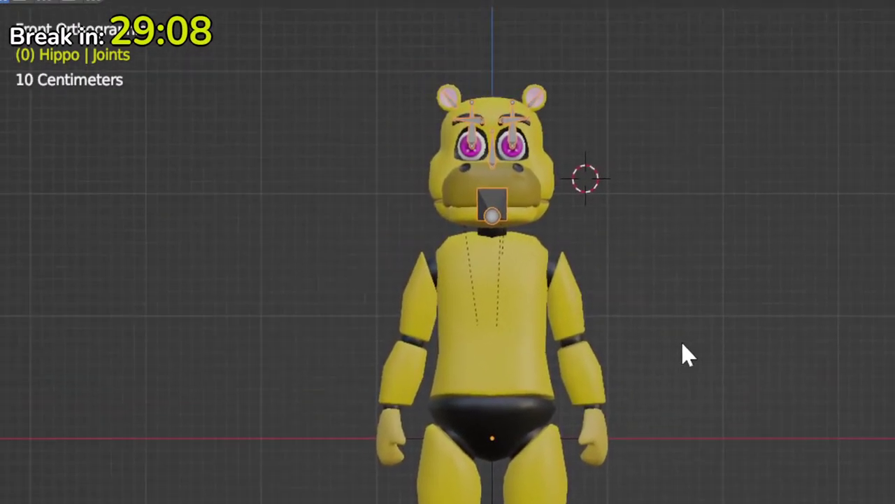
{"action": "scroll", "coordinate": [646, 310], "scroll_direction": "up", "scroll_amount": 4}
{"action": "middle_click_drag", "start_coordinate": [712, 404], "coordinate": [756, 480], "text": "shift"}
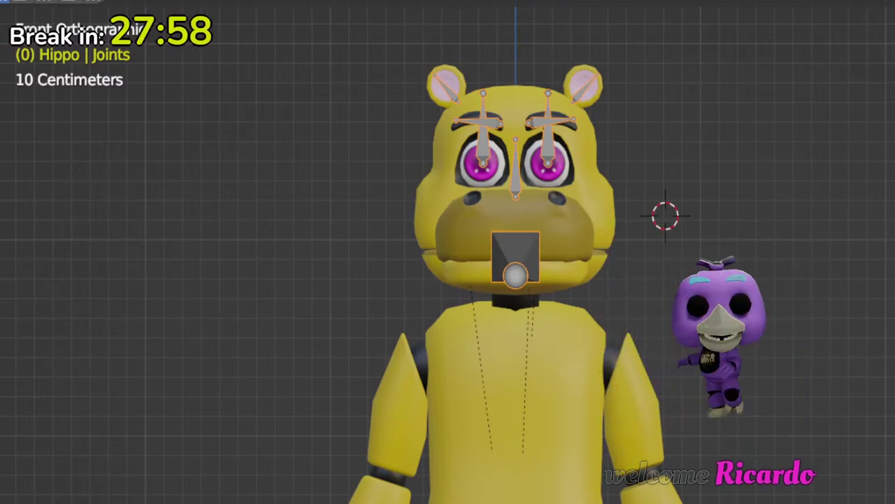
Step: Switch to Roblox Studio and look around the character models standing on the baseplate
{"action": "key", "text": "alt+Tab"}
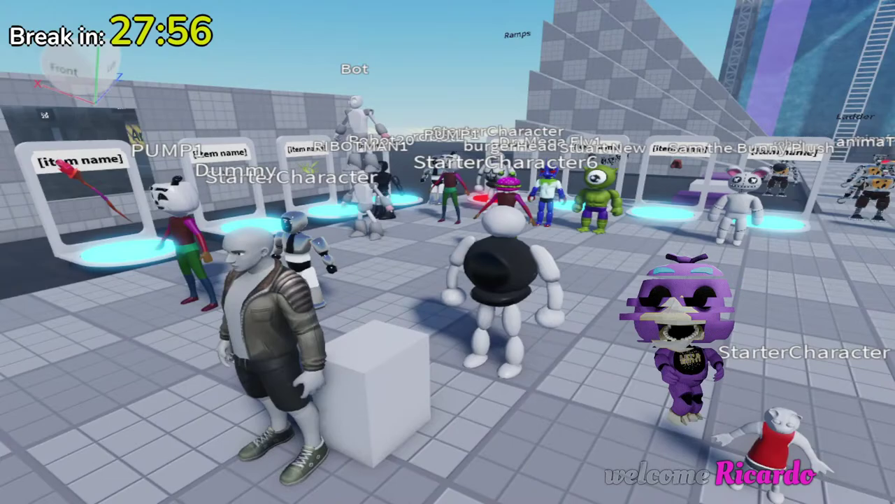
{"action": "right_click_drag", "start_coordinate": [490, 324], "coordinate": [514, 326]}
{"action": "scroll", "coordinate": [514, 325], "scroll_direction": "down", "scroll_amount": 5}
{"action": "key", "text": "w"}
{"action": "key", "text": "w"}
{"action": "key", "text": "w"}
{"action": "key", "text": "s"}
{"action": "key", "text": "s"}
{"action": "key", "text": "w"}
{"action": "key", "text": "s"}
{"action": "key", "text": "a"}
{"action": "key", "text": "s"}
{"action": "key", "text": "d"}
{"action": "key", "text": "s"}
{"action": "key", "text": "a"}
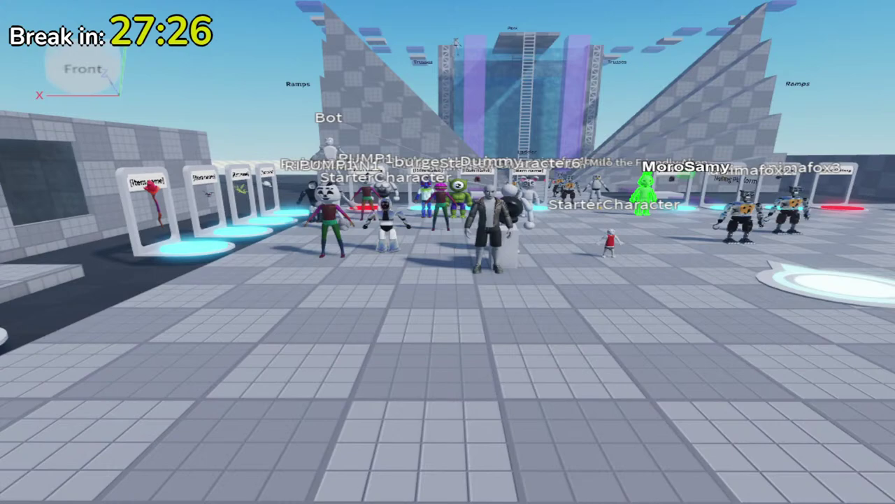
{"action": "right_click_drag", "start_coordinate": [596, 304], "coordinate": [595, 306]}
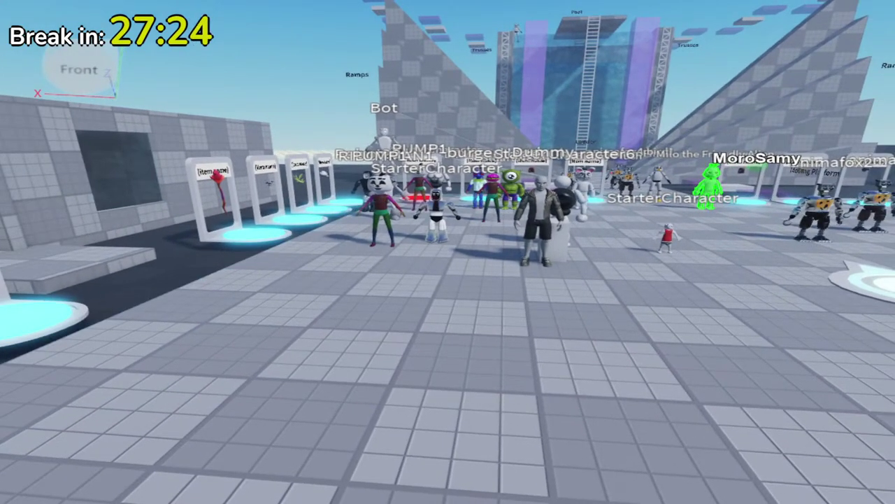
{"action": "right_click_drag", "start_coordinate": [518, 306], "coordinate": [516, 306]}
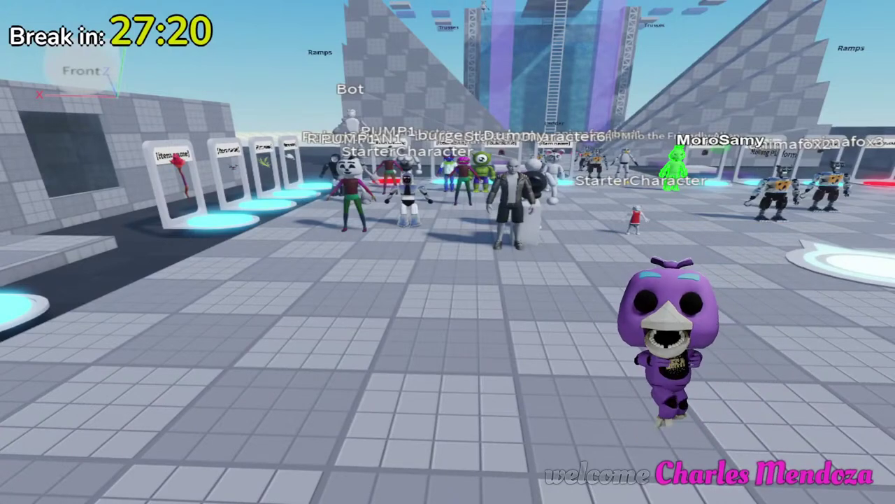
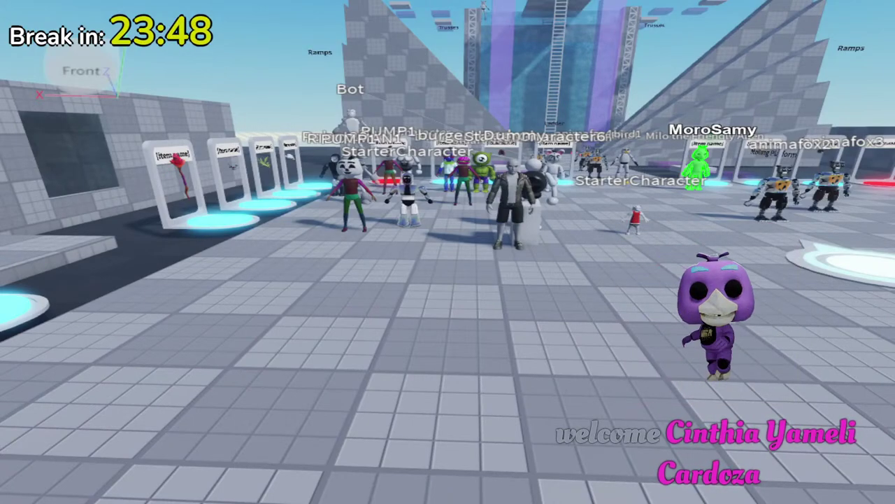
Step: Switch back to Blender and bring up the workspace showing the coloured hippo model
{"action": "key", "text": "alt+Tab"}
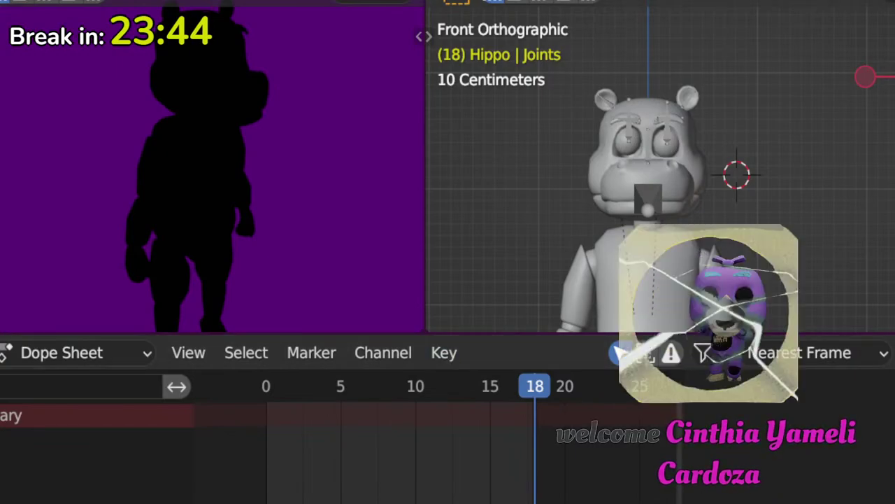
{"action": "scroll", "coordinate": [661, 175], "scroll_direction": "down", "scroll_amount": 2}
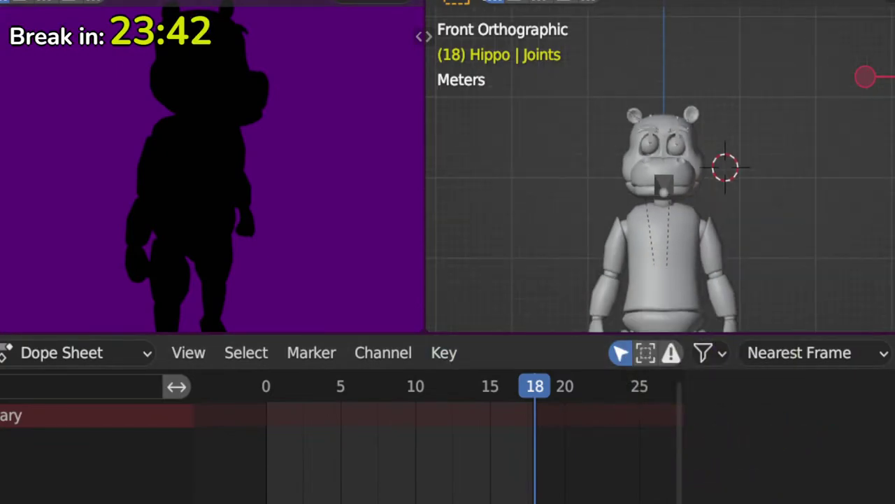
{"action": "key", "text": "ctrl+Page_Up"}
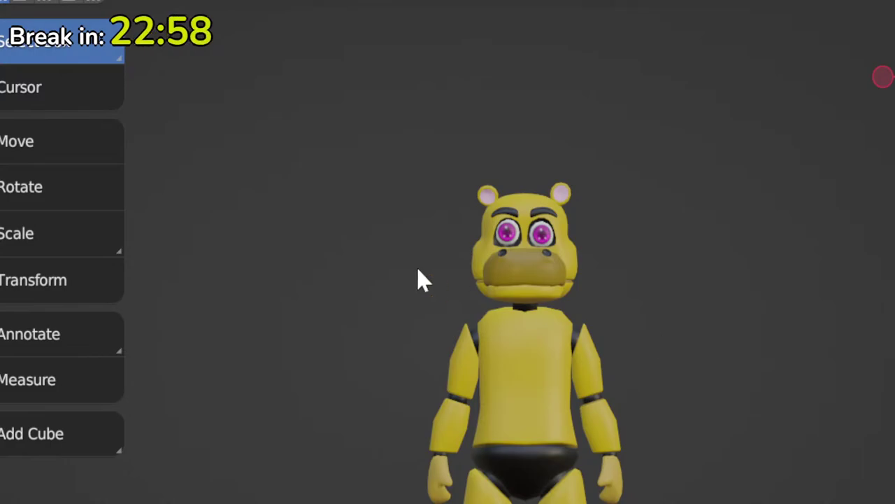
{"action": "scroll", "coordinate": [417, 277], "scroll_direction": "up", "scroll_amount": 3}
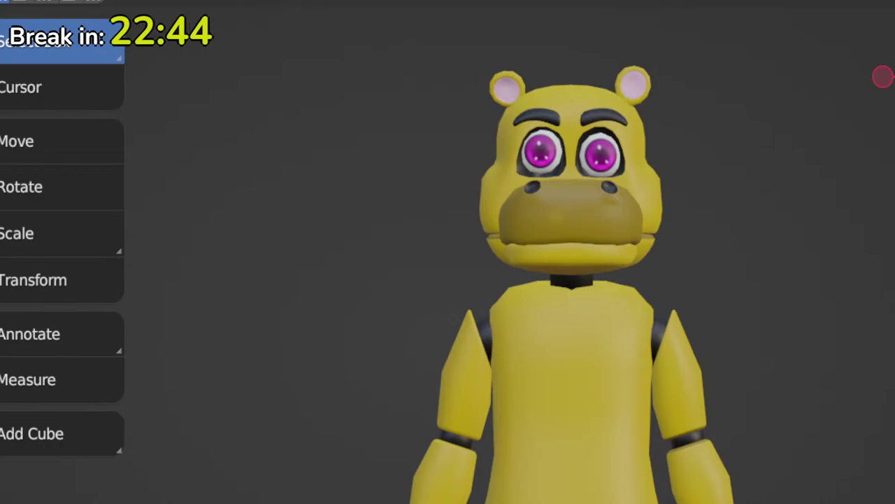
{"action": "left_click", "coordinate": [8, 1]}
{"action": "mouse_move", "coordinate": [95, 310]}
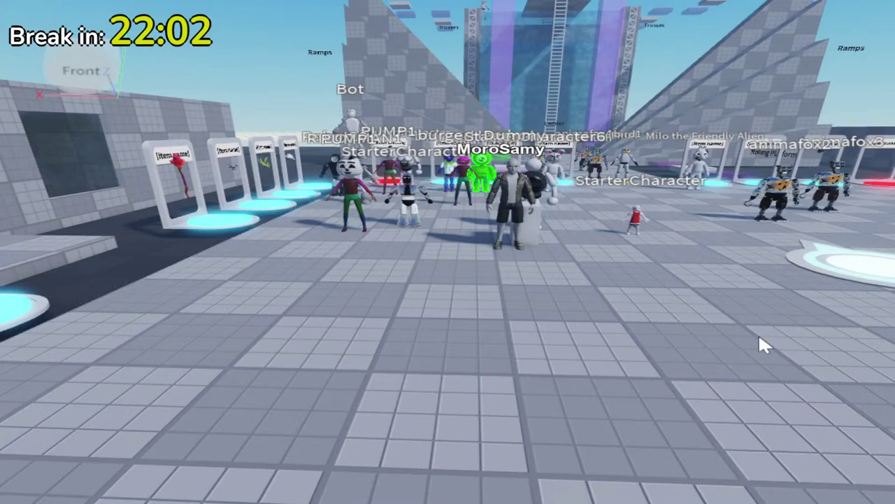
{"action": "scroll", "coordinate": [657, 252], "scroll_direction": "up", "scroll_amount": 5}
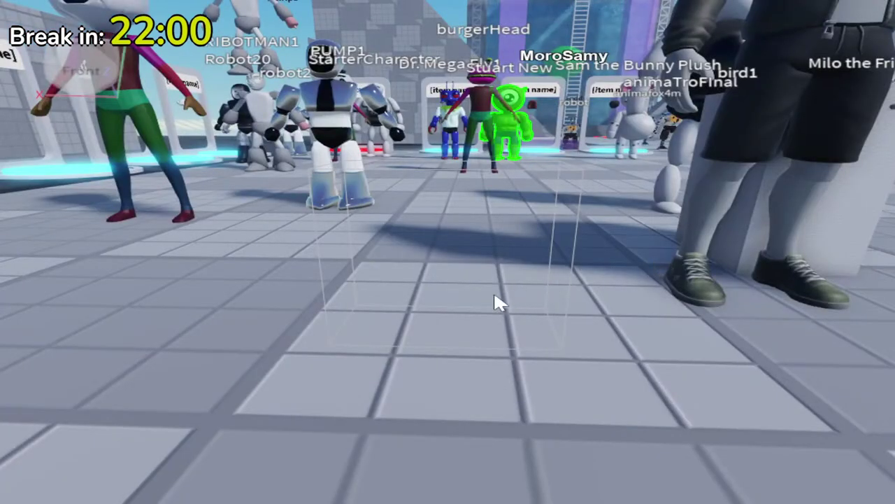
{"action": "right_click_drag", "start_coordinate": [478, 300], "coordinate": [516, 358]}
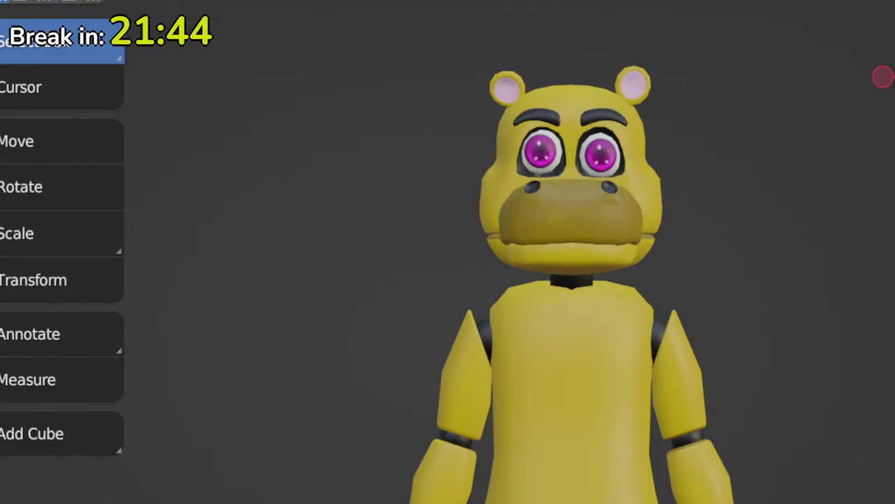
Step: Run all avatar validation checks on the hippo's armature and turn the viewport overlays back on
{"action": "key", "text": "n"}
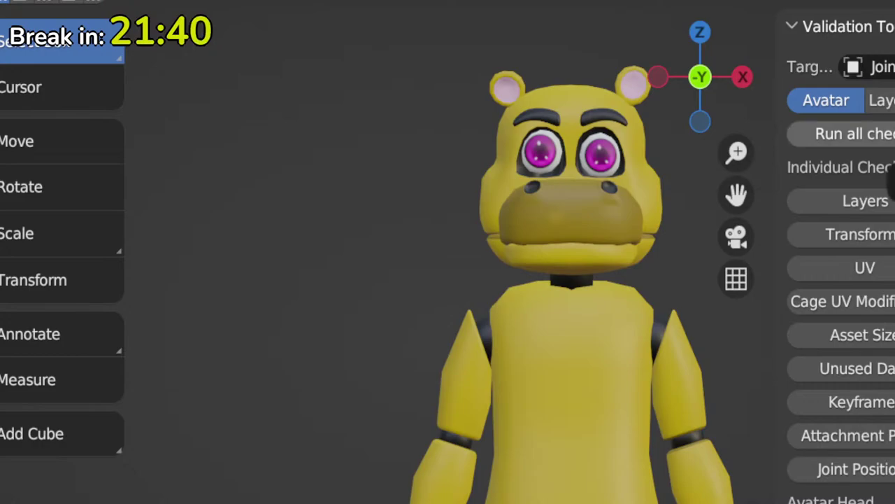
{"action": "left_click", "coordinate": [868, 149]}
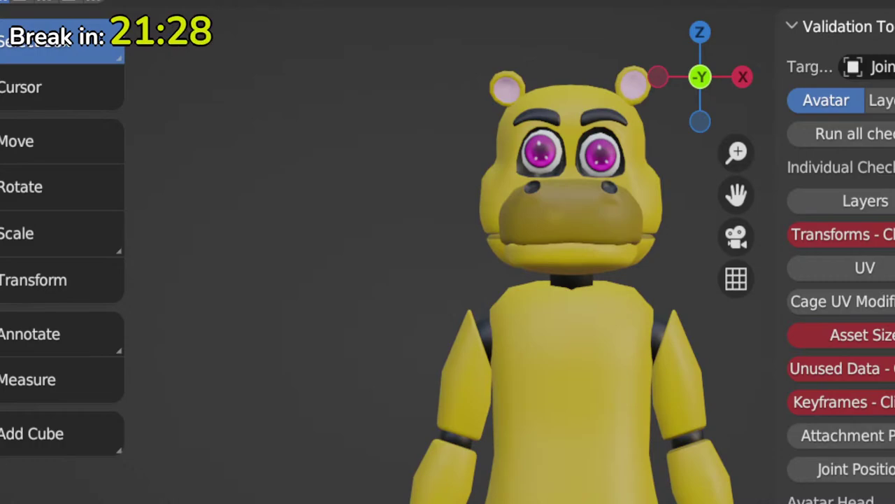
{"action": "key", "text": "shift+alt+z"}
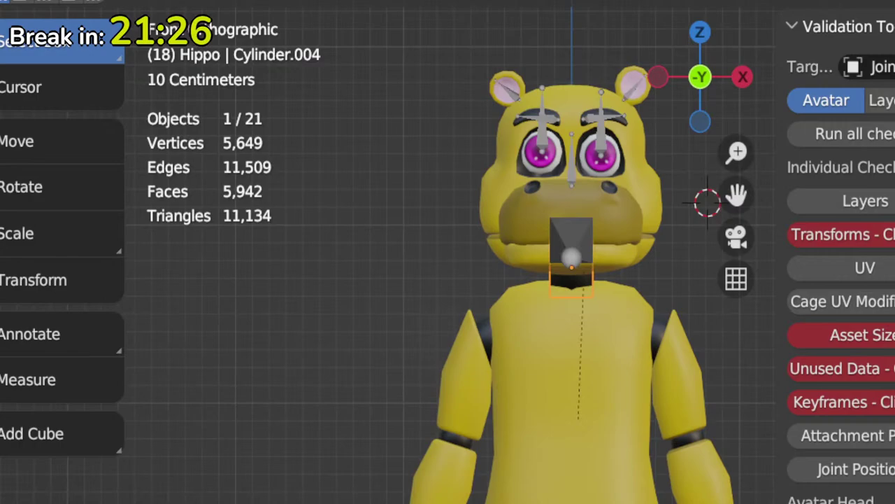
Step: Join the neck cylinder (Cylinder.004) into the UpperTorso_Geo mesh
{"action": "middle_click_drag", "start_coordinate": [642, 413], "coordinate": [528, 428]}
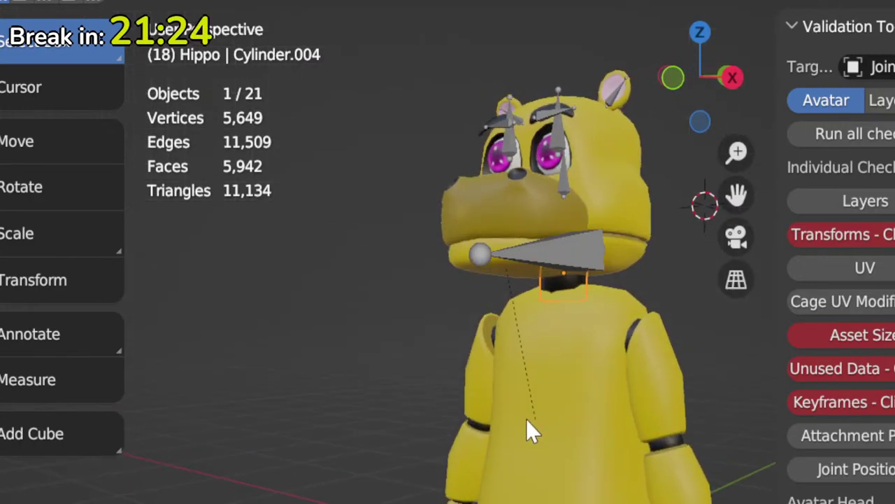
{"action": "left_click", "coordinate": [575, 332], "text": "shift"}
{"action": "key", "text": "ctrl+j"}
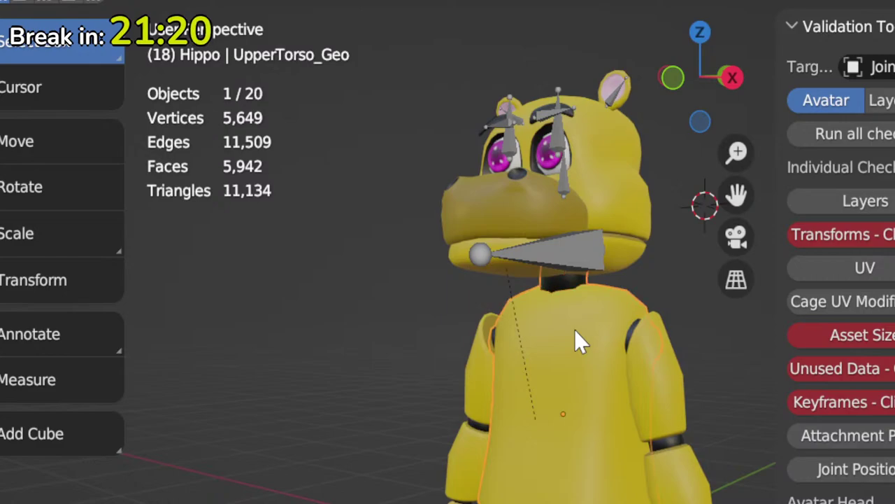
Step: Join the front teeth mesh (Cube.006) into the Head_Geo mesh
{"action": "left_click", "coordinate": [490, 231]}
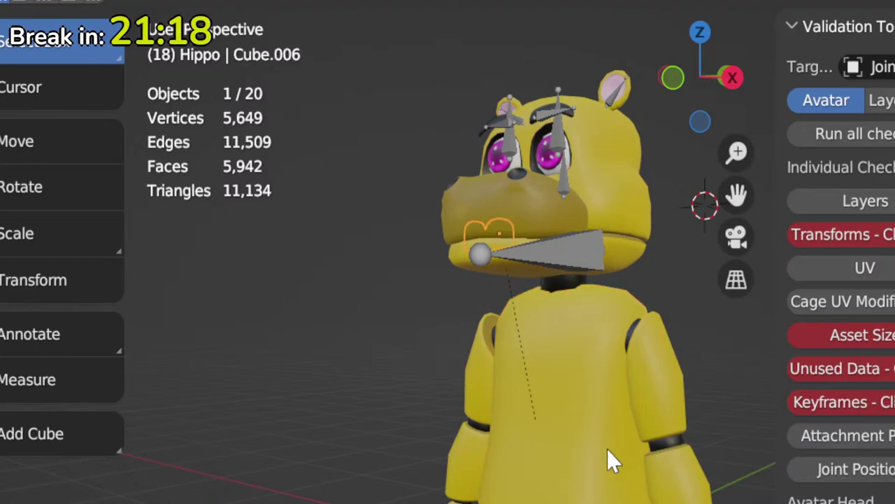
{"action": "middle_click_drag", "start_coordinate": [545, 436], "coordinate": [551, 412]}
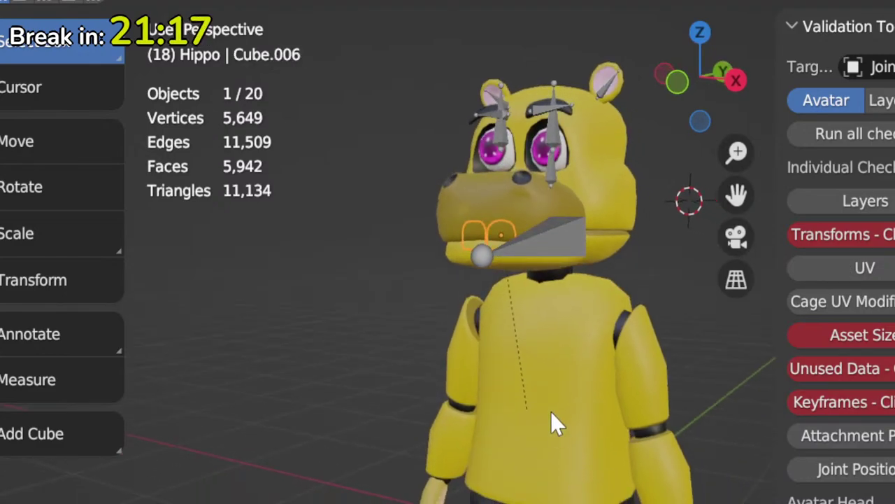
{"action": "left_click", "coordinate": [600, 185], "text": "shift"}
{"action": "key", "text": "ctrl+j"}
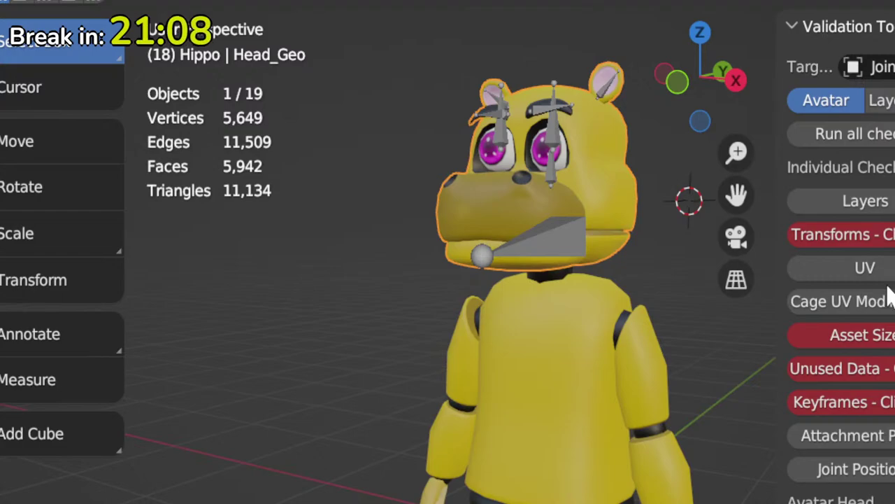
Step: Show the outer cage wireframes around the hippo and inspect how they surround the head and body
{"action": "middle_click_drag", "start_coordinate": [518, 368], "coordinate": [521, 424]}
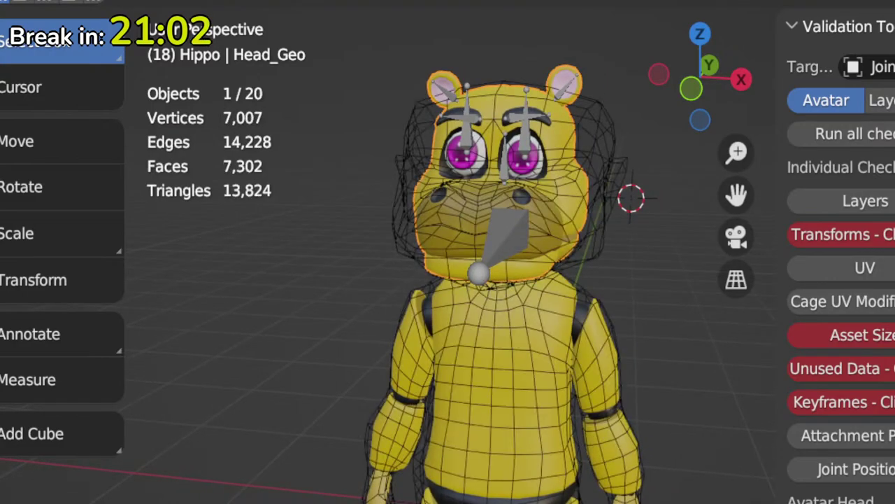
{"action": "middle_click_drag", "start_coordinate": [539, 498], "coordinate": [749, 322]}
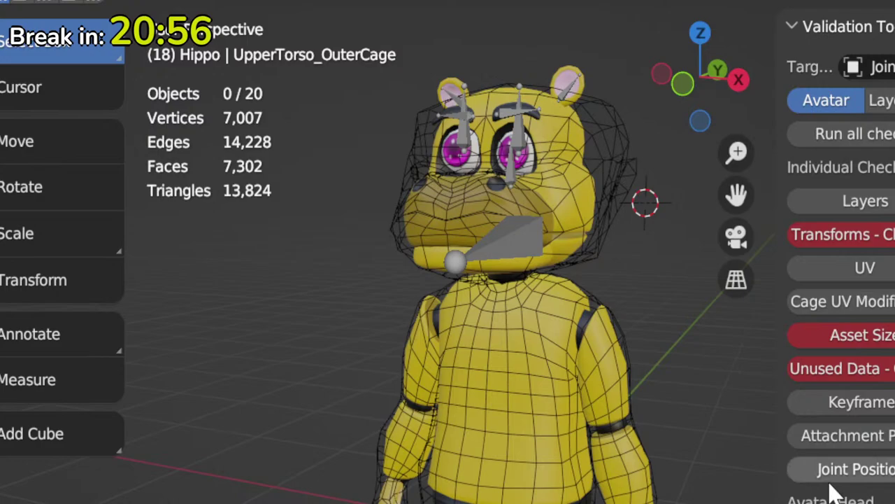
Step: Run the polygon count check on the hippo and read the full names of the flagged validation checks
{"action": "scroll", "coordinate": [836, 490], "scroll_direction": "down", "scroll_amount": 8}
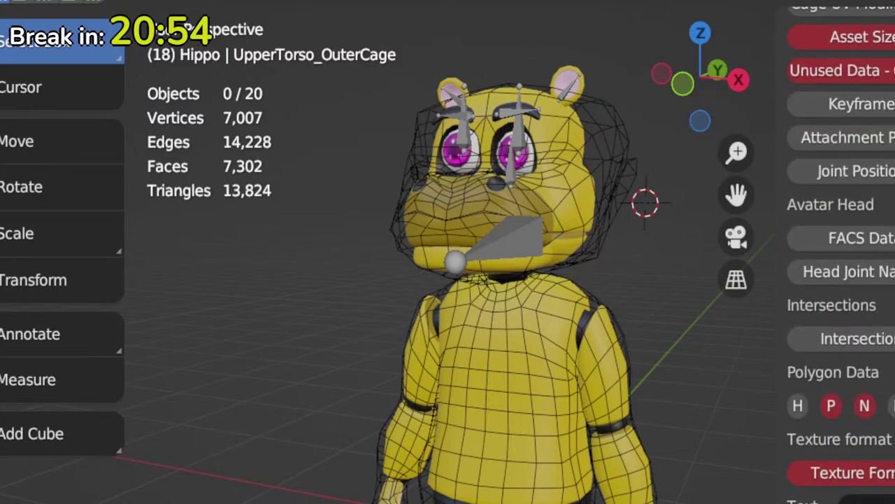
{"action": "left_click_drag", "start_coordinate": [776, 315], "coordinate": [507, 315]}
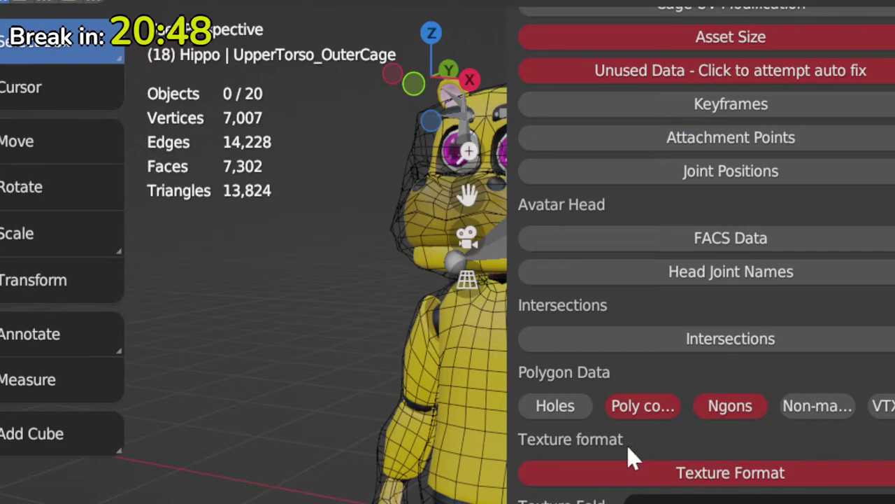
{"action": "left_click", "coordinate": [635, 413]}
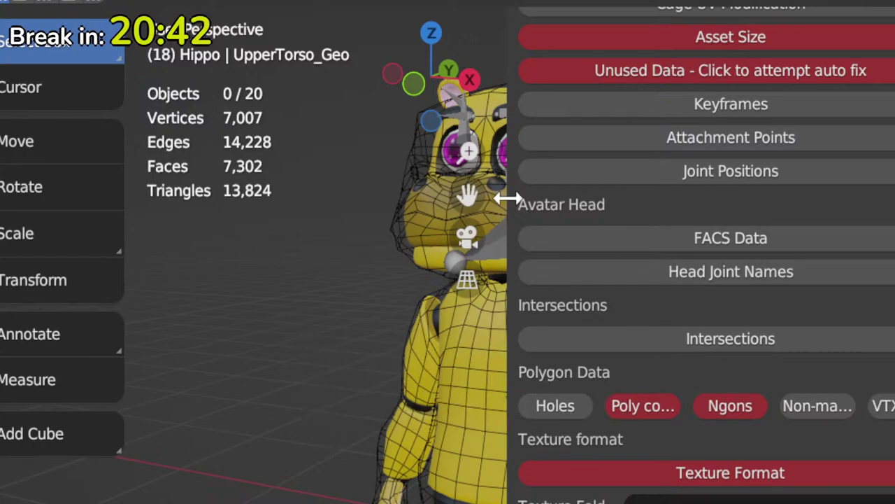
{"action": "left_click_drag", "start_coordinate": [507, 200], "coordinate": [830, 203]}
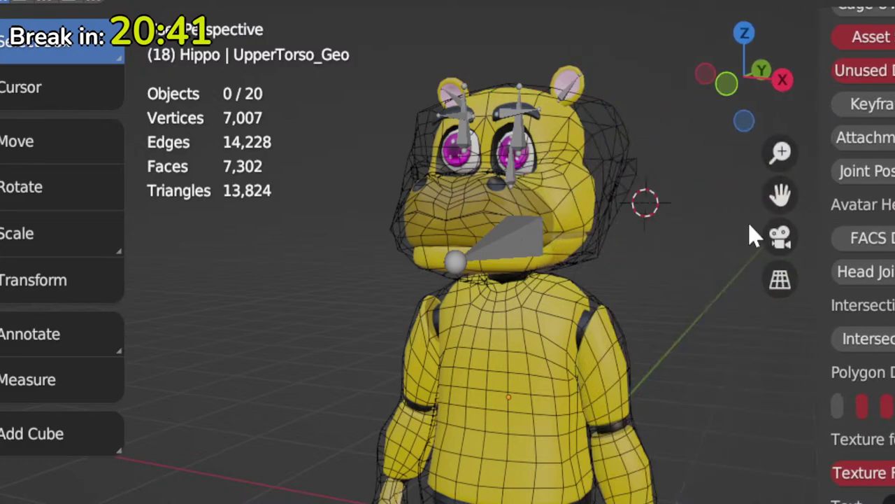
Step: Open the Head_Geo mesh for editing with all its geometry selected and isolate it in local view from the front
{"action": "left_click", "coordinate": [569, 186]}
{"action": "left_click", "coordinate": [570, 184]}
{"action": "key", "text": "Tab"}
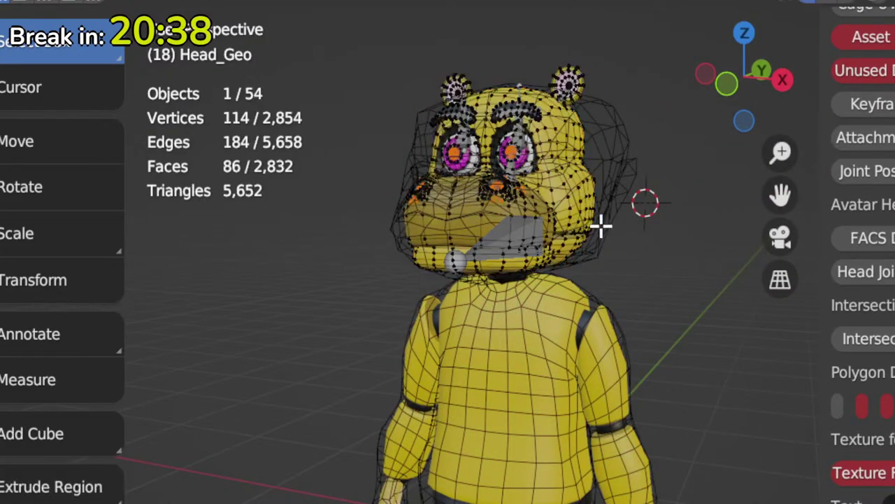
{"action": "key", "text": "a"}
{"action": "middle_click_drag", "start_coordinate": [564, 214], "coordinate": [543, 364], "text": "shift"}
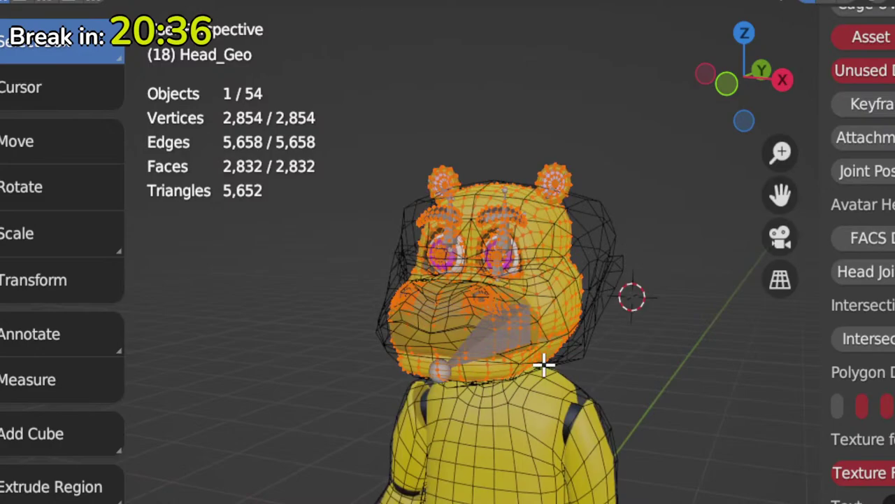
{"action": "scroll", "coordinate": [559, 354], "scroll_direction": "up", "scroll_amount": 3}
{"action": "middle_click_drag", "start_coordinate": [562, 254], "coordinate": [507, 396], "text": "shift"}
{"action": "scroll", "coordinate": [569, 248], "scroll_direction": "up", "scroll_amount": 2}
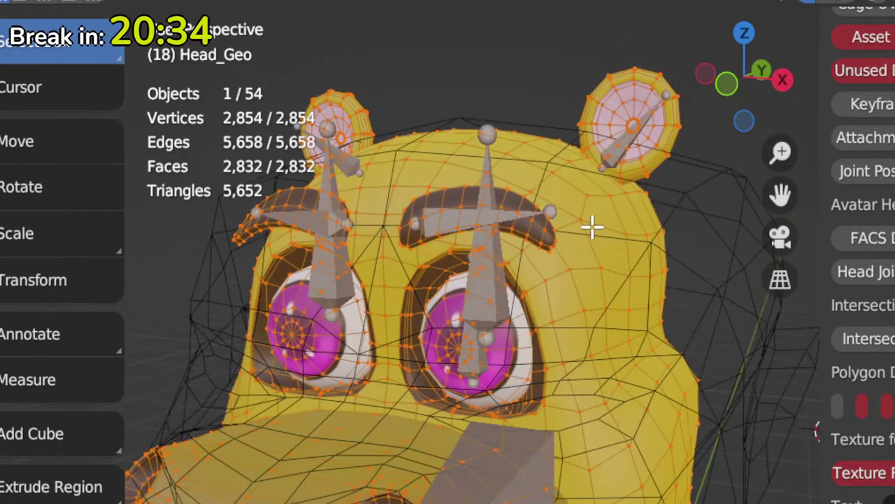
{"action": "middle_click_drag", "start_coordinate": [563, 342], "coordinate": [293, 223]}
{"action": "scroll", "coordinate": [297, 221], "scroll_direction": "down", "scroll_amount": 3}
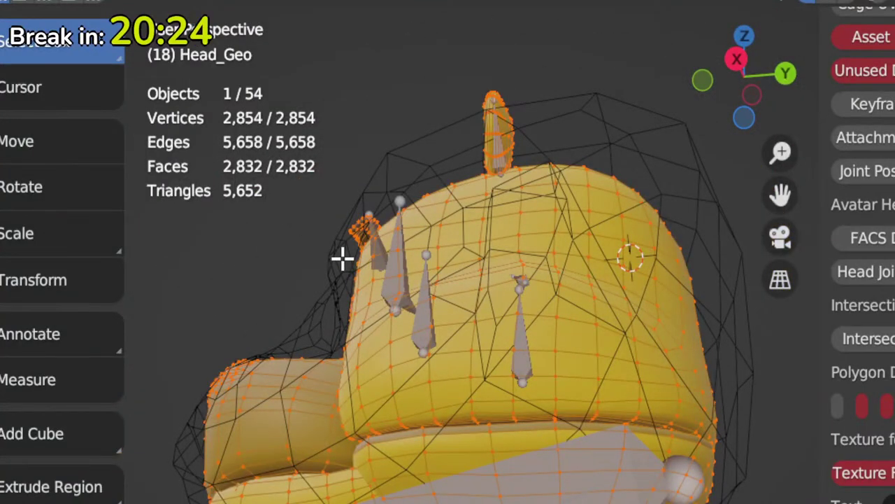
{"action": "key", "text": "KP_Divide"}
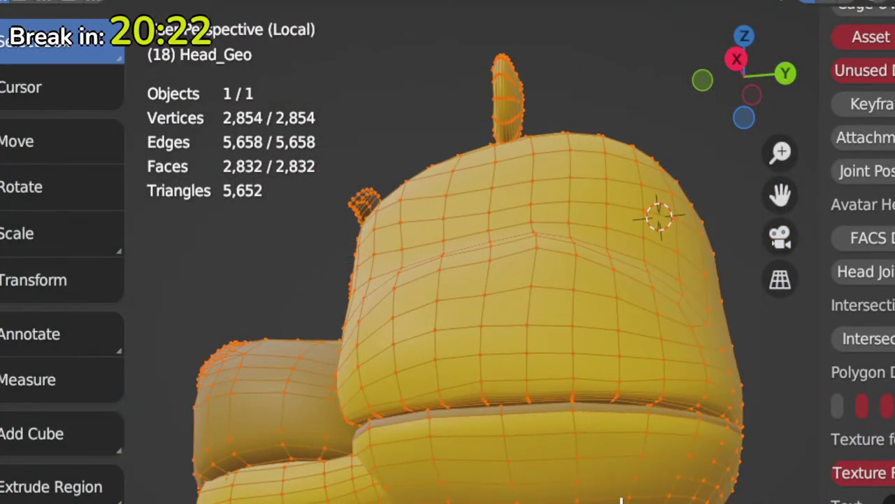
{"action": "key", "text": "KP_3"}
{"action": "key", "text": "KP_1"}
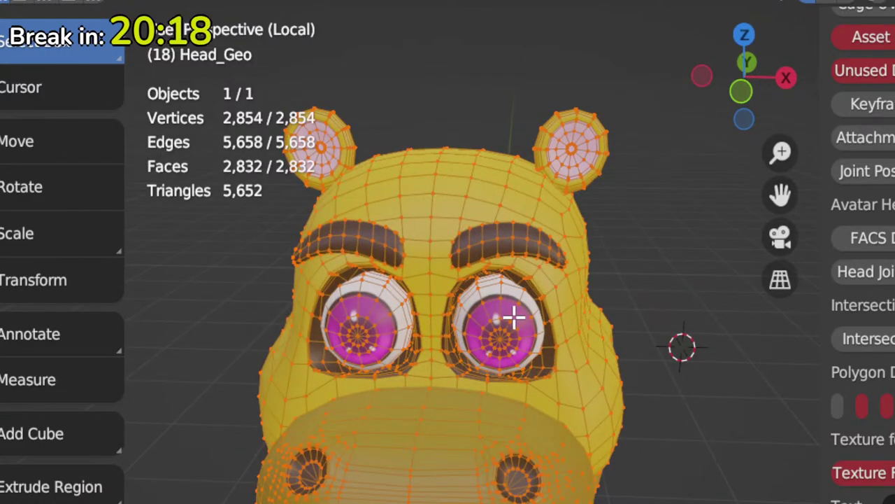
Step: Decimate only the linked skull, muzzle and lower jaw parts of Head_Geo, leaving the eyes, eyebrows and ears untouched
{"action": "left_click", "coordinate": [631, 348]}
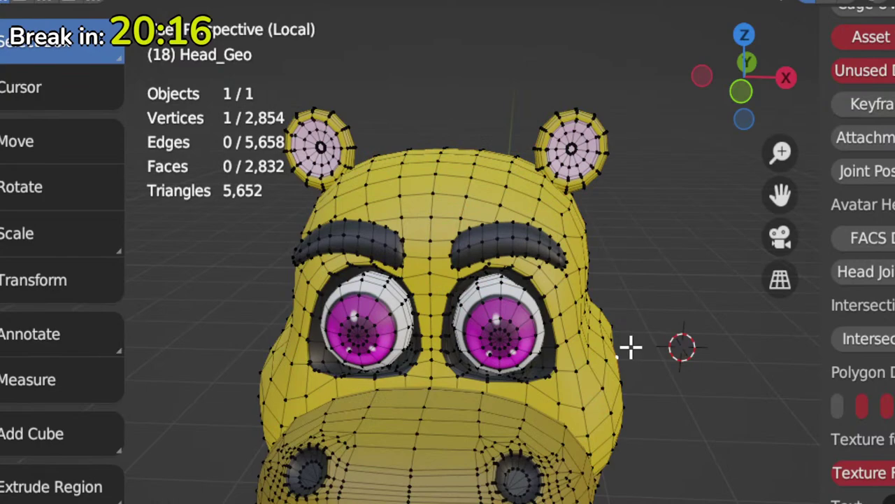
{"action": "key", "text": "l"}
{"action": "middle_click_drag", "start_coordinate": [603, 397], "coordinate": [476, 389]}
{"action": "key", "text": "l"}
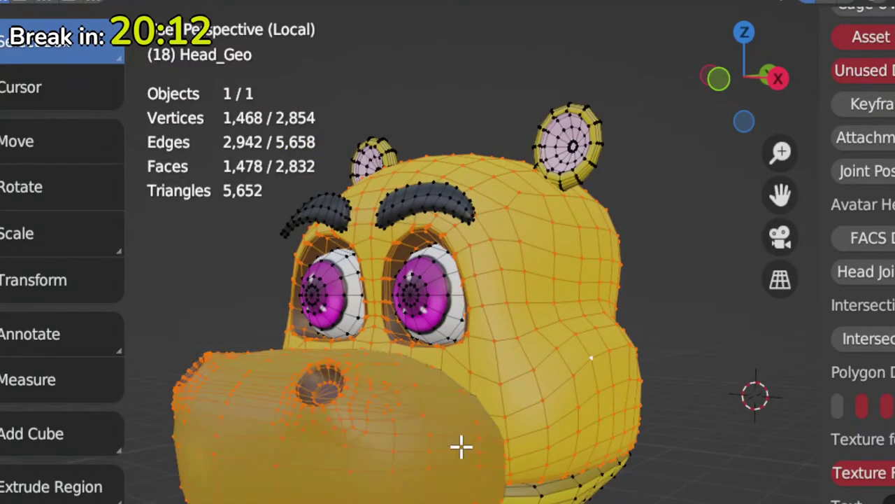
{"action": "key", "text": "l"}
{"action": "key", "text": "l"}
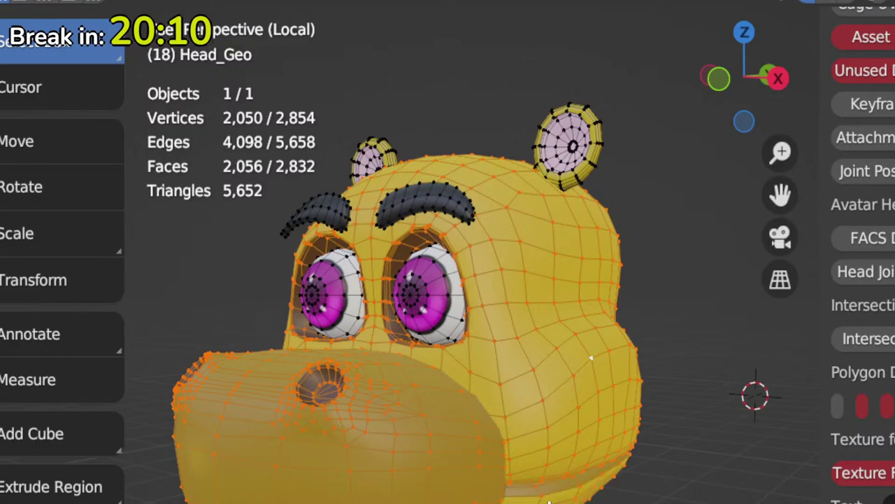
{"action": "key", "text": "q"}
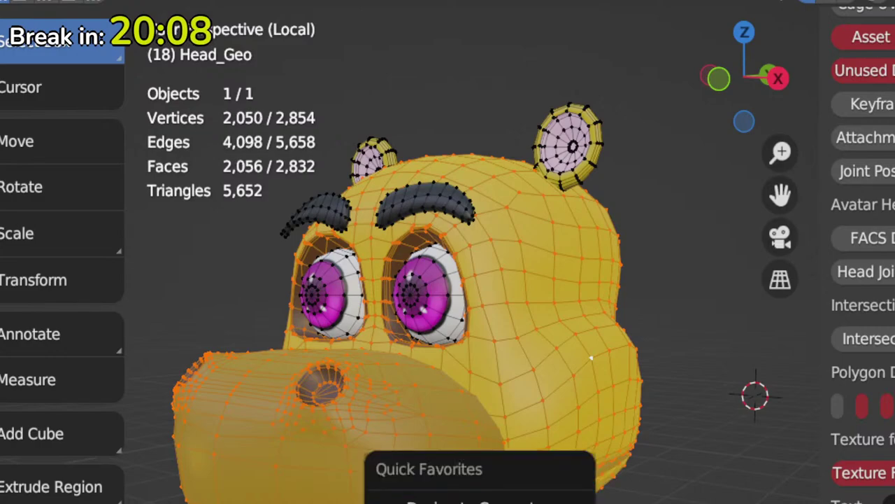
{"action": "left_click", "coordinate": [495, 501]}
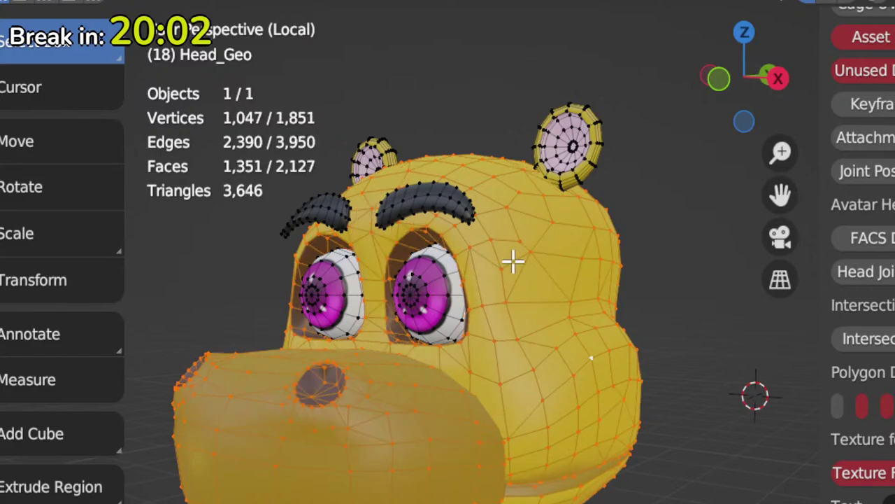
Step: Return Head_Geo to object mode and leave local view to show the whole hippo with its cage and bones
{"action": "middle_click_drag", "start_coordinate": [569, 292], "coordinate": [607, 307]}
{"action": "key", "text": "Tab"}
{"action": "scroll", "coordinate": [471, 356], "scroll_direction": "down", "scroll_amount": 4}
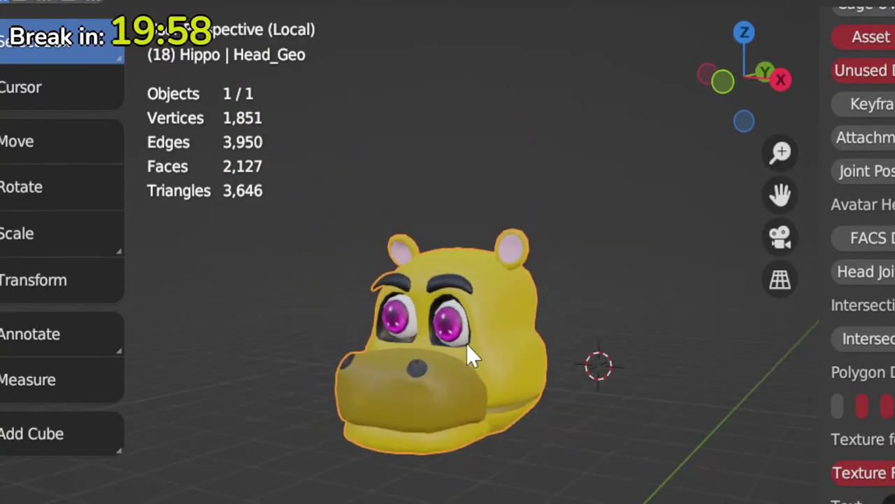
{"action": "key", "text": "KP_Divide"}
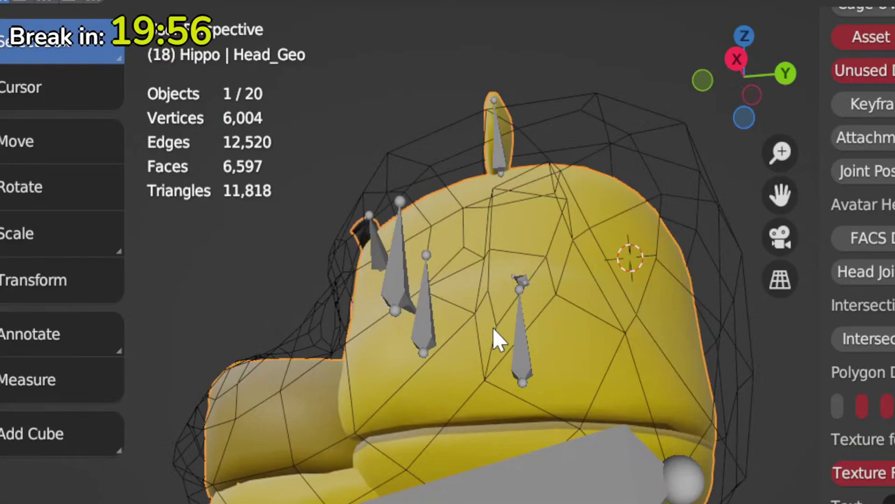
{"action": "middle_click_drag", "start_coordinate": [486, 332], "coordinate": [577, 391]}
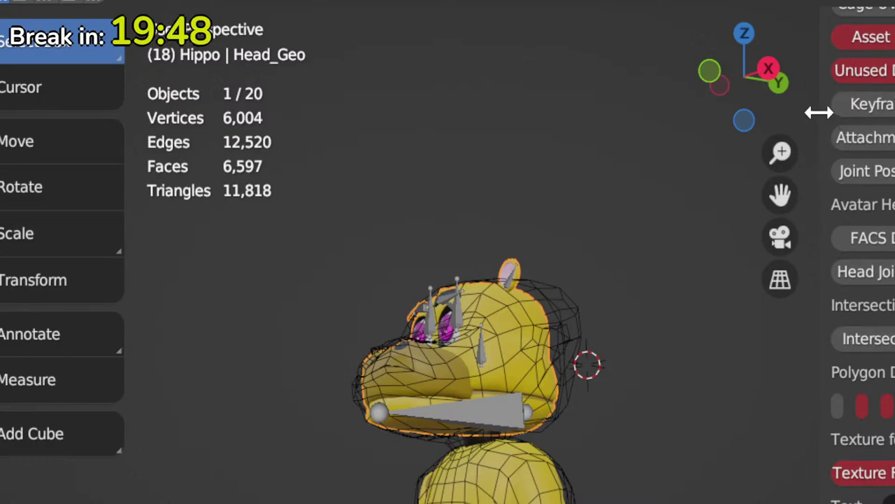
Step: Rerun all avatar validation checks on the Joints armature
{"action": "left_click_drag", "start_coordinate": [819, 112], "coordinate": [736, 202]}
{"action": "scroll", "coordinate": [819, 352], "scroll_direction": "up", "scroll_amount": 8}
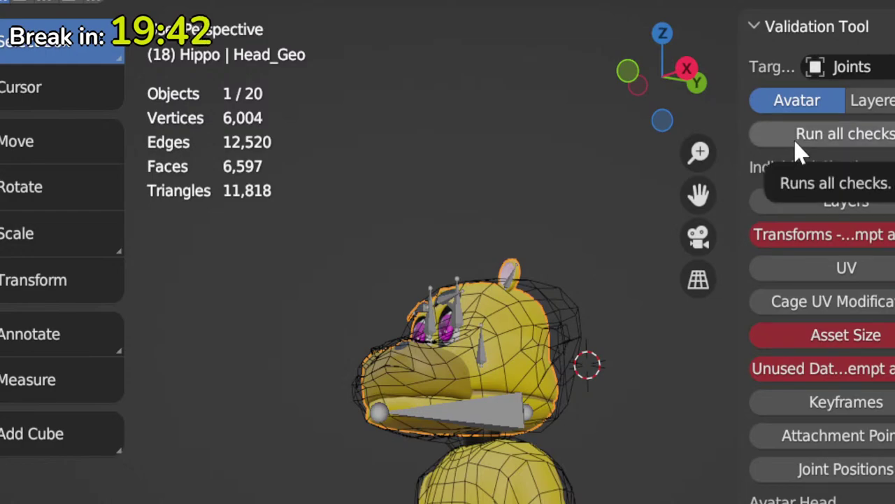
{"action": "left_click", "coordinate": [796, 148]}
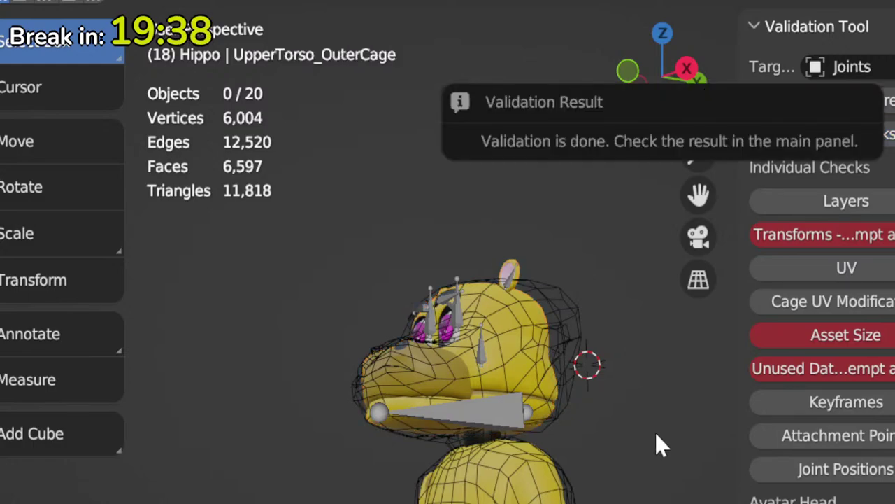
Step: Apply the automatic fix for the Transforms check, confirming that the object transforms are frozen
{"action": "left_click", "coordinate": [847, 242]}
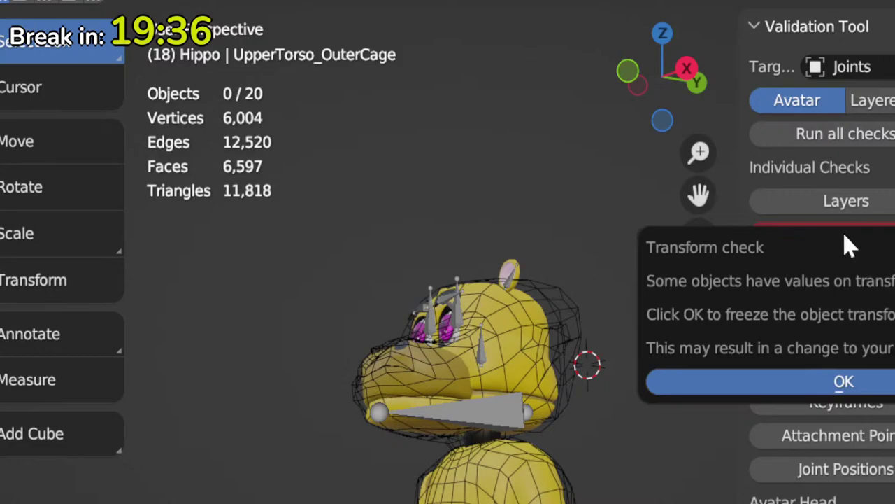
{"action": "left_click", "coordinate": [699, 387]}
{"action": "scroll", "coordinate": [694, 392], "scroll_direction": "down", "scroll_amount": 2}
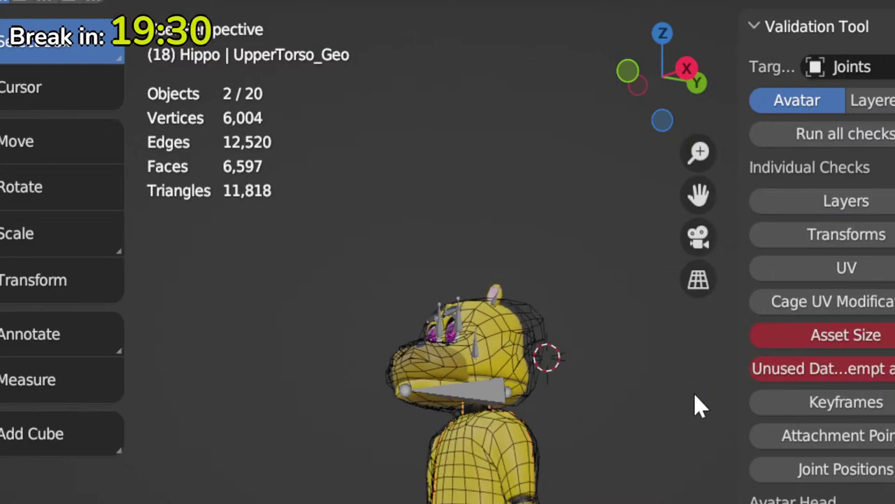
{"action": "middle_click_drag", "start_coordinate": [695, 393], "coordinate": [677, 464]}
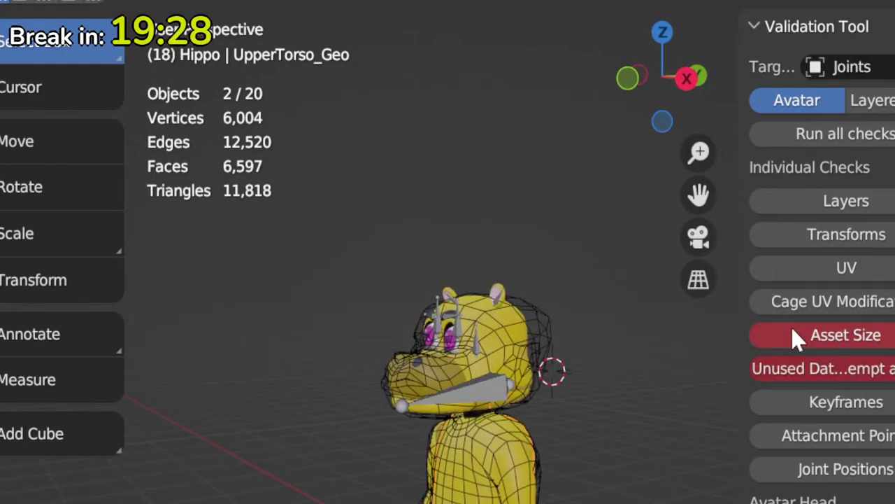
Step: Run the Asset Size check and review the remaining flagged checks, including the polygon data, against the hippo model
{"action": "left_click", "coordinate": [801, 342]}
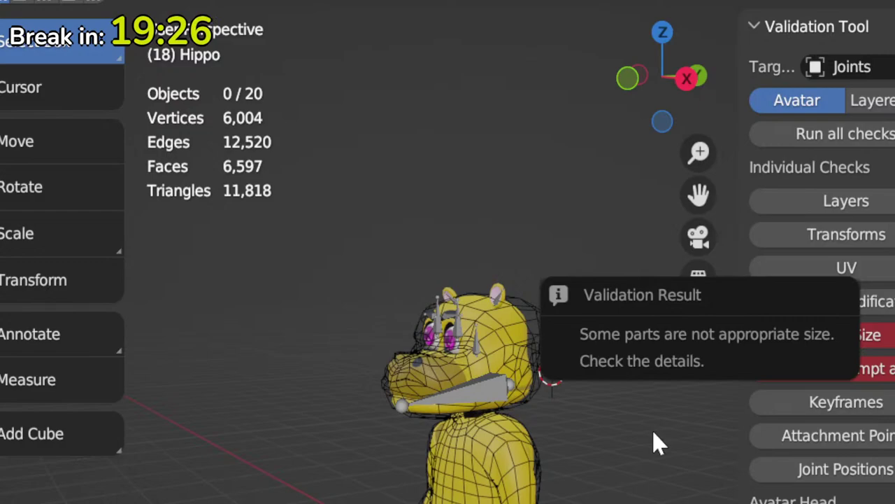
{"action": "scroll", "coordinate": [818, 294], "scroll_direction": "down", "scroll_amount": 6}
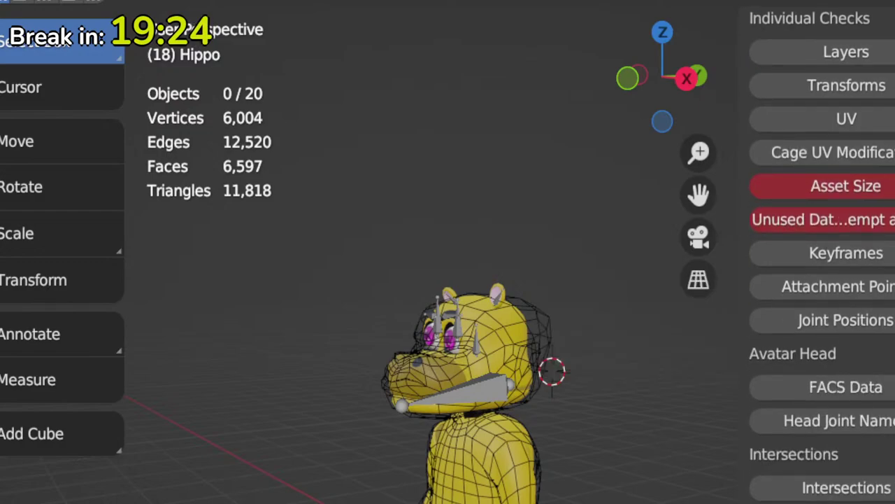
{"action": "left_click_drag", "start_coordinate": [739, 294], "coordinate": [588, 280]}
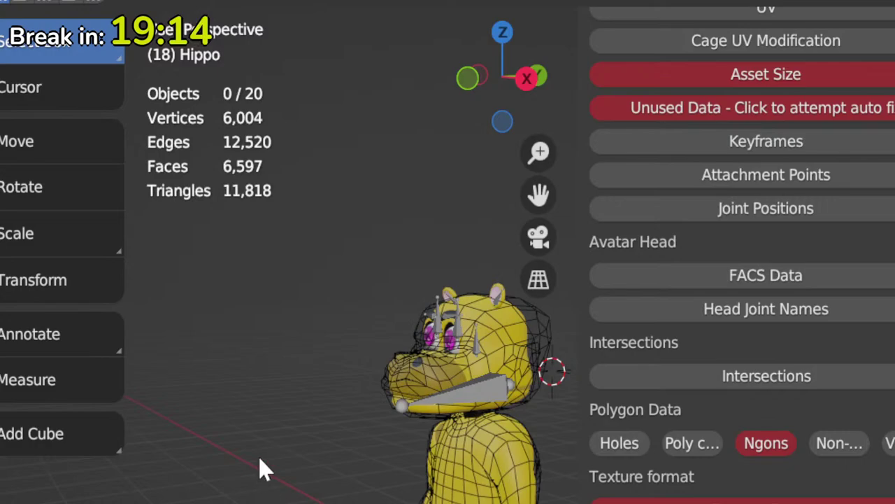
{"action": "scroll", "coordinate": [259, 466], "scroll_direction": "down", "scroll_amount": 5}
{"action": "scroll", "coordinate": [452, 494], "scroll_direction": "up", "scroll_amount": 5}
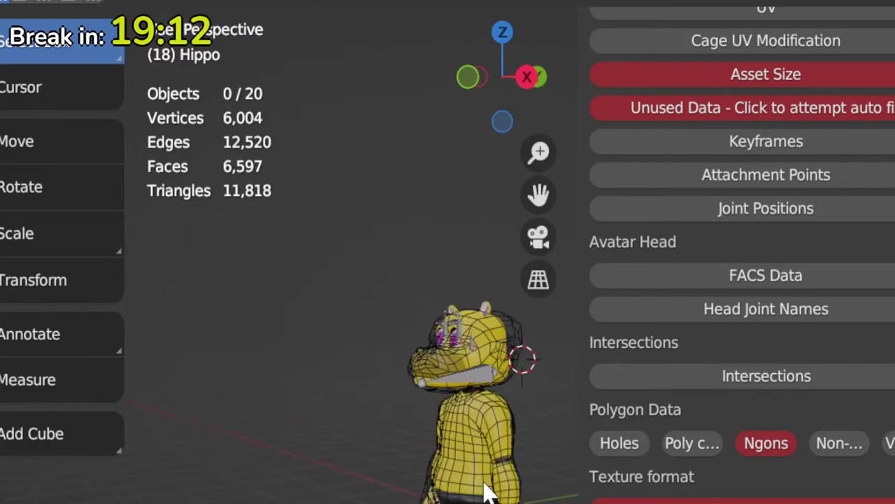
{"action": "middle_click_drag", "start_coordinate": [303, 335], "coordinate": [333, 303], "text": "shift"}
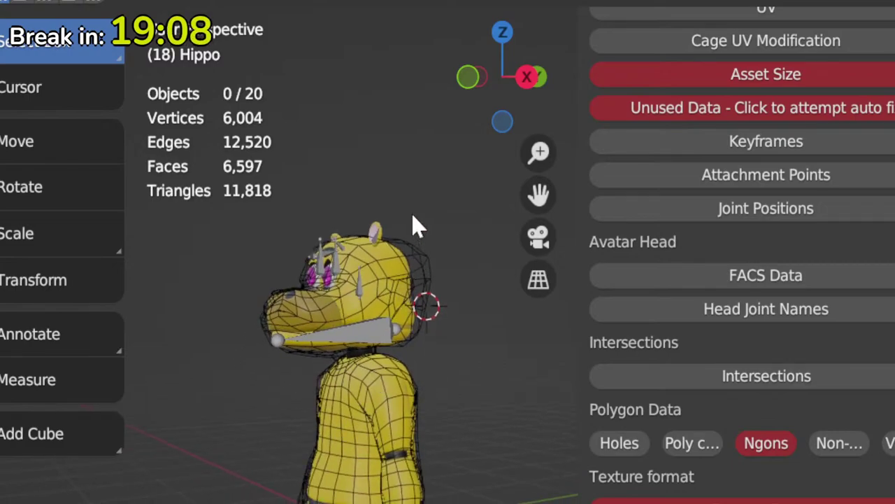
{"action": "middle_click_drag", "start_coordinate": [329, 220], "coordinate": [332, 306]}
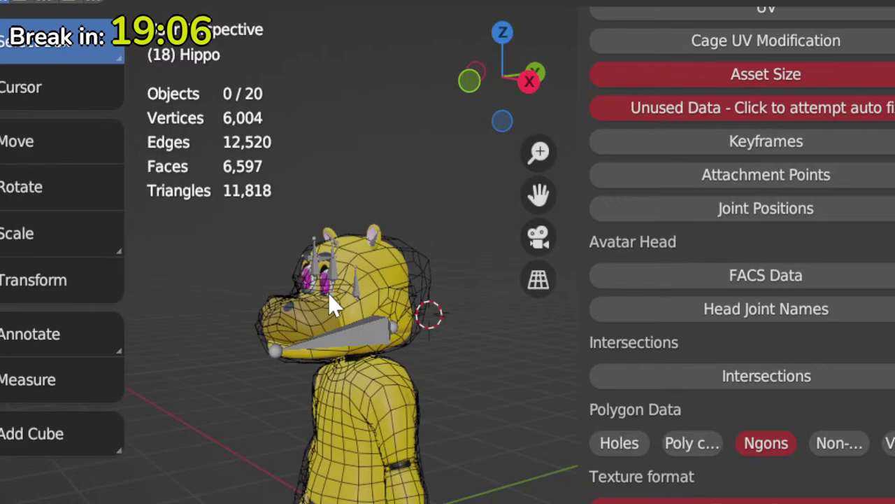
{"action": "scroll", "coordinate": [750, 490], "scroll_direction": "up", "scroll_amount": 2}
{"action": "scroll", "coordinate": [750, 490], "scroll_direction": "down", "scroll_amount": 2}
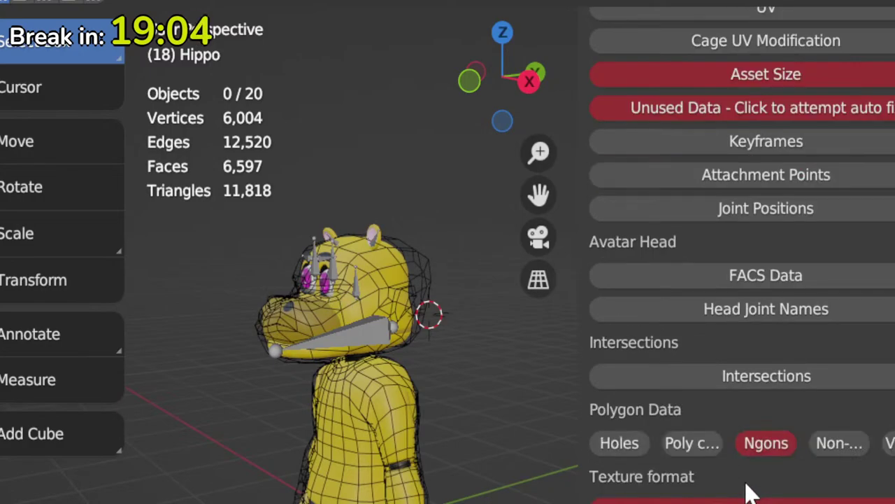
{"action": "middle_click_drag", "start_coordinate": [239, 363], "coordinate": [352, 372]}
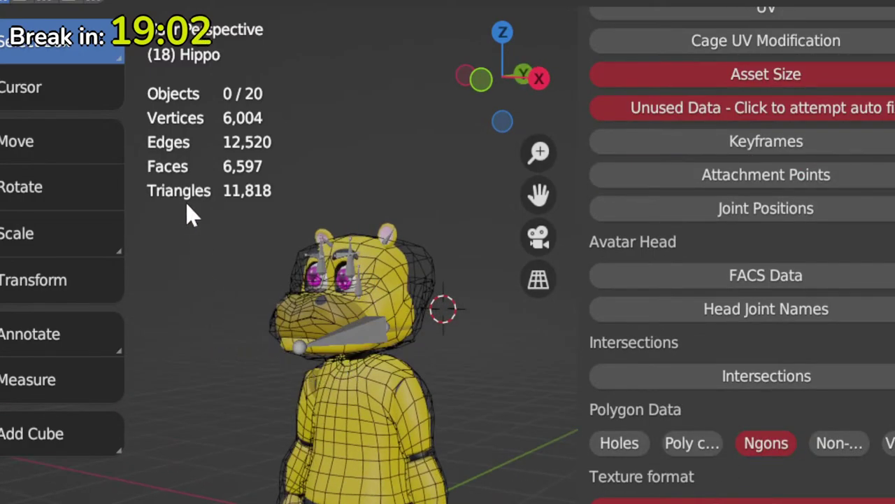
Step: Select all 15 of the hippo's body geometry meshes with Head_Geo active and open them together for mesh editing
{"action": "left_click", "coordinate": [389, 433]}
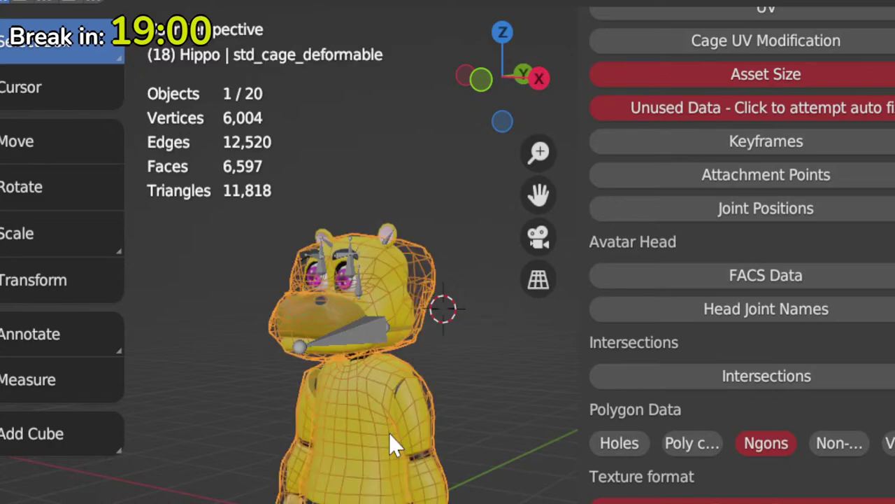
{"action": "left_click", "coordinate": [389, 432]}
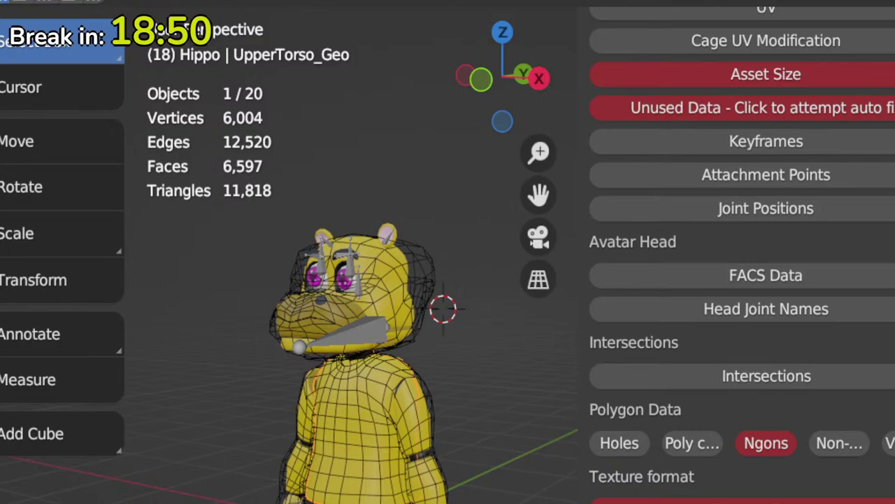
{"action": "left_click", "coordinate": [381, 273]}
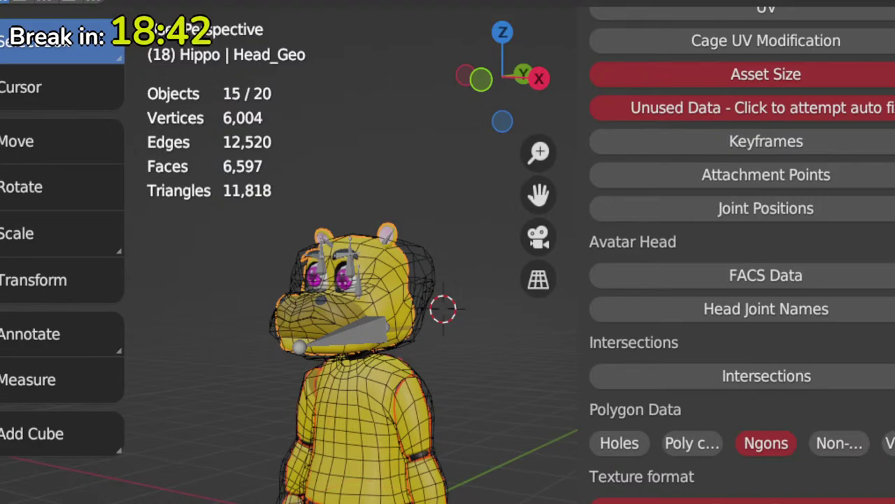
{"action": "key", "text": "Tab"}
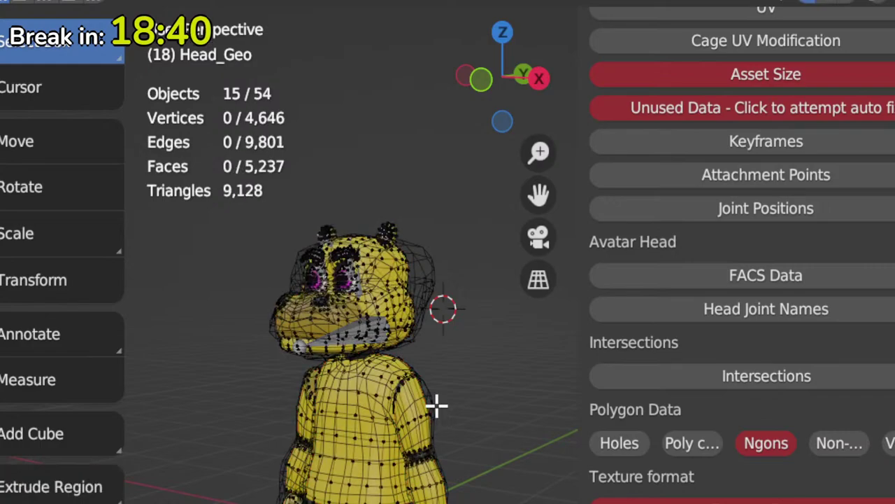
{"action": "key", "text": "a"}
{"action": "left_click", "coordinate": [280, 2]}
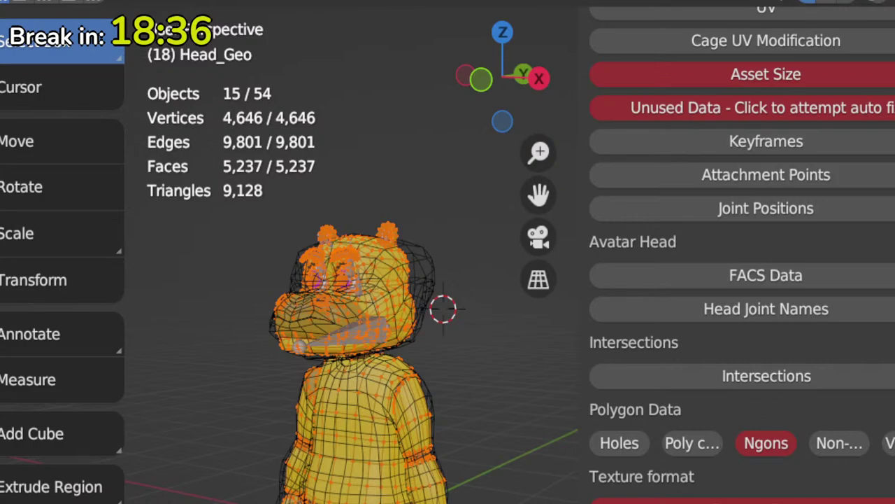
{"action": "left_click", "coordinate": [301, 1]}
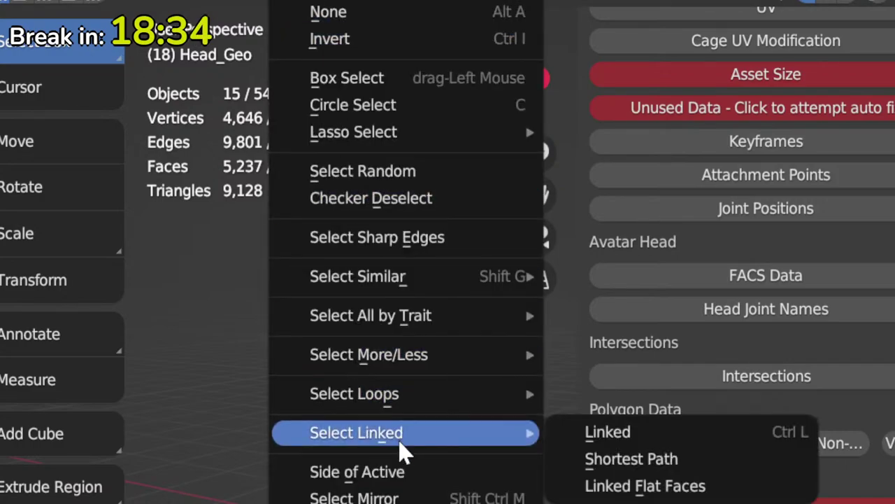
{"action": "mouse_move", "coordinate": [425, 314]}
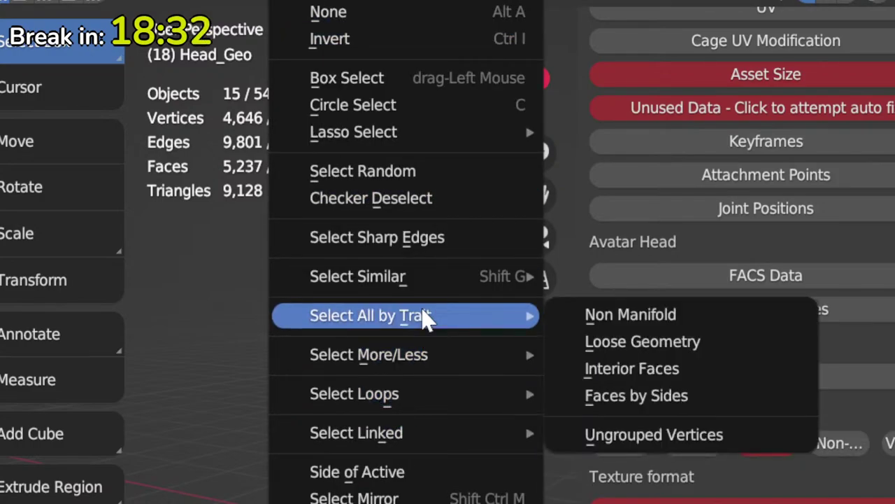
{"action": "left_click", "coordinate": [617, 396]}
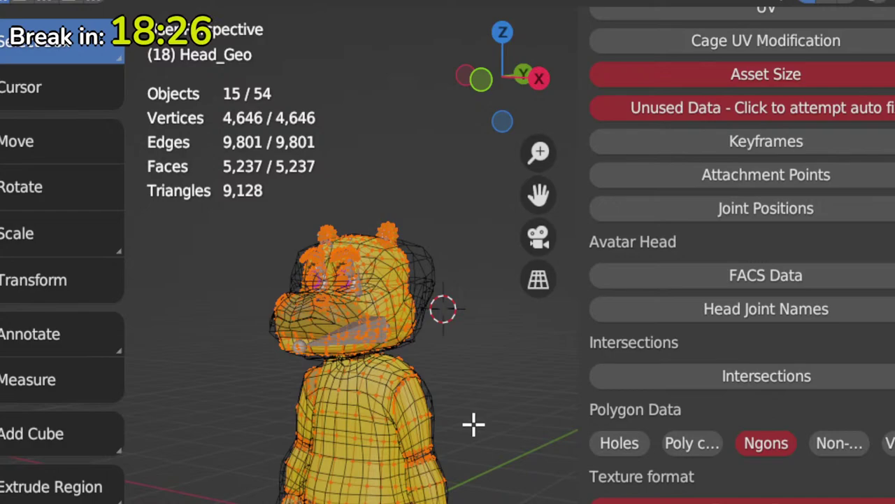
{"action": "key", "text": "alt+a"}
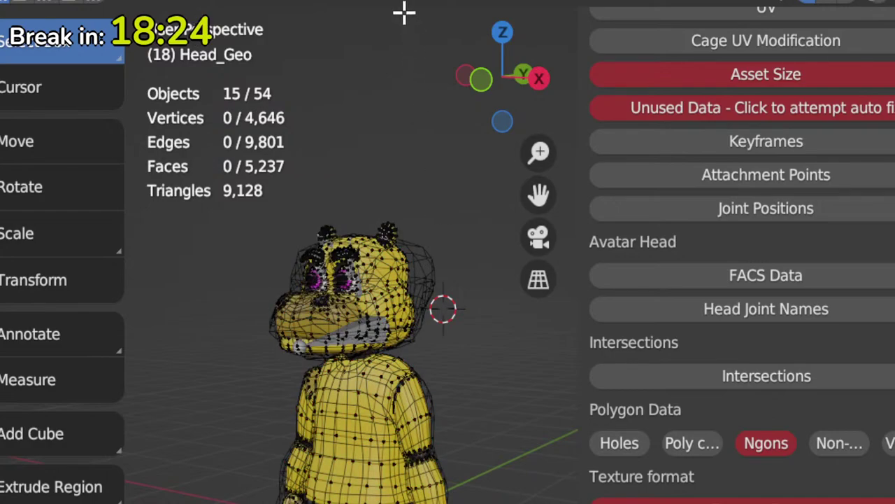
Step: Select the n-gons on all 15 body meshes by number of sides, triangulate them and return to object mode
{"action": "left_click", "coordinate": [299, 2]}
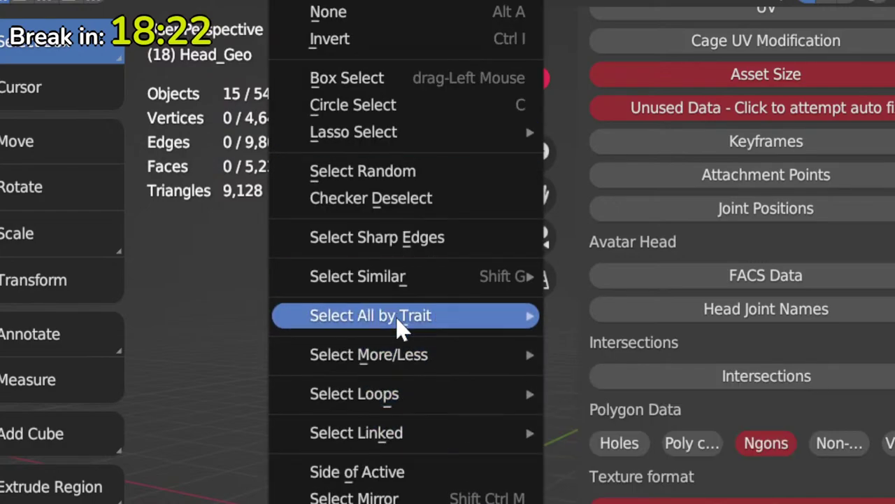
{"action": "mouse_move", "coordinate": [397, 315]}
{"action": "left_click", "coordinate": [619, 399]}
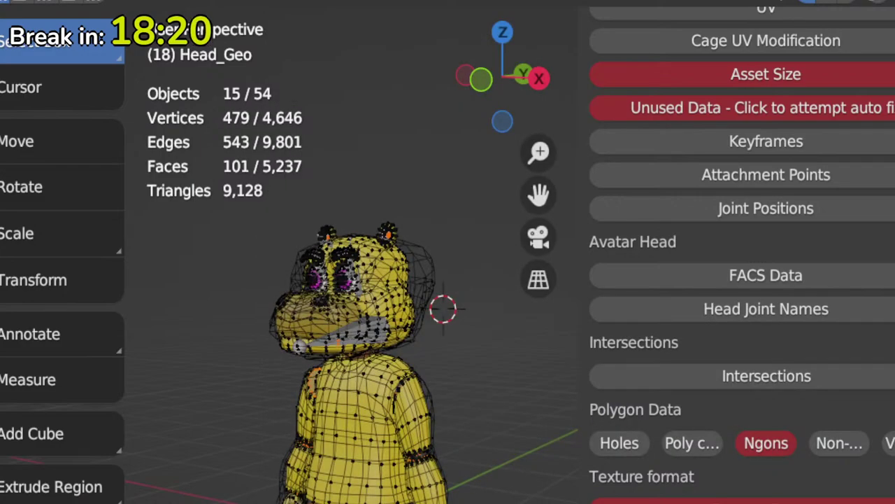
{"action": "middle_click_drag", "start_coordinate": [412, 457], "coordinate": [456, 366], "text": "shift"}
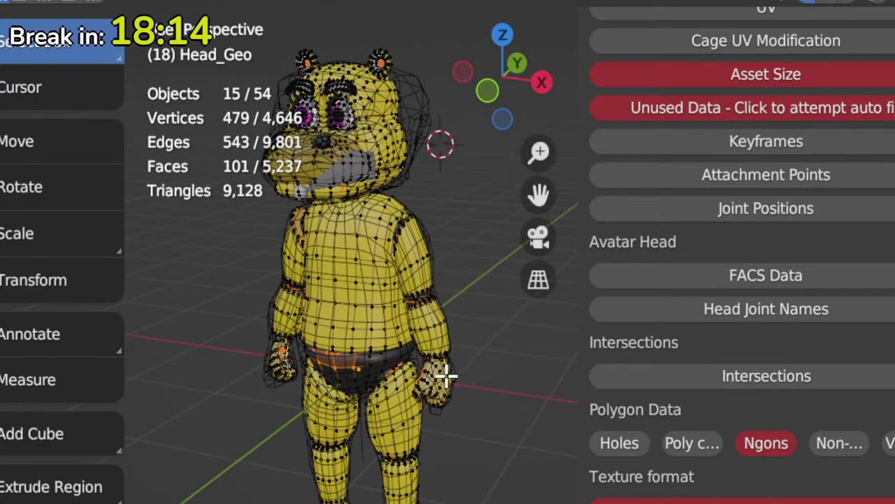
{"action": "key", "text": "ctrl+t"}
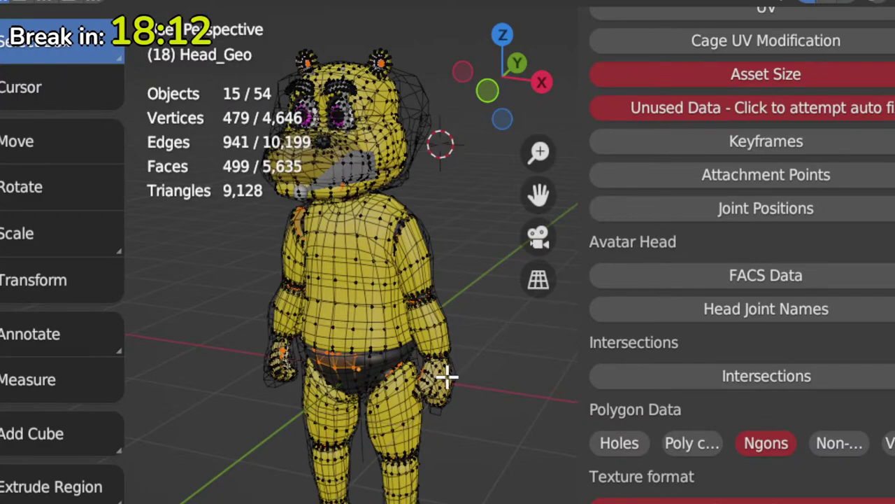
{"action": "key", "text": "Tab"}
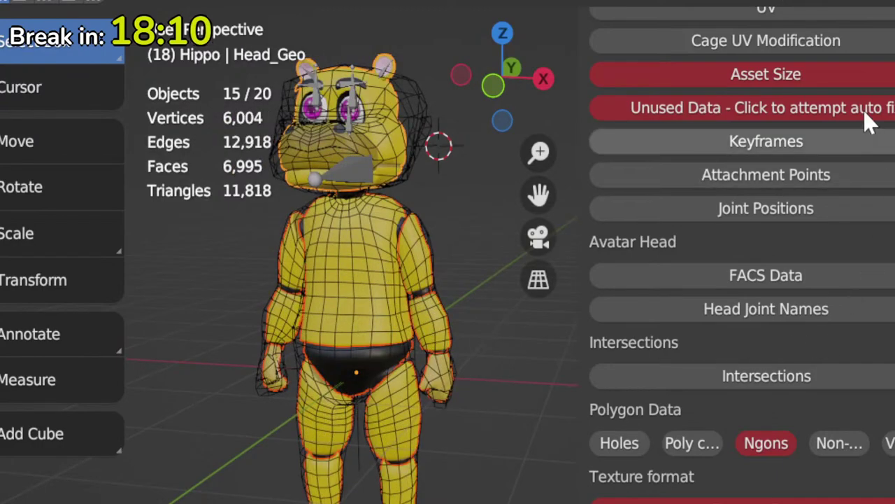
Step: Rerun all avatar validation checks and apply the automatic Unused Data fix, confirming deletion of the unused items
{"action": "scroll", "coordinate": [748, 196], "scroll_direction": "up", "scroll_amount": 8}
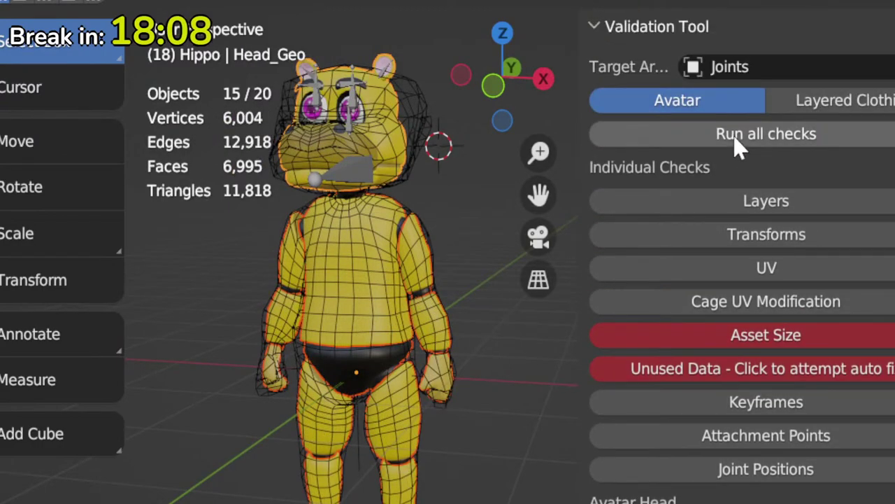
{"action": "left_click", "coordinate": [740, 140]}
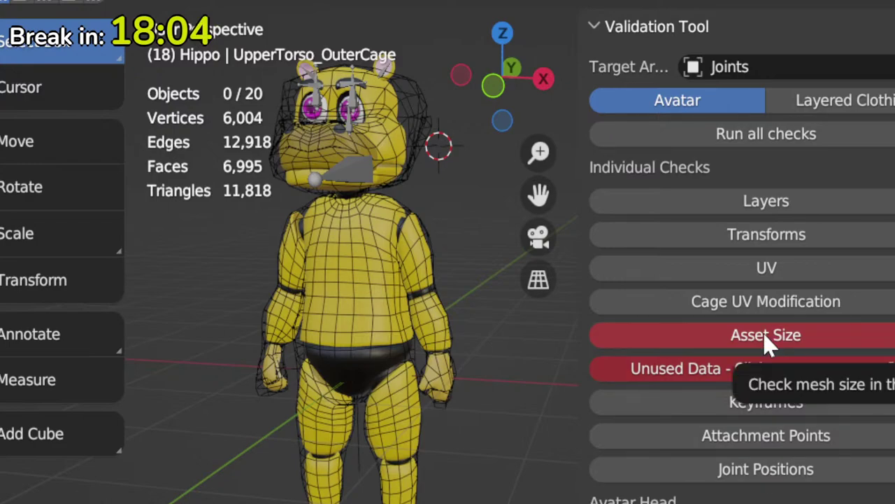
{"action": "middle_click_drag", "start_coordinate": [367, 501], "coordinate": [345, 503]}
{"action": "left_click", "coordinate": [627, 373]}
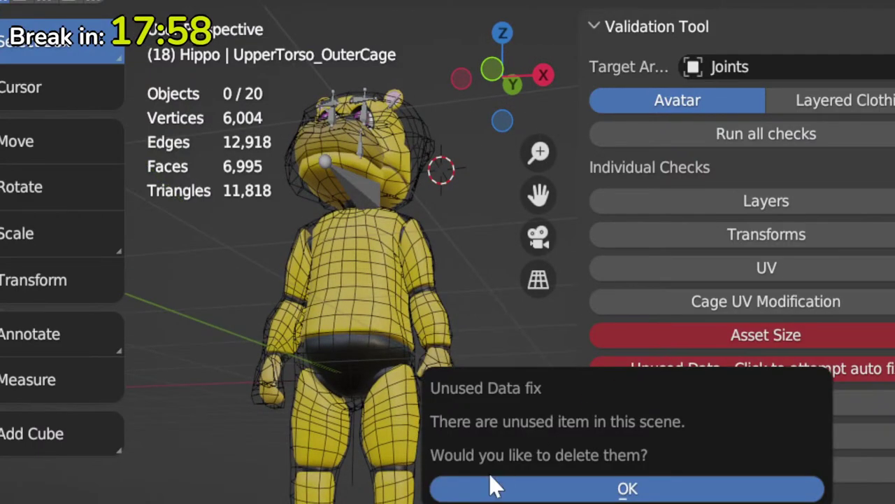
{"action": "left_click", "coordinate": [436, 484]}
{"action": "middle_click_drag", "start_coordinate": [436, 484], "coordinate": [455, 462]}
{"action": "key", "text": "KP_1"}
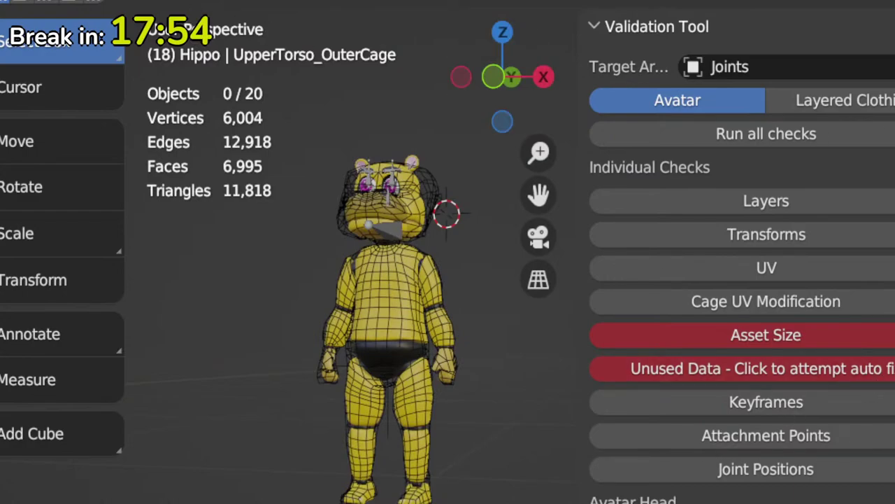
{"action": "left_click", "coordinate": [14, 1]}
{"action": "mouse_move", "coordinate": [59, 314]}
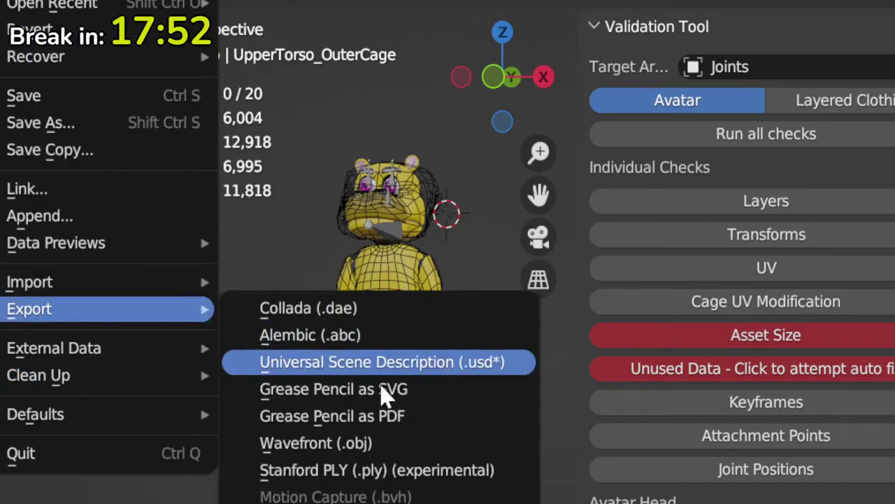
{"action": "key", "text": "Escape"}
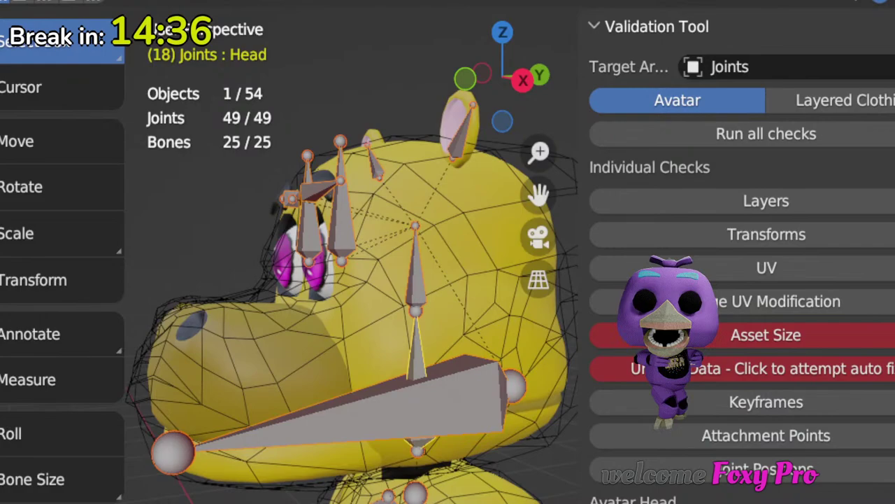
Step: Deselect all bones of the Joints armature and return it to object mode
{"action": "key", "text": "alt+a"}
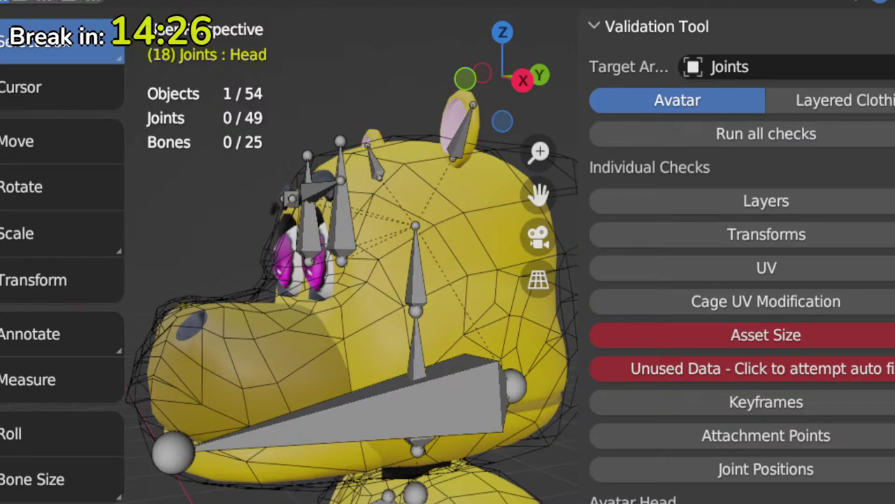
{"action": "scroll", "coordinate": [214, 452], "scroll_direction": "down", "scroll_amount": 6}
{"action": "middle_click_drag", "start_coordinate": [319, 389], "coordinate": [308, 416], "text": "shift"}
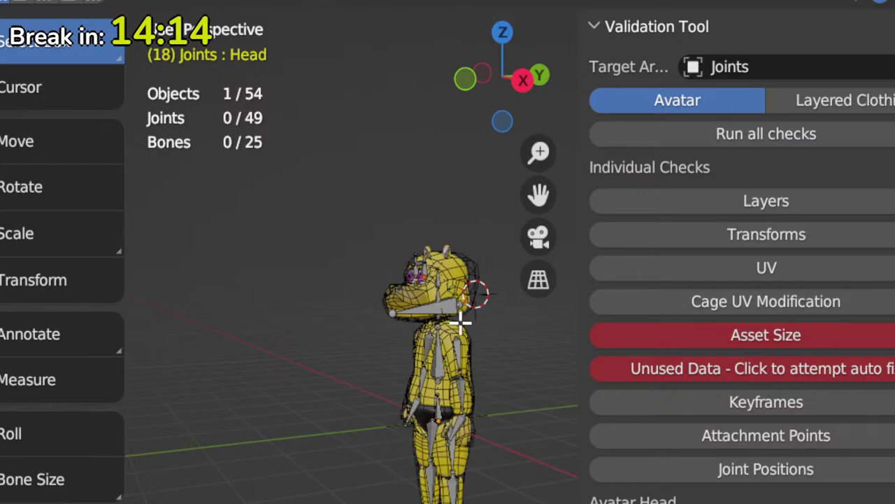
{"action": "key", "text": "ctrl+Tab"}
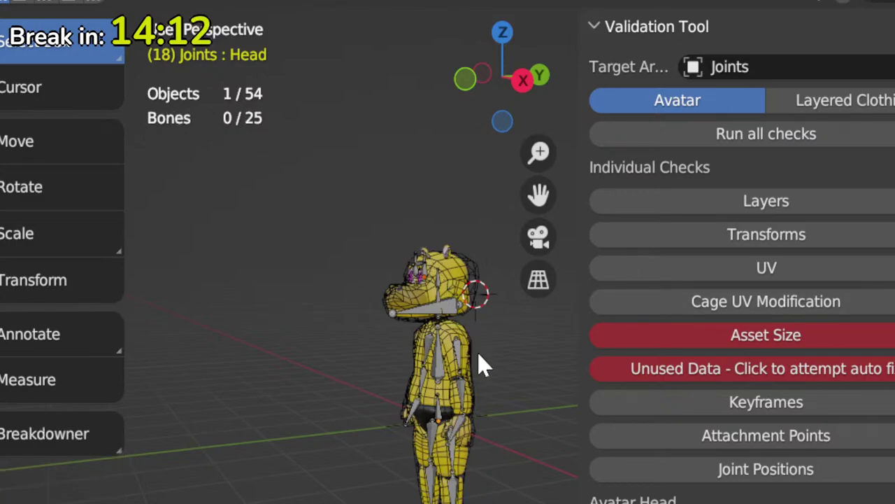
{"action": "scroll", "coordinate": [483, 364], "scroll_direction": "up", "scroll_amount": 3}
{"action": "key", "text": "Tab"}
{"action": "key", "text": "ctrl+Tab"}
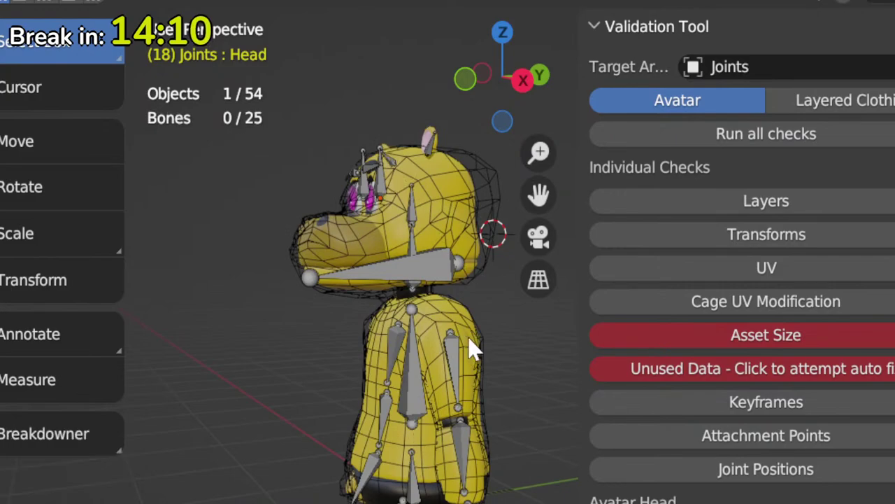
{"action": "key", "text": "ctrl+Tab"}
{"action": "left_click", "coordinate": [420, 266]}
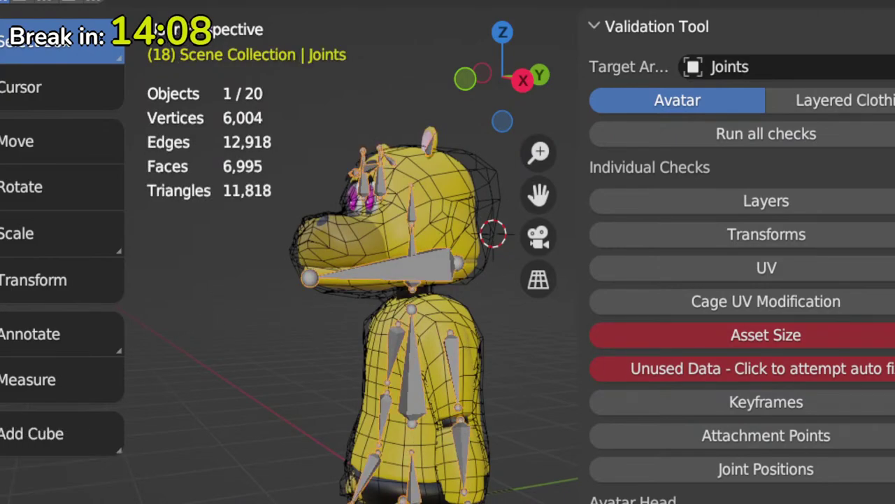
Step: Delete the Sphere.002 object and the Cagecontainer parent from the scene collection
{"action": "left_click", "coordinate": [352, 423]}
{"action": "scroll", "coordinate": [366, 444], "scroll_direction": "down", "scroll_amount": 3}
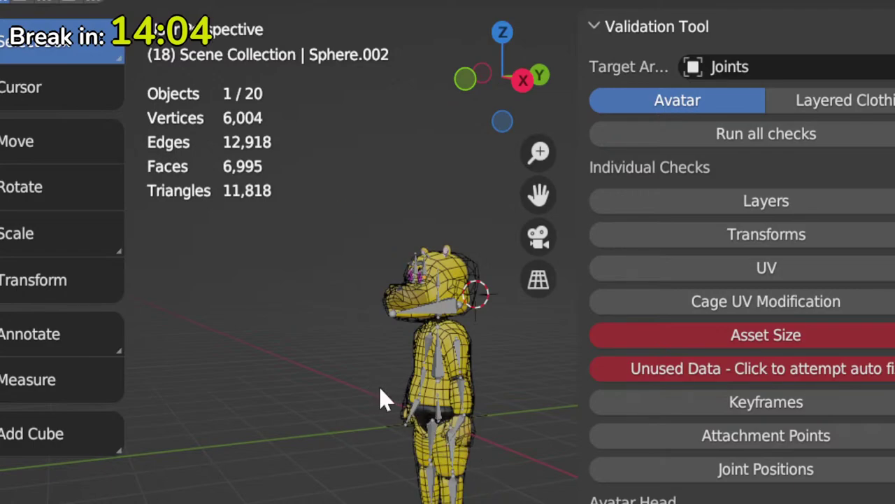
{"action": "scroll", "coordinate": [469, 388], "scroll_direction": "up", "scroll_amount": 4}
{"action": "middle_click_drag", "start_coordinate": [396, 274], "coordinate": [524, 427], "text": "shift"}
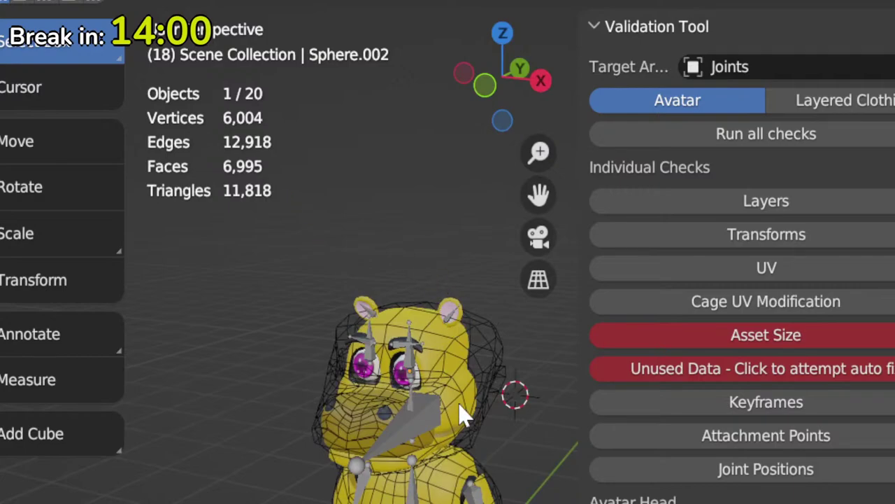
{"action": "key", "text": "x"}
{"action": "left_click", "coordinate": [480, 458]}
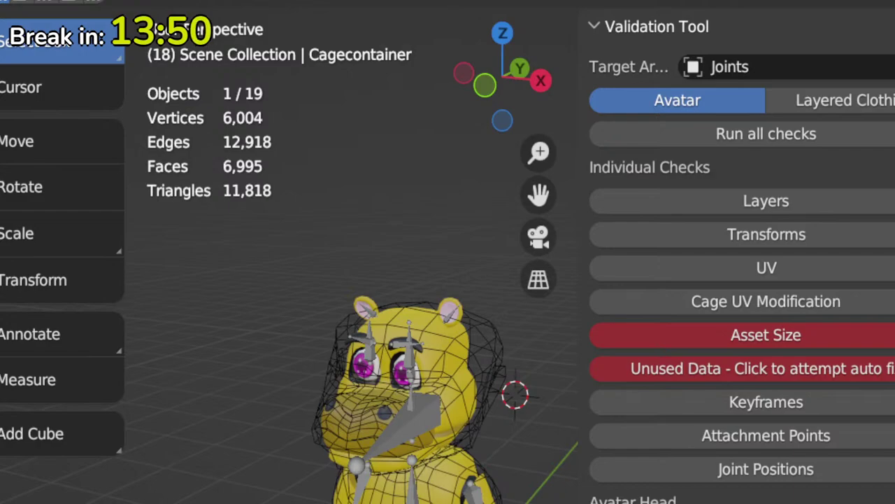
{"action": "key", "text": "Delete"}
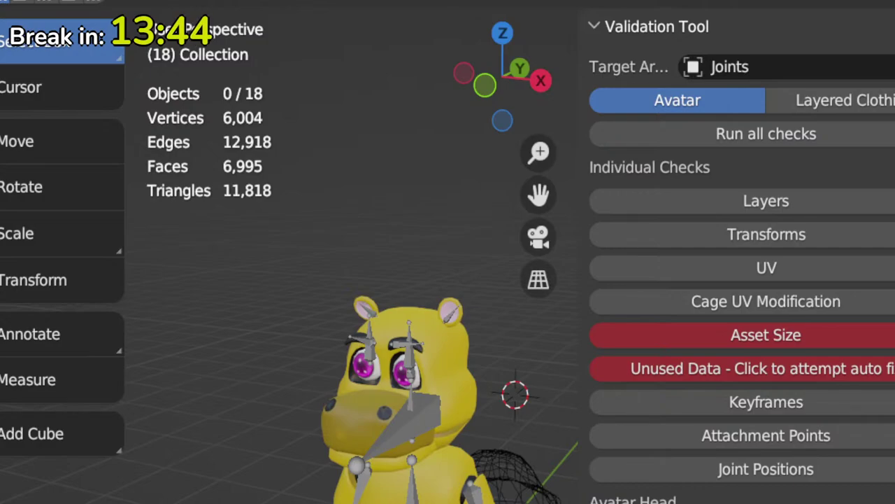
Step: Rerun all avatar validation checks, review the flagged ones and try the automatic fix for Unused Data
{"action": "left_click", "coordinate": [752, 140]}
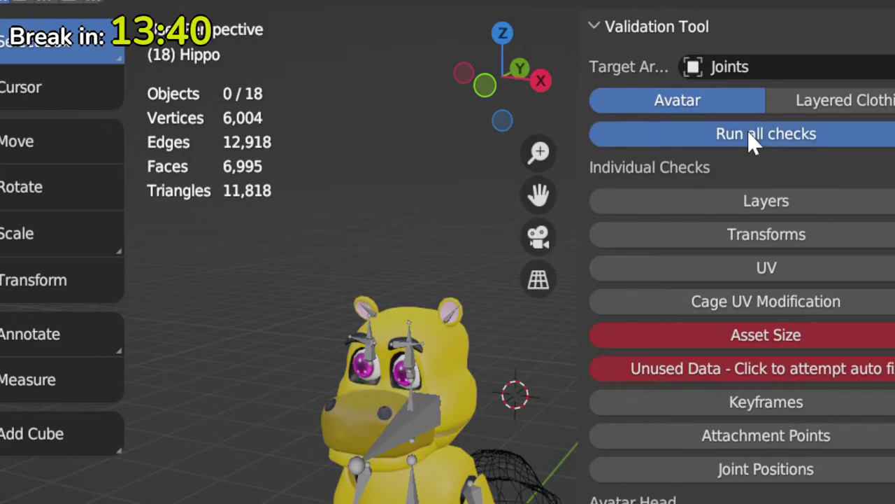
{"action": "scroll", "coordinate": [752, 140], "scroll_direction": "down", "scroll_amount": 8}
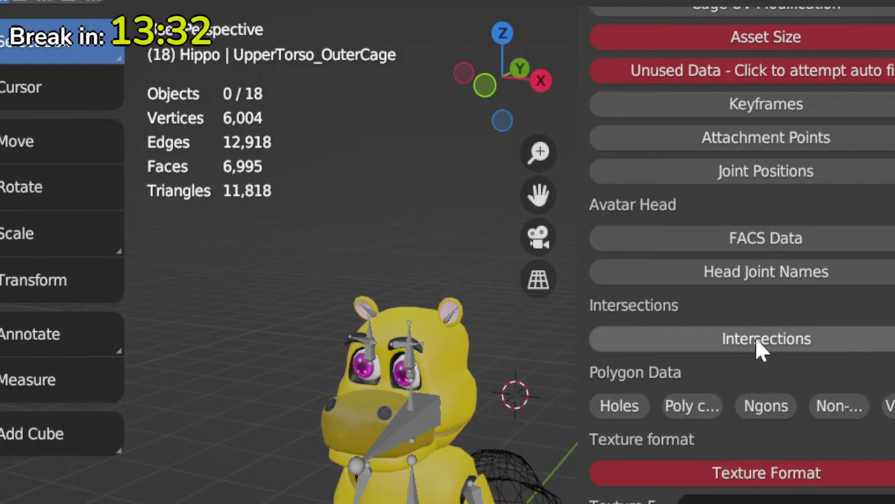
{"action": "left_click", "coordinate": [757, 72]}
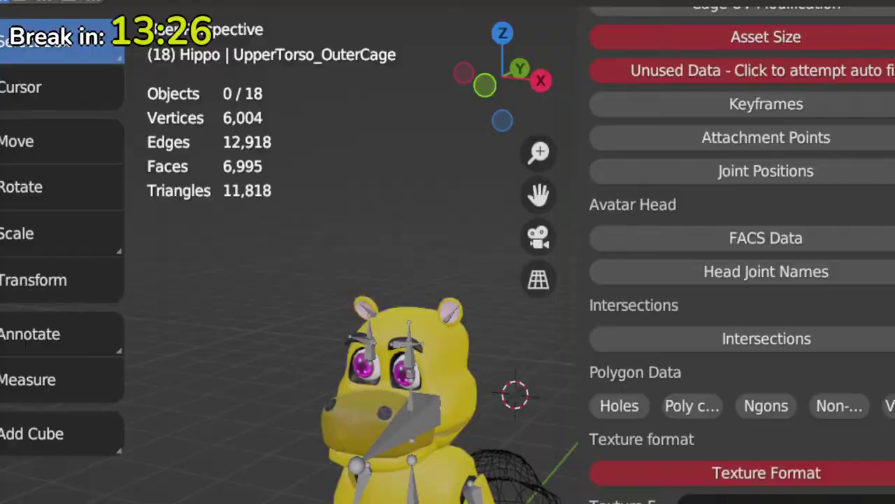
Step: Rotate the std_cage_deformable cage by -90° in the right side view so it stands upright around the hippo
{"action": "key", "text": "ctrl+Page_Down"}
{"action": "scroll", "coordinate": [773, 223], "scroll_direction": "down", "scroll_amount": 4}
{"action": "key", "text": "ctrl+Page_Down"}
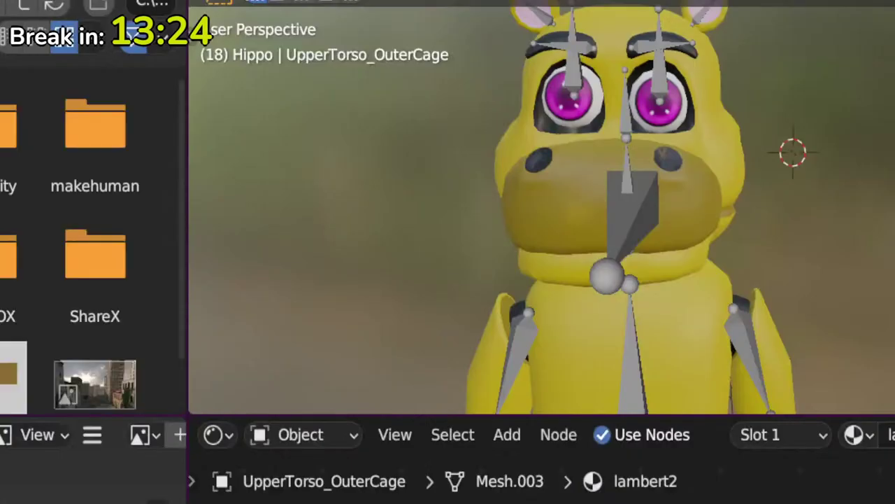
{"action": "scroll", "coordinate": [737, 304], "scroll_direction": "down", "scroll_amount": 2}
{"action": "middle_click_drag", "start_coordinate": [738, 304], "coordinate": [886, 290], "text": "shift"}
{"action": "scroll", "coordinate": [823, 256], "scroll_direction": "down", "scroll_amount": 2}
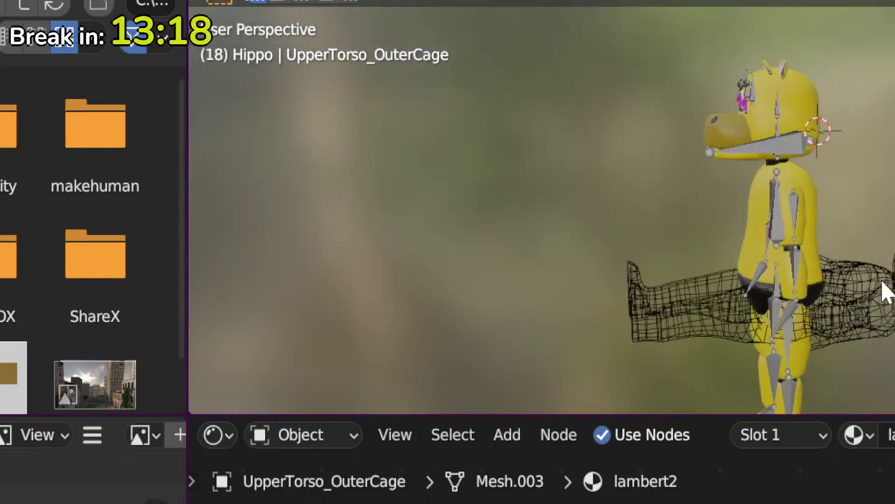
{"action": "left_click", "coordinate": [885, 292]}
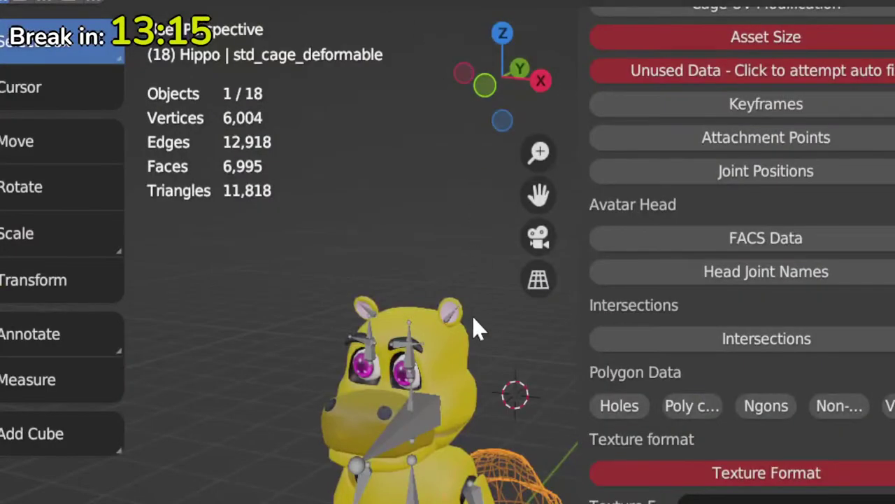
{"action": "middle_click_drag", "start_coordinate": [474, 319], "coordinate": [305, 315]}
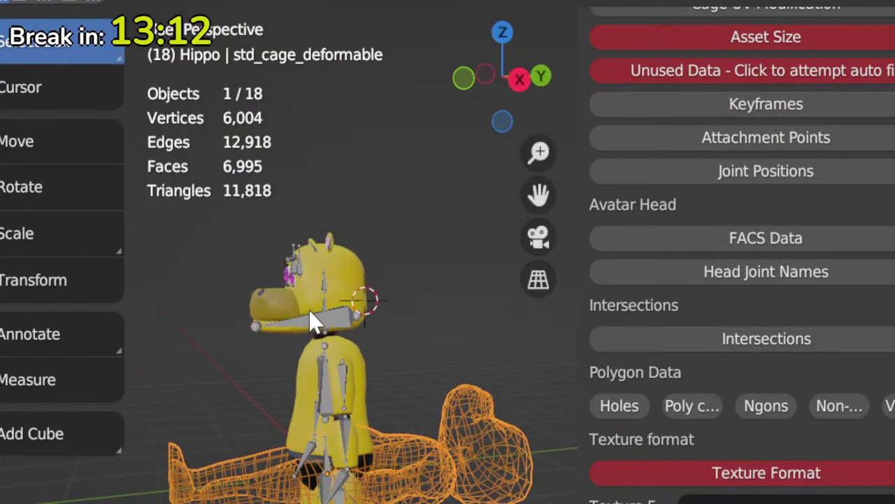
{"action": "key", "text": "KP_3"}
{"action": "type", "text": "r"}
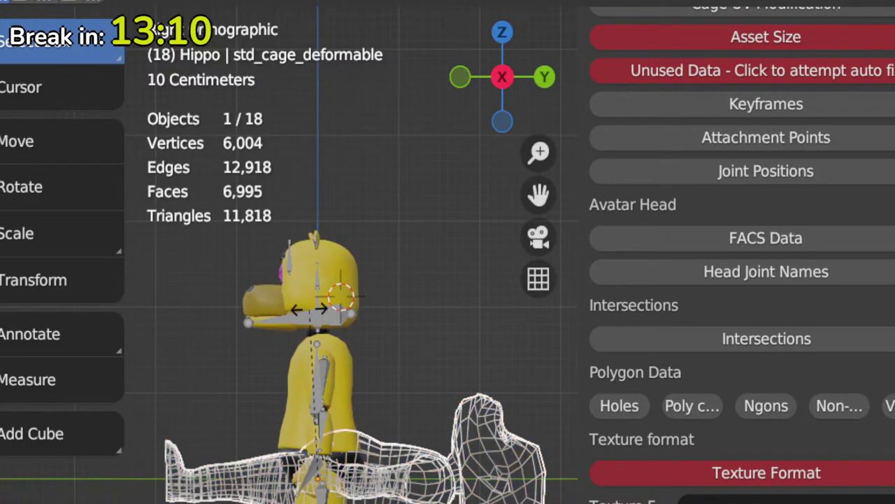
{"action": "type", "text": "90-"}
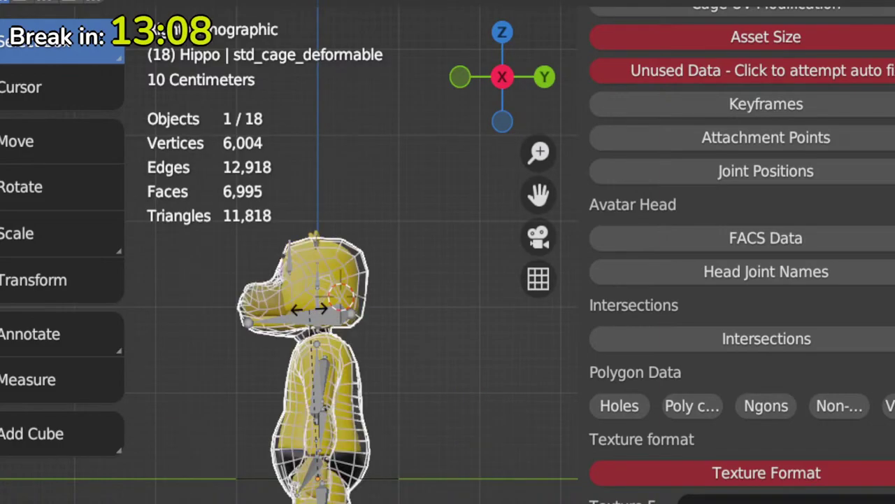
{"action": "left_click", "coordinate": [308, 310]}
{"action": "middle_click_drag", "start_coordinate": [307, 310], "coordinate": [410, 256], "text": "shift"}
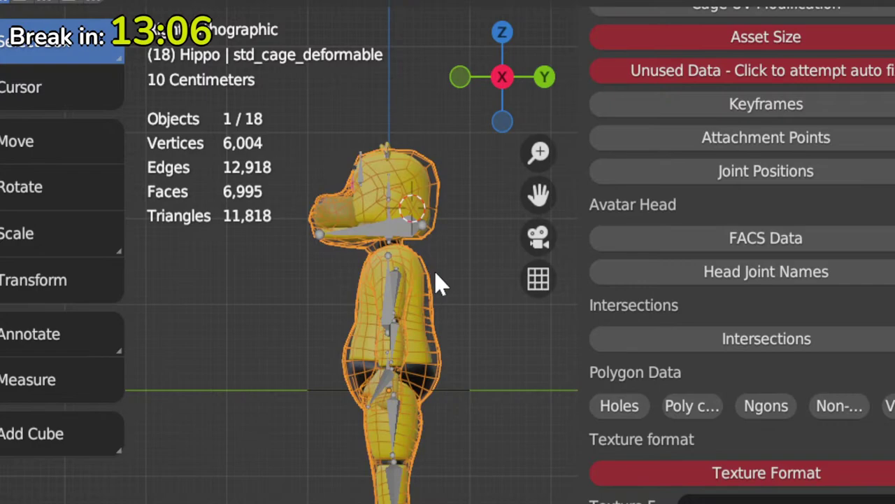
Step: Apply all transforms to the std_cage_deformable cage and run the automatic Unused Data fix, accepting deletion of the unused items
{"action": "key", "text": "ctrl+a"}
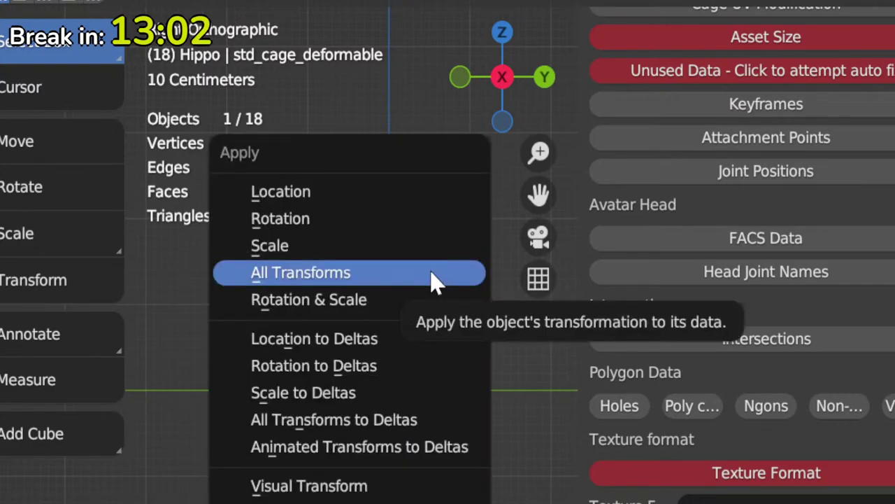
{"action": "left_click", "coordinate": [436, 283]}
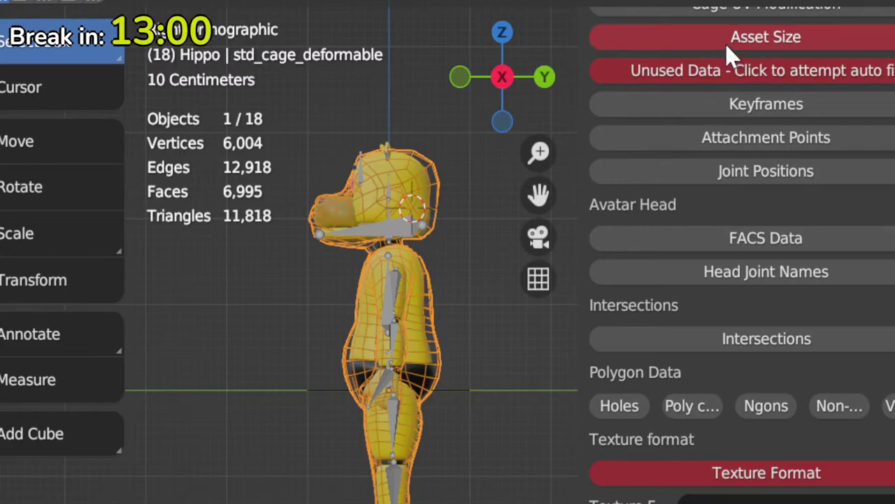
{"action": "left_click", "coordinate": [722, 71]}
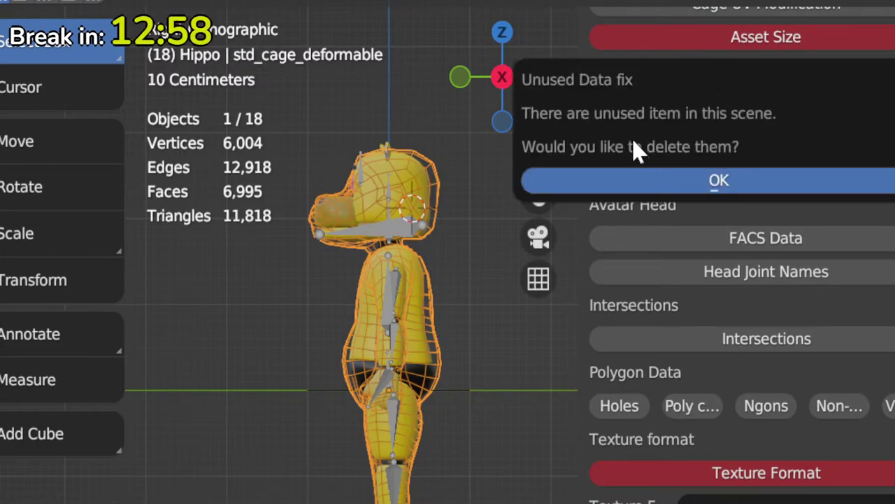
{"action": "left_click", "coordinate": [633, 180]}
Step: Rerun all avatar validation checks and review the flagged ones down to Texture Format
{"action": "scroll", "coordinate": [728, 238], "scroll_direction": "up", "scroll_amount": 5}
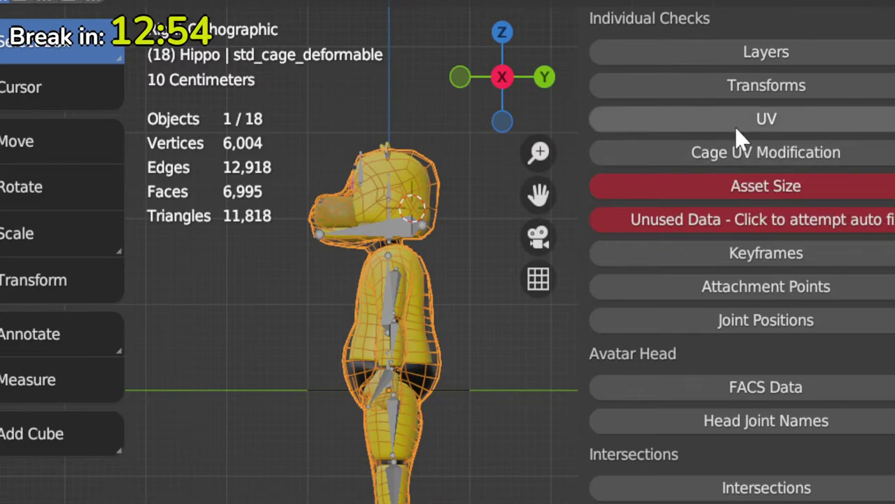
{"action": "scroll", "coordinate": [752, 98], "scroll_direction": "up", "scroll_amount": 5}
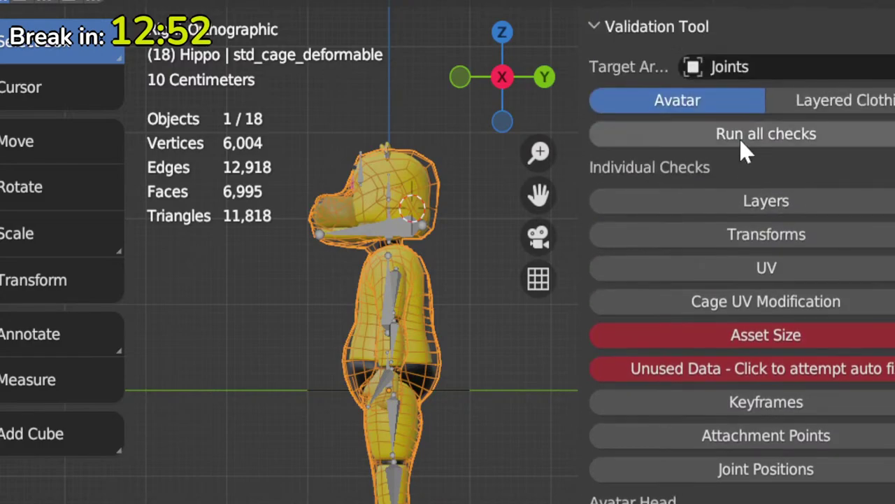
{"action": "left_click", "coordinate": [741, 139]}
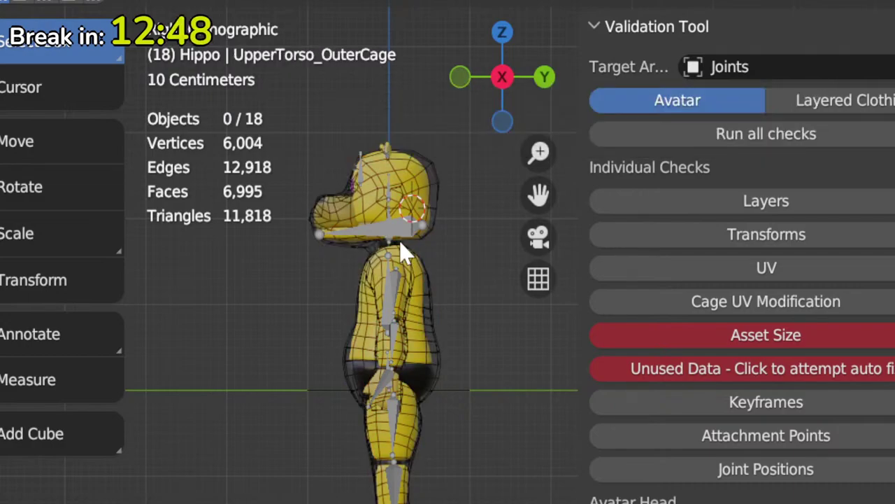
{"action": "scroll", "coordinate": [780, 483], "scroll_direction": "down", "scroll_amount": 10}
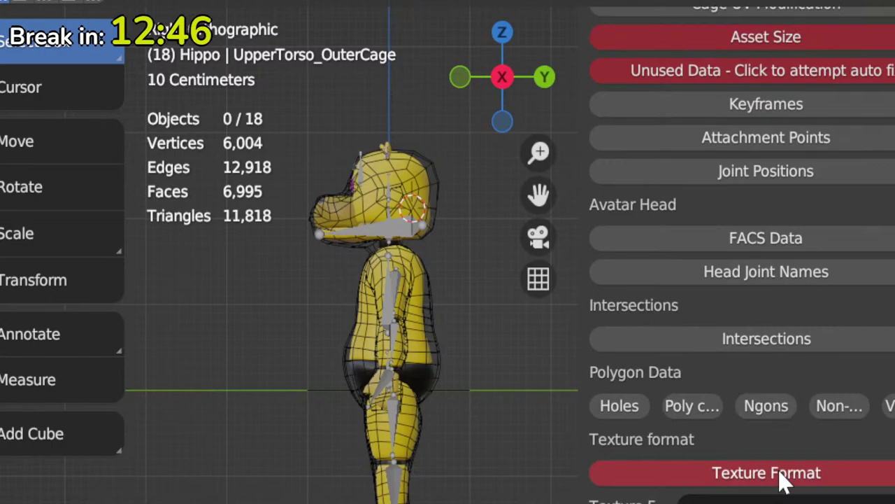
Step: Rework the Hippo material's node setup on LowerTorso_Geo in the Shading workspace so the yellow RGB colour stops colouring the body
{"action": "key", "text": "ctrl+Page_Down"}
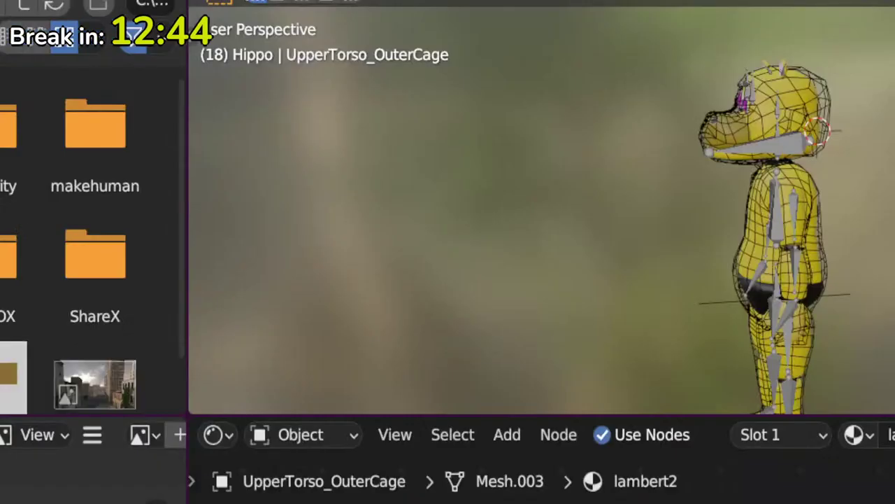
{"action": "middle_click_drag", "start_coordinate": [614, 260], "coordinate": [575, 266]}
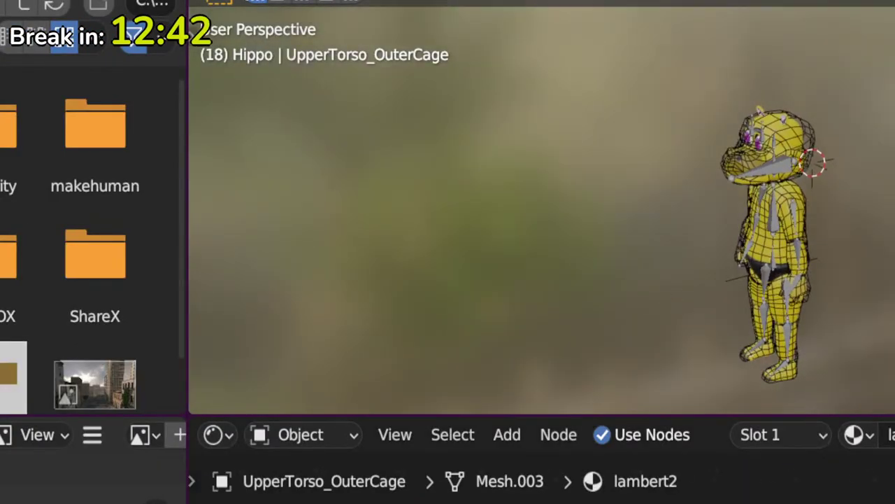
{"action": "left_click", "coordinate": [762, 244]}
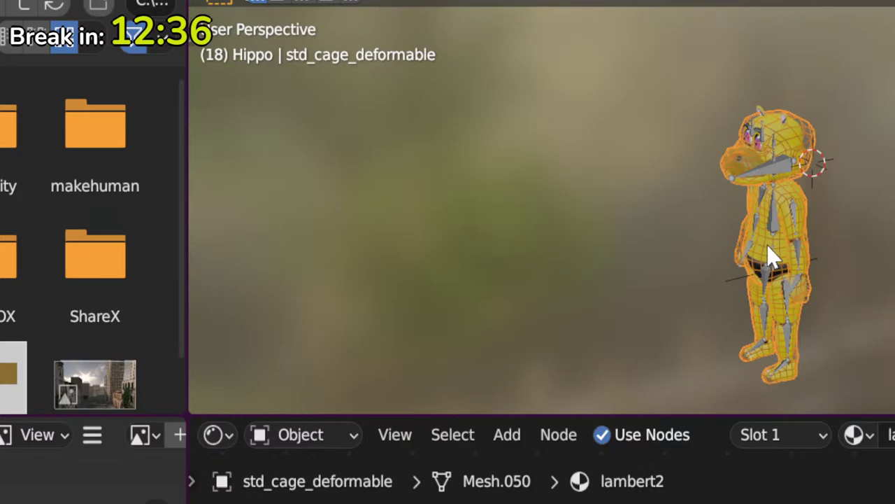
{"action": "left_click", "coordinate": [770, 256]}
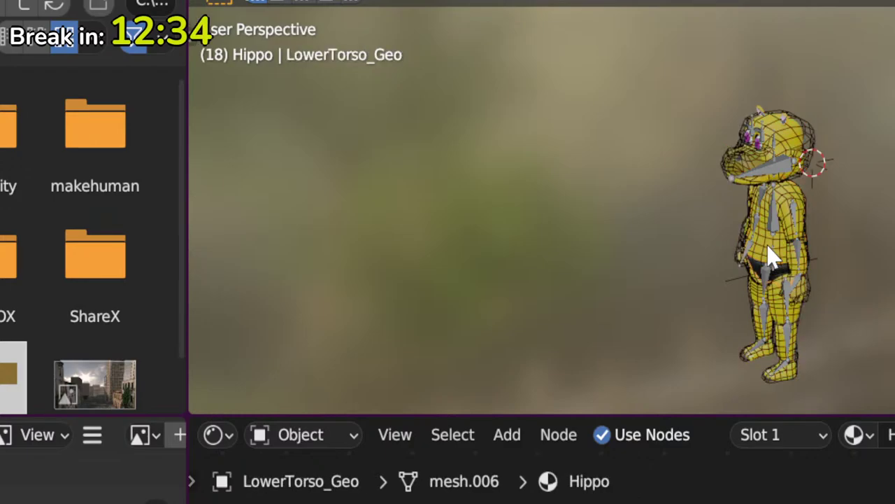
{"action": "middle_click_drag", "start_coordinate": [775, 498], "coordinate": [862, 451]}
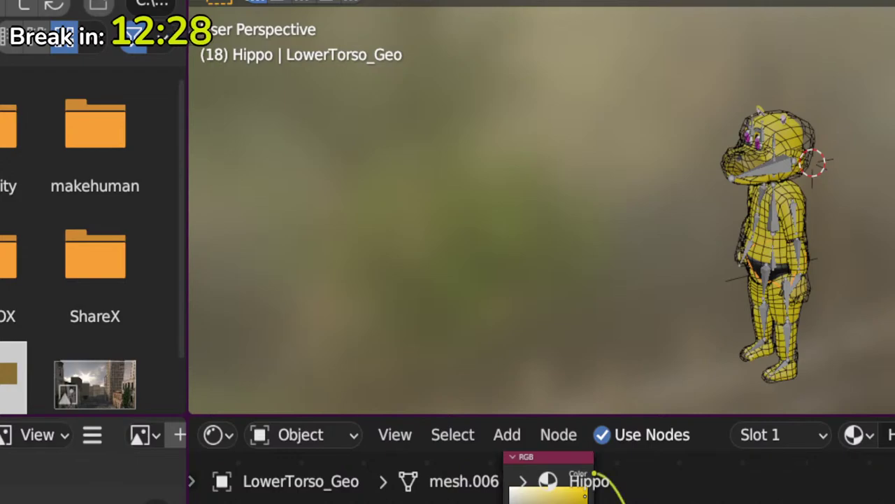
{"action": "middle_click_drag", "start_coordinate": [594, 490], "coordinate": [699, 402]}
{"action": "key", "text": "g"}
{"action": "key", "text": "g"}
{"action": "key", "text": "Return"}
{"action": "scroll", "coordinate": [731, 244], "scroll_direction": "up", "scroll_amount": 5}
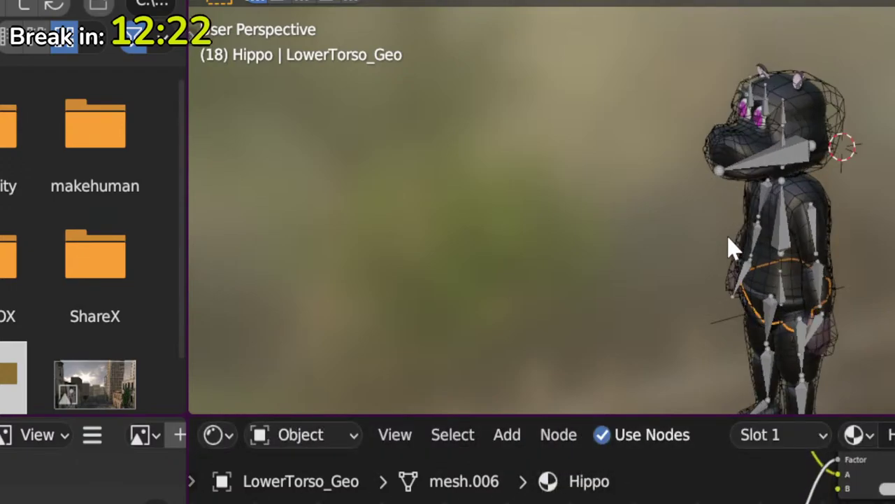
Step: Open the hippo's RightHand_Geo mesh for editing and bring it into the UV Editing workspace
{"action": "middle_click_drag", "start_coordinate": [740, 237], "coordinate": [885, 256]}
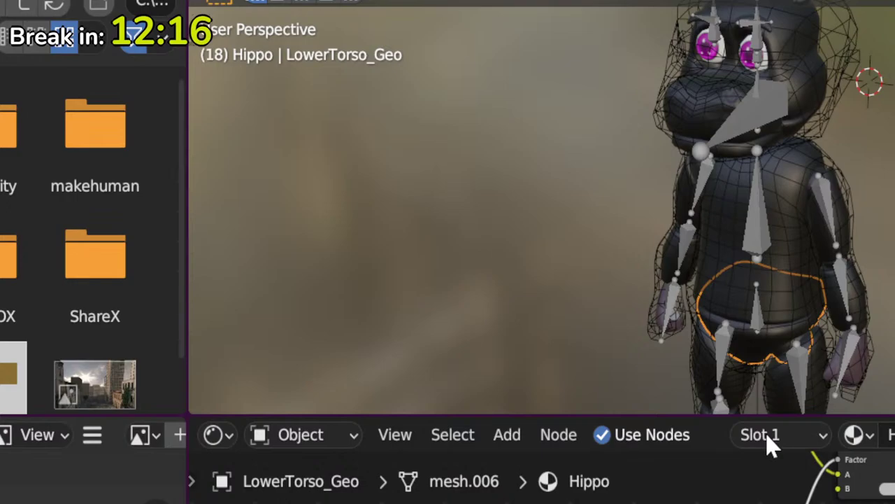
{"action": "middle_click_drag", "start_coordinate": [787, 286], "coordinate": [847, 261]}
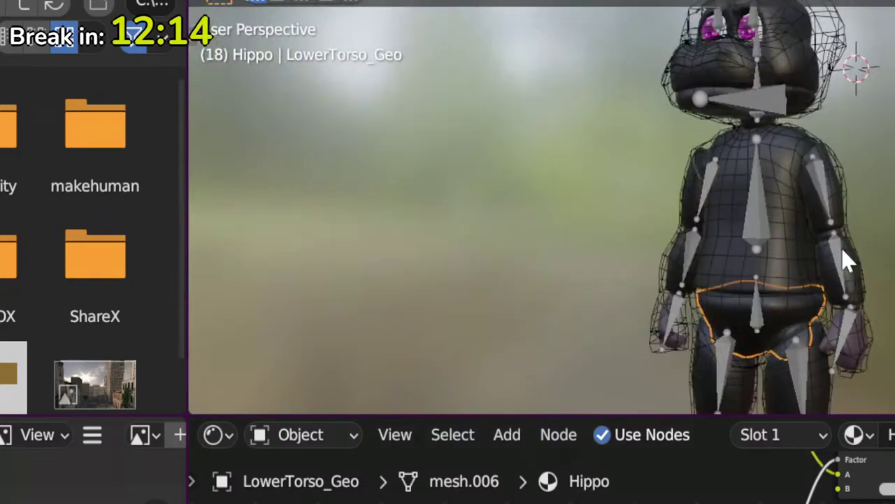
{"action": "left_click", "coordinate": [855, 345]}
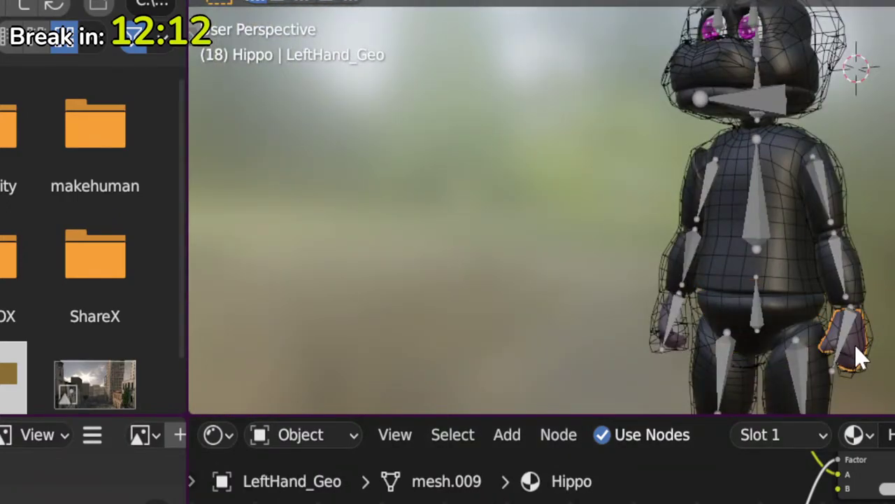
{"action": "left_click", "coordinate": [679, 349]}
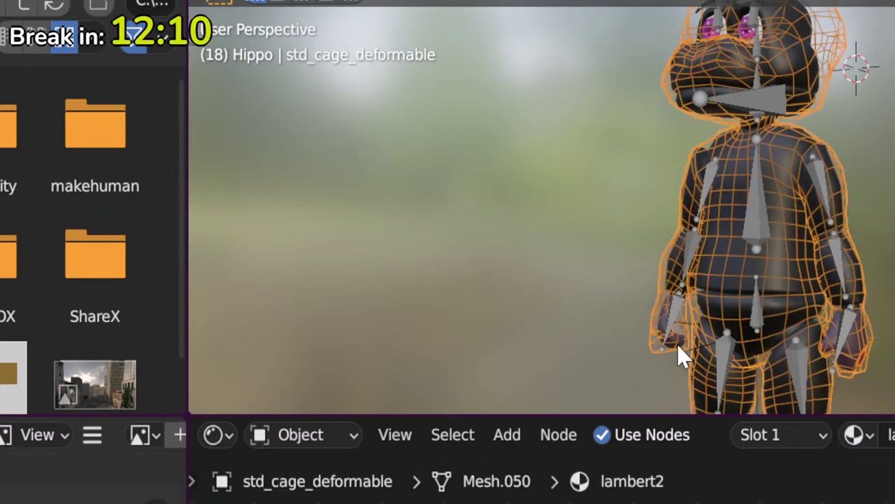
{"action": "left_click", "coordinate": [678, 350], "text": "shift"}
{"action": "left_click", "coordinate": [677, 344]}
{"action": "left_click", "coordinate": [677, 344]}
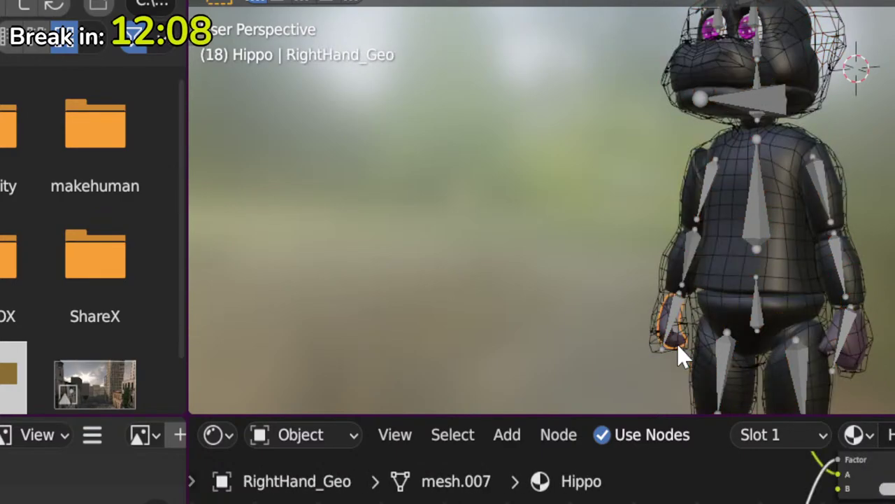
{"action": "key", "text": "Tab"}
{"action": "key", "text": "a"}
{"action": "key", "text": "ctrl+Page_Up"}
{"action": "key", "text": "ctrl+Page_Up"}
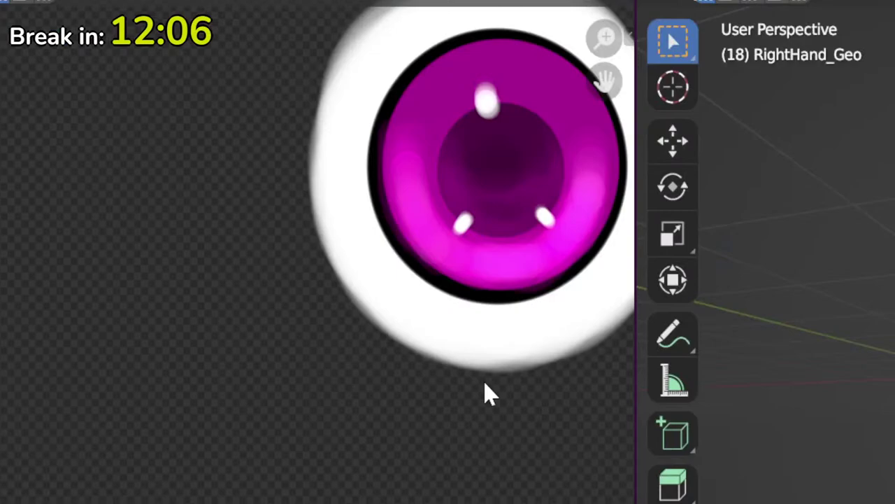
Step: Restore RightHand_Geo's previous partial selection, invert it and unwrap the resulting selection
{"action": "scroll", "coordinate": [485, 394], "scroll_direction": "down", "scroll_amount": 4}
{"action": "scroll", "coordinate": [287, 389], "scroll_direction": "up", "scroll_amount": 3}
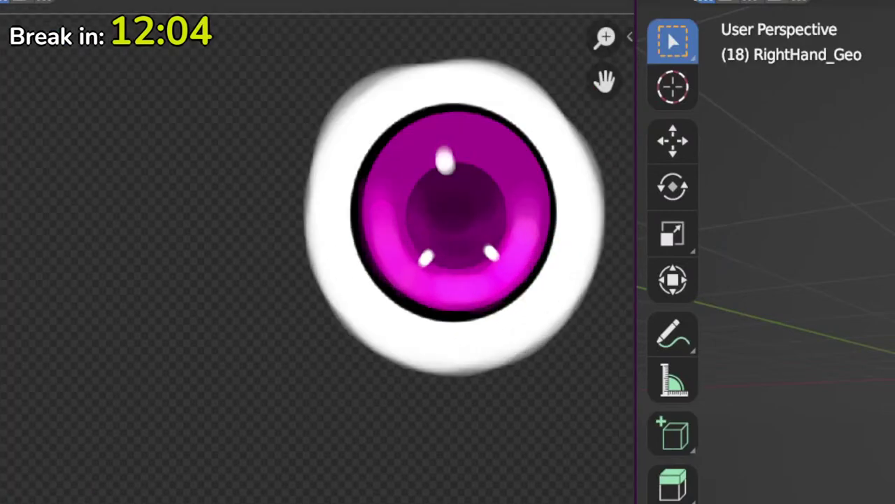
{"action": "scroll", "coordinate": [798, 259], "scroll_direction": "up", "scroll_amount": 3}
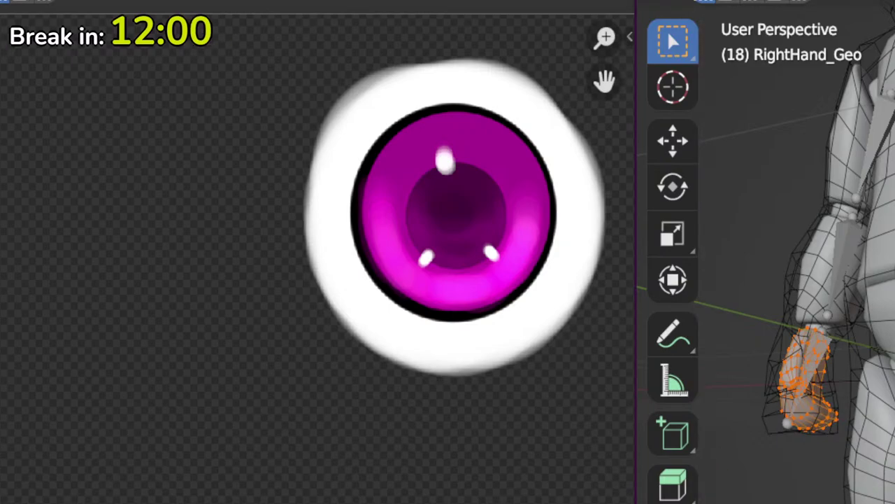
{"action": "key", "text": "ctrl+z"}
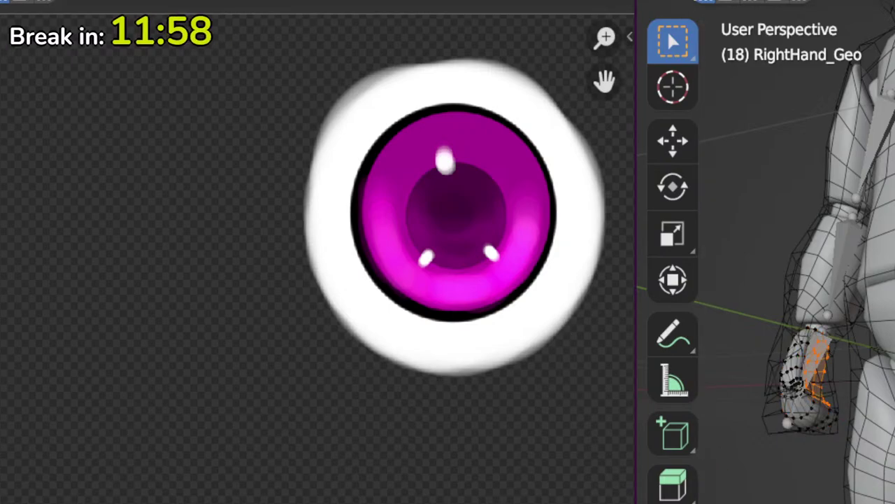
{"action": "key", "text": "ctrl+i"}
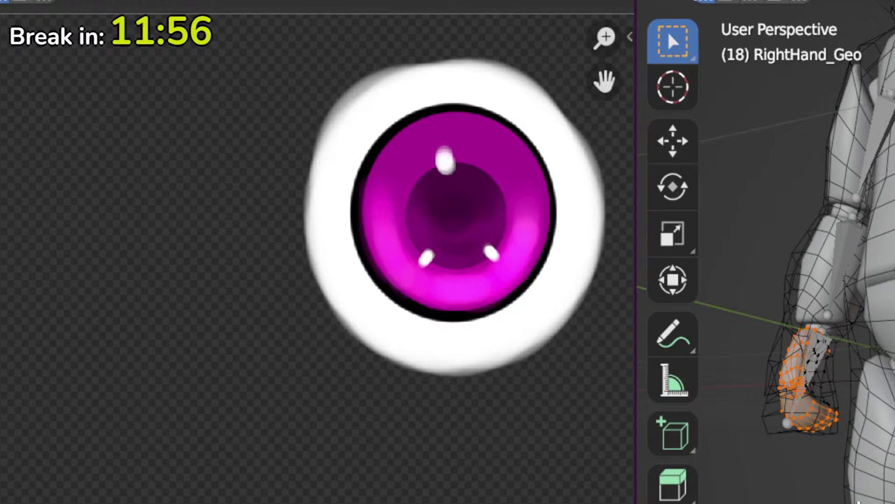
{"action": "scroll", "coordinate": [283, 391], "scroll_direction": "down", "scroll_amount": 2}
{"action": "scroll", "coordinate": [283, 398], "scroll_direction": "down", "scroll_amount": 1}
{"action": "key", "text": "u"}
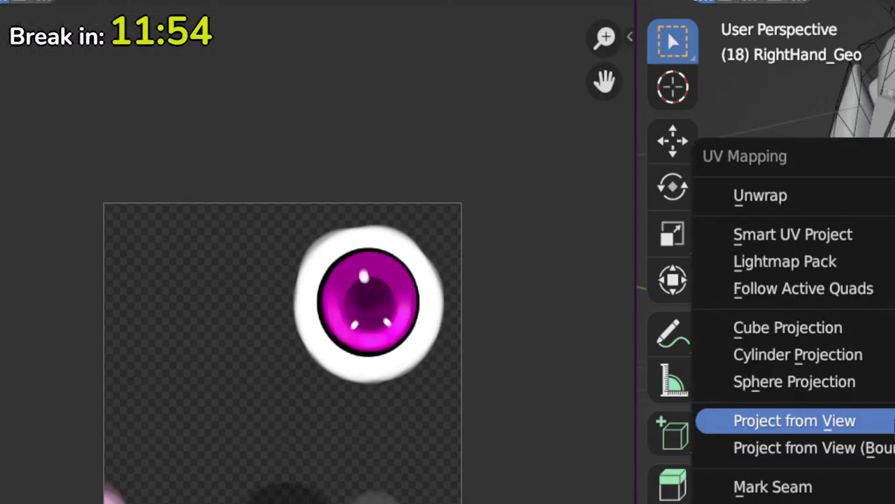
{"action": "left_click", "coordinate": [808, 197]}
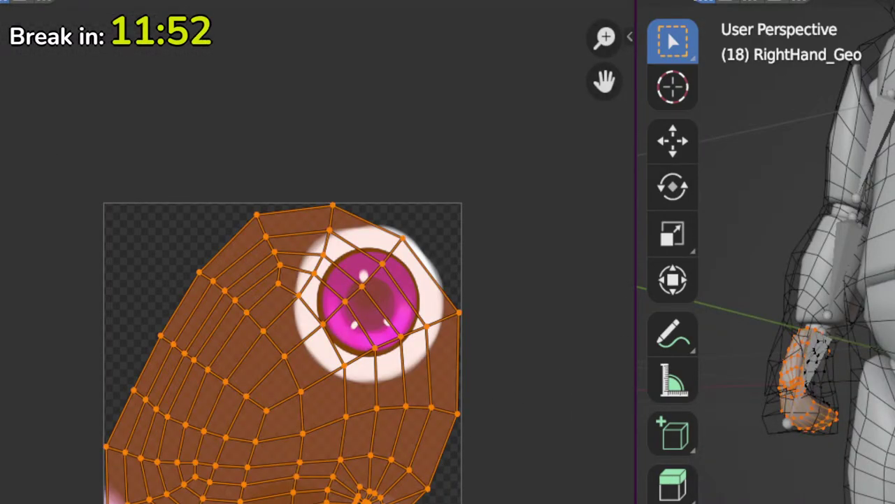
Step: Shrink the RightHand_Geo UV island and place it in the texture's empty upper-left corner, then return the hand to object mode
{"action": "key", "text": "s"}
{"action": "right_click", "coordinate": [323, 435]}
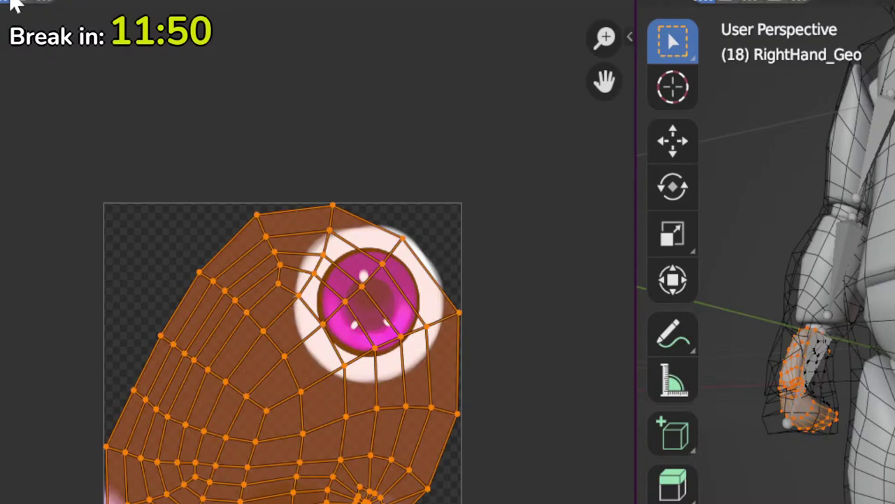
{"action": "key", "text": "alt+a"}
{"action": "key", "text": "a"}
{"action": "key", "text": "s"}
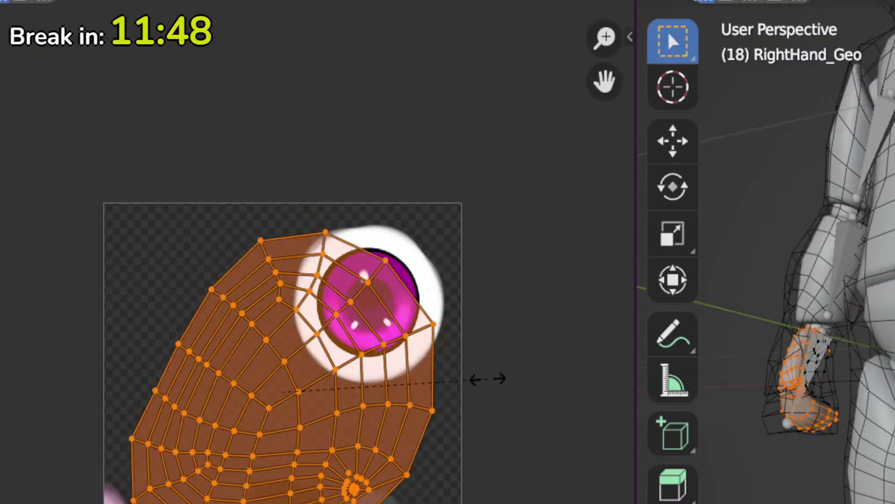
{"action": "left_click", "coordinate": [292, 424]}
{"action": "key", "text": "g"}
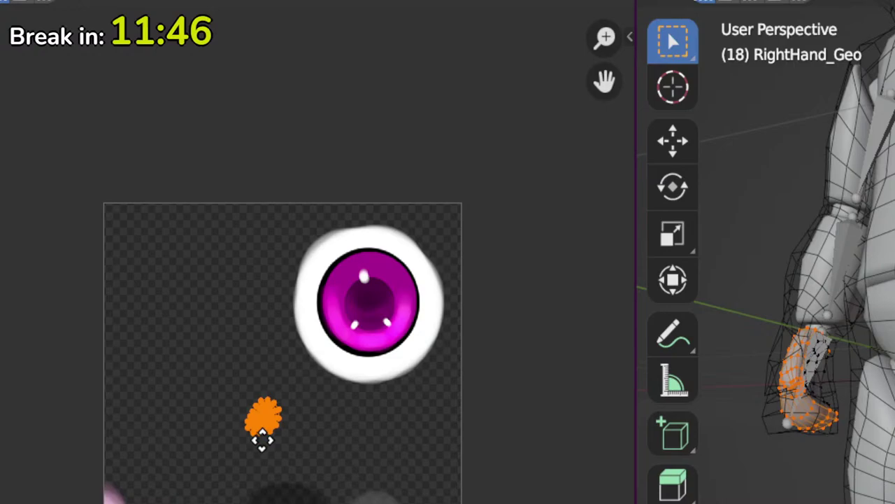
{"action": "left_click", "coordinate": [135, 284]}
{"action": "key", "text": "s"}
{"action": "left_click", "coordinate": [202, 307]}
{"action": "key", "text": "g"}
{"action": "left_click", "coordinate": [218, 314]}
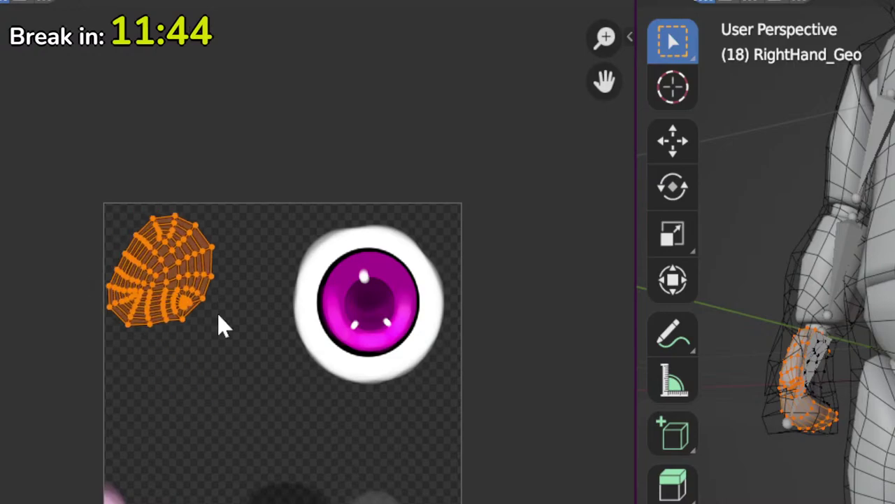
{"action": "key", "text": "Tab"}
Step: Open the hippo's LeftHand_Geo mesh for editing and select all of its UVs
{"action": "middle_click_drag", "start_coordinate": [800, 460], "coordinate": [889, 486]}
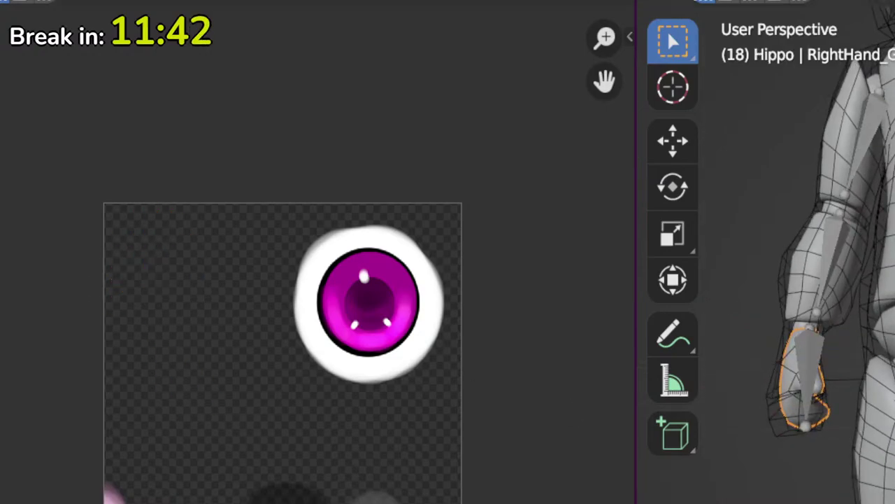
{"action": "left_click", "coordinate": [883, 392]}
{"action": "left_click", "coordinate": [893, 392]}
{"action": "key", "text": "Tab"}
{"action": "middle_click_drag", "start_coordinate": [868, 391], "coordinate": [894, 384]}
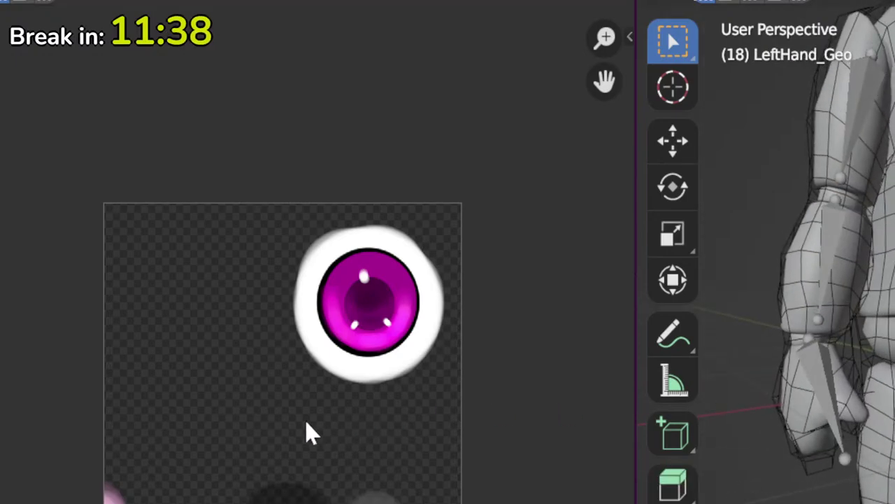
{"action": "left_click_drag", "start_coordinate": [304, 420], "coordinate": [417, 503]}
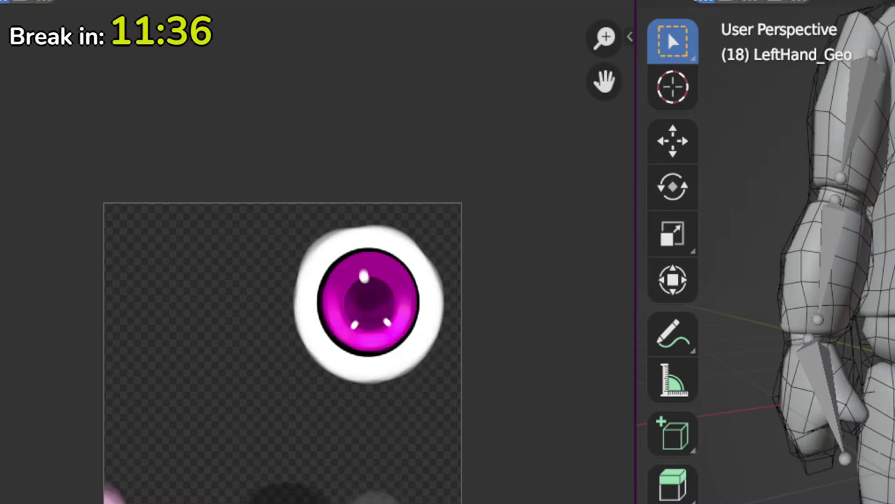
{"action": "left_click_drag", "start_coordinate": [303, 410], "coordinate": [454, 503]}
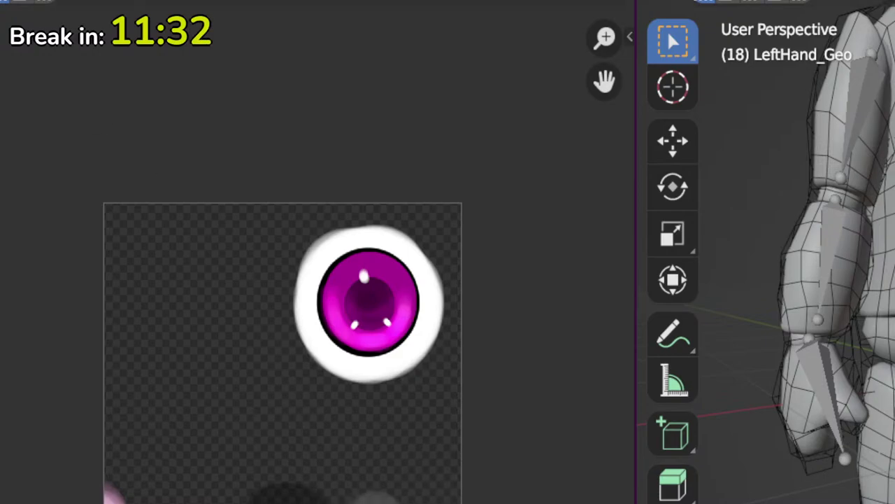
{"action": "key", "text": "a"}
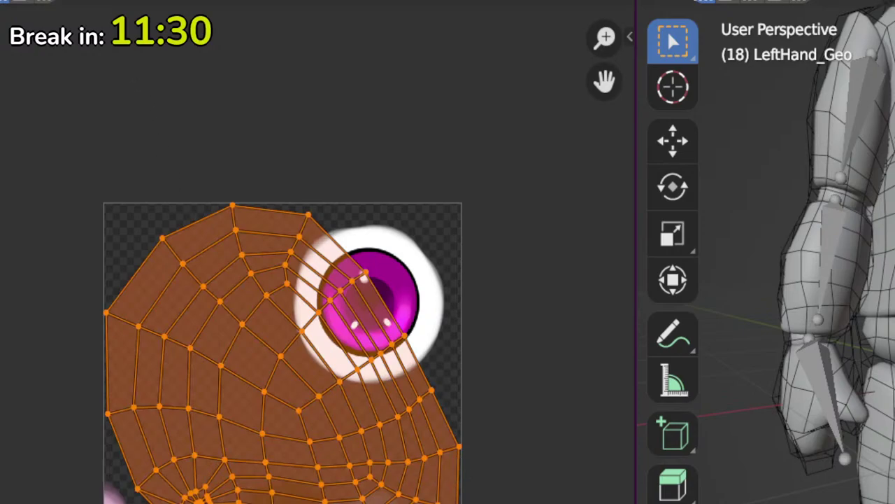
{"action": "key", "text": "alt+a"}
{"action": "key", "text": "a"}
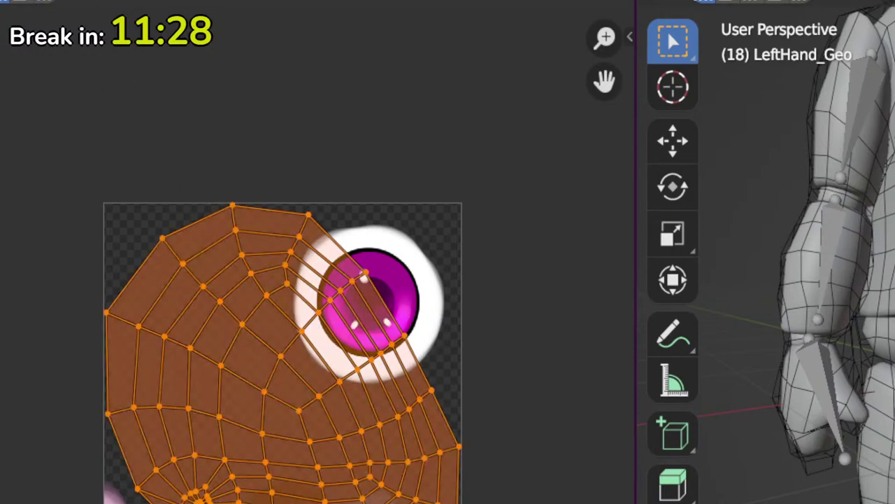
Step: Shrink the LeftHand_Geo UV island and place it in the texture's empty upper-left corner
{"action": "key", "text": "s"}
{"action": "left_click", "coordinate": [337, 443]}
{"action": "key", "text": "g"}
{"action": "left_click", "coordinate": [212, 329]}
{"action": "key", "text": "s"}
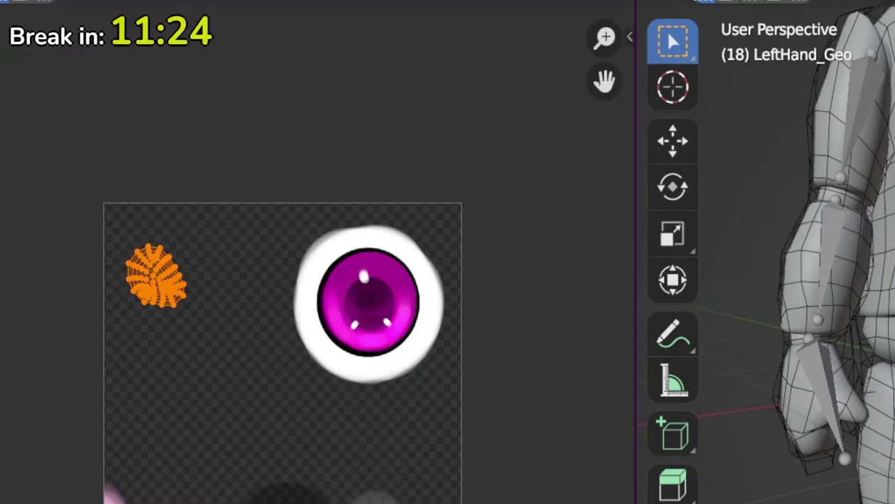
Step: Examine the Hippo material's node setup in the Shading workspace and inspect the character and its cage from several sides
{"action": "key", "text": "ctrl+Page_Down"}
{"action": "middle_click_drag", "start_coordinate": [838, 448], "coordinate": [812, 503]}
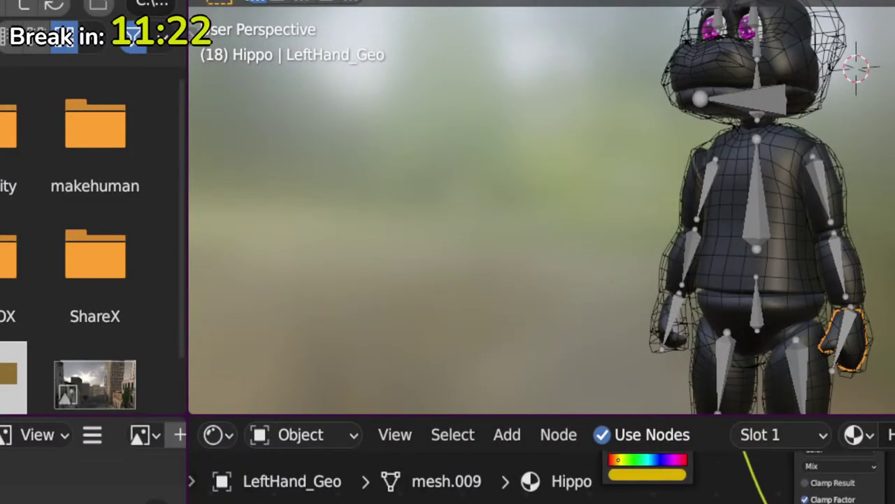
{"action": "key", "text": "g"}
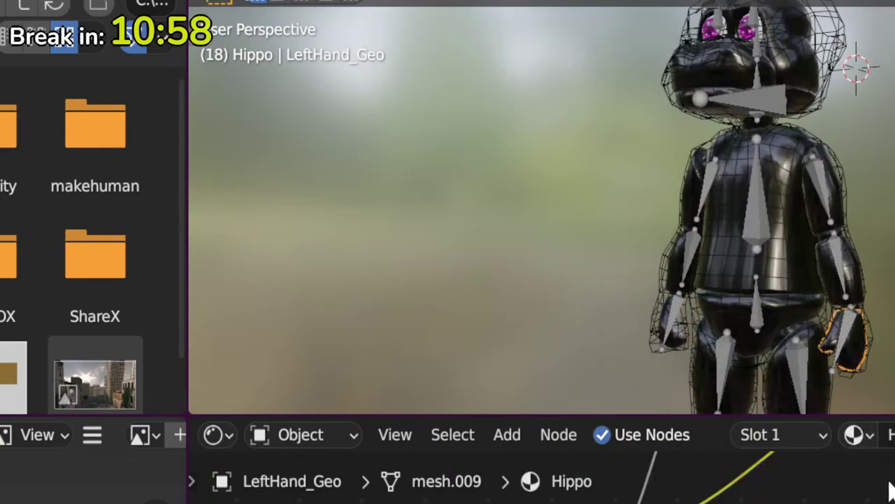
{"action": "middle_click_drag", "start_coordinate": [741, 462], "coordinate": [798, 454]}
{"action": "key", "text": "g"}
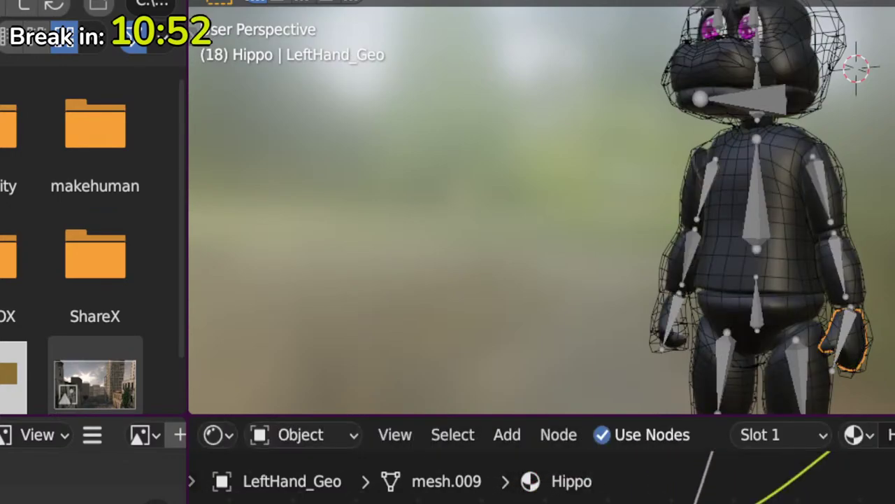
{"action": "key", "text": "g"}
{"action": "middle_click_drag", "start_coordinate": [742, 498], "coordinate": [713, 423]}
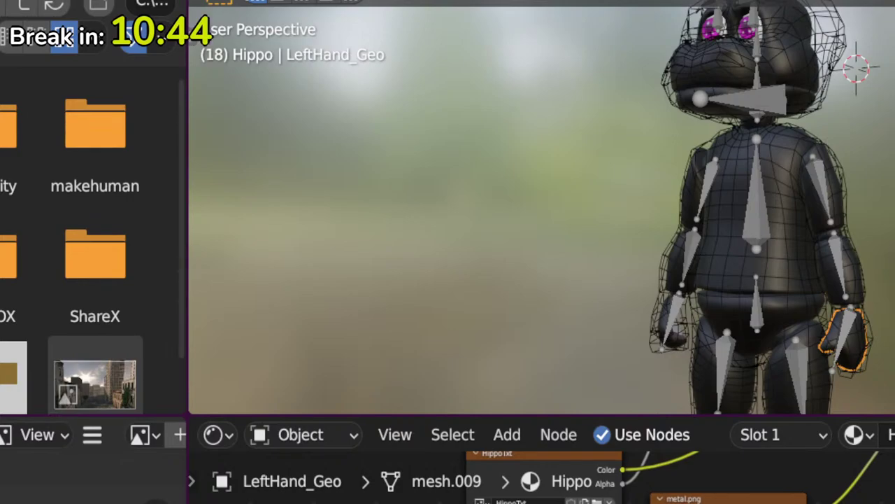
{"action": "middle_click_drag", "start_coordinate": [672, 459], "coordinate": [693, 501]}
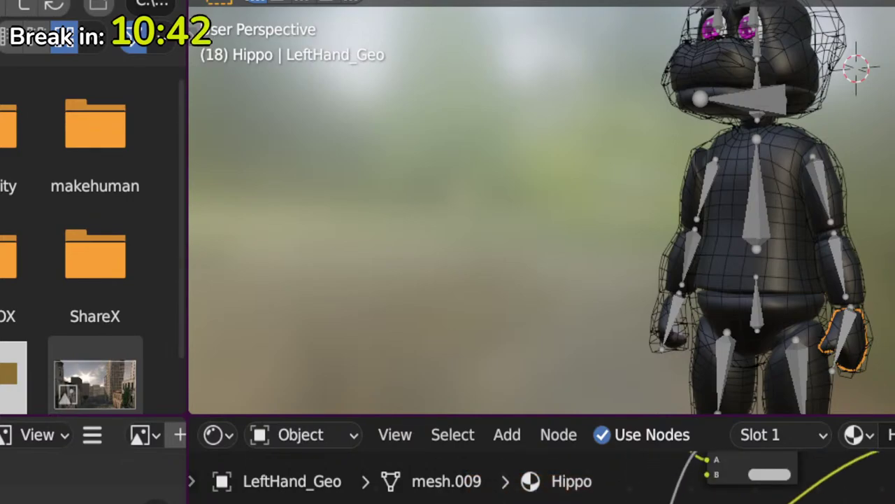
{"action": "middle_click_drag", "start_coordinate": [763, 218], "coordinate": [726, 174]}
{"action": "scroll", "coordinate": [770, 214], "scroll_direction": "down", "scroll_amount": 3}
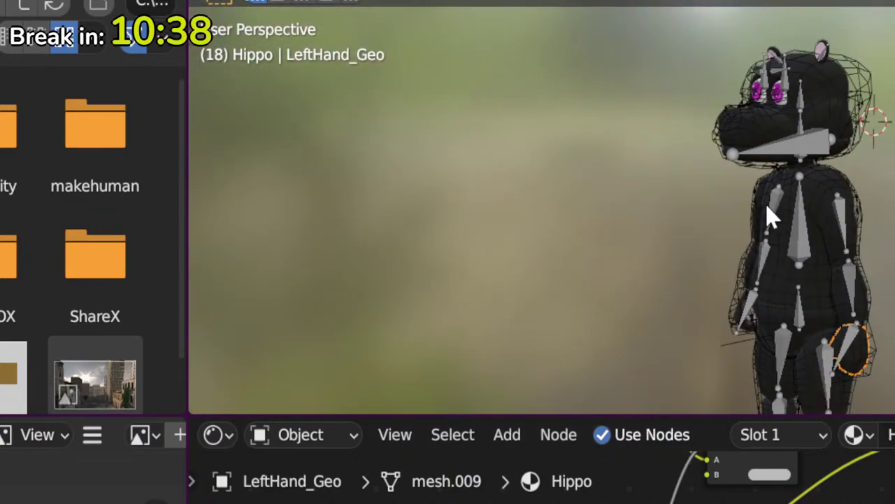
{"action": "middle_click_drag", "start_coordinate": [769, 217], "coordinate": [869, 208]}
{"action": "middle_click_drag", "start_coordinate": [629, 454], "coordinate": [633, 503]}
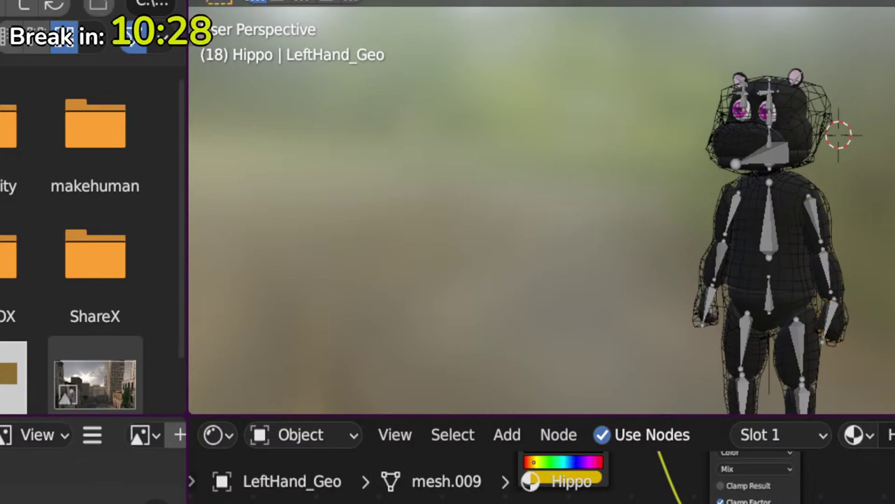
{"action": "middle_click_drag", "start_coordinate": [874, 123], "coordinate": [389, 221]}
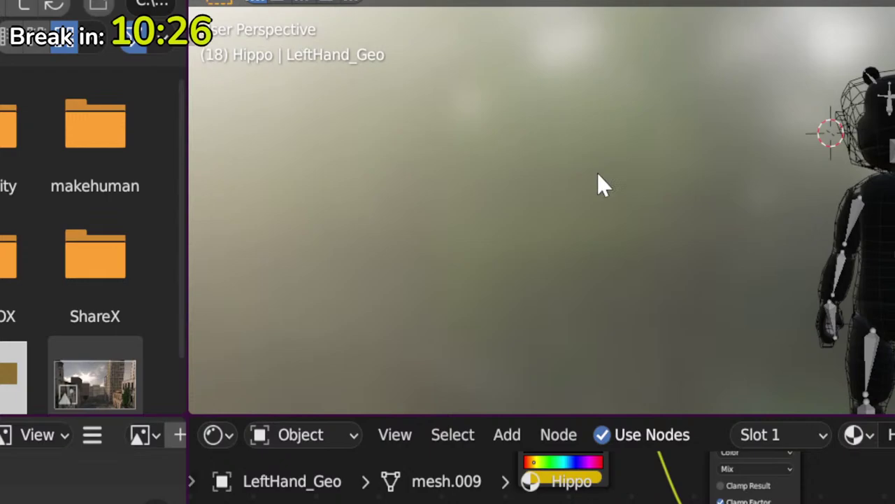
{"action": "middle_click_drag", "start_coordinate": [597, 174], "coordinate": [844, 383]}
{"action": "key", "text": "KP_1"}
{"action": "scroll", "coordinate": [757, 203], "scroll_direction": "up", "scroll_amount": 4}
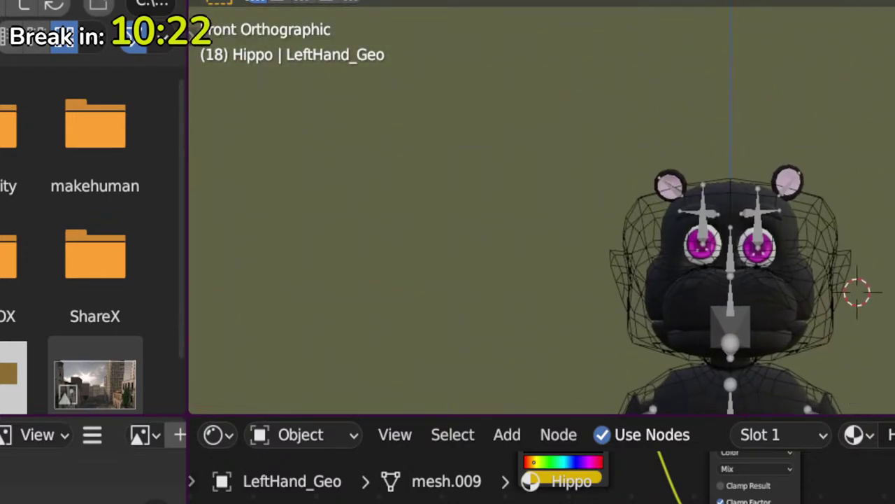
{"action": "key", "text": "ctrl+Tab"}
{"action": "left_click", "coordinate": [859, 273]}
{"action": "middle_click_drag", "start_coordinate": [853, 252], "coordinate": [850, 212], "text": "shift"}
{"action": "key", "text": "c"}
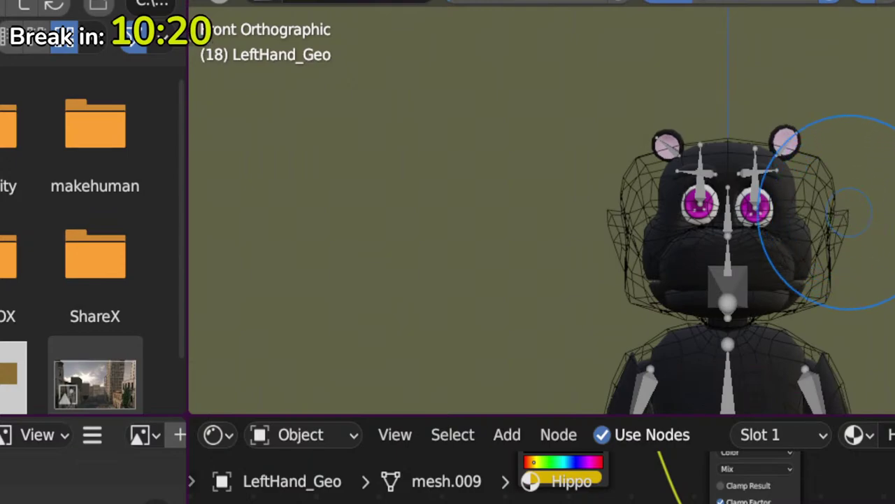
{"action": "key", "text": "g"}
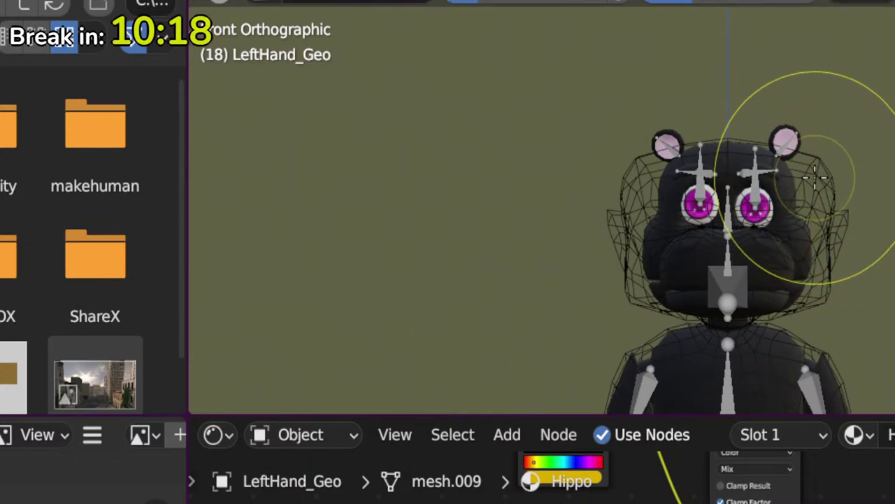
{"action": "key", "text": "alt+q"}
Step: Select std_cage_deformable, sculpt the sides of its head inward to fit the hippo's head, and return to Object Mode
{"action": "key", "text": "ctrl+Tab"}
{"action": "left_click", "coordinate": [804, 197]}
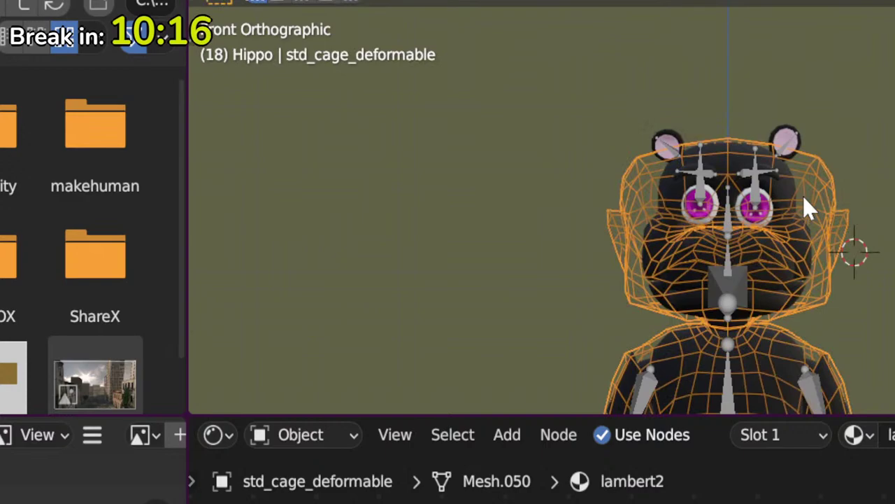
{"action": "key", "text": "ctrl+Tab"}
{"action": "left_click", "coordinate": [833, 273]}
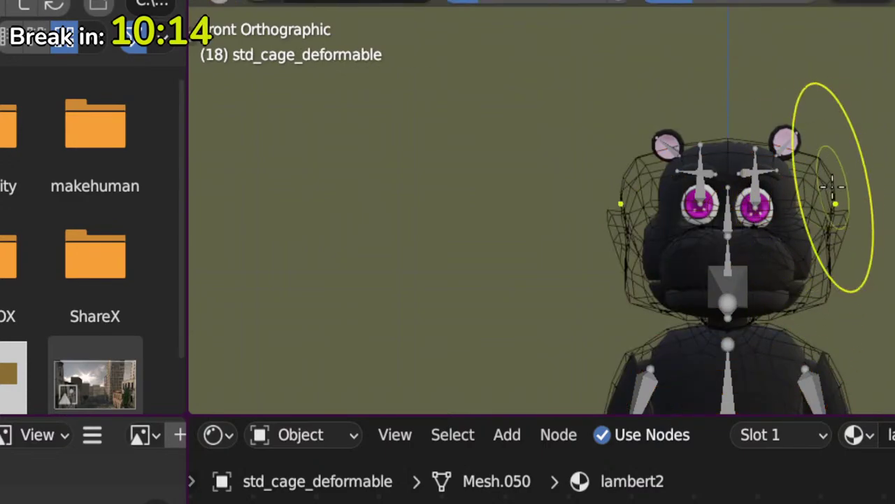
{"action": "mouse_move", "coordinate": [826, 186]}
{"action": "left_mouse_down"}
{"action": "mouse_move", "coordinate": [809, 184]}
{"action": "mouse_move", "coordinate": [820, 176]}
{"action": "mouse_move", "coordinate": [804, 188]}
{"action": "mouse_move", "coordinate": [811, 283]}
{"action": "mouse_move", "coordinate": [840, 220]}
{"action": "mouse_move", "coordinate": [802, 218]}
{"action": "left_mouse_up"}
{"action": "left_click_drag", "start_coordinate": [804, 162], "coordinate": [785, 162]}
{"action": "key", "text": "Tab"}
{"action": "key", "text": "ctrl+Tab"}
{"action": "left_click", "coordinate": [797, 218]}
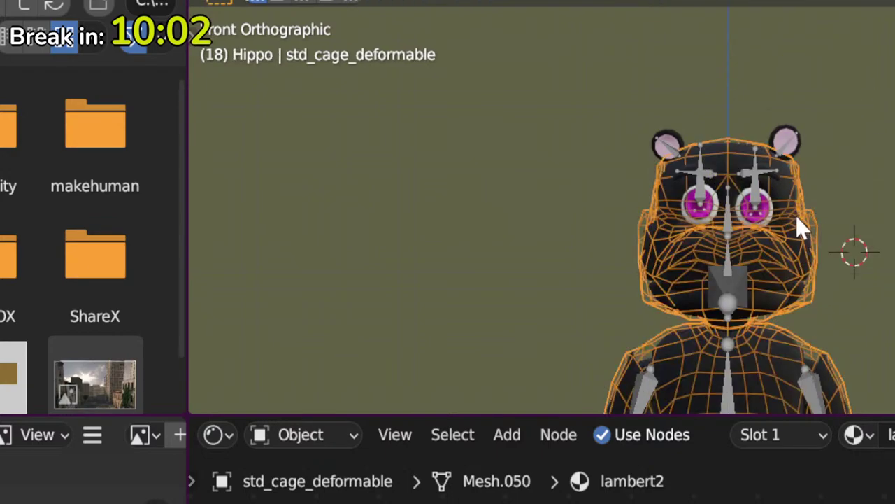
Step: Sculpt the upper back of the cage's head closer to the hippo's head from the right side view
{"action": "middle_click_drag", "start_coordinate": [805, 273], "coordinate": [709, 259]}
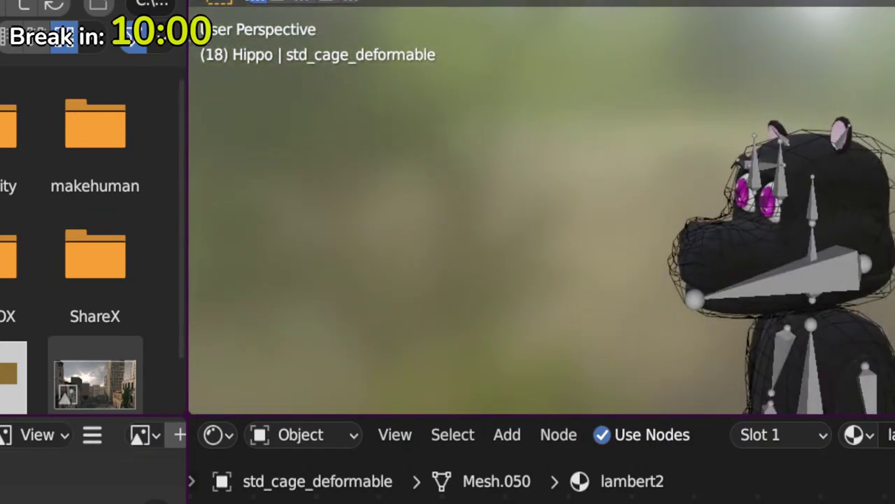
{"action": "key", "text": "KP_3"}
{"action": "key", "text": "Tab"}
{"action": "key", "text": "Tab"}
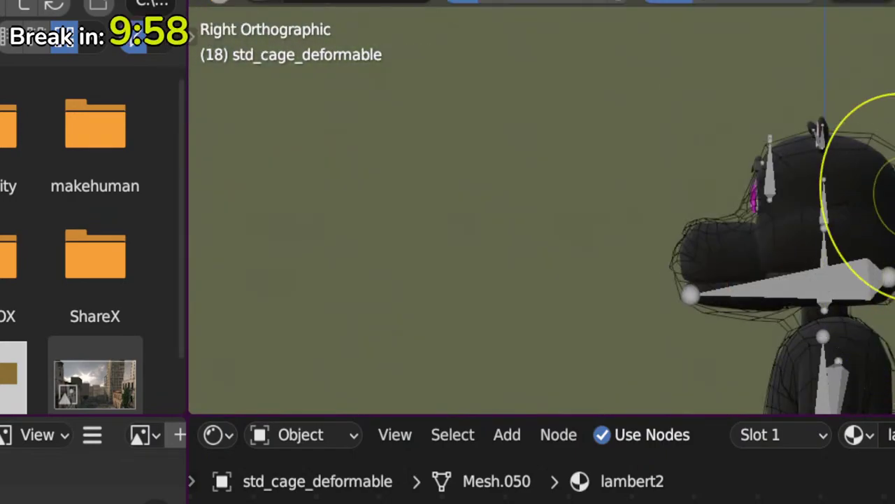
{"action": "left_click_drag", "start_coordinate": [894, 181], "coordinate": [892, 188]}
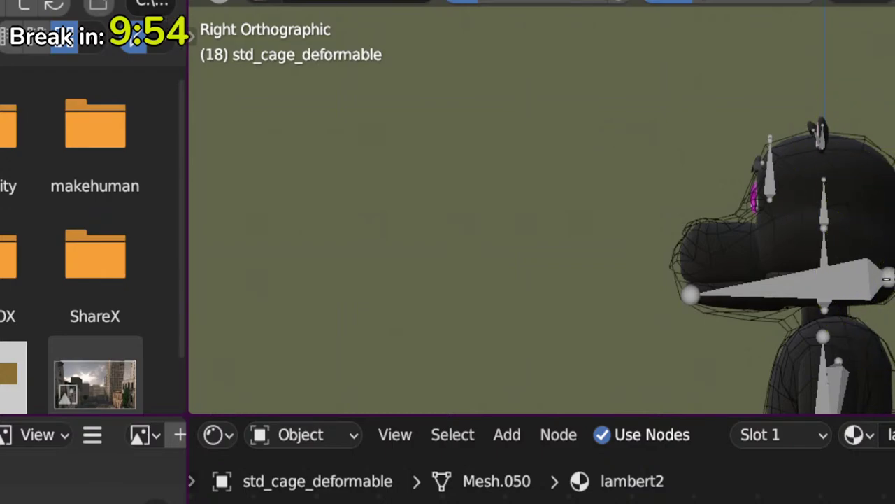
Step: Check the cage down the torso and sculpt its area between the legs closer to the hippo's body
{"action": "middle_click_drag", "start_coordinate": [892, 301], "coordinate": [892, 97], "text": "shift"}
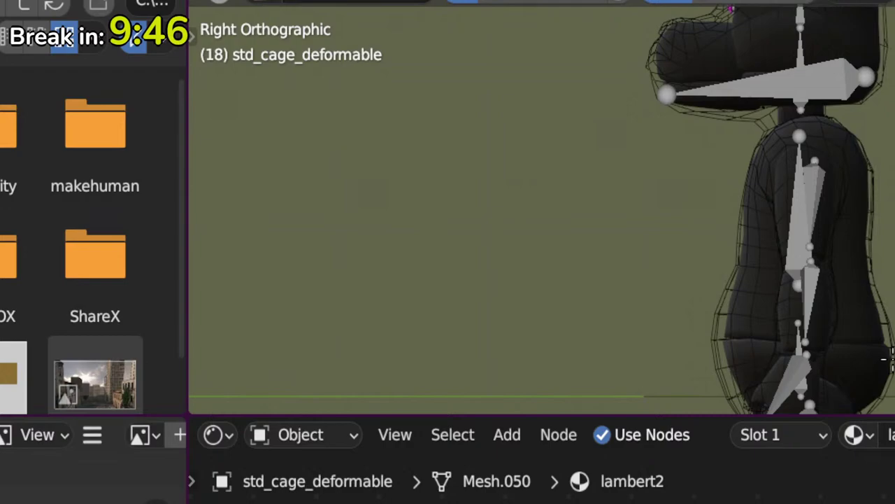
{"action": "middle_click_drag", "start_coordinate": [716, 339], "coordinate": [837, 262], "text": "shift"}
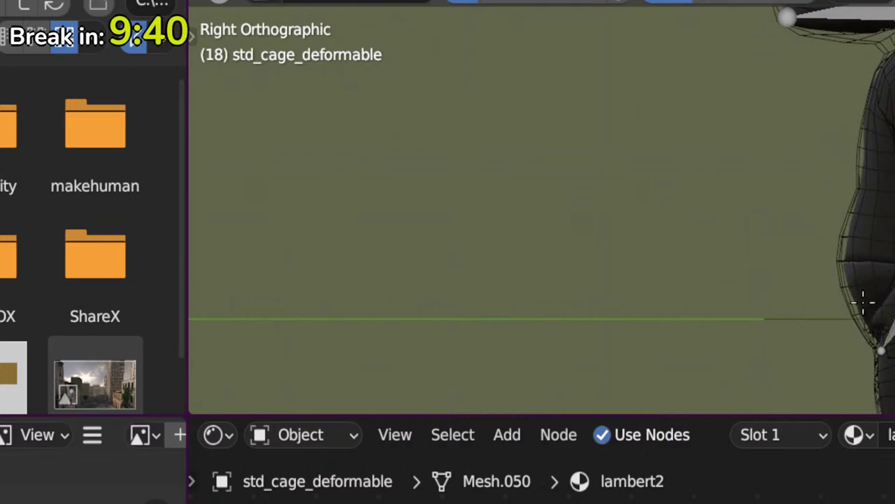
{"action": "key", "text": "KP_1"}
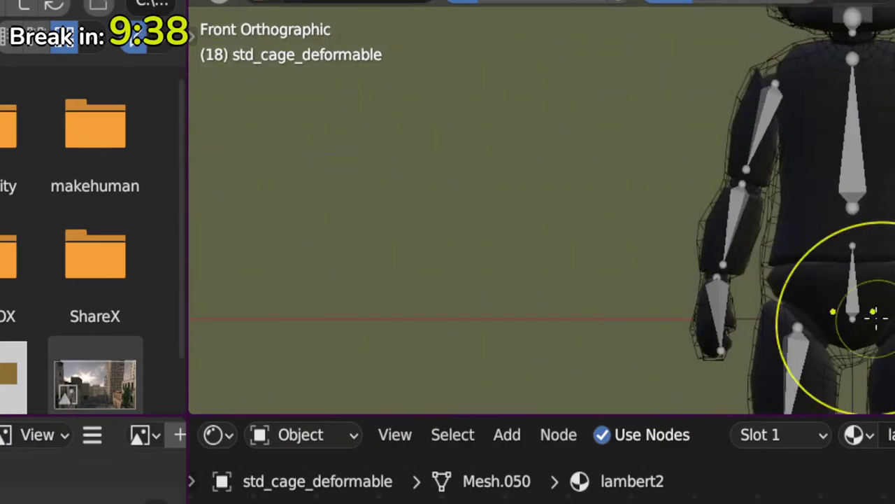
{"action": "scroll", "coordinate": [888, 157], "scroll_direction": "up", "scroll_amount": 2}
{"action": "middle_click_drag", "start_coordinate": [874, 253], "coordinate": [808, 237], "text": "shift"}
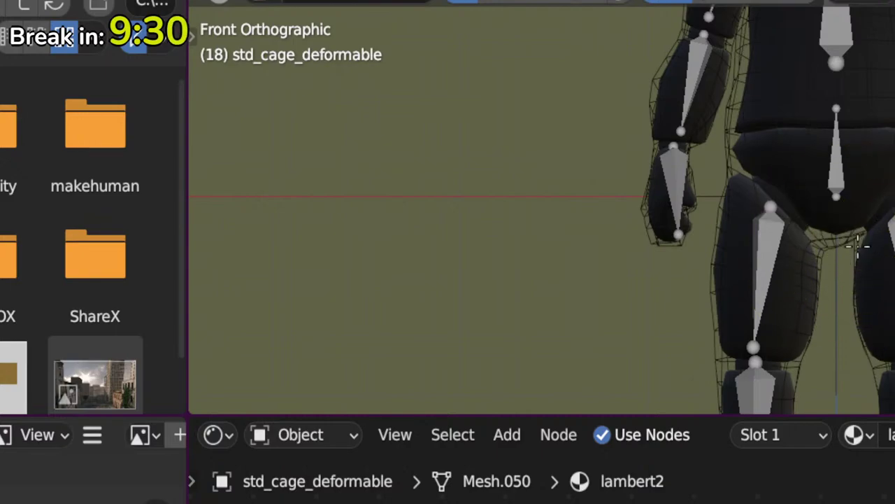
{"action": "scroll", "coordinate": [858, 245], "scroll_direction": "up", "scroll_amount": 3}
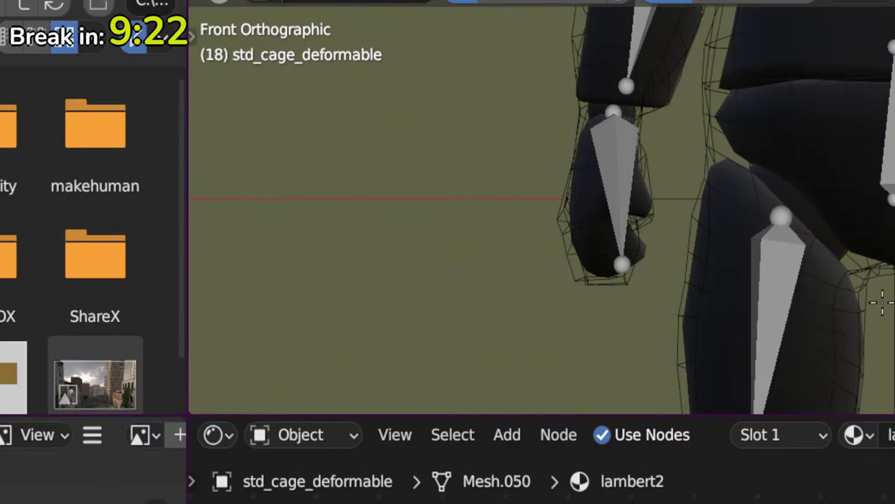
{"action": "left_click", "coordinate": [860, 279]}
Step: Try adjusting the cage's area between the legs from the back view, stepping through the undo history and undoing the latest changes
{"action": "key", "text": "ctrl+KP_1"}
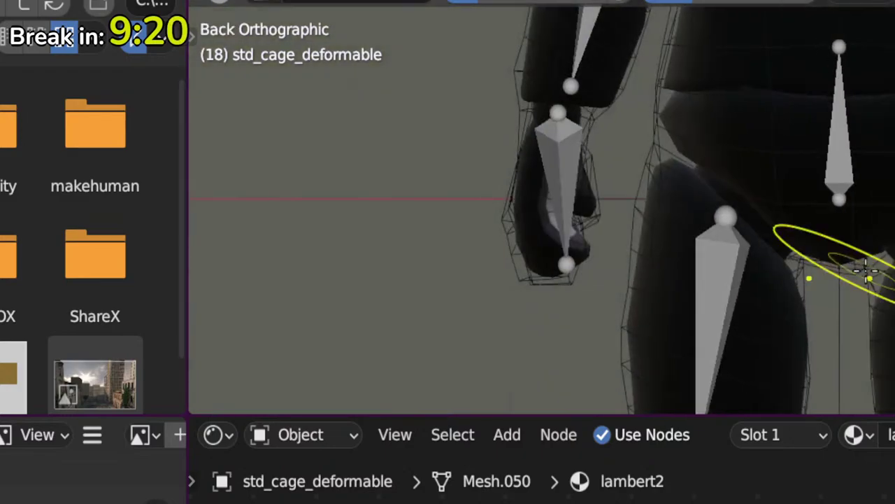
{"action": "key", "text": "r"}
{"action": "key", "text": "x"}
{"action": "key", "text": "9"}
{"action": "key", "text": "0"}
{"action": "key", "text": "Return"}
{"action": "key", "text": "ctrl+z"}
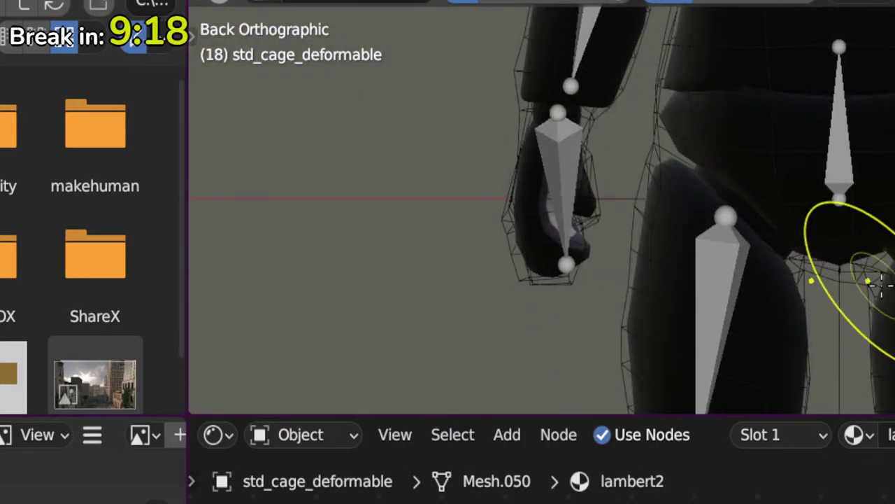
{"action": "key", "text": "ctrl+shift+z"}
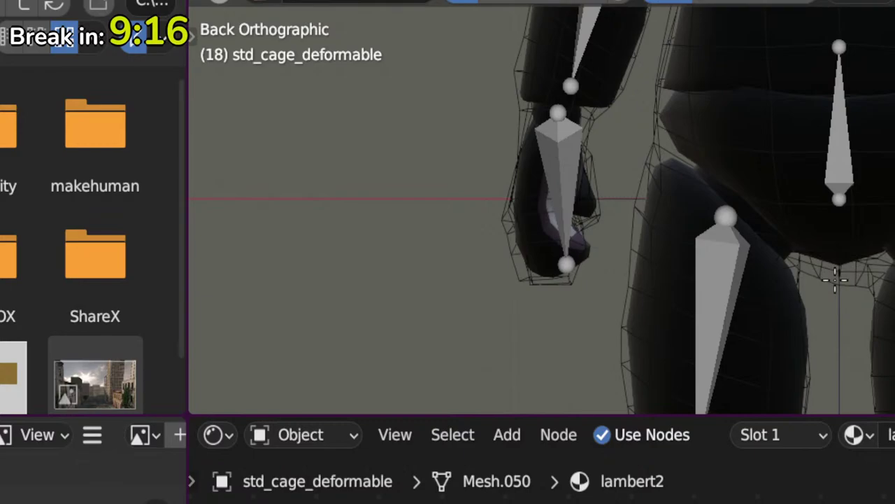
{"action": "key", "text": "ctrl+shift+z"}
{"action": "key", "text": "ctrl+z"}
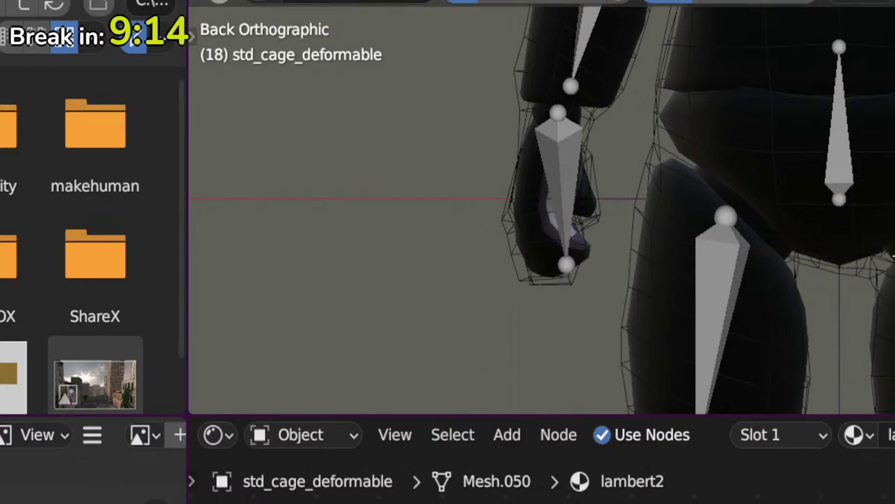
{"action": "scroll", "coordinate": [887, 265], "scroll_direction": "down", "scroll_amount": 3}
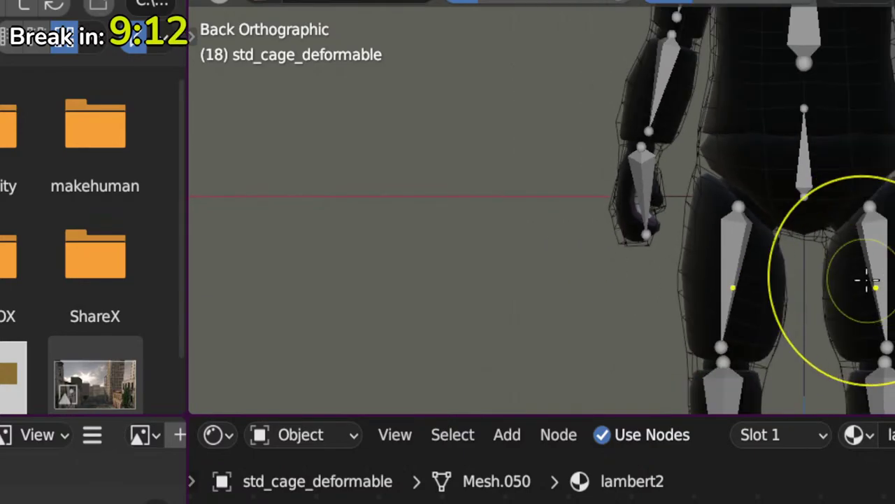
{"action": "key", "text": "ctrl+z"}
{"action": "key", "text": "ctrl+z"}
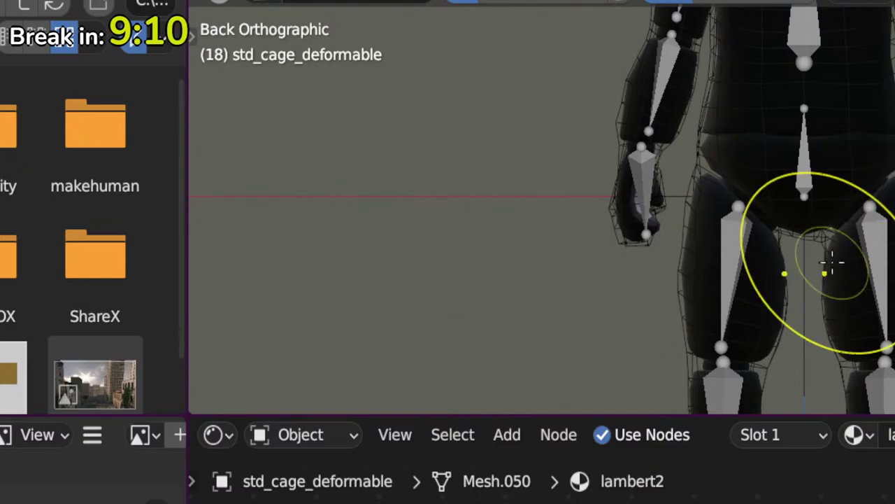
Step: Sculpt the cage's shoulder inward from the front view to fit the hippo's shoulder
{"action": "key", "text": "KP_1"}
{"action": "scroll", "coordinate": [850, 256], "scroll_direction": "down", "scroll_amount": 3}
{"action": "middle_click_drag", "start_coordinate": [866, 250], "coordinate": [863, 361], "text": "shift"}
{"action": "scroll", "coordinate": [862, 359], "scroll_direction": "up", "scroll_amount": 5}
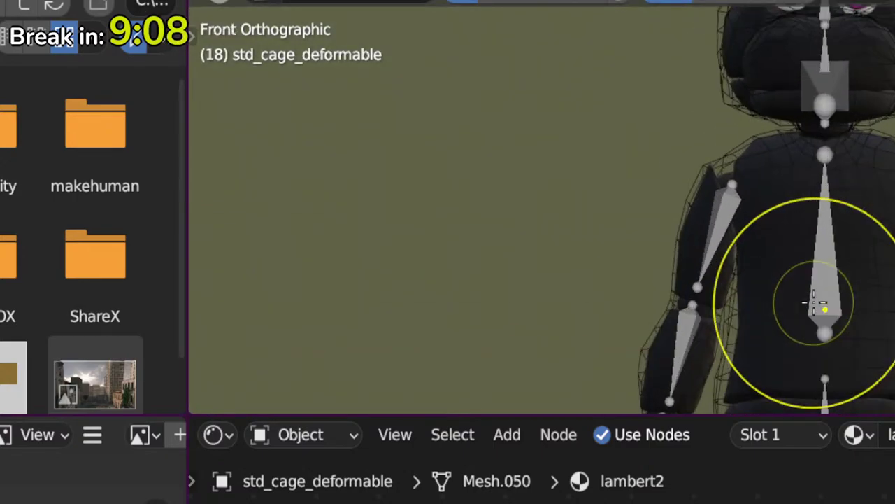
{"action": "mouse_move", "coordinate": [752, 151]}
{"action": "left_mouse_down"}
{"action": "mouse_move", "coordinate": [774, 148]}
{"action": "mouse_move", "coordinate": [767, 150]}
{"action": "left_mouse_up"}
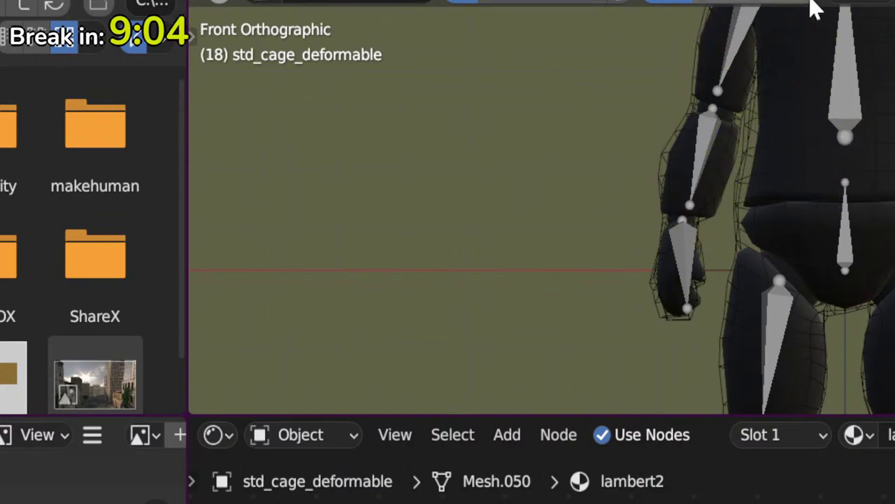
Step: Sculpt the side of the cage's waist and hip closer to the hippo's body, and return to Object Mode
{"action": "left_click", "coordinate": [875, 4]}
{"action": "left_click", "coordinate": [873, 2]}
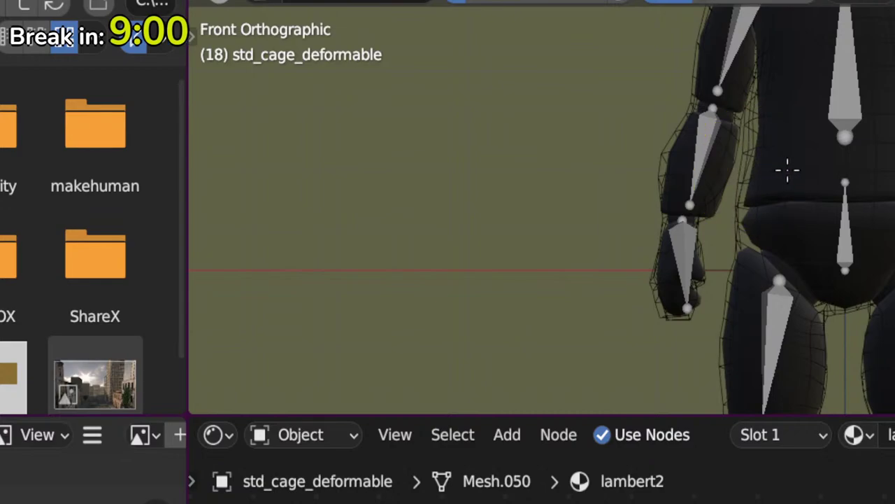
{"action": "left_click", "coordinate": [749, 144]}
{"action": "left_click", "coordinate": [752, 118]}
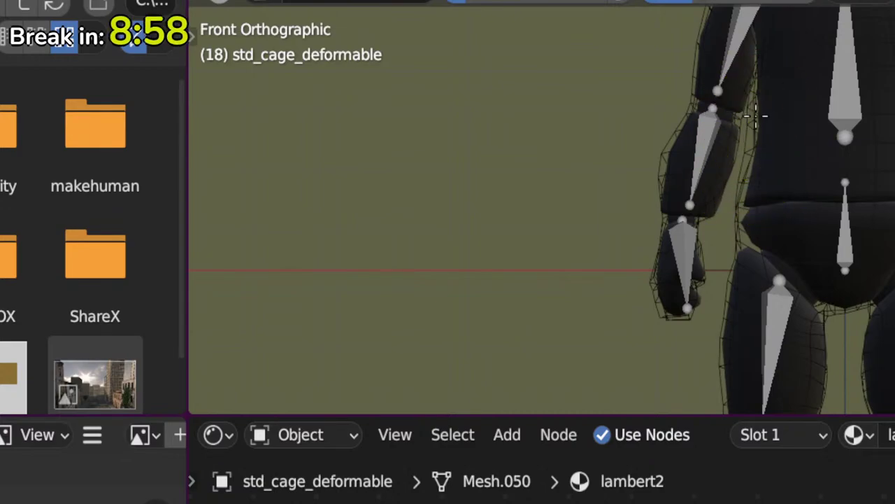
{"action": "left_click", "coordinate": [757, 174]}
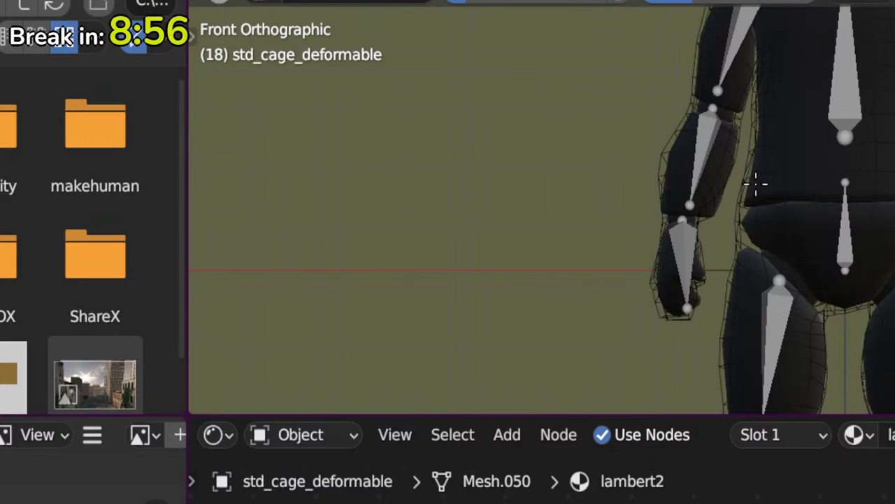
{"action": "left_click", "coordinate": [740, 219]}
{"action": "left_click_drag", "start_coordinate": [740, 219], "coordinate": [752, 220]}
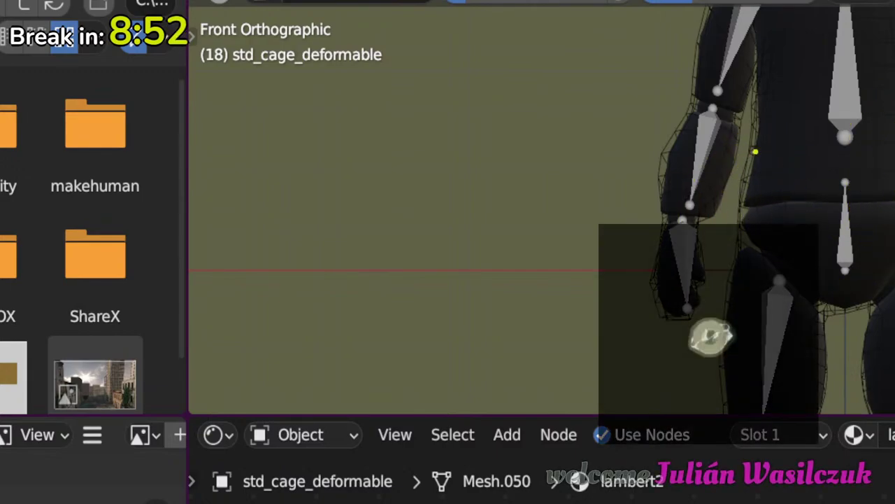
{"action": "scroll", "coordinate": [894, 200], "scroll_direction": "down", "scroll_amount": 3}
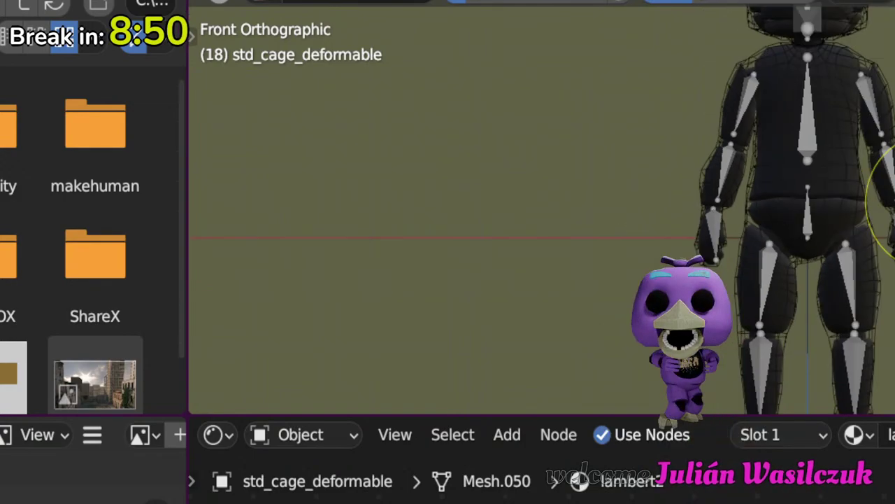
{"action": "middle_click_drag", "start_coordinate": [894, 172], "coordinate": [888, 262], "text": "shift"}
{"action": "key", "text": "ctrl+Tab"}
{"action": "left_click", "coordinate": [752, 224]}
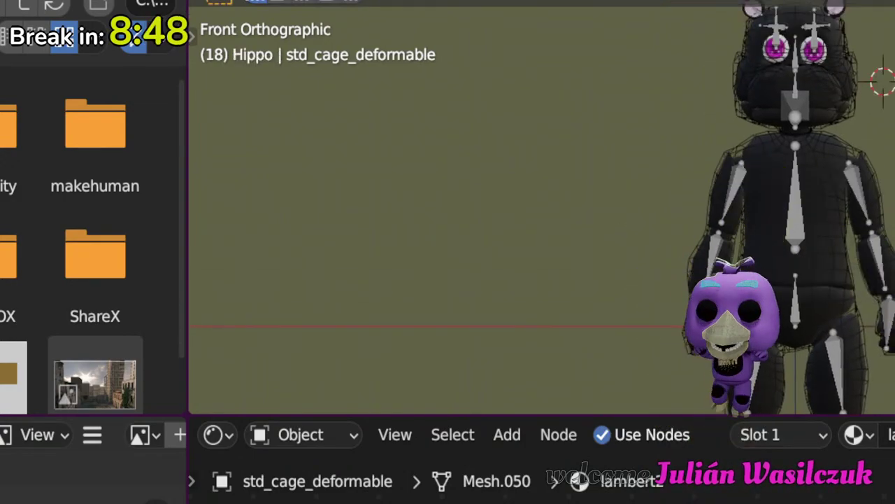
Step: Bring up the available export formats for the rigged hippo and its cage
{"action": "scroll", "coordinate": [756, 193], "scroll_direction": "down", "scroll_amount": 3}
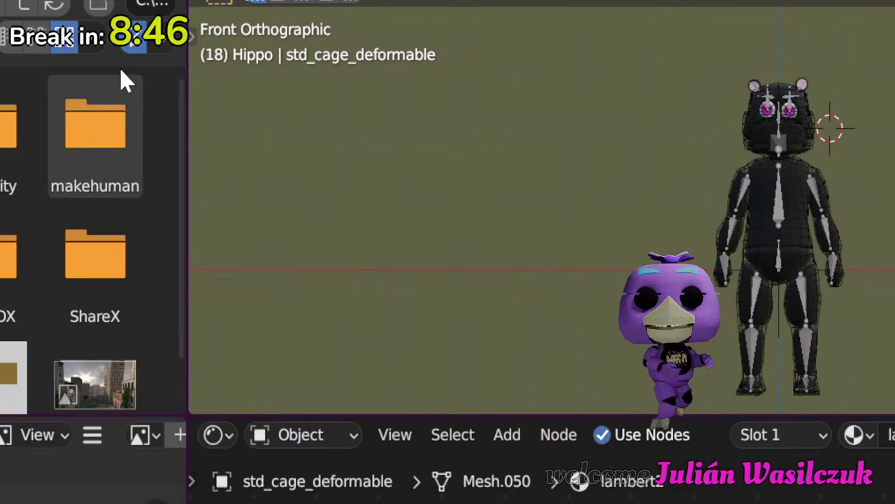
{"action": "left_click", "coordinate": [14, 1]}
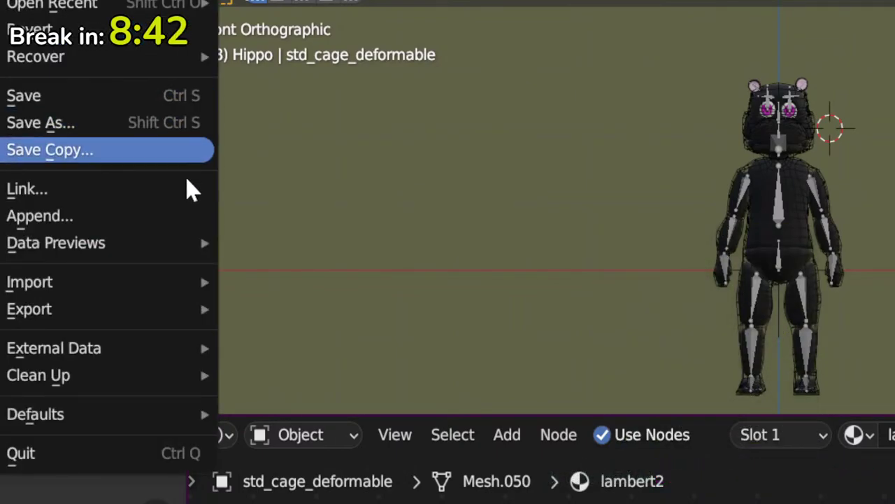
{"action": "mouse_move", "coordinate": [167, 321]}
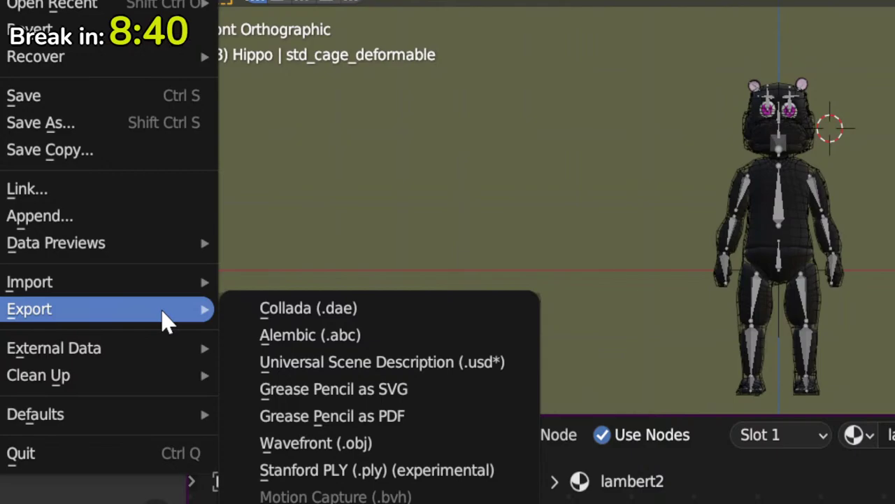
{"action": "mouse_move", "coordinate": [166, 242]}
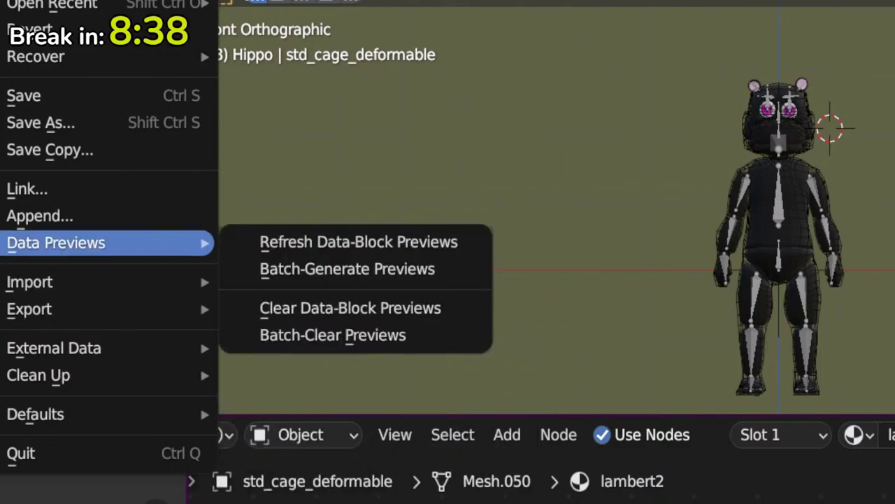
{"action": "mouse_move", "coordinate": [140, 309]}
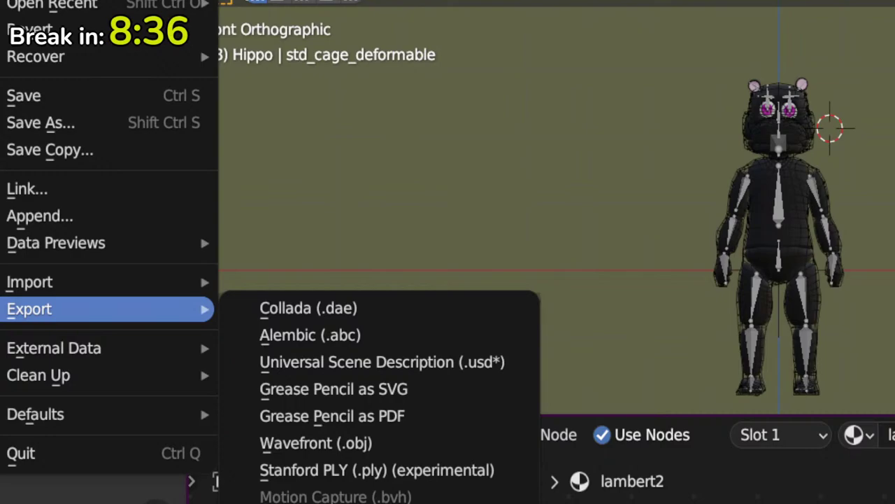
{"action": "key", "text": "Escape"}
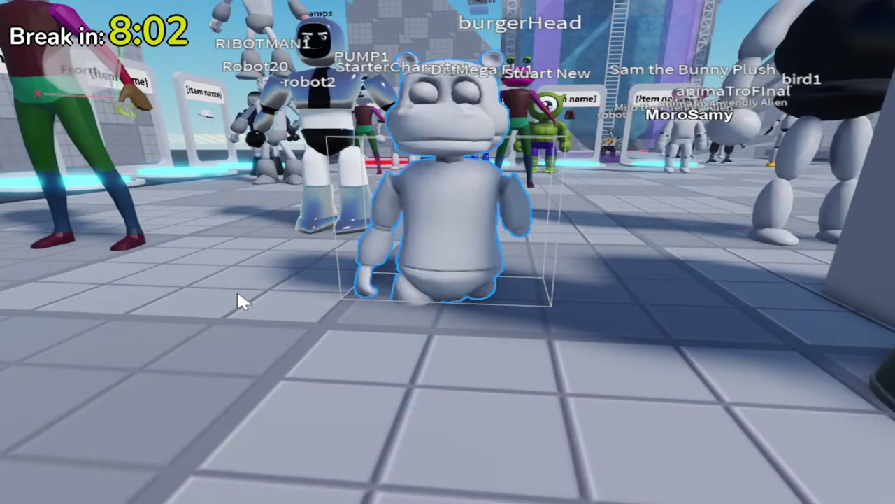
Step: In Roblox Studio, move the imported hippo into an open area of the floor and view it among the other characters
{"action": "key", "text": "s"}
{"action": "right_click_drag", "start_coordinate": [495, 338], "coordinate": [495, 337]}
{"action": "left_click_drag", "start_coordinate": [458, 264], "coordinate": [443, 413]}
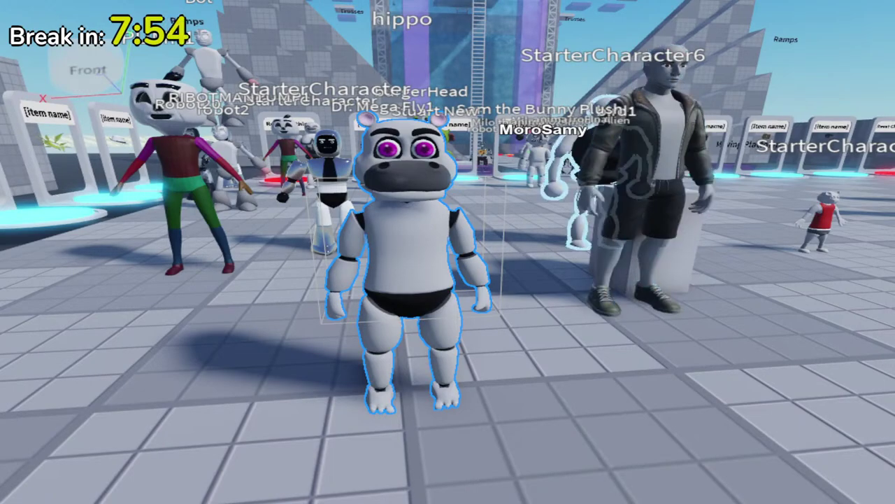
{"action": "right_click_drag", "start_coordinate": [476, 284], "coordinate": [477, 286]}
{"action": "key", "text": "s"}
{"action": "key", "text": "a"}
{"action": "left_click_drag", "start_coordinate": [429, 276], "coordinate": [646, 344]}
{"action": "right_click_drag", "start_coordinate": [652, 346], "coordinate": [652, 346]}
{"action": "key", "text": "d"}
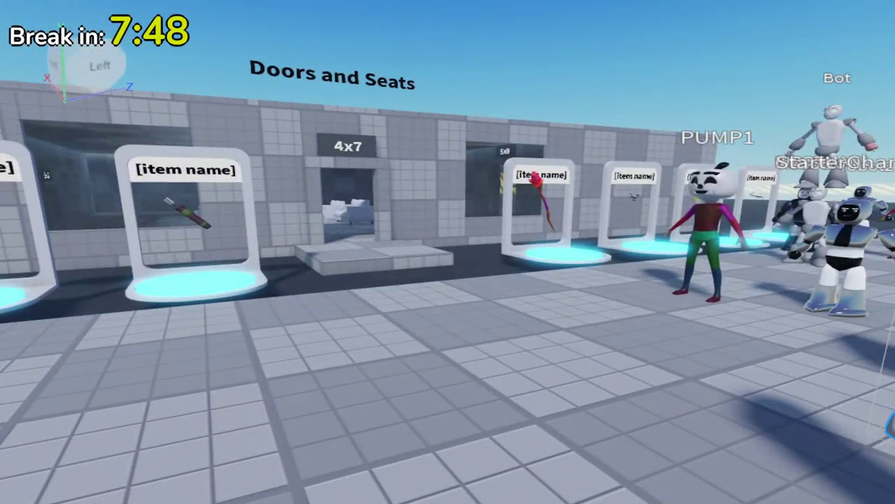
{"action": "right_click_drag", "start_coordinate": [544, 347], "coordinate": [544, 349]}
{"action": "key", "text": "a"}
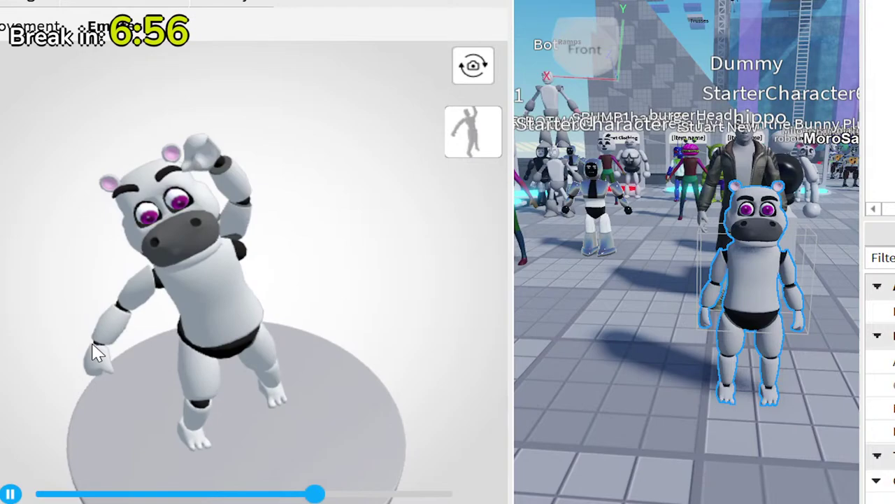
Step: Check the hippo's emote animation and clothing fit in the avatar preview, removing the test pants and red-sleeved shirt
{"action": "scroll", "coordinate": [196, 210], "scroll_direction": "up", "scroll_amount": 3}
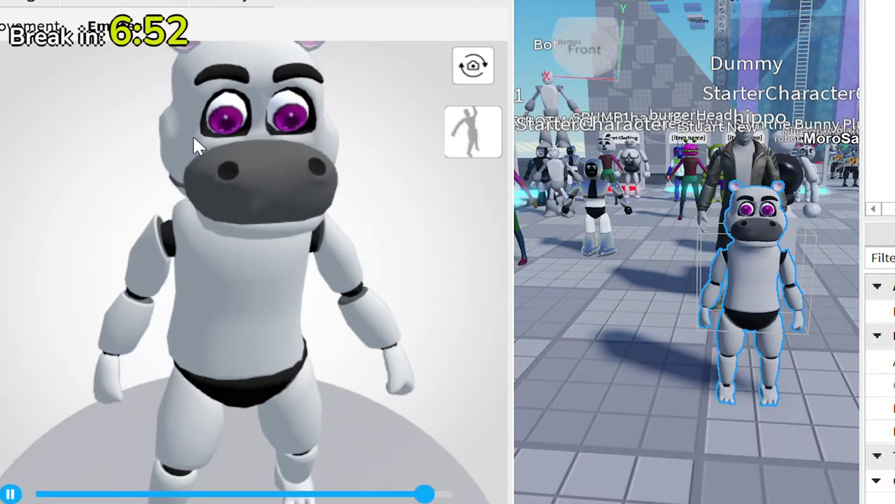
{"action": "scroll", "coordinate": [194, 140], "scroll_direction": "down", "scroll_amount": 5}
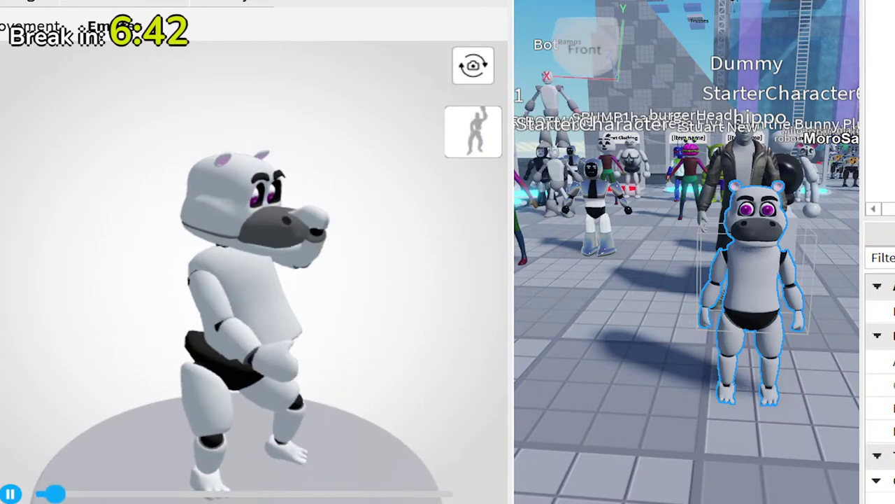
{"action": "left_click", "coordinate": [28, 2]}
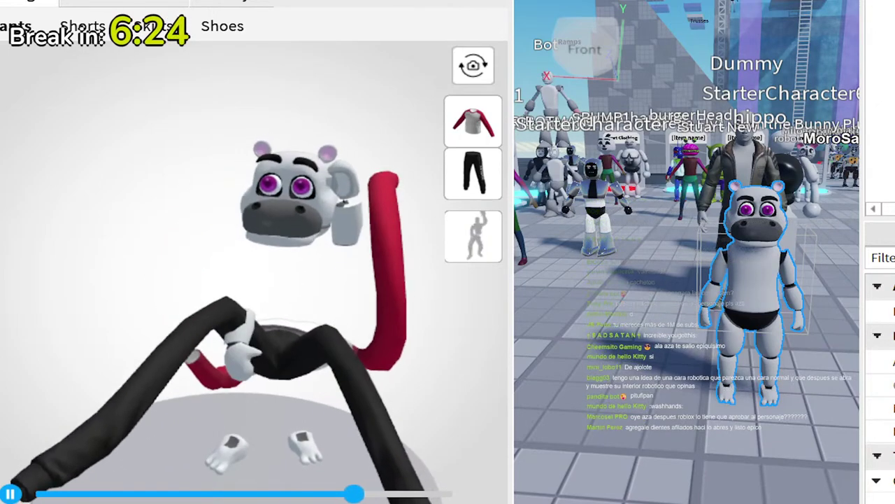
{"action": "left_click", "coordinate": [473, 173]}
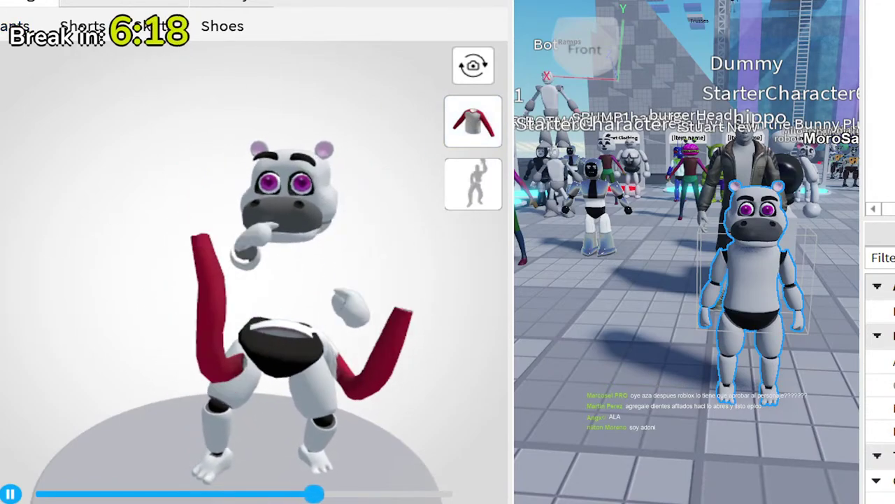
{"action": "left_click", "coordinate": [474, 119]}
{"action": "scroll", "coordinate": [210, 24], "scroll_direction": "right", "scroll_amount": 3}
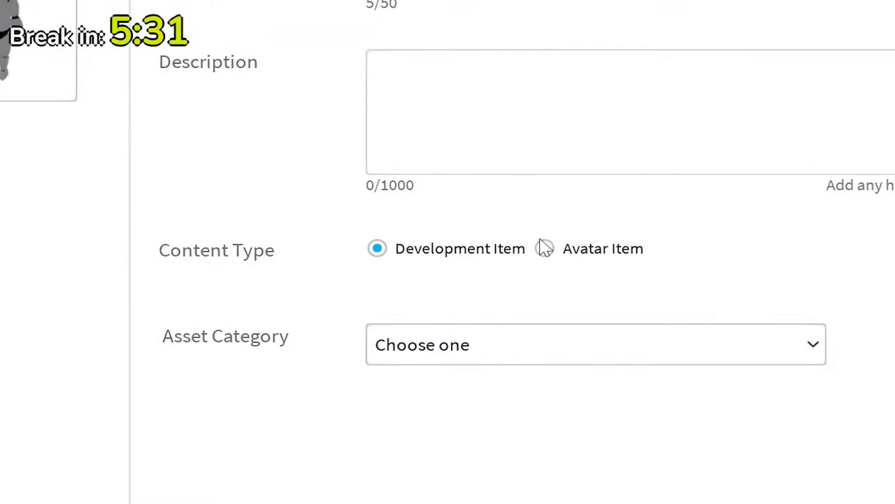
Step: Run the avatar validation by setting the content type to Avatar Item and the asset category to Body
{"action": "left_click", "coordinate": [545, 248]}
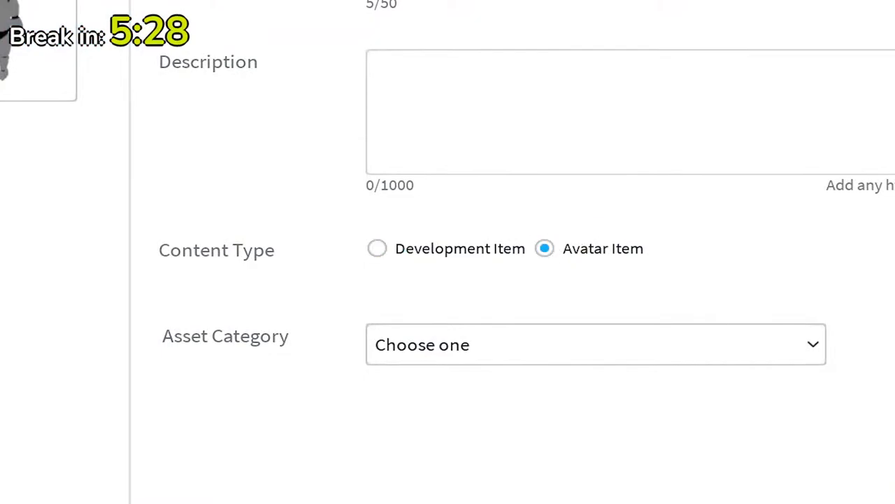
{"action": "left_click", "coordinate": [553, 342]}
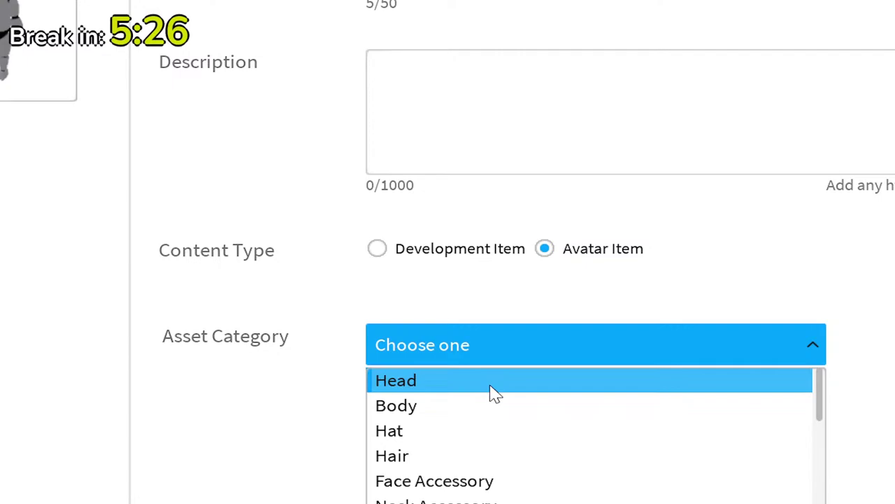
{"action": "left_click", "coordinate": [465, 416]}
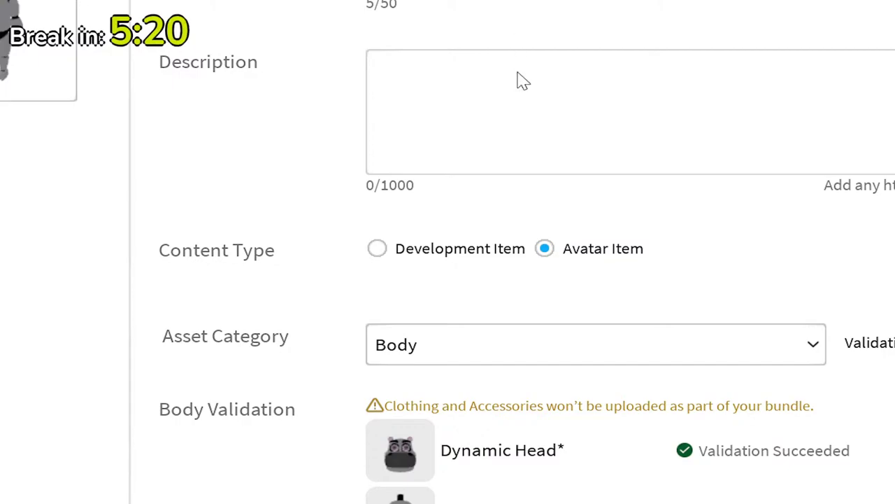
Step: Read the full list of body validation errors, close it, and discard the upload form's changes
{"action": "scroll", "coordinate": [500, 498], "scroll_direction": "down", "scroll_amount": 2}
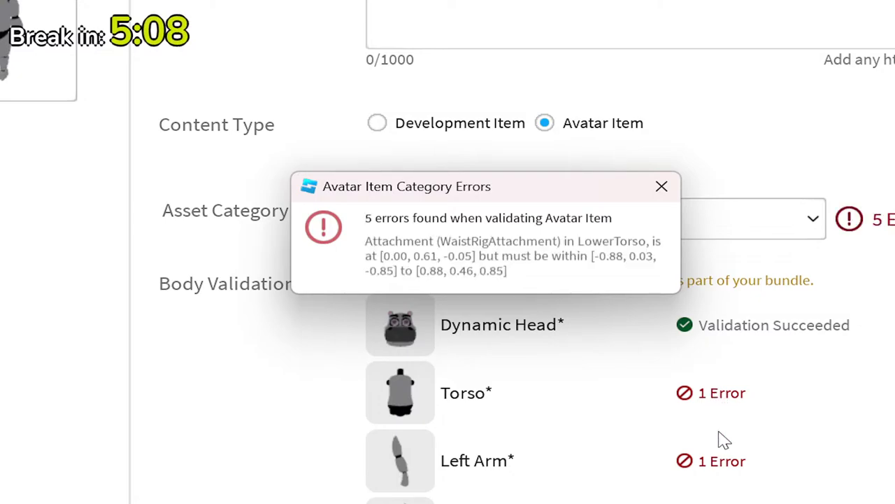
{"action": "left_click", "coordinate": [661, 186]}
{"action": "left_click", "coordinate": [723, 464]}
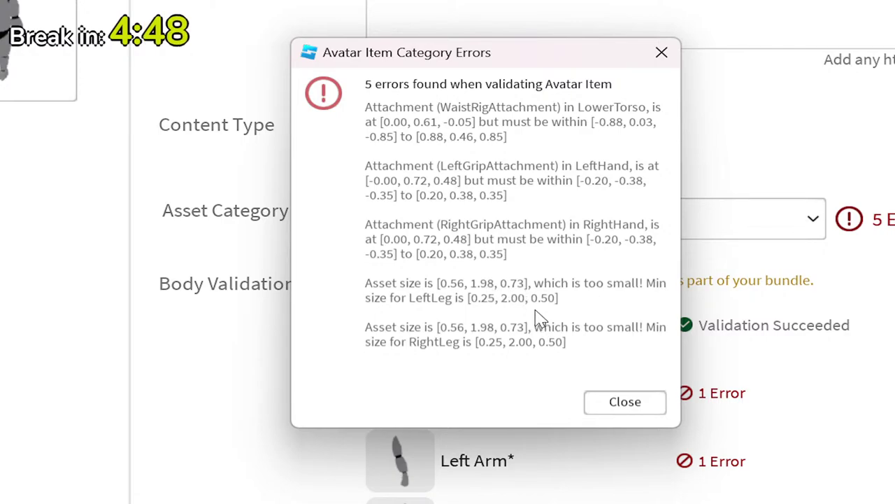
{"action": "left_click", "coordinate": [594, 395]}
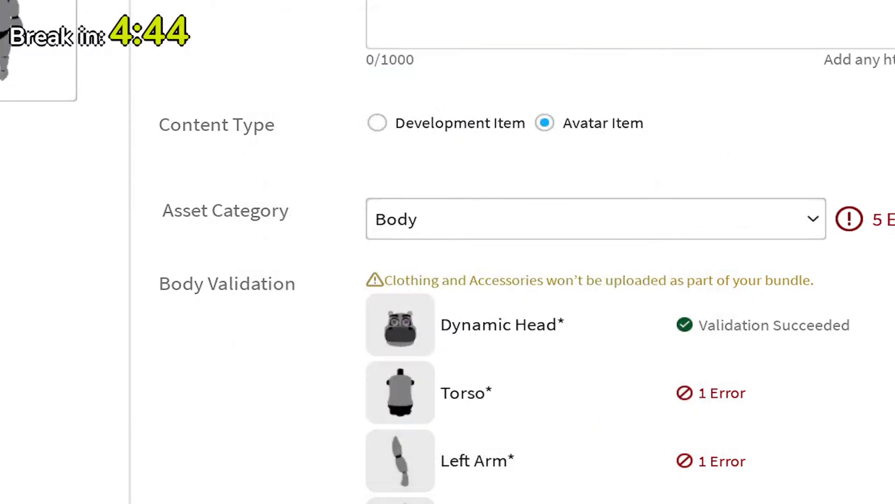
{"action": "key", "text": "Escape"}
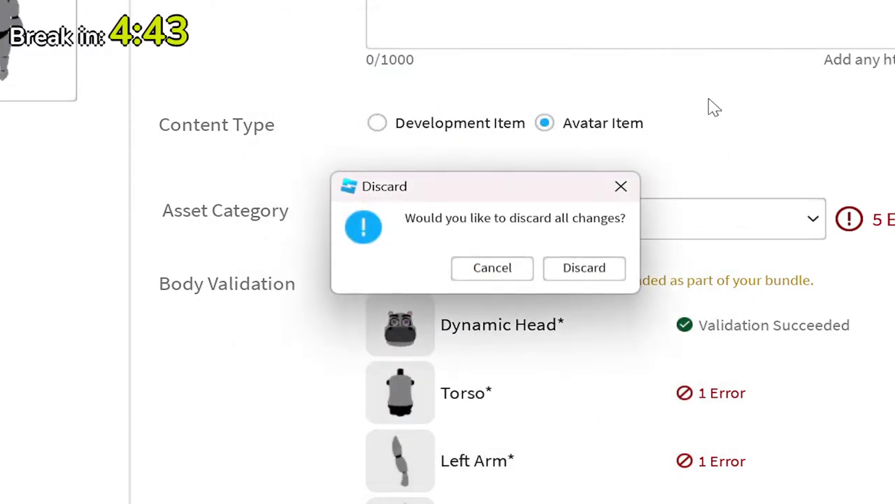
{"action": "left_click", "coordinate": [584, 266]}
{"action": "right_click_drag", "start_coordinate": [487, 343], "coordinate": [457, 284]}
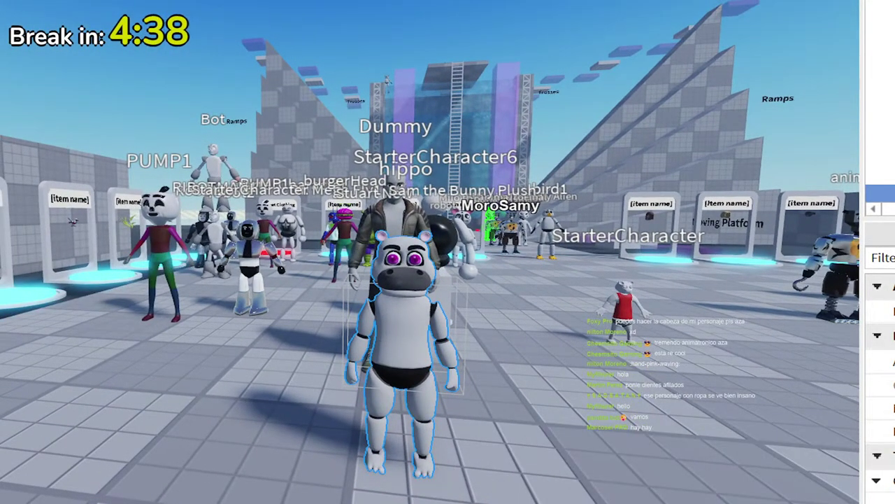
Step: Switch to Blender, select std_cage_deformable, open it in another workspace and put it in Sculpt Mode
{"action": "left_click", "coordinate": [614, 482]}
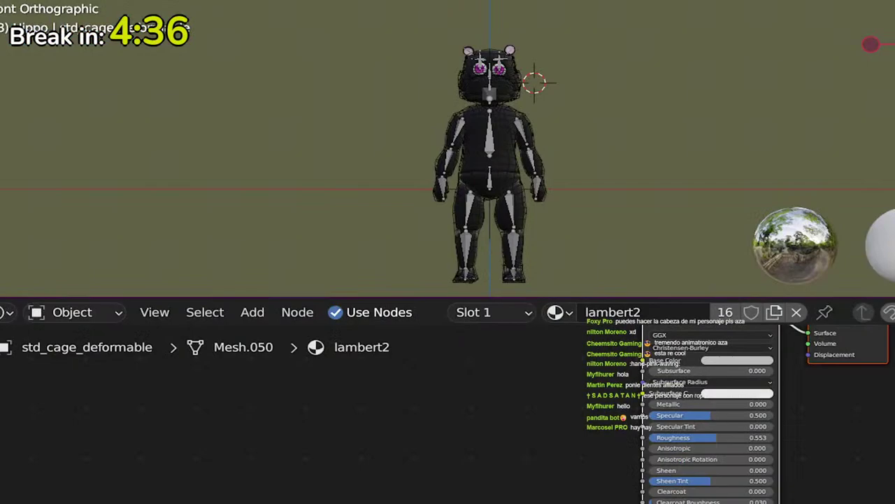
{"action": "middle_click_drag", "start_coordinate": [573, 163], "coordinate": [563, 182]}
{"action": "scroll", "coordinate": [558, 180], "scroll_direction": "up", "scroll_amount": 2}
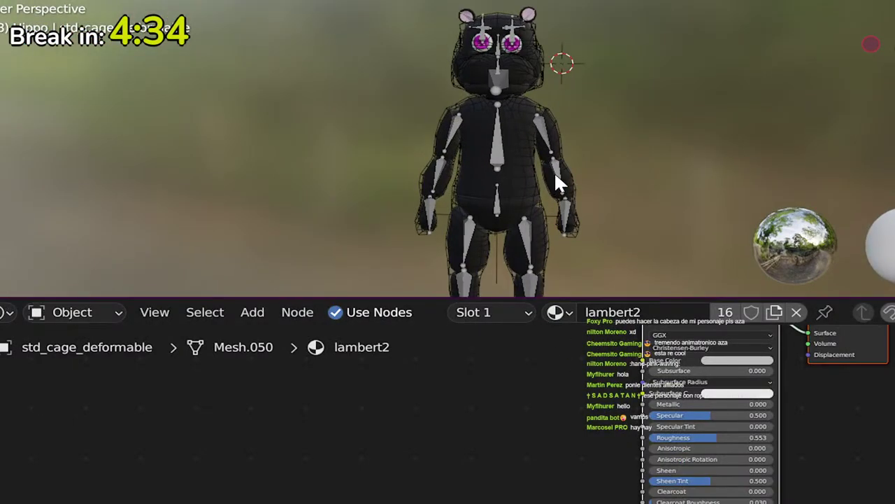
{"action": "left_click", "coordinate": [546, 87]}
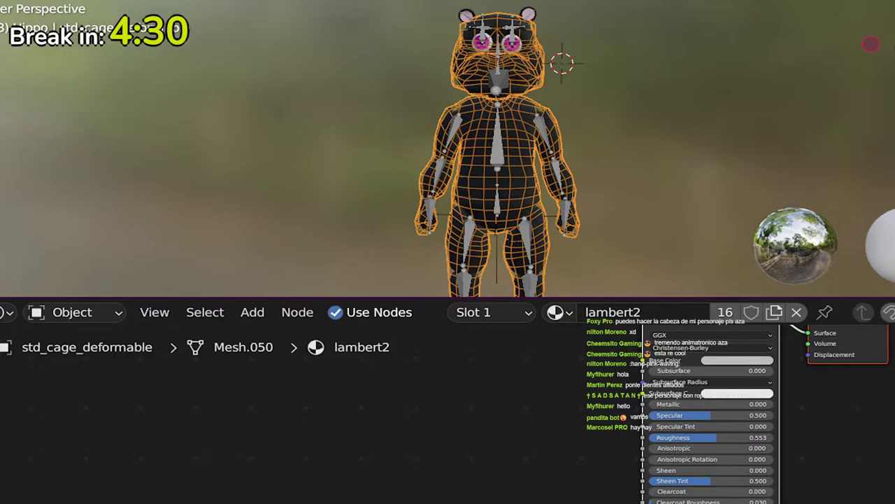
{"action": "left_click", "coordinate": [264, 3]}
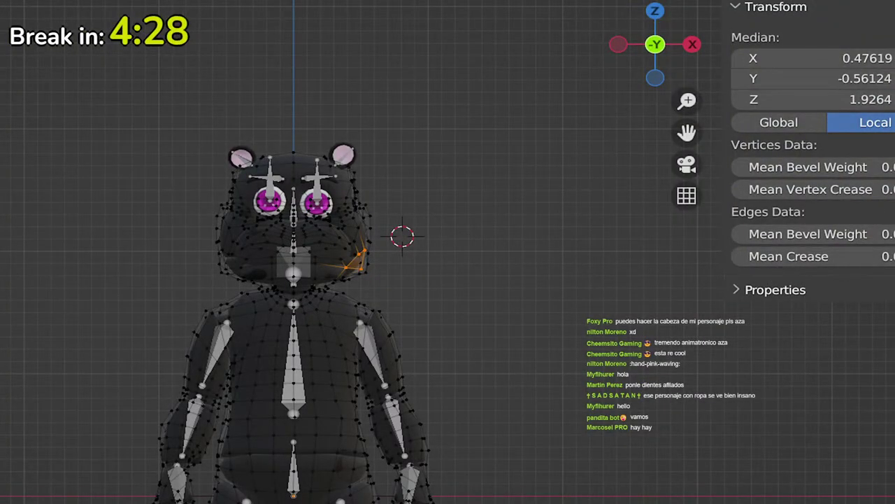
{"action": "key", "text": "ctrl+Tab"}
{"action": "left_click", "coordinate": [230, 225]}
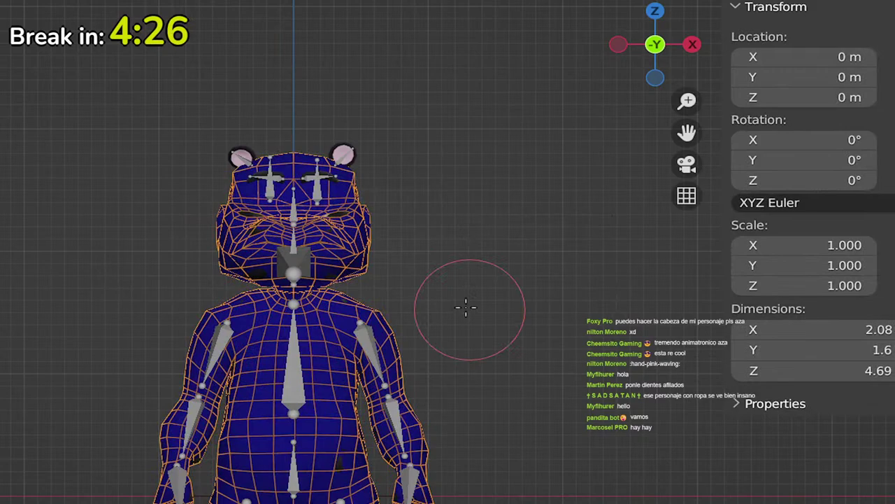
Step: Leave Sculpt Mode, select the armature, and run all Avatar checks of the validation tool on the Joints target
{"action": "middle_click_drag", "start_coordinate": [481, 295], "coordinate": [482, 278], "text": "shift"}
{"action": "key", "text": "ctrl+Tab"}
{"action": "left_click", "coordinate": [233, 270]}
{"action": "middle_click_drag", "start_coordinate": [669, 387], "coordinate": [658, 311], "text": "shift"}
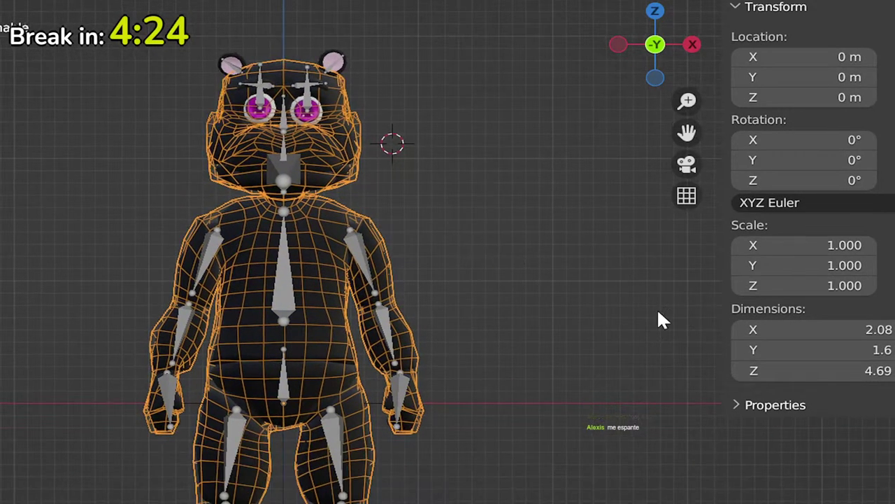
{"action": "key", "text": "ctrl+Tab"}
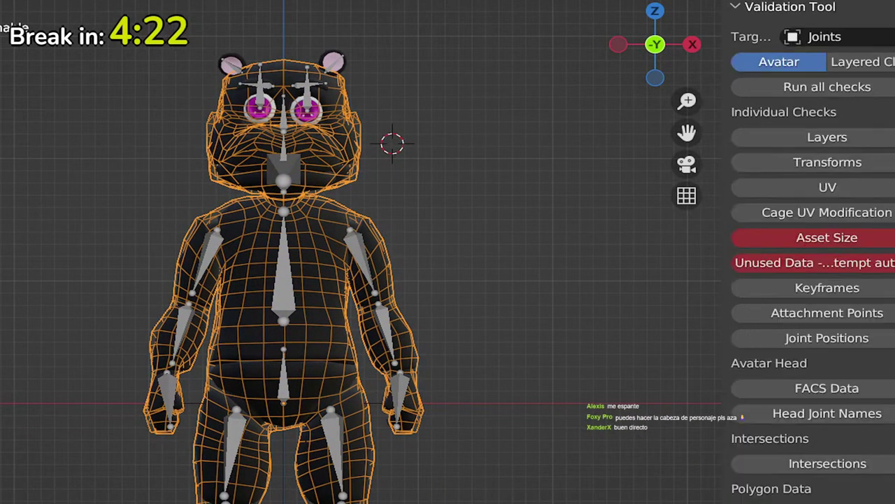
{"action": "left_click", "coordinate": [281, 178]}
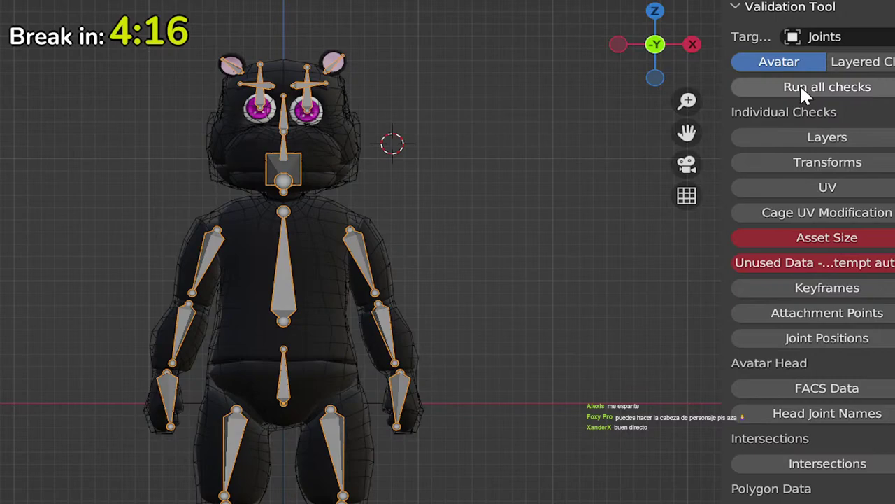
{"action": "left_click", "coordinate": [755, 84]}
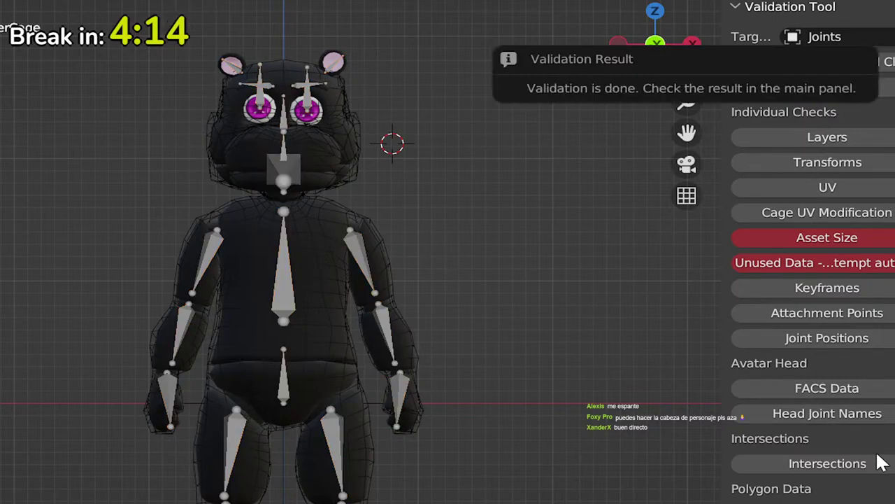
Step: Examine the validation results for the flagged Asset Size, Unused Data and Texture Format checks
{"action": "scroll", "coordinate": [877, 462], "scroll_direction": "down", "scroll_amount": 6}
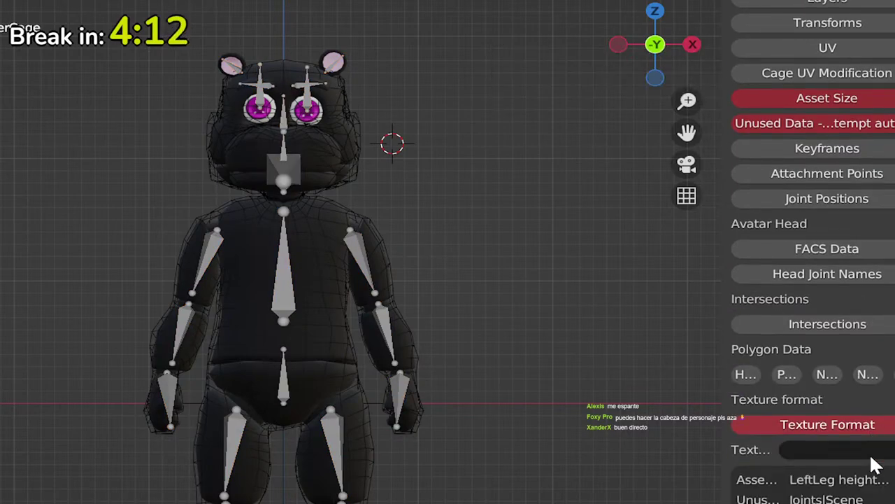
{"action": "scroll", "coordinate": [873, 463], "scroll_direction": "down", "scroll_amount": 2}
{"action": "scroll", "coordinate": [856, 426], "scroll_direction": "up", "scroll_amount": 2}
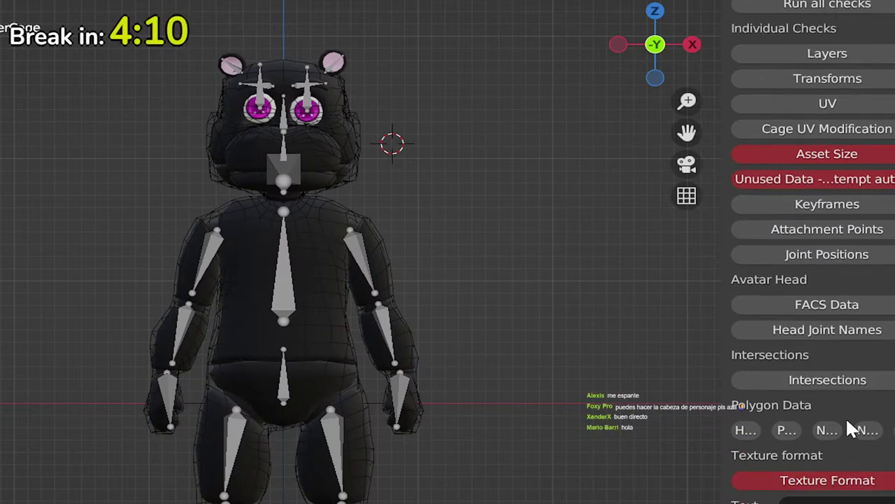
{"action": "scroll", "coordinate": [825, 280], "scroll_direction": "down", "scroll_amount": 2}
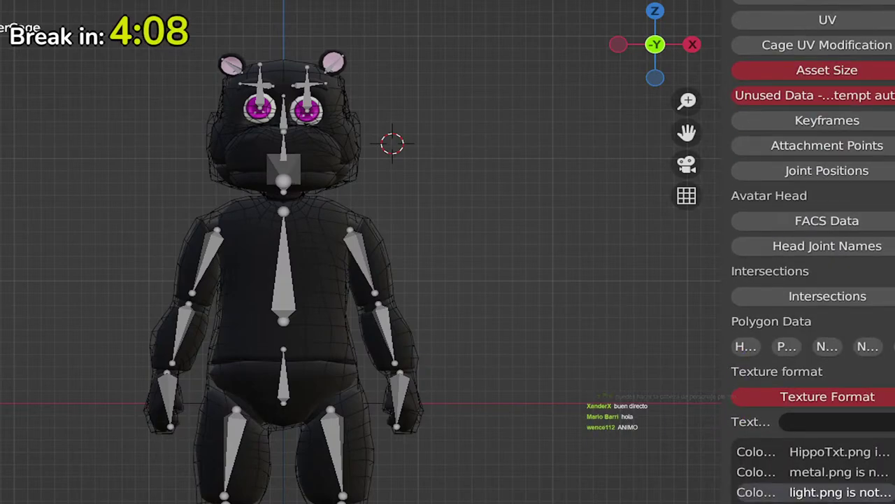
{"action": "scroll", "coordinate": [839, 472], "scroll_direction": "up", "scroll_amount": 3}
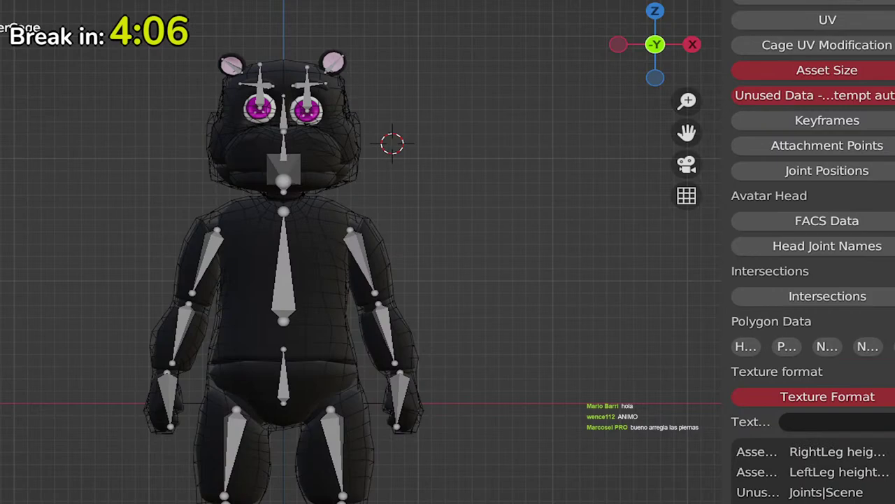
{"action": "scroll", "coordinate": [814, 252], "scroll_direction": "up", "scroll_amount": 2}
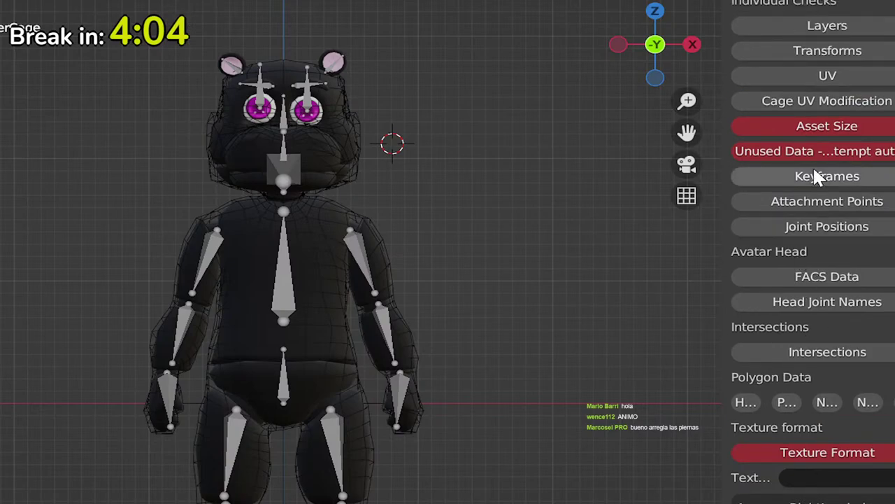
{"action": "left_click", "coordinate": [814, 153]}
{"action": "left_click", "coordinate": [735, 237]}
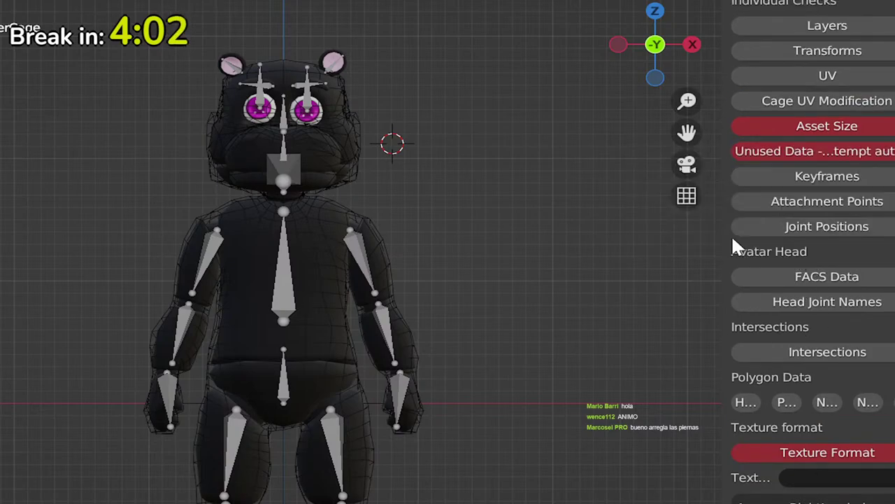
Step: Compare the deformable cage with the hippo's body in front view, from the head down to the legs and feet
{"action": "scroll", "coordinate": [394, 296], "scroll_direction": "up", "scroll_amount": 2}
{"action": "middle_click_drag", "start_coordinate": [511, 296], "coordinate": [602, 341], "text": "shift"}
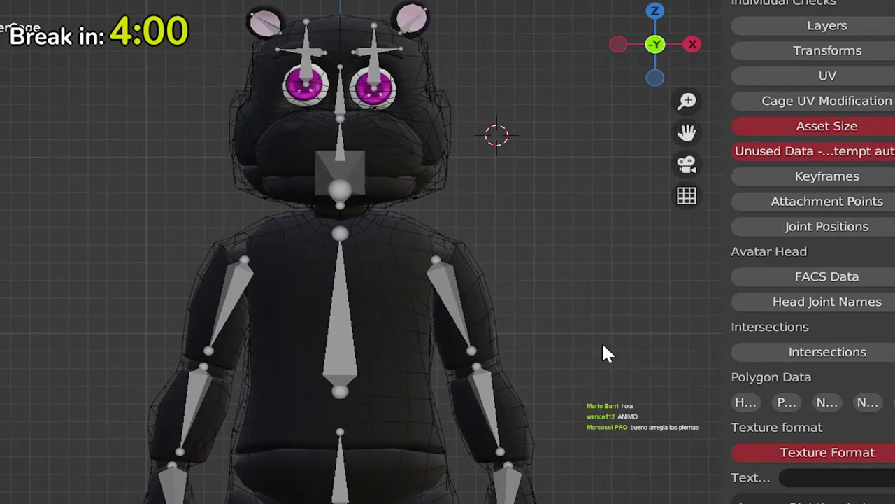
{"action": "left_click", "coordinate": [452, 175]}
{"action": "scroll", "coordinate": [462, 188], "scroll_direction": "down", "scroll_amount": 6}
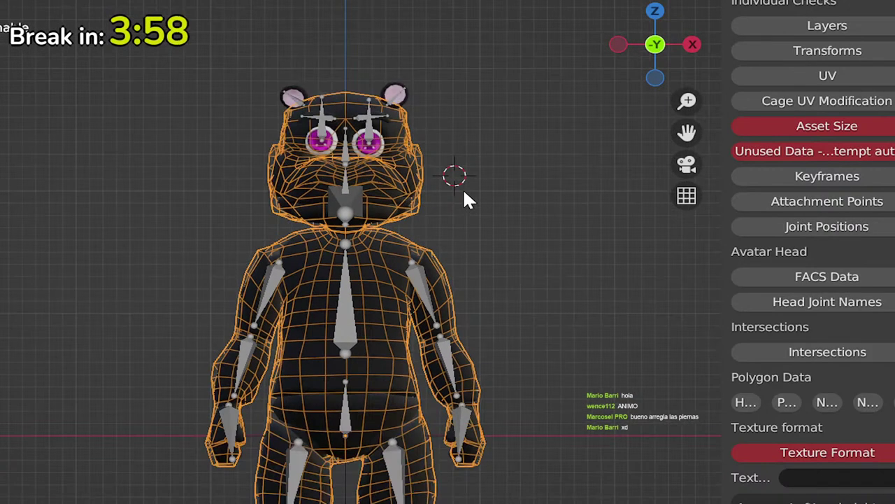
{"action": "scroll", "coordinate": [501, 271], "scroll_direction": "up", "scroll_amount": 4}
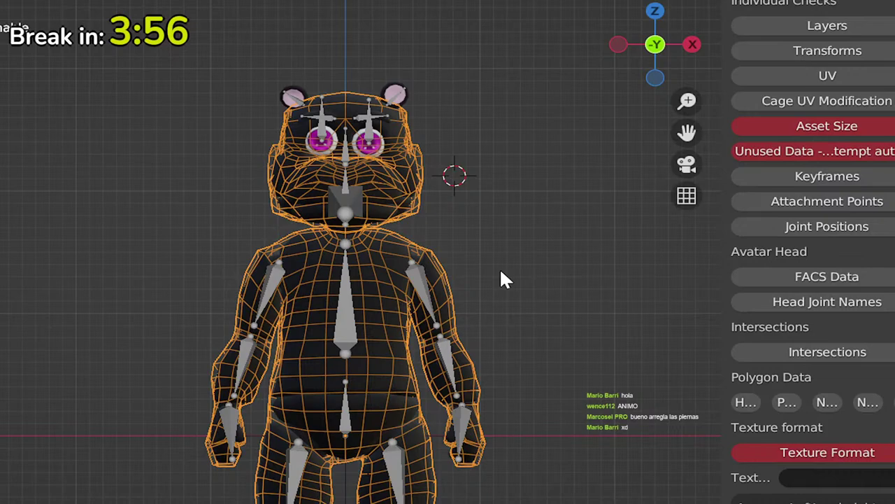
{"action": "middle_click_drag", "start_coordinate": [500, 267], "coordinate": [484, 213], "text": "shift"}
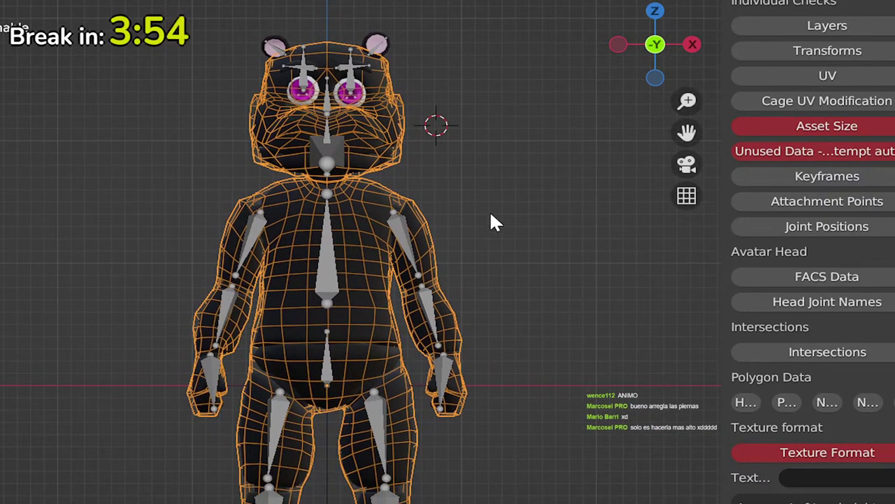
{"action": "left_click", "coordinate": [591, 199]}
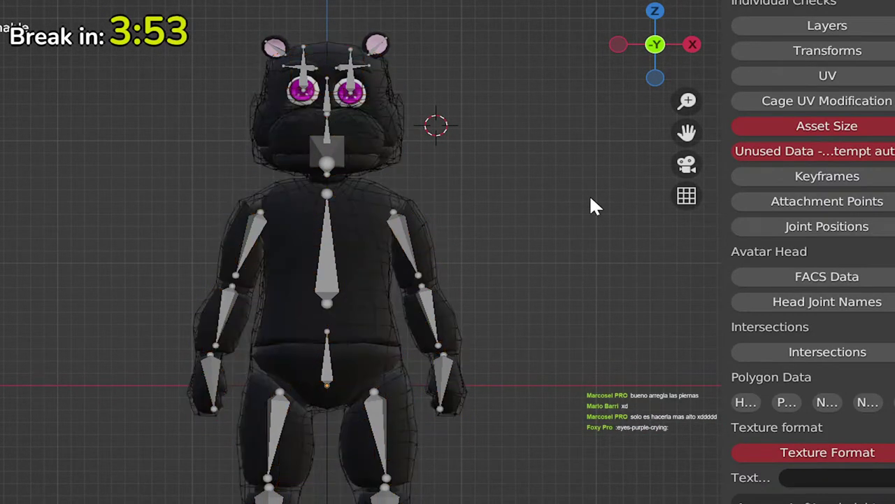
{"action": "left_click", "coordinate": [403, 163]}
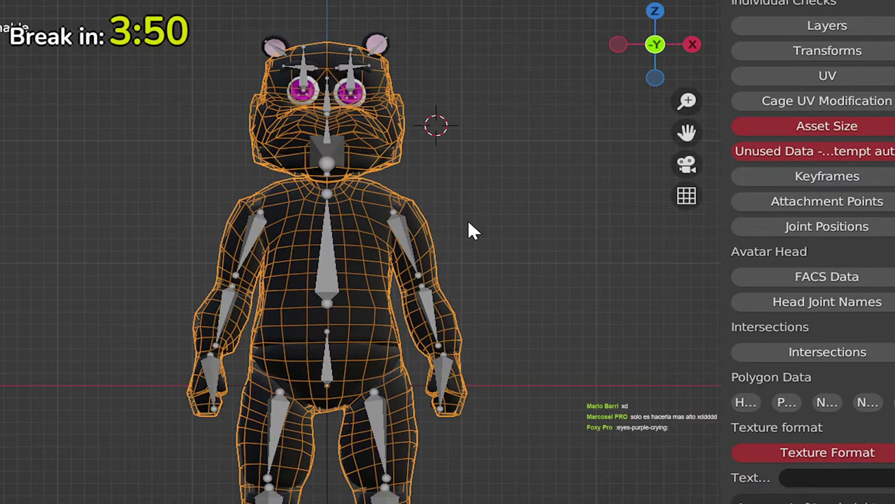
{"action": "middle_click_drag", "start_coordinate": [470, 271], "coordinate": [545, 126], "text": "shift"}
{"action": "scroll", "coordinate": [512, 314], "scroll_direction": "up", "scroll_amount": 2}
{"action": "middle_click_drag", "start_coordinate": [511, 314], "coordinate": [473, 174], "text": "shift"}
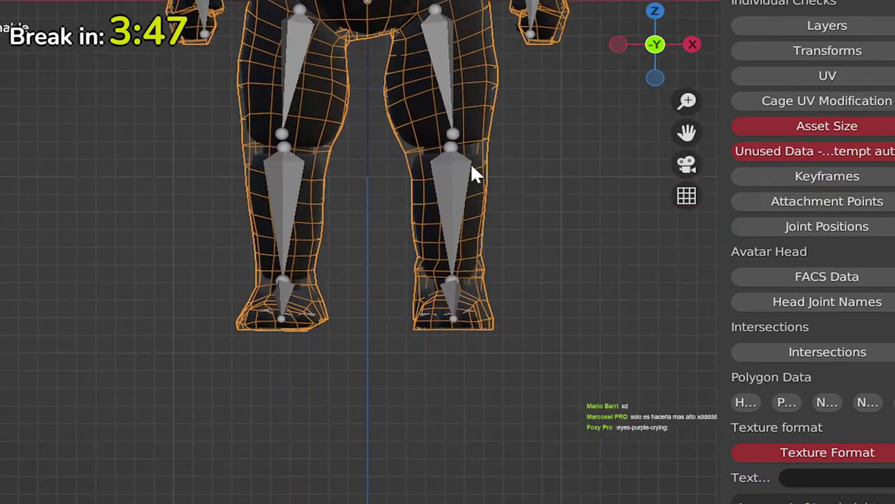
{"action": "left_click", "coordinate": [481, 318]}
{"action": "scroll", "coordinate": [478, 310], "scroll_direction": "up", "scroll_amount": 2}
{"action": "middle_click_drag", "start_coordinate": [540, 327], "coordinate": [450, 502], "text": "shift"}
{"action": "middle_click_drag", "start_coordinate": [454, 262], "coordinate": [462, 382], "text": "shift"}
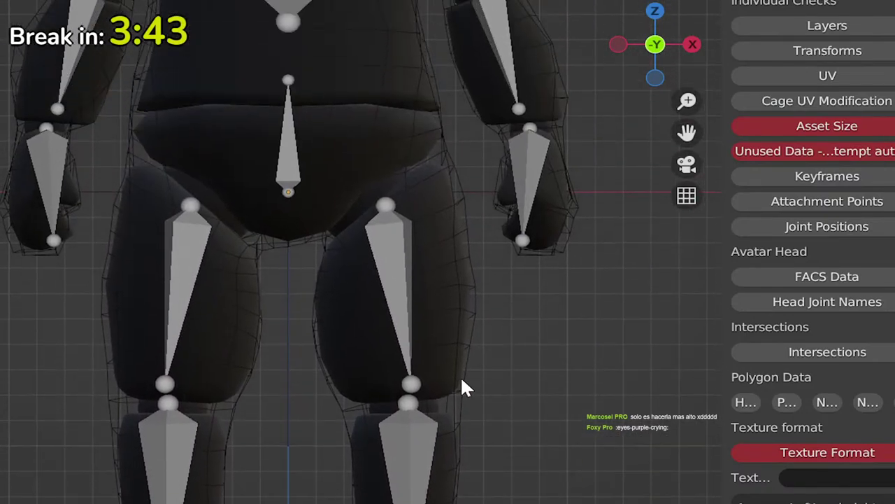
Step: Select both upper leg meshes and open them together in Edit Mode
{"action": "left_click", "coordinate": [392, 186]}
{"action": "left_click", "coordinate": [383, 186]}
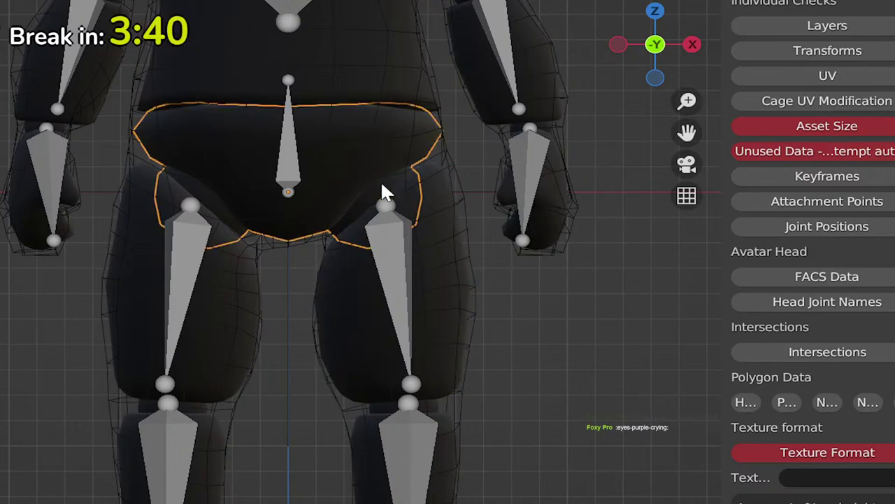
{"action": "key", "text": "a"}
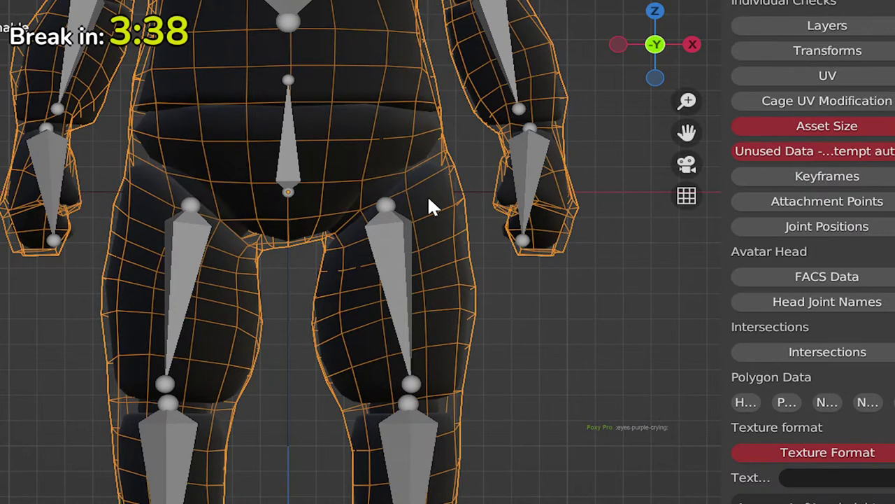
{"action": "left_click", "coordinate": [427, 196]}
{"action": "left_click", "coordinate": [143, 178], "text": "shift"}
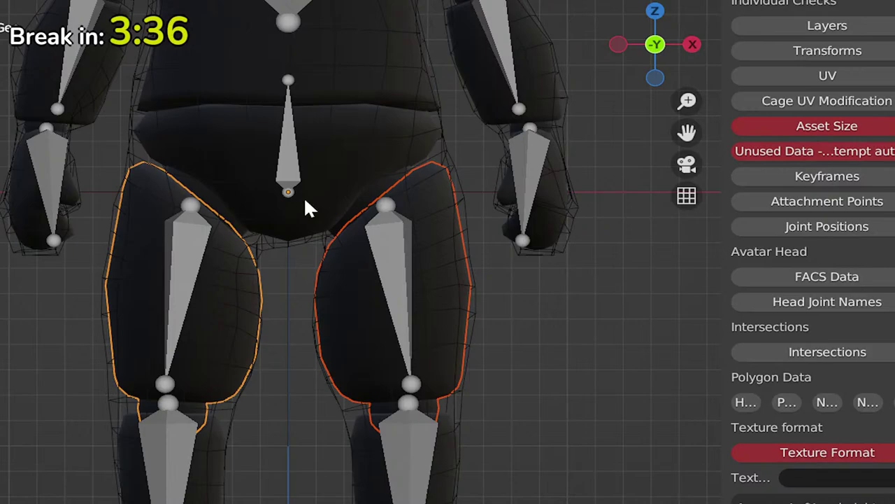
{"action": "key", "text": "Tab"}
Step: Turn on X-ray and select the upper vertices of both thighs along the hip line
{"action": "middle_click_drag", "start_coordinate": [404, 212], "coordinate": [371, 261], "text": "shift"}
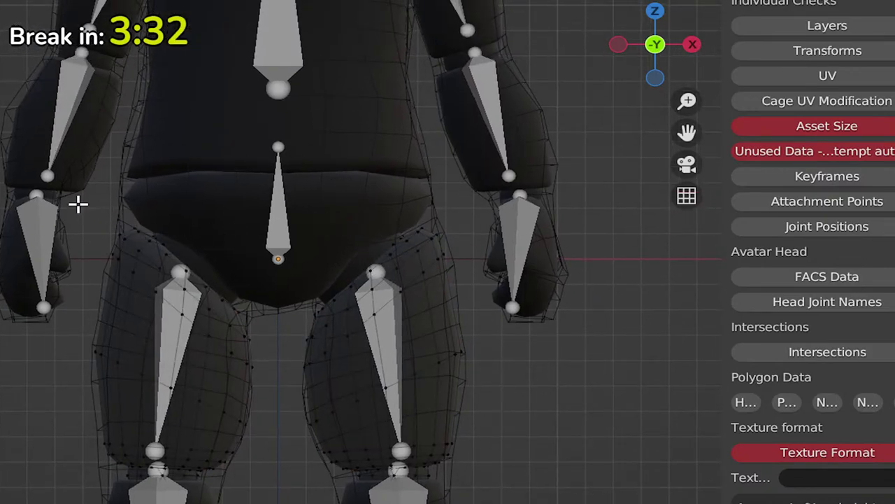
{"action": "left_click_drag", "start_coordinate": [78, 204], "coordinate": [476, 290]}
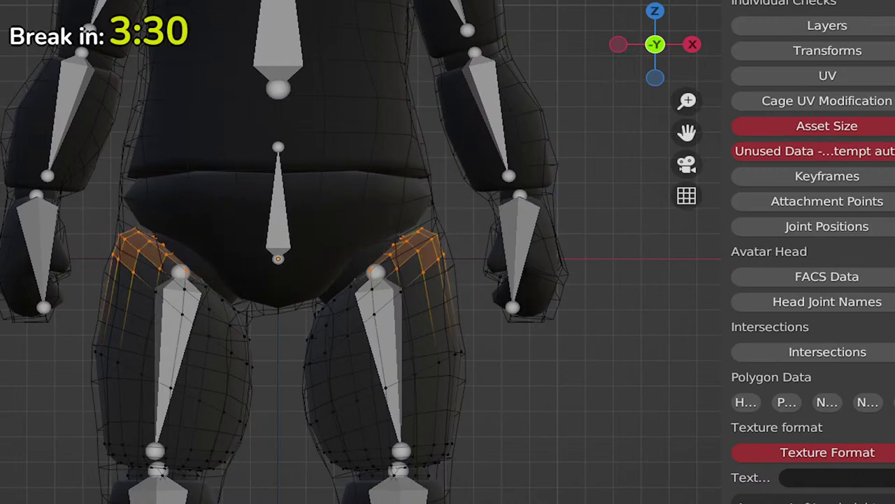
{"action": "key", "text": "alt+z"}
{"action": "left_click_drag", "start_coordinate": [76, 172], "coordinate": [473, 282]}
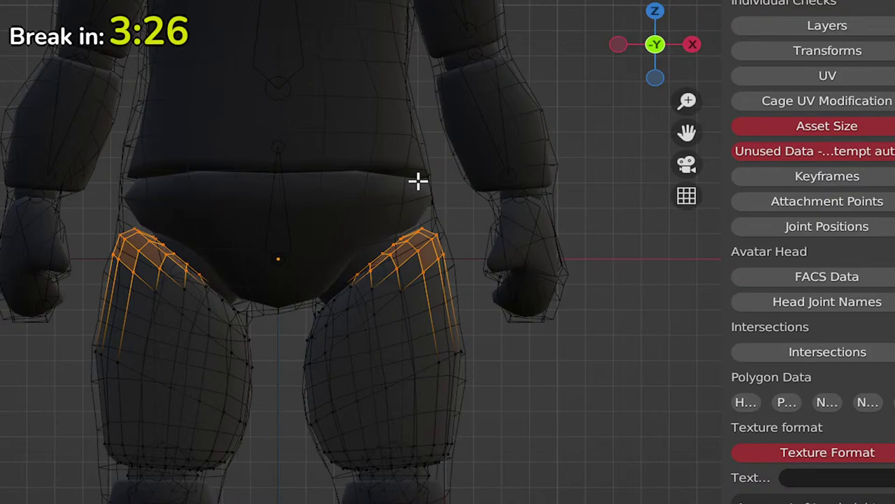
{"action": "left_click_drag", "start_coordinate": [70, 197], "coordinate": [468, 294]}
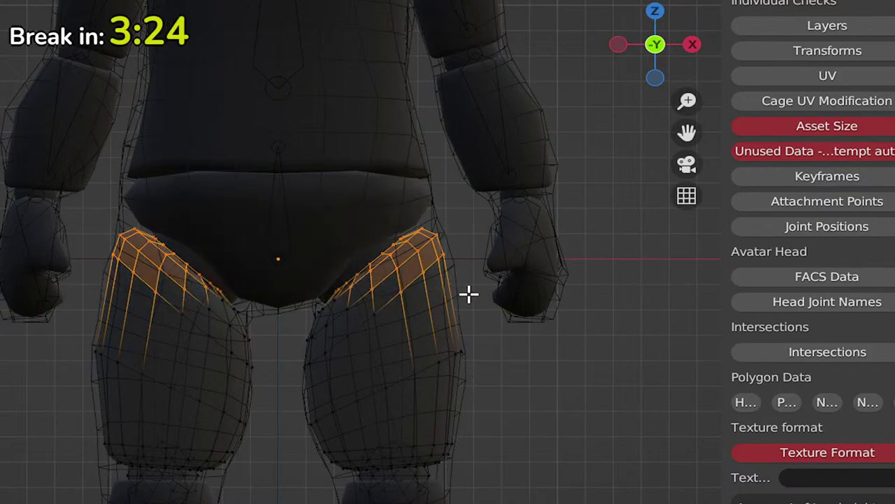
Step: Move the selected thigh vertices slightly up along Z, scale them slightly inward, and leave Edit Mode with nothing selected
{"action": "key", "text": "z"}
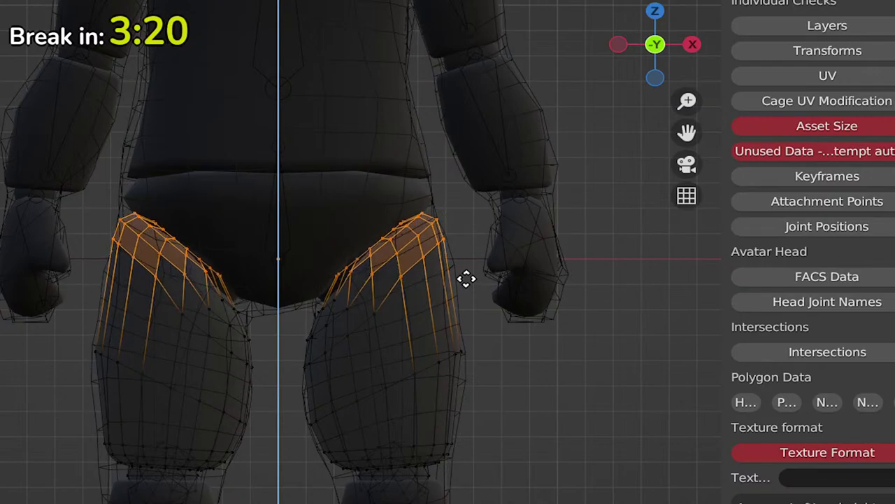
{"action": "left_click", "coordinate": [466, 278]}
{"action": "key", "text": "s"}
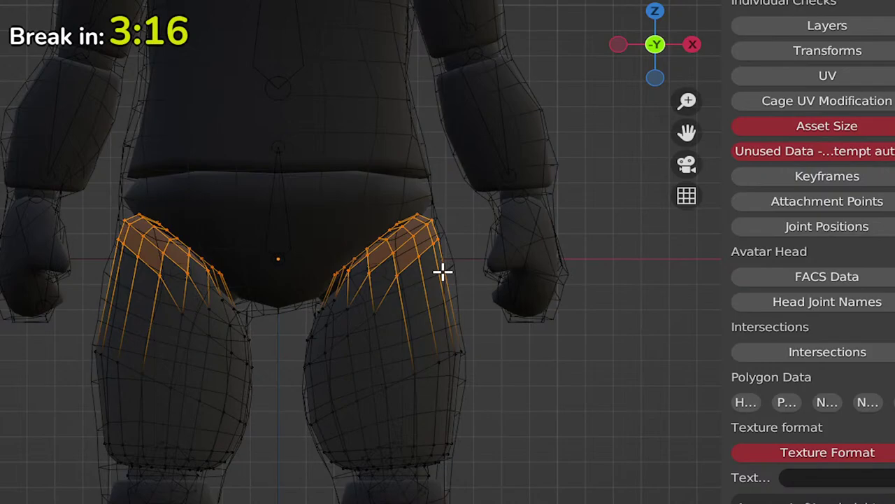
{"action": "key", "text": "Tab"}
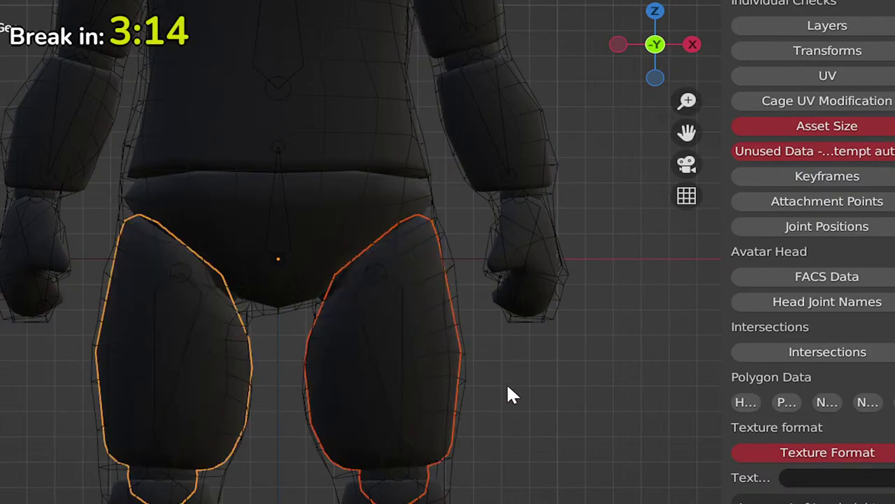
{"action": "left_click", "coordinate": [518, 388]}
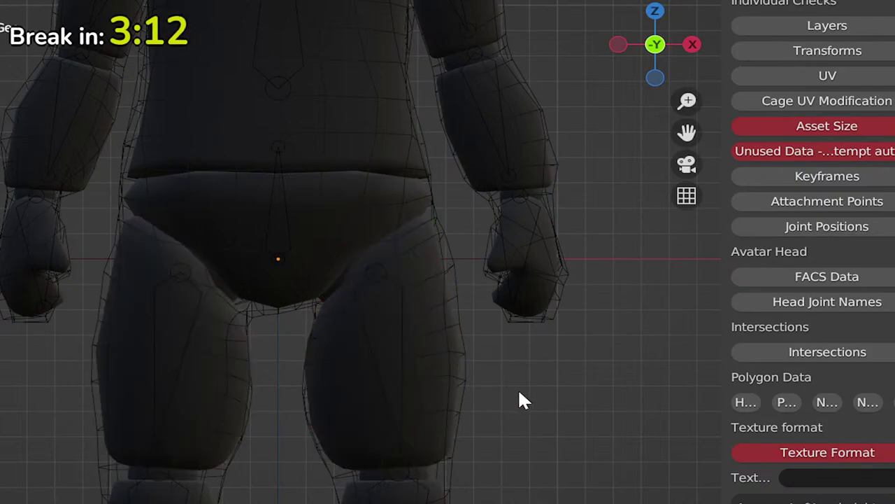
{"action": "scroll", "coordinate": [519, 391], "scroll_direction": "down", "scroll_amount": 4}
{"action": "middle_click_drag", "start_coordinate": [489, 397], "coordinate": [493, 287], "text": "shift"}
{"action": "scroll", "coordinate": [463, 365], "scroll_direction": "up", "scroll_amount": 4}
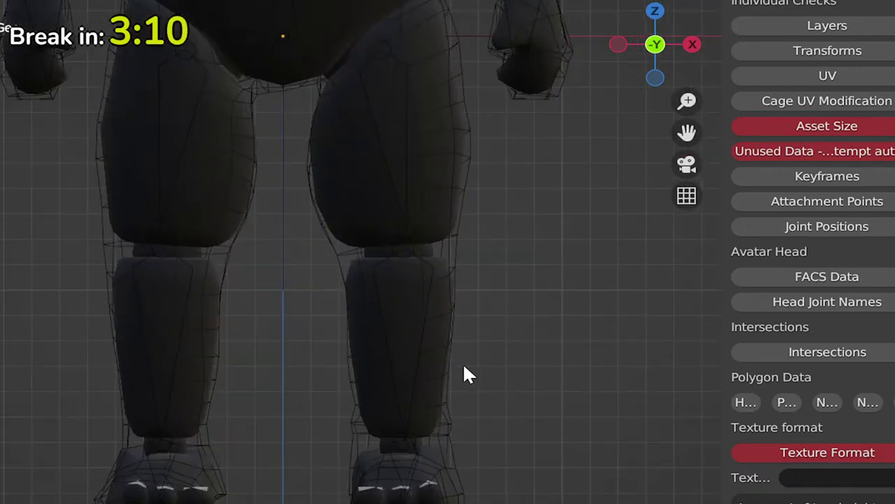
{"action": "middle_click_drag", "start_coordinate": [462, 362], "coordinate": [453, 276], "text": "shift"}
{"action": "left_click", "coordinate": [446, 410]}
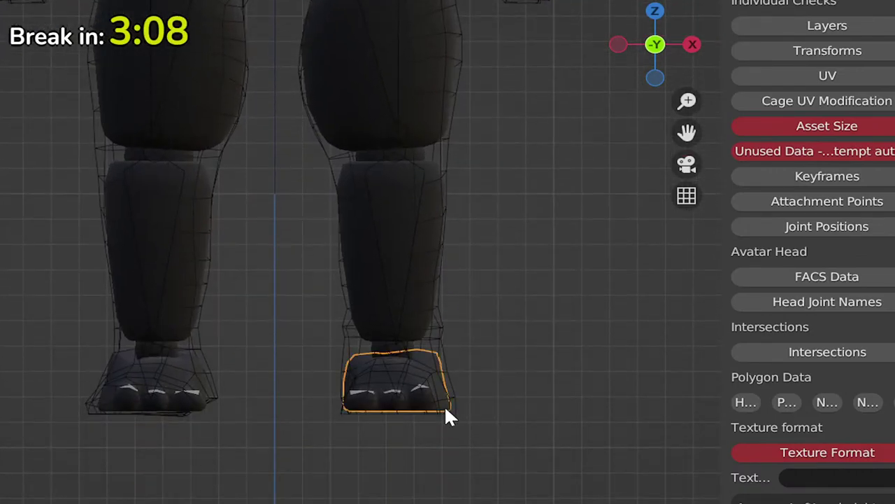
{"action": "left_click", "coordinate": [200, 411]}
{"action": "key", "text": "Tab"}
{"action": "scroll", "coordinate": [231, 460], "scroll_direction": "up", "scroll_amount": 3}
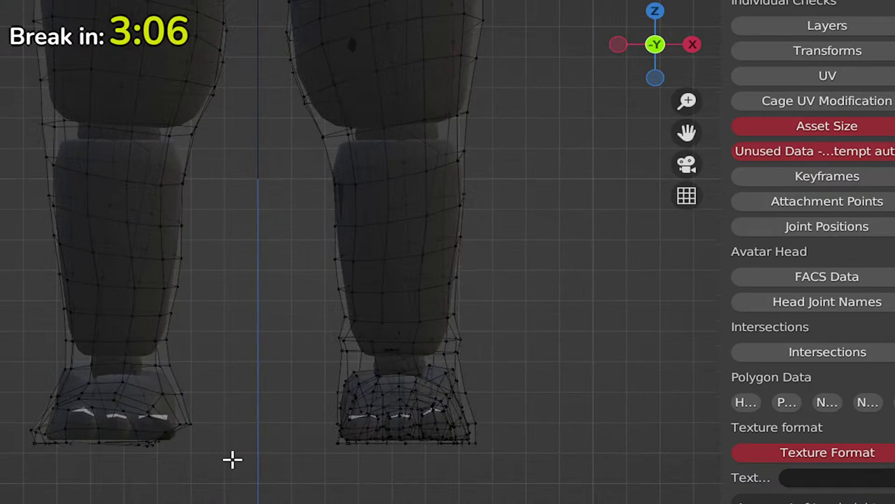
{"action": "middle_click_drag", "start_coordinate": [232, 459], "coordinate": [226, 377]}
{"action": "key", "text": "Tab"}
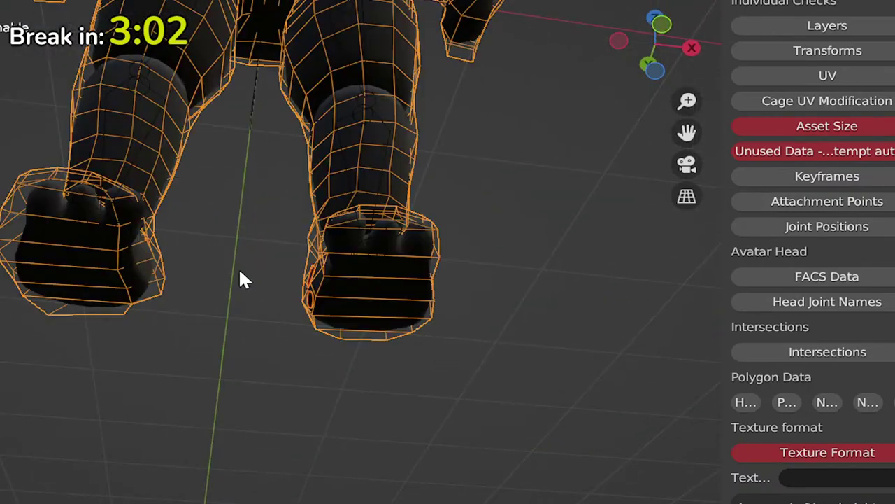
{"action": "left_click", "coordinate": [90, 213]}
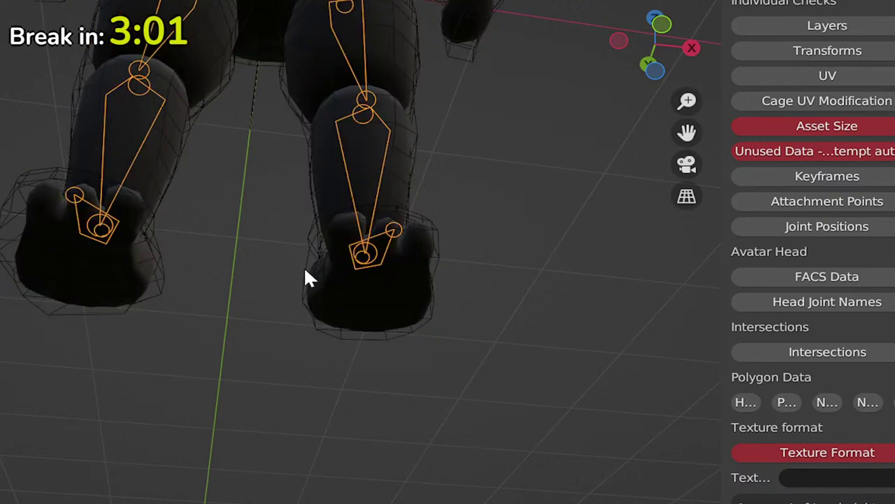
{"action": "left_click", "coordinate": [127, 260]}
{"action": "left_click", "coordinate": [343, 228]}
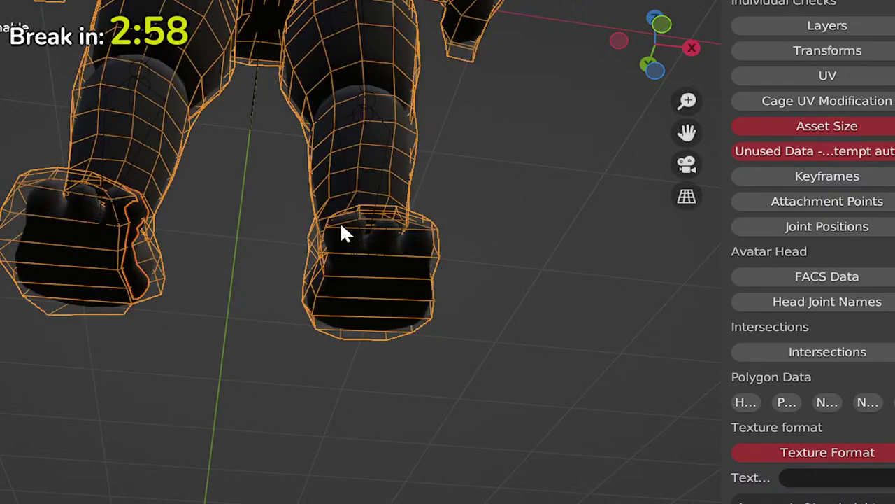
{"action": "left_click", "coordinate": [342, 227], "text": "shift"}
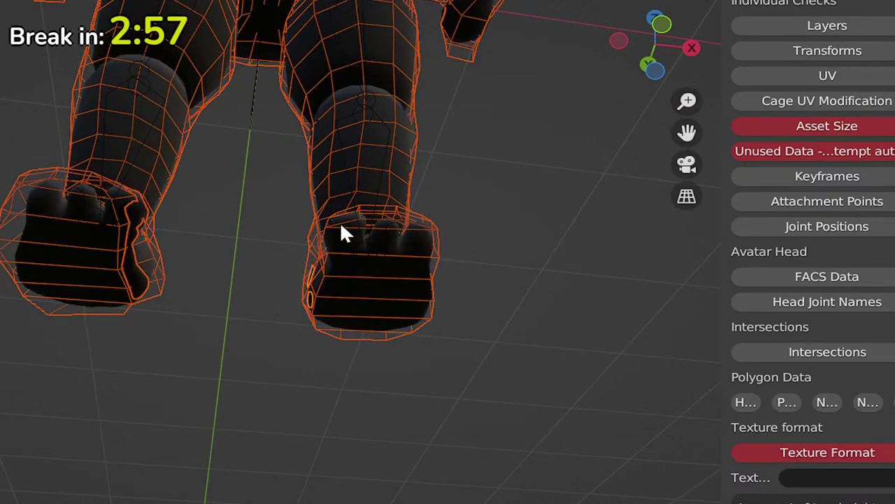
{"action": "left_click", "coordinate": [304, 238], "text": "shift"}
{"action": "left_click", "coordinate": [304, 237], "text": "shift"}
{"action": "middle_click_drag", "start_coordinate": [335, 248], "coordinate": [337, 289]}
{"action": "key", "text": "Tab"}
{"action": "scroll", "coordinate": [337, 289], "scroll_direction": "up", "scroll_amount": 5}
{"action": "scroll", "coordinate": [338, 289], "scroll_direction": "down", "scroll_amount": 4}
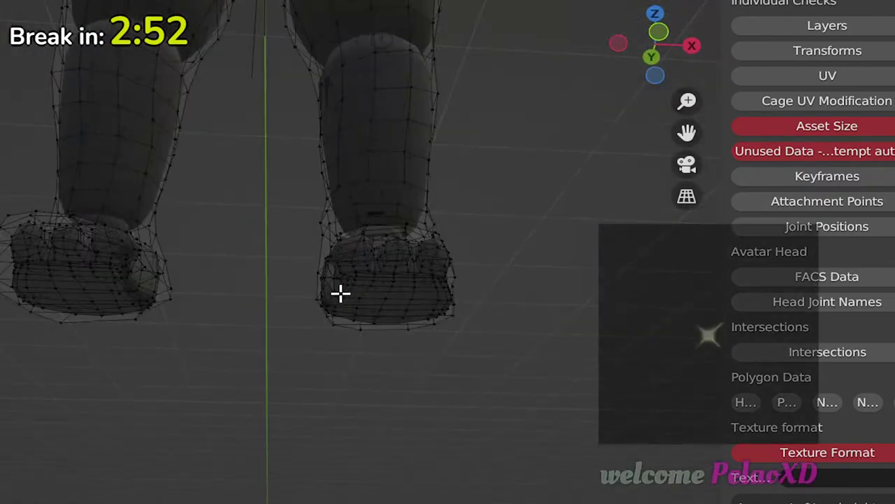
{"action": "scroll", "coordinate": [339, 292], "scroll_direction": "down", "scroll_amount": 4}
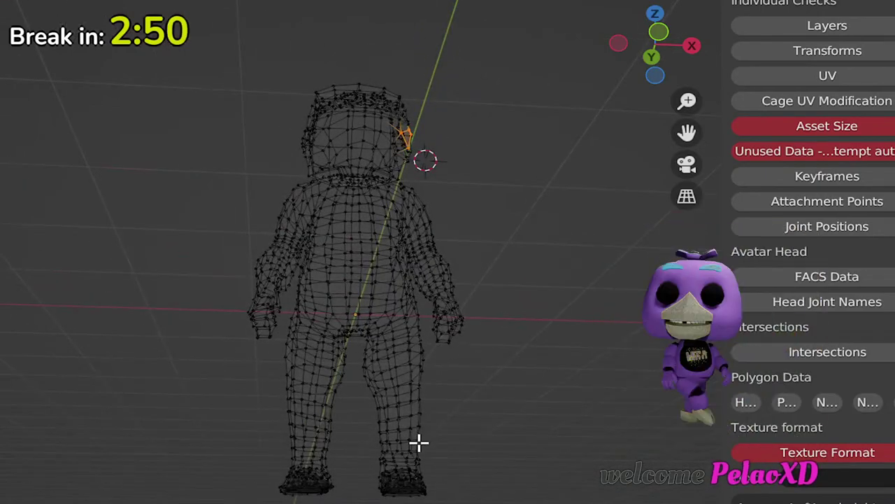
{"action": "middle_click_drag", "start_coordinate": [418, 443], "coordinate": [437, 357]}
{"action": "key", "text": "Tab"}
{"action": "left_click", "coordinate": [466, 389]}
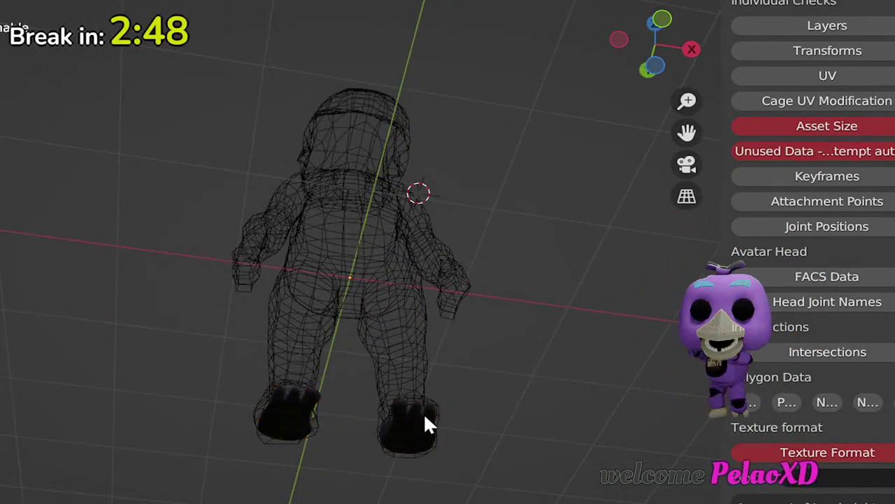
Step: Select both foot meshes and open them together in Edit Mode
{"action": "left_click", "coordinate": [423, 412]}
{"action": "left_click", "coordinate": [424, 412]}
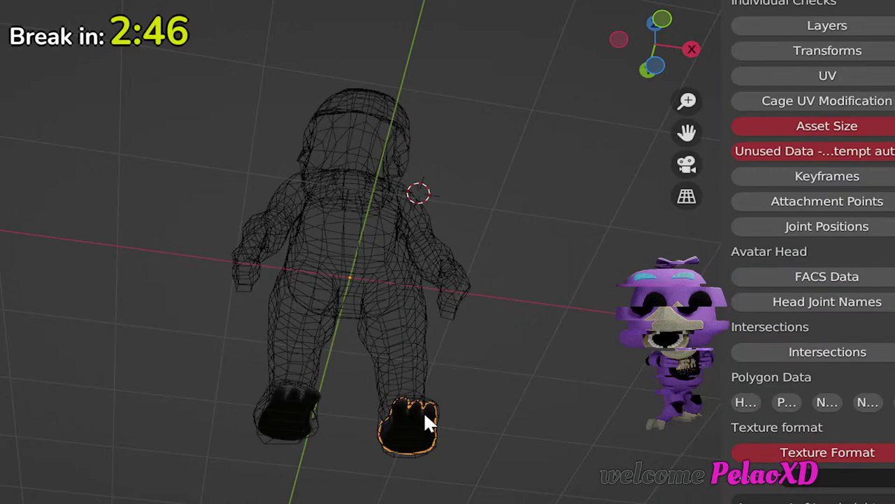
{"action": "middle_click_drag", "start_coordinate": [343, 449], "coordinate": [391, 394], "text": "shift"}
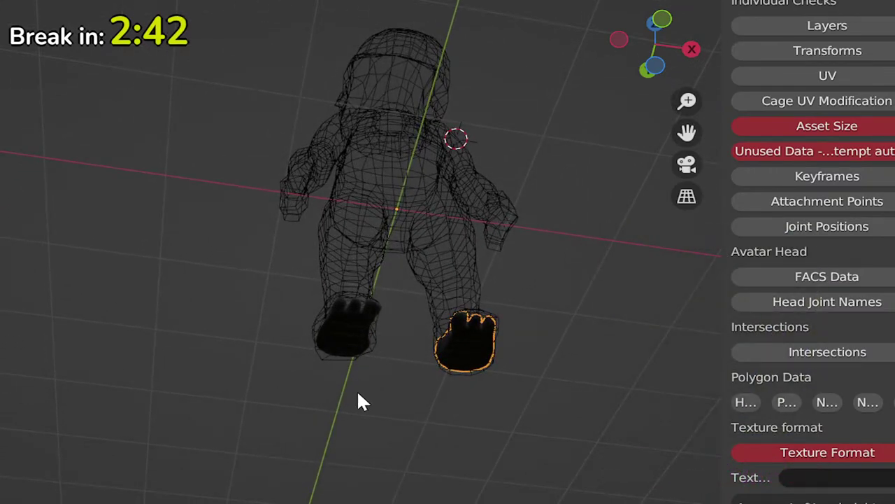
{"action": "scroll", "coordinate": [357, 390], "scroll_direction": "up", "scroll_amount": 5}
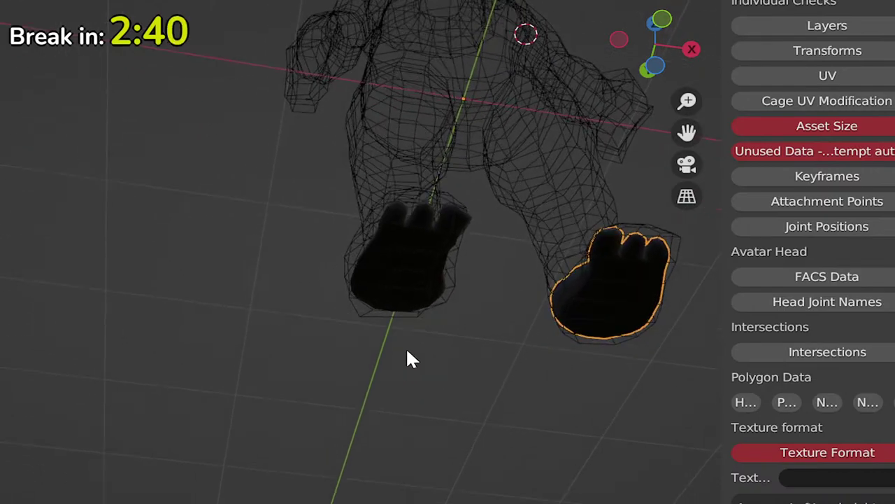
{"action": "scroll", "coordinate": [410, 354], "scroll_direction": "up", "scroll_amount": 4}
{"action": "scroll", "coordinate": [411, 367], "scroll_direction": "down", "scroll_amount": 3}
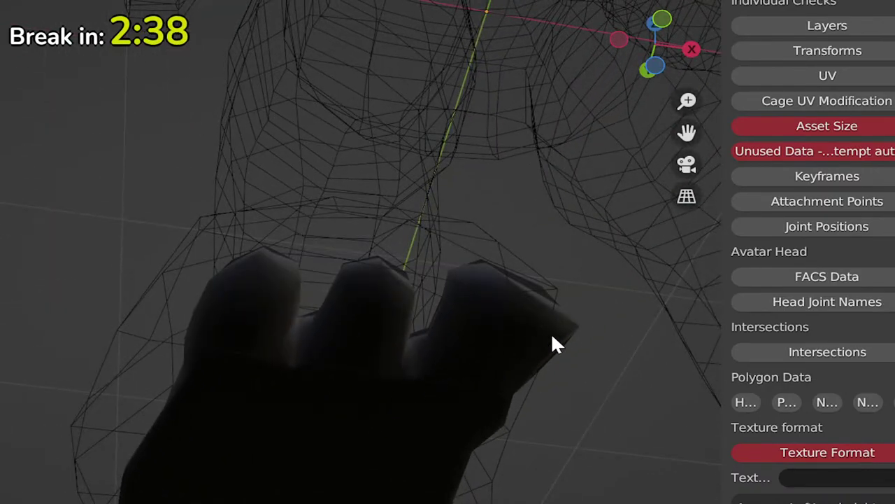
{"action": "left_click", "coordinate": [574, 341]}
{"action": "scroll", "coordinate": [575, 341], "scroll_direction": "down", "scroll_amount": 5}
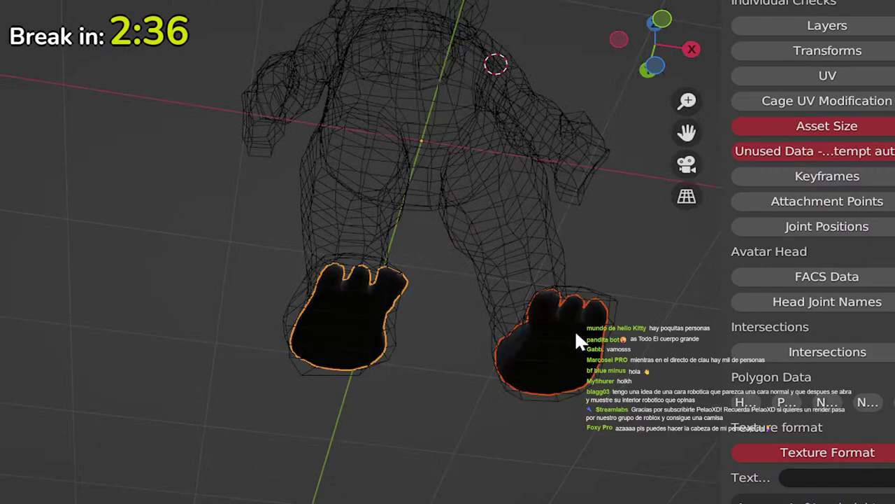
{"action": "key", "text": "Tab"}
Step: Isolate the two feet with X-ray on and select the vertices along their soles in front view
{"action": "middle_click_drag", "start_coordinate": [573, 332], "coordinate": [531, 394]}
{"action": "key", "text": "slash"}
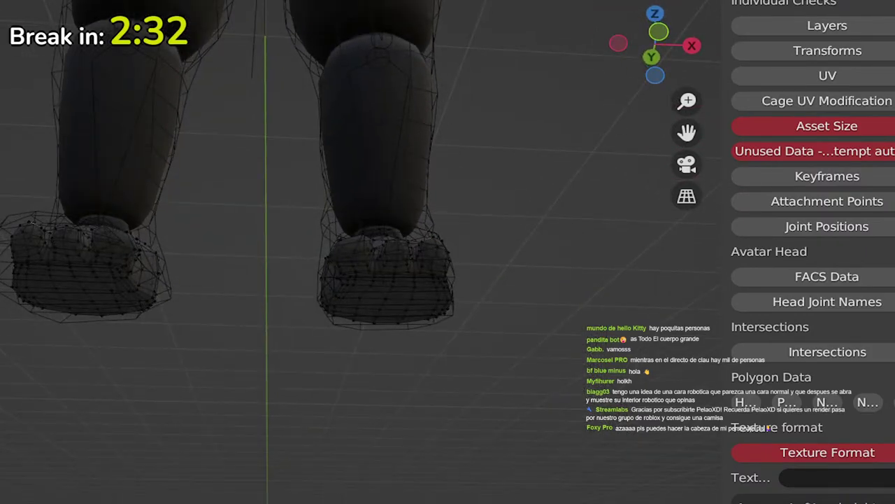
{"action": "key", "text": "alt+z"}
{"action": "key", "text": "slash"}
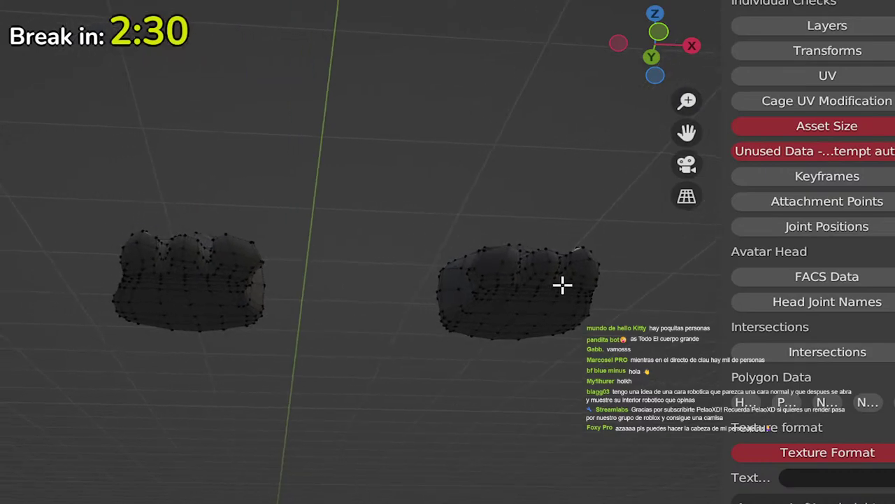
{"action": "middle_click_drag", "start_coordinate": [562, 284], "coordinate": [511, 334]}
{"action": "middle_click_drag", "start_coordinate": [518, 199], "coordinate": [502, 217]}
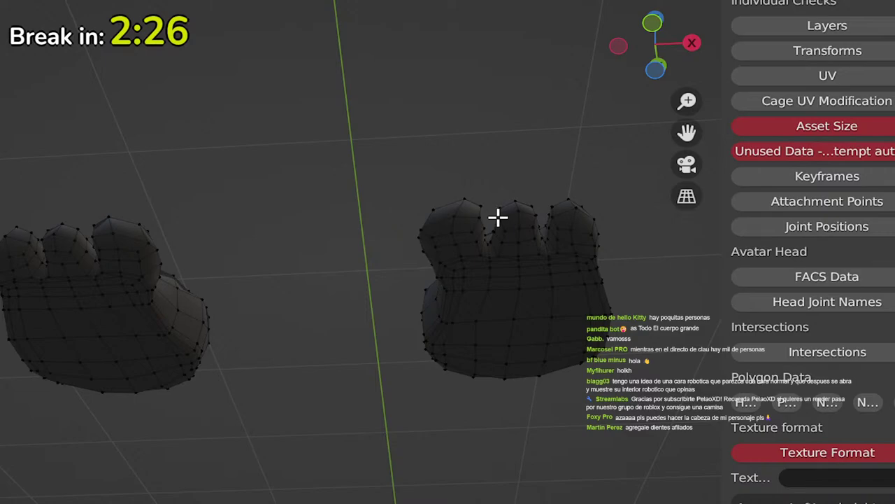
{"action": "key", "text": "KP_1"}
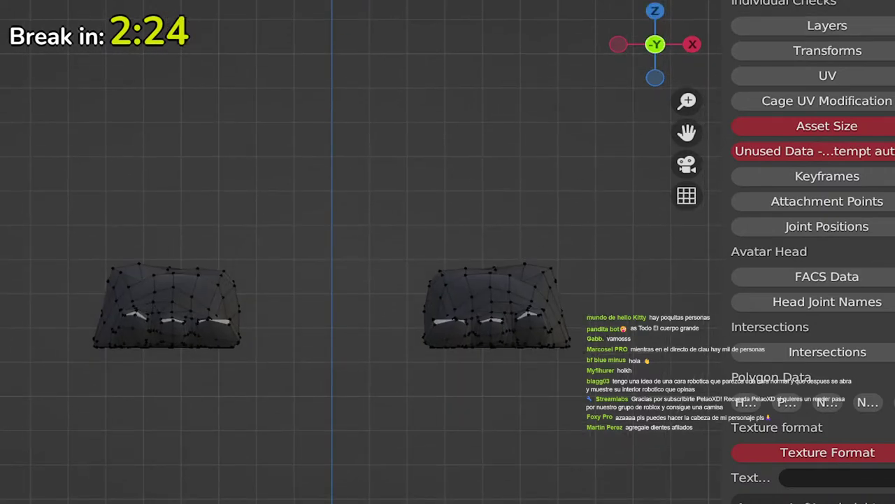
{"action": "left_click_drag", "start_coordinate": [65, 334], "coordinate": [696, 438]}
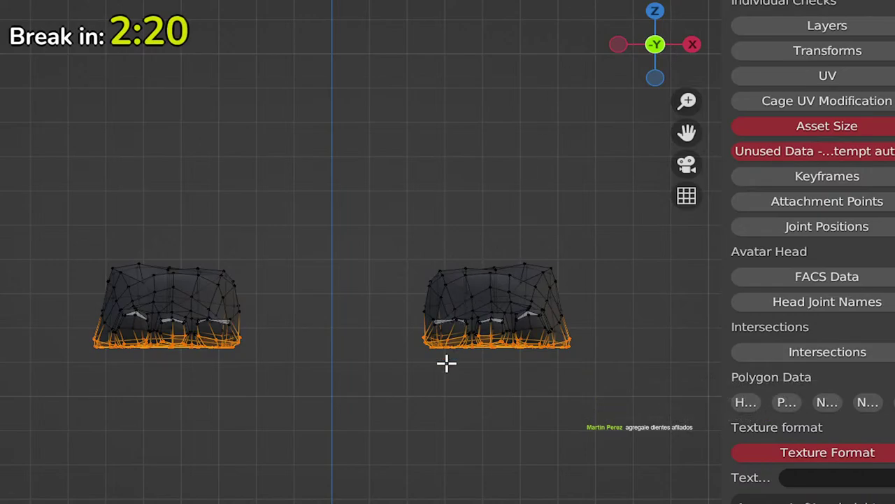
Step: Move the selected sole vertices slightly down along Z, then leave the isolated view and Edit Mode
{"action": "key", "text": "g"}
{"action": "key", "text": "z"}
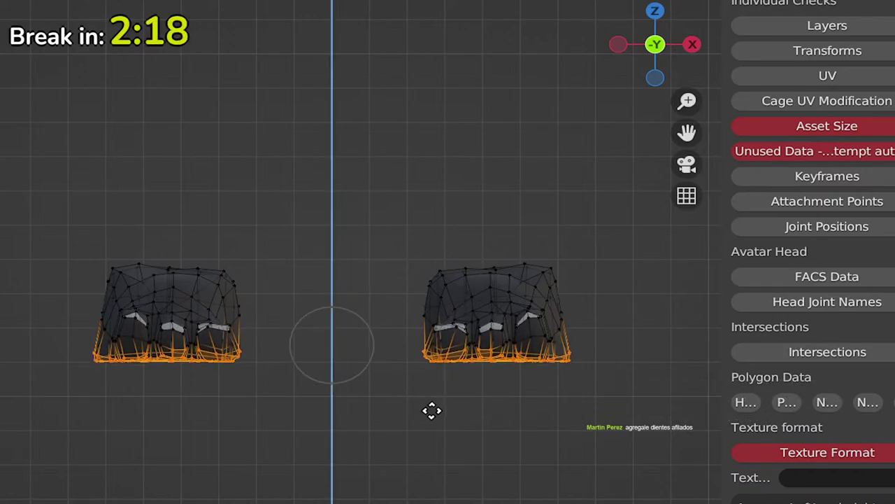
{"action": "left_click", "coordinate": [449, 396]}
{"action": "key", "text": "Tab"}
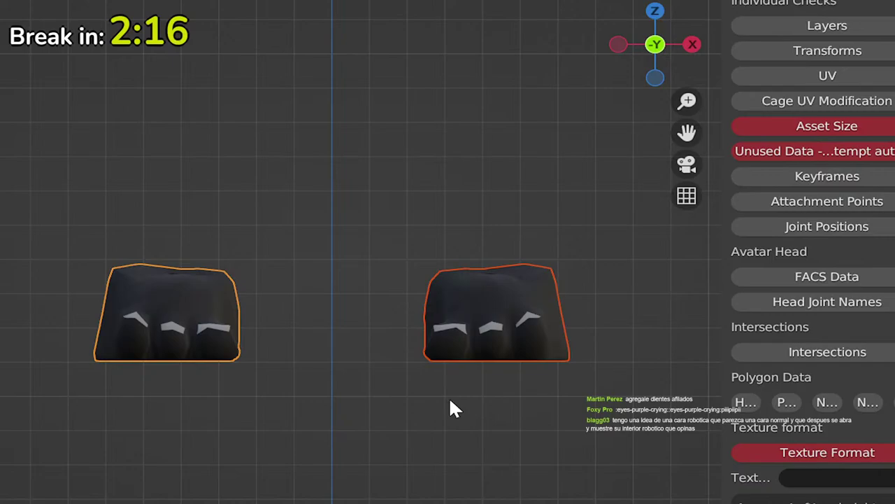
{"action": "middle_click_drag", "start_coordinate": [449, 396], "coordinate": [349, 378]}
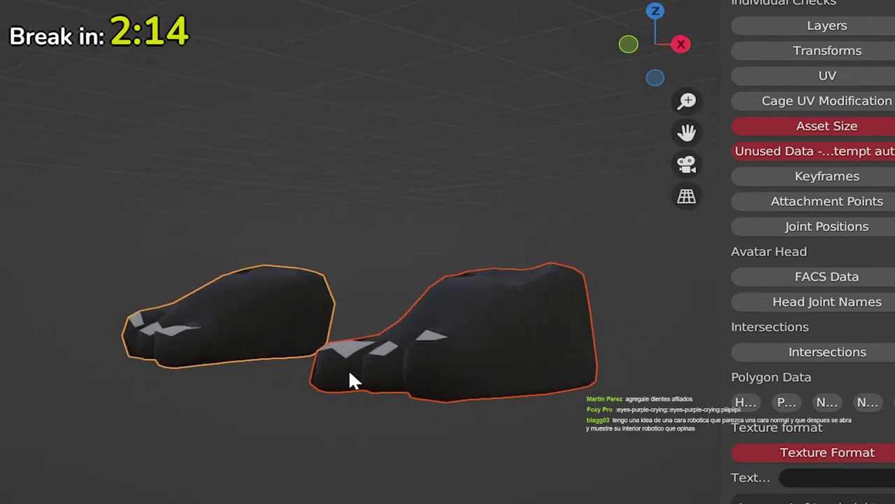
{"action": "key", "text": "Tab"}
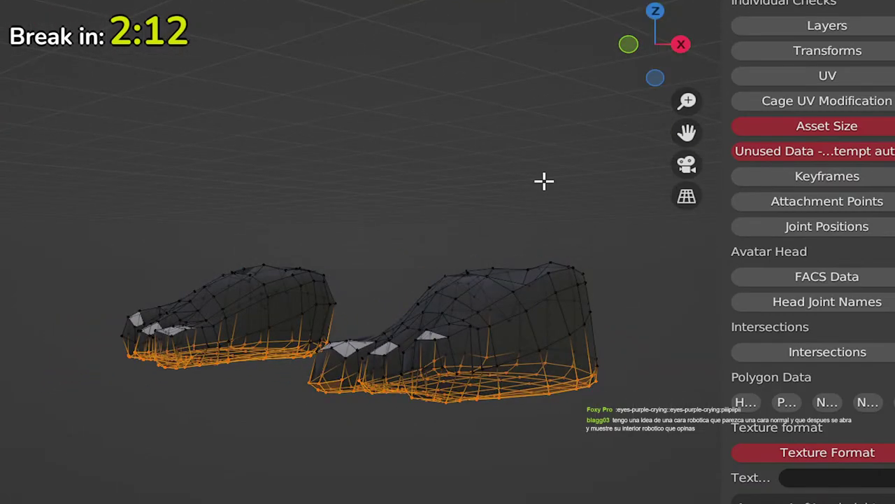
{"action": "key", "text": "KP_Divide"}
{"action": "scroll", "coordinate": [543, 181], "scroll_direction": "down", "scroll_amount": 7}
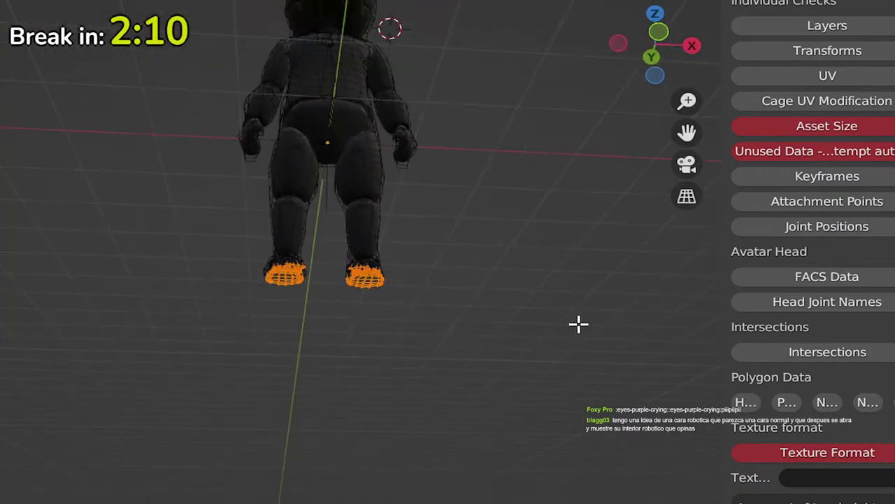
{"action": "key", "text": "Tab"}
Step: Examine the whole hippo against its cage in front view and compare it with the hippo in Roblox Studio
{"action": "middle_click_drag", "start_coordinate": [391, 196], "coordinate": [393, 365], "text": "shift"}
{"action": "middle_click_drag", "start_coordinate": [473, 268], "coordinate": [424, 351]}
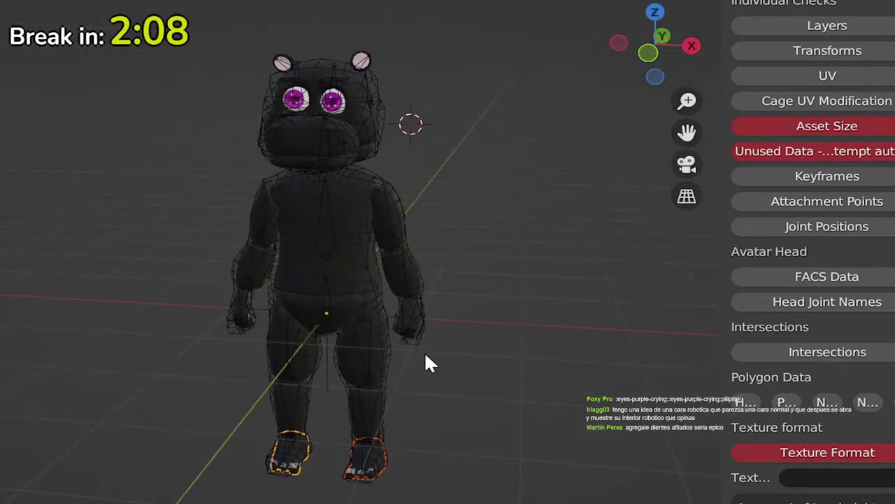
{"action": "scroll", "coordinate": [430, 337], "scroll_direction": "down", "scroll_amount": 2}
{"action": "middle_click_drag", "start_coordinate": [468, 322], "coordinate": [567, 316]}
{"action": "key", "text": "KP_1"}
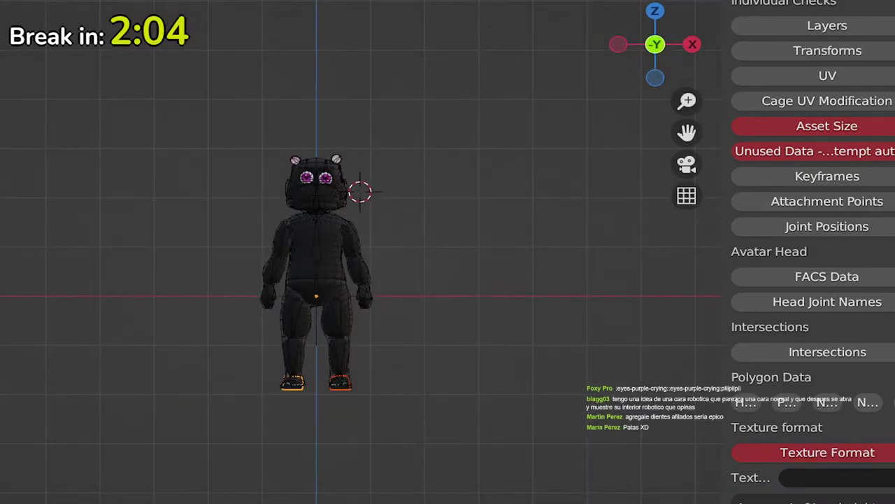
{"action": "scroll", "coordinate": [350, 259], "scroll_direction": "up", "scroll_amount": 5}
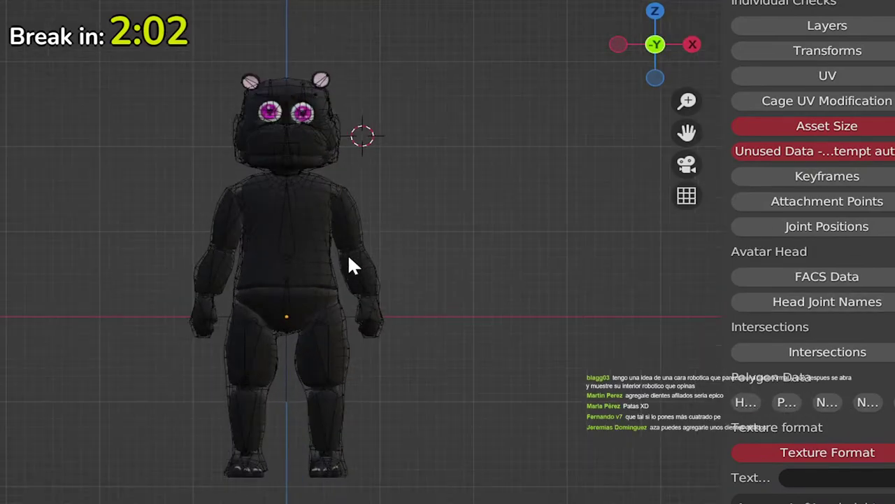
{"action": "middle_click_drag", "start_coordinate": [349, 256], "coordinate": [405, 269], "text": "shift"}
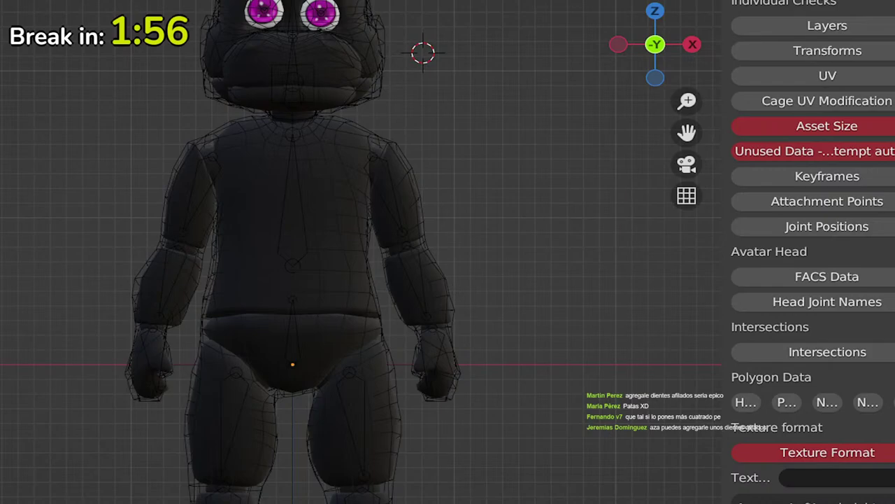
{"action": "key", "text": "alt+Tab"}
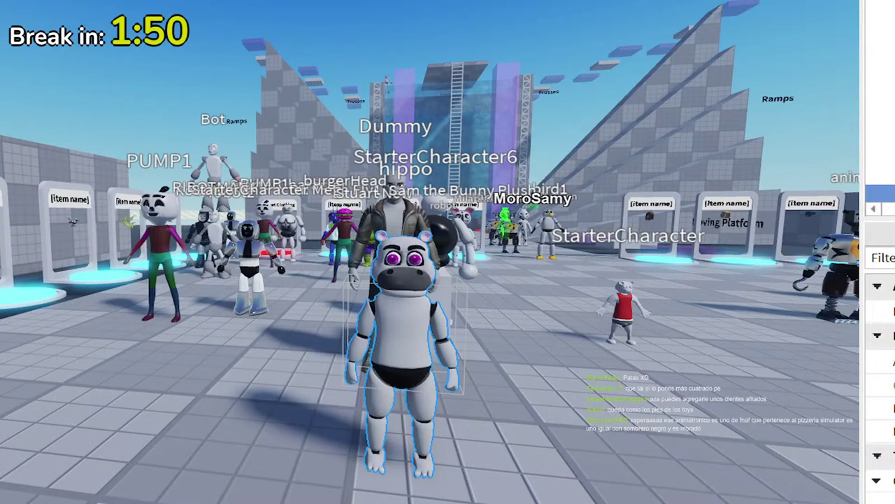
{"action": "key", "text": "alt+Tab"}
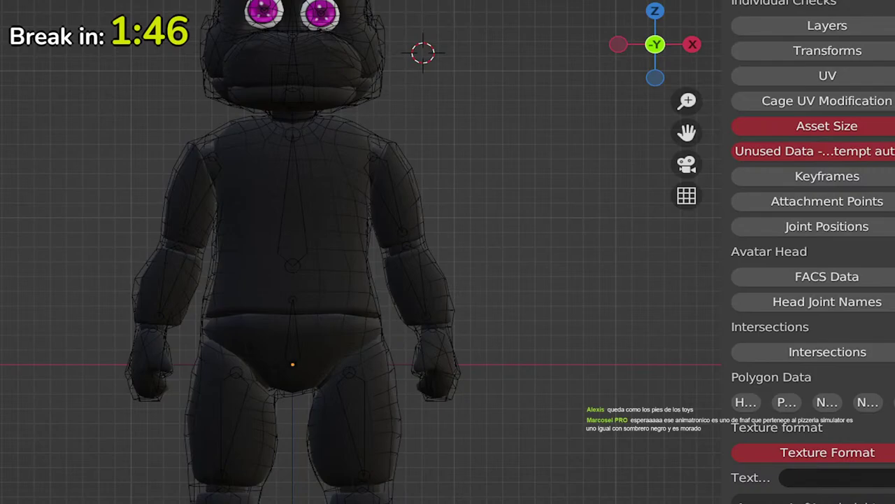
Step: Show the attachment points and move the right and left grip attachments down to the height of the hands
{"action": "left_click_drag", "start_coordinate": [894, 119], "coordinate": [746, 120]}
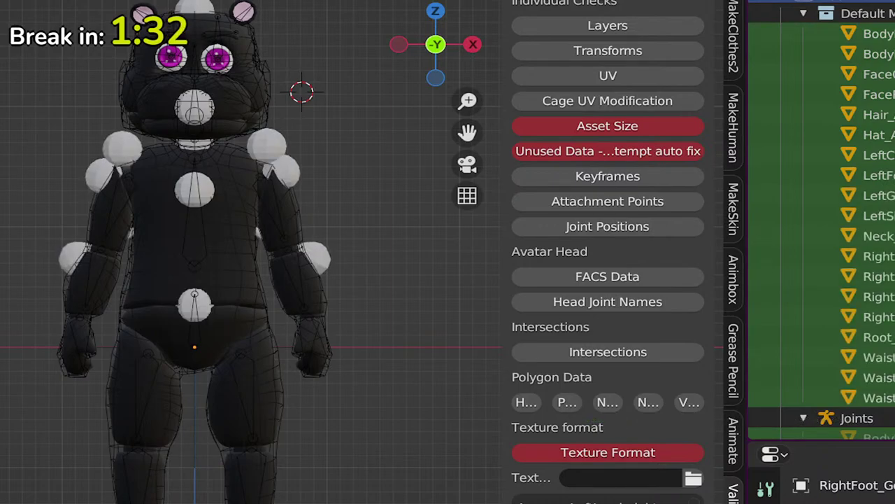
{"action": "scroll", "coordinate": [311, 297], "scroll_direction": "up", "scroll_amount": 2}
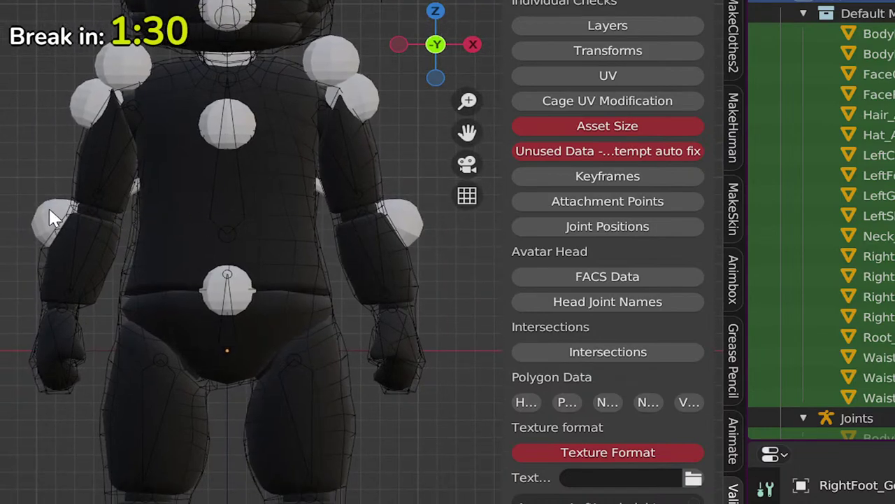
{"action": "left_click", "coordinate": [26, 207]}
{"action": "left_click_drag", "start_coordinate": [26, 202], "coordinate": [38, 344]}
{"action": "left_click_drag", "start_coordinate": [405, 225], "coordinate": [410, 354]}
Step: Select both grip attachments in side view and move them forward into the hands
{"action": "key", "text": "KP_3"}
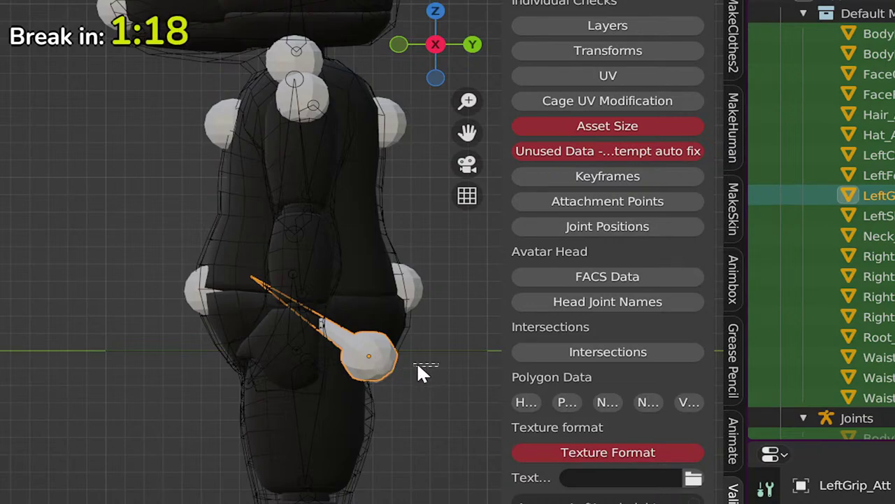
{"action": "left_click_drag", "start_coordinate": [417, 364], "coordinate": [388, 375]}
{"action": "key", "text": "g"}
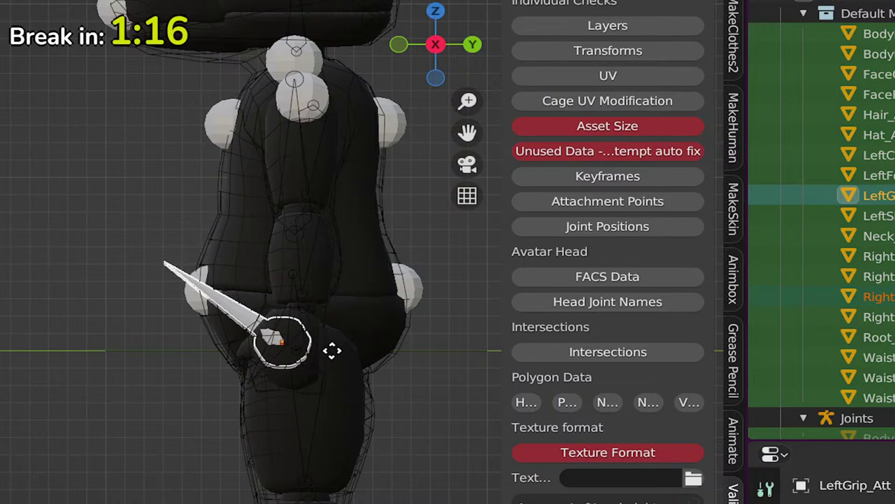
{"action": "left_click", "coordinate": [331, 358]}
{"action": "key", "text": "KP_1"}
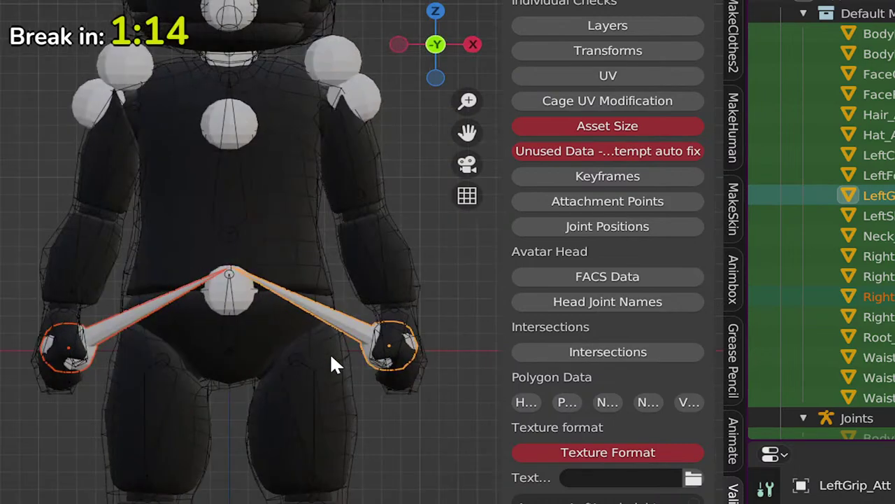
Step: Select both foot attachments in side view and move them slightly down at the heels
{"action": "middle_click_drag", "start_coordinate": [302, 174], "coordinate": [295, 334], "text": "shift"}
{"action": "middle_click_drag", "start_coordinate": [370, 254], "coordinate": [308, 125]}
{"action": "scroll", "coordinate": [305, 269], "scroll_direction": "down", "scroll_amount": 3}
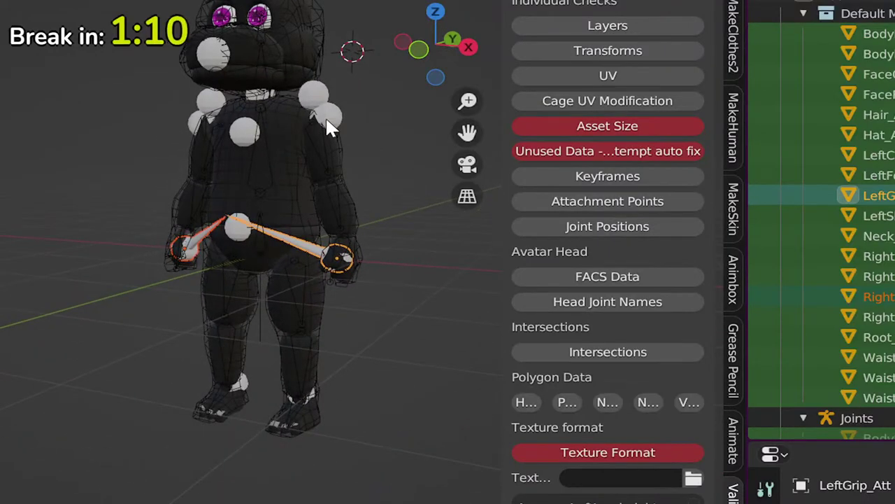
{"action": "key", "text": "KP_3"}
{"action": "scroll", "coordinate": [340, 341], "scroll_direction": "up", "scroll_amount": 3}
{"action": "middle_click_drag", "start_coordinate": [339, 342], "coordinate": [230, 42], "text": "shift"}
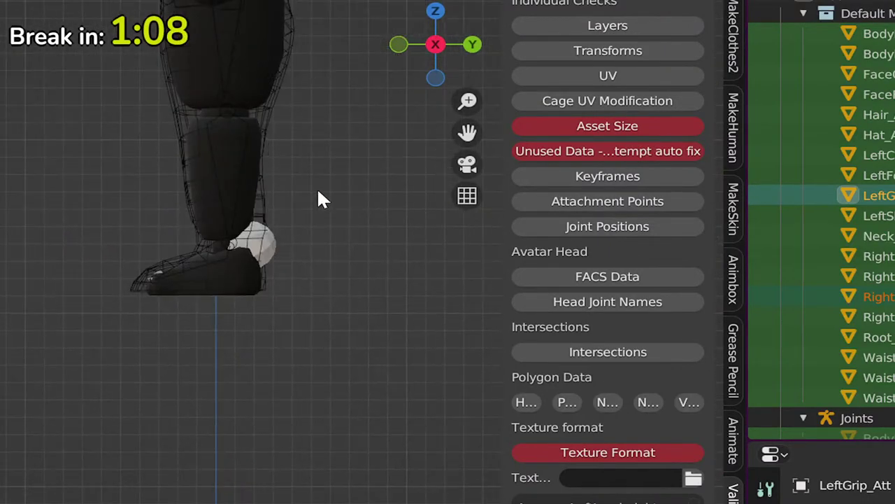
{"action": "left_click", "coordinate": [270, 250]}
{"action": "key", "text": "g"}
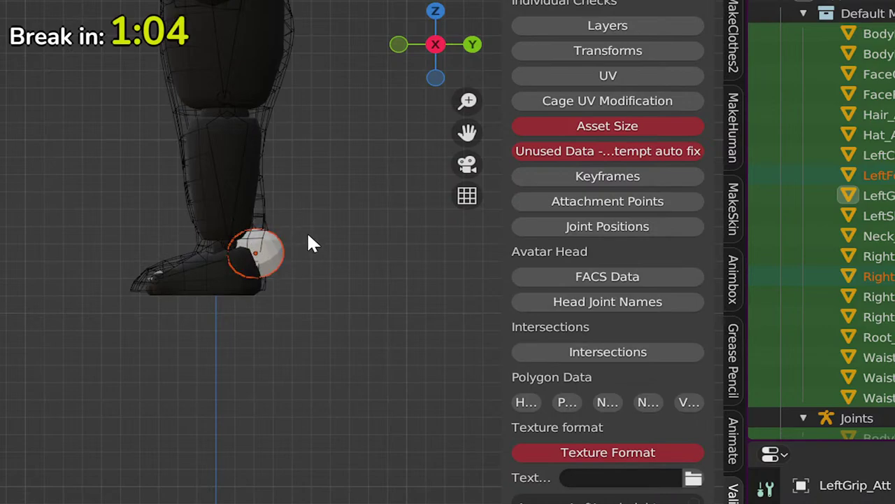
Step: Select the Hippo collection and export it as hippo.fbx, overwriting the existing file in the hippo folder
{"action": "scroll", "coordinate": [298, 237], "scroll_direction": "down", "scroll_amount": 3}
{"action": "middle_click_drag", "start_coordinate": [292, 236], "coordinate": [288, 324], "text": "shift"}
{"action": "middle_click_drag", "start_coordinate": [152, 159], "coordinate": [708, 207]}
{"action": "scroll", "coordinate": [822, 210], "scroll_direction": "up", "scroll_amount": 1}
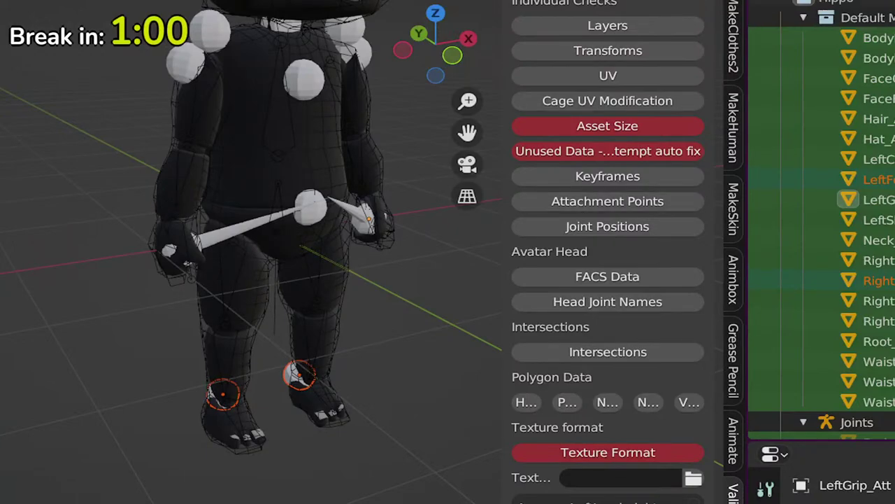
{"action": "left_click", "coordinate": [805, 3]}
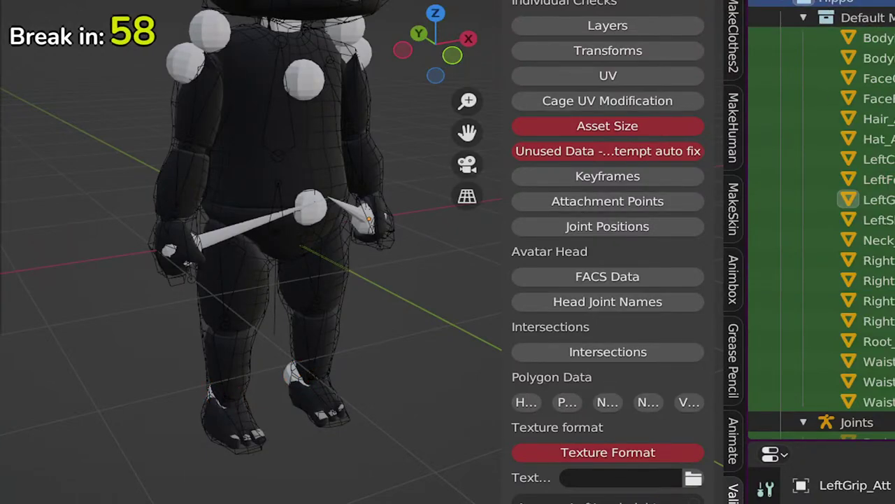
{"action": "left_click", "coordinate": [99, 417]}
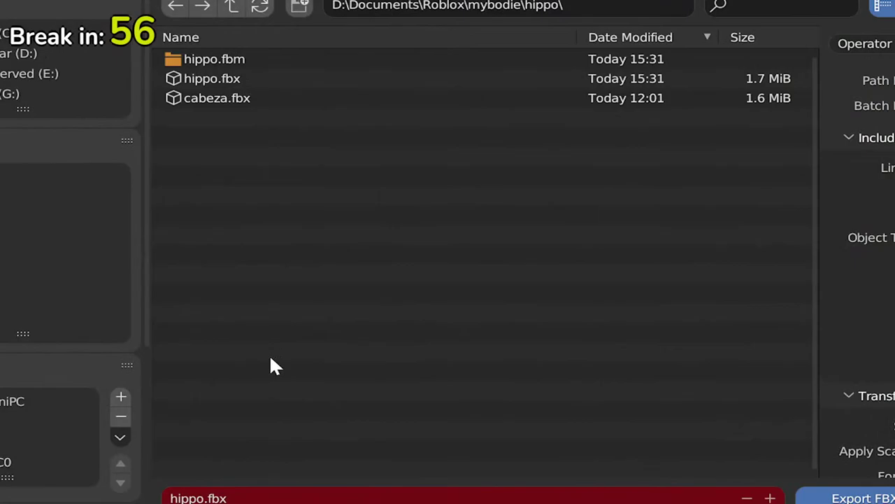
{"action": "left_click", "coordinate": [850, 497]}
Step: Switch to Roblox Studio and delete the old hippo model from the scene
{"action": "key", "text": "alt+Tab"}
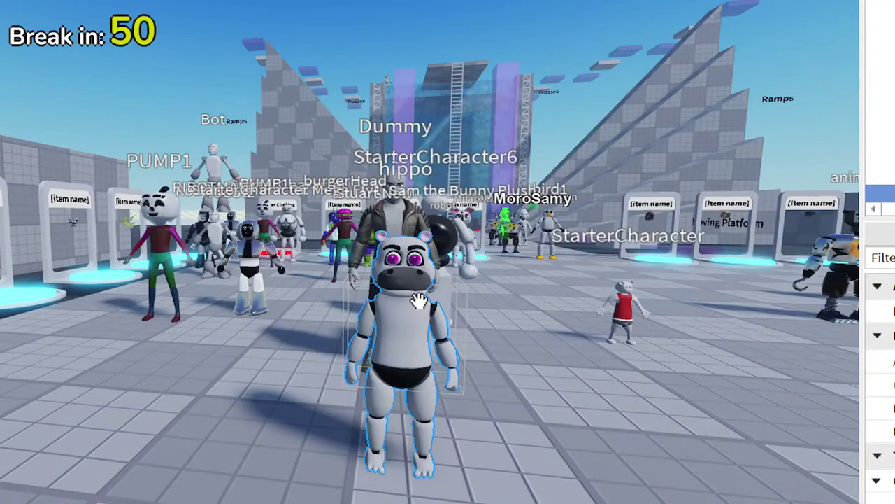
{"action": "left_click_drag", "start_coordinate": [414, 341], "coordinate": [181, 434]}
{"action": "key", "text": "Delete"}
{"action": "right_click_drag", "start_coordinate": [181, 434], "coordinate": [392, 490]}
Step: Import the updated hippo.fbx into the workspace as a model that uses its cages
{"action": "left_click", "coordinate": [151, 2]}
{"action": "left_click", "coordinate": [564, 11]}
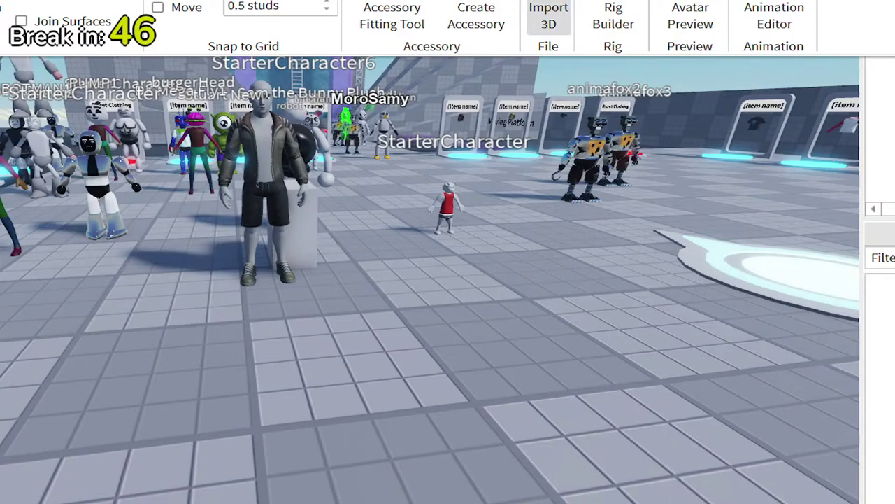
{"action": "double_click", "coordinate": [4, 153]}
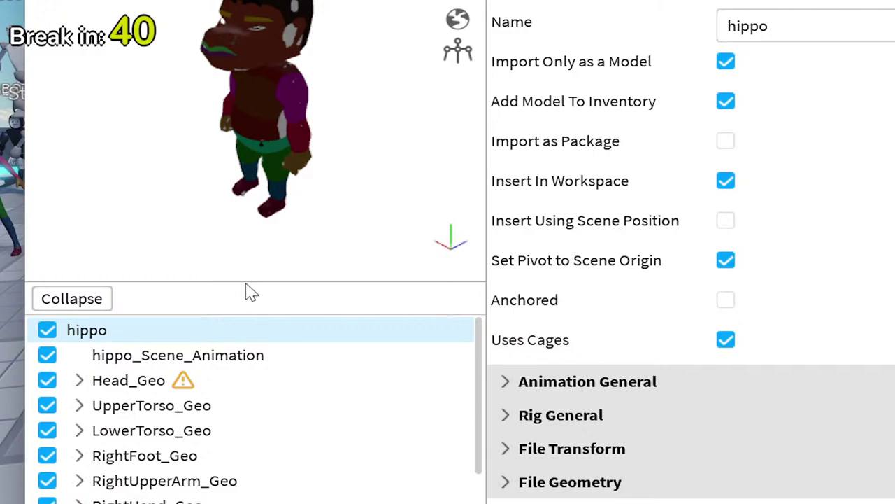
{"action": "scroll", "coordinate": [230, 436], "scroll_direction": "down", "scroll_amount": 5}
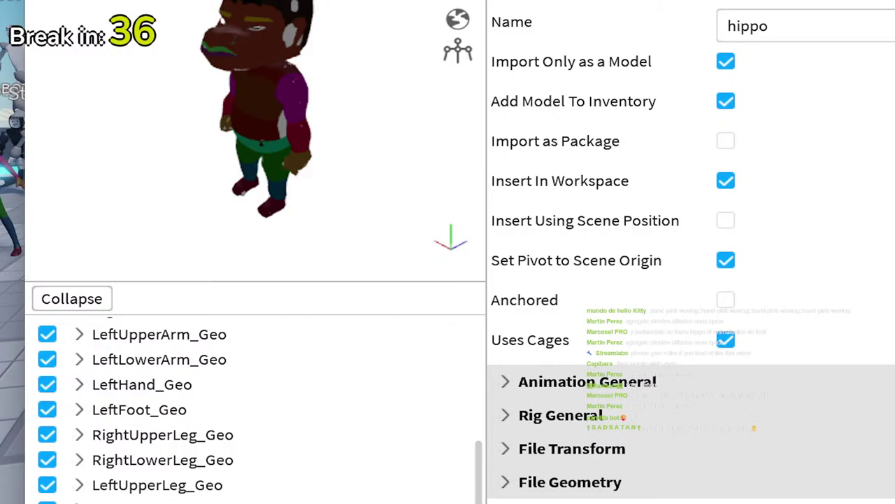
{"action": "left_click_drag", "start_coordinate": [423, 0], "coordinate": [0, 10]}
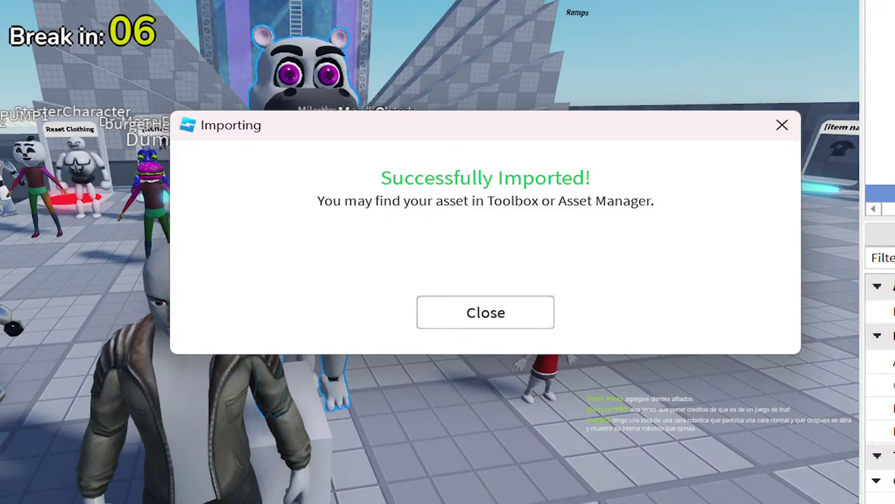
{"action": "left_click_drag", "start_coordinate": [523, 133], "coordinate": [788, 112]}
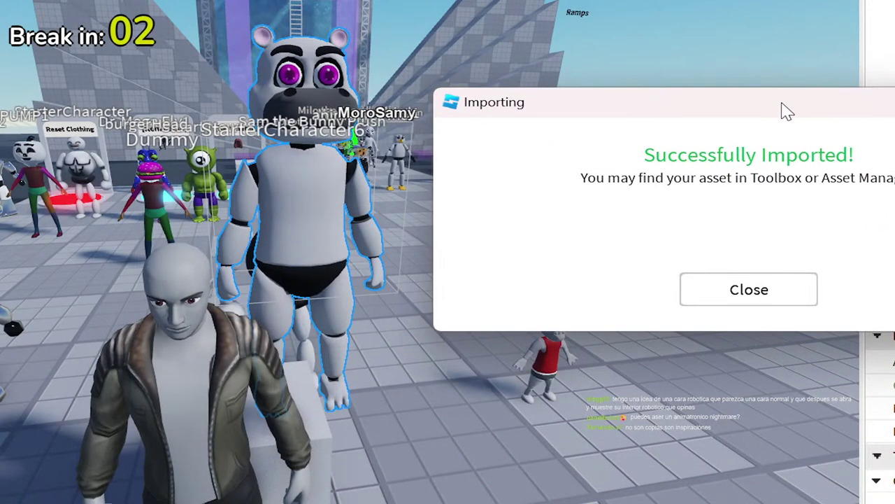
{"action": "right_click_drag", "start_coordinate": [434, 399], "coordinate": [440, 371]}
{"action": "left_click_drag", "start_coordinate": [631, 115], "coordinate": [665, 36]}
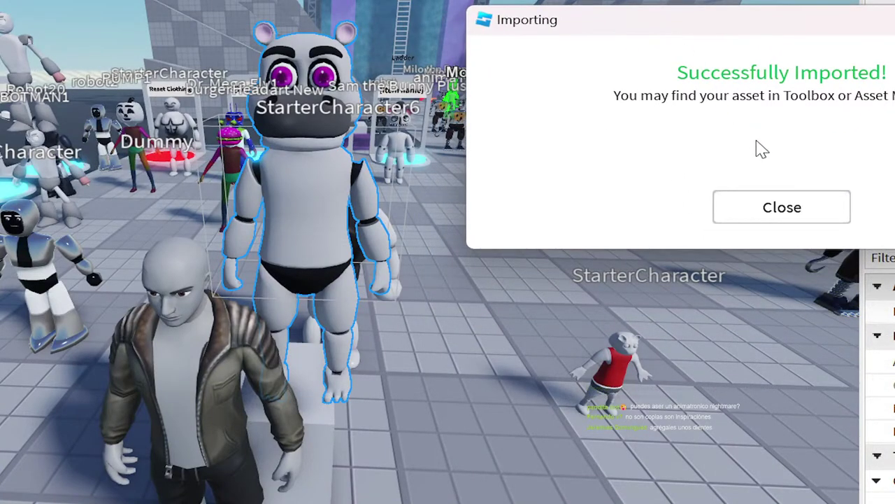
{"action": "left_click", "coordinate": [775, 215]}
Step: Move the imported hippo away from the jacketed dummy onto the open floor in front of the other characters
{"action": "right_click_drag", "start_coordinate": [563, 310], "coordinate": [561, 308]}
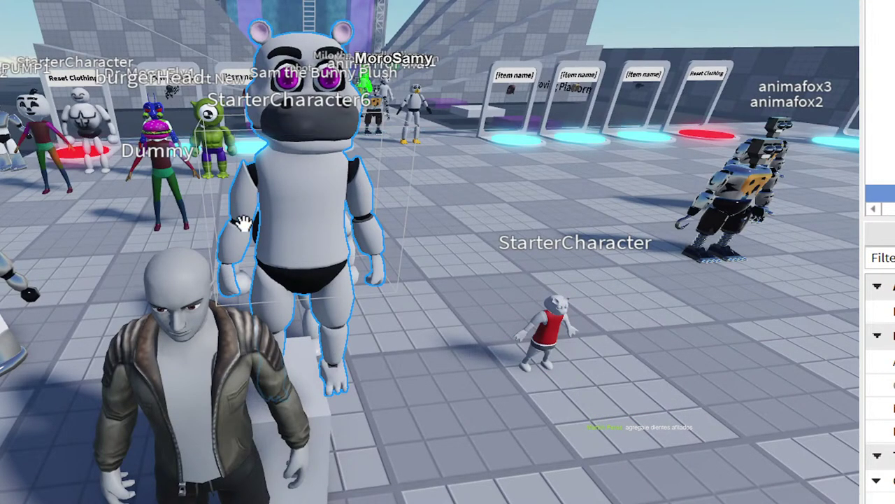
{"action": "left_click_drag", "start_coordinate": [322, 206], "coordinate": [632, 495]}
{"action": "right_click_drag", "start_coordinate": [599, 426], "coordinate": [598, 426]}
{"action": "scroll", "coordinate": [599, 426], "scroll_direction": "down", "scroll_amount": 3}
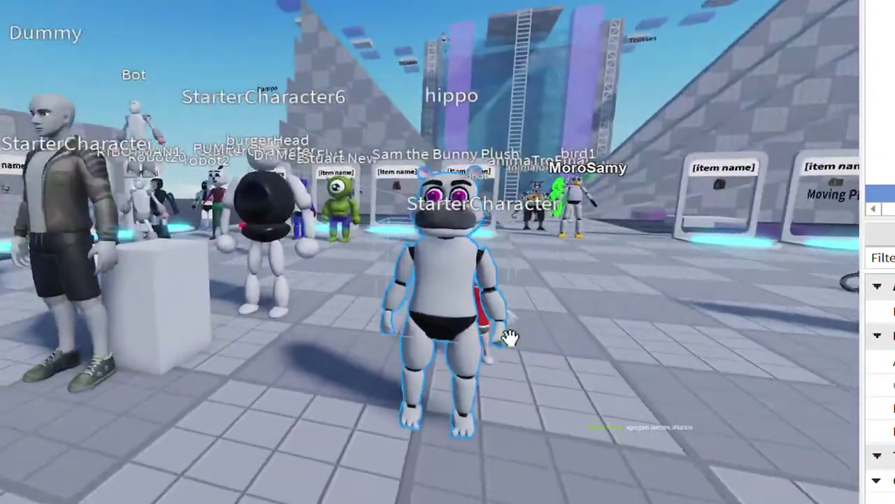
{"action": "left_click_drag", "start_coordinate": [448, 315], "coordinate": [572, 472]}
{"action": "right_click_drag", "start_coordinate": [623, 448], "coordinate": [622, 448]}
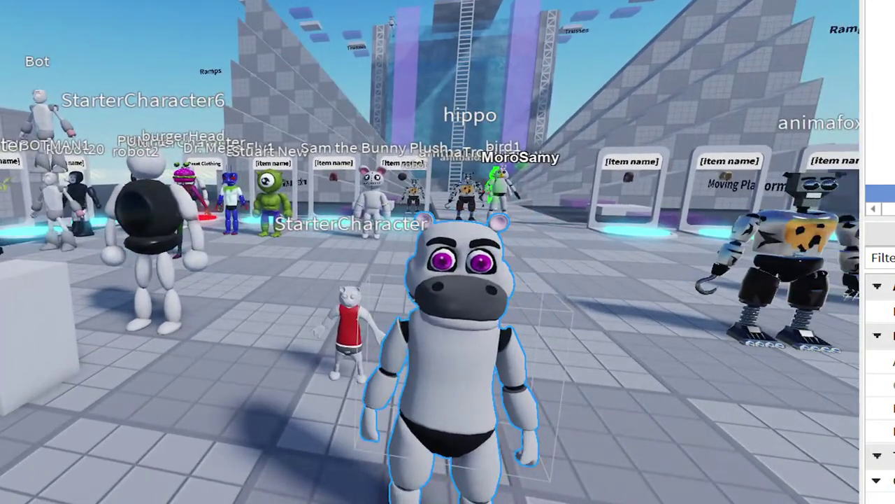
Step: Preview the hippo avatar wearing a black T-shirt and examine the clothing fit from the side
{"action": "left_click", "coordinate": [240, 2]}
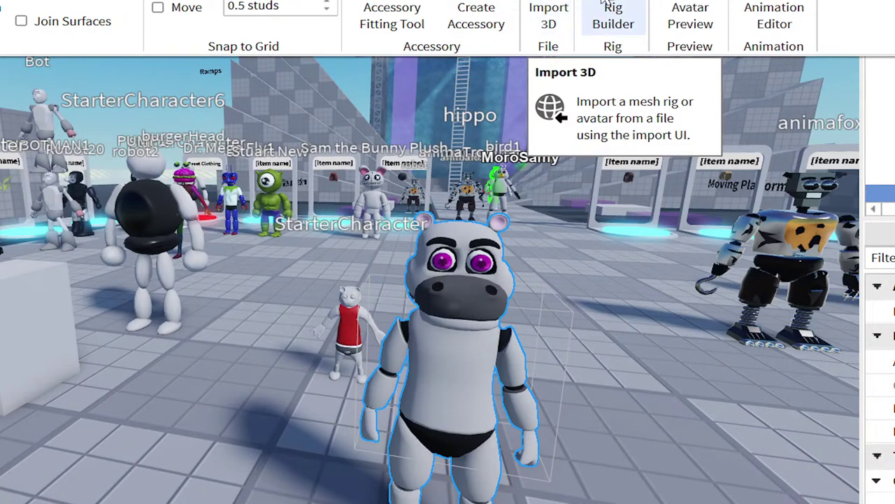
{"action": "left_click", "coordinate": [690, 16]}
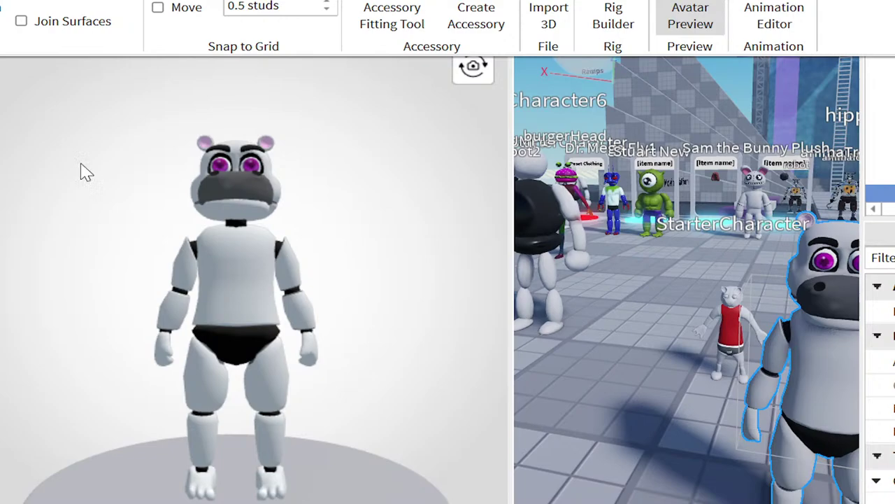
{"action": "right_click", "coordinate": [270, 224]}
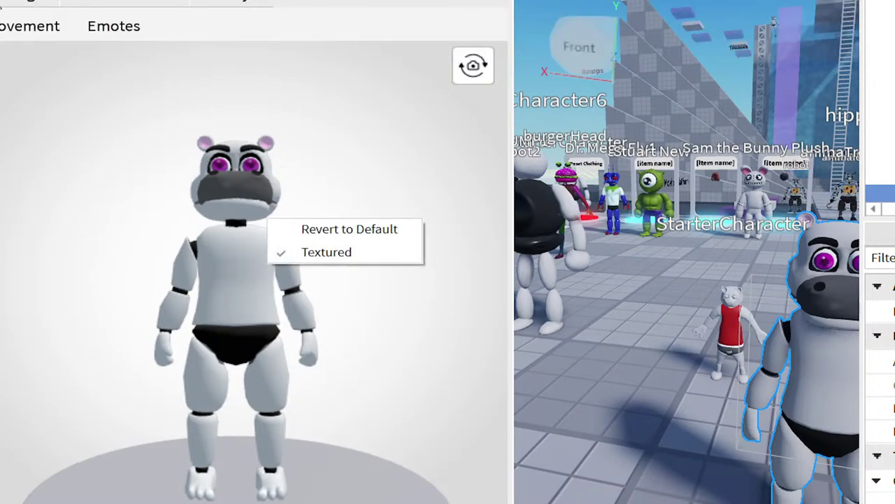
{"action": "left_click", "coordinate": [28, 3]}
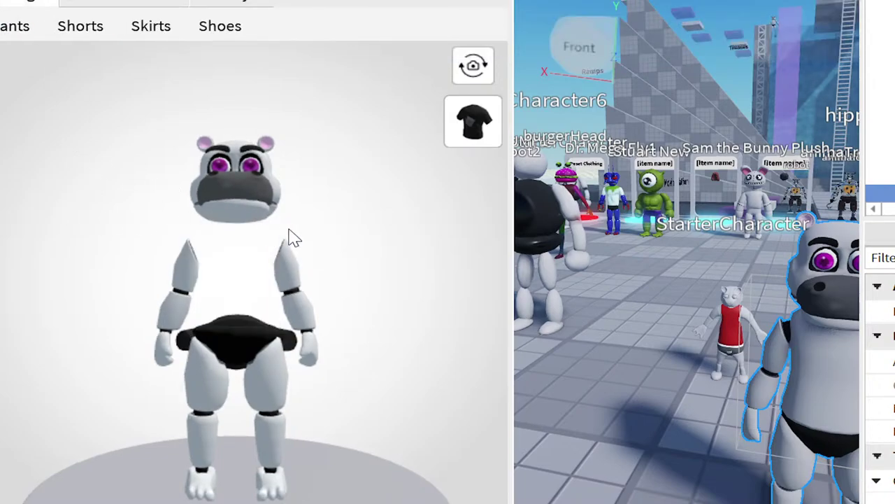
{"action": "left_click_drag", "start_coordinate": [325, 241], "coordinate": [155, 255]}
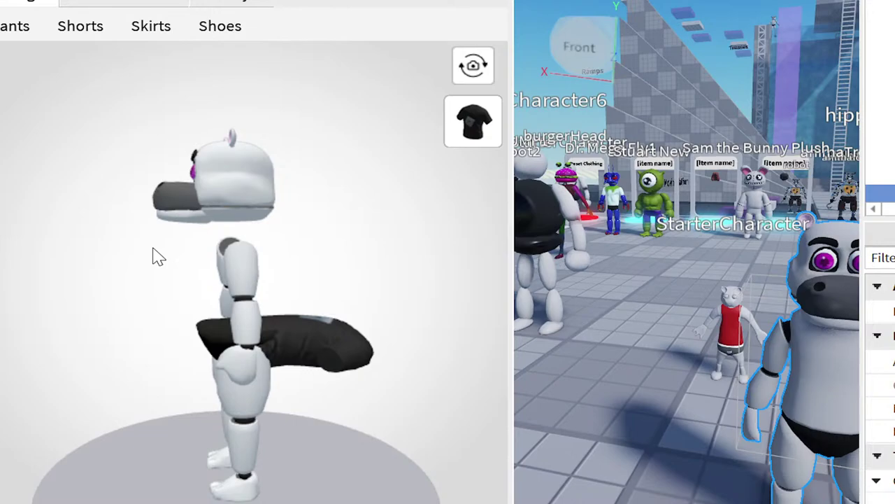
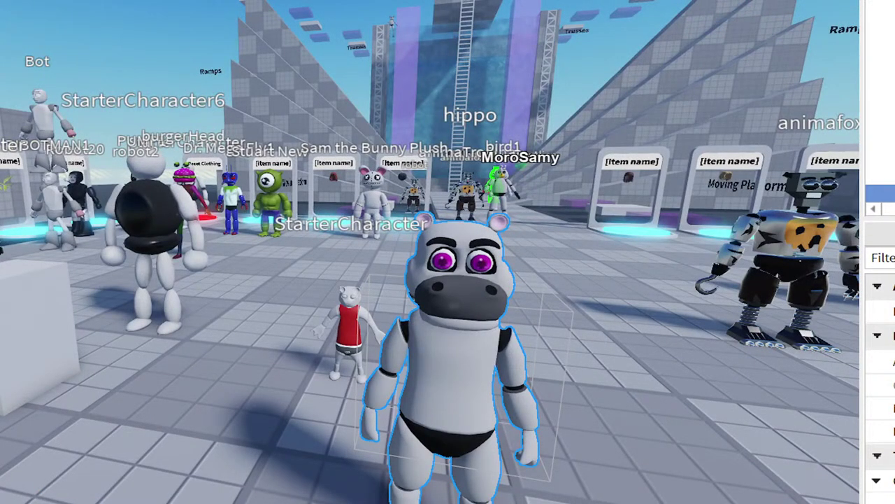
Step: Switch back to Blender, select the hippo's deformable cage and show the individual outer cage parts
{"action": "right_click_drag", "start_coordinate": [625, 378], "coordinate": [627, 379]}
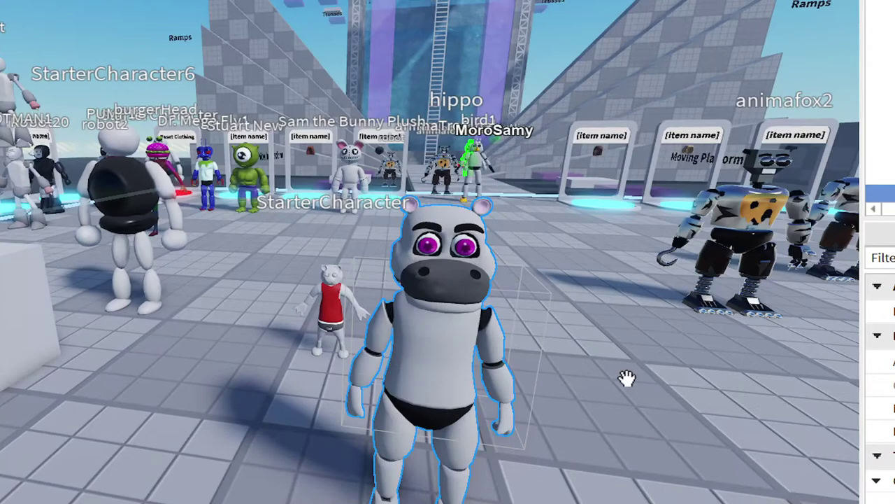
{"action": "mouse_move", "coordinate": [689, 503]}
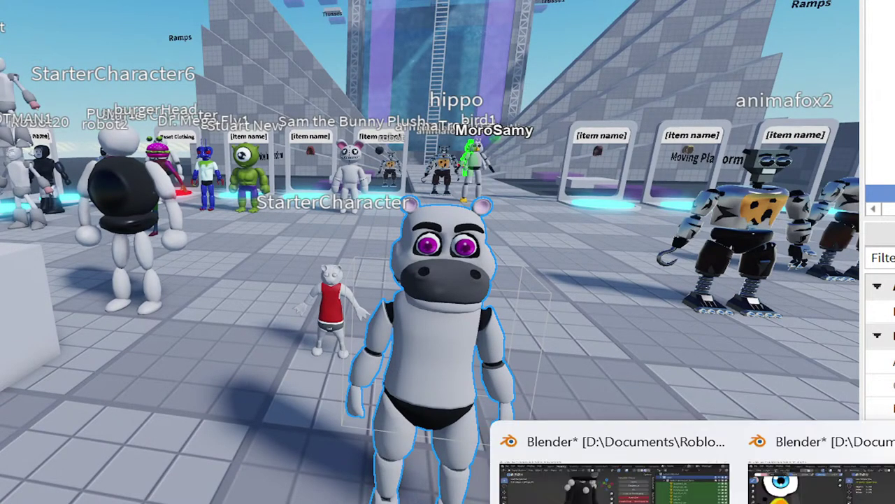
{"action": "left_click", "coordinate": [614, 482]}
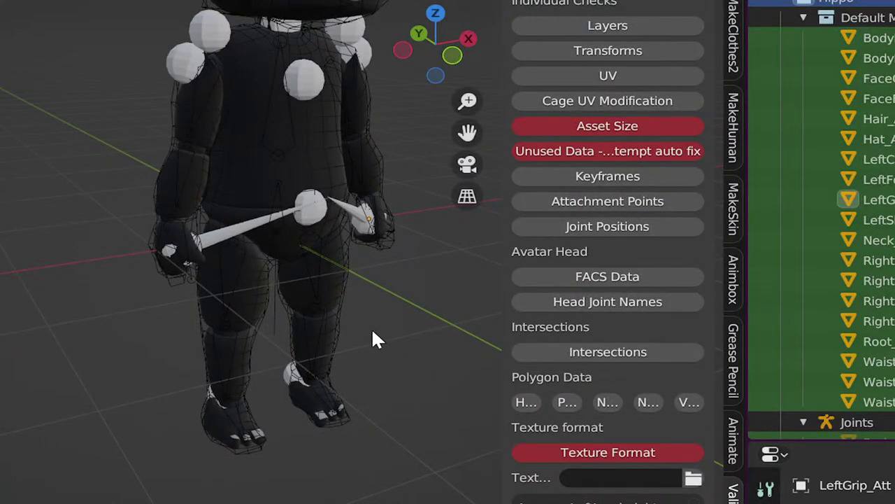
{"action": "middle_click_drag", "start_coordinate": [307, 306], "coordinate": [278, 387]}
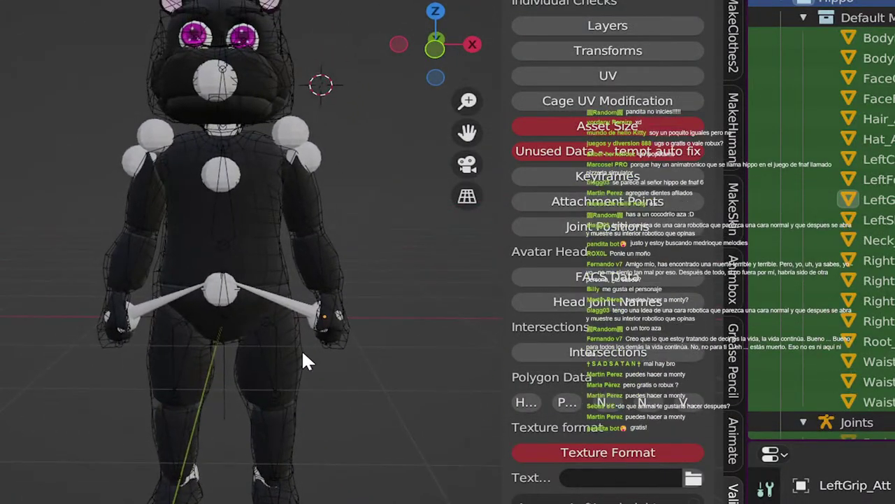
{"action": "left_click", "coordinate": [302, 349]}
{"action": "left_click", "coordinate": [303, 353]}
{"action": "middle_click_drag", "start_coordinate": [316, 356], "coordinate": [392, 378]}
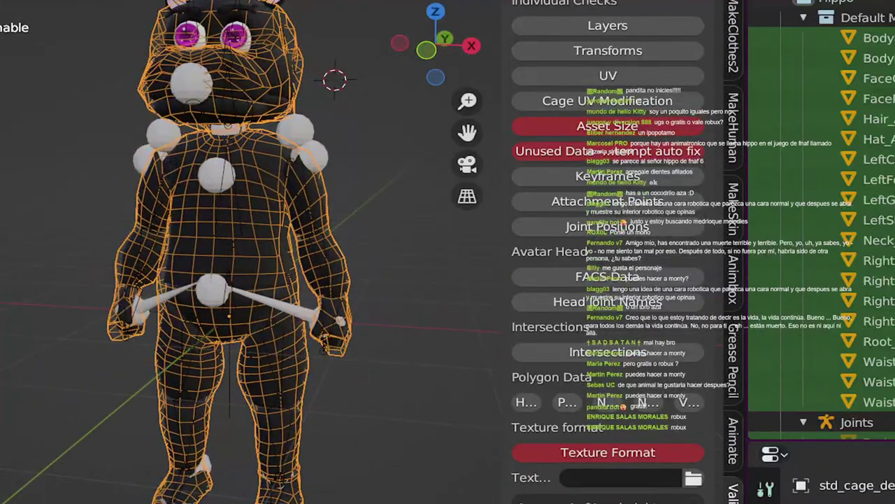
{"action": "scroll", "coordinate": [822, 210], "scroll_direction": "down", "scroll_amount": 10}
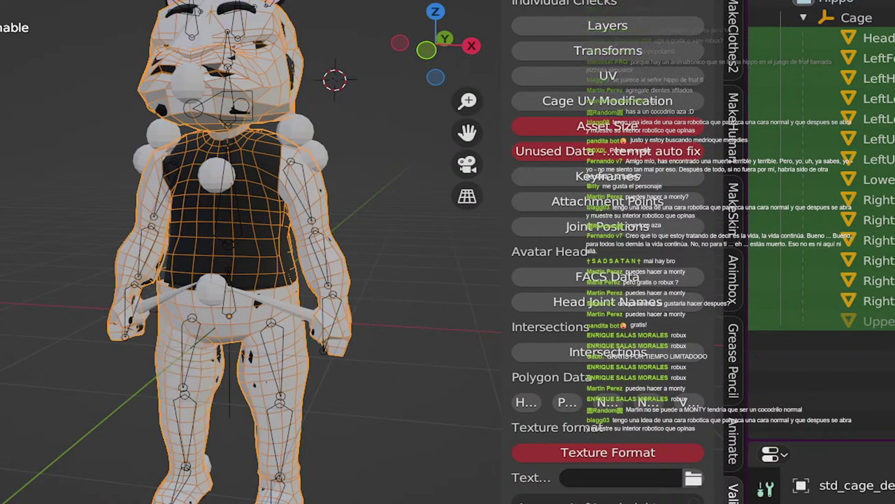
Step: Select all the outer cage parts in the Cage group, from the head through the upper torso
{"action": "left_click", "coordinate": [849, 38], "text": "ctrl"}
{"action": "left_click", "coordinate": [848, 58], "text": "ctrl"}
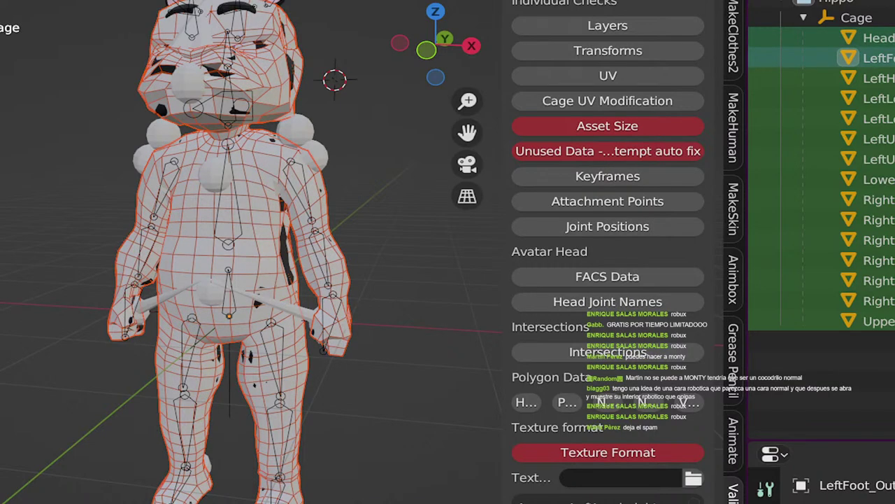
{"action": "key", "text": "ctrl+z"}
{"action": "key", "text": "ctrl+z"}
{"action": "key", "text": "ctrl+shift+z"}
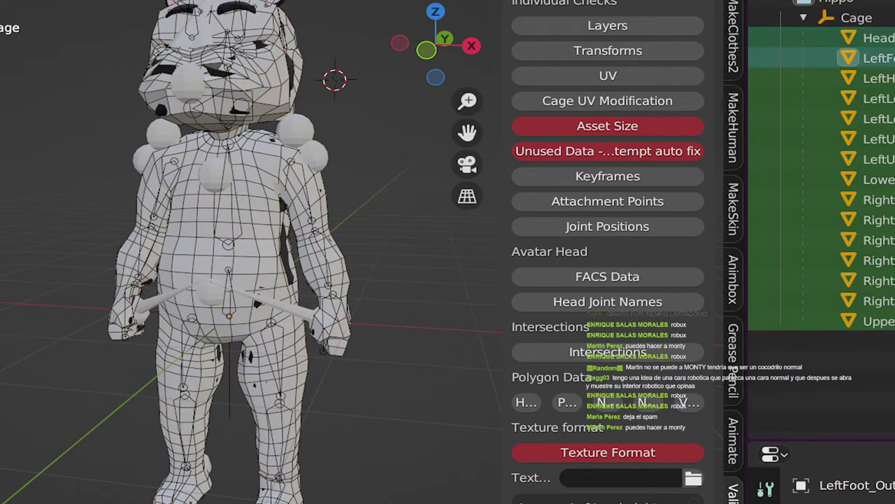
{"action": "left_click", "coordinate": [878, 78], "text": "ctrl"}
{"action": "left_click", "coordinate": [878, 99], "text": "ctrl"}
{"action": "left_click", "coordinate": [878, 119], "text": "ctrl"}
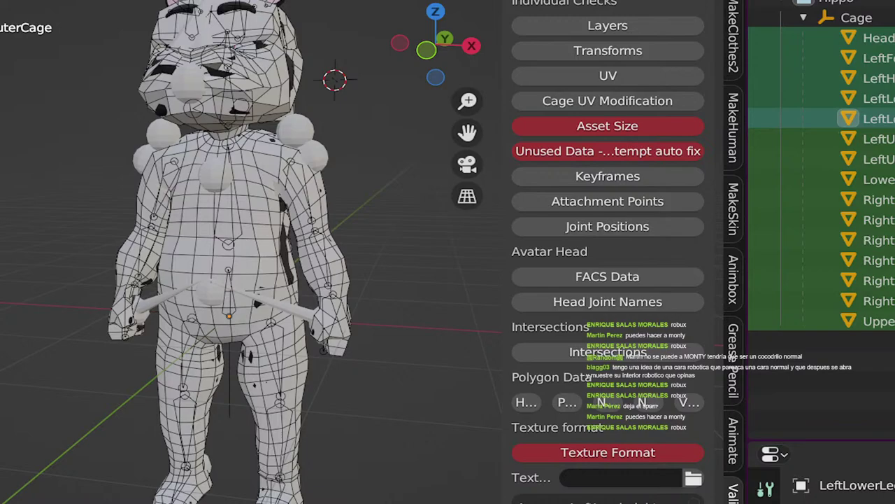
{"action": "left_click", "coordinate": [878, 139], "text": "ctrl"}
{"action": "left_click", "coordinate": [878, 159], "text": "ctrl"}
{"action": "left_click", "coordinate": [878, 179], "text": "ctrl"}
{"action": "key", "text": "Down"}
{"action": "key", "text": "Down"}
{"action": "key", "text": "Down"}
{"action": "key", "text": "Down"}
{"action": "key", "text": "Down"}
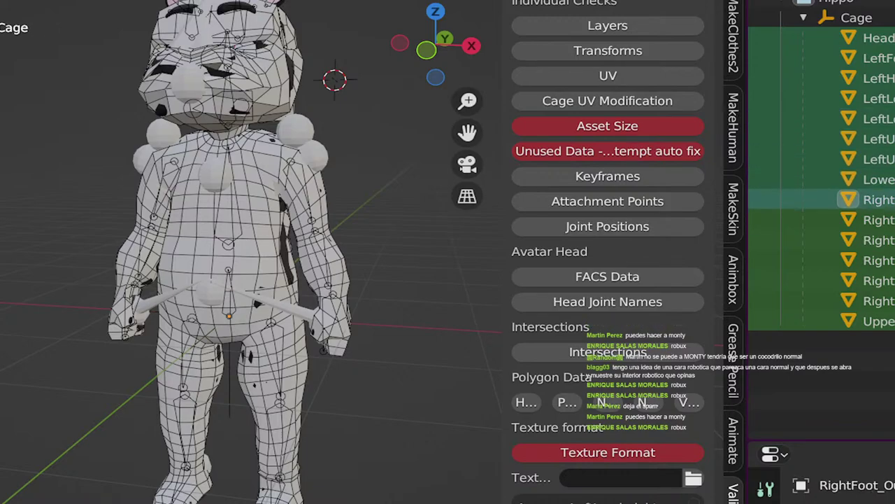
{"action": "key", "text": "Down"}
{"action": "key", "text": "Down"}
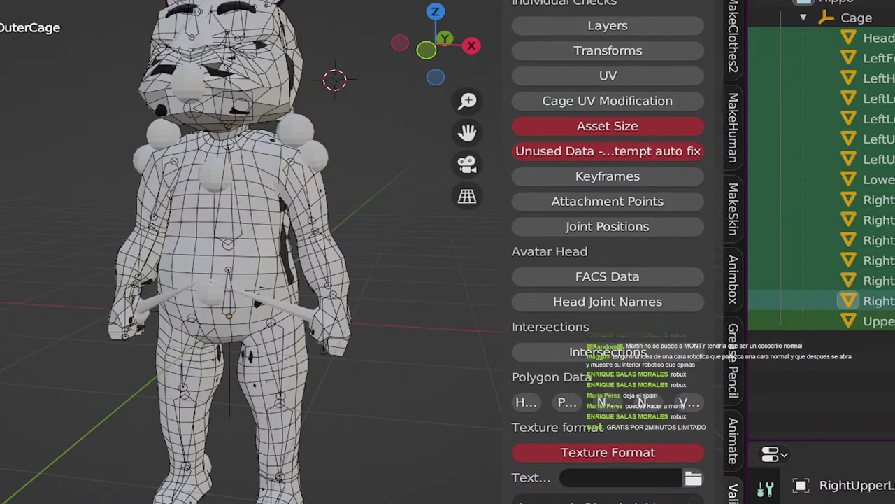
Step: Apply the rotation to deltas on the selected outer cage parts
{"action": "middle_click_drag", "start_coordinate": [311, 217], "coordinate": [280, 233]}
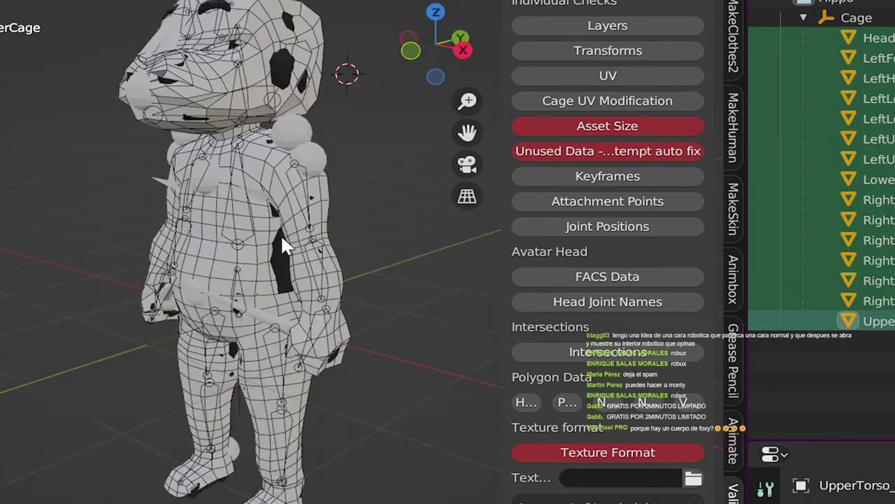
{"action": "key", "text": "ctrl+a"}
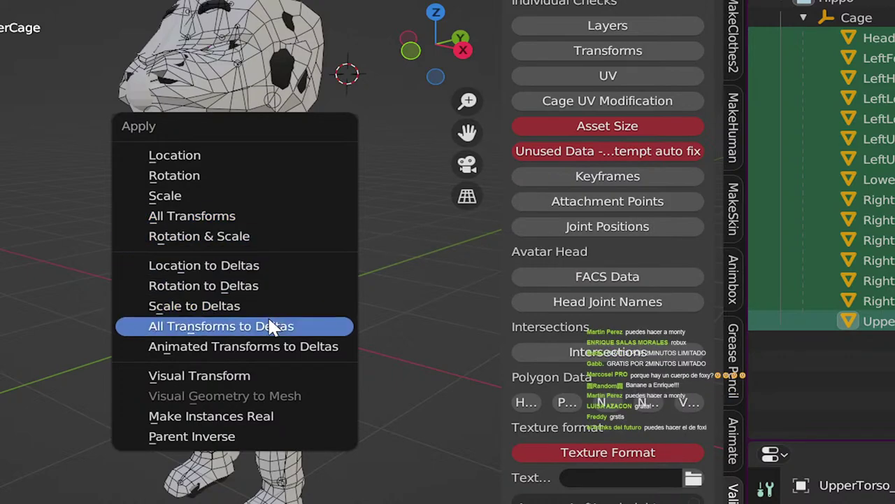
{"action": "left_click", "coordinate": [253, 285]}
{"action": "middle_click_drag", "start_coordinate": [262, 290], "coordinate": [280, 298]}
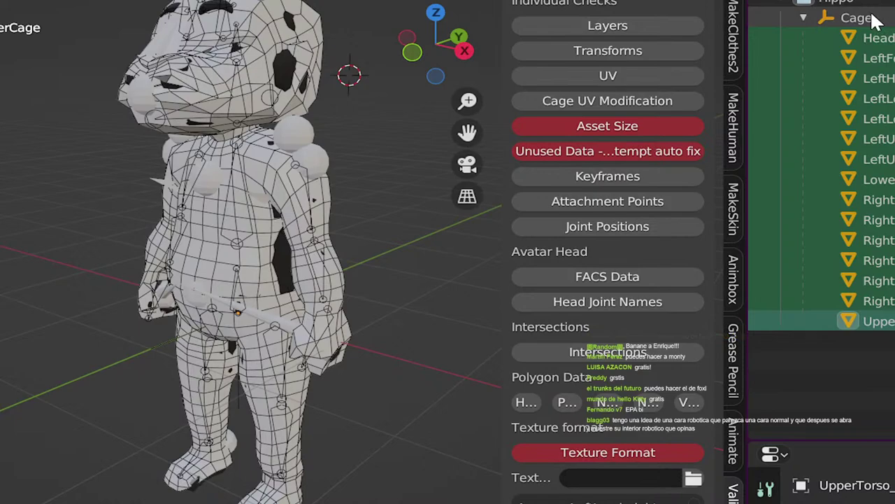
Step: Select the std_cage_deformable mesh and apply its rotation to deltas
{"action": "scroll", "coordinate": [822, 360], "scroll_direction": "down", "scroll_amount": 5}
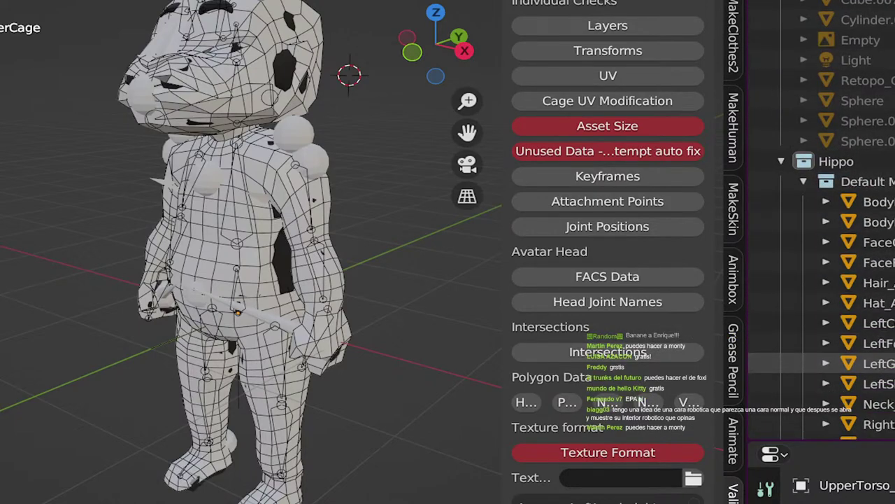
{"action": "left_click", "coordinate": [864, 419]}
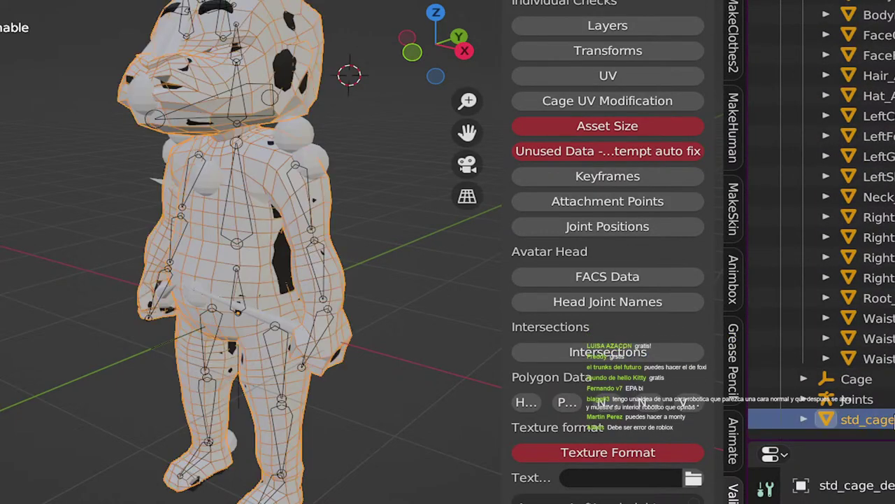
{"action": "key", "text": "ctrl+a"}
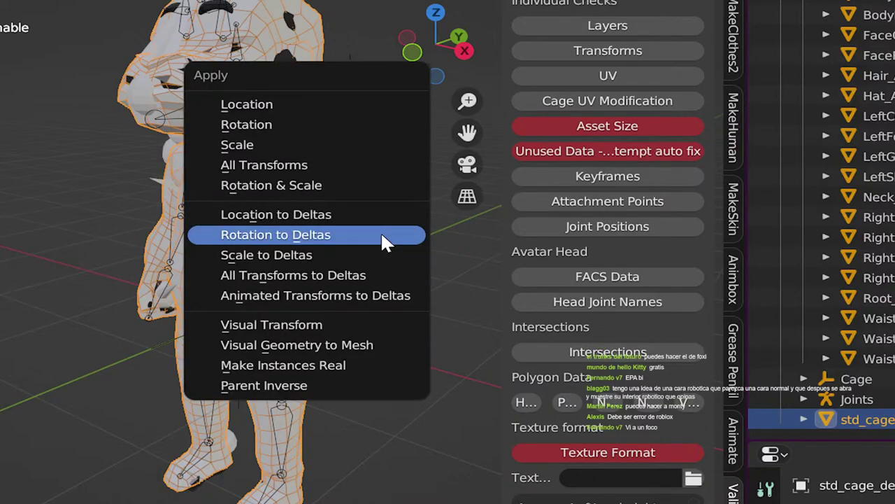
{"action": "left_click", "coordinate": [383, 238]}
{"action": "middle_click_drag", "start_coordinate": [382, 240], "coordinate": [480, 230]}
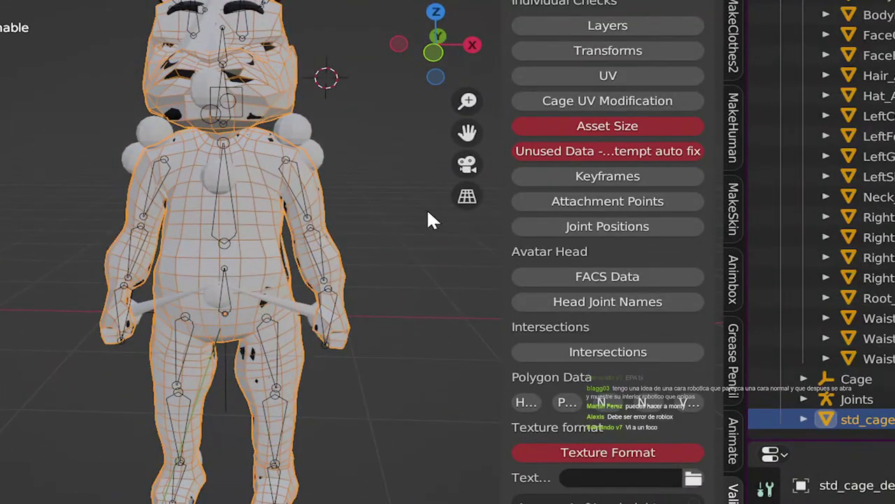
{"action": "middle_click_drag", "start_coordinate": [338, 195], "coordinate": [299, 164]}
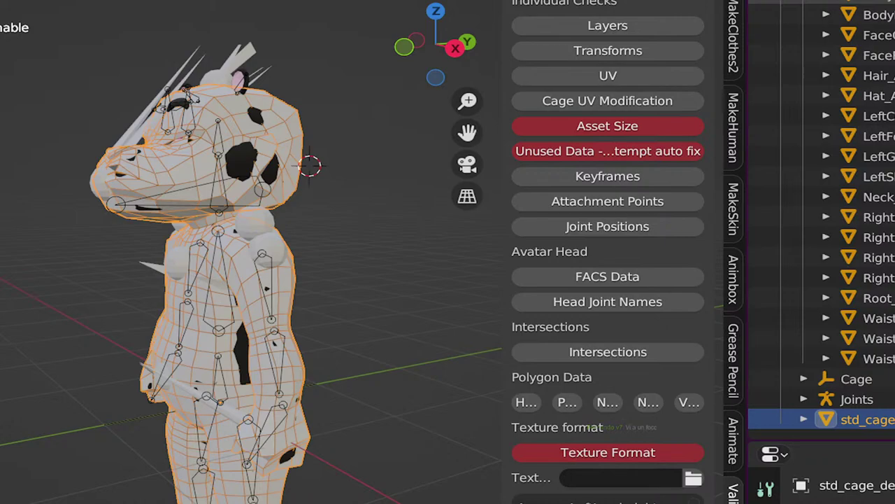
Step: Hide all the attachment point meshes in the Hippo collection, from BodyBack_Att through WaistFront_Att
{"action": "left_click", "coordinate": [894, 15]}
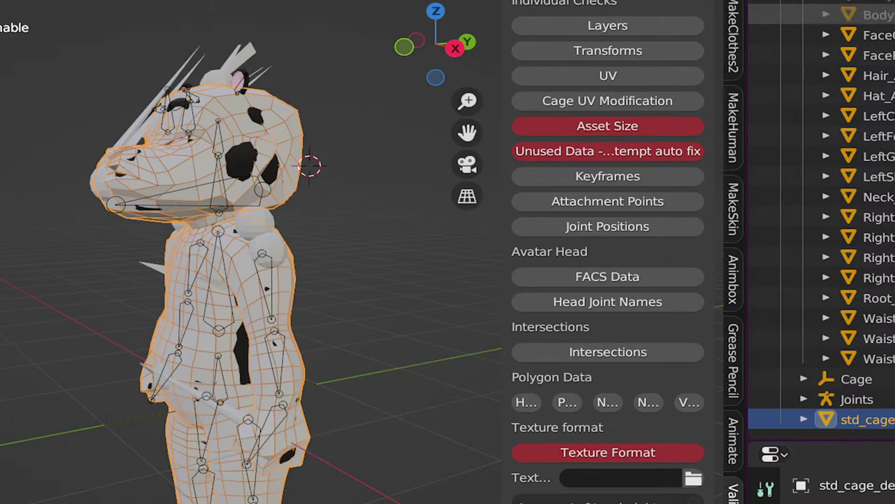
{"action": "left_click", "coordinate": [894, 35]}
{"action": "left_click", "coordinate": [894, 55]}
{"action": "left_click", "coordinate": [894, 75]}
{"action": "left_click", "coordinate": [894, 95]}
{"action": "left_click_drag", "start_coordinate": [894, 96], "coordinate": [894, 318]}
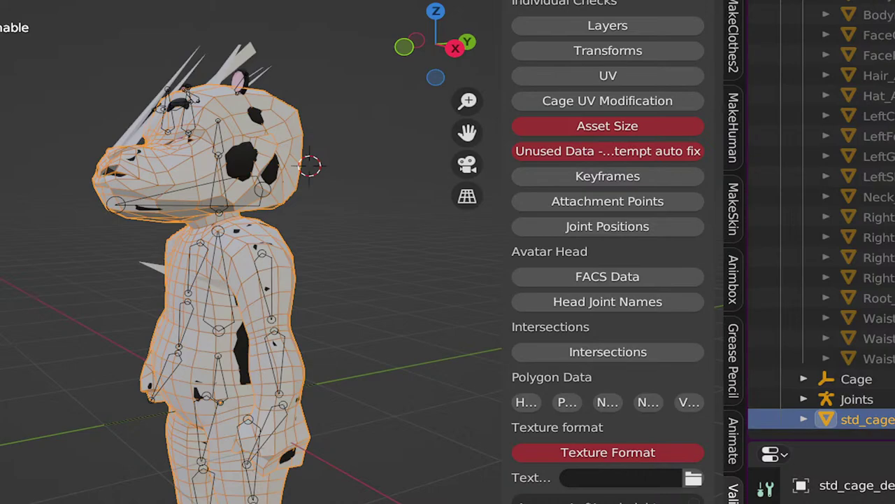
Step: Hide the deformable cage, filter the outliner by "out" and hide all the outer cage parts to reveal the hippo body
{"action": "scroll", "coordinate": [871, 427], "scroll_direction": "up", "scroll_amount": 8}
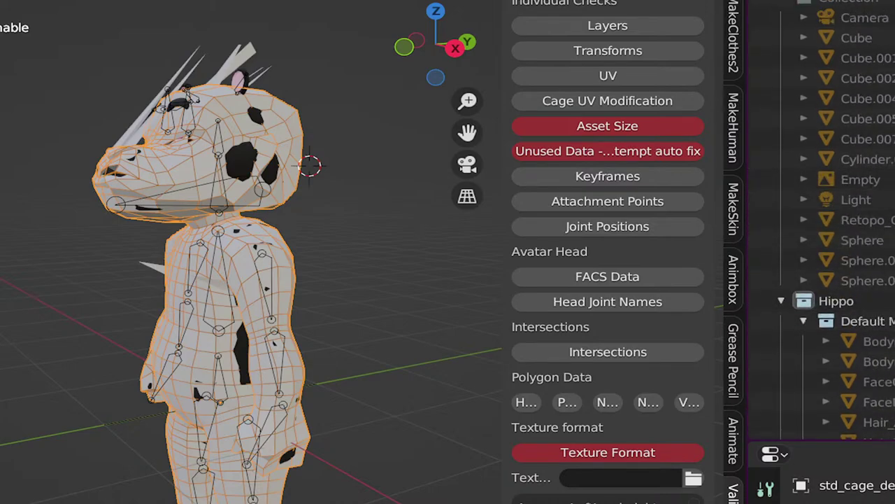
{"action": "scroll", "coordinate": [871, 419], "scroll_direction": "down", "scroll_amount": 8}
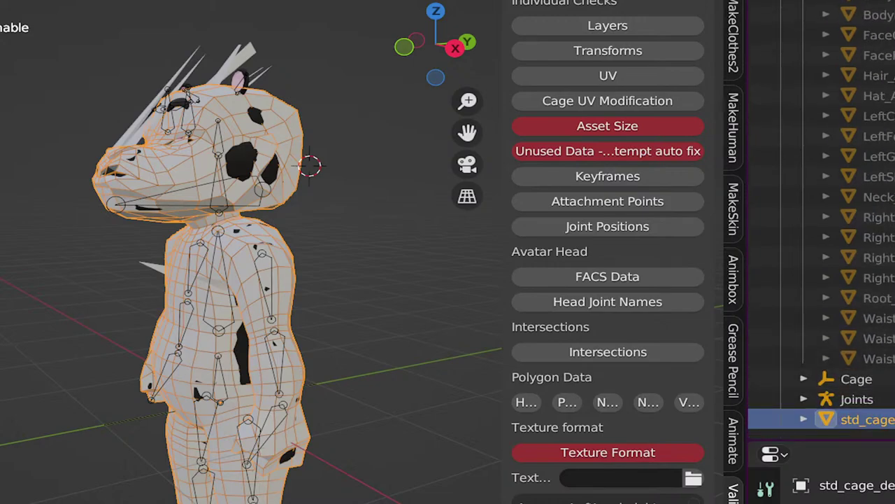
{"action": "key", "text": "h"}
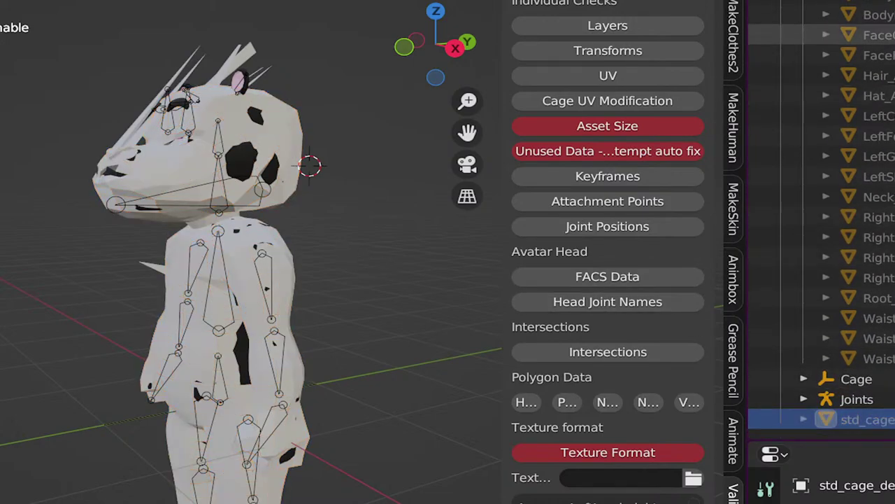
{"action": "type", "text": "out"}
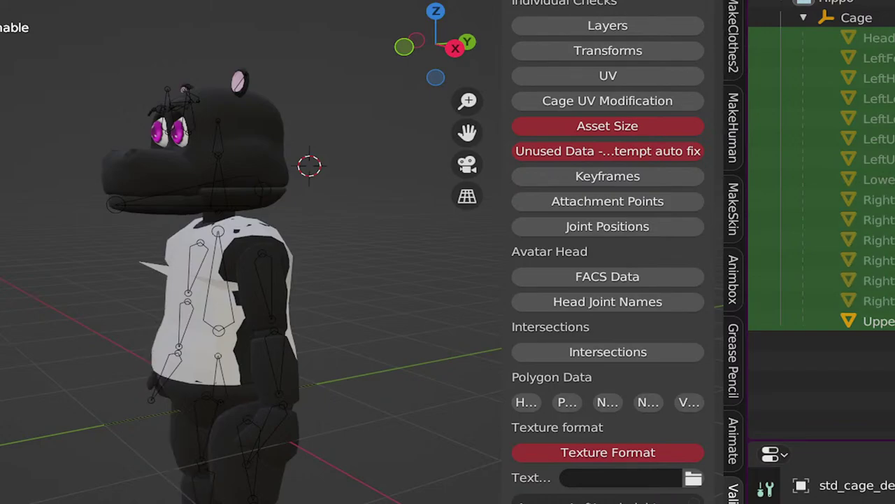
{"action": "middle_click_drag", "start_coordinate": [136, 308], "coordinate": [92, 315]}
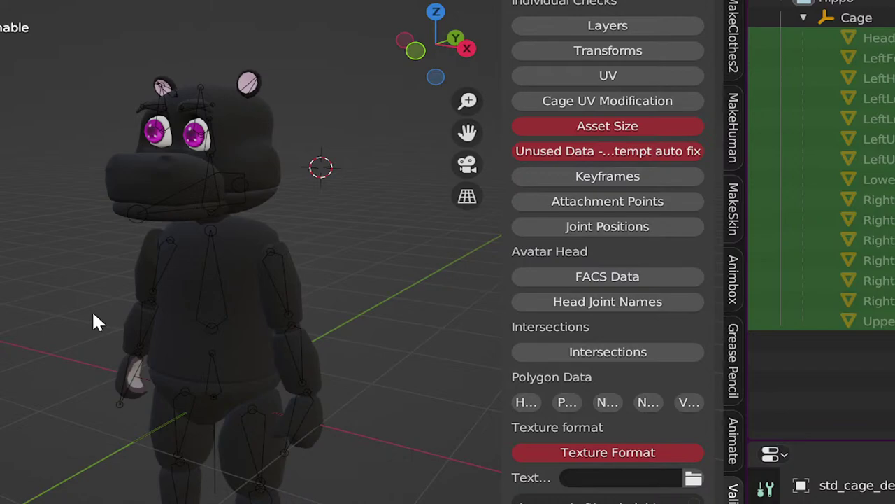
{"action": "middle_click_drag", "start_coordinate": [127, 264], "coordinate": [203, 245]}
{"action": "mouse_move", "coordinate": [234, 181]}
{"action": "middle_mouse_down", "text": "shift"}
{"action": "mouse_move", "coordinate": [274, 231]}
{"action": "mouse_move", "coordinate": [230, 234]}
{"action": "mouse_move", "coordinate": [226, 250]}
{"action": "mouse_move", "coordinate": [286, 310]}
{"action": "mouse_move", "coordinate": [305, 192]}
{"action": "mouse_move", "coordinate": [278, 304]}
{"action": "mouse_move", "coordinate": [231, 172]}
{"action": "middle_mouse_up", "text": "shift"}
{"action": "scroll", "coordinate": [272, 228], "scroll_direction": "up", "scroll_amount": 4}
{"action": "scroll", "coordinate": [303, 180], "scroll_direction": "down", "scroll_amount": 5}
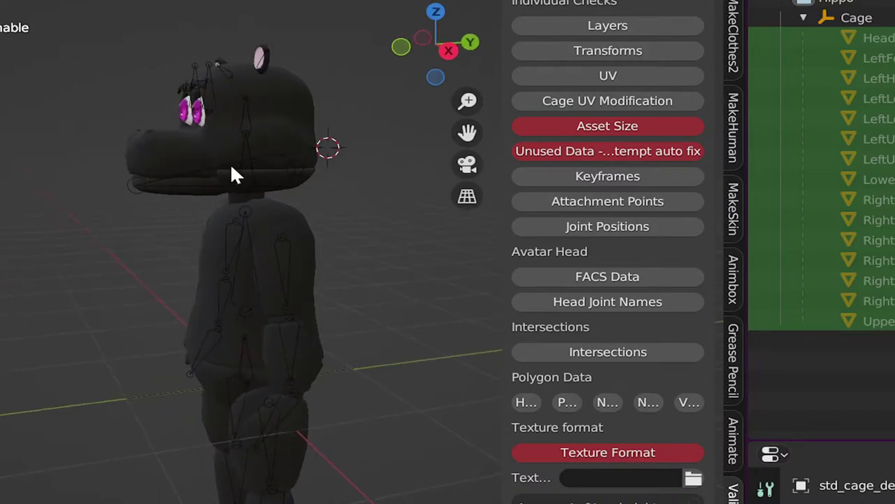
Step: Activate the Joints armature, go to frame 3 of its animation and view the hippo from the side
{"action": "left_click", "coordinate": [234, 168]}
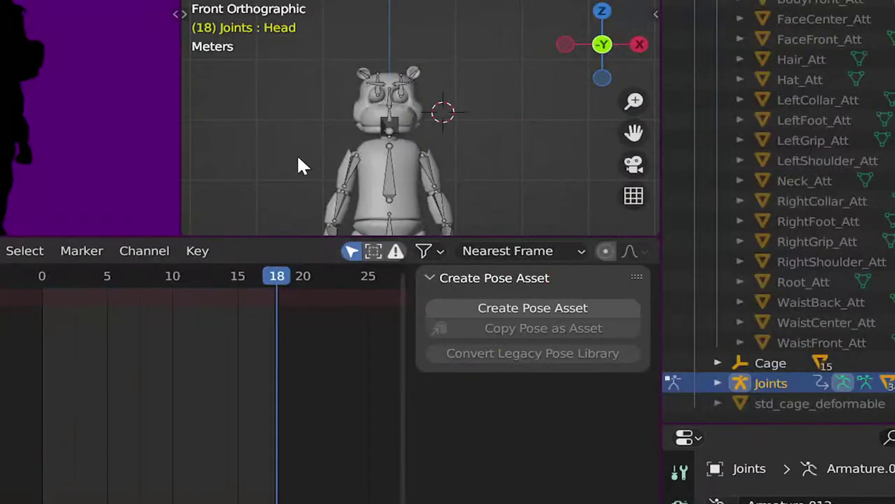
{"action": "middle_click_drag", "start_coordinate": [300, 163], "coordinate": [219, 348]}
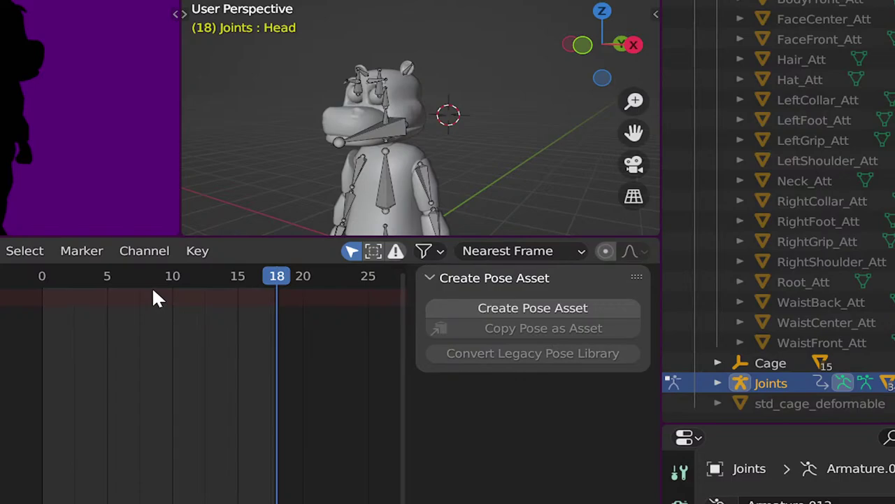
{"action": "left_click_drag", "start_coordinate": [155, 299], "coordinate": [82, 310]}
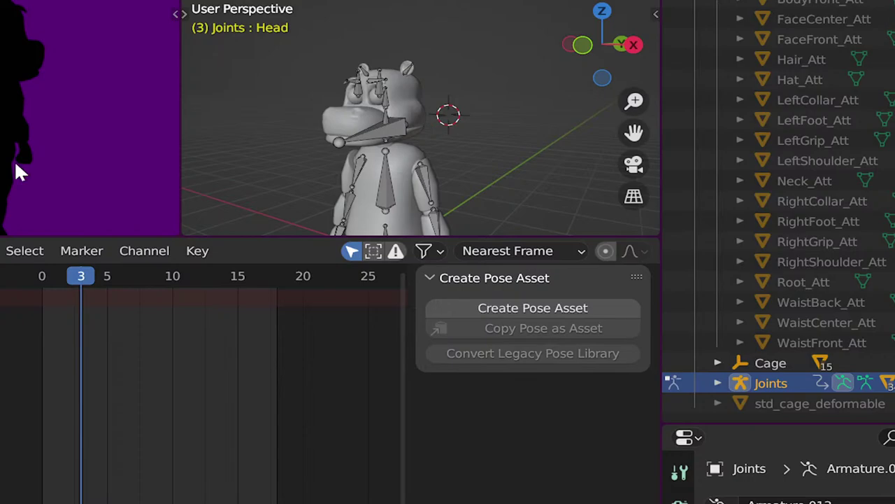
{"action": "middle_click_drag", "start_coordinate": [394, 152], "coordinate": [300, 139]}
{"action": "key", "text": "KP_3"}
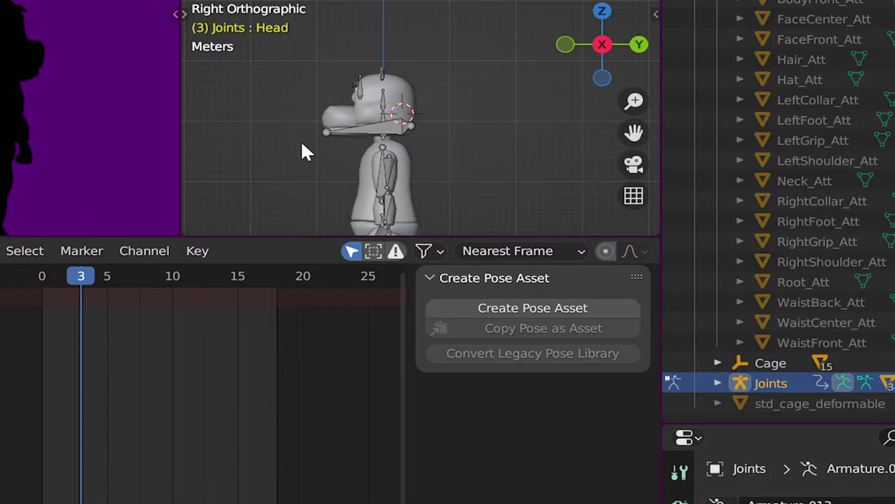
Step: Rotate the Jaw bone downward at frame 3 to test opening the hippo's mouth
{"action": "left_click", "coordinate": [362, 133]}
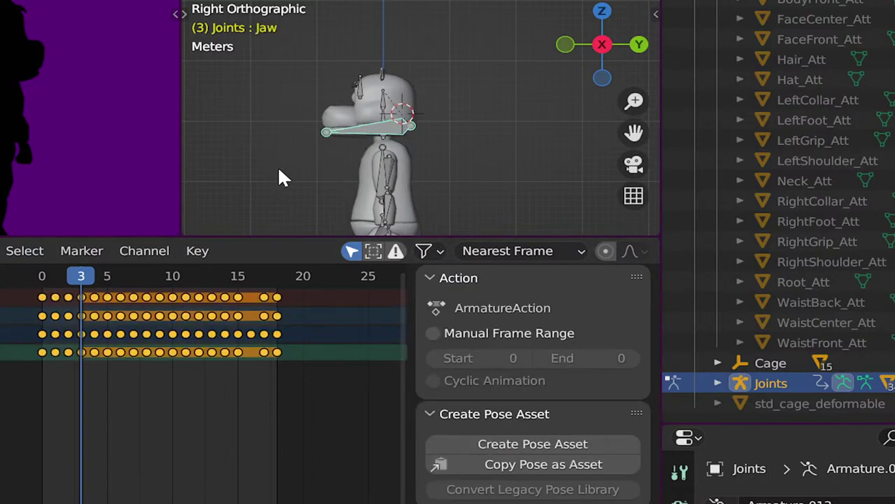
{"action": "key", "text": "r"}
{"action": "left_click", "coordinate": [325, 178]}
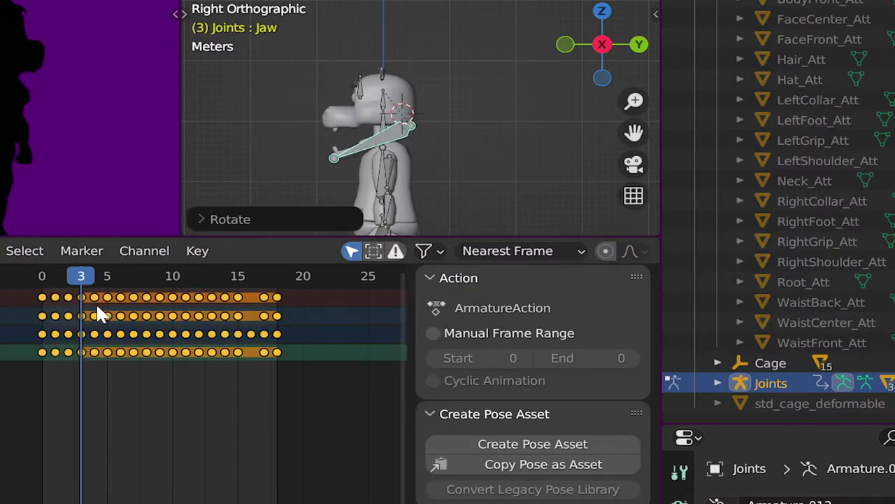
Step: Scrub the facial animation from frame 4 to frame 18, examining the poses from the front and the side
{"action": "left_click", "coordinate": [89, 274]}
{"action": "middle_click_drag", "start_coordinate": [299, 133], "coordinate": [549, 130]}
{"action": "left_click_drag", "start_coordinate": [93, 281], "coordinate": [149, 288]}
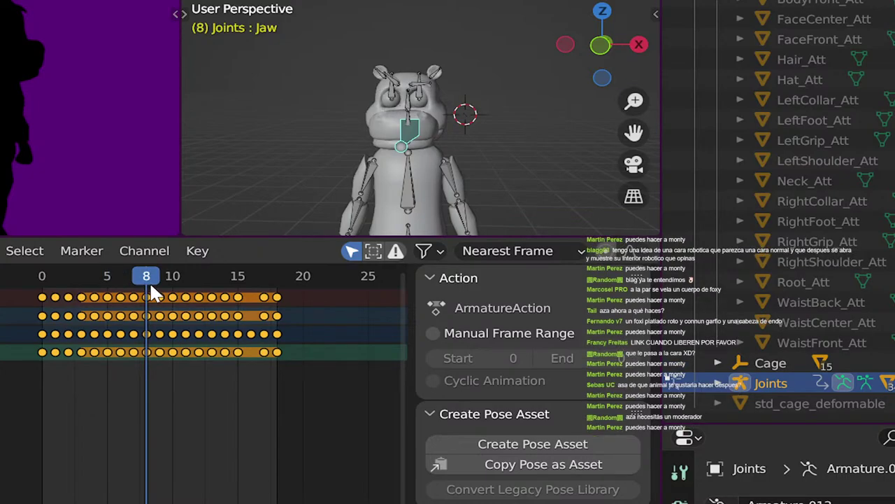
{"action": "left_click_drag", "start_coordinate": [151, 284], "coordinate": [174, 289]}
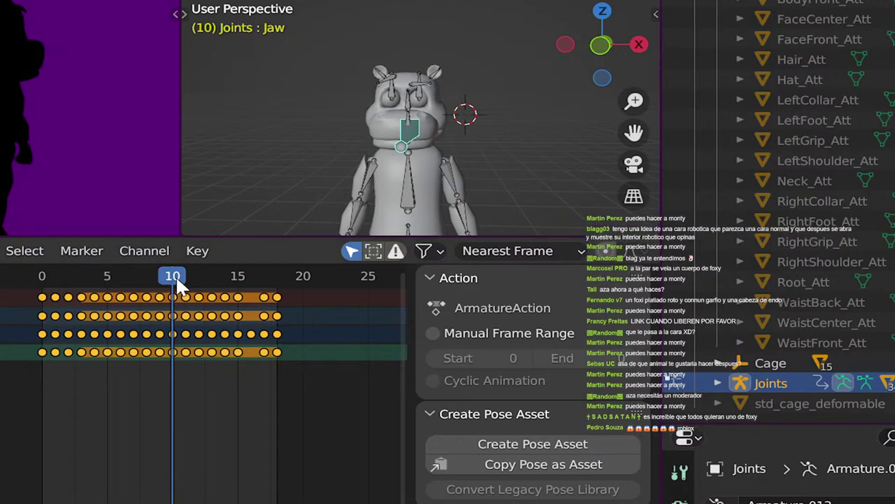
{"action": "left_click", "coordinate": [198, 277]}
{"action": "left_click_drag", "start_coordinate": [198, 275], "coordinate": [237, 285]}
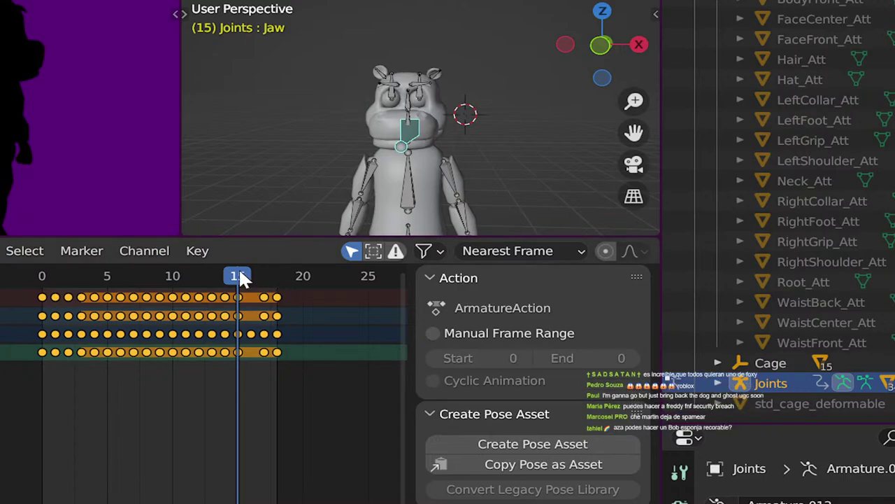
{"action": "left_click_drag", "start_coordinate": [239, 267], "coordinate": [263, 281]}
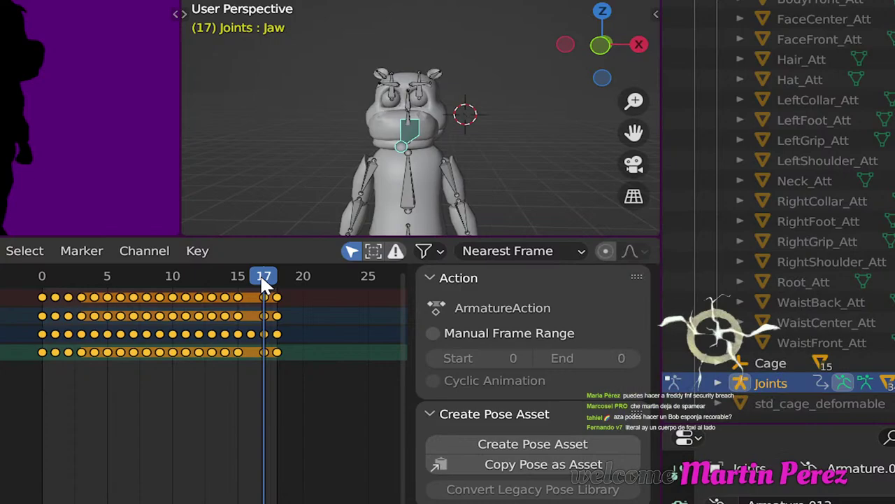
{"action": "left_click_drag", "start_coordinate": [264, 278], "coordinate": [275, 281]}
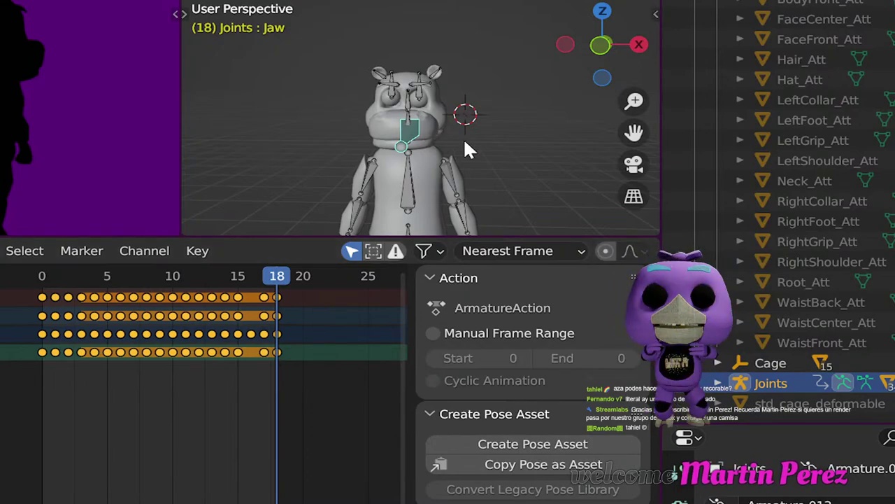
{"action": "middle_click_drag", "start_coordinate": [463, 137], "coordinate": [330, 131]}
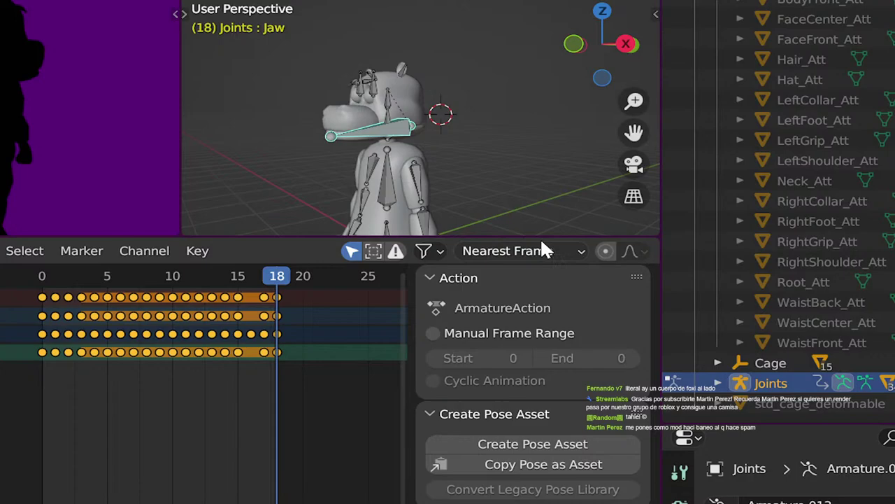
Step: Select the Hippo collection and export it as FBX over hippo.fbx in the hippo folder
{"action": "scroll", "coordinate": [834, 212], "scroll_direction": "up", "scroll_amount": 2}
{"action": "scroll", "coordinate": [843, 218], "scroll_direction": "up", "scroll_amount": 5}
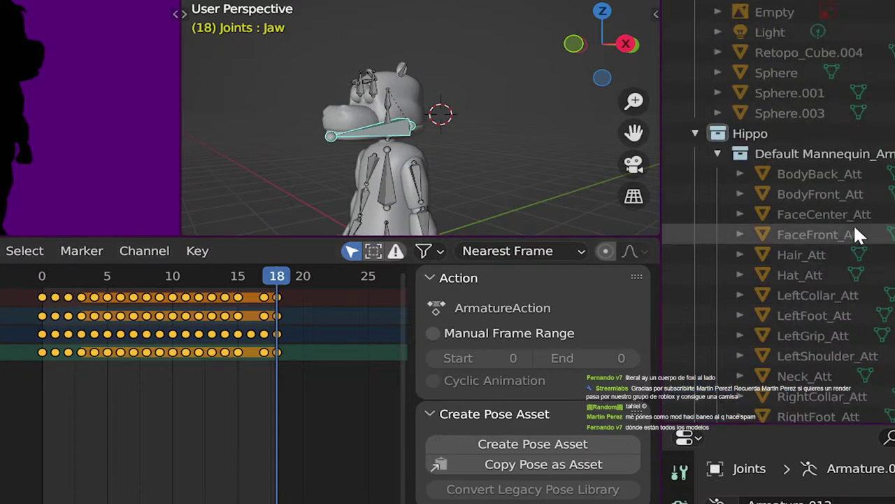
{"action": "left_click", "coordinate": [748, 134]}
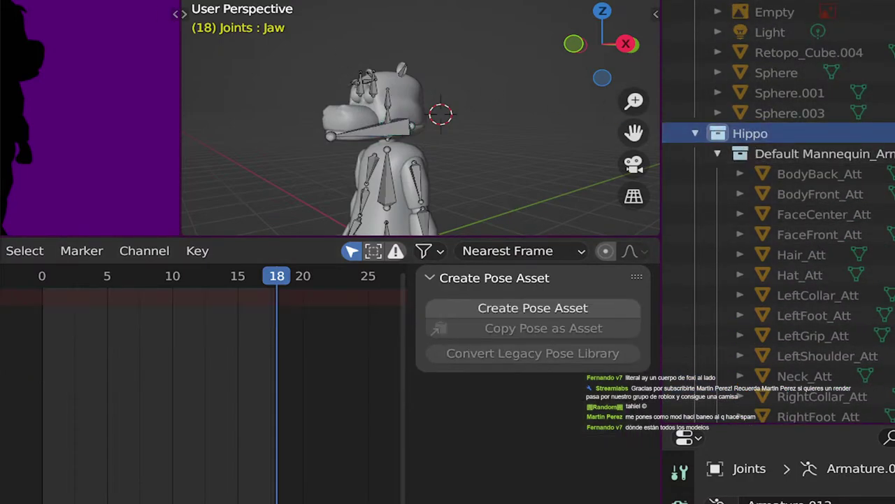
{"action": "mouse_move", "coordinate": [1, 217]}
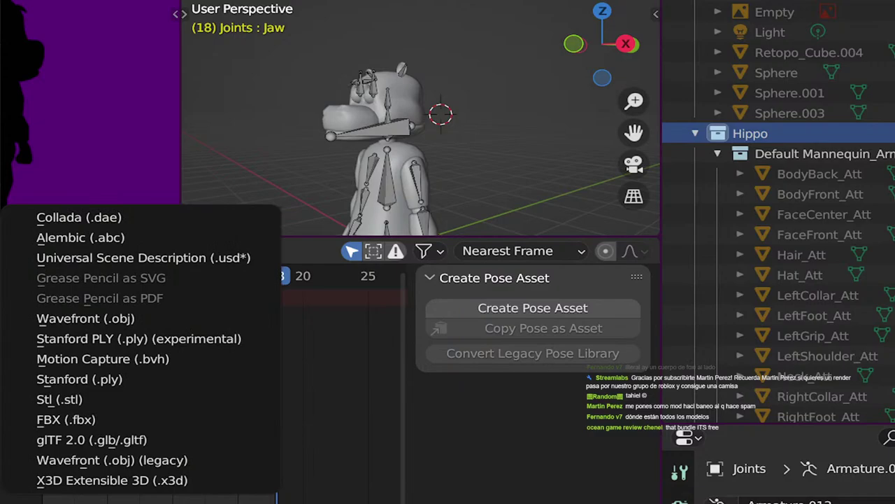
{"action": "left_click", "coordinate": [95, 414]}
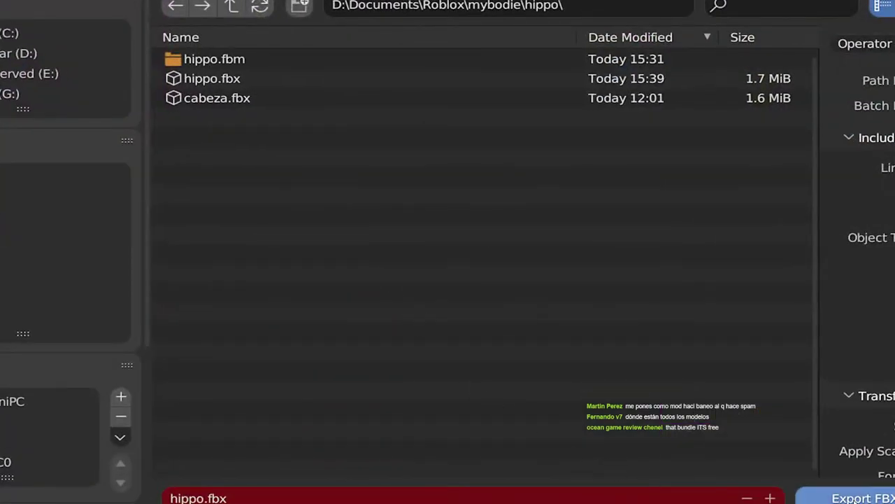
{"action": "left_click", "coordinate": [857, 501]}
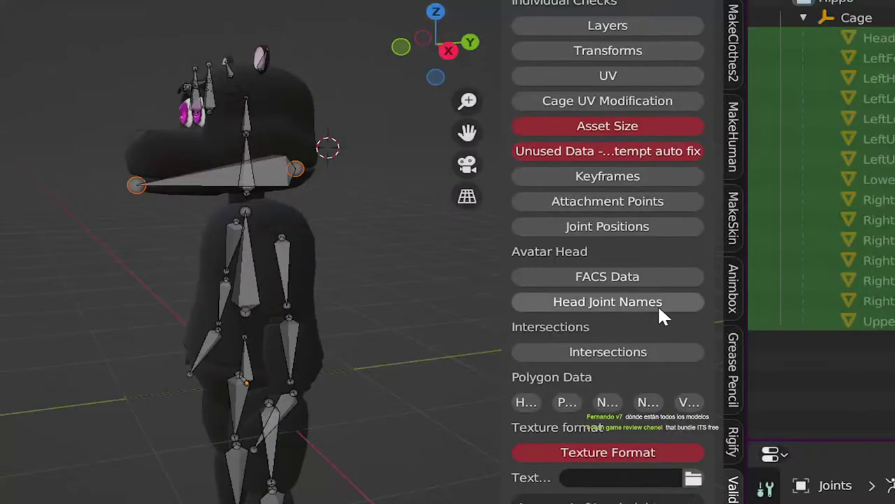
Step: Run all avatar validation checks on Joints and examine the list of reported issues
{"action": "scroll", "coordinate": [658, 335], "scroll_direction": "up", "scroll_amount": 4}
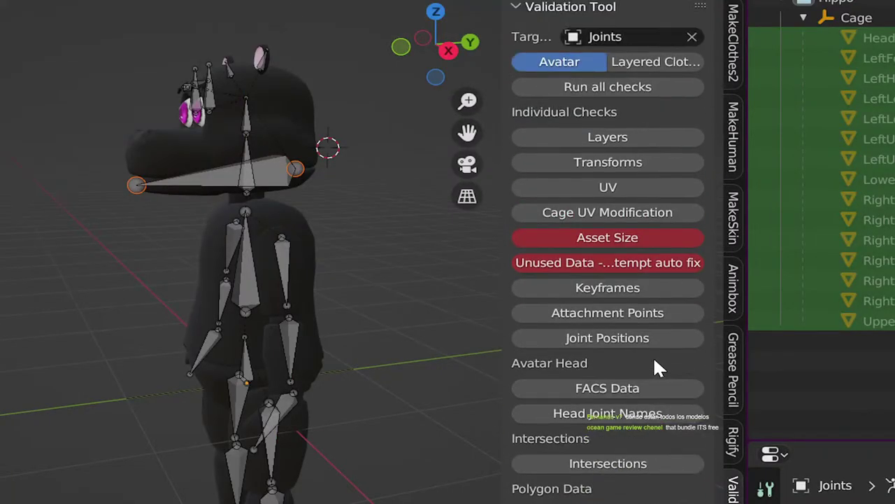
{"action": "mouse_move", "coordinate": [781, 503]}
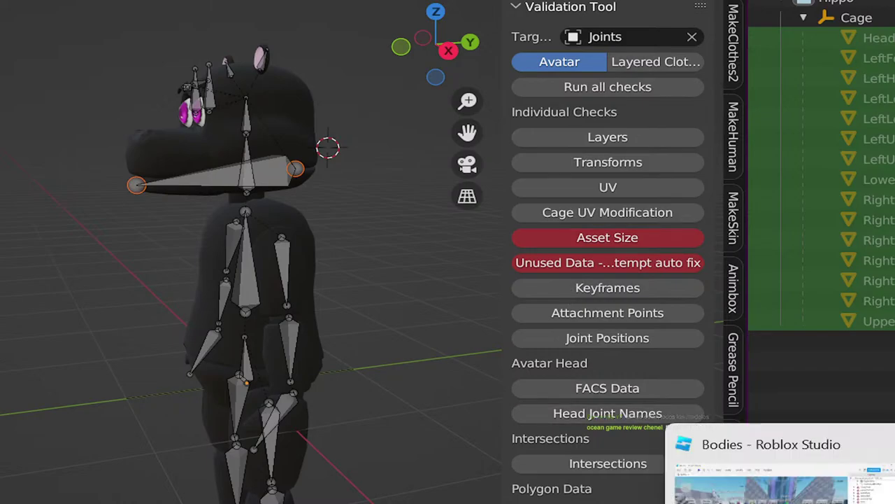
{"action": "left_click", "coordinate": [607, 82]}
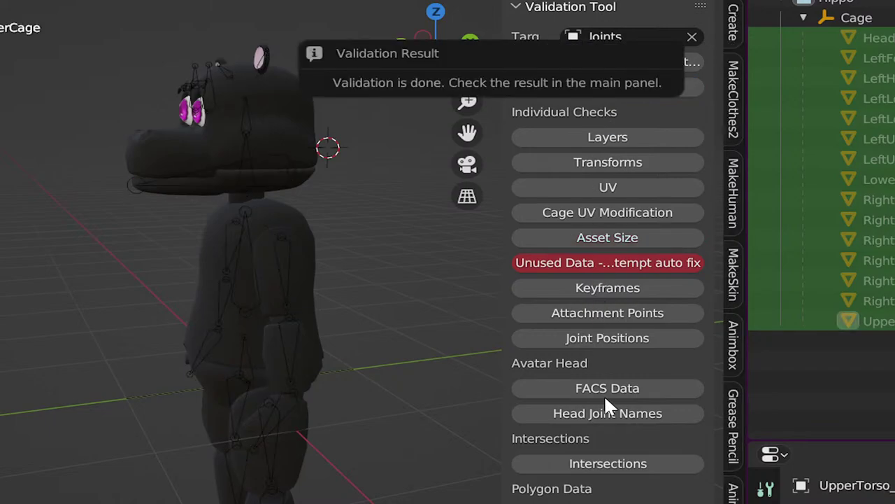
{"action": "scroll", "coordinate": [580, 405], "scroll_direction": "down", "scroll_amount": 6}
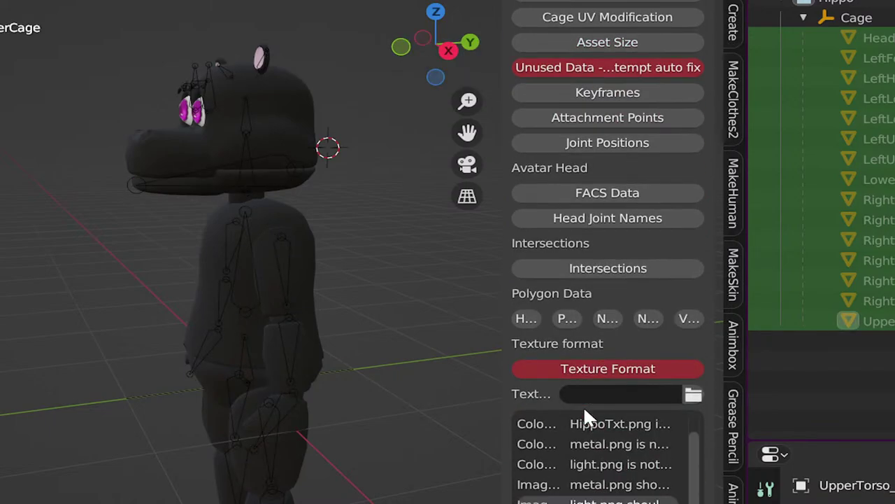
{"action": "scroll", "coordinate": [591, 465], "scroll_direction": "up", "scroll_amount": 1}
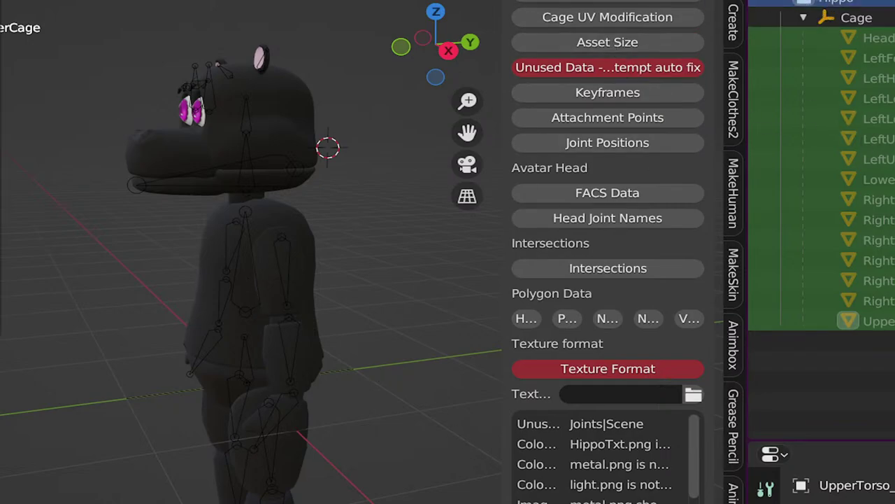
Step: Export the hippo avatar as FBX over hippo.fbx in the hippo folder
{"action": "left_click", "coordinate": [77, 417]}
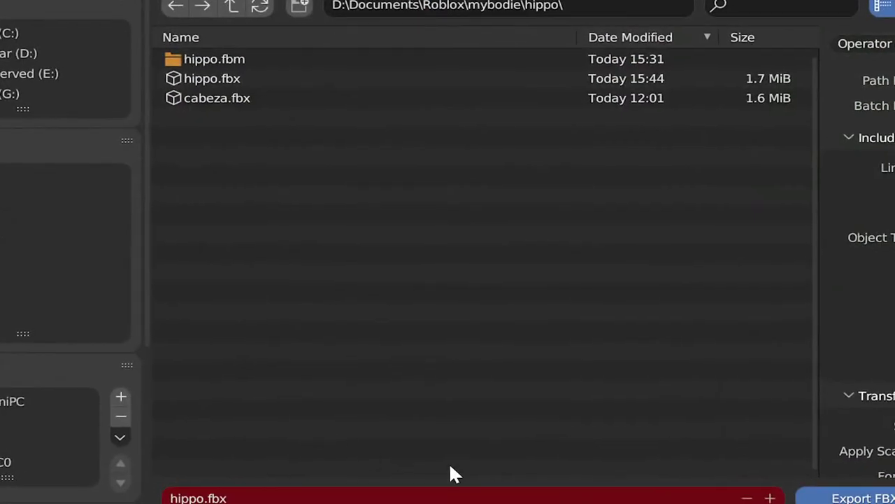
{"action": "left_click", "coordinate": [860, 497]}
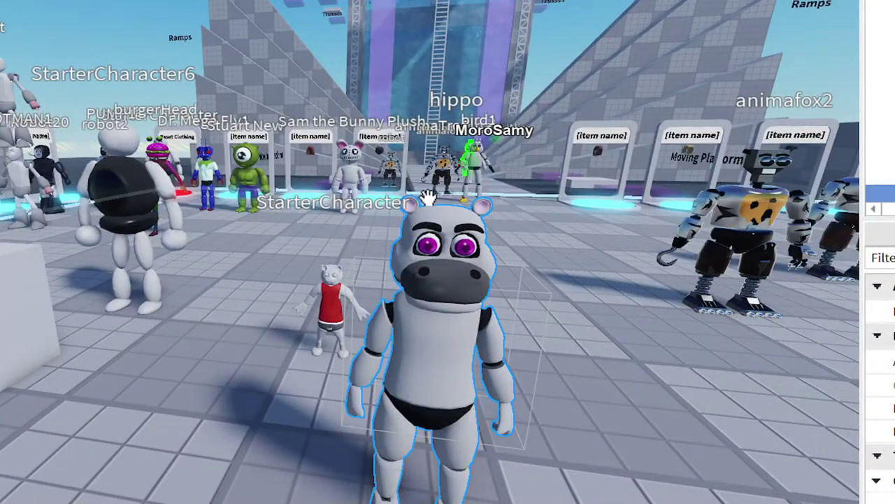
Step: Switch to Roblox Studio, delete the old hippo model and import the re-exported hippo file
{"action": "right_click_drag", "start_coordinate": [428, 198], "coordinate": [520, 354]}
{"action": "scroll", "coordinate": [424, 340], "scroll_direction": "down", "scroll_amount": 3}
{"action": "key", "text": "Delete"}
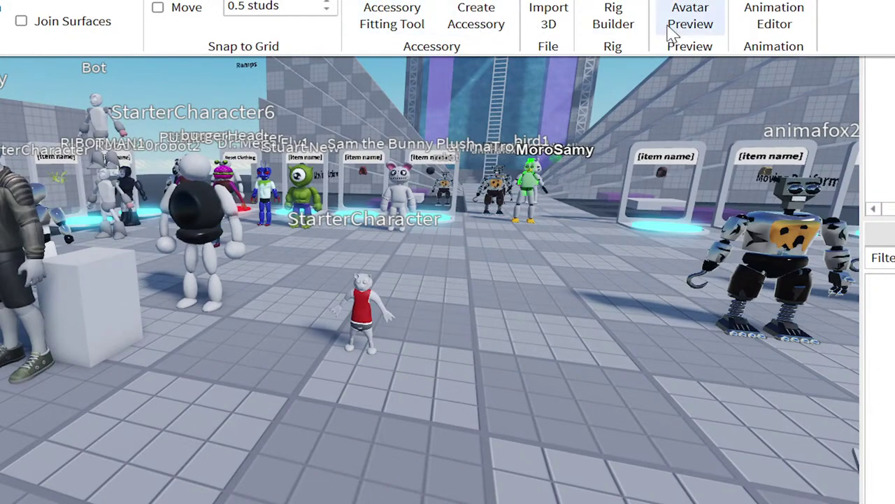
{"action": "left_click", "coordinate": [553, 17]}
{"action": "double_click", "coordinate": [44, 154]}
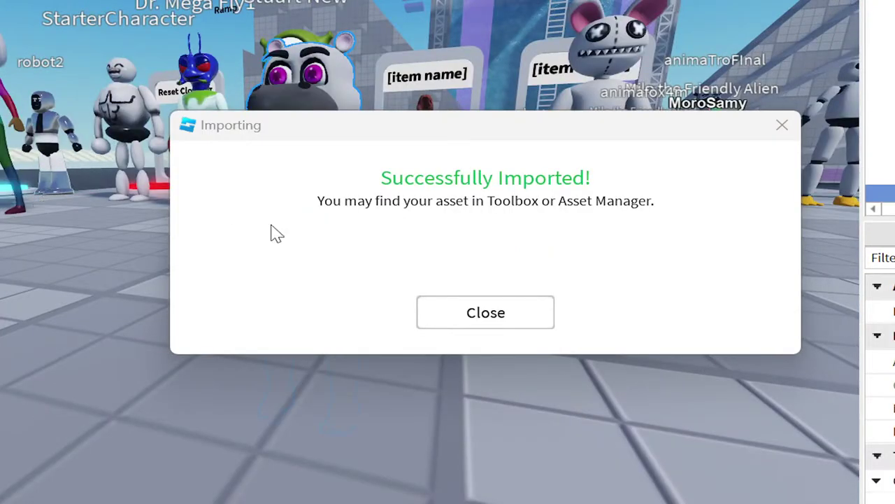
{"action": "left_click", "coordinate": [513, 308]}
Step: Load the imported hippo into Avatar Preview and preview its animation with a close-up of the head
{"action": "left_click_drag", "start_coordinate": [273, 228], "coordinate": [336, 419]}
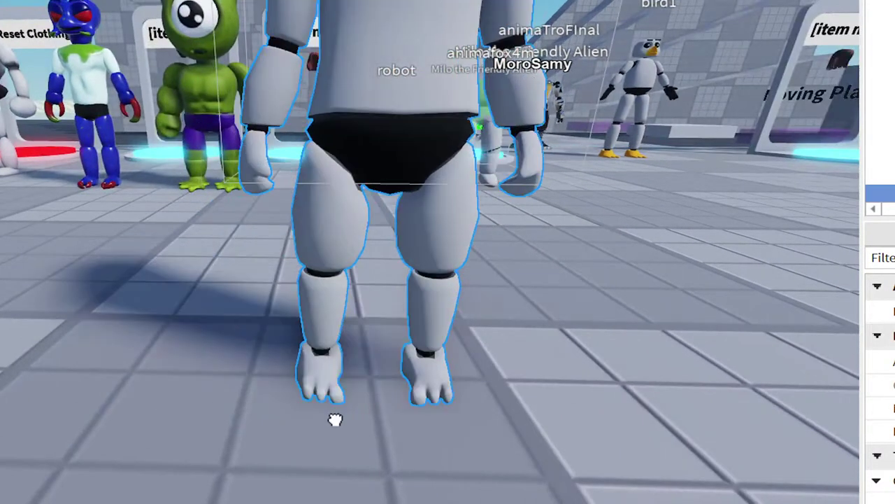
{"action": "right_click_drag", "start_coordinate": [490, 336], "coordinate": [490, 331]}
{"action": "key", "text": "s"}
{"action": "key", "text": "a"}
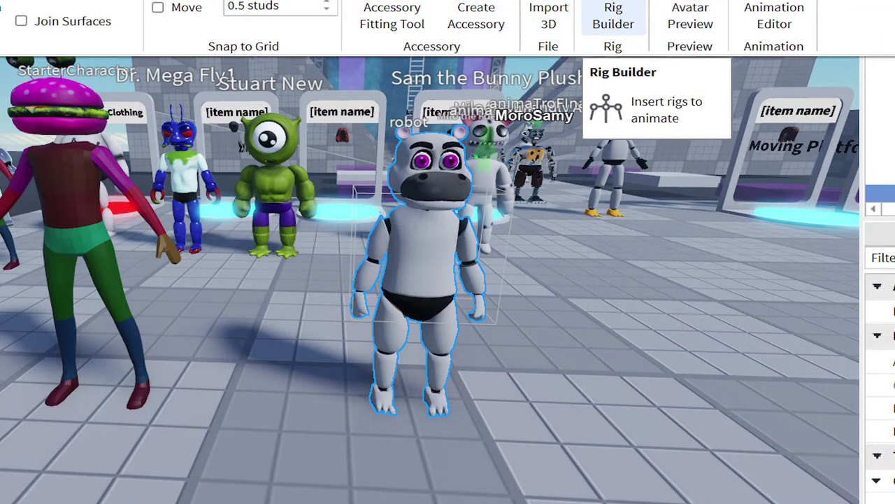
{"action": "left_click", "coordinate": [690, 17]}
{"action": "left_click_drag", "start_coordinate": [216, 171], "coordinate": [238, 222]}
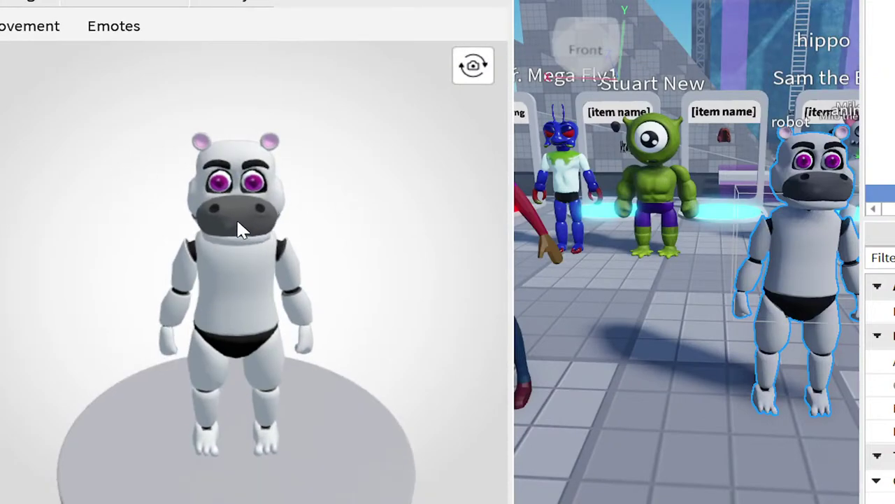
{"action": "left_click", "coordinate": [124, 2]}
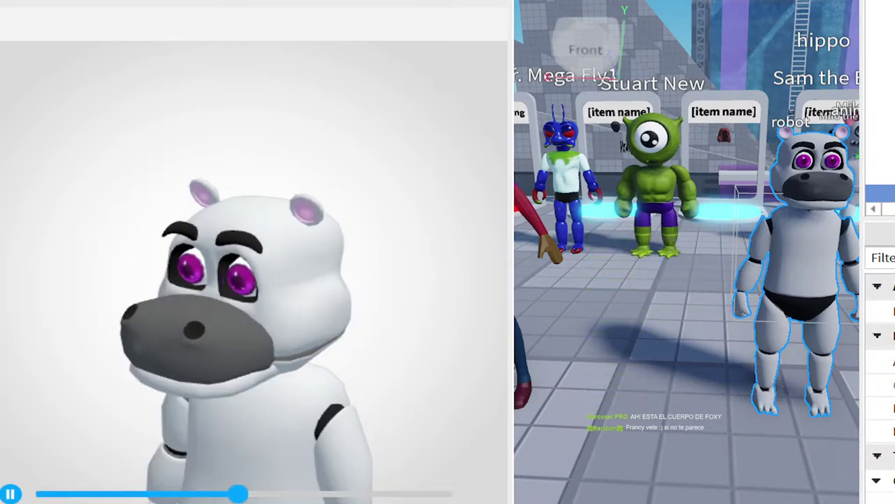
Step: Try a black T-shirt on the hippo, then dress it in the camouflage T-shirt and brown pants, checking the fit from the side
{"action": "left_click", "coordinate": [25, 4]}
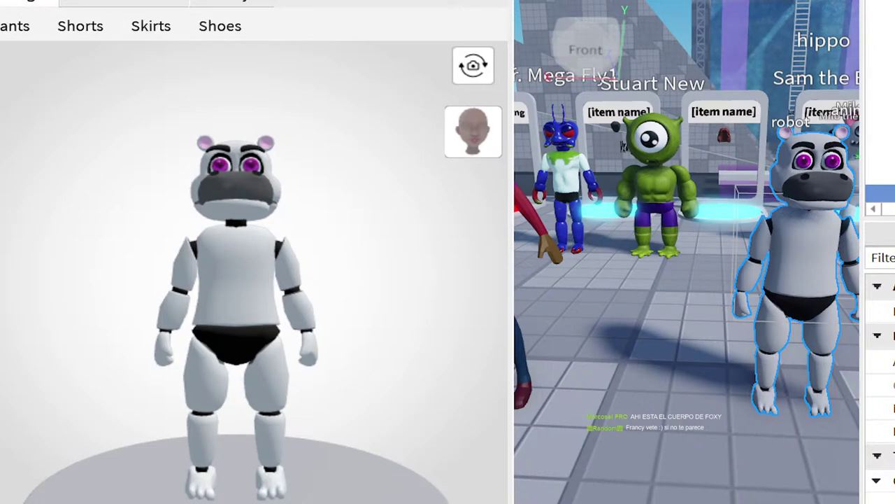
{"action": "left_click_drag", "start_coordinate": [372, 273], "coordinate": [265, 296]}
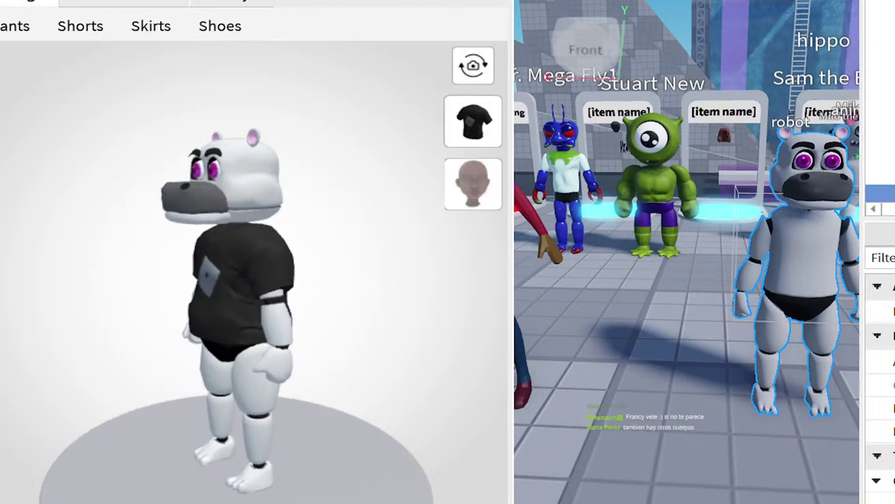
{"action": "left_click_drag", "start_coordinate": [296, 371], "coordinate": [245, 367]}
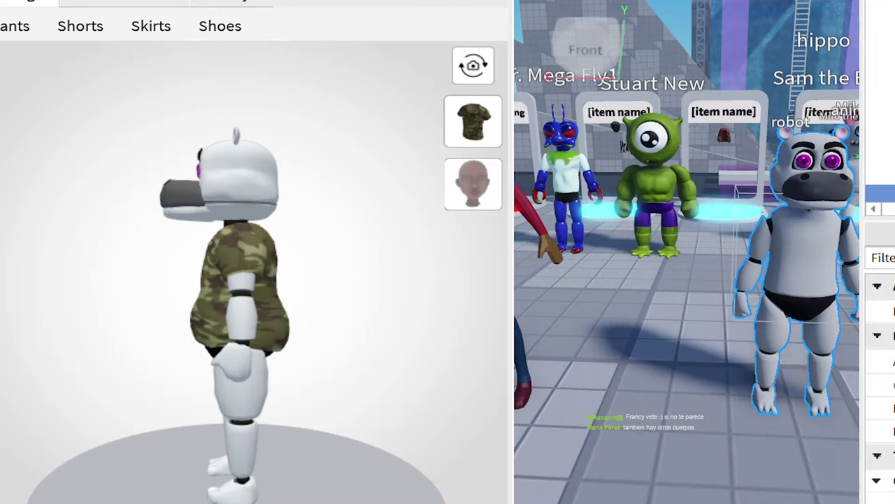
{"action": "left_click", "coordinate": [12, 26]}
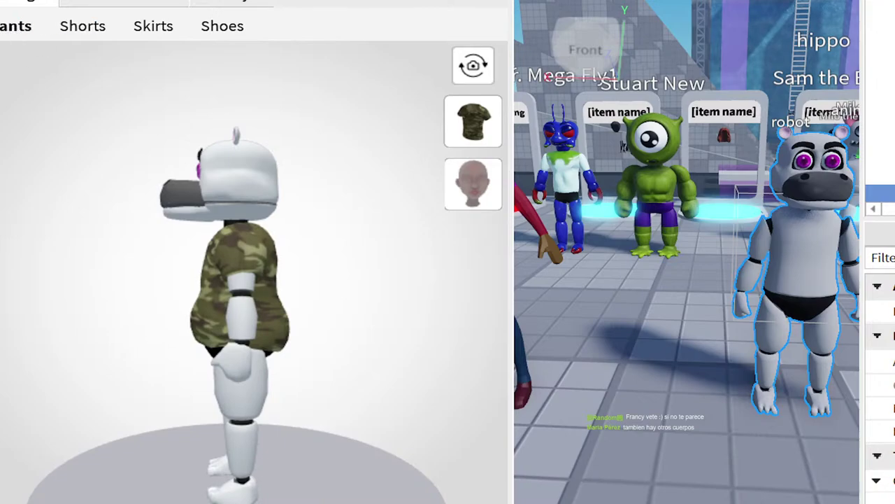
{"action": "left_click_drag", "start_coordinate": [215, 363], "coordinate": [366, 371]}
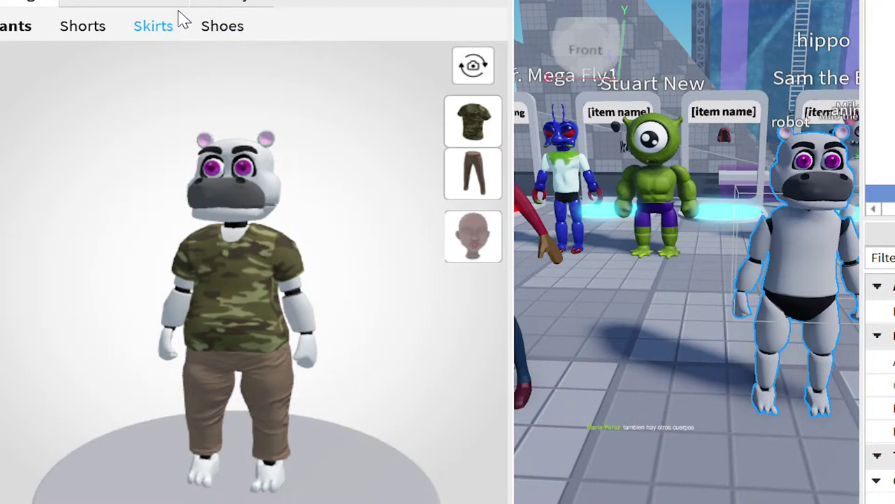
Step: Test green and brown skin tones on the previewed hippo and finish with purple
{"action": "left_click", "coordinate": [224, 4]}
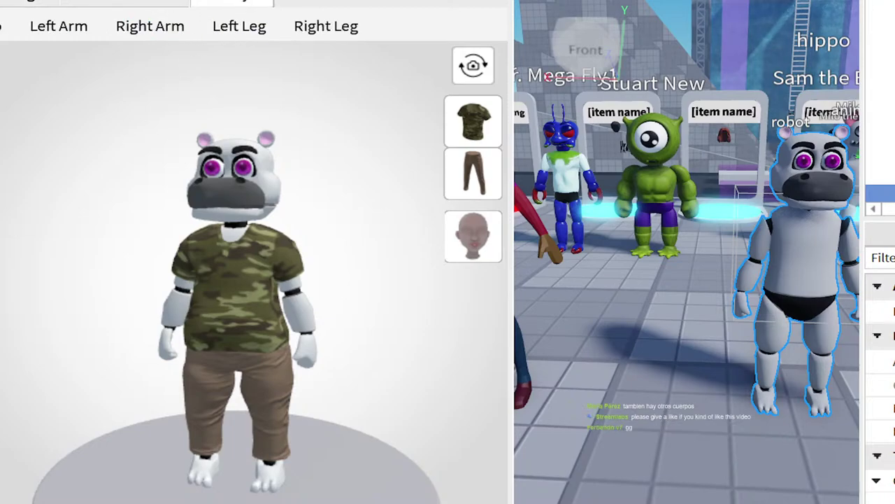
{"action": "left_click_drag", "start_coordinate": [149, 314], "coordinate": [90, 302]}
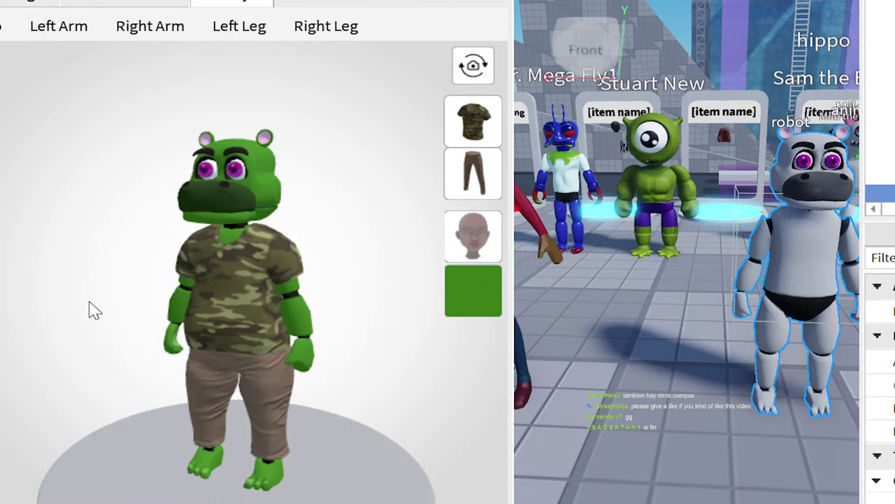
{"action": "left_click_drag", "start_coordinate": [36, 214], "coordinate": [122, 248]}
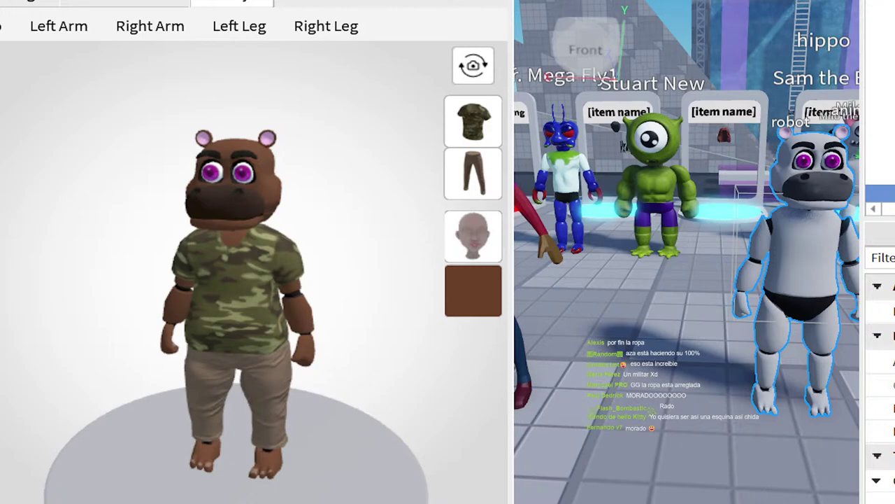
{"action": "mouse_move", "coordinate": [182, 334]}
{"action": "left_mouse_down"}
{"action": "mouse_move", "coordinate": [98, 312]}
{"action": "mouse_move", "coordinate": [273, 340]}
{"action": "mouse_move", "coordinate": [216, 318]}
{"action": "mouse_move", "coordinate": [179, 332]}
{"action": "left_mouse_up"}
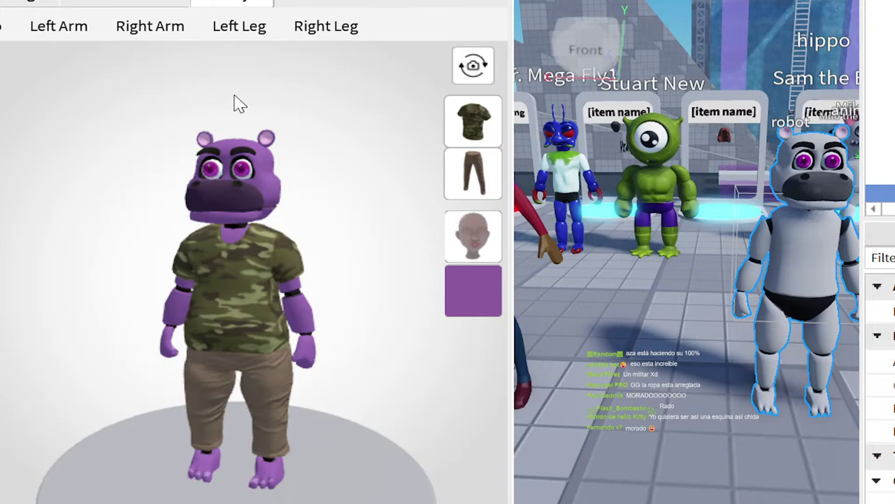
Step: Try the blond hair, butterfly wings and bow on the hippo, and equip the axe-shaped guitar on its back
{"action": "left_click", "coordinate": [109, 3]}
{"action": "left_click_drag", "start_coordinate": [304, 244], "coordinate": [326, 287]}
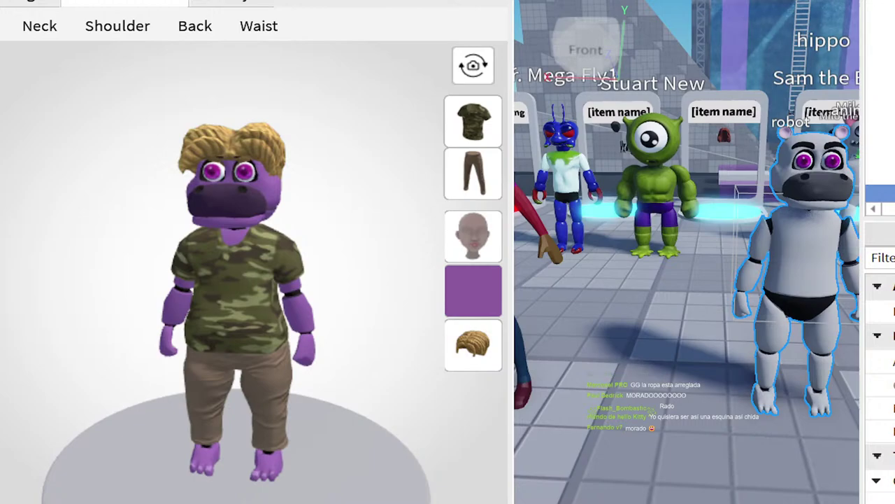
{"action": "left_click_drag", "start_coordinate": [93, 314], "coordinate": [49, 322]}
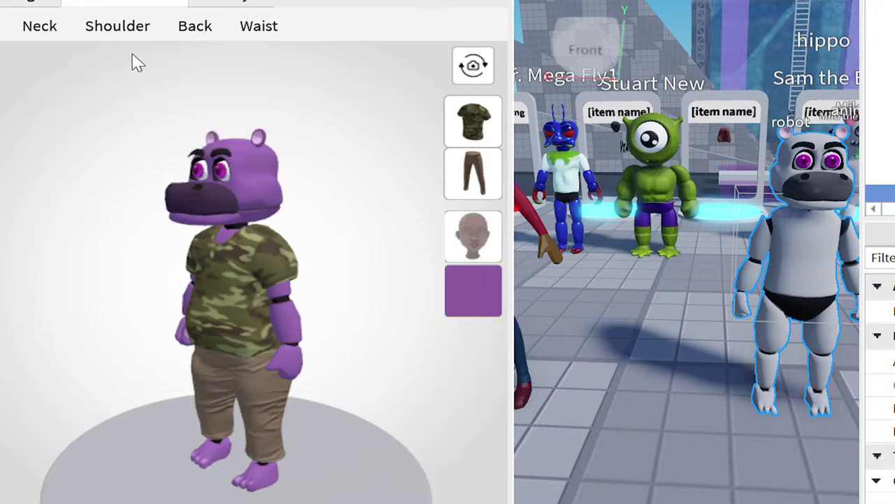
{"action": "left_click_drag", "start_coordinate": [139, 212], "coordinate": [1, 286]}
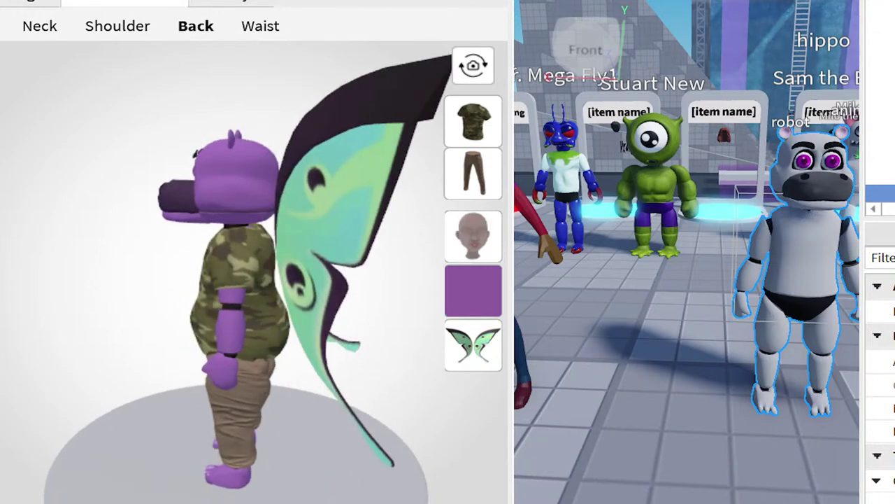
{"action": "left_click_drag", "start_coordinate": [221, 331], "coordinate": [247, 321]}
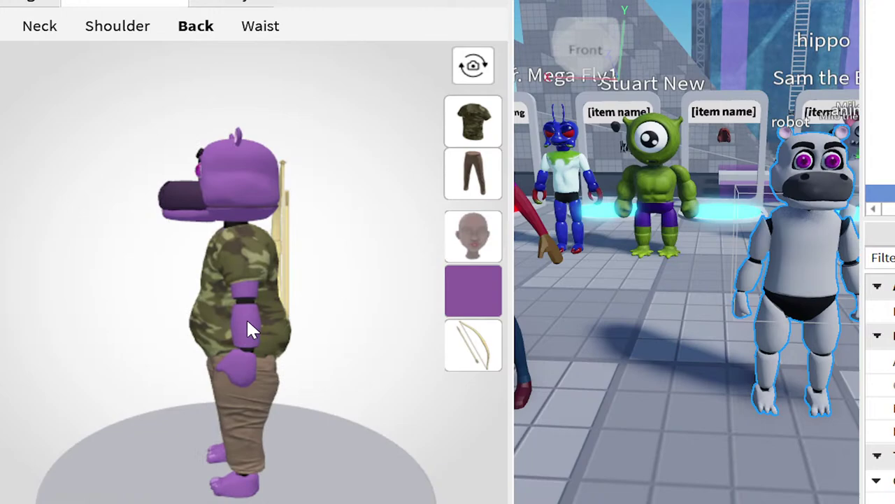
{"action": "left_click_drag", "start_coordinate": [88, 379], "coordinate": [297, 358]}
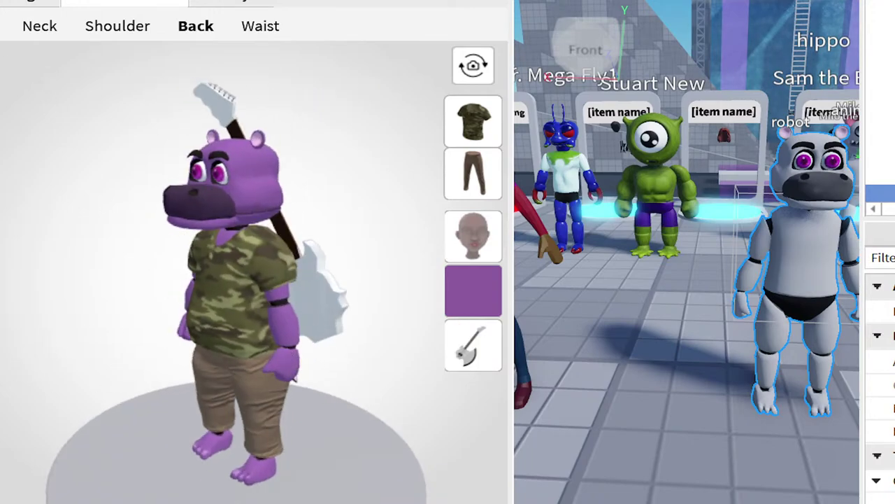
Step: Try the black goggles and eye patch on the hippo's face, and examine the avatar from the front and side without them
{"action": "left_click", "coordinate": [2, 26]}
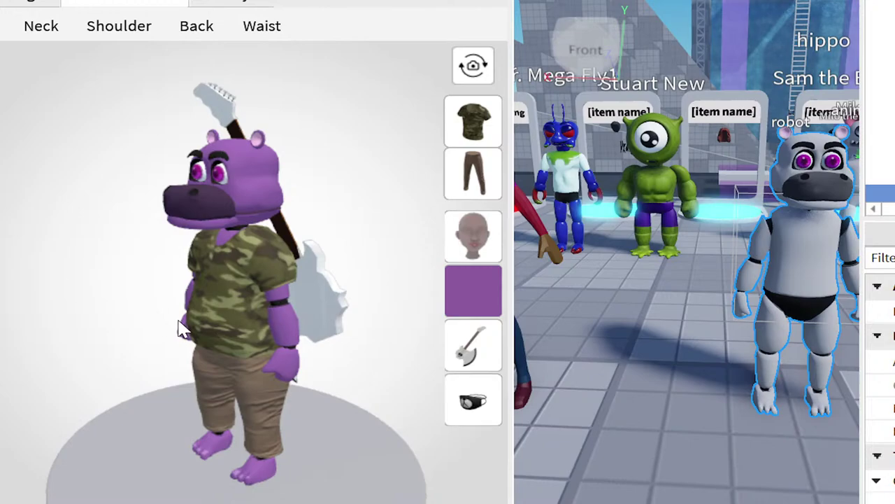
{"action": "left_click_drag", "start_coordinate": [178, 320], "coordinate": [163, 302]}
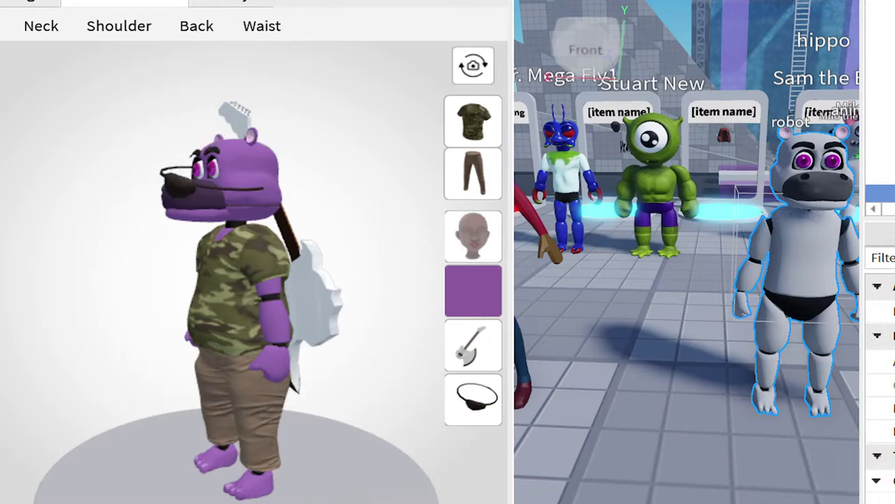
{"action": "mouse_move", "coordinate": [116, 350]}
{"action": "left_mouse_down"}
{"action": "mouse_move", "coordinate": [194, 356]}
{"action": "mouse_move", "coordinate": [124, 364]}
{"action": "left_mouse_up"}
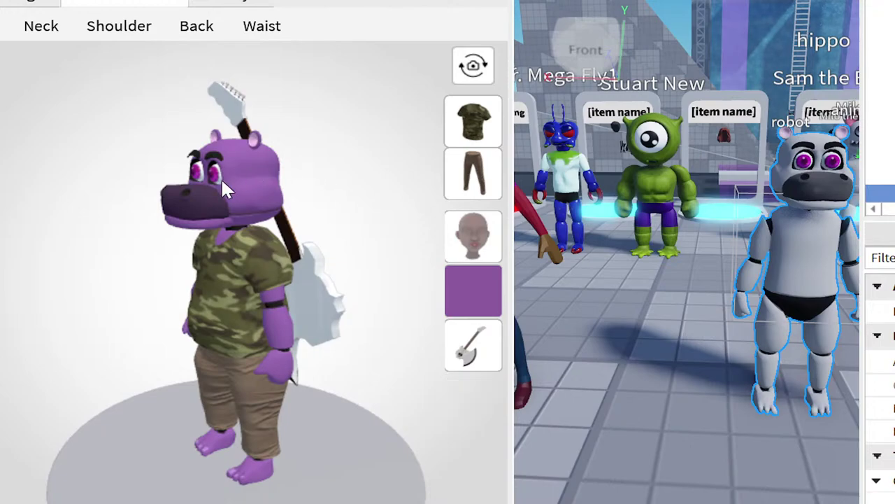
{"action": "left_click_drag", "start_coordinate": [54, 380], "coordinate": [4, 364]}
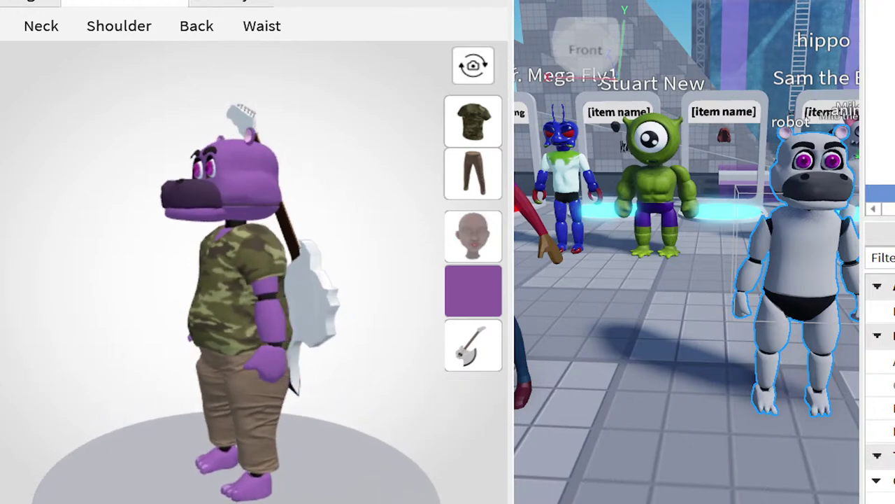
{"action": "left_click_drag", "start_coordinate": [95, 300], "coordinate": [246, 313]}
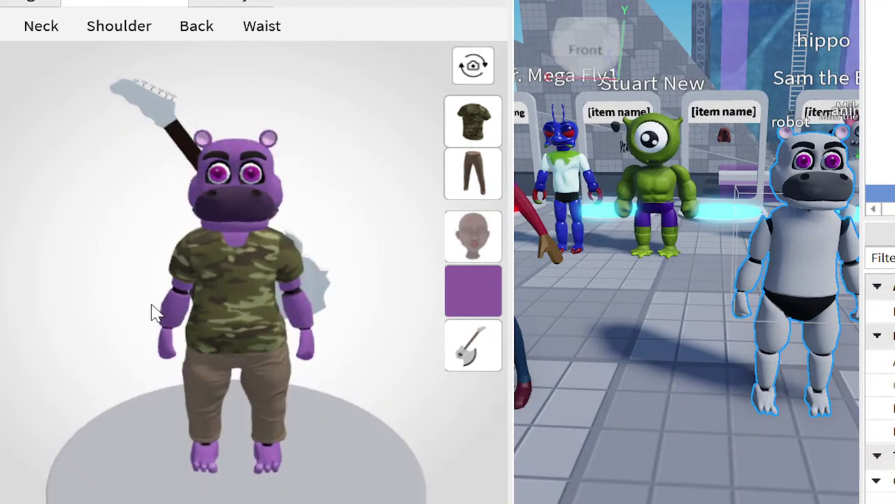
{"action": "left_click_drag", "start_coordinate": [154, 313], "coordinate": [1, 322]}
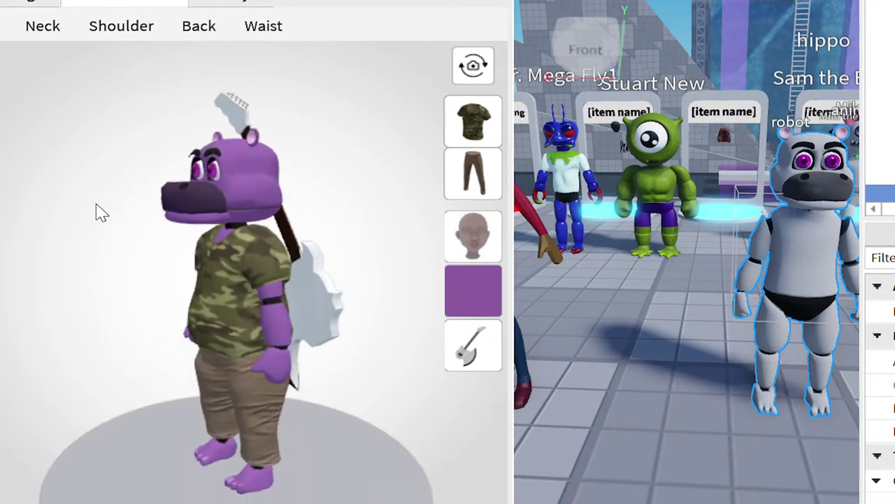
{"action": "left_click_drag", "start_coordinate": [186, 260], "coordinate": [310, 270]}
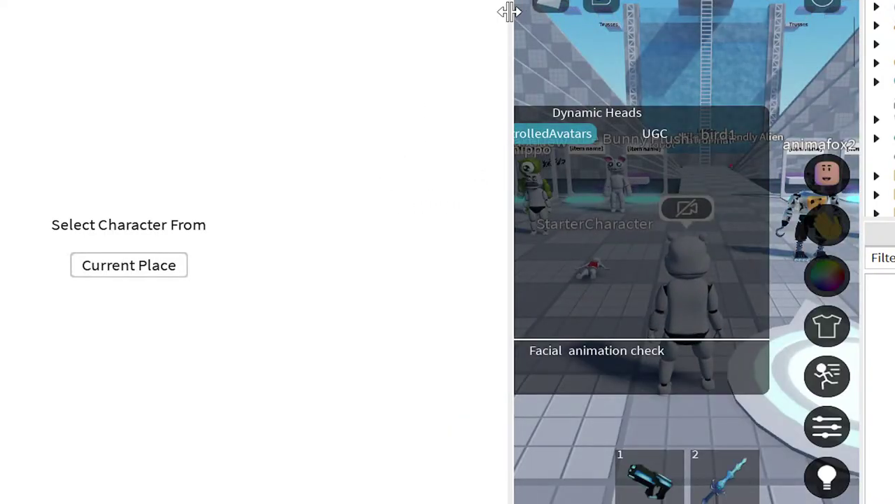
Step: Widen the play-test view and close the Dynamic Heads panel
{"action": "left_click_drag", "start_coordinate": [508, 10], "coordinate": [31, 129]}
{"action": "left_click", "coordinate": [813, 177]}
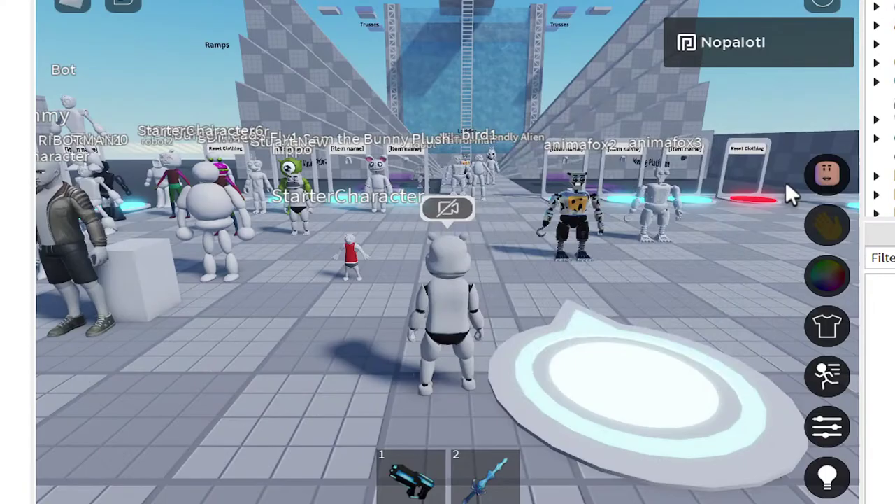
Step: Walk the hippo around the test place while switching between the blaster and the sword, ending with the blaster equipped
{"action": "right_click_drag", "start_coordinate": [533, 265], "coordinate": [561, 270]}
{"action": "key", "text": "w"}
{"action": "key", "text": "s"}
{"action": "left_click", "coordinate": [425, 482]}
{"action": "right_click_drag", "start_coordinate": [447, 406], "coordinate": [524, 360]}
{"action": "left_click", "coordinate": [488, 497]}
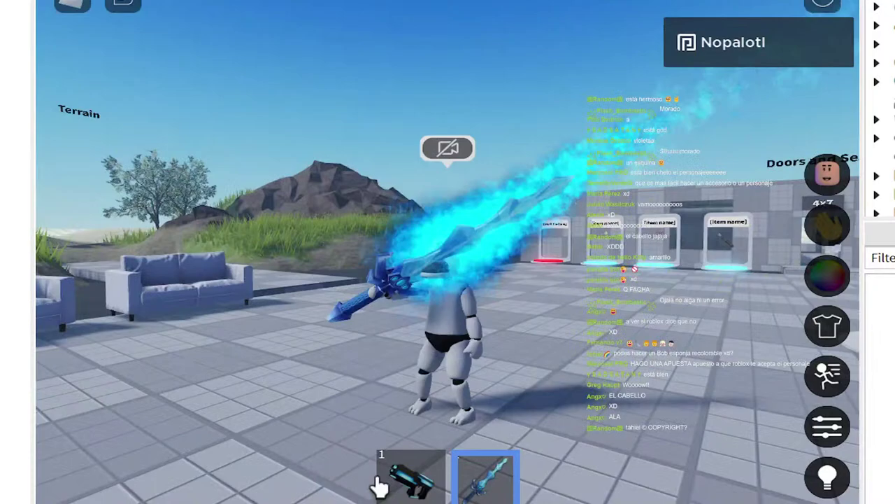
{"action": "left_click", "coordinate": [402, 481]}
{"action": "left_click", "coordinate": [476, 488]}
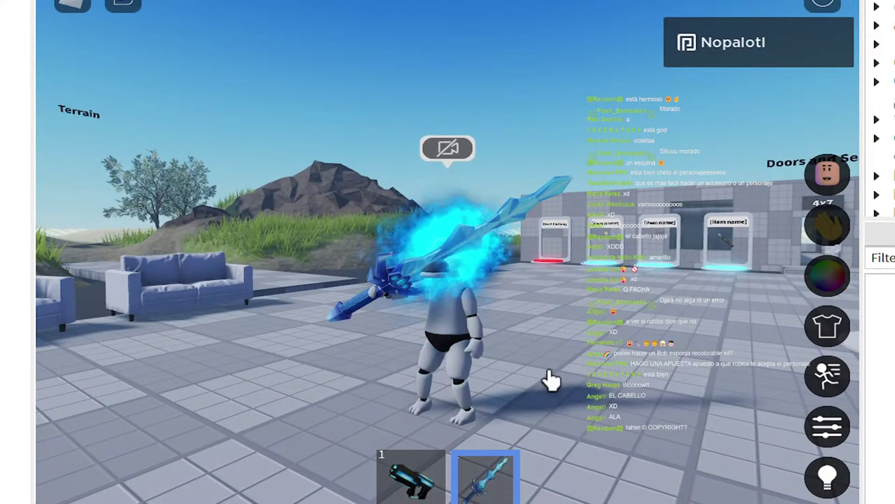
{"action": "left_click", "coordinate": [427, 498]}
{"action": "key", "text": "w"}
{"action": "right_click_drag", "start_coordinate": [469, 377], "coordinate": [473, 383]}
{"action": "key", "text": "d"}
Step: Recolor the playing hippo's body to a peach-orange tone with the in-game color wheel and view it up close
{"action": "left_click", "coordinate": [827, 277]}
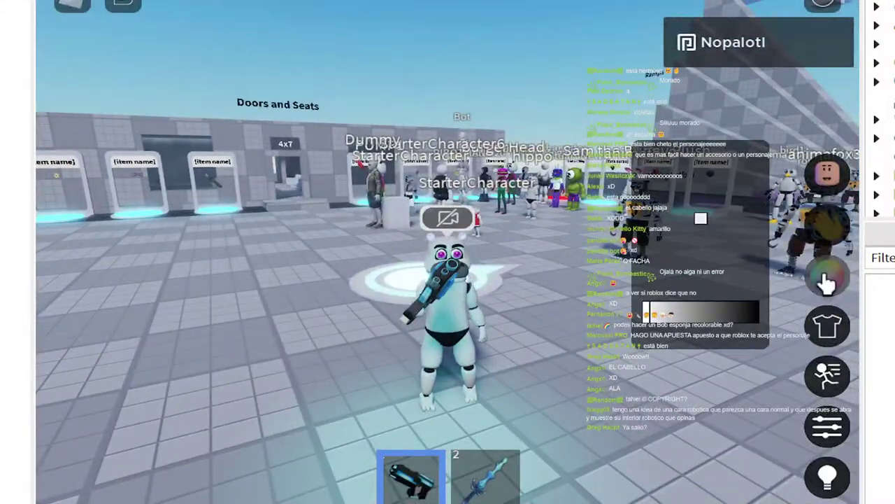
{"action": "left_click", "coordinate": [730, 218]}
{"action": "left_click_drag", "start_coordinate": [730, 222], "coordinate": [731, 202]}
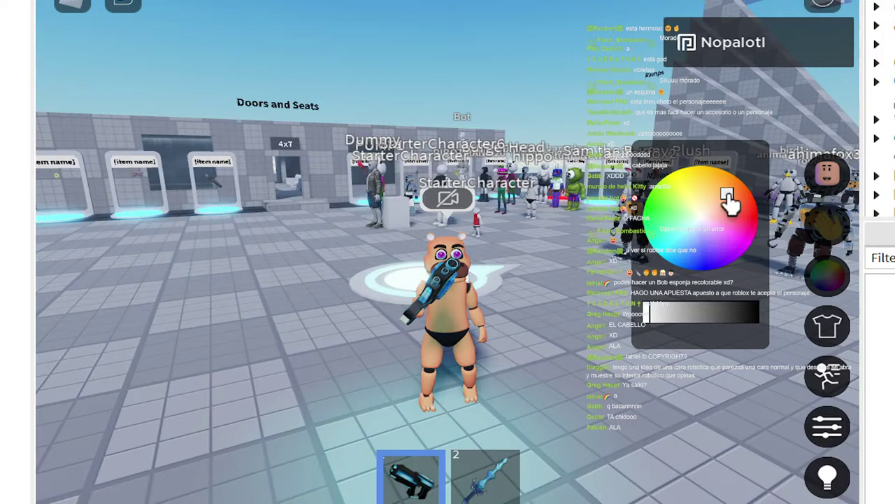
{"action": "scroll", "coordinate": [499, 367], "scroll_direction": "up", "scroll_amount": 3}
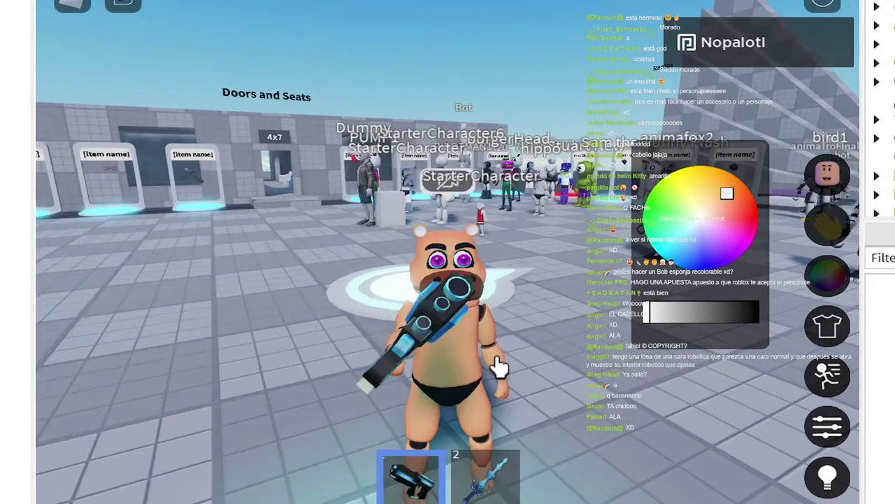
Step: Open the emote list briefly, and recolor the playing hippo's body to lime green with the in-game color wheel
{"action": "right_click_drag", "start_coordinate": [499, 367], "coordinate": [499, 368]}
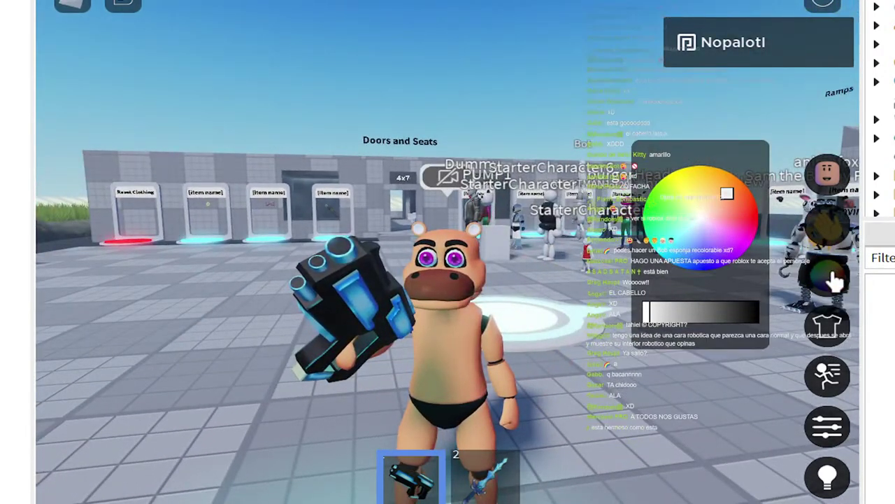
{"action": "left_click", "coordinate": [827, 229]}
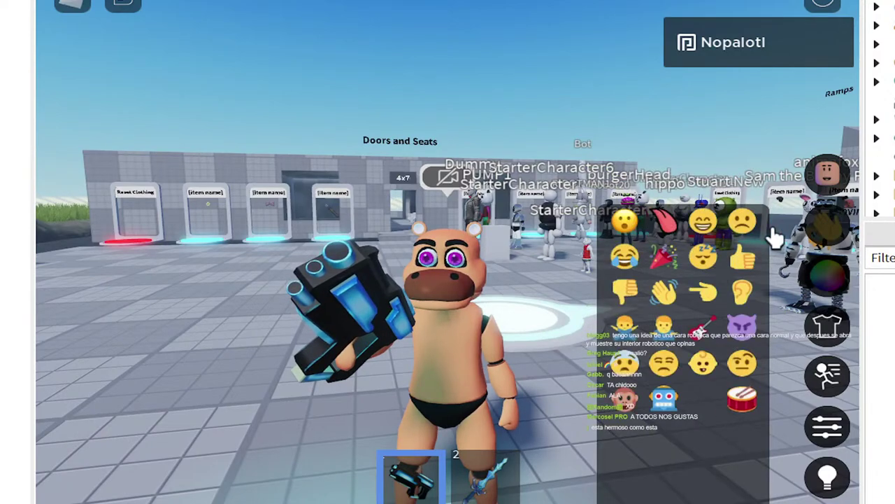
{"action": "left_click", "coordinate": [828, 172]}
{"action": "left_click", "coordinate": [825, 220]}
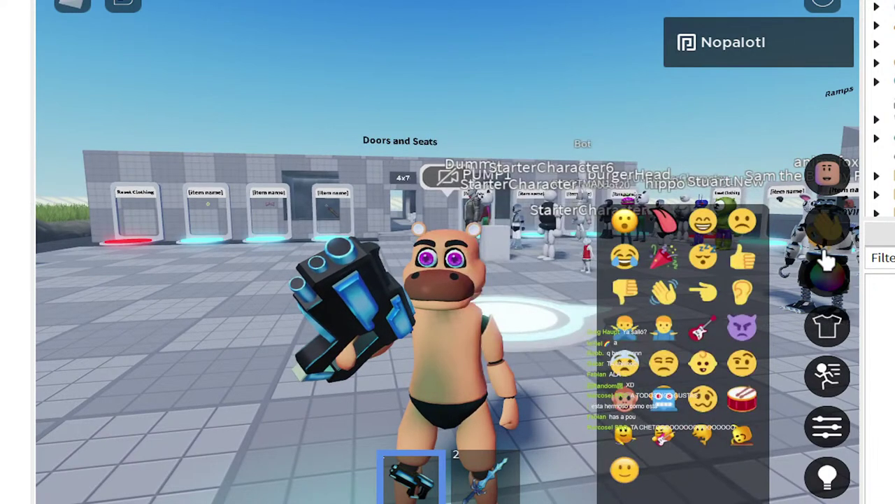
{"action": "left_click", "coordinate": [826, 272]}
{"action": "left_click", "coordinate": [672, 208]}
{"action": "mouse_move", "coordinate": [670, 204]}
{"action": "left_mouse_down"}
{"action": "mouse_move", "coordinate": [682, 197]}
{"action": "mouse_move", "coordinate": [675, 189]}
{"action": "left_mouse_up"}
Step: Walk the lime-green hippo around the test place with the blaster equipped, viewing it from the side
{"action": "right_click_drag", "start_coordinate": [616, 360], "coordinate": [564, 360]}
{"action": "key", "text": "a"}
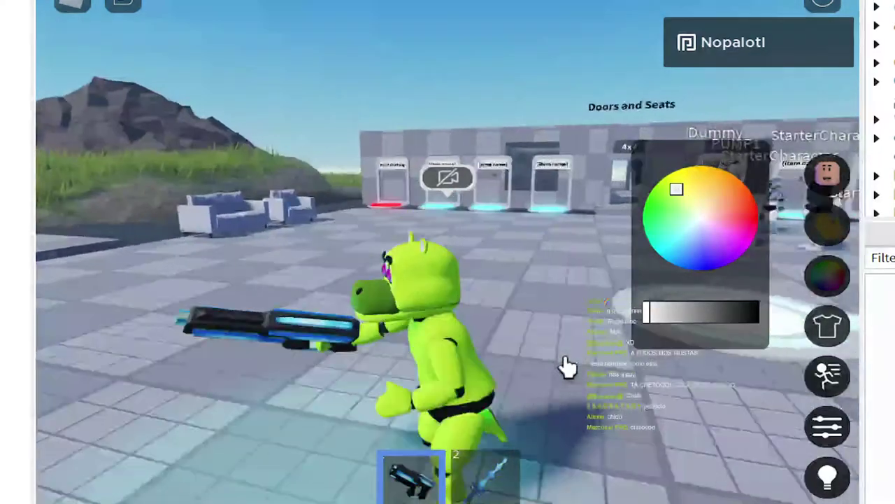
{"action": "key", "text": "w"}
{"action": "key", "text": "d"}
{"action": "key", "text": "s"}
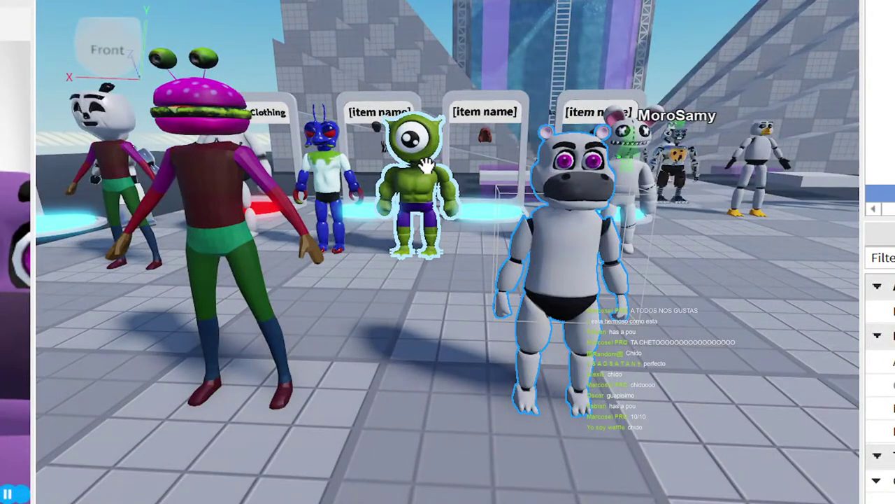
Step: Switch to the Blender window with the rigged hippo and view the model from an angle
{"action": "mouse_move", "coordinate": [739, 503]}
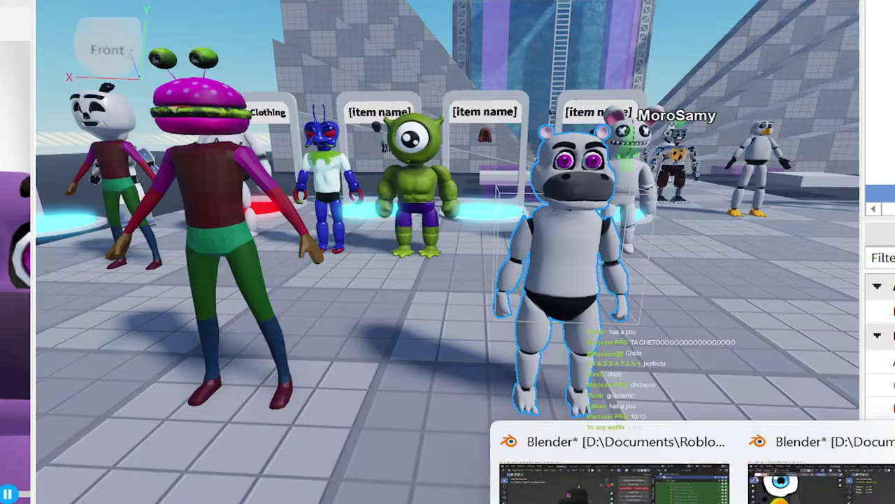
{"action": "left_click", "coordinate": [614, 483]}
{"action": "middle_click_drag", "start_coordinate": [307, 188], "coordinate": [368, 206]}
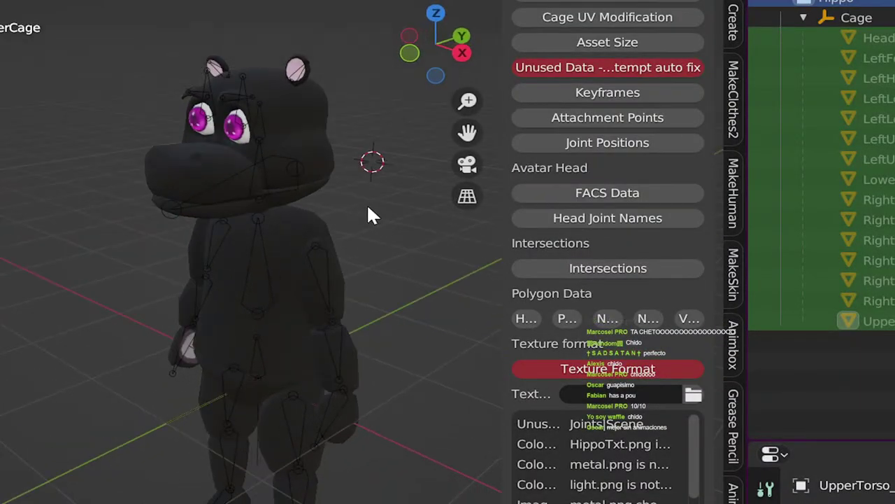
Step: Switch the hippo's Joints armature into Pose Mode
{"action": "left_click", "coordinate": [274, 177]}
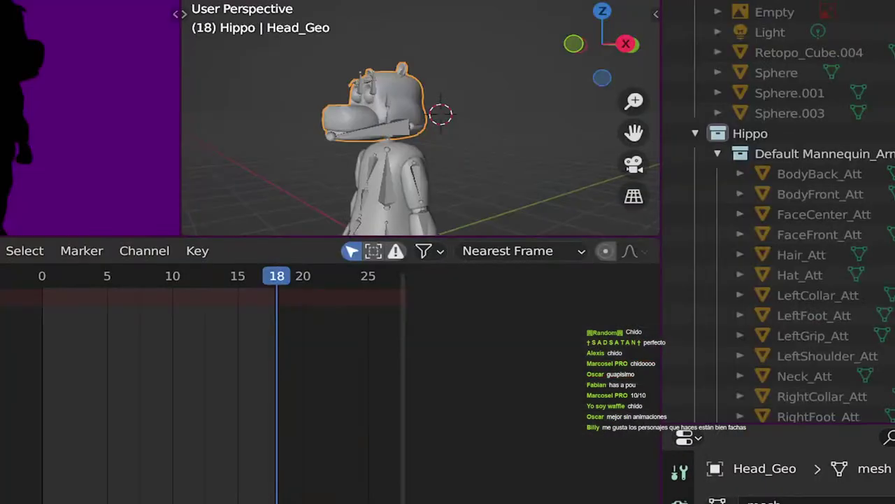
{"action": "left_click", "coordinate": [385, 128]}
{"action": "key", "text": "ctrl+Tab"}
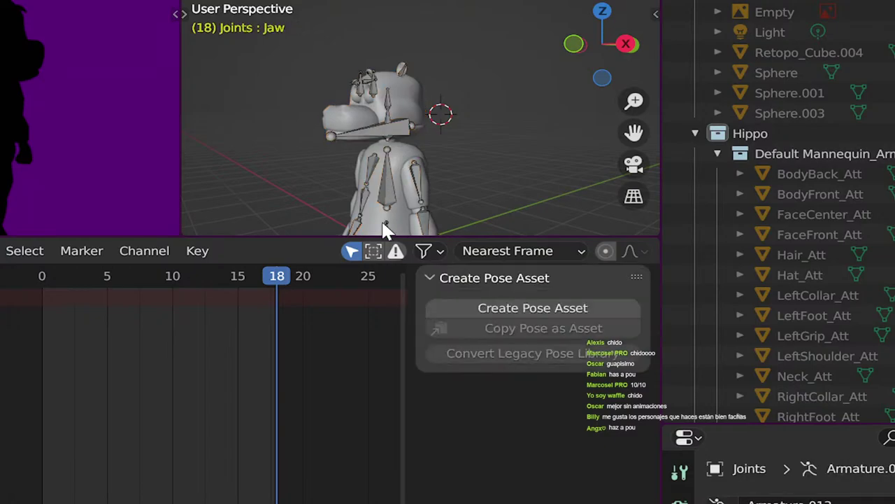
Step: Rotate the Jaw bone downward at frame 3 to open the hippo's mouth wide
{"action": "left_click", "coordinate": [389, 126]}
{"action": "key", "text": "KP_3"}
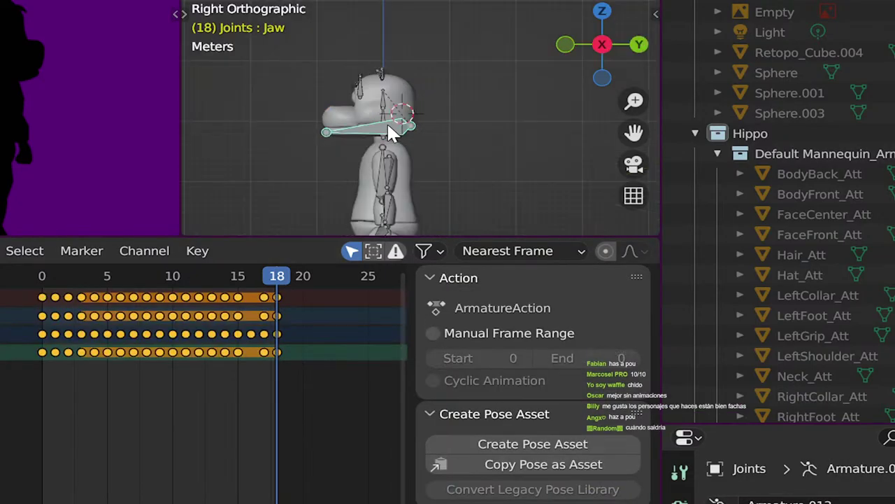
{"action": "left_click_drag", "start_coordinate": [121, 282], "coordinate": [86, 282]}
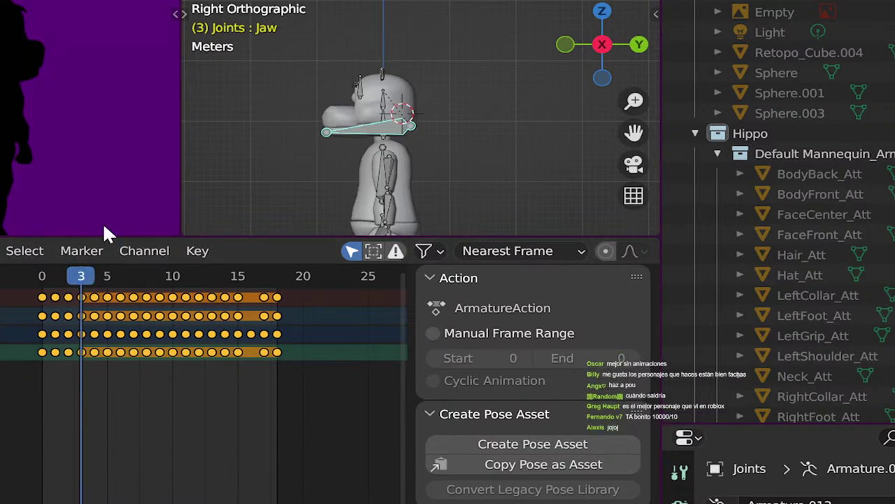
{"action": "key", "text": "r"}
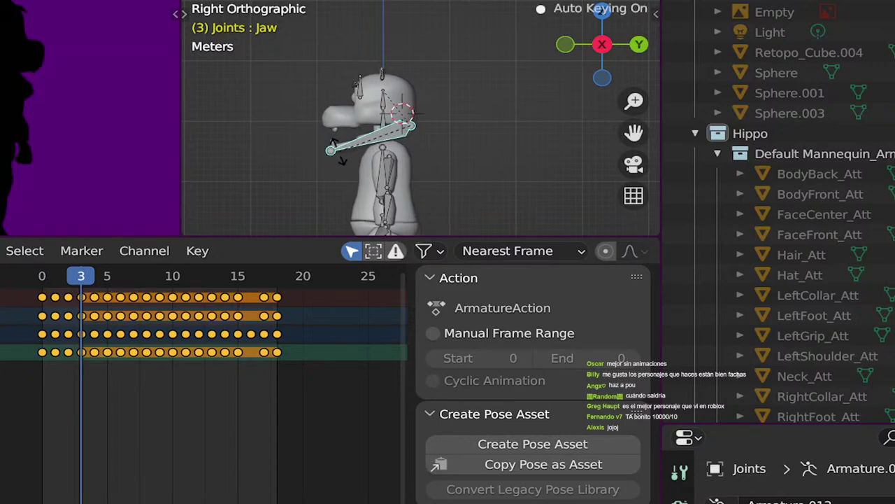
{"action": "left_click", "coordinate": [339, 151]}
{"action": "scroll", "coordinate": [350, 123], "scroll_direction": "up", "scroll_amount": 3}
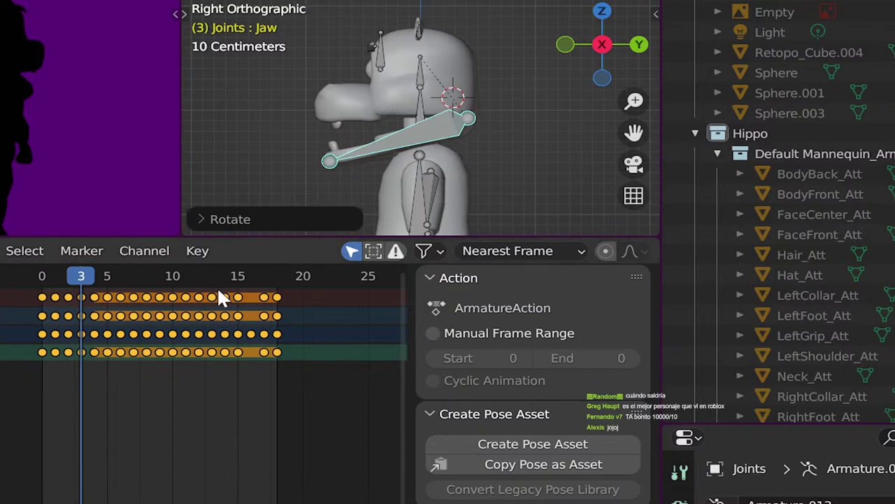
Step: Review the head pose up to frames 16 and 17 from the side, the front and an angle
{"action": "left_click_drag", "start_coordinate": [79, 277], "coordinate": [252, 275]}
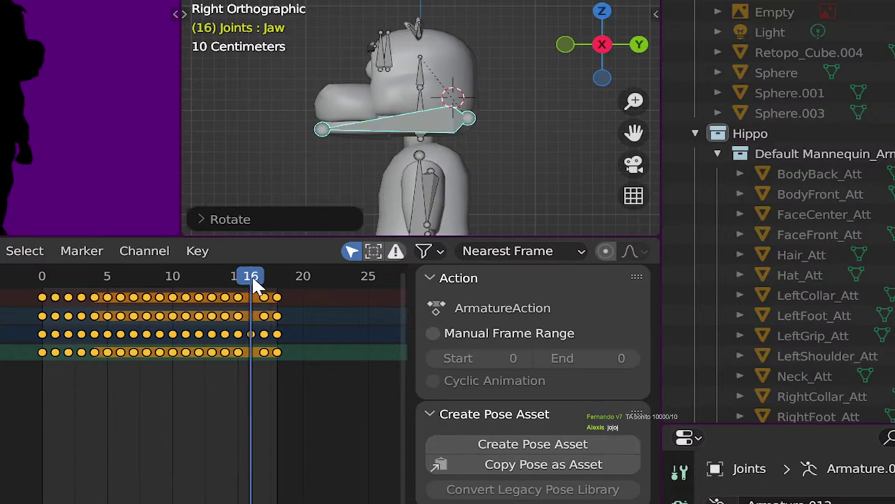
{"action": "middle_click_drag", "start_coordinate": [322, 189], "coordinate": [476, 192]}
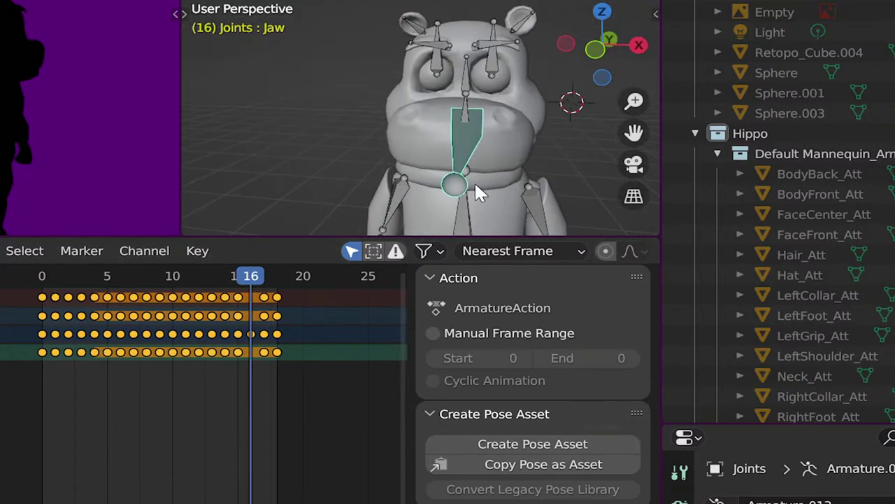
{"action": "left_click", "coordinate": [224, 276]}
{"action": "mouse_move", "coordinate": [220, 271]}
{"action": "left_mouse_down"}
{"action": "mouse_move", "coordinate": [233, 272]}
{"action": "mouse_move", "coordinate": [220, 272]}
{"action": "left_mouse_up"}
{"action": "left_click_drag", "start_coordinate": [232, 272], "coordinate": [268, 292]}
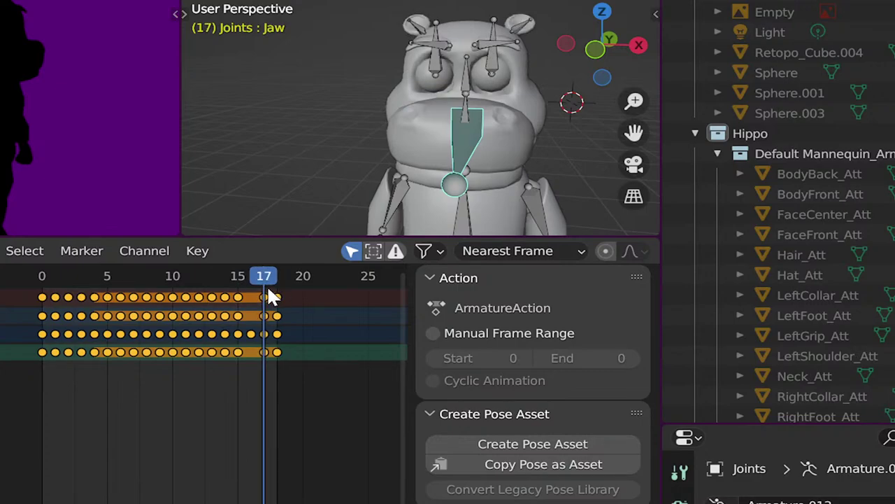
{"action": "middle_click_drag", "start_coordinate": [329, 210], "coordinate": [285, 231]}
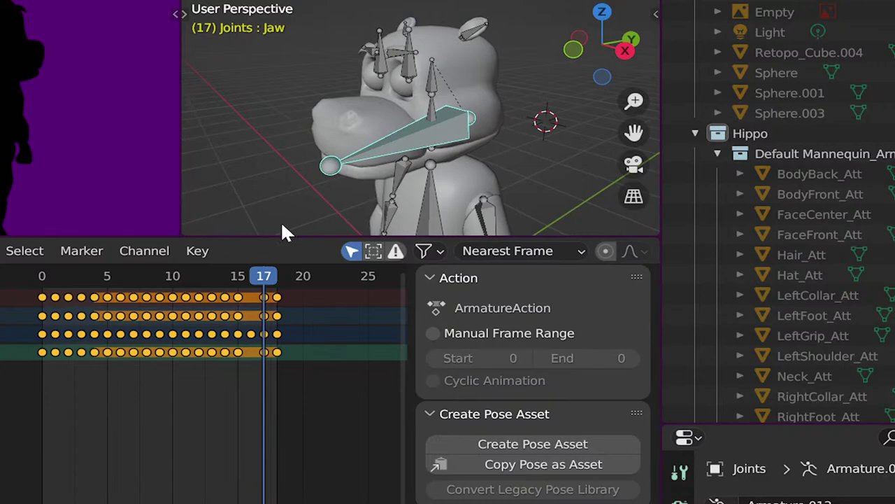
{"action": "mouse_move", "coordinate": [272, 281]}
{"action": "left_mouse_down"}
{"action": "mouse_move", "coordinate": [284, 283]}
{"action": "mouse_move", "coordinate": [249, 272]}
{"action": "mouse_move", "coordinate": [262, 273]}
{"action": "left_mouse_up"}
Step: Rotate the RightEar bone at frame 17
{"action": "left_click", "coordinate": [400, 23]}
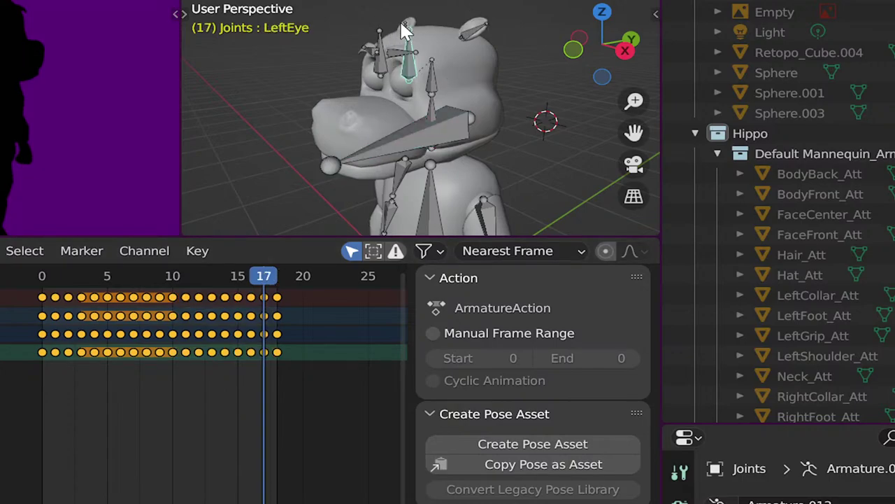
{"action": "left_click", "coordinate": [400, 23]}
{"action": "key", "text": "q"}
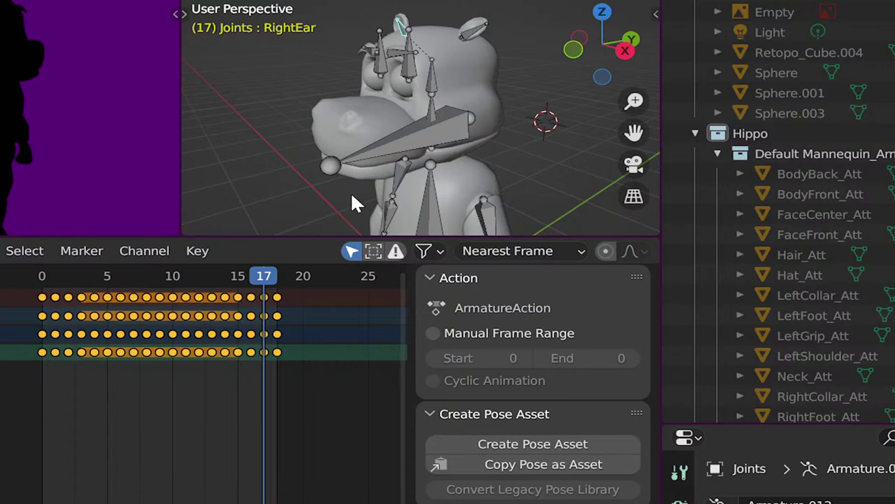
Step: Rotate the RightEar bone about the Z axis at frame 18 and check it from the front
{"action": "left_click_drag", "start_coordinate": [257, 273], "coordinate": [280, 273]}
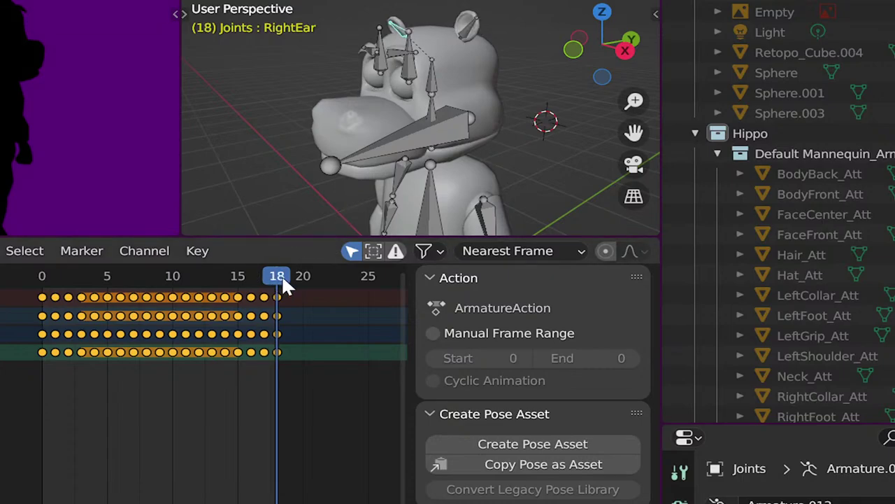
{"action": "key", "text": "q"}
{"action": "left_click", "coordinate": [449, 51]}
{"action": "key", "text": "r"}
{"action": "key", "text": "z"}
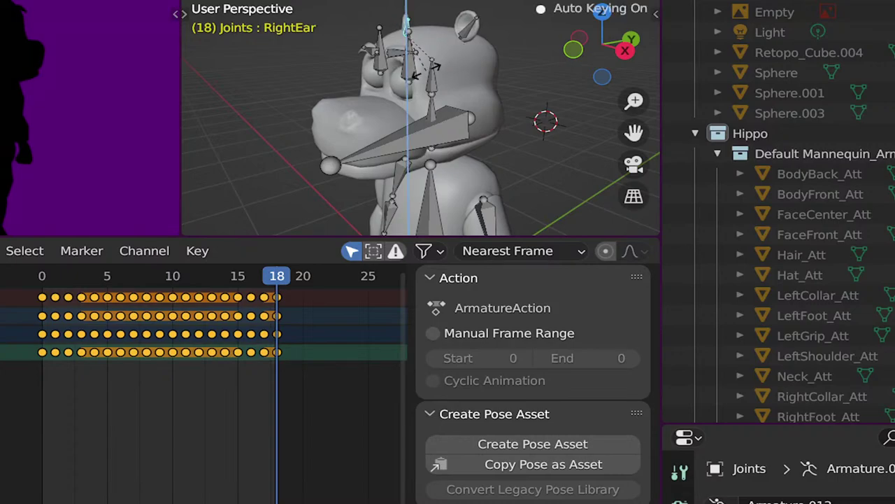
{"action": "left_click", "coordinate": [427, 69]}
{"action": "middle_click_drag", "start_coordinate": [422, 68], "coordinate": [485, 36]}
{"action": "middle_click_drag", "start_coordinate": [452, 72], "coordinate": [502, 7]}
{"action": "key", "text": "KP_1"}
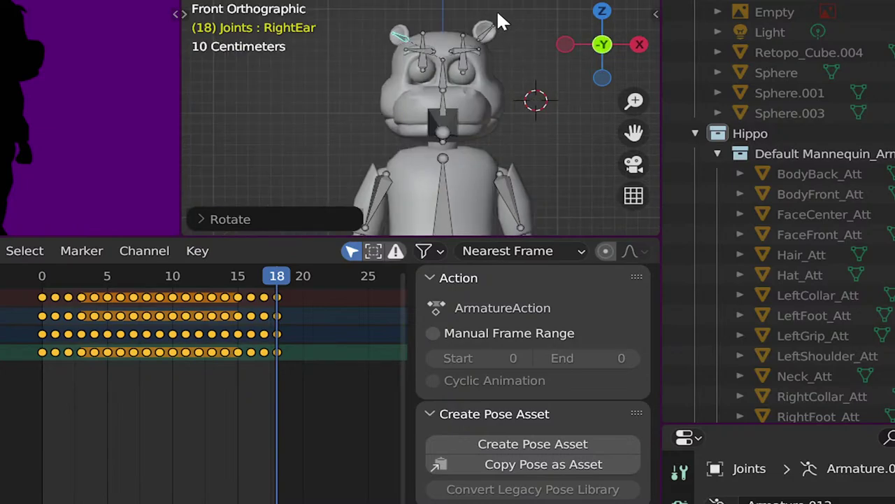
Step: Rotate the Jaw bone slightly downward at frame 18 in the right side view
{"action": "key", "text": "KP_3"}
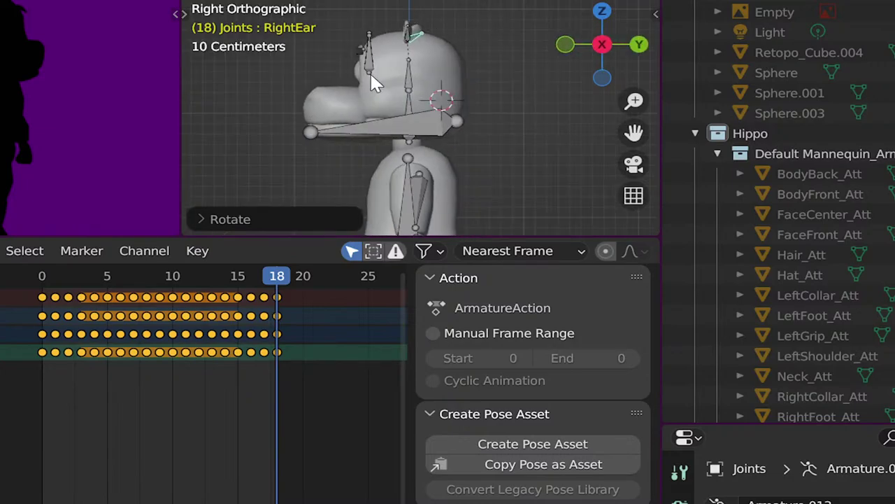
{"action": "left_click", "coordinate": [356, 129]}
{"action": "key", "text": "r"}
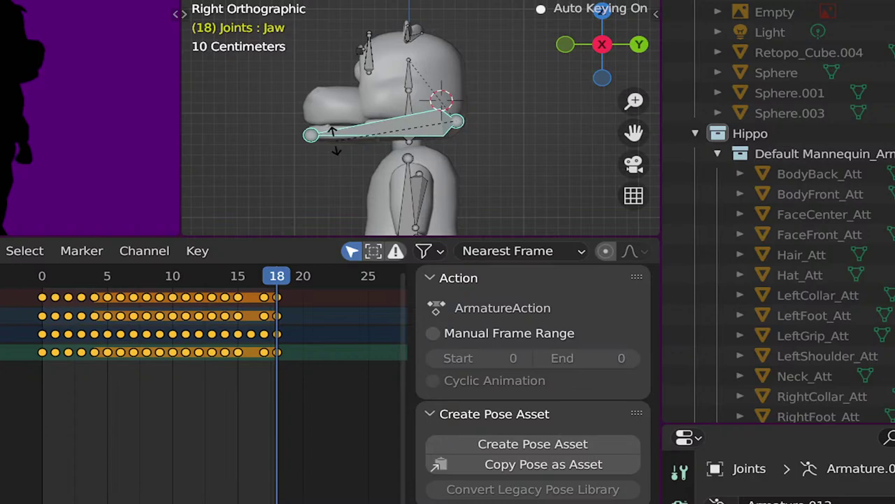
{"action": "left_click", "coordinate": [336, 150]}
{"action": "scroll", "coordinate": [350, 79], "scroll_direction": "up", "scroll_amount": 3}
{"action": "scroll", "coordinate": [356, 84], "scroll_direction": "down", "scroll_amount": 3}
Step: Move the RightEye bone forward along the Y axis at frame 18
{"action": "left_click", "coordinate": [422, 85]}
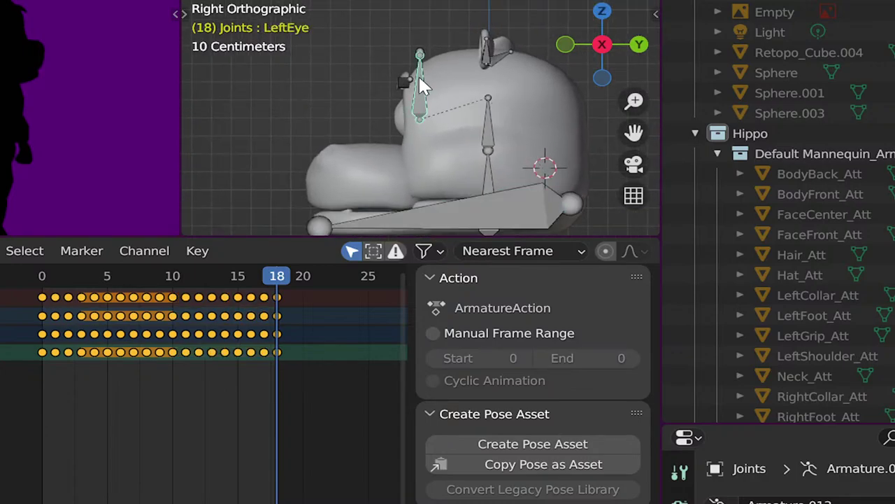
{"action": "left_click", "coordinate": [419, 53], "text": "shift"}
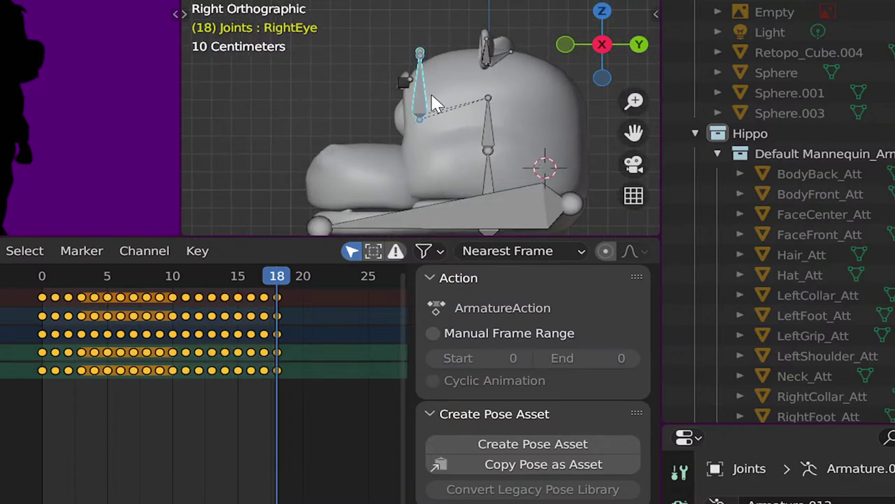
{"action": "left_click", "coordinate": [418, 105]}
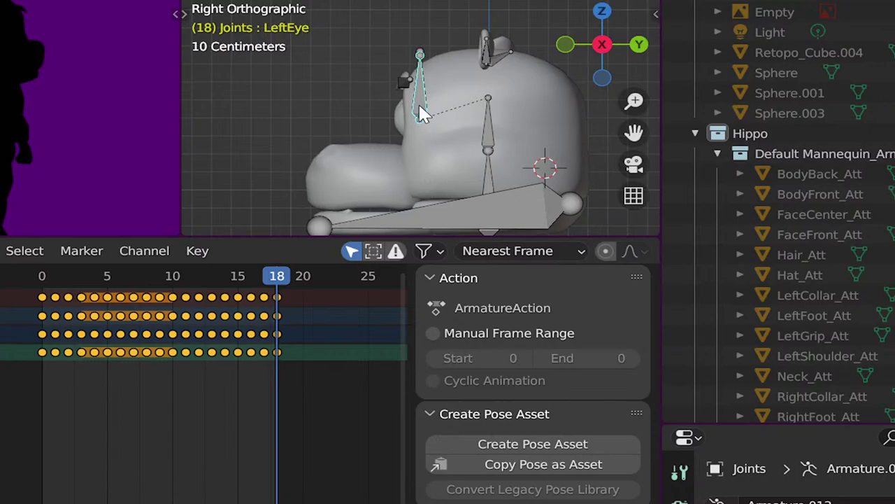
{"action": "left_click", "coordinate": [421, 51]}
{"action": "key", "text": "g"}
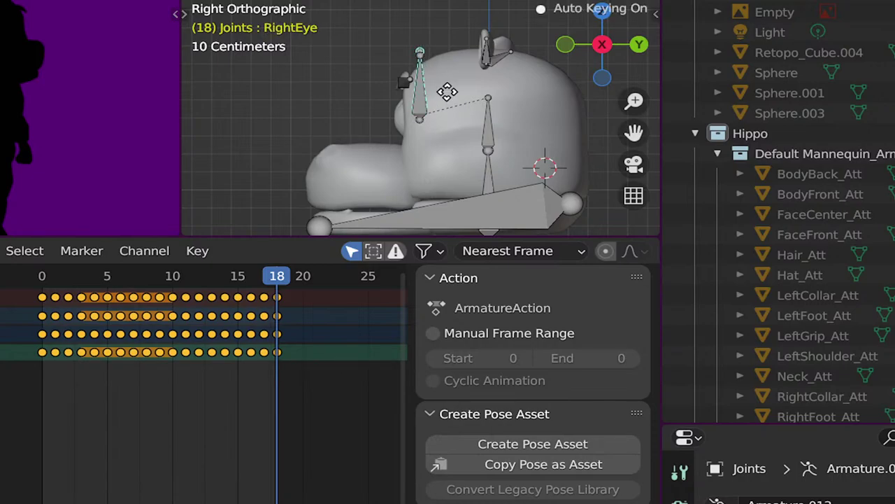
{"action": "key", "text": "y"}
{"action": "left_click", "coordinate": [446, 101]}
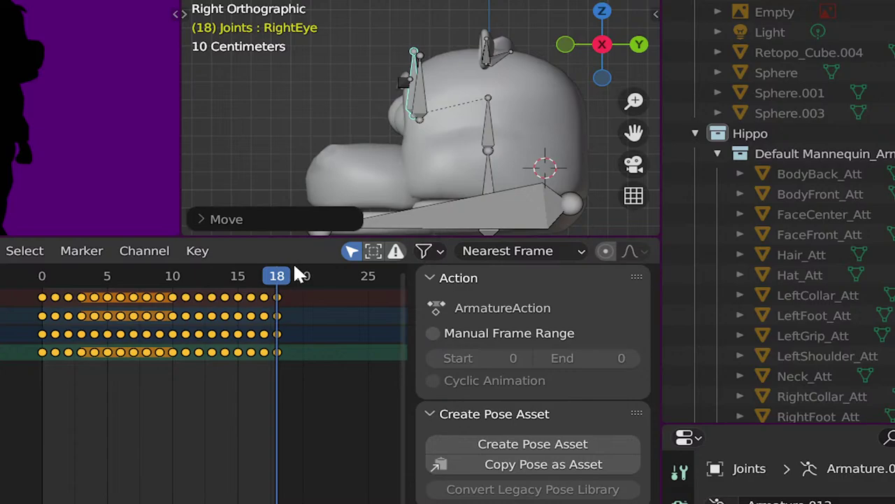
Step: Move the LeftEye bone slightly along the Y axis at frame 17 and check the face from the front
{"action": "left_click_drag", "start_coordinate": [276, 273], "coordinate": [265, 273]}
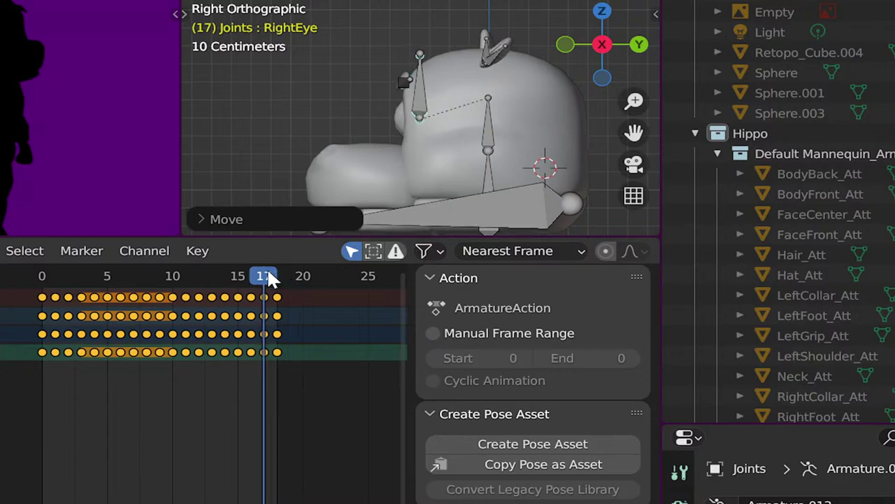
{"action": "left_click", "coordinate": [420, 112]}
{"action": "key", "text": "g"}
{"action": "key", "text": "y"}
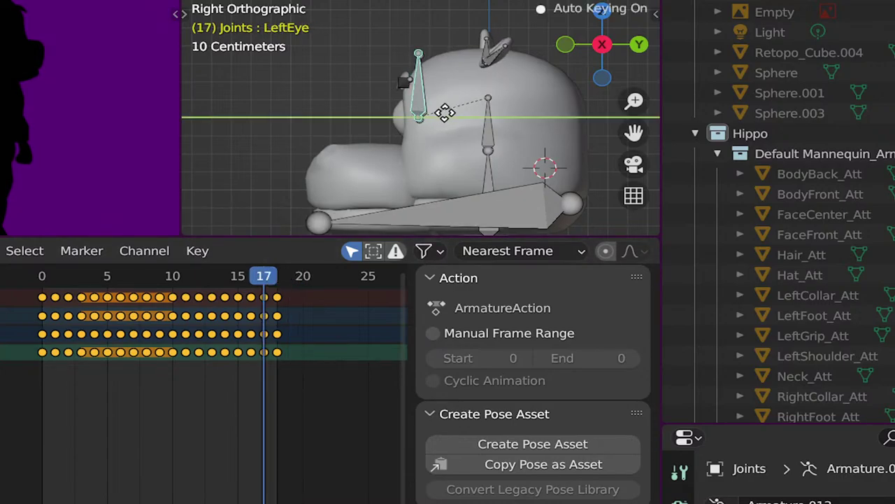
{"action": "left_click", "coordinate": [436, 112]}
{"action": "middle_click_drag", "start_coordinate": [436, 112], "coordinate": [411, 91]}
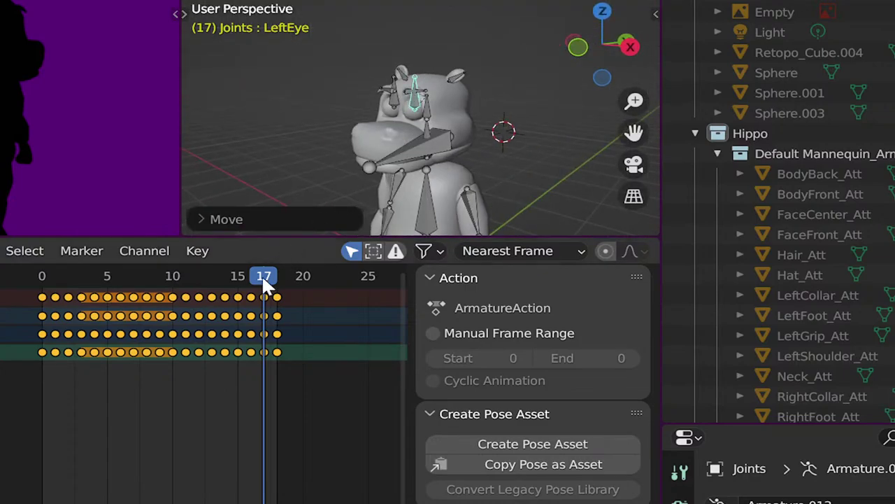
{"action": "scroll", "coordinate": [314, 168], "scroll_direction": "up", "scroll_amount": 3}
{"action": "middle_click_drag", "start_coordinate": [396, 152], "coordinate": [466, 116]}
{"action": "scroll", "coordinate": [466, 116], "scroll_direction": "up", "scroll_amount": 2}
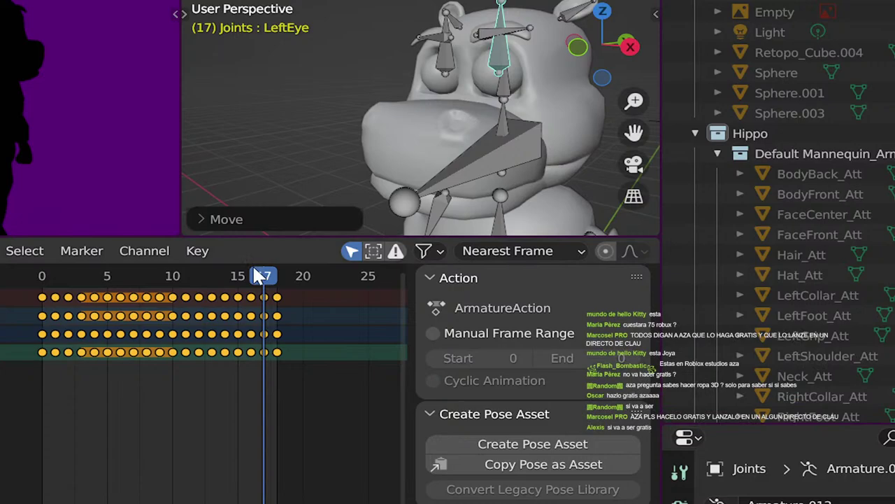
Step: Rotate the LeftEye bone at frame 11 in the right side view with the textured head displayed
{"action": "left_click", "coordinate": [251, 277]}
{"action": "left_click_drag", "start_coordinate": [248, 277], "coordinate": [183, 277]}
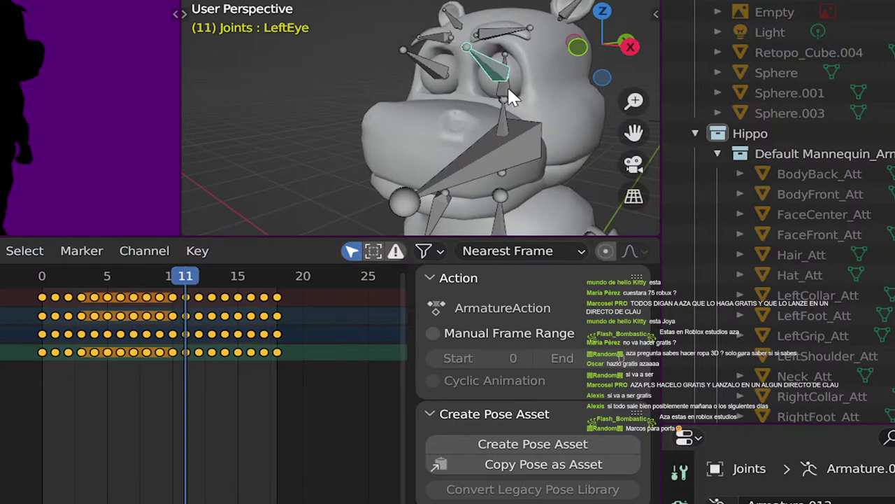
{"action": "middle_click_drag", "start_coordinate": [507, 85], "coordinate": [457, 84]}
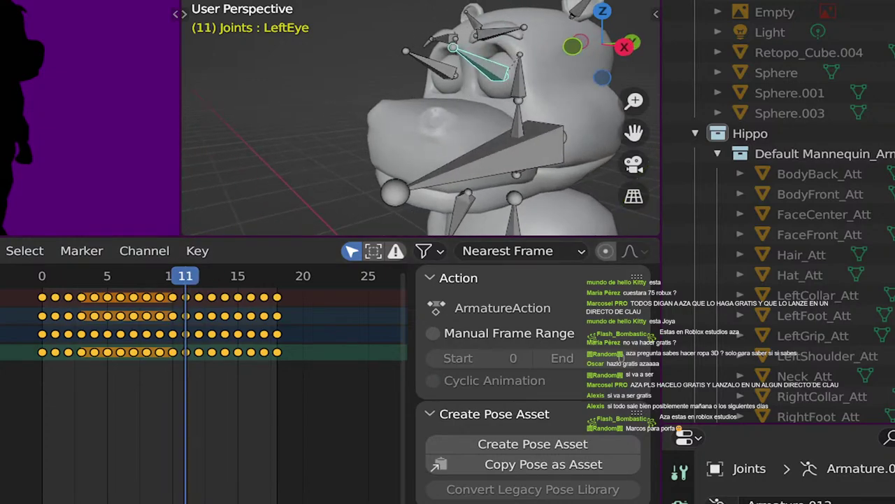
{"action": "mouse_move", "coordinate": [507, 76]}
{"action": "middle_mouse_down"}
{"action": "mouse_move", "coordinate": [485, 124]}
{"action": "mouse_move", "coordinate": [475, 111]}
{"action": "middle_mouse_up"}
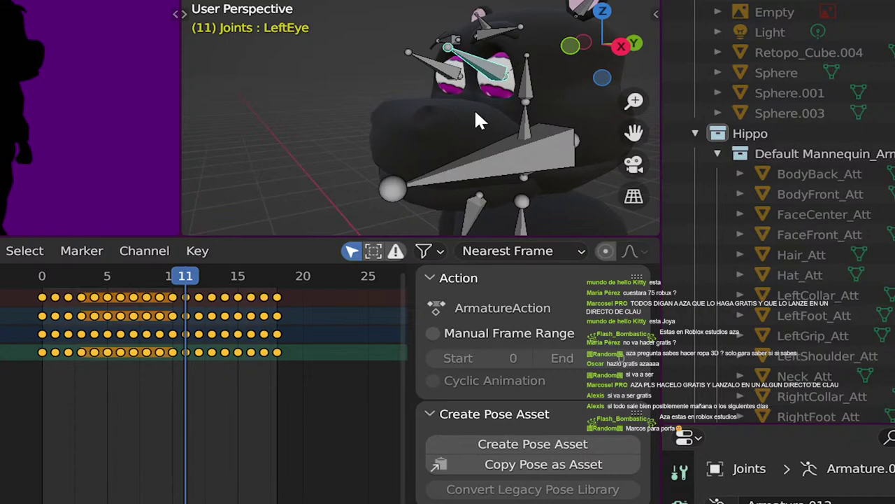
{"action": "key", "text": "KP_3"}
{"action": "scroll", "coordinate": [474, 108], "scroll_direction": "up", "scroll_amount": 2}
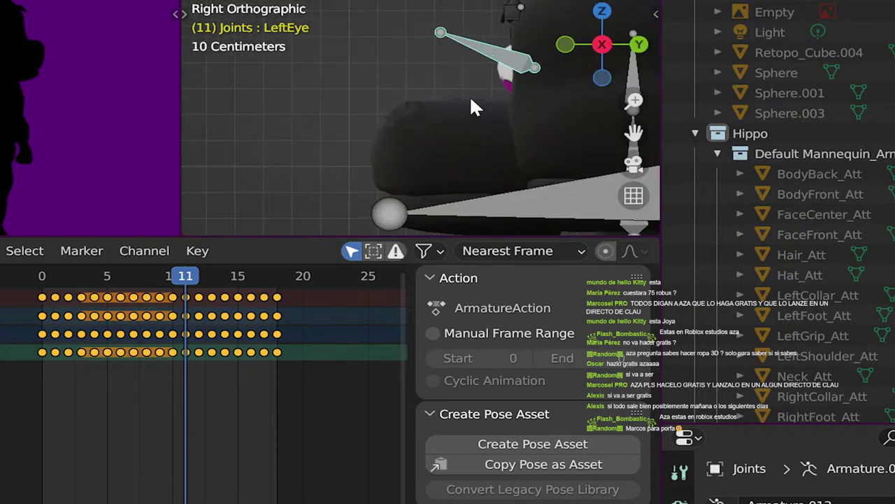
{"action": "key", "text": "r"}
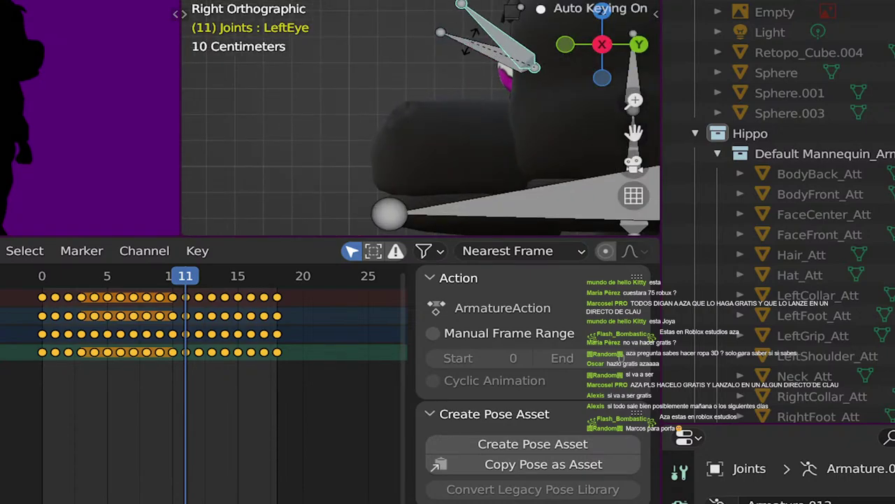
{"action": "key", "text": "Escape"}
{"action": "key", "text": "r"}
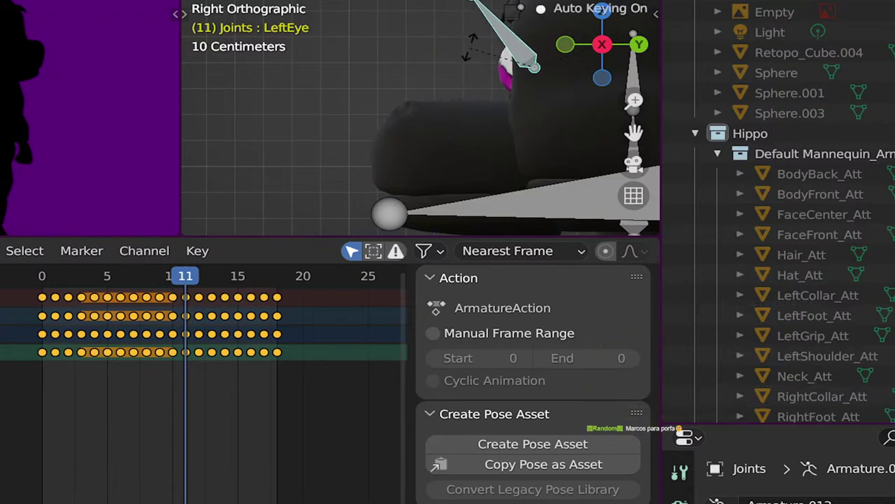
{"action": "left_click", "coordinate": [439, 68]}
{"action": "middle_click_drag", "start_coordinate": [440, 69], "coordinate": [531, 119]}
Step: Inspect the eye poses at frames 12 and 13 from the side and the front
{"action": "left_click_drag", "start_coordinate": [189, 275], "coordinate": [198, 272]}
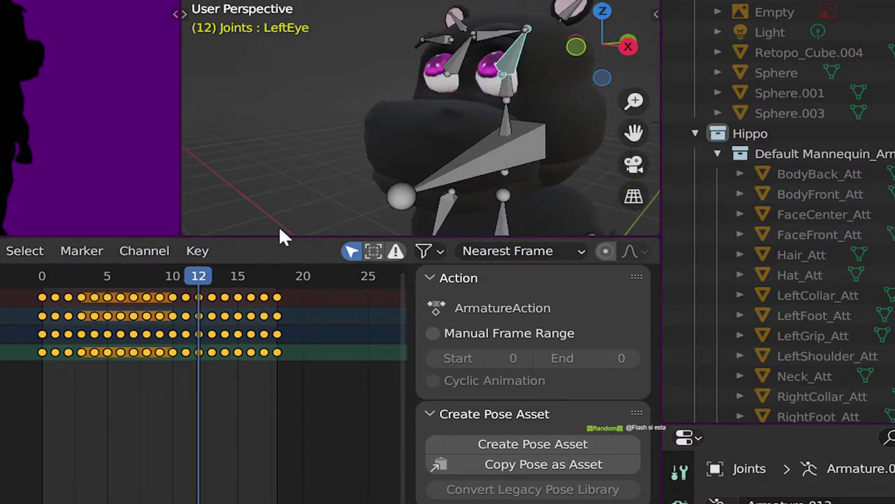
{"action": "middle_click_drag", "start_coordinate": [467, 117], "coordinate": [220, 245]}
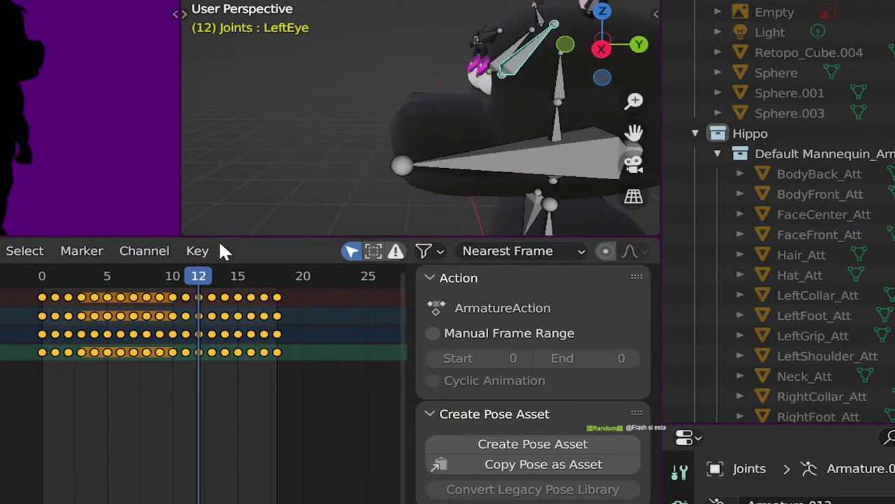
{"action": "left_click_drag", "start_coordinate": [199, 273], "coordinate": [217, 273]}
{"action": "middle_click_drag", "start_coordinate": [340, 164], "coordinate": [507, 164]}
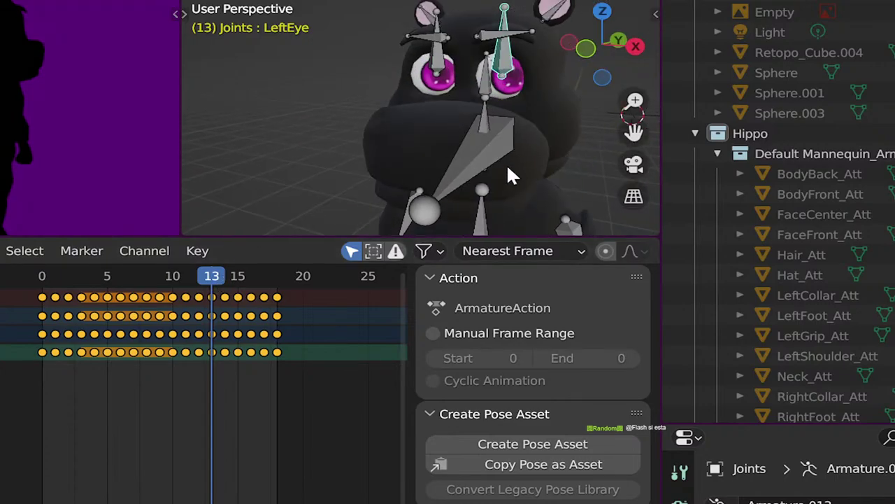
Step: Compare the eye poses at frames 14 and 13, and select the linked geometry of both eyes on Head_Geo in Edit Mode
{"action": "left_click", "coordinate": [225, 275]}
{"action": "middle_click_drag", "start_coordinate": [406, 161], "coordinate": [368, 146]}
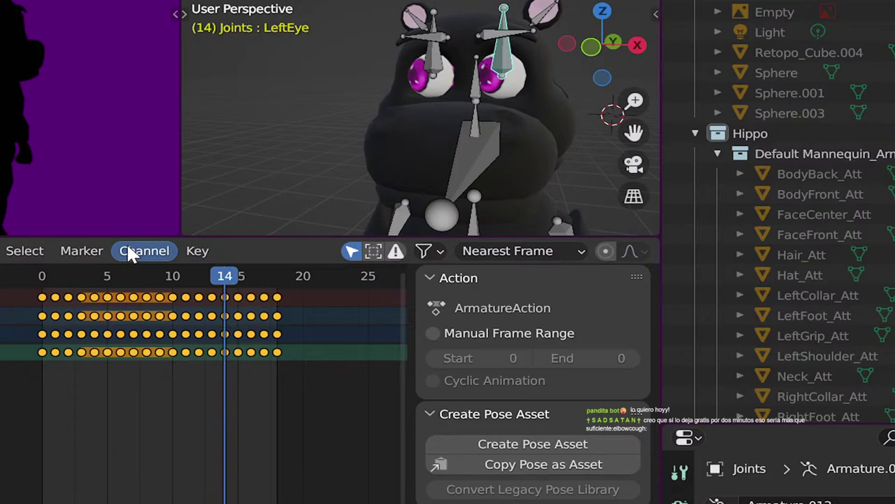
{"action": "mouse_move", "coordinate": [516, 113]}
{"action": "middle_mouse_down"}
{"action": "mouse_move", "coordinate": [575, 127]}
{"action": "mouse_move", "coordinate": [518, 129]}
{"action": "middle_mouse_up"}
{"action": "mouse_move", "coordinate": [224, 277]}
{"action": "left_mouse_down"}
{"action": "mouse_move", "coordinate": [143, 275]}
{"action": "mouse_move", "coordinate": [255, 276]}
{"action": "mouse_move", "coordinate": [214, 278]}
{"action": "left_mouse_up"}
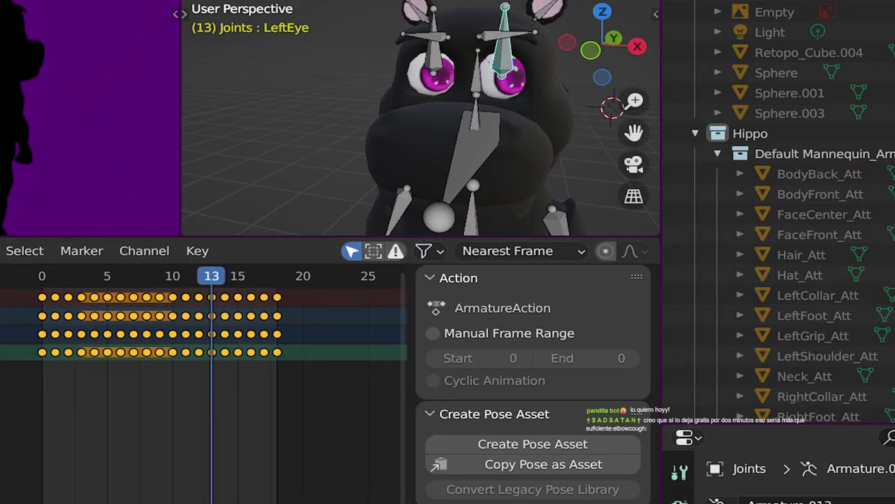
{"action": "key", "text": "ctrl+Tab"}
{"action": "left_click", "coordinate": [523, 81]}
{"action": "key", "text": "Tab"}
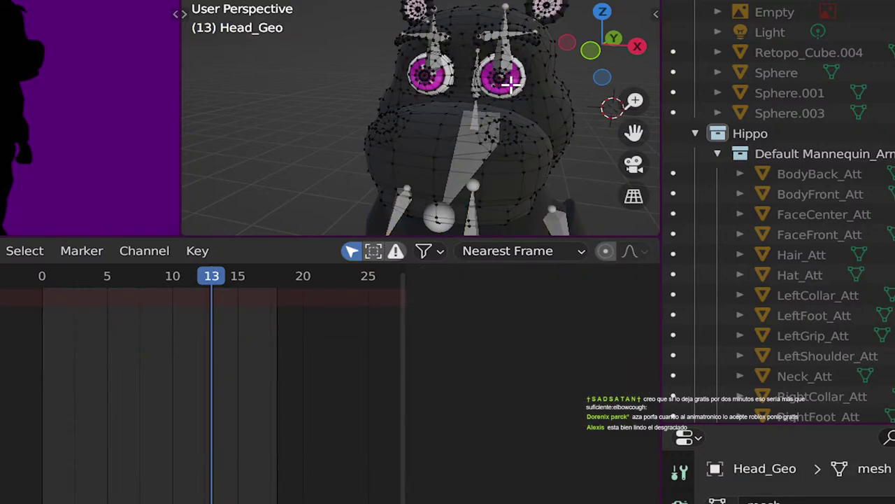
{"action": "key", "text": "l"}
{"action": "key", "text": "l"}
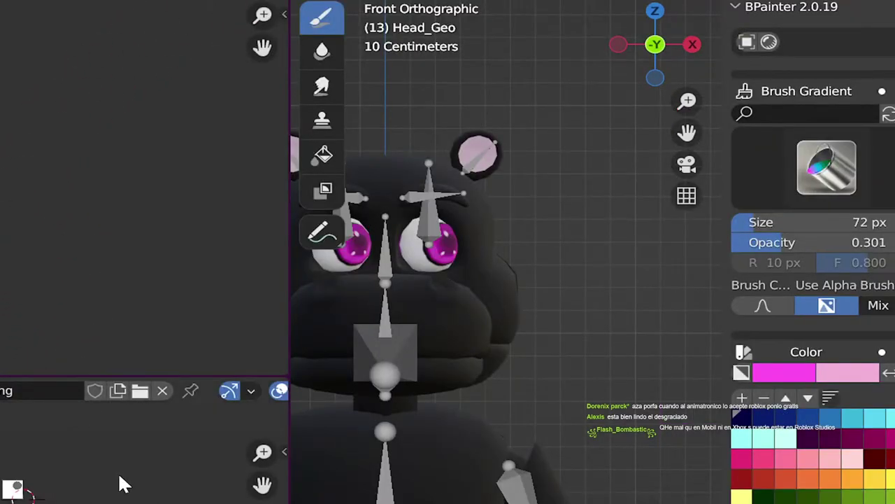
Step: Enlarge the lower image editor showing the eye texture and open Head_Geo in Edit Mode in the front view
{"action": "scroll", "coordinate": [120, 494], "scroll_direction": "up", "scroll_amount": 2}
{"action": "middle_click_drag", "start_coordinate": [118, 491], "coordinate": [115, 458]}
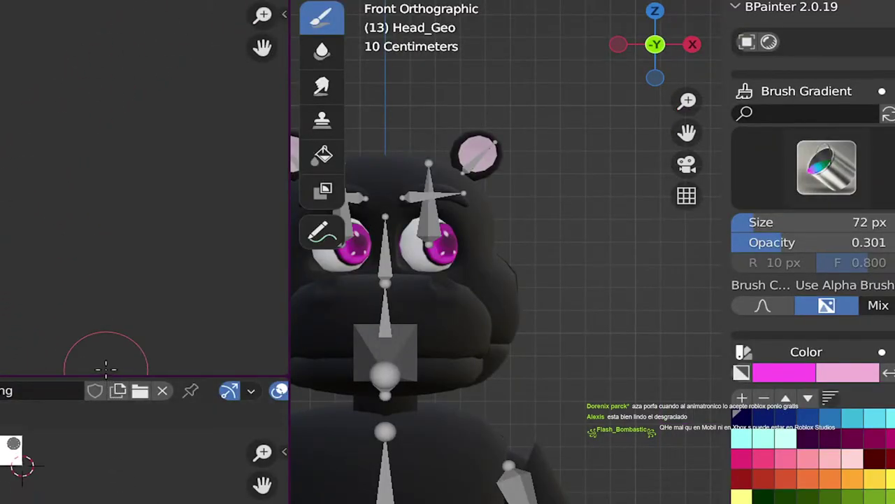
{"action": "mouse_move", "coordinate": [104, 371]}
{"action": "left_mouse_down"}
{"action": "mouse_move", "coordinate": [143, 250]}
{"action": "mouse_move", "coordinate": [202, 112]}
{"action": "left_mouse_up"}
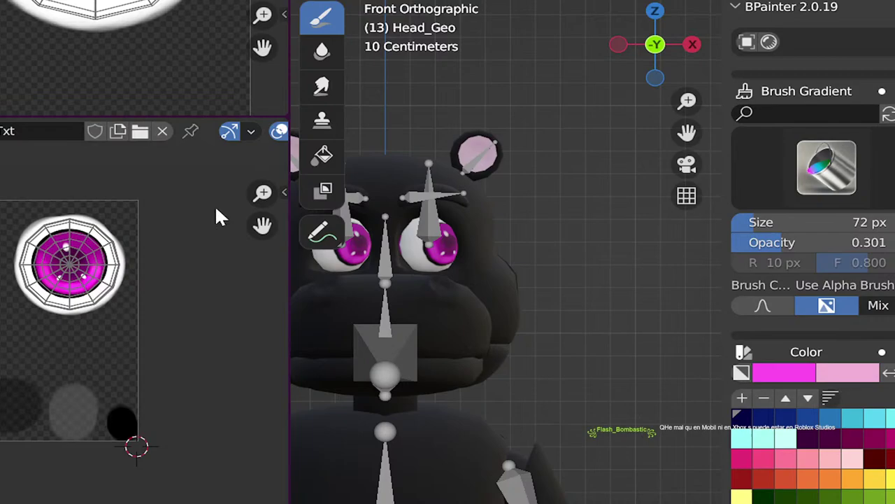
{"action": "scroll", "coordinate": [91, 256], "scroll_direction": "up", "scroll_amount": 1}
{"action": "middle_click_drag", "start_coordinate": [90, 256], "coordinate": [57, 440]}
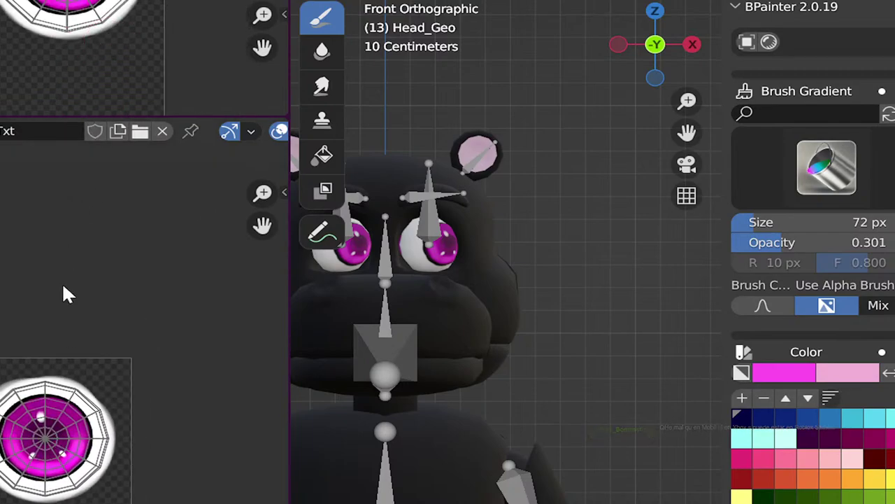
{"action": "scroll", "coordinate": [77, 329], "scroll_direction": "down", "scroll_amount": 4}
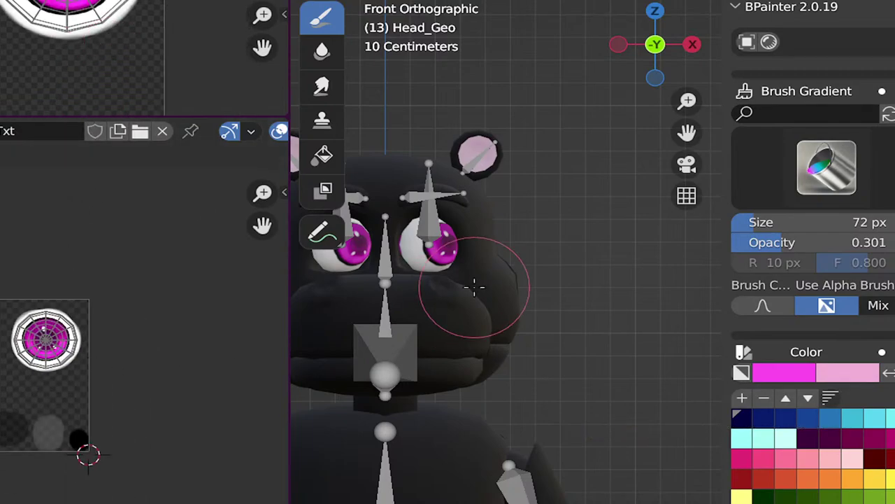
{"action": "key", "text": "Tab"}
{"action": "scroll", "coordinate": [458, 264], "scroll_direction": "up", "scroll_amount": 2}
{"action": "middle_click_drag", "start_coordinate": [438, 262], "coordinate": [613, 319], "text": "shift"}
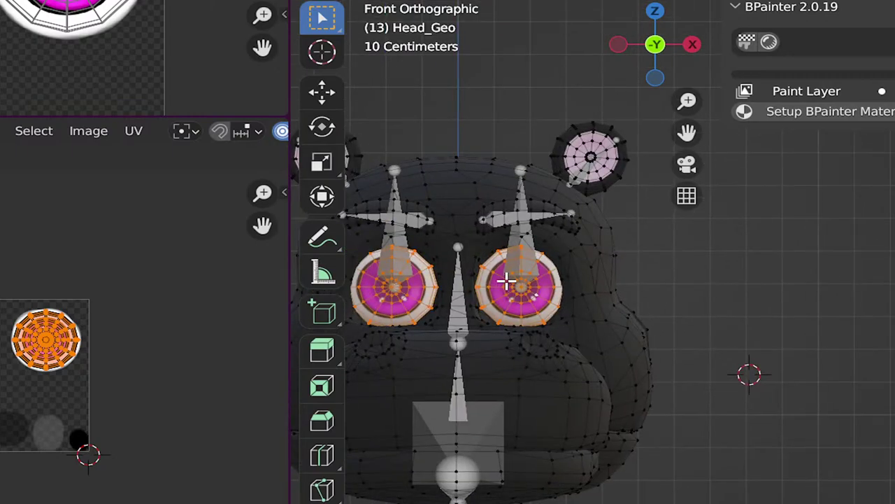
Step: Try selecting the front faces of both eyes outward from the pupil centres, inverting the selection to check it
{"action": "left_click_drag", "start_coordinate": [502, 267], "coordinate": [542, 303]}
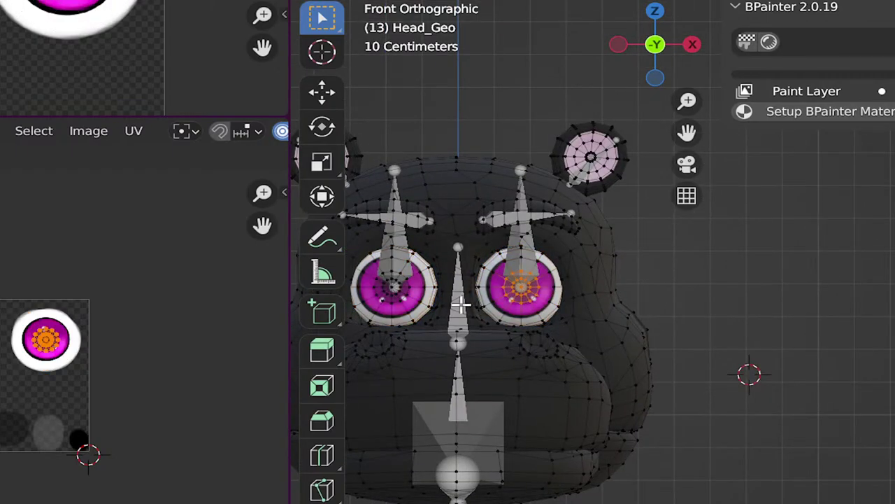
{"action": "left_click", "coordinate": [388, 278], "text": "shift"}
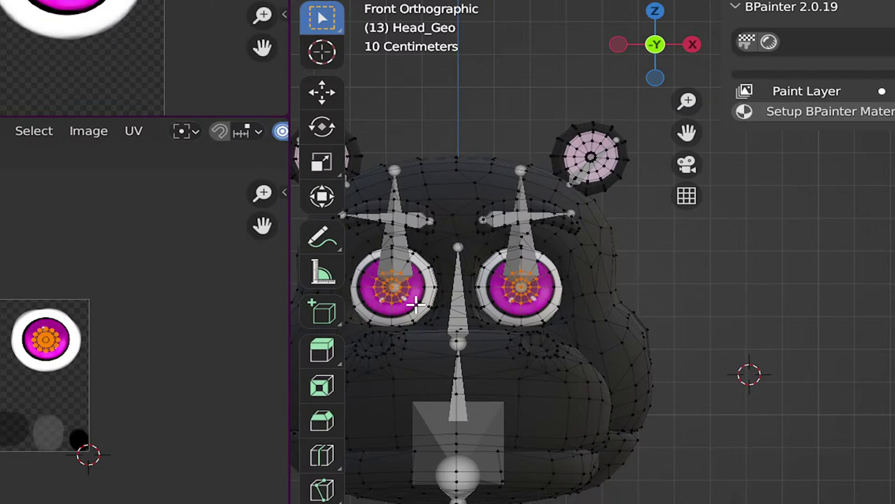
{"action": "key", "text": "ctrl+l"}
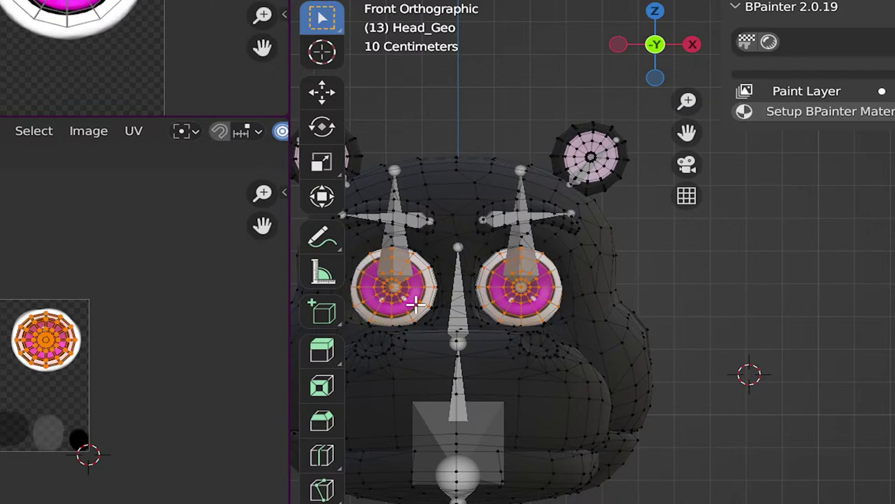
{"action": "key", "text": "ctrl+KP_Add"}
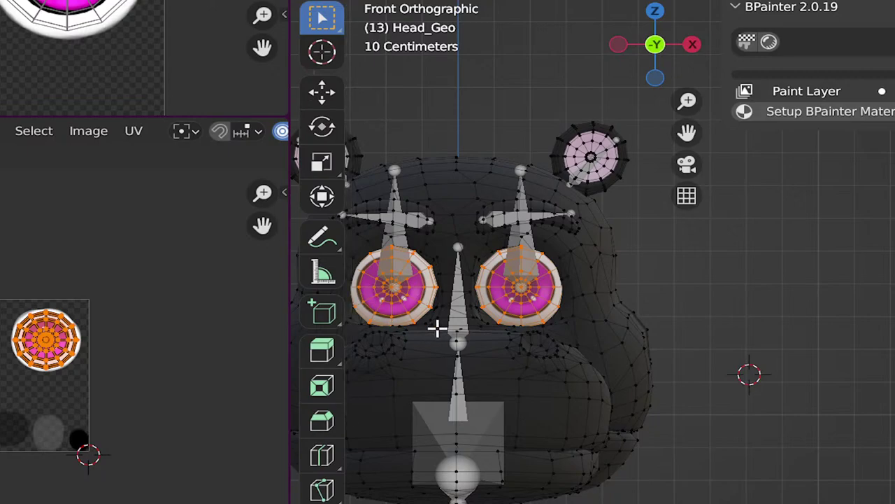
{"action": "key", "text": "ctrl+i"}
{"action": "scroll", "coordinate": [165, 345], "scroll_direction": "up", "scroll_amount": 4}
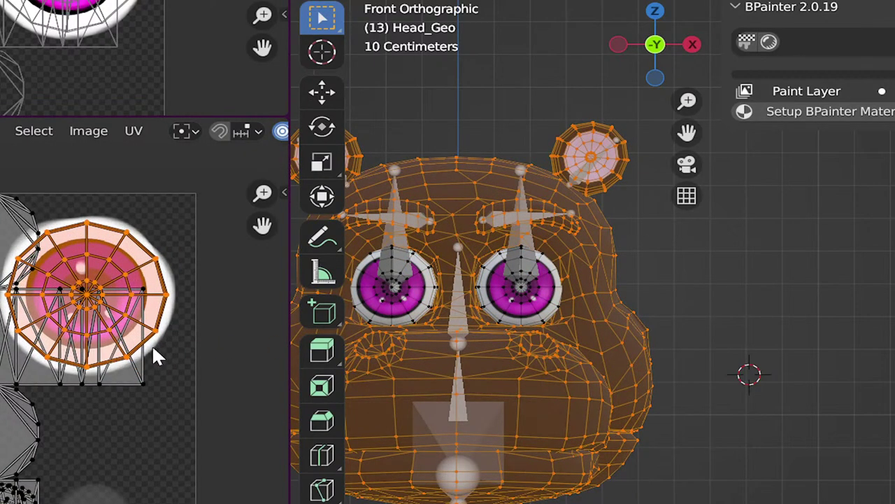
{"action": "key", "text": "ctrl+i"}
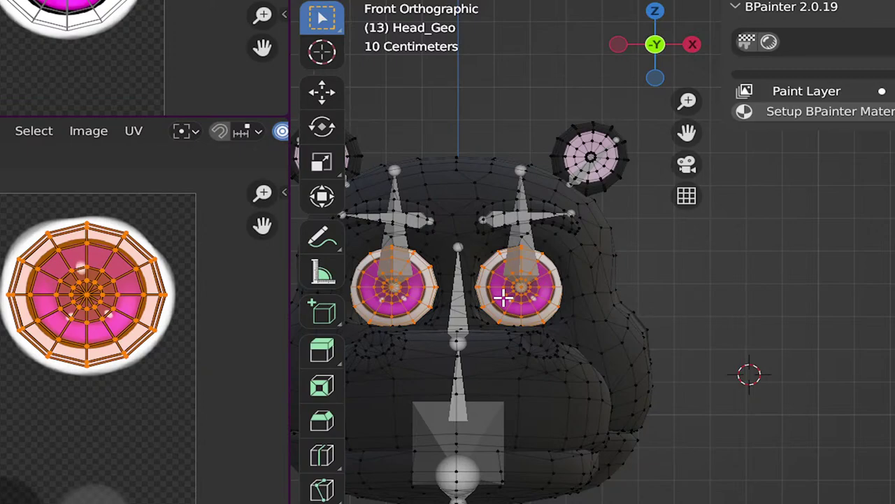
Step: Select the linked geometry of both eyes and hide the rest of the Head_Geo mesh
{"action": "key", "text": "alt+a"}
{"action": "key", "text": "l"}
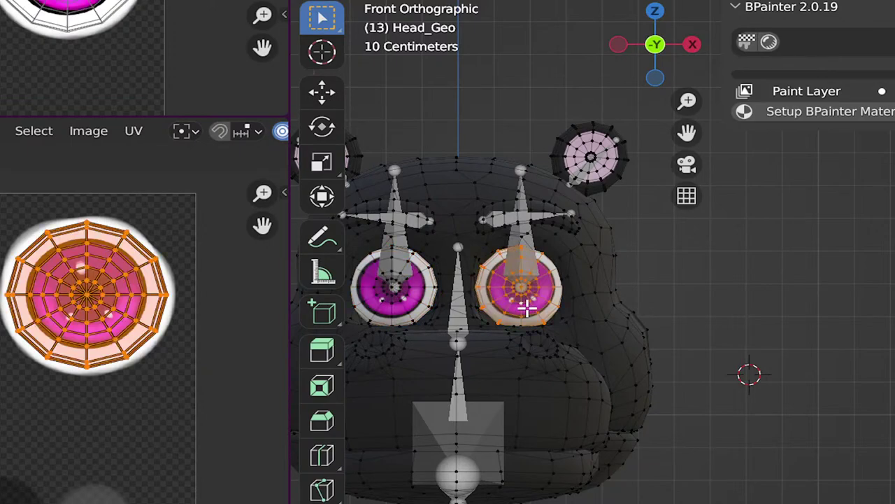
{"action": "key", "text": "l"}
{"action": "key", "text": "shift+h"}
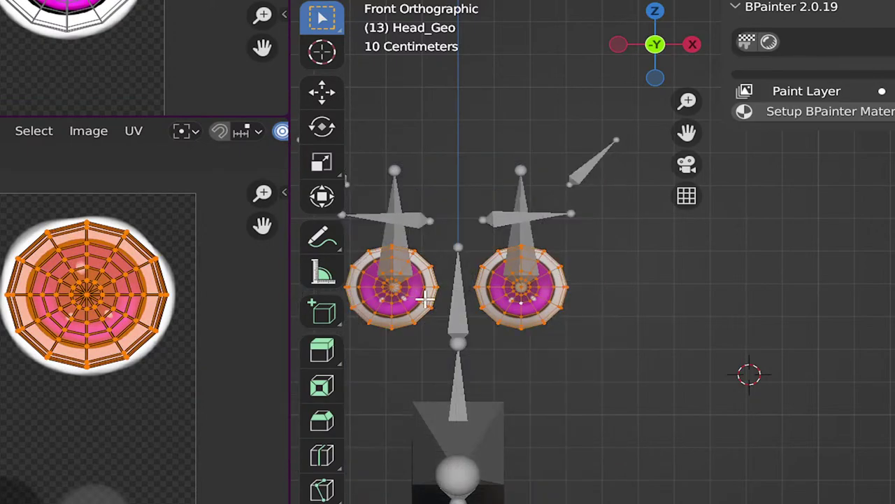
Step: Select the back centre vertices of both eyeballs and grow the selection over the rear faces
{"action": "middle_click_drag", "start_coordinate": [520, 305], "coordinate": [324, 328]}
{"action": "scroll", "coordinate": [397, 319], "scroll_direction": "up", "scroll_amount": 2}
{"action": "mouse_move", "coordinate": [416, 318]}
{"action": "middle_mouse_down", "text": "shift"}
{"action": "mouse_move", "coordinate": [490, 322]}
{"action": "mouse_move", "coordinate": [421, 309]}
{"action": "middle_mouse_up", "text": "shift"}
{"action": "left_click_drag", "start_coordinate": [410, 294], "coordinate": [461, 339]}
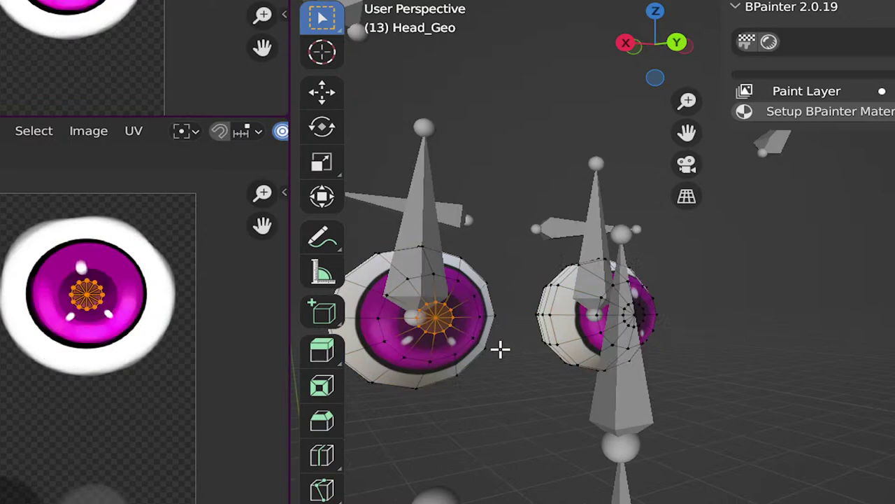
{"action": "middle_click_drag", "start_coordinate": [500, 350], "coordinate": [577, 315]}
{"action": "left_click_drag", "start_coordinate": [665, 297], "coordinate": [703, 341]}
{"action": "key", "text": "ctrl+KP_Add"}
{"action": "key", "text": "ctrl+KP_Add"}
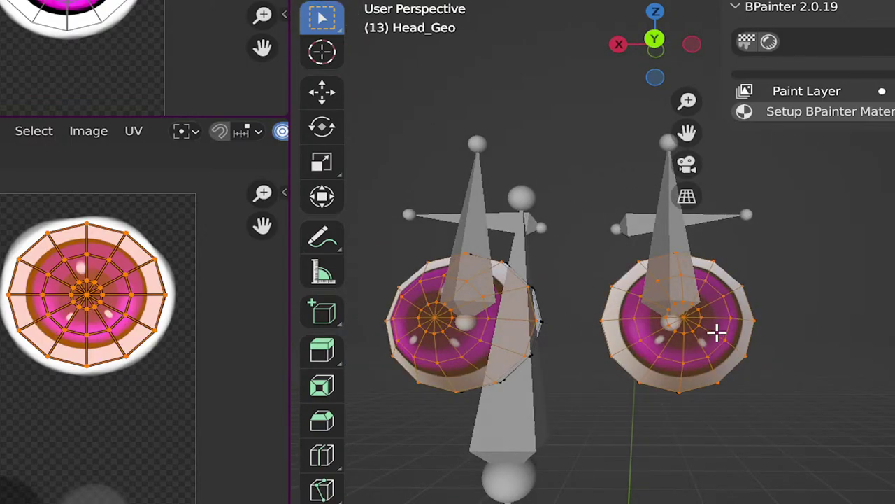
Step: Collapse the UVs of the eyeballs' rear faces to a point and place it on the white area of the eye texture
{"action": "middle_click_drag", "start_coordinate": [710, 329], "coordinate": [875, 350]}
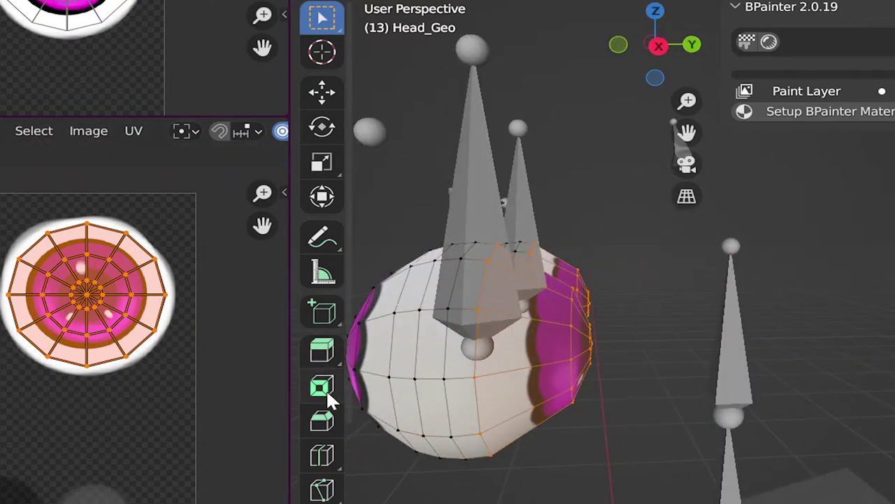
{"action": "scroll", "coordinate": [327, 389], "scroll_direction": "down", "scroll_amount": 3}
{"action": "scroll", "coordinate": [124, 355], "scroll_direction": "down", "scroll_amount": 3}
{"action": "key", "text": "g"}
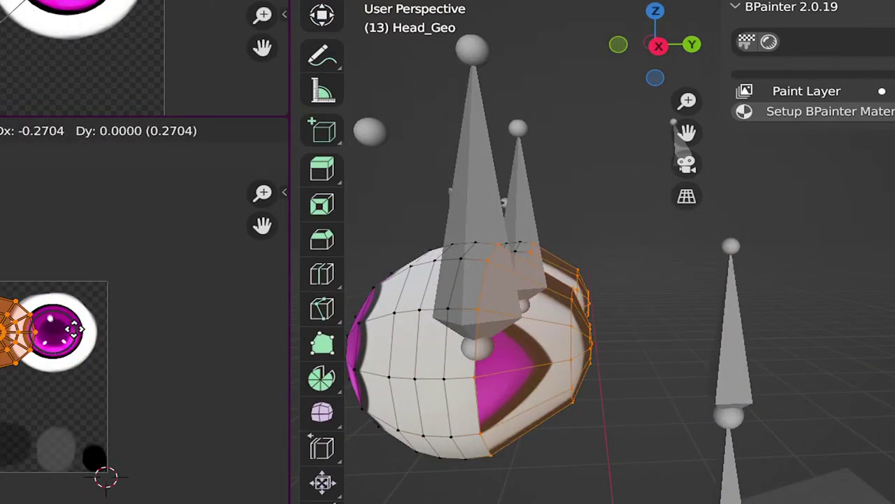
{"action": "scroll", "coordinate": [24, 365], "scroll_direction": "up", "scroll_amount": 4}
{"action": "left_click", "coordinate": [27, 368]}
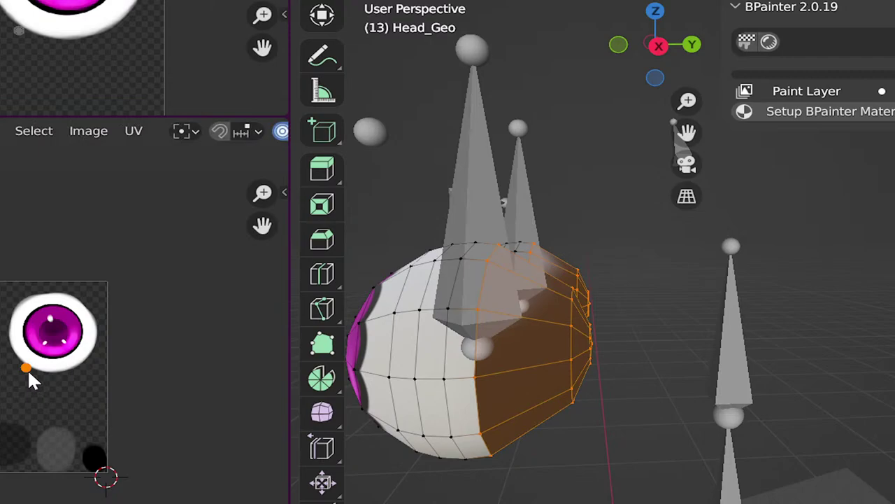
{"action": "key", "text": "g"}
{"action": "left_click", "coordinate": [62, 375]}
{"action": "key", "text": "Tab"}
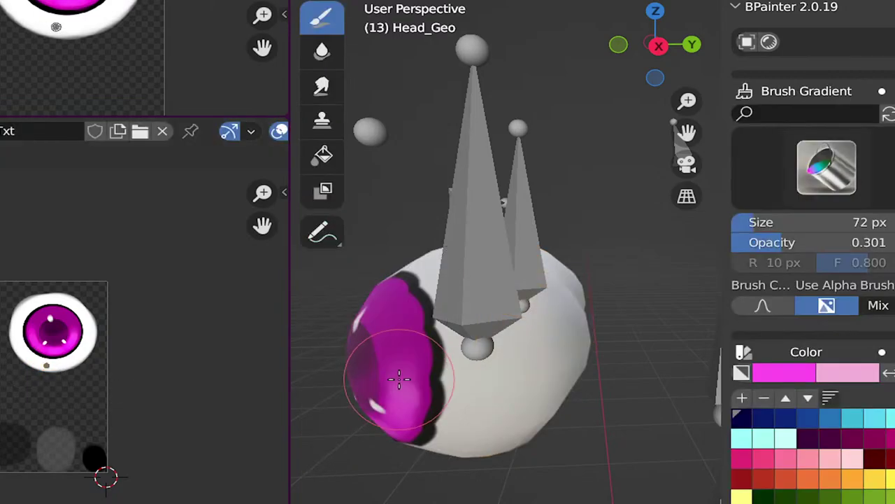
Step: Return Head_Geo to Object Mode in the front view, check the eyes, and clear the selection
{"action": "mouse_move", "coordinate": [399, 380]}
{"action": "middle_mouse_down"}
{"action": "mouse_move", "coordinate": [528, 364]}
{"action": "mouse_move", "coordinate": [556, 325]}
{"action": "mouse_move", "coordinate": [448, 336]}
{"action": "middle_mouse_up"}
{"action": "key", "text": "KP_1"}
{"action": "scroll", "coordinate": [550, 312], "scroll_direction": "down", "scroll_amount": 4}
{"action": "key", "text": "ctrl+Tab"}
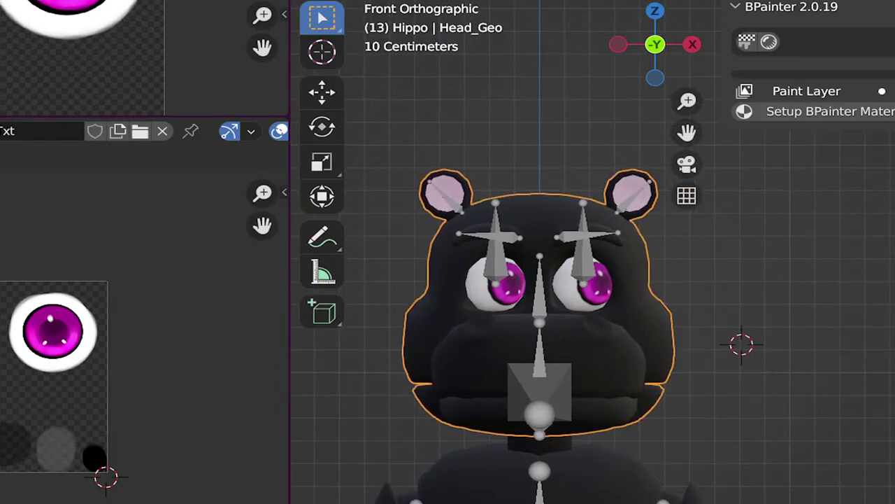
{"action": "key", "text": "alt+a"}
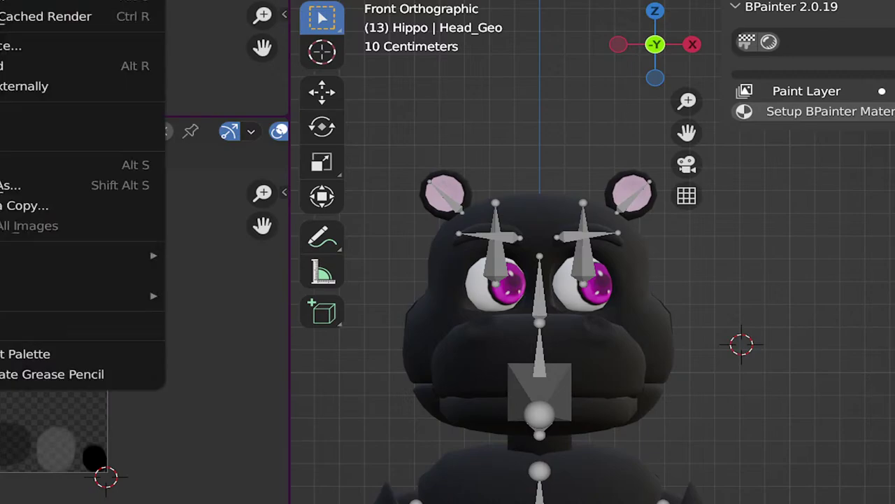
Step: Save the texture image and export the avatar as FBX over hippo.fbx in the hippo folder
{"action": "left_click", "coordinate": [82, 165]}
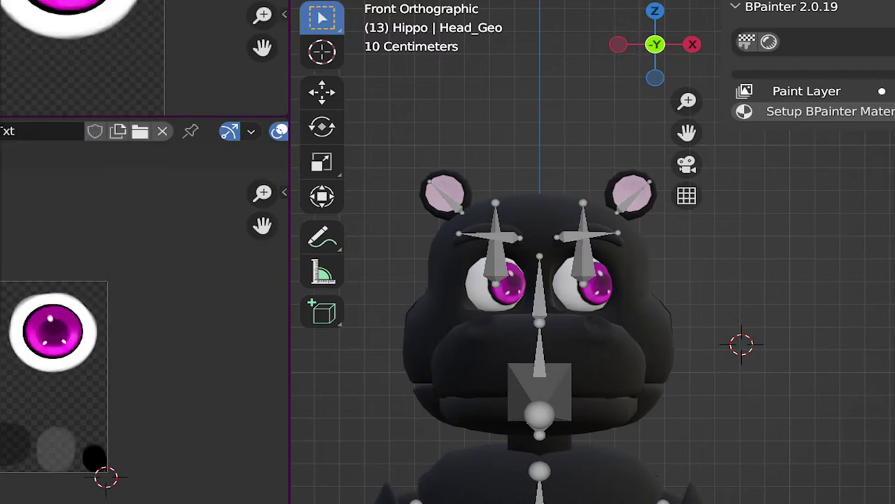
{"action": "left_click", "coordinate": [52, 421]}
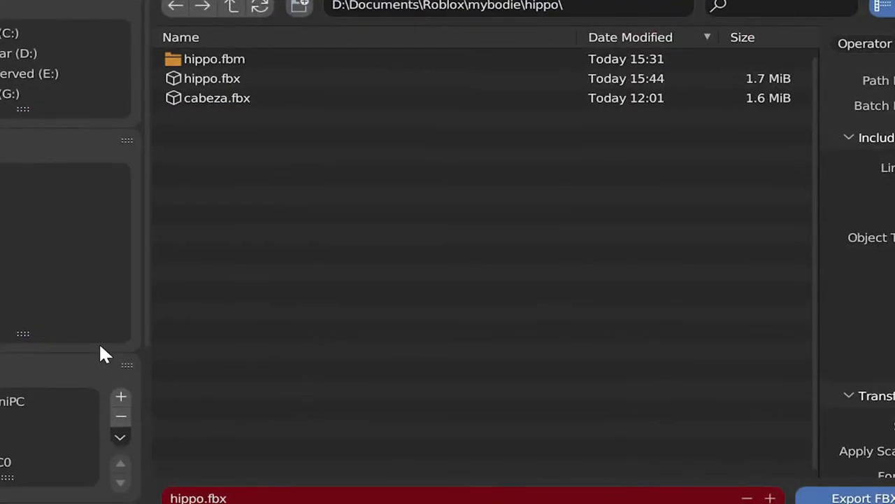
{"action": "left_click", "coordinate": [846, 498]}
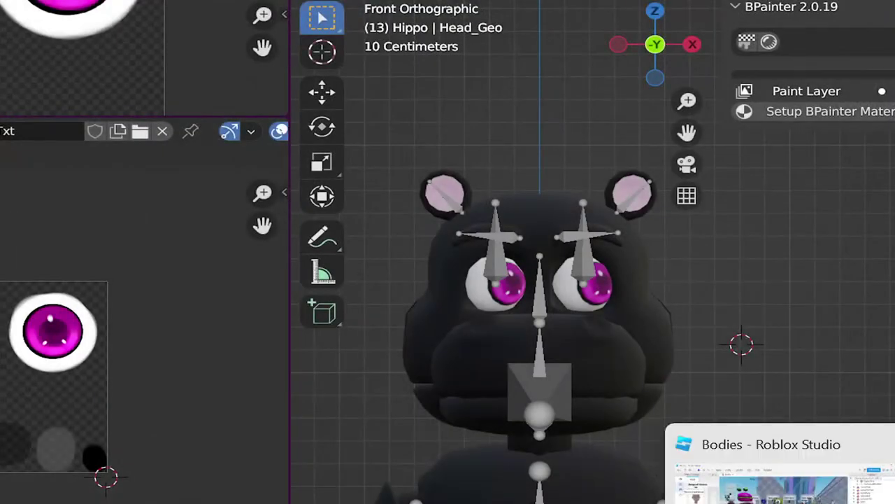
Step: Switch to the Bodies place in Roblox Studio and delete the existing hippo model
{"action": "left_click", "coordinate": [780, 483]}
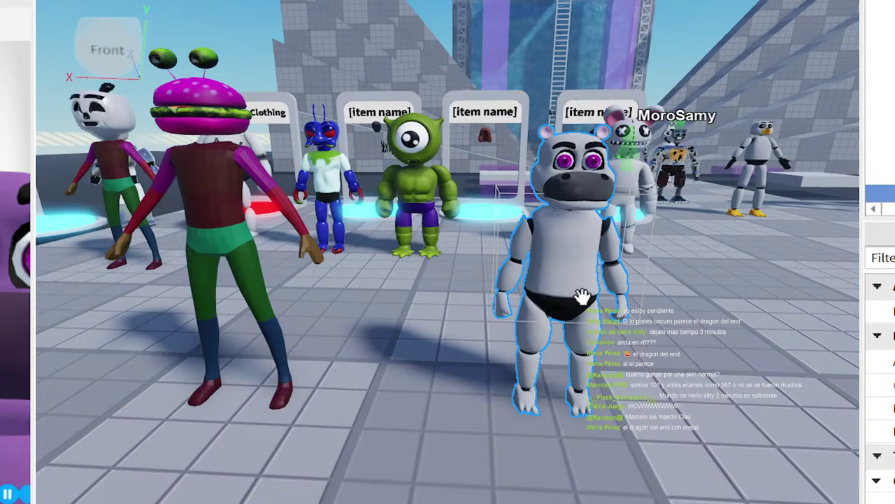
{"action": "key", "text": "Delete"}
{"action": "right_click_drag", "start_coordinate": [584, 296], "coordinate": [558, 342]}
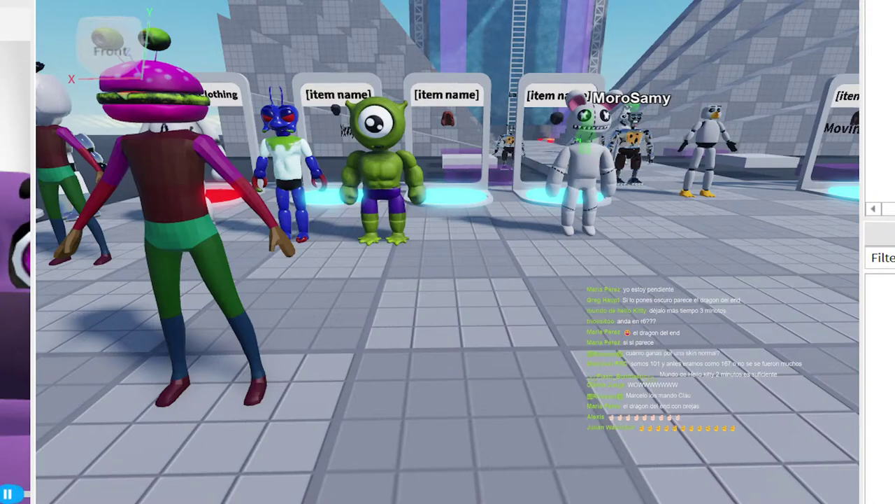
Step: Load the exported hippo file into the 3D importer
{"action": "left_click", "coordinate": [7, 3]}
{"action": "left_click", "coordinate": [692, 16]}
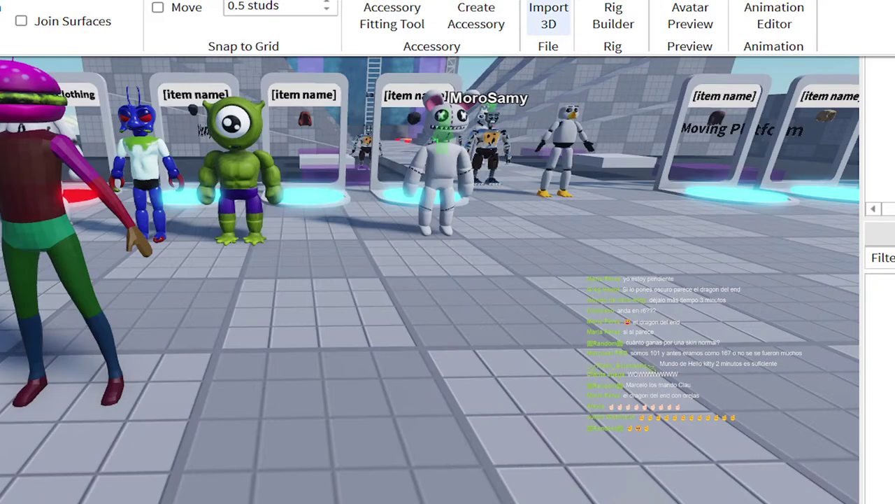
{"action": "left_click", "coordinate": [548, 15]}
{"action": "double_click", "coordinate": [21, 155]}
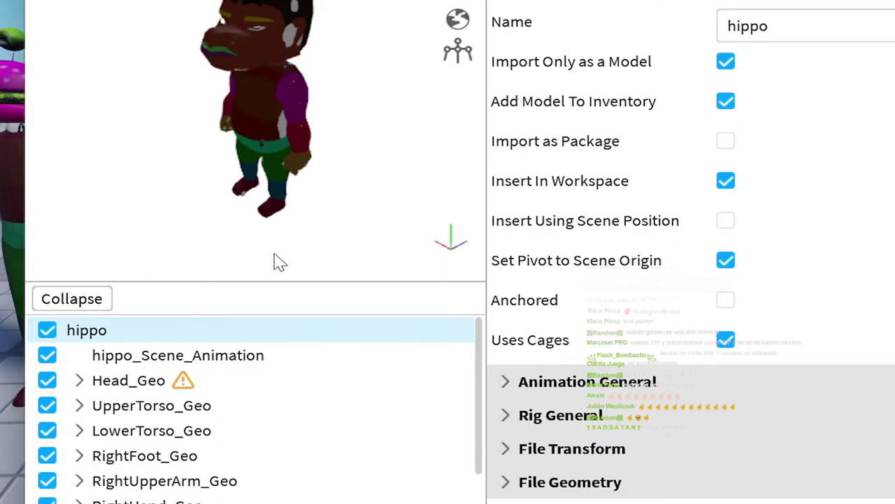
Step: Open the general rig settings and import the hippo model into the workspace, dismissing the import notice
{"action": "scroll", "coordinate": [252, 413], "scroll_direction": "down", "scroll_amount": 5}
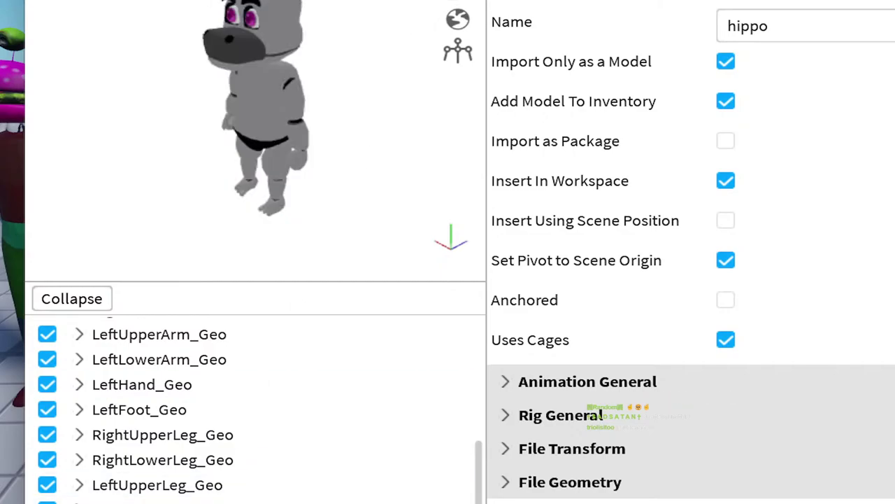
{"action": "left_click", "coordinate": [509, 420]}
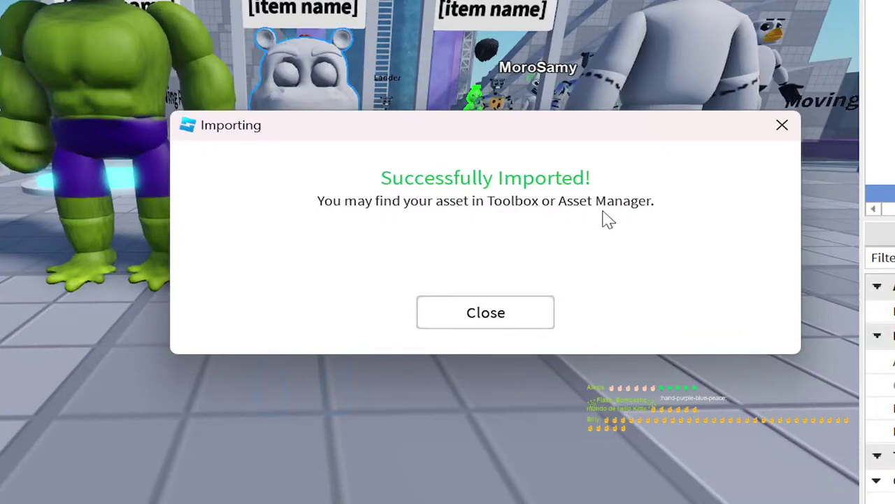
{"action": "left_click", "coordinate": [513, 321]}
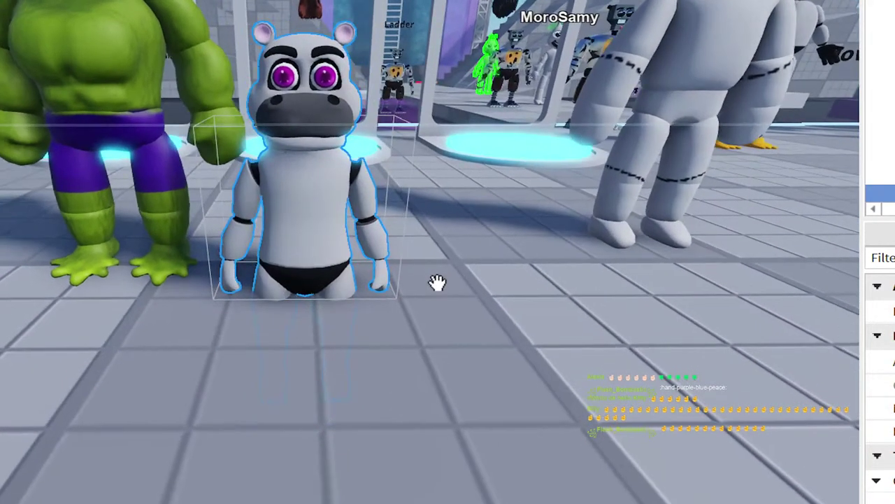
Step: Open the avatar preview for the imported hippo and widen the preview area for a larger view of the model
{"action": "scroll", "coordinate": [437, 282], "scroll_direction": "down", "scroll_amount": 10}
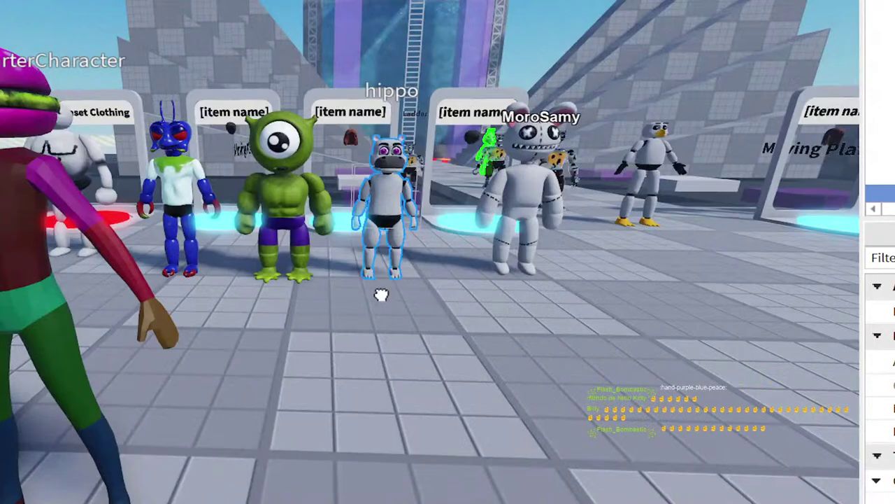
{"action": "left_click_drag", "start_coordinate": [381, 295], "coordinate": [510, 452]}
{"action": "right_click_drag", "start_coordinate": [510, 452], "coordinate": [509, 450]}
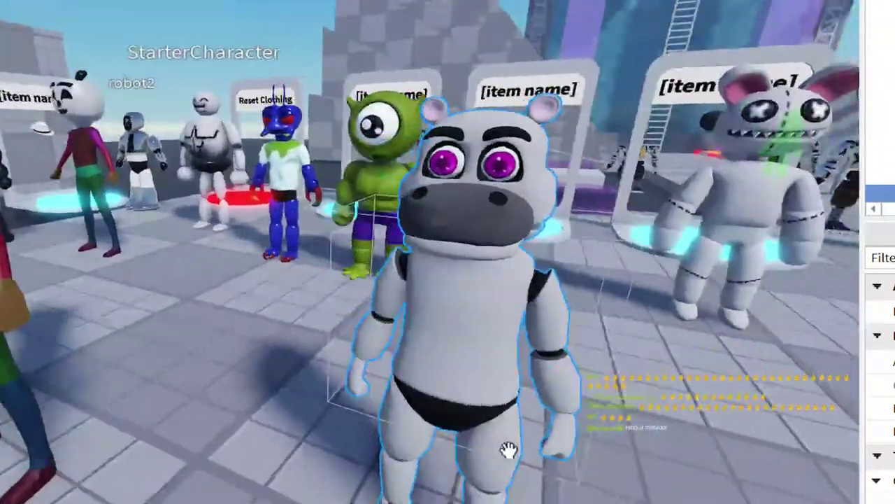
{"action": "scroll", "coordinate": [509, 450], "scroll_direction": "down", "scroll_amount": 5}
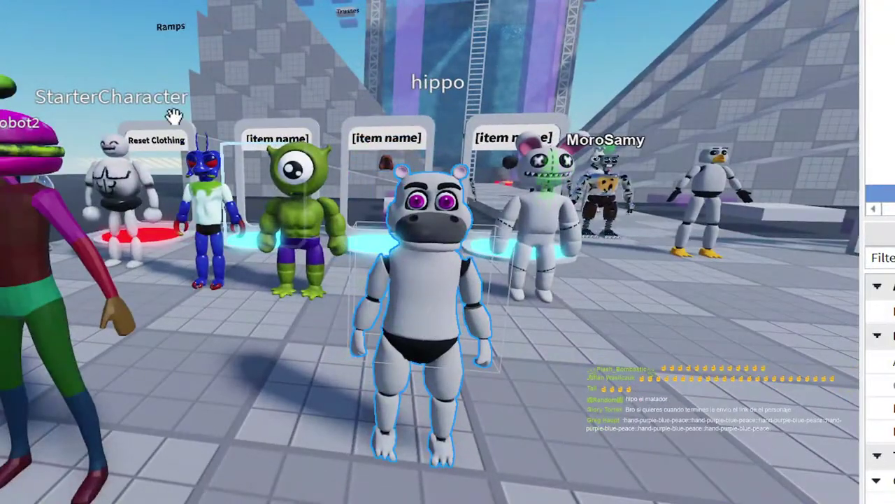
{"action": "left_click", "coordinate": [59, 1]}
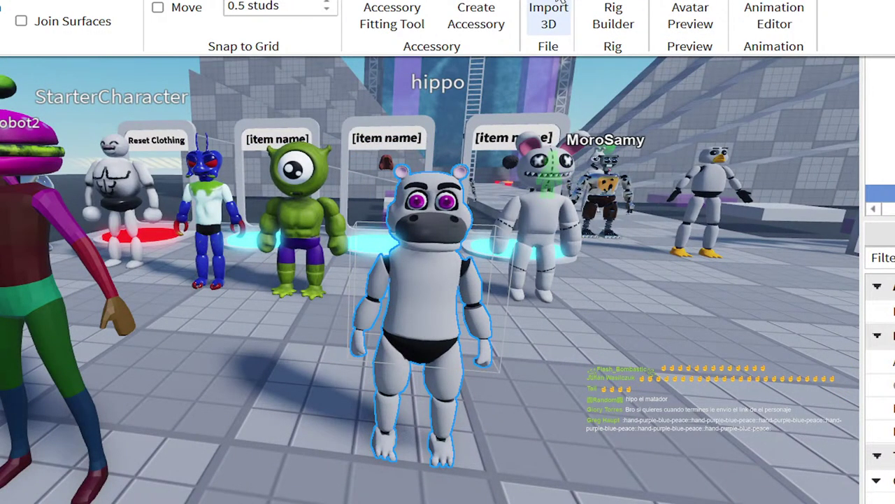
{"action": "left_click", "coordinate": [690, 5]}
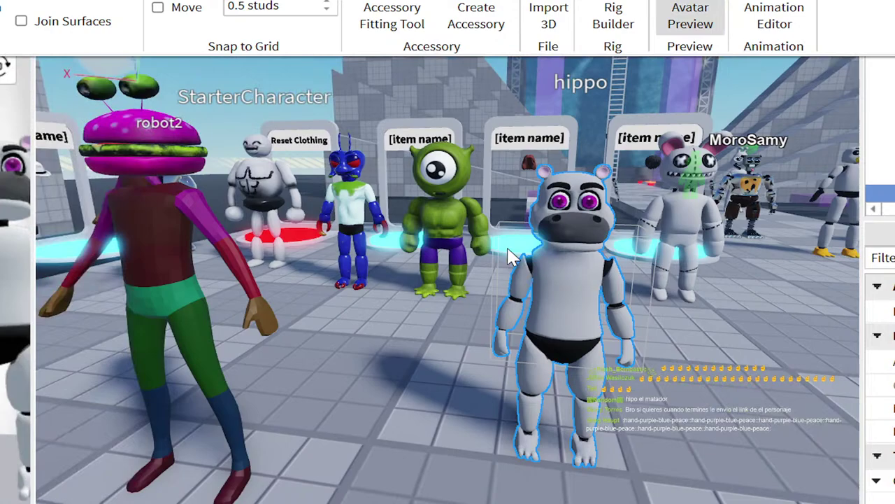
{"action": "right_click_drag", "start_coordinate": [574, 275], "coordinate": [574, 275]}
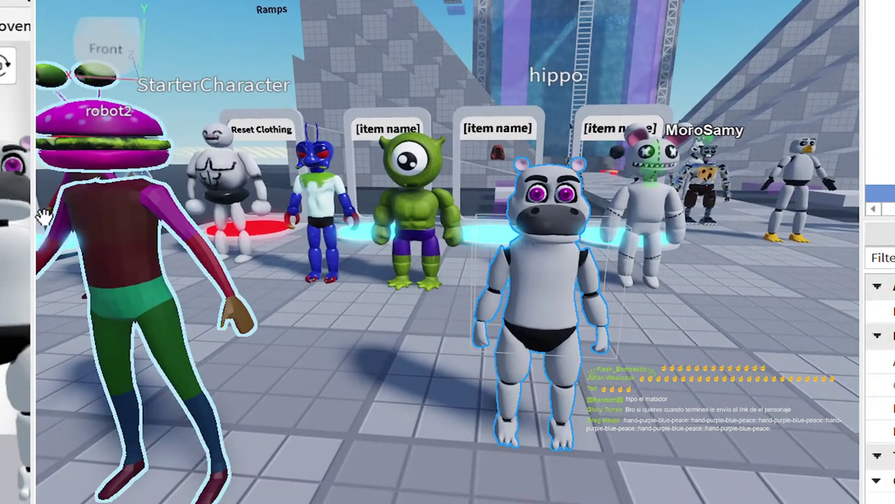
{"action": "left_click_drag", "start_coordinate": [34, 218], "coordinate": [513, 228]}
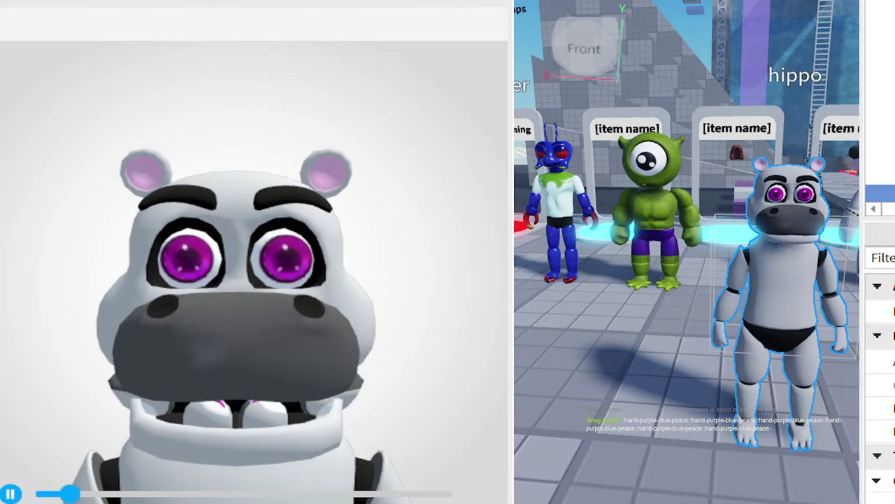
Step: Examine the hippo's face, eyes and mouth during facial animation playback from slightly different angles
{"action": "scroll", "coordinate": [213, 261], "scroll_direction": "down", "scroll_amount": 2}
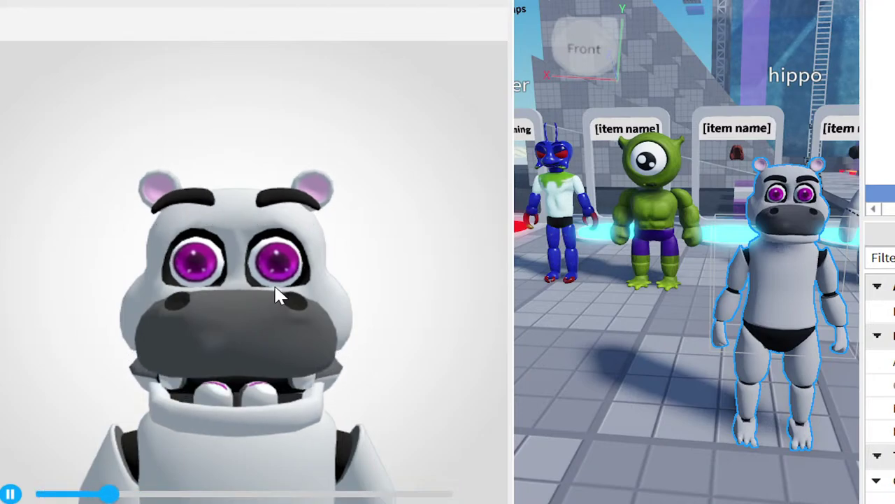
{"action": "left_click_drag", "start_coordinate": [314, 314], "coordinate": [340, 349]}
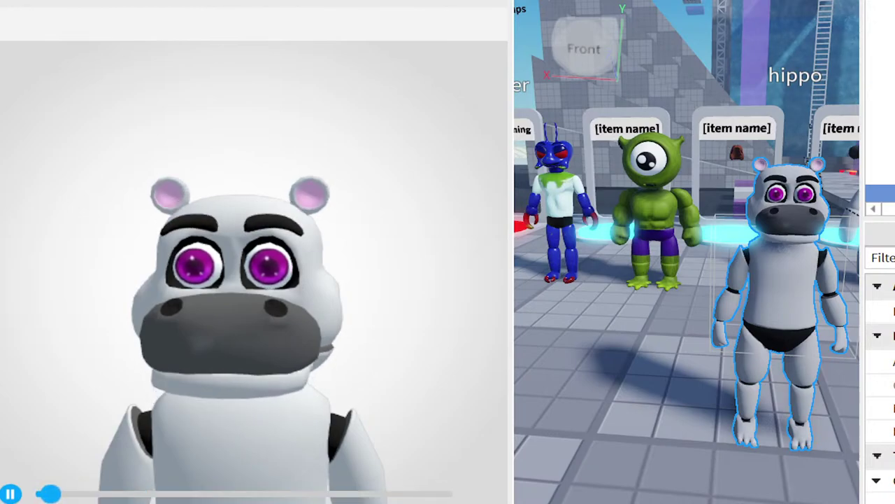
{"action": "right_click", "coordinate": [147, 267]}
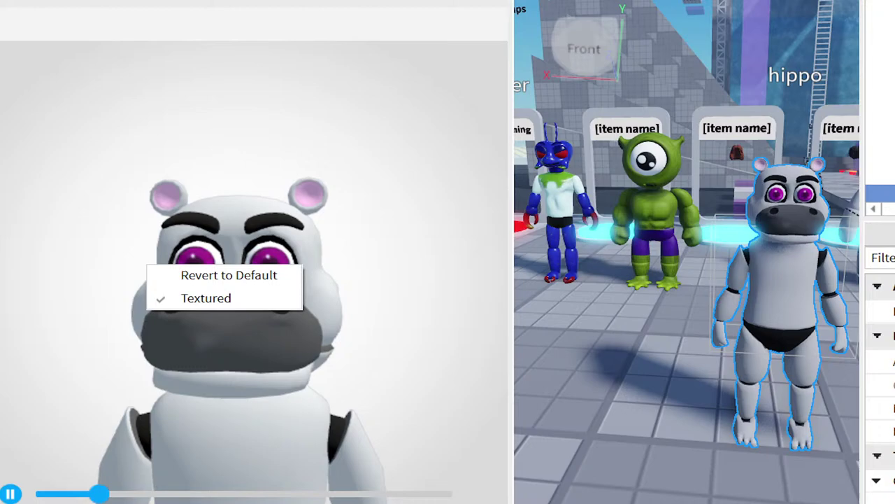
{"action": "left_click", "coordinate": [56, 375]}
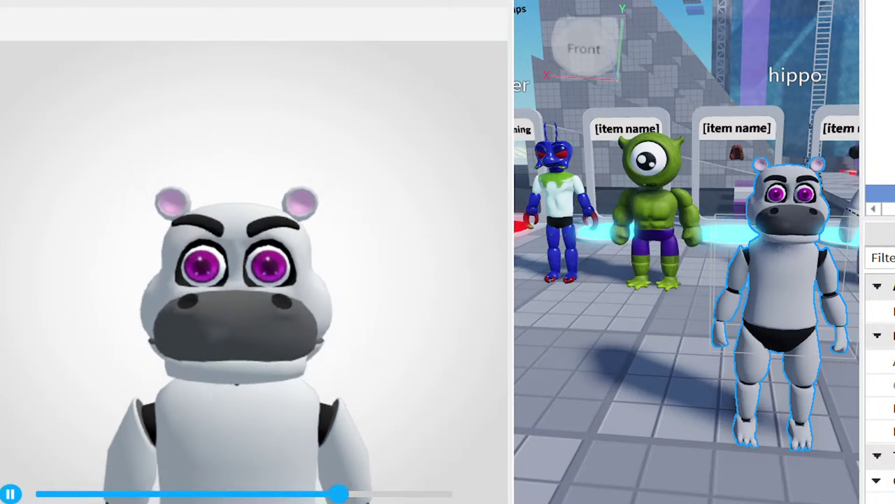
Step: Preview the hippo in a camouflage T-shirt and in a black T-shirt with black pants, checking the fit from the side
{"action": "left_click", "coordinate": [16, 1]}
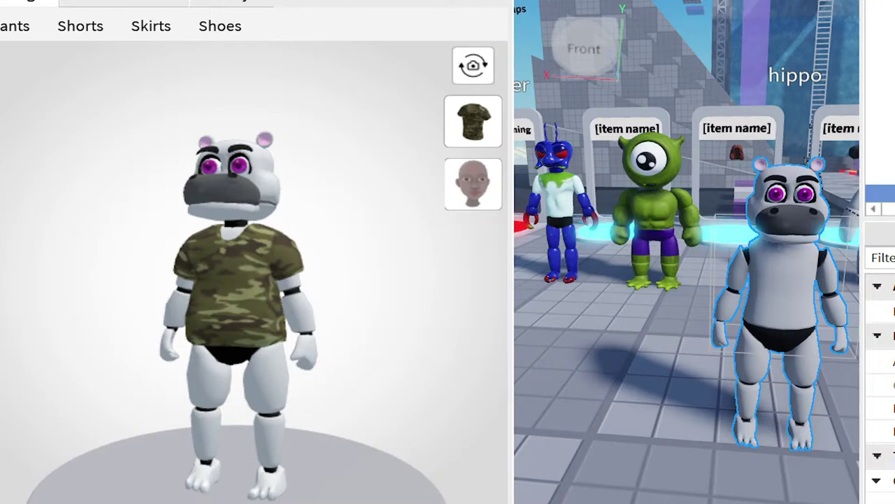
{"action": "left_click_drag", "start_coordinate": [194, 244], "coordinate": [126, 258]}
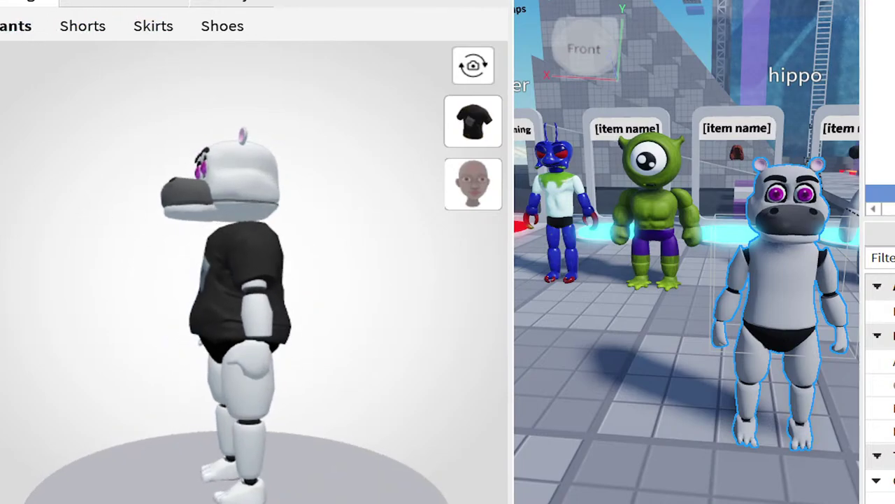
{"action": "left_click_drag", "start_coordinate": [149, 342], "coordinate": [268, 358]}
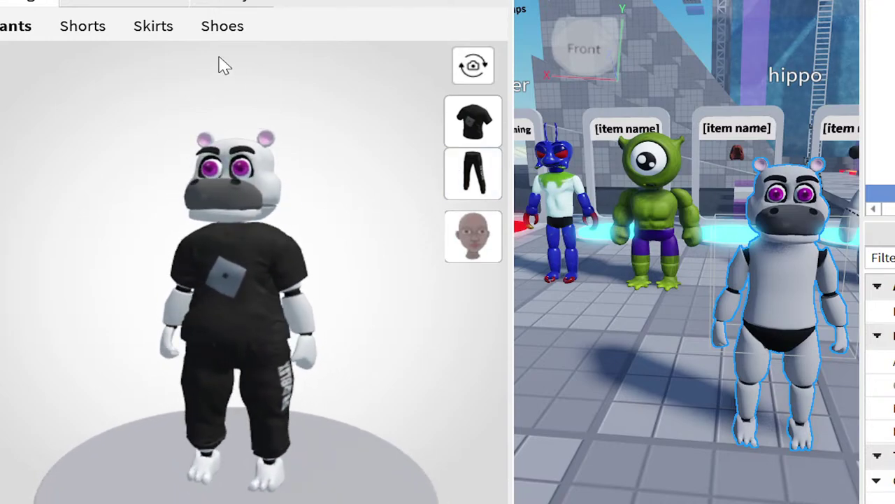
Step: Preview the hippo in red, yellow, pink and lime body colours and play an emote on it
{"action": "left_click", "coordinate": [226, 4]}
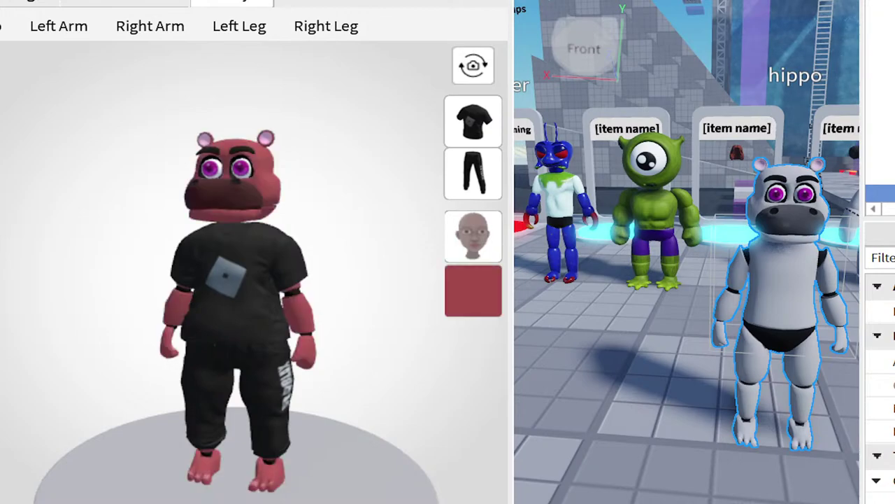
{"action": "left_click_drag", "start_coordinate": [77, 380], "coordinate": [157, 394]}
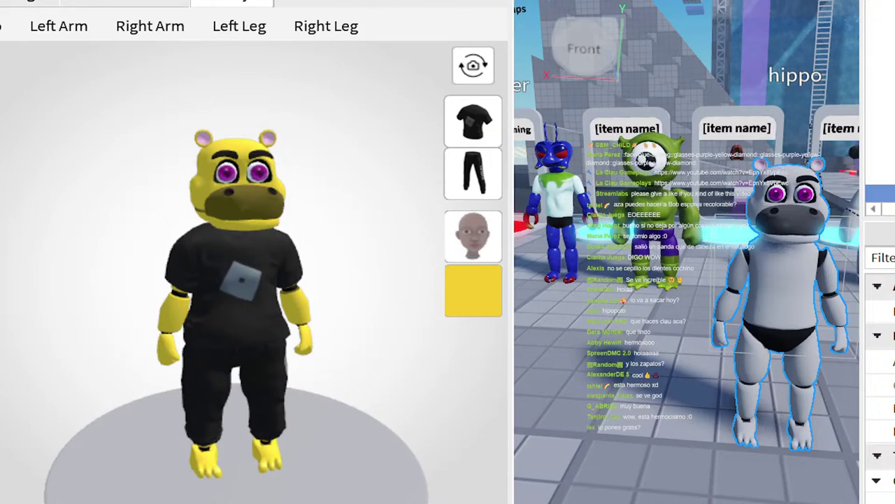
{"action": "left_click", "coordinate": [40, 316]}
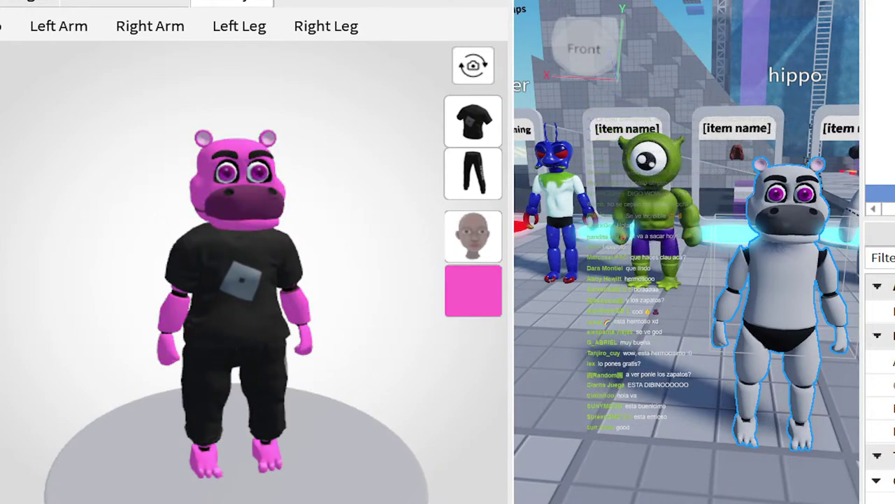
{"action": "left_click_drag", "start_coordinate": [259, 328], "coordinate": [219, 352]}
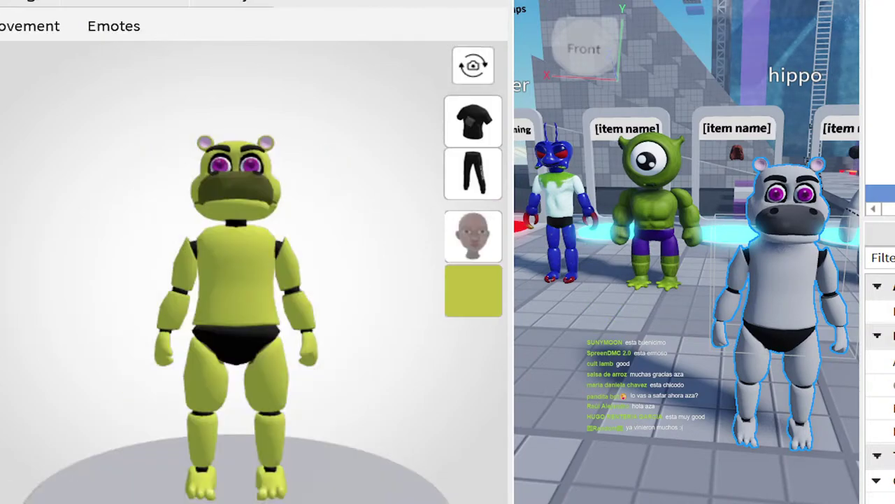
{"action": "left_click", "coordinate": [114, 28]}
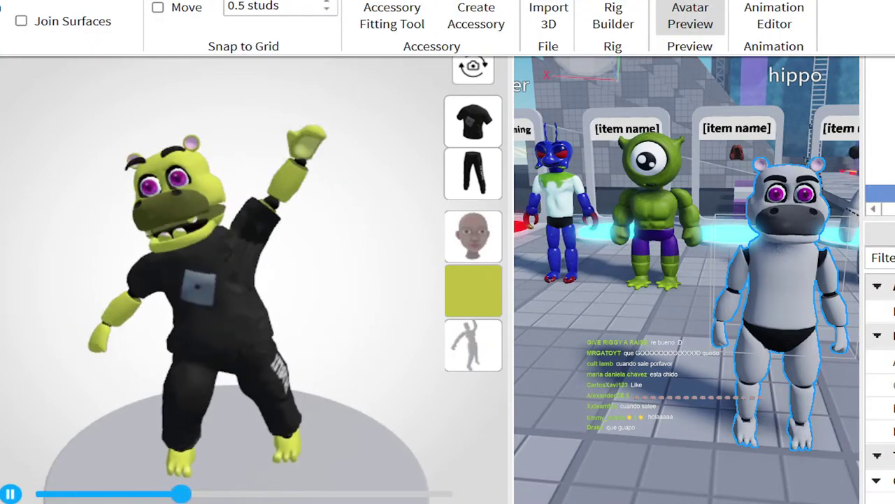
Step: Close the avatar preview and switch to the hippo file in Blender
{"action": "left_click", "coordinate": [689, 15]}
{"action": "mouse_move", "coordinate": [769, 501]}
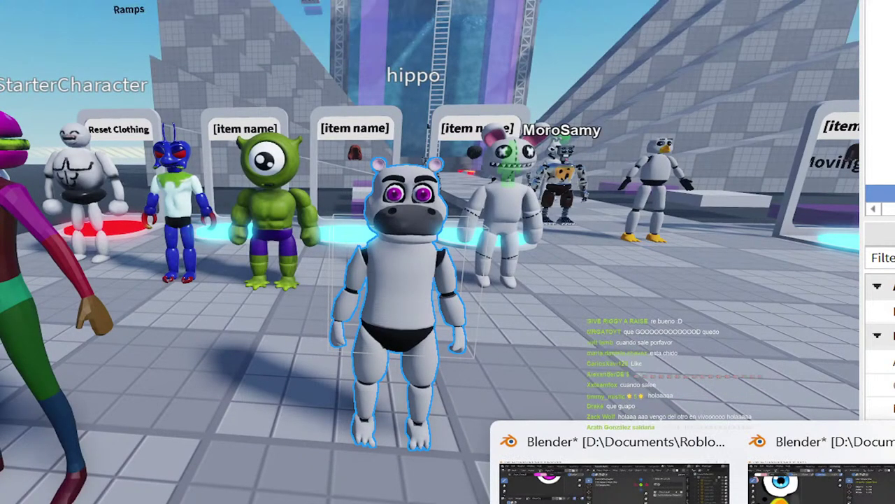
{"action": "left_click", "coordinate": [614, 481]}
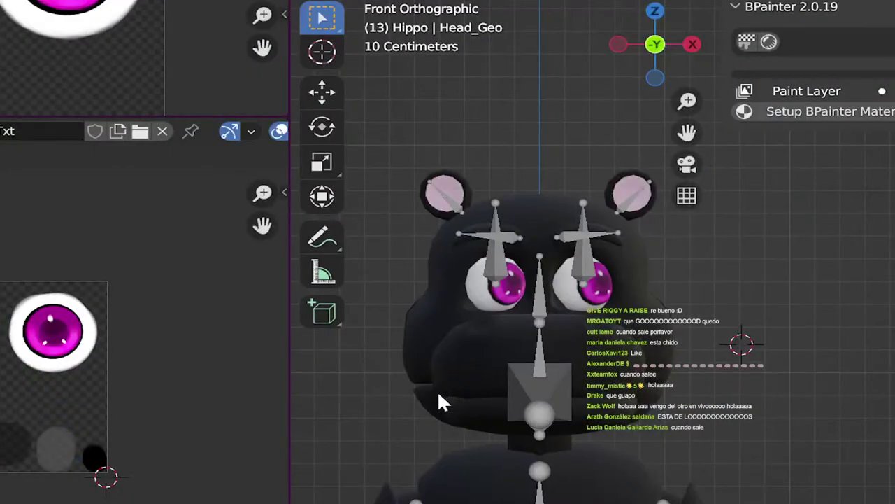
Step: Enter Edit Mode on the head mesh and reveal all of its hidden geometry
{"action": "left_click", "coordinate": [598, 368]}
{"action": "key", "text": "Tab"}
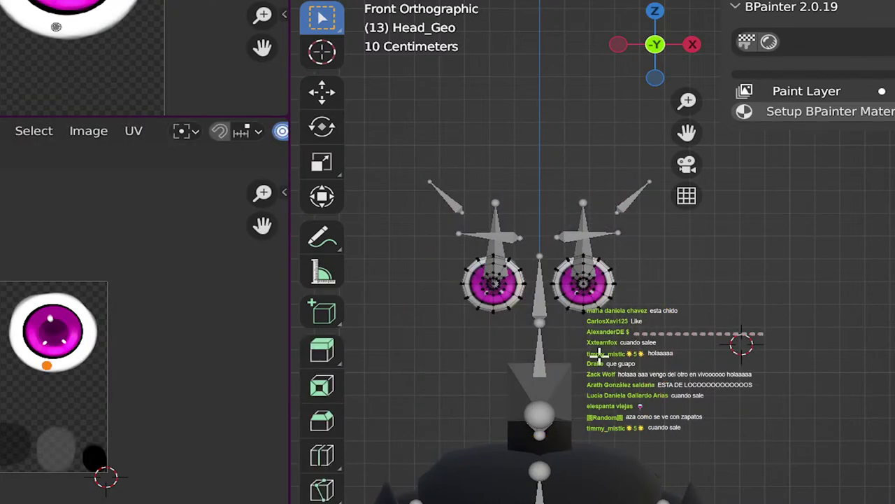
{"action": "key", "text": "a"}
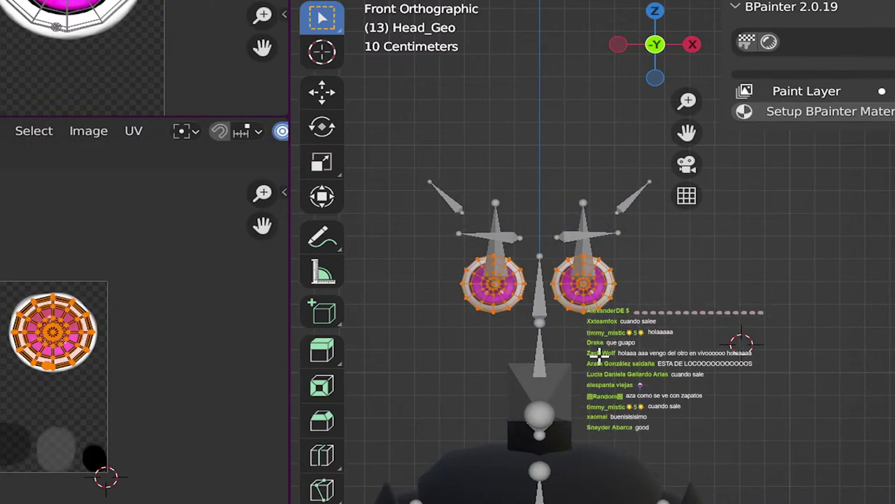
{"action": "key", "text": "alt+h"}
{"action": "scroll", "coordinate": [601, 380], "scroll_direction": "up", "scroll_amount": 1}
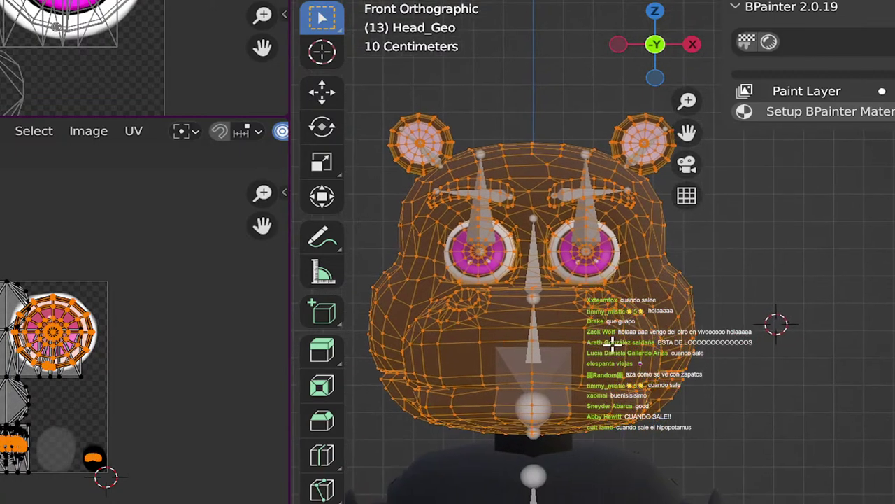
Step: Hide the linked upper muzzle geometry to expose the teeth behind it
{"action": "key", "text": "alt+a"}
{"action": "key", "text": "l"}
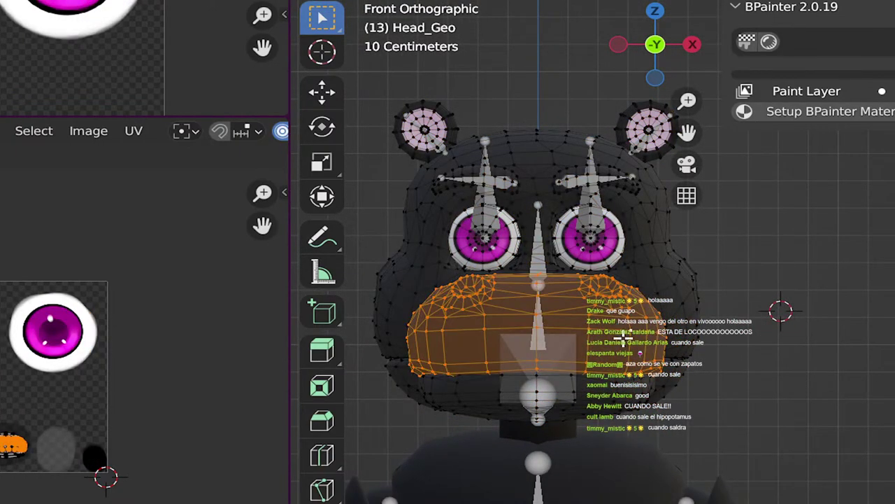
{"action": "key", "text": "h"}
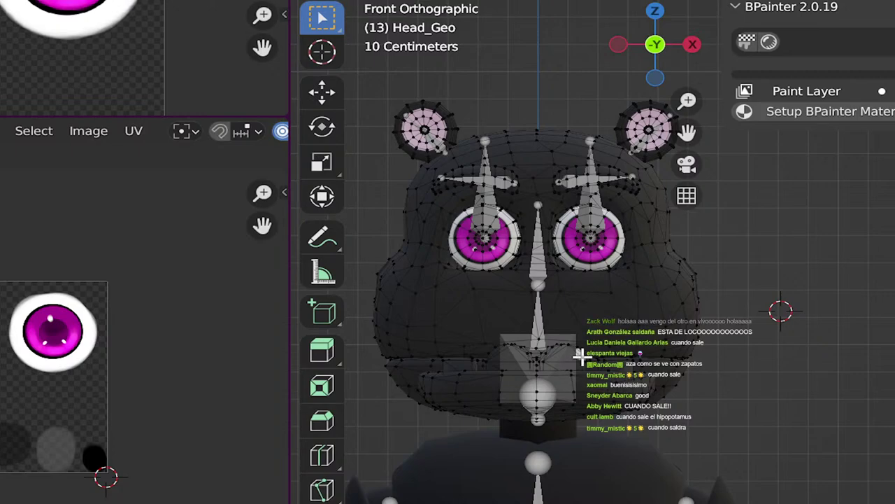
Step: Shrink the UVs of the four teeth to a tiny spot and place them on the white area of the eye texture
{"action": "key", "text": "l"}
{"action": "key", "text": "l"}
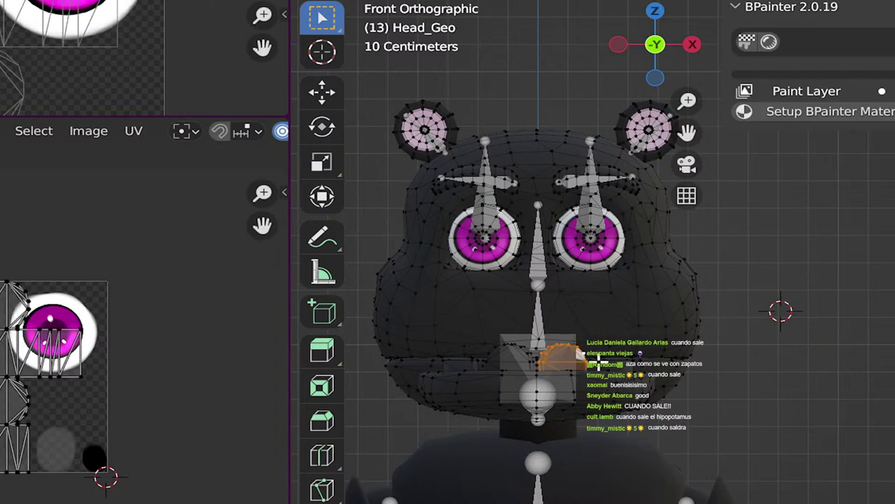
{"action": "scroll", "coordinate": [615, 361], "scroll_direction": "up", "scroll_amount": 2}
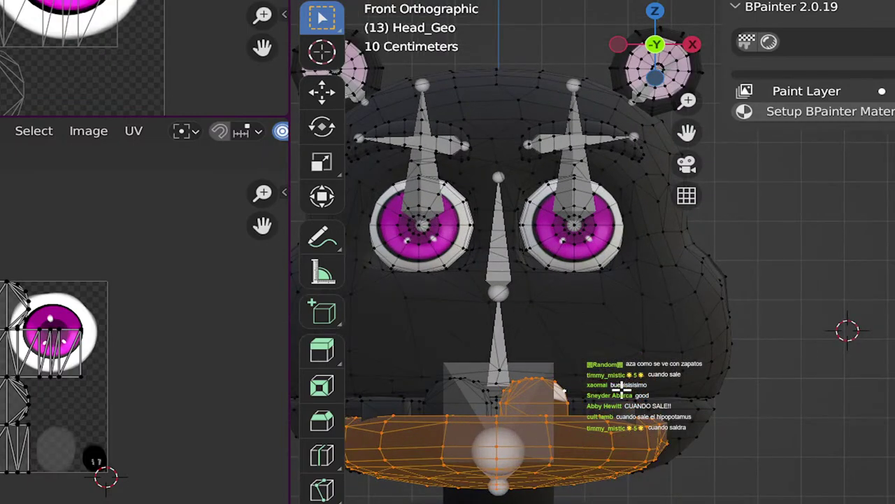
{"action": "key", "text": "h"}
{"action": "key", "text": "l"}
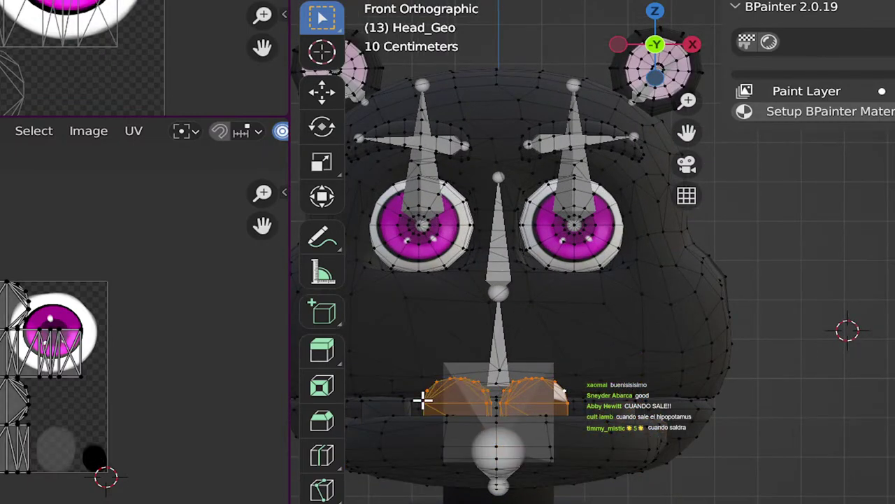
{"action": "key", "text": "l"}
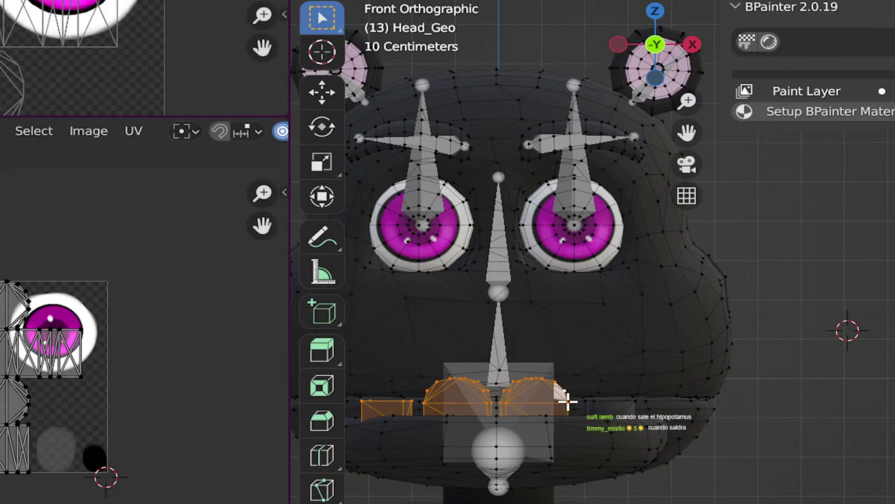
{"action": "key", "text": "l"}
{"action": "scroll", "coordinate": [112, 339], "scroll_direction": "down", "scroll_amount": 1}
{"action": "key", "text": "a"}
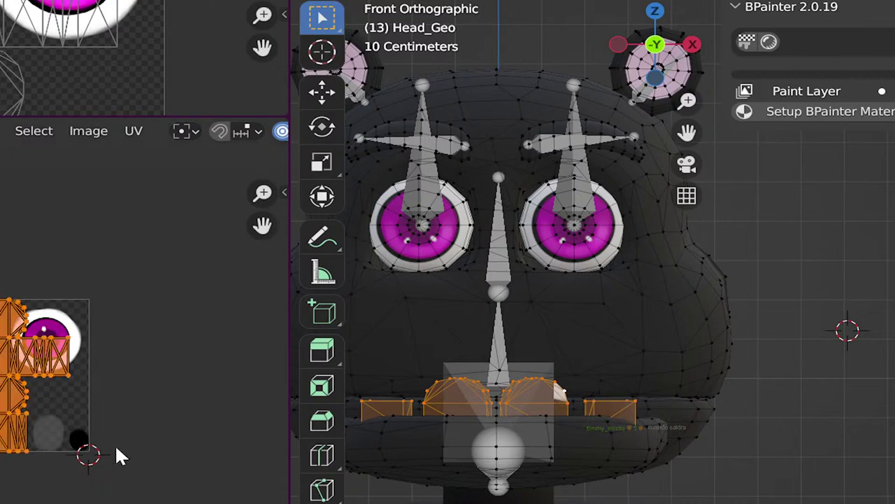
{"action": "key", "text": "s"}
{"action": "left_click", "coordinate": [18, 383]}
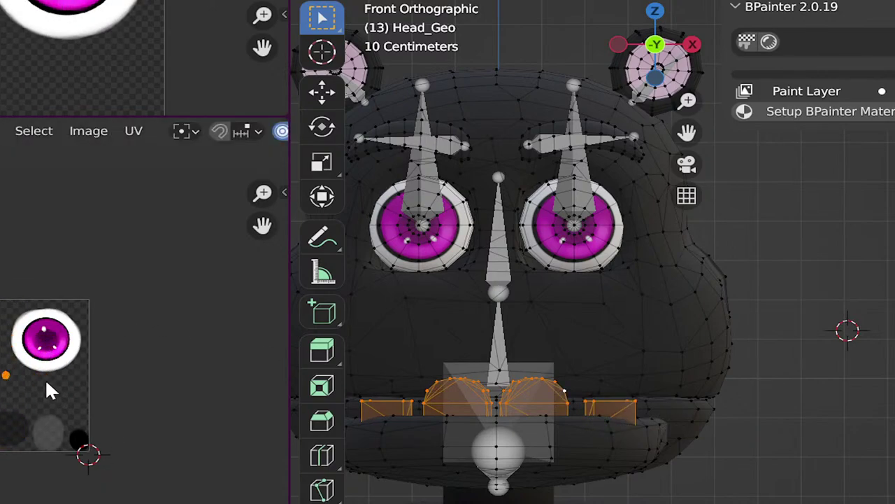
{"action": "key", "text": "g"}
{"action": "left_click", "coordinate": [98, 378]}
{"action": "key", "text": "s"}
{"action": "left_click", "coordinate": [88, 374]}
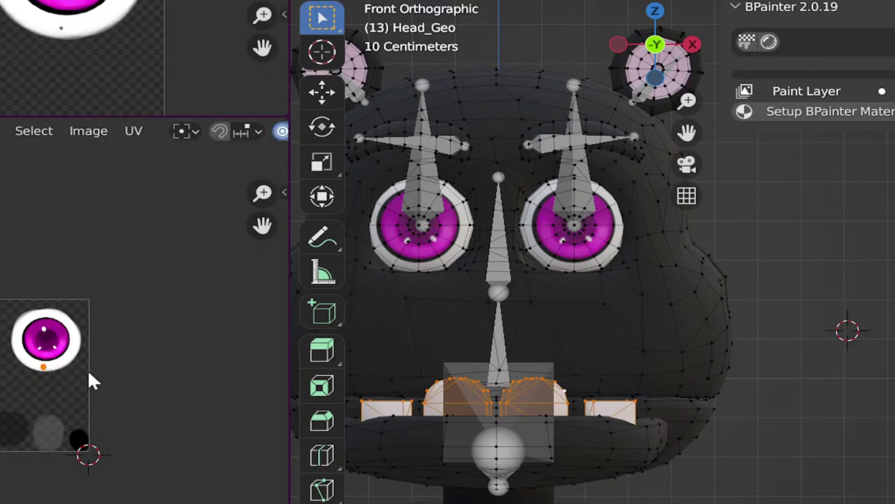
Step: Check the whitened teeth on the head mesh and return to Object Mode
{"action": "key", "text": "Tab"}
{"action": "key", "text": "Tab"}
{"action": "scroll", "coordinate": [625, 435], "scroll_direction": "down", "scroll_amount": 1}
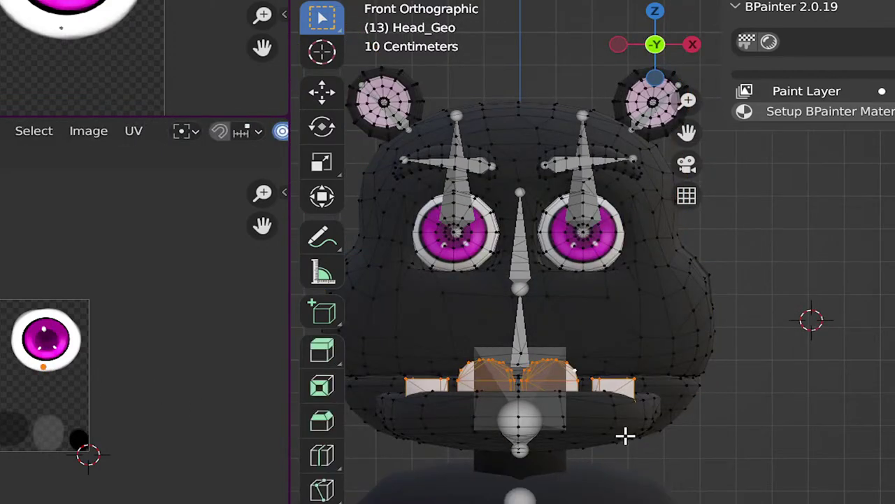
{"action": "scroll", "coordinate": [624, 436], "scroll_direction": "up", "scroll_amount": 1}
{"action": "key", "text": "Tab"}
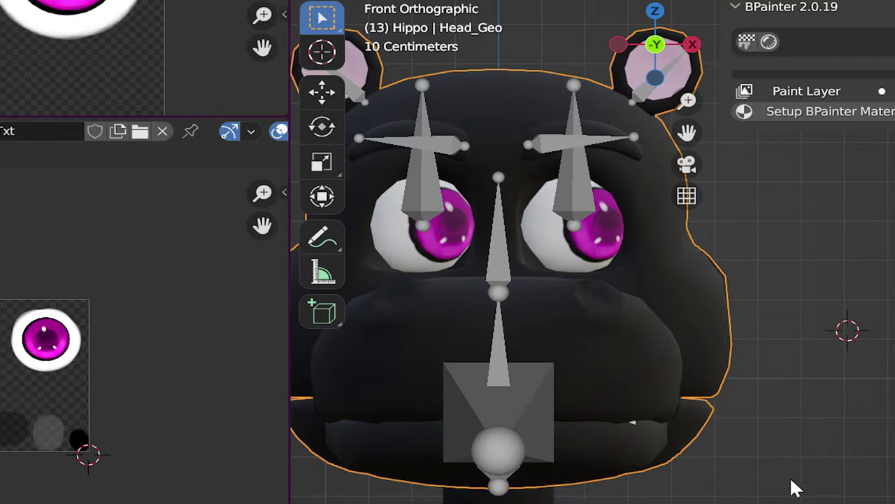
Step: Export the deselected hippo avatar as FBX into the hippo folder and switch to Roblox Studio
{"action": "scroll", "coordinate": [613, 414], "scroll_direction": "down", "scroll_amount": 4}
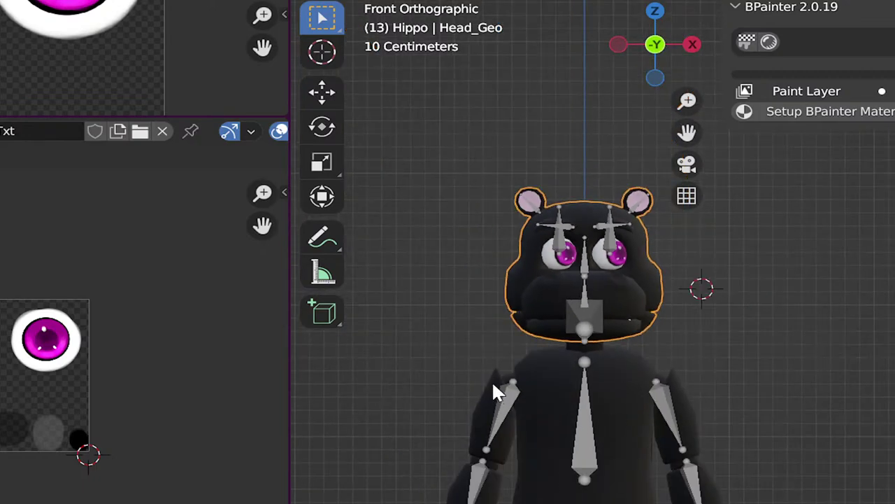
{"action": "key", "text": "alt+a"}
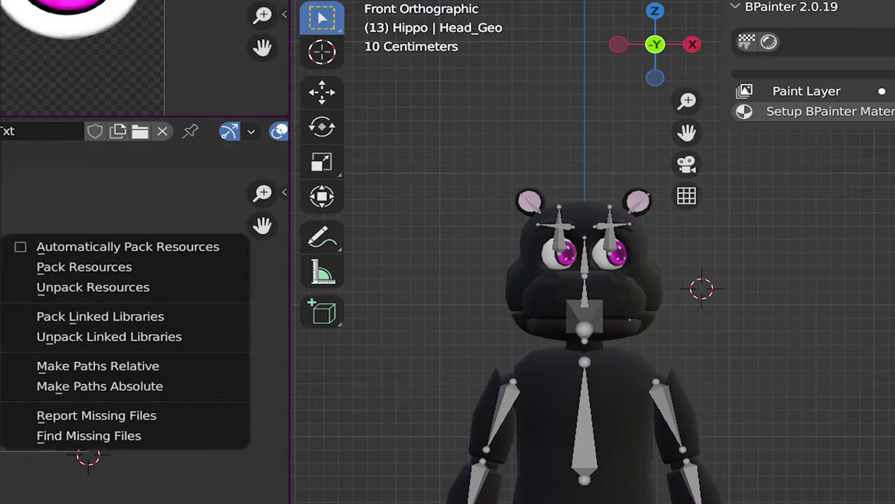
{"action": "mouse_move", "coordinate": [2, 217]}
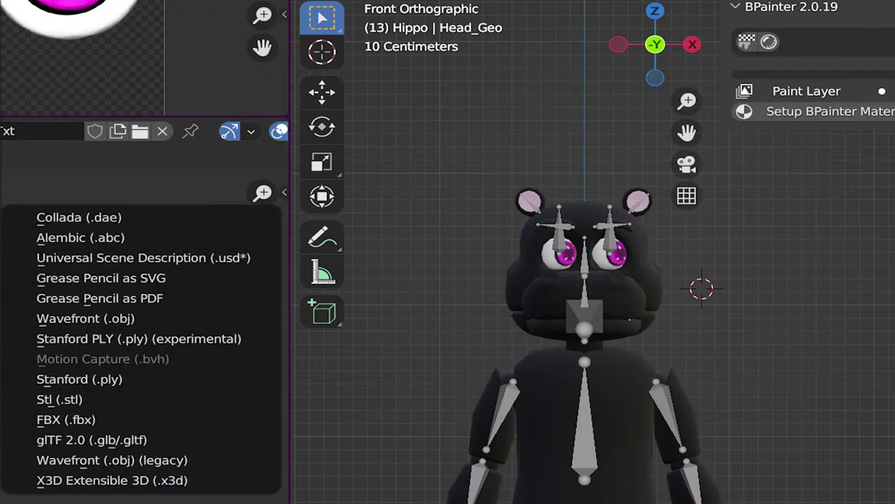
{"action": "left_click", "coordinate": [81, 419]}
{"action": "left_click", "coordinate": [845, 497]}
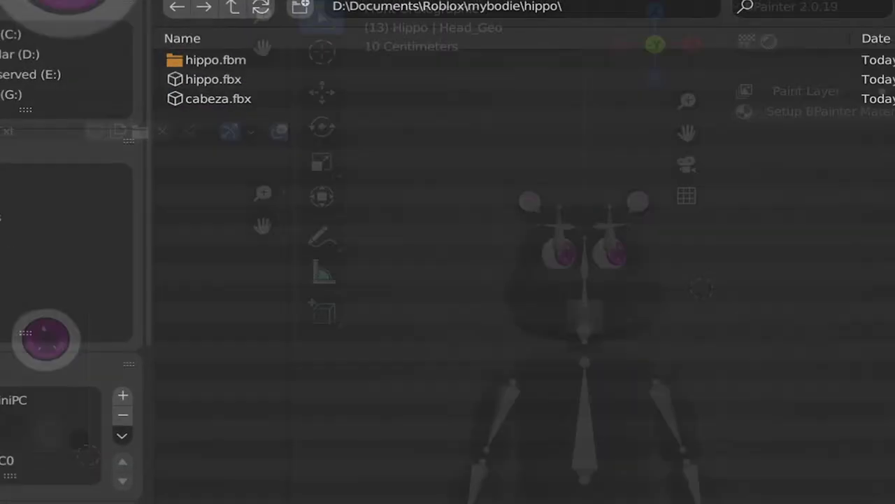
{"action": "left_click", "coordinate": [770, 475]}
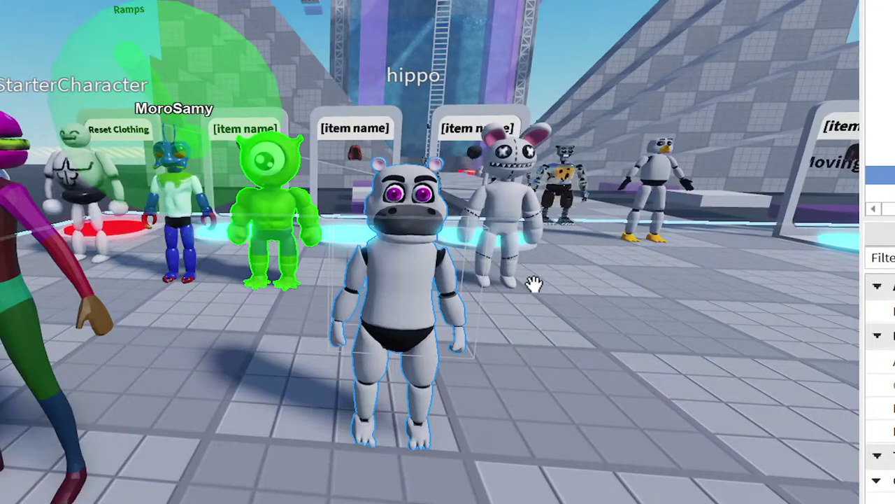
Step: Delete the old hippo model from the scene and load hippo.fbx for 3D import
{"action": "right_click_drag", "start_coordinate": [536, 285], "coordinate": [575, 333]}
{"action": "key", "text": "Delete"}
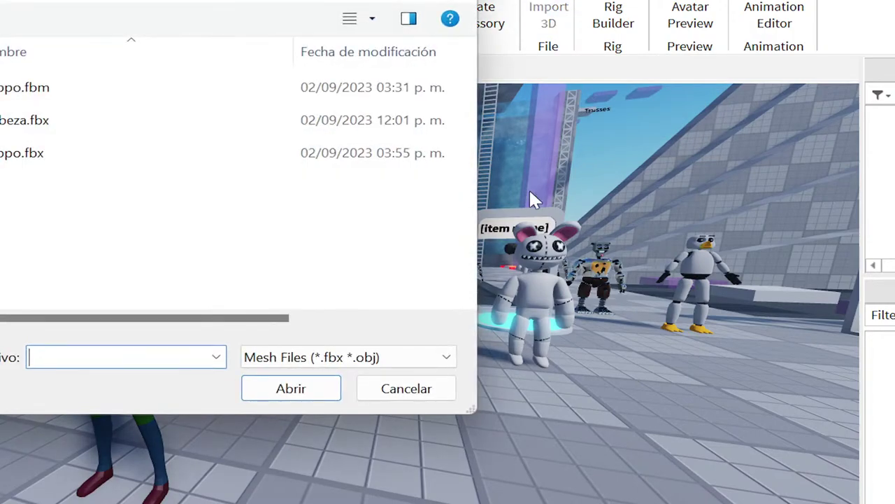
{"action": "left_click", "coordinate": [30, 154]}
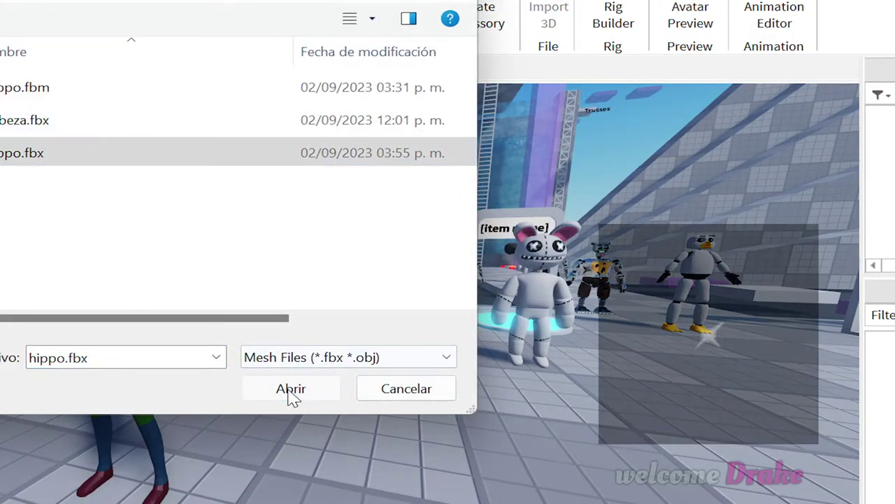
{"action": "left_click", "coordinate": [290, 393]}
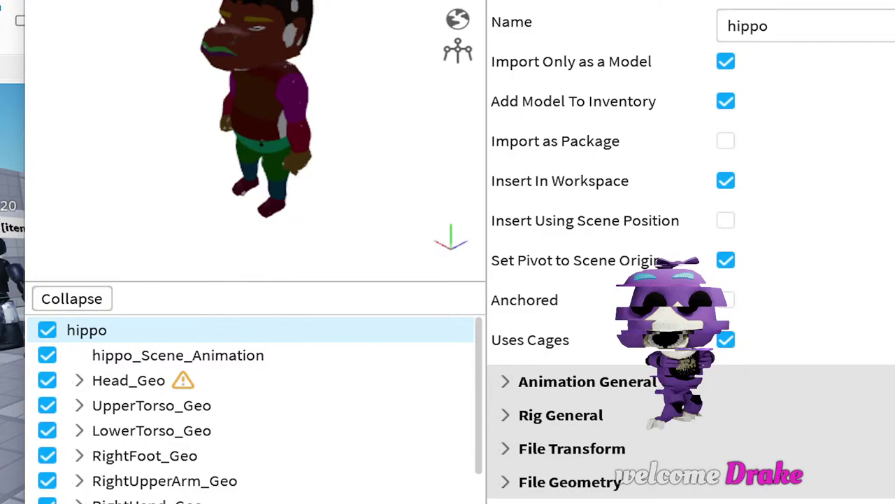
Step: Review the hippo's import parts and settings, import it into the workspace and dismiss the completion dialog
{"action": "scroll", "coordinate": [299, 360], "scroll_direction": "down", "scroll_amount": 5}
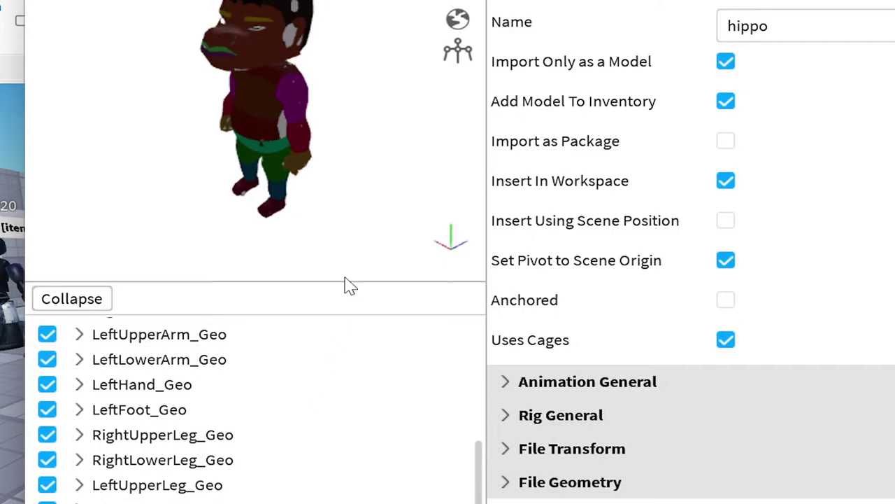
{"action": "mouse_move", "coordinate": [688, 222]}
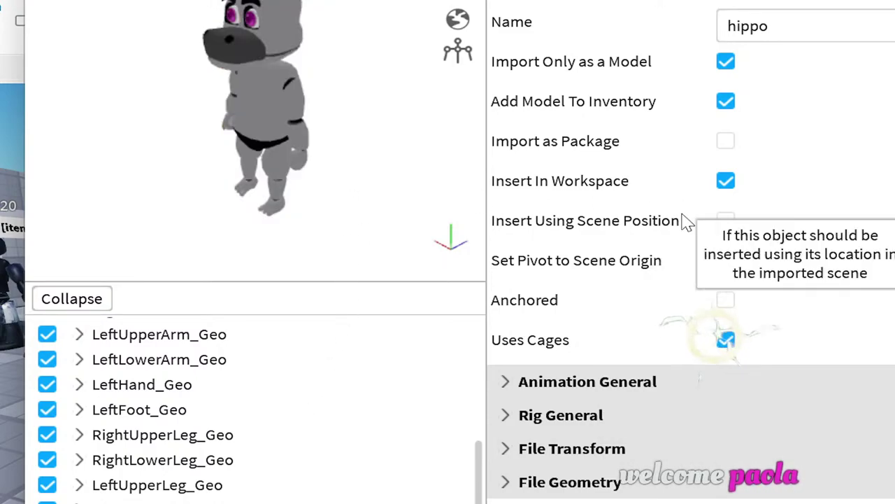
{"action": "left_click", "coordinate": [517, 423]}
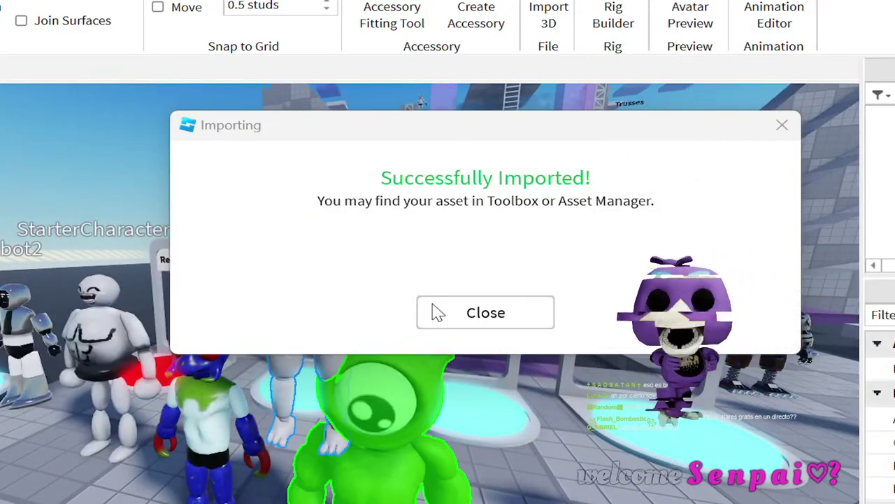
{"action": "left_click", "coordinate": [522, 324]}
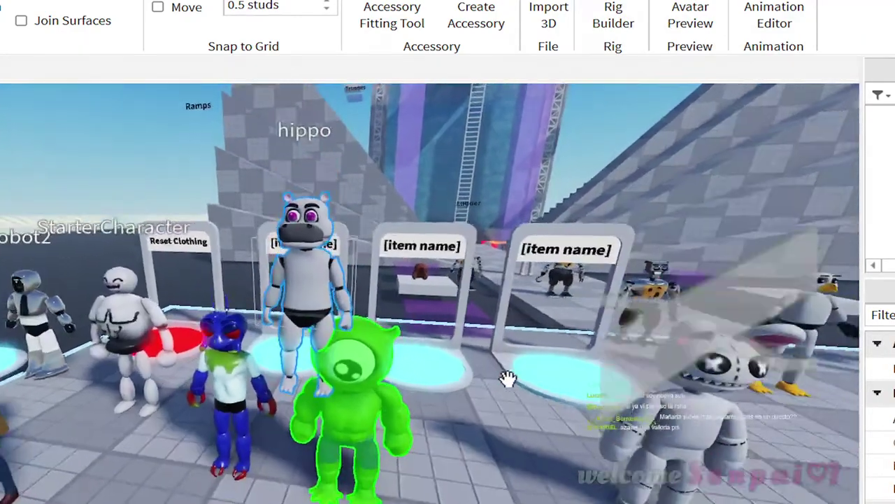
Step: Move the imported hippo onto the open floor between the green one-eyed character and the bunny plush
{"action": "scroll", "coordinate": [326, 283], "scroll_direction": "down", "scroll_amount": 1}
{"action": "left_click_drag", "start_coordinate": [326, 283], "coordinate": [499, 464]}
{"action": "right_click_drag", "start_coordinate": [500, 464], "coordinate": [506, 466]}
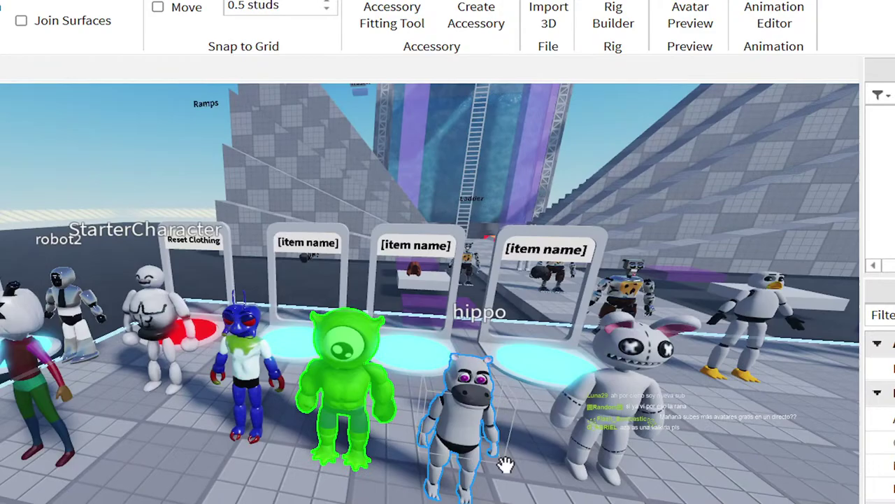
{"action": "scroll", "coordinate": [506, 464], "scroll_direction": "down", "scroll_amount": 3}
{"action": "scroll", "coordinate": [506, 366], "scroll_direction": "up", "scroll_amount": 1}
{"action": "right_click_drag", "start_coordinate": [506, 366], "coordinate": [506, 366]}
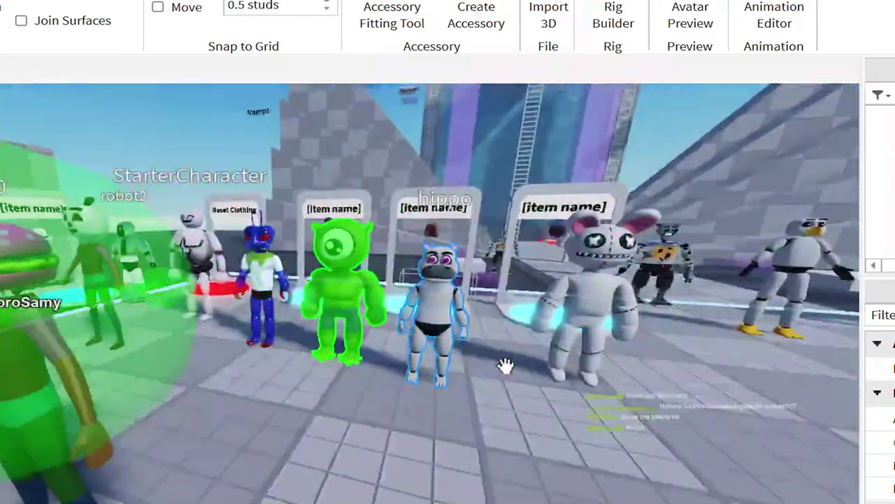
{"action": "scroll", "coordinate": [506, 366], "scroll_direction": "up", "scroll_amount": 2}
{"action": "left_click_drag", "start_coordinate": [465, 355], "coordinate": [548, 406]}
{"action": "right_click_drag", "start_coordinate": [547, 406], "coordinate": [550, 405]}
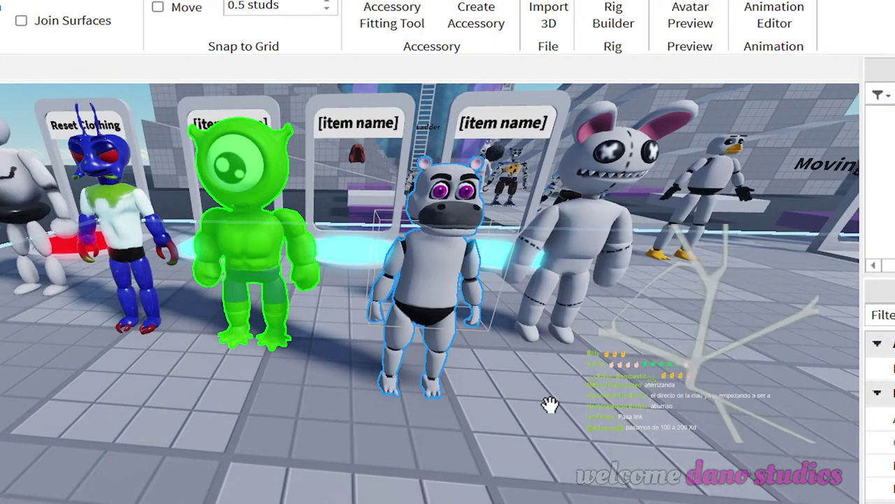
{"action": "right_click_drag", "start_coordinate": [528, 415], "coordinate": [527, 416]}
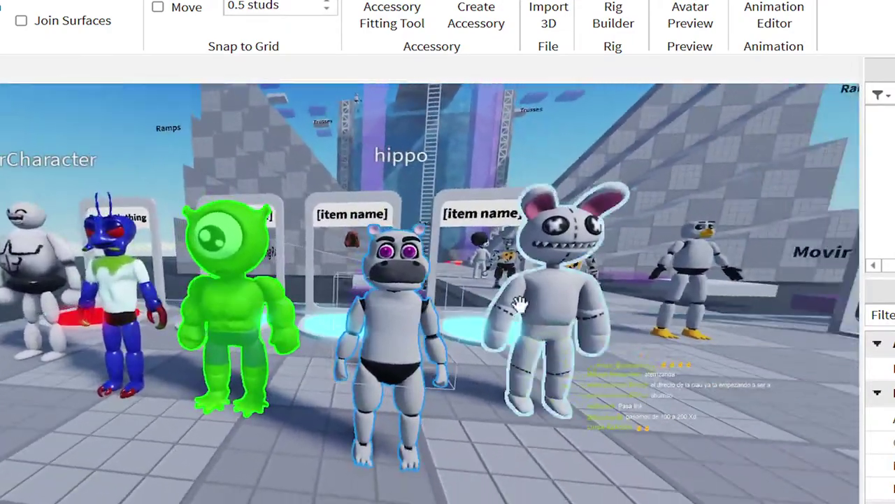
Step: Open the avatar preview for the hippo and examine its teeth and facial animation
{"action": "left_click", "coordinate": [705, 5]}
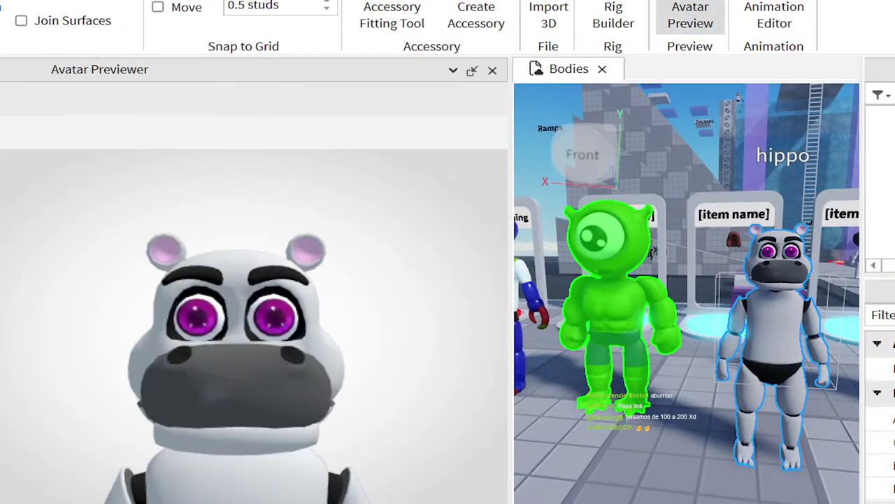
{"action": "mouse_move", "coordinate": [350, 474]}
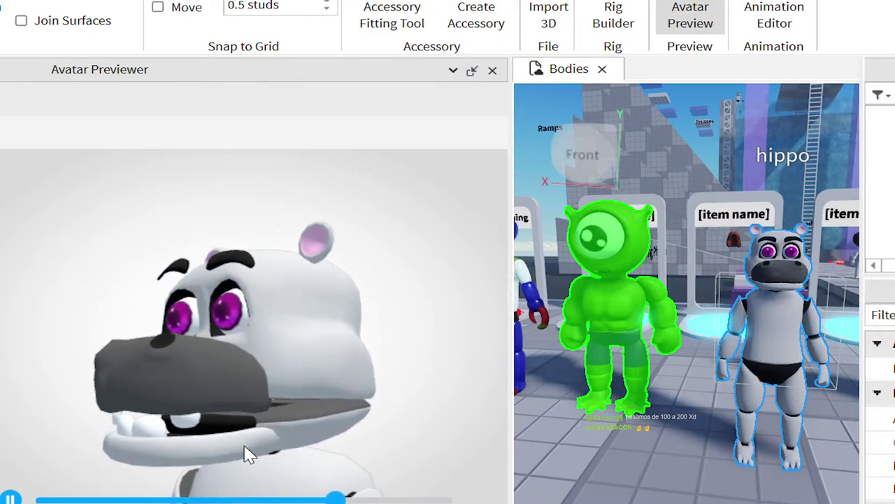
{"action": "right_click", "coordinate": [328, 464]}
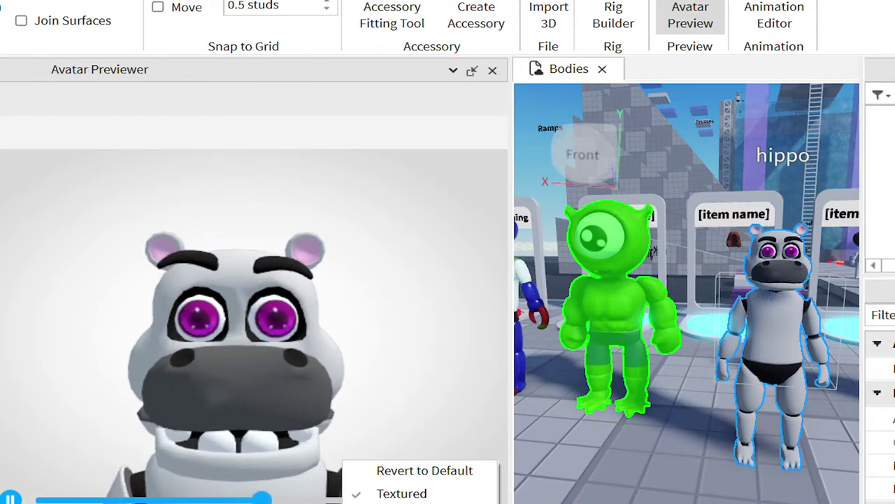
{"action": "key", "text": "Escape"}
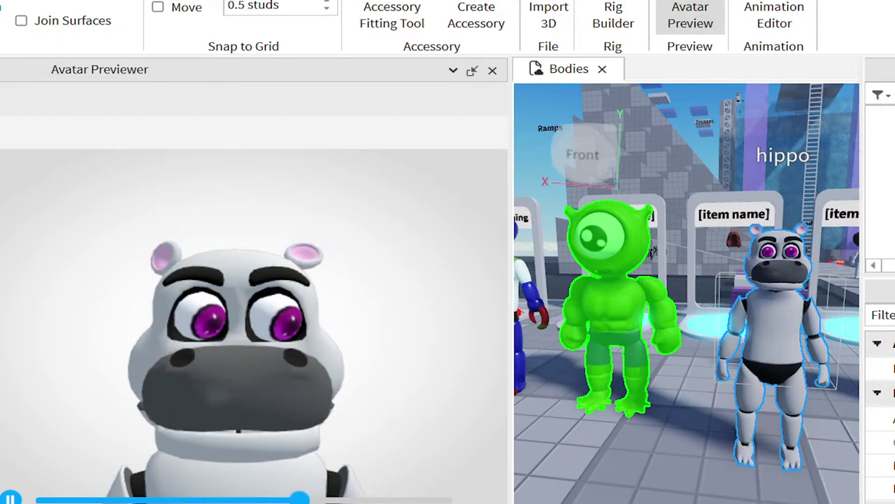
Step: Preview how the T-shirt and skirt fit the hippo, and return to the full scene view
{"action": "left_click", "coordinate": [3, 104]}
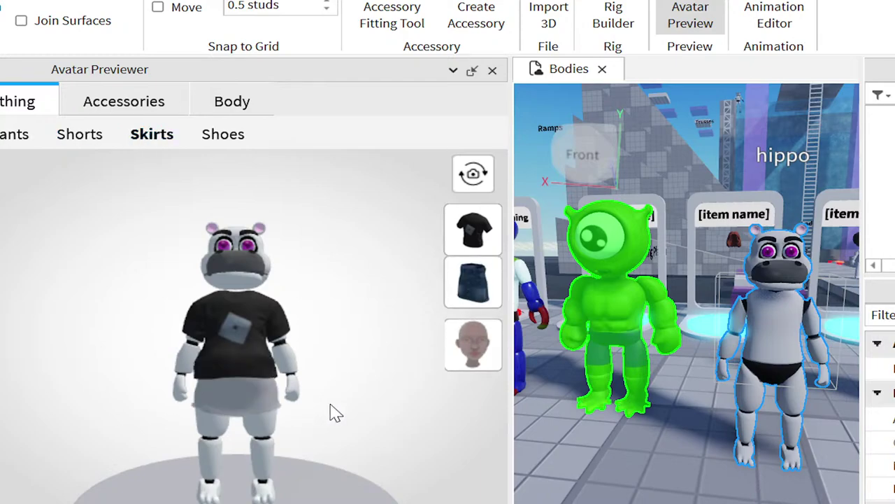
{"action": "left_click_drag", "start_coordinate": [329, 410], "coordinate": [239, 394]}
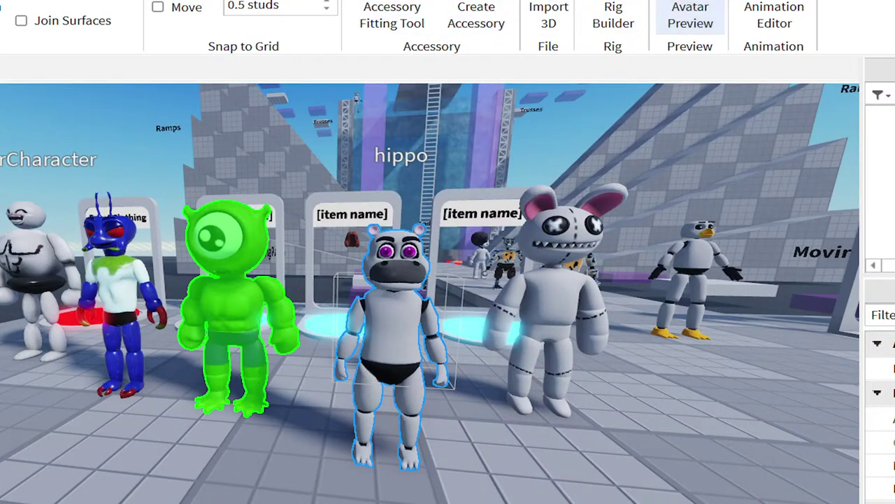
{"action": "right_click_drag", "start_coordinate": [433, 351], "coordinate": [431, 352]}
{"action": "scroll", "coordinate": [433, 352], "scroll_direction": "down", "scroll_amount": 2}
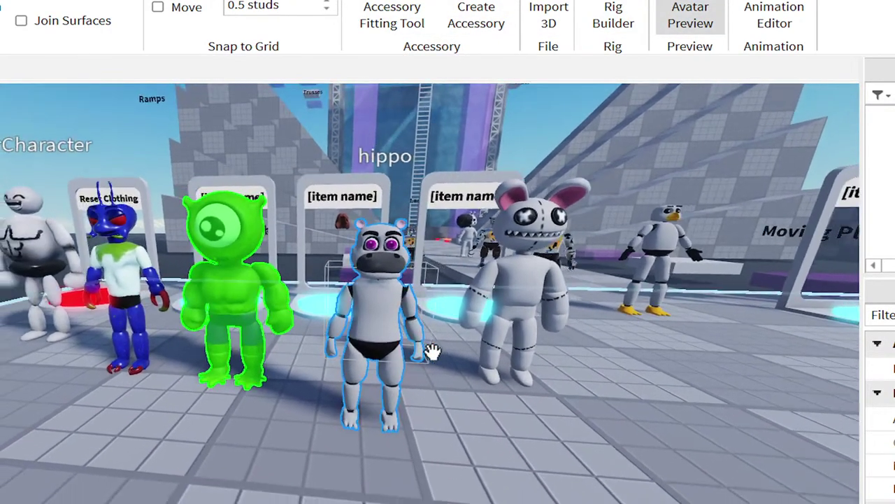
{"action": "scroll", "coordinate": [433, 351], "scroll_direction": "up", "scroll_amount": 1}
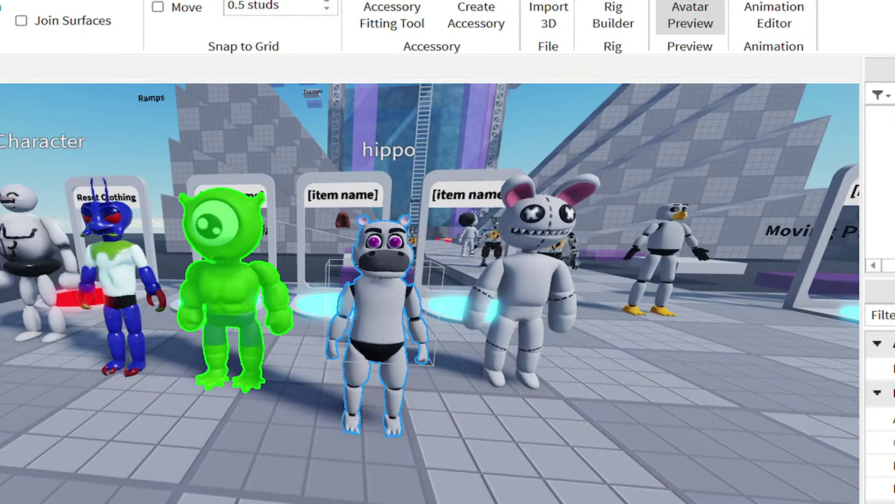
{"action": "key", "text": "alt+f"}
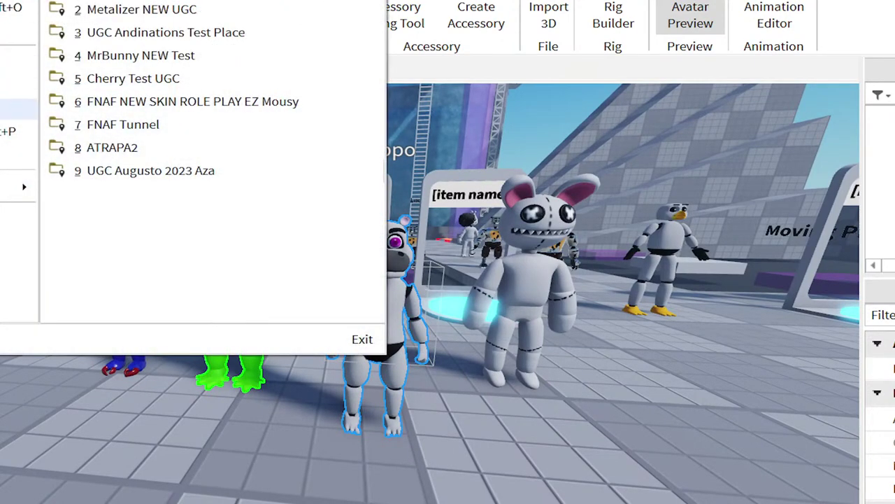
{"action": "key", "text": "Escape"}
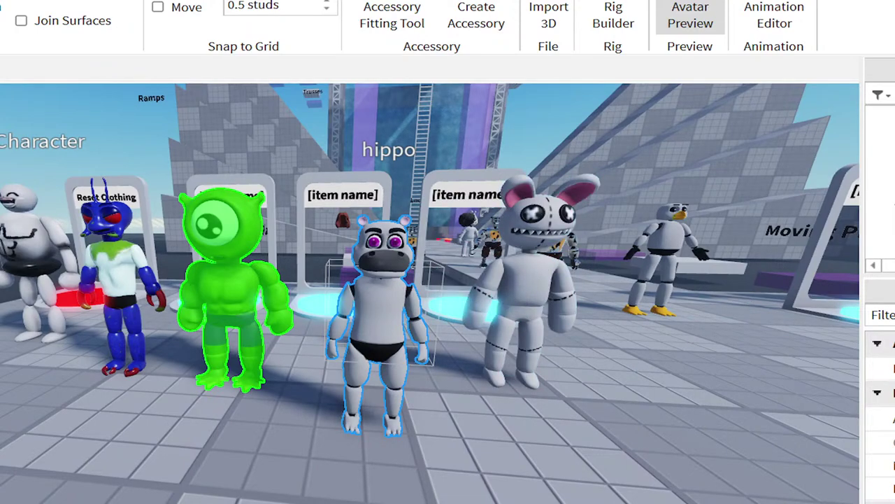
{"action": "left_click", "coordinate": [1, 1]}
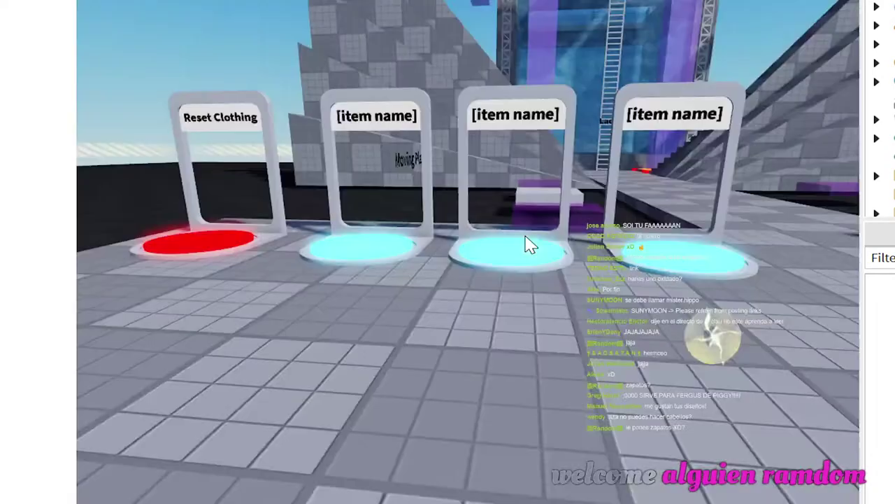
Step: Bring the hippo out onto the open floor in front of the other characters, away from the item pads
{"action": "right_click_drag", "start_coordinate": [374, 346], "coordinate": [342, 322]}
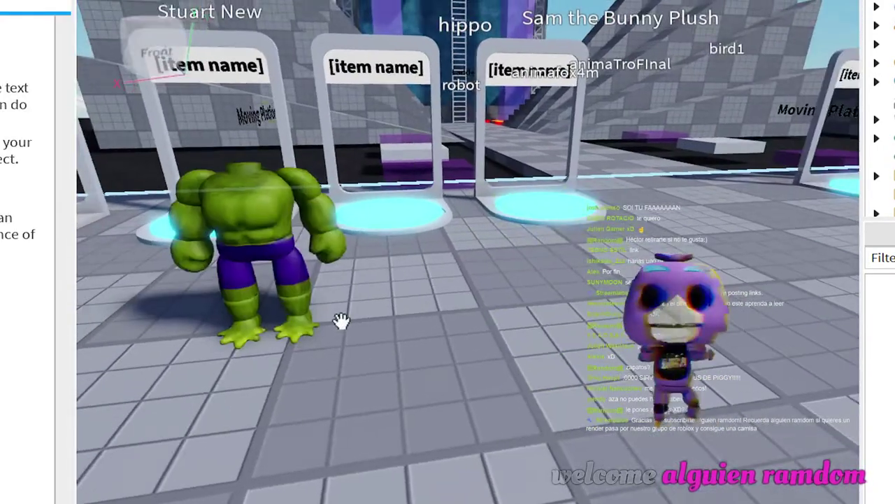
{"action": "right_click_drag", "start_coordinate": [330, 252], "coordinate": [331, 249]}
{"action": "key", "text": "a"}
{"action": "key", "text": "s"}
{"action": "key", "text": "d"}
{"action": "key", "text": "a"}
{"action": "key", "text": "a"}
{"action": "key", "text": "s"}
{"action": "key", "text": "s"}
{"action": "key", "text": "d"}
{"action": "left_click_drag", "start_coordinate": [331, 244], "coordinate": [345, 410]}
{"action": "key", "text": "q"}
{"action": "right_click_drag", "start_coordinate": [406, 410], "coordinate": [406, 410]}
{"action": "key", "text": "a"}
{"action": "left_click_drag", "start_coordinate": [363, 322], "coordinate": [419, 463]}
{"action": "right_click_drag", "start_coordinate": [529, 430], "coordinate": [528, 431]}
{"action": "key", "text": "d"}
{"action": "key", "text": "w"}
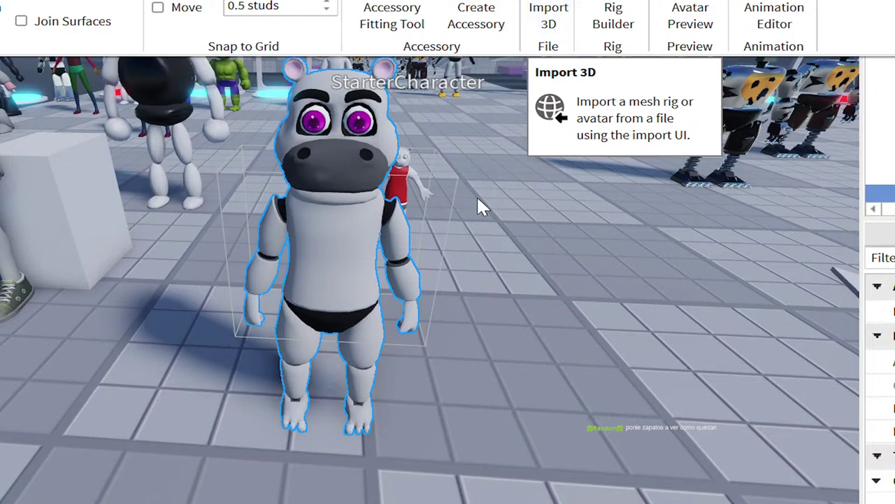
Step: Open the avatar preview for the StarterCharacter hippo and widen the preview area
{"action": "right_click_drag", "start_coordinate": [476, 195], "coordinate": [477, 195]}
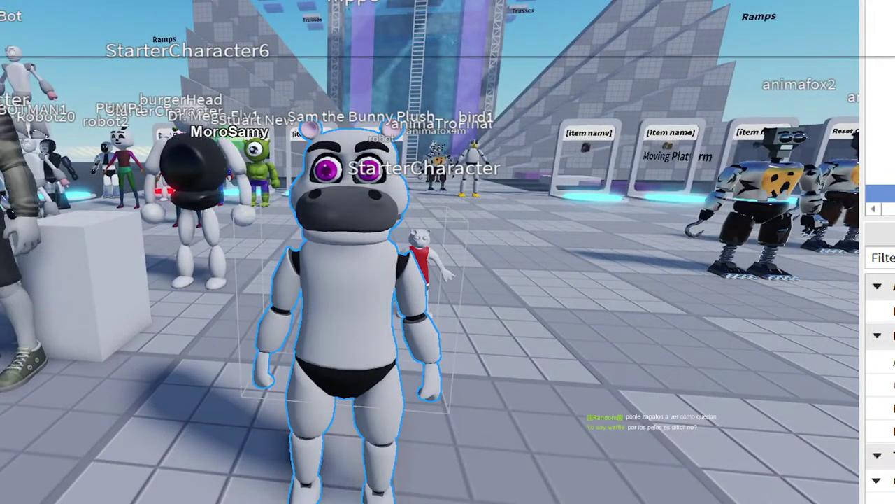
{"action": "left_click", "coordinate": [690, 16]}
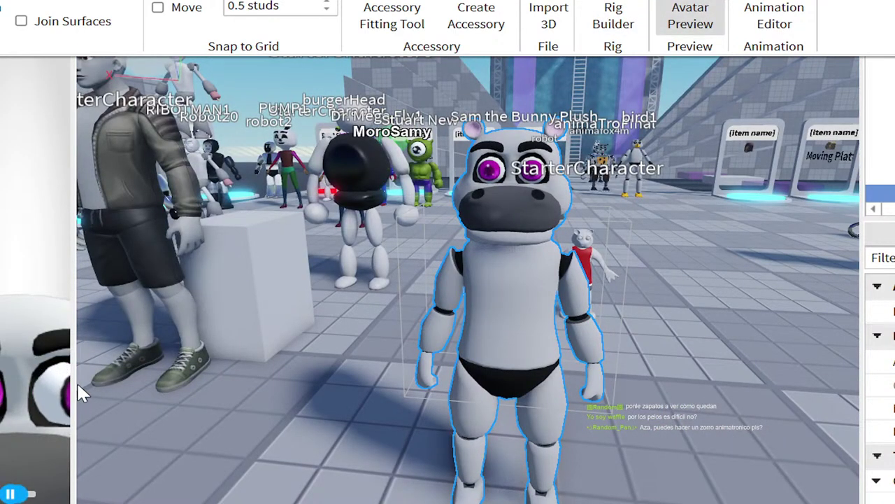
{"action": "left_click_drag", "start_coordinate": [73, 378], "coordinate": [328, 403]}
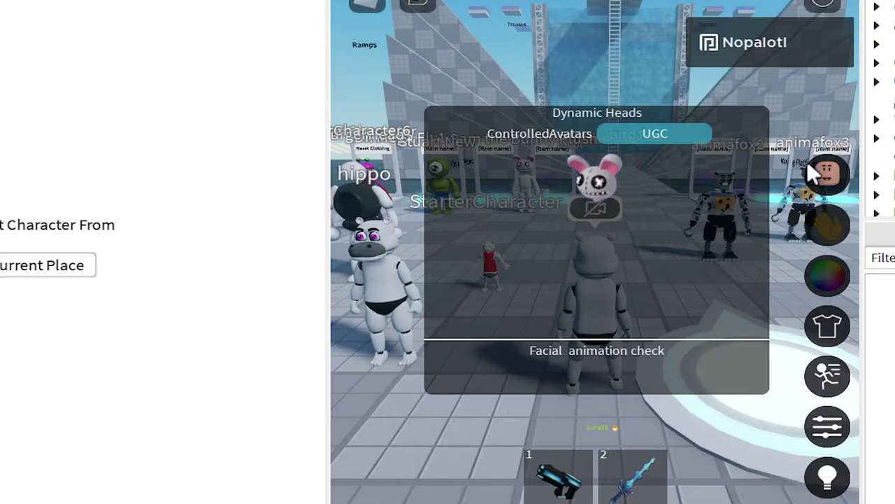
Step: Close the Dynamic Heads window in the play test and walk and jump around with the hippo
{"action": "left_click", "coordinate": [824, 170]}
{"action": "right_click_drag", "start_coordinate": [606, 231], "coordinate": [622, 251]}
{"action": "key", "text": "w"}
{"action": "key", "text": "s"}
{"action": "key", "text": "space"}
{"action": "key", "text": "s"}
{"action": "key", "text": "d"}
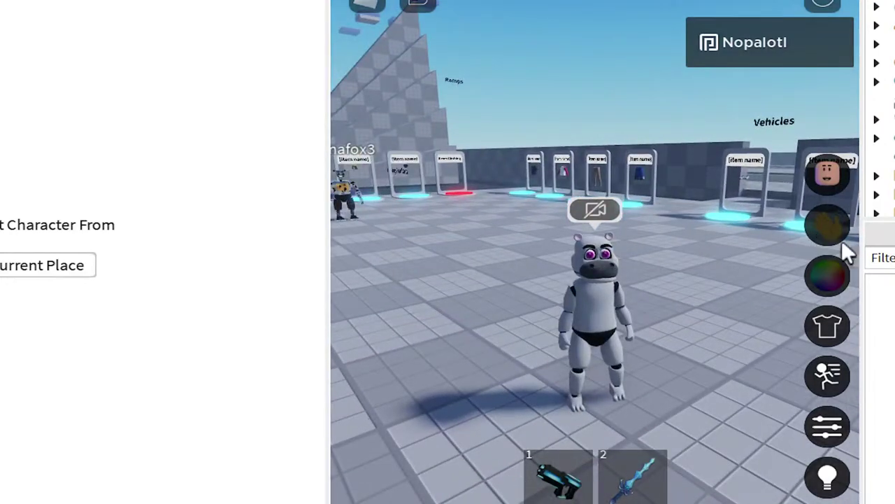
Step: Change the hippo's body color to bright green using the in-game color wheel
{"action": "left_click", "coordinate": [826, 278]}
{"action": "left_click_drag", "start_coordinate": [717, 241], "coordinate": [720, 185]}
{"action": "mouse_move", "coordinate": [682, 210]}
{"action": "left_mouse_down"}
{"action": "mouse_move", "coordinate": [664, 212]}
{"action": "mouse_move", "coordinate": [654, 228]}
{"action": "left_mouse_up"}
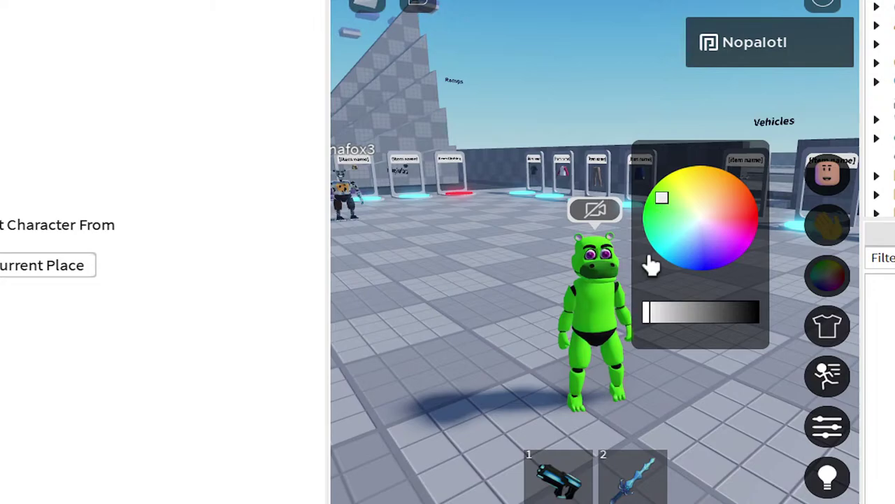
Step: Walk the recolored hippo around and examine its body and head from different angles
{"action": "right_click_drag", "start_coordinate": [567, 393], "coordinate": [571, 390]}
{"action": "key", "text": "a"}
{"action": "key", "text": "s"}
{"action": "key", "text": "w"}
{"action": "key", "text": "d"}
{"action": "key", "text": "s"}
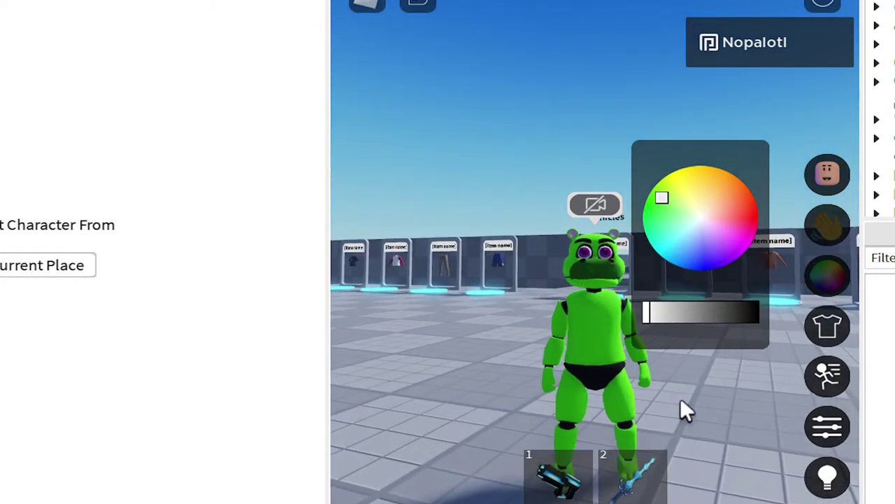
Step: Equip and put away the blaster and the Ice Dragon Slaying Sword to check how the hippo holds them
{"action": "left_click", "coordinate": [556, 475]}
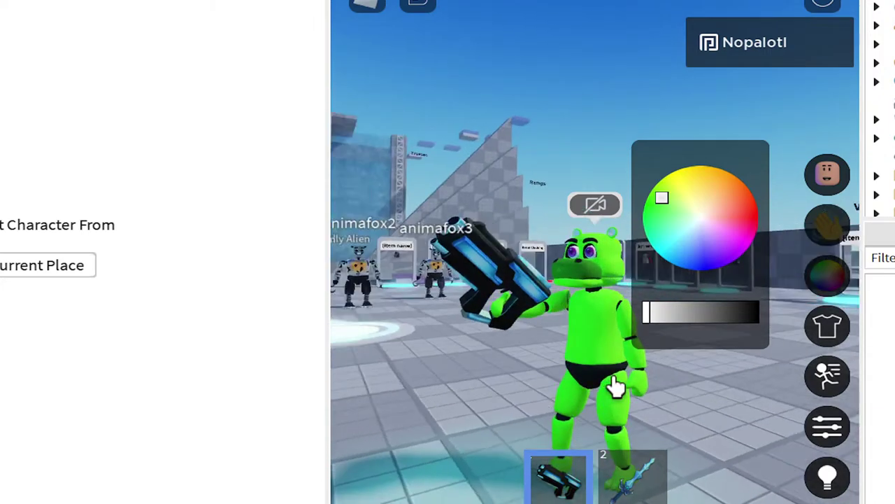
{"action": "left_click", "coordinate": [651, 480]}
{"action": "left_click", "coordinate": [641, 488]}
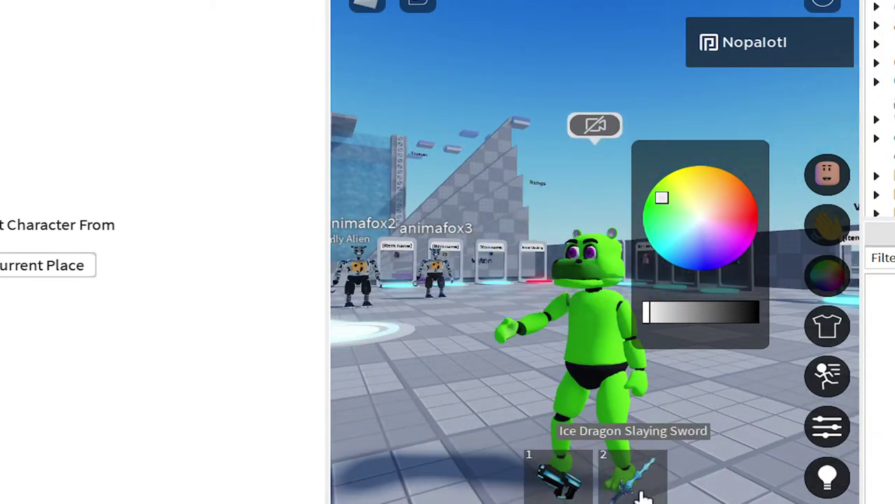
{"action": "left_click", "coordinate": [562, 476]}
{"action": "left_click", "coordinate": [563, 477]}
{"action": "right_click_drag", "start_coordinate": [594, 379], "coordinate": [594, 379]}
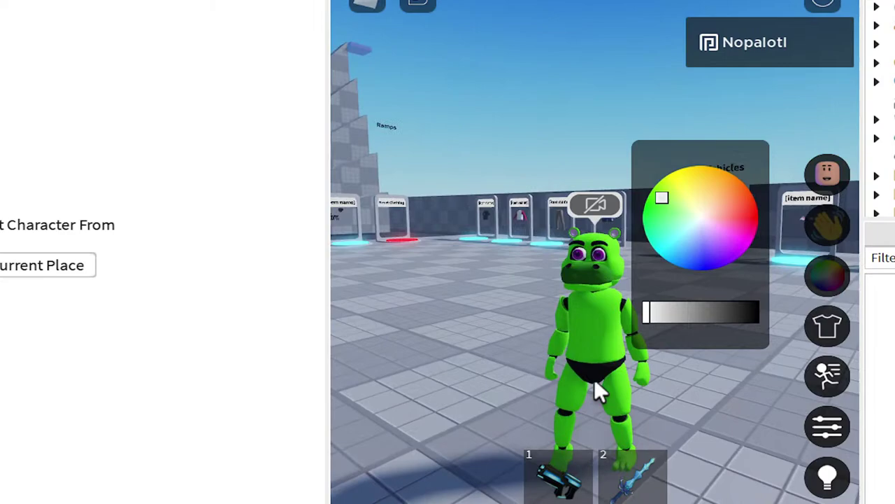
{"action": "left_click", "coordinate": [605, 476]}
{"action": "left_click", "coordinate": [622, 477]}
Step: Dress the hippo in the orange jacket and the rainbow bow tie from the in-game clothing selection
{"action": "left_click", "coordinate": [816, 330]}
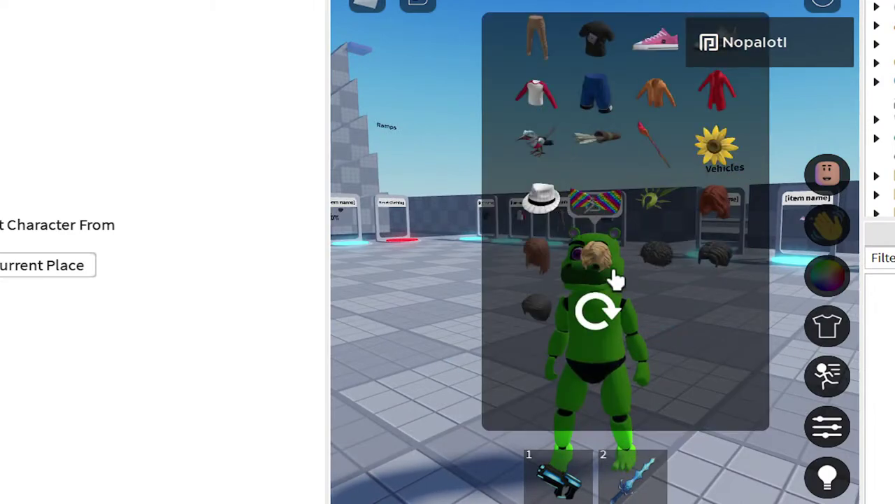
{"action": "right_click_drag", "start_coordinate": [751, 443], "coordinate": [752, 443]}
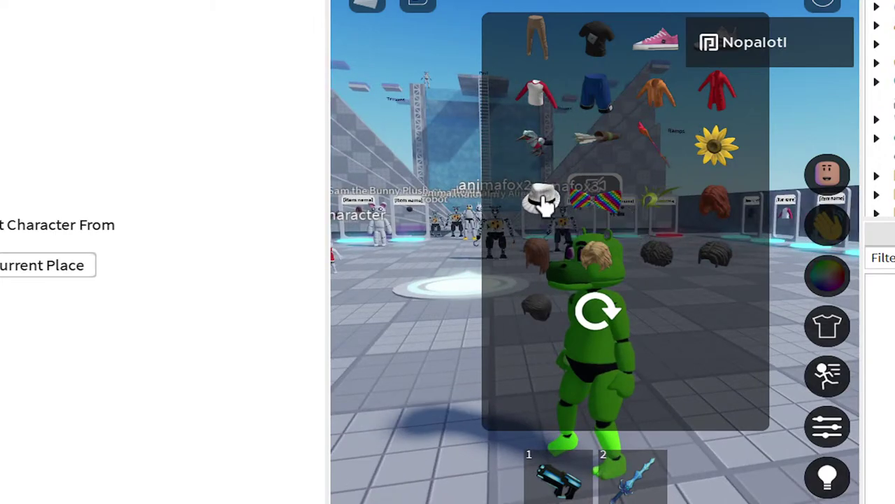
{"action": "left_click", "coordinate": [649, 105]}
{"action": "right_click_drag", "start_coordinate": [683, 447], "coordinate": [680, 456]}
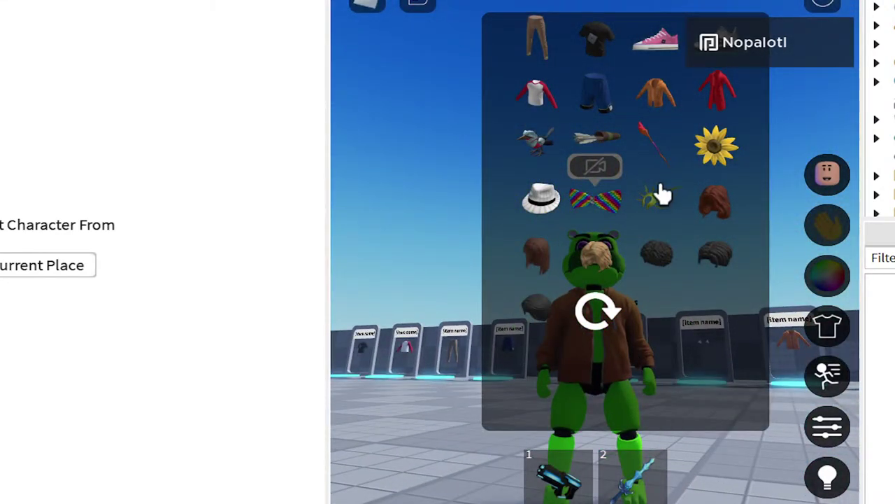
{"action": "right_click_drag", "start_coordinate": [713, 468], "coordinate": [713, 468]}
Step: Clear the clothing window and run the dressed hippo around to check how the jacket and bow tie fit
{"action": "left_click", "coordinate": [829, 176]}
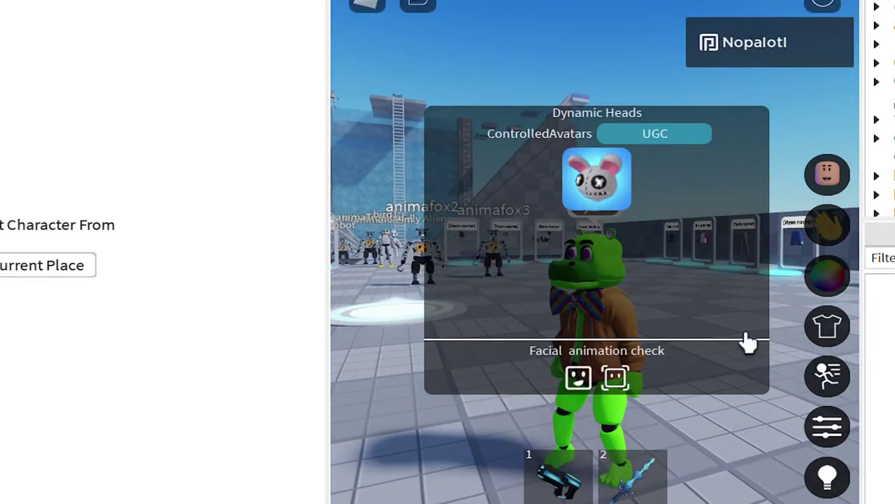
{"action": "left_click", "coordinate": [822, 184]}
{"action": "key", "text": "w"}
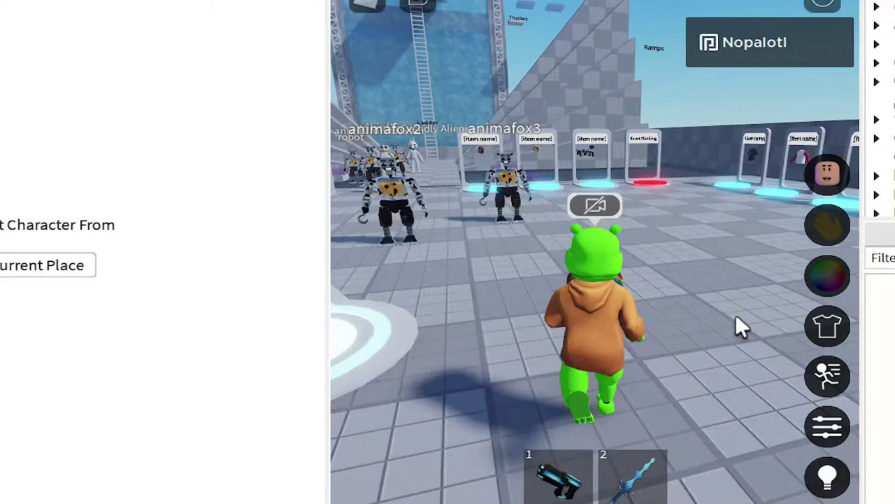
{"action": "key", "text": "s"}
{"action": "key", "text": "w"}
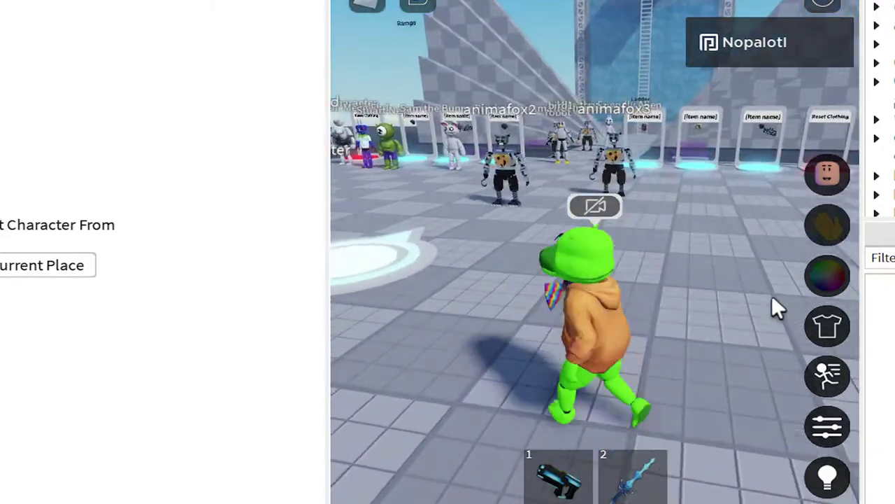
{"action": "key", "text": "d"}
{"action": "key", "text": "s"}
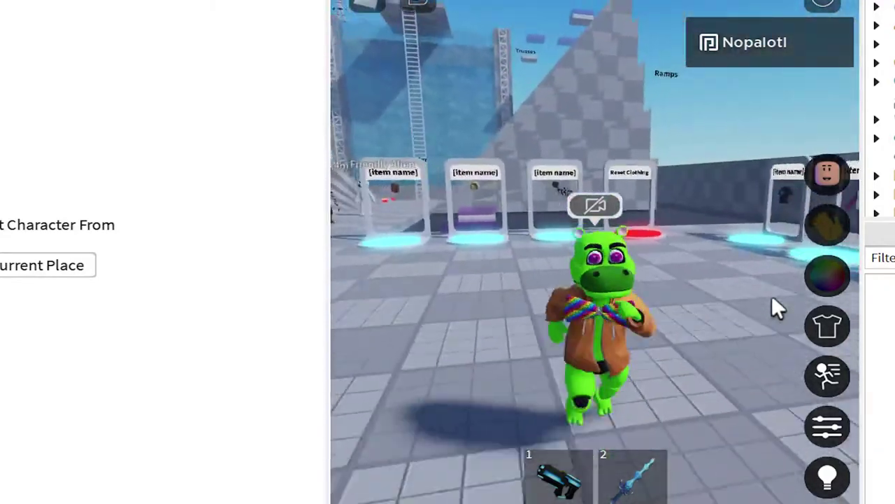
{"action": "key", "text": "w"}
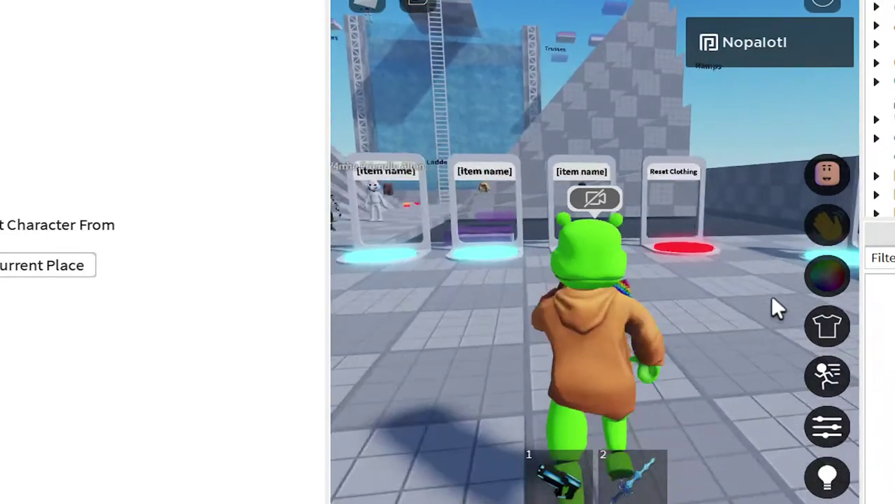
{"action": "key", "text": "s"}
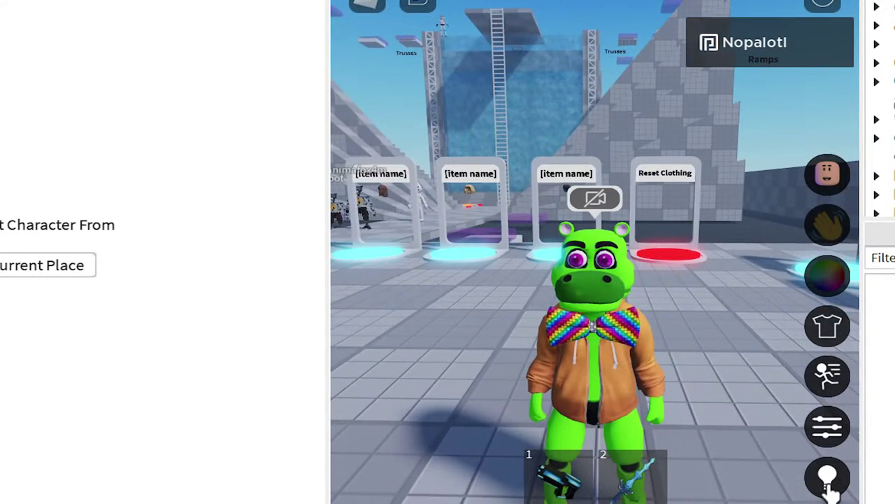
Step: Preview the hippo under the OpenField-Afternoon, Mountains-Sunset, Indoor-Midday and Ocean-Sunset lighting presets, then return to Sky
{"action": "left_click", "coordinate": [831, 492]}
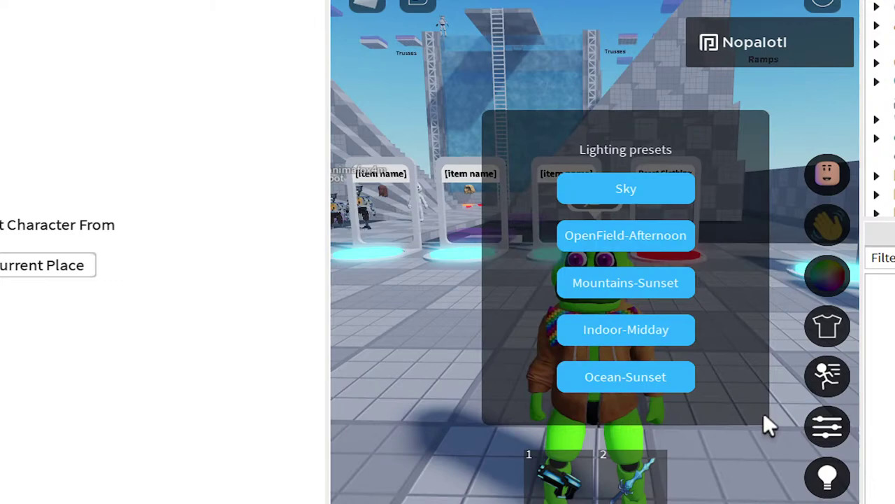
{"action": "left_click", "coordinate": [633, 239]}
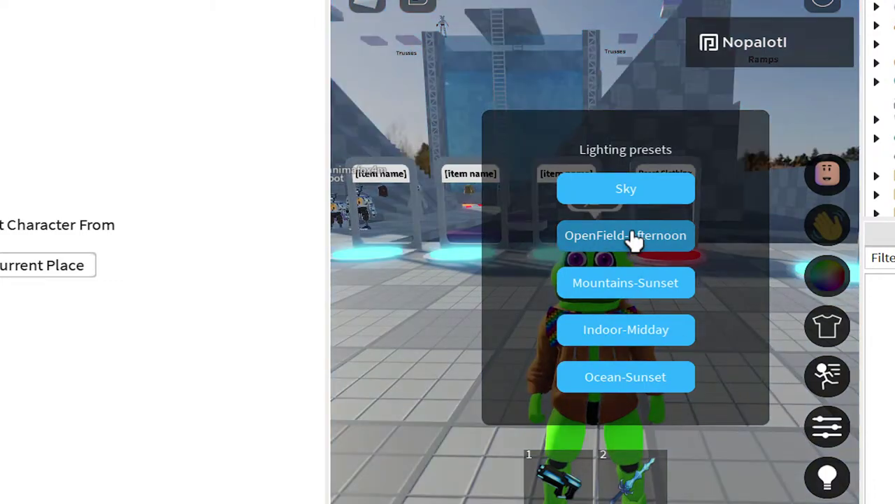
{"action": "left_click", "coordinate": [672, 288]}
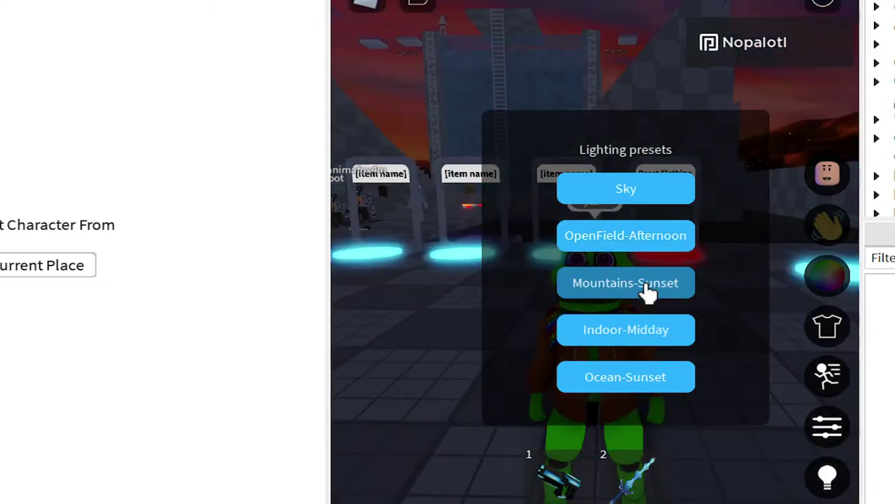
{"action": "left_click", "coordinate": [646, 342]}
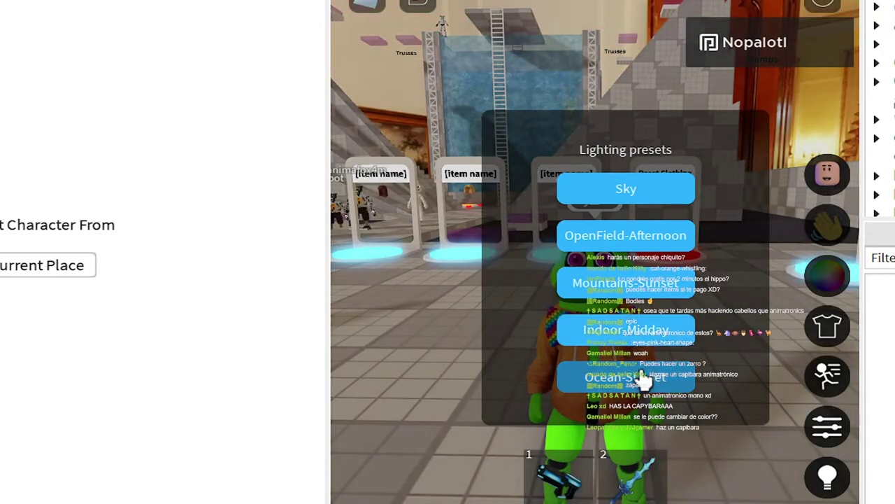
{"action": "left_click", "coordinate": [642, 380]}
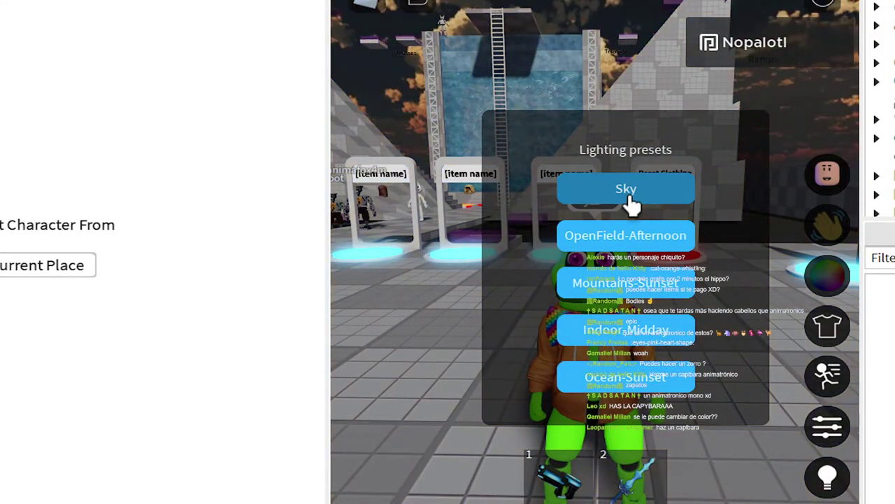
{"action": "left_click", "coordinate": [632, 197]}
{"action": "left_click", "coordinate": [826, 478]}
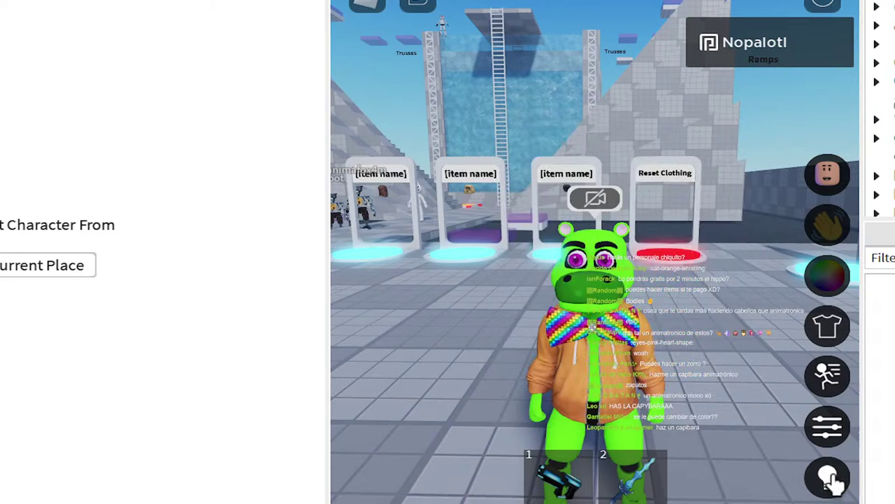
Step: Set the hippo's BodyHeight to 52% in the in-game body proportion settings
{"action": "right_click_drag", "start_coordinate": [683, 386], "coordinate": [682, 385]}
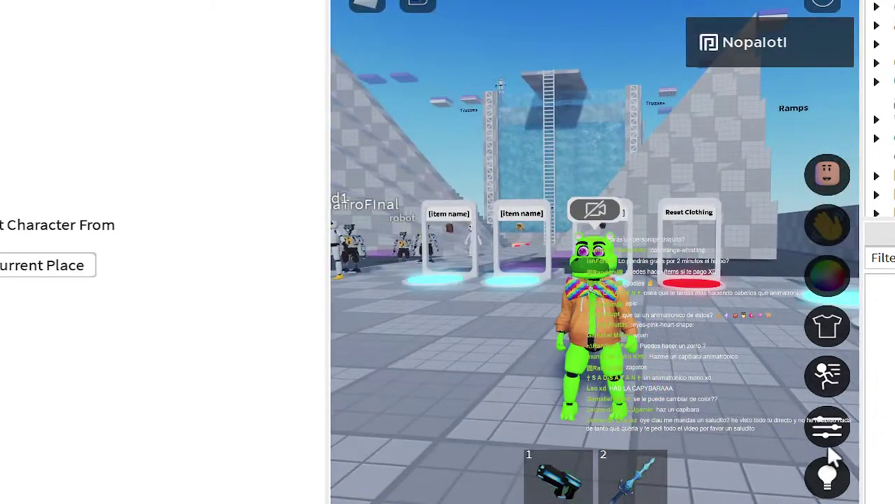
{"action": "left_click", "coordinate": [827, 424]}
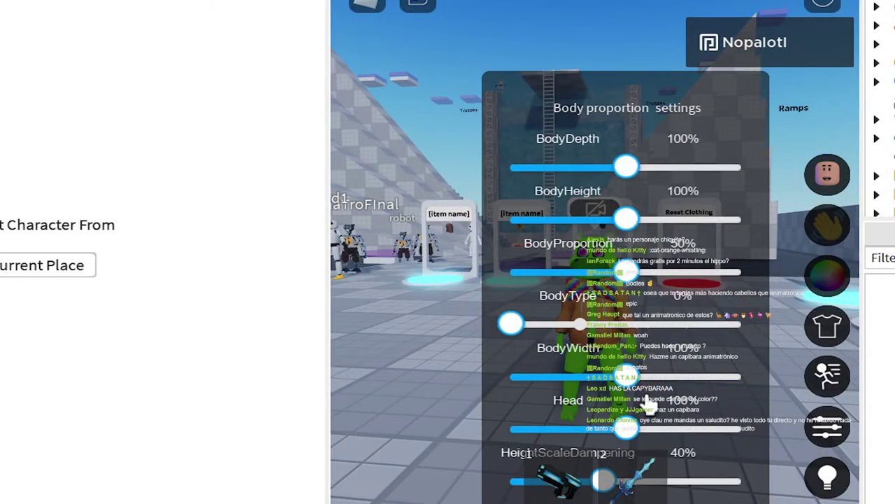
{"action": "left_click_drag", "start_coordinate": [629, 224], "coordinate": [572, 229]}
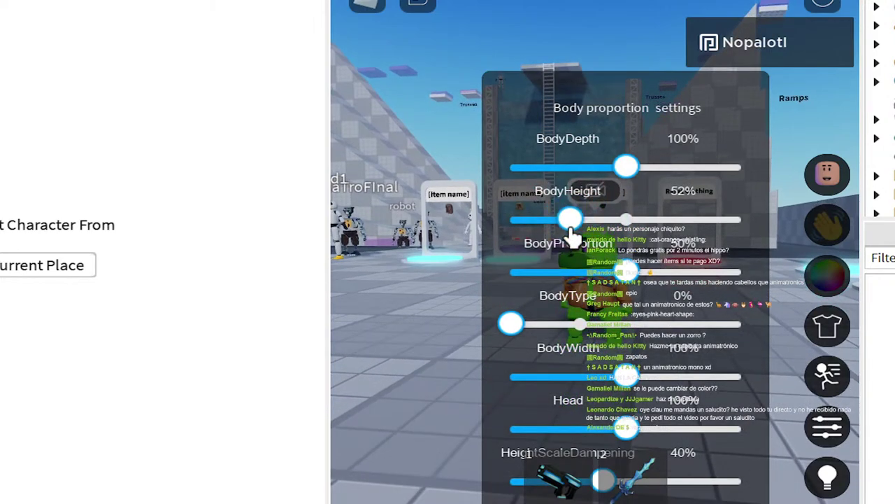
{"action": "right_click_drag", "start_coordinate": [426, 347], "coordinate": [426, 348]}
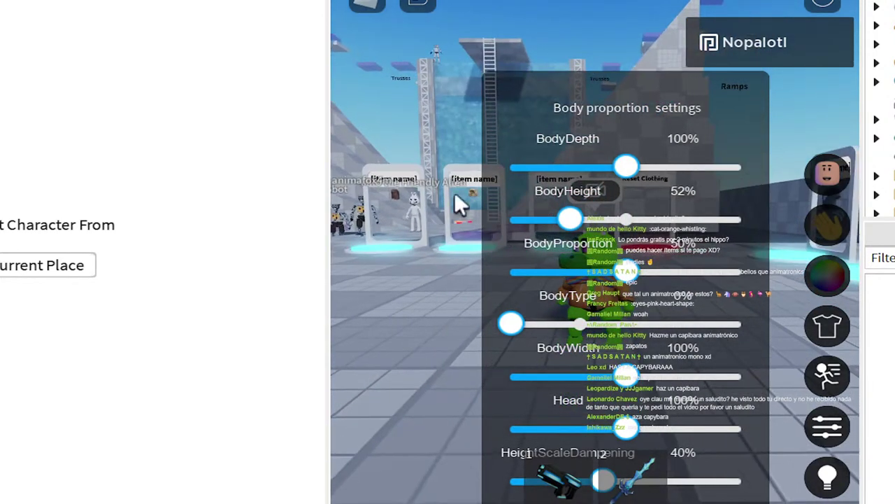
Step: Clear the body proportion settings from view, run the shortened hippo around, and bring the settings back up
{"action": "left_click", "coordinate": [845, 175]}
{"action": "left_click", "coordinate": [822, 172]}
{"action": "right_click_drag", "start_coordinate": [706, 242], "coordinate": [706, 242]}
{"action": "key", "text": "s"}
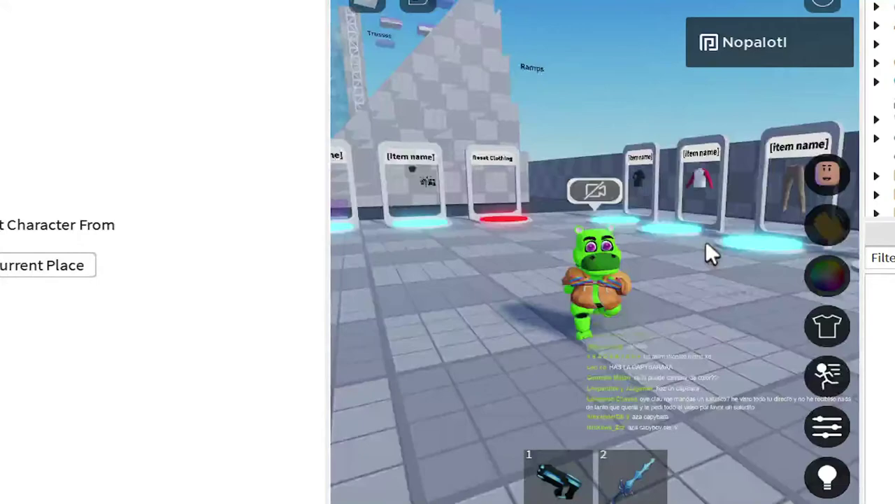
{"action": "left_click", "coordinate": [828, 427]}
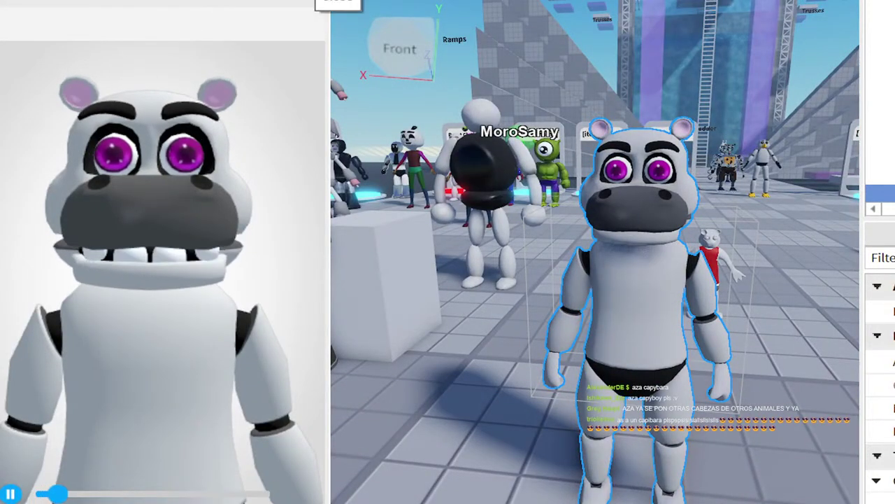
Step: Close the avatar preview and inspect the hippo model among the other characters in the edit viewport
{"action": "left_click", "coordinate": [323, 1]}
{"action": "right_click_drag", "start_coordinate": [470, 236], "coordinate": [513, 338]}
{"action": "scroll", "coordinate": [513, 338], "scroll_direction": "down", "scroll_amount": 3}
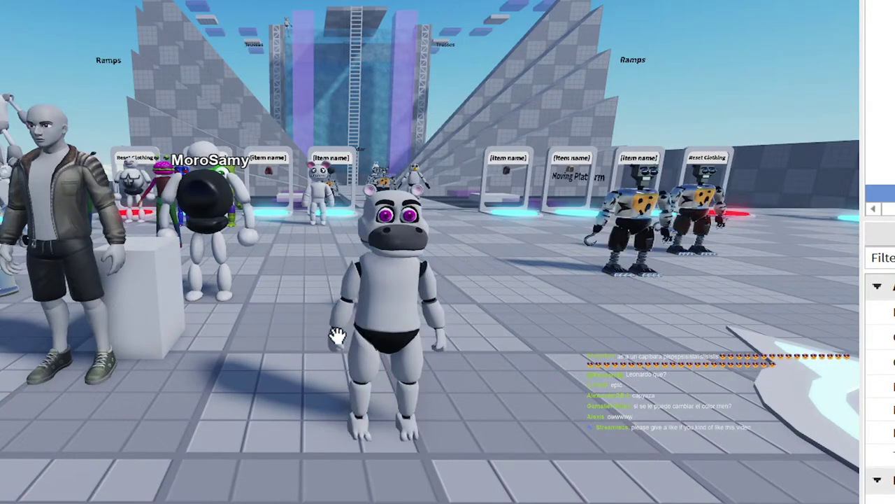
{"action": "scroll", "coordinate": [350, 364], "scroll_direction": "down", "scroll_amount": 5}
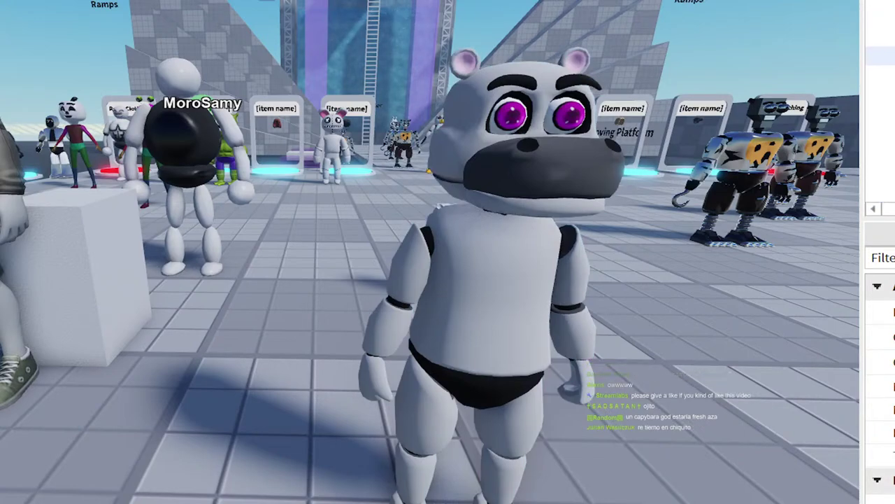
Step: Select the attachment in each of the hippo's hands in turn and examine its position and axis directions
{"action": "left_click", "coordinate": [881, 93]}
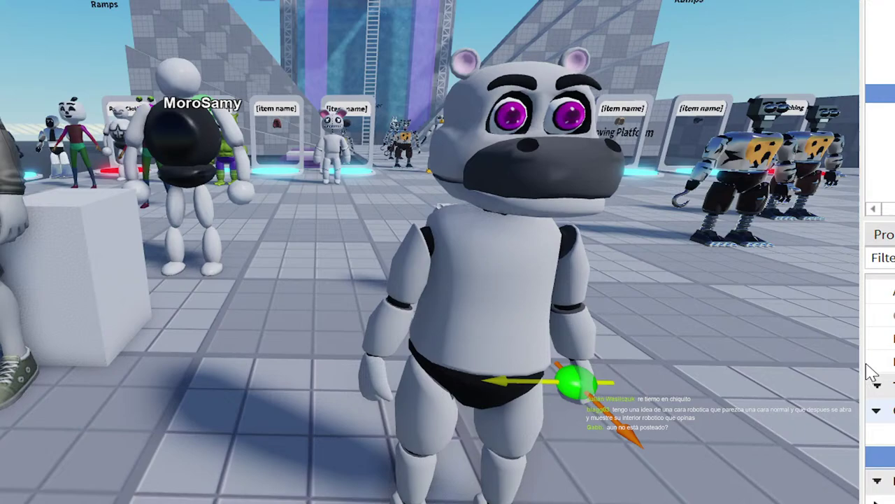
{"action": "left_click", "coordinate": [362, 394]}
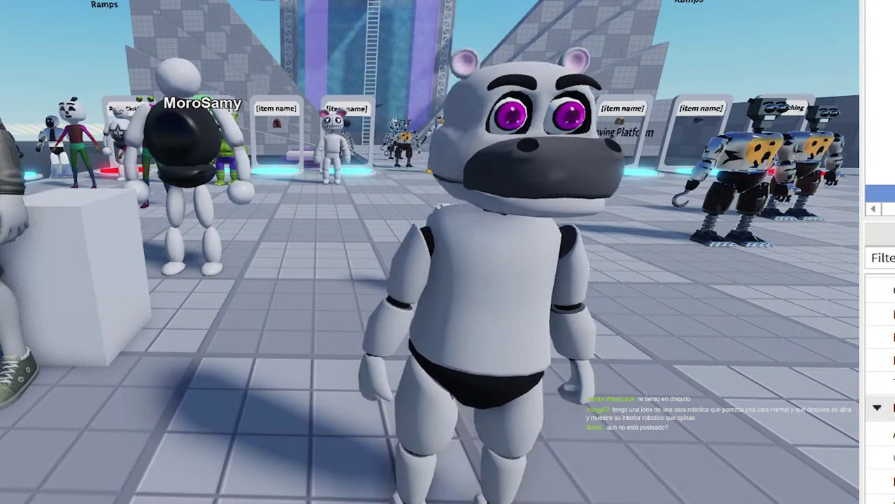
{"action": "scroll", "coordinate": [881, 105], "scroll_direction": "up", "scroll_amount": 1}
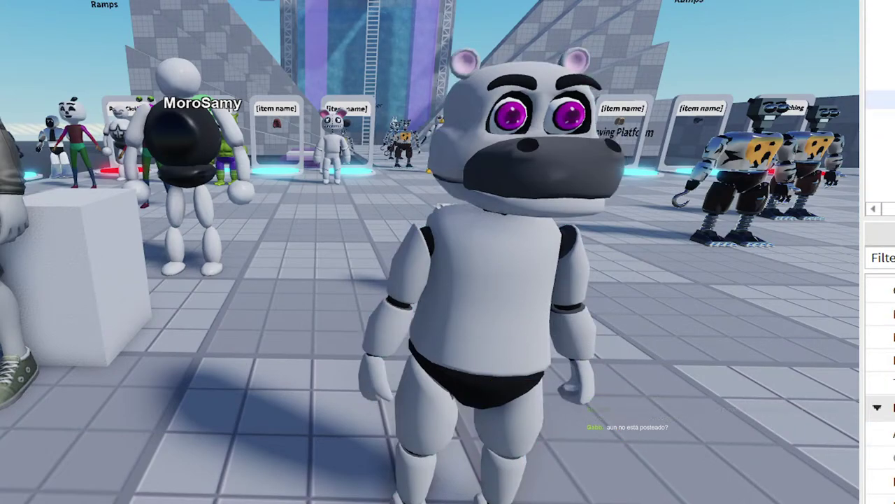
{"action": "left_click", "coordinate": [880, 137]}
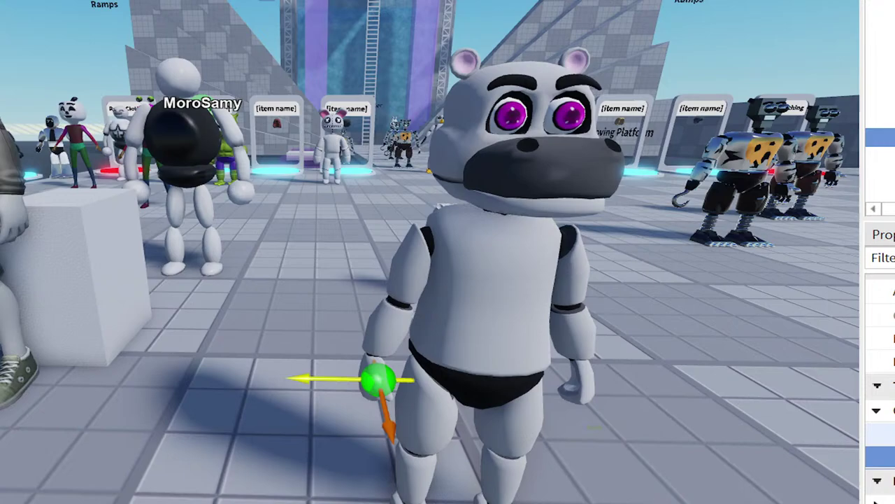
{"action": "right_click_drag", "start_coordinate": [722, 351], "coordinate": [794, 350]}
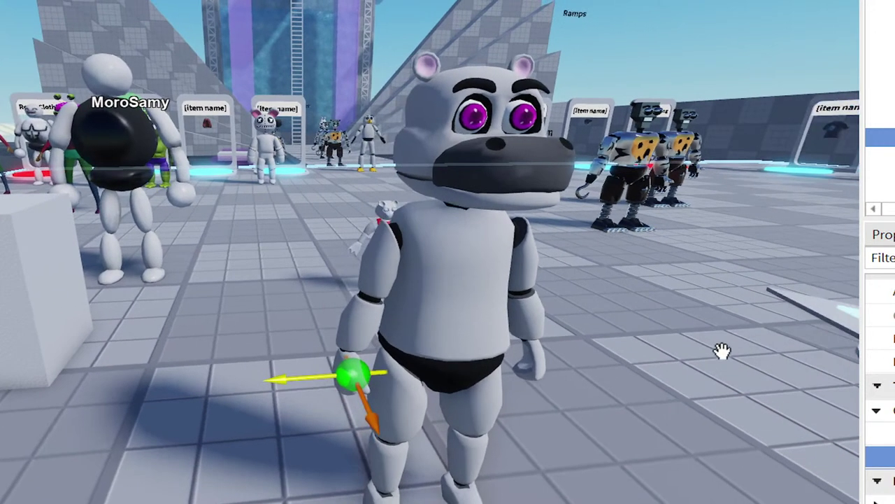
Step: Select the whole hippo model and open the avatar preview for it
{"action": "left_click", "coordinate": [430, 309]}
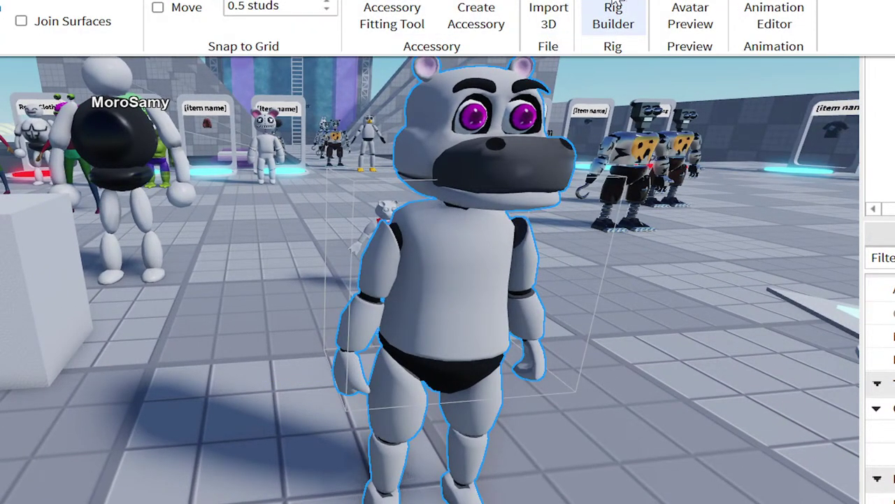
{"action": "left_click", "coordinate": [690, 6]}
{"action": "left_click", "coordinate": [690, 15]}
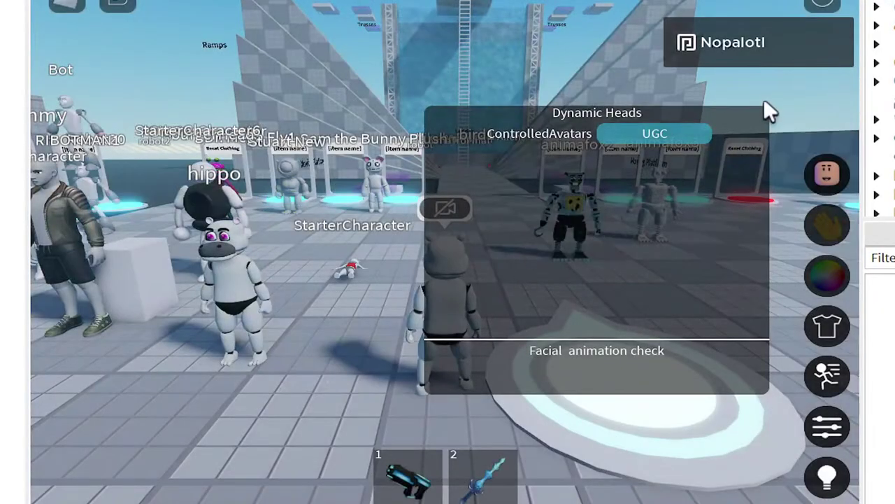
Step: Dismiss the facial animation check and walk the hippo around until it faces the camera
{"action": "left_click", "coordinate": [822, 181]}
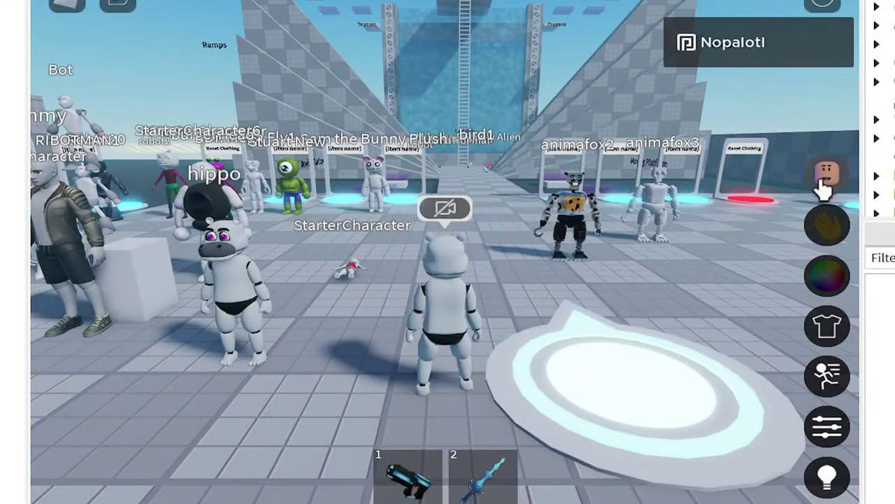
{"action": "right_click_drag", "start_coordinate": [532, 284], "coordinate": [540, 289]}
{"action": "key", "text": "d"}
{"action": "key", "text": "s"}
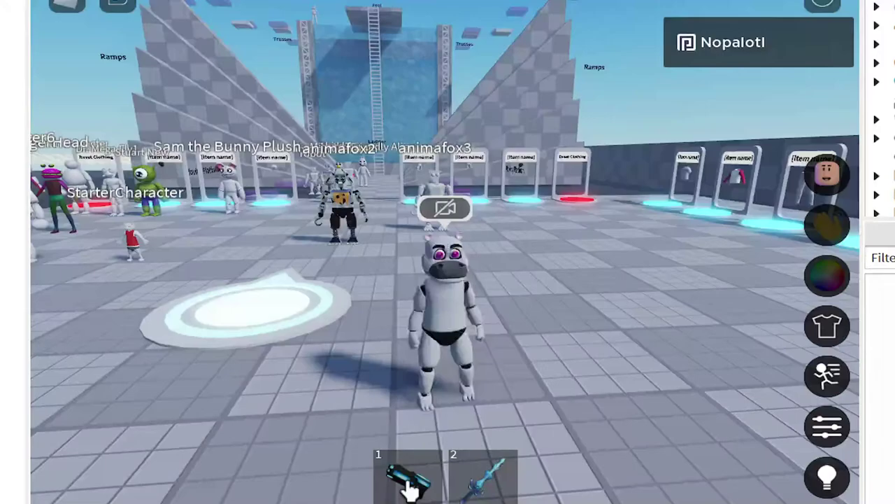
Step: Test the hippo holding the blaster and the Ice Dragon Slaying Sword in turn, and put both away
{"action": "left_click", "coordinate": [408, 485]}
{"action": "right_click_drag", "start_coordinate": [504, 372], "coordinate": [505, 372]}
{"action": "key", "text": "w"}
{"action": "left_click", "coordinate": [474, 480]}
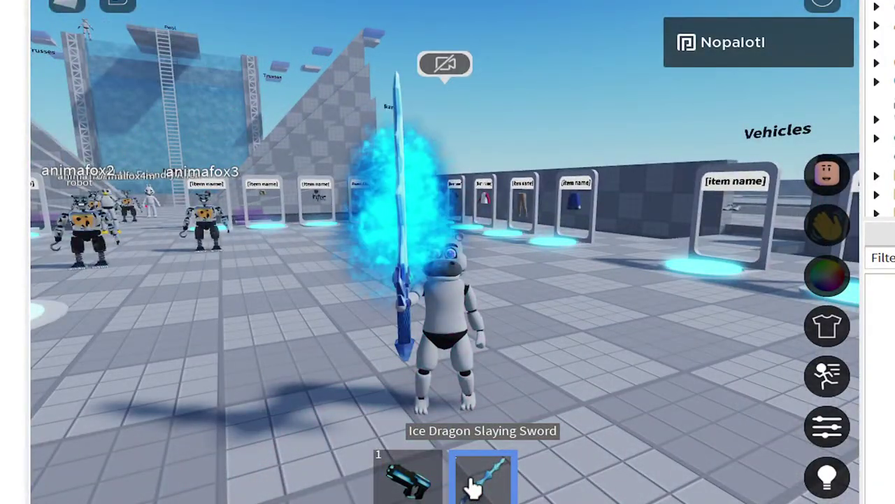
{"action": "left_click", "coordinate": [474, 479]}
{"action": "left_click", "coordinate": [413, 482]}
{"action": "left_click", "coordinate": [413, 483]}
Step: Run the hippo empty-handed across the plaza and turn it to face the camera up close
{"action": "key", "text": "w"}
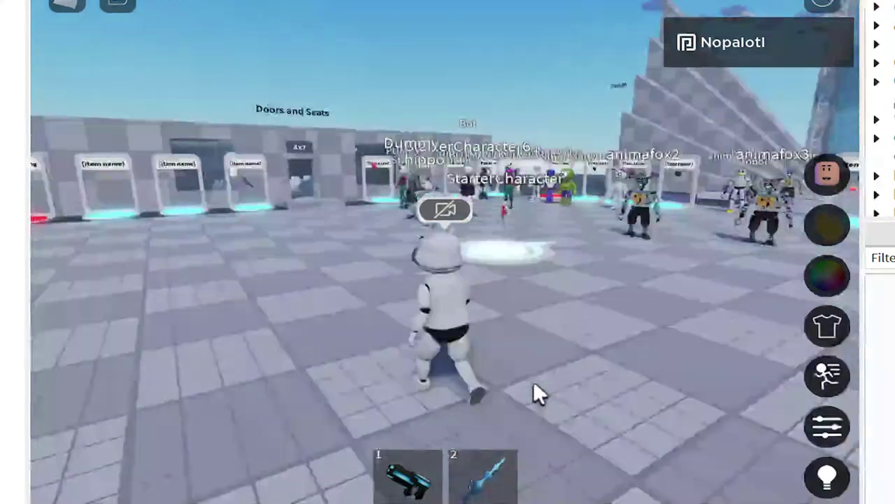
{"action": "key", "text": "s"}
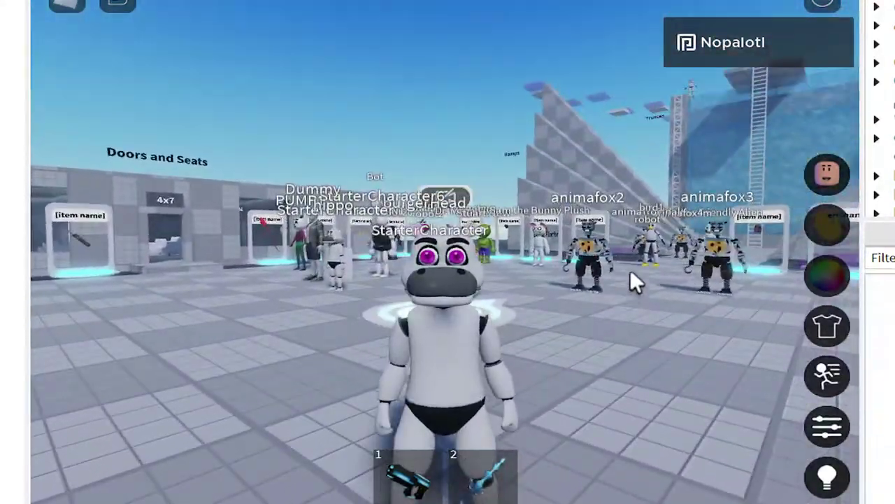
{"action": "right_click_drag", "start_coordinate": [561, 351], "coordinate": [675, 301]}
{"action": "key", "text": "s"}
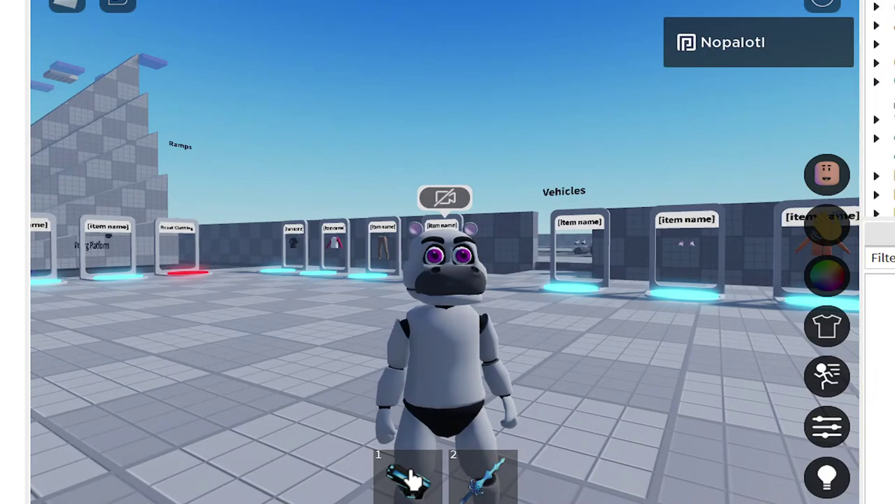
Step: Equip the blaster and capture a screenshot region around the hippo aiming it toward the camera
{"action": "left_click", "coordinate": [413, 479]}
{"action": "right_click_drag", "start_coordinate": [518, 408], "coordinate": [518, 407]}
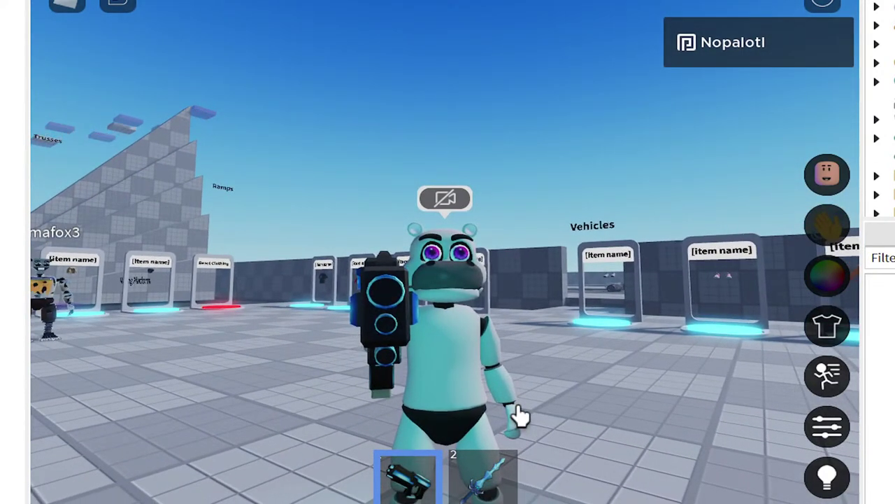
{"action": "key", "text": "ctrl+Print"}
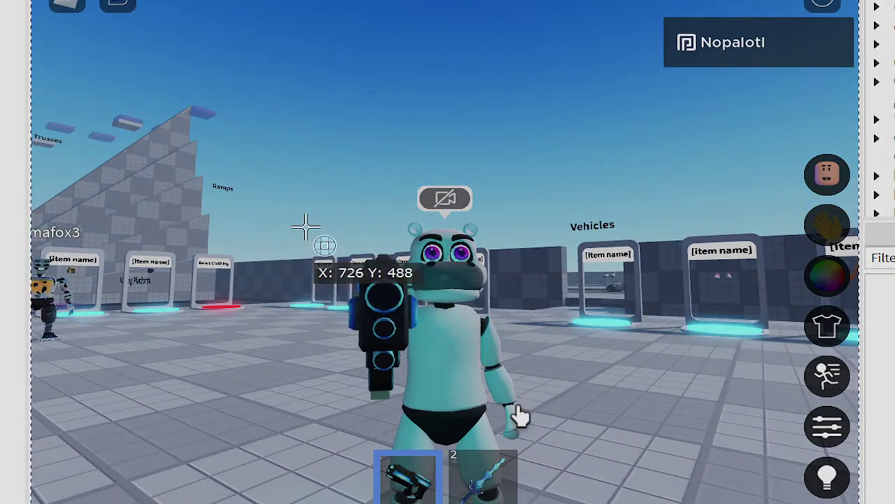
{"action": "left_click_drag", "start_coordinate": [277, 187], "coordinate": [581, 443]}
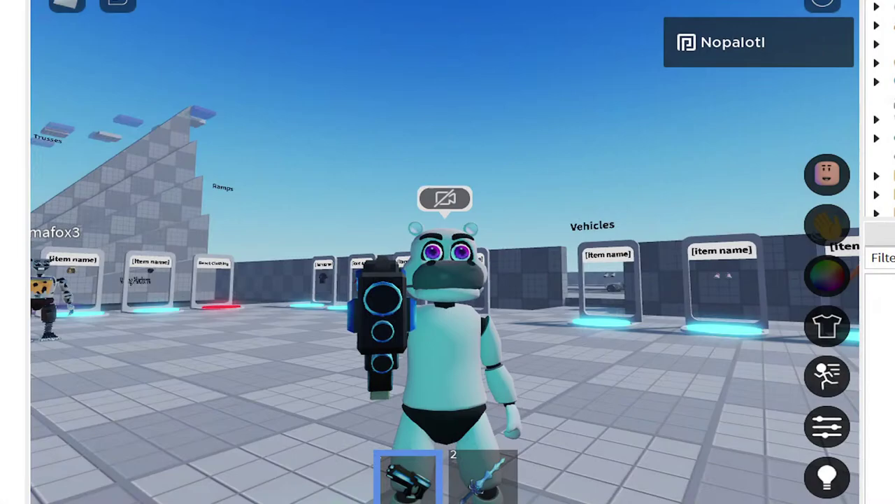
Step: Walk the hippo around with the blaster and examine its grip from the side and front
{"action": "right_click_drag", "start_coordinate": [578, 441], "coordinate": [579, 441]}
{"action": "key", "text": "a"}
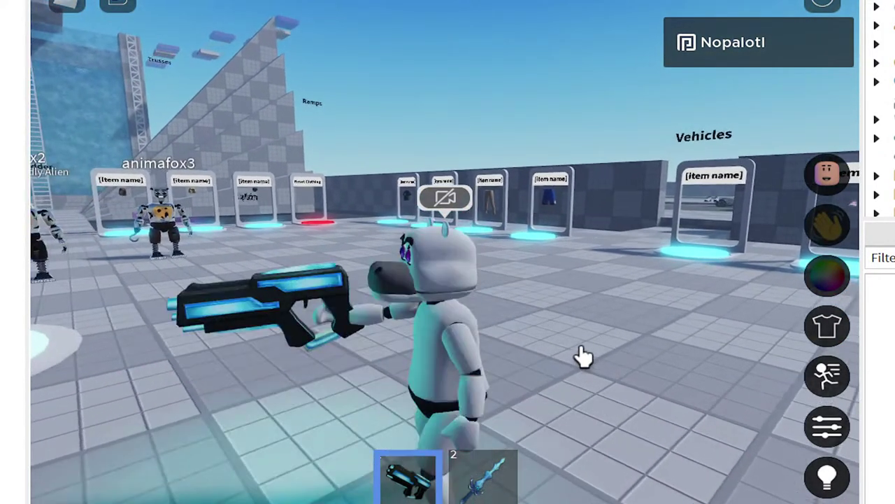
{"action": "key", "text": "w"}
{"action": "key", "text": "d"}
{"action": "key", "text": "s"}
Step: Test the hippo's body colour by changing it to lime green, bright green and finally yellow
{"action": "left_click", "coordinate": [827, 276]}
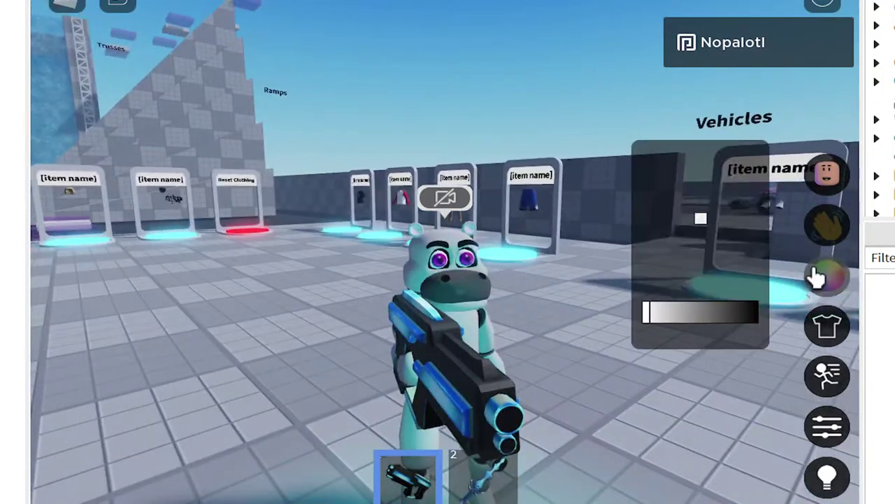
{"action": "left_click_drag", "start_coordinate": [713, 249], "coordinate": [678, 203]}
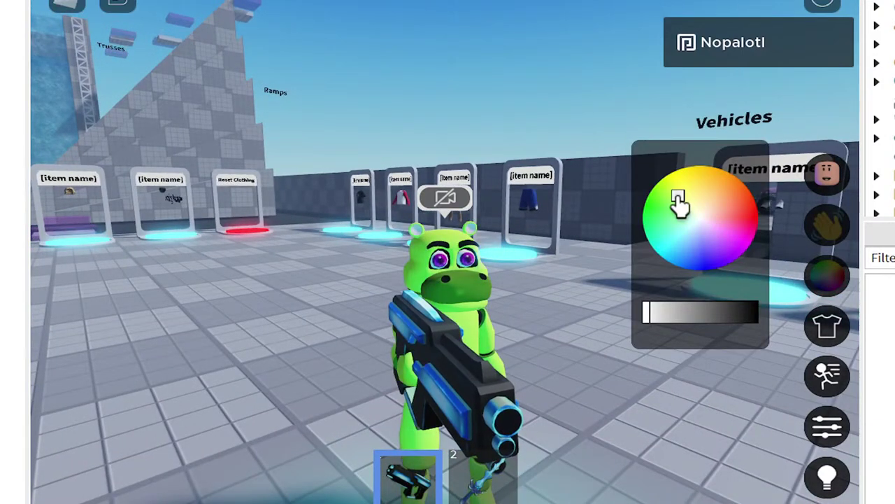
{"action": "left_click_drag", "start_coordinate": [683, 246], "coordinate": [654, 217]}
{"action": "key", "text": "s"}
{"action": "right_click_drag", "start_coordinate": [542, 303], "coordinate": [504, 312]}
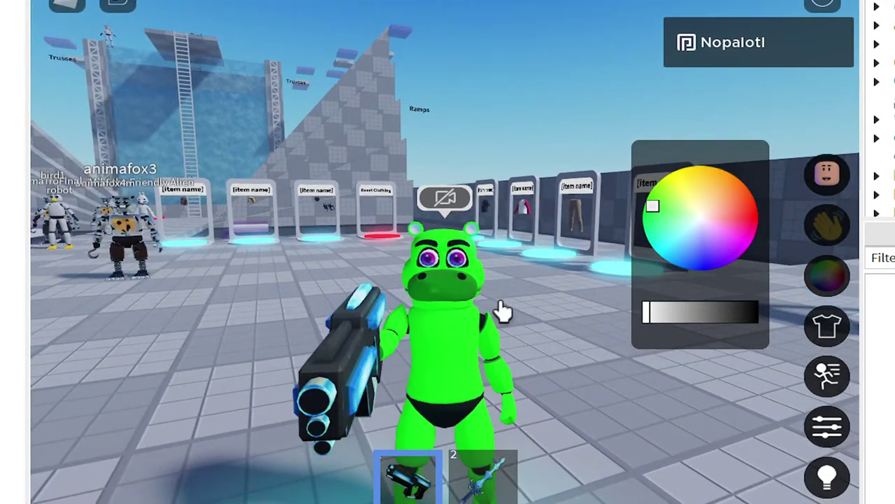
{"action": "left_click_drag", "start_coordinate": [689, 203], "coordinate": [708, 171]}
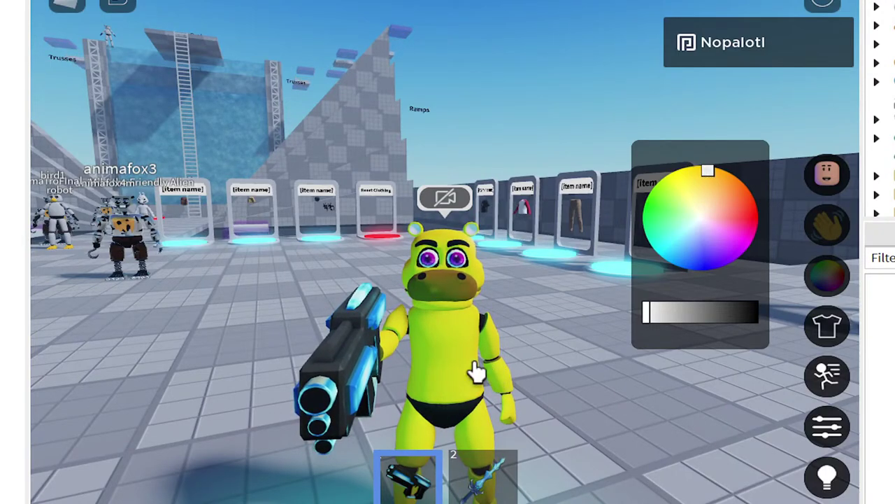
Step: Run the yellow hippo with its blaster, end the avatar preview, and view the original model in the edit viewport
{"action": "key", "text": "a"}
{"action": "right_click_drag", "start_coordinate": [447, 188], "coordinate": [449, 190]}
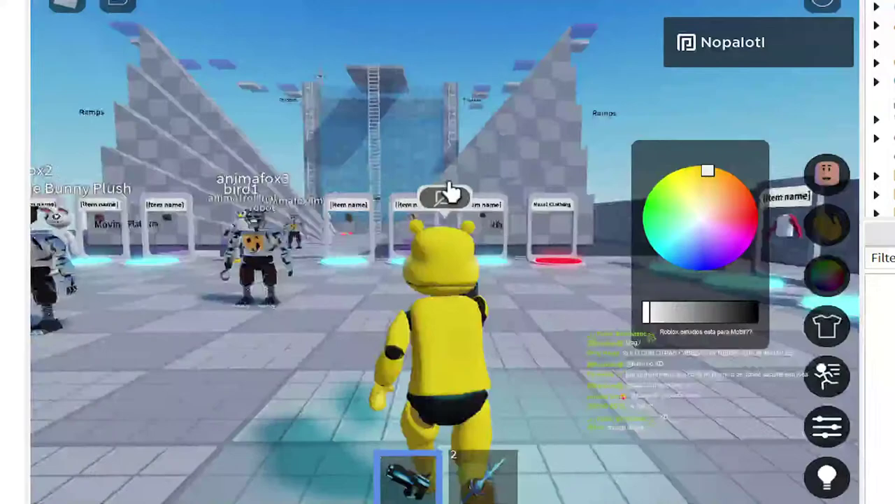
{"action": "left_click", "coordinate": [448, 194]}
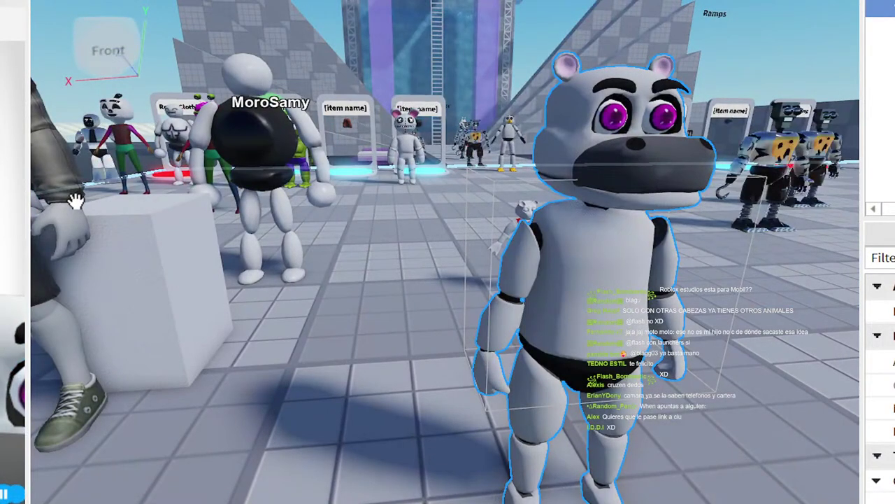
{"action": "right_click_drag", "start_coordinate": [578, 356], "coordinate": [576, 356]}
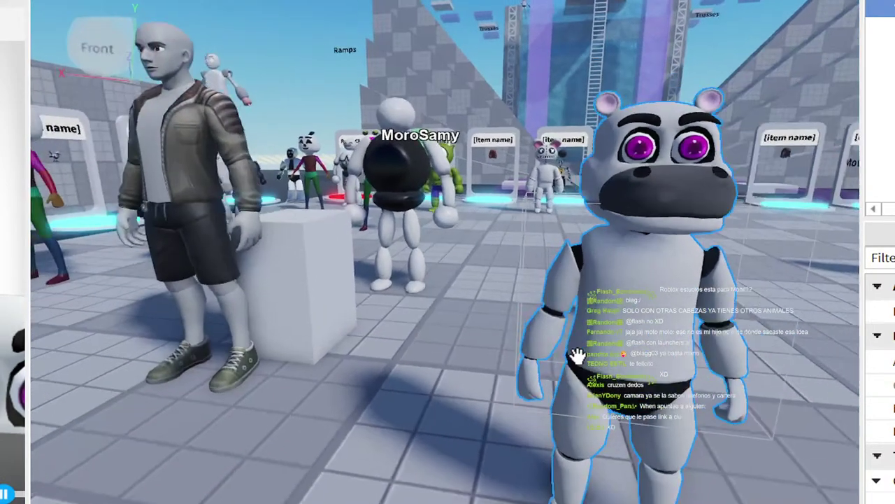
Step: In the hippo's asset form, enter the description AAAA and validate it as an Avatar Item in the Body category
{"action": "scroll", "coordinate": [560, 335], "scroll_direction": "down", "scroll_amount": 3}
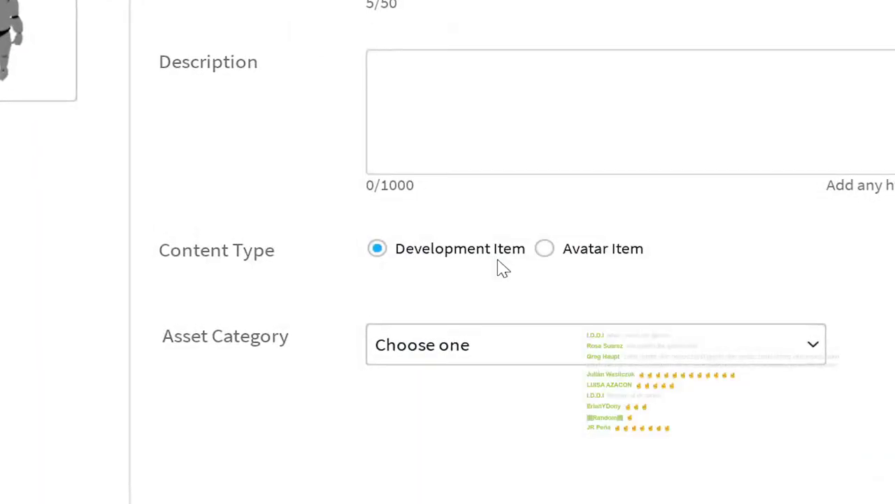
{"action": "left_click", "coordinate": [425, 70]}
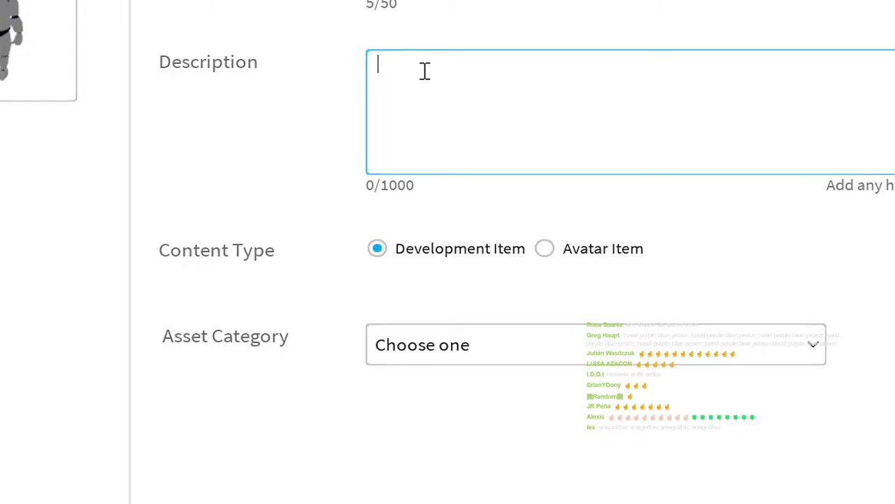
{"action": "type", "text": "AAAA"}
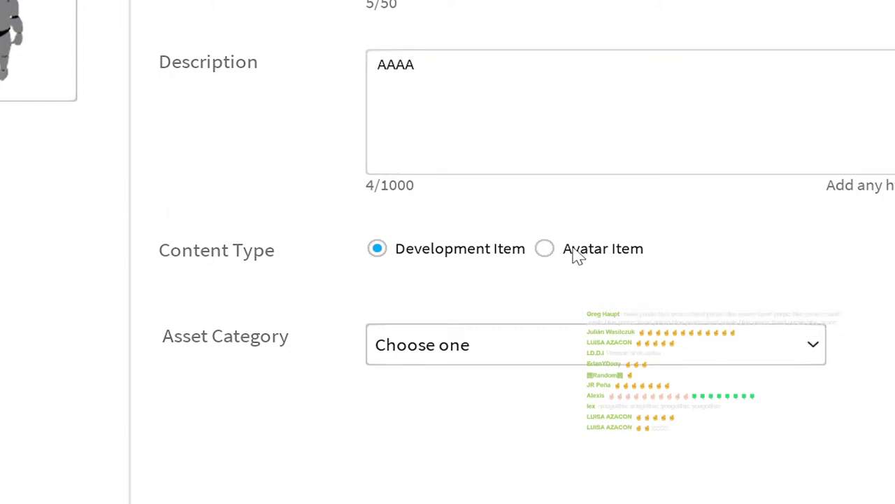
{"action": "left_click", "coordinate": [432, 359]}
{"action": "left_click", "coordinate": [429, 408]}
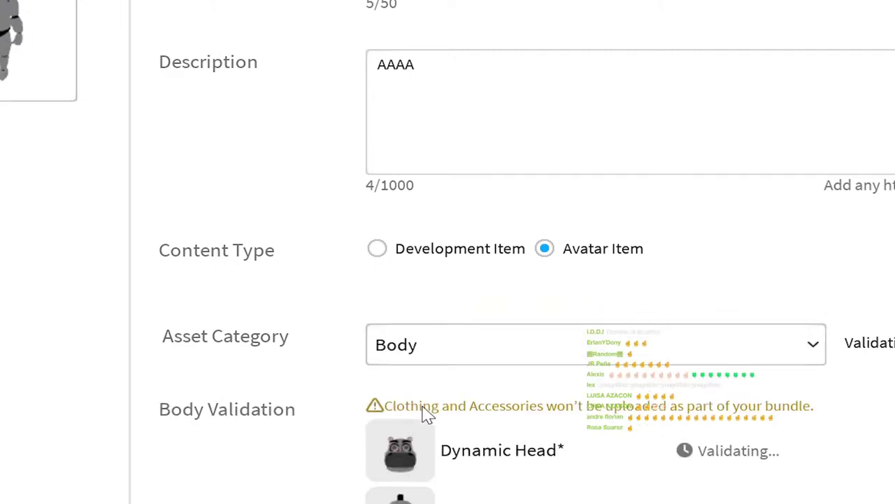
{"action": "scroll", "coordinate": [334, 500], "scroll_direction": "down", "scroll_amount": 2}
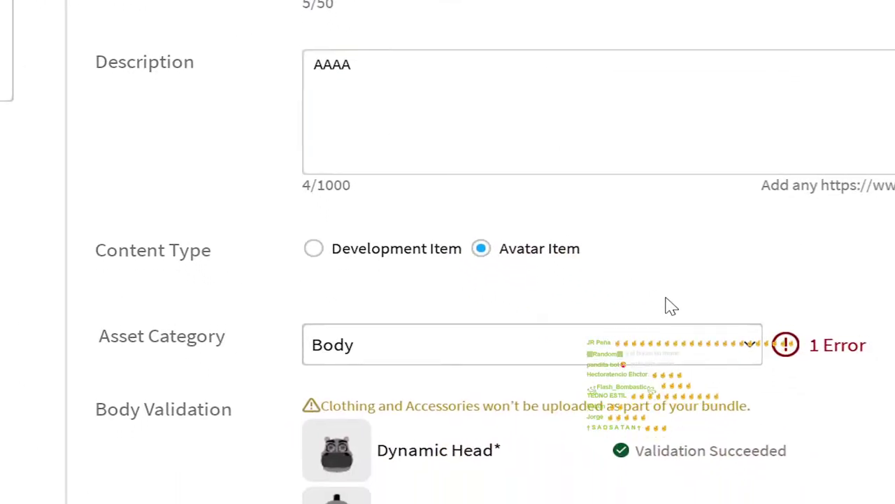
Step: Read the details of the avatar item validation error, close them, and leave the asset form
{"action": "left_click", "coordinate": [814, 357]}
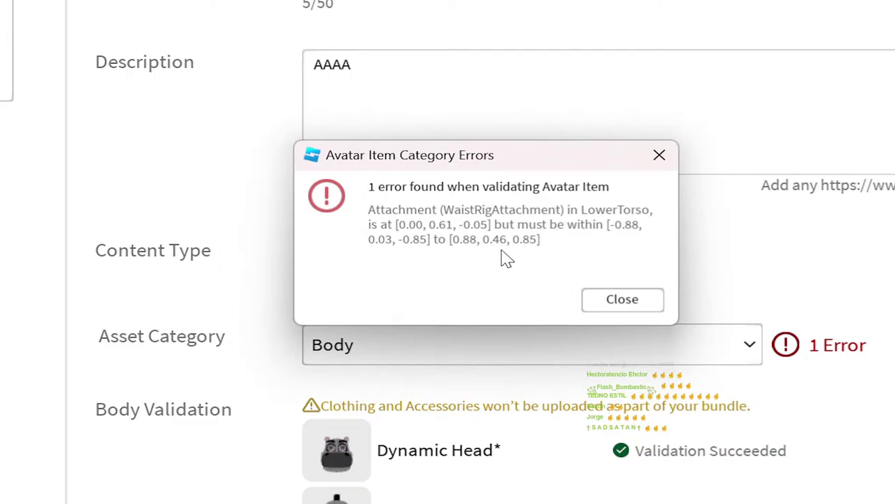
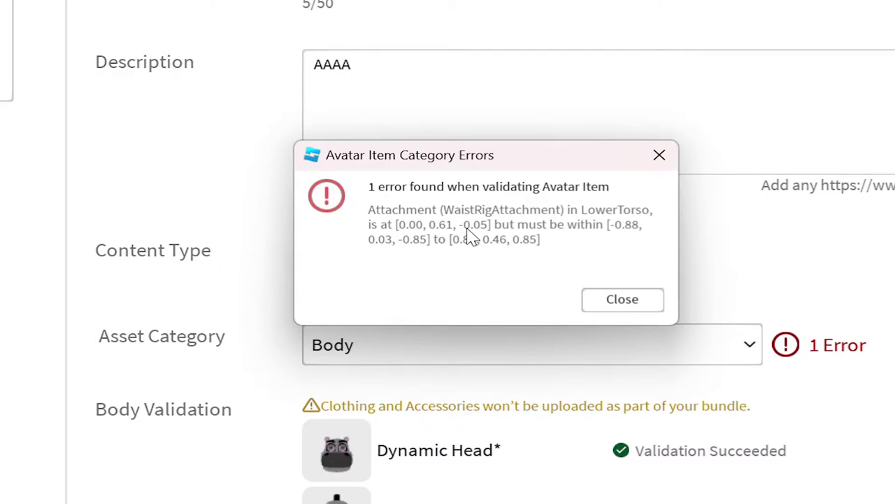
{"action": "left_click", "coordinate": [624, 303]}
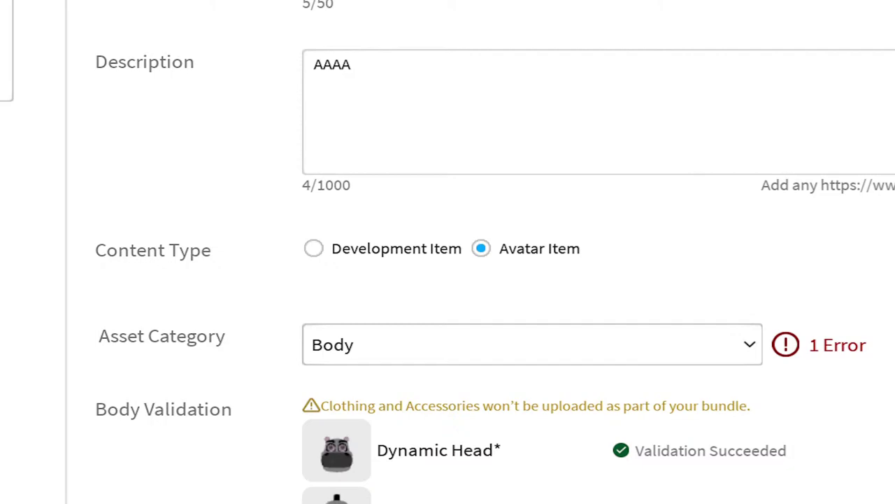
{"action": "key", "text": "Escape"}
{"action": "left_click", "coordinate": [578, 270]}
Step: Select the hippo's upper torso and examine it from the side and back
{"action": "right_click_drag", "start_coordinate": [611, 300], "coordinate": [436, 346]}
{"action": "key", "text": "f"}
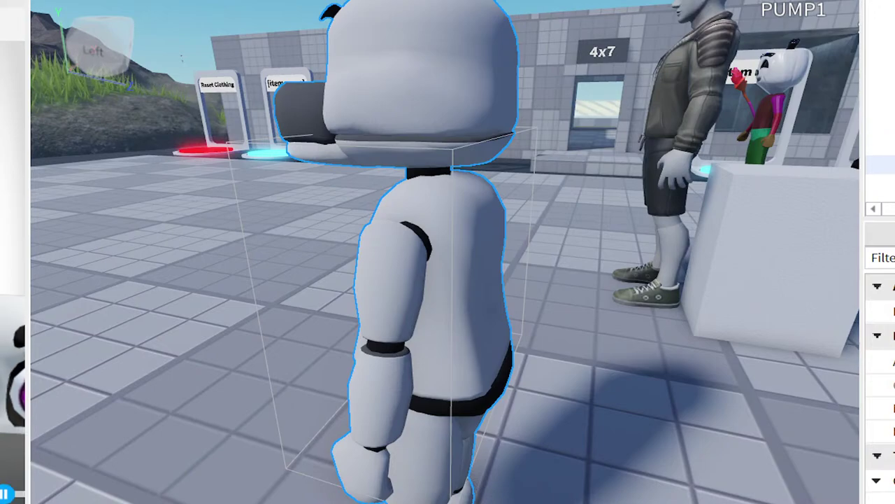
{"action": "scroll", "coordinate": [880, 105], "scroll_direction": "up", "scroll_amount": 1}
{"action": "scroll", "coordinate": [880, 159], "scroll_direction": "down", "scroll_amount": 2}
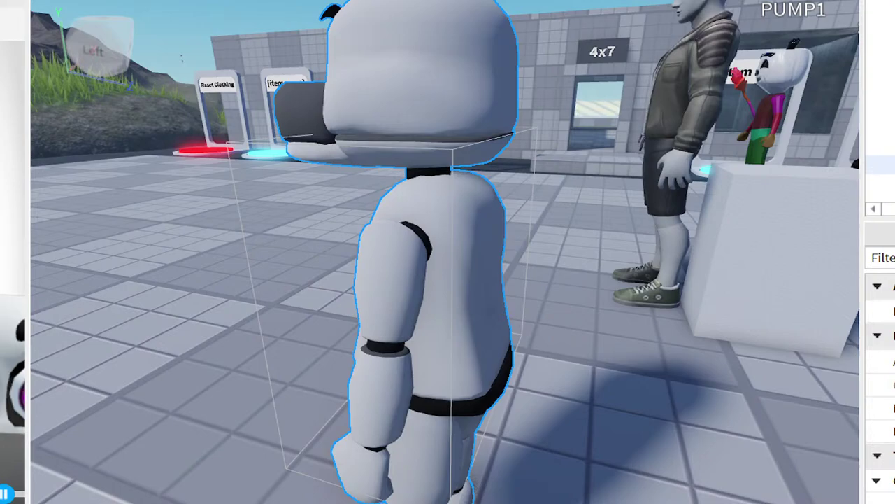
{"action": "left_click", "coordinate": [880, 165]}
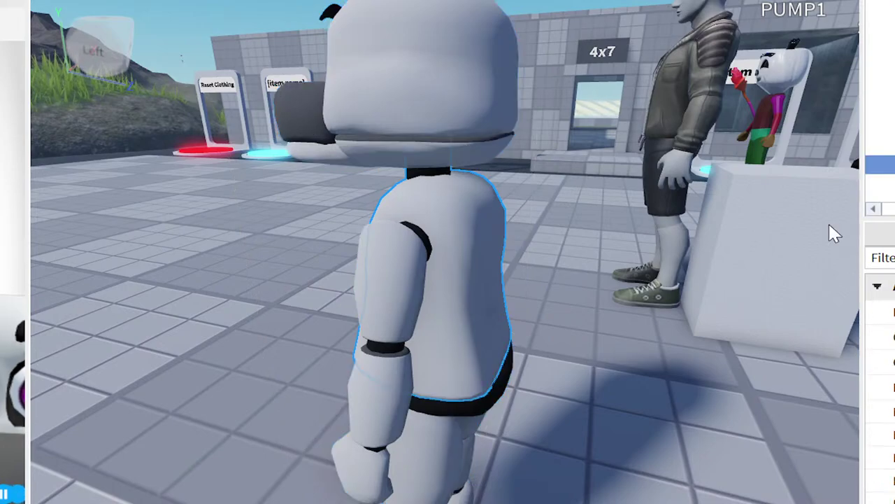
{"action": "right_click_drag", "start_coordinate": [563, 344], "coordinate": [855, 173]}
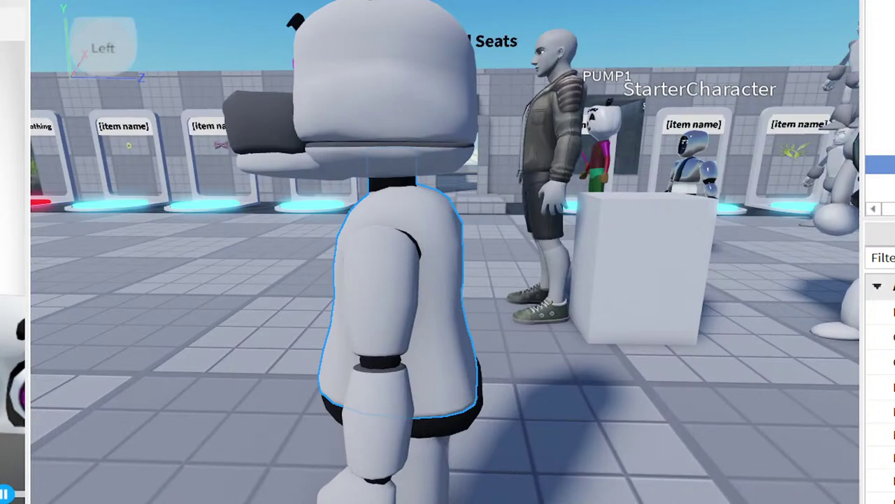
Step: Select an attachment in the hippo's torso and examine its position from the side and front
{"action": "scroll", "coordinate": [880, 164], "scroll_direction": "down", "scroll_amount": 2}
{"action": "scroll", "coordinate": [883, 154], "scroll_direction": "down", "scroll_amount": 2}
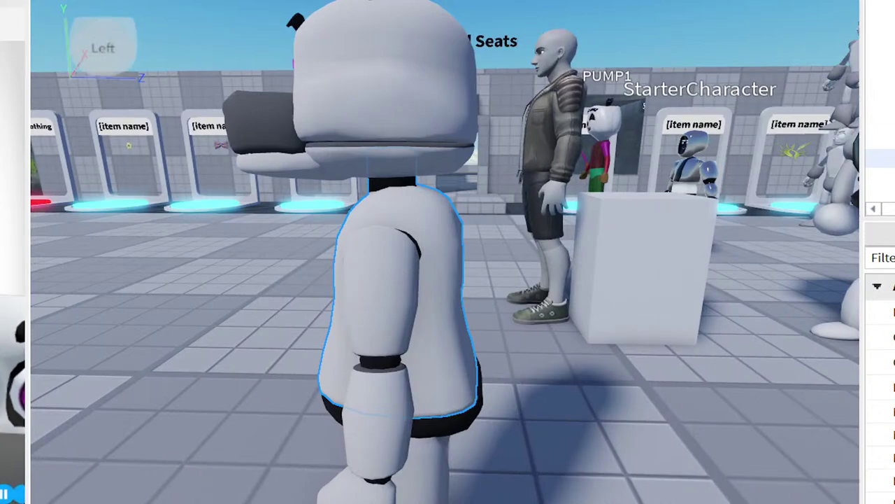
{"action": "scroll", "coordinate": [881, 175], "scroll_direction": "up", "scroll_amount": 1}
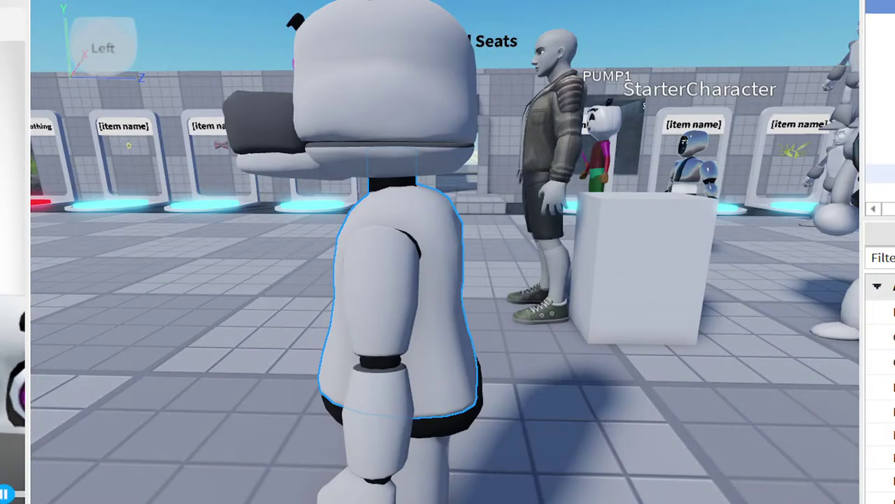
{"action": "scroll", "coordinate": [882, 175], "scroll_direction": "down", "scroll_amount": 1}
{"action": "left_click", "coordinate": [881, 104]}
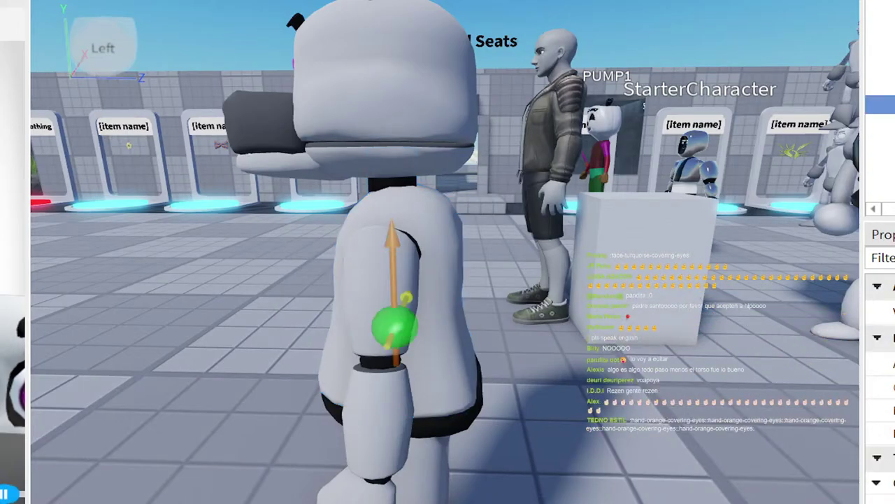
{"action": "right_click_drag", "start_coordinate": [413, 370], "coordinate": [422, 373]}
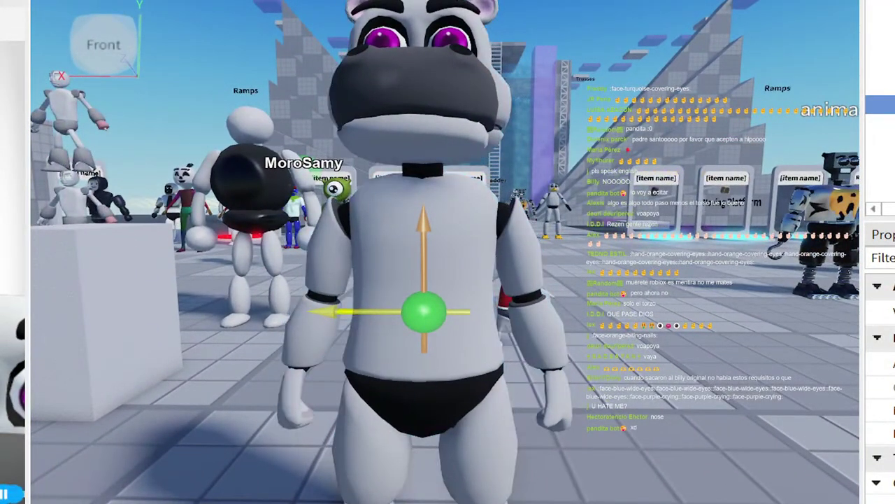
Step: Switch to Blender and edit the hippo's Joints armature, selecting the base joint of the UpperTorso bone
{"action": "mouse_move", "coordinate": [739, 503]}
{"action": "left_click", "coordinate": [692, 482]}
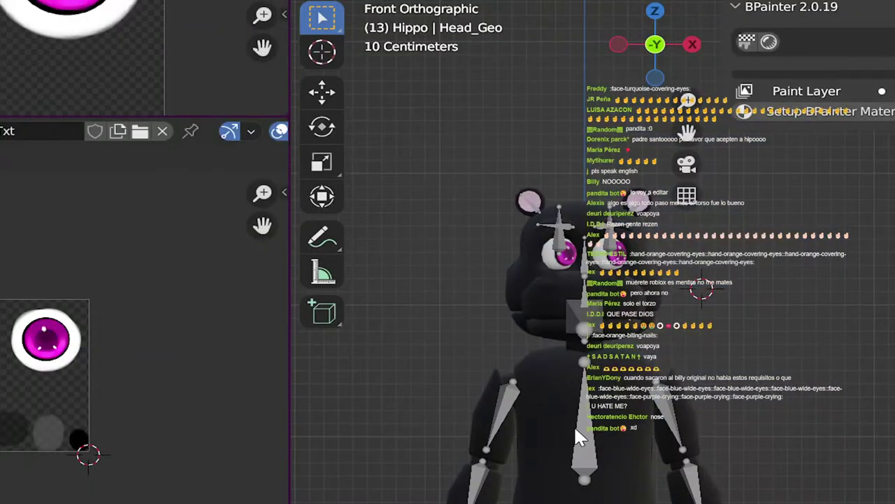
{"action": "scroll", "coordinate": [608, 353], "scroll_direction": "up", "scroll_amount": 3}
{"action": "scroll", "coordinate": [603, 373], "scroll_direction": "up", "scroll_amount": 3}
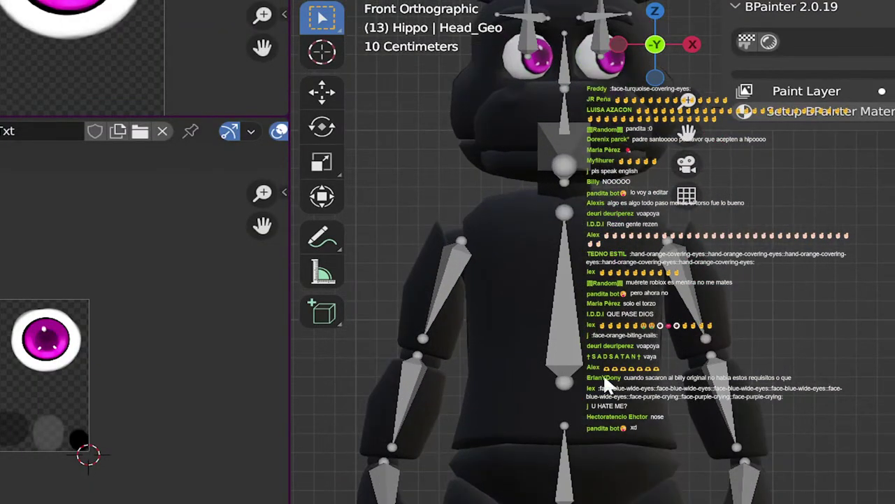
{"action": "middle_click_drag", "start_coordinate": [603, 373], "coordinate": [611, 336], "text": "shift"}
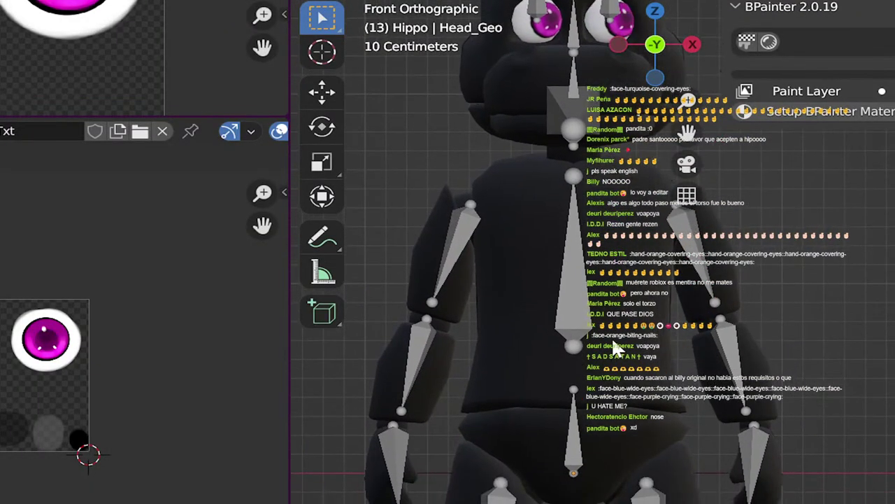
{"action": "left_click", "coordinate": [577, 283]}
{"action": "key", "text": "Tab"}
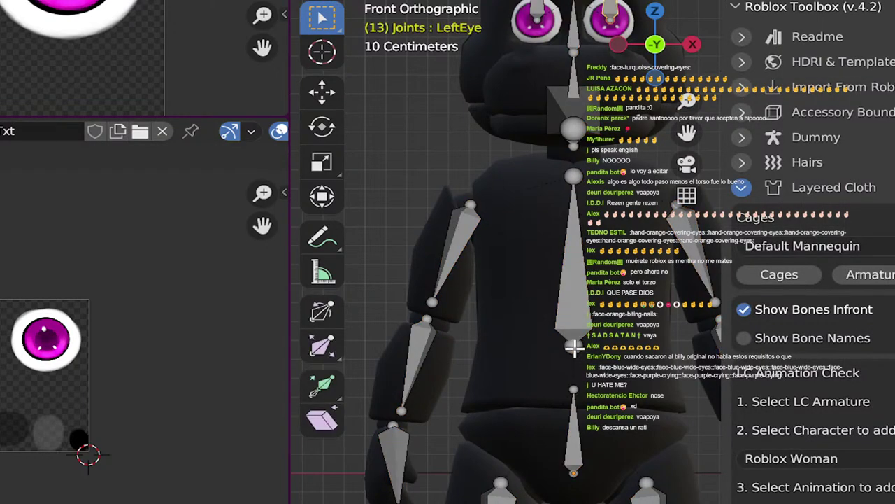
{"action": "left_click", "coordinate": [574, 346]}
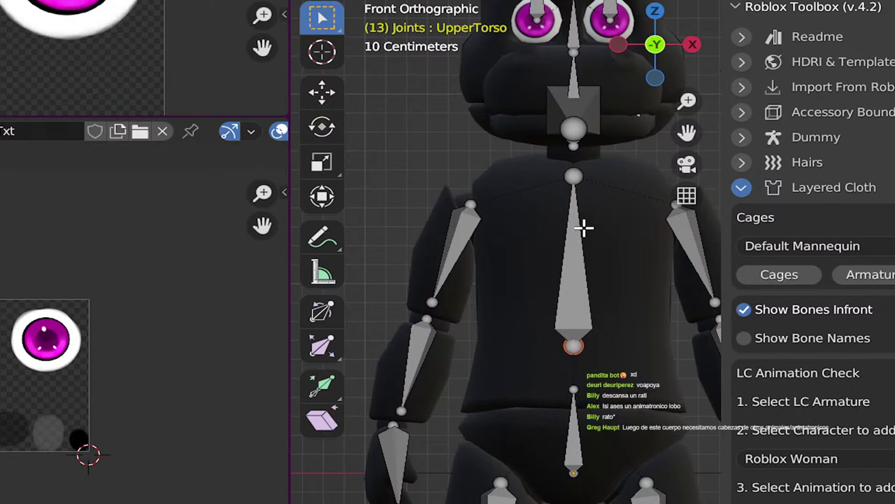
Step: Try rotating the UpperTorso bone in Pose Mode to test its pivot, leaving the pose unapplied
{"action": "key", "text": "ctrl+Tab"}
{"action": "left_click", "coordinate": [576, 301]}
{"action": "key", "text": "r"}
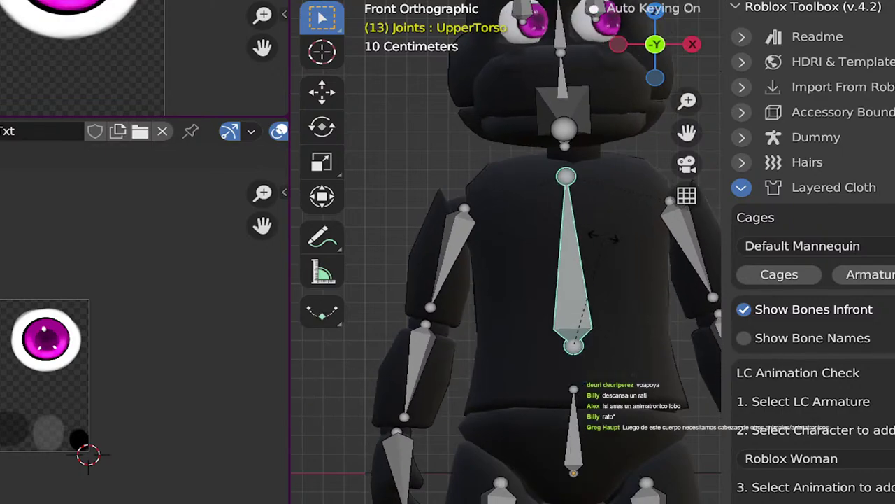
{"action": "right_click", "coordinate": [557, 272]}
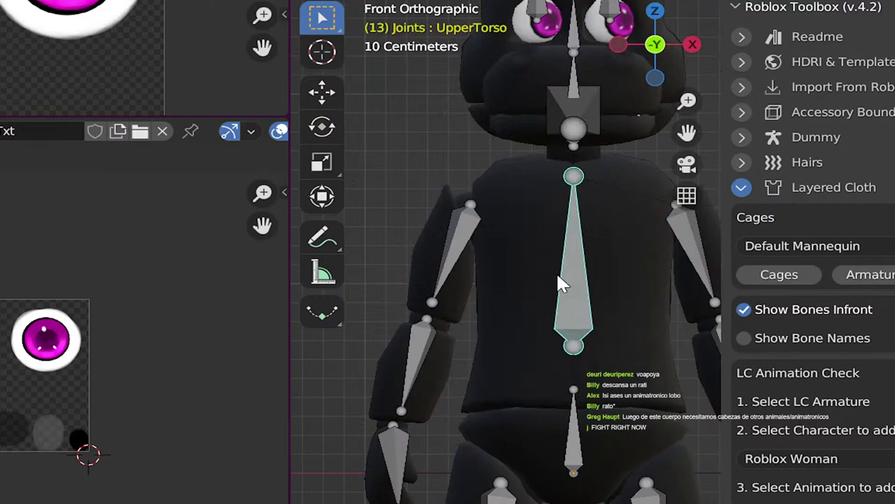
Step: Lower the UpperTorso bone's base joint to the tip of the LowerTorso bone and test the torso's rotation in Pose Mode
{"action": "key", "text": "Tab"}
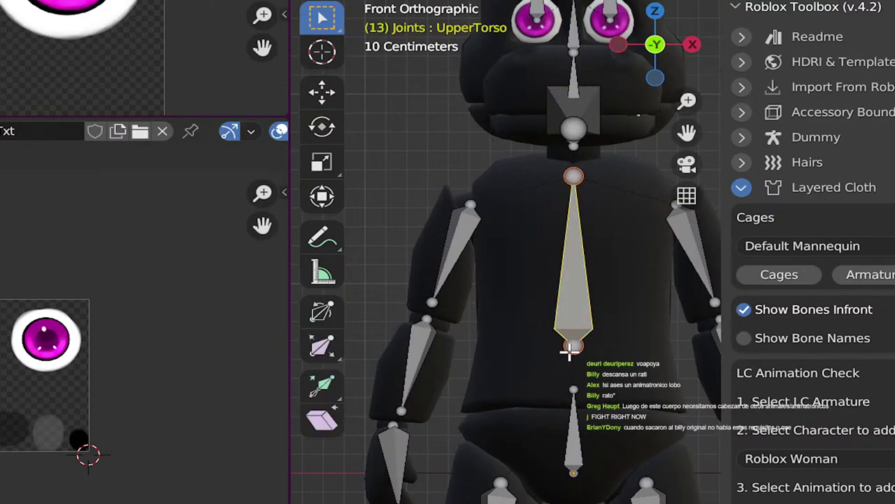
{"action": "left_click_drag", "start_coordinate": [586, 353], "coordinate": [580, 383]}
{"action": "key", "text": "Tab"}
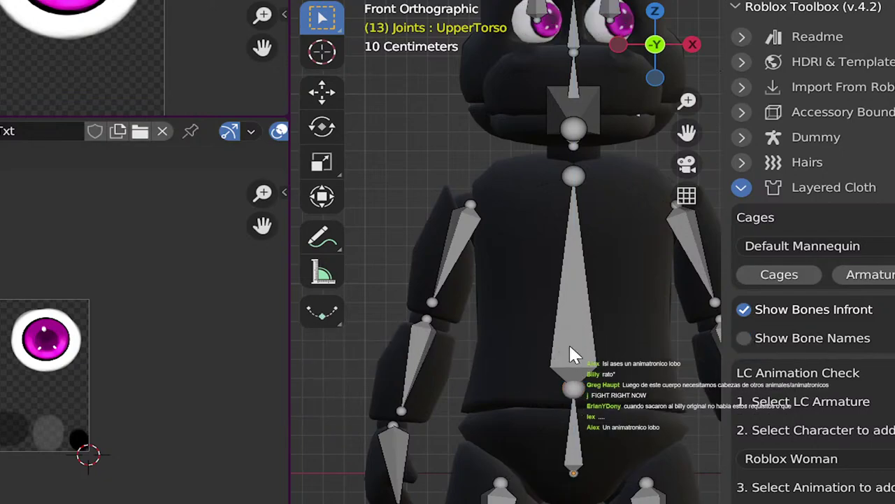
{"action": "left_click", "coordinate": [574, 352]}
{"action": "key", "text": "r"}
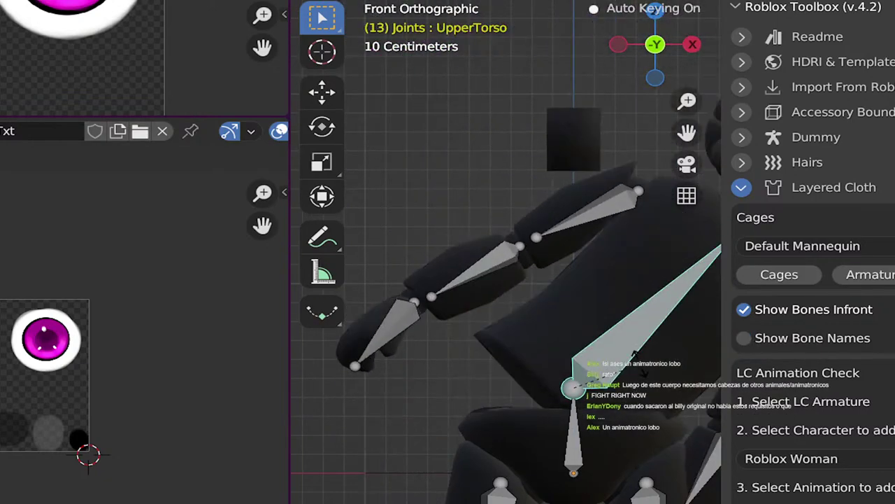
{"action": "key", "text": "Escape"}
Step: Move the LowerTorso bone's tip straight down along Z, slightly below the base of the UpperTorso bone
{"action": "left_click", "coordinate": [569, 438]}
{"action": "scroll", "coordinate": [580, 409], "scroll_direction": "down", "scroll_amount": 2}
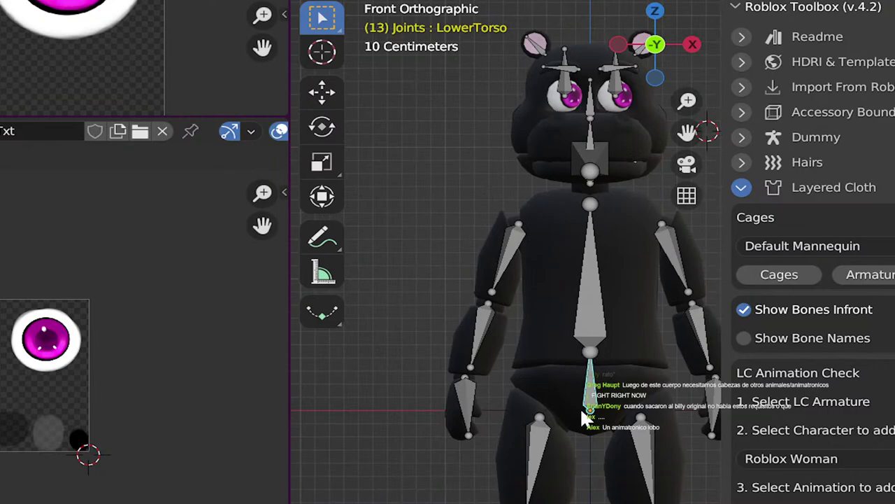
{"action": "scroll", "coordinate": [580, 410], "scroll_direction": "up", "scroll_amount": 2}
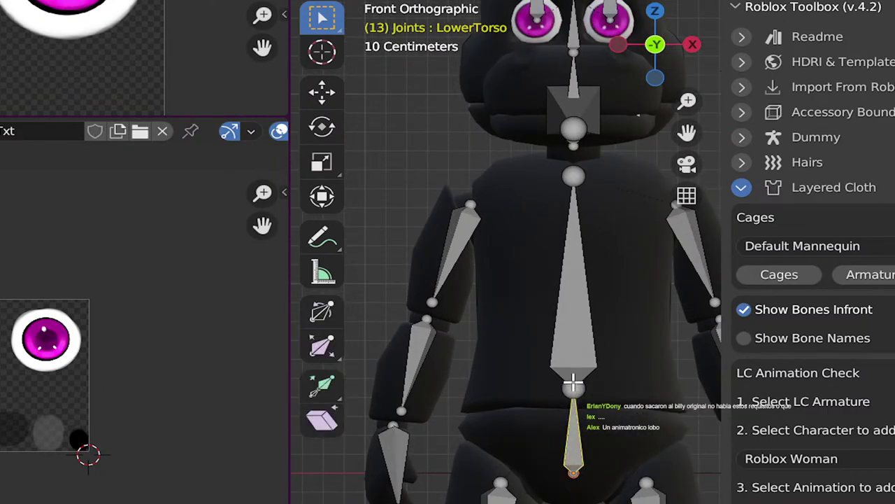
{"action": "left_click", "coordinate": [572, 381]}
{"action": "left_click", "coordinate": [574, 384]}
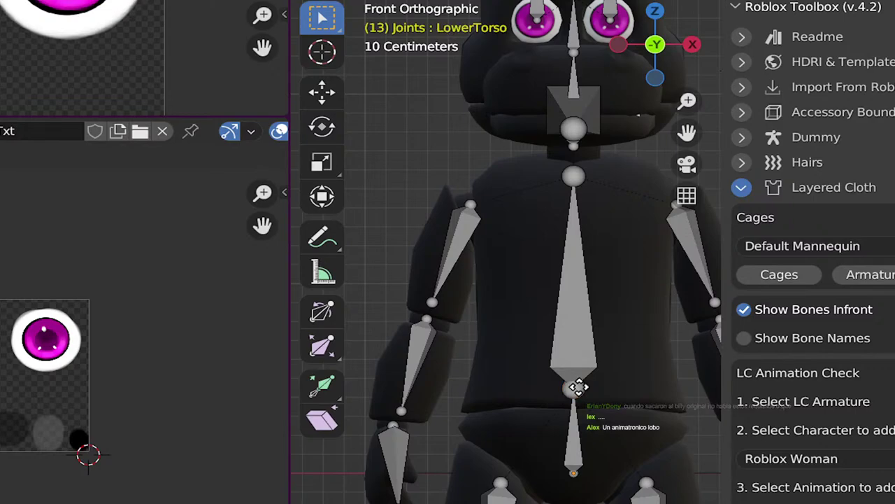
{"action": "key", "text": "g"}
{"action": "key", "text": "z"}
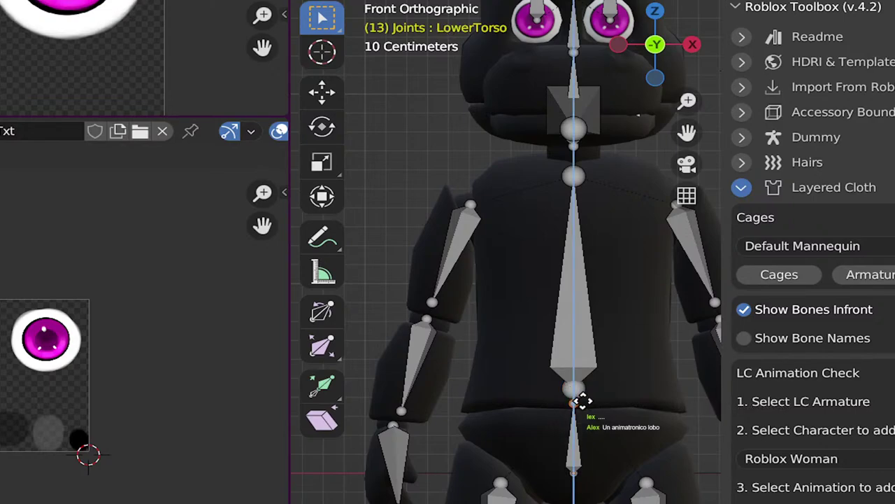
{"action": "left_click", "coordinate": [582, 401]}
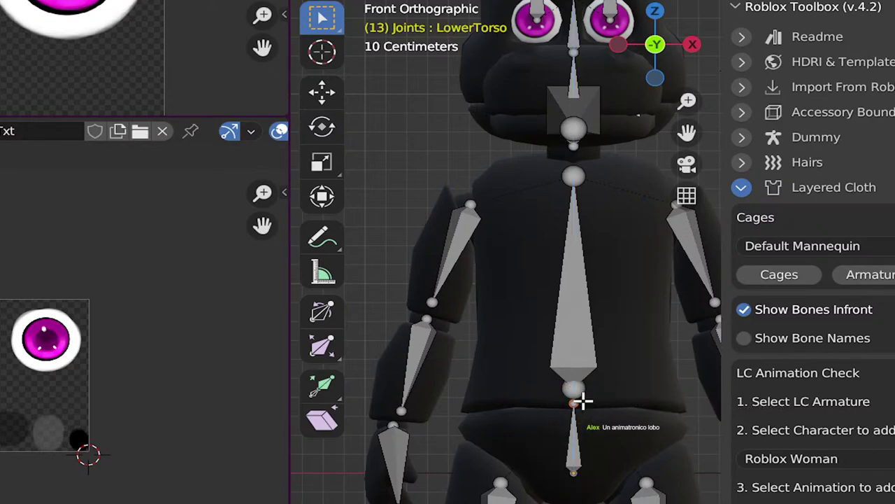
Step: Move the LowerTorso bone's base joint slightly down along Z and return the armature to Pose Mode
{"action": "left_click", "coordinate": [575, 476]}
{"action": "key", "text": "g"}
{"action": "key", "text": "z"}
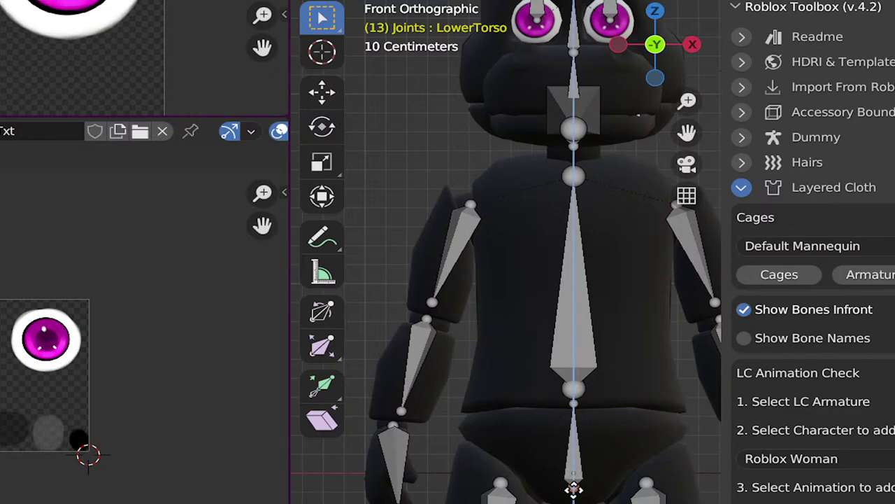
{"action": "left_click", "coordinate": [574, 492]}
{"action": "scroll", "coordinate": [573, 492], "scroll_direction": "down", "scroll_amount": 4}
{"action": "key", "text": "ctrl+Tab"}
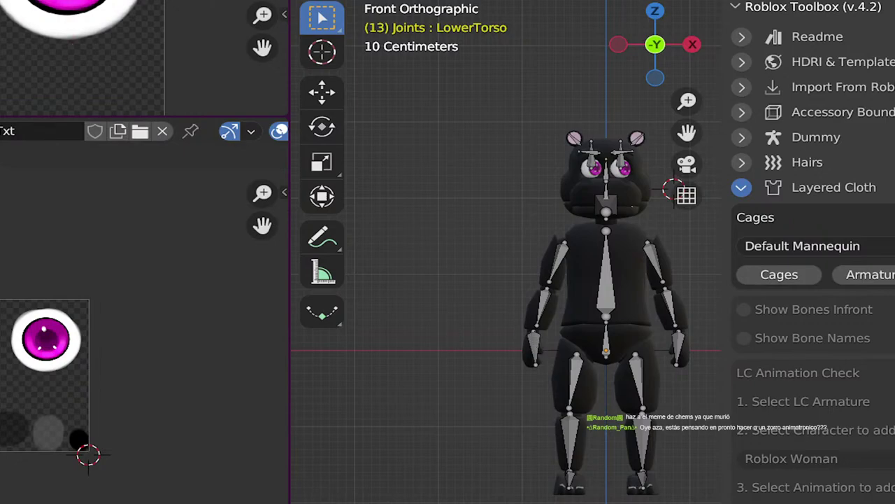
Step: Export the rigged hippo as FBX, overwriting hippo.fbx in the hippo folder
{"action": "mouse_move", "coordinate": [2, 217]}
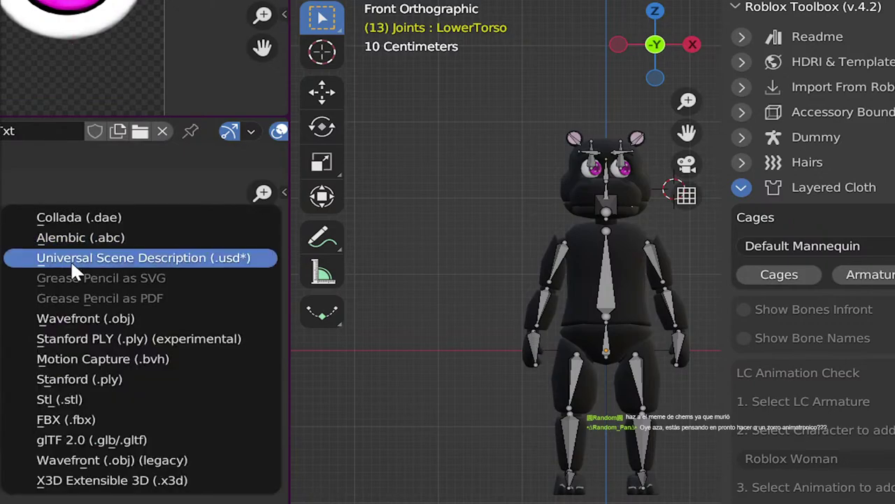
{"action": "left_click", "coordinate": [86, 413]}
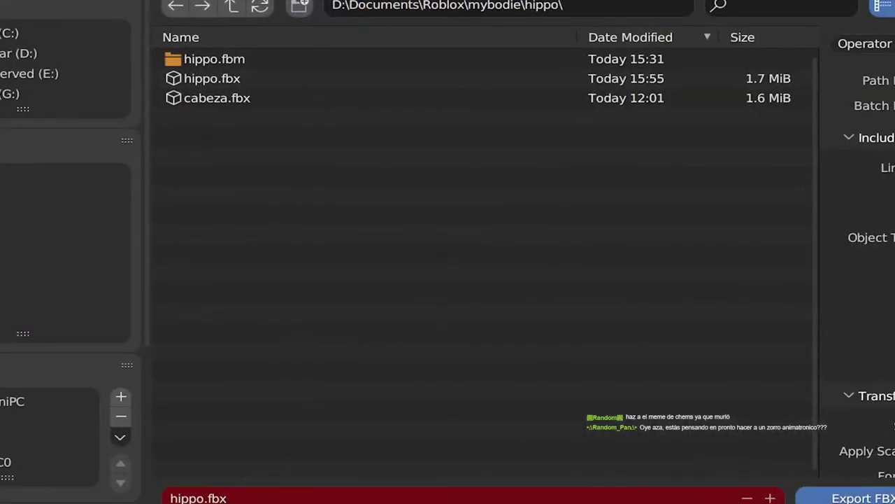
{"action": "left_click", "coordinate": [852, 495]}
Step: Switch to Roblox Studio and delete the old hippo model from the scene
{"action": "left_click", "coordinate": [779, 498]}
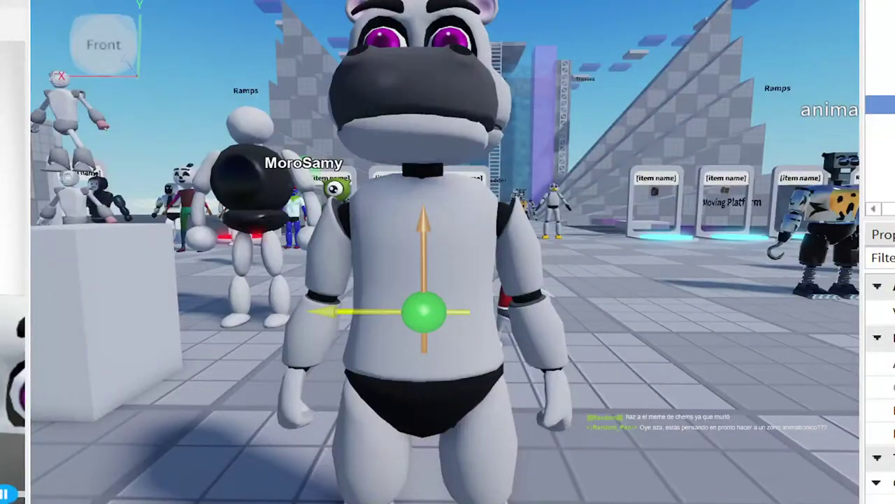
{"action": "scroll", "coordinate": [612, 365], "scroll_direction": "down", "scroll_amount": 2}
{"action": "scroll", "coordinate": [610, 365], "scroll_direction": "down", "scroll_amount": 3}
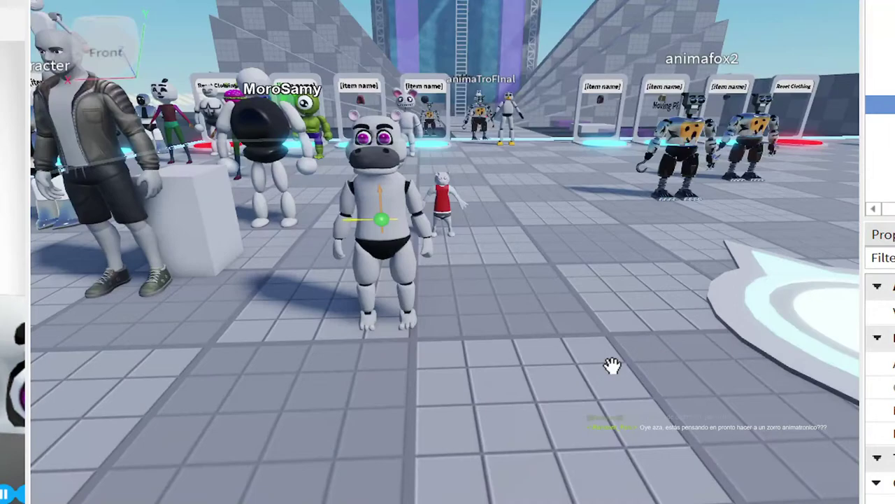
{"action": "left_click", "coordinate": [359, 170]}
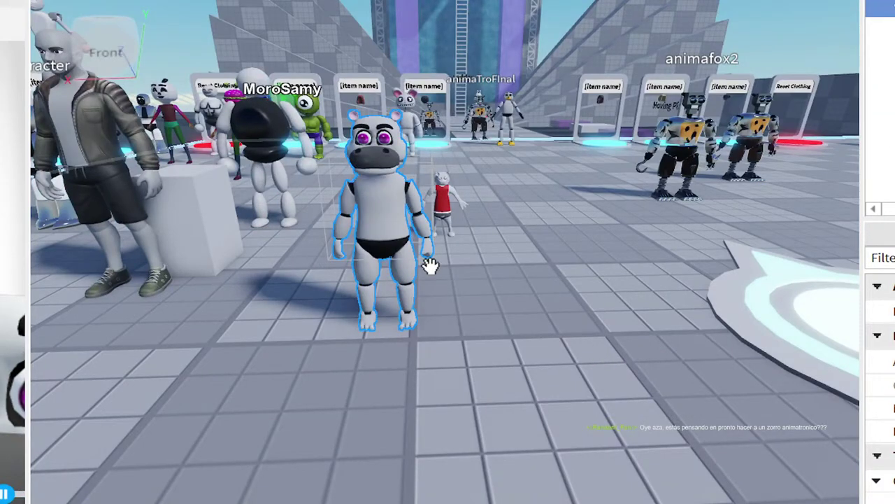
{"action": "right_click_drag", "start_coordinate": [430, 266], "coordinate": [447, 272]}
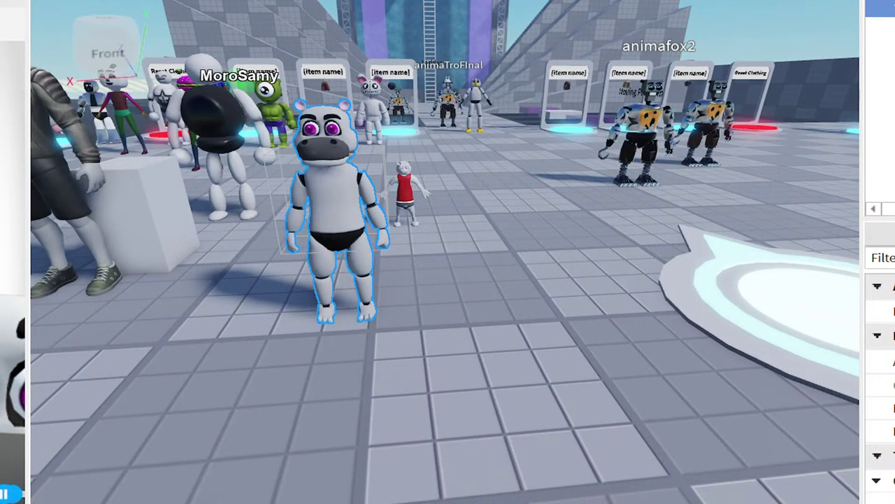
{"action": "key", "text": "Delete"}
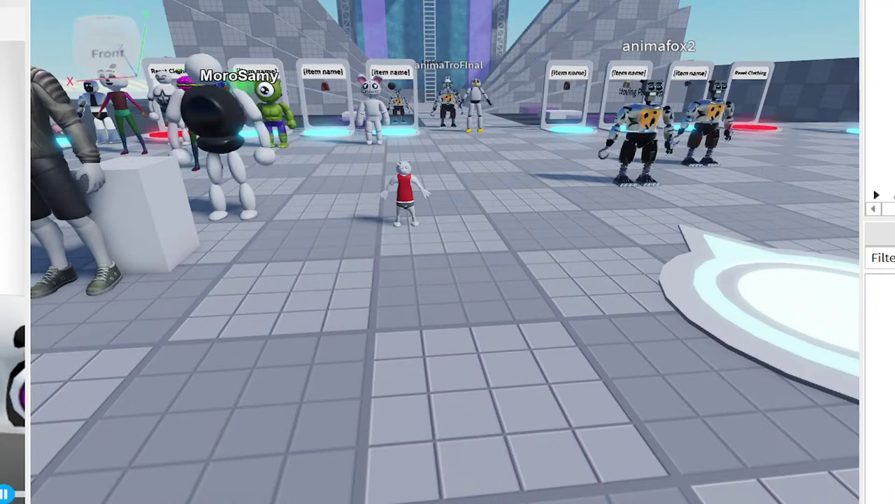
Step: Import the updated hippo FBX into the workspace as a model that uses cages
{"action": "left_click", "coordinate": [554, 13]}
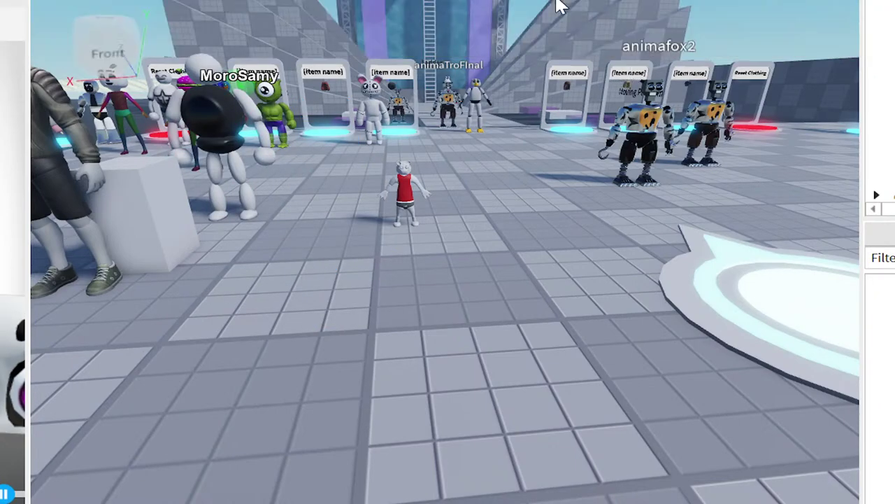
{"action": "double_click", "coordinate": [35, 157]}
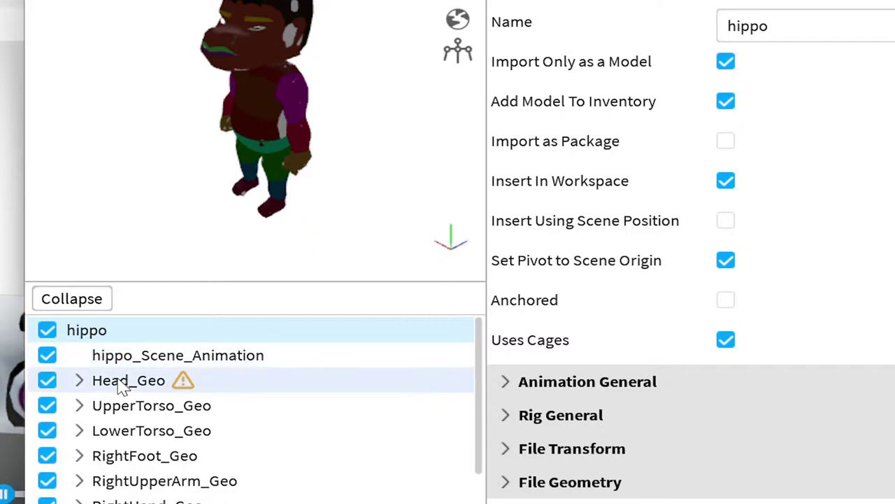
{"action": "scroll", "coordinate": [177, 431], "scroll_direction": "down", "scroll_amount": 5}
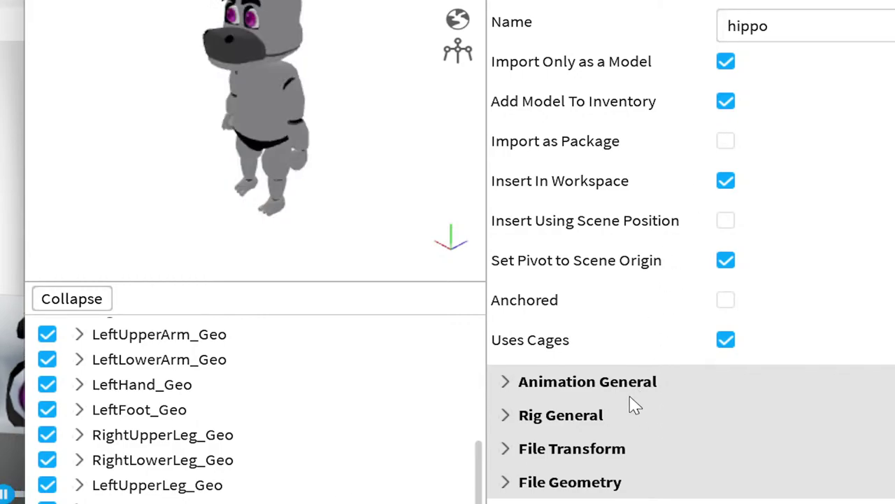
{"action": "left_click", "coordinate": [525, 414]}
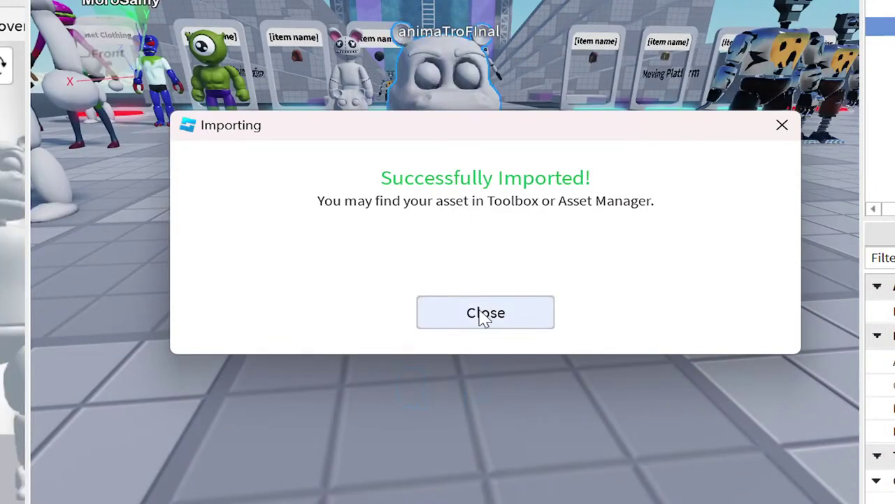
{"action": "left_click", "coordinate": [485, 314]}
Step: Enlarge the avatar preview, examine the imported hippo from a slightly turned angle, and close the preview
{"action": "left_click_drag", "start_coordinate": [24, 255], "coordinate": [314, 284]}
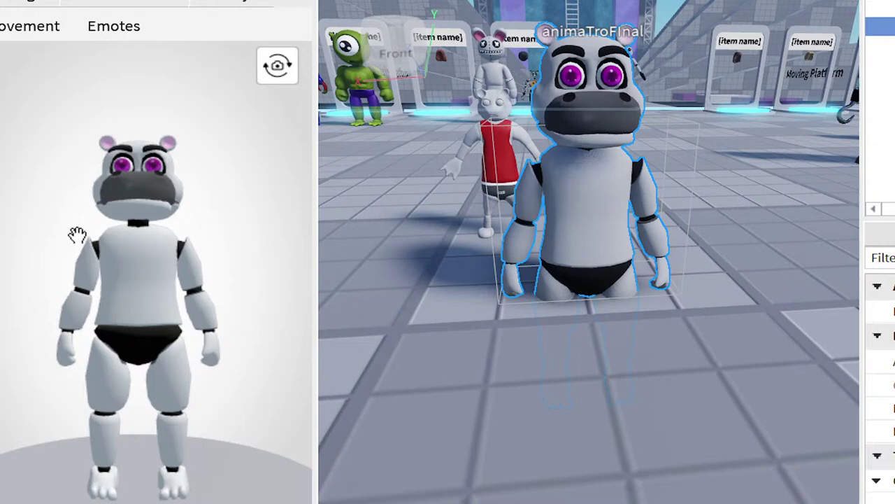
{"action": "left_click_drag", "start_coordinate": [176, 223], "coordinate": [165, 243]}
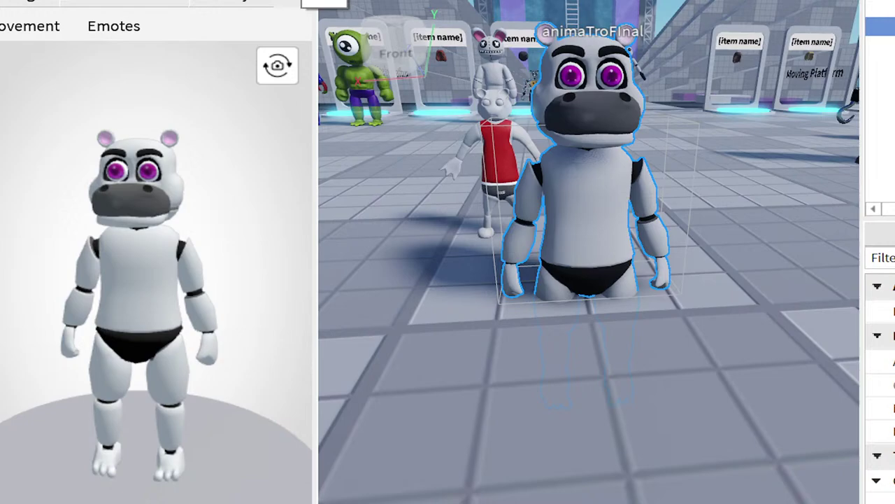
{"action": "left_click", "coordinate": [324, 2]}
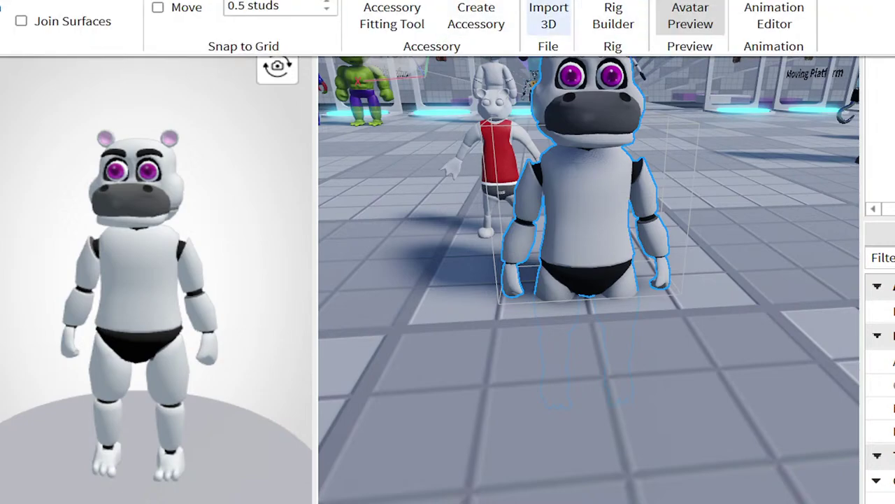
{"action": "left_click", "coordinate": [689, 16]}
Step: Move the imported hippo forward across the scene so it stands on the floor
{"action": "left_click", "coordinate": [375, 228]}
{"action": "scroll", "coordinate": [376, 228], "scroll_direction": "down", "scroll_amount": 3}
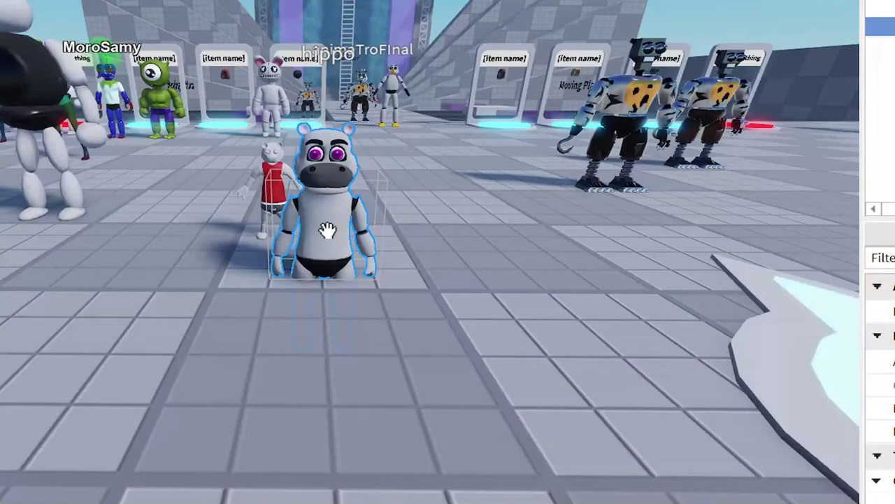
{"action": "left_click_drag", "start_coordinate": [328, 232], "coordinate": [378, 381]}
Step: Select the hippo's hand and the attachment inside it, and go through the attachment's properties
{"action": "left_click", "coordinate": [302, 241], "text": "alt"}
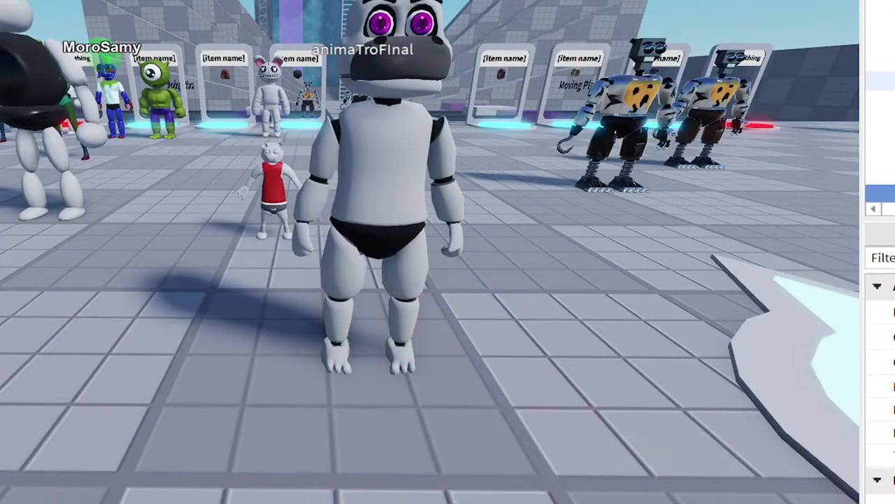
{"action": "scroll", "coordinate": [880, 81], "scroll_direction": "up", "scroll_amount": 1}
{"action": "left_click", "coordinate": [881, 137]}
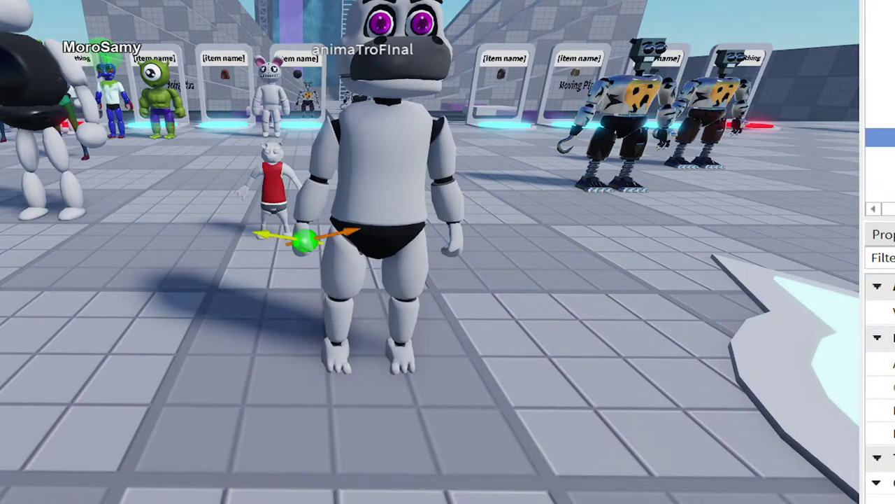
{"action": "scroll", "coordinate": [880, 411], "scroll_direction": "down", "scroll_amount": 1}
{"action": "left_click", "coordinate": [881, 456]}
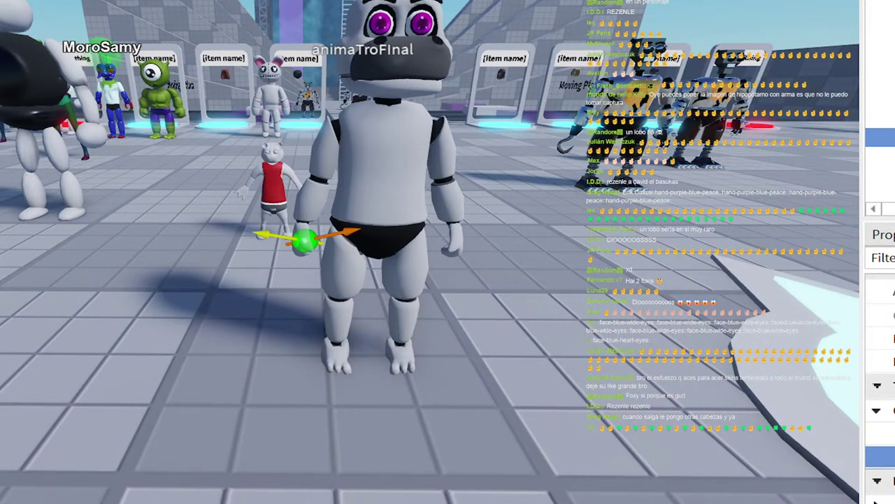
Step: Change the orientation of the grip attachment in each of the hippo's hands
{"action": "key", "text": "Return"}
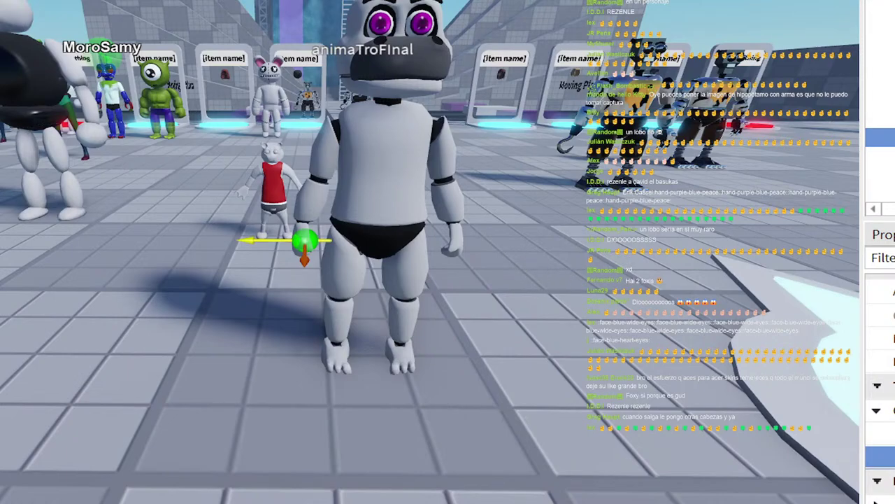
{"action": "scroll", "coordinate": [881, 132], "scroll_direction": "up", "scroll_amount": 2}
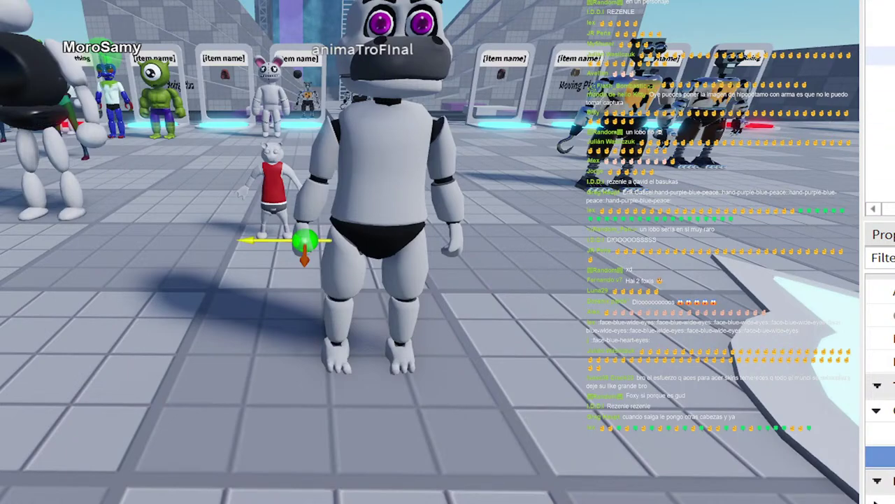
{"action": "left_click", "coordinate": [881, 56]}
{"action": "left_click", "coordinate": [881, 94]}
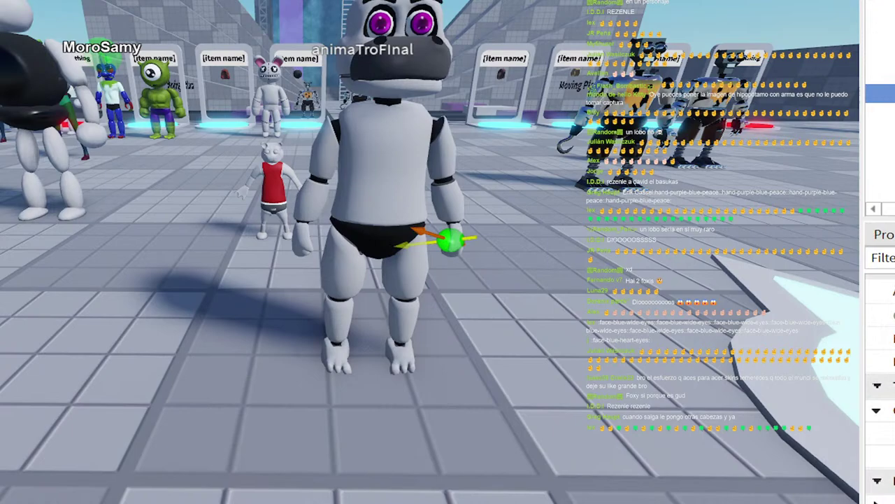
{"action": "left_click", "coordinate": [881, 456]}
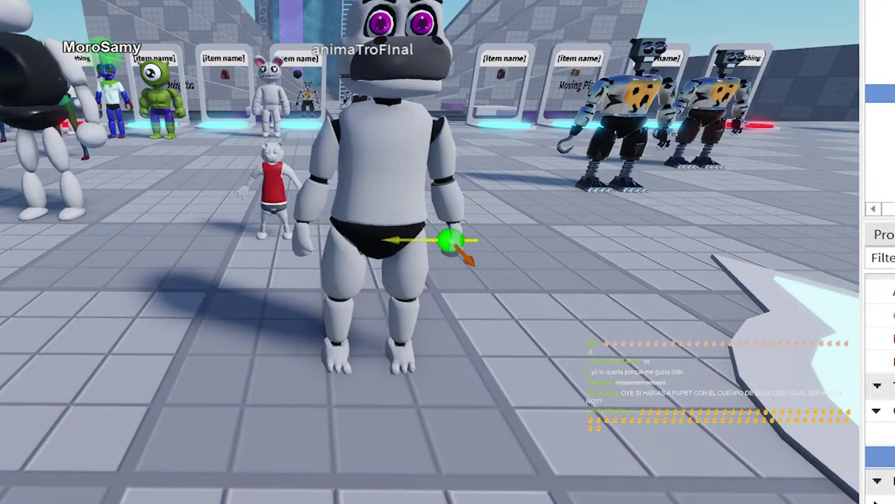
Step: Select the whole hippo model and examine it from the side and the front
{"action": "left_click", "coordinate": [400, 226]}
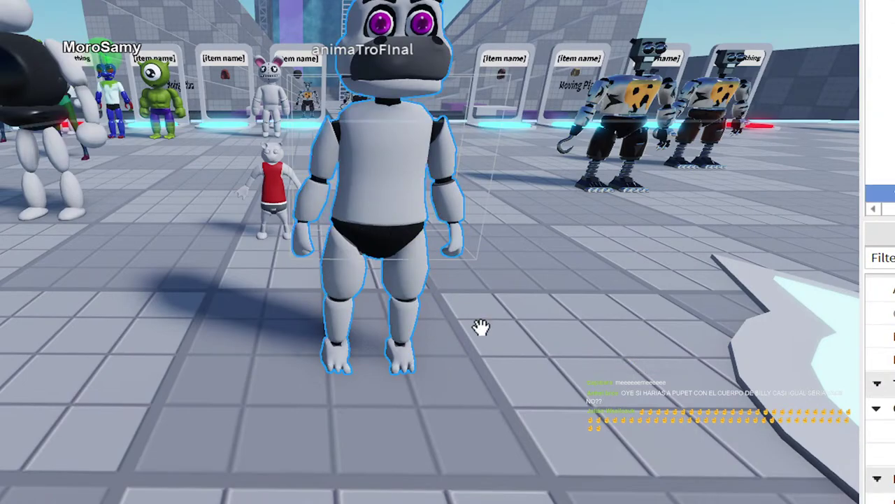
{"action": "right_click_drag", "start_coordinate": [508, 377], "coordinate": [508, 376]}
{"action": "key", "text": "s"}
{"action": "key", "text": "a"}
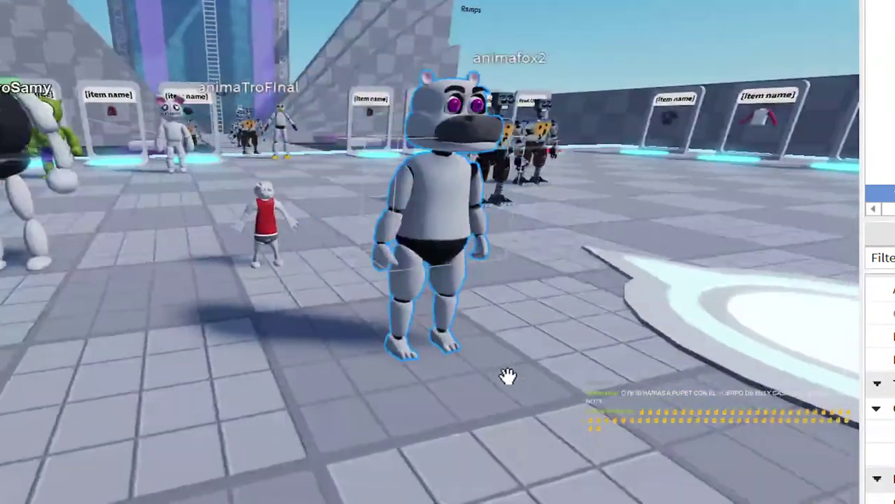
{"action": "key", "text": "a"}
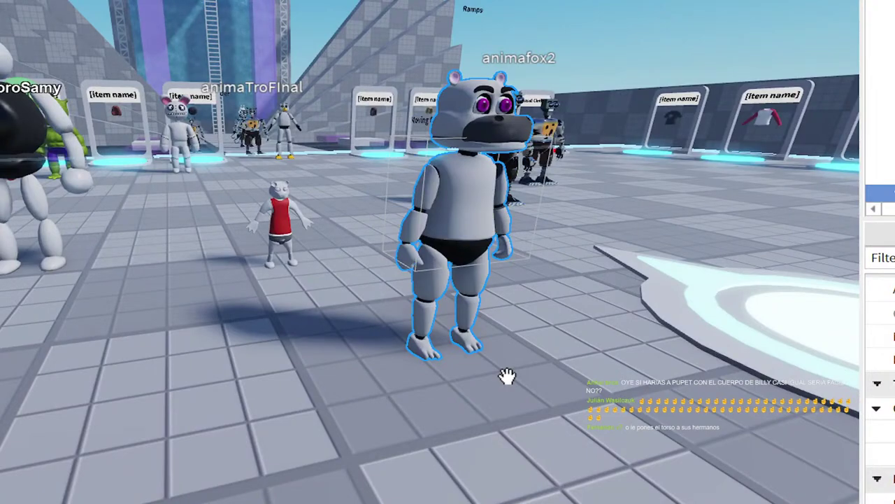
{"action": "key", "text": "a"}
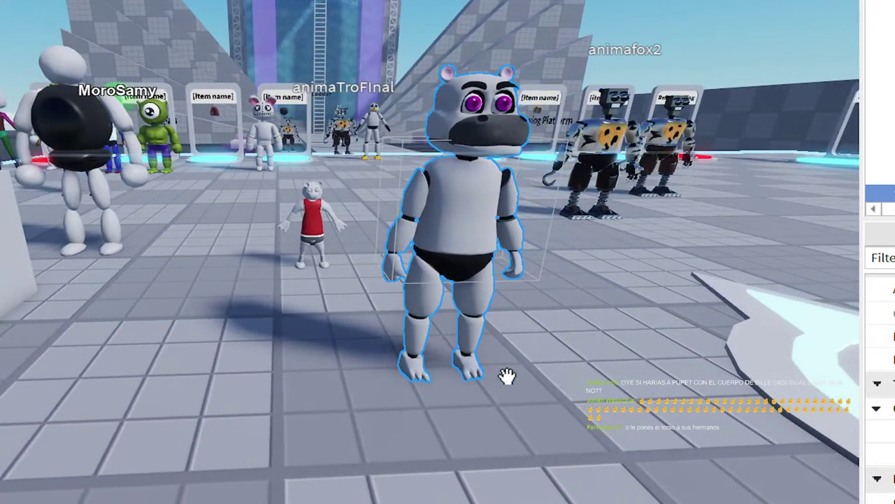
{"action": "key", "text": "d"}
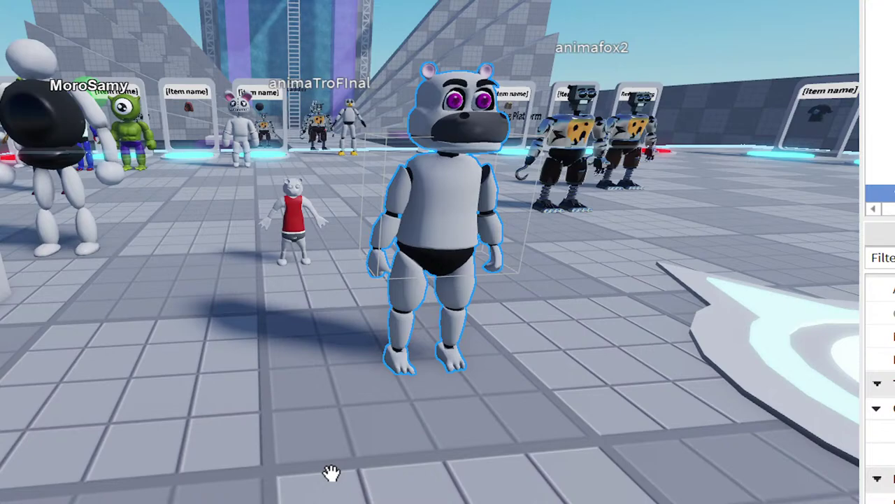
{"action": "right_click_drag", "start_coordinate": [489, 372], "coordinate": [495, 374]}
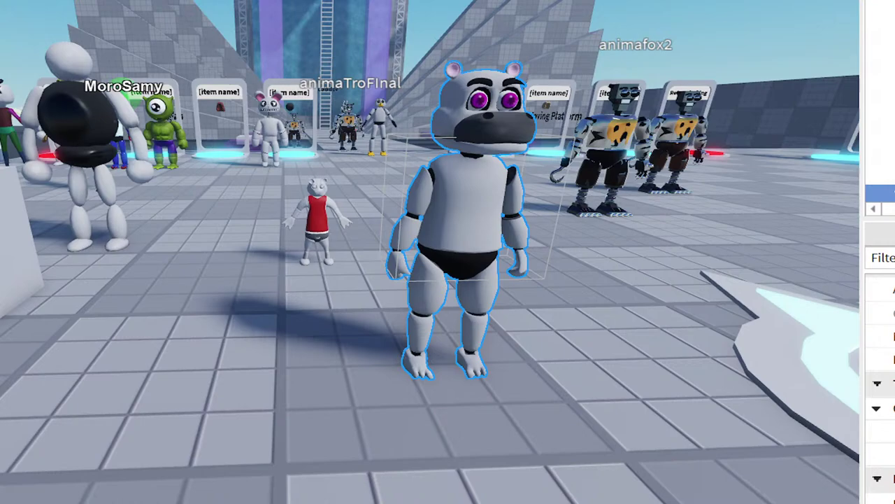
{"action": "scroll", "coordinate": [535, 290], "scroll_direction": "up", "scroll_amount": 3}
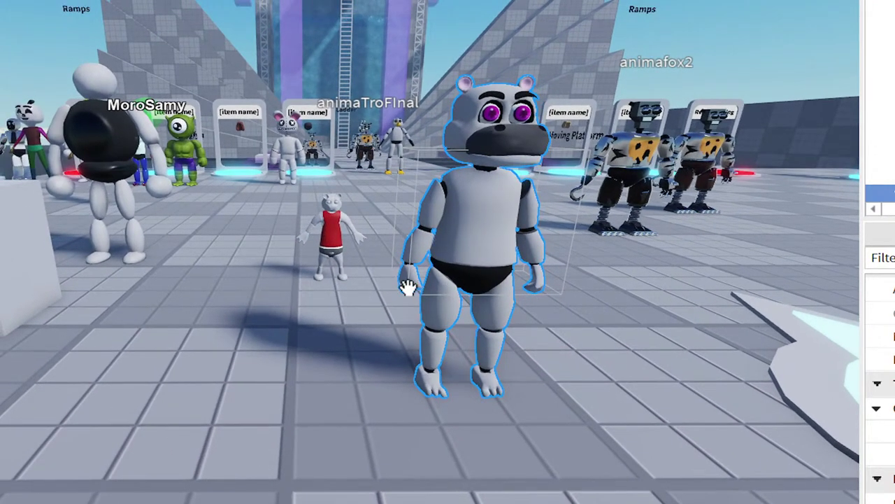
Step: Bring up the avatar preview, playtest the place as the hippo, and widen the game view
{"action": "left_click", "coordinate": [302, 2]}
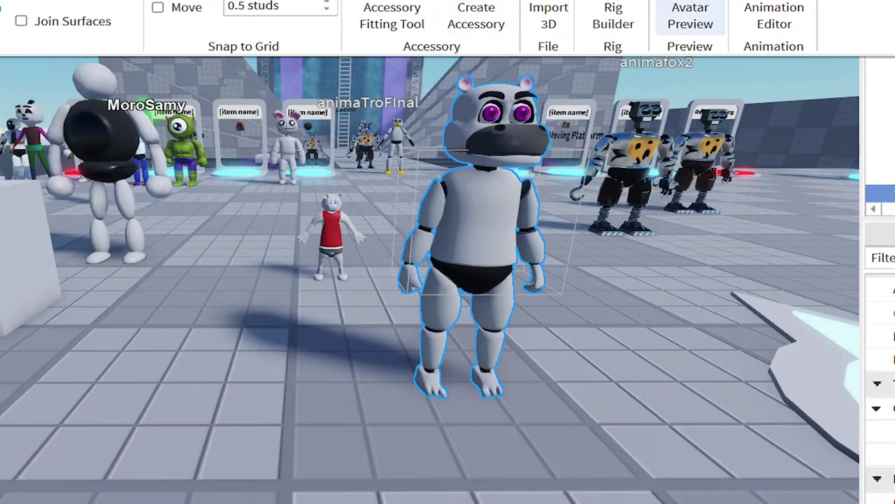
{"action": "left_click", "coordinate": [690, 19]}
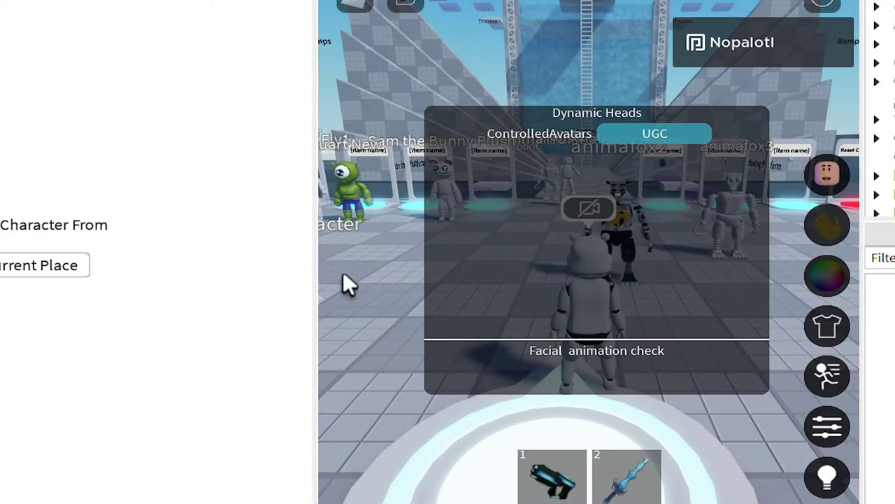
{"action": "left_click_drag", "start_coordinate": [315, 31], "coordinate": [30, 30]}
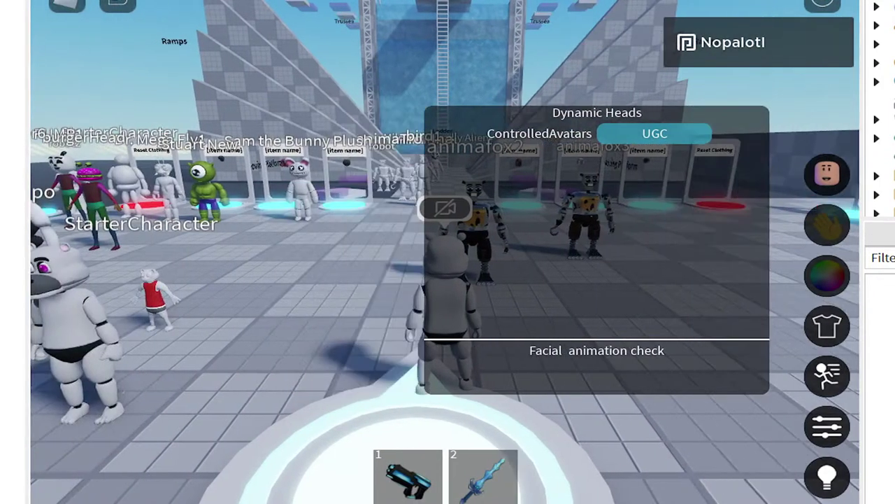
Step: Walk the hippo off the spawn pad, equip the blaster, and examine how the hand holds it from the front
{"action": "key", "text": "d"}
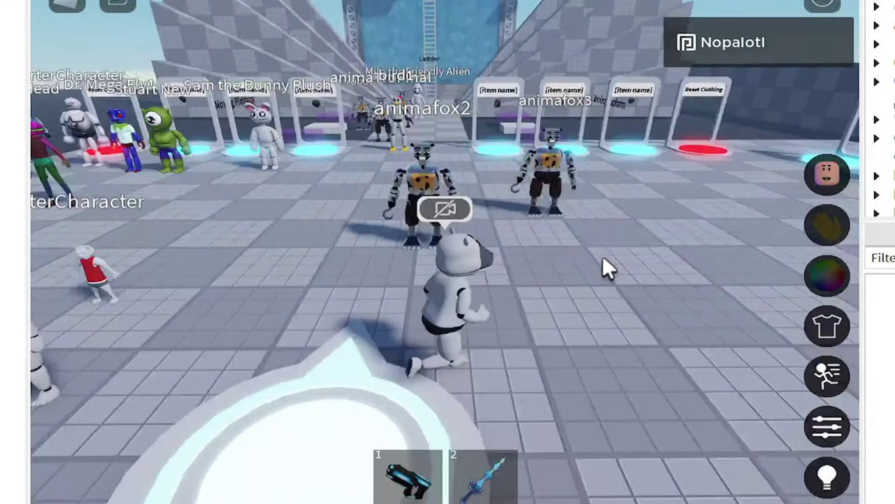
{"action": "key", "text": "s"}
{"action": "left_click", "coordinate": [417, 463]}
{"action": "scroll", "coordinate": [483, 344], "scroll_direction": "up", "scroll_amount": 1}
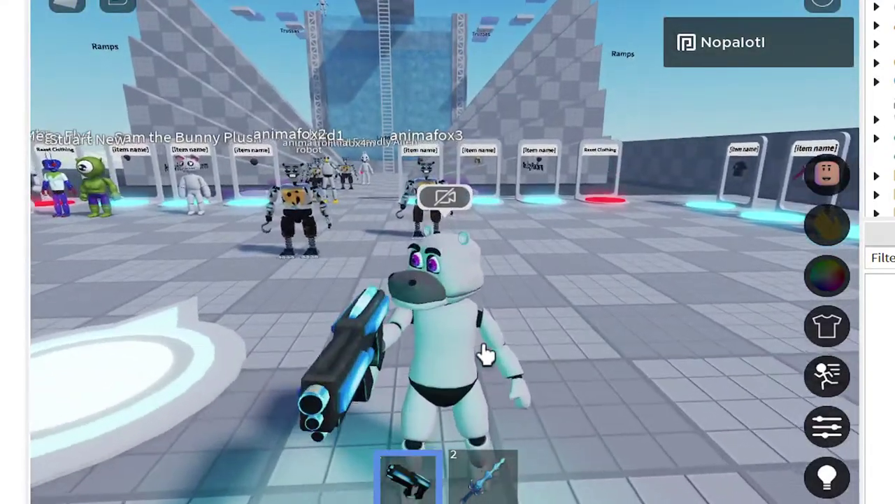
{"action": "right_click_drag", "start_coordinate": [483, 344], "coordinate": [482, 347]}
{"action": "key", "text": "s"}
{"action": "scroll", "coordinate": [480, 325], "scroll_direction": "up", "scroll_amount": 1}
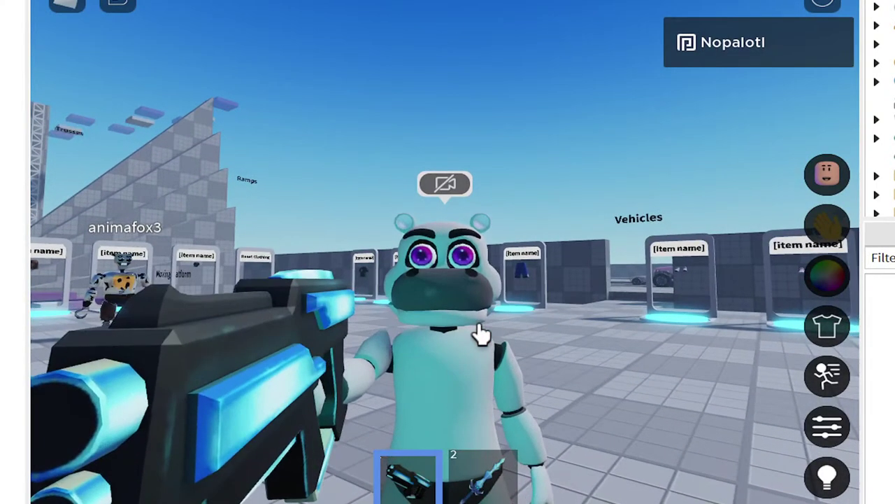
{"action": "scroll", "coordinate": [480, 324], "scroll_direction": "down", "scroll_amount": 1}
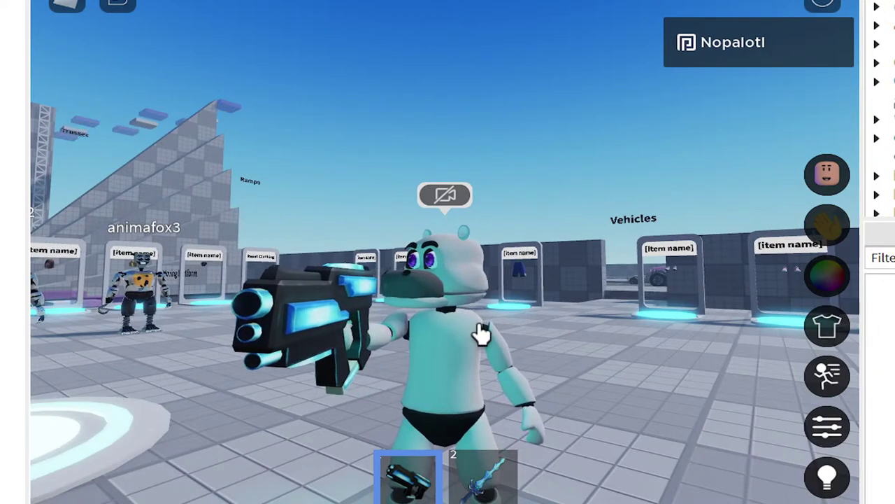
{"action": "right_click_drag", "start_coordinate": [479, 325], "coordinate": [481, 337]}
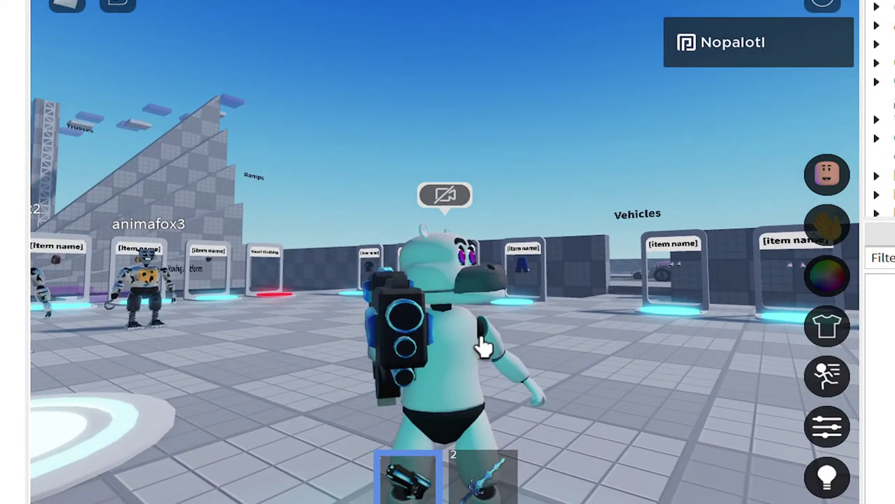
Step: Switch to the Ice Dragon Slaying Sword slot, re-equip the blaster, and make the hippo jump
{"action": "left_click", "coordinate": [479, 473]}
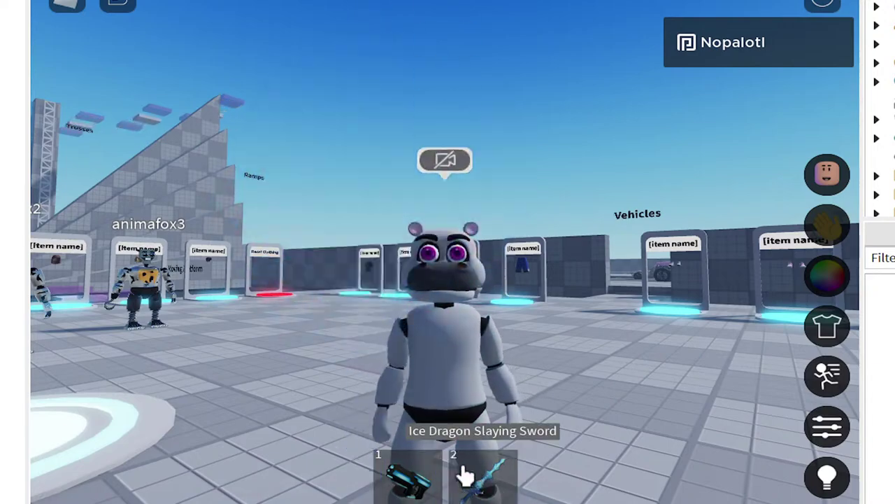
{"action": "left_click", "coordinate": [424, 476]}
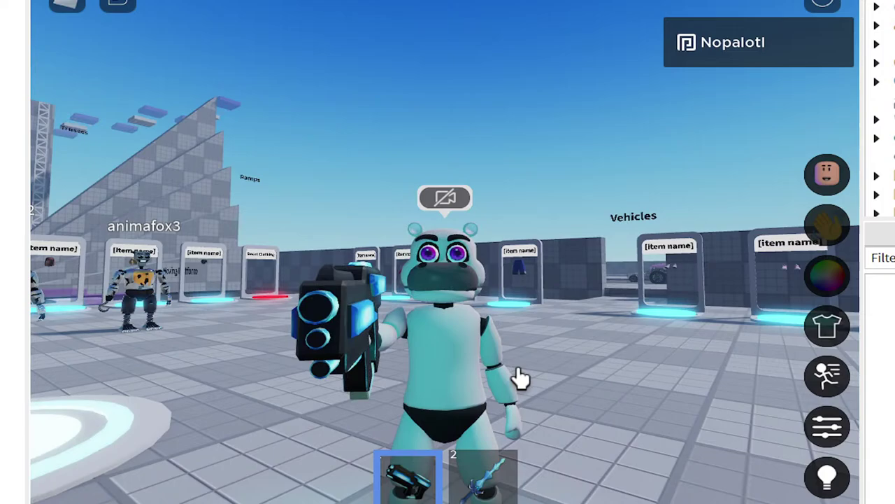
{"action": "key", "text": "space"}
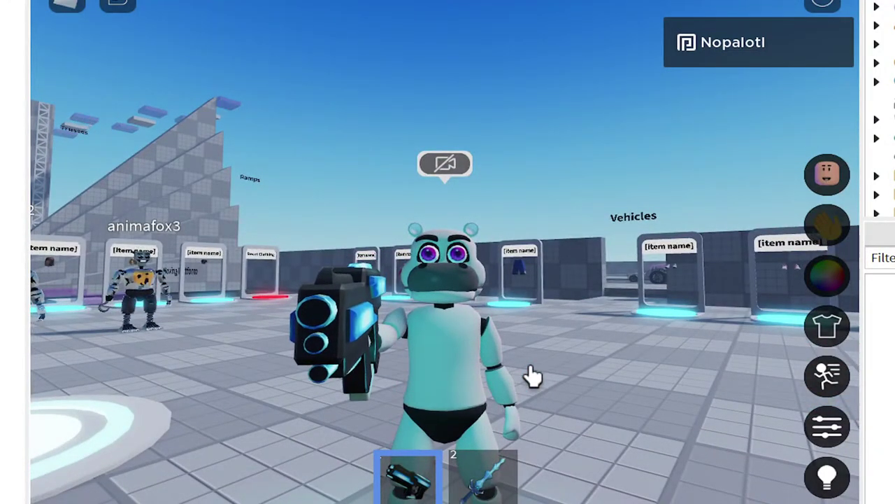
Step: Send the dance emote command in the game chat, close the chat, and view the hippo dancing with the blaster
{"action": "left_click", "coordinate": [115, 19]}
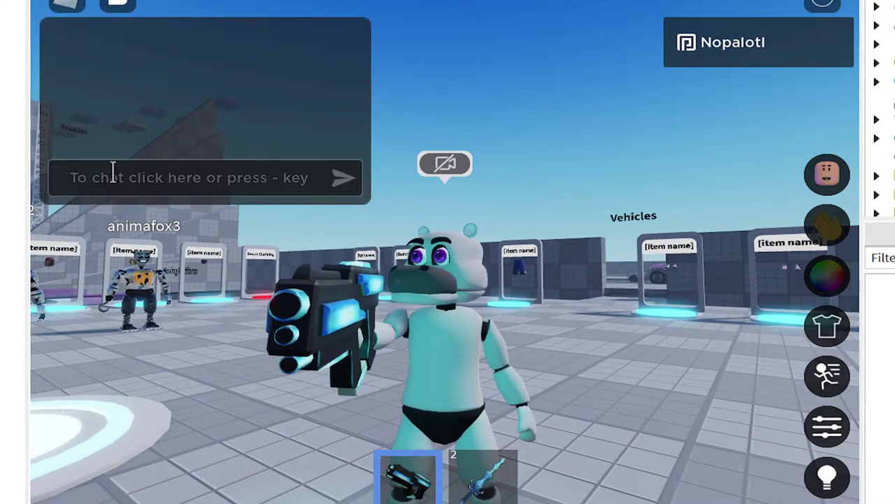
{"action": "left_click", "coordinate": [112, 176]}
{"action": "type", "text": "/E"}
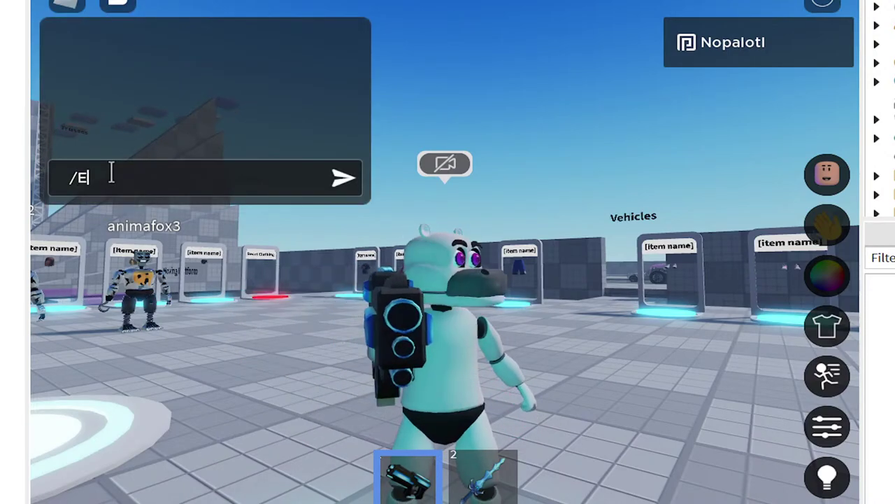
{"action": "key", "text": "BackSpace"}
{"action": "type", "text": "E"}
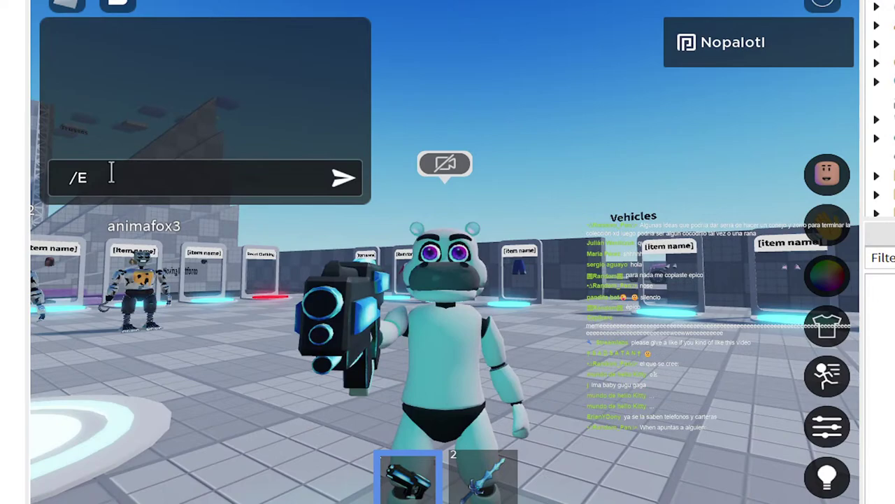
{"action": "key", "text": "BackSpace"}
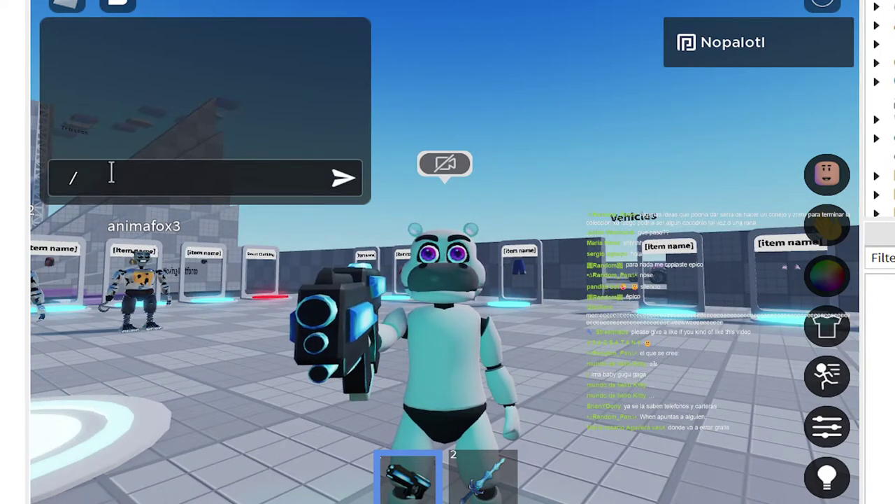
{"action": "key", "text": "BackSpace"}
{"action": "key", "text": "BackSpace"}
{"action": "type", "text": "e dance"}
{"action": "key", "text": "Return"}
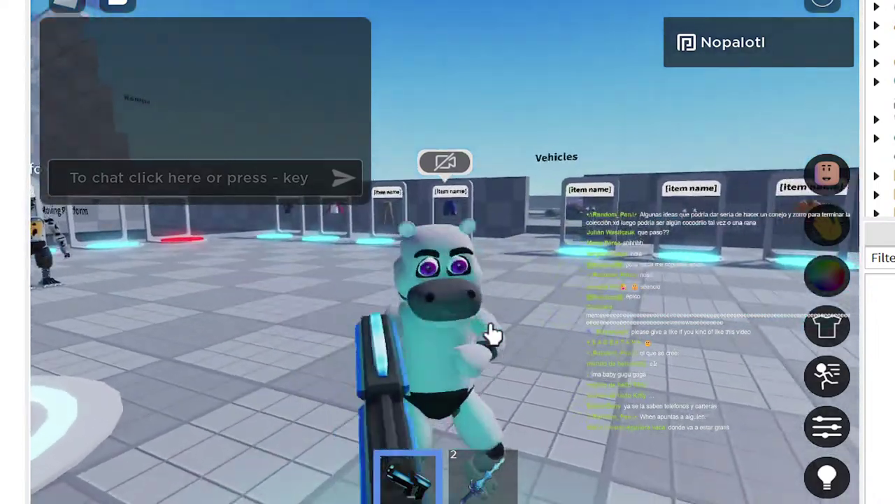
{"action": "left_click", "coordinate": [121, 5]}
{"action": "right_click_drag", "start_coordinate": [388, 238], "coordinate": [318, 238]}
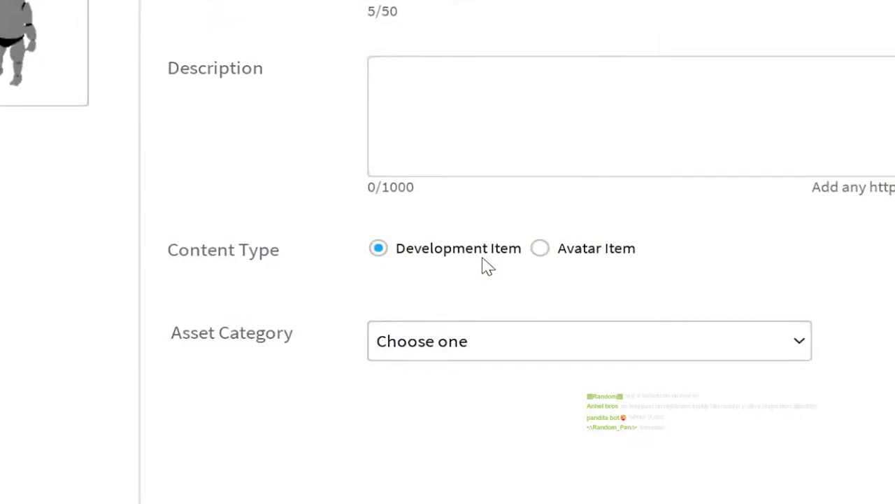
Step: Set the hippo's content type to Avatar Item and fill in a longer title in the asset form
{"action": "left_click", "coordinate": [546, 249]}
{"action": "left_click", "coordinate": [466, 117]}
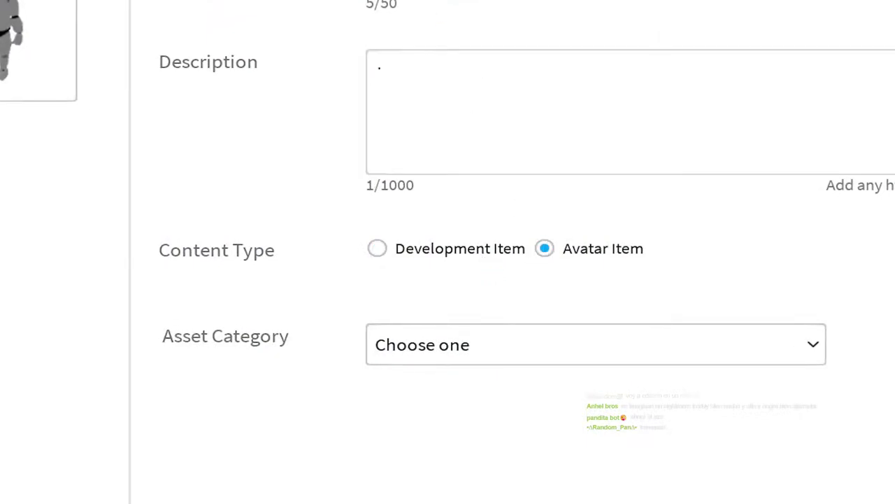
{"action": "type", "text": "..."}
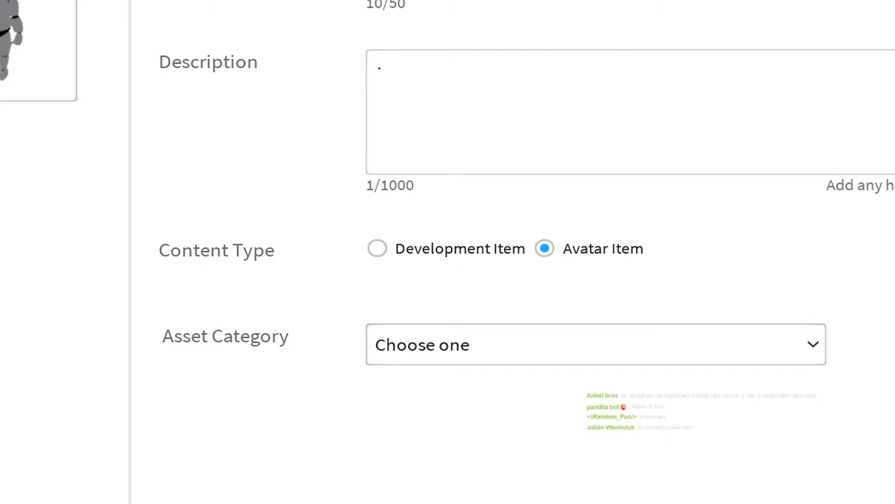
{"action": "type", "text": "..."}
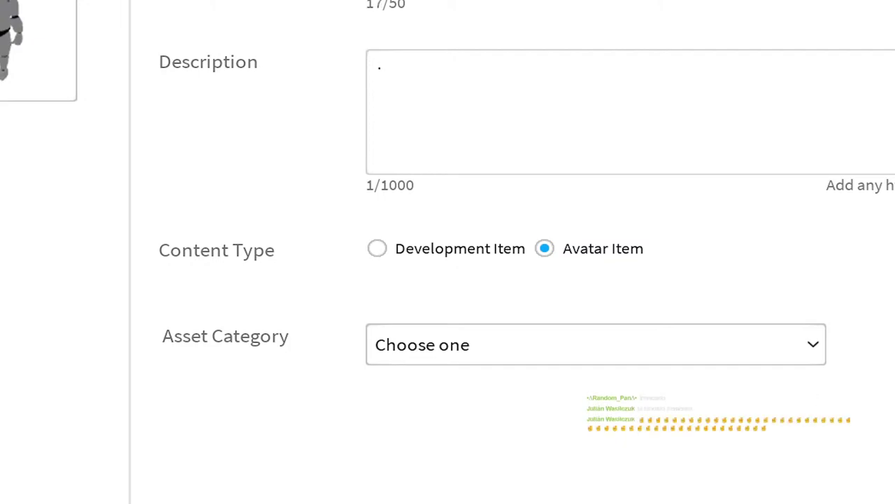
Step: Replace the placeholder description with "It's me!!"
{"action": "key", "text": "Tab"}
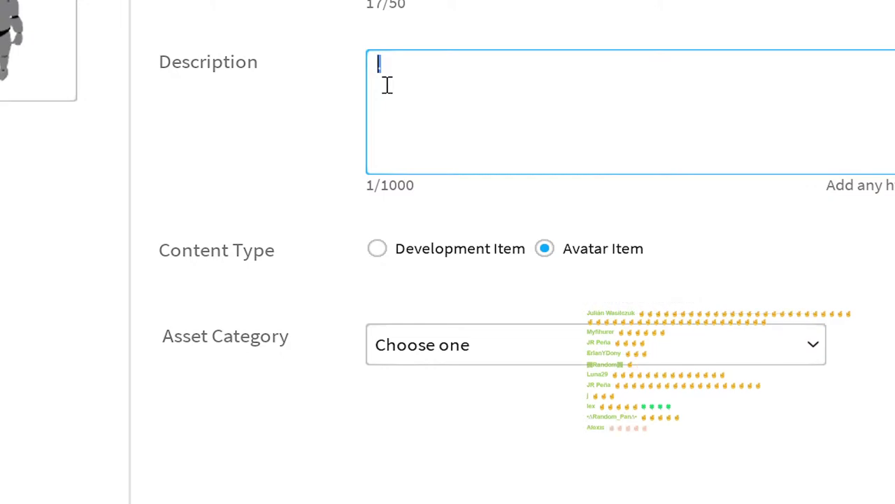
{"action": "key", "text": "BackSpace"}
{"action": "key", "text": "BackSpace"}
{"action": "key", "text": "BackSpace"}
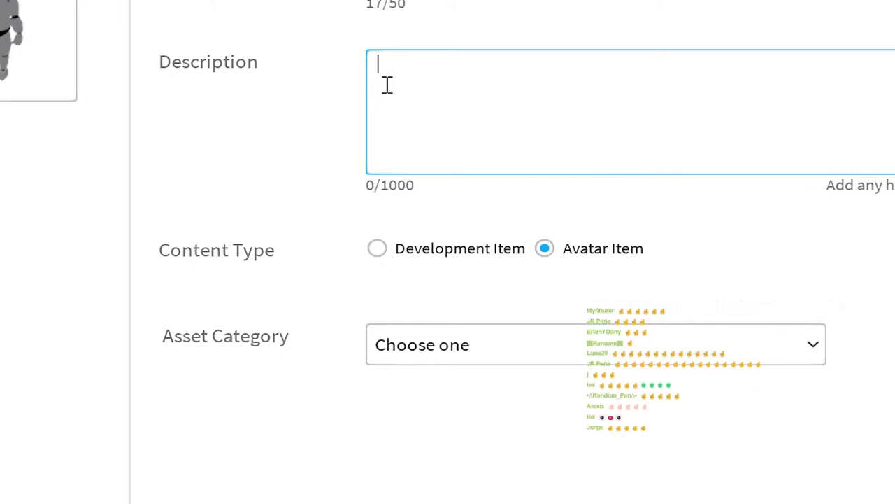
{"action": "type", "text": "It"}
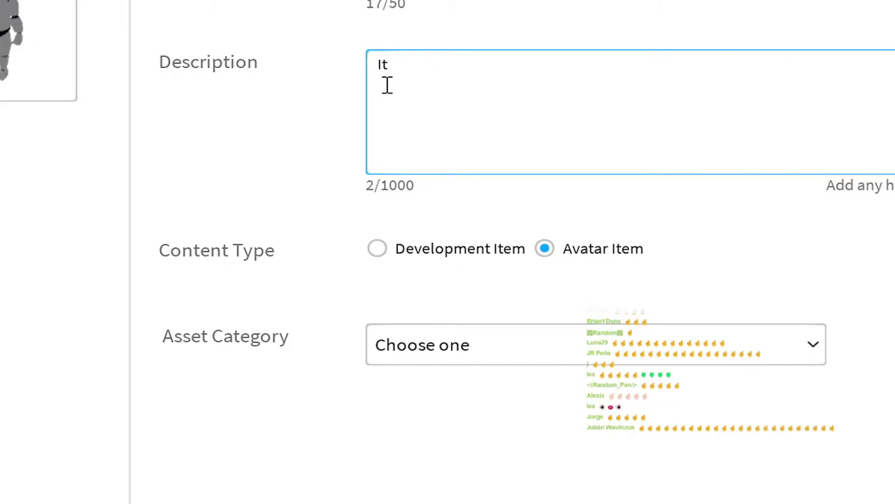
{"action": "type", "text": "'s me!!"}
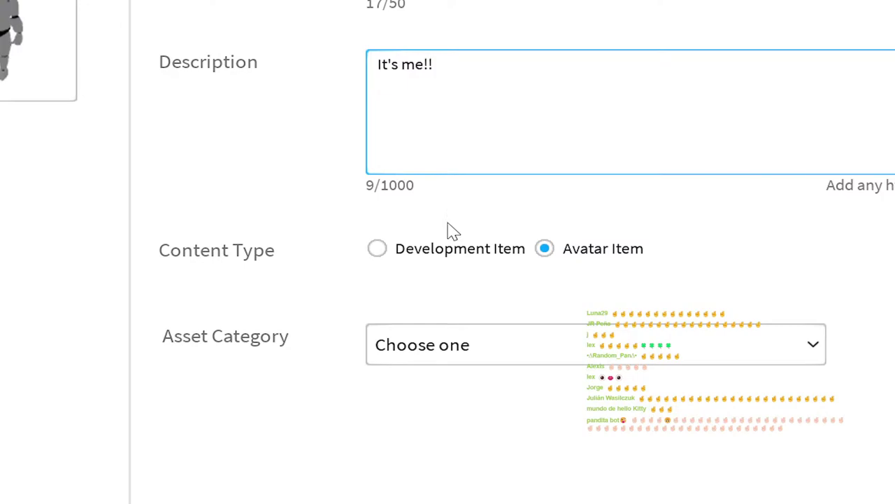
Step: Set the asset category to Body and review the validation status of the hippo's body parts
{"action": "left_click", "coordinate": [417, 340]}
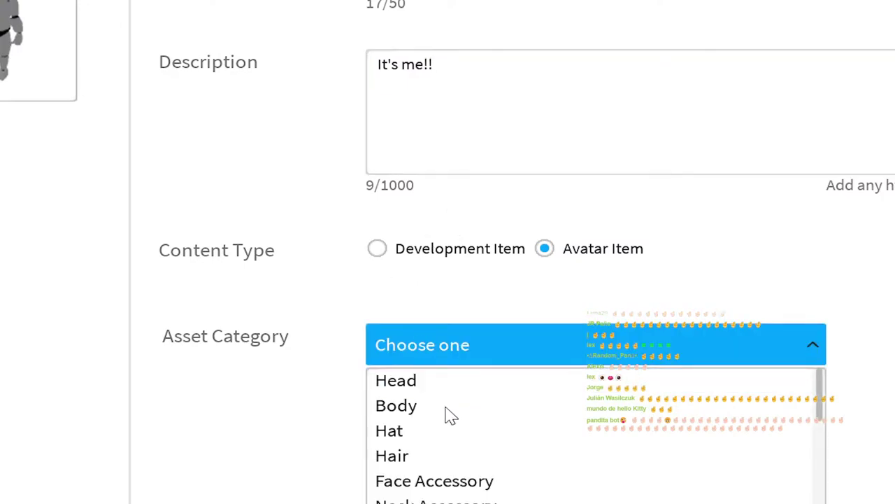
{"action": "left_click", "coordinate": [424, 411]}
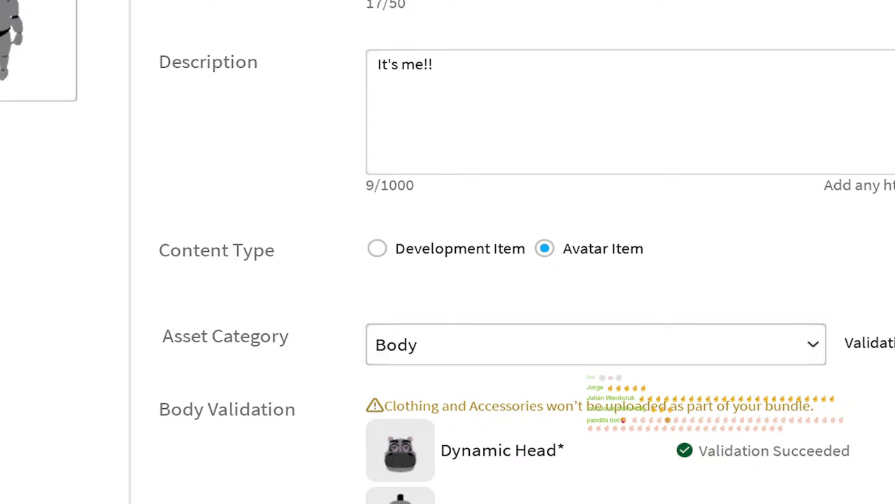
{"action": "scroll", "coordinate": [525, 280], "scroll_direction": "down", "scroll_amount": 2}
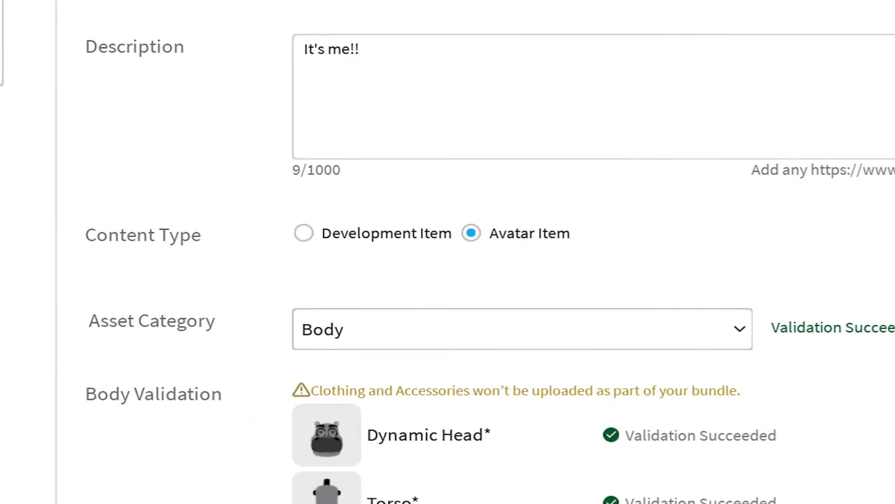
{"action": "scroll", "coordinate": [855, 340], "scroll_direction": "down", "scroll_amount": 4}
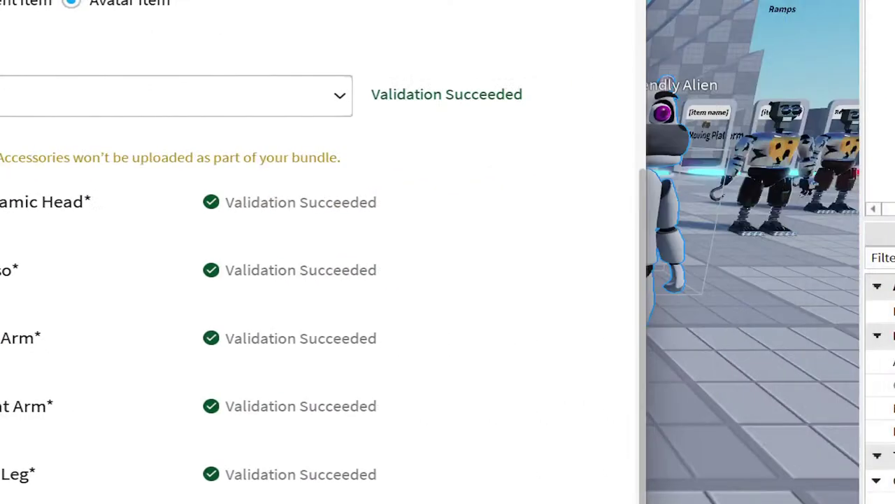
{"action": "scroll", "coordinate": [322, 279], "scroll_direction": "up", "scroll_amount": 3}
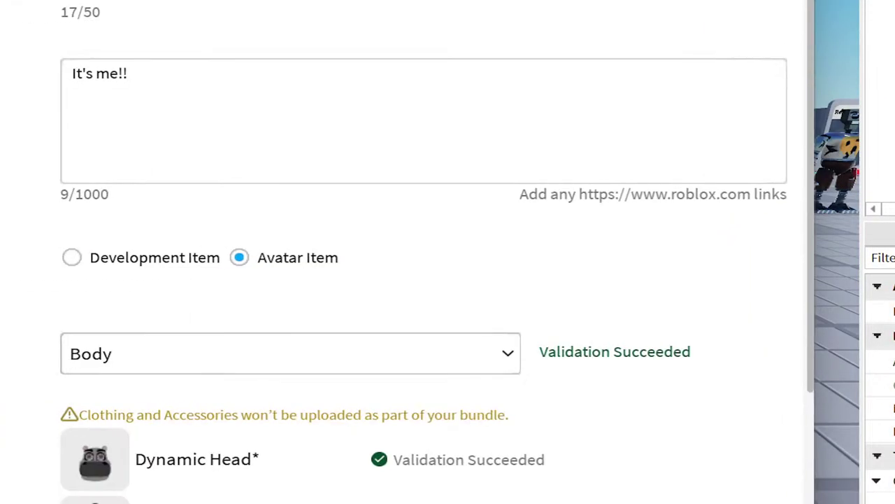
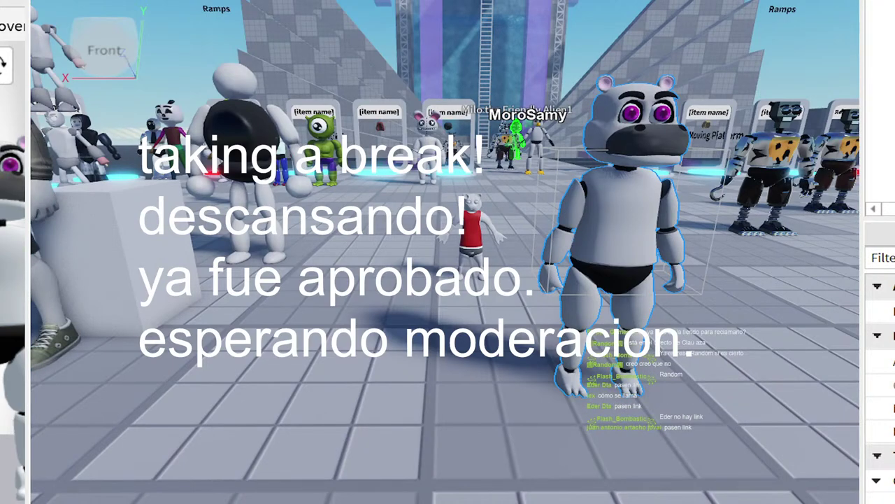
Step: Overlay a capture of the Animatronic Hippo catalog entry on the stream scene and position it over the Studio view
{"action": "key", "text": "alt+Tab"}
{"action": "left_click_drag", "start_coordinate": [2, 150], "coordinate": [779, 408]}
{"action": "left_click_drag", "start_coordinate": [531, 265], "coordinate": [371, 110]}
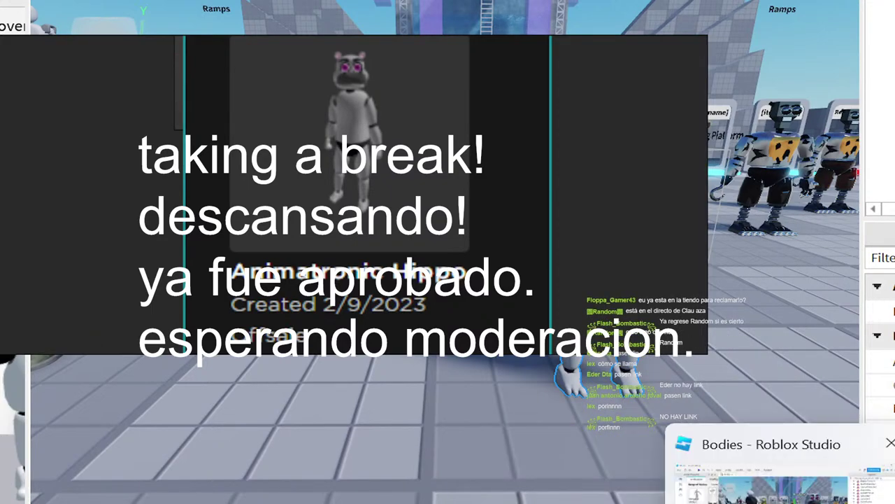
{"action": "left_click_drag", "start_coordinate": [303, 73], "coordinate": [498, 72]}
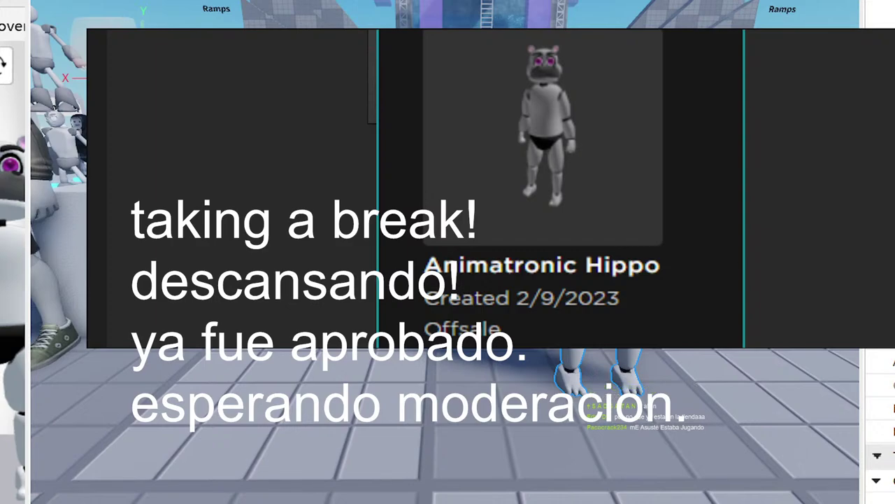
Step: Replace the stream's break message with "APROBADO!!!!"
{"action": "type", "text": "APROBADFO"}
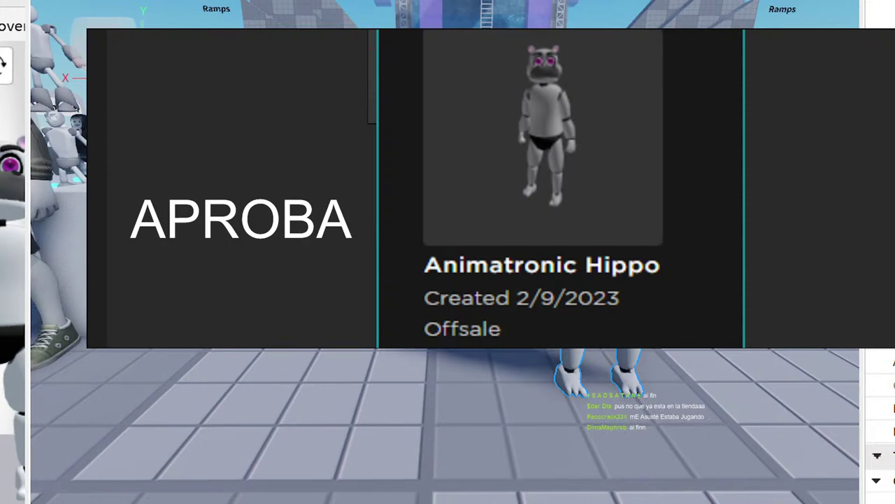
{"action": "key", "text": "BackSpace"}
{"action": "key", "text": "BackSpace"}
{"action": "type", "text": "O!!!!"}
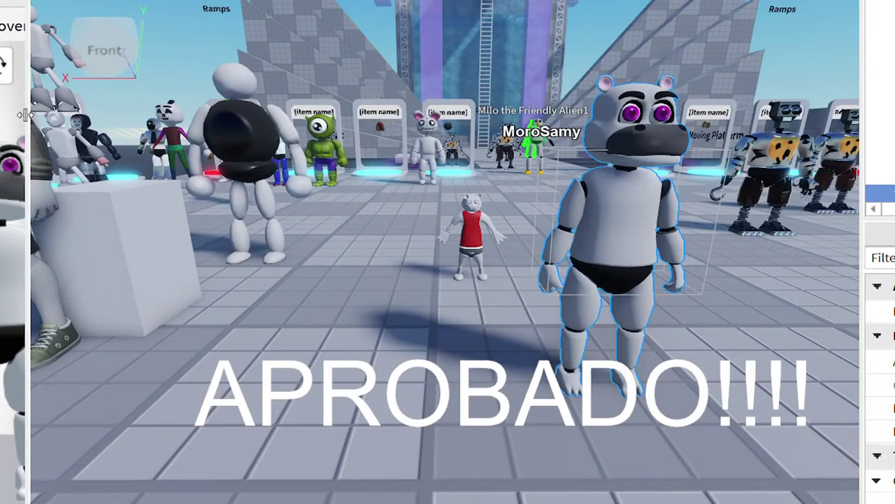
Step: Widen the avatar preview pane, capture the animated hippo in it, and show the body part options
{"action": "left_click_drag", "start_coordinate": [29, 117], "coordinate": [514, 150]}
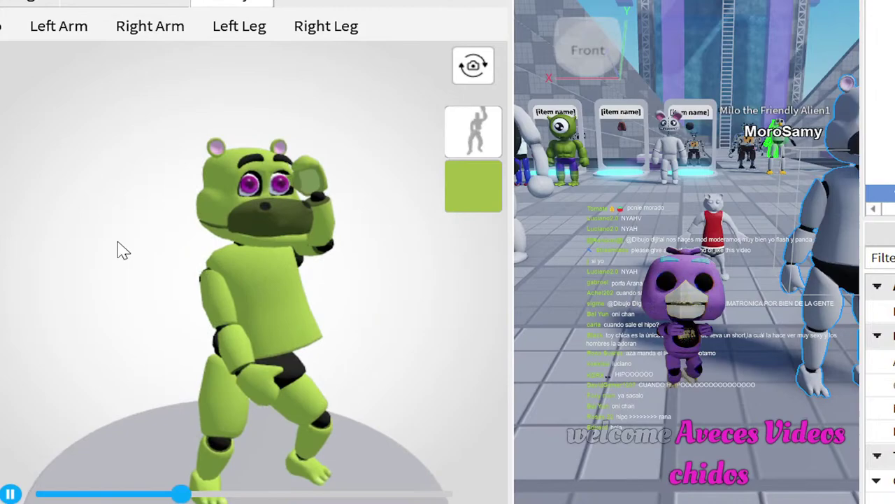
{"action": "key", "text": "ctrl+Print"}
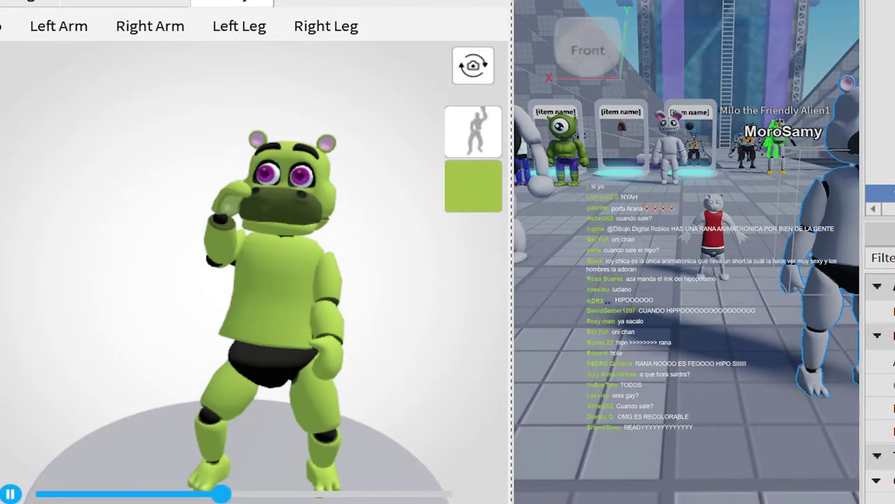
{"action": "key", "text": "Escape"}
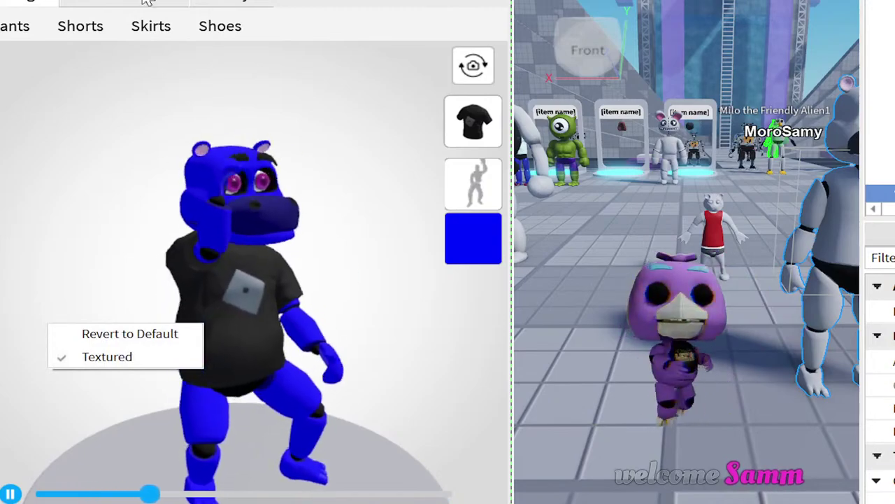
{"action": "left_click", "coordinate": [242, 2]}
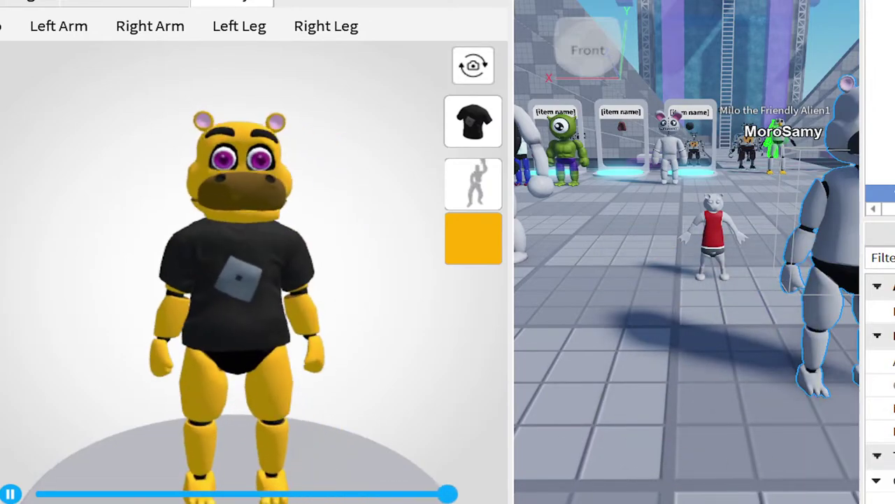
Step: Check the captured files in ShareX, return to Roblox Studio, and narrow the avatar preview pane
{"action": "key", "text": "alt+Tab"}
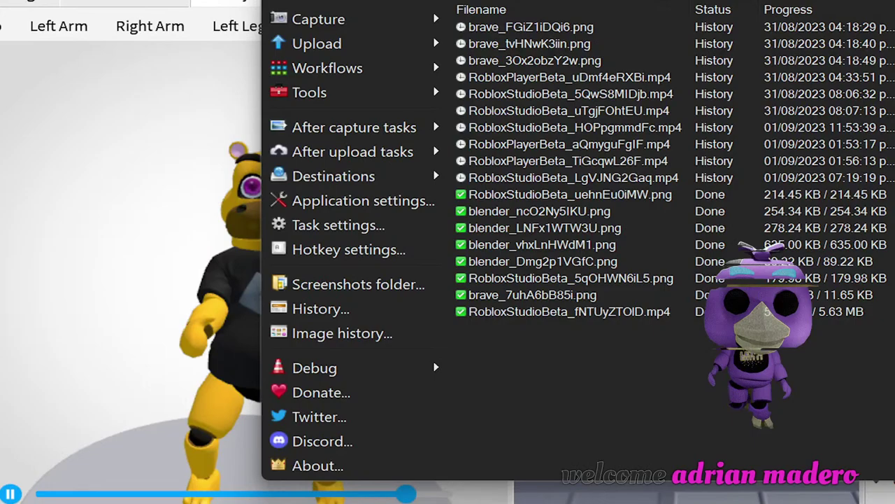
{"action": "key", "text": "alt+Tab"}
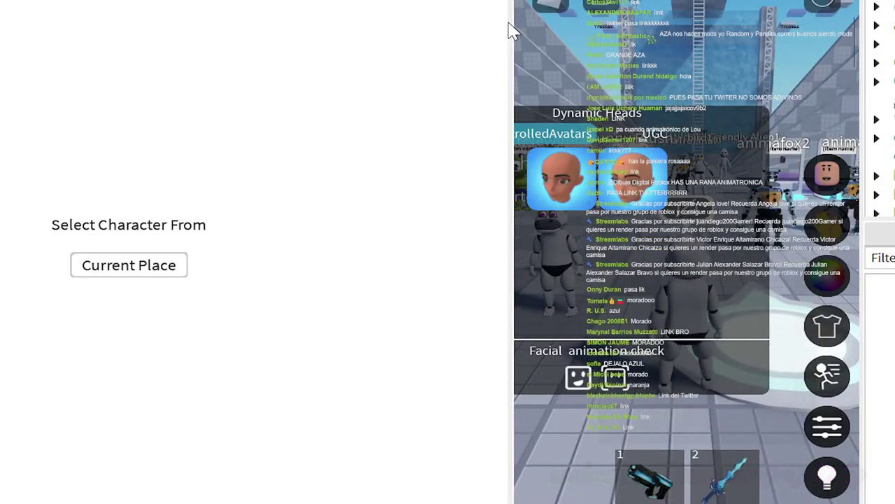
{"action": "left_click_drag", "start_coordinate": [511, 38], "coordinate": [98, 88]}
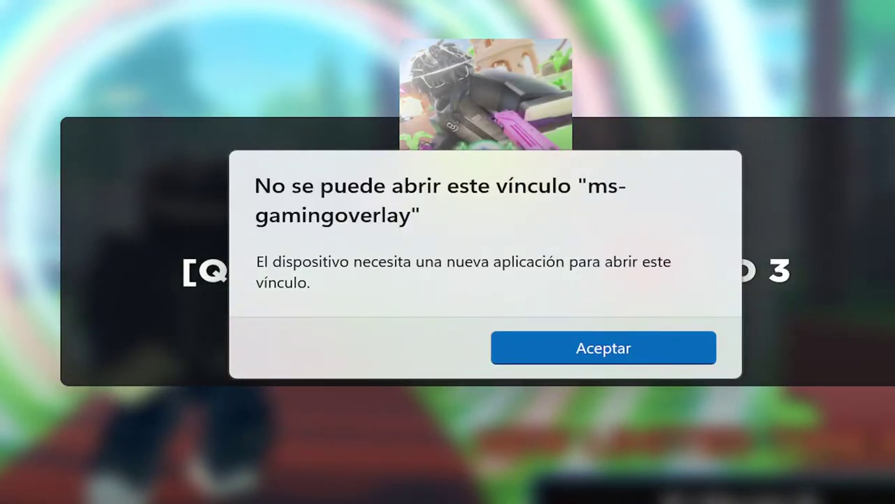
Step: Dismiss the ms-gamingoverlay error and claim the Day 1 daily reward in the game
{"action": "key", "text": "Return"}
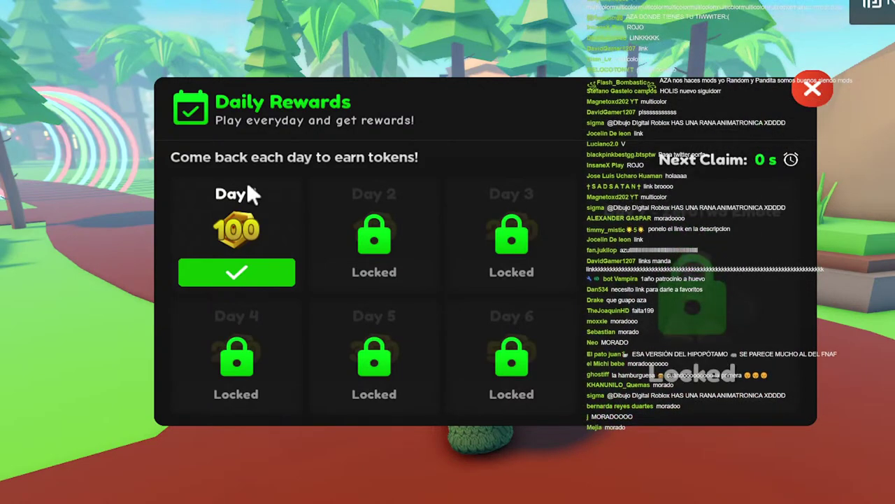
{"action": "left_click", "coordinate": [199, 283]}
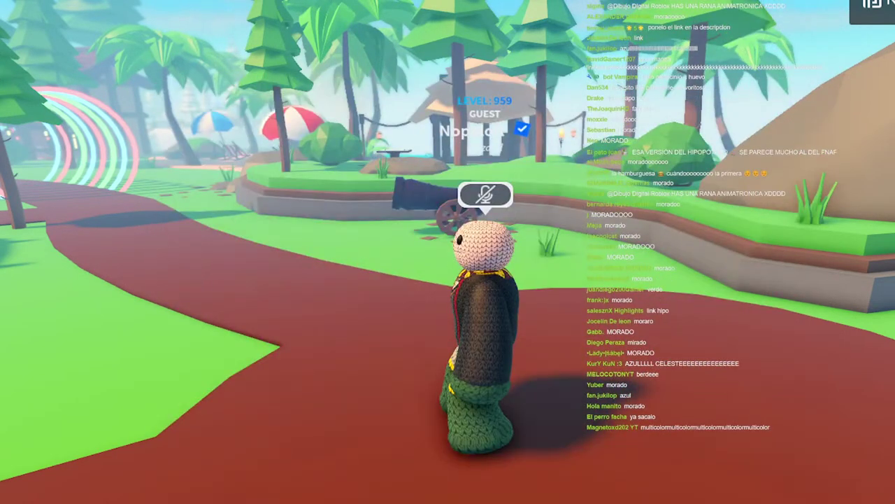
Step: Reset the character in the game to load the hippo avatar
{"action": "key", "text": "Escape"}
{"action": "key", "text": "r"}
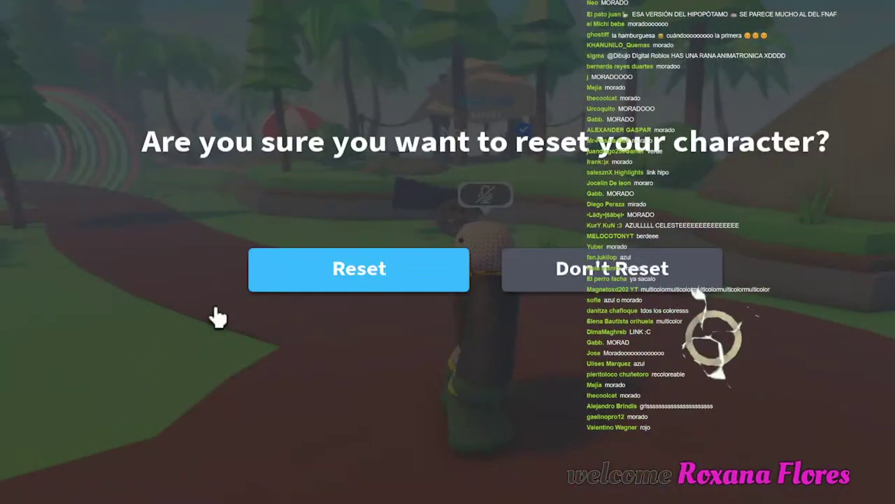
{"action": "key", "text": "Return"}
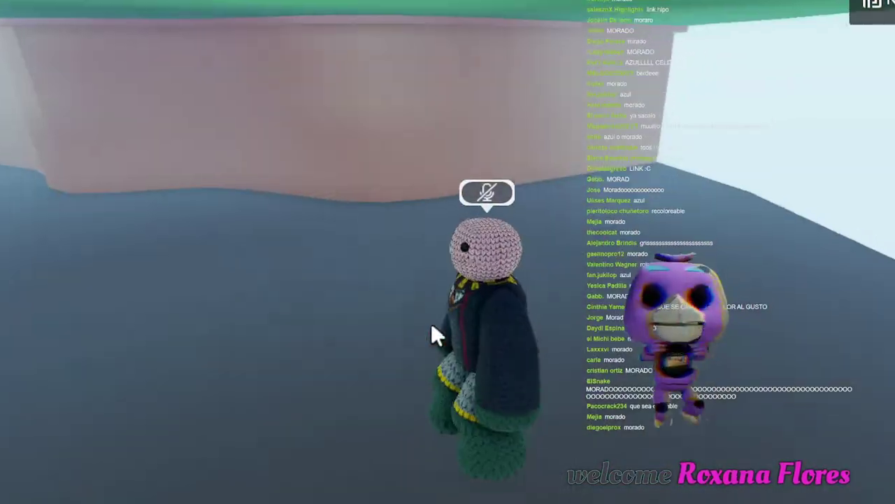
Step: Walk the yellow hippo around the red plaza and inspect its face and body up close from the front
{"action": "key", "text": "a"}
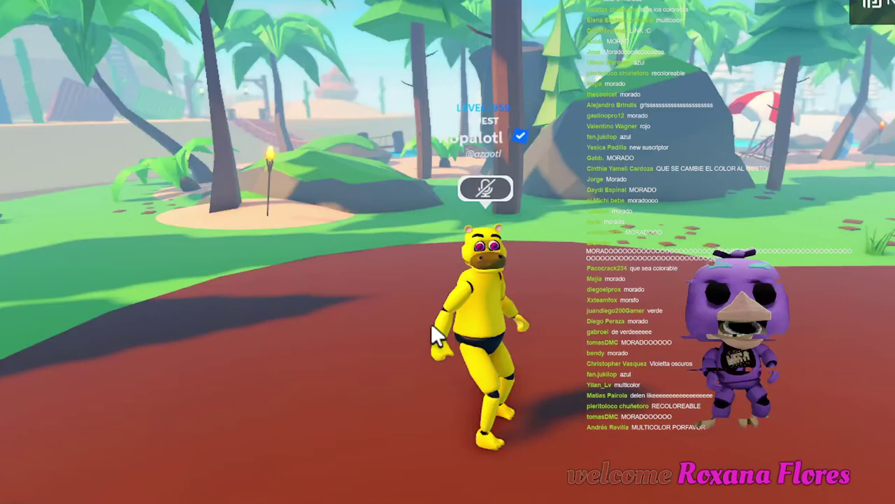
{"action": "key", "text": "w"}
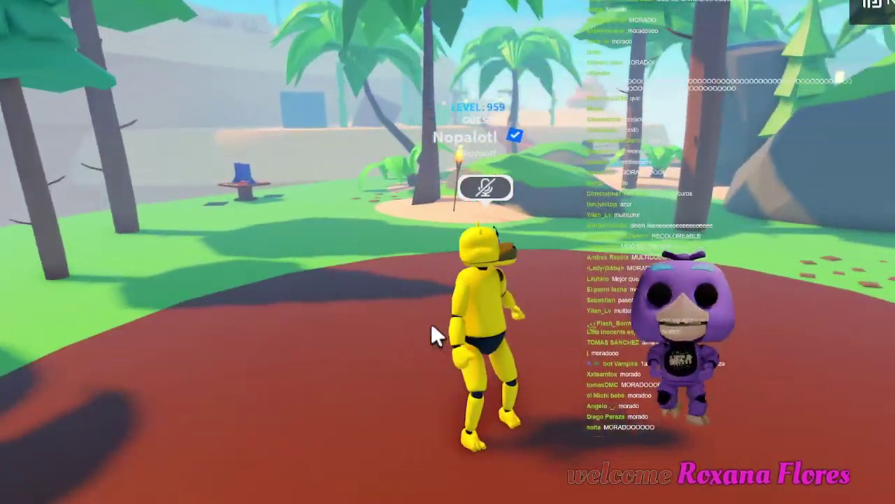
{"action": "key", "text": "s"}
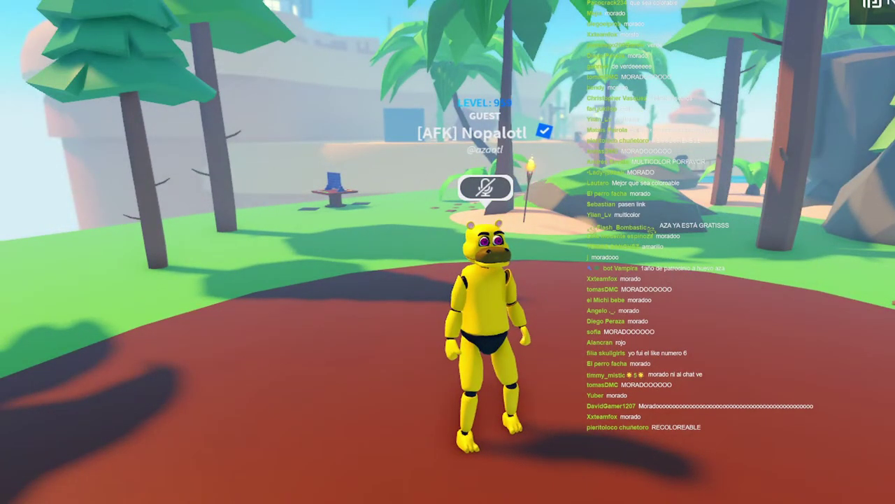
{"action": "left_click", "coordinate": [734, 317]}
{"action": "scroll", "coordinate": [646, 315], "scroll_direction": "up", "scroll_amount": 2}
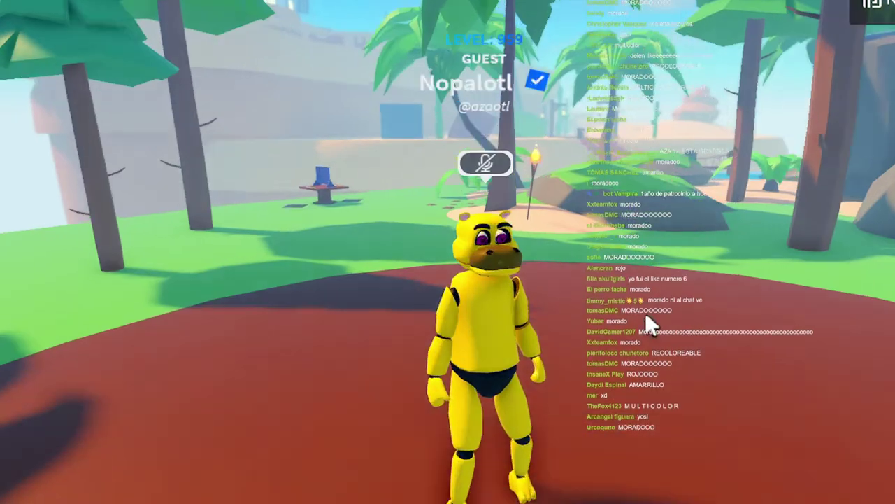
{"action": "scroll", "coordinate": [645, 313], "scroll_direction": "up", "scroll_amount": 2}
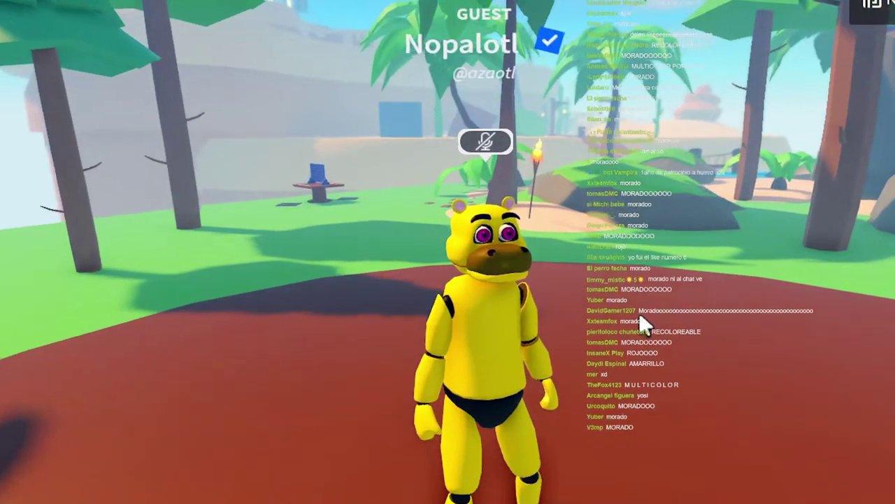
{"action": "right_click_drag", "start_coordinate": [633, 349], "coordinate": [633, 349]}
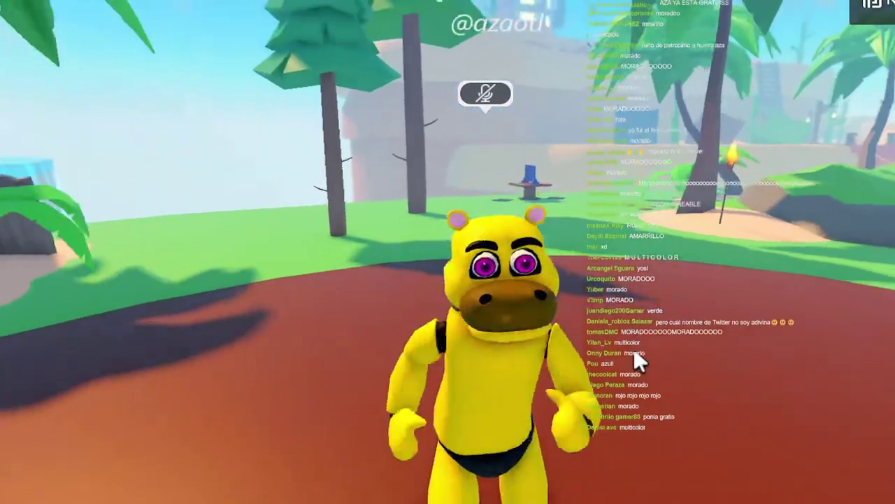
{"action": "scroll", "coordinate": [634, 349], "scroll_direction": "down", "scroll_amount": 1}
{"action": "key", "text": "s"}
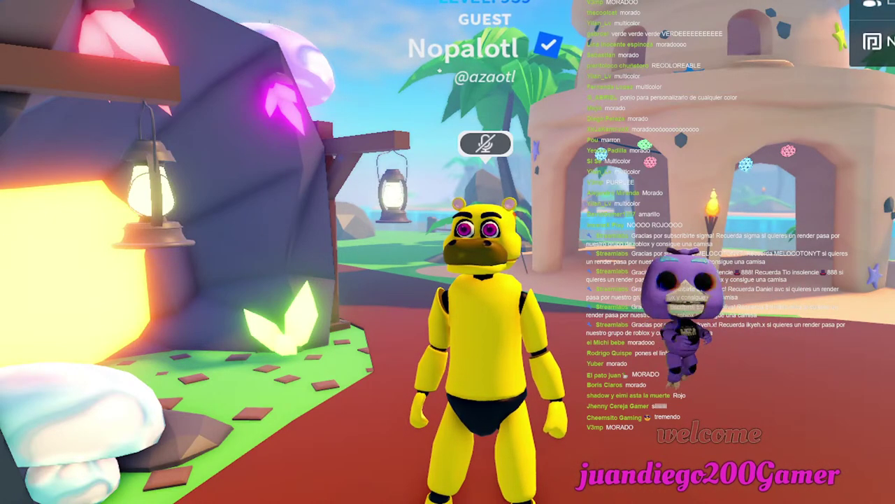
Step: Reset the yellow hippo character again and view it from the front
{"action": "key", "text": "Escape"}
{"action": "left_click", "coordinate": [214, 494]}
{"action": "left_click", "coordinate": [350, 274]}
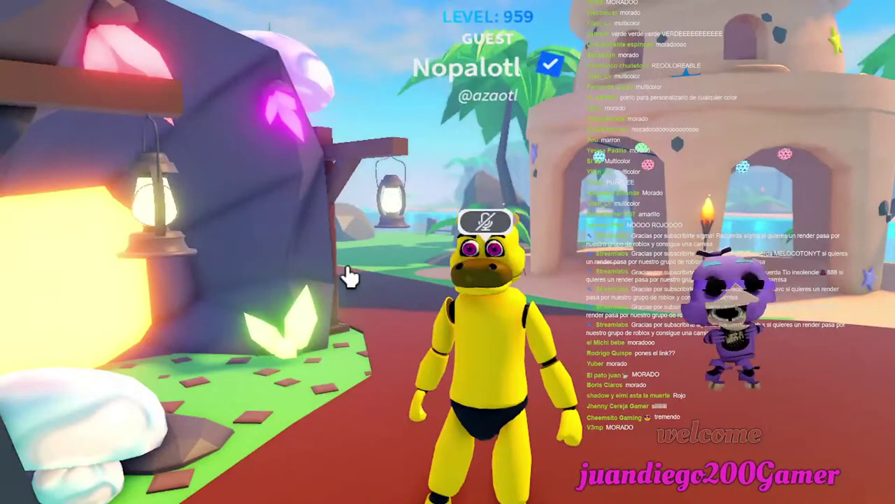
{"action": "right_click_drag", "start_coordinate": [521, 317], "coordinate": [518, 317]}
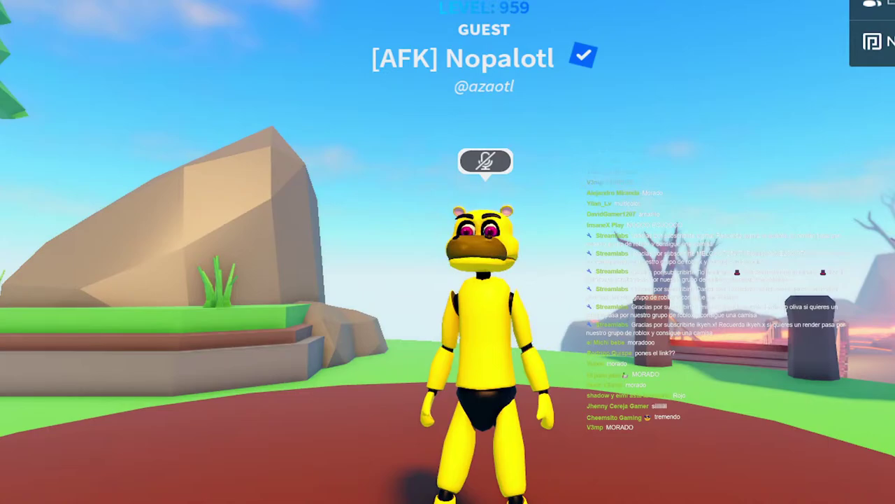
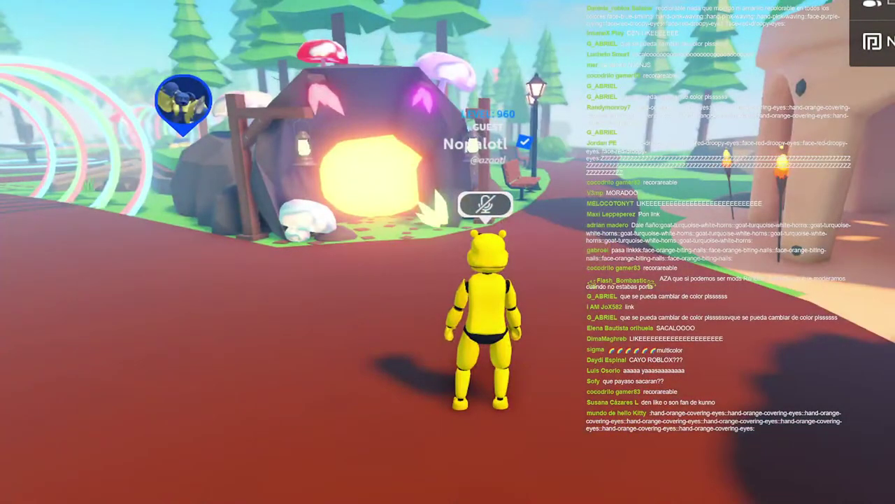
Step: Examine the yellow hippo's poses and dance movements from the front and side at different distances
{"action": "scroll", "coordinate": [614, 298], "scroll_direction": "up", "scroll_amount": 3}
{"action": "right_click_drag", "start_coordinate": [614, 298], "coordinate": [603, 300]}
{"action": "scroll", "coordinate": [614, 301], "scroll_direction": "down", "scroll_amount": 1}
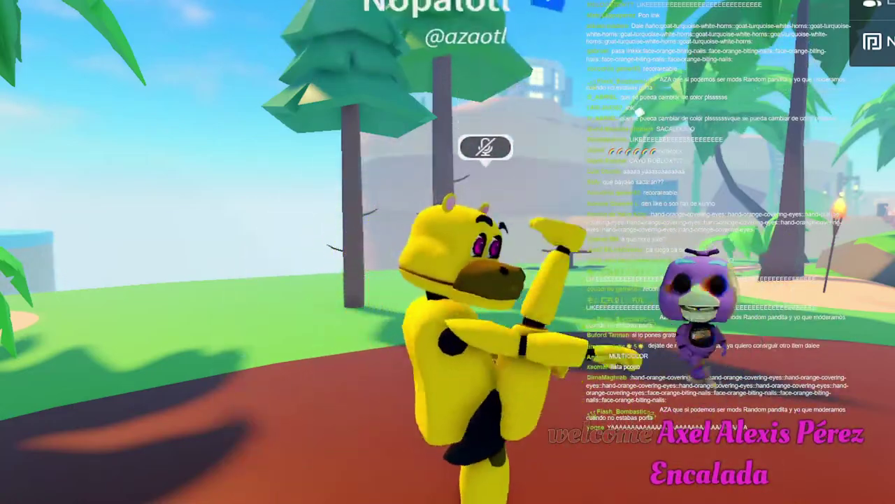
{"action": "right_click_drag", "start_coordinate": [253, 356], "coordinate": [251, 356]}
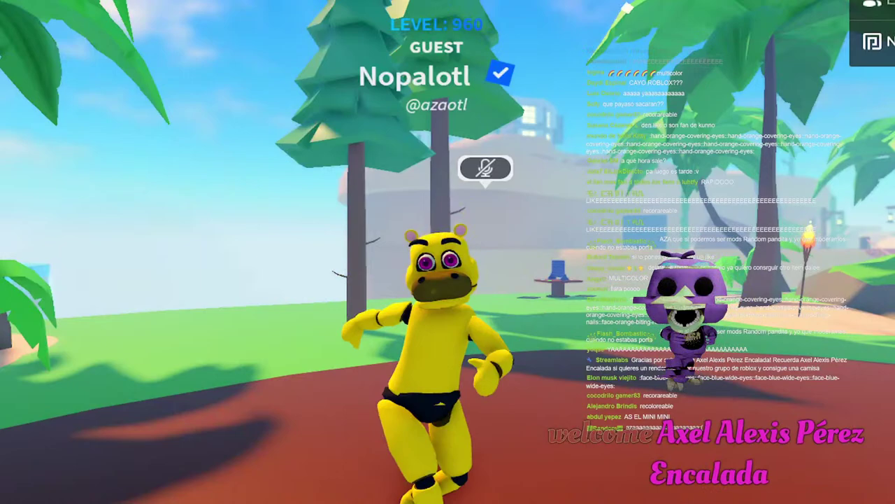
{"action": "right_click_drag", "start_coordinate": [28, 359], "coordinate": [75, 376]}
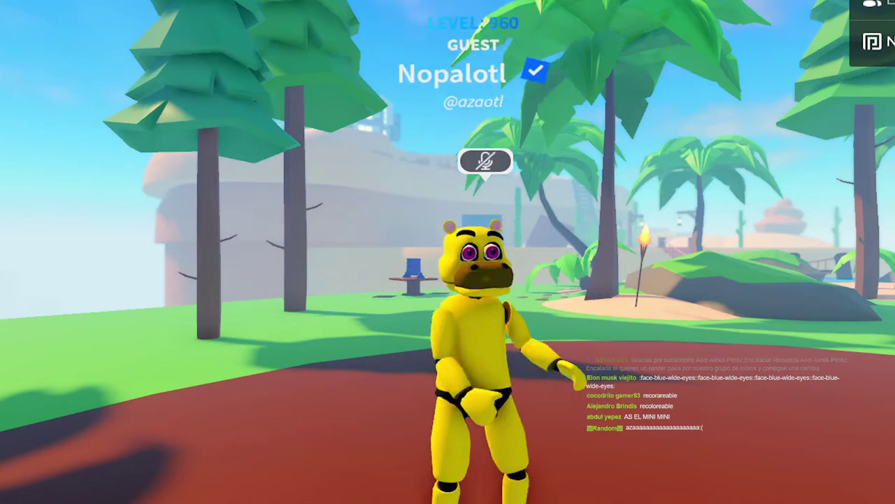
{"action": "scroll", "coordinate": [317, 359], "scroll_direction": "down", "scroll_amount": 1}
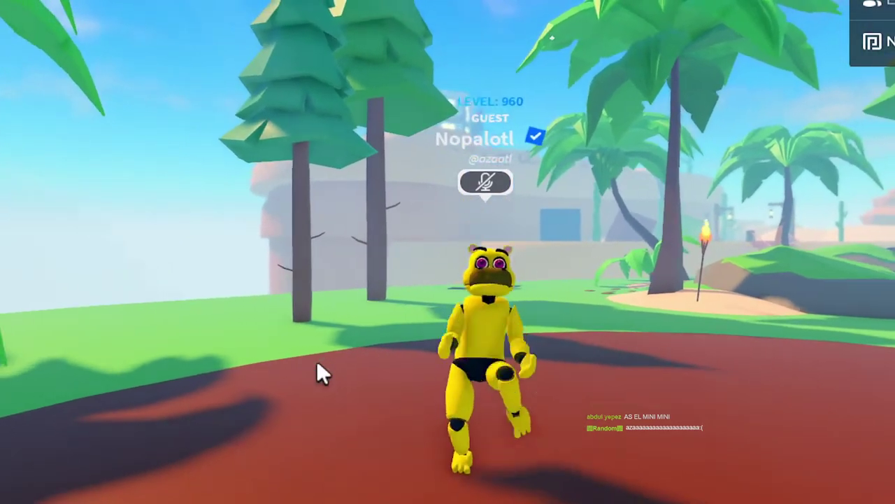
Step: Examine the yellow hippo's dance animation on the red plaza from the front at closer and wider distances
{"action": "right_click_drag", "start_coordinate": [317, 363], "coordinate": [318, 362]}
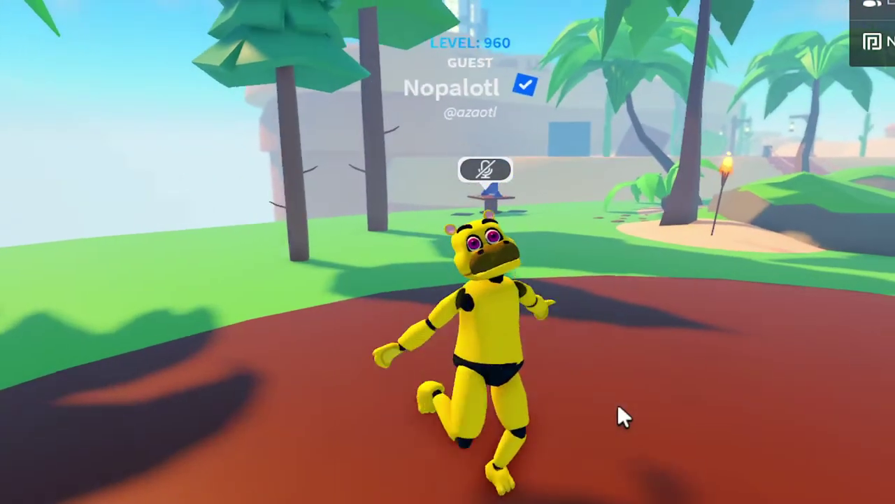
{"action": "scroll", "coordinate": [617, 413], "scroll_direction": "up", "scroll_amount": 3}
{"action": "scroll", "coordinate": [618, 406], "scroll_direction": "down", "scroll_amount": 2}
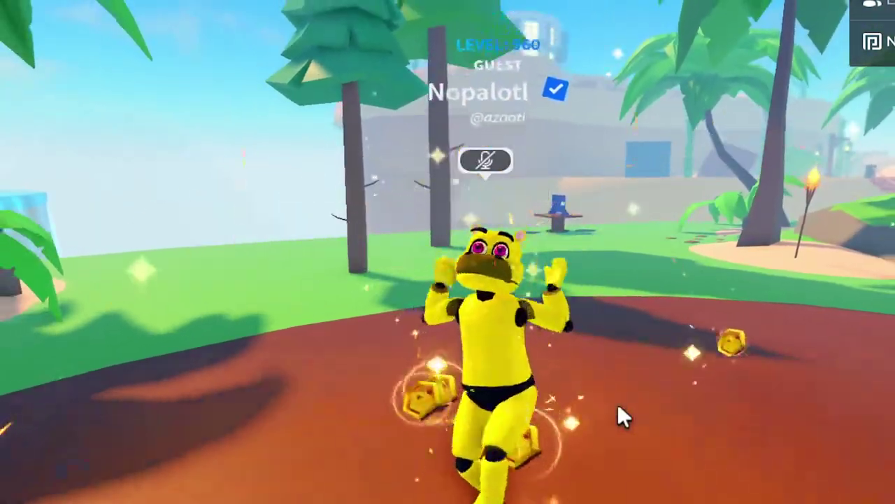
{"action": "right_click_drag", "start_coordinate": [618, 406], "coordinate": [617, 406]}
{"action": "scroll", "coordinate": [618, 406], "scroll_direction": "up", "scroll_amount": 1}
{"action": "scroll", "coordinate": [618, 406], "scroll_direction": "up", "scroll_amount": 1}
{"action": "scroll", "coordinate": [618, 406], "scroll_direction": "down", "scroll_amount": 1}
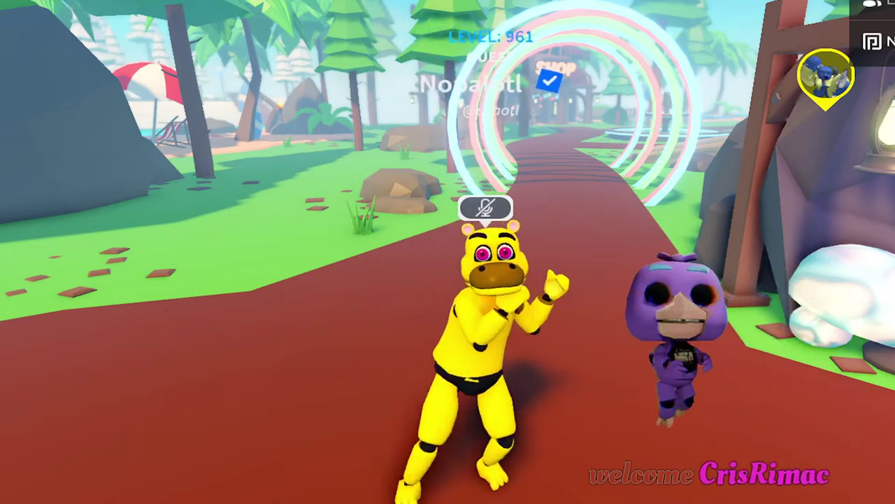
Step: Walk the hippo toward the glowing rings on the shop path and back, and inspect it from the front and a low angle
{"action": "key", "text": "w"}
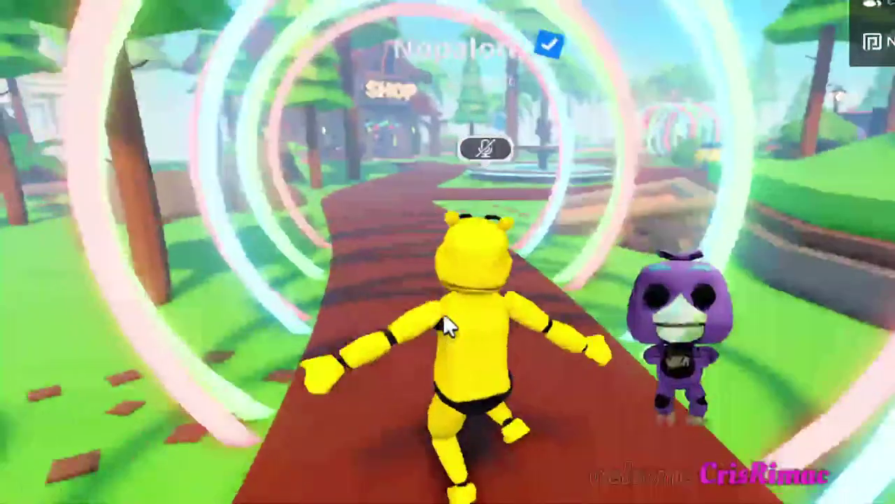
{"action": "key", "text": "s"}
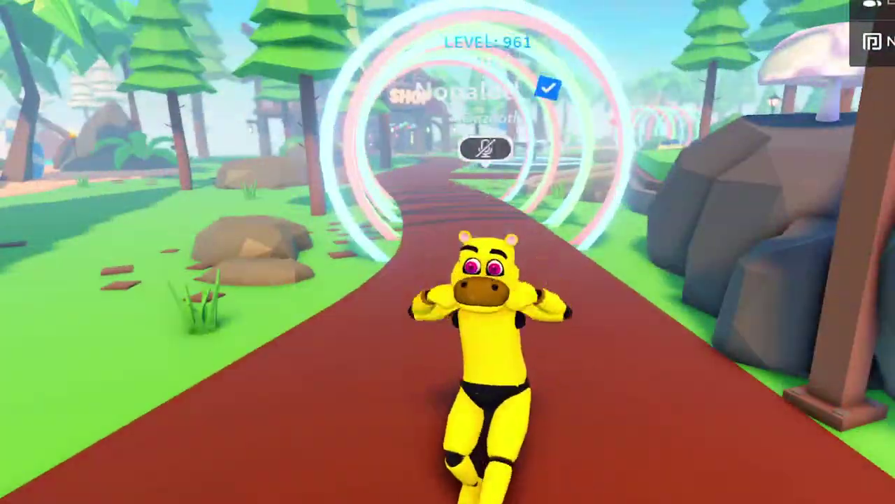
{"action": "right_click_drag", "start_coordinate": [462, 345], "coordinate": [462, 345]}
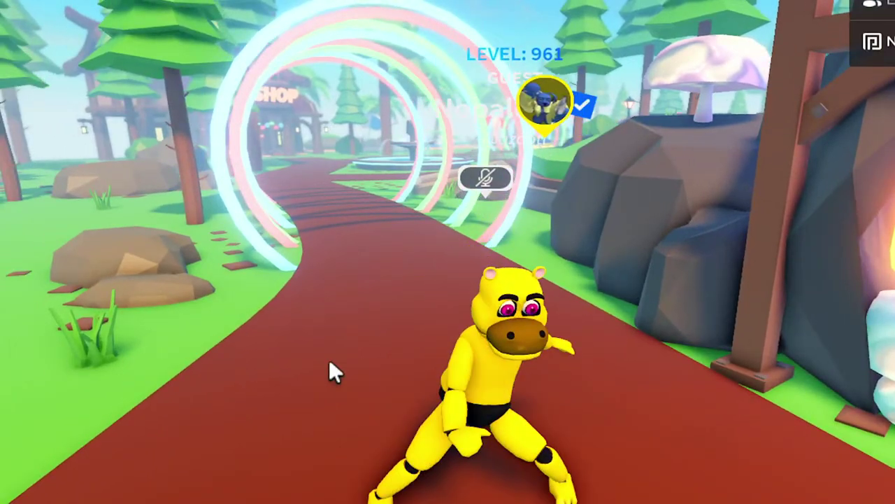
{"action": "right_click_drag", "start_coordinate": [329, 359], "coordinate": [328, 358]}
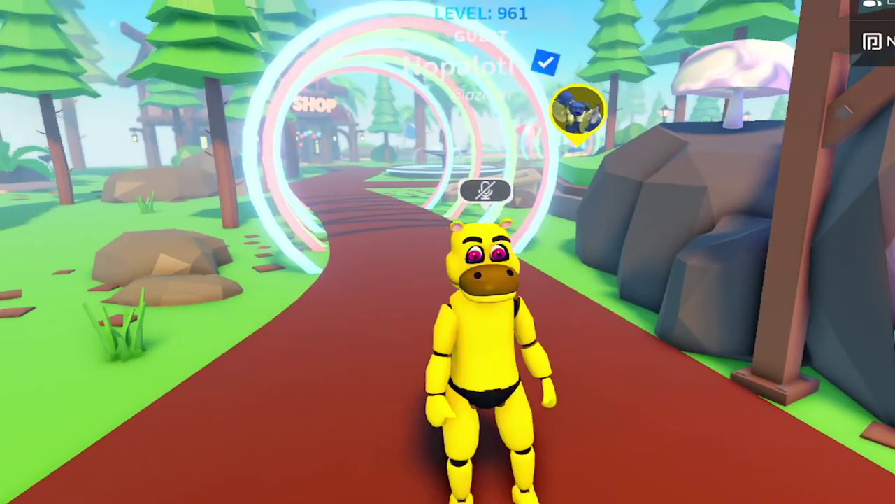
{"action": "right_click_drag", "start_coordinate": [473, 370], "coordinate": [470, 370]}
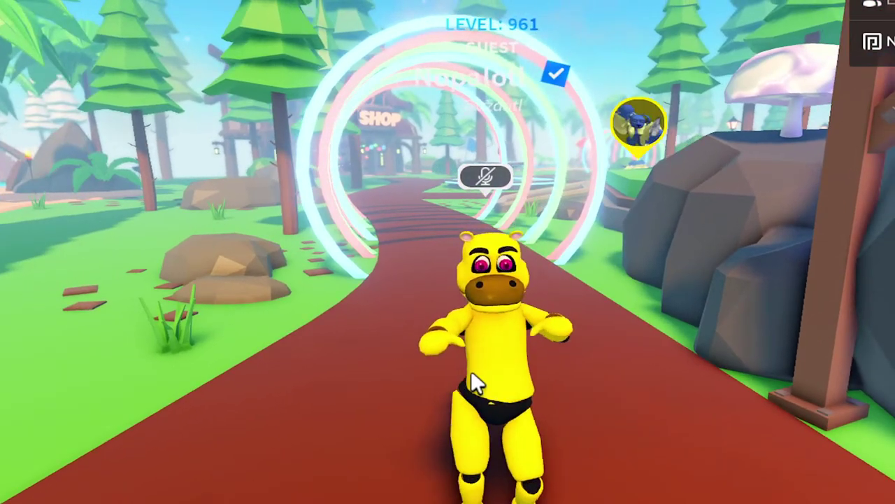
{"action": "right_click_drag", "start_coordinate": [192, 388], "coordinate": [193, 388]}
{"action": "scroll", "coordinate": [192, 388], "scroll_direction": "up", "scroll_amount": 1}
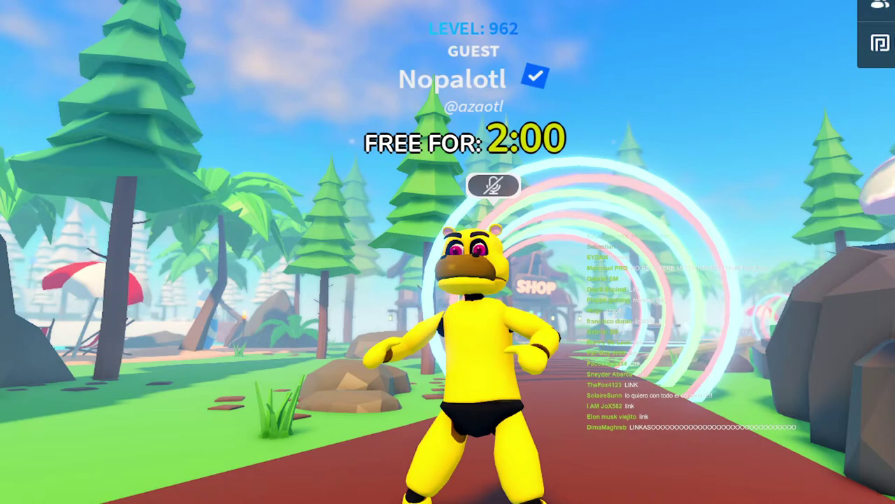
Step: Reposition the hippo on the path in front of the rings and examine its poses from eye level and below
{"action": "scroll", "coordinate": [567, 419], "scroll_direction": "down", "scroll_amount": 1}
{"action": "right_click_drag", "start_coordinate": [568, 419], "coordinate": [567, 420]}
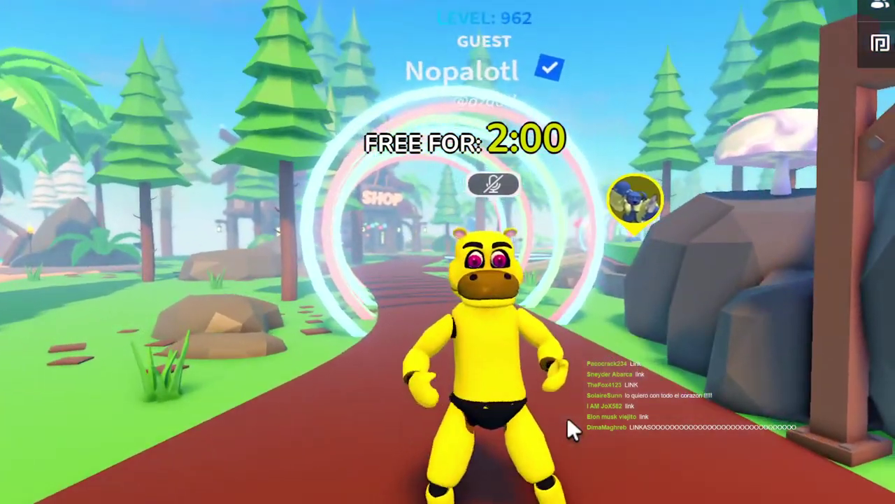
{"action": "key", "text": "w"}
{"action": "key", "text": "s"}
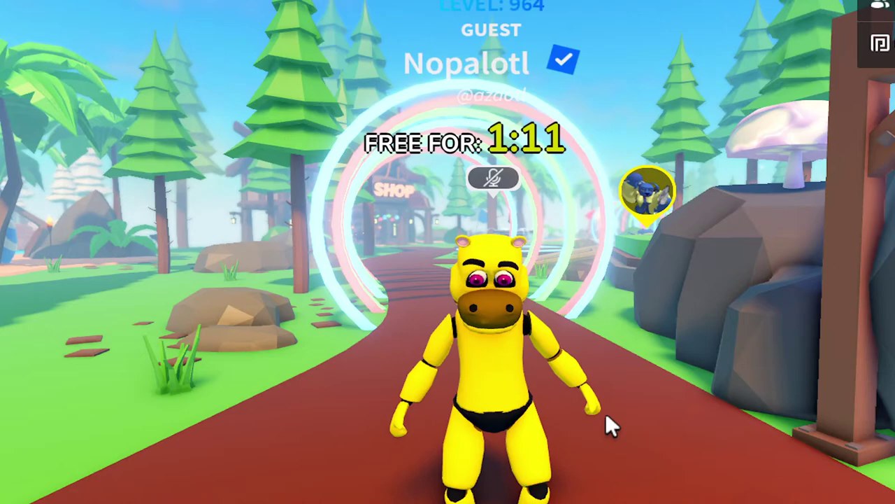
{"action": "right_click_drag", "start_coordinate": [606, 412], "coordinate": [603, 408]}
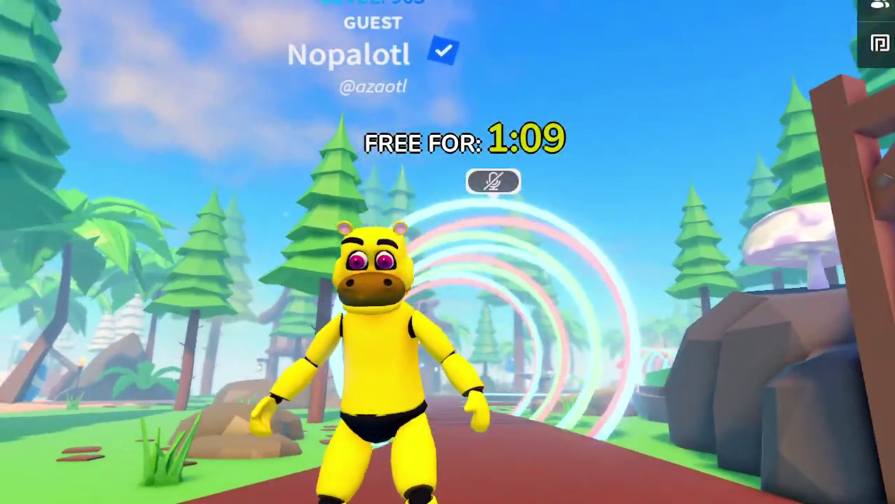
{"action": "key", "text": "d"}
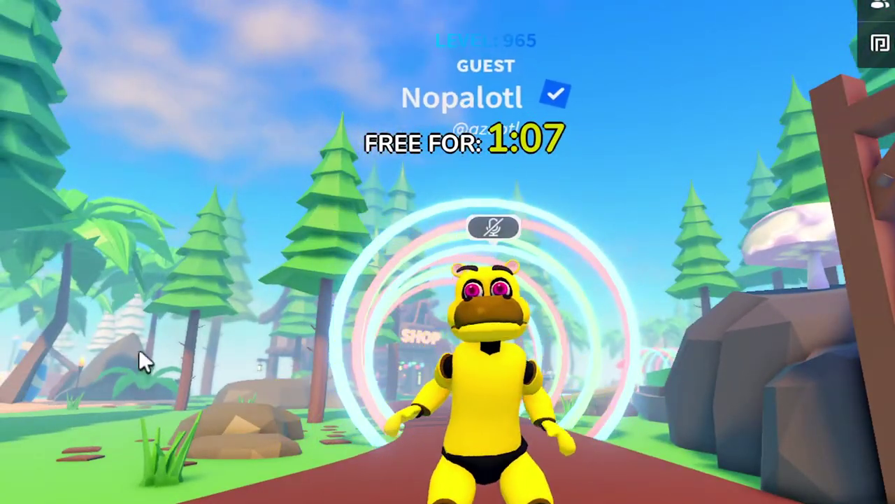
{"action": "right_click_drag", "start_coordinate": [261, 387], "coordinate": [260, 388]}
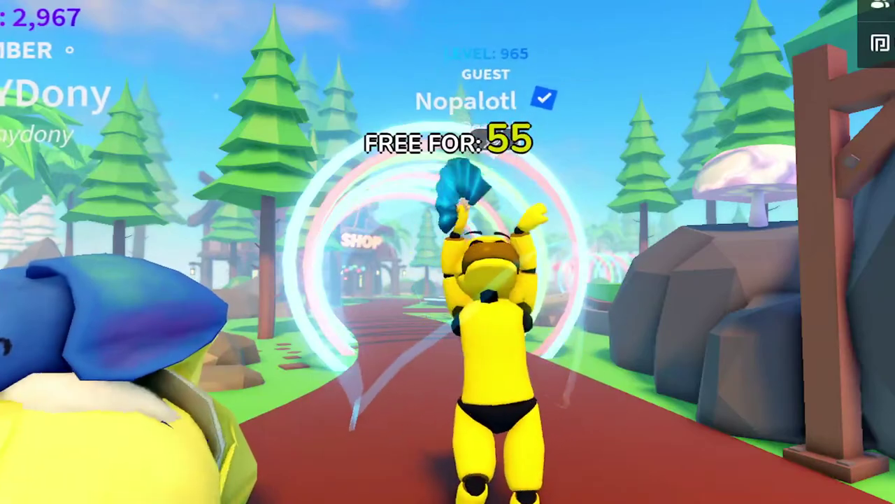
{"action": "right_click_drag", "start_coordinate": [527, 407], "coordinate": [527, 406]}
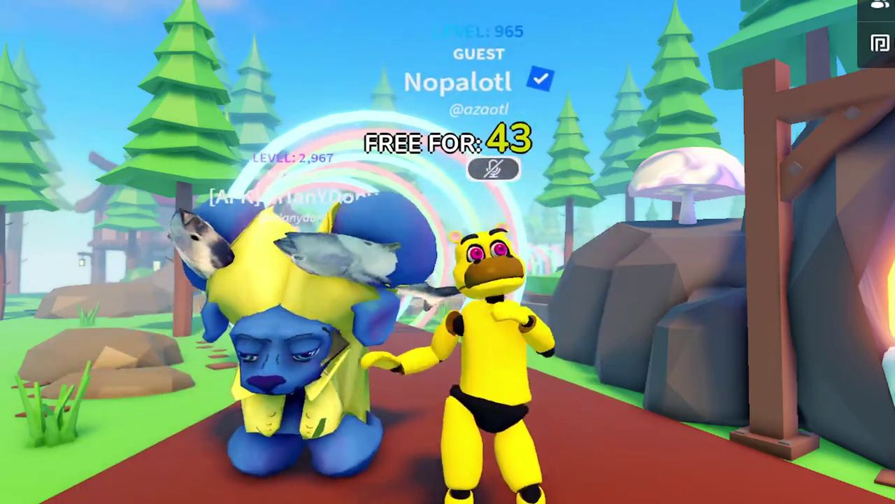
Step: Inspect the hippo's back and its walking and dancing movements from a wider view on the path
{"action": "key", "text": "Left"}
{"action": "scroll", "coordinate": [555, 424], "scroll_direction": "up", "scroll_amount": 1}
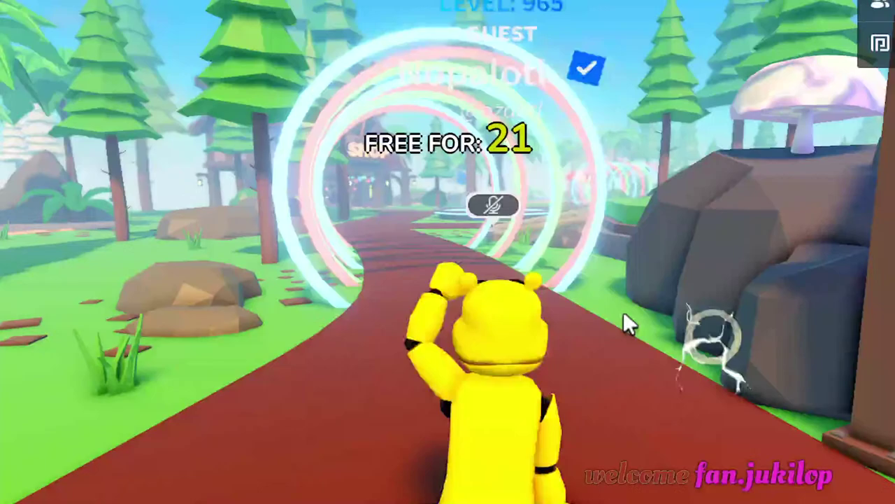
{"action": "scroll", "coordinate": [493, 360], "scroll_direction": "down", "scroll_amount": 3}
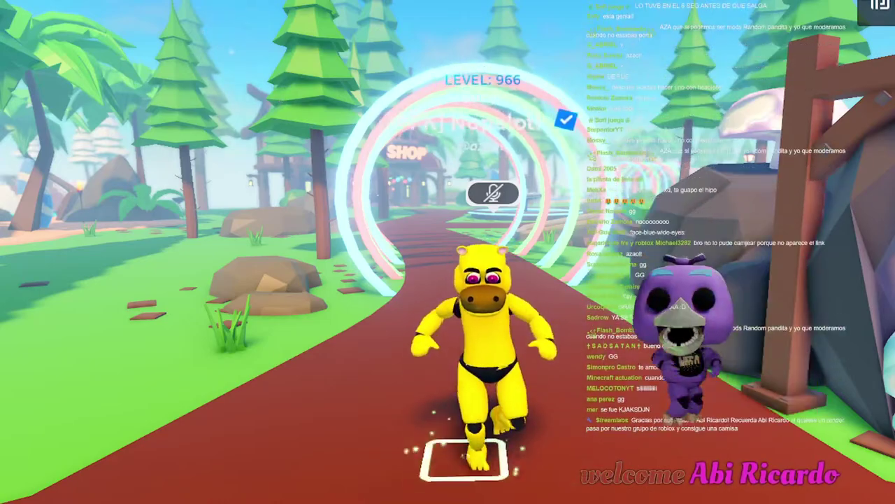
{"action": "key", "text": "d"}
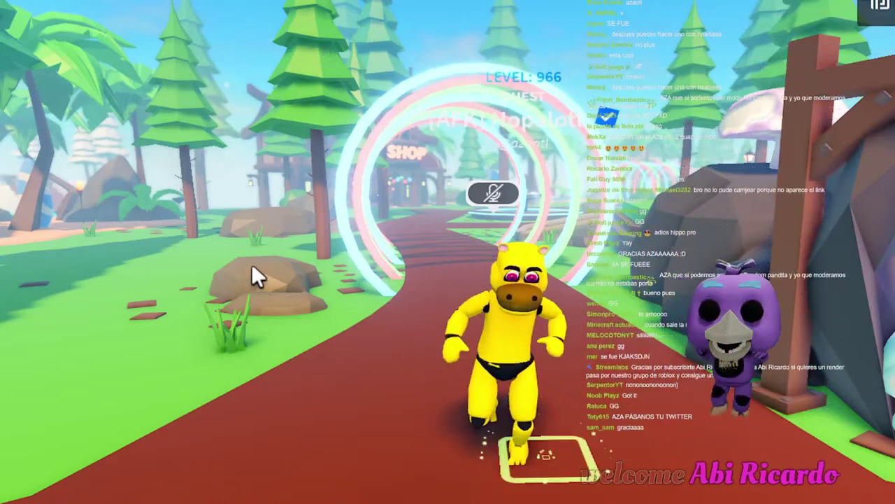
{"action": "right_click_drag", "start_coordinate": [535, 311], "coordinate": [535, 313]}
{"action": "right_click_drag", "start_coordinate": [565, 348], "coordinate": [565, 348]}
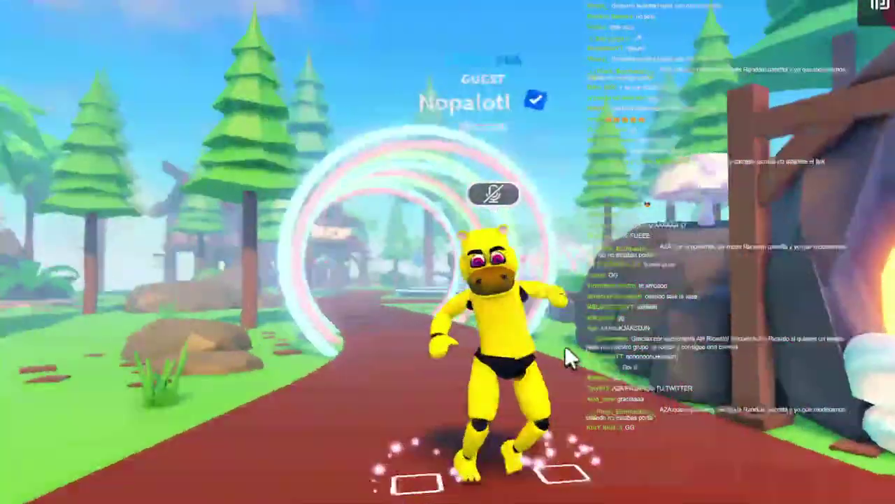
Step: Bring the hippo close to the camera and examine its face, torso and limbs from several angles
{"action": "key", "text": "s"}
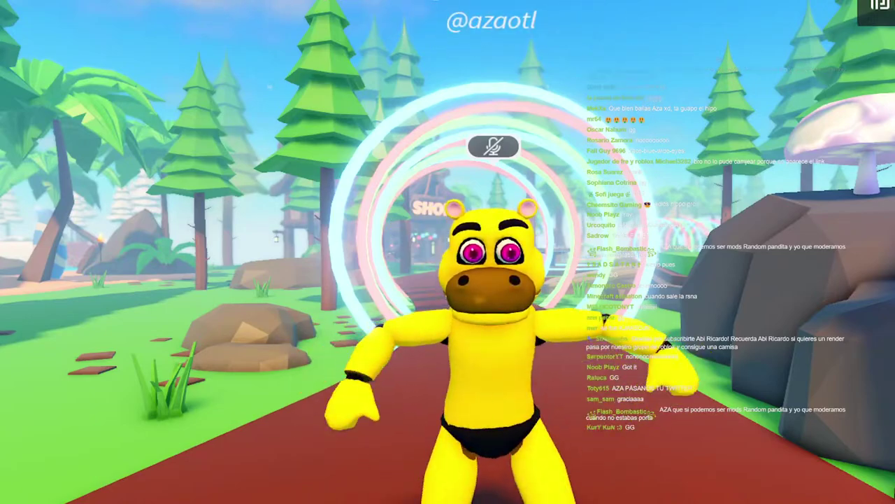
{"action": "scroll", "coordinate": [586, 436], "scroll_direction": "down", "scroll_amount": 1}
{"action": "right_click_drag", "start_coordinate": [586, 436], "coordinate": [586, 436]}
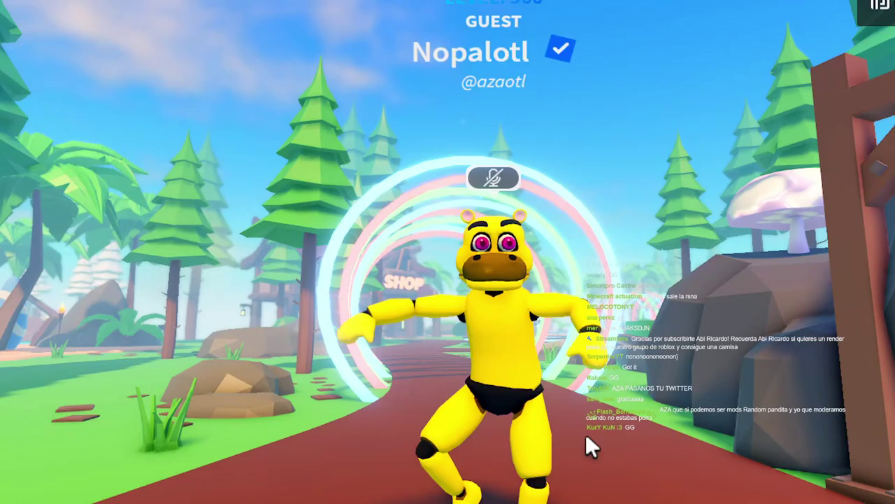
{"action": "right_click_drag", "start_coordinate": [585, 437], "coordinate": [585, 433]}
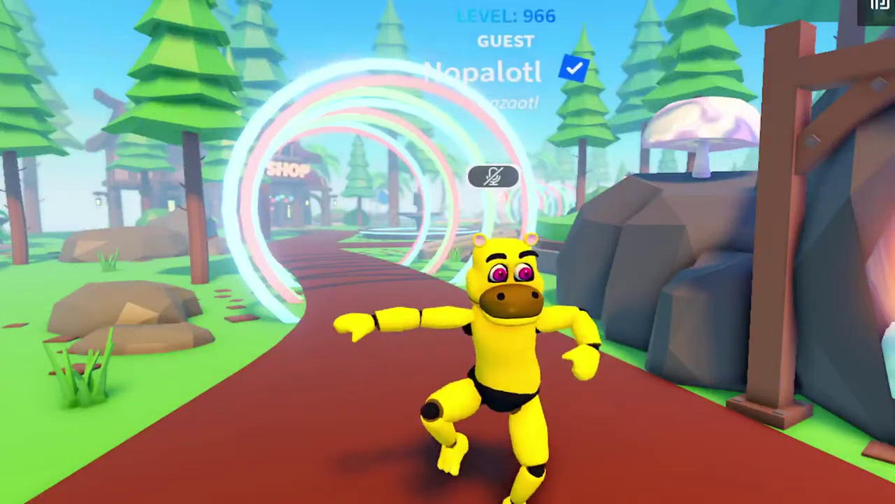
{"action": "right_click_drag", "start_coordinate": [542, 356], "coordinate": [541, 353]}
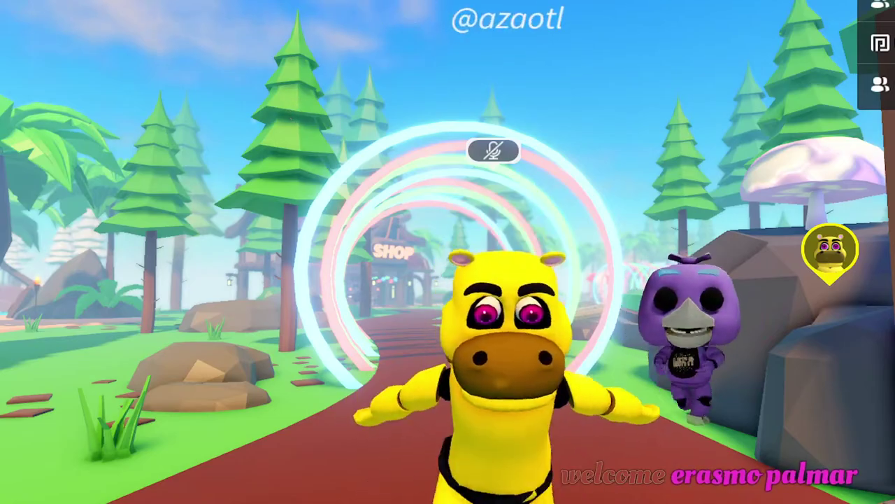
Step: Turn back to the red plaza and drive the hippo around it in the turquoise car toward the other players
{"action": "right_click_drag", "start_coordinate": [506, 394], "coordinate": [507, 395]}
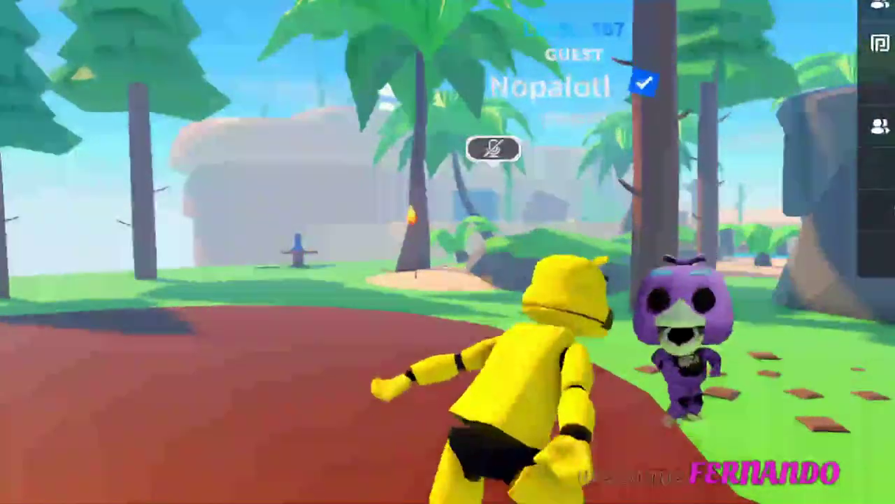
{"action": "key", "text": "w"}
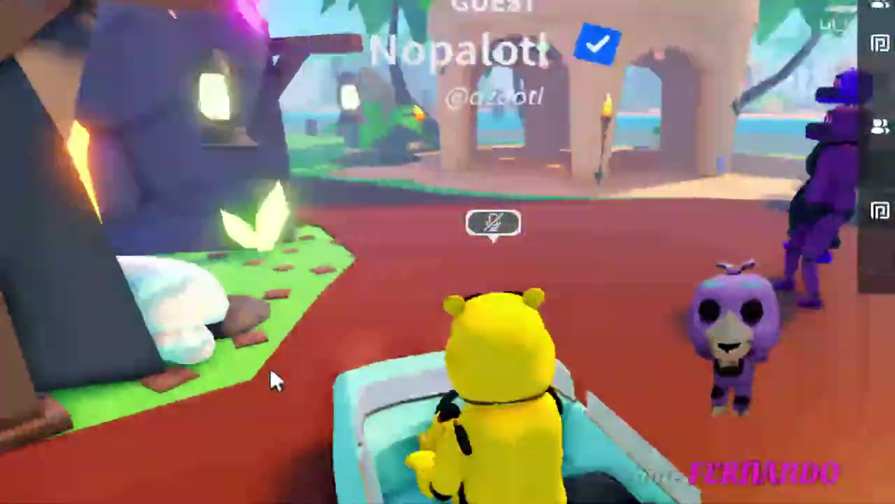
{"action": "key", "text": "d"}
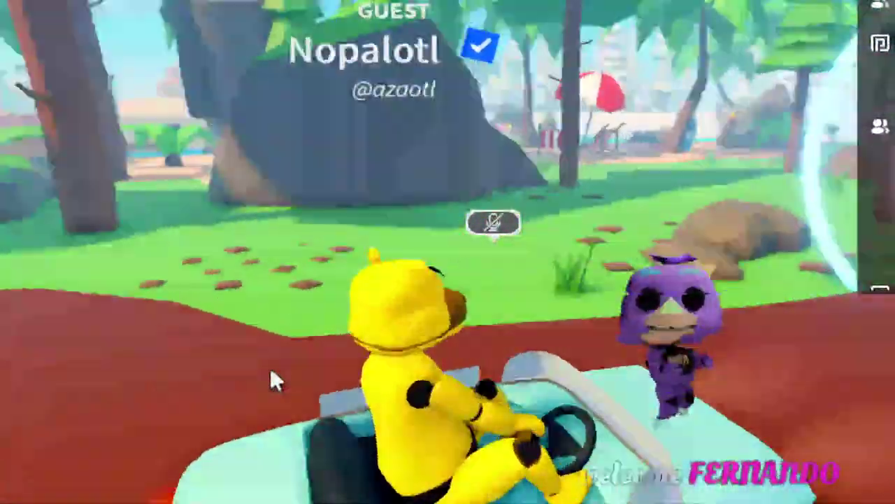
{"action": "key", "text": "d"}
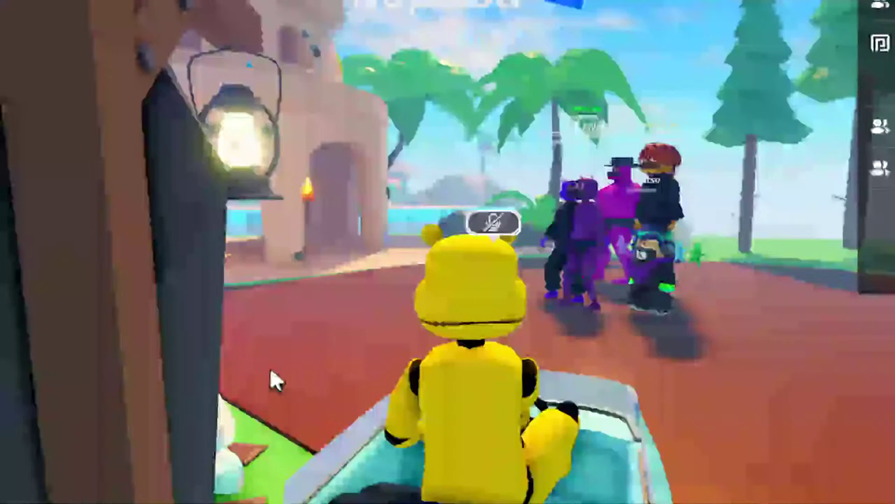
{"action": "key", "text": "d"}
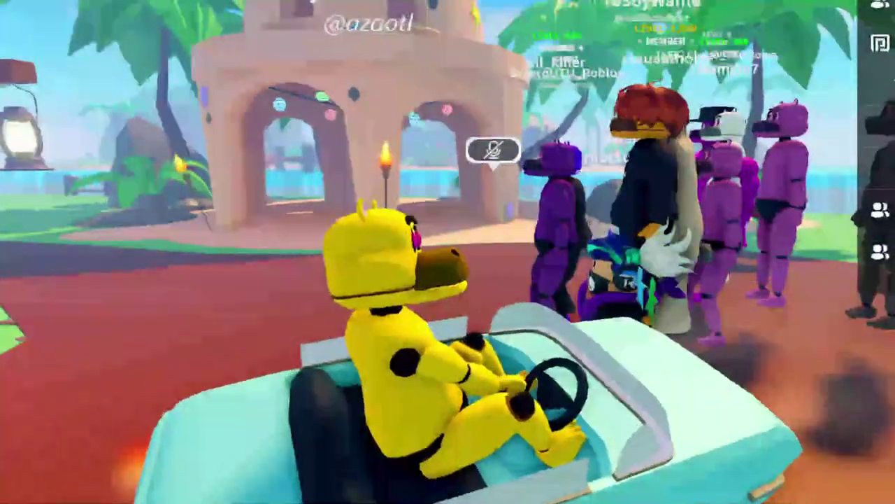
Step: Get the hippo out of the car and run it around the group of players on the plaza
{"action": "key", "text": "space"}
{"action": "key", "text": "w"}
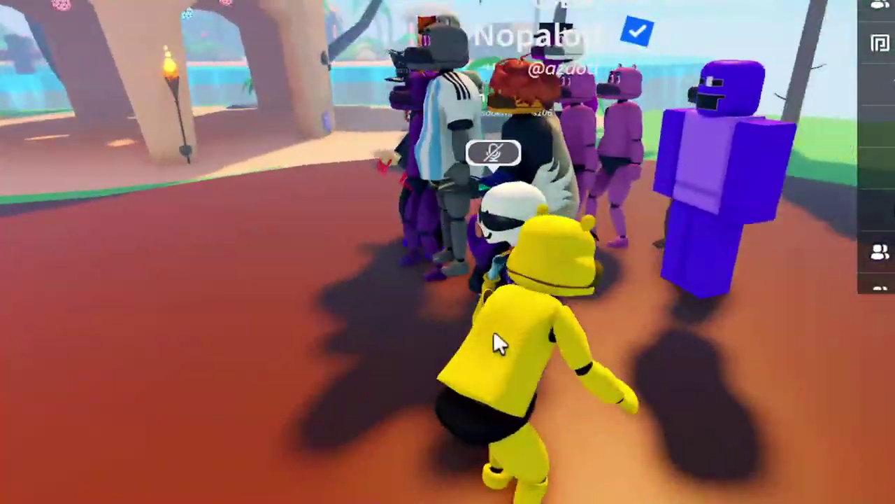
{"action": "key", "text": "a"}
{"action": "key", "text": "s"}
{"action": "key", "text": "a"}
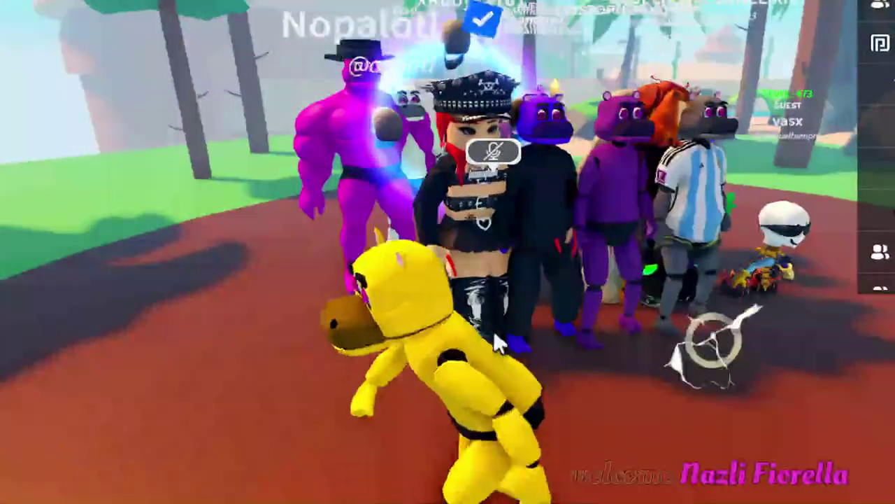
{"action": "key", "text": "d"}
{"action": "key", "text": "s"}
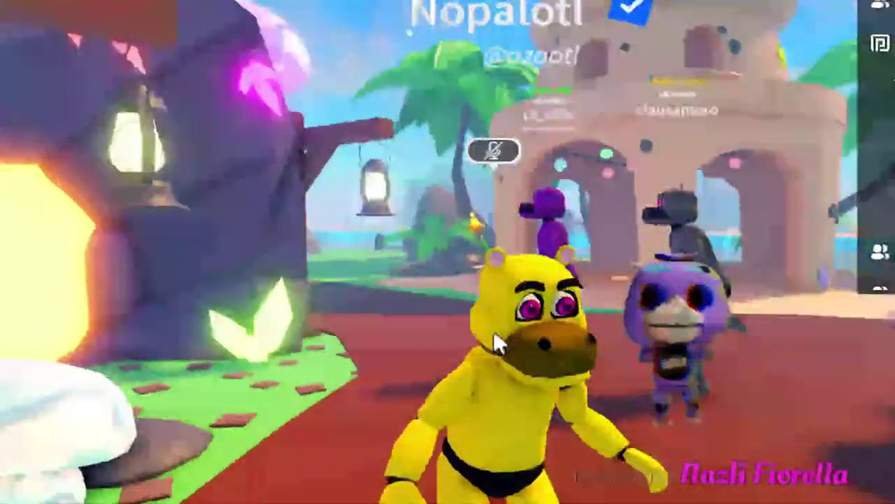
{"action": "key", "text": "s"}
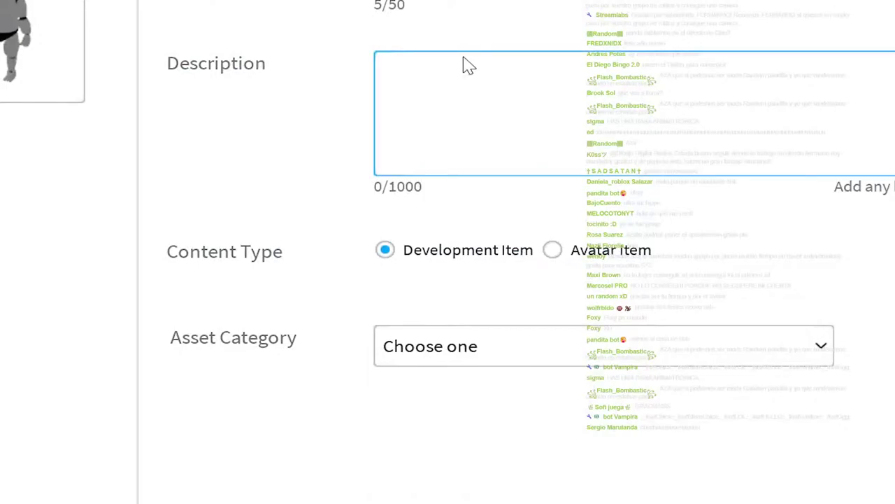
Step: Switch to the Roblox Studio asset submission form and set the content type to Avatar Item and the asset category to Body
{"action": "left_click", "coordinate": [570, 254]}
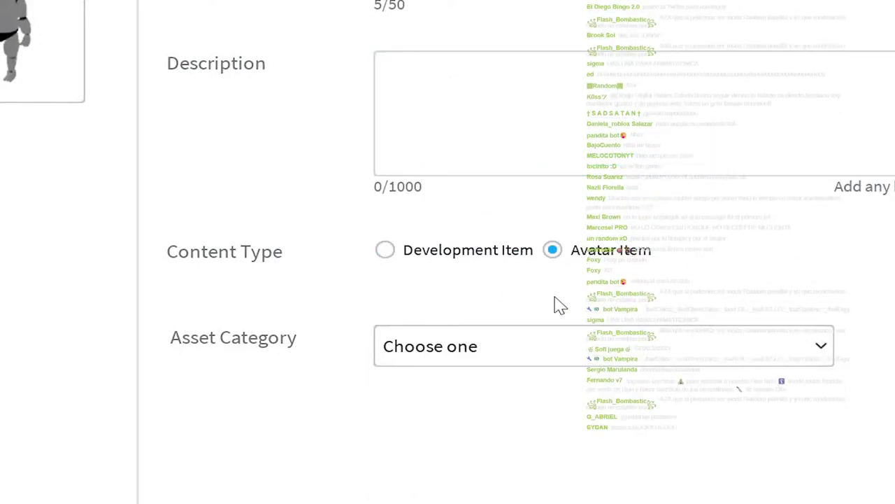
{"action": "left_click", "coordinate": [526, 344]}
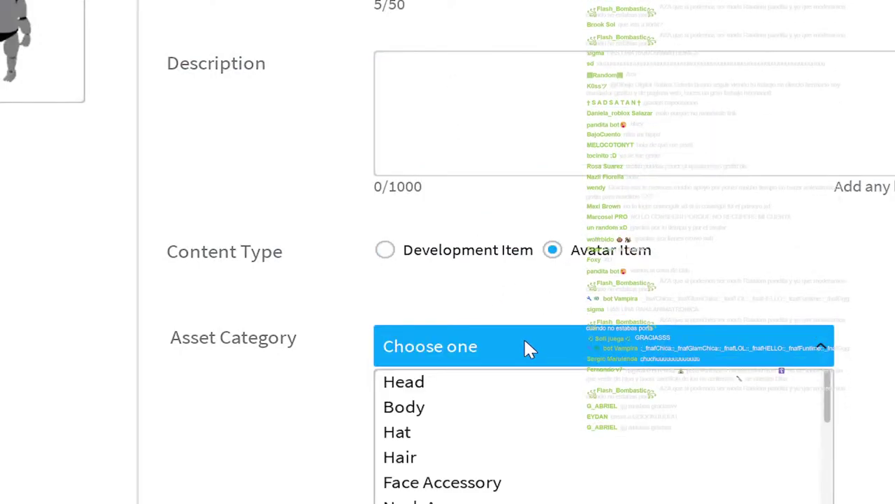
{"action": "left_click", "coordinate": [432, 389]}
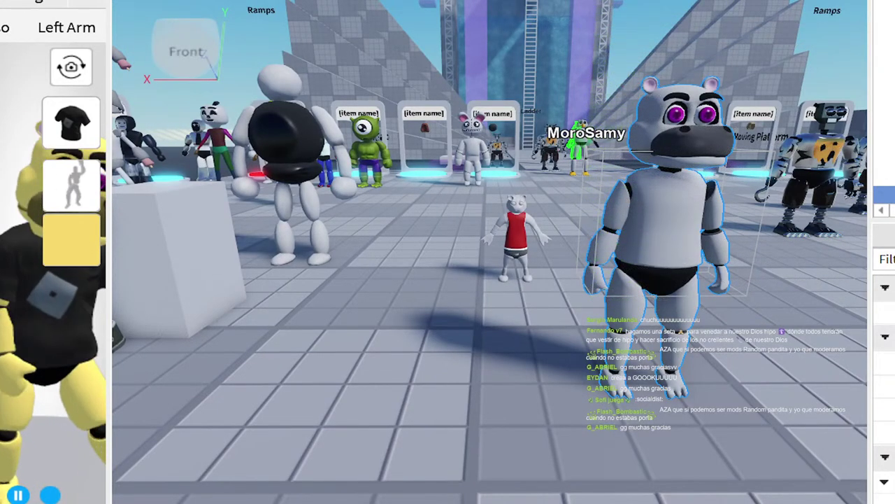
Step: Switch back to the live Roblox game and walk the yellow hippo from the glowing cave to the players on the red plaza
{"action": "left_click", "coordinate": [825, 482]}
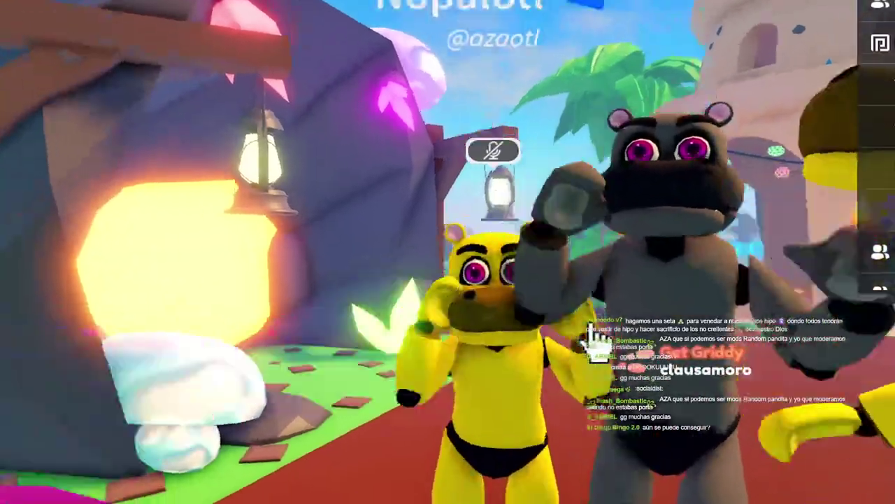
{"action": "right_click_drag", "start_coordinate": [591, 325], "coordinate": [592, 326]}
{"action": "key", "text": "w"}
{"action": "key", "text": "w"}
{"action": "key", "text": "w"}
{"action": "key", "text": "a"}
{"action": "key", "text": "d"}
{"action": "key", "text": "w"}
{"action": "right_click_drag", "start_coordinate": [295, 179], "coordinate": [294, 179]}
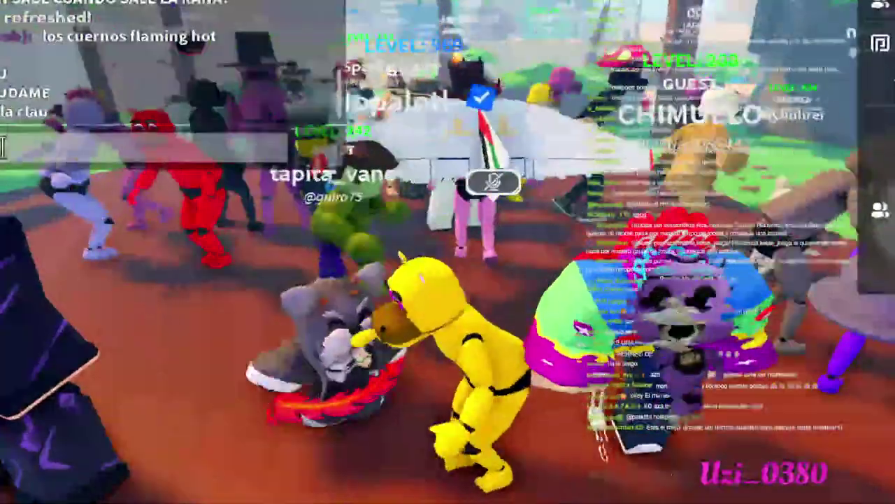
Step: Examine the hippo in its black T-shirt from the front, side and back on the red plaza
{"action": "key", "text": "s"}
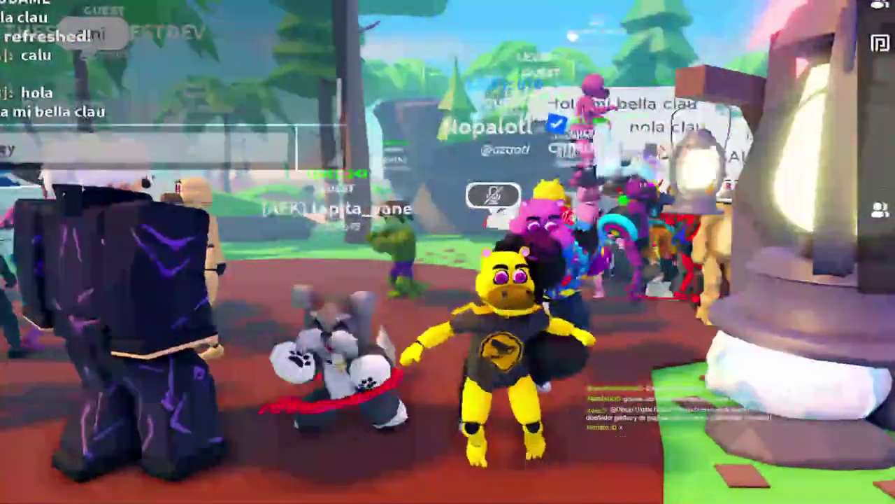
{"action": "right_click_drag", "start_coordinate": [503, 390], "coordinate": [448, 390]}
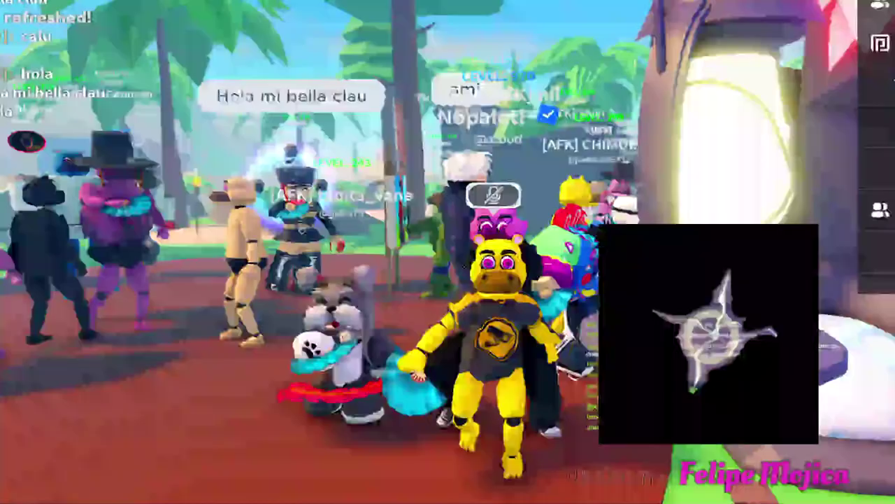
{"action": "right_click_drag", "start_coordinate": [401, 342], "coordinate": [294, 286]}
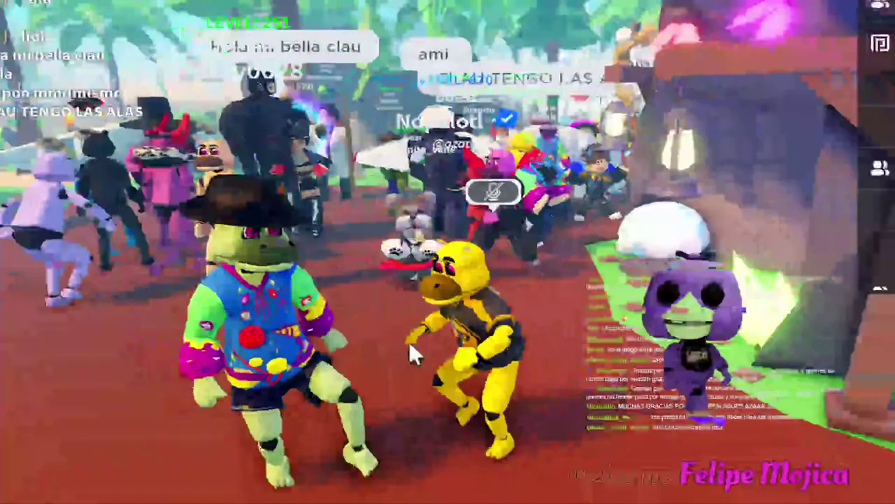
{"action": "right_click_drag", "start_coordinate": [409, 340], "coordinate": [189, 336]}
{"action": "key", "text": "w"}
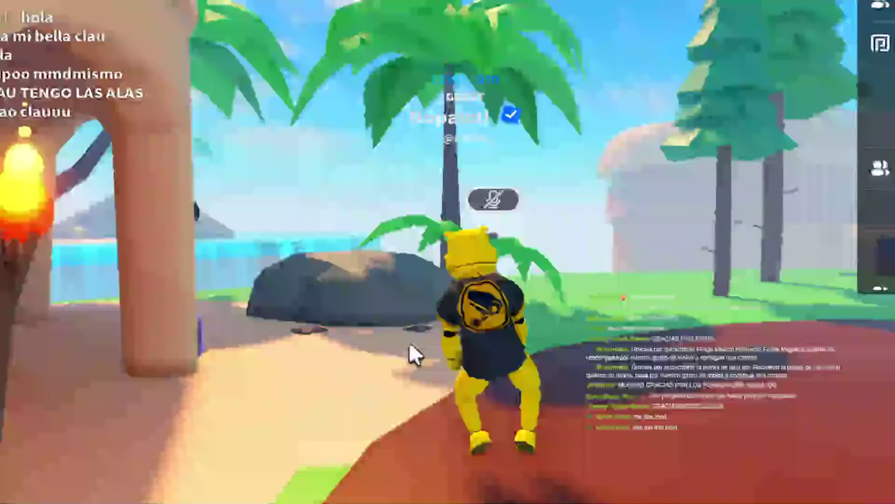
{"action": "right_click_drag", "start_coordinate": [409, 340], "coordinate": [602, 341]}
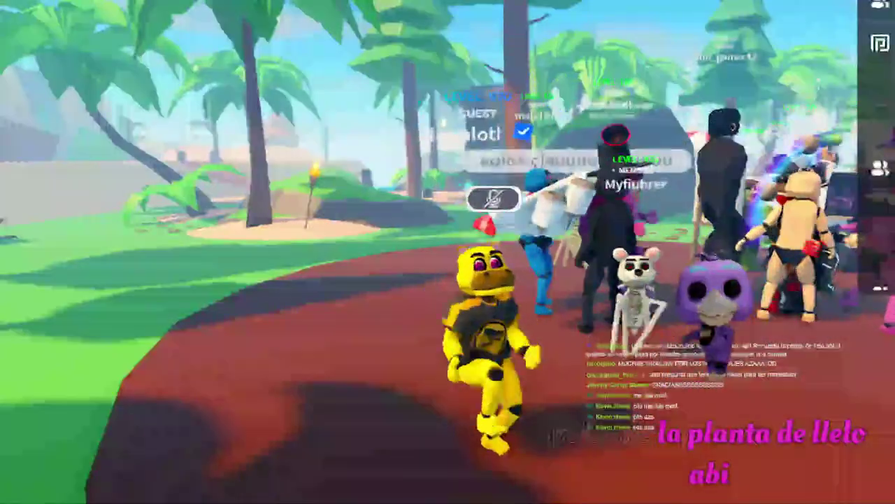
Step: Run the hippo along the plaza edge, past the rocks and bench, and back up the red path to the crowd
{"action": "key", "text": "w"}
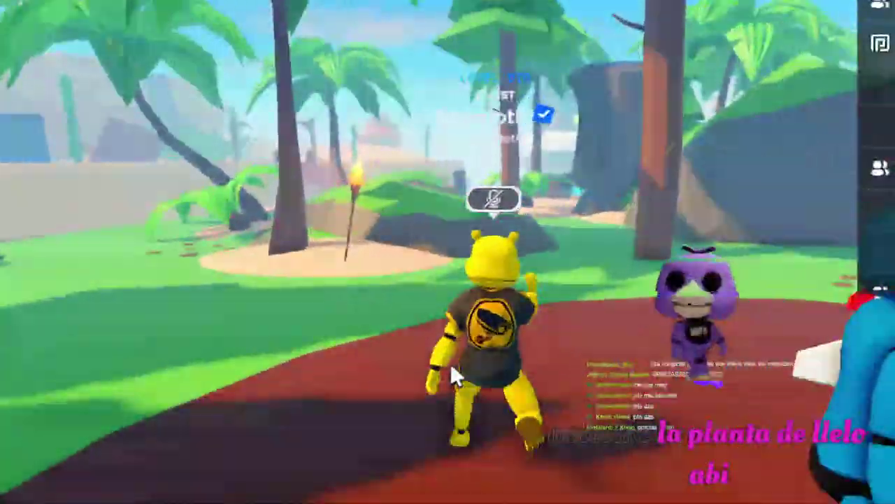
{"action": "key", "text": "s"}
{"action": "key", "text": "d"}
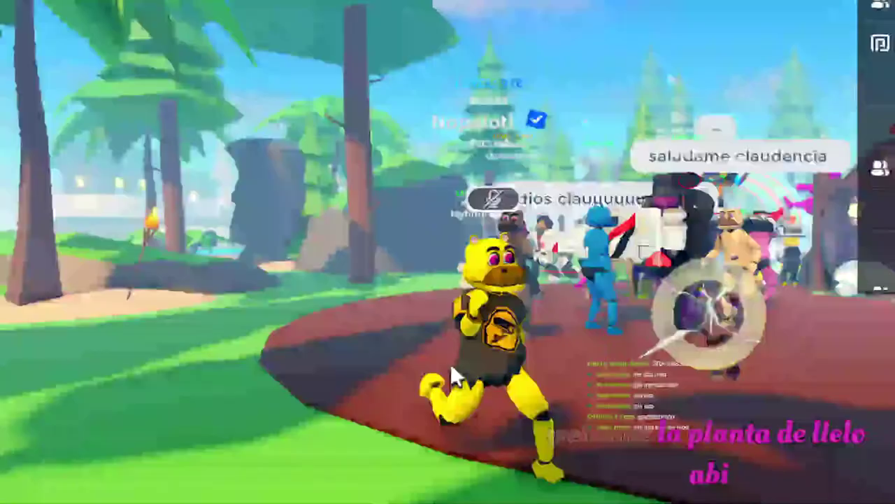
{"action": "key", "text": "d"}
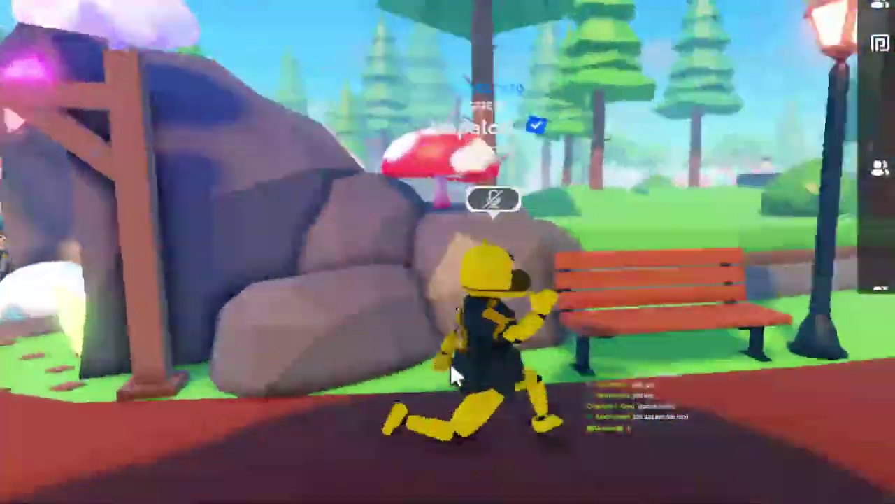
{"action": "key", "text": "w"}
{"action": "key", "text": "w"}
{"action": "key", "text": "a"}
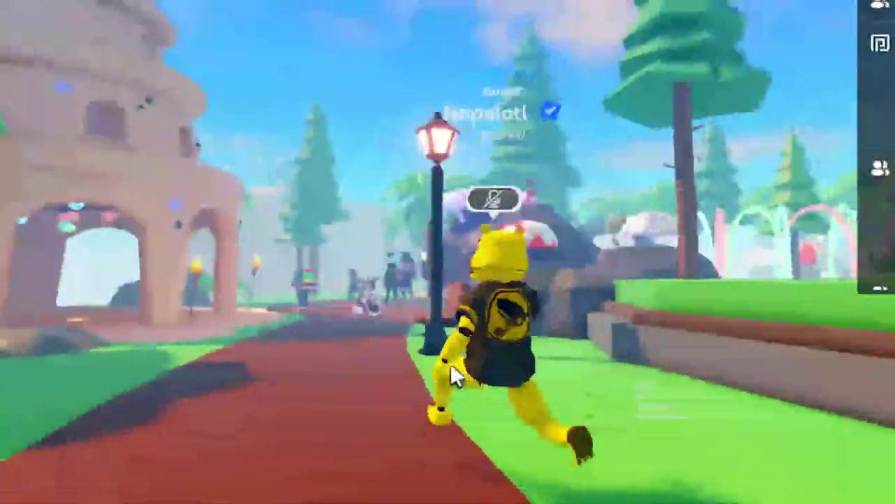
{"action": "key", "text": "w"}
{"action": "key", "text": "space"}
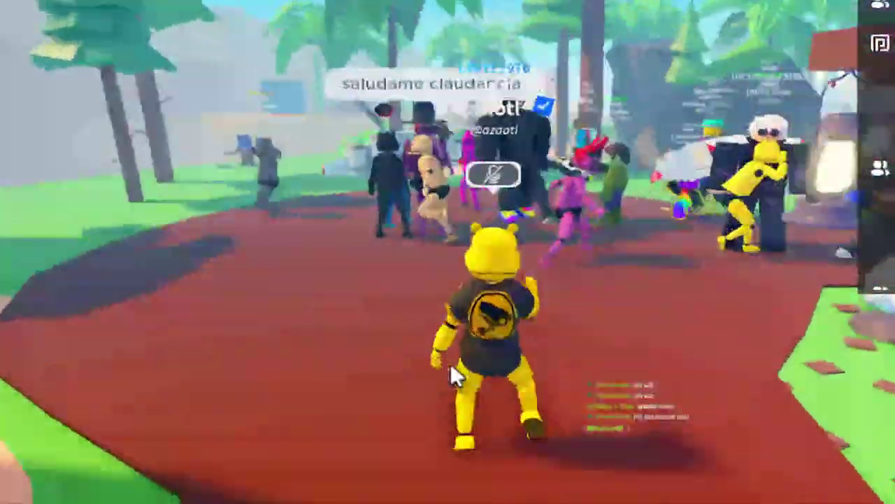
Step: Run the hippo into the crowd and compare it with the other hippo avatars around it
{"action": "key", "text": "a"}
{"action": "key", "text": "s"}
{"action": "key", "text": "w"}
{"action": "key", "text": "d"}
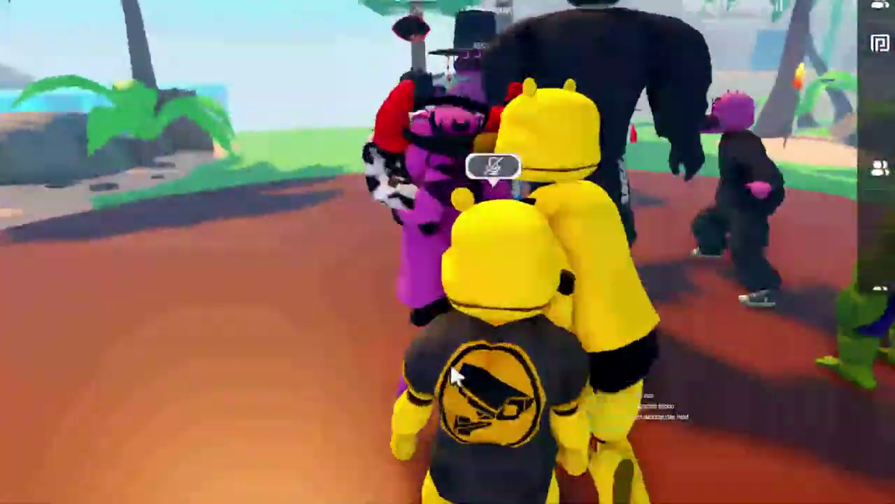
{"action": "key", "text": "d"}
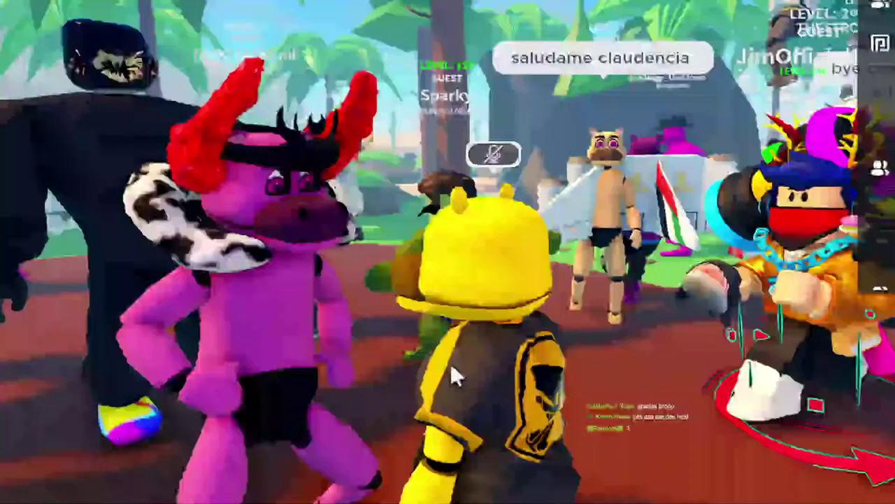
{"action": "key", "text": "Left"}
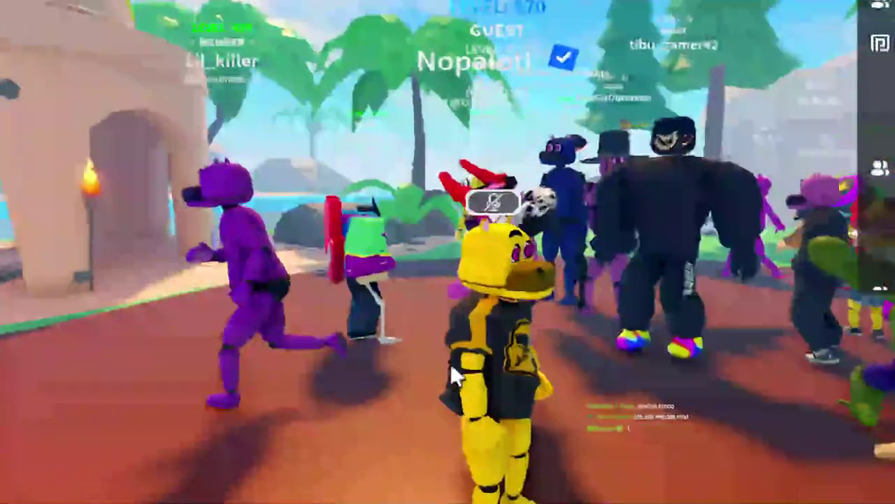
Step: Jump the hippo onto the purple avatar near the sandstone tower and bring it back into the crowd
{"action": "key", "text": "a"}
{"action": "key", "text": "space"}
{"action": "key", "text": "w"}
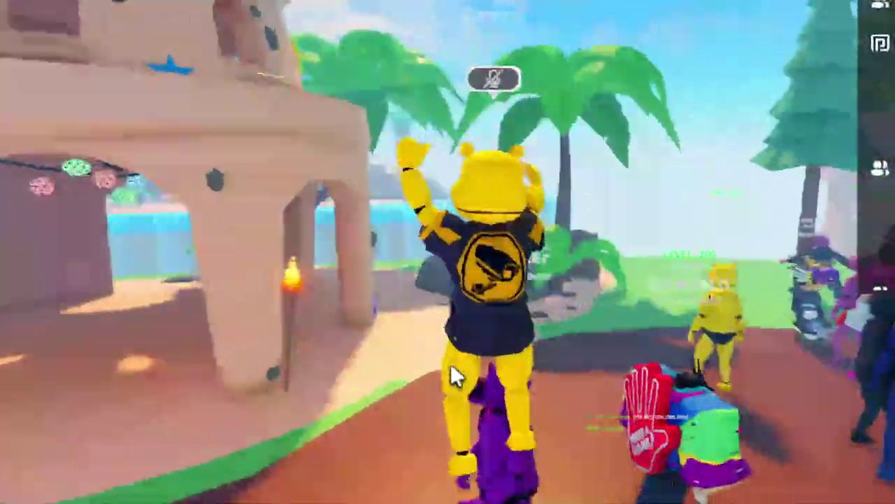
{"action": "key", "text": "d"}
{"action": "key", "text": "space"}
{"action": "key", "text": "d"}
{"action": "key", "text": "s"}
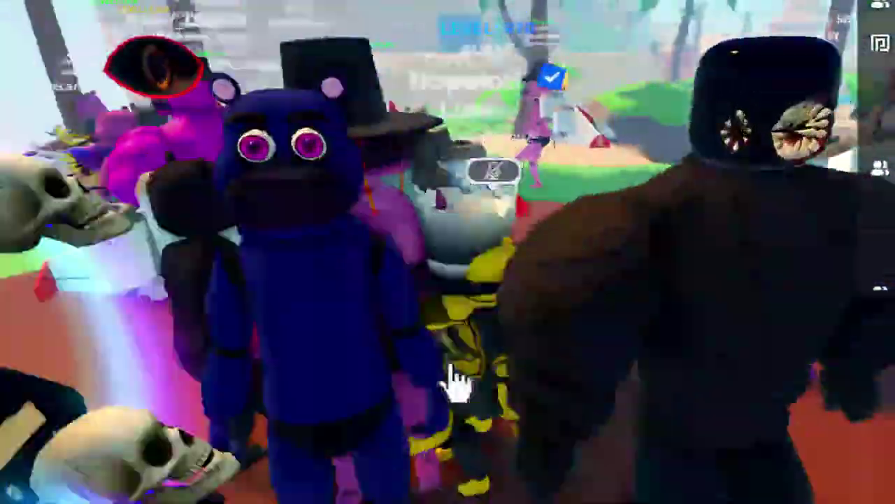
Step: Move the hippo out to an open spot on the plaza and face it toward the camera
{"action": "key", "text": "w"}
{"action": "key", "text": "a"}
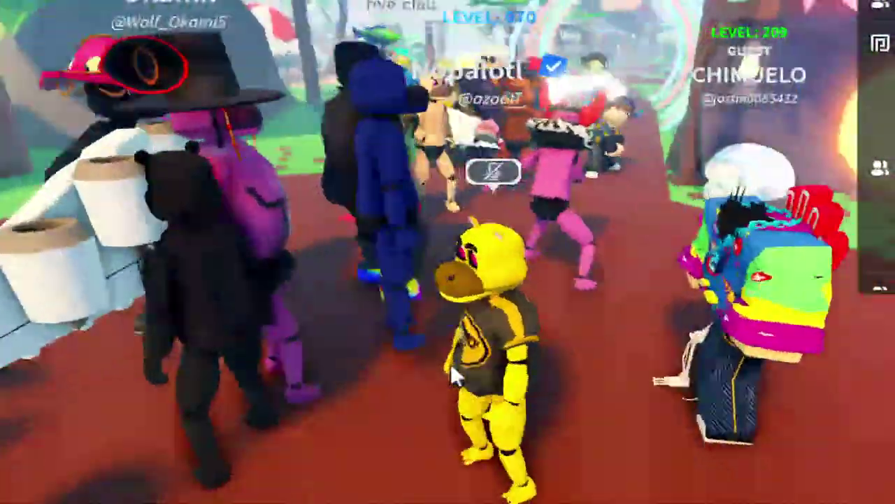
{"action": "key", "text": "s"}
{"action": "key", "text": "a"}
{"action": "key", "text": "s"}
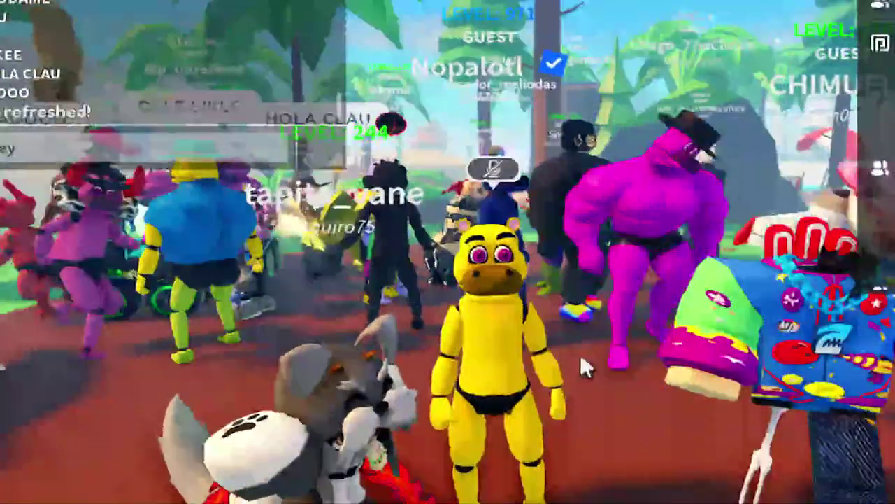
Step: Run the shirtless yellow hippo past the large magenta avatar and jump it over the crowd near the water
{"action": "key", "text": "d"}
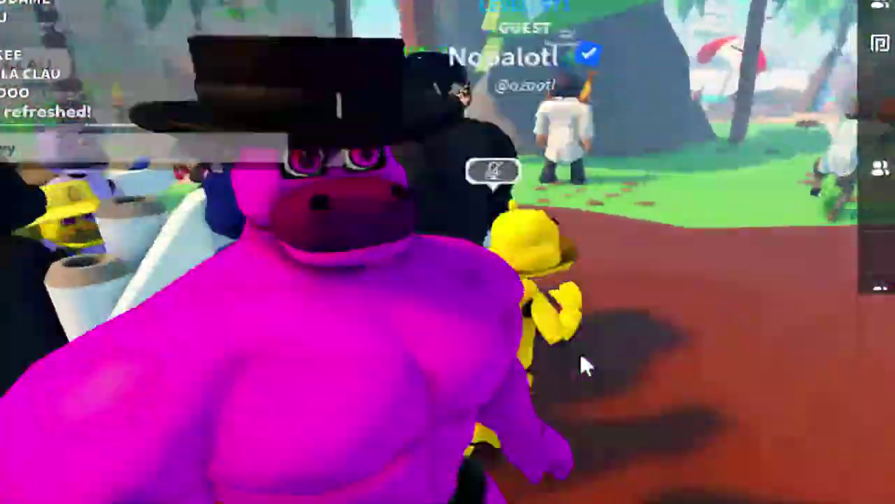
{"action": "key", "text": "w"}
{"action": "key", "text": "w"}
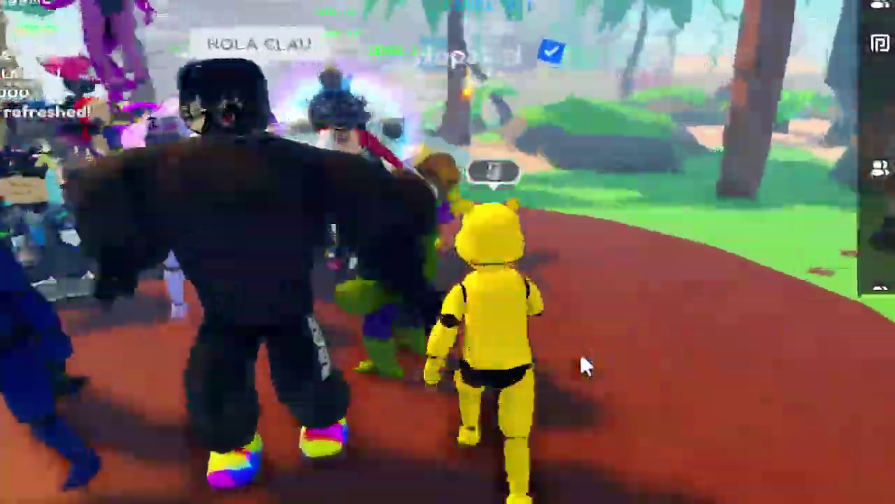
{"action": "key", "text": "a"}
{"action": "key", "text": "space"}
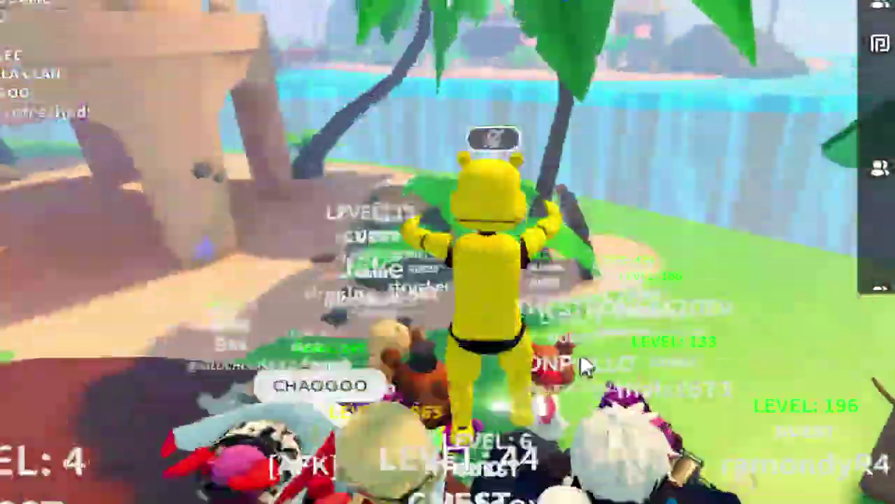
{"action": "key", "text": "s"}
{"action": "key", "text": "d"}
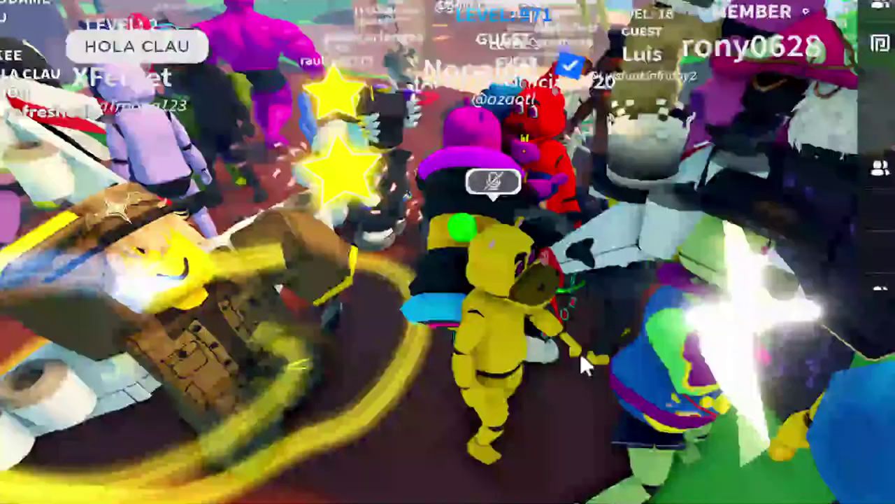
Step: Weave the hippo through the dense crowd of avatars at the edge of the plaza
{"action": "key", "text": "w"}
{"action": "key", "text": "a"}
{"action": "key", "text": "d"}
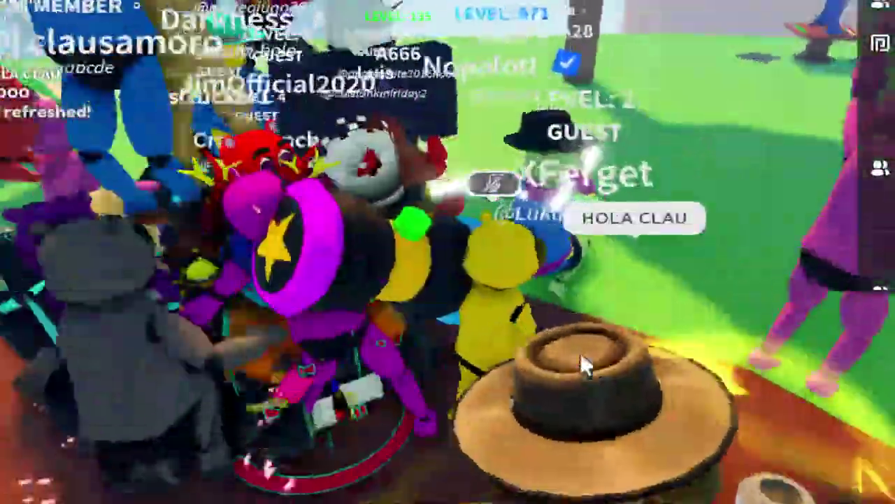
{"action": "key", "text": "a"}
{"action": "key", "text": "s"}
{"action": "key", "text": "w"}
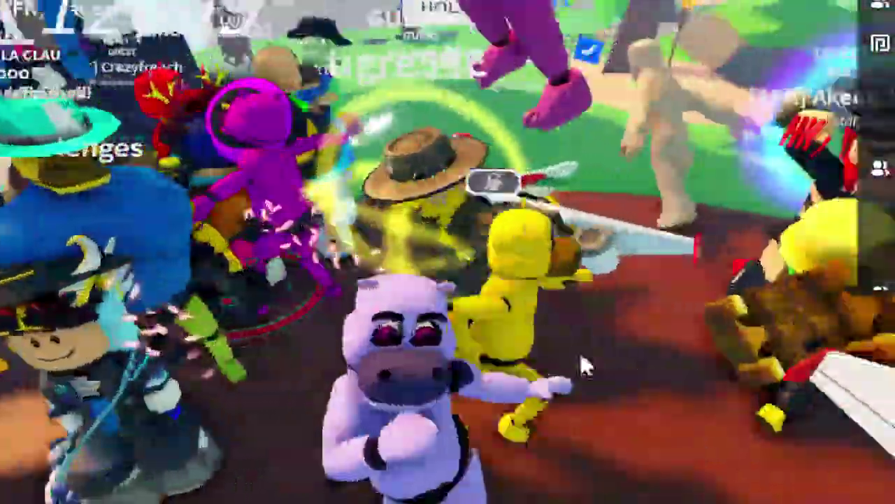
{"action": "key", "text": "a"}
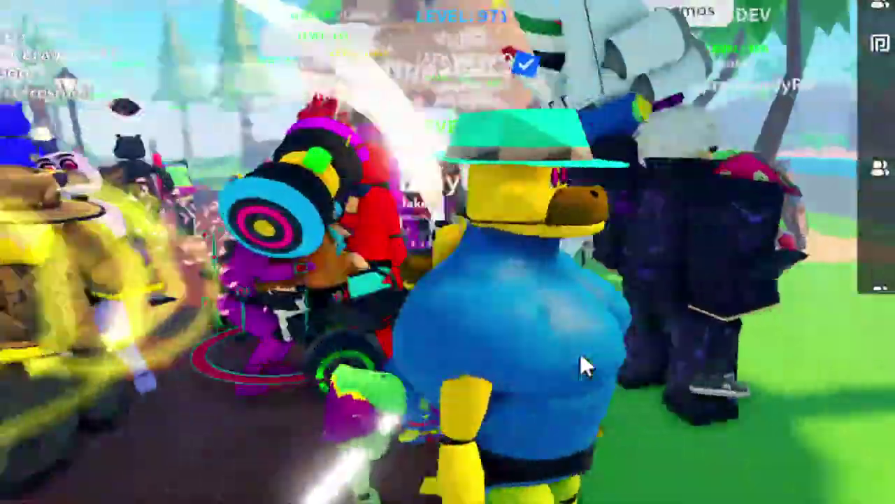
Step: Run the hippo out of the crowd onto the grass by the lake and the sandstone tower
{"action": "key", "text": "s"}
{"action": "key", "text": "d"}
{"action": "key", "text": "w"}
{"action": "key", "text": "w"}
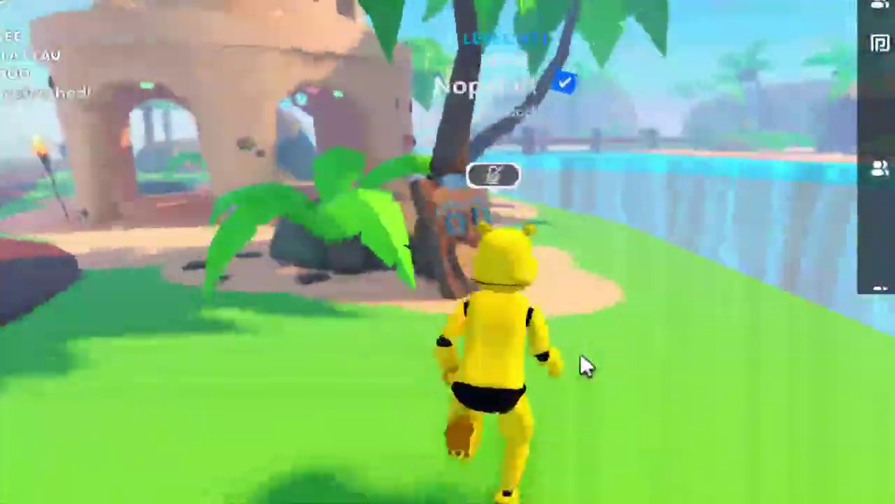
{"action": "key", "text": "w"}
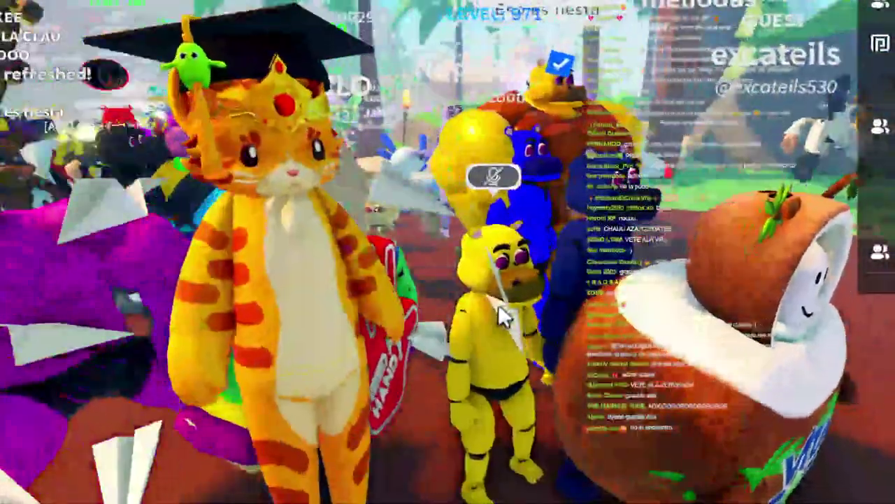
Step: View the hippo in the group beside the tiger and coconut avatars from farther away and from several angles
{"action": "scroll", "coordinate": [499, 308], "scroll_direction": "down", "scroll_amount": 3}
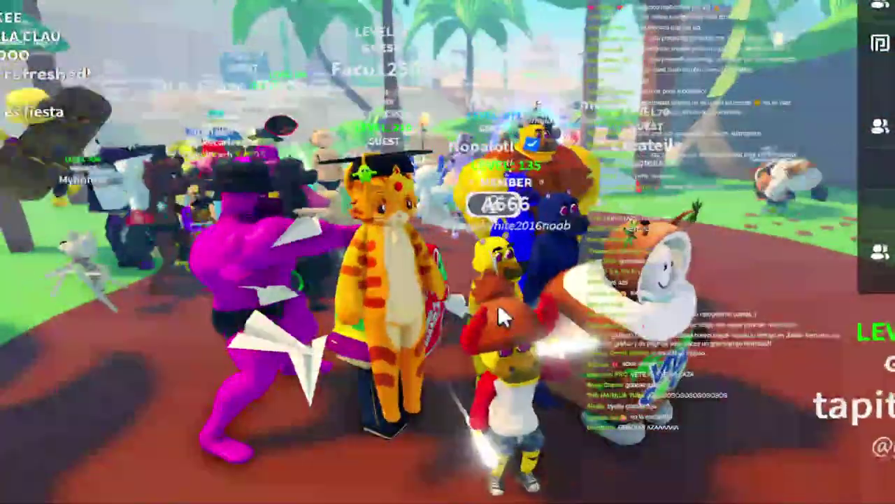
{"action": "key", "text": "Left"}
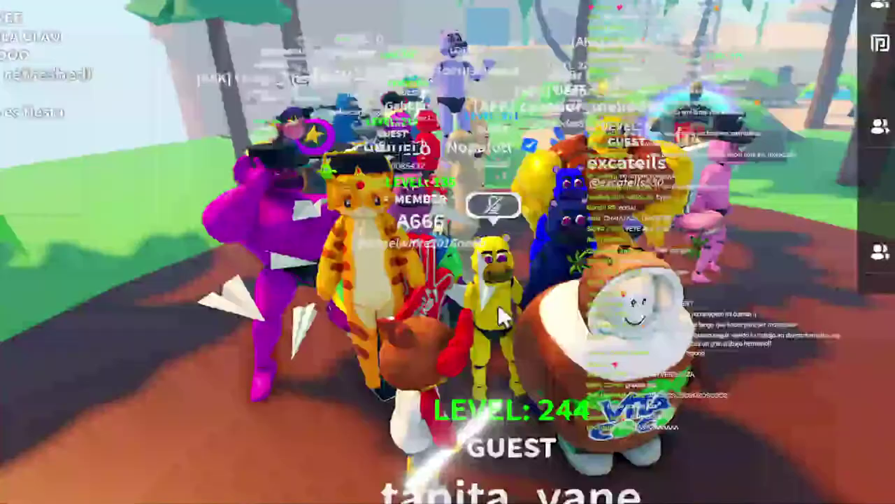
{"action": "right_click_drag", "start_coordinate": [499, 305], "coordinate": [498, 305]}
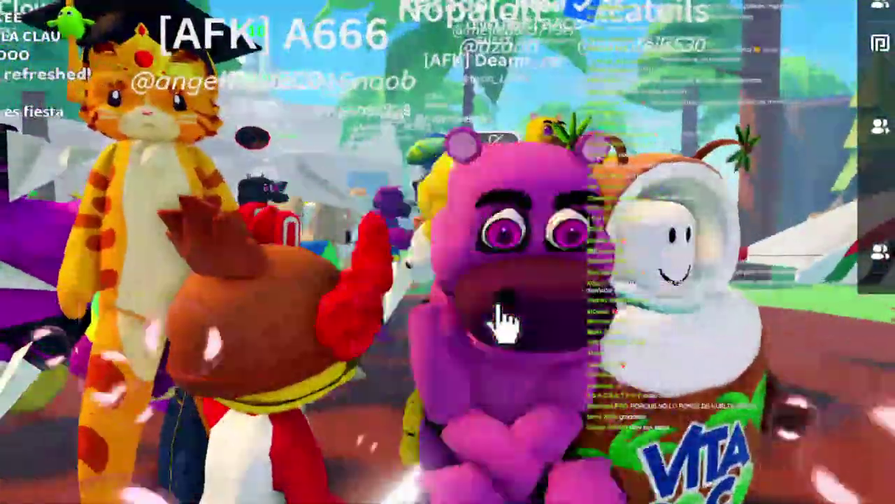
Step: Move the hippo between the red-winged chicken and the seated pink hippo, look at it from the front, and jump
{"action": "key", "text": "a"}
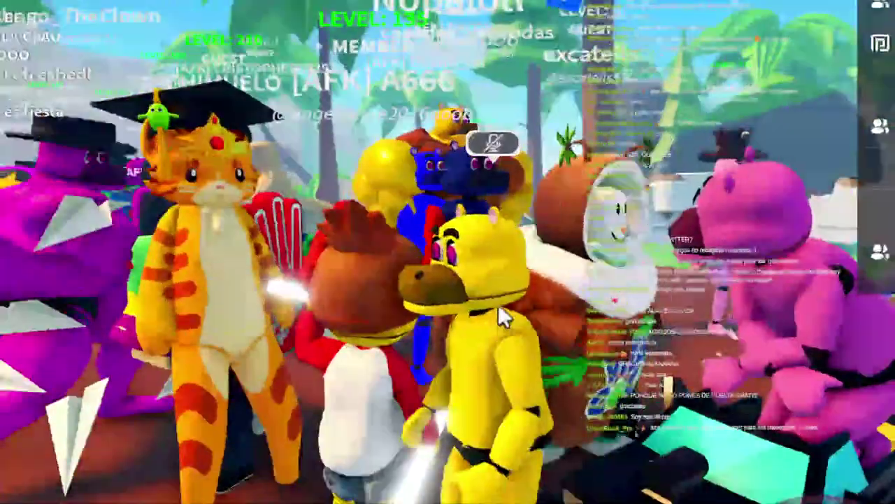
{"action": "key", "text": "s"}
{"action": "right_click_drag", "start_coordinate": [498, 303], "coordinate": [499, 305]}
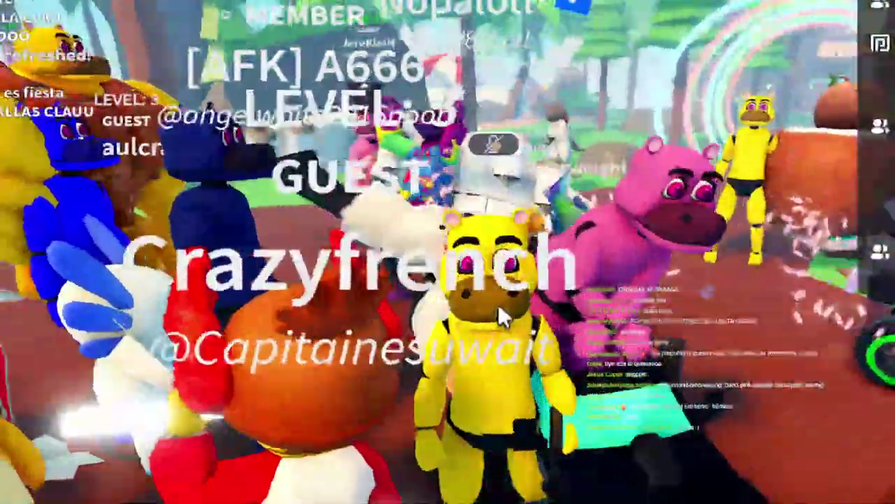
{"action": "key", "text": "w"}
{"action": "key", "text": "space"}
{"action": "key", "text": "a"}
{"action": "right_click_drag", "start_coordinate": [498, 304], "coordinate": [499, 305]}
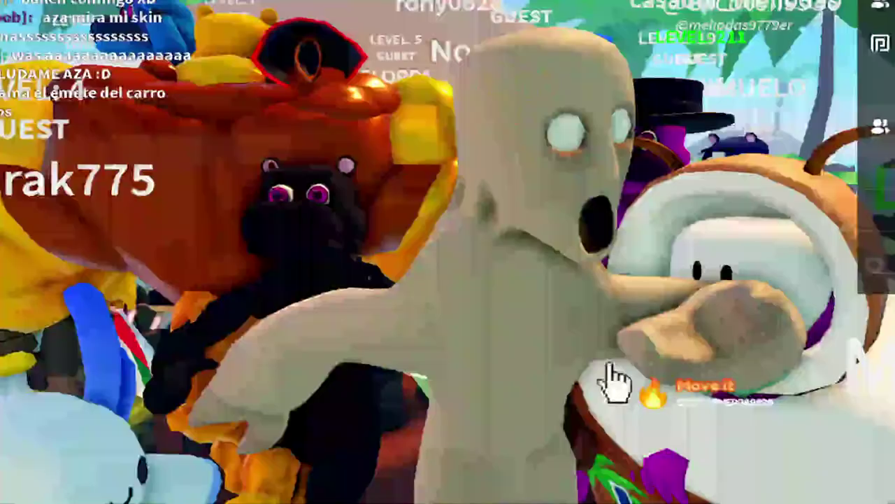
Step: Bring the hippo beside the standing magenta hippo, and start a chat message in the game
{"action": "key", "text": "s"}
{"action": "key", "text": "d"}
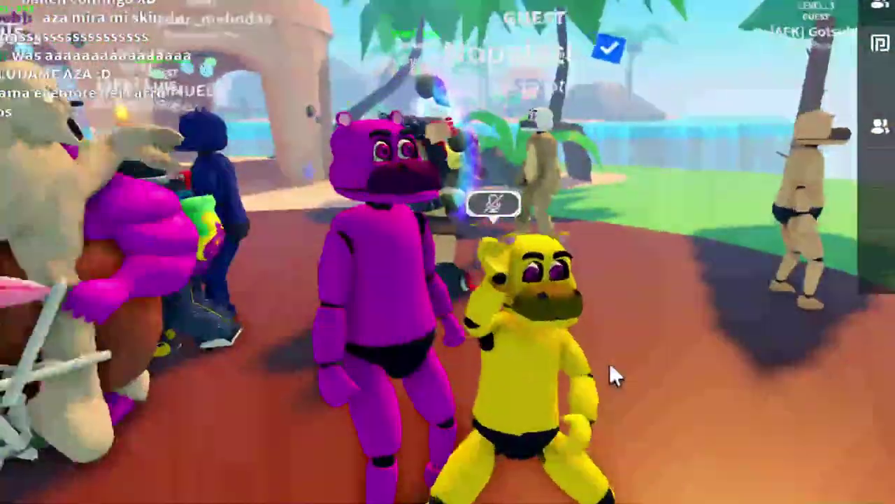
{"action": "key", "text": "s"}
{"action": "right_click_drag", "start_coordinate": [610, 362], "coordinate": [649, 375]}
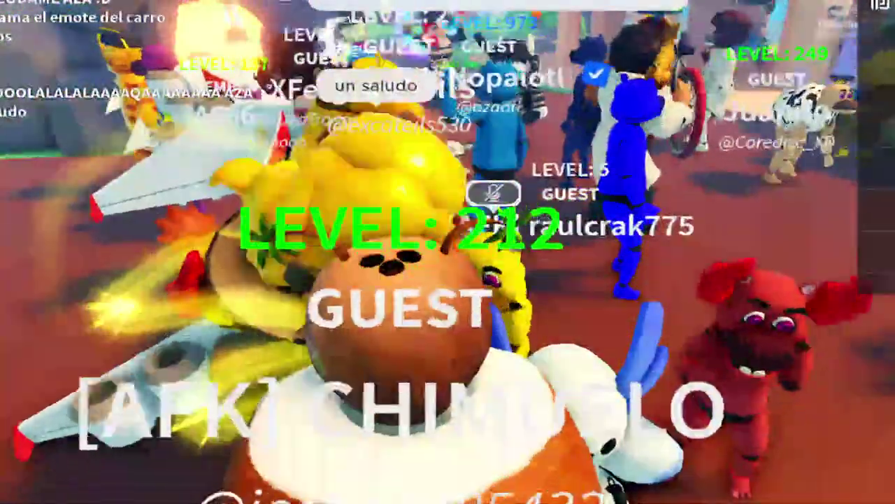
{"action": "key", "text": "slash"}
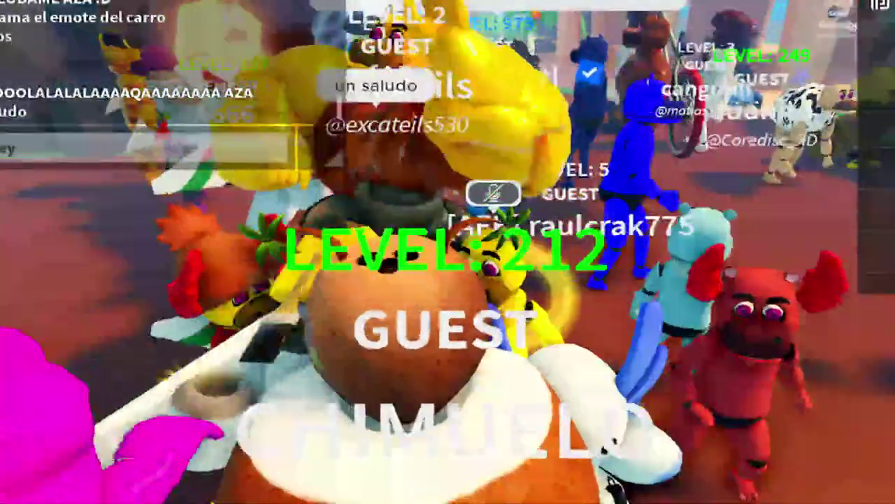